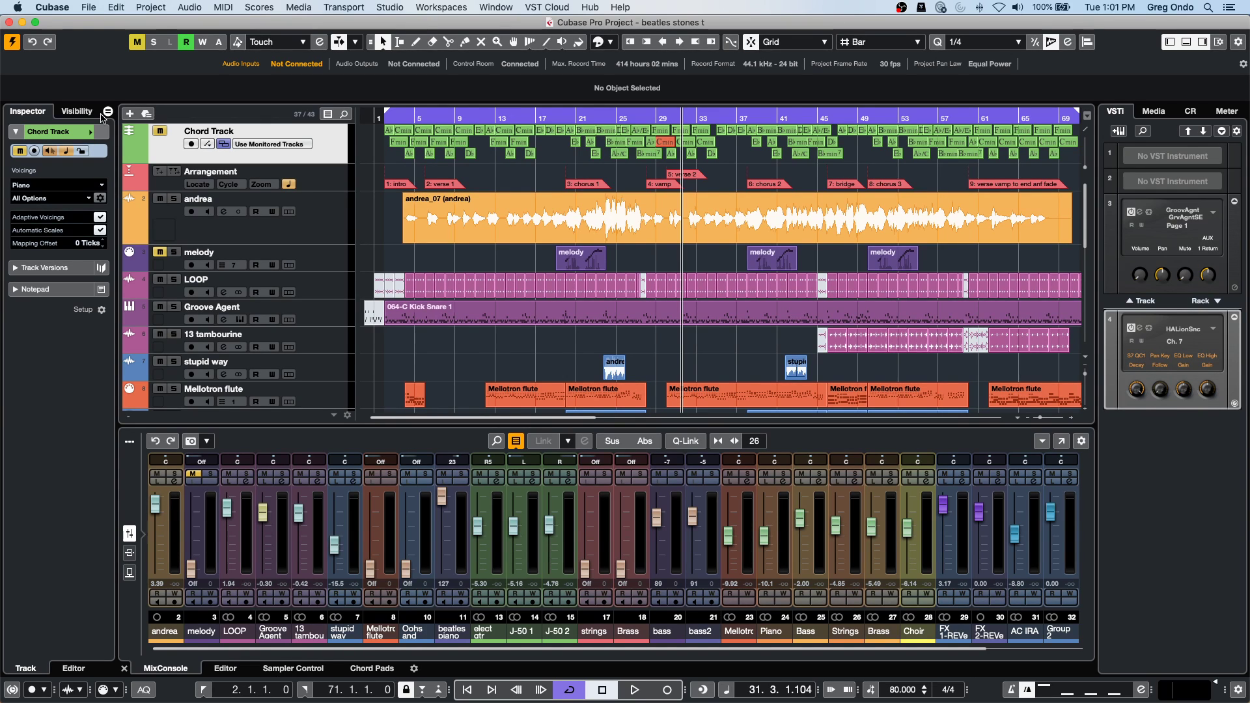
Move the project cursor to the start of bar 30.
key("g")
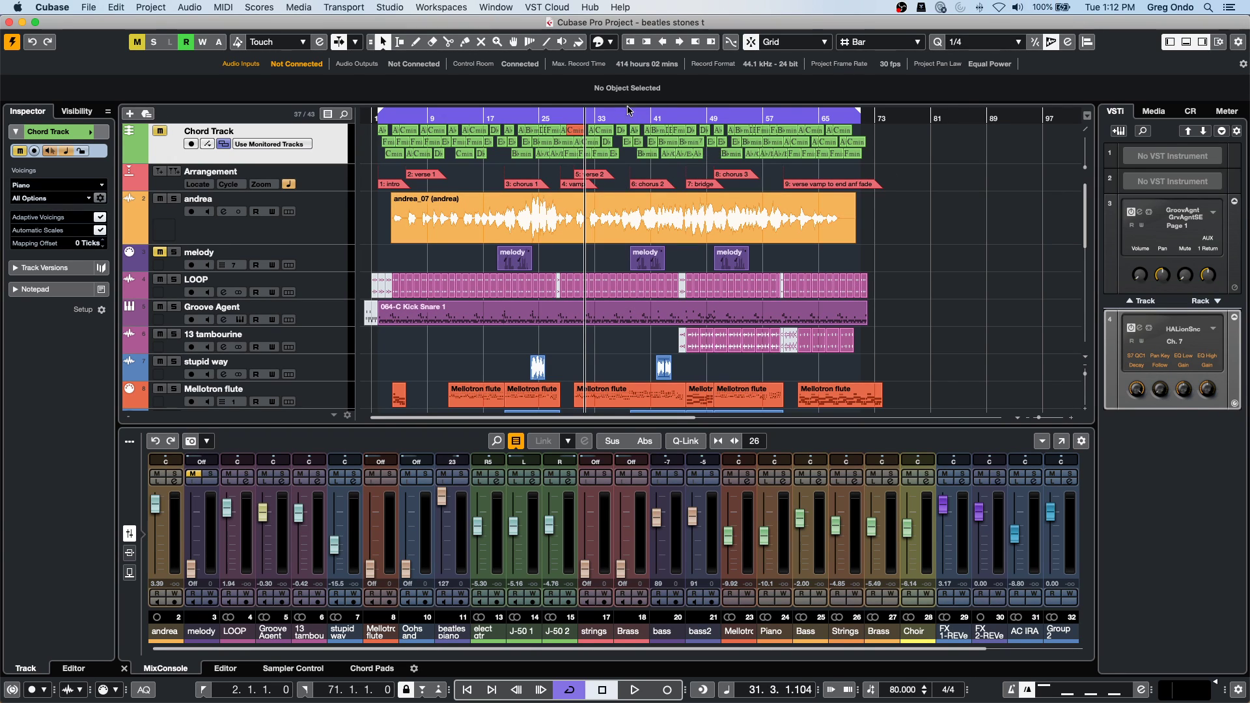
mouse_move(590, 113)
left_mouse_down()
mouse_move(448, 119)
mouse_move(692, 117)
mouse_move(507, 122)
mouse_move(588, 118)
left_mouse_up()
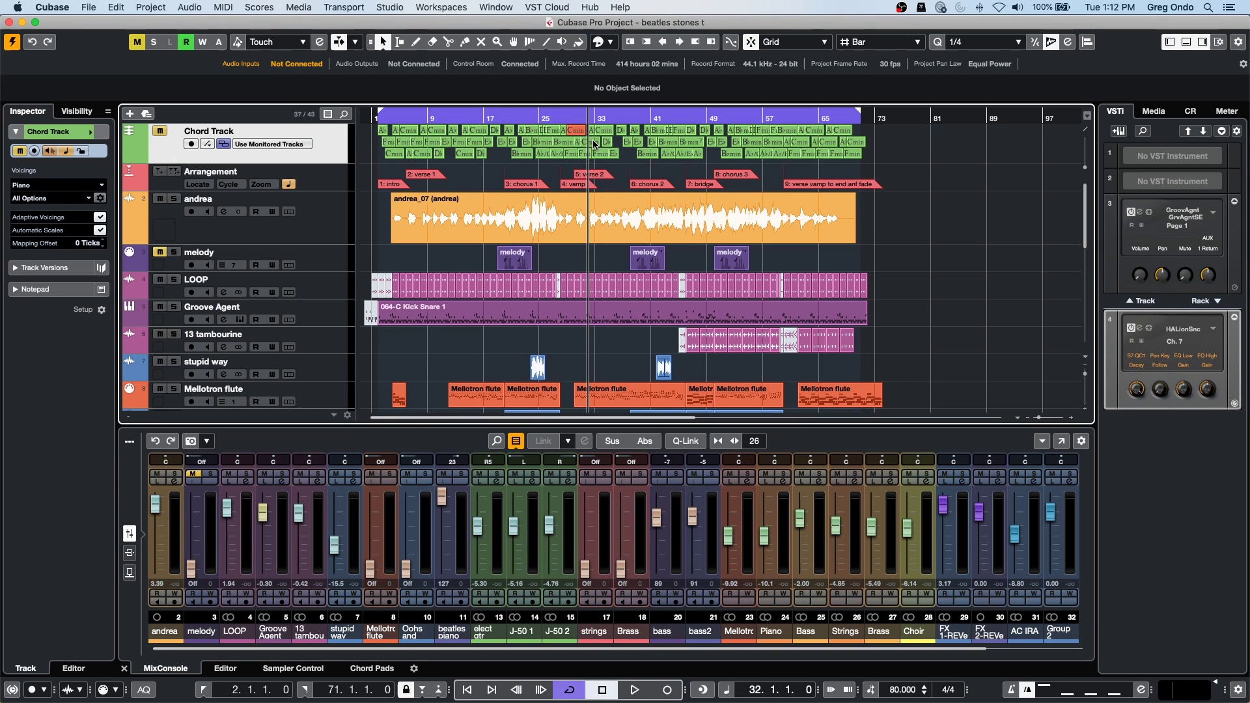
mouse_move(589, 168)
left_mouse_down()
mouse_move(493, 169)
mouse_move(651, 169)
mouse_move(574, 168)
left_mouse_up()
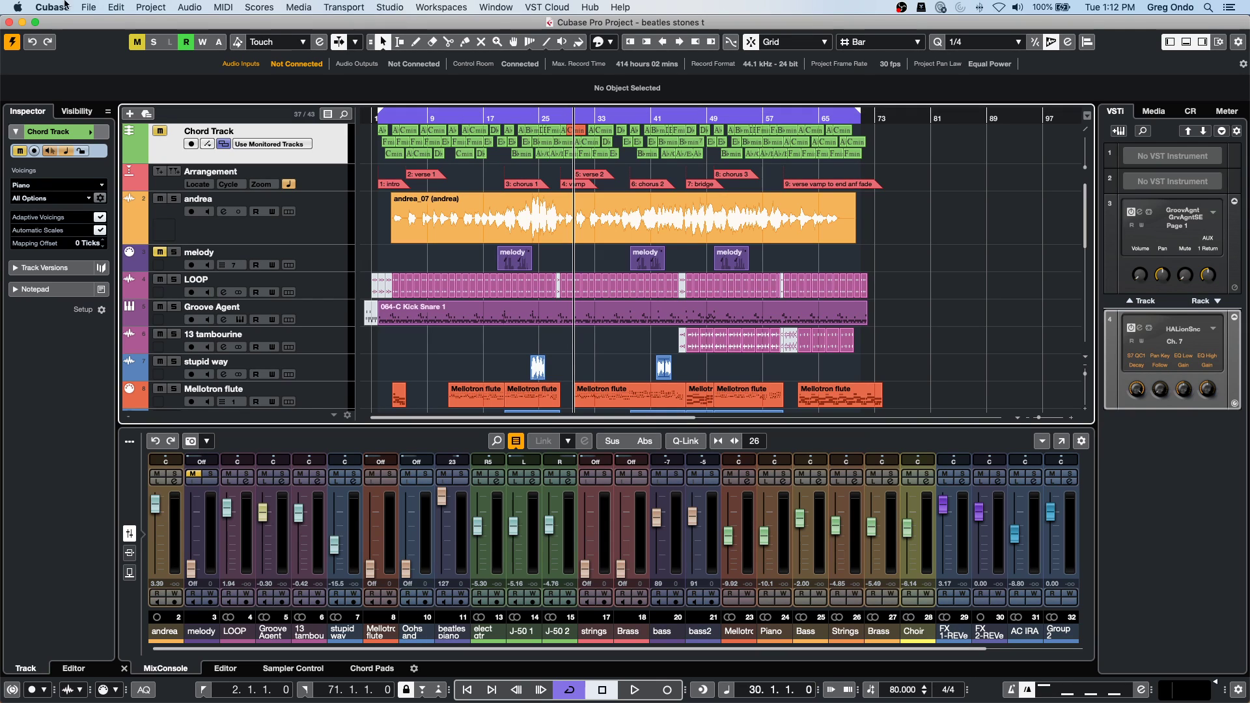
Open the Beat Calculator, try its Tap Tempo function, and close the calculator.
left_click(116, 7)
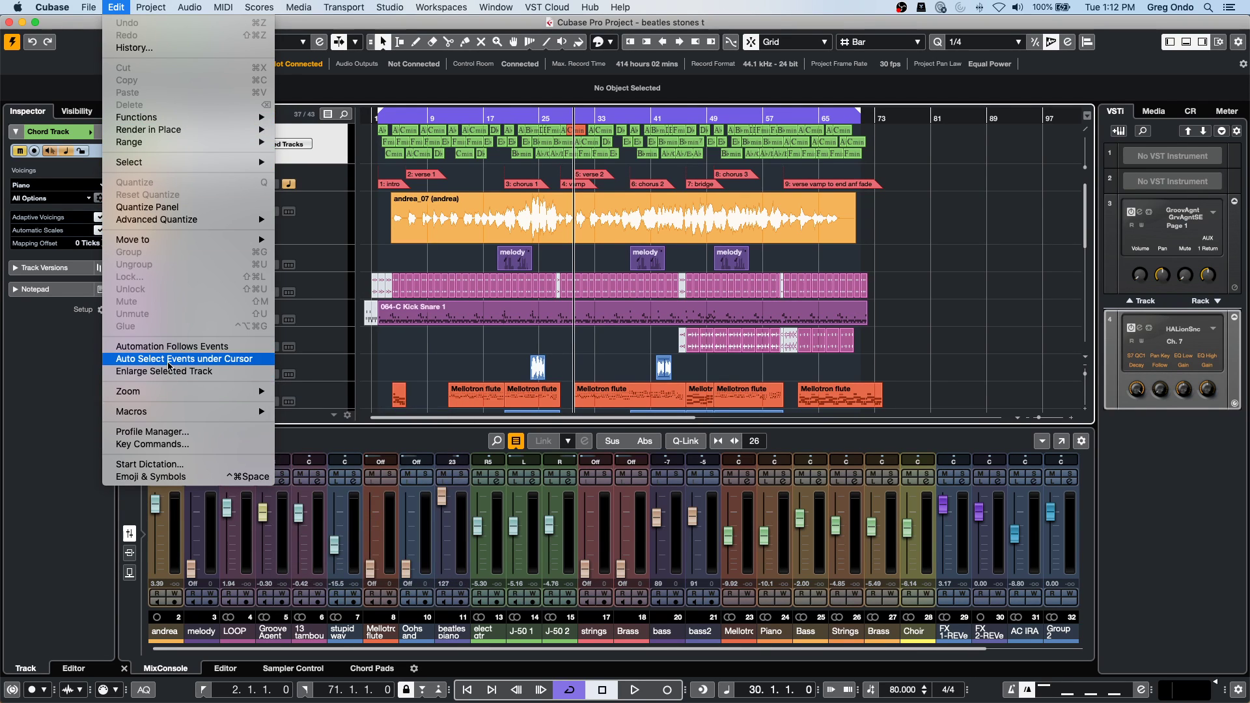
mouse_move(145, 7)
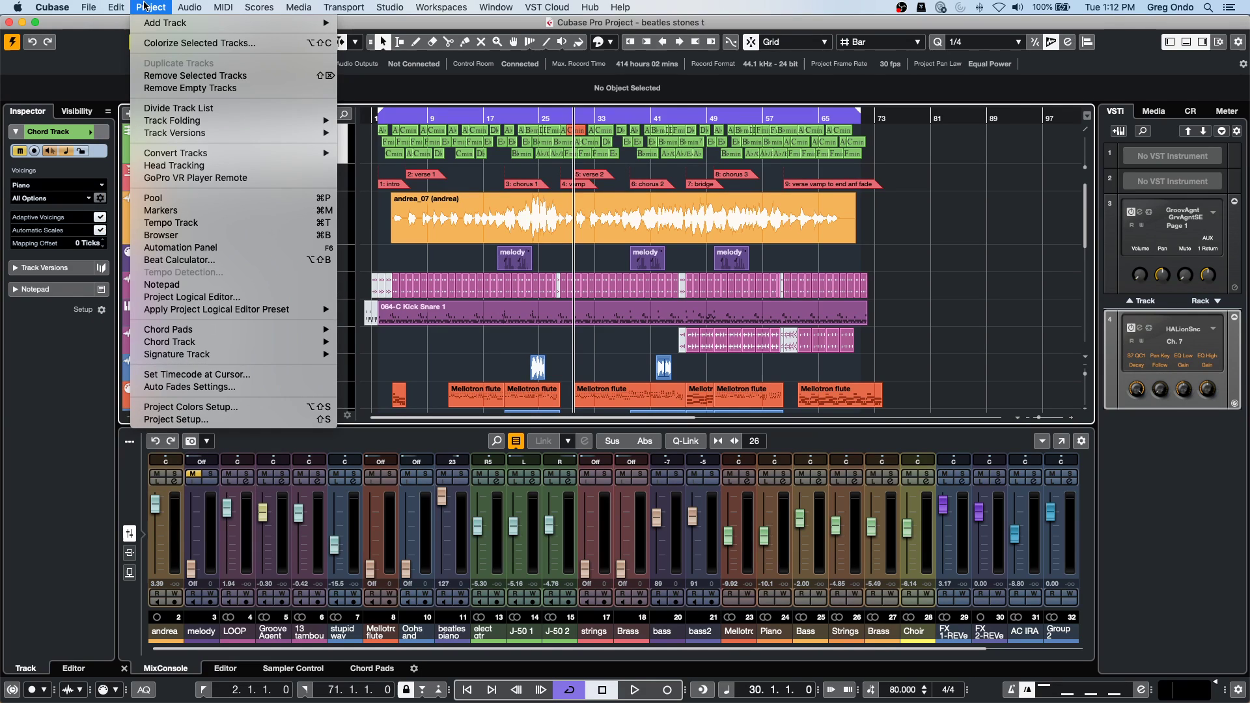
left_click(214, 260)
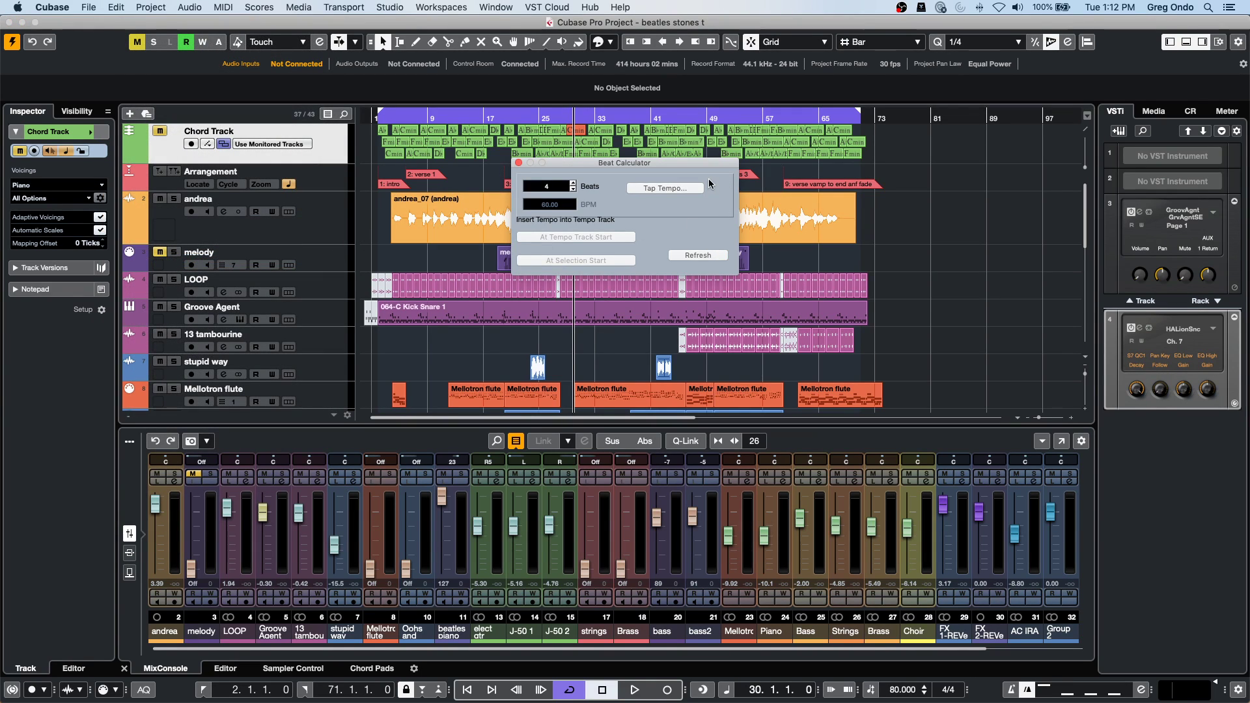
left_click(694, 190)
key("Tab")
key("Tab")
key("Tab")
key("Tab")
key("Tab")
left_click(695, 193)
left_click(519, 165)
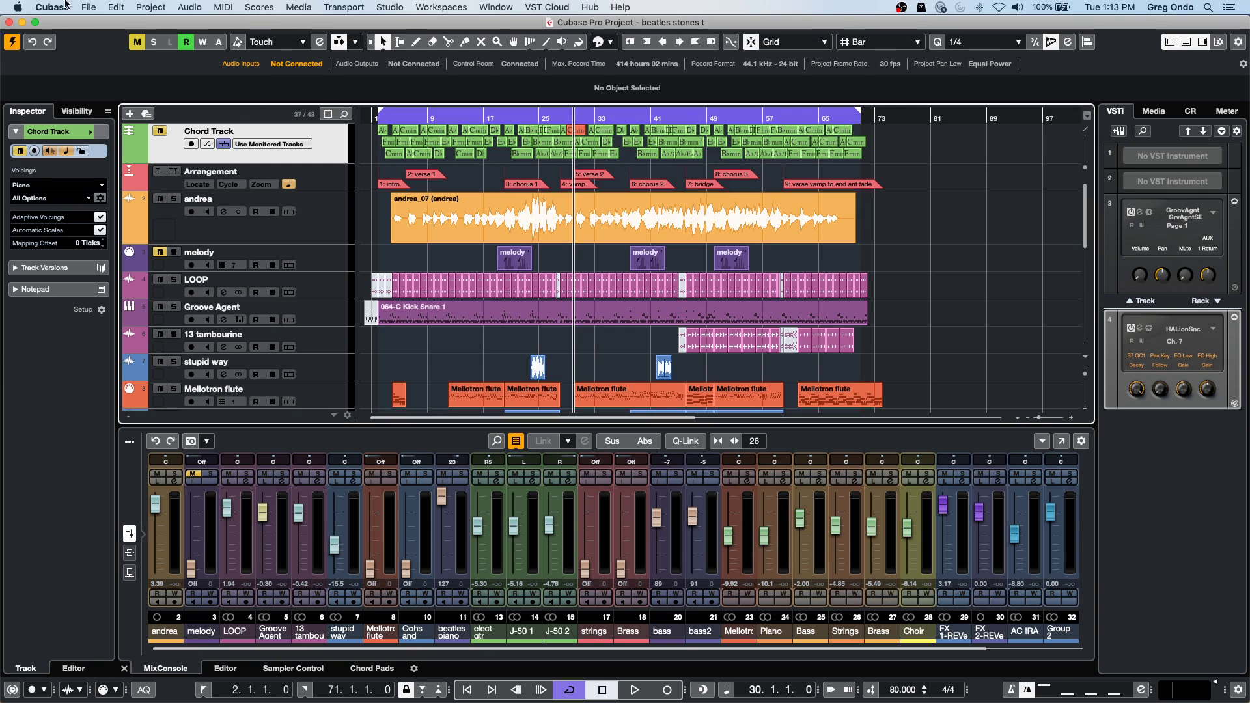
left_click(117, 8)
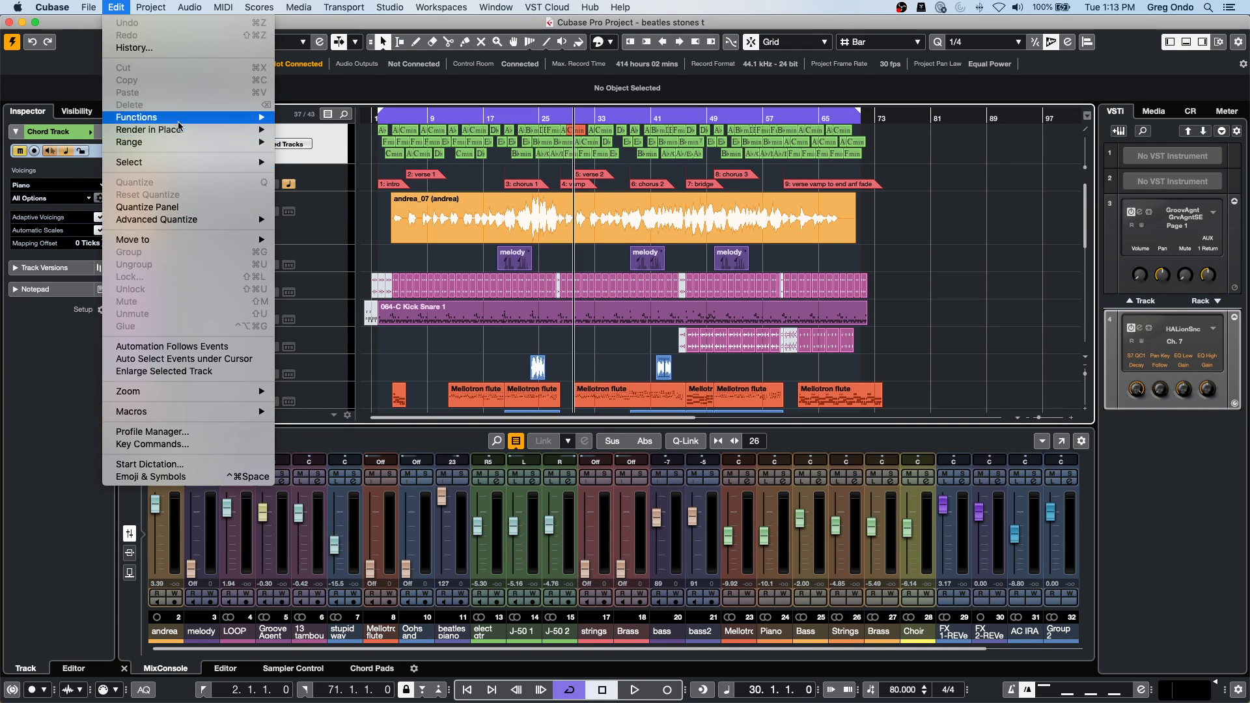
mouse_move(132, 5)
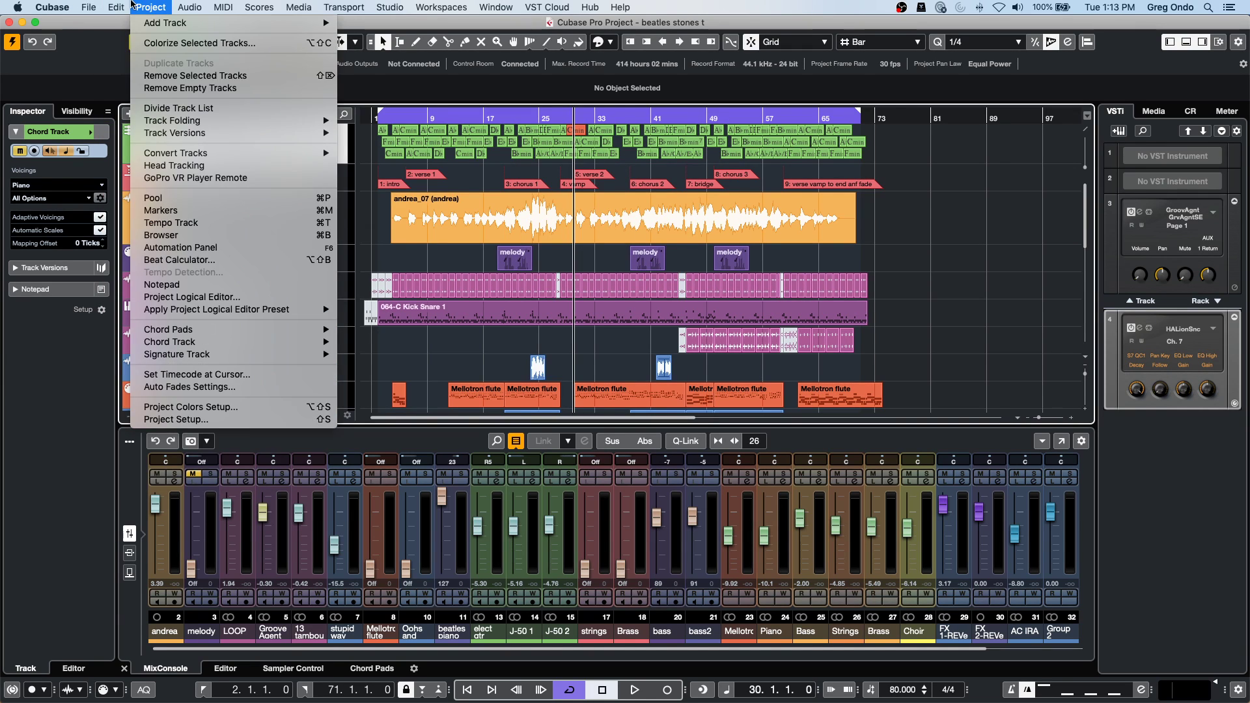
left_click(225, 260)
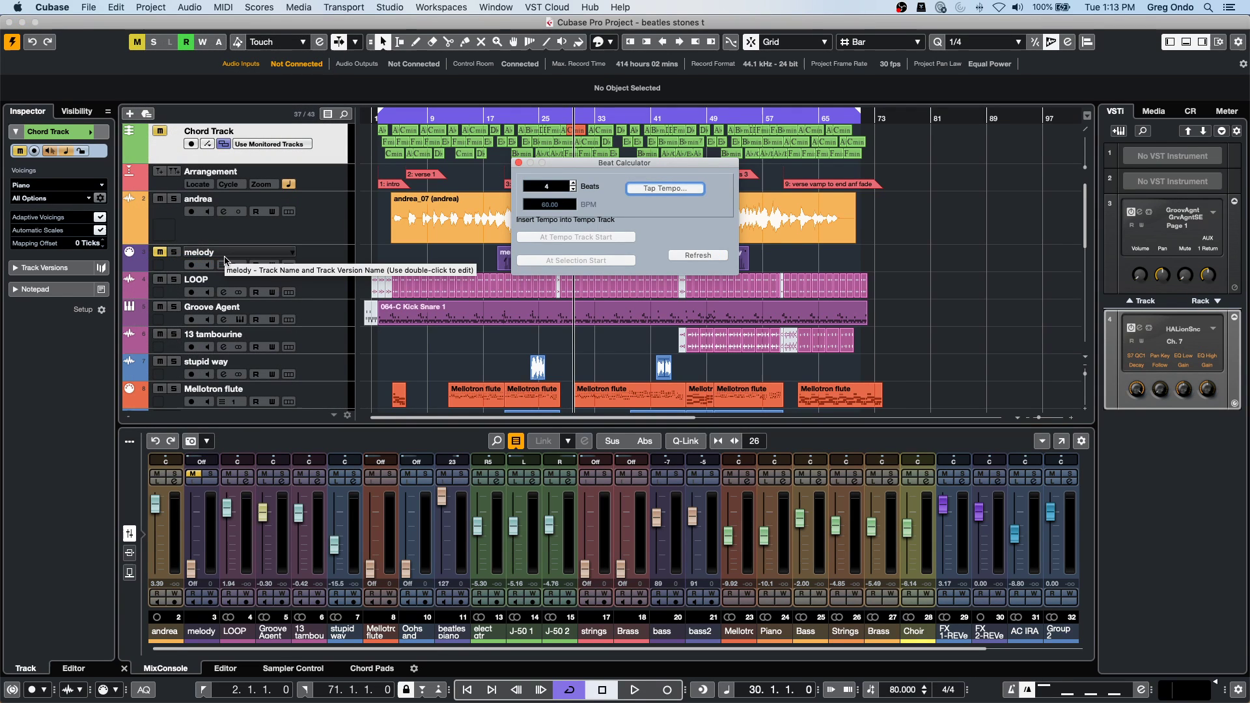
left_click(518, 163)
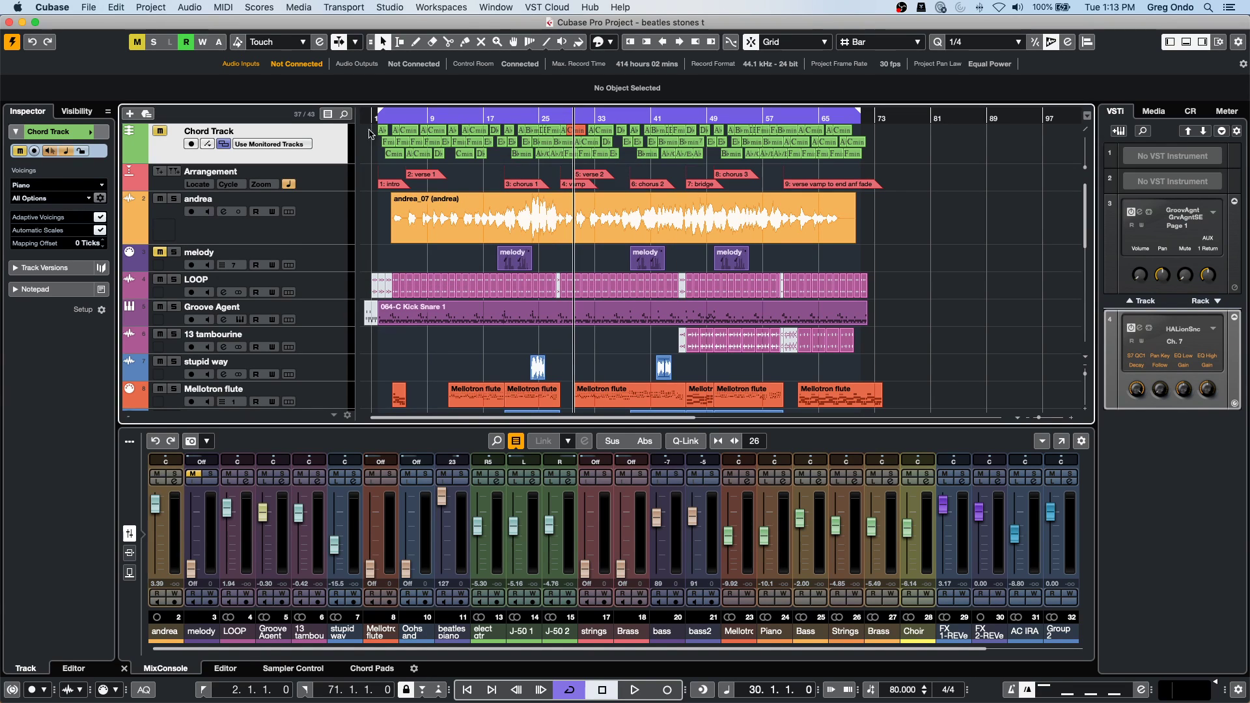
left_click(151, 8)
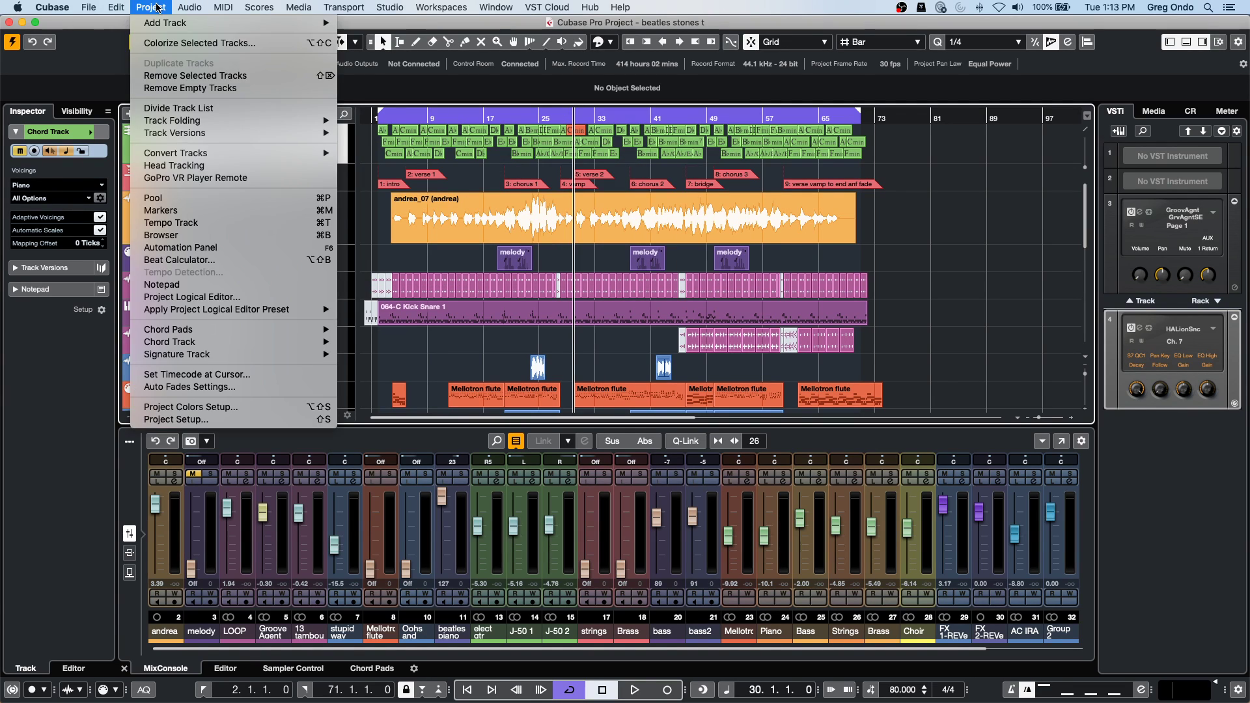
left_click(174, 260)
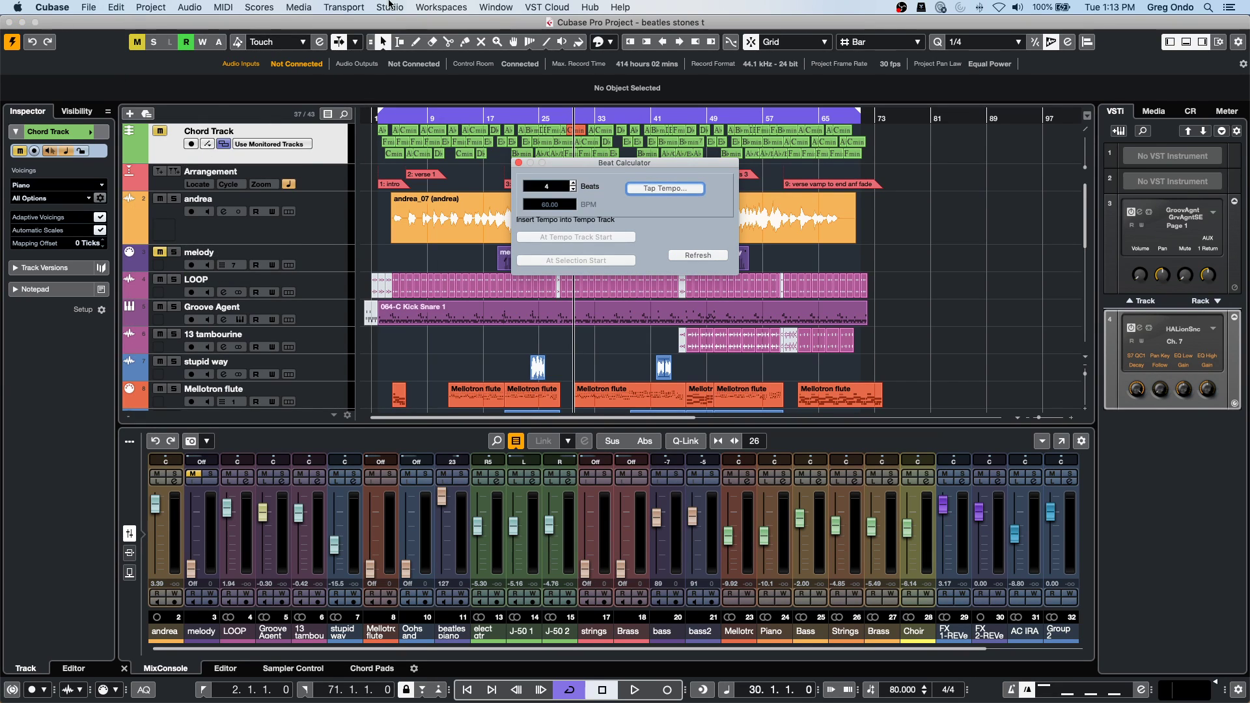
left_click(116, 8)
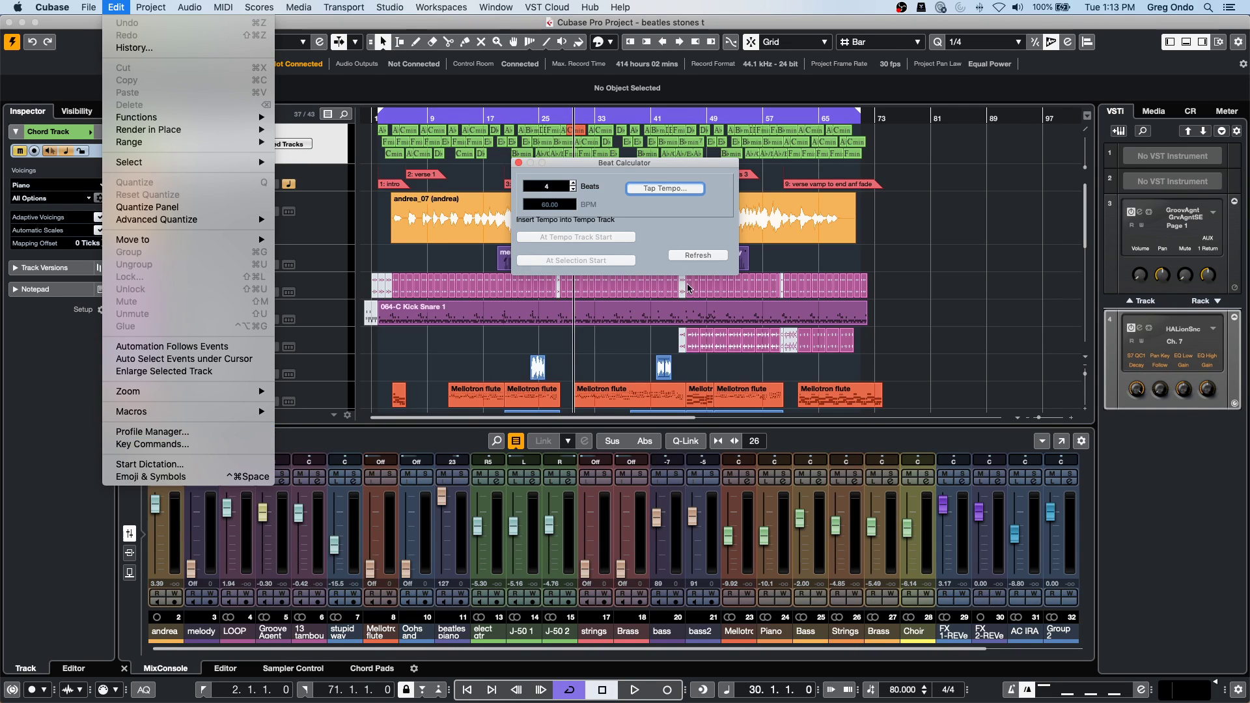
left_click(777, 259)
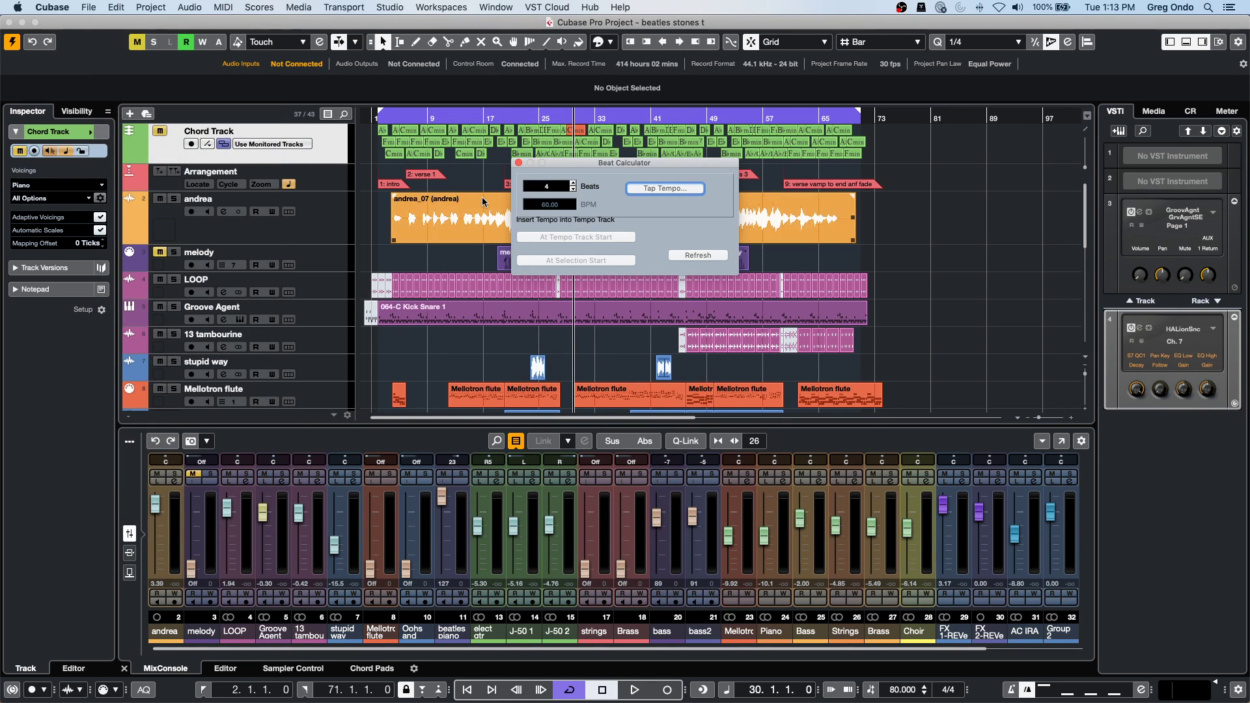
left_click(519, 163)
Open the Beat Calculator and accept 60 BPM in its Tap Tempo dialog.
left_click(150, 6)
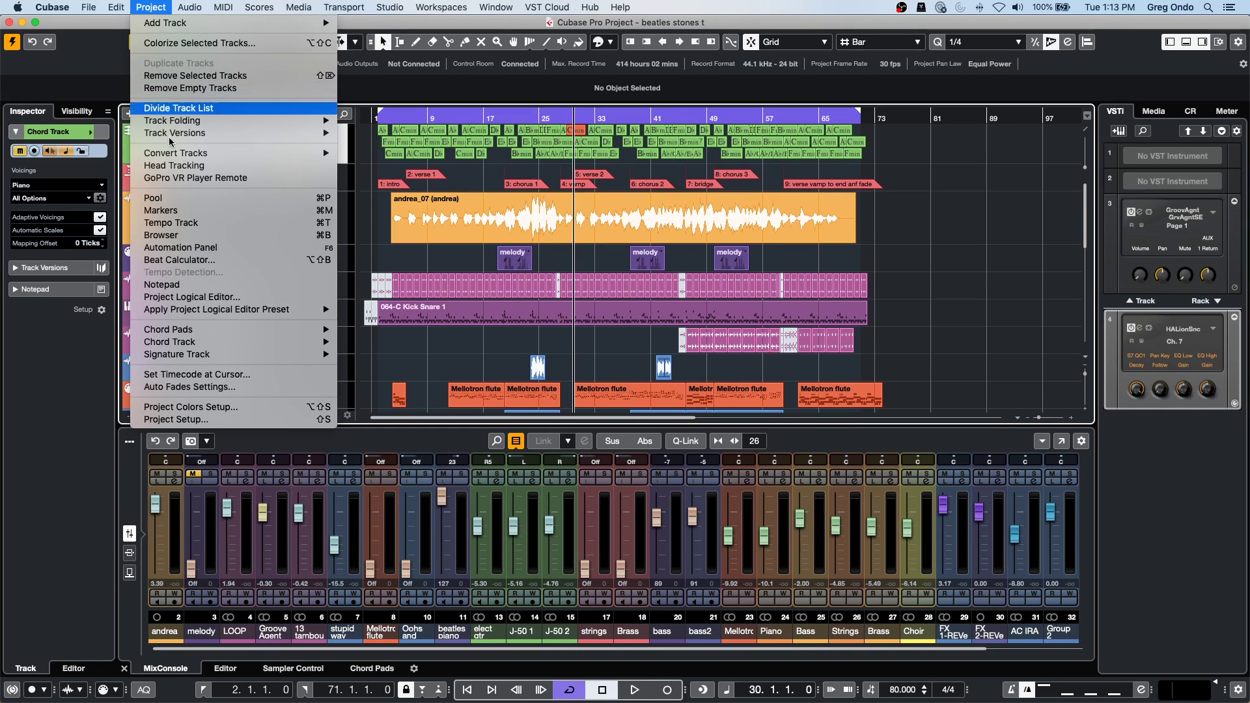
mouse_move(63, 4)
mouse_move(149, 3)
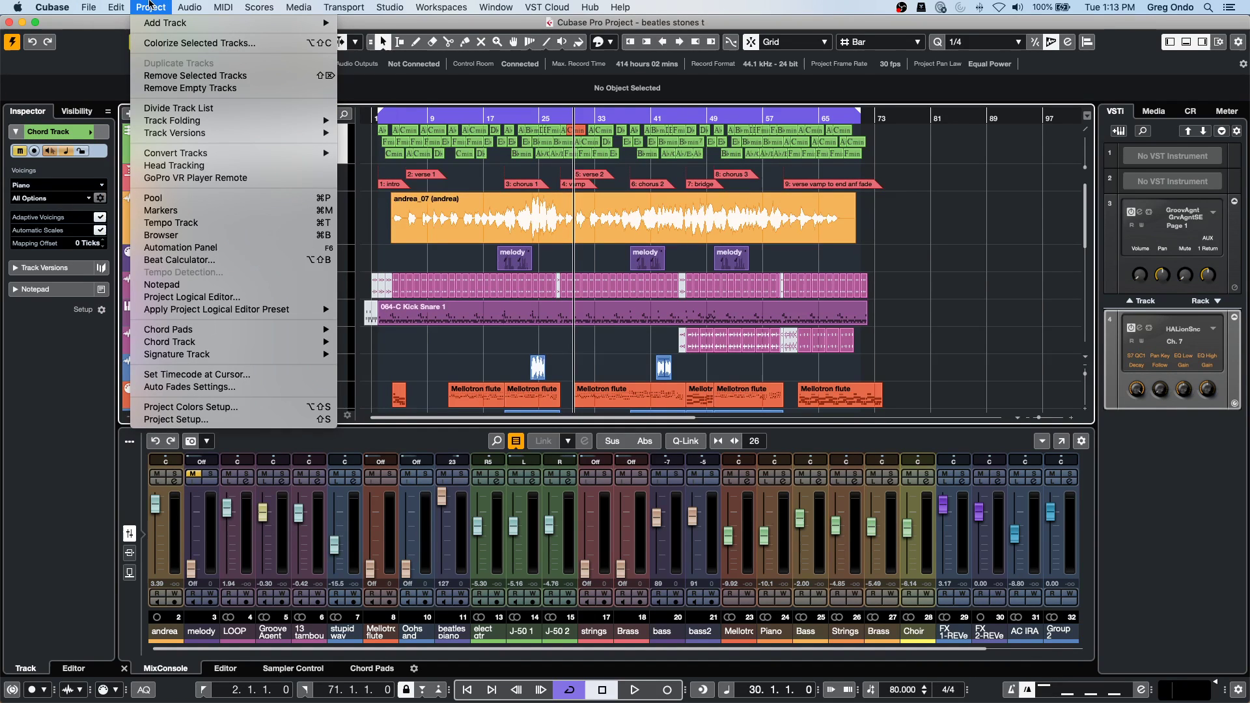
left_click(229, 260)
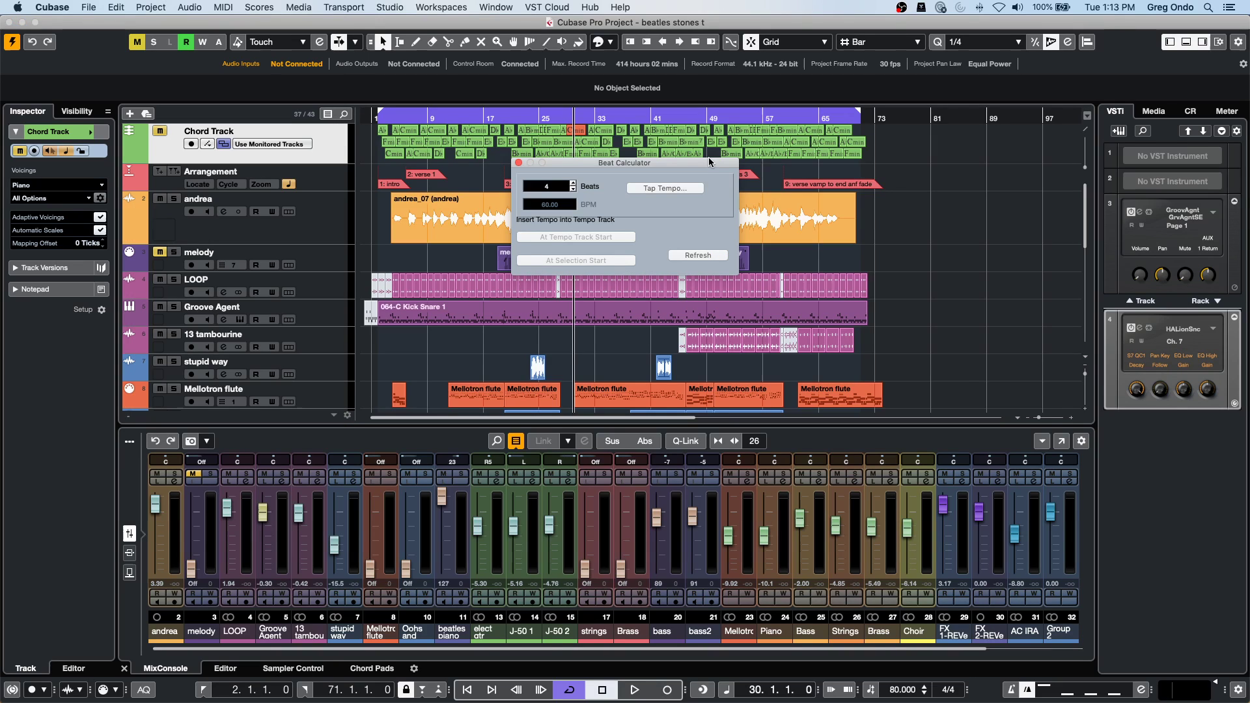
left_click(665, 188)
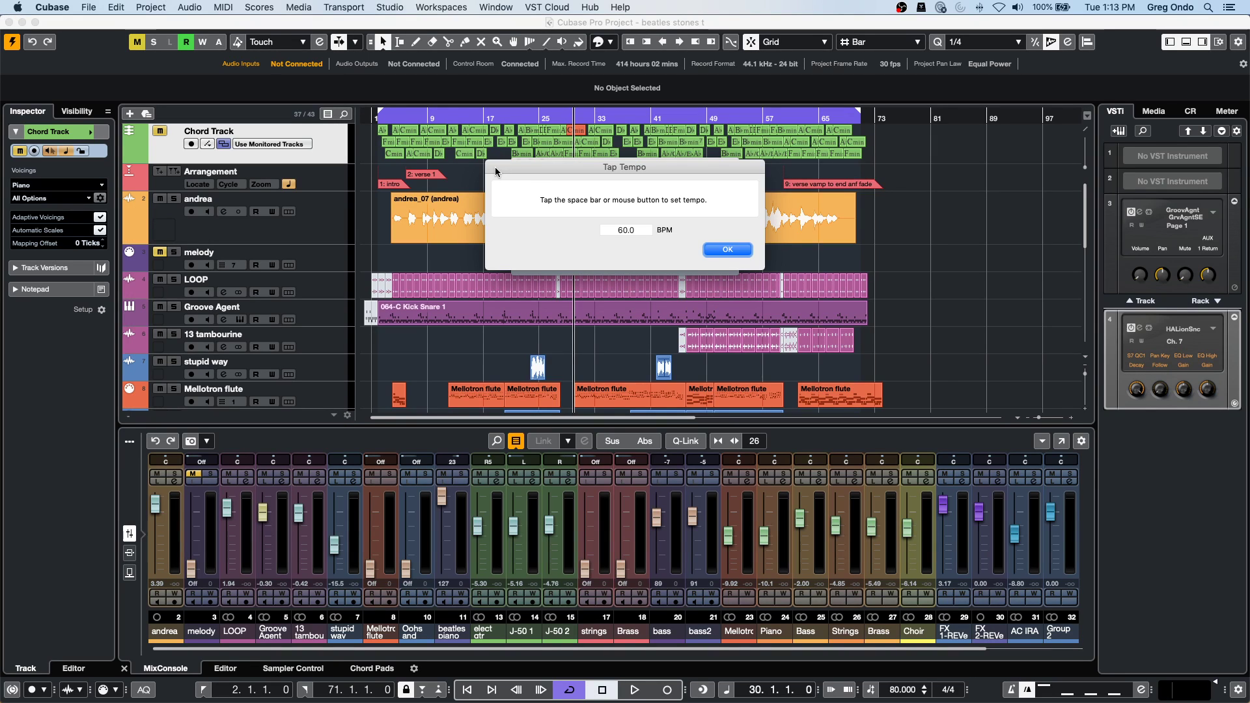
left_click(729, 251)
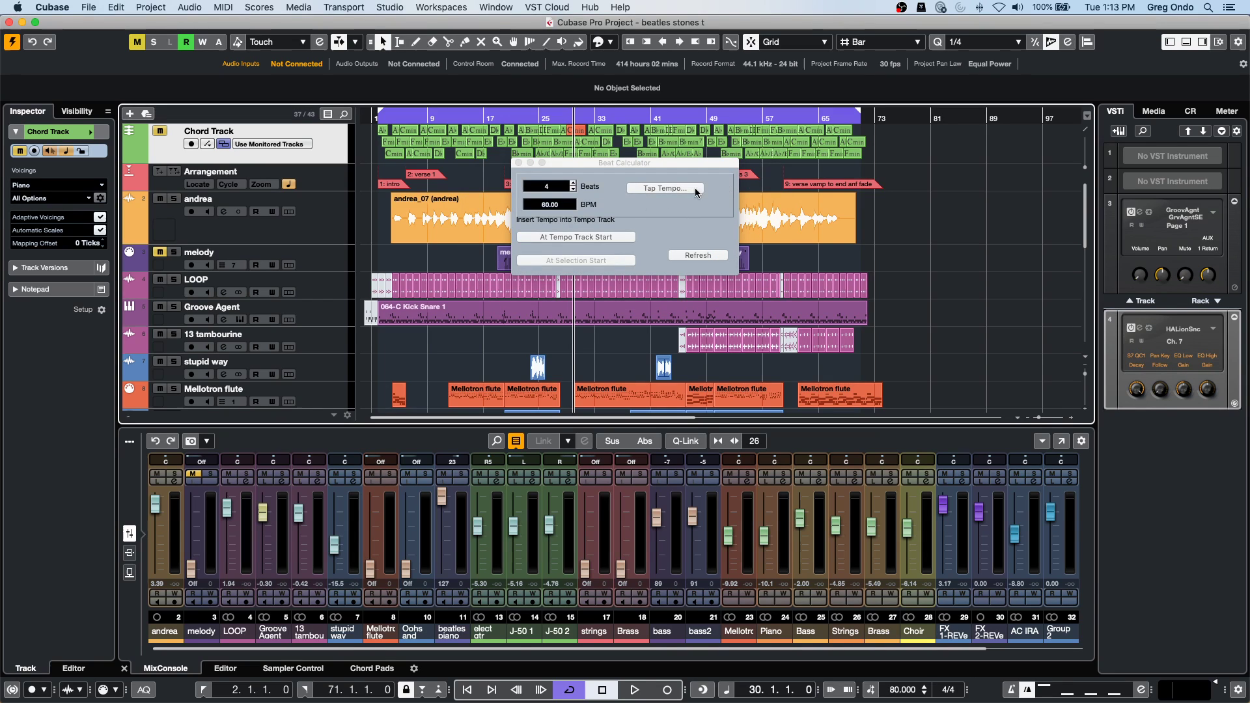
Tap a tempo of 152 BPM for the Beat Calculator and accept it.
left_click(667, 190)
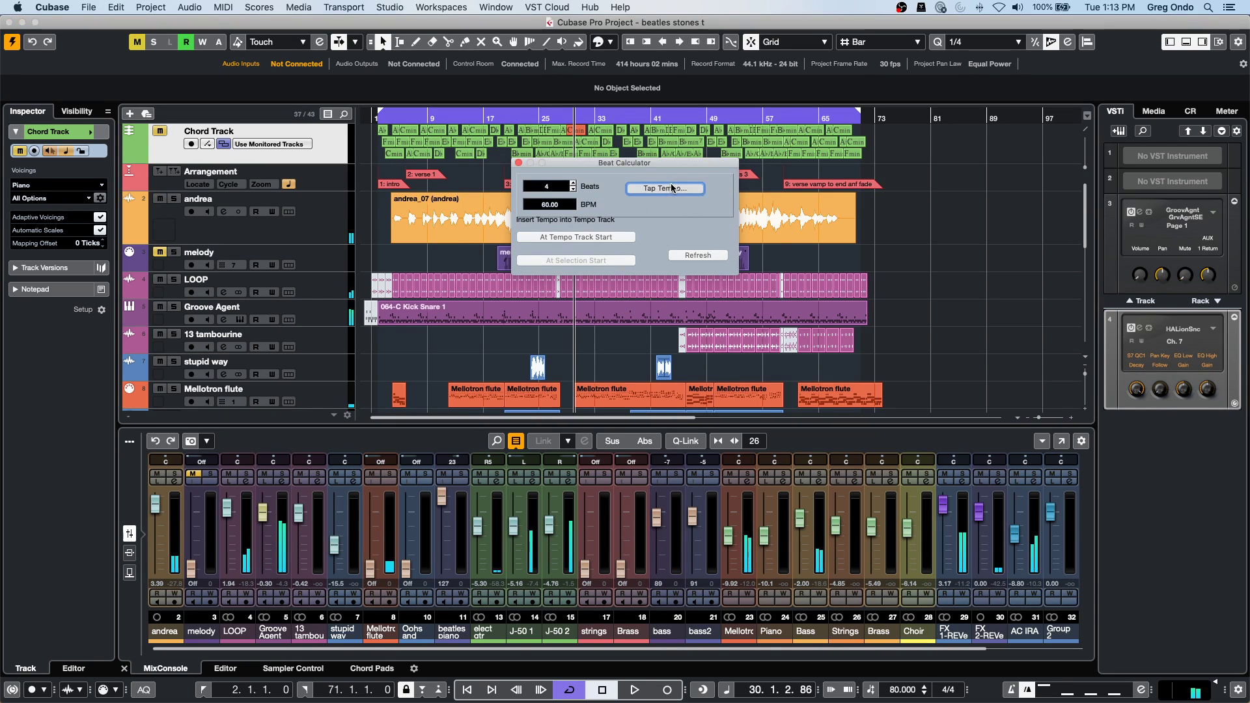
key("space")
key("space")
key("space")
key("space")
key("space")
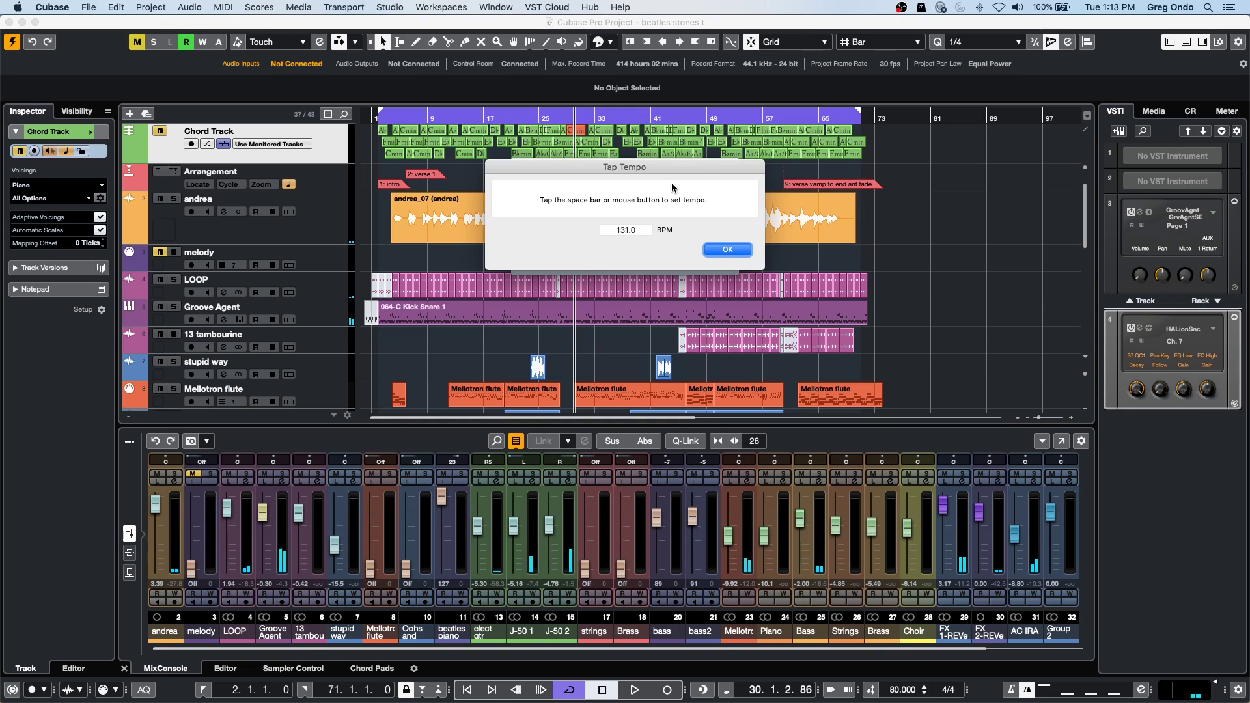
key("space")
key("space")
key("space")
key("space")
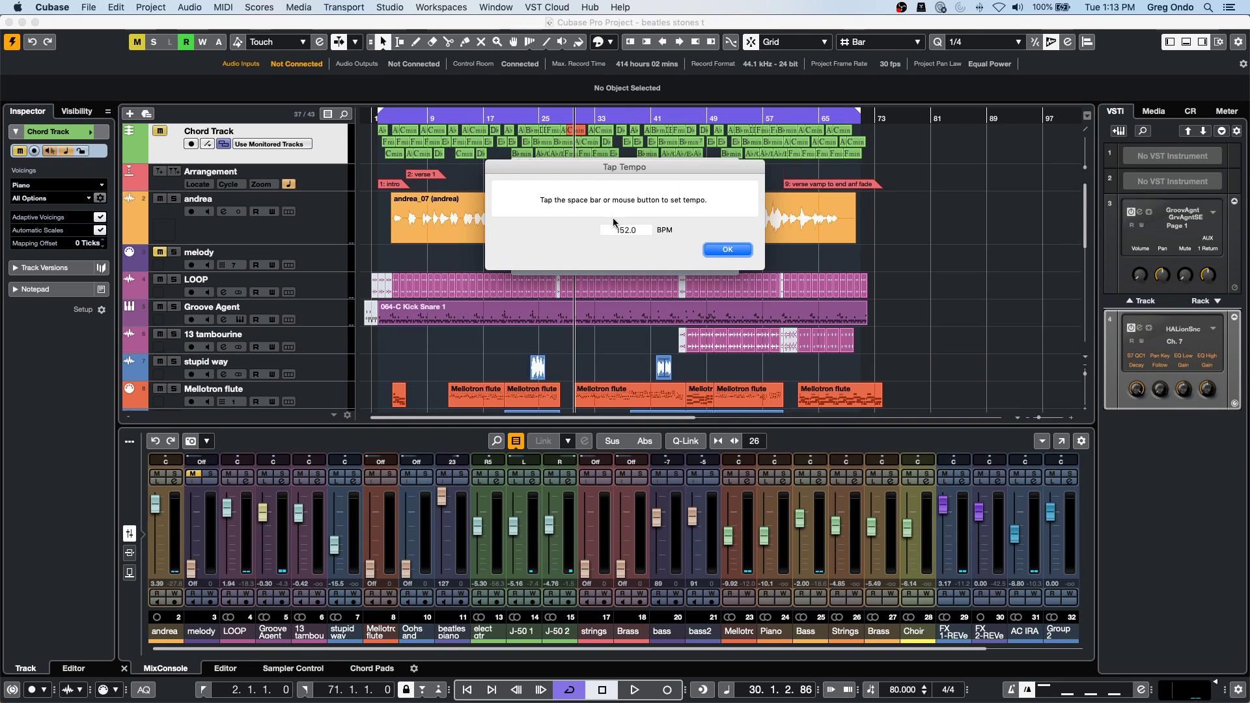
left_click(740, 252)
Open the Key Commands settings, create a new macro named "tap tempo", and enter T as a candidate shortcut key.
left_click(124, 7)
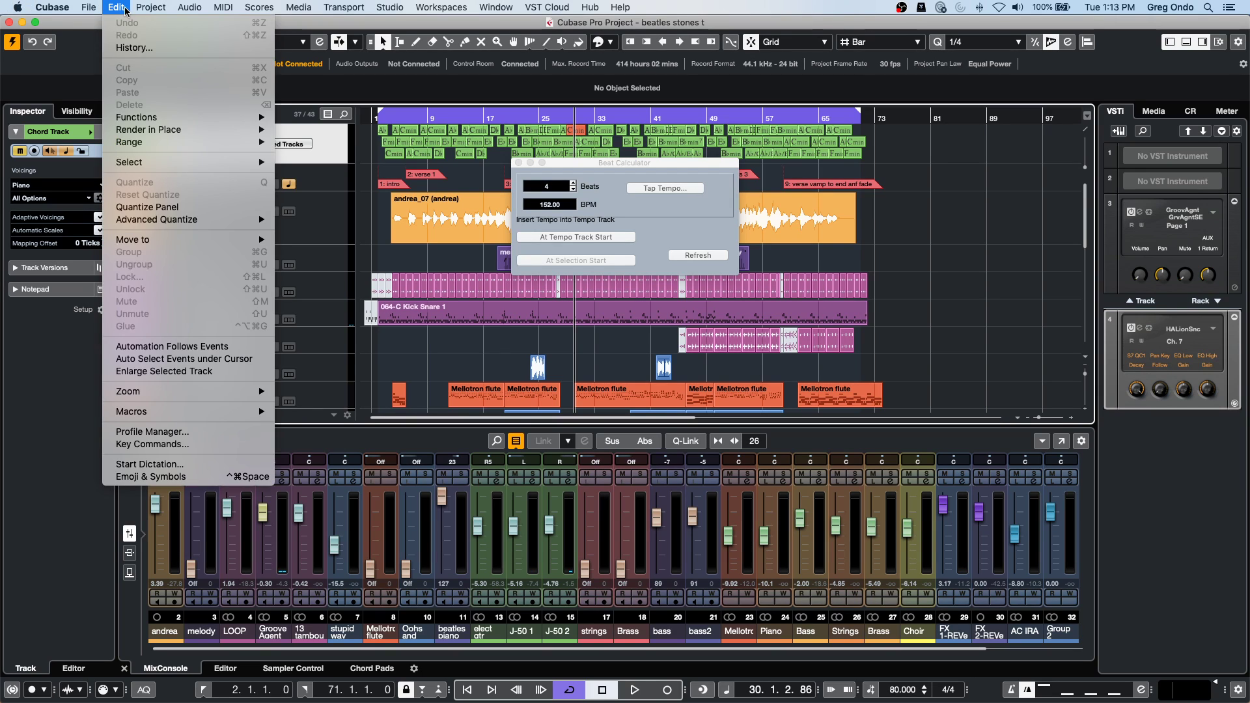
left_click(172, 449)
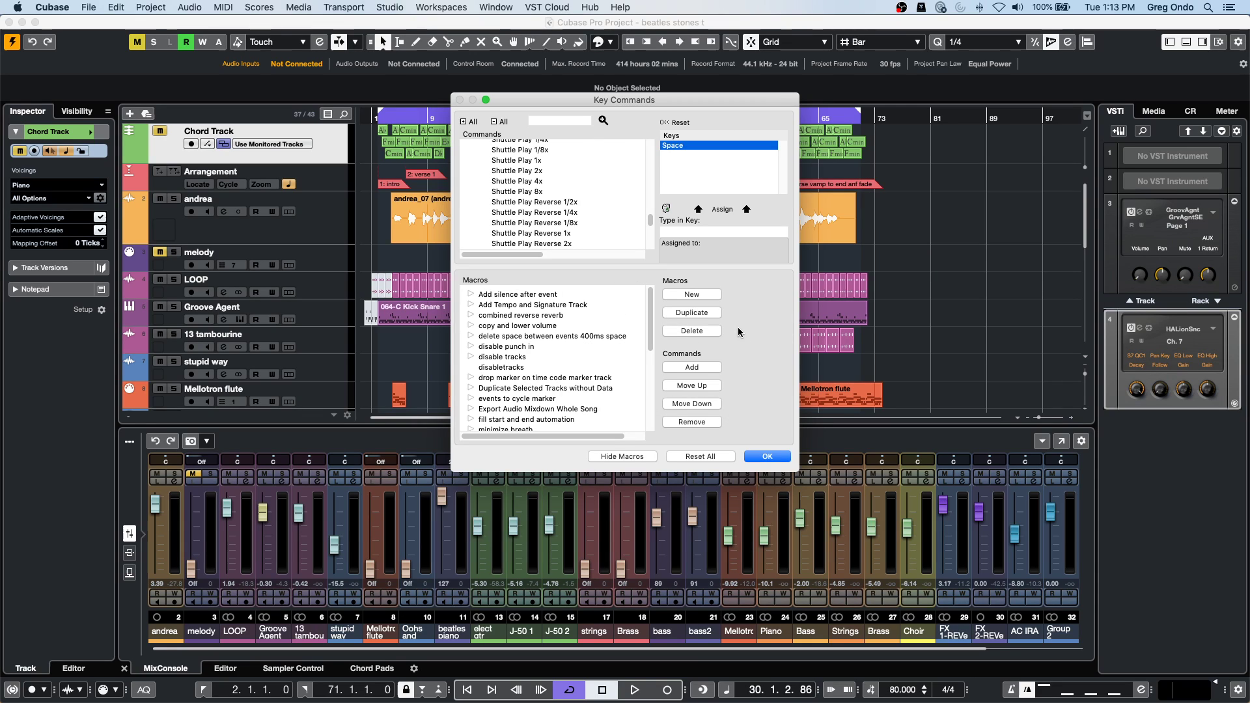
left_click(691, 294)
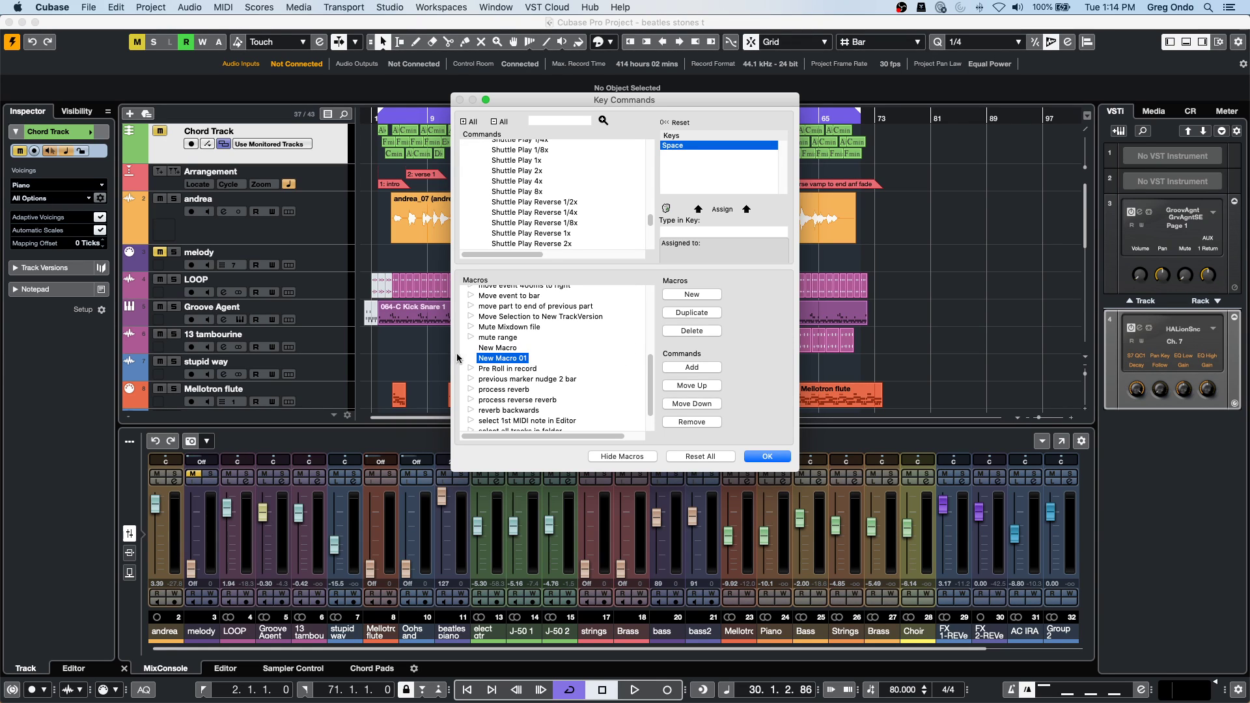
double_click(526, 358)
type("t")
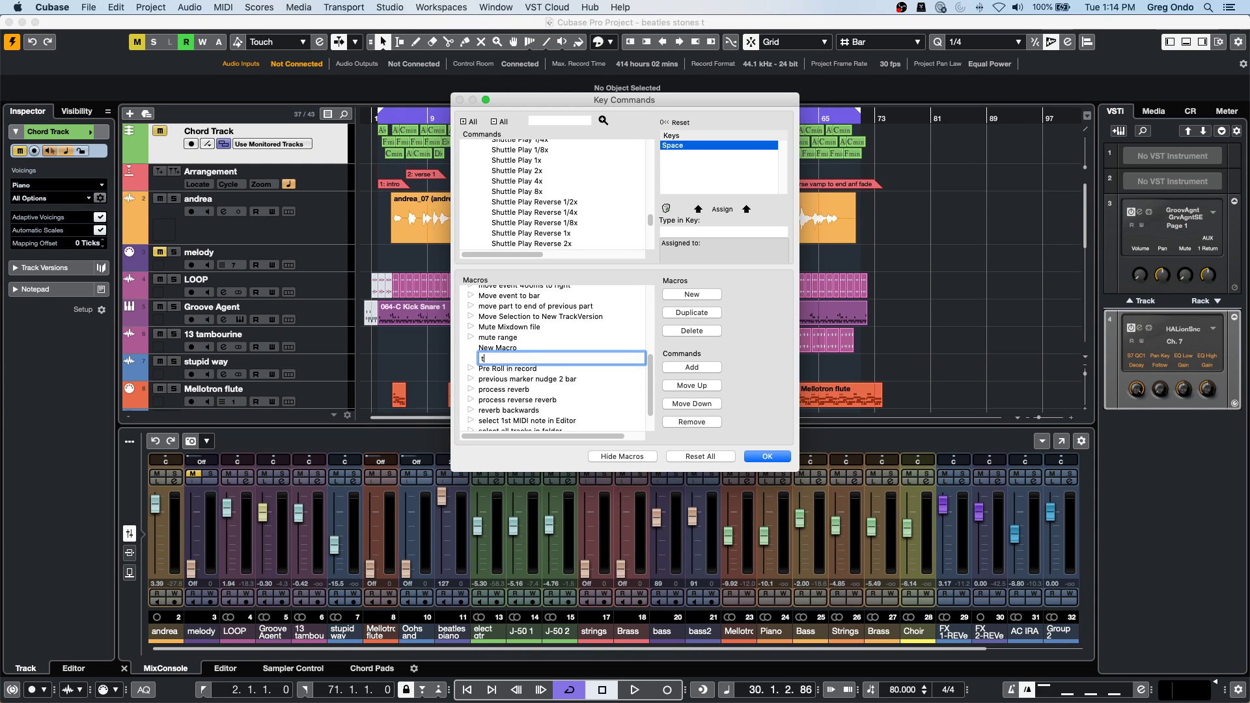
type("ap tempo")
left_click(692, 232)
key("t")
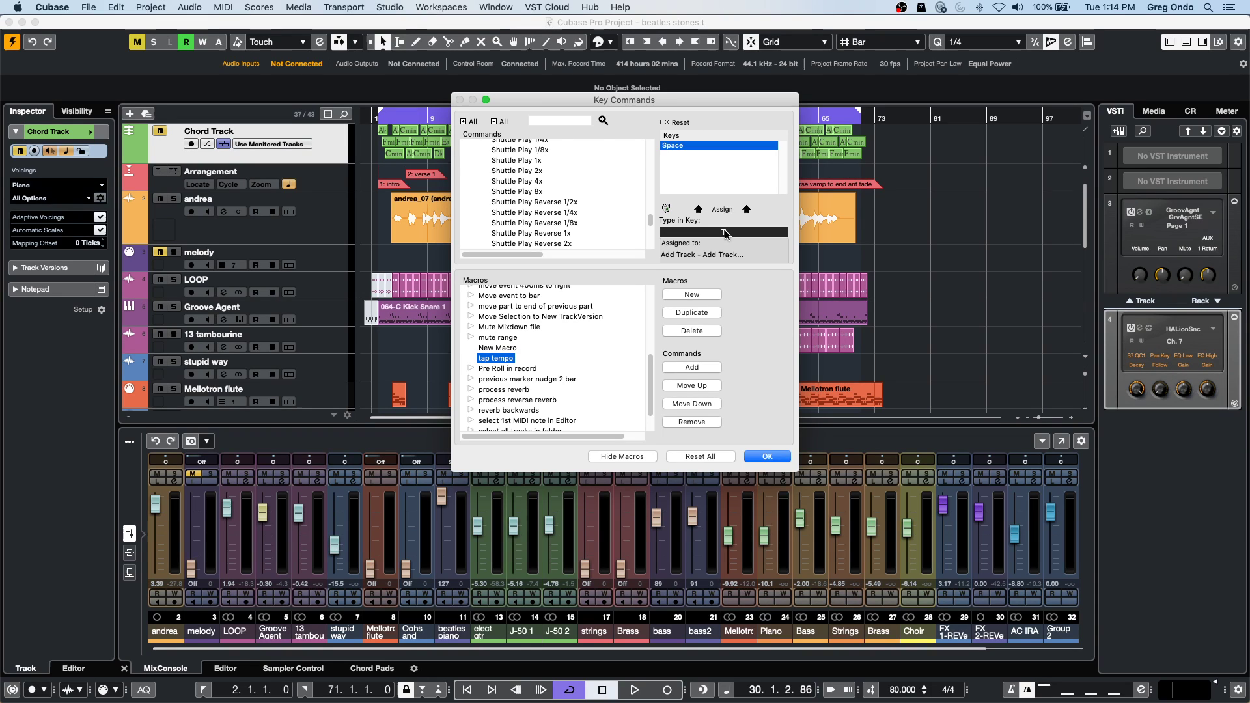
Search the key commands for "beat calculator" and add the Beat Calculator command to the "tap tempo" macro.
left_click(560, 122)
type("b")
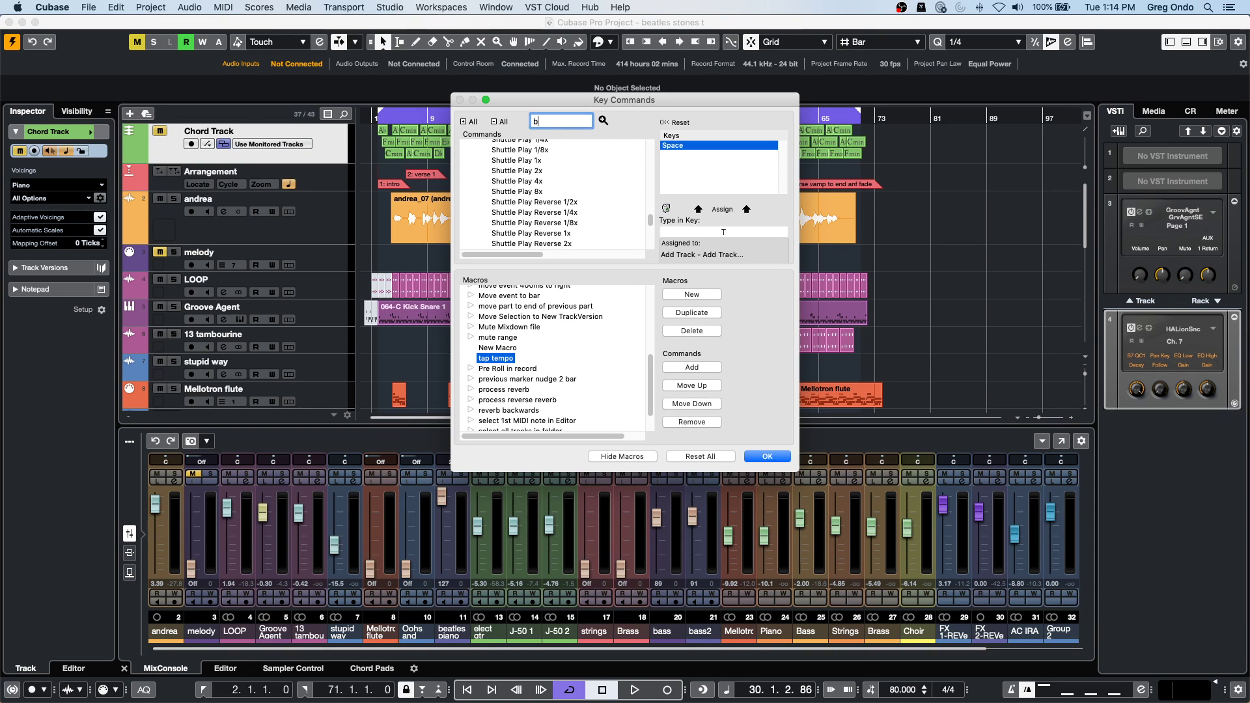
type("eat ca")
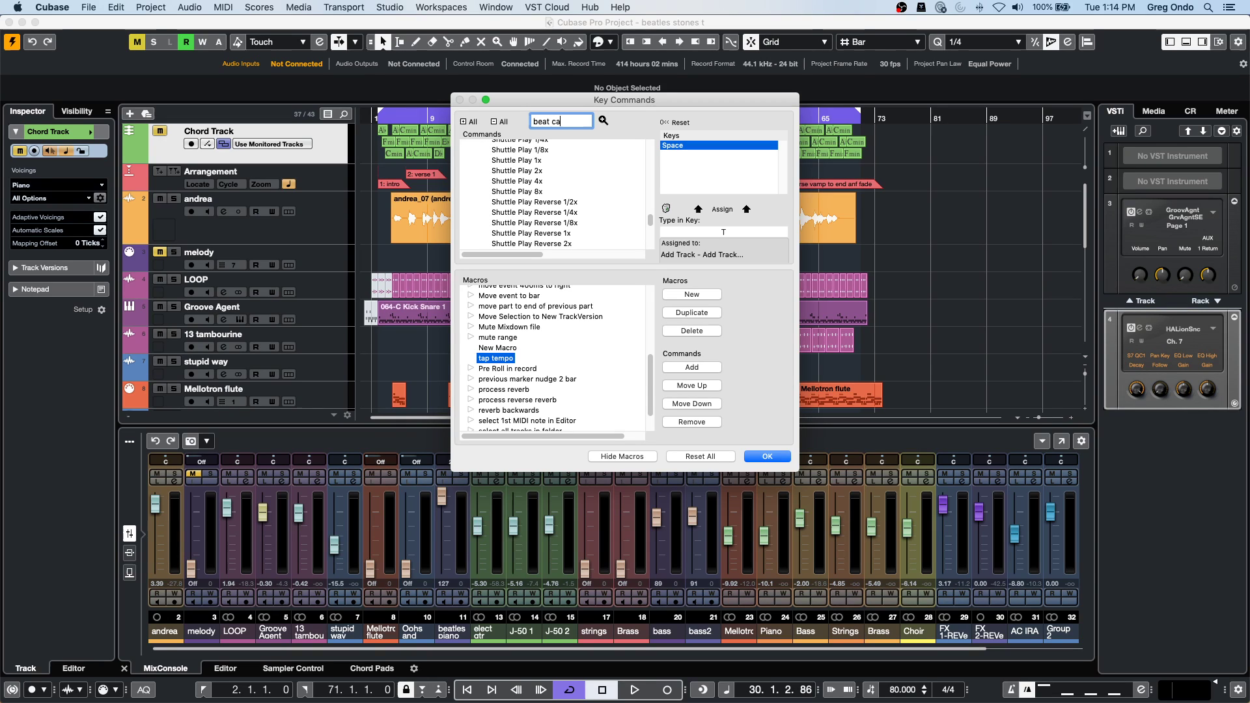
type("lculator")
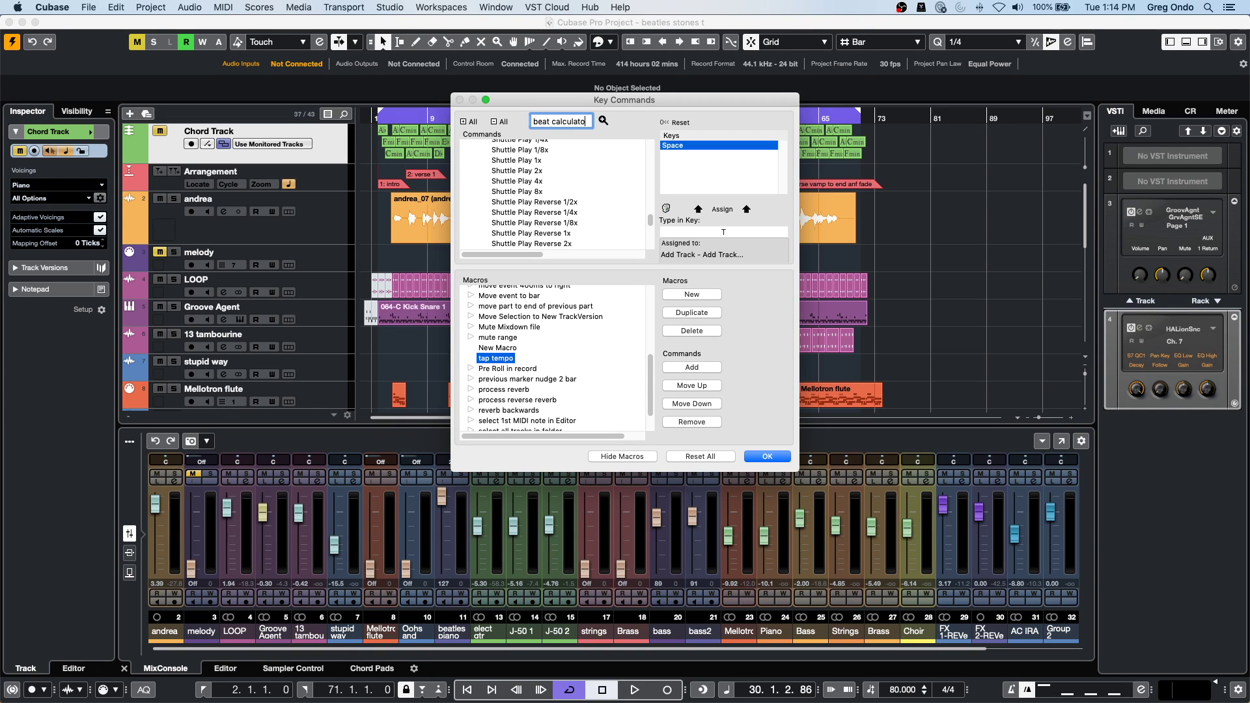
left_click(604, 121)
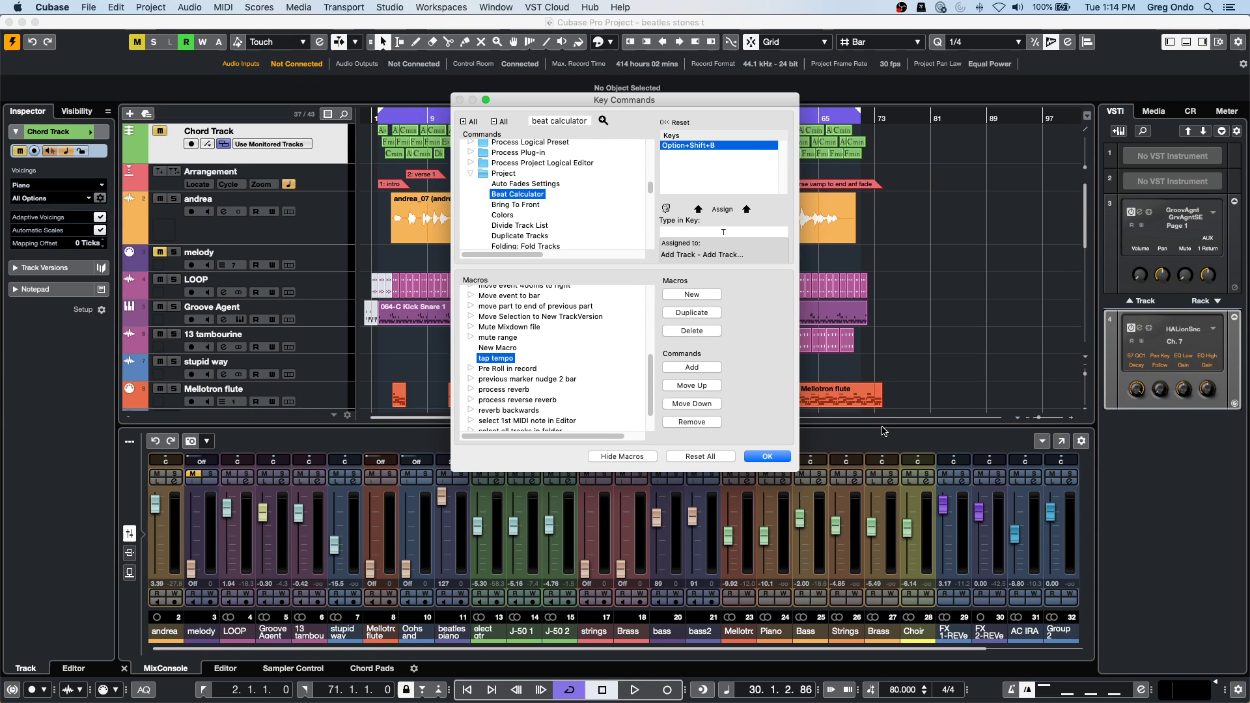
left_click(693, 367)
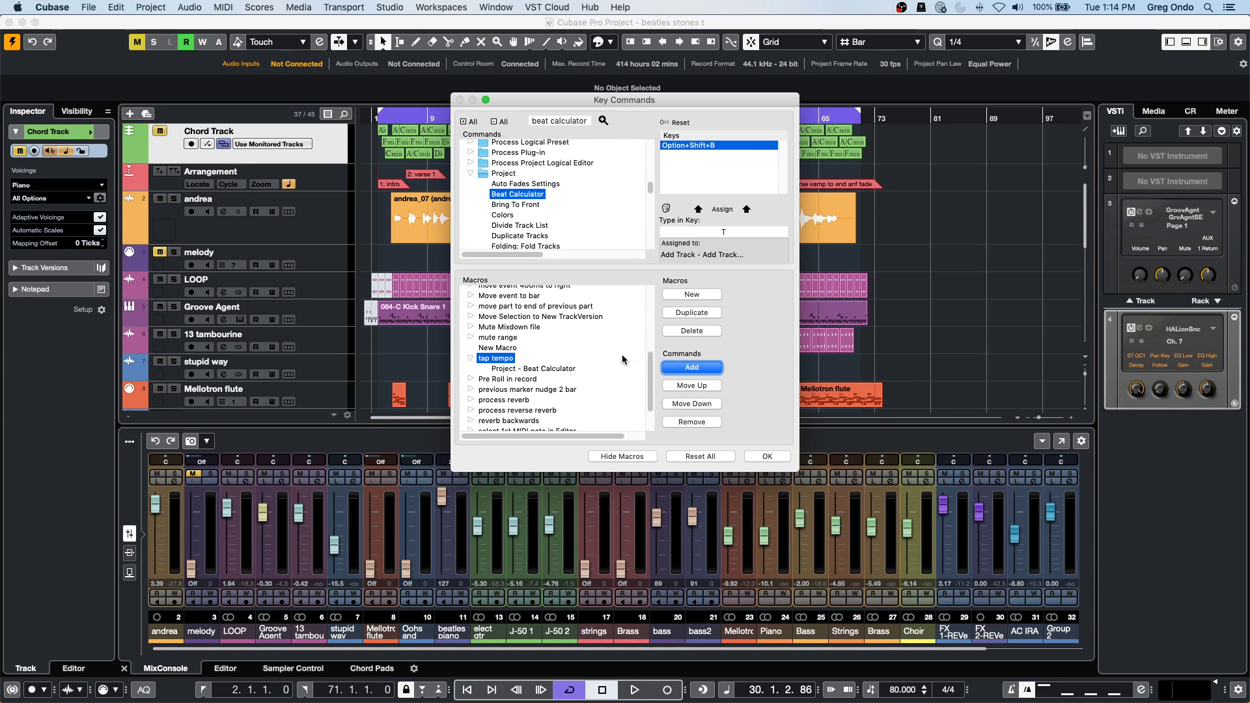
Enter Backspace as the candidate shortcut key, clear the command search text, and accept the Key Commands settings.
left_click(519, 368)
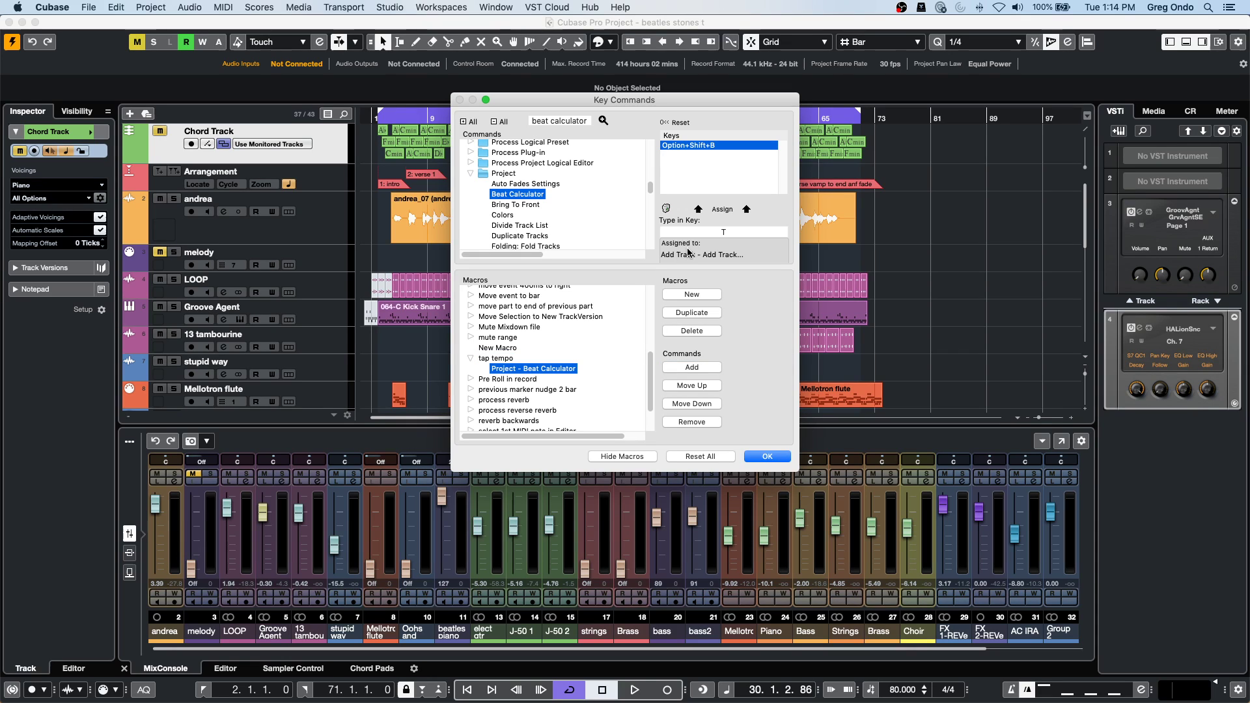
left_click(745, 233)
key("BackSpace")
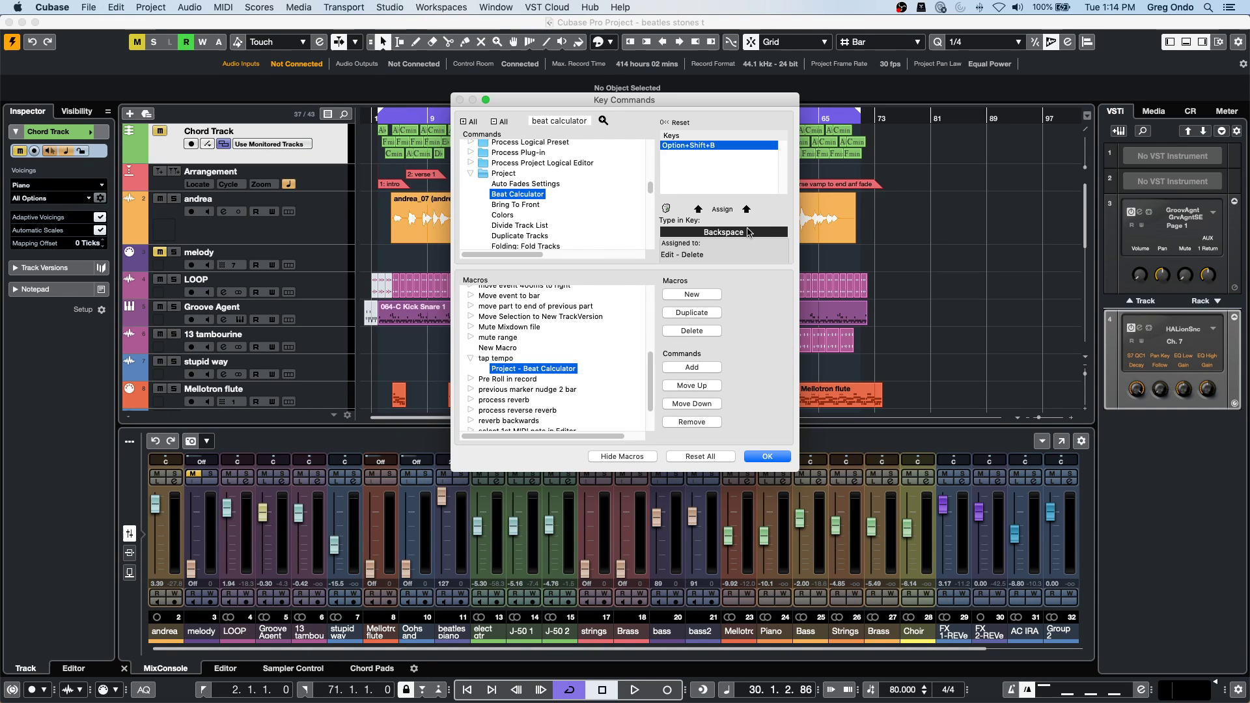
left_click(560, 120)
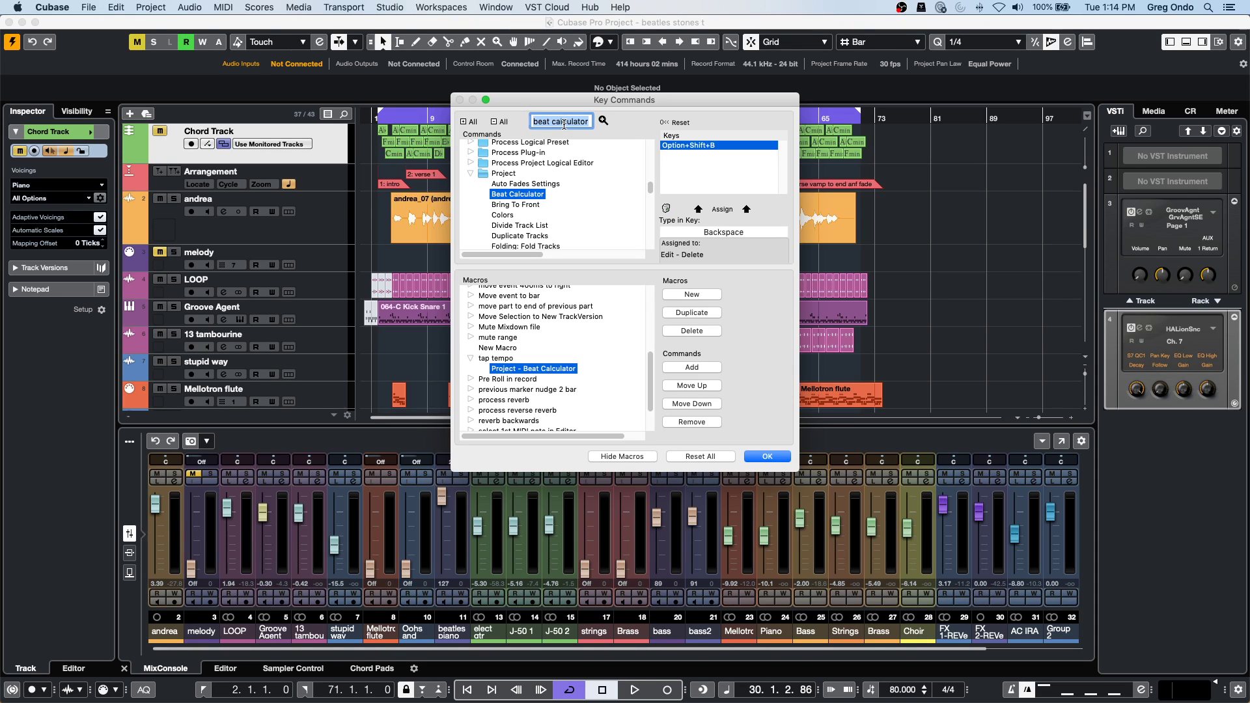
key("BackSpace")
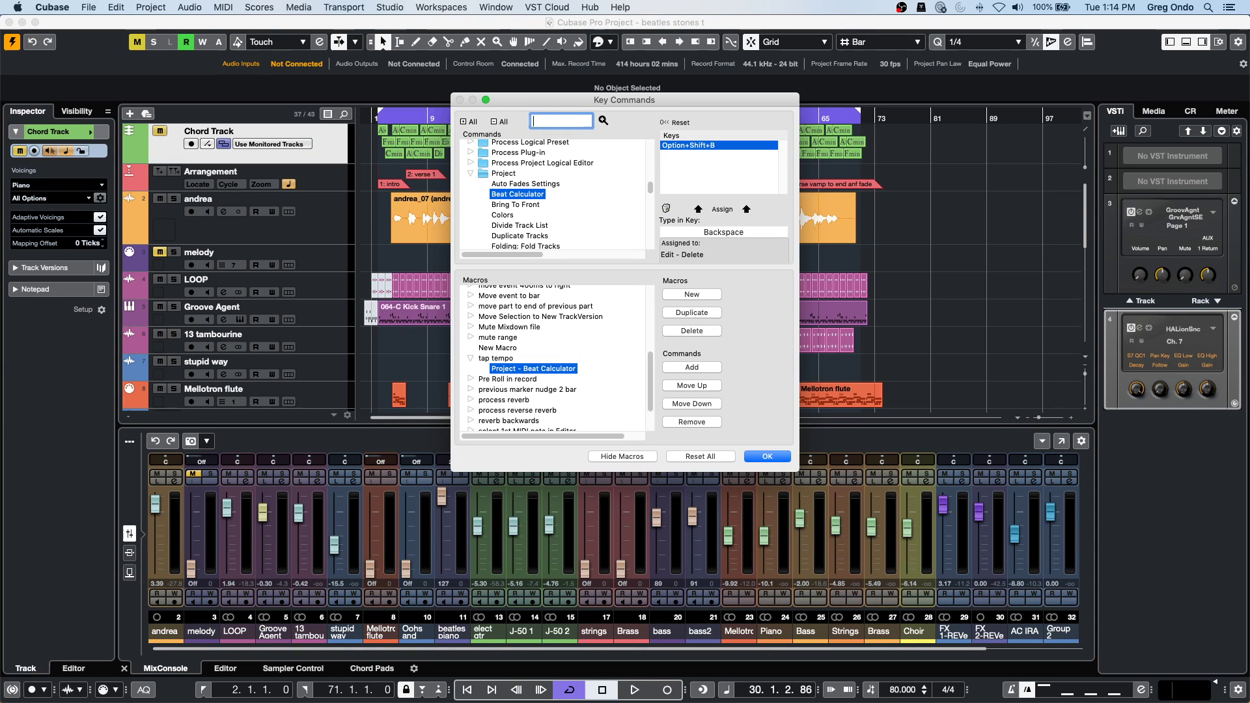
left_click(747, 231)
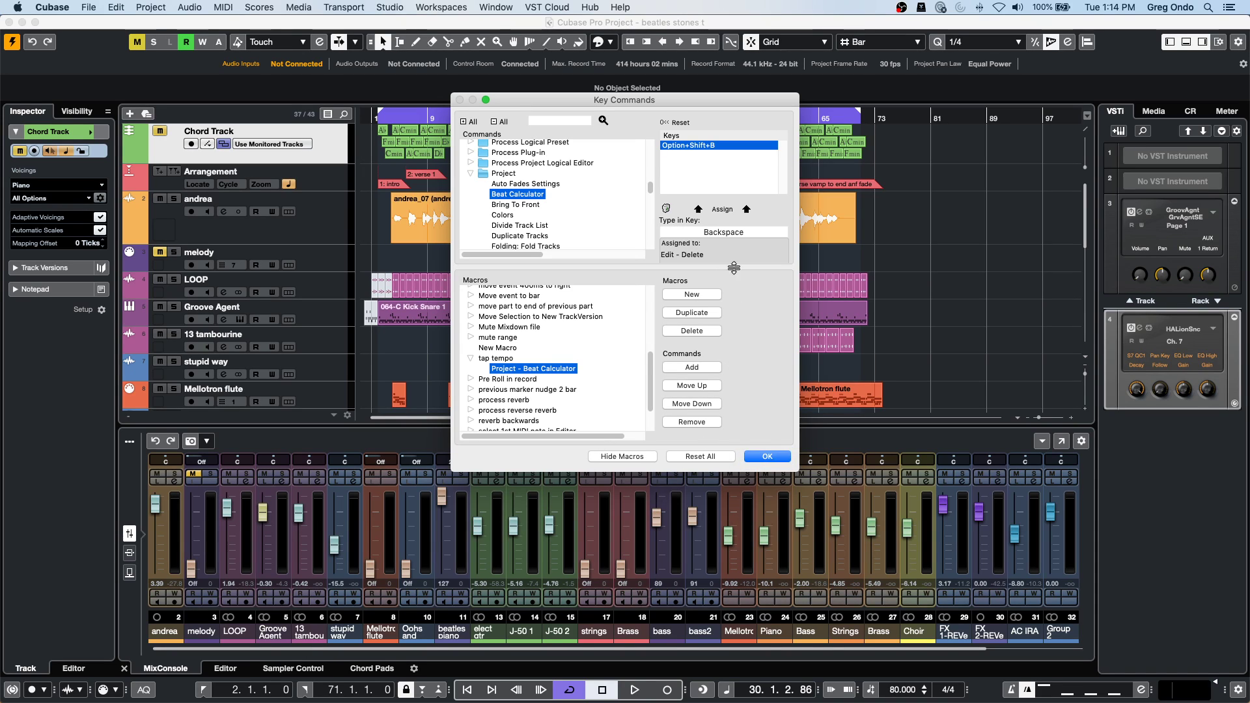
left_click(745, 233)
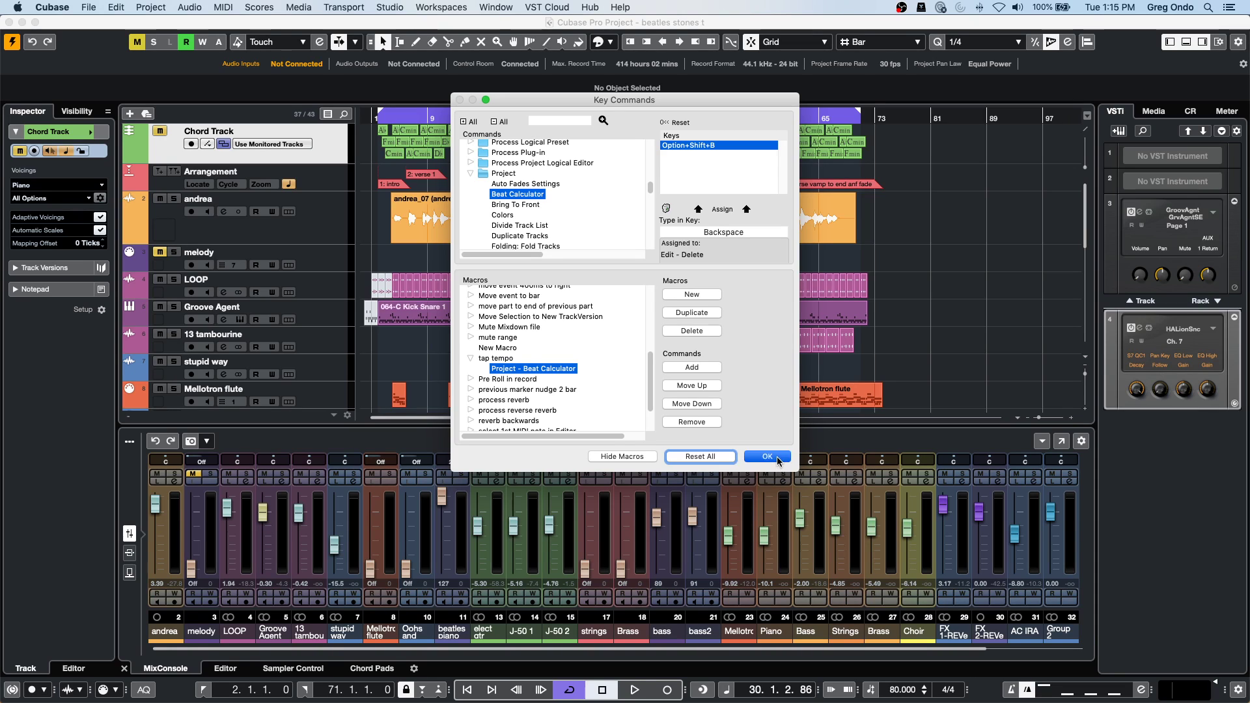
key("Return")
Open the Beat Calculator and play a short passage of the song to hear its tempo.
key("alt+shift+b")
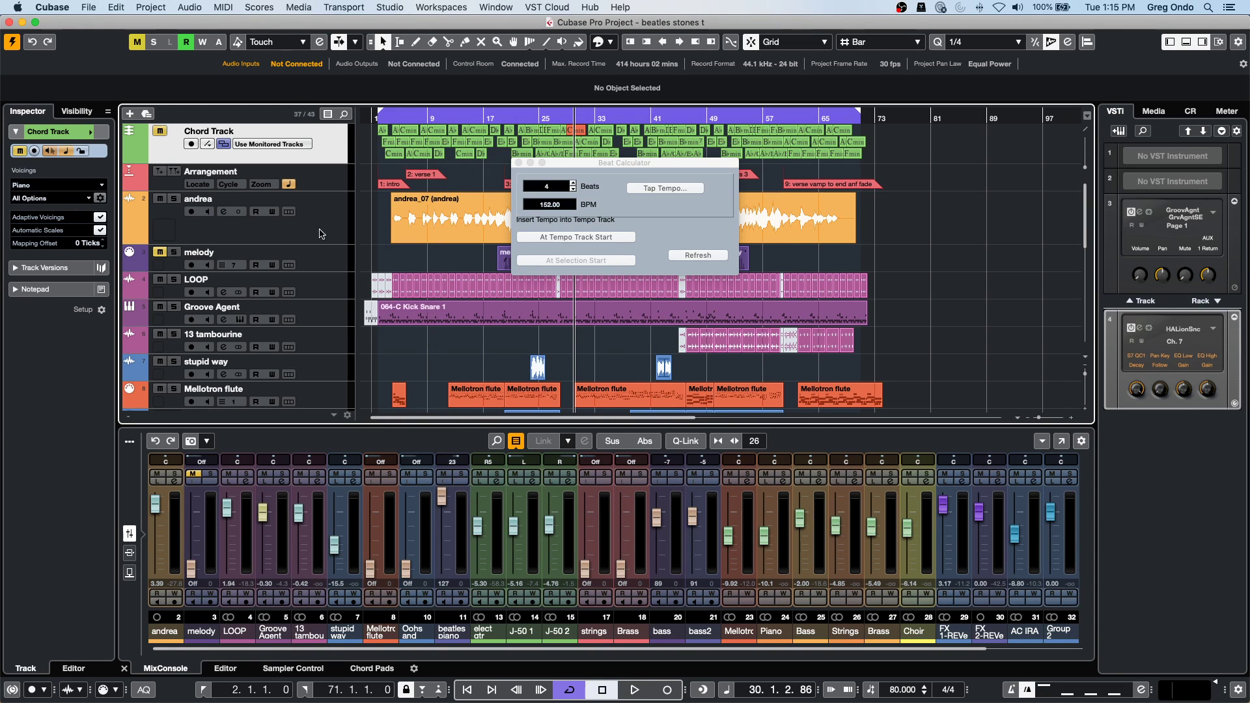
left_click(685, 189)
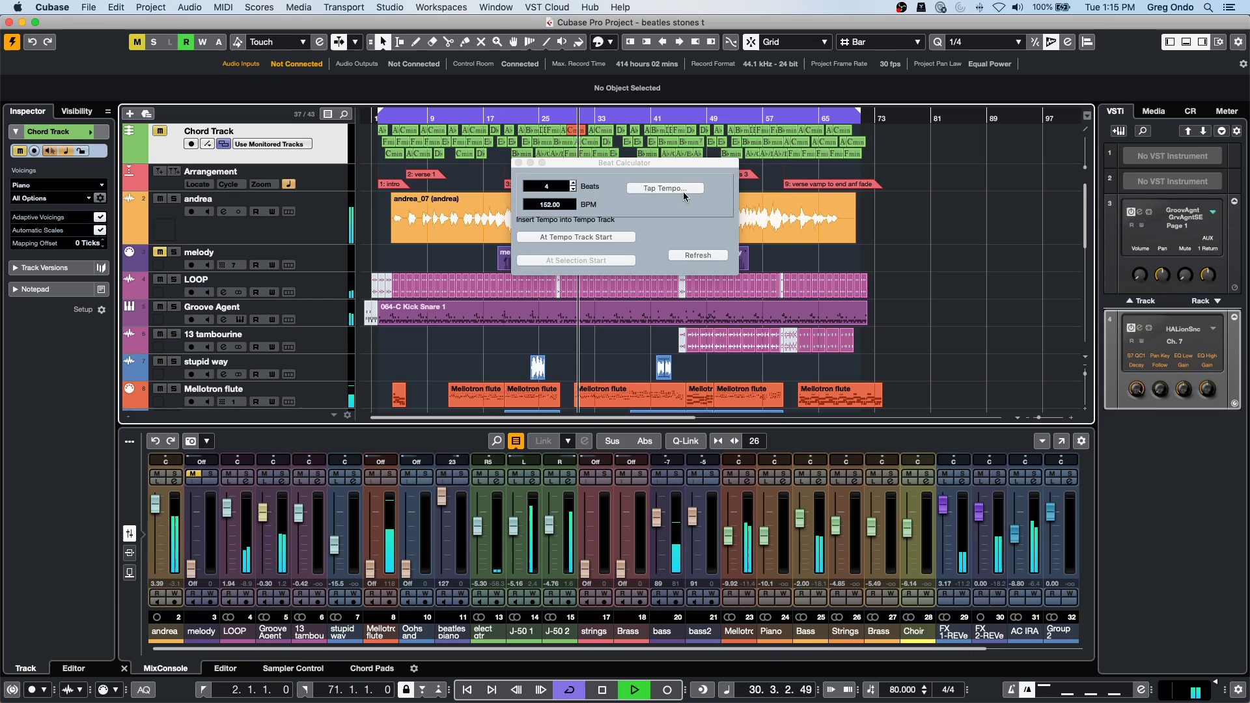
key("space")
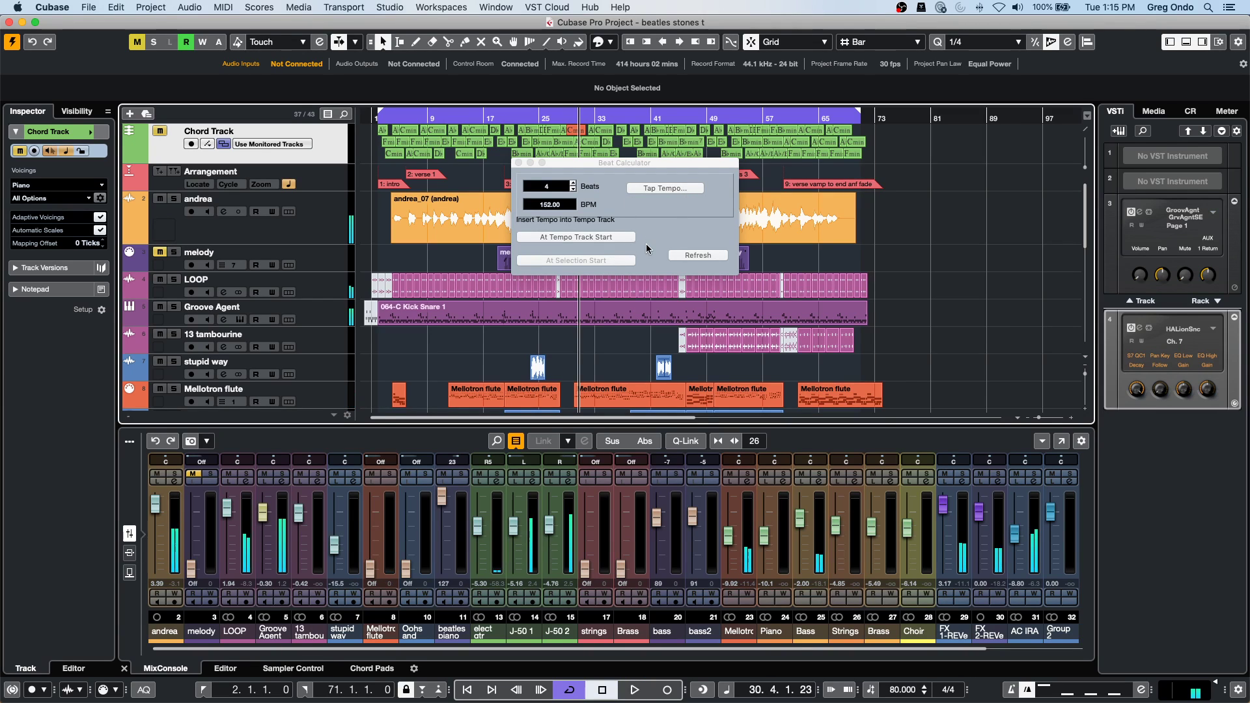
key("space")
key("space")
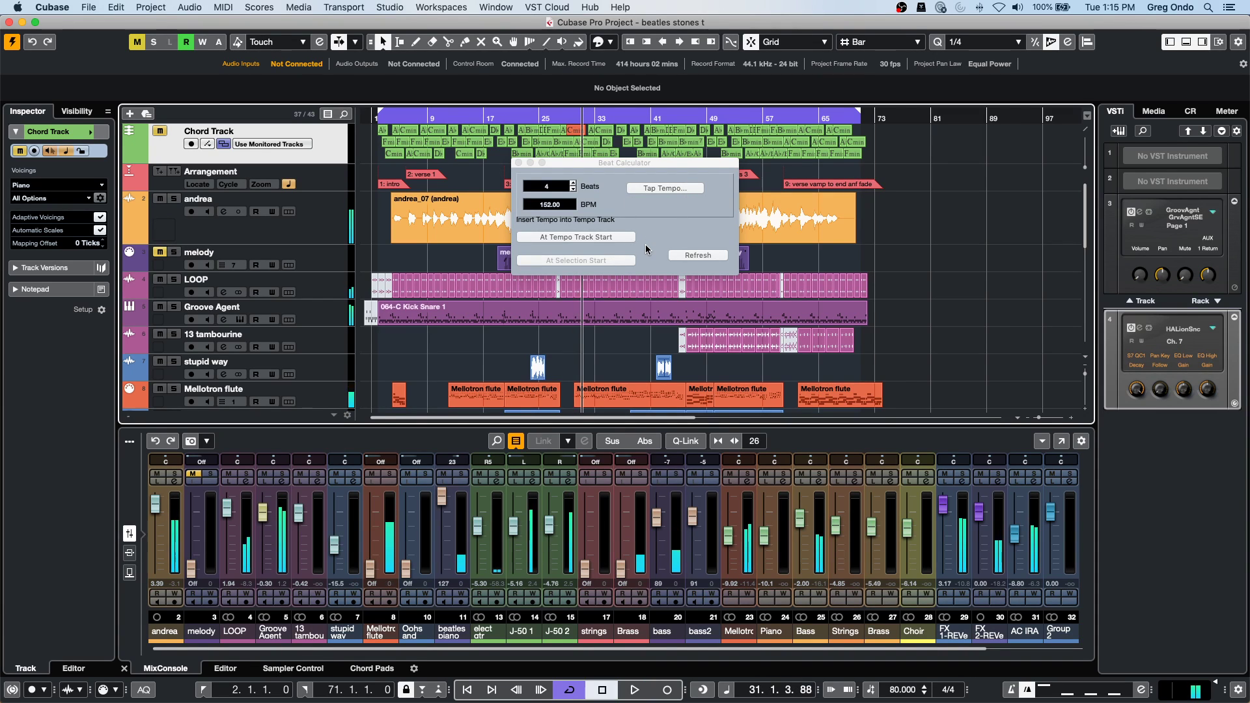
Tap and accept a tempo of 116.5 BPM for the Beat Calculator, and try to insert it at the tempo track start.
left_click(661, 188)
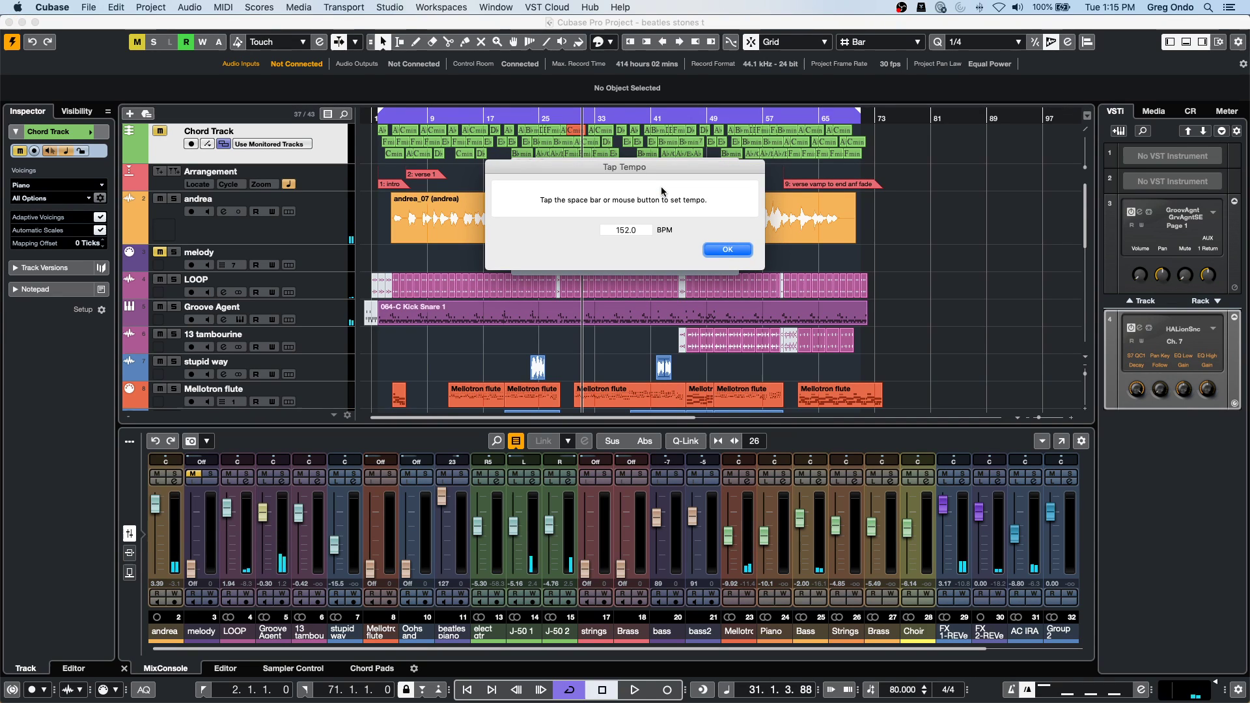
key("space")
key("space")
key("space")
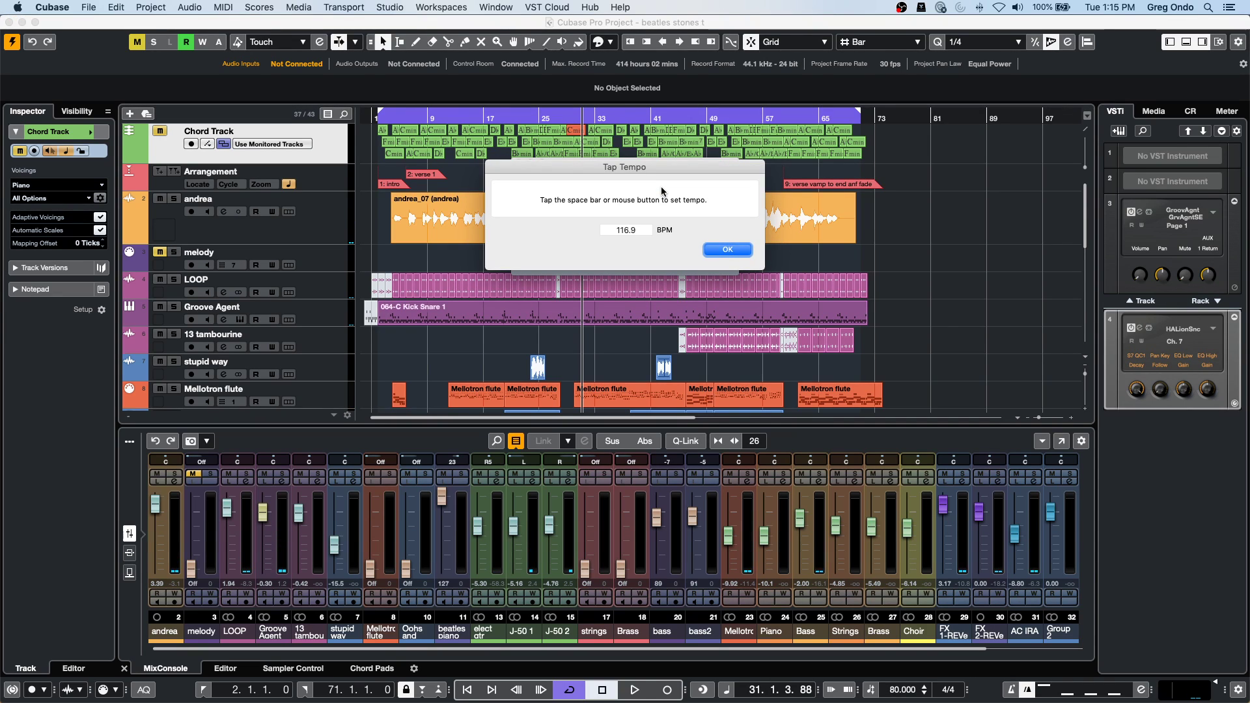
left_click(742, 250)
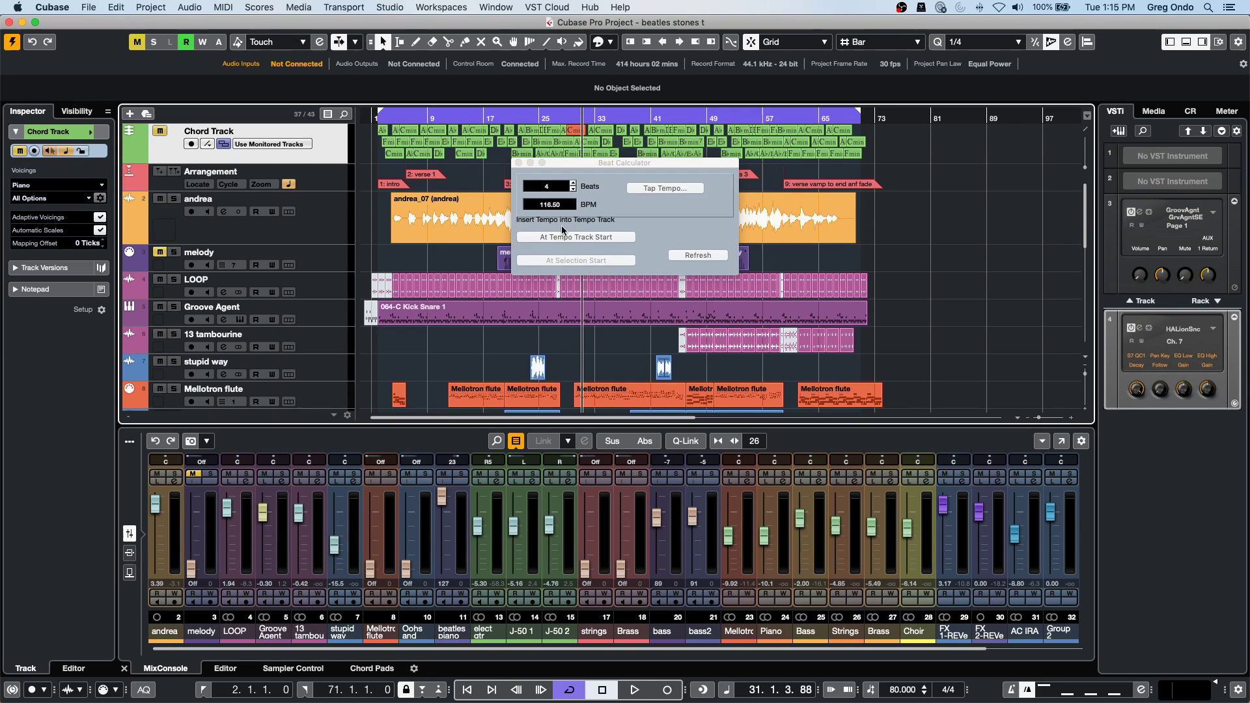
left_click(675, 222)
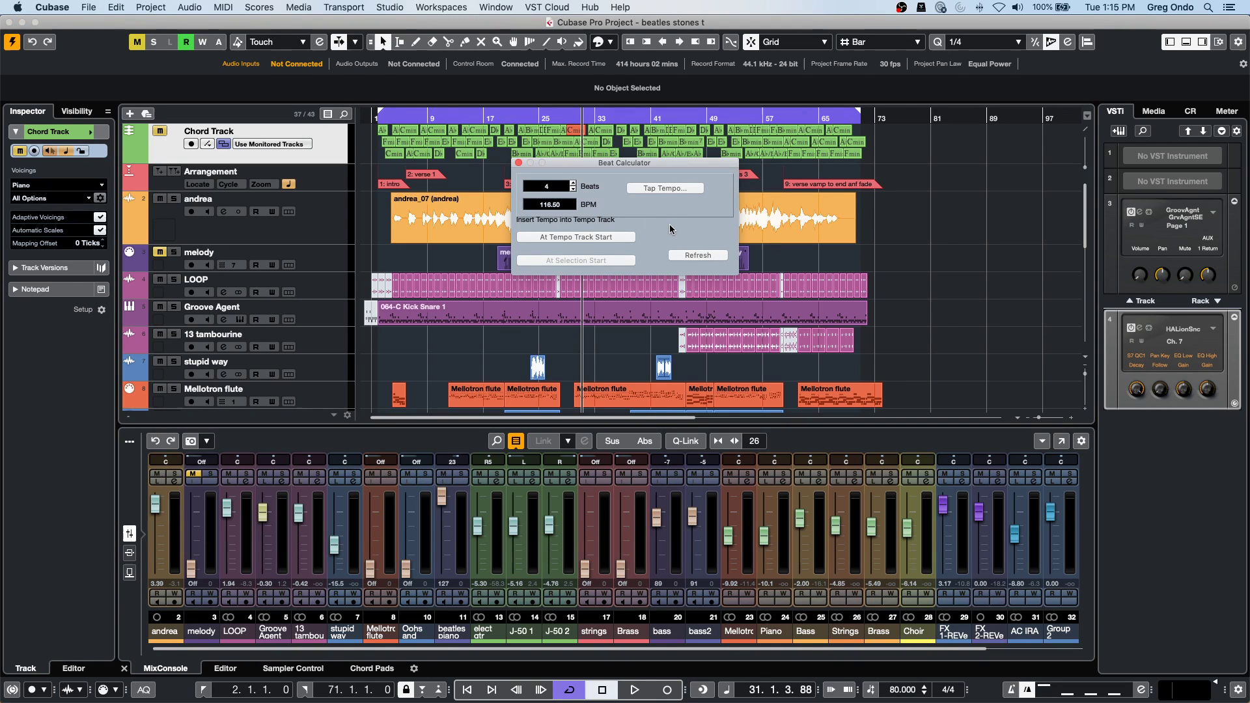
left_click(577, 237)
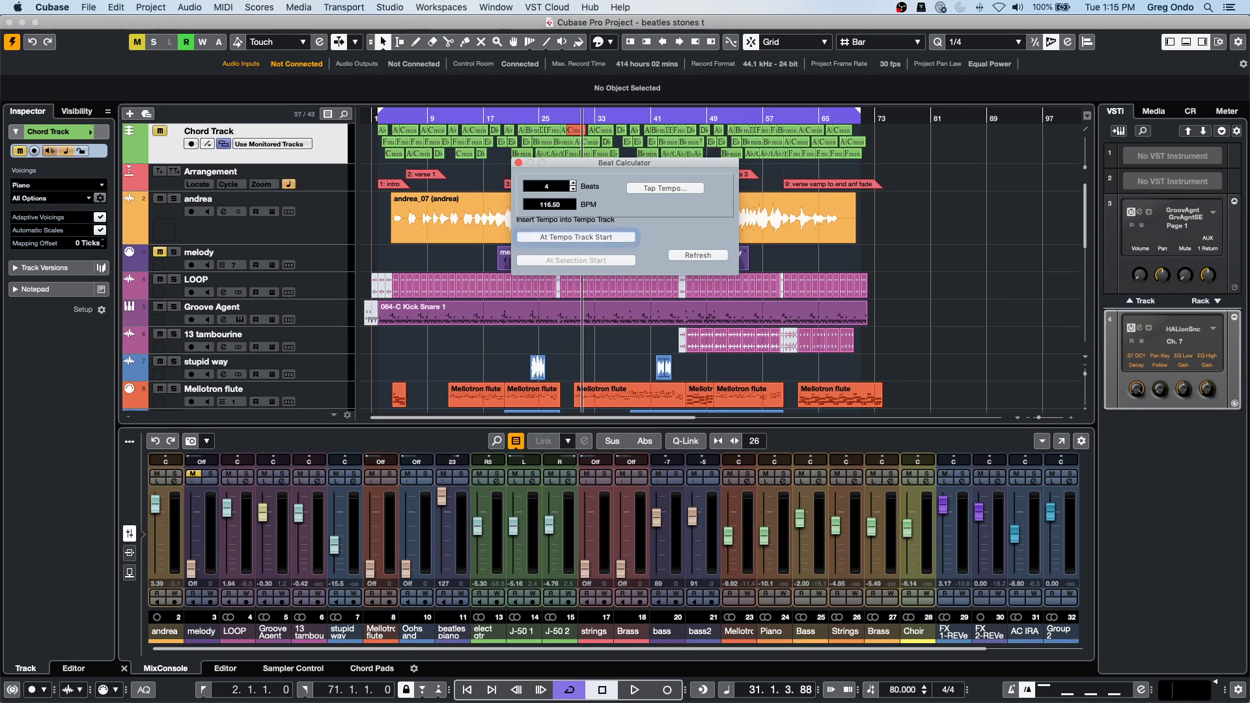
Play the song briefly, tap and accept a tempo of 163.6 BPM, and close the Beat Calculator.
left_click(653, 189)
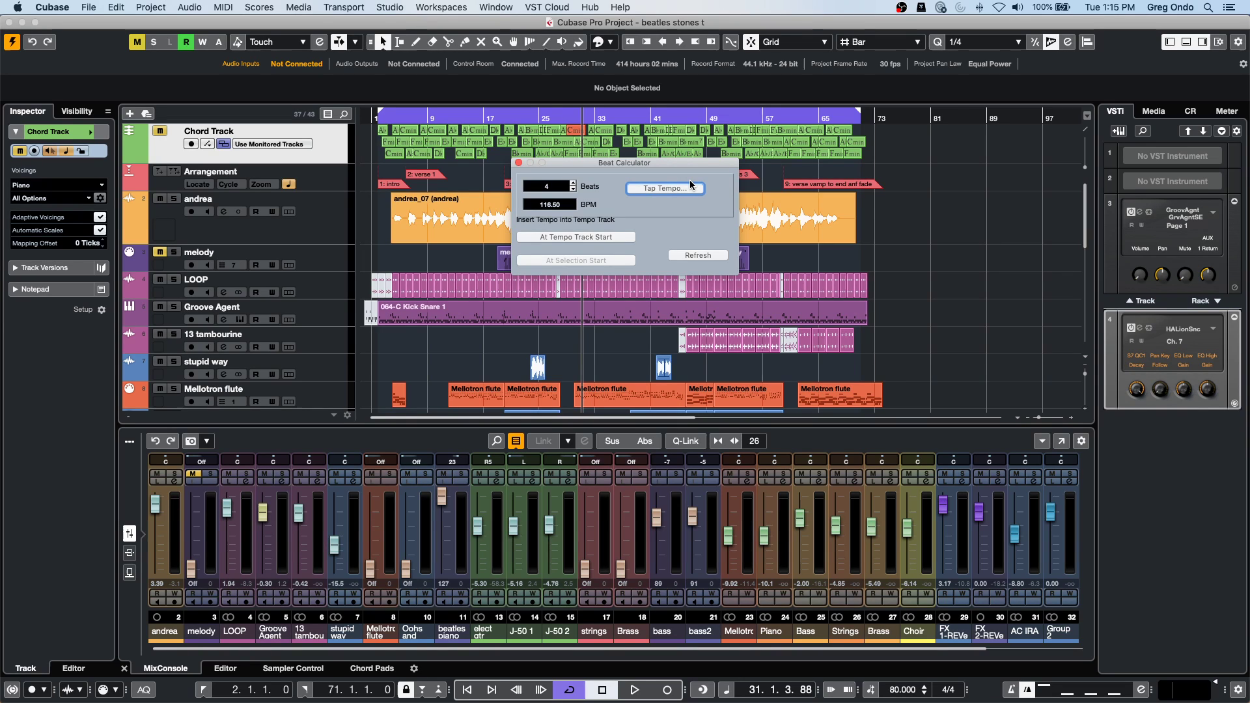
key("space")
key("space")
left_click(681, 187)
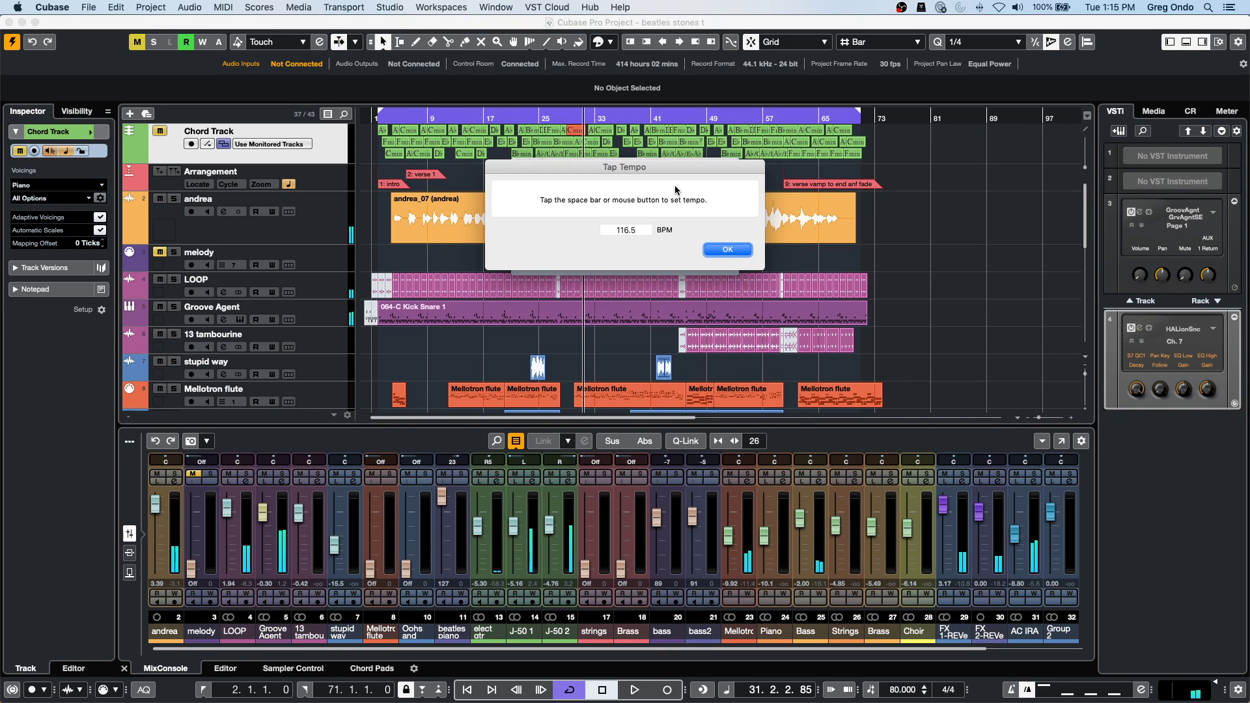
key("space")
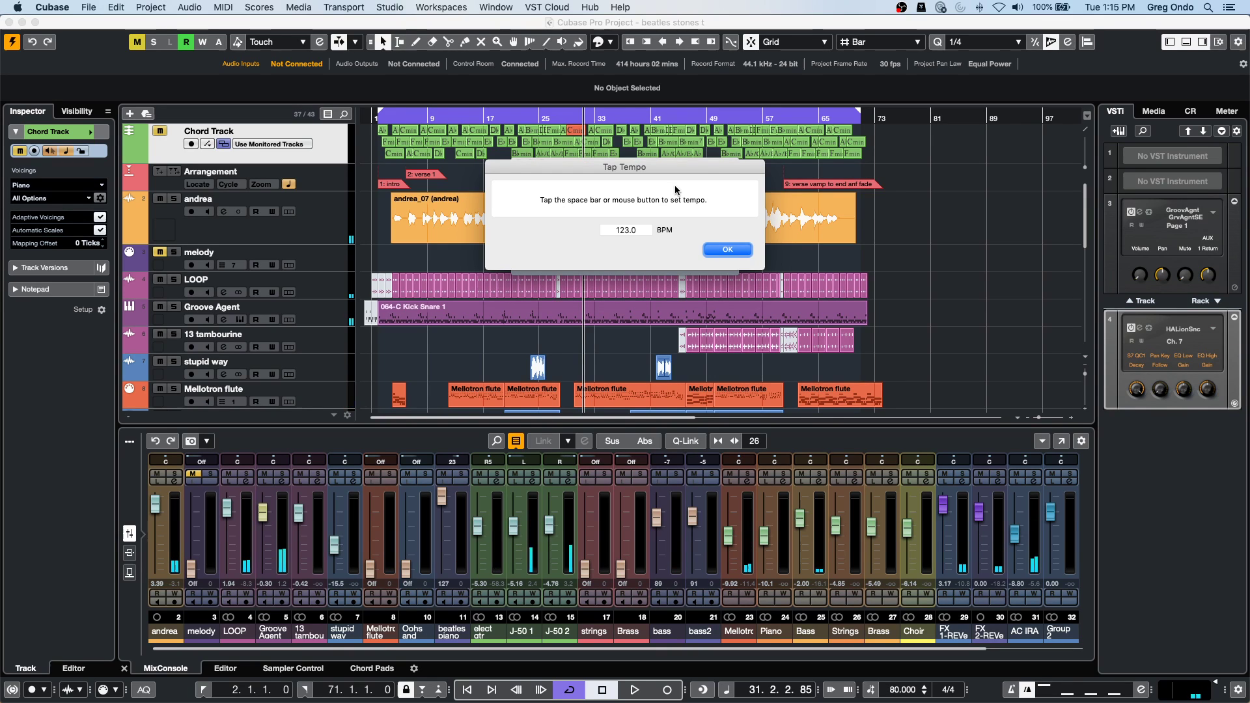
key("space")
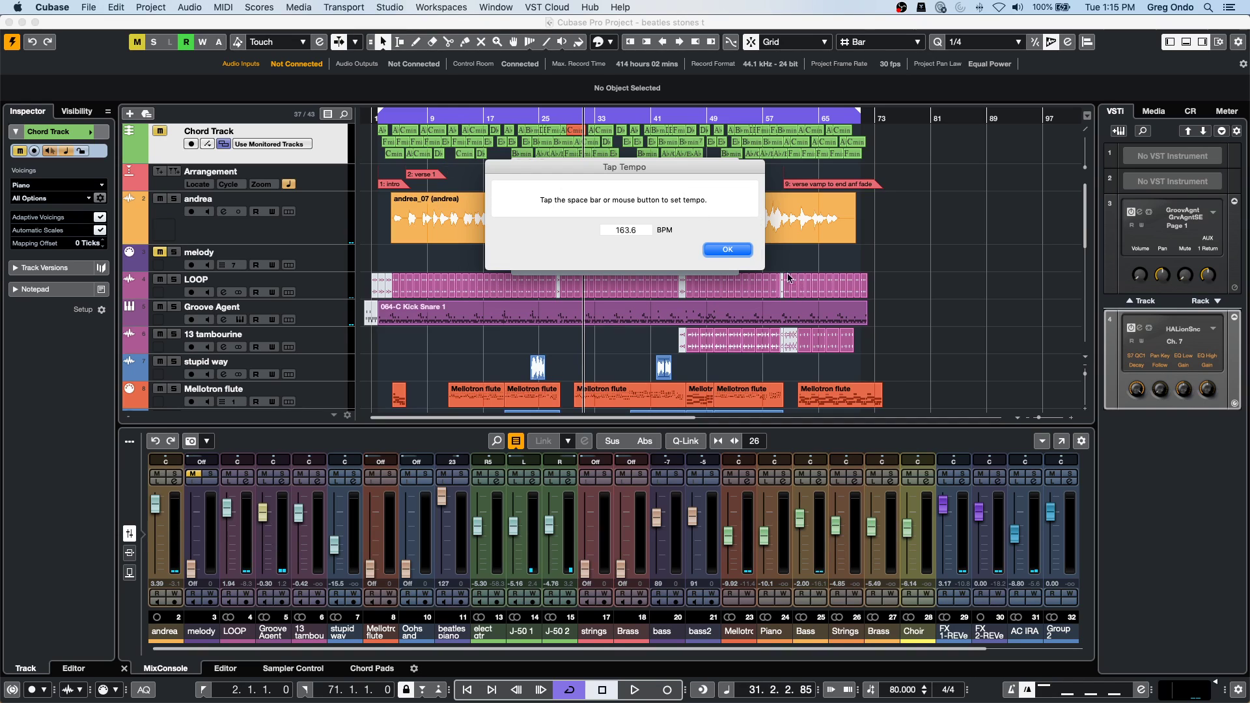
left_click(727, 249)
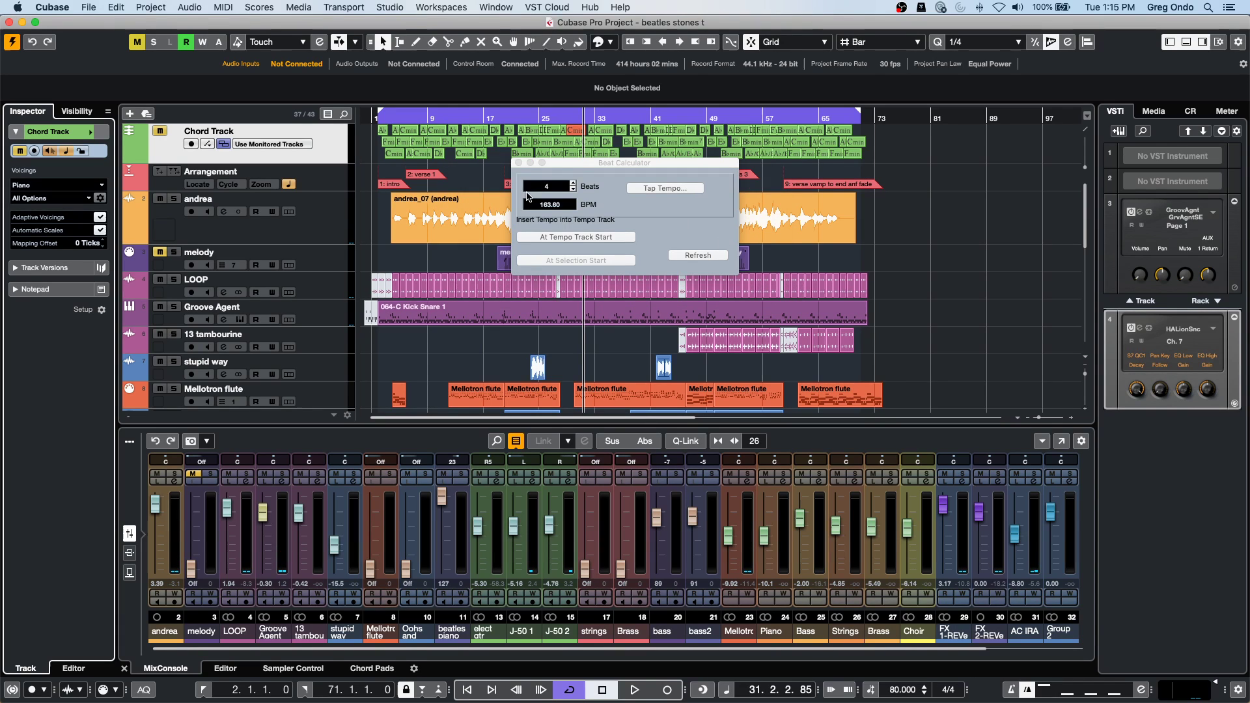
left_click(519, 163)
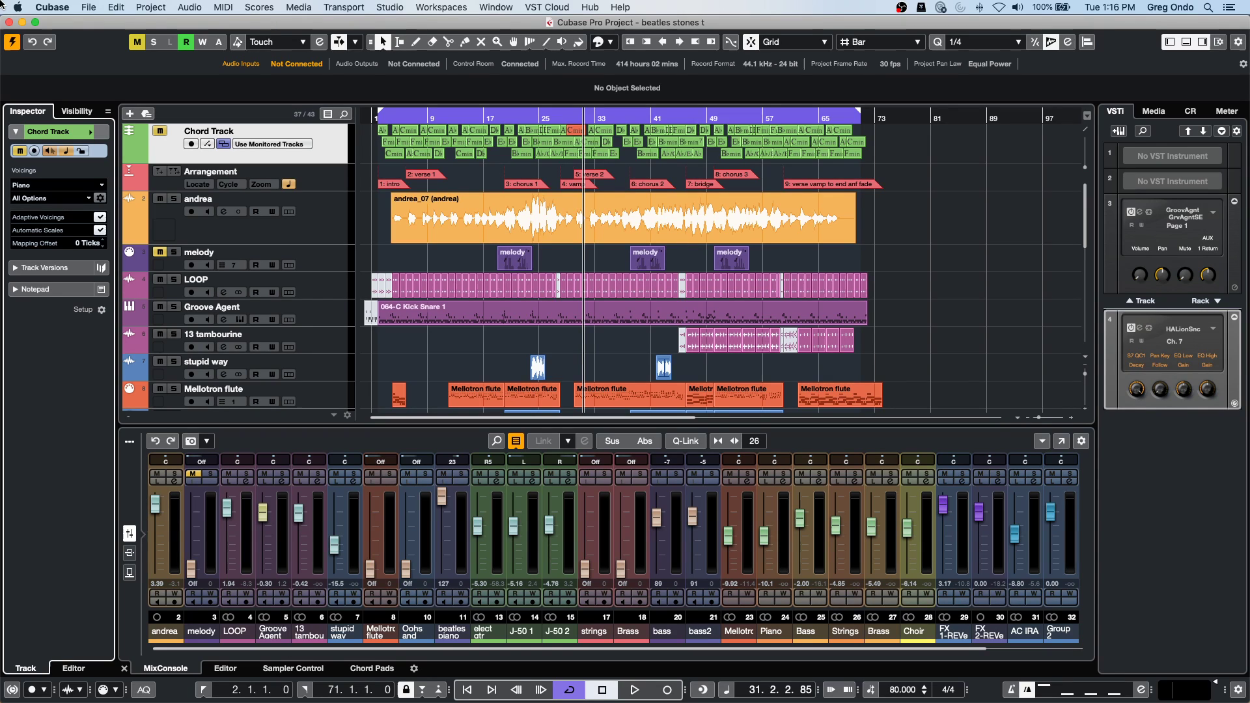
Open the recent project "delete overlaps.cpr".
left_click(127, 9)
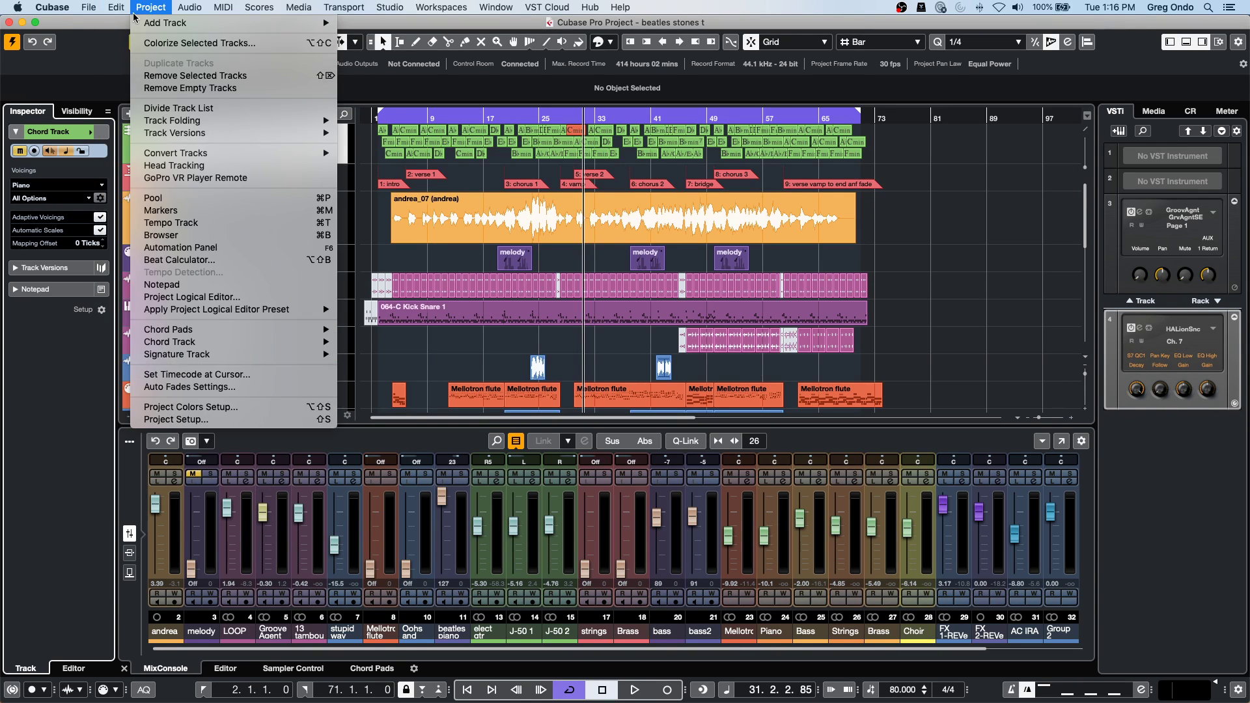
mouse_move(127, 254)
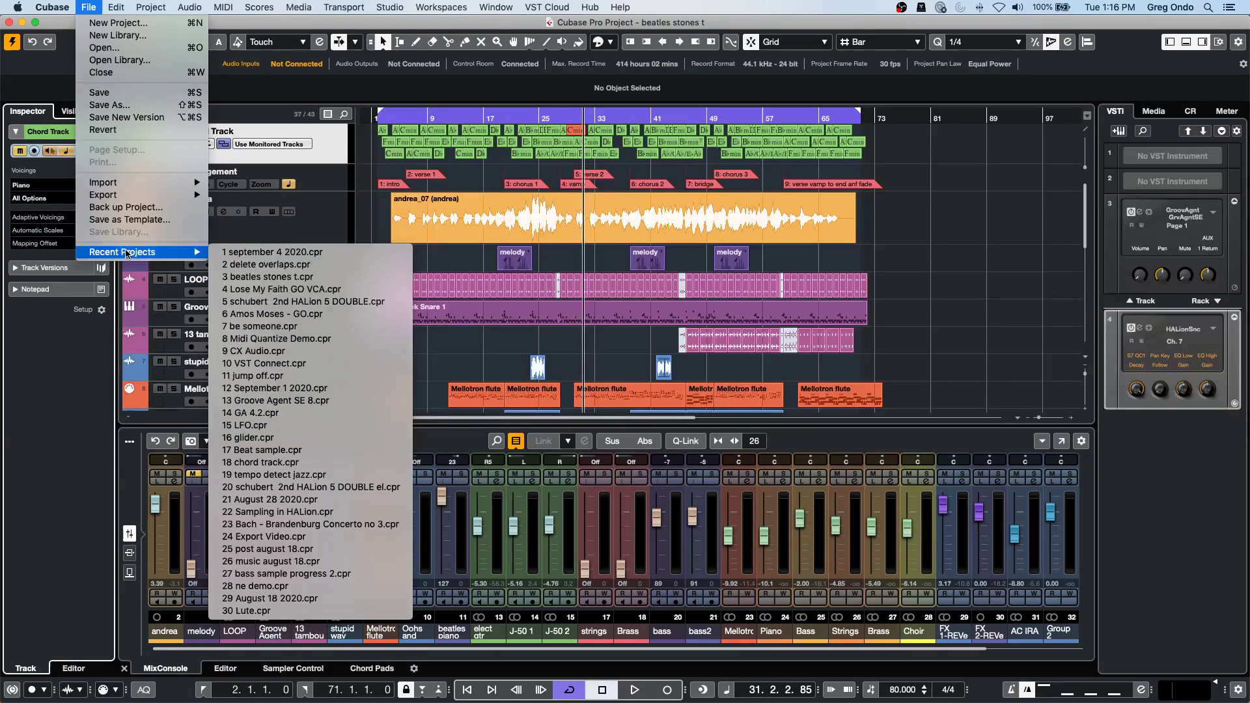
left_click(263, 265)
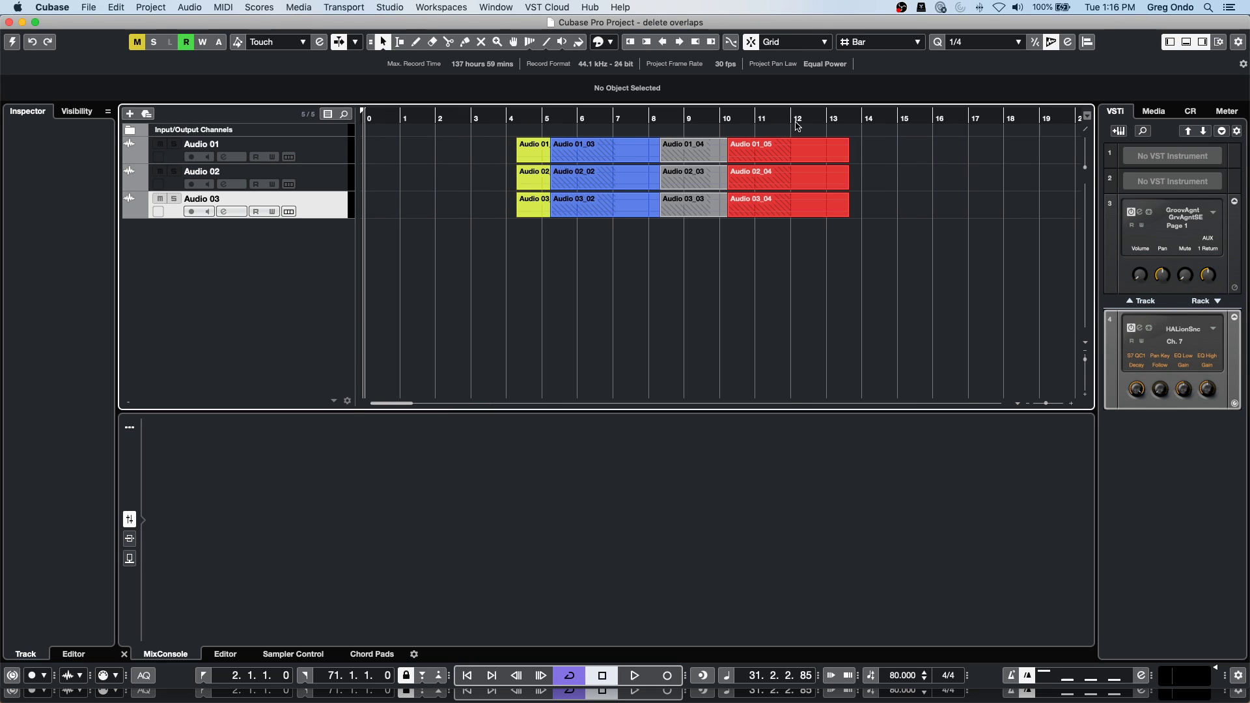
Record-enable Audio 01, Audio 02 and Audio 03 and record a new take from about bar 13 to bar 17.
left_click(803, 121)
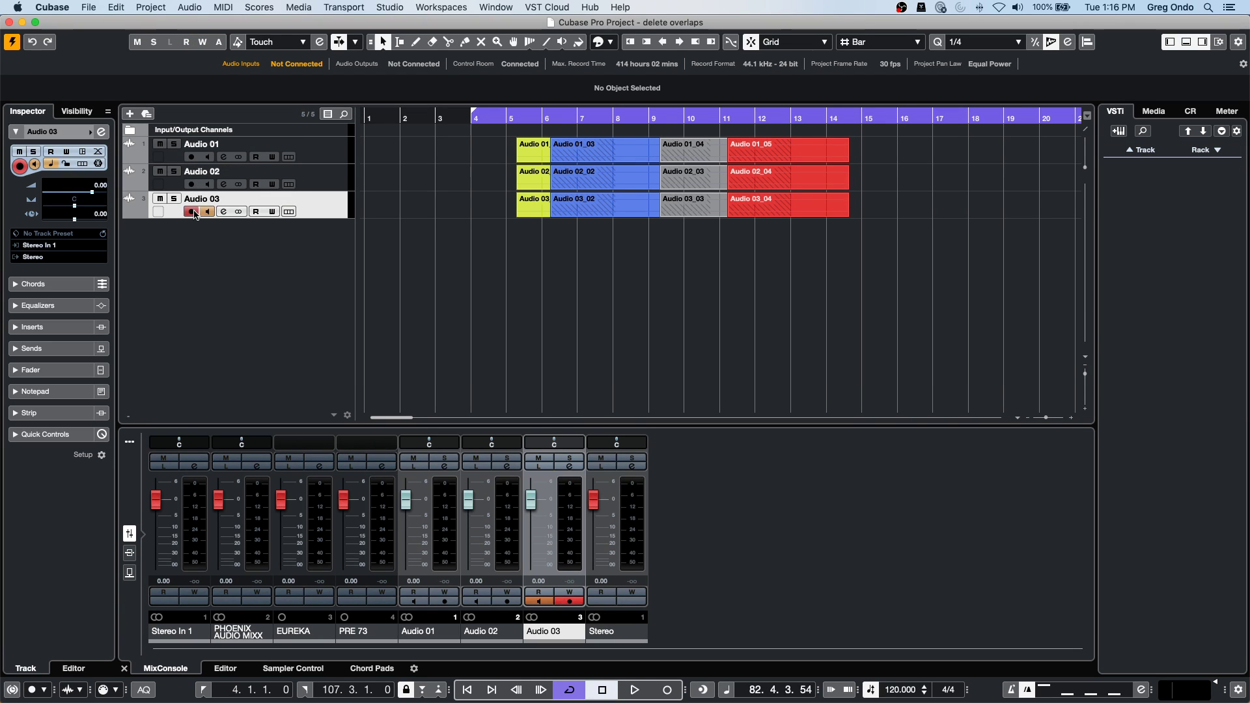
left_click(191, 157)
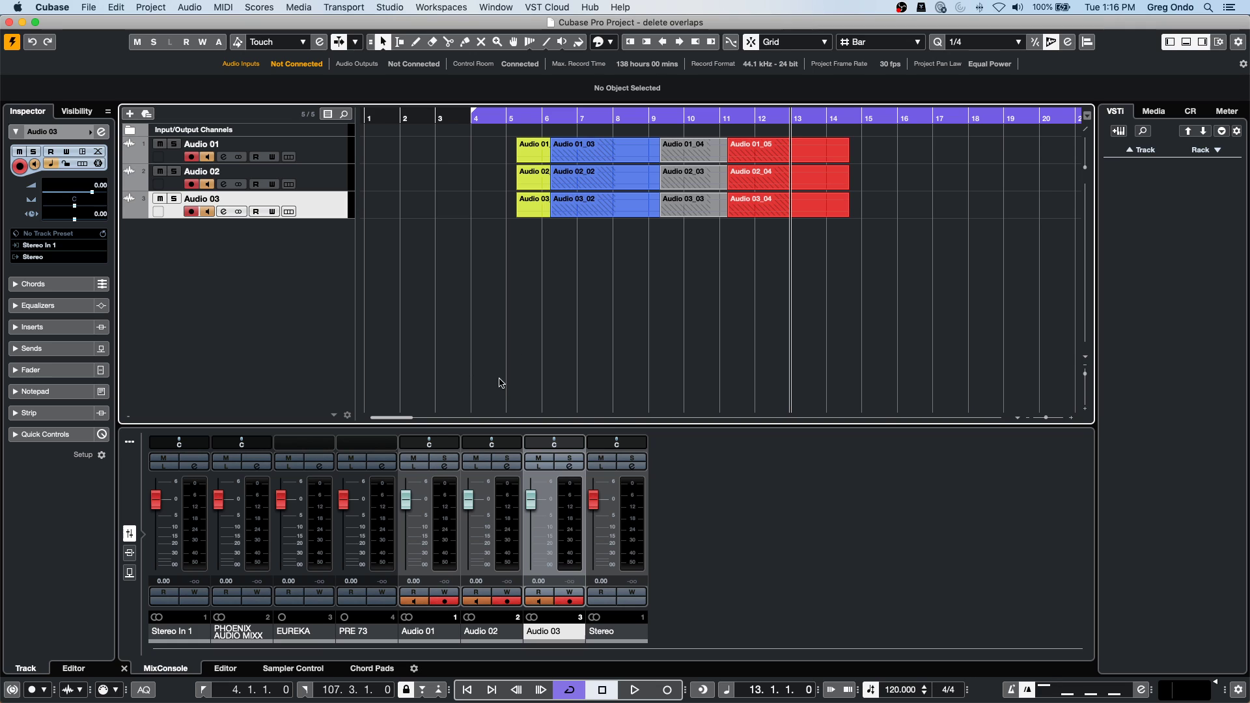
left_click(667, 690)
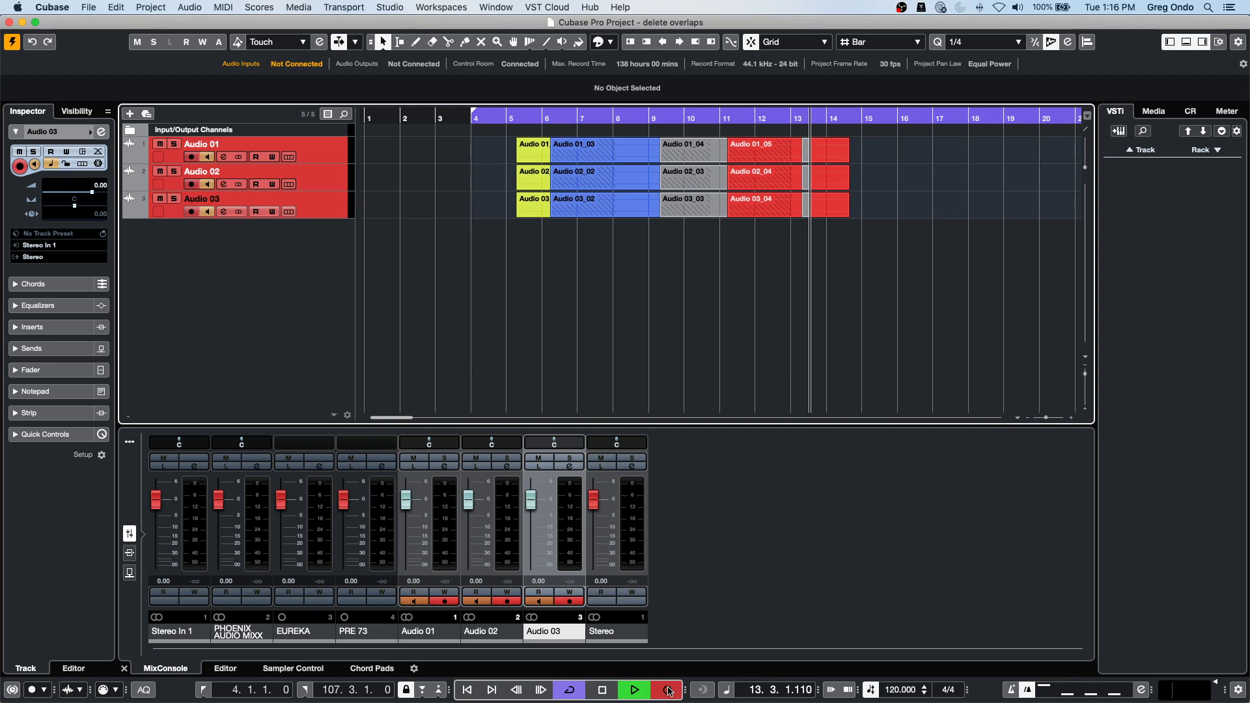
left_click(668, 690)
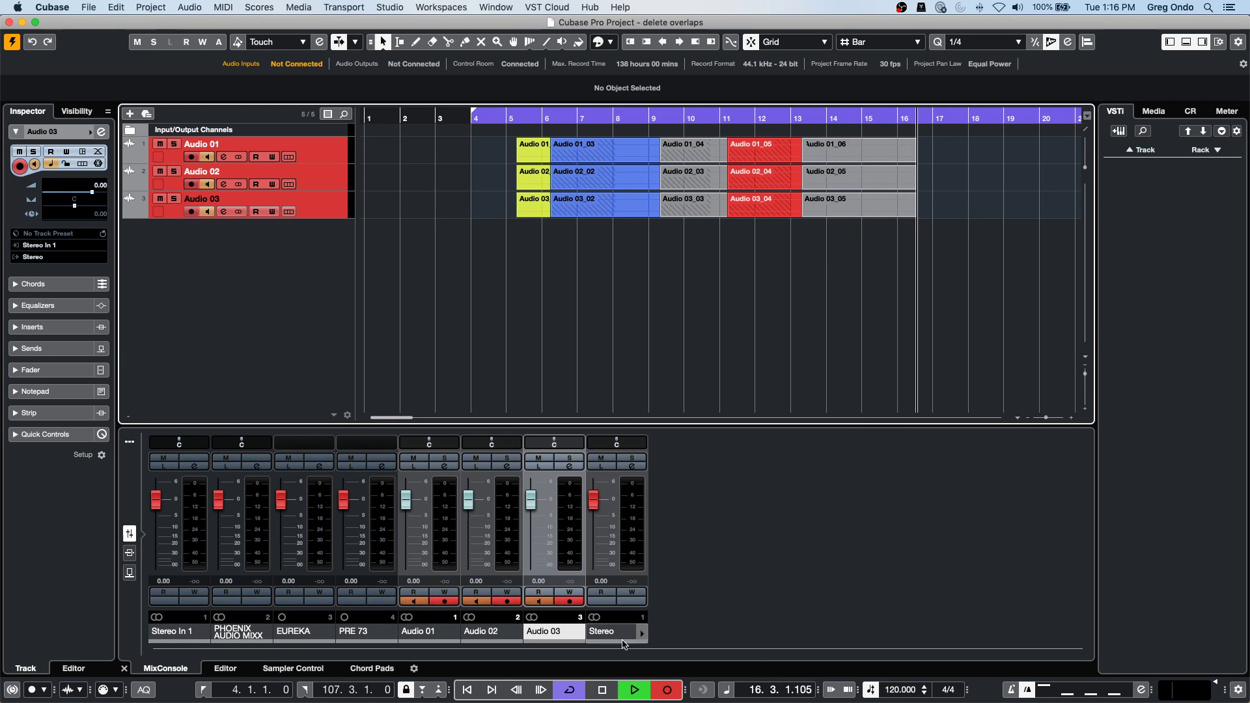
left_click(607, 692)
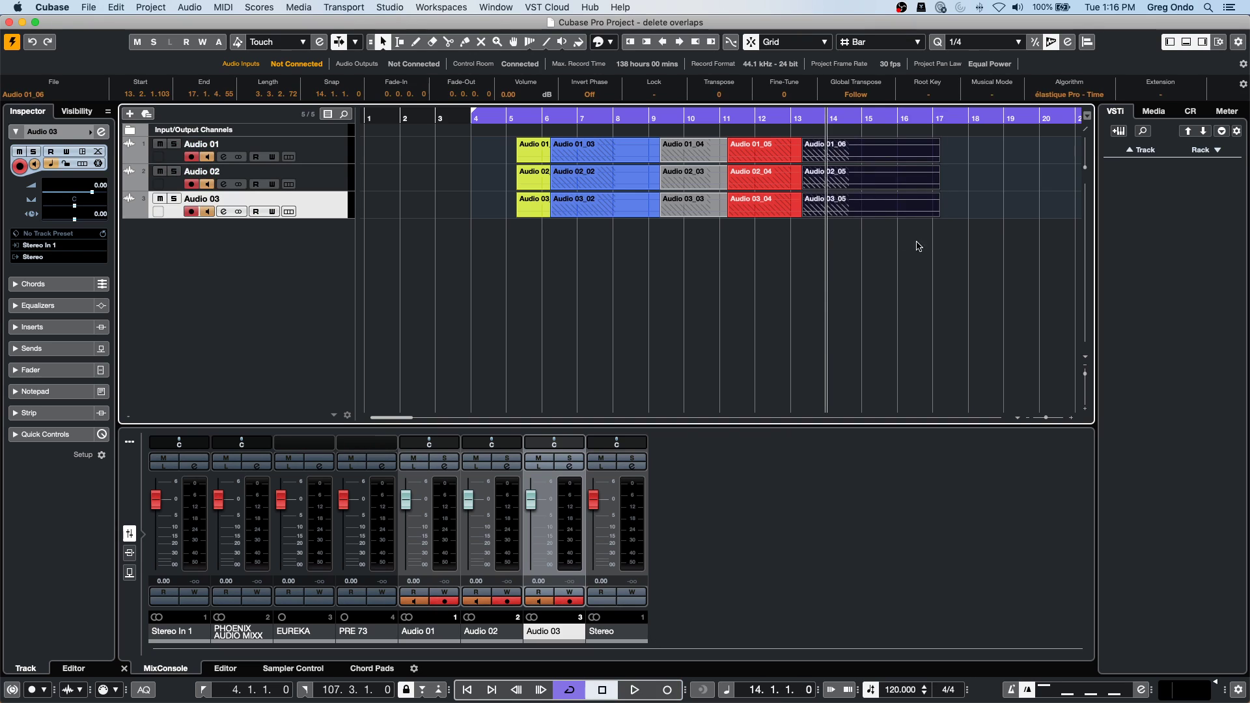
Colour the newly recorded events on all three audio tracks green and deselect them.
left_click_drag(925, 233, 928, 122)
left_click(612, 42)
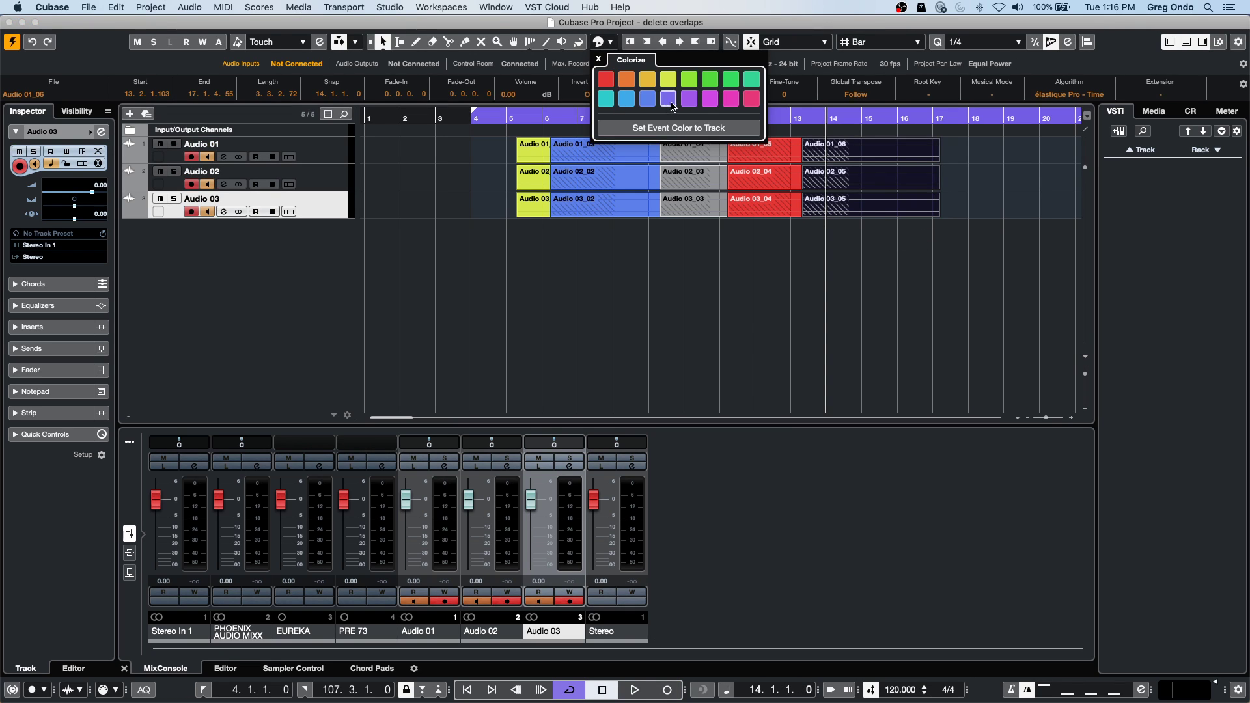
left_click(733, 79)
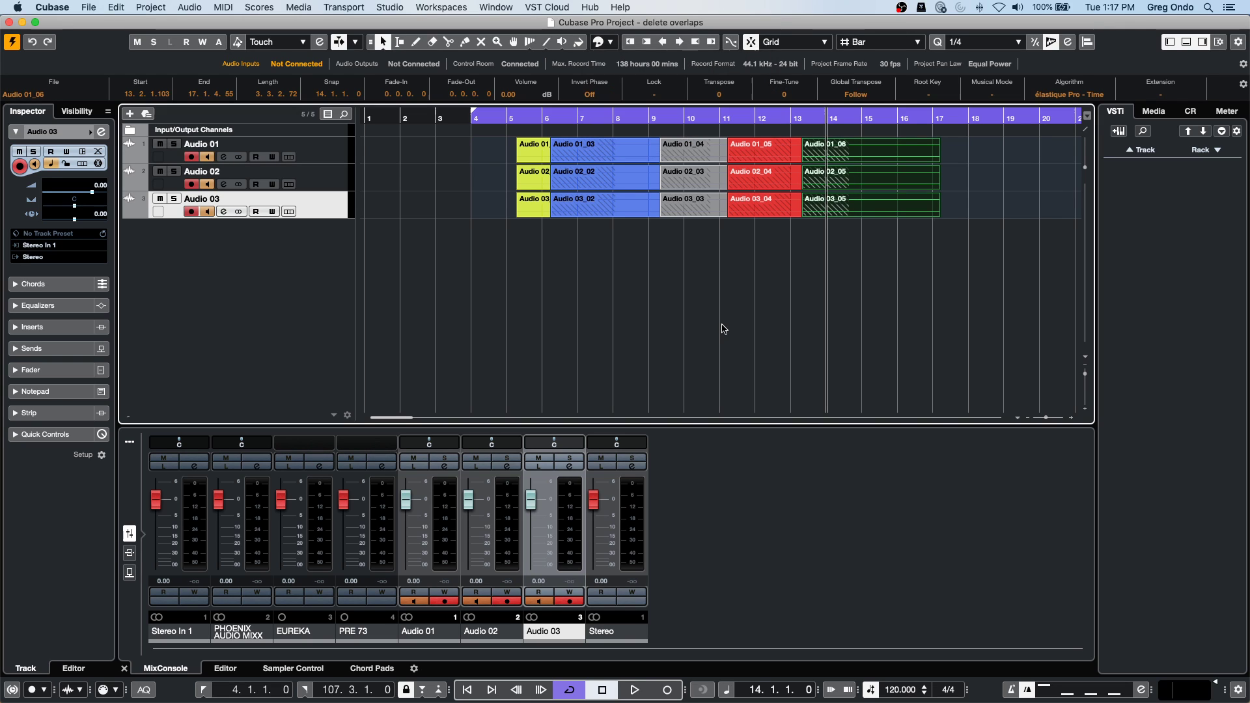
left_click(858, 283)
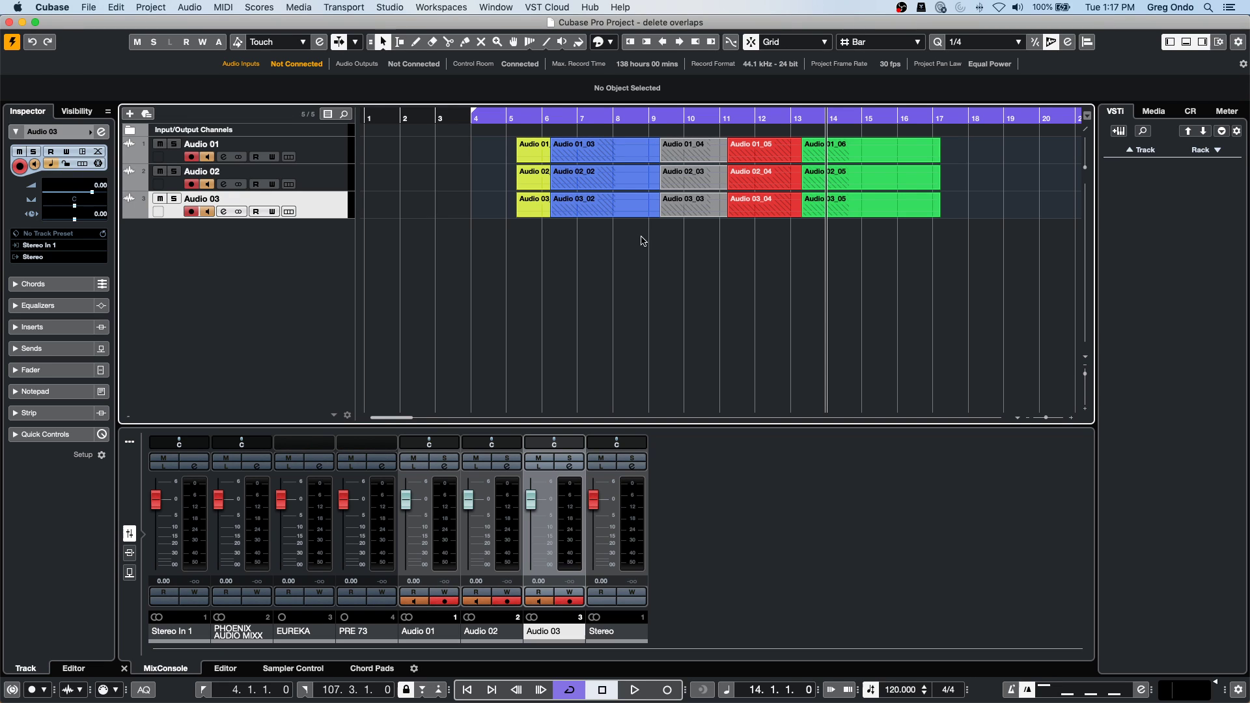
Select all audio events on the three tracks, delete their overlaps, and deselect them.
left_click(528, 244)
key("super+a")
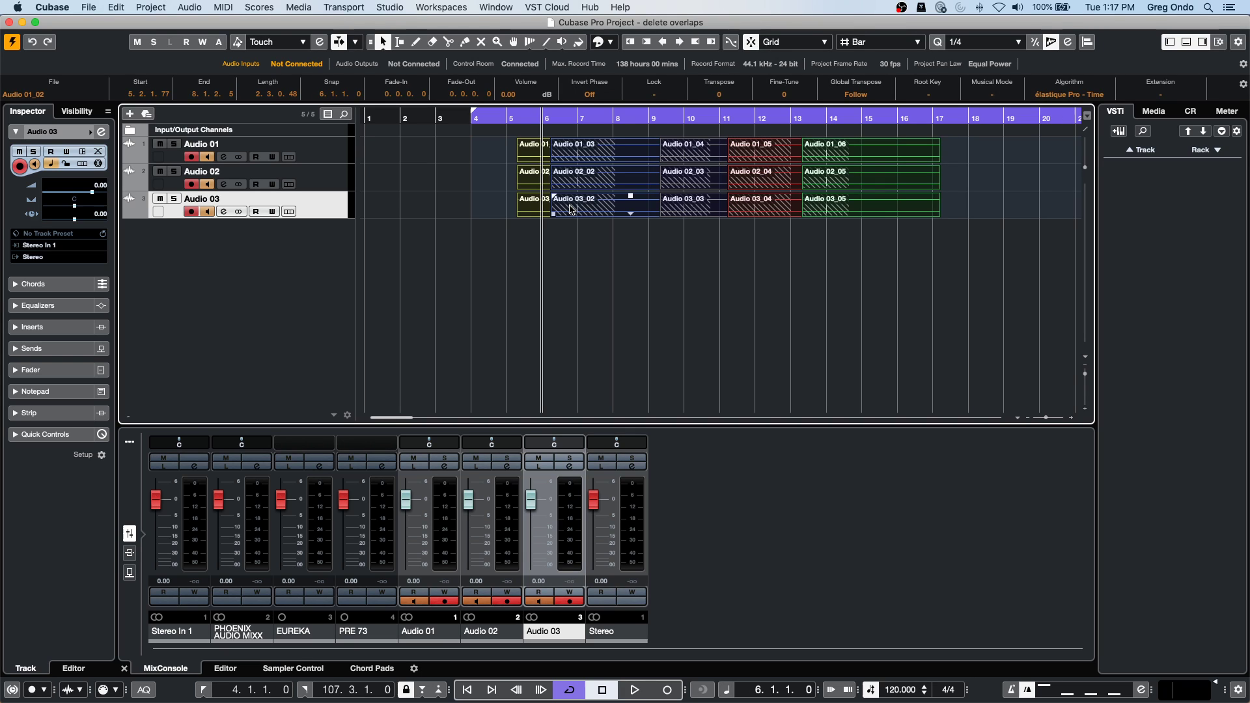
left_click(189, 7)
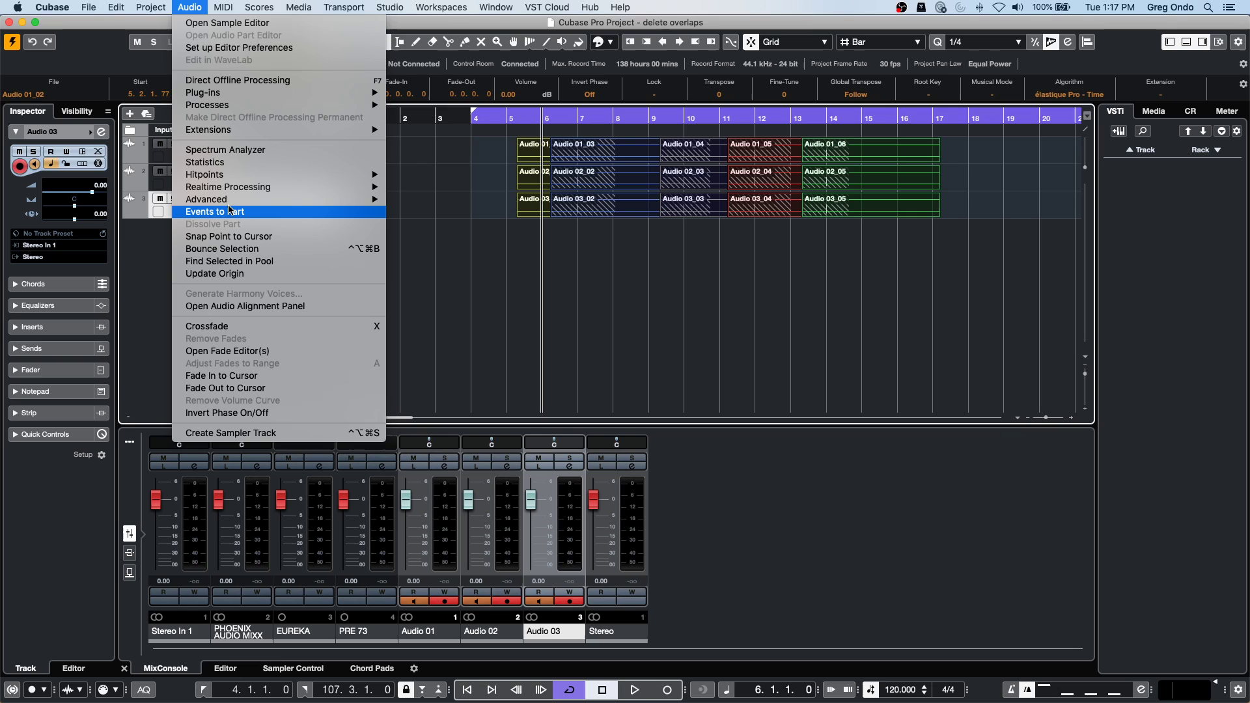
mouse_move(238, 199)
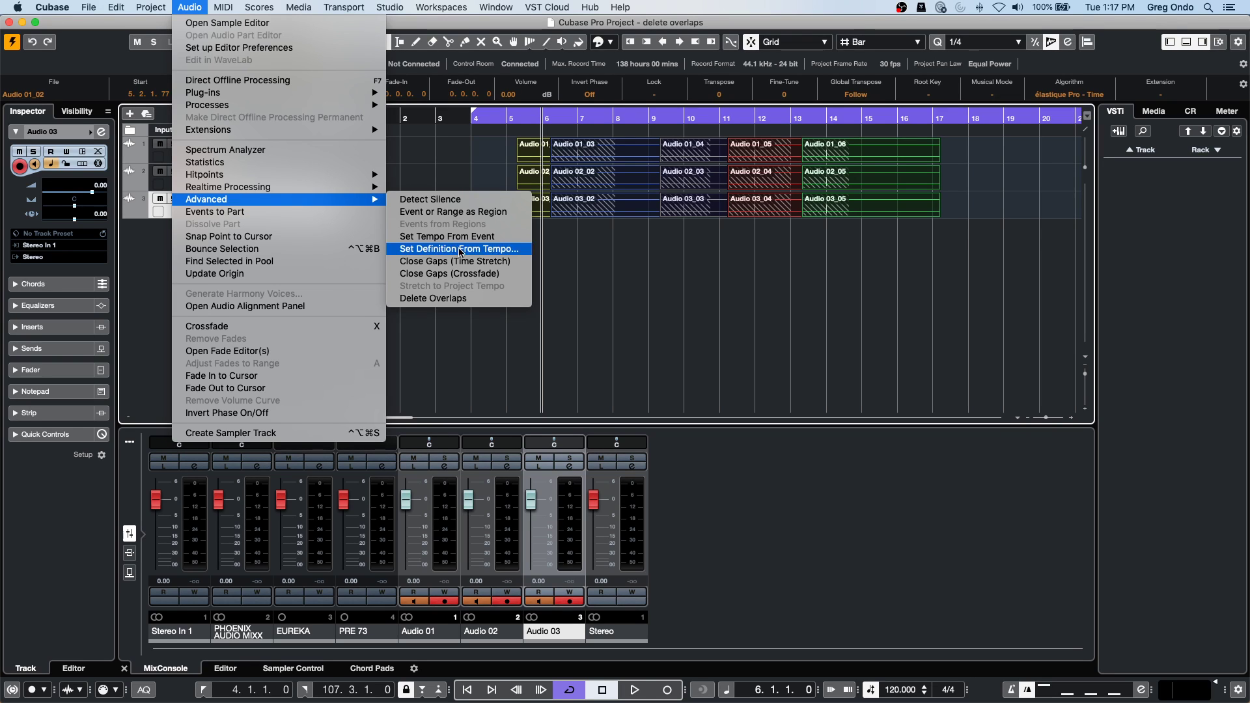
left_click(439, 299)
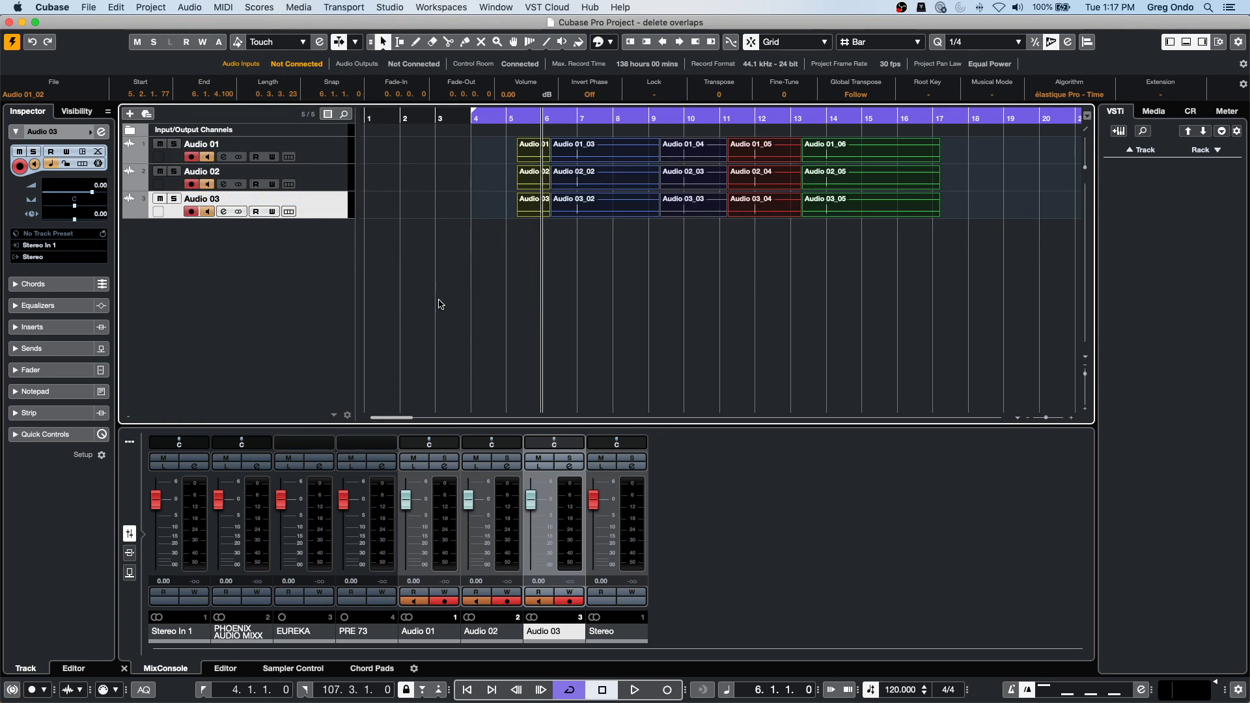
left_click(595, 275)
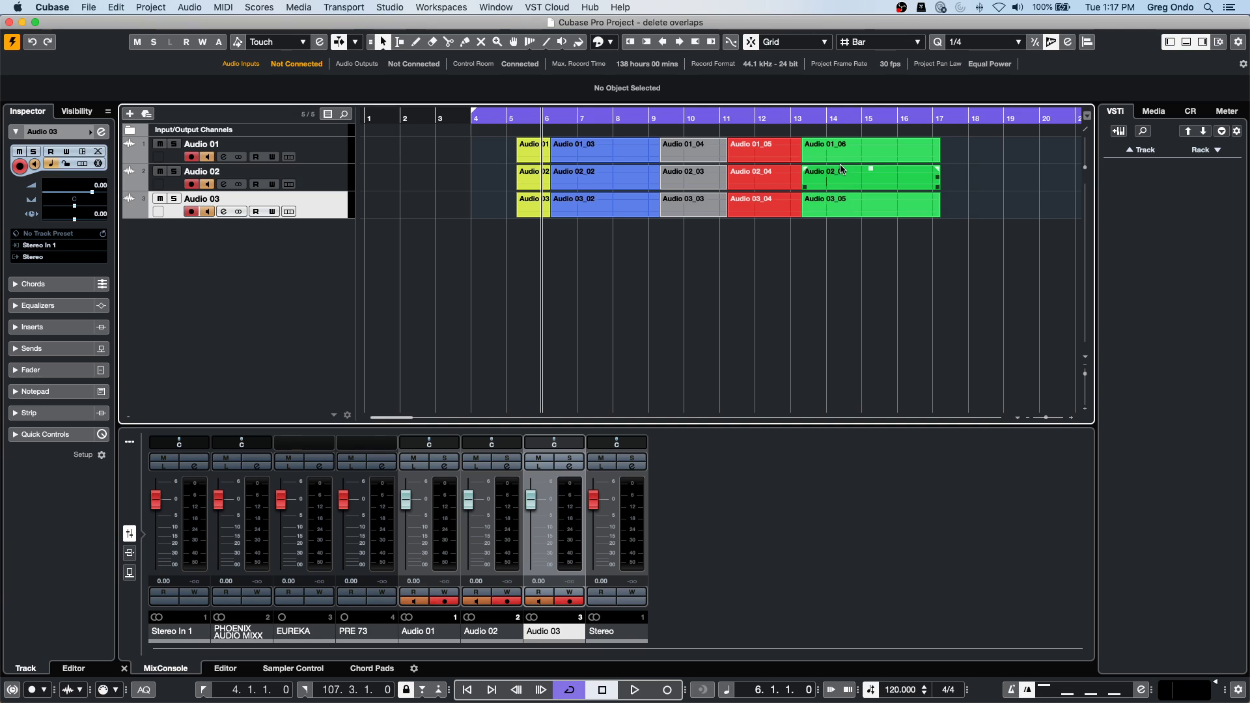
Select the green Audio 03_05 event and undo the overlap deletion across the audio tracks.
left_click(744, 228)
left_click(772, 211)
left_click(820, 204)
mouse_move(820, 204)
left_mouse_down()
mouse_move(927, 210)
mouse_move(850, 208)
left_mouse_up()
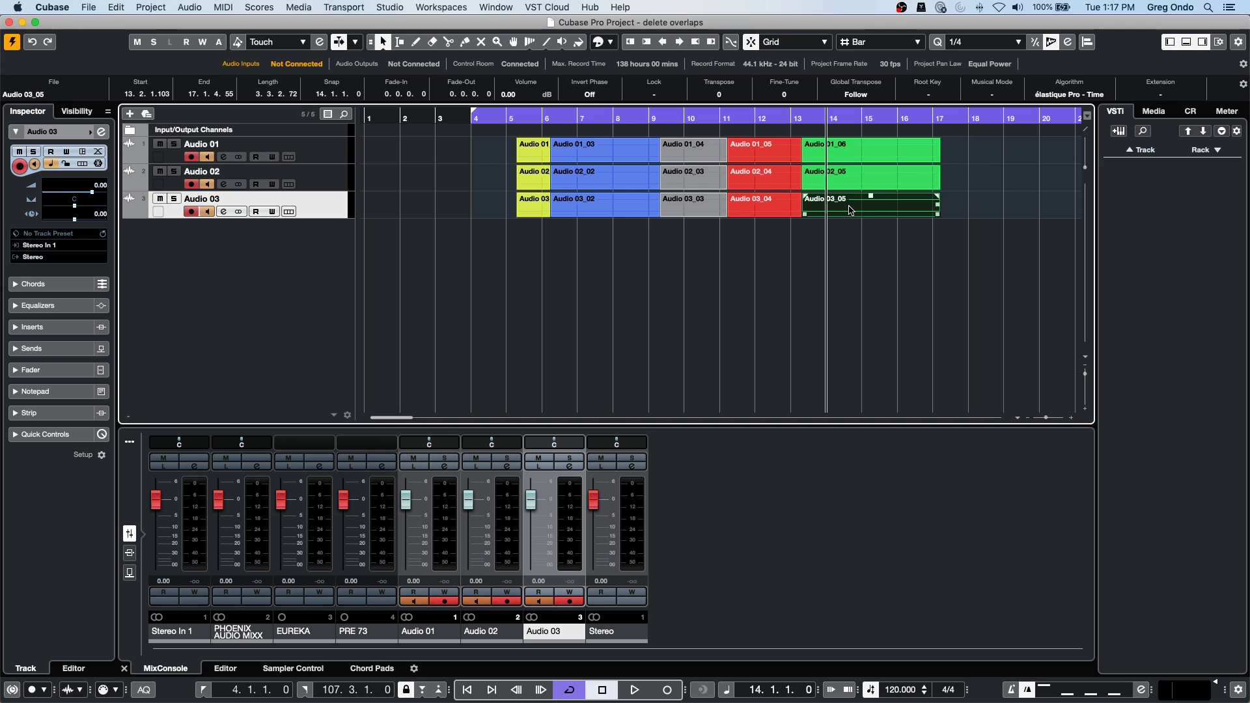
key("super+z")
Activate the Draw tool and add two HALion Sonic instrument tracks with stereo outputs.
right_click(532, 236)
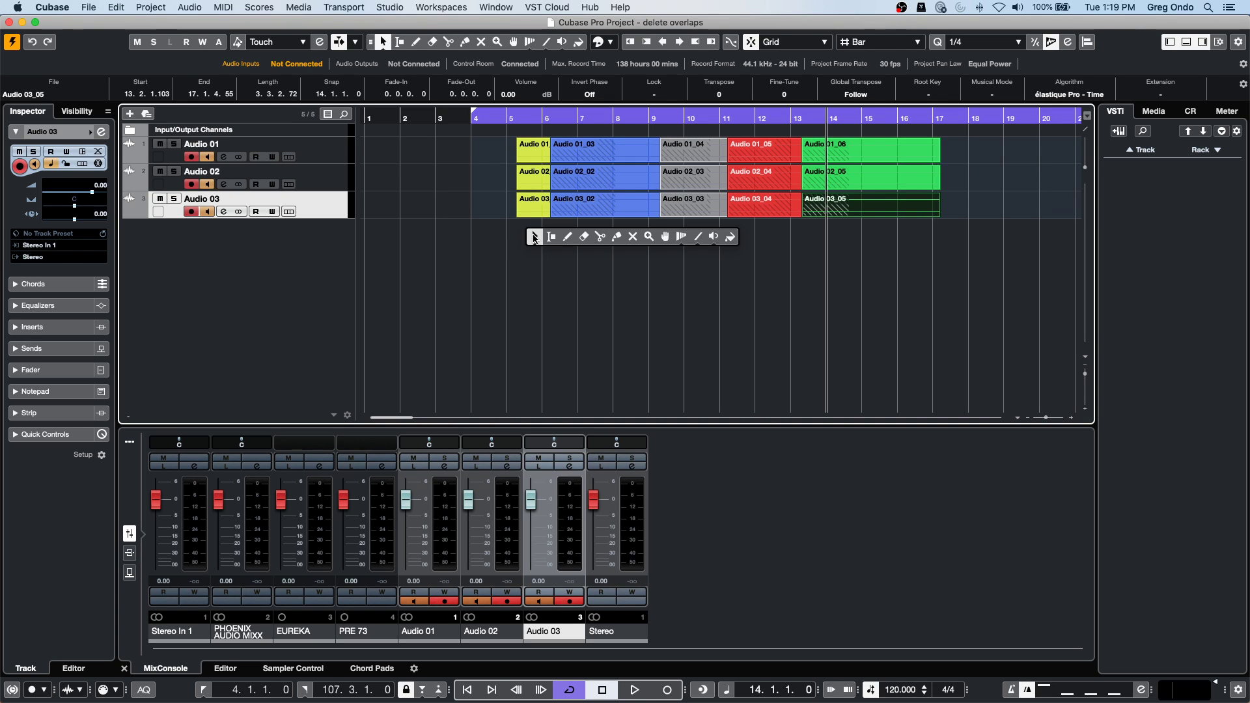
left_click(568, 236)
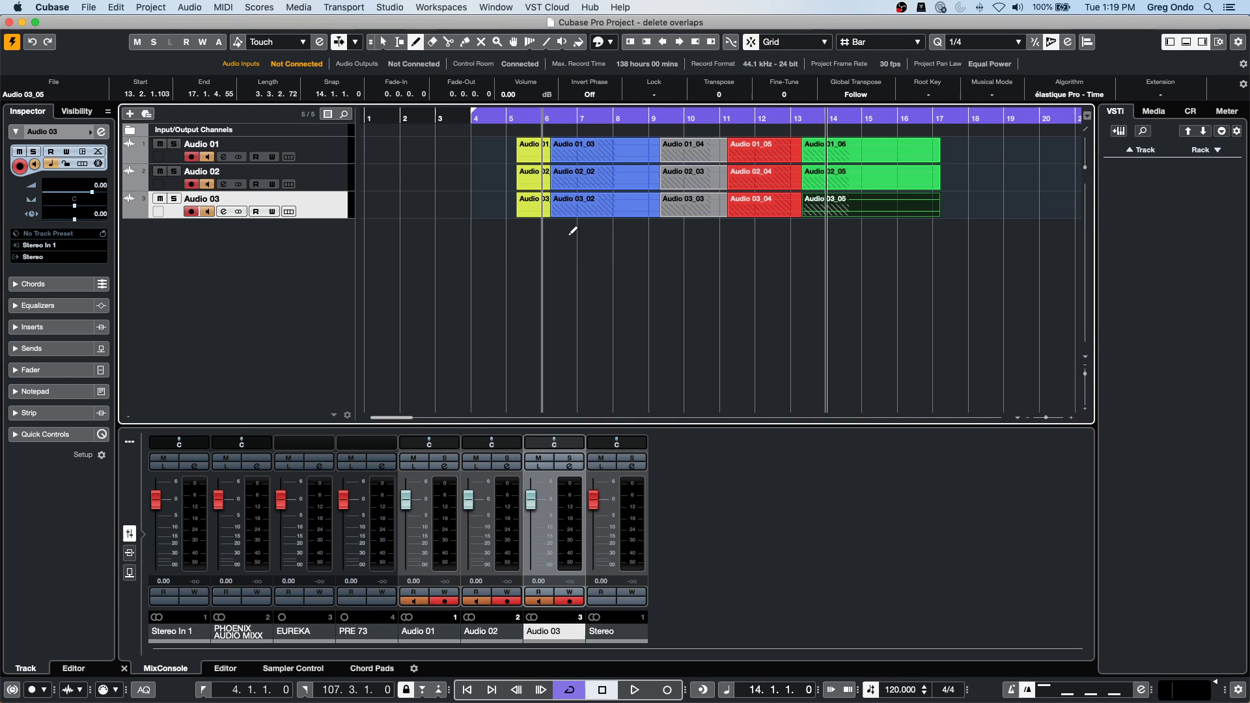
right_click(223, 242)
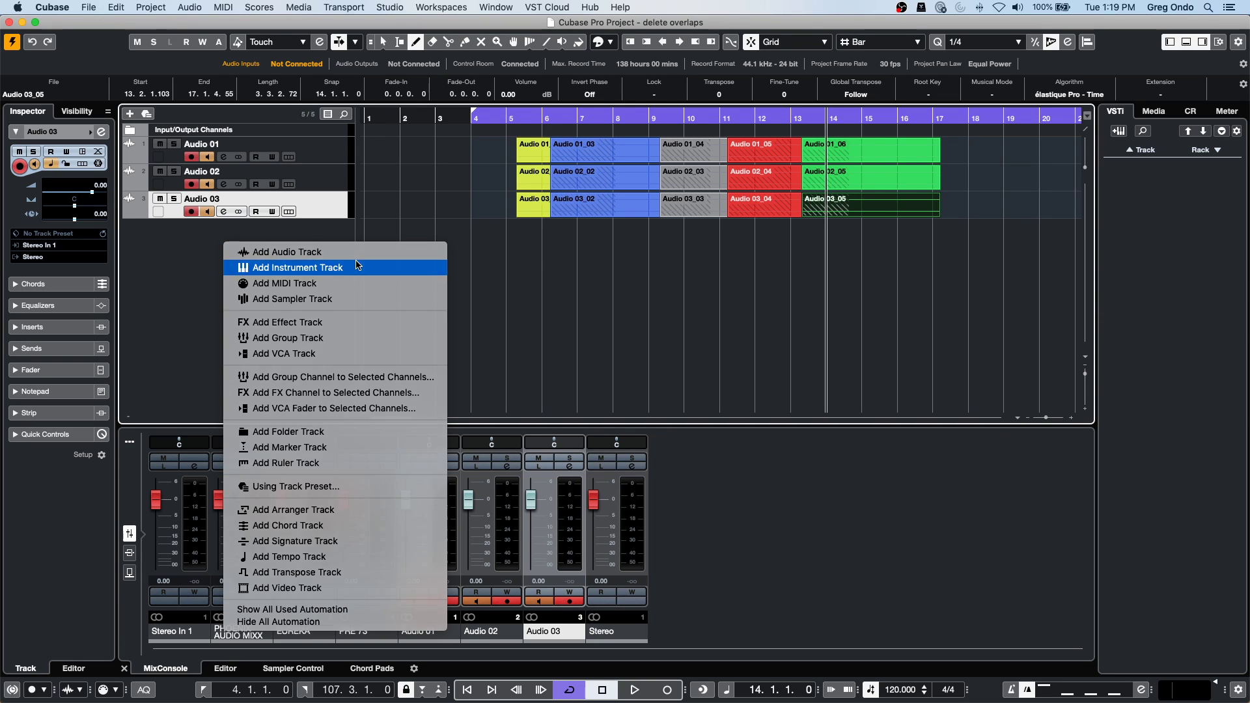
left_click(359, 265)
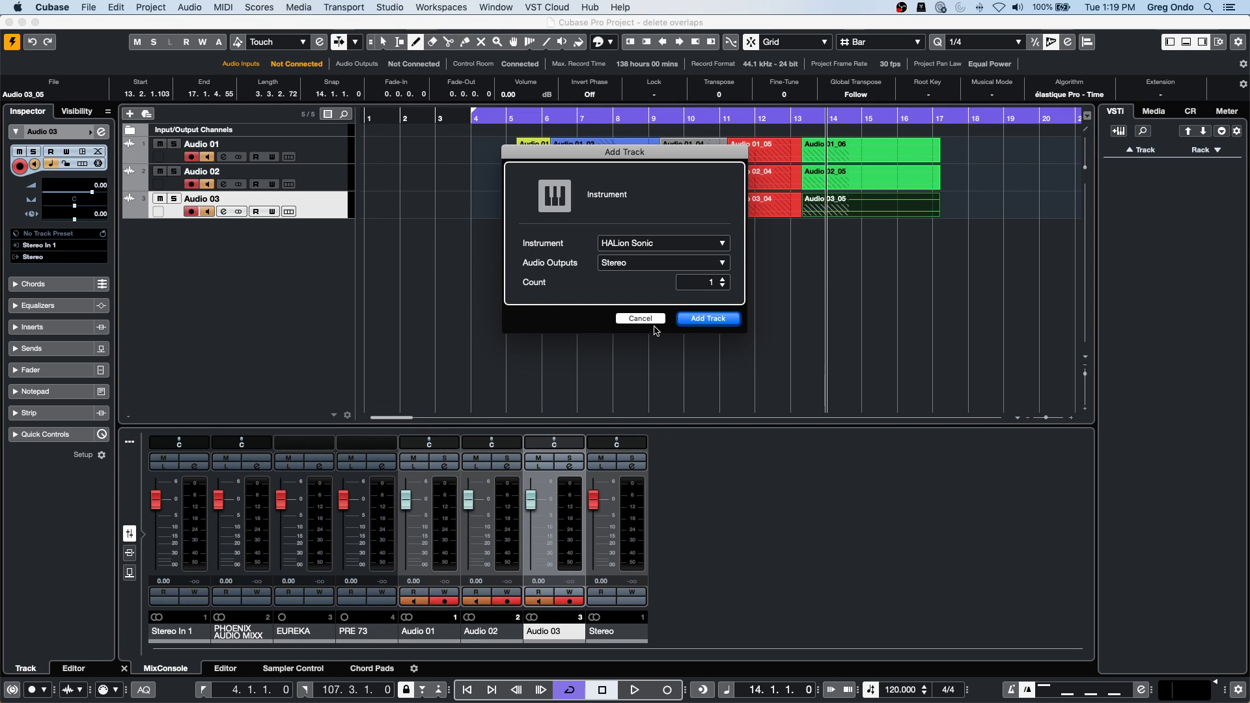
left_click(723, 279)
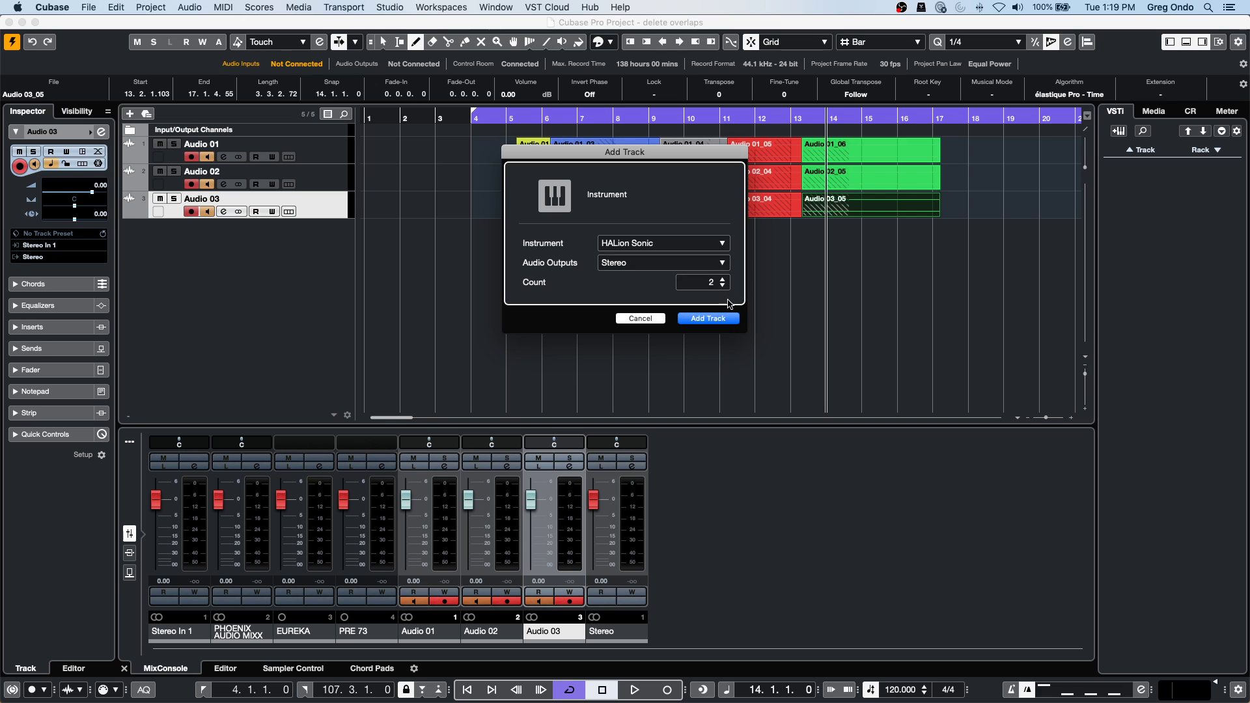
left_click(726, 320)
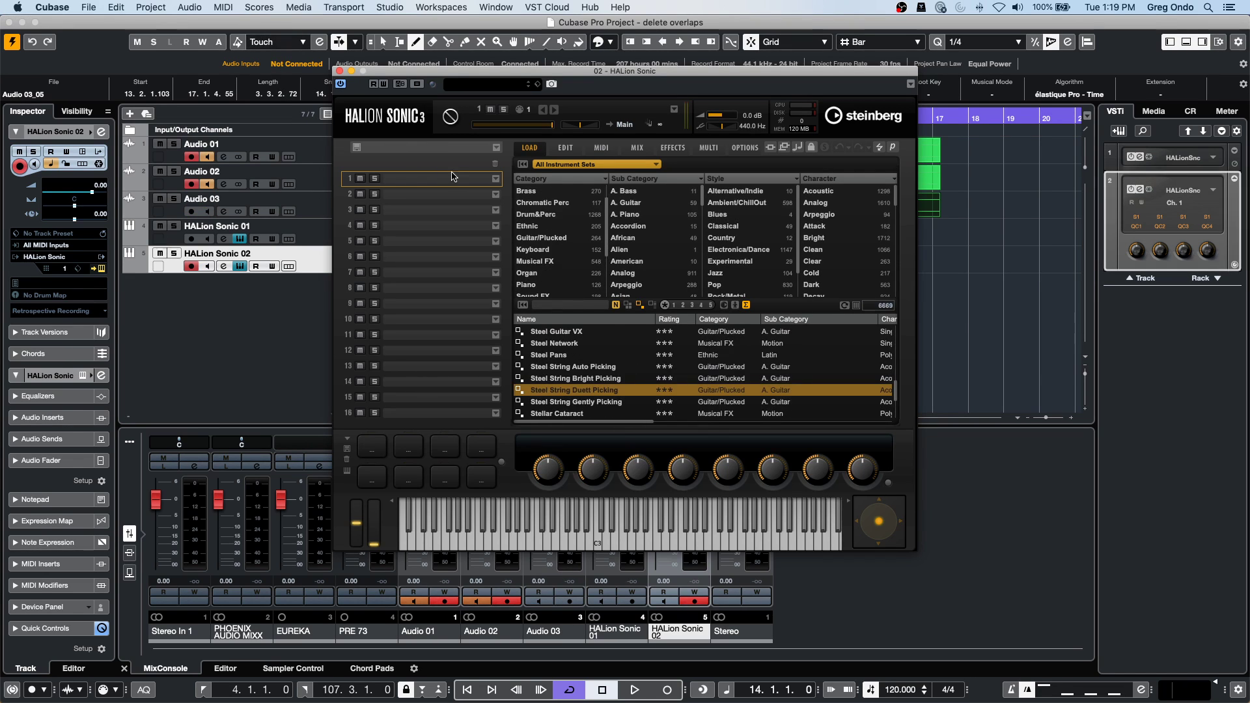
Load the Dyno Chorus keyboard program into the HALion Sonic 02 instrument and close its window.
left_click(494, 180)
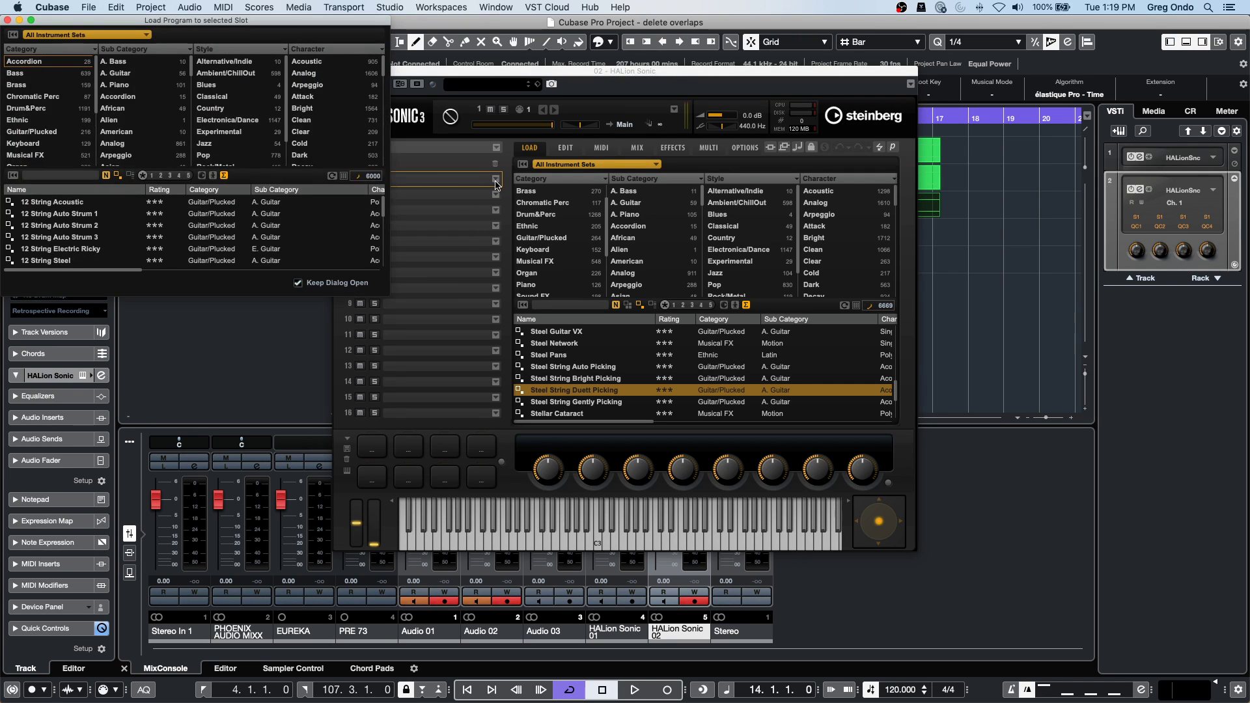
left_click(538, 251)
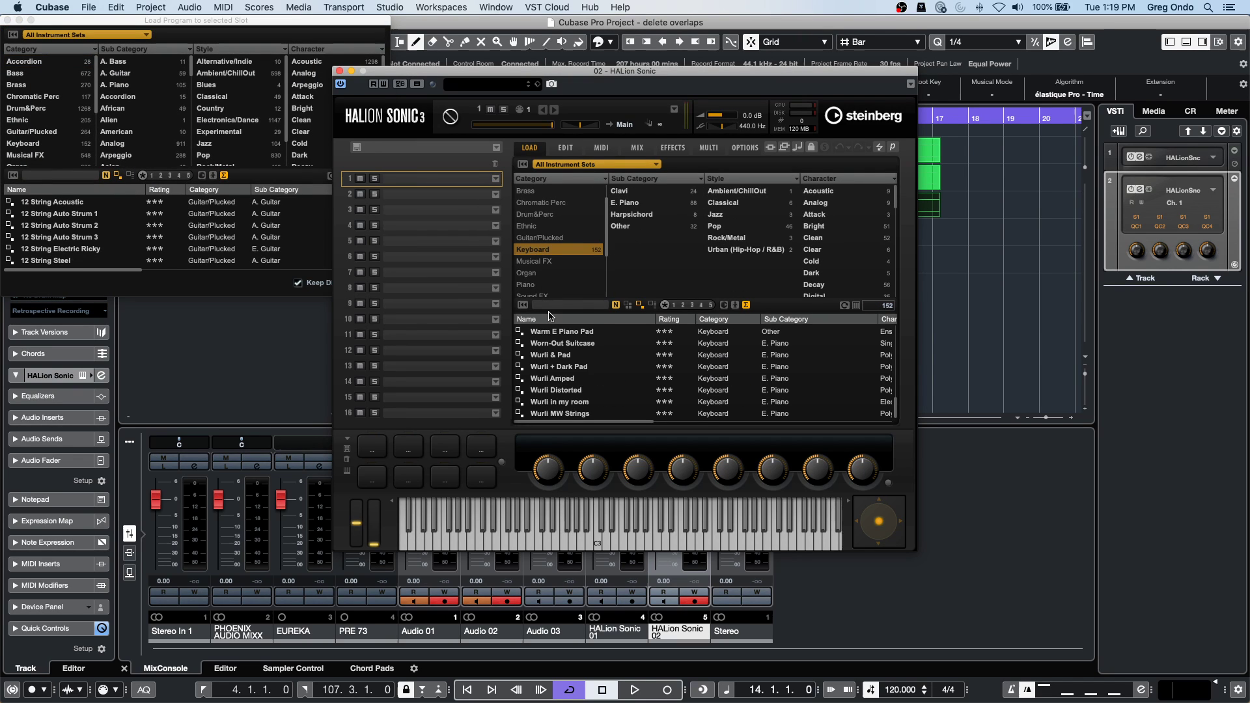
scroll(610, 366, "up", 15)
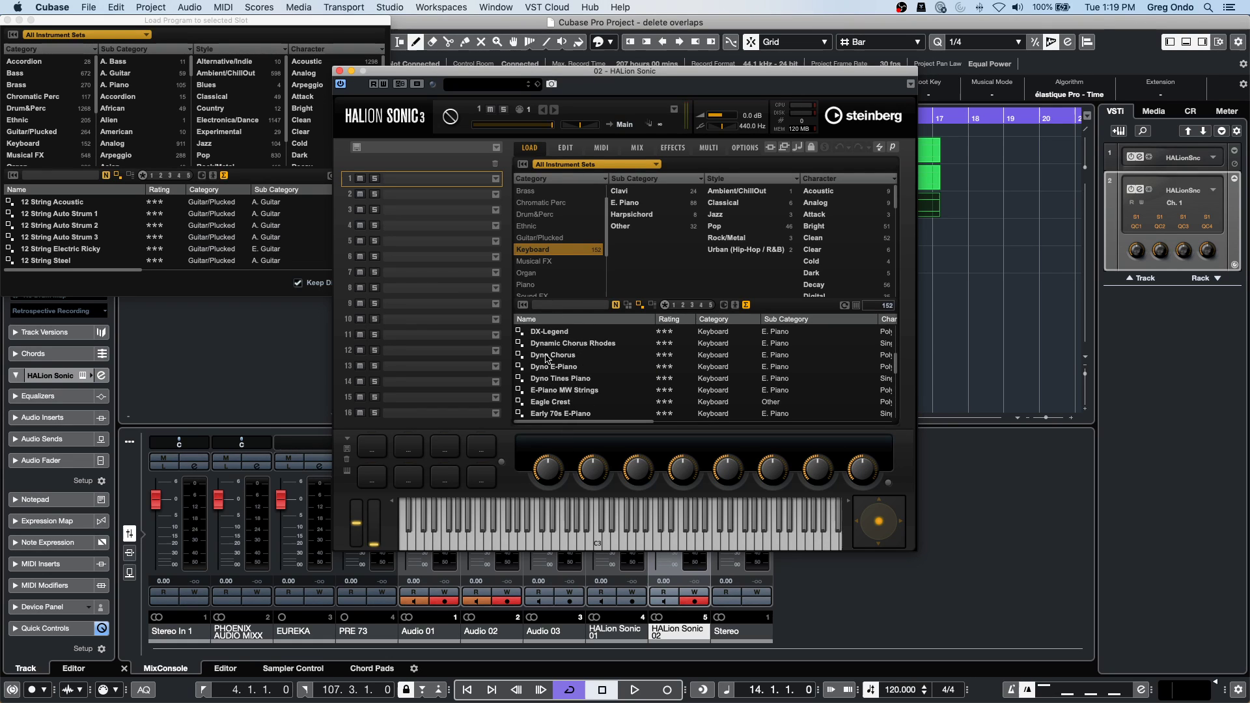
double_click(547, 356)
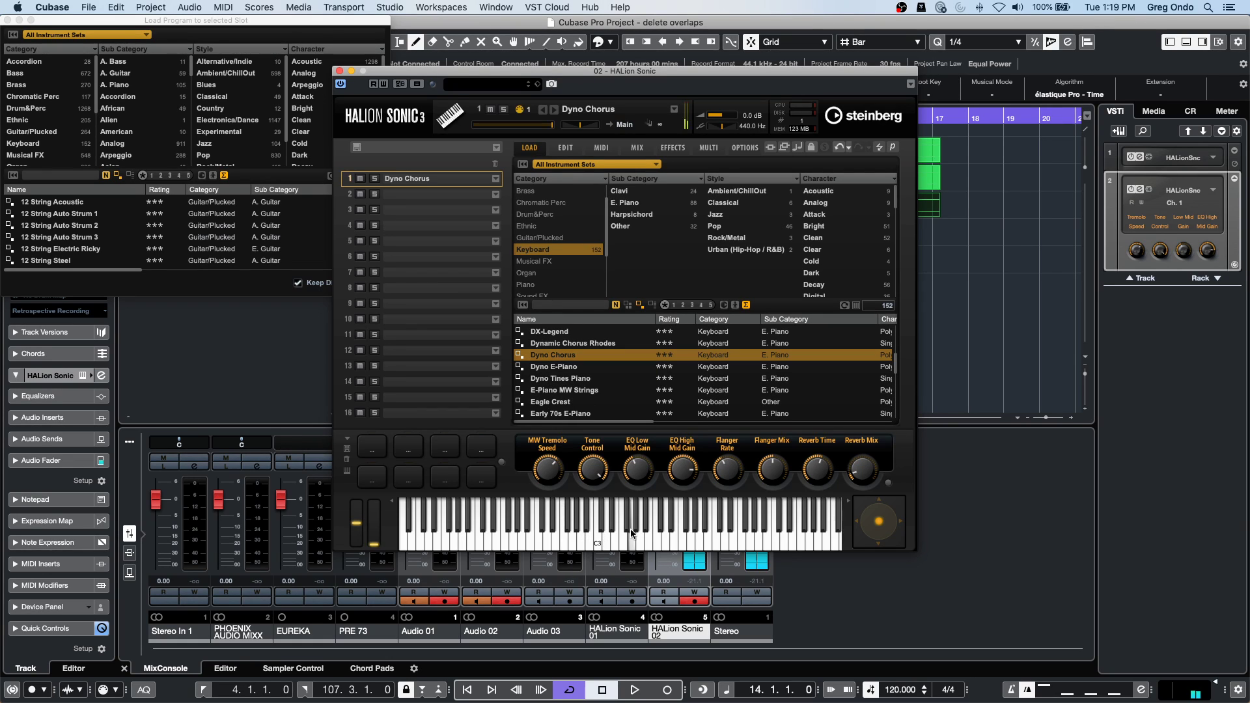
left_click(338, 71)
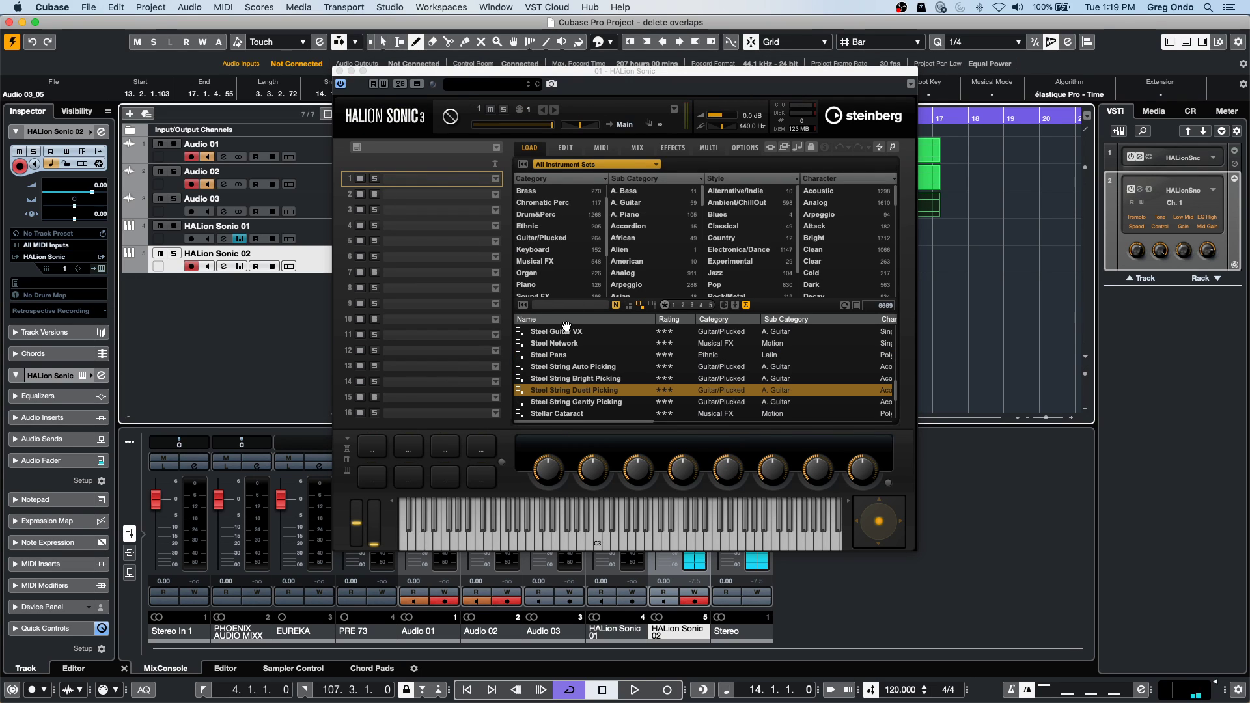
Load the electric organ program 60s Drawbars Organ into HALion Sonic 01, then clear the program browser and instrument window off the track events.
left_click(495, 179)
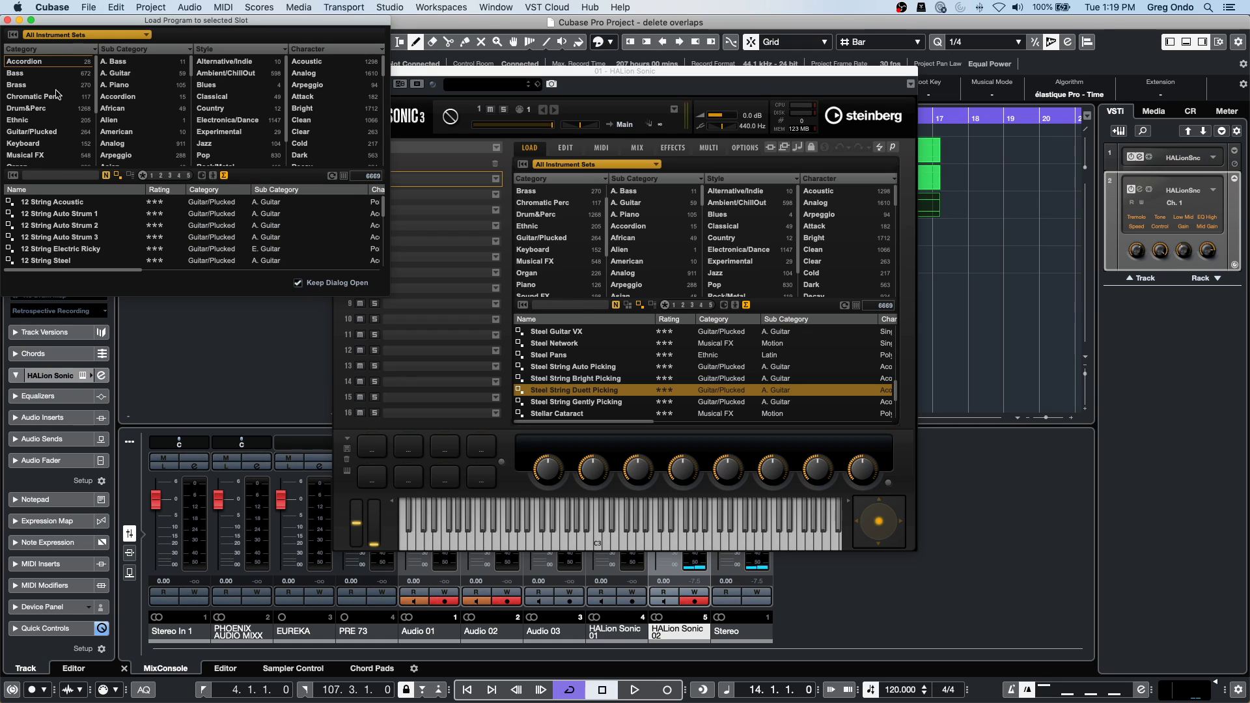
left_click_drag(149, 23, 632, 204)
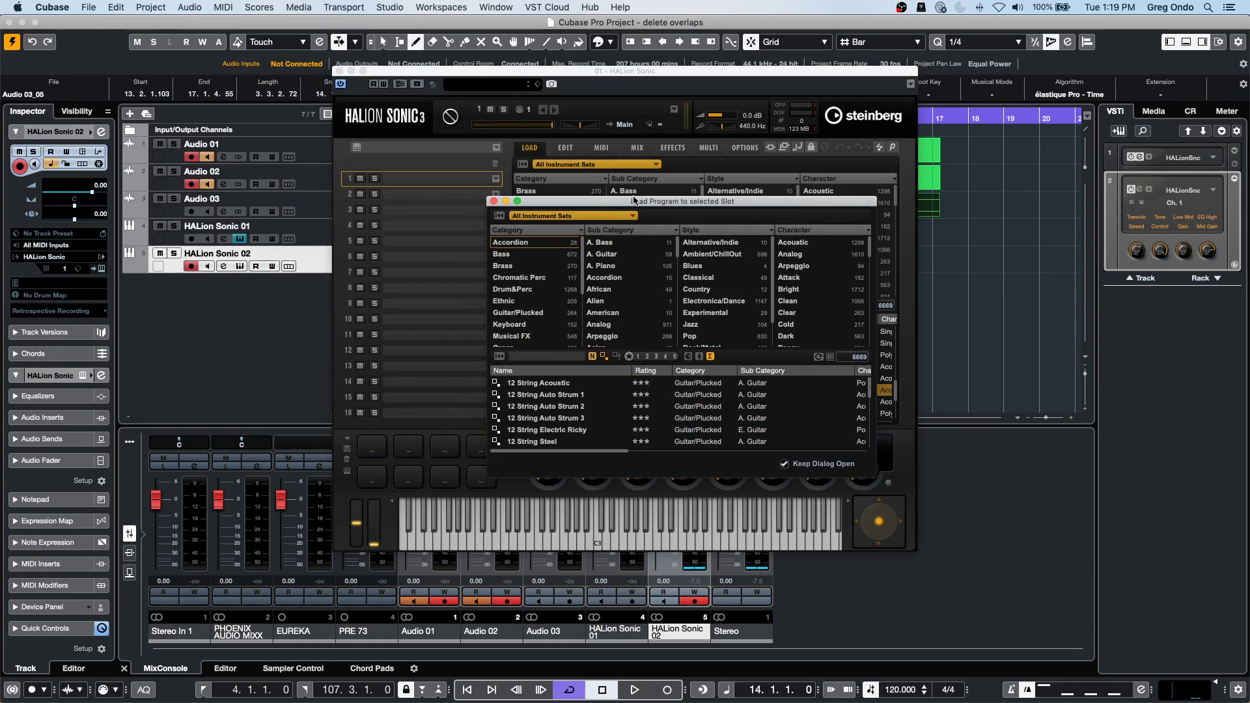
left_click(560, 216)
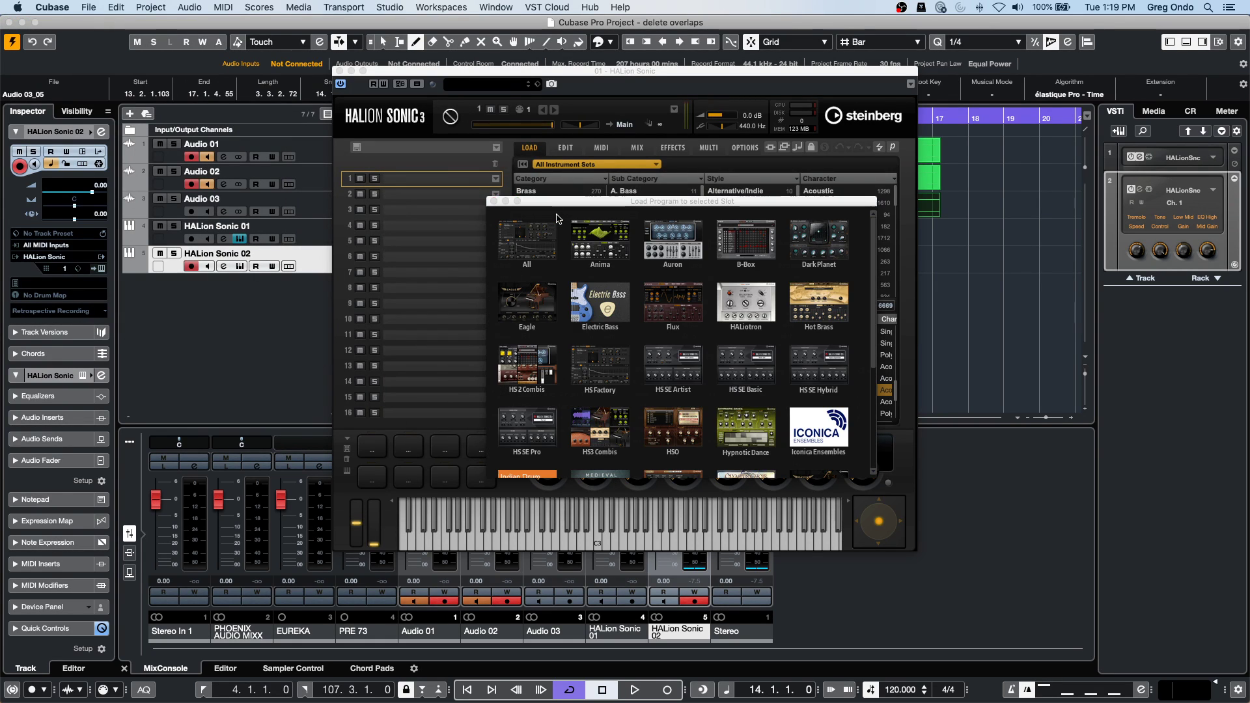
left_click(529, 245)
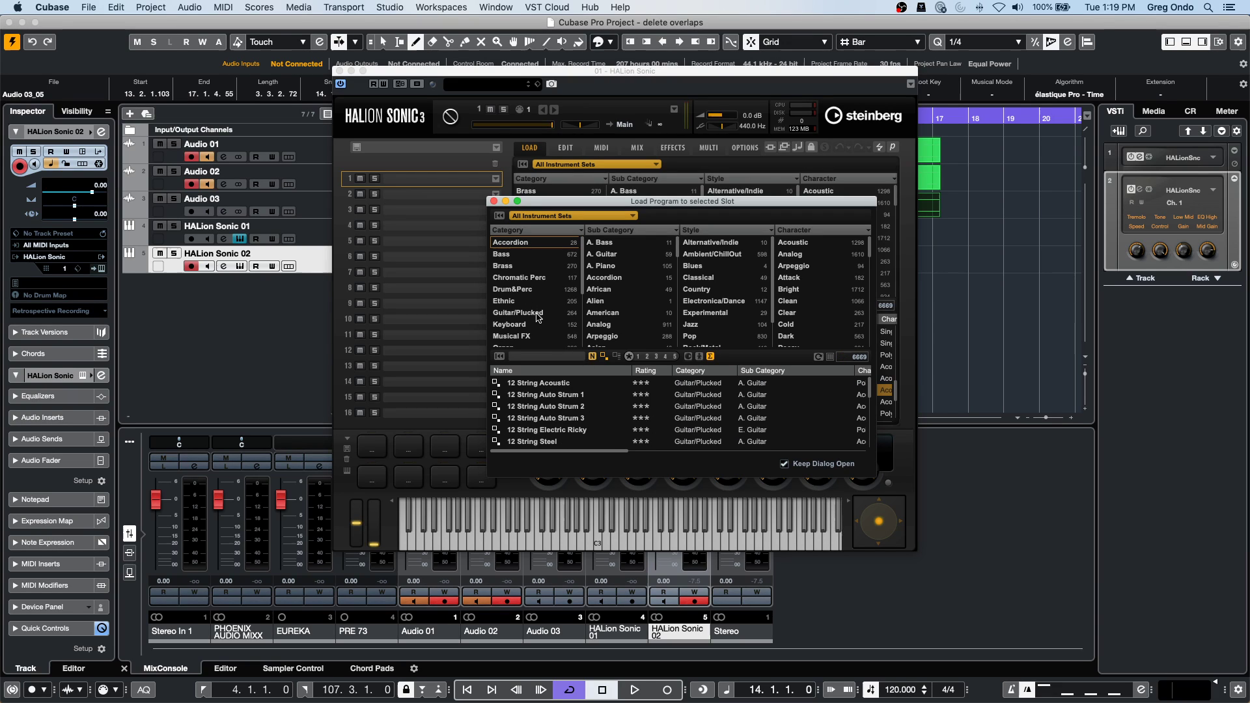
scroll(538, 318, "down", 3)
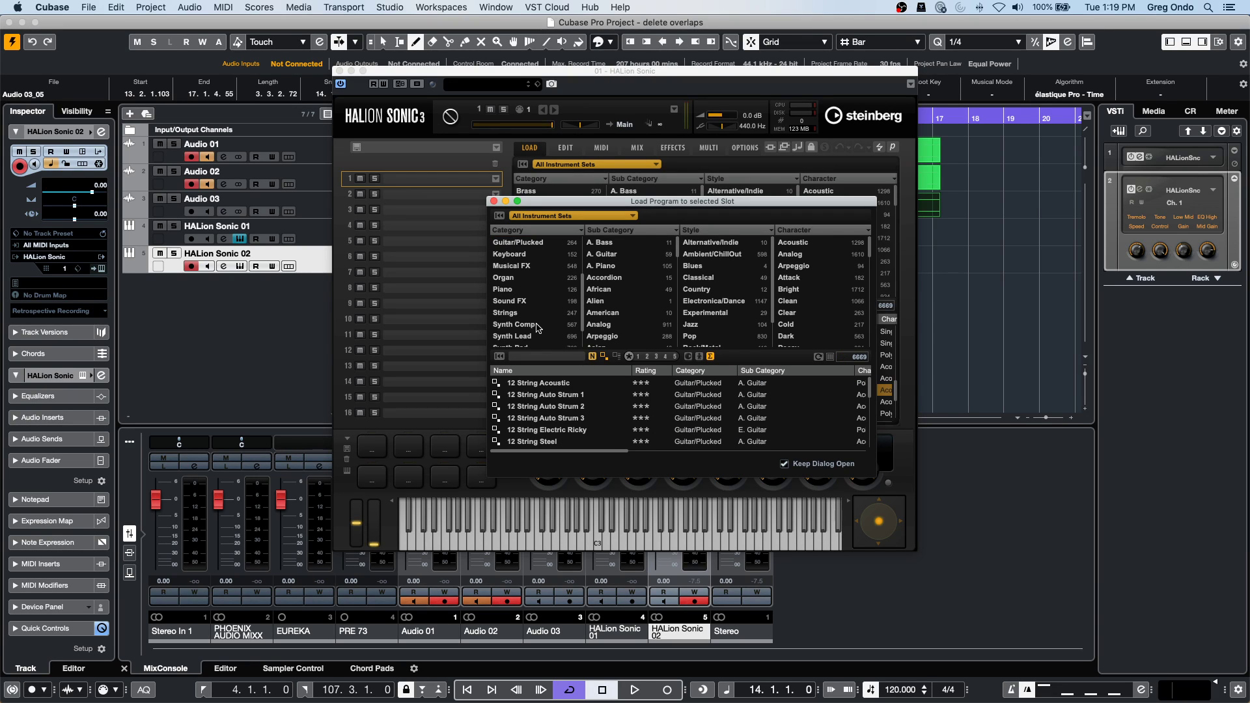
left_click(521, 277)
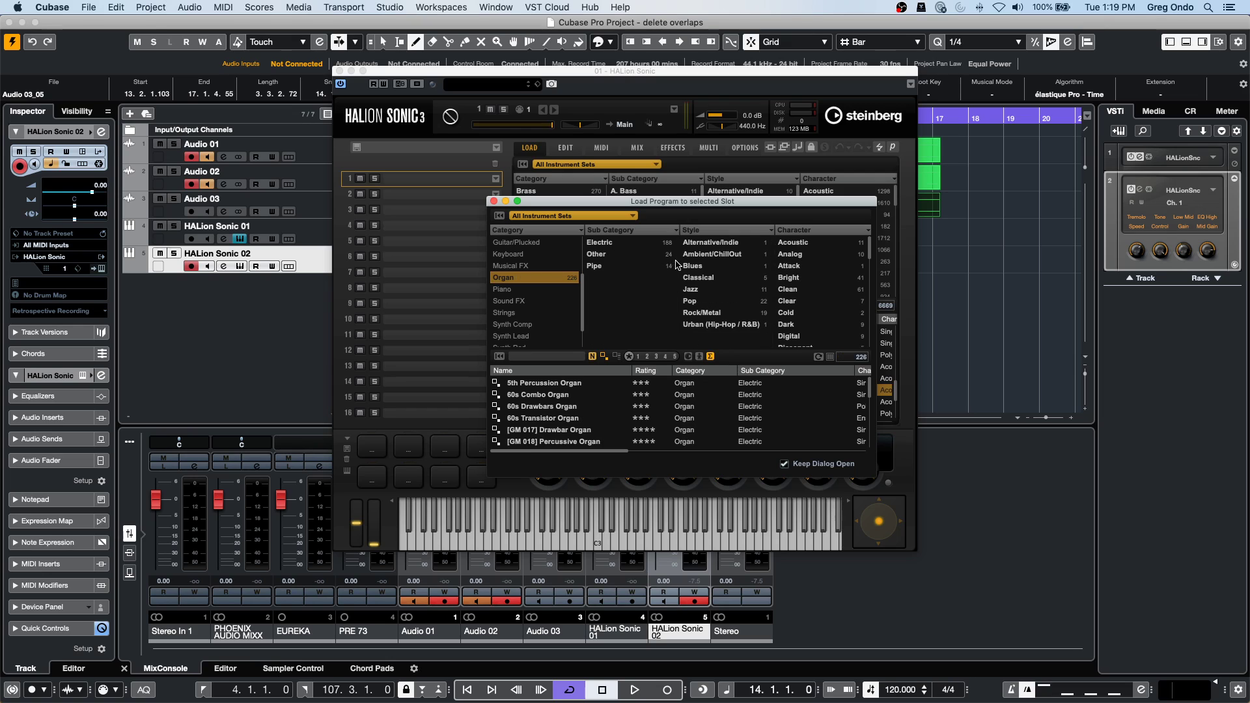
left_click(644, 243)
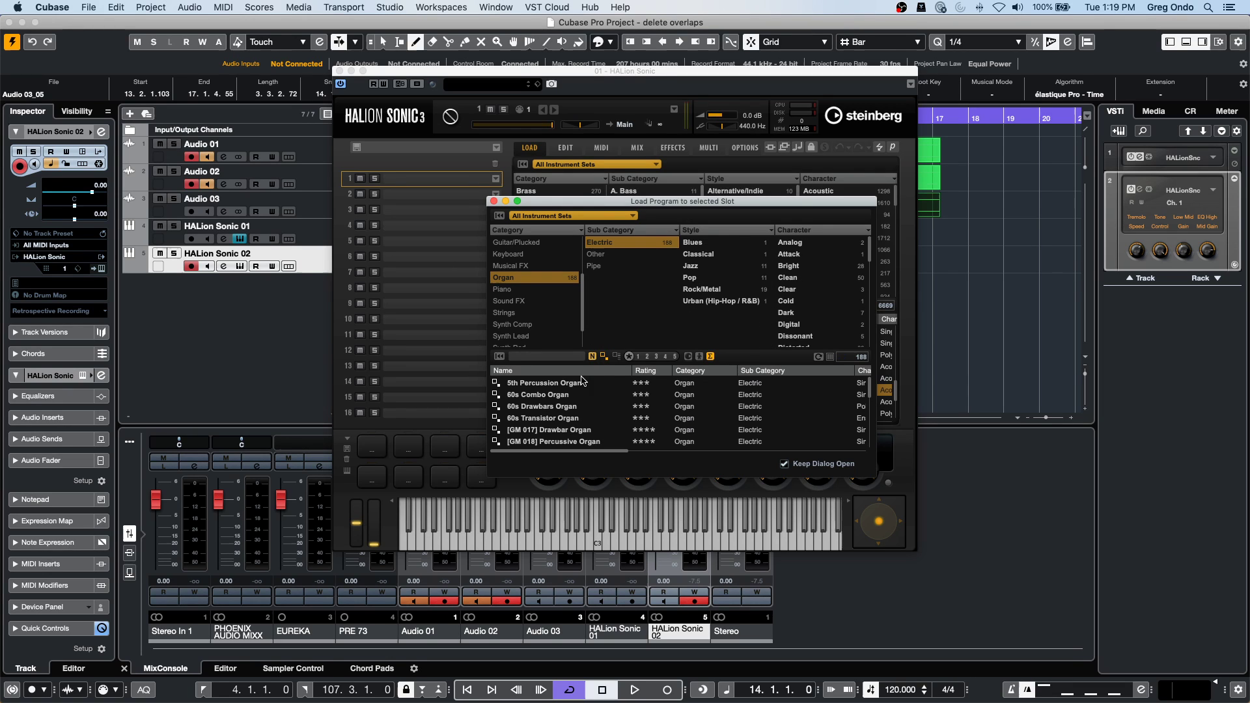
left_click(542, 406)
left_click(553, 538)
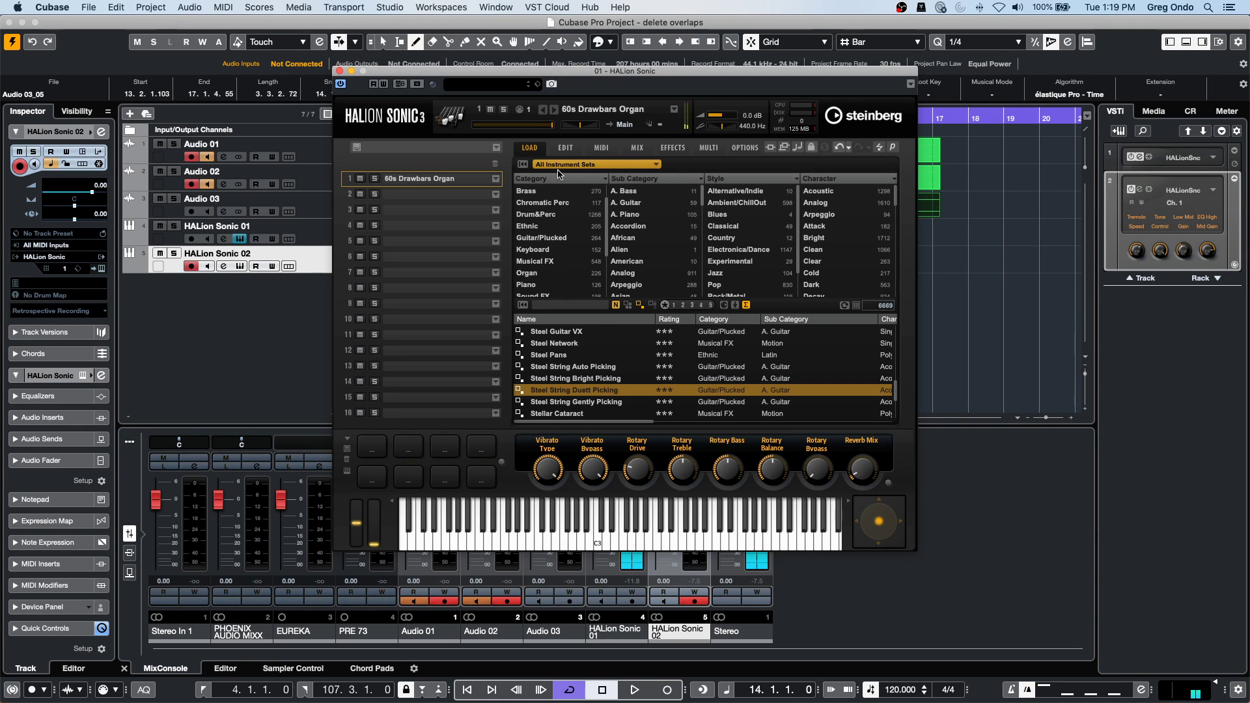
left_click_drag(539, 75, 904, 90)
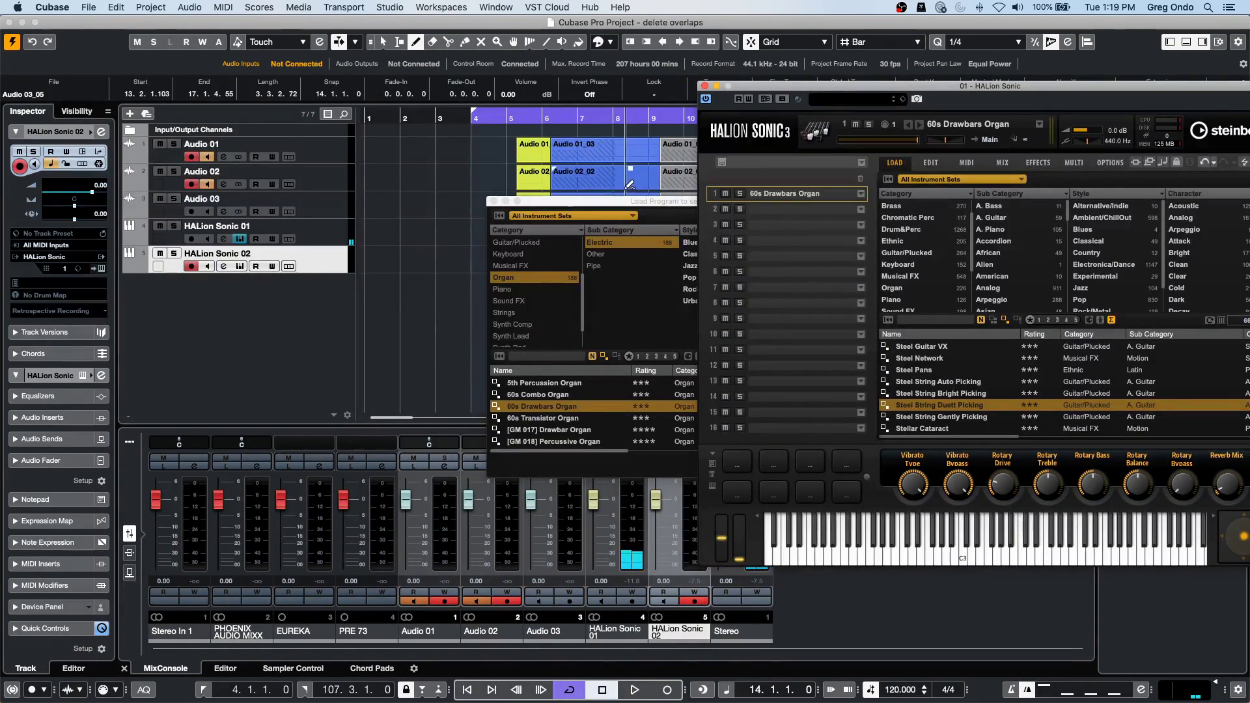
left_click(493, 202)
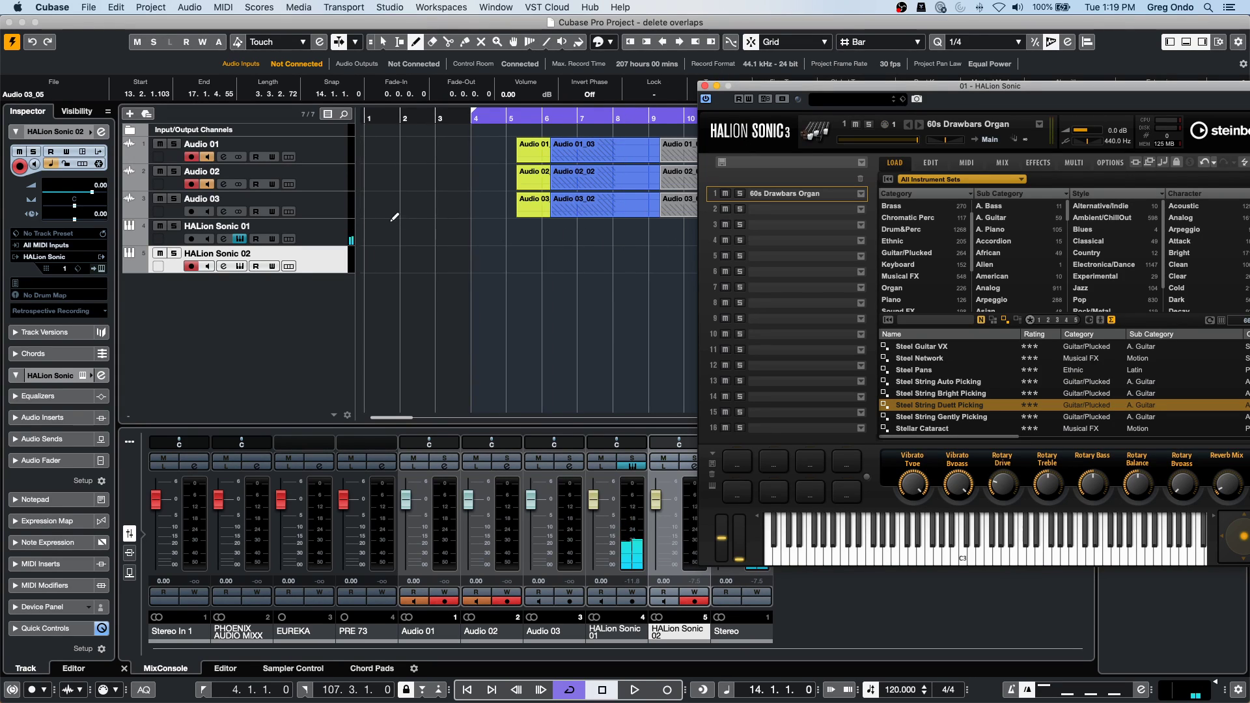
Draw MIDI parts from bar 5 to bar 11 on HALion Sonic 01 and from bar 5 to bar 12 on HALion Sonic 02.
left_click_drag(545, 227, 723, 230)
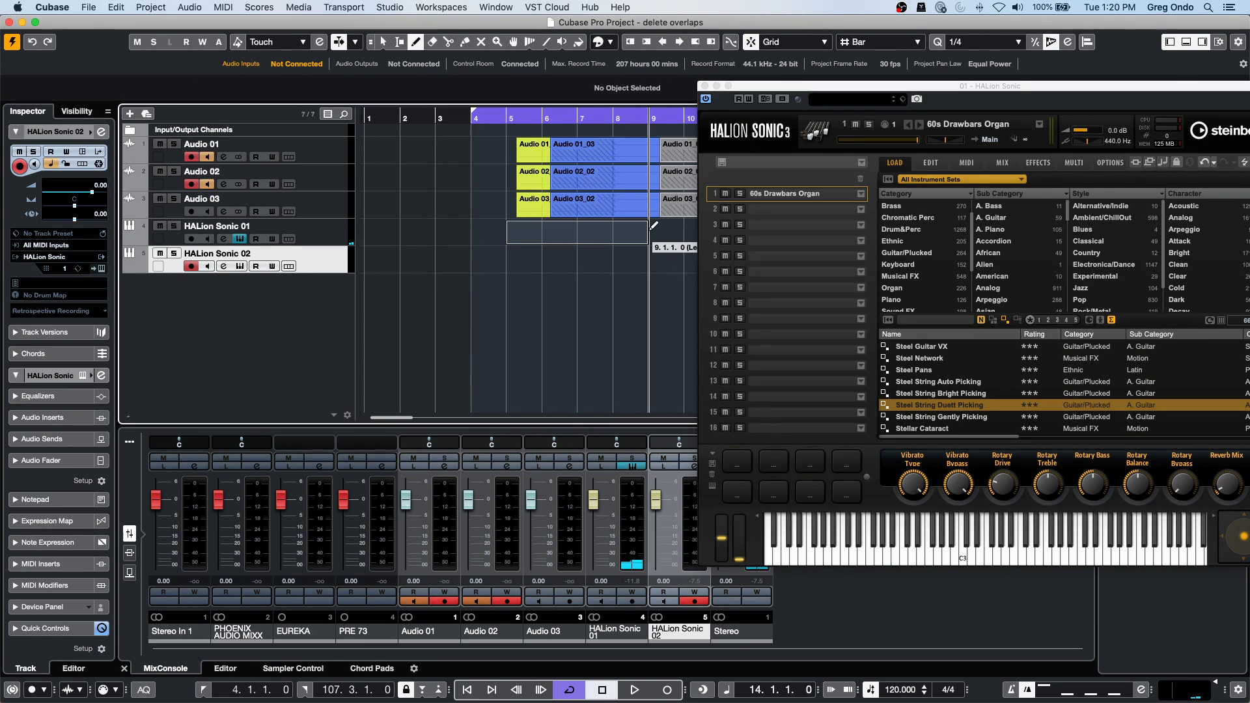
left_click_drag(553, 257, 760, 258)
key("1")
Draw scattered notes of varying pitch and length in the HALion Sonic 01 part and in the HALion Sonic 02 part.
double_click(567, 239)
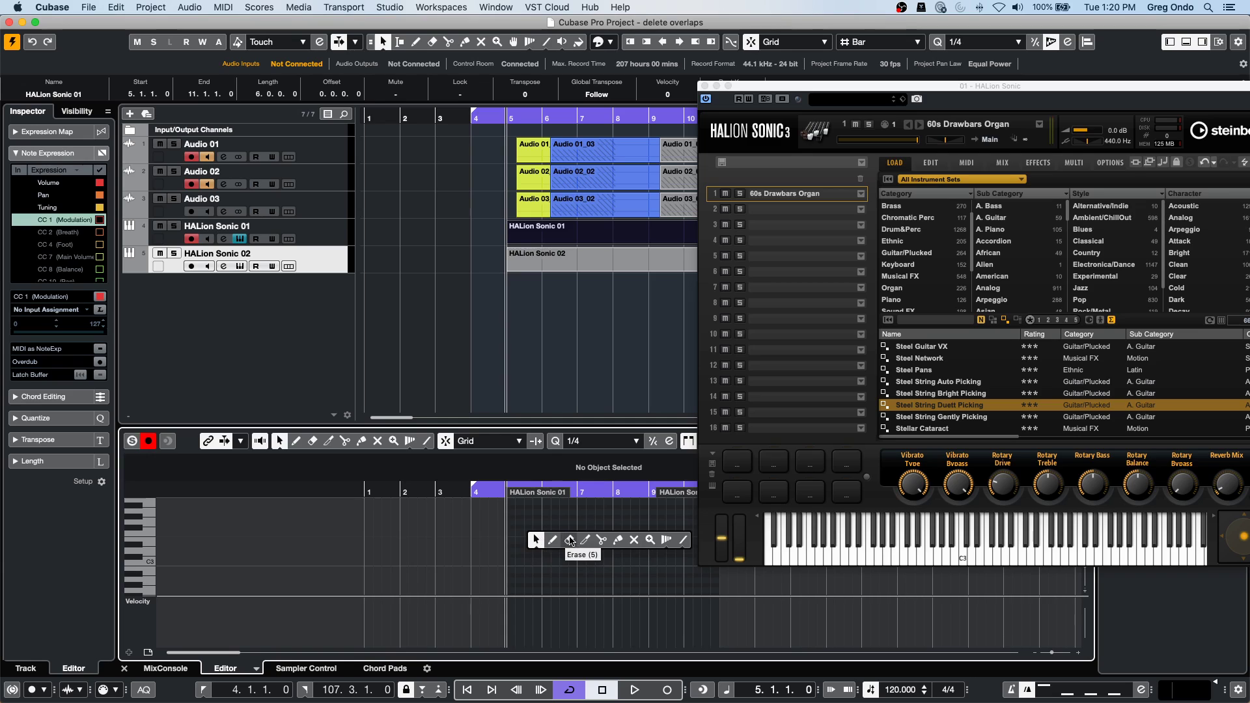
key("8")
left_click(533, 551)
left_click_drag(548, 532, 617, 531)
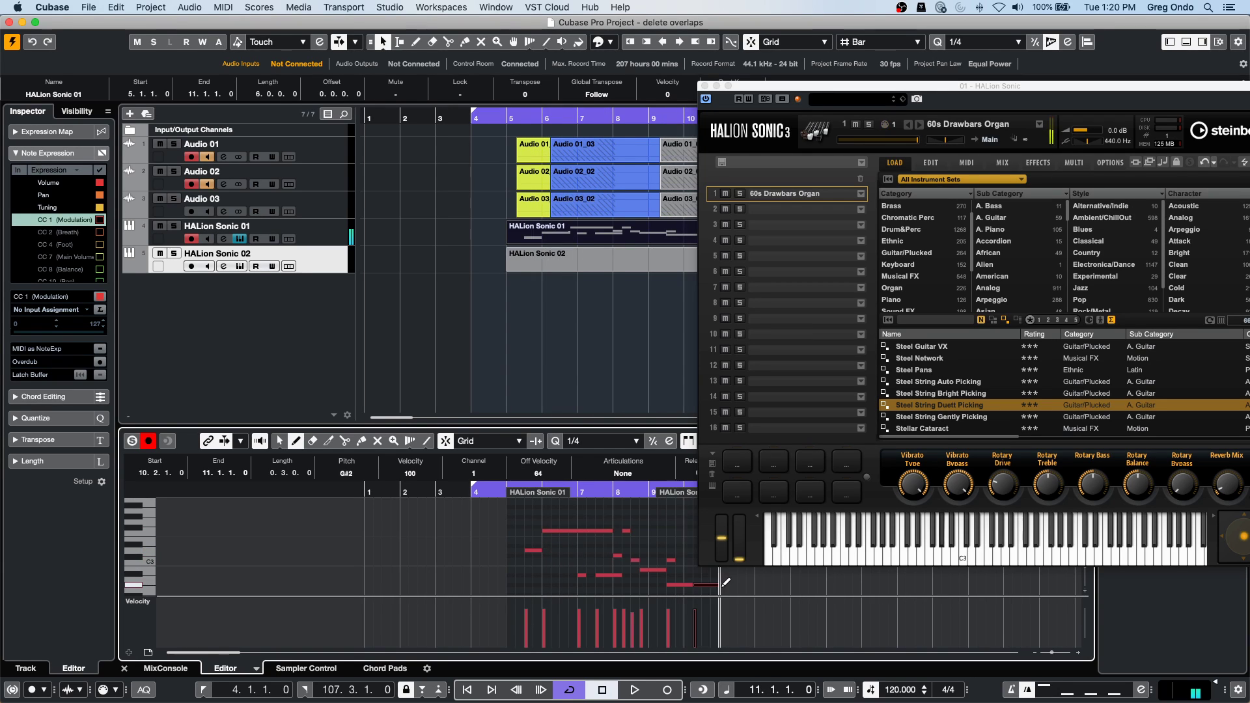
left_click(610, 260)
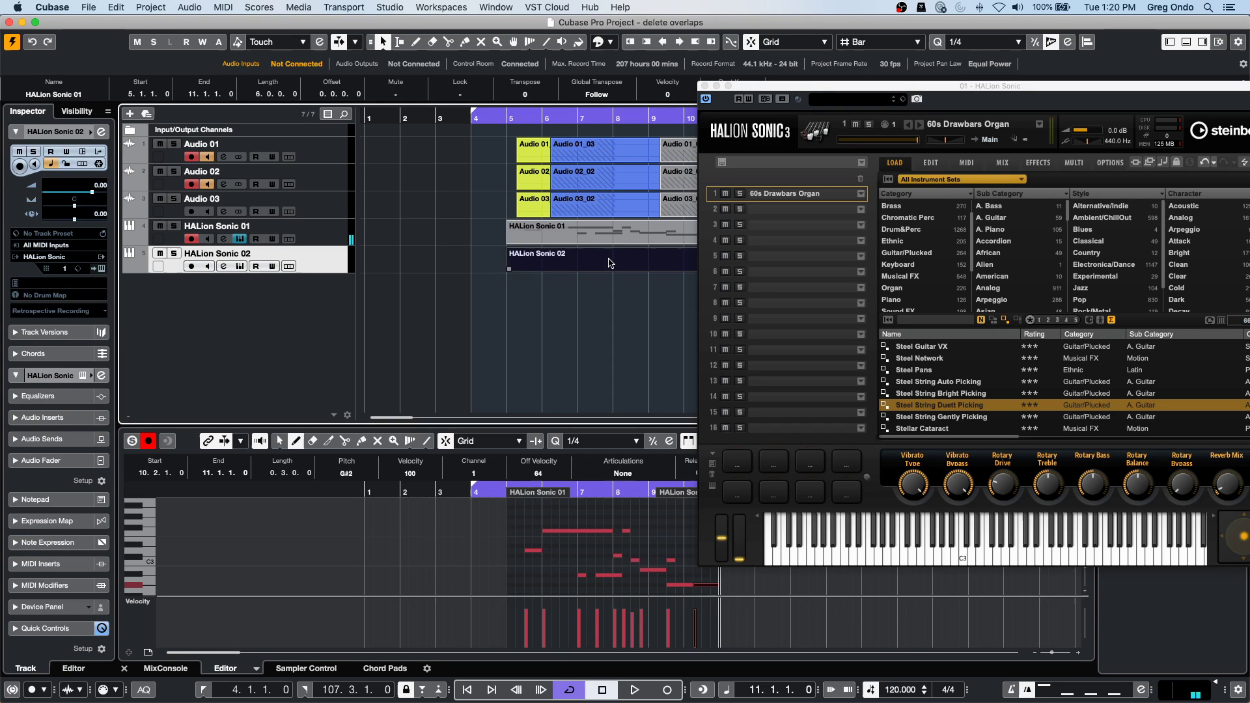
key("KP_Multiply")
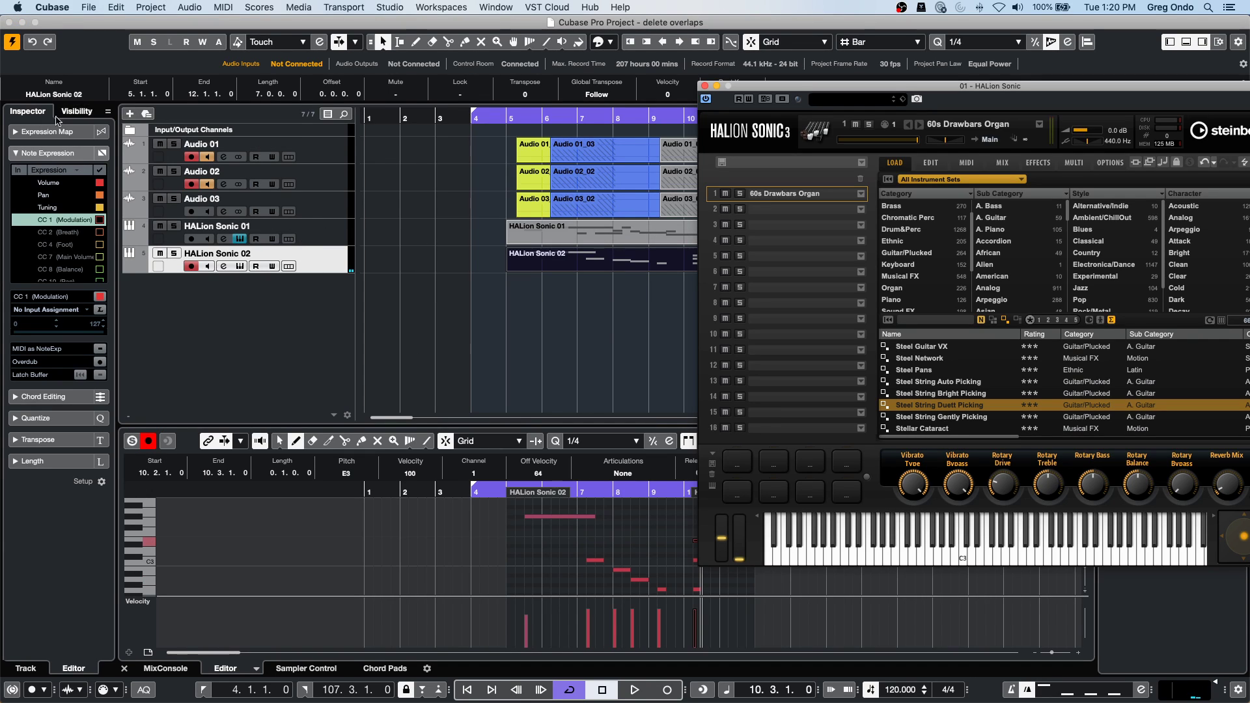
Colour the HALion Sonic 02 track yellow.
left_click(97, 132)
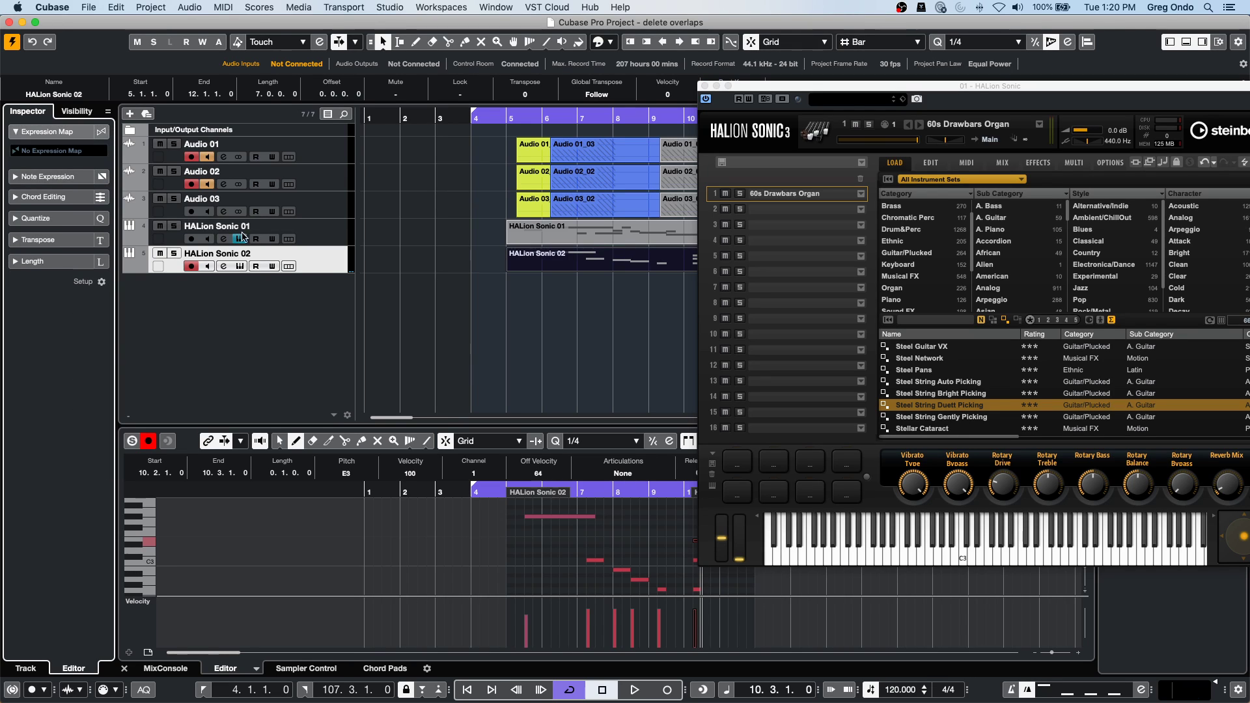
left_click(335, 271)
left_click(91, 131)
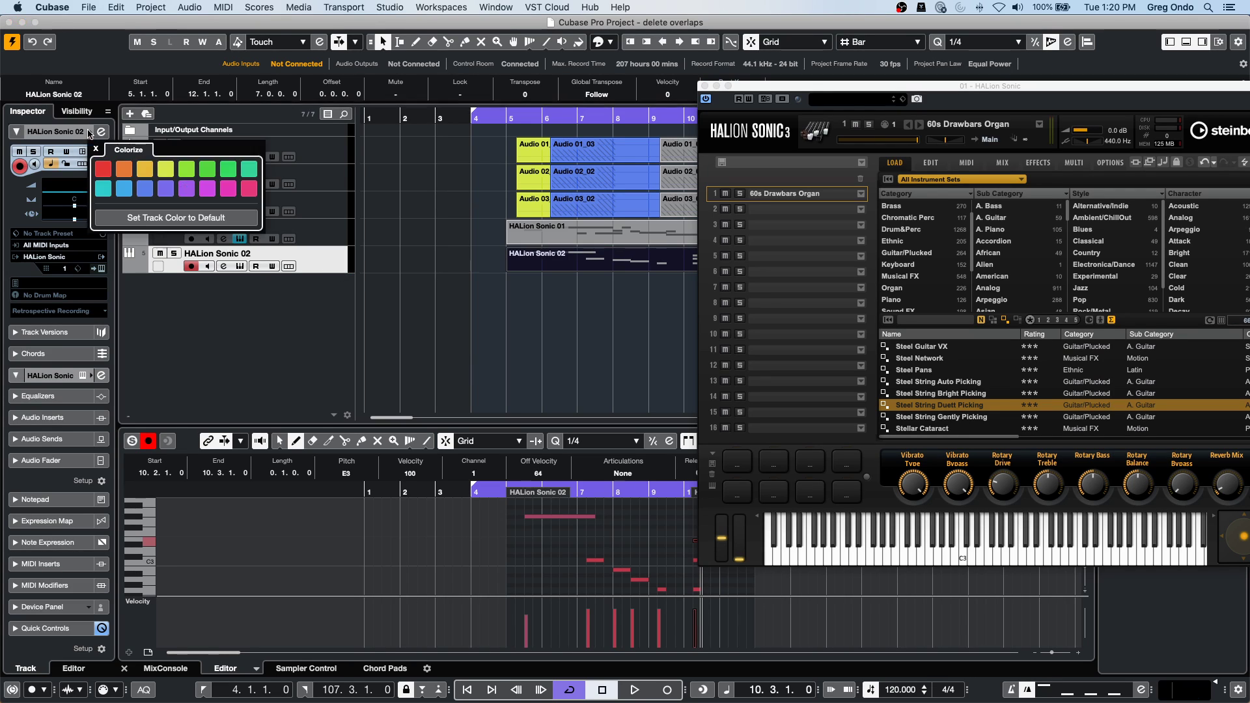
left_click(167, 169)
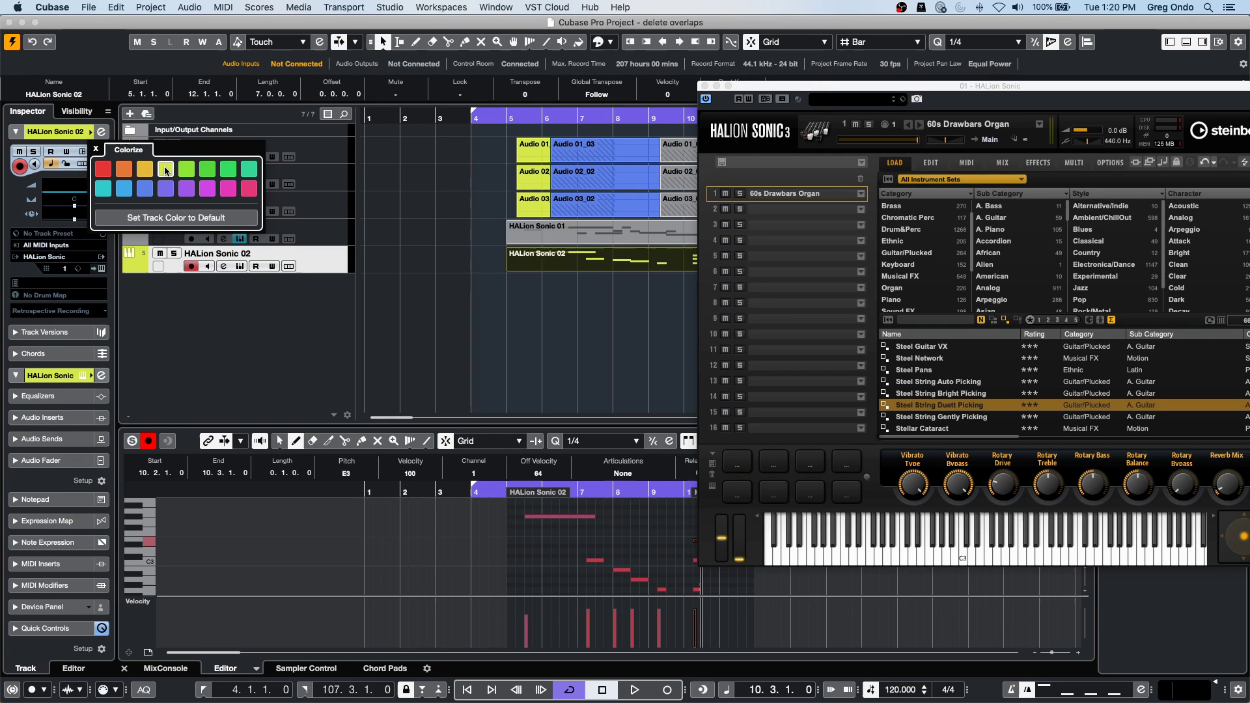
Colour the HALion Sonic 01 track red.
left_click(215, 233)
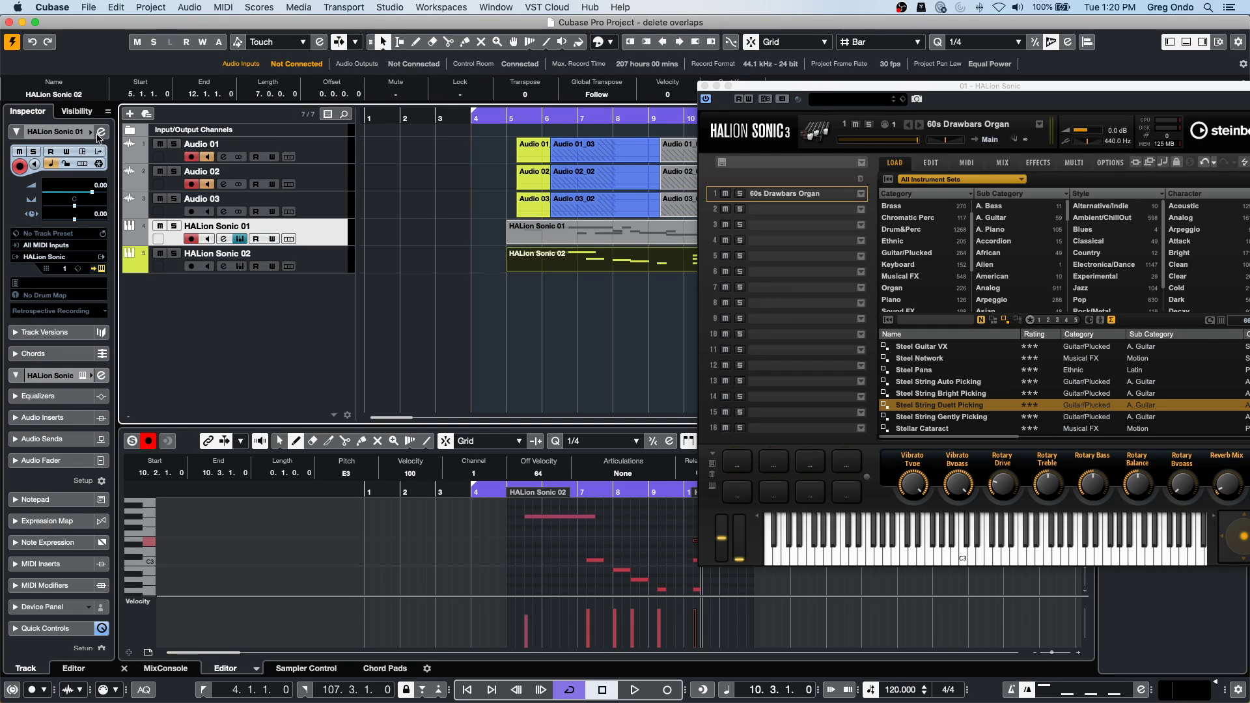
left_click(92, 132)
left_click(103, 169)
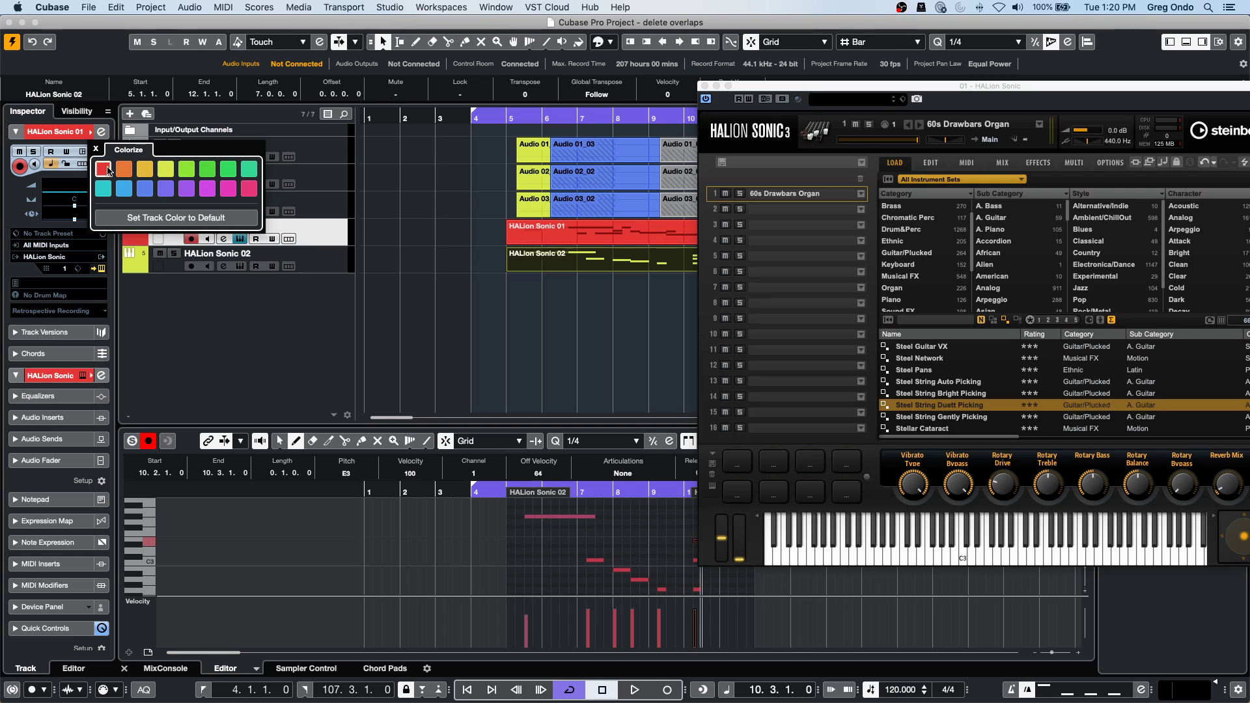
Open both MIDI parts together in the Key Editor, close the HALion Sonic window and set the note colours to Part.
left_click(564, 313)
left_click_drag(578, 308, 633, 230)
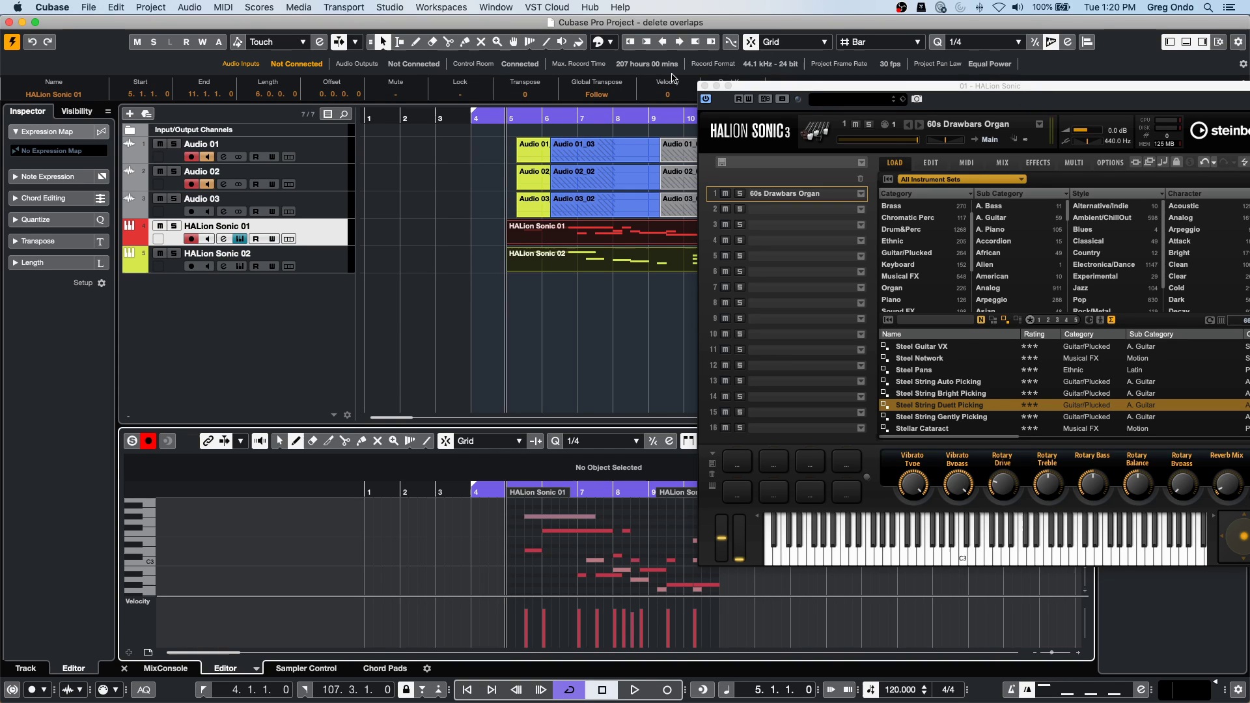
left_click(705, 85)
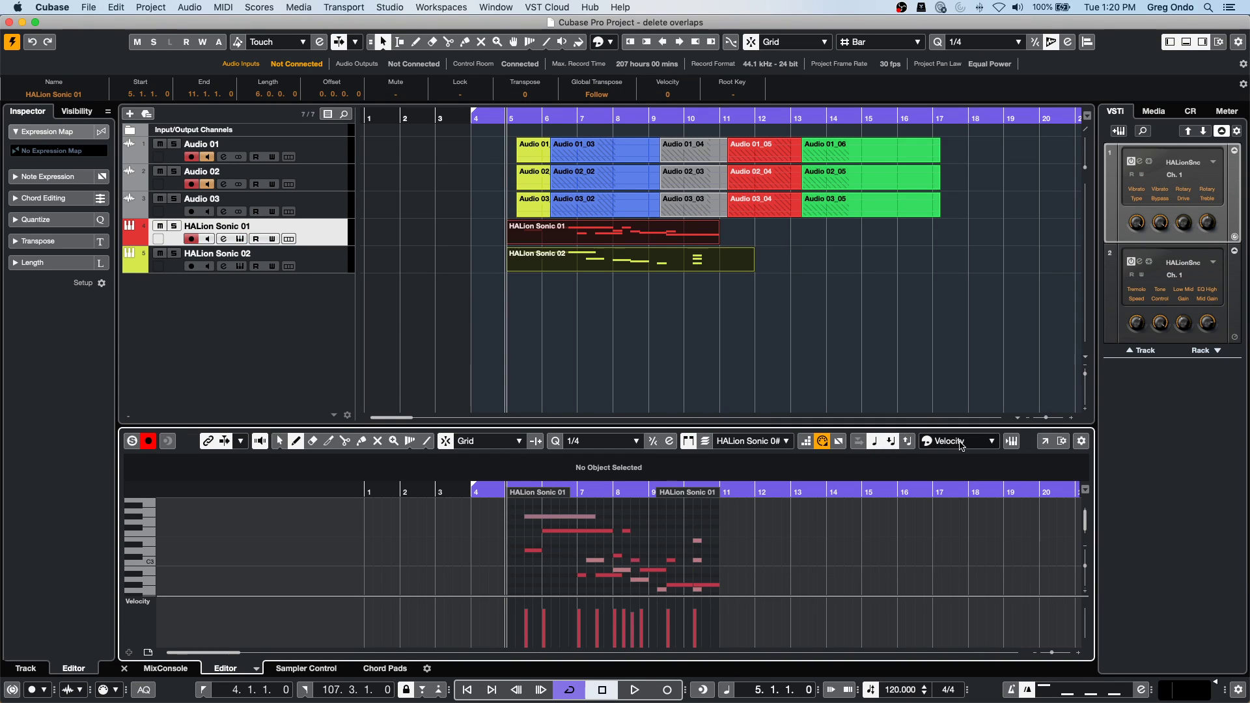
left_click(962, 443)
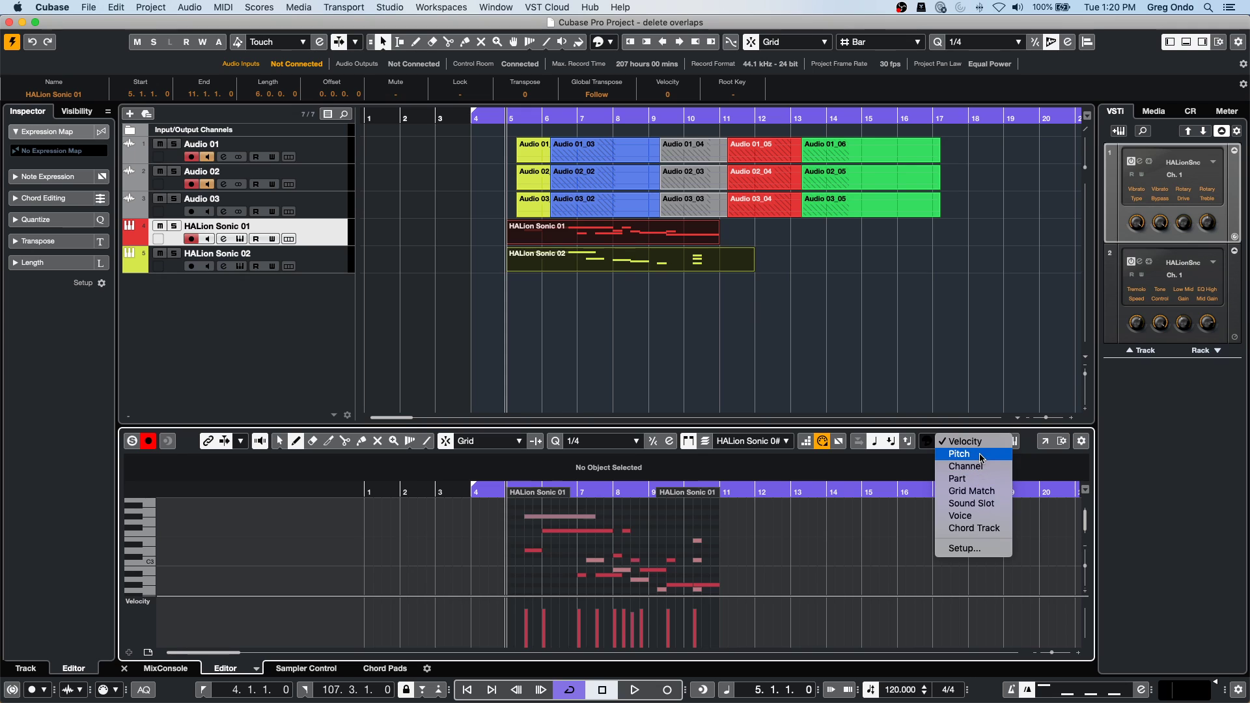
left_click(976, 479)
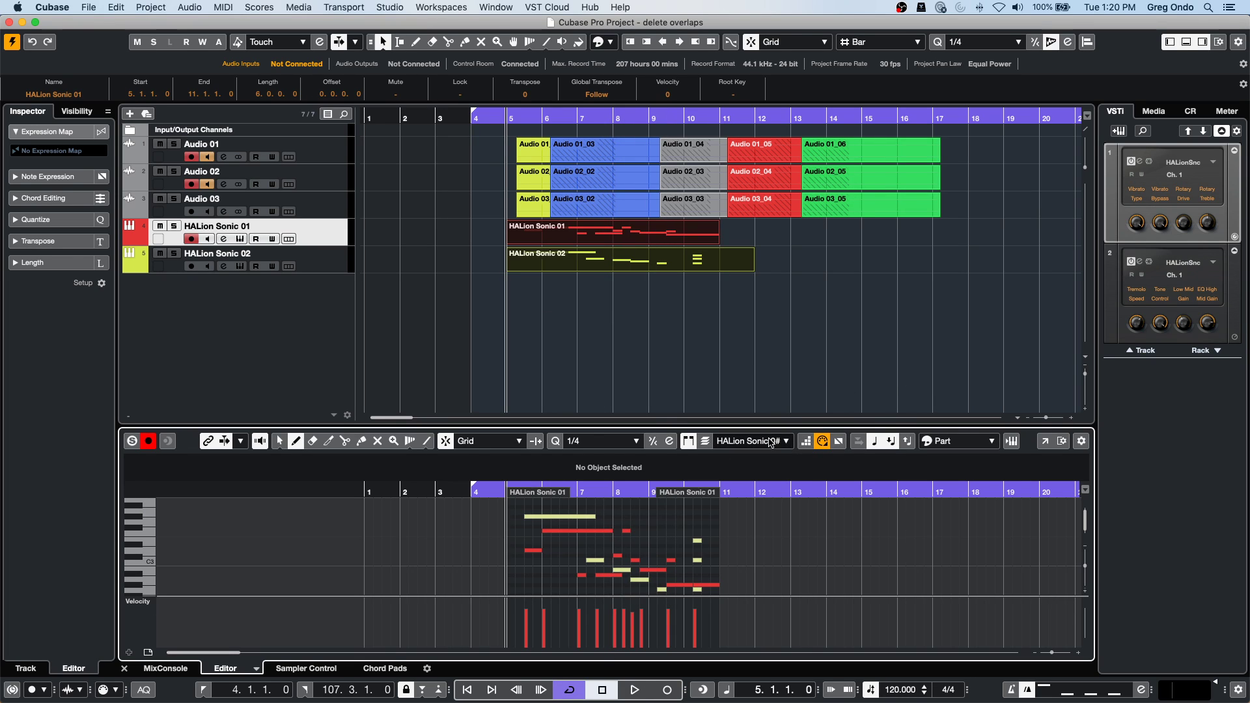
Rename the red HALion Sonic 01 track piano.
double_click(222, 228)
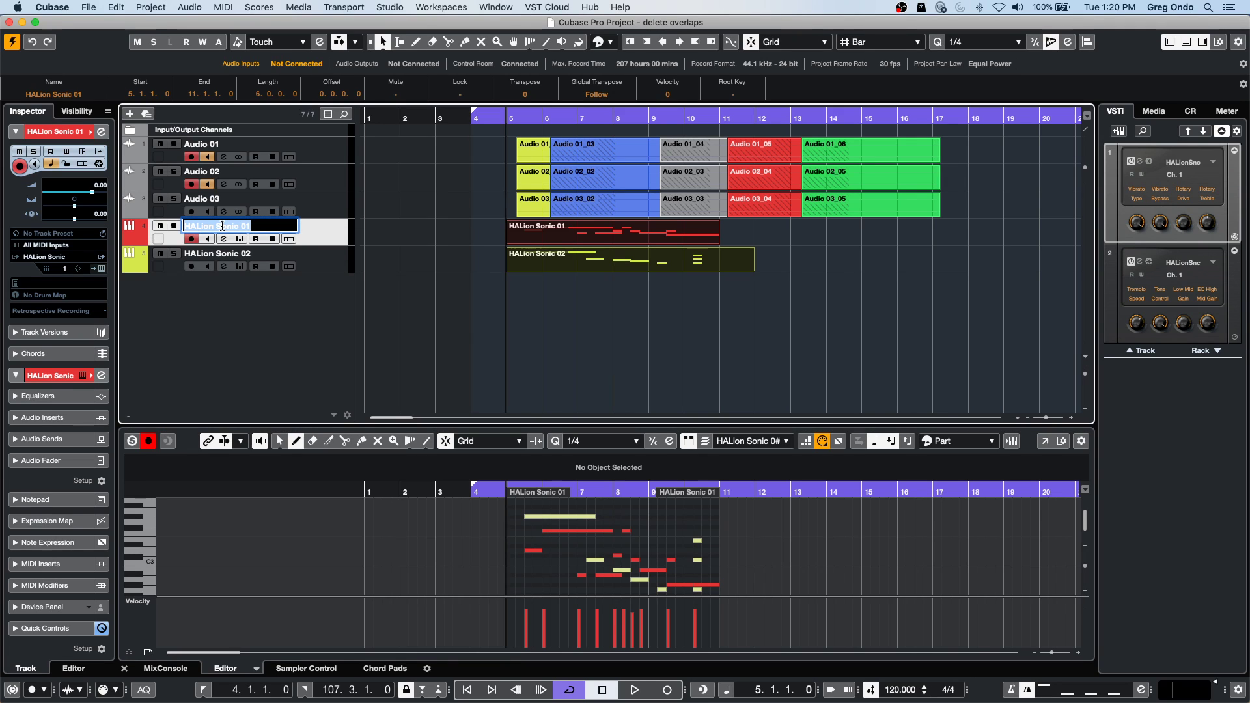
type("piano")
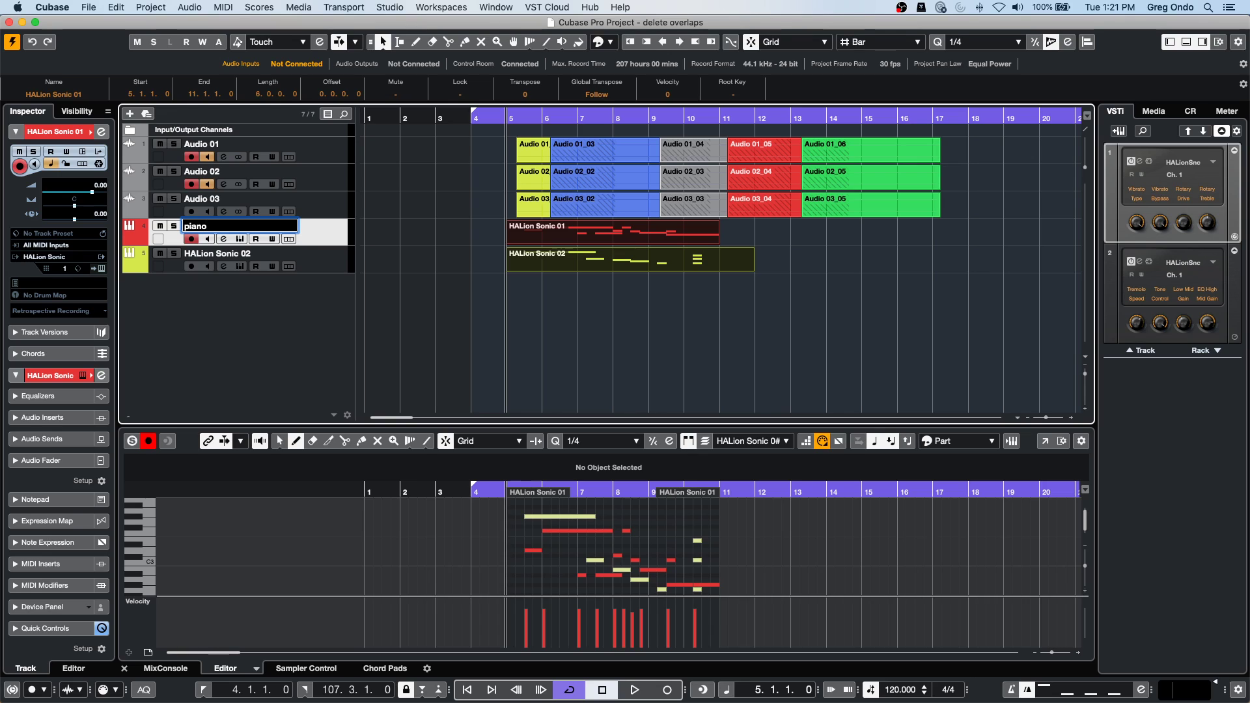
key("Return")
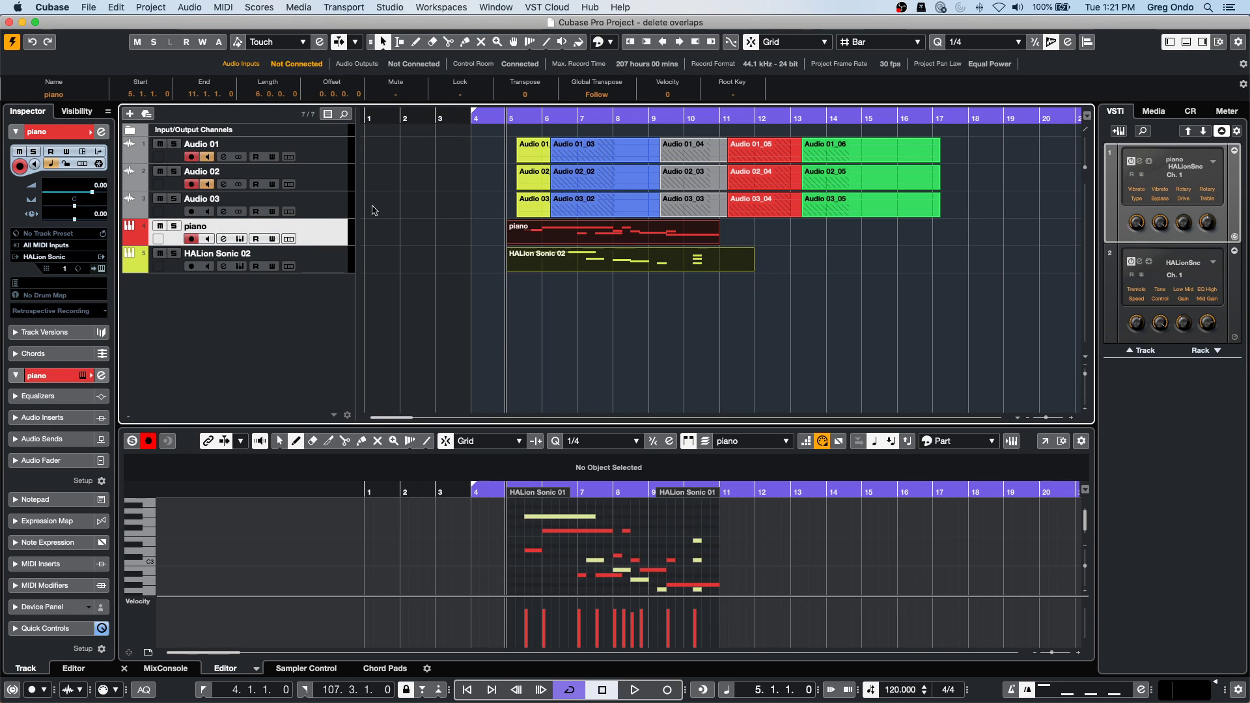
Rename the yellow HALion Sonic 02 track organ, dismissing the file browser without opening a project.
double_click(214, 254)
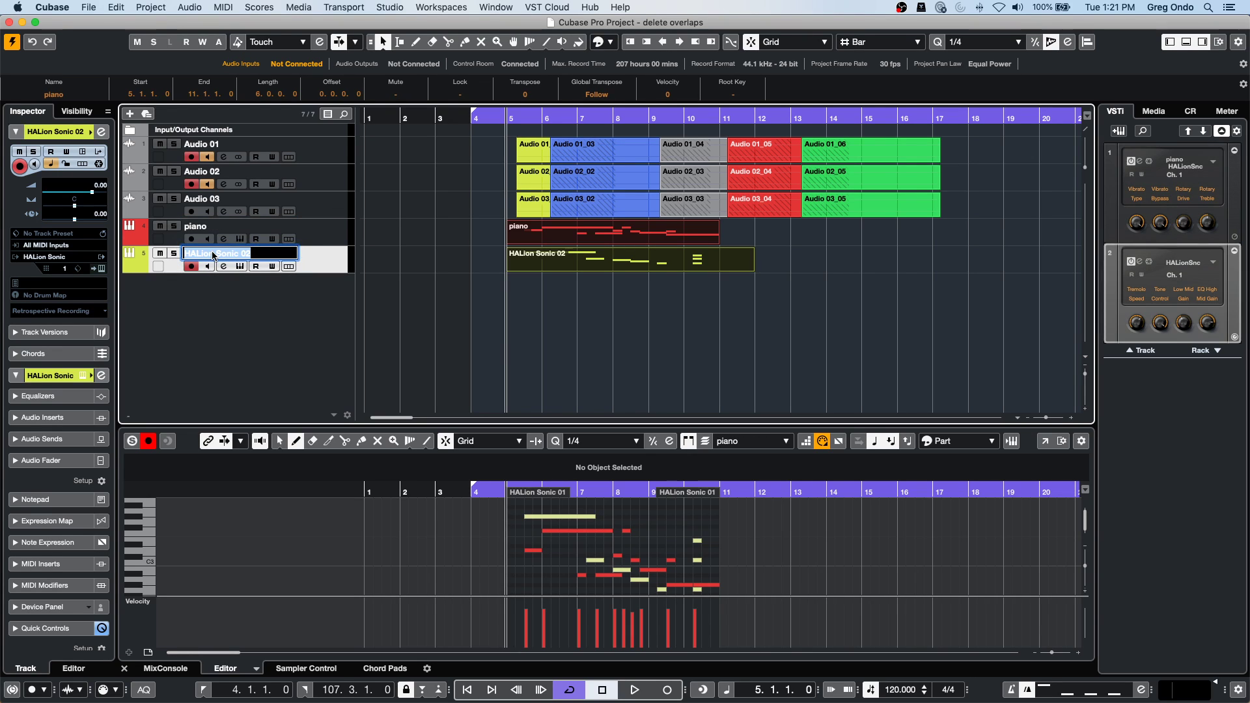
key("super+o")
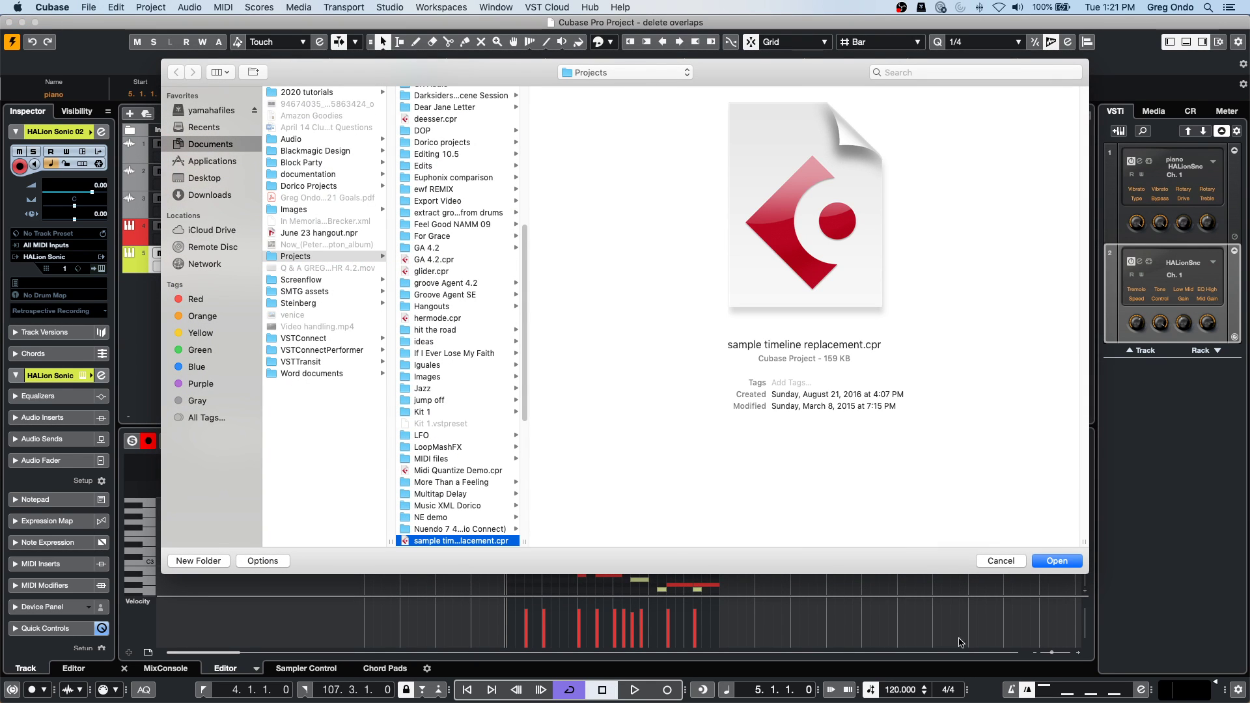
left_click(998, 562)
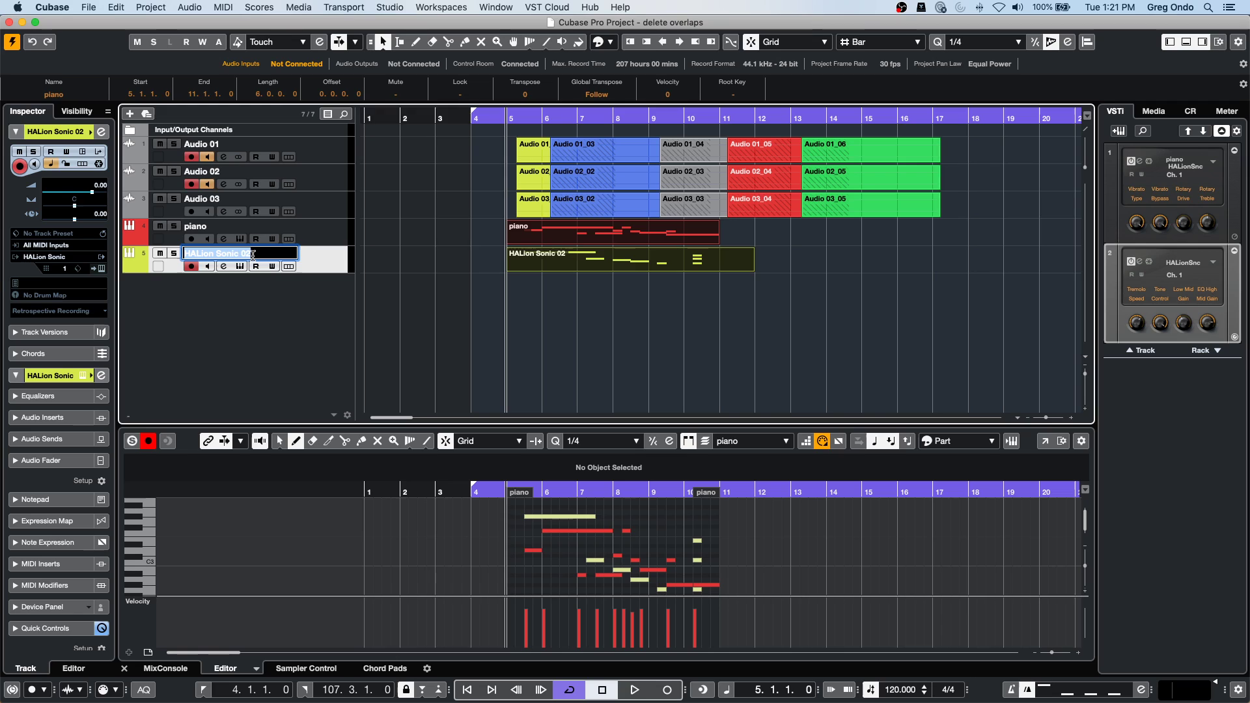
type("orga")
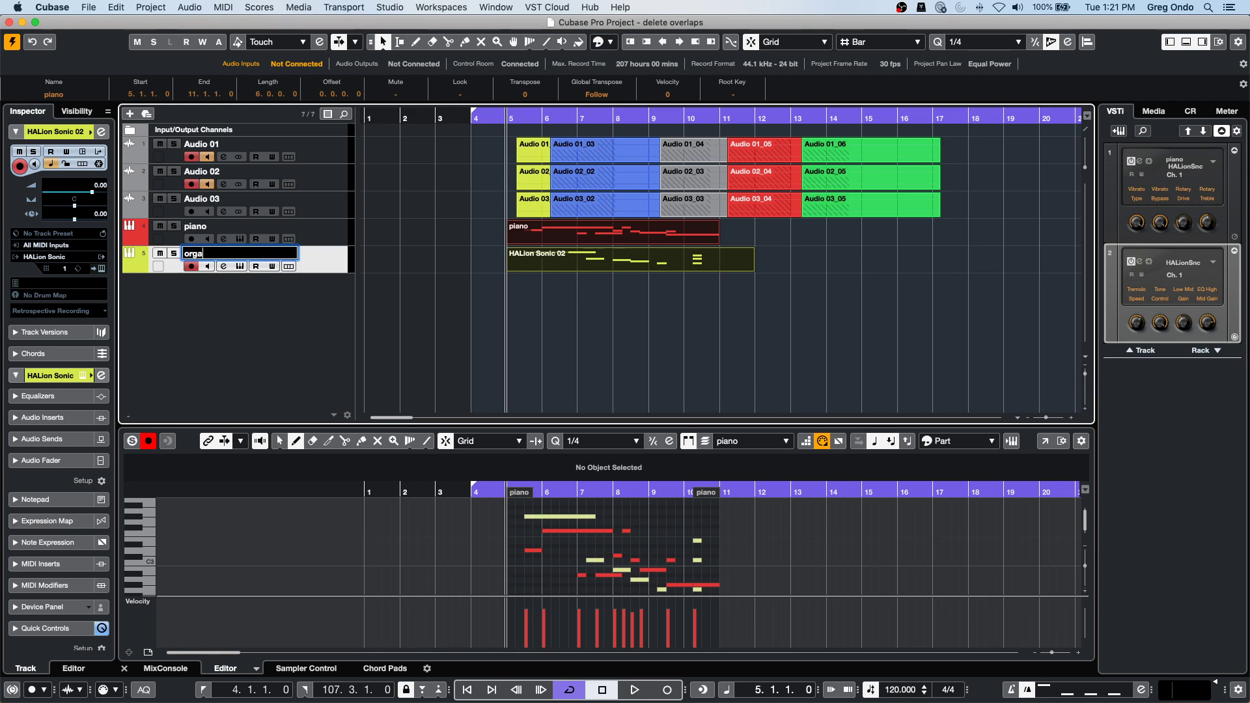
type("n")
key("Return")
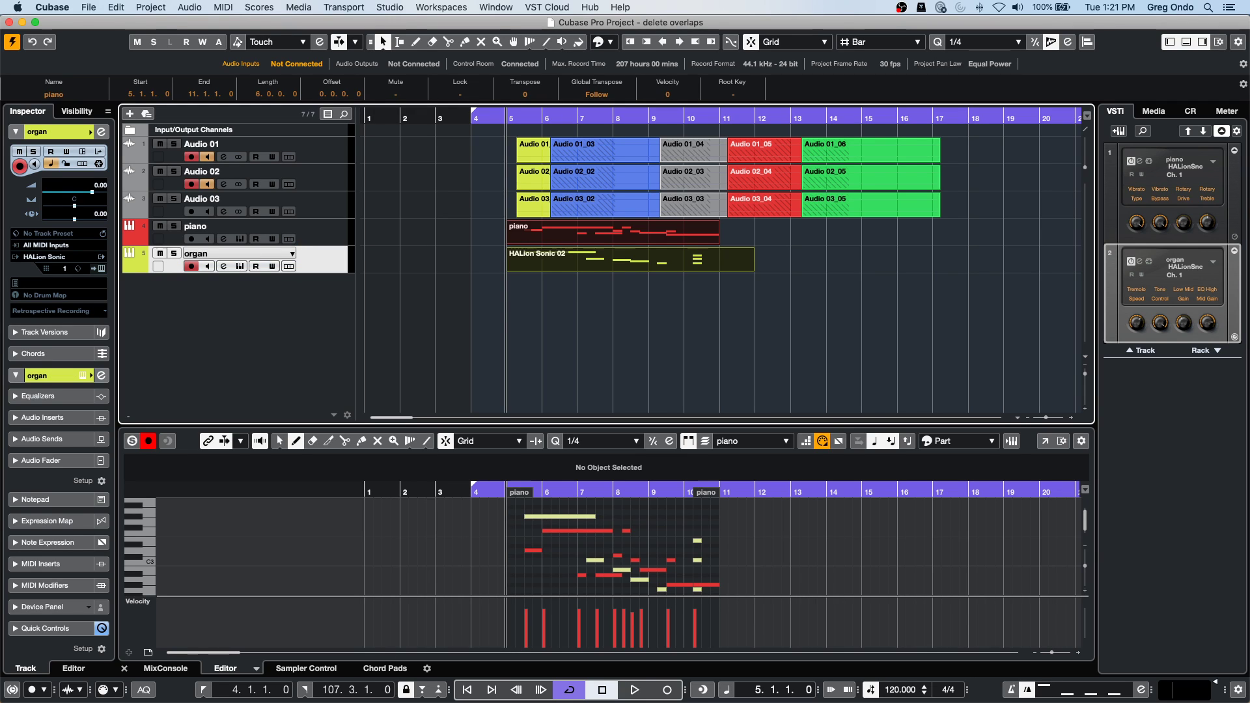
double_click(230, 253)
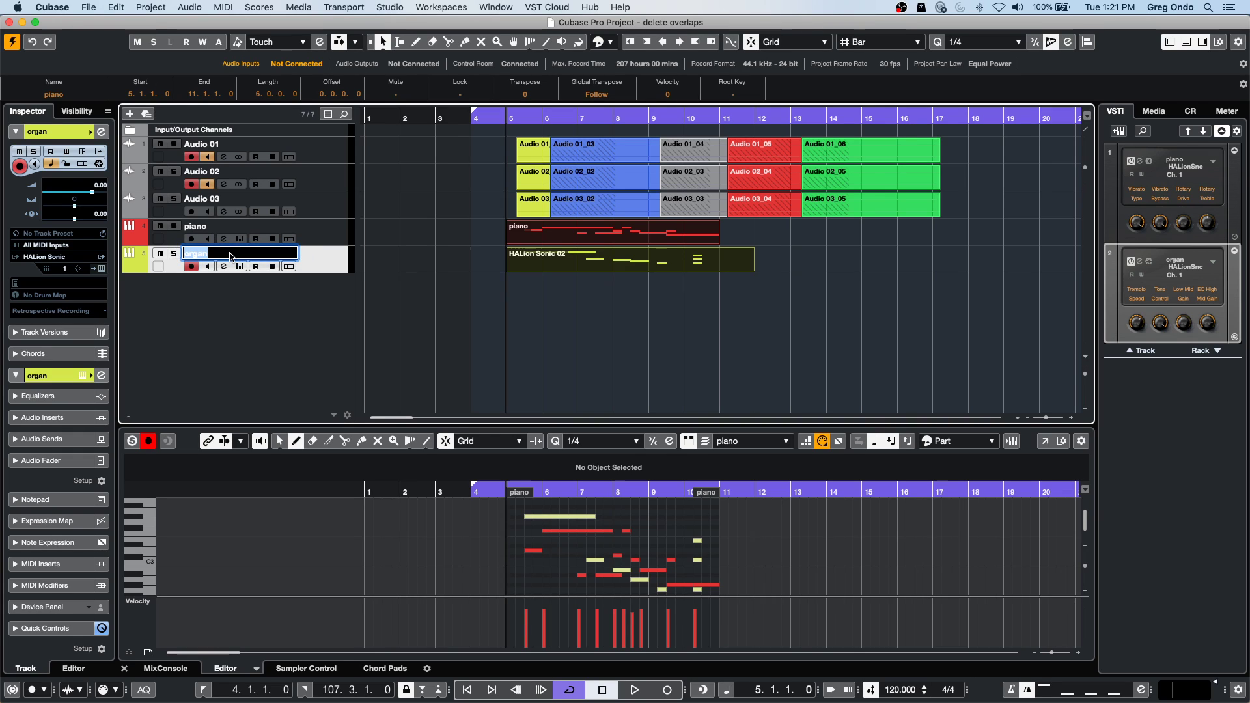
key("Return")
Make organ the currently edited part and draw three short notes plus a D3 note from 8.3 to 10.4.
left_click_drag(537, 291, 611, 238)
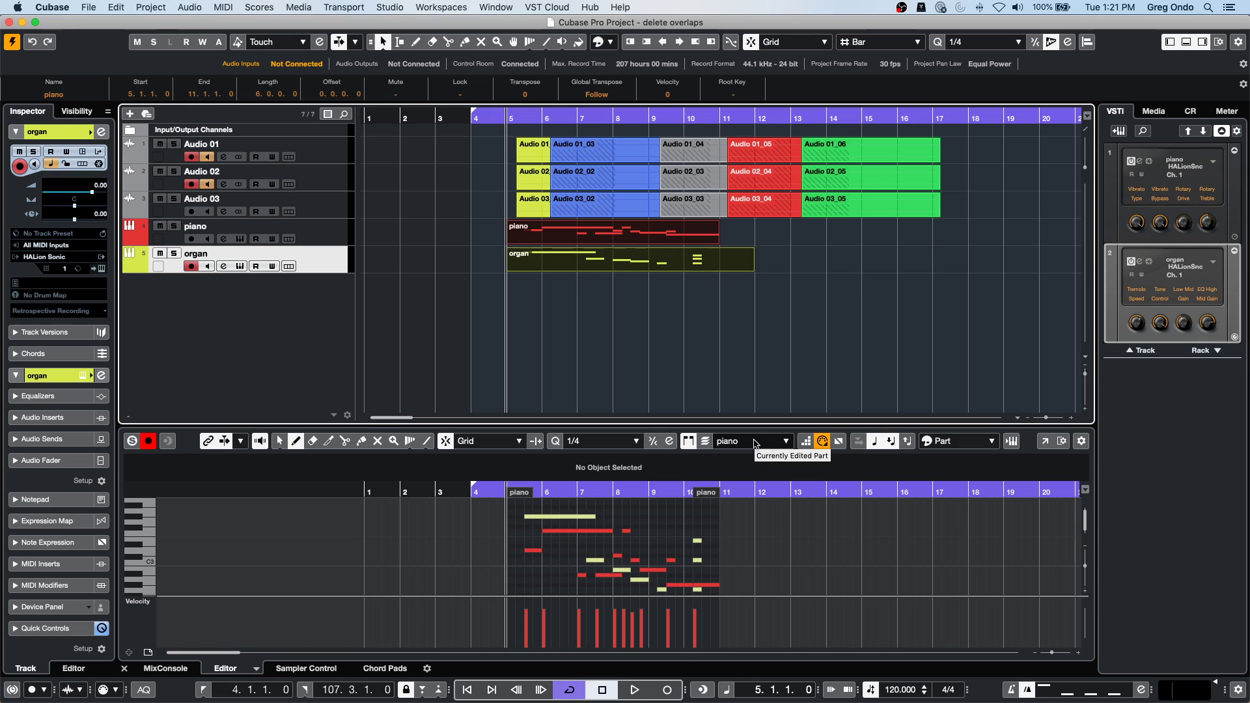
left_click(754, 444)
left_click(756, 459)
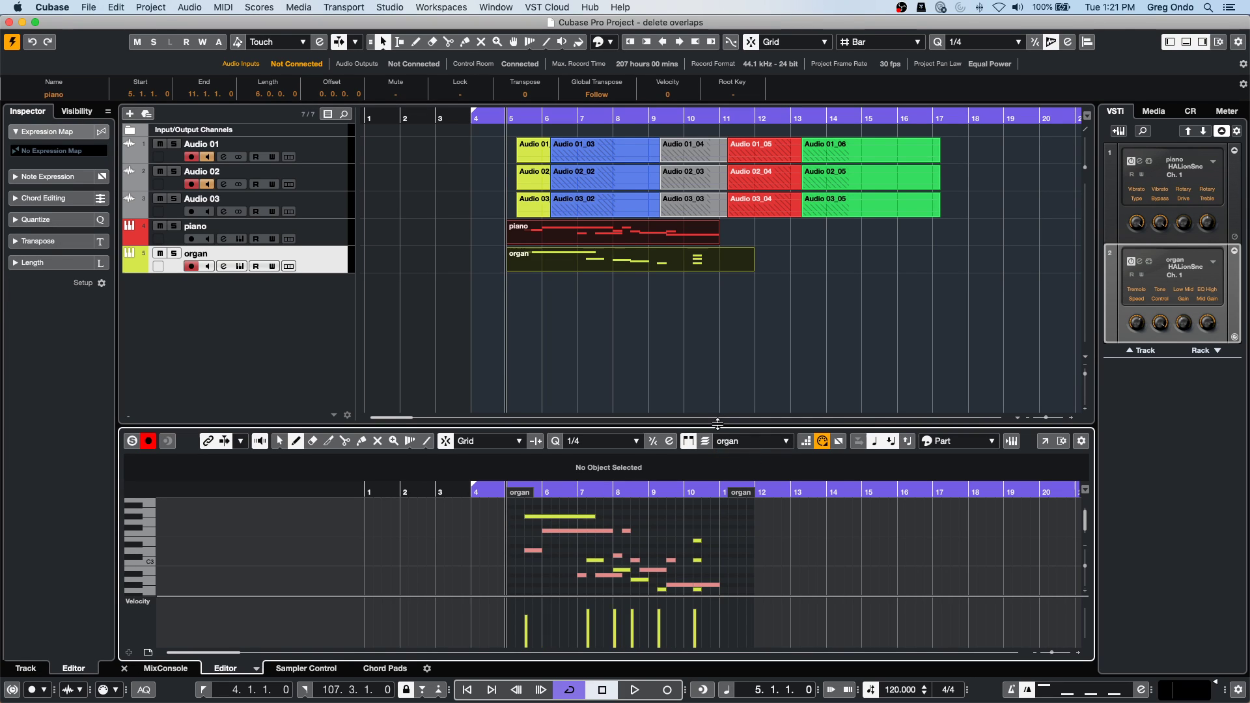
left_click(618, 511)
left_click(643, 530)
left_click(652, 545)
left_click_drag(632, 551, 710, 550)
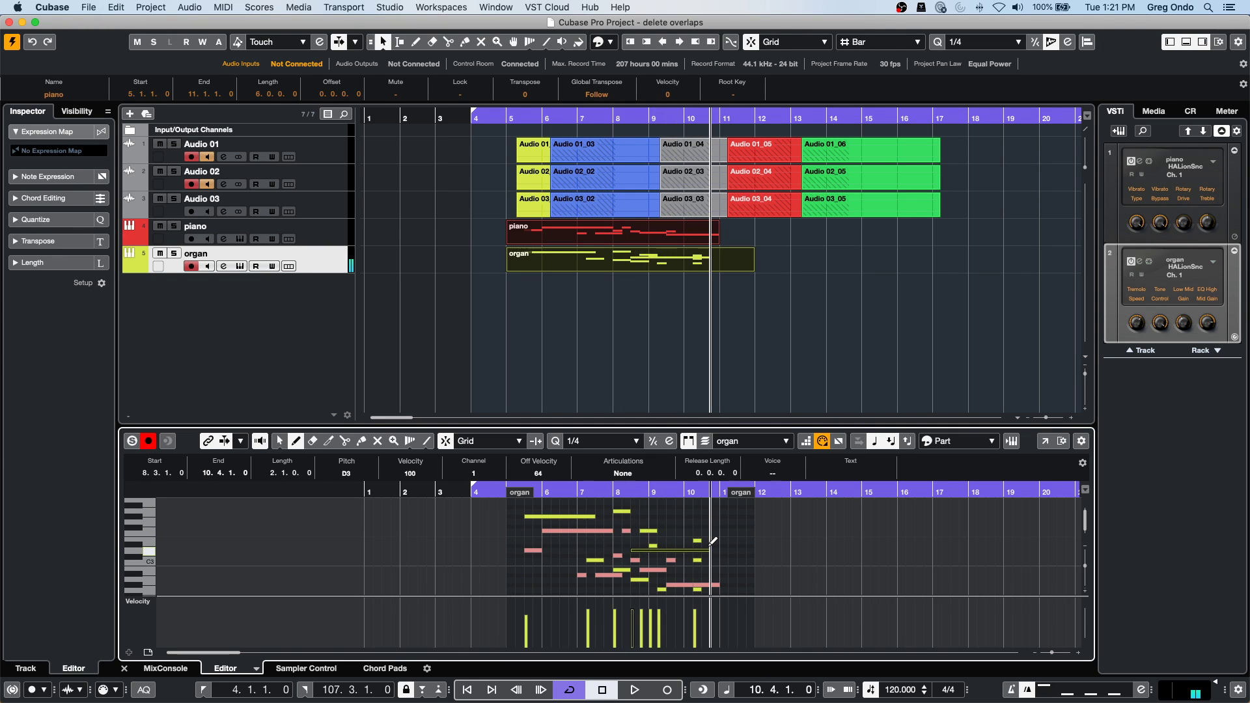
Make piano the currently edited part and draw three more notes between bars 5 and 8.
left_click(747, 442)
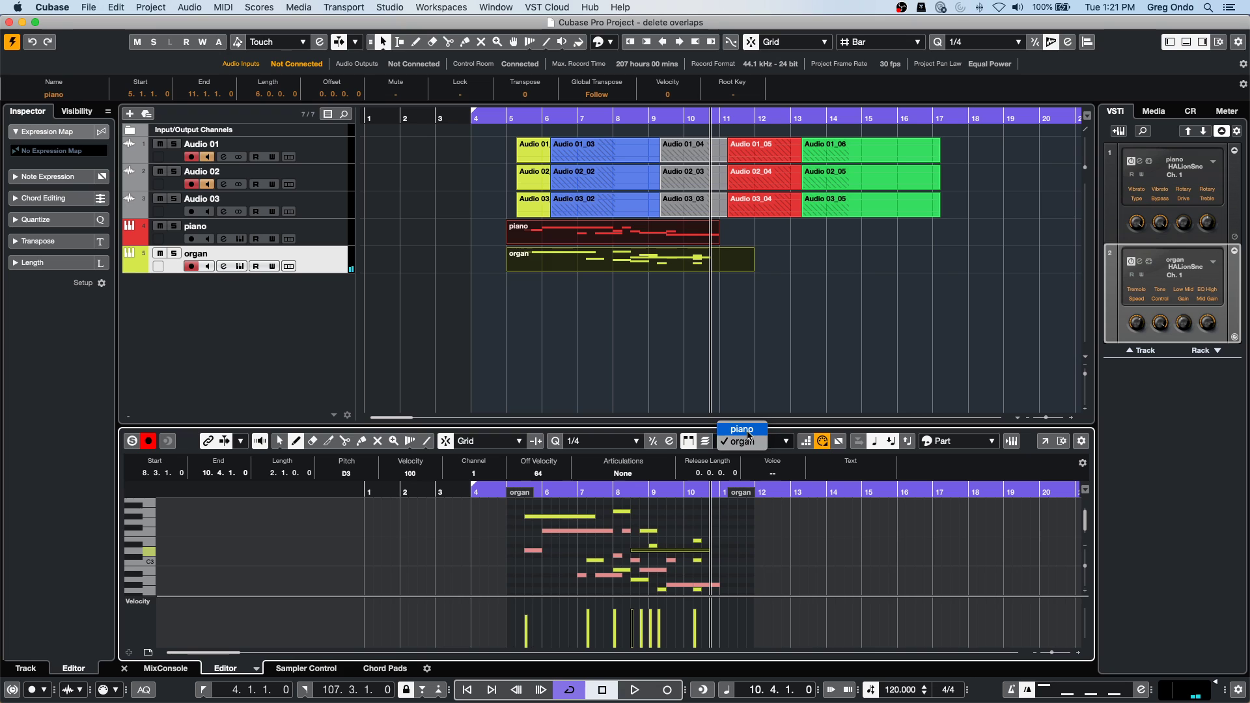
left_click(743, 430)
left_click(538, 574)
mouse_move(553, 575)
left_mouse_down()
mouse_move(578, 575)
mouse_move(586, 540)
mouse_move(623, 546)
left_mouse_up()
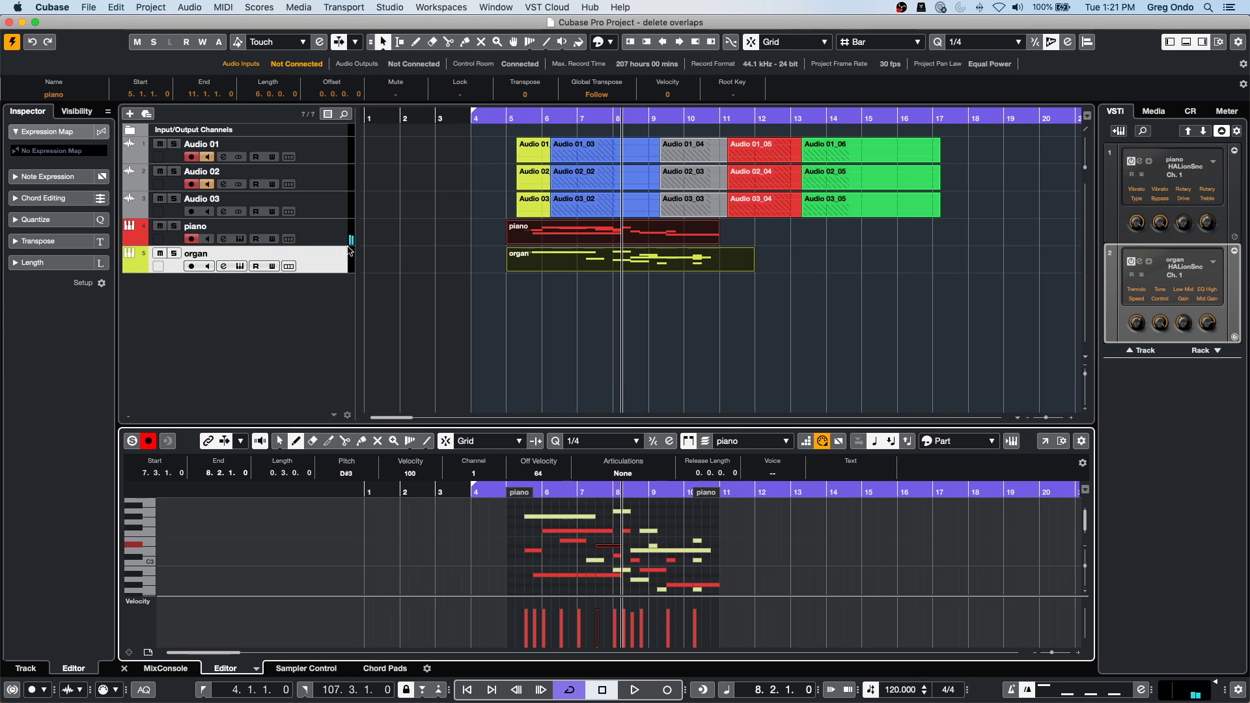
Solo the red piano track and rename it organ.
left_click(441, 233)
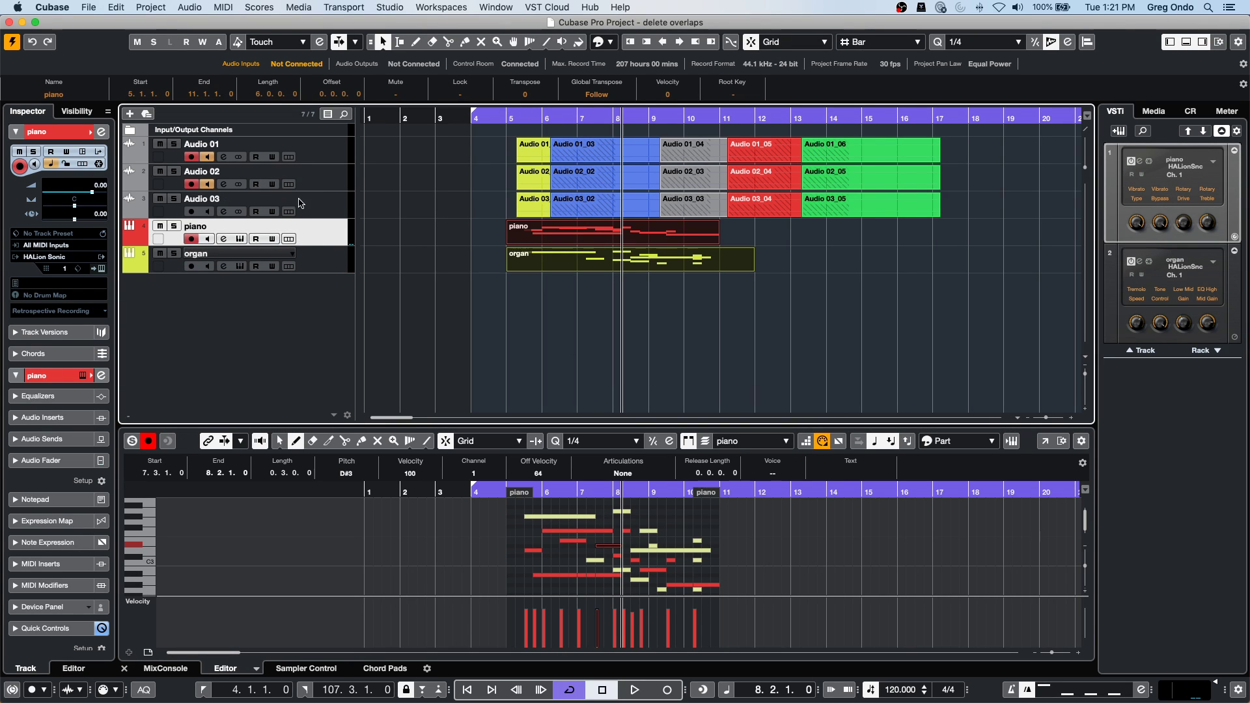
left_click(174, 226)
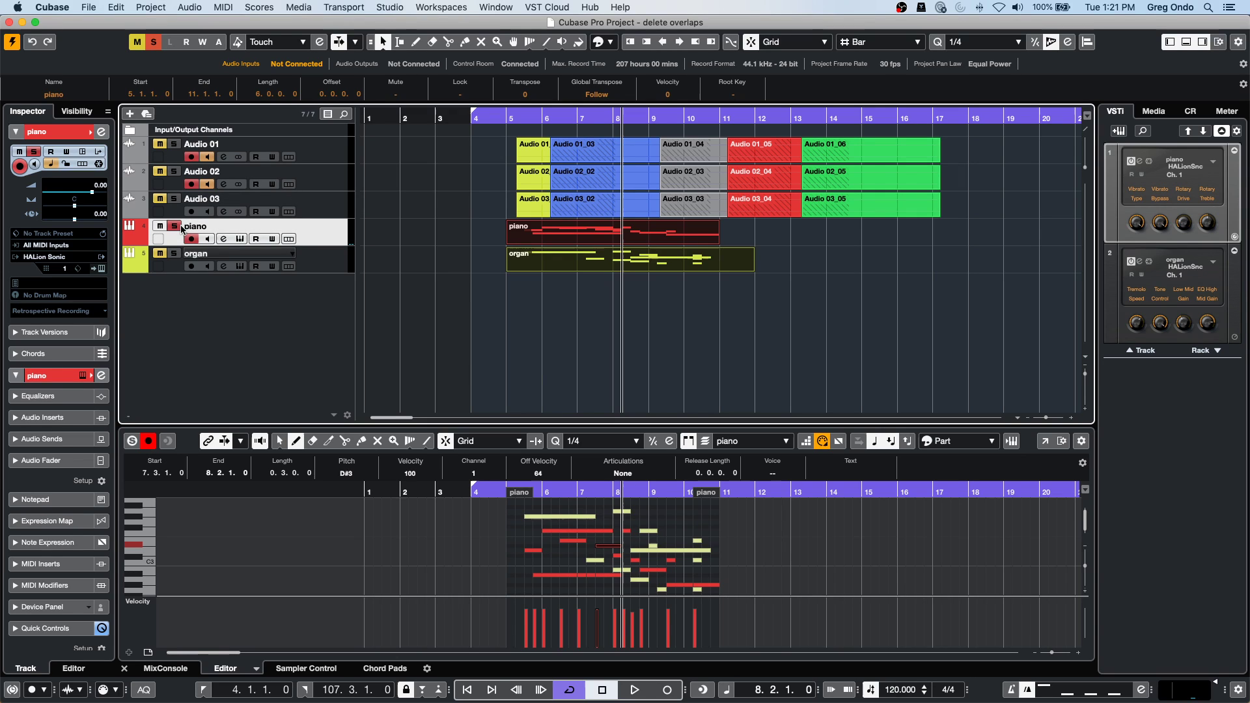
double_click(222, 226)
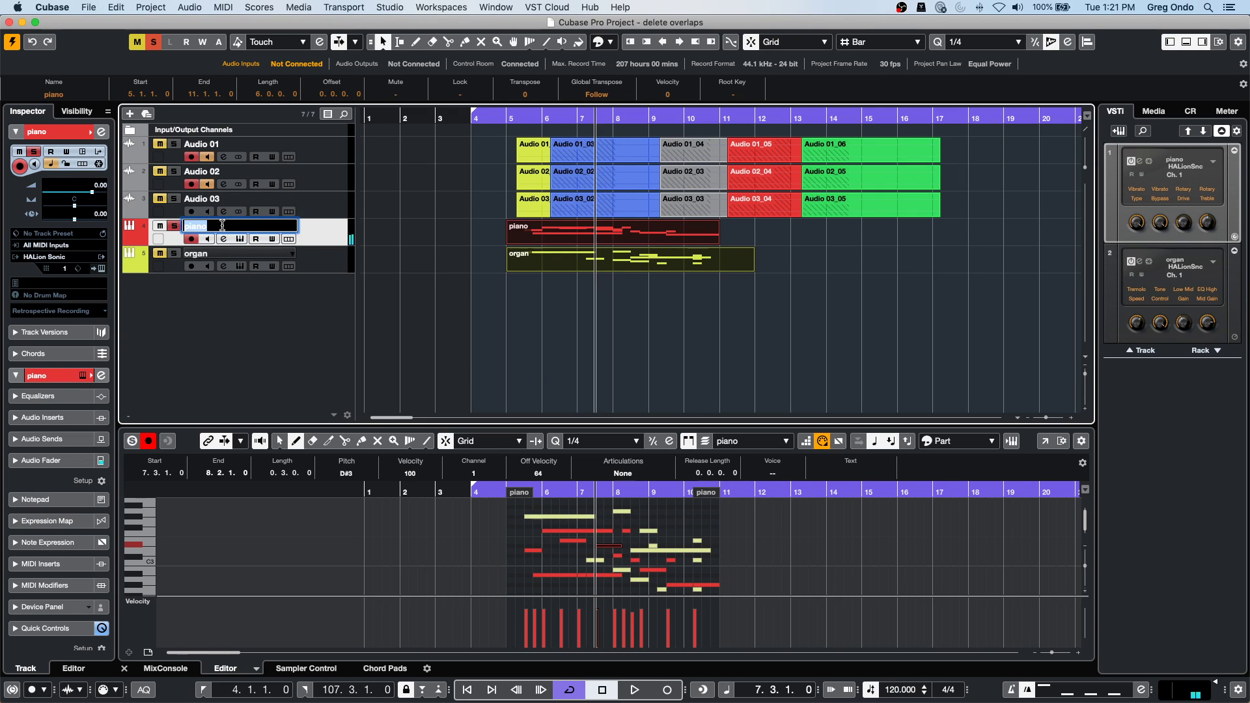
type("organ")
key("Return")
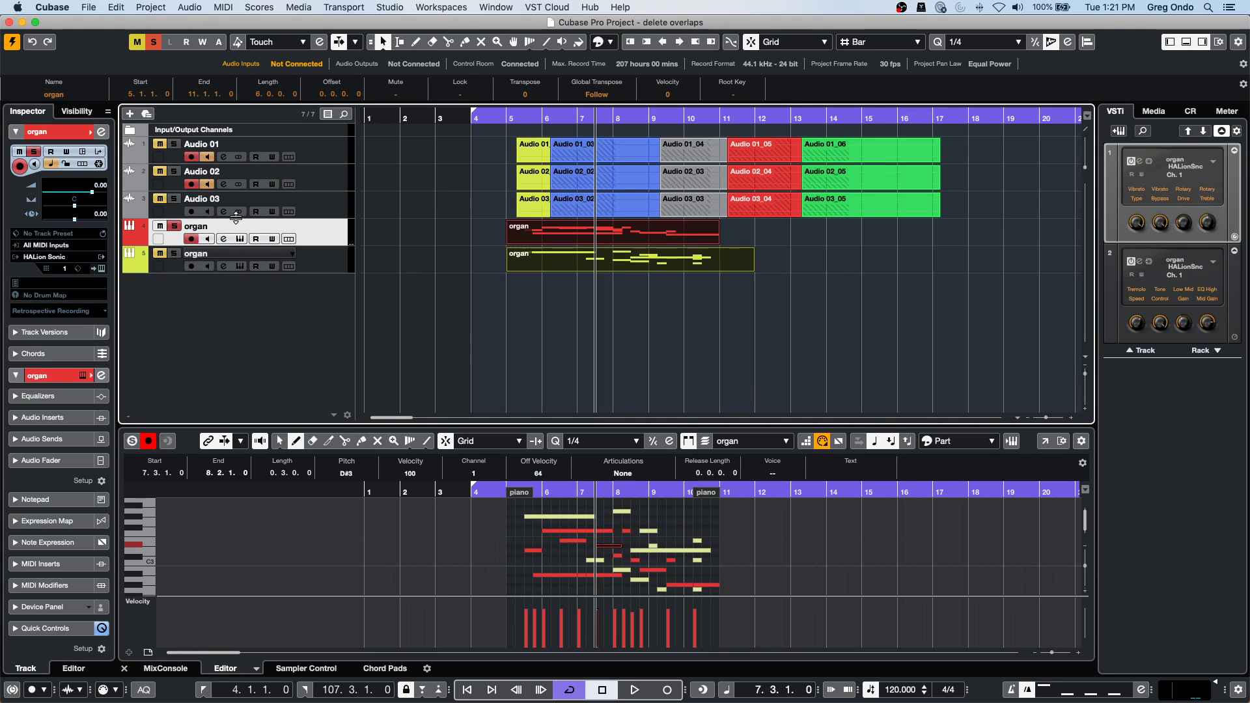
Rename the yellow track piano.
double_click(222, 258)
type("piano")
key("Return")
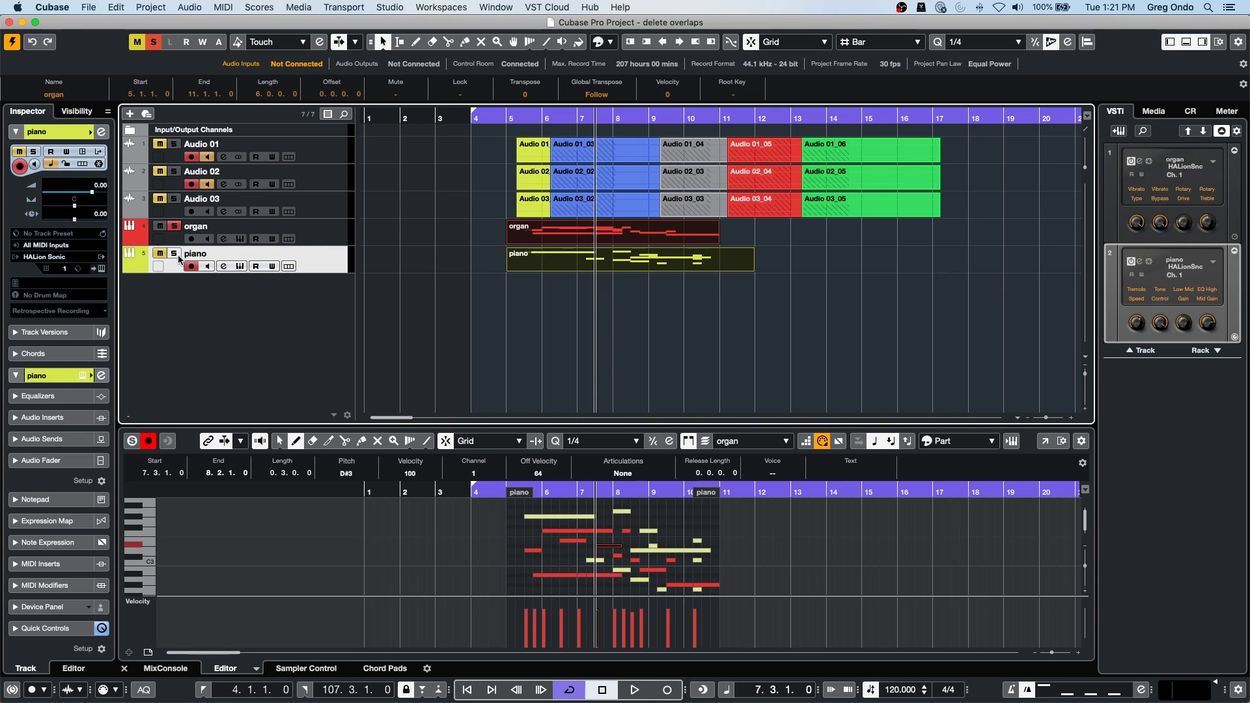
Clear the solo and mute states on all tracks and play the project briefly.
left_click(154, 44)
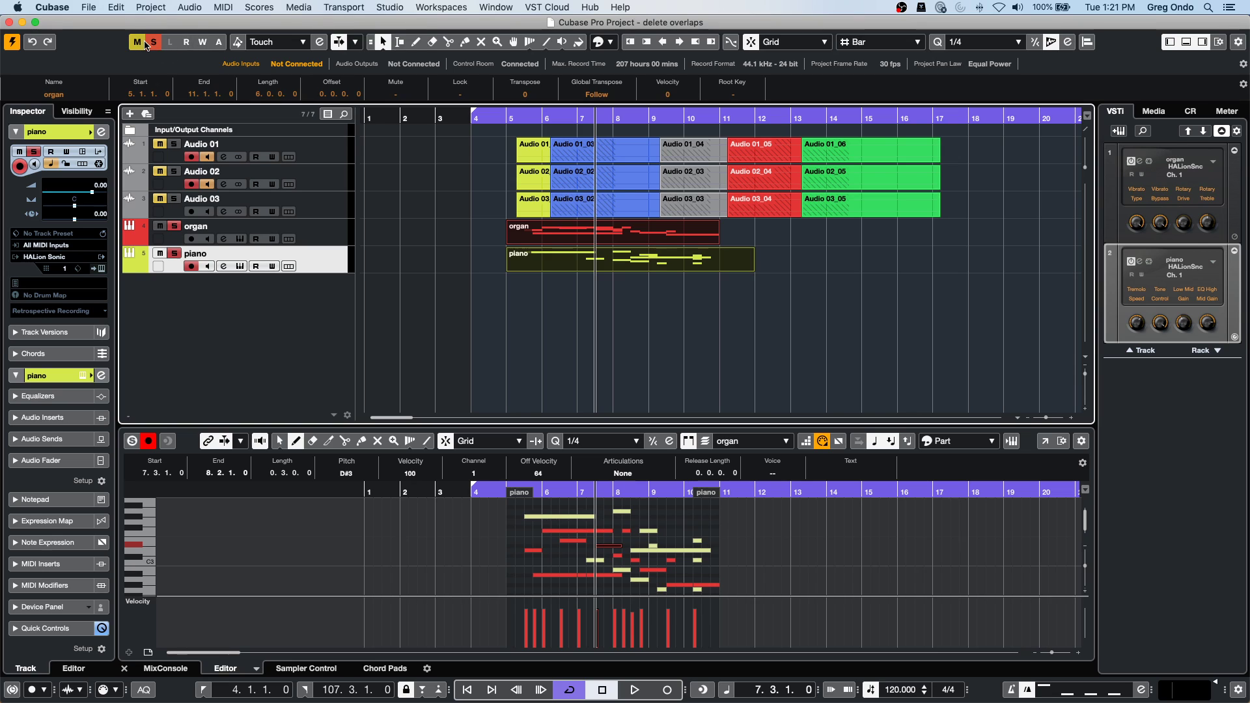
key("space")
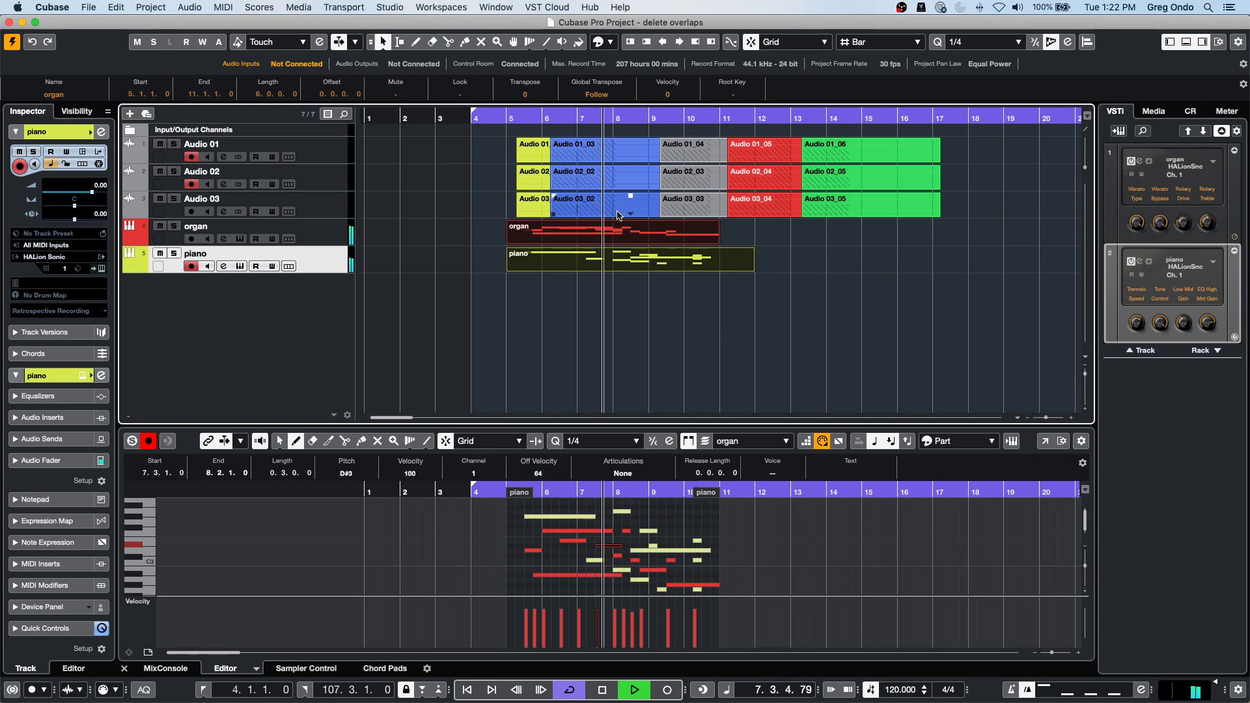
key("space")
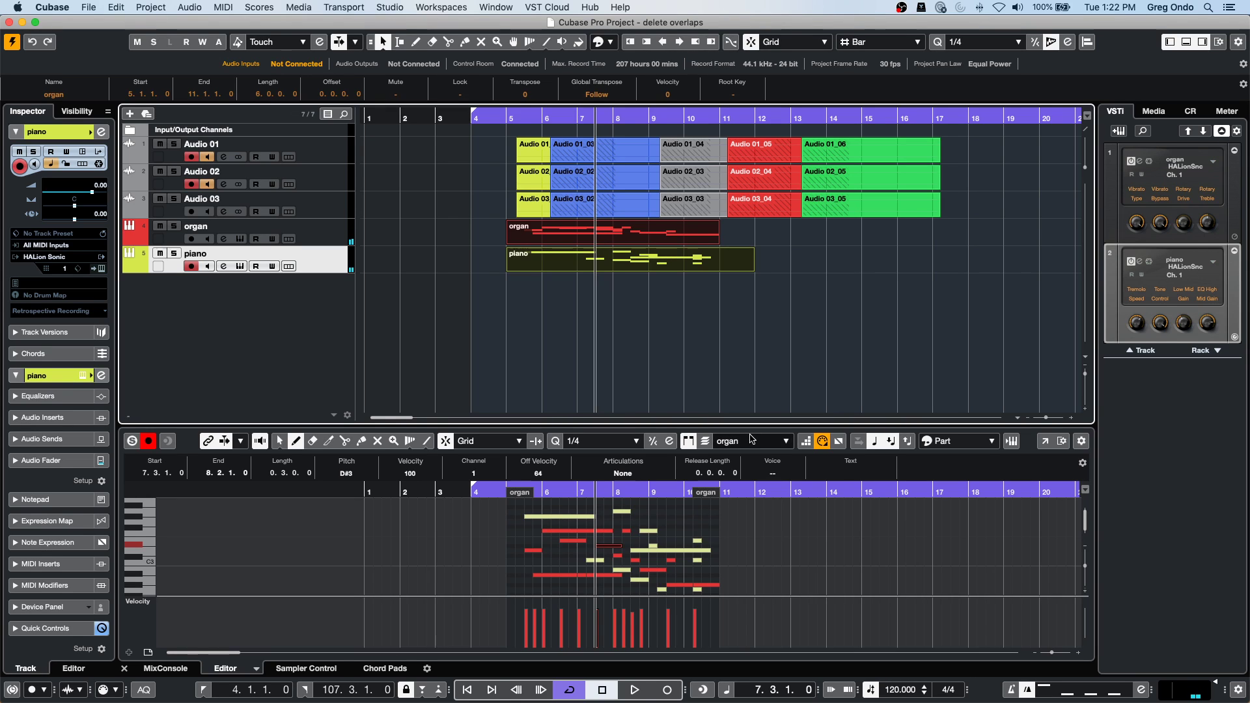
Draw a G#3 note from 9.3 to 10.4 in the organ part.
left_click(760, 442)
left_click(760, 442)
left_click_drag(667, 516, 710, 516)
Make piano the currently edited part and draw eight notes of varying pitch, mostly above C4, between bars 6 and 11.
left_click(732, 442)
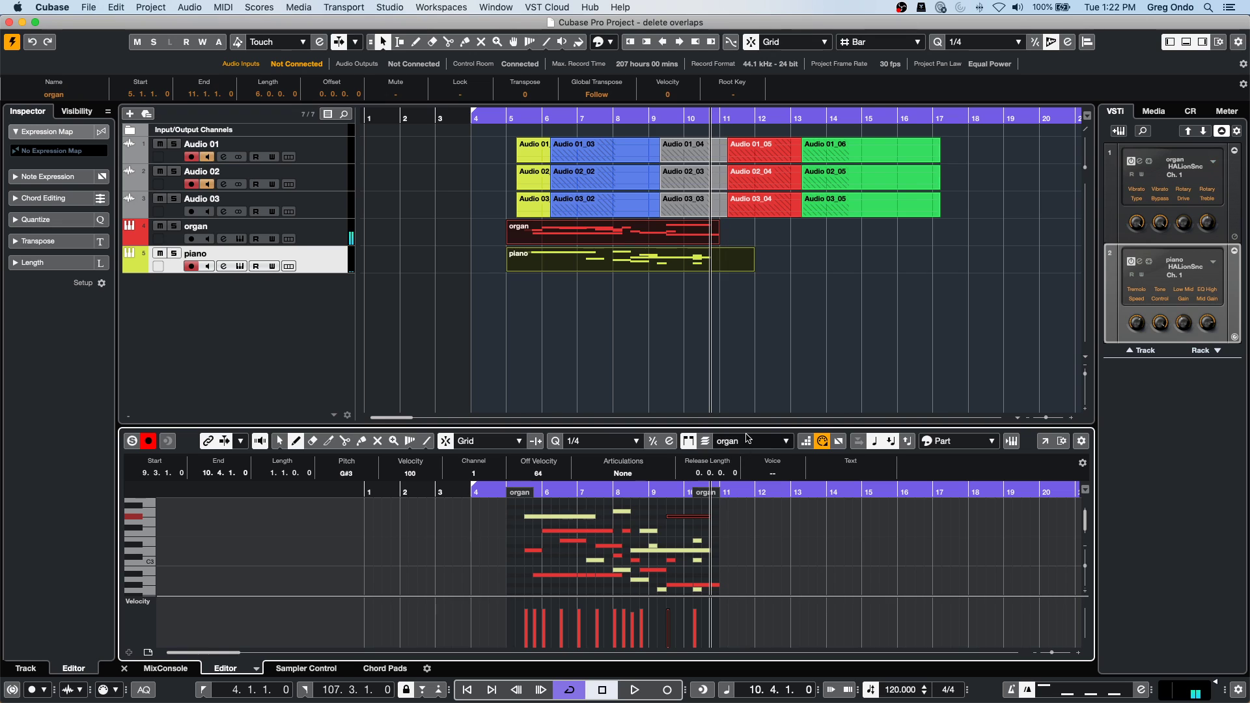
left_click(728, 454)
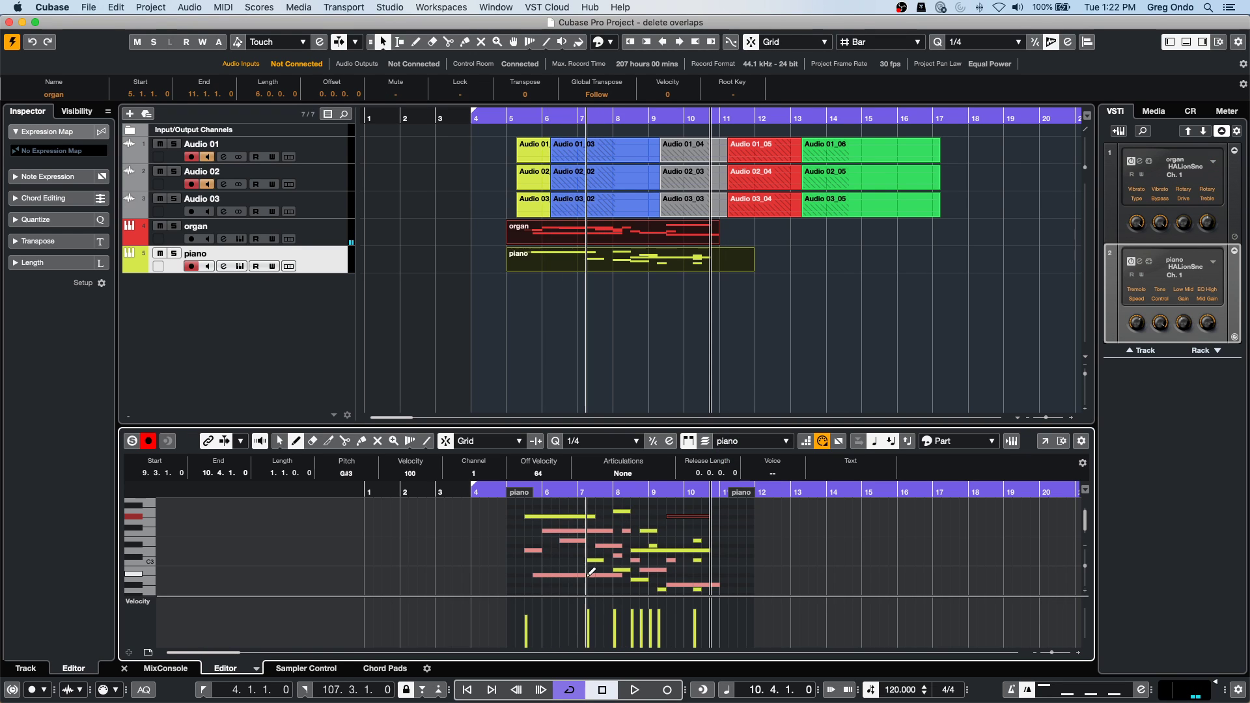
scroll(565, 527, "up", 3)
left_click(571, 503)
left_click_drag(616, 547, 647, 546)
left_click_drag(659, 537, 674, 536)
left_click(685, 517)
left_click(706, 552)
left_click(715, 557)
left_click(732, 566)
left_click(732, 580)
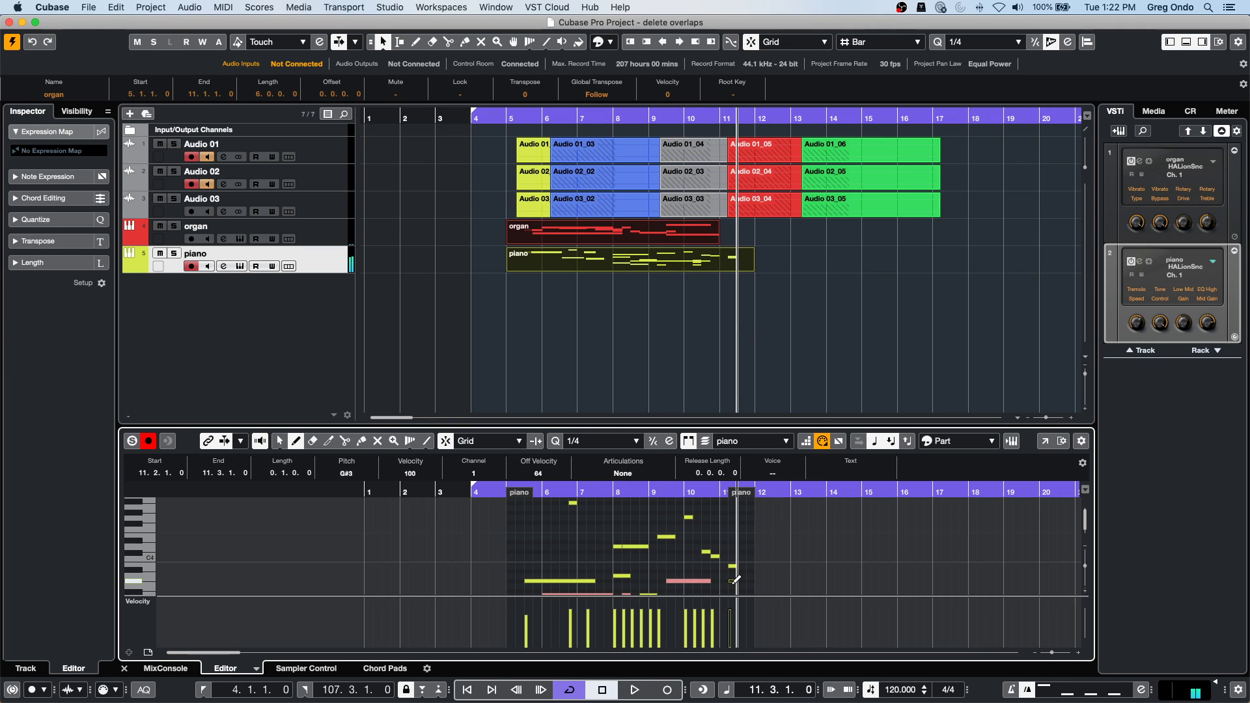
Split the D4 note in bar 8 of the piano part at beats 2 and 3.
left_click(682, 244)
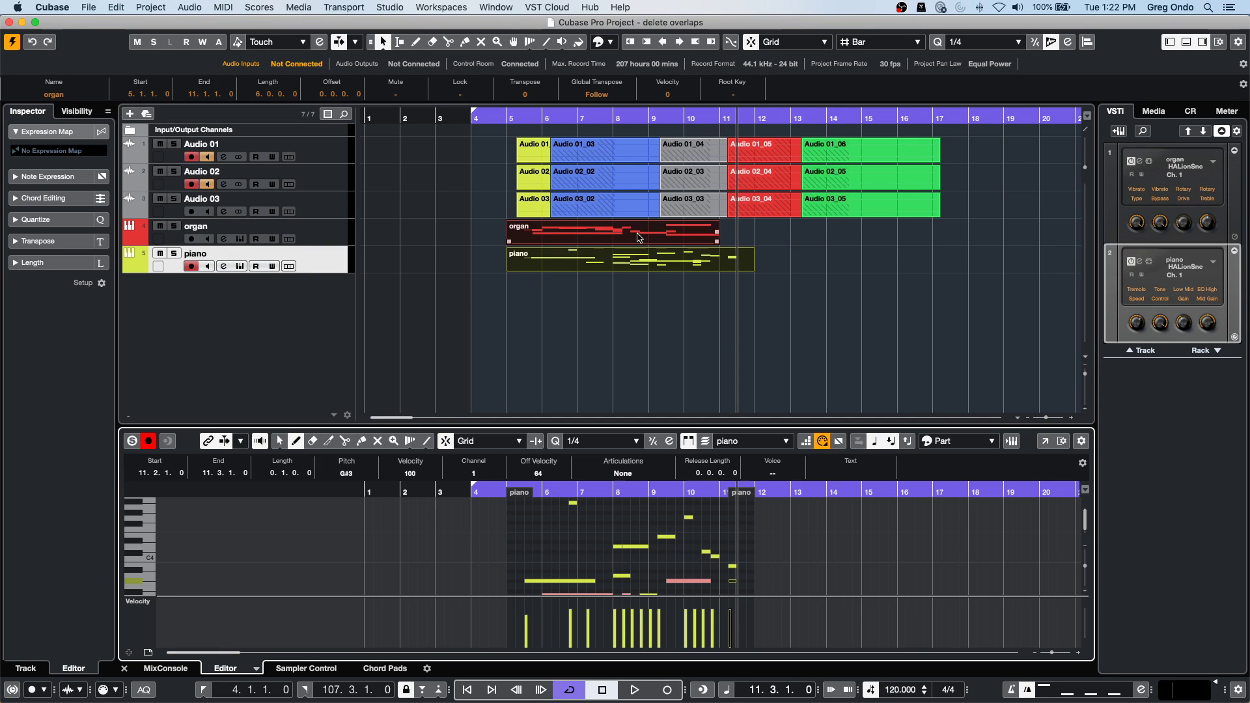
right_click(586, 535)
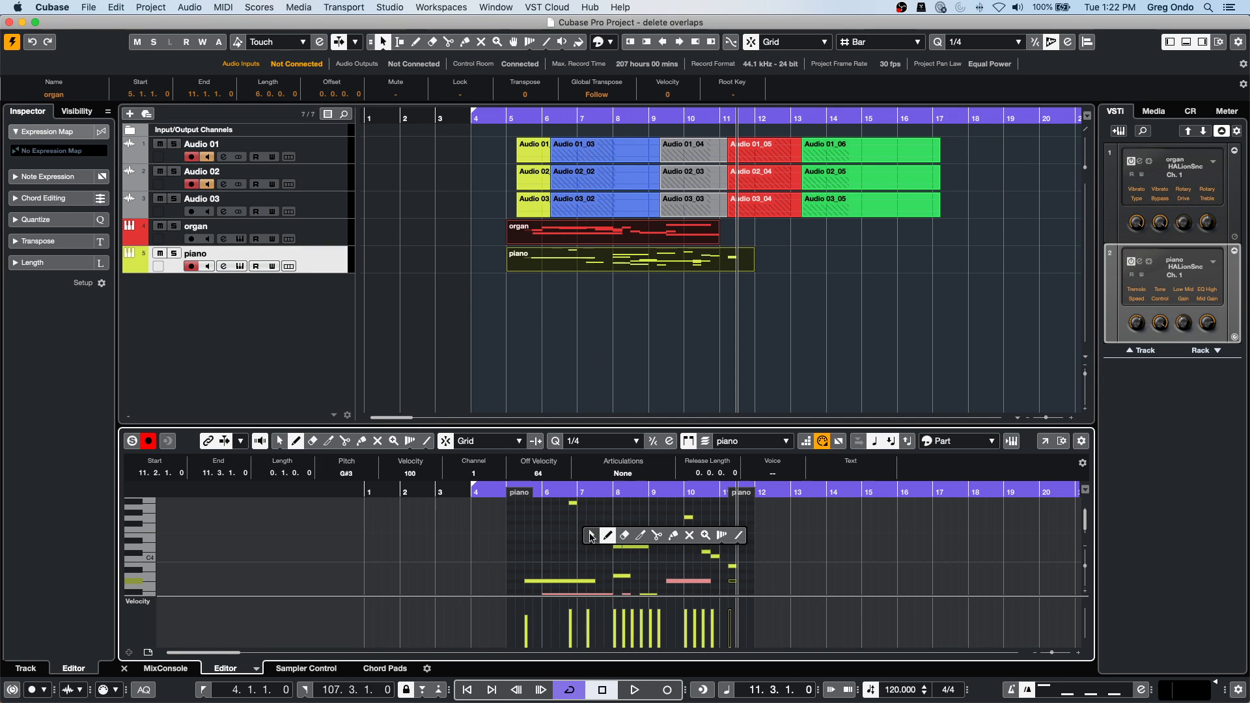
left_click(591, 537)
left_click(630, 549)
left_click_drag(638, 492, 568, 565)
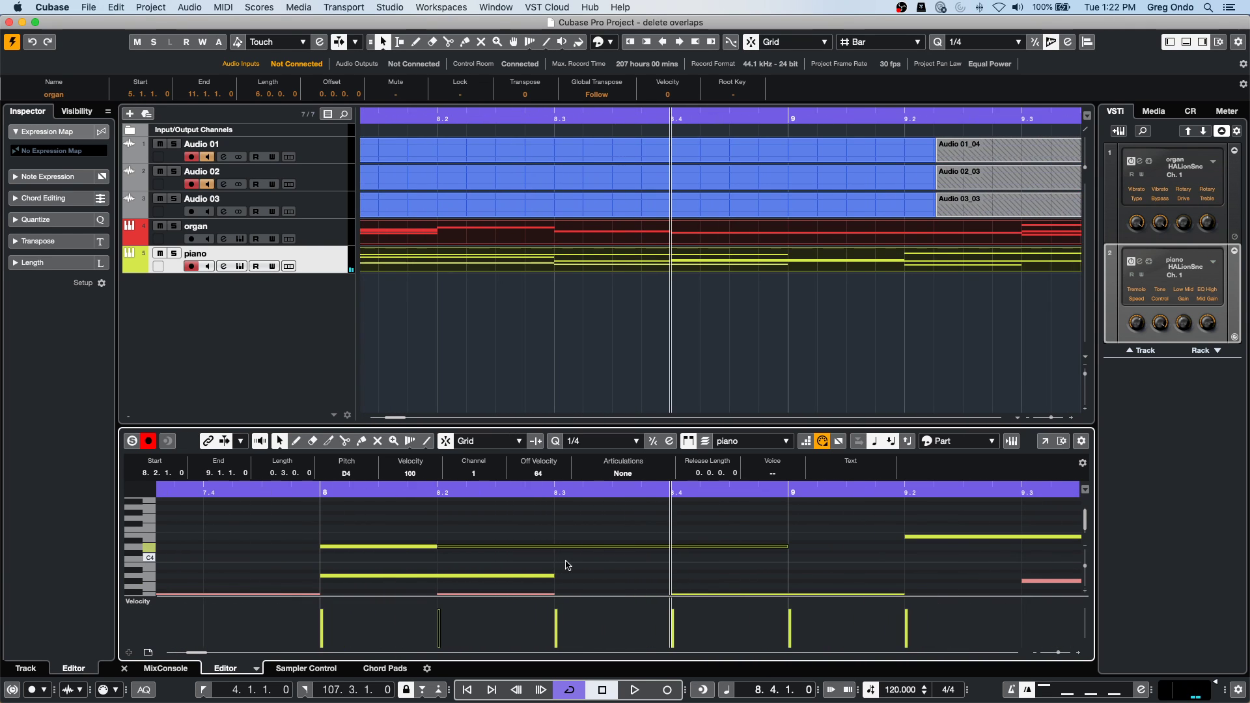
left_click(604, 552, "alt")
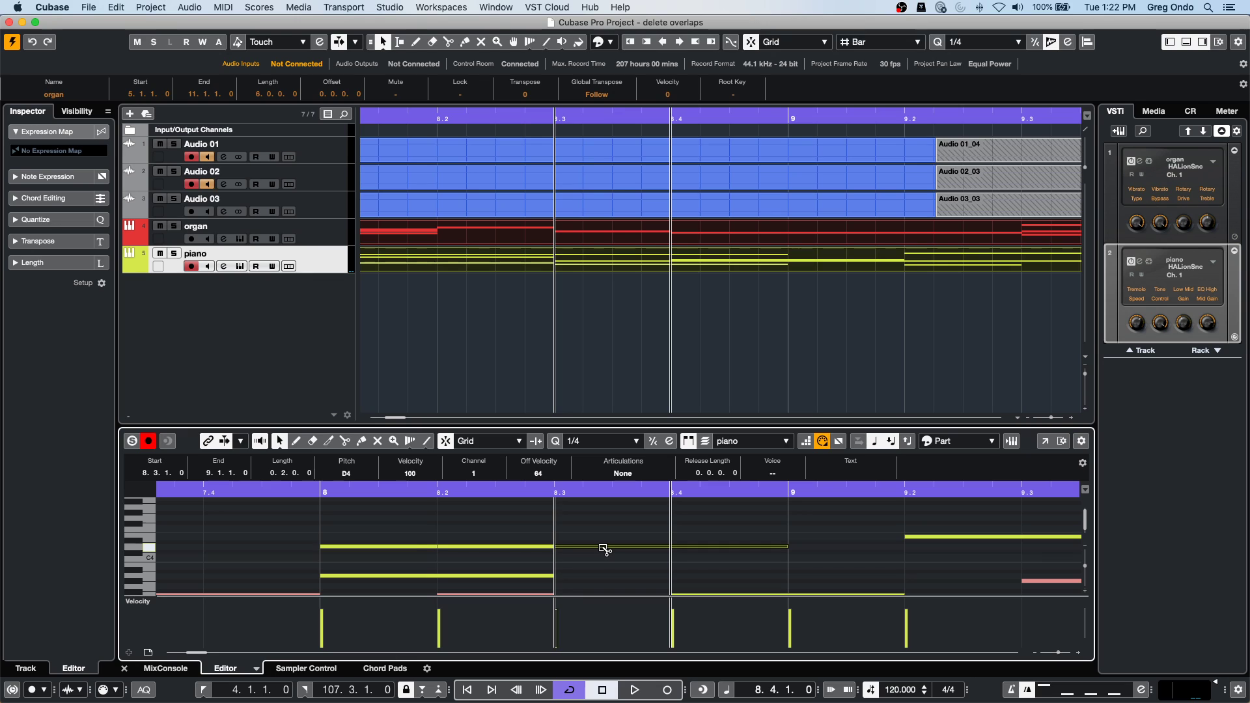
Split the piano part's D4 note at beat 4 of bar 8, and switch the edited part between organ and piano, ending on organ.
left_click(702, 547, "alt")
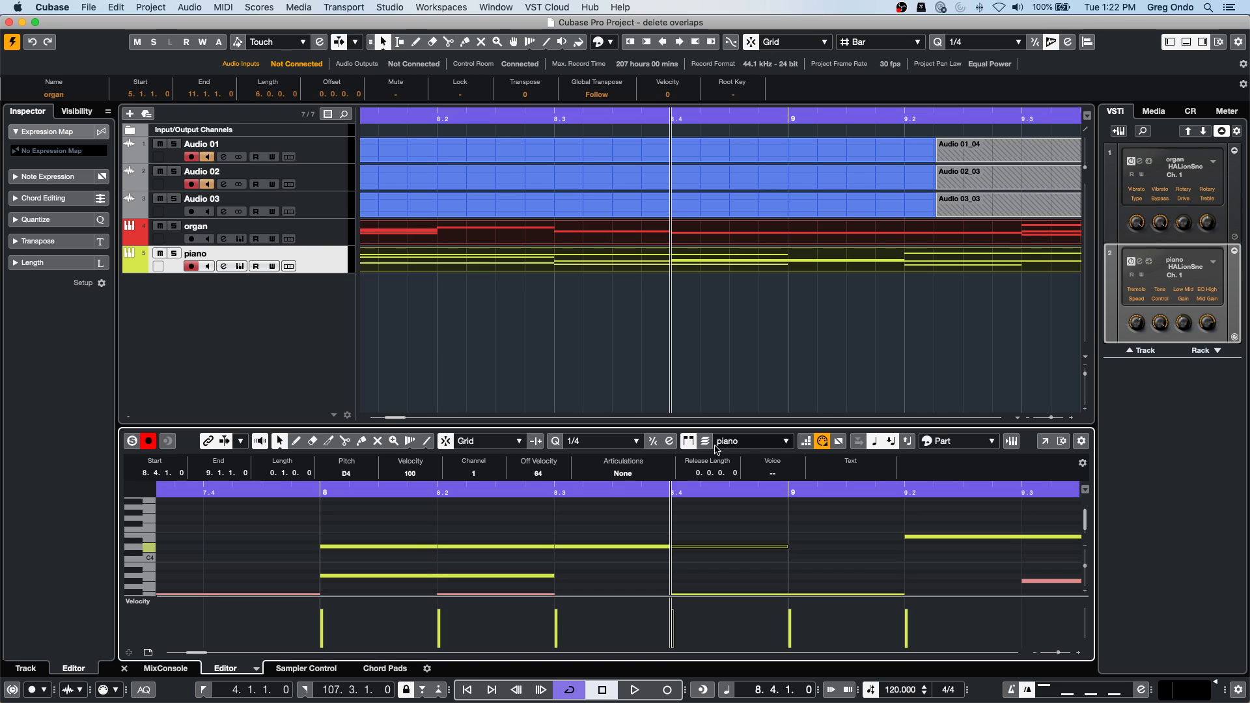
left_click(755, 440)
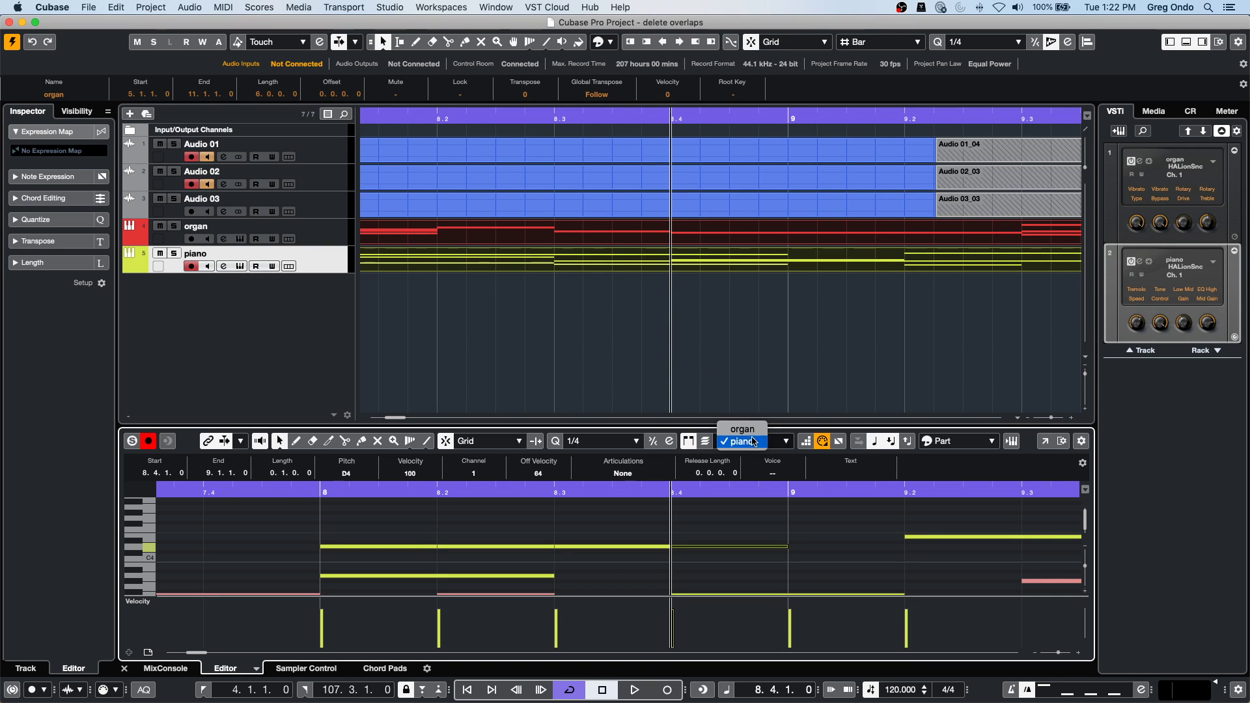
left_click(757, 431)
left_click(775, 443)
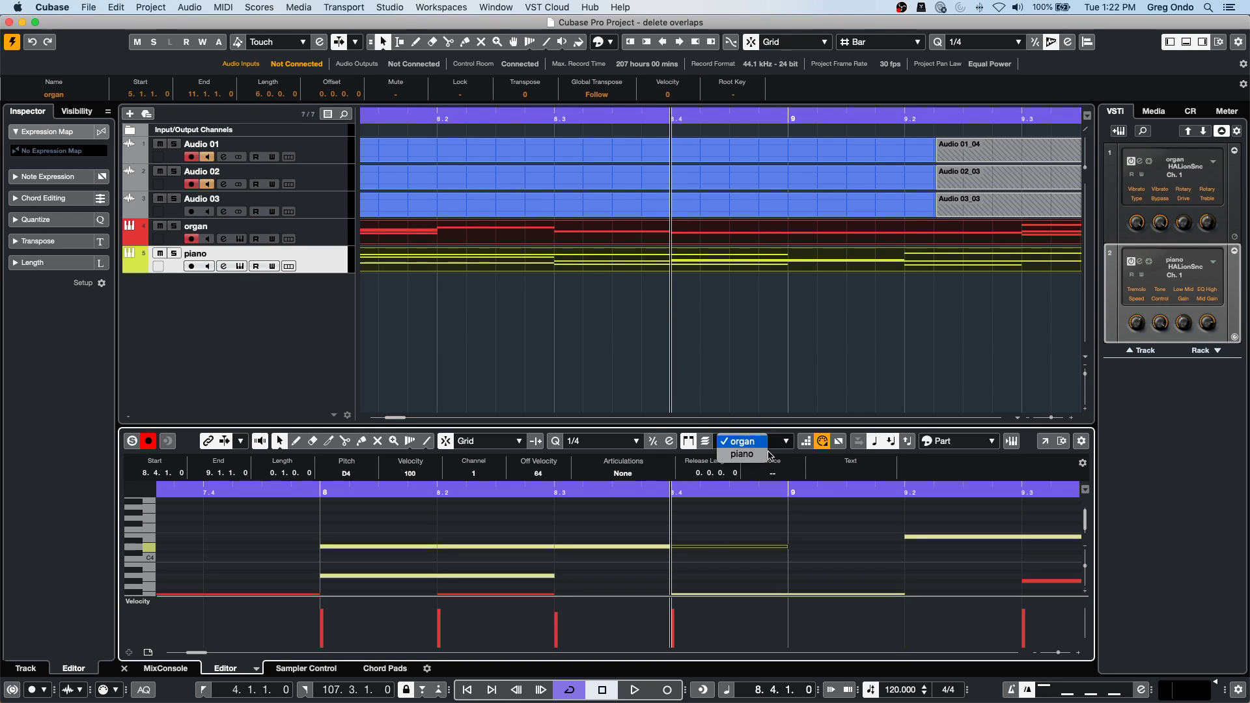
left_click(762, 457)
left_click(774, 445)
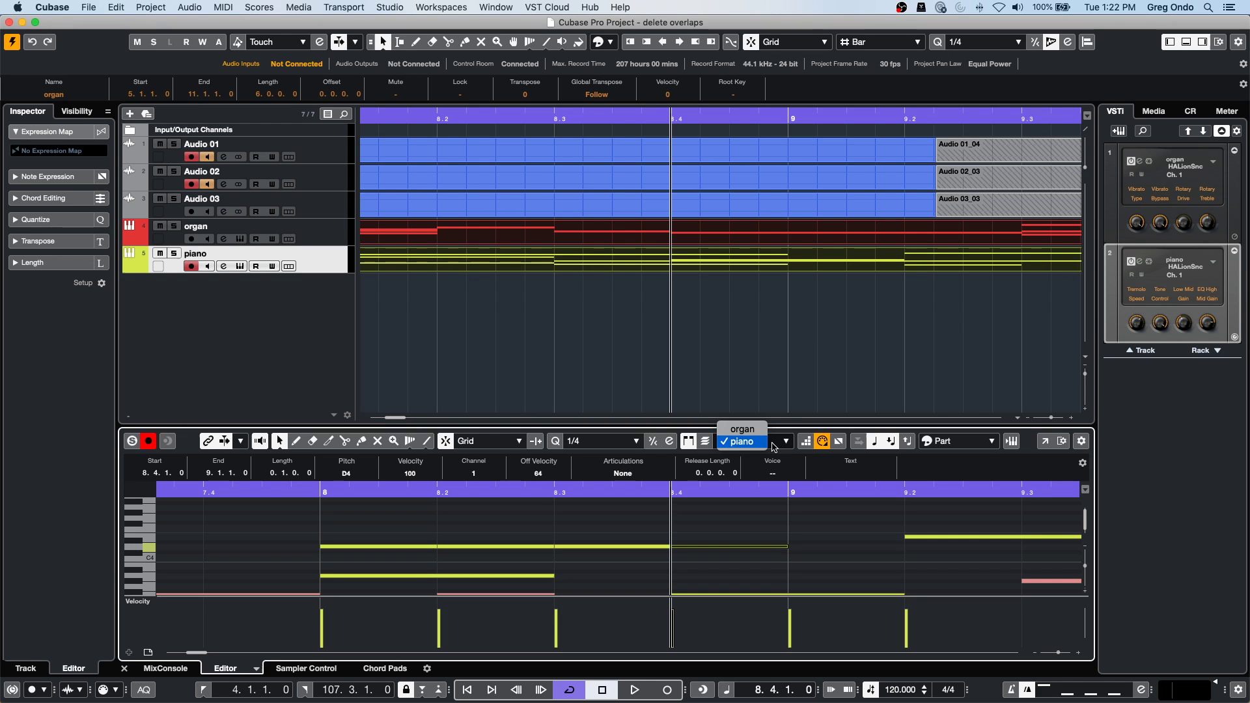
left_click(742, 429)
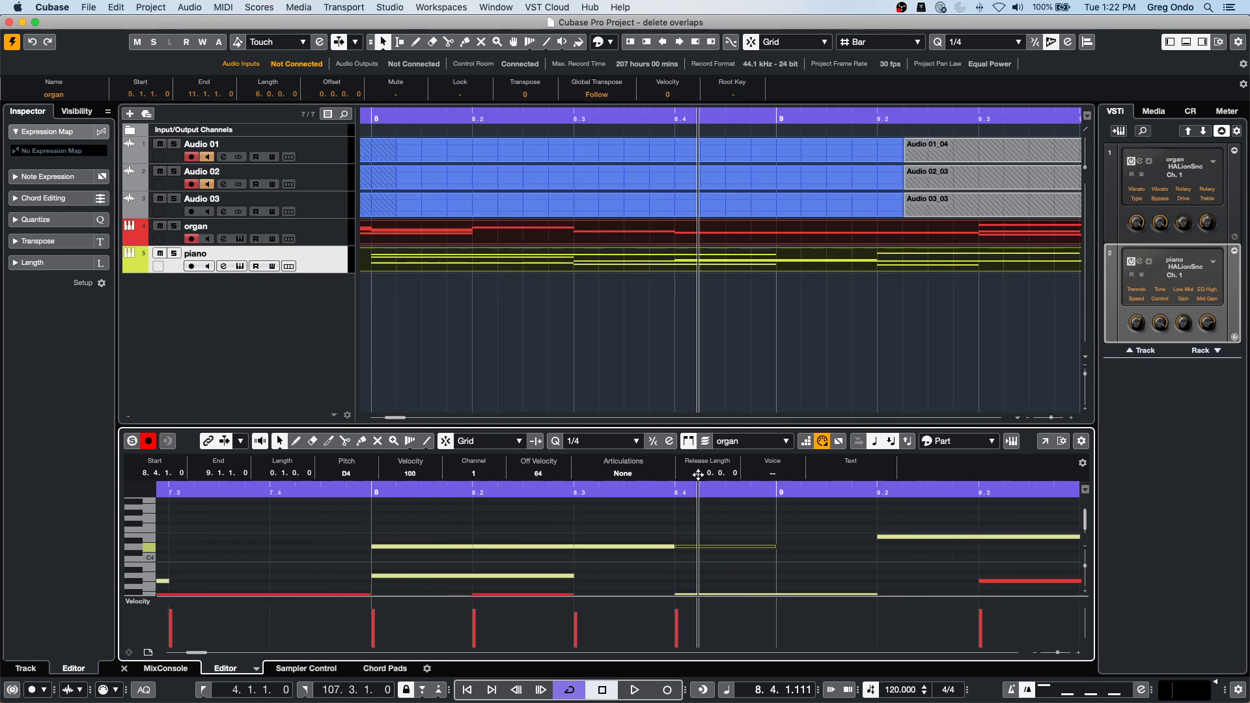
Enlarge the Key Editor area and alternate the edited part between piano and organ across all their notes, ending on organ.
key("g")
key("g")
key("g")
key("g")
left_click_drag(734, 425, 734, 371)
left_click(748, 386)
left_click(742, 399)
left_click(758, 386)
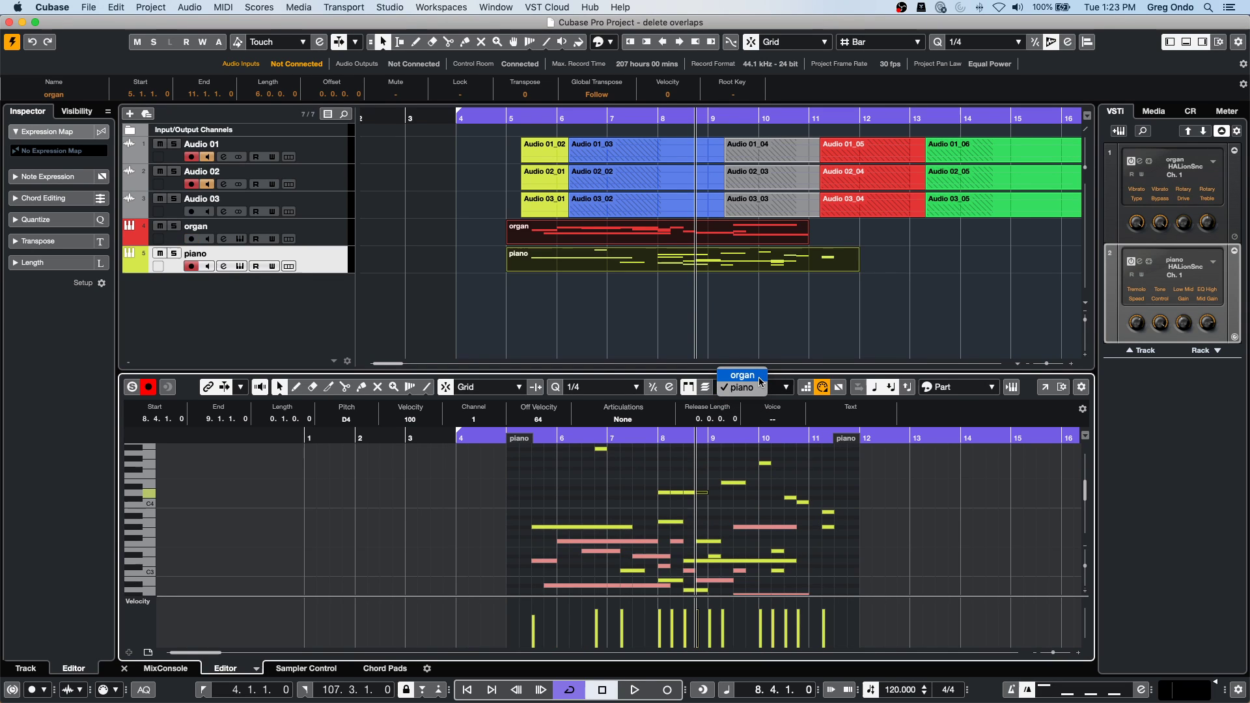
left_click(759, 377)
left_click(760, 387)
left_click(759, 400)
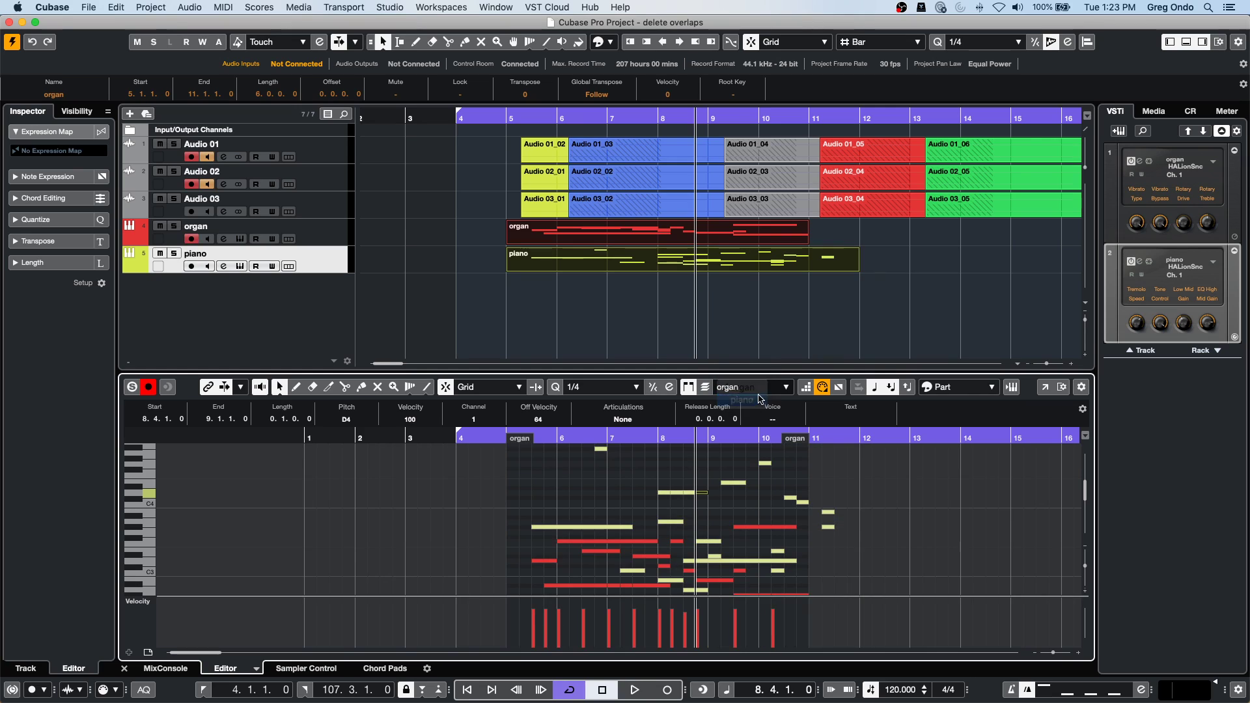
left_click(761, 388)
left_click(759, 376)
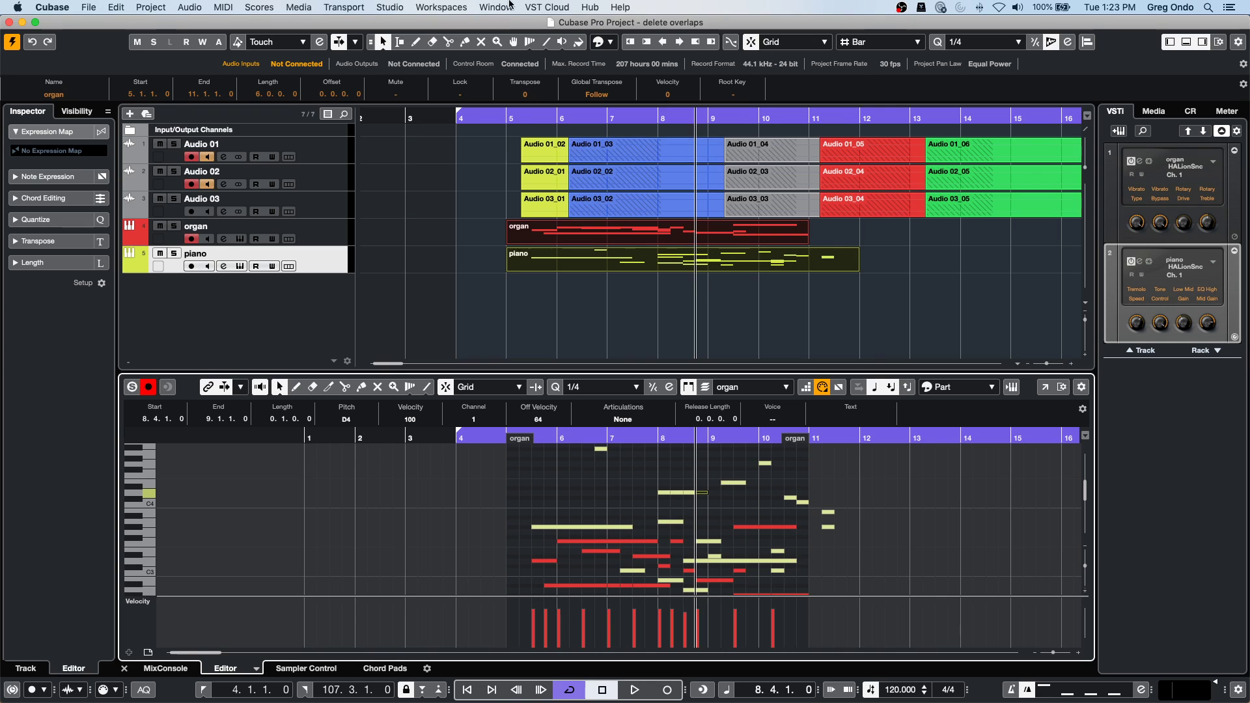
Open the recent project "tempo detect jazz.cpr".
left_click(97, 7)
left_click(99, 8)
left_click(99, 8)
mouse_move(150, 253)
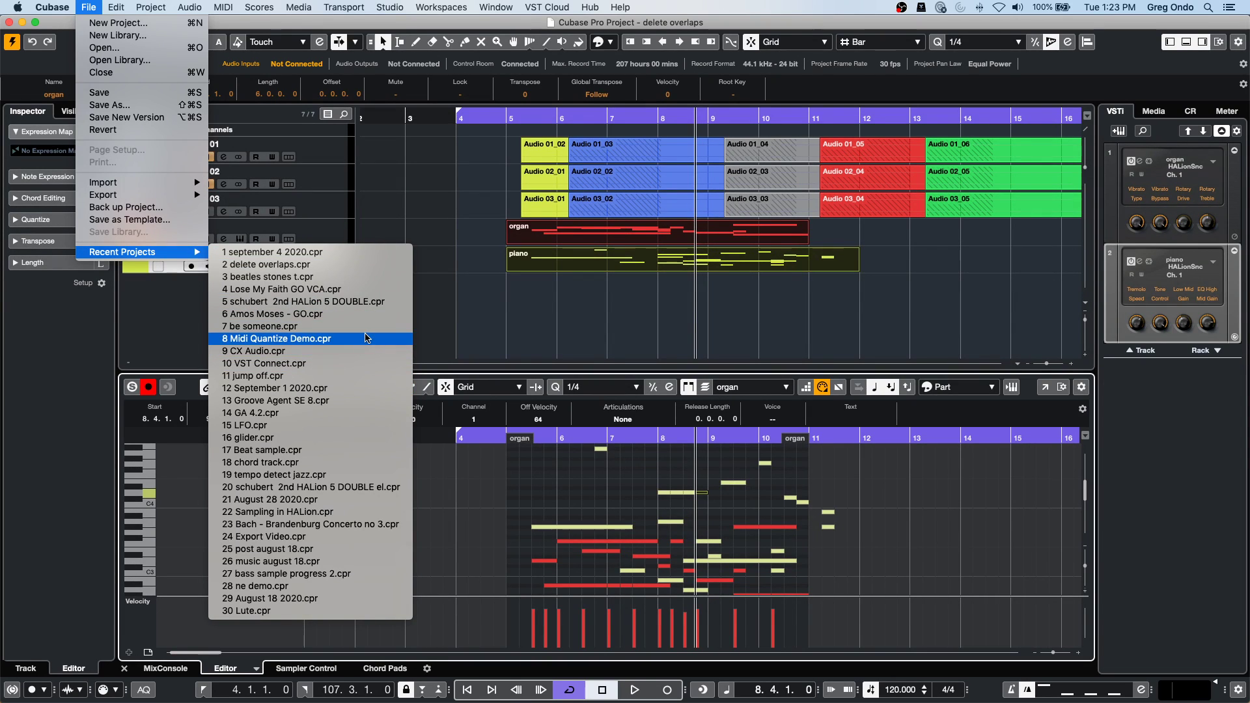
left_click(352, 474)
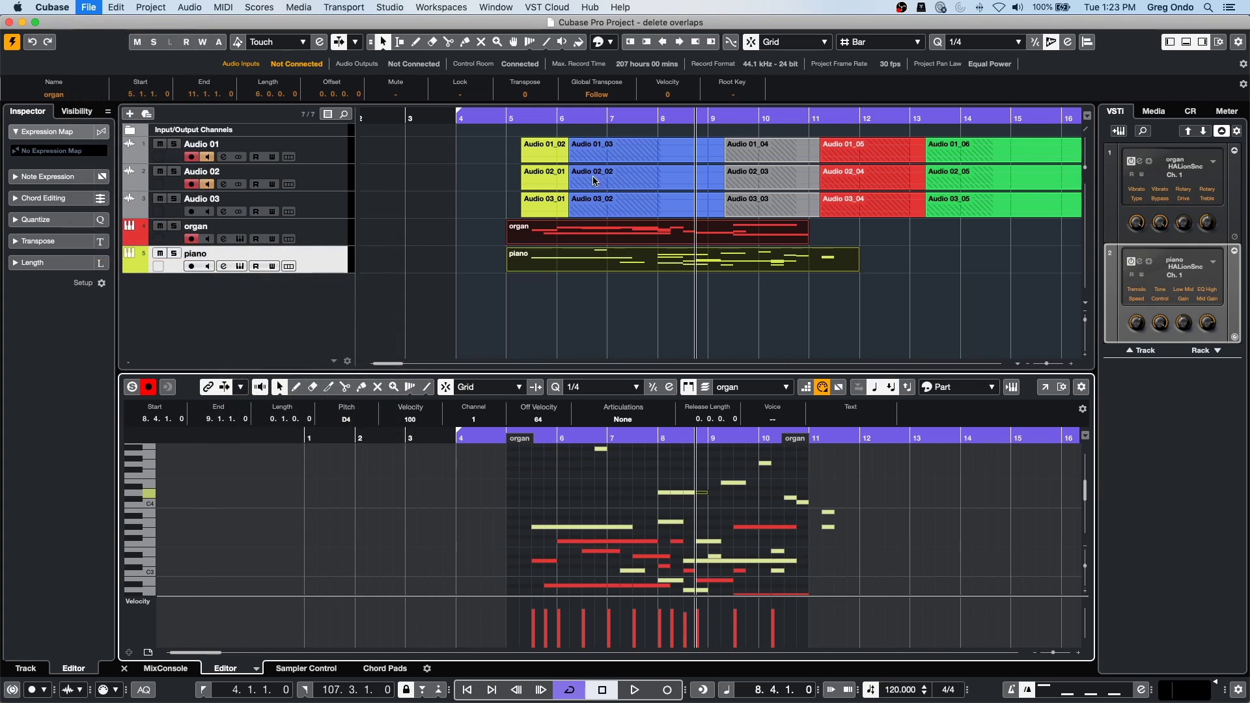
left_click(1069, 564)
left_click(696, 249)
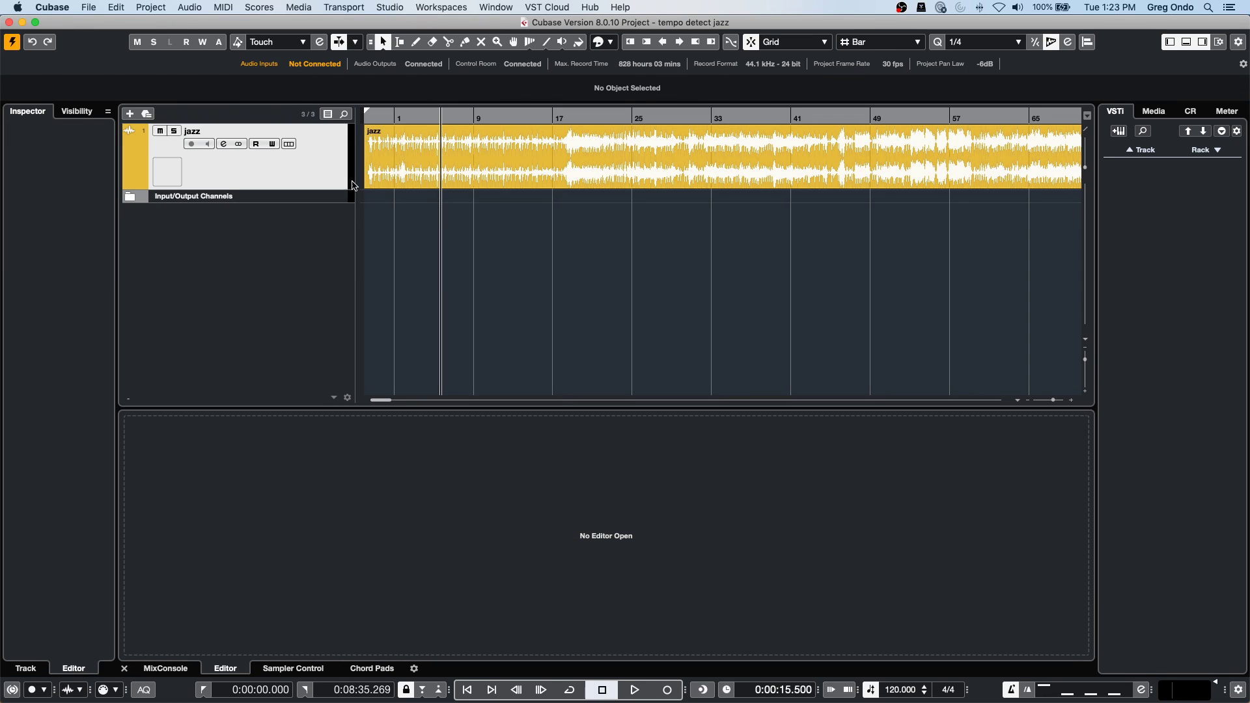
Make the jazz track taller and start playback from about 19.8 seconds.
left_click_drag(333, 191, 331, 229)
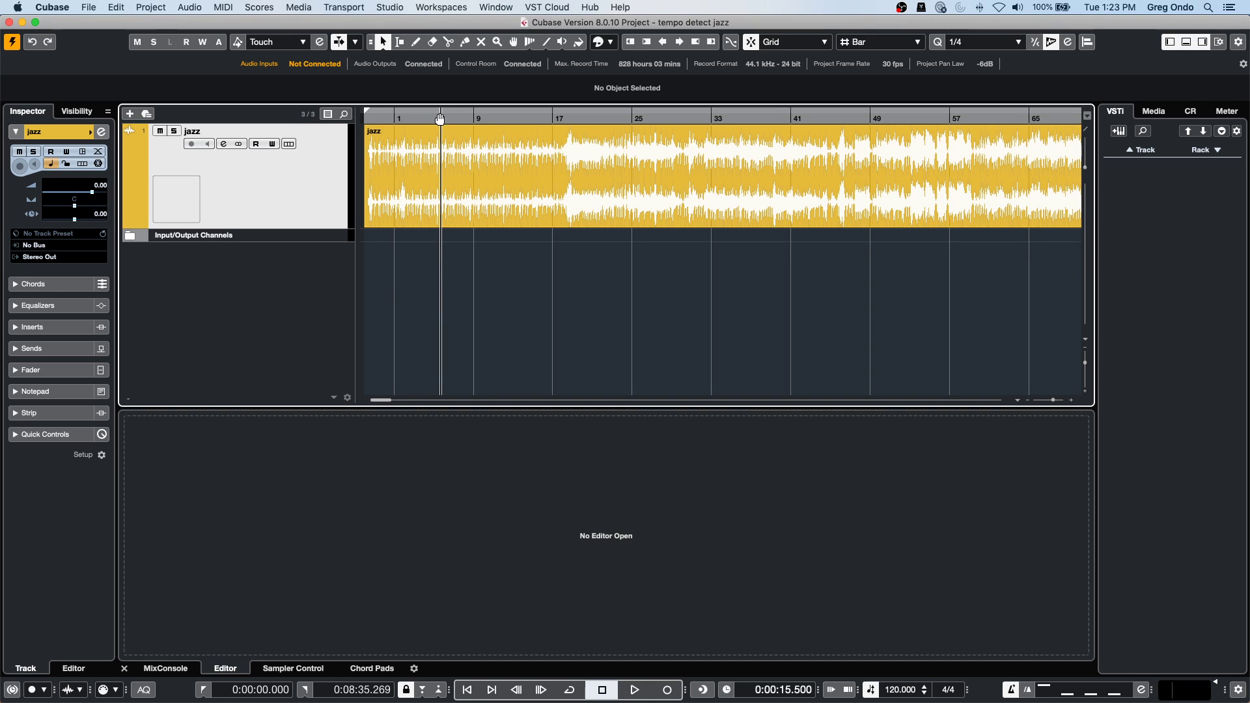
left_click_drag(456, 118, 463, 93)
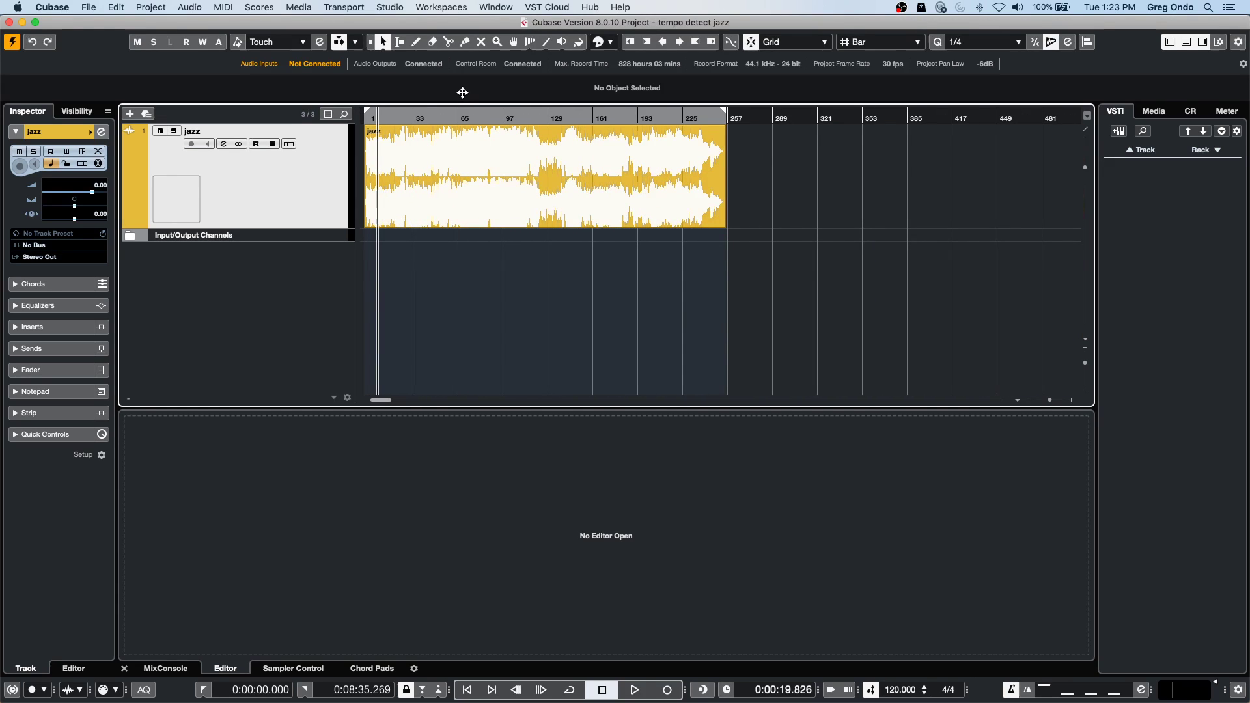
key("space")
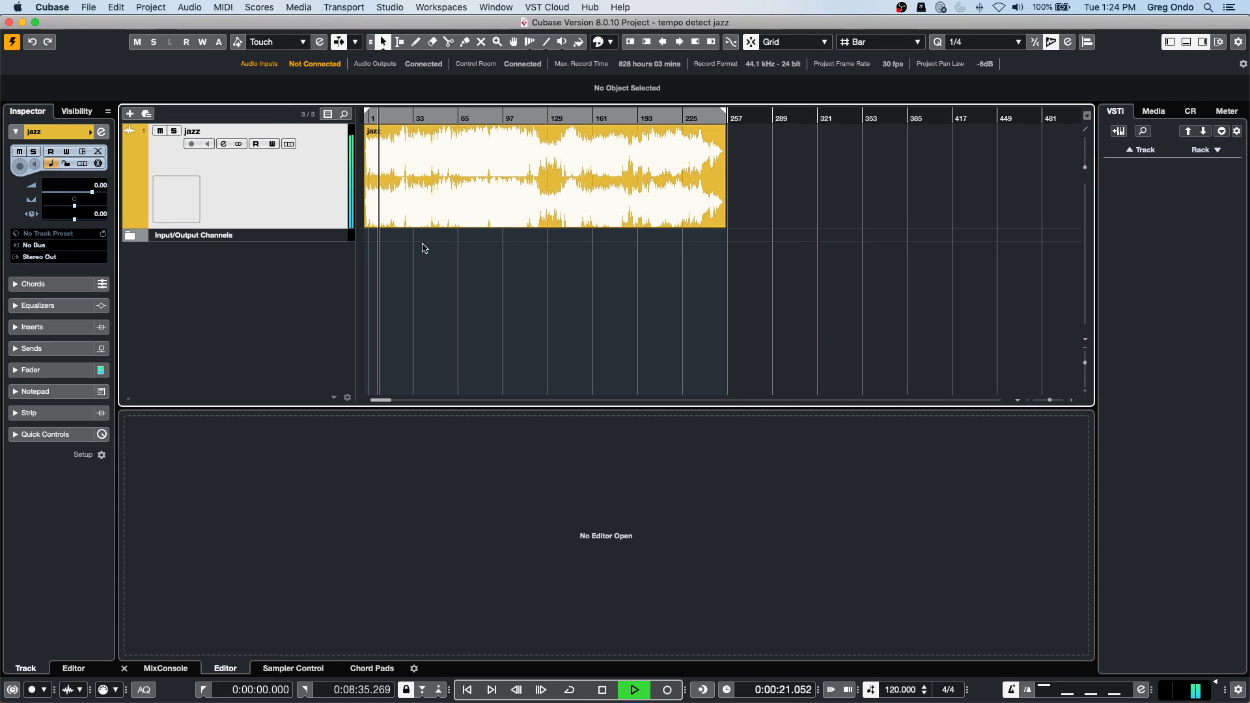
Select the jazz audio event and examine its élastique algorithm options during playback and again with playback stopped.
left_click(560, 159)
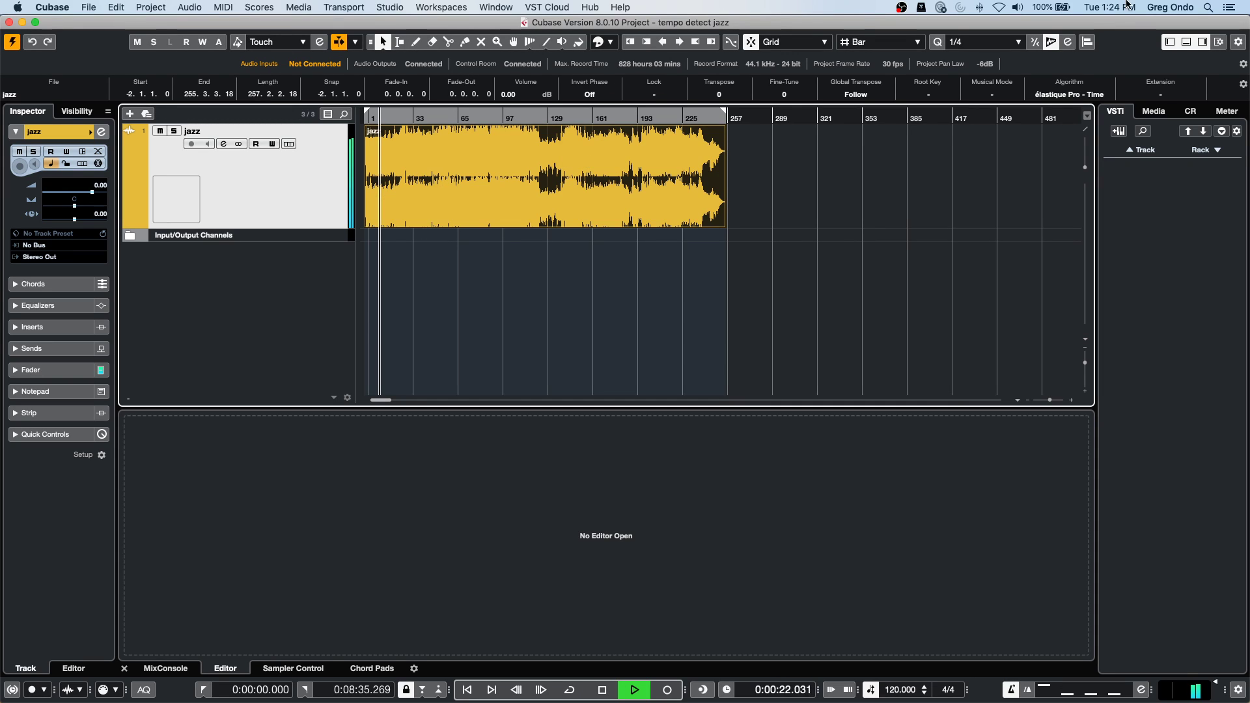
left_click(1080, 94)
mouse_move(1081, 98)
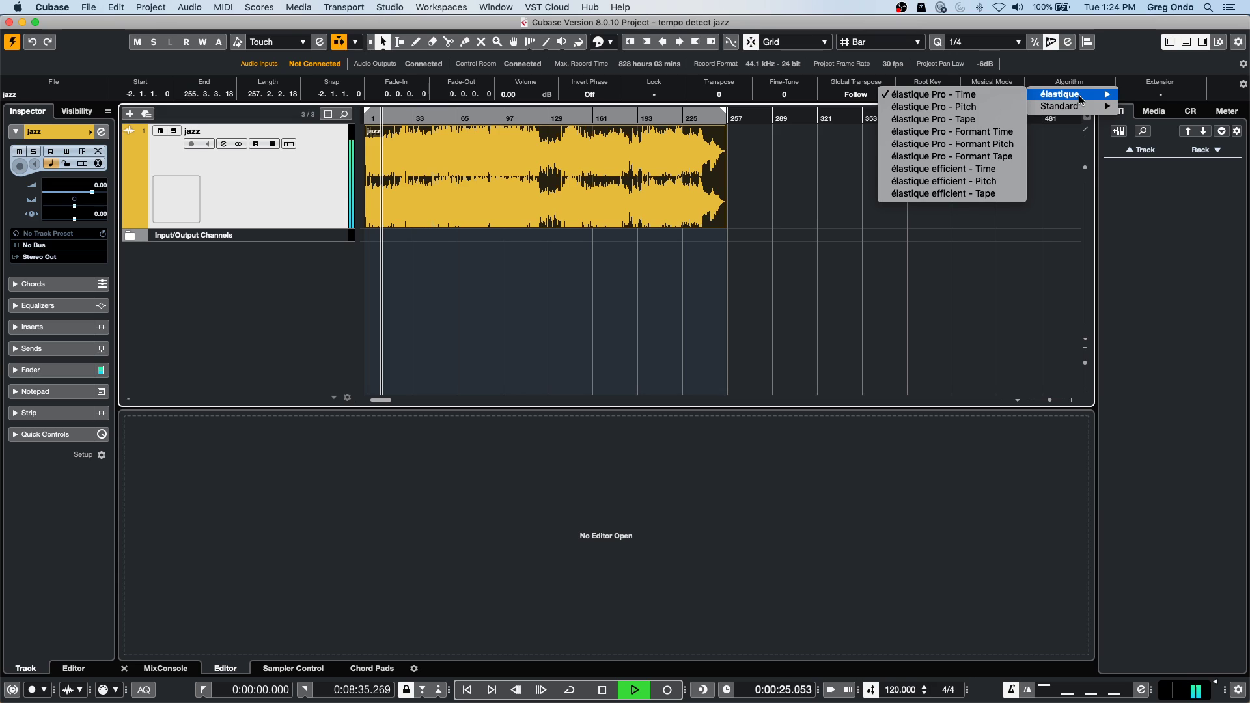
mouse_move(1066, 95)
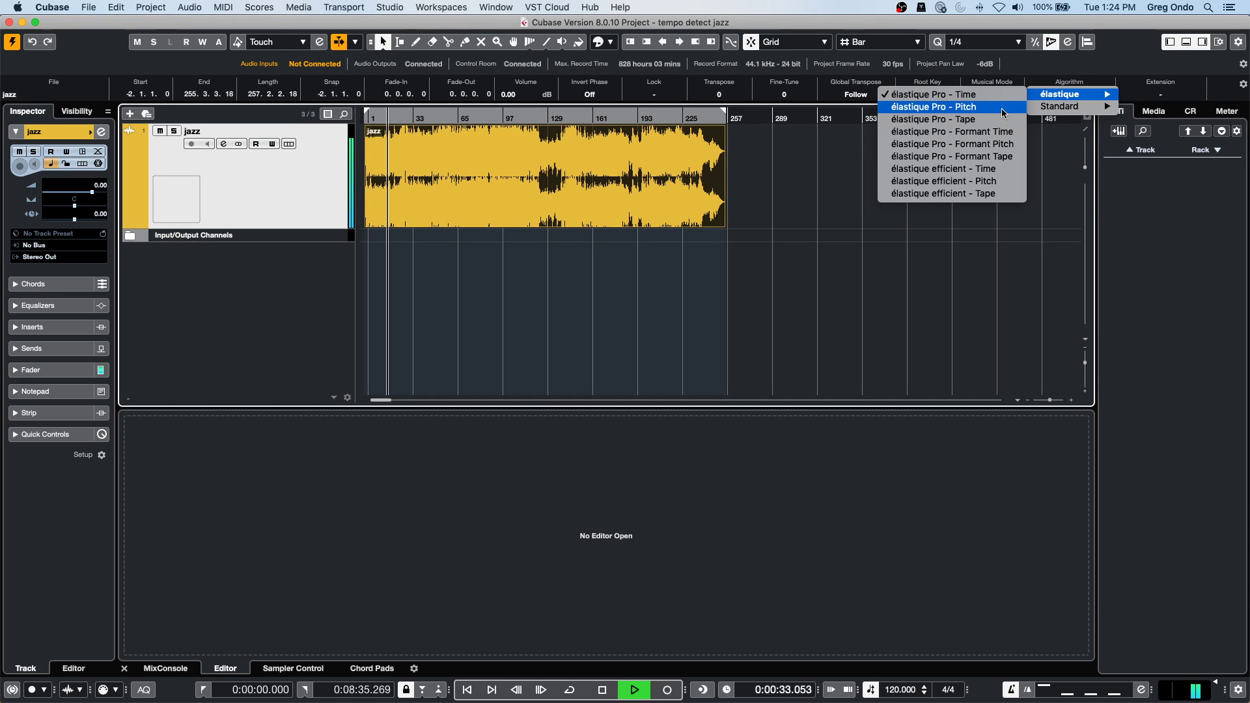
left_click(930, 392)
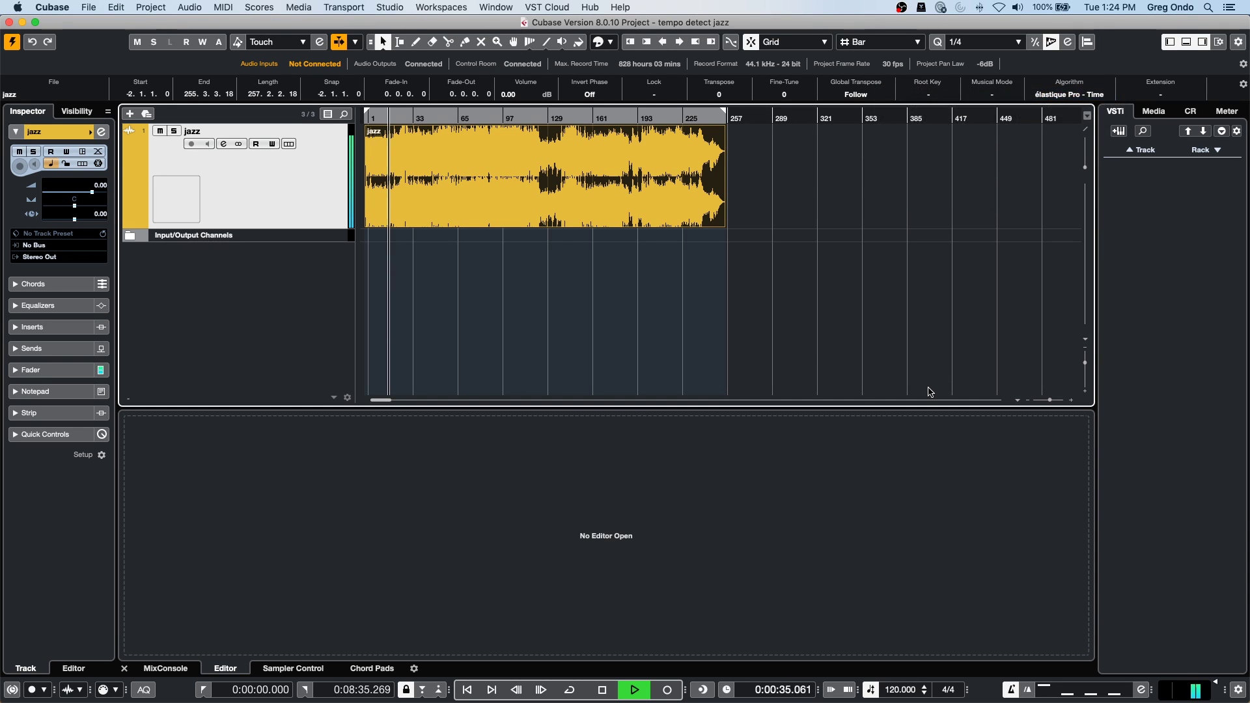
key("space")
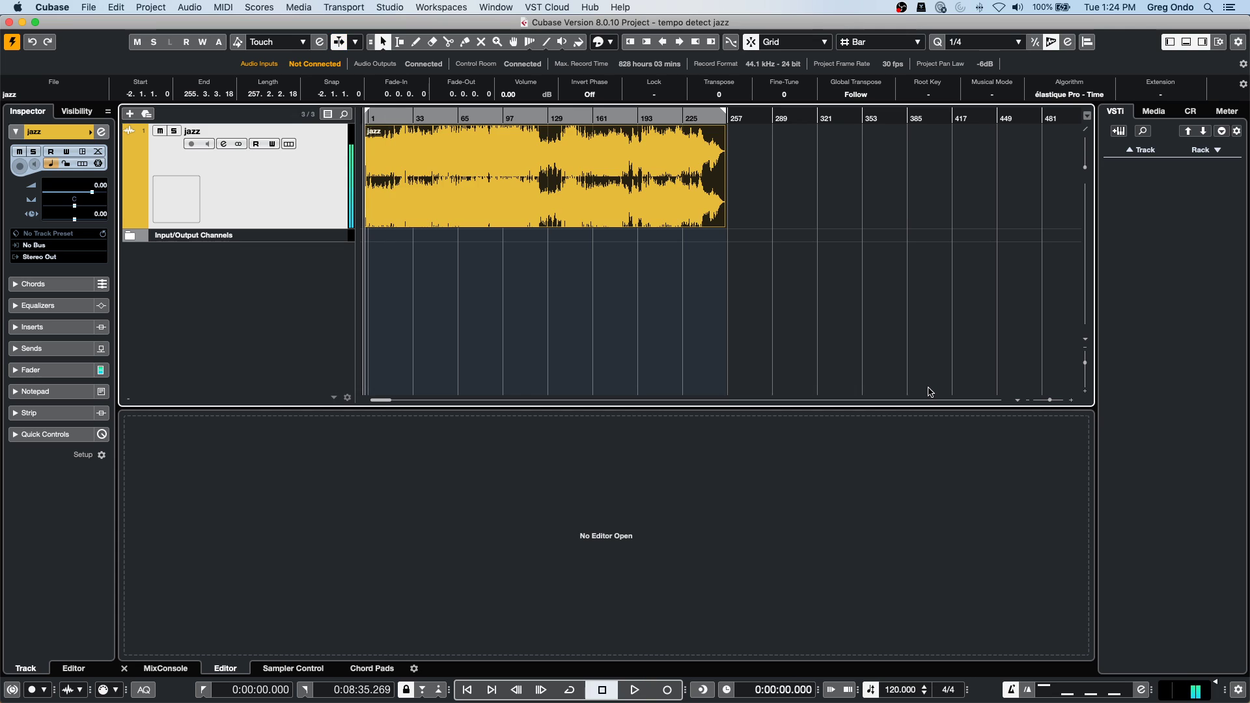
left_click(1096, 98)
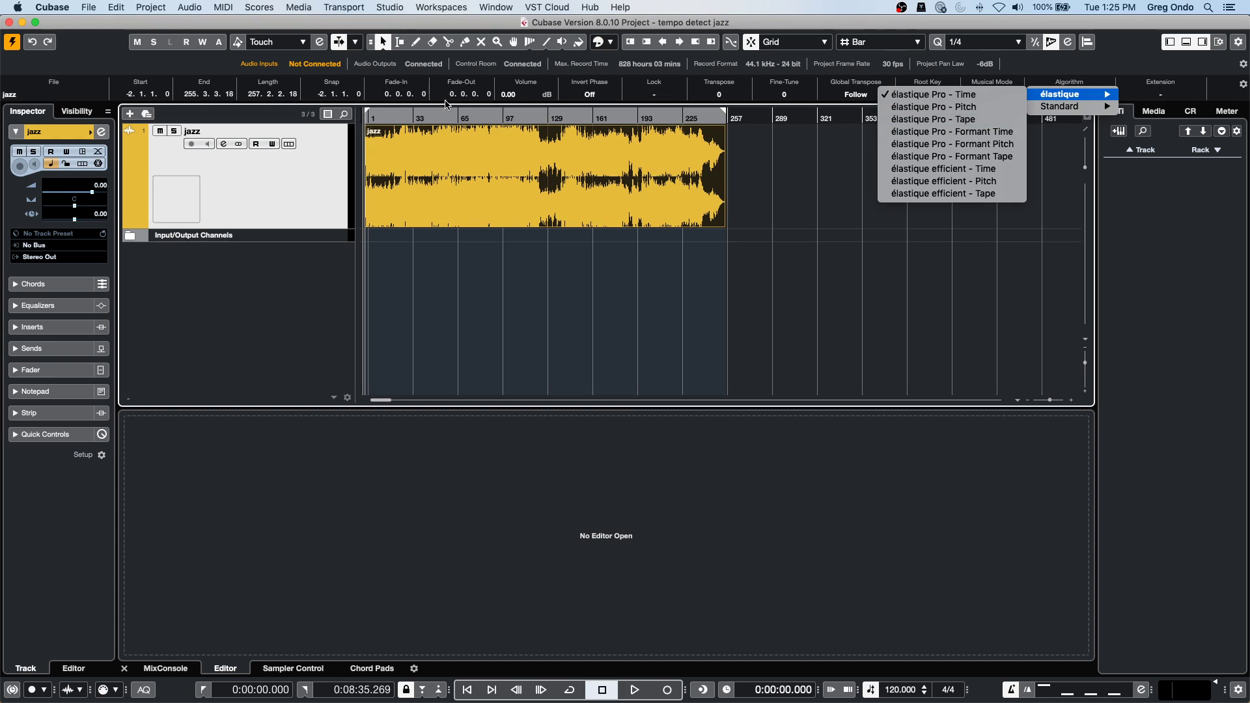
Play the jazz event from 1:02, with its algorithm set to élastique Pro - Pitch and its transpose to -2.
left_click(406, 118)
left_click(407, 118)
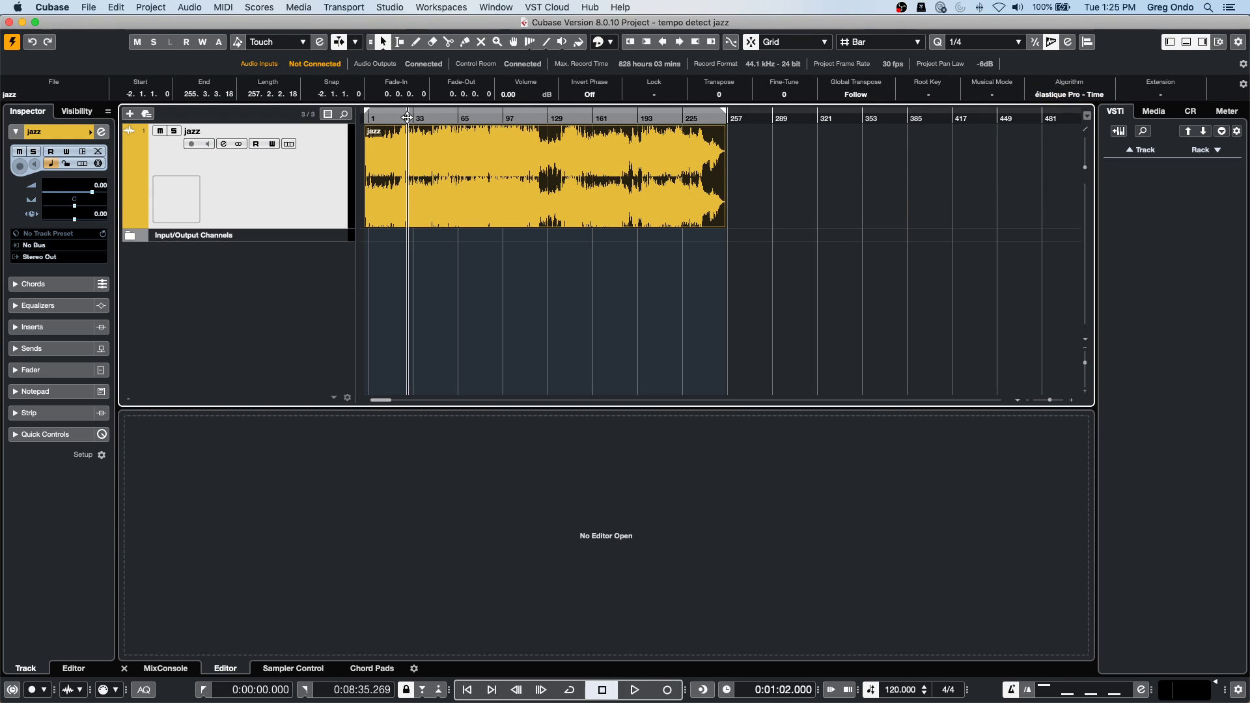
key("space")
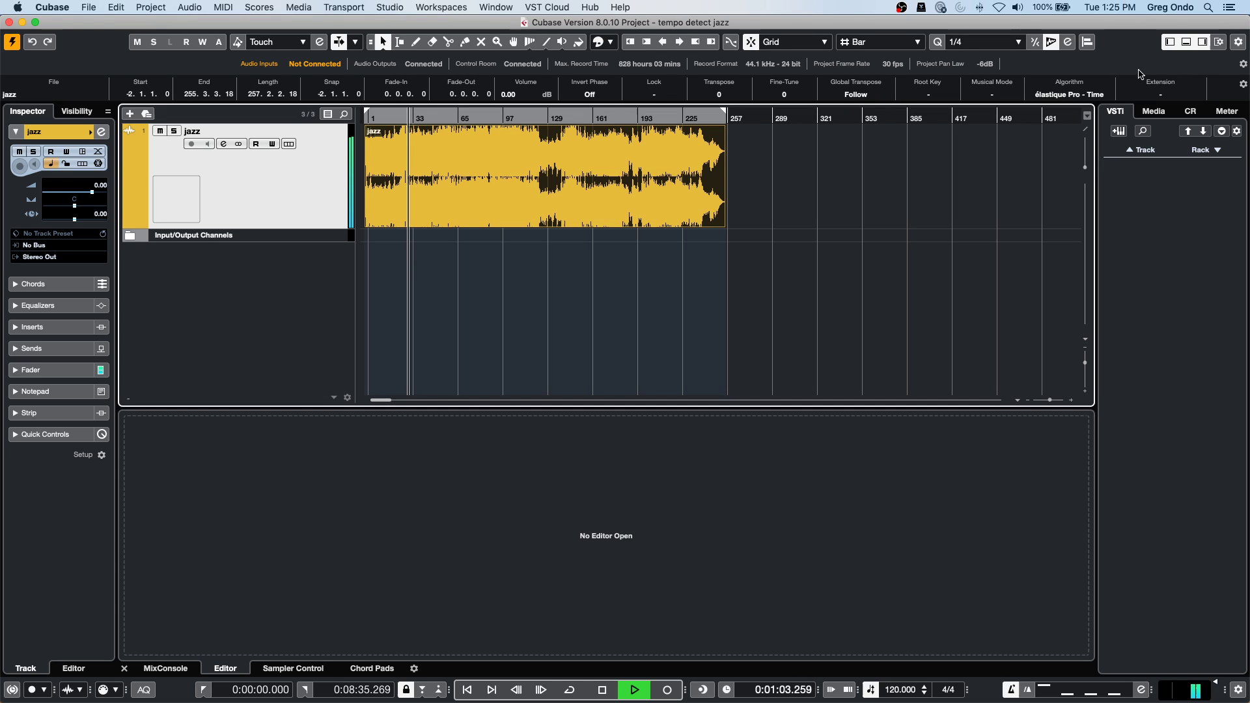
left_click(1069, 95)
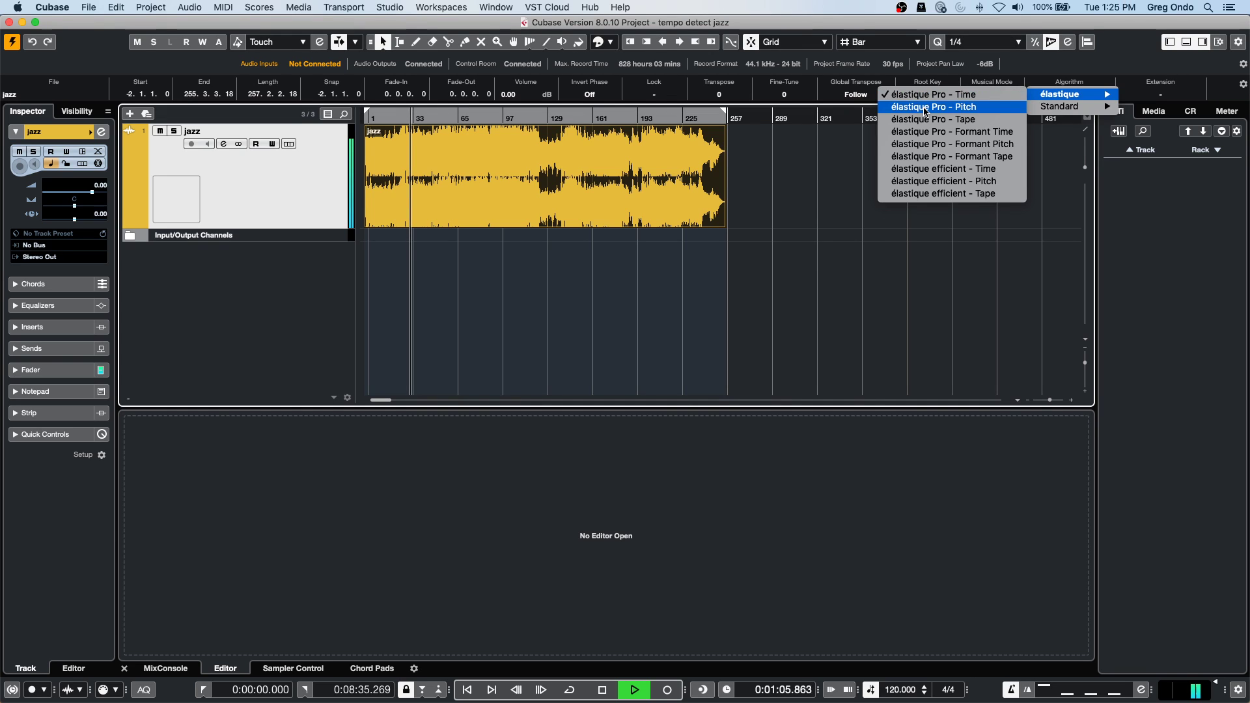
left_click(925, 108)
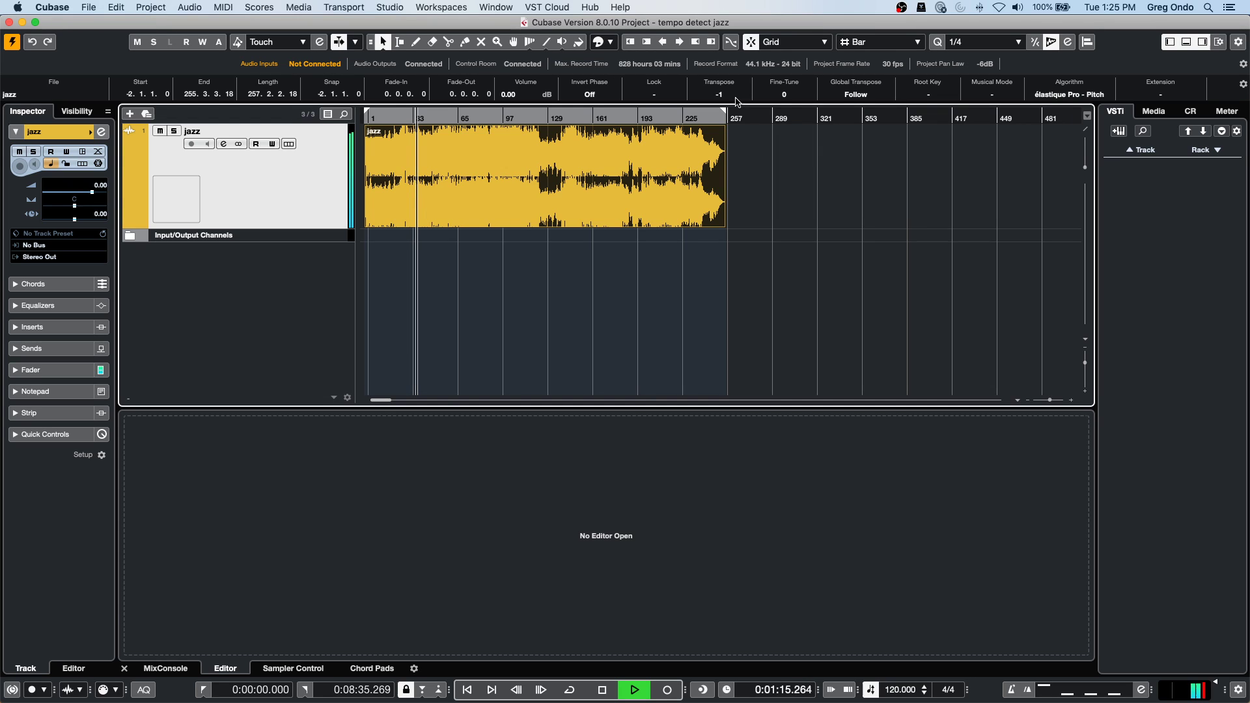
scroll(735, 99, "down", 1)
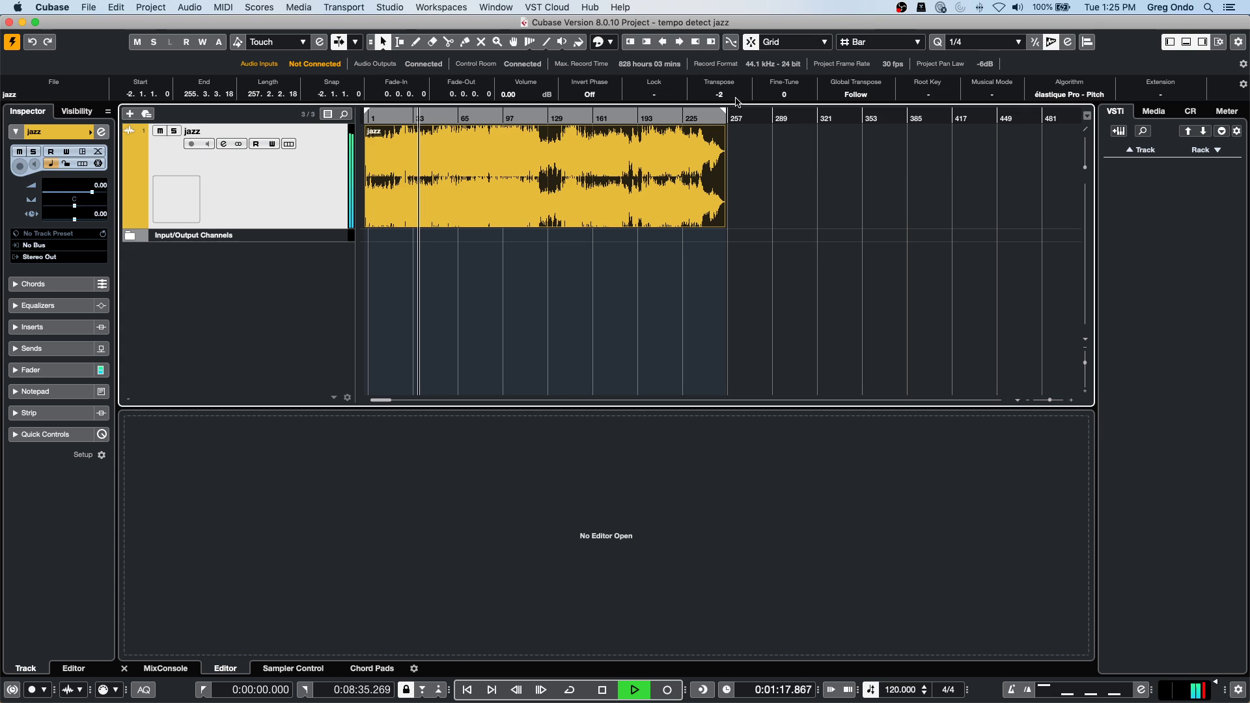
Set the jazz event's algorithm to élastique efficient - Pitch during playback.
left_click(1090, 94)
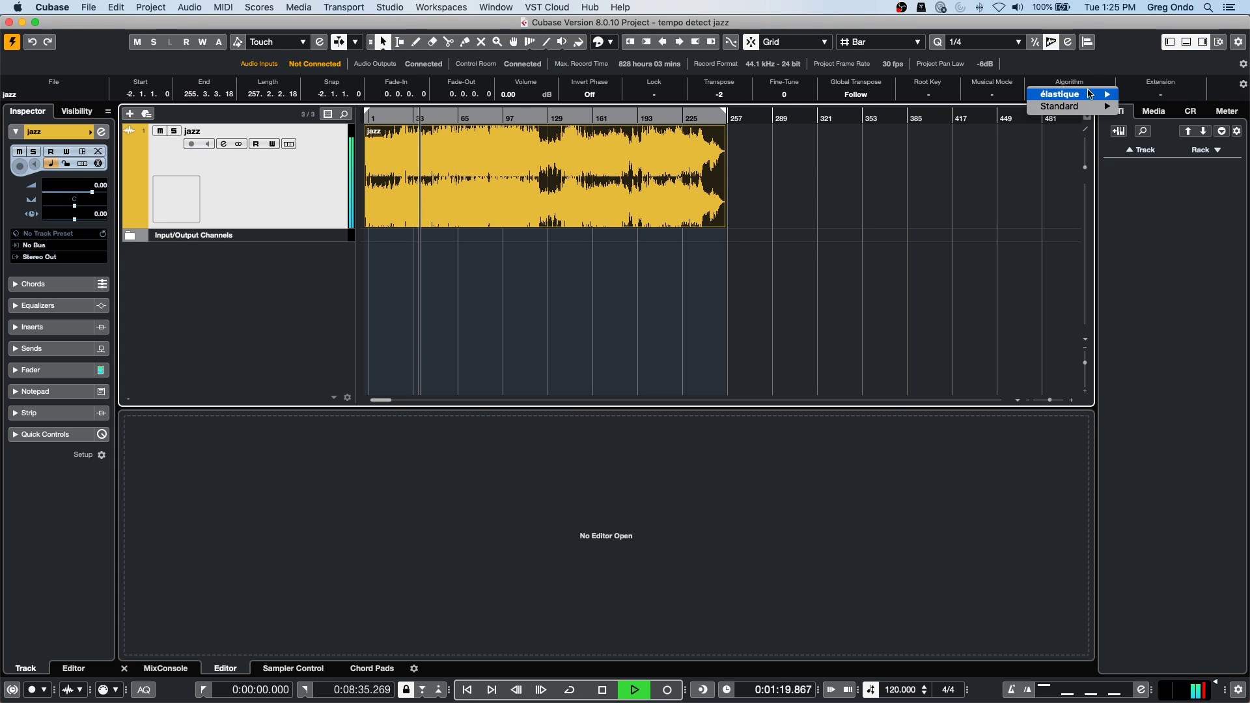
mouse_move(1089, 94)
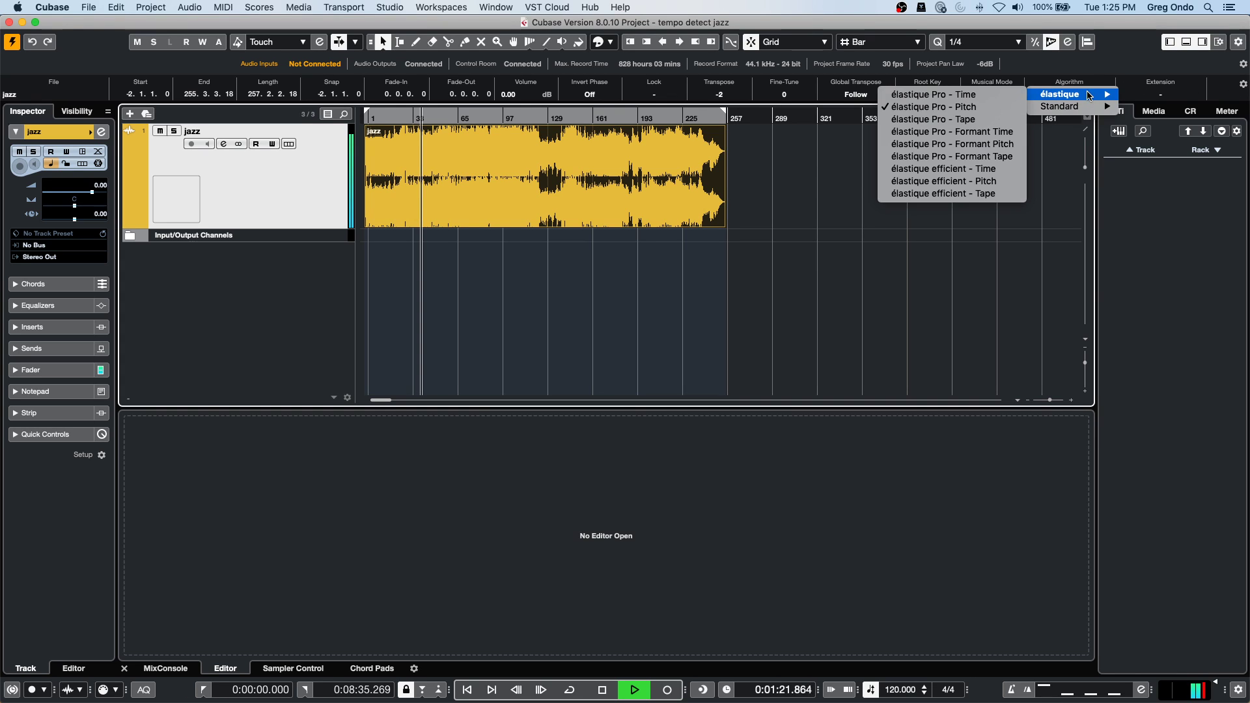
left_click(1065, 95)
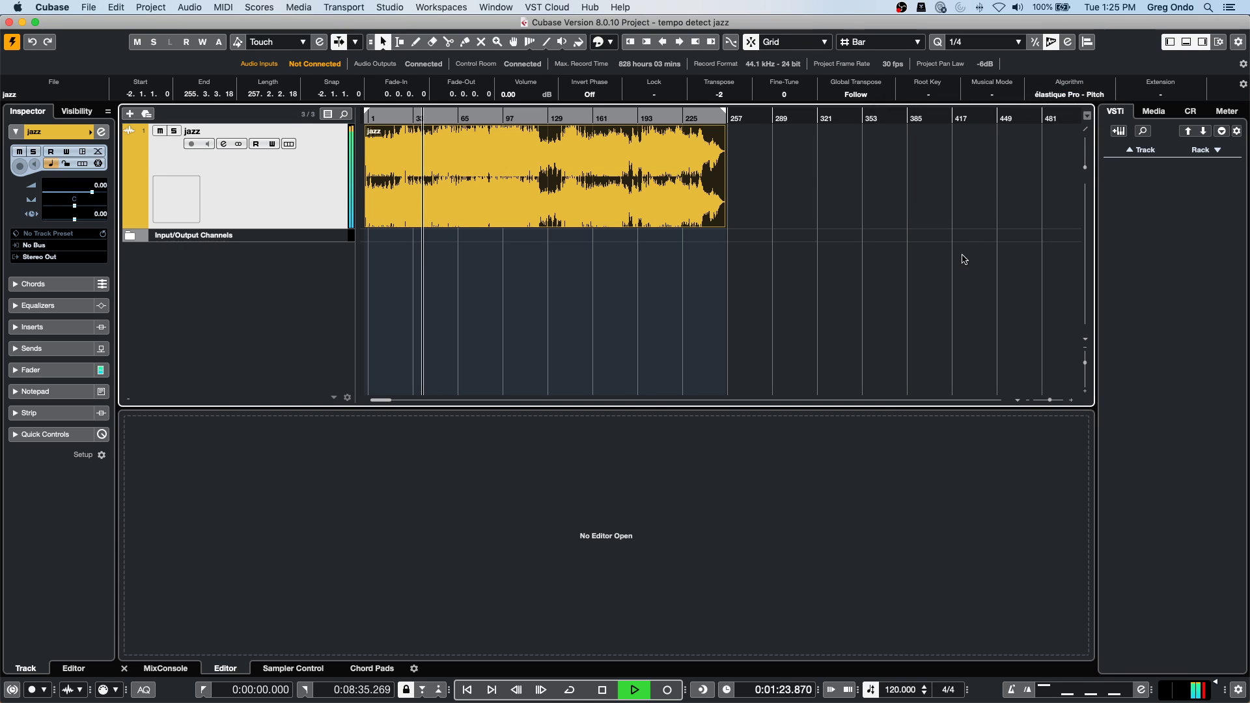
left_click(1066, 95)
mouse_move(1064, 97)
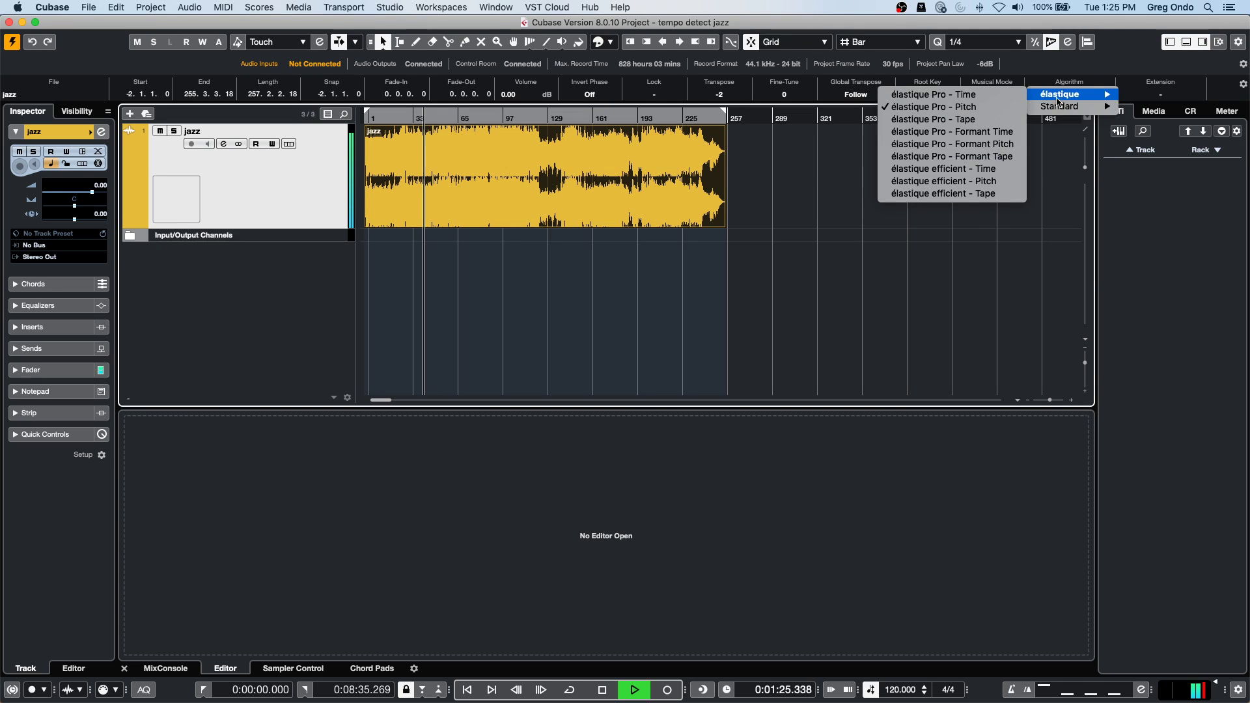
left_click(994, 182)
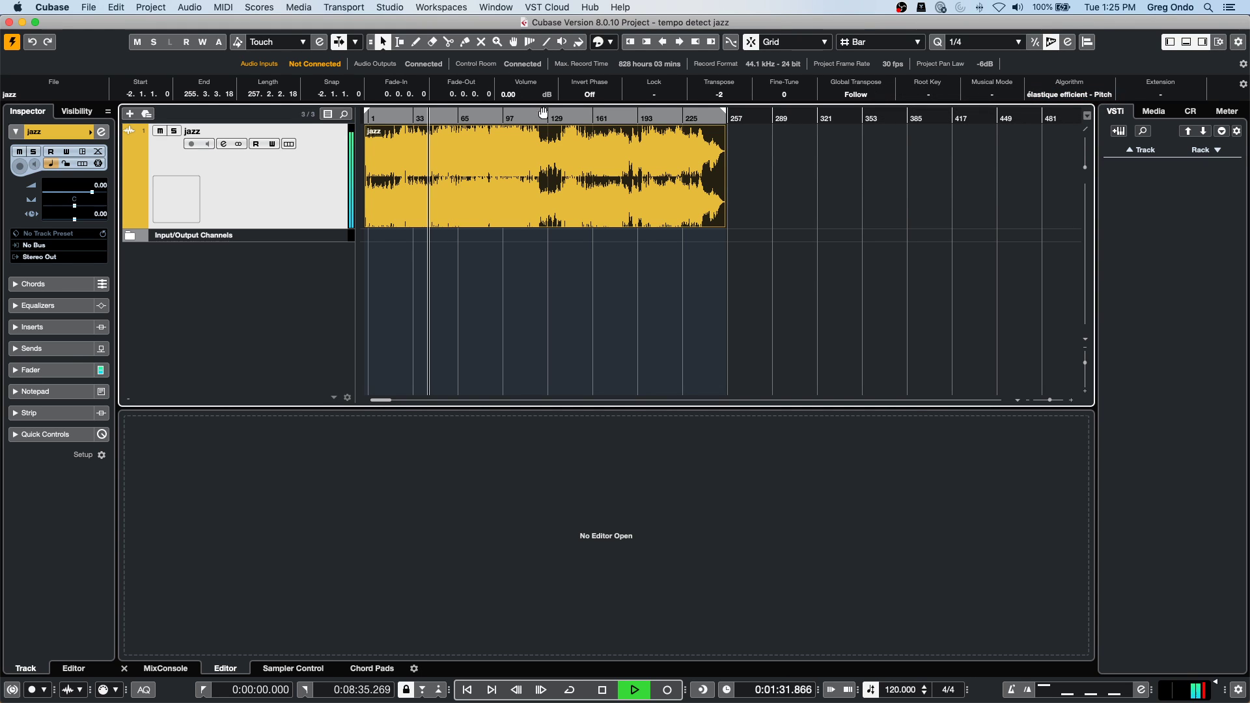
Set the jazz event's algorithm to élastique Pro - Time and its transpose to 2, listen to it, and stop playback.
left_click(1064, 98)
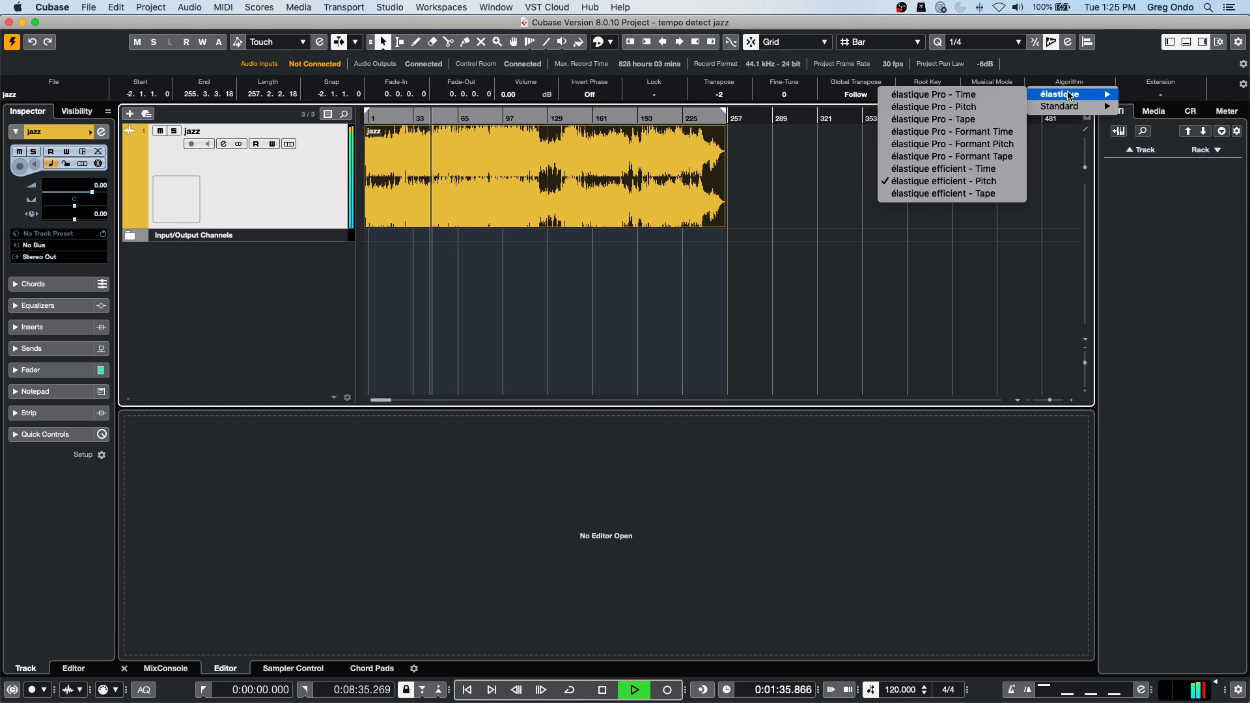
left_click(928, 95)
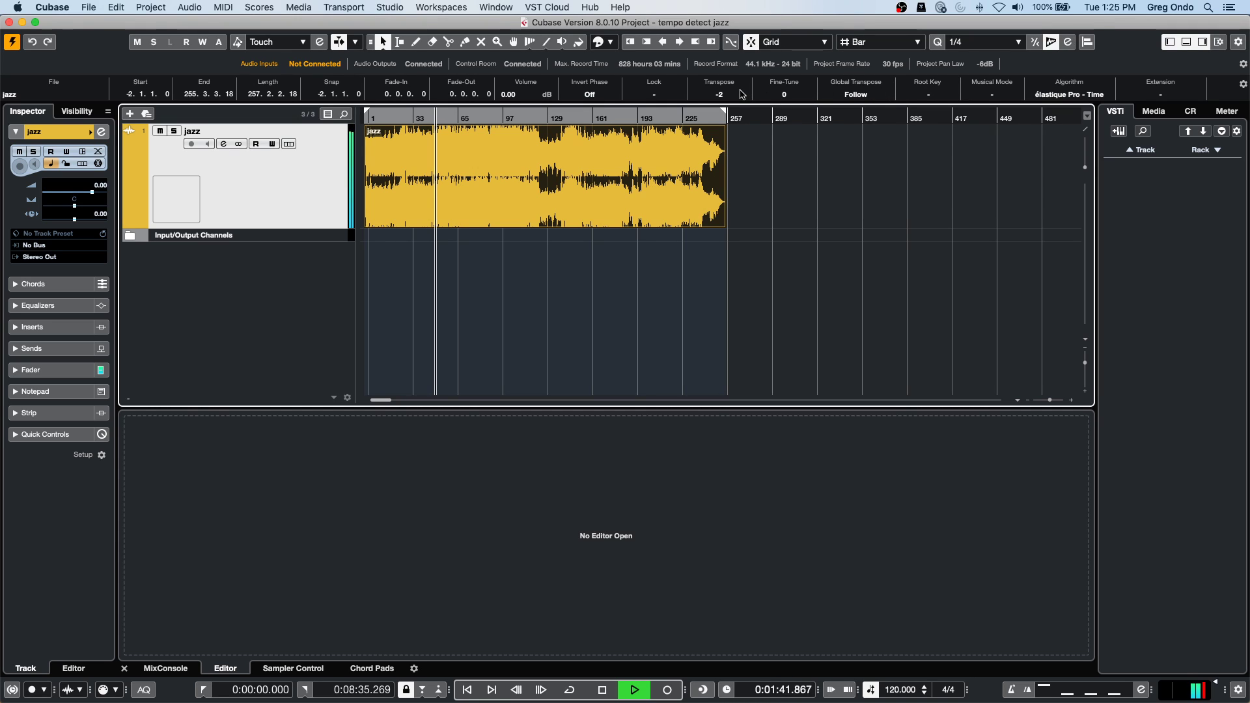
scroll(742, 95, "up", 1)
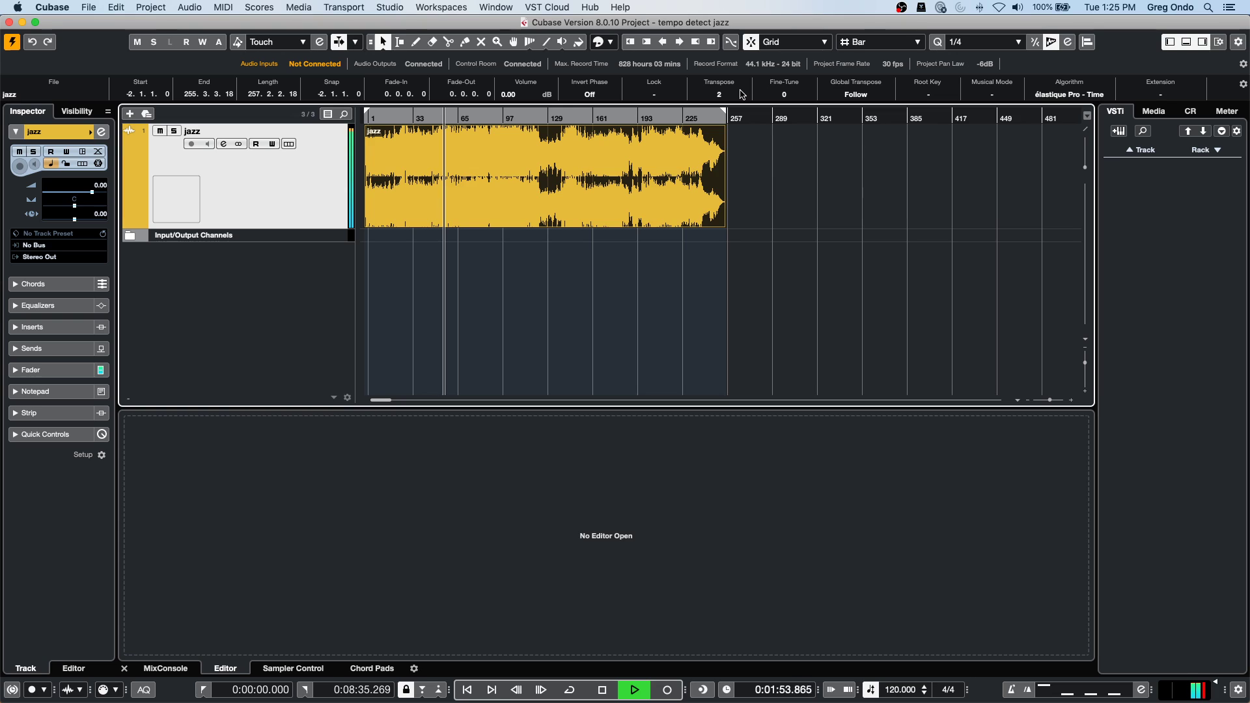
key("space")
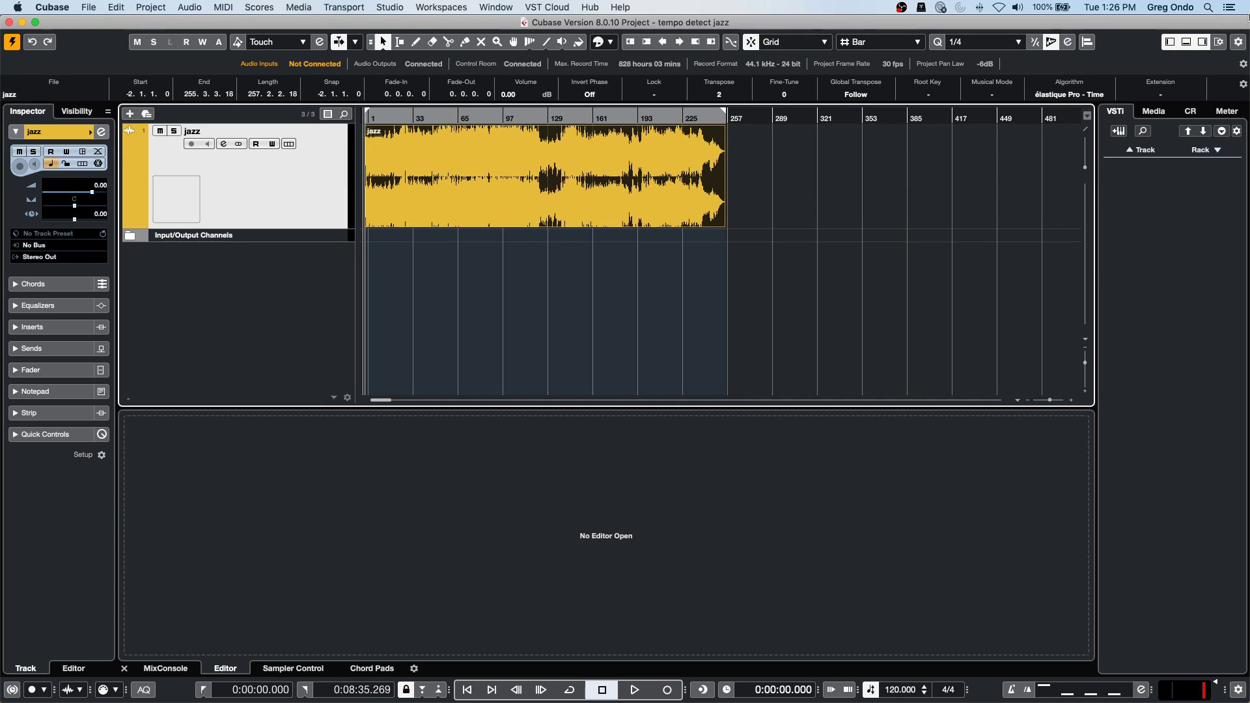
Set the jazz event's algorithm to élastique Pro - Tape and play it from 2:48.
left_click(1072, 96)
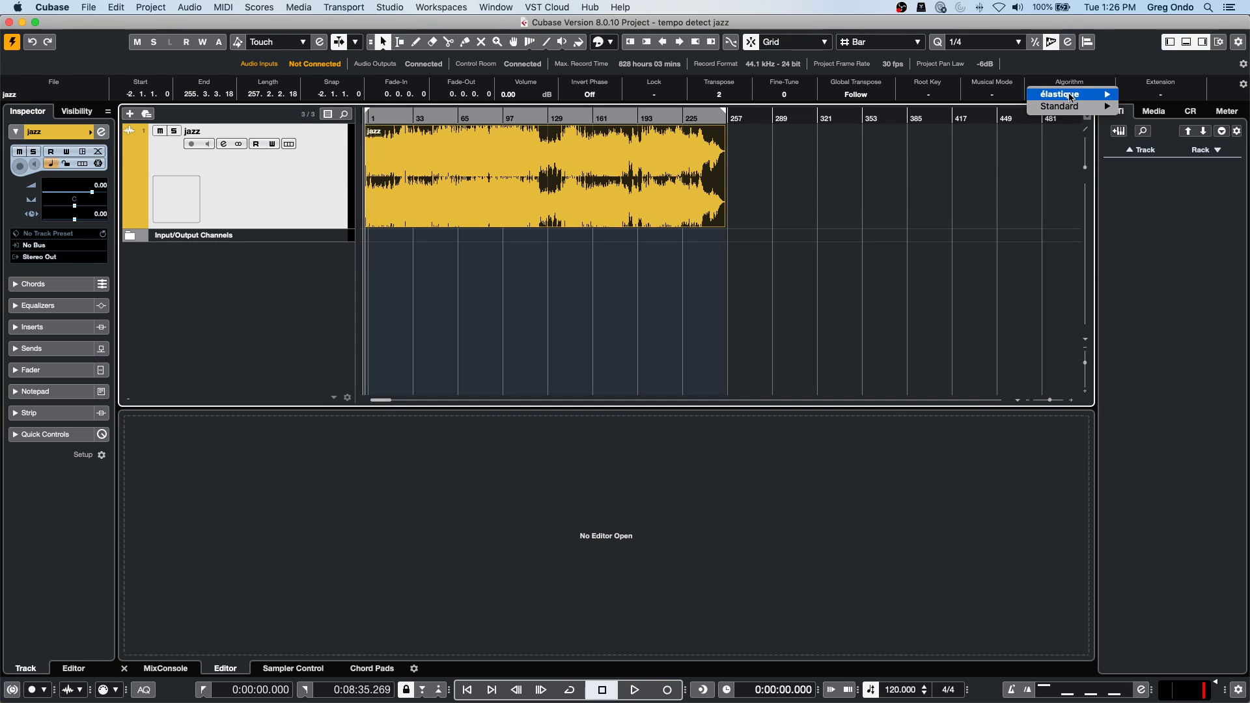
mouse_move(1071, 97)
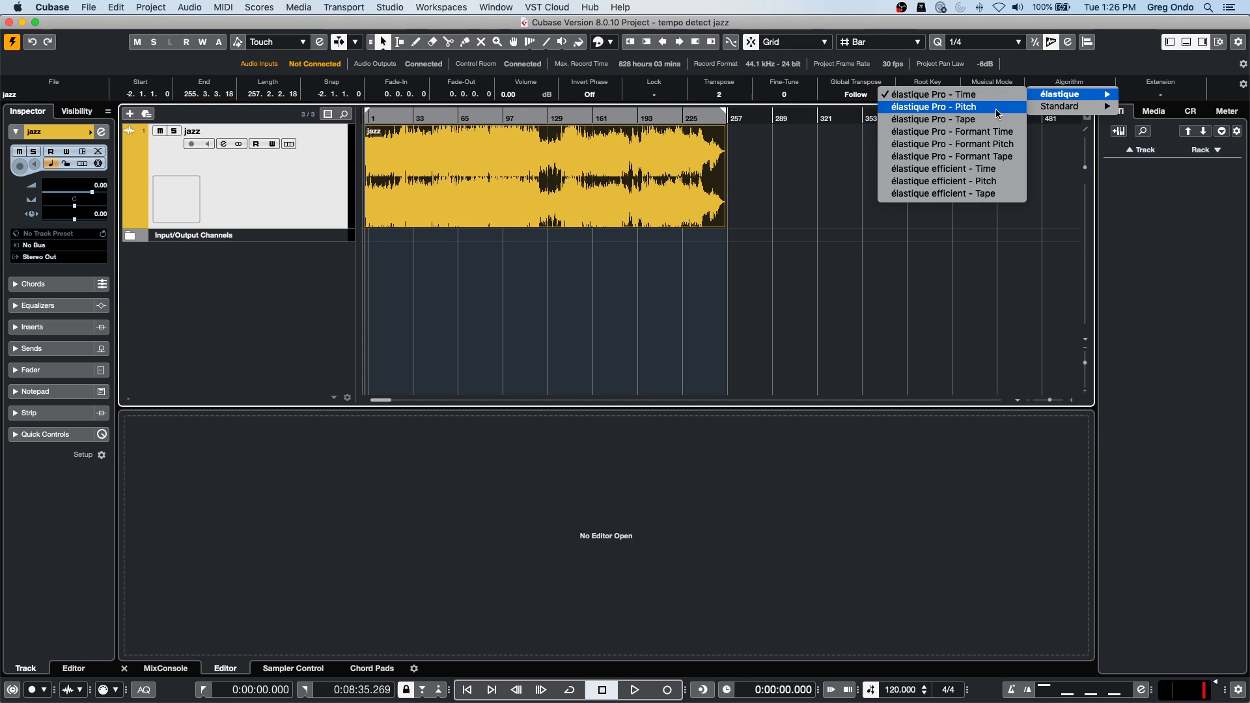
left_click(977, 120)
left_click(482, 114)
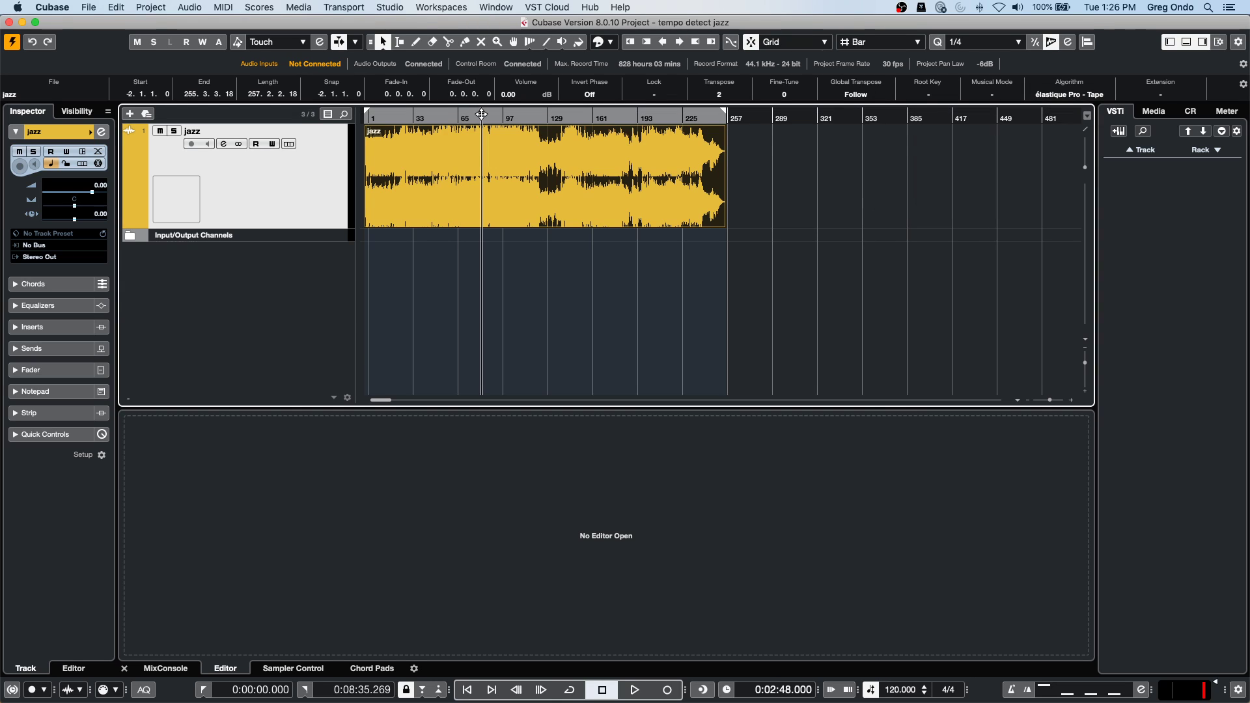
key("space")
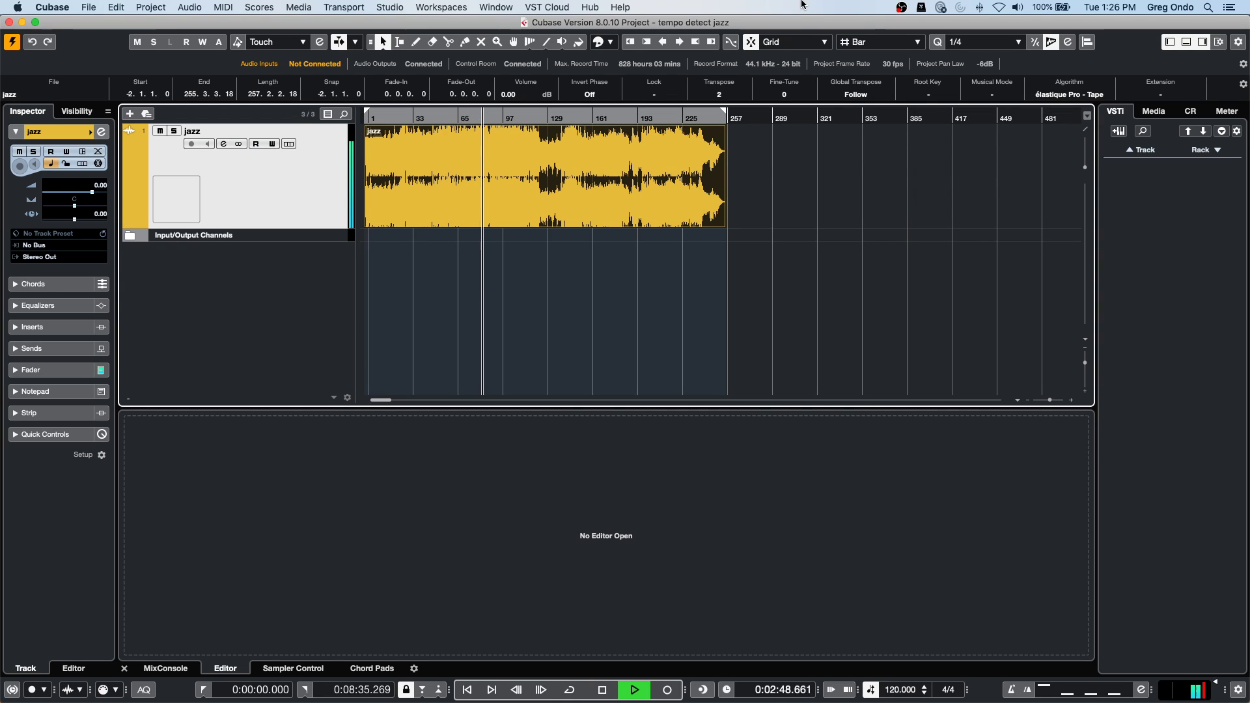
Lower the jazz event's transpose to -4 during playback, stop, and reset the transpose to 0.
scroll(739, 92, "down", 2)
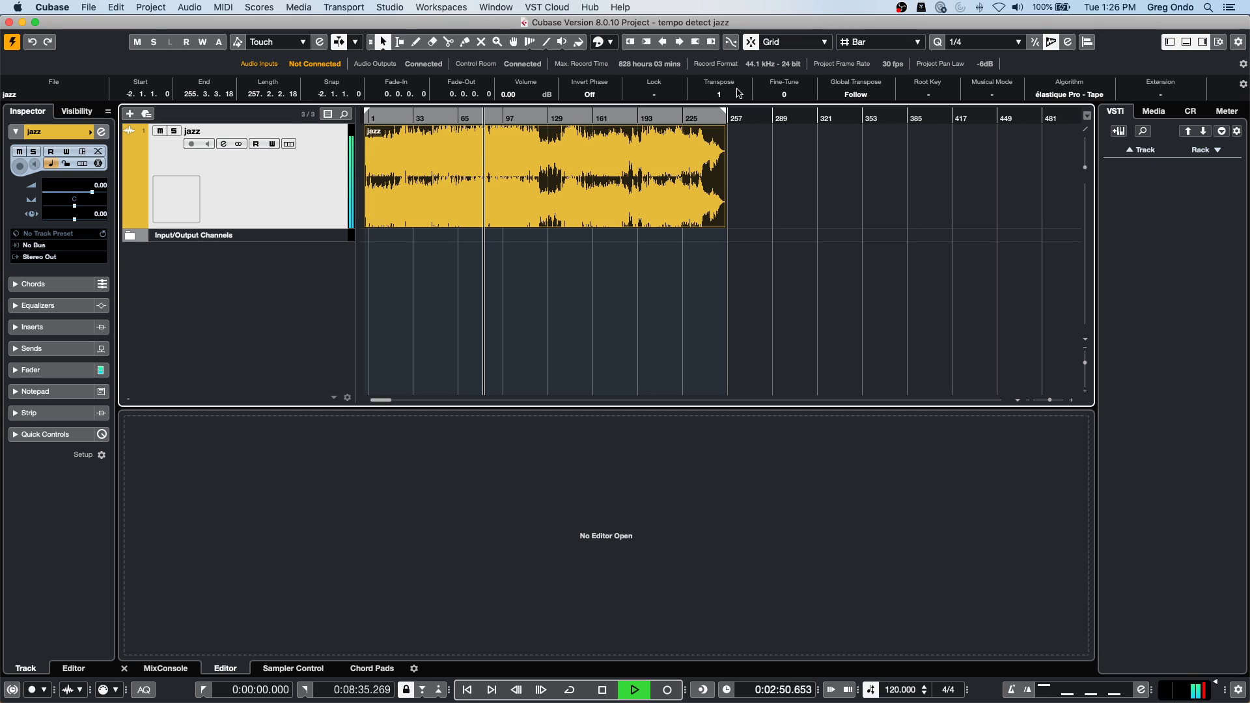
scroll(739, 92, "down", 4)
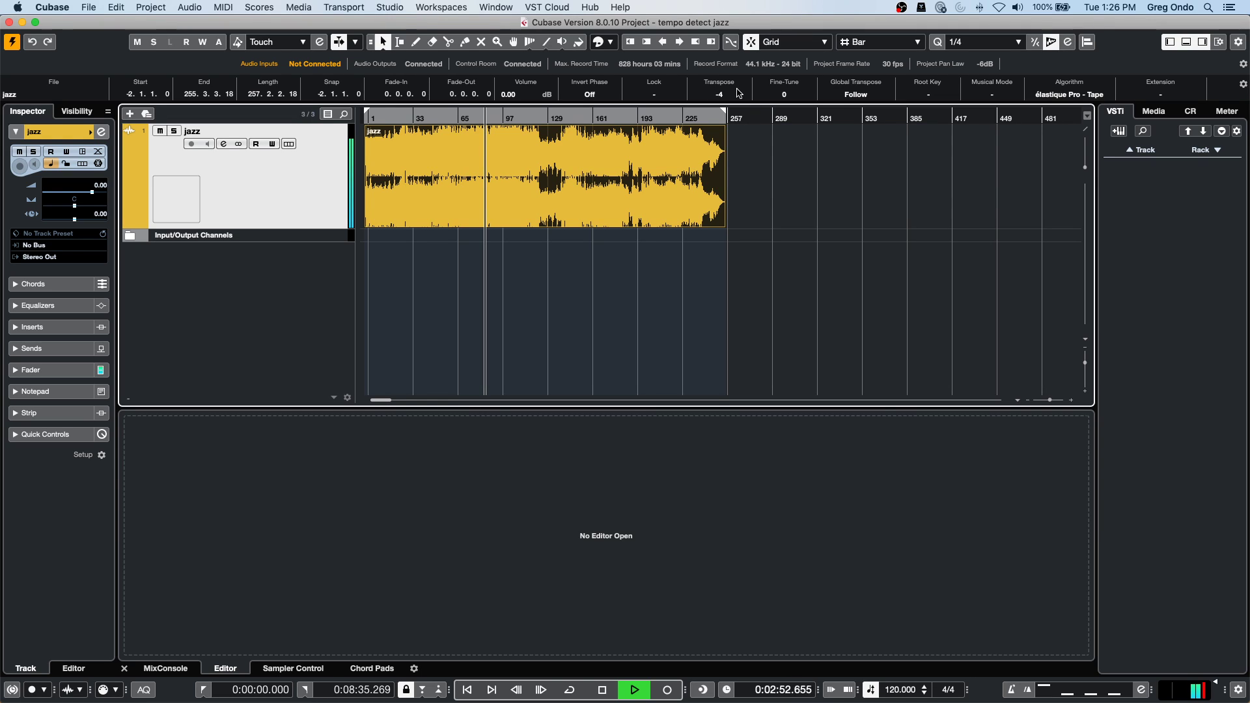
left_click(648, 163)
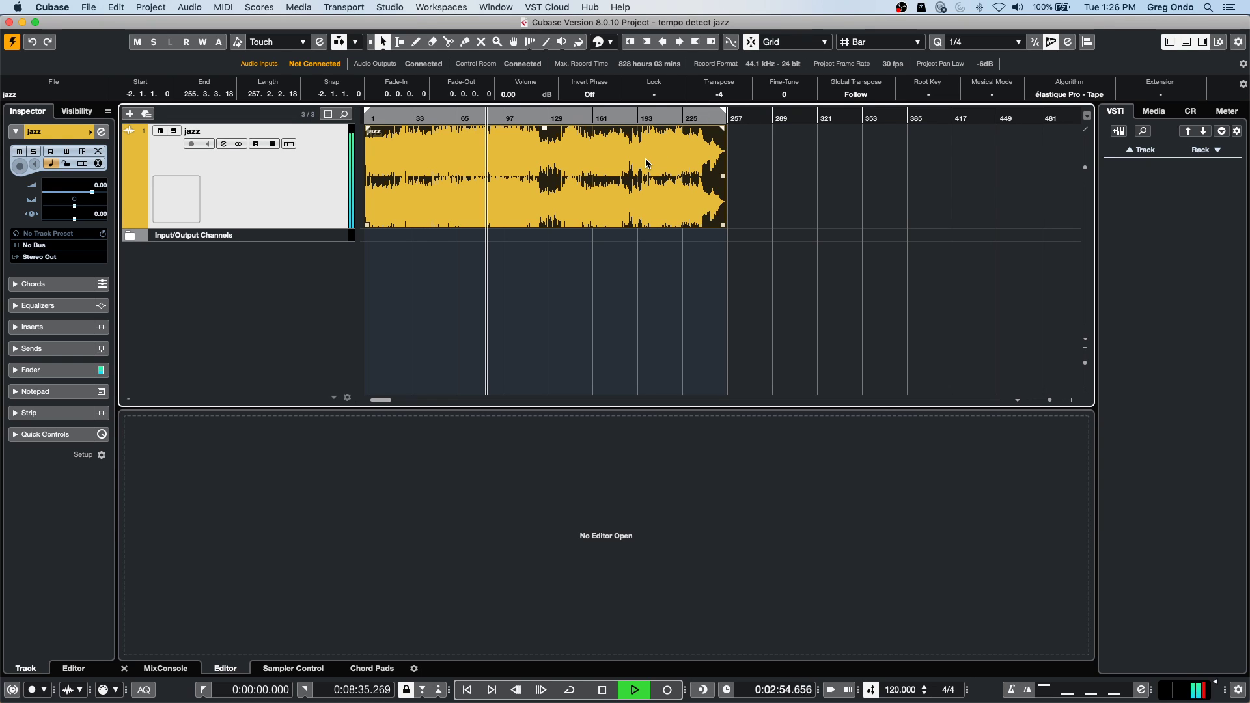
key("space")
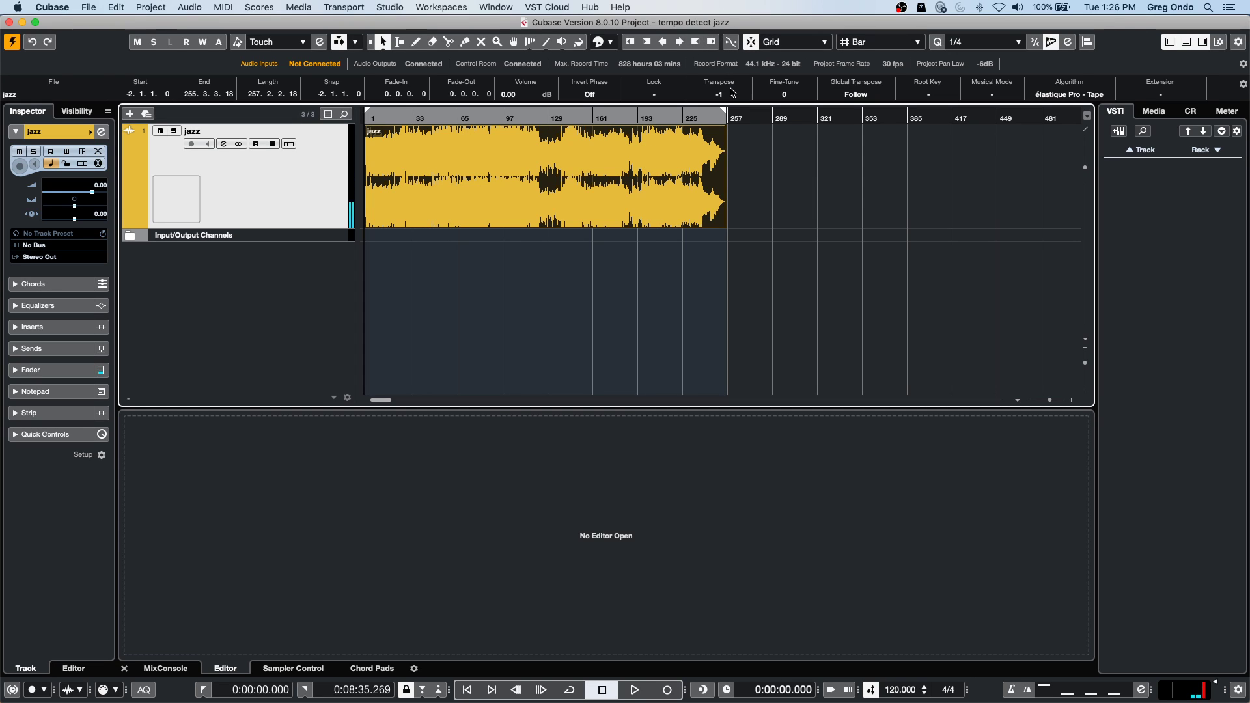
key("n")
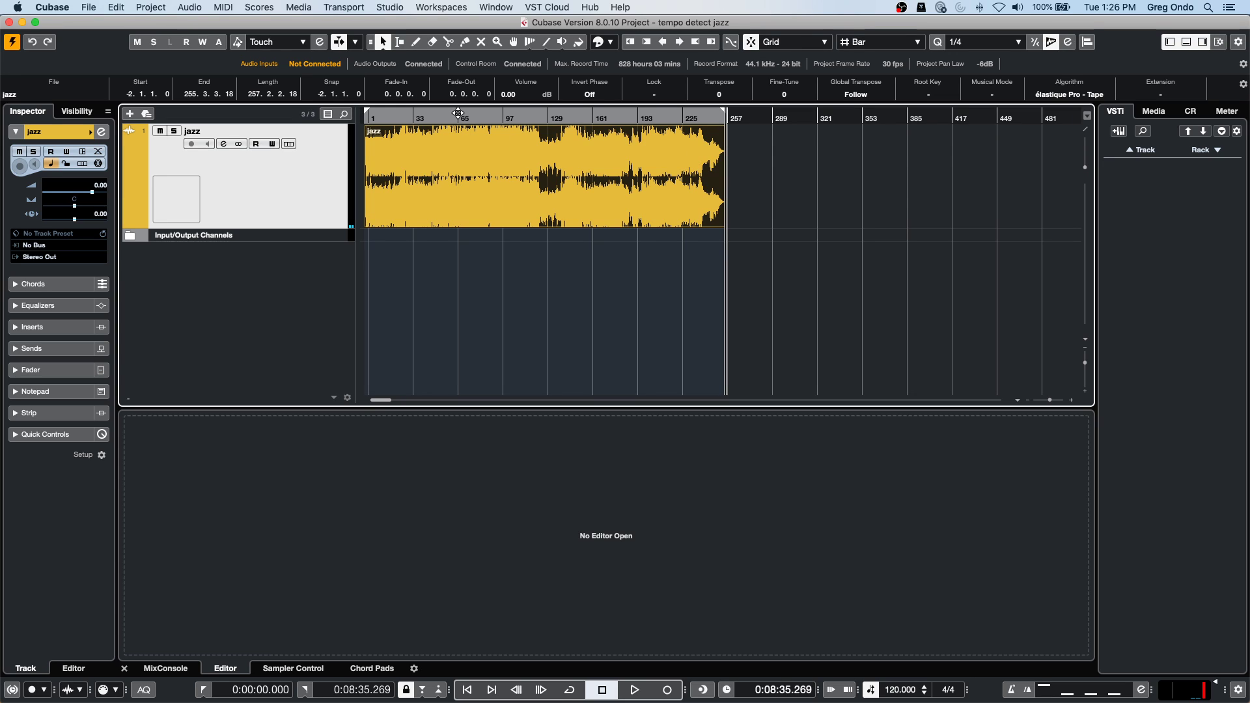
Turn on cycle mode and play the jazz event from about bar 97.
left_click(503, 116)
left_click(503, 116)
key("space")
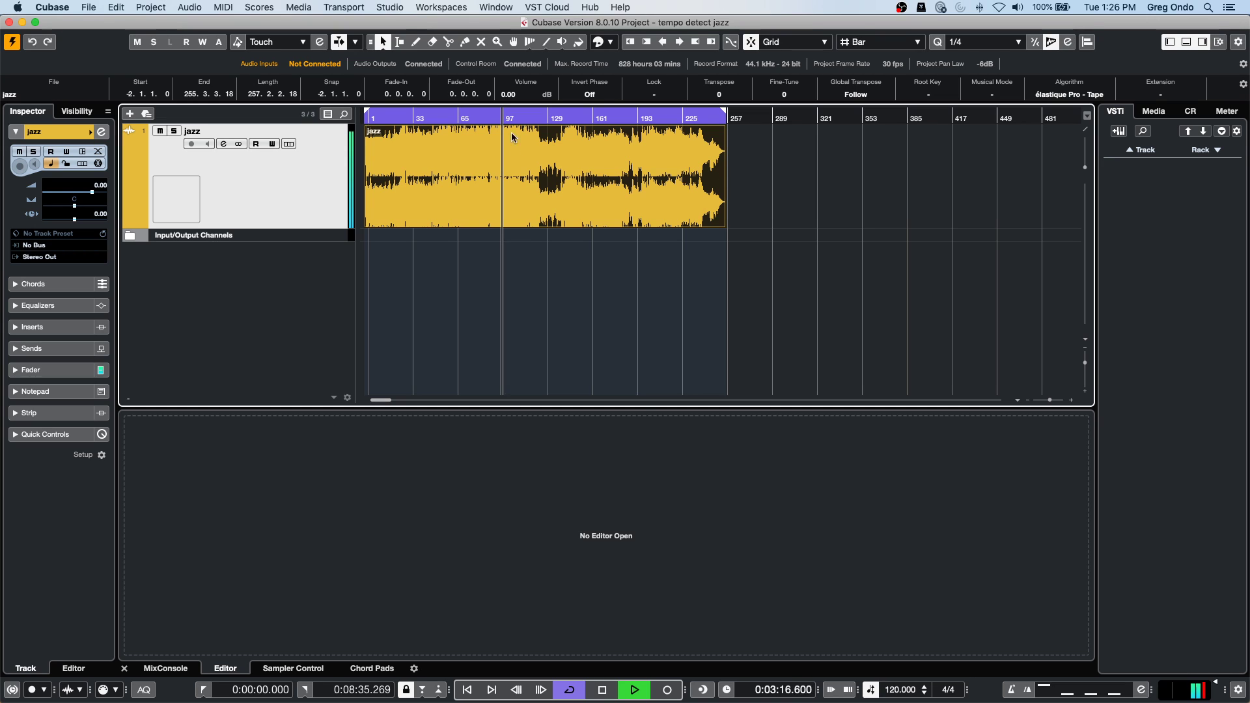
Lower the project tempo stepwise to 107 while the jazz event plays.
left_click(924, 693)
left_click(924, 692)
left_click(924, 692)
left_click(924, 692)
left_click(924, 692)
left_click(924, 693)
left_click(925, 693)
left_click(926, 693)
left_click(926, 693)
left_click(925, 693)
left_click(925, 693)
left_click(925, 692)
left_click(925, 693)
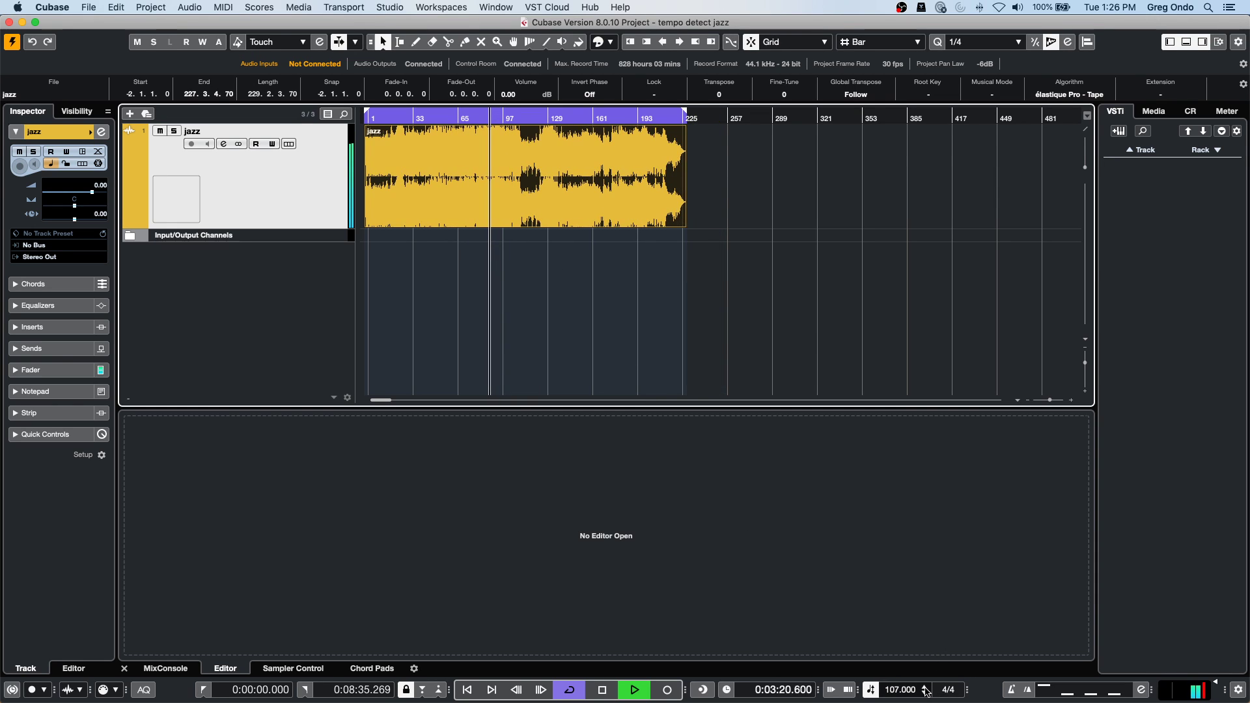
Raise the project tempo stepwise to 112 during playback.
left_click(924, 687)
left_click(924, 687)
left_click(924, 687)
left_click(924, 687)
left_click(924, 687)
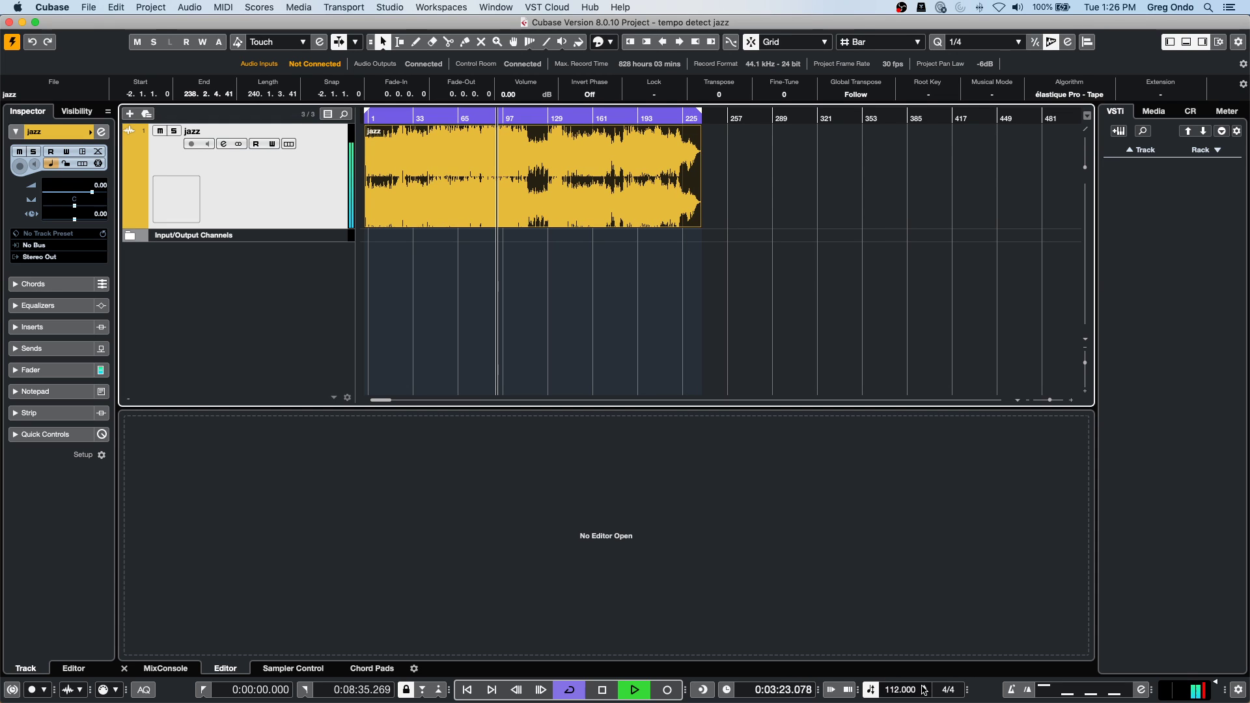
Enable Musical Mode for the jazz event and vary the project tempo down to 101 and up to 108 during playback.
left_click(1012, 95)
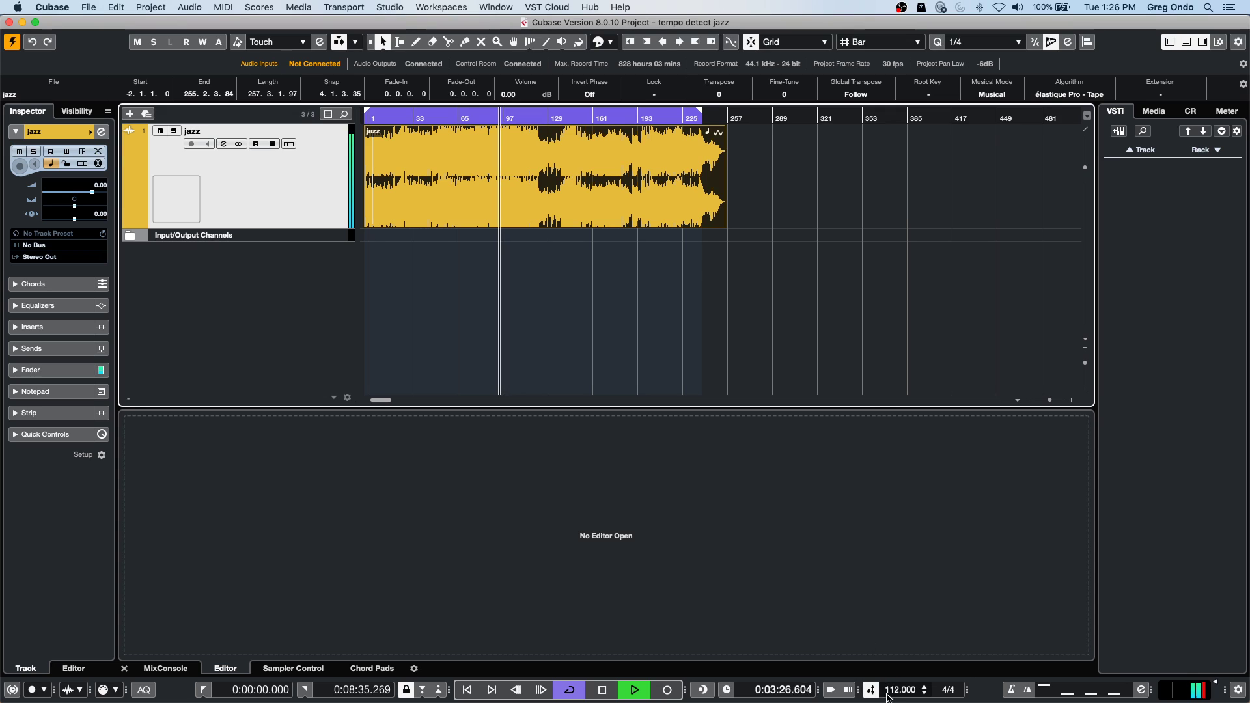
scroll(896, 690, "down", 6)
scroll(896, 690, "down", 5)
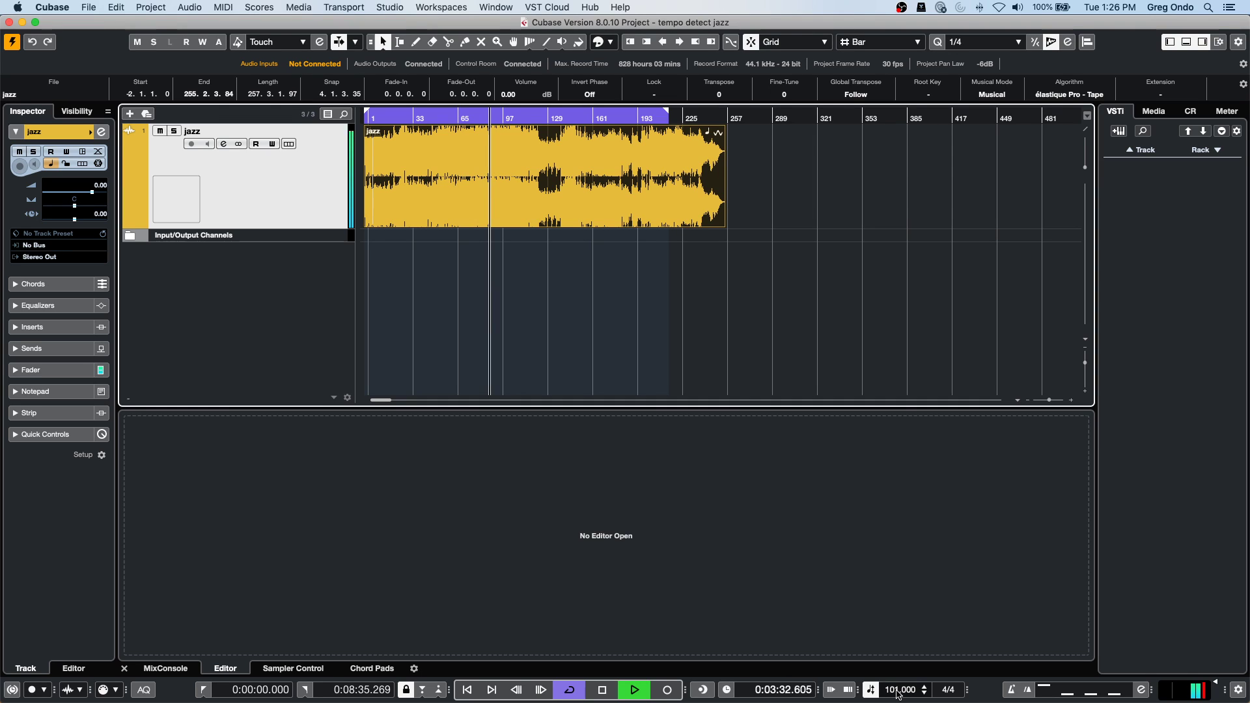
scroll(898, 690, "up", 7)
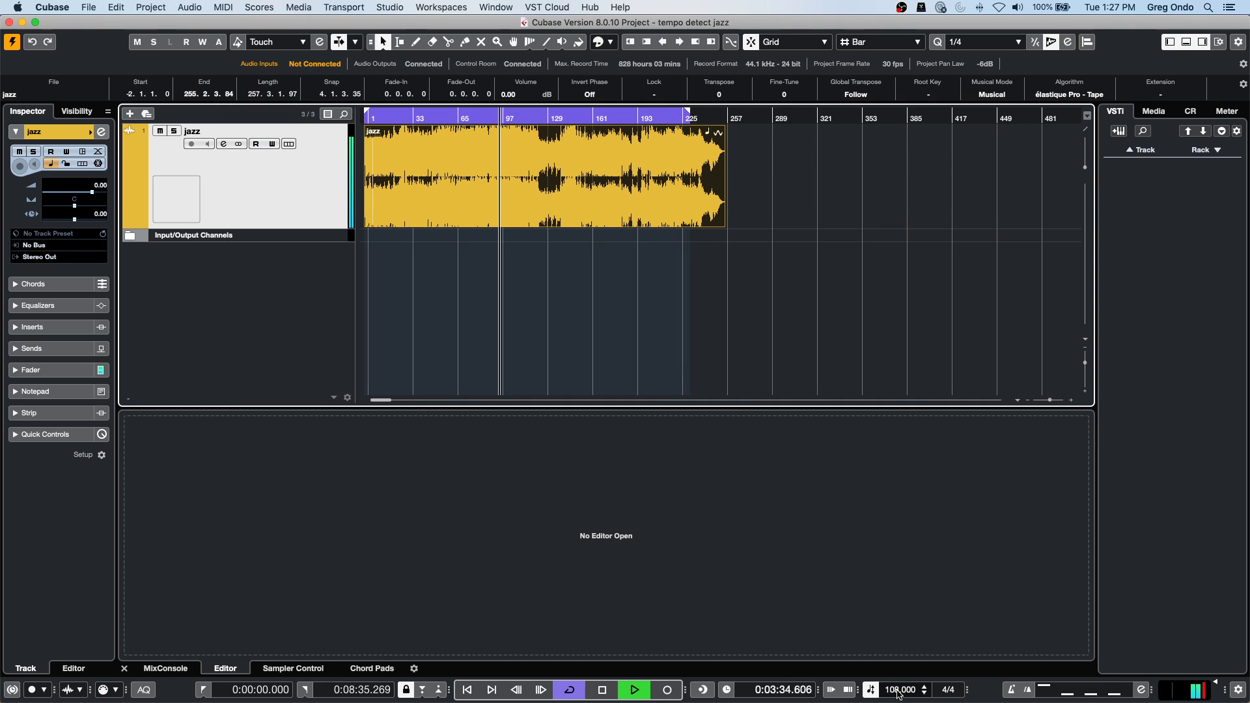
Set the project tempo to 120, listen to the jazz event, and stop playback.
double_click(901, 689)
type("1")
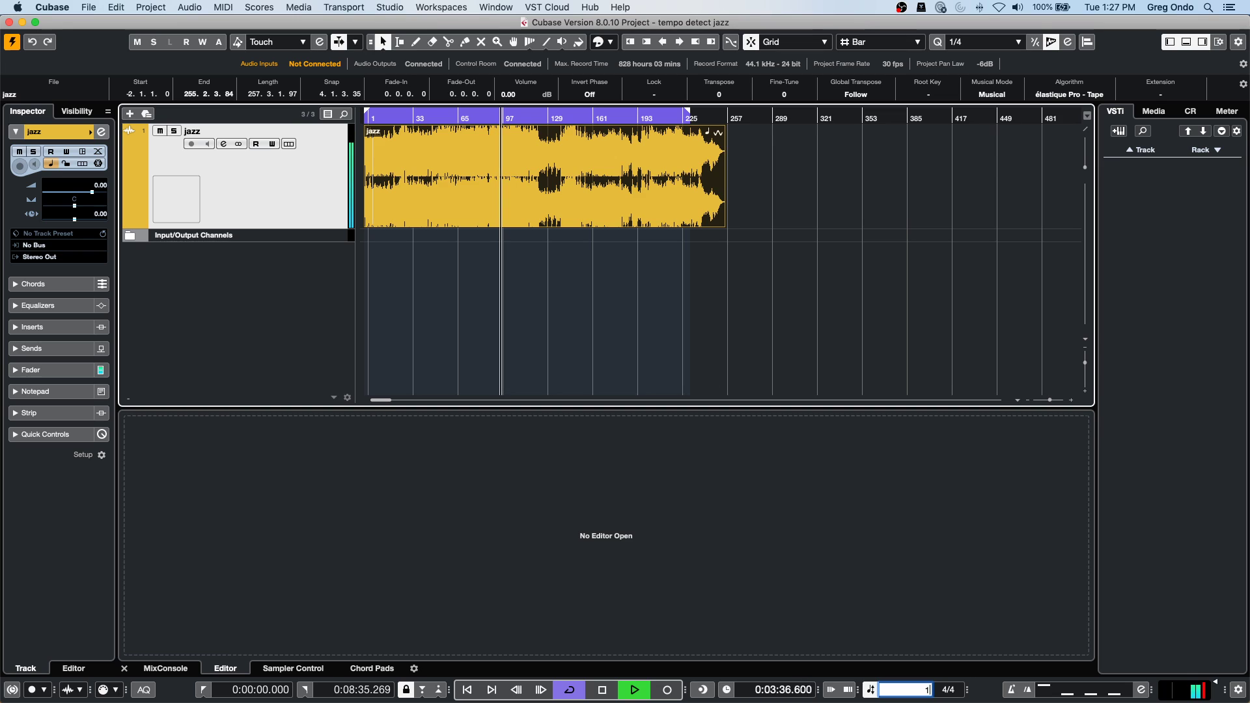
type("20")
key("Return")
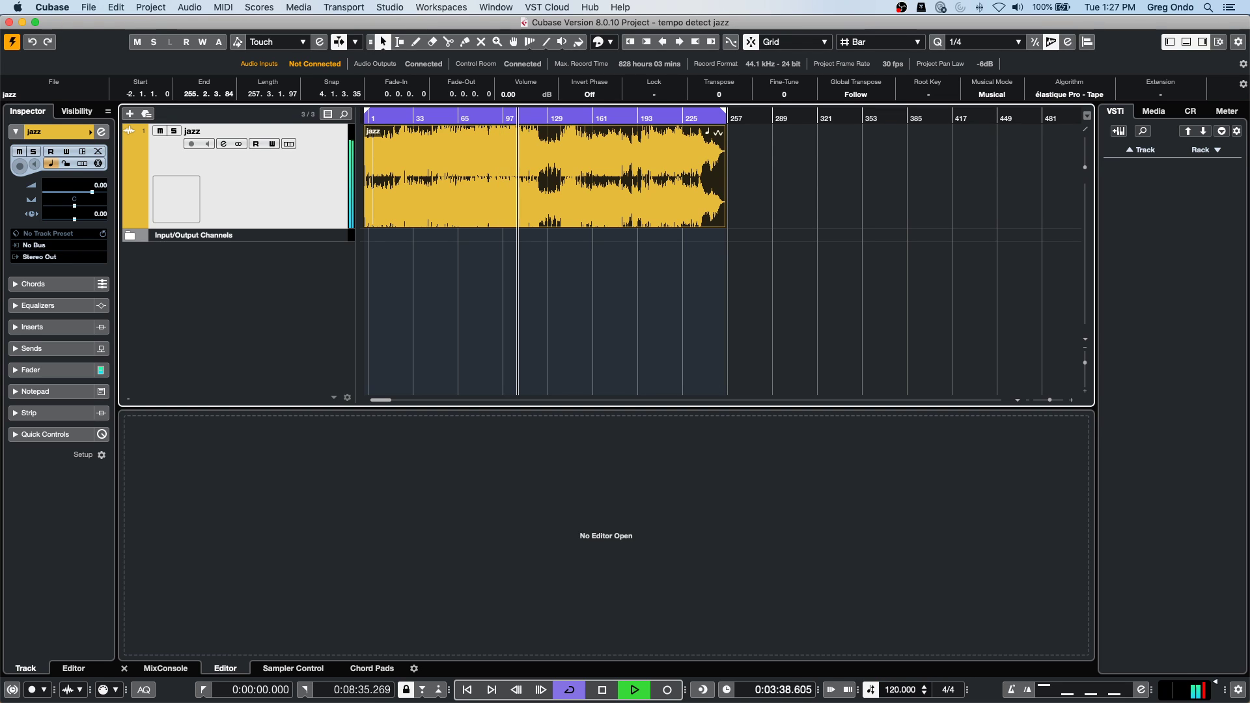
key("space")
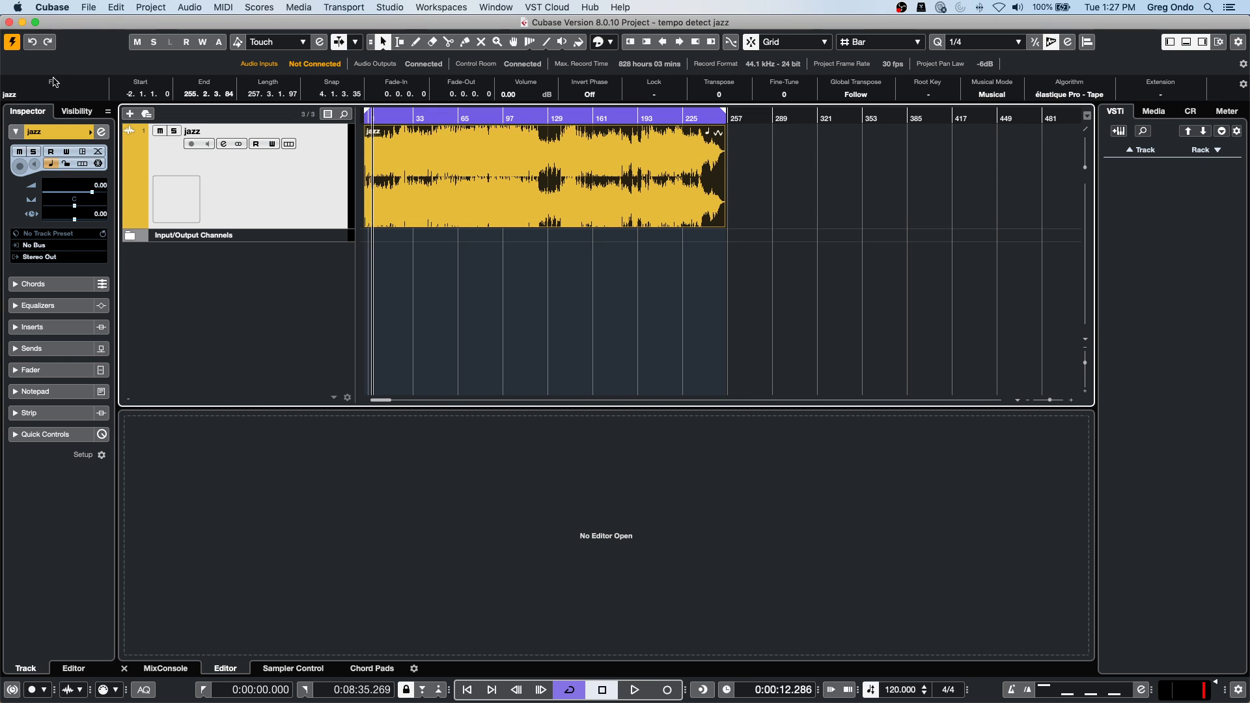
Play the jazz event from the project start and open the jazz track's channel settings.
left_click_drag(394, 121, 353, 113)
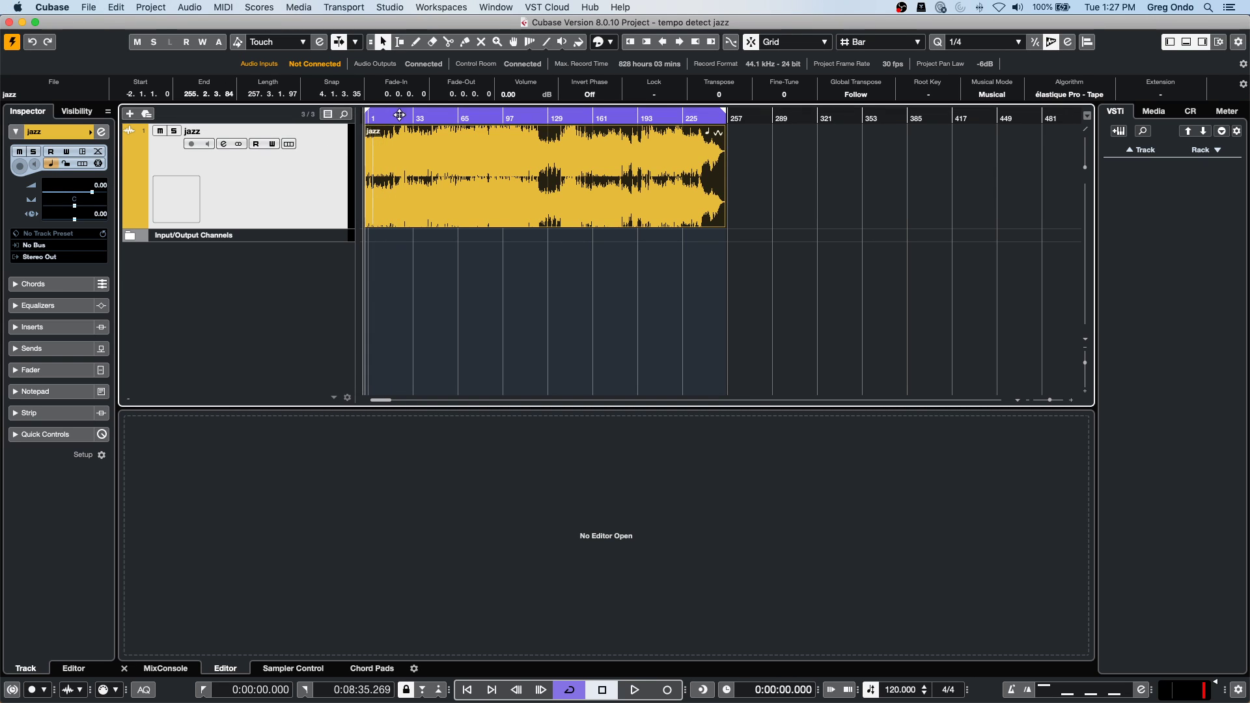
left_click(635, 692)
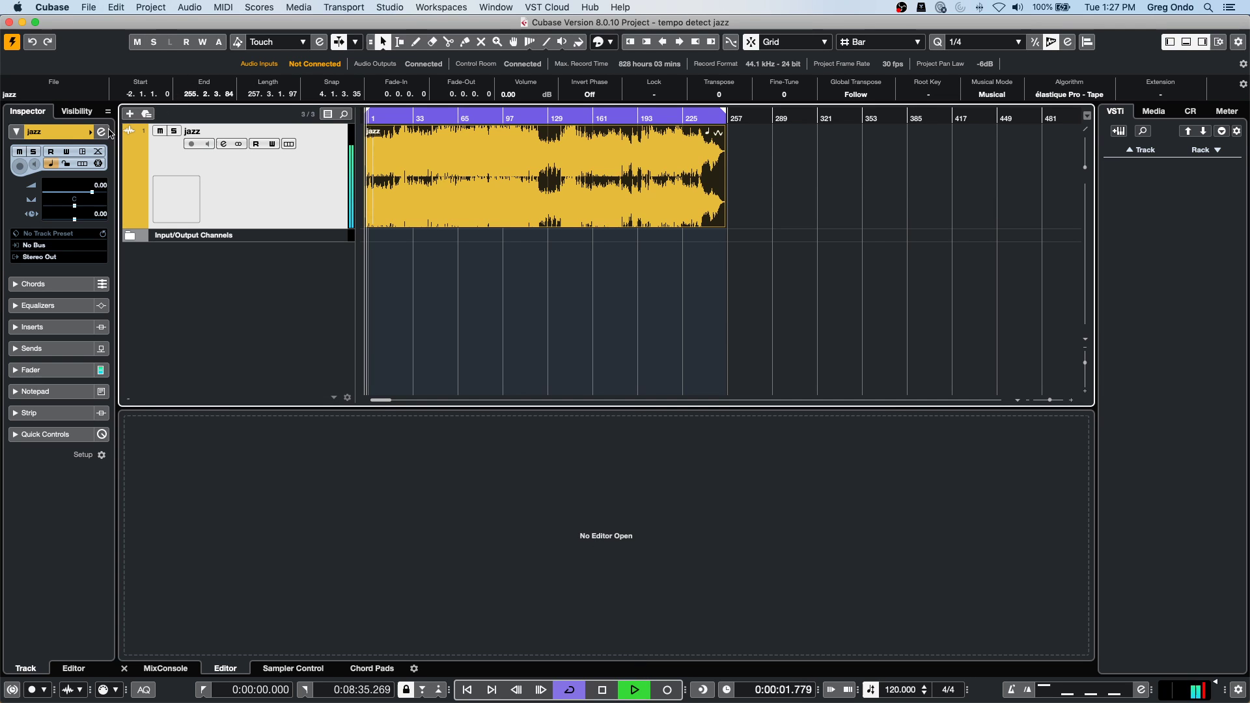
left_click(102, 132)
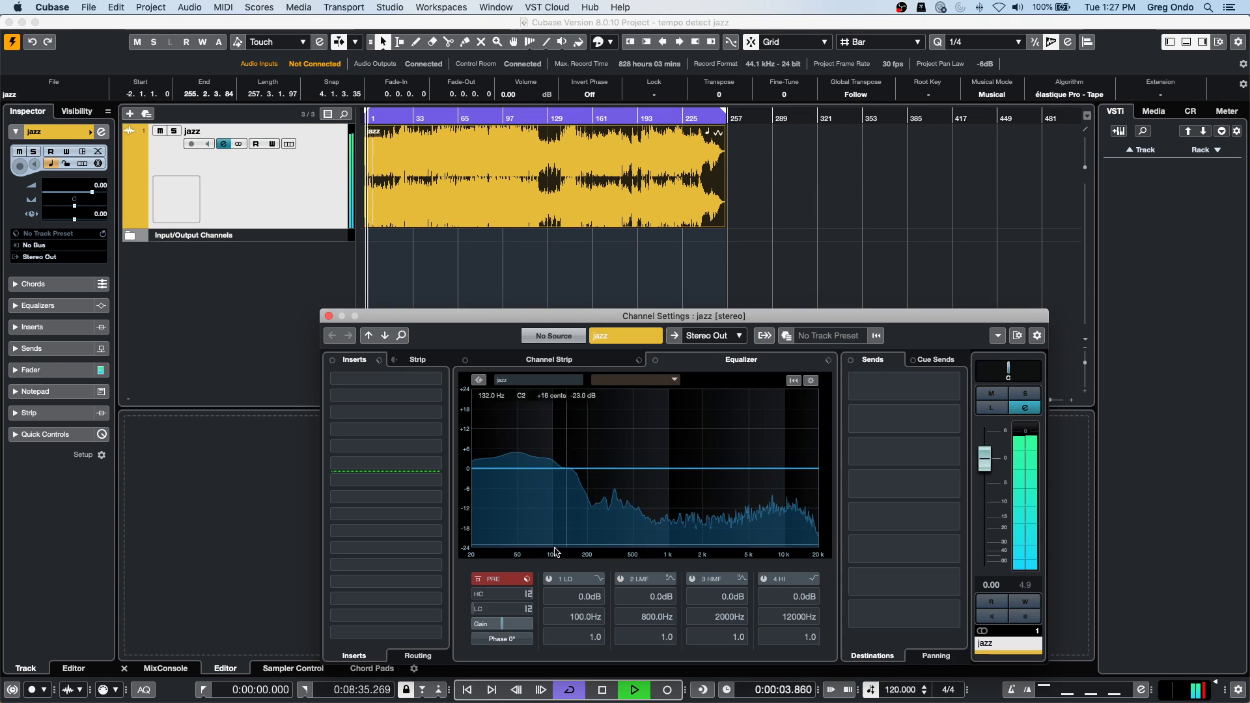
Sweep the jazz channel's pre gain between about -18 dB and 8.9 dB, leave it at 7.7 dB, and switch the phase to 180° and back.
left_click(508, 630)
scroll(510, 630, "up", 6)
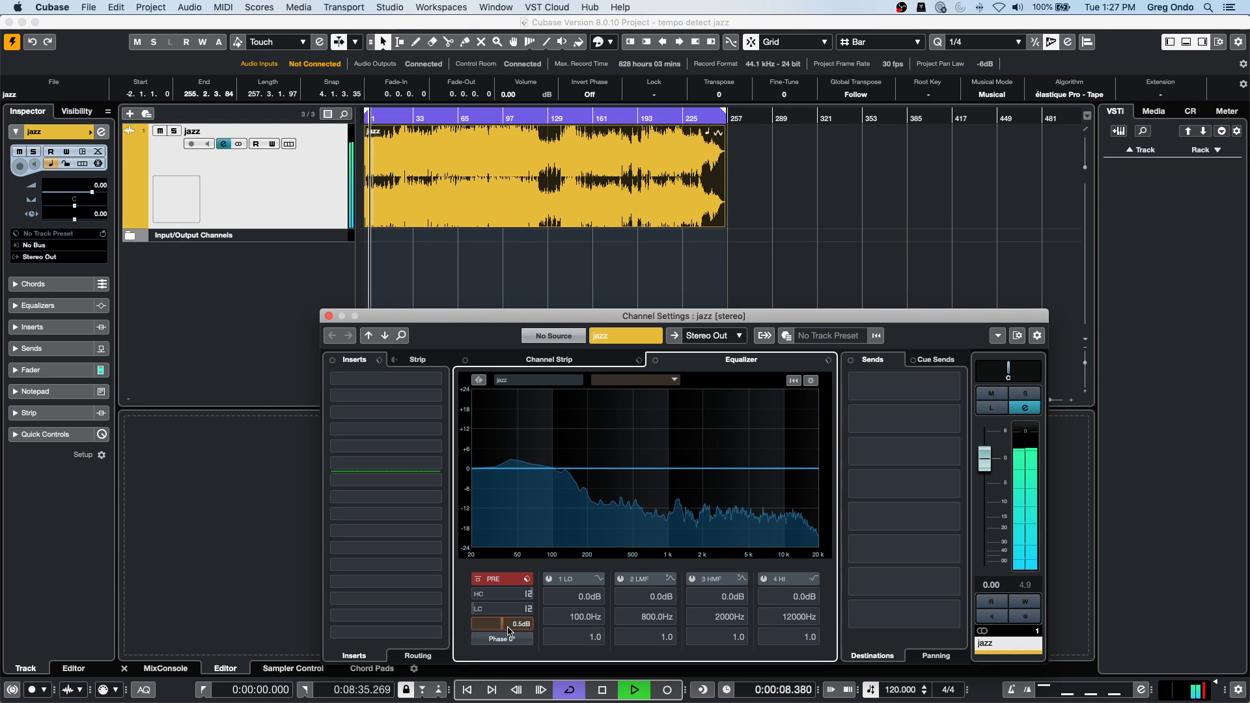
scroll(508, 630, "up", 3)
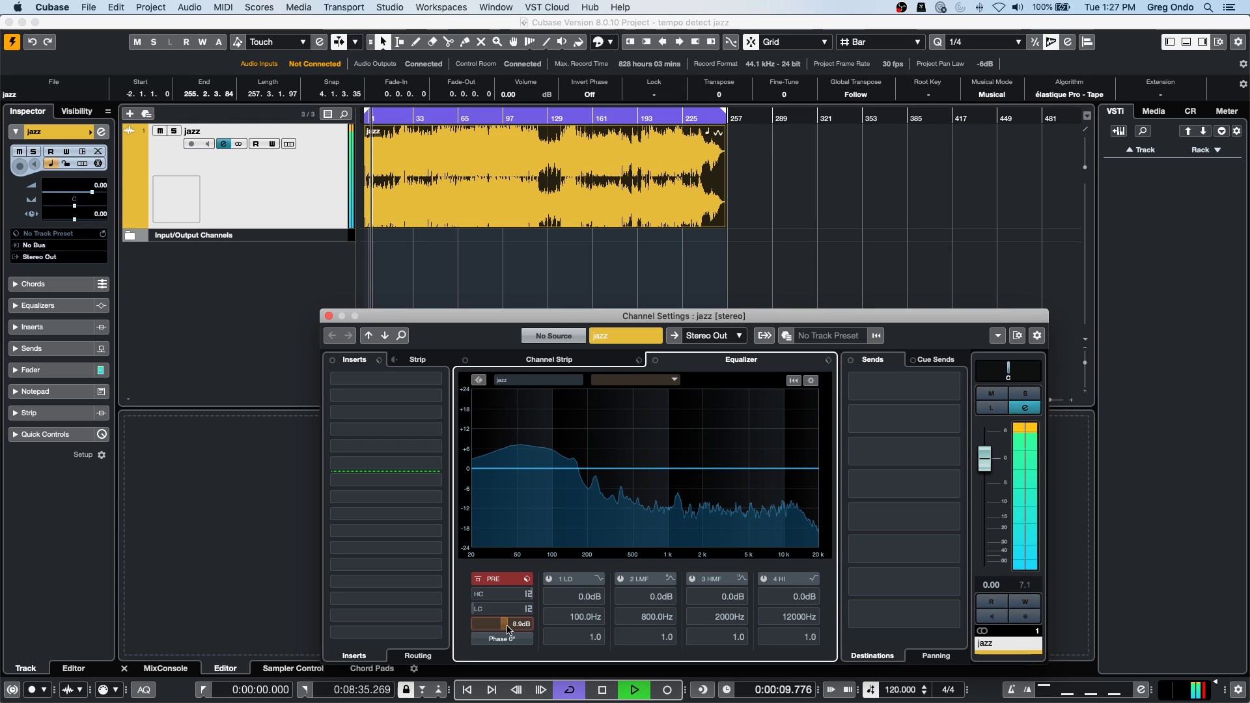
scroll(508, 629, "down", 10)
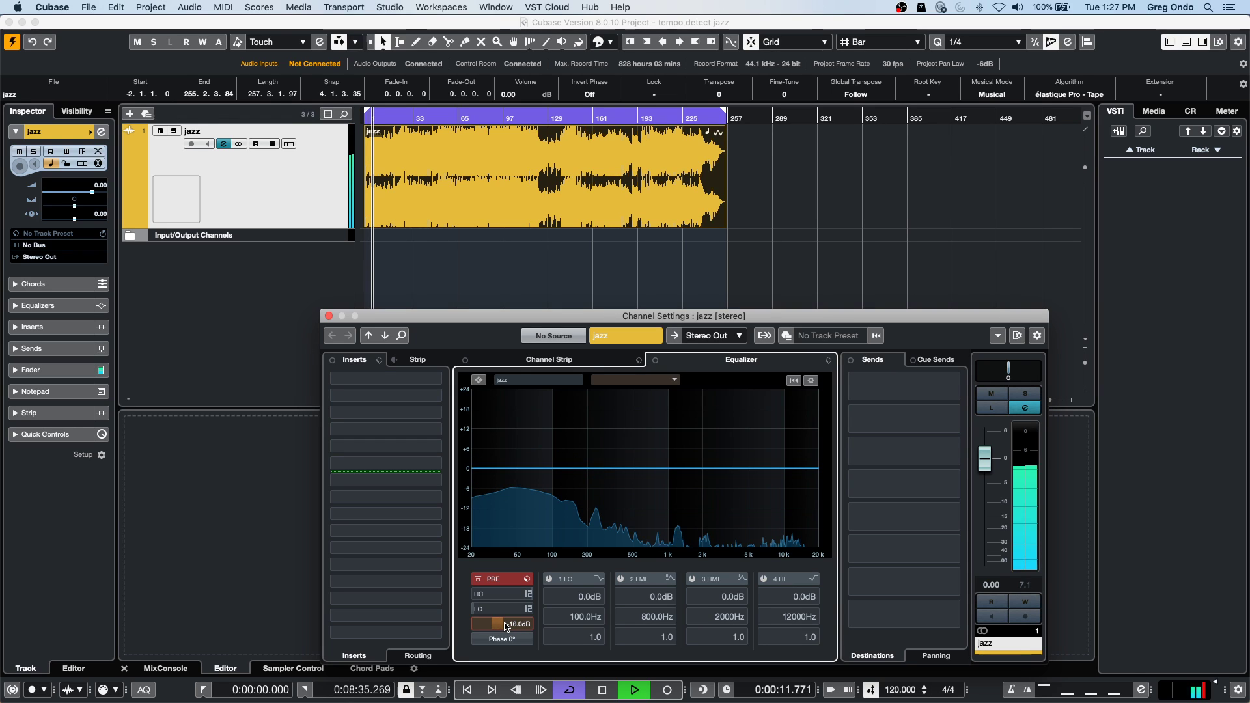
scroll(507, 627, "up", 3)
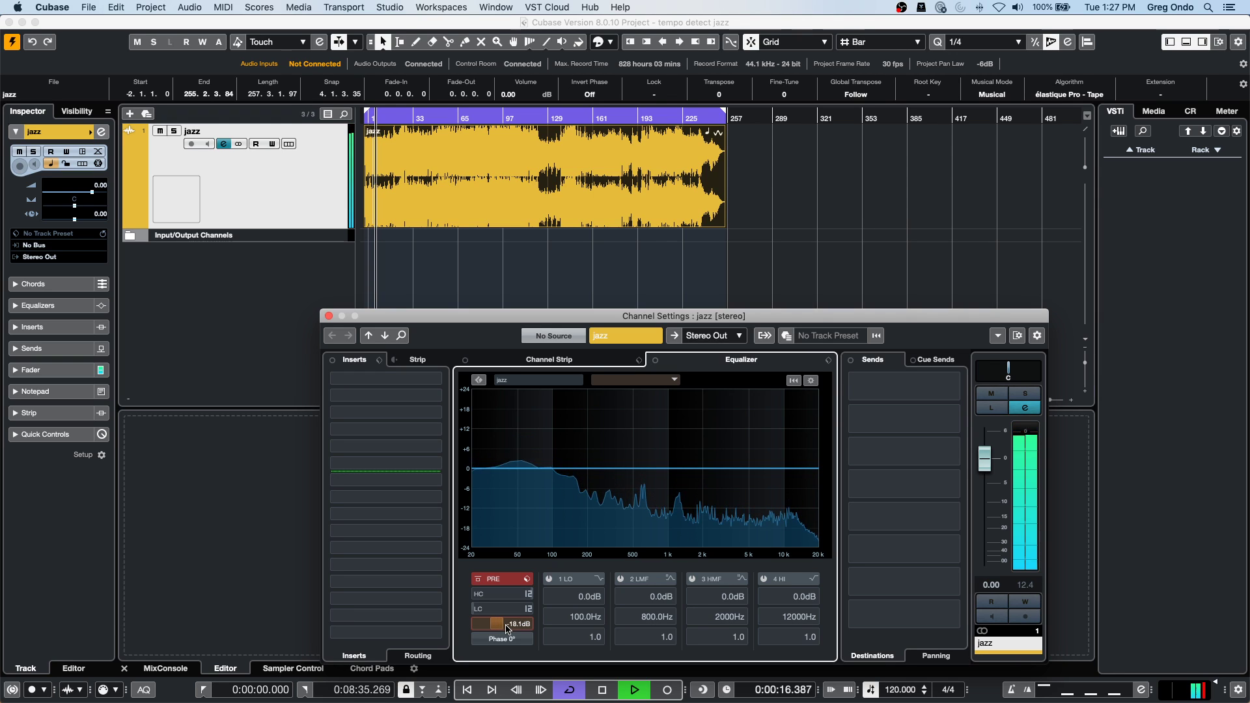
scroll(508, 627, "down", 3)
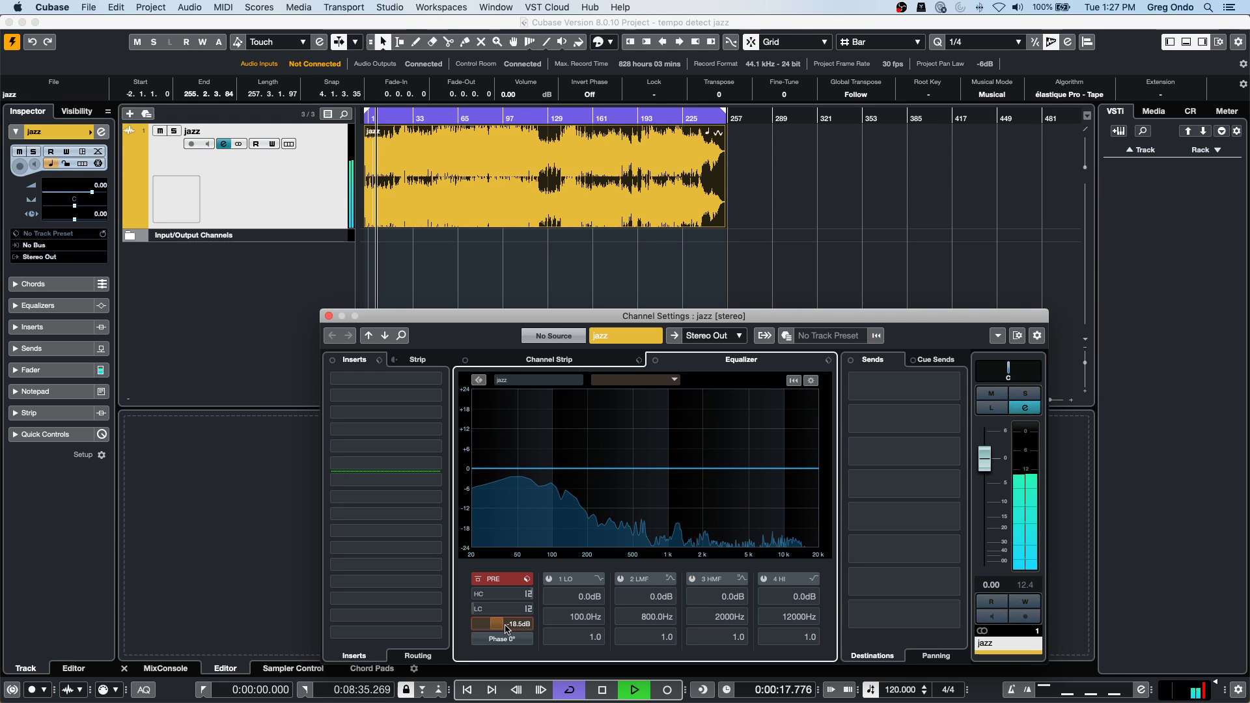
scroll(508, 627, "up", 15)
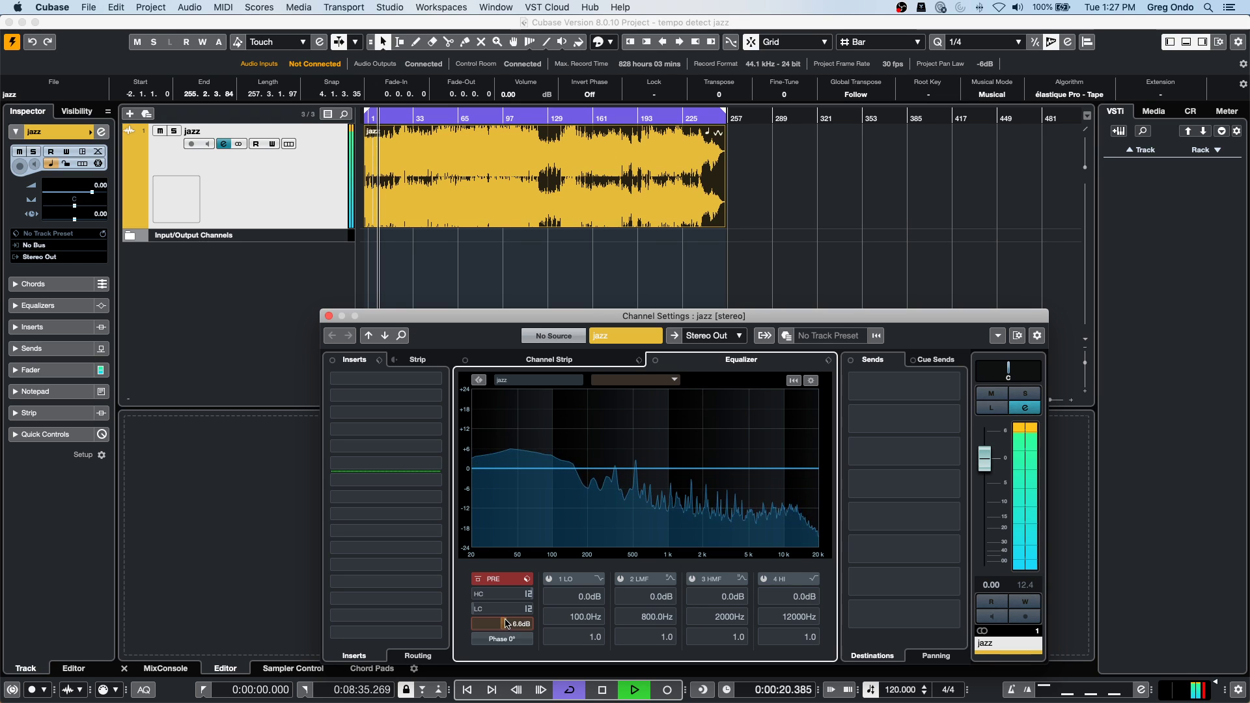
left_click(503, 640)
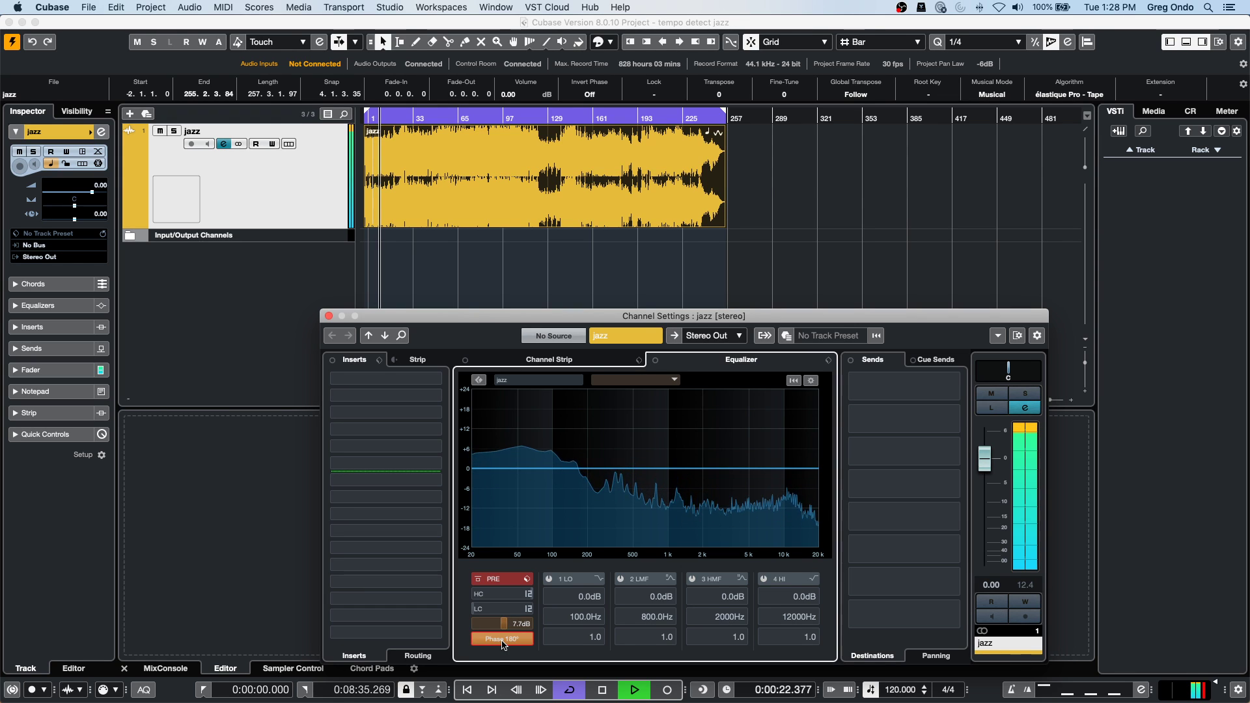
left_click(502, 639)
Sweep the jazz channel's pre gain between about -13.5 dB and 15 dB, settle on 5.0 dB, and stop playback.
scroll(503, 626, "down", 3)
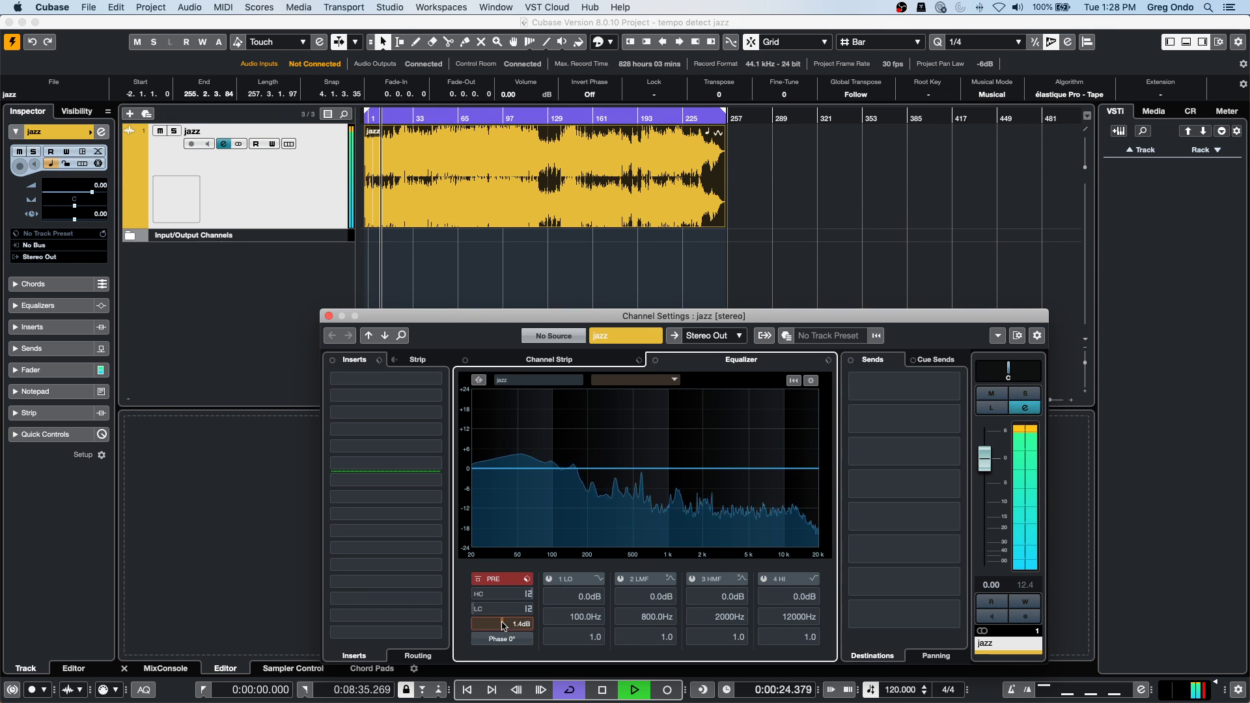
scroll(502, 625, "down", 17)
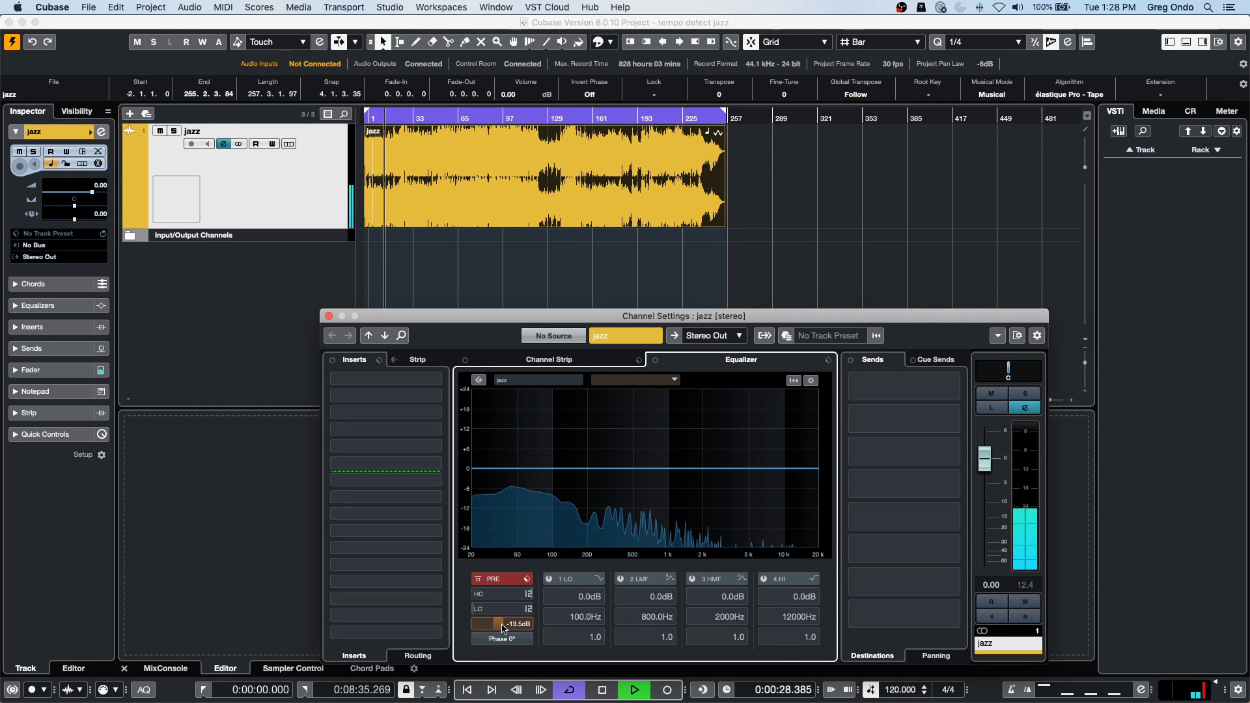
scroll(503, 625, "up", 16)
scroll(502, 625, "up", 9)
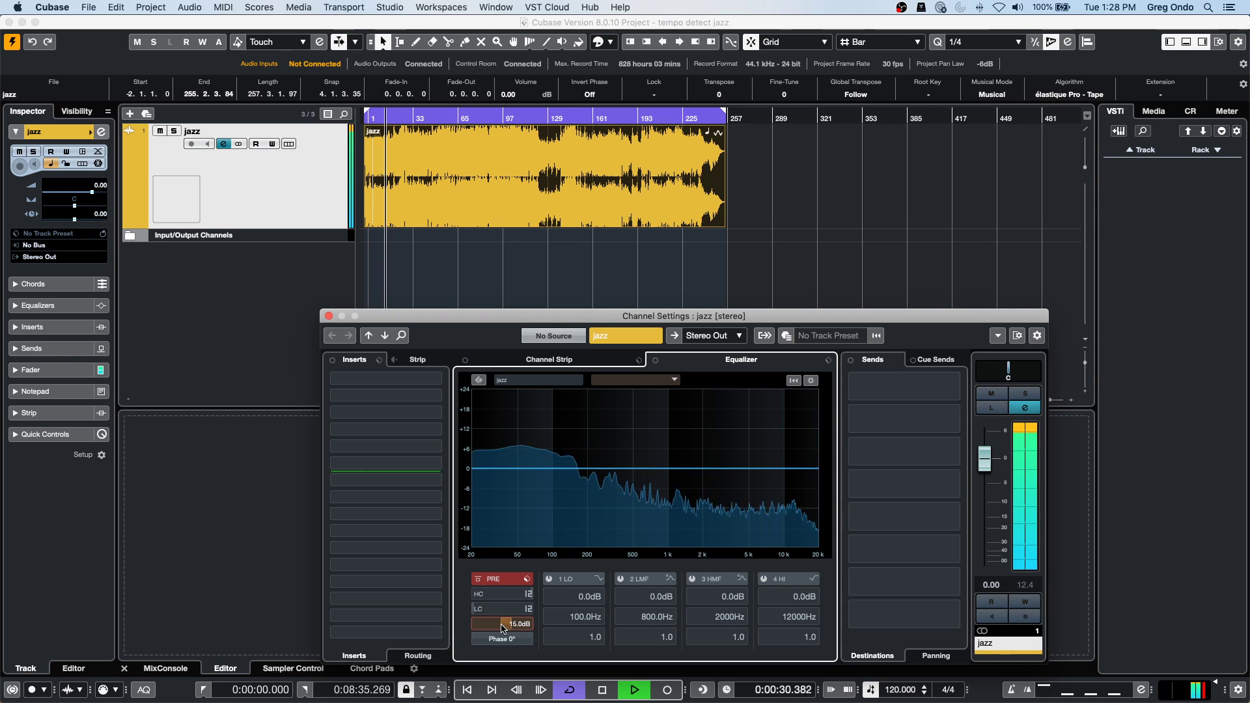
scroll(503, 625, "down", 6)
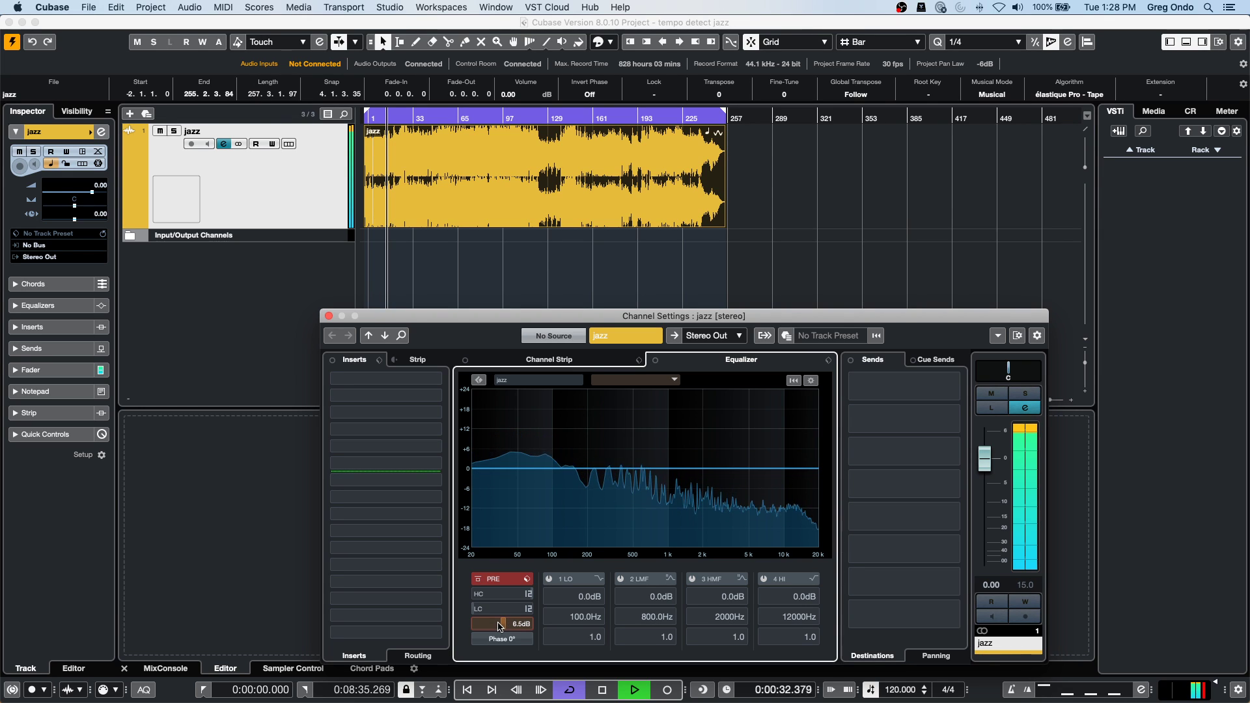
scroll(501, 627, "down", 1)
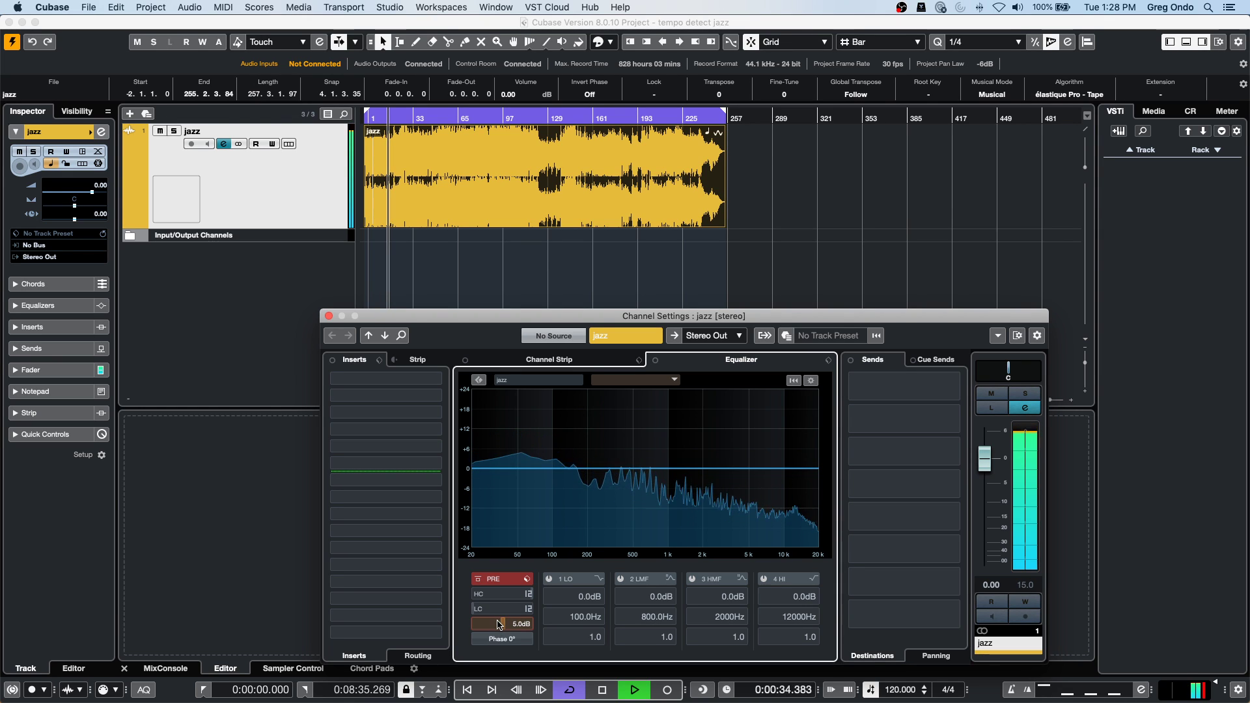
key("space")
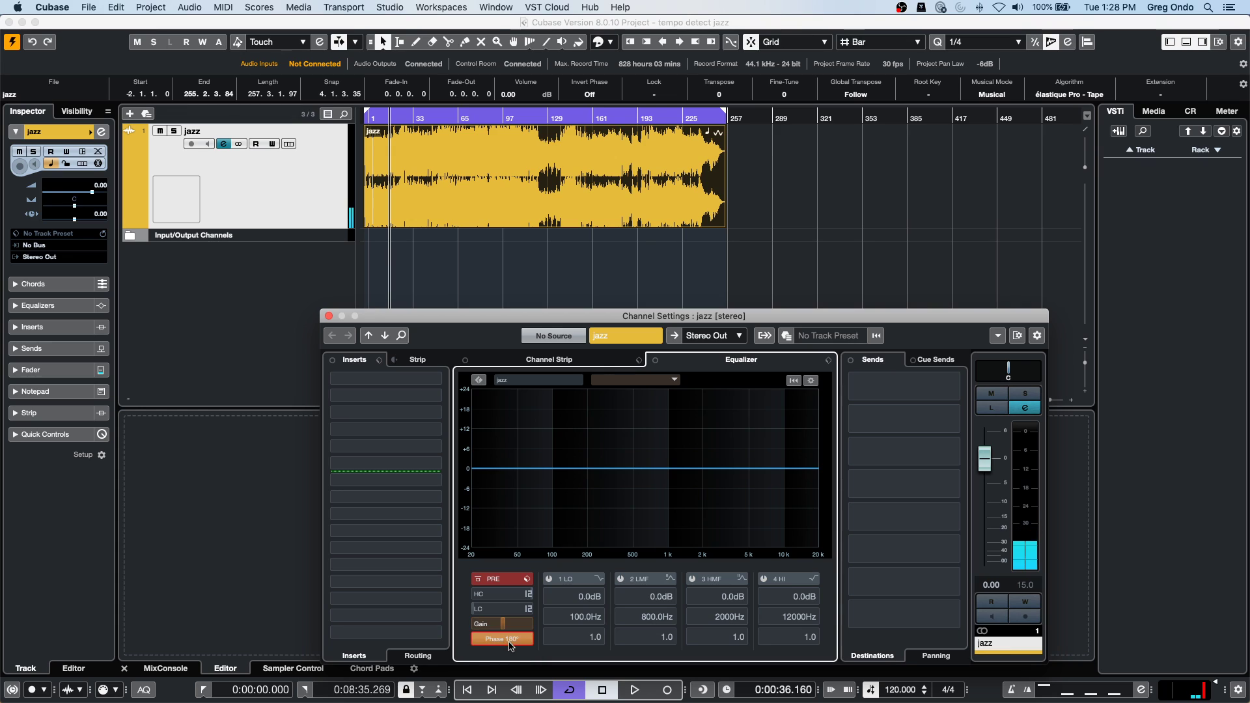
mouse_move(503, 611)
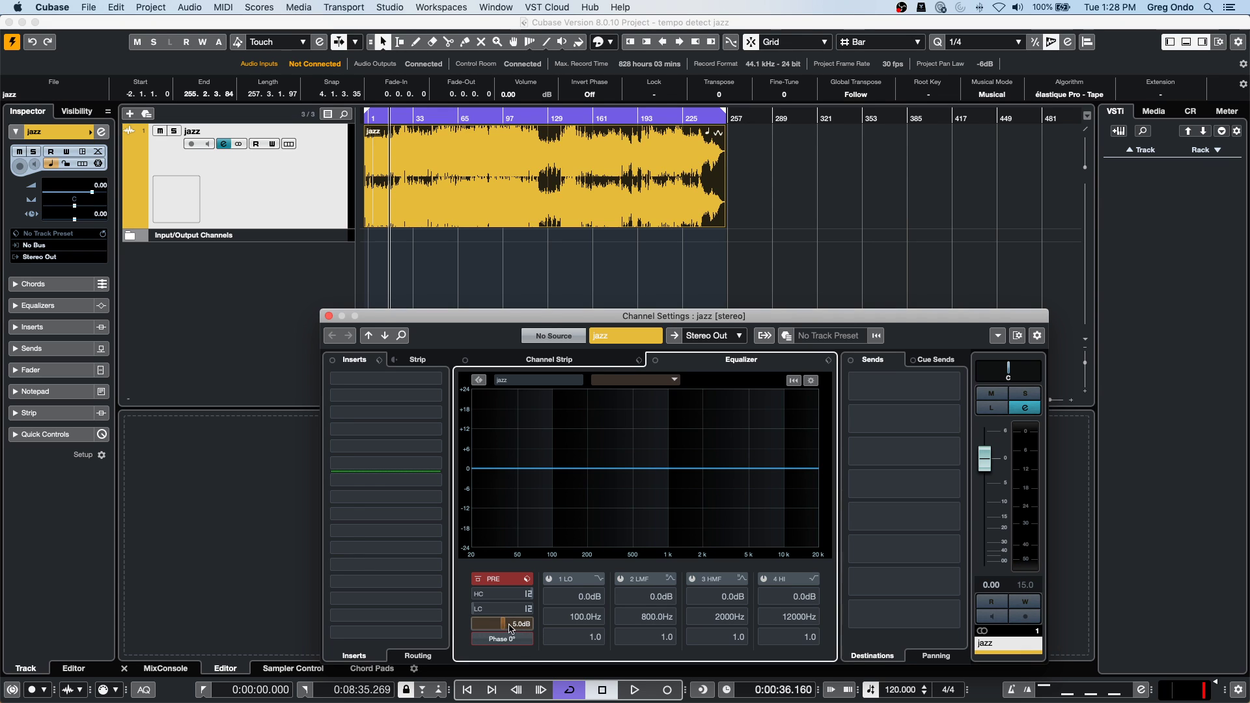
Set the jazz channel's pre gain to 0 dB.
double_click(510, 625)
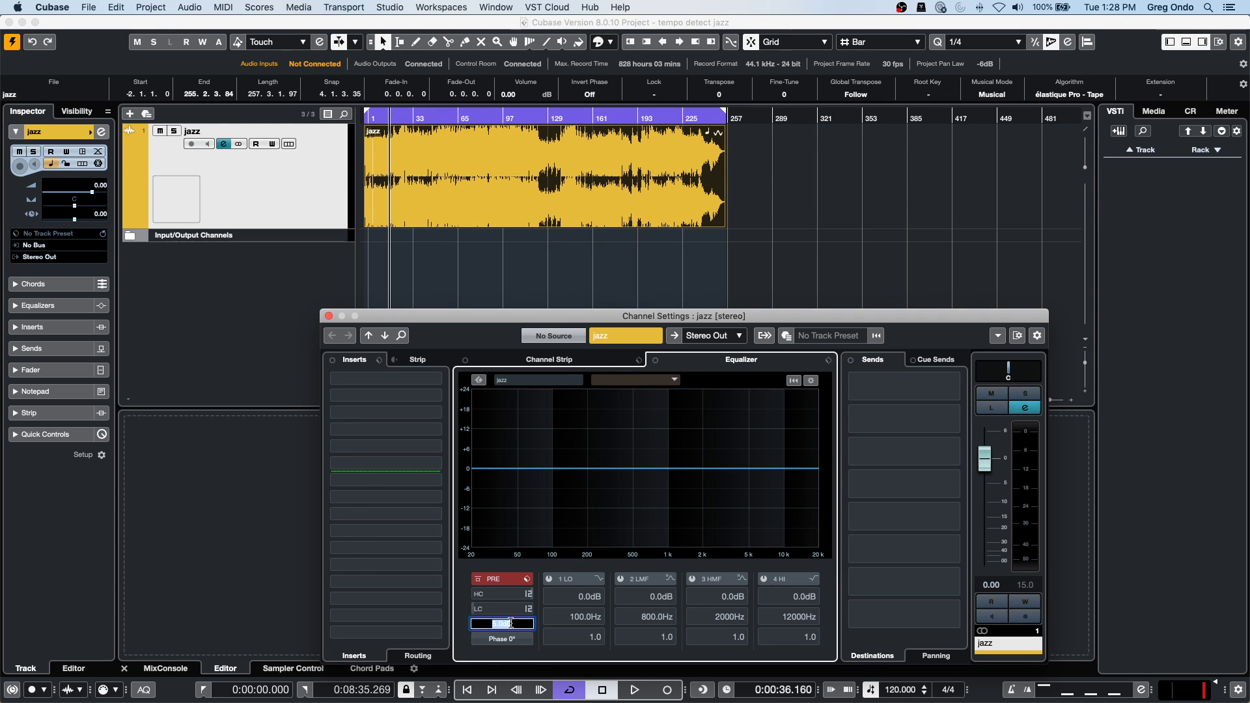
type("0")
key("Return")
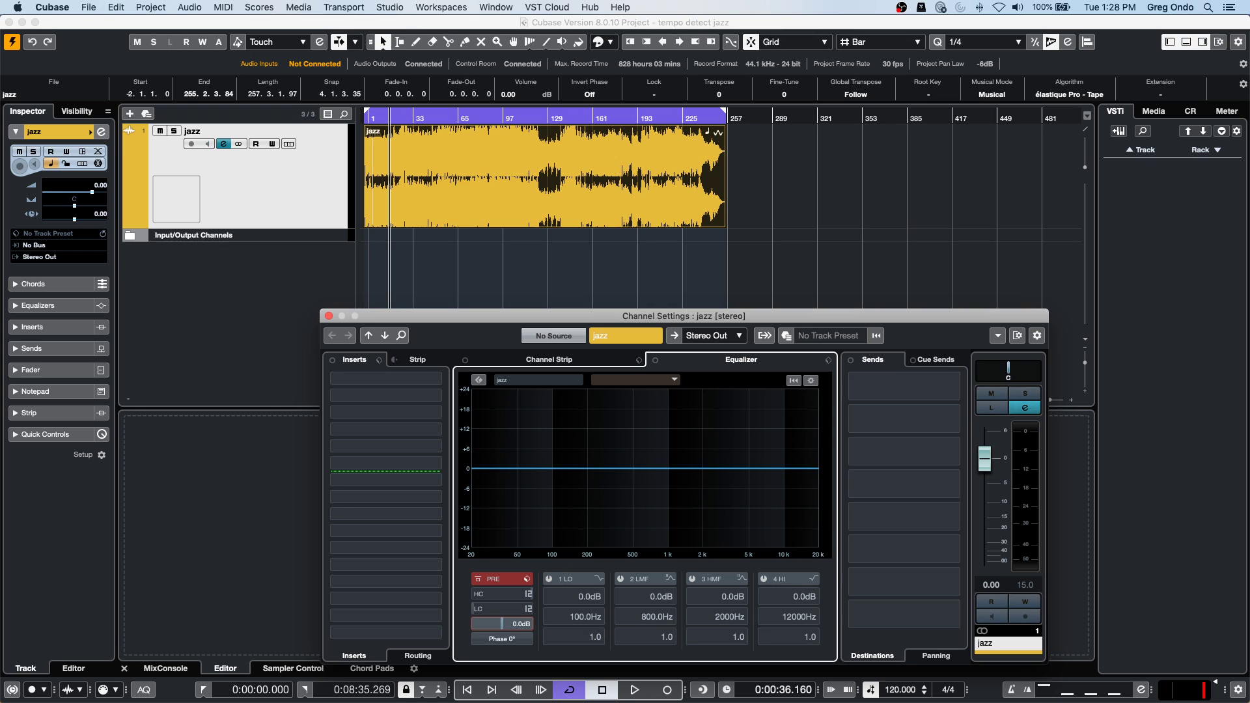
Play the jazz event while lowering the pre gain to about -14 dB and raising it again, stop playback, and reset the gain to 0 dB.
key("space")
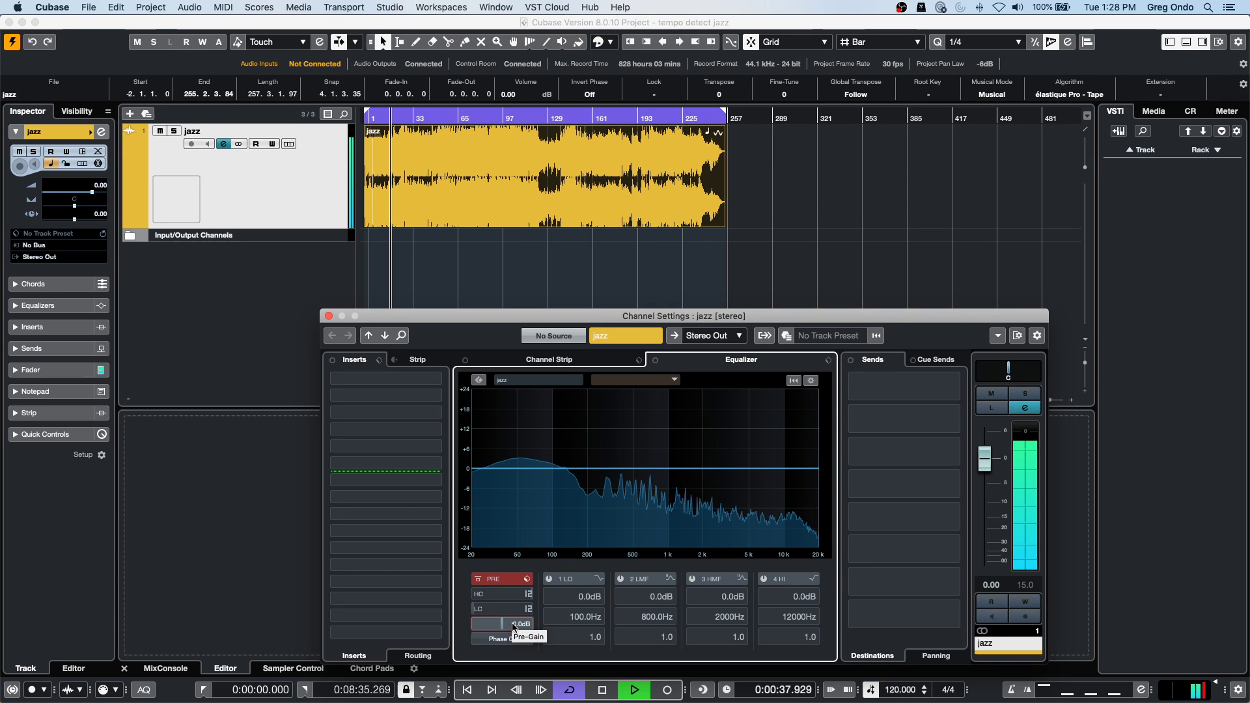
scroll(513, 628, "down", 5)
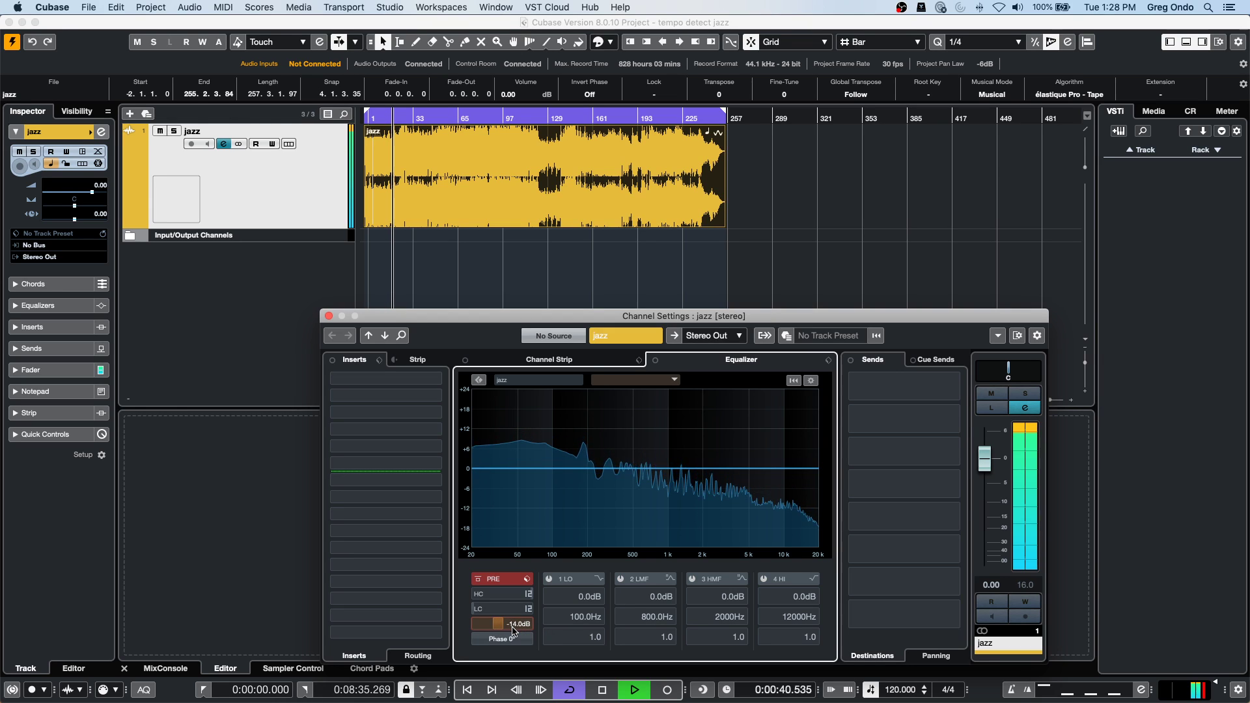
scroll(514, 630, "up", 2)
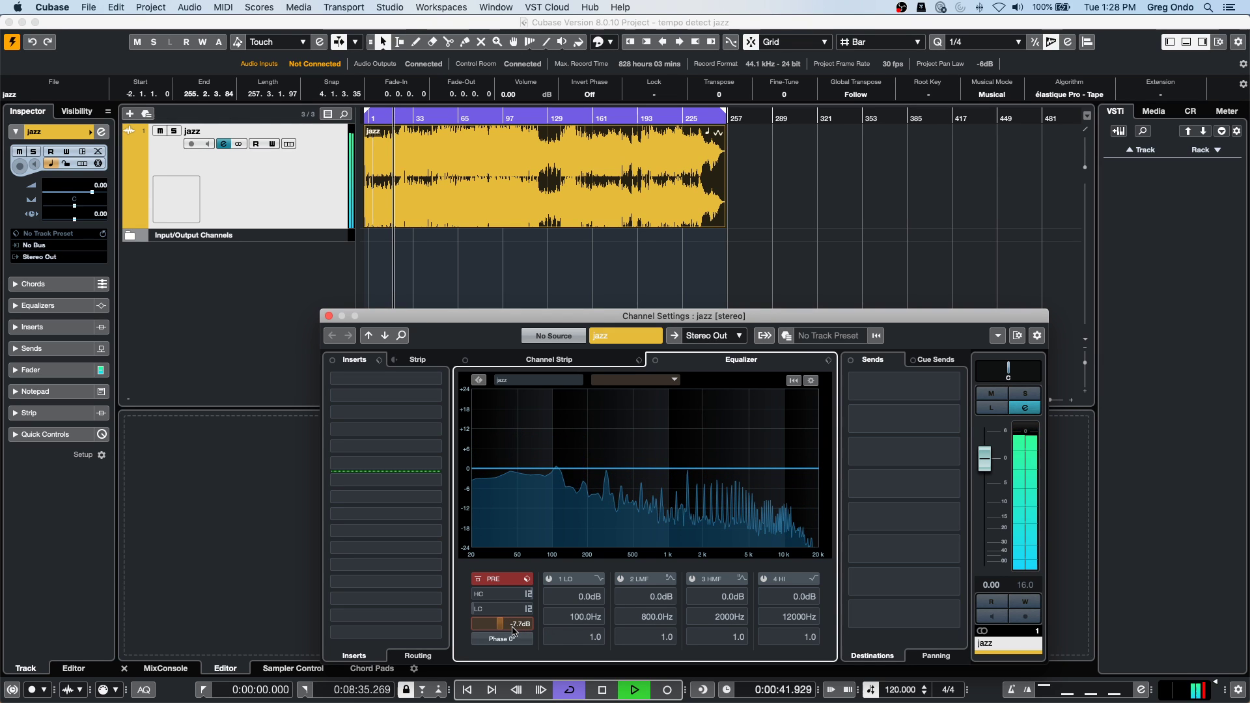
key("space")
scroll(513, 629, "up", 1)
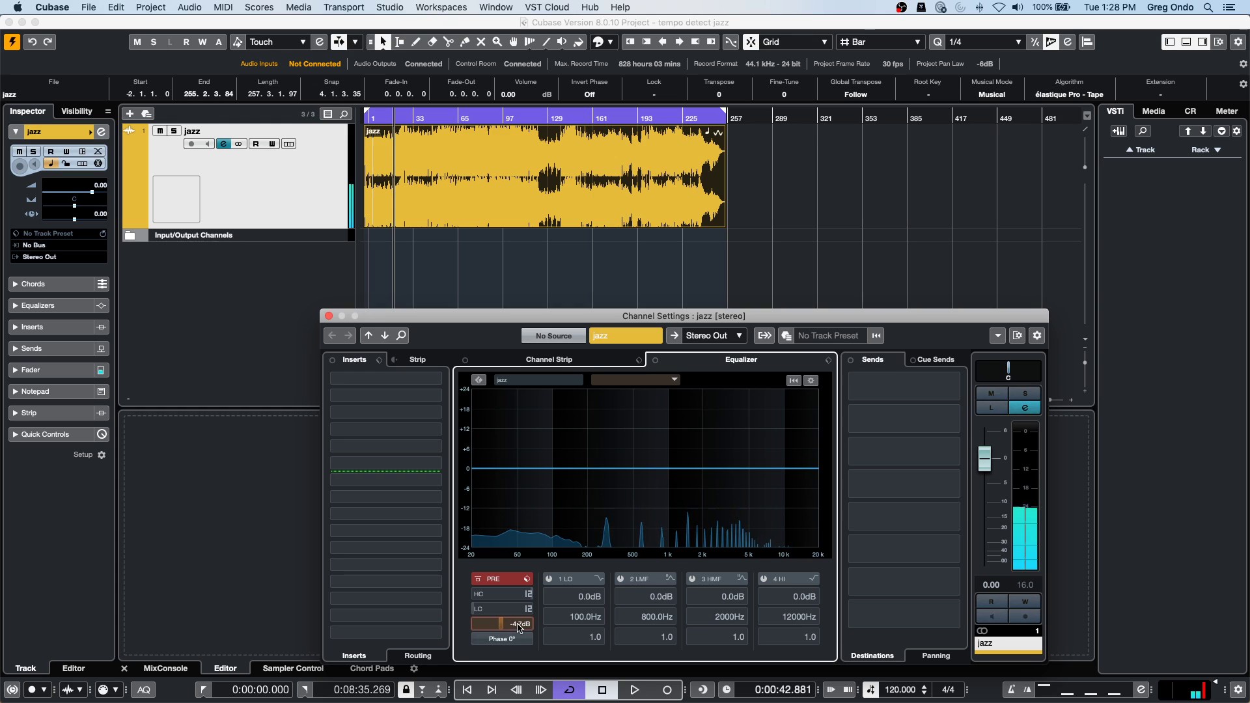
double_click(515, 625)
type("0")
key("Return")
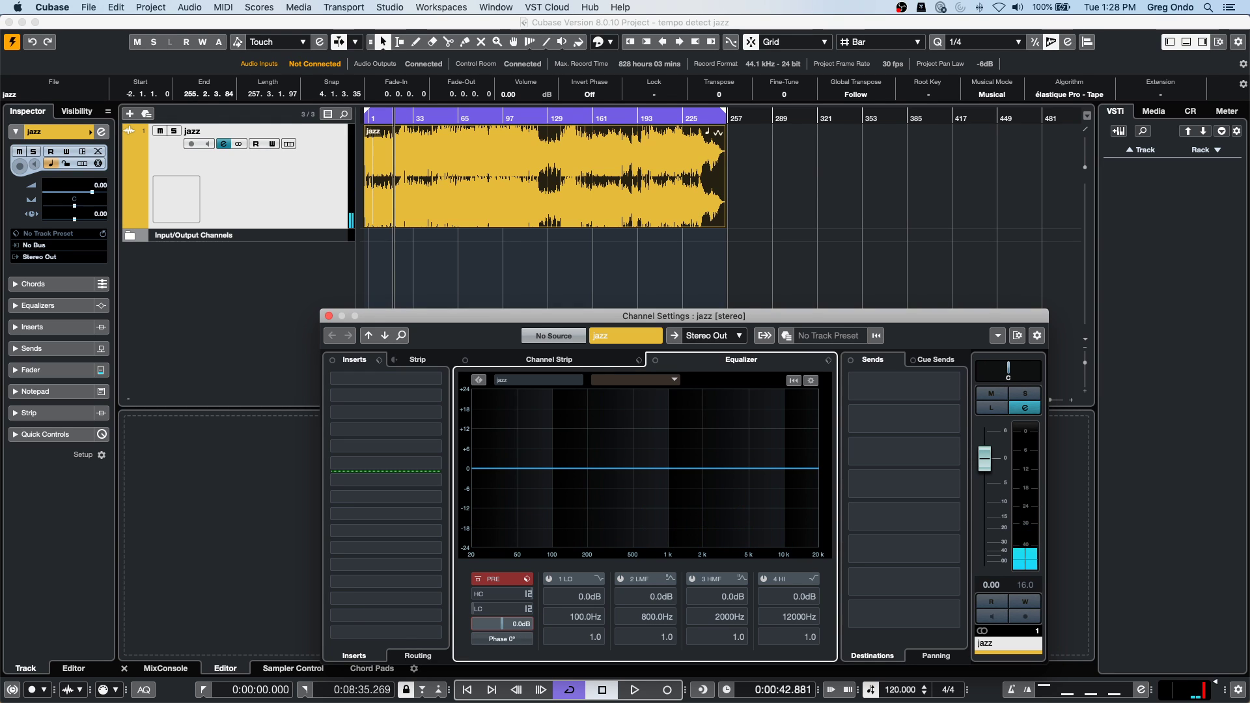
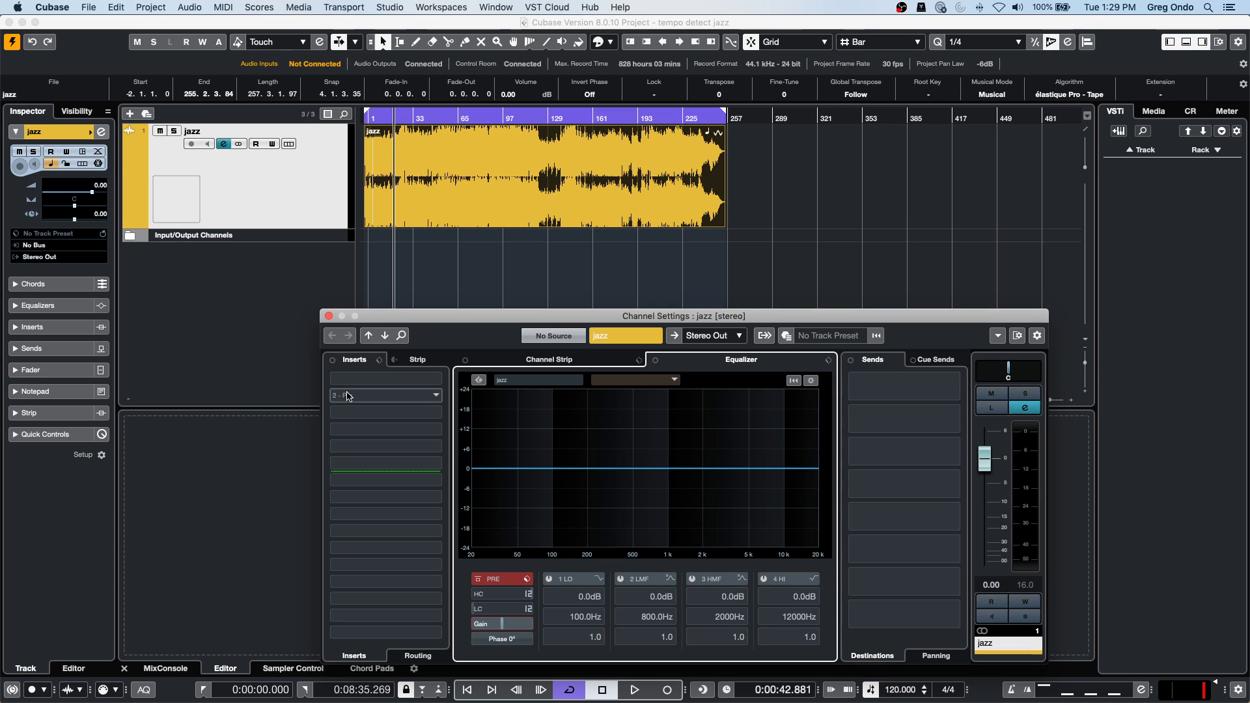
Add six stereo audio tracks routed to Stereo Out and reduce the height of the tracks in the track list.
right_click(231, 263)
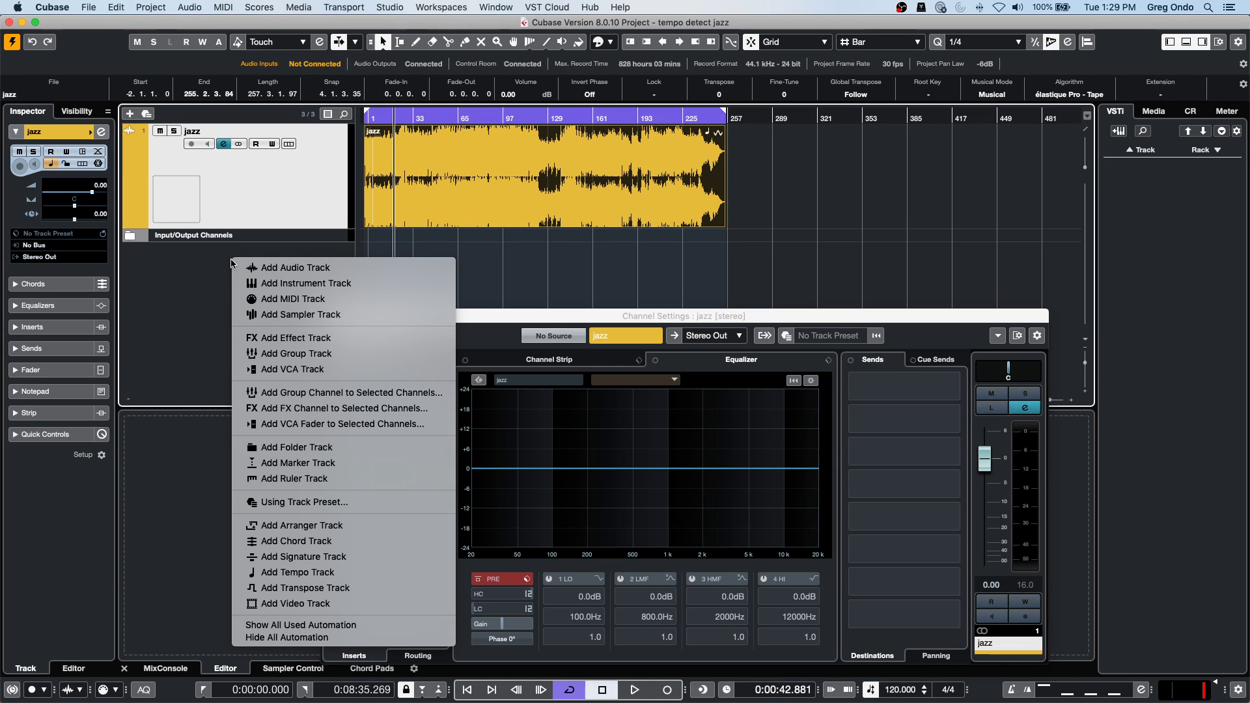
left_click(300, 265)
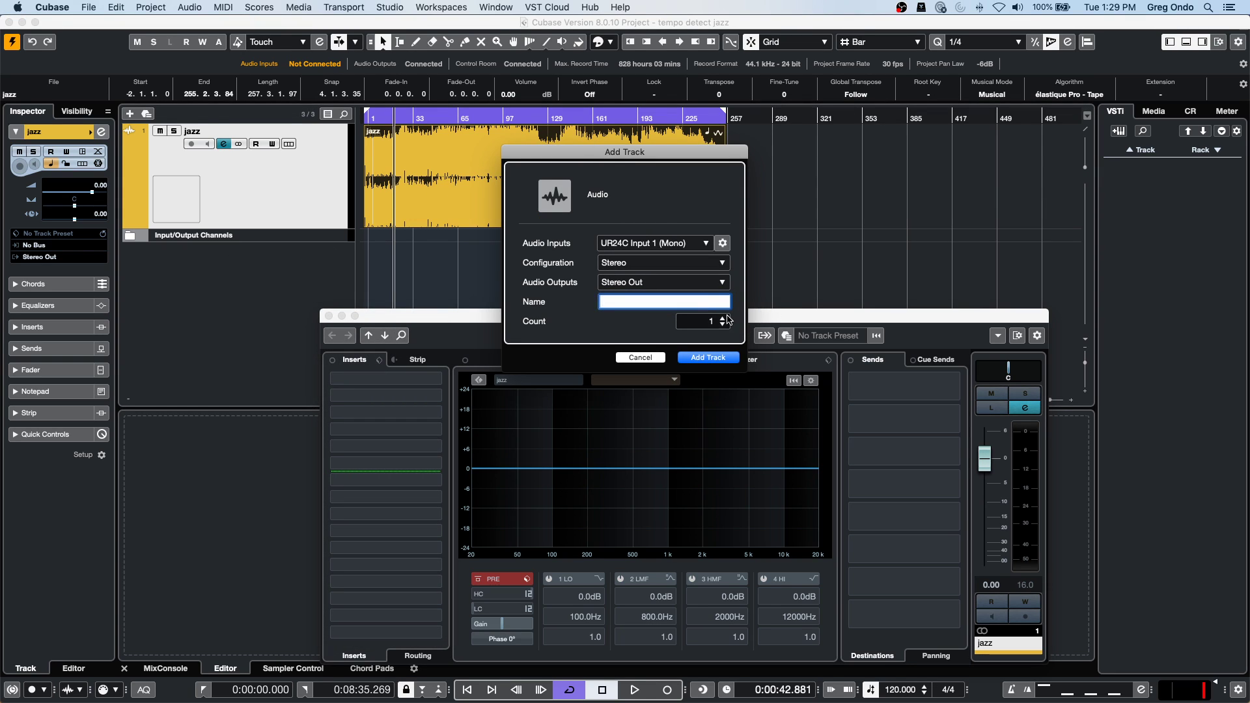
left_click(721, 358)
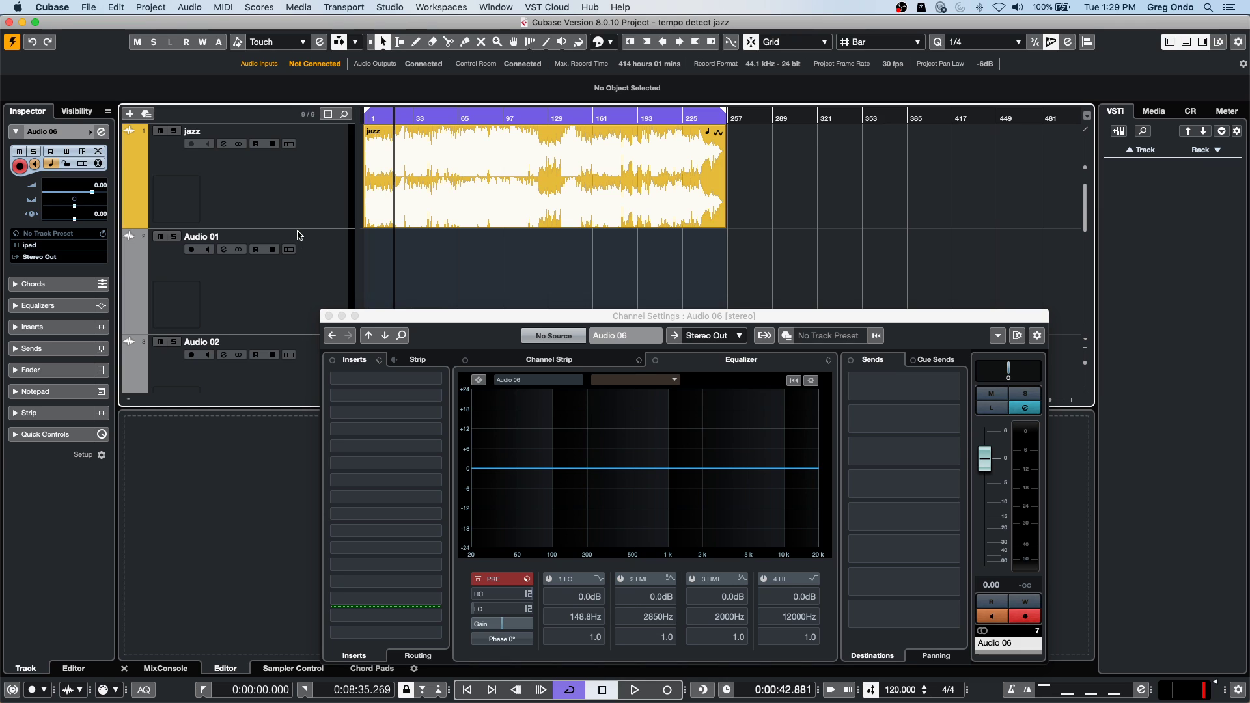
left_click_drag(302, 229, 313, 163)
Select the tracks Audio 01 through Audio 06 and move them into a new folder track.
left_click(334, 192)
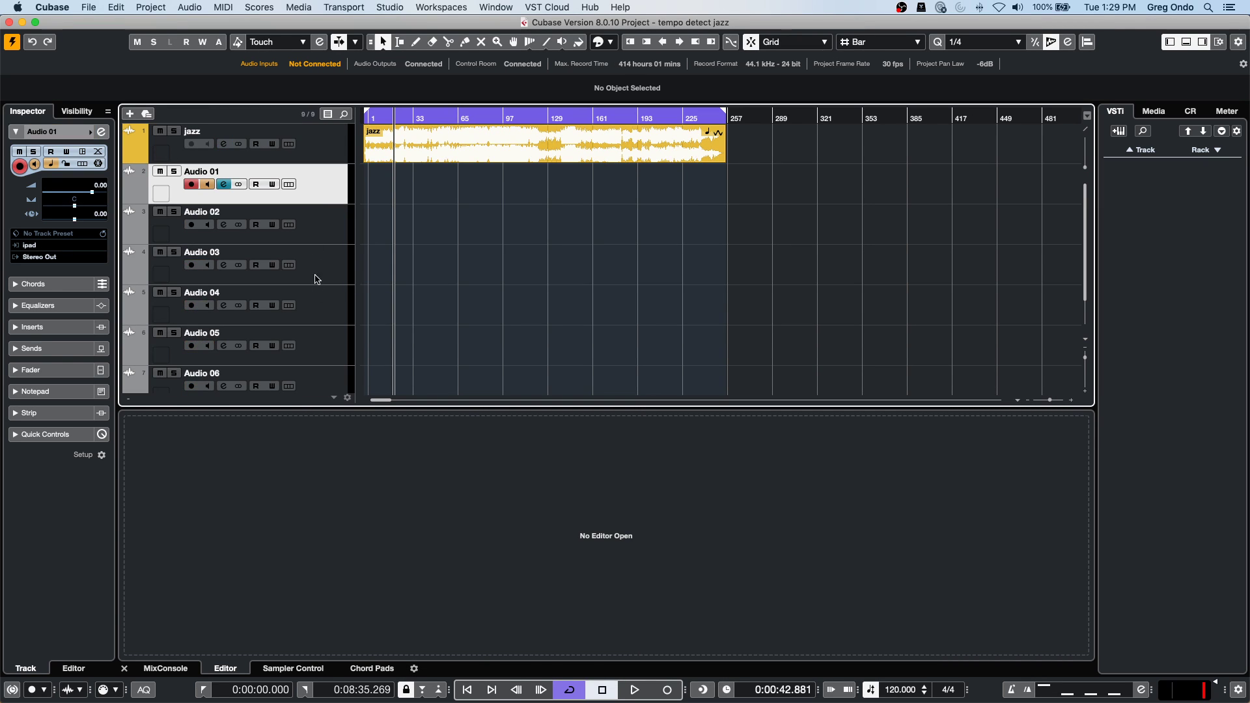
scroll(315, 286, "down", 2)
left_click(319, 319, "shift")
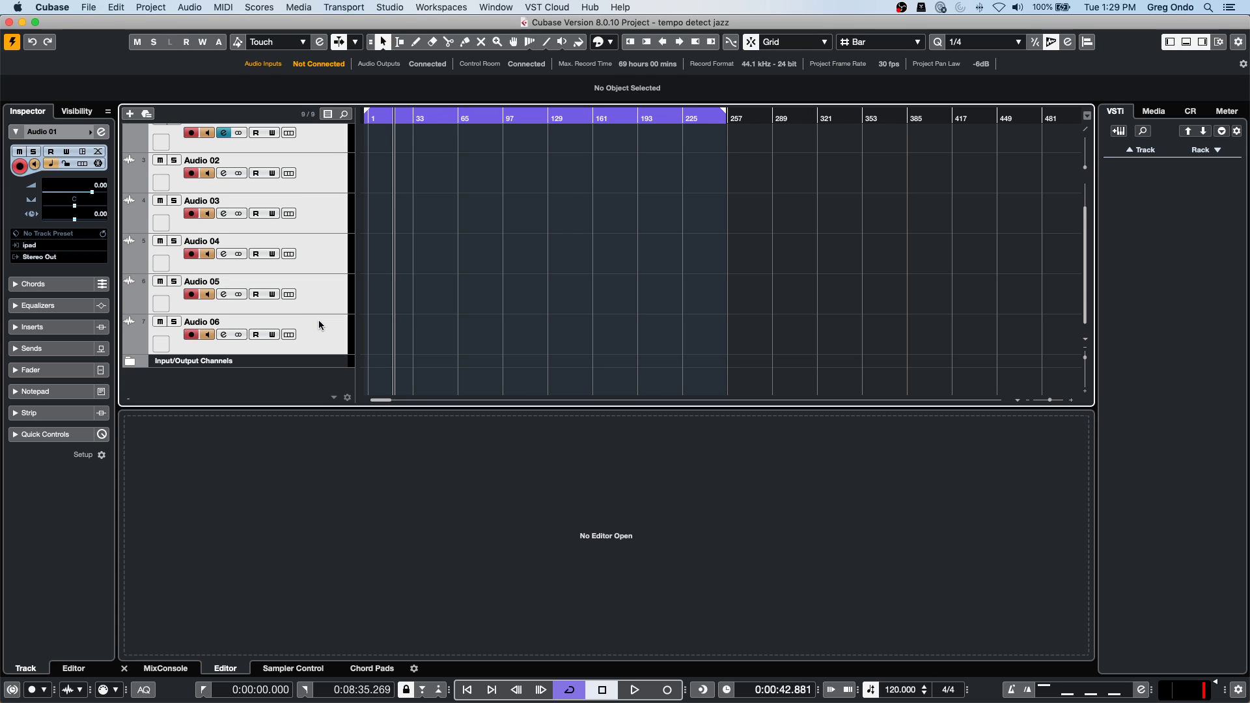
right_click(317, 254)
left_click(401, 325)
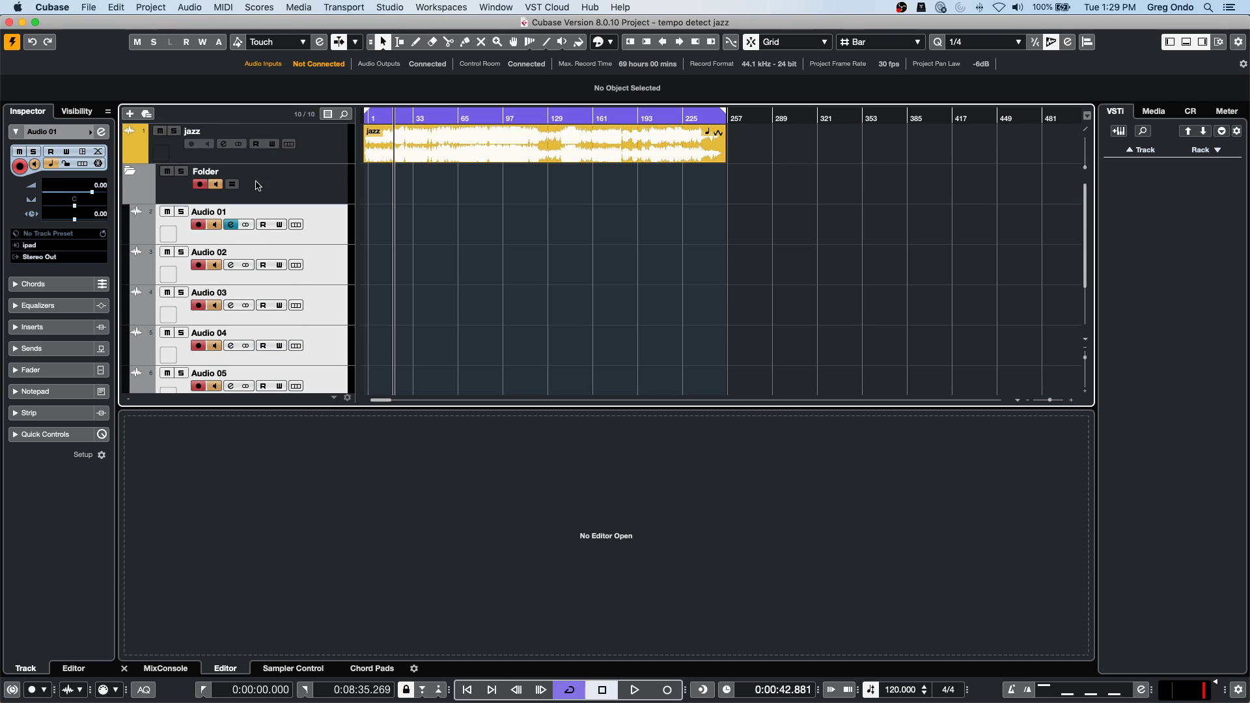
Rename the new folder track "drums" and collapse it.
double_click(220, 171)
type("drums")
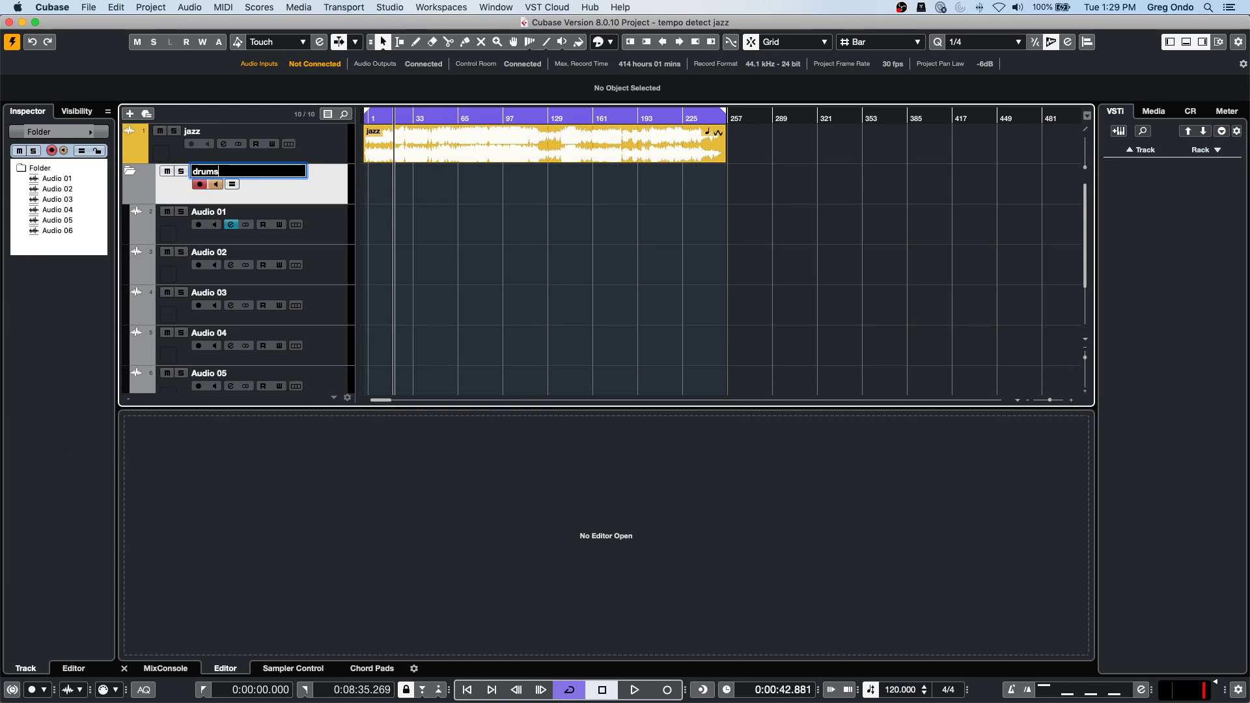
key("Return")
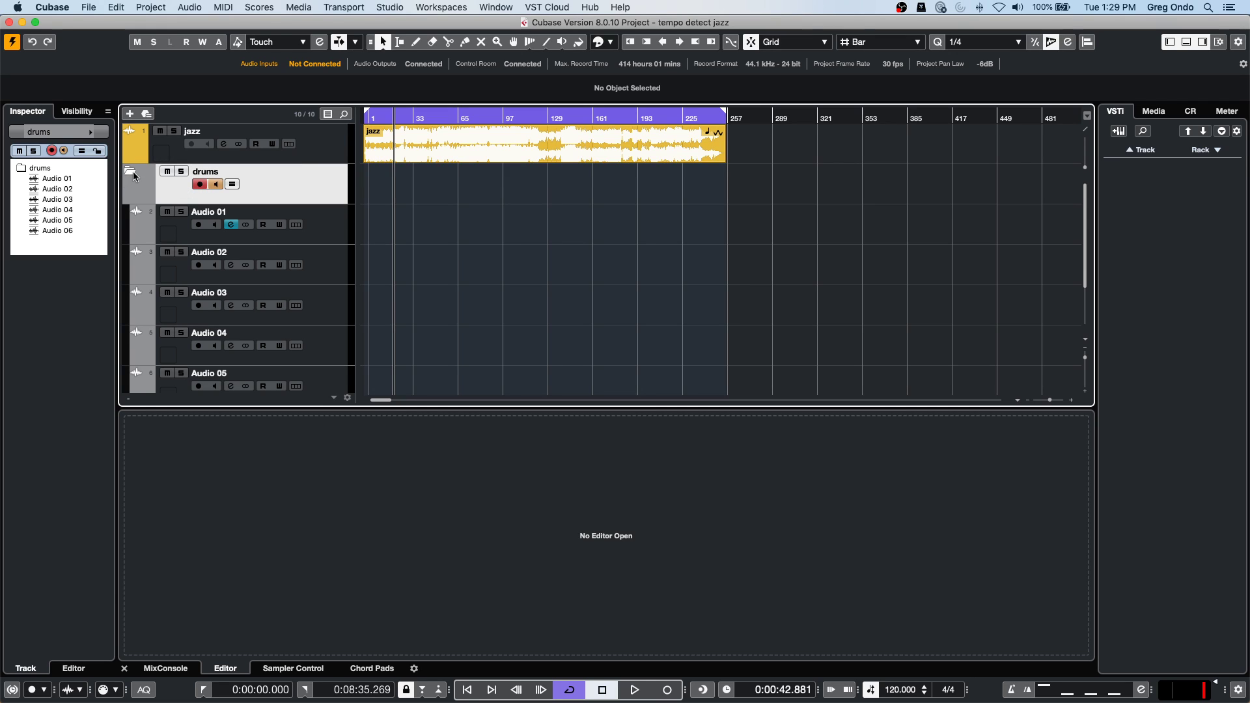
left_click(131, 173)
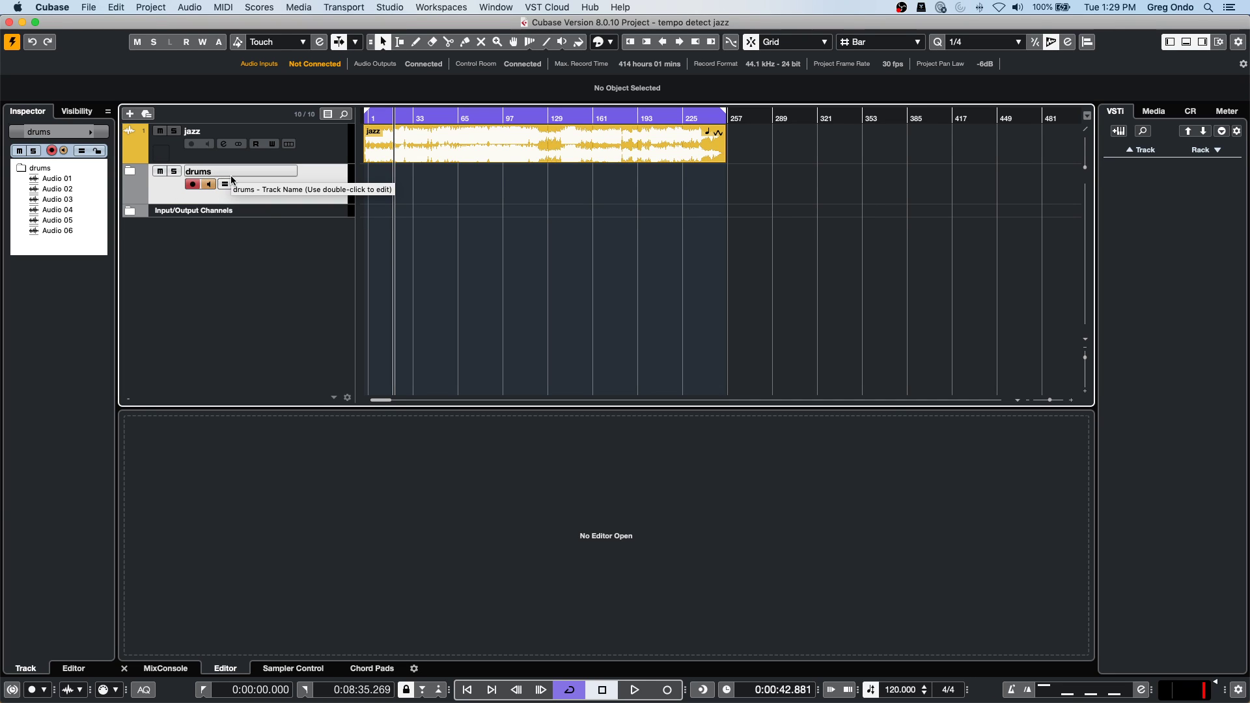
Open the Project Logical Editor, move it beside the track list, and set its function to Select.
left_click(156, 7)
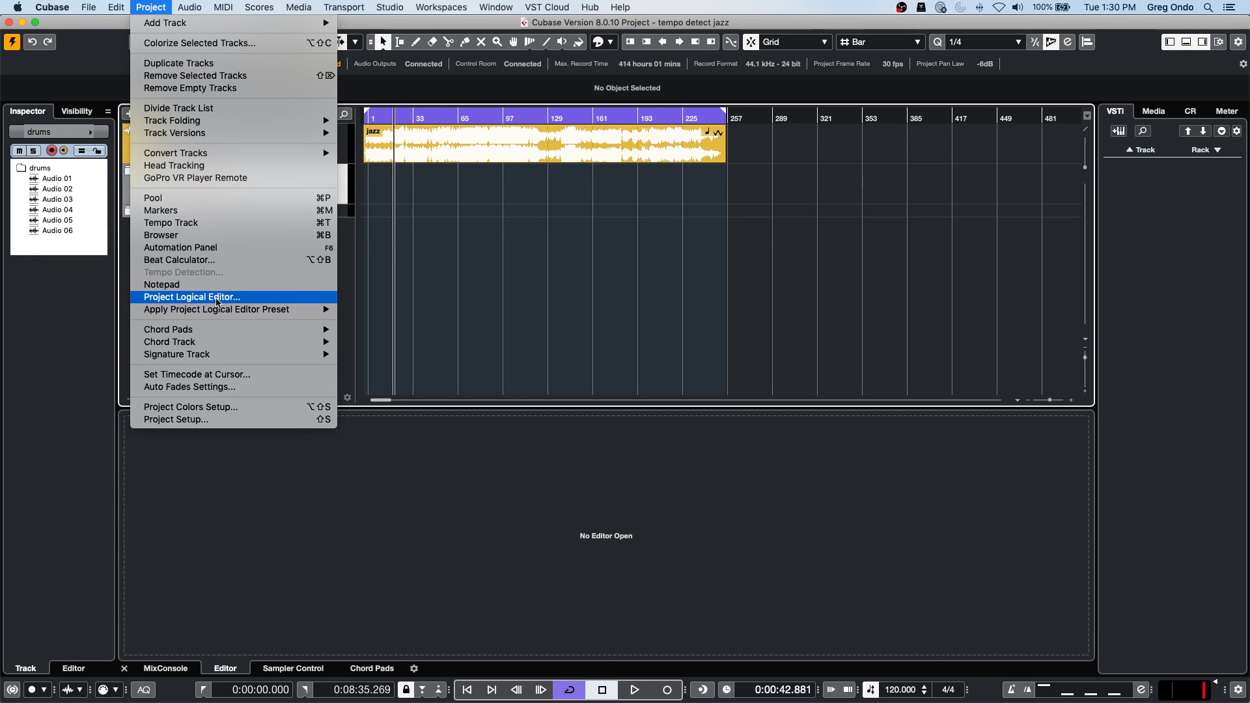
left_click(223, 299)
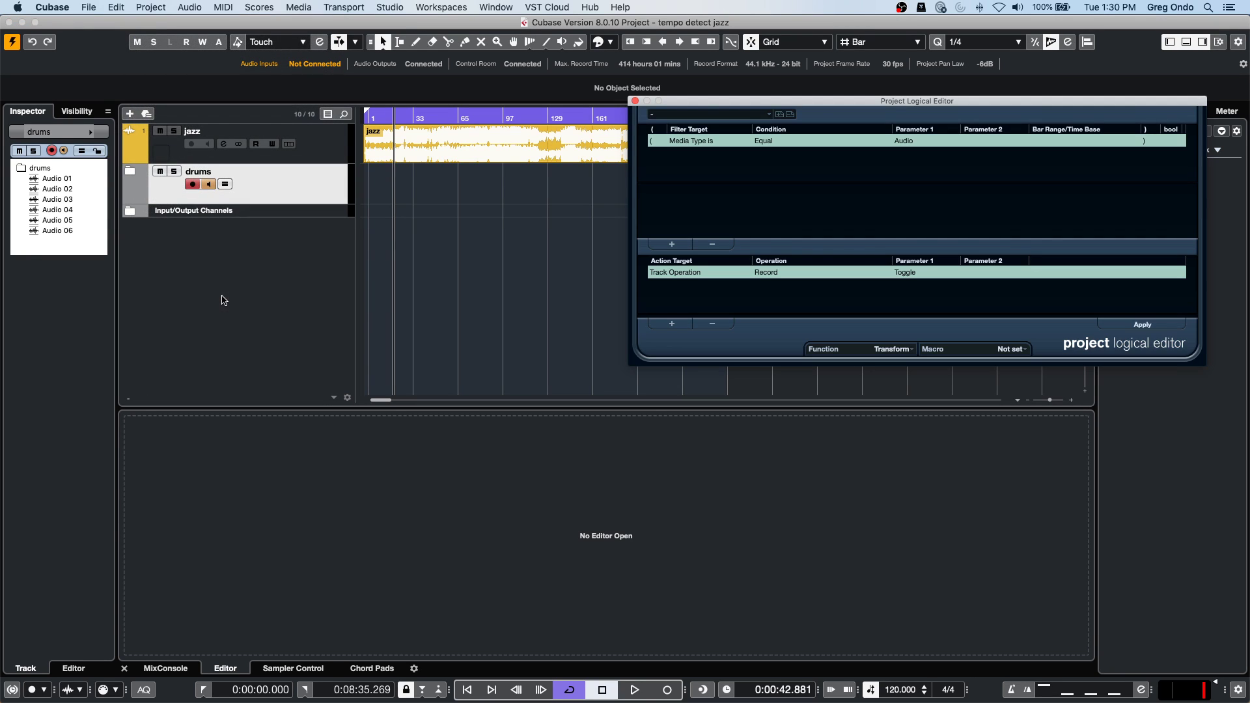
left_click_drag(744, 101, 435, 125)
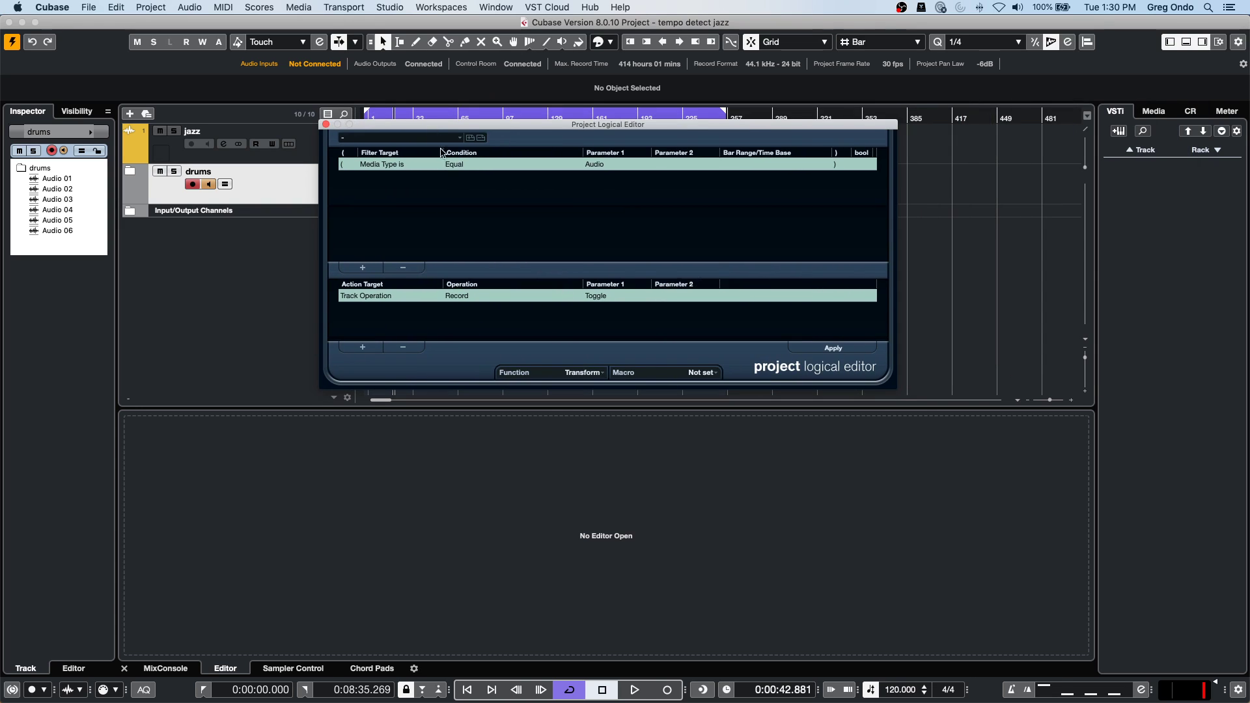
left_click(594, 373)
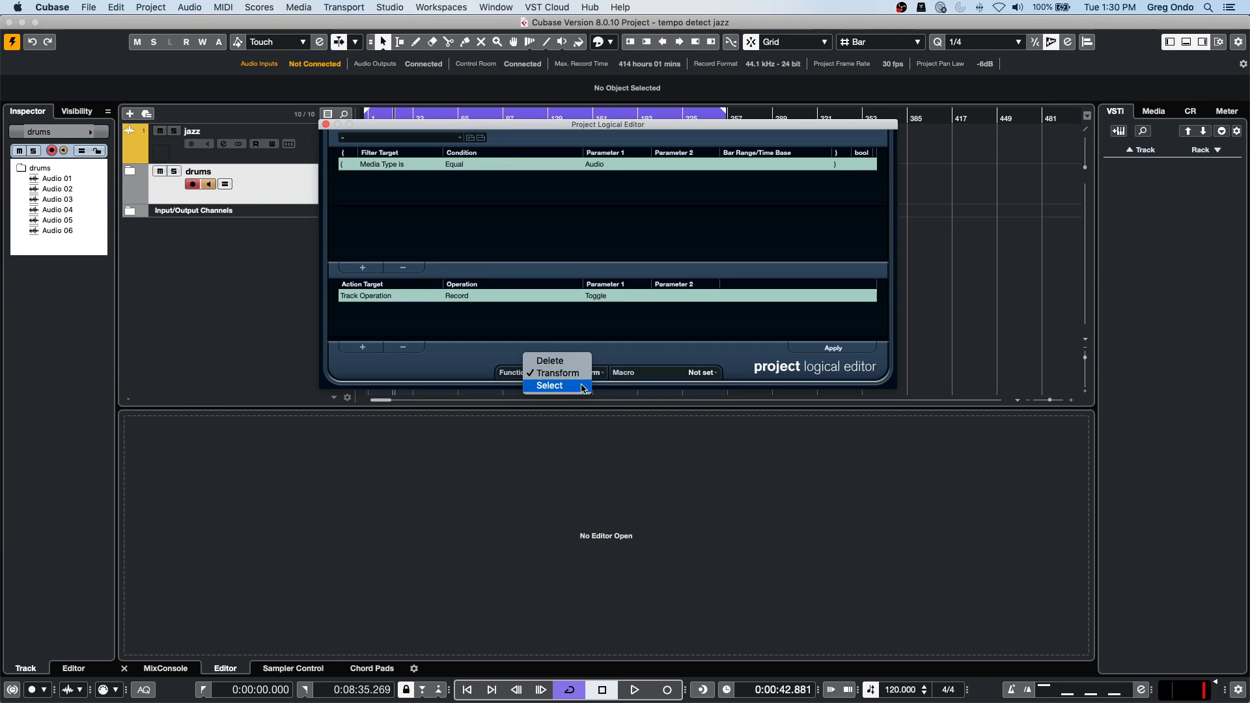
left_click(583, 387)
Set the first filter condition to Container Type is Equal FolderTrack.
left_click(382, 163)
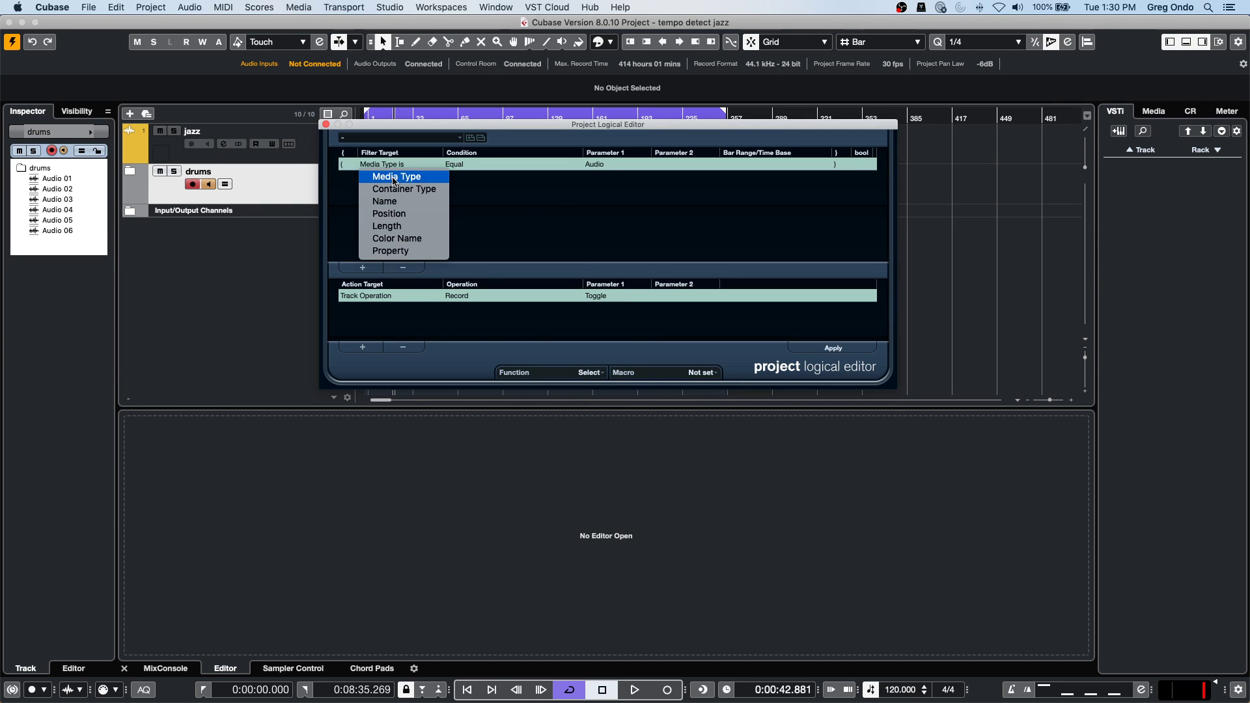
left_click(420, 188)
left_click(601, 167)
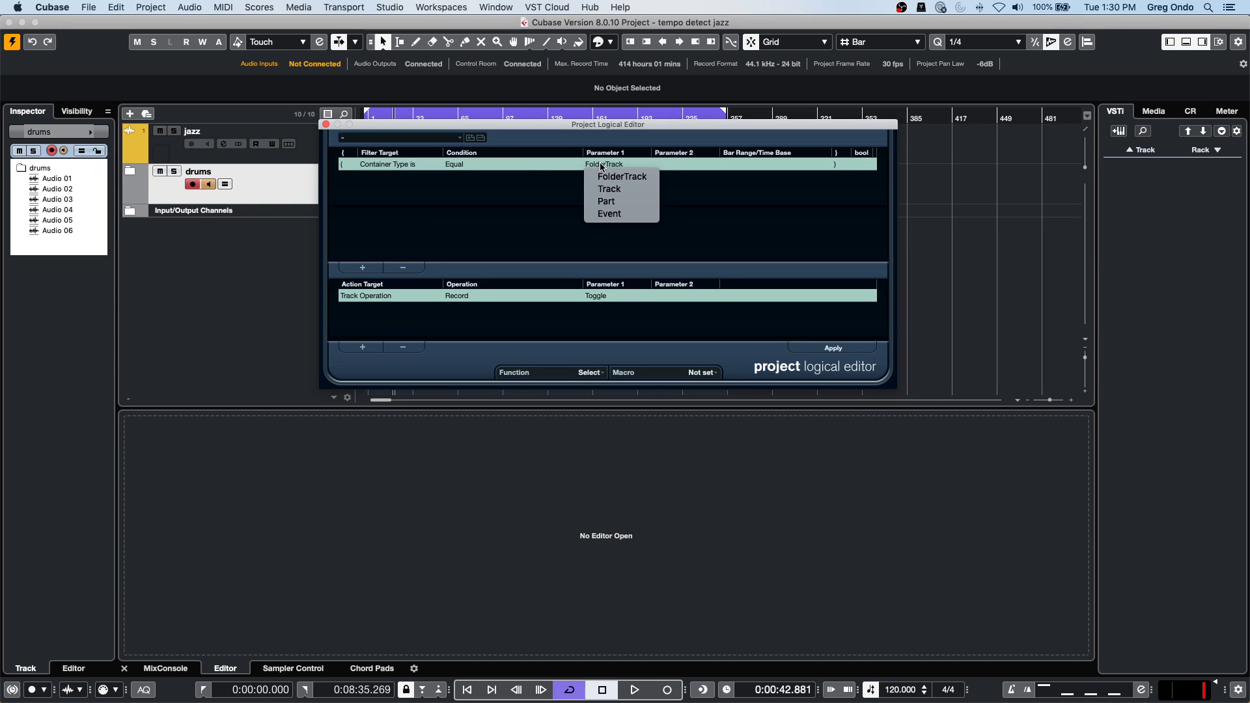
left_click(603, 178)
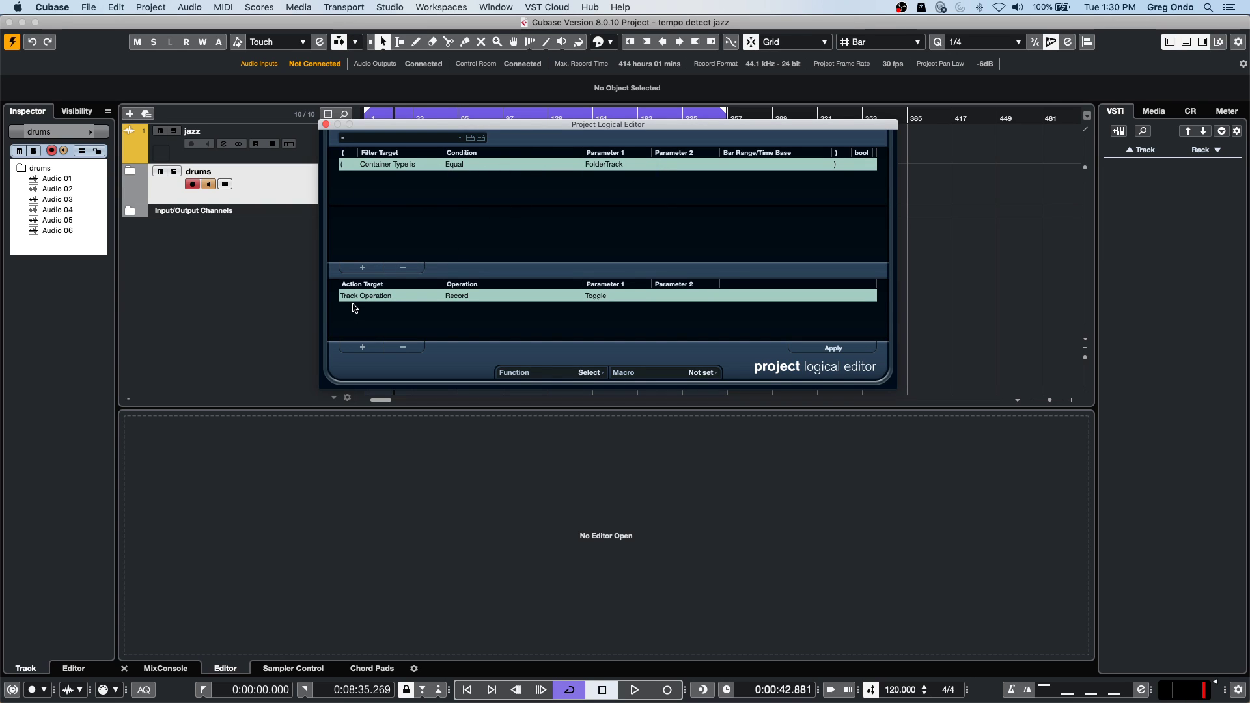
Add a second filter condition requiring that the Name Contains "drum".
left_click(363, 268)
left_click(382, 177)
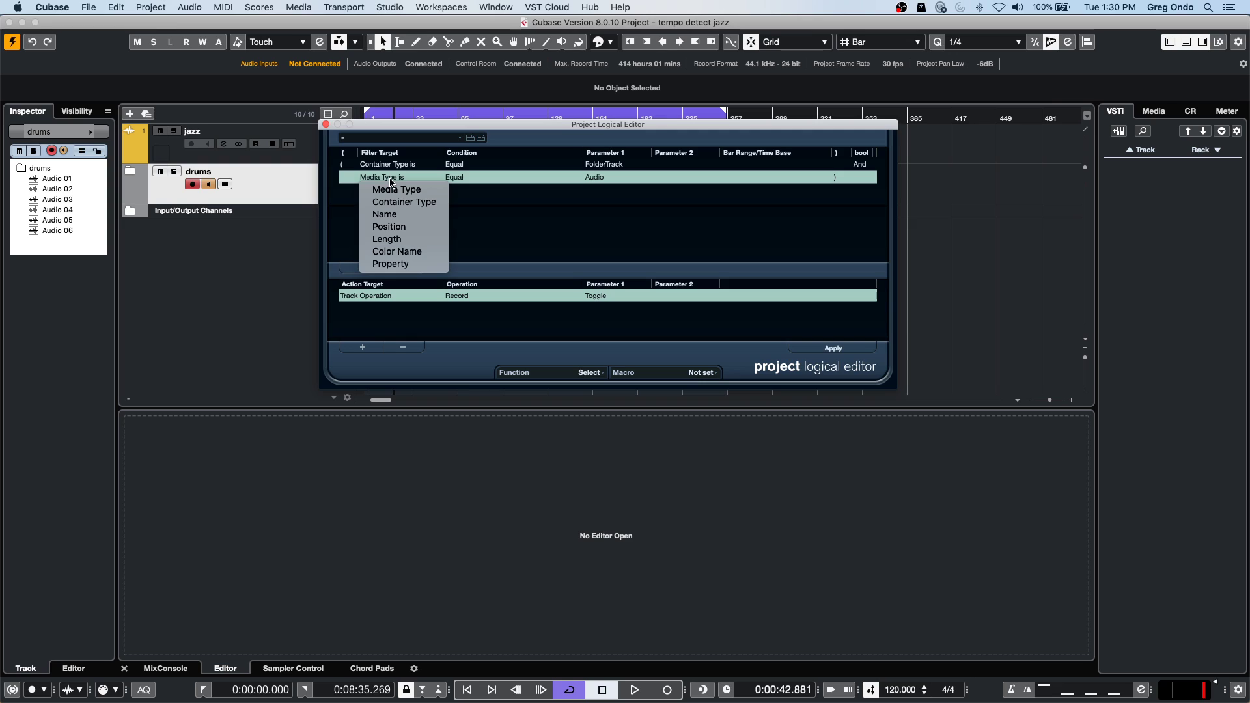
left_click(393, 215)
left_click(494, 177)
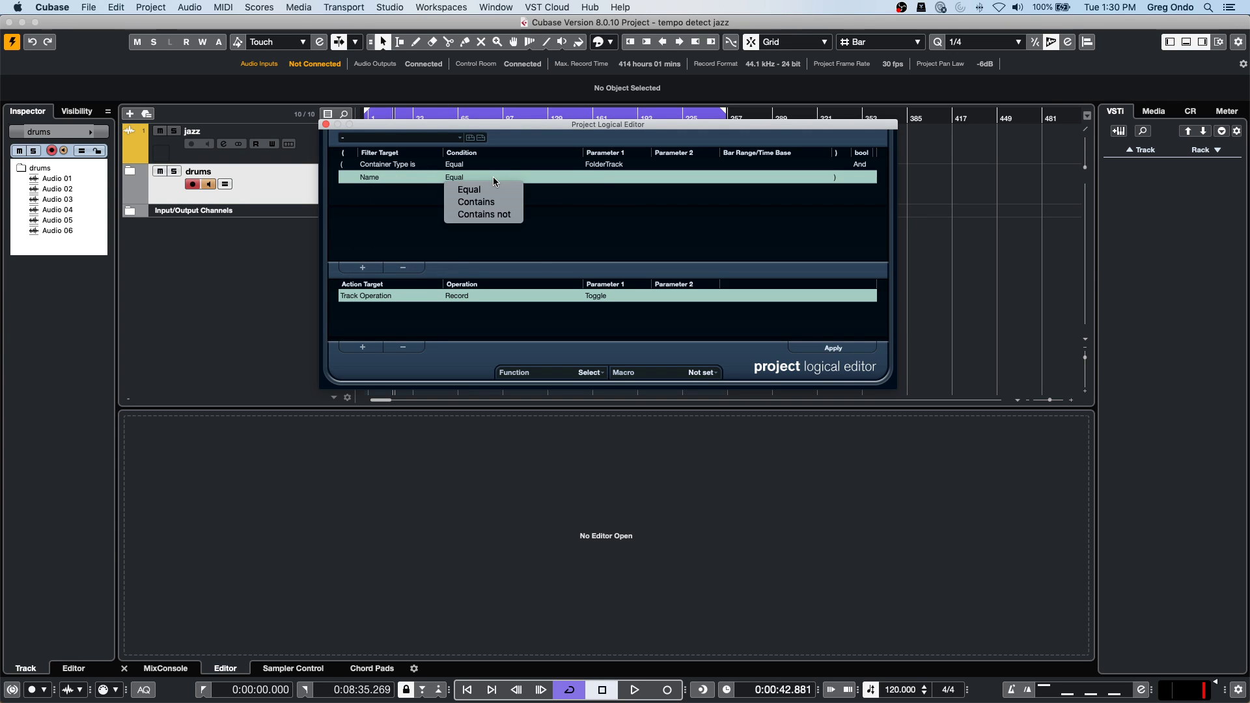
left_click(476, 202)
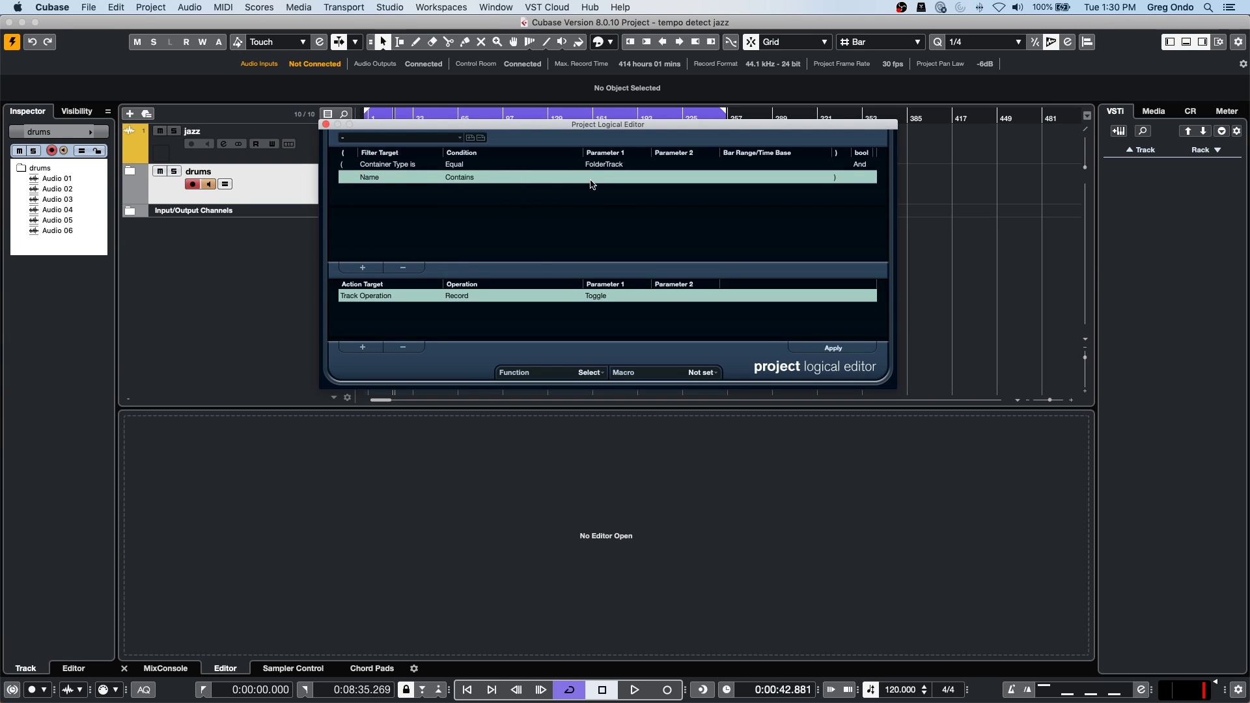
left_click(597, 177)
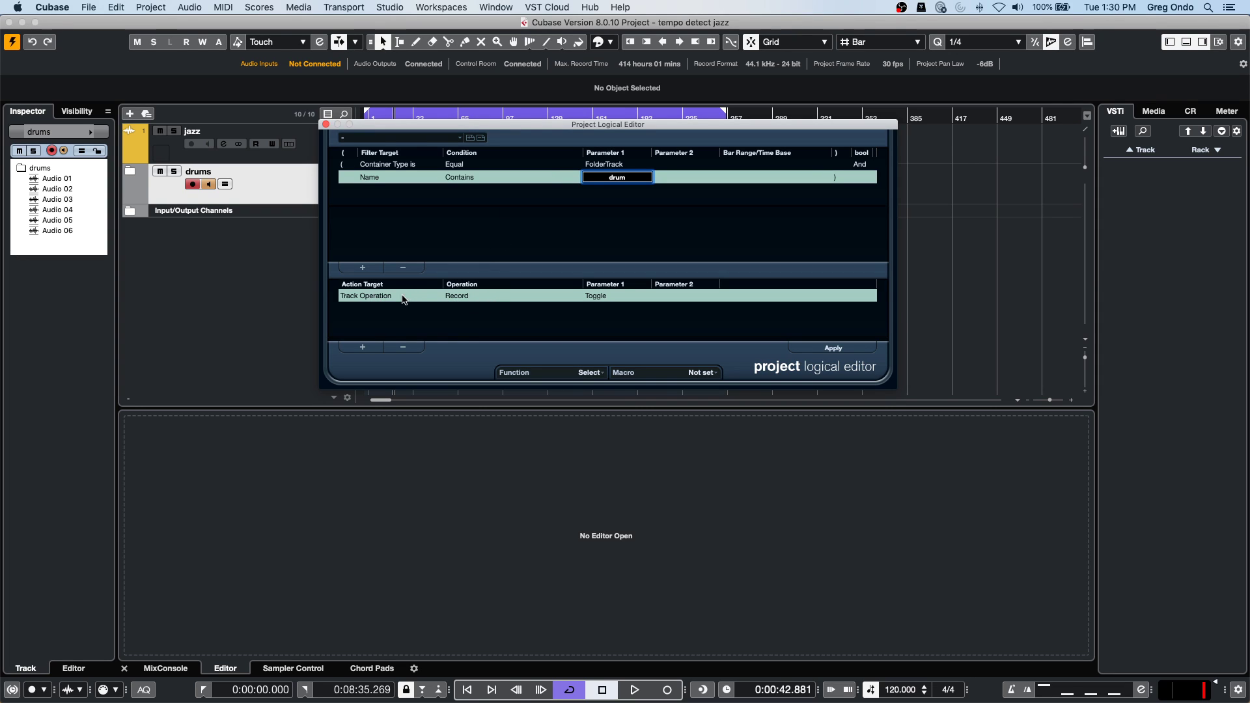
left_click(466, 296)
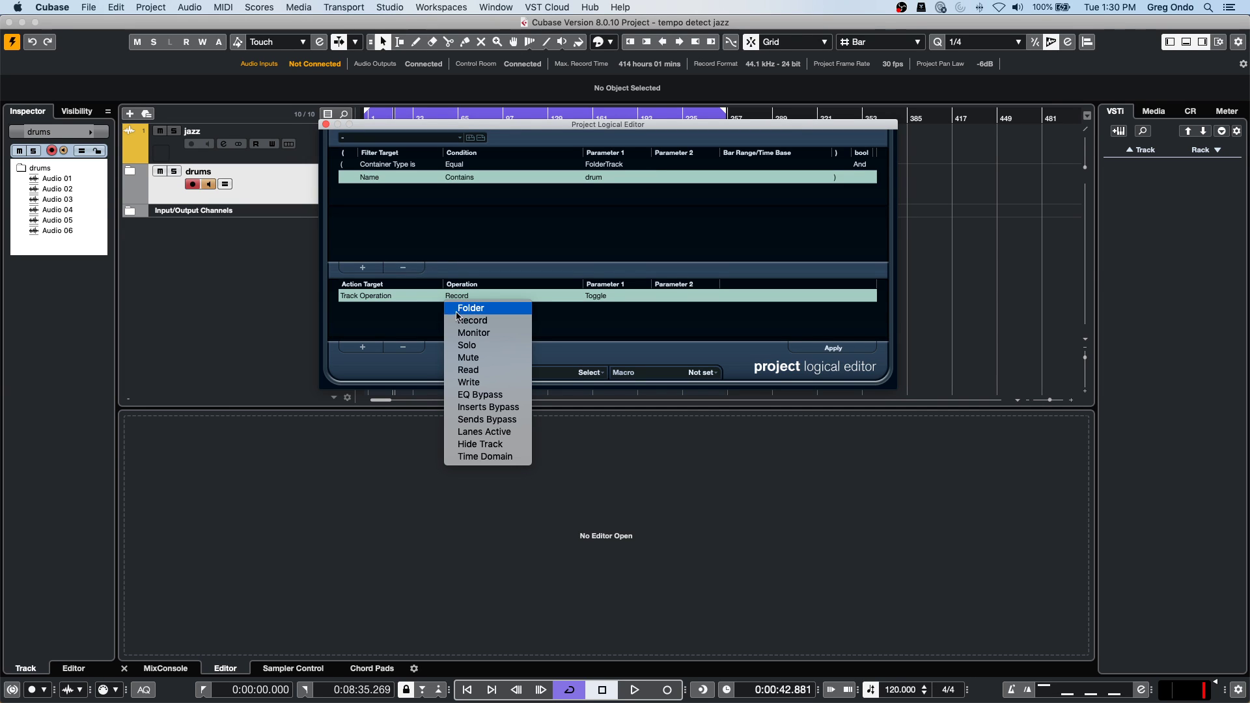
left_click(396, 334)
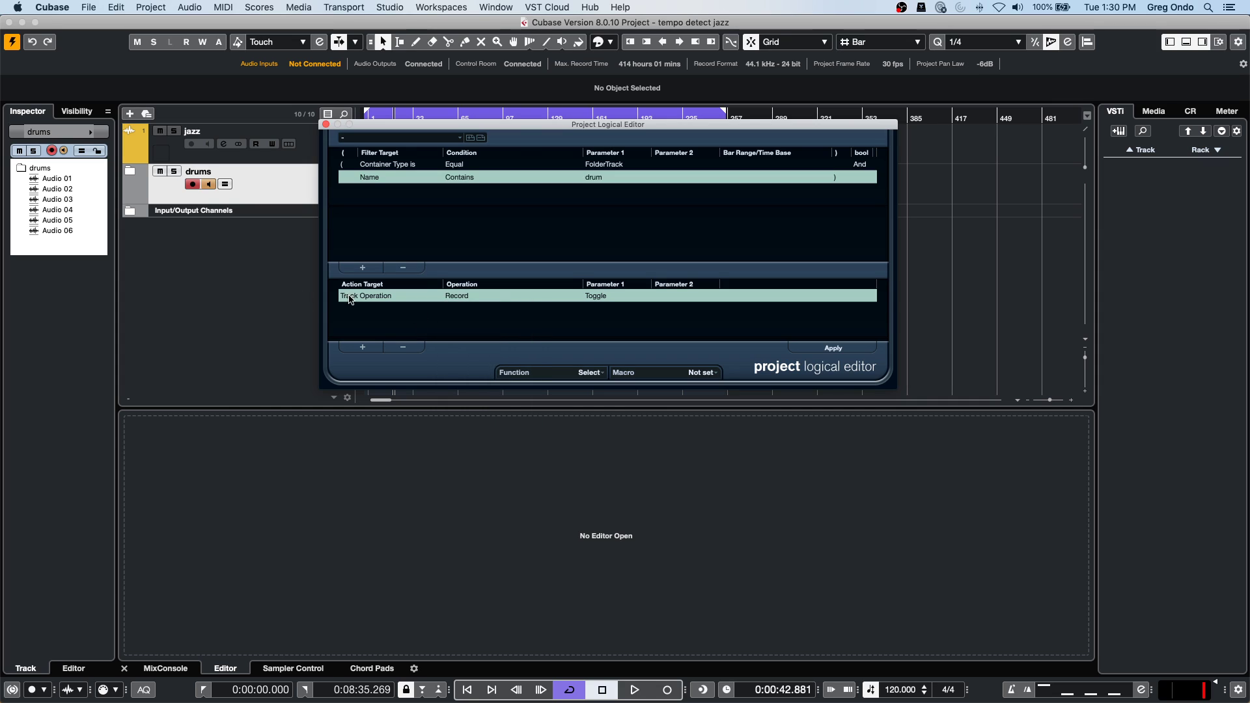
left_click(380, 297)
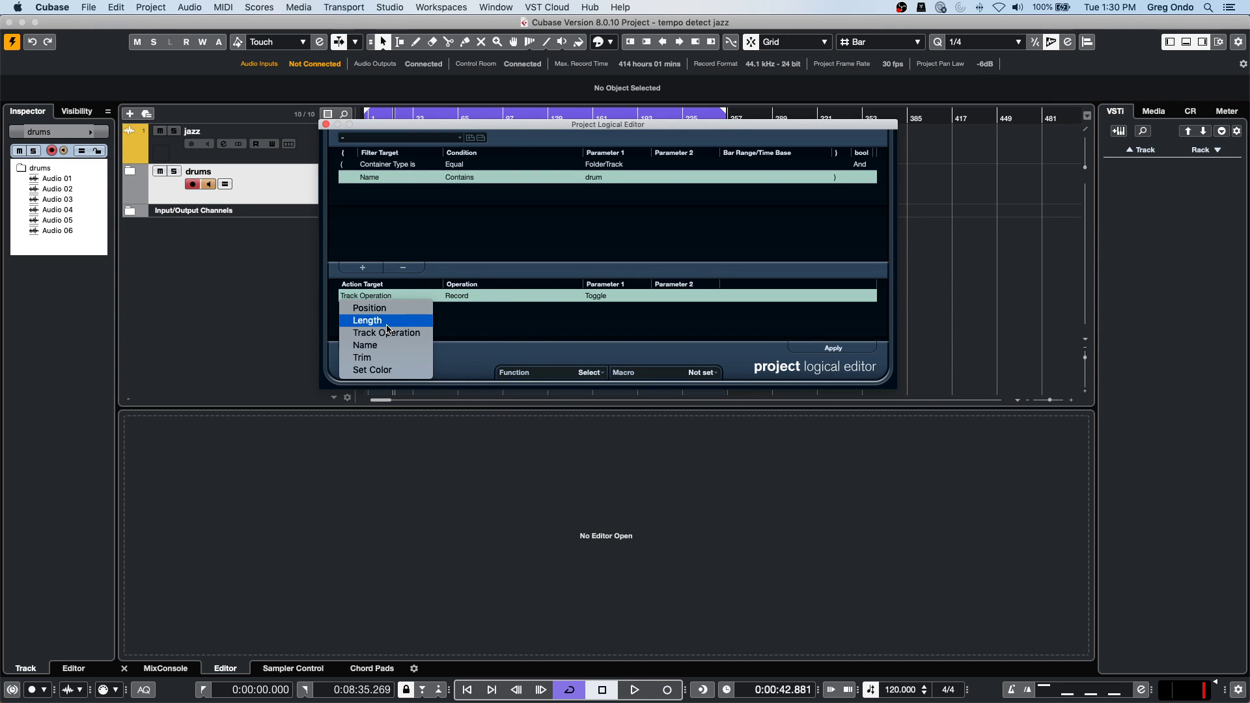
left_click(386, 297)
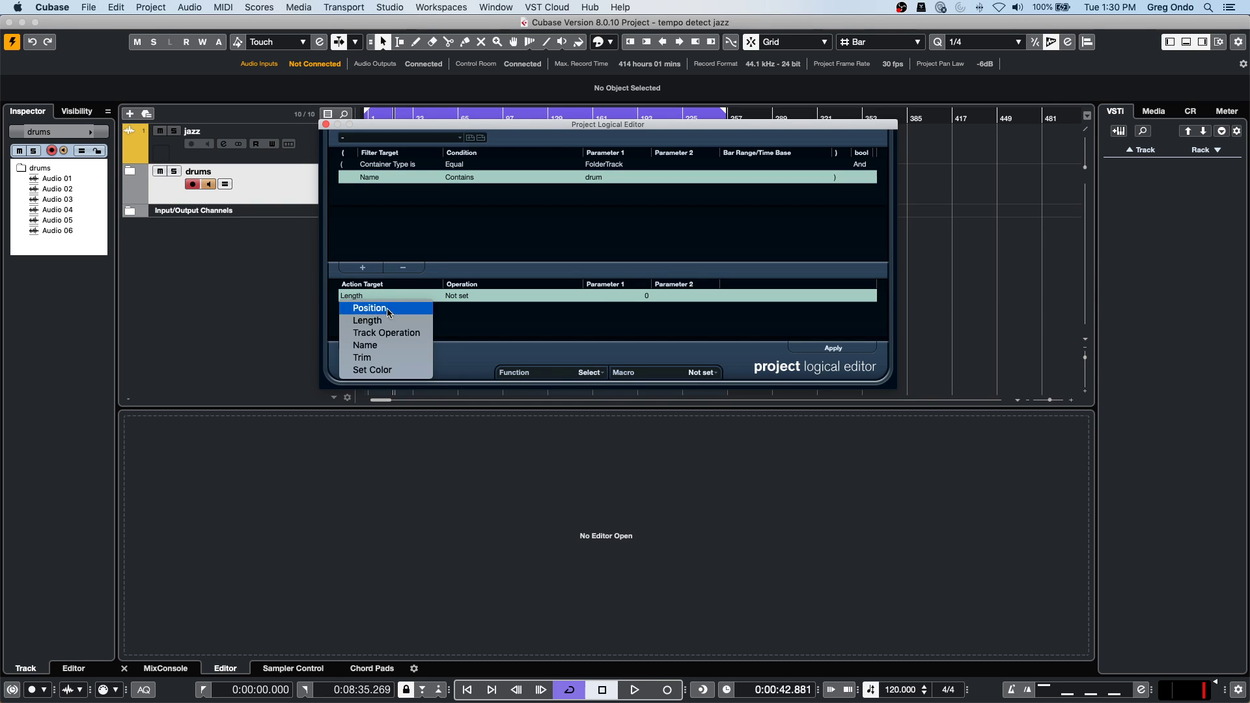
left_click(392, 333)
left_click(470, 294)
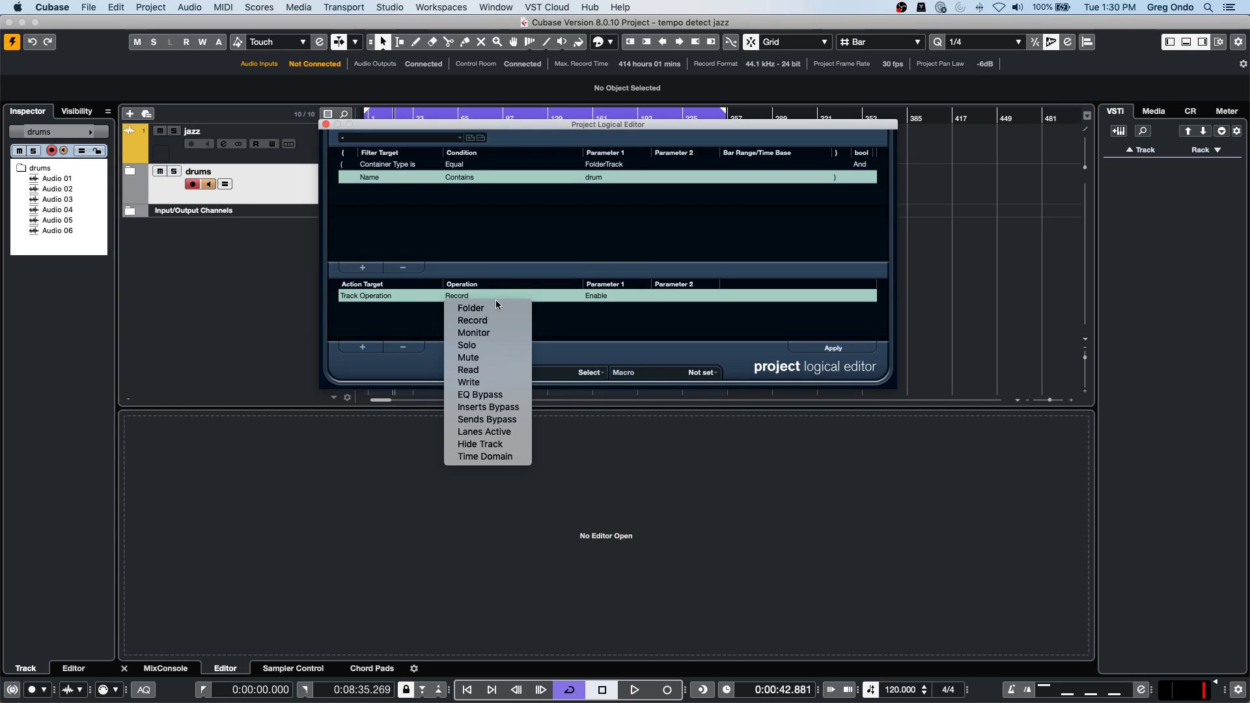
left_click(566, 328)
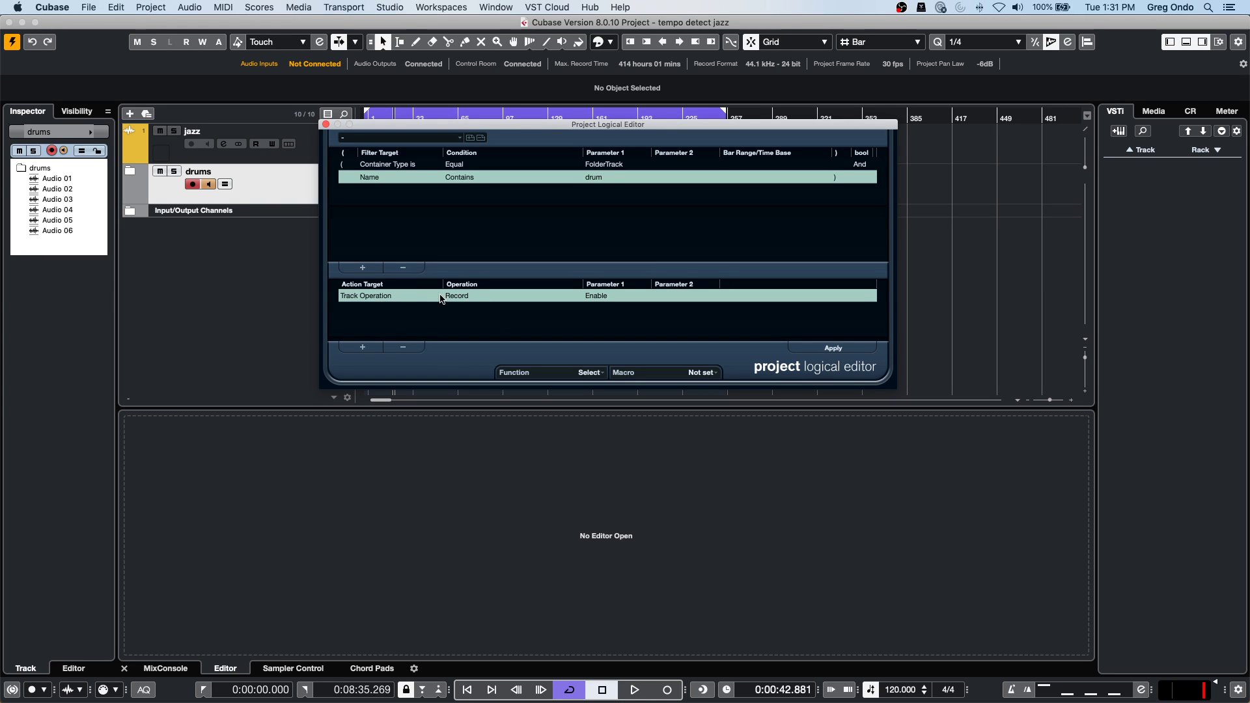
Set the editor's action to Track Operation with operation Folder and parameter Toggle.
left_click(373, 298)
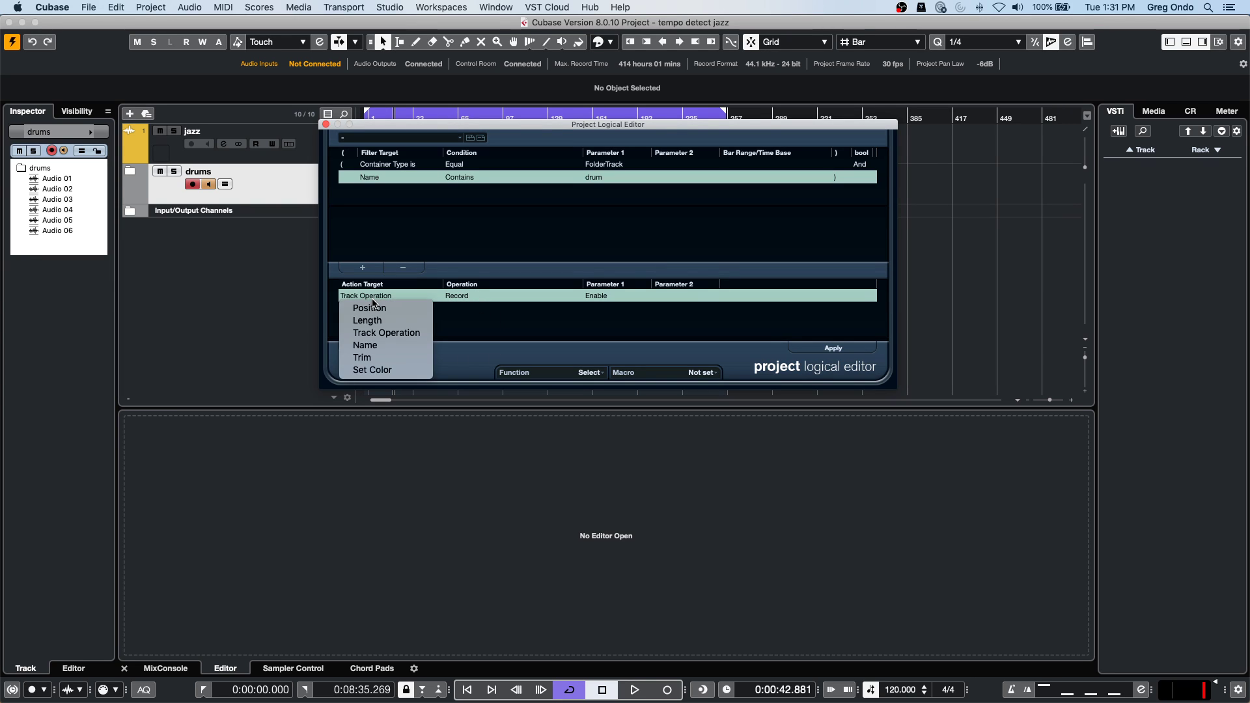
left_click(390, 333)
left_click(481, 299)
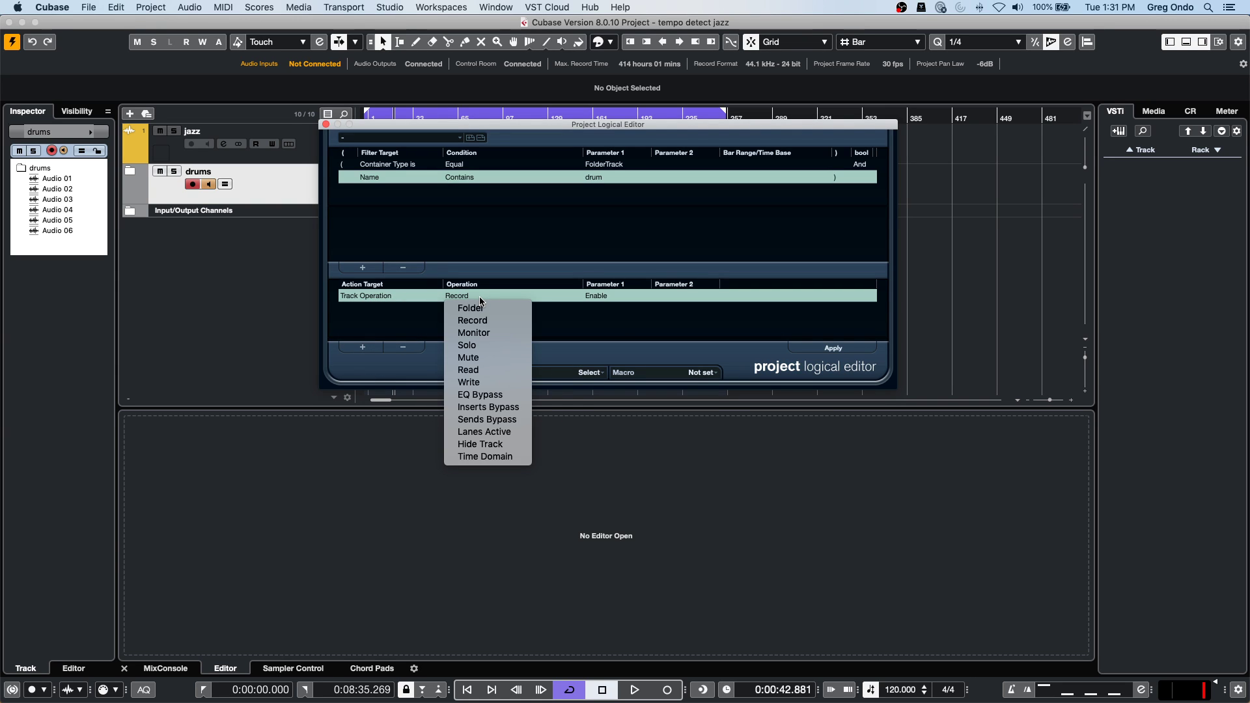
left_click(630, 315)
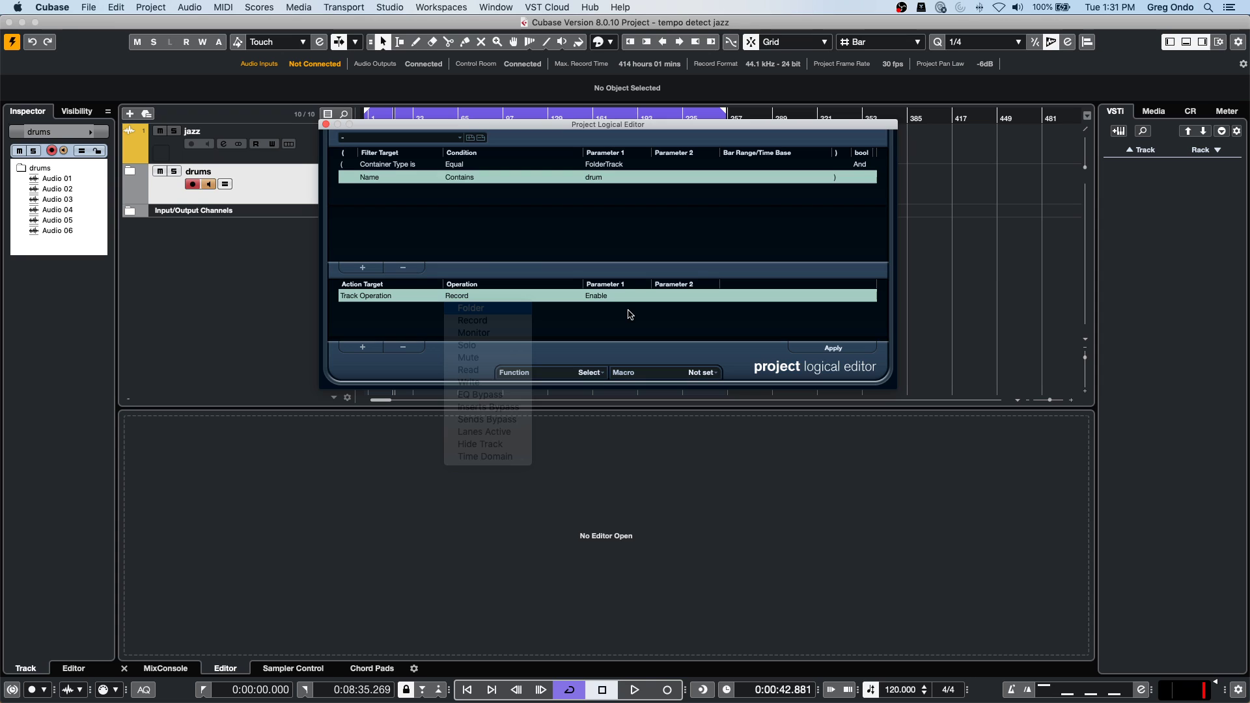
left_click(615, 294)
left_click(607, 335)
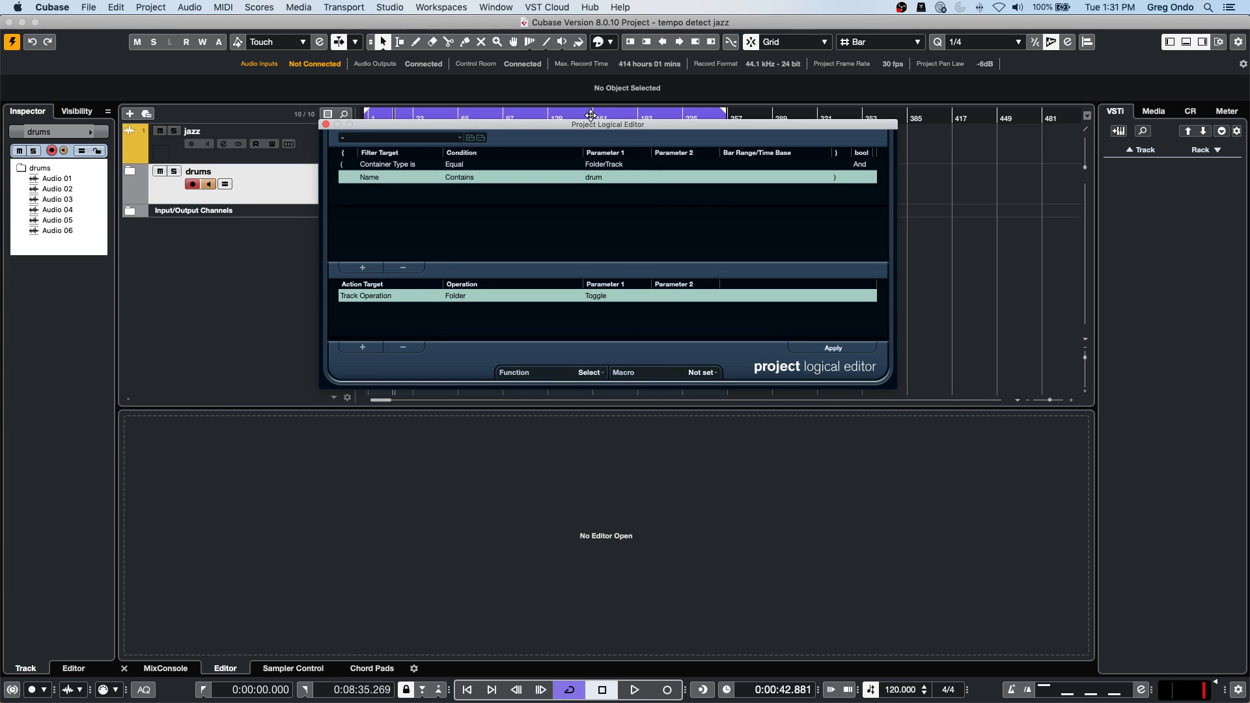
Move the Project Logical Editor clear of the track list, change its function to Transform, and apply the actions.
left_click_drag(584, 129, 834, 160)
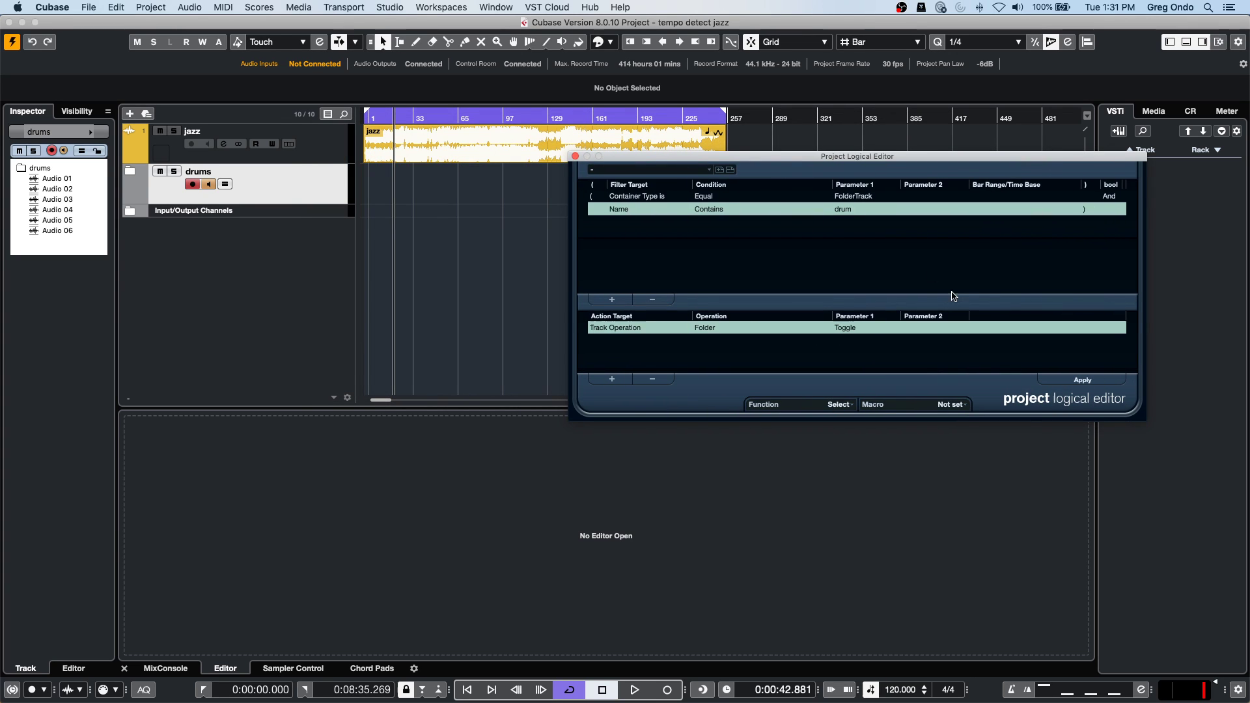
left_click(1089, 381)
left_click(845, 405)
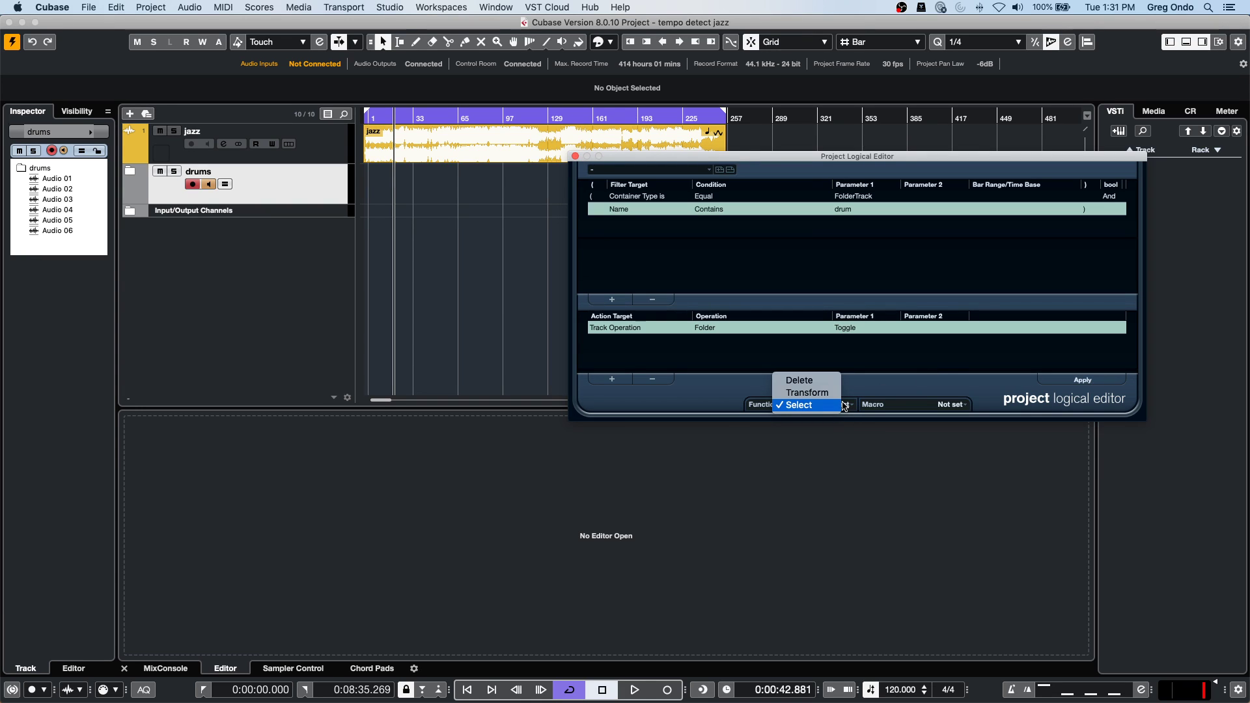
left_click(807, 393)
left_click(1081, 381)
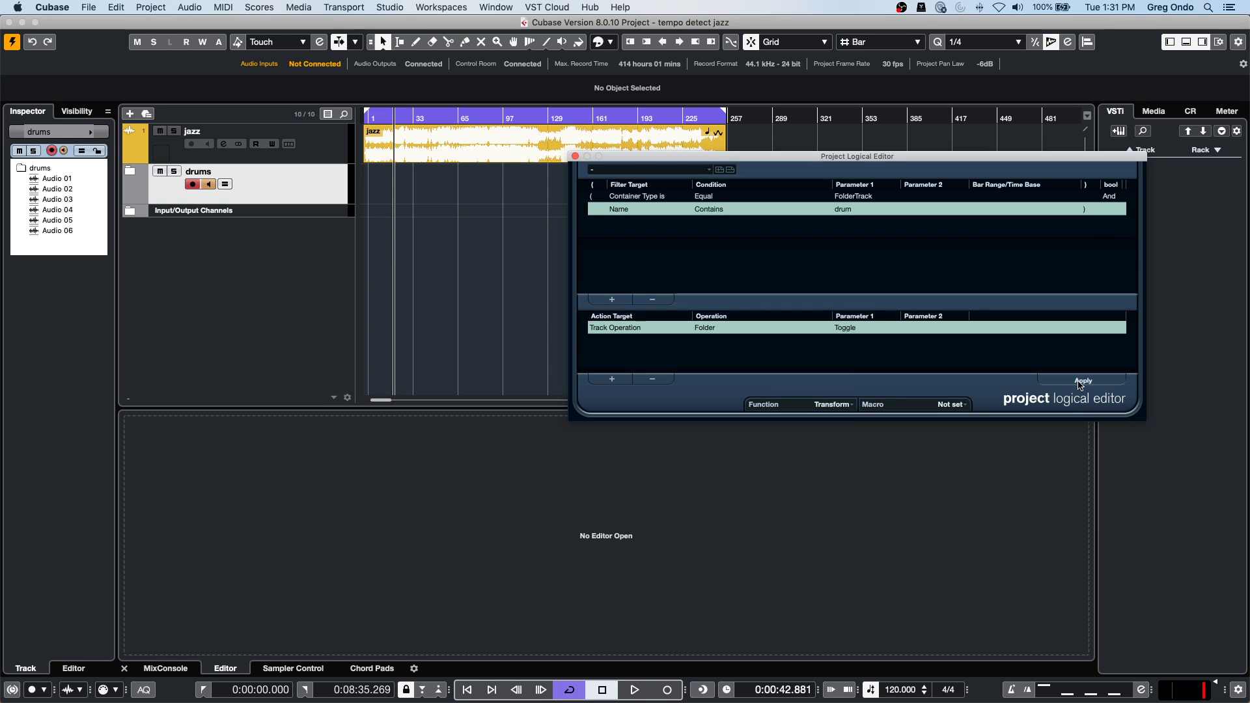
left_click(1081, 381)
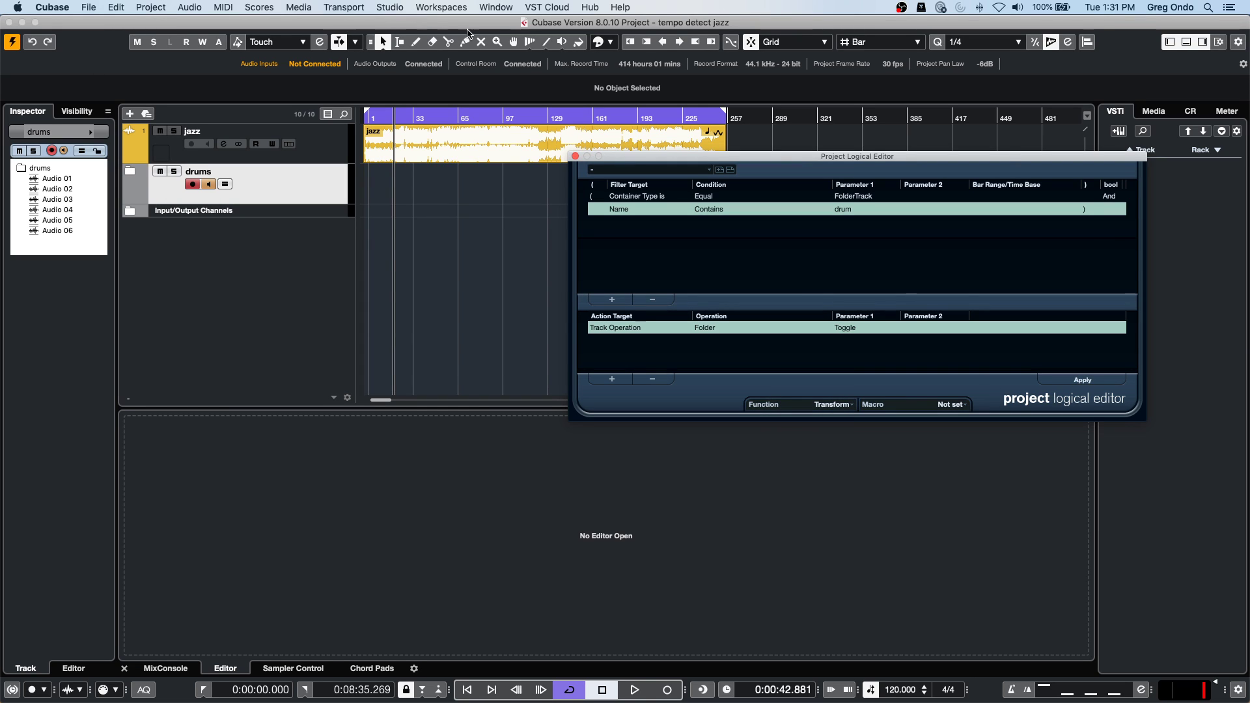
Duplicate the drums folder track and rename the copy "percussion".
right_click(313, 200)
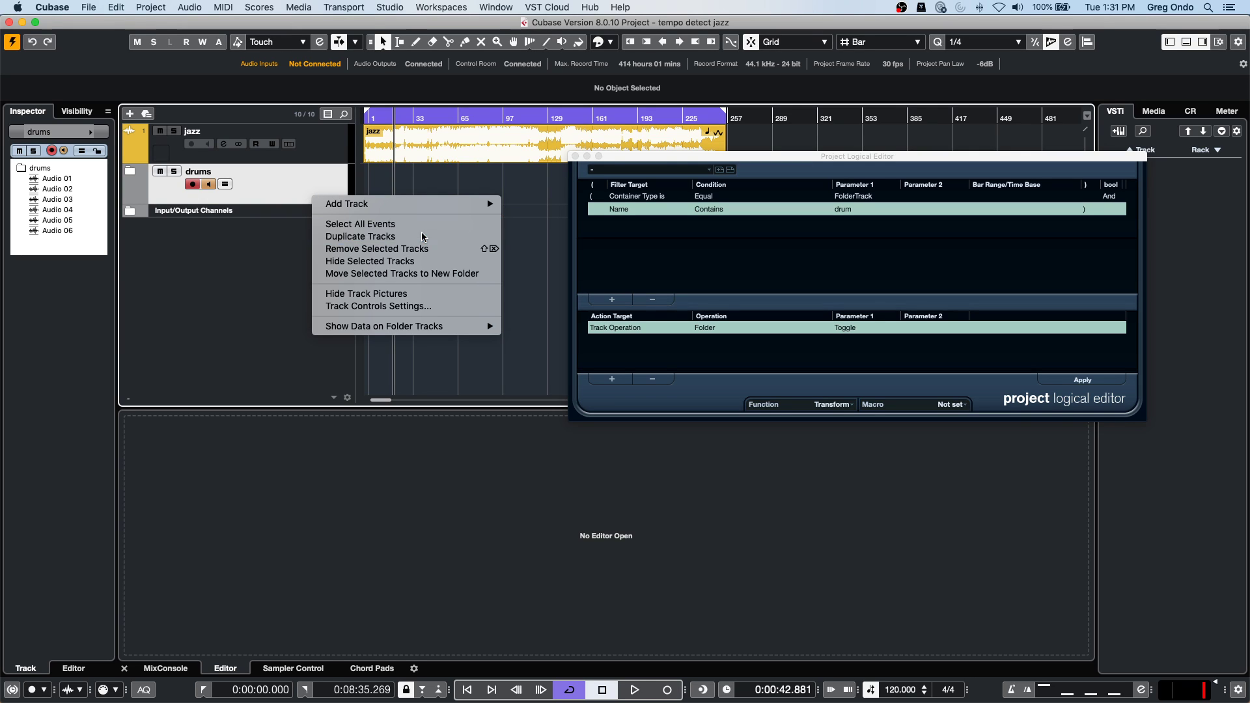
left_click(360, 237)
double_click(246, 211)
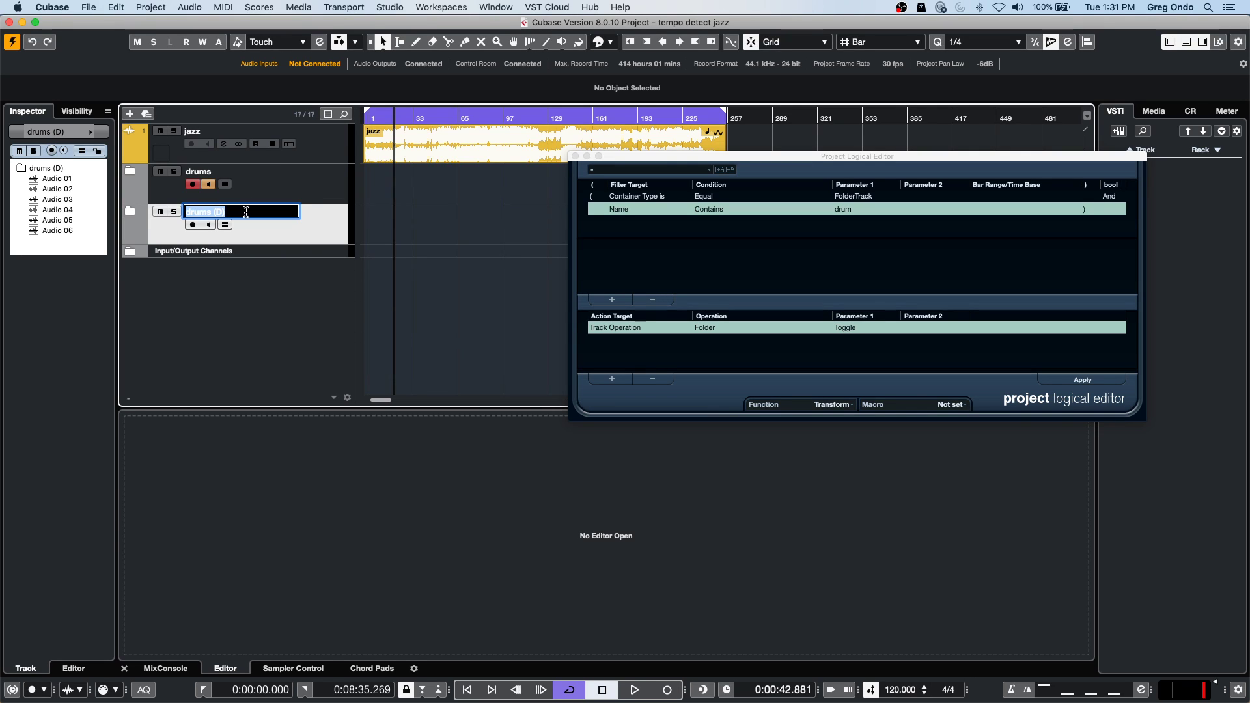
type("percussion")
key("Return")
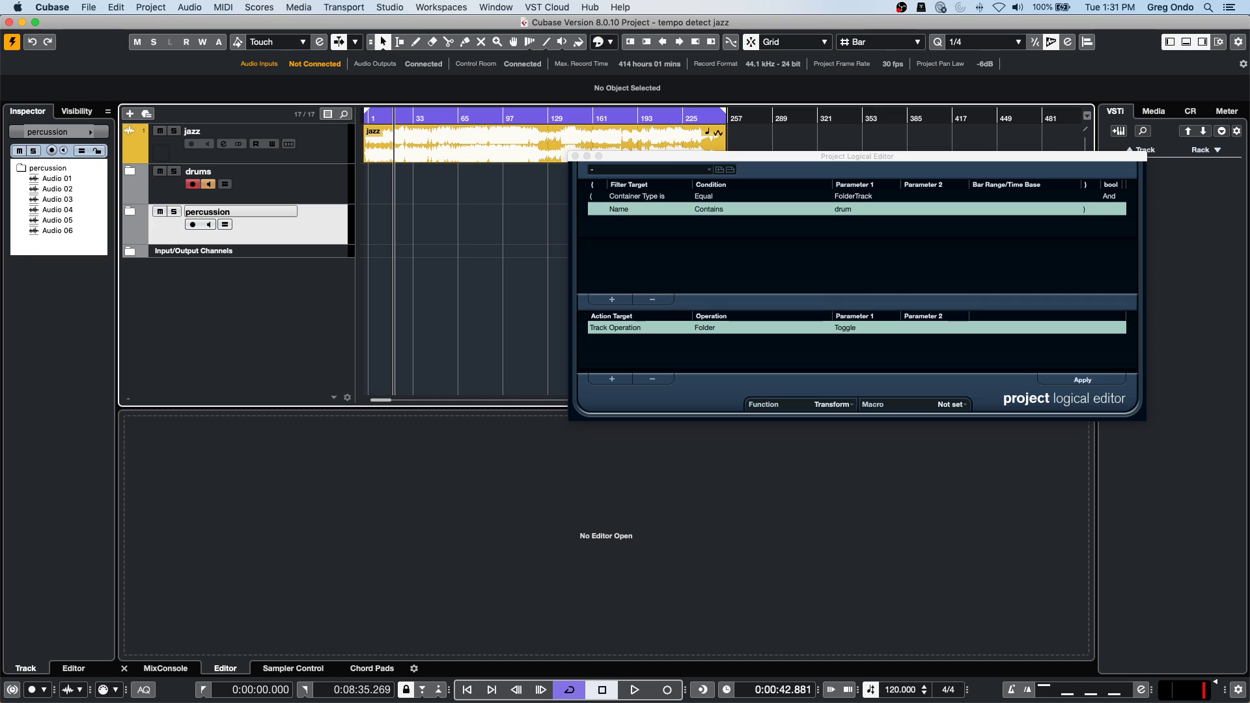
Select the drums folder track and apply the Folder Toggle action to expand it, checking the percussion folder below.
left_click(308, 174)
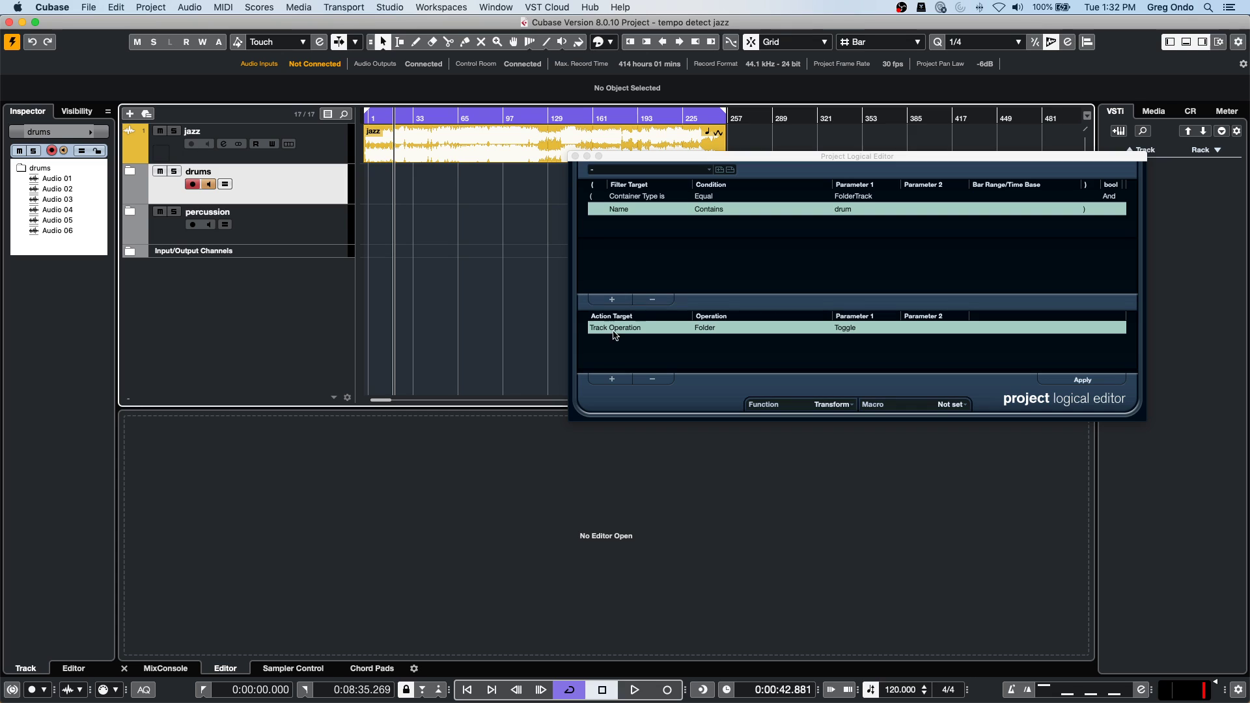
left_click(732, 328)
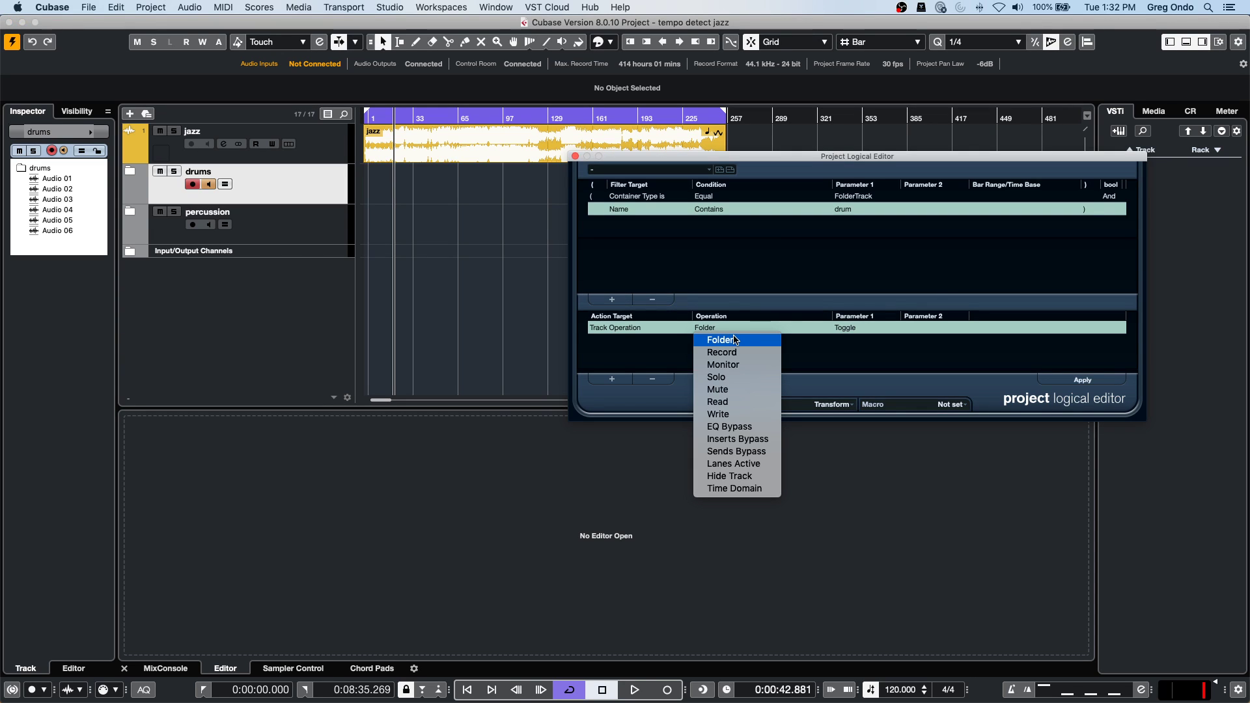
left_click(735, 340)
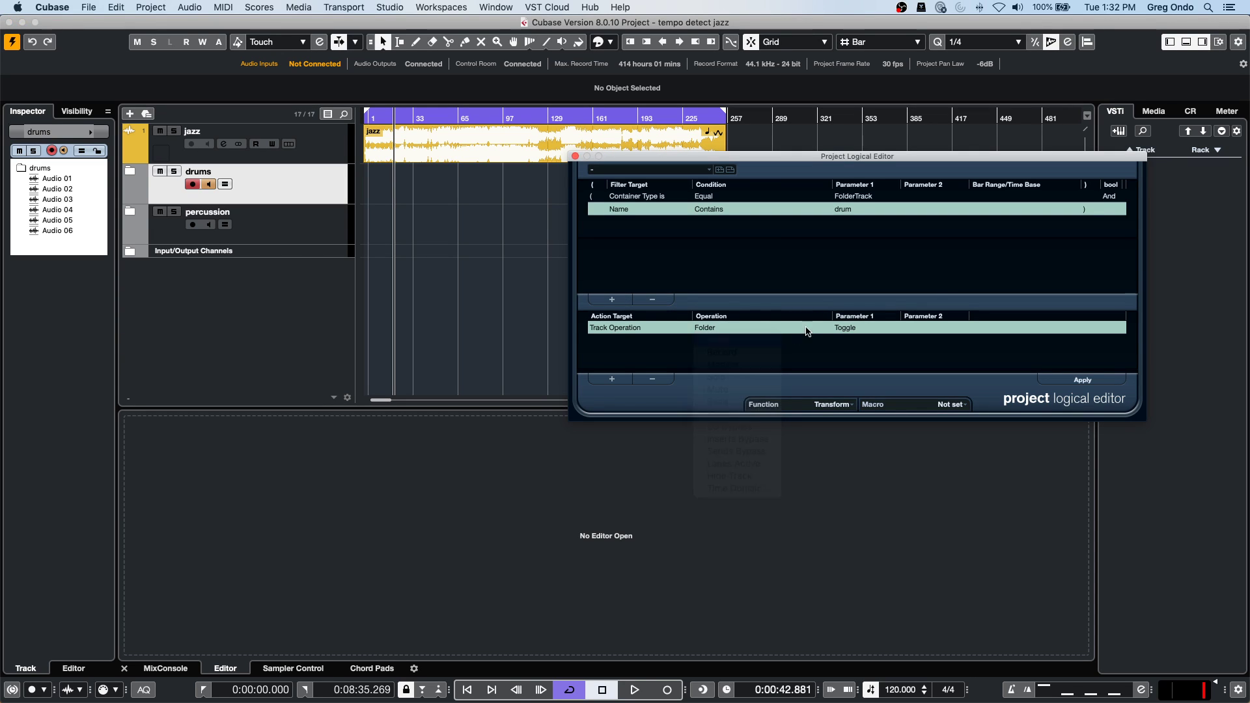
left_click(848, 327)
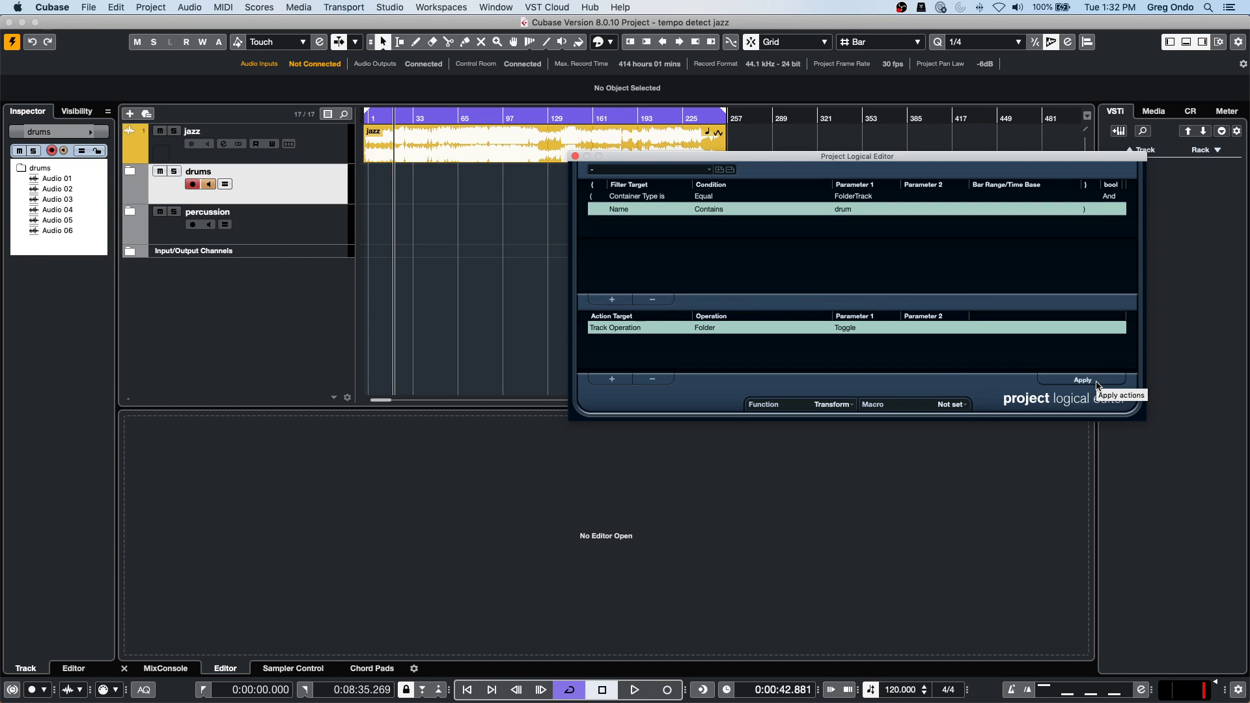
left_click(1097, 384)
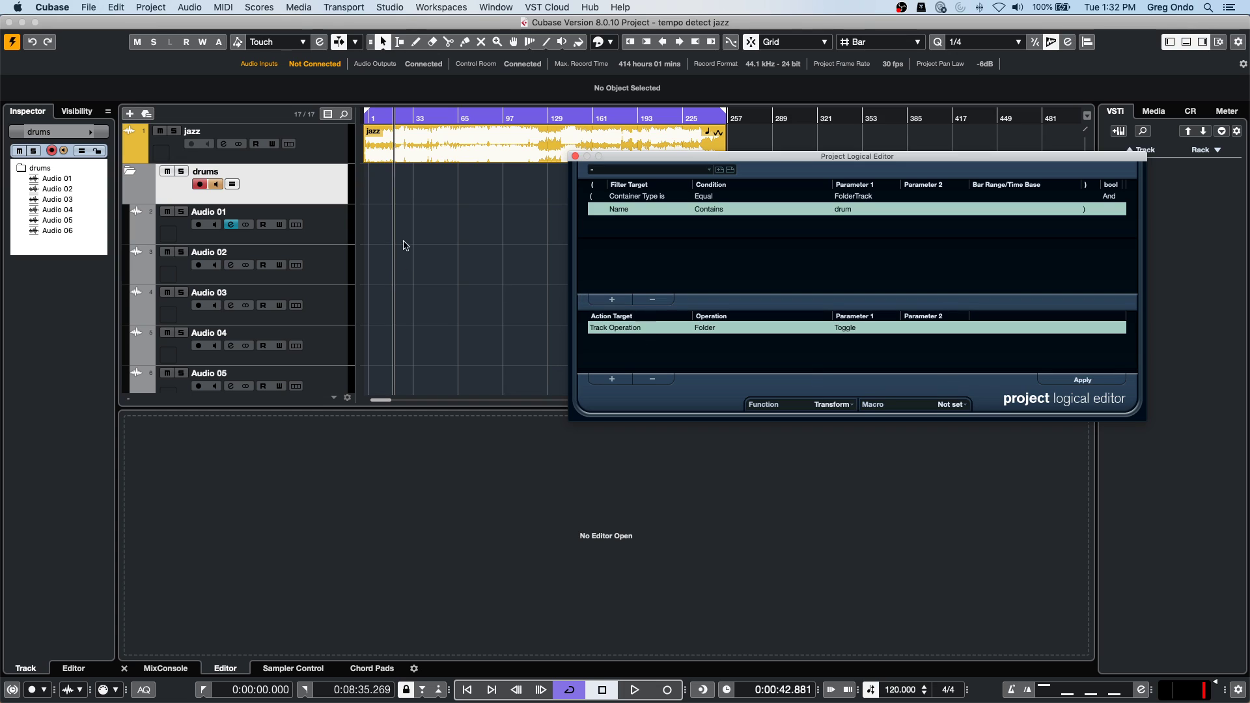
scroll(454, 246, "down", 3)
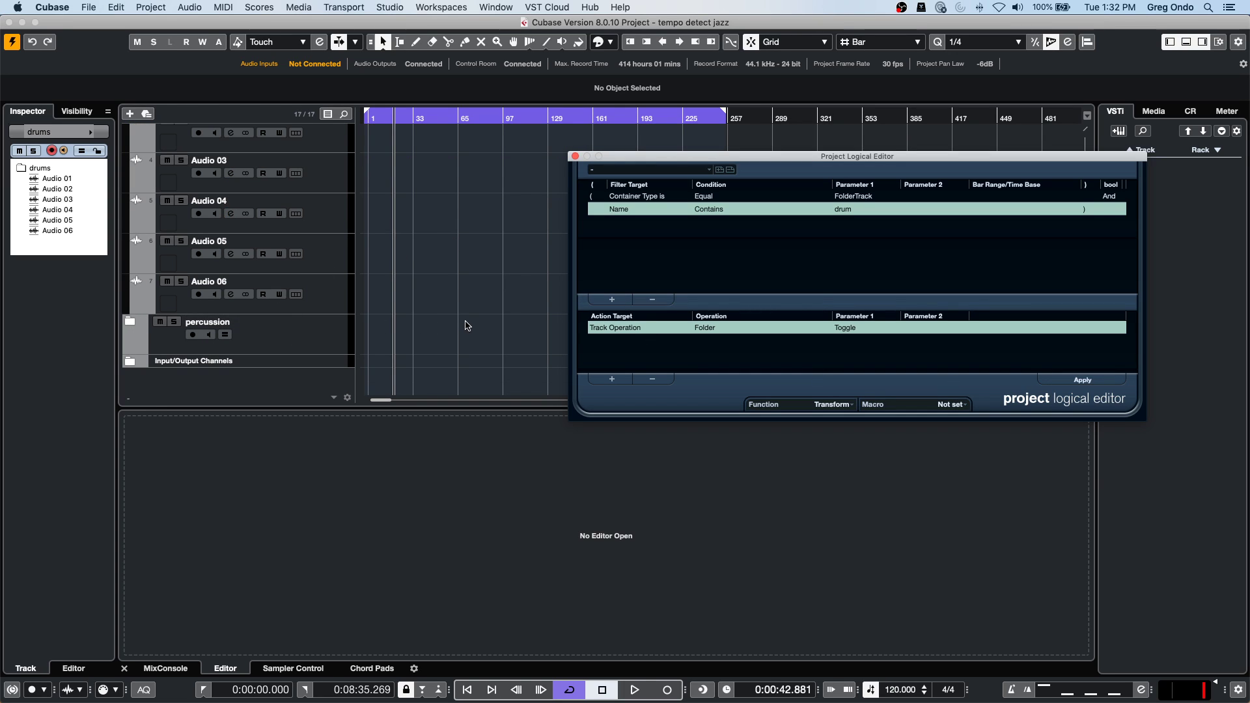
scroll(467, 328, "up", 3)
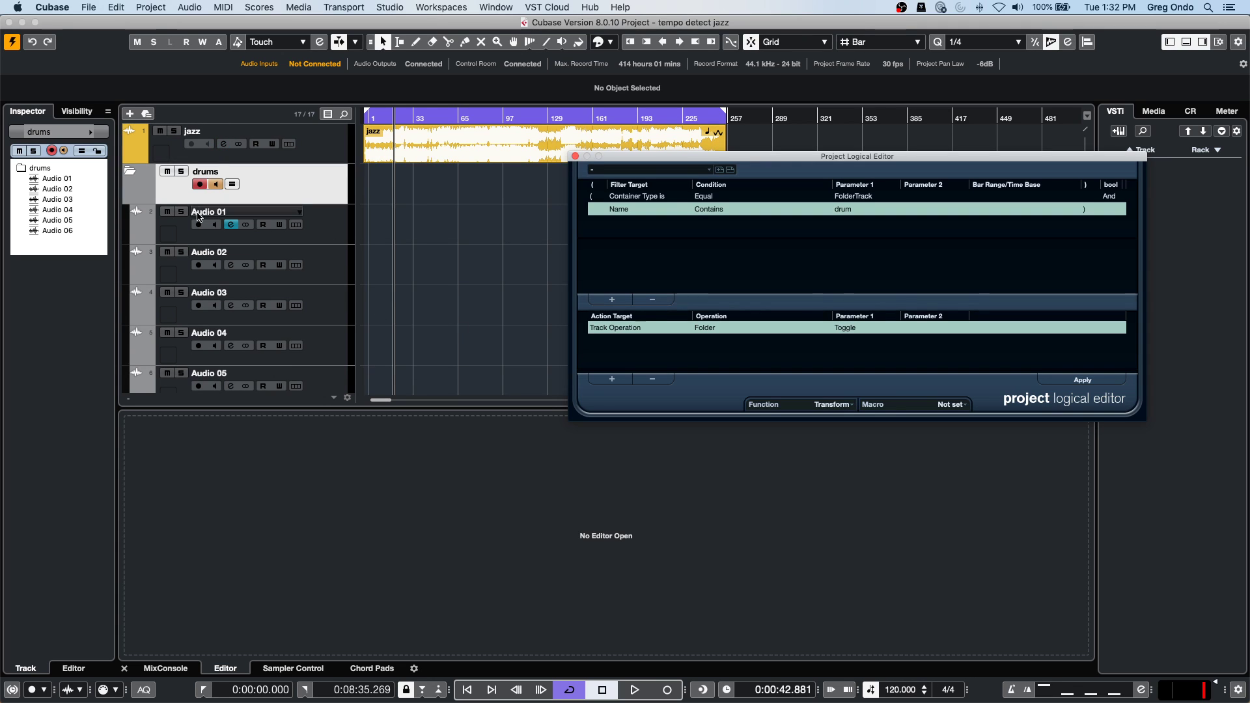
Review the condition options available for the Name filter without changing the current choice.
double_click(220, 172)
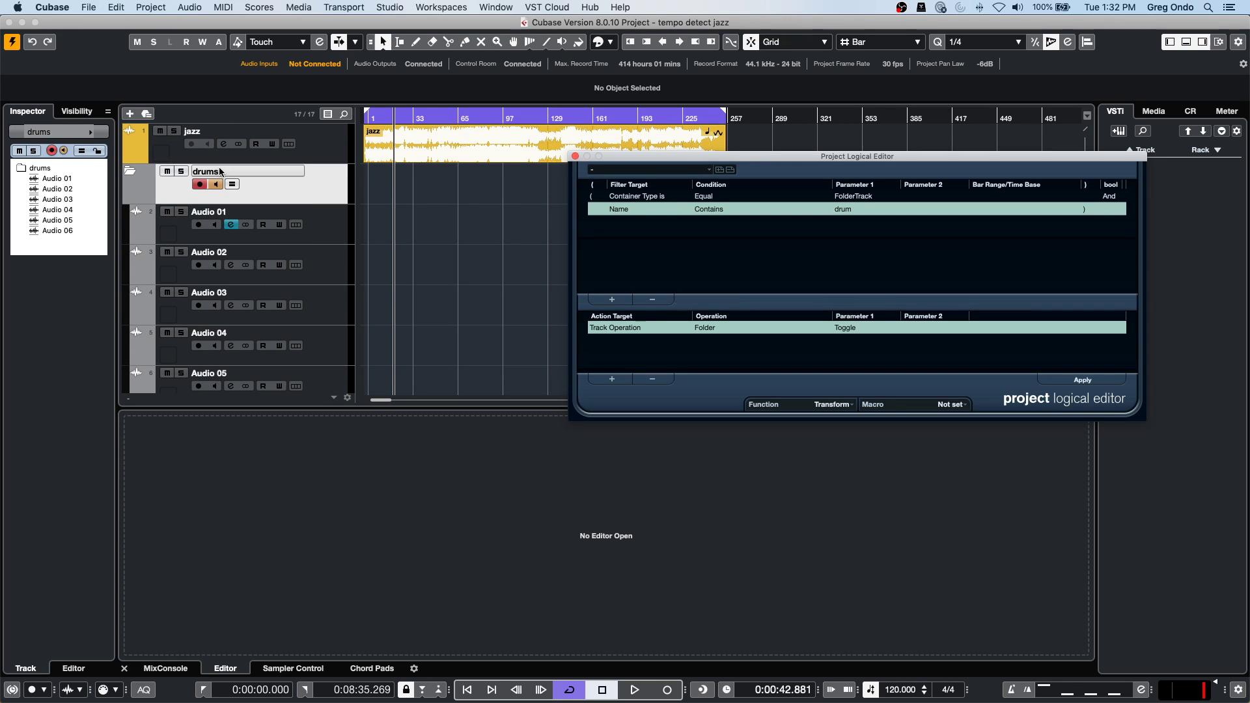
left_click(709, 209)
left_click(709, 209)
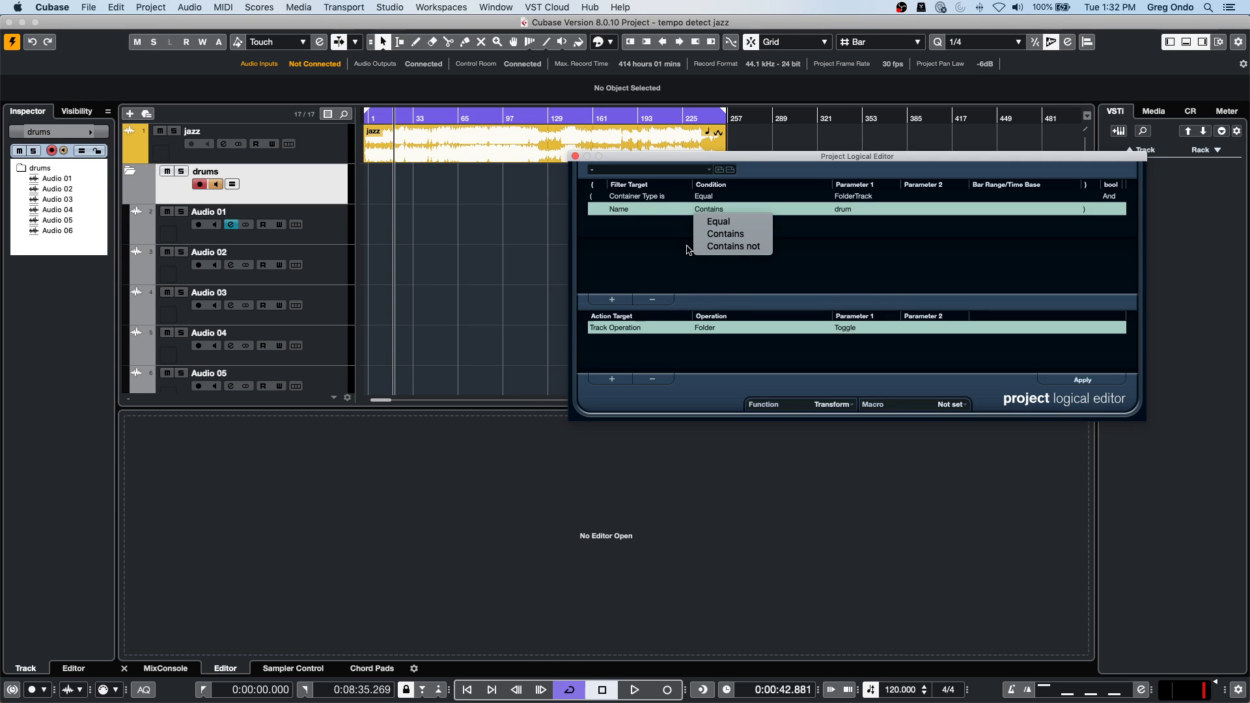
left_click(557, 5)
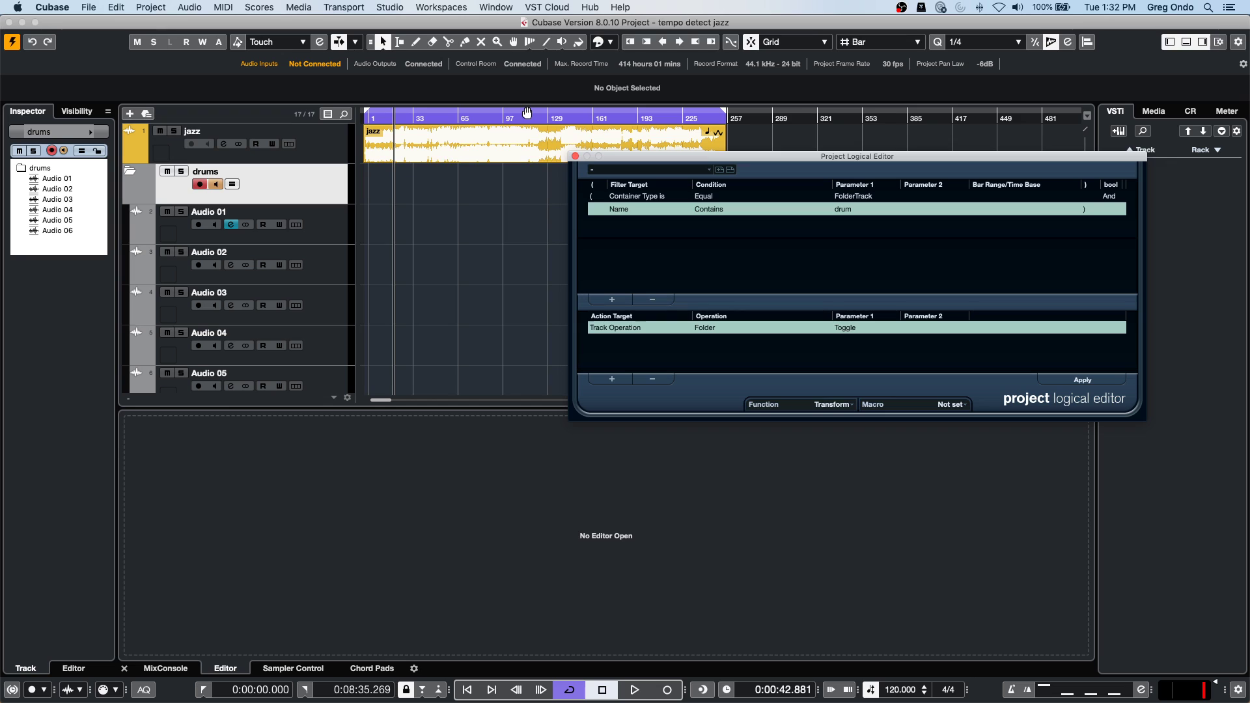
Add a stereo REVelation effect track routed to Stereo Out below Audio 01, and close its plug-in window.
left_click(332, 238)
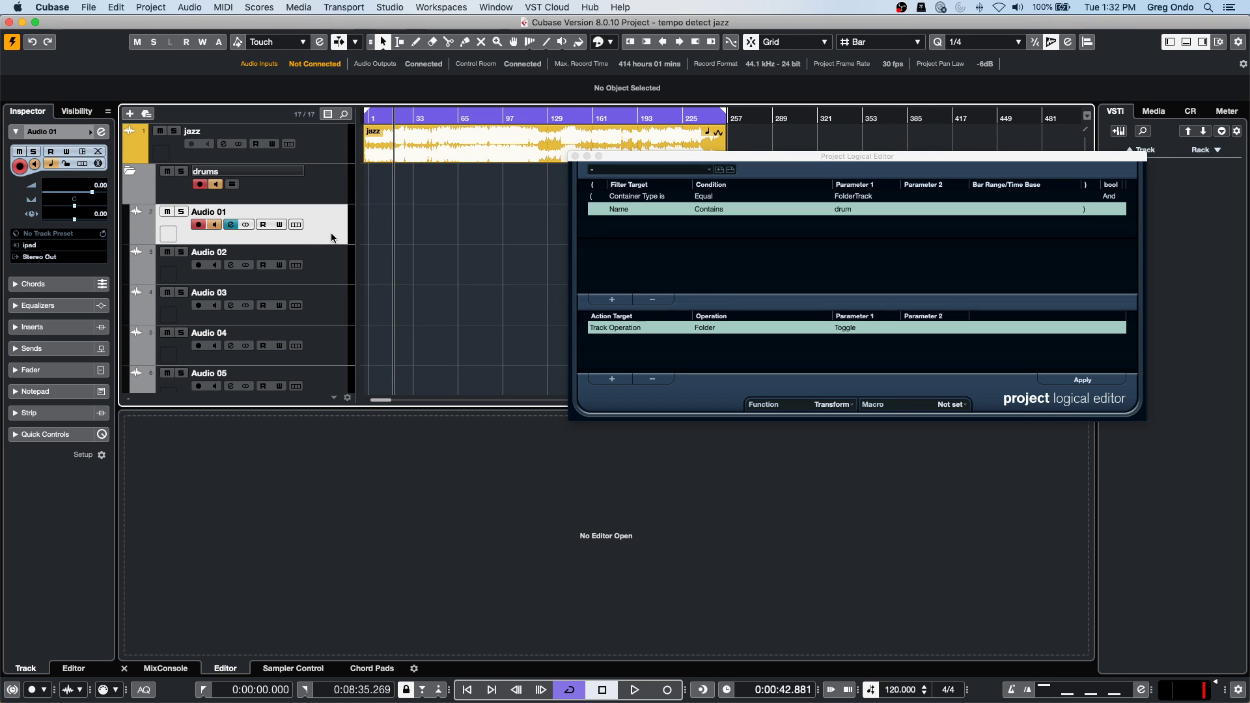
right_click(332, 237)
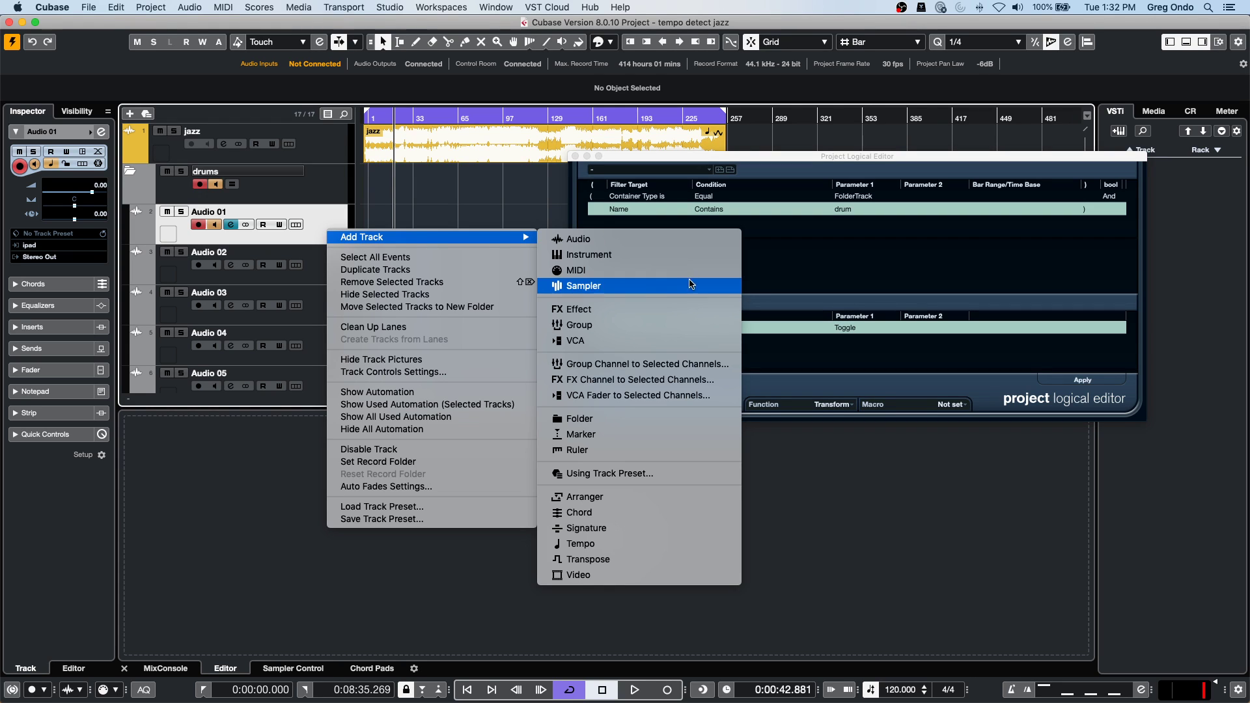
left_click(657, 311)
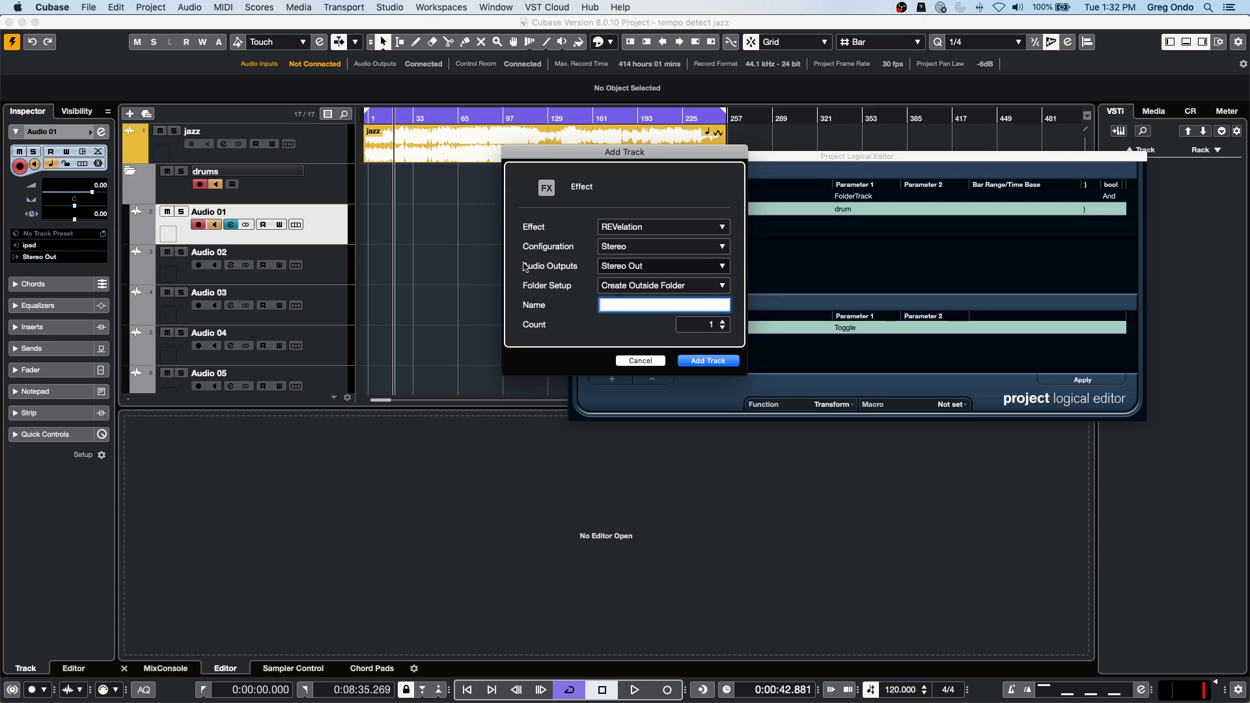
left_click(717, 362)
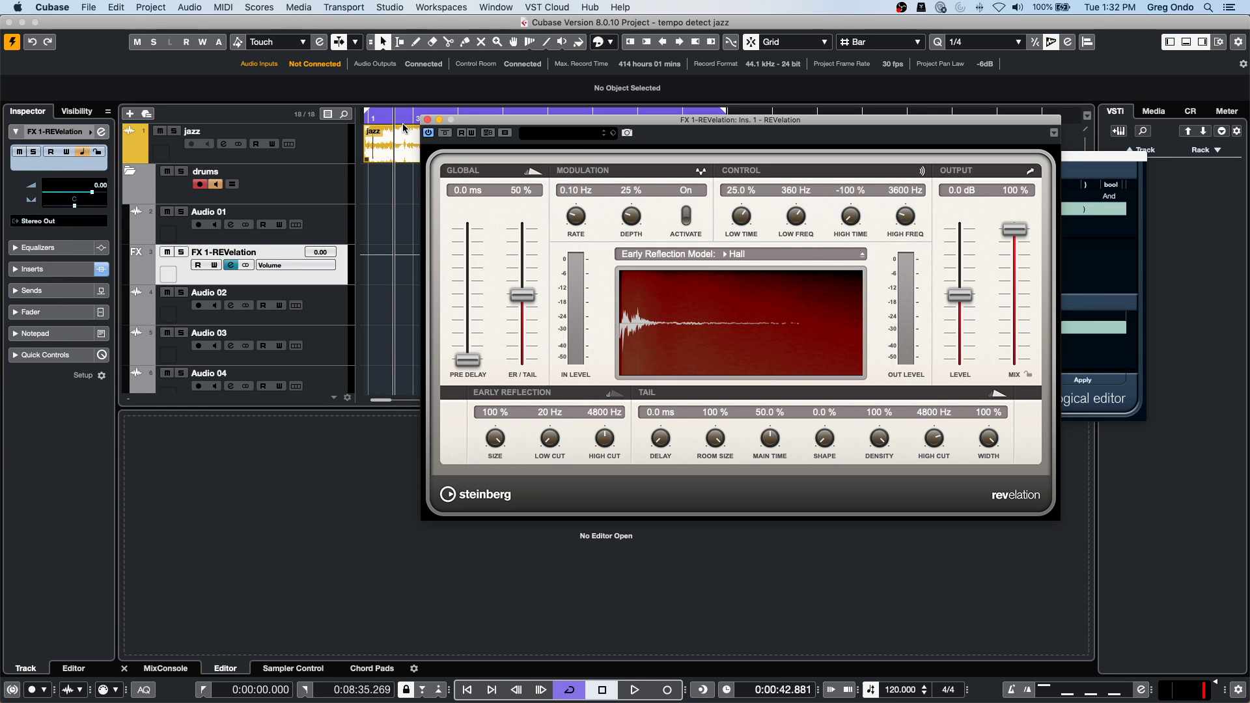
left_click(427, 120)
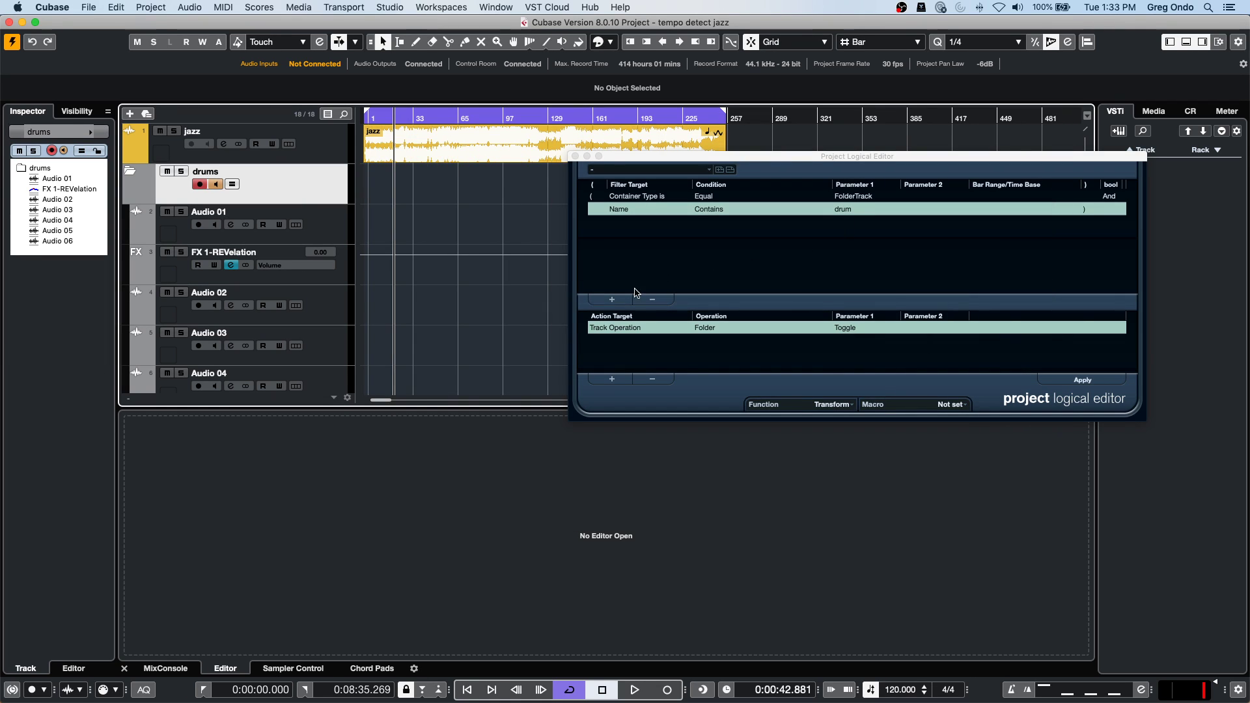
Add a third filter line with Container Type as its target and check the available condition options.
left_click(612, 300)
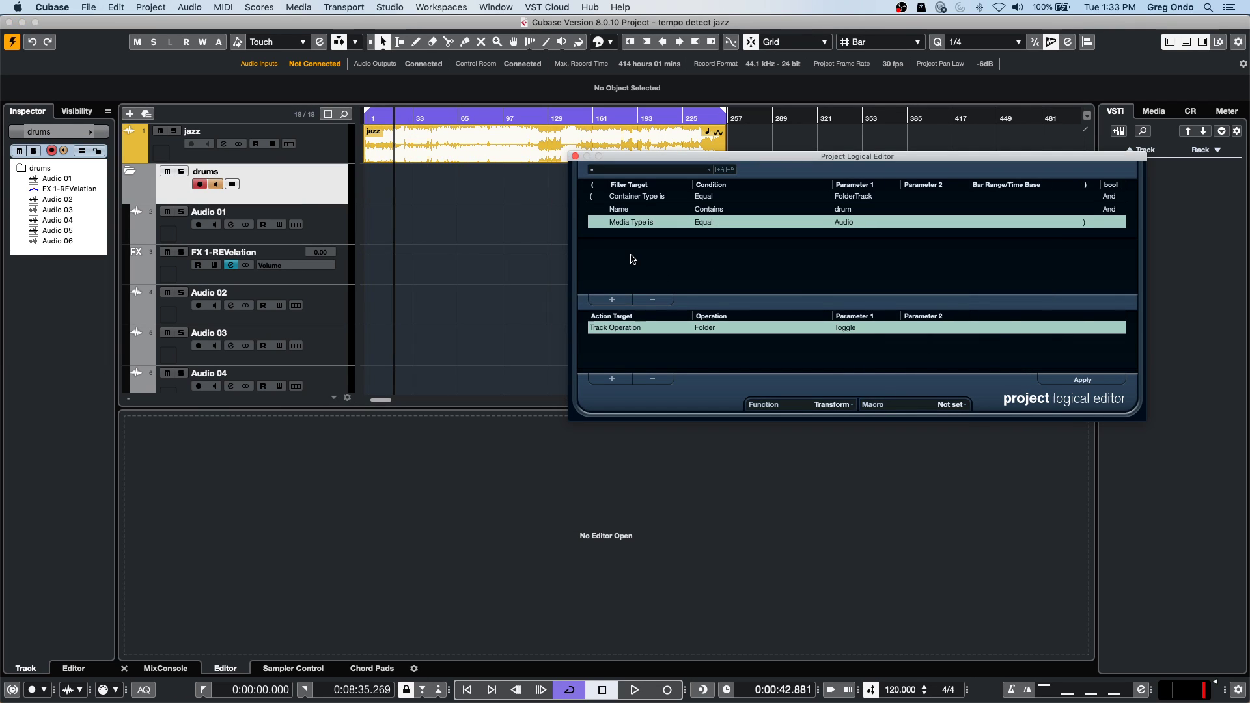
left_click(636, 223)
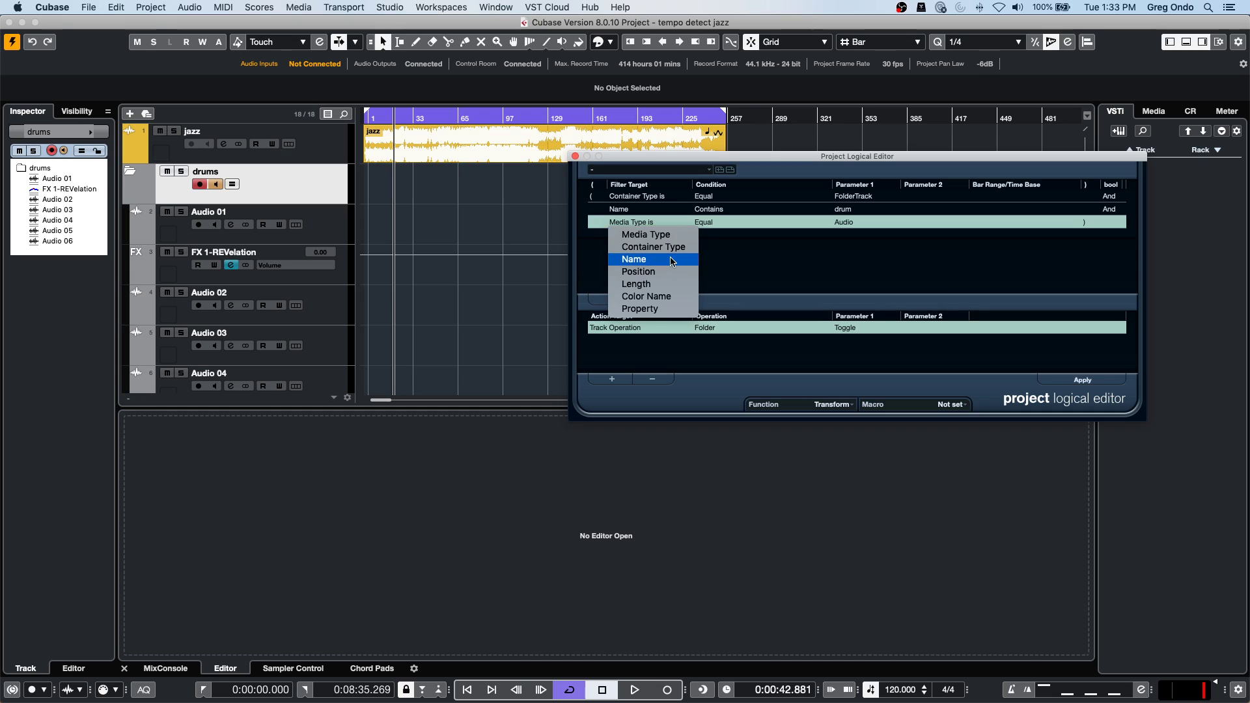
left_click(659, 225)
left_click(659, 225)
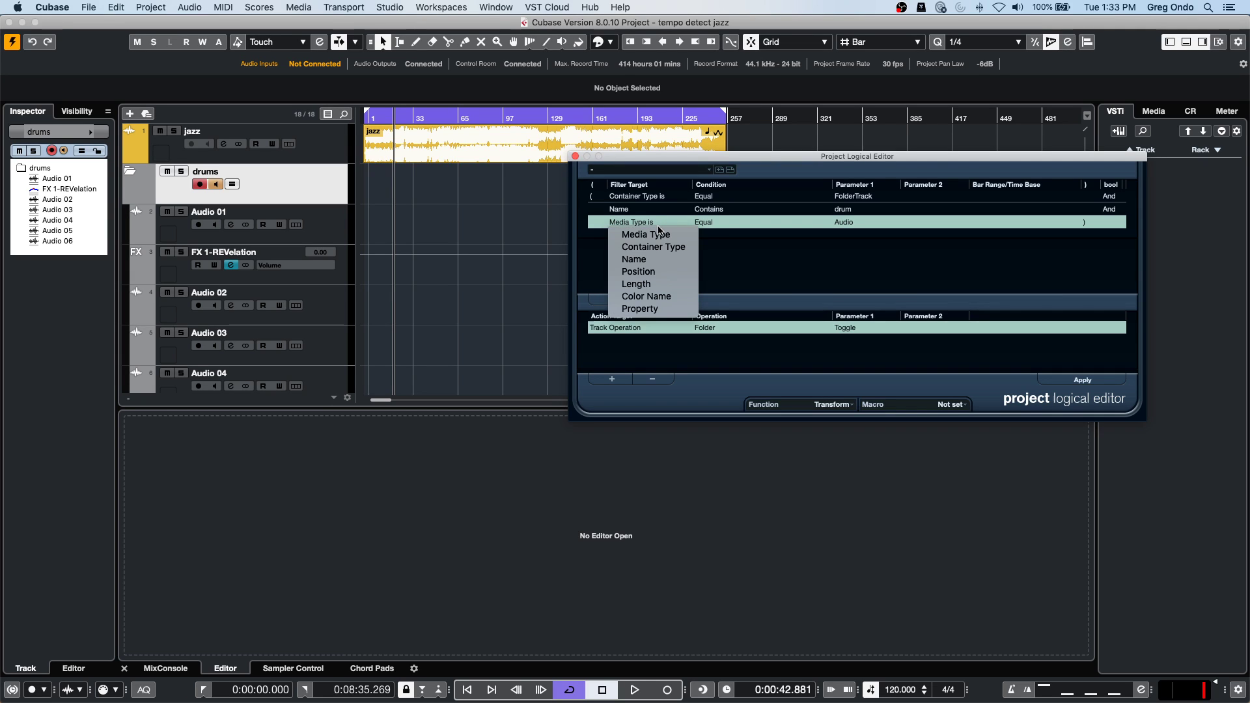
left_click(668, 248)
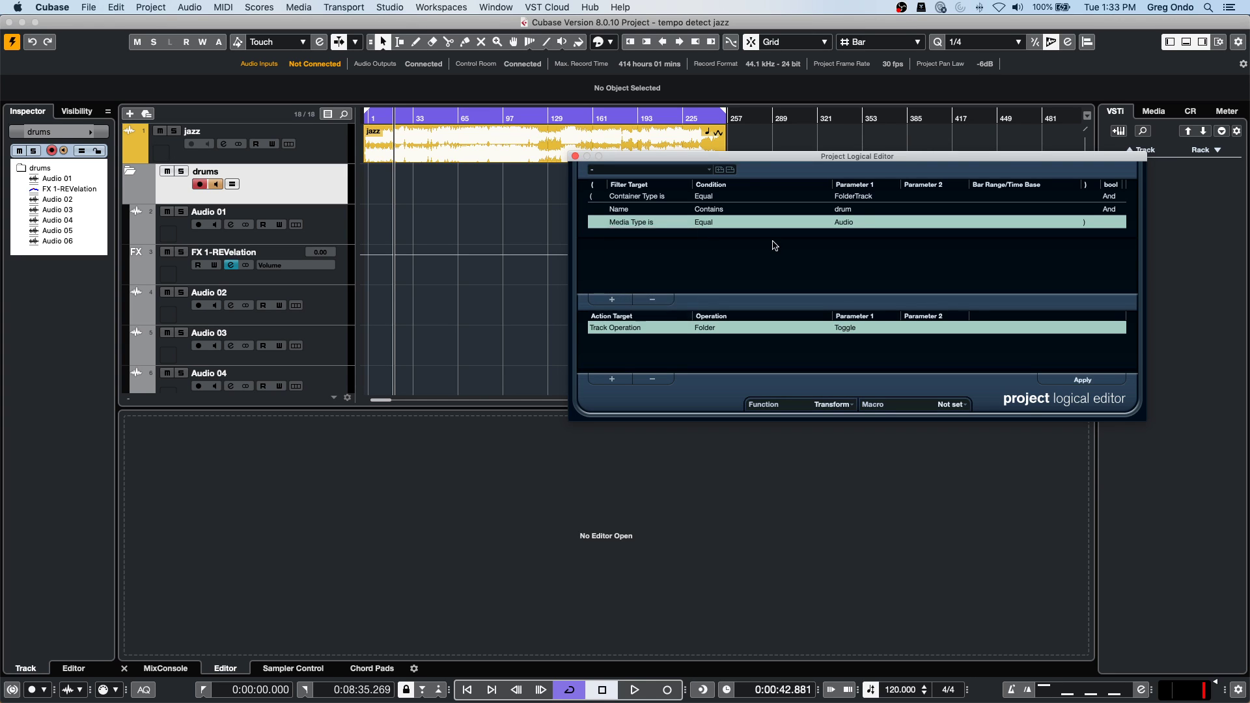
left_click(730, 226)
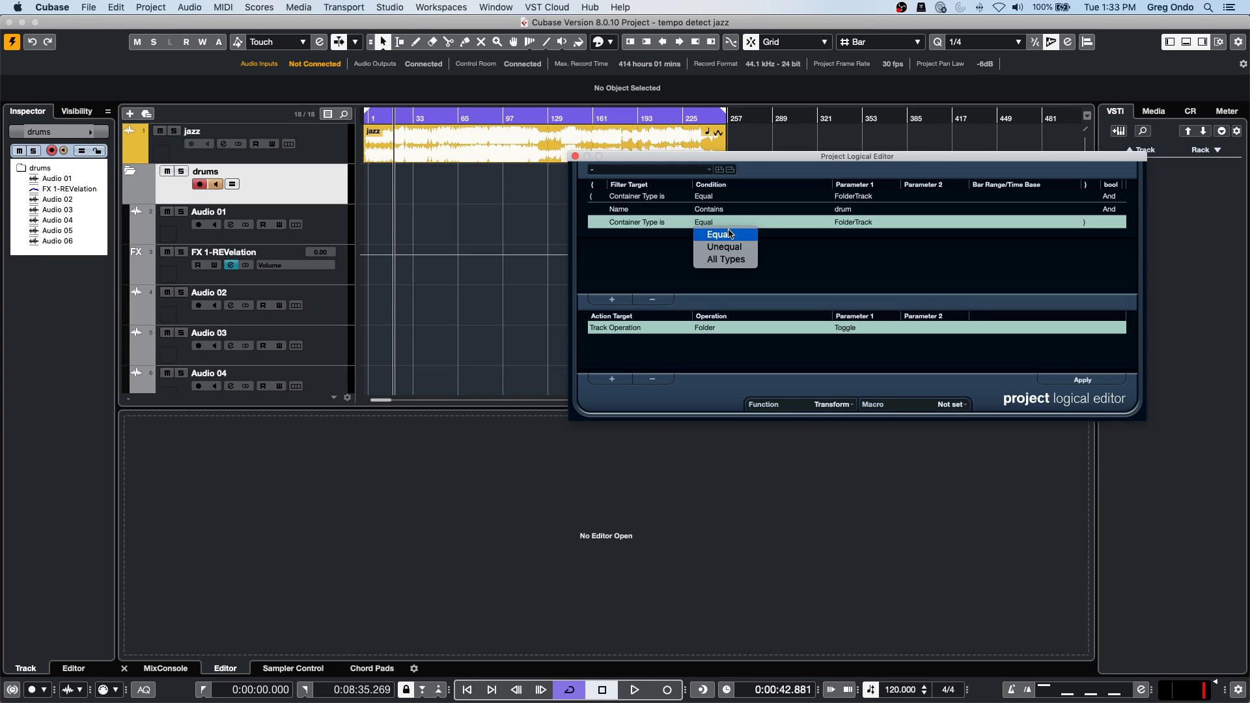
left_click(856, 234)
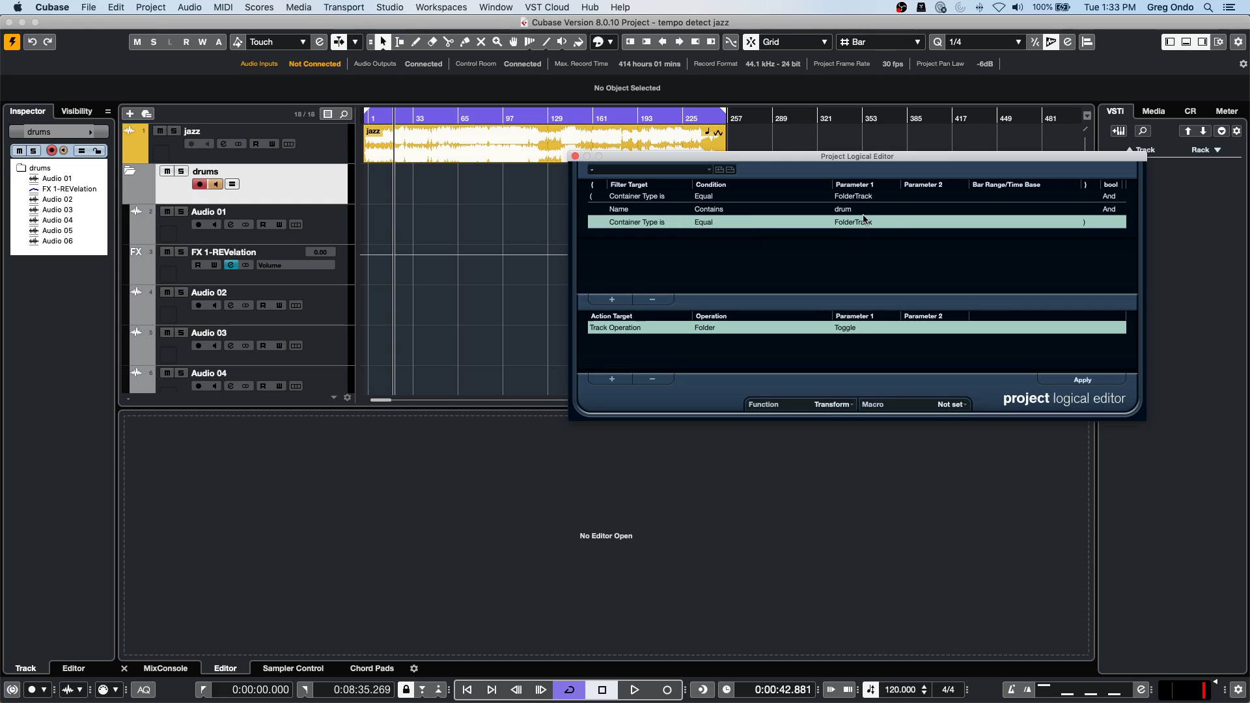
left_click(730, 222)
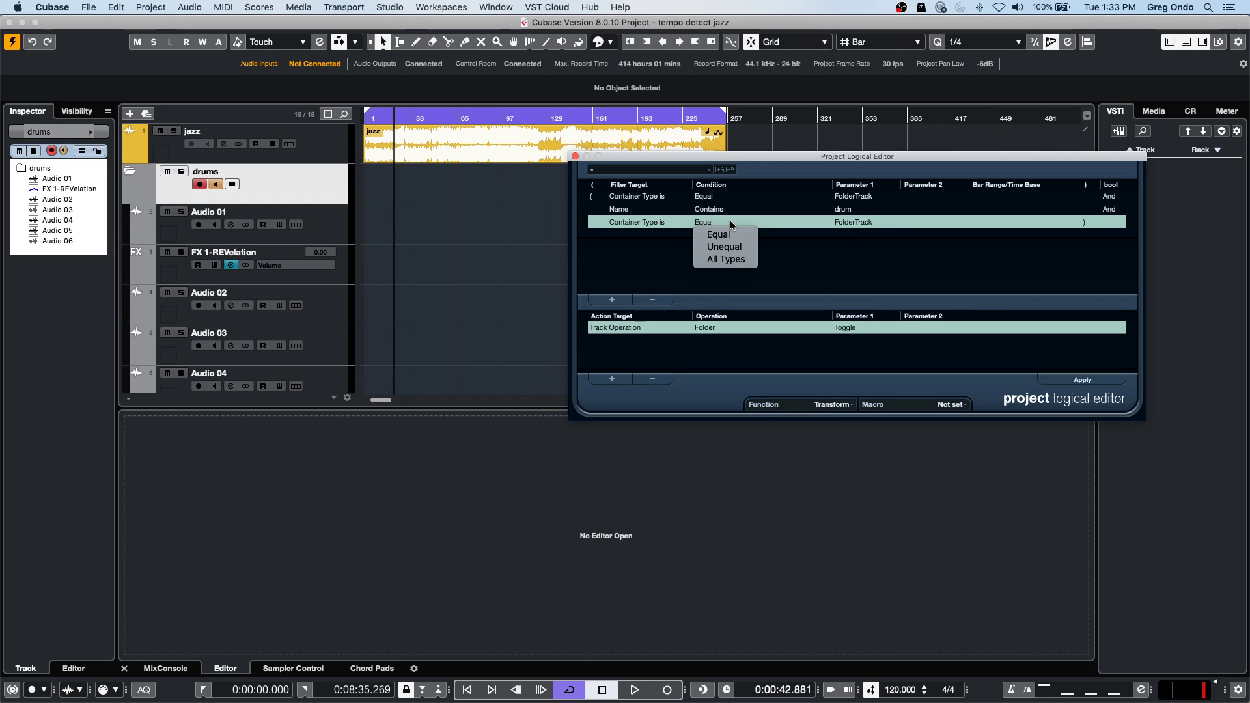
Set the third filter line to Media Type, Equal, Effect.
left_click(650, 223)
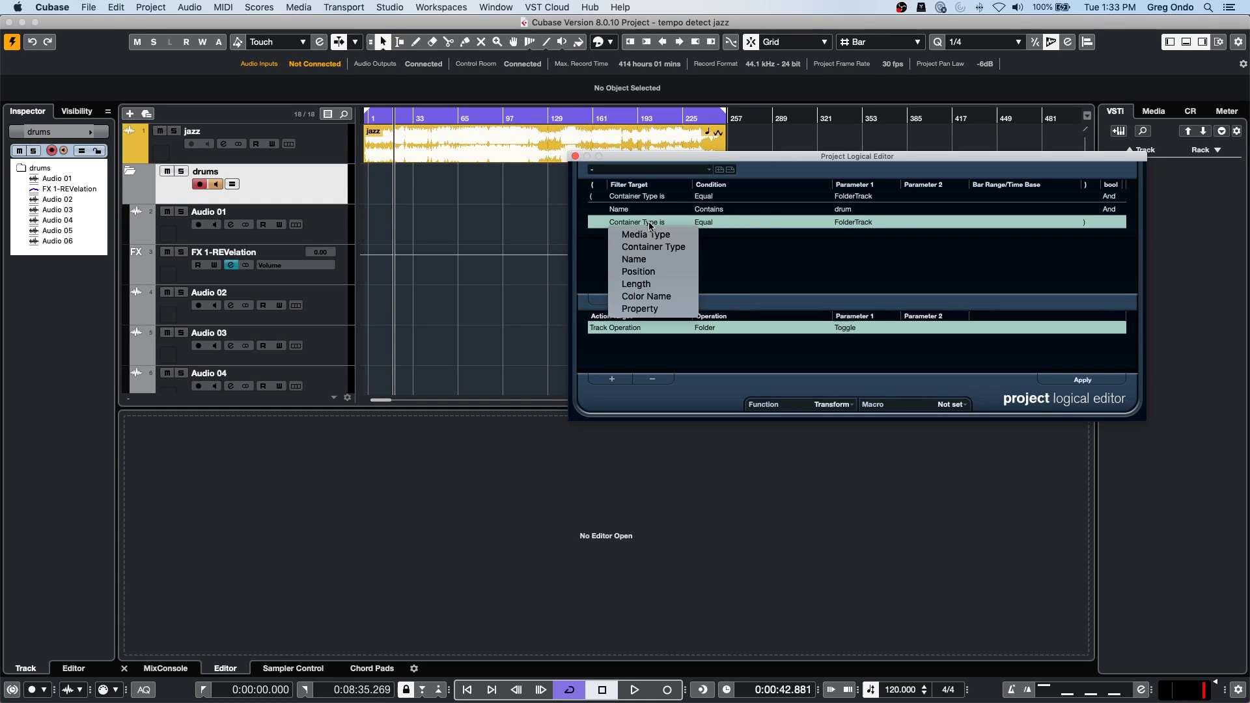
left_click(646, 235)
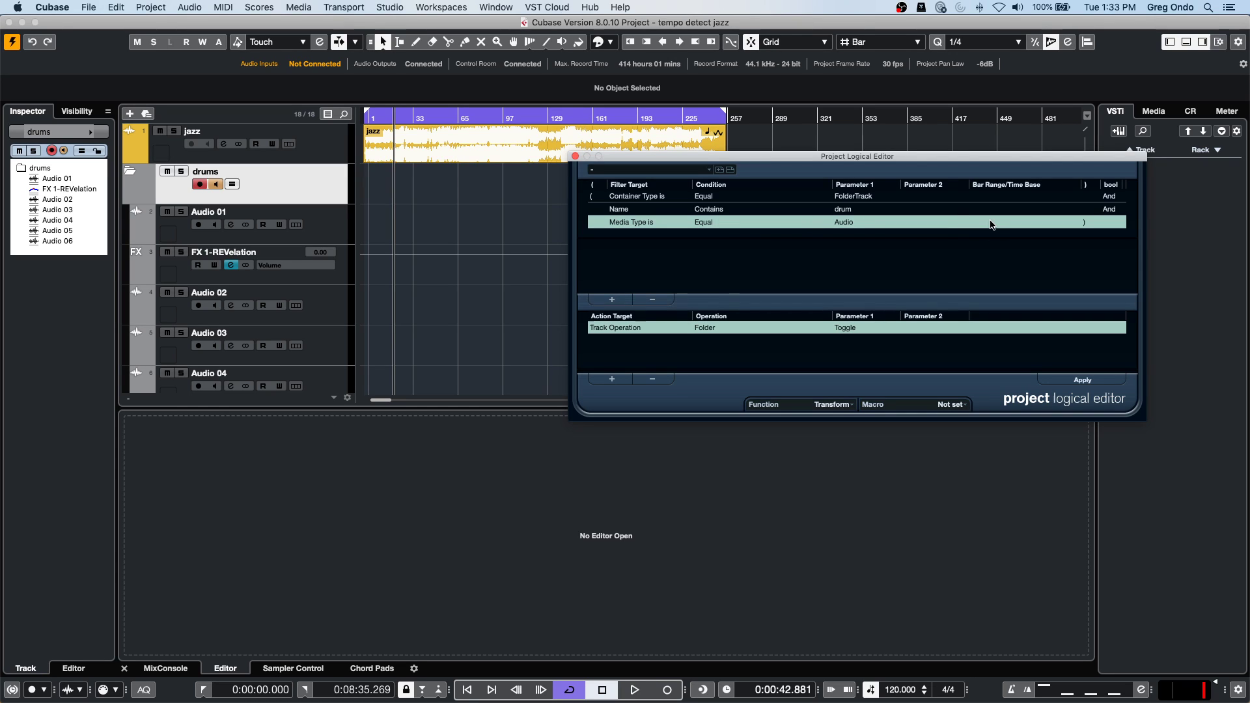
left_click(742, 222)
left_click(747, 233)
left_click(873, 221)
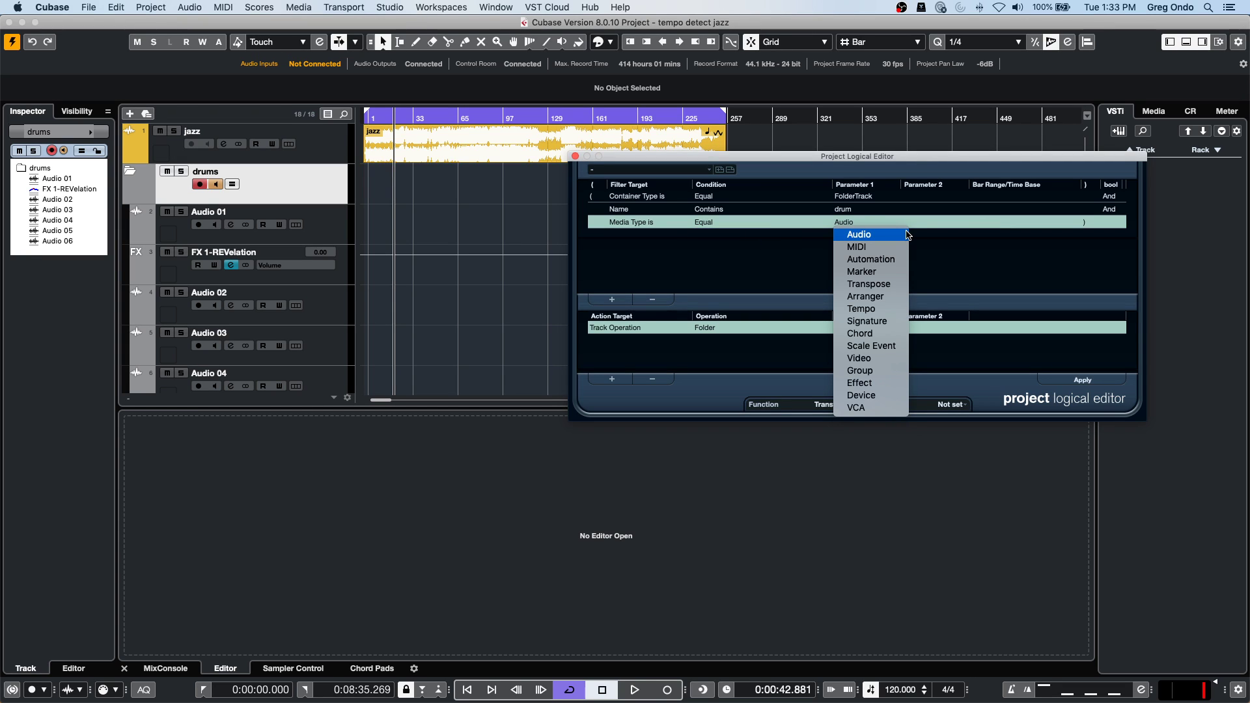
left_click(901, 386)
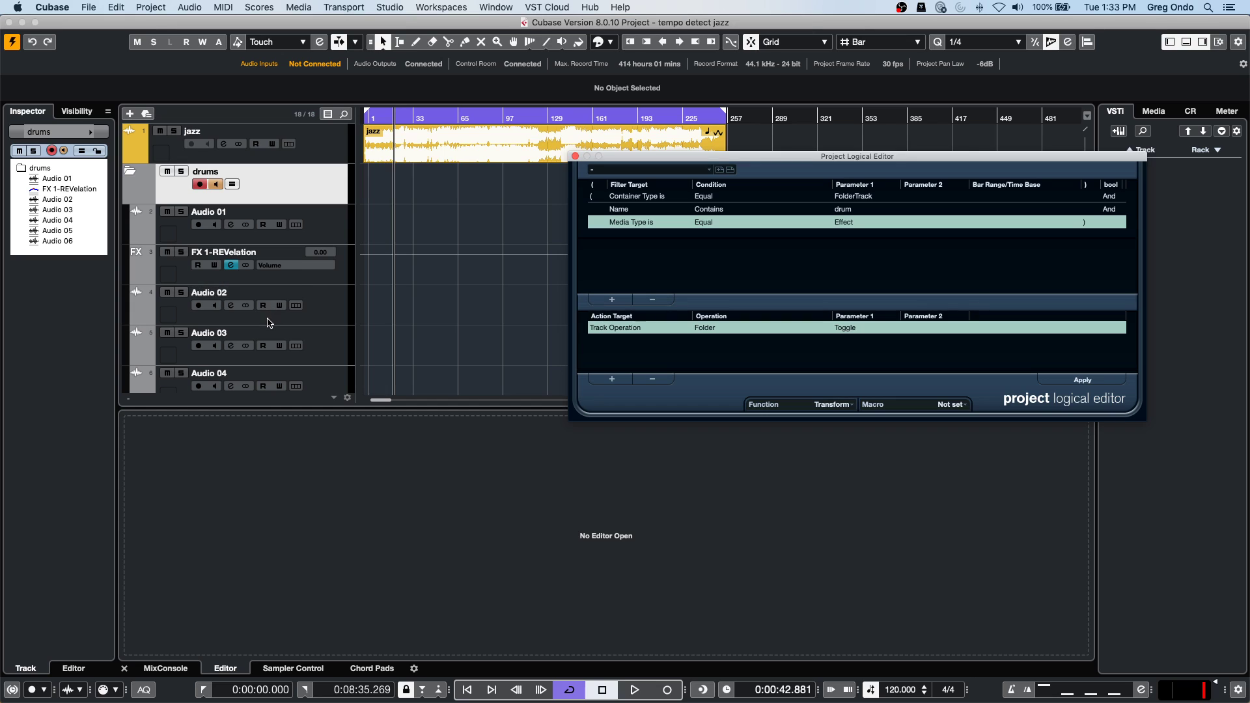
Collapse the drums folder track and select the percussion folder track.
scroll(271, 322, "down", 1)
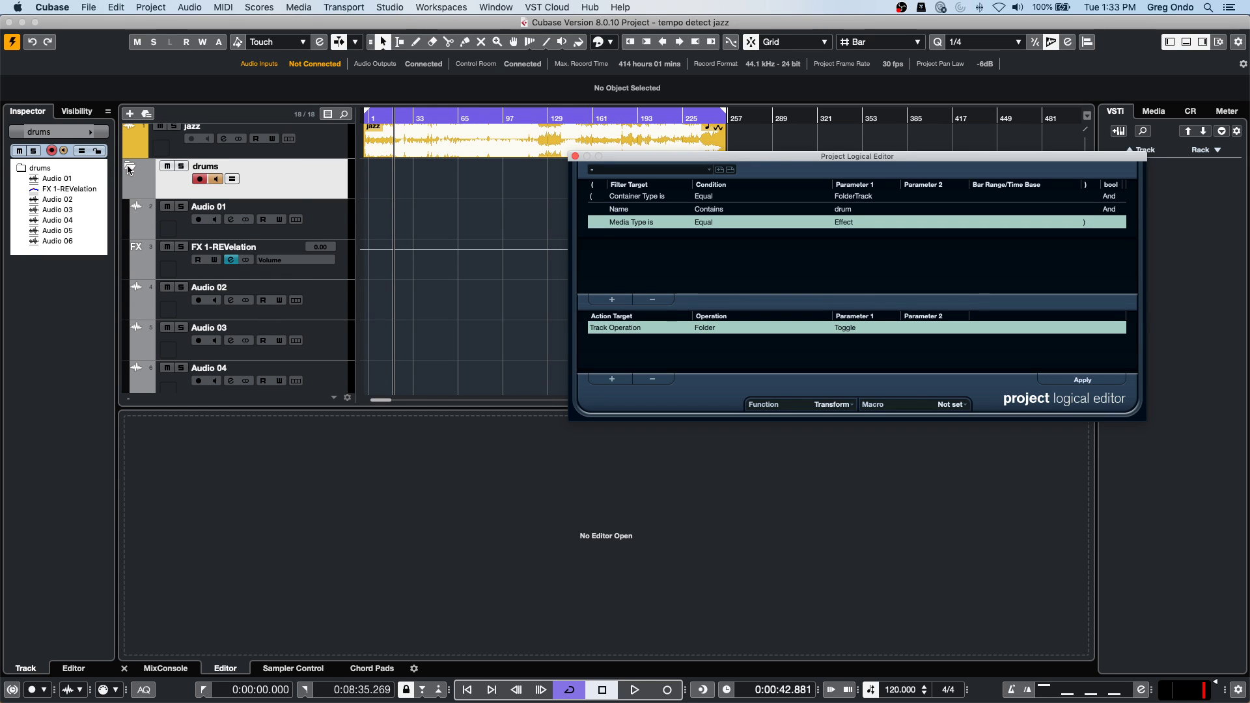
left_click(98, 151)
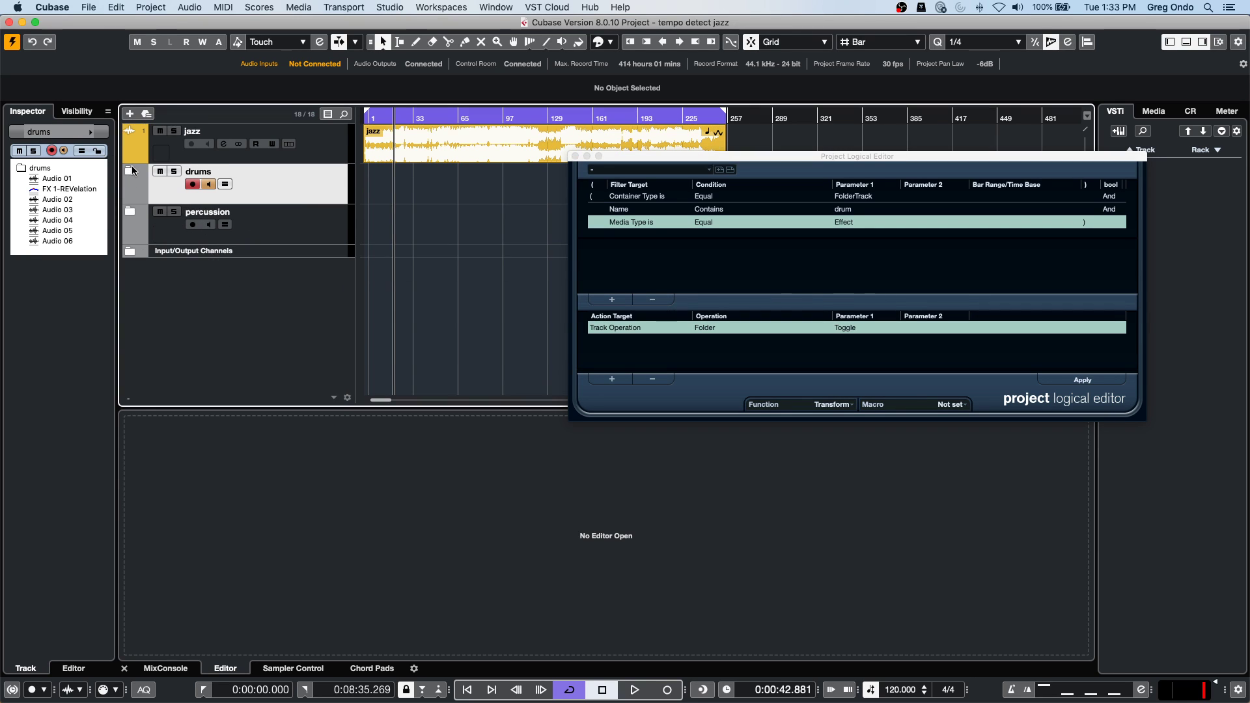
left_click(327, 223)
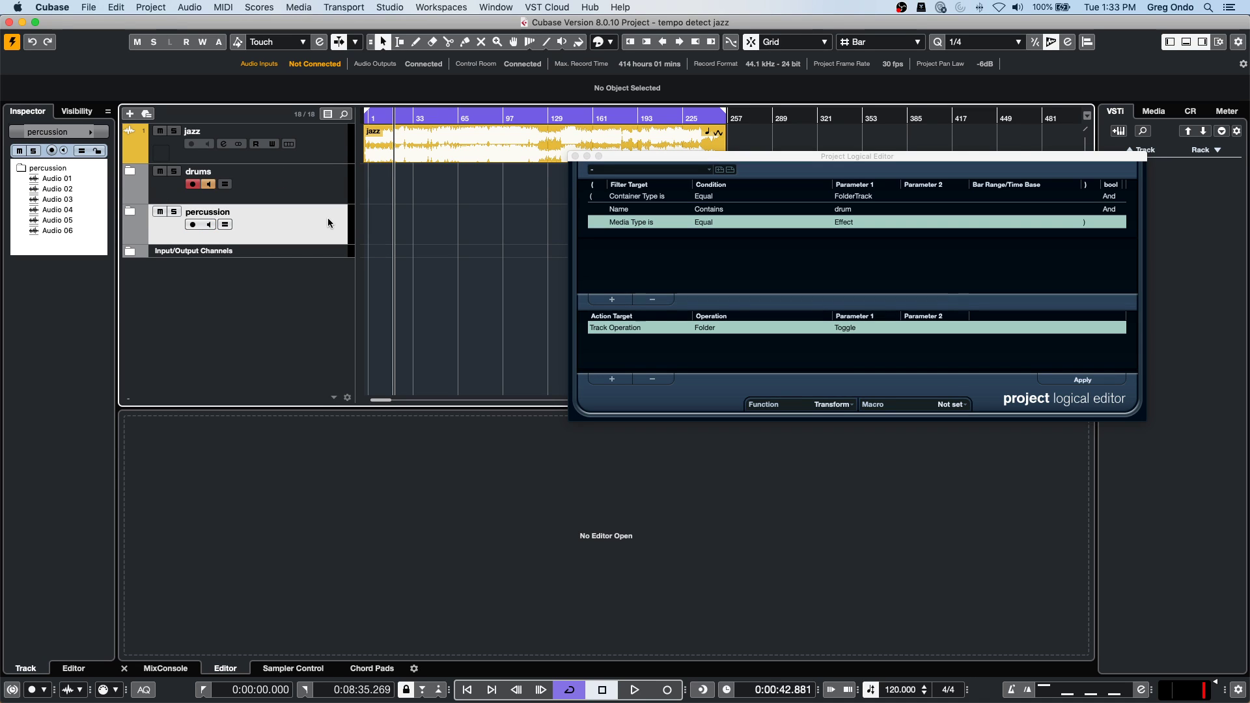
right_click(328, 222)
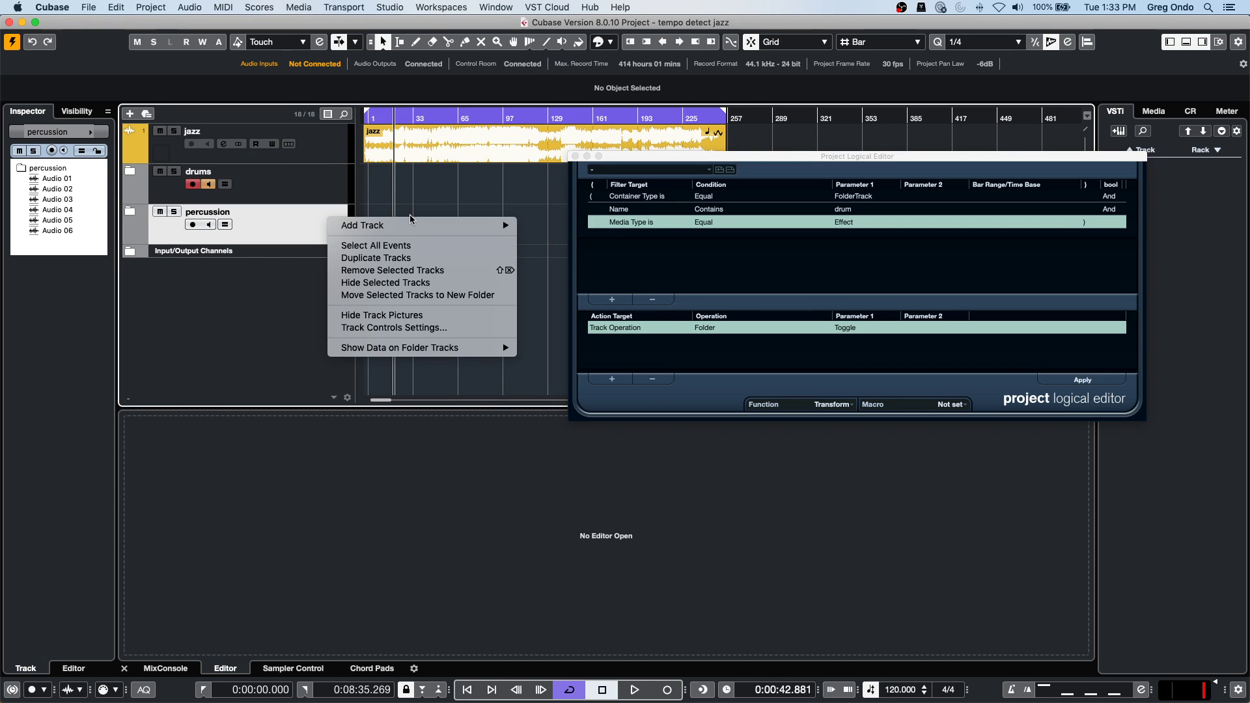
mouse_move(396, 226)
Remove the Name filter line and try applying the folder toggle with the drums folder track selected.
left_click(860, 209)
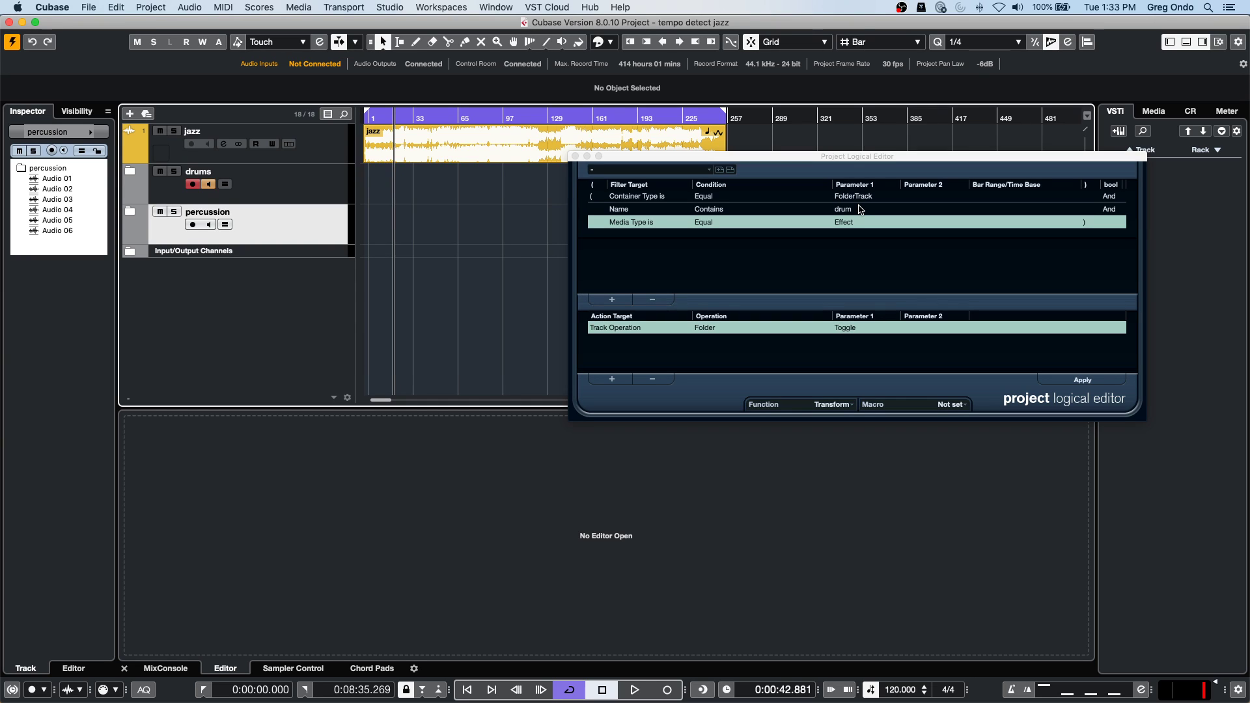
left_click(860, 209)
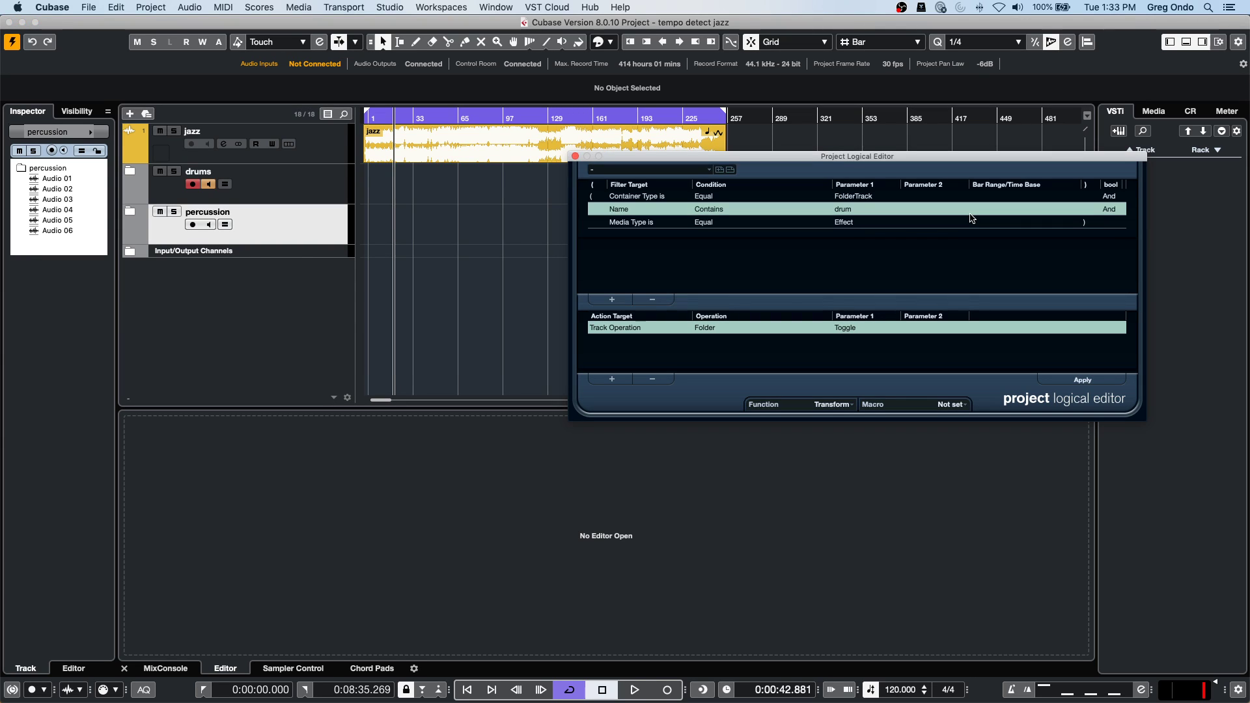
left_click(652, 300)
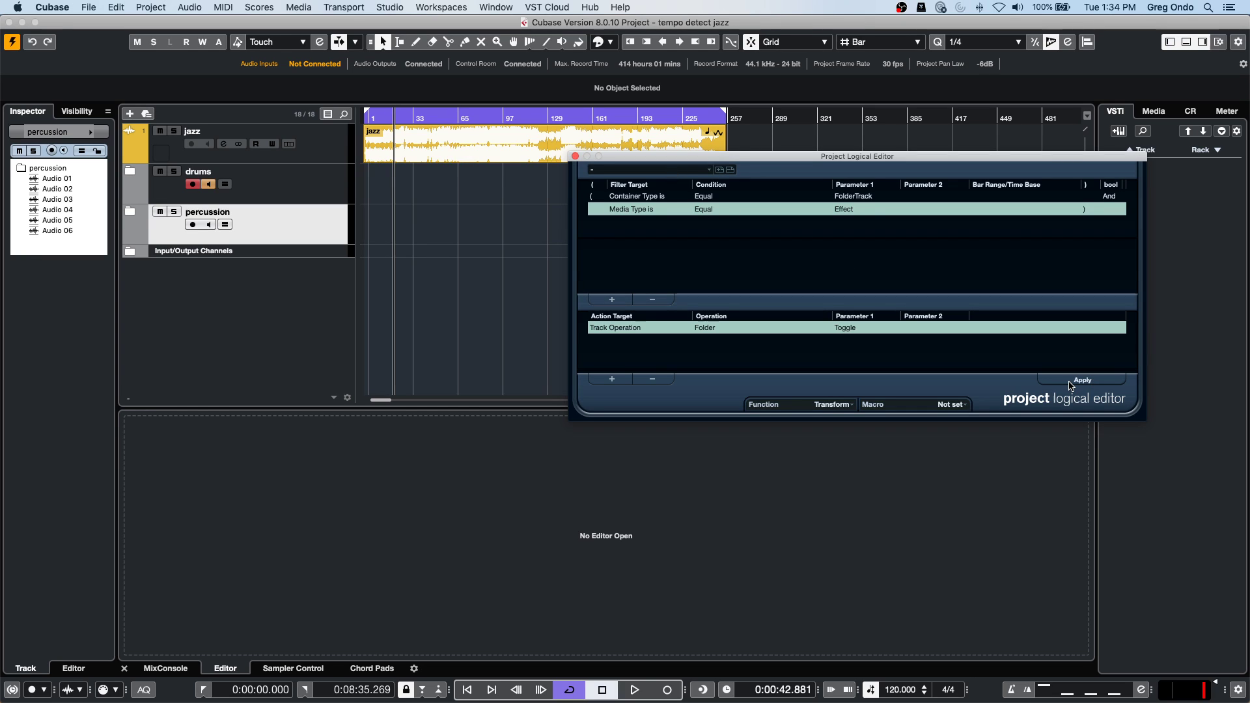
left_click(305, 187)
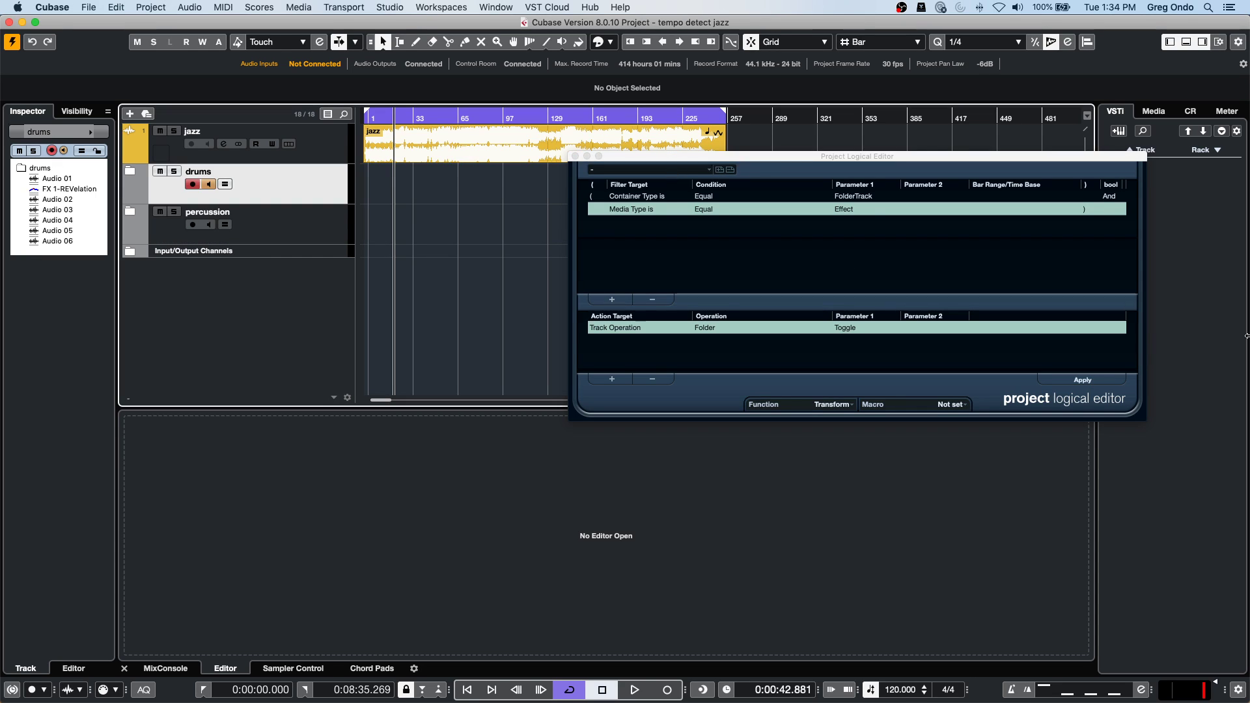
left_click(1084, 381)
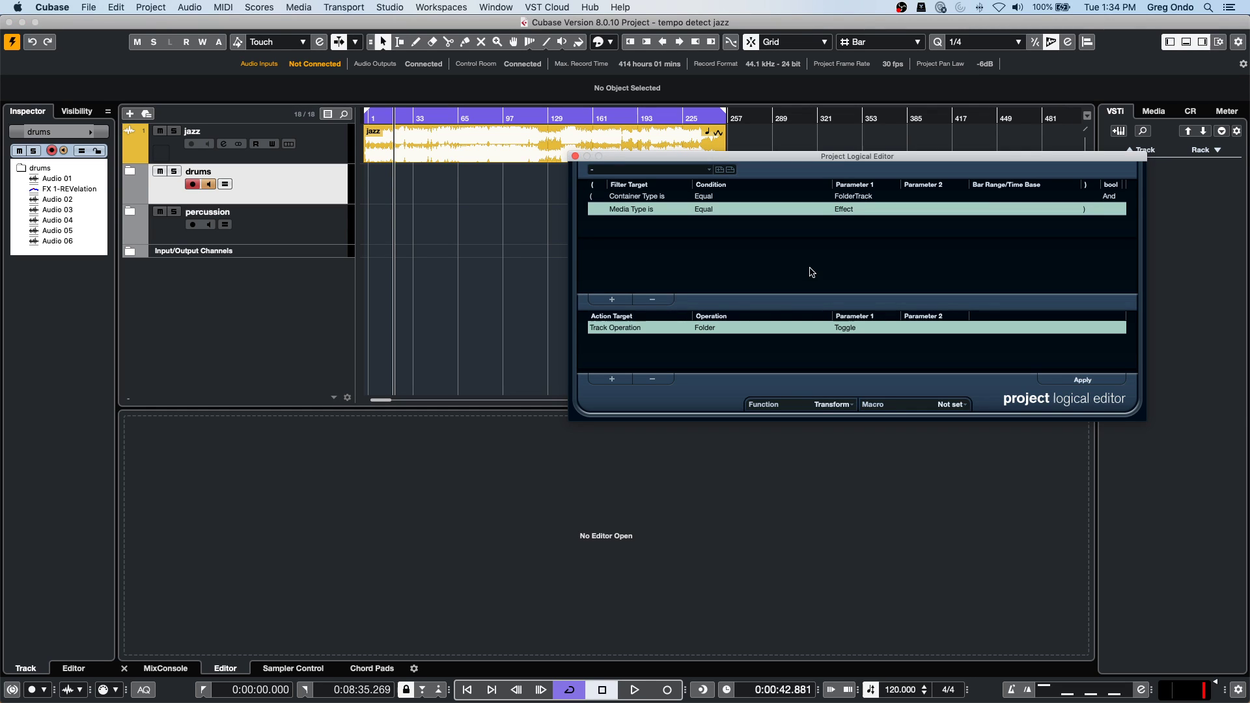
left_click(661, 212)
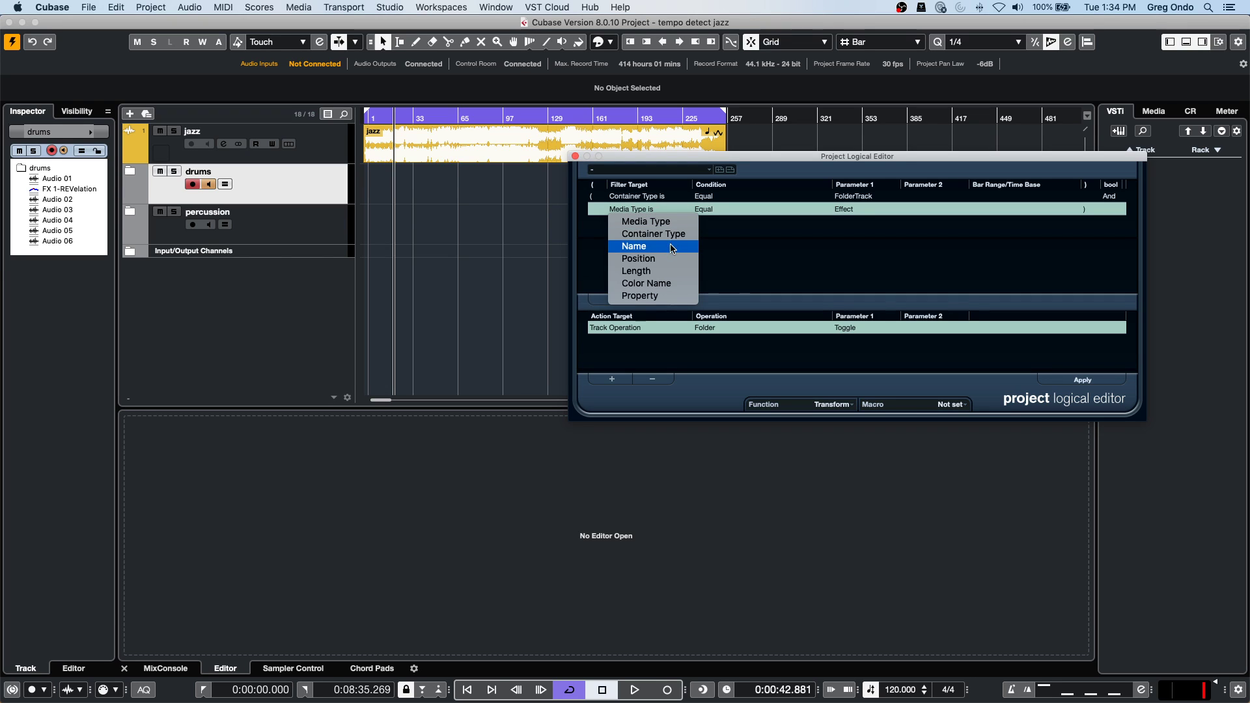
left_click(770, 225)
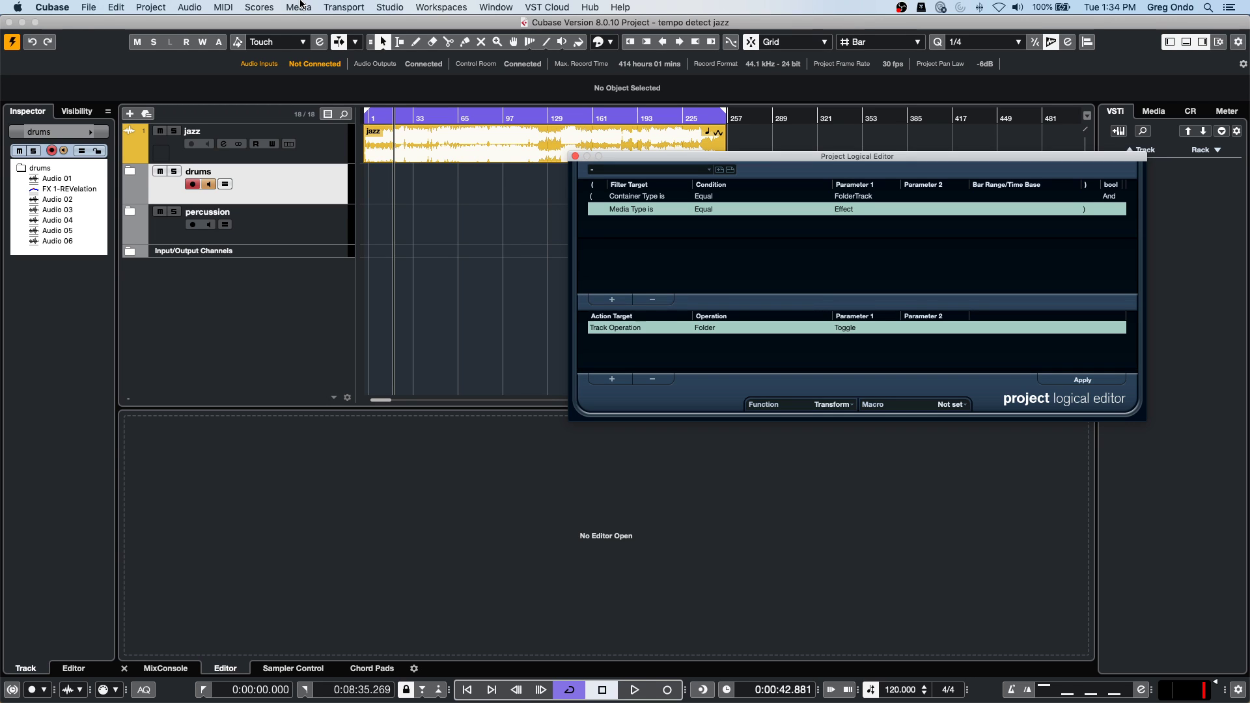
Add a stereo group channel for the jazz track, routed to Stereo Out and created outside the folder.
right_click(306, 147)
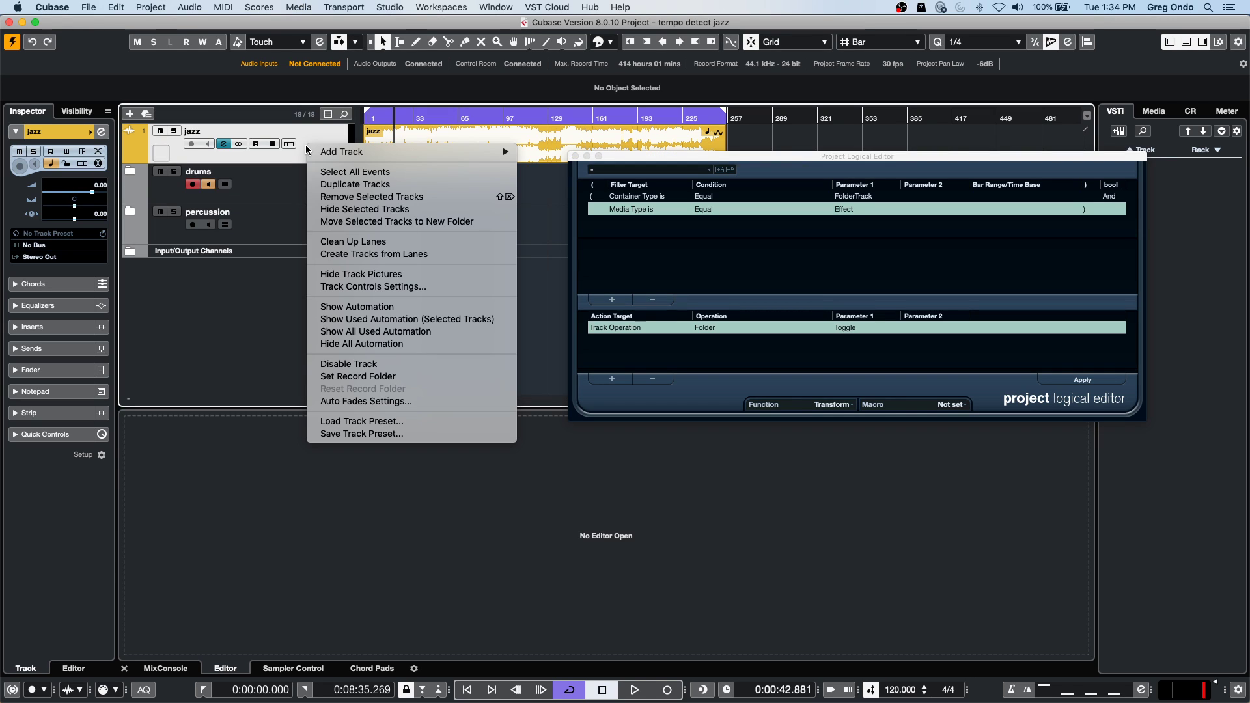
mouse_move(419, 151)
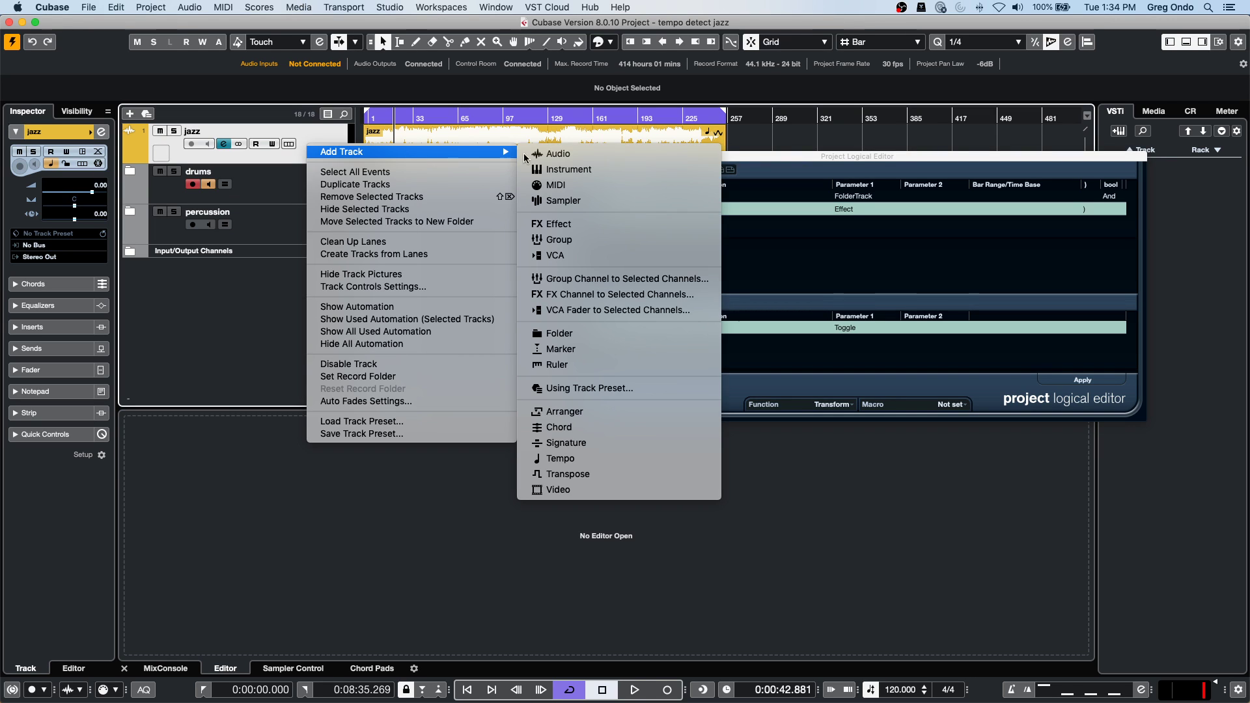
left_click(690, 240)
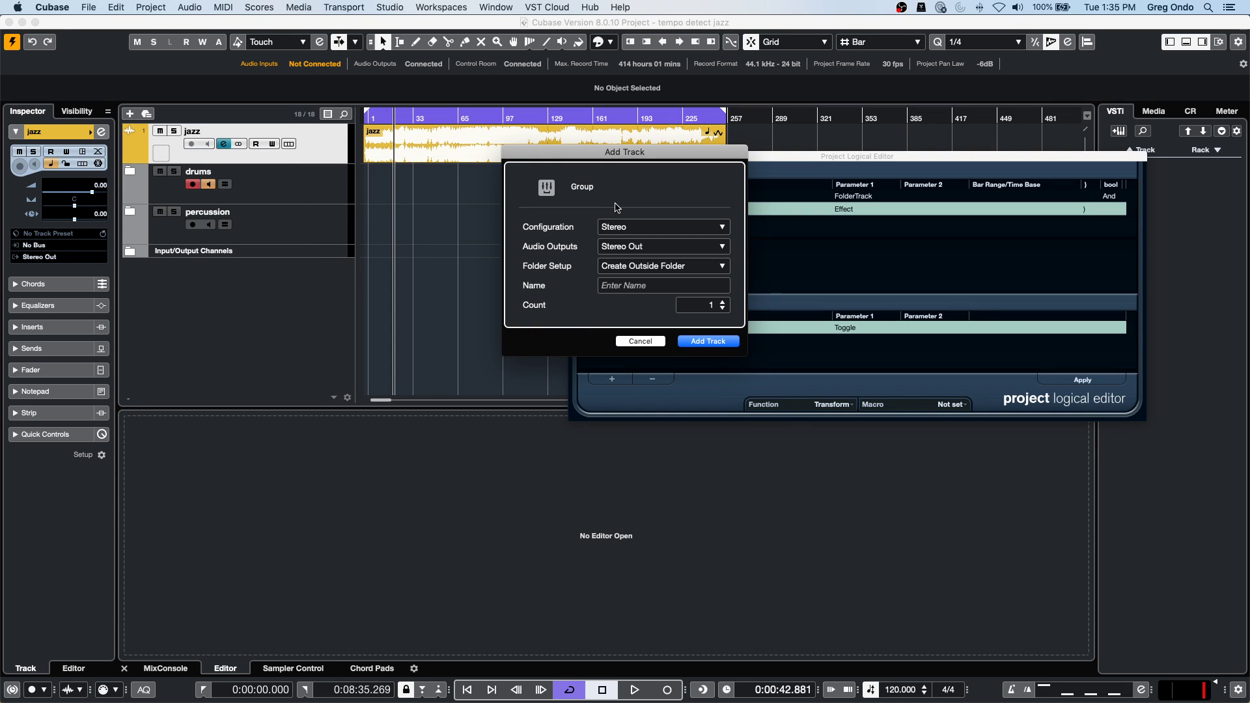
left_click(708, 341)
Add a stereo REVelation FX channel to the jazz track, routed to Stereo Out, and close its plug-in window.
right_click(330, 145)
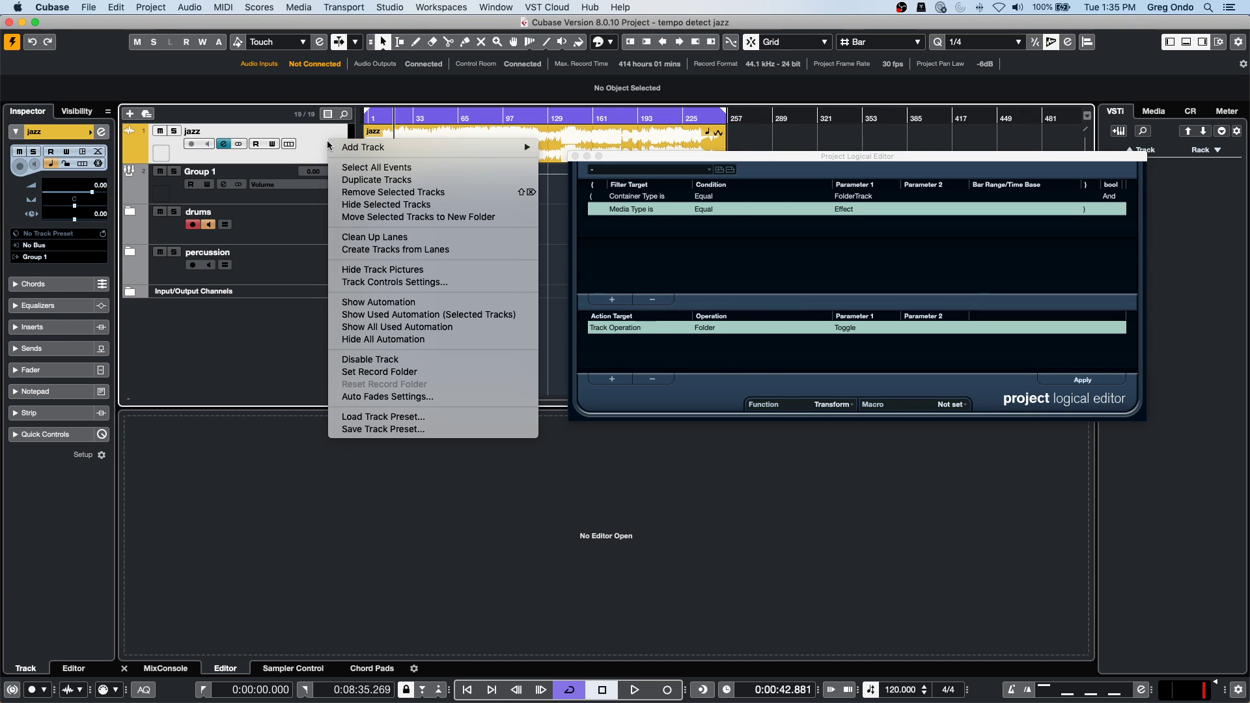
mouse_move(379, 150)
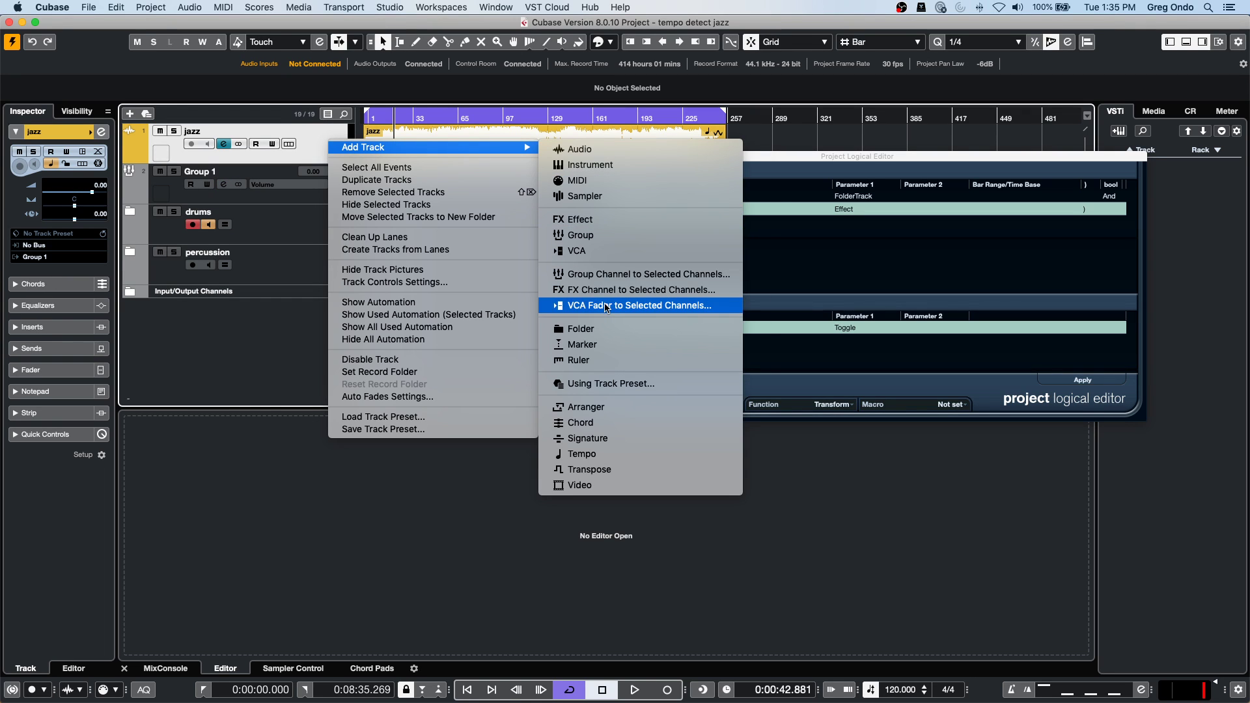
left_click(623, 291)
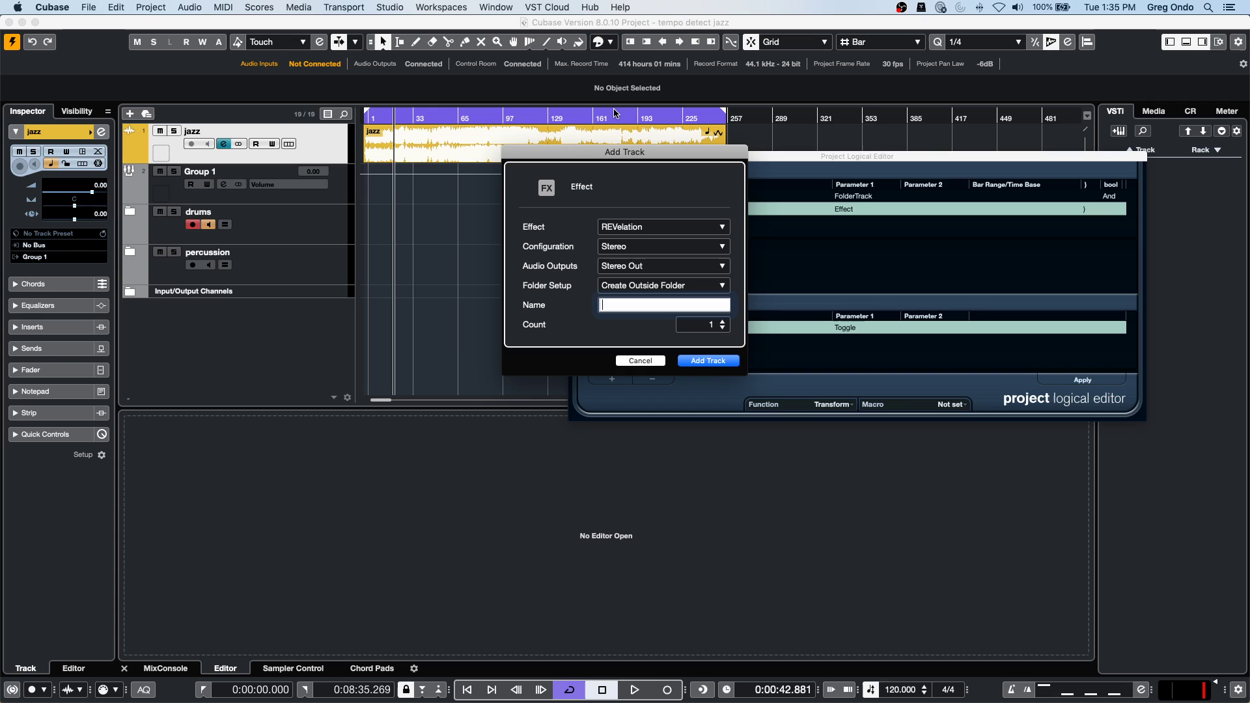
key("Return")
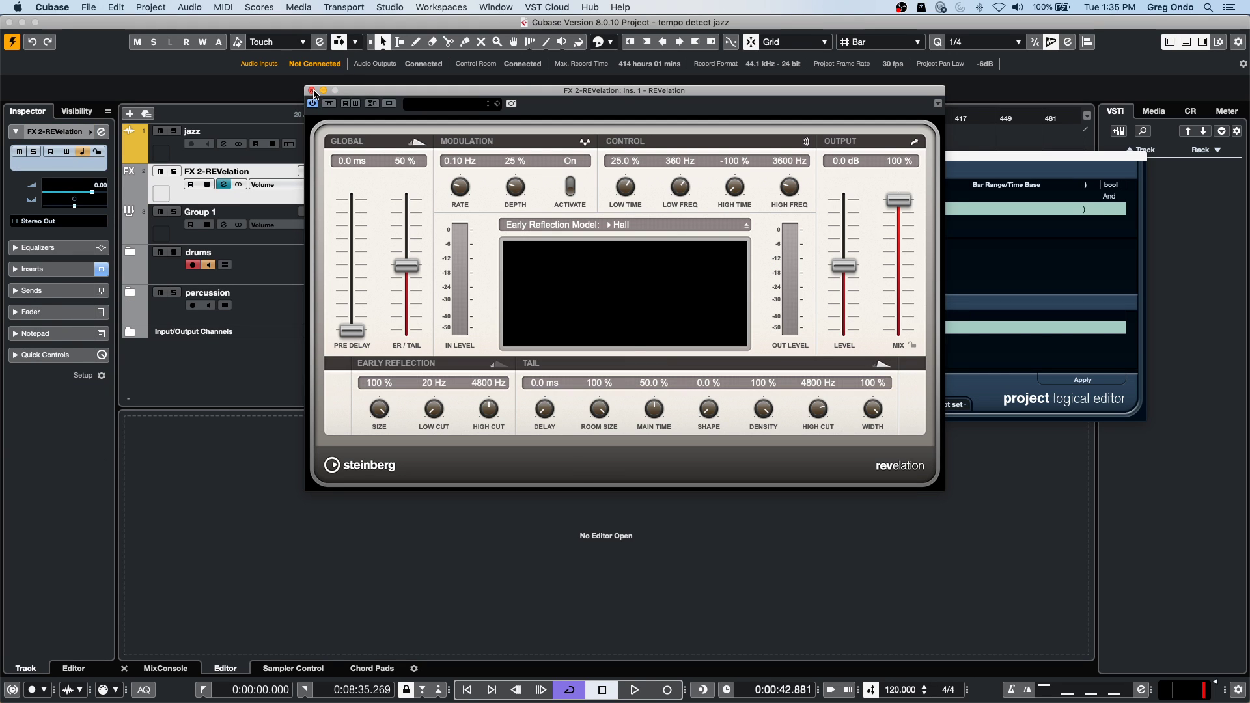
left_click(315, 90)
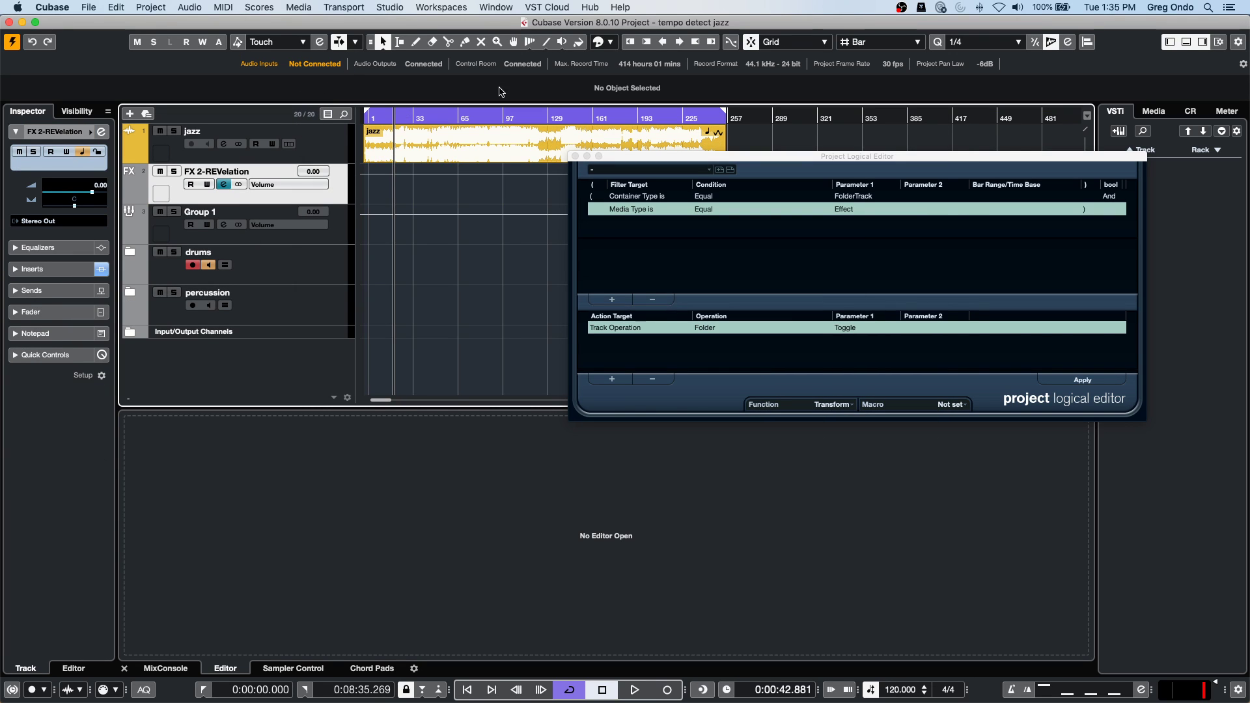
Set the jazz track's send level to FX 2-REVelation to 0.28 and close the Project Logical Editor.
key("Up")
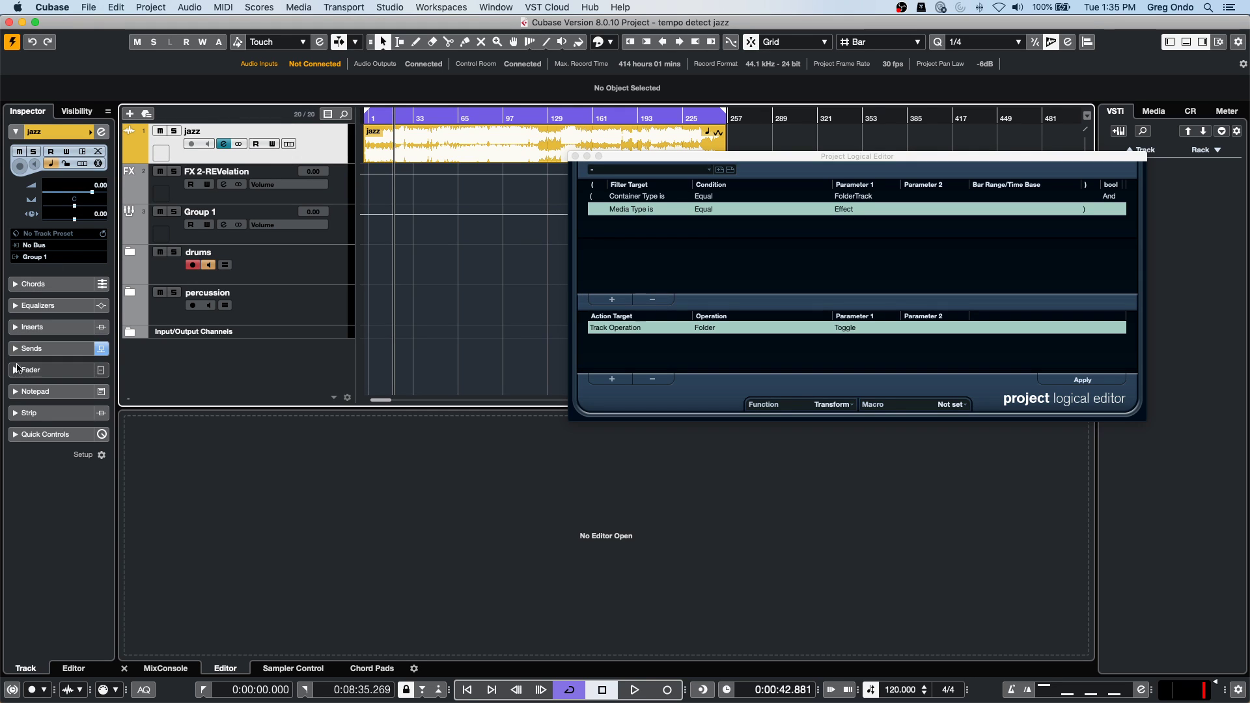
left_click(45, 348)
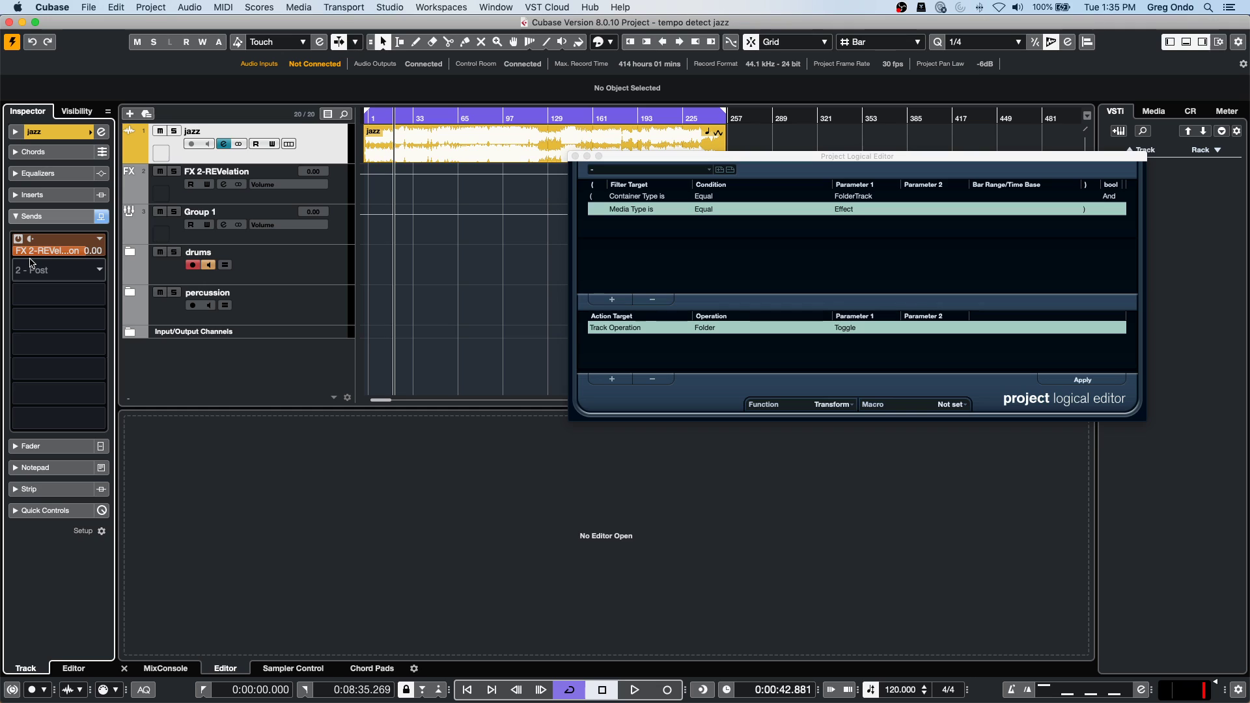
left_click_drag(31, 252, 38, 252)
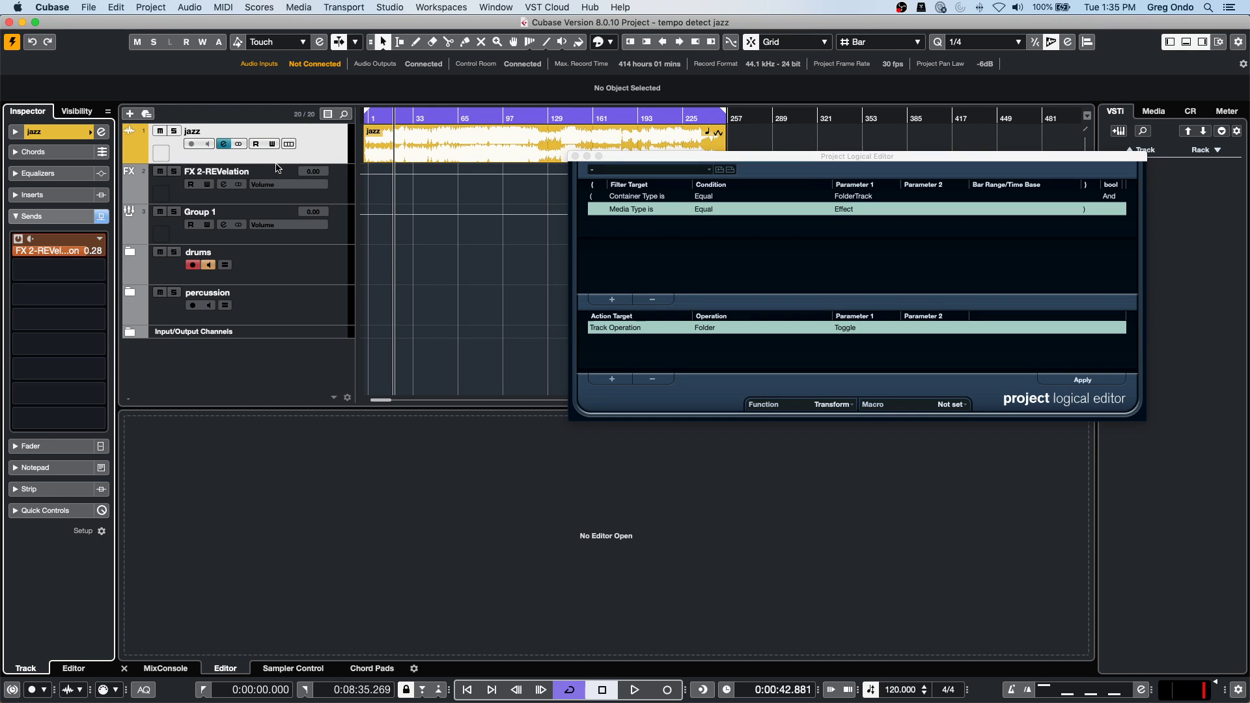
left_click(325, 153)
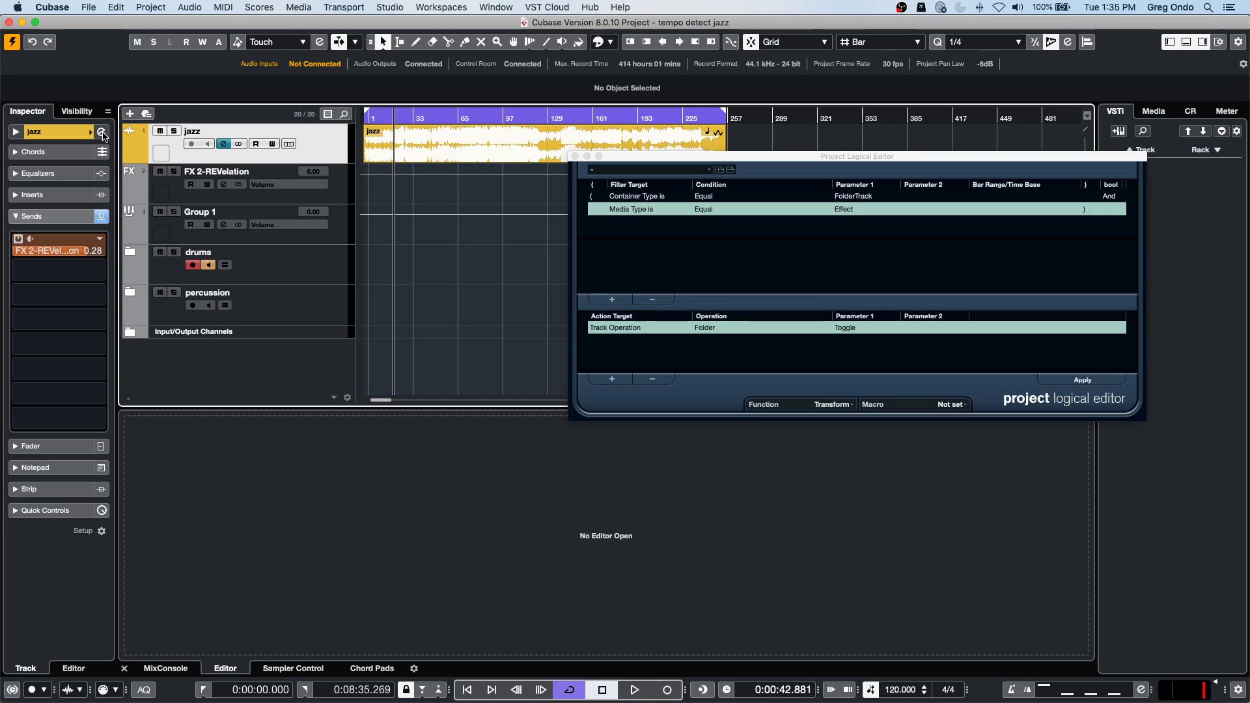
key("super+w")
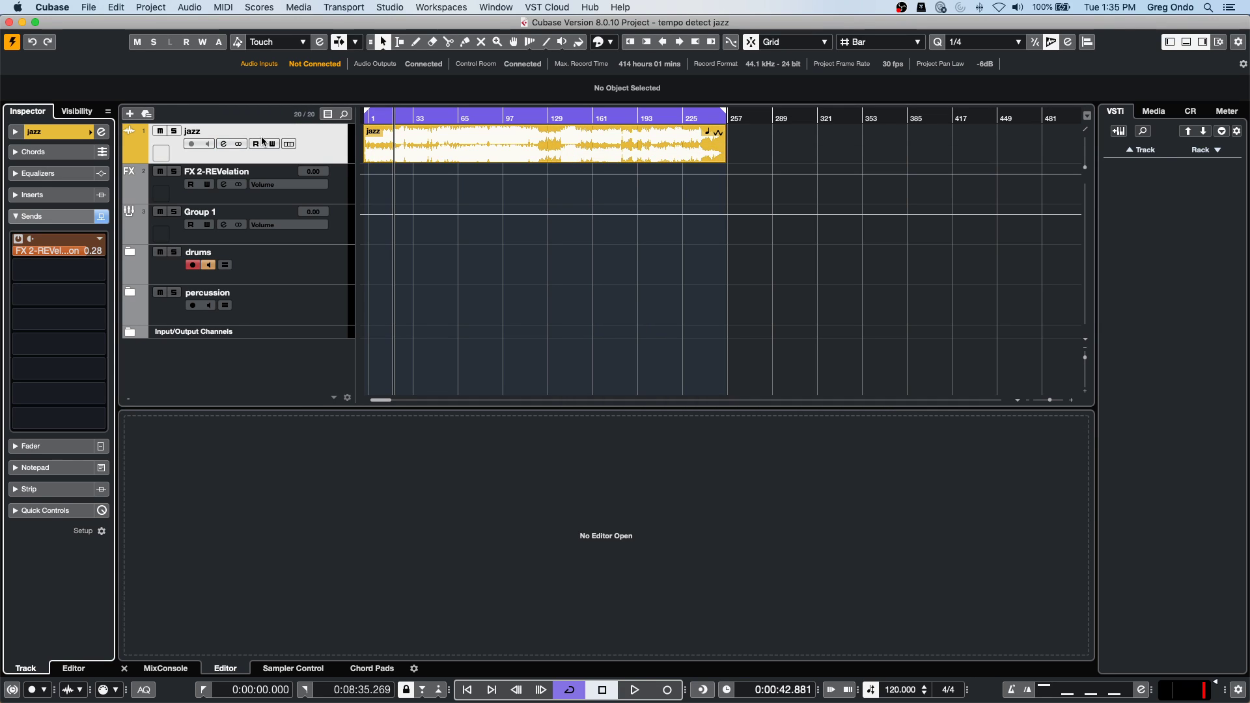
Open the jazz track's channel settings, follow its output target to Group 1, and return to the jazz source channel.
left_click(103, 133)
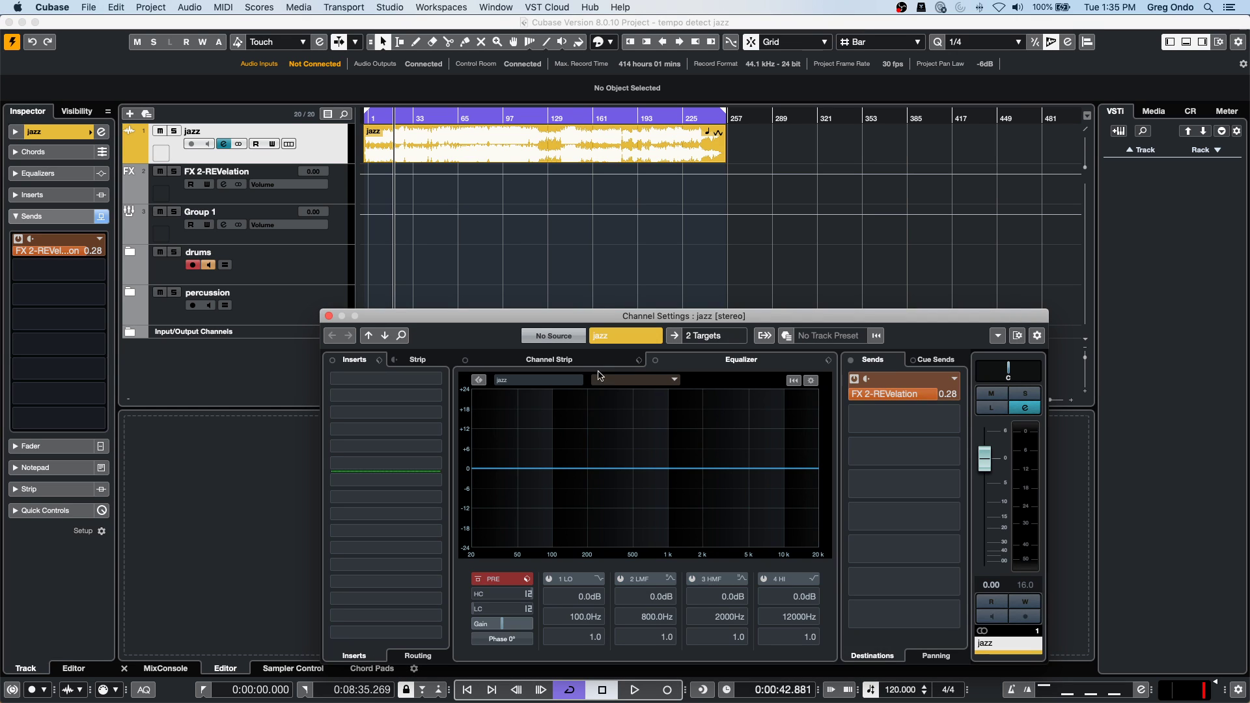
left_click_drag(613, 321, 443, 151)
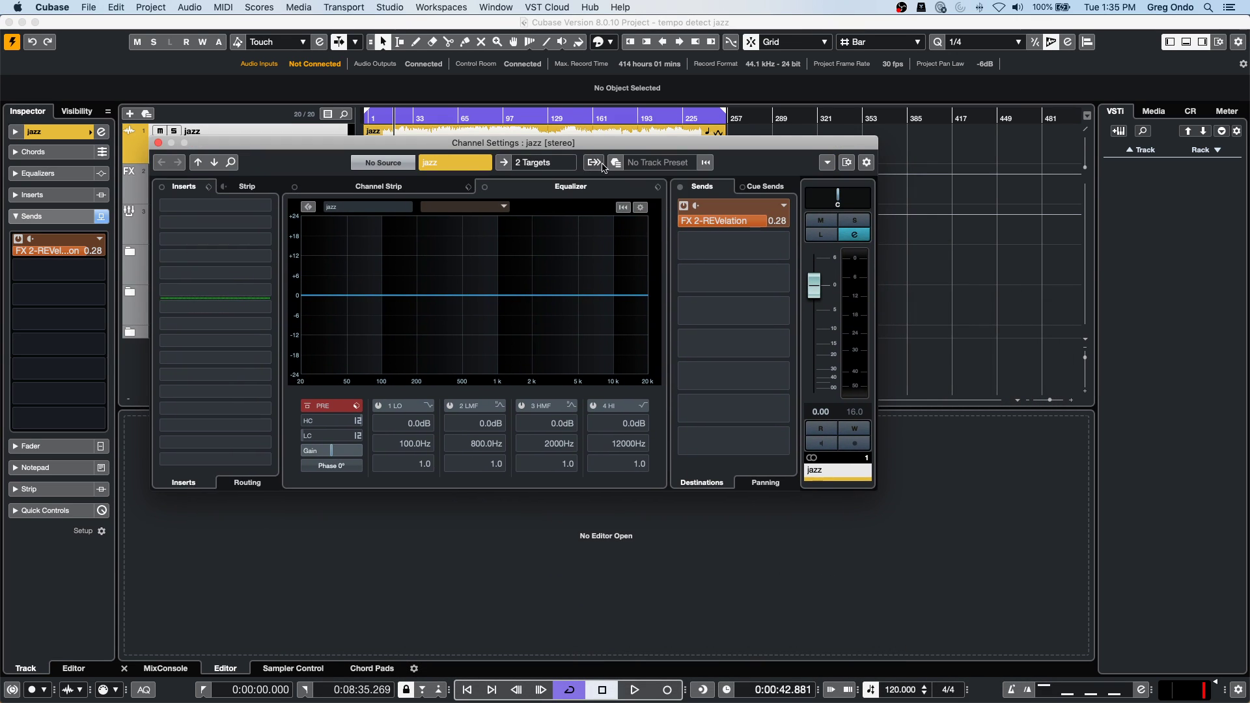
left_click(540, 165)
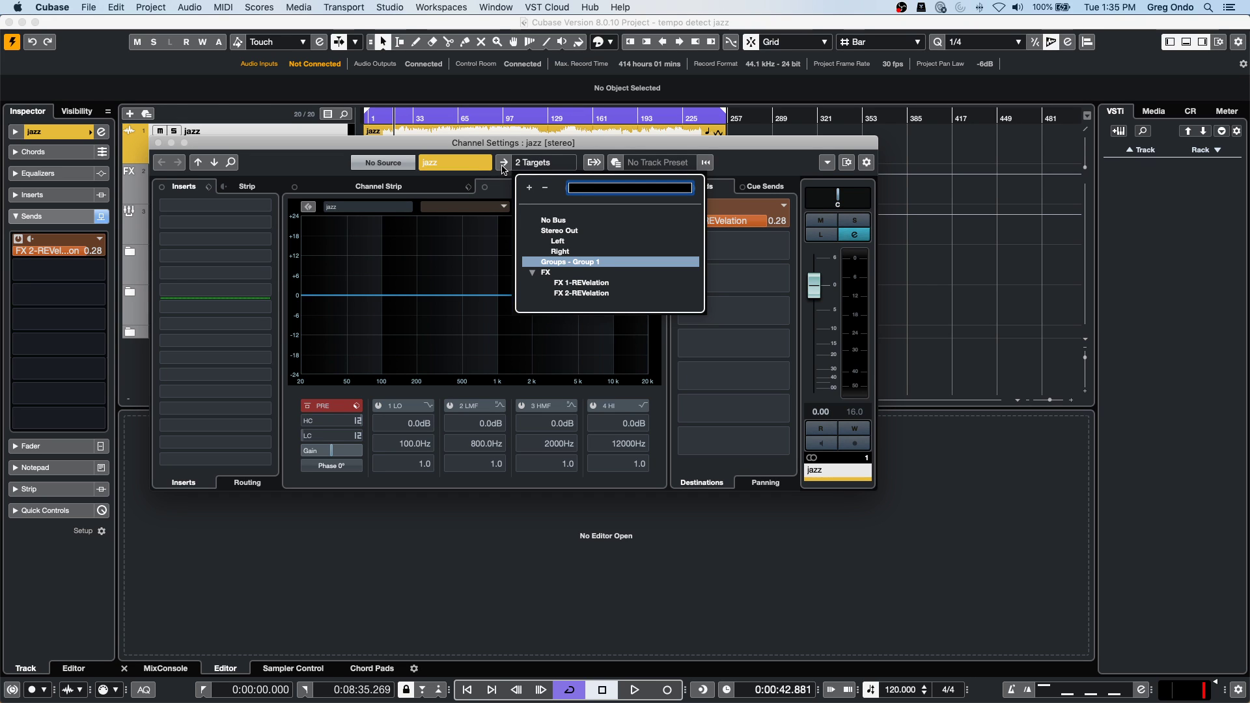
left_click(504, 168)
left_click(504, 168)
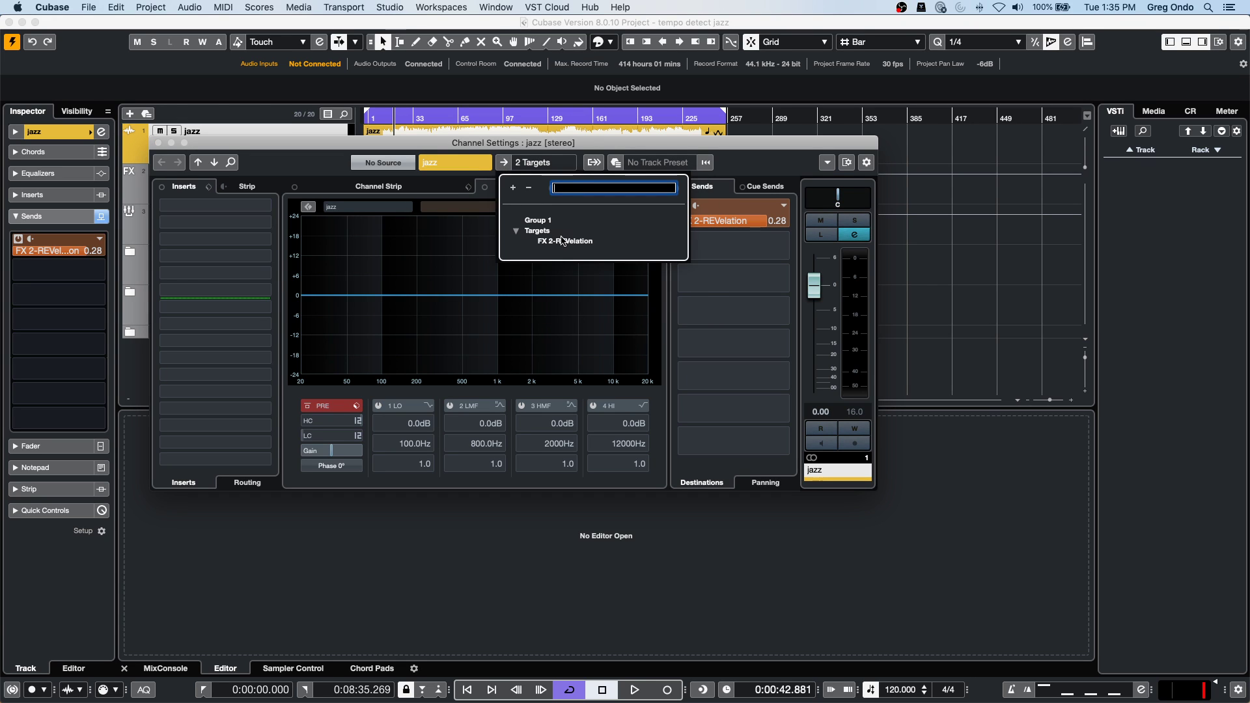
left_click(541, 221)
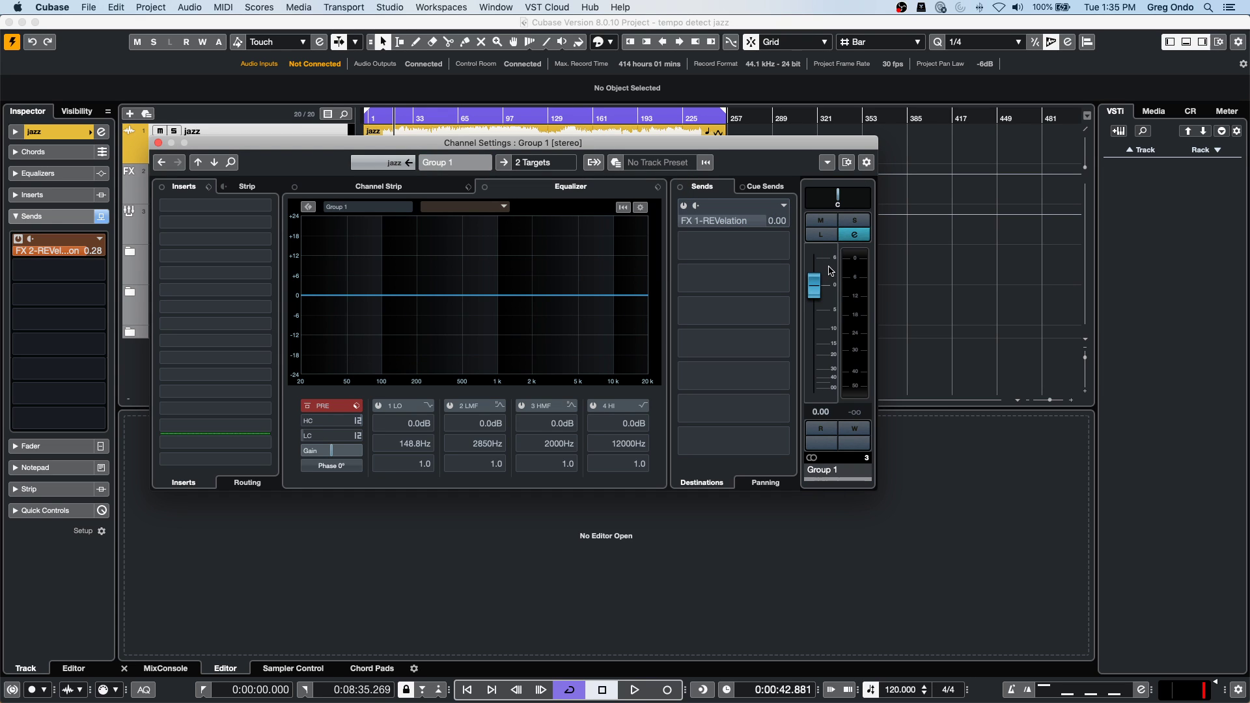
left_click(407, 162)
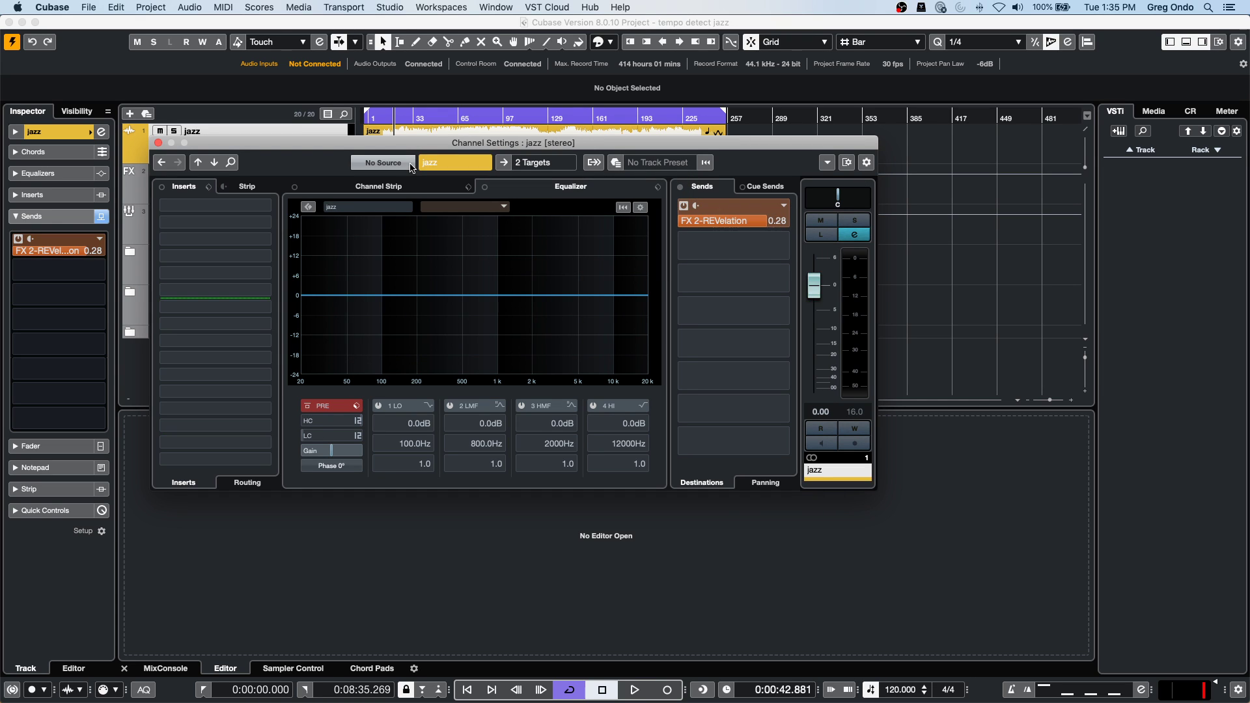
Follow the jazz channel's send target to FX 2-REVelation, return to jazz, and review its target list again.
left_click(518, 166)
left_click(576, 242)
left_click(409, 164)
left_click(517, 164)
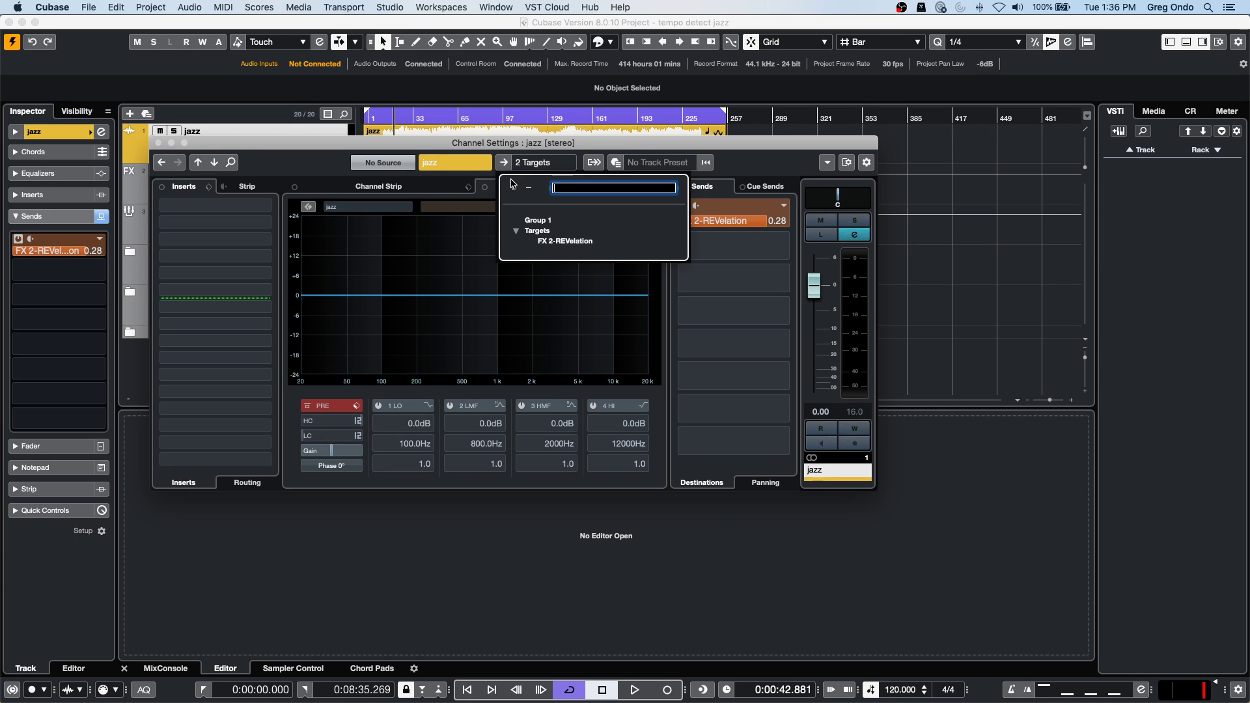
left_click(528, 168)
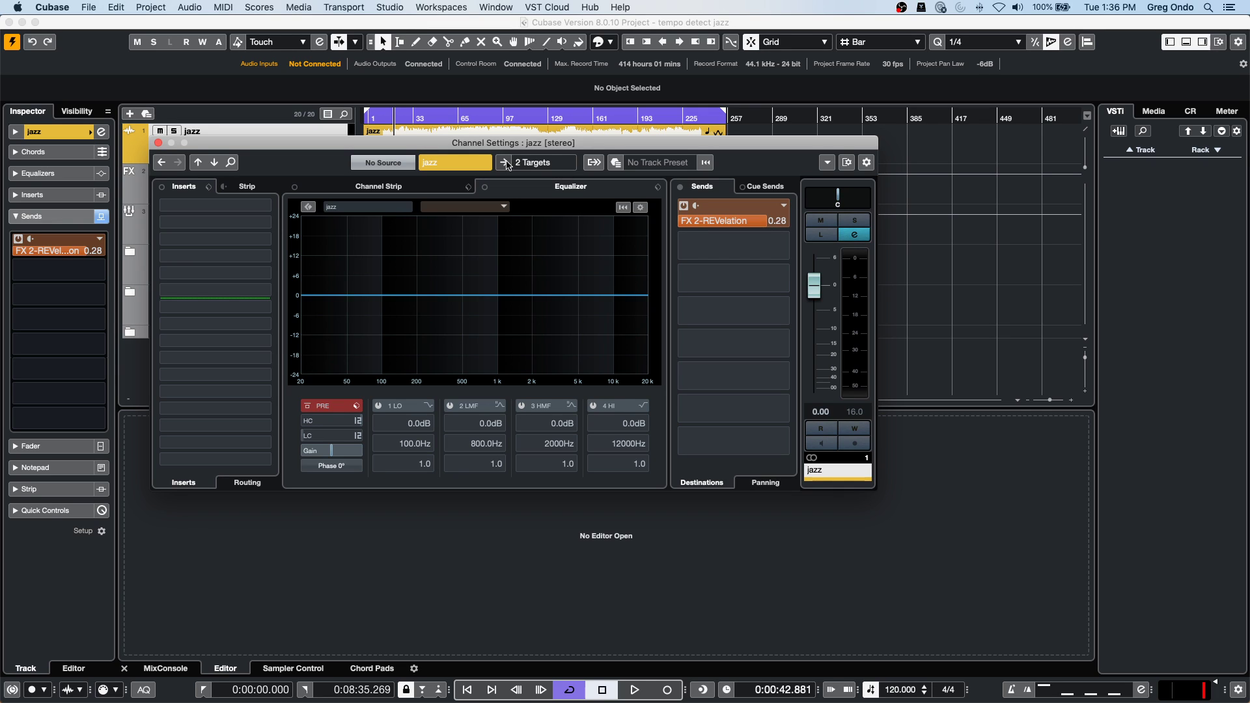
Follow the signal path from jazz through Group 1 to Stereo Out and examine the Stereo Out source list.
left_click(506, 165)
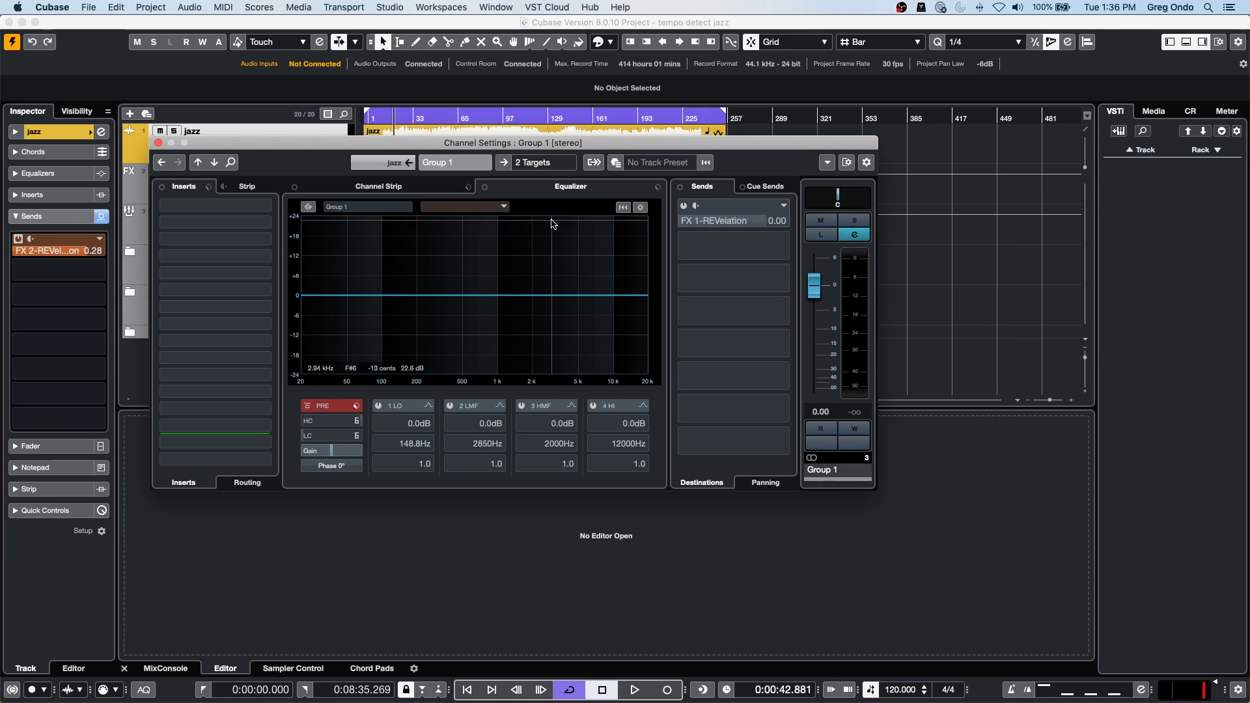
left_click(505, 163)
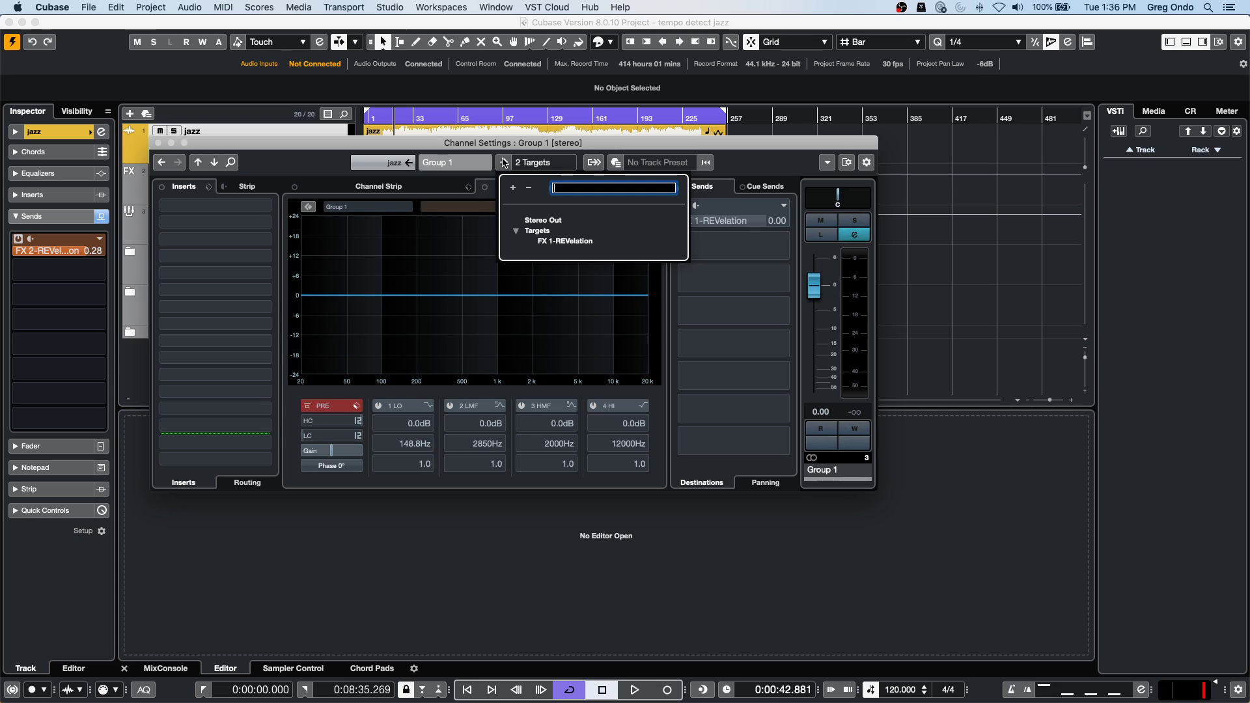
left_click(559, 222)
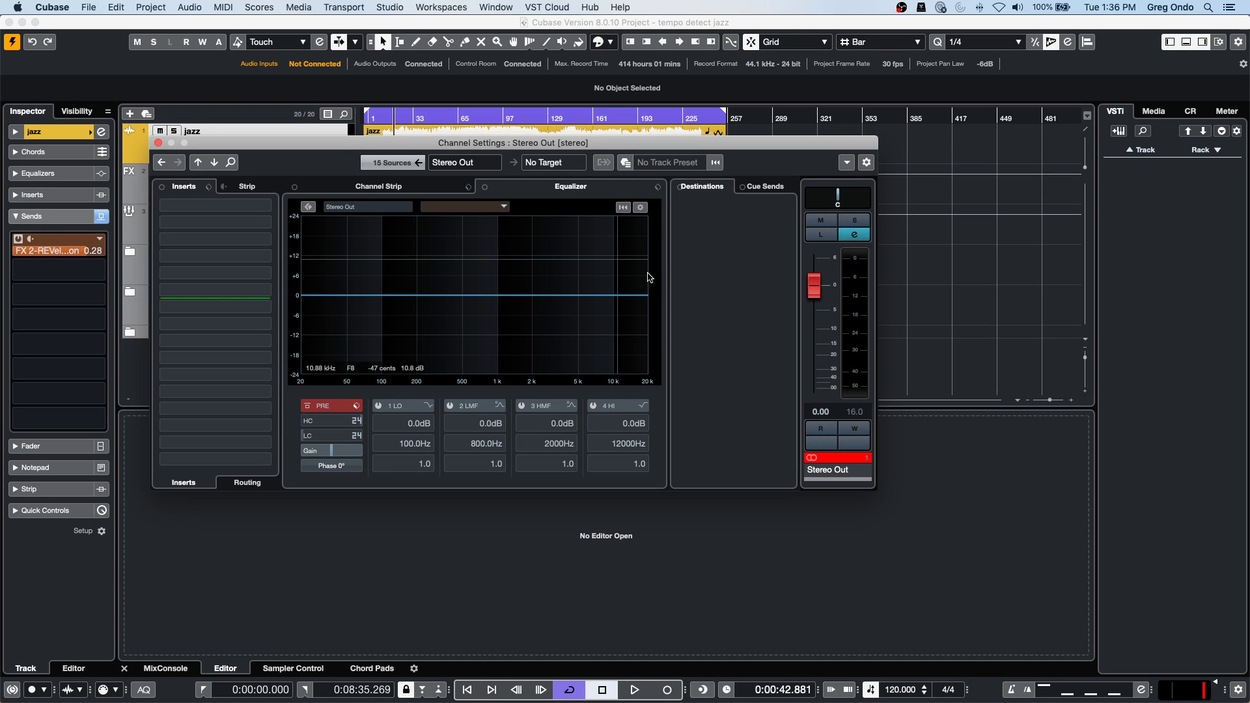
left_click(420, 162)
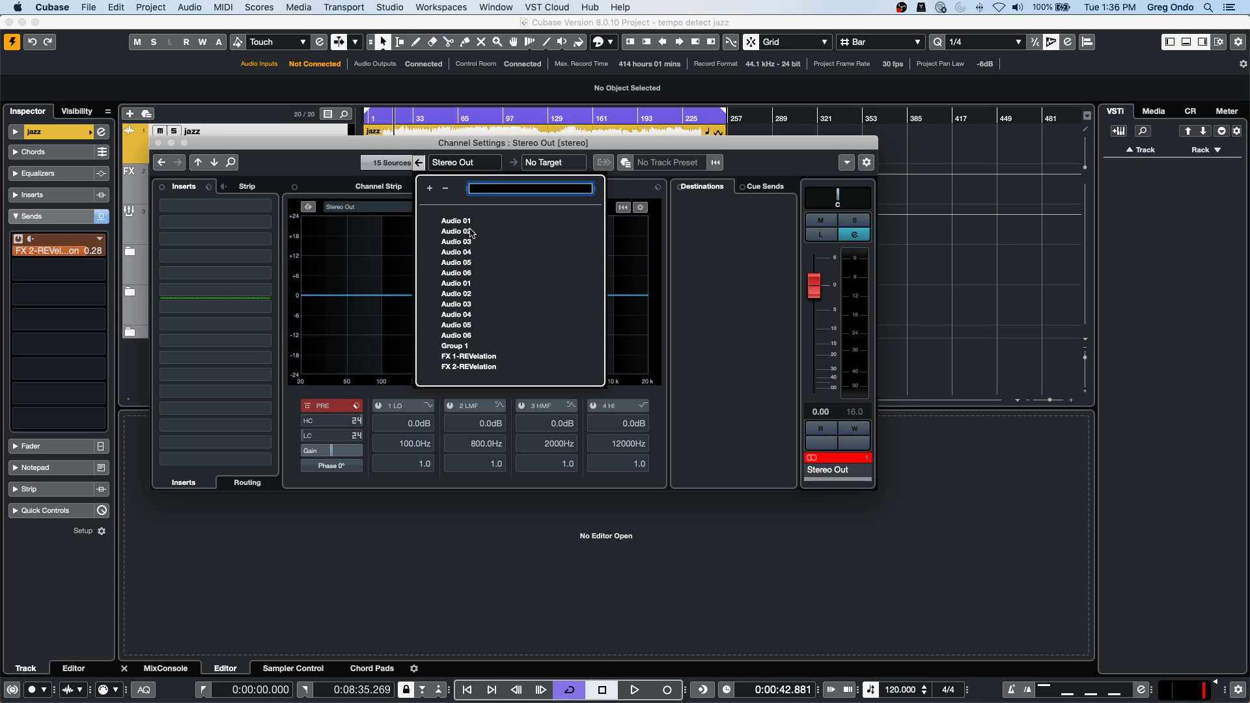
left_click(389, 228)
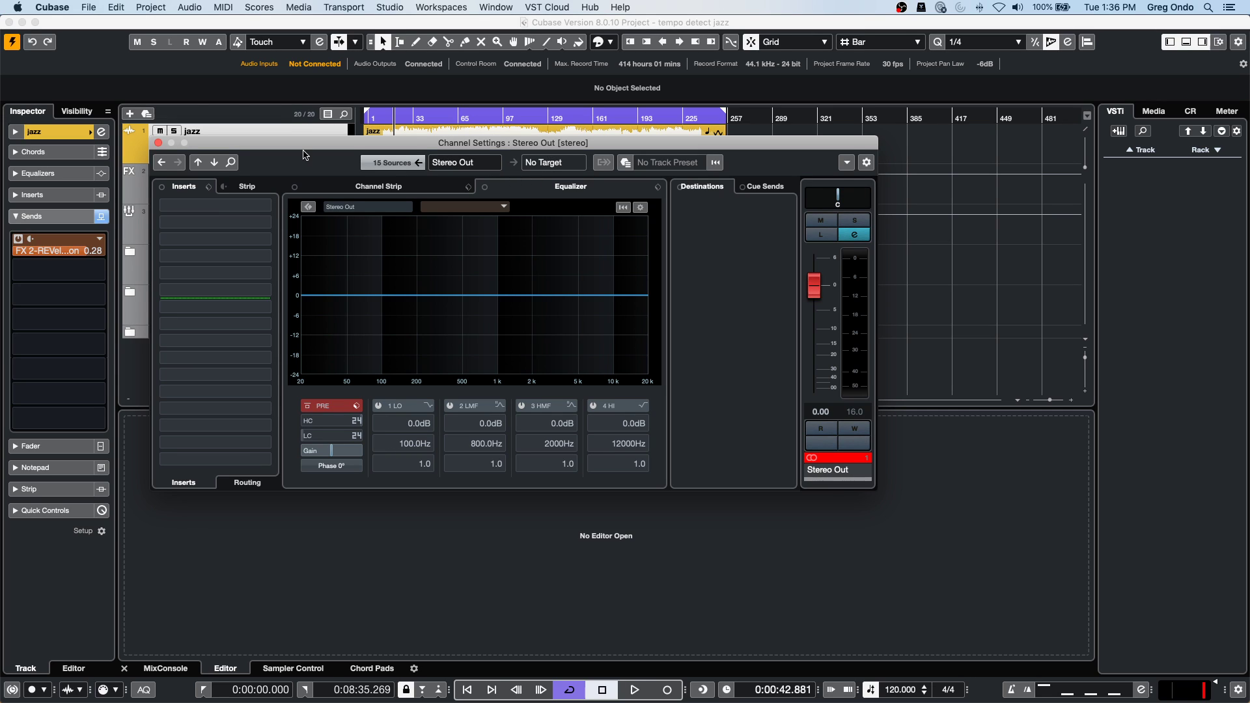
Step through the neighbouring channels in the channel settings window until the jazz channel is shown.
left_click(199, 162)
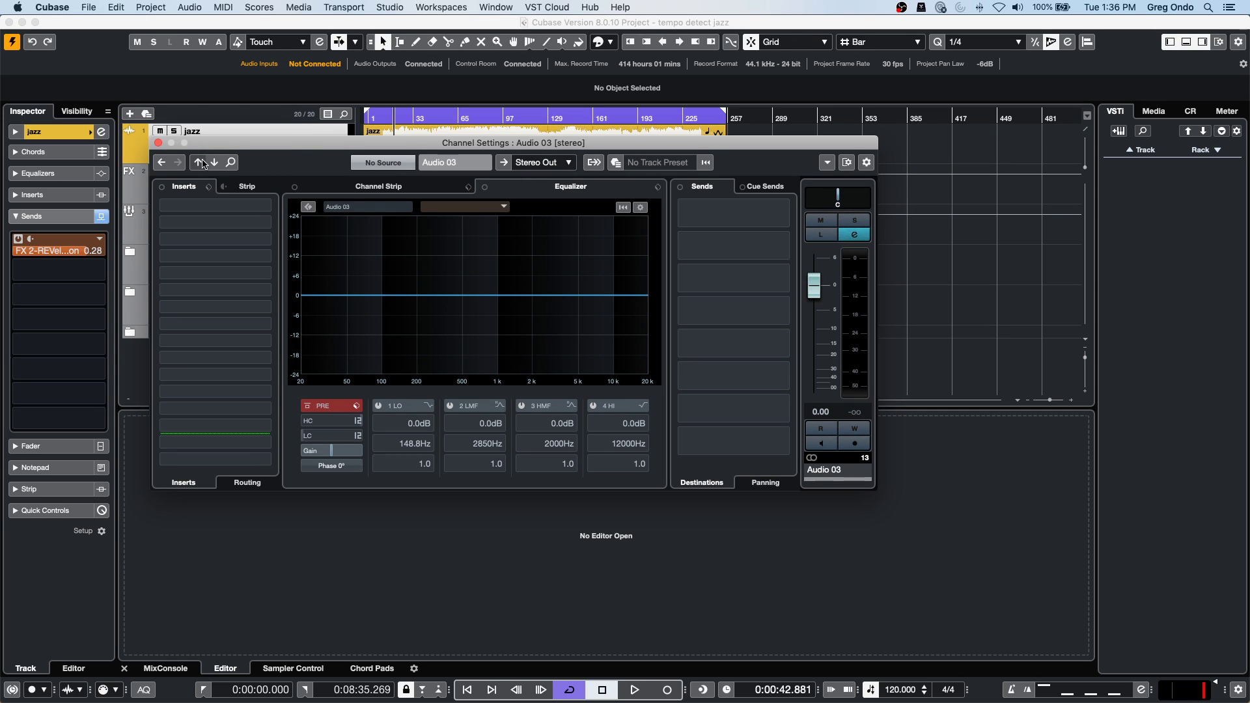
left_click(199, 162)
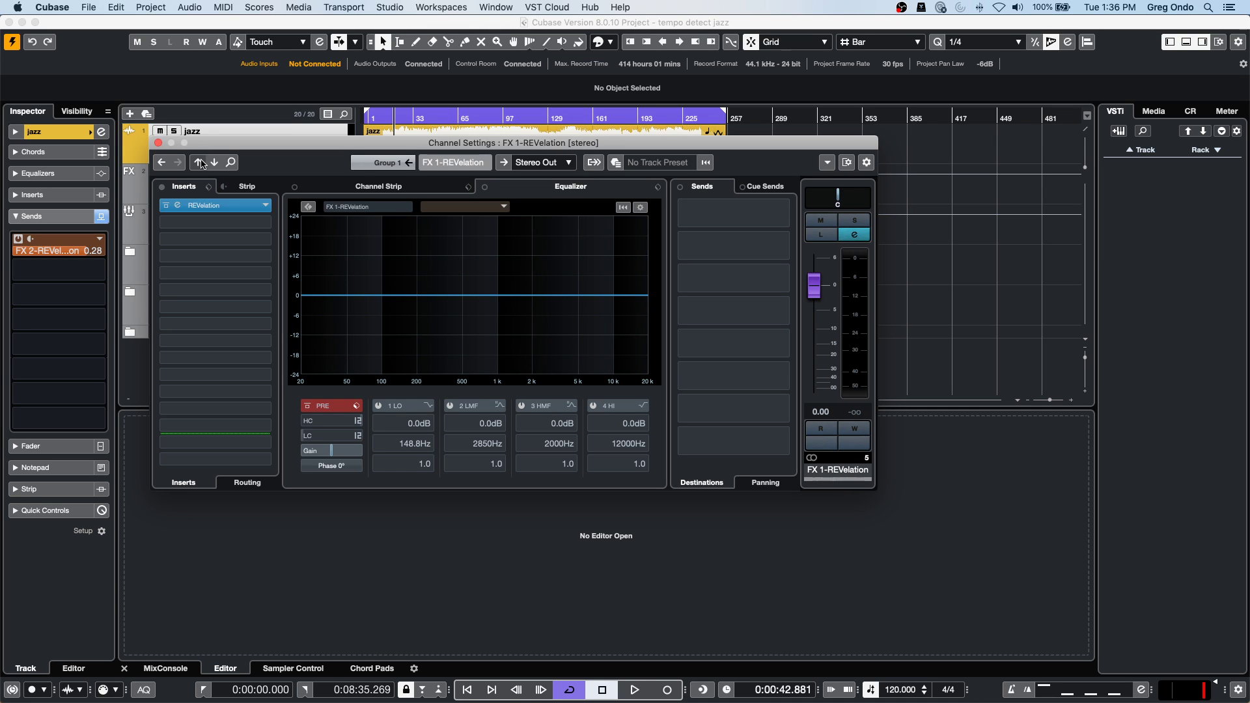
left_click(199, 162)
left_click(200, 162)
left_click(200, 162)
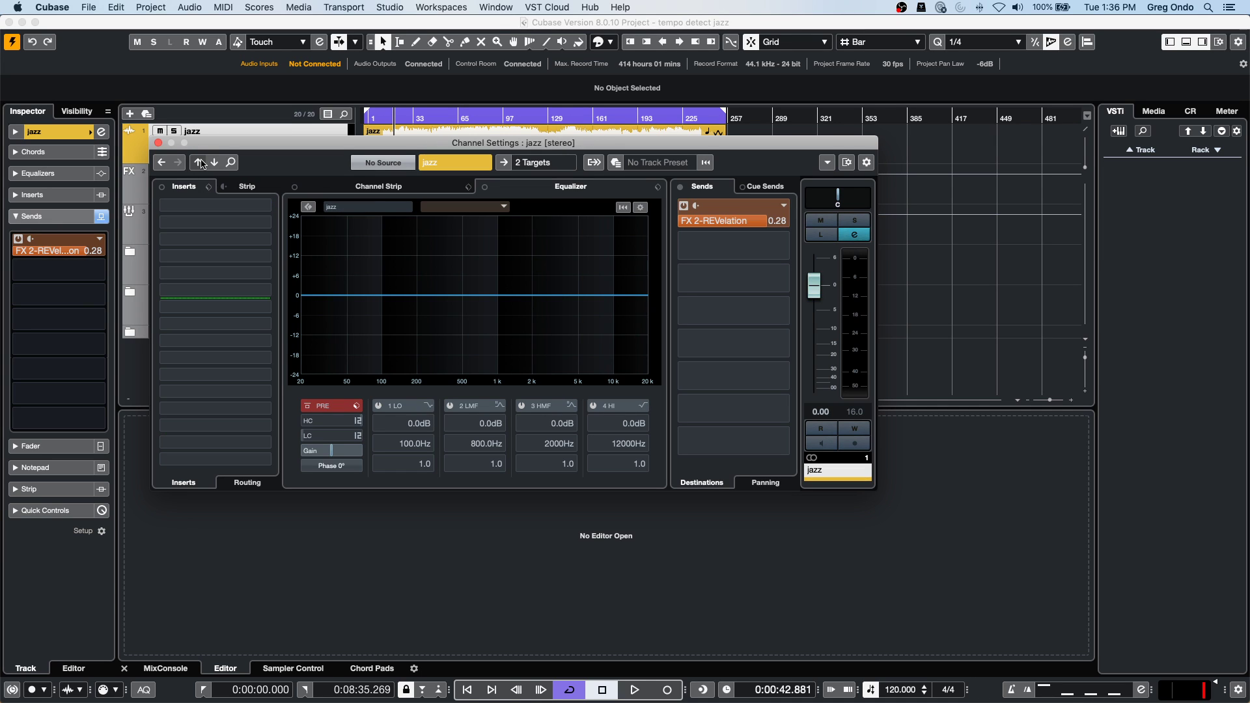
left_click(202, 163)
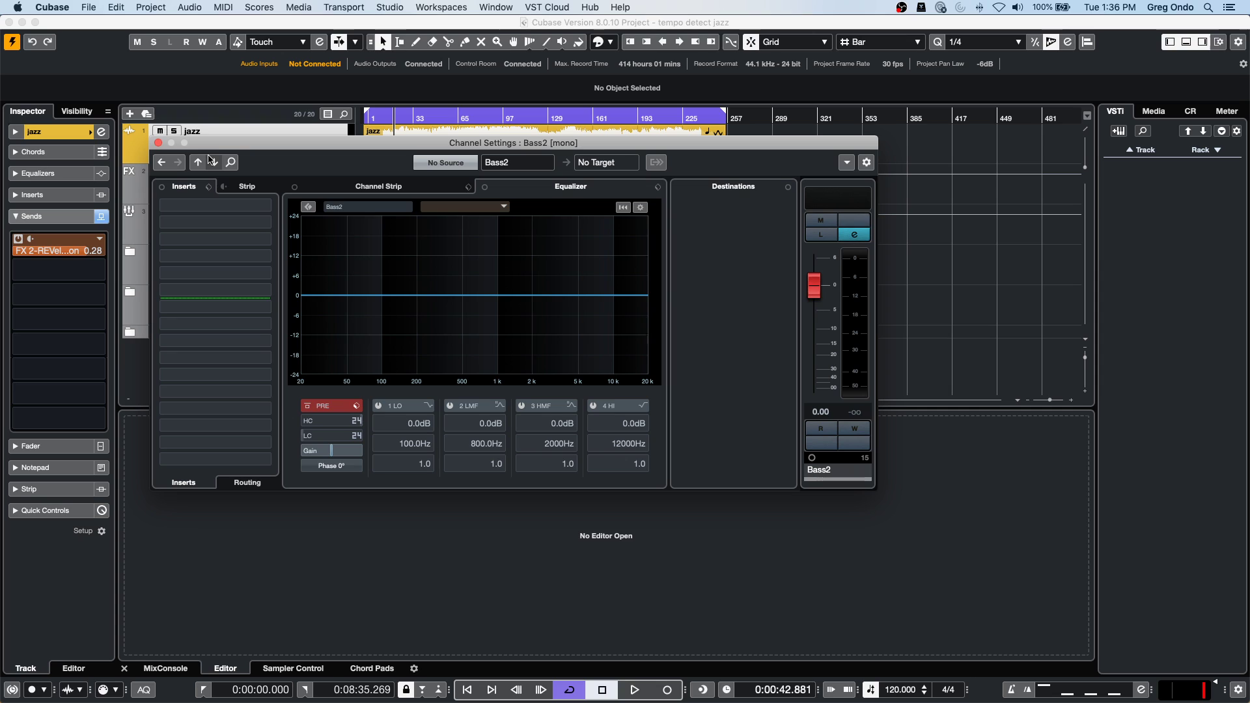
left_click(210, 161)
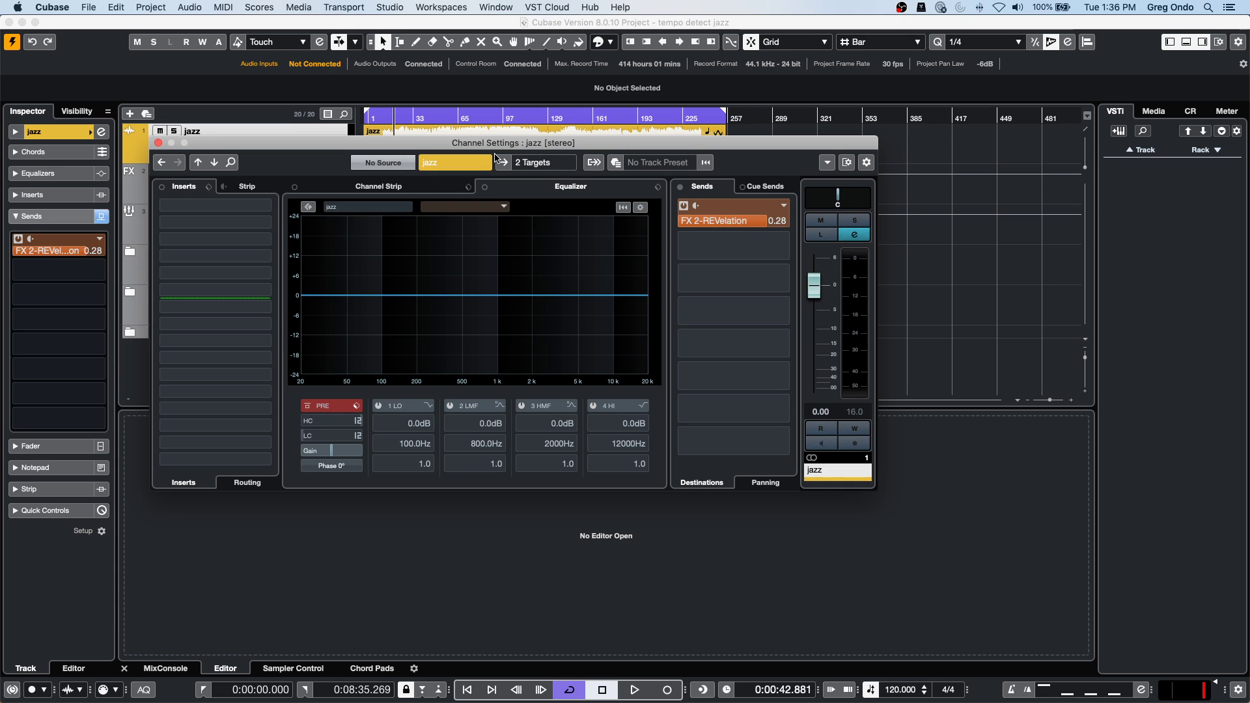
Compare the jazz channel's output bus options with its target list and close the channel settings window.
left_click(555, 164)
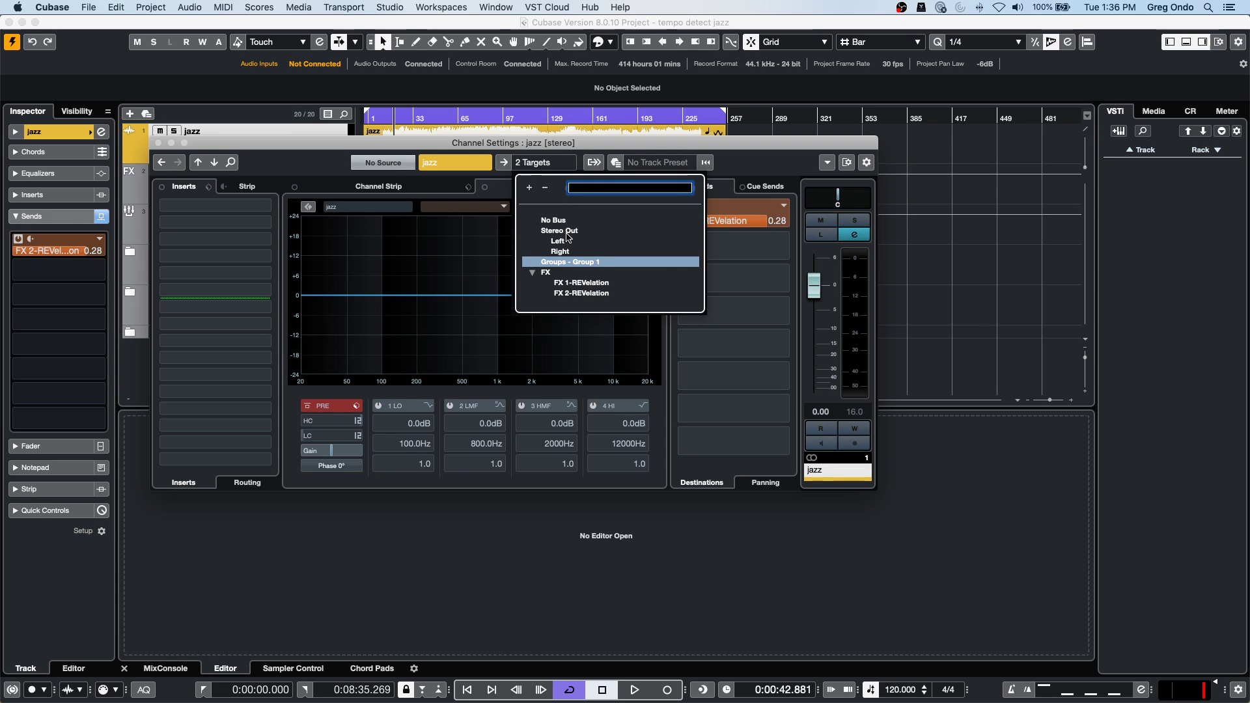
left_click(504, 164)
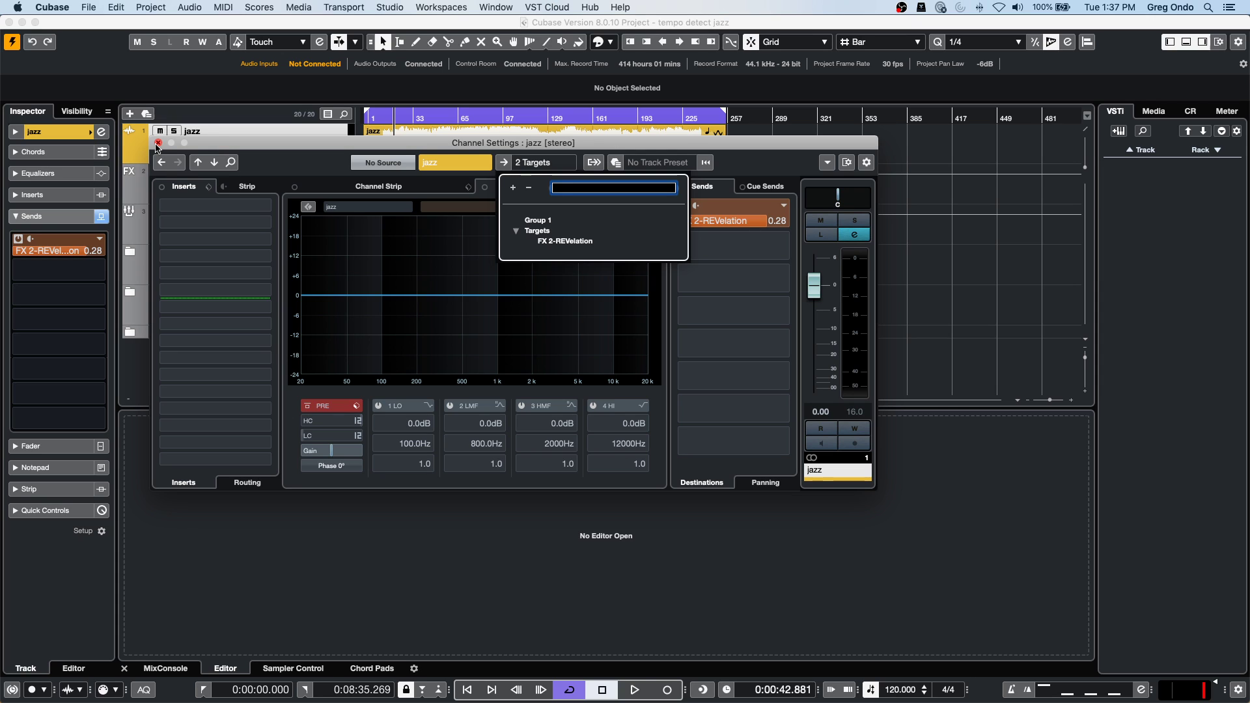
left_click(158, 143)
Open the recent project Amos Moses - GO.cpr and activate it.
left_click(89, 8)
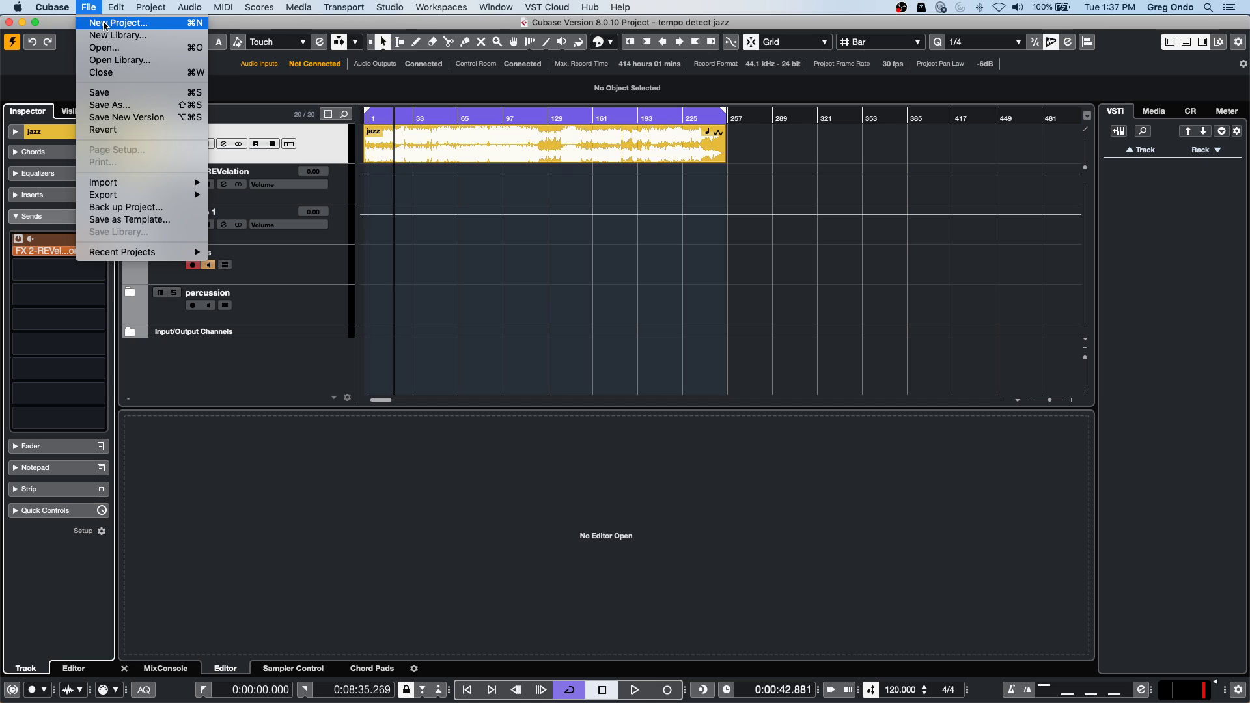
mouse_move(124, 252)
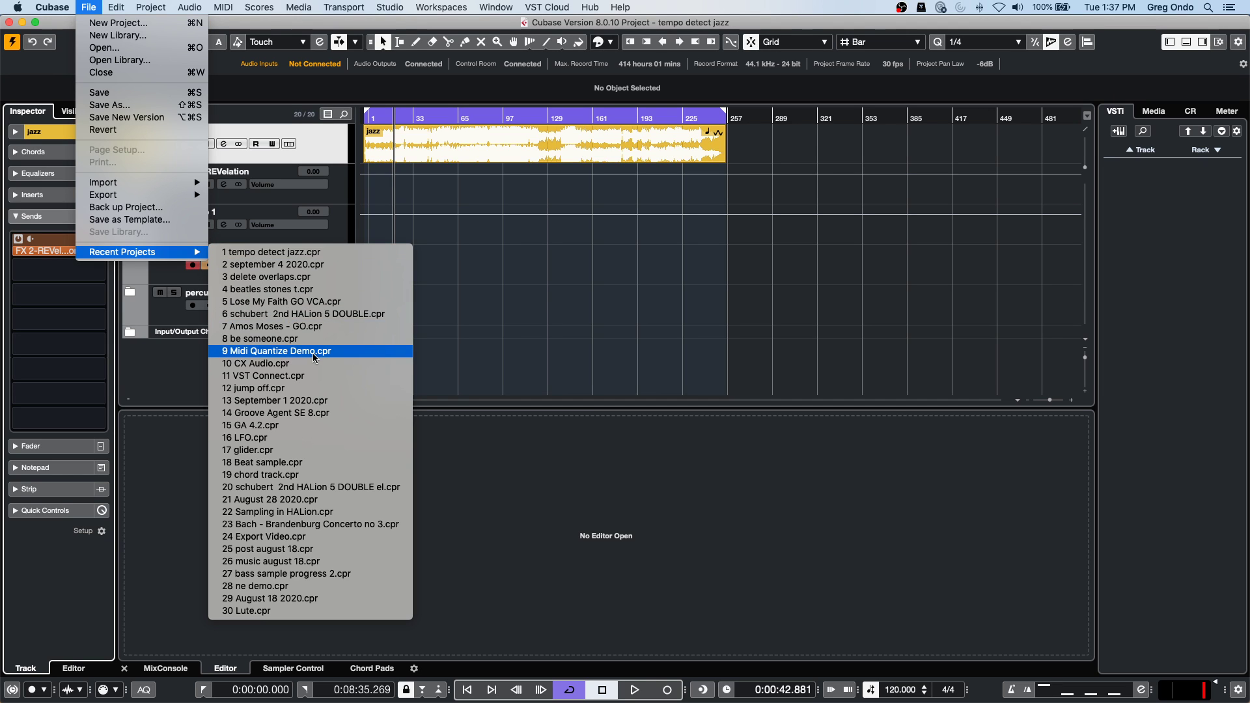
left_click(338, 326)
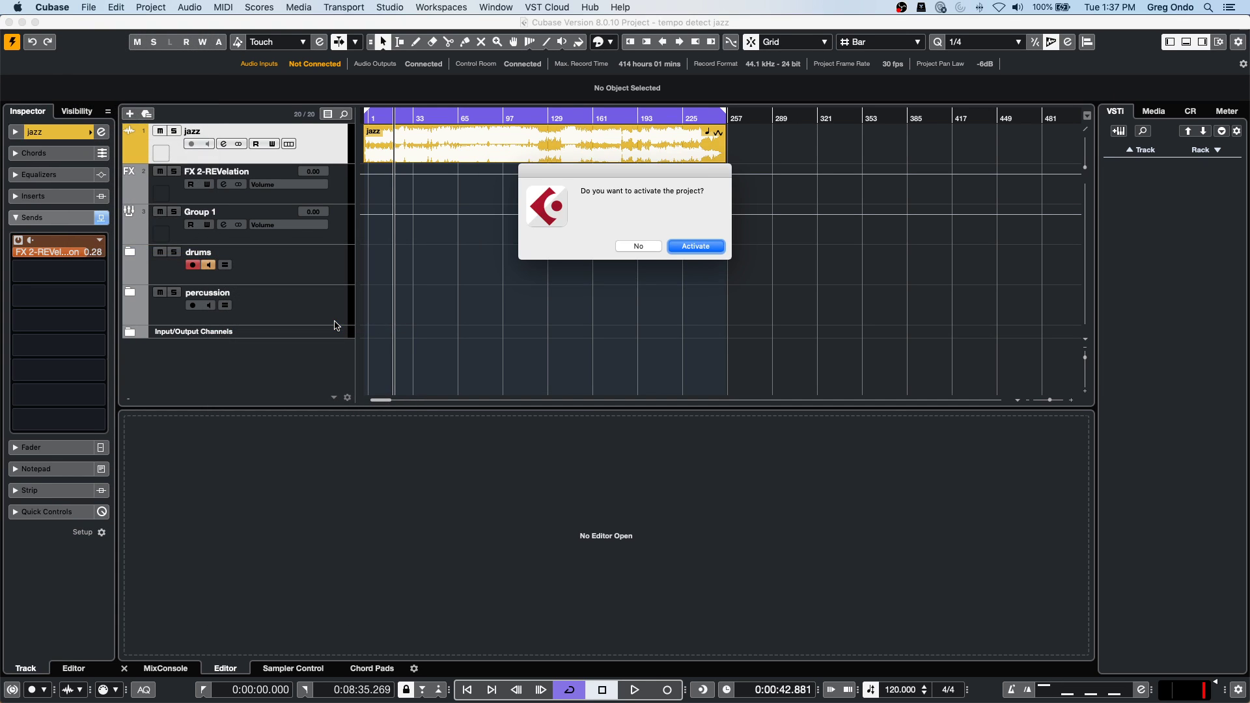
left_click(694, 248)
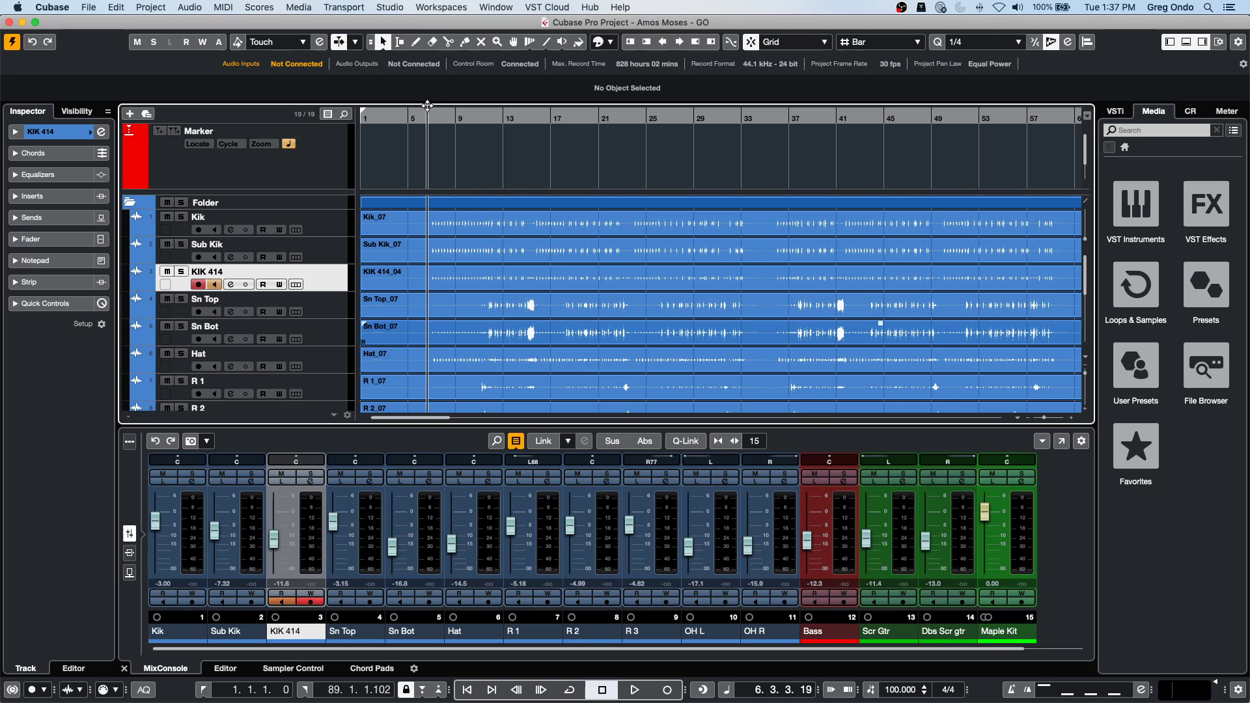
Fit the whole arrangement in view and play a short passage of it.
key("shift+f")
key("space")
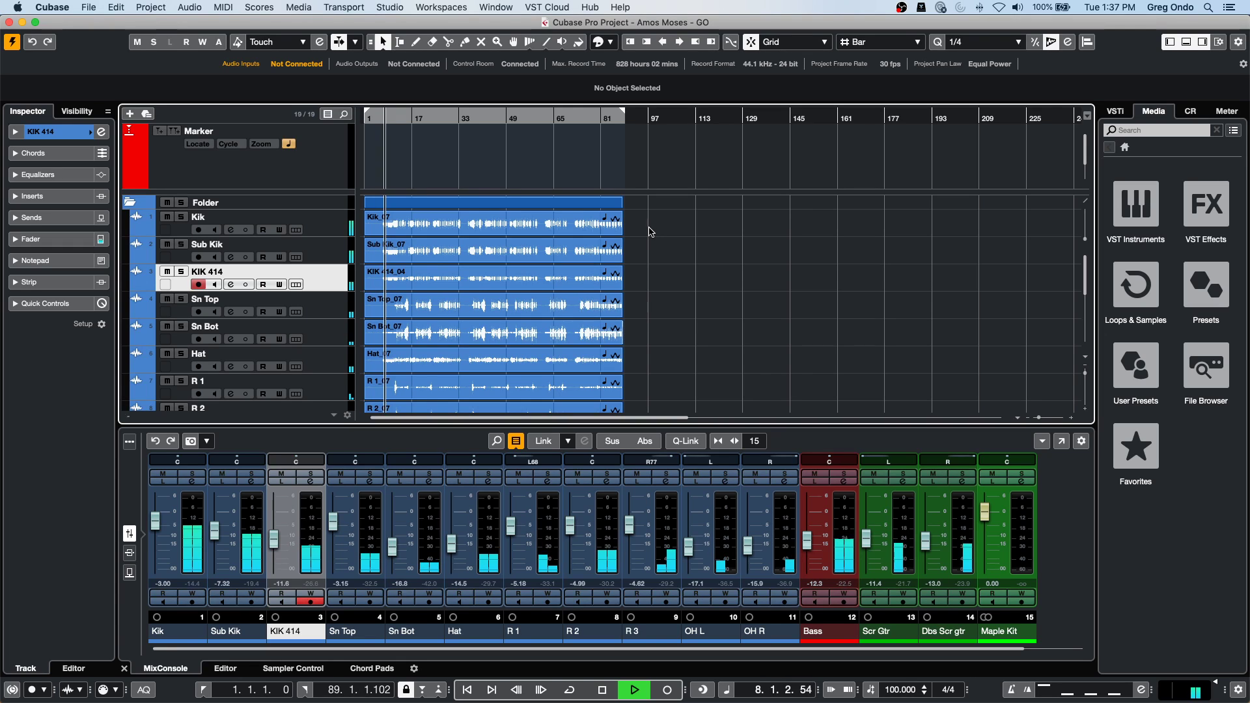
key("space")
Duplicate all the drum events twice so that two copies follow the originals on the timeline.
left_click_drag(651, 231, 521, 342)
key("super+d")
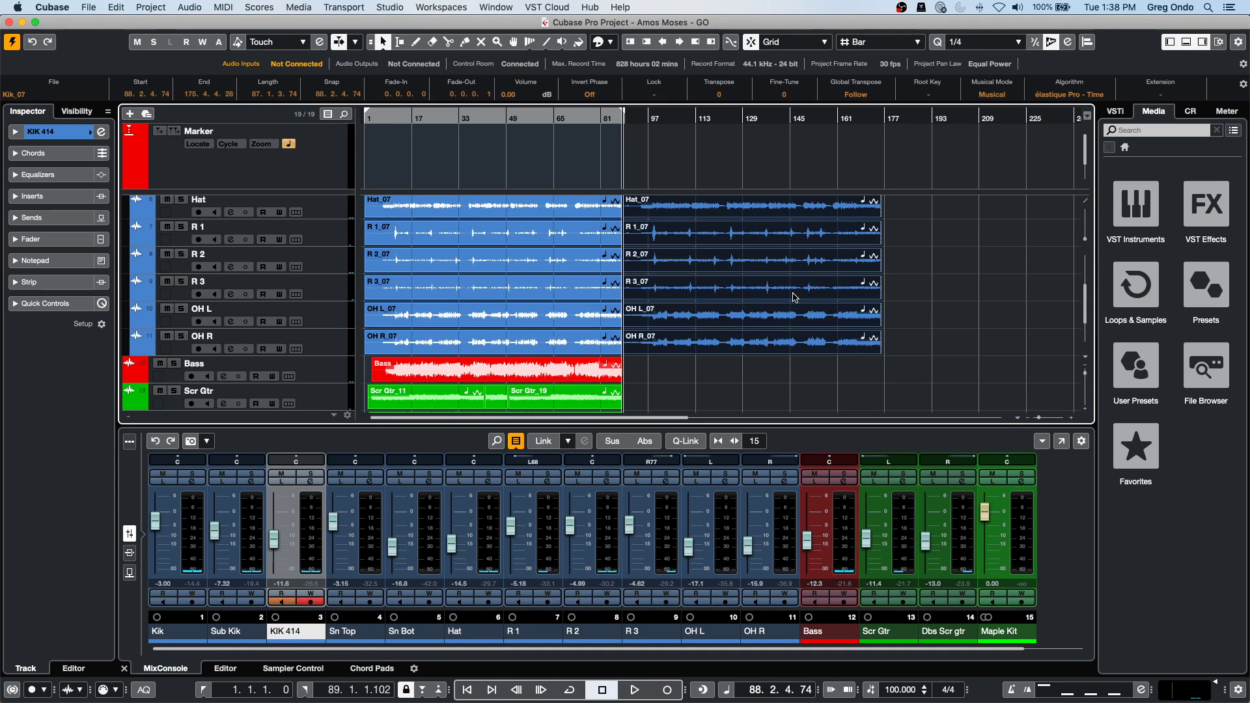
key("super+d")
left_click_drag(565, 114, 567, 83)
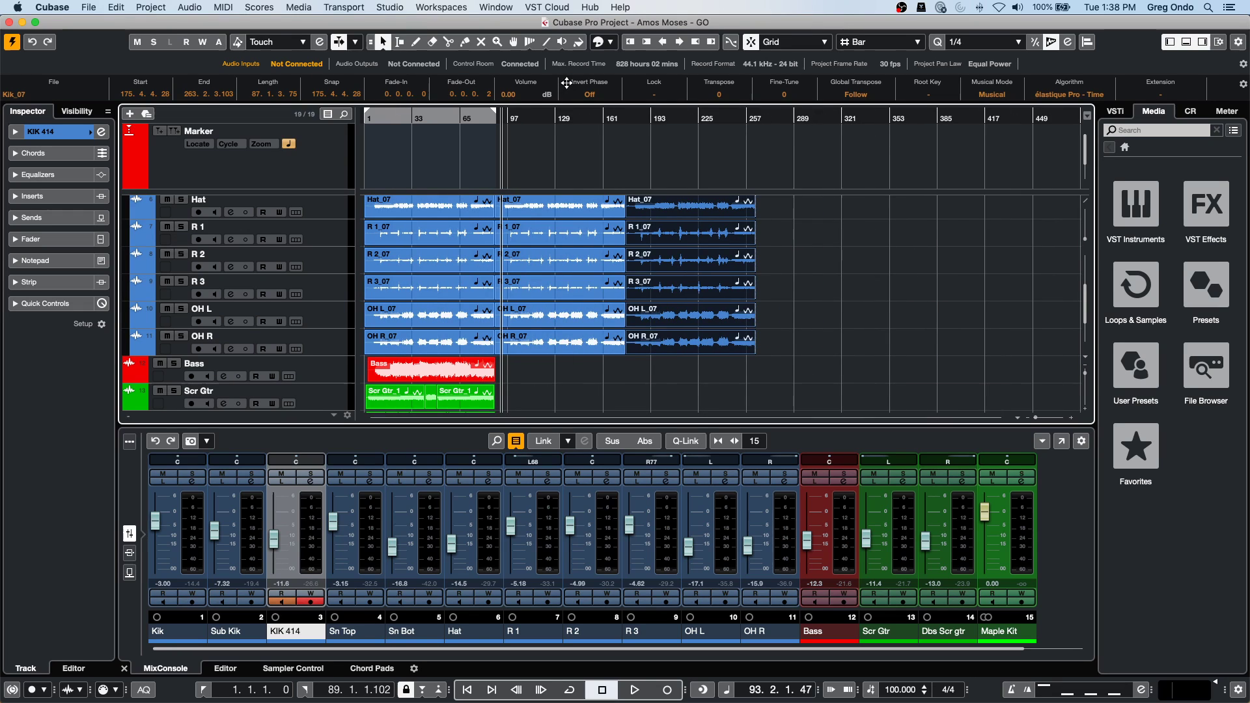
Bounce the first duplicated set of drum events and replace the events with the bounced audio.
left_click_drag(542, 384, 568, 228)
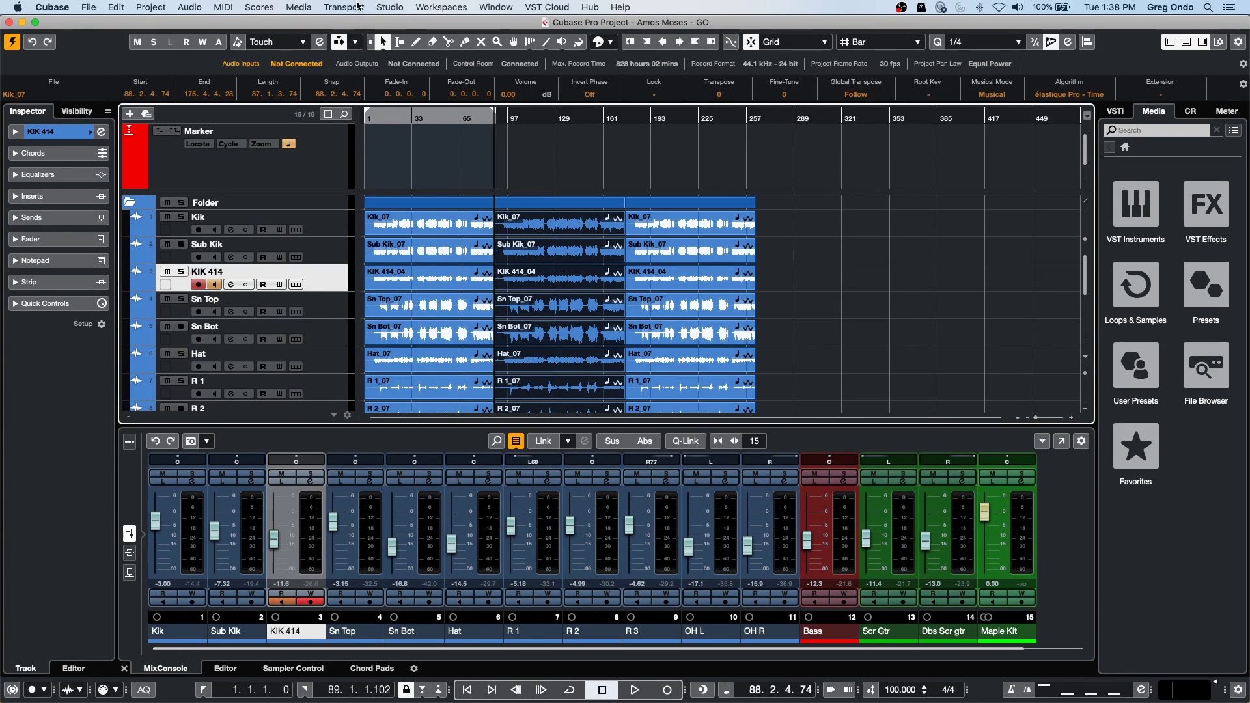
left_click(183, 7)
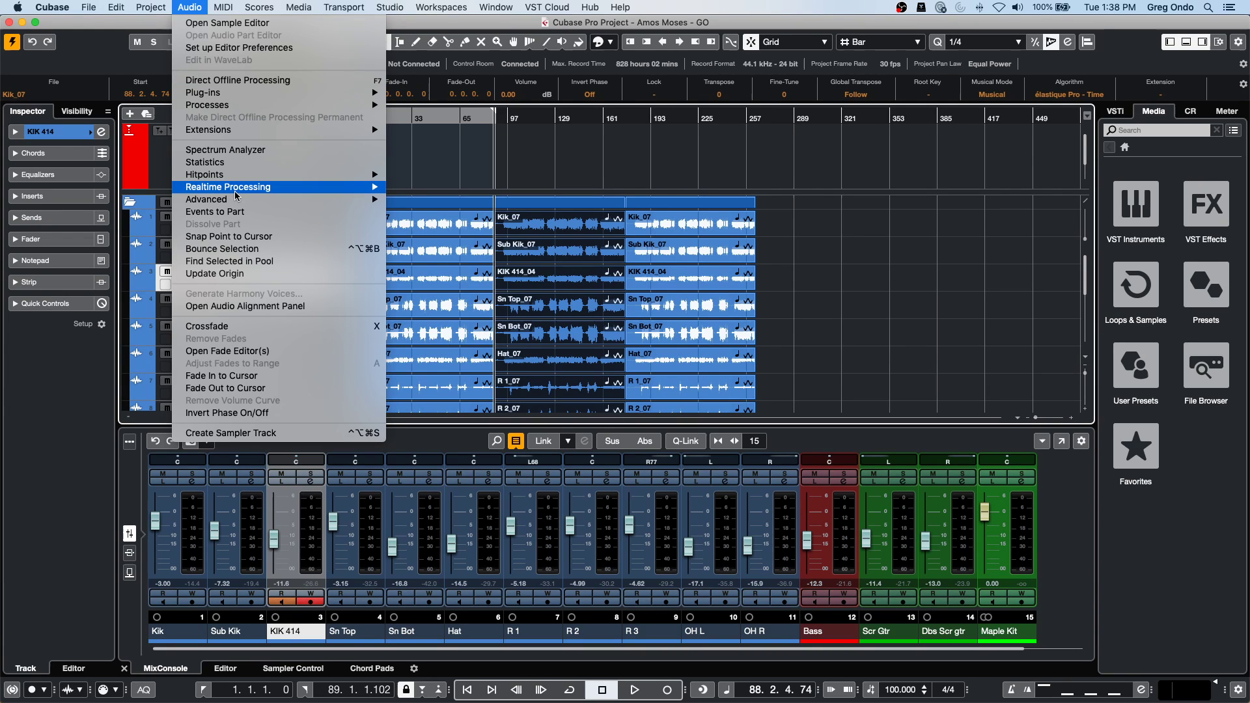
left_click(253, 249)
left_click(697, 246)
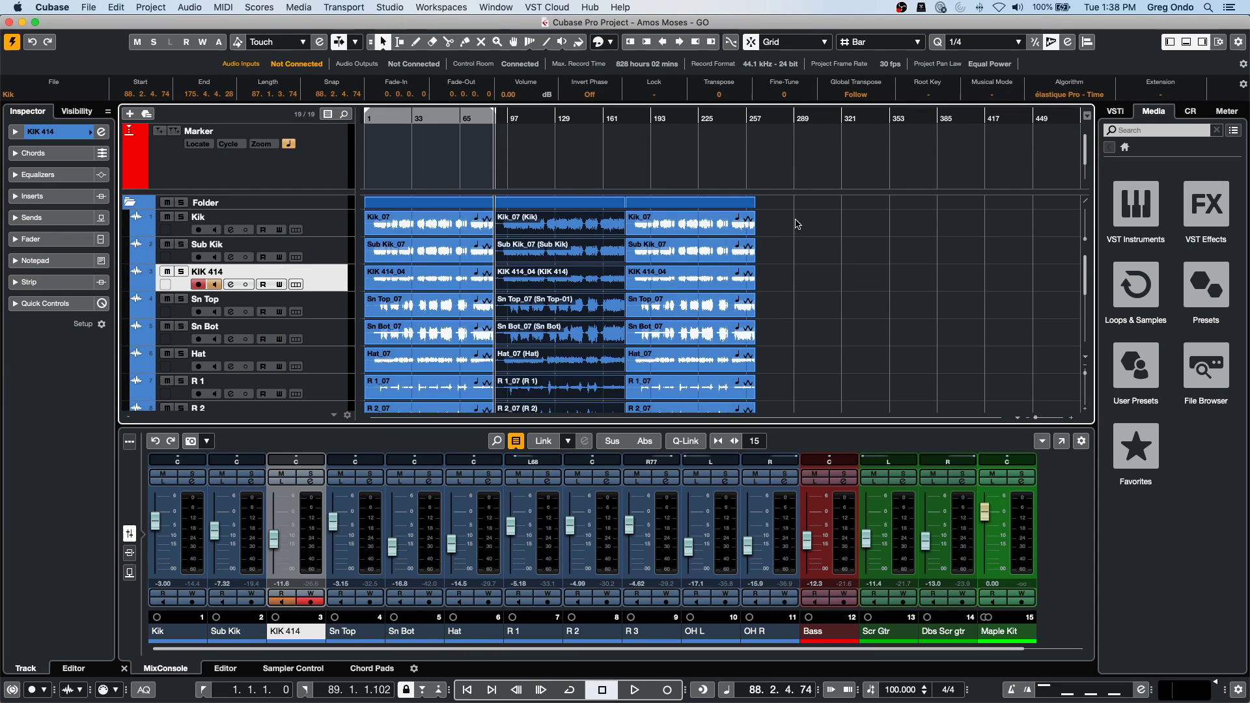
Bounce the last duplicated set of drum events and replace the events with the bounced audio.
left_click_drag(797, 225, 679, 363)
left_click(189, 7)
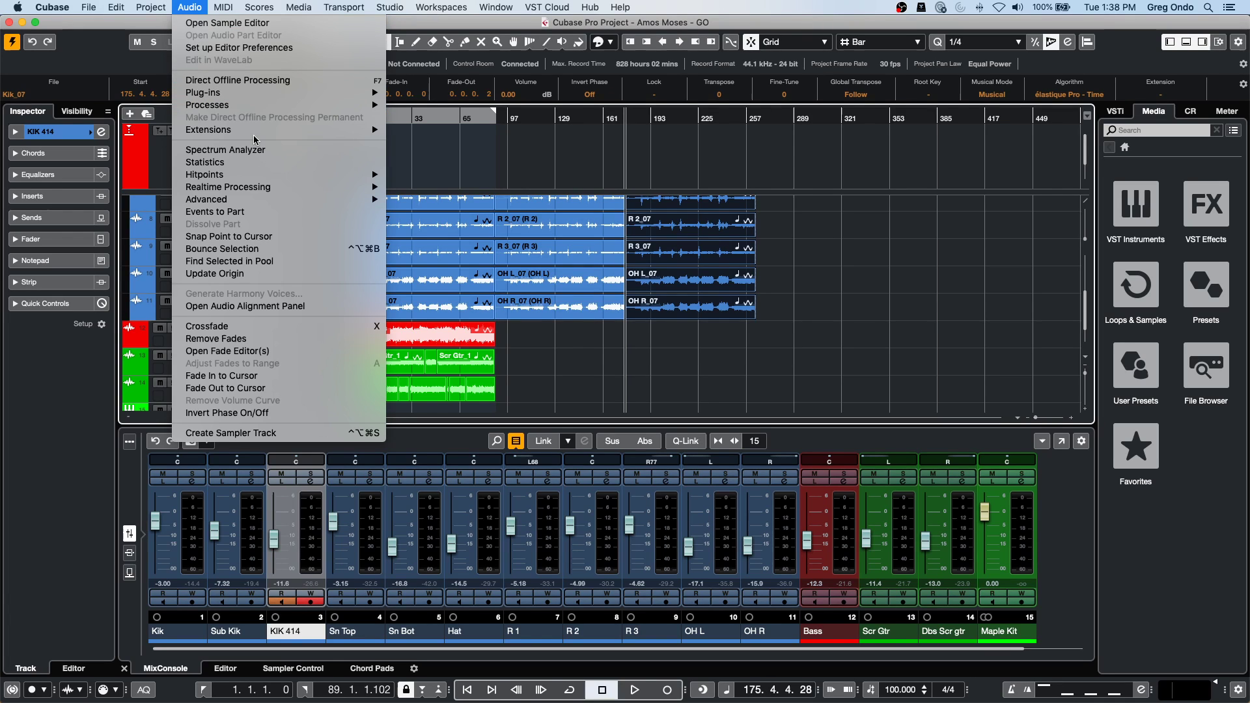
left_click(252, 249)
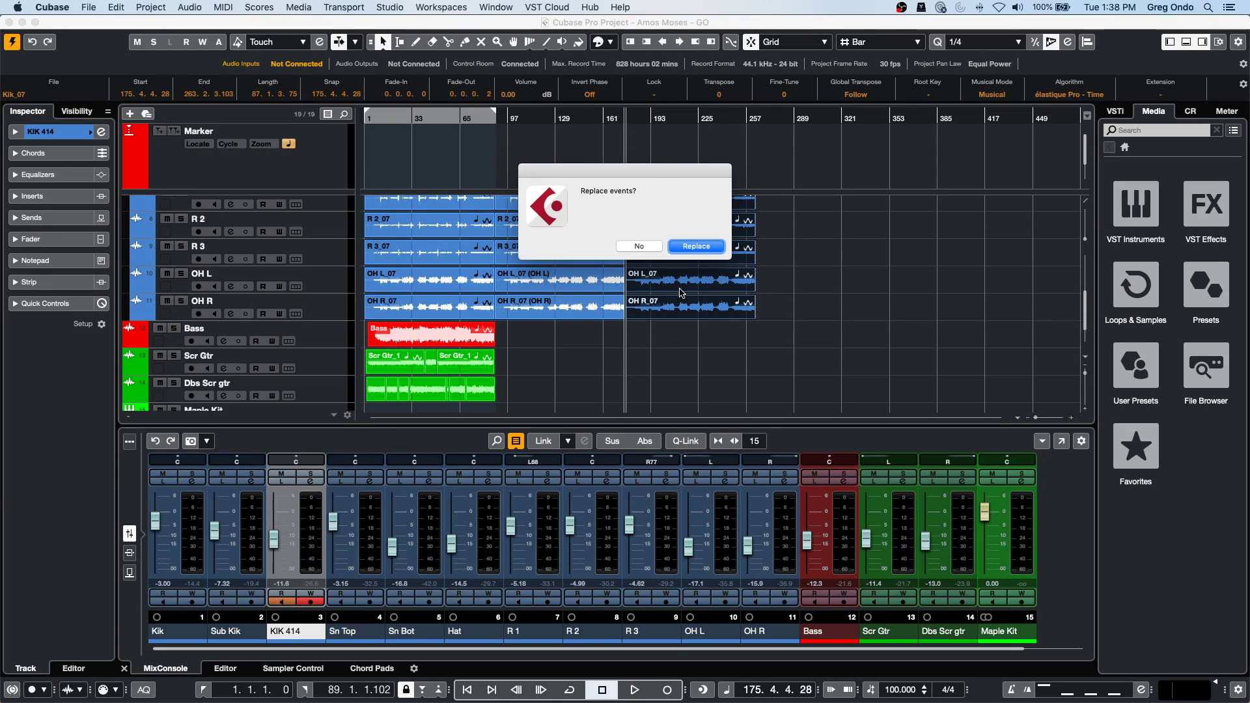
left_click(703, 247)
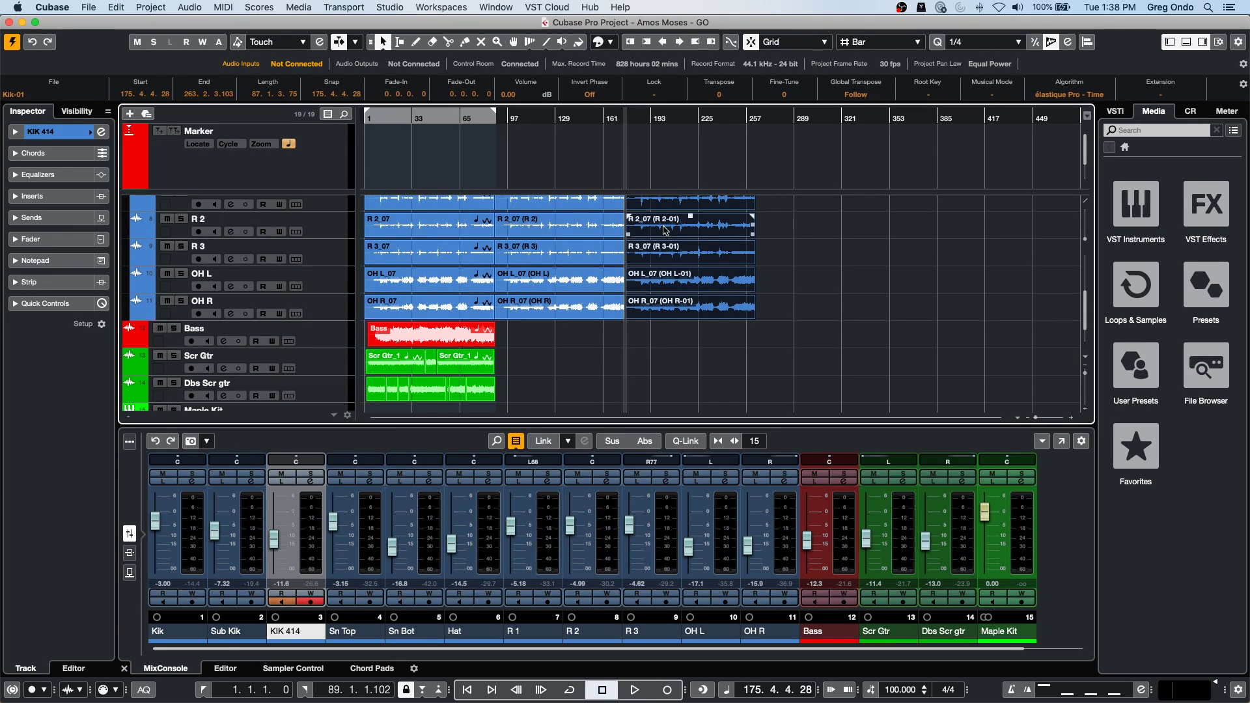
left_click(602, 260)
left_click(526, 272)
left_click(714, 244)
left_click(488, 275)
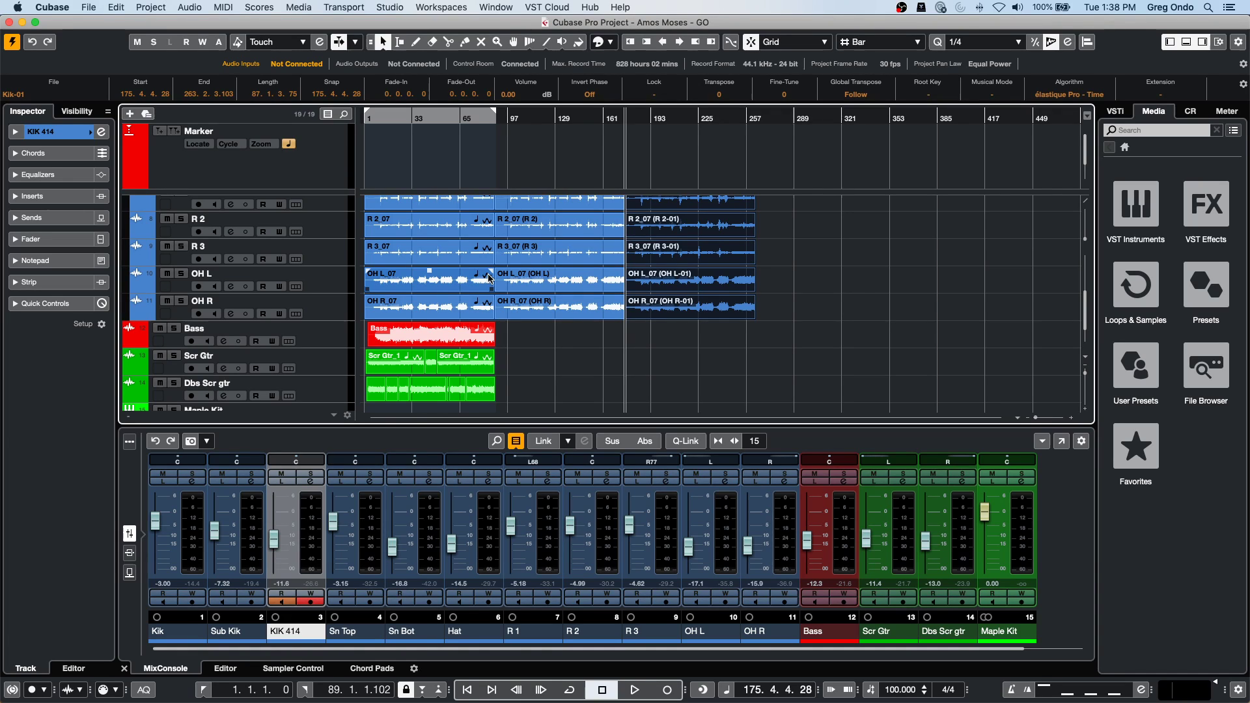
left_click(470, 233)
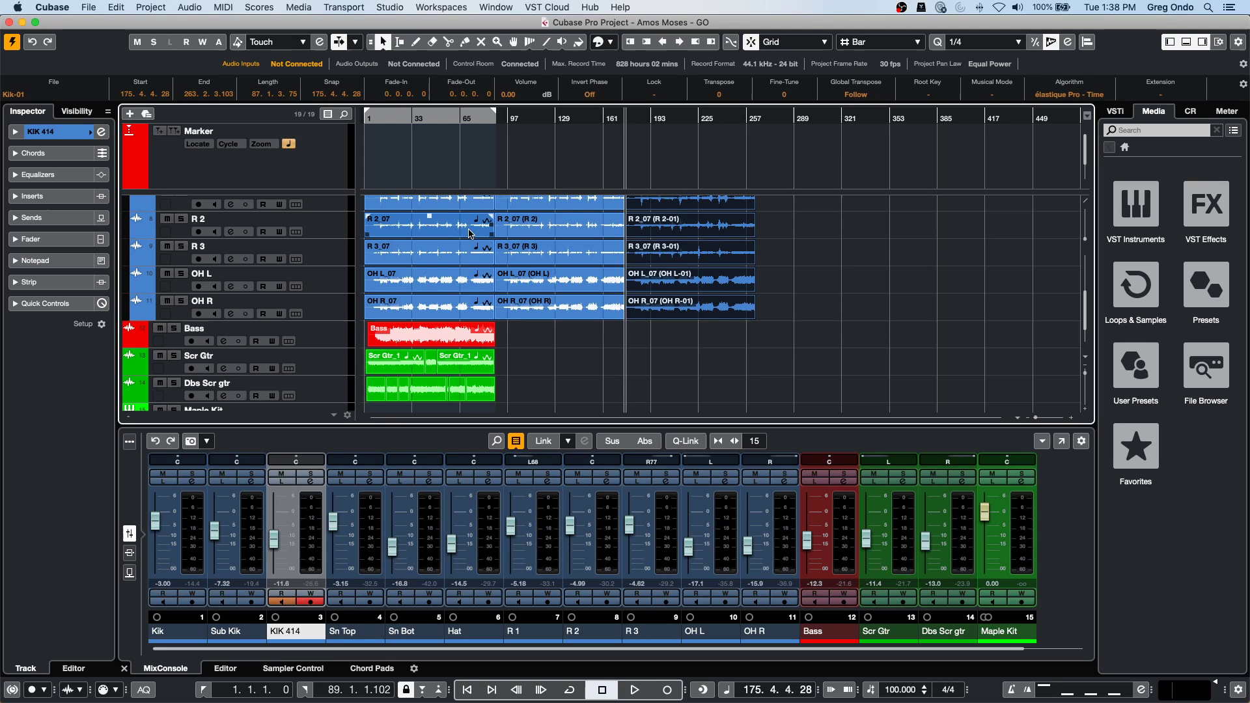
Open the first Kik event in the Sample Editor and review its hitpoints and MIDI note conversion options.
scroll(469, 230, "up", 5)
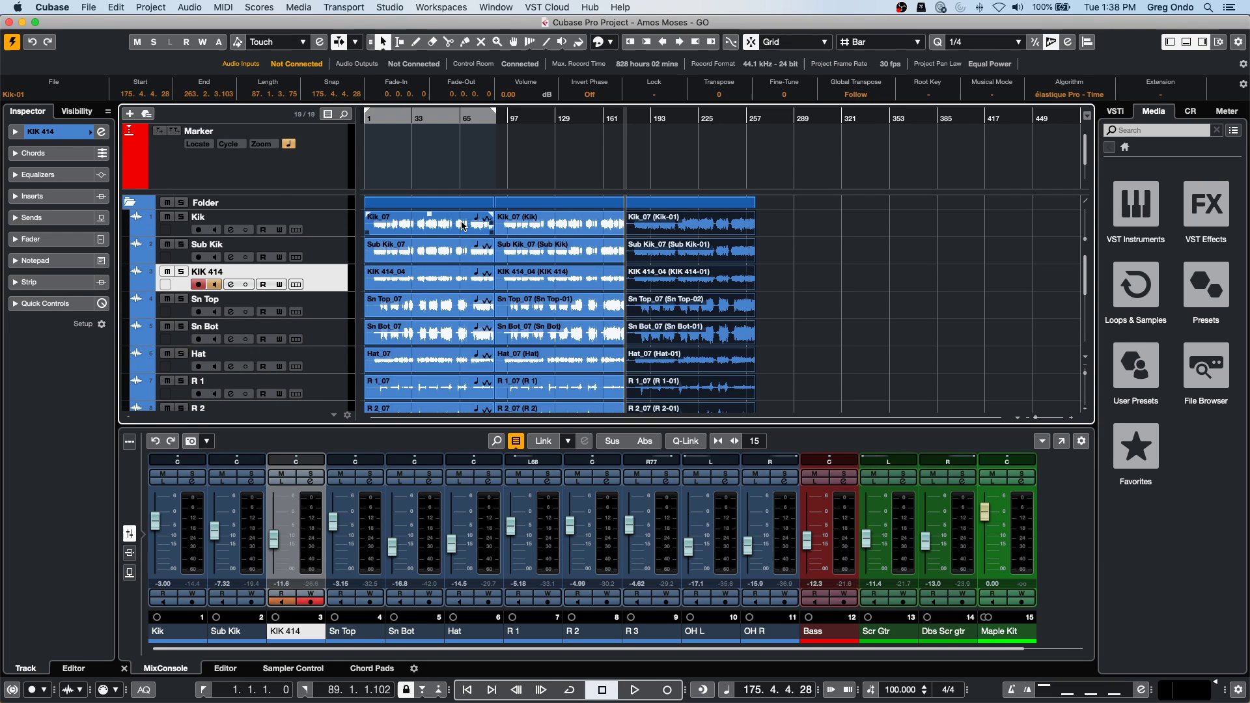
left_click(462, 226)
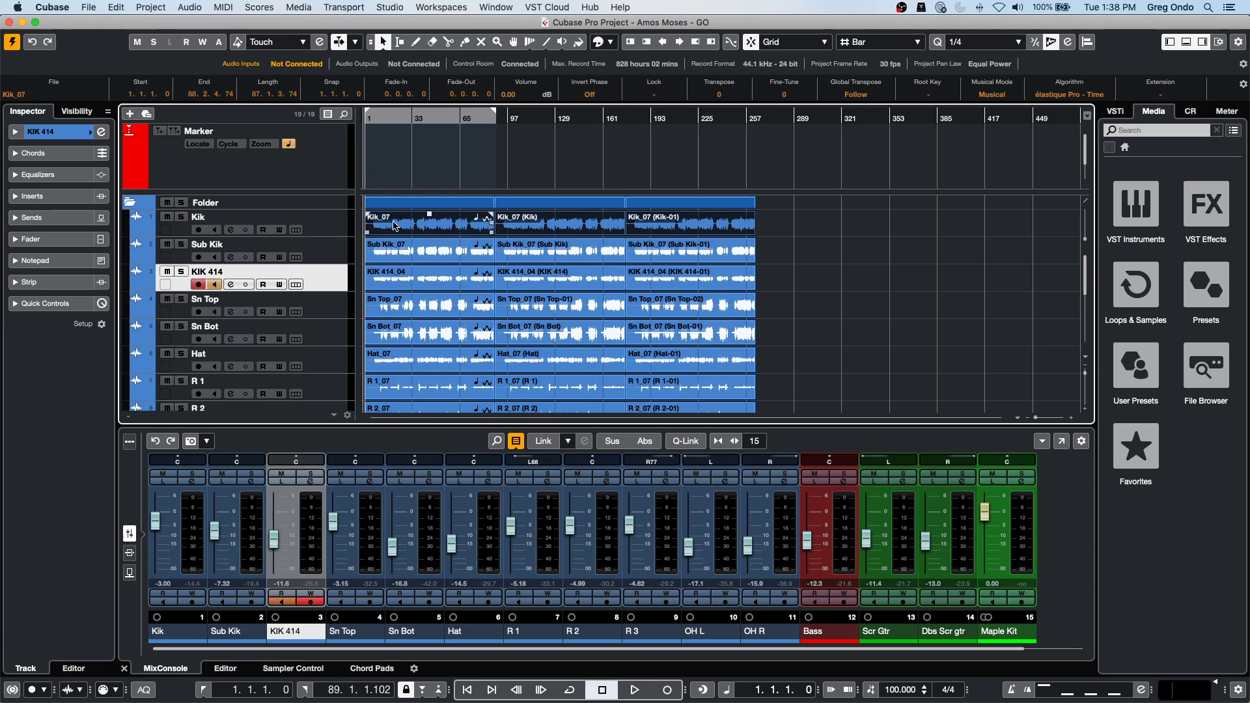
left_click(327, 227)
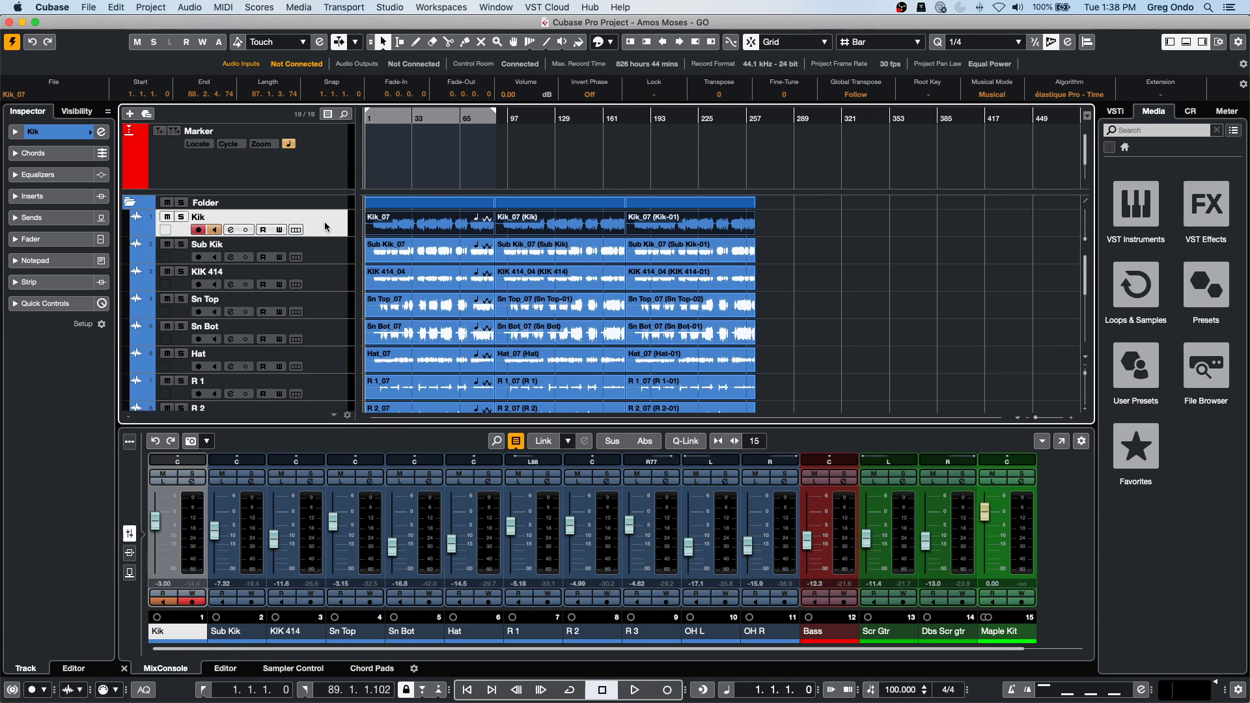
double_click(487, 222)
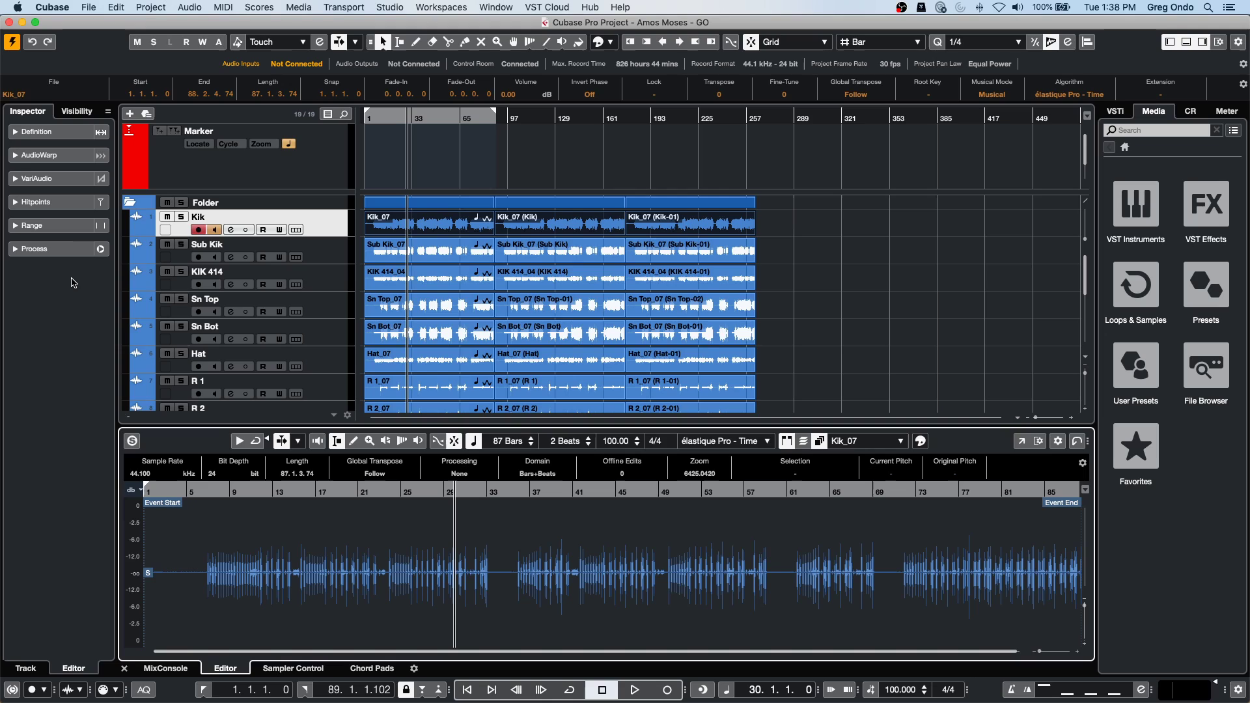
left_click(36, 202)
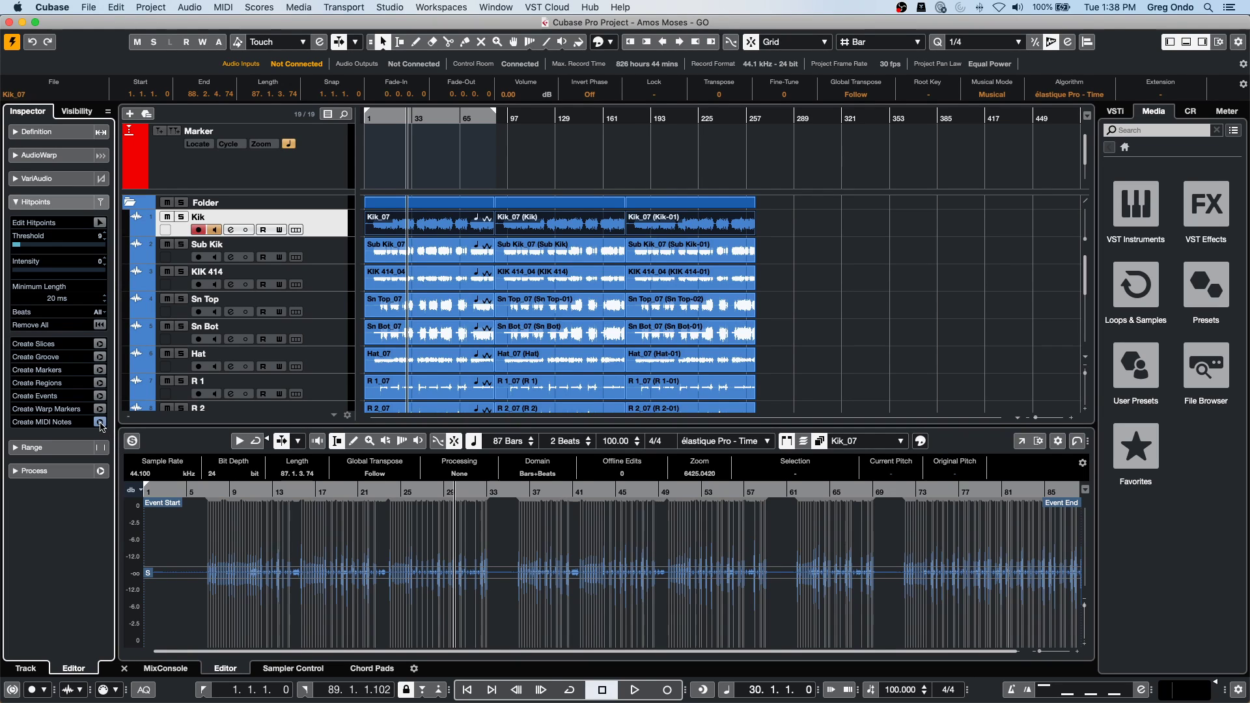
left_click(100, 422)
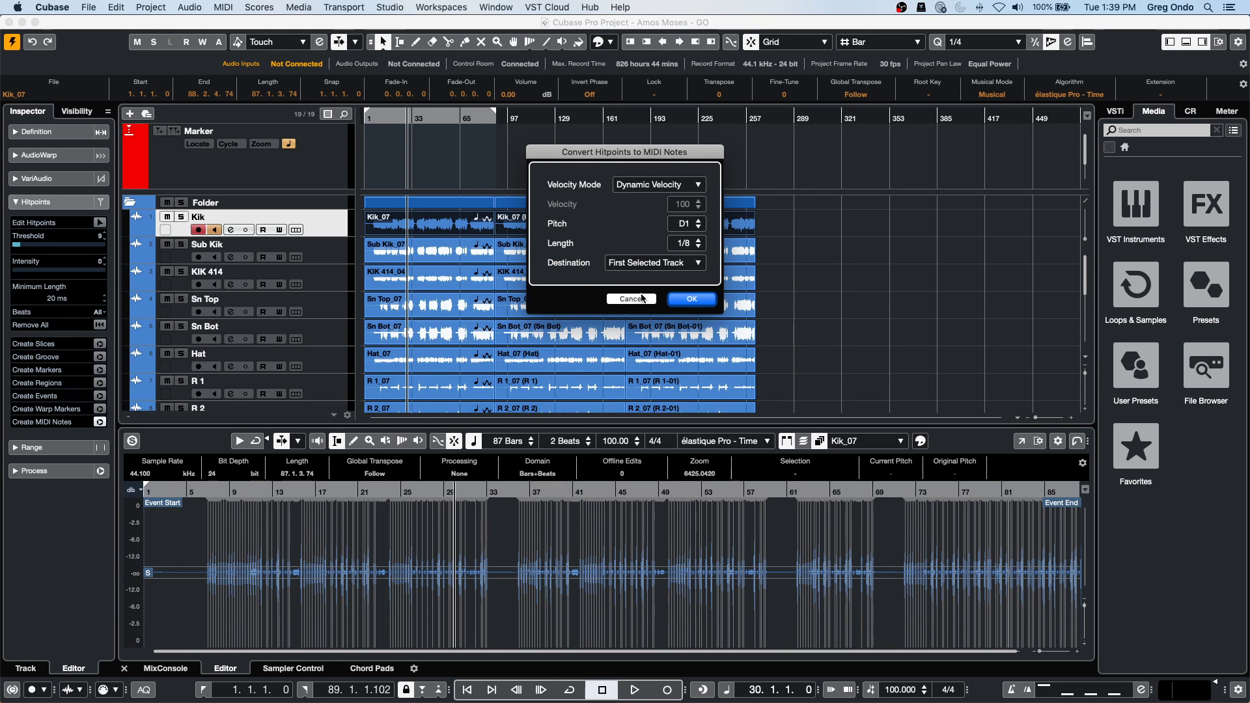
left_click(632, 299)
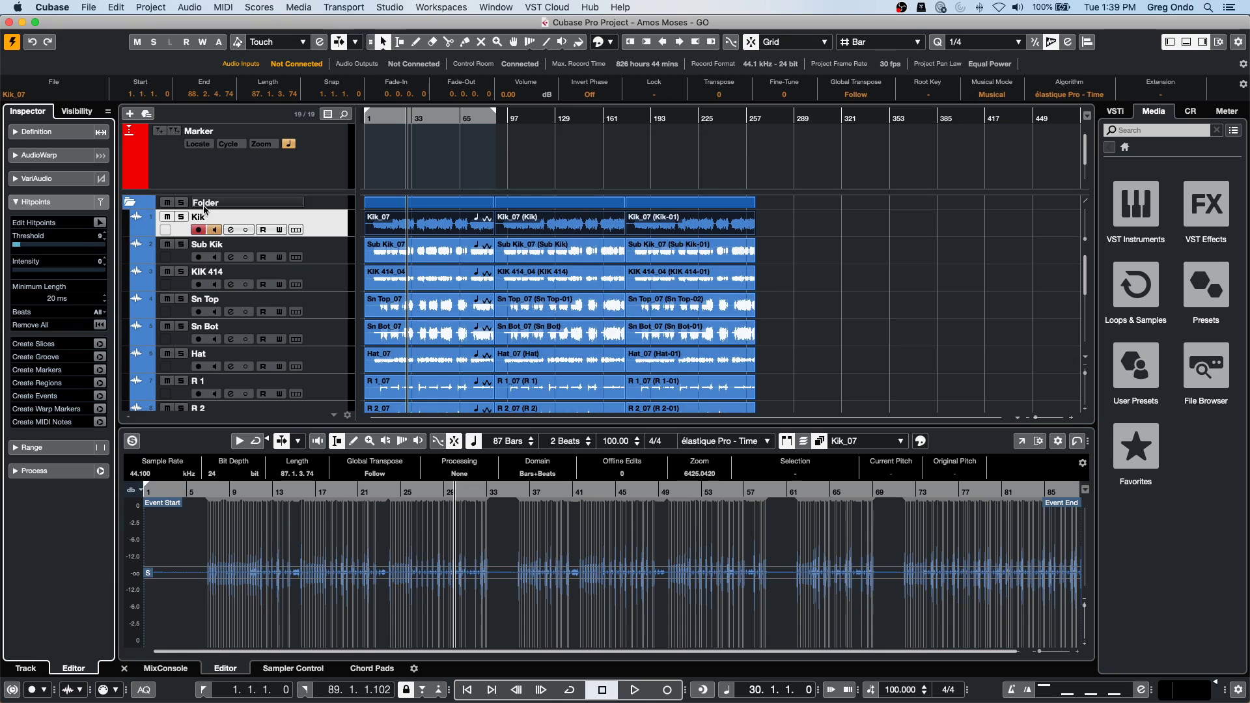
Turn on hitpoint editing and check the hitpoints of the second and third Kik events.
left_click(103, 224)
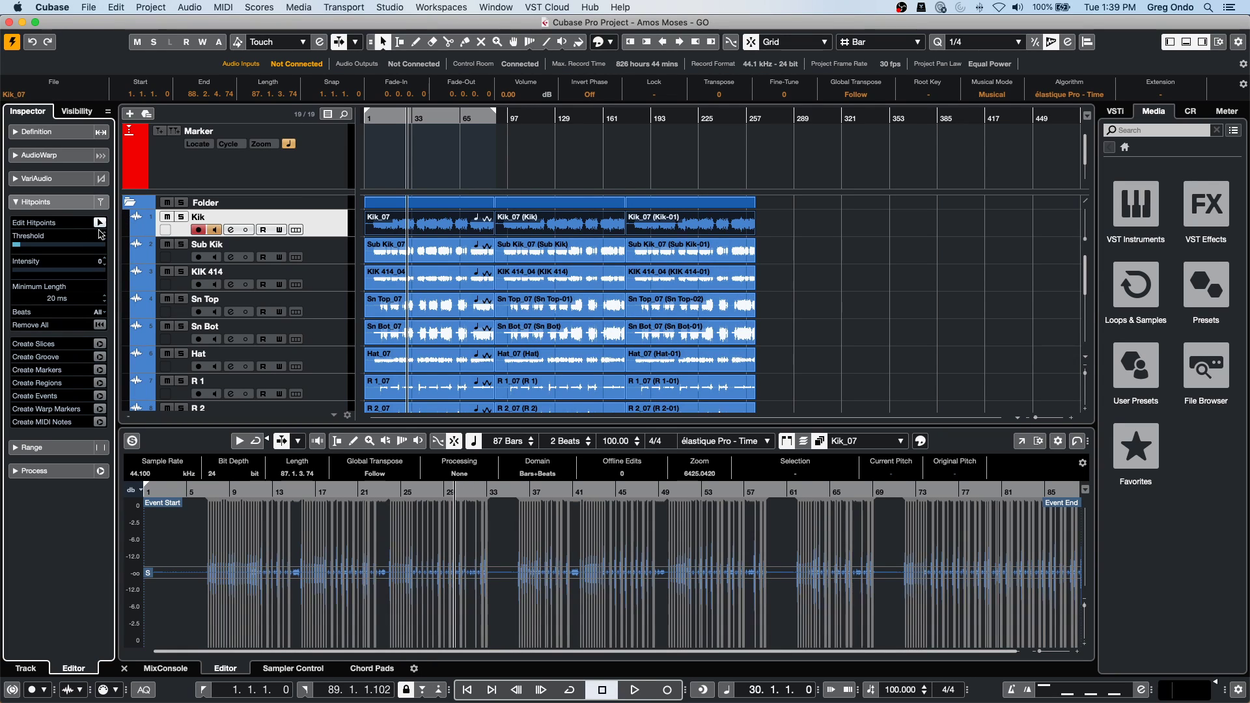
left_click(814, 254)
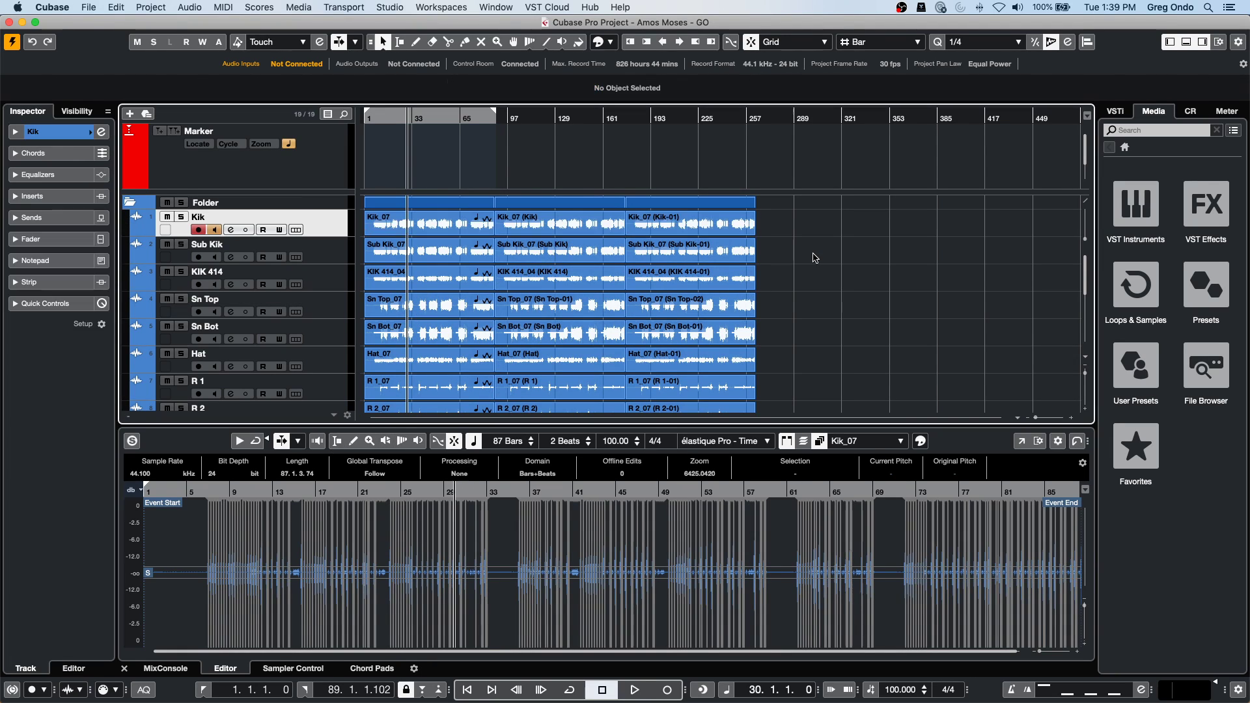
left_click(613, 229)
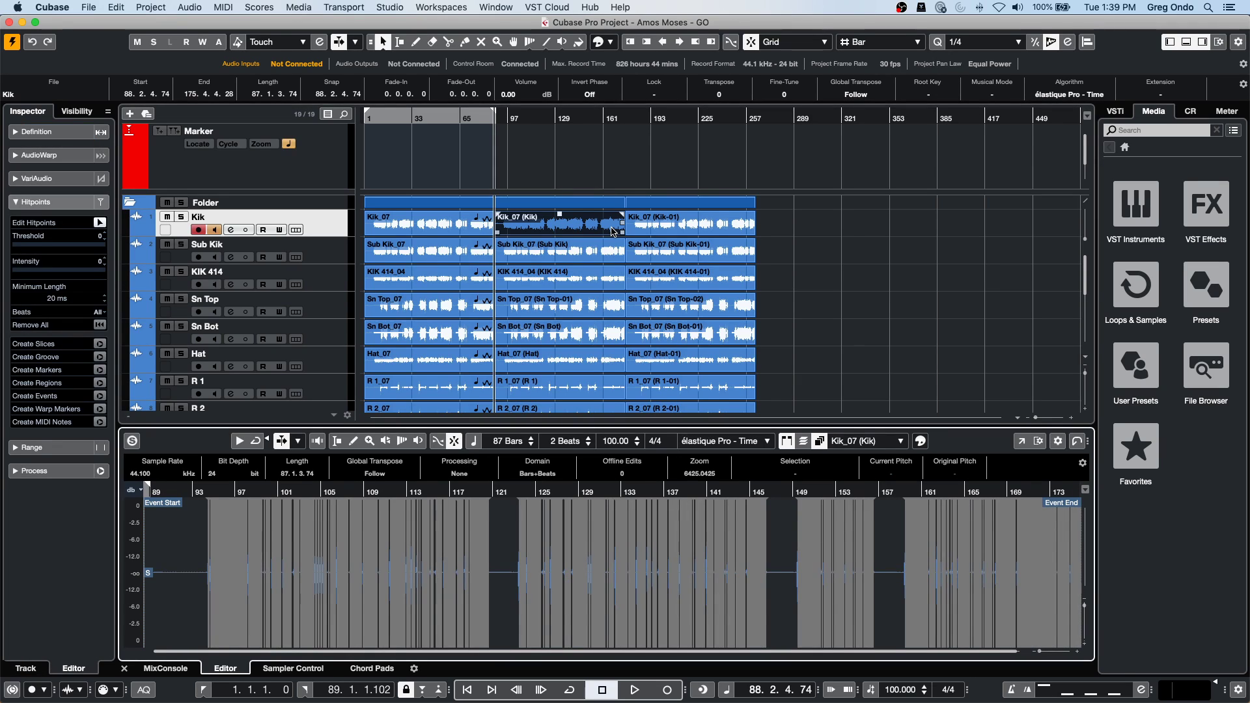
left_click(631, 228)
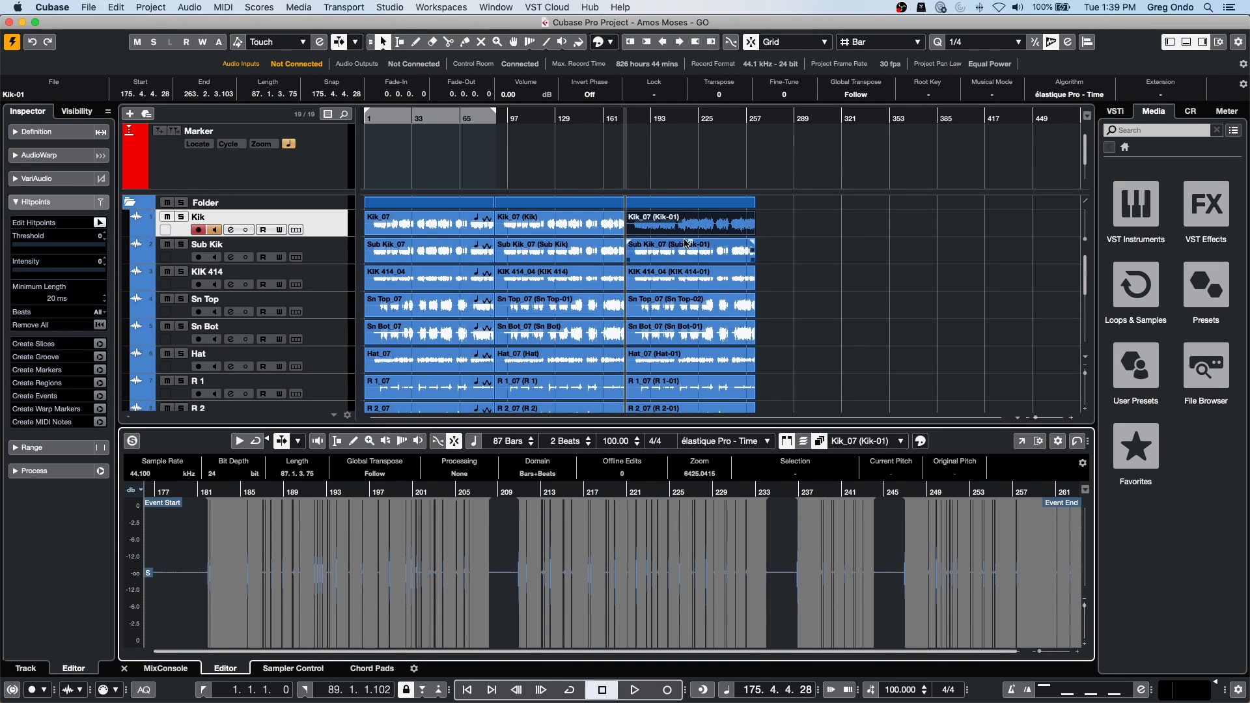
left_click(806, 244)
Select all three Kik events and convert their hitpoints to MIDI notes with dynamic velocity, pitch C1 and length 1/8 on the first selected track.
left_click_drag(799, 229, 428, 239)
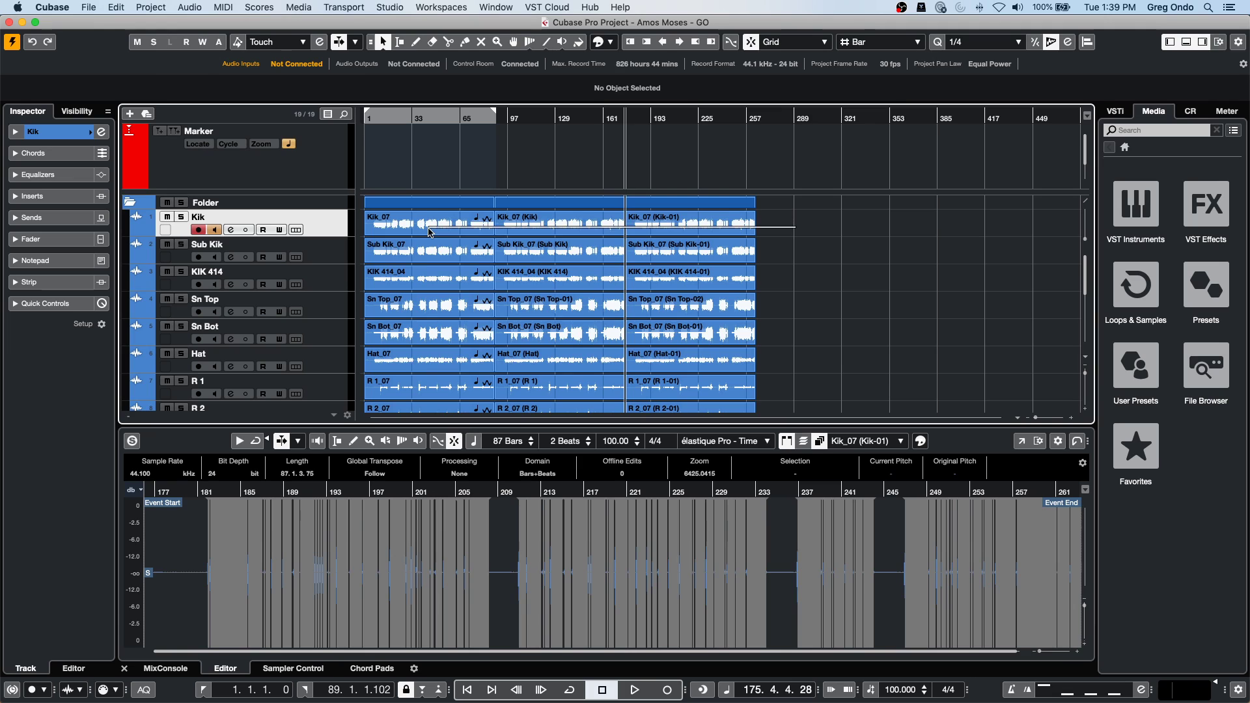
scroll(847, 294, "down", 5)
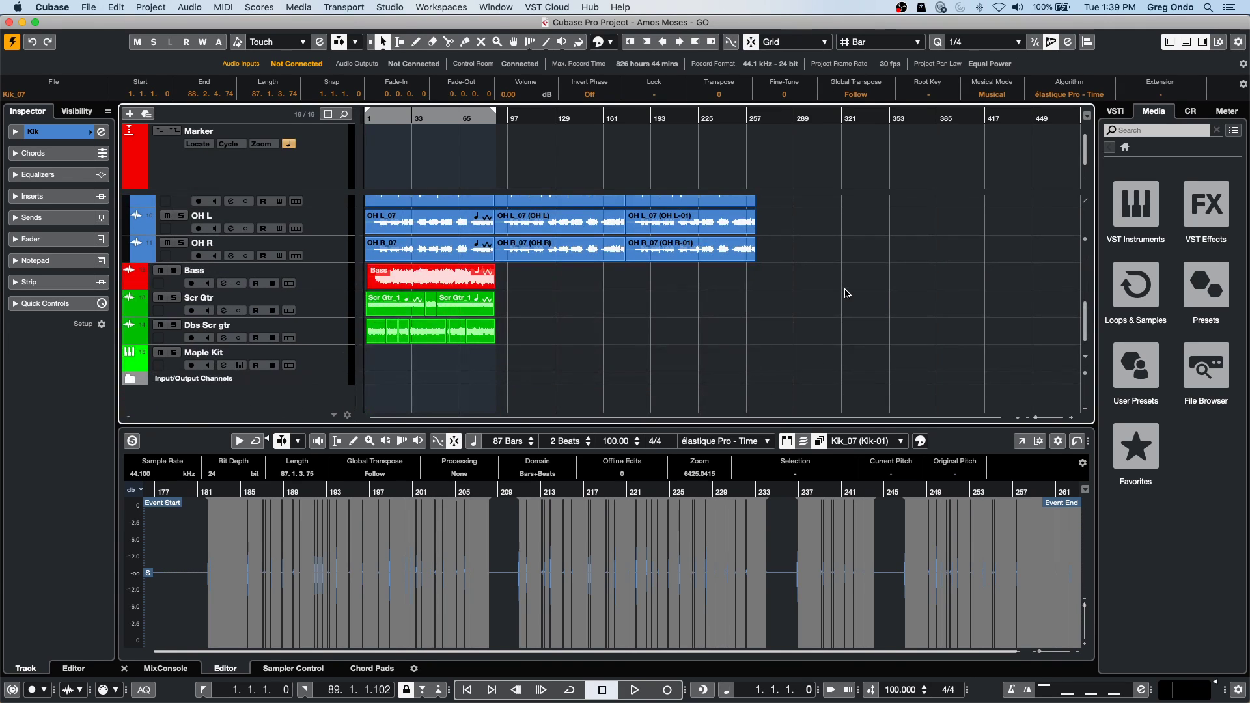
scroll(847, 294, "up", 5)
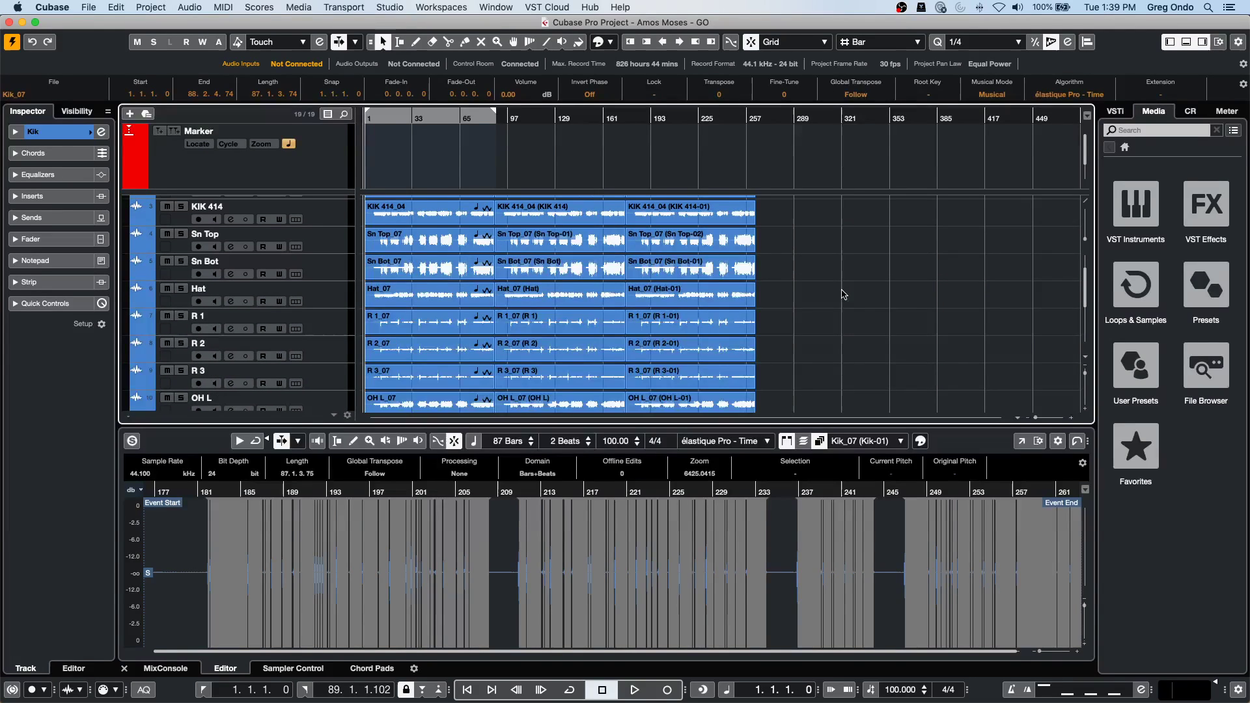
scroll(285, 241, "up", 2)
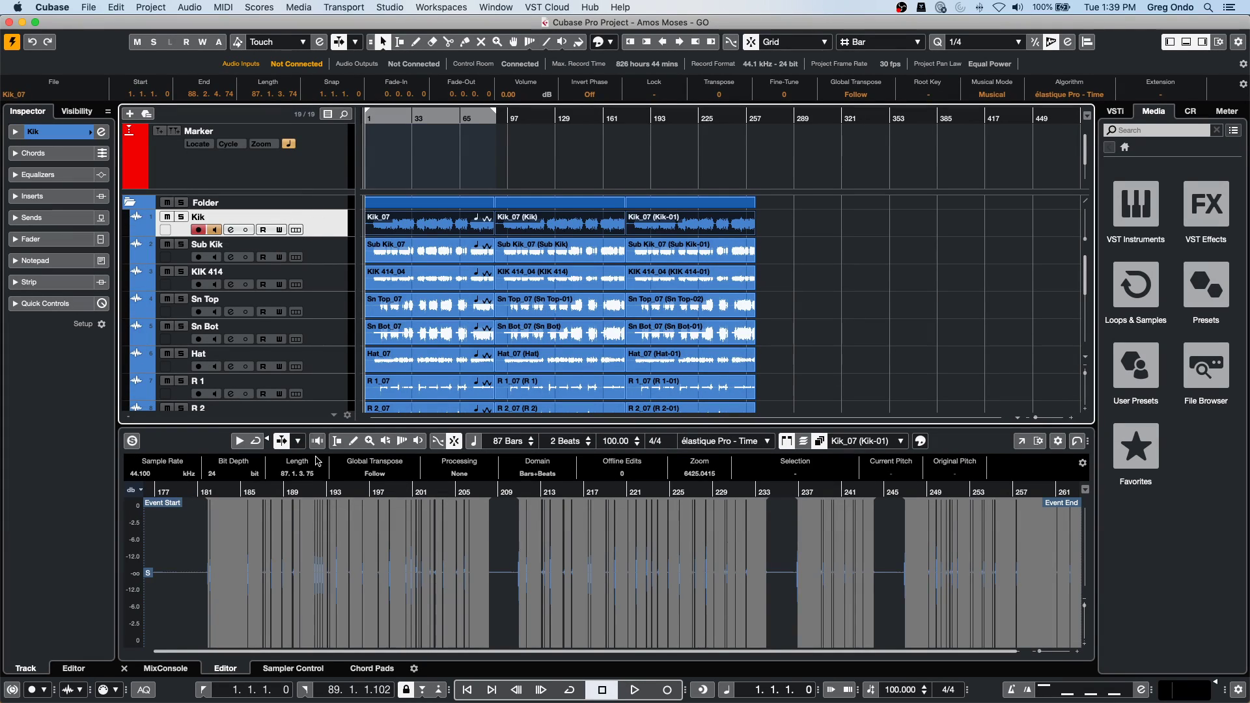
left_click(205, 443)
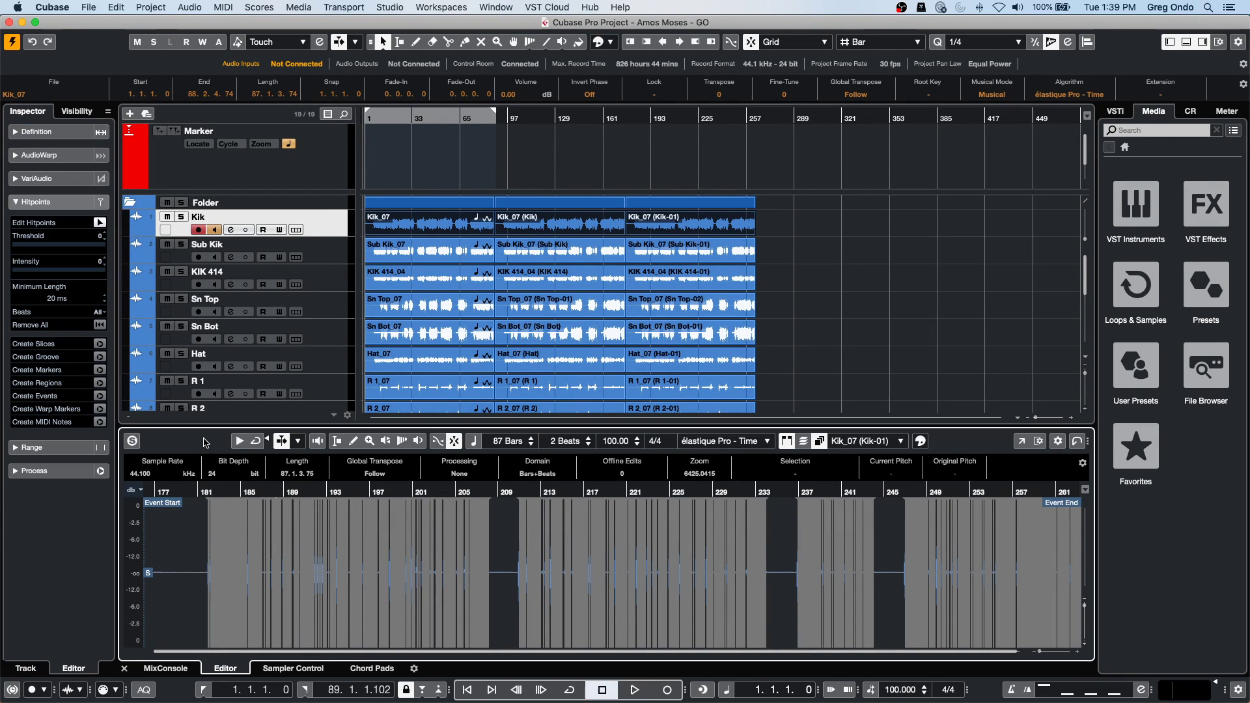
left_click(100, 422)
left_click(699, 240)
left_click(699, 221)
left_click(699, 221)
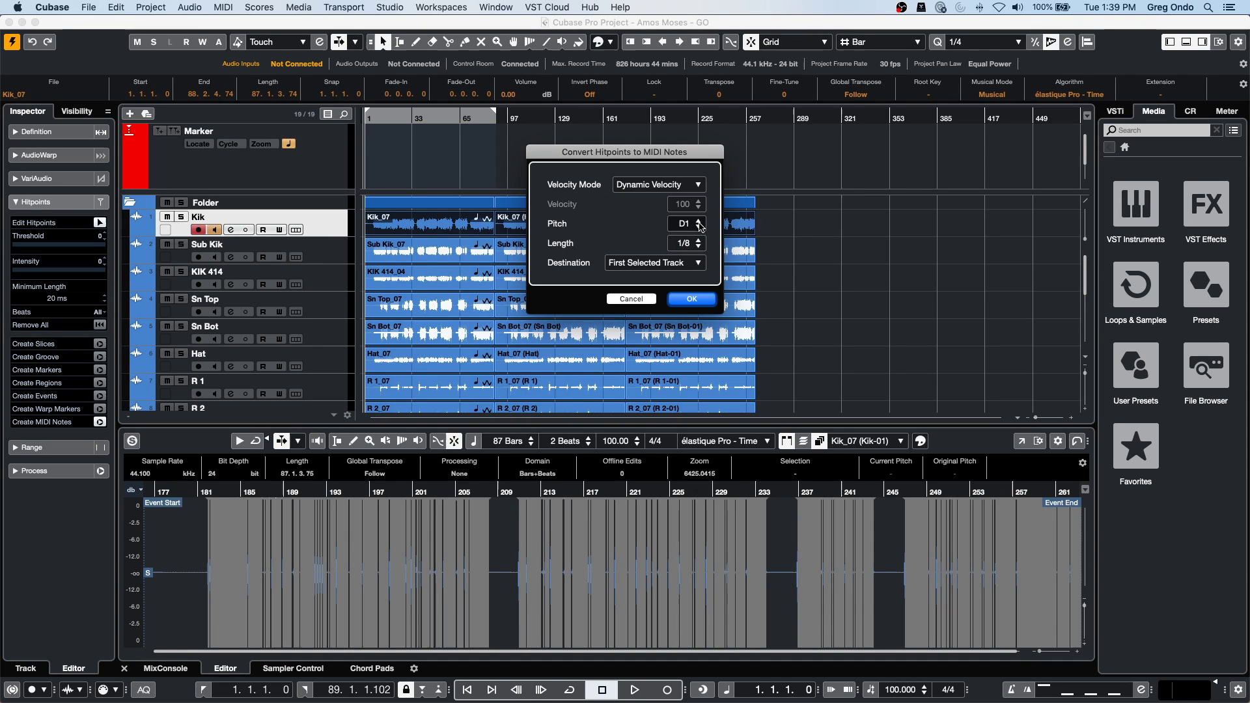
left_click(699, 227)
left_click(699, 227)
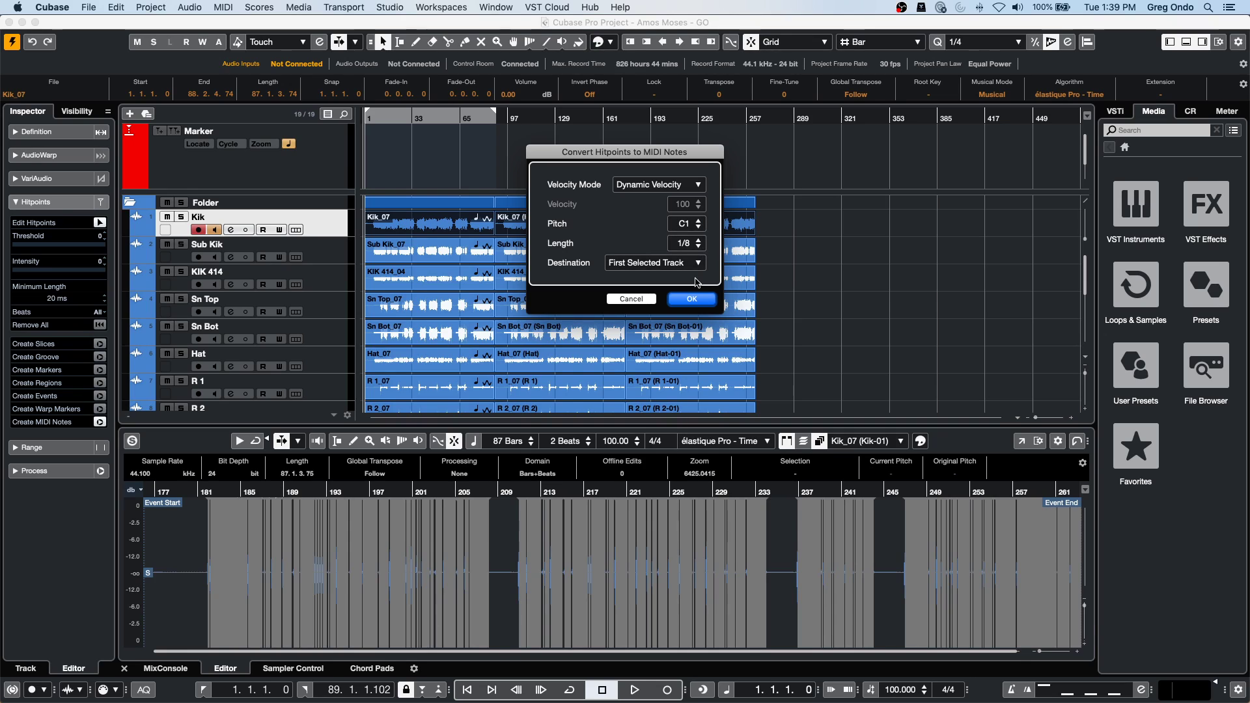
left_click(692, 299)
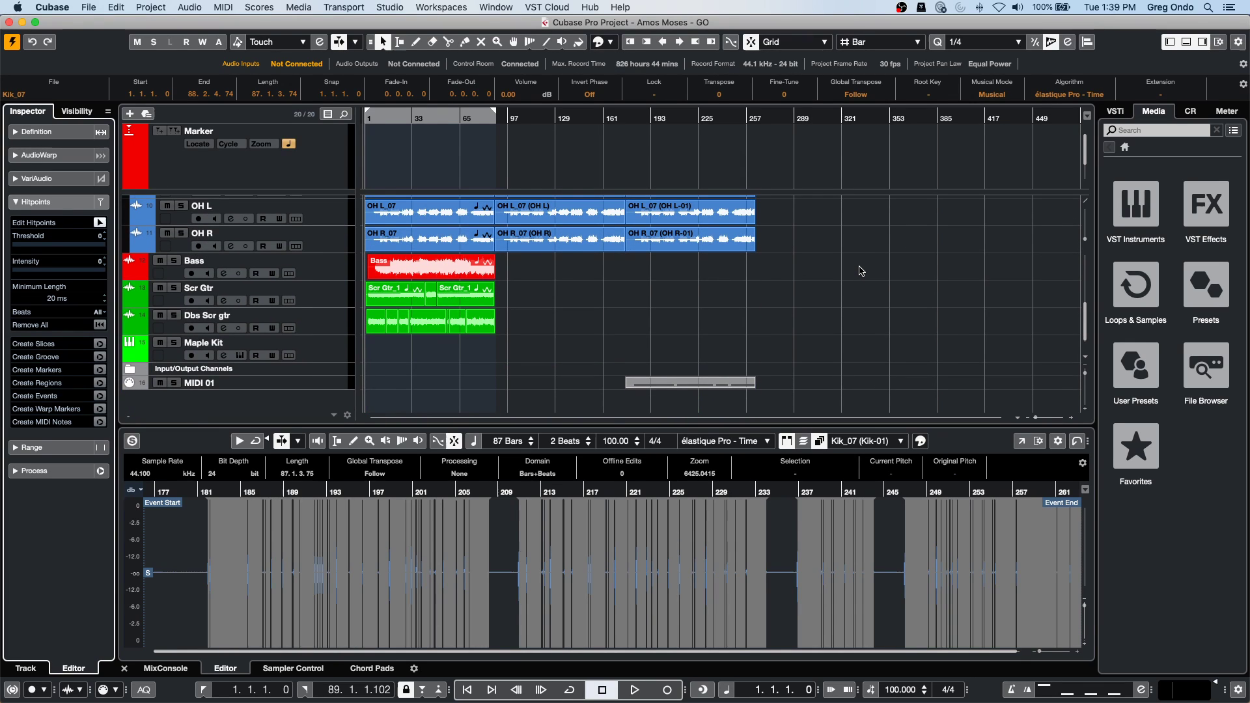
Select the MIDI 01 track to inspect the part converted from the kick hitpoints.
scroll(862, 270, "up", 3)
scroll(862, 268, "down", 3)
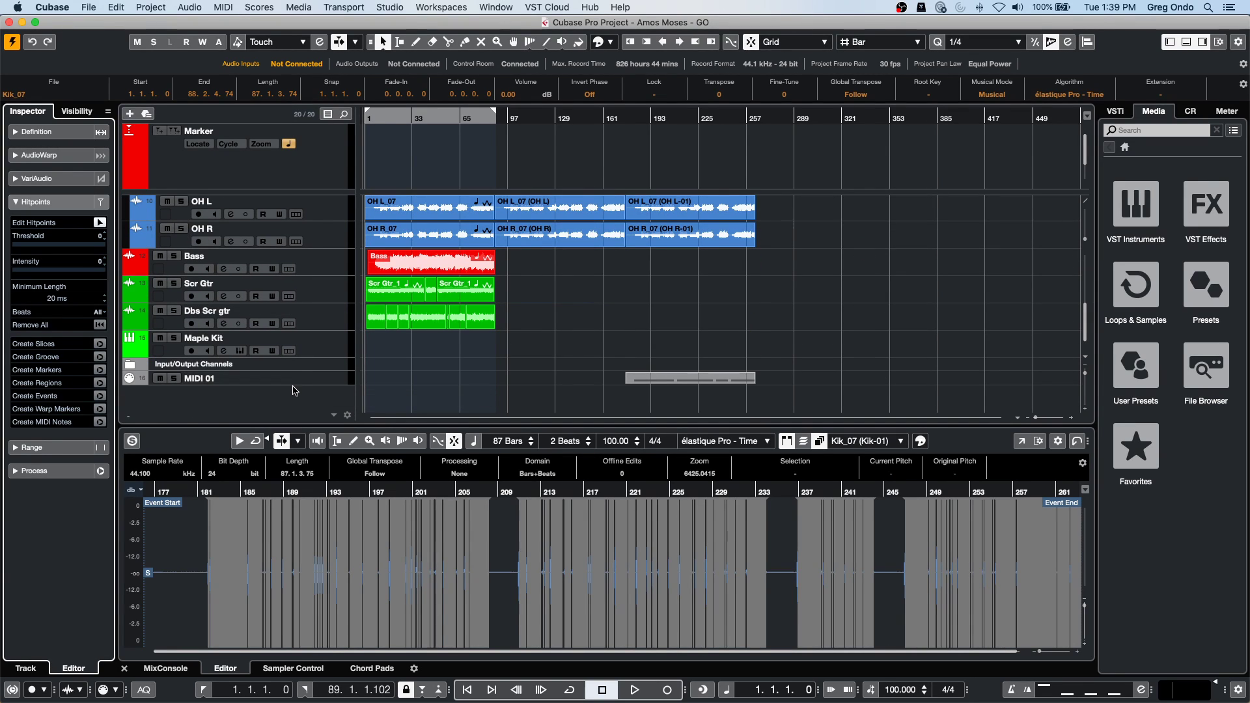
left_click(294, 383)
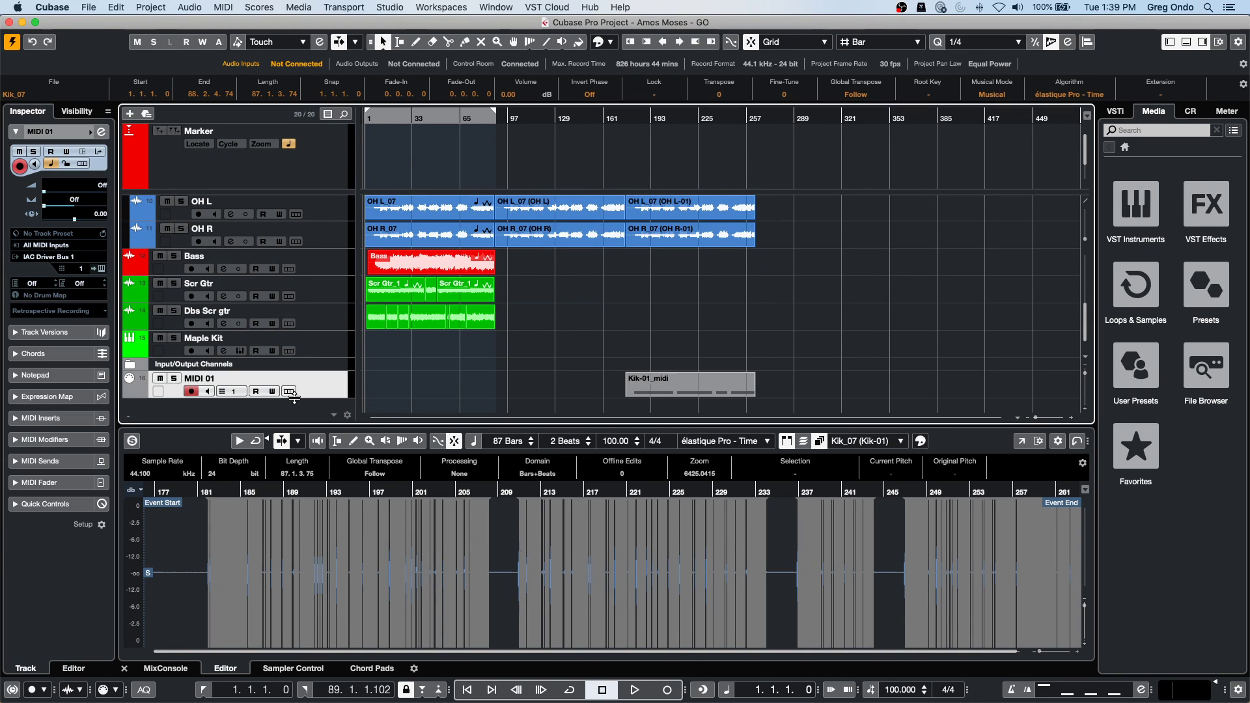
left_click(695, 322)
Try to convert the second Kik event's hitpoints to MIDI notes at pitch C1 with length 1/8.
scroll(875, 269, "up", 5)
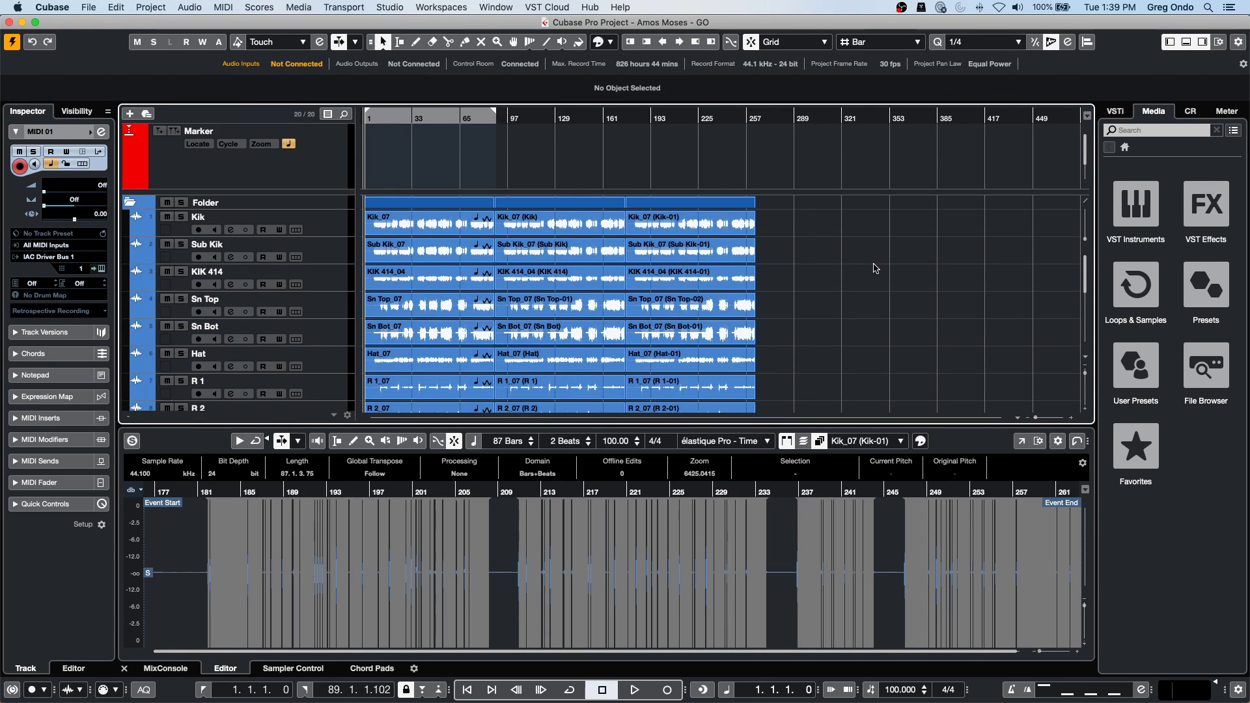
scroll(876, 269, "down", 1)
scroll(876, 269, "up", 1)
left_click(572, 223)
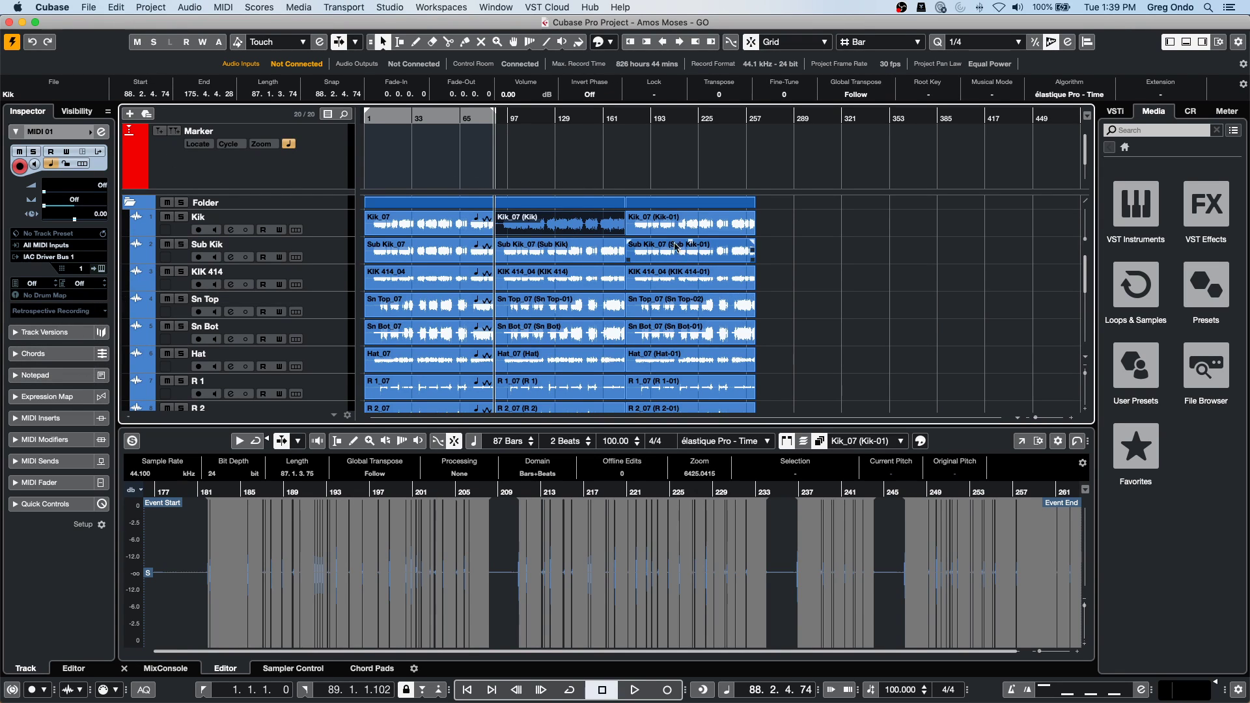
left_click(162, 609)
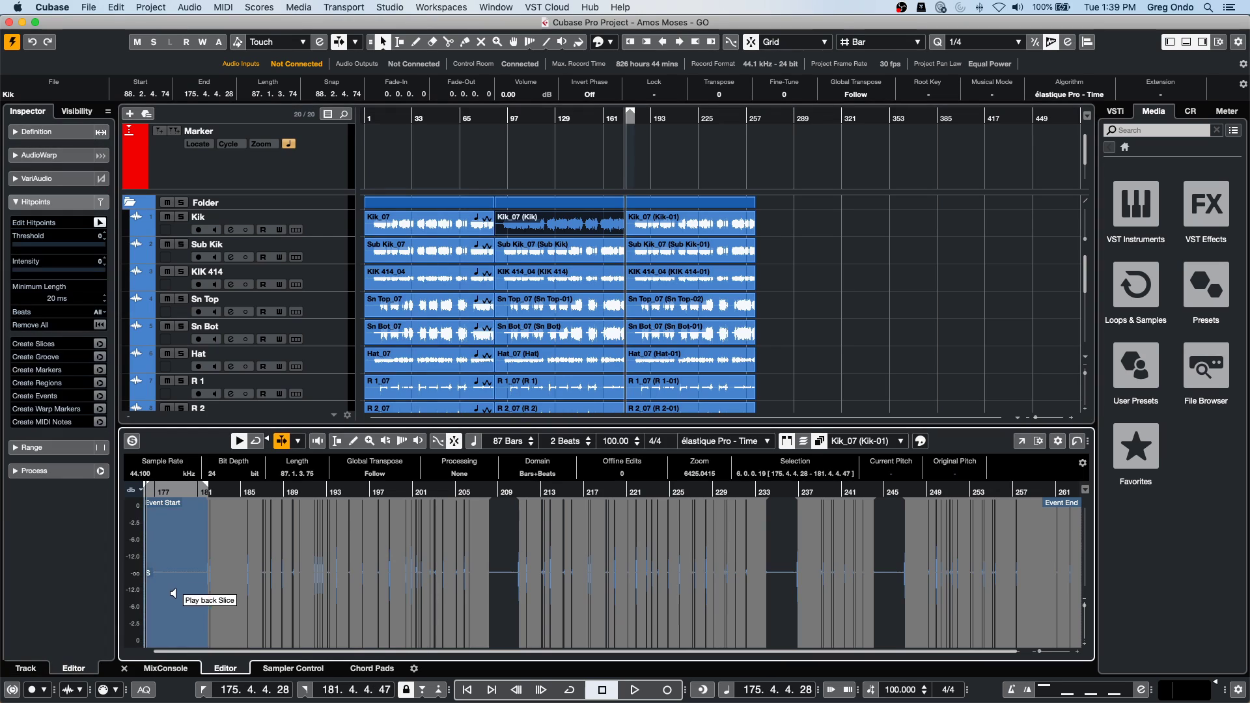
left_click(99, 422)
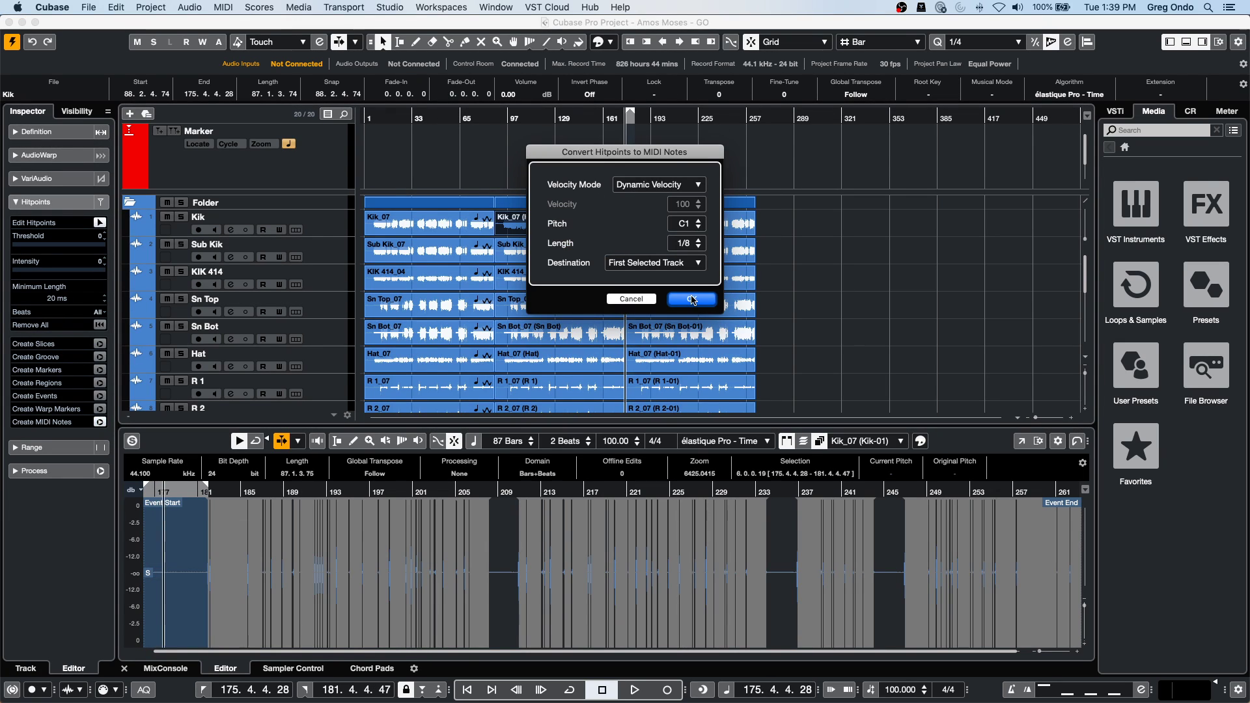
left_click(694, 299)
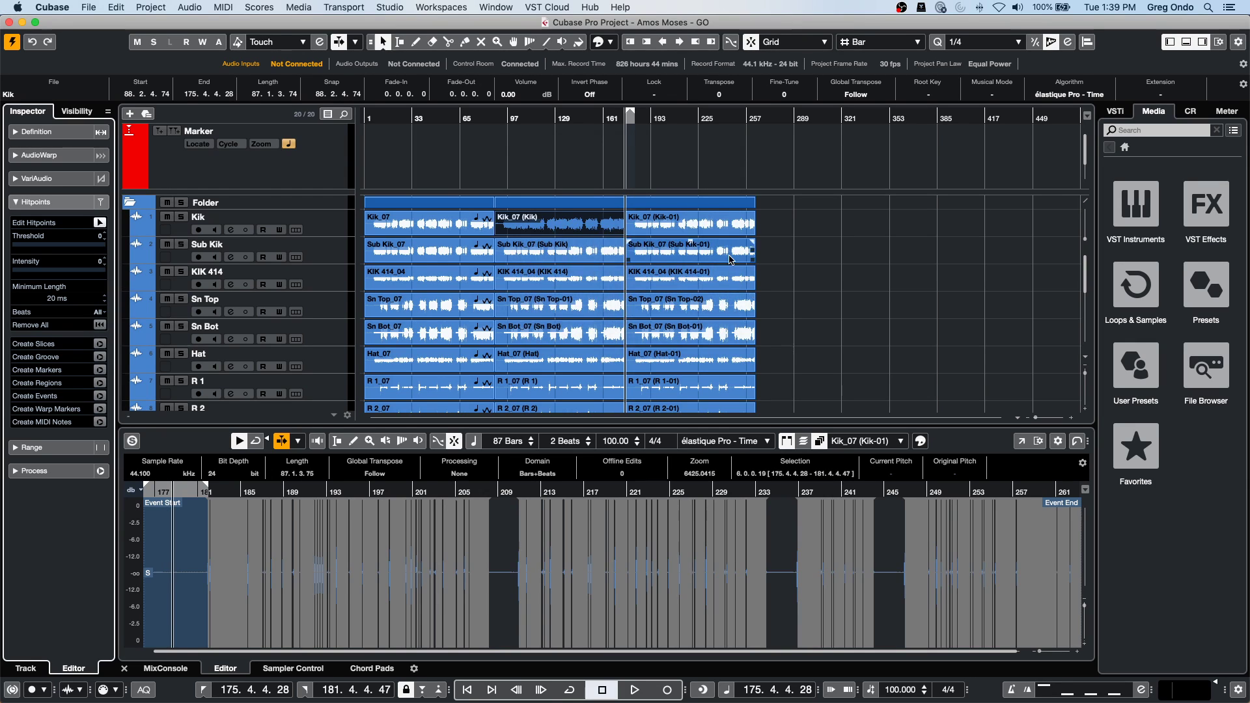
scroll(873, 239, "up", 2)
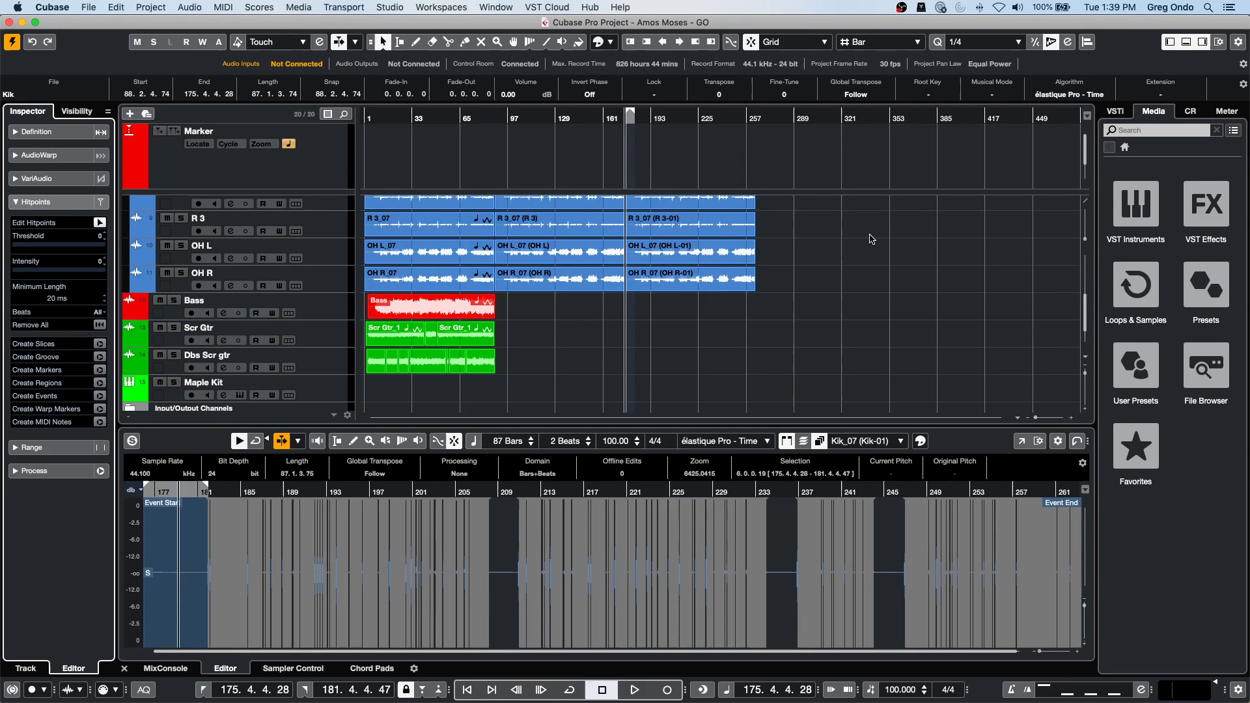
Open the second Kik event in the Sample Editor and convert its hitpoints to MIDI notes at pitch C1.
scroll(872, 239, "up", 8)
left_click(574, 225)
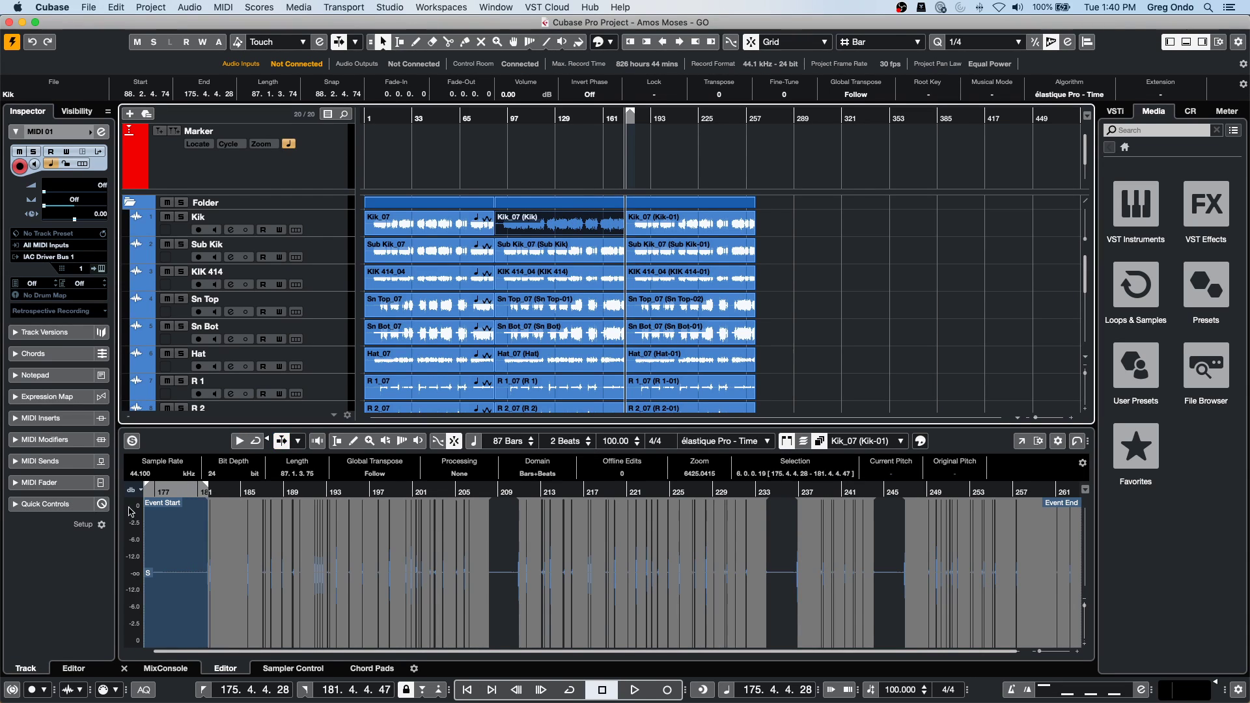
double_click(574, 226)
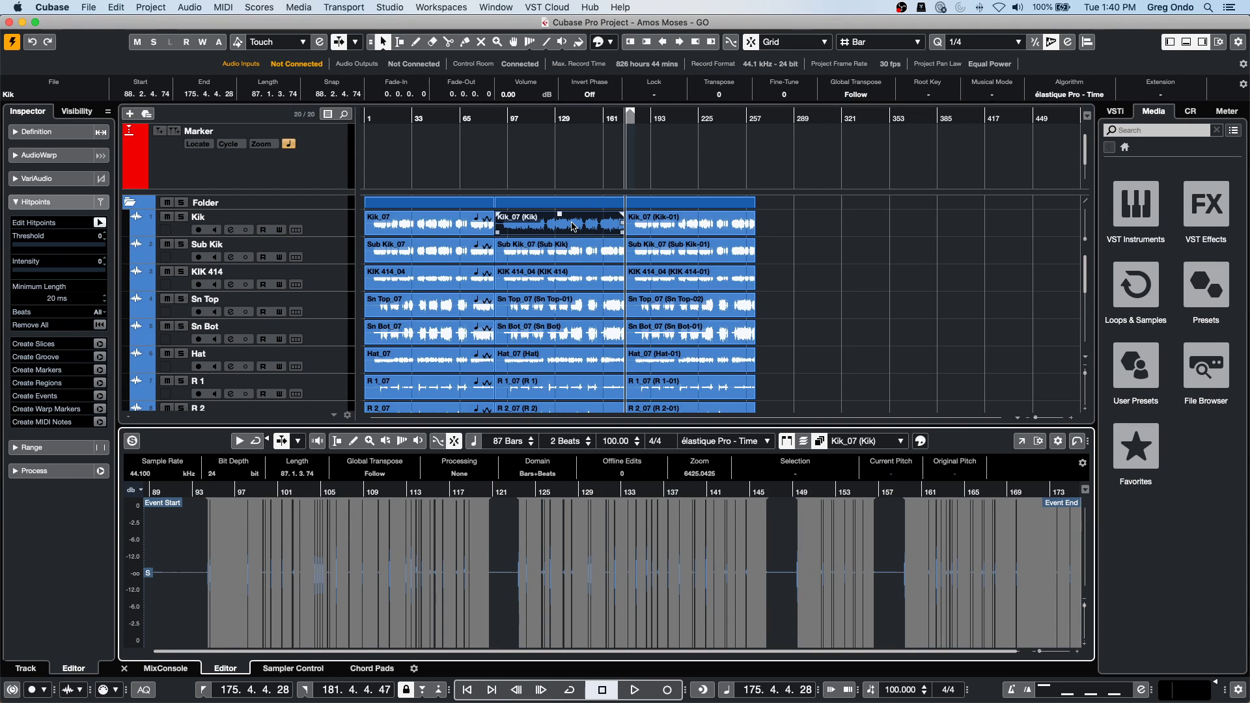
left_click(100, 423)
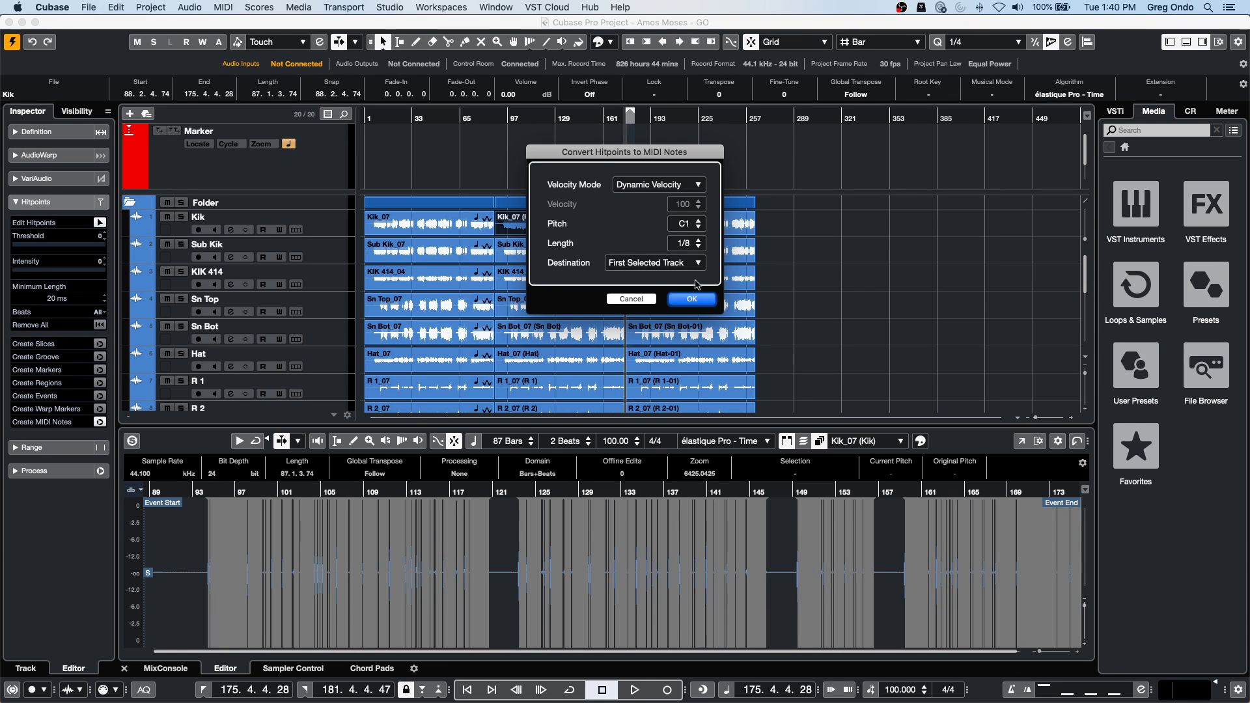
left_click(693, 299)
scroll(849, 259, "down", 10)
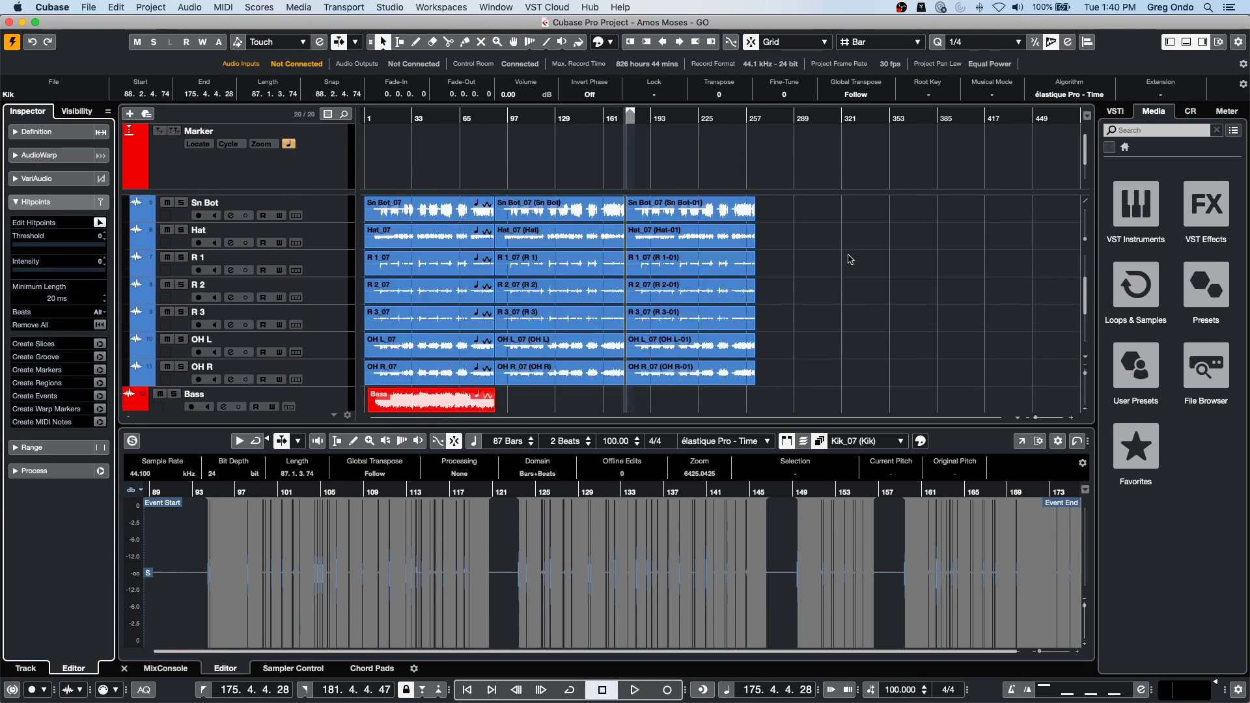
scroll(849, 259, "up", 10)
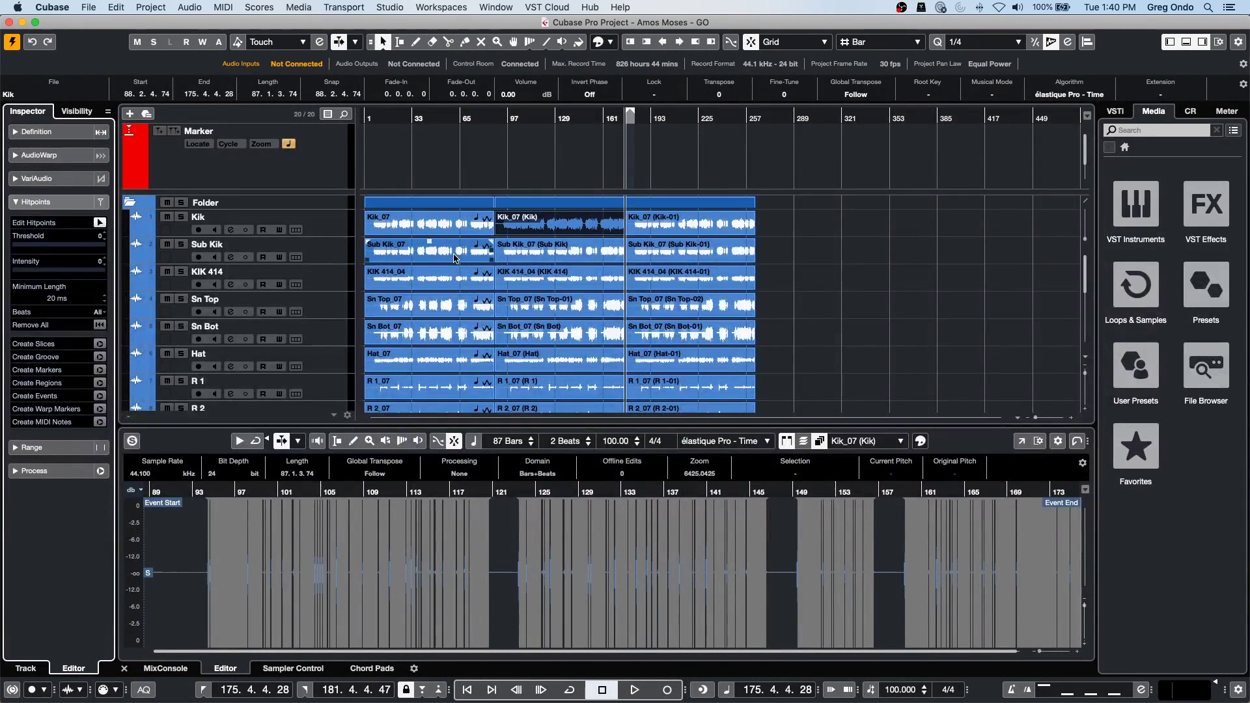
Glue the three Kik events together into one continuous audio part with the Glue tool.
left_click(458, 228)
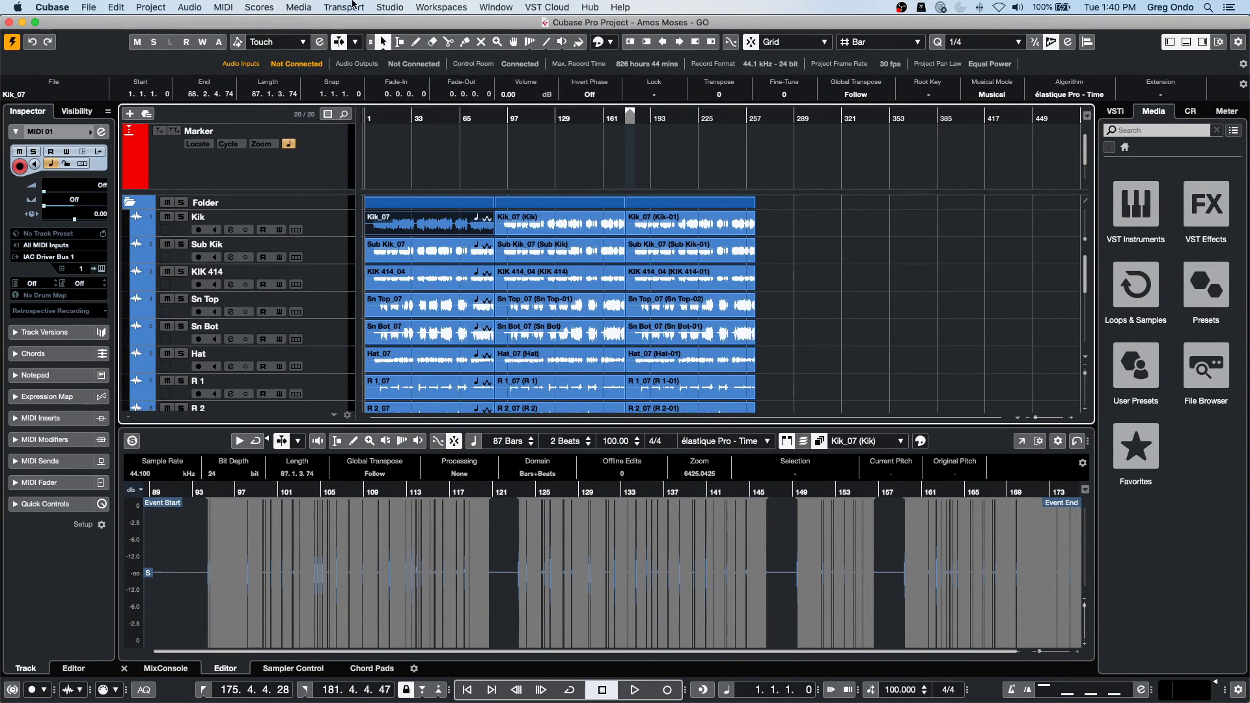
right_click(480, 158)
right_click(442, 237)
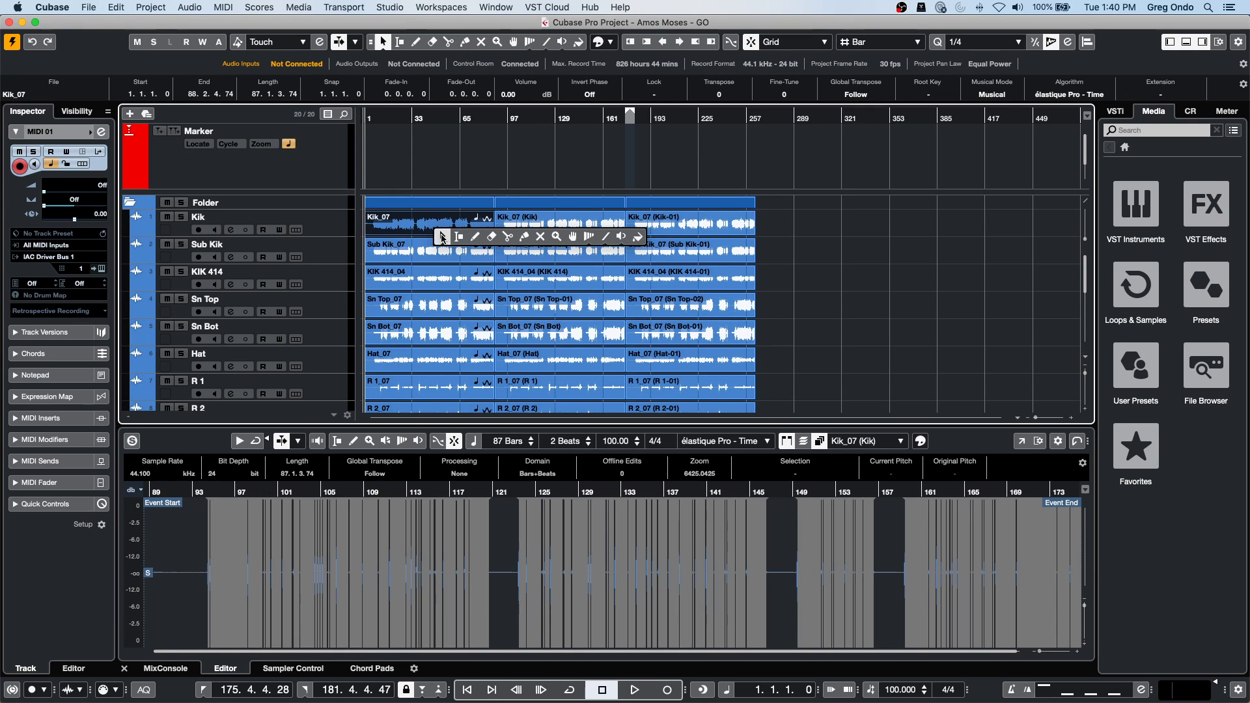
left_click(525, 238)
left_click(405, 221)
left_click(405, 220)
right_click(453, 219)
left_click(450, 222)
left_click(448, 222)
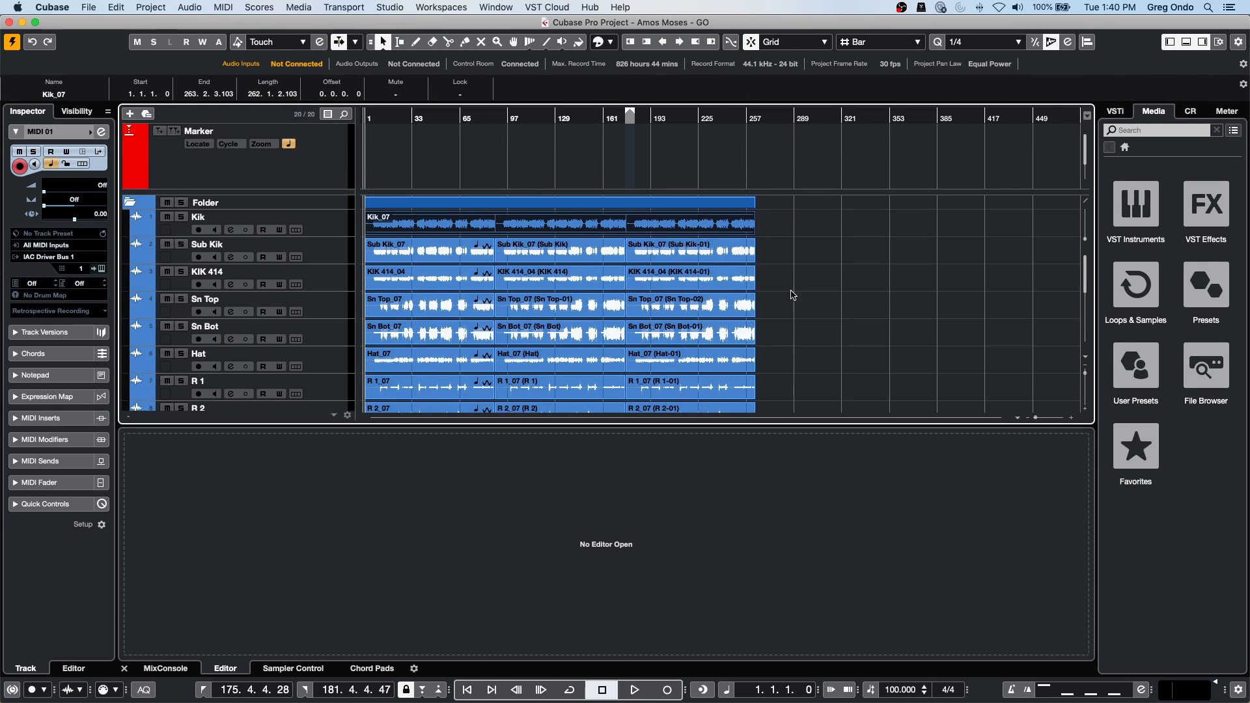
Erase the converted Kik_midi parts from the MIDI 01 track with the Erase tool.
scroll(860, 302, "down", 5)
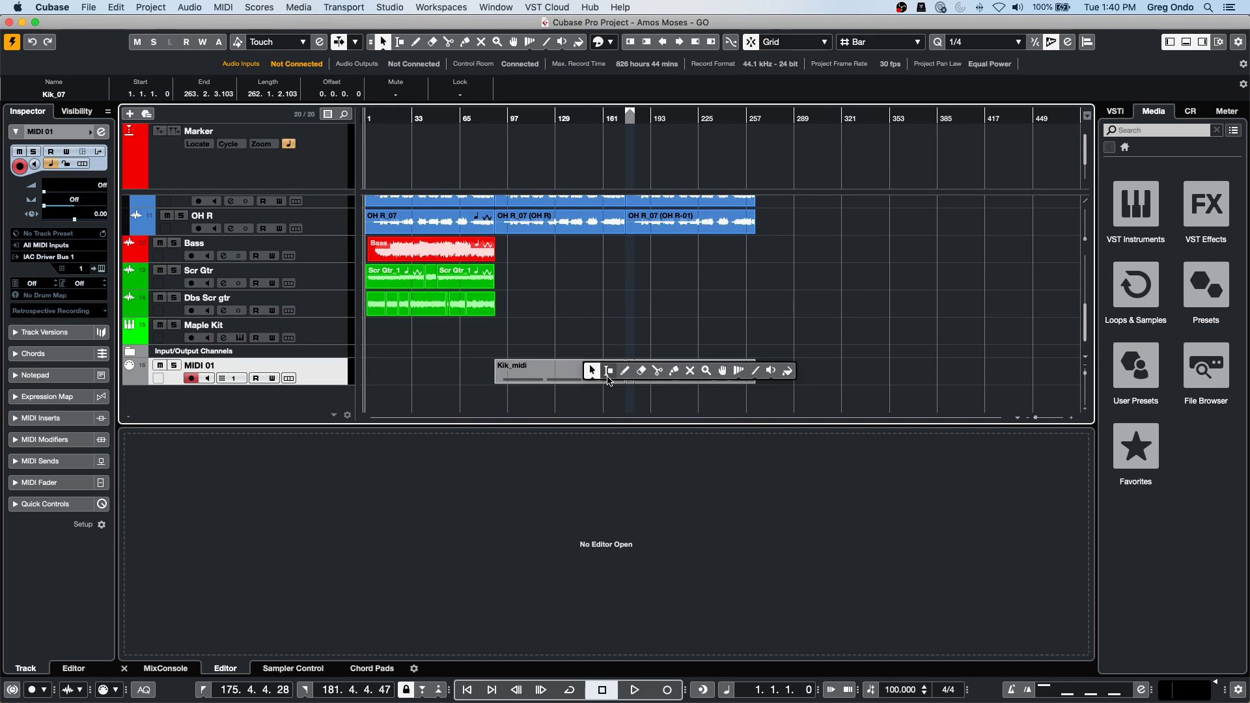
key("5")
left_click(653, 372)
left_click(560, 374)
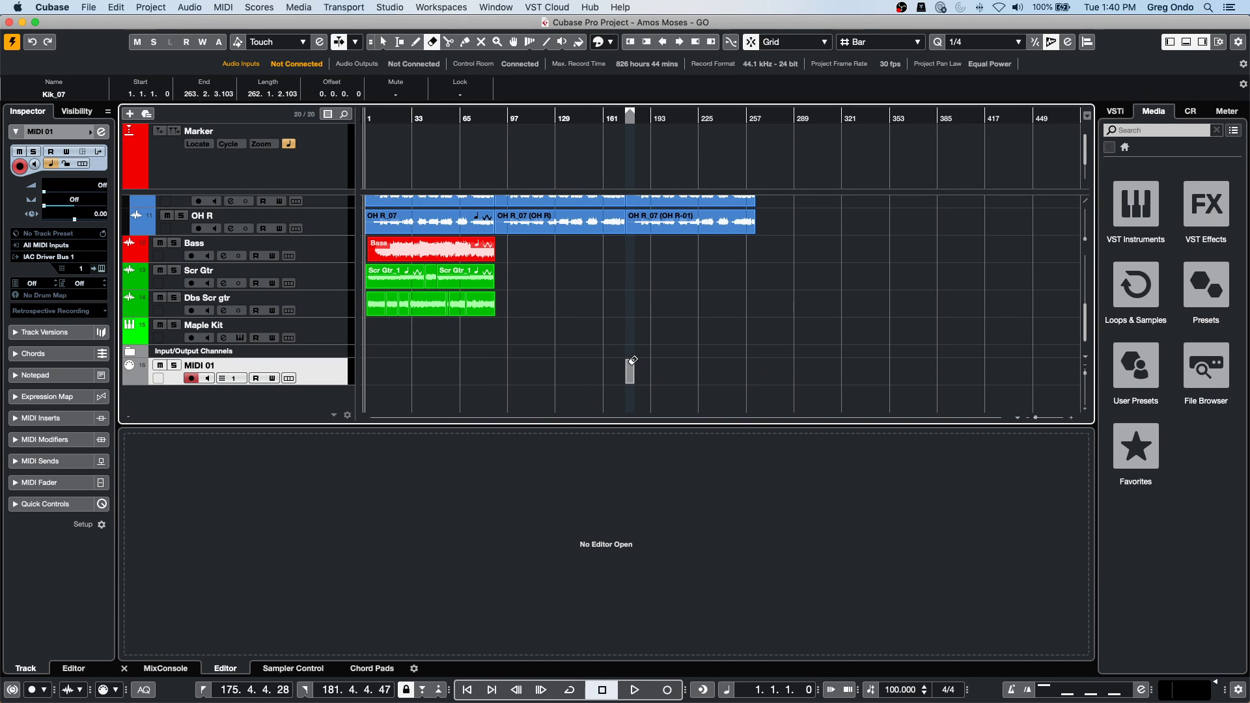
left_click(631, 368)
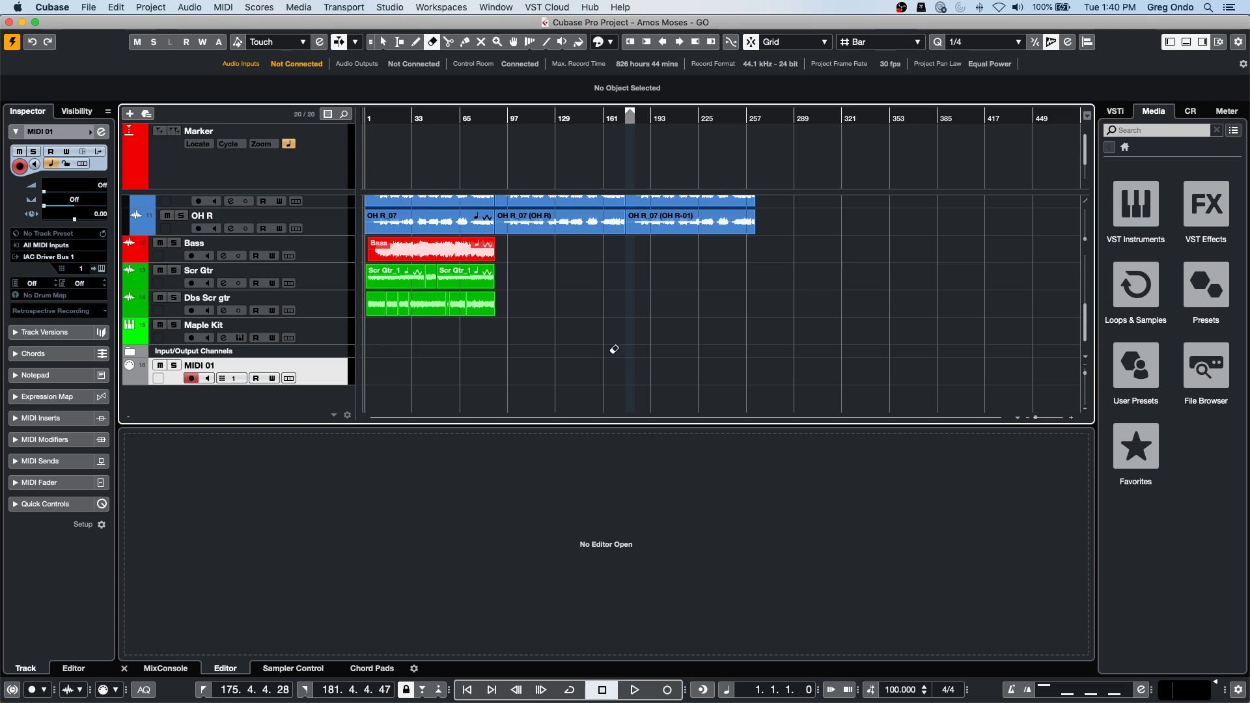
Select the glued Kik_07 part and open it in the Audio Part Editor to examine its events.
scroll(562, 341, "up", 5)
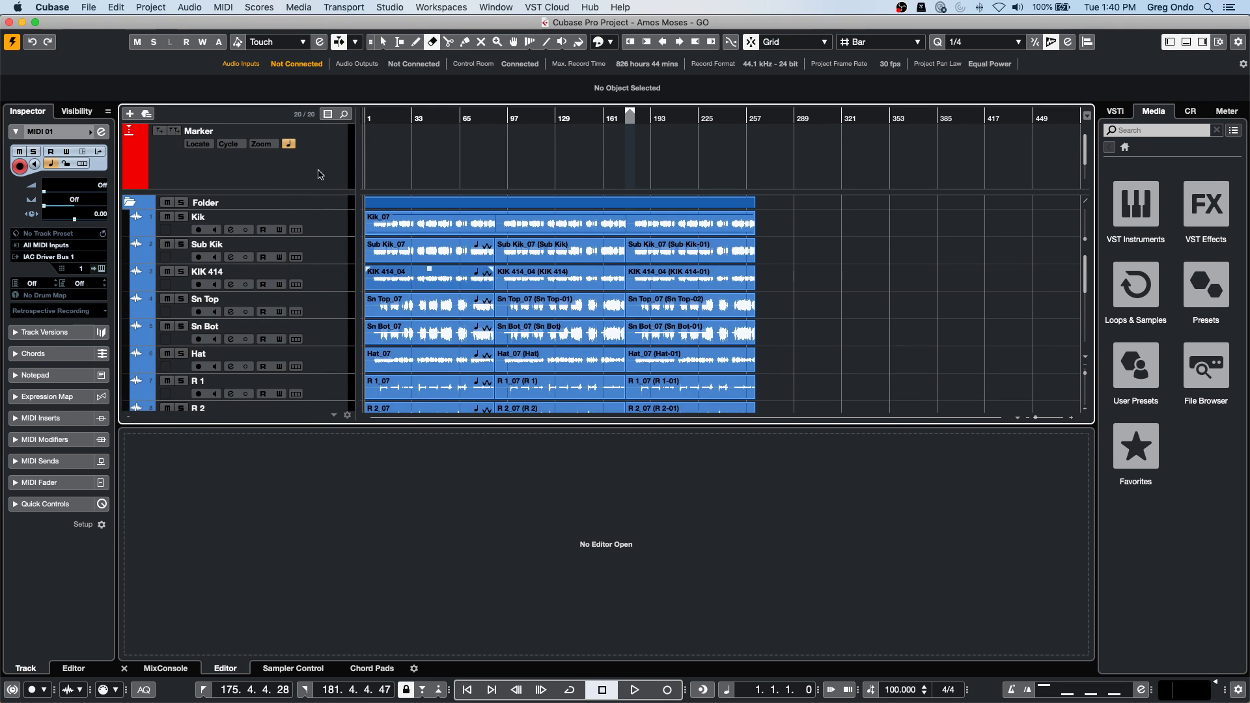
key("1")
left_click(384, 224)
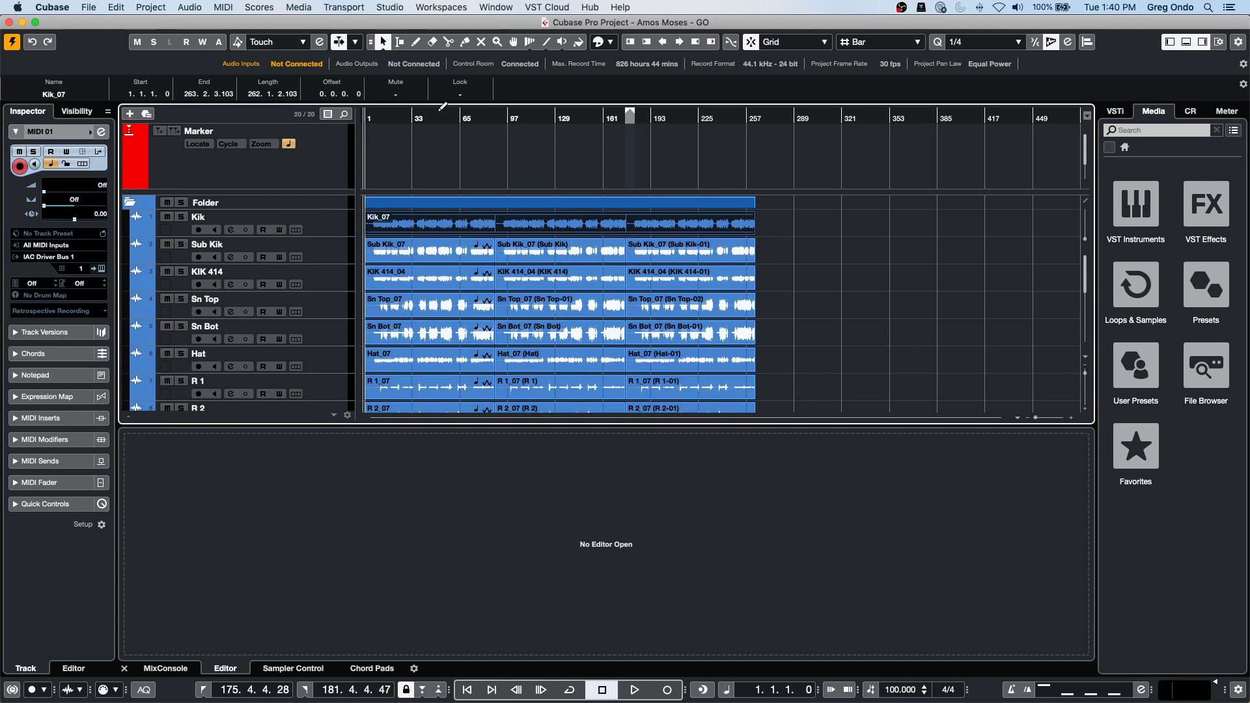
left_click(186, 7)
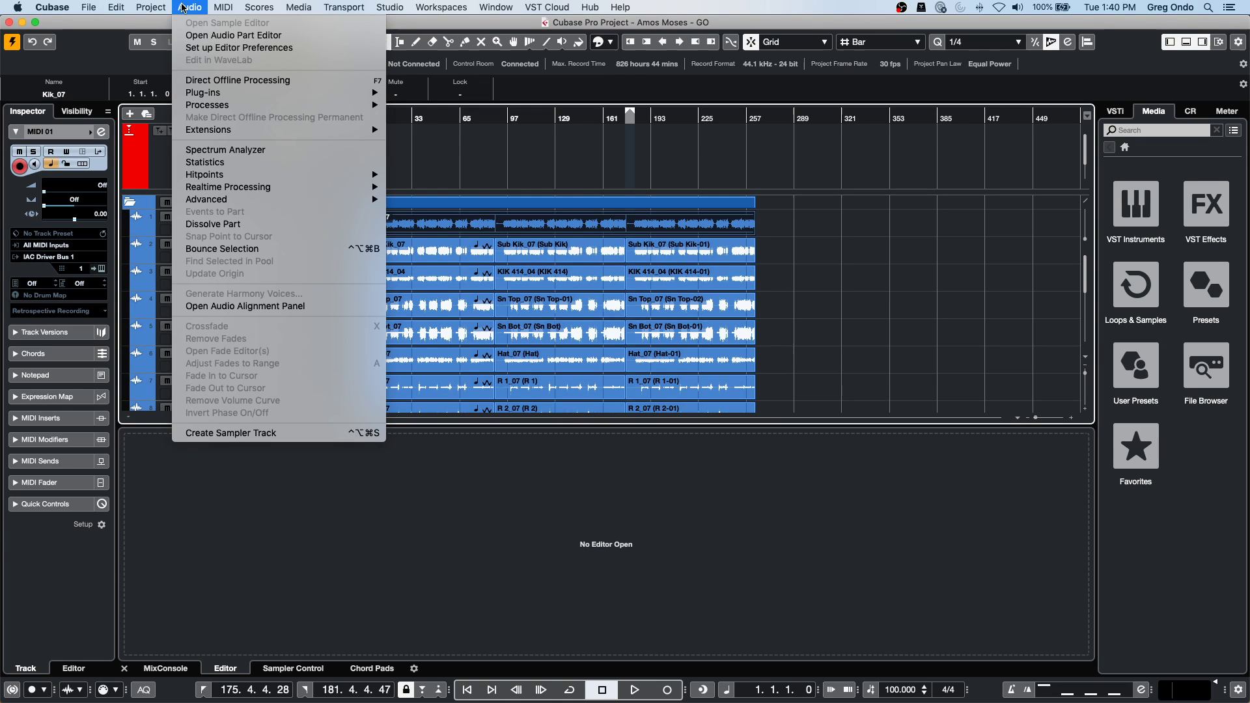
left_click(406, 232)
double_click(406, 232)
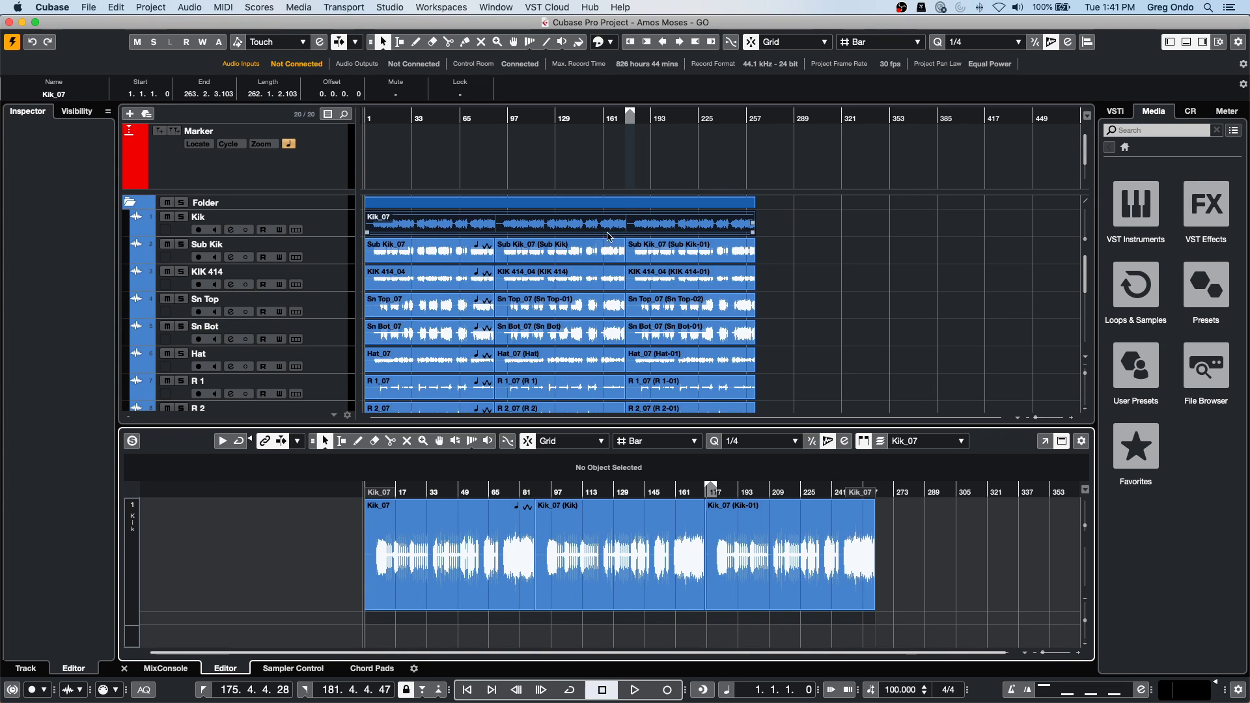
Select the separate Sn Bot events one after another to compare them with the glued Kik part.
scroll(741, 304, "down", 3)
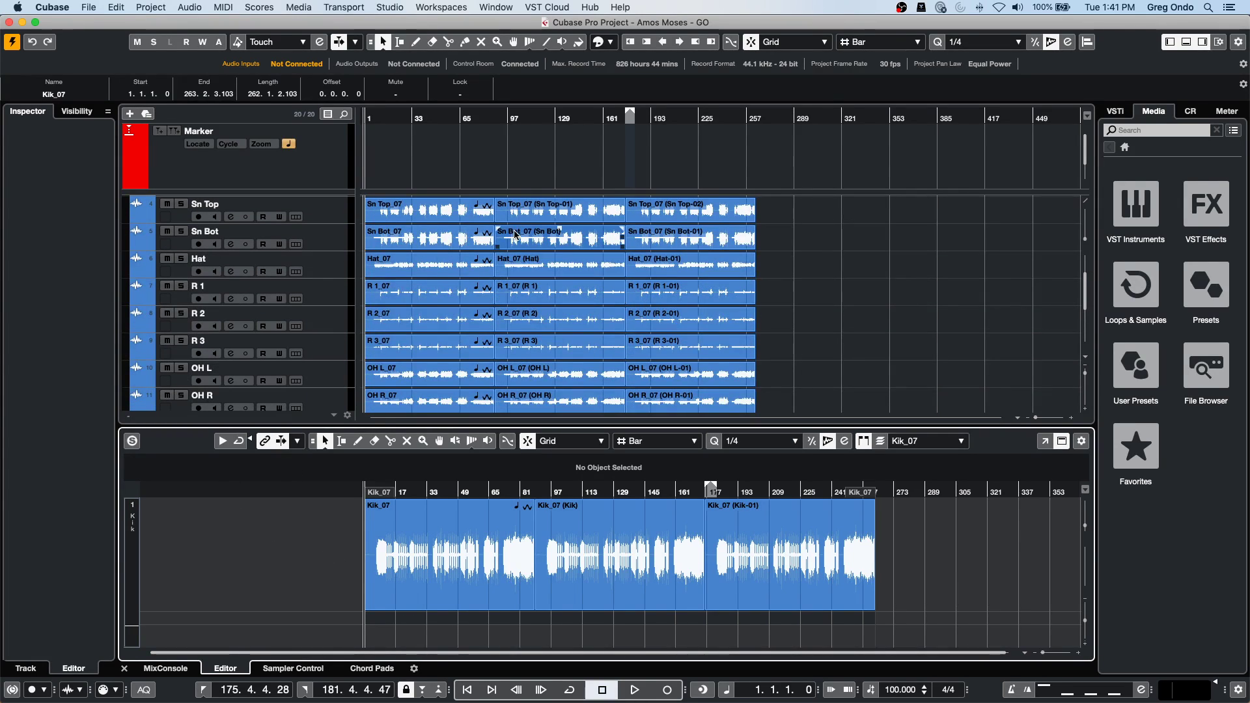
left_click(407, 246)
left_click(560, 244)
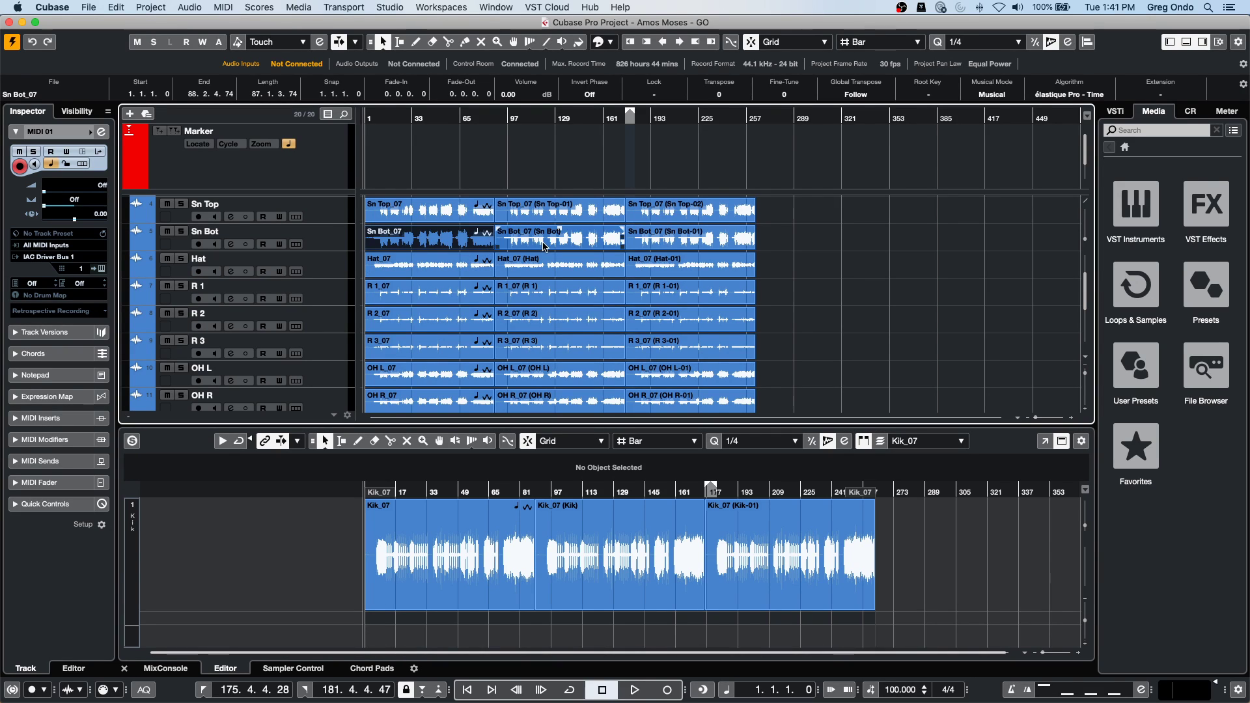
left_click(679, 246)
left_click(511, 241)
left_click(448, 231)
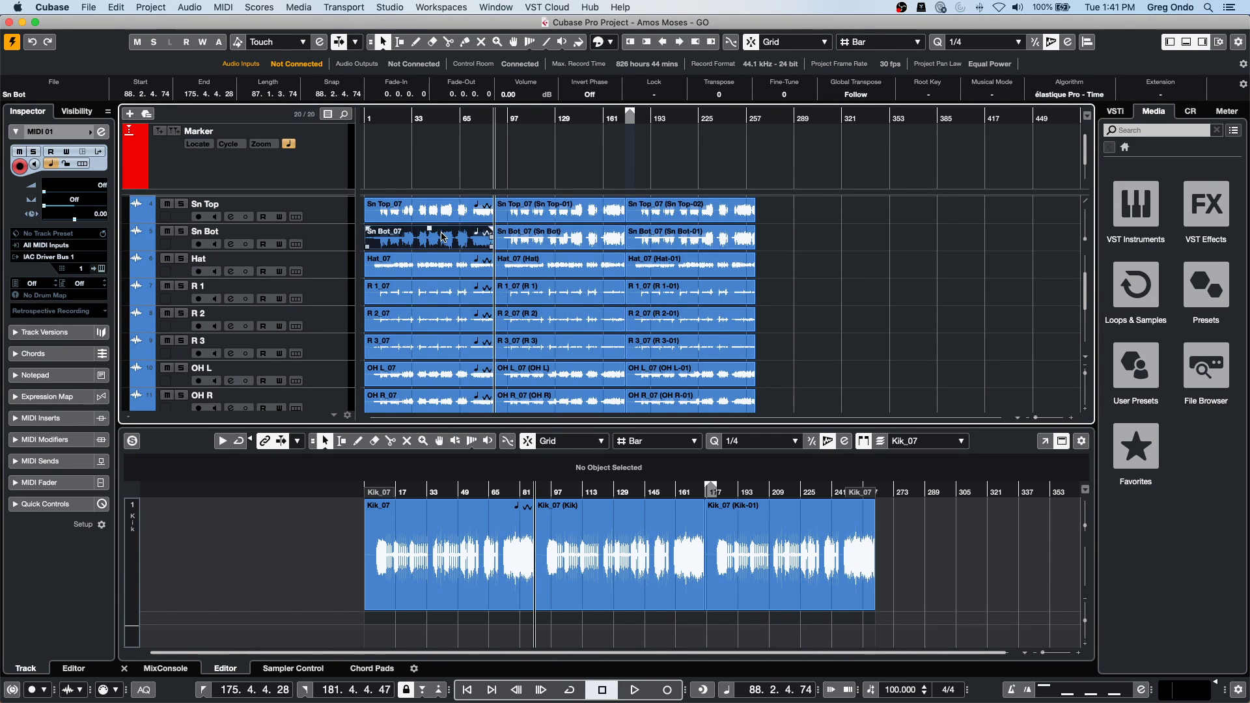
scroll(448, 231, "up", 3)
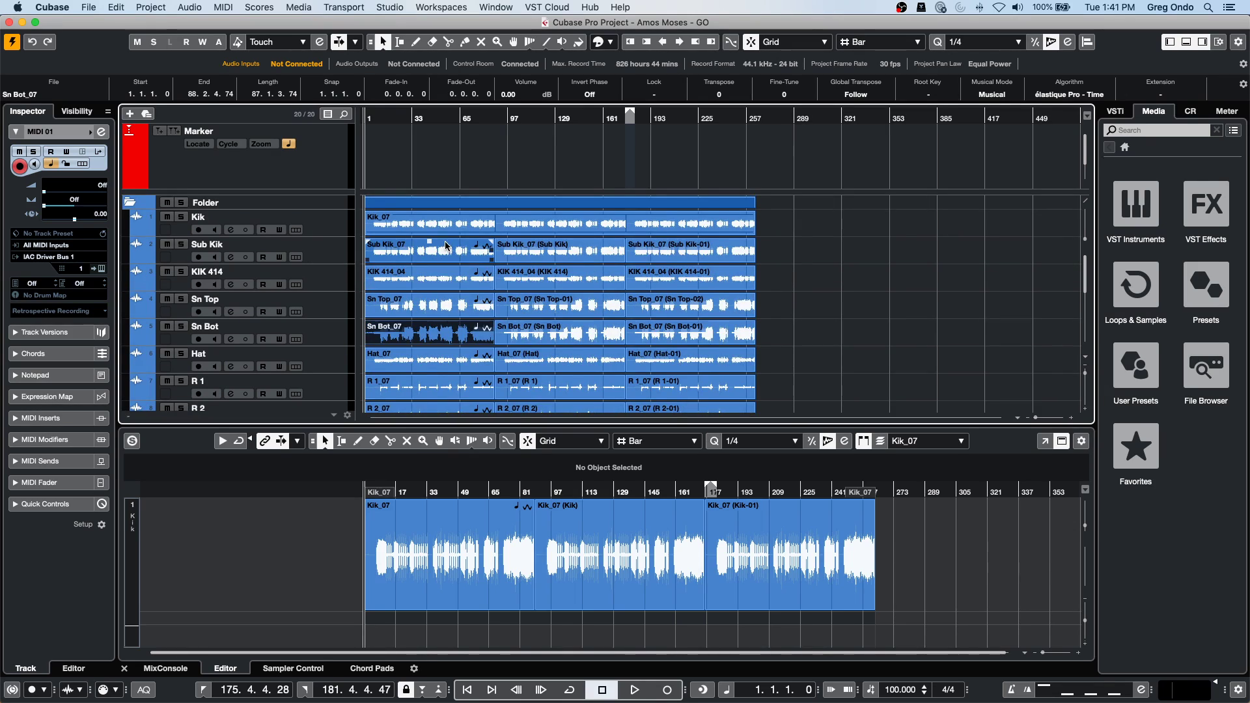
Undo the gluing of the three Kik events.
left_click(457, 230)
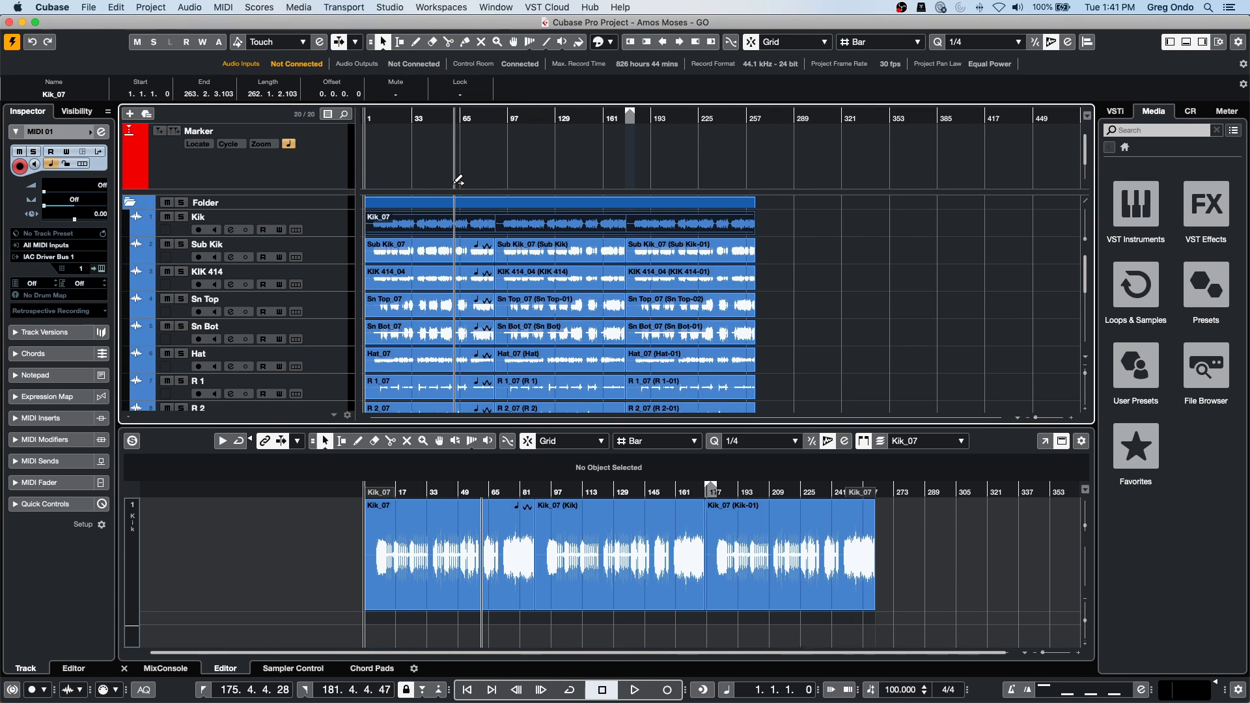
key("super+z")
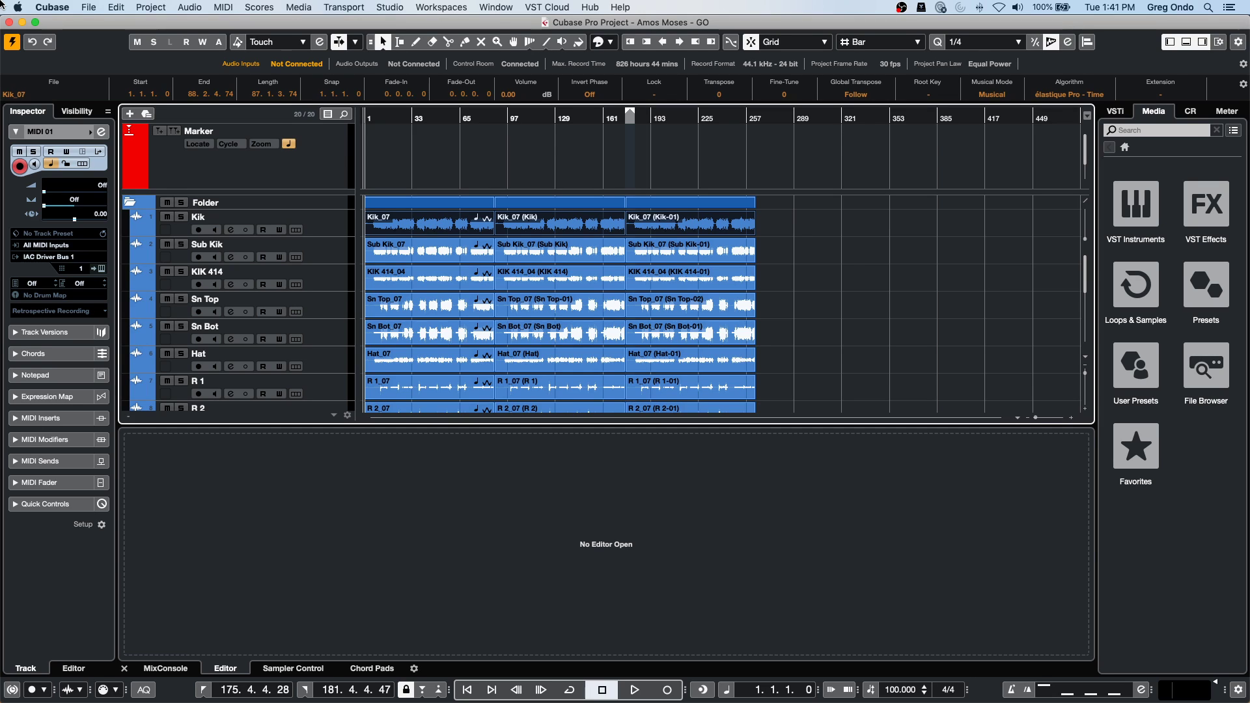
Revert the project to its previously saved version and delete the files created since the last save.
left_click(2, 3)
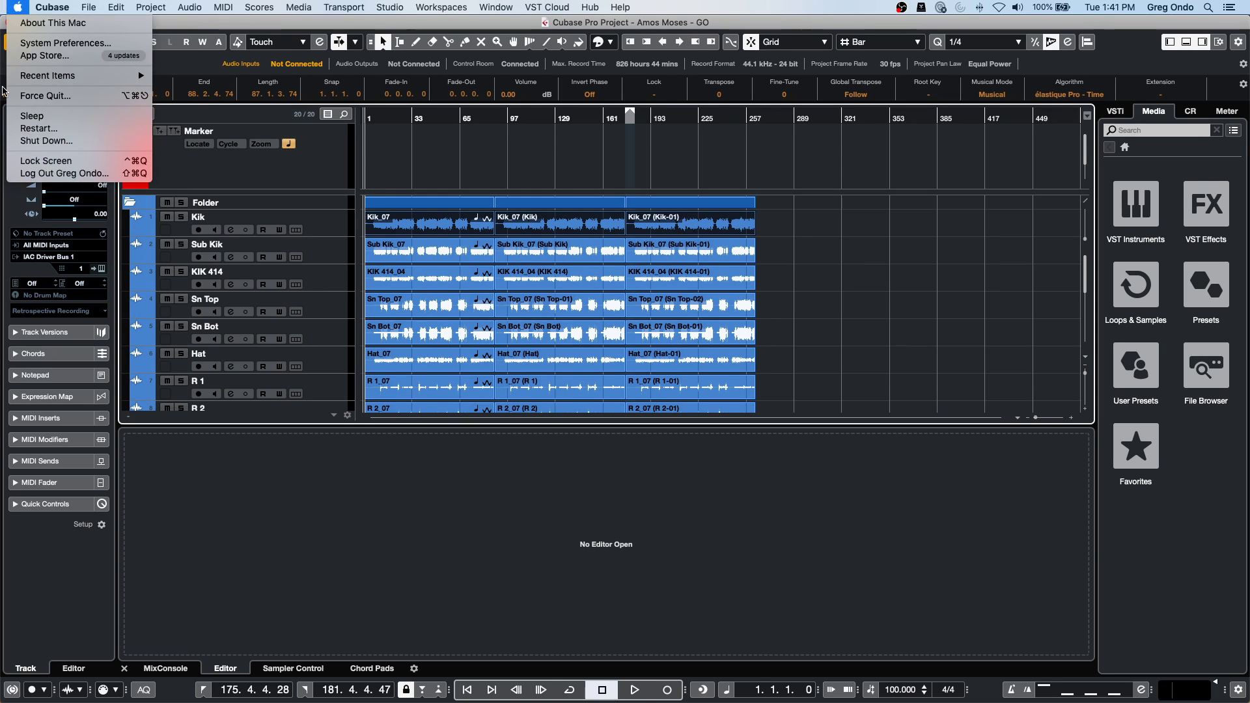
left_click(88, 7)
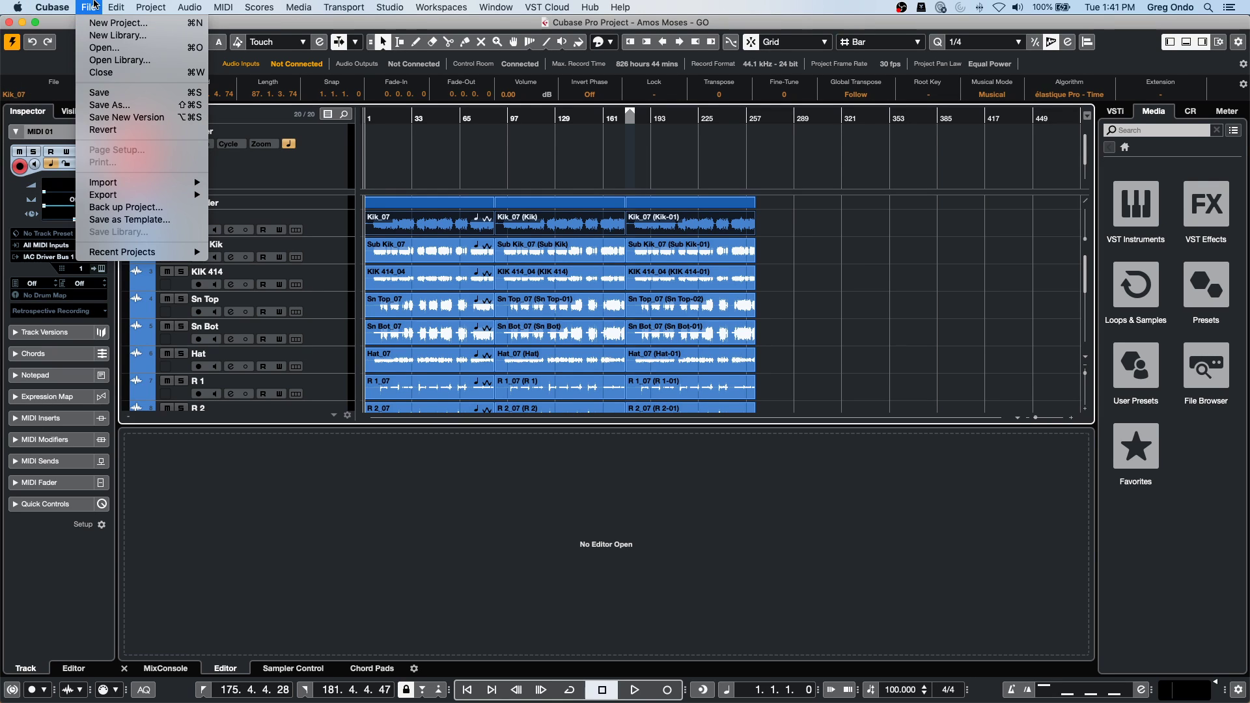
left_click(102, 133)
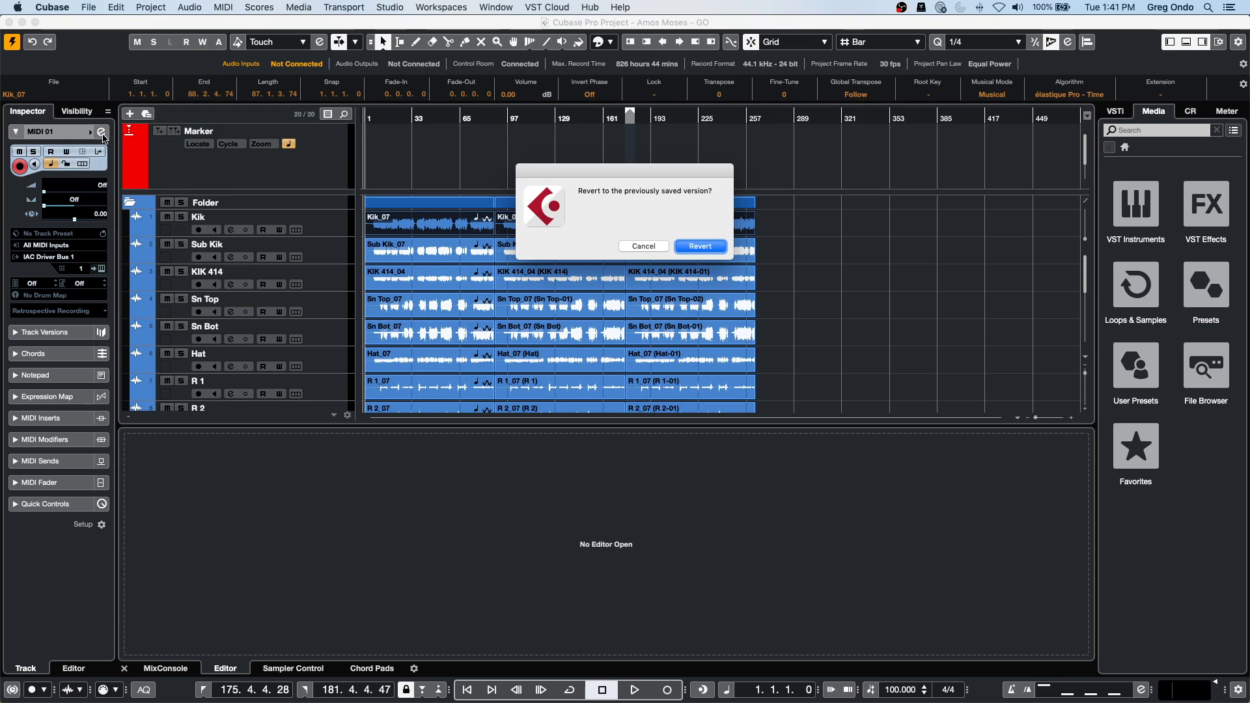
left_click(703, 249)
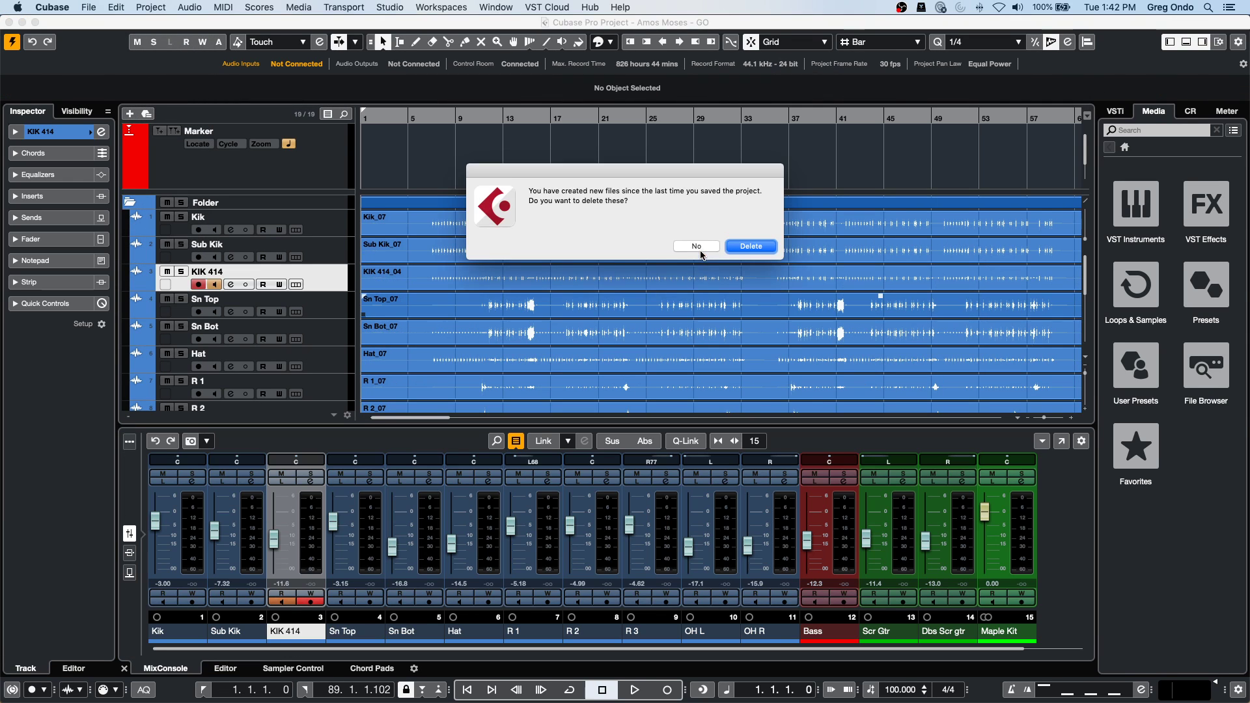
left_click(754, 248)
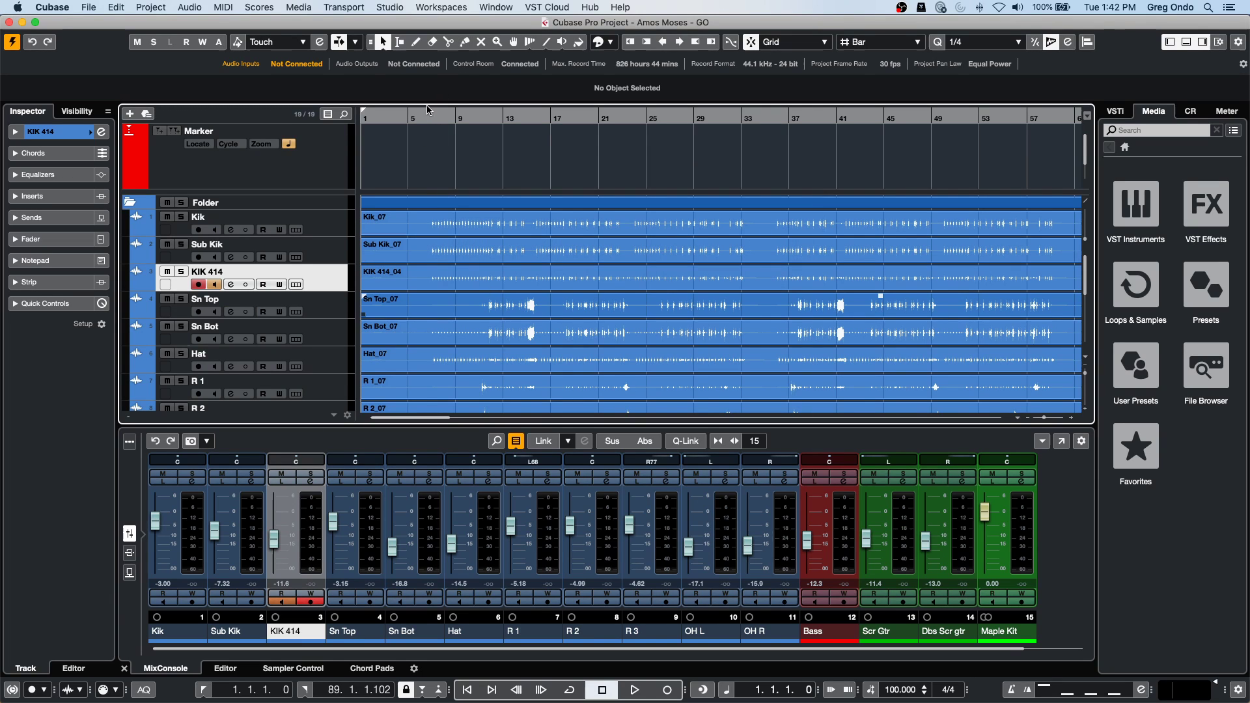
Play back the project from bar 1.
key("space")
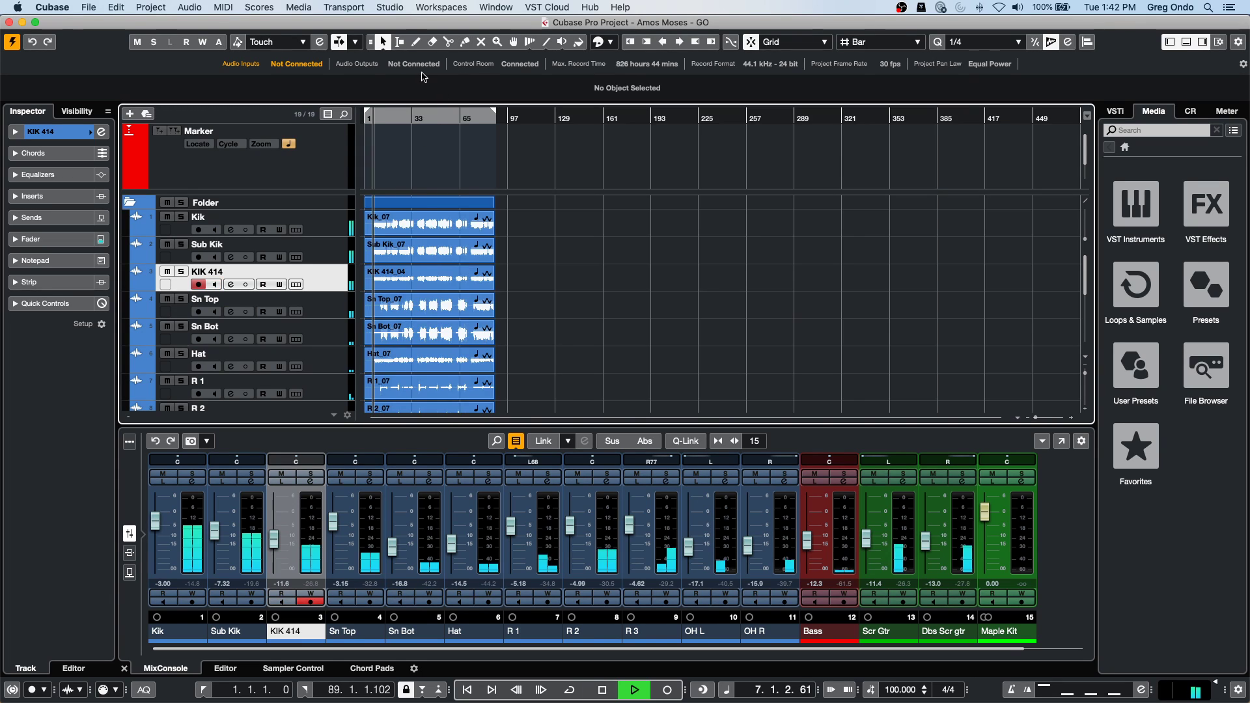
key("F4")
key("F4")
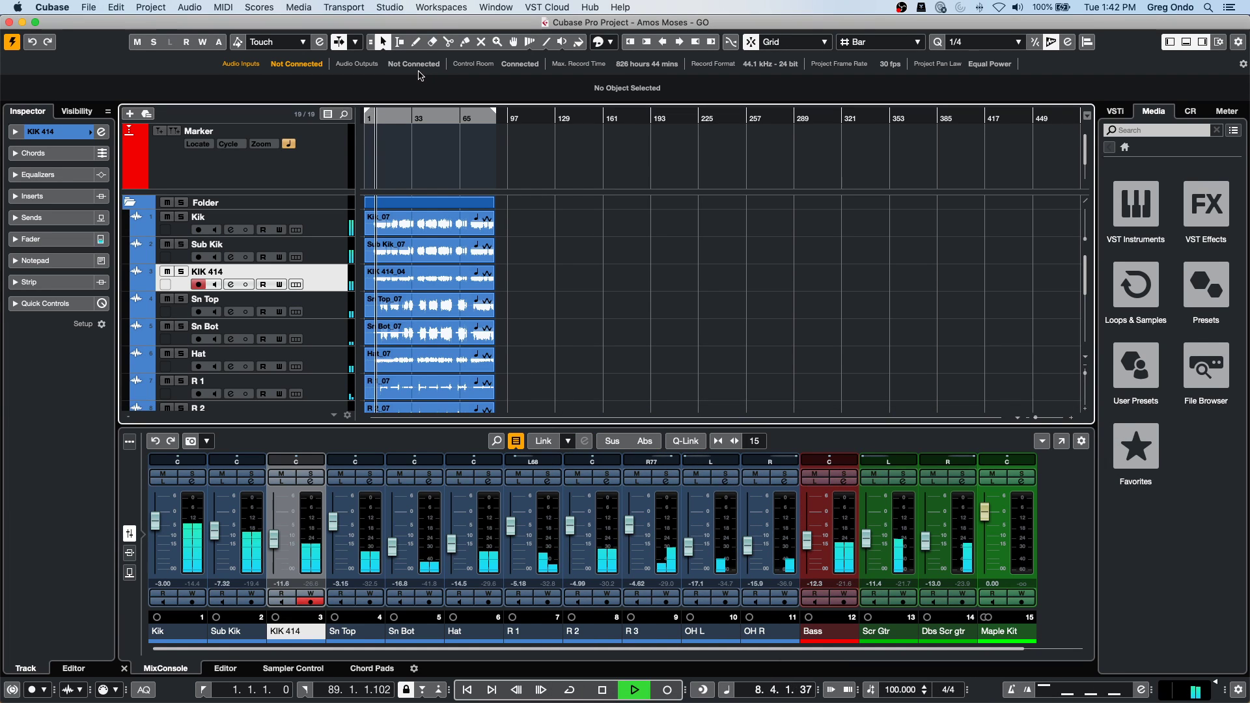
Open the Pool of the current project to review its audio files and stop playback.
key("super+p")
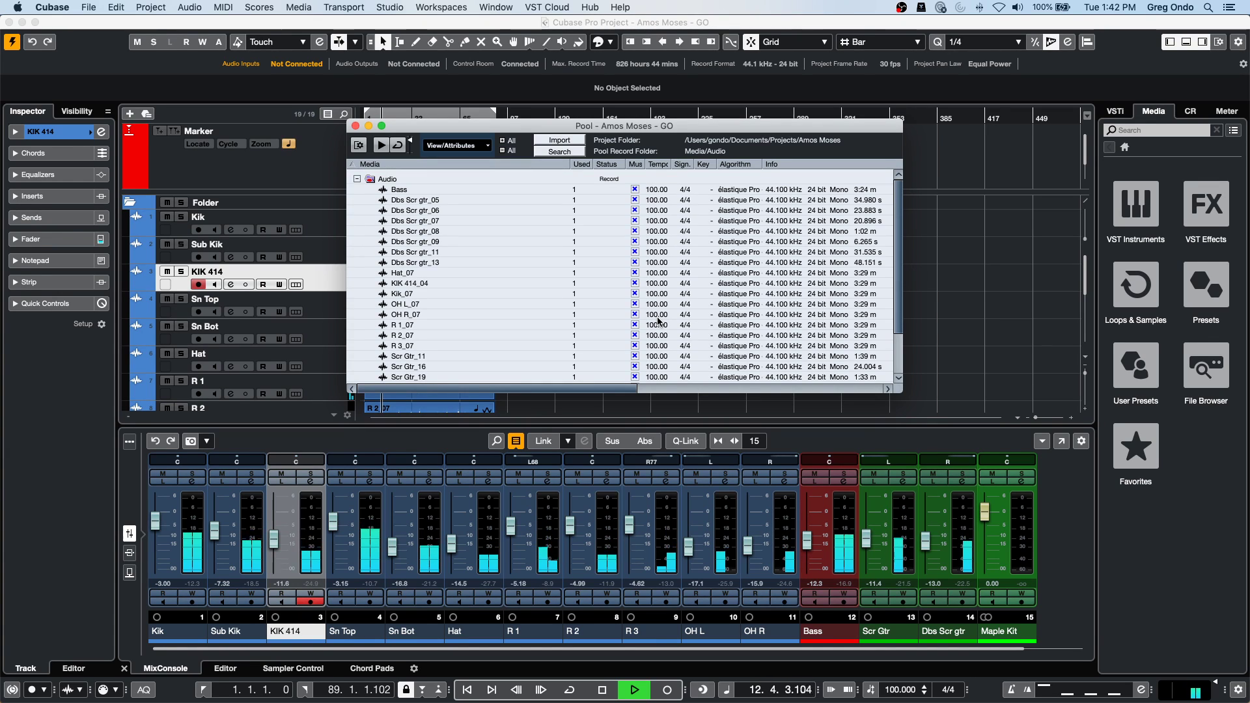
key("space")
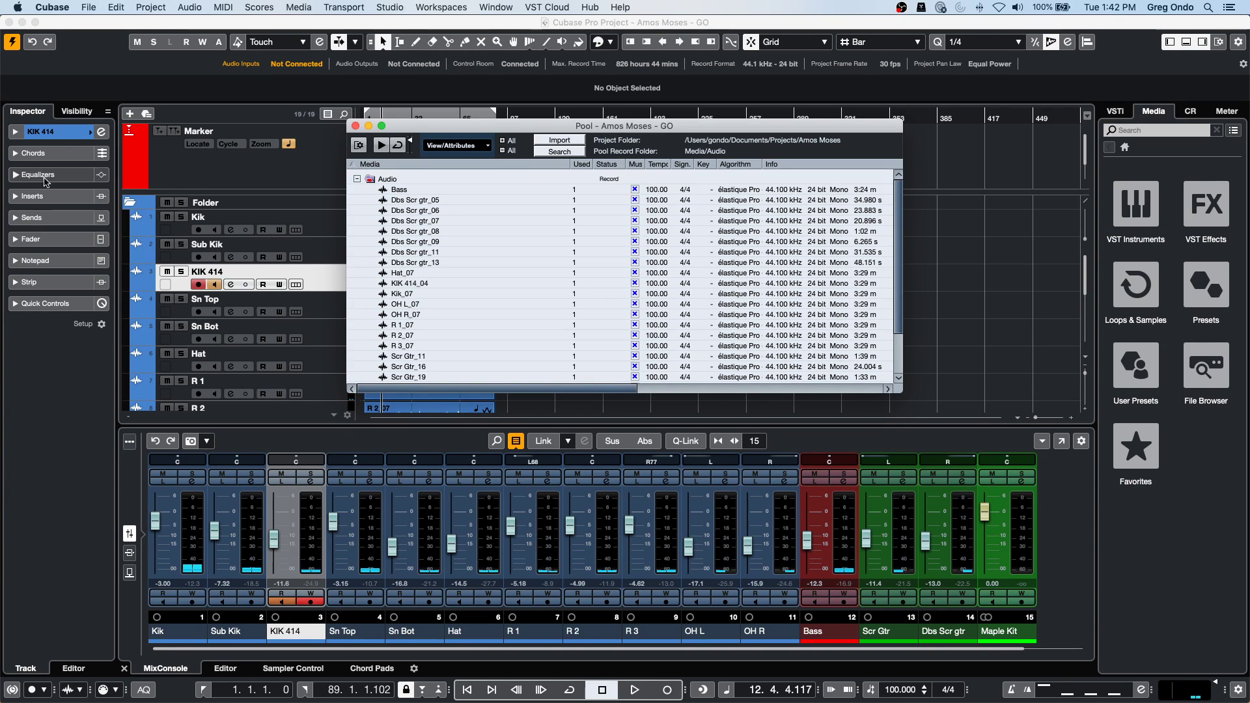
Create a new empty project in the August 28 2020 folder and close the Pool window.
left_click(87, 7)
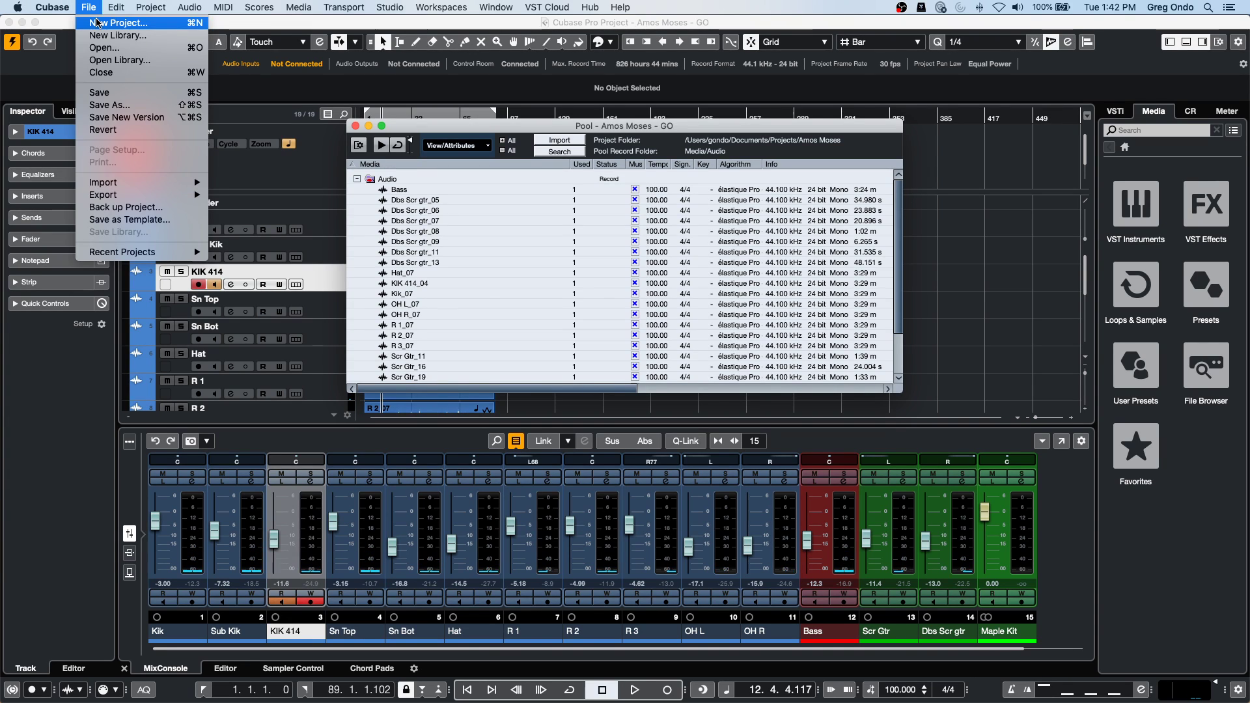
left_click(98, 20)
left_click(973, 525)
left_click(1058, 561)
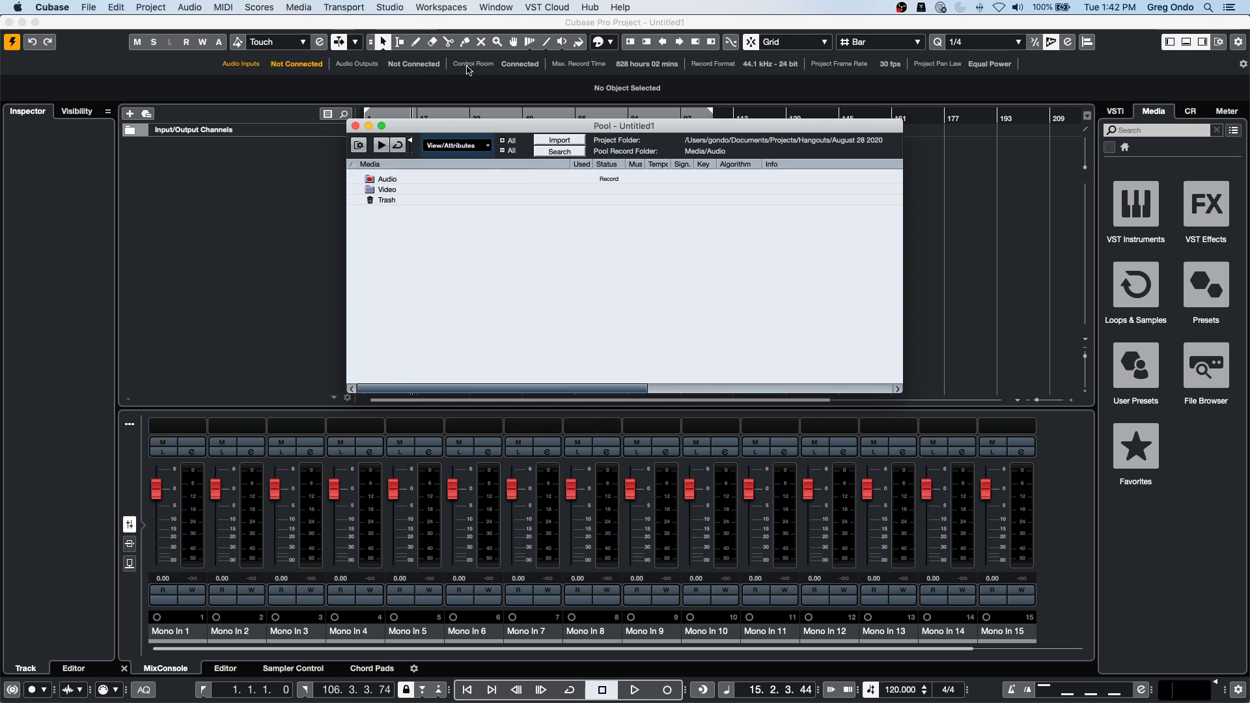
left_click(356, 126)
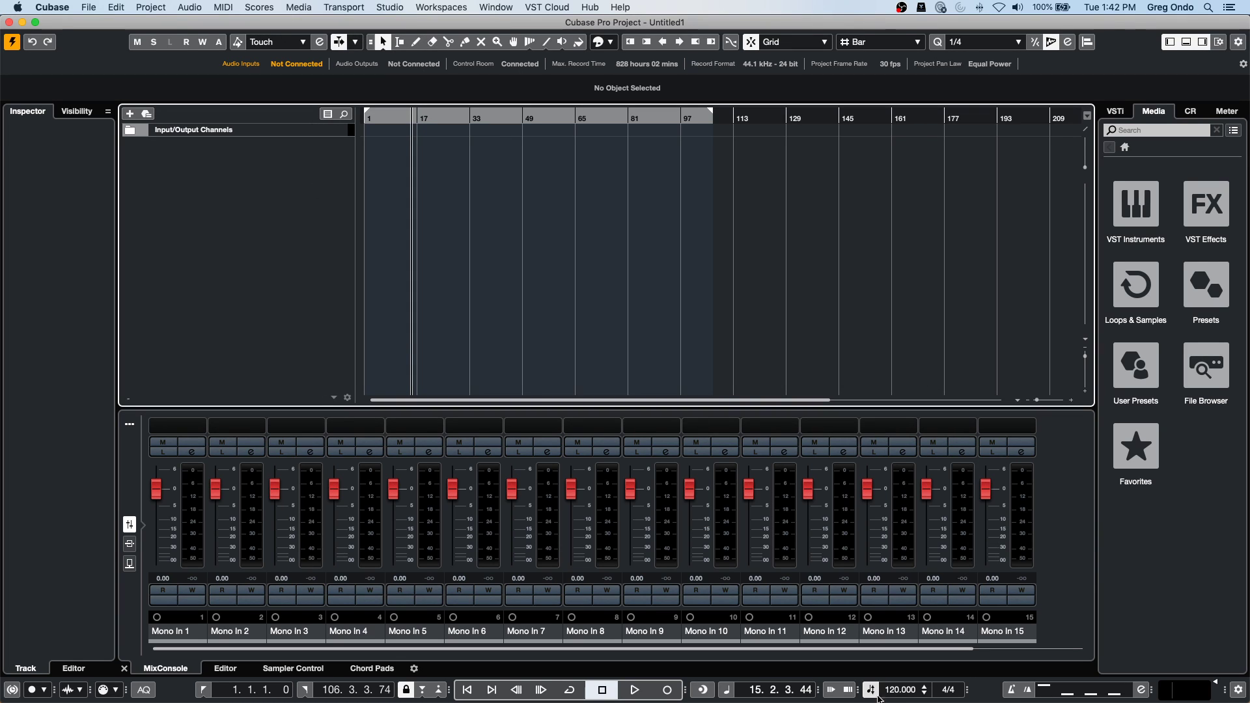
left_click(87, 7)
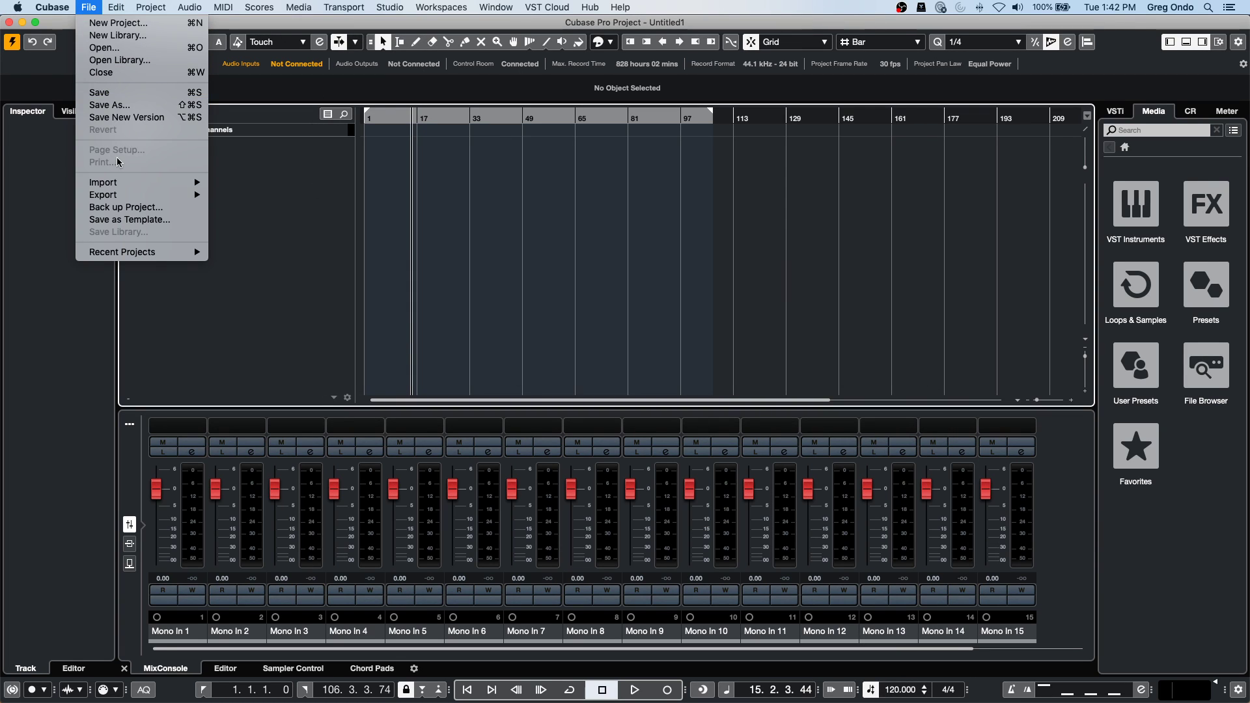
mouse_move(121, 181)
left_click(254, 182)
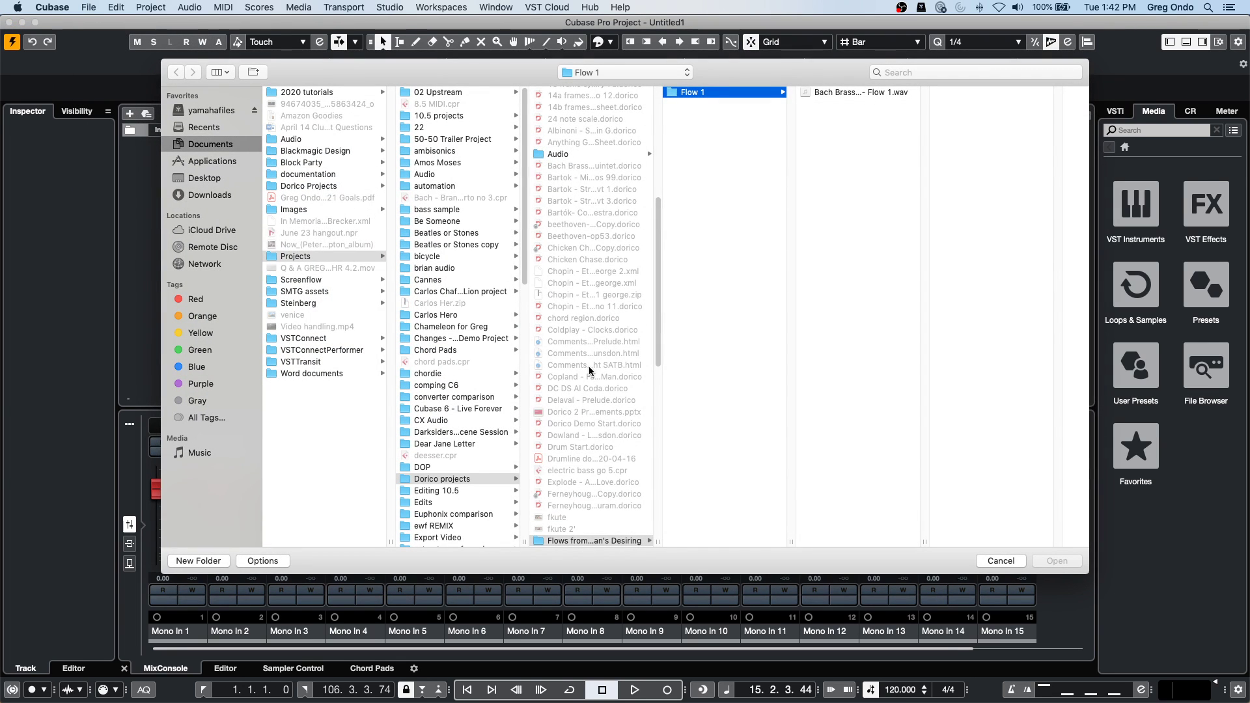
scroll(601, 348, "up", 10)
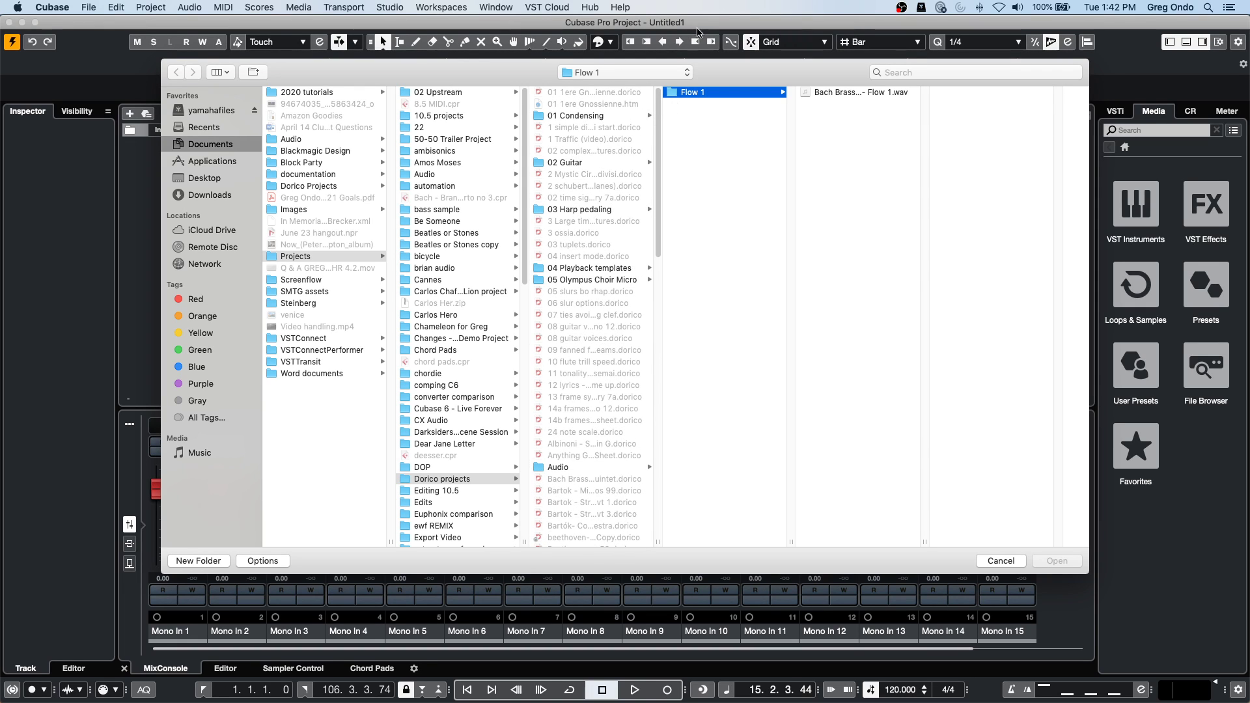
left_click(620, 74)
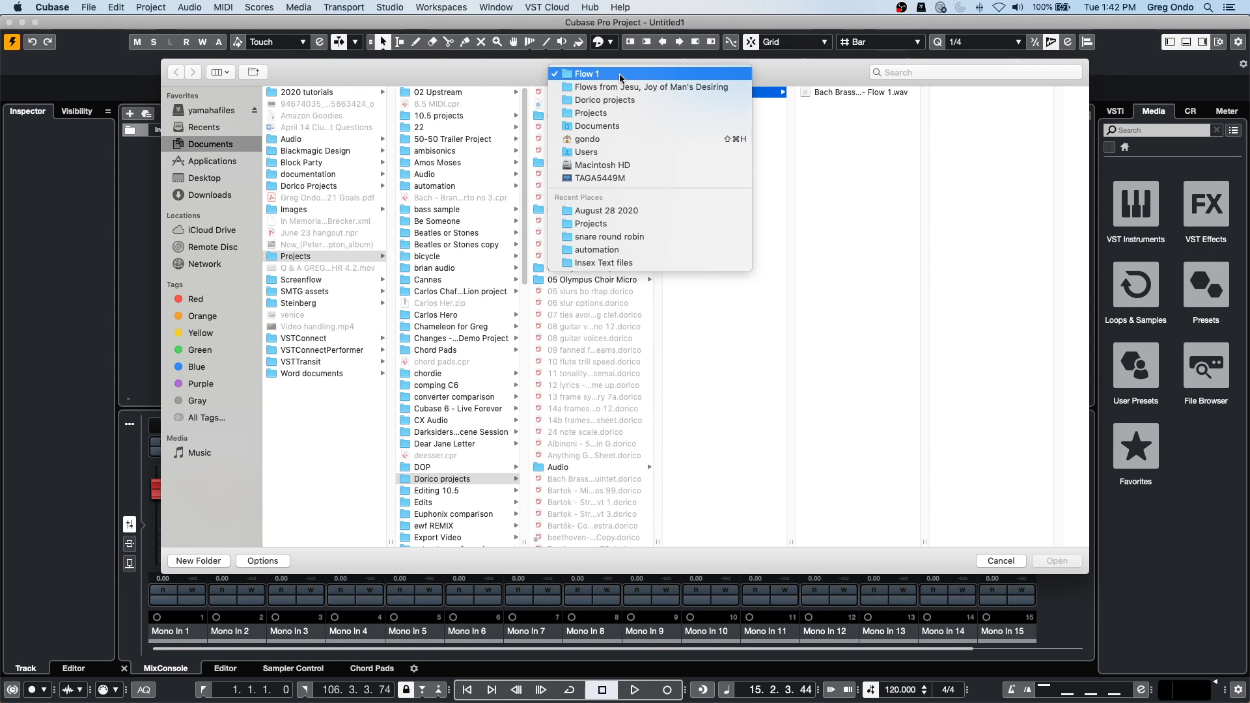
left_click(618, 112)
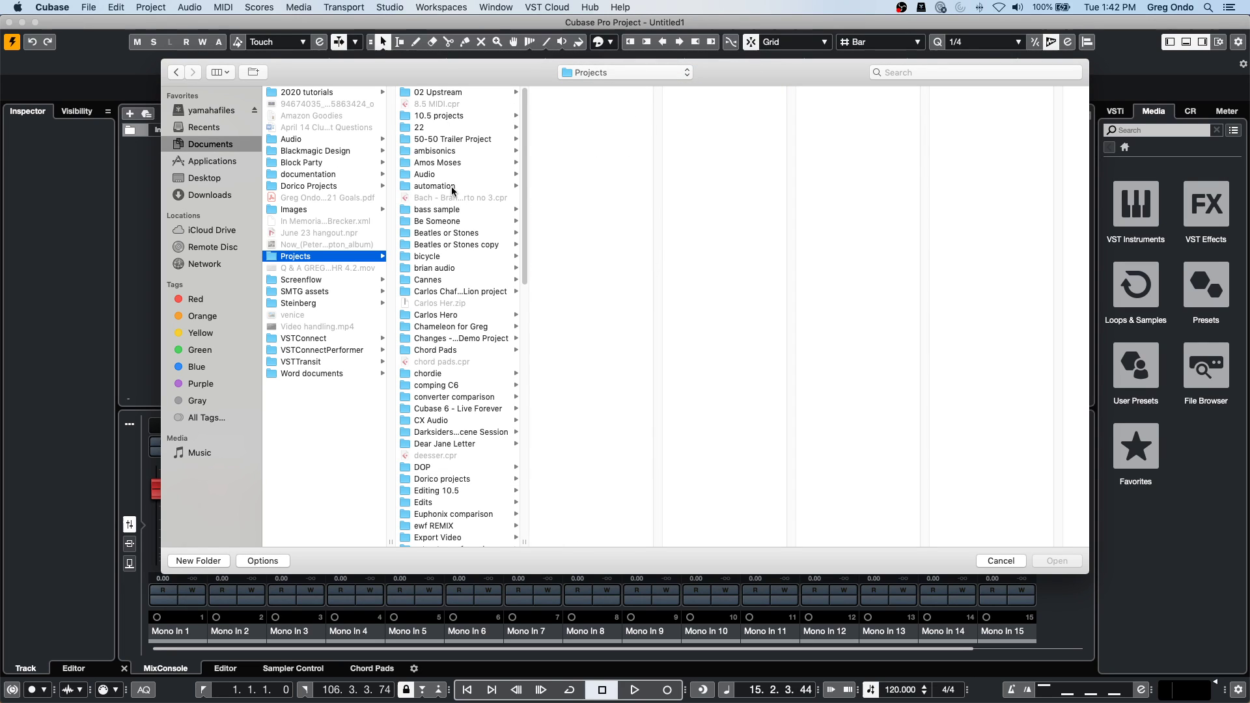
left_click(438, 162)
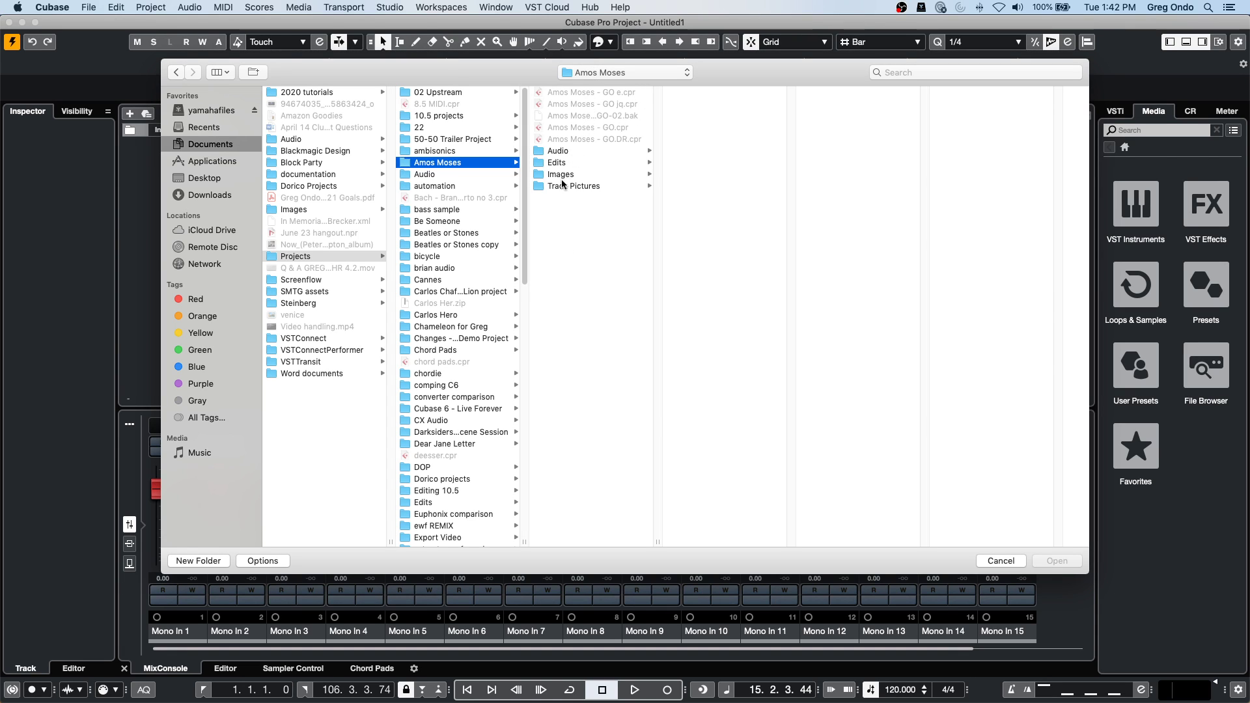
left_click(1001, 560)
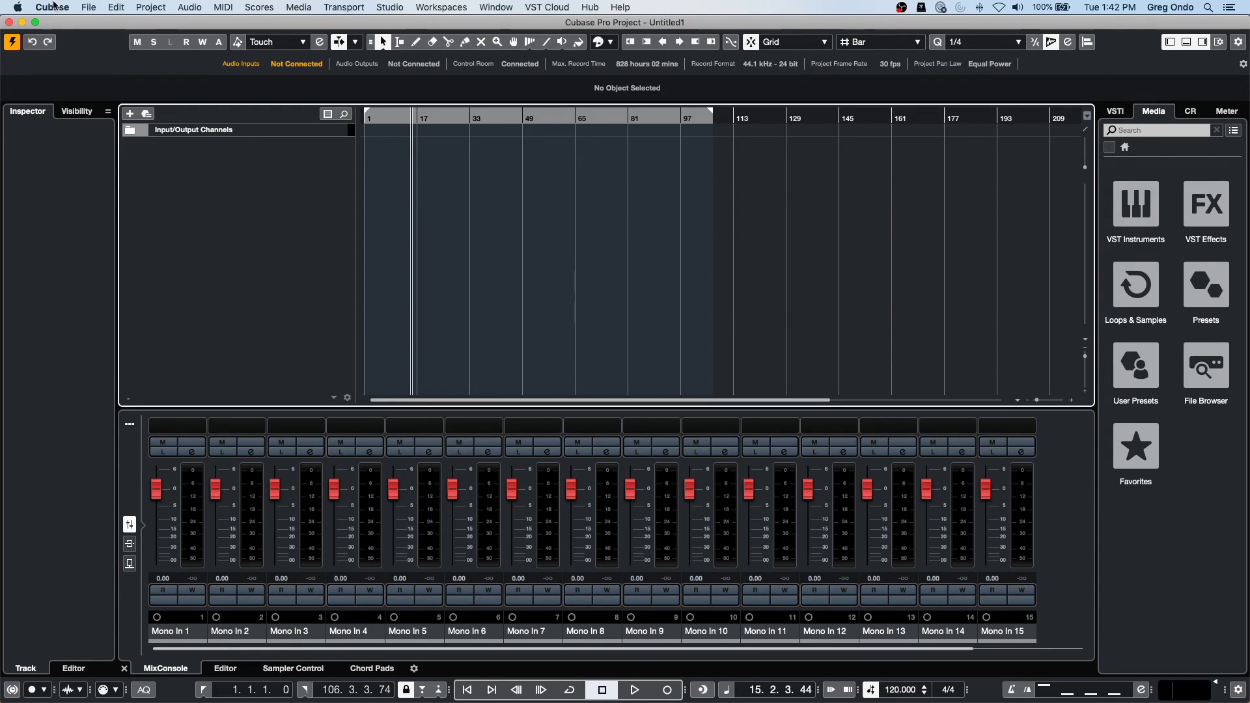
Import only the Kik track from Amos Moses - GO.cpr as a new track, with its events and channel settings.
left_click(91, 7)
mouse_move(116, 183)
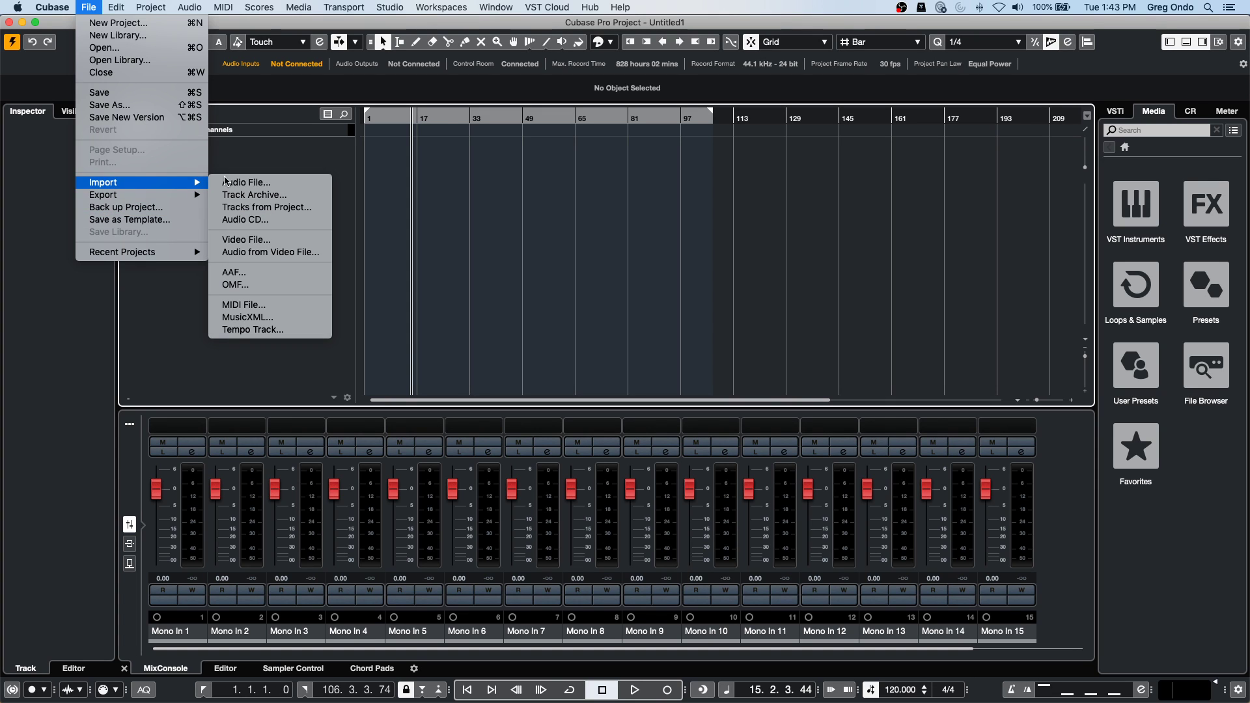
left_click(313, 206)
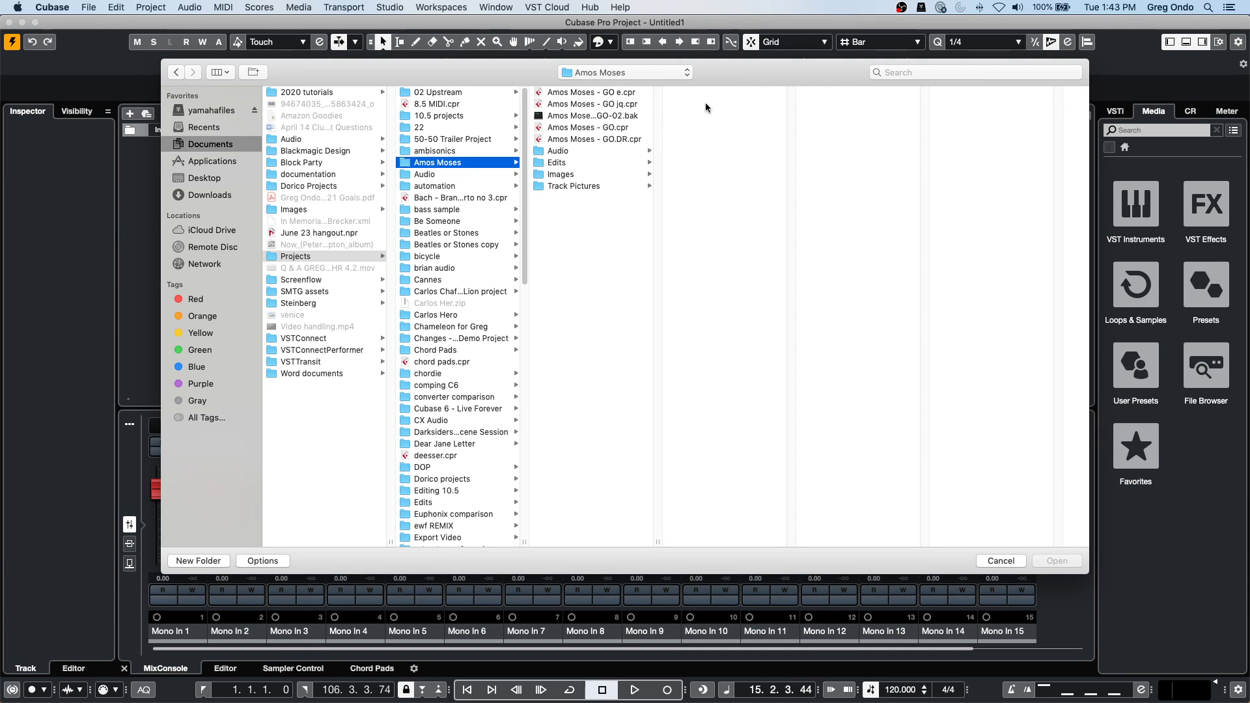
left_click(602, 127)
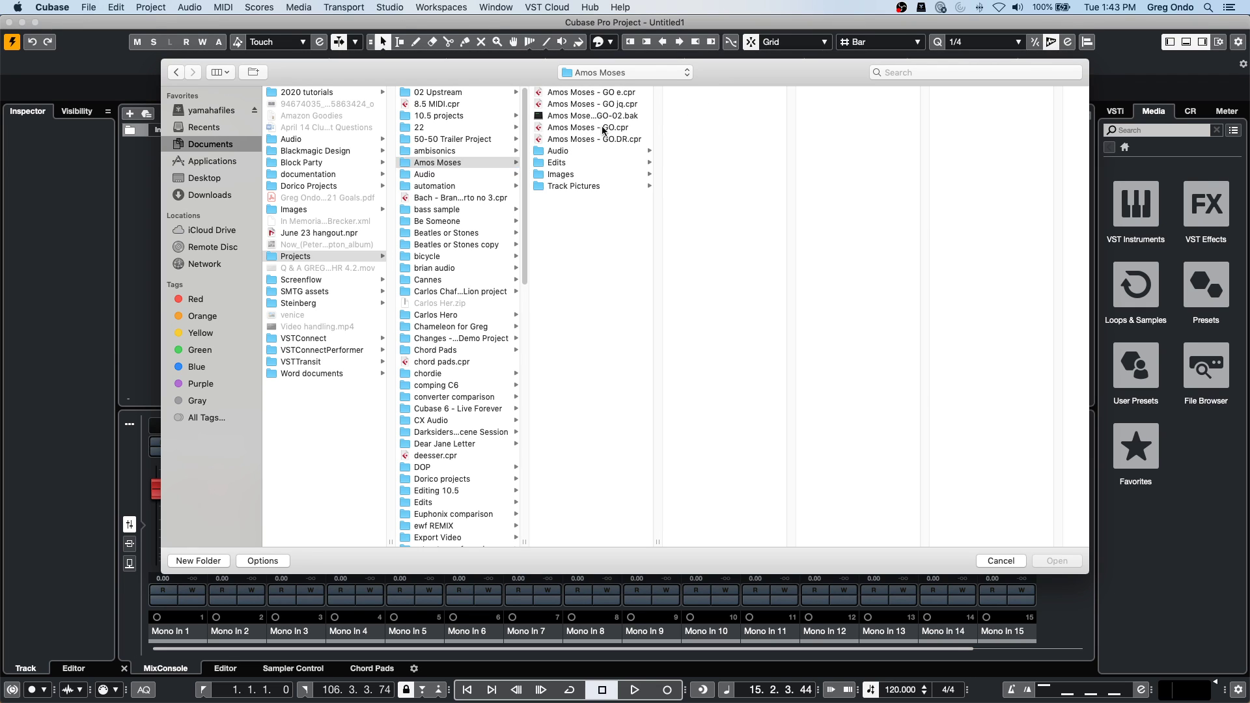
left_click(1061, 561)
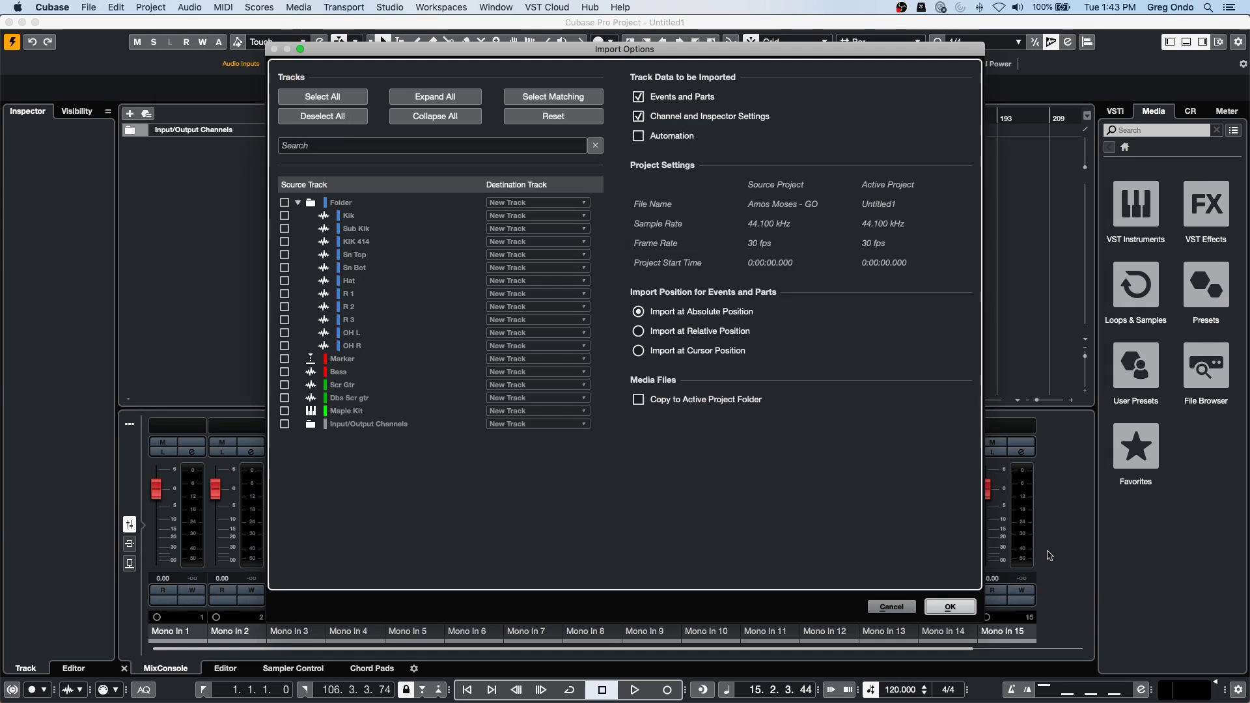
left_click(284, 216)
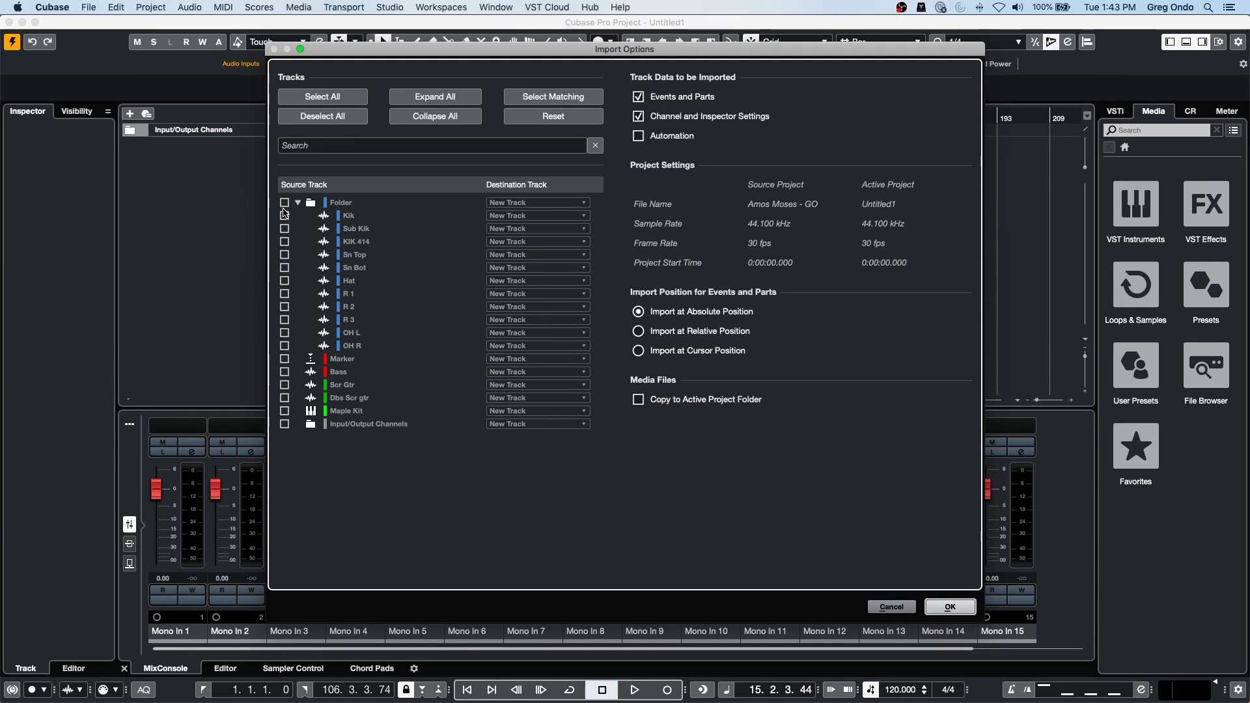
left_click(937, 607)
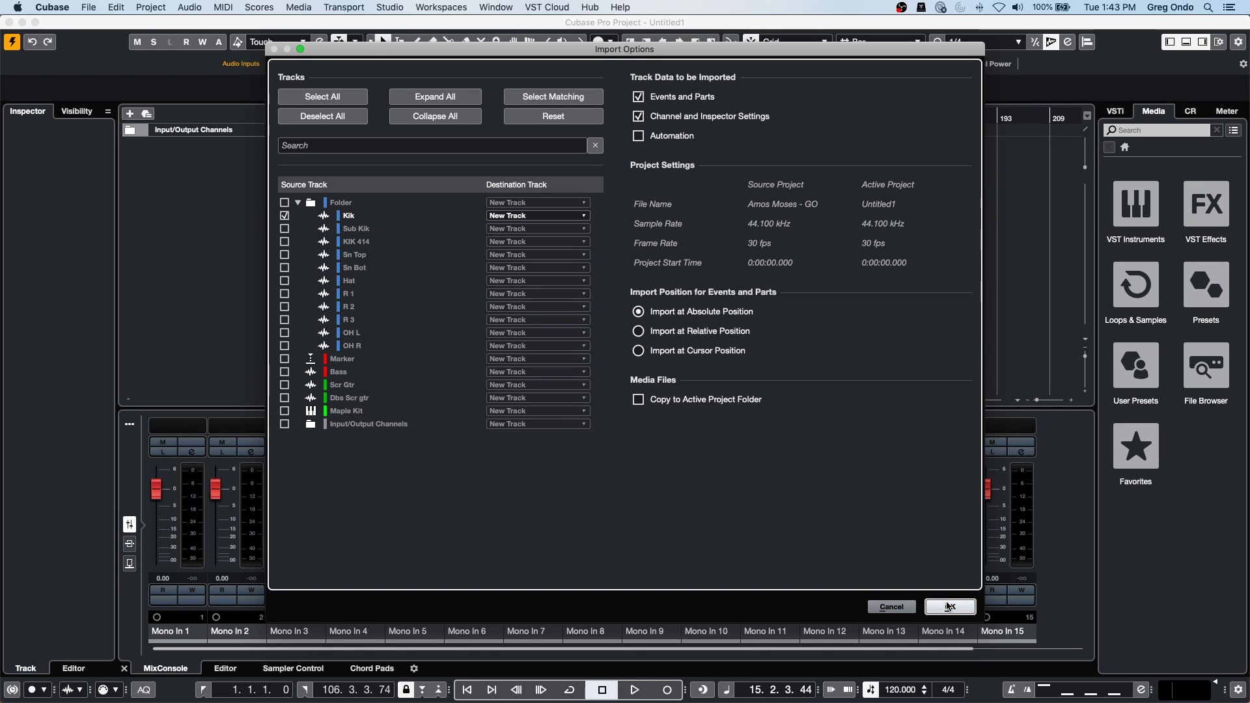
left_click(587, 154)
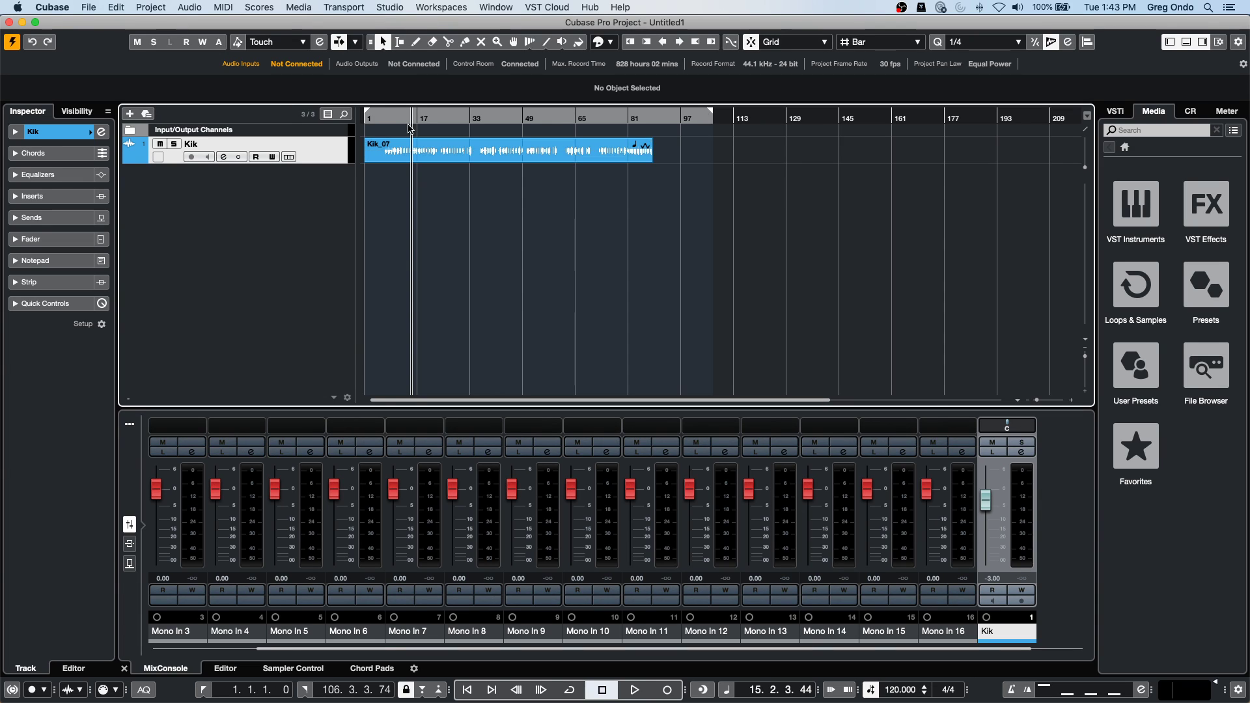
Play back part of the imported Kik track and stop.
key("space")
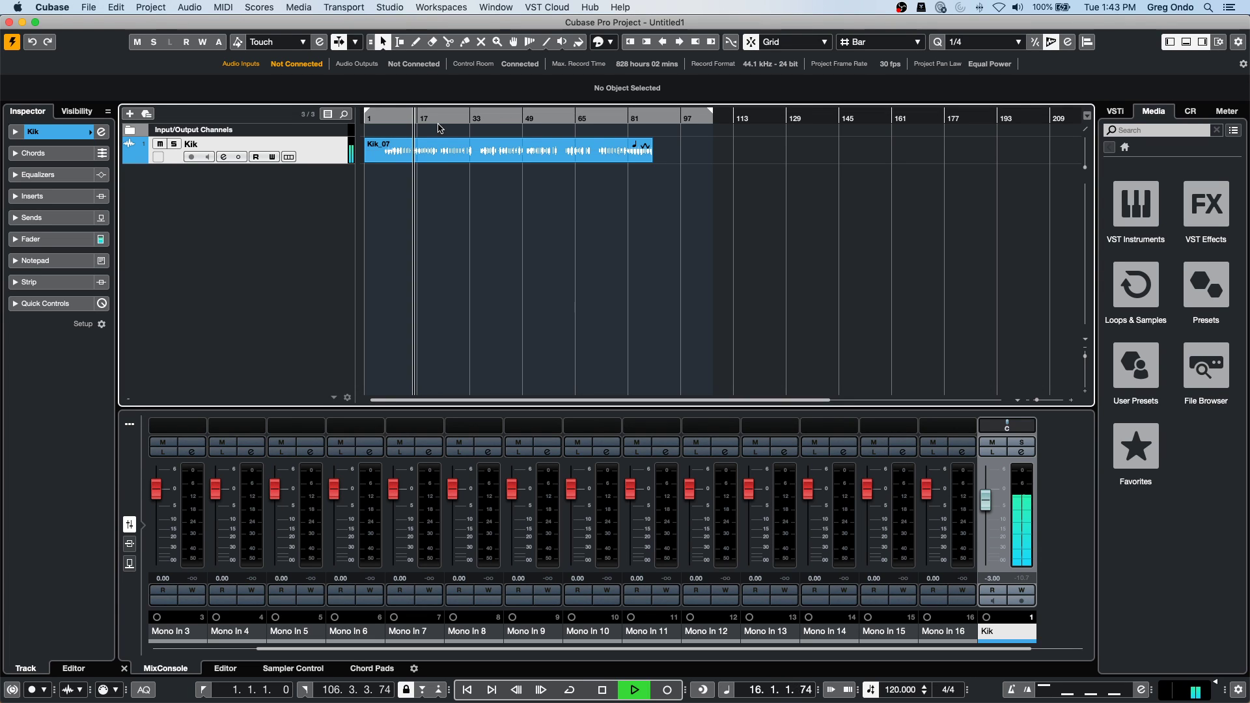
left_click(515, 154)
key("space")
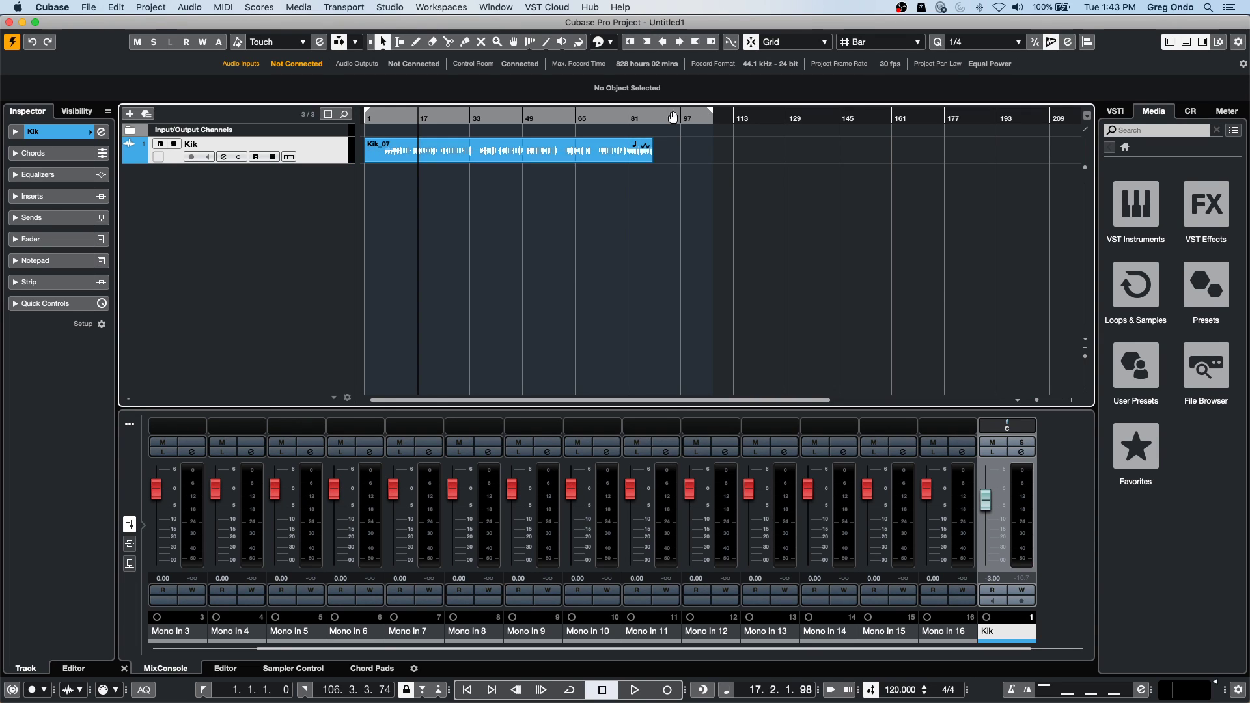
Select the Kik_07 event and toggle its Musical Mode, leaving it off.
left_click(594, 162)
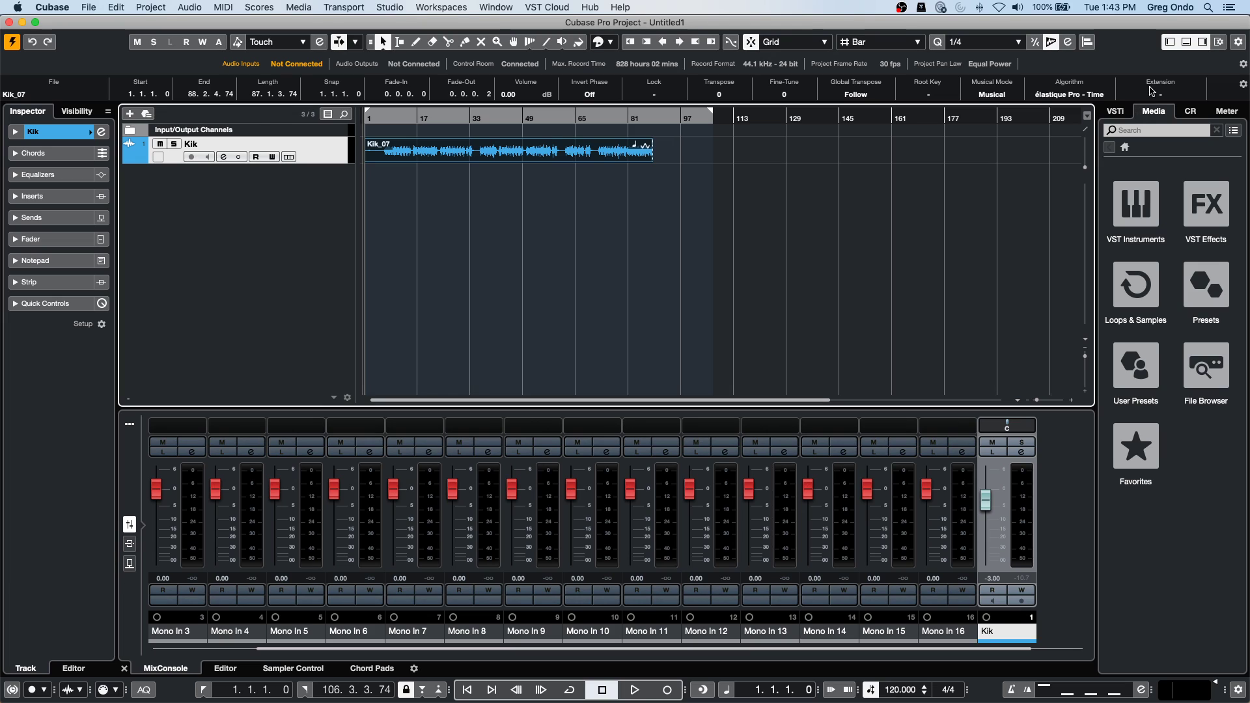
left_click(992, 94)
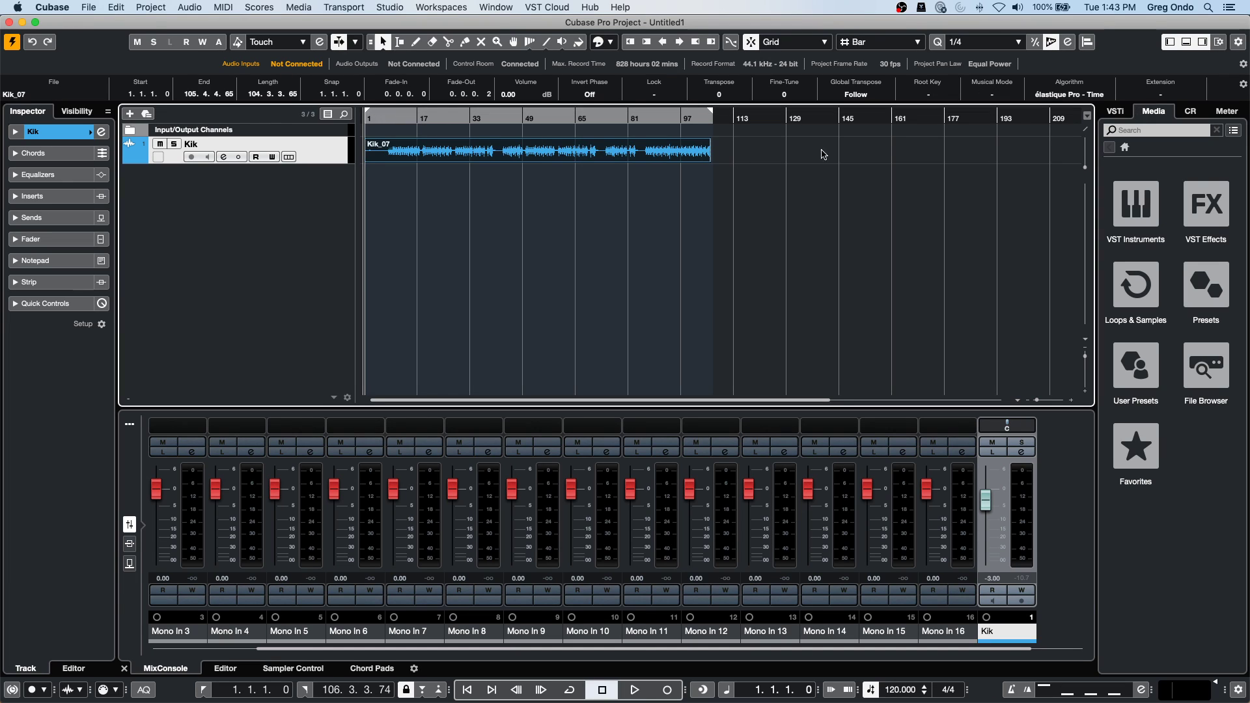
left_click(998, 95)
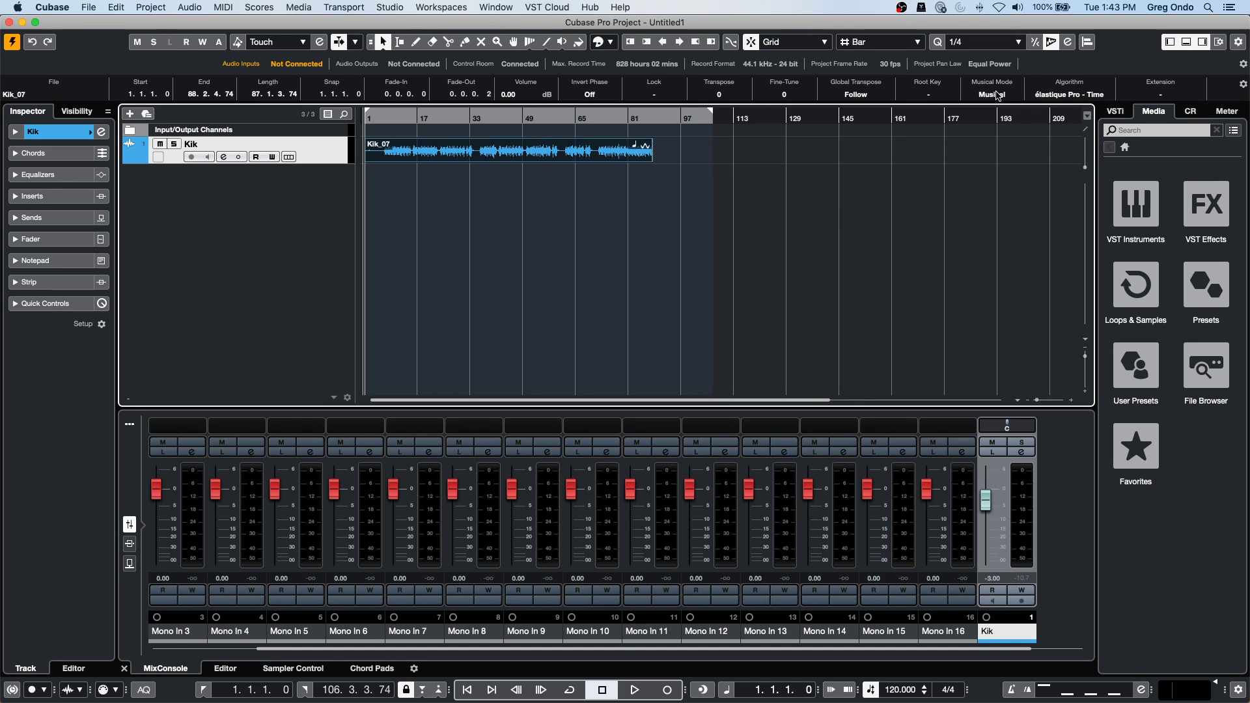
left_click(998, 94)
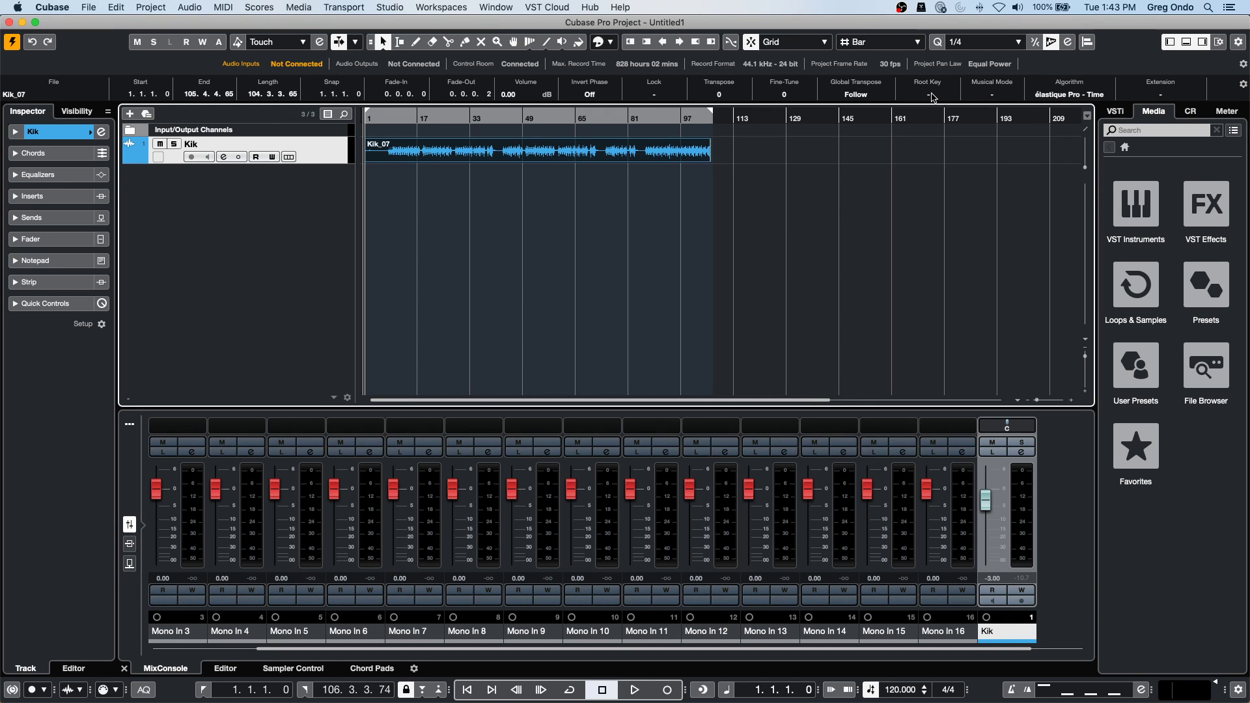
Play the Kik_07 event while switching Musical Mode on and back off to compare the sound, and stop playback.
key("space")
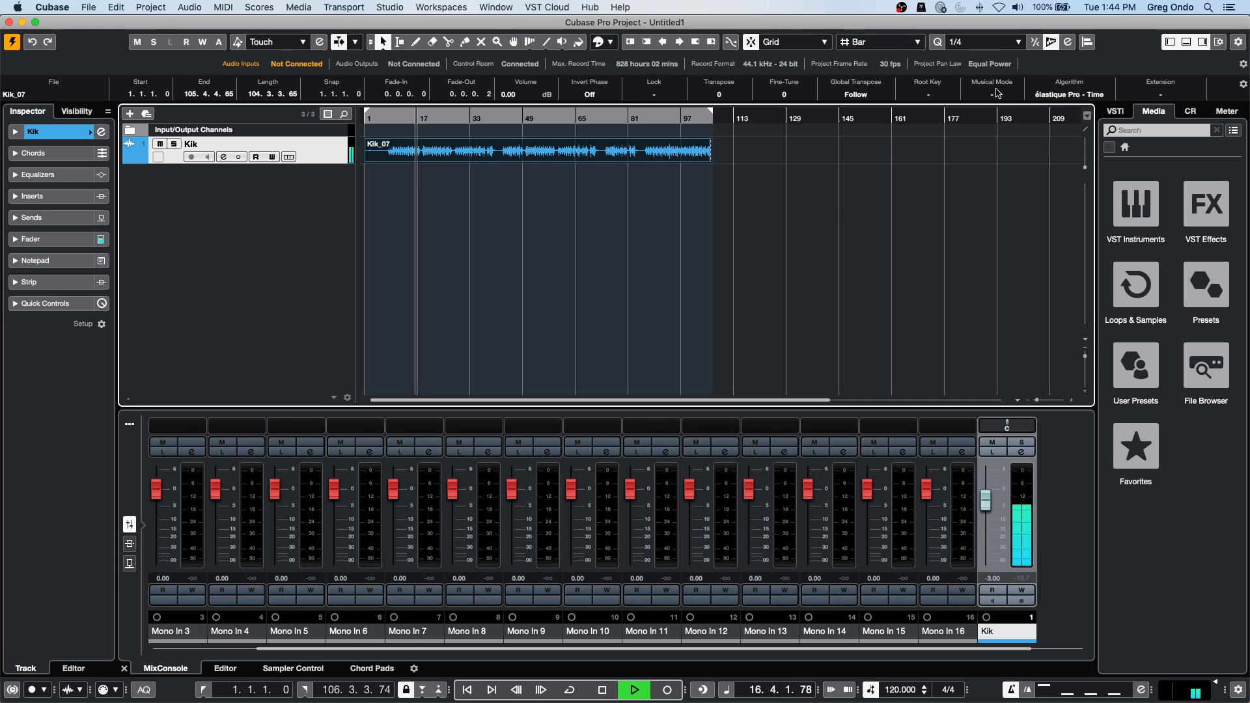
left_click(613, 148)
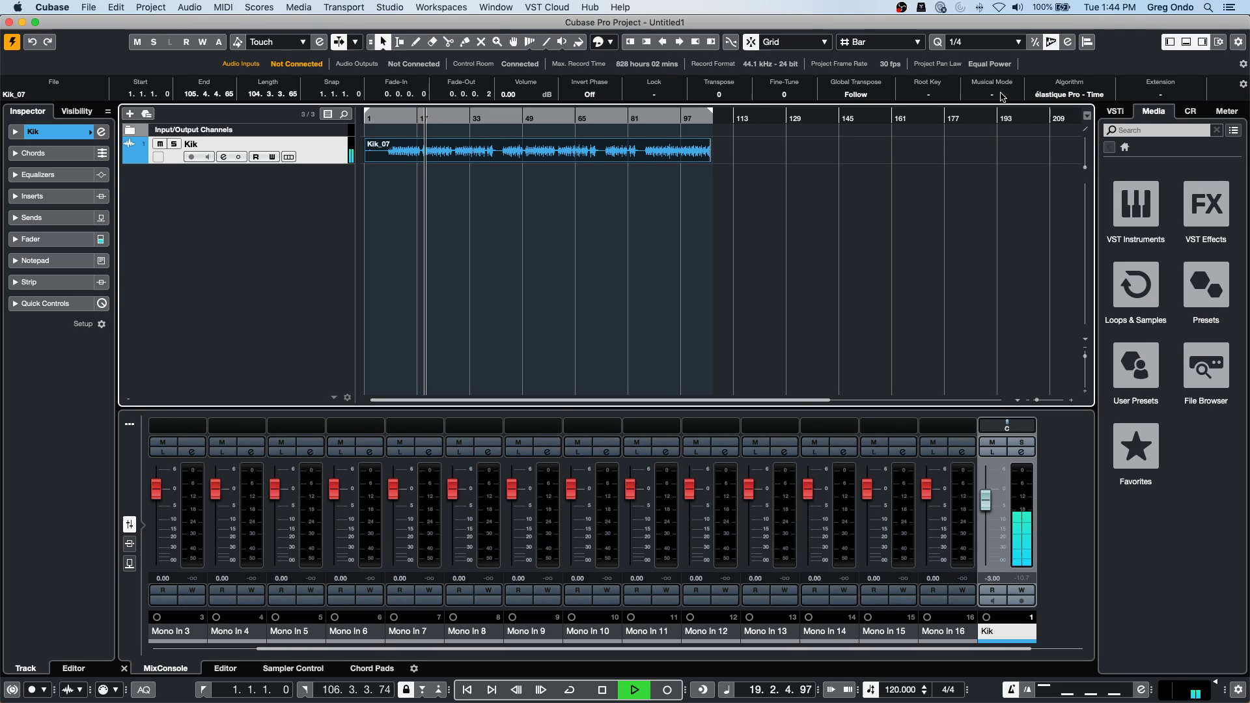
left_click(1002, 96)
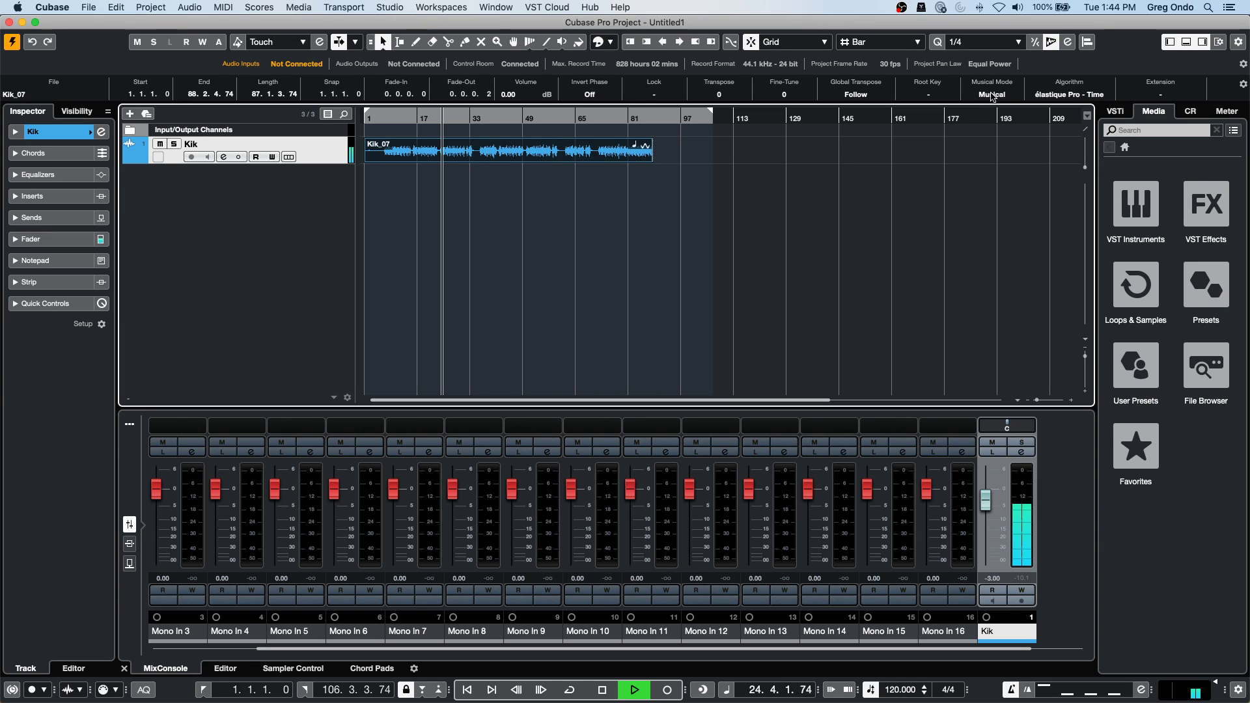
left_click(1000, 99)
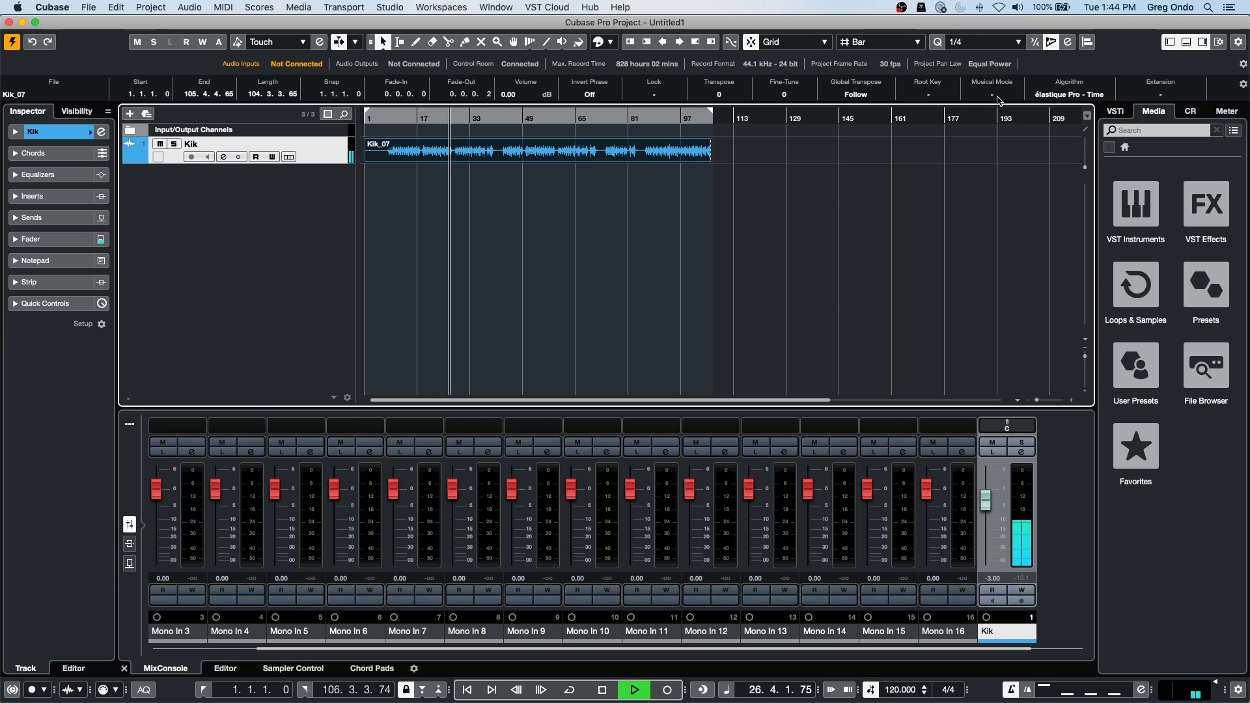
key("space")
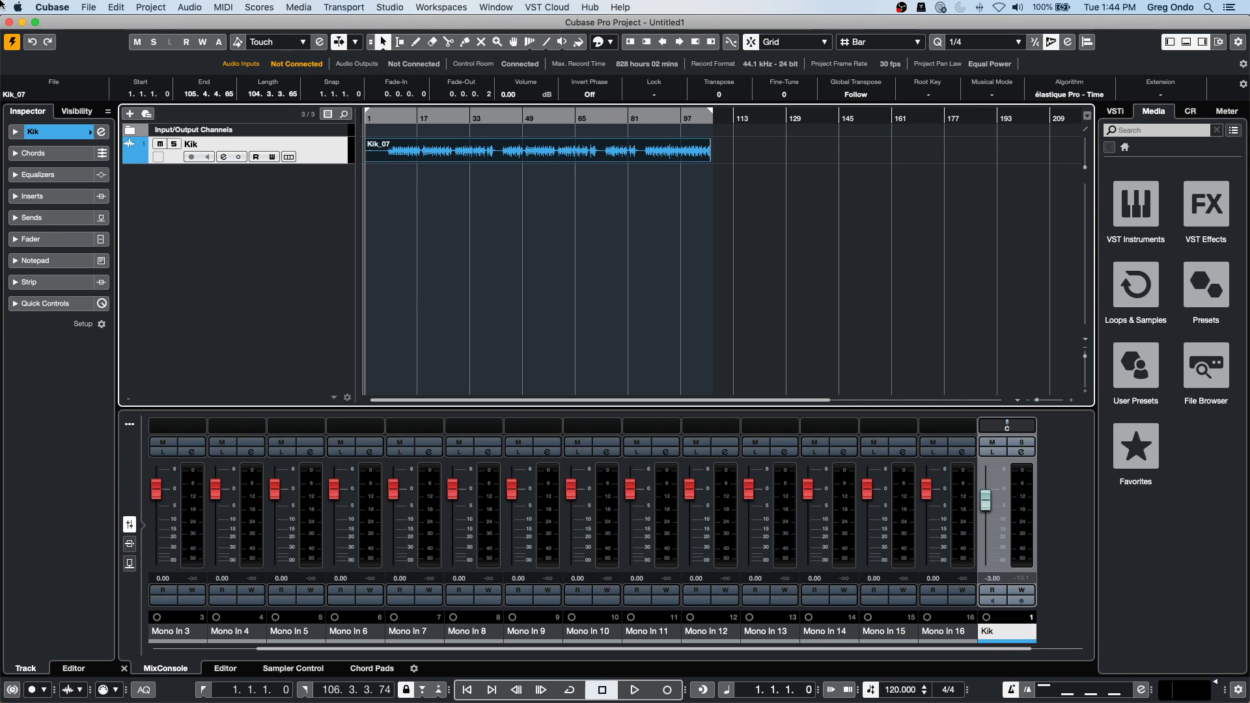
During playback, show the secondary time display and switch the primary time format through Seconds and Timecode to Samples.
key("space")
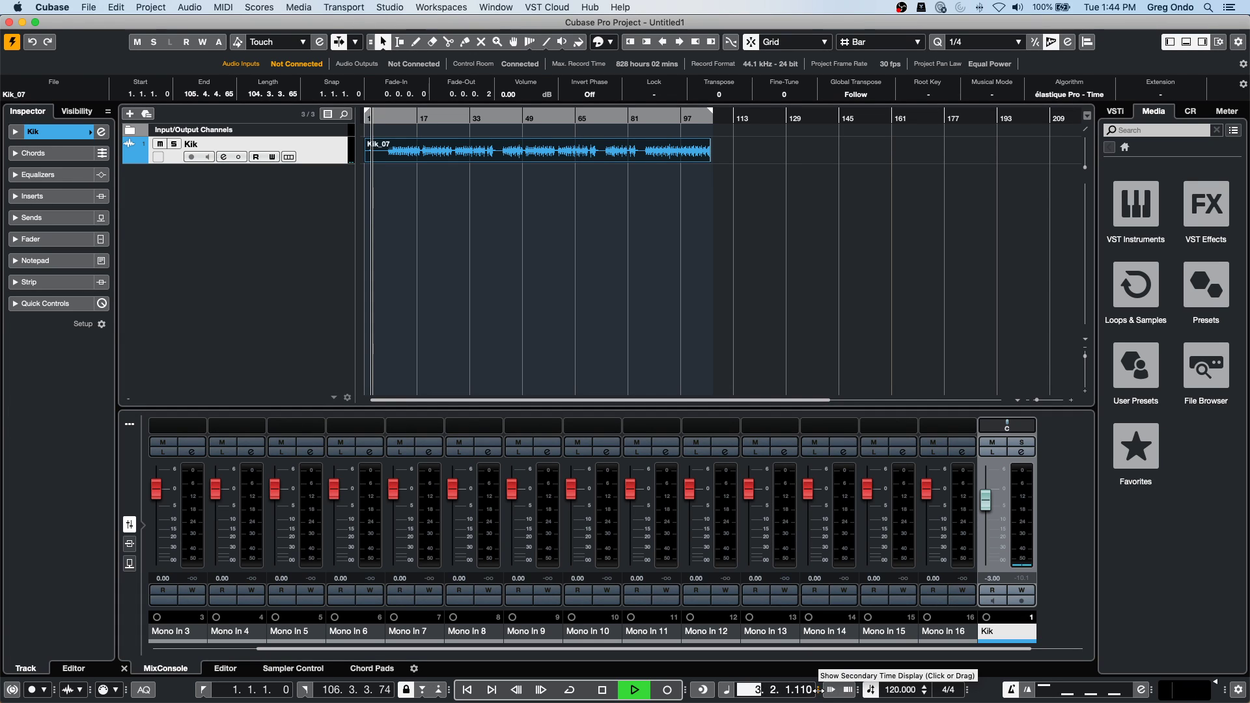
left_click(819, 691)
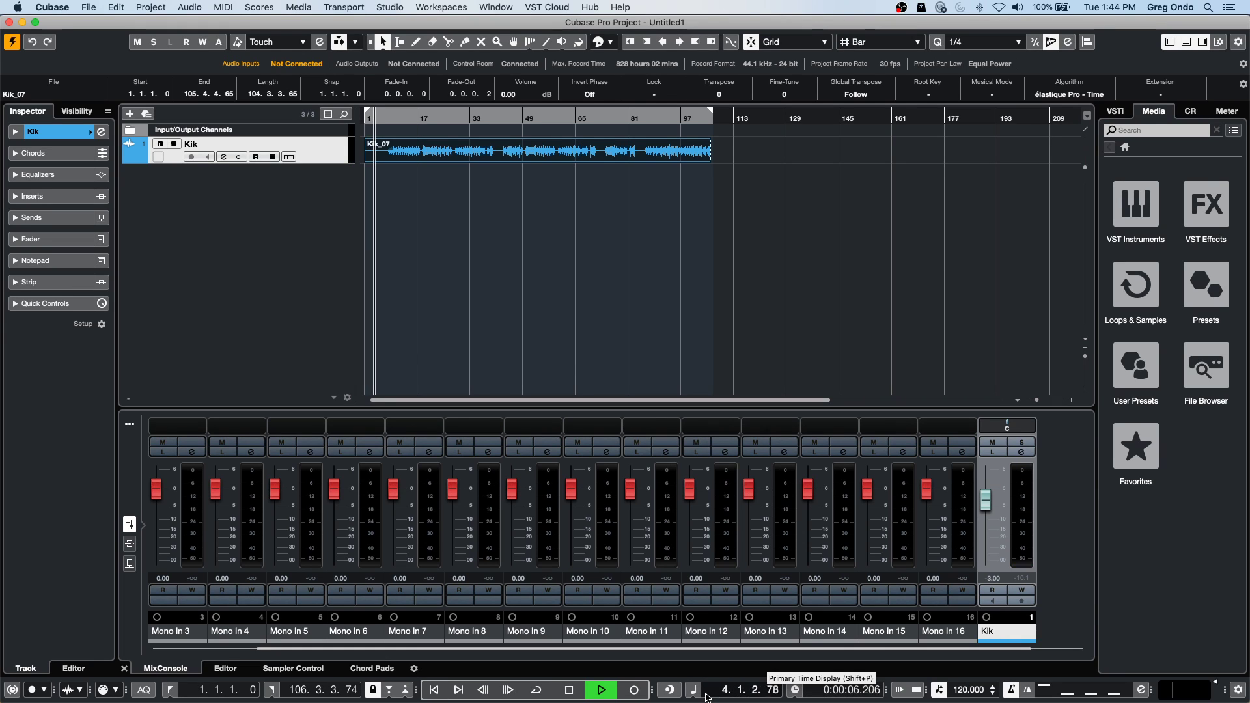
left_click(725, 689)
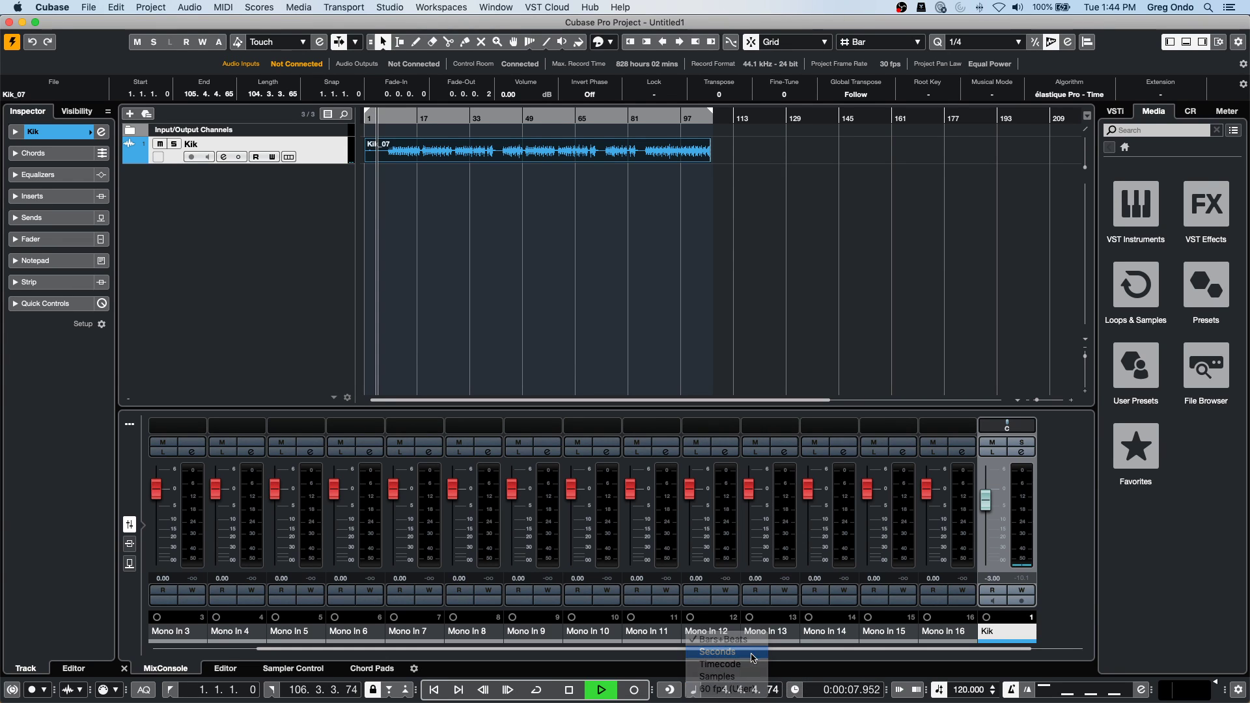
left_click(716, 651)
left_click(694, 690)
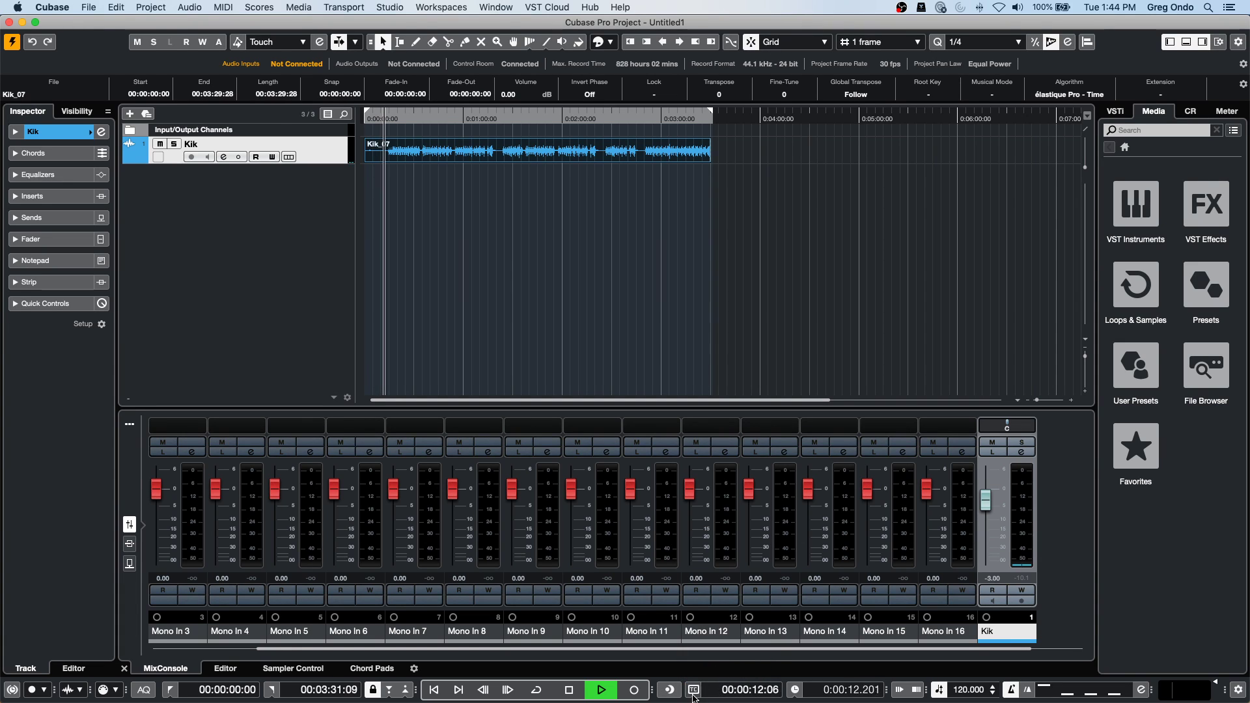
left_click(696, 693)
left_click(716, 678)
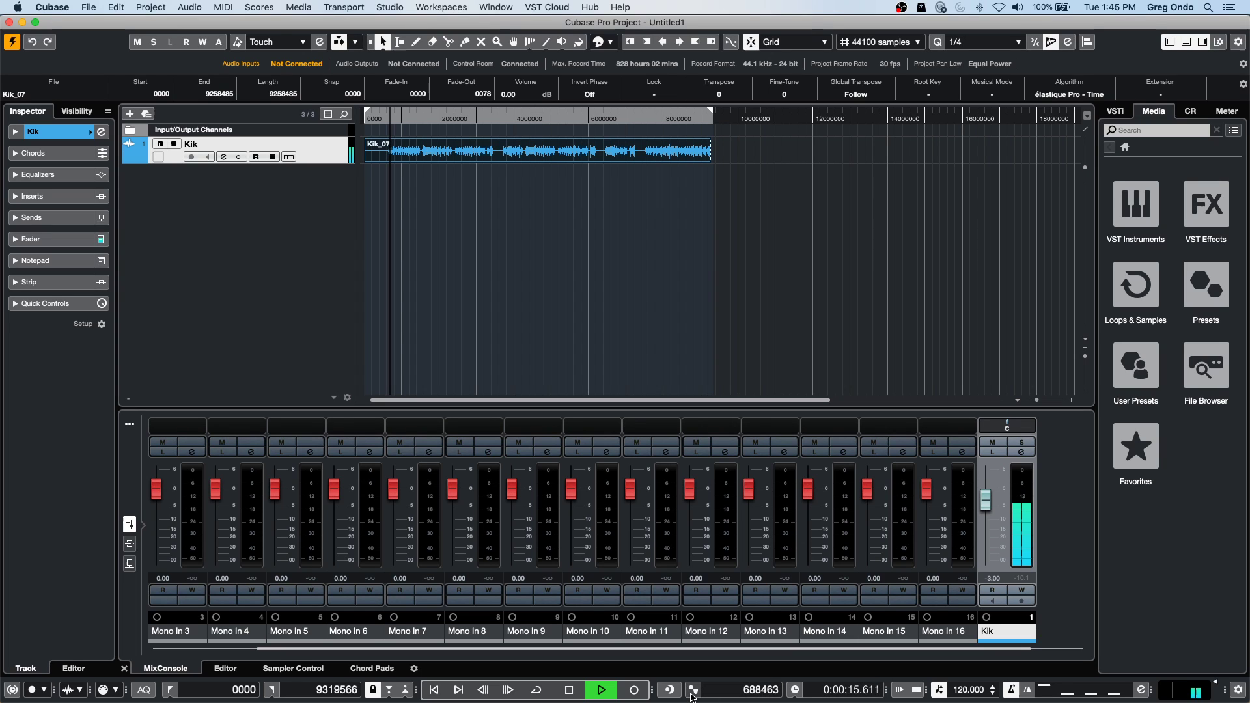
Switch the primary time format to 60 fps (User) and return it to Bars+Beats while the track plays.
left_click(692, 698)
left_click(690, 681)
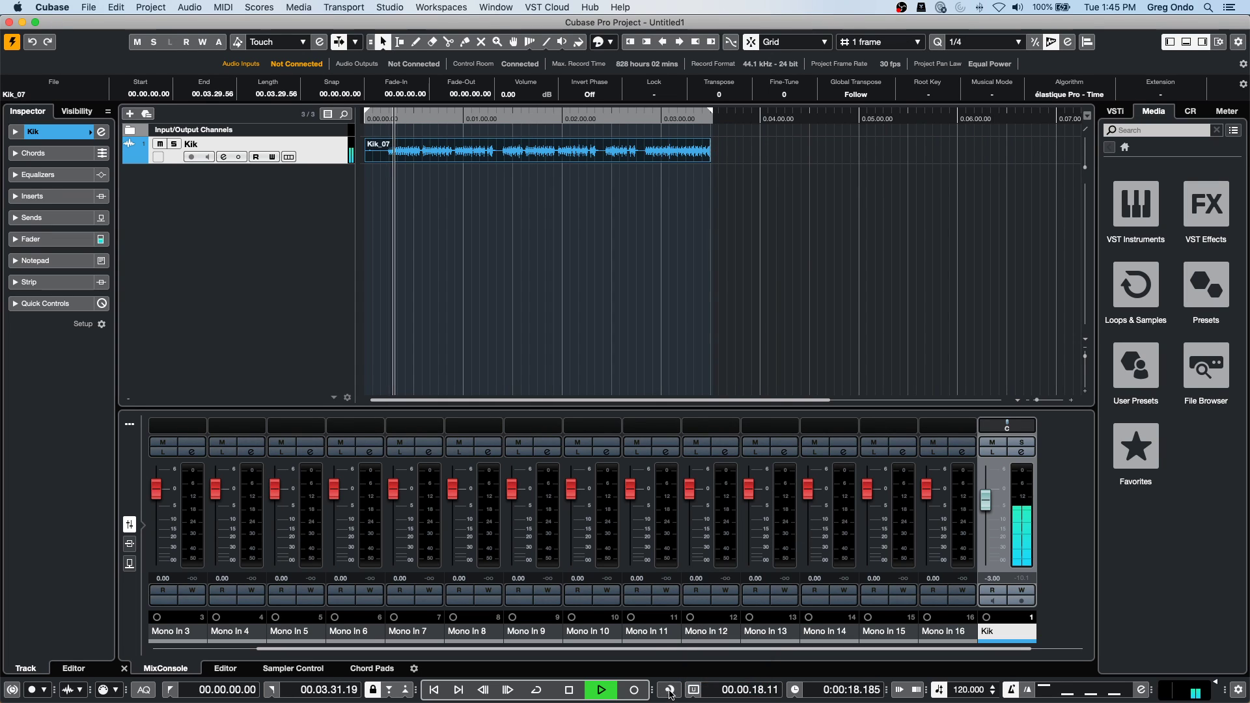
left_click(693, 691)
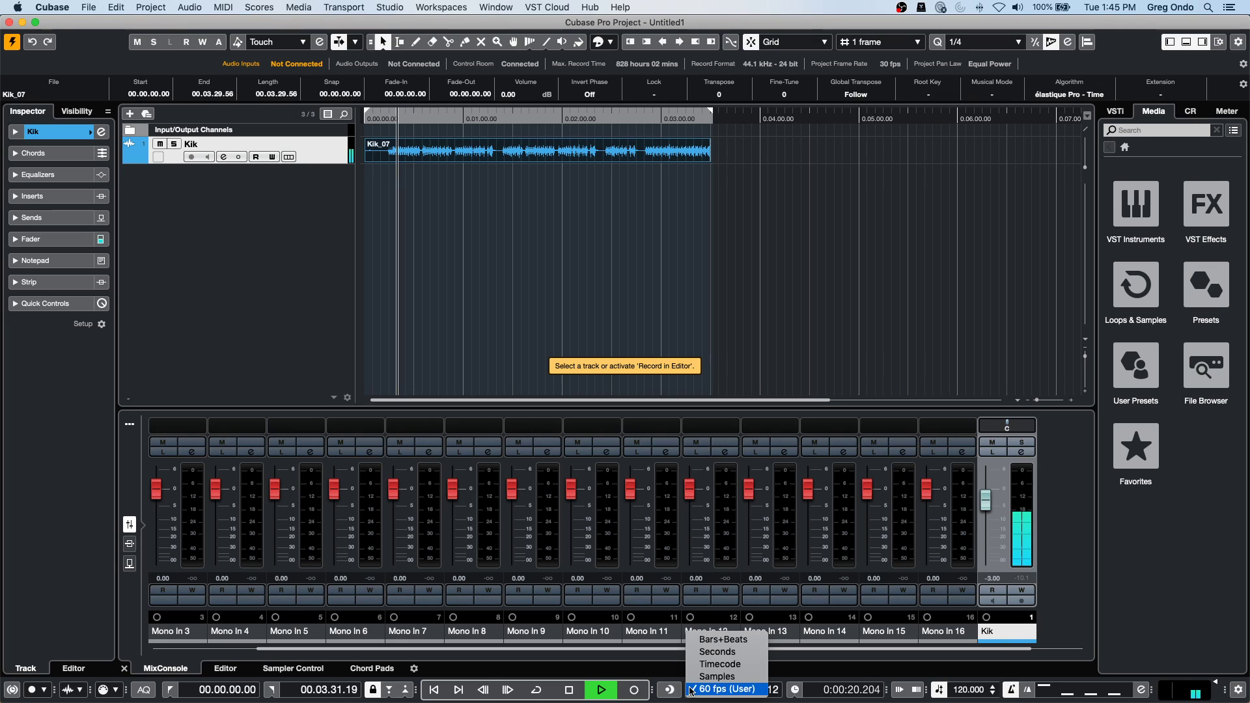
left_click(723, 640)
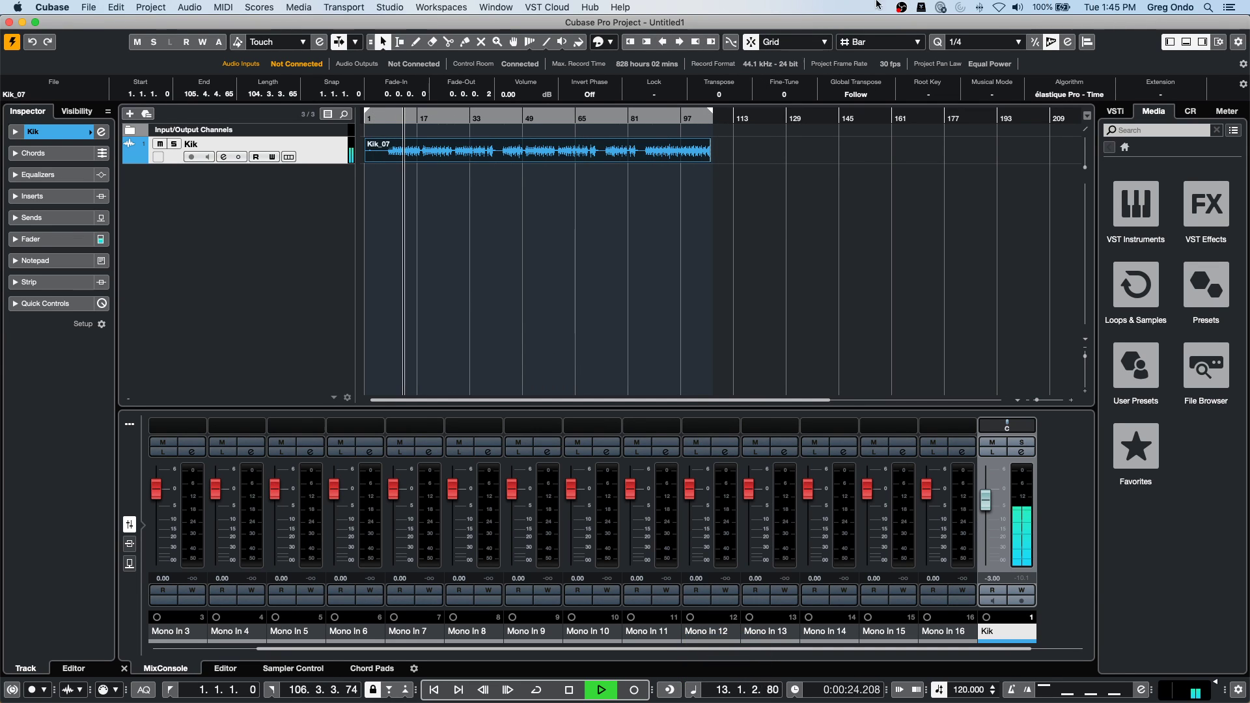
Open the floating Time Display window during playback.
left_click(344, 7)
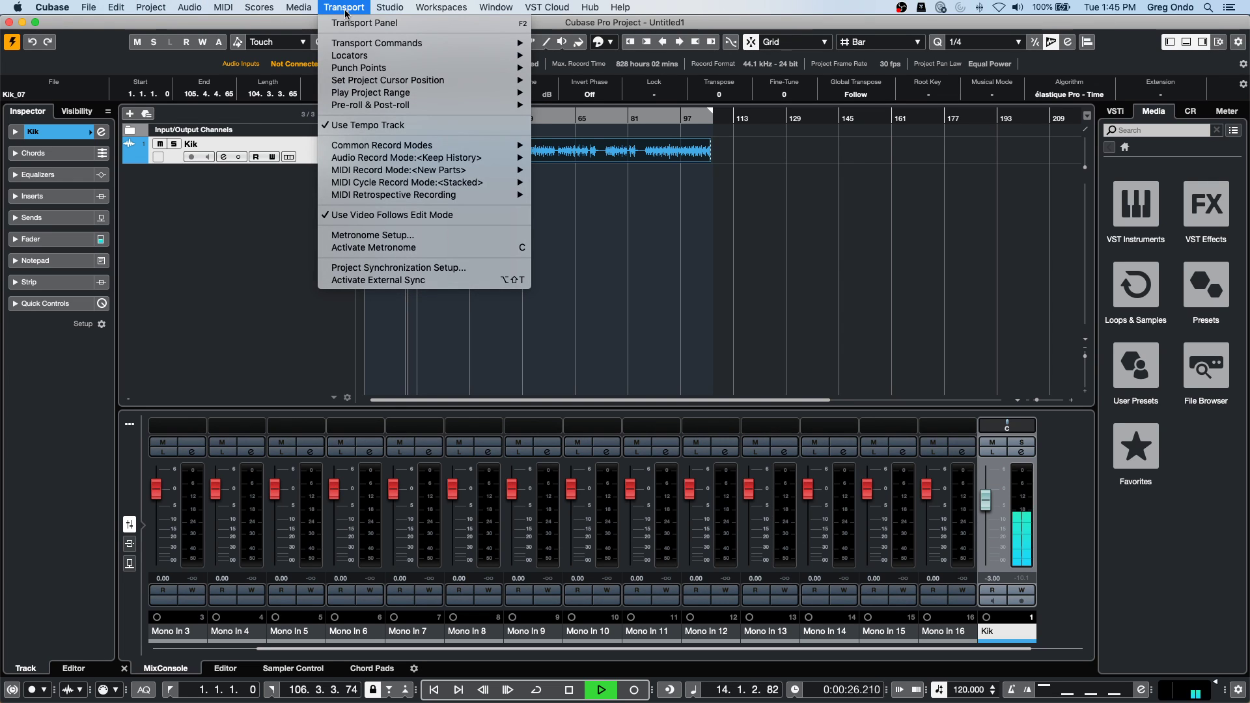
mouse_move(398, 15)
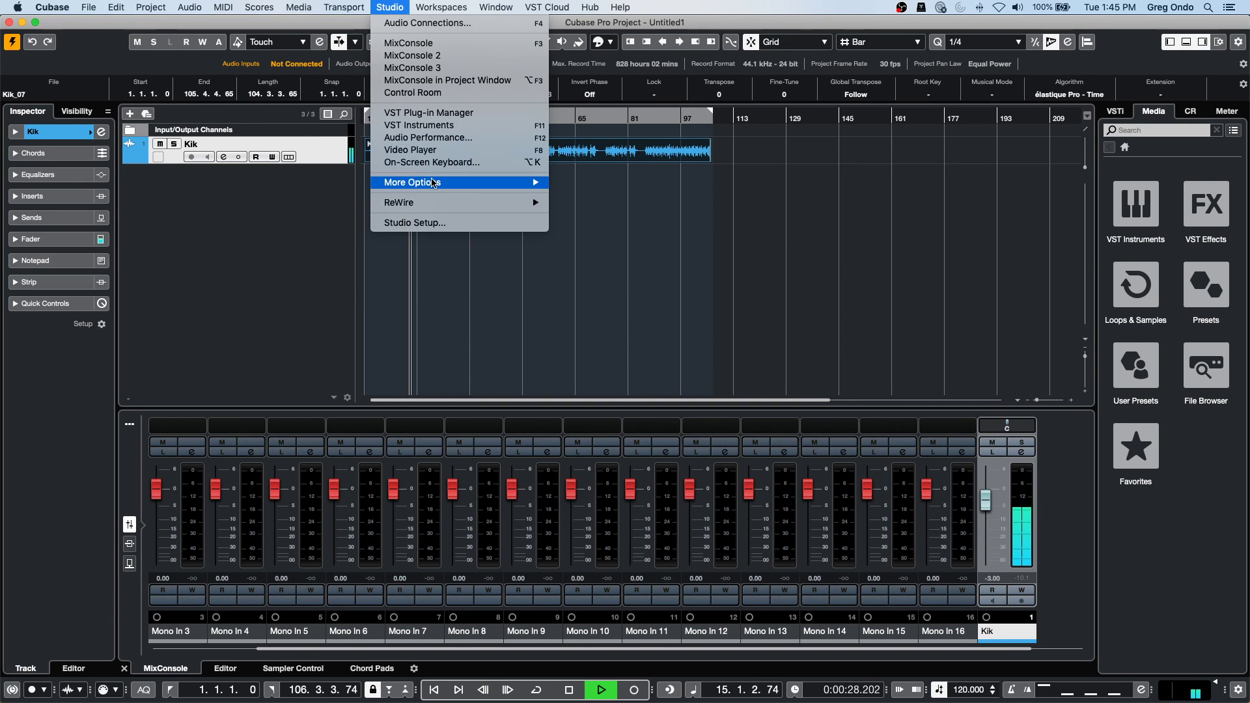
mouse_move(432, 182)
left_click(606, 232)
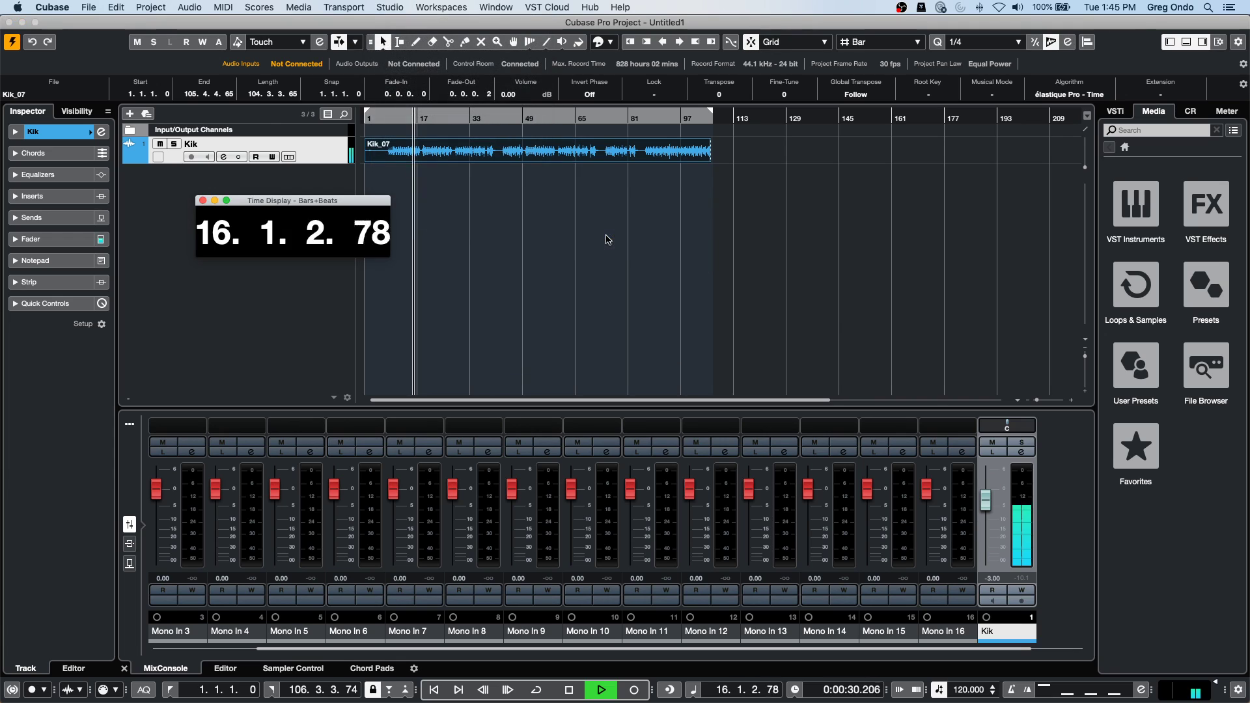
Set the floating Time Display to Seconds and move it clear of the Kik track, beside the Media rack.
right_click(259, 239)
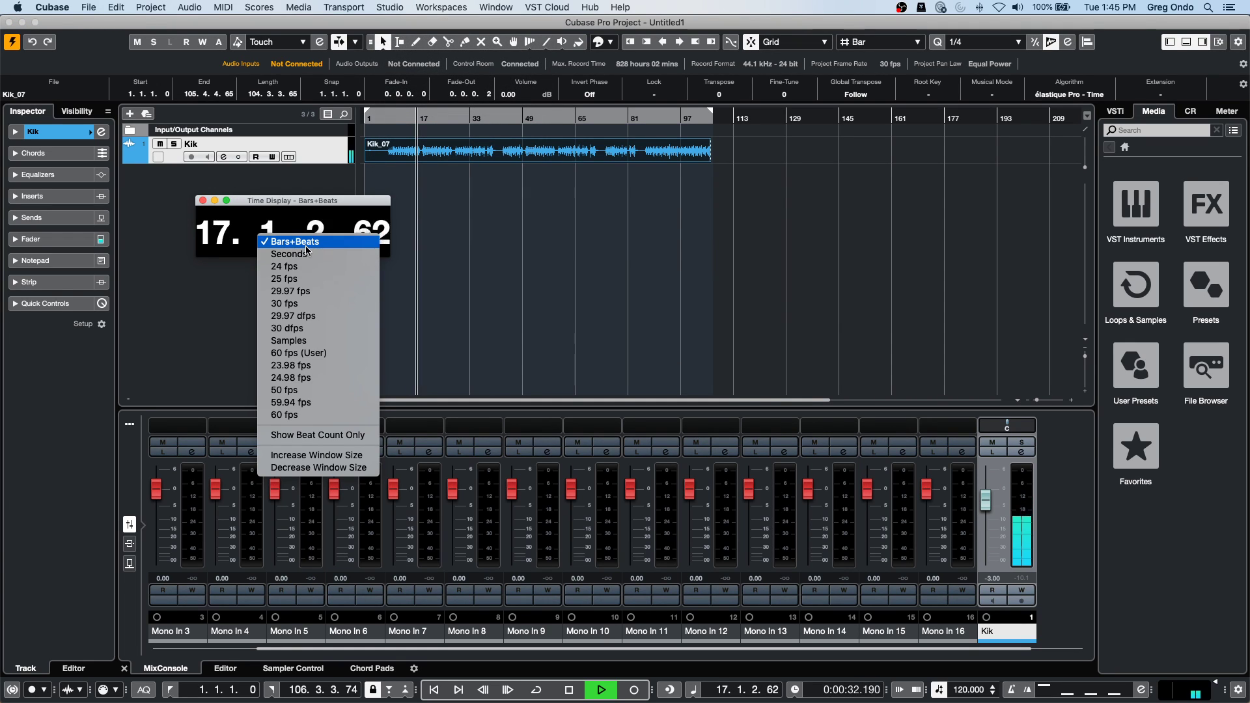
left_click(280, 257)
left_click_drag(331, 220, 1060, 94)
Switch the floating Time Display to 24 fps and back to Seconds.
right_click(1049, 95)
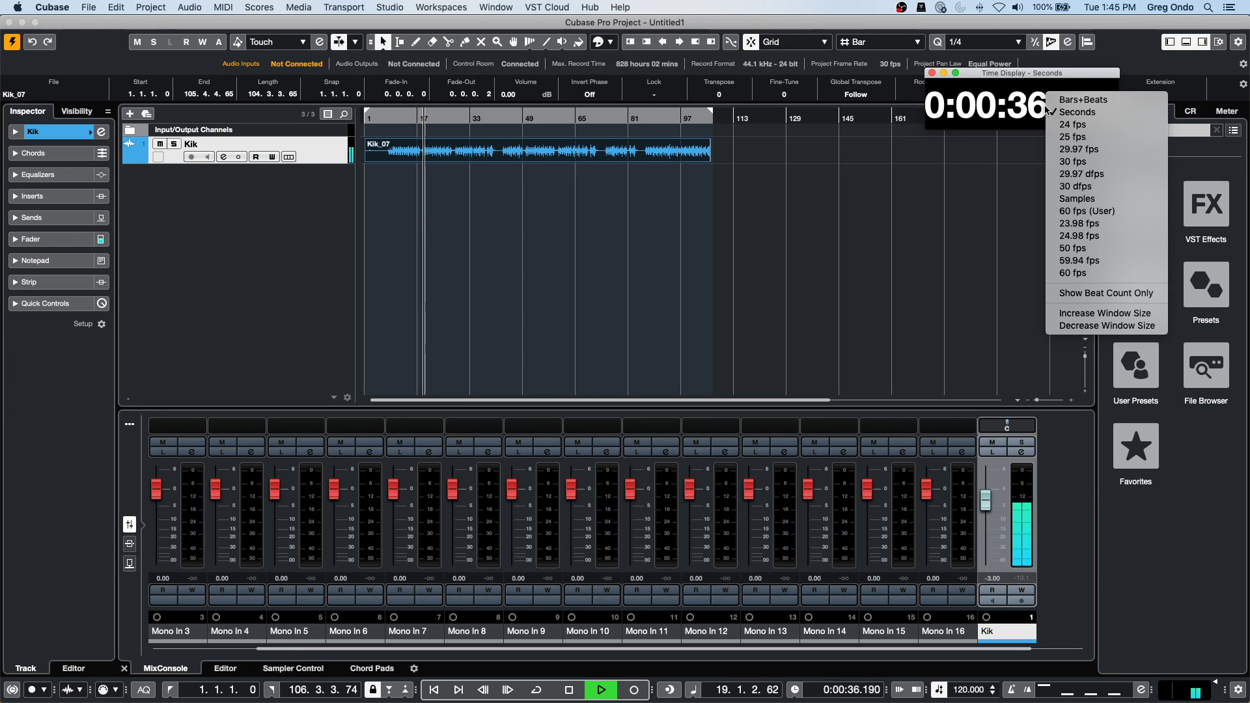
left_click(1064, 125)
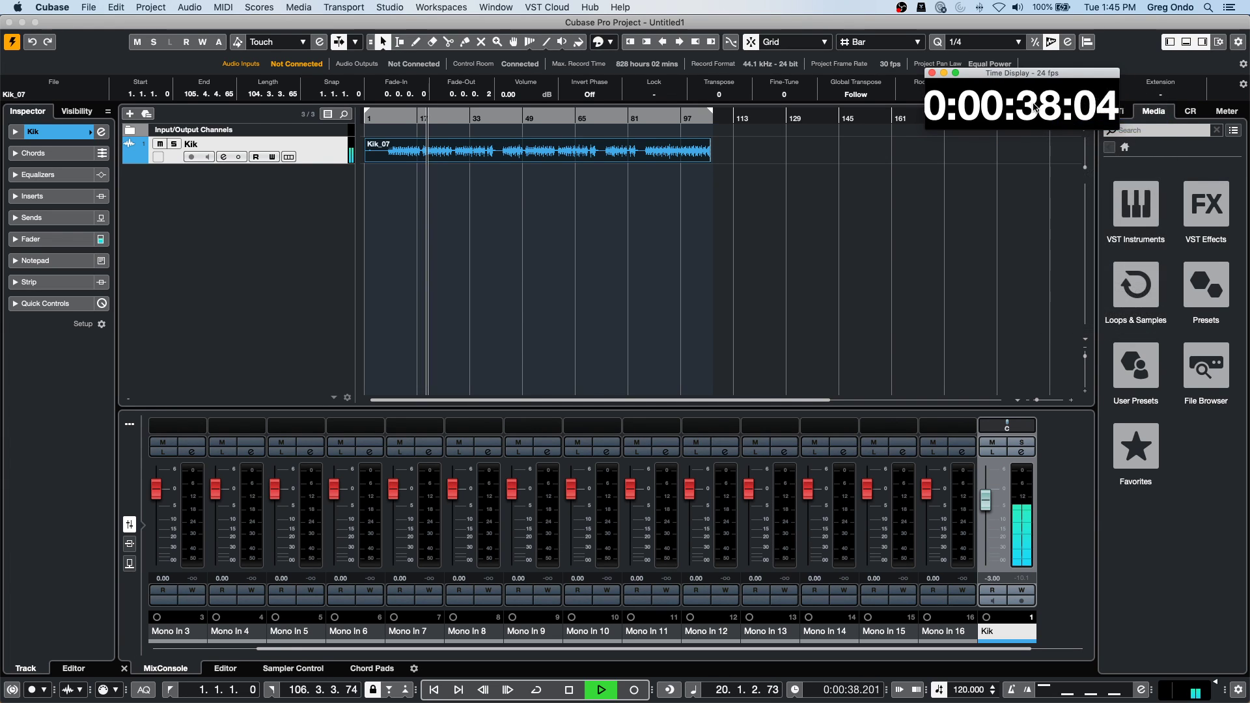
right_click(1037, 80)
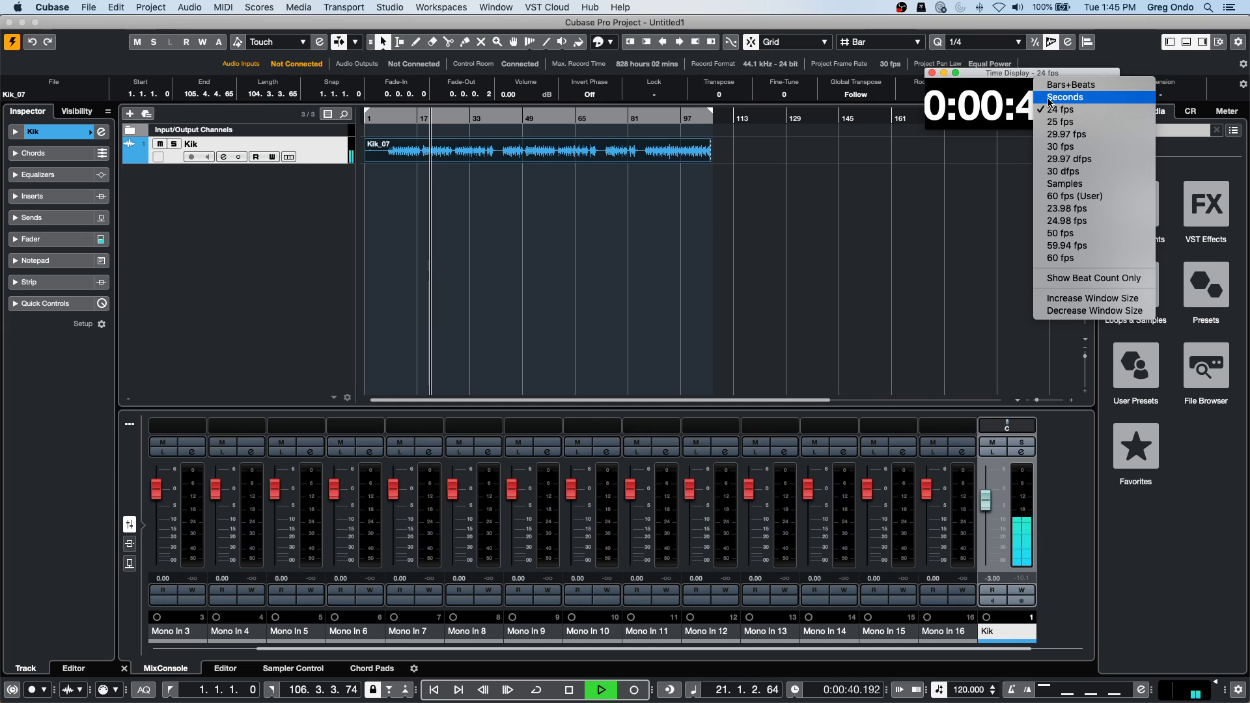
left_click(1050, 100)
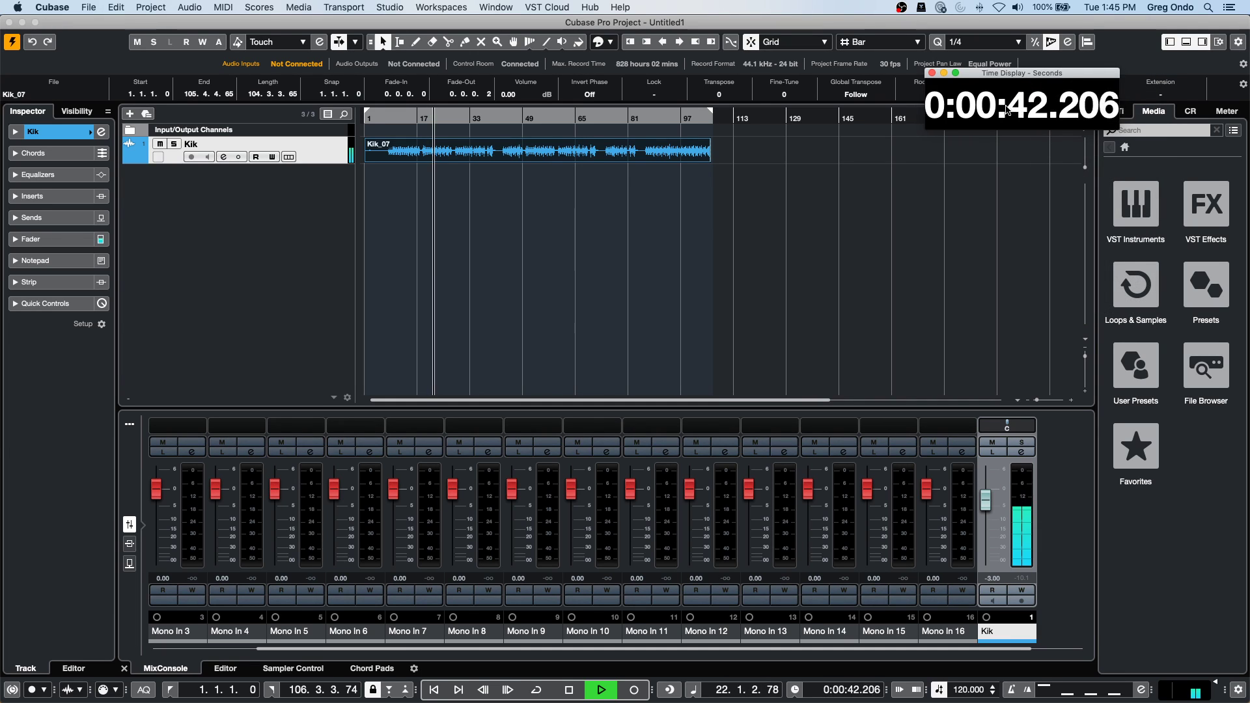
Show only the beat count in the floating Time Display, turn that option off and return the display to Seconds.
right_click(1008, 96)
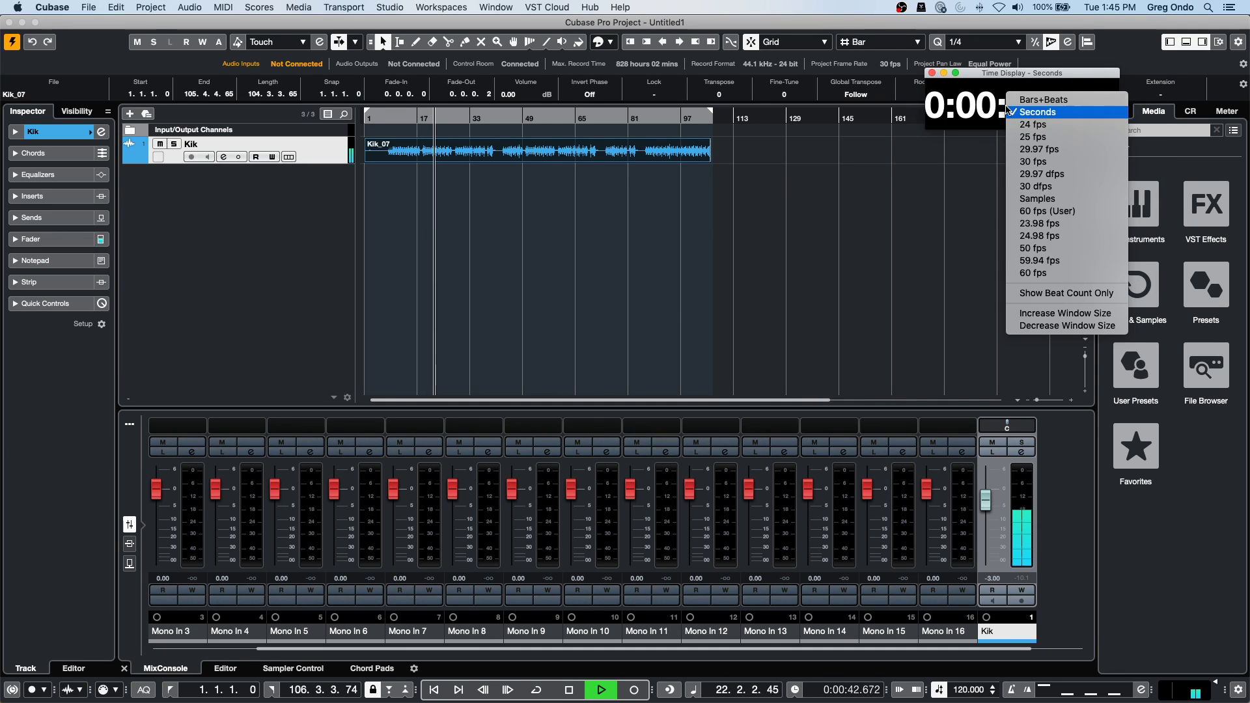
left_click(1058, 294)
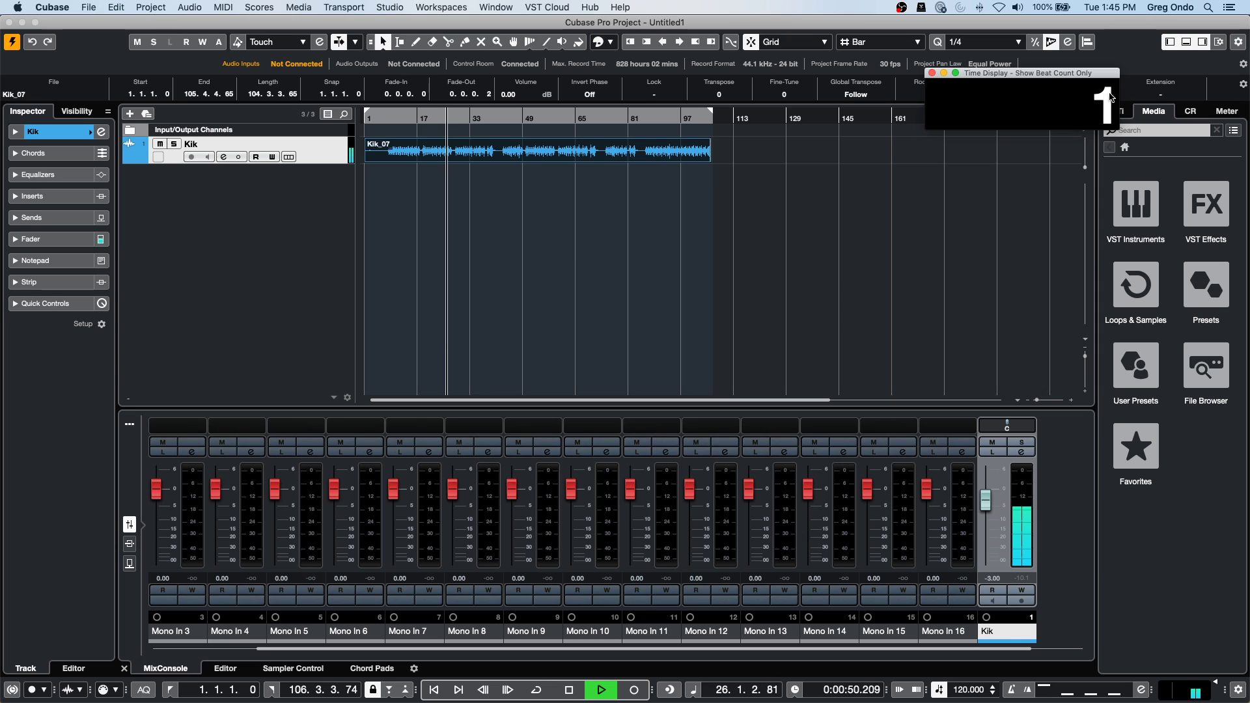
right_click(1078, 108)
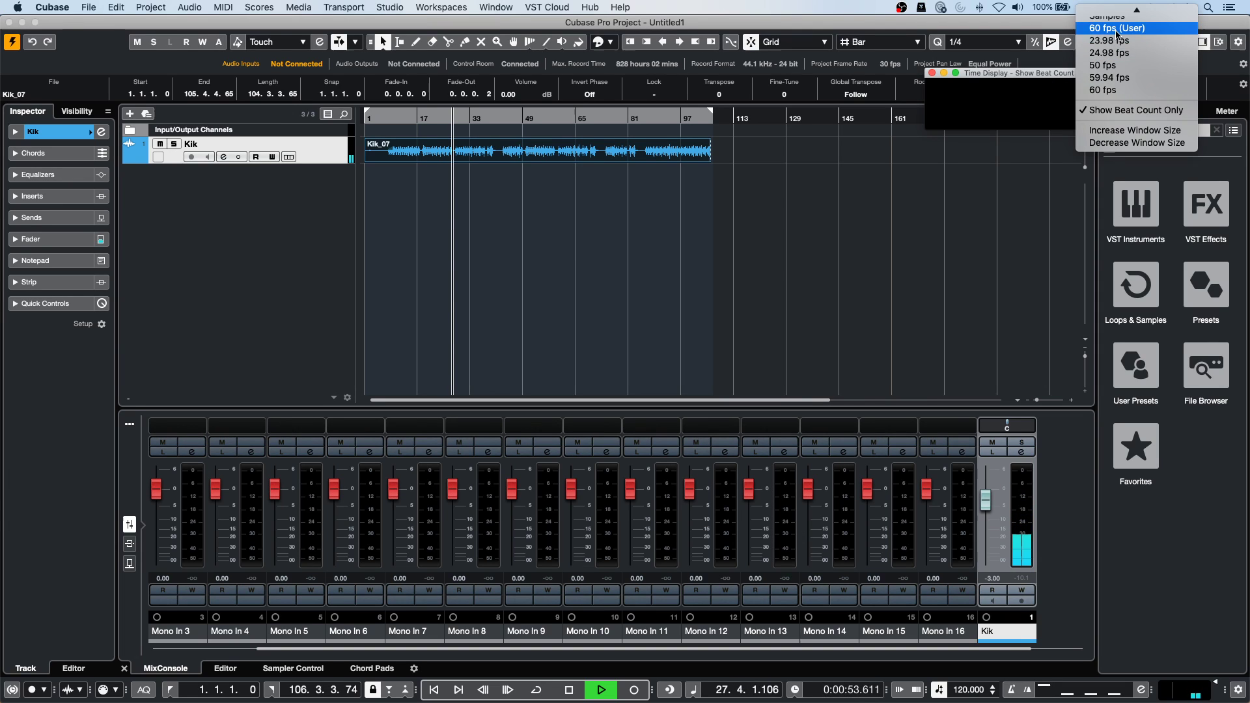
left_click(1136, 111)
right_click(1008, 94)
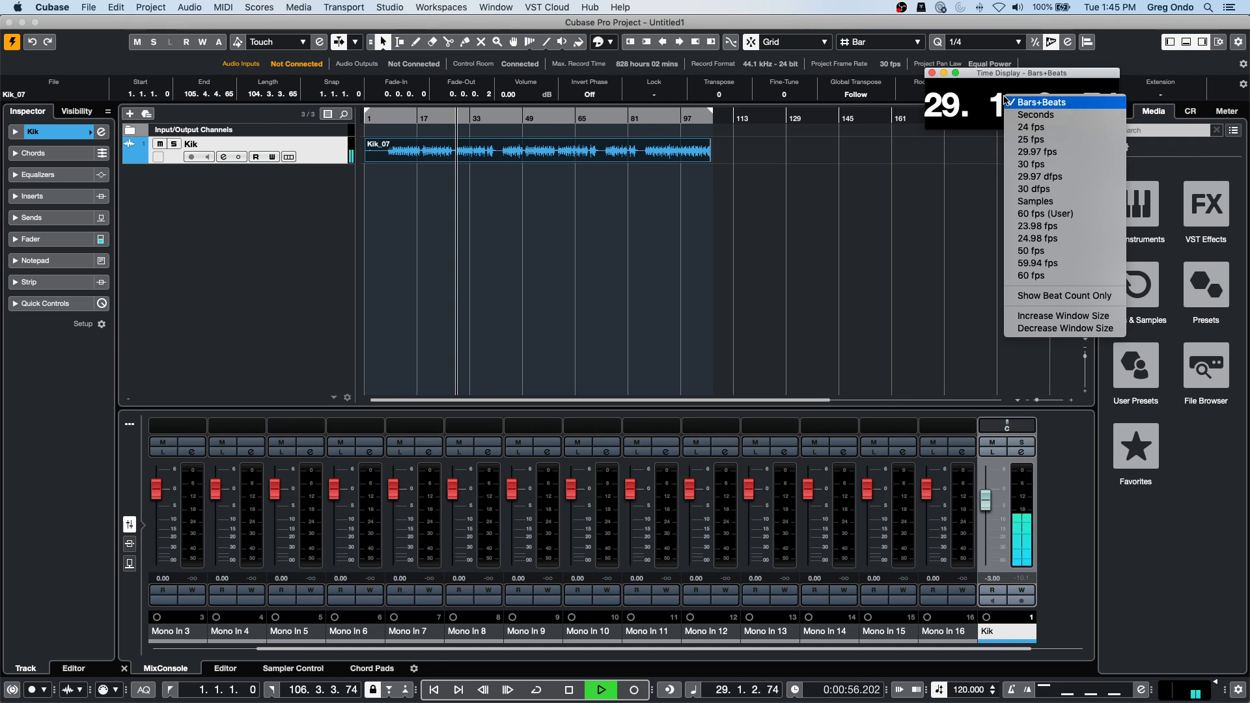
left_click(1067, 117)
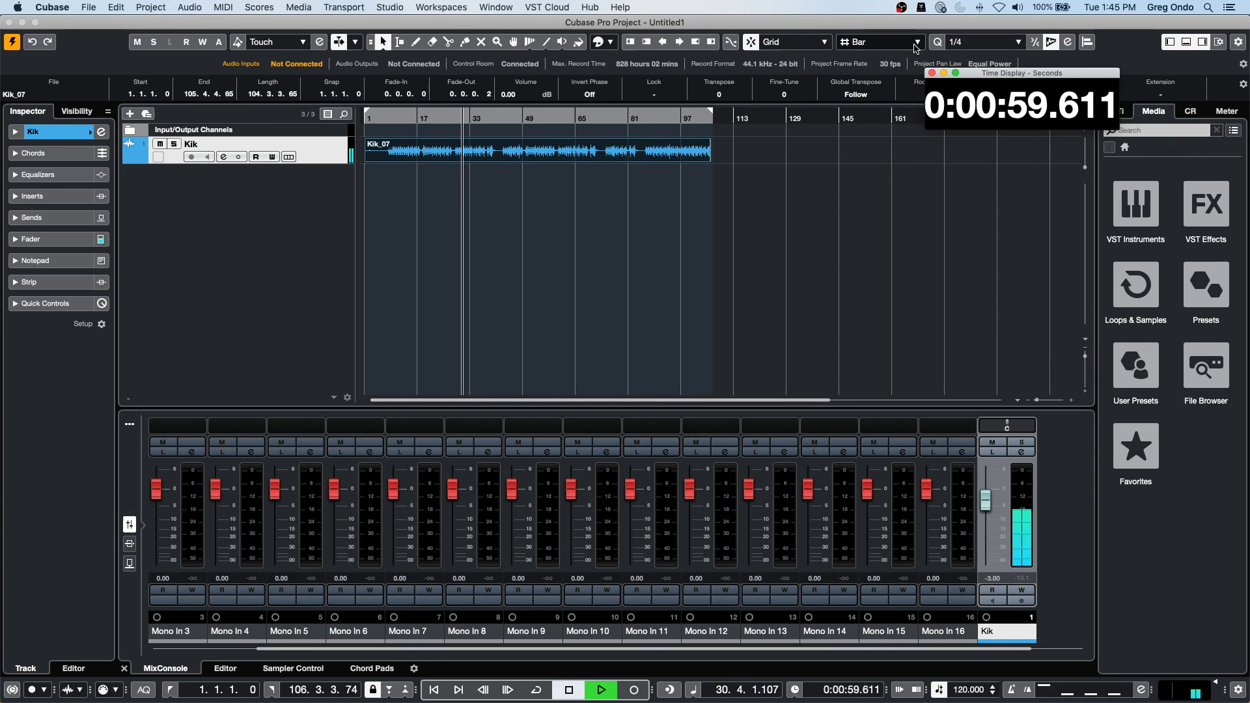
Stop playback and switch the primary time format to Seconds and back to Bars+Beats.
key("space")
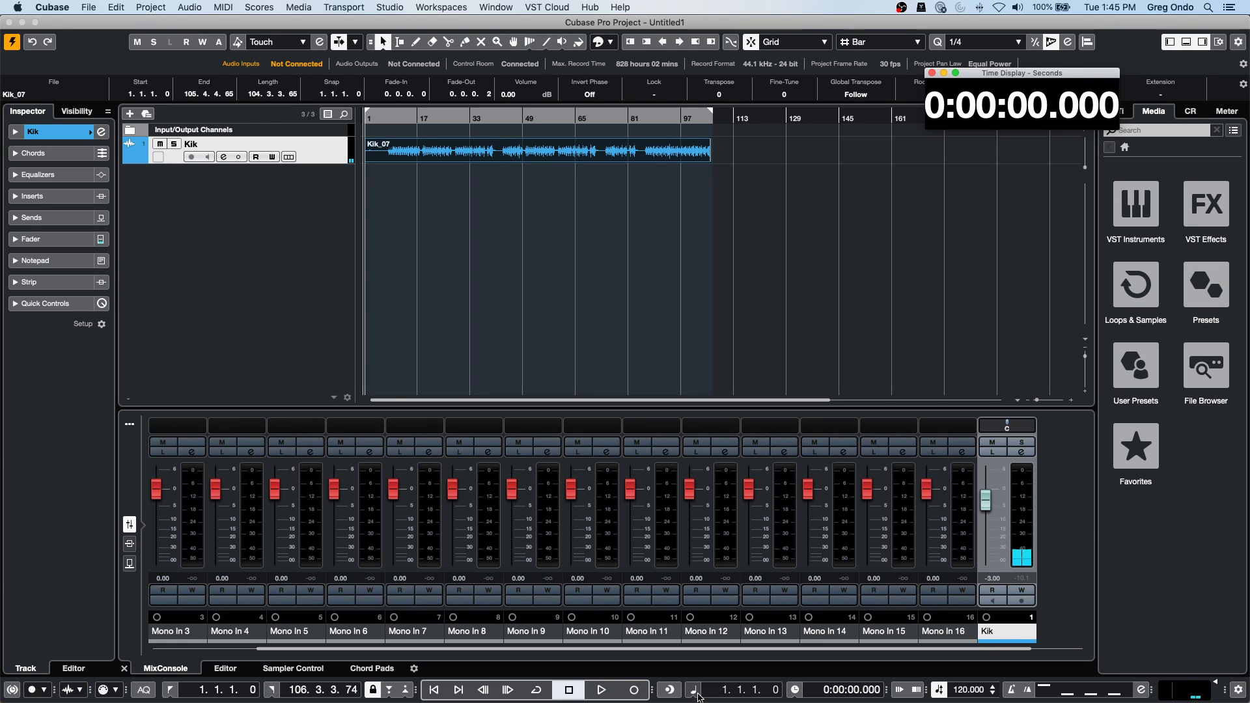
left_click(694, 690)
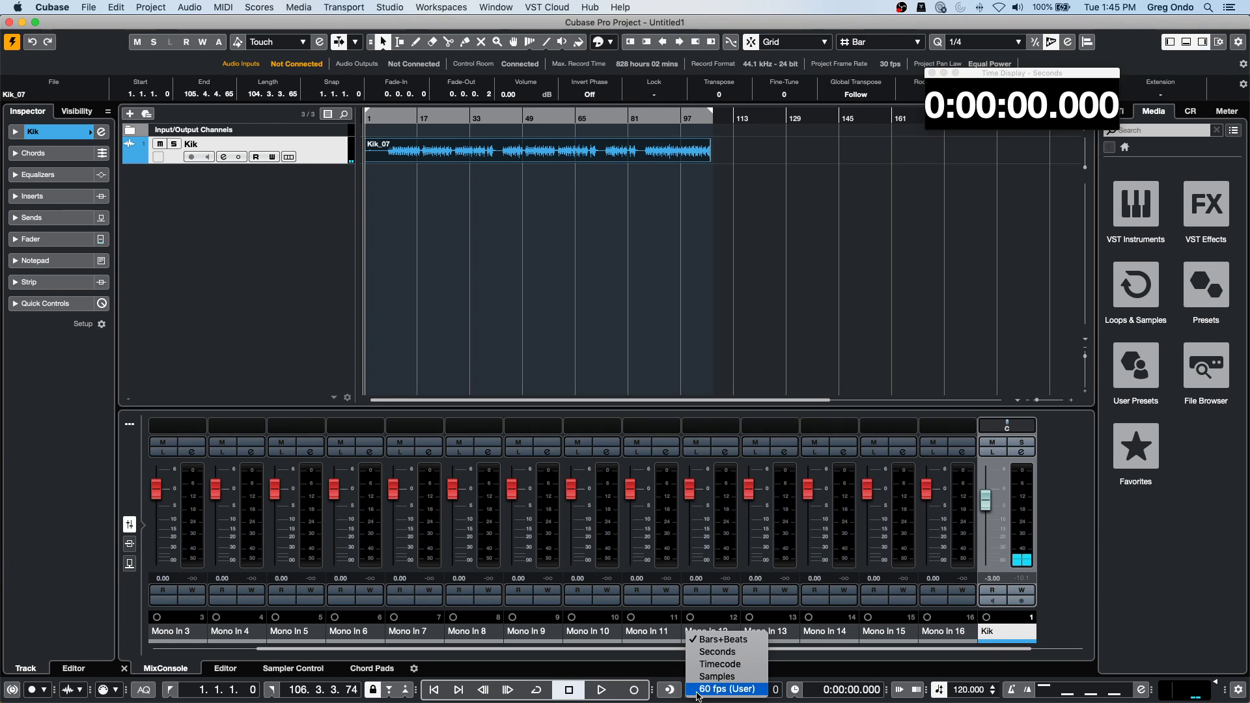
left_click(713, 652)
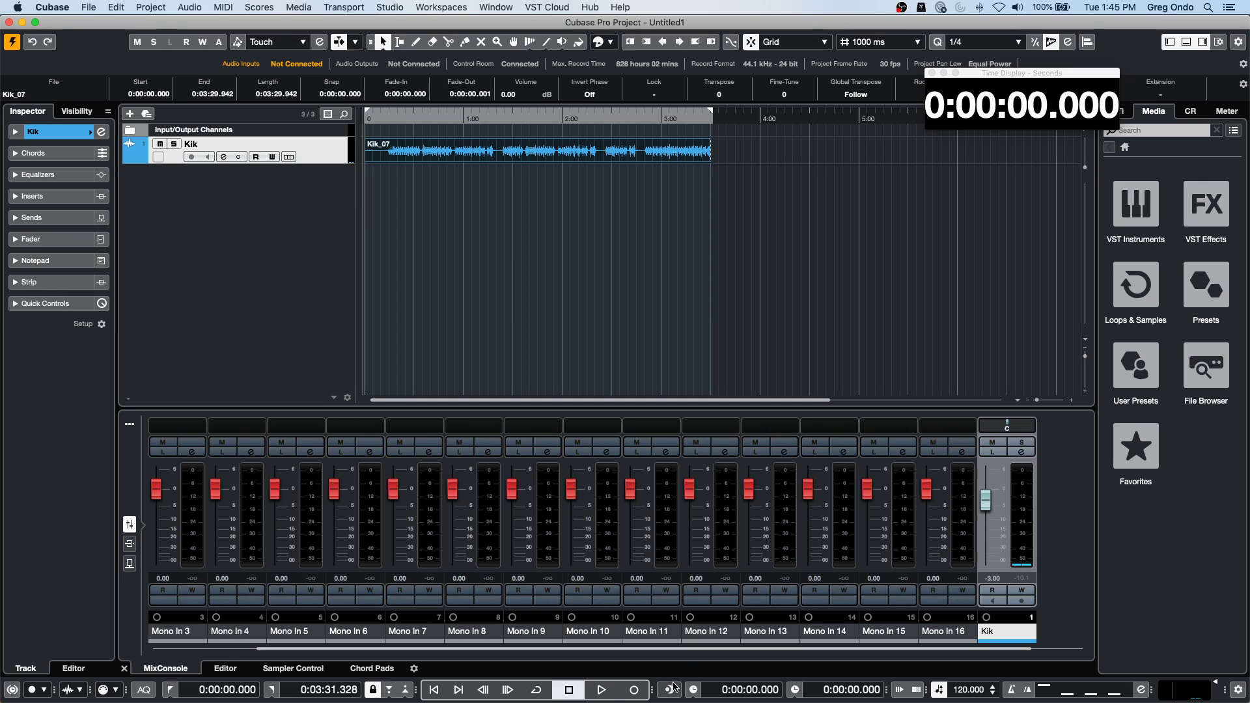
left_click(672, 689)
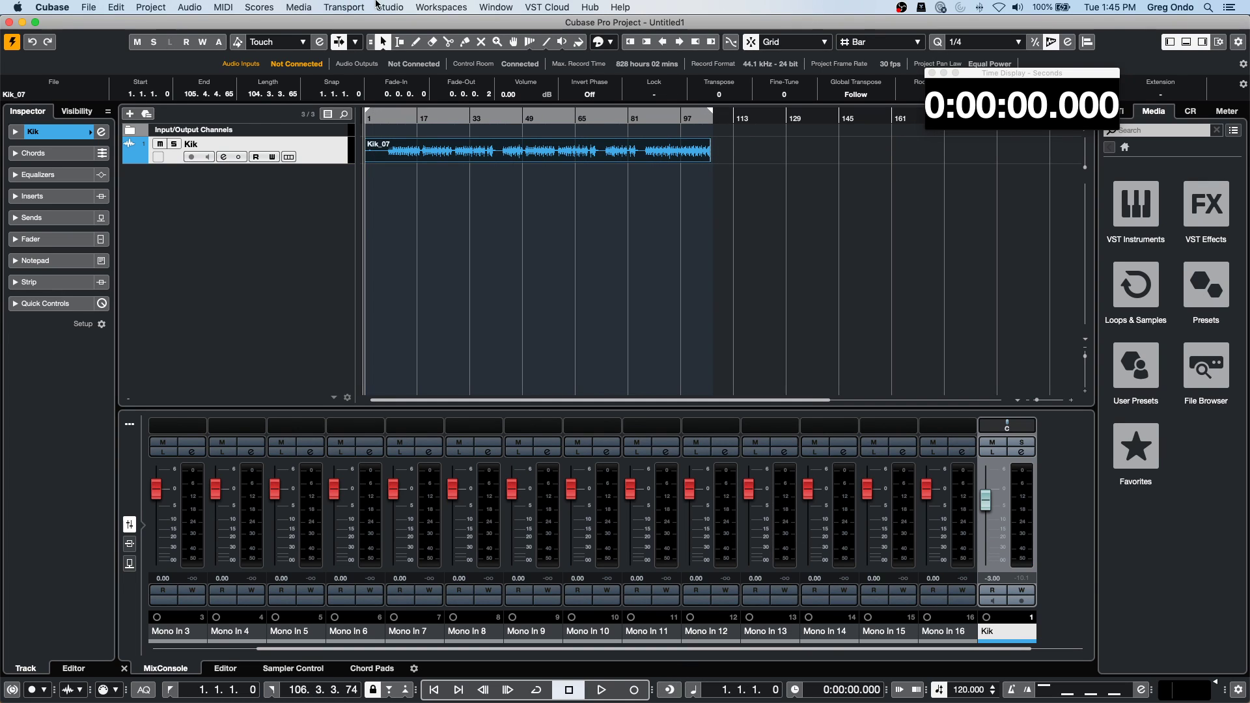
Close the floating Time Display window and reopen it.
left_click(391, 8)
mouse_move(449, 186)
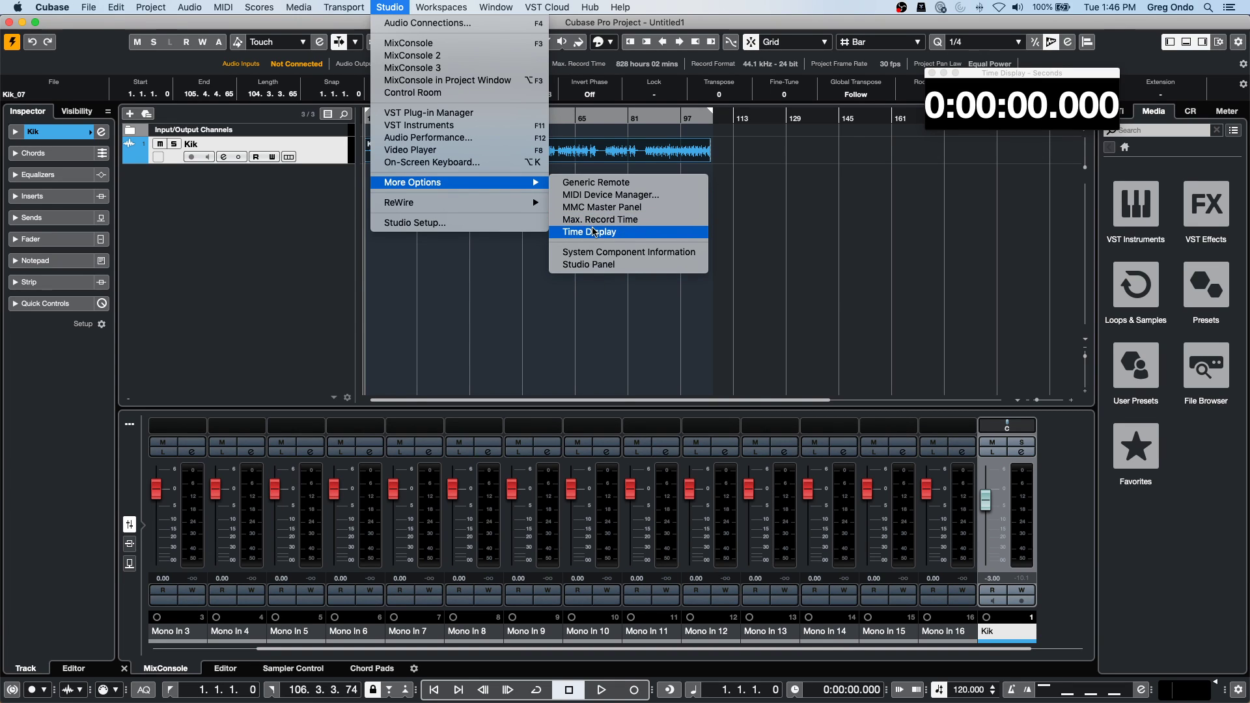
left_click(594, 231)
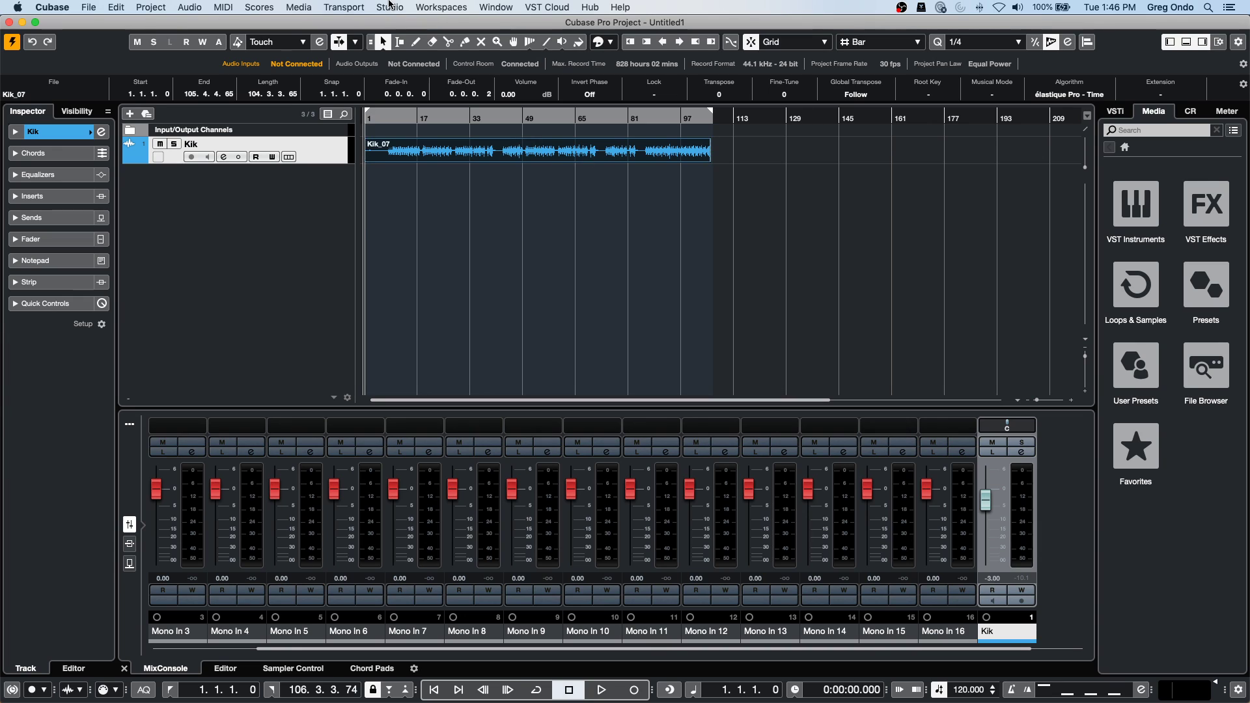
left_click(390, 7)
mouse_move(490, 186)
left_click(590, 232)
Play the project briefly to watch the floating Time Display, review its format options without changing them, and stop playback.
key("space")
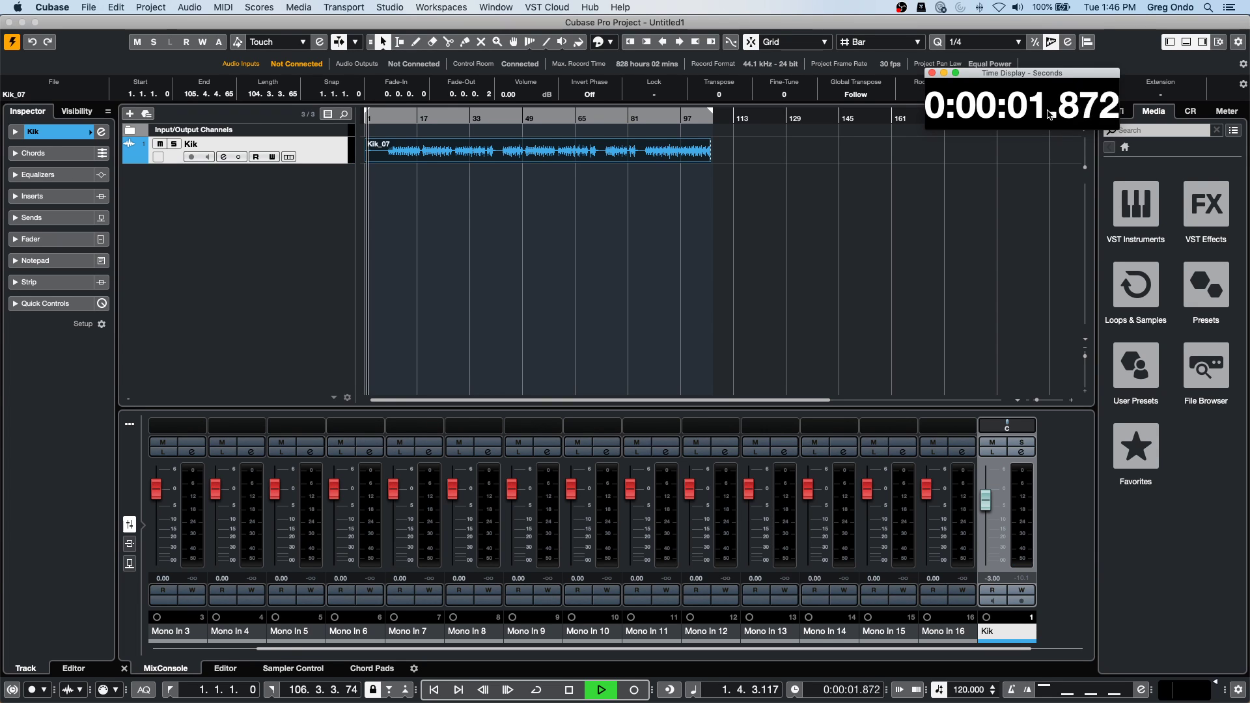
right_click(981, 87)
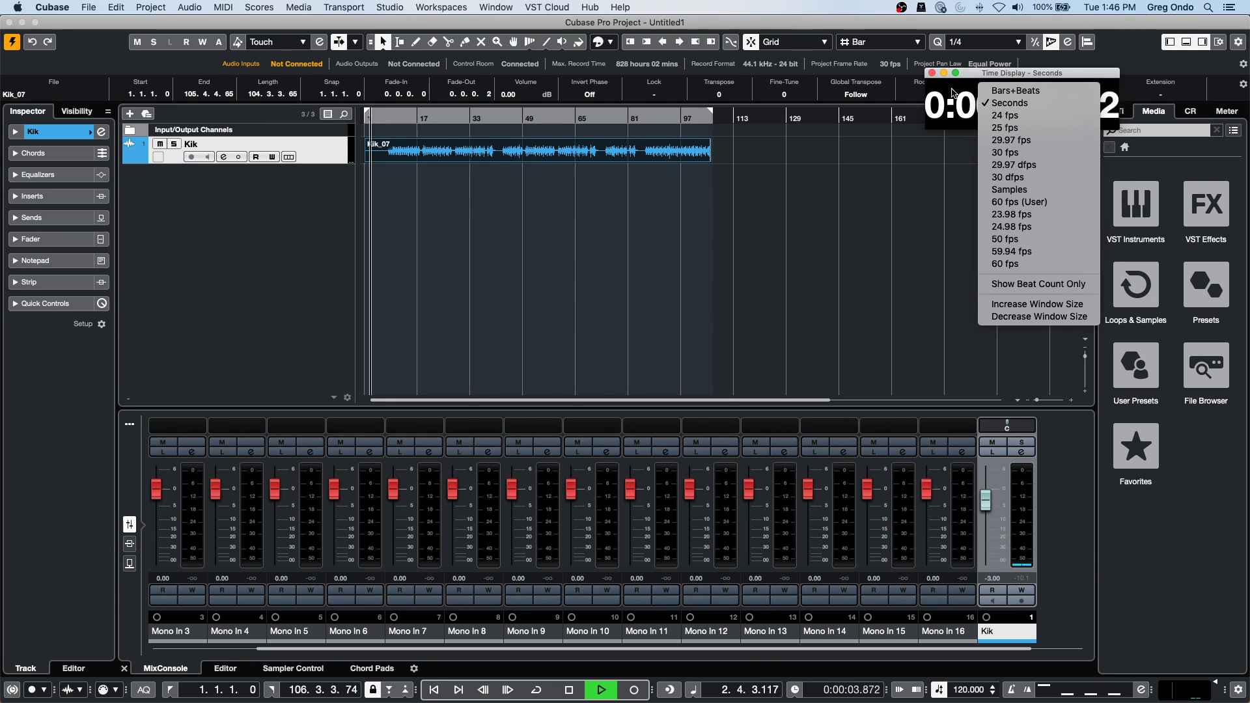
key("Escape")
key("space")
left_click(596, 152)
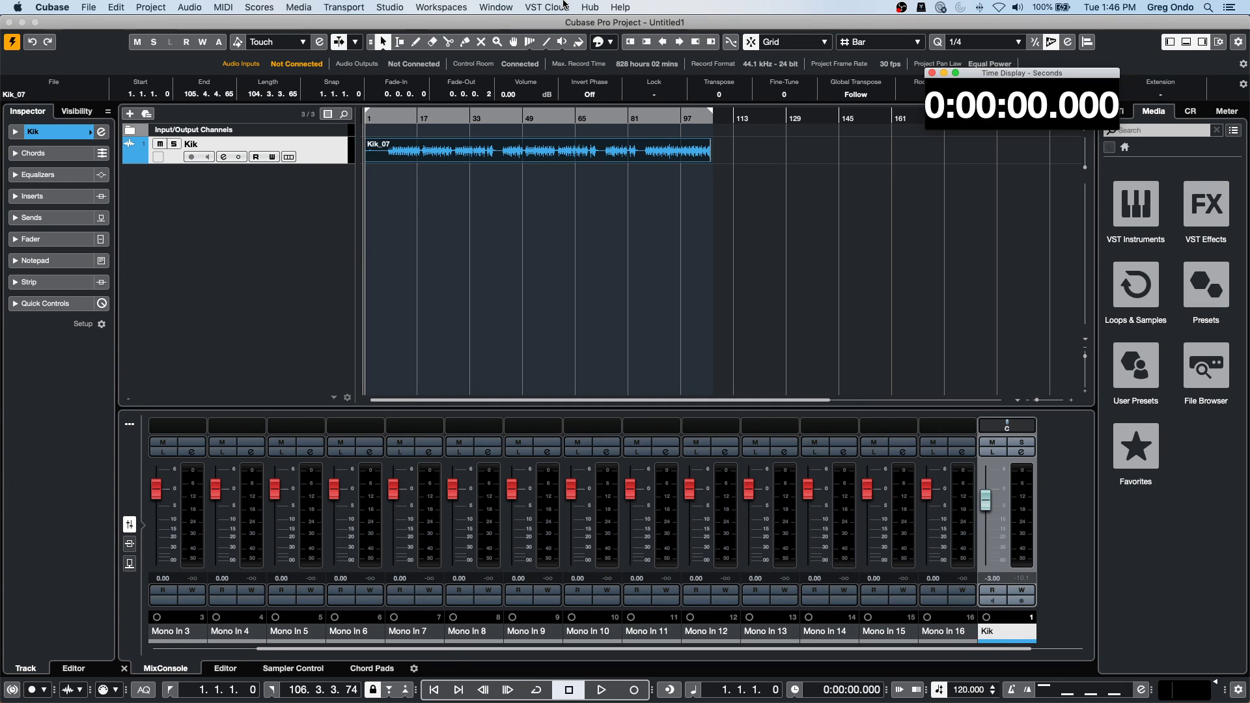
left_click(564, 5)
left_click(564, 5)
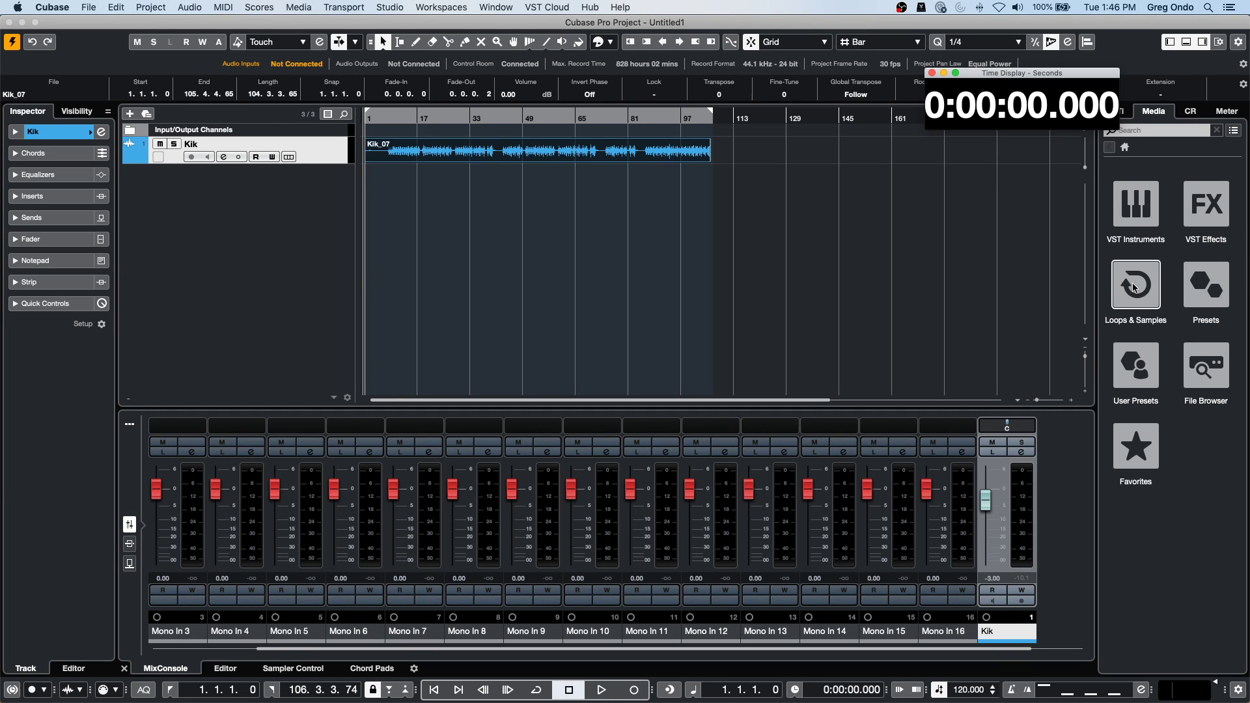
Browse Loops & Samples to the GA Library and filter its drum and percussion samples to Kick Drum.
left_click(1137, 294)
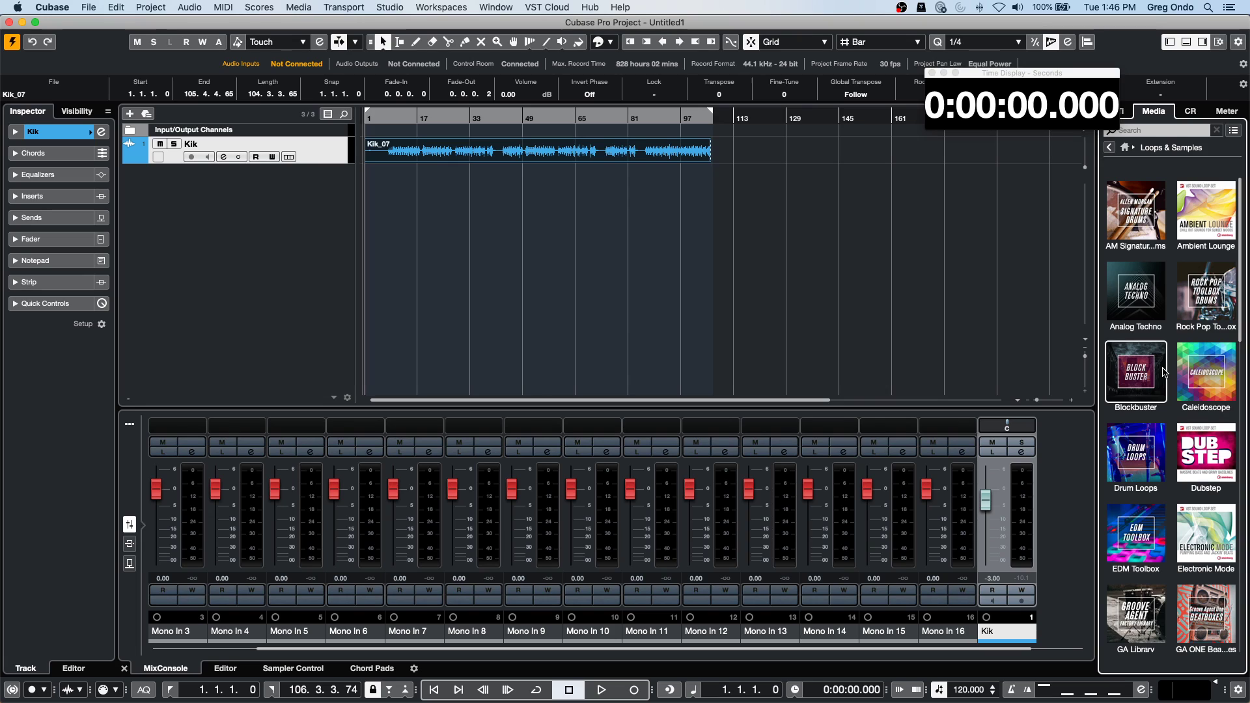
left_click(1137, 616)
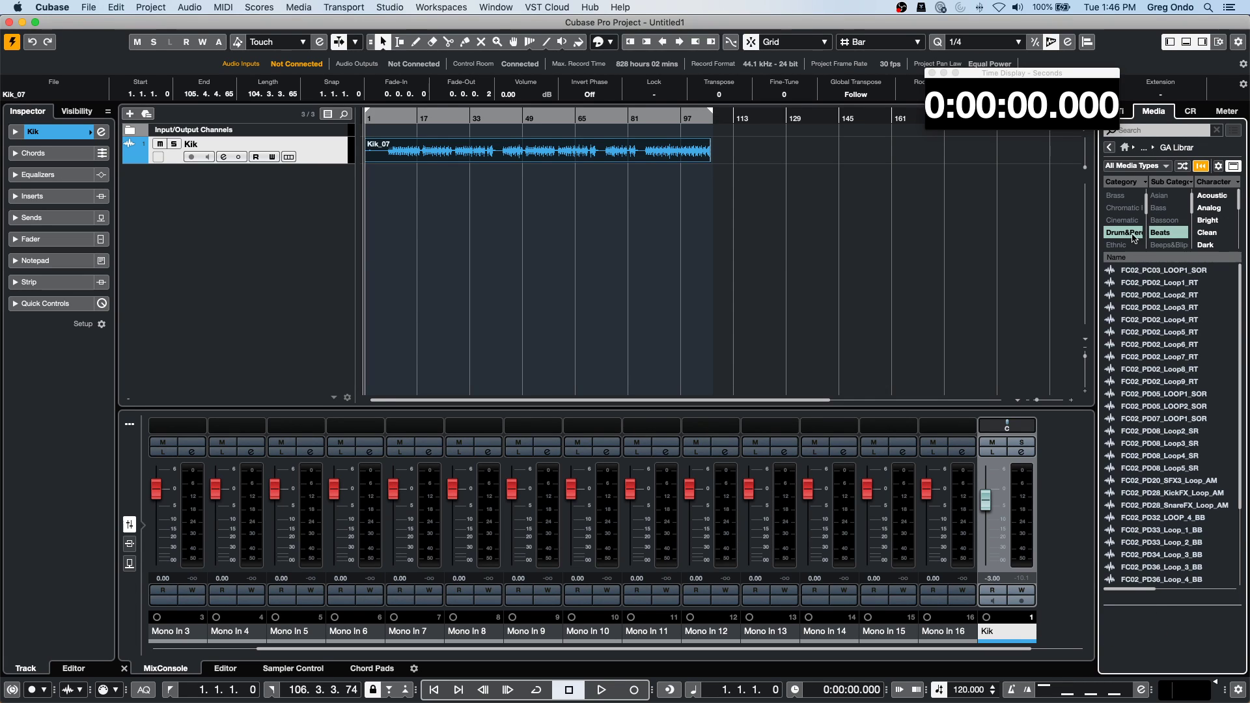
scroll(1172, 221, "down", 3)
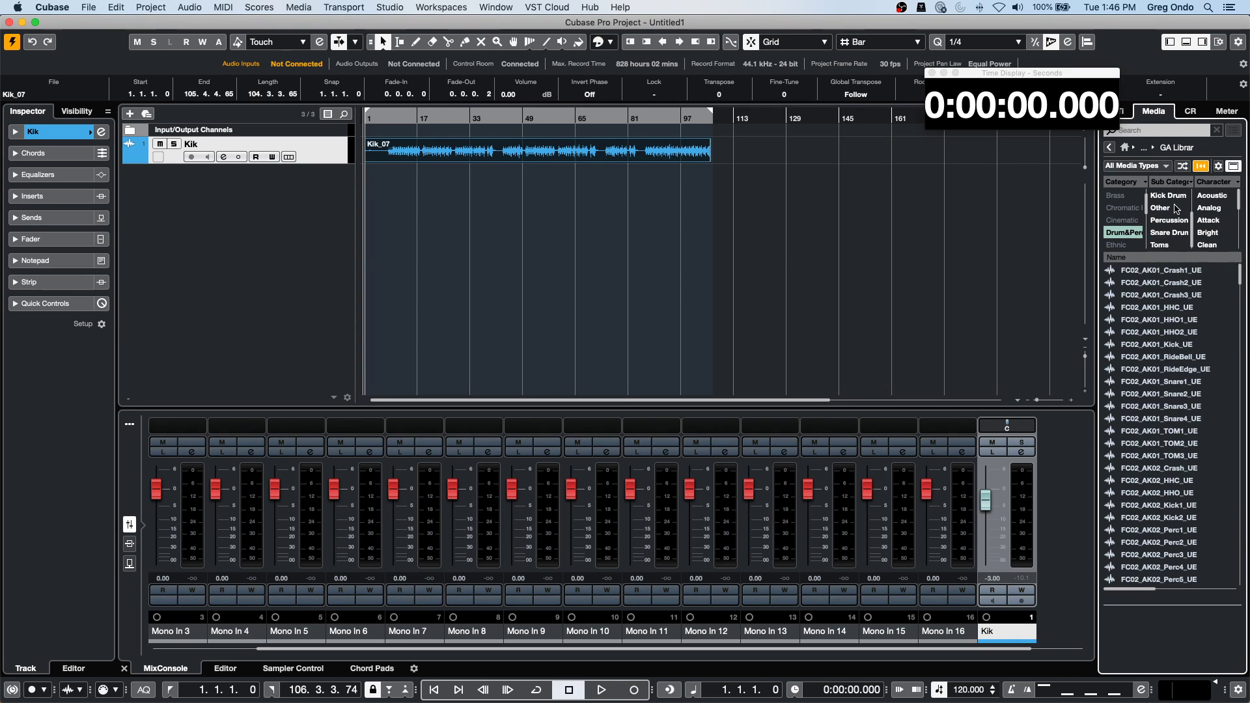
left_click(1169, 195)
Audition kick samples and add the fourth FC02_AK05_BDFlamHvyMallet sample to a new track below Kik at bar 2.
left_click(1163, 395)
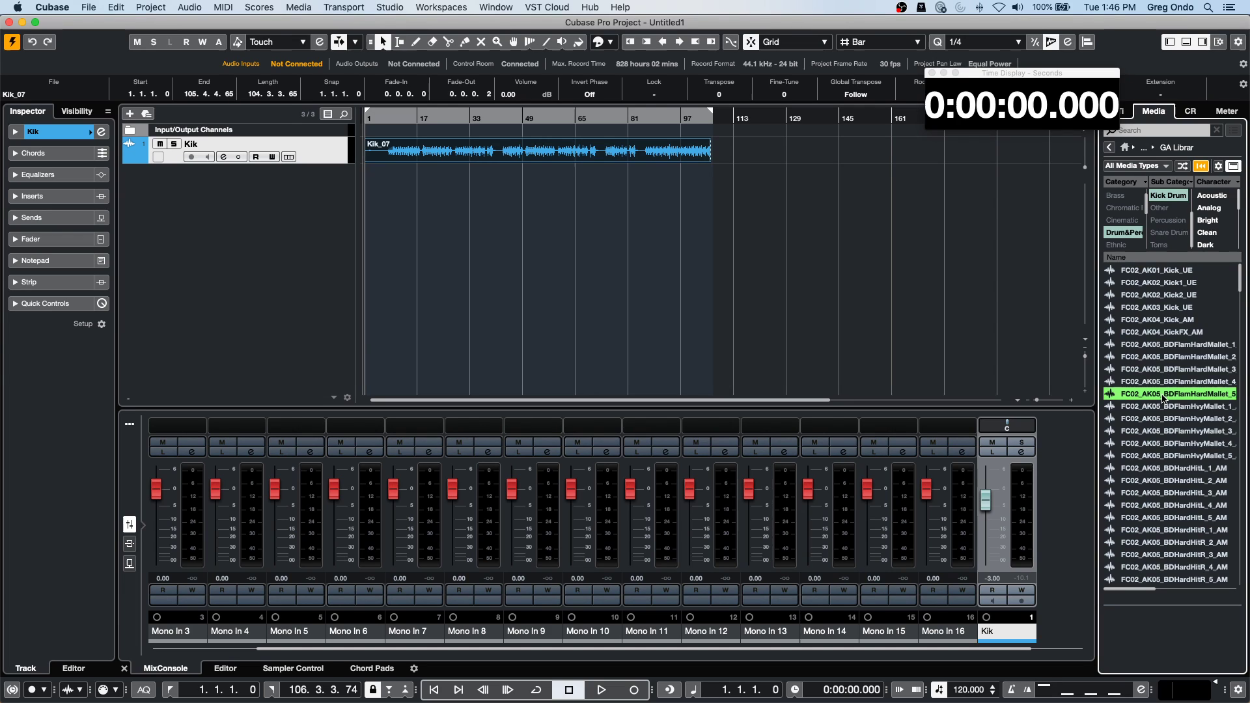
left_click(1159, 443)
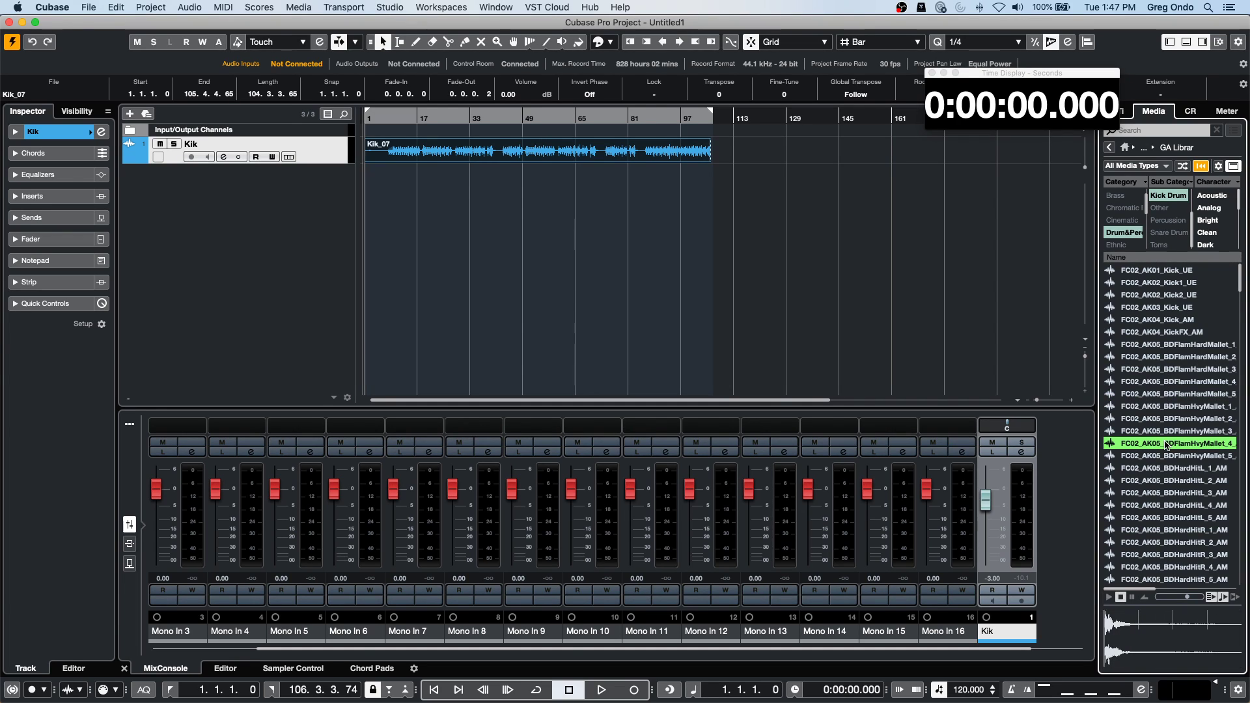
left_click_drag(1172, 444, 372, 189)
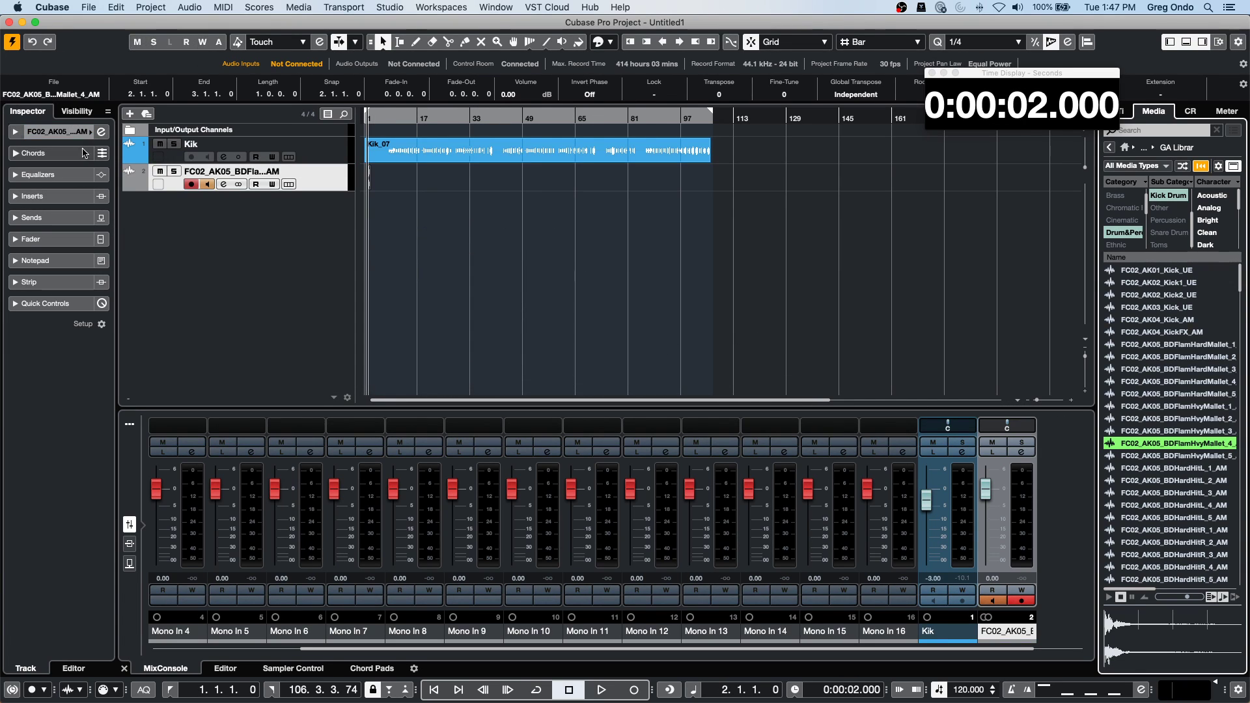
Expand the Fader section in the Inspector and add the FC02_AK05_BDHardHitL_1_AM sample to another new track at bar 2.
left_click(51, 244)
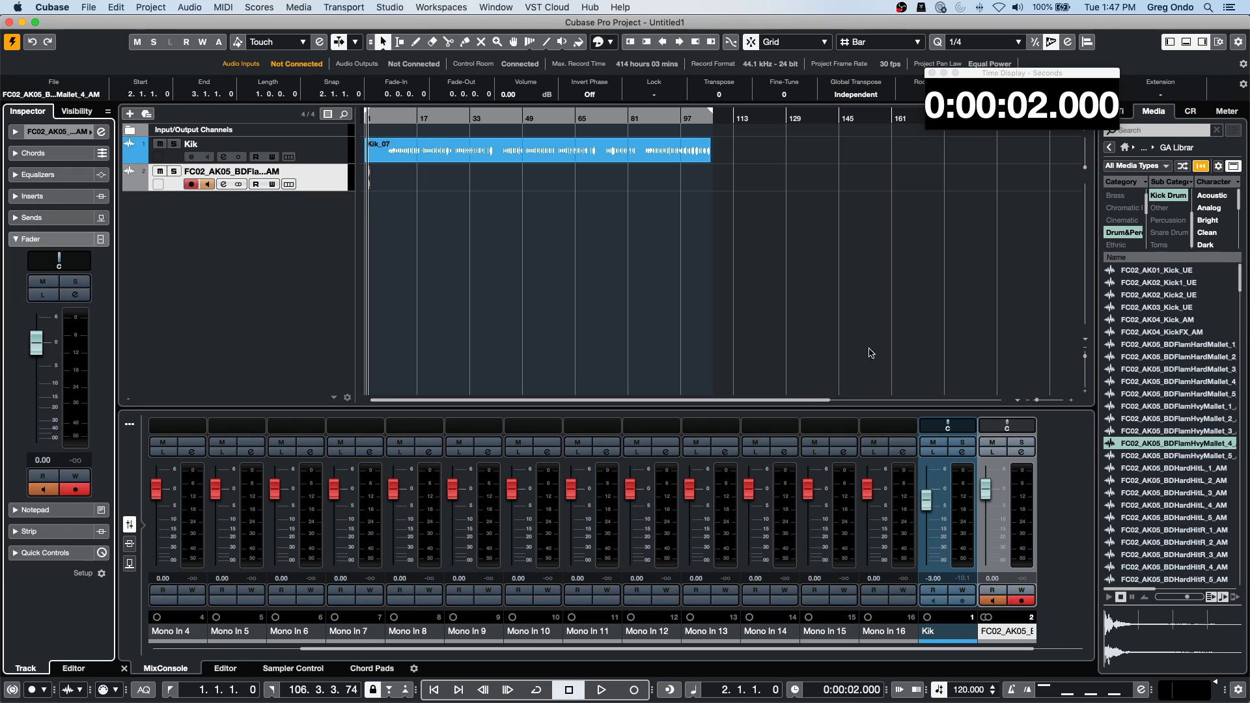
left_click(1167, 467)
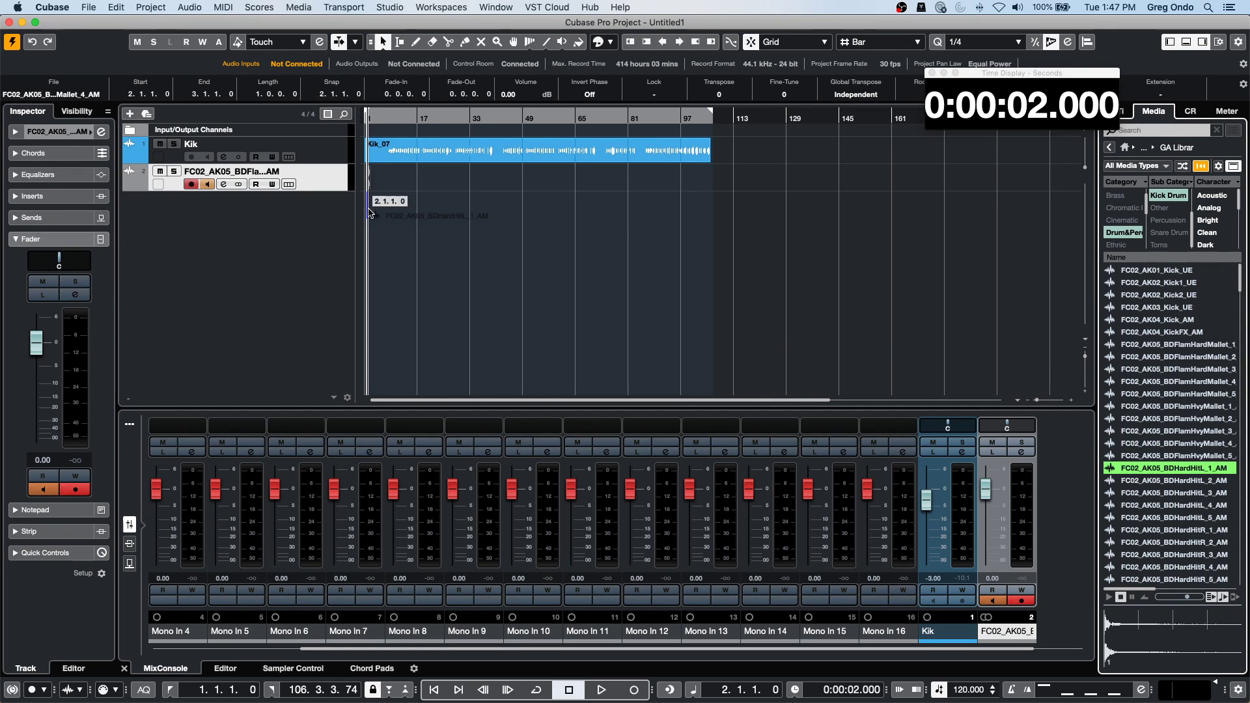
double_click(1164, 467)
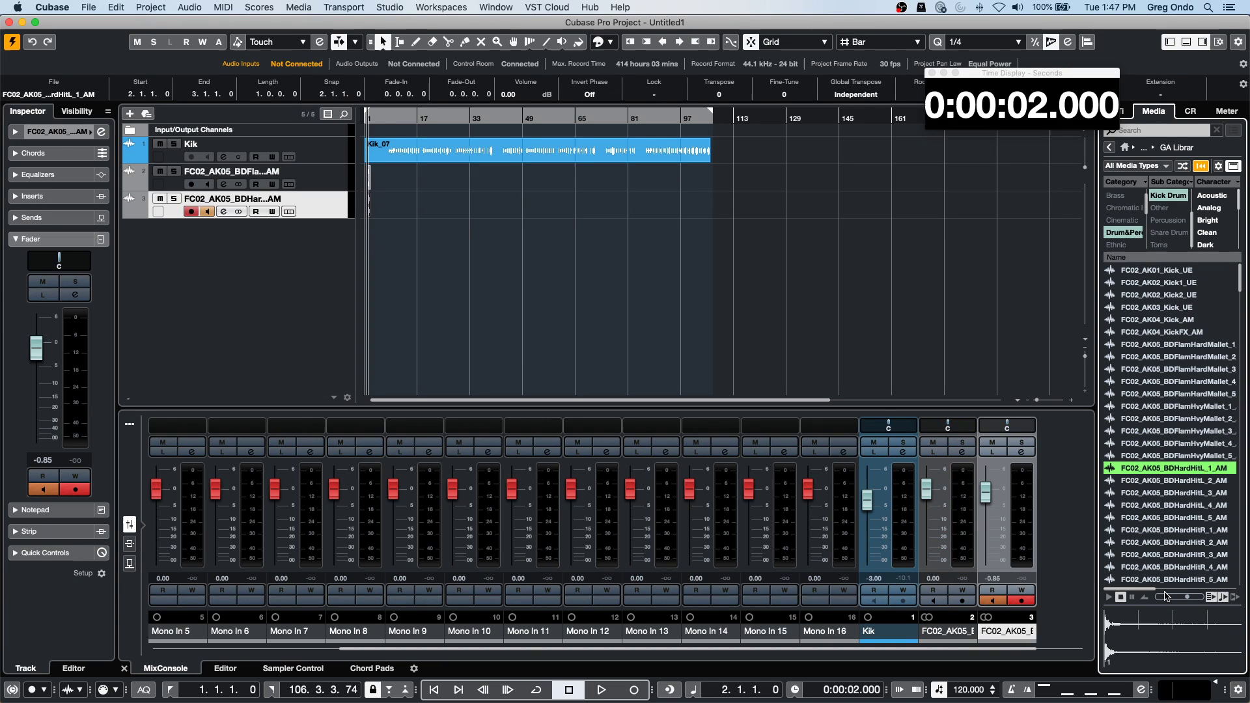
Add the FC02_AK05_BDHardHitR_1_AM and FC02_AK05_BDHardHitR_4_AM kick samples to separate new tracks at bar 1.
left_click_drag(1166, 530, 365, 236)
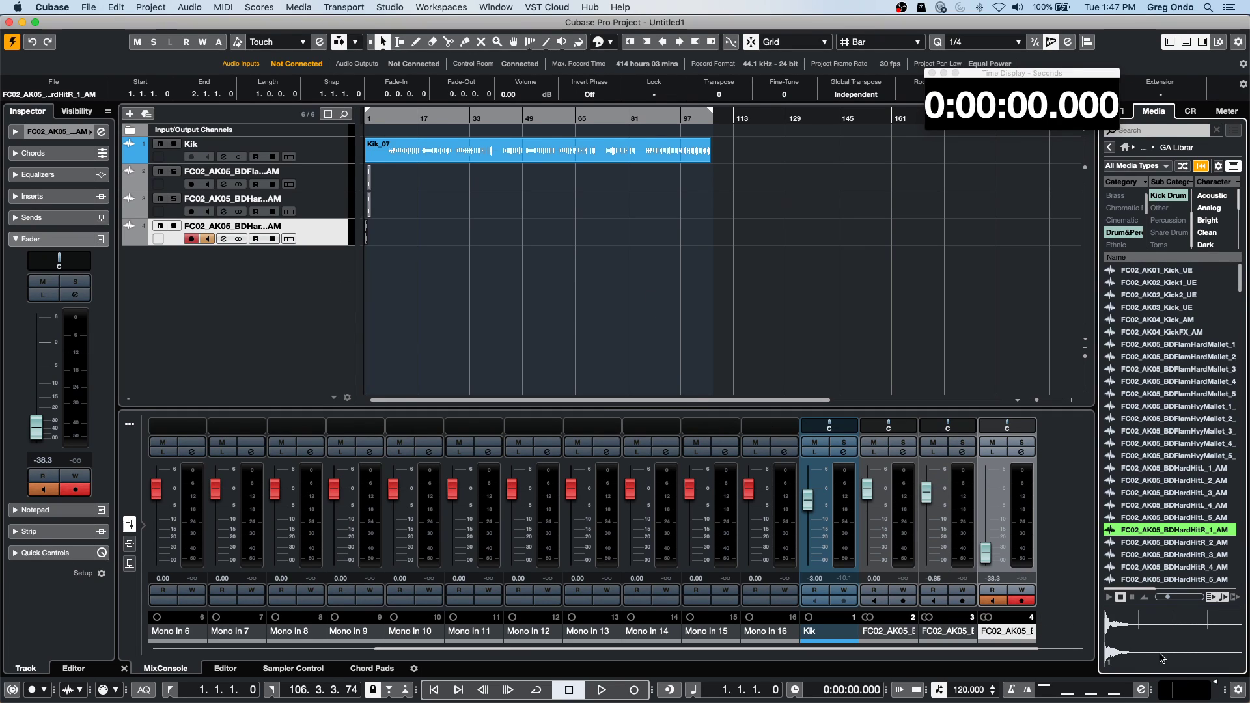
left_click(1177, 567)
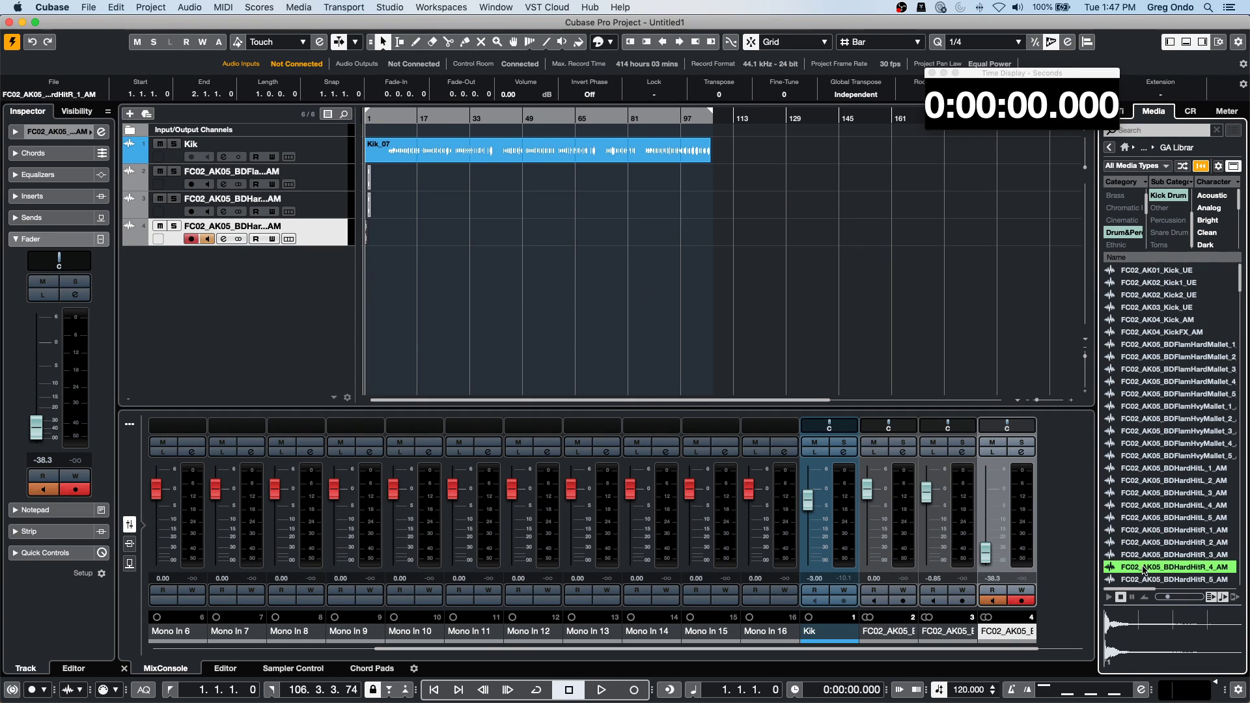
left_click_drag(1177, 569, 376, 265)
left_click_drag(363, 271, 363, 270)
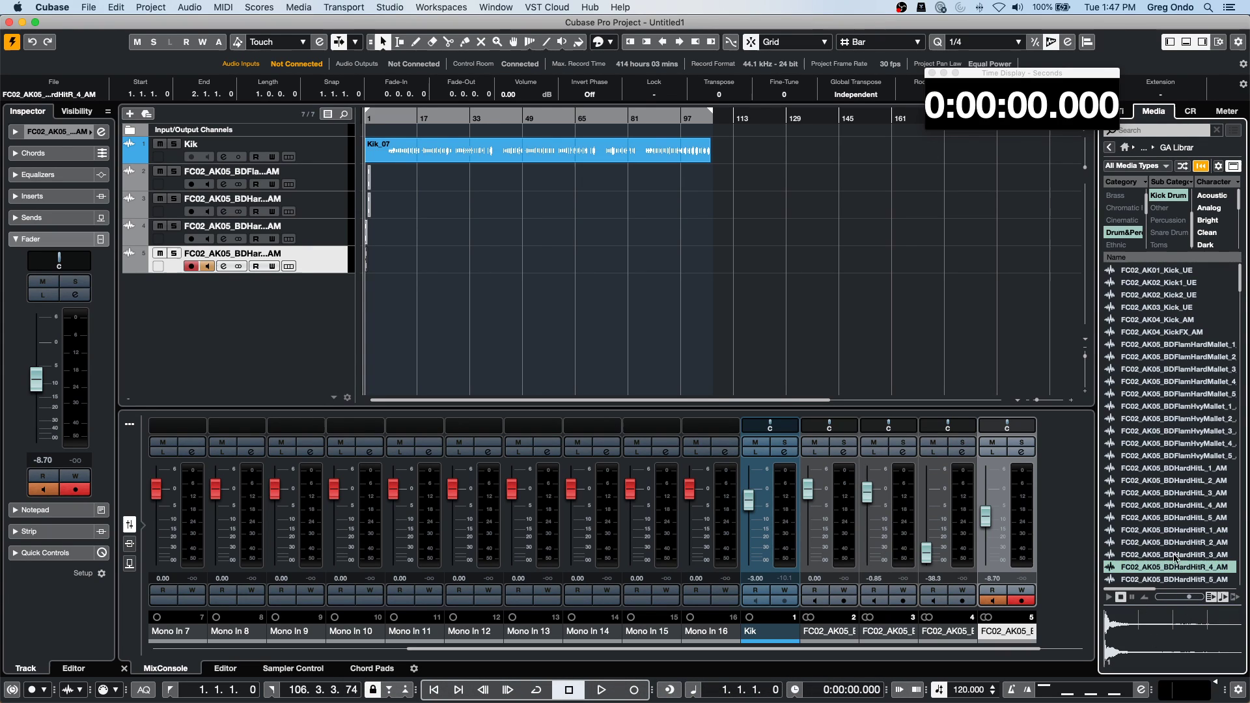
Add the FC02_AK05_BDSoftHitR_5_AM and FC02_AK05_BDSoftMuted_2_AM samples to separate new tracks at bar 1.
scroll(1176, 559, "down", 5)
left_click_drag(1172, 517, 377, 317)
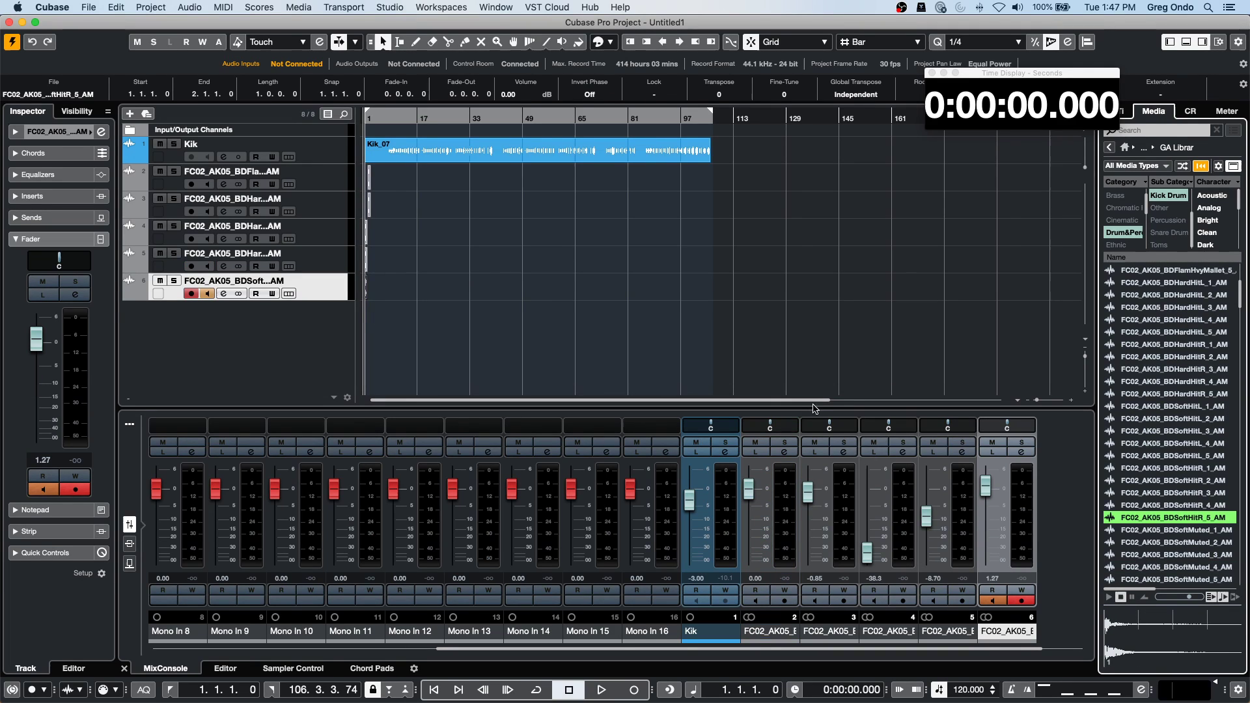
mouse_move(1190, 598)
left_mouse_down()
mouse_move(1171, 619)
mouse_move(1184, 602)
left_mouse_up()
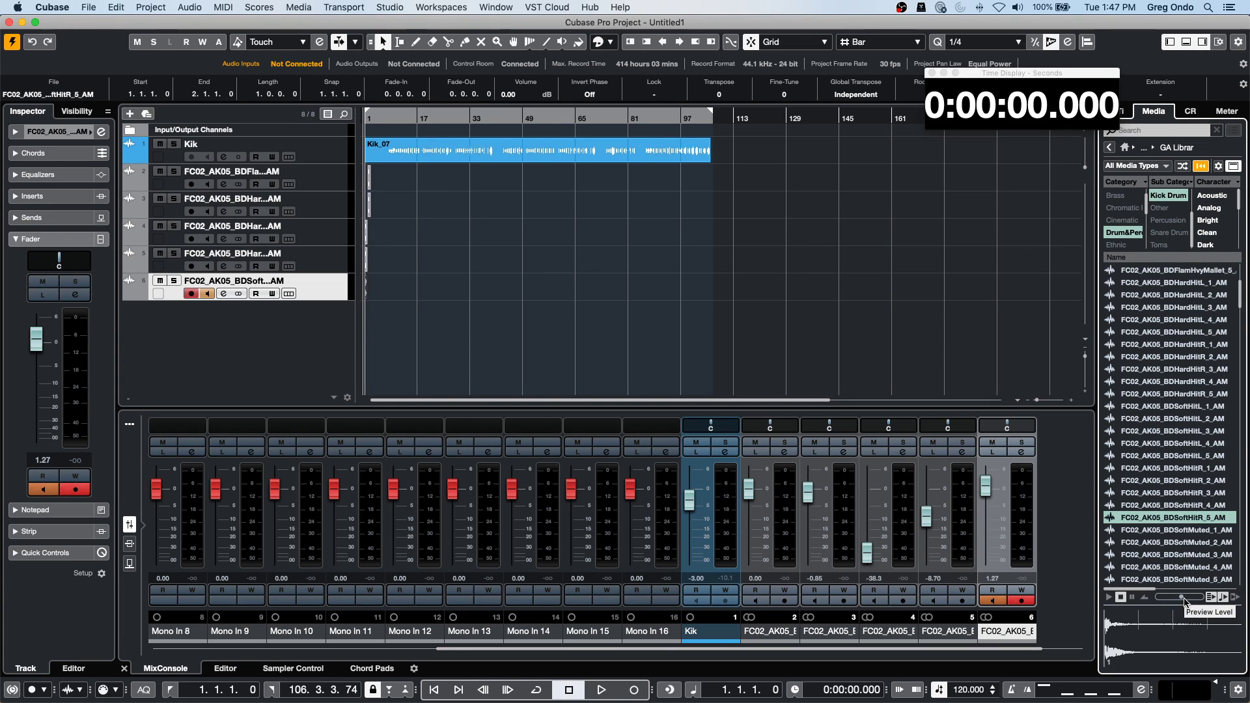
left_click(1105, 541)
left_click_drag(1105, 540, 686, 393)
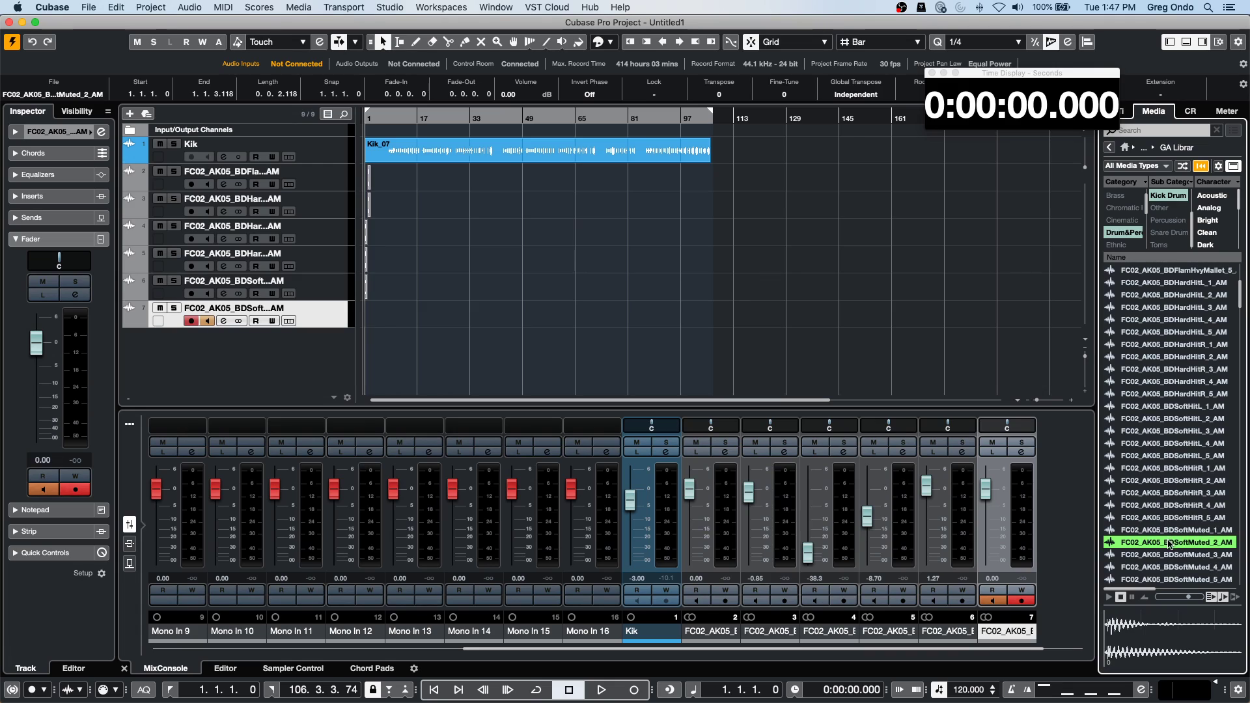
Add FC02_AK05_BDSoftHitR_5_AM to a new track, turn off automatic preview of new selections, and add FC02_AK05_BDSoftMuted_2_AM to another.
left_click(1161, 419)
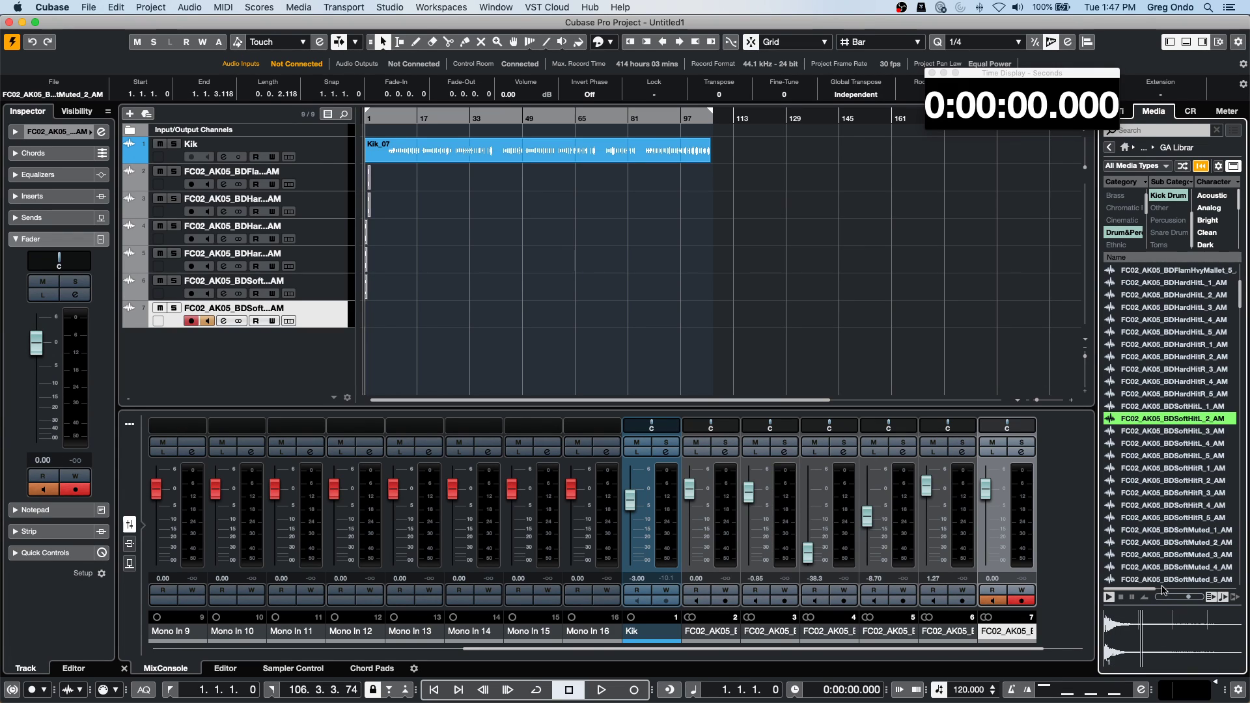
left_click(1175, 519)
left_click_drag(1175, 519, 366, 357)
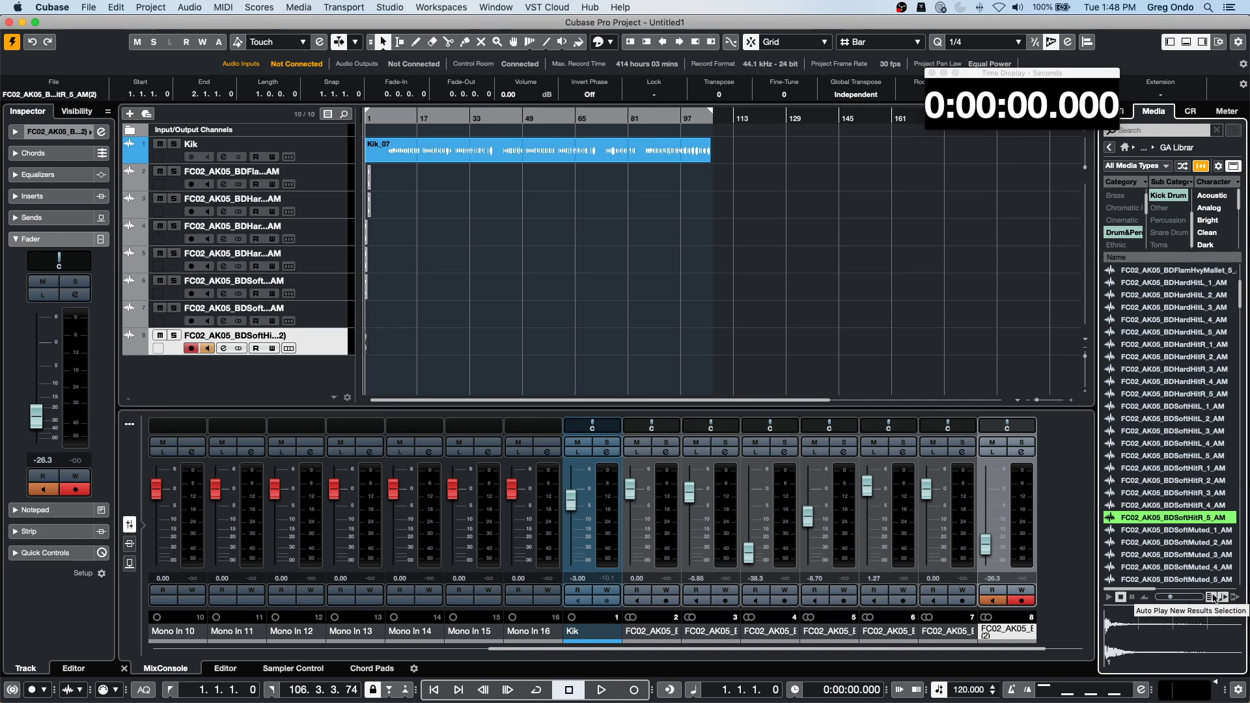
left_click(1216, 596)
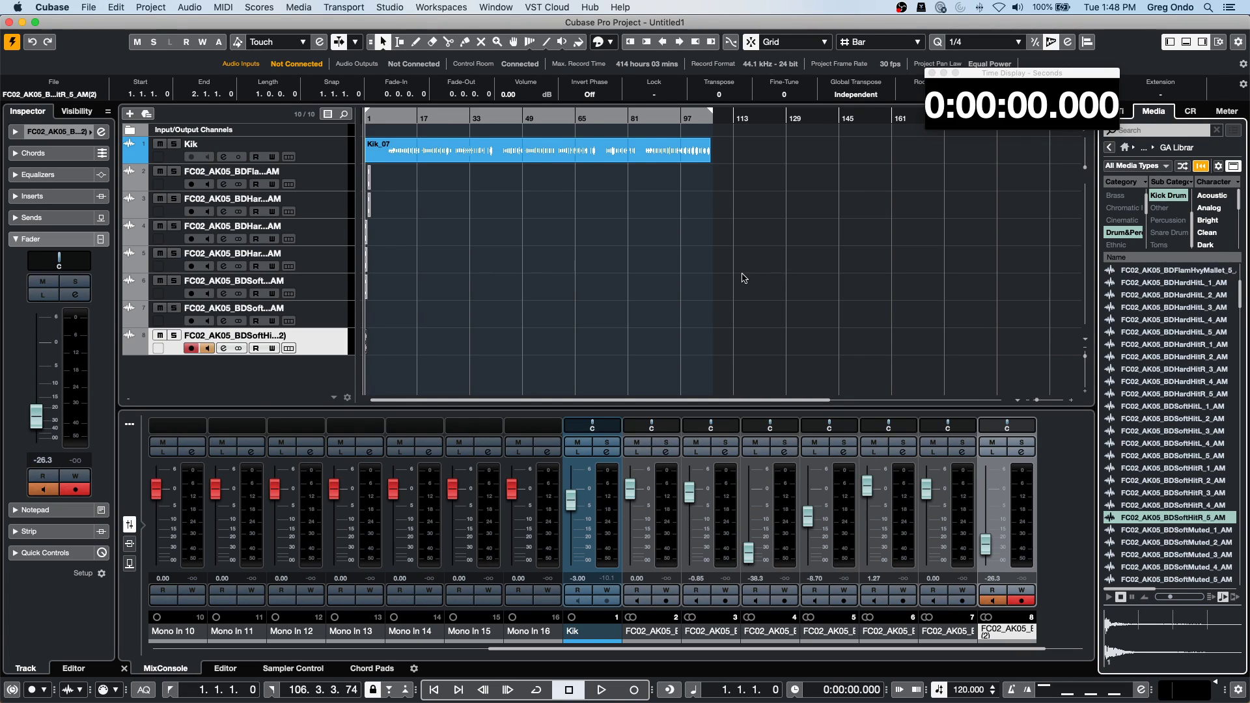
key("Down")
key("Down")
left_click_drag(302, 508, 366, 372)
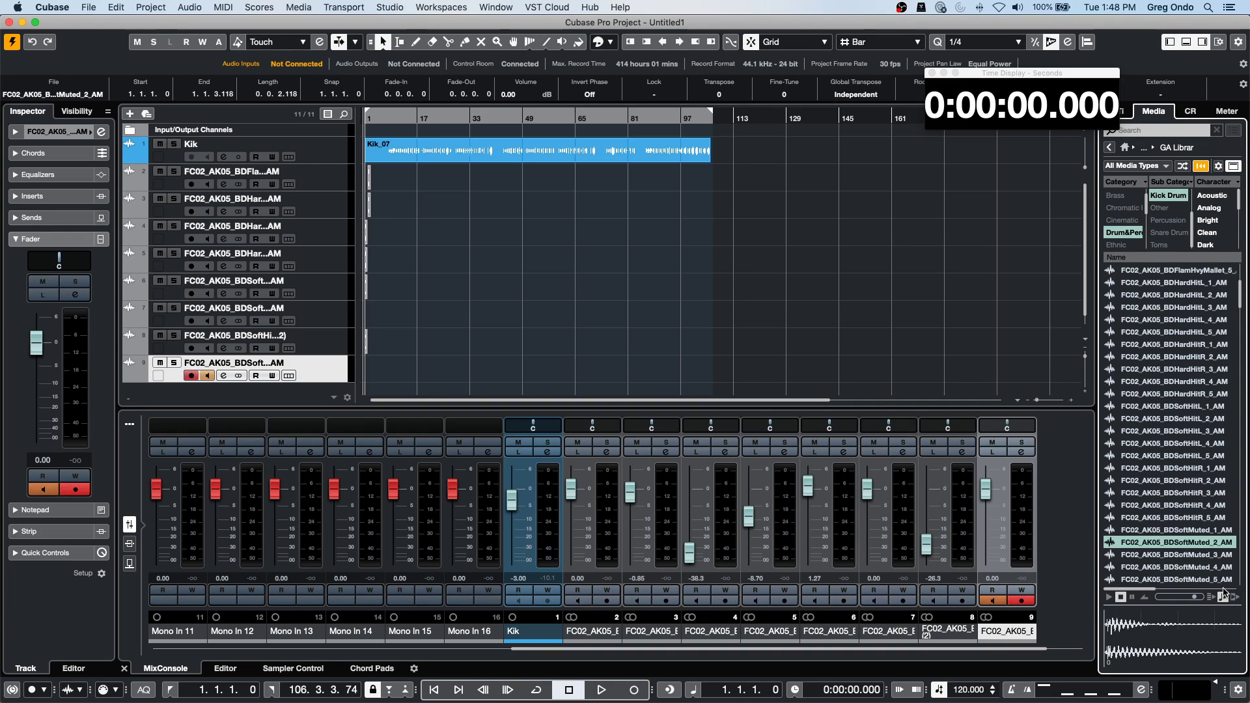
Add the FC02_AK05_BDSoftMuted_4_AM and FC02_AK05_BDSoftMuted_3_AM samples to separate new tracks at the end of the track list.
left_click_drag(1184, 571, 365, 383)
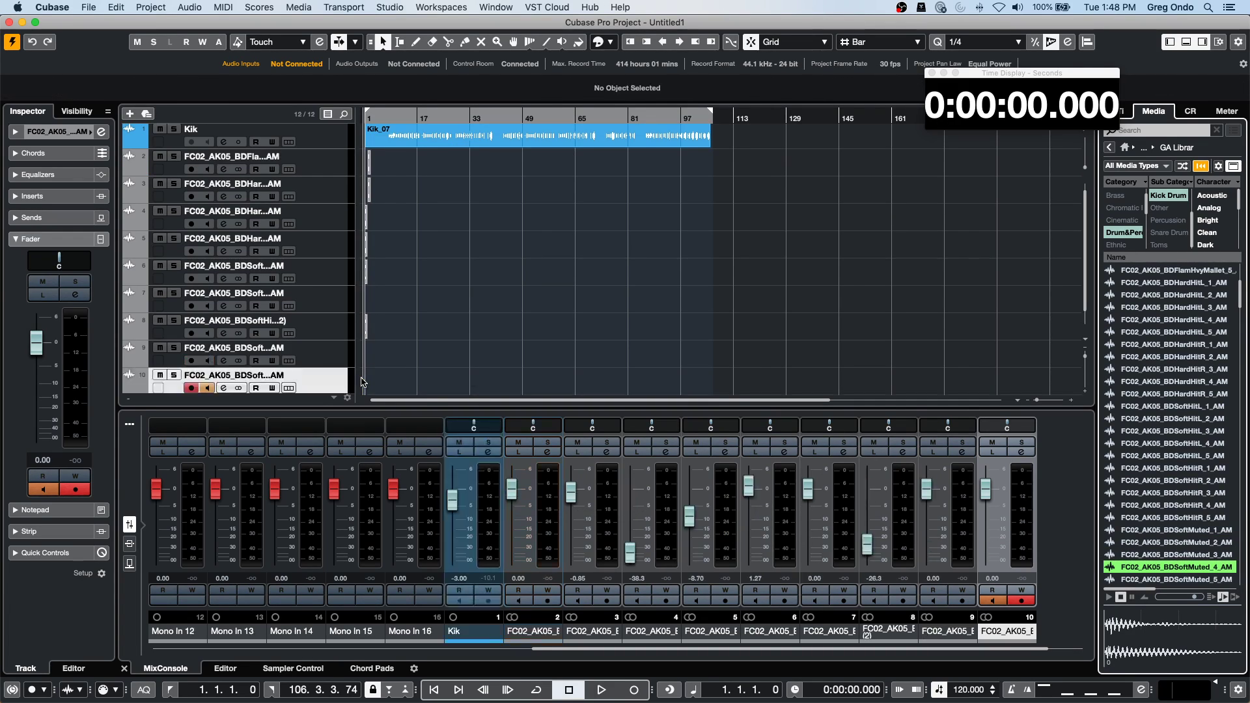
scroll(464, 355, "down", 1)
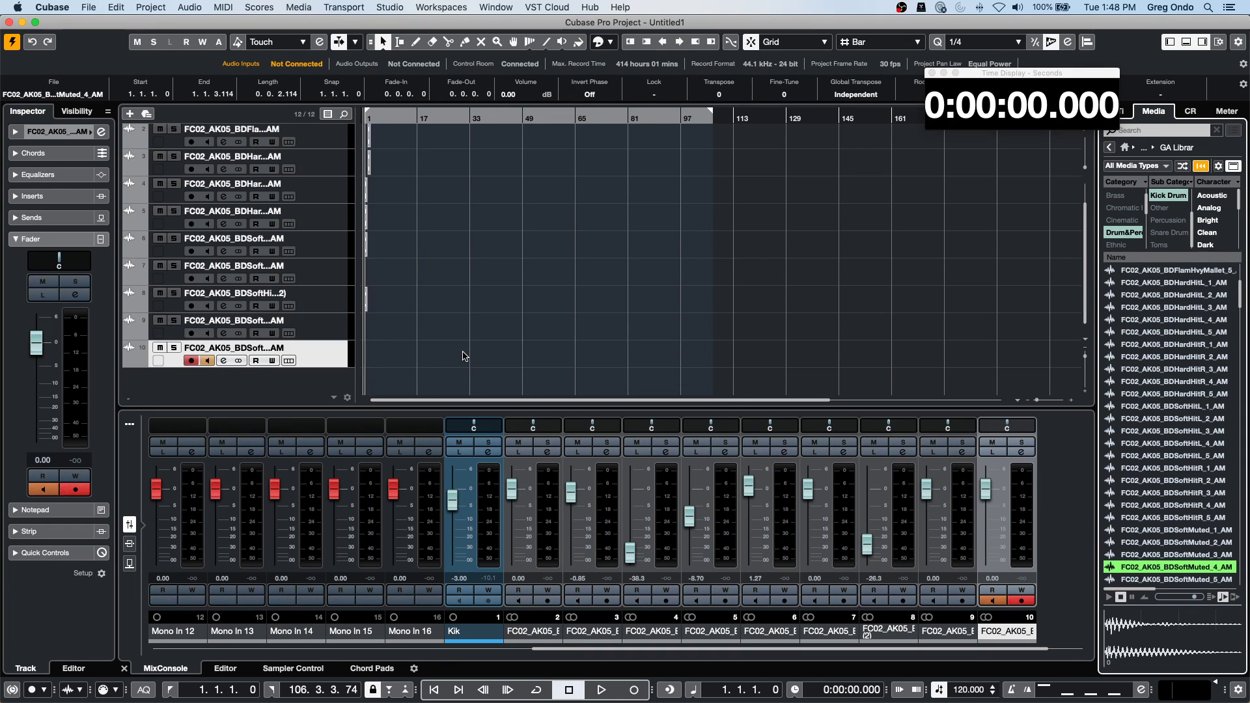
left_click(311, 315)
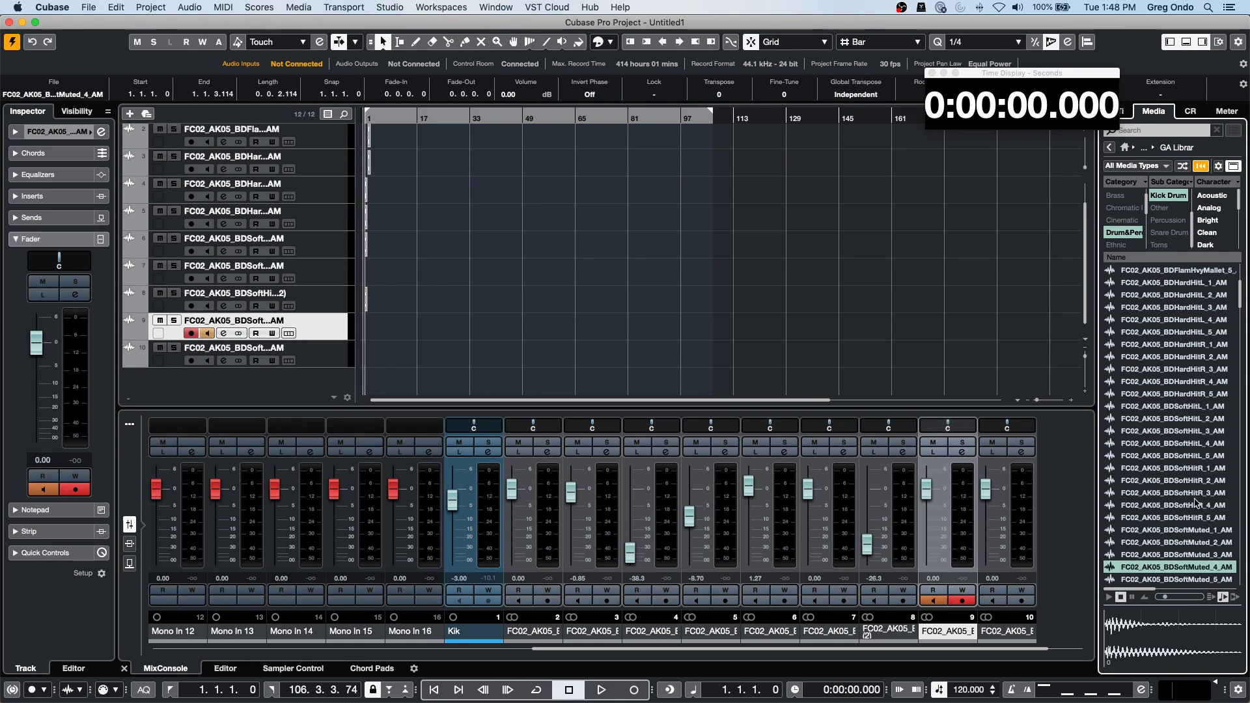
left_click(1170, 554)
left_click_drag(1170, 555, 350, 384)
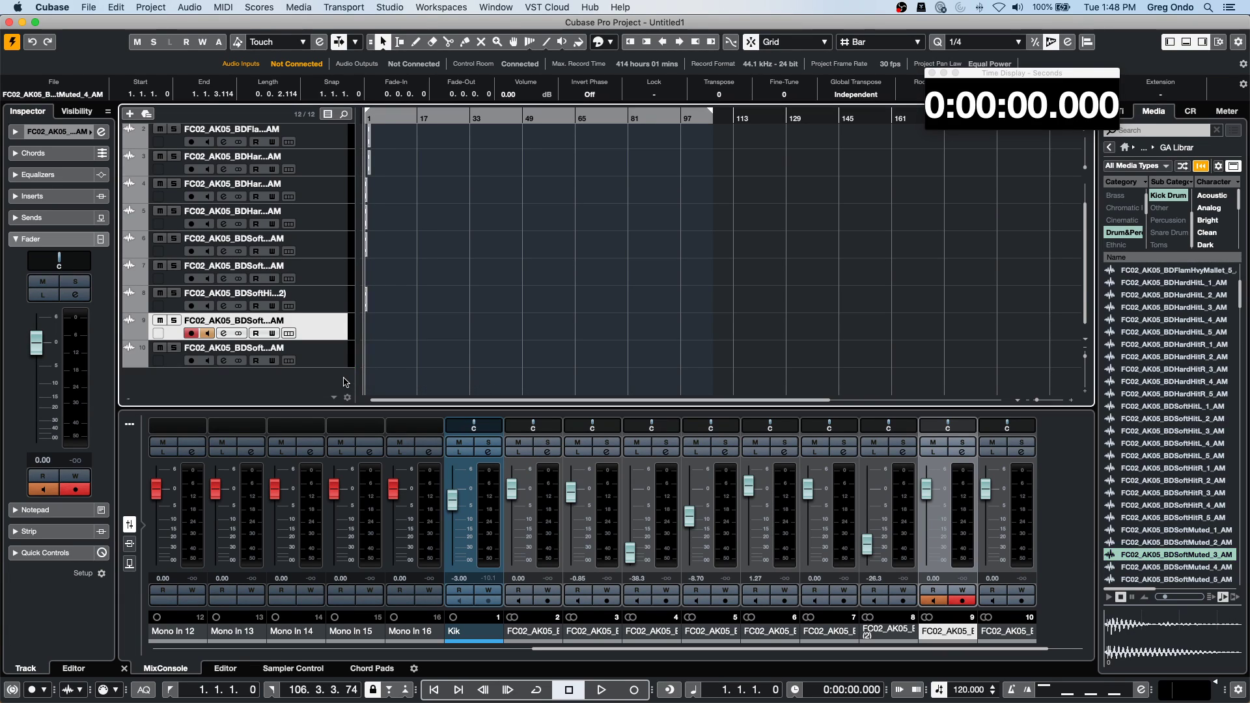
left_click(303, 379)
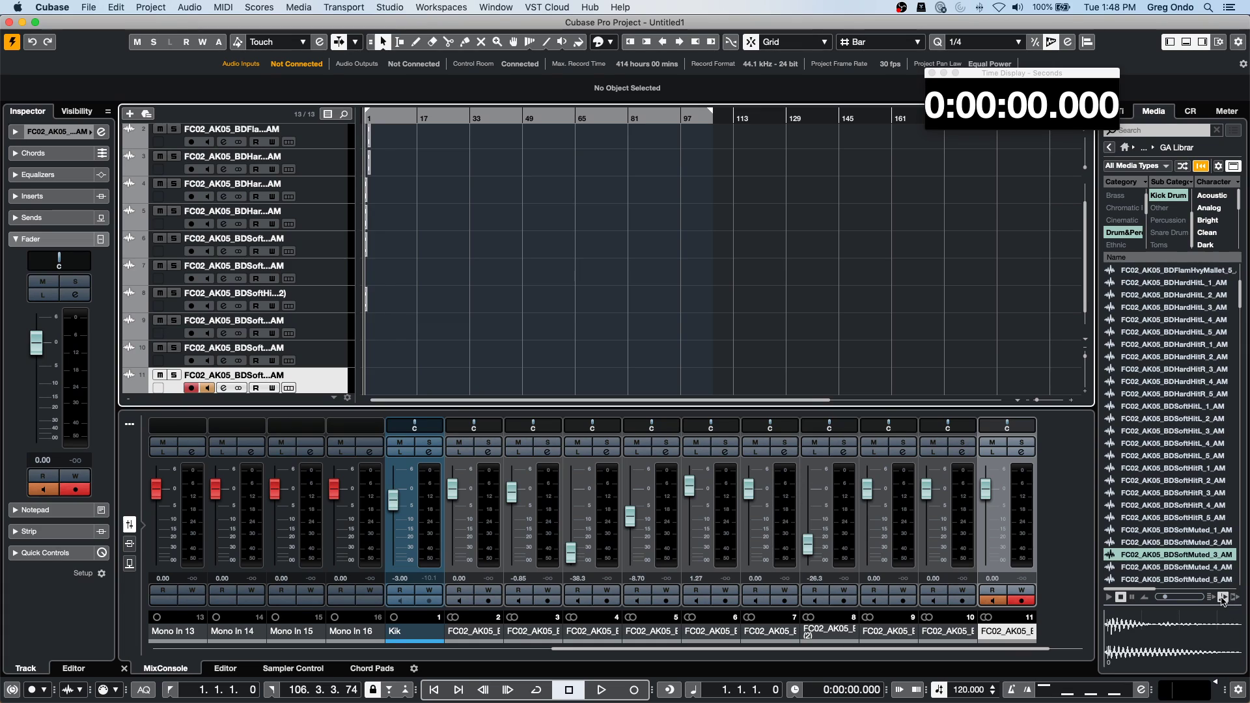
Add FC02_AK05_BDSoftMuted_3_AM to one more new track and audition the FC02_AK05_BDSoftHitR_1_AM and FC02_AK05_BDSoftHitR_4_AM samples.
left_click(1170, 626)
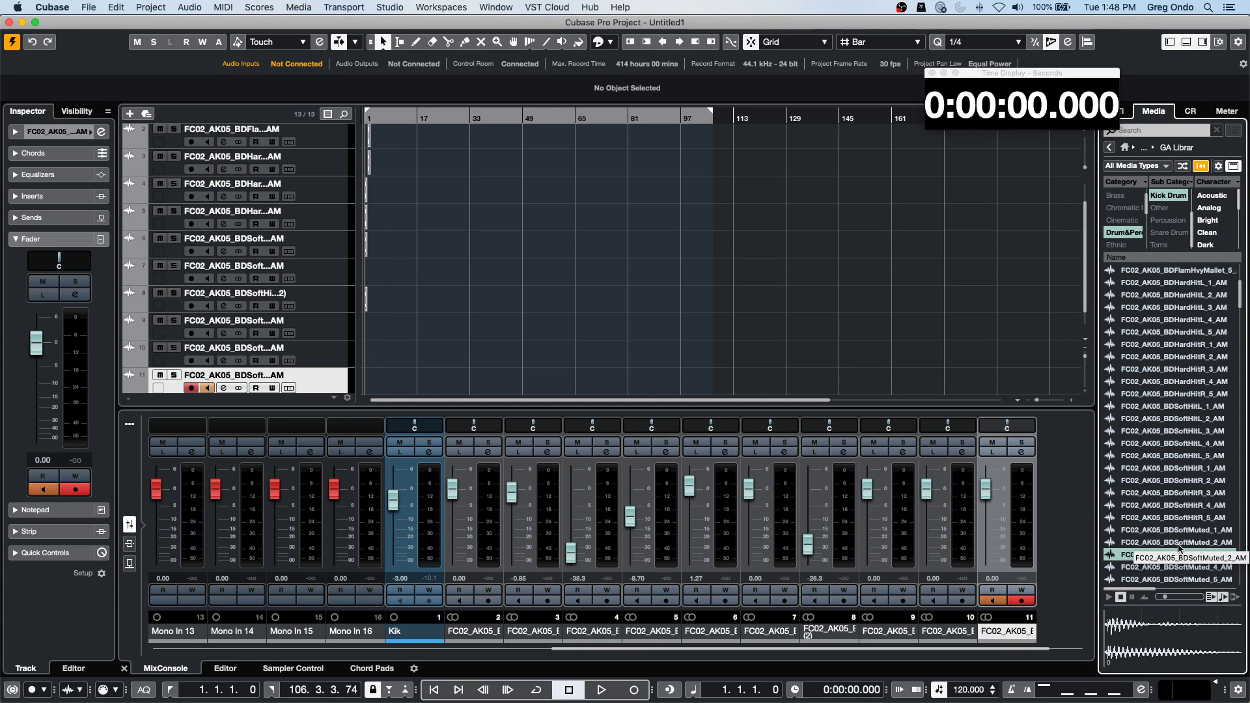
left_click_drag(1152, 555, 291, 329)
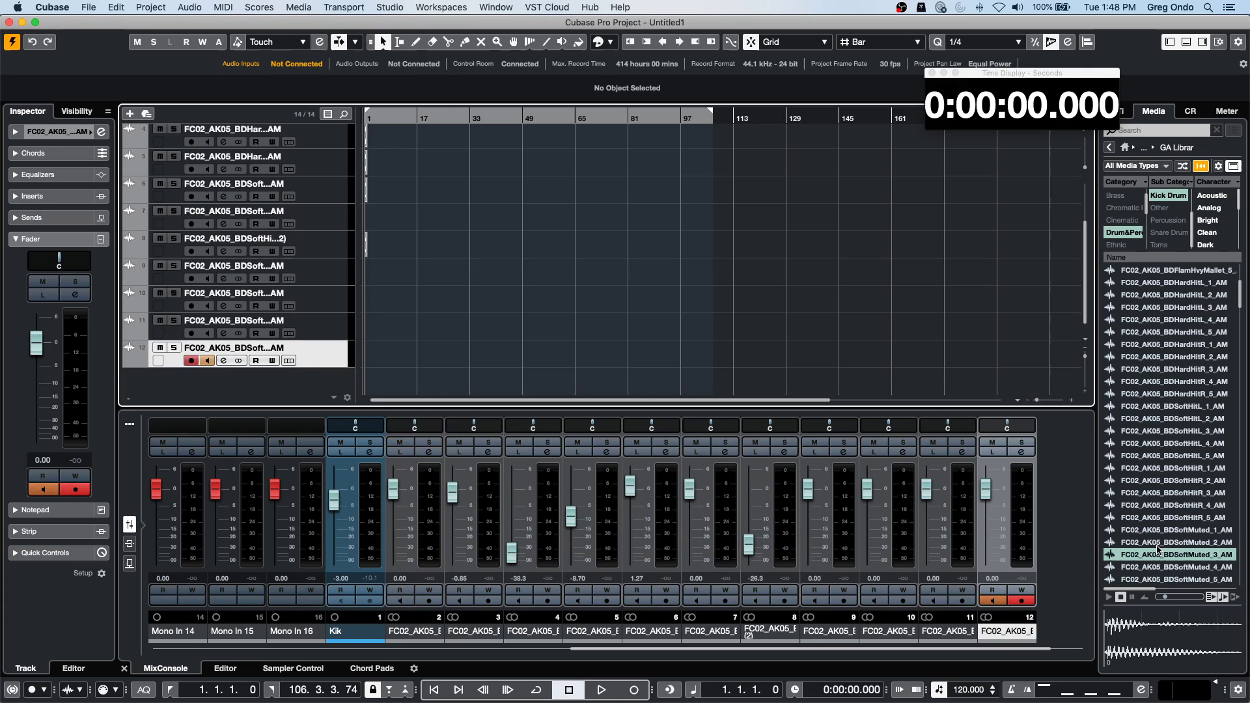
left_click(1166, 468)
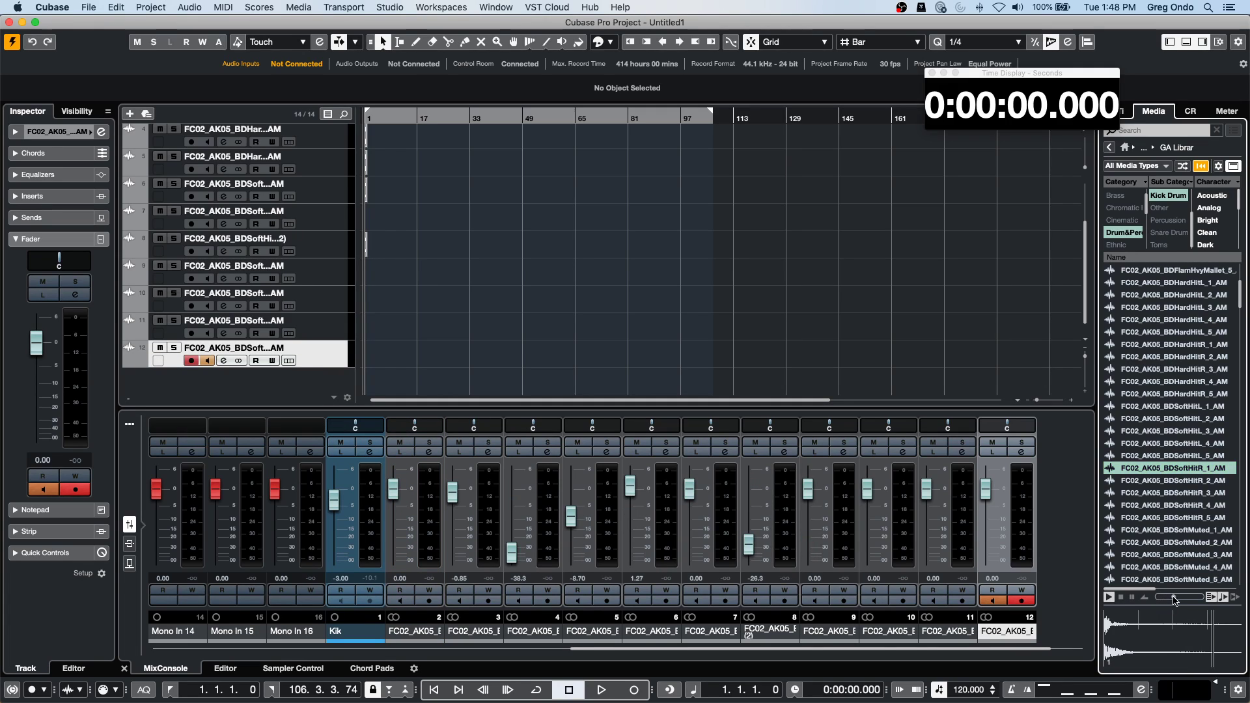
left_click(1175, 506)
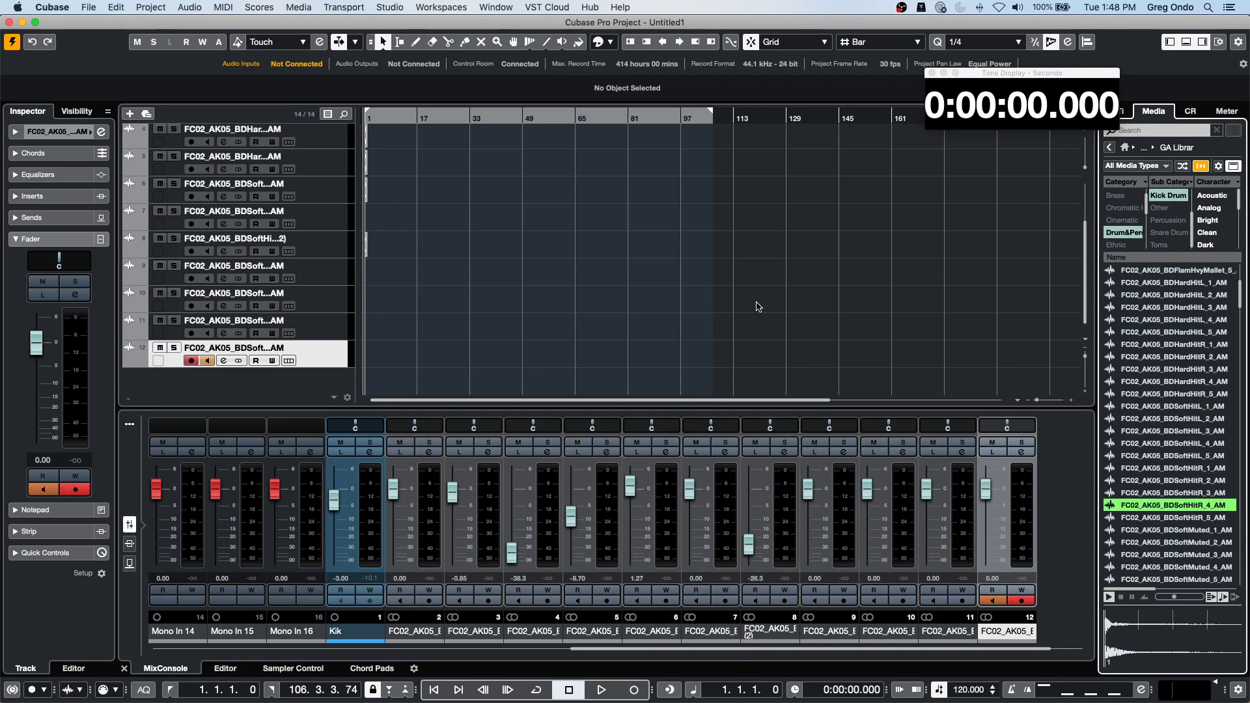
Remove all the added kick sample tracks, keeping only the Kik track.
key("BackSpace")
key("BackSpace")
key("BackSpace")
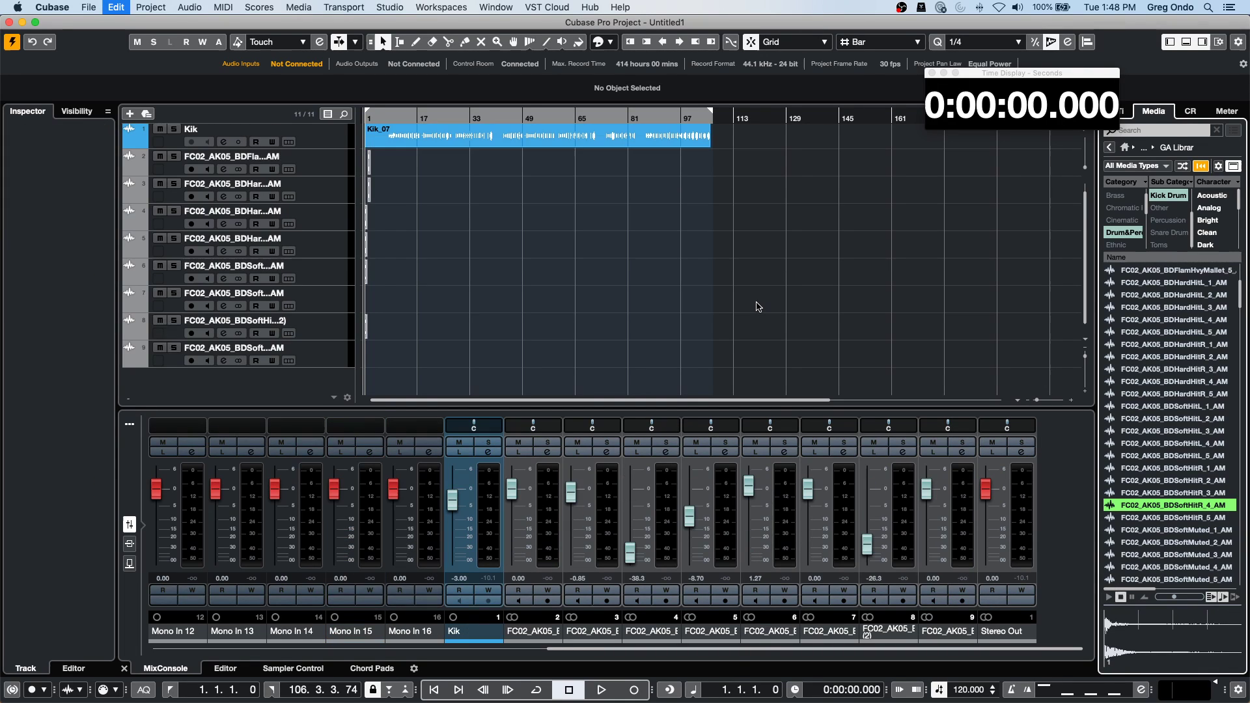
key("BackSpace")
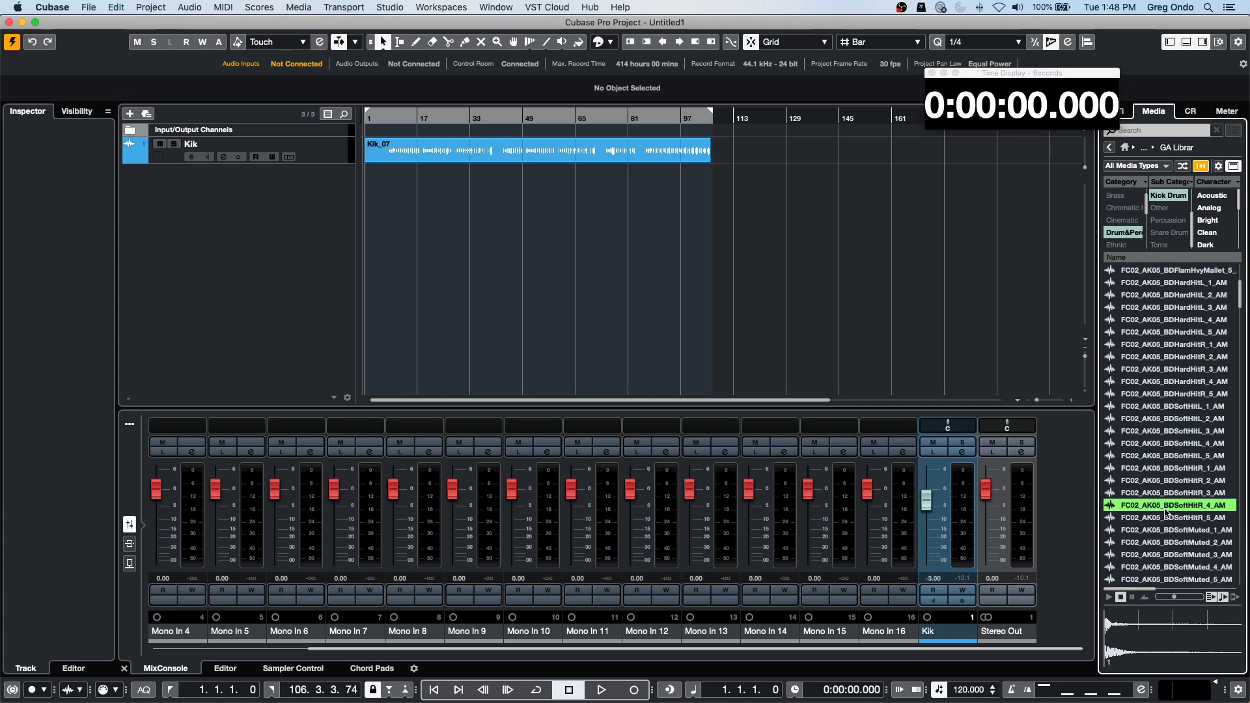
Add FC02_AK05_BDSoftHitR_4_AM at bar 9 on a new track below Kik and FC02_AK05_BDSoftMuted_2_AM on a new track beneath it.
left_click_drag(1169, 505, 256, 188)
left_click(331, 171)
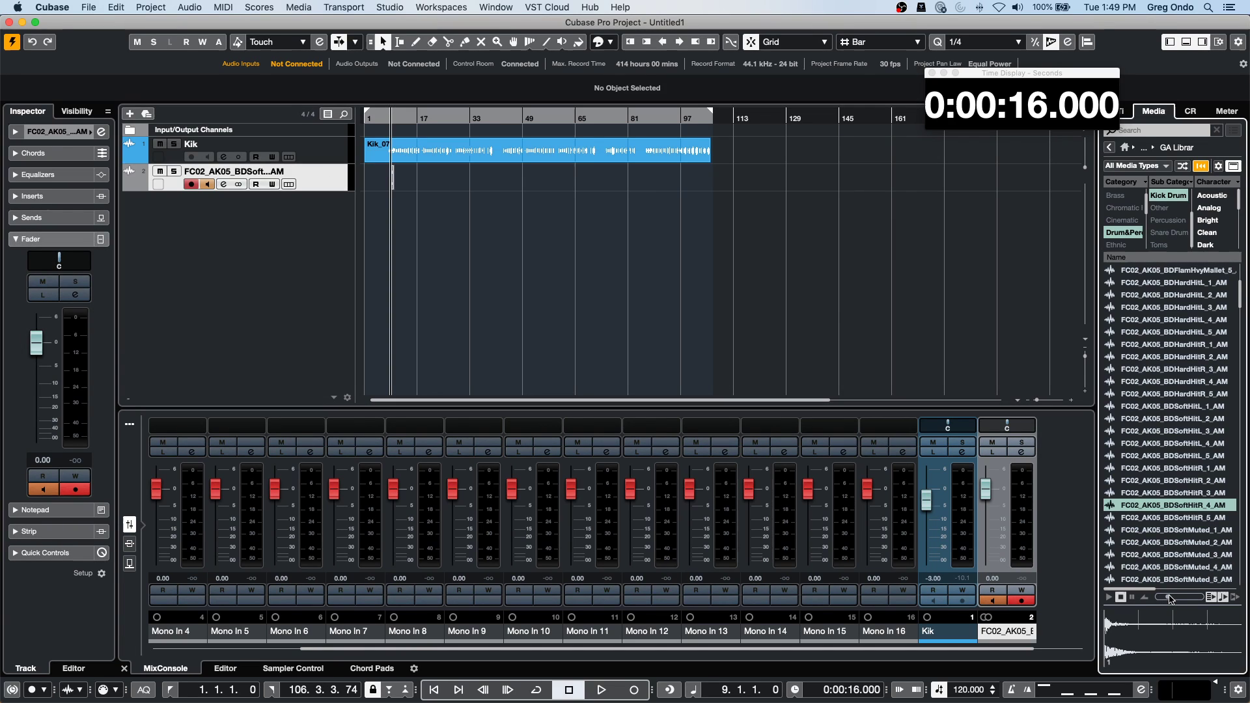
left_click(1172, 542)
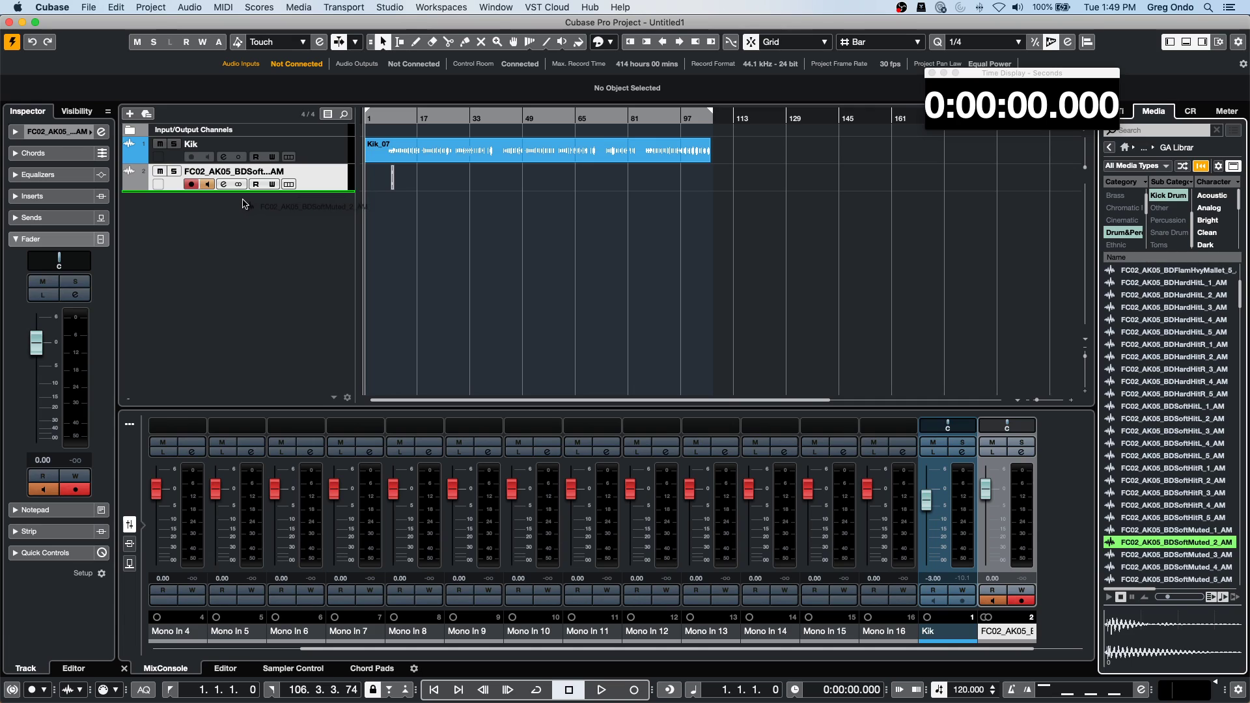
left_click(244, 204)
double_click(244, 204)
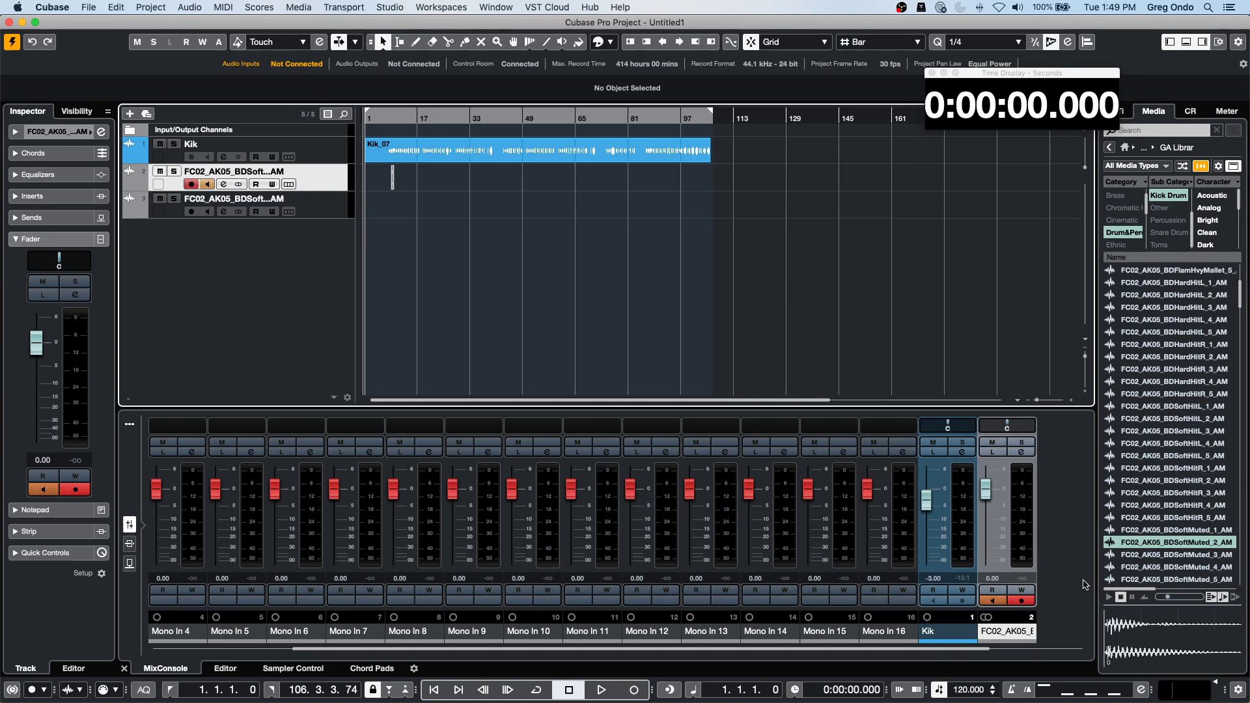
Add FC02_AK05_BDSoftMuted_4_AM, FC02_AK05_BDSoftMuted_3_AM and, at bar 11, FC02_AK05_BDSoftHitL_1_AM to separate new tracks below the existing ones.
left_click_drag(1172, 568, 258, 238)
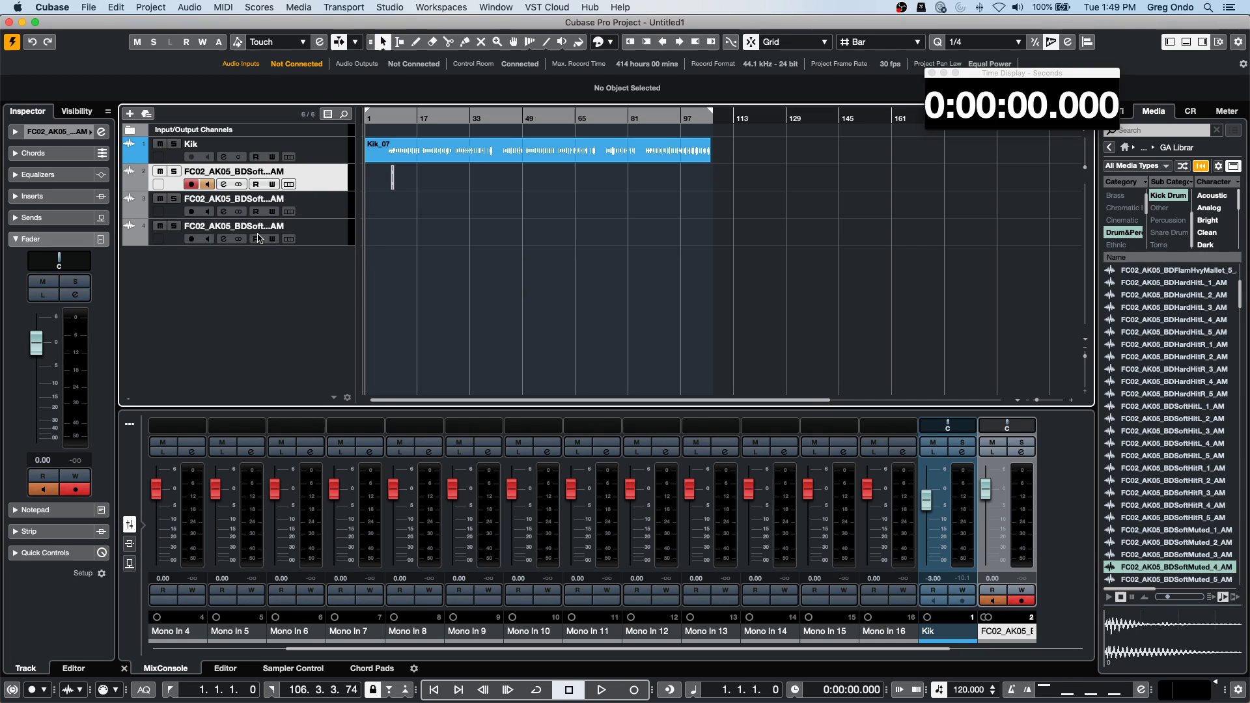
left_click_drag(1168, 597, 1195, 597)
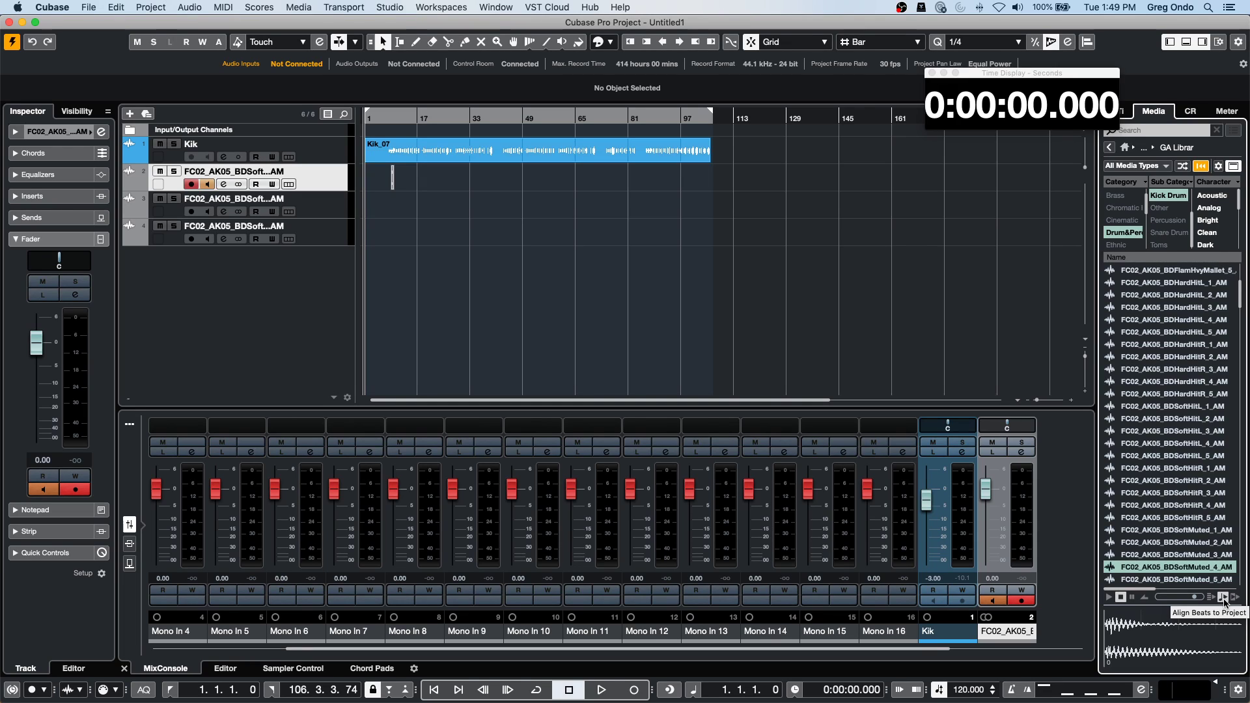
left_click(1238, 599)
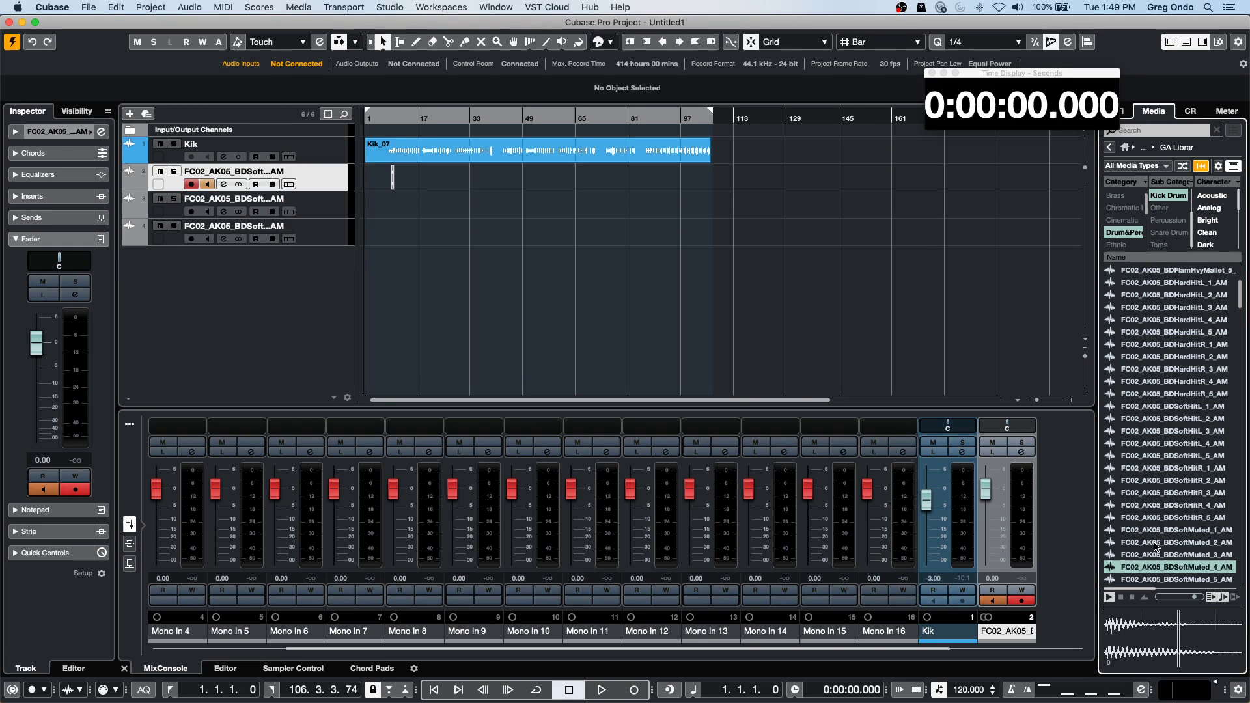
left_click_drag(1163, 554, 190, 291)
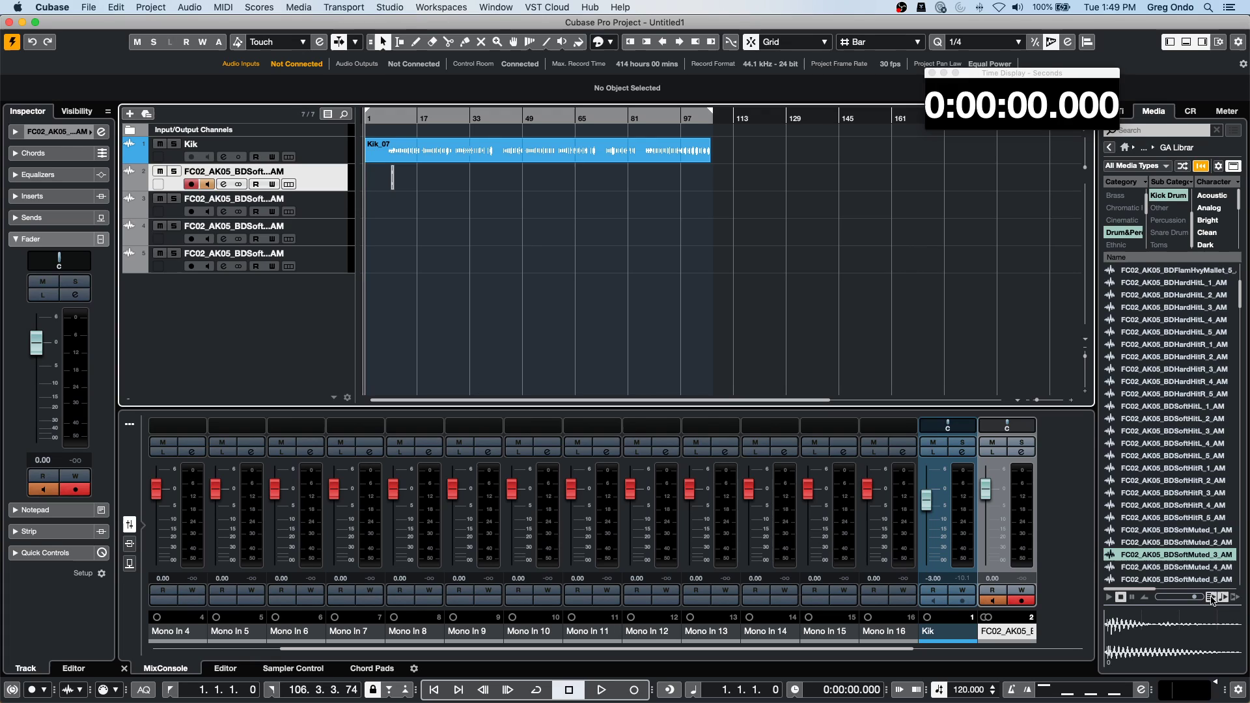
left_click(1213, 599)
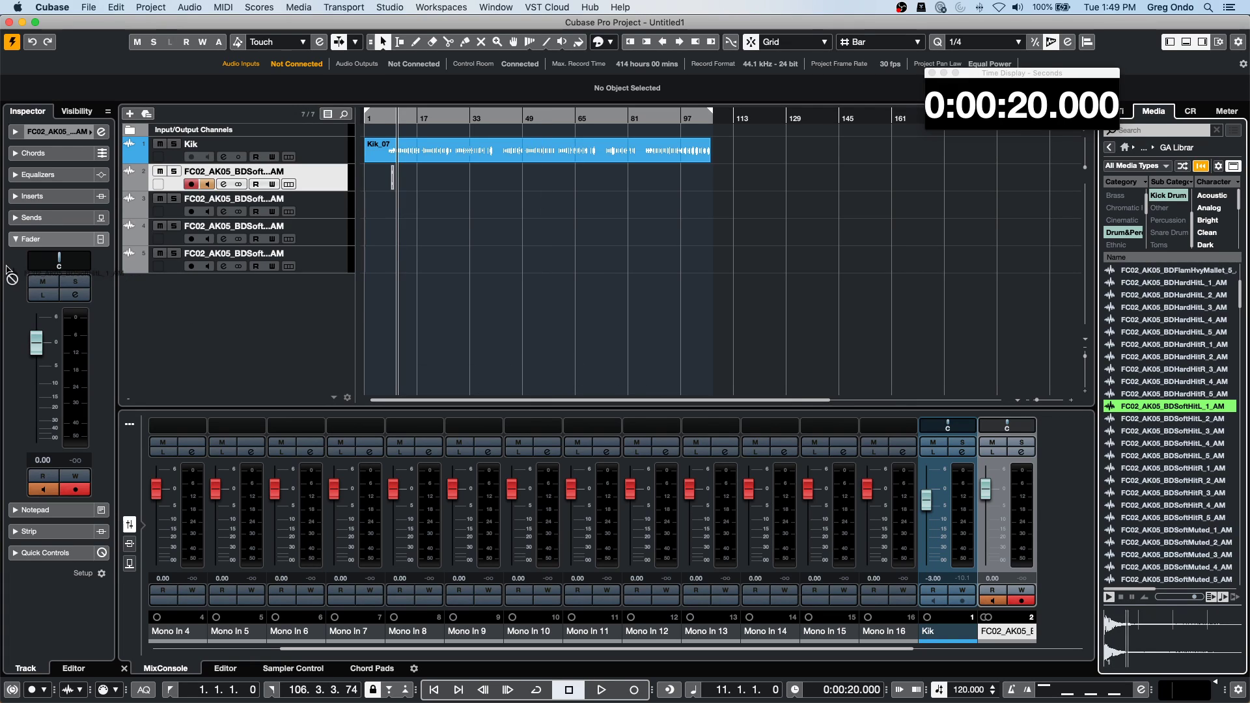
left_click_drag(201, 296, 201, 295)
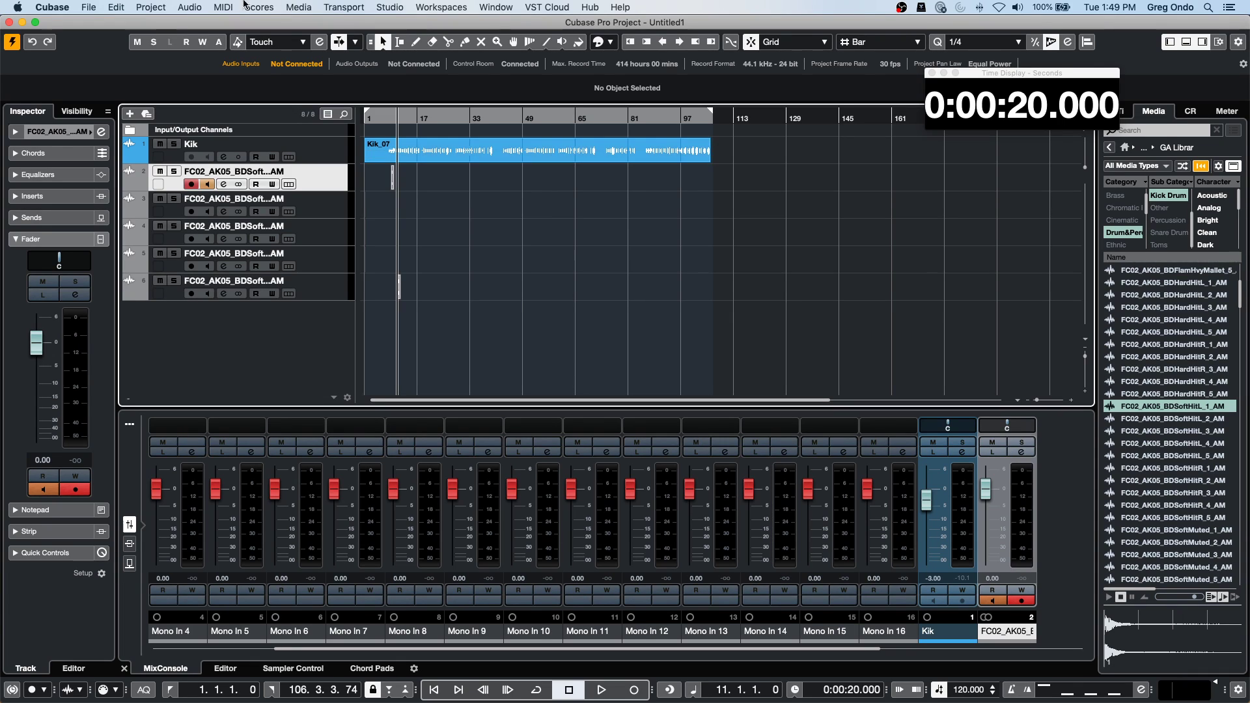
Create a new empty project in the August 28 2020 folder.
left_click(87, 7)
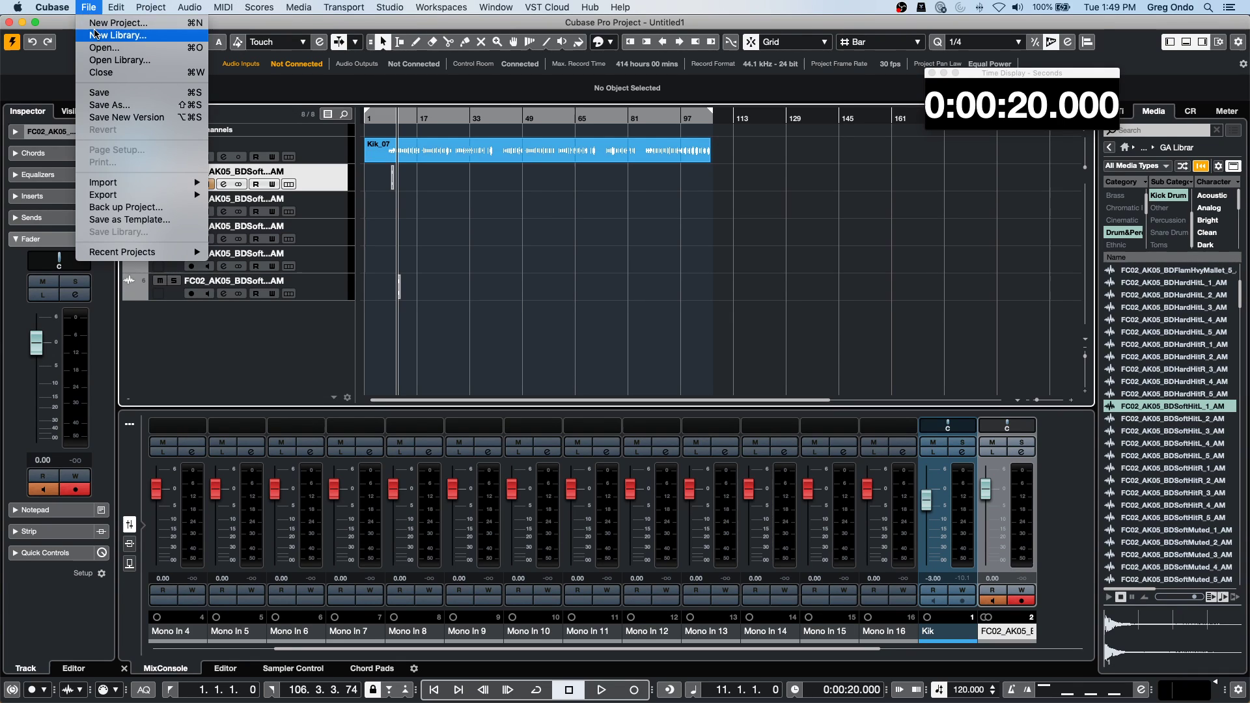
left_click(104, 23)
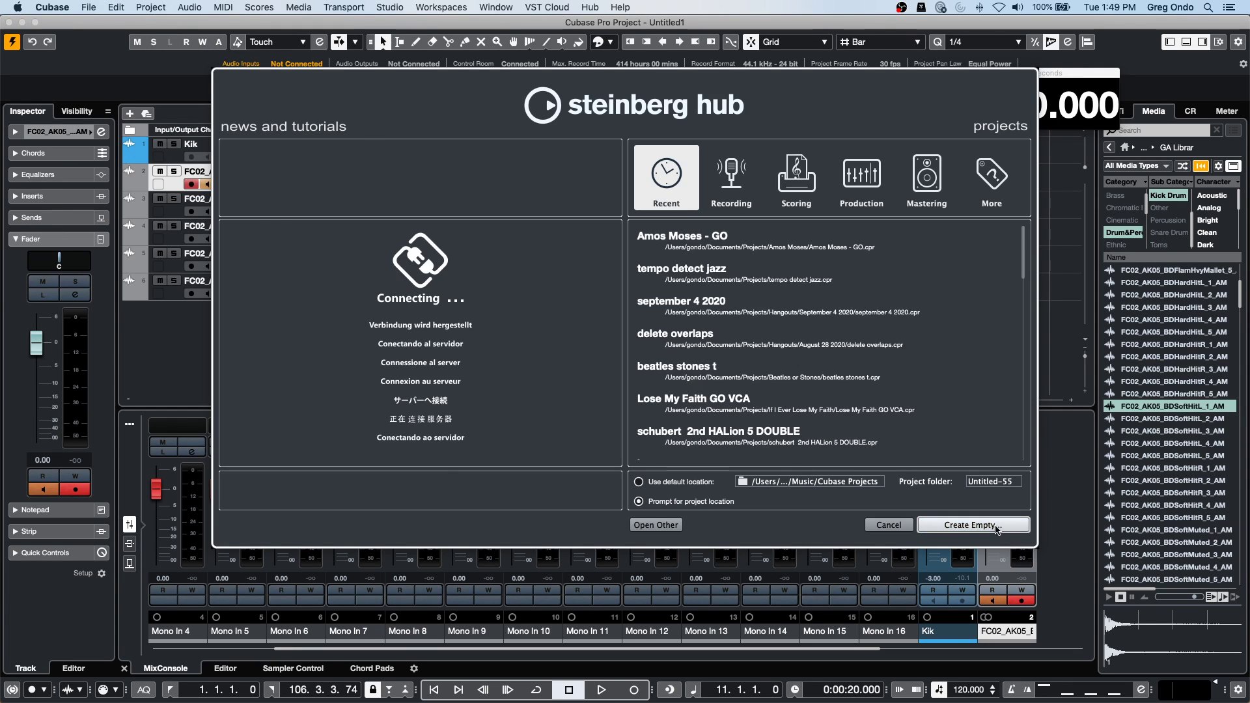
left_click(997, 528)
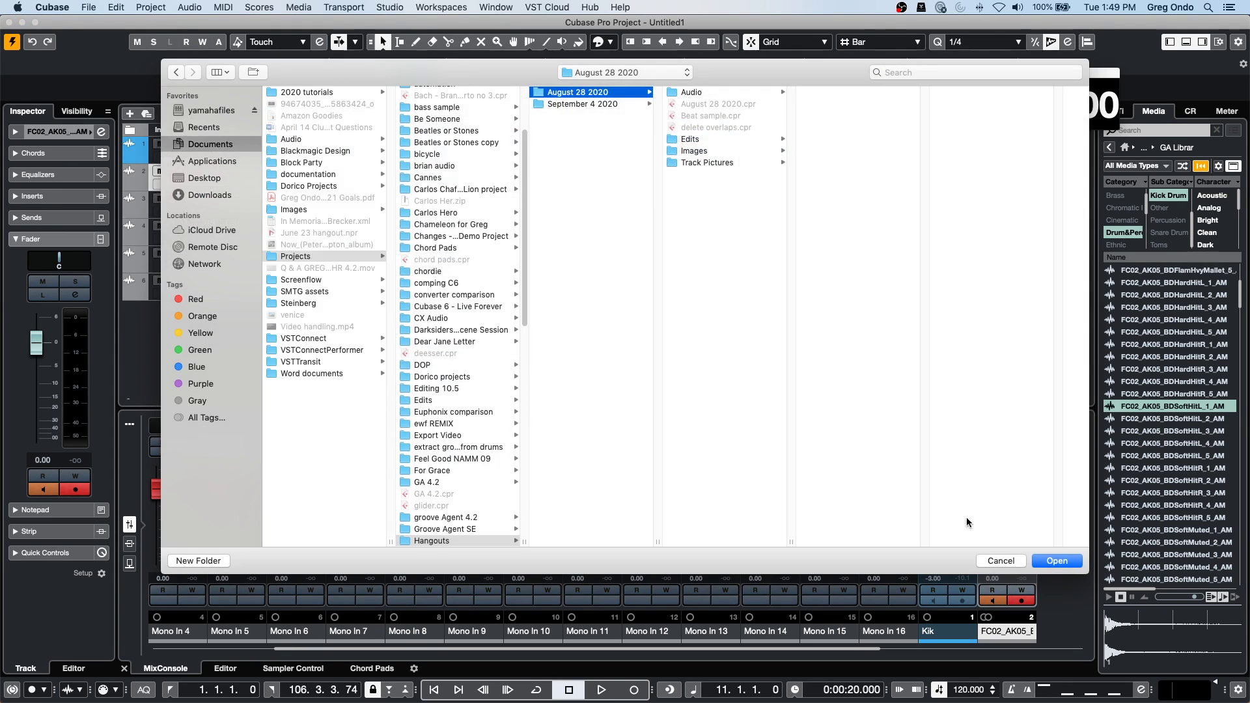
left_click(1050, 560)
Browse Loops & Samples to the GA Library, filter its drum and percussion content to Beats, and audition FC02_PD08_Loop3_SR.
left_click(1135, 284)
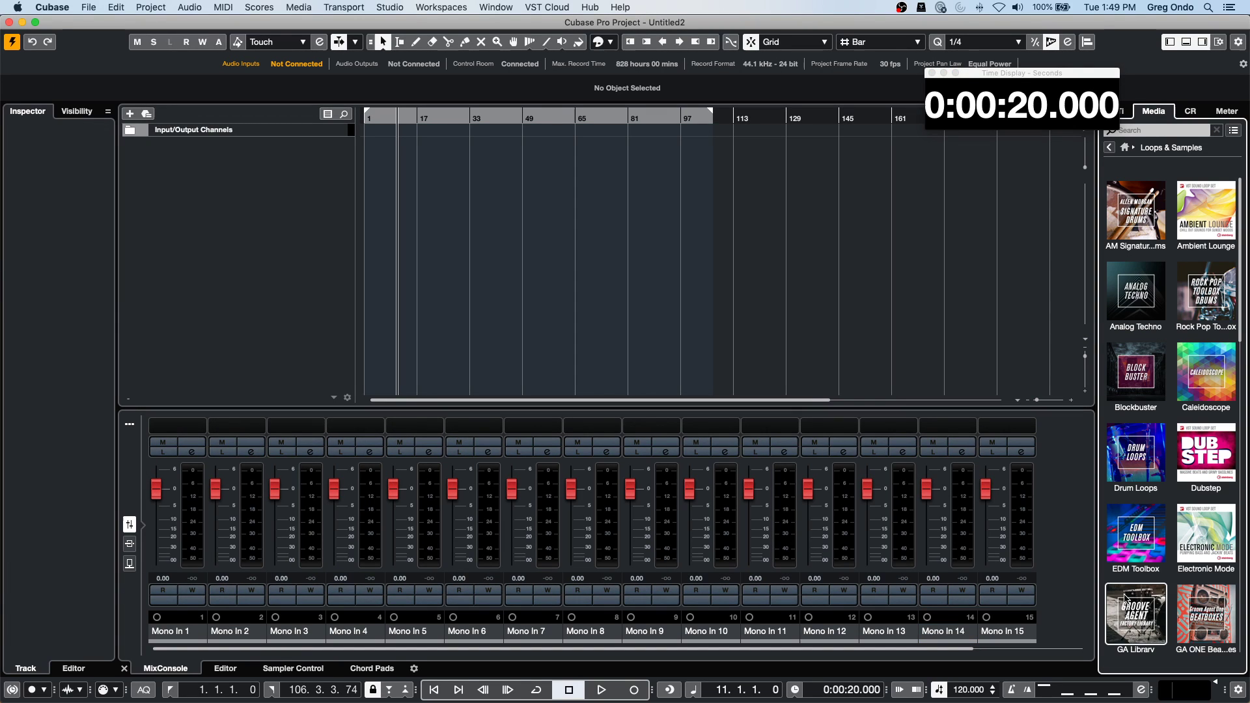
left_click(1135, 612)
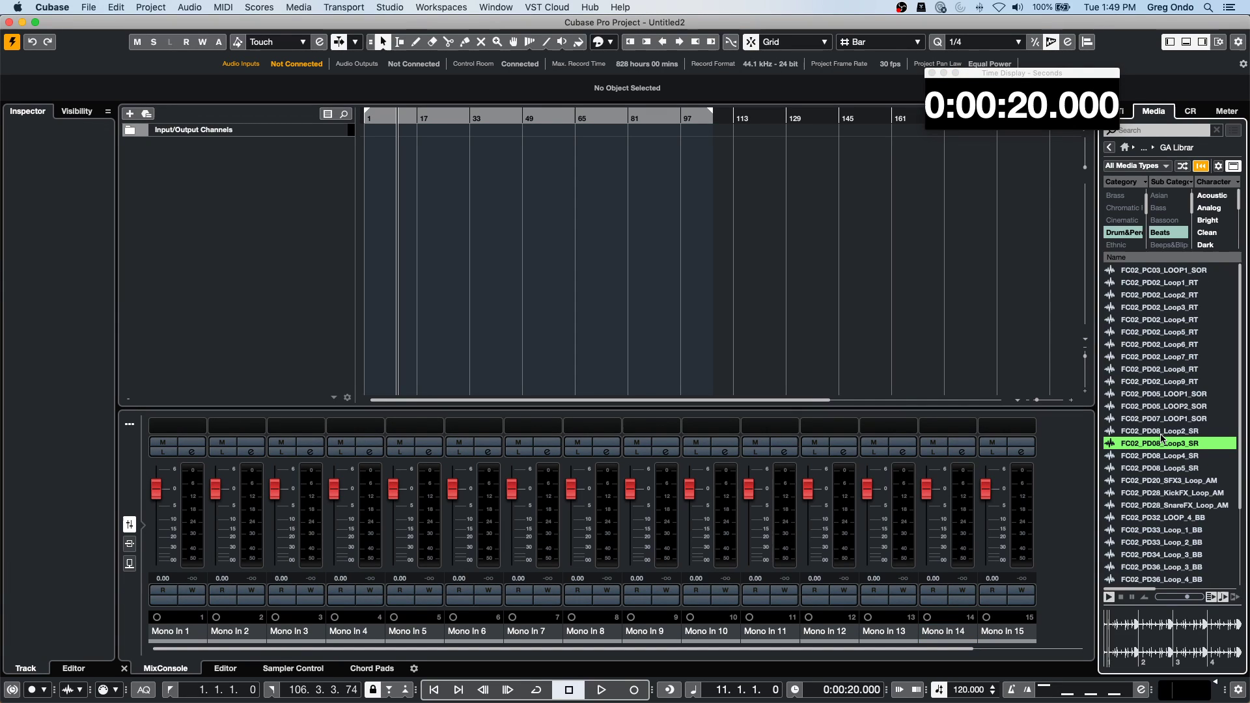
Change the drum and percussion sub-category filter of the GA Library results from Beats to Kick Drum.
left_click(1167, 196)
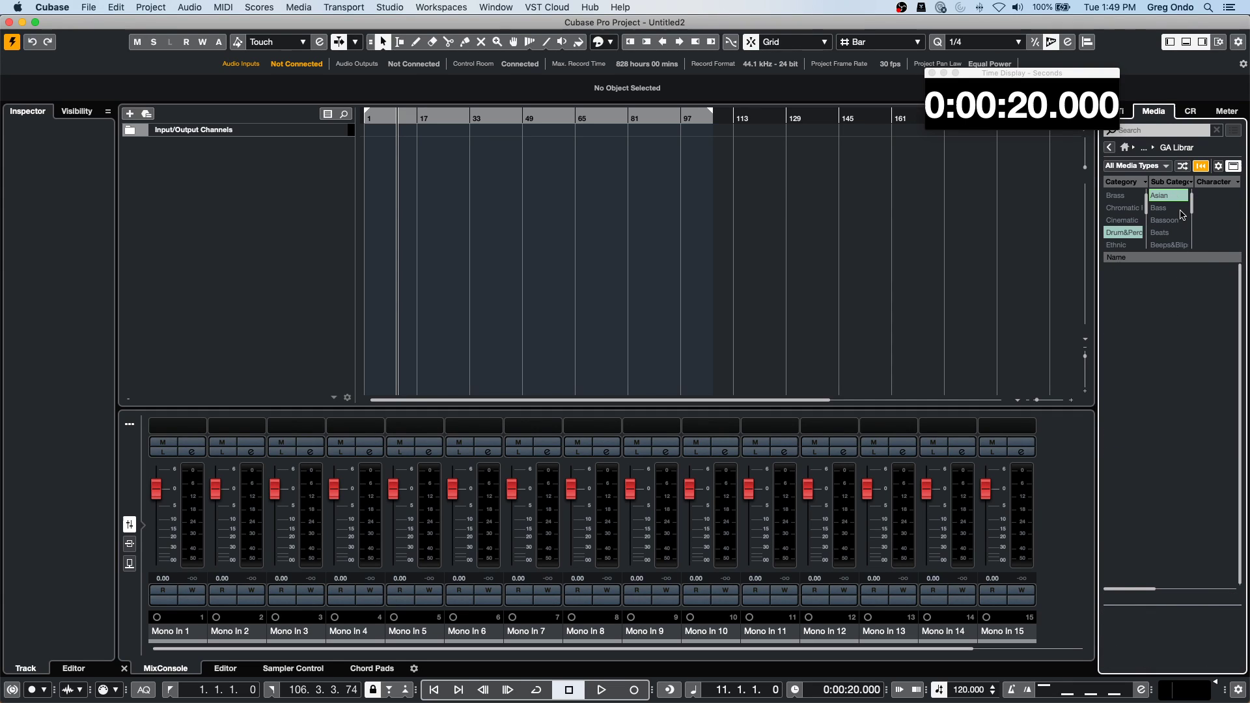
scroll(1177, 221, "up", 2)
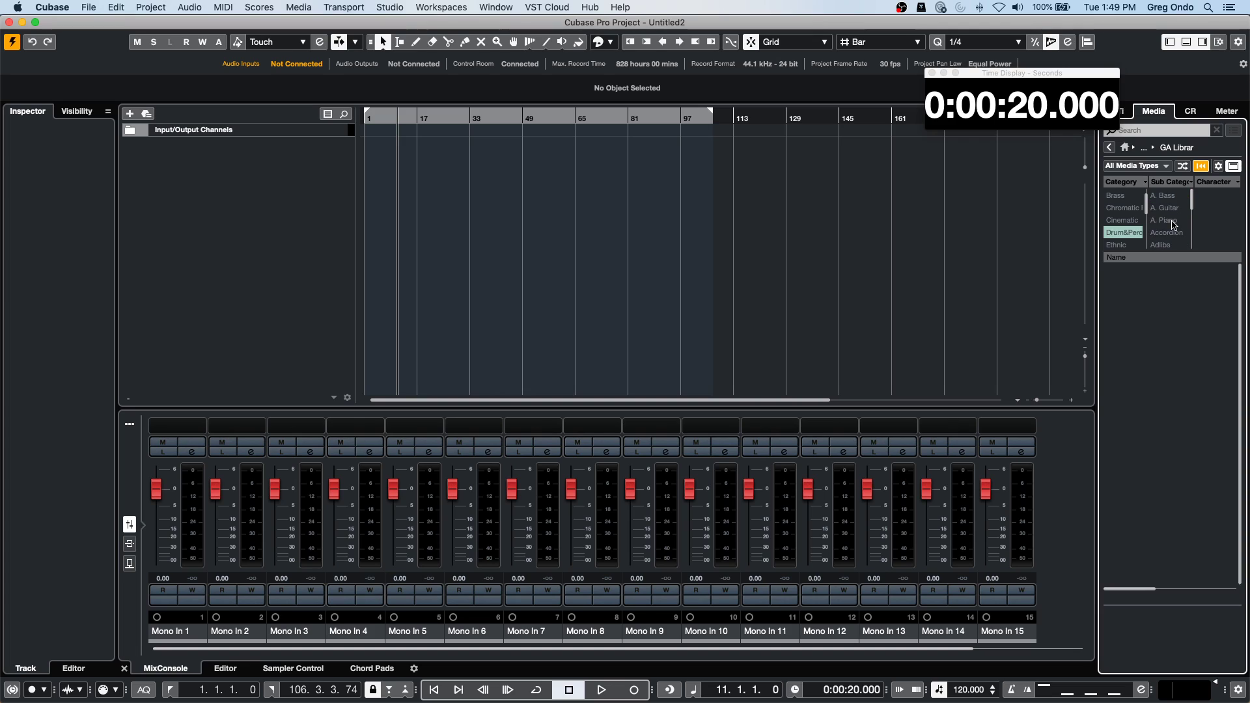
scroll(1174, 225, "down", 1)
scroll(1174, 225, "down", 5)
scroll(1174, 225, "up", 4)
scroll(1179, 228, "down", 8)
scroll(1178, 227, "down", 6)
scroll(1177, 228, "down", 2)
scroll(1176, 229, "down", 10)
scroll(1176, 229, "up", 2)
left_click(1168, 207)
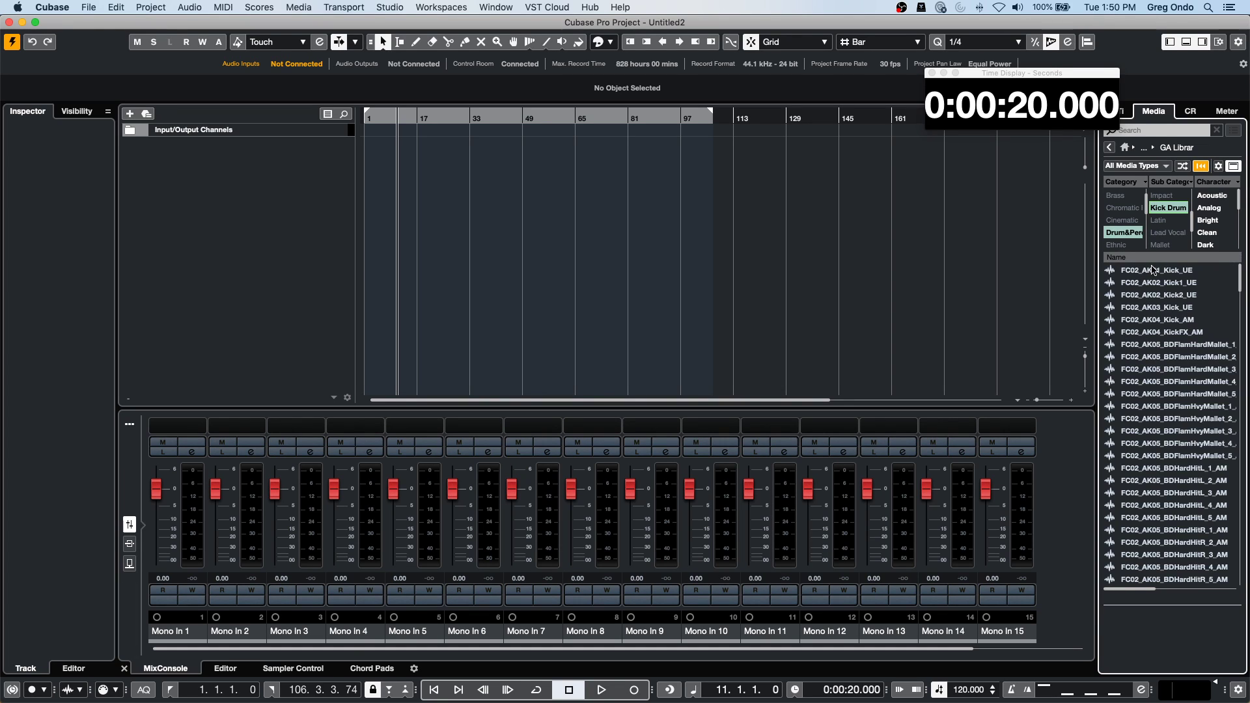
Add FC02_AK01_Kick_UE and FC02_AK05_BDFlamHvyMallet_4 to separate new tracks, lowering the preview volume.
left_click_drag(1152, 270, 285, 143)
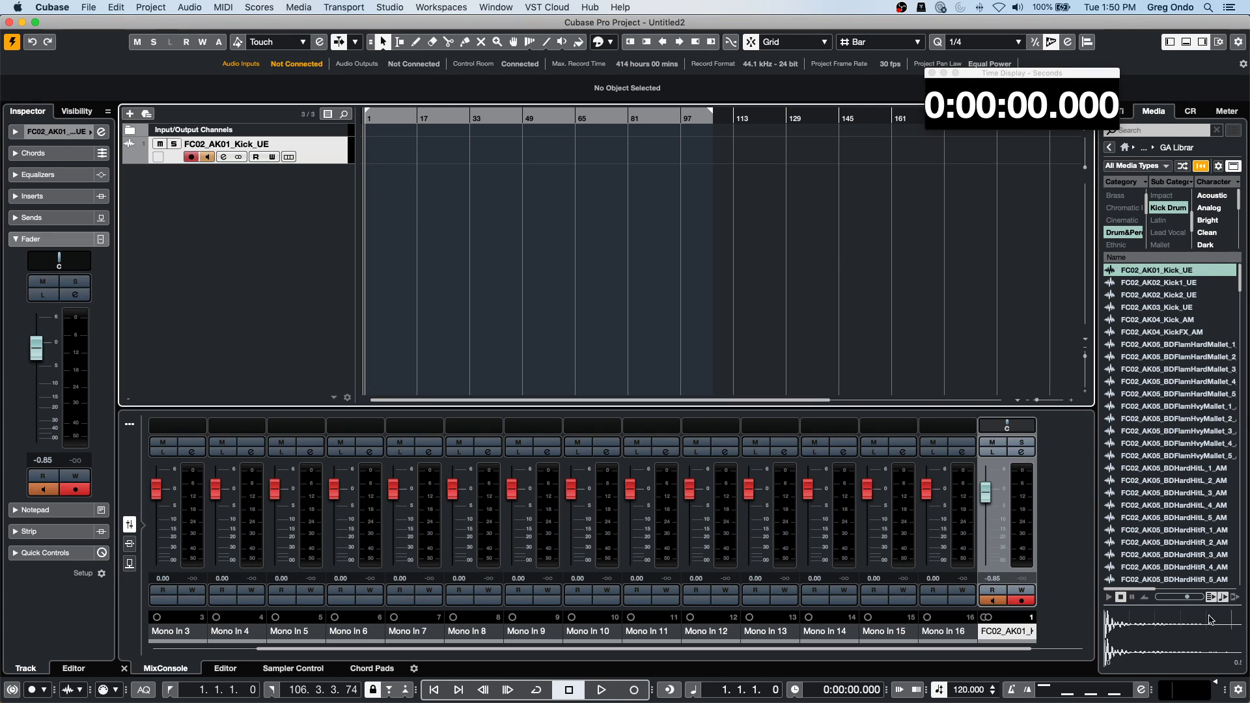
mouse_move(1187, 598)
left_mouse_down()
mouse_move(1159, 597)
mouse_move(1173, 598)
left_mouse_up()
left_click_drag(1165, 444, 337, 185)
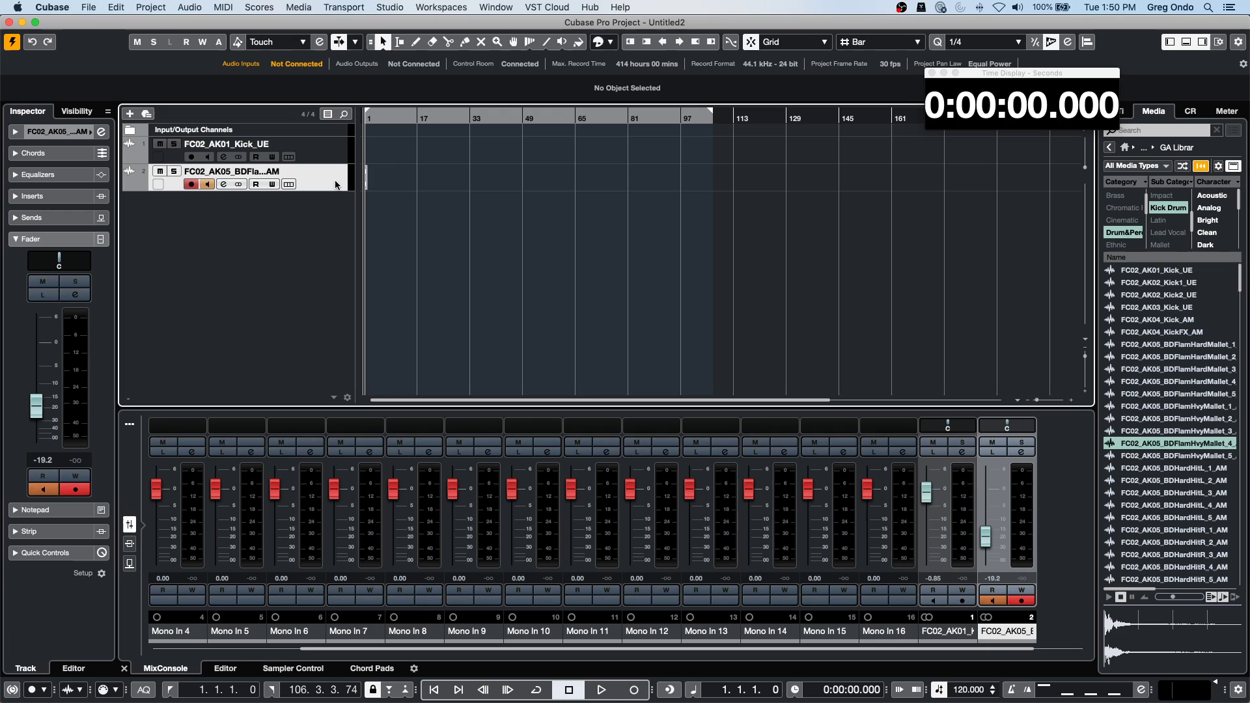
Add FC02_AK05_BDHardHitL_5_AM to a new track below the flam mallet track and toggle Auto Play New Results Selection.
left_click(1212, 603)
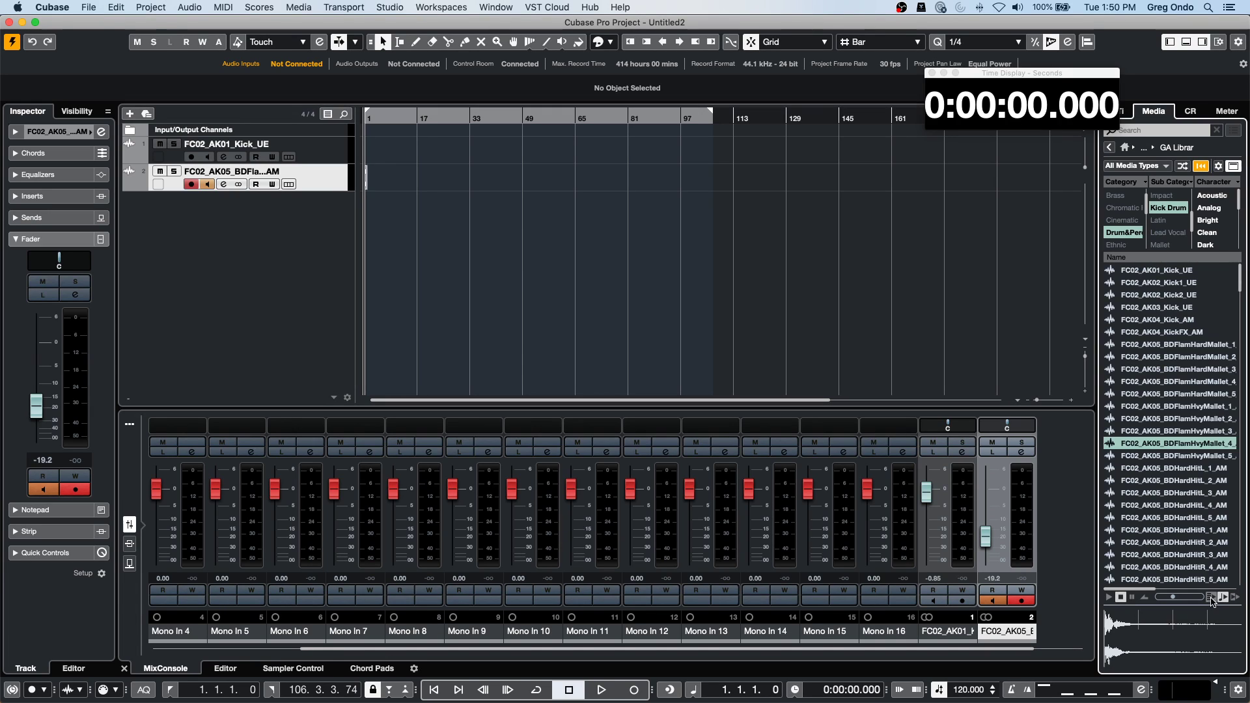
left_click_drag(1169, 521, 291, 217)
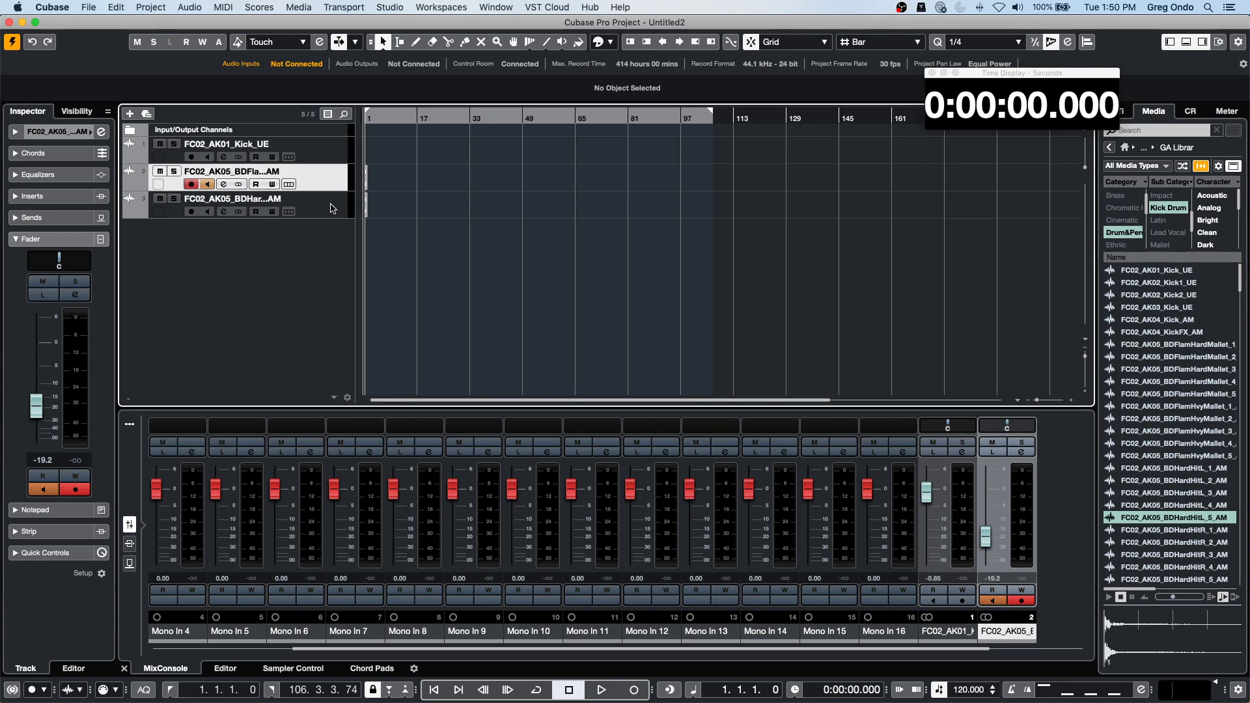
left_click(330, 207)
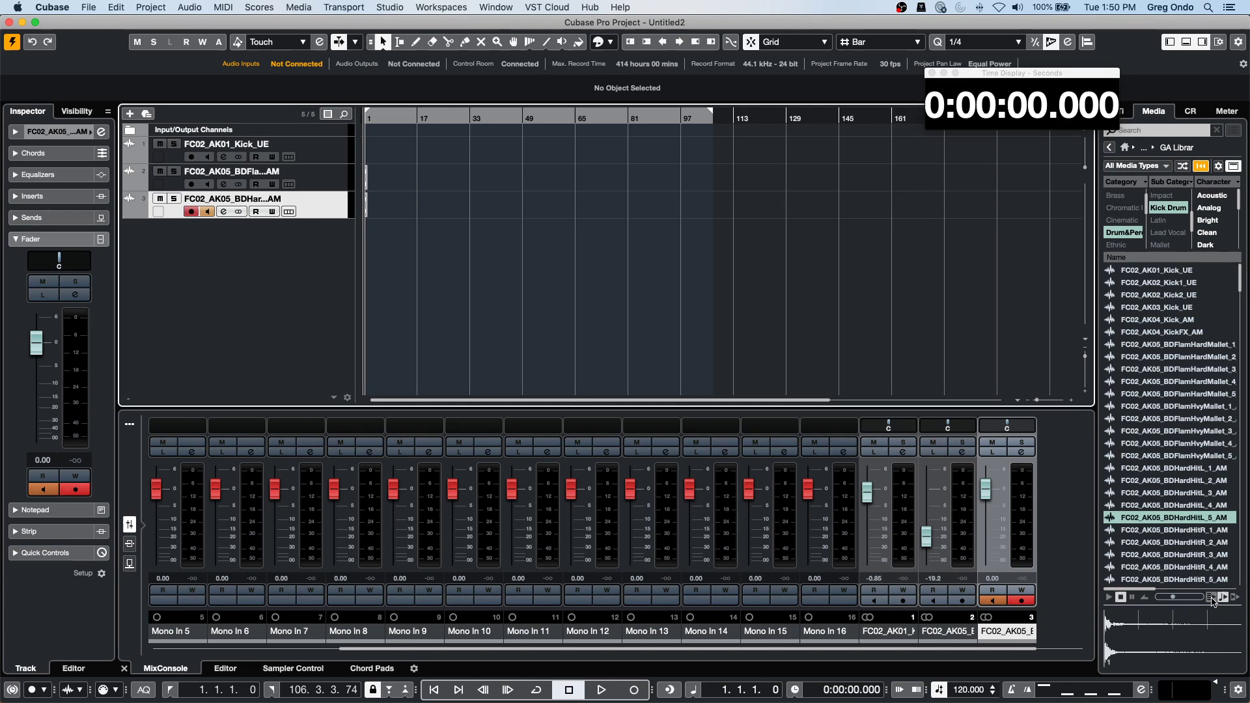
left_click(1213, 599)
left_click(1169, 521)
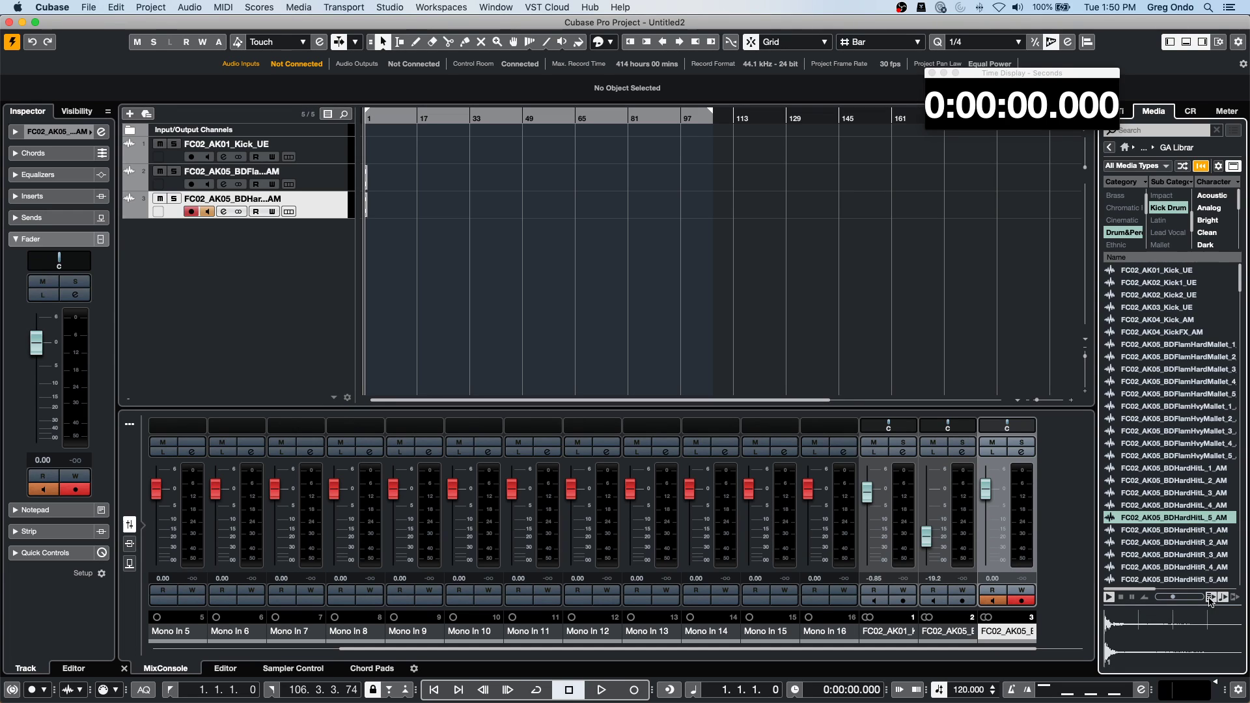
Add FC02_AK05_BDHardHitR_2_AM and FC02_AK05_BDHardHitR_5_AM to separate new tracks below the others and widen the track list.
left_click_drag(1169, 542, 318, 240)
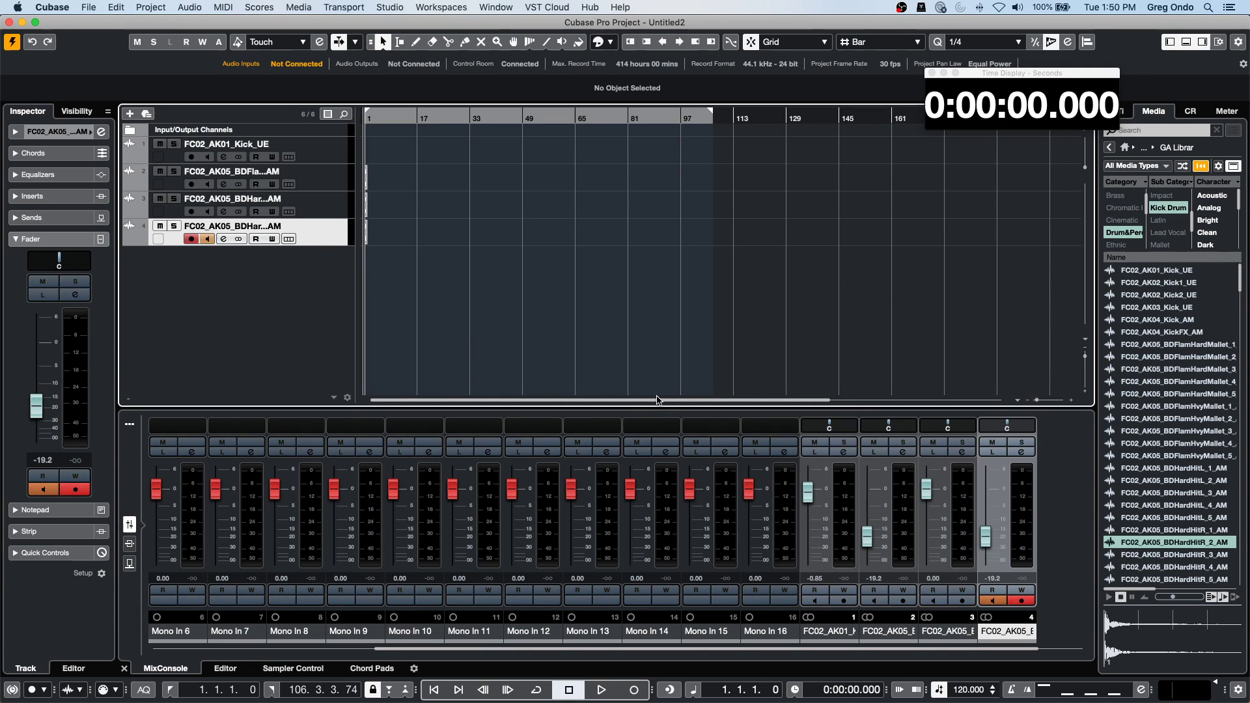
left_click_drag(1186, 580, 235, 258)
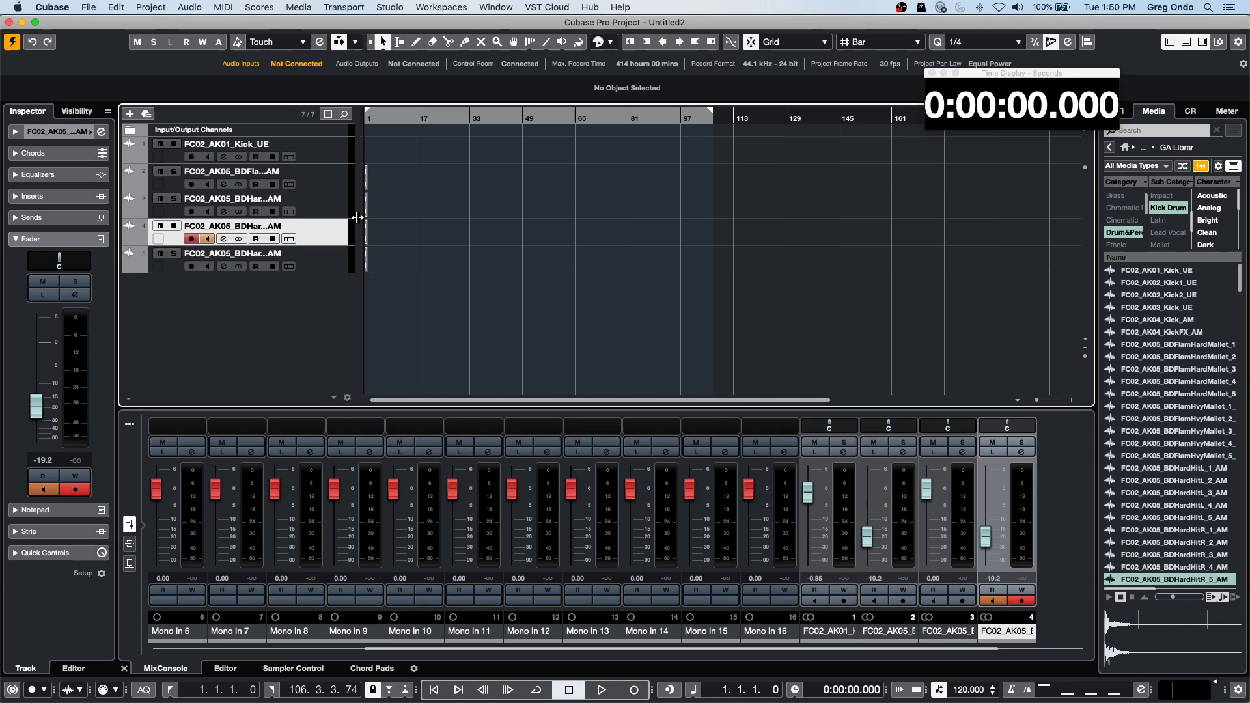
left_click_drag(357, 218, 564, 218)
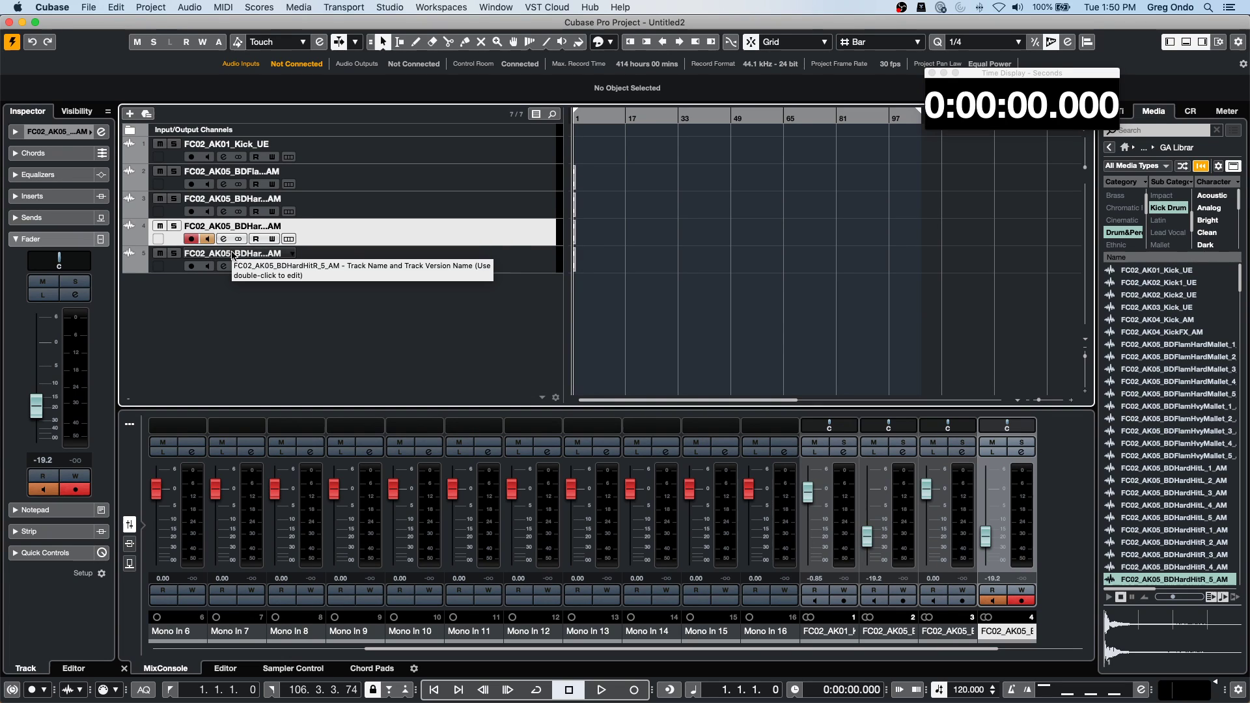
left_click(233, 255)
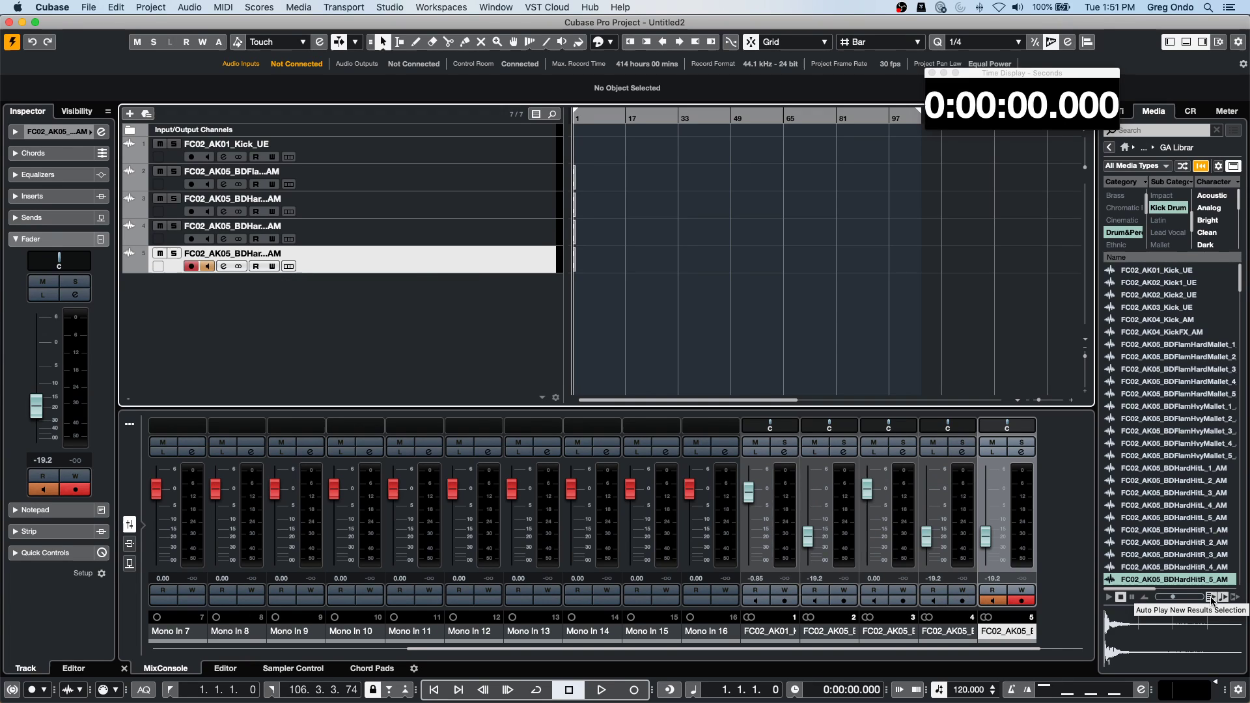
Add FC02_PD11_Kick_SR and FC02_PD26_Kick2_AM to separate new tracks below the existing kick tracks.
scroll(1174, 538, "down", 5)
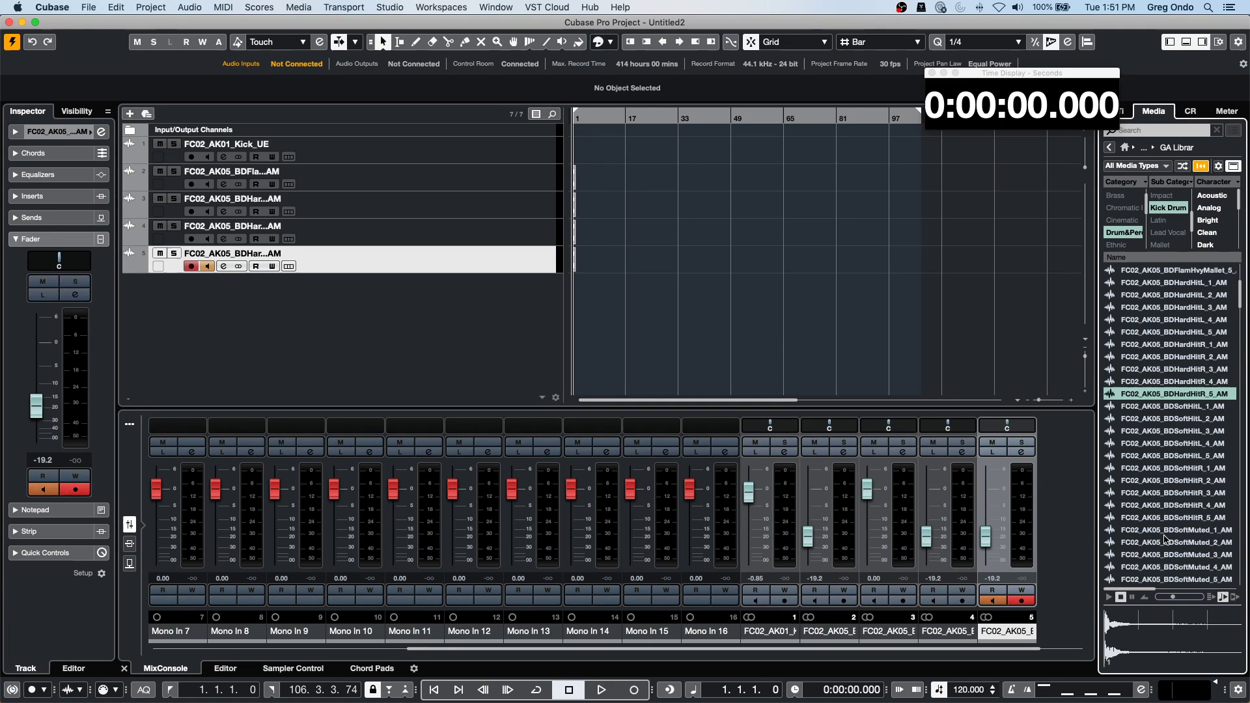
scroll(1165, 538, "down", 10)
left_click_drag(1157, 555, 287, 318)
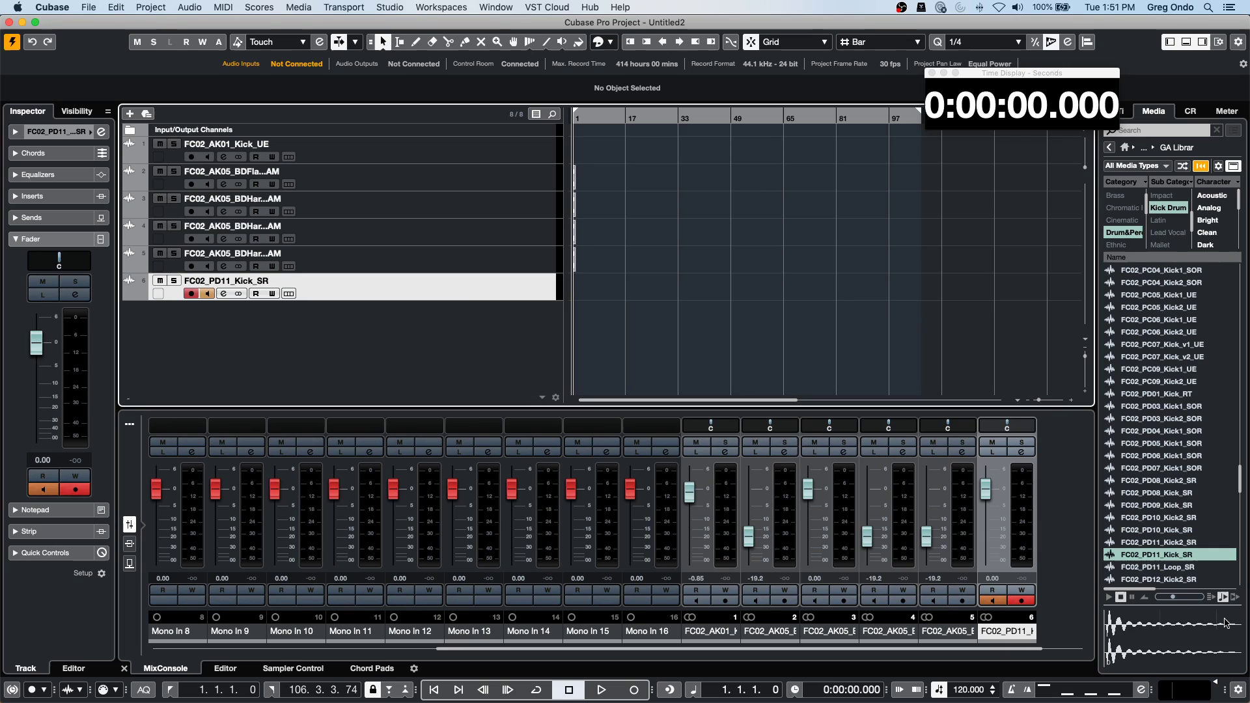
scroll(1154, 514, "down", 10)
left_click(1156, 506)
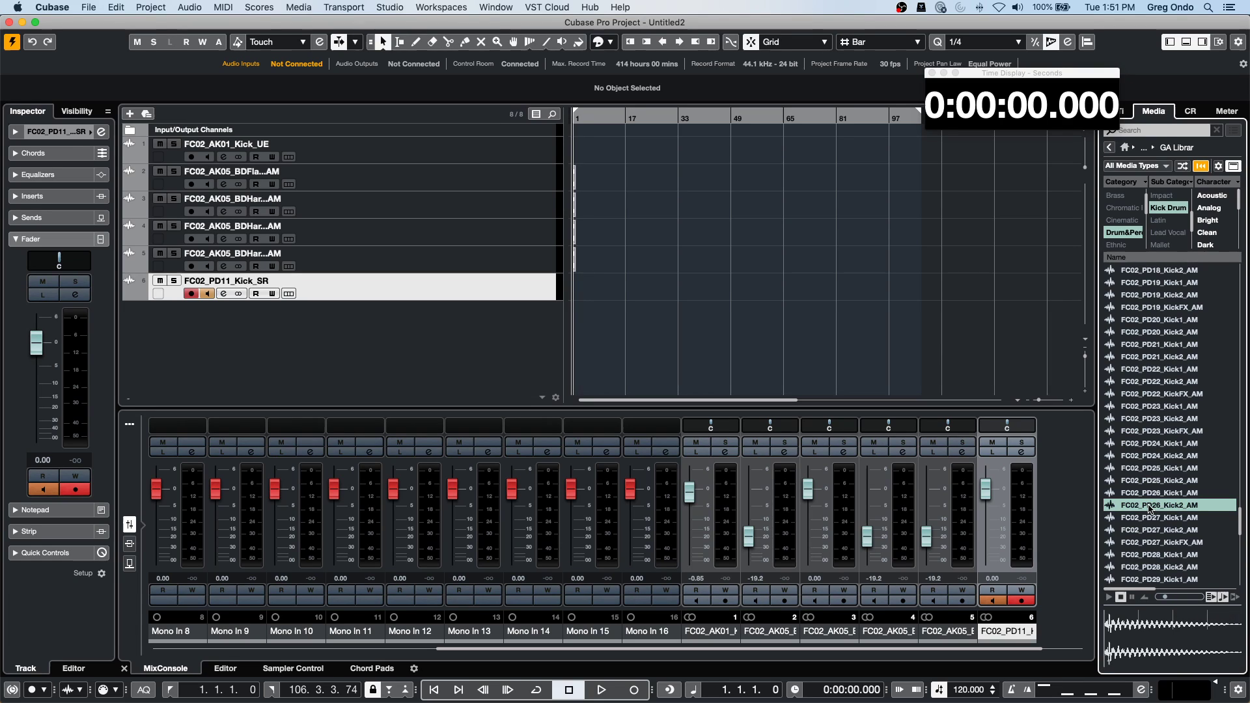
left_click_drag(1150, 510, 352, 319)
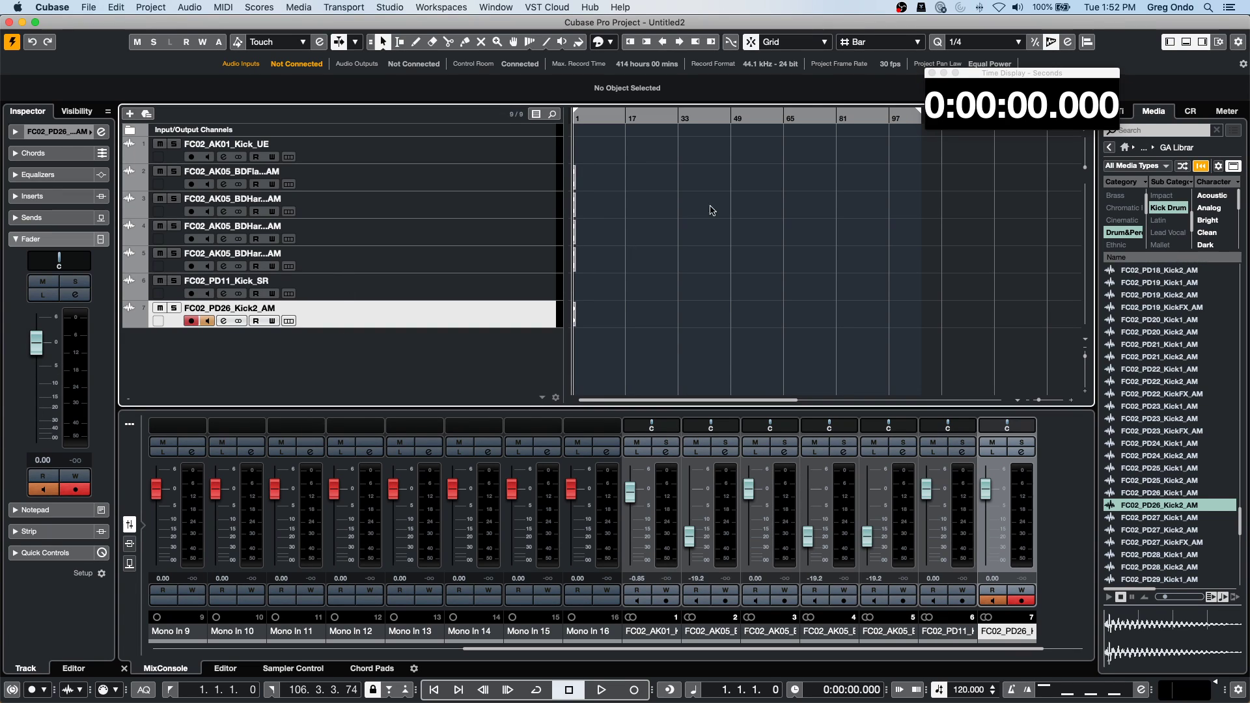
Add one instrument track using Retrologue, routed to Stereo Out, below the kick tracks.
left_click(628, 117)
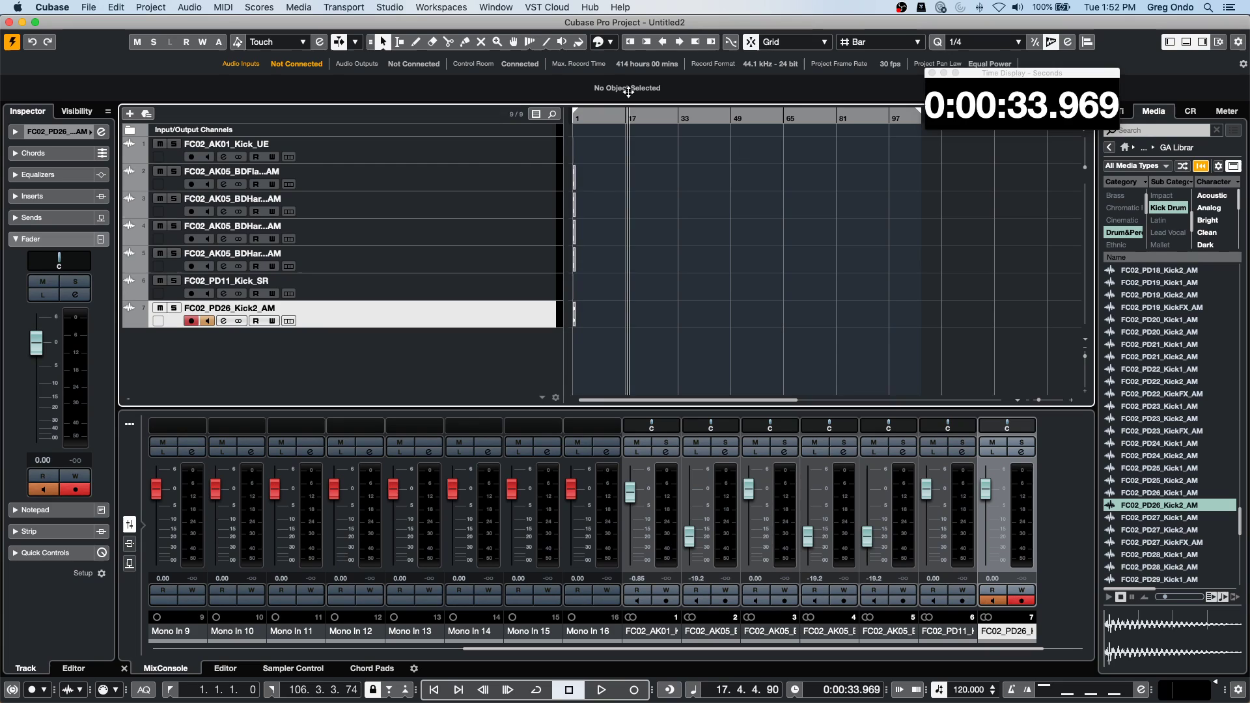
right_click(482, 354)
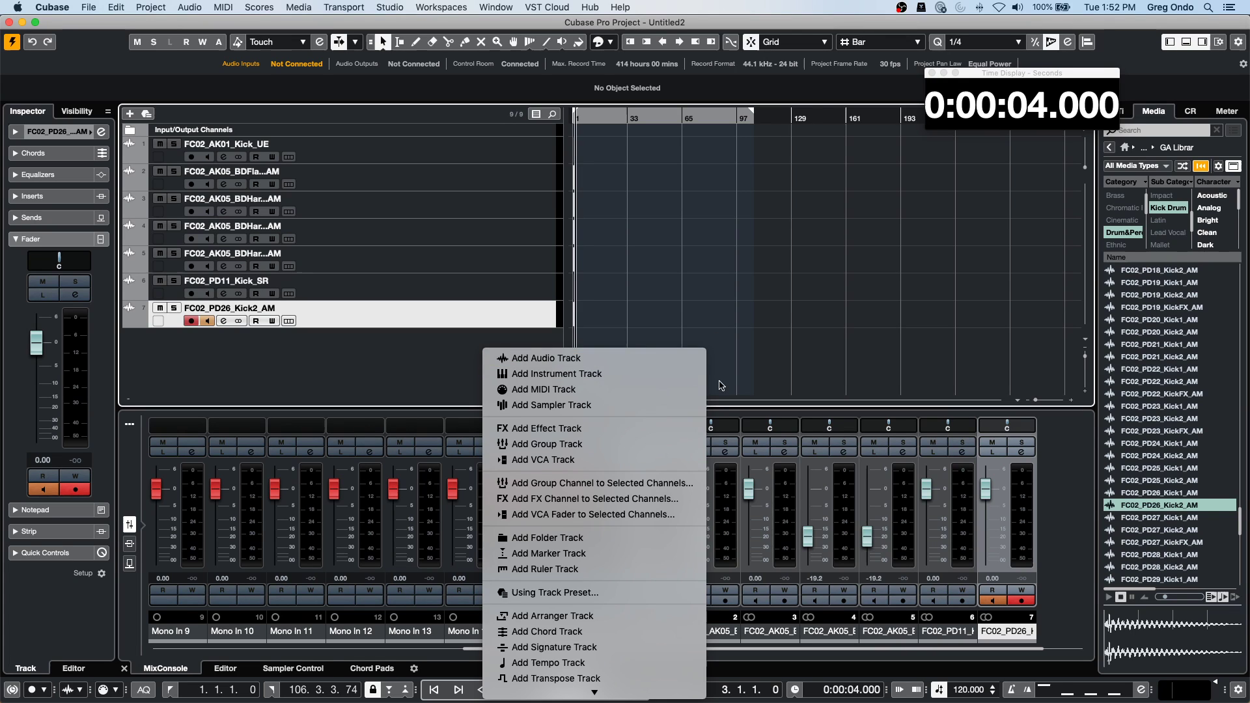
right_click(322, 354)
right_click(322, 353)
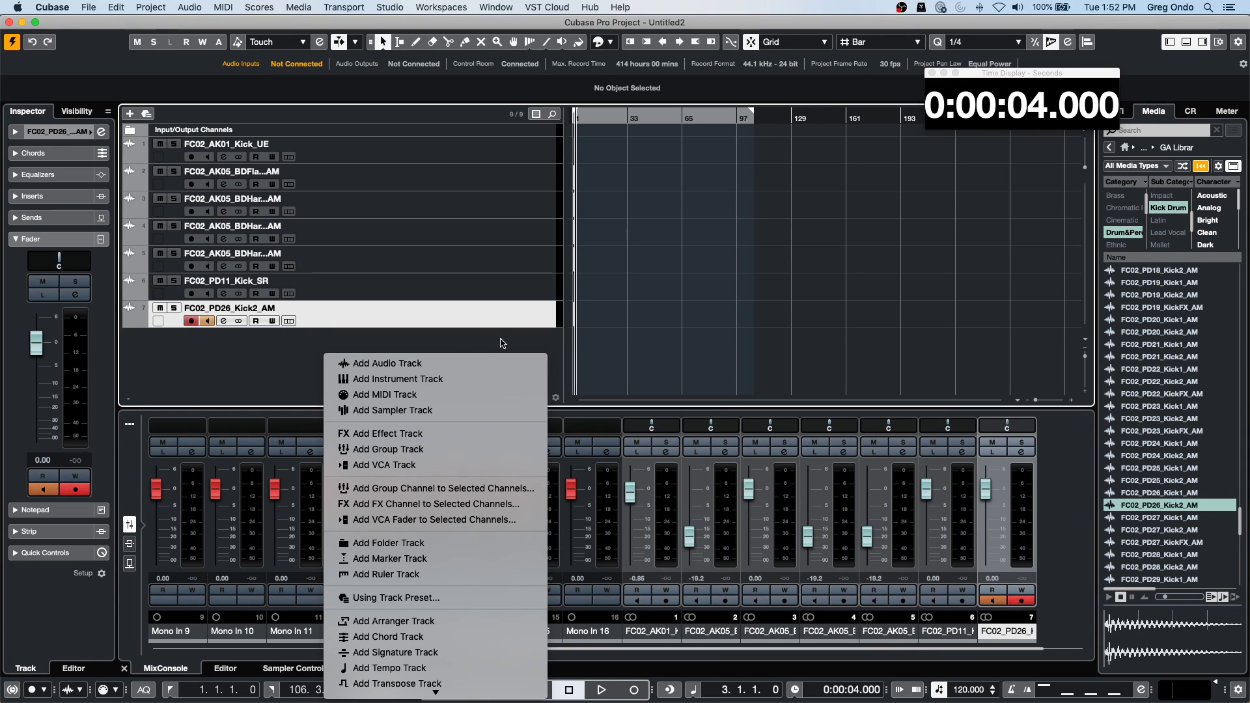
left_click(424, 379)
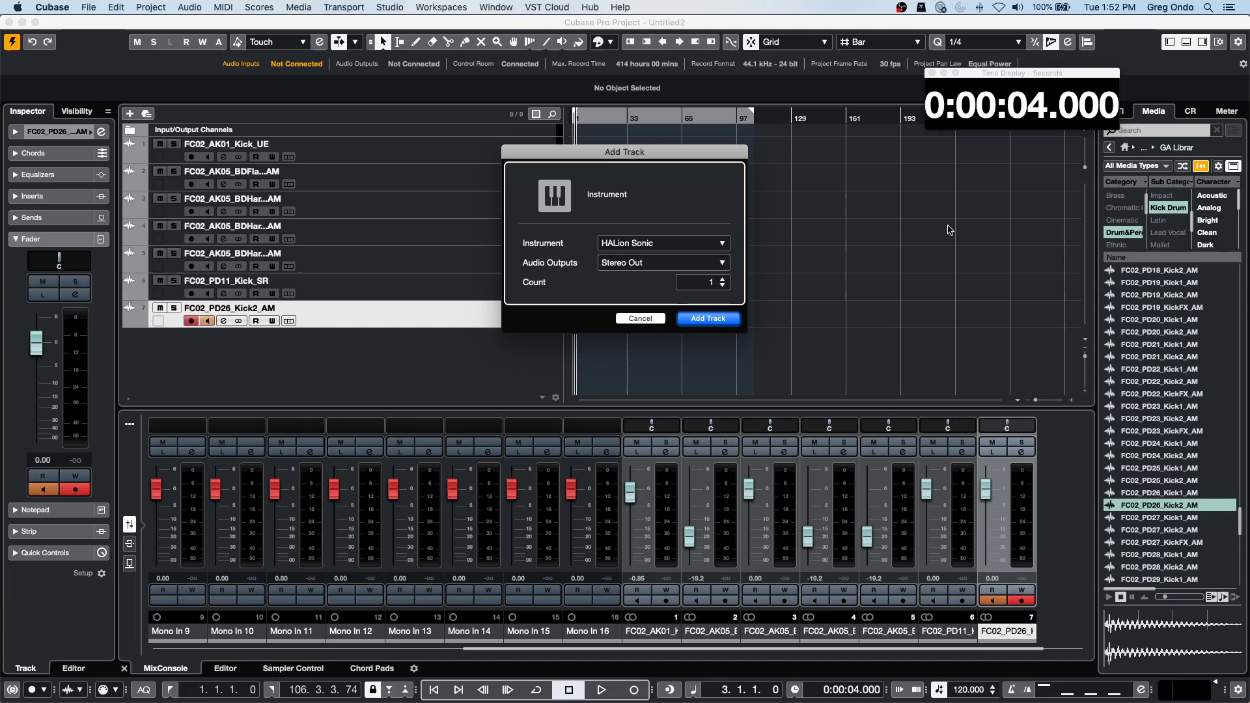
left_click(661, 243)
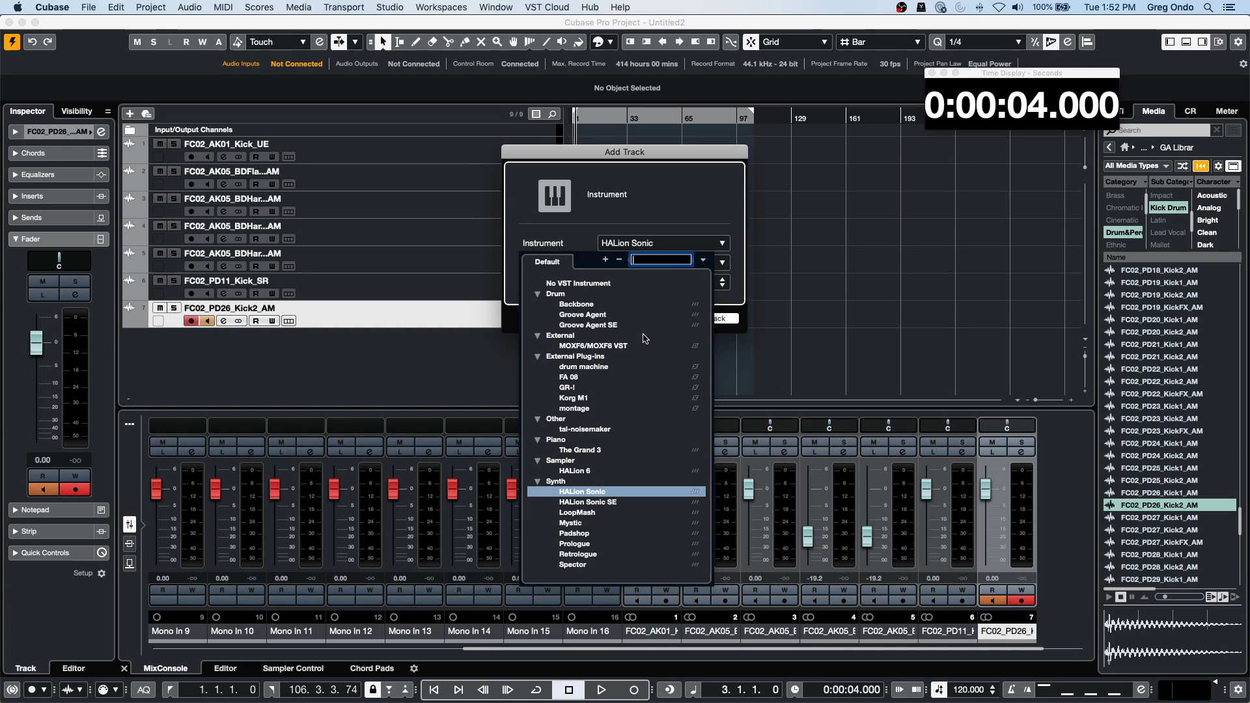
left_click(590, 325)
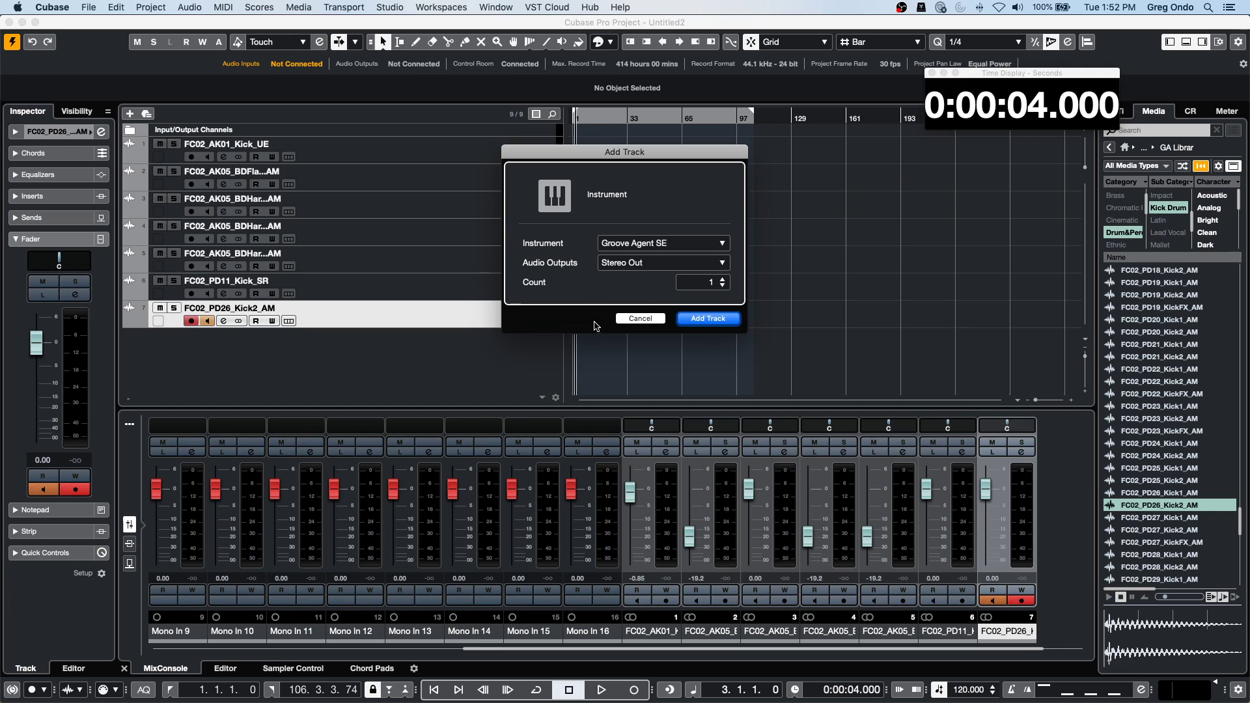
left_click(655, 243)
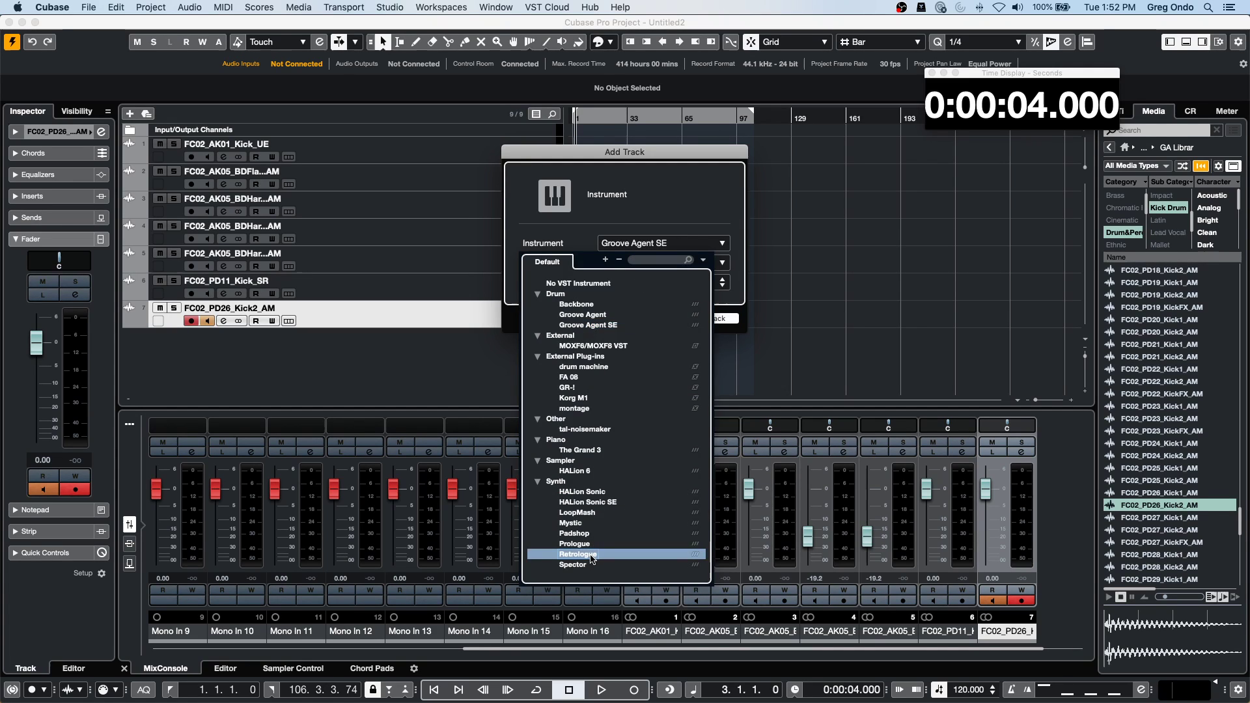
left_click(592, 555)
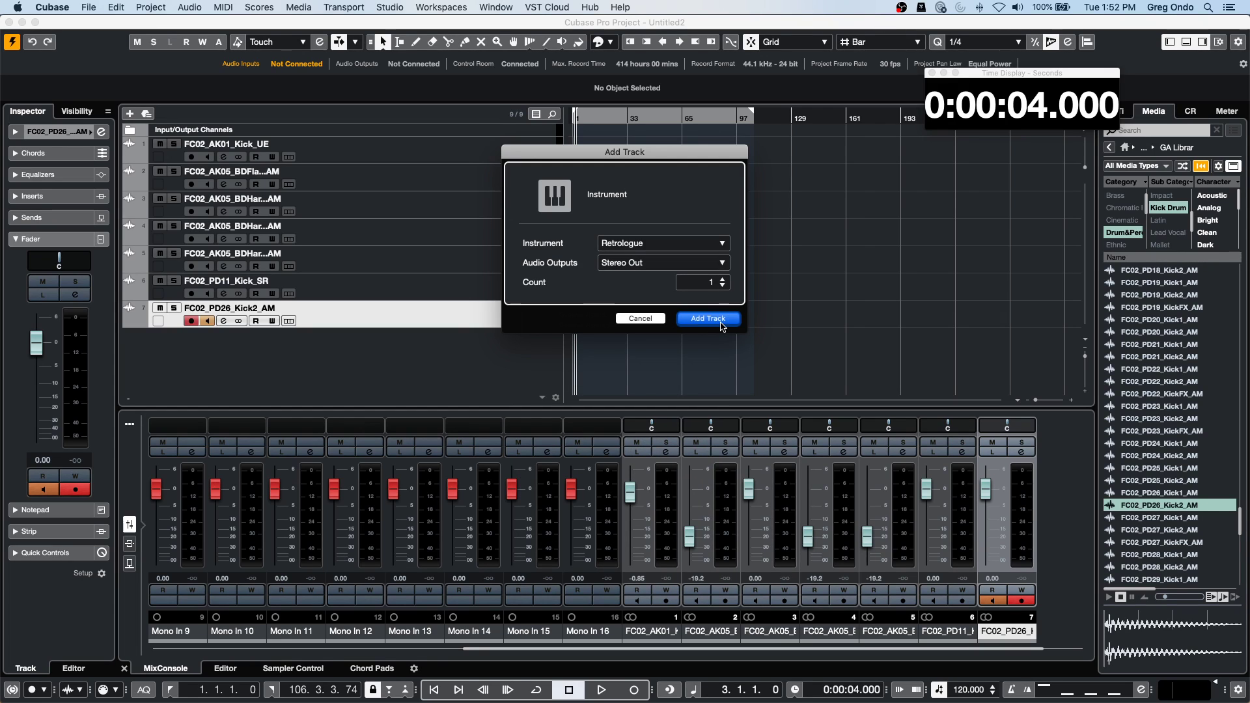
left_click(725, 319)
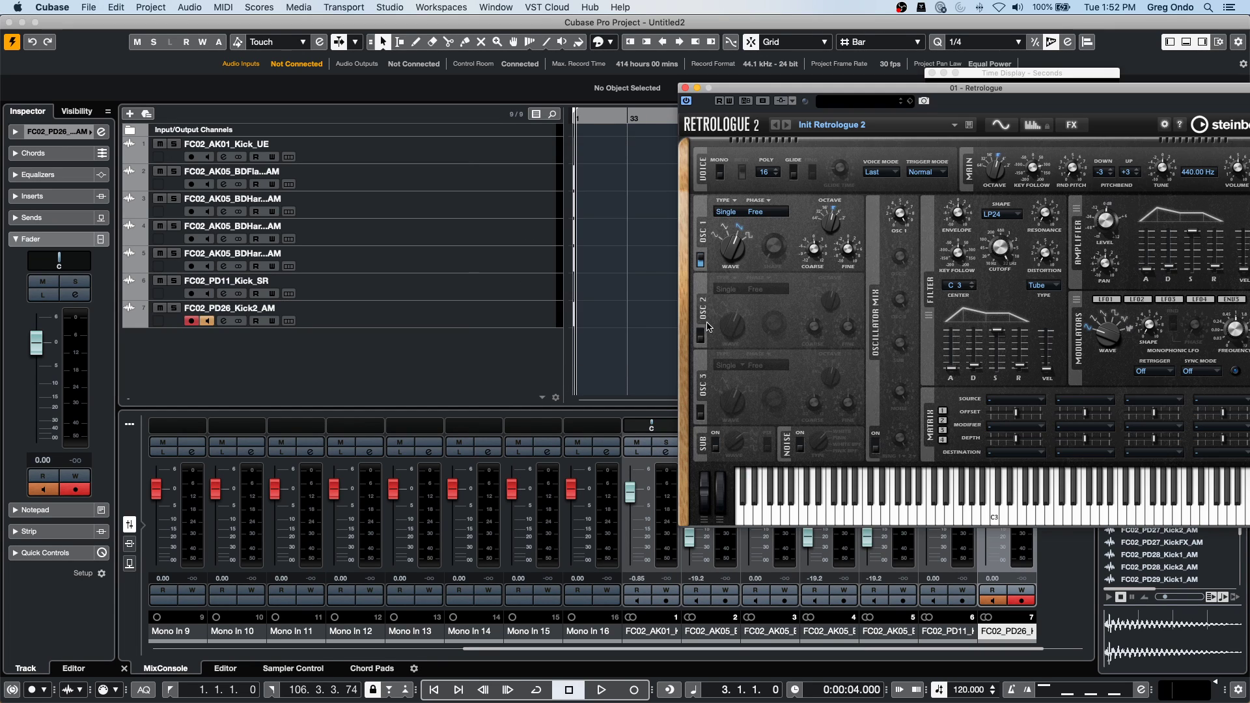
Draw a MIDI part from bar 17 to bar 68 on the Retrologue 01 track and open it for note editing.
right_click(612, 344)
left_click(643, 344)
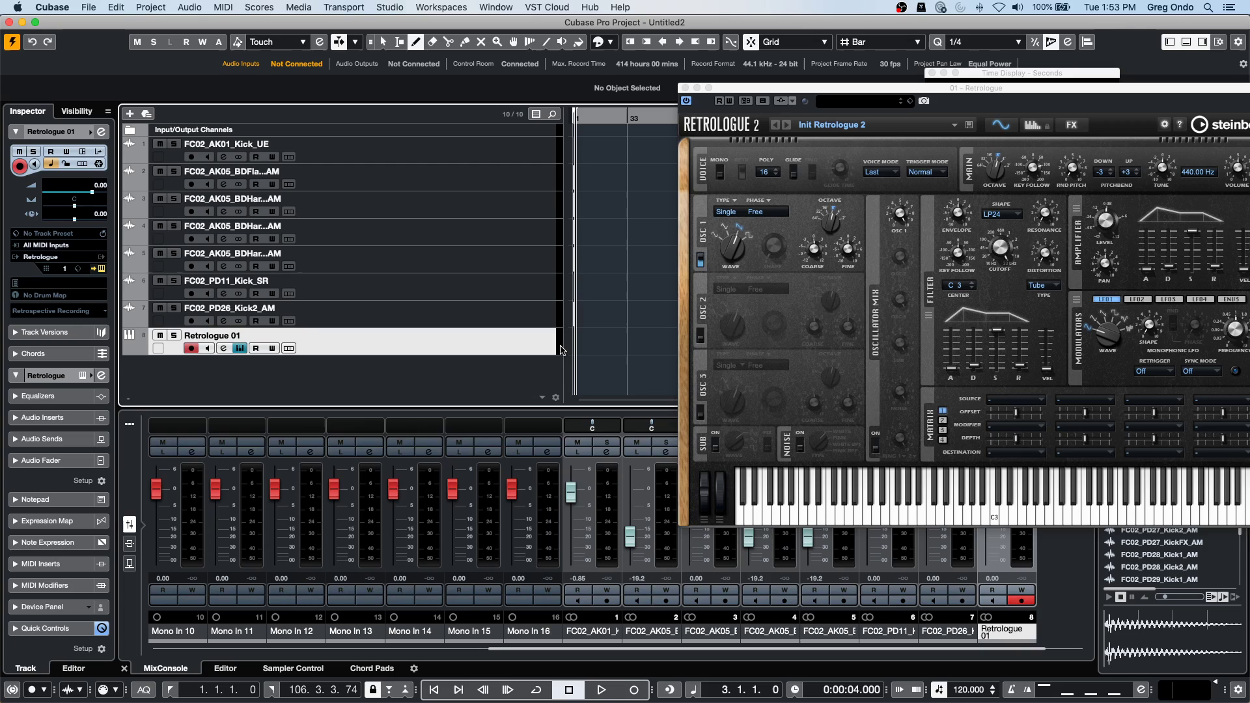
left_click_drag(600, 344, 687, 343)
key("1")
double_click(629, 343)
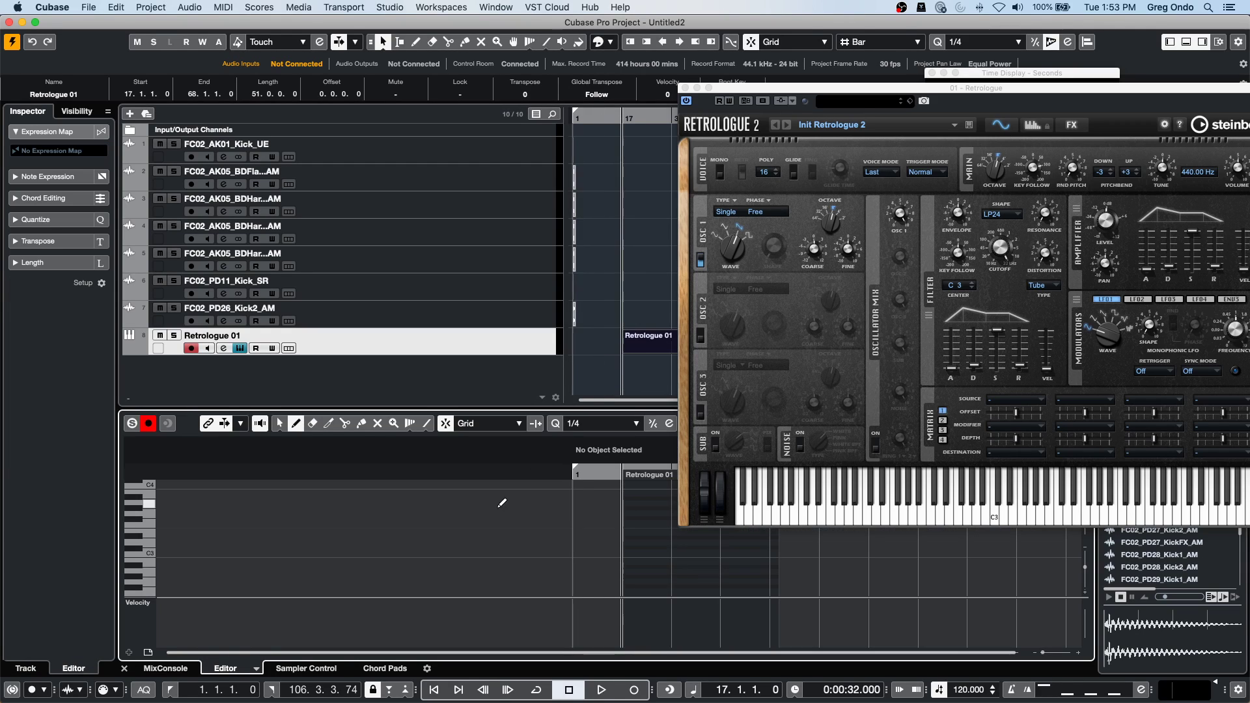
Draw five notes of varying pitch and length across the Retrologue 01 part, ending with C3 at bar 58, and close the synth window.
left_click(650, 531)
left_click_drag(670, 552, 700, 554)
left_click_drag(713, 592, 720, 592)
left_click_drag(736, 577, 745, 577)
left_click(750, 555)
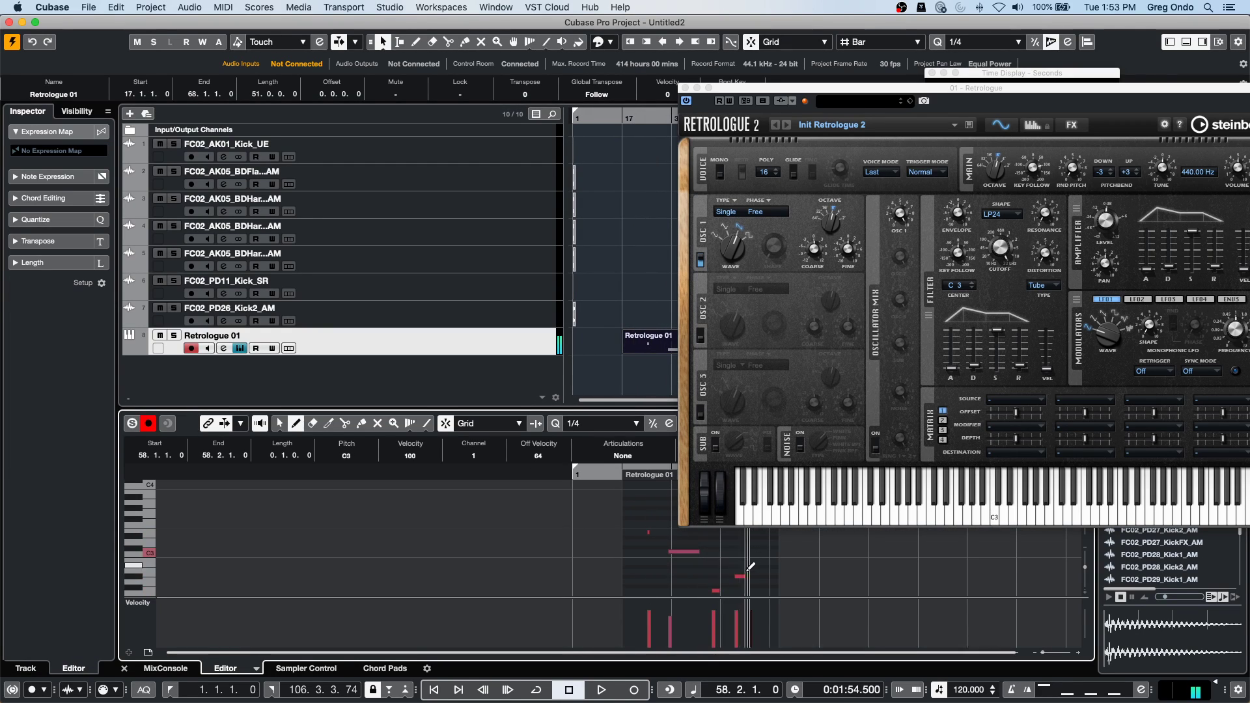
left_click(684, 87)
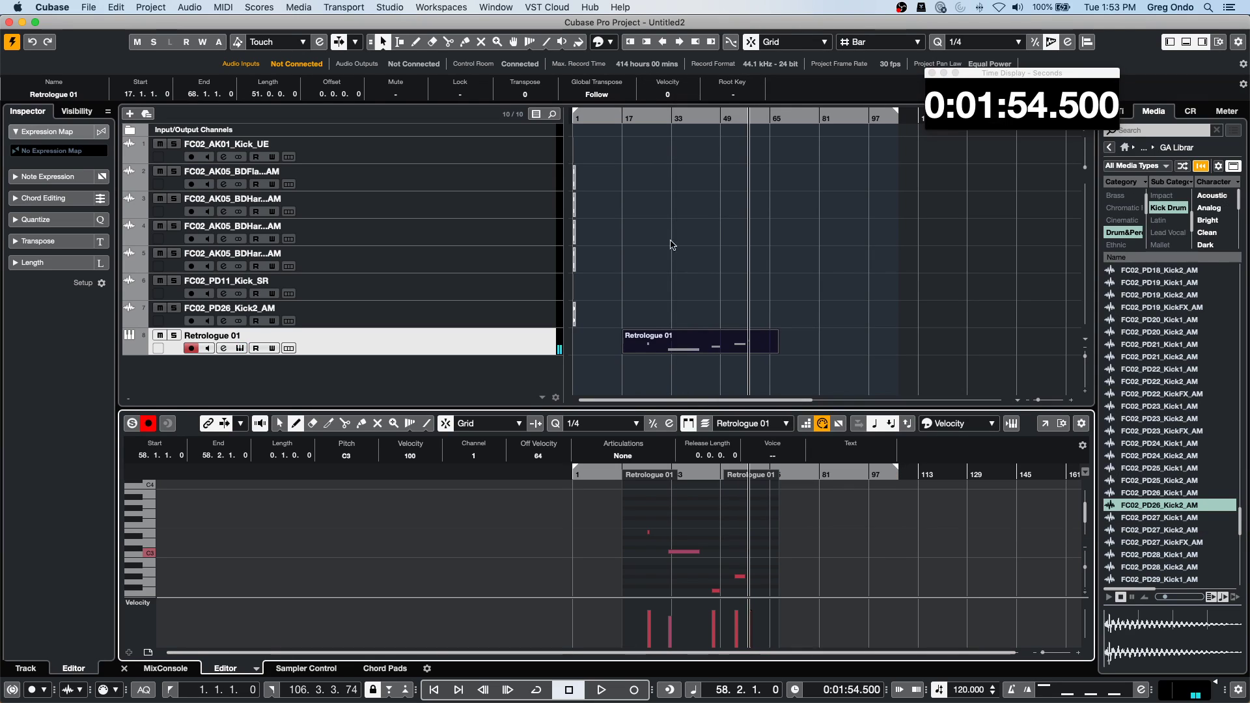
left_click(223, 7)
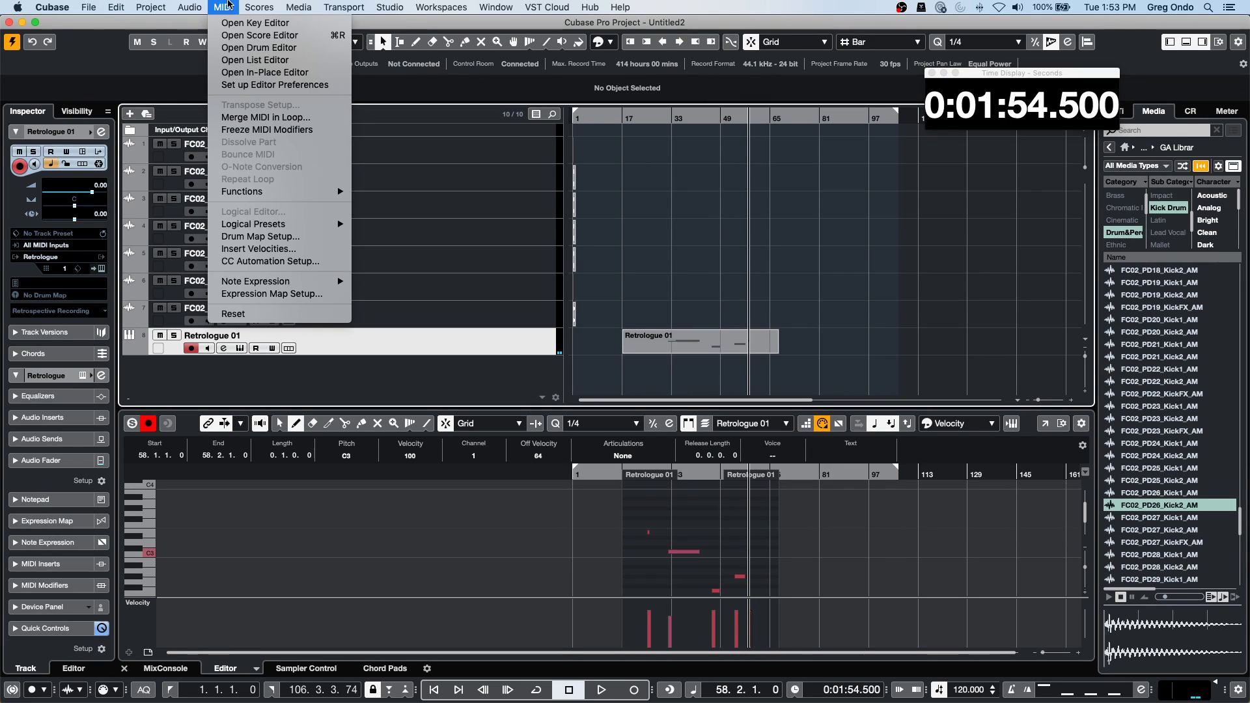
mouse_move(268, 226)
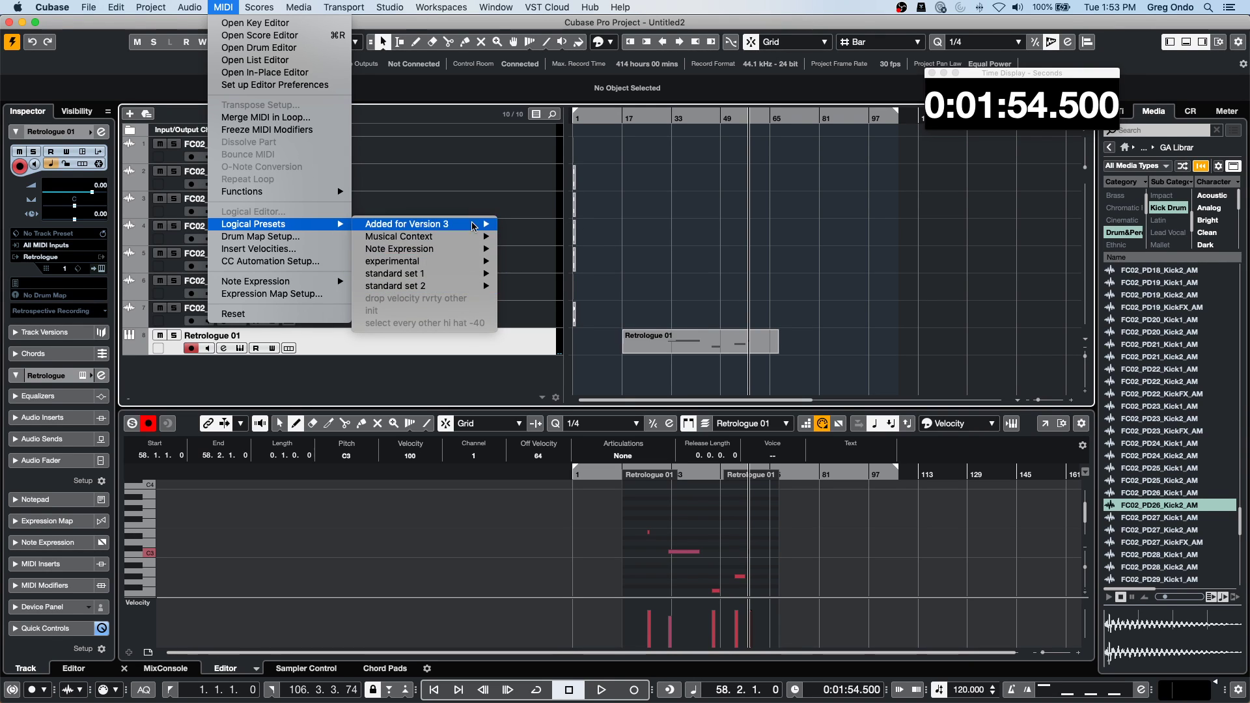
left_click(681, 349)
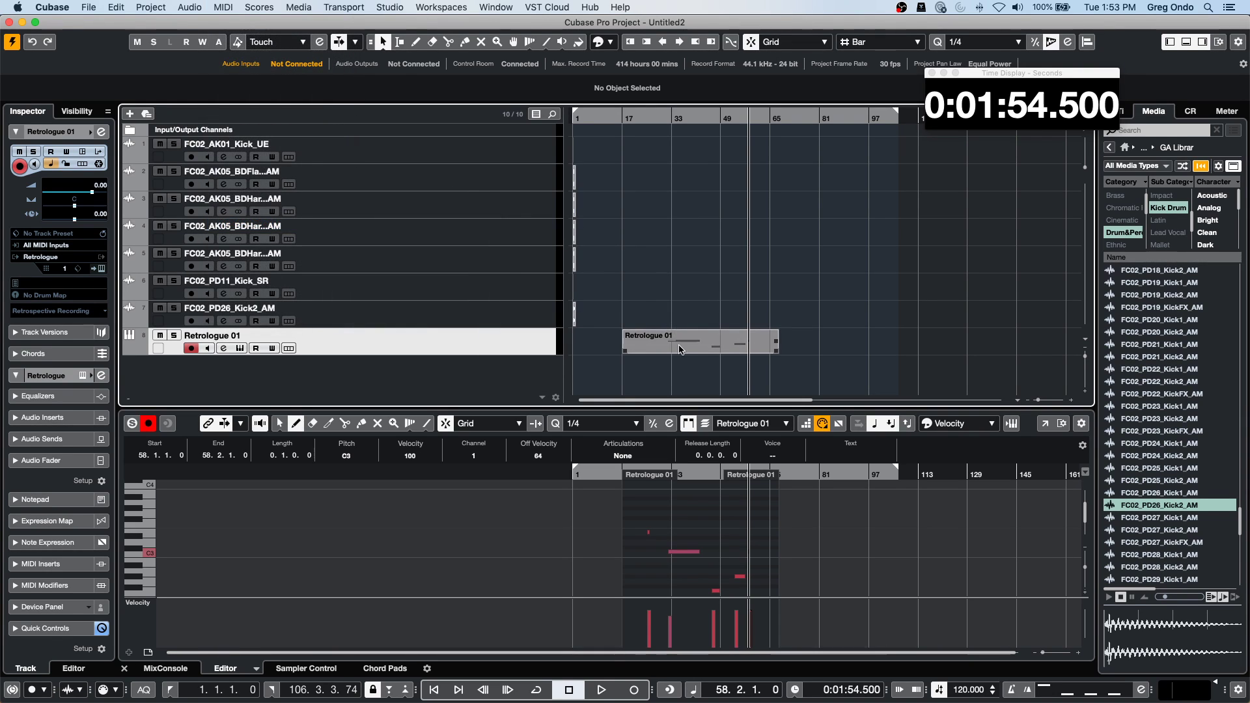
left_click(680, 351)
left_click(223, 8)
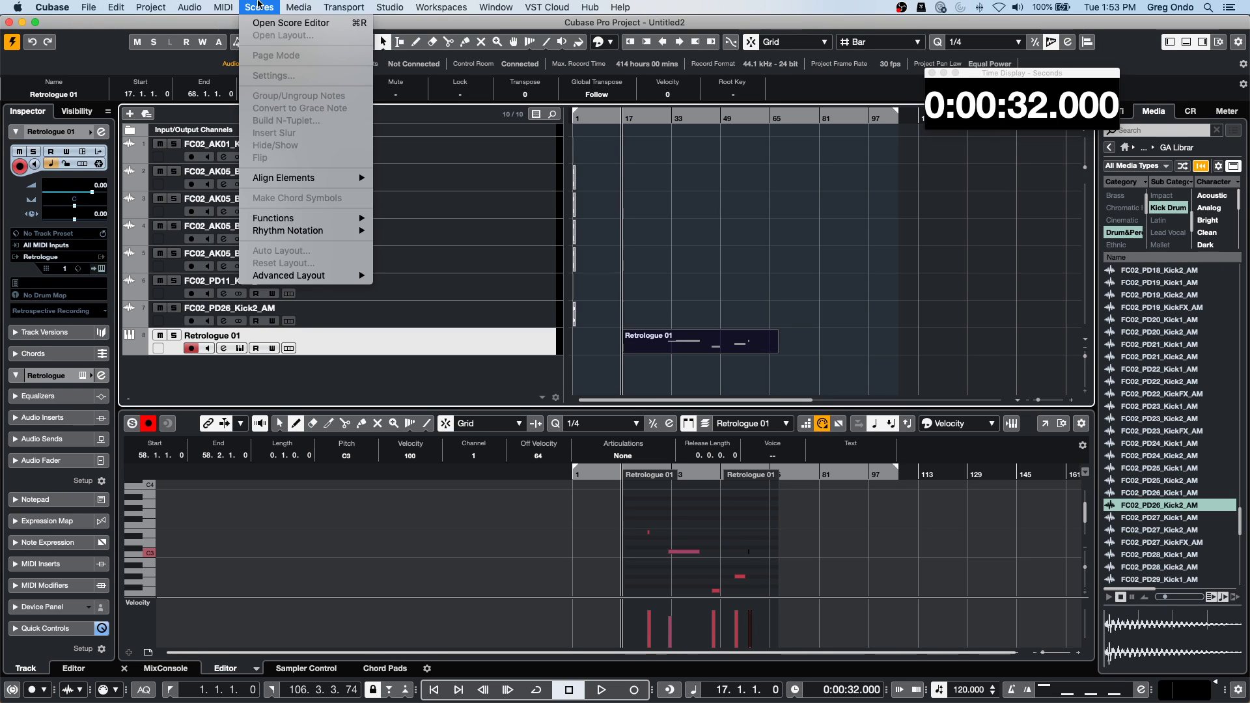
left_click(489, 150)
left_click(672, 246)
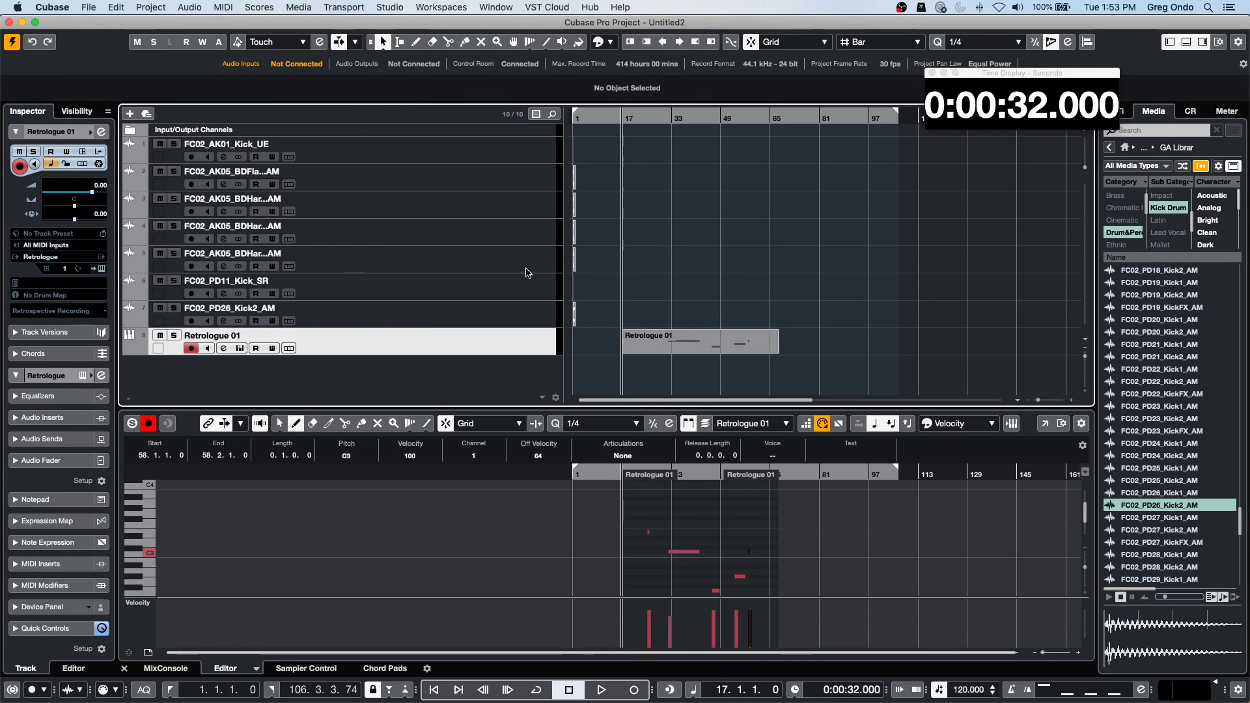
Compare the available MIDI functions and logical presets with no part selected and with the Retrologue 01 part selected.
left_click(474, 313)
left_click(223, 7)
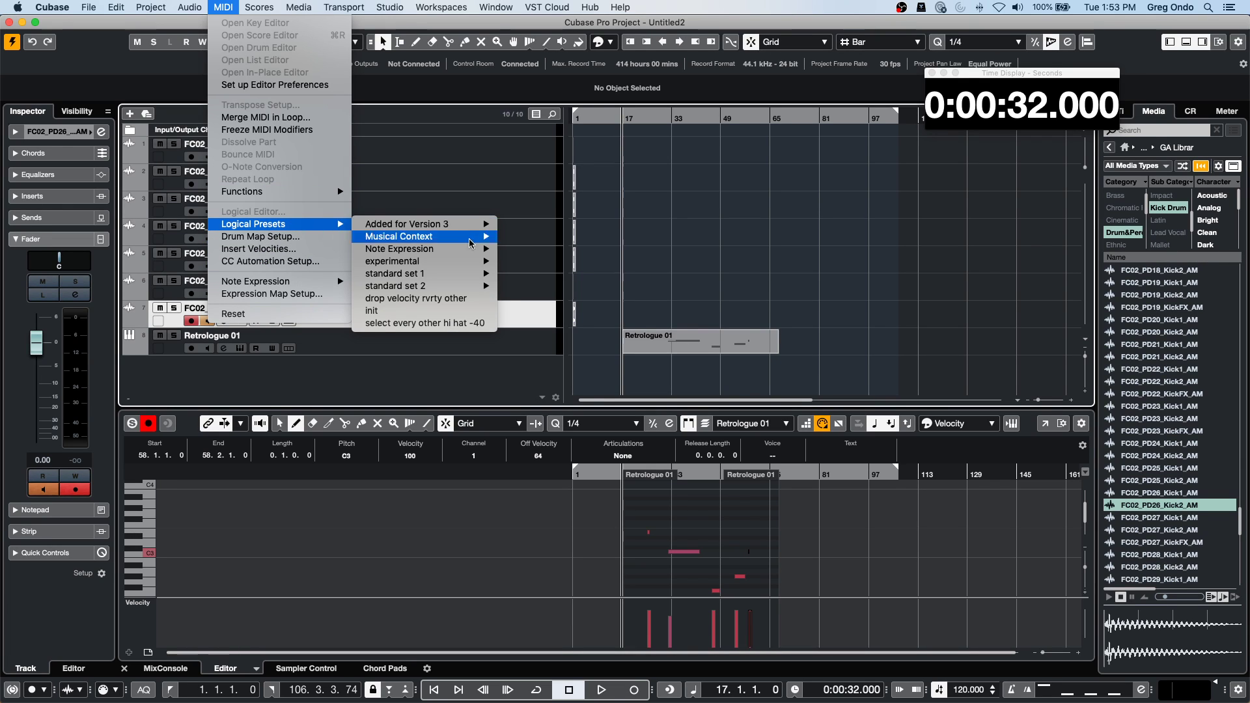
left_click(675, 329)
left_click(675, 328)
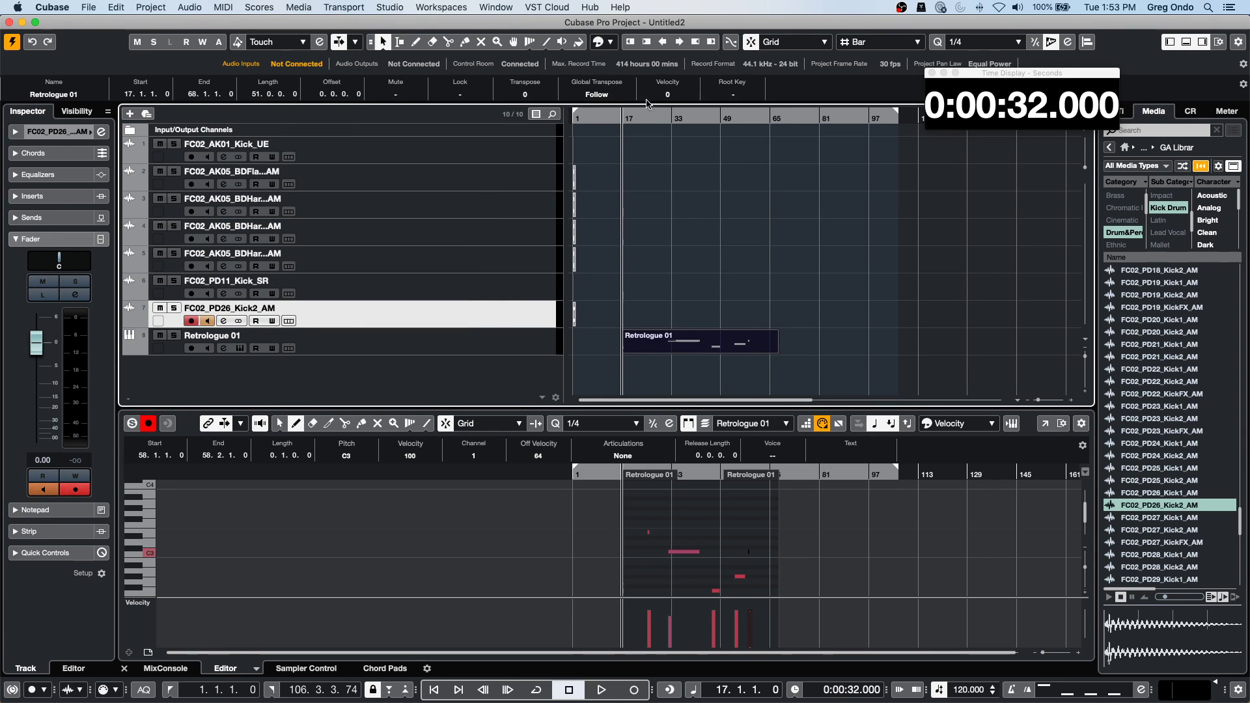
left_click(259, 6)
mouse_move(223, 8)
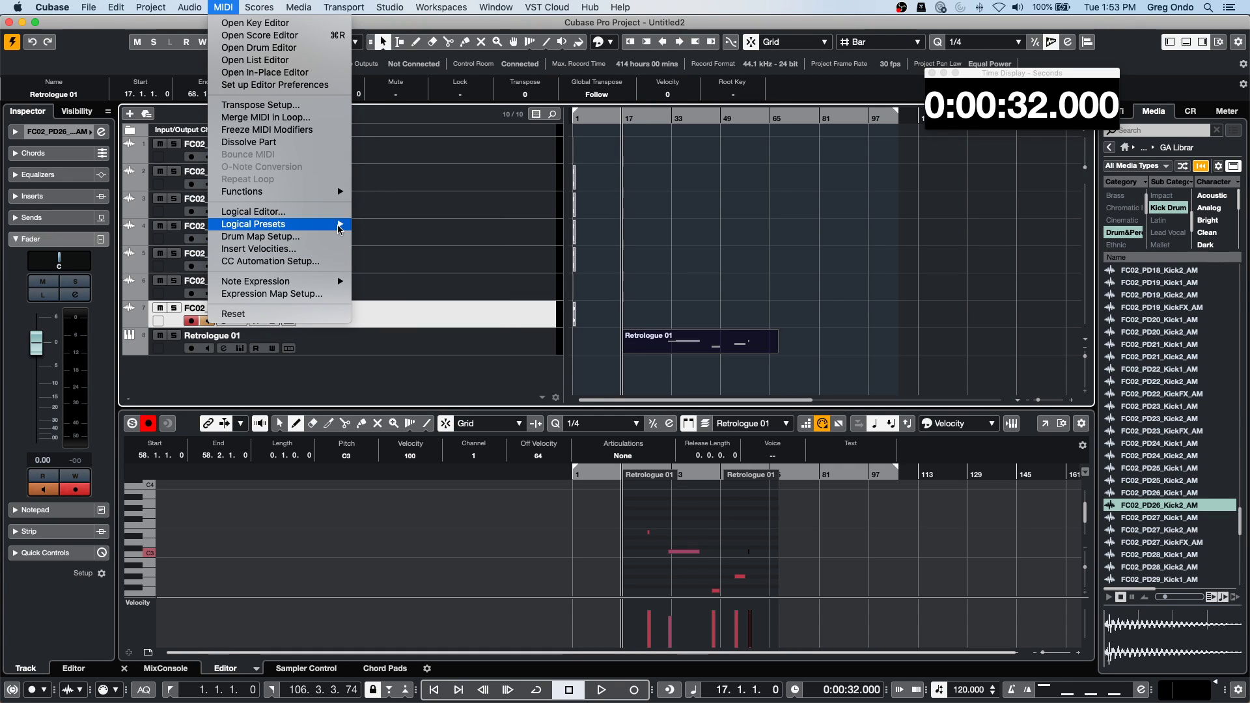
mouse_move(290, 224)
mouse_move(382, 272)
left_click(709, 347)
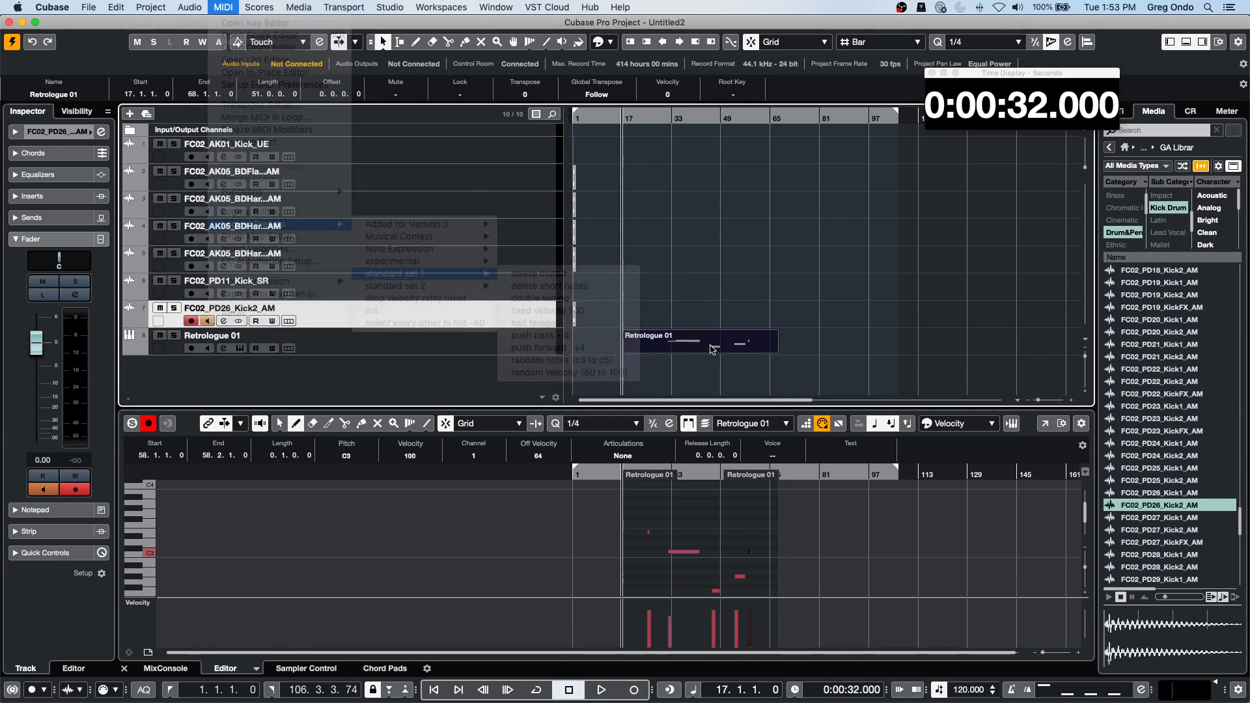
Compare the available Scores commands with the Retrologue 01 part deselected and selected.
left_click(721, 300)
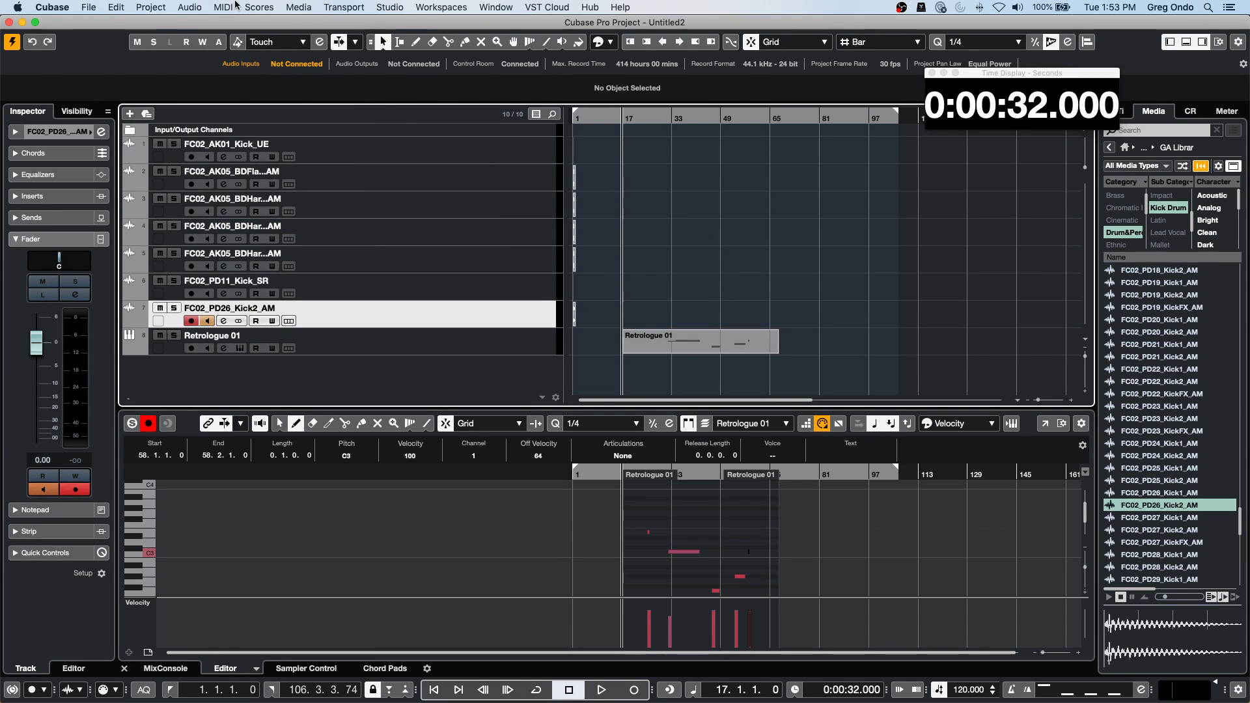
left_click(257, 6)
left_click(298, 6)
left_click(691, 340)
left_click(258, 7)
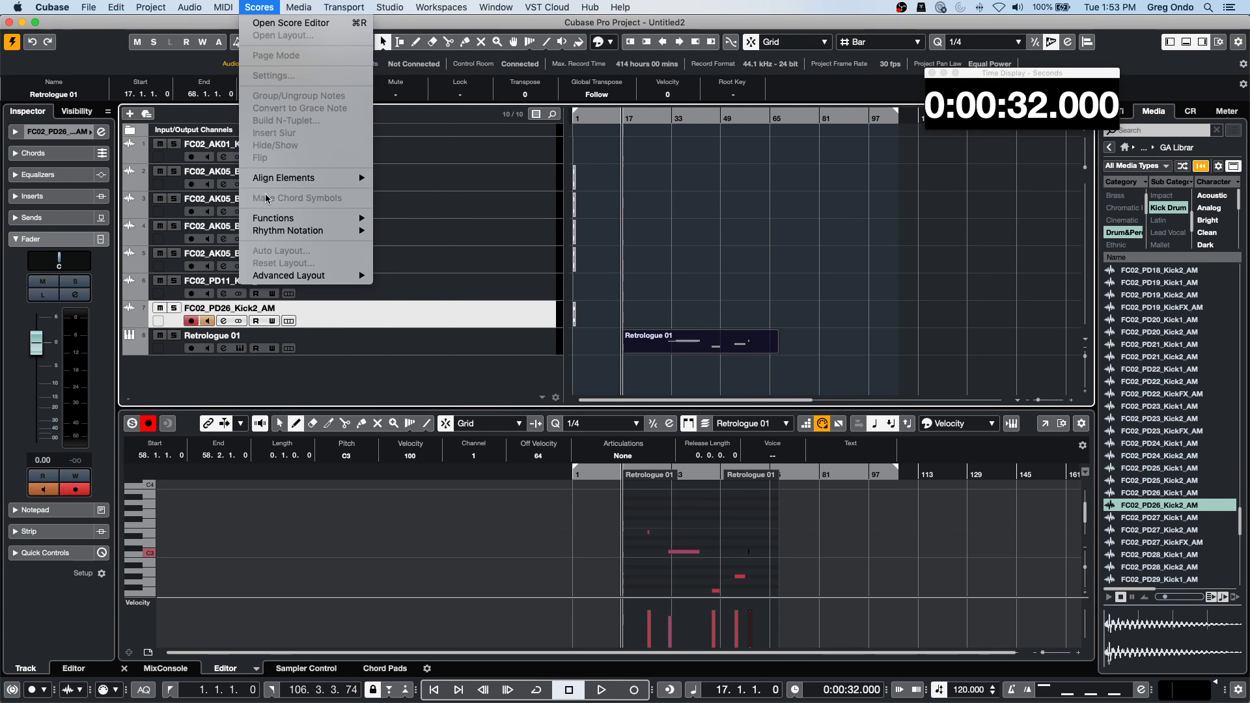
left_click(259, 6)
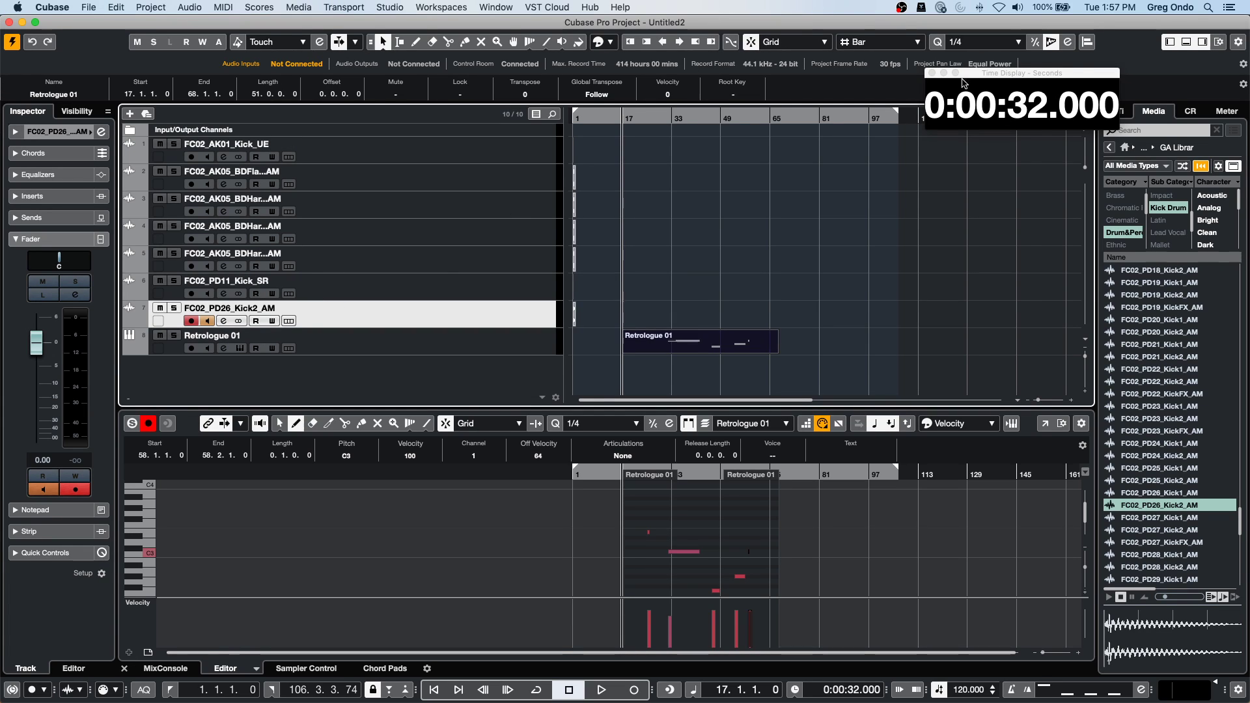
Close the floating seconds time display and return the project cursor to bar 1.
left_click(932, 73)
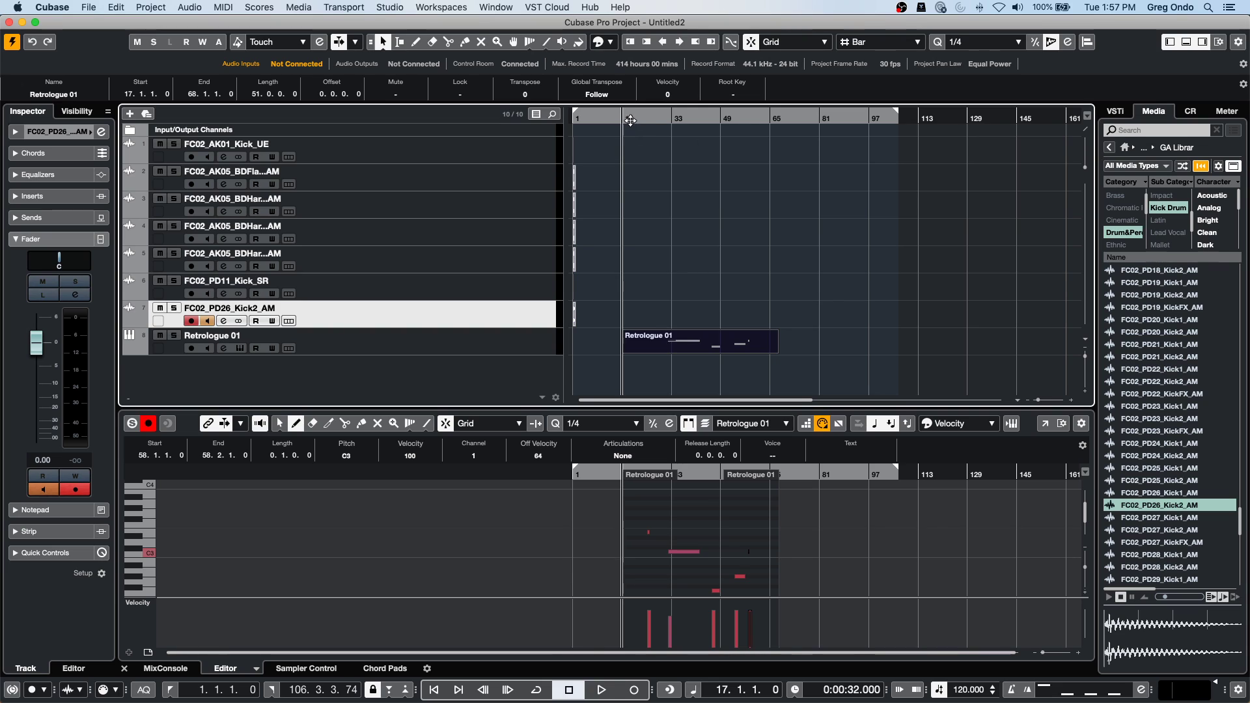
left_click_drag(631, 120, 629, 127)
left_click(610, 118)
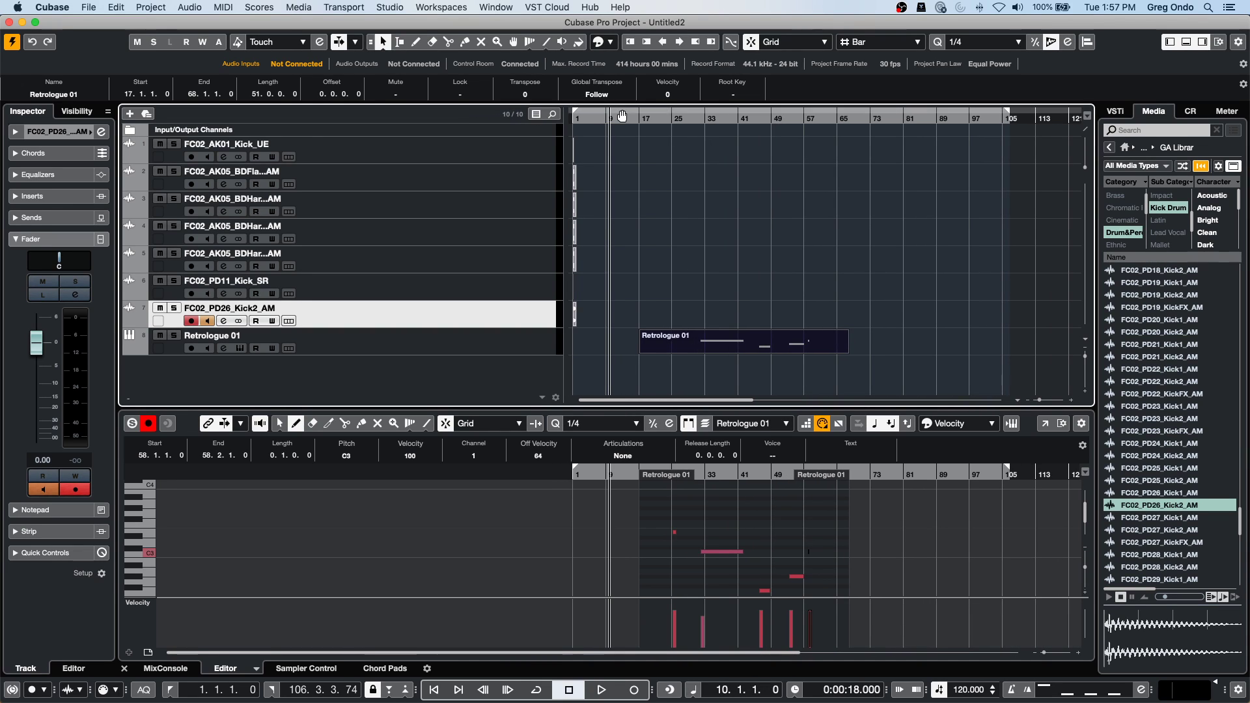
key("Home")
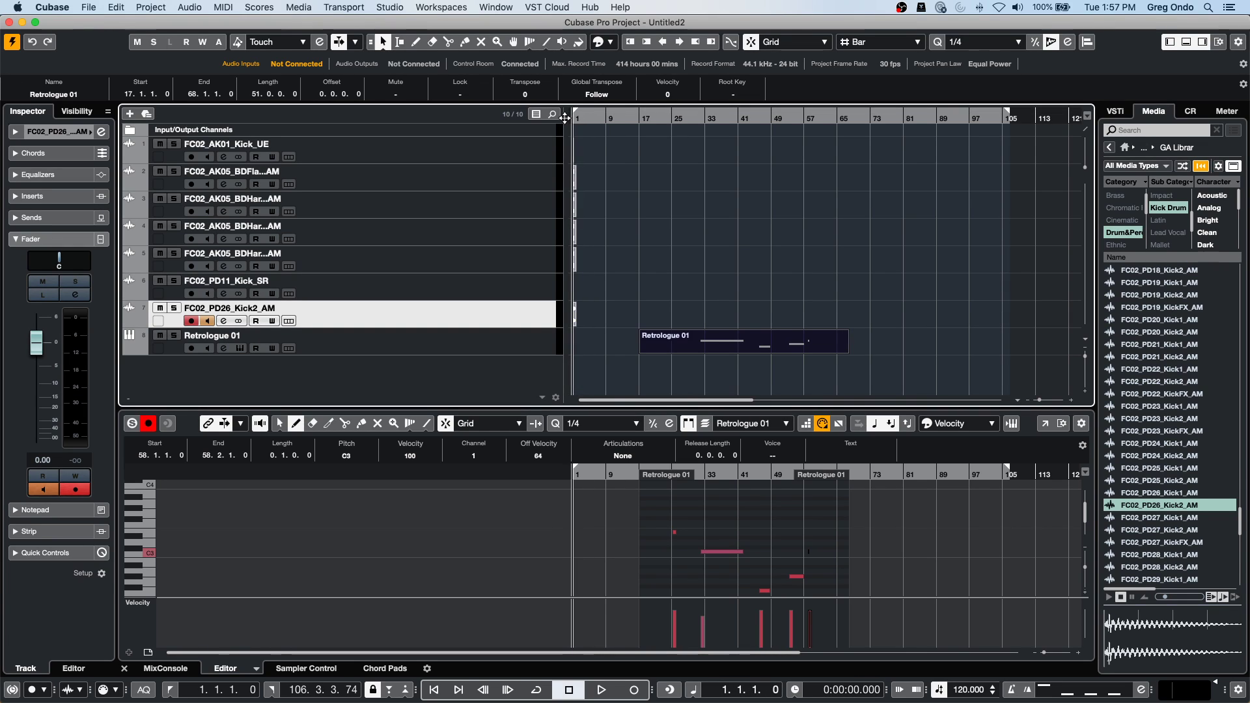
Examine the arrangement at different horizontal zoom levels with the project cursor at bar 1.
key("g")
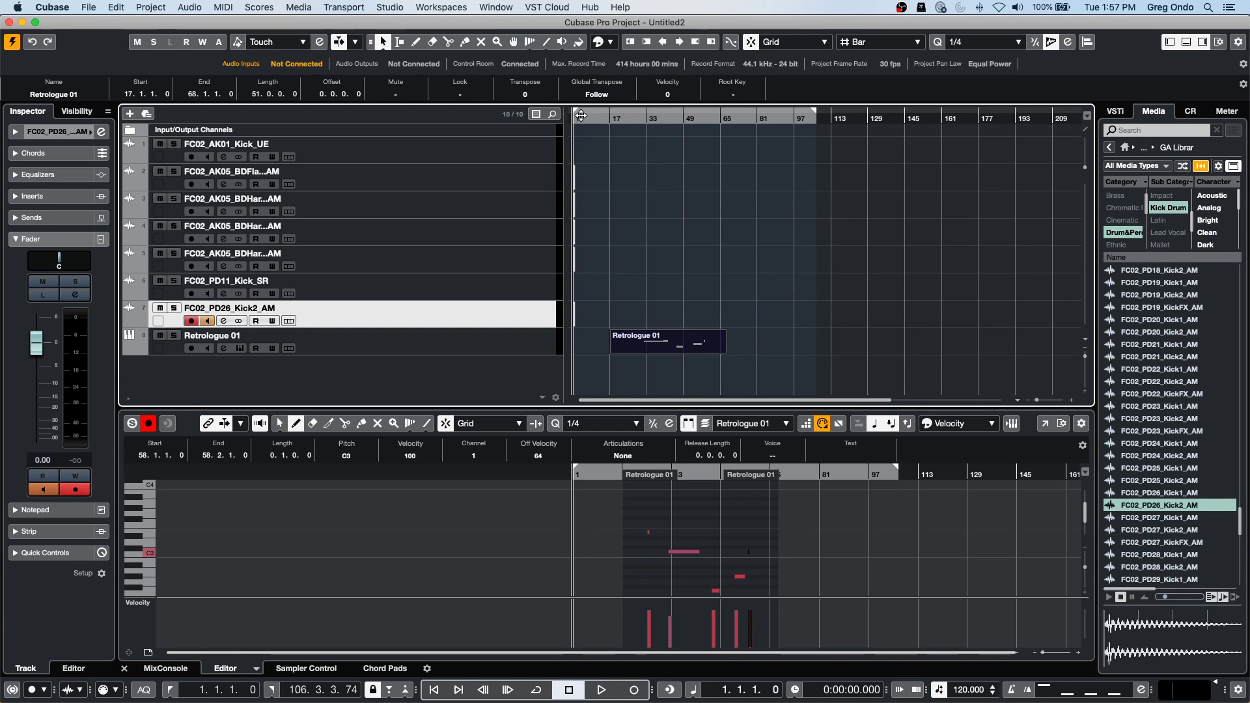
key("h")
key("h")
key("h")
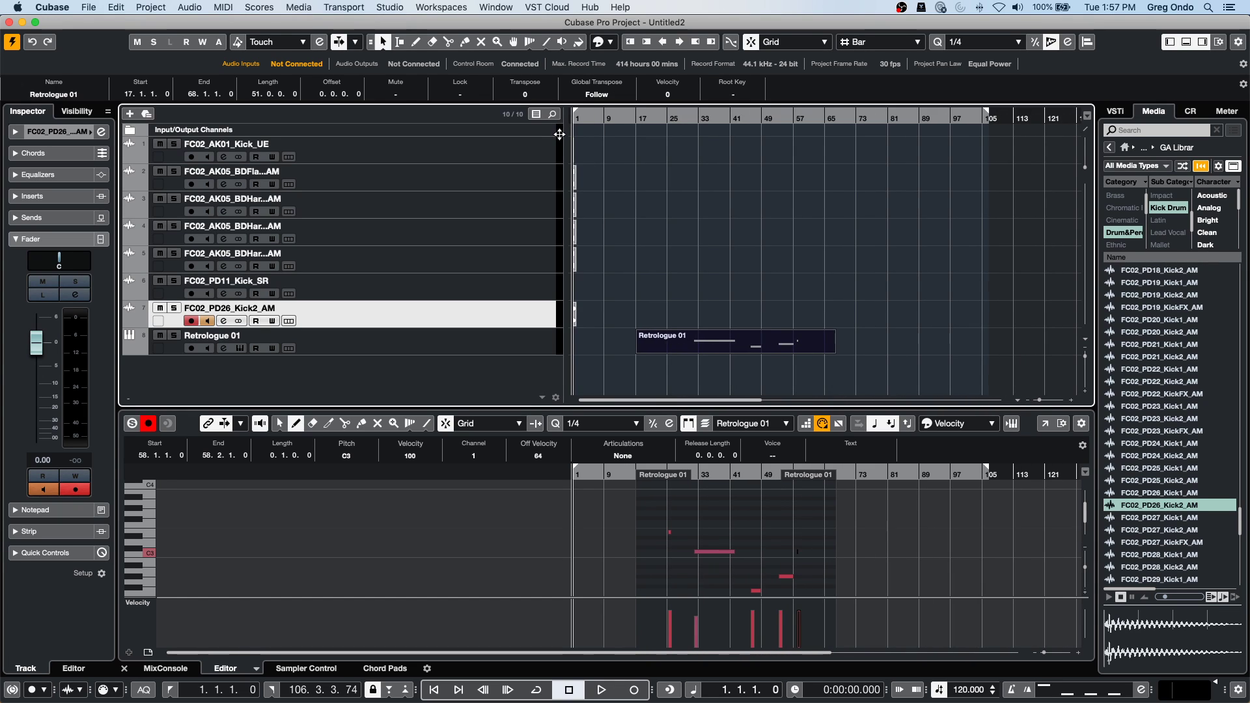
key("h")
key("h")
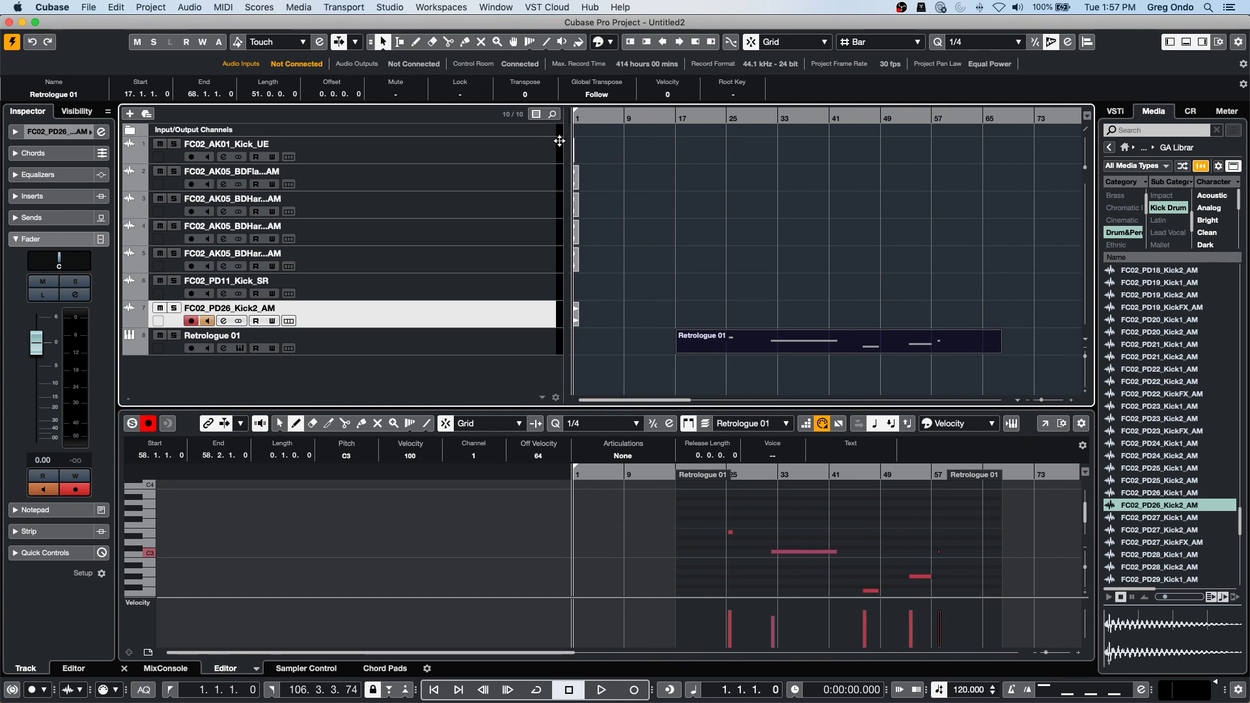
key("h")
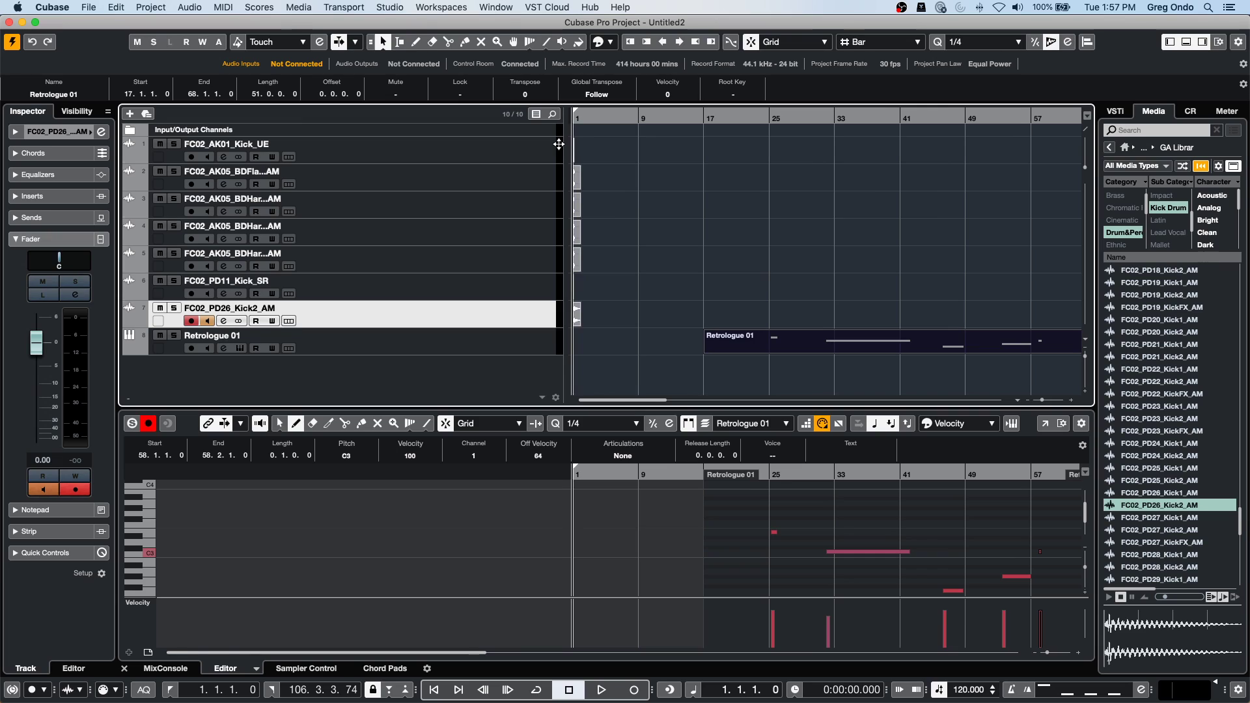
key("h")
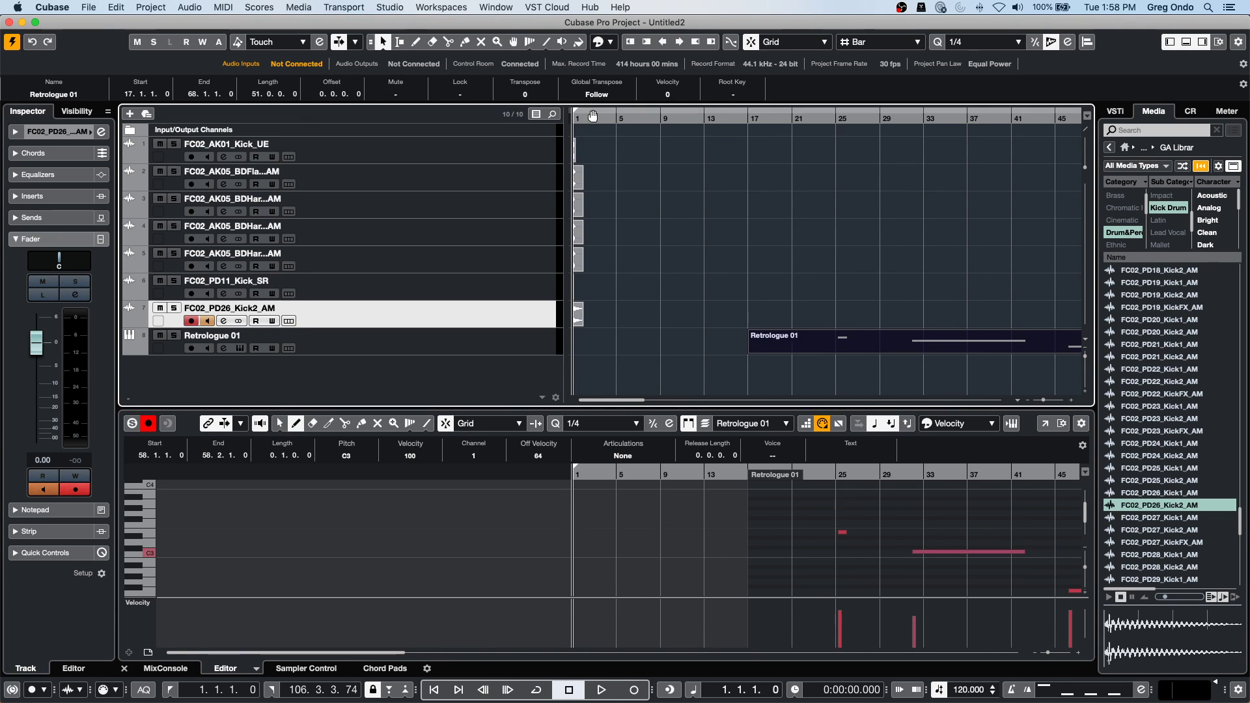
key("h")
key("h")
key("h")
key("h")
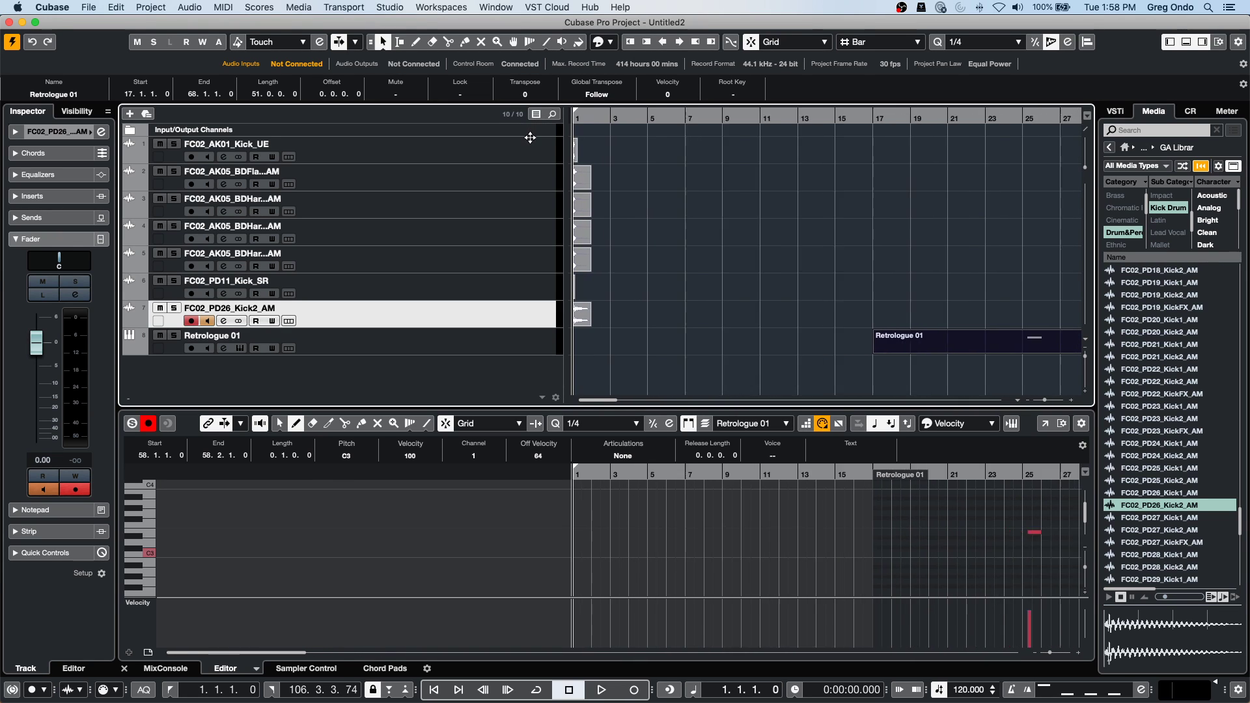
key("g")
key("g")
key("g")
key("g")
key("g")
key("g")
key("g")
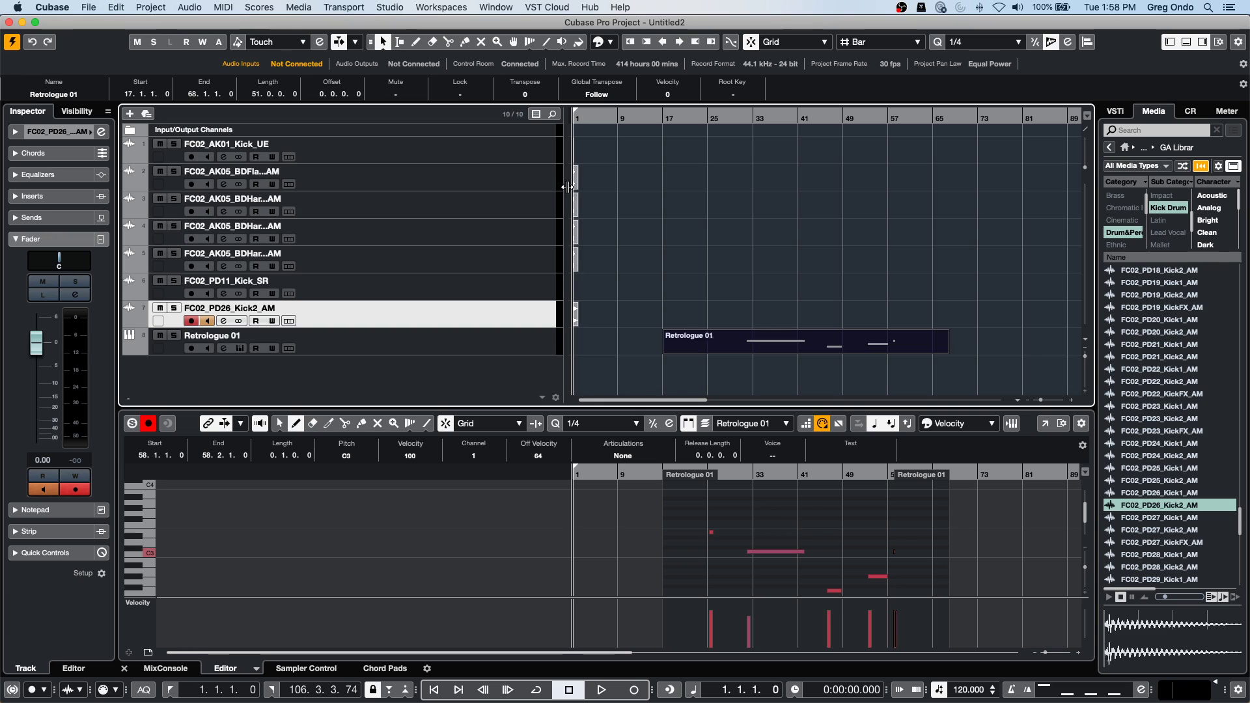
Narrow the track list to widen the event display, and switch the project ruler to Seconds.
left_click_drag(572, 187, 422, 196)
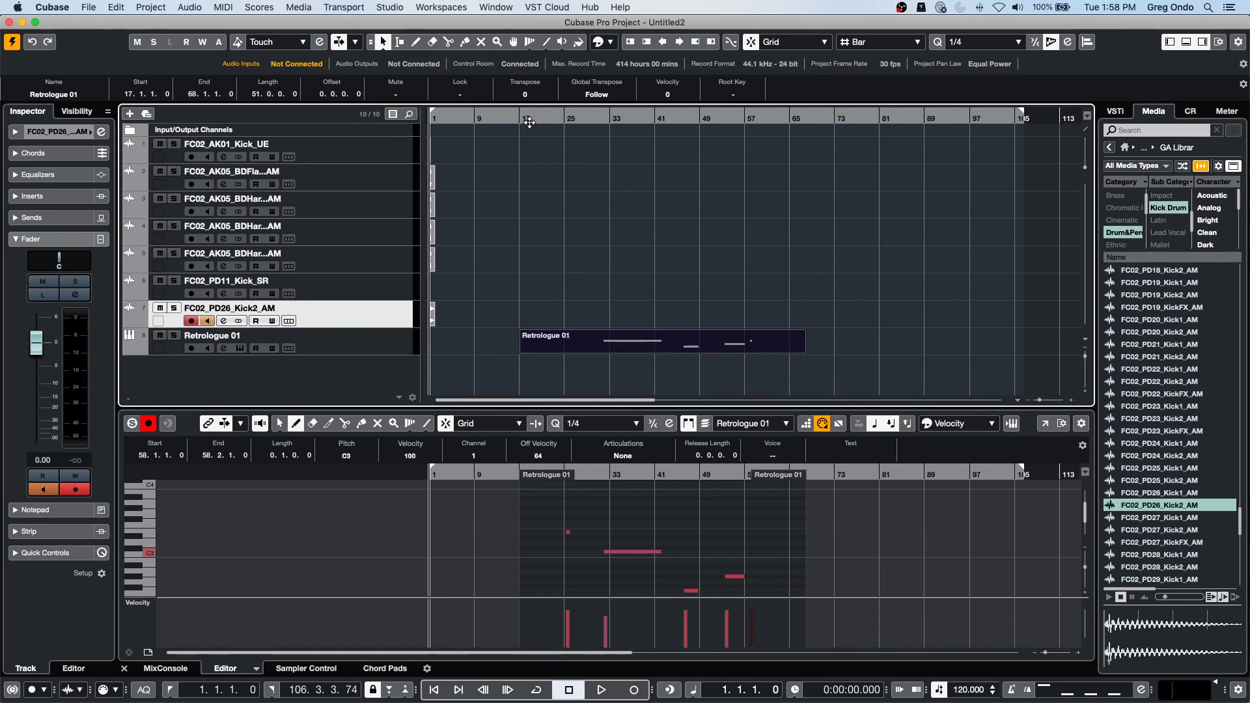
right_click(529, 119)
left_click(589, 141)
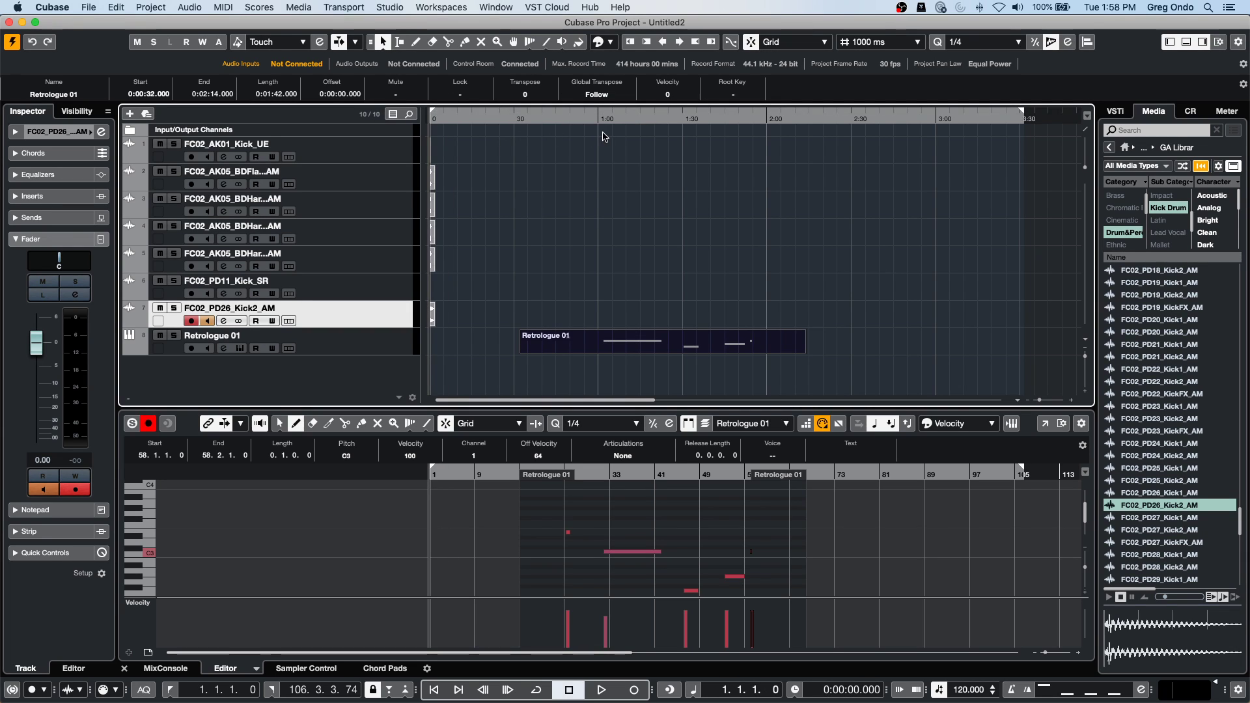
Switch the project ruler back to Bars+Beats.
left_click_drag(436, 116, 428, 141)
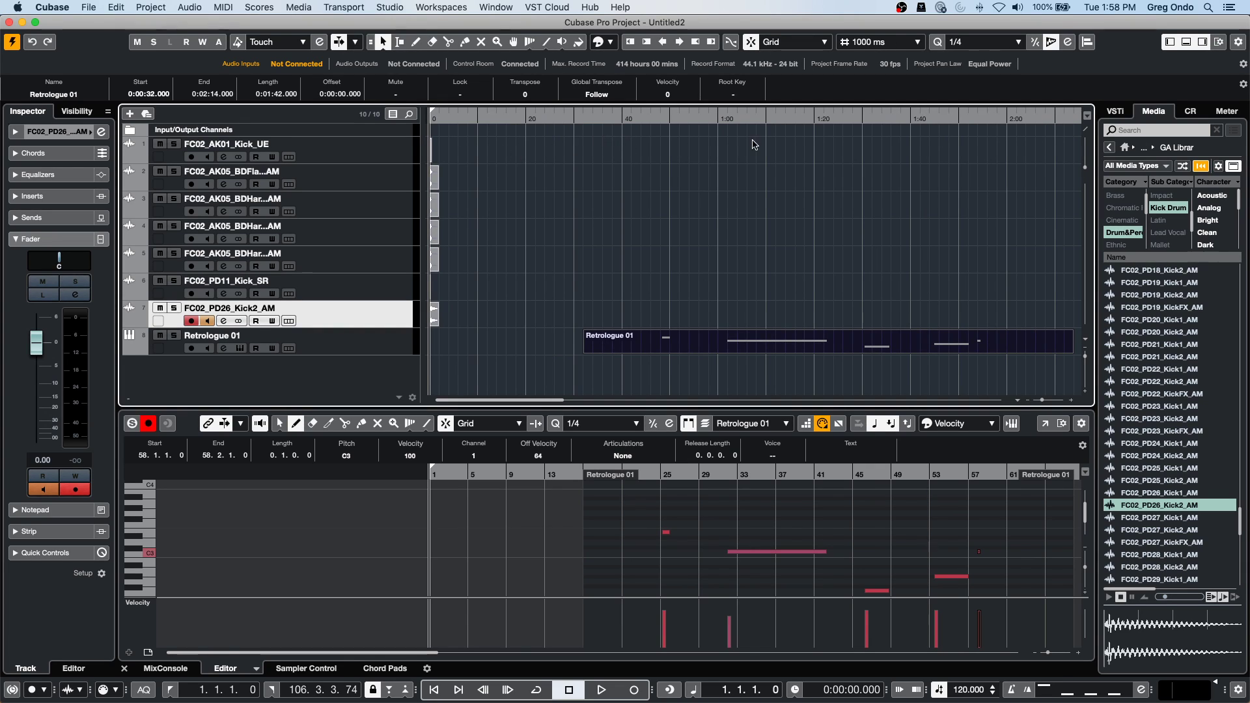
left_click_drag(470, 117, 412, 147)
right_click(606, 116)
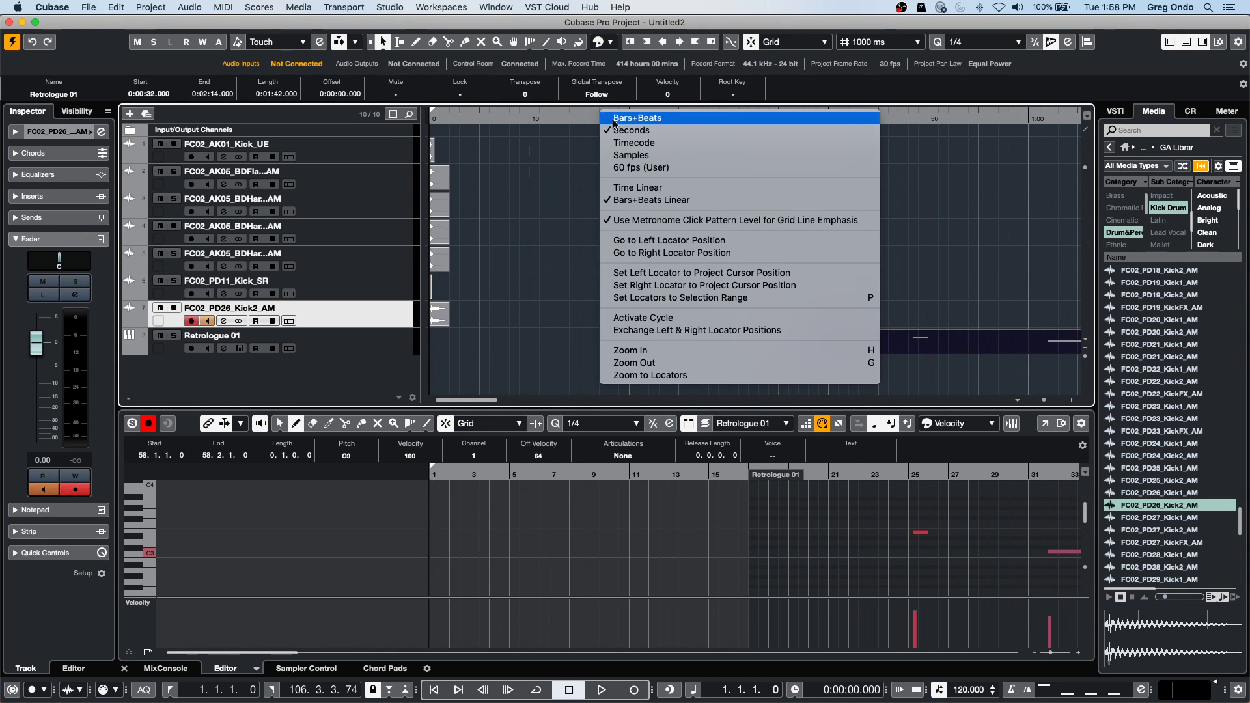
left_click(653, 115)
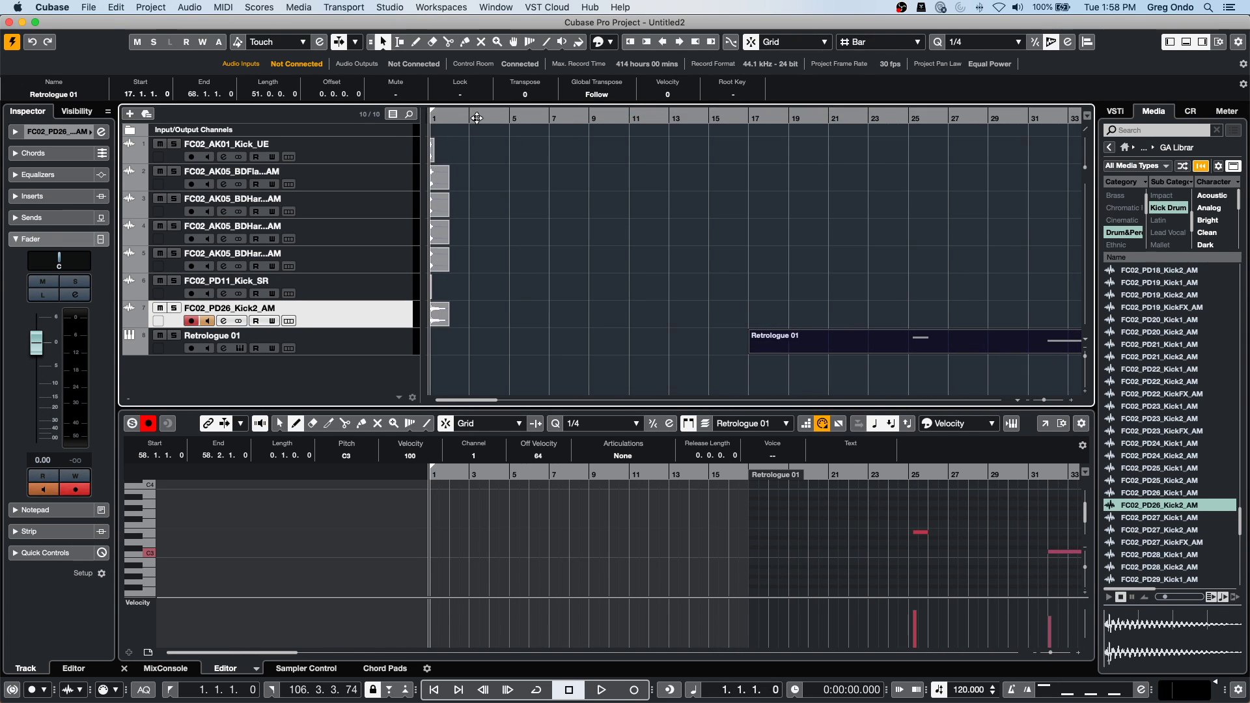
Examine how the Bars+Beats ruler and grid line spacing adapt across close and wide horizontal zoom levels.
key("g")
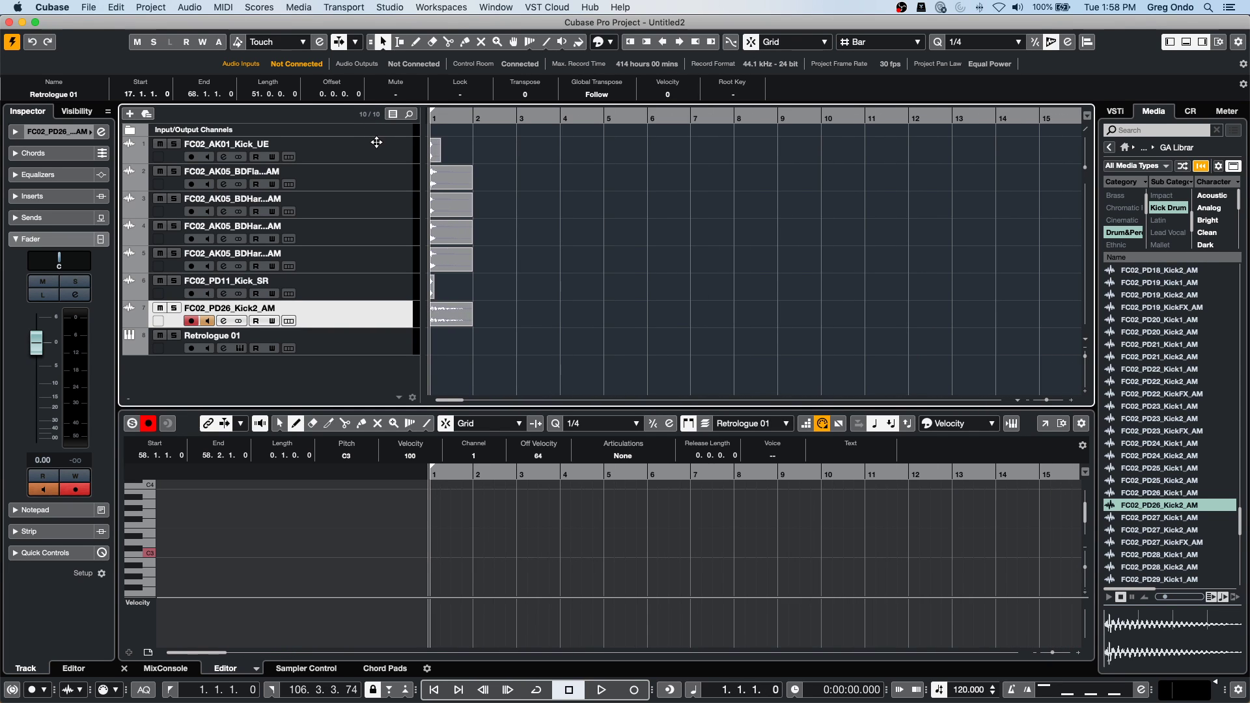
key("h")
key("h")
key("h")
key("h")
key("h")
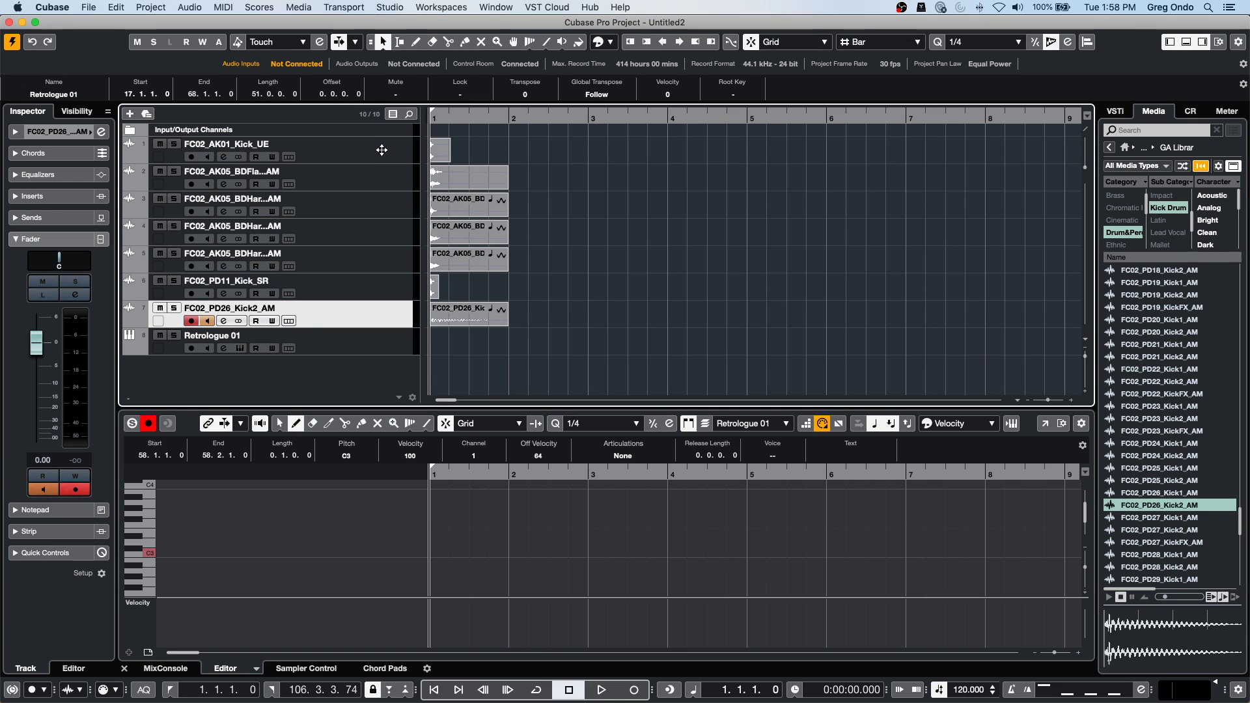
key("g")
key("g")
key("g")
key("g")
key("g")
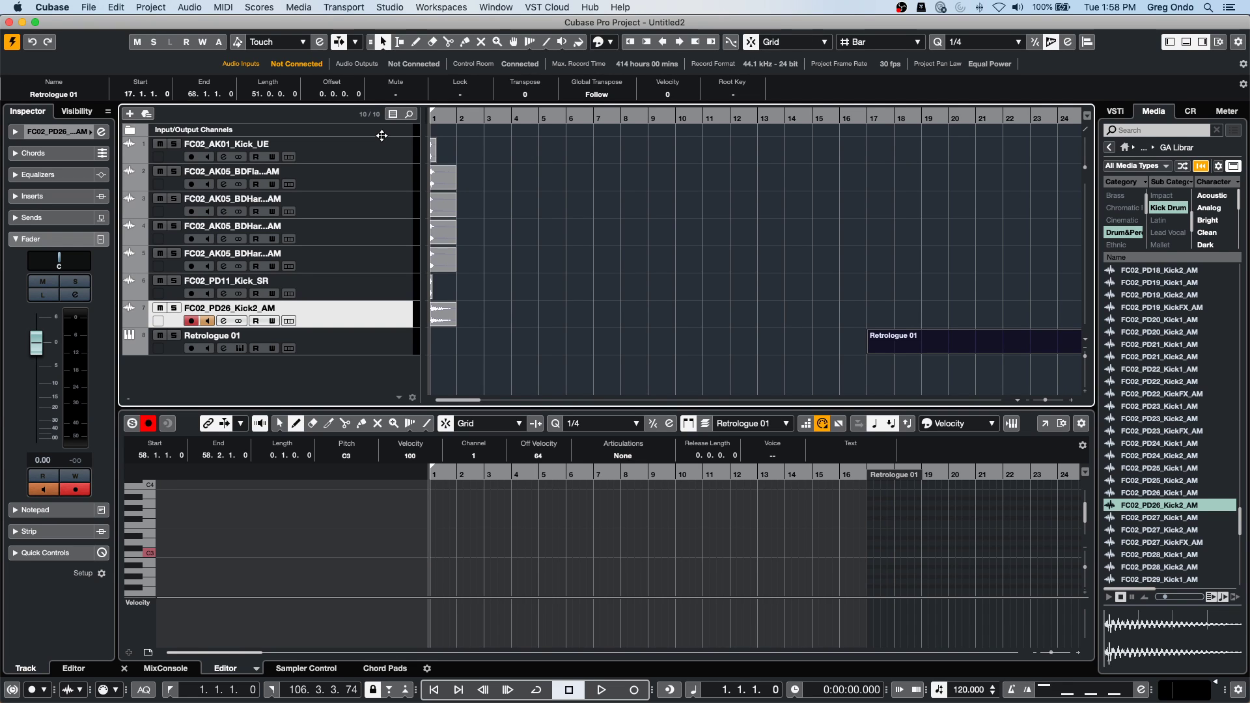
key("g")
key("g")
key("g")
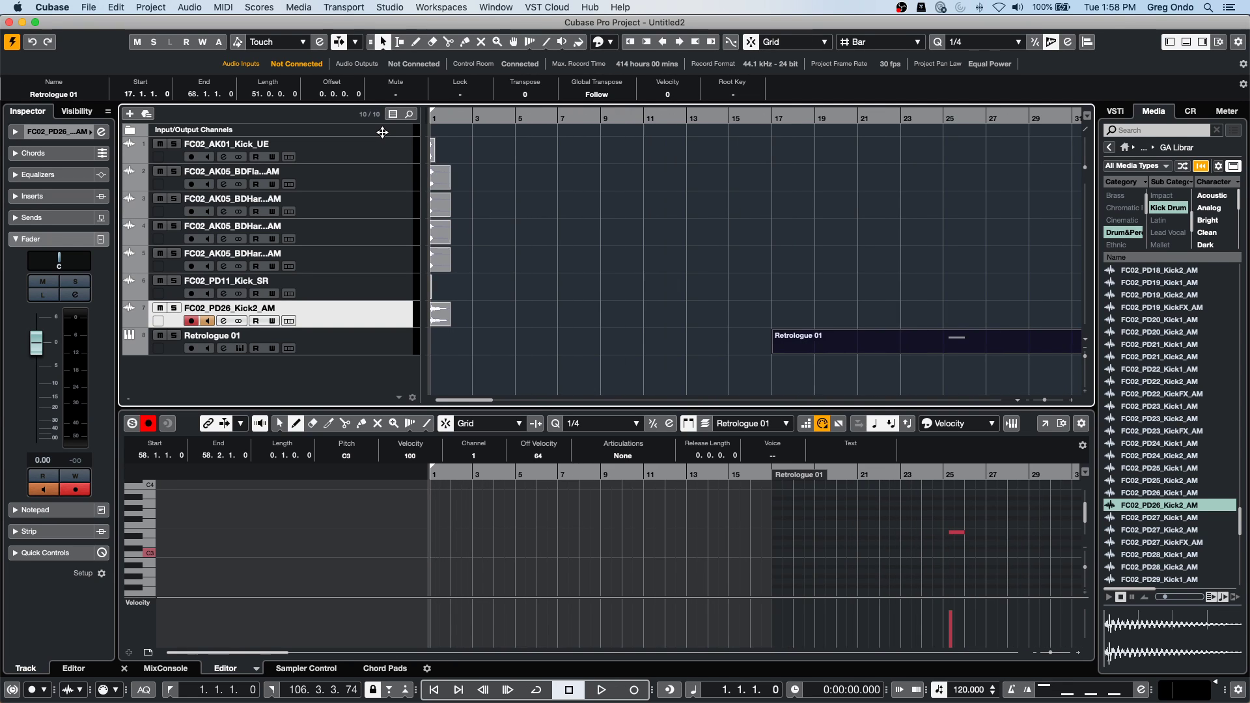
key("g")
key("g")
key("g")
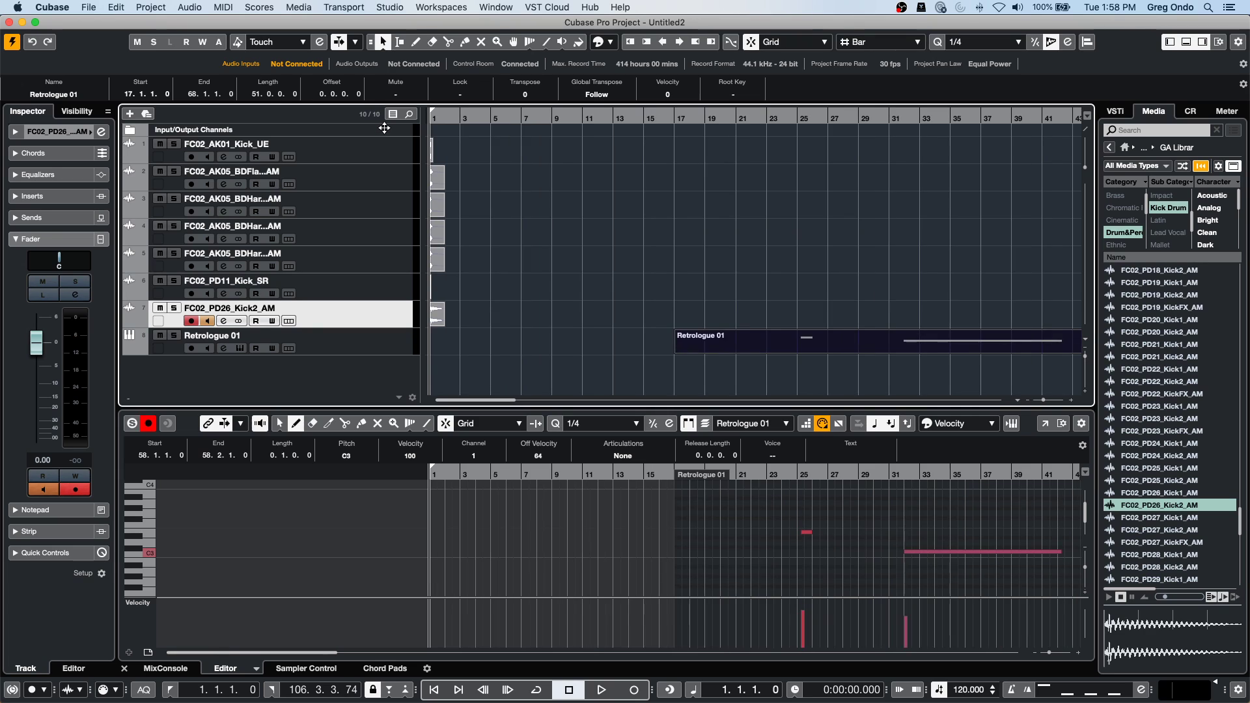
key("g")
key("g")
key("g")
key("g")
key("g")
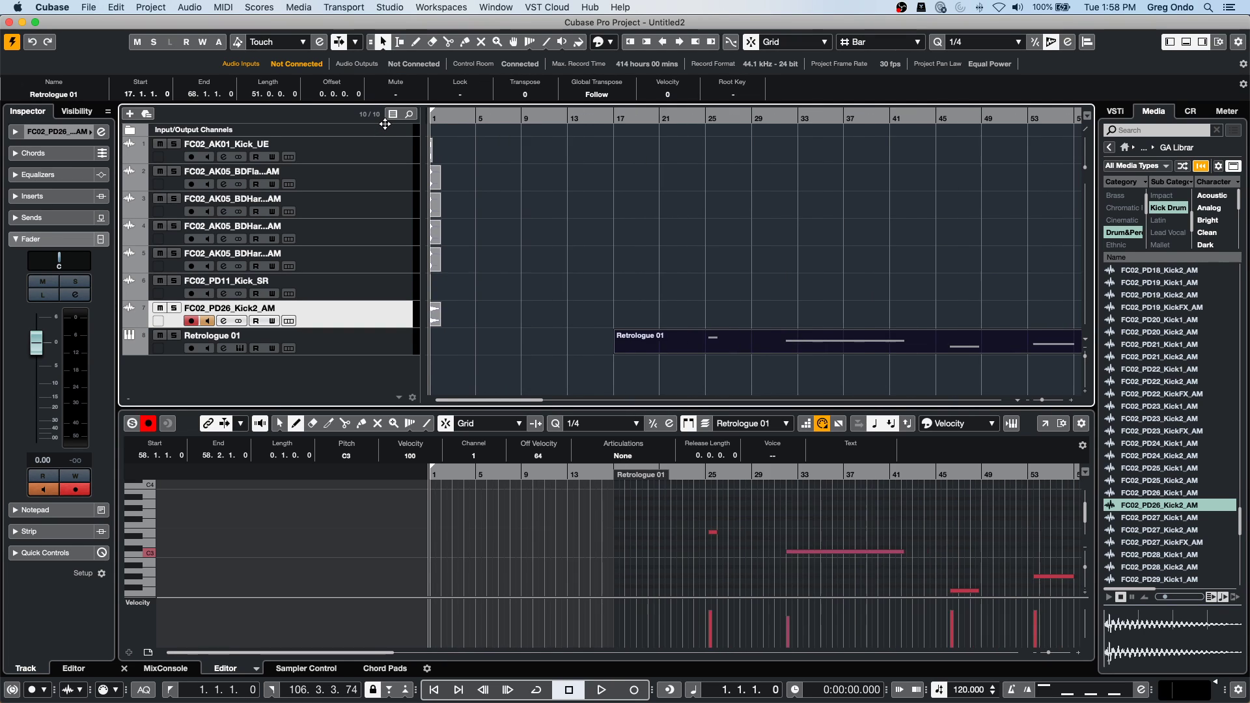
key("g")
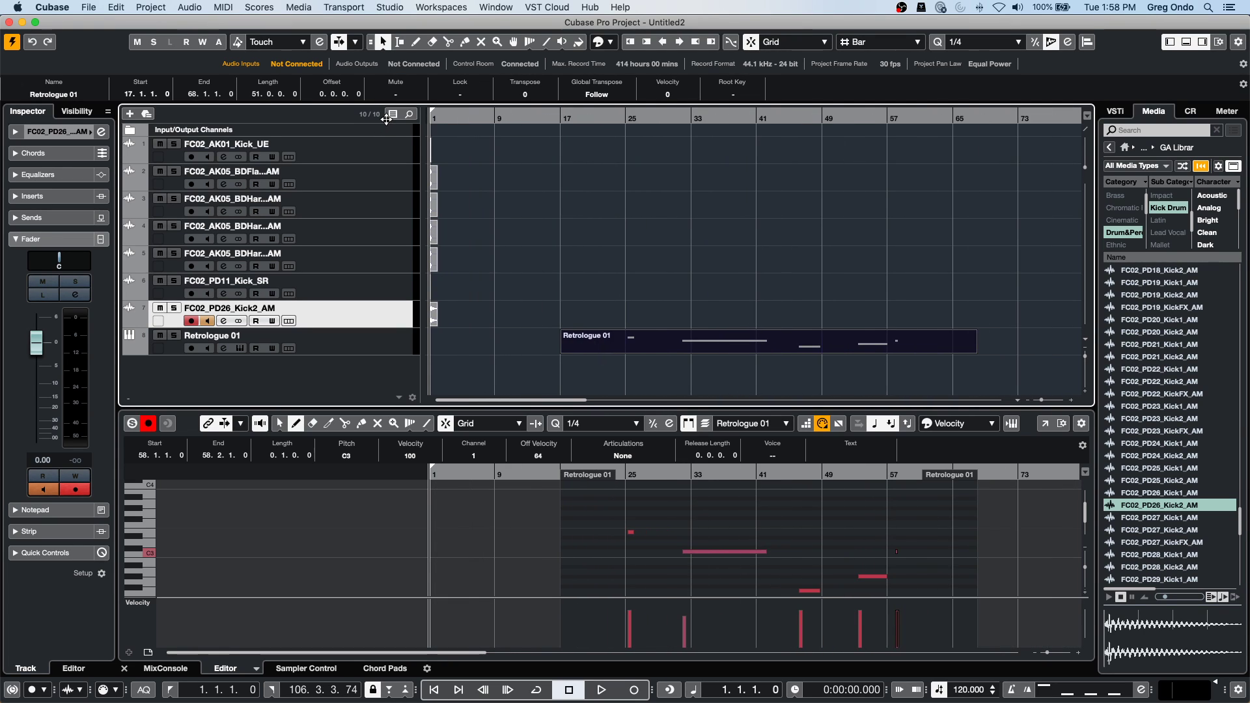
key("g")
key("g")
key("g")
key("g")
key("g")
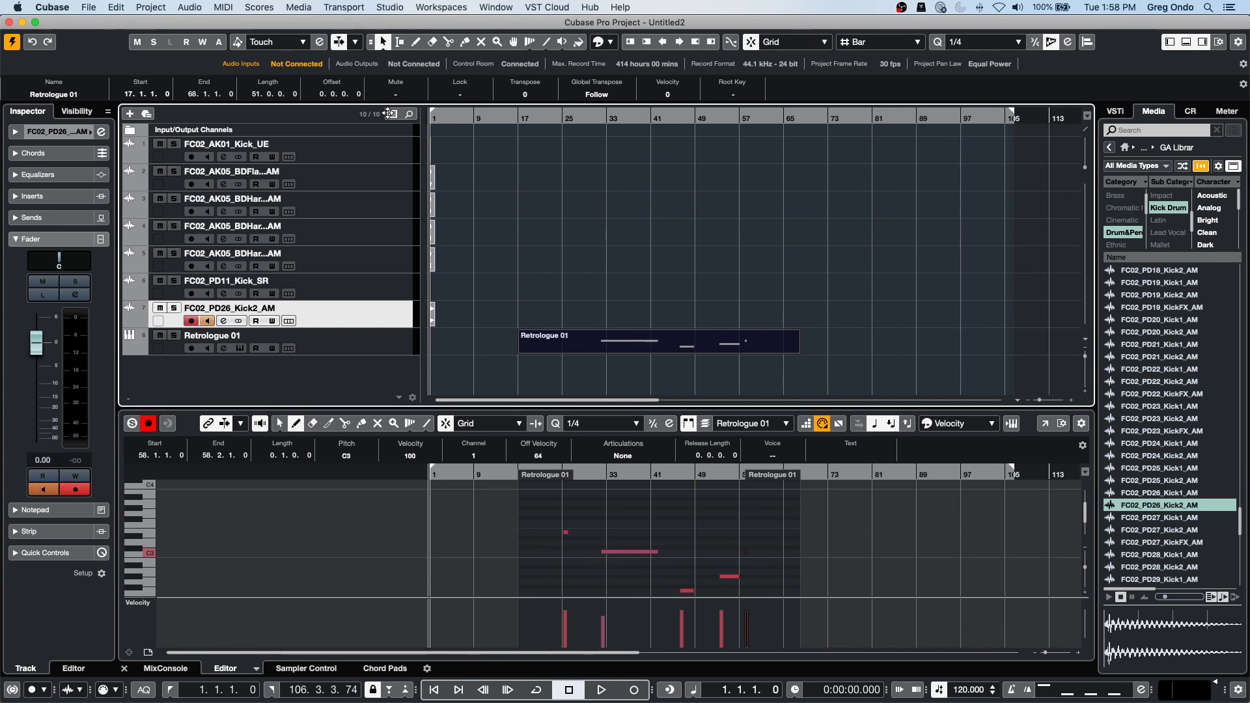
key("g")
key("g")
key("g")
key("g")
key("g")
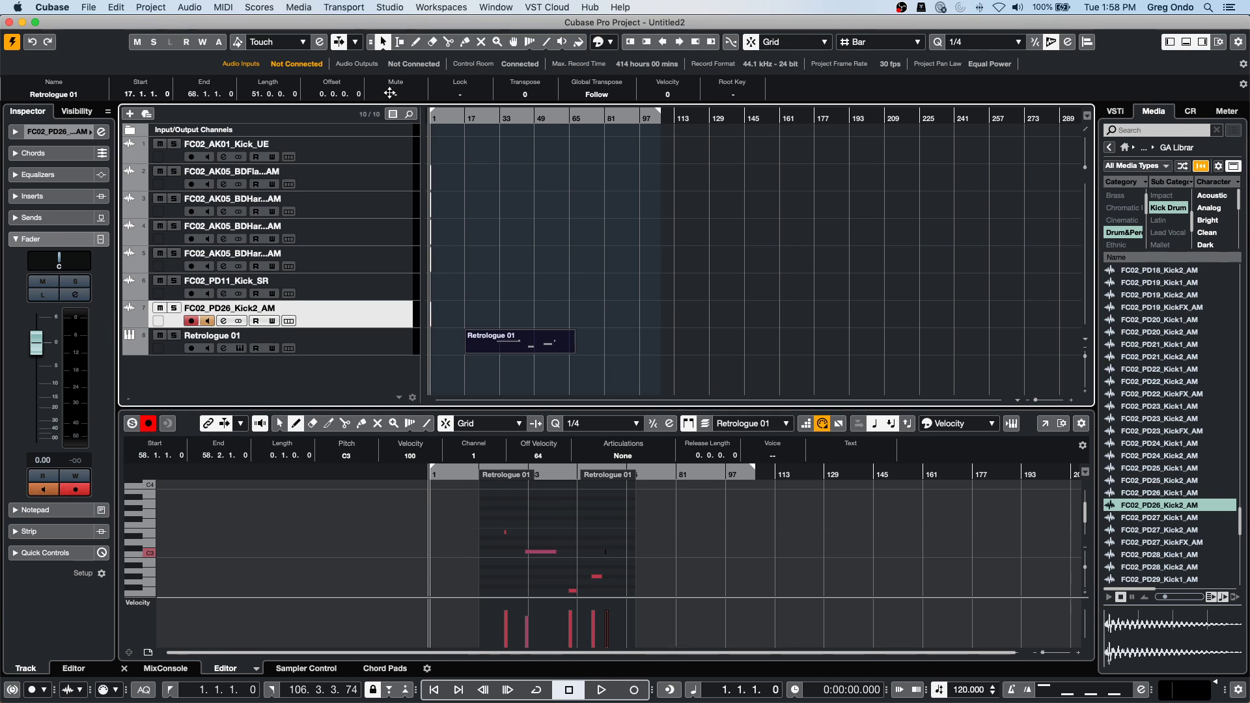
key("h")
key("h")
key("h")
key("h")
key("h")
key("h")
key("h")
key("h")
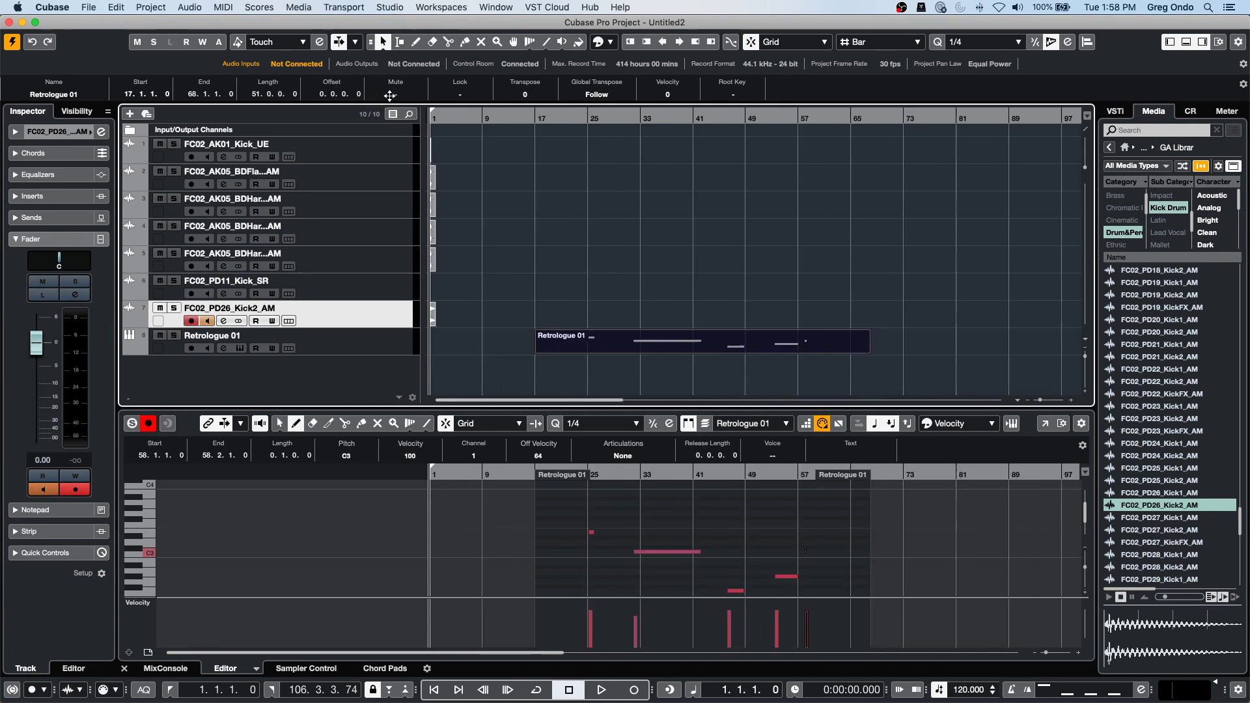
key("g")
key("g")
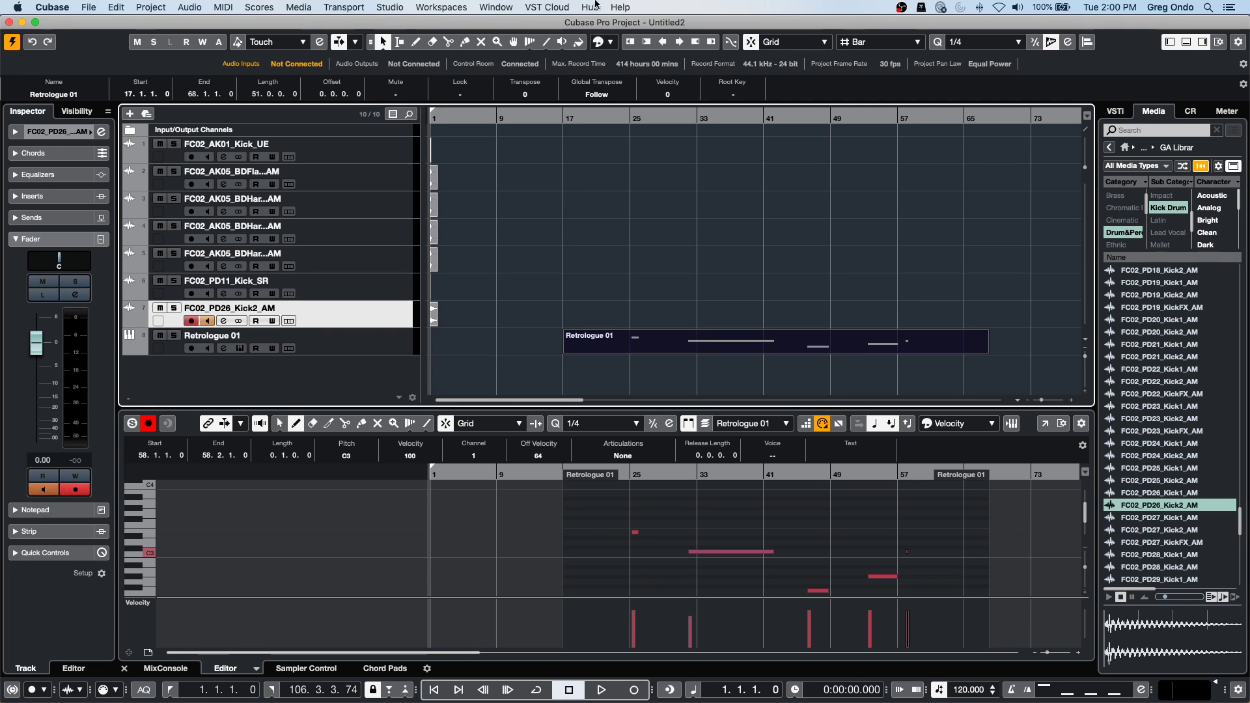
left_click_drag(619, 118, 620, 72)
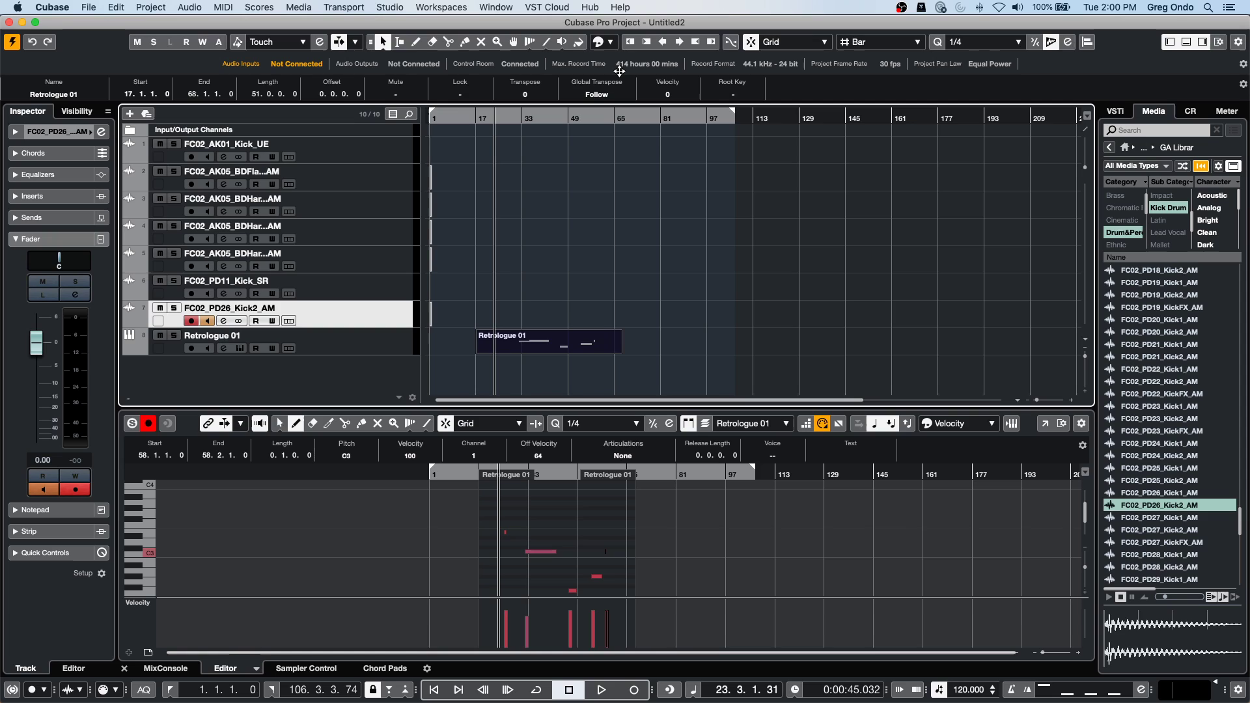
Open the recent project CX Audio.cpr and activate it.
left_click(89, 7)
mouse_move(128, 251)
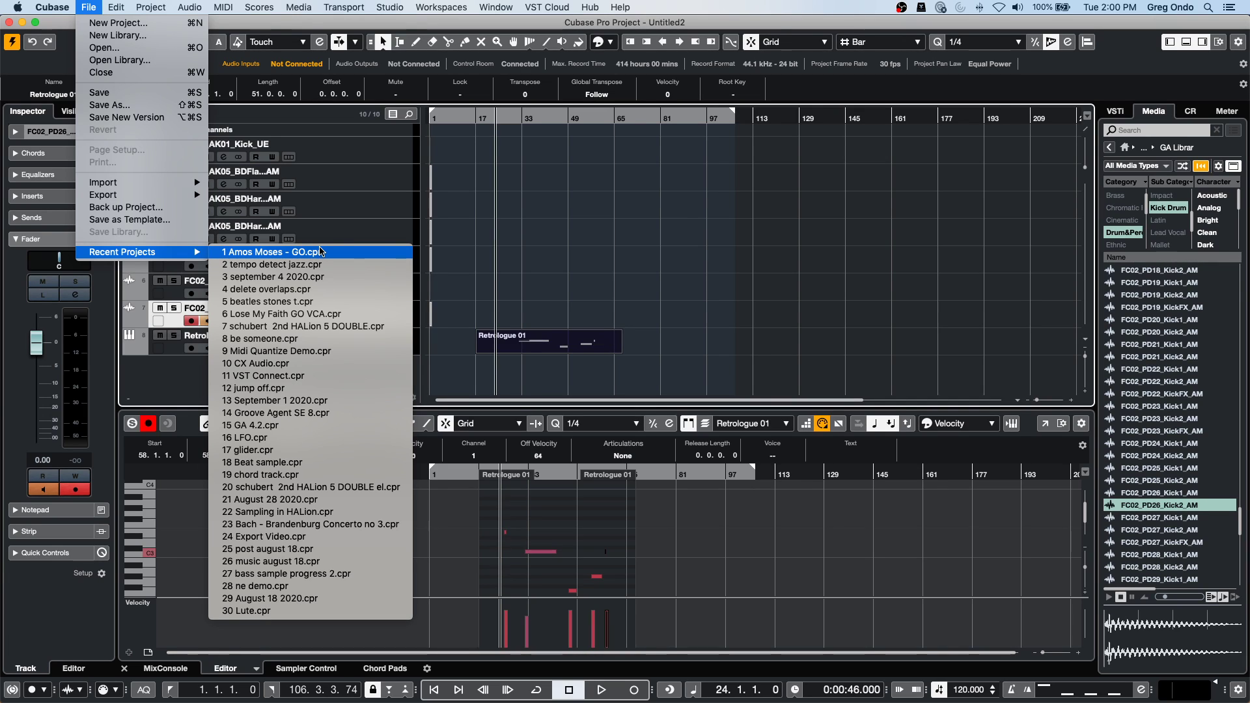
left_click(347, 363)
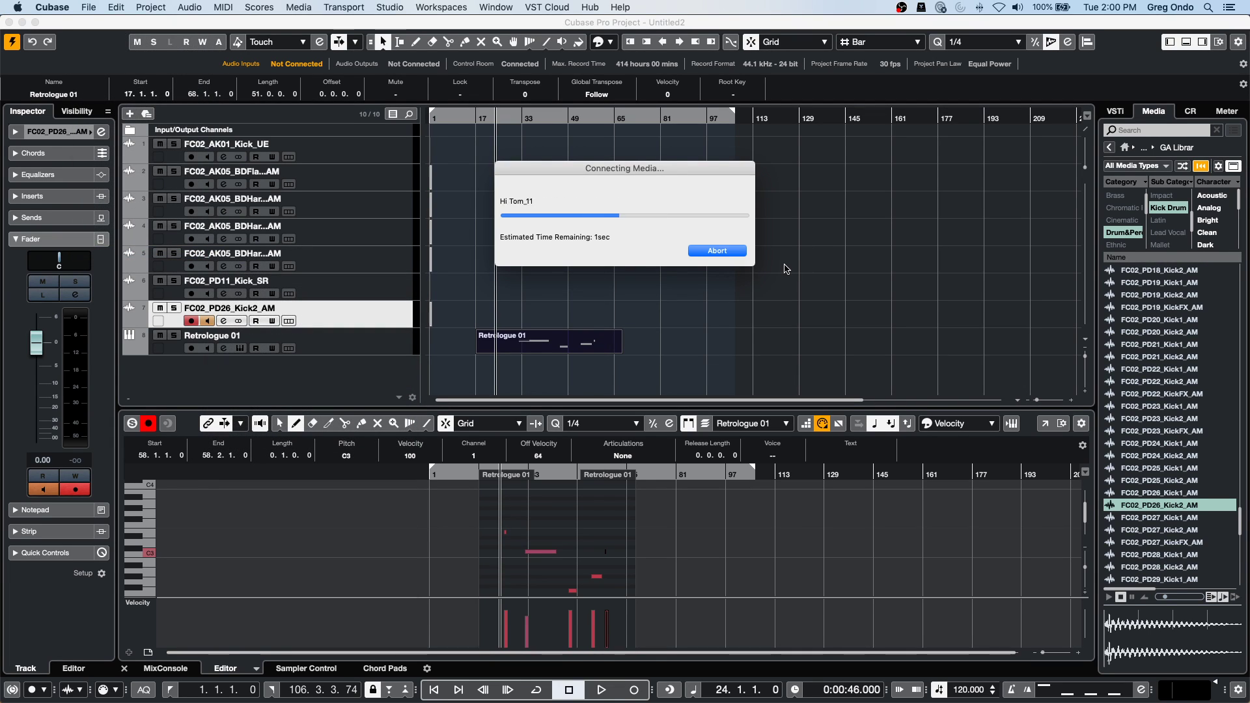
left_click(696, 246)
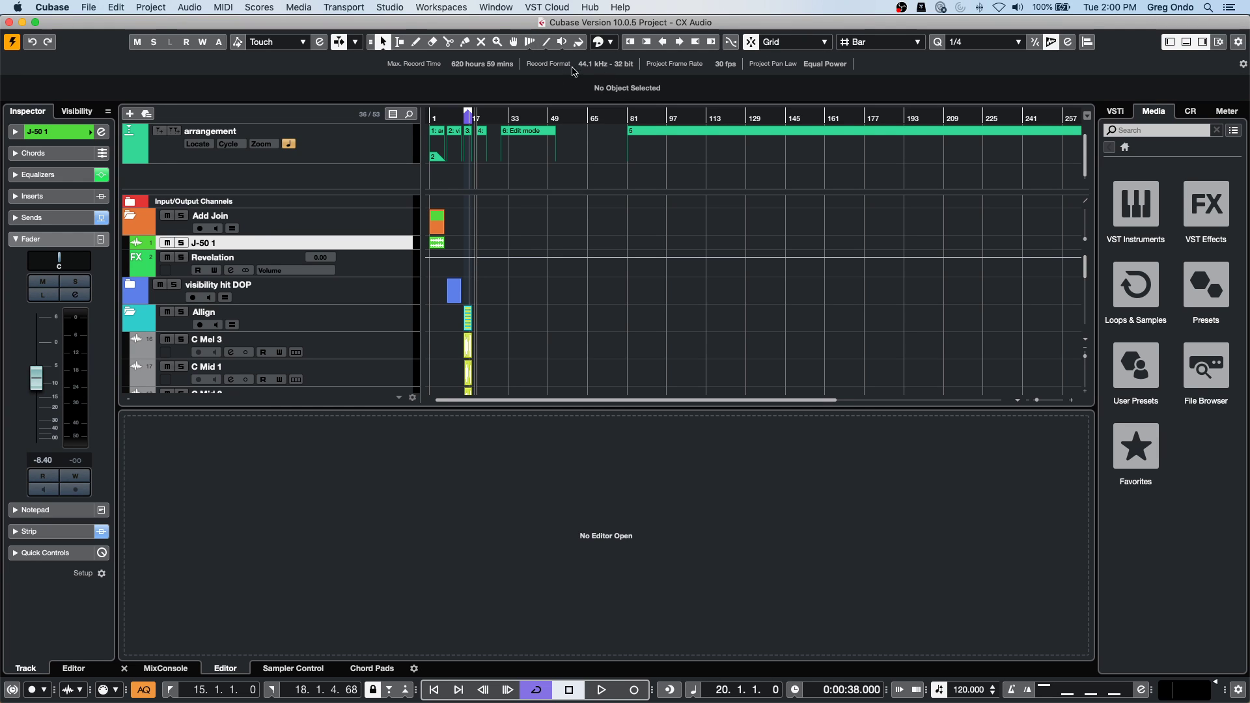
Show the volume automation lane of the C Mel 3 track near bar 15 and enable its automation read and write.
left_click_drag(438, 122, 495, 234)
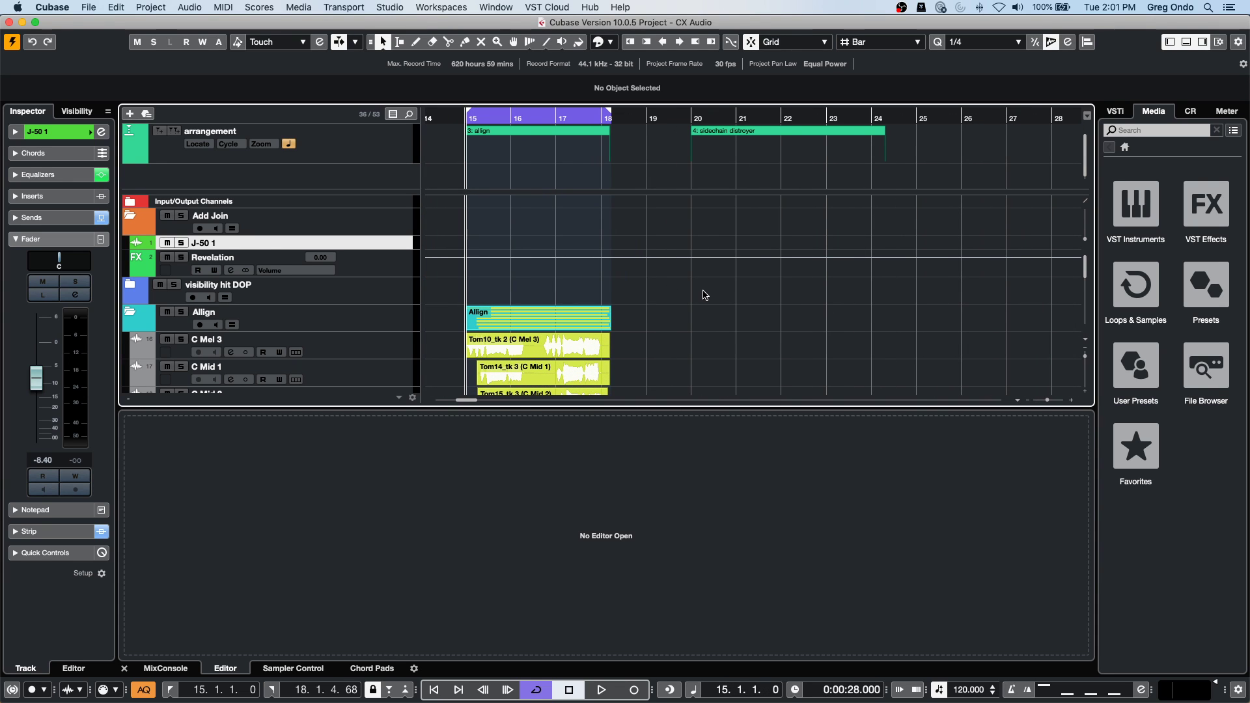
scroll(708, 292, "down", 2)
scroll(708, 292, "down", 6)
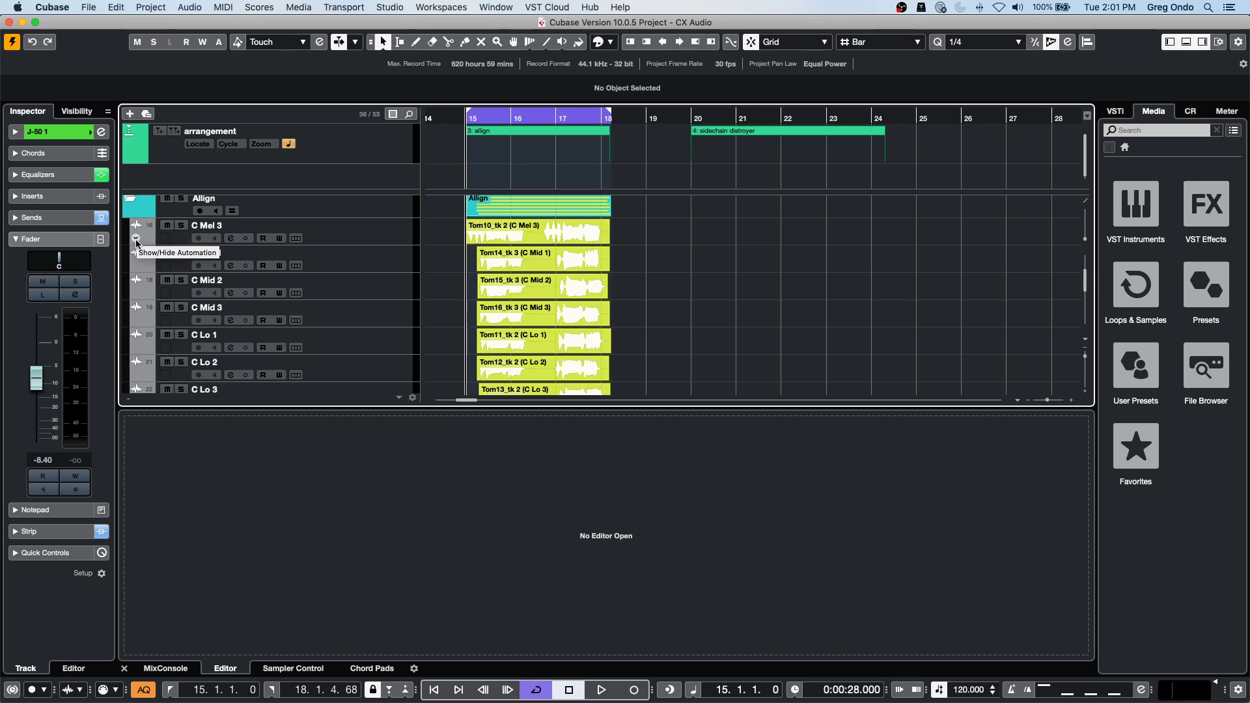
left_click(138, 244)
left_click_drag(555, 257, 572, 248)
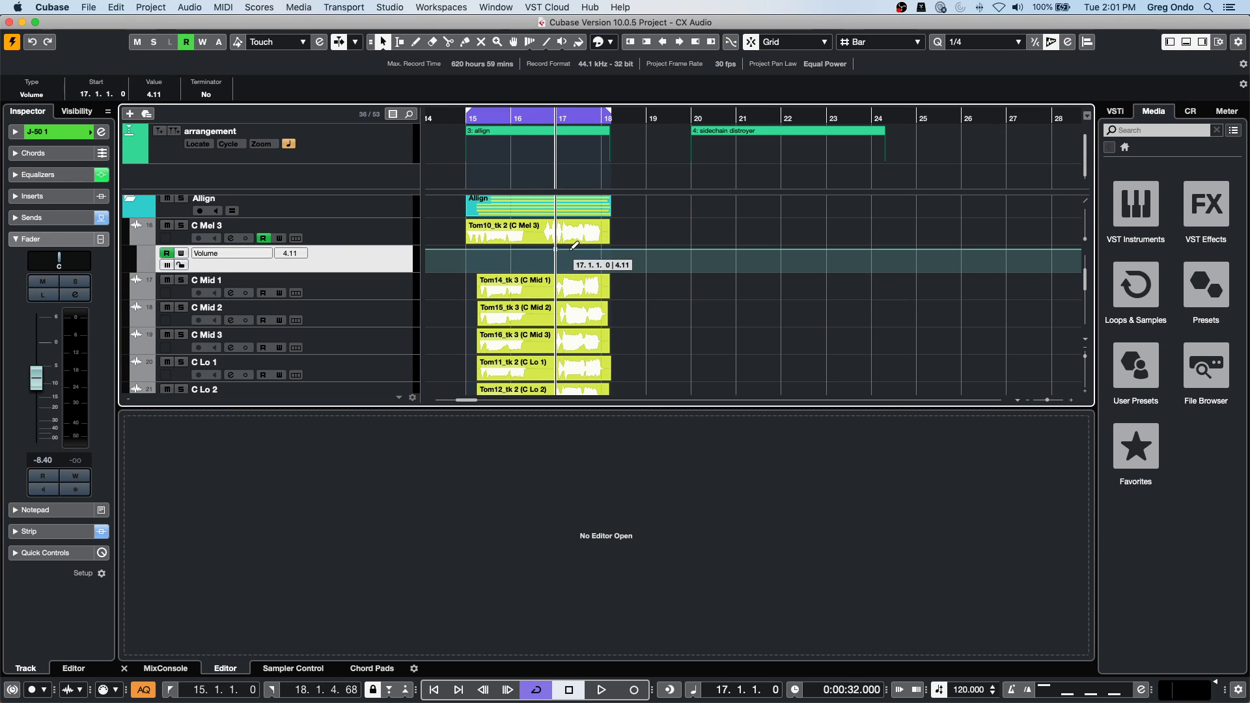
left_click(181, 253)
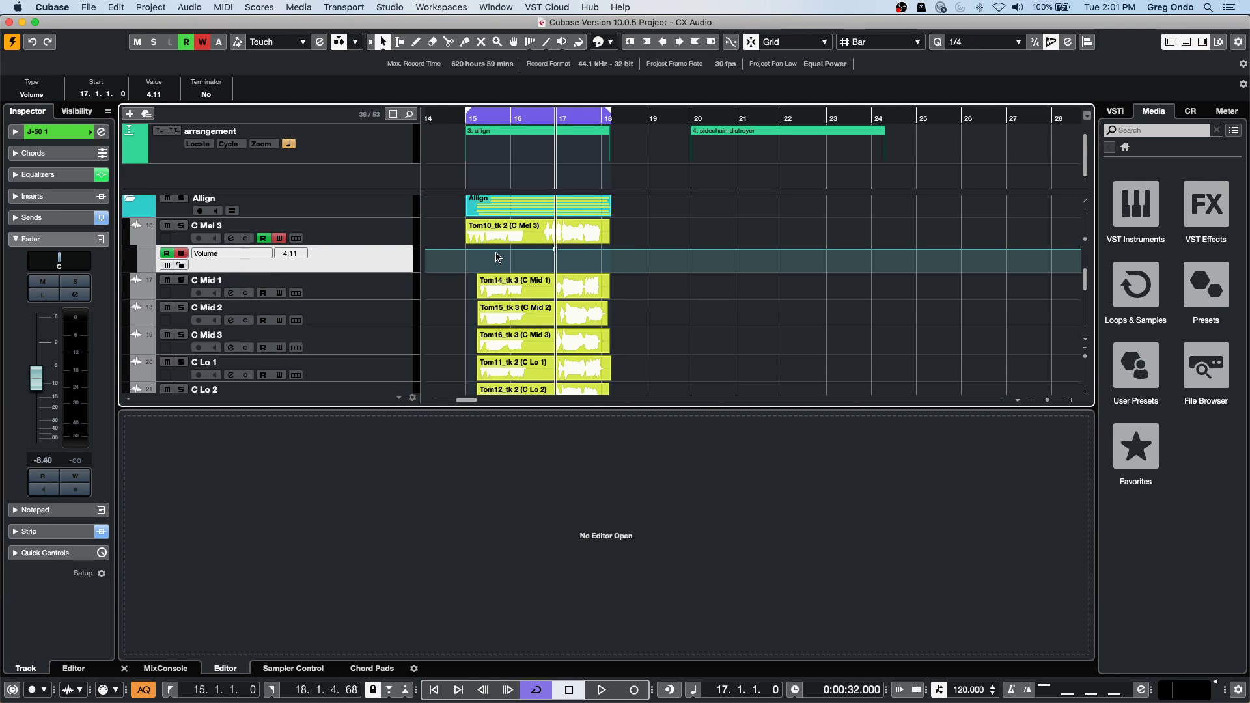
left_click(504, 260)
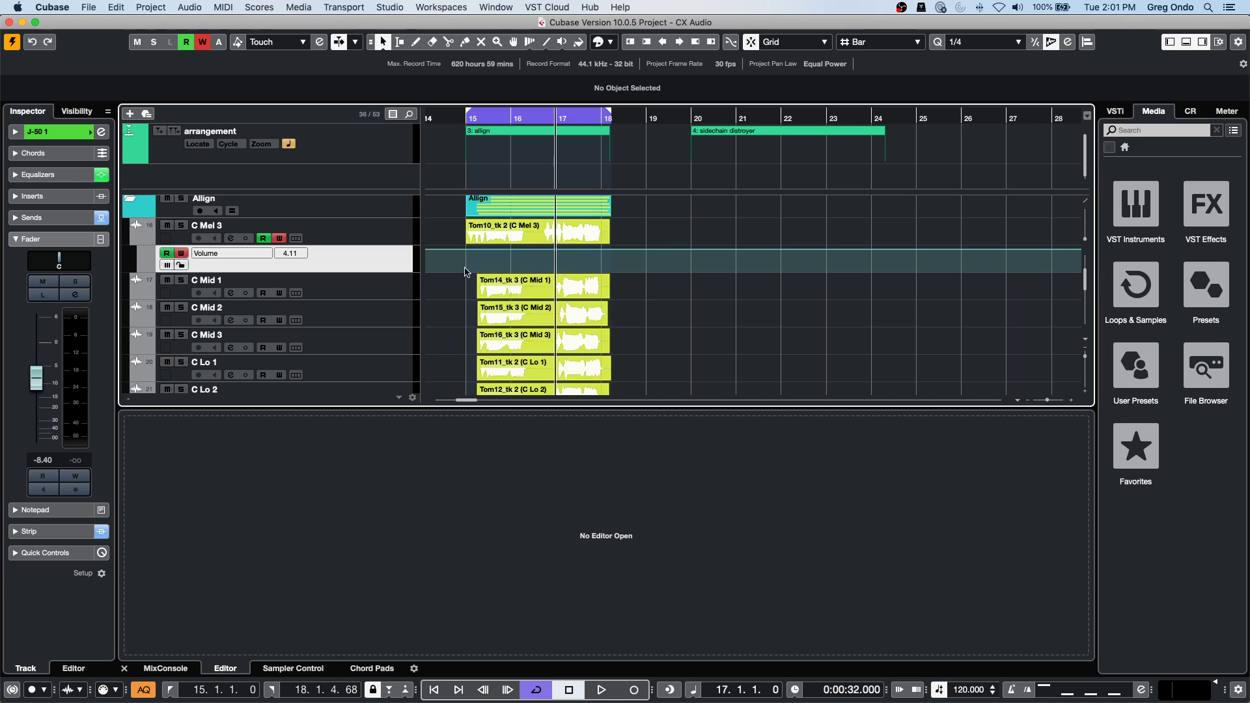
Increase the C Mel 3 volume lane's height and draw a freehand volume curve from just before bar 16 to about bar 18.5.
left_click_drag(391, 273, 393, 300)
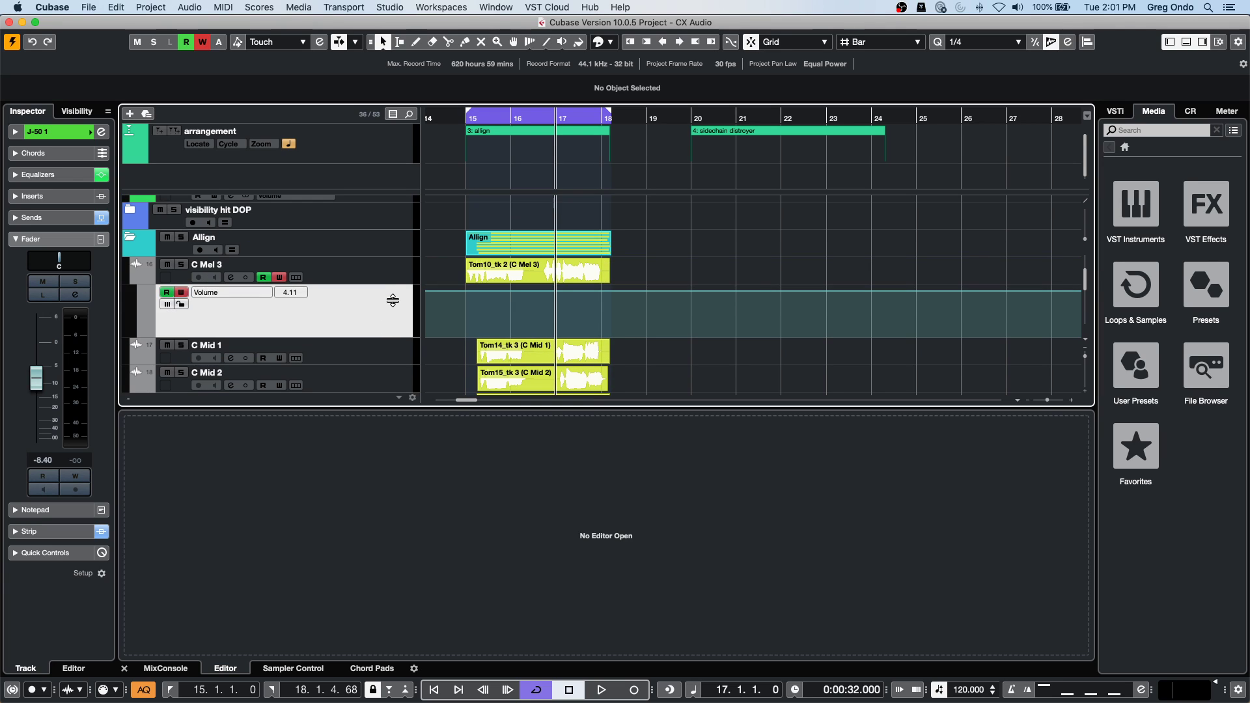
right_click(499, 305)
left_click(528, 303)
left_click_drag(503, 306, 619, 316)
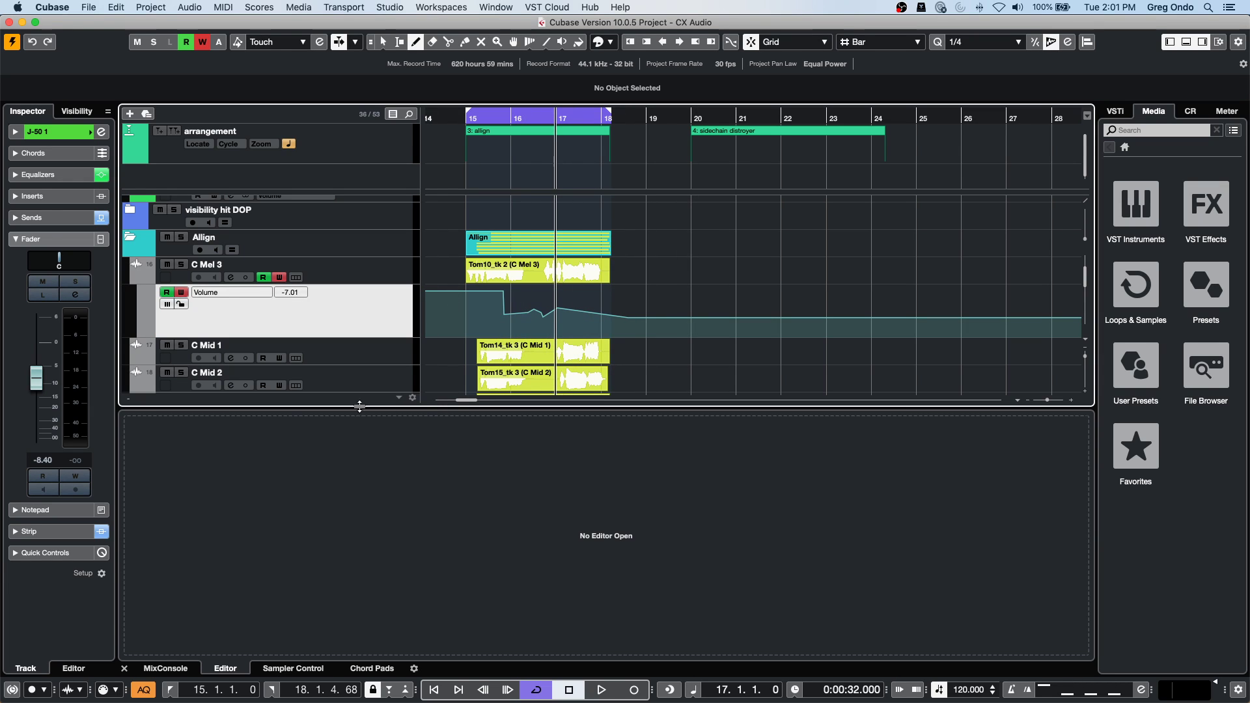
Show the volume automation lane of C Mid 1 and copy the curve drawn on C Mel 3 into it at the same position.
left_click(137, 359)
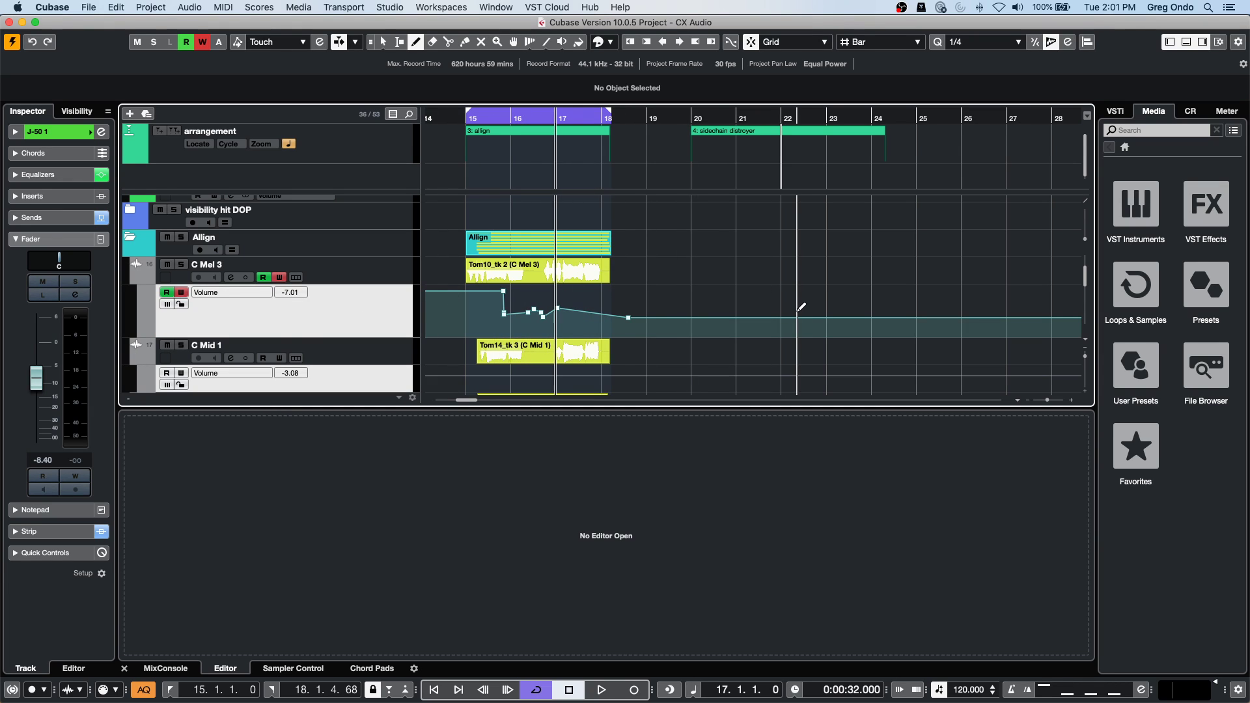
right_click(500, 324)
left_click(498, 342)
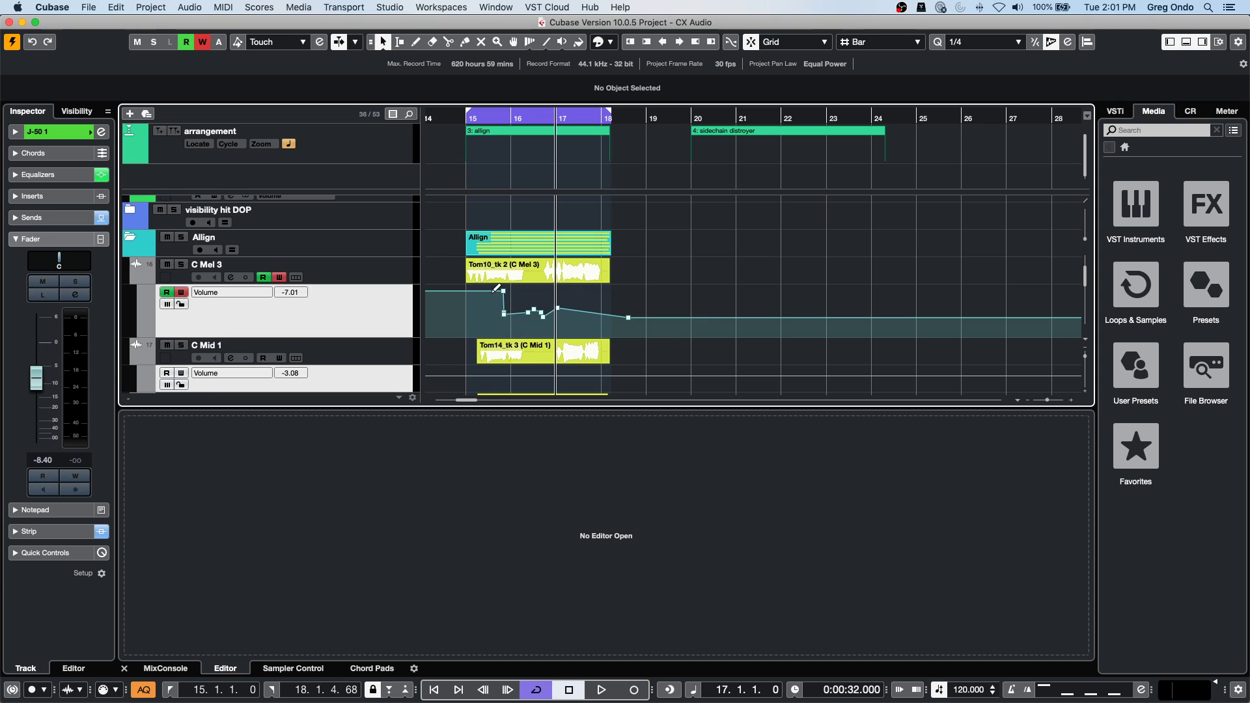
left_click_drag(492, 329, 641, 288)
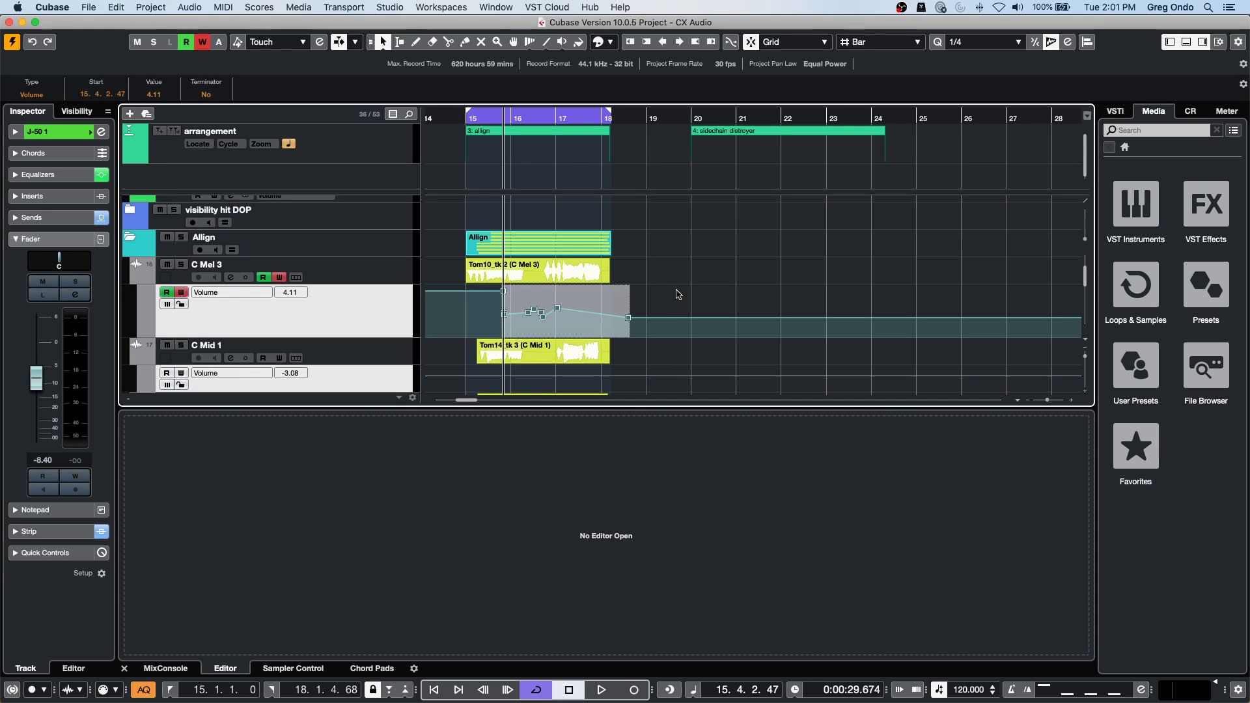
left_click(521, 384)
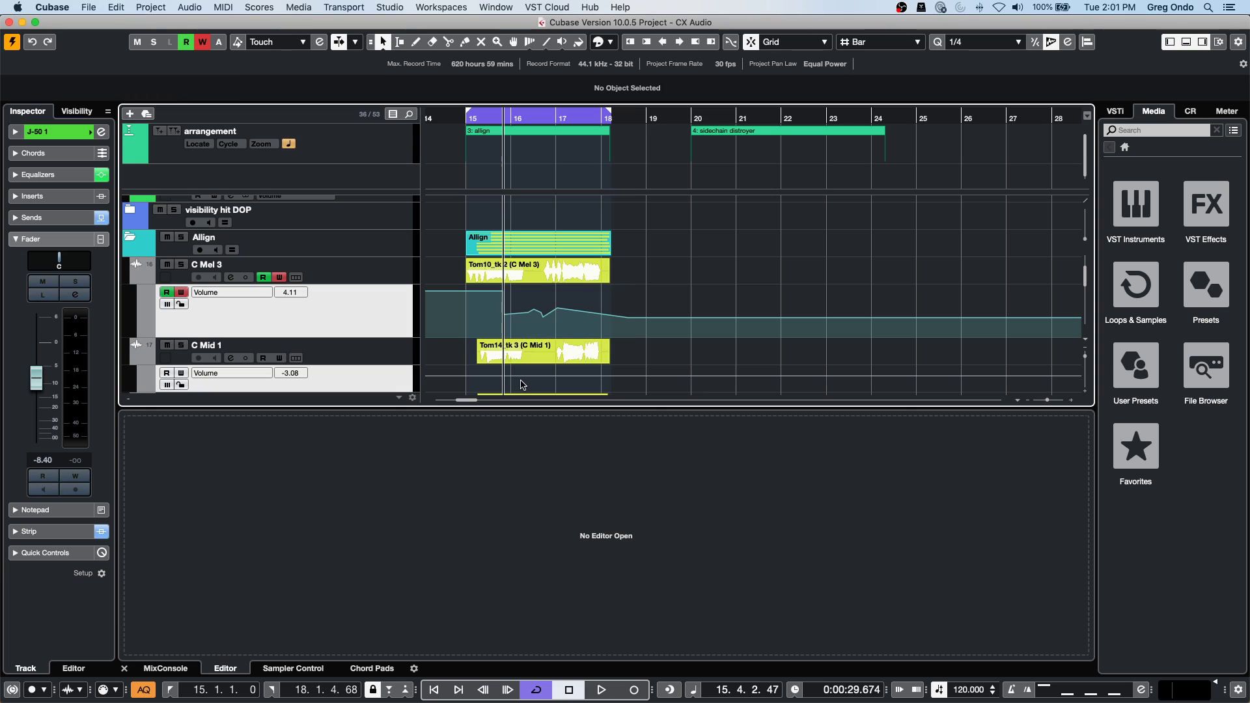
left_click(384, 383)
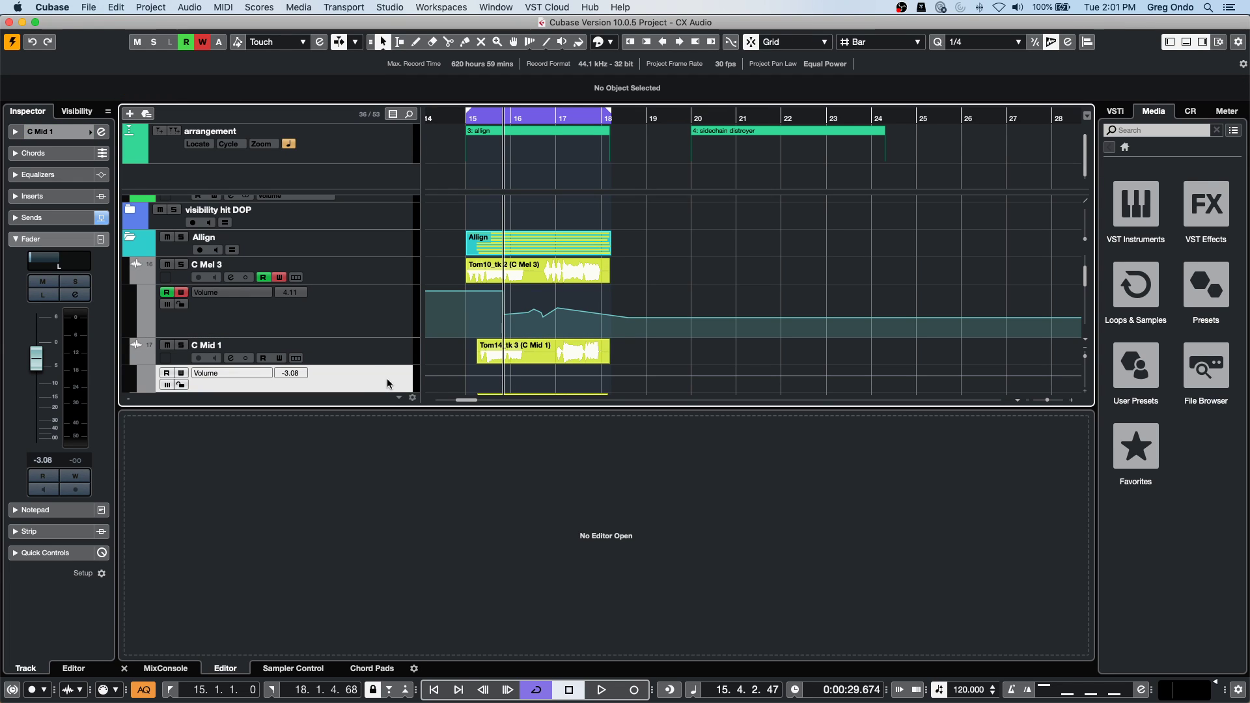
key("super+v")
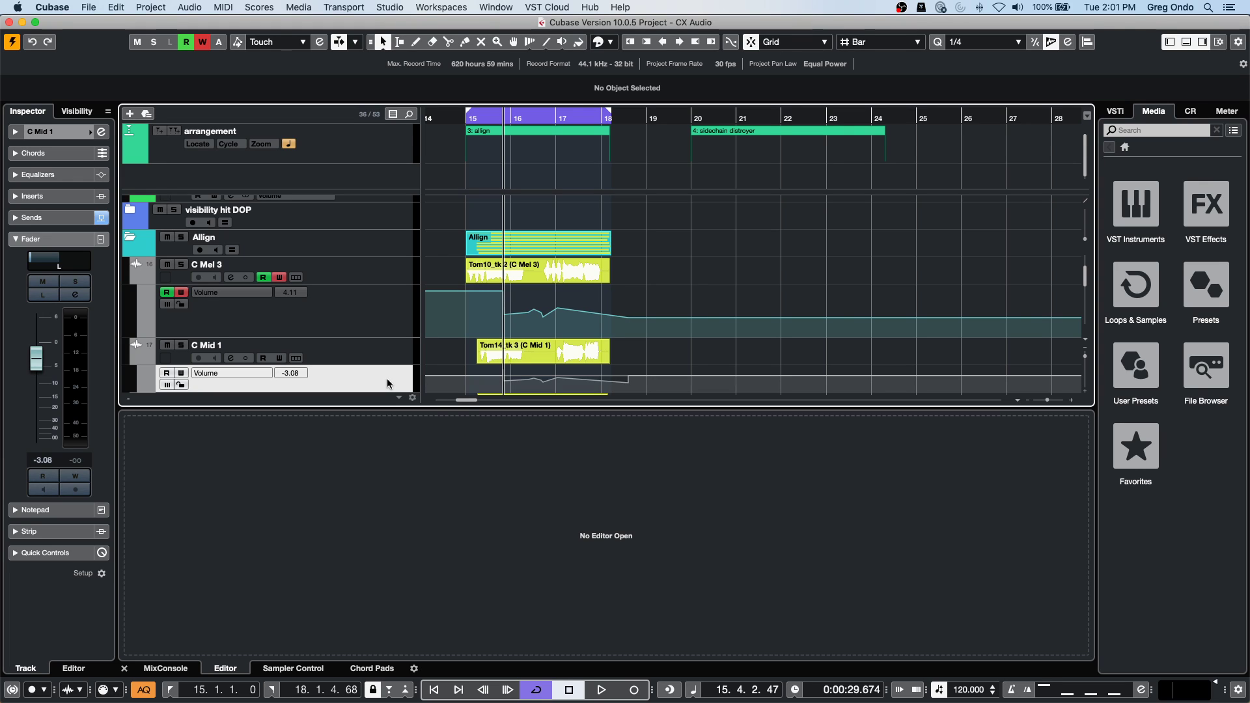
Enable automation read and write for the C Mid 1 volume lane and increase the lane's height.
left_click(181, 373)
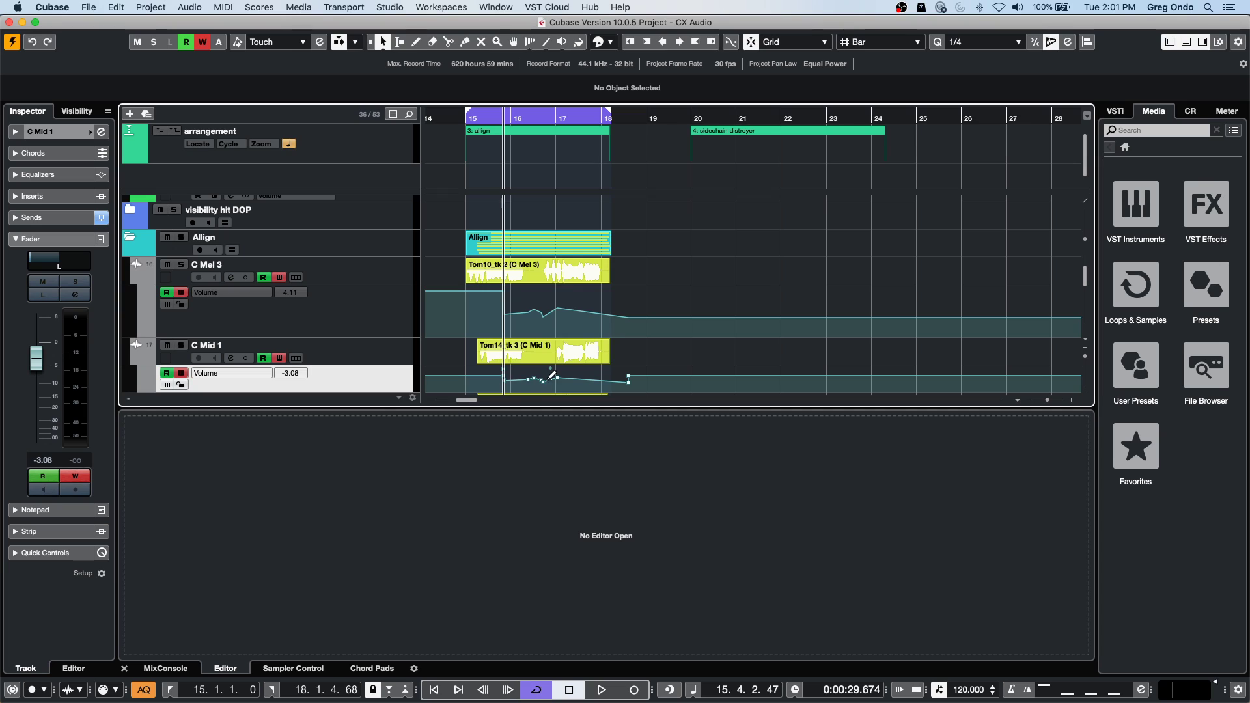
scroll(773, 313, "down", 3)
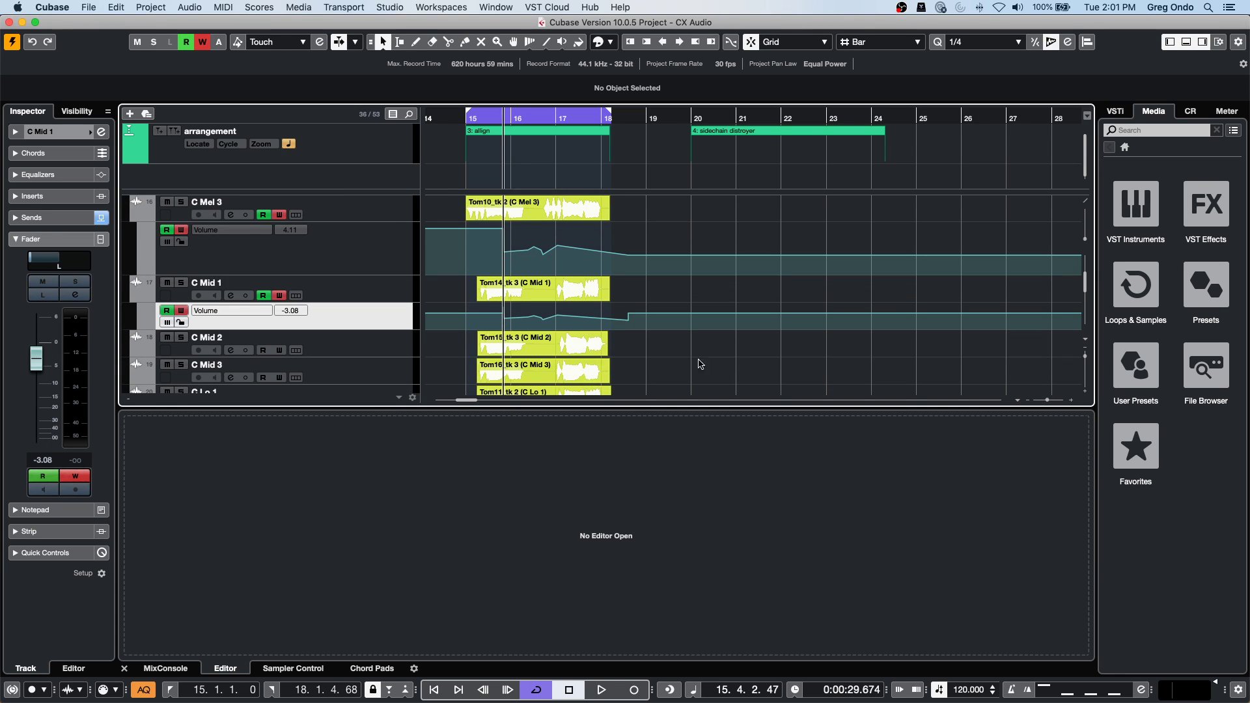
left_click_drag(373, 329, 374, 342)
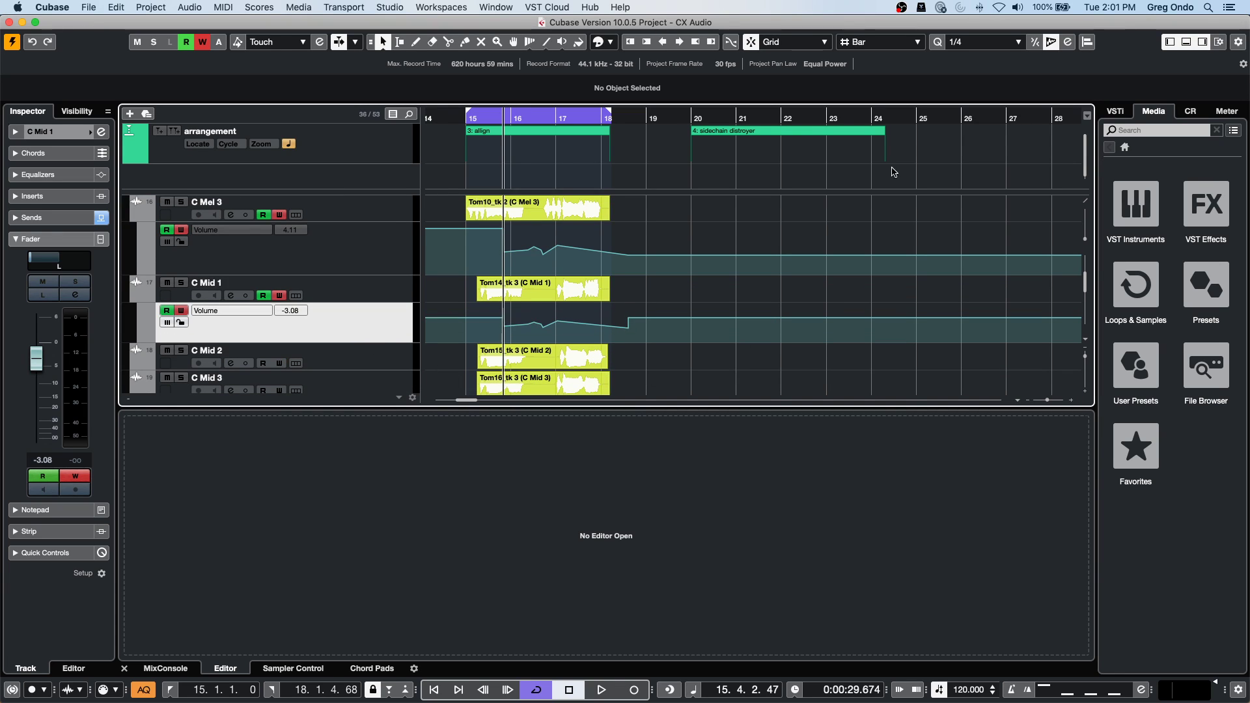
Play the kick and synth tracks of the side chain distroyer folder from bar 20, with the synth track selected.
scroll(788, 270, "down", 6)
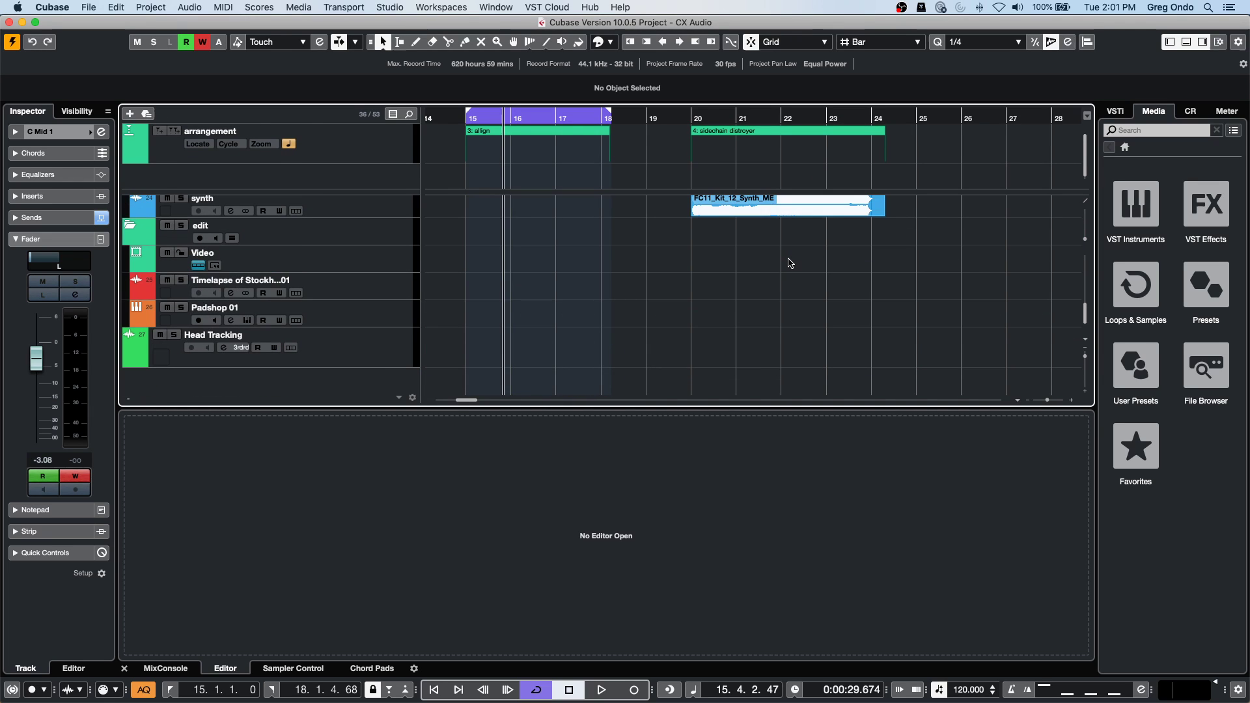
scroll(790, 262, "up", 4)
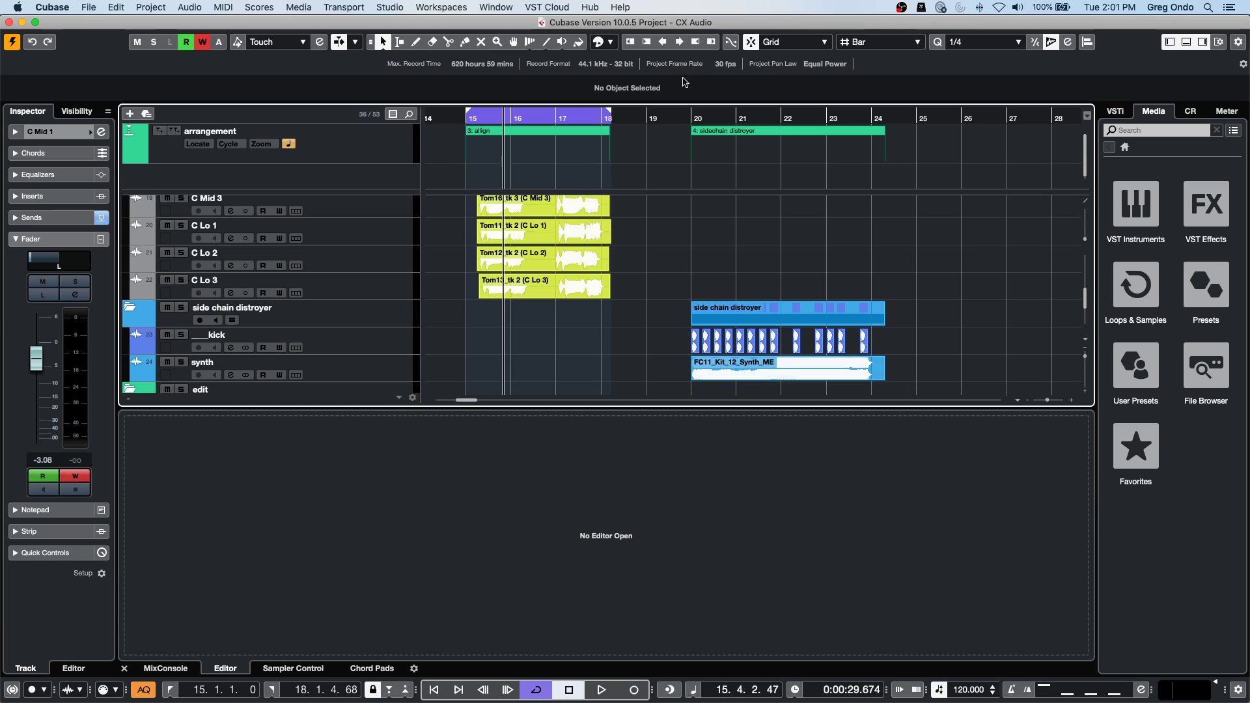
left_click_drag(719, 116, 691, 114)
left_click(399, 342)
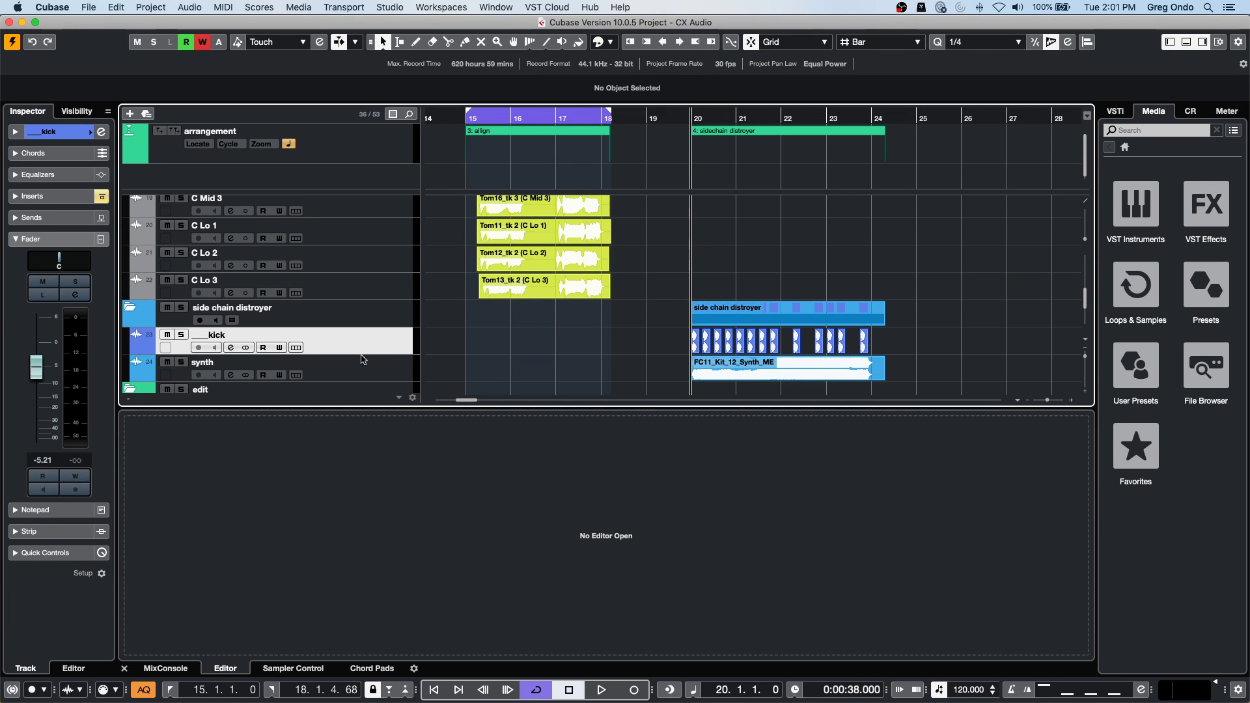
left_click(389, 381)
key("space")
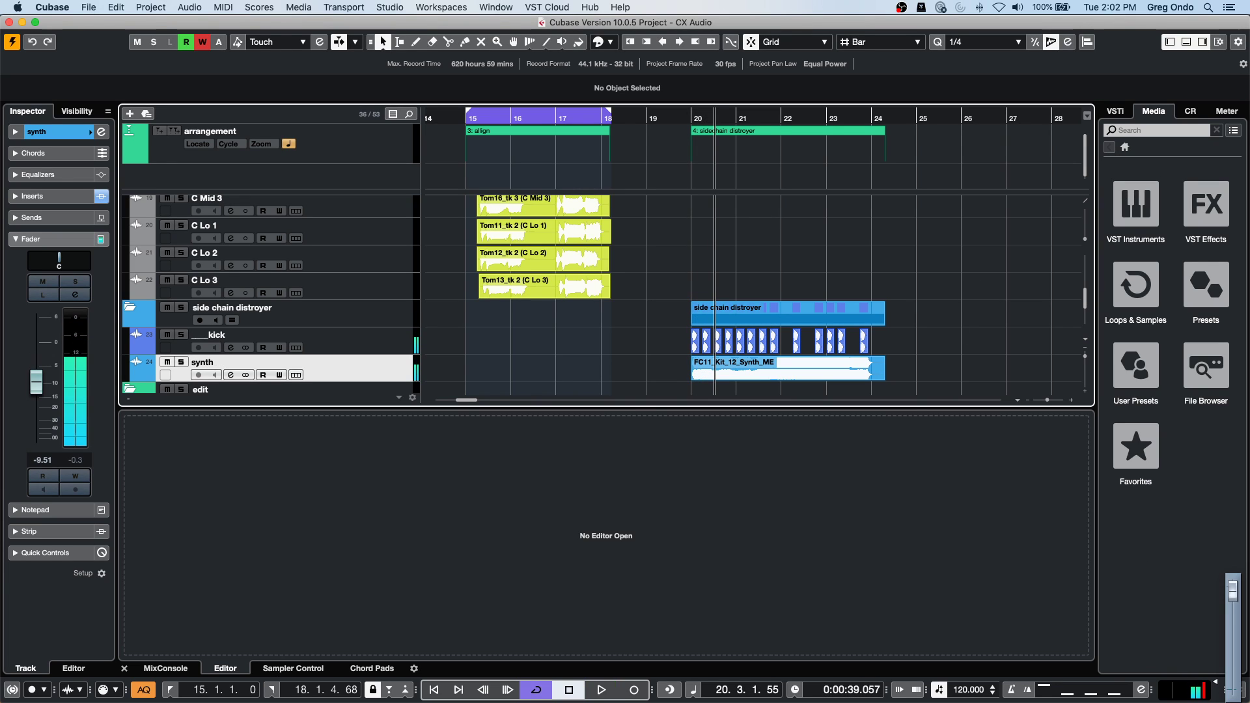
key("space")
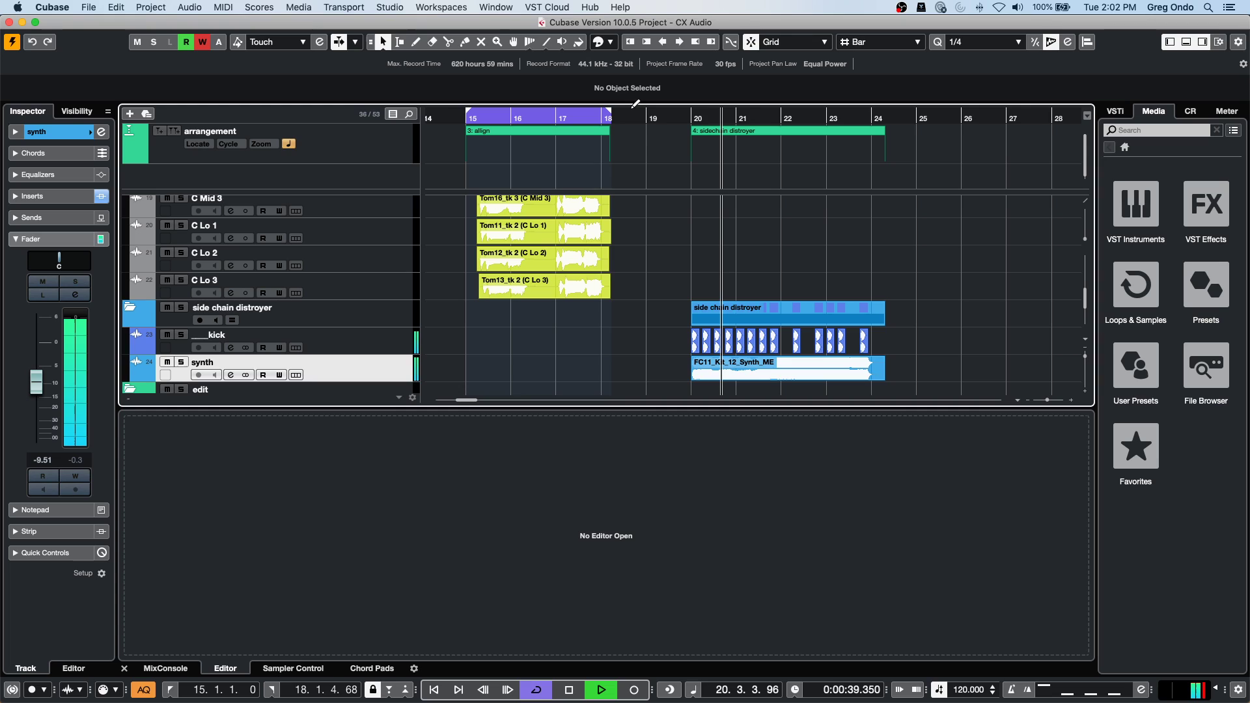
key("space")
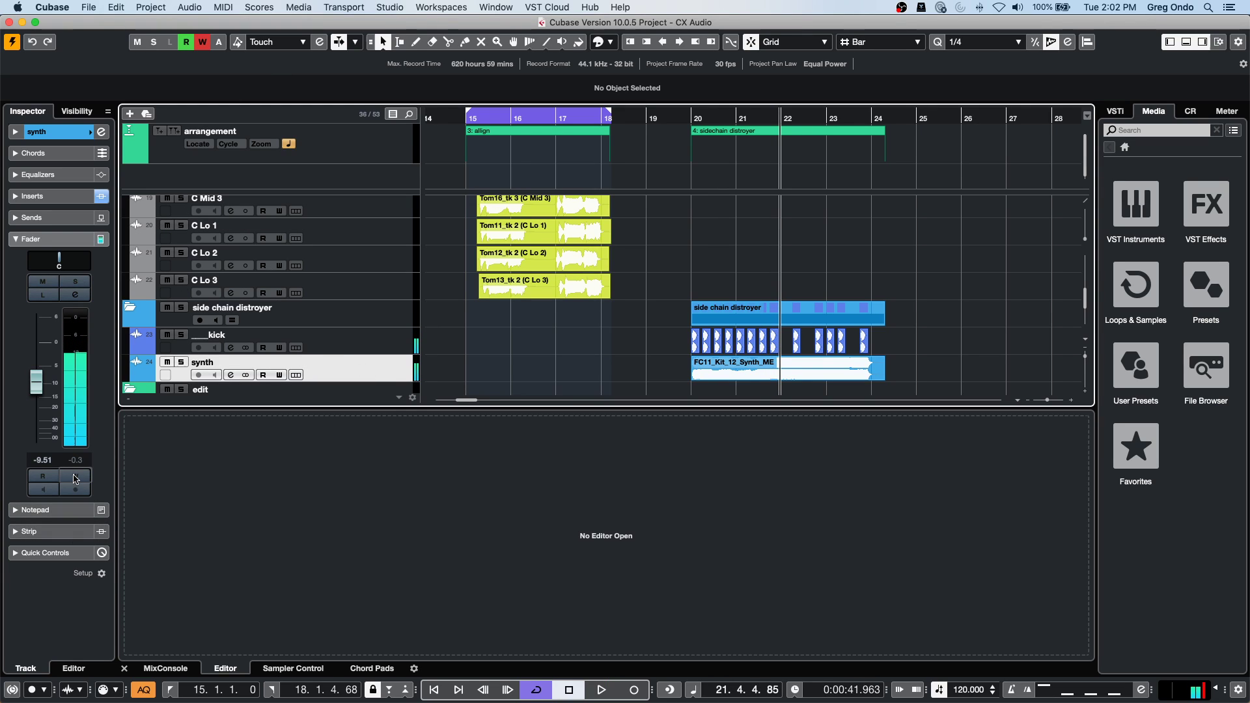
Open the Compressor insert on the synth track, keep side-chaining active and add the ____kick track as its side-chain input.
key("e")
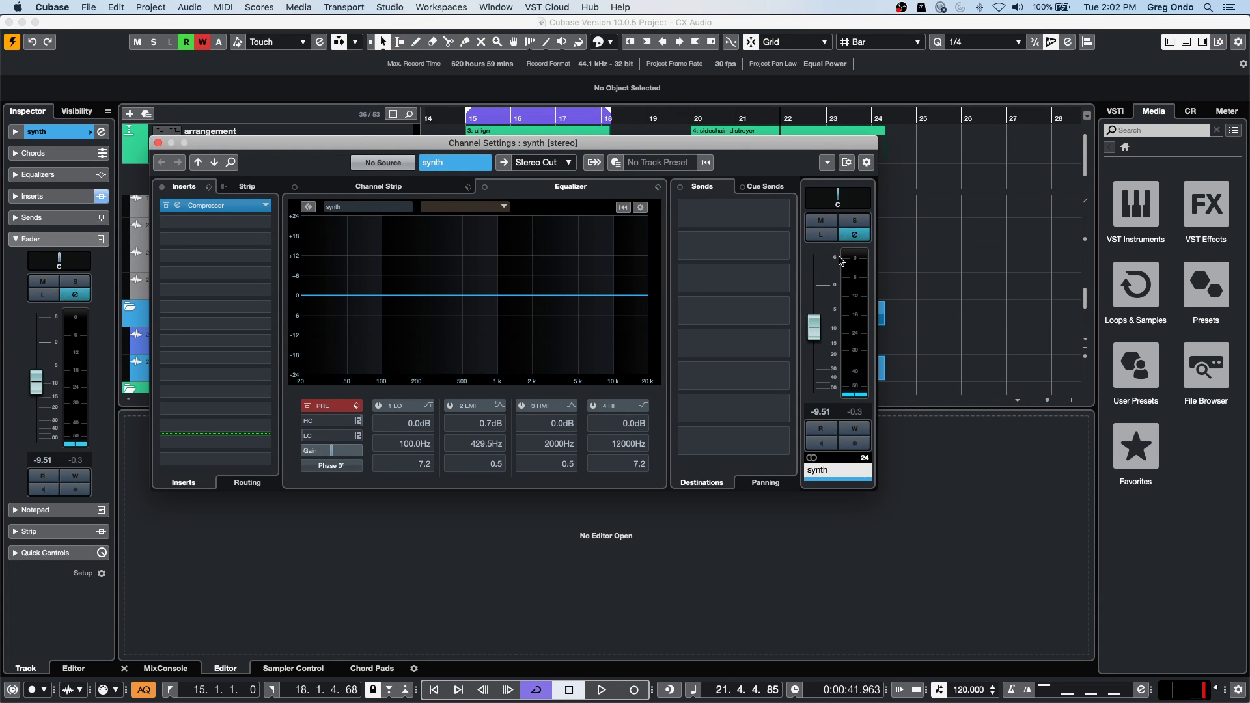
left_click(208, 205)
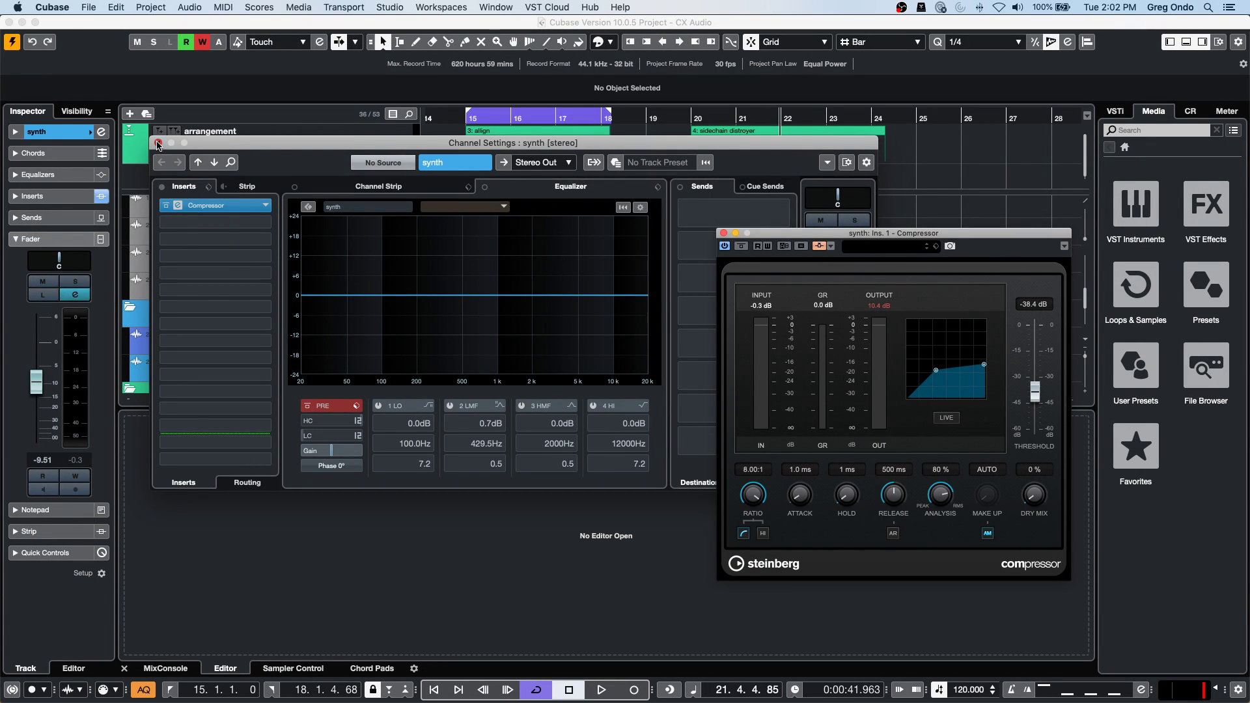
left_click(158, 143)
left_click(820, 246)
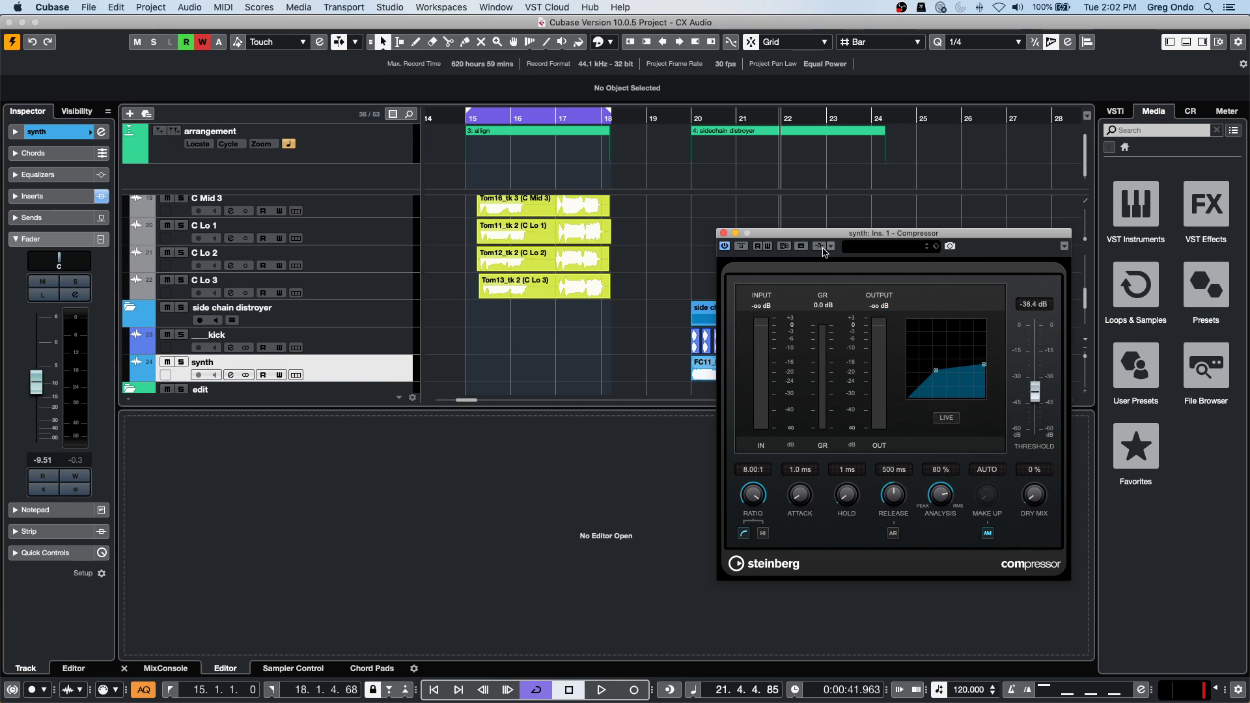
left_click(822, 248)
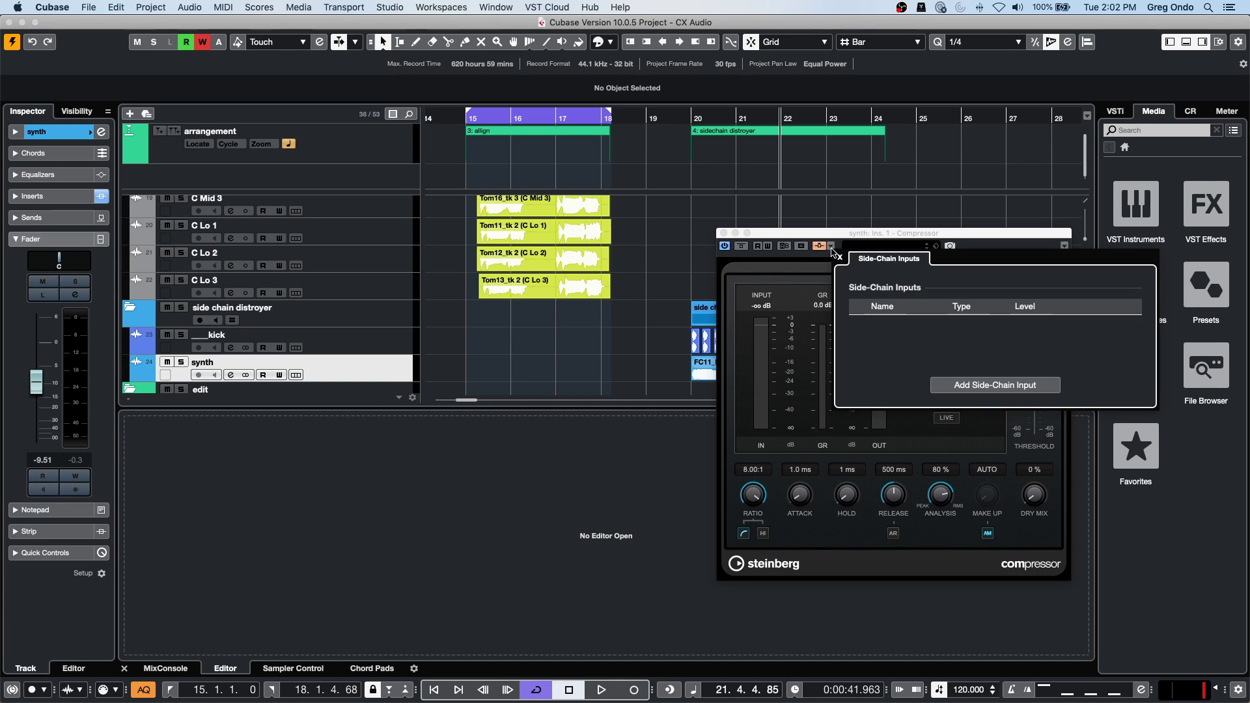
left_click(980, 385)
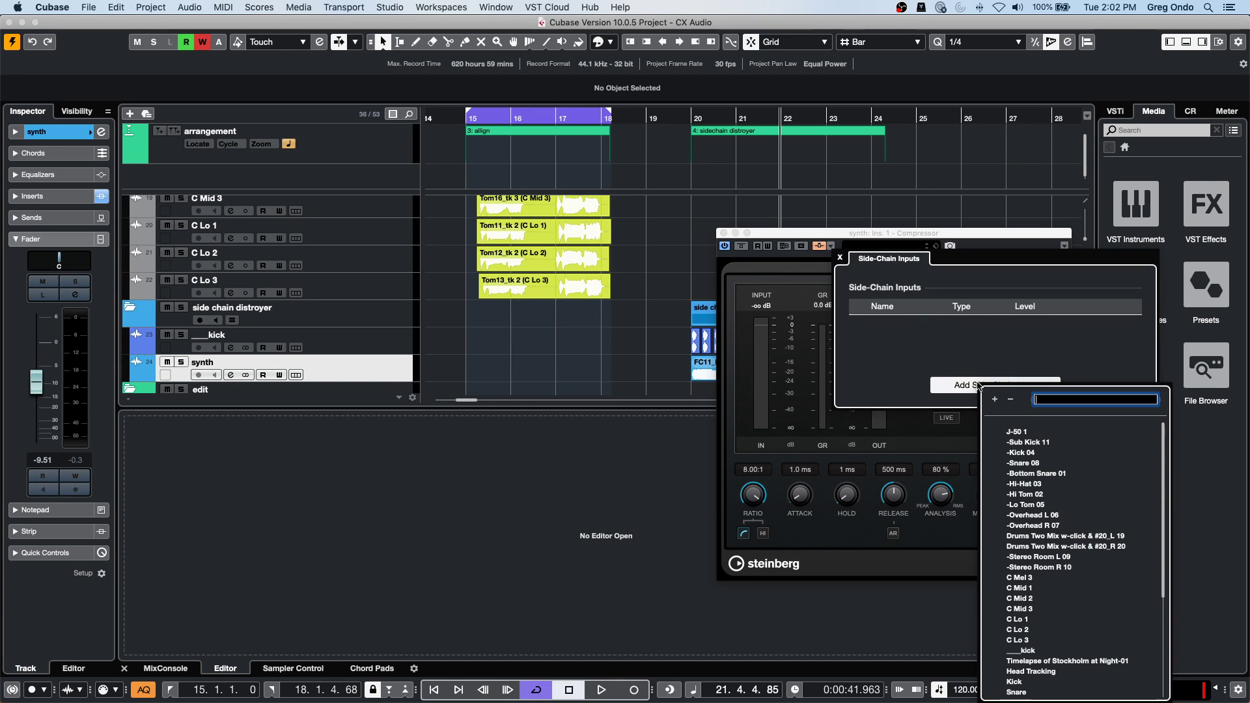
left_click(1036, 650)
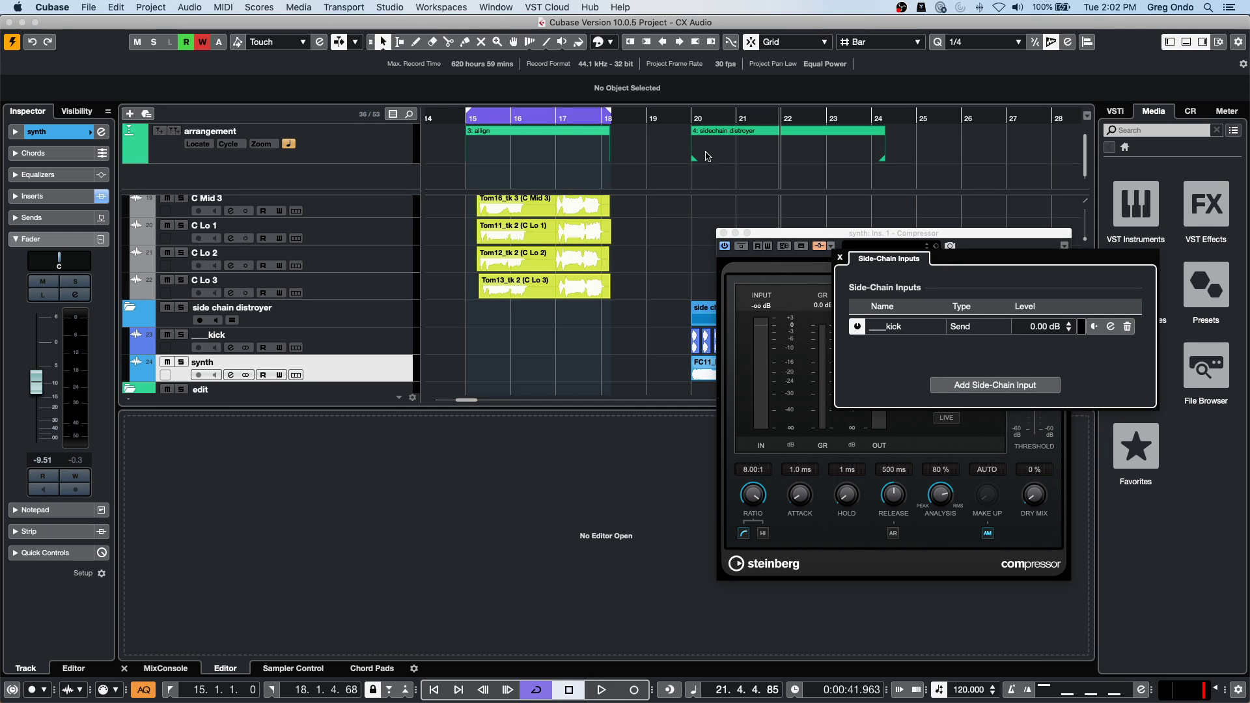
Play the side-chained synth from bar 20 while watching the Compressor's meters, and close the plug-in window.
left_click(687, 110)
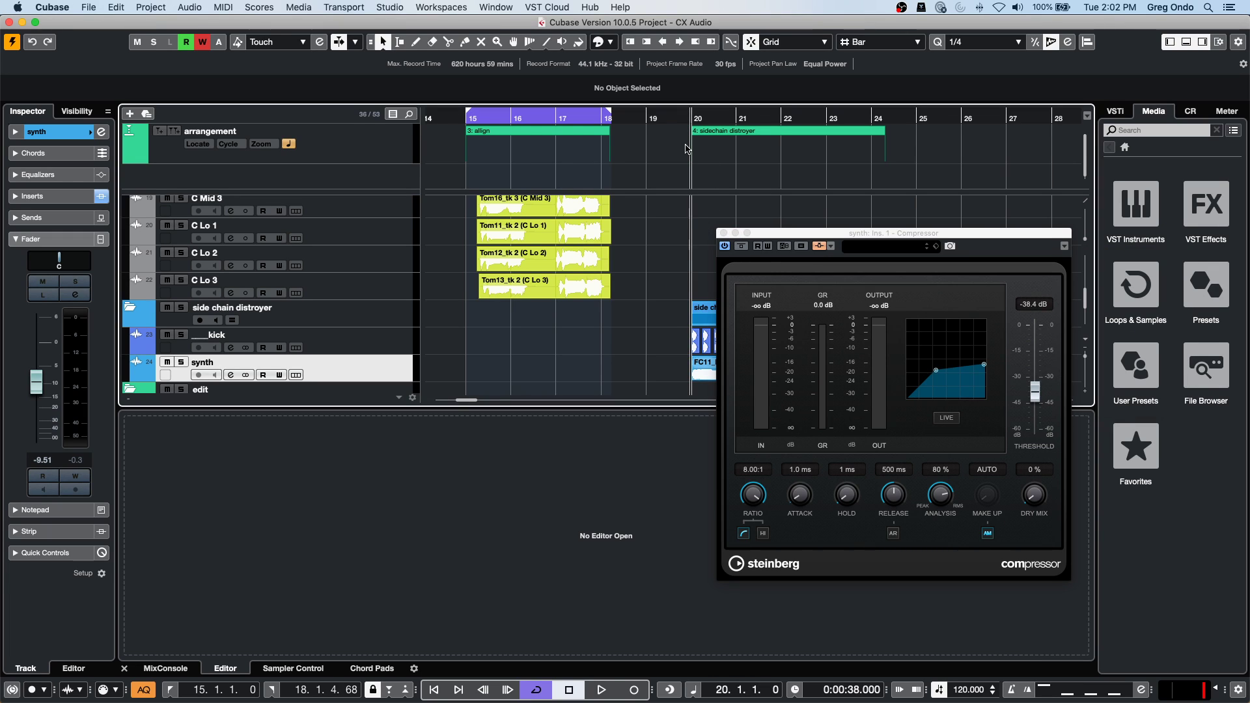
key("space")
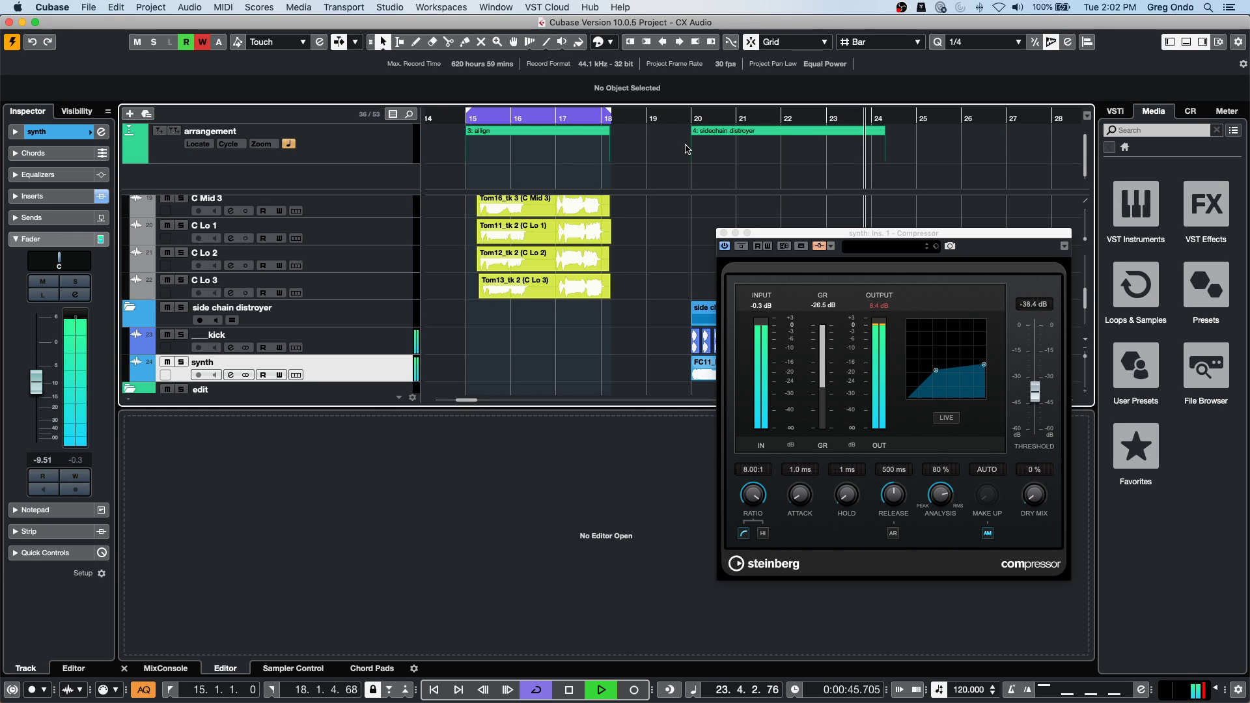
key("space")
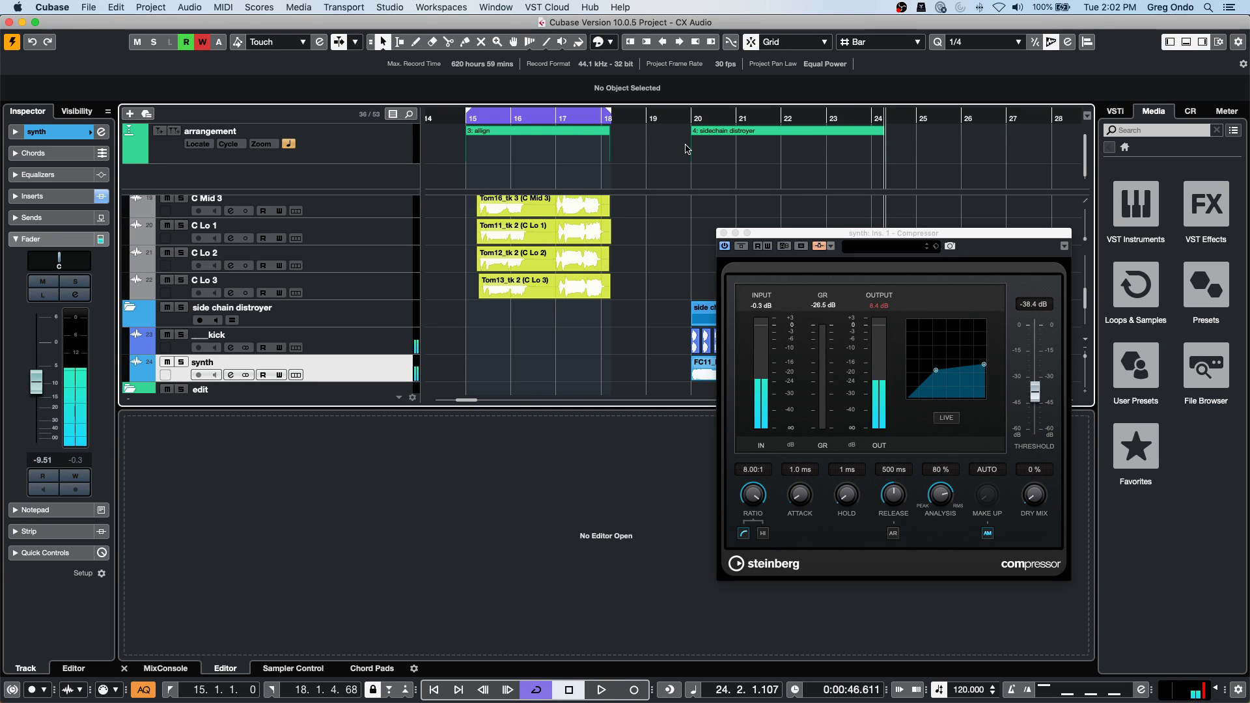
left_click(723, 233)
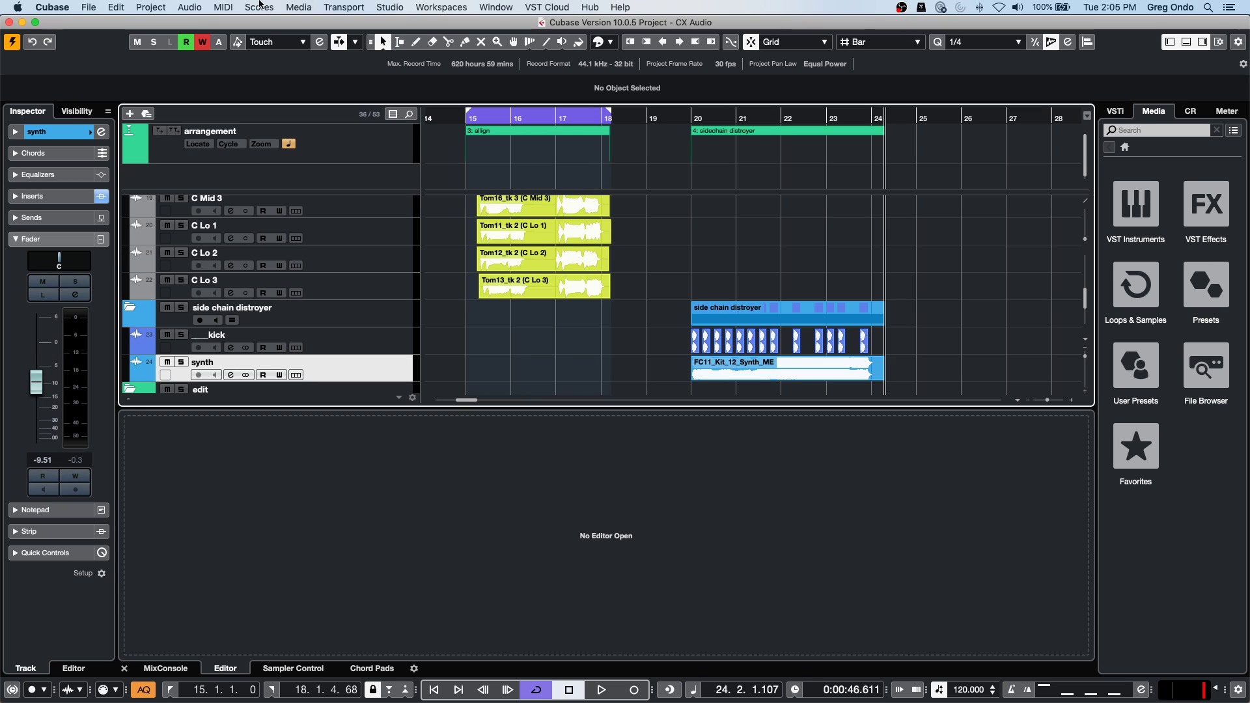
Solo the C Mel 3 track in the align section and play it from bar 15.
scroll(636, 266, "up", 3)
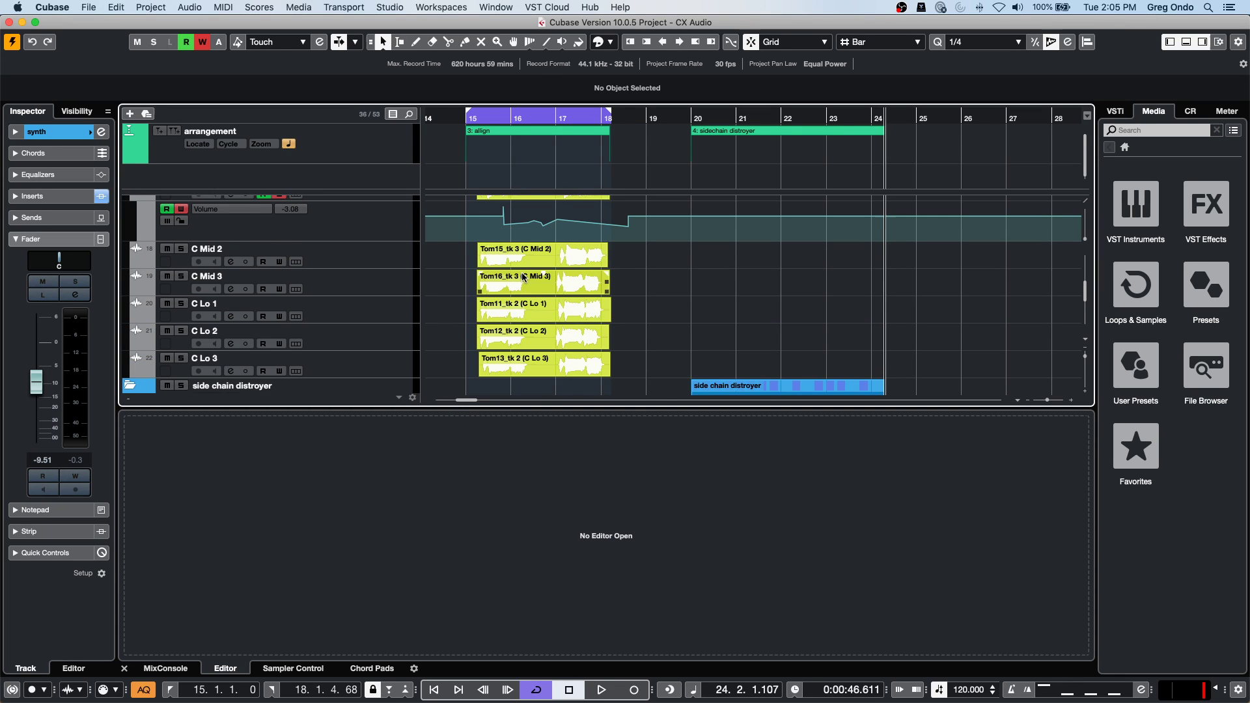
left_click(524, 276)
scroll(527, 267, "up", 3)
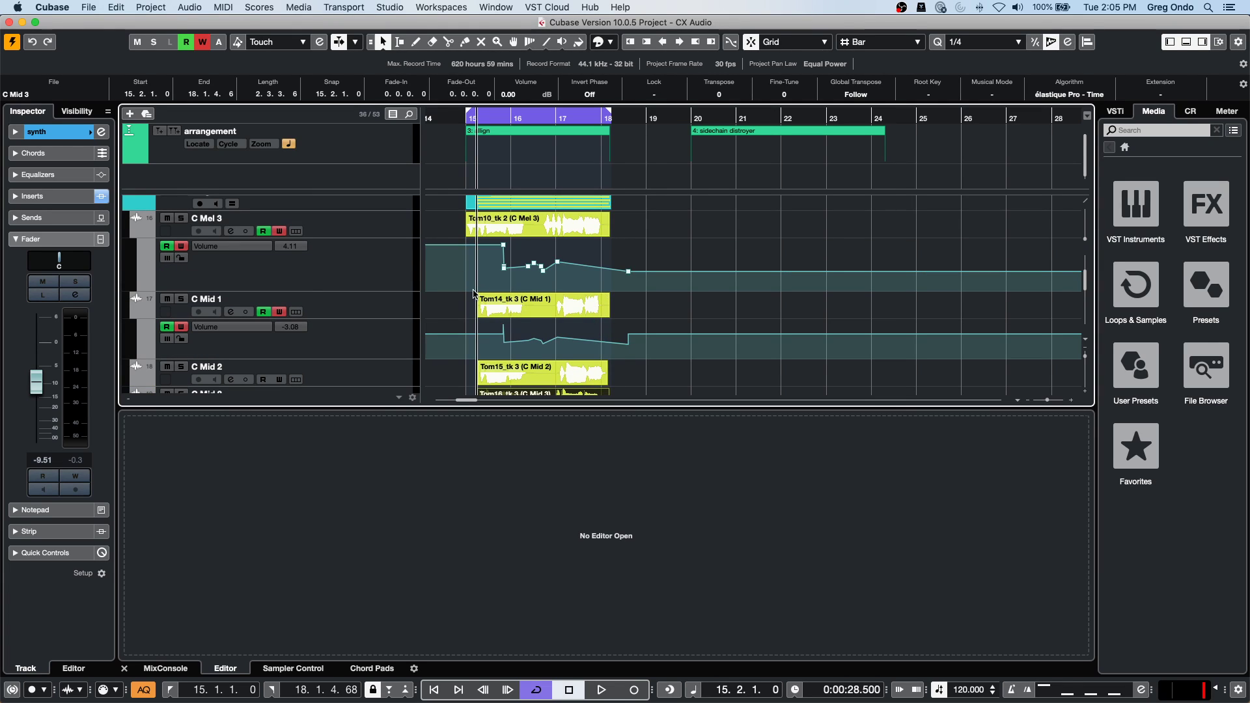
left_click(218, 215)
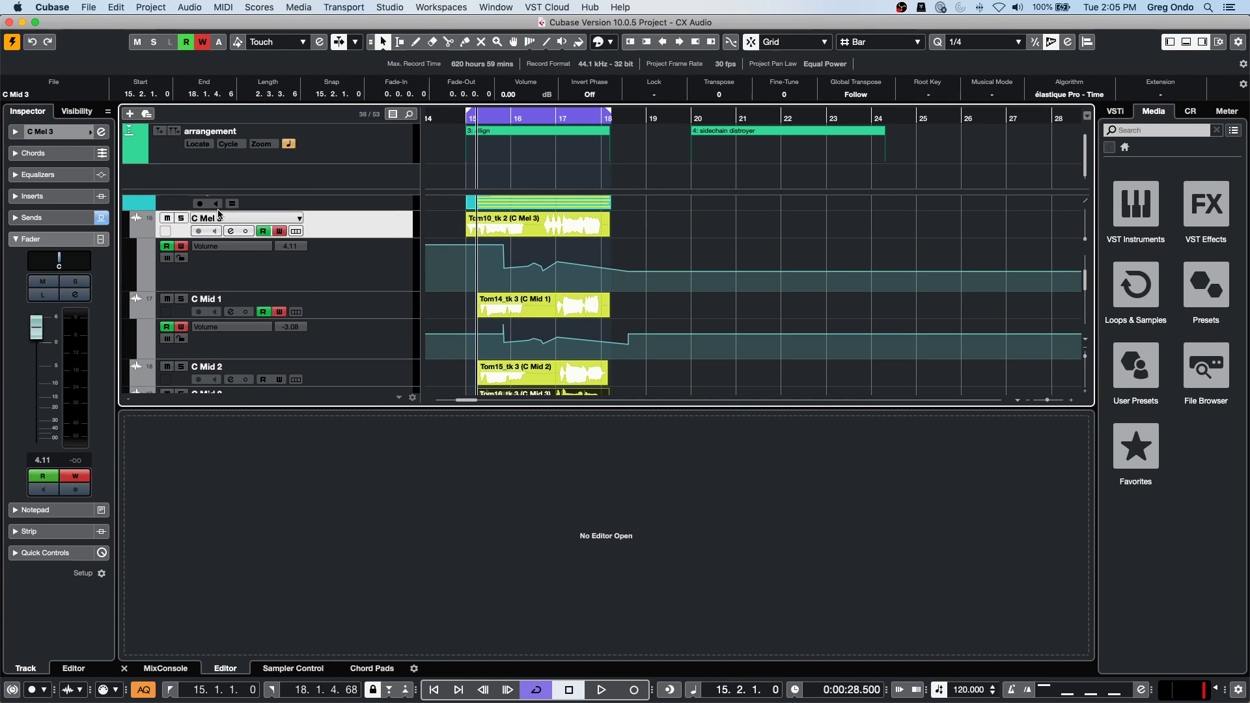
left_click(181, 219)
left_click(455, 116)
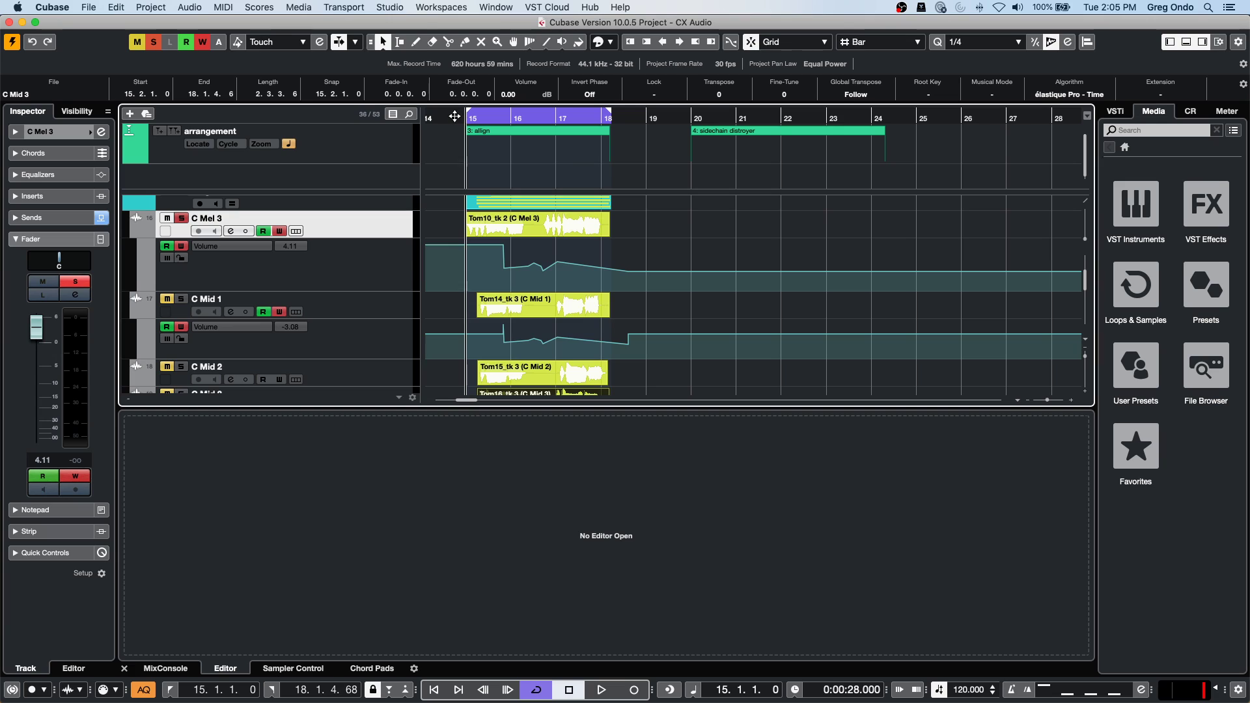
key("space")
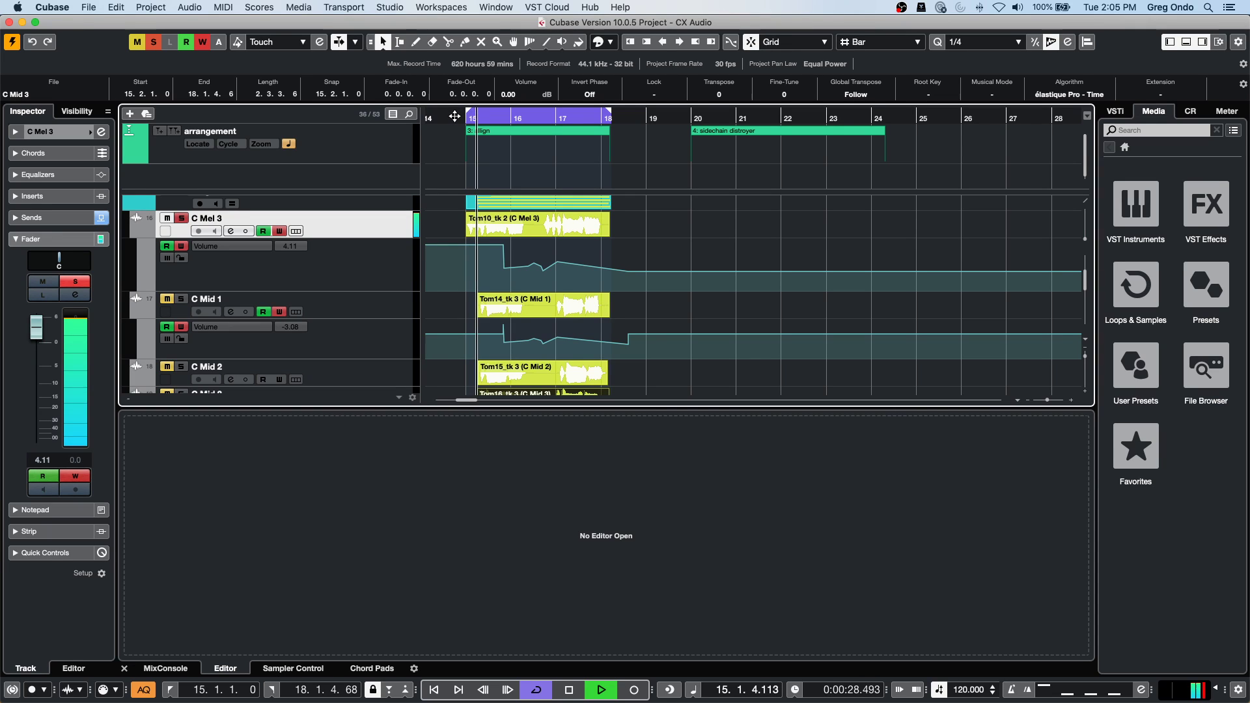
key("space")
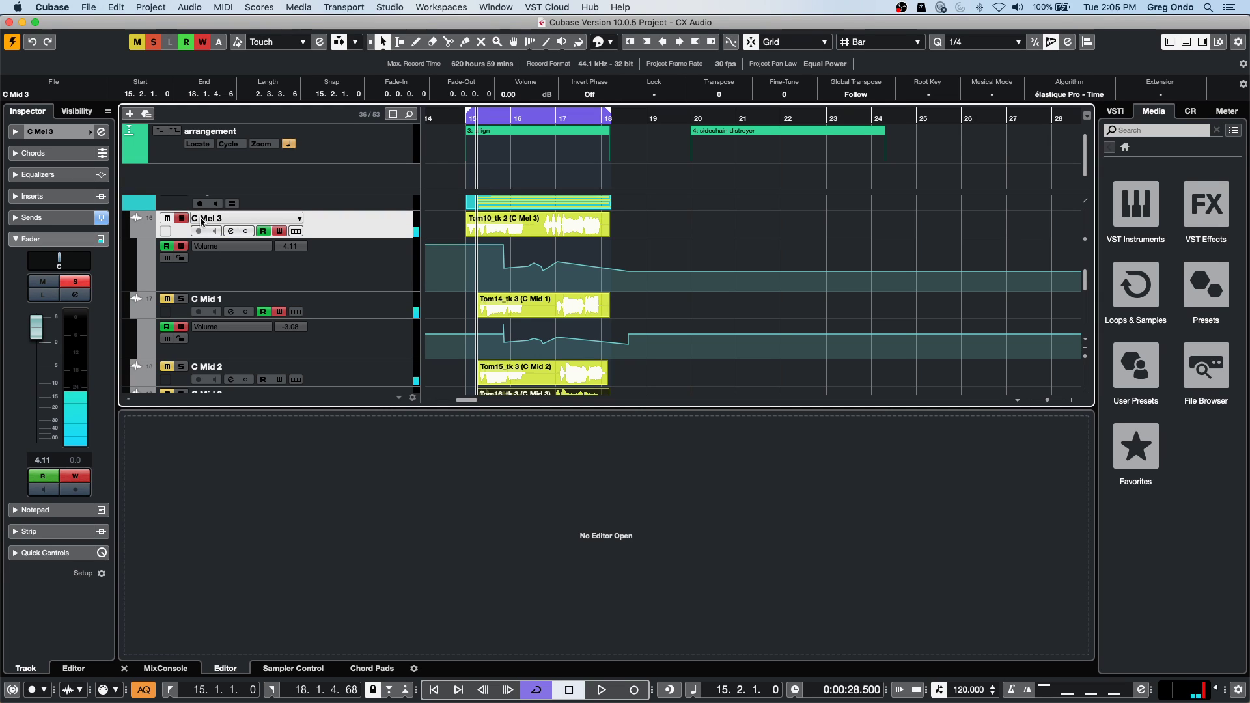
Turn off automation read for the C Mel 3 volume lane and play the track again from bar 15.
left_click(167, 246)
left_click(469, 119)
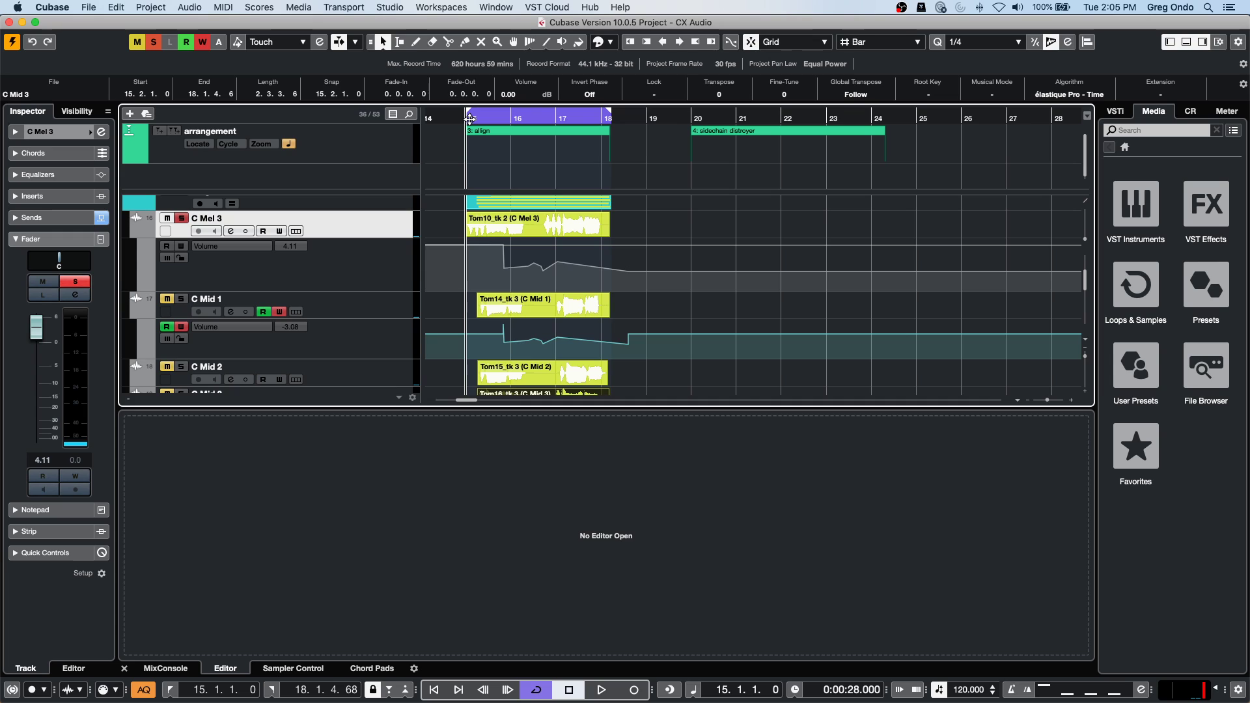
key("space")
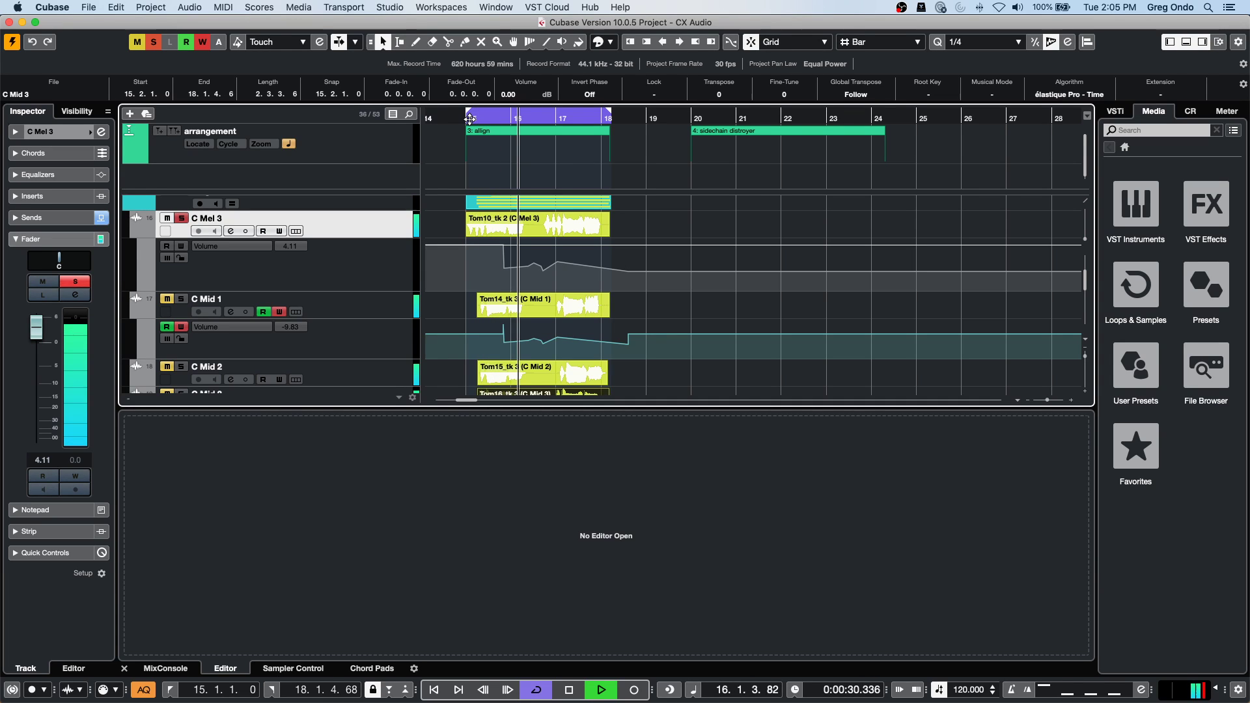
key("space")
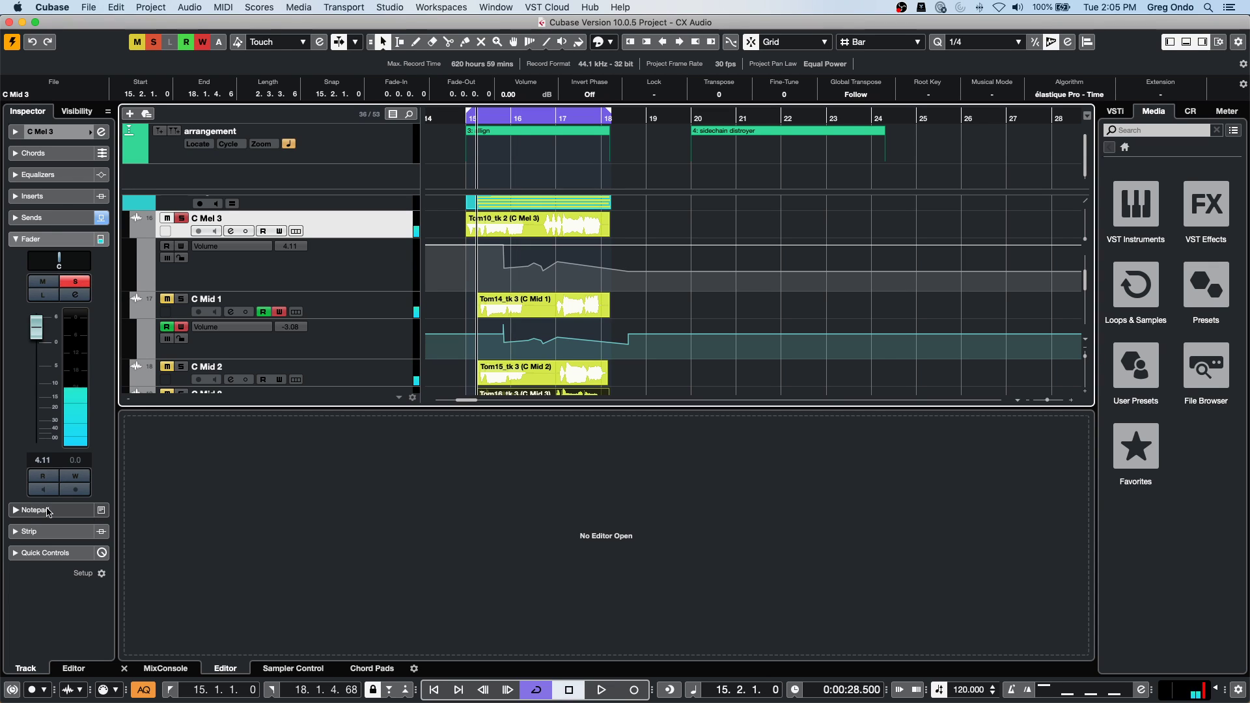
Add an FX channel with the REVelation reverb to the selected C Mel 3 channel and move the plug-in window lower.
right_click(363, 220)
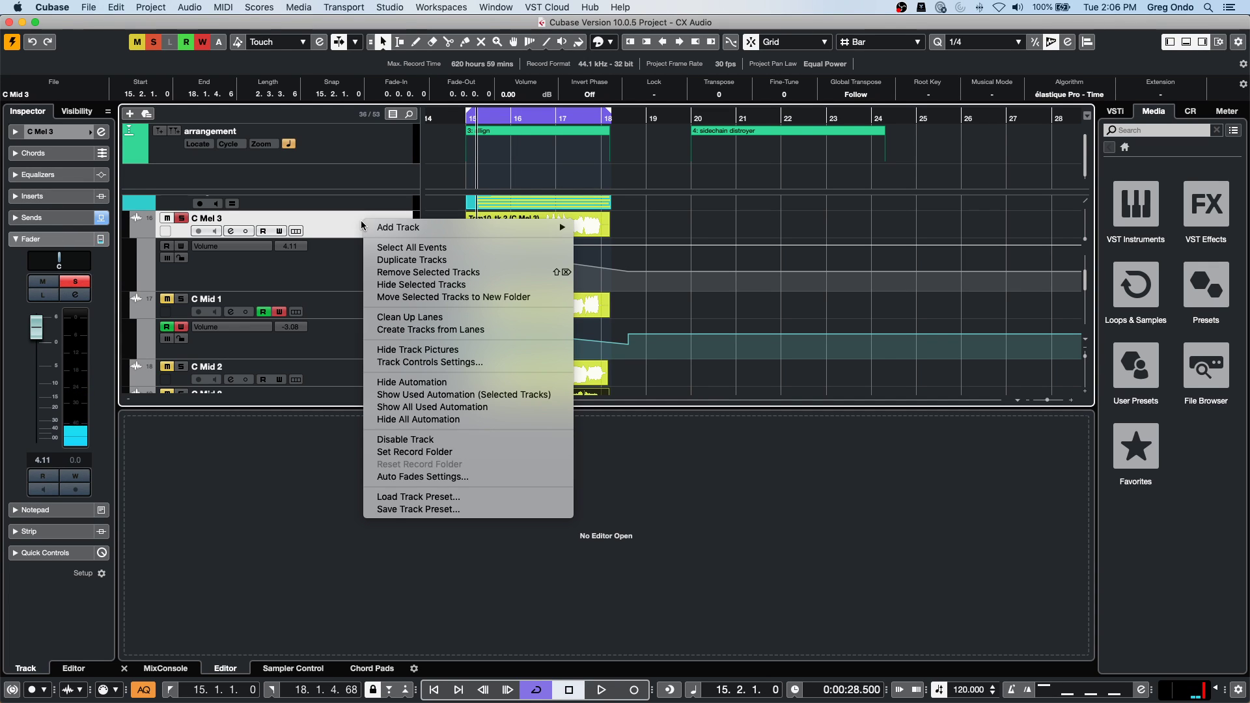
mouse_move(466, 227)
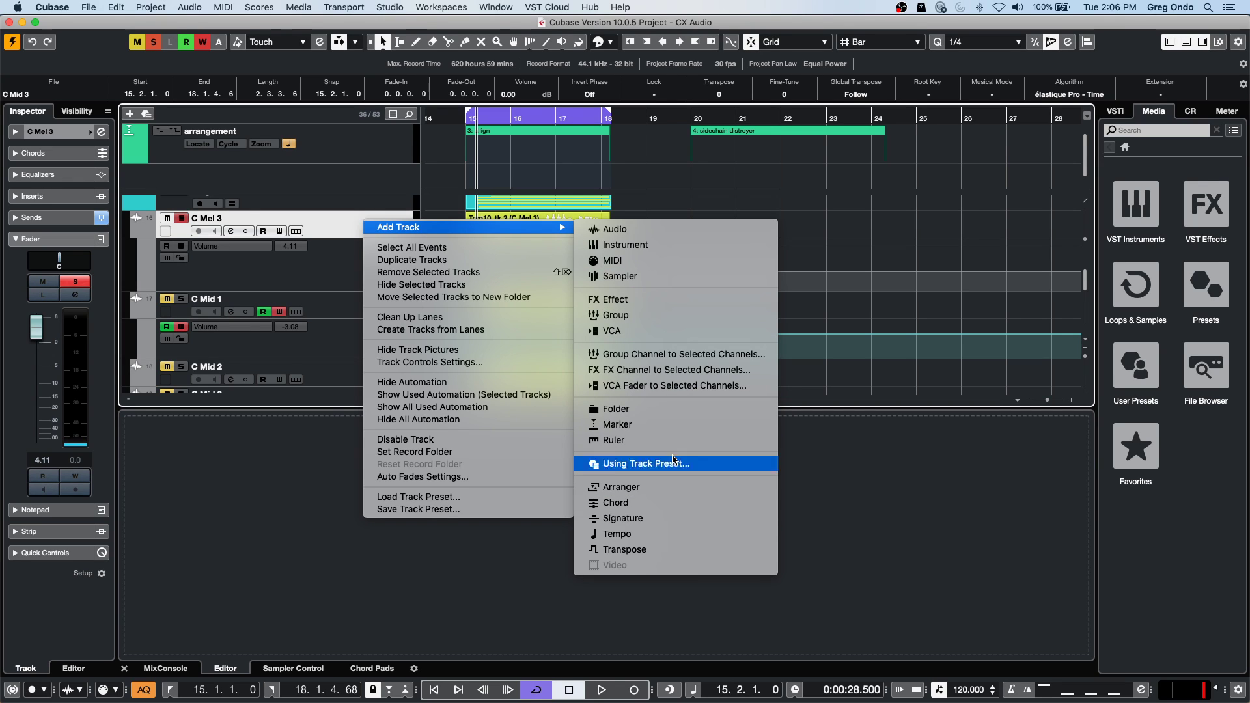
left_click(692, 369)
left_click(703, 362)
left_click_drag(367, 95, 410, 339)
Play the soloed C Mel 3 track with the reverb channel present, and move the REVelation window clear of the track list.
key("space")
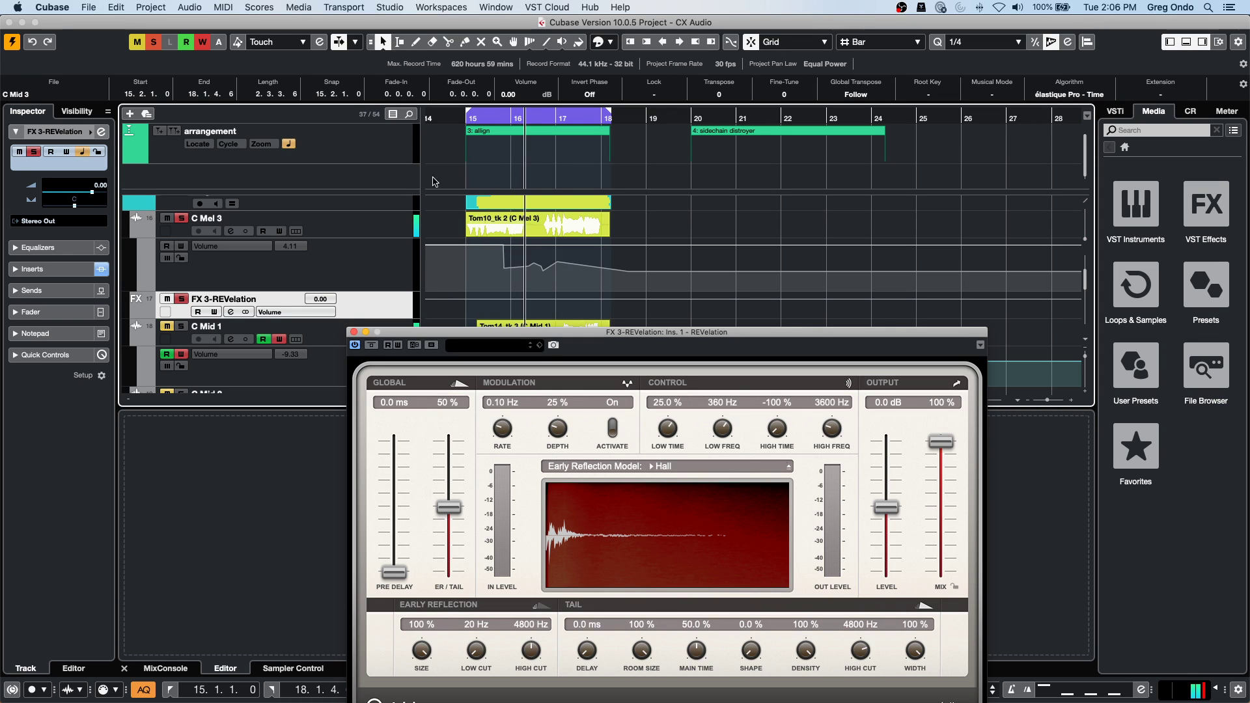
key("space")
left_click(183, 219)
left_click(183, 219)
key("space")
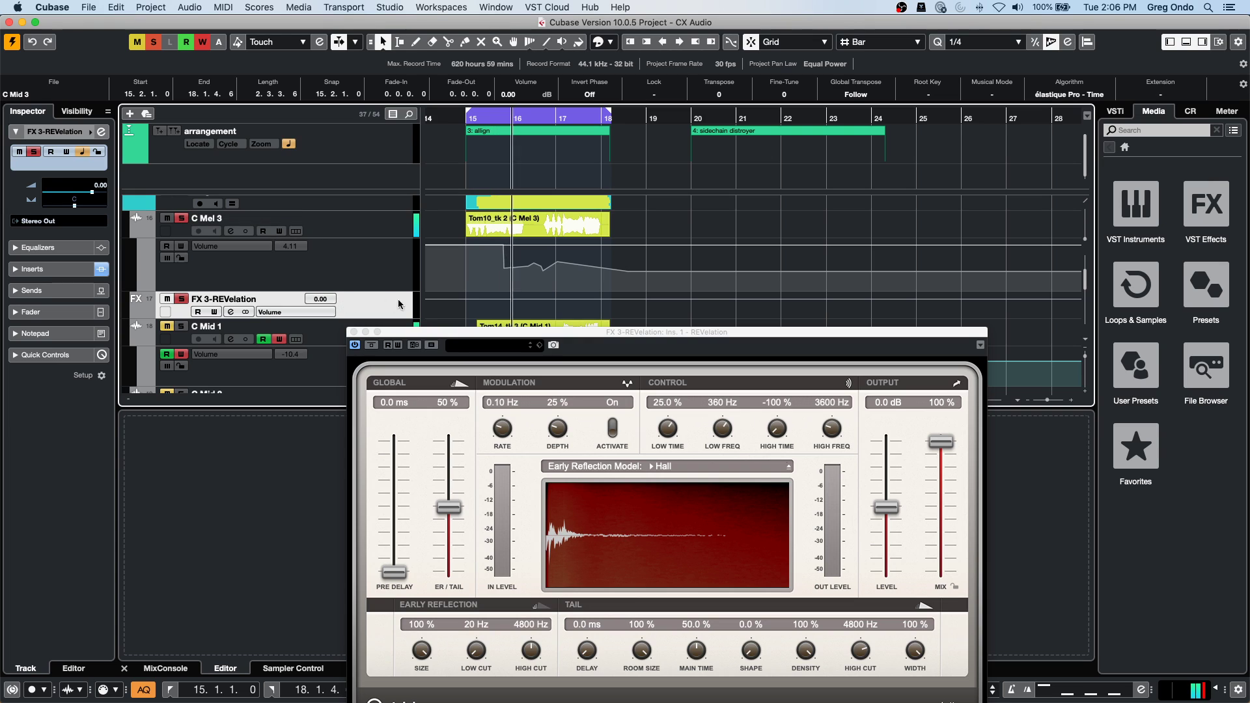
left_click_drag(527, 332, 701, 168)
key("space")
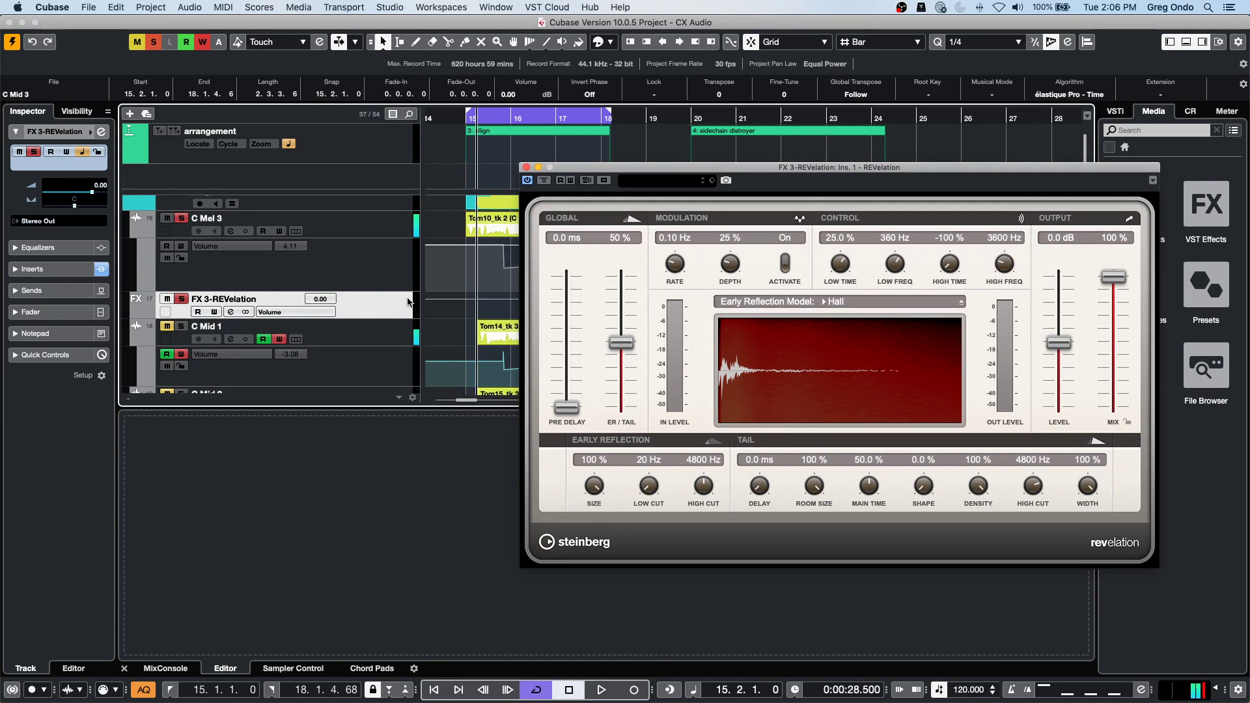
Set the C Mel 3 track's send to the REVelation channel to -4.39 and play it, moving the plug-in window off the events.
left_click(377, 237)
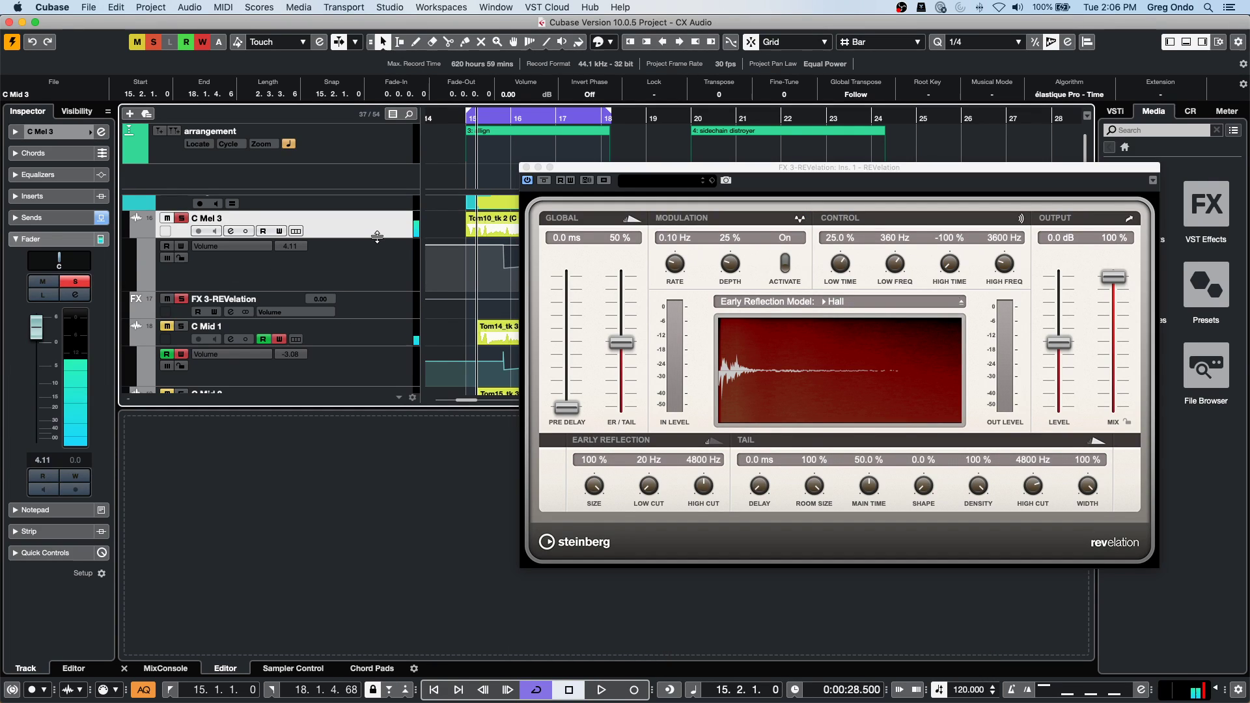
left_click(31, 217)
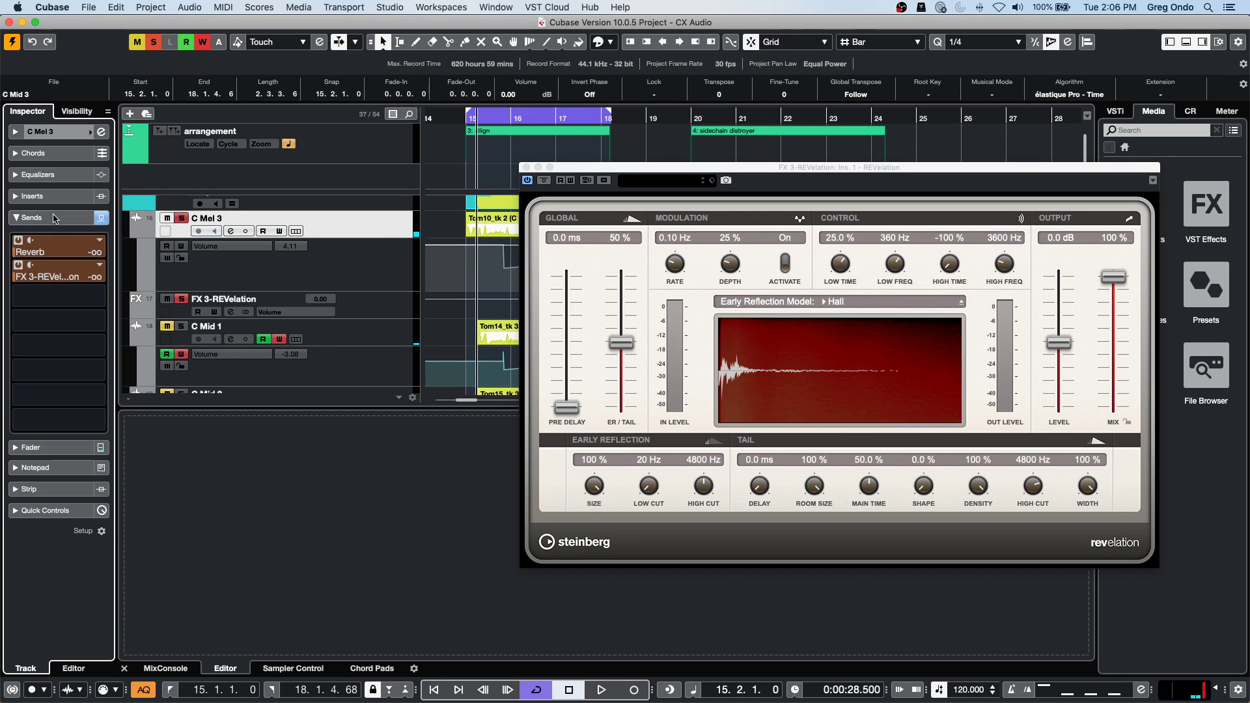
left_click_drag(31, 278, 67, 277)
key("space")
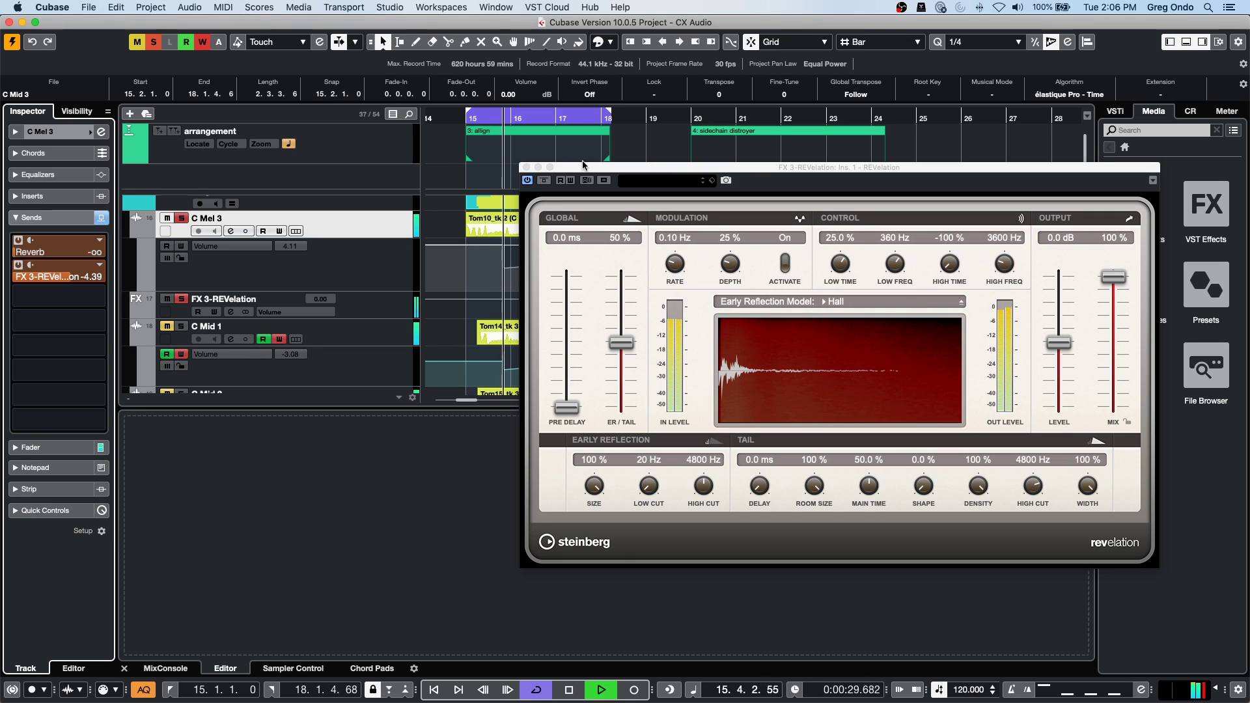
left_click_drag(586, 170, 540, 341)
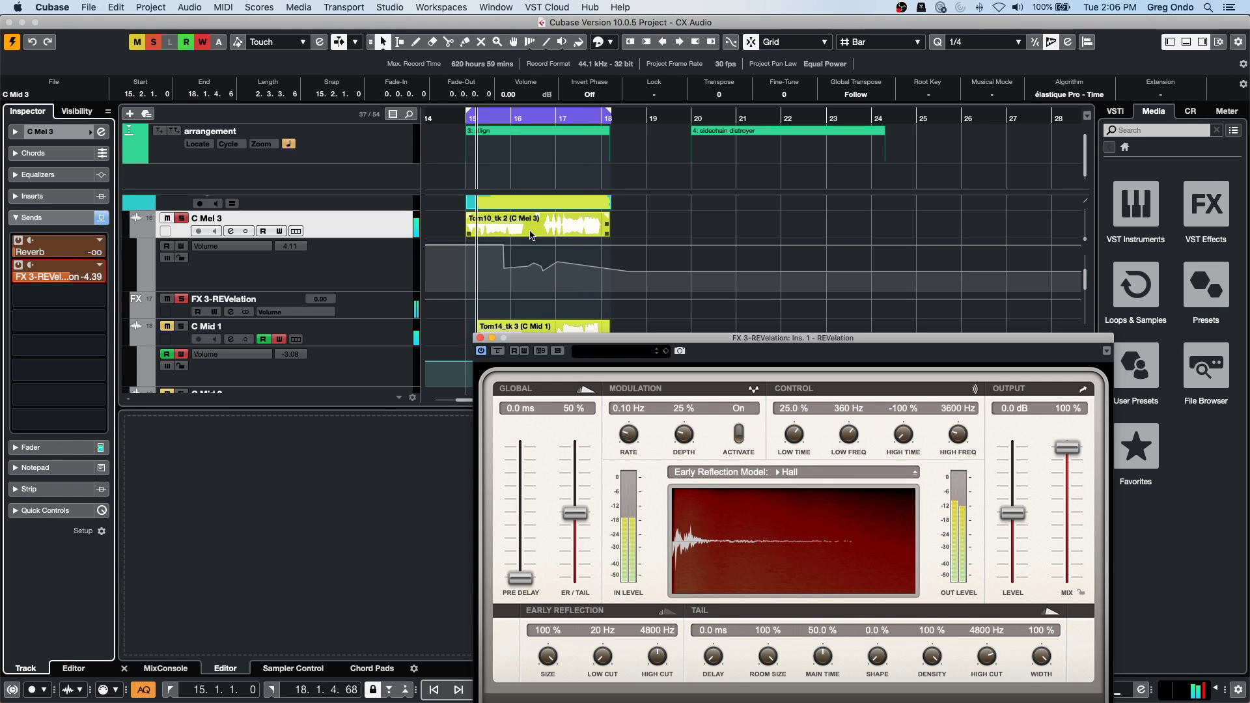
Select the C Mel 3 audio event and open the Render in Place settings.
left_click(423, 129)
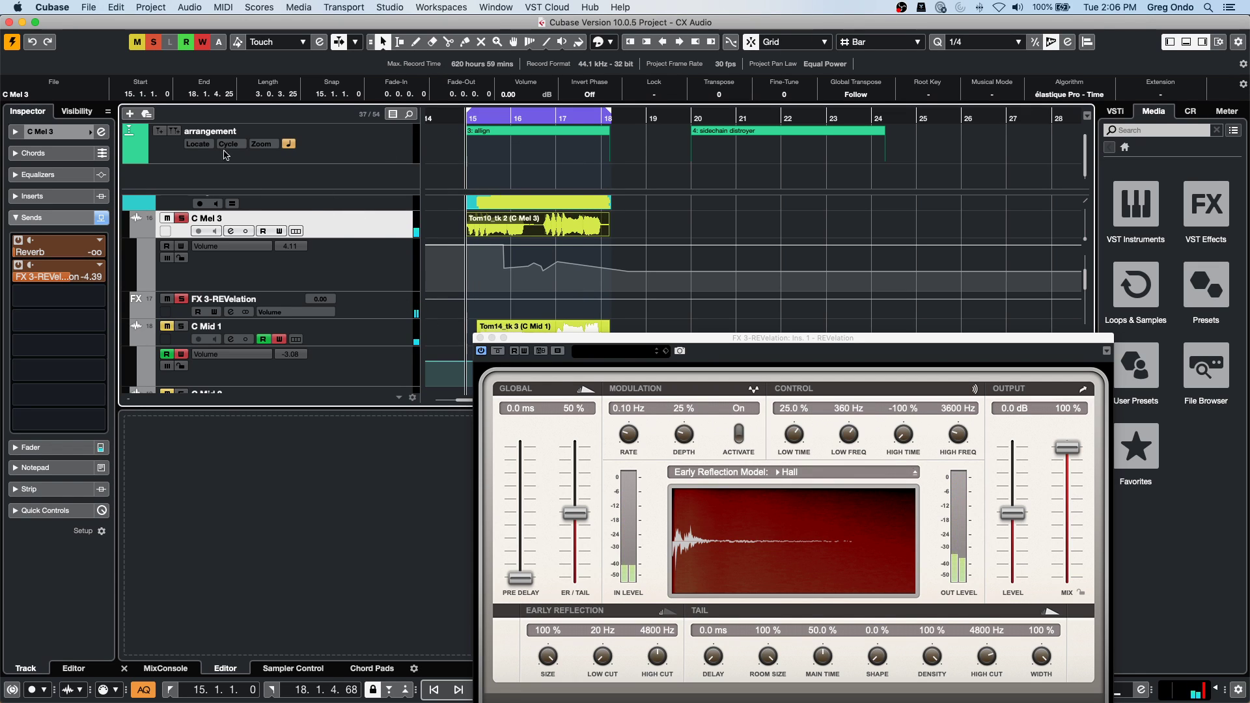
left_click(144, 9)
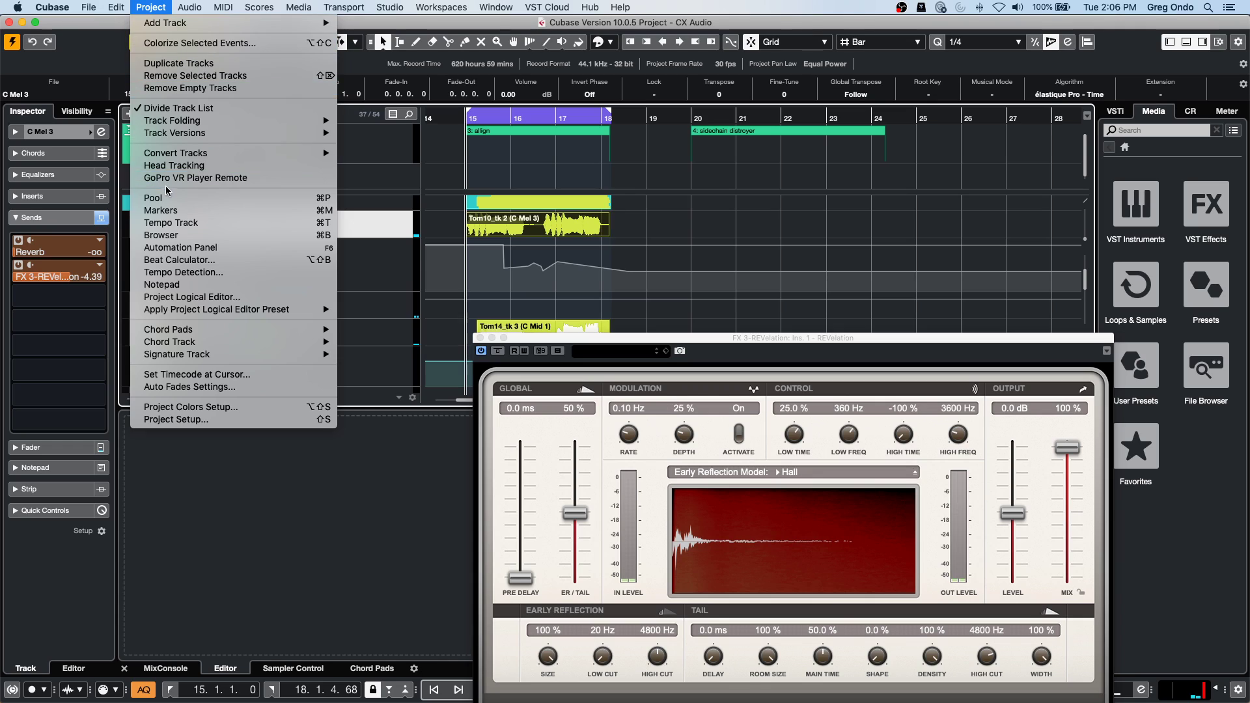
mouse_move(106, 8)
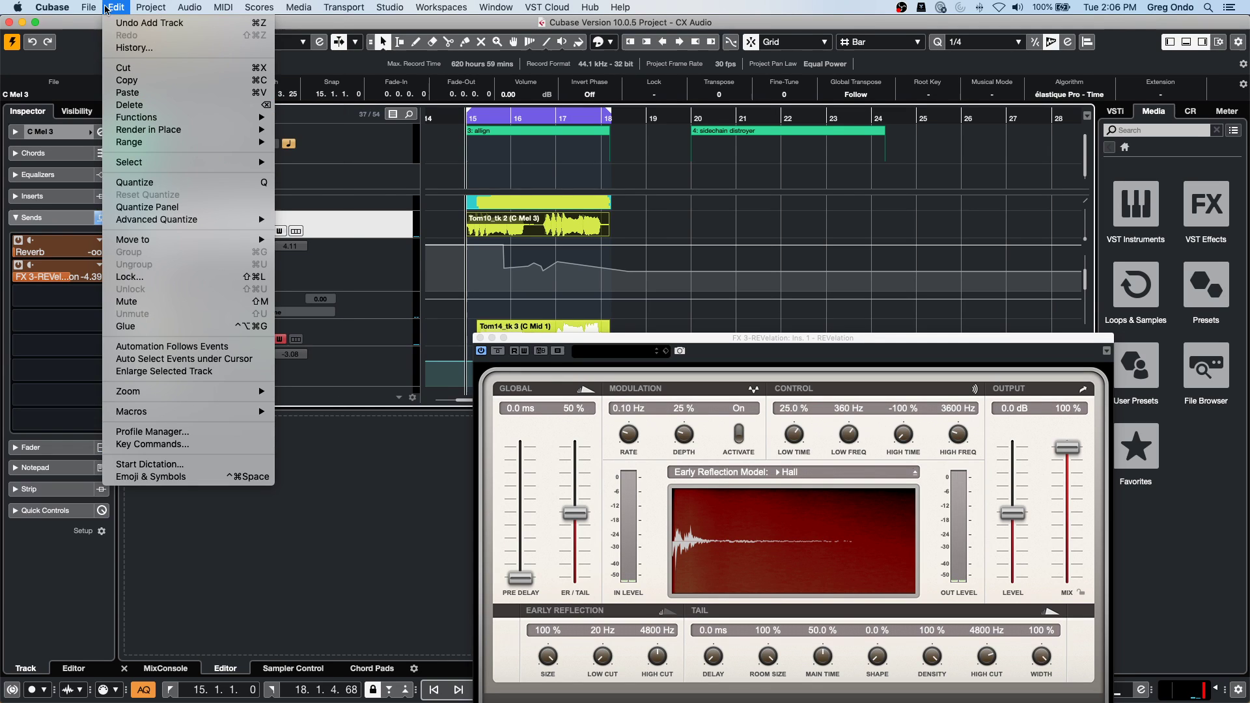
mouse_move(195, 130)
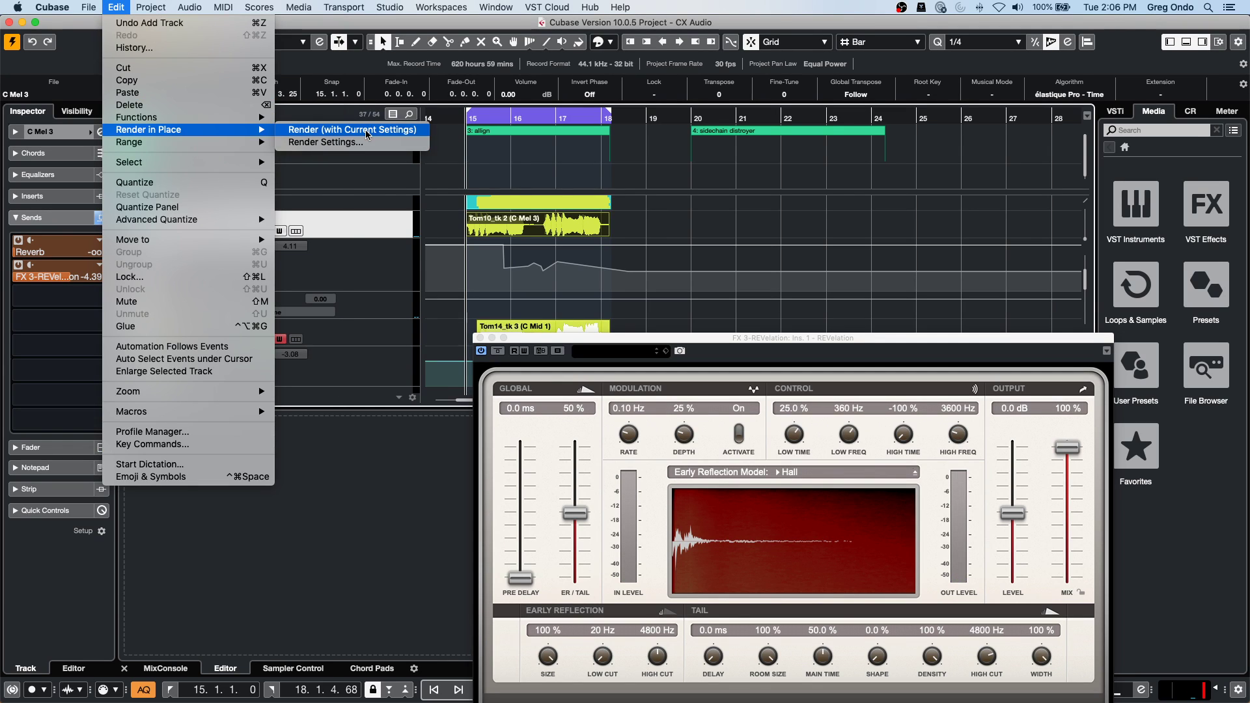
left_click(365, 143)
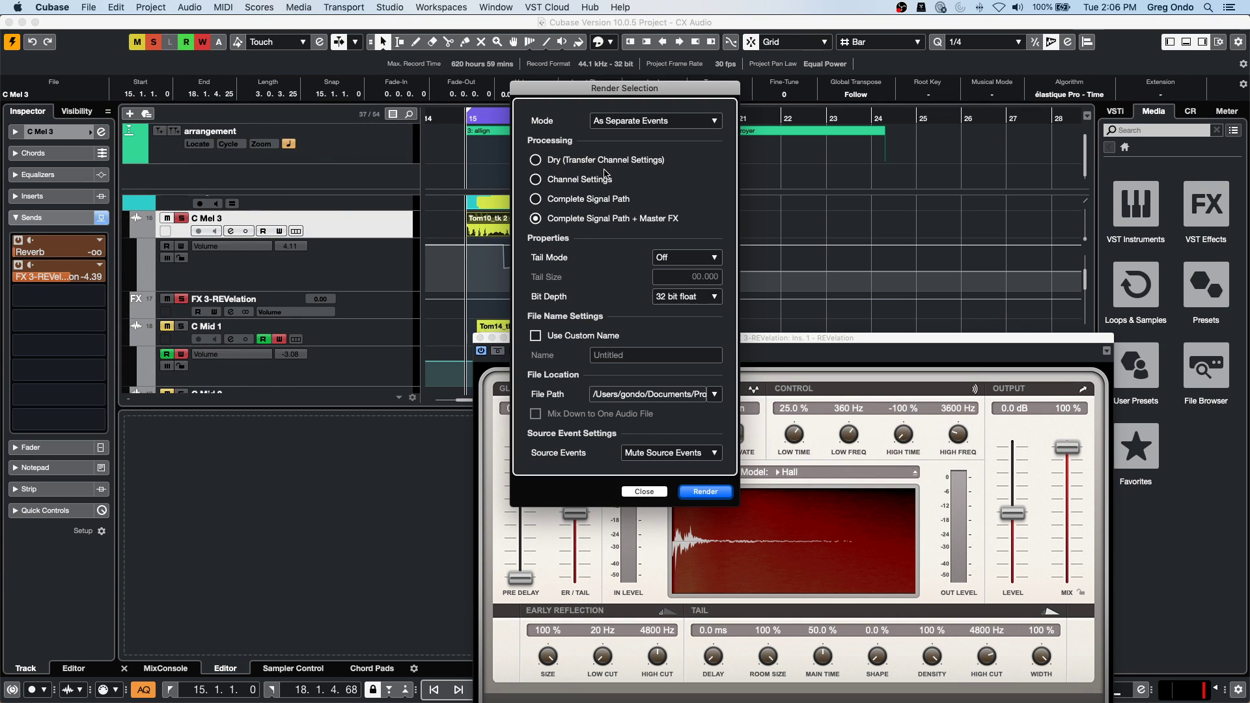
Render the event with Complete Signal Path processing and a tail of 3 seconds.
left_click(537, 199)
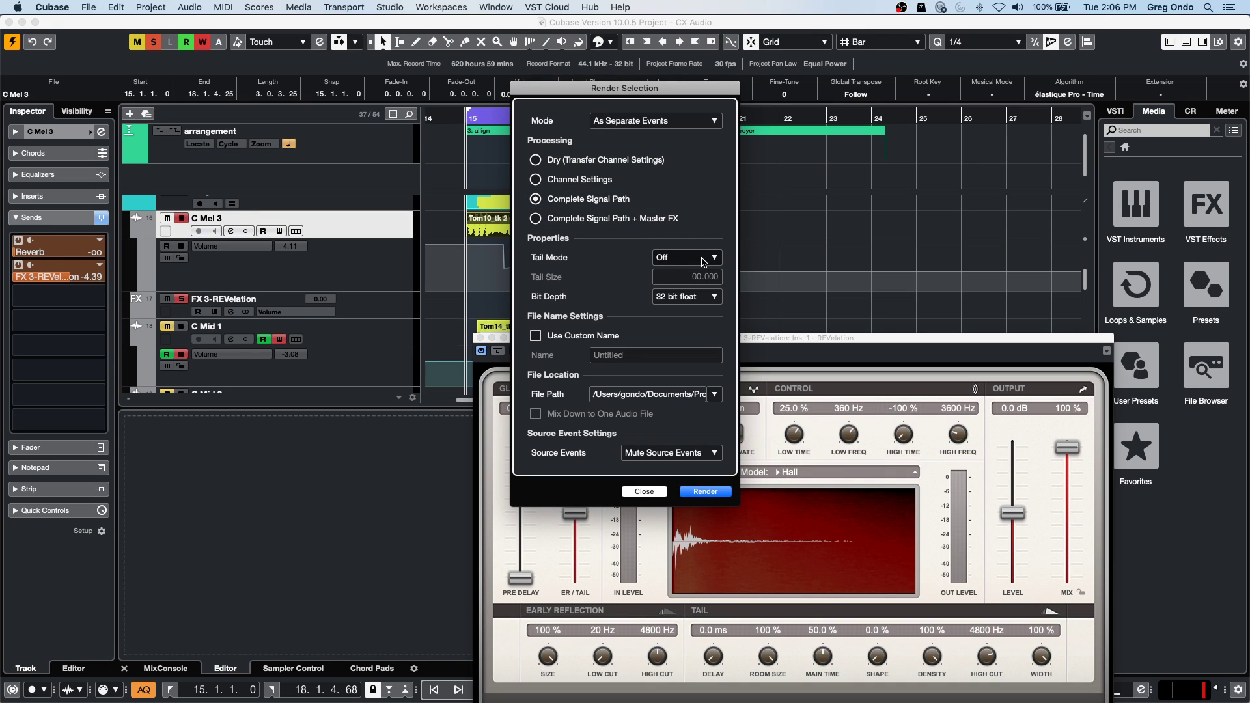
left_click(700, 259)
left_click(701, 270)
double_click(695, 277)
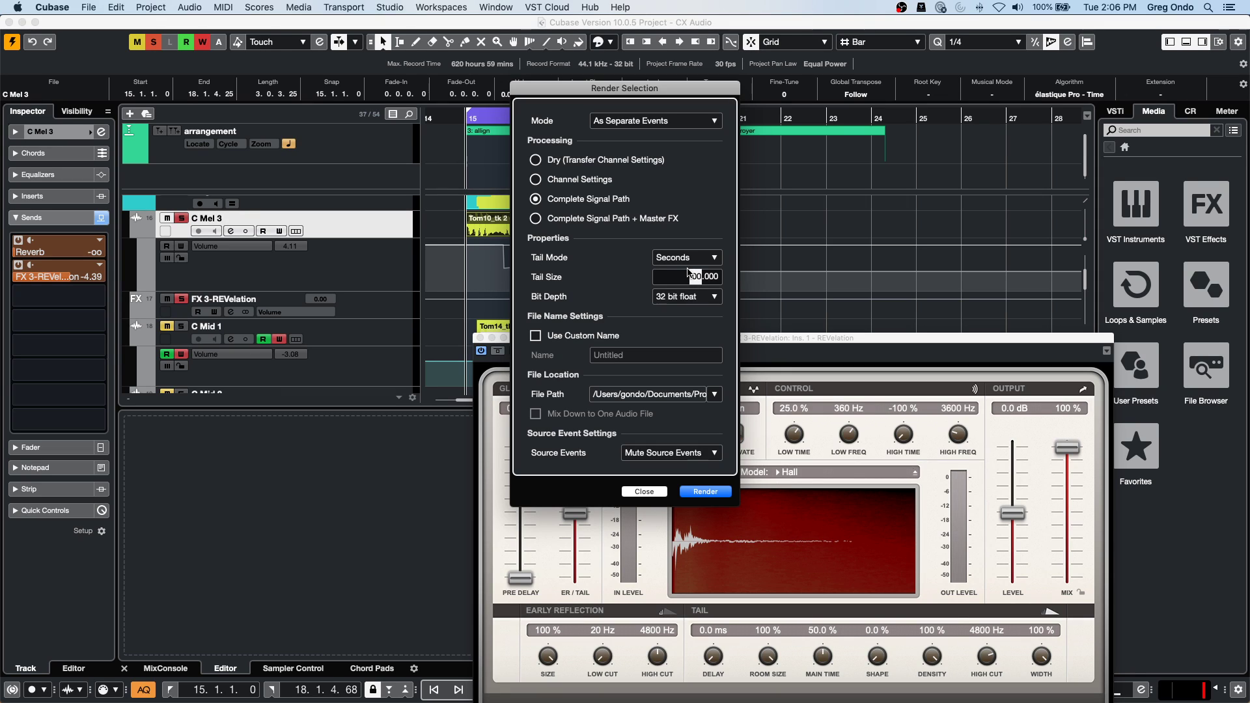
type("3")
key("Return")
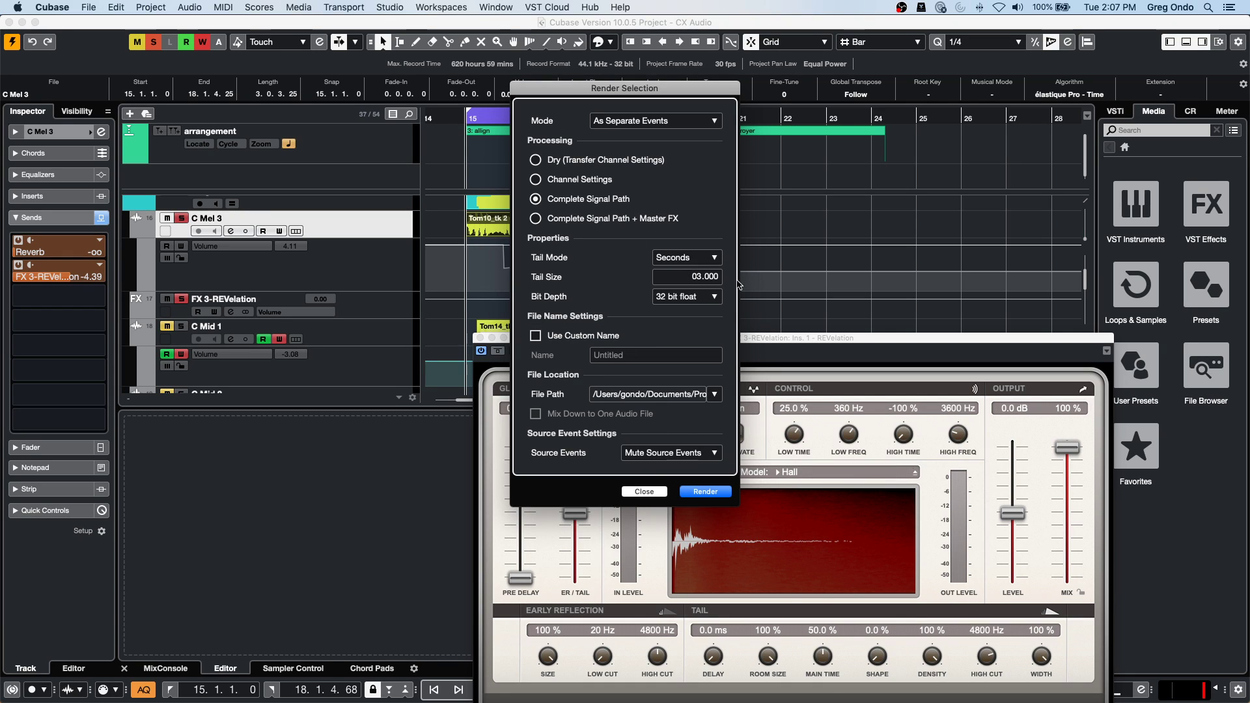
left_click(715, 495)
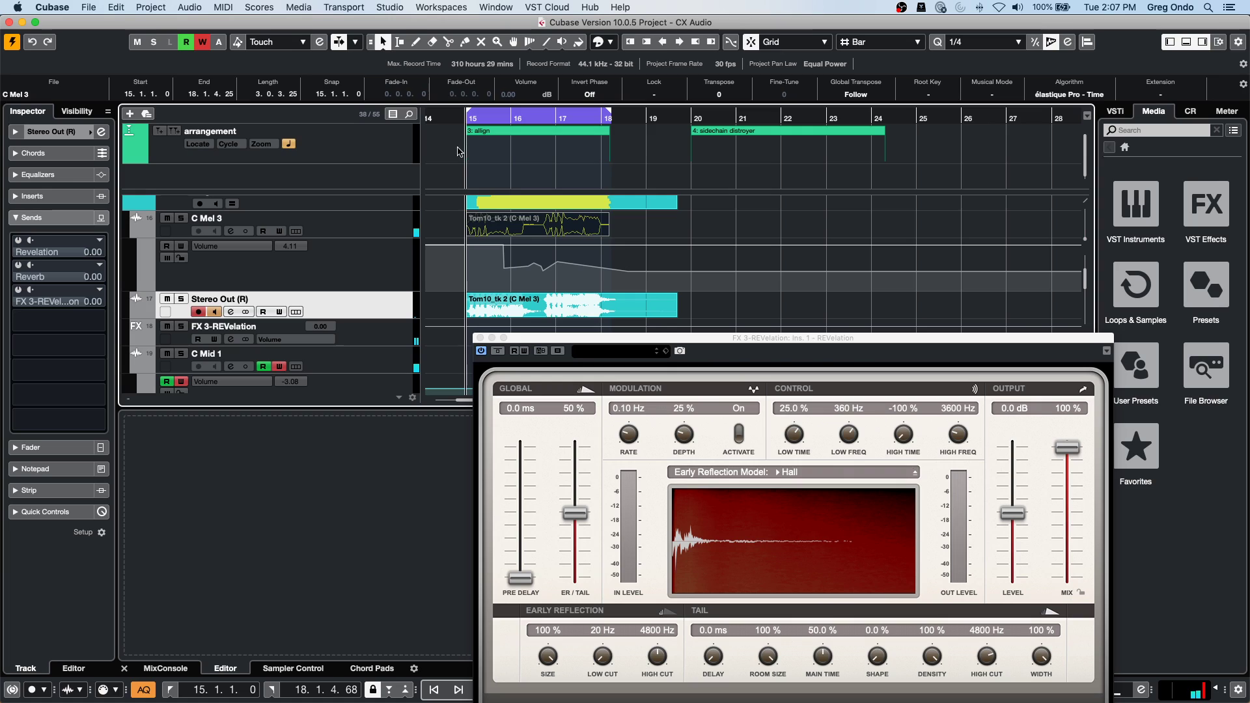
Audition the rendered C Mel 3 event on the Stereo Out (R) track using the Play tool.
left_click(447, 182)
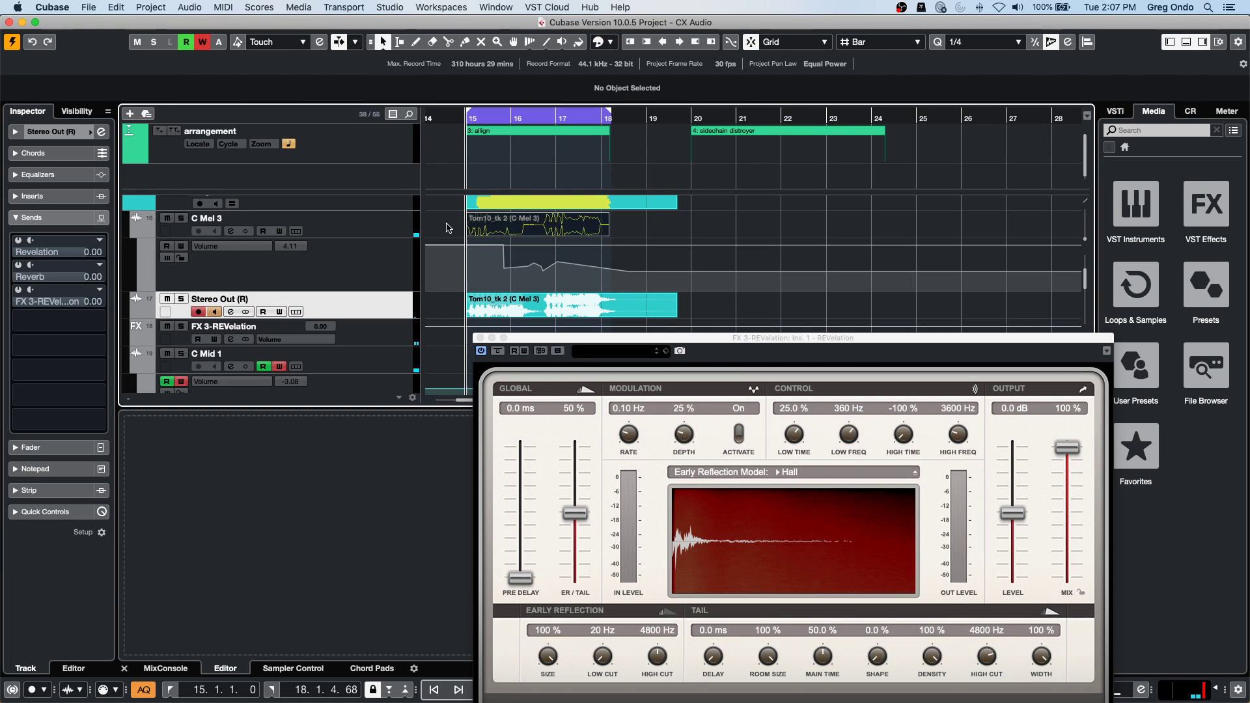
scroll(449, 227, "down", 2)
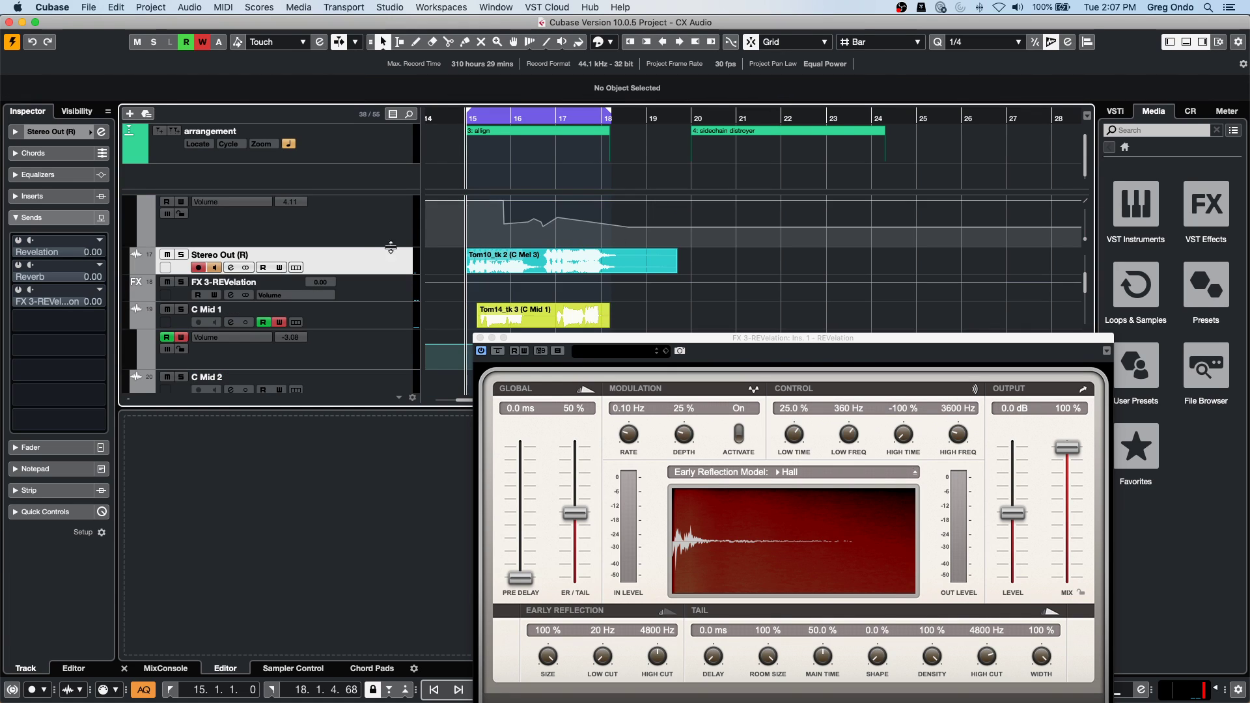
right_click(456, 262)
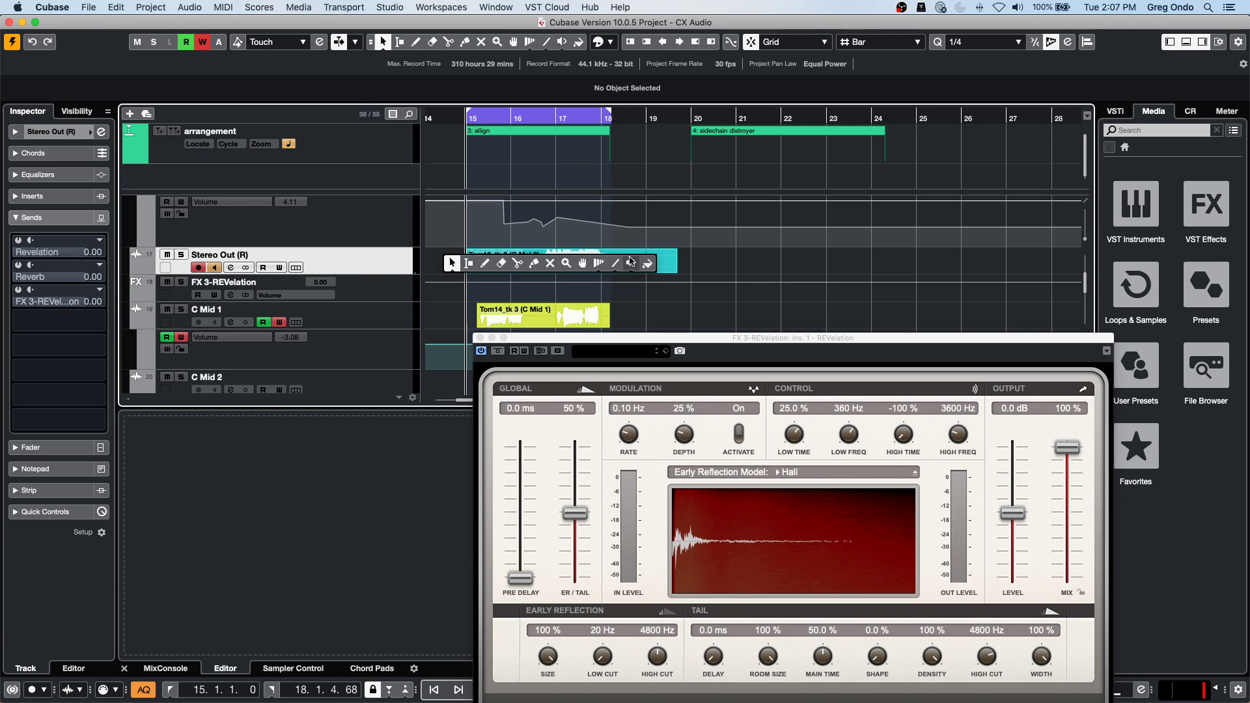
left_click(631, 263)
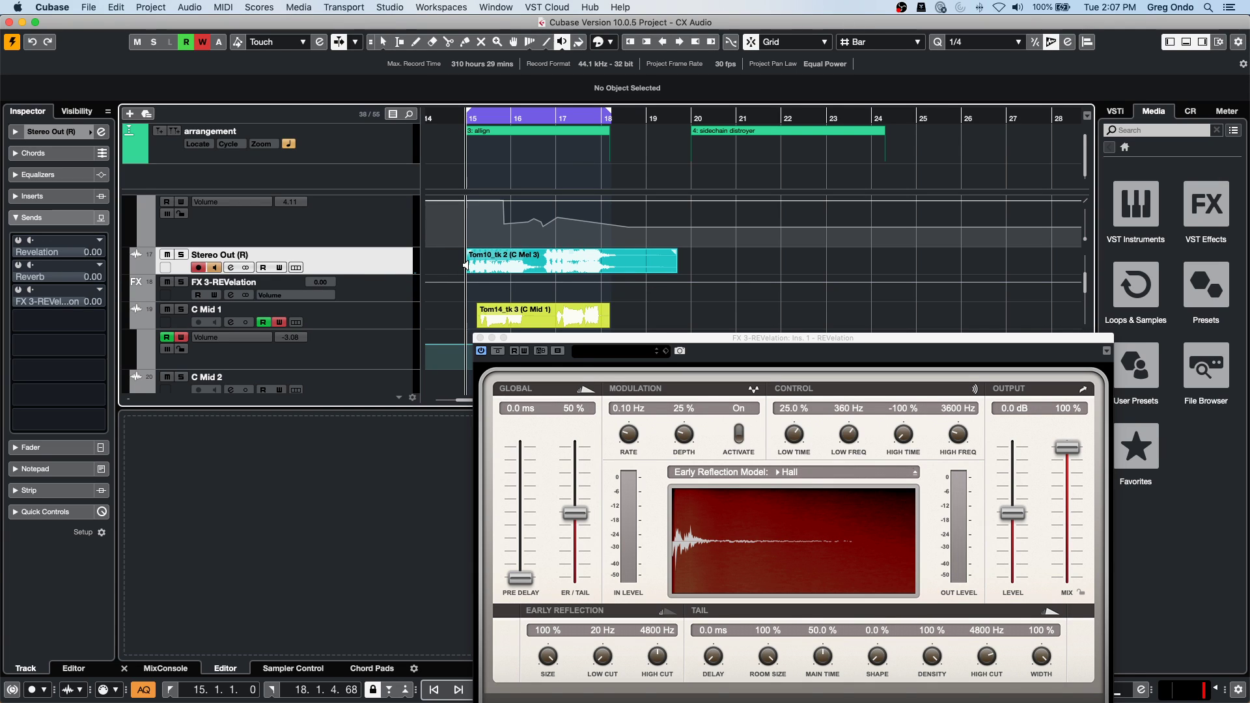
left_click(465, 264)
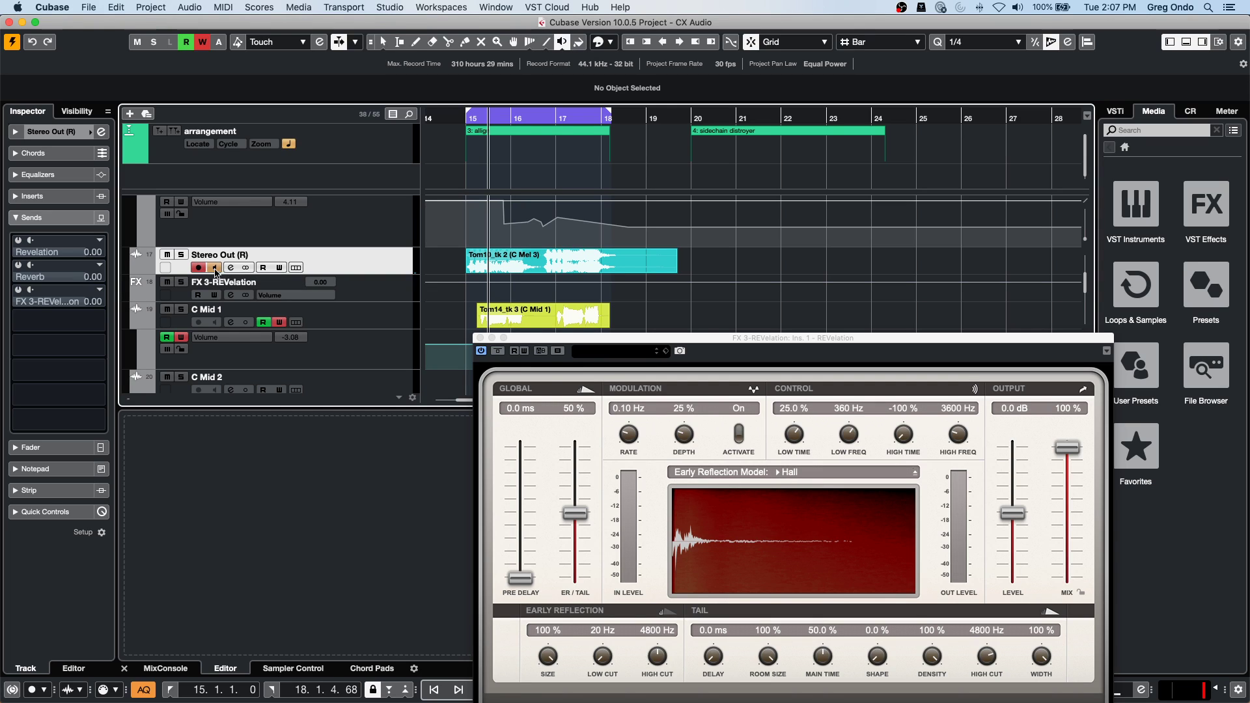
Turn off record enable and monitoring on the rendered track, solo it and play it from bar 15.
left_click(199, 268)
left_click(462, 262)
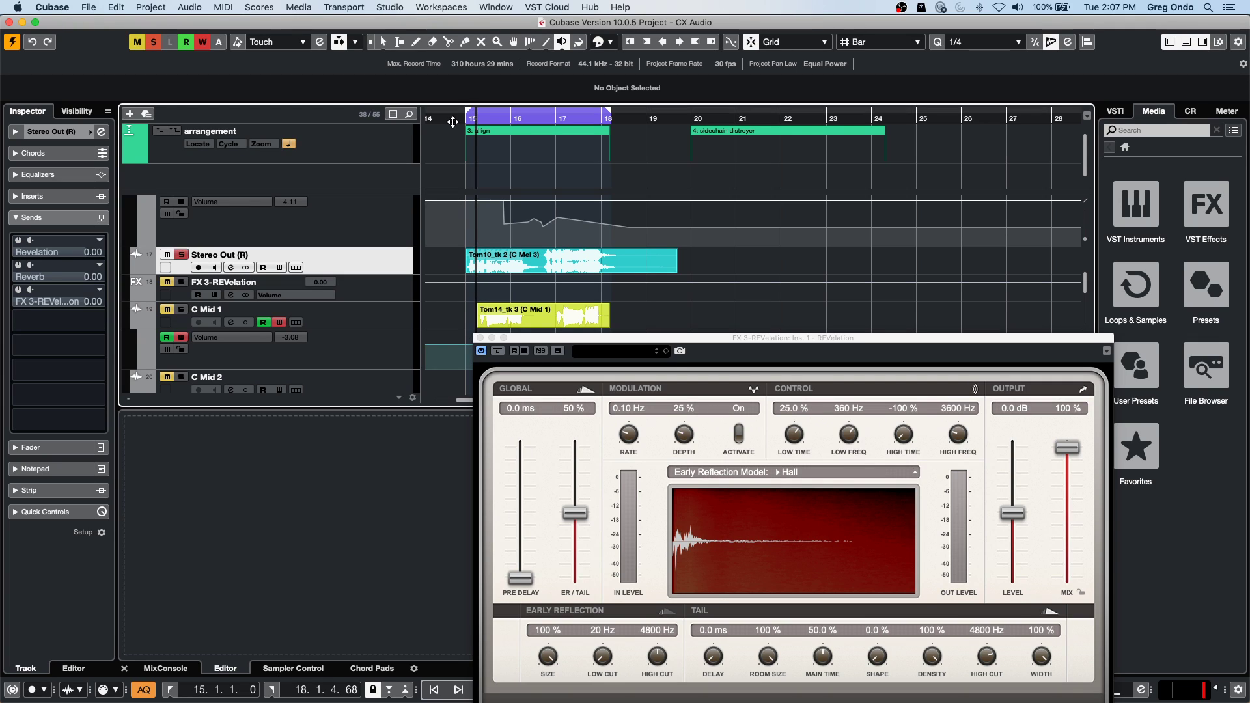
key("space")
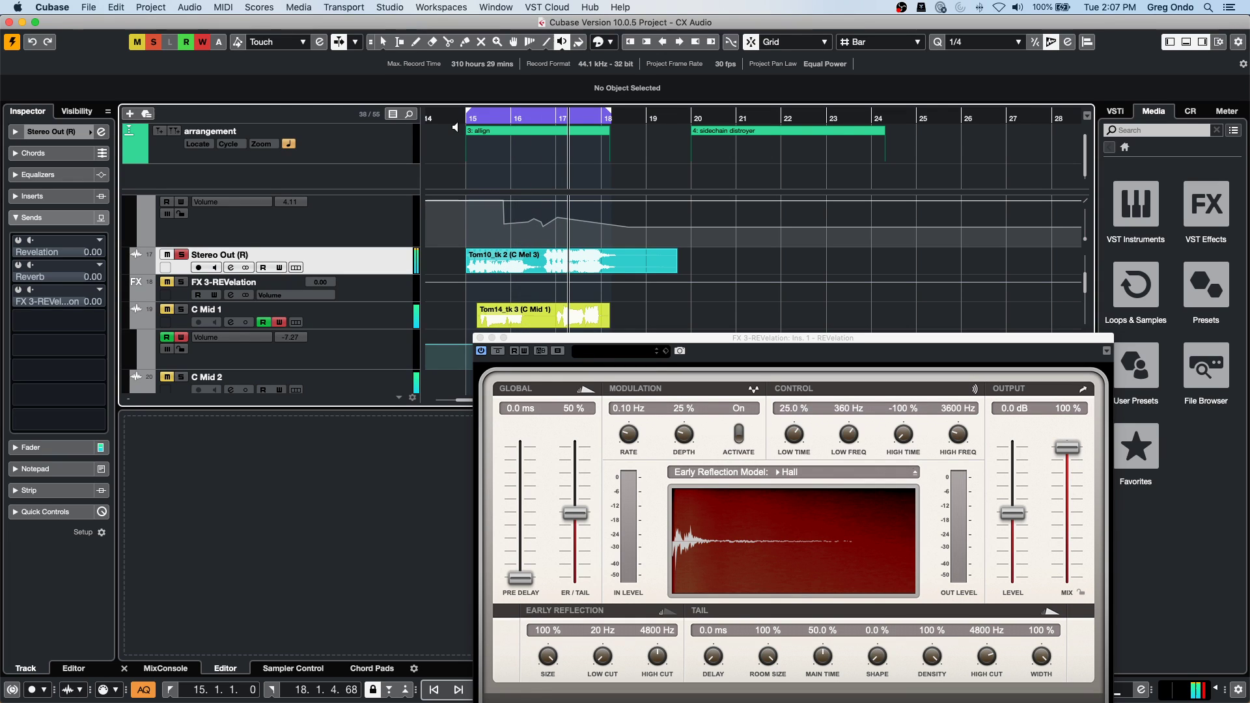
left_click(454, 124)
key("space")
left_click(586, 115)
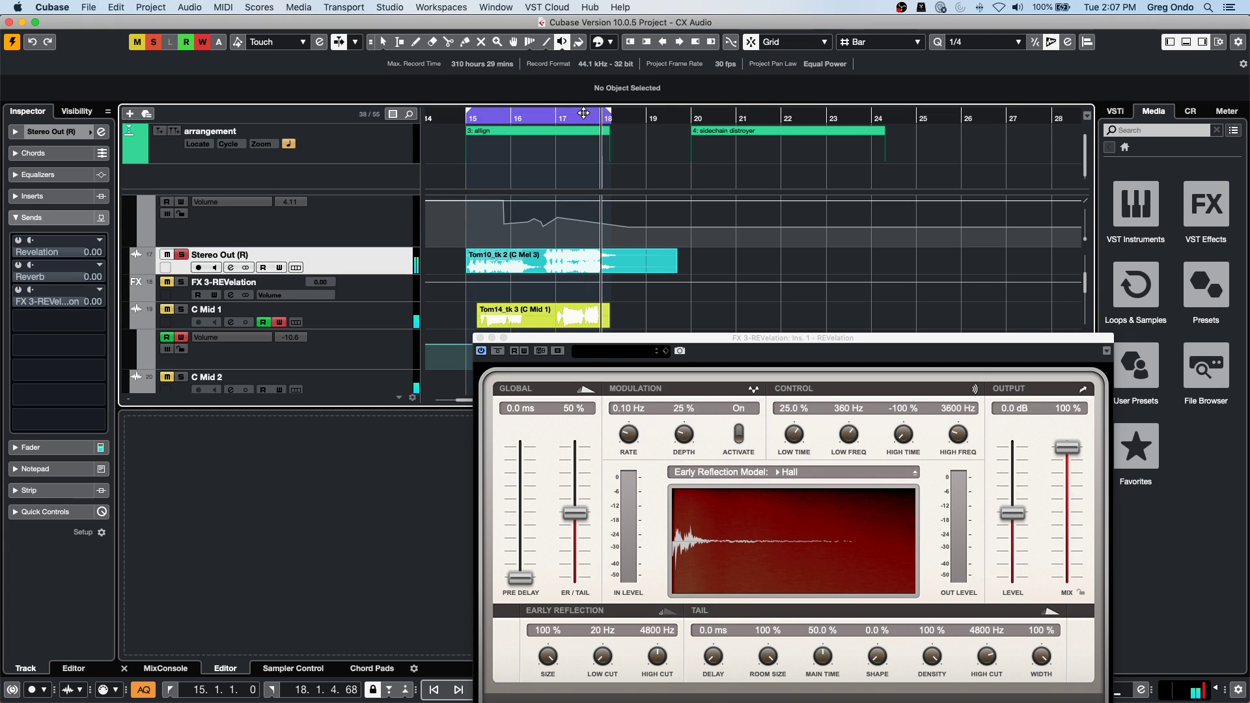
Turn off cycle playback and play the rendered C Mel 3 event past bar 18 to hear its reverb tail.
left_click(469, 116)
left_click(519, 132)
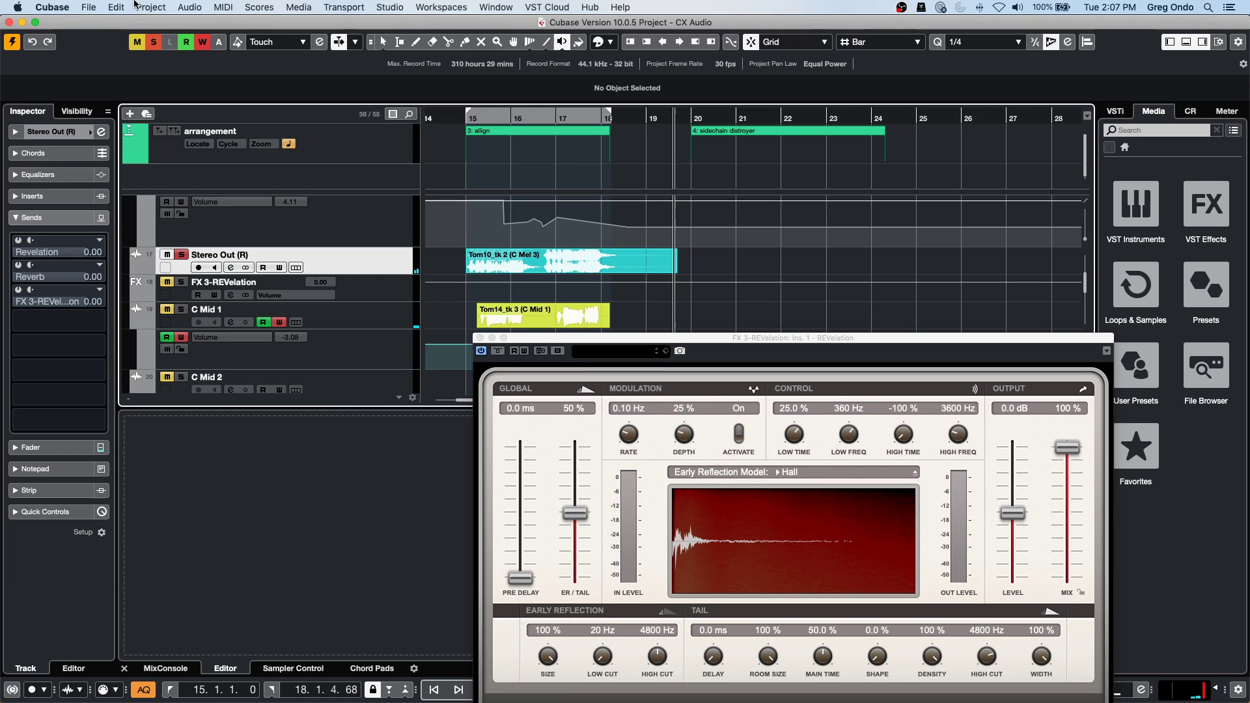
Set the Render in Place tail mode to Off, close the settings without rendering and close the REVelation window.
left_click(117, 7)
mouse_move(150, 130)
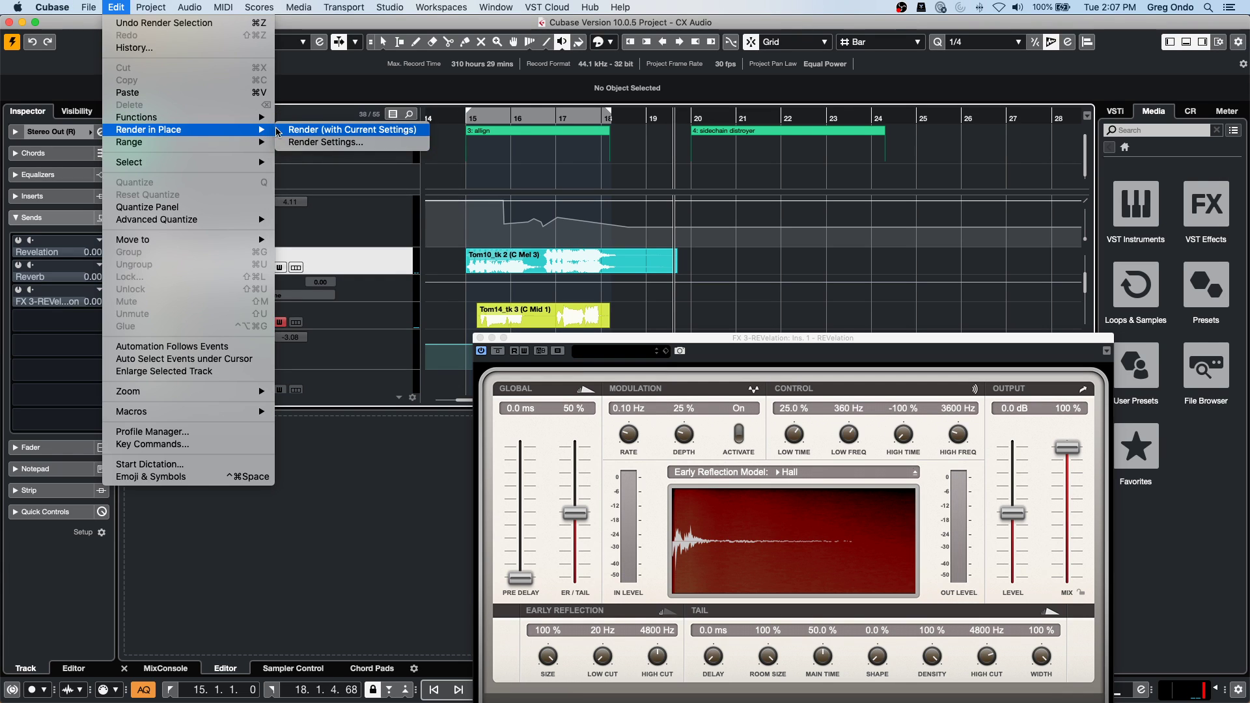
left_click(303, 145)
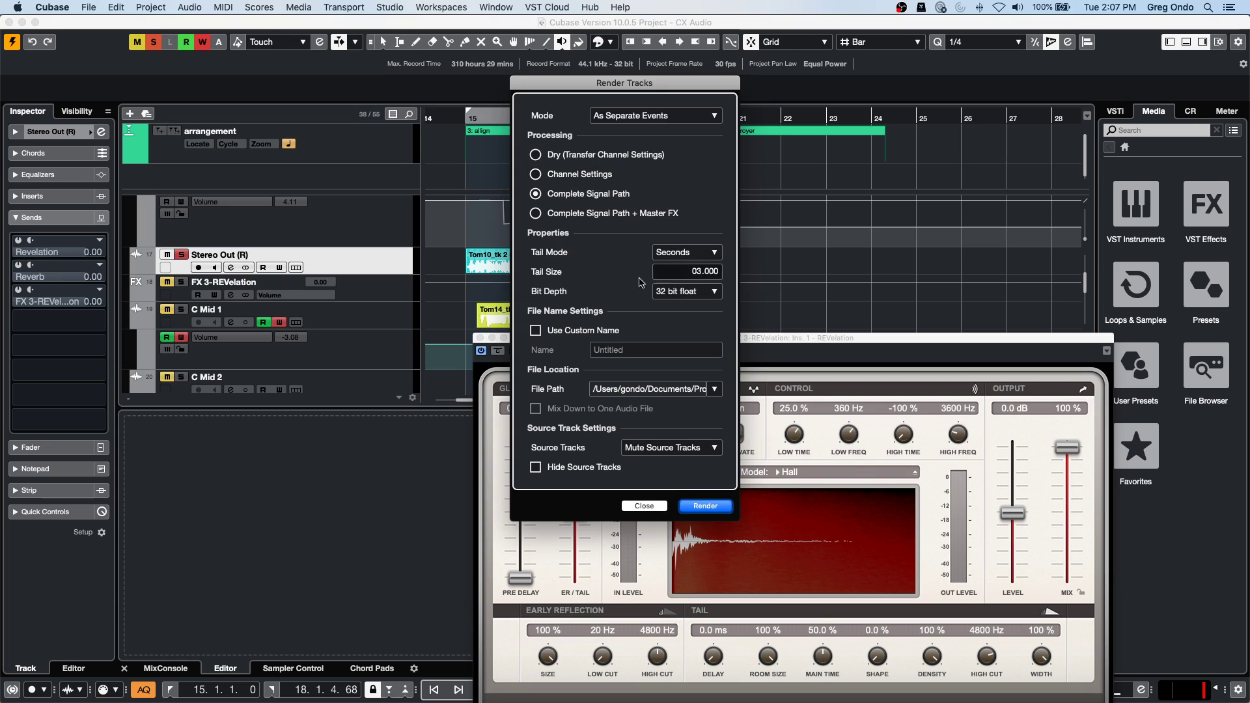
left_click(687, 252)
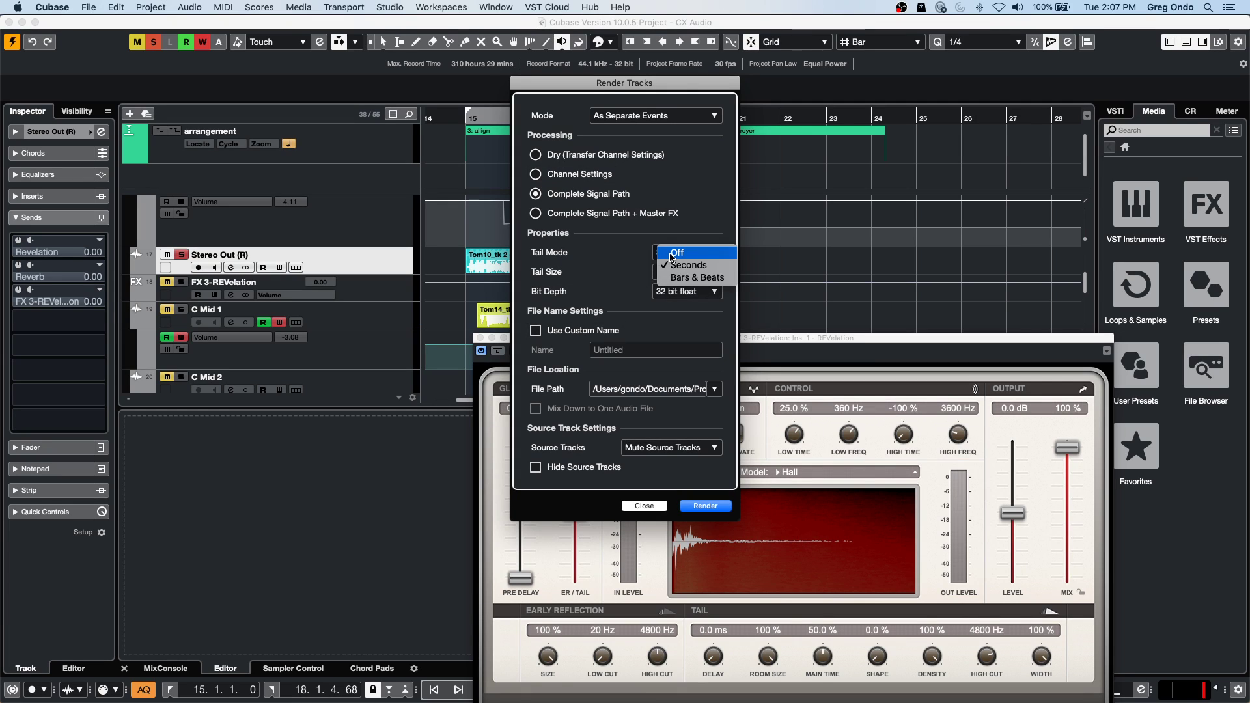
left_click(671, 245)
left_click(685, 252)
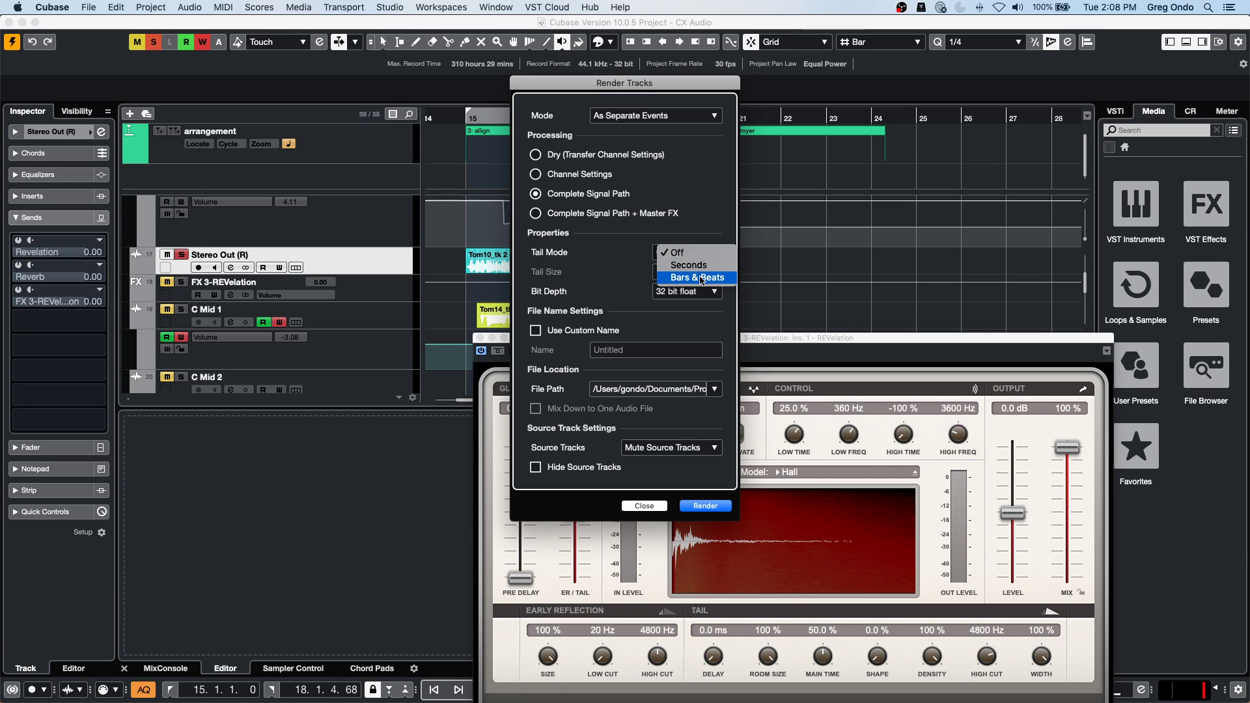
left_click(624, 259)
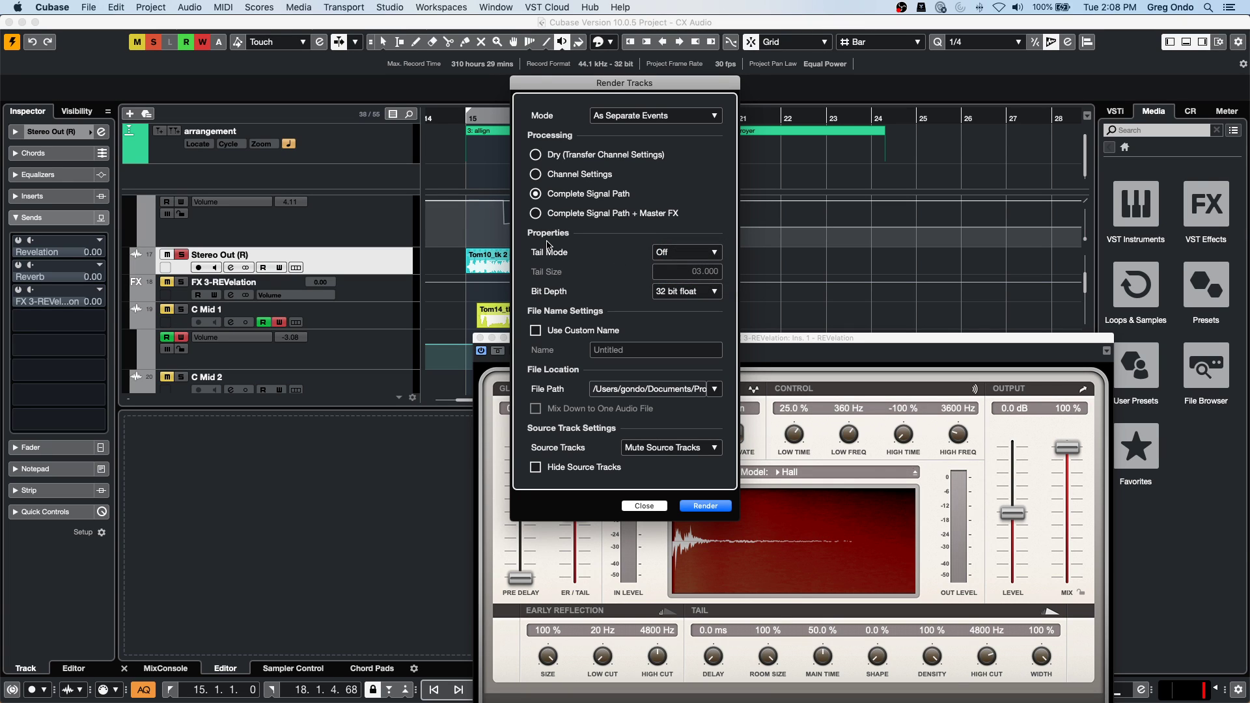
left_click(644, 506)
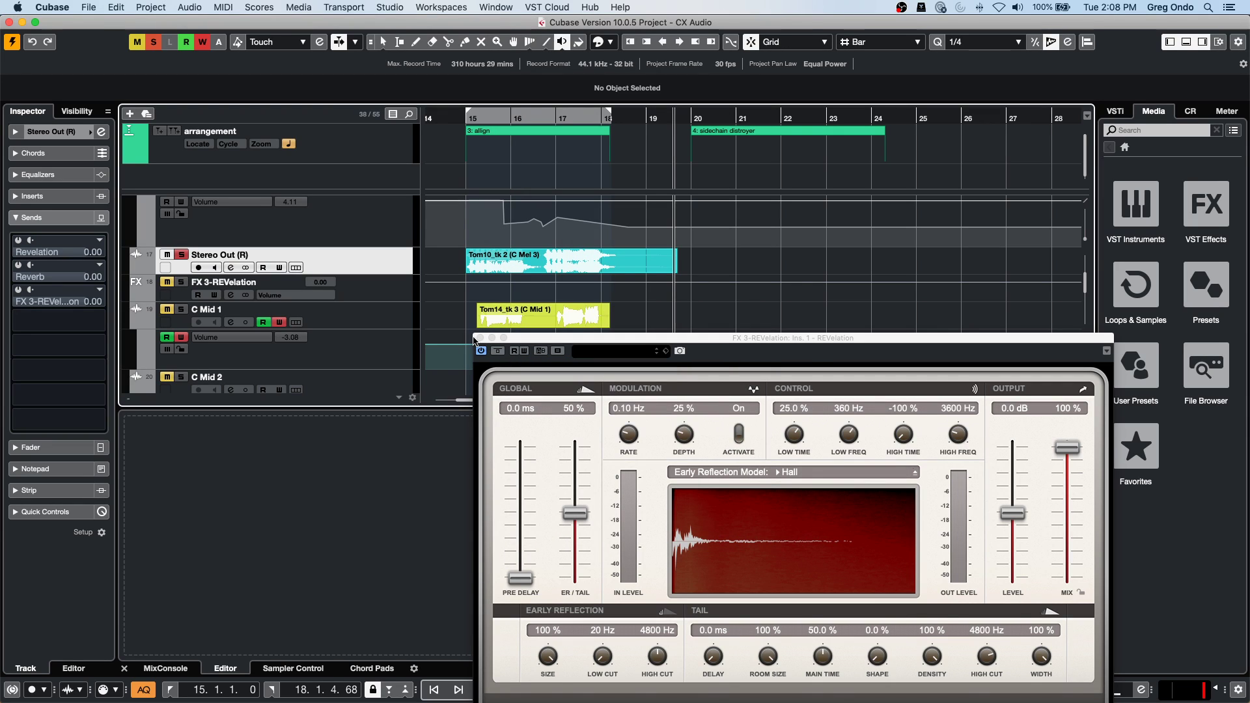
left_click(479, 338)
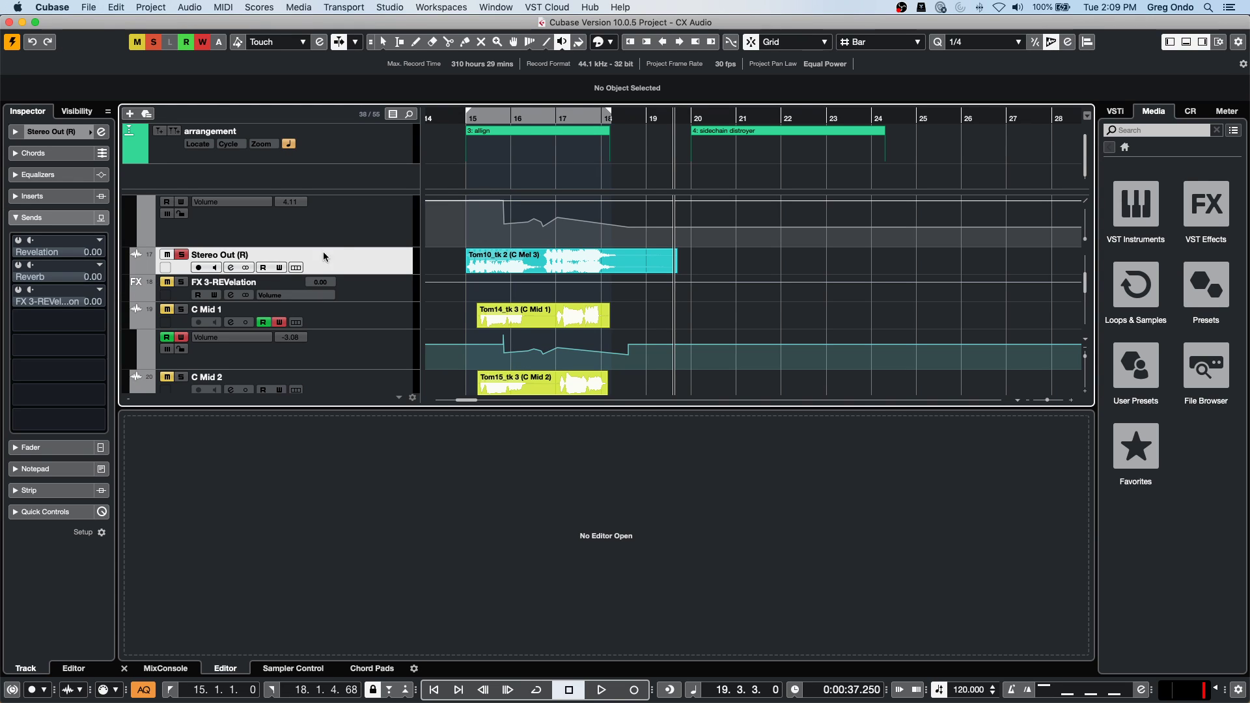
Add an instrument track with Retrologue below the Stereo Out (R) track.
right_click(374, 268)
mouse_move(400, 265)
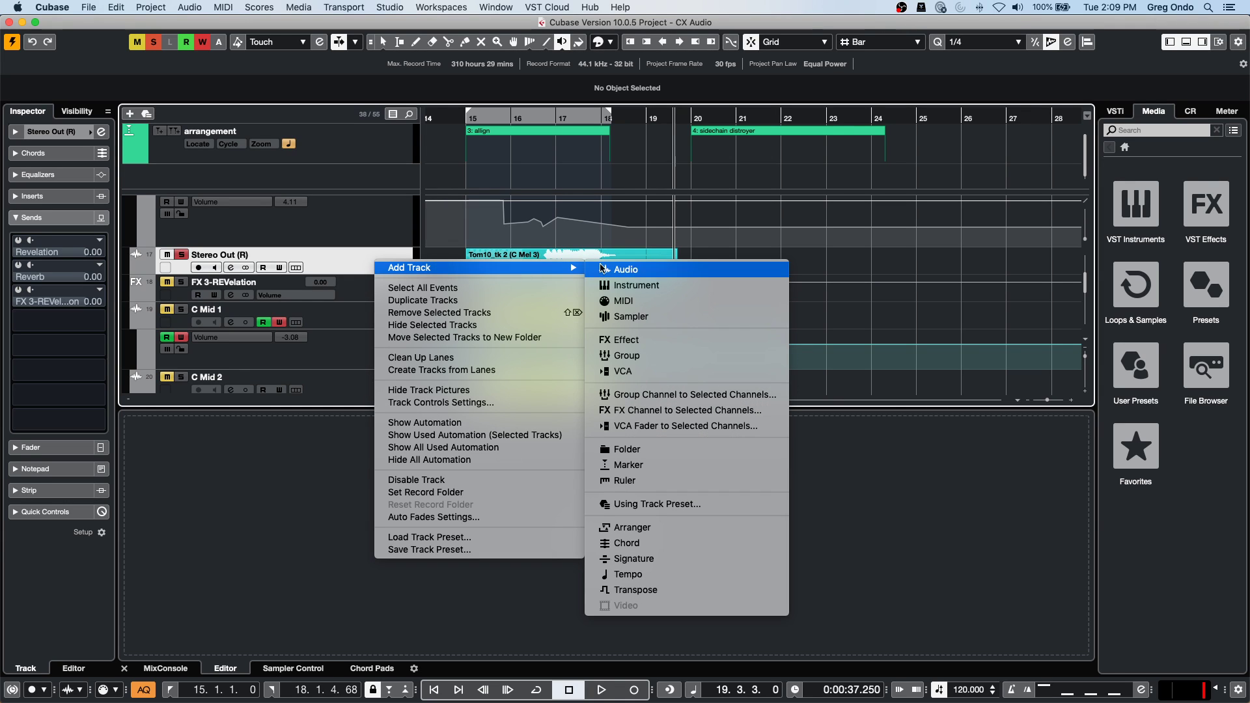
left_click(581, 295)
left_click(707, 317)
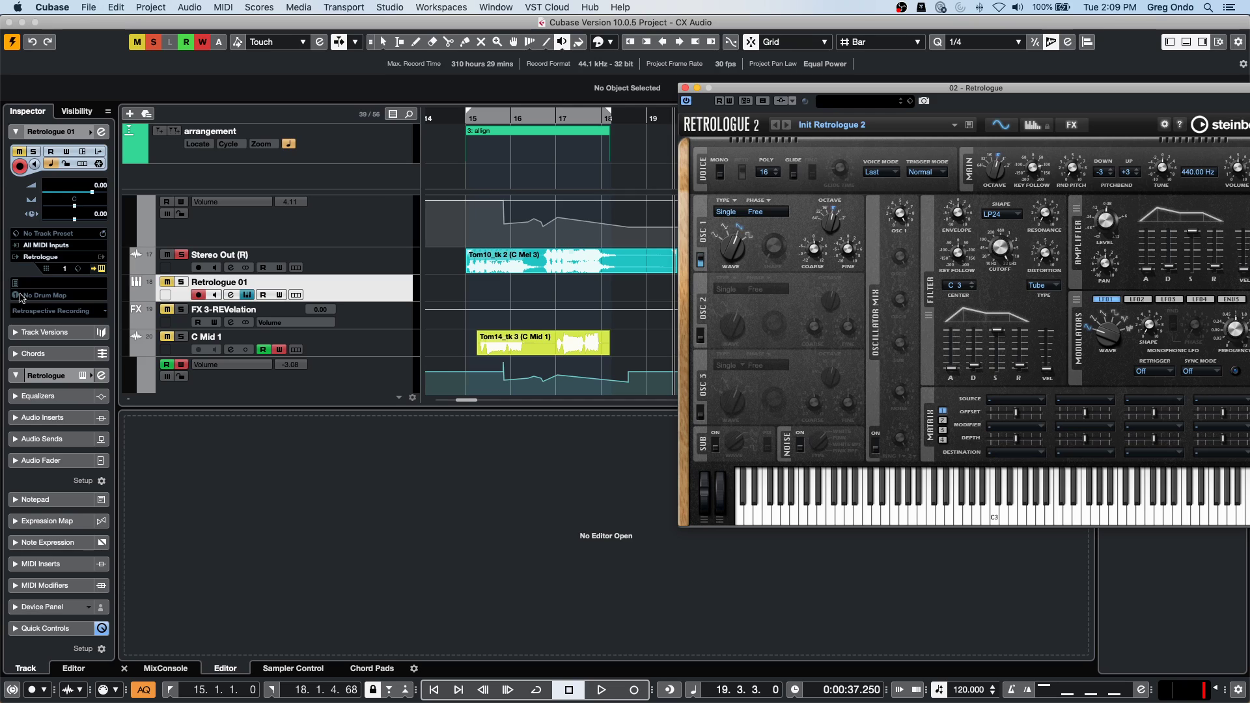
Examine the MIDI inputs available to the Retrologue 01 track and close the Retrologue window.
left_click(40, 246)
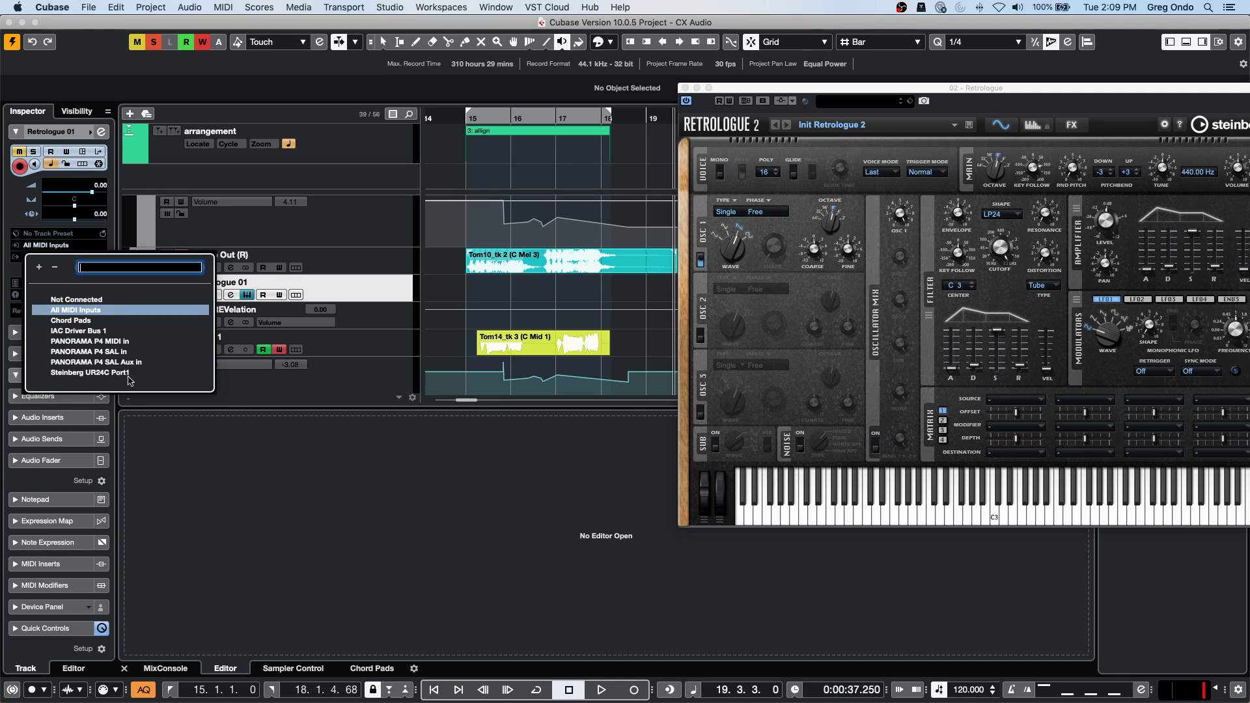
left_click(370, 233)
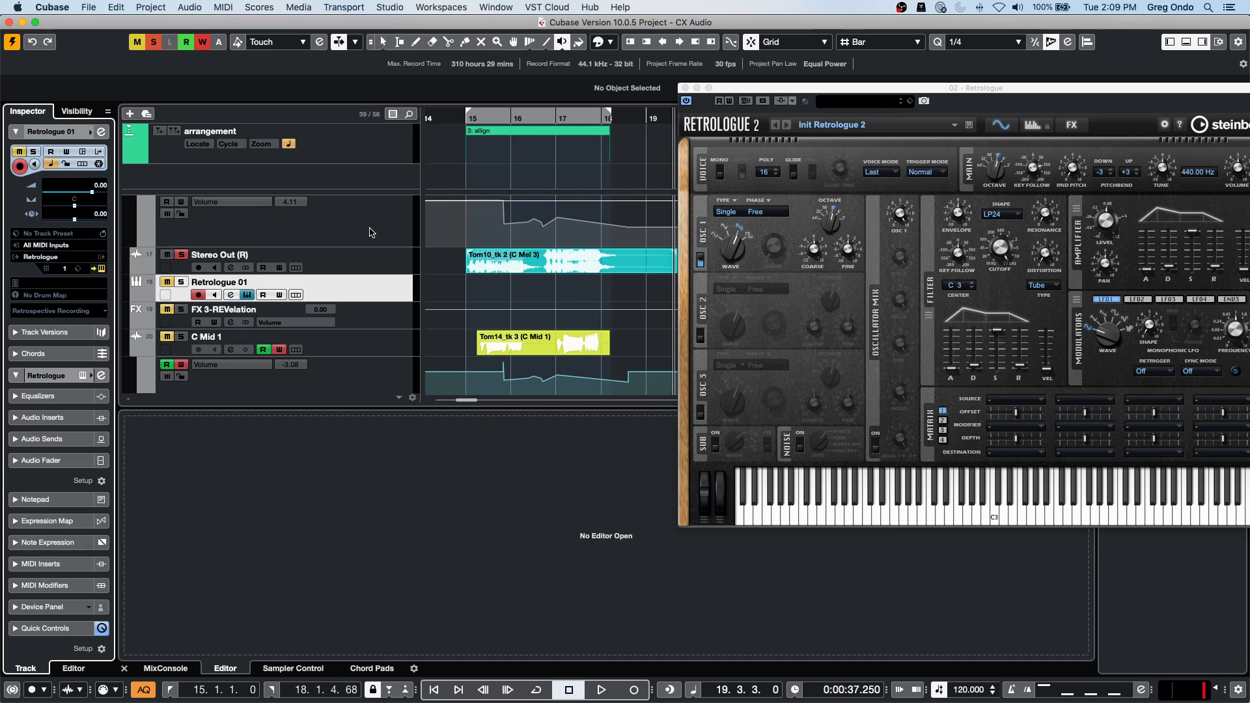
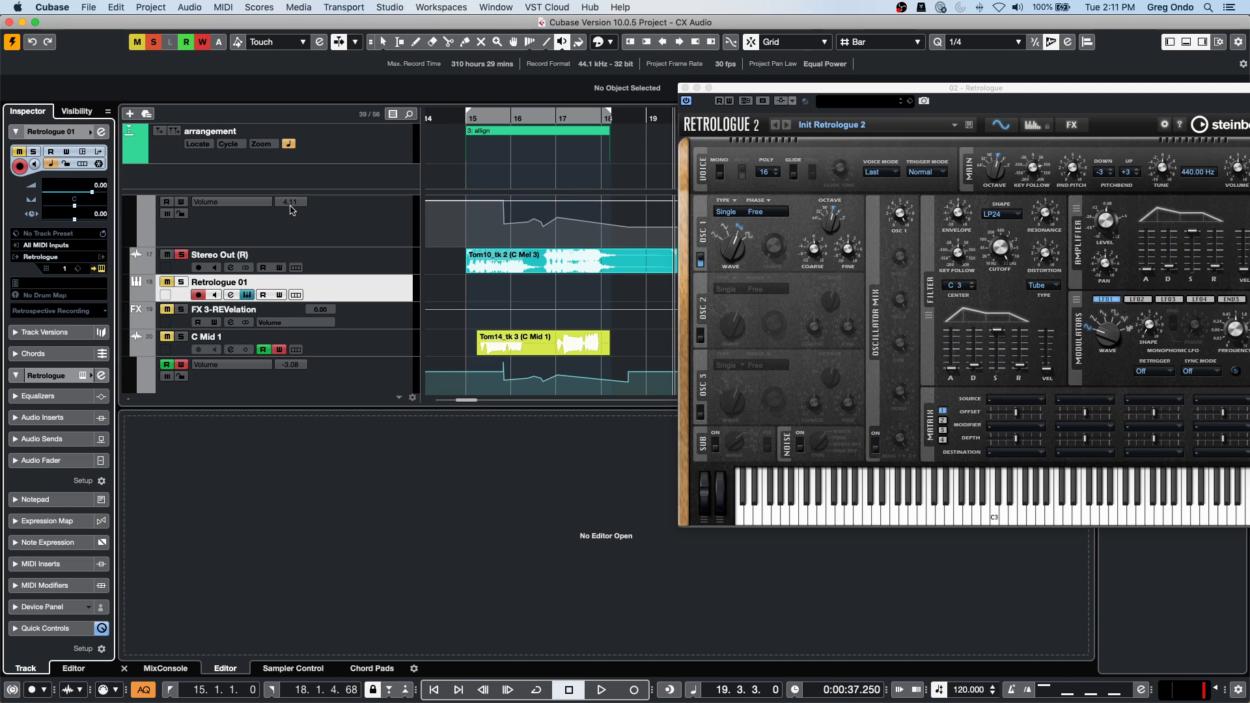
left_click(685, 88)
Select the range from bar 34 to 35 on the first Atmo 07_AM event in the Edit mode section.
left_click_drag(477, 118, 504, 63)
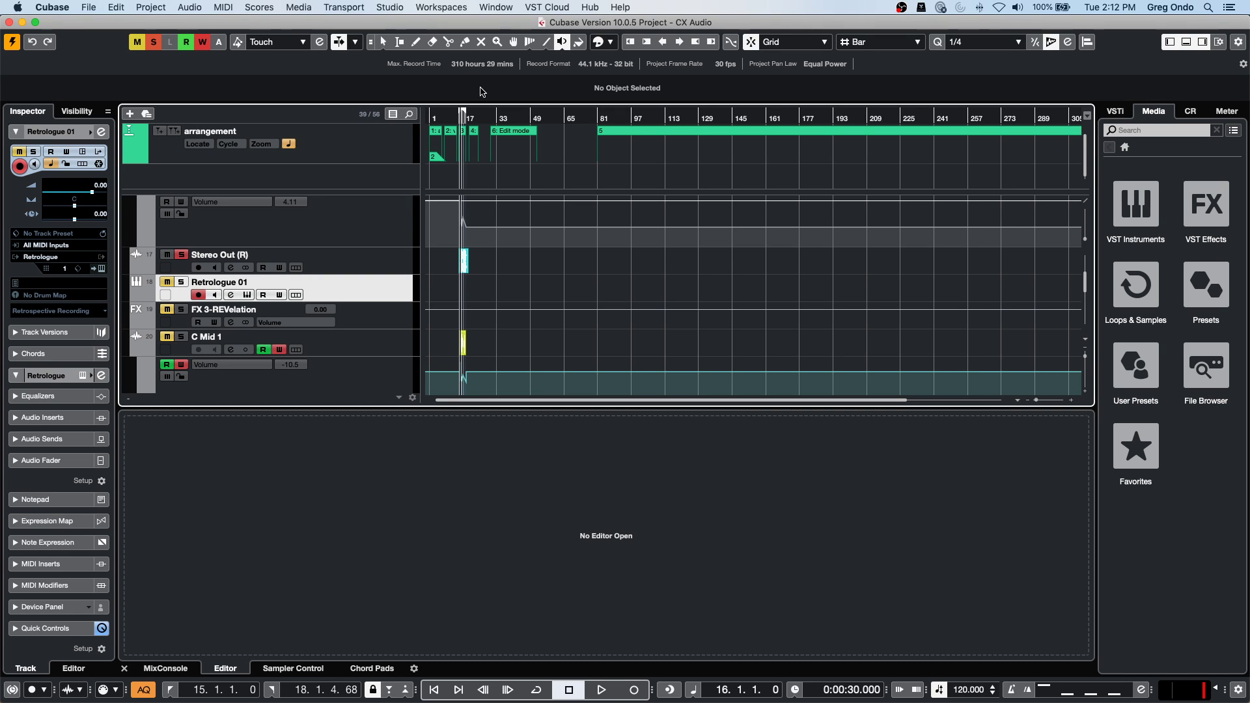
scroll(635, 247, "up", 3)
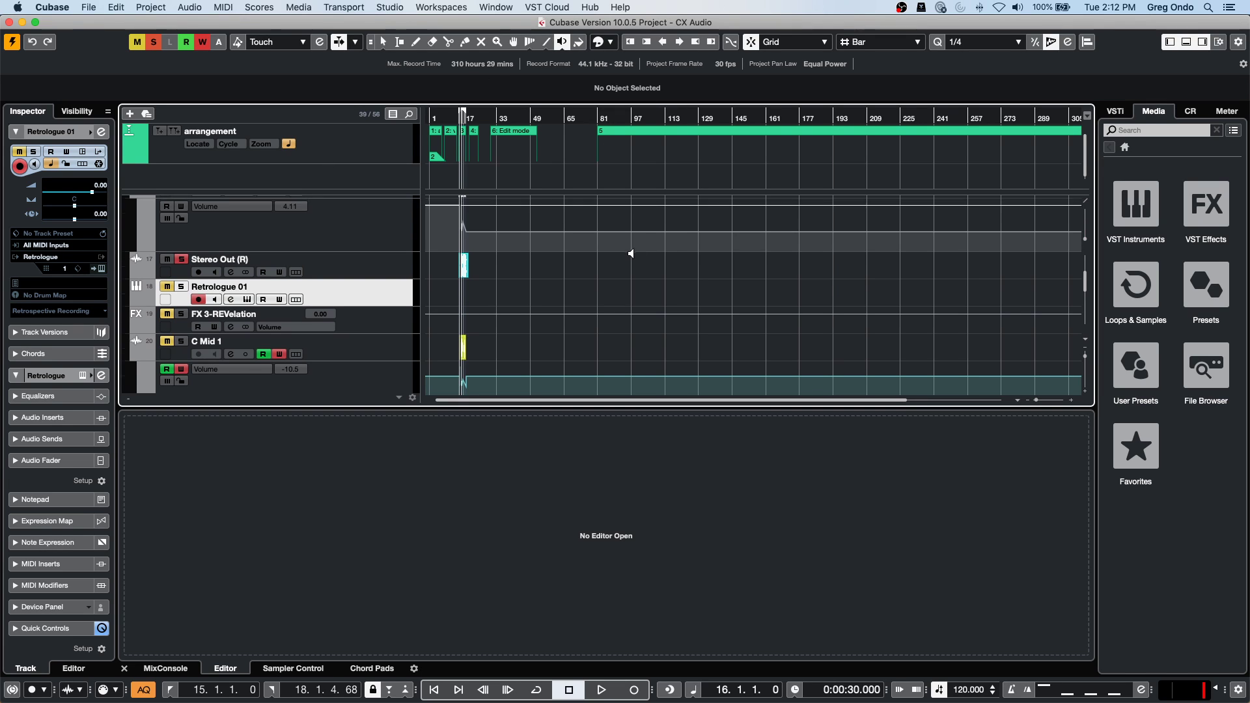
scroll(630, 254, "down", 5)
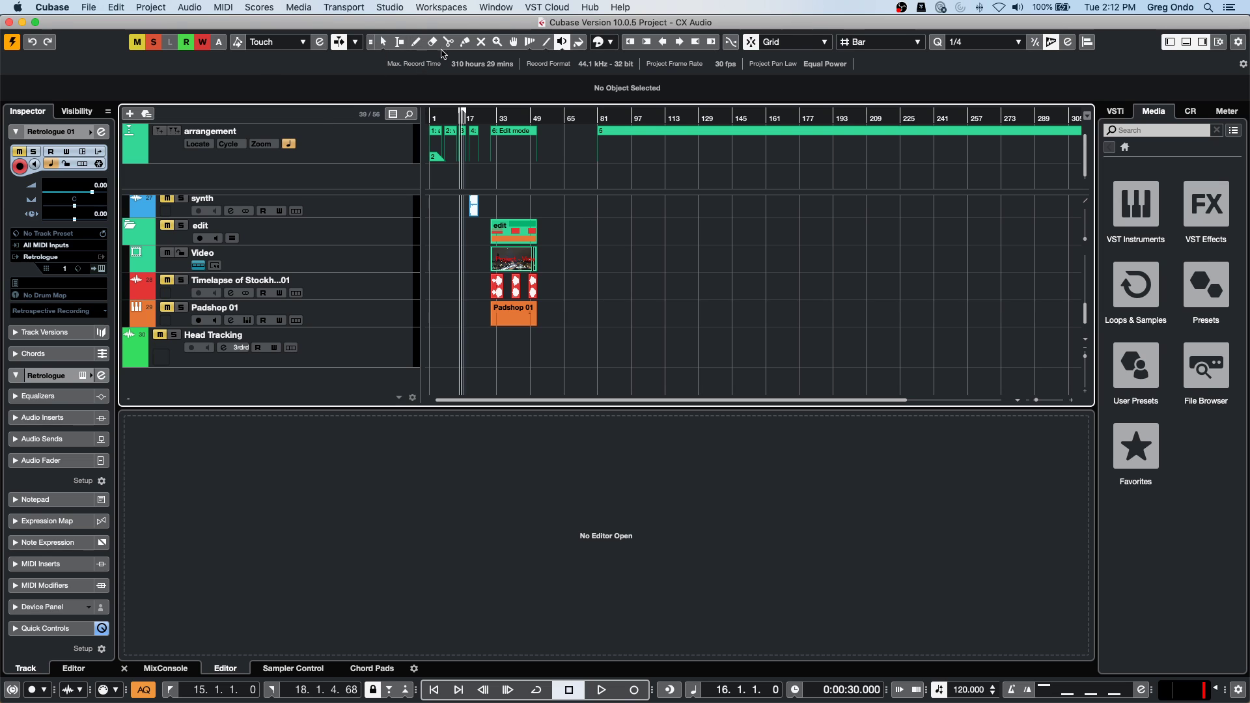
left_click_drag(487, 119, 487, 159)
key("2")
left_click_drag(626, 287, 734, 280)
key("l")
Turn off Use Video Follows Edit Mode and select bars 41 to 43 on the second Atmo 07_AM event.
left_click(489, 8)
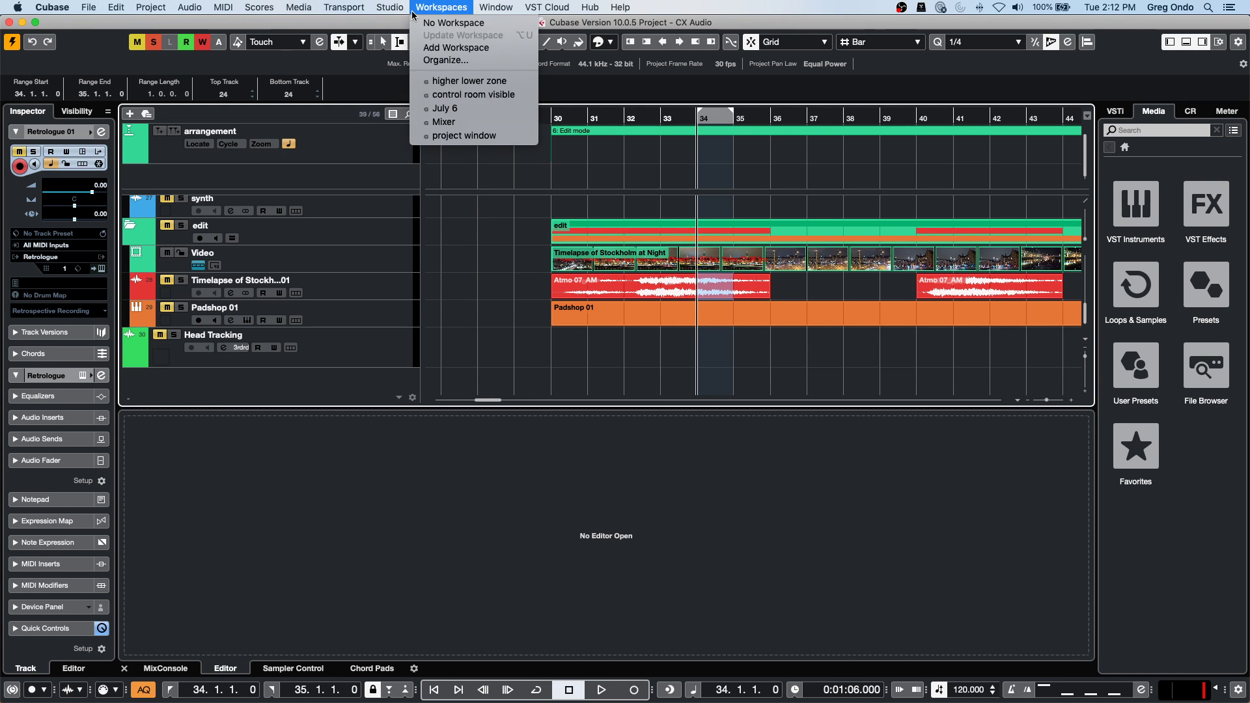
mouse_move(297, 5)
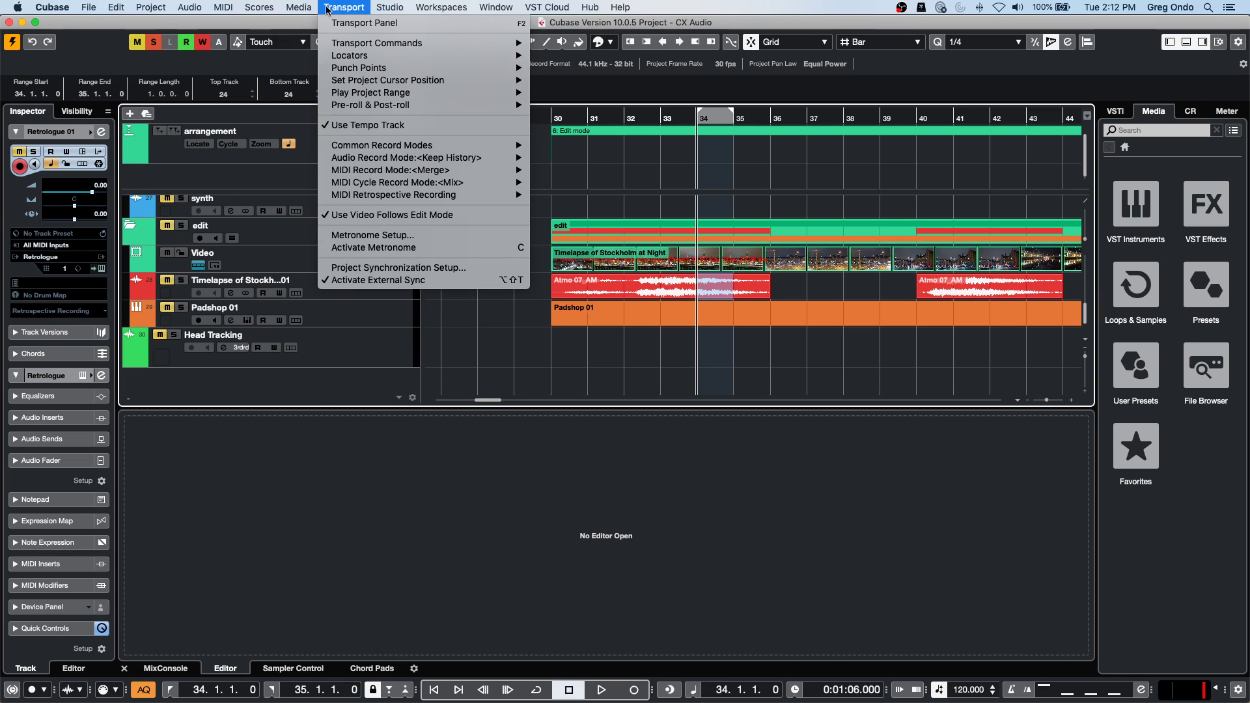
left_click(389, 215)
left_click_drag(954, 282, 1010, 288)
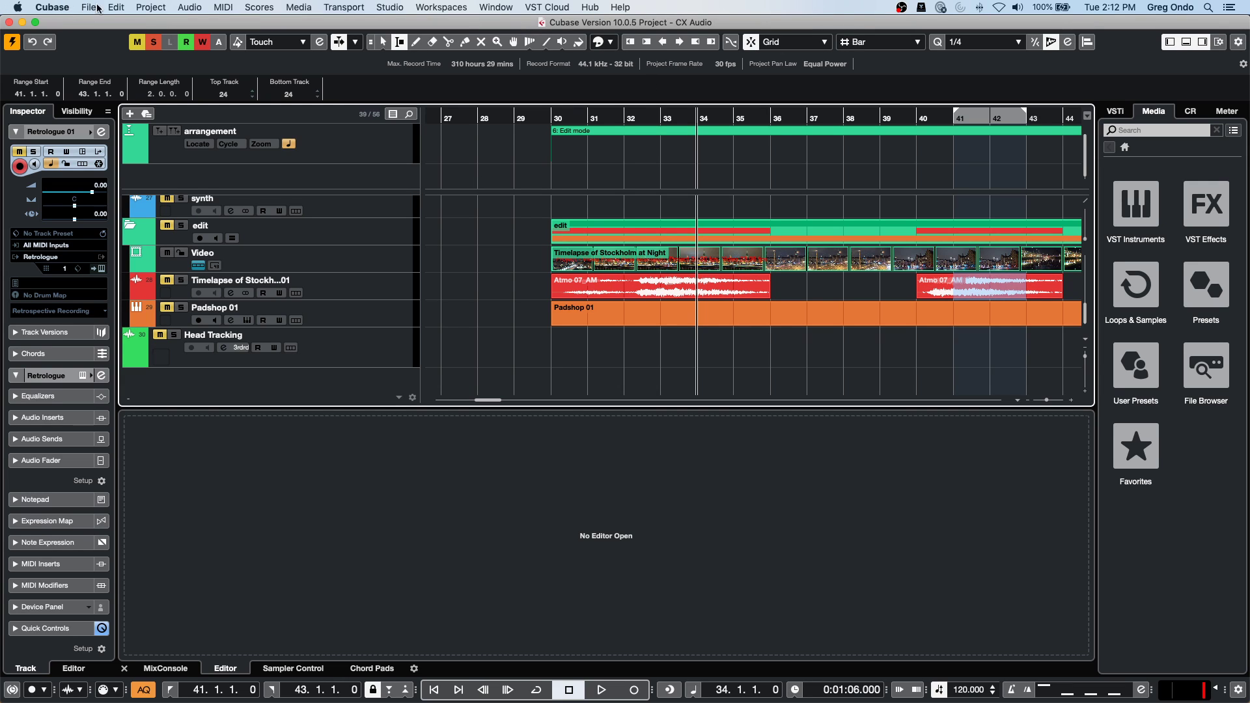
Turn on Use Video Follows Edit Mode and select several ranges on the Atmo 07_AM events, ending with bars 33 to 36.
left_click(347, 9)
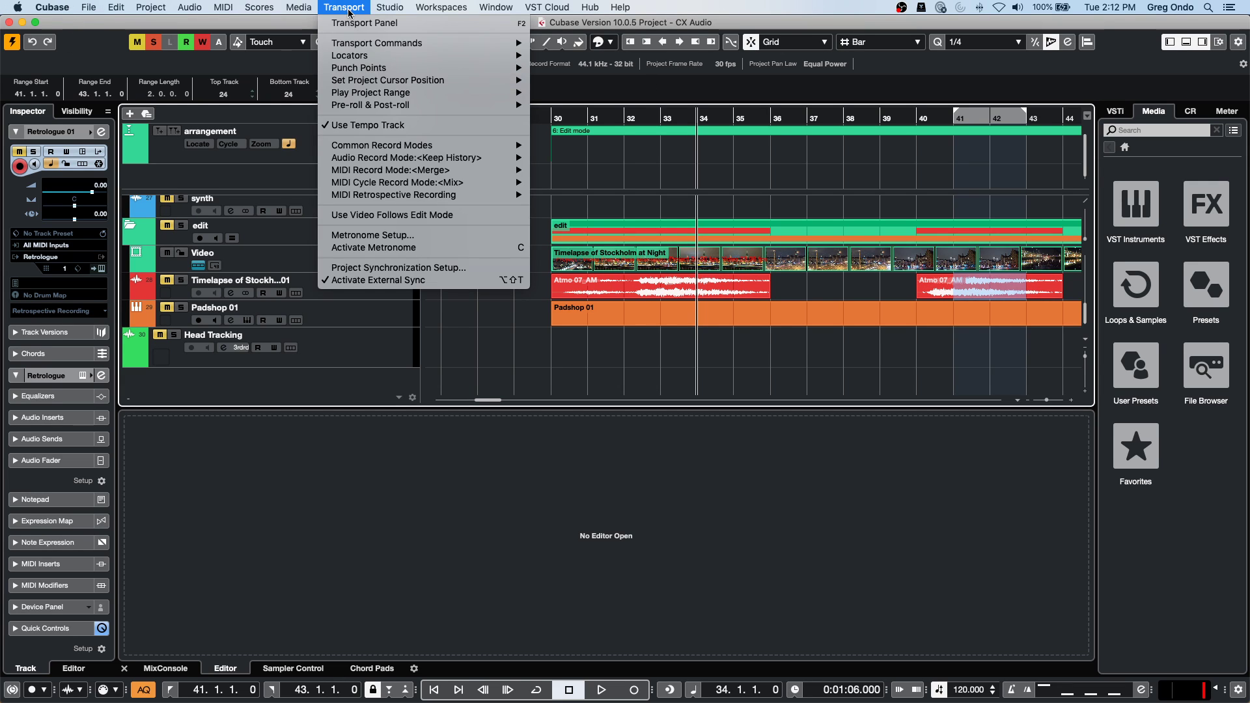
left_click(359, 215)
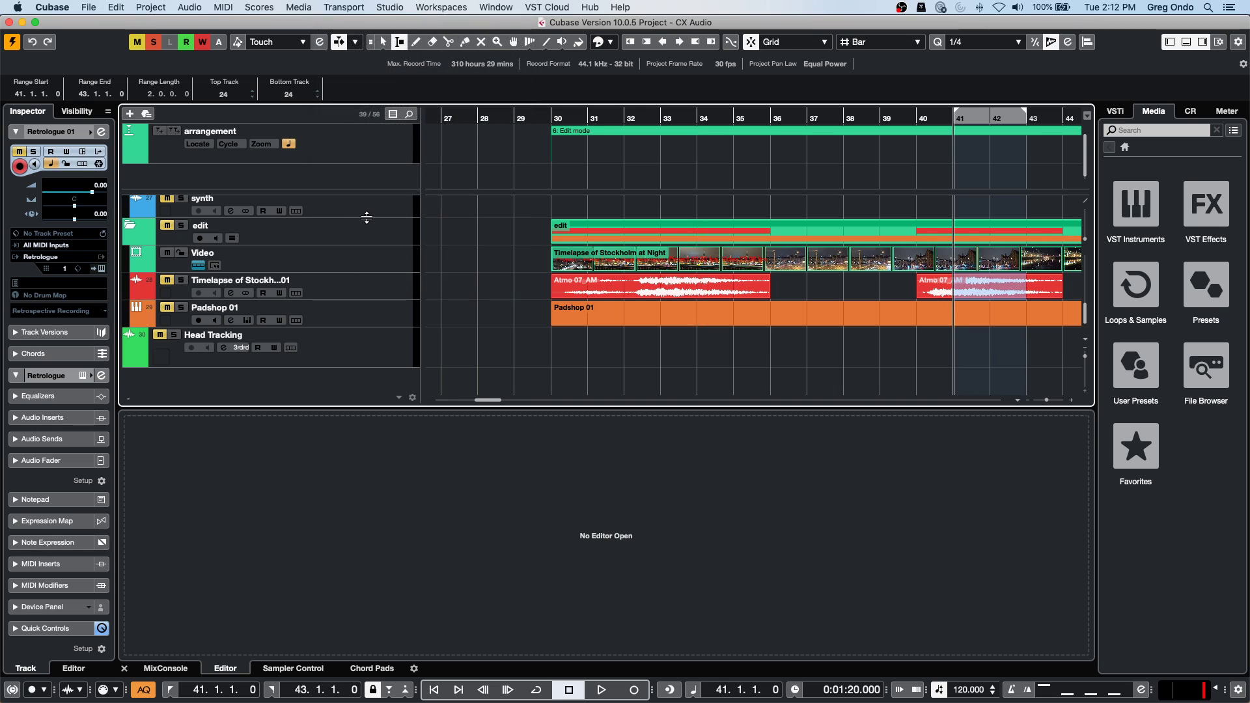
left_click_drag(633, 284, 725, 287)
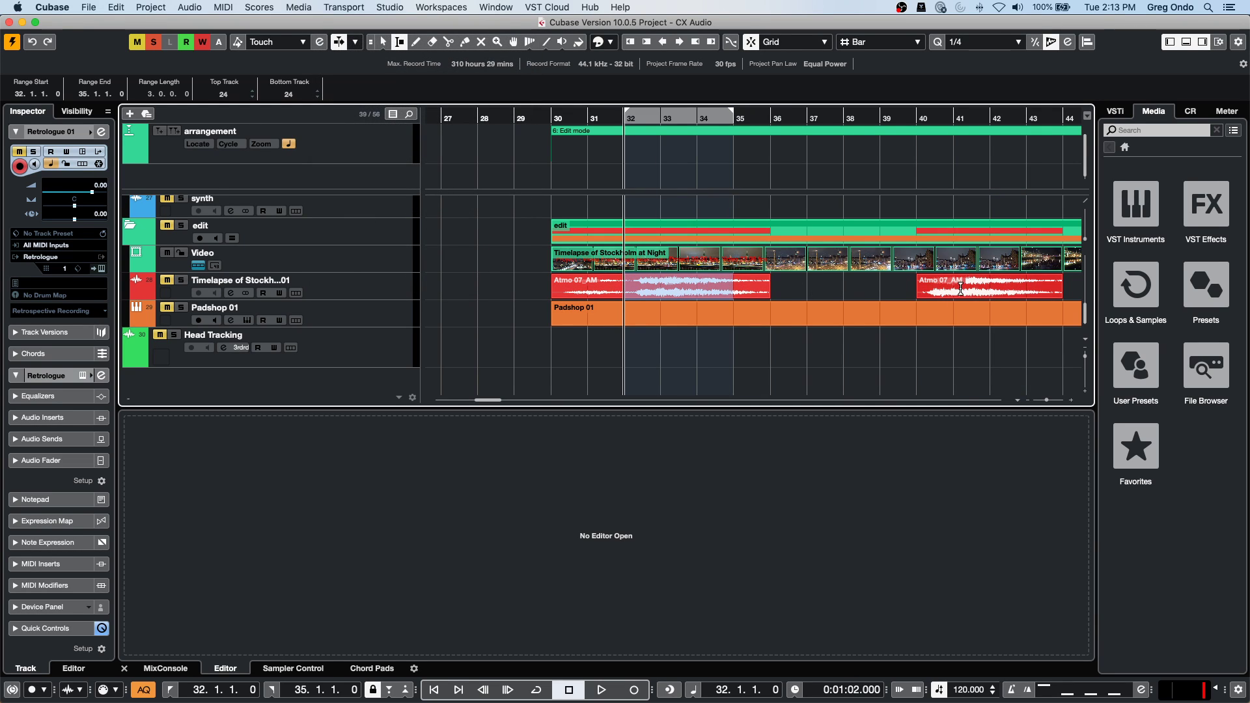
left_click_drag(963, 287, 993, 281)
left_click_drag(787, 283, 664, 282)
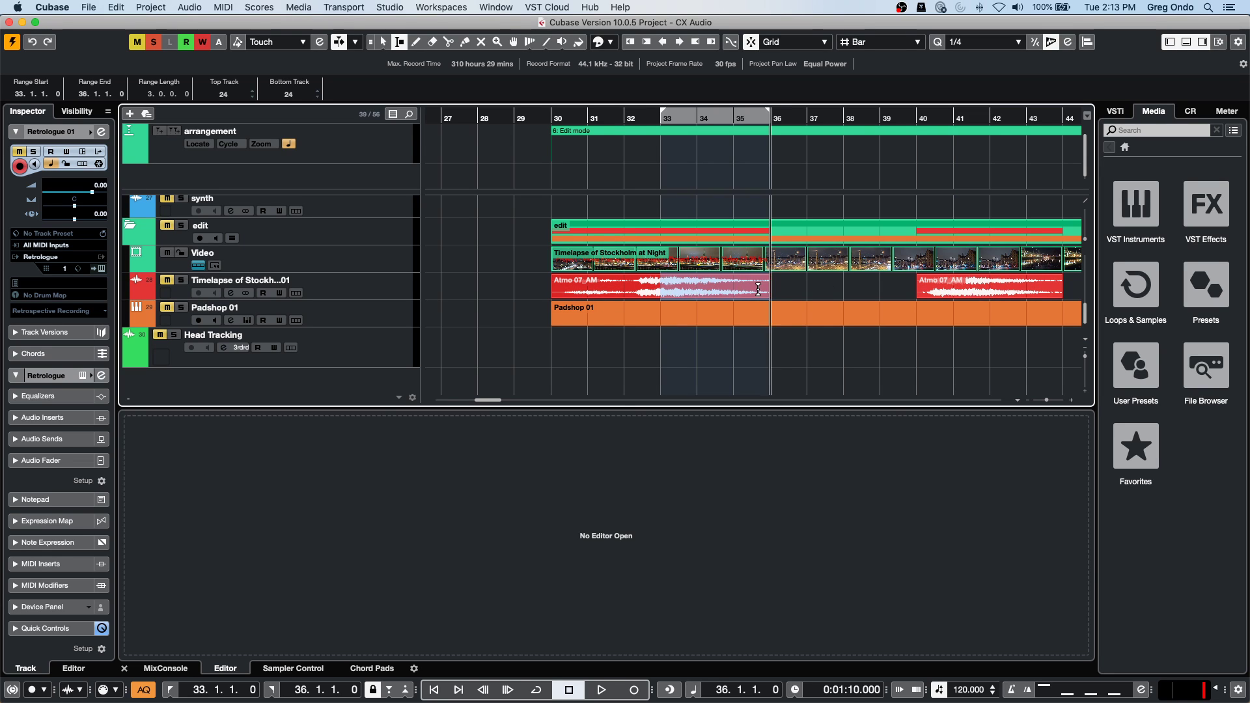
Select the range from bar 2 to 3 on the J-50 1 event in the Add Join section.
scroll(720, 302, "up", 3)
scroll(721, 302, "down", 3)
left_click_drag(561, 118, 403, 78)
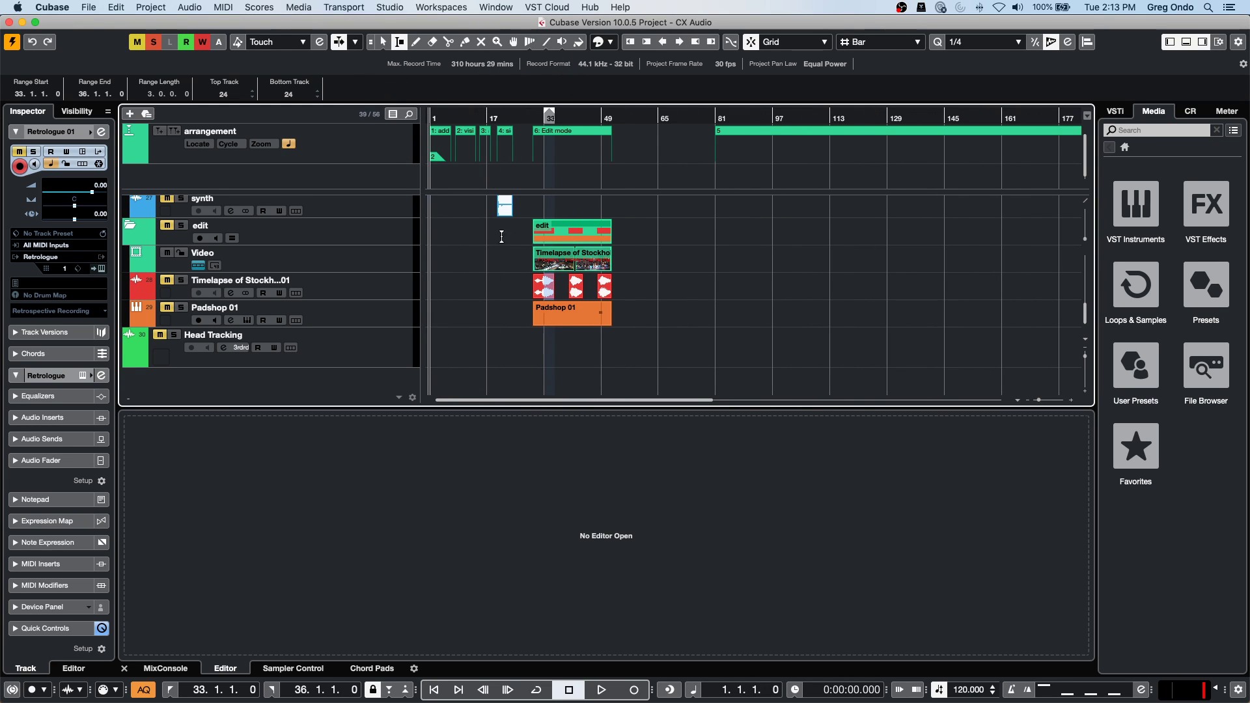
scroll(551, 242, "up", 6)
scroll(550, 242, "up", 5)
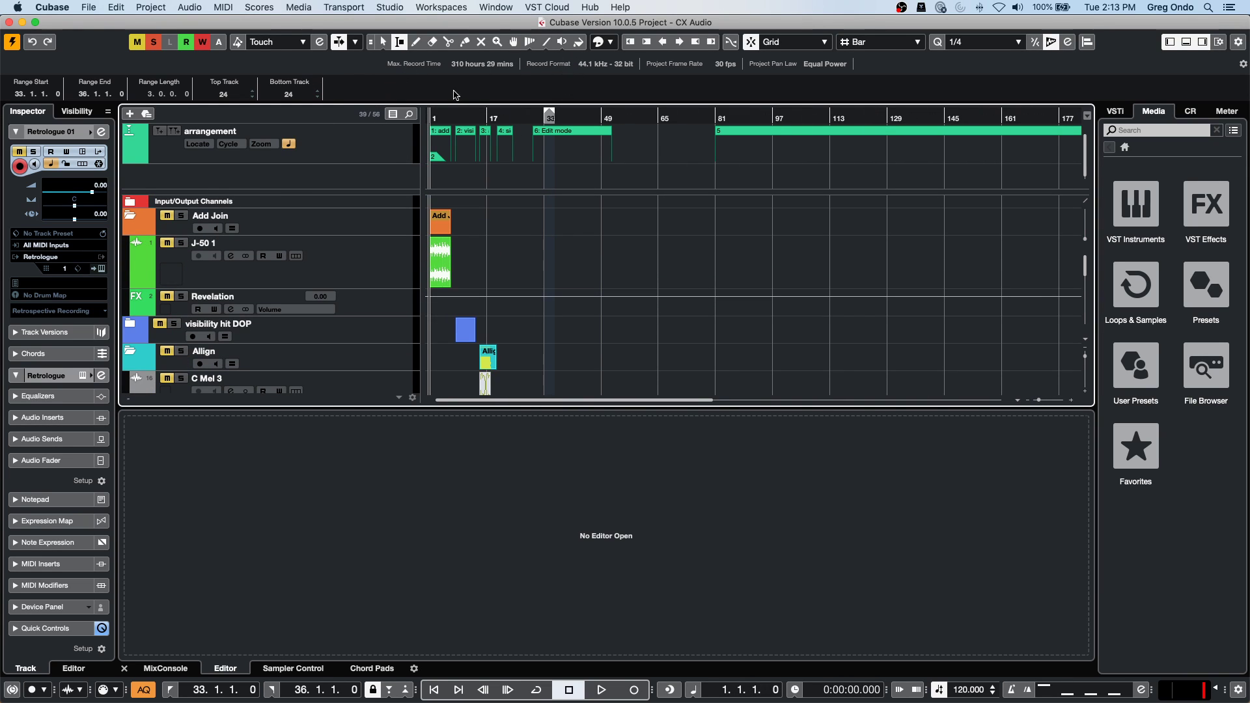
key("h")
key("h")
key("h")
key("h")
key("h")
key("h")
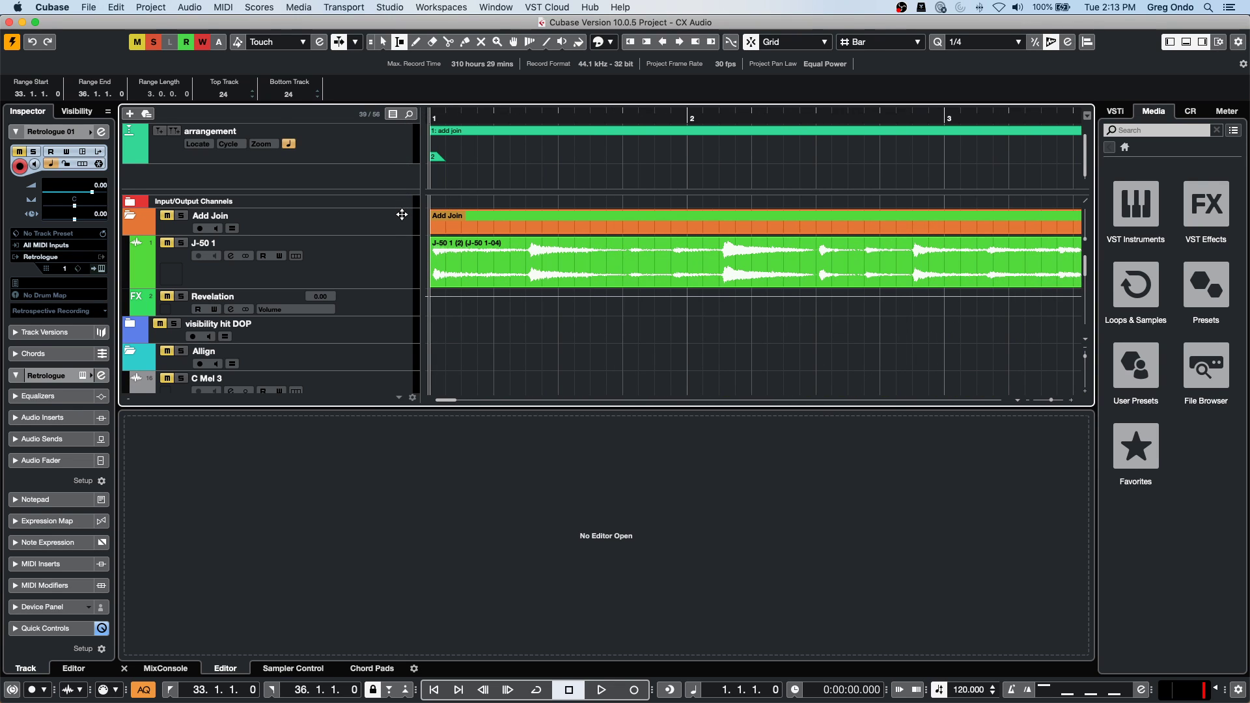
left_click_drag(433, 257, 863, 263)
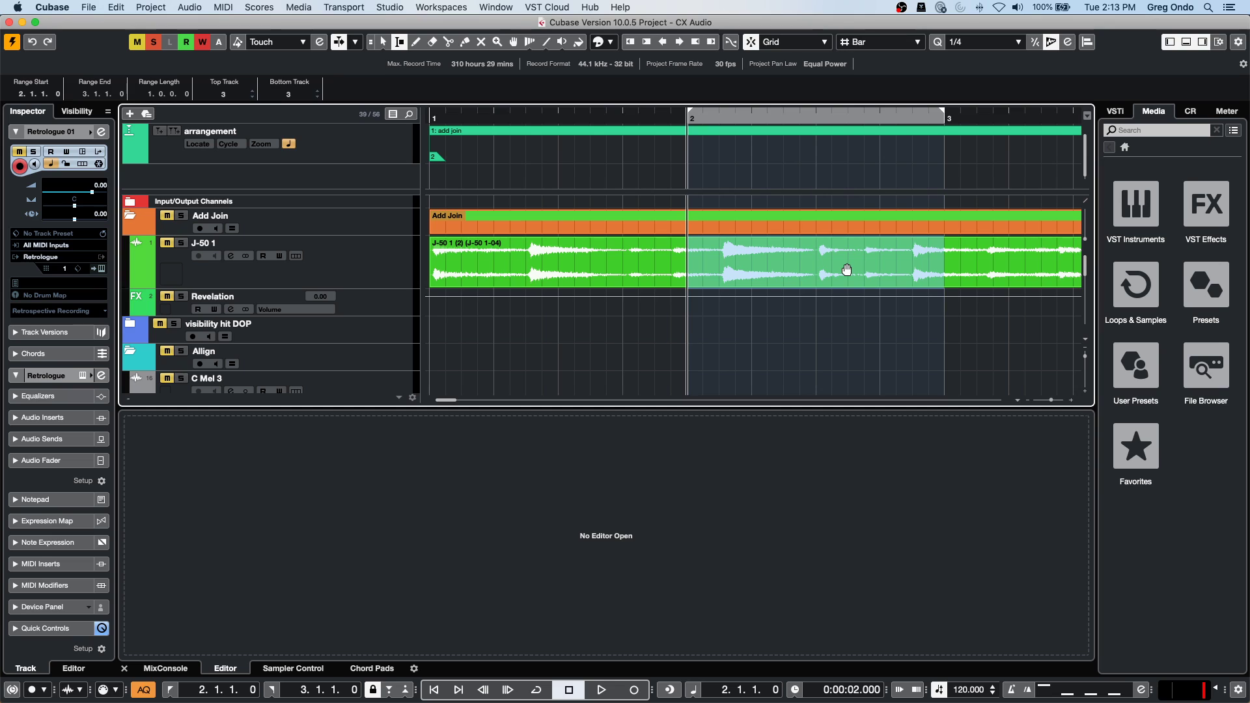
Turn off snap and select free ranges on the J-50 1 event, ending with about 2.3.2.61 to 2.4.4.89.
key("j")
left_click_drag(609, 258, 698, 274)
left_click_drag(840, 268, 940, 270)
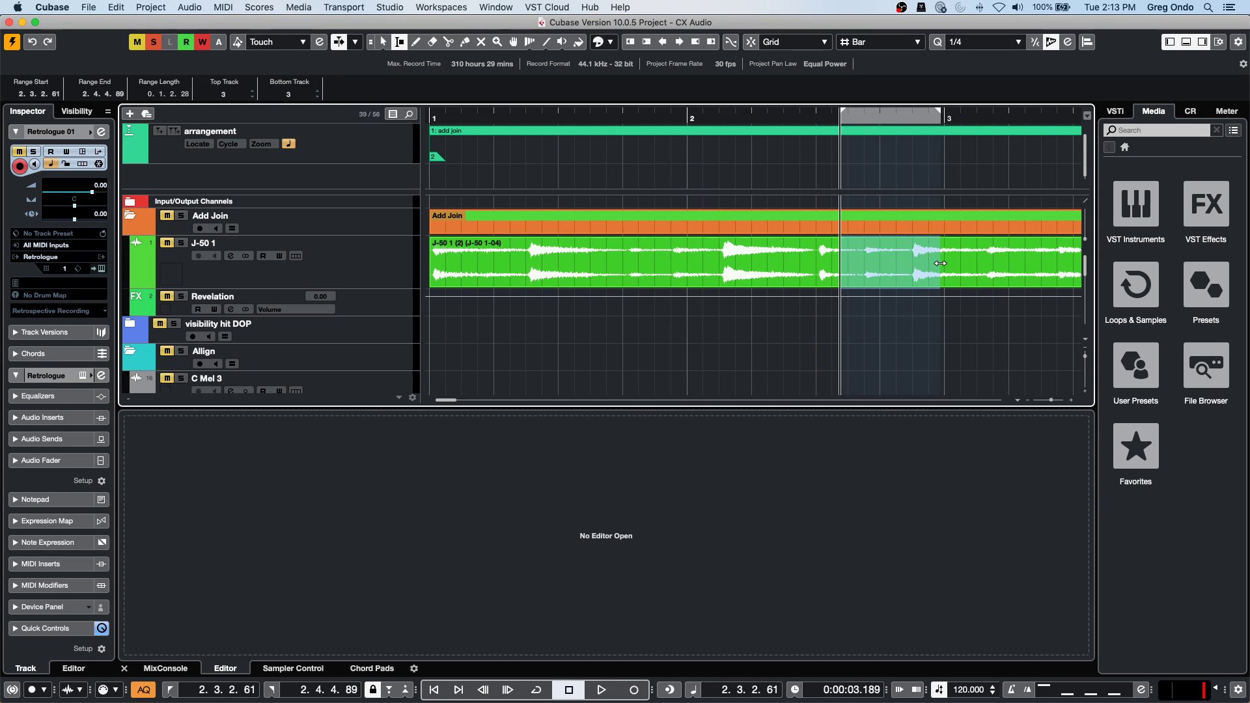
Check the Use Video Follows Edit Mode option and select several free ranges along the J-50 1 event, ending with about 3.1.3.29 to 3.2.2.82.
left_click(381, 8)
mouse_move(344, 8)
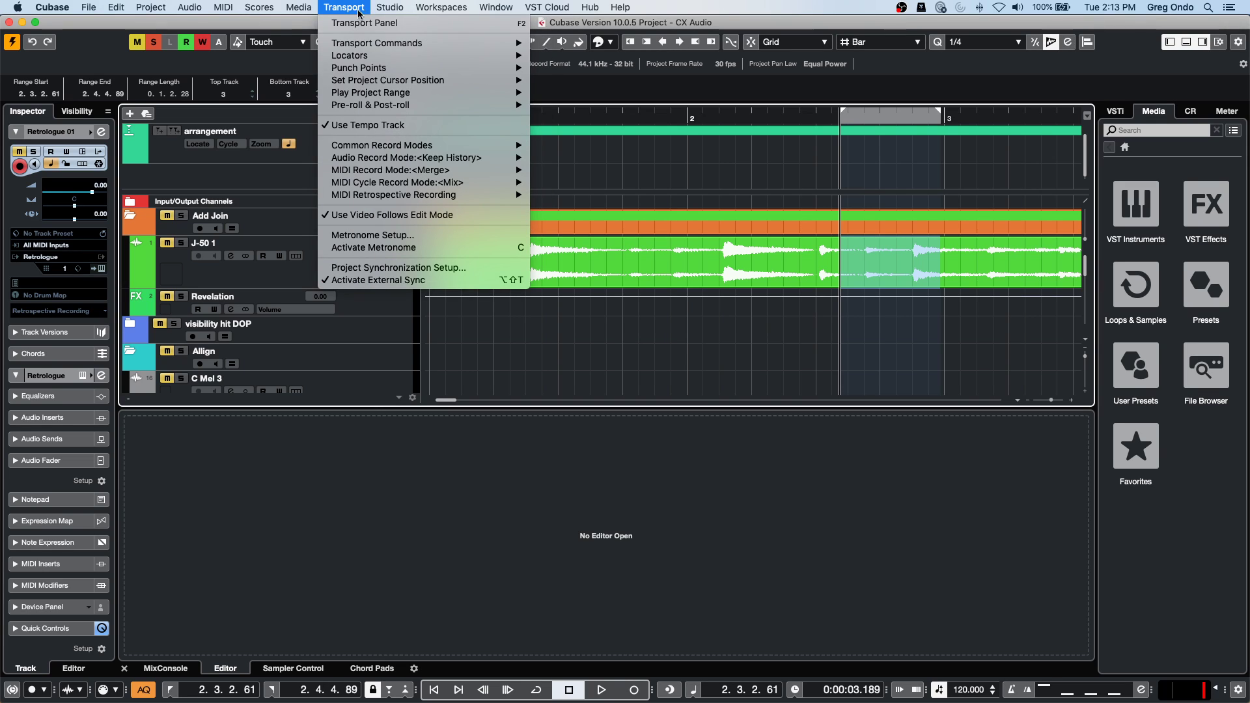
left_click(406, 215)
left_click_drag(671, 261, 764, 261)
left_click_drag(875, 260, 1000, 260)
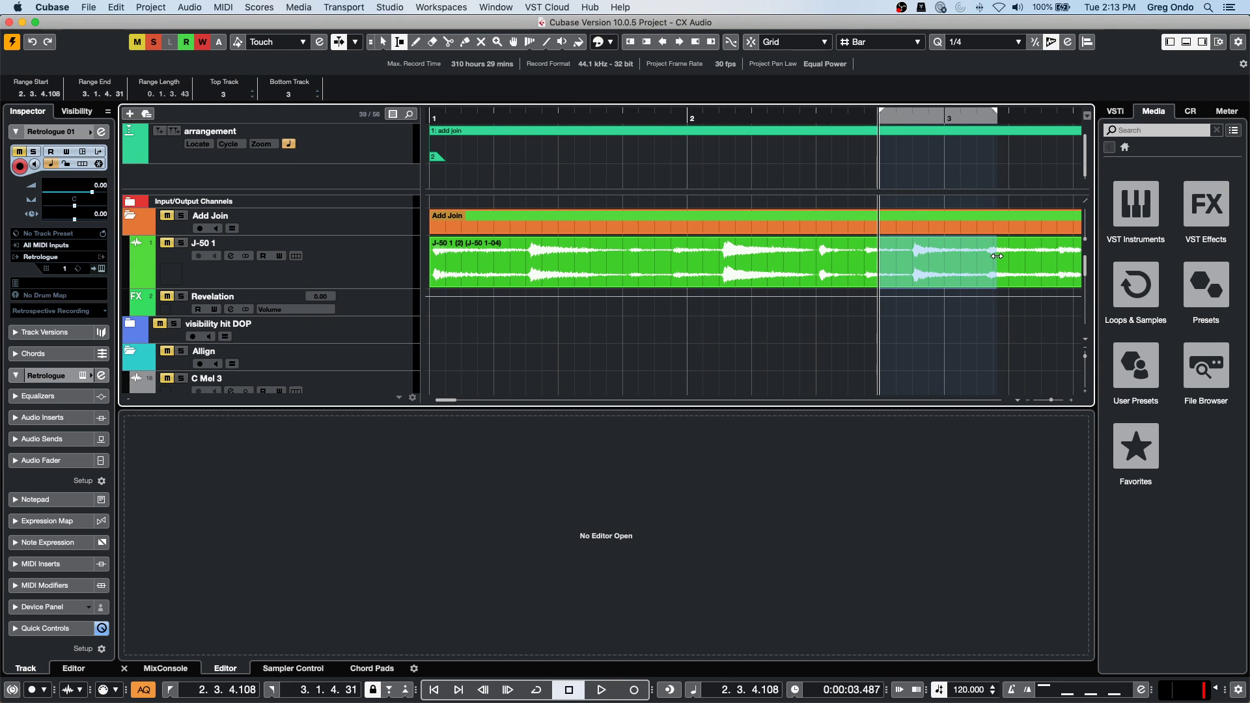
left_click_drag(761, 258, 588, 260)
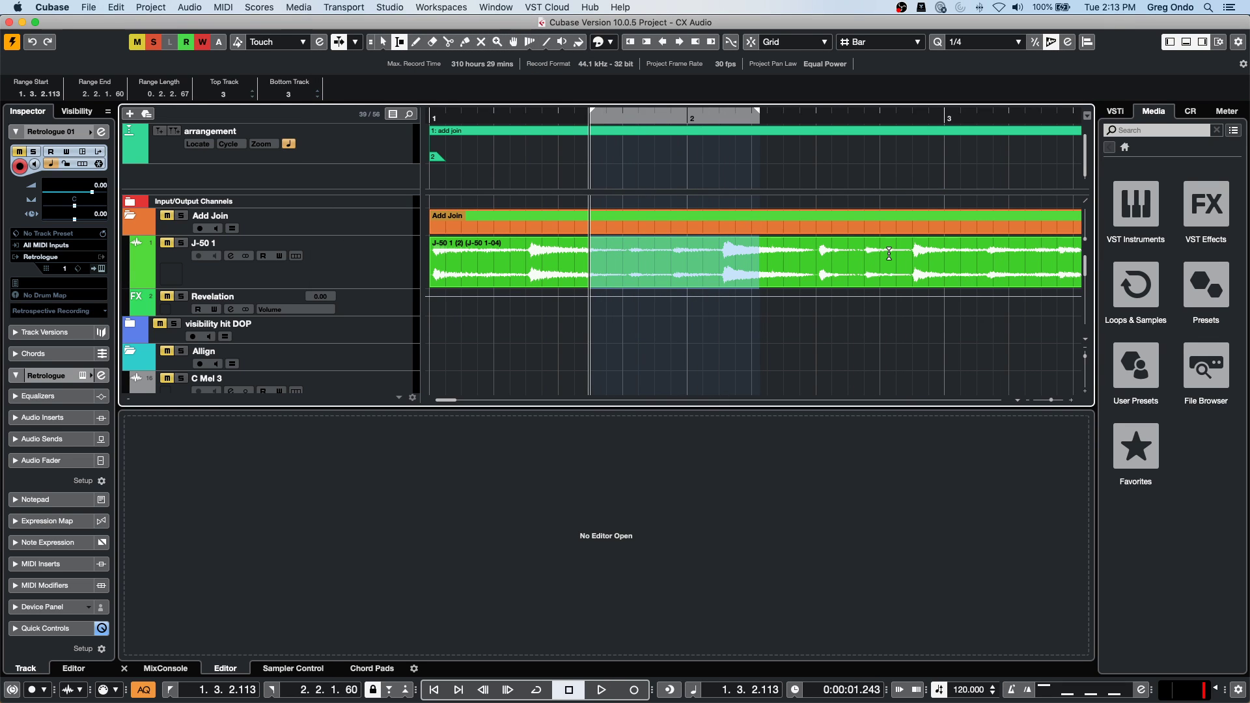
left_click_drag(890, 259, 1018, 259)
left_click_drag(790, 262, 858, 262)
left_click_drag(666, 261, 750, 261)
left_click_drag(870, 259, 1036, 259)
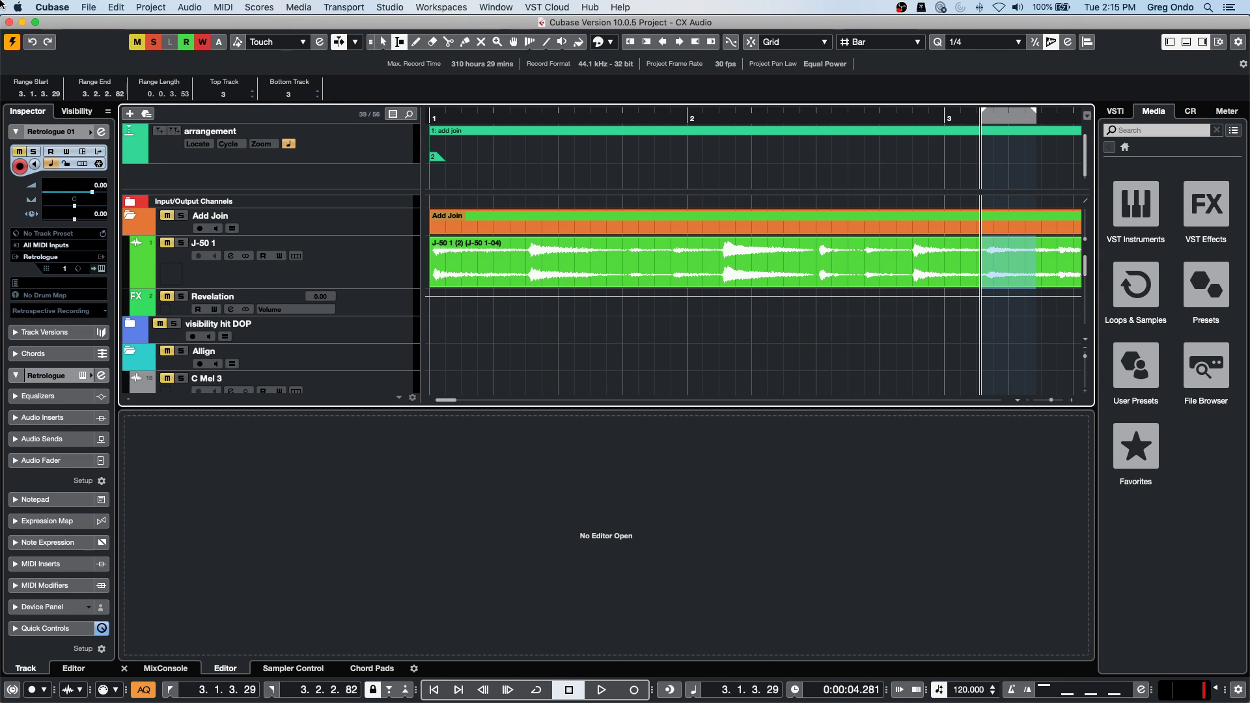
Search the key commands for "trim" and step through the matching commands, including Freeze Trim Automation and Trim Tool.
left_click(119, 8)
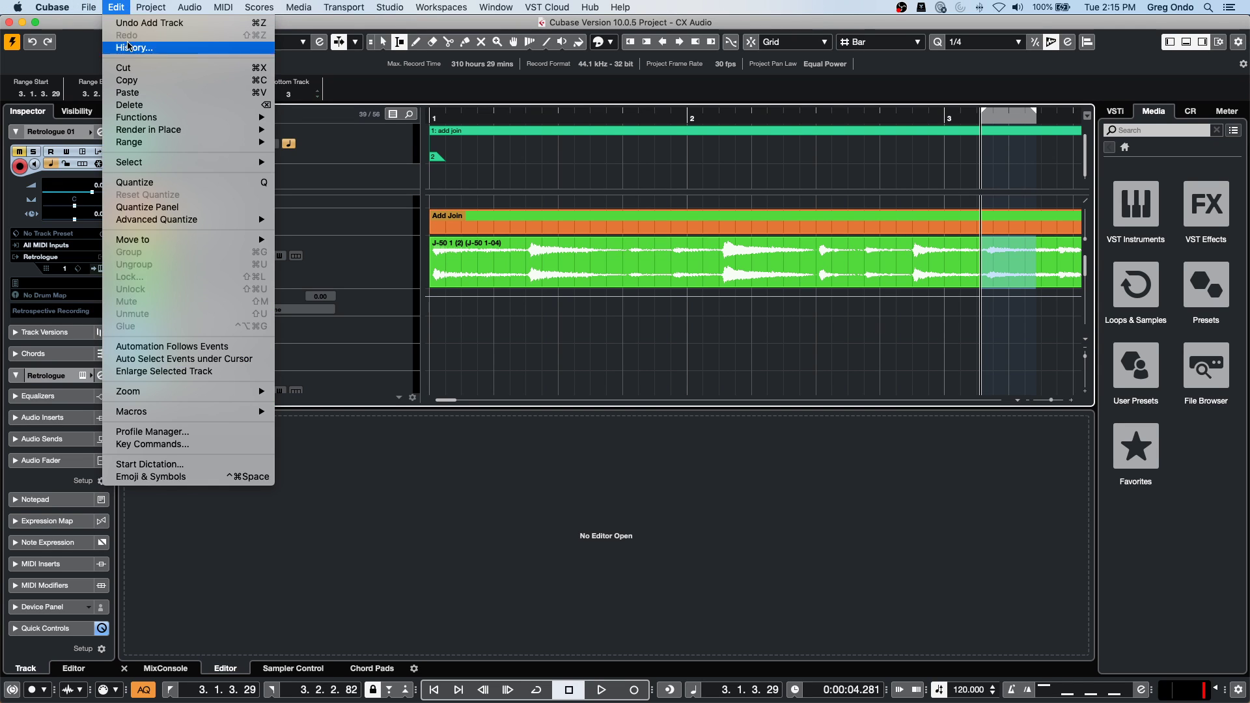
mouse_move(184, 413)
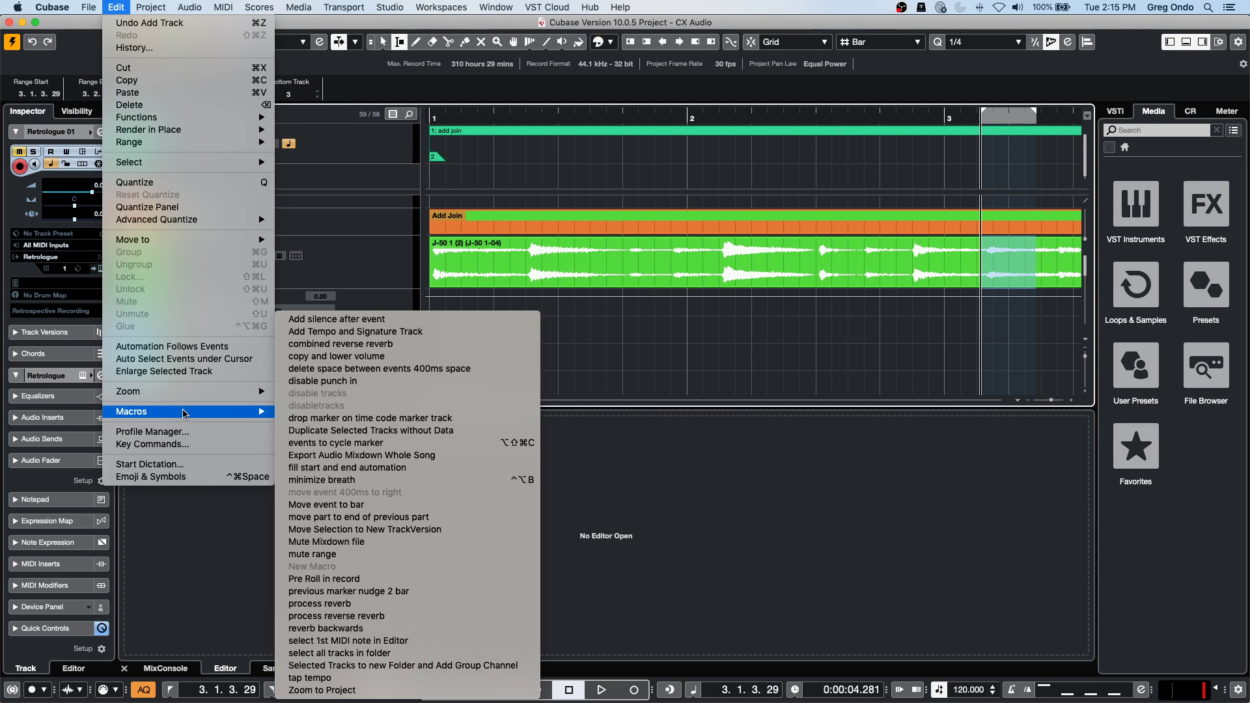
left_click(186, 444)
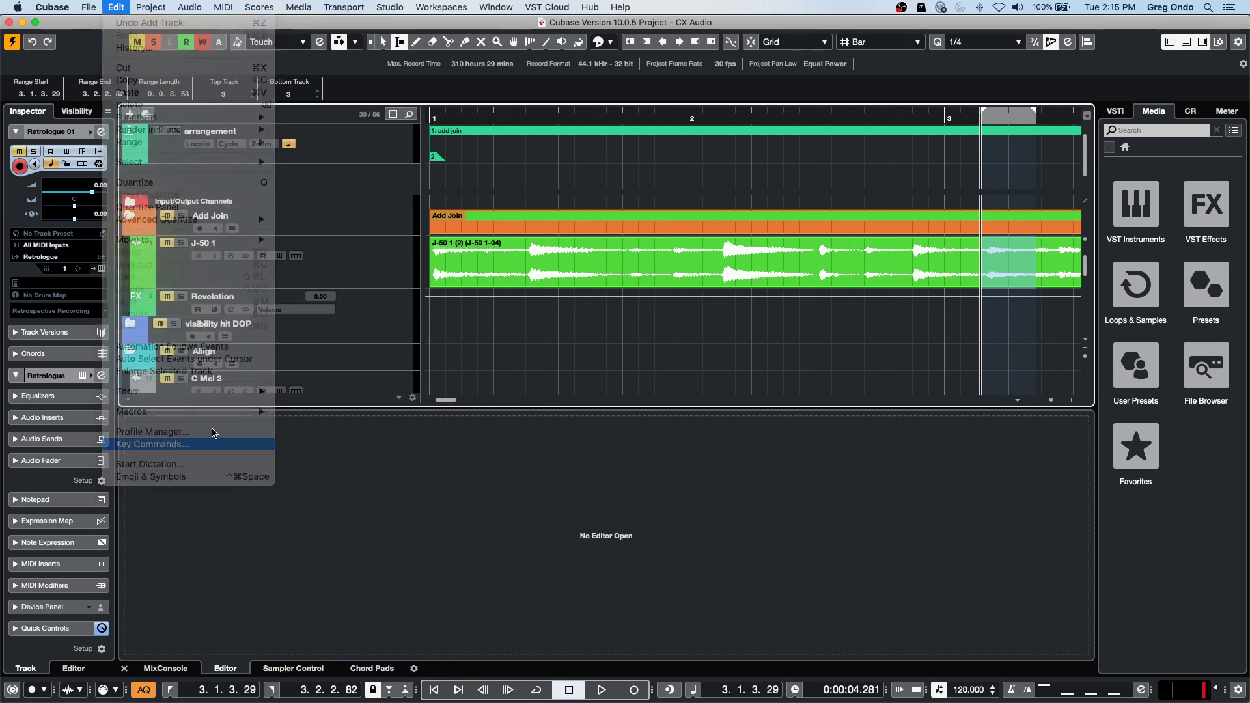
left_click(553, 119)
type("trim")
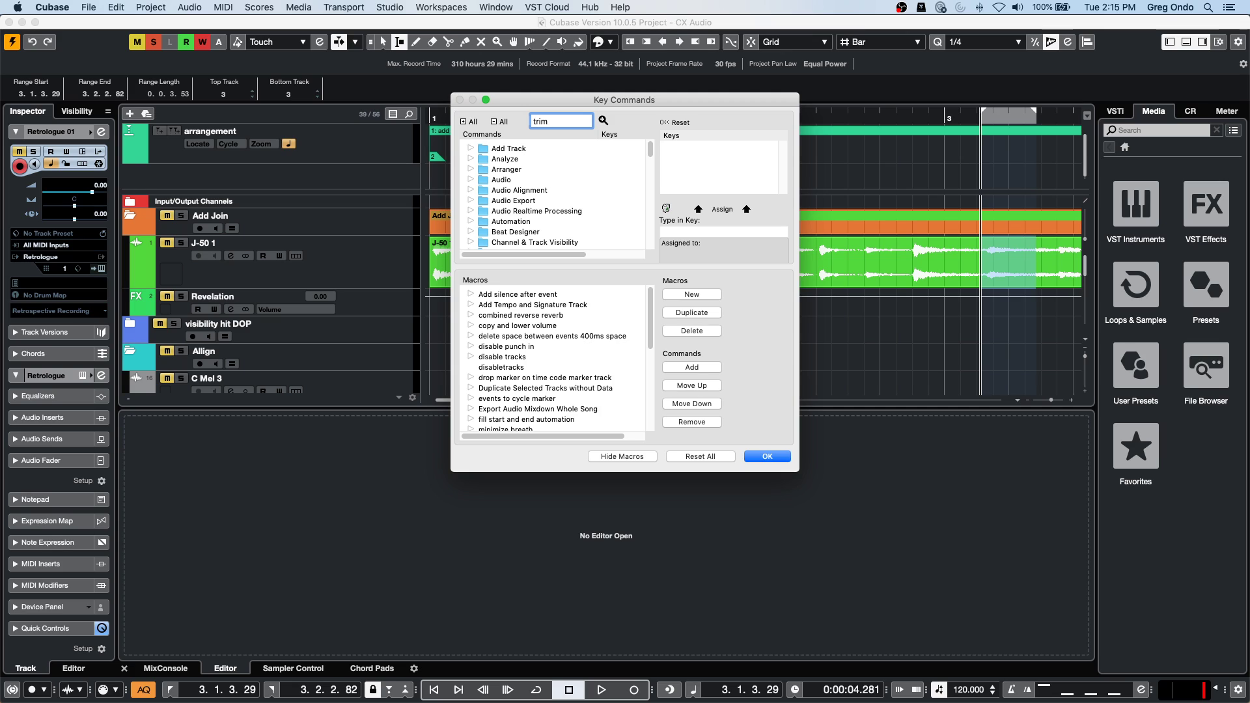
key("Return")
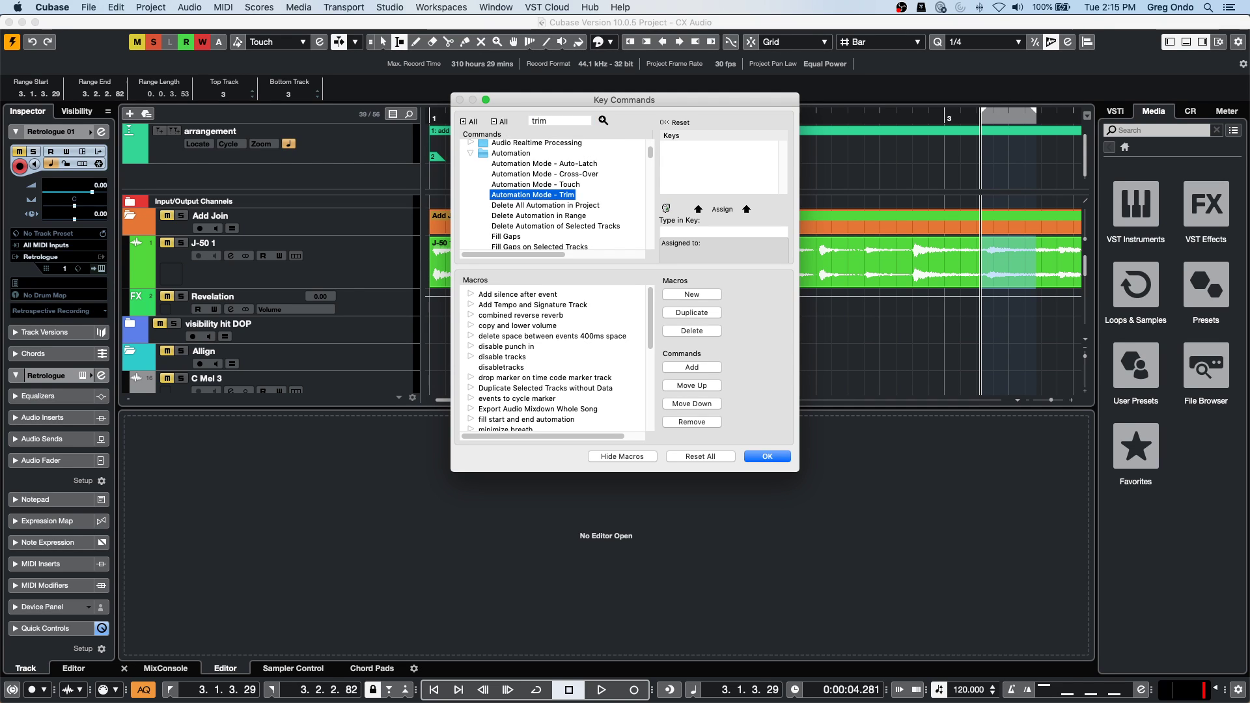
left_click(604, 121)
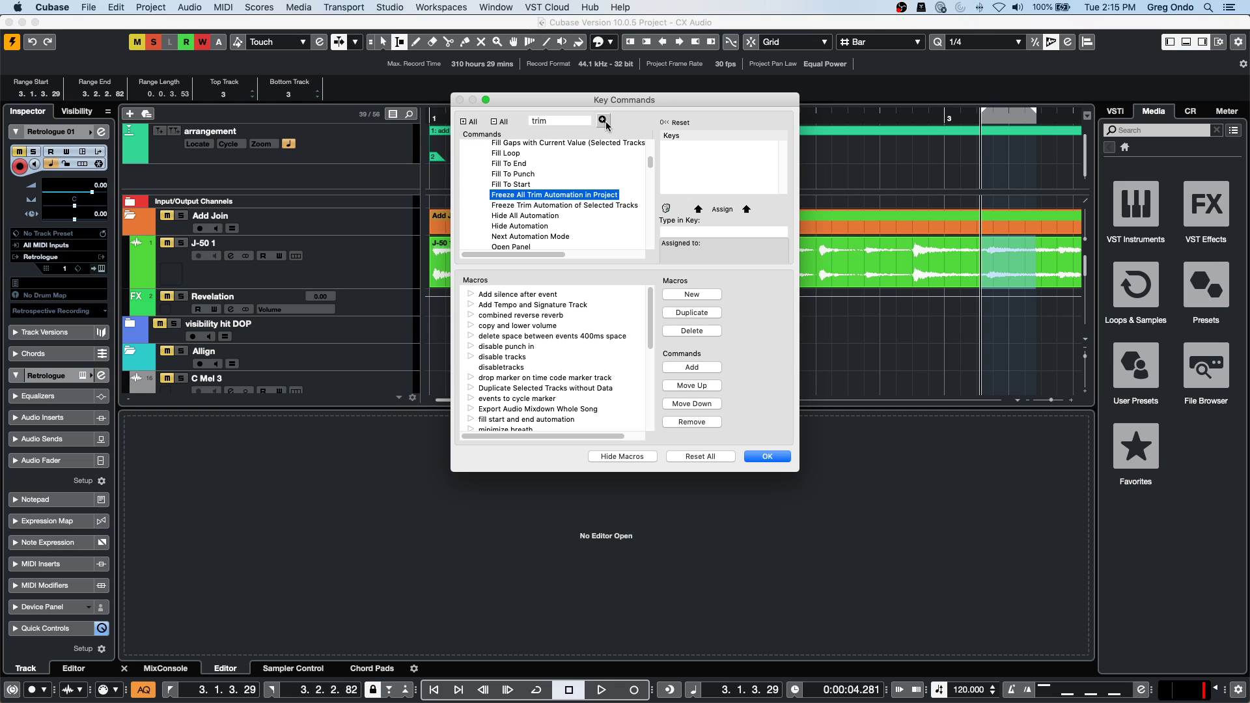
left_click(606, 122)
left_click(605, 121)
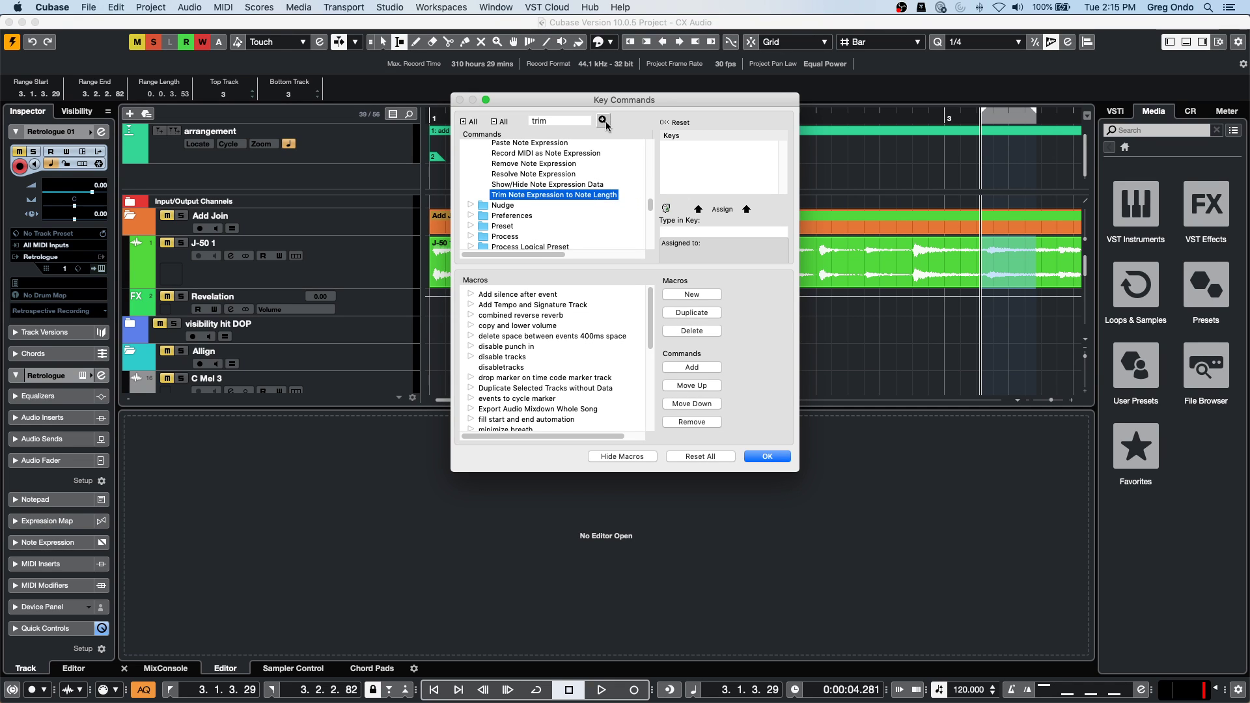
left_click(606, 121)
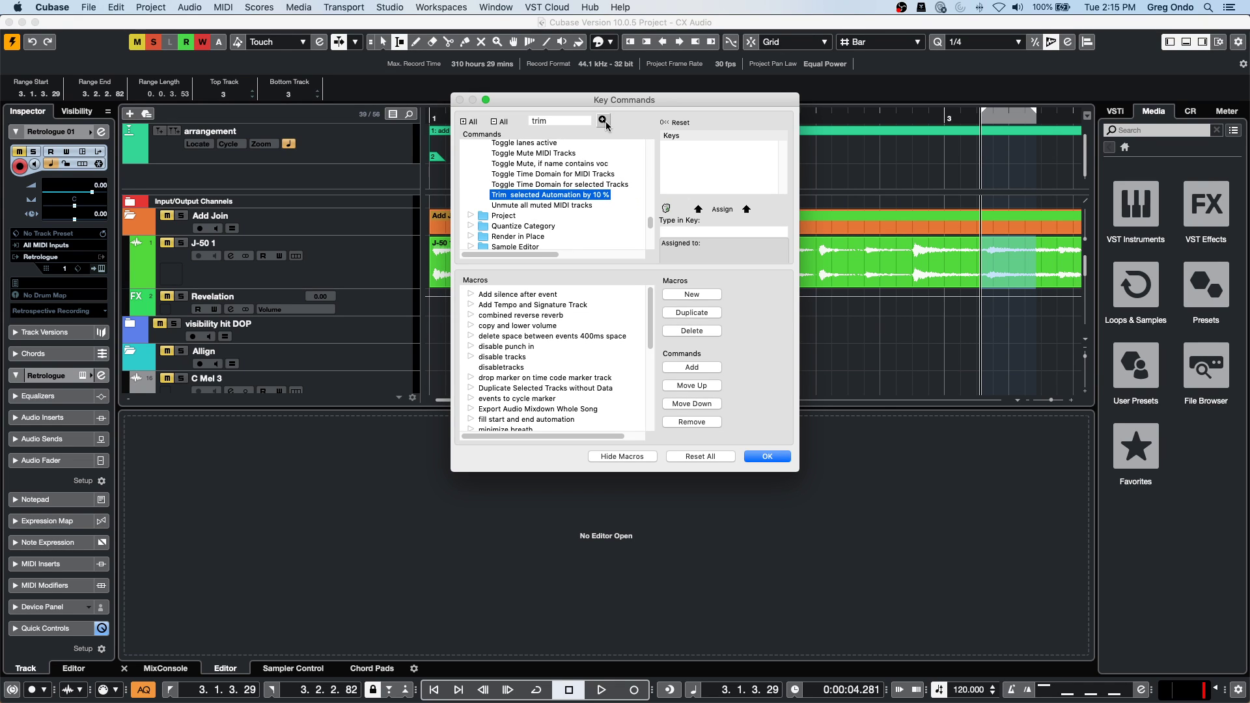
left_click(605, 121)
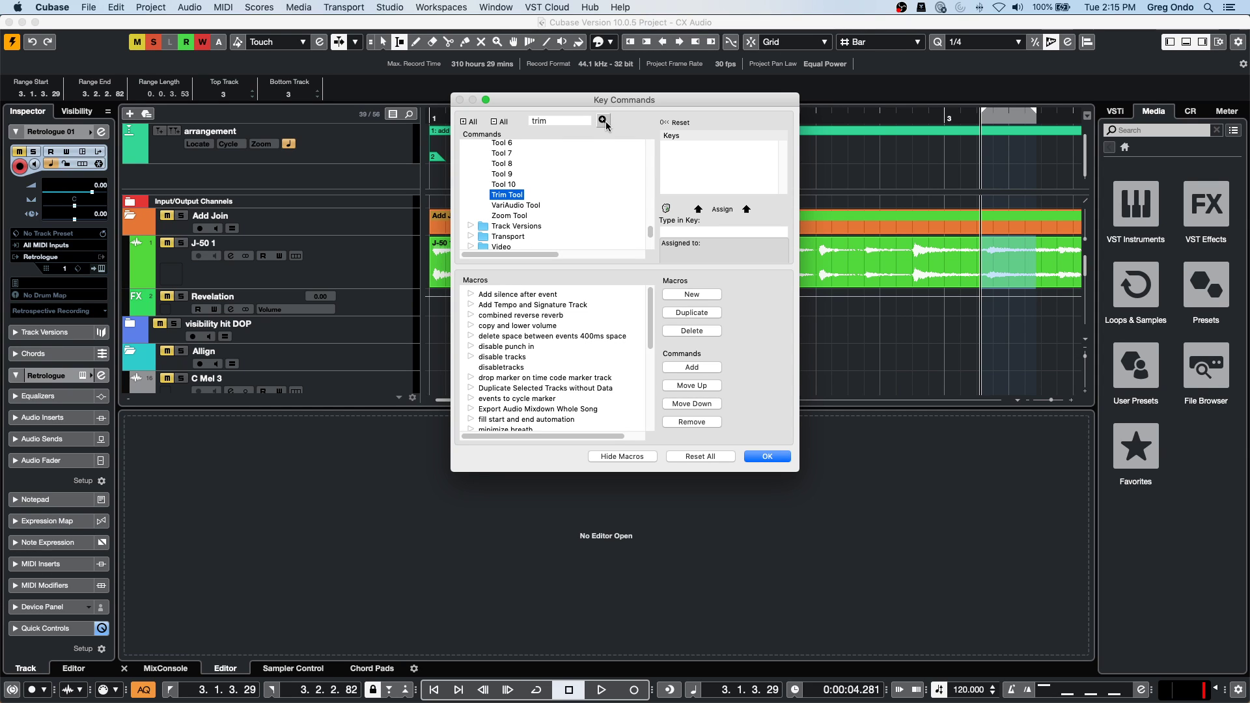
left_click(606, 121)
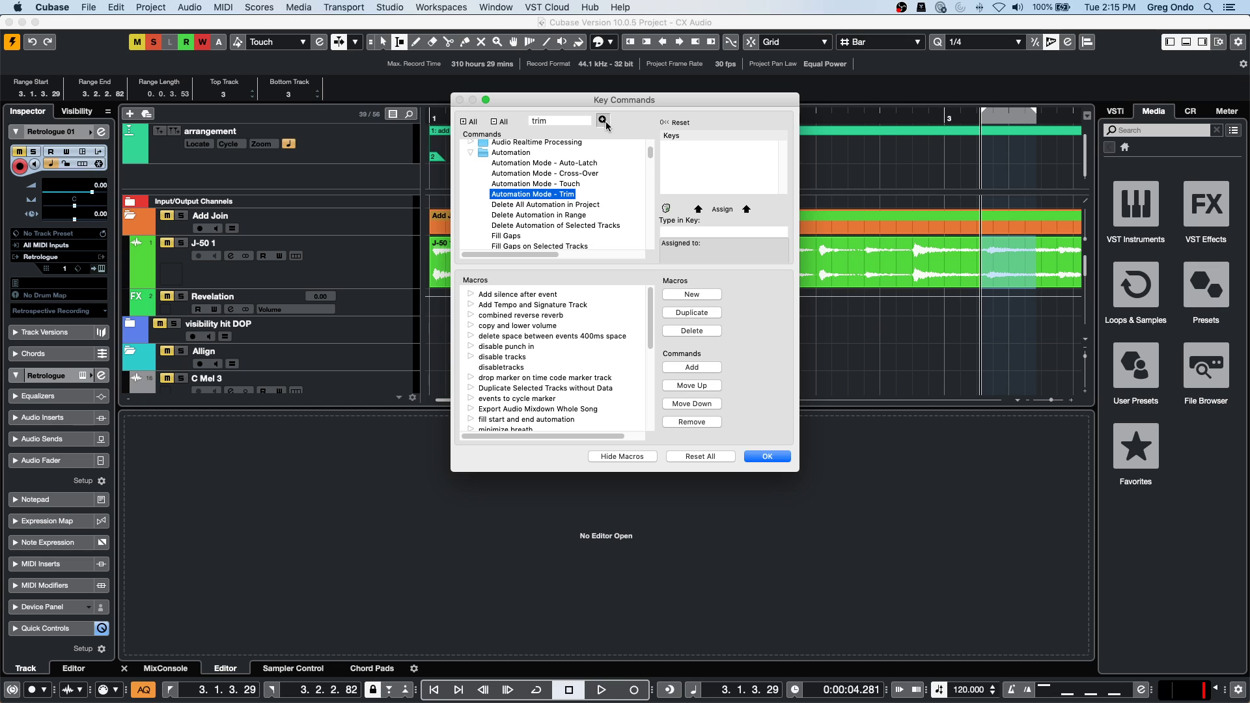
left_click(606, 121)
left_click(605, 121)
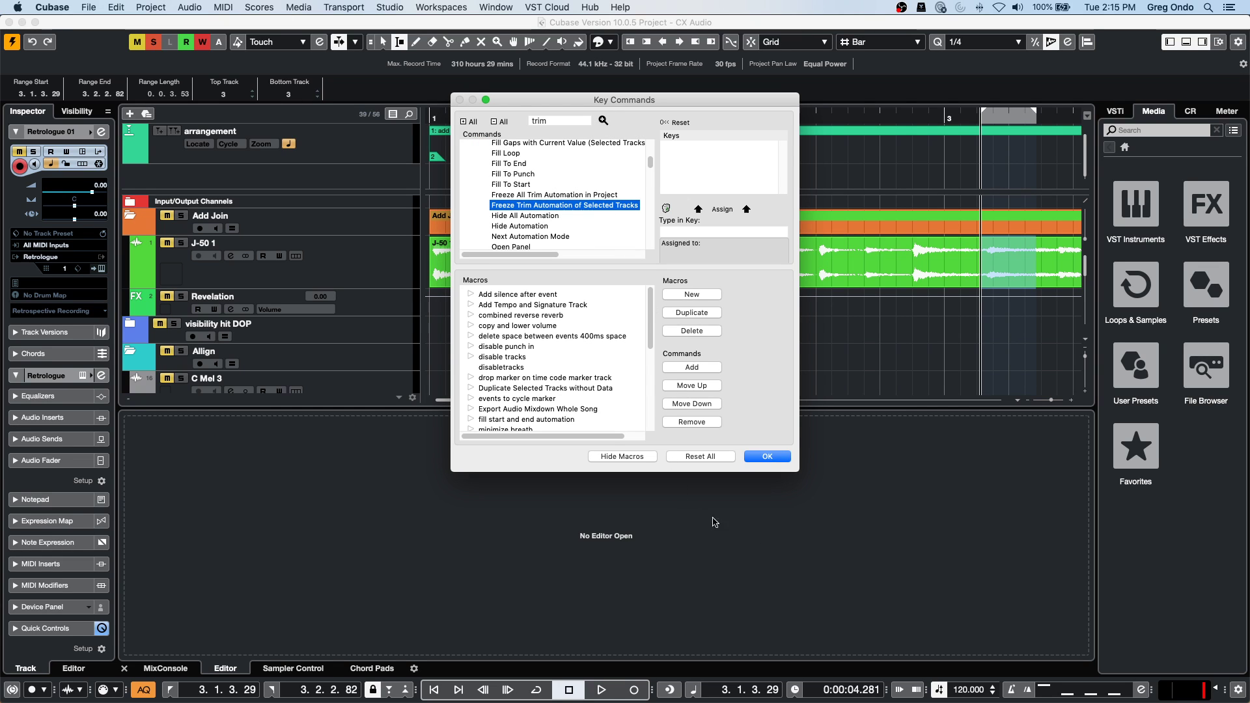
left_click(773, 455)
left_click_drag(608, 118, 603, 56)
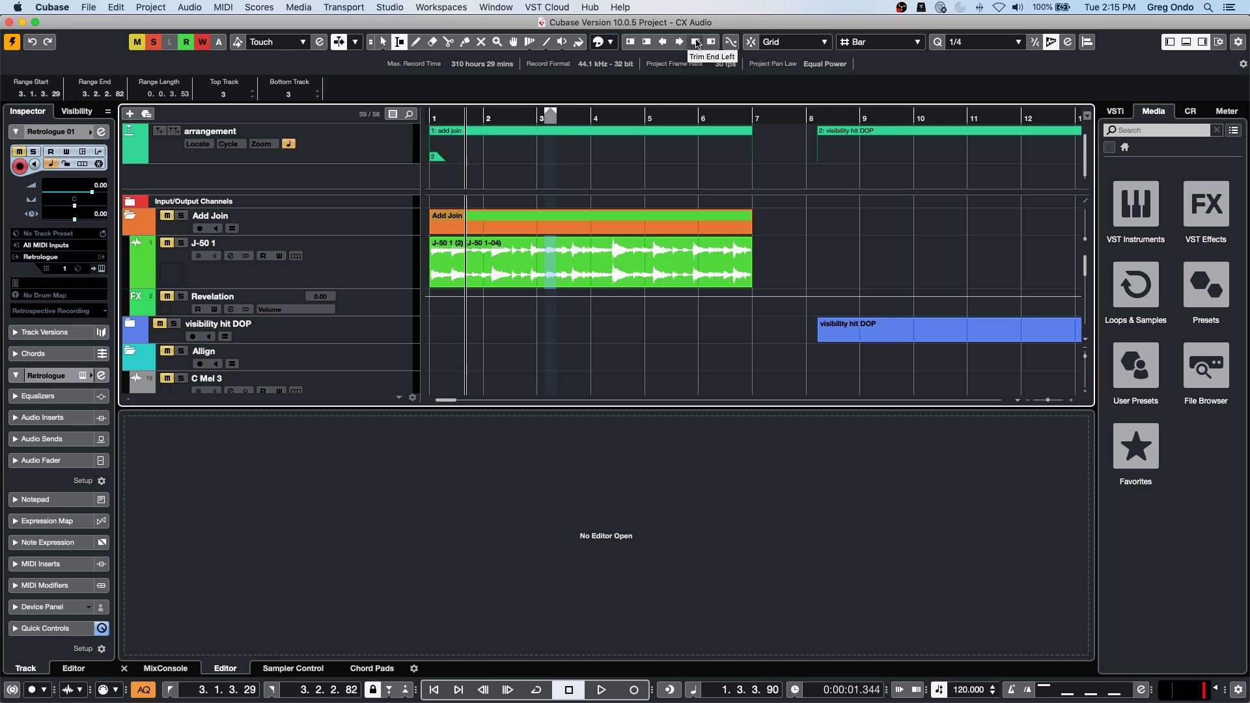
Look up the key commands assigned to End Right and End Left in the Nudge category.
left_click(118, 7)
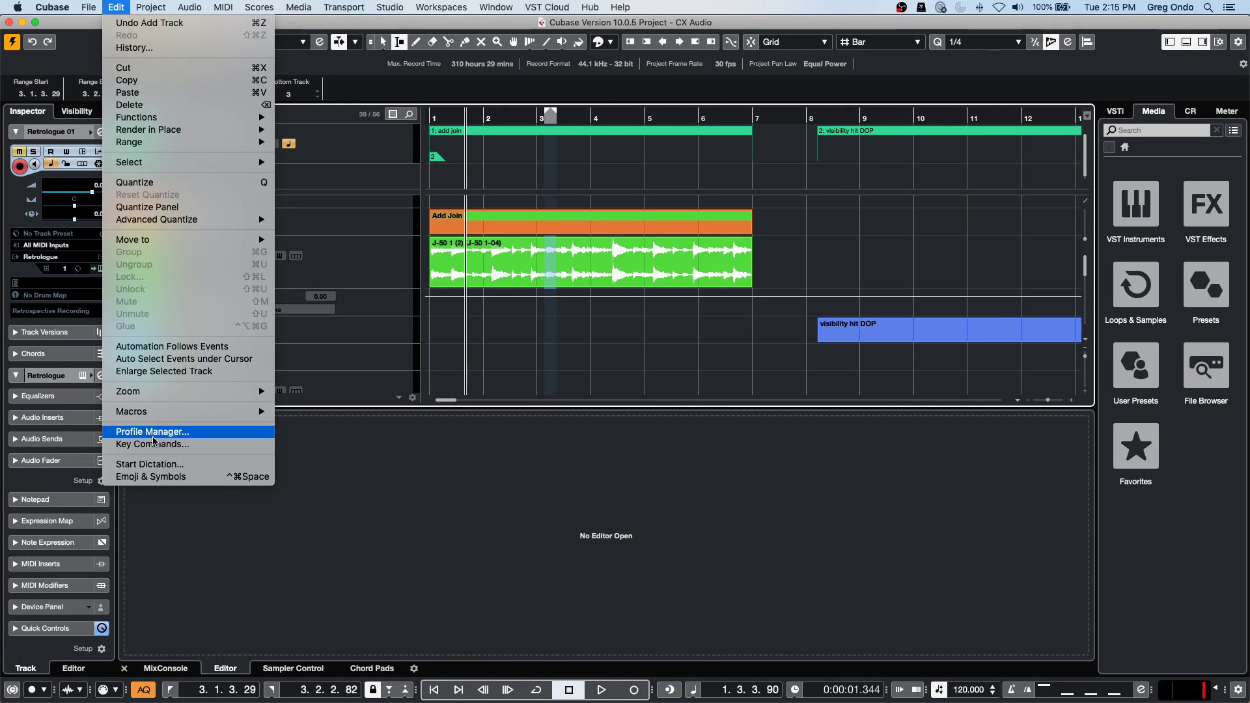
mouse_move(162, 418)
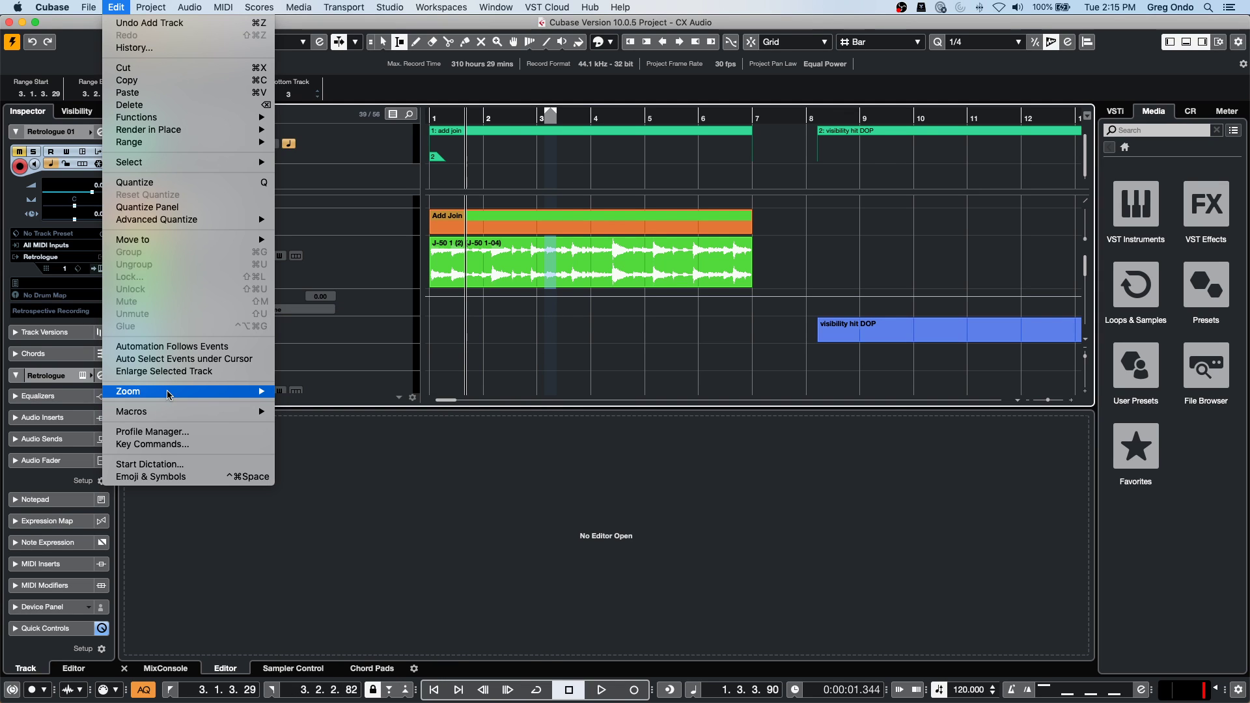
left_click(168, 445)
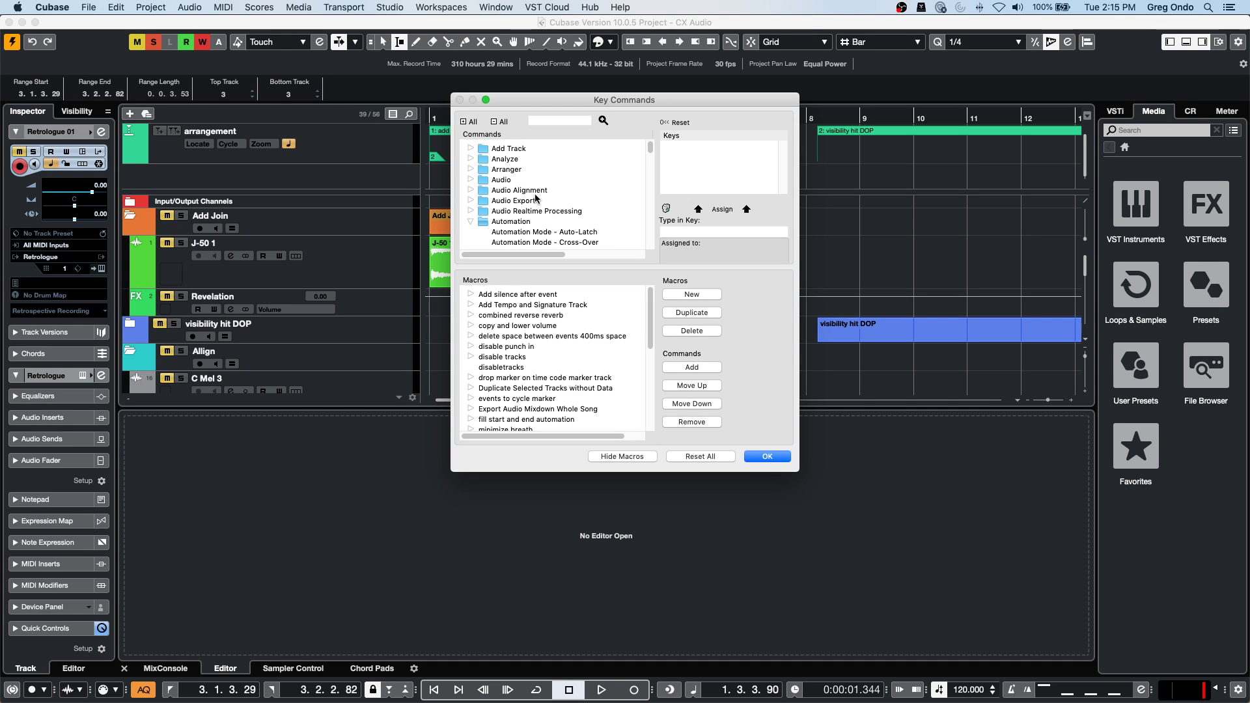
left_click(469, 222)
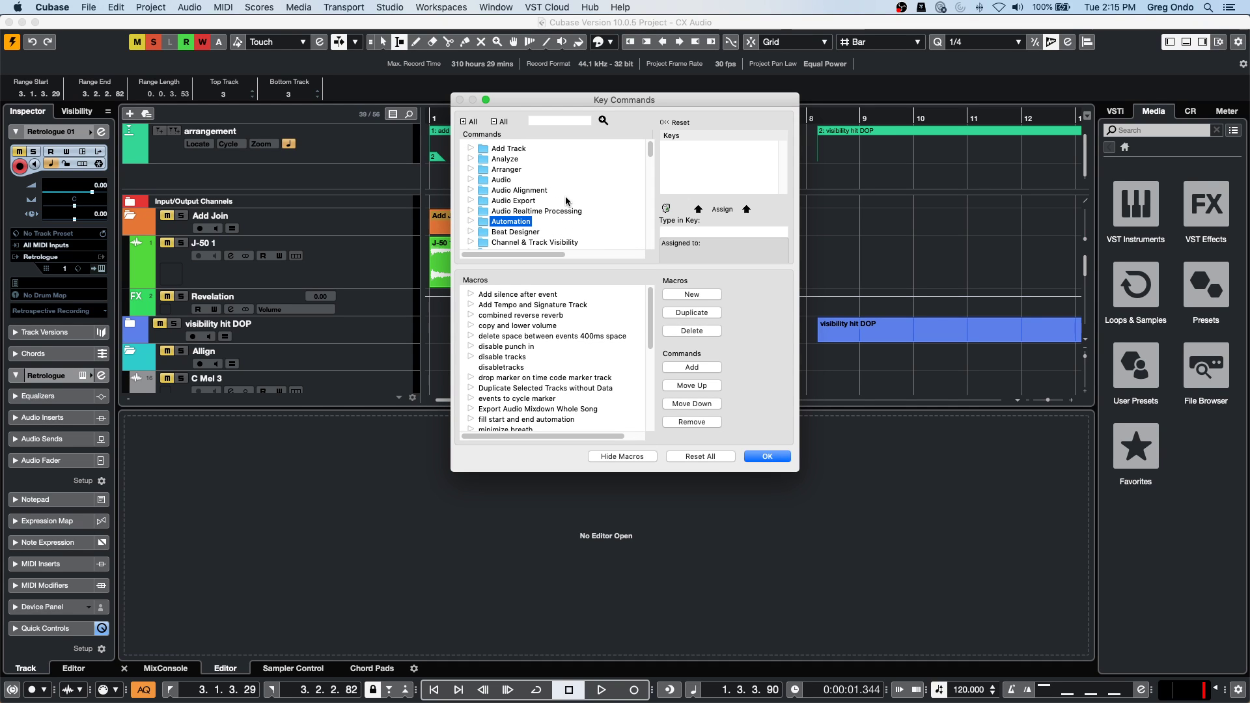
scroll(565, 197, "down", 5)
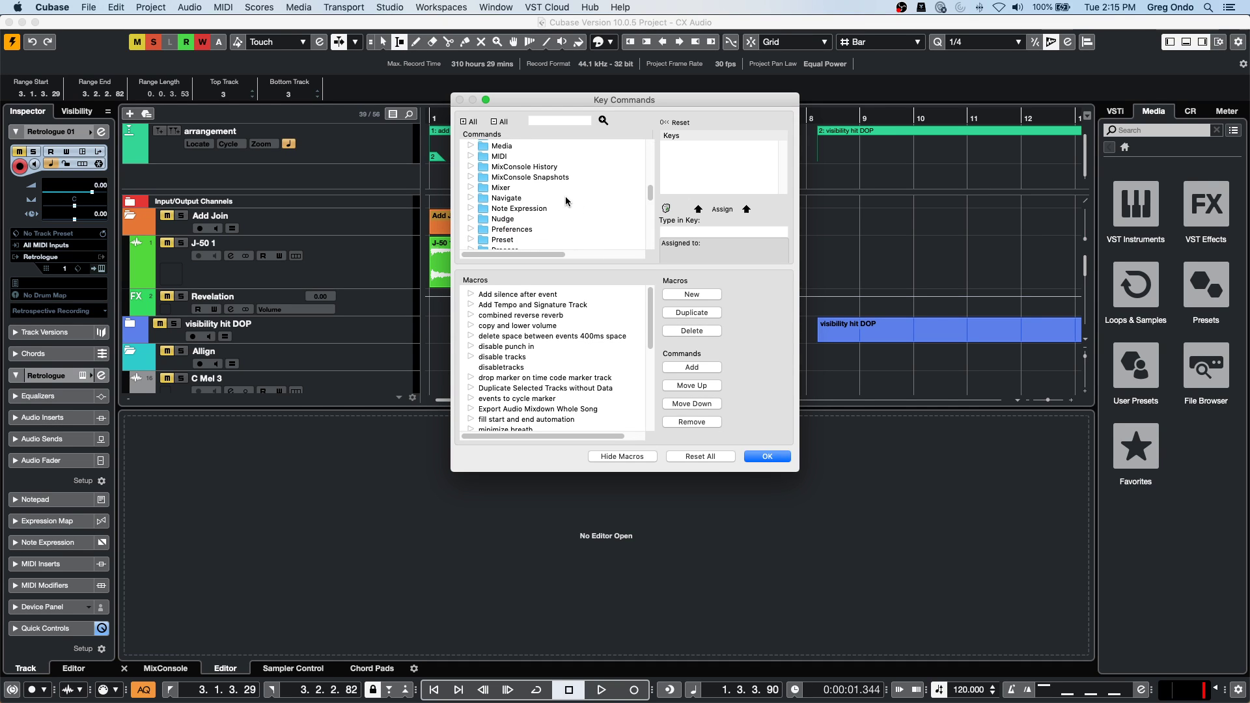
left_click(470, 219)
scroll(569, 206, "down", 1)
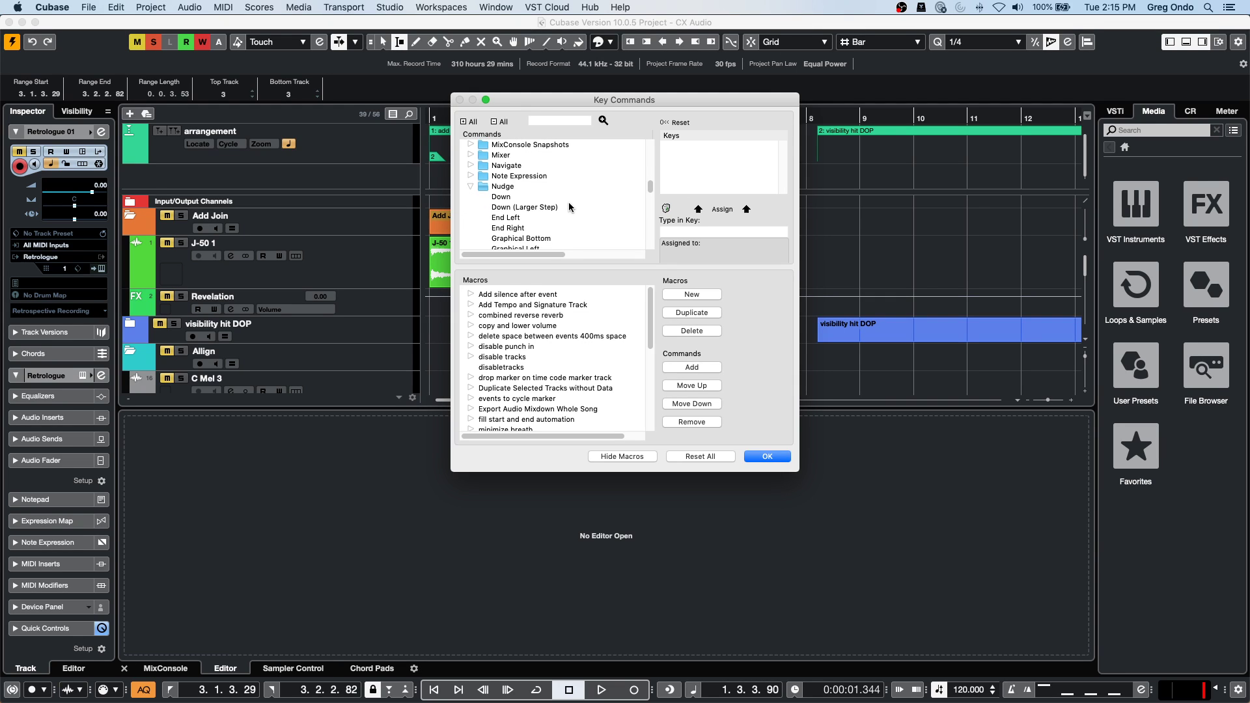
left_click(518, 226)
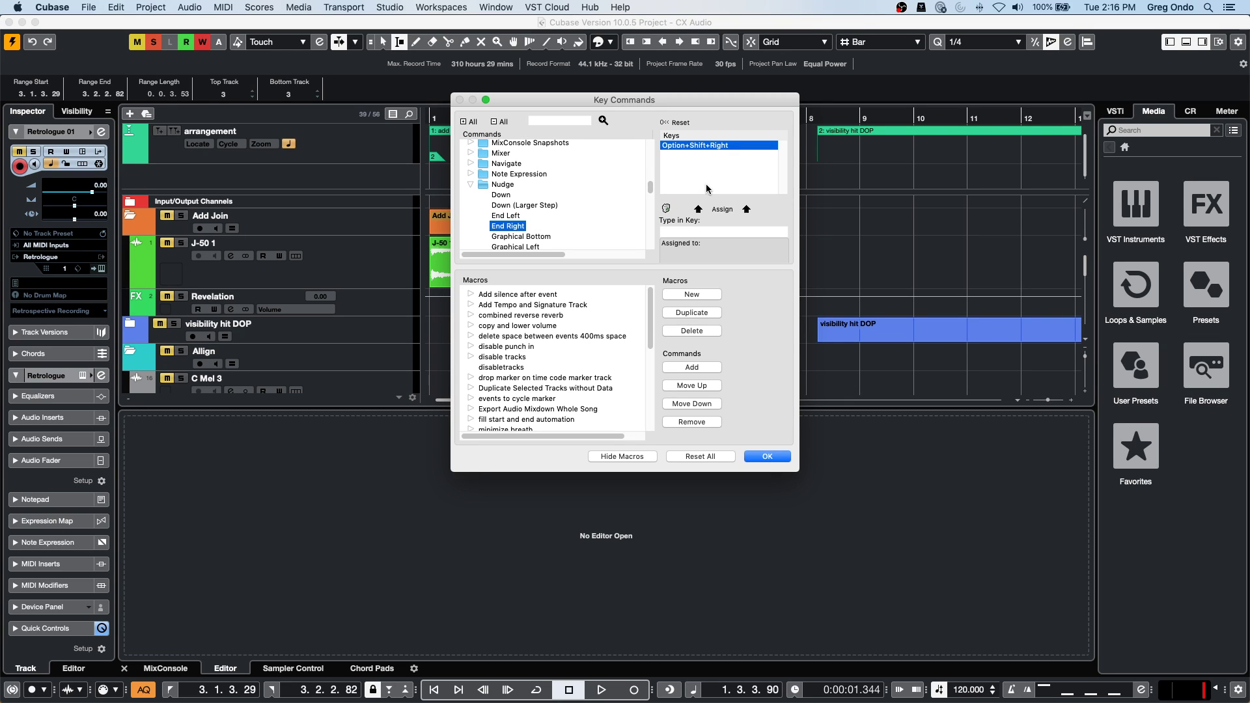
left_click(519, 216)
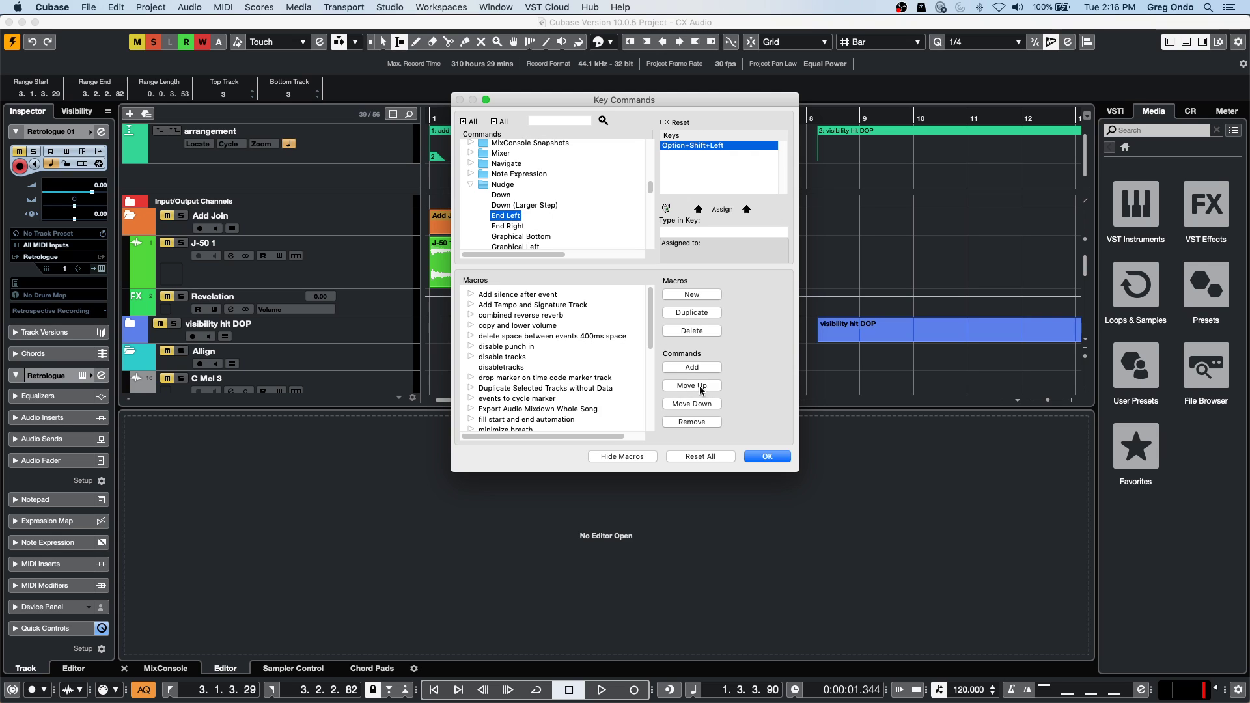
left_click(766, 456)
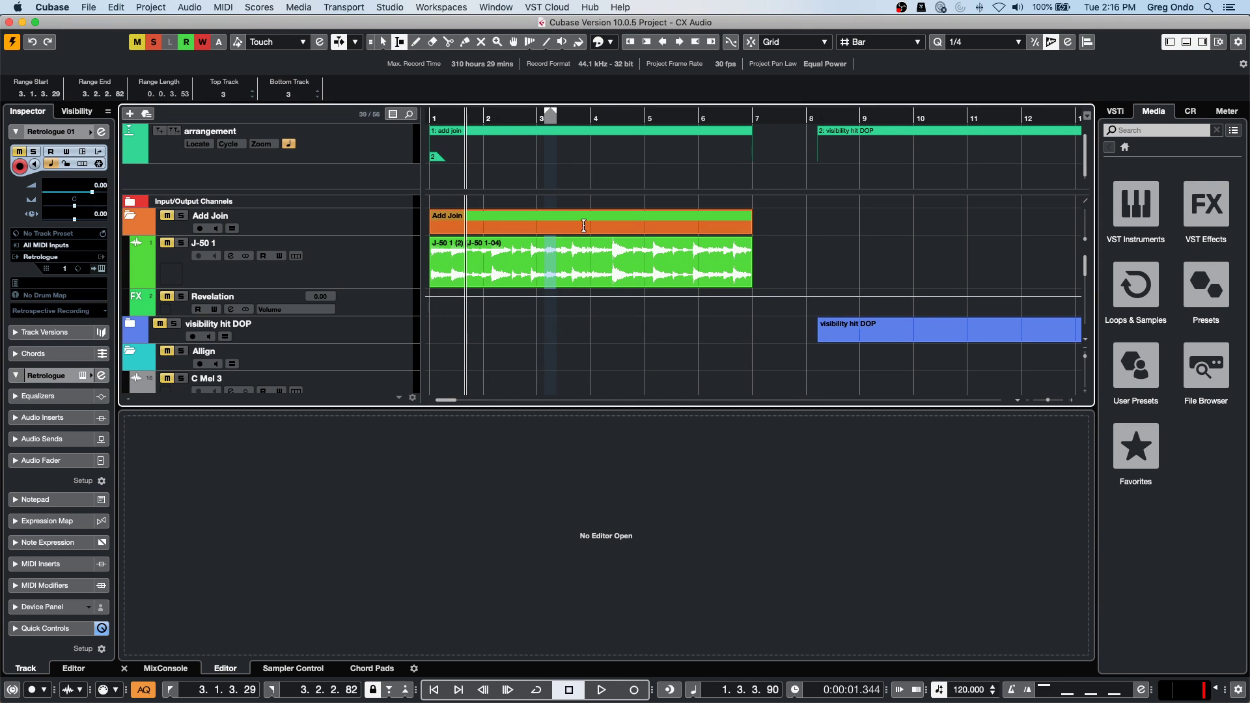
Select the J-50 1 event with the Object Selection tool and extend its end to bar 8.
left_click(700, 260)
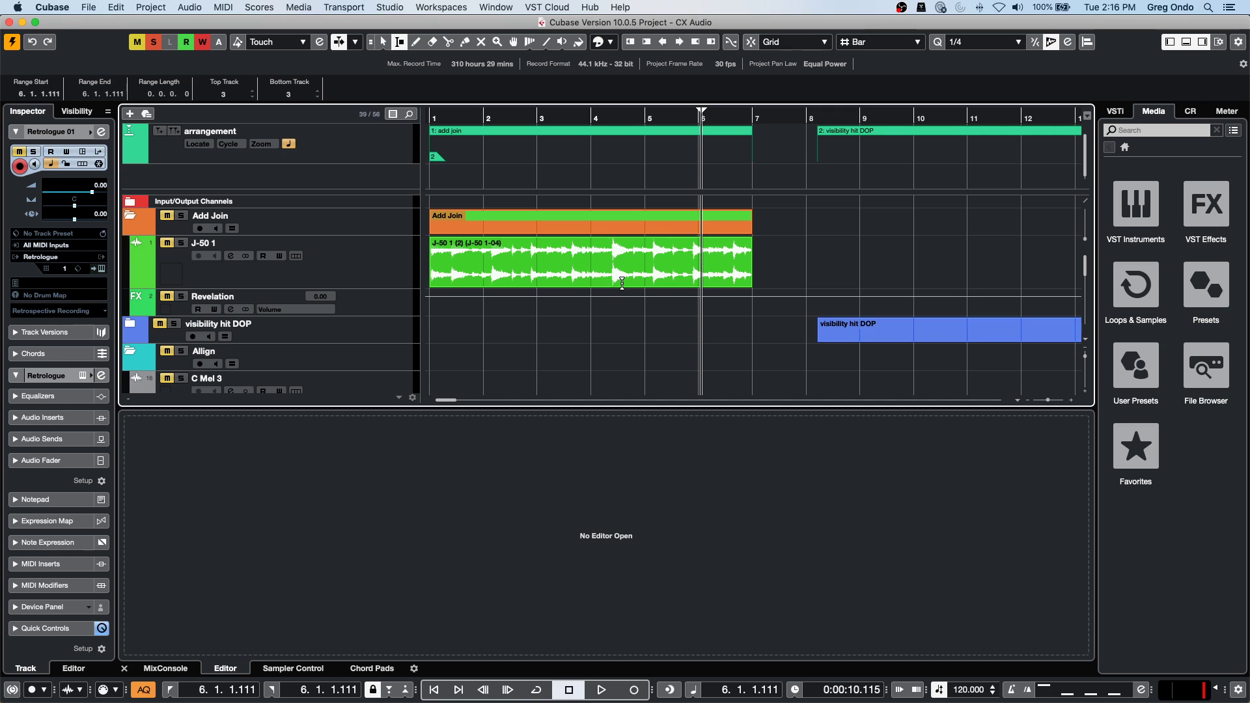
left_click(371, 42)
left_click(684, 265)
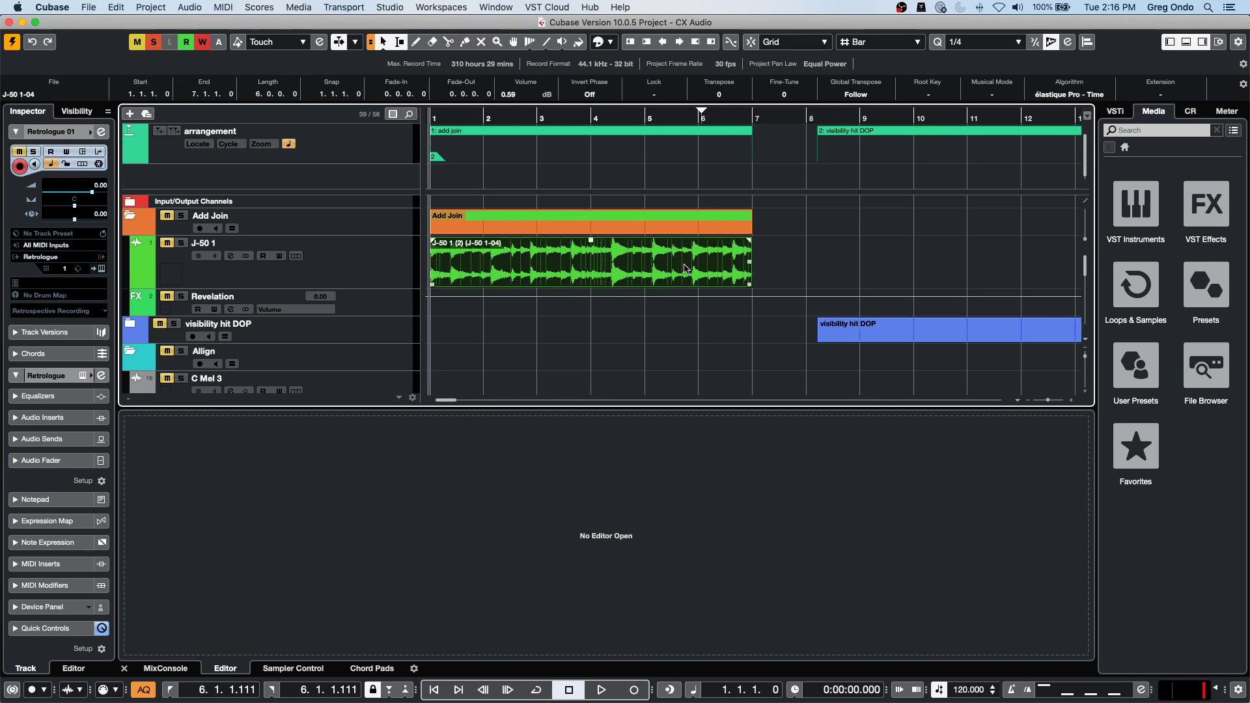
left_click_drag(668, 114, 675, 115)
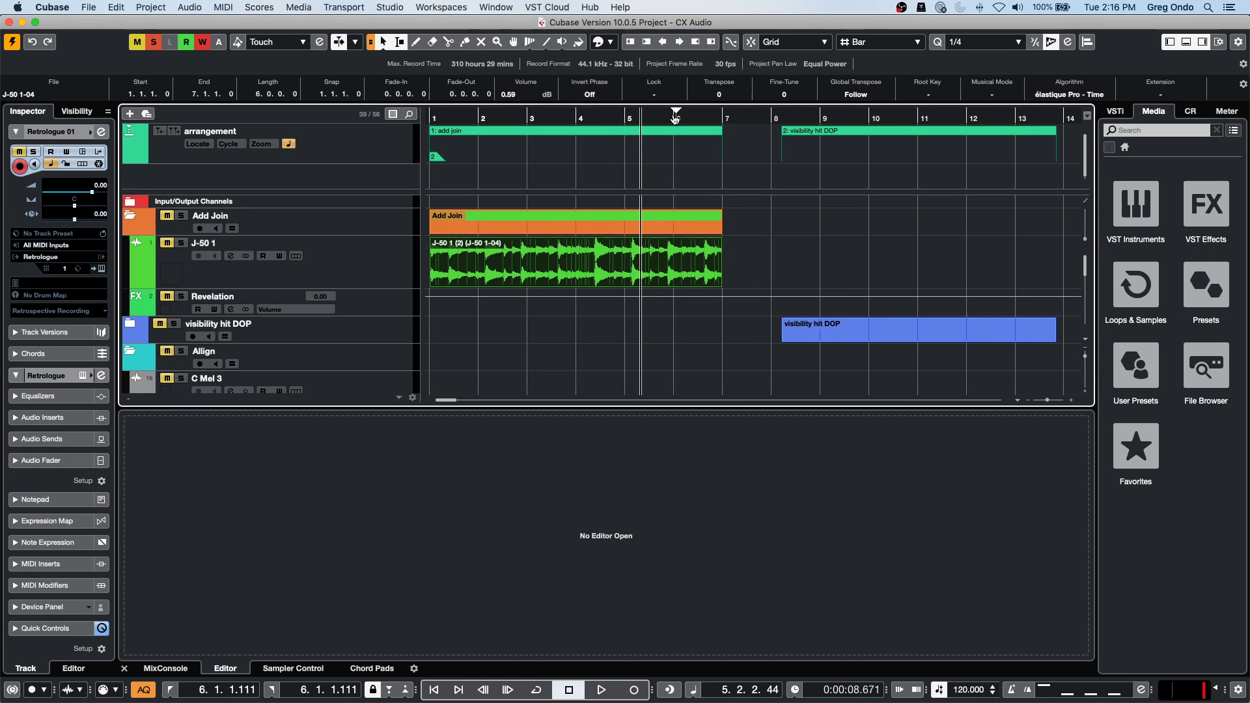
mouse_move(721, 285)
left_mouse_down()
mouse_move(869, 285)
mouse_move(626, 285)
mouse_move(722, 285)
left_mouse_up()
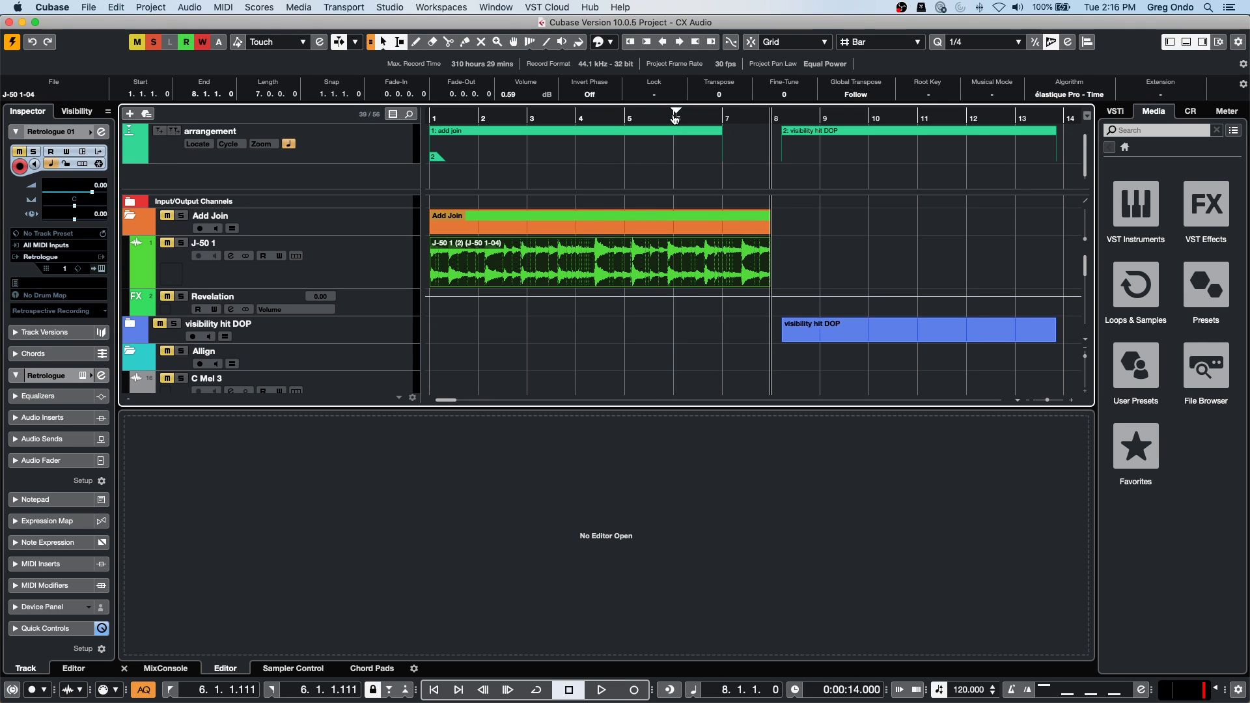
Nudge the J-50 1 event's end repeatedly earlier and later in one-bar steps, finishing at bar 7.
key("alt+Left")
key("alt+Left")
key("alt+Right")
key("alt+Right")
key("alt+Right")
key("alt+Right")
key("alt+Right")
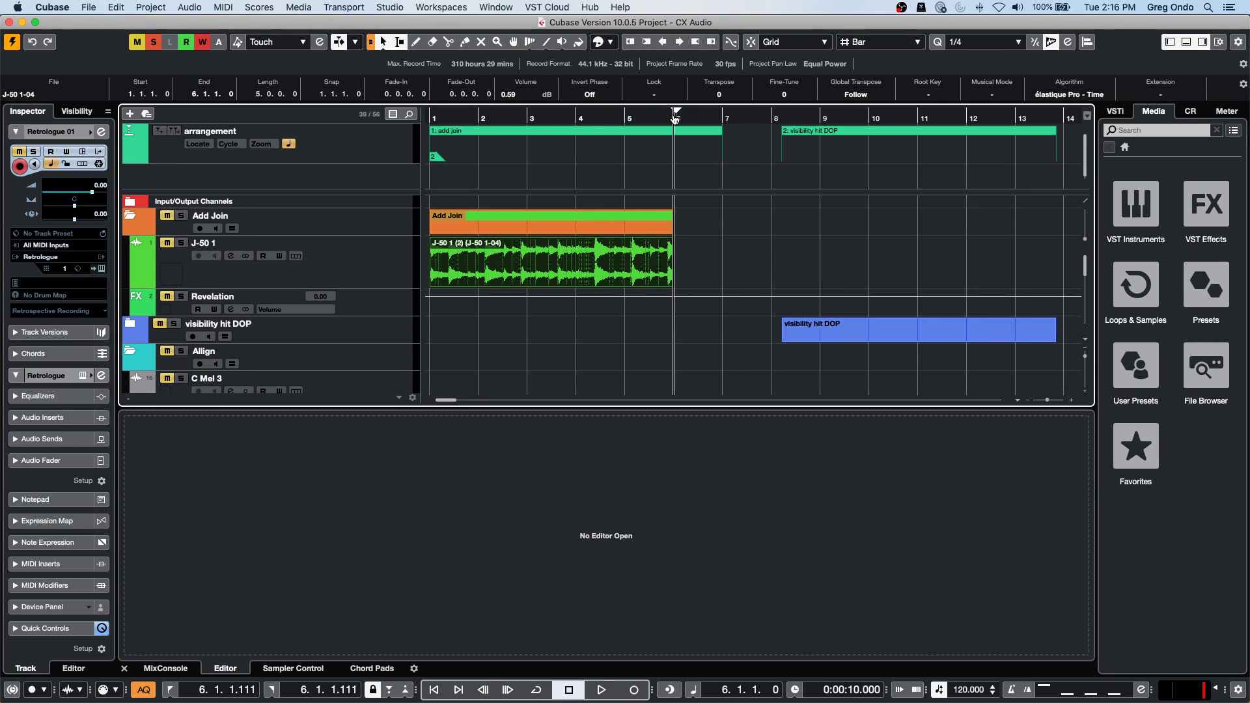
key("alt+Left")
key("alt+Left")
key("alt+Left")
key("alt+Left")
key("alt+Right")
key("alt+Right")
key("alt+Right")
key("alt+Right")
key("alt+Right")
key("alt+Left")
key("alt+Left")
key("alt+Left")
key("alt+Left")
key("alt+Left")
key("alt+Left")
key("alt+Left")
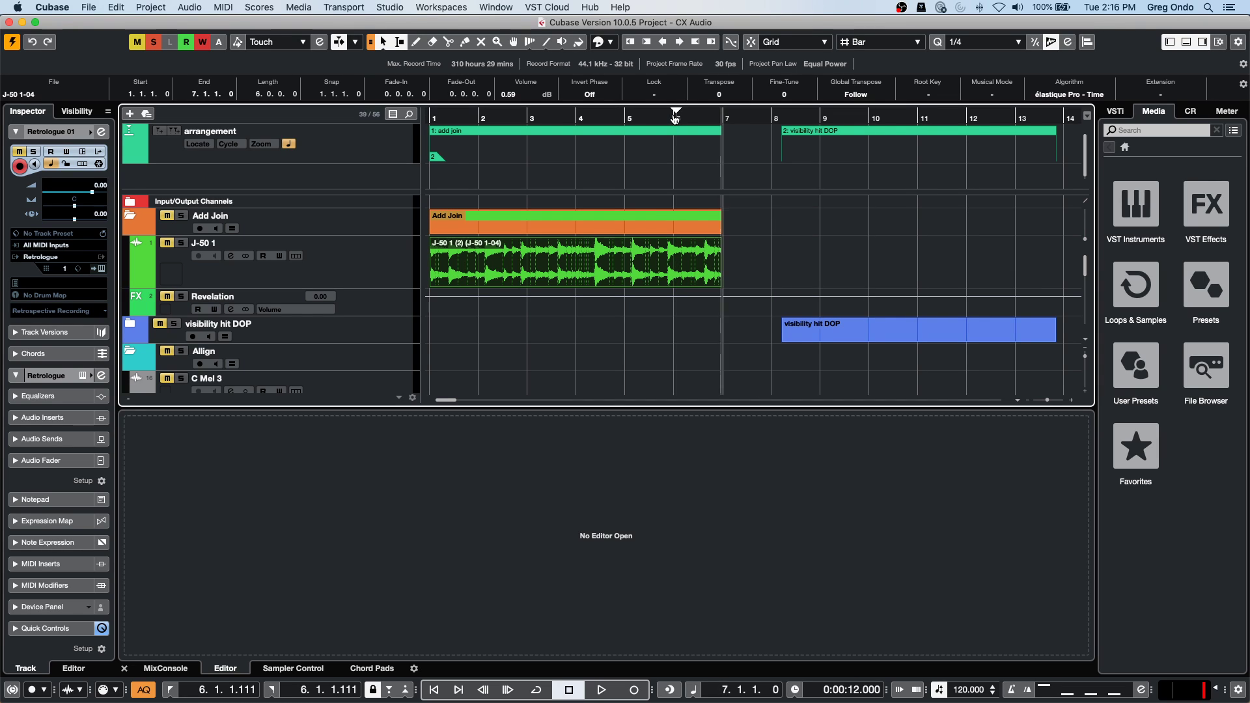
key("alt+Right")
key("alt+Right")
key("alt+Right")
key("alt+Right")
key("alt+Left")
key("alt+Left")
key("alt+Left")
key("alt+Left")
key("alt+Left")
key("alt+Right")
key("alt+Right")
key("alt+Right")
key("alt+Right")
key("alt+Right")
key("alt+Left")
key("alt+Left")
key("alt+Left")
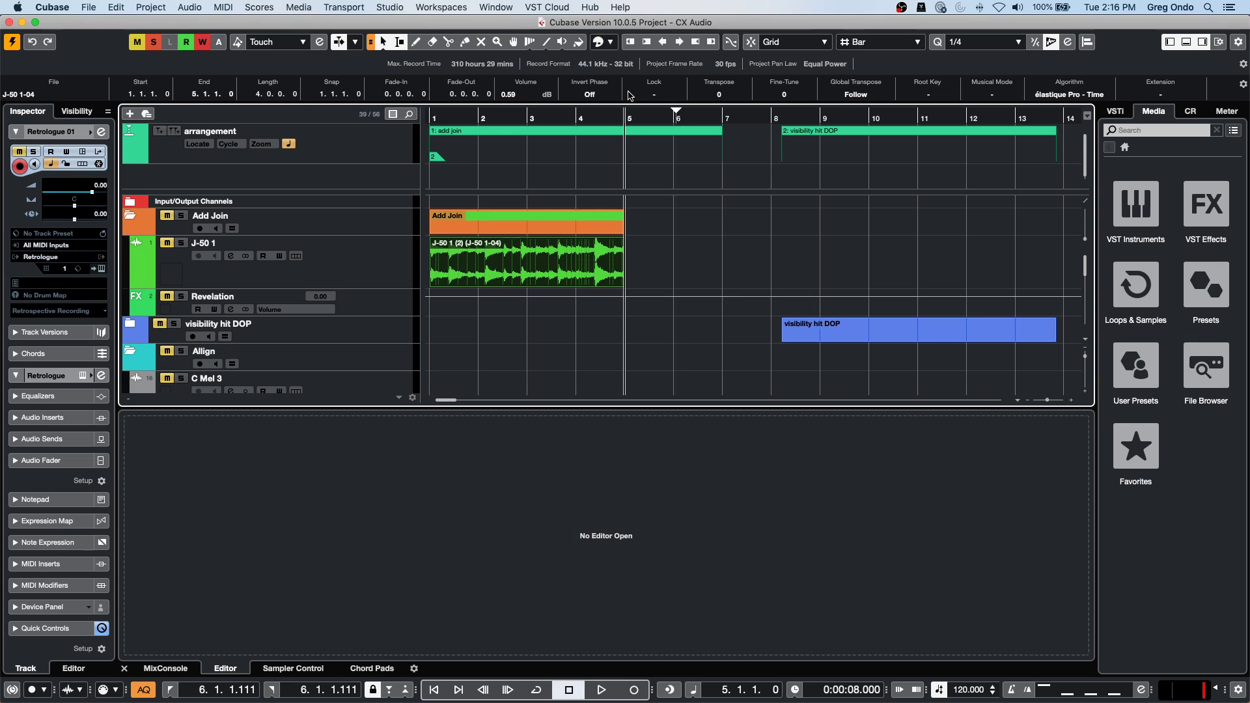
key("alt+shift+Right")
key("alt+shift+Right")
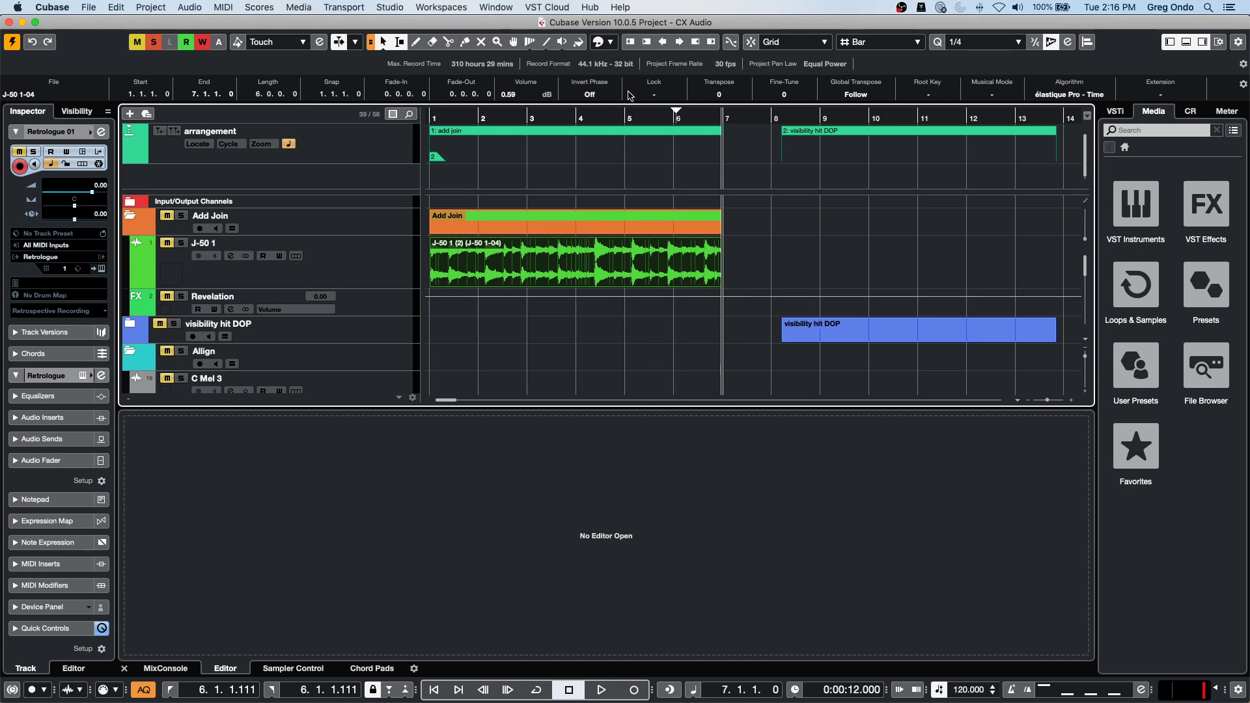
Set the grid type to Use Quantize and nudge the J-50 1 event's end back and forth in 1/4 steps, finishing at 5.3.1.0.
left_click(872, 42)
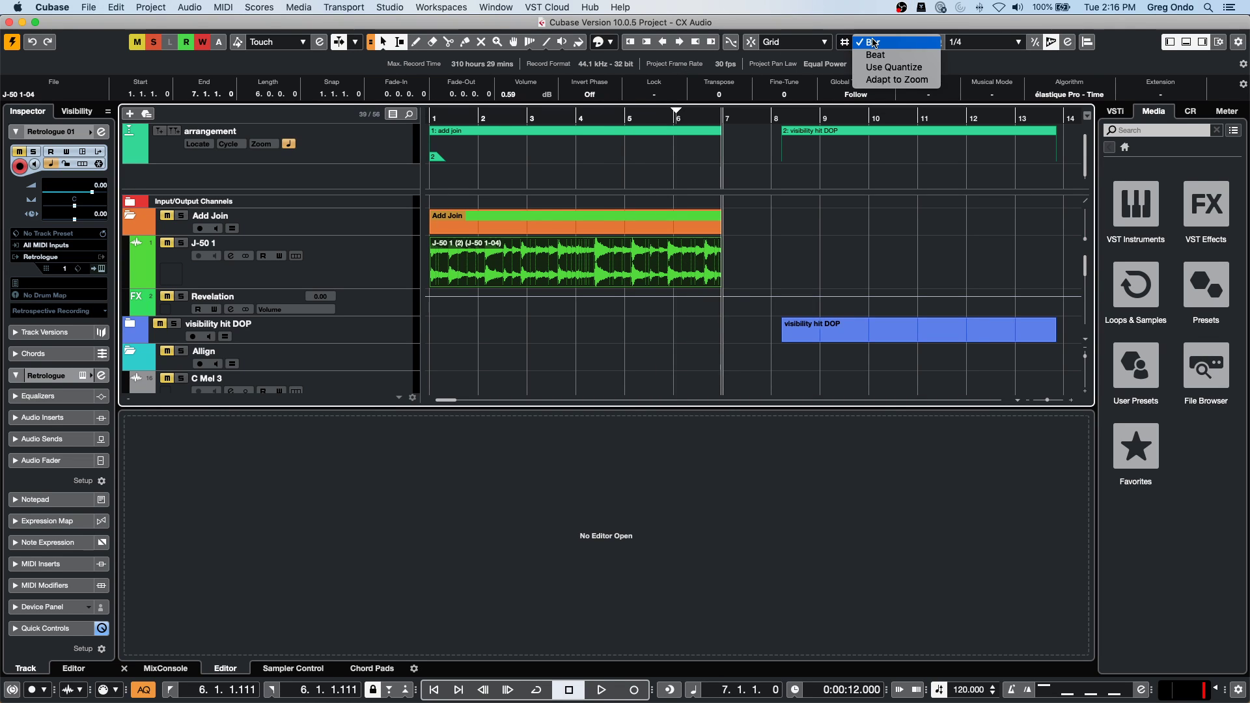
left_click(899, 68)
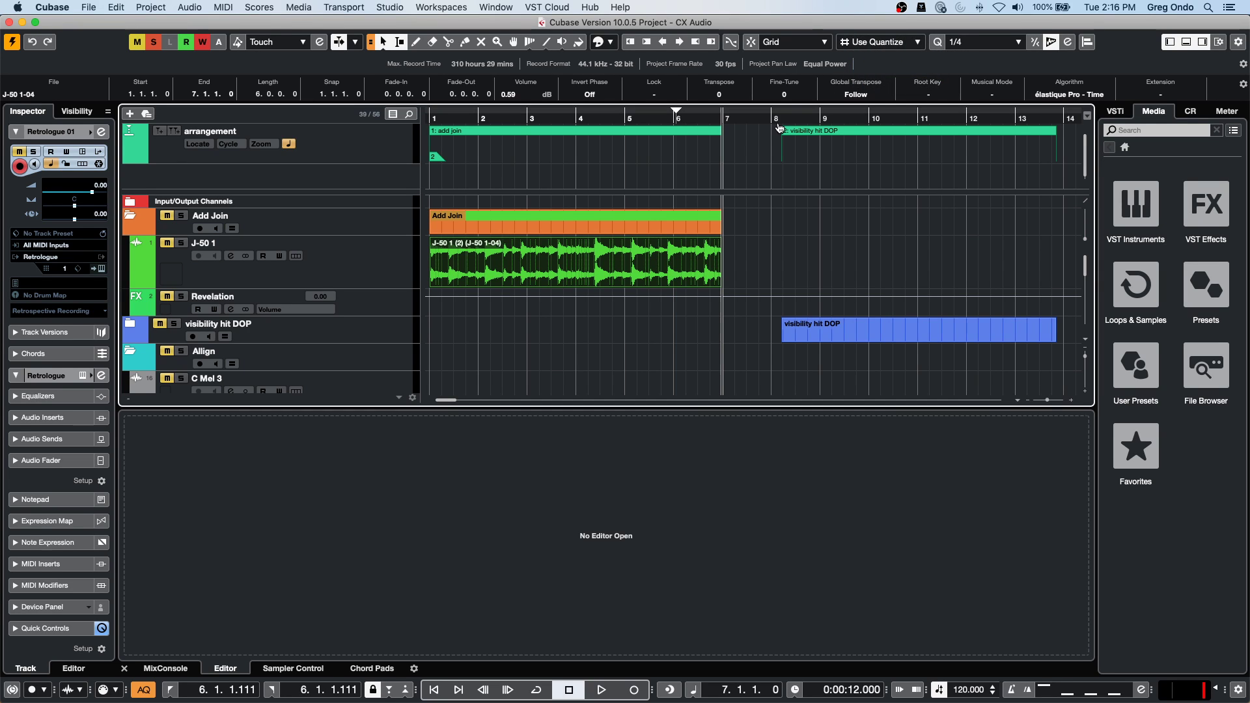
key("alt+shift+Left")
key("alt+shift+Left")
key("alt+shift+Left")
key("alt+shift+Left")
key("alt+shift+Left")
key("alt+shift+Right")
key("alt+shift+Right")
key("alt+shift+Right")
key("alt+shift+Right")
key("alt+shift+Right")
key("alt+shift+Right")
key("alt+shift+Left")
key("alt+shift+Left")
key("alt+shift+Left")
key("alt+shift+Left")
key("alt+shift+Left")
key("alt+shift+Left")
key("alt+shift+Left")
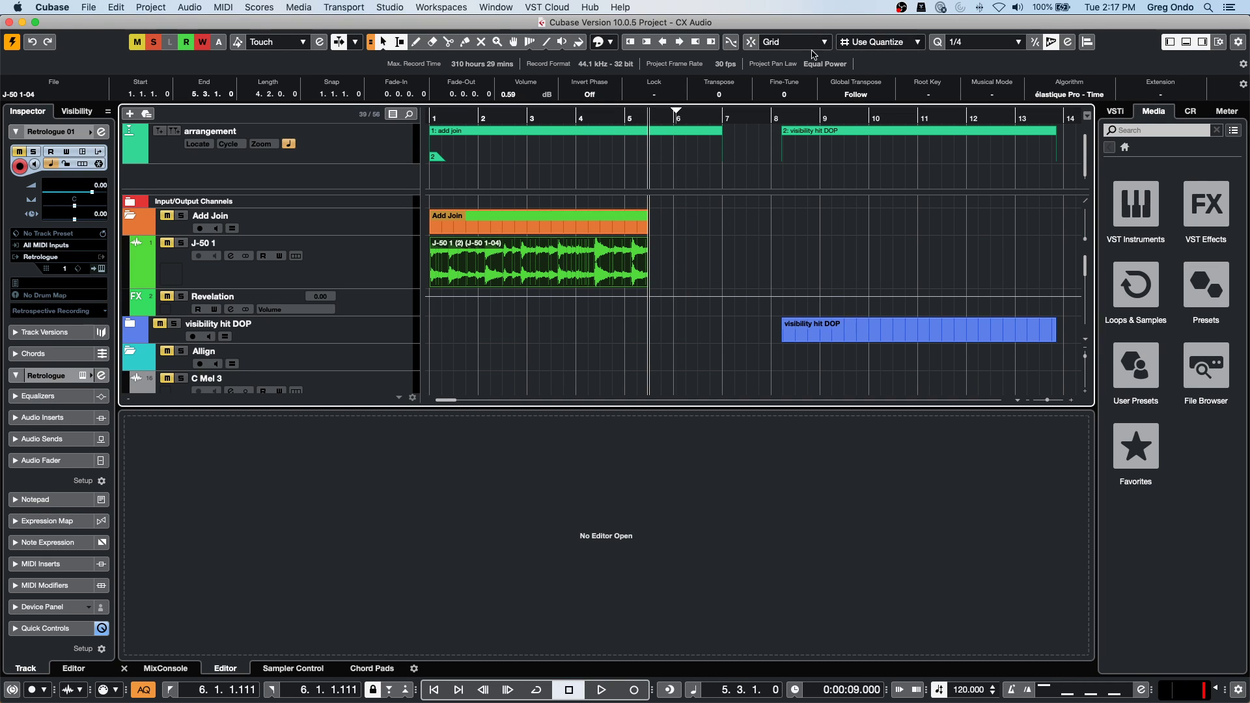
Set the grid type back to Bar and nudge the J-50 1 event's end one bar later to 6.3.1.0.
left_click(890, 41)
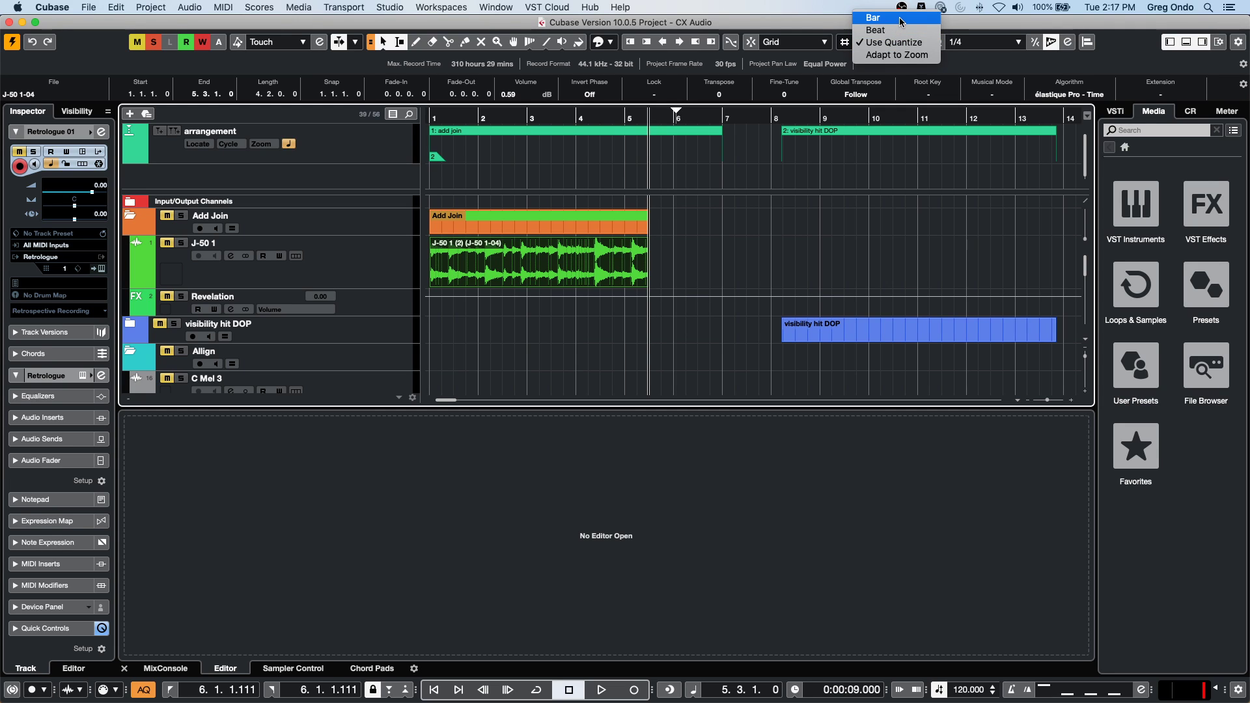
left_click(873, 17)
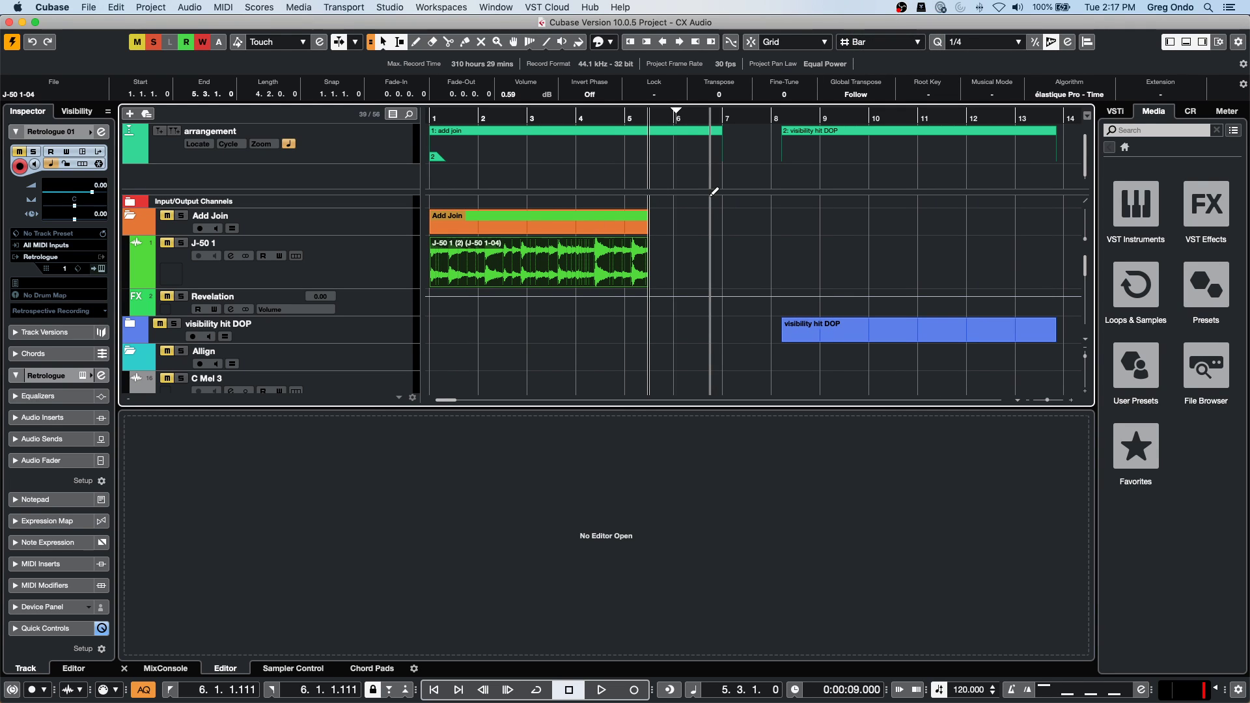
key("shift+Right")
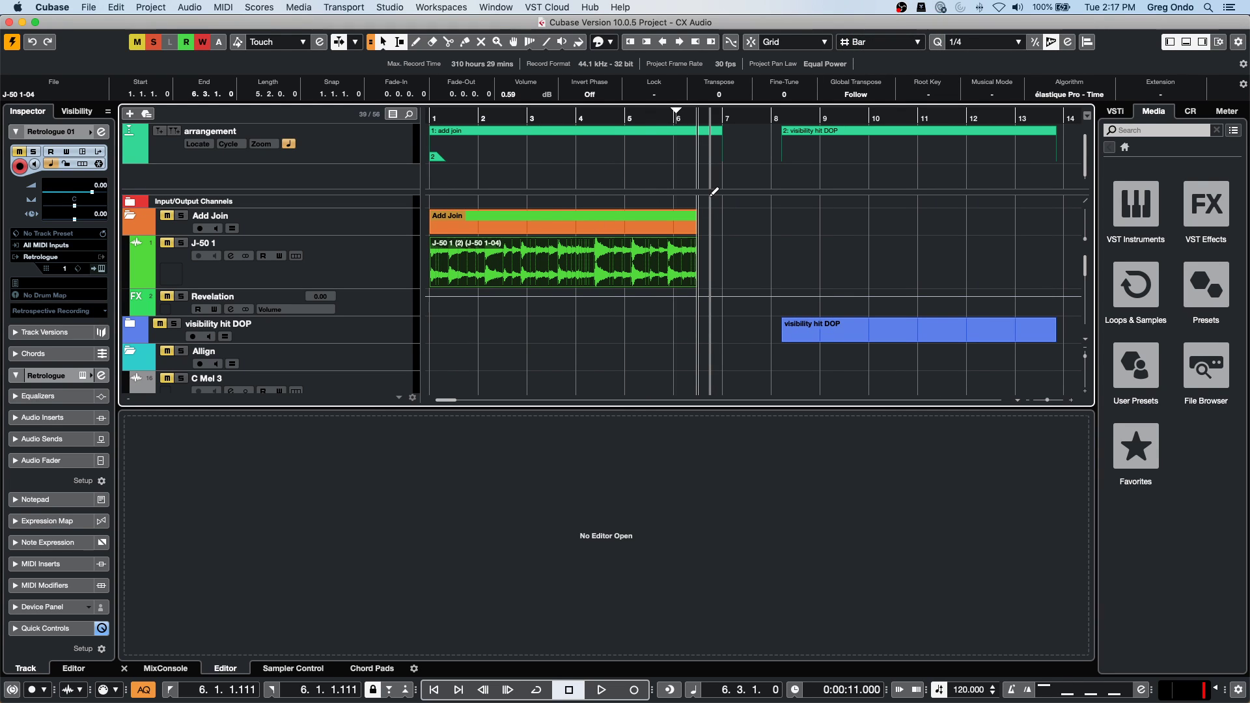
Set the grid type to Use Quantize and nudge the J-50 1 event's end back and forth in 1/4 steps, finishing at 7.1.1.0.
left_click(876, 42)
left_click(883, 68)
key("shift+Left")
key("shift+Left")
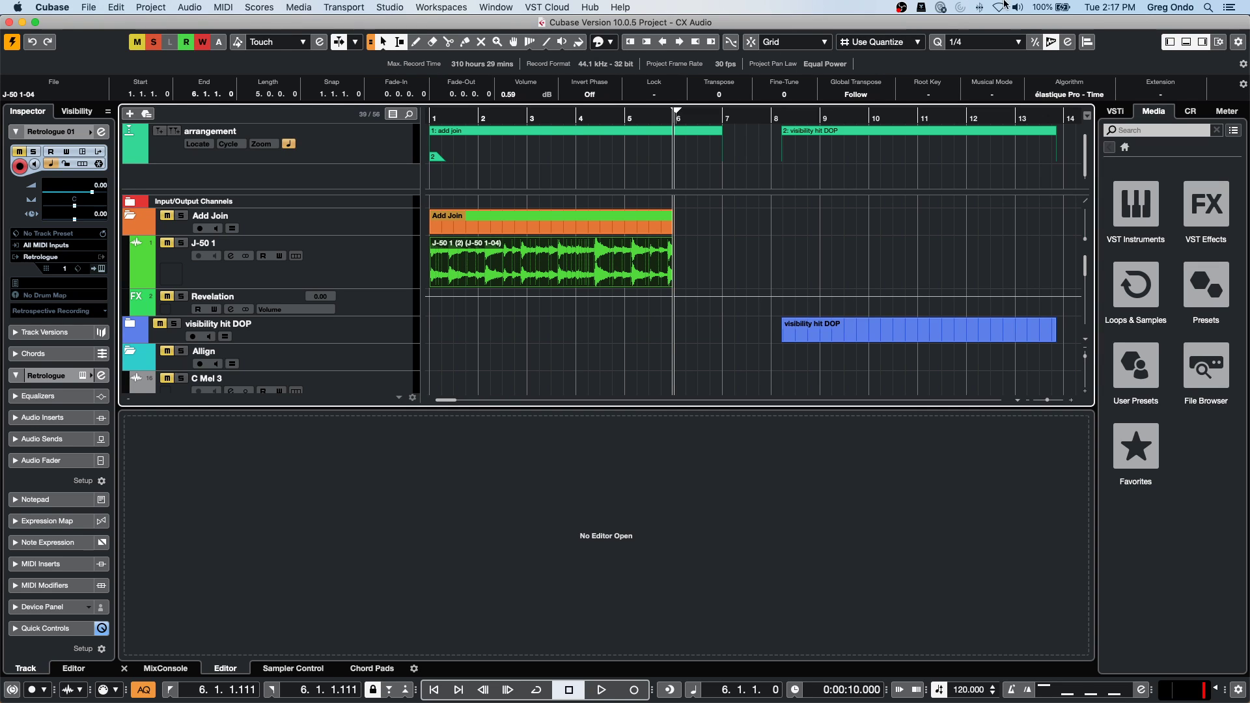
key("shift+Left")
key("shift+Left")
key("shift+Left")
key("shift+Left")
key("shift+Left")
key("shift+Right")
key("shift+Right")
key("shift+Right")
key("shift+Right")
key("shift+Right")
key("shift+Right")
key("shift+Right")
key("shift+Right")
key("shift+Right")
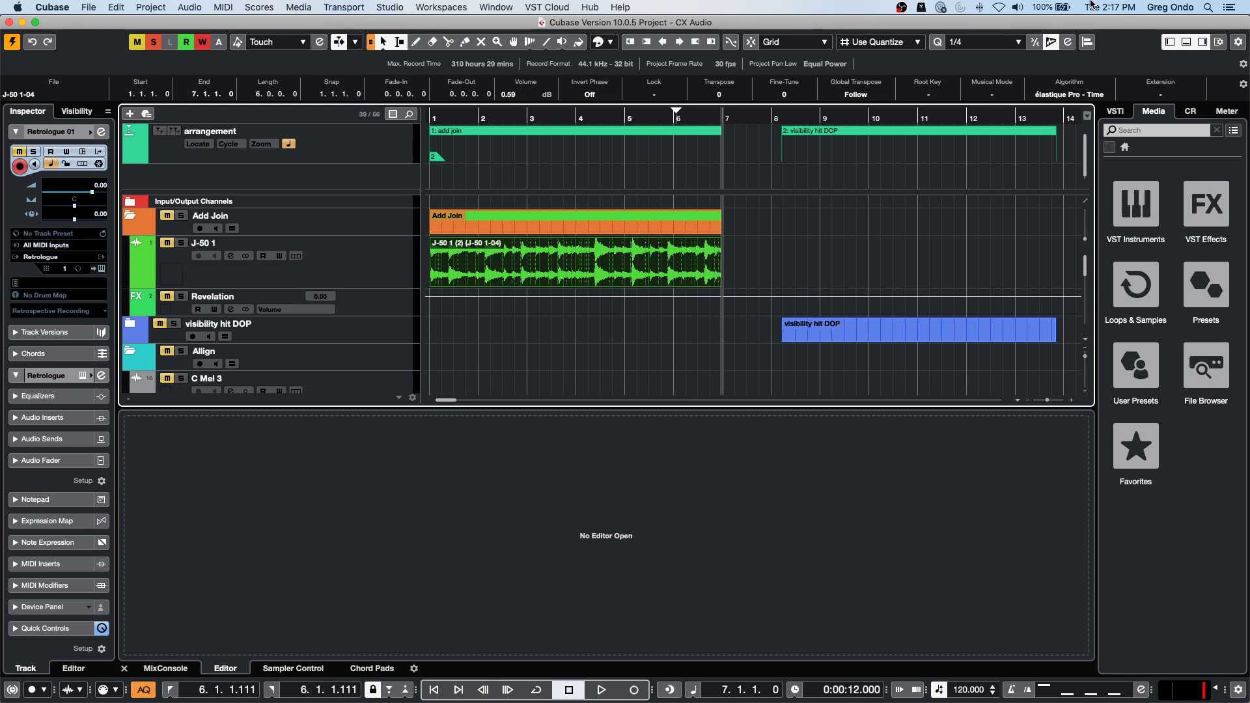
Set the quantize preset to 1/8 and nudge the J-50 1 event's end earlier and back again in 1/8 steps to 7.1.1.0.
left_click(1013, 42)
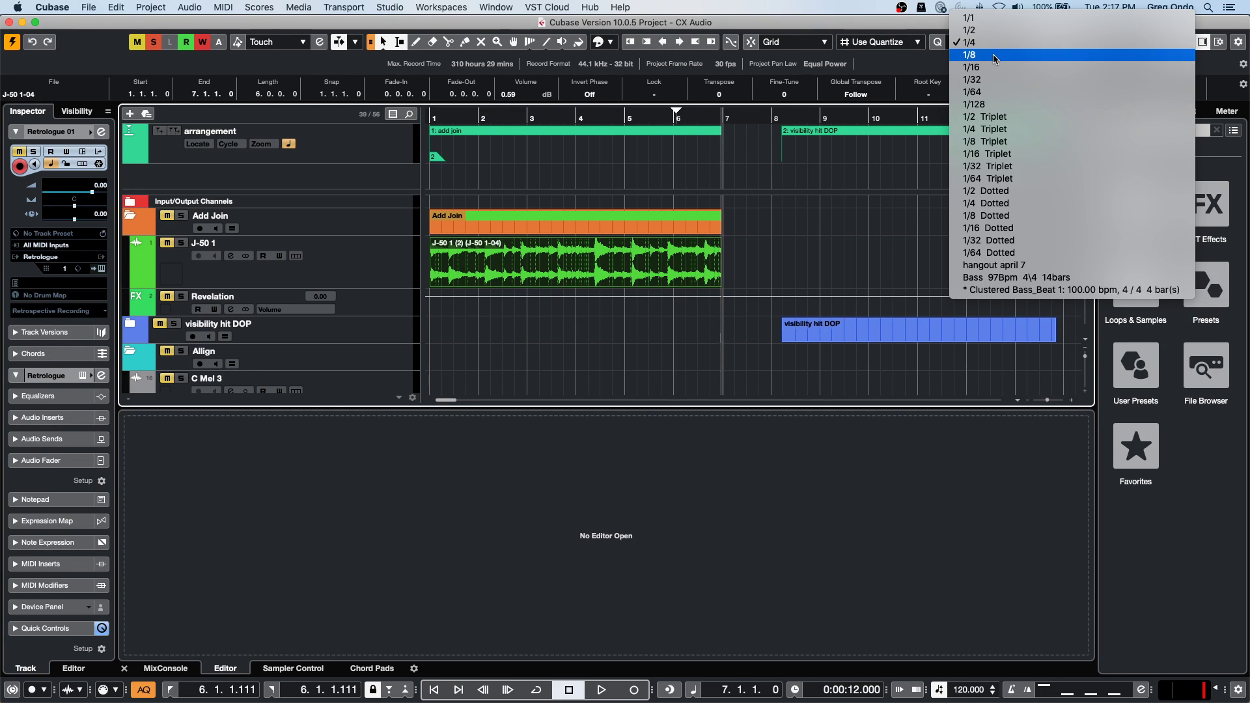
left_click(993, 56)
key("shift+Left")
key("shift+Left")
key("shift+Left")
key("shift+Left")
key("shift+Left")
key("shift+Left")
key("shift+Left")
key("shift+Left")
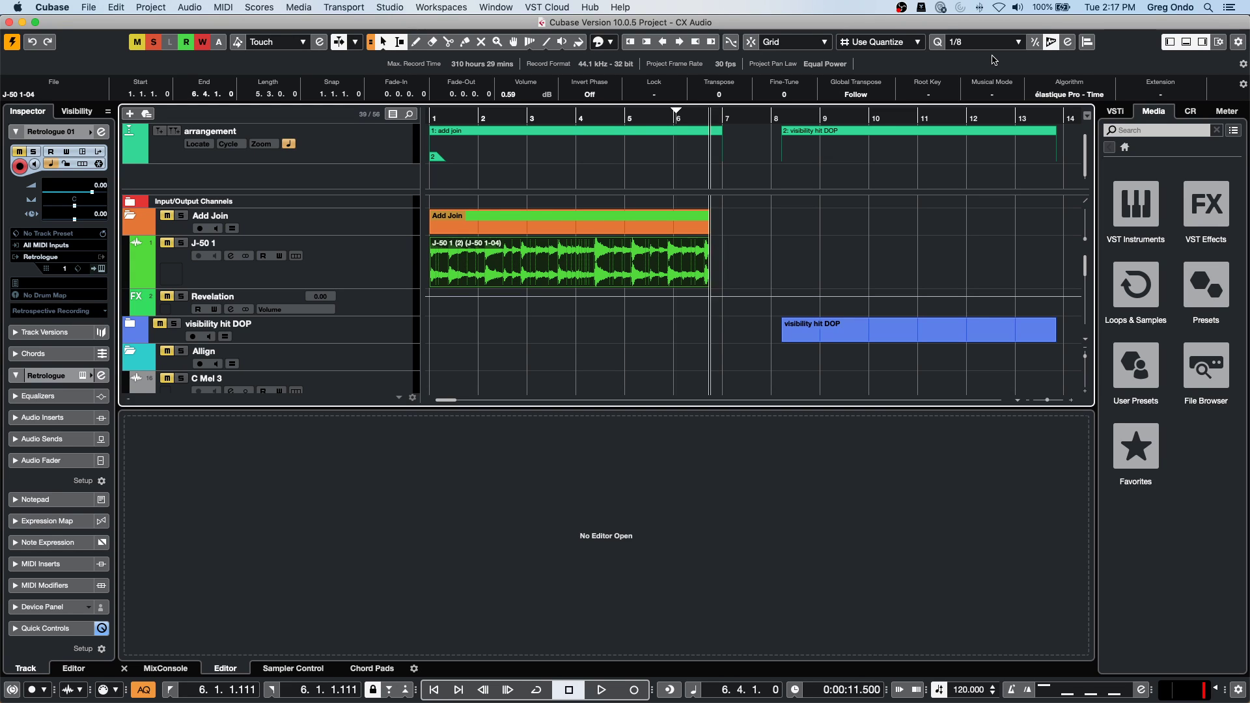
key("shift+Right")
key("shift+Right")
key("shift+Right")
key("shift+Right")
key("shift+Right")
key("shift+Right")
key("shift+Right")
key("shift+Right")
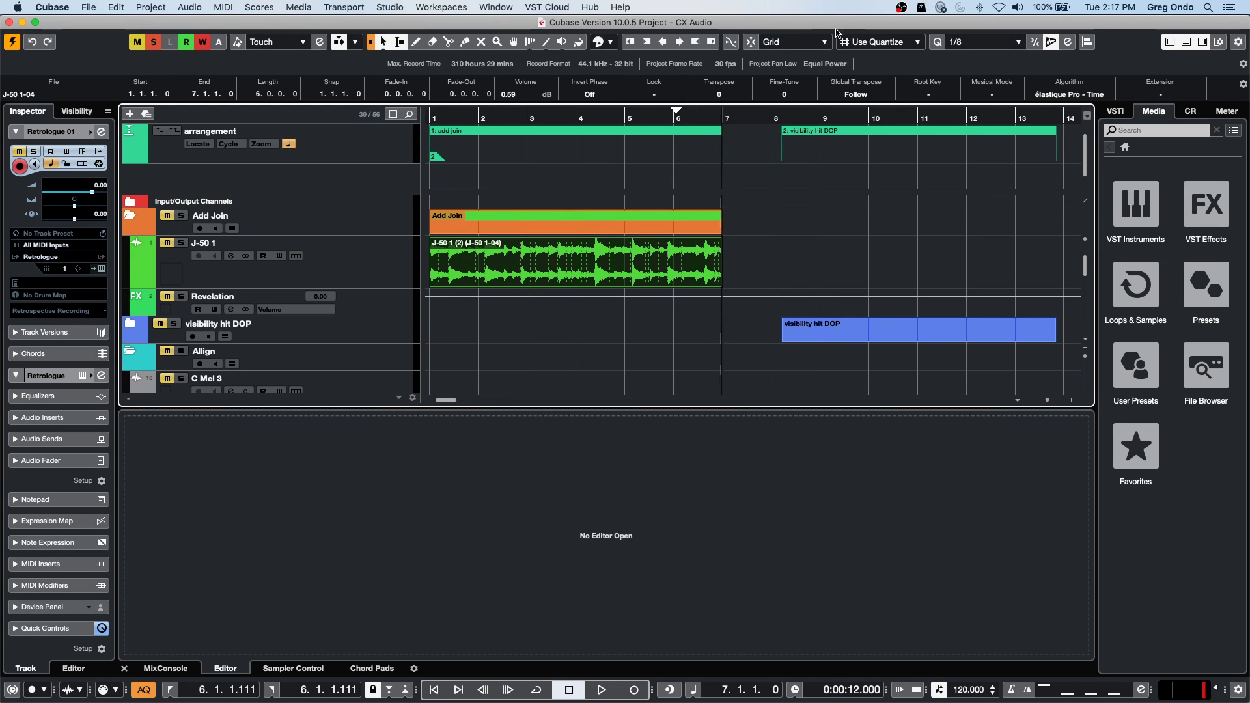
Nudge the J-50 1 event's end back and forth under the Bar grid type, finishing at 7.1.1.0, and return the grid to Use Quantize.
left_click(874, 42)
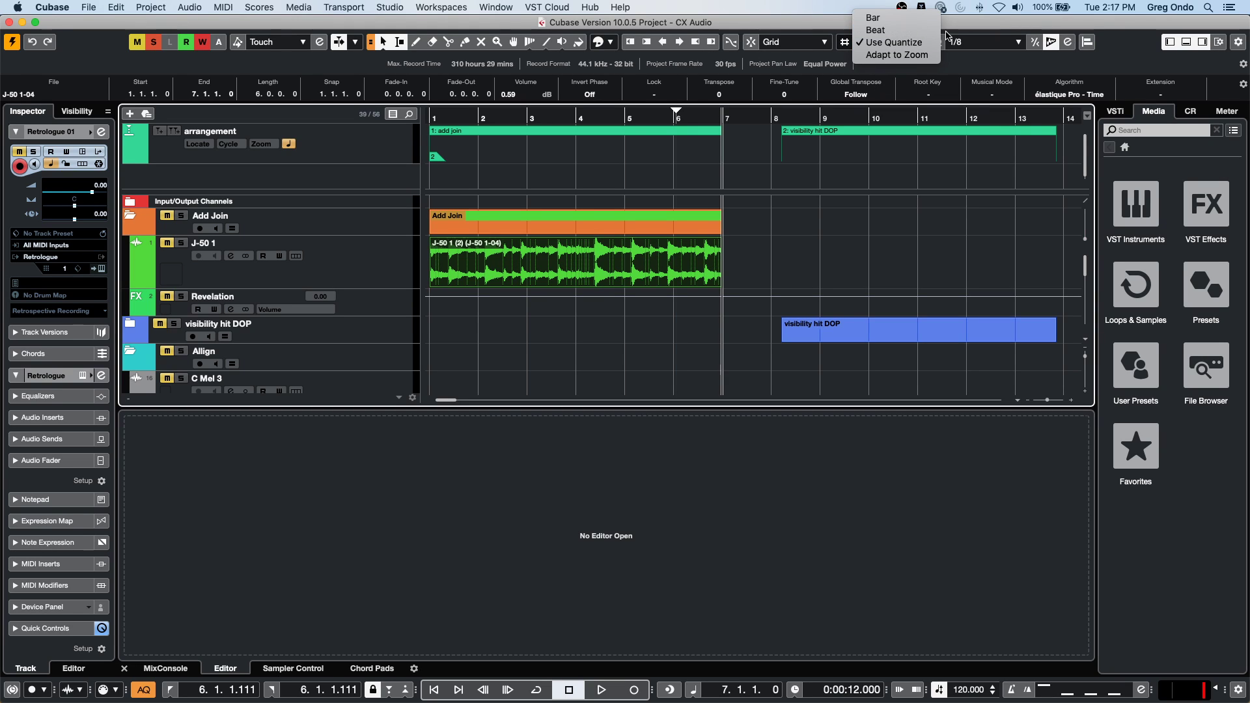
left_click(910, 19)
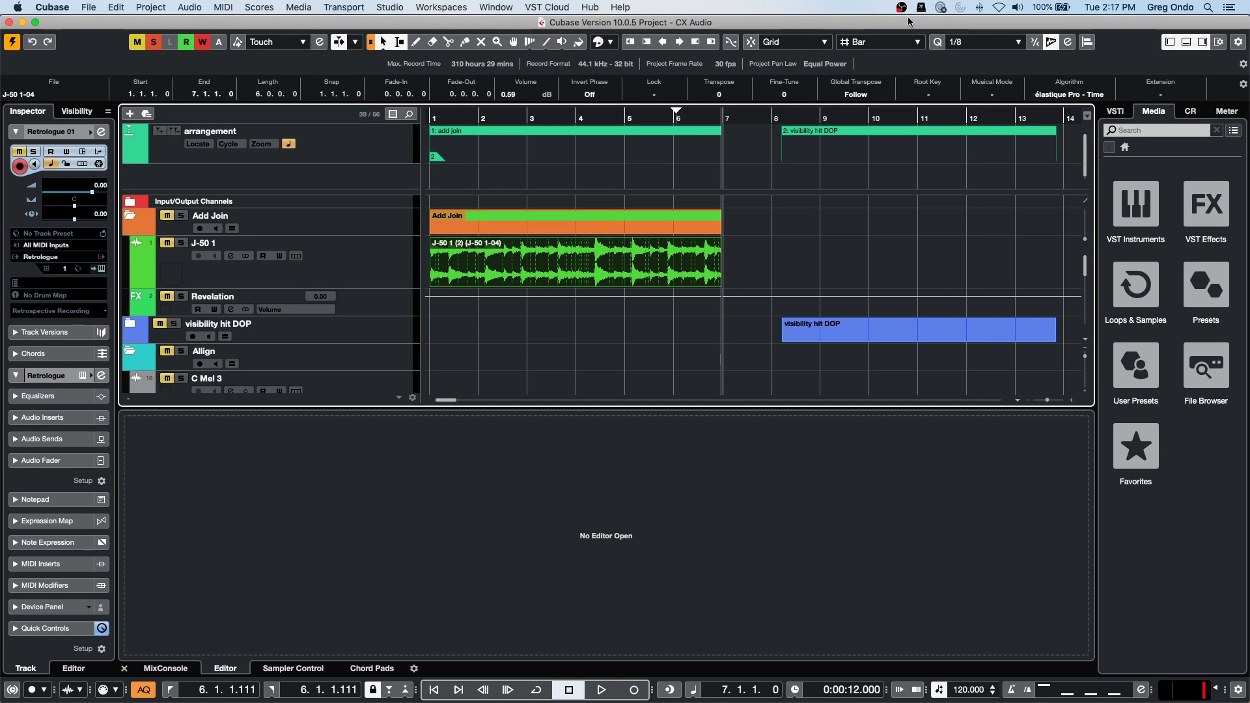
key("alt+Left")
key("alt+Left")
key("alt+Left")
key("alt+Right")
key("alt+Right")
key("alt+Right")
key("alt+Right")
key("alt+Left")
key("alt+Left")
key("alt+Left")
key("alt+Left")
key("alt+Left")
key("alt+Right")
key("alt+Right")
key("alt+Right")
key("alt+Right")
left_click(881, 41)
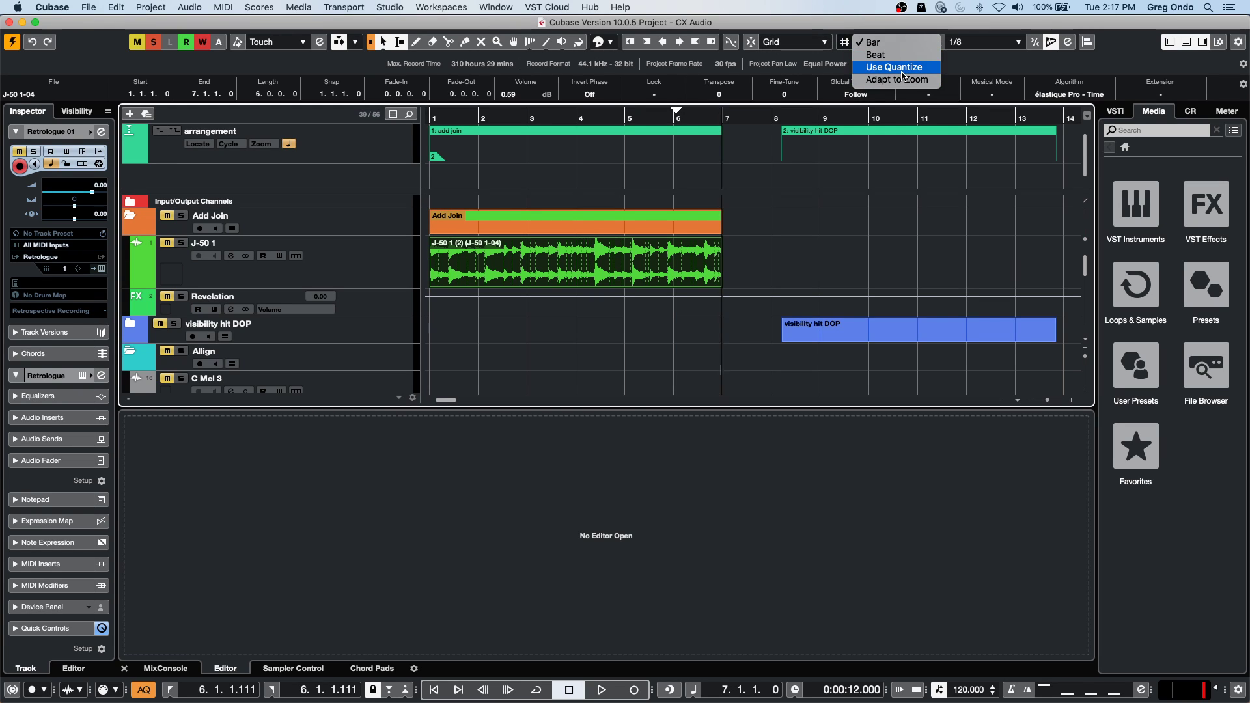
left_click(902, 69)
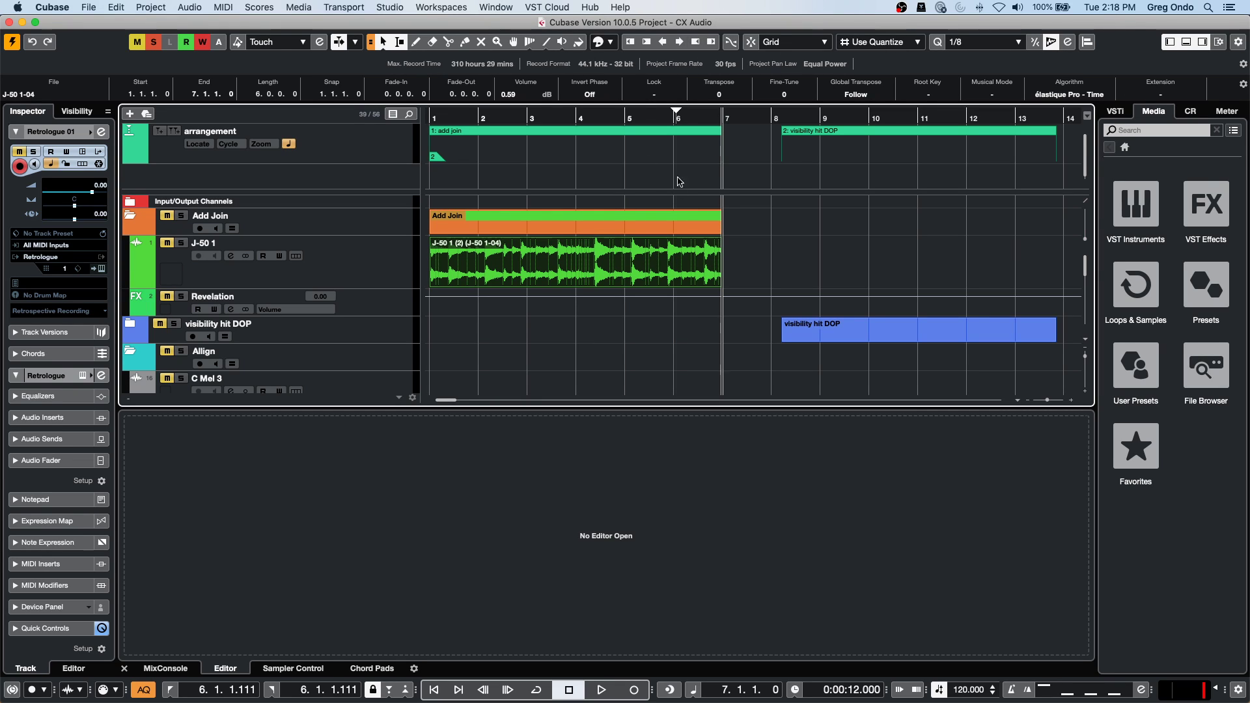
Solo the C Lo 3 track and play back the align section from bar 15.
left_click_drag(594, 117, 589, 58)
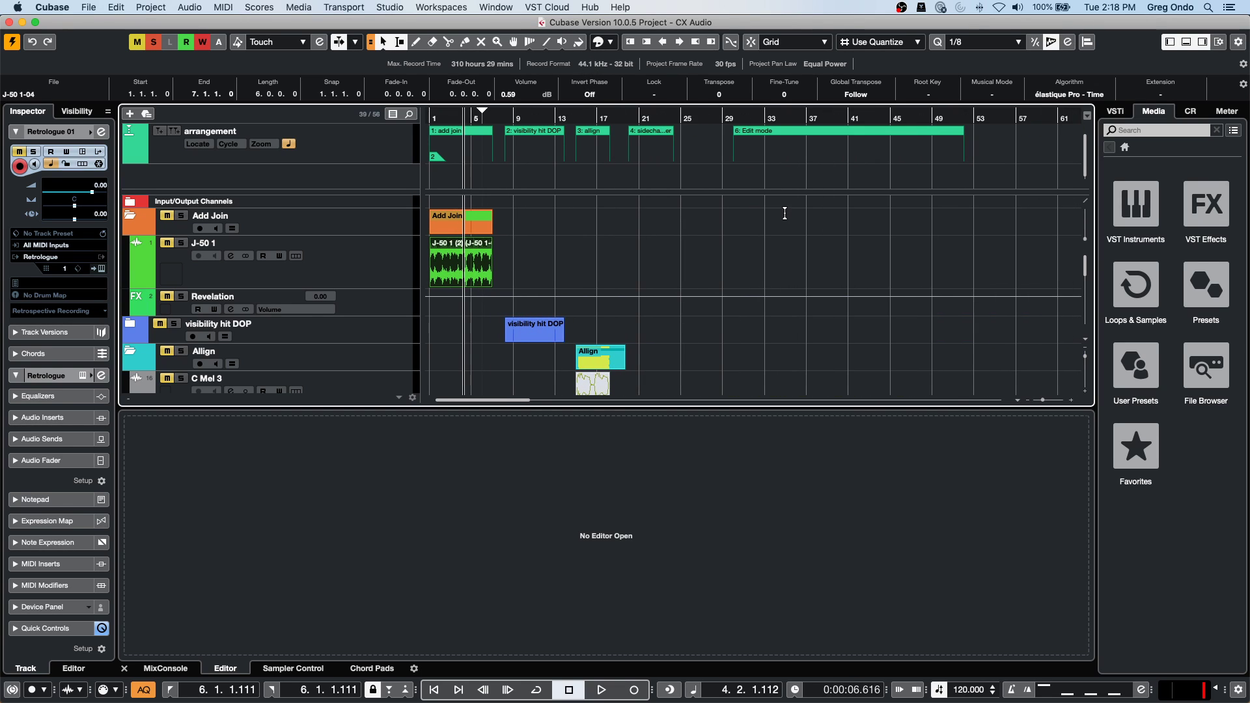
scroll(740, 269, "down", 10)
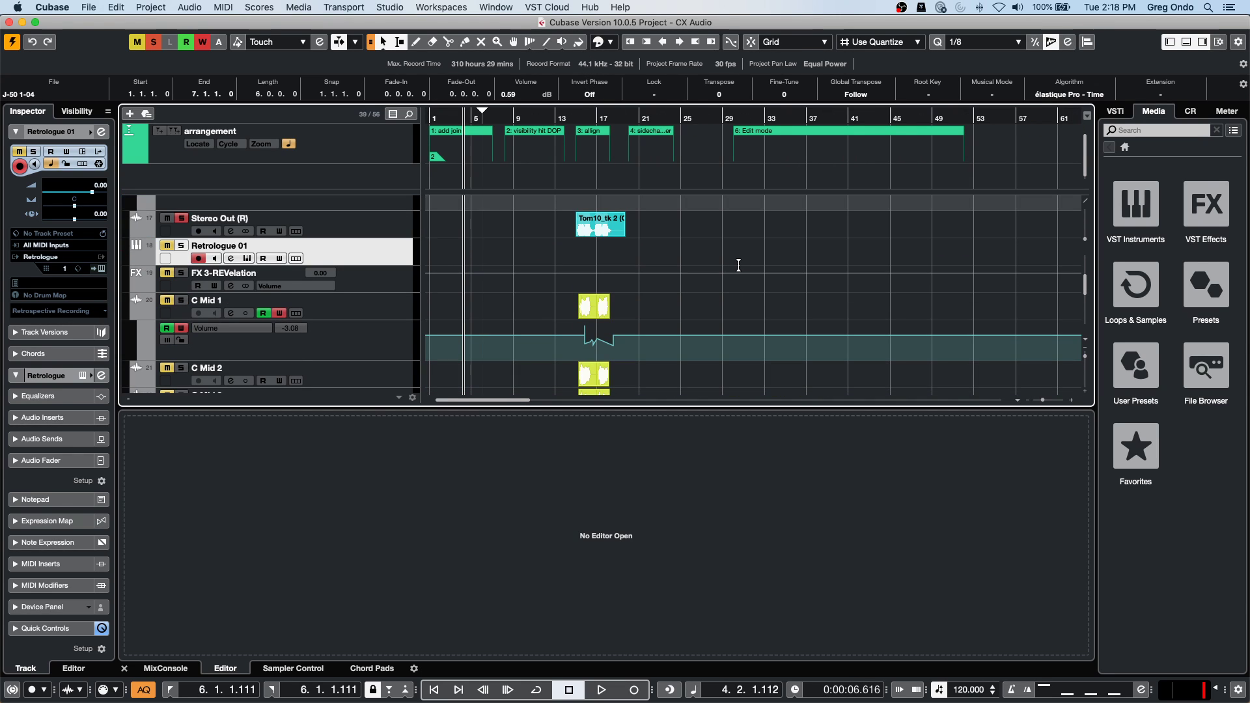
scroll(719, 261, "down", 5)
left_click_drag(573, 116, 578, 144)
left_click(181, 270)
left_click(763, 277)
key("space")
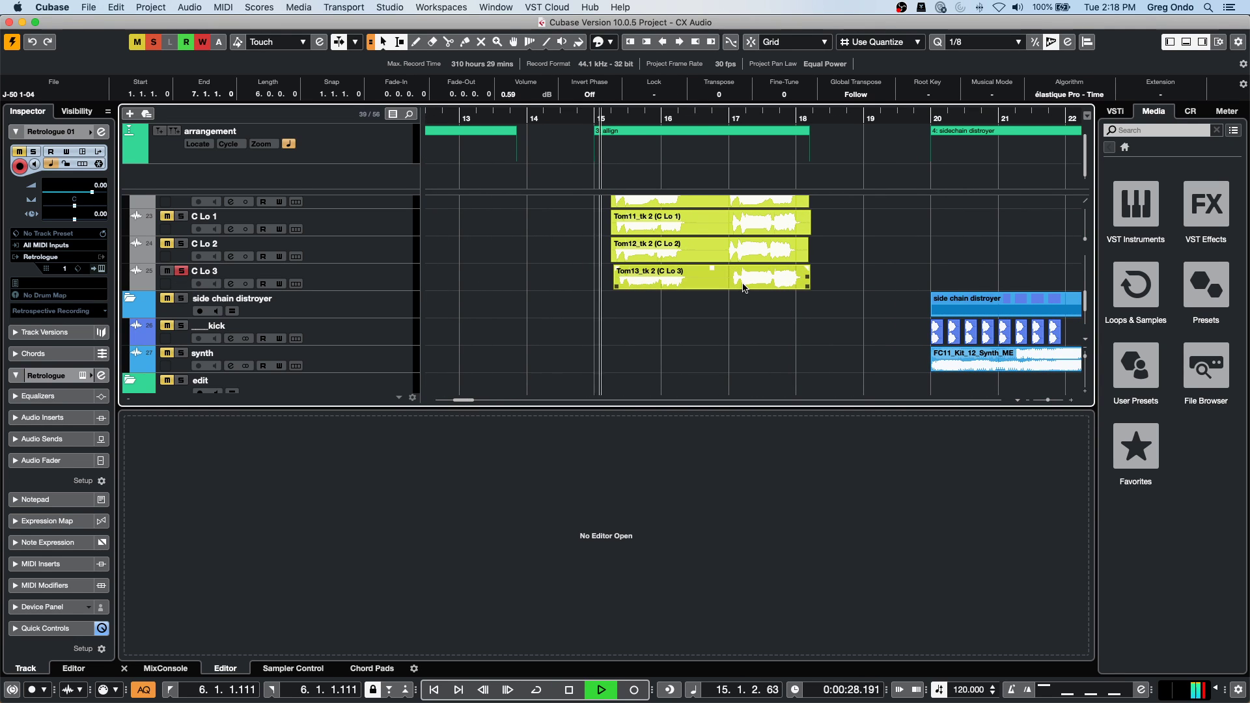
key("space")
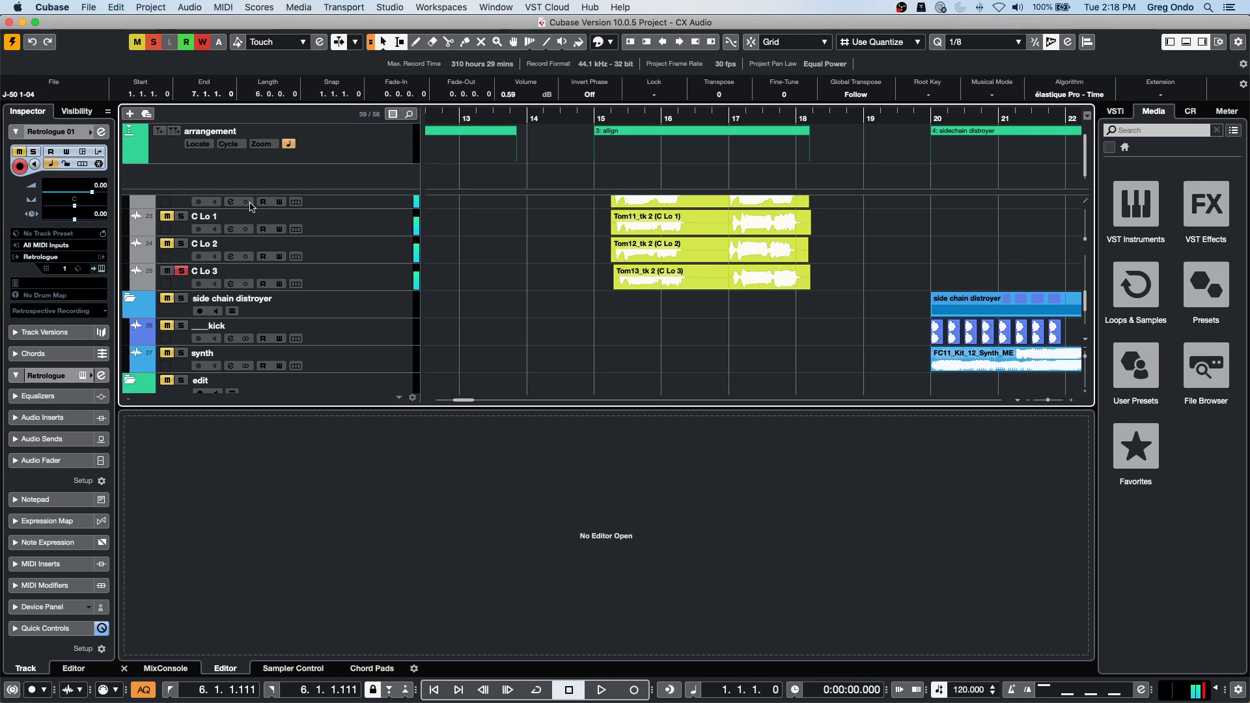
Deactivate all solo states, solo only the C Lo 3 track and audition the align section again.
left_click(154, 42)
left_click(181, 273)
key("space")
key("space")
left_click_drag(561, 122, 898, 94)
key("space")
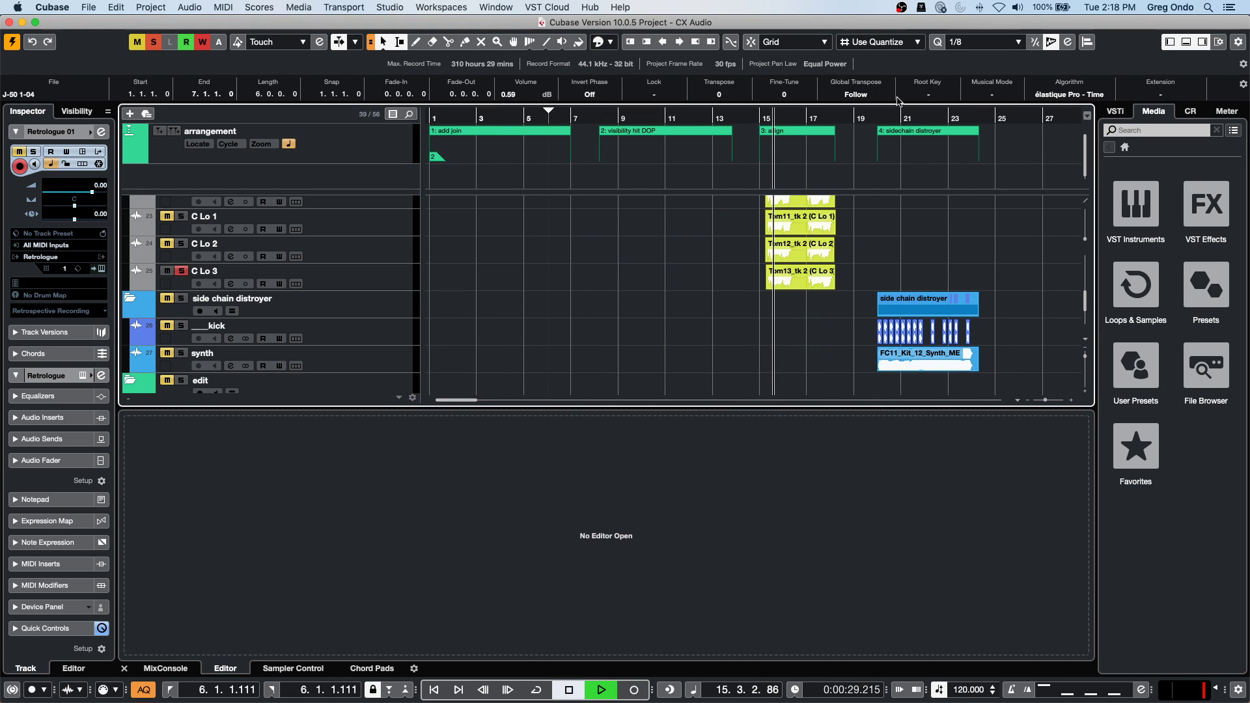
key("Home")
left_click_drag(813, 116, 766, 227)
key("space")
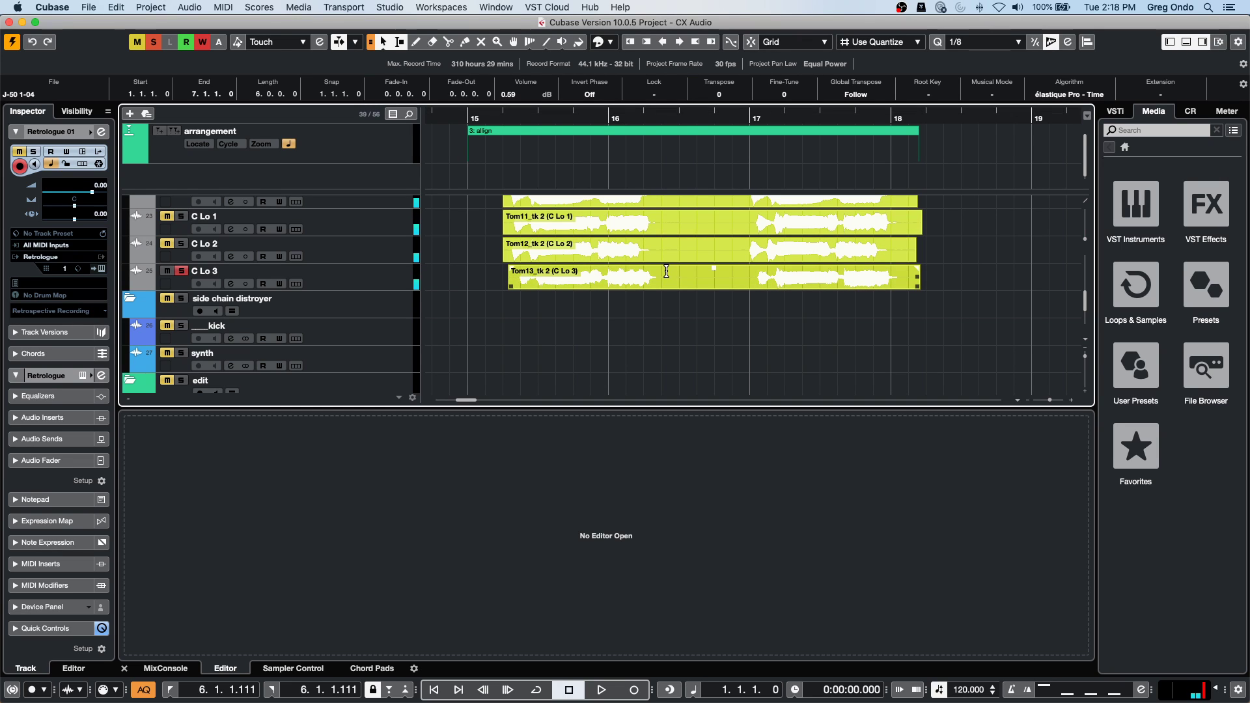
Select the range 15.4.4.64 to 16.2.2.80 on the C Lo 3 event and add MonoDelay in Direct Offline Processing.
left_click_drag(658, 272, 604, 281)
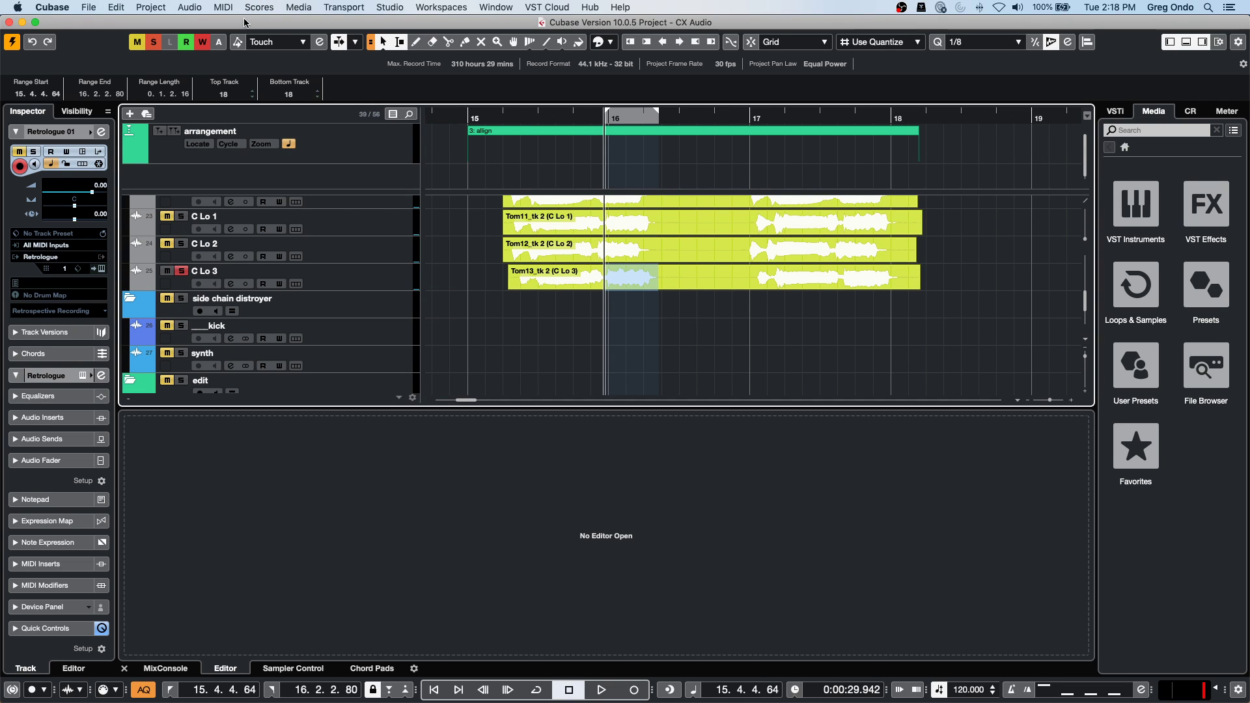
key("F7")
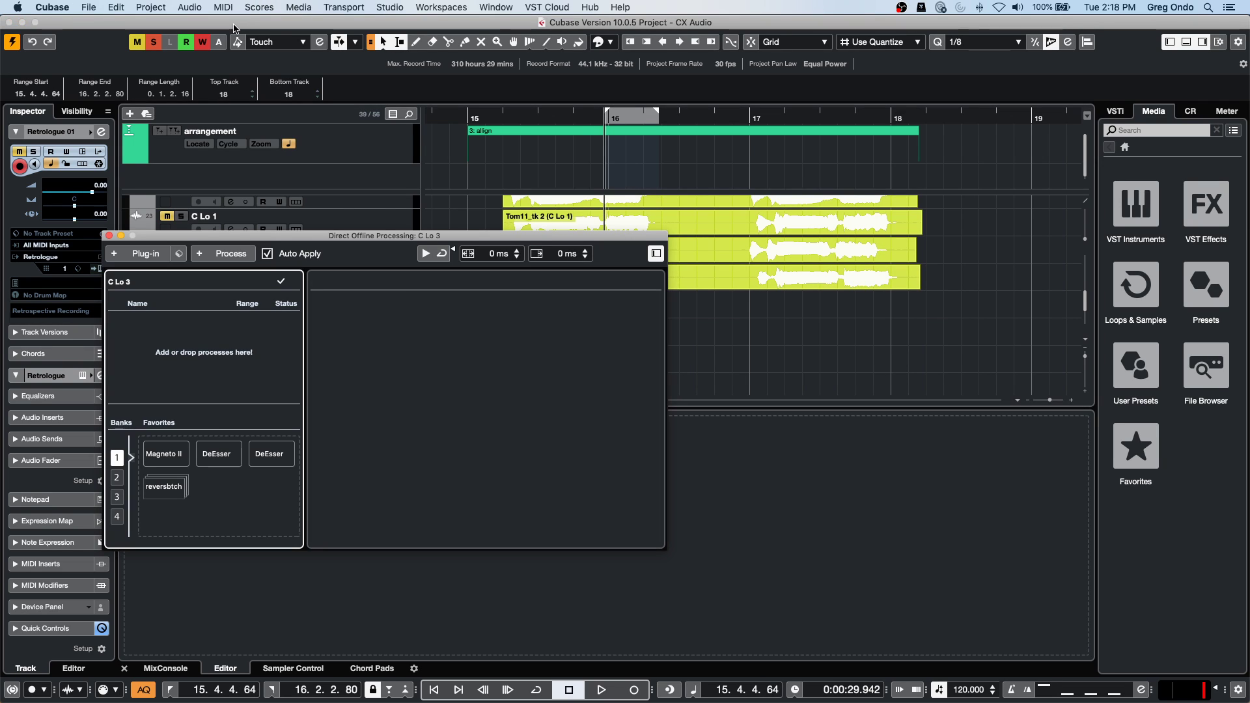
left_click(131, 256)
left_click(150, 307)
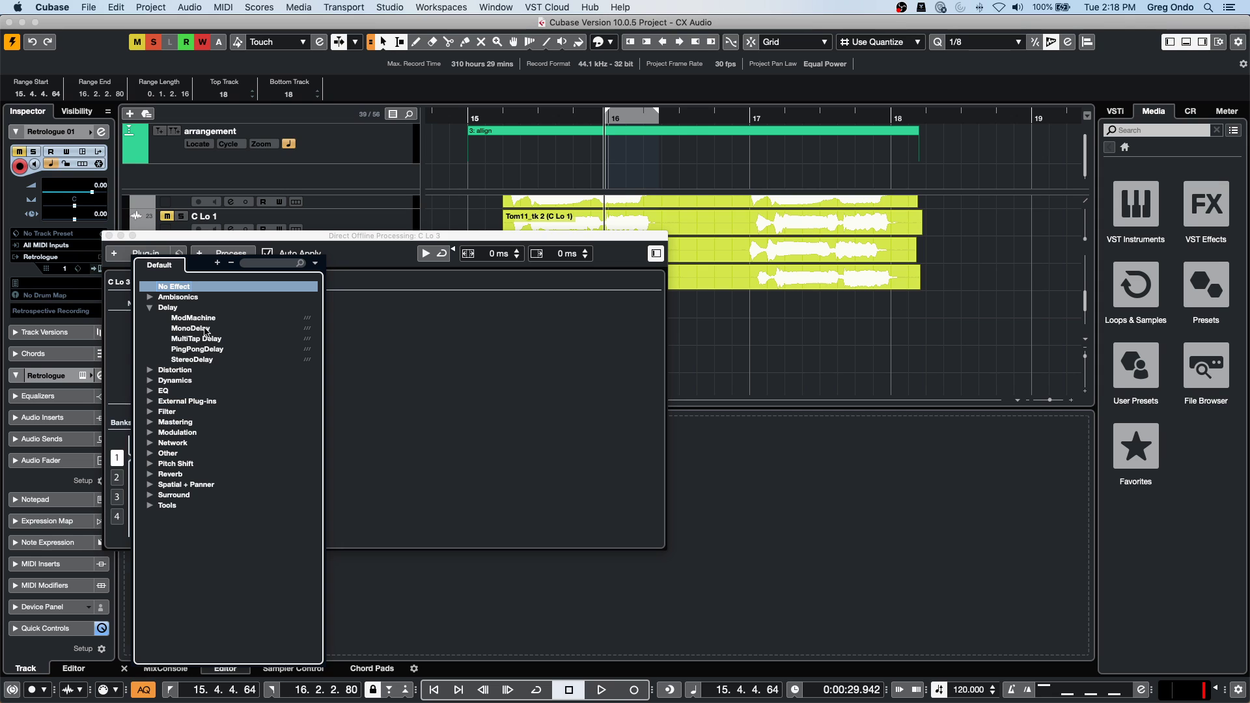
left_click(206, 329)
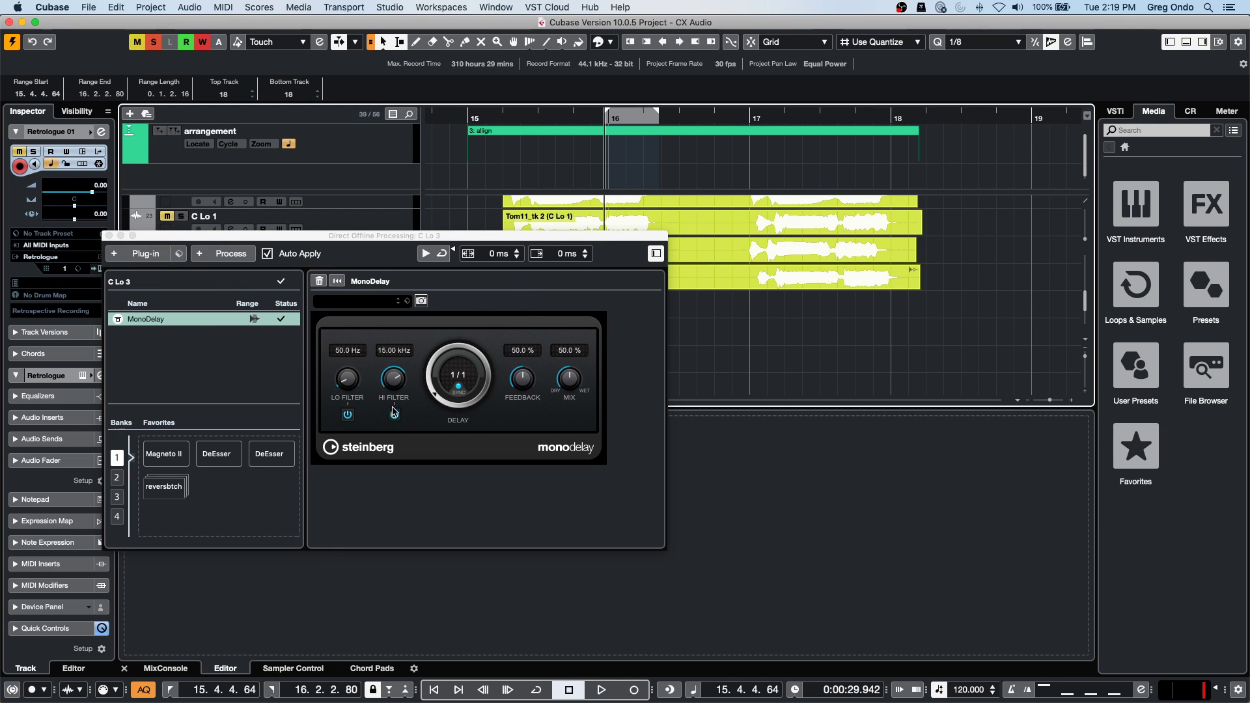
Set the MonoDelay time to 1/4 and raise the processing tail to 56 ms.
left_click_drag(422, 400, 463, 358)
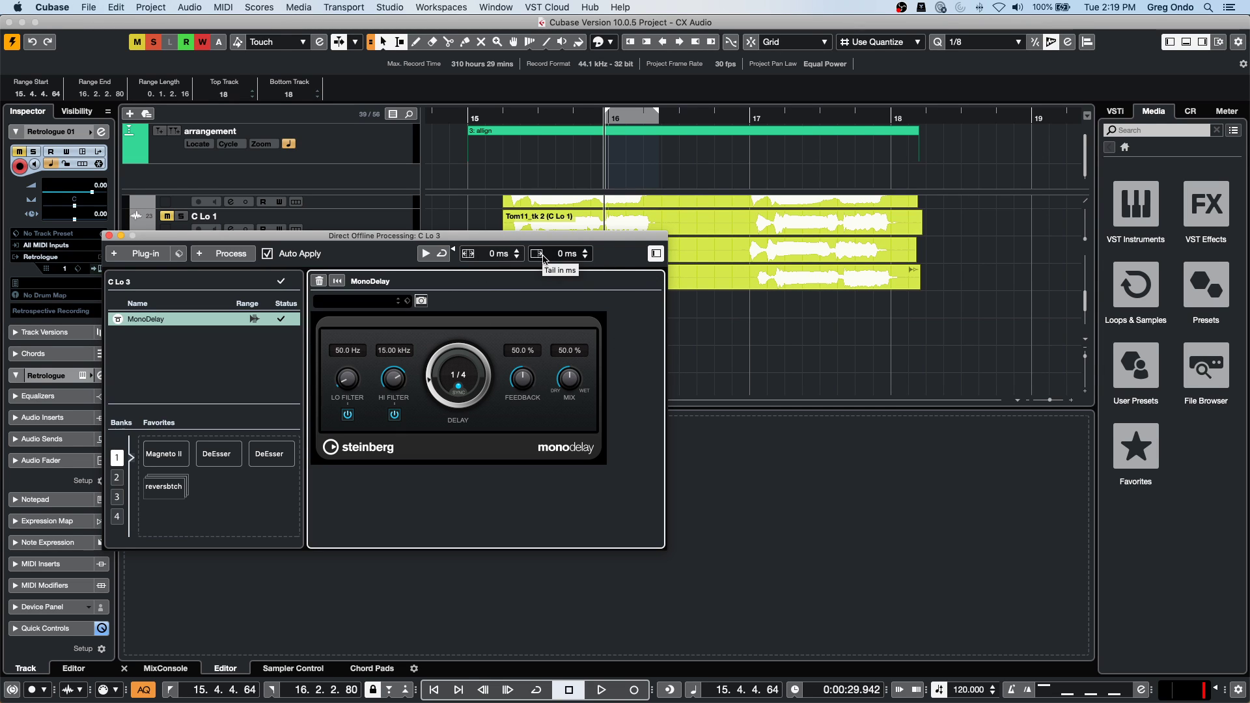
left_click(584, 250)
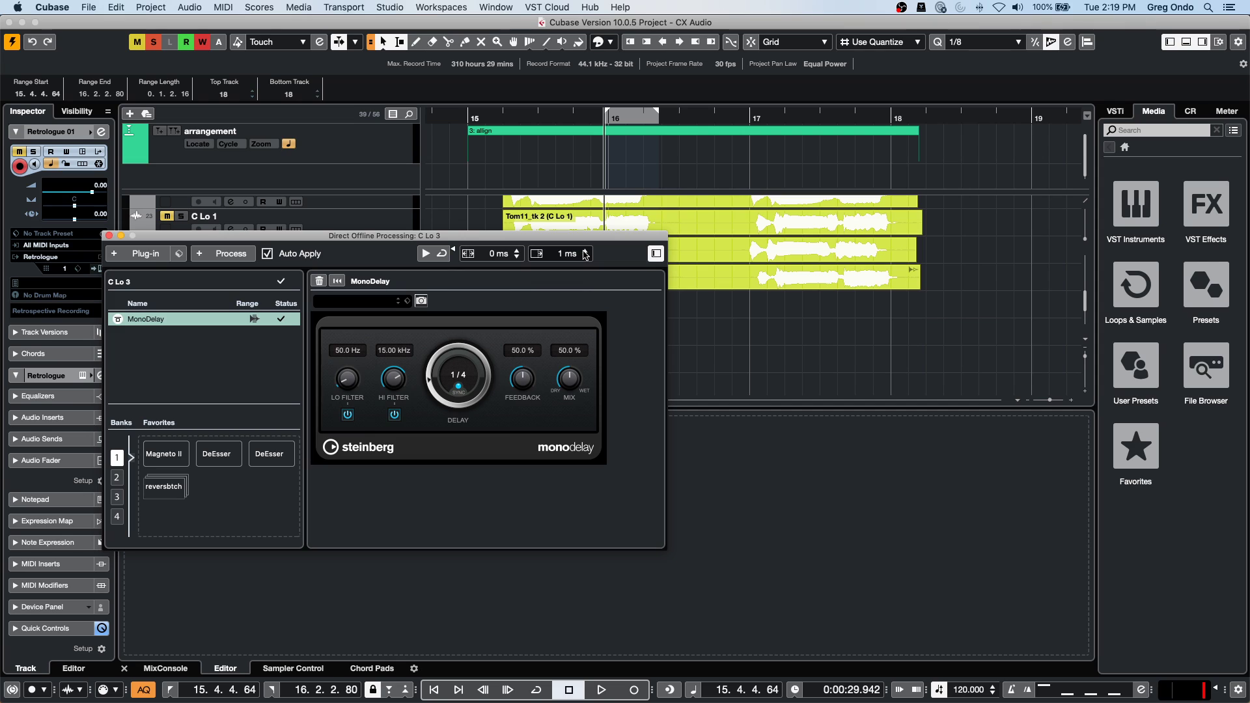
left_click_drag(584, 250, 583, 250)
Play the C Lo 3 event from about 15.3.1 to audition the offline MonoDelay on the processed range.
left_click_drag(578, 113, 542, 112)
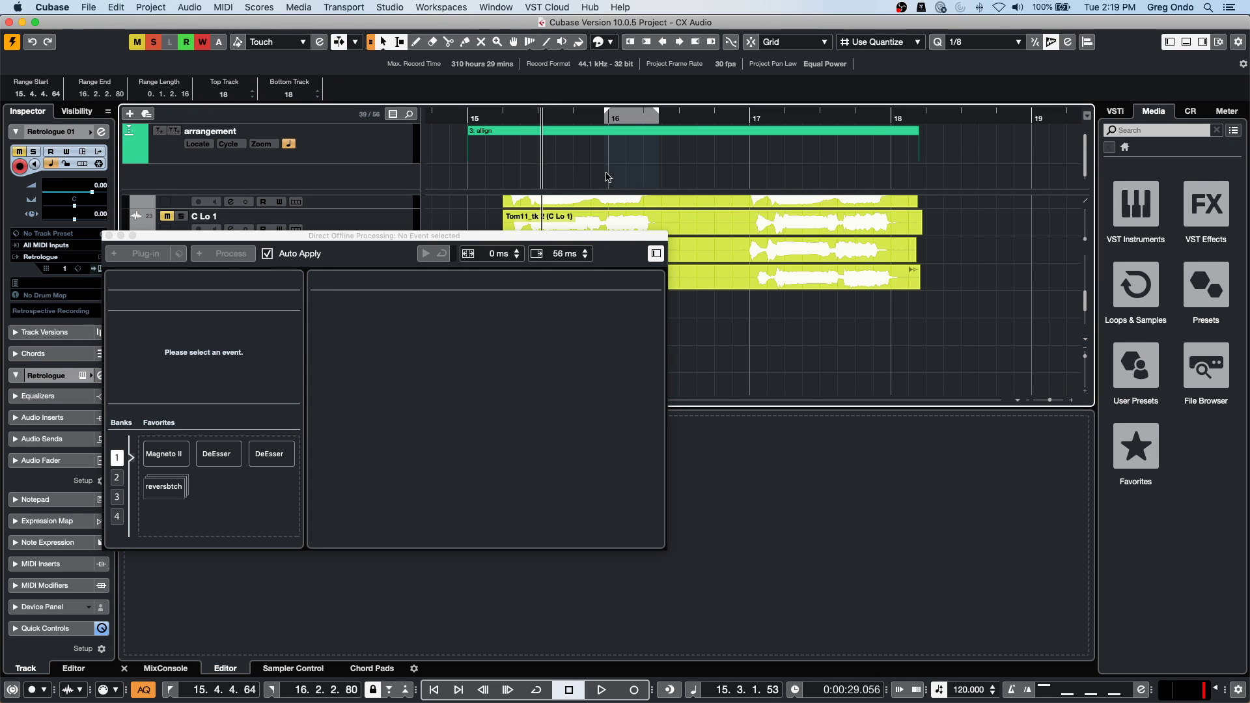
left_click(710, 277)
key("space")
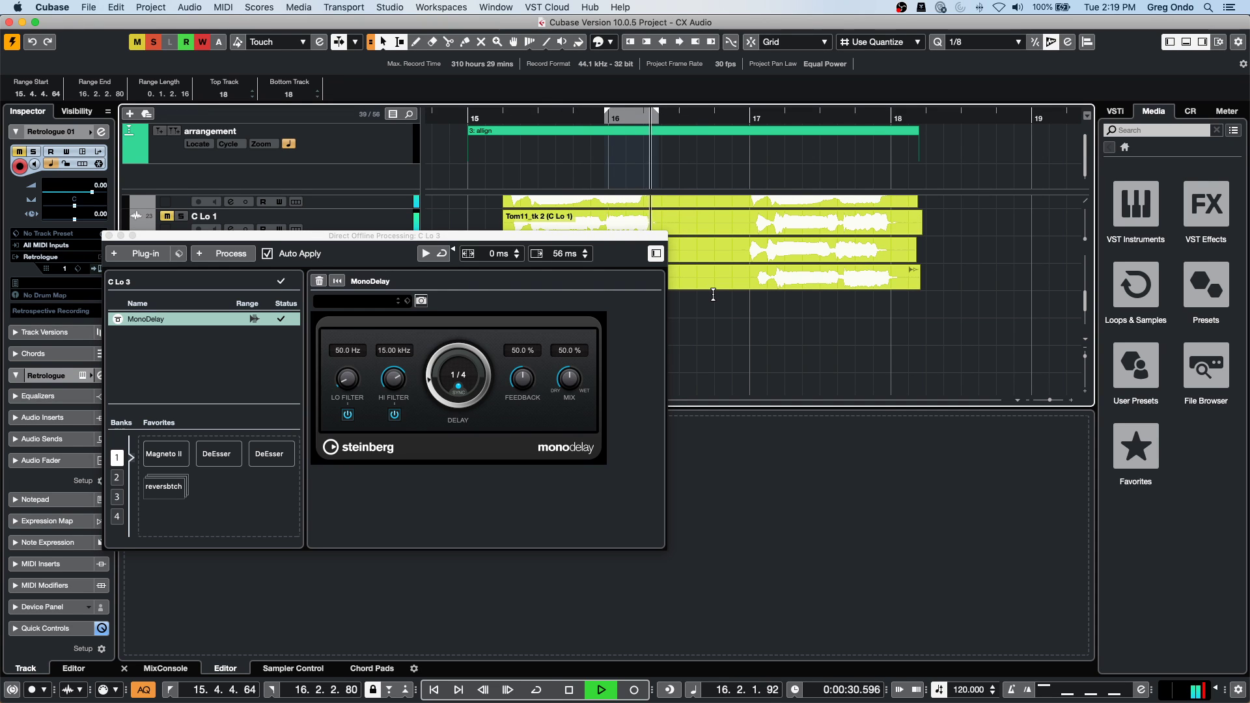
key("space")
Select the longer range 15.4.4.64 to 16.3.3.20 on the C Lo 3 event and set its MonoDelay time to 1/4.
left_click_drag(569, 235, 619, 403)
left_click(642, 331)
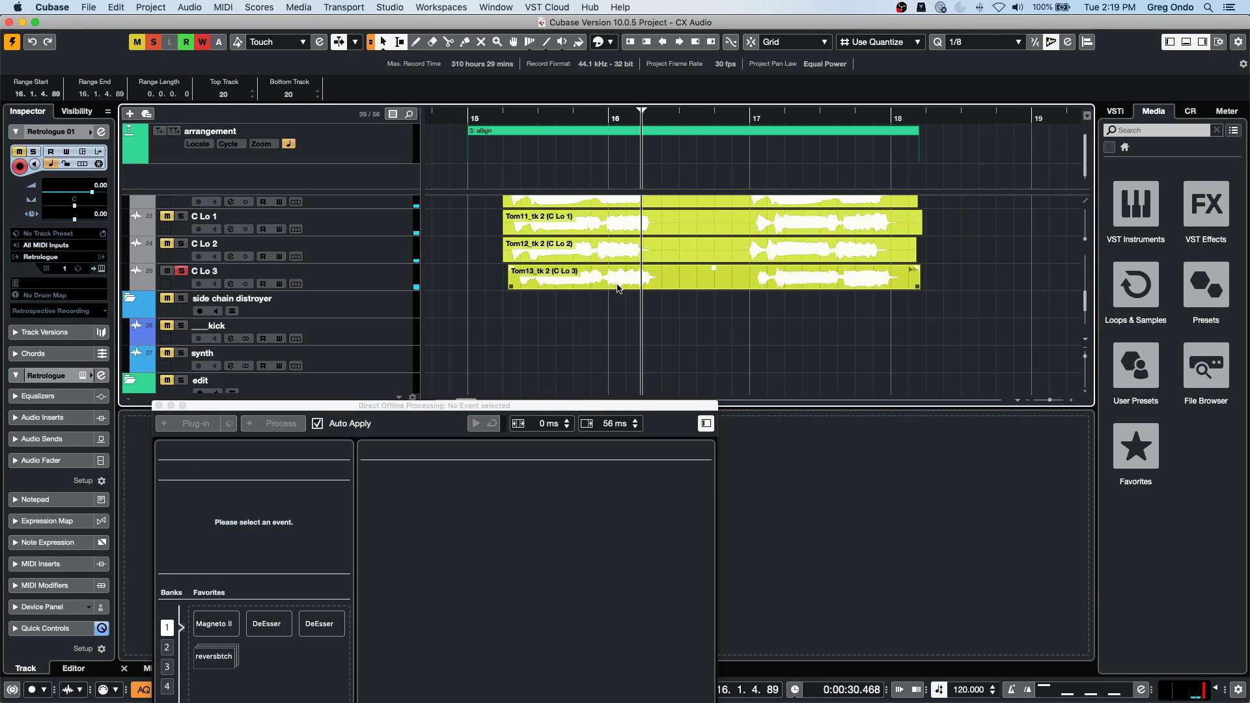
left_click_drag(604, 274, 698, 274)
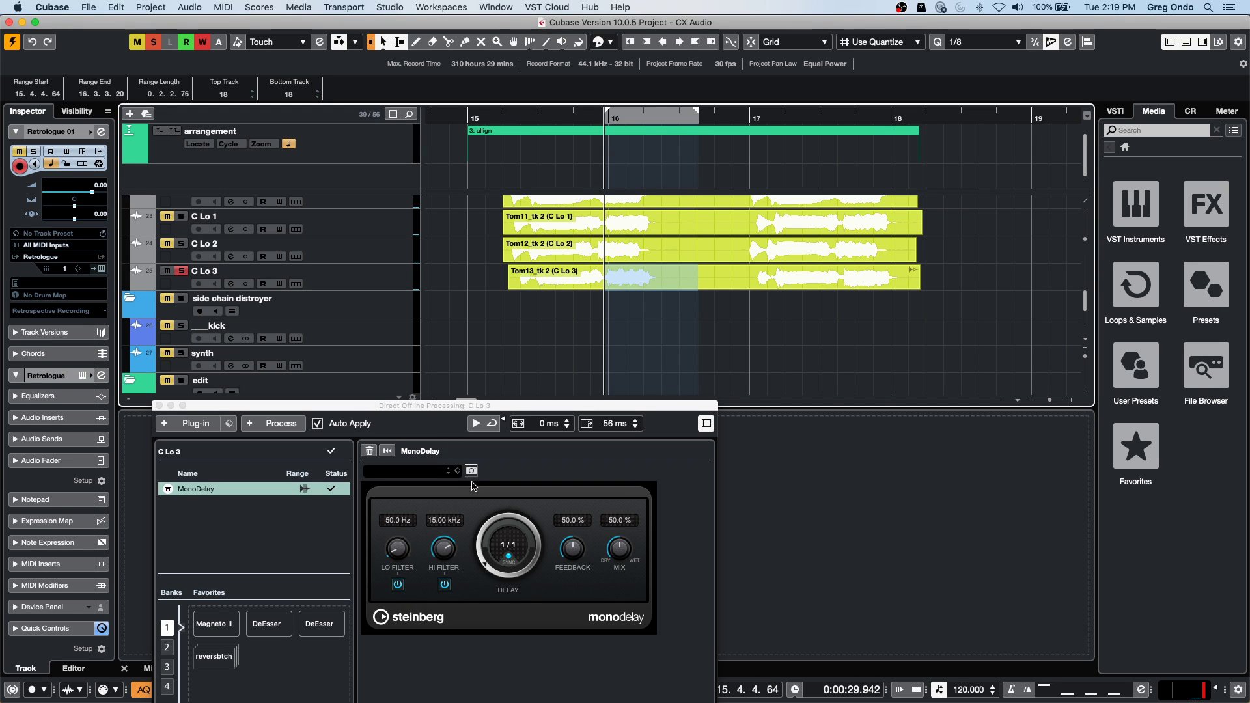
left_click(479, 553)
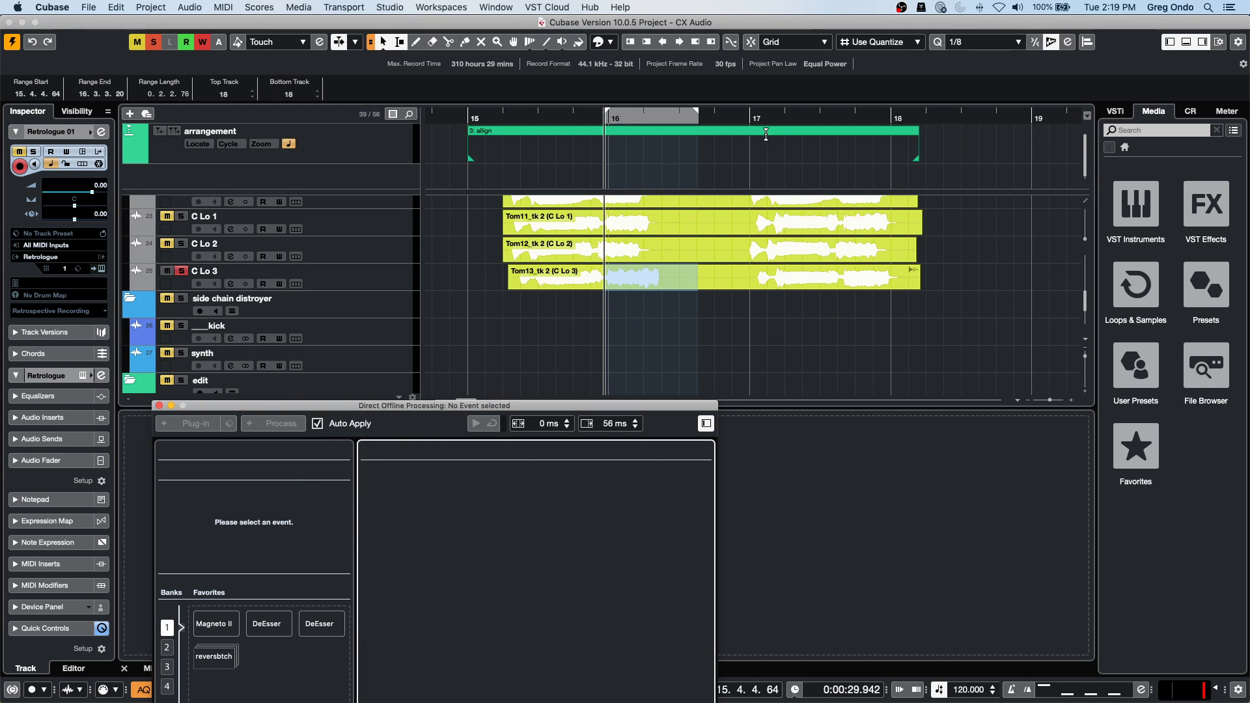
Play from about 15.4.2 to audition the delay across the longer C Lo 3 range.
left_click(587, 116)
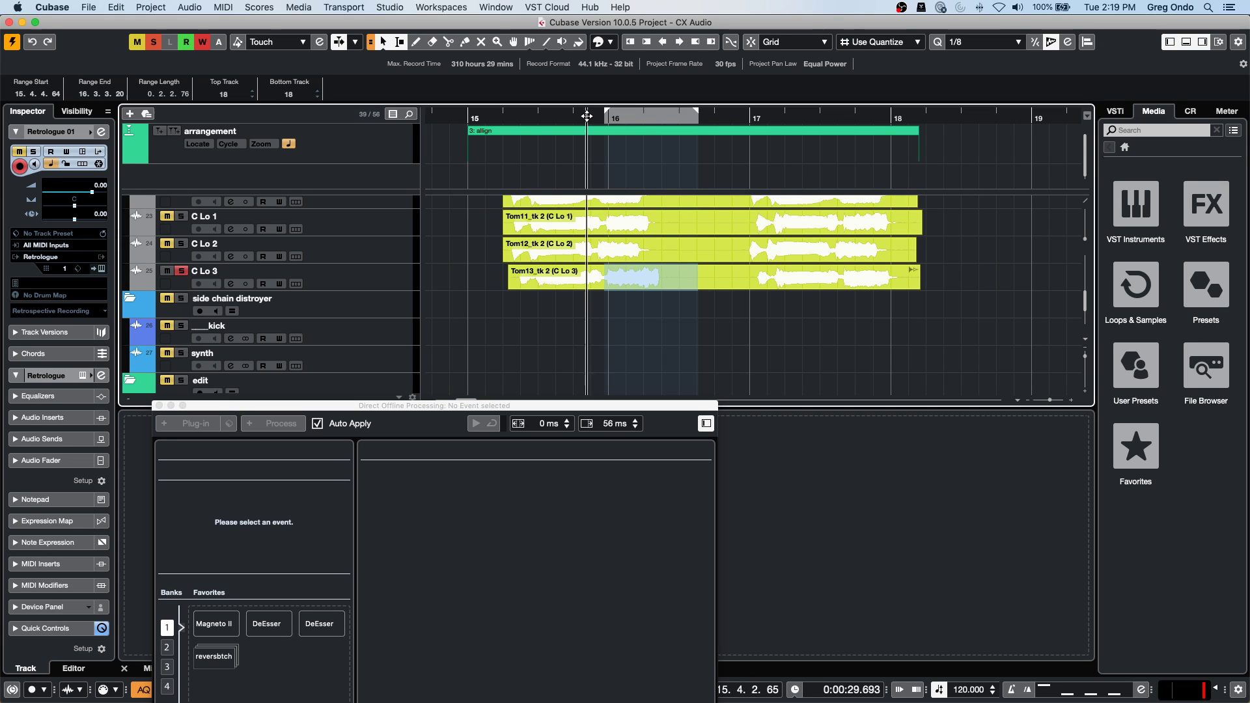
key("space")
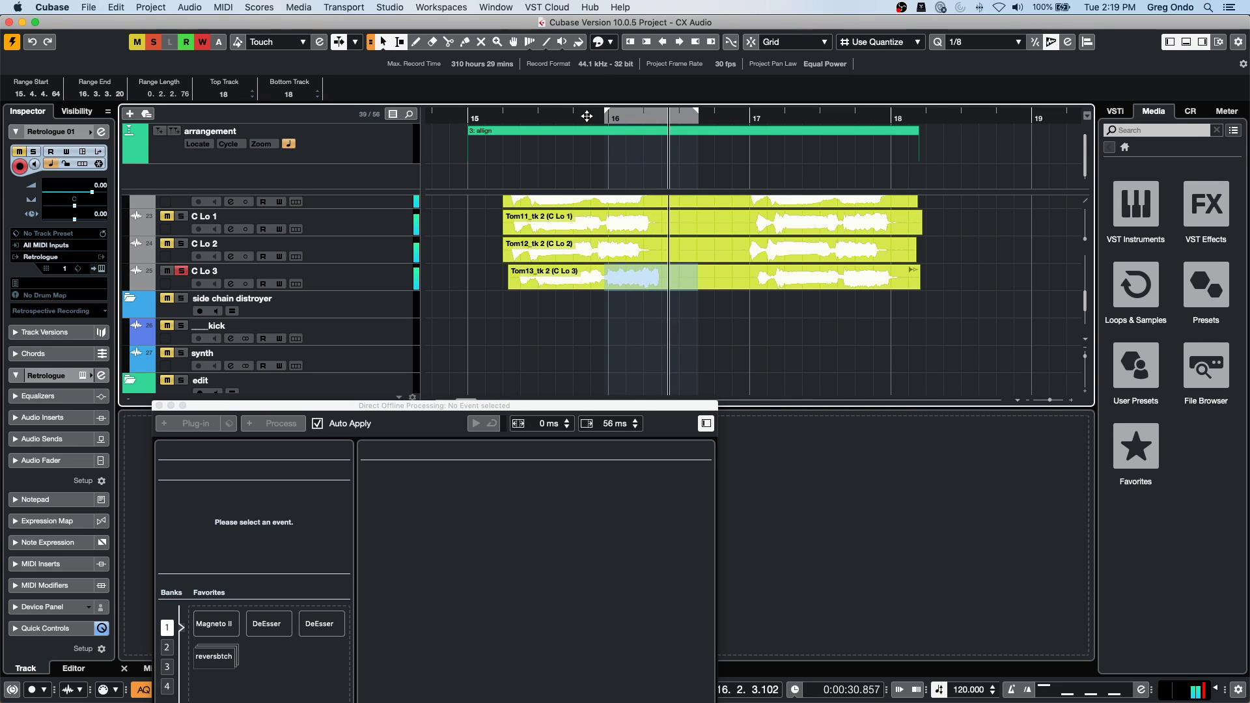
key("space")
Set the offline process range extension to 500 ms and audition the C Lo 3 event.
left_click(614, 426)
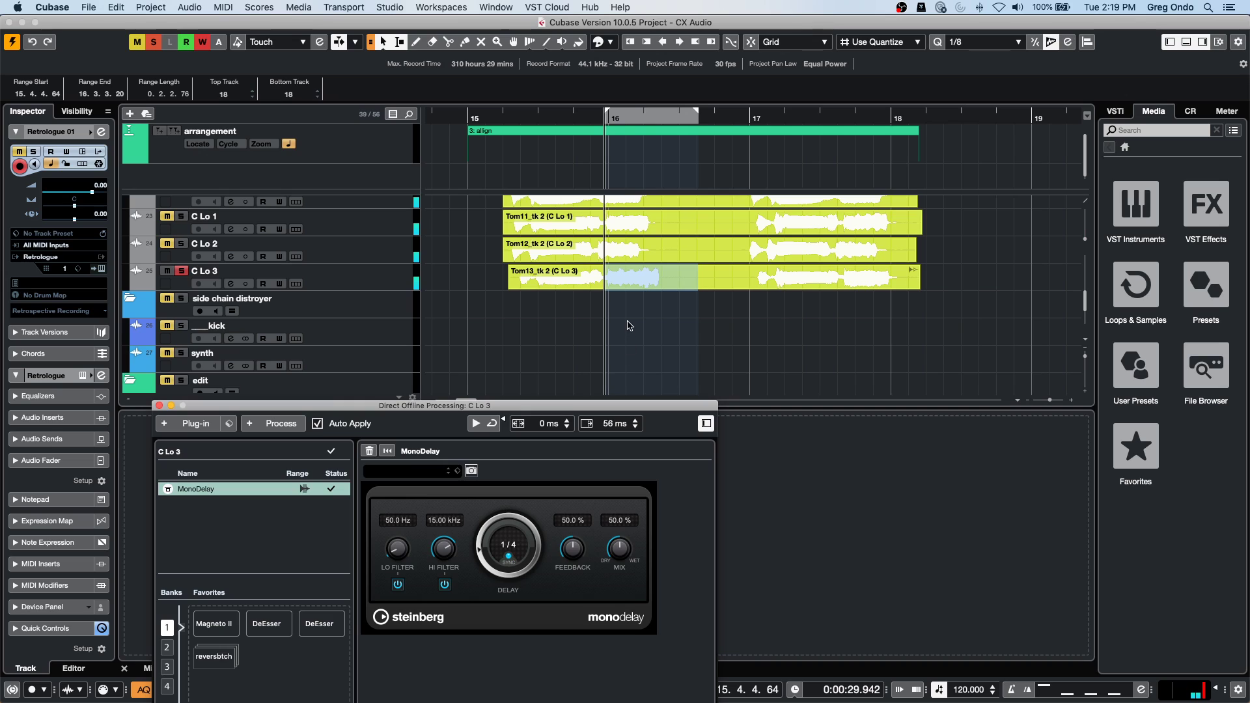
left_click(551, 424)
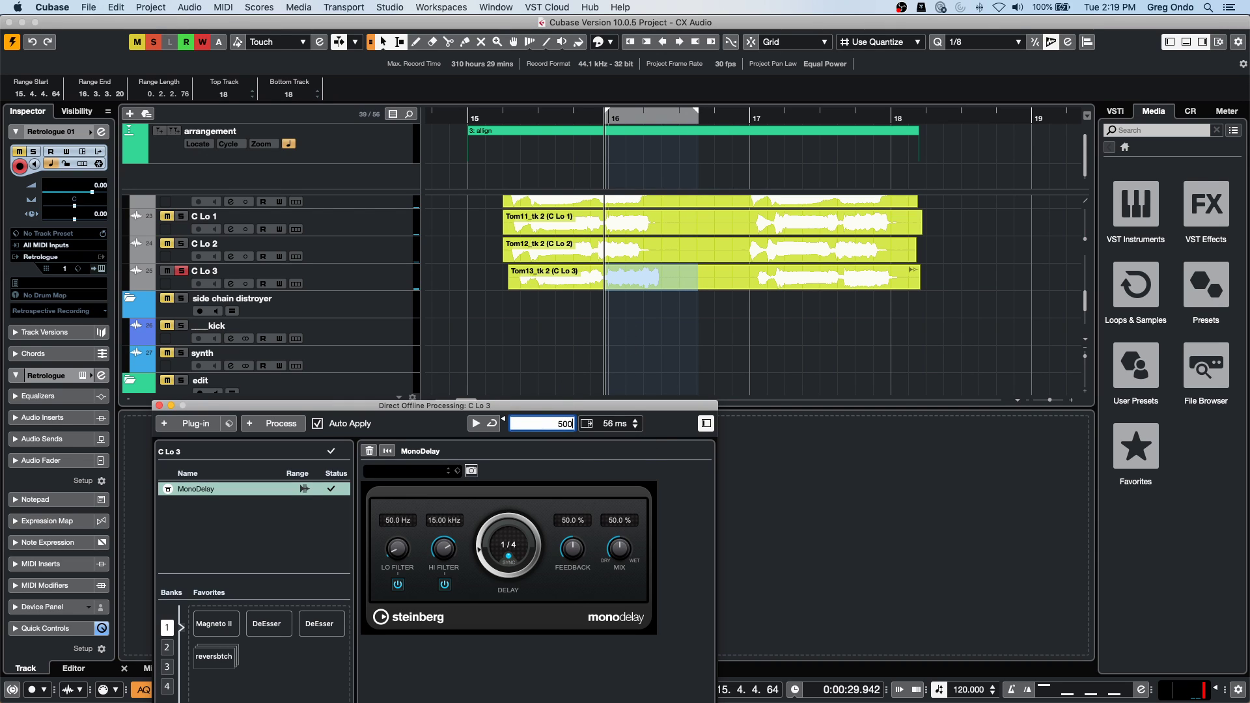
key("Return")
left_click(543, 319)
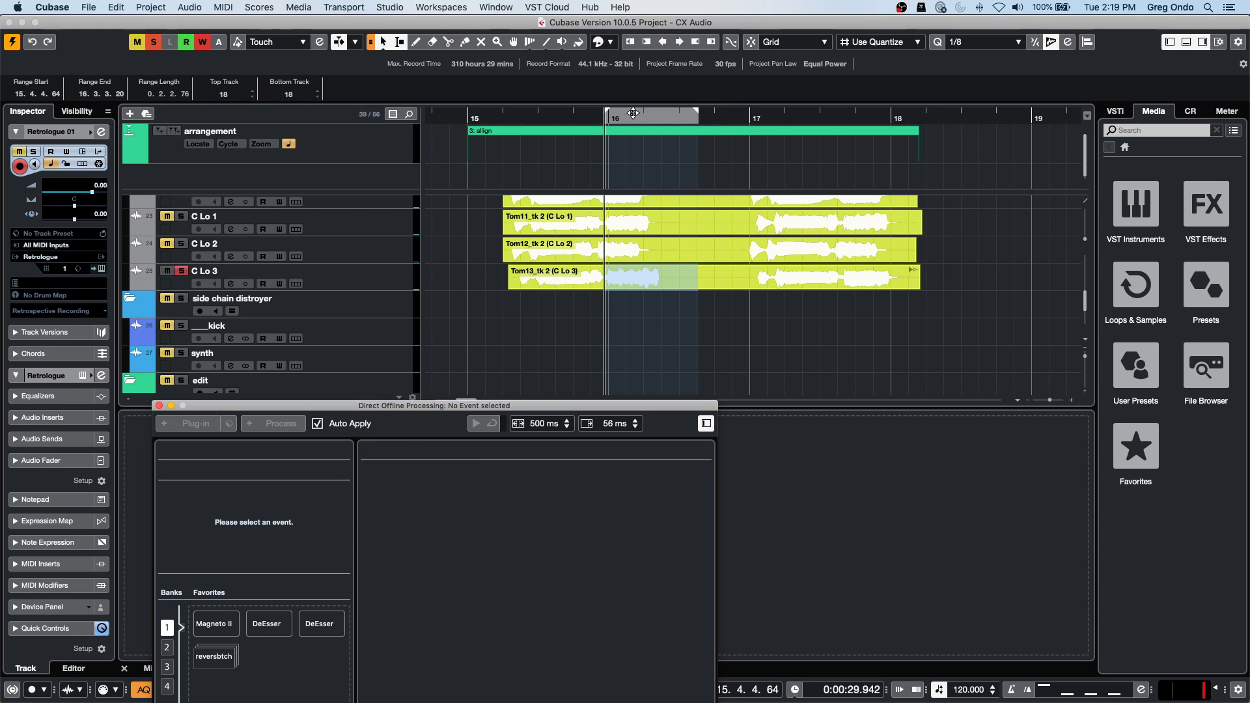
left_click(621, 187)
key("space")
key("space")
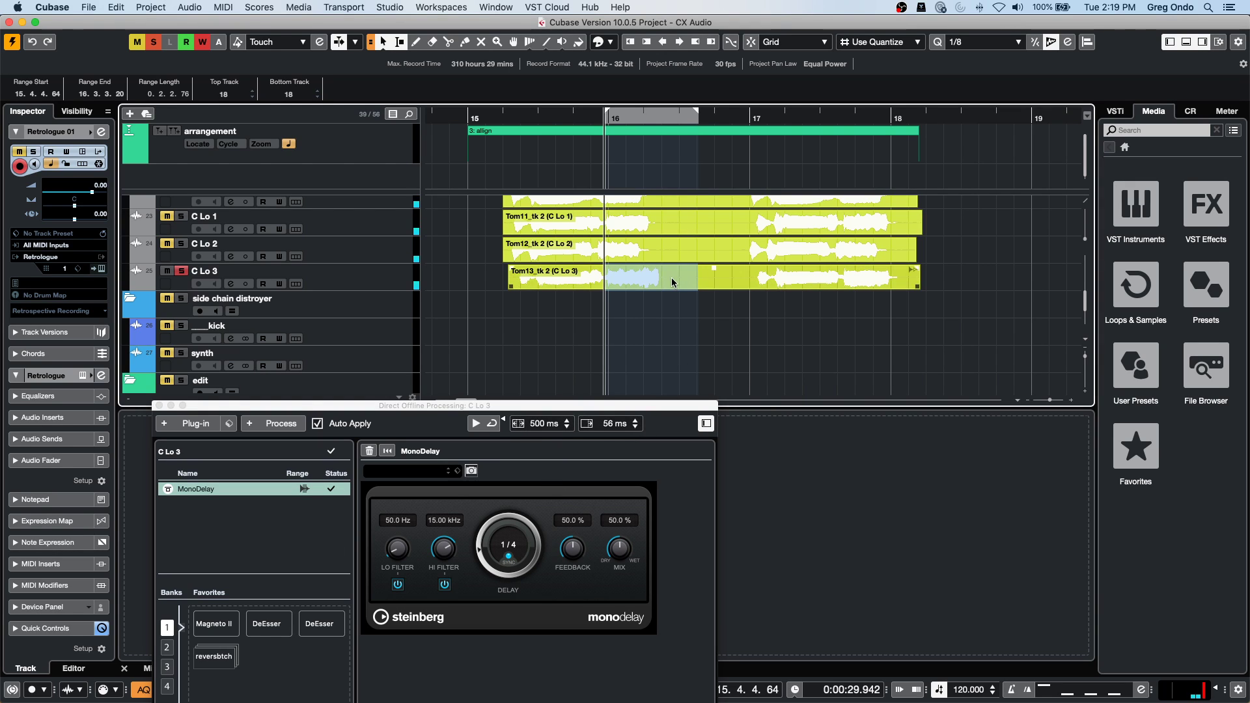
Select the range 15.4.3.78 to 16.2.2.66 on the C Lo 3 event and set its MonoDelay time to 1/16.
left_click(643, 248)
left_click_drag(643, 248, 615, 250)
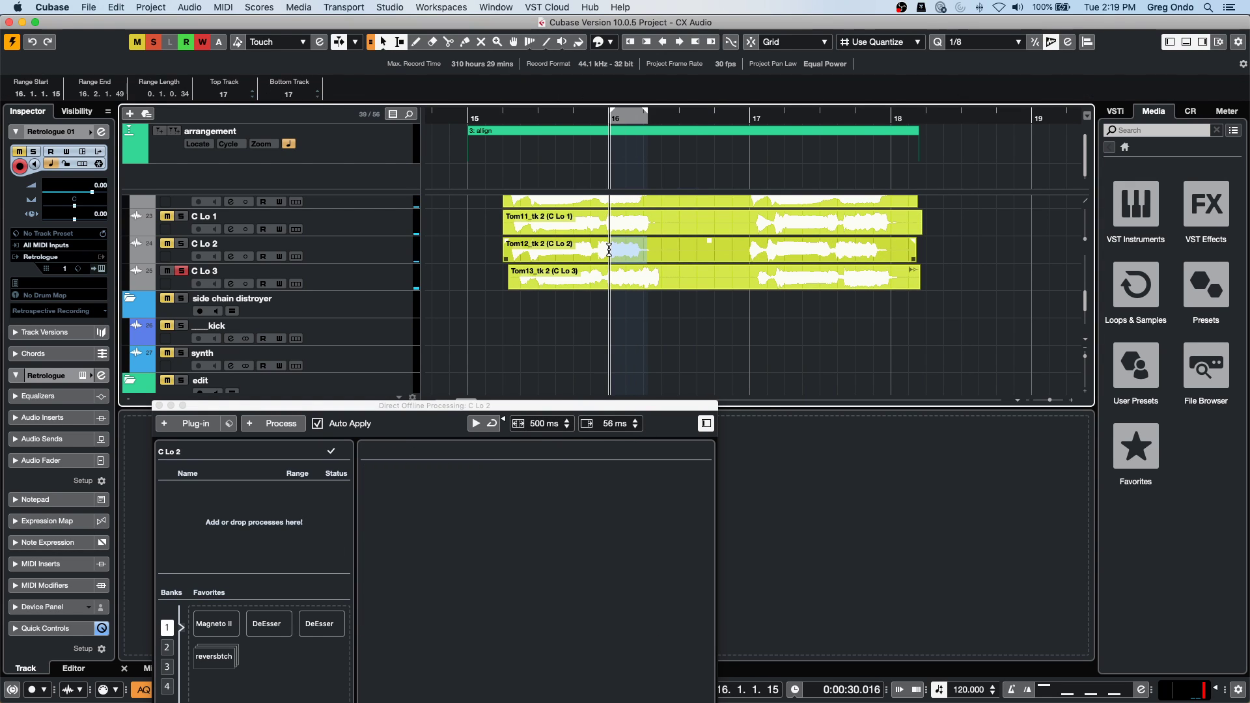
left_click(663, 276)
left_click_drag(666, 276, 597, 276)
left_click_drag(482, 556, 479, 518)
Play from the middle of bar 15 to audition the 1/16 MonoDelay on the C Lo 3 event.
left_click(729, 131)
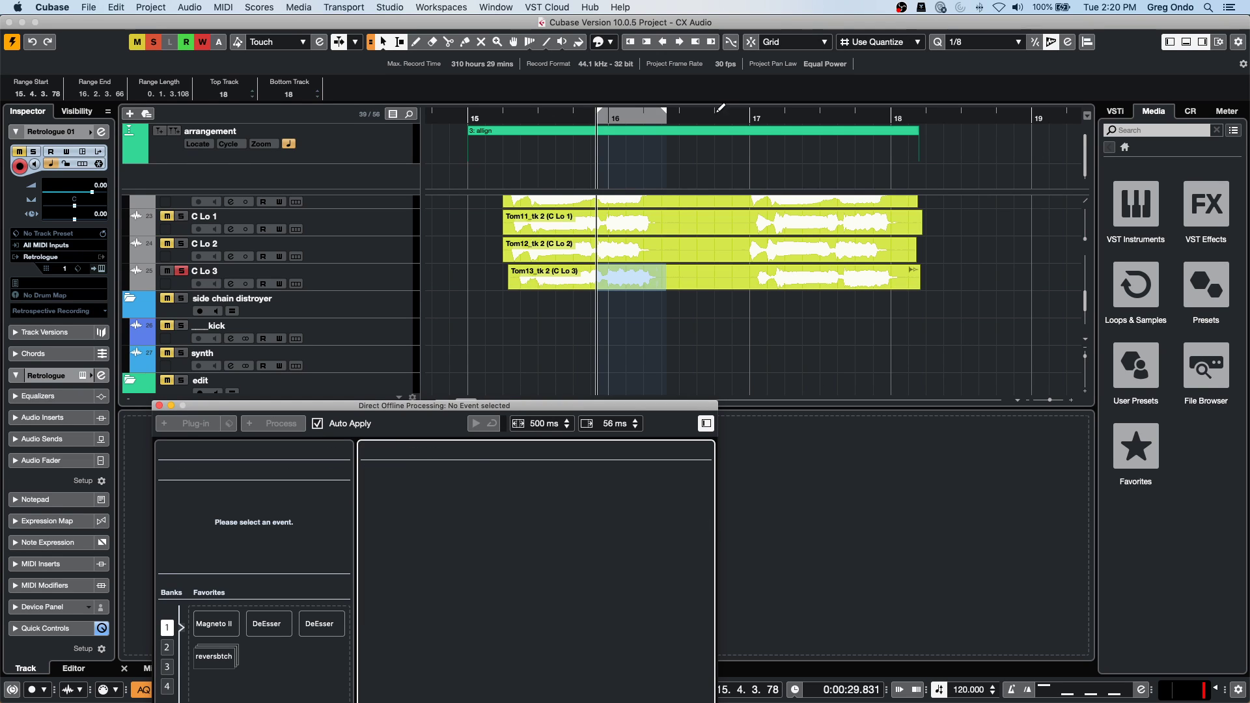
left_click_drag(566, 117, 533, 114)
key("space")
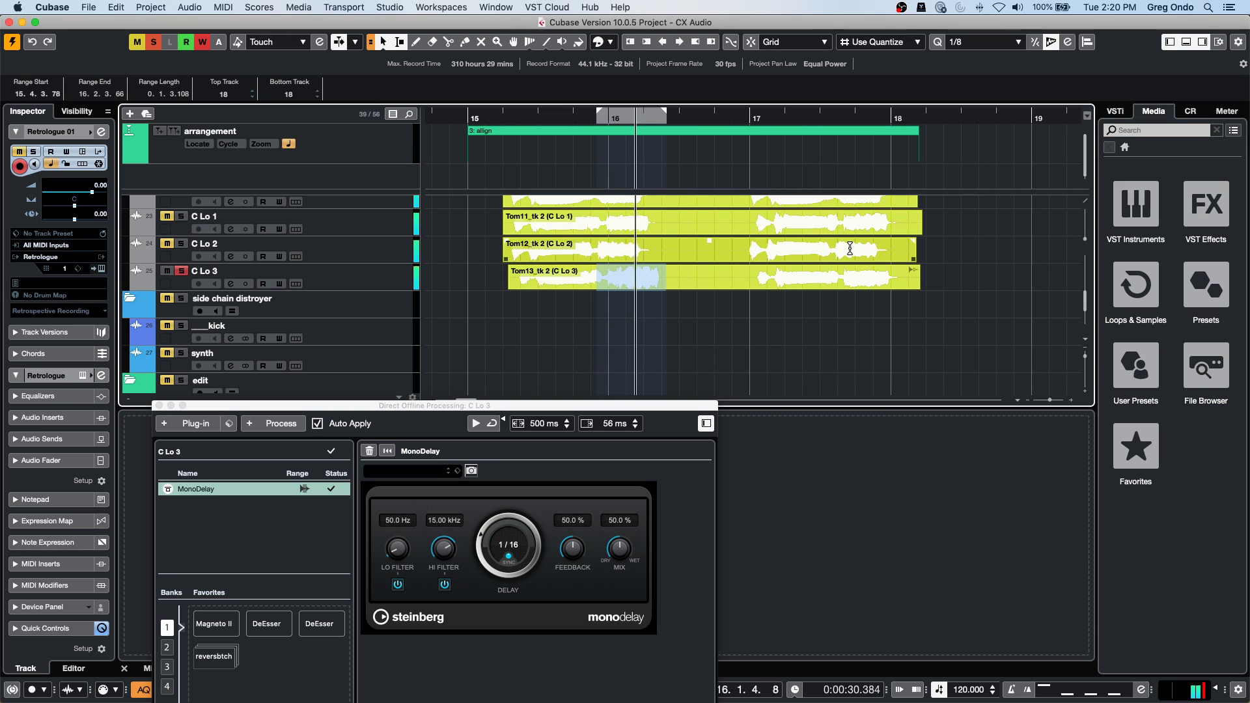
Stop playback and remove the MonoDelay process from the C Lo 3 event.
key("space")
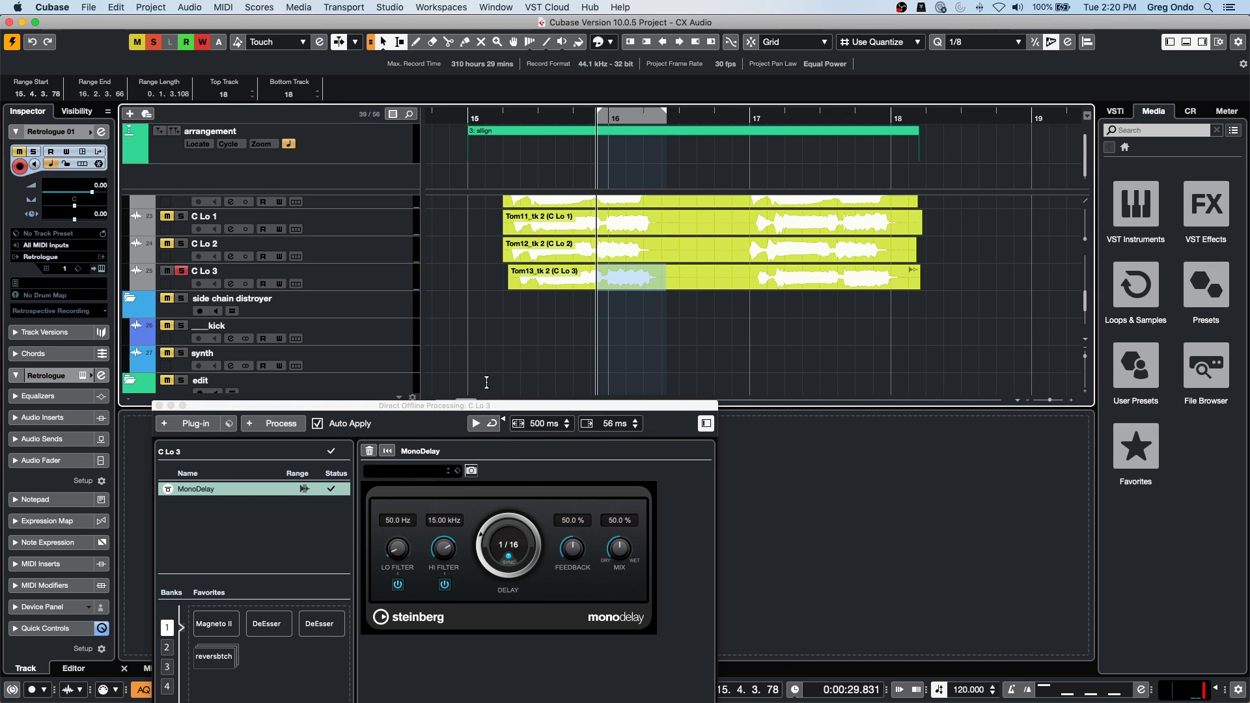
right_click(227, 485)
left_click(303, 512)
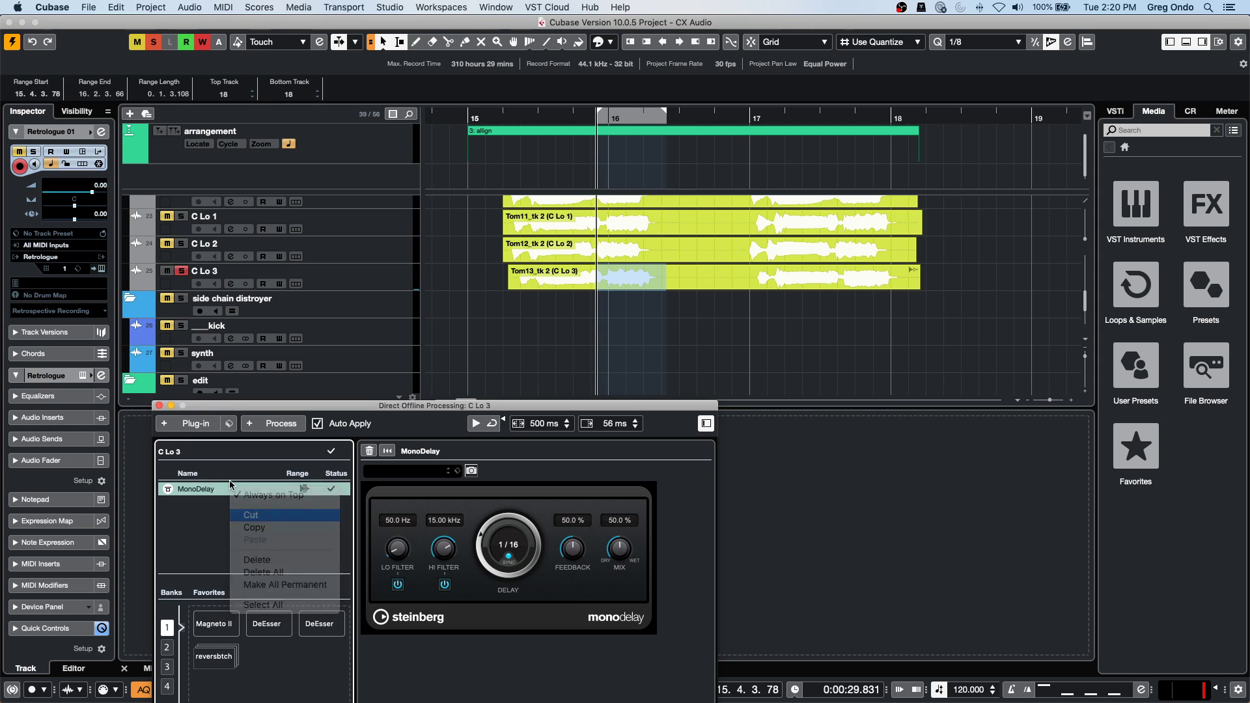
Add the REVelation reverb as an offline plug-in process on the selected C Lo 3 range.
left_click(273, 423)
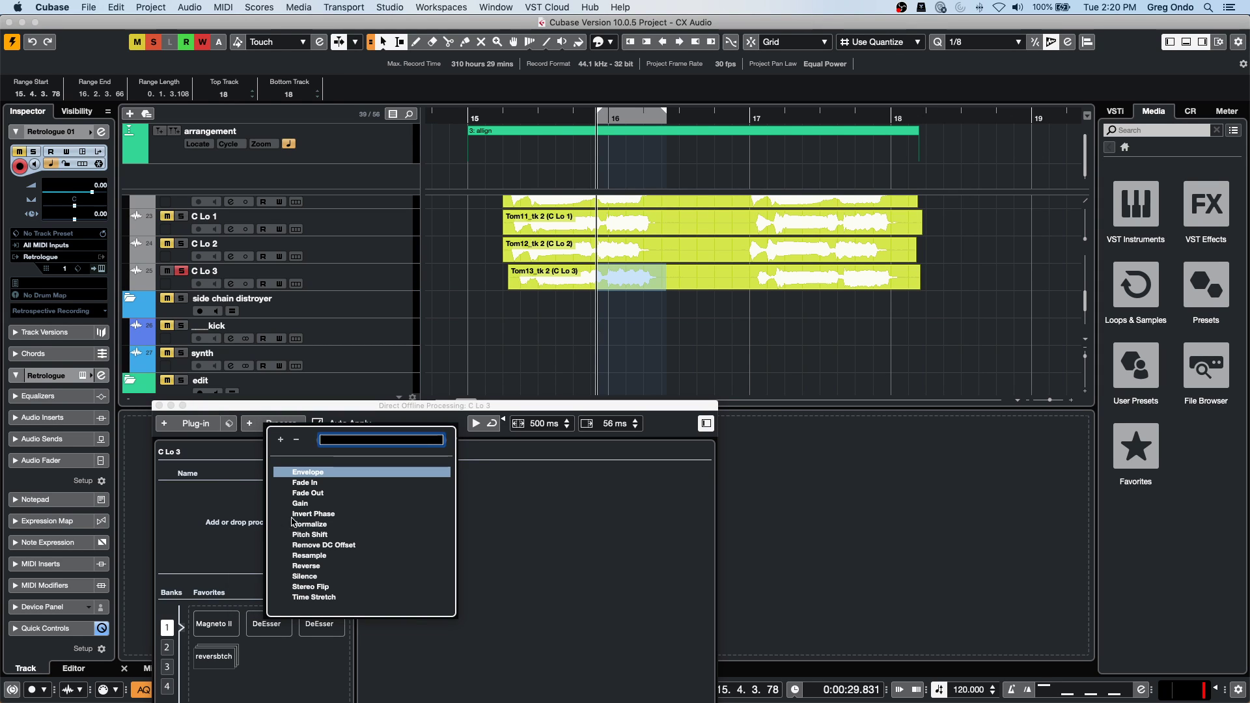
left_click(183, 427)
left_click(183, 427)
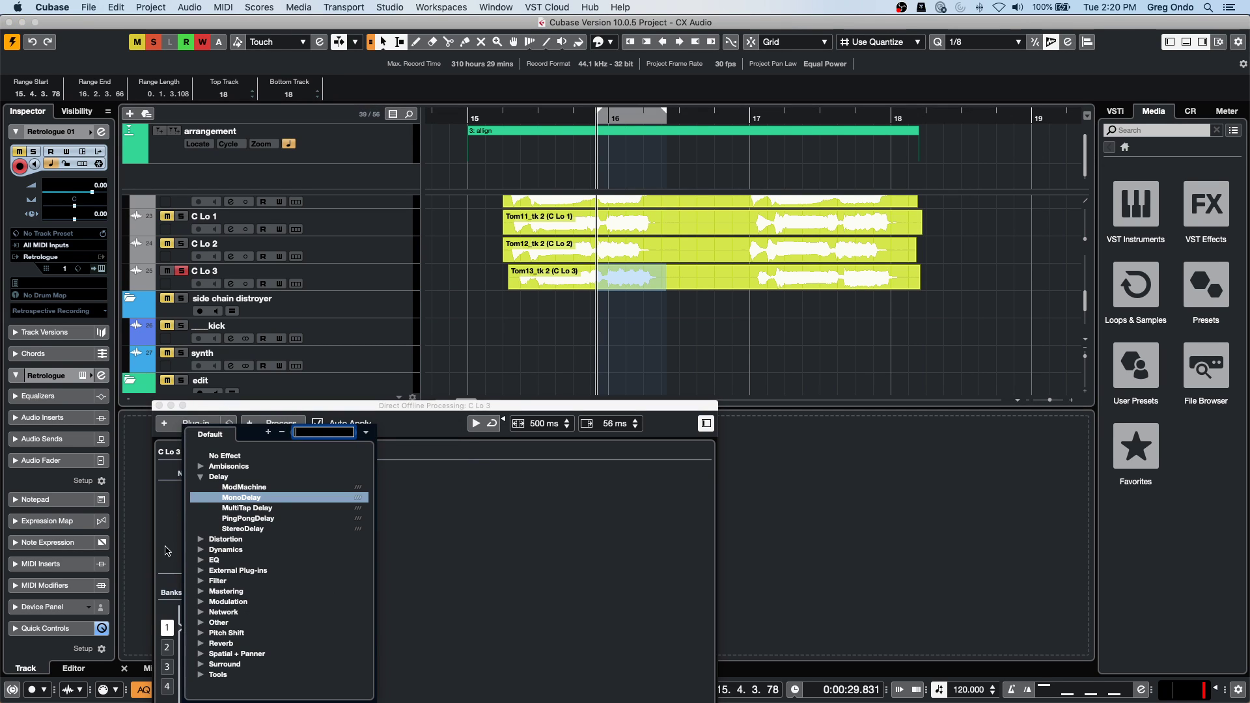
left_click(200, 645)
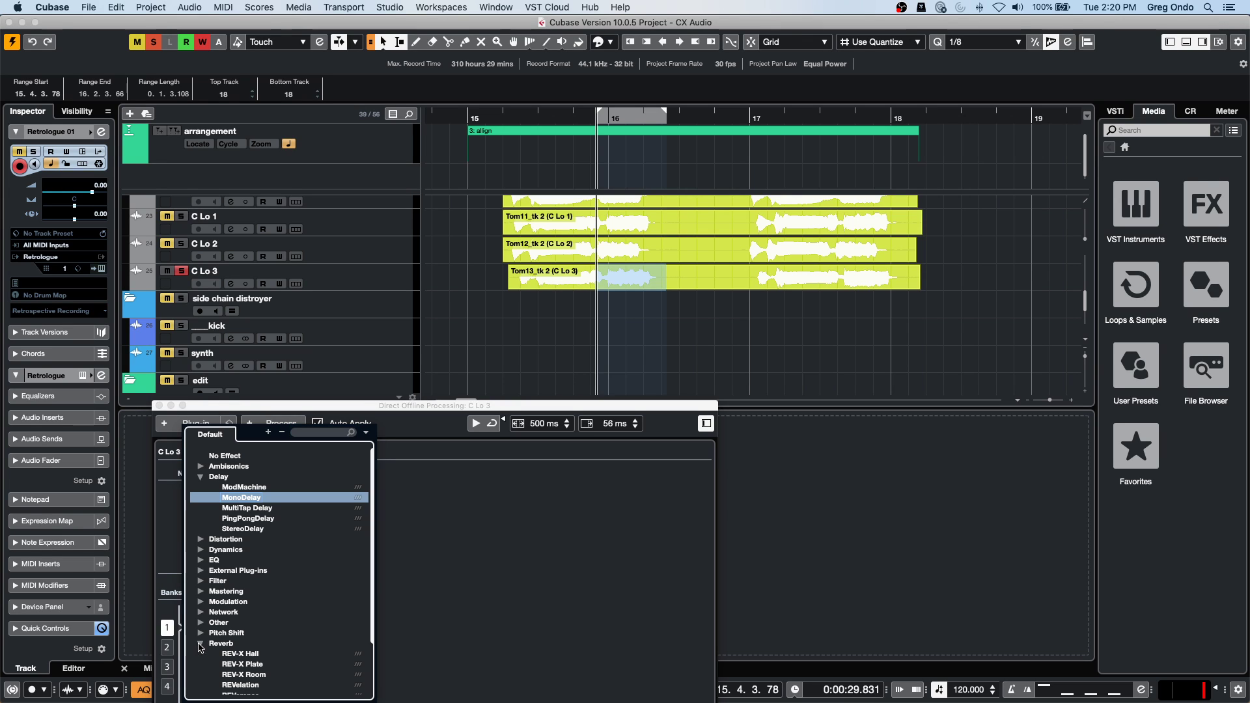
scroll(289, 619, "down", 3)
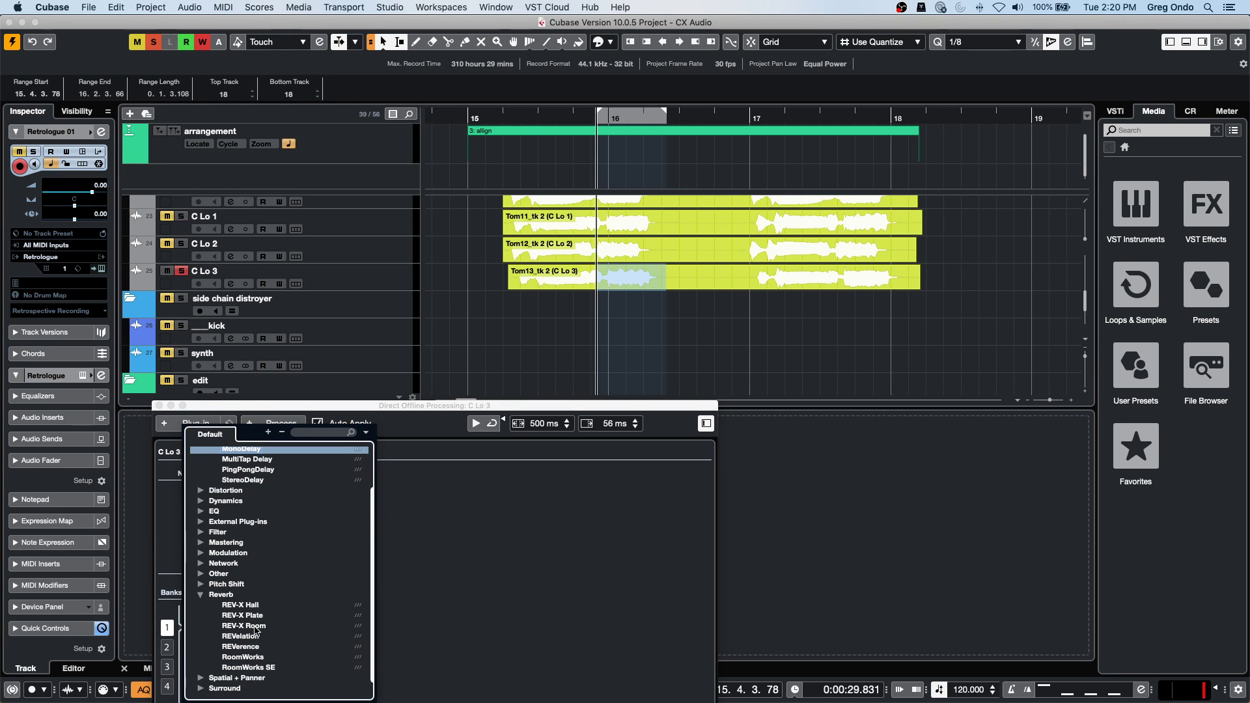
left_click(256, 636)
Play from the middle of bar 15 to audition the REVelation reverb on the C Lo 3 event.
left_click(624, 238)
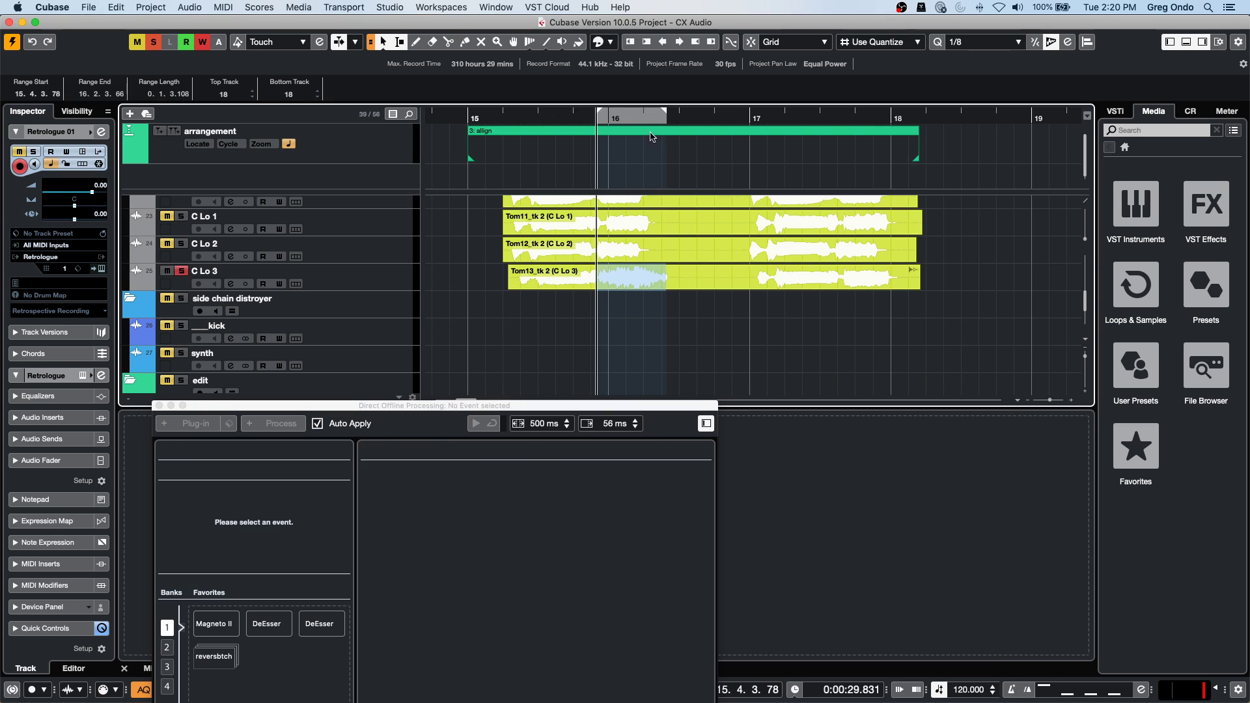
left_click(555, 118)
left_click(543, 132)
key("space")
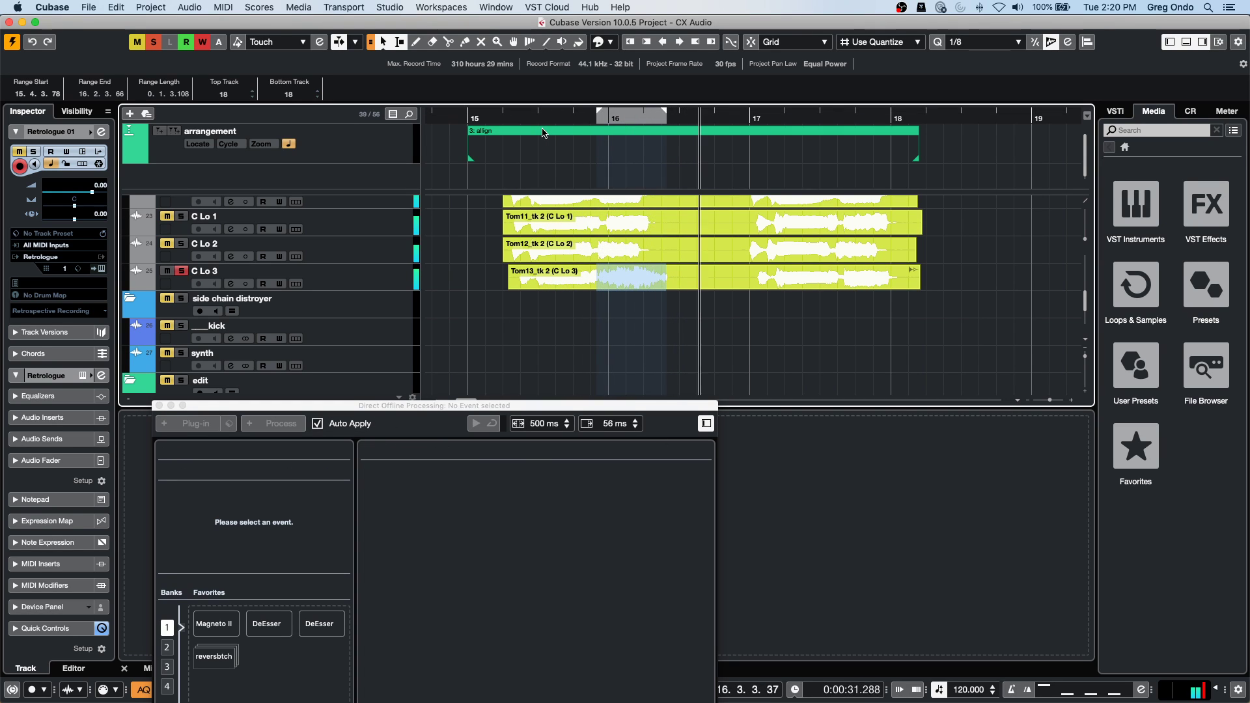
Undo the REVelation process on the C Lo 3 range.
left_click(520, 400)
left_click_drag(493, 406, 558, 350)
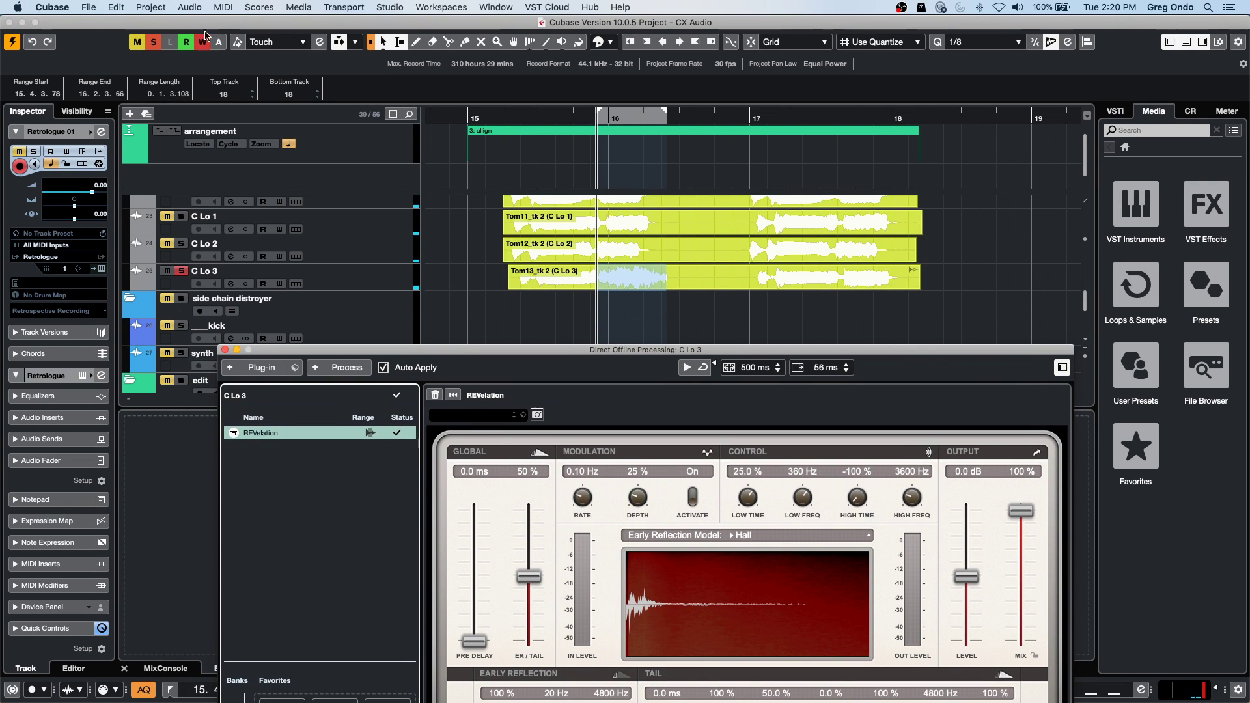
left_click(185, 7)
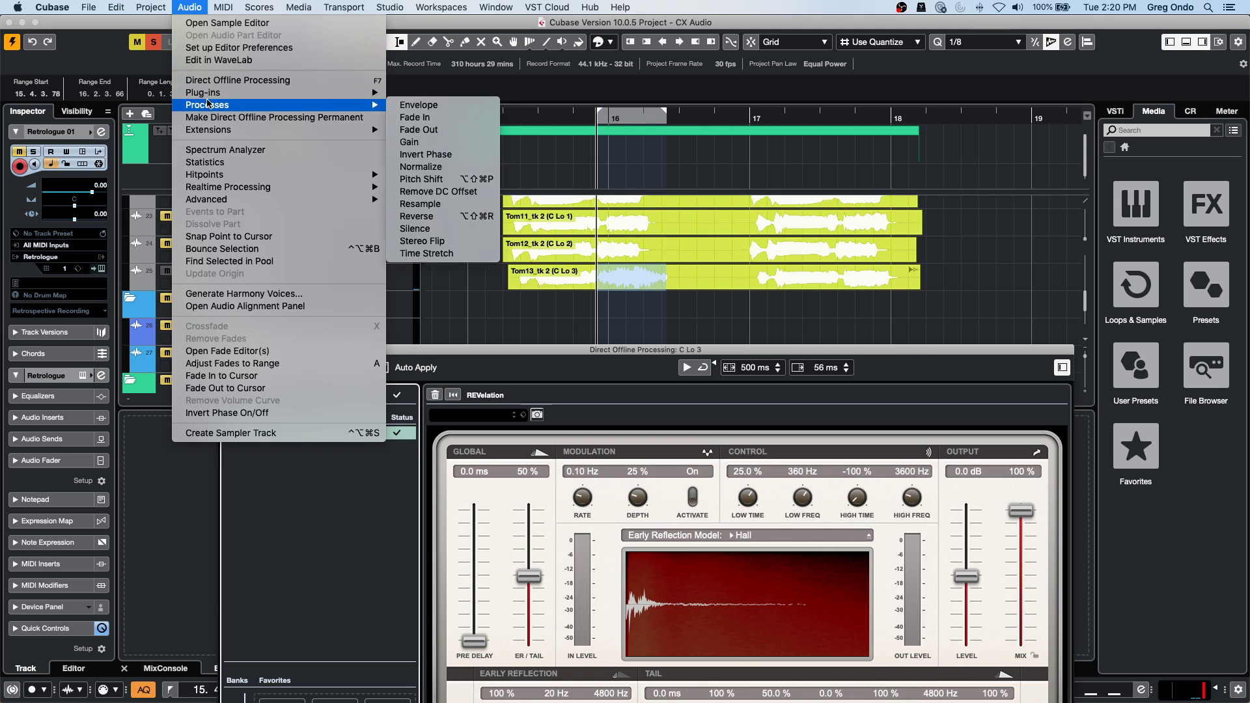
left_click(589, 299)
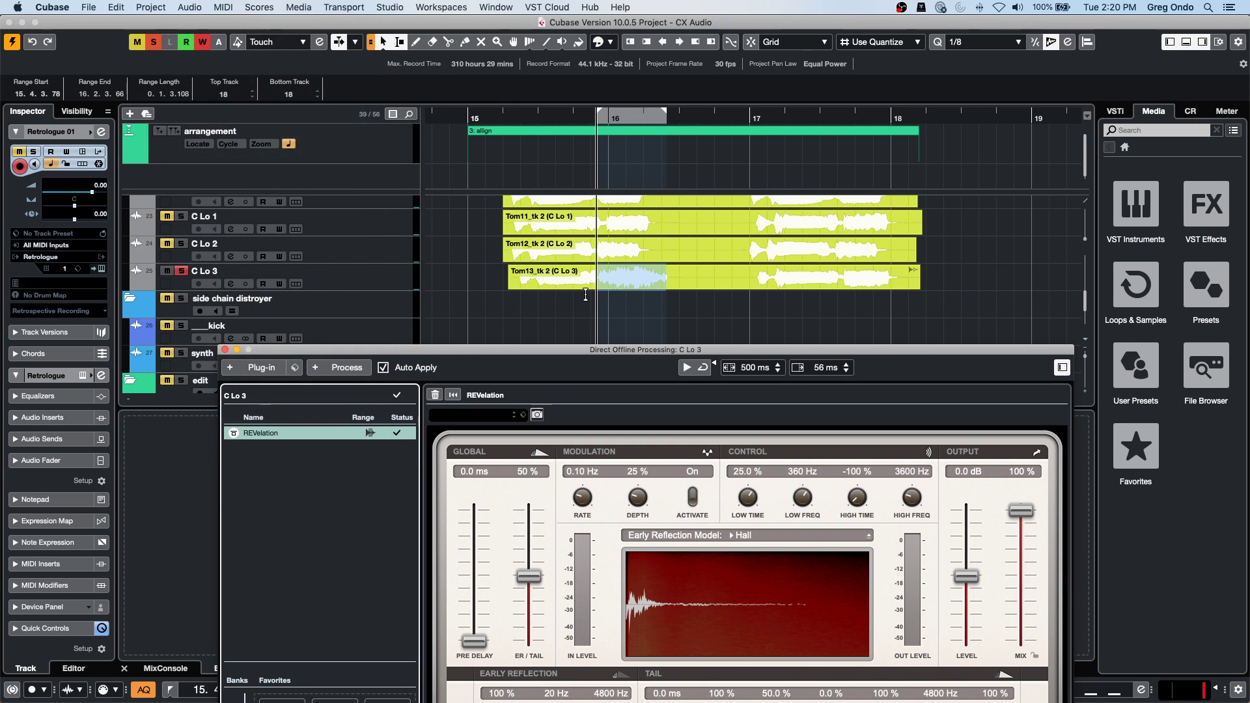
key("super+z")
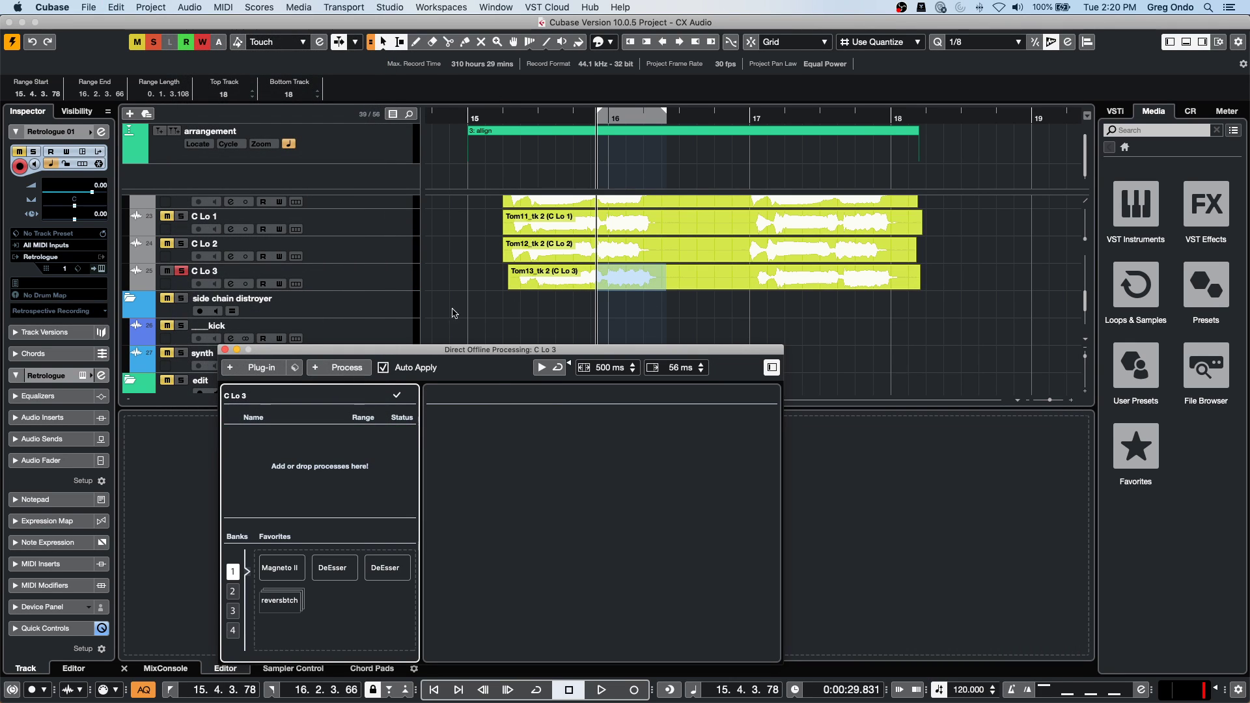
Close the Direct Offline Processing window and create a new empty project in the August 28 2020 folder.
left_click(224, 350)
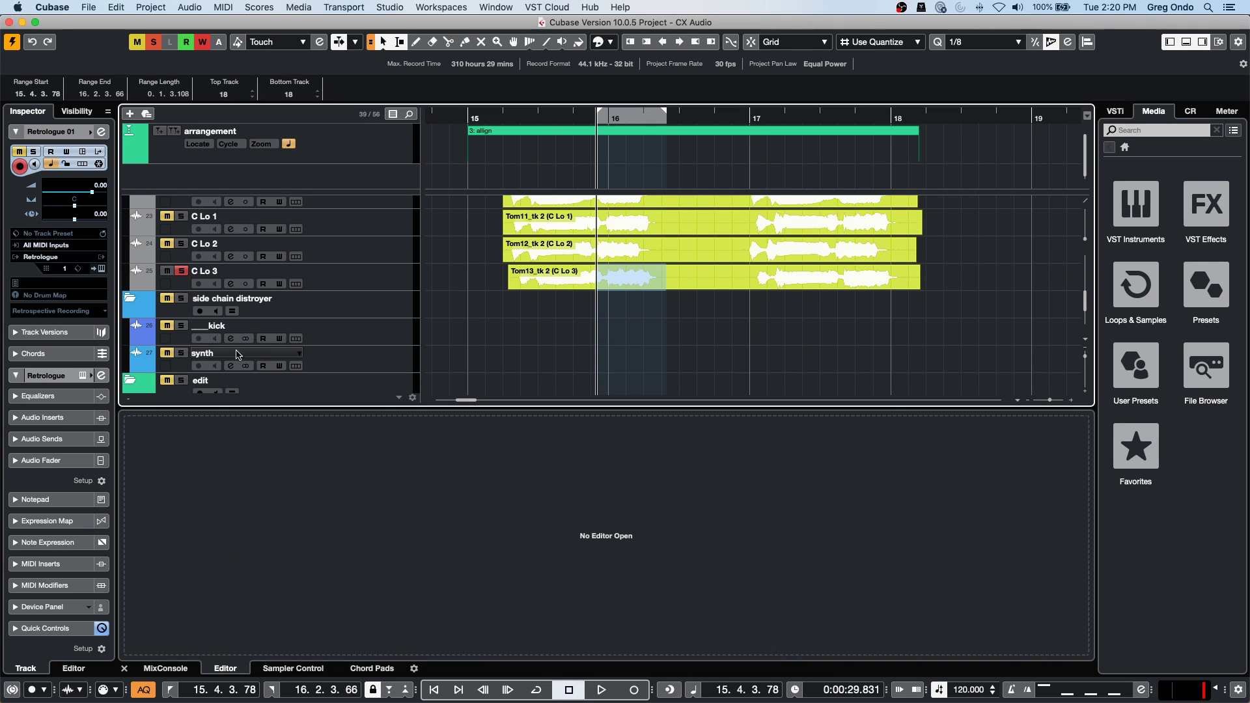
left_click(640, 317)
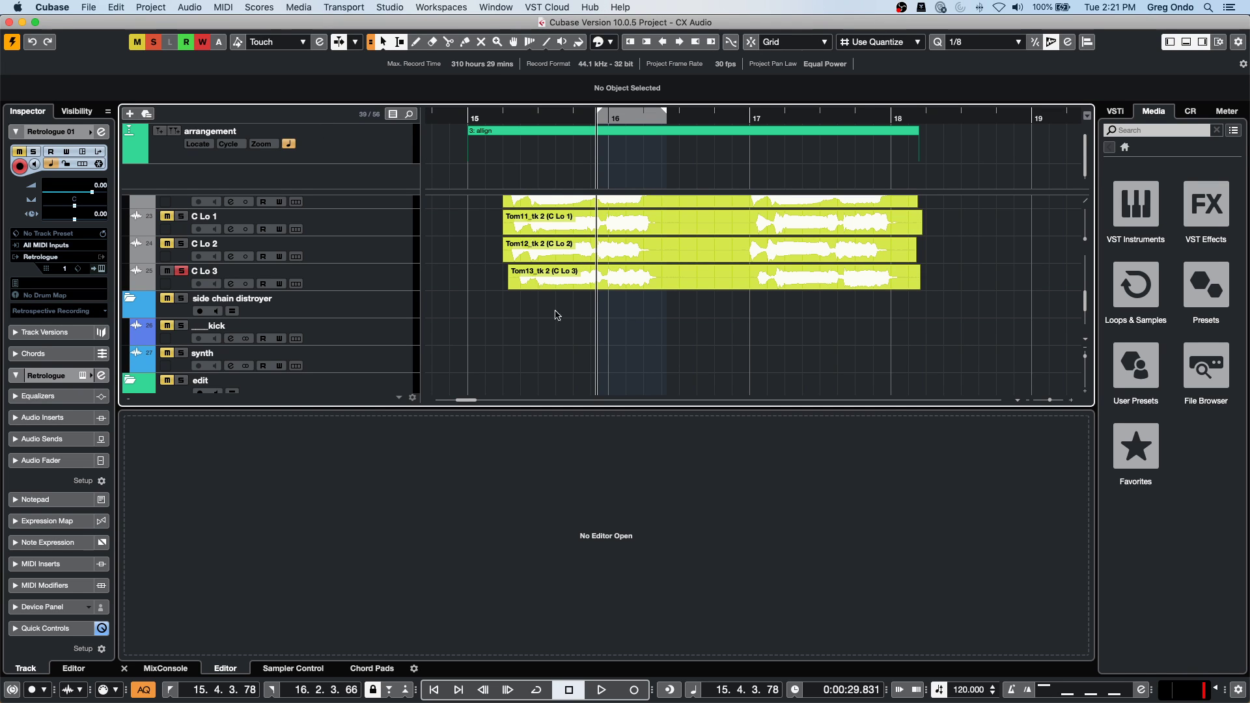
left_click(93, 7)
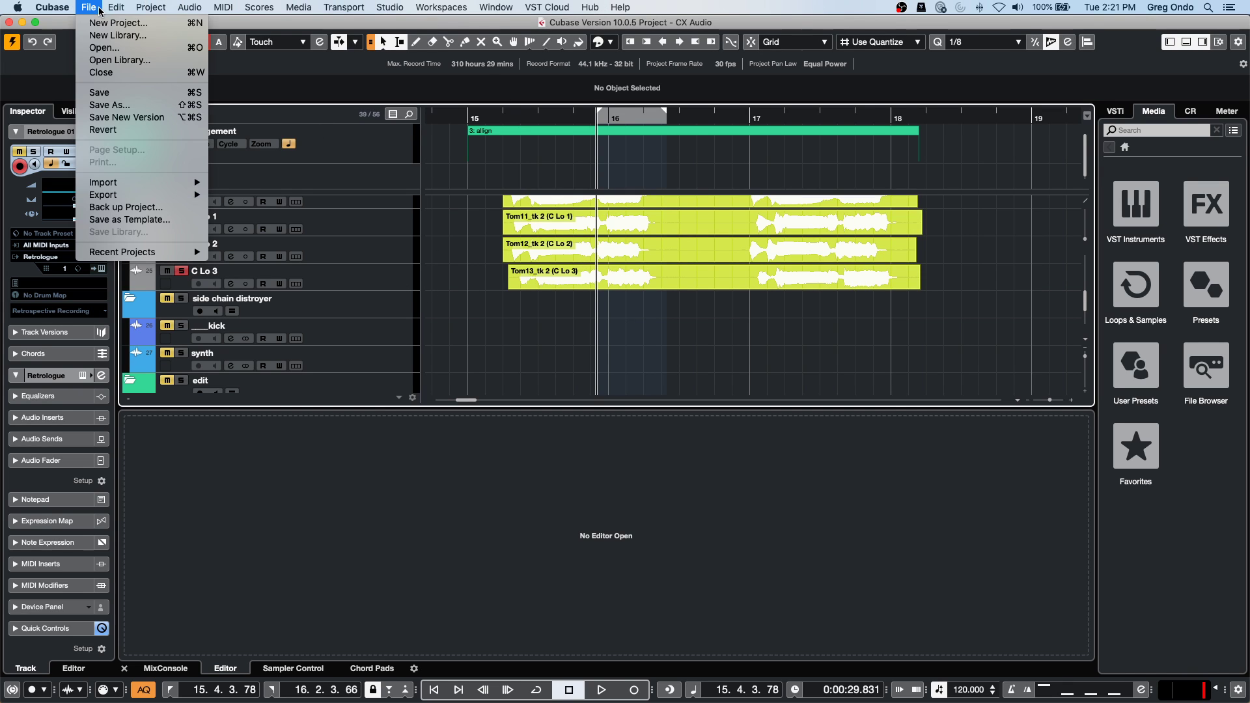
left_click(100, 22)
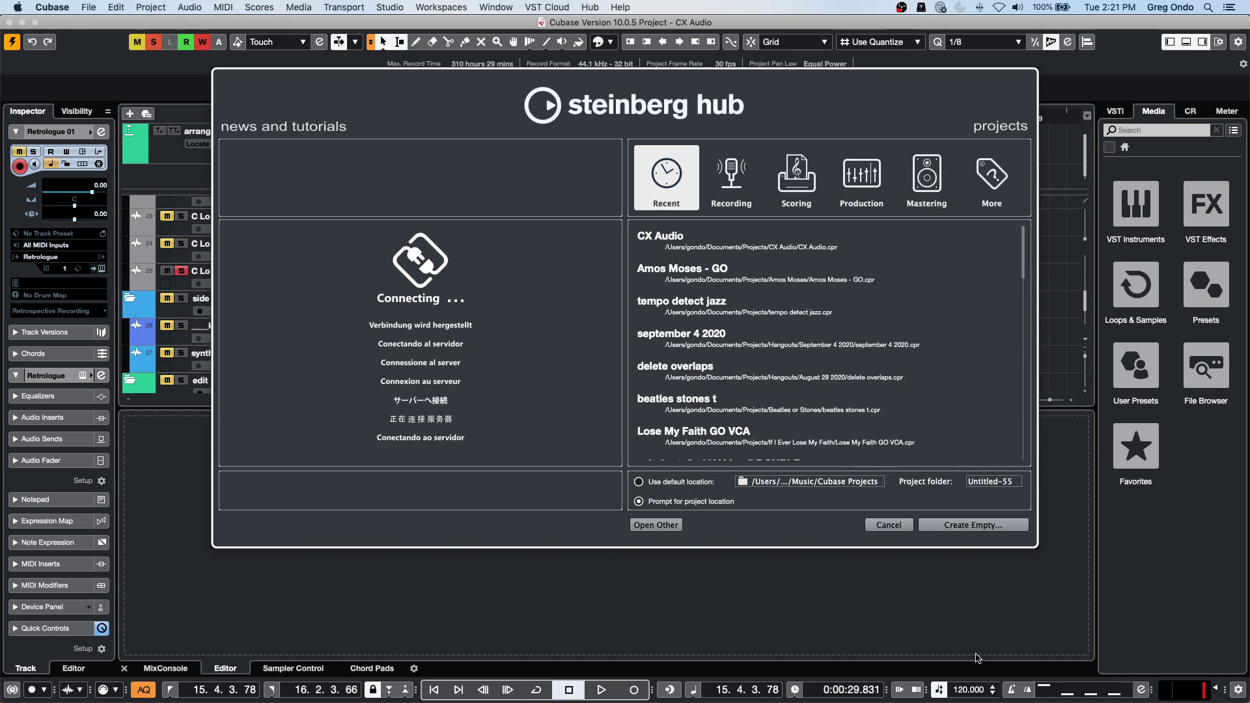
left_click(974, 525)
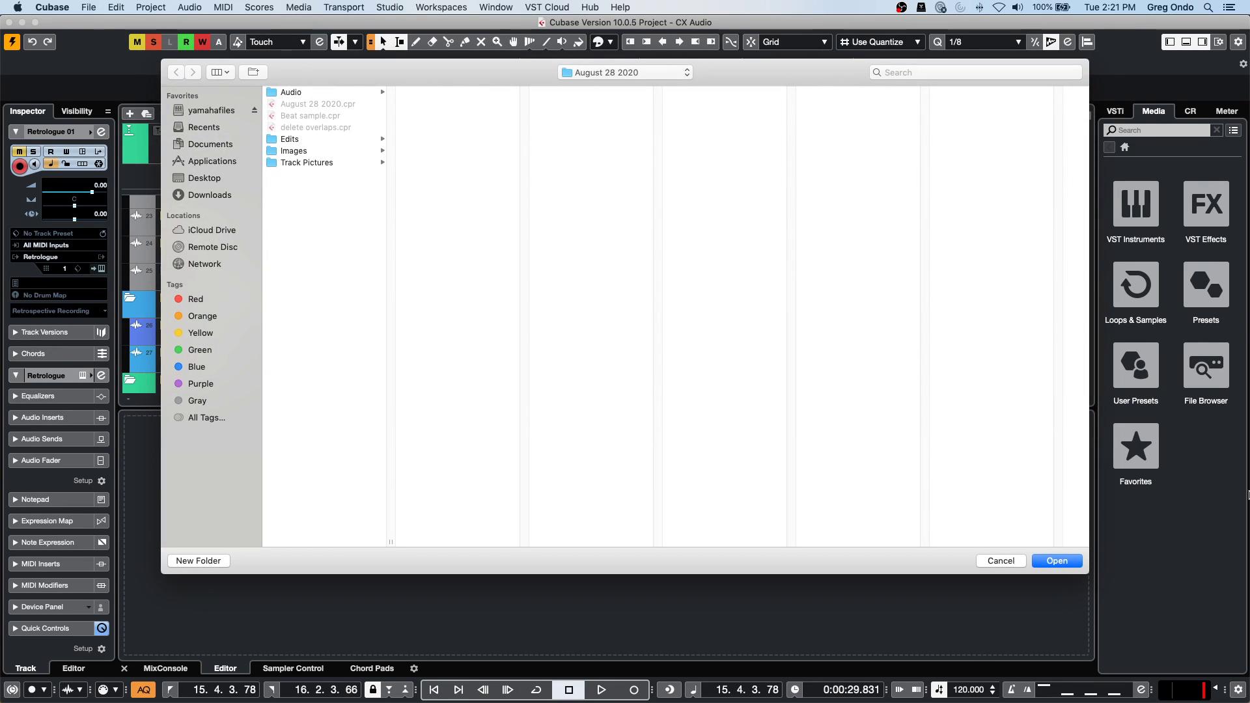
left_click(1058, 560)
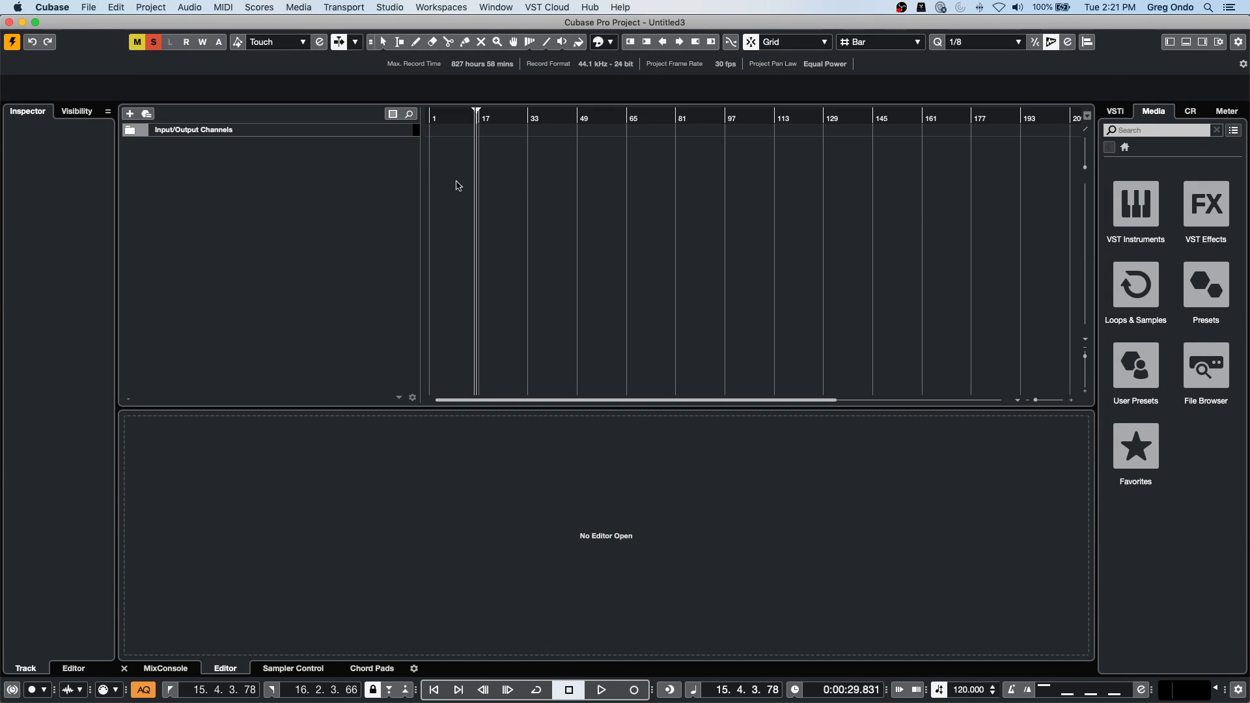
Add an audio track to the empty project and solo it.
right_click(260, 174)
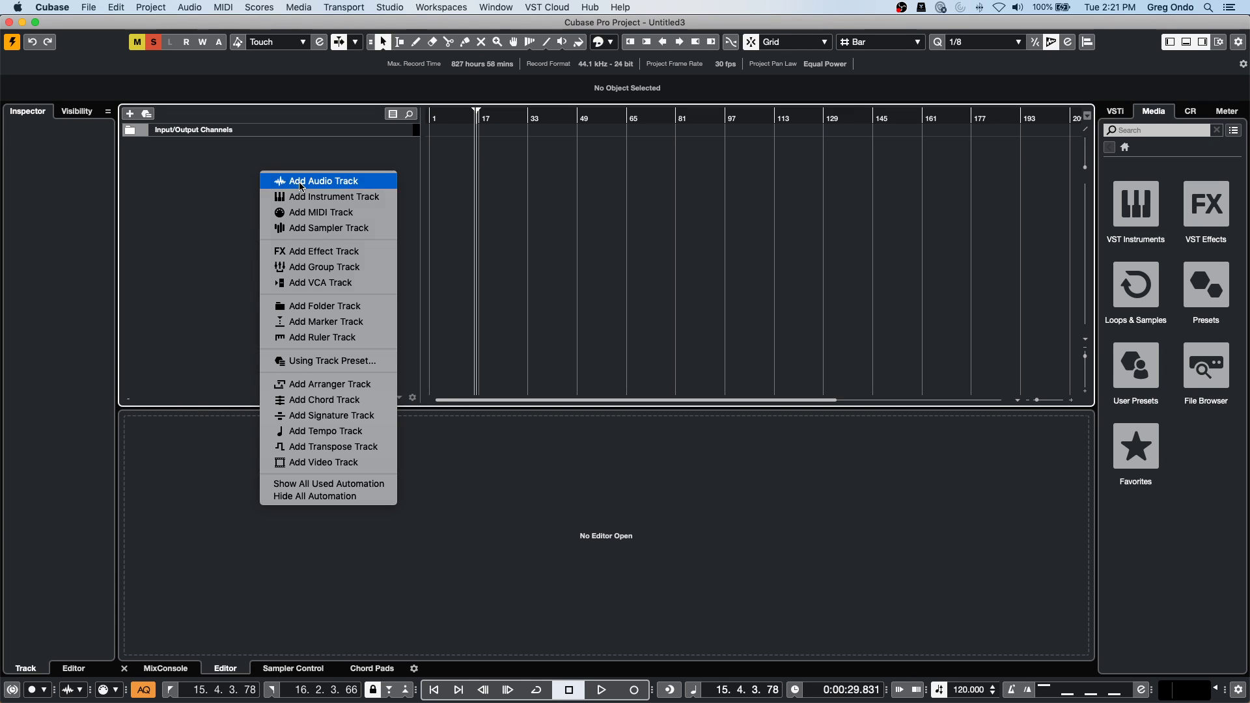
left_click(302, 182)
left_click(721, 358)
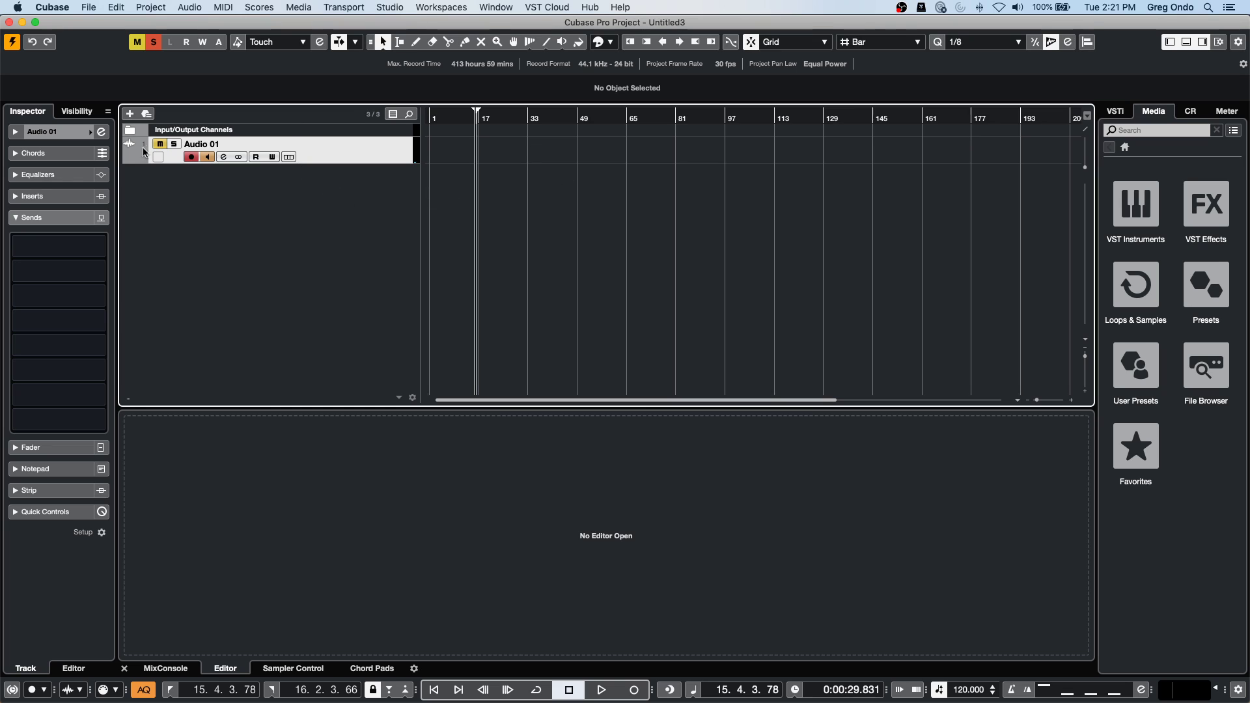
left_click(174, 144)
Set the Controls Area Width for audio tracks to 14 in the Track Controls Settings and apply it.
right_click(344, 156)
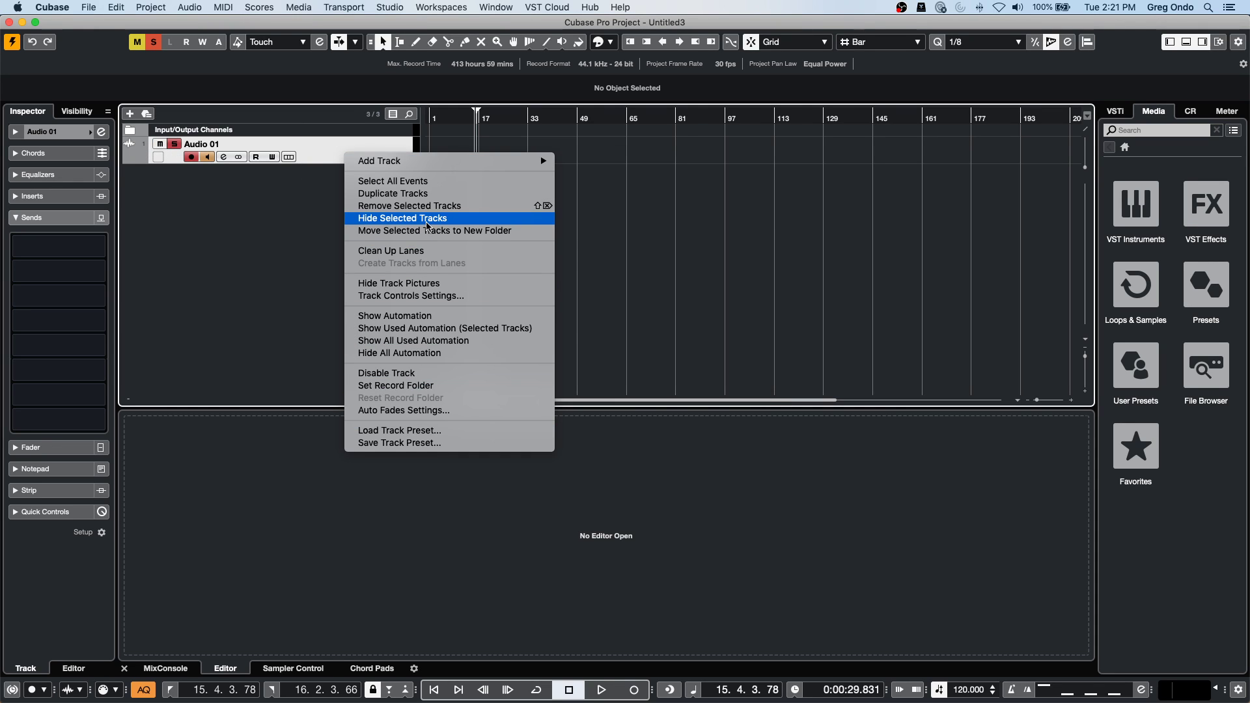
mouse_move(440, 164)
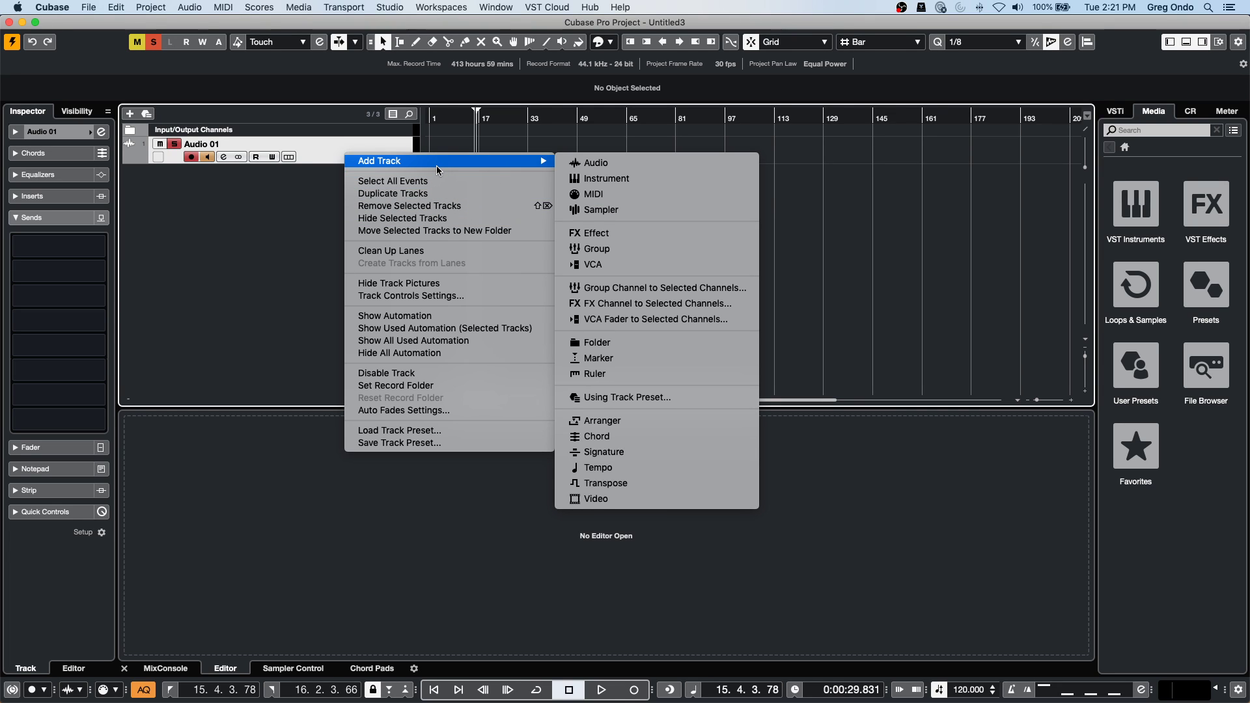
left_click(440, 297)
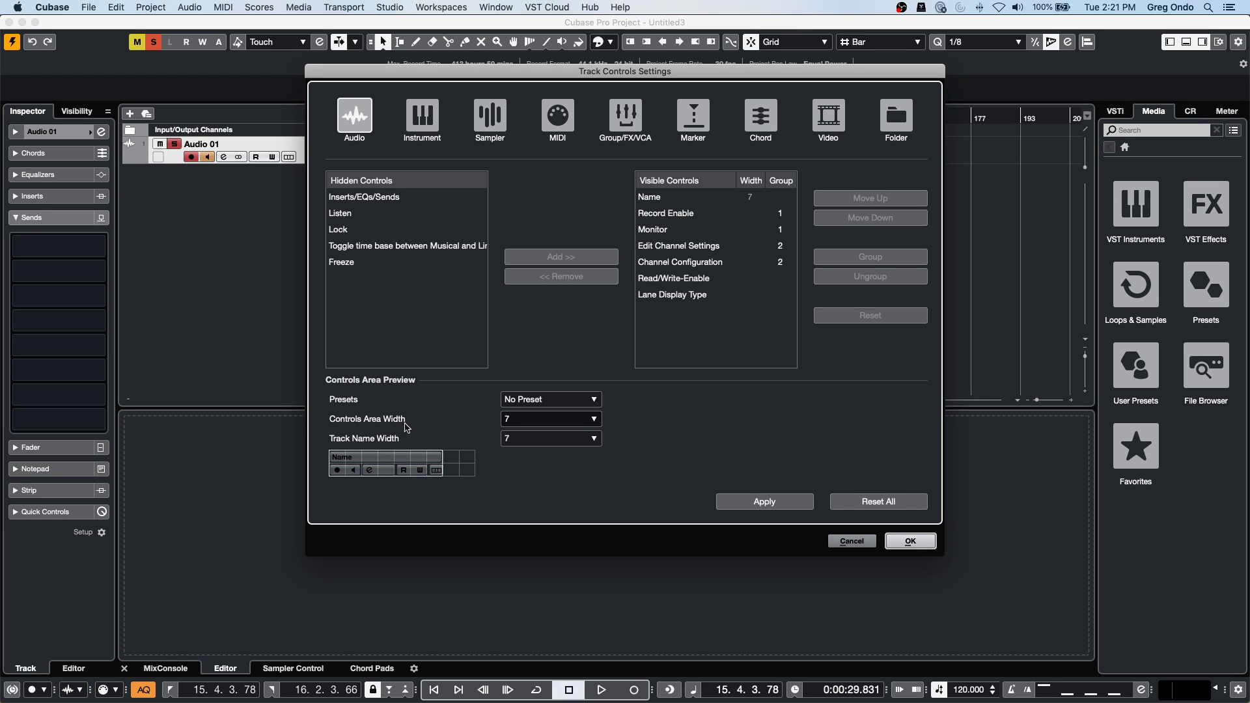
left_click(594, 420)
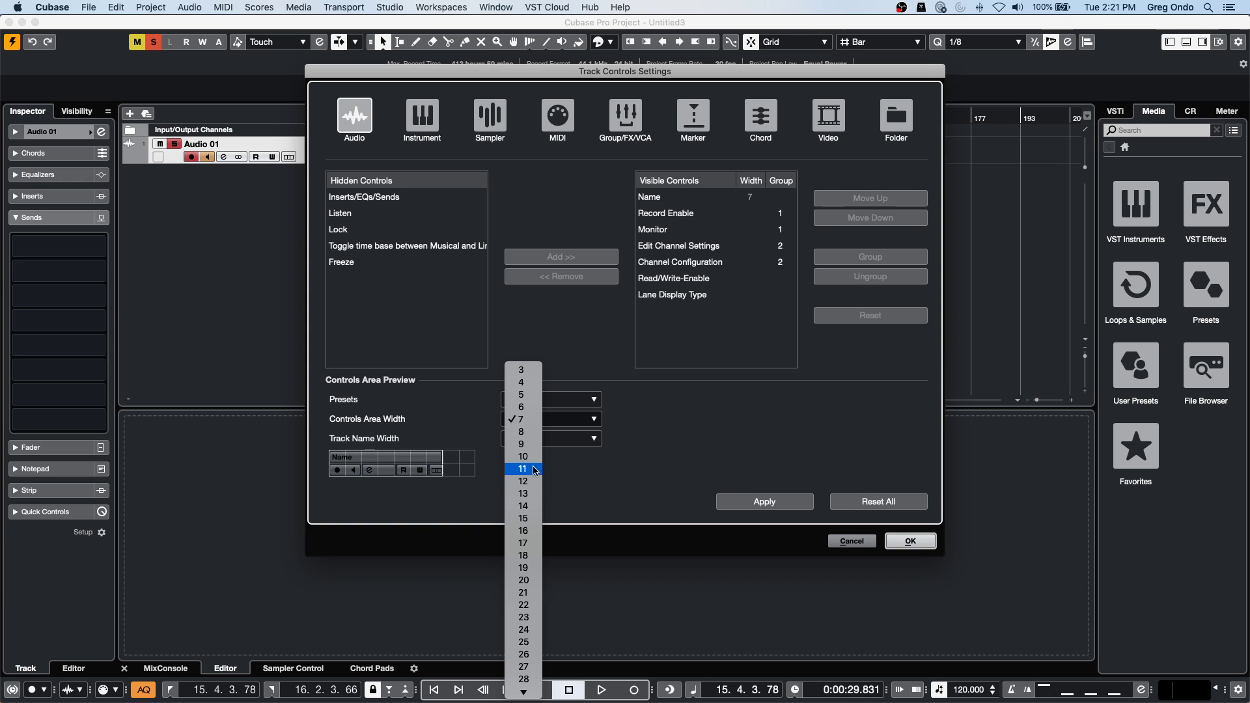
left_click(535, 509)
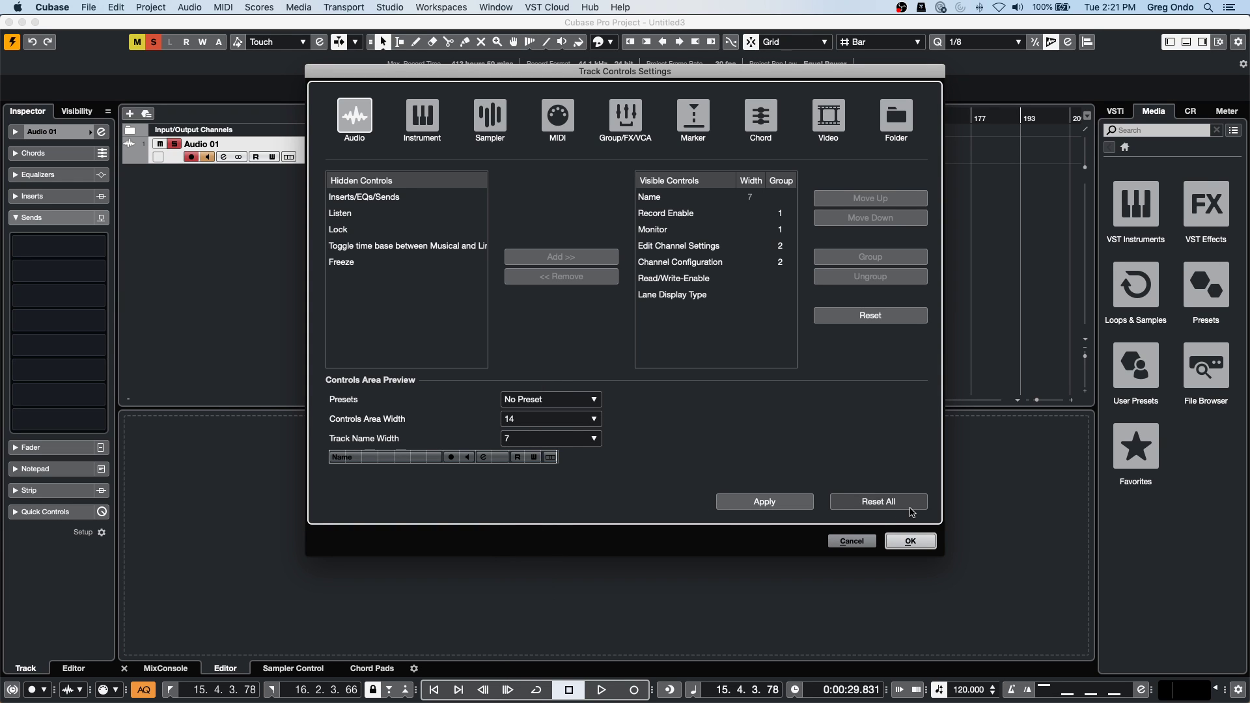
left_click(757, 503)
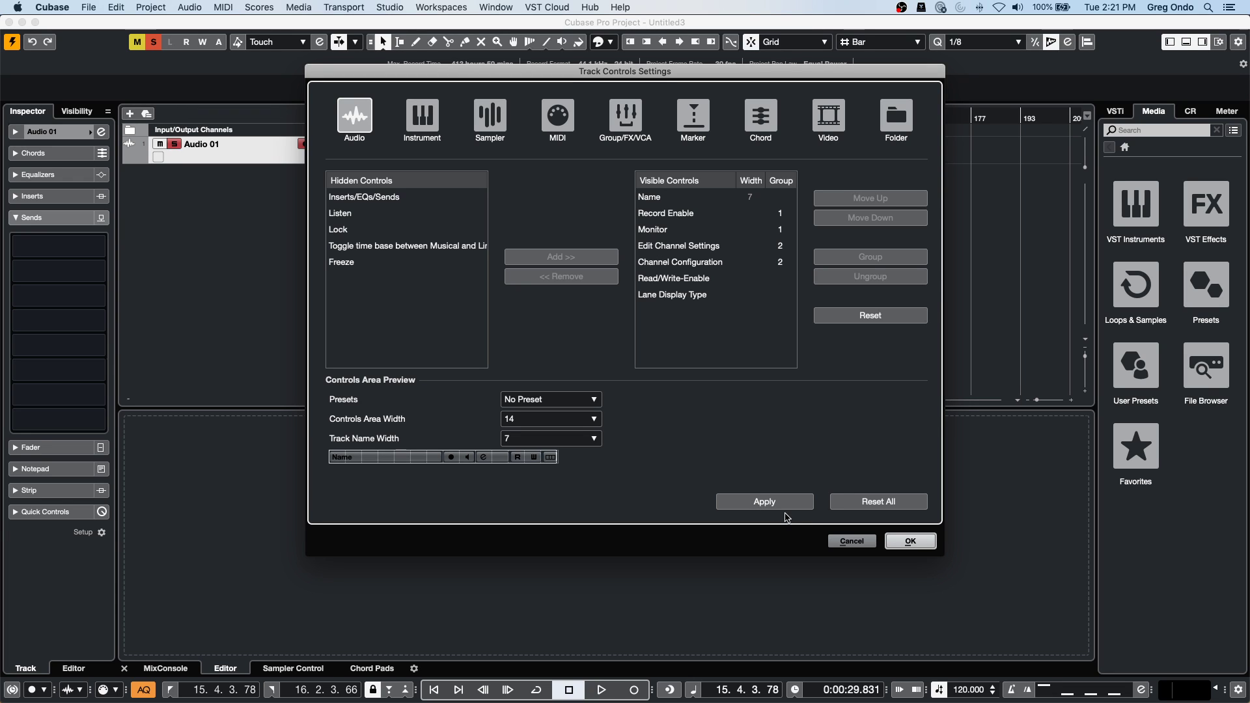
left_click(910, 541)
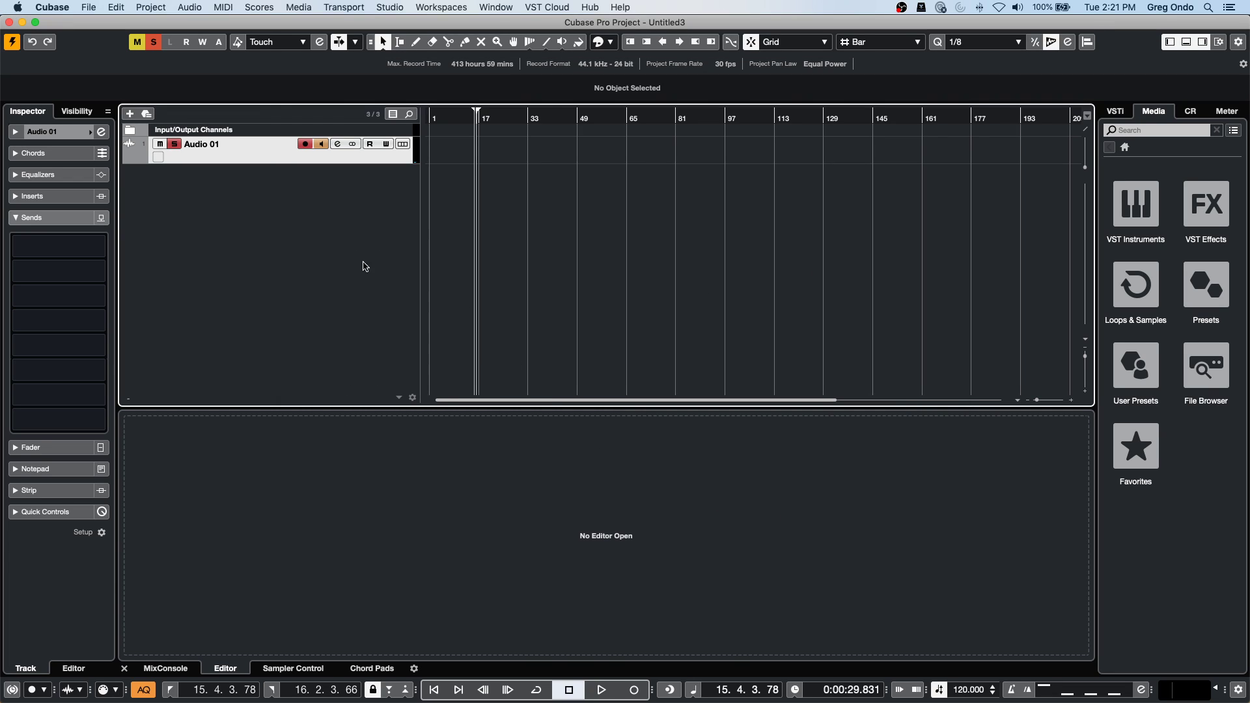
Add a second audio track and set the audio tracks' Controls Area Width to 7 in the Track Controls Settings.
double_click(279, 217)
left_click(721, 362)
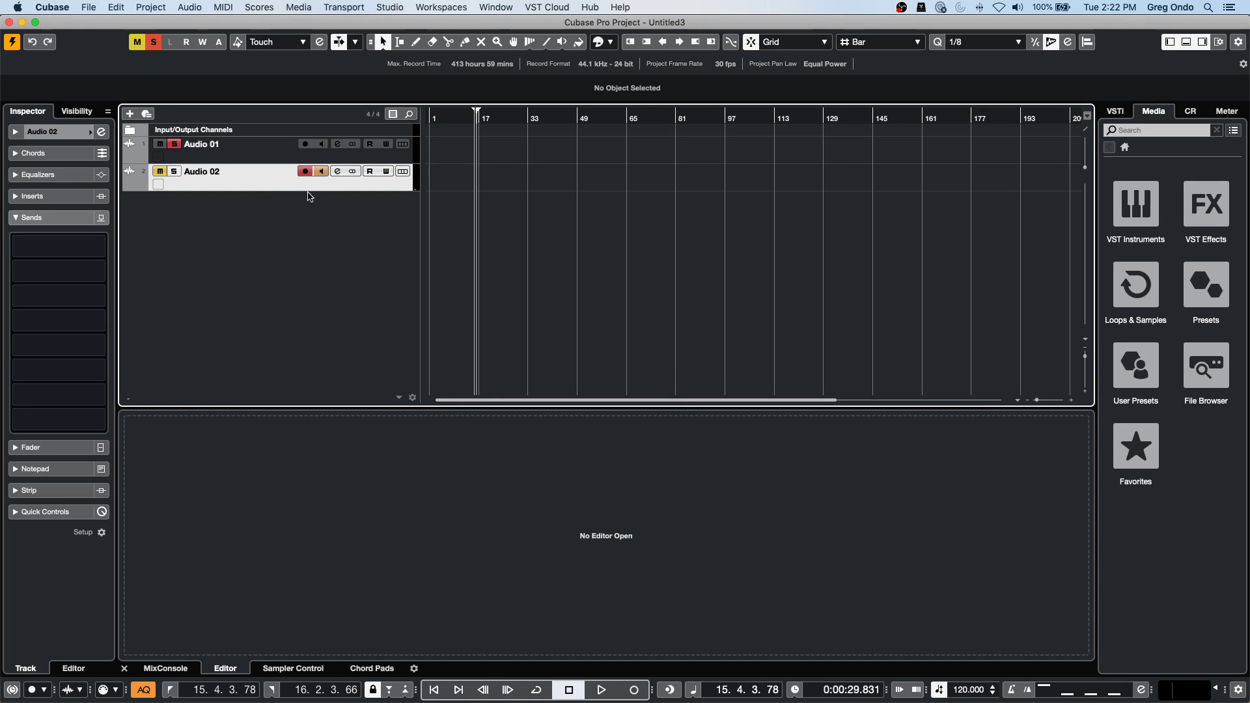
right_click(285, 187)
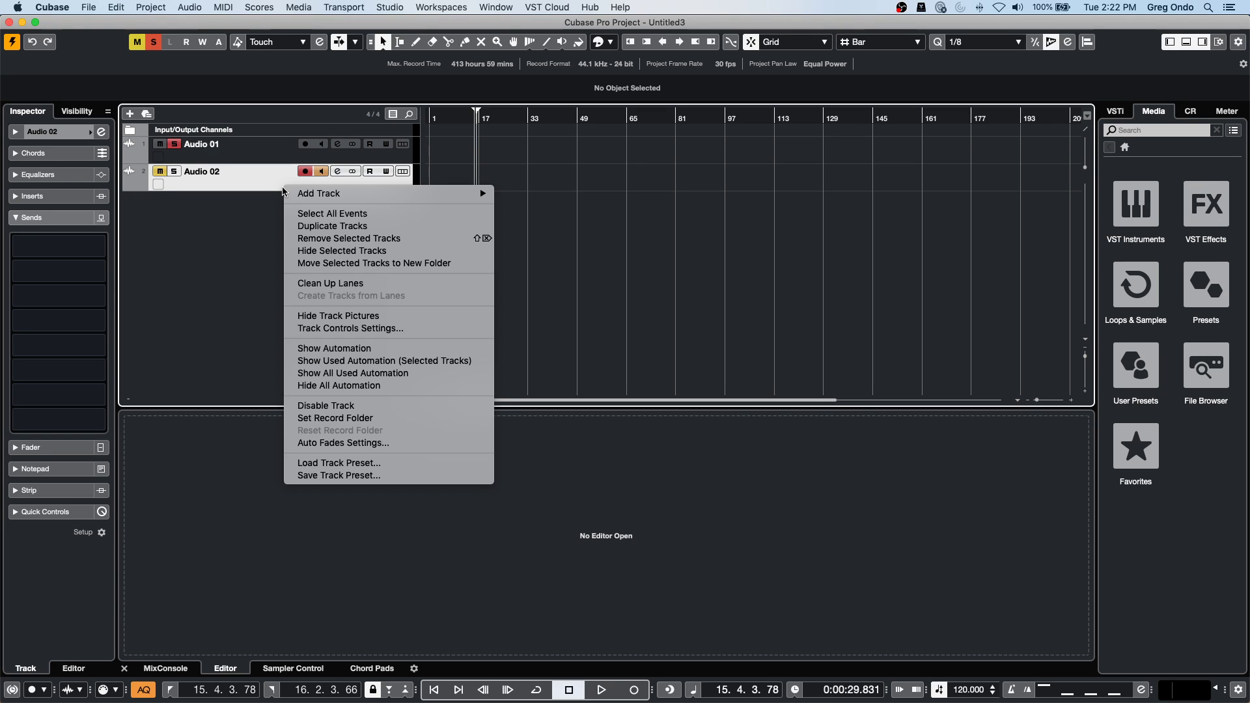
mouse_move(342, 194)
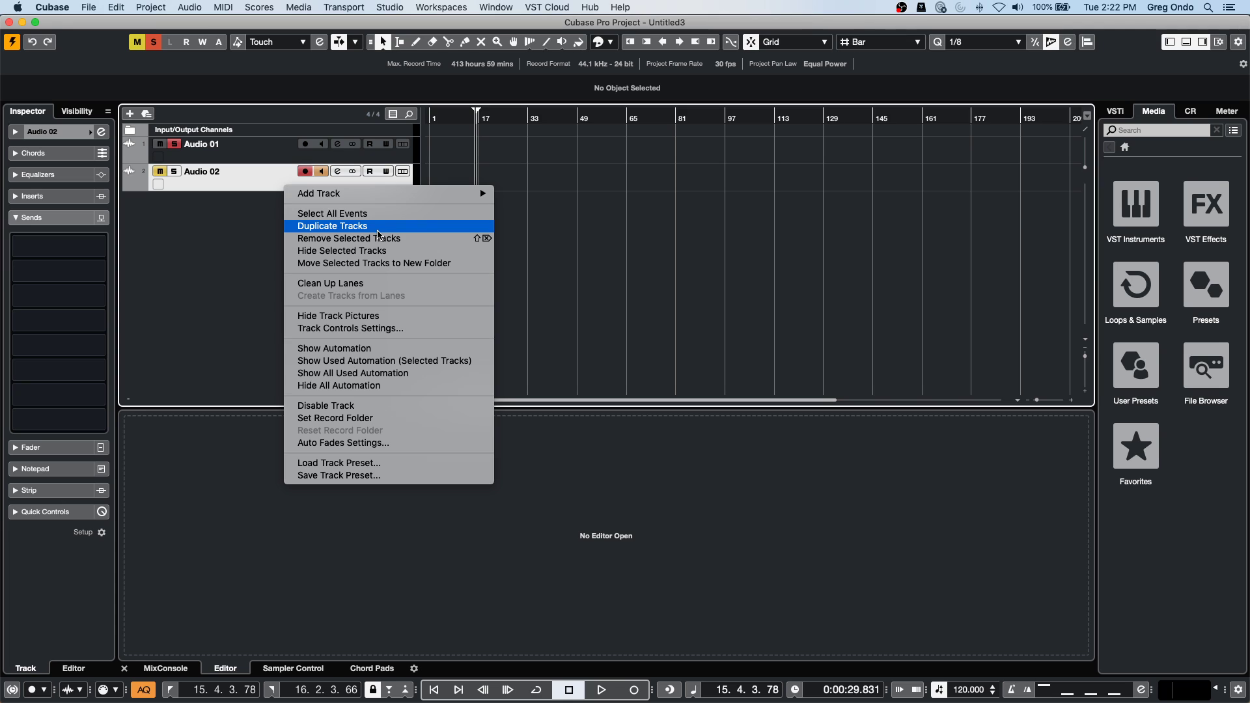
left_click(389, 329)
left_click(536, 420)
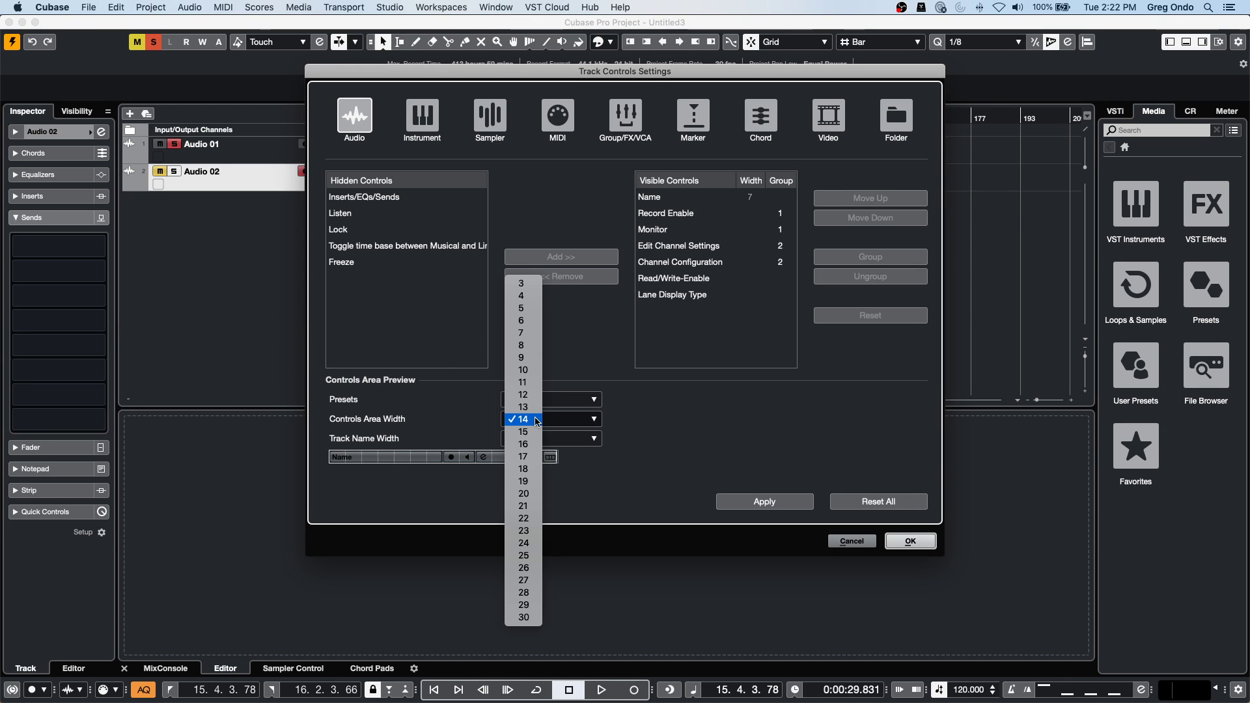
left_click(535, 334)
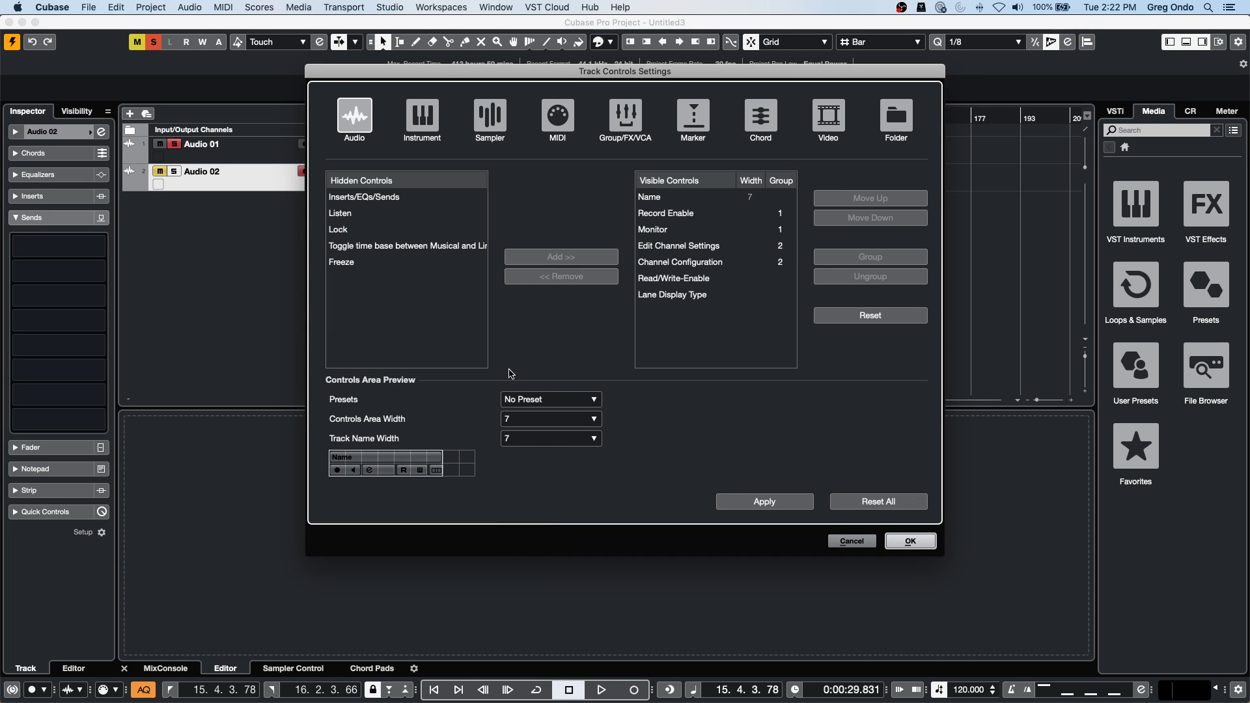
left_click(554, 400)
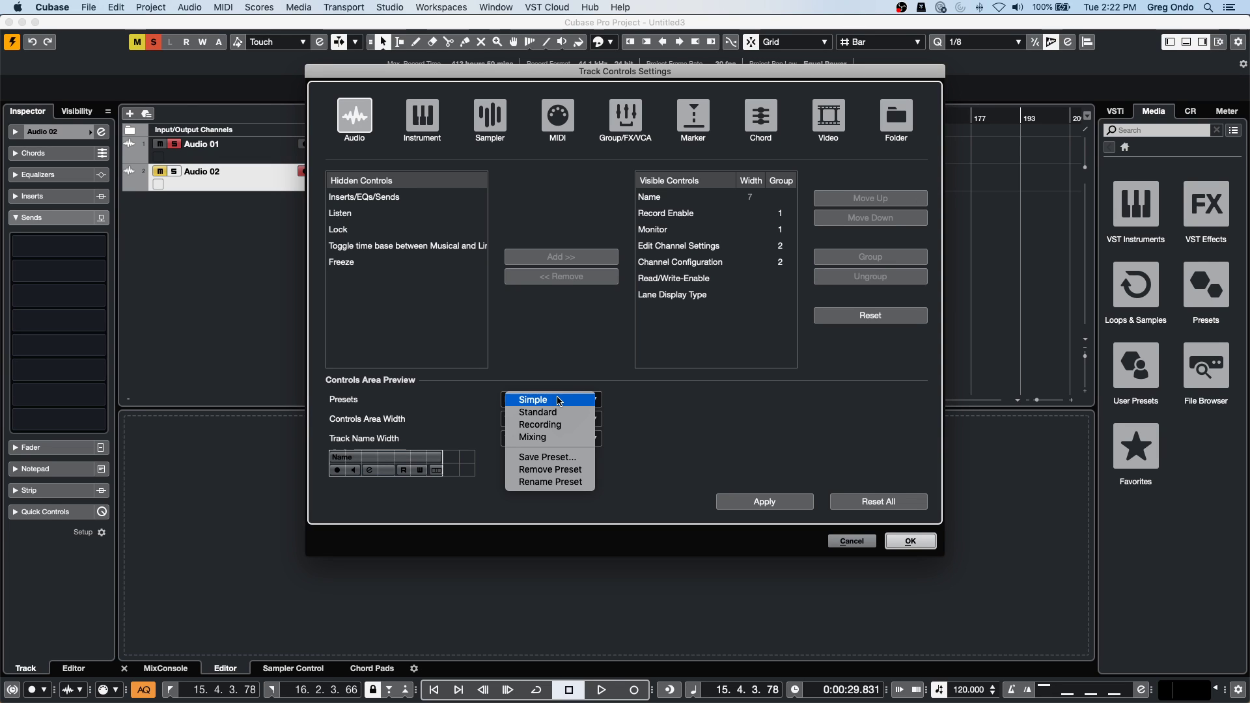
left_click(479, 389)
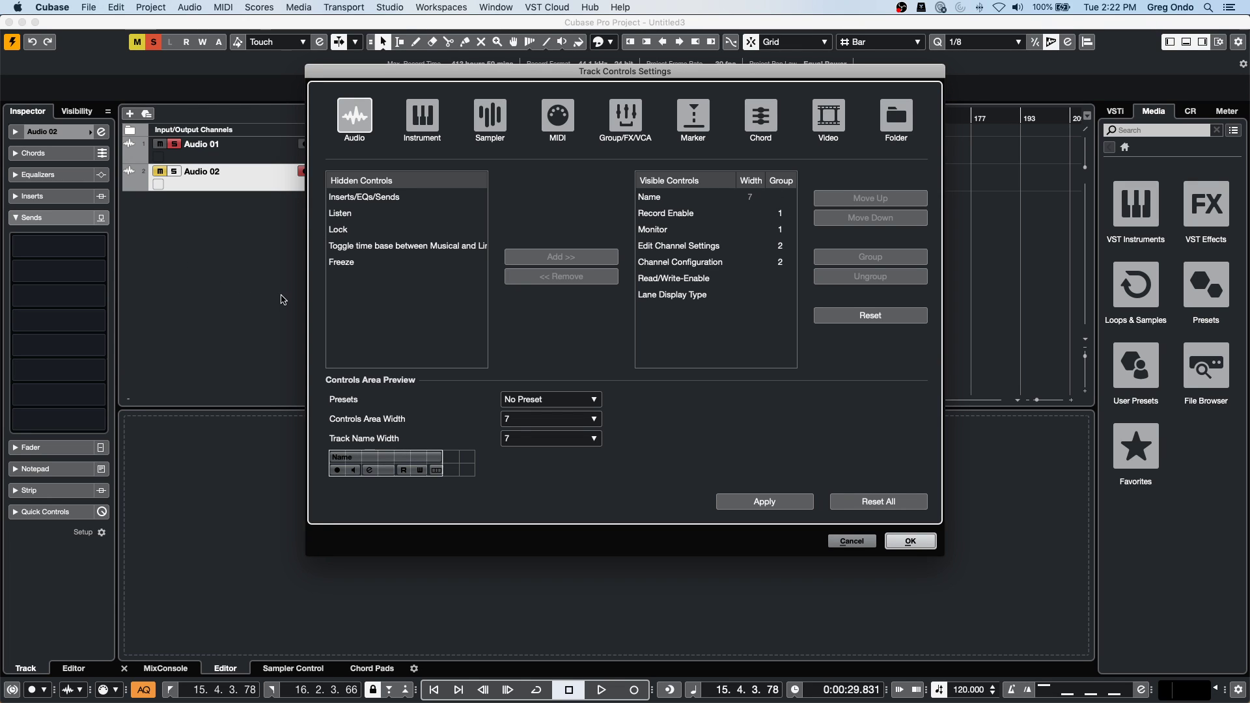
left_click(911, 541)
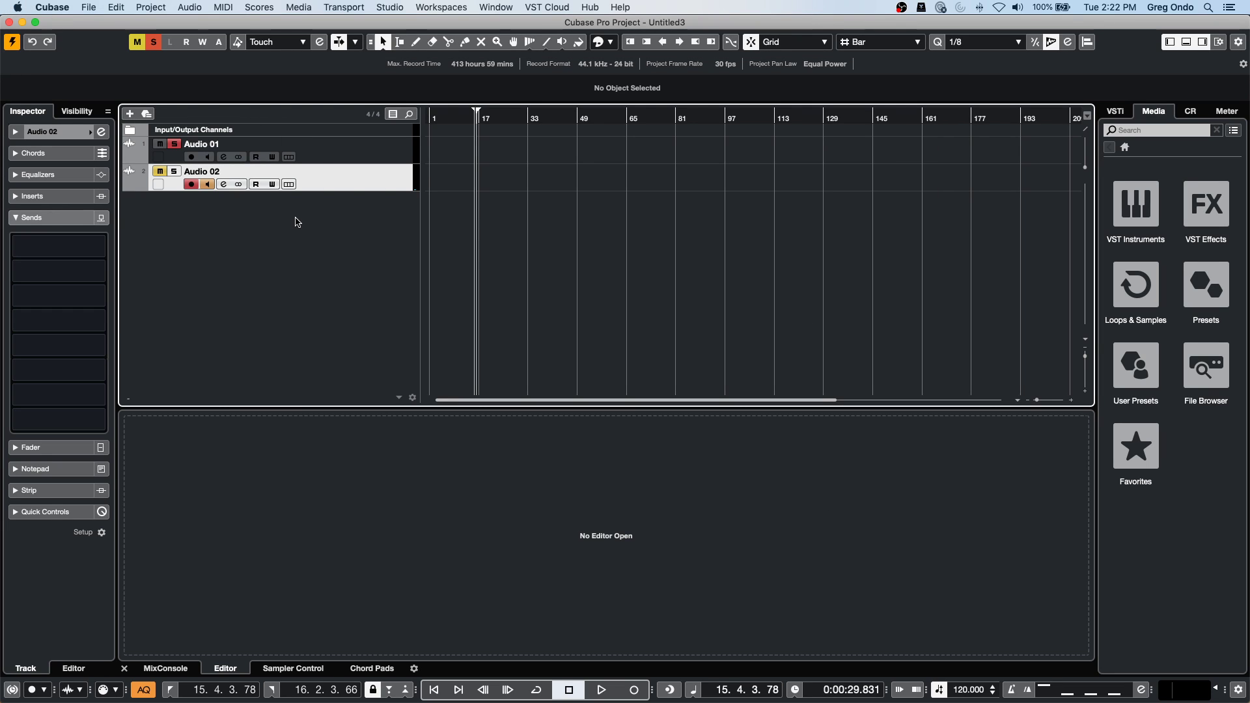
Open the Track Controls Settings from the second audio track and look over the available control presets.
right_click(357, 178)
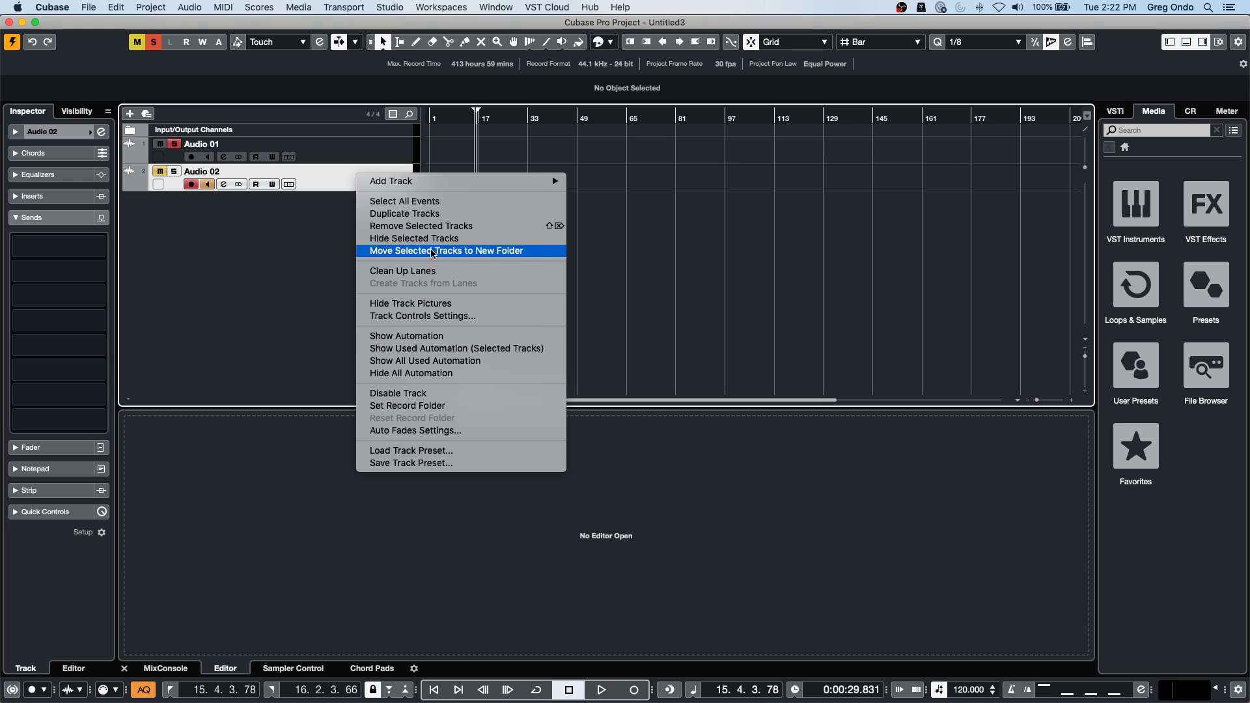
left_click(435, 317)
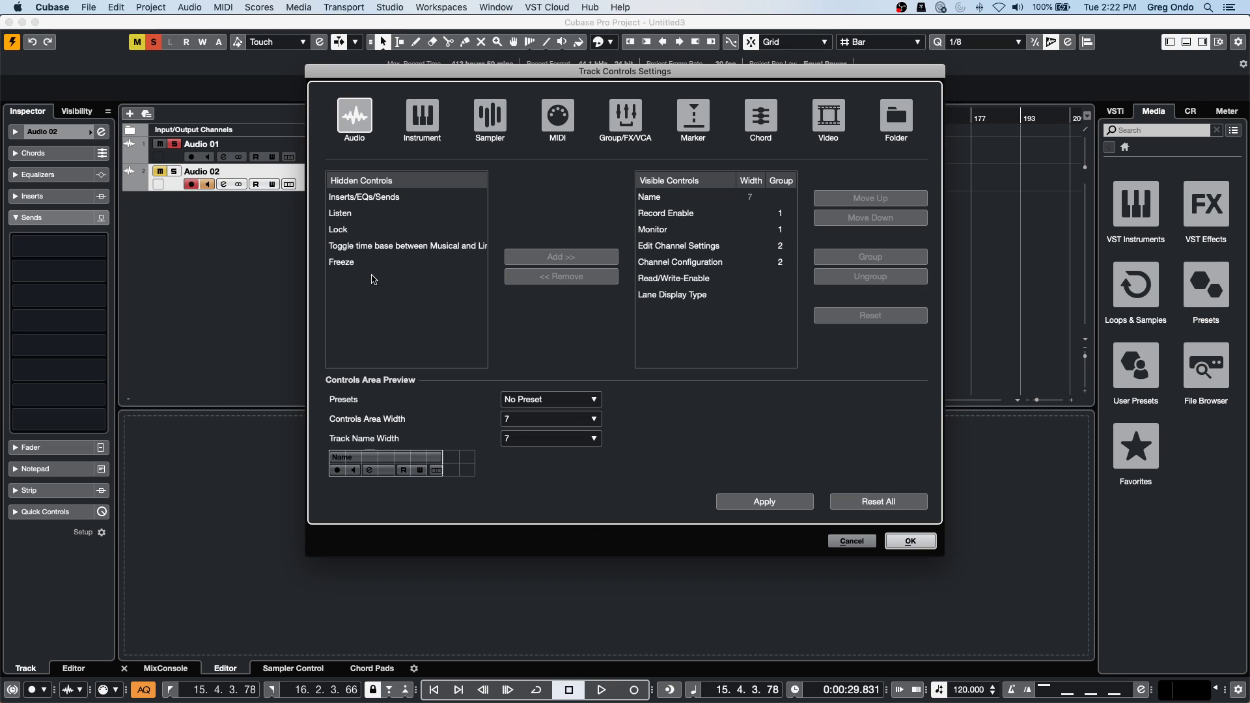
left_click(533, 401)
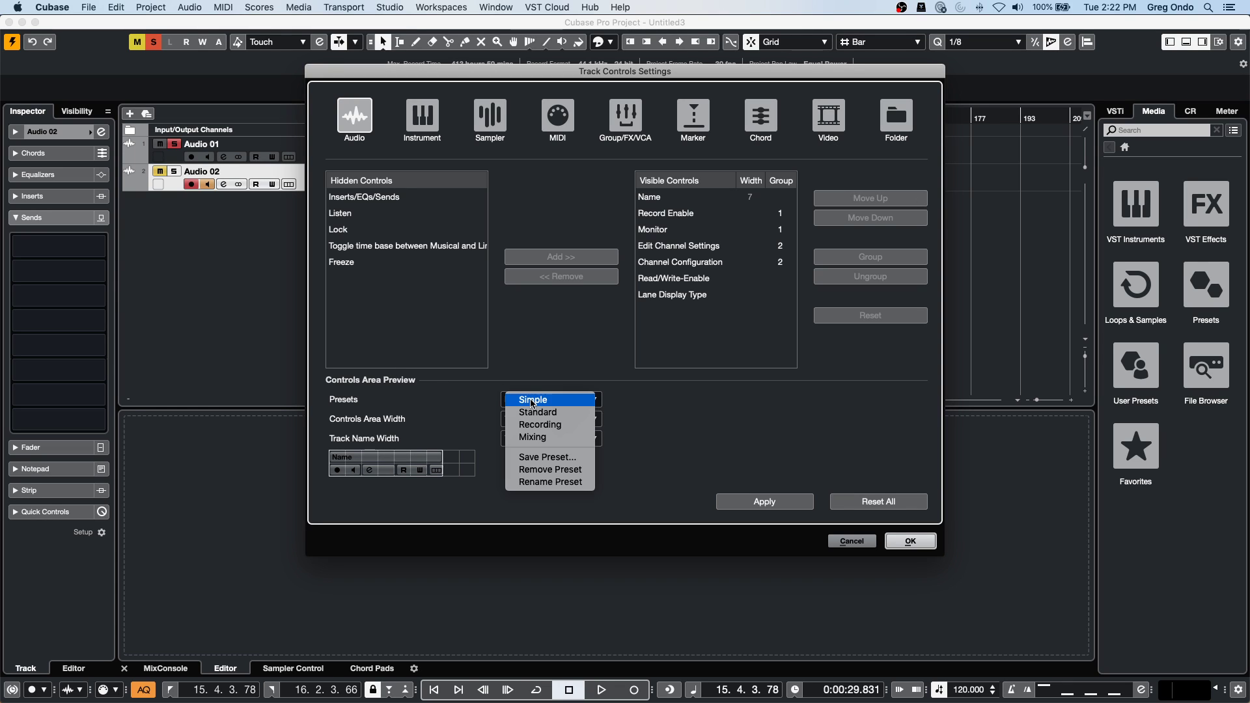
left_click(463, 382)
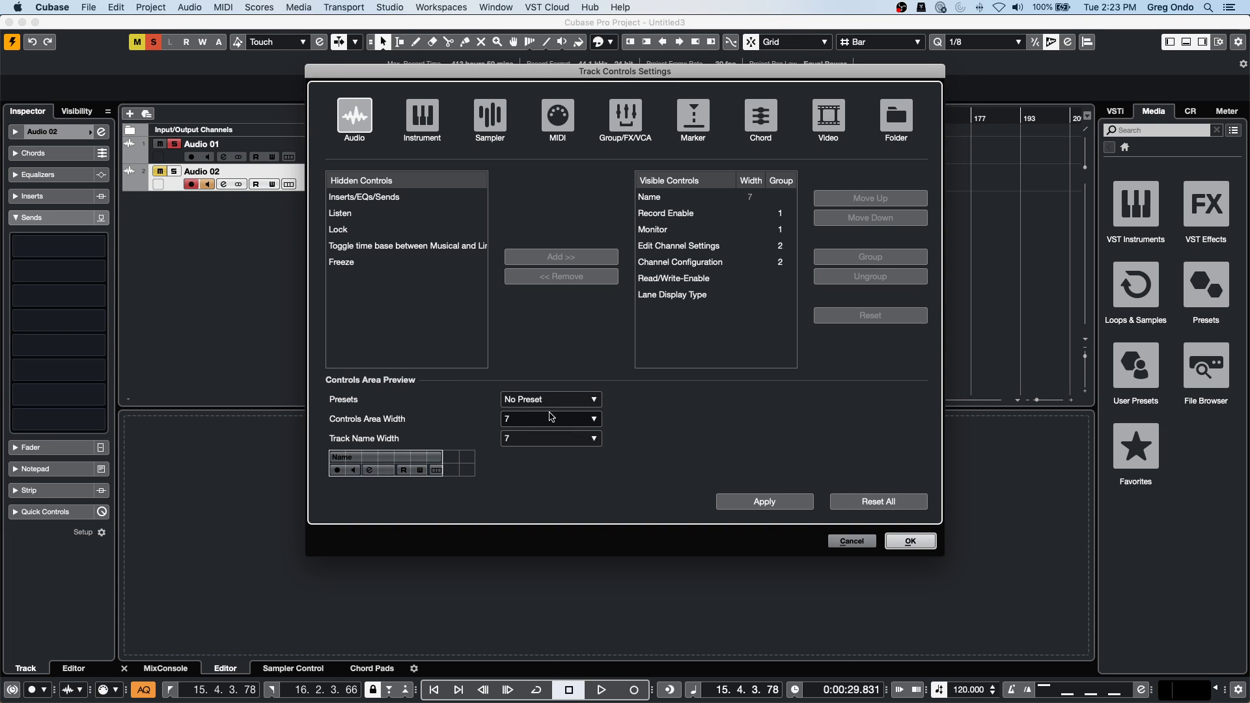
Try a Controls Area Width of 13 for the audio tracks, and return it to 7 before accepting the settings.
left_click(595, 419)
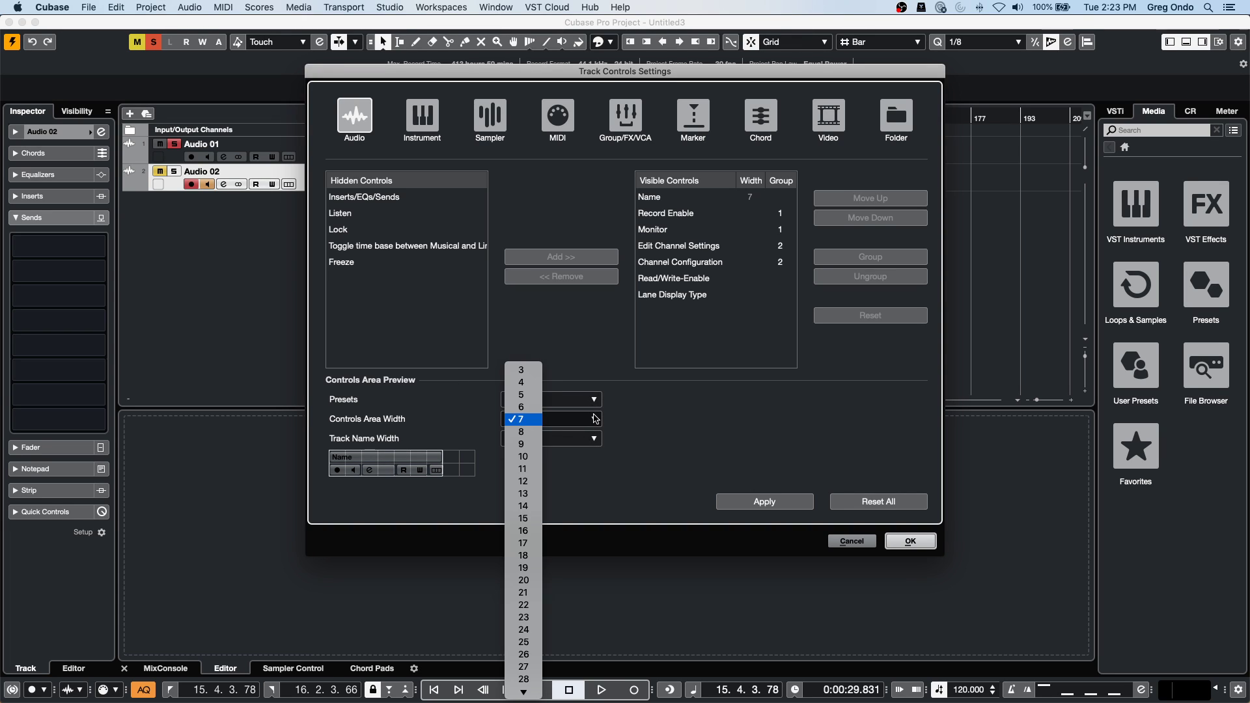
left_click(524, 494)
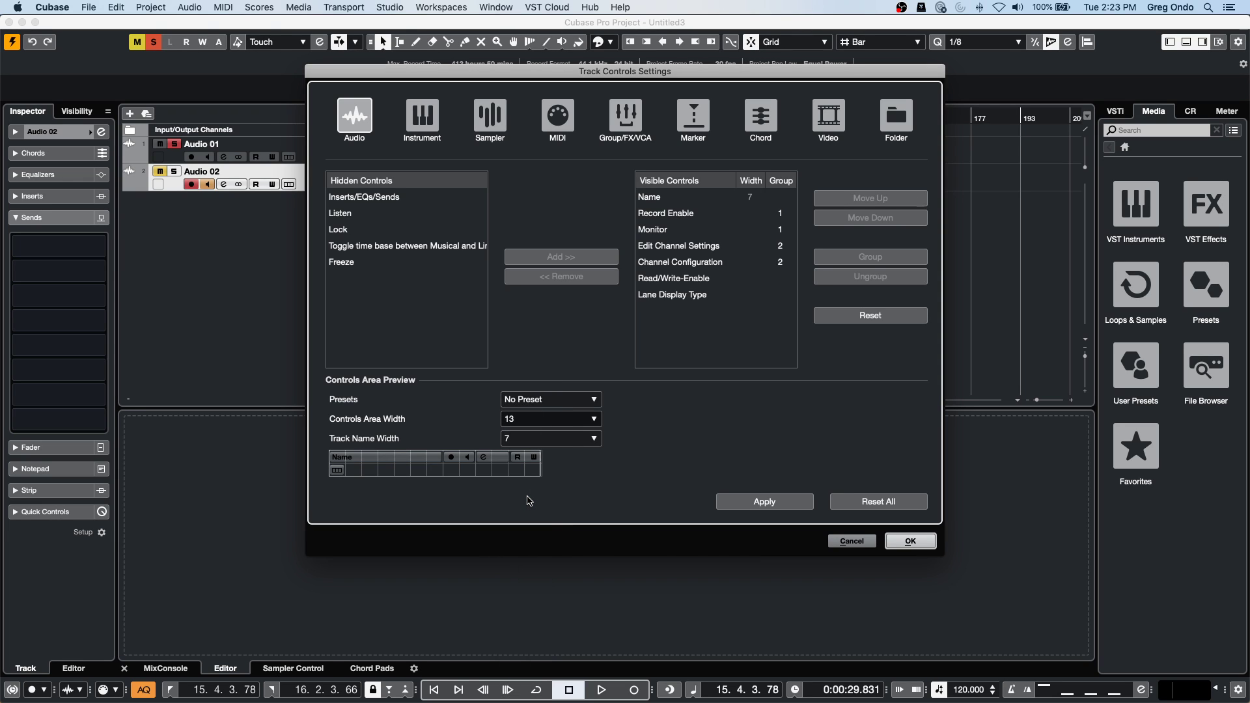
left_click(559, 418)
left_click(524, 345)
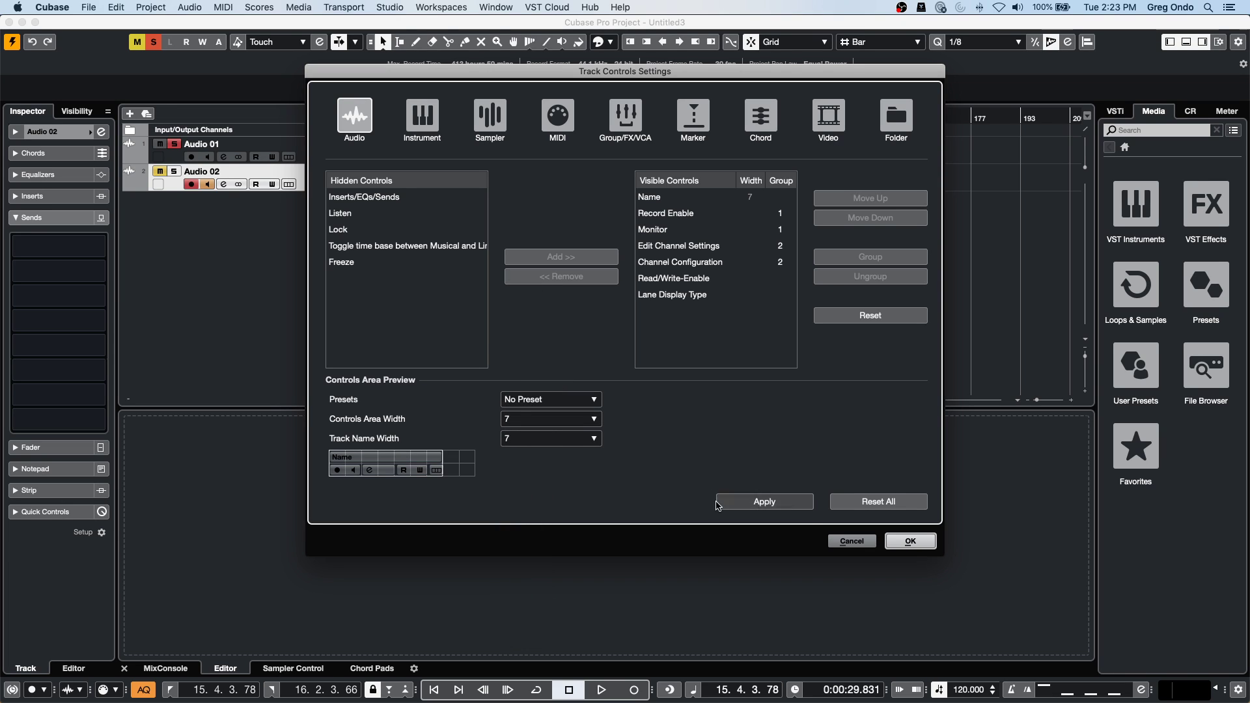
left_click(933, 540)
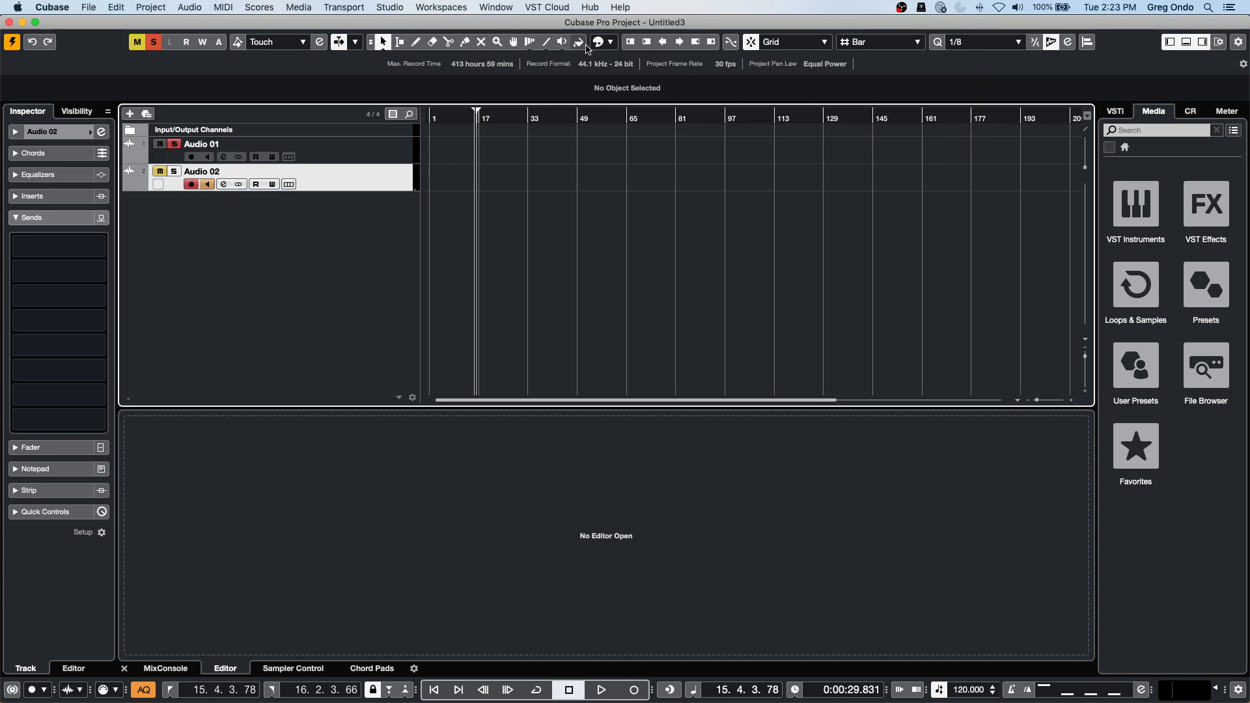
Shrink the Audio 02 track to a single-line height and add one stereo audio track below it.
left_click_drag(337, 190, 337, 178)
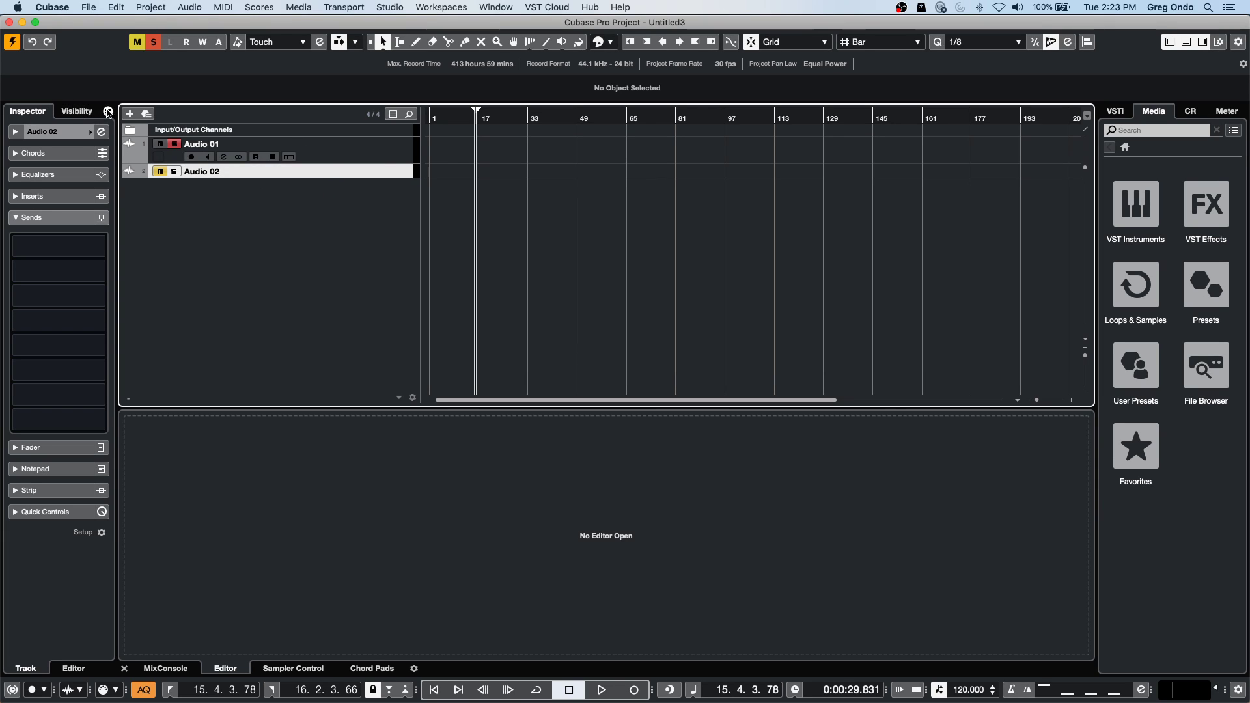
left_click(130, 113)
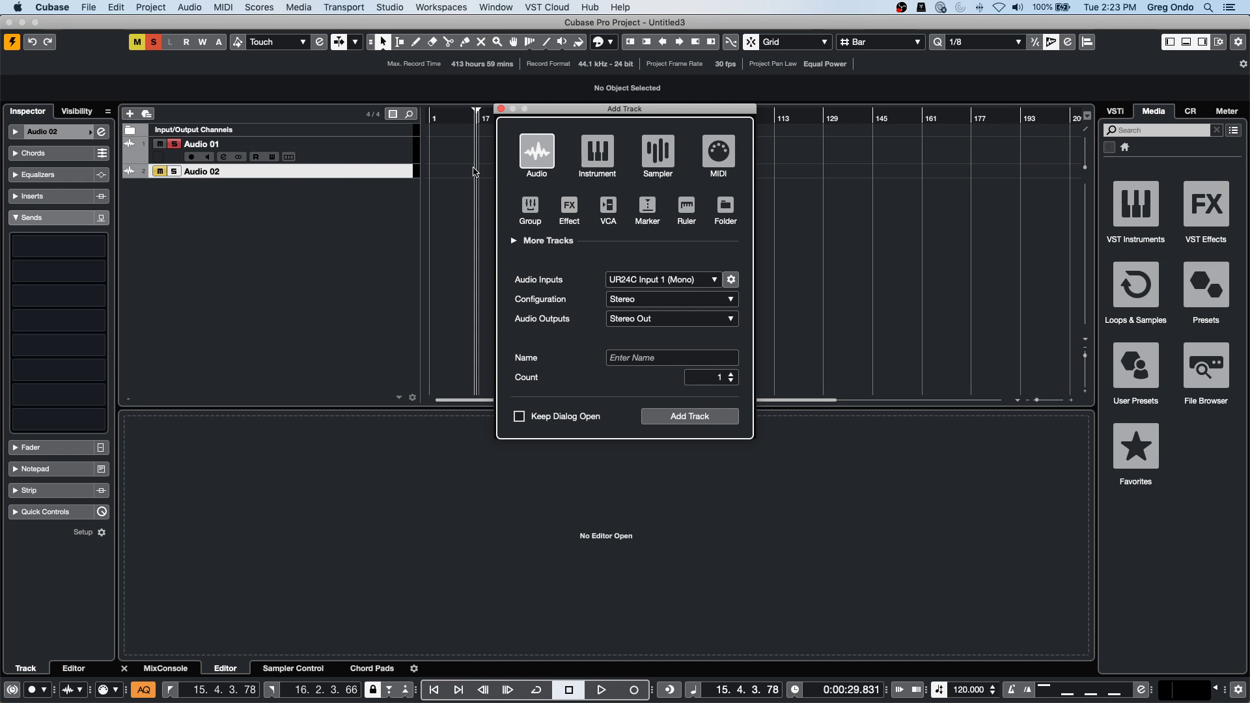
left_click(689, 416)
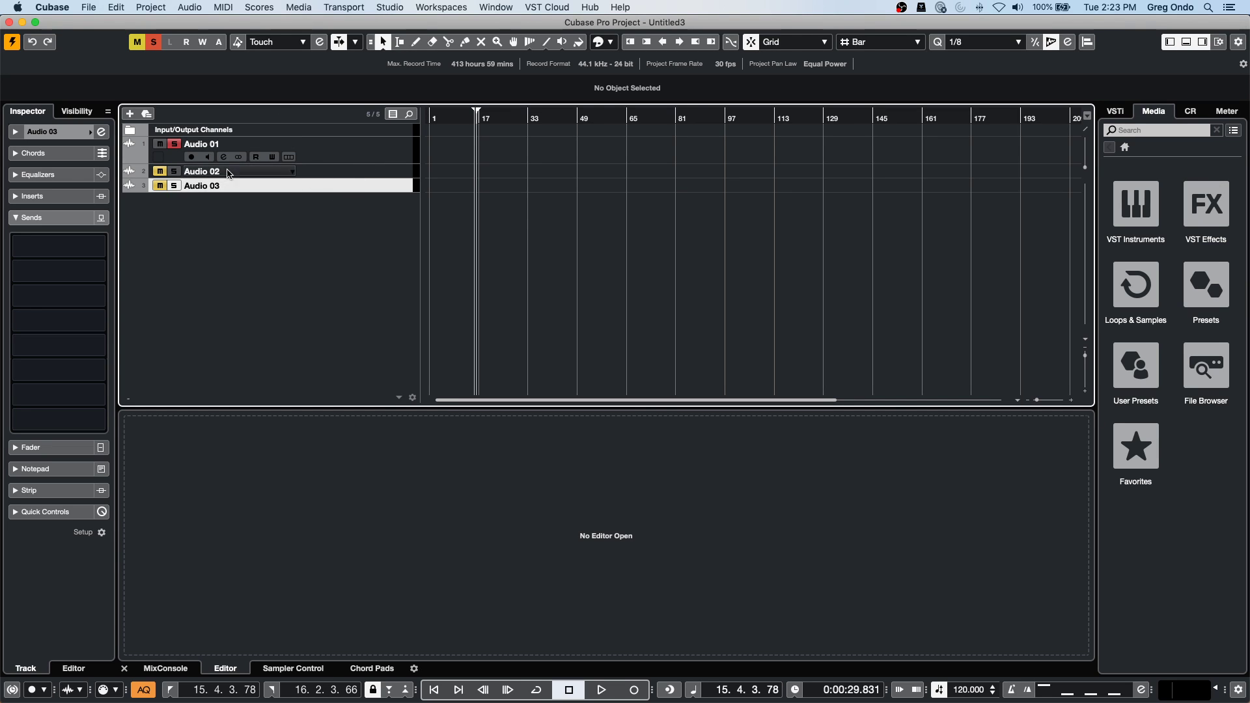
Enlarge the Audio 03 track's height to several lines and add another stereo audio track below it.
left_click_drag(263, 192, 262, 259)
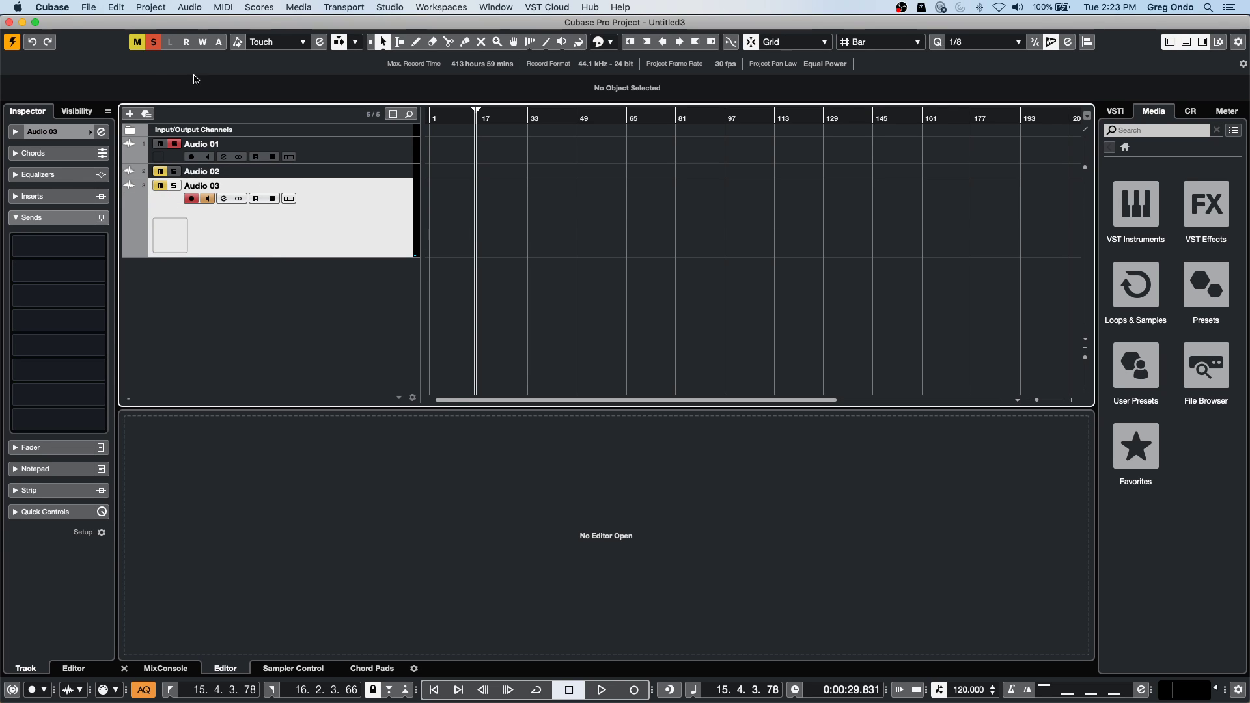
left_click(130, 114)
left_click(665, 417)
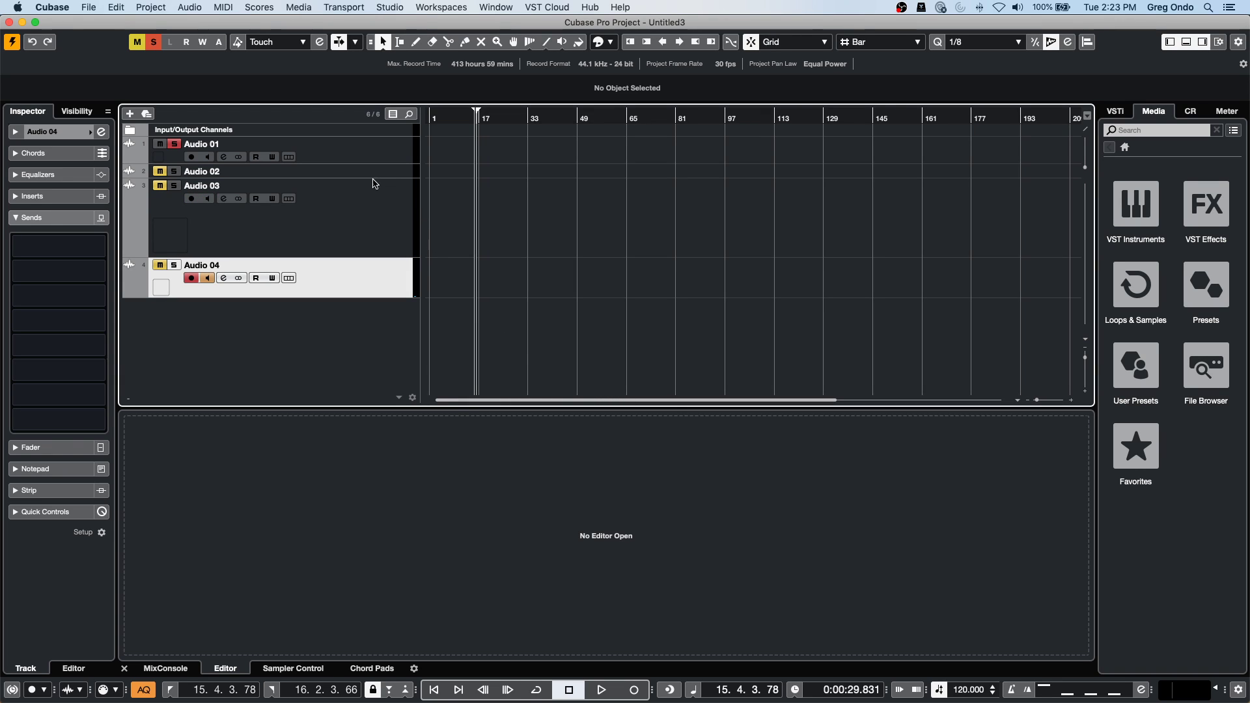
Select the Audio 02 track and add another stereo audio track directly beneath it.
left_click(325, 189)
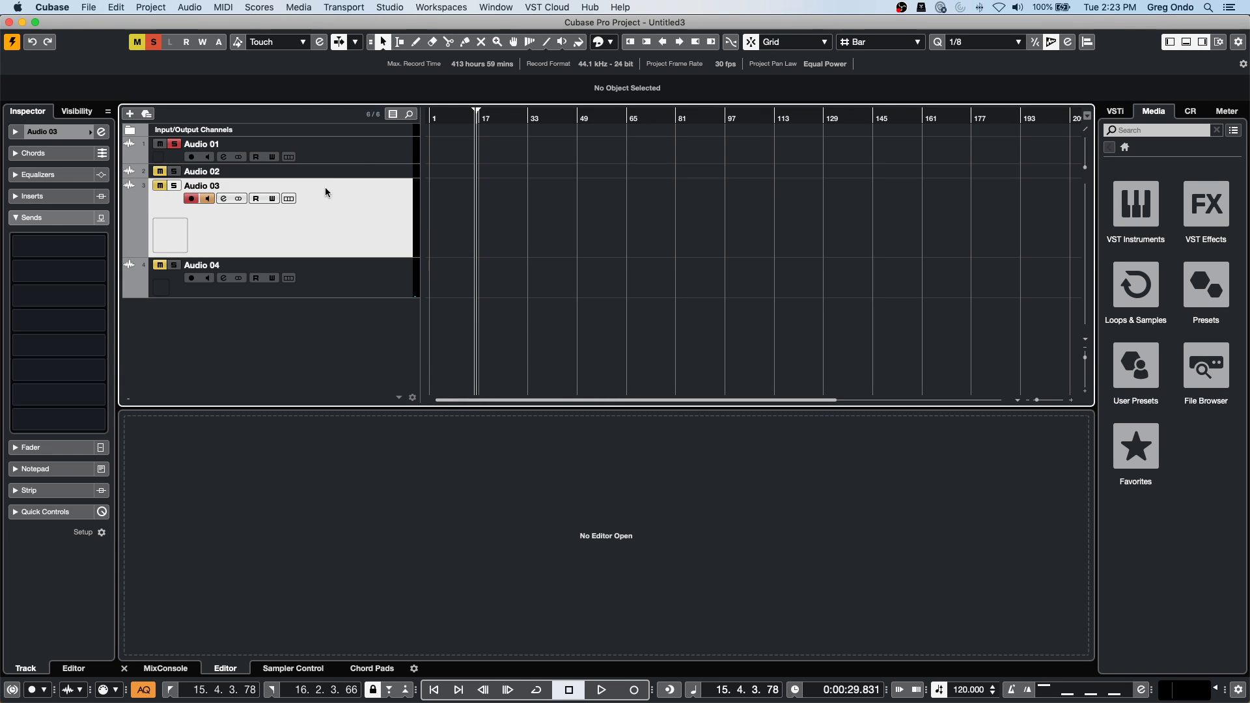
left_click(326, 134)
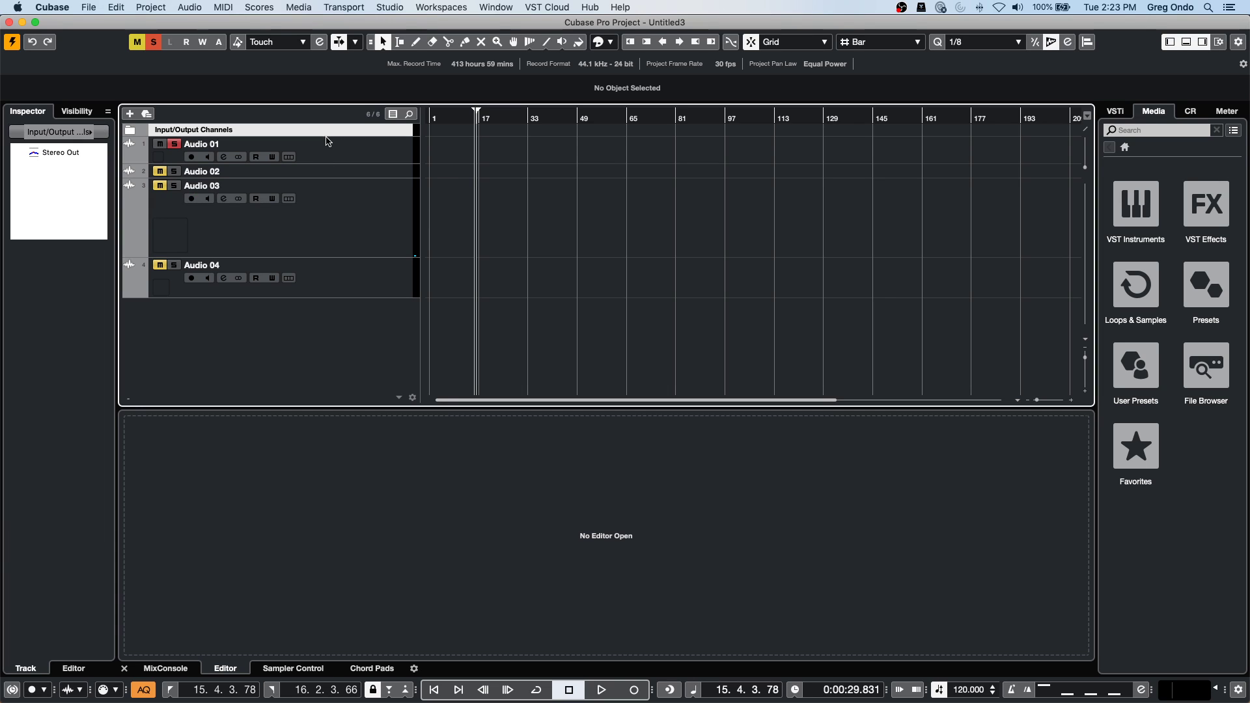
left_click(343, 155)
left_click(344, 284)
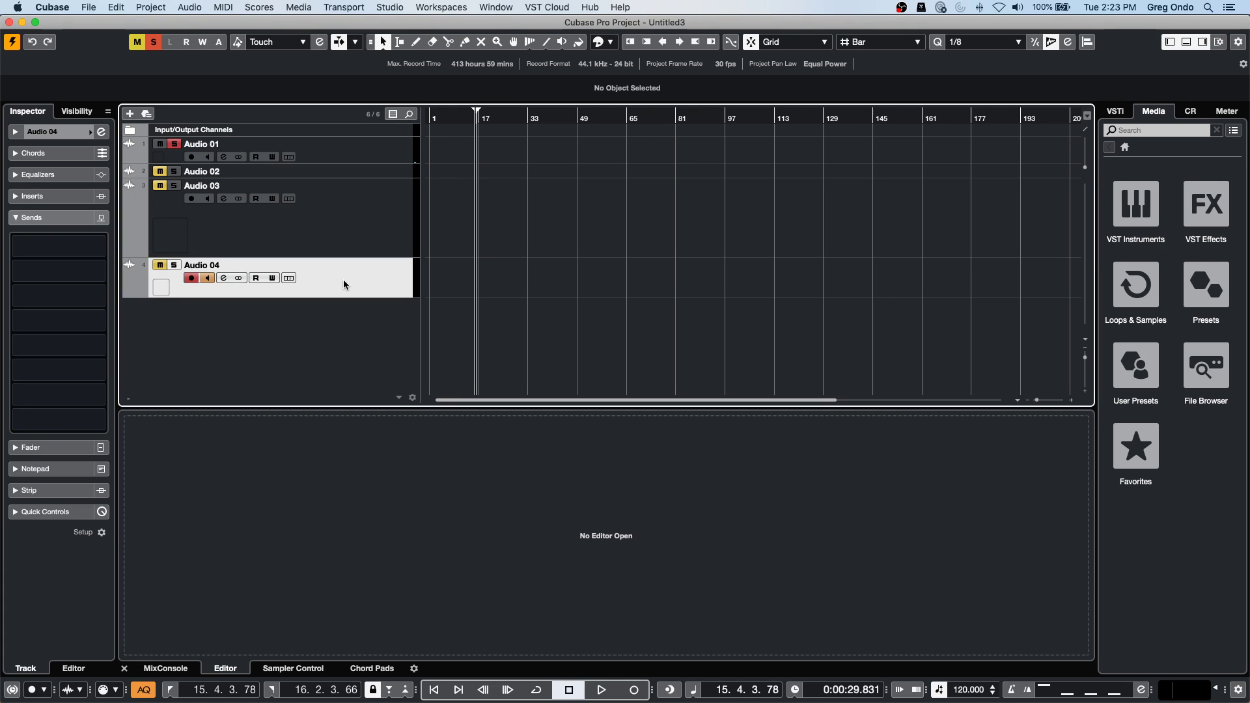
left_click(339, 172)
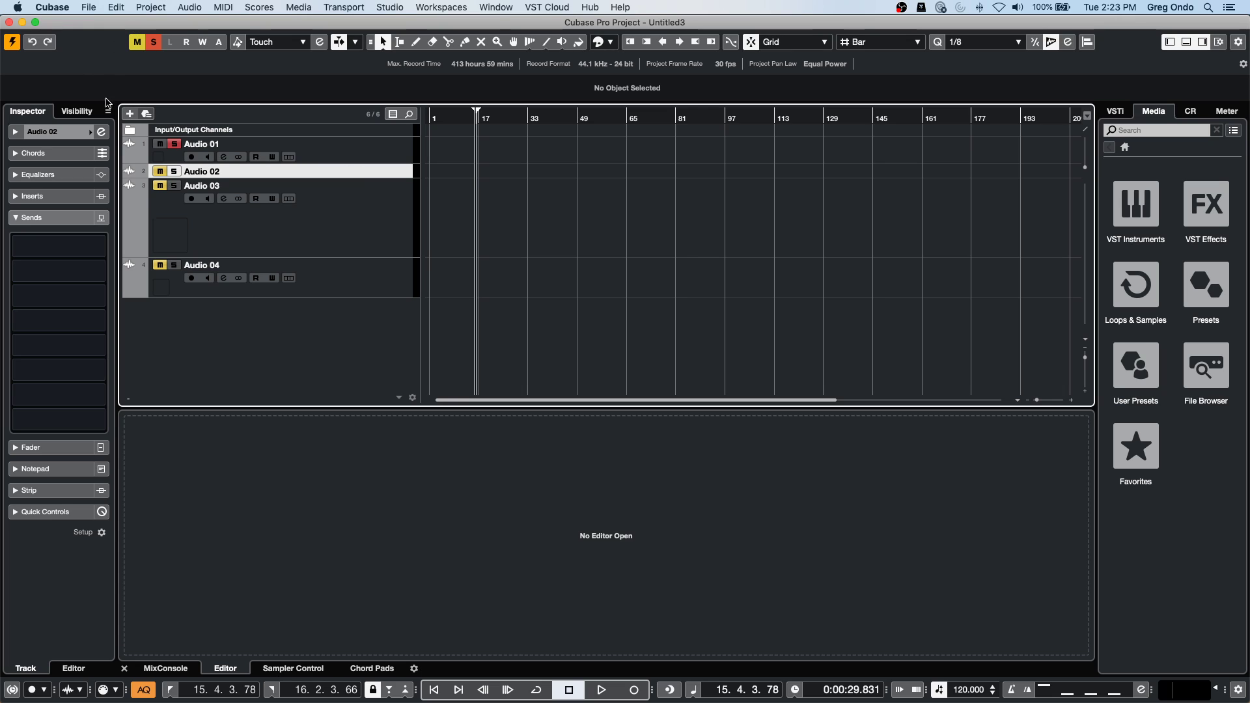
left_click(130, 114)
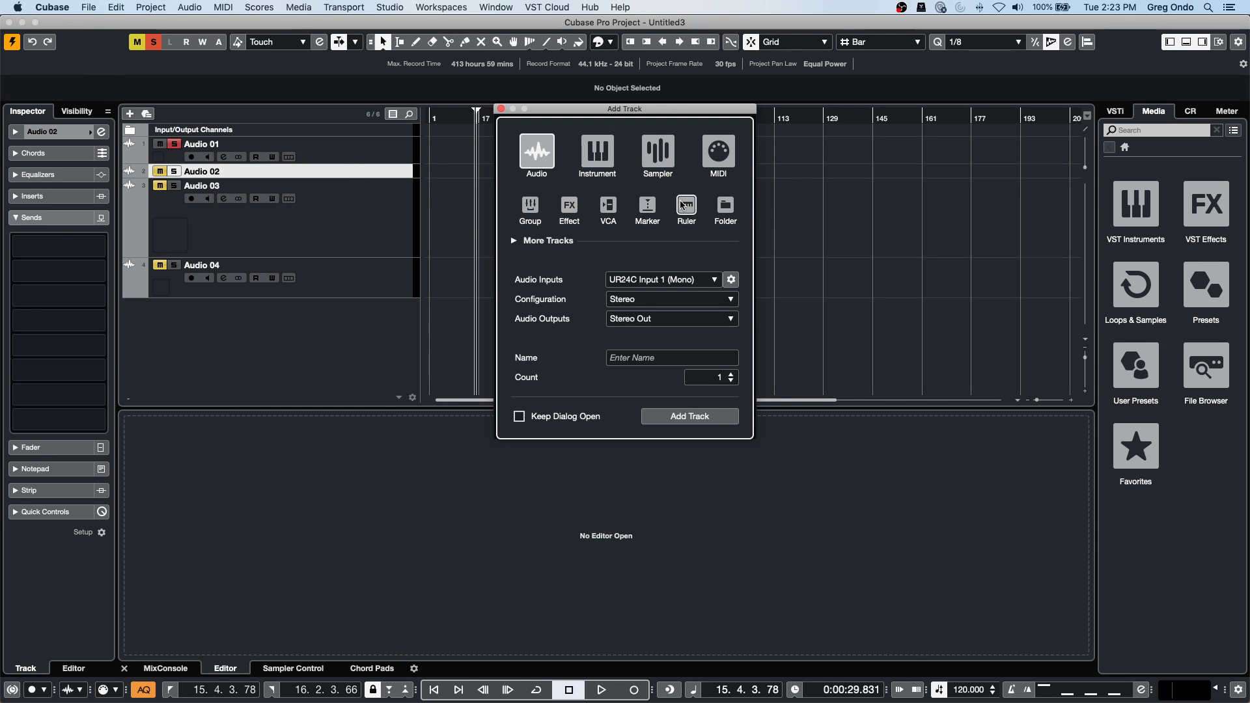
left_click(702, 423)
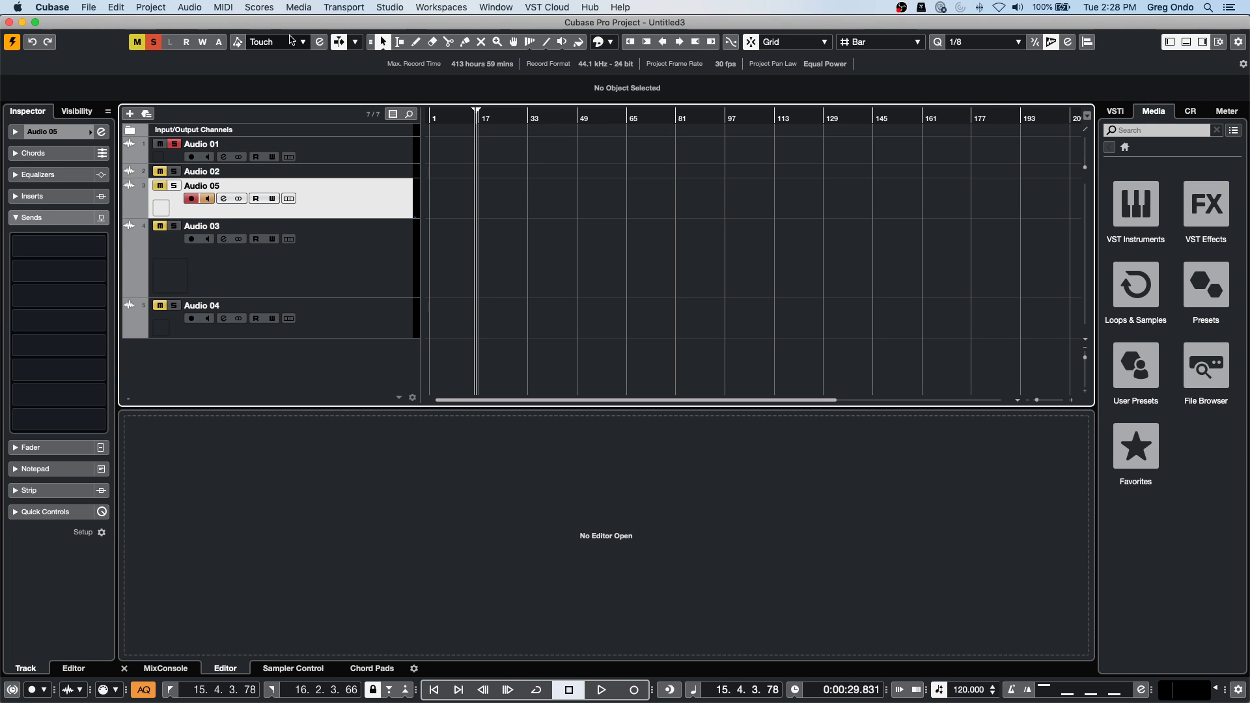
Show the MixConsole in the lower zone and inspect the channel settings of the Stereo input and Audio 01 channels.
left_click(167, 669)
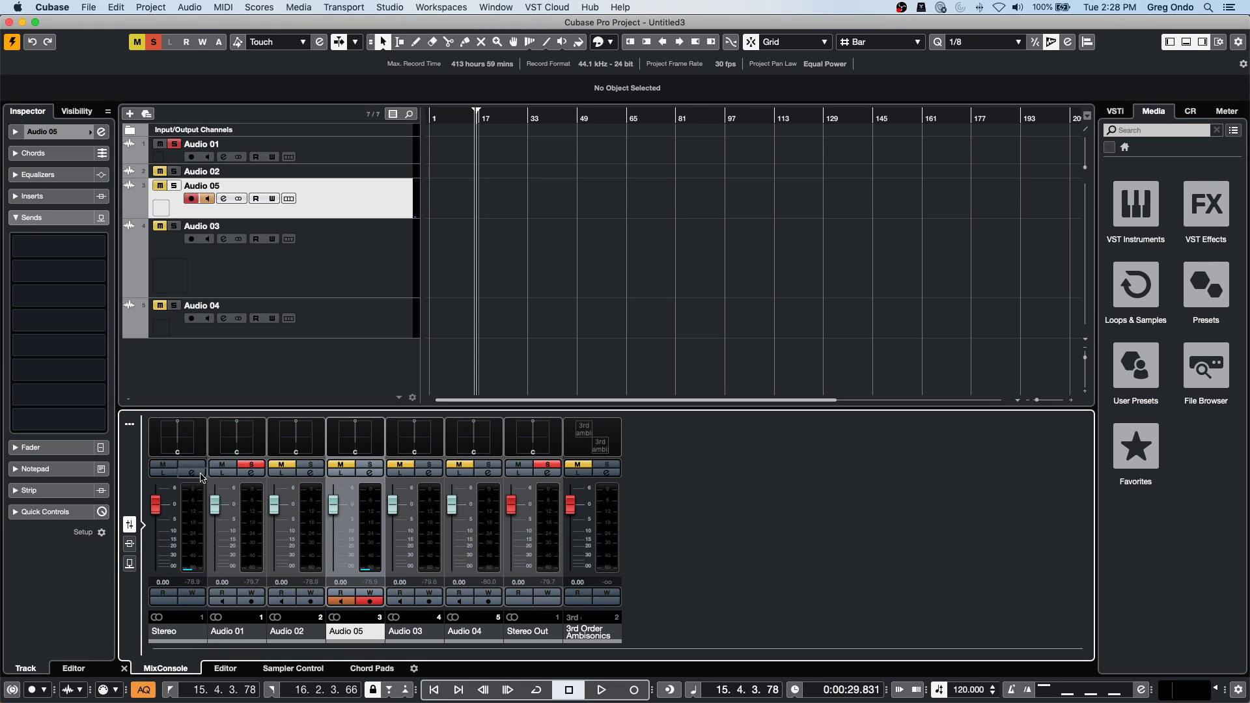
left_click(194, 472)
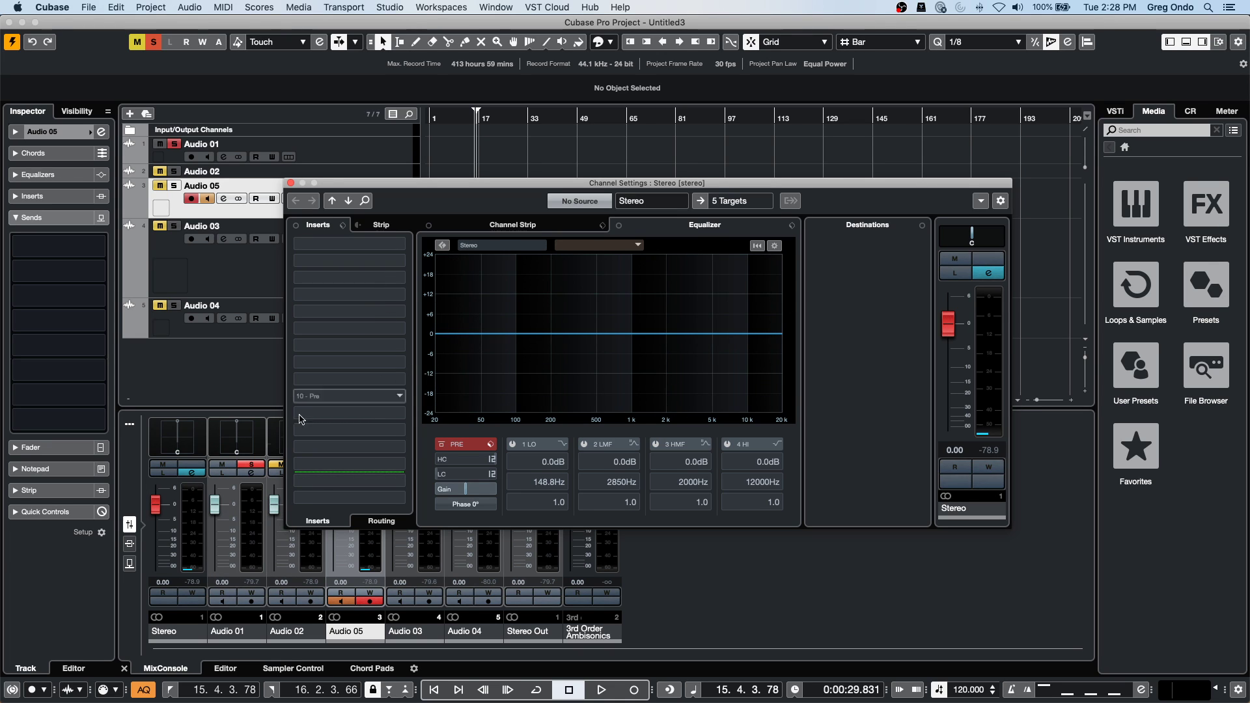
left_click(219, 521)
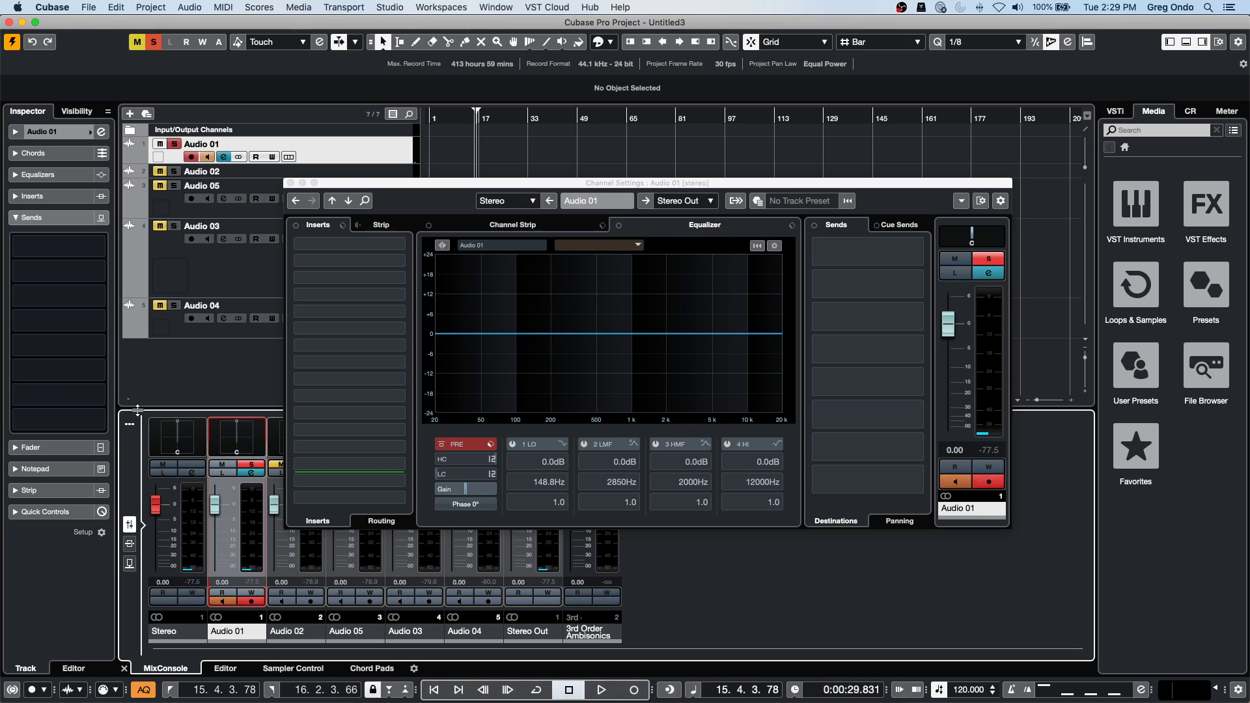
left_click(293, 183)
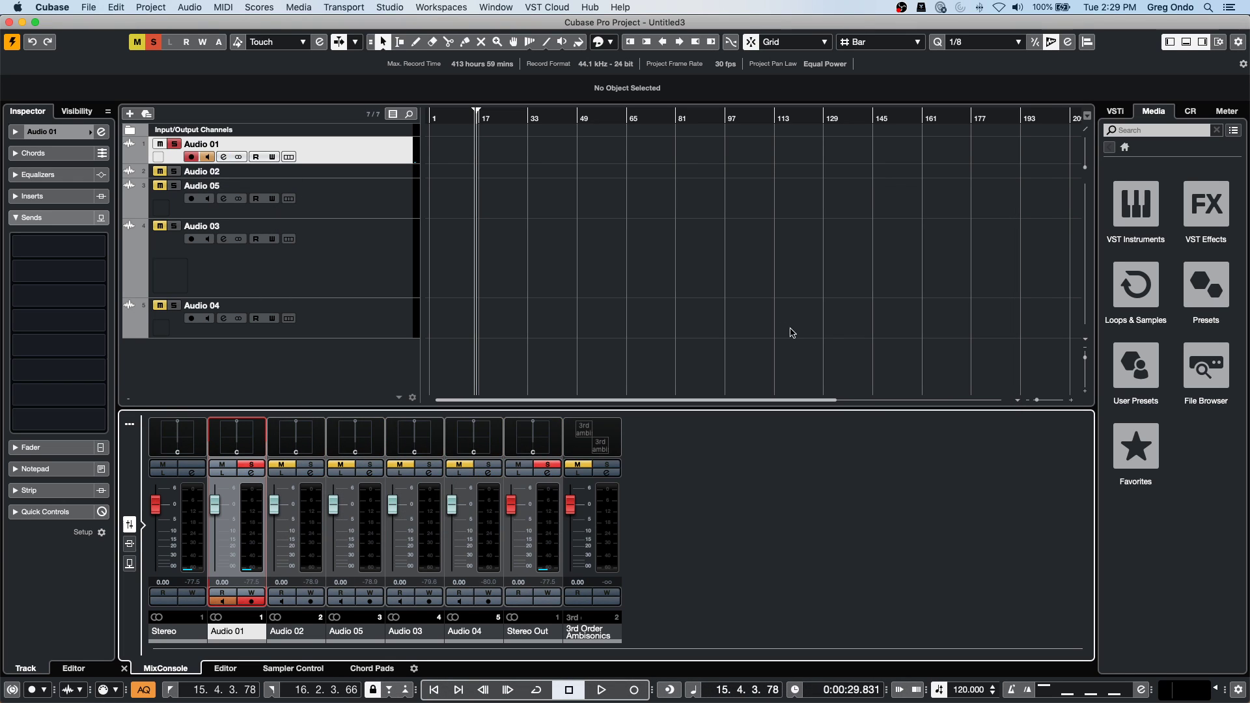
Browse the Dubstep set in Loops & Samples and change its category filter from Drum&Perc to Bass.
left_click(1145, 298)
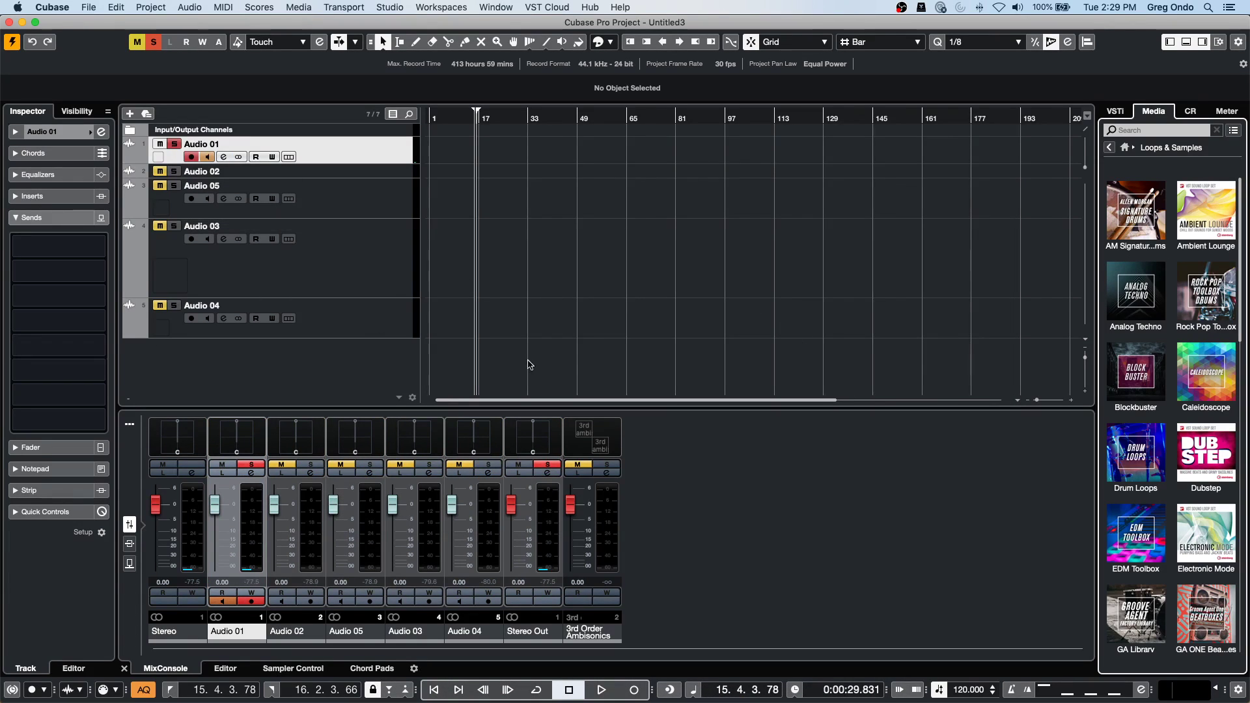
left_click(1207, 453)
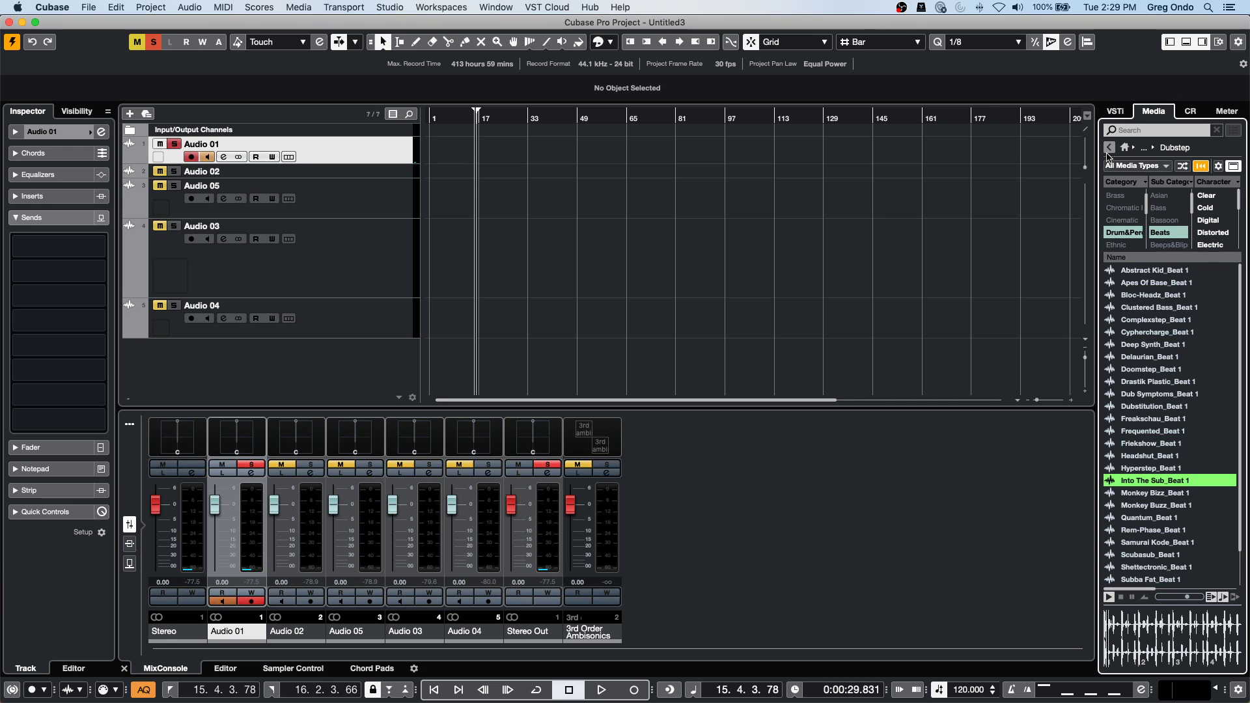
left_click(1130, 240)
left_click(1131, 241)
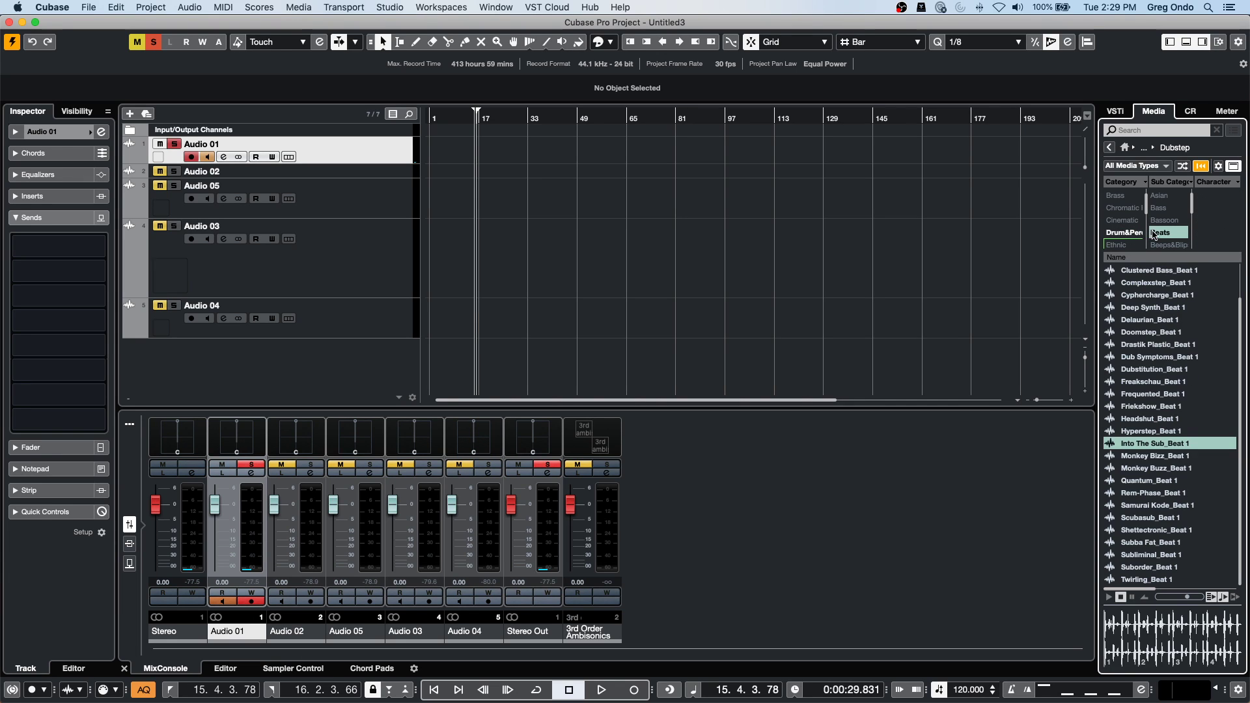
left_click(1132, 196)
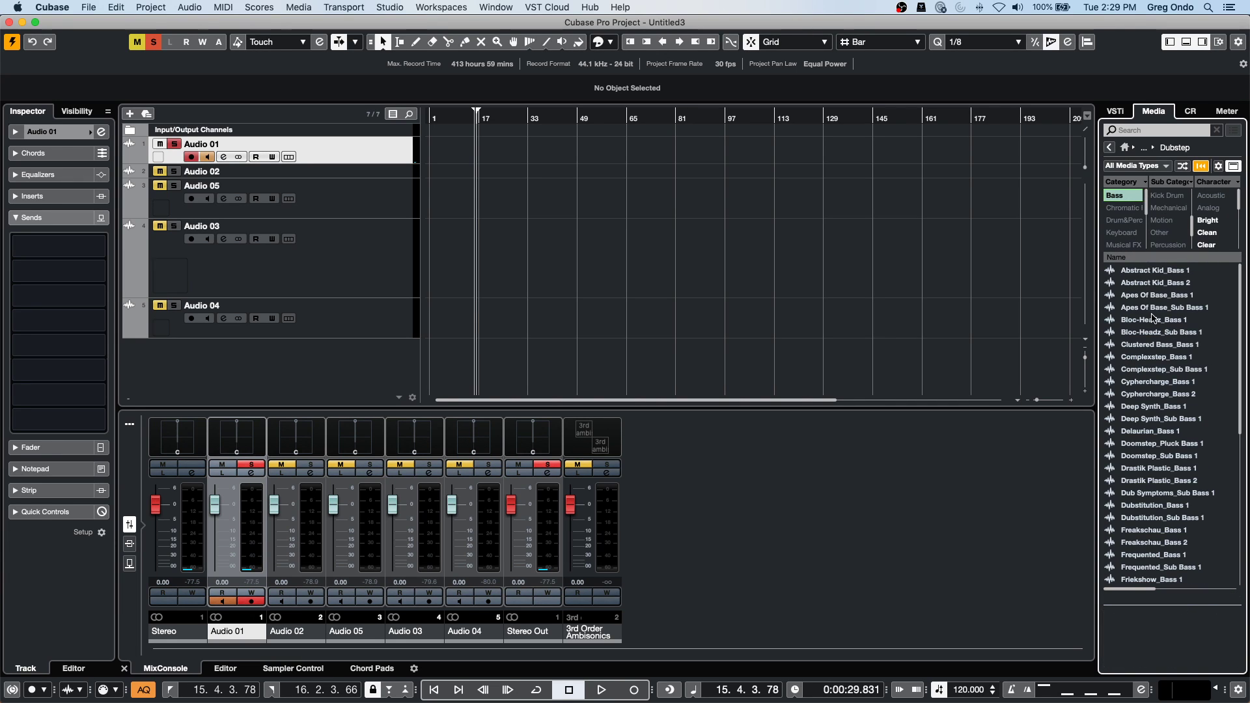
Preview the Bloc-Headz_Bass 1, Cyphercharge_Bass 1 and Drastik Plastic_Bass 1 loops.
left_click(1153, 319)
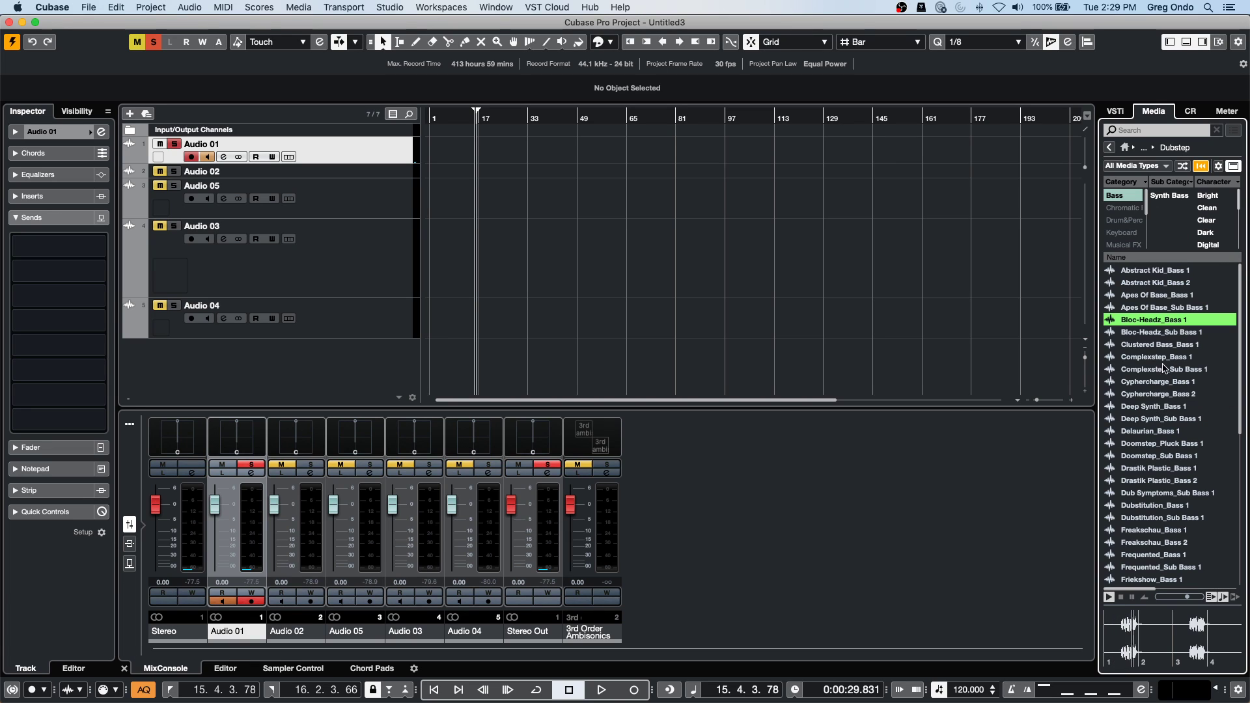
left_click(1154, 382)
left_click(1155, 469)
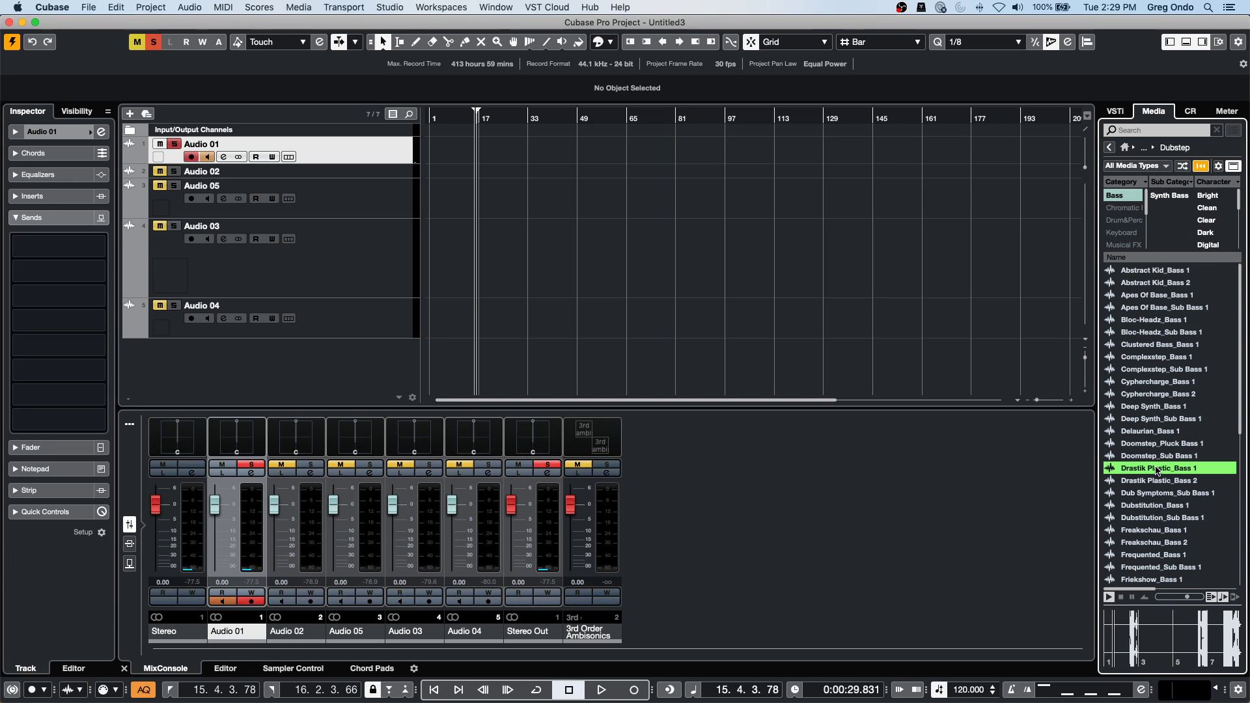
Create a sampler track from the Drastik Plastic_Bass 1 loop.
right_click(1156, 469)
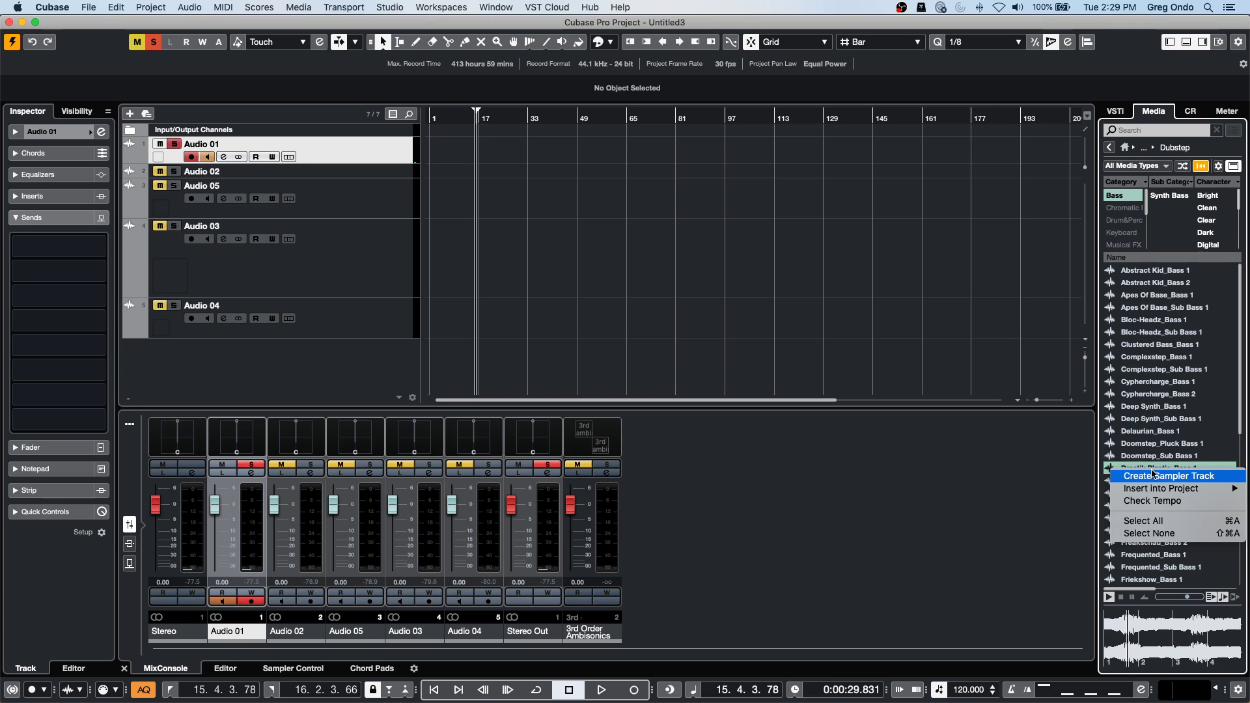
mouse_move(1166, 486)
left_click(1041, 459)
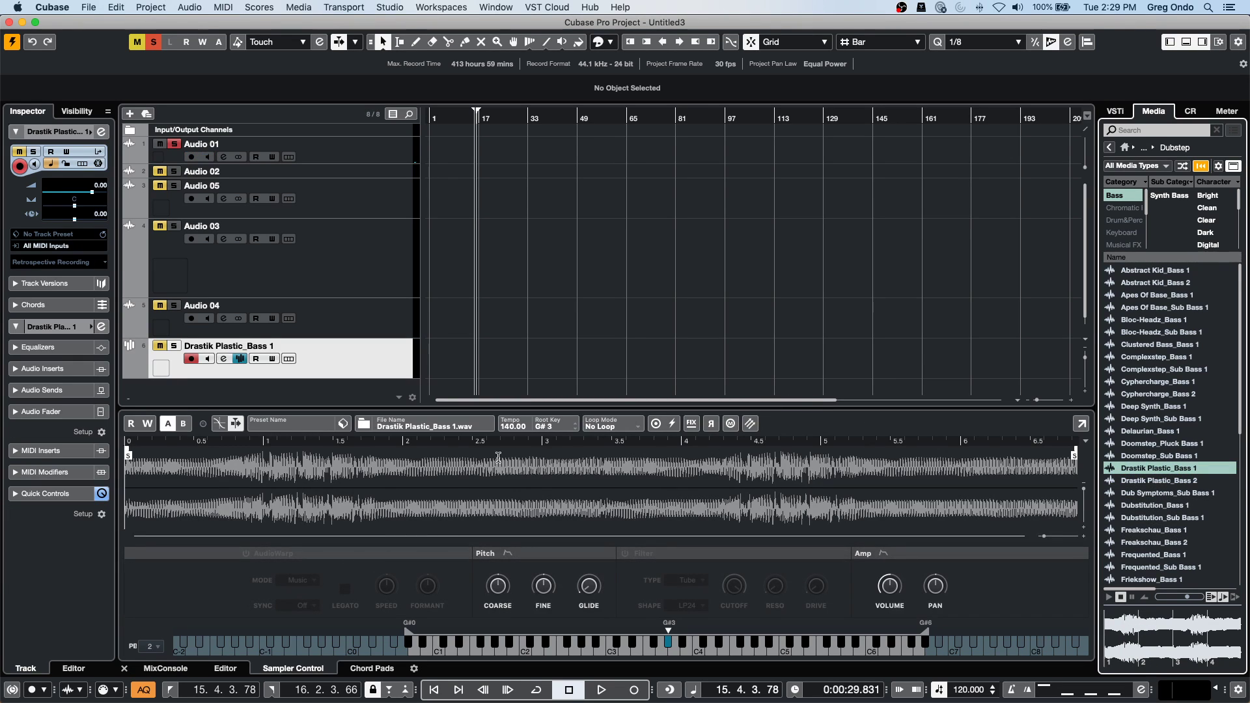
Play test notes around G#3 on the sampler keyboard and deactivate all mute and solo states in the project.
left_click(671, 650)
left_click(671, 650)
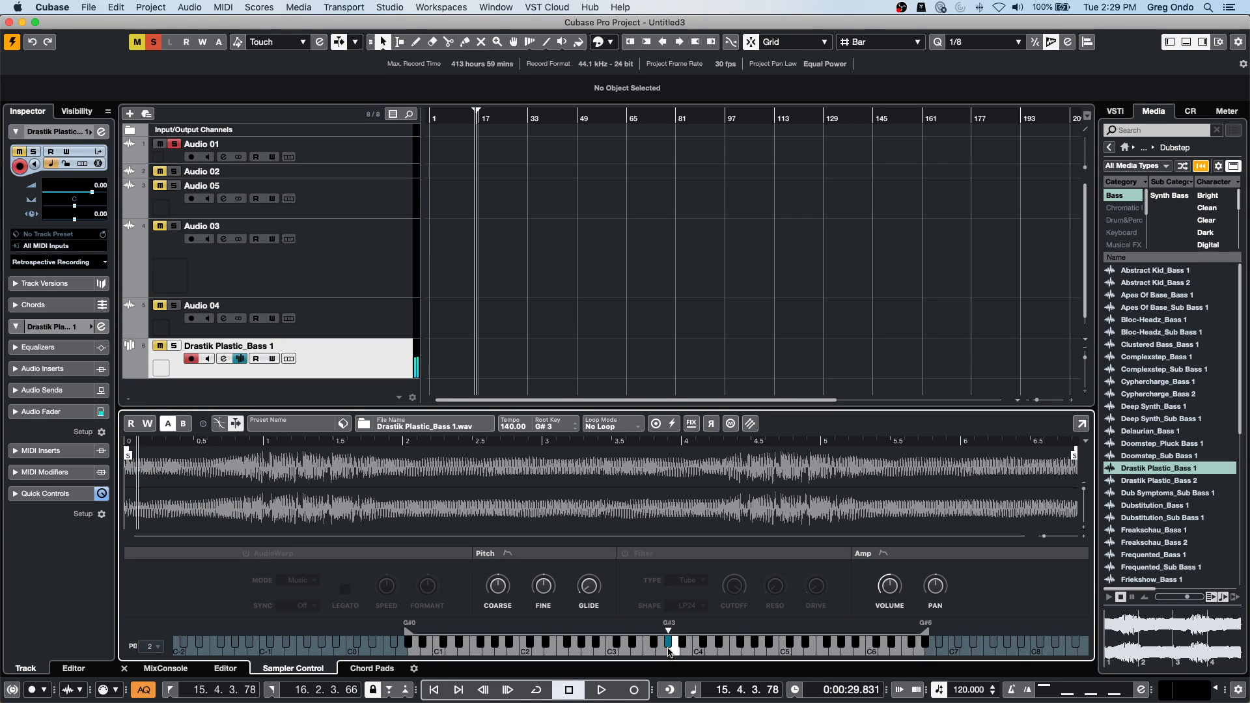
left_click(654, 650)
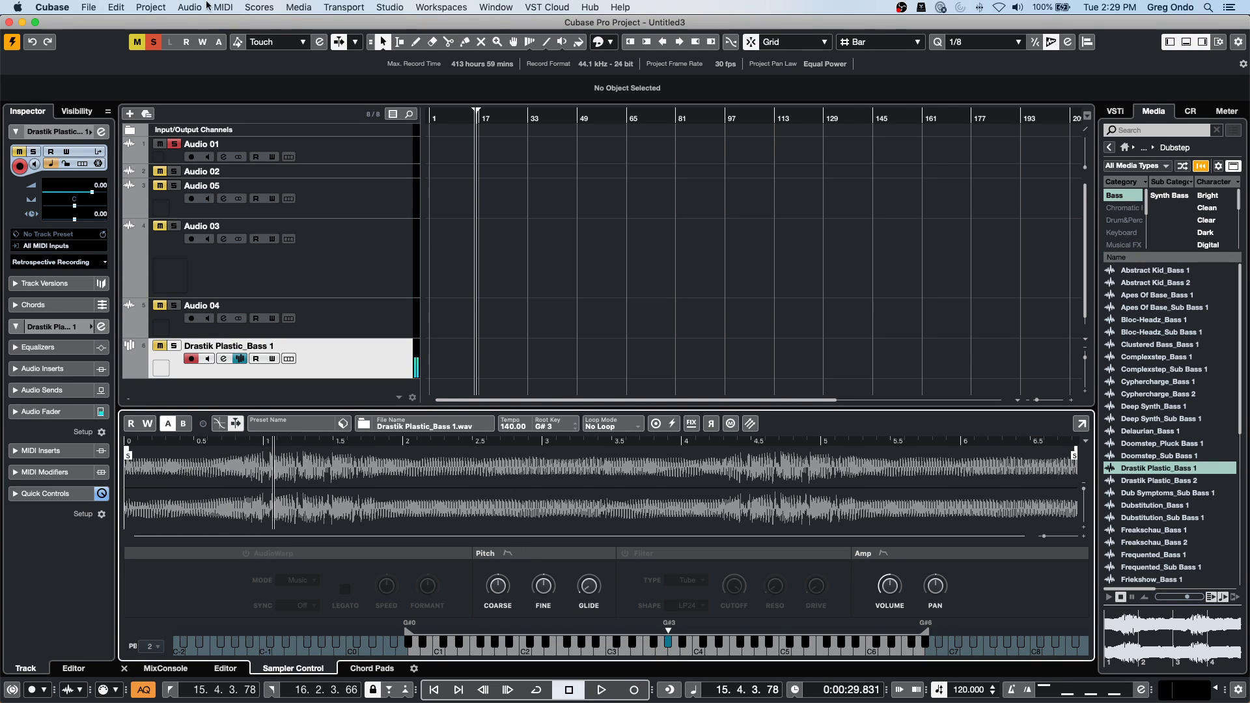
left_click(153, 42)
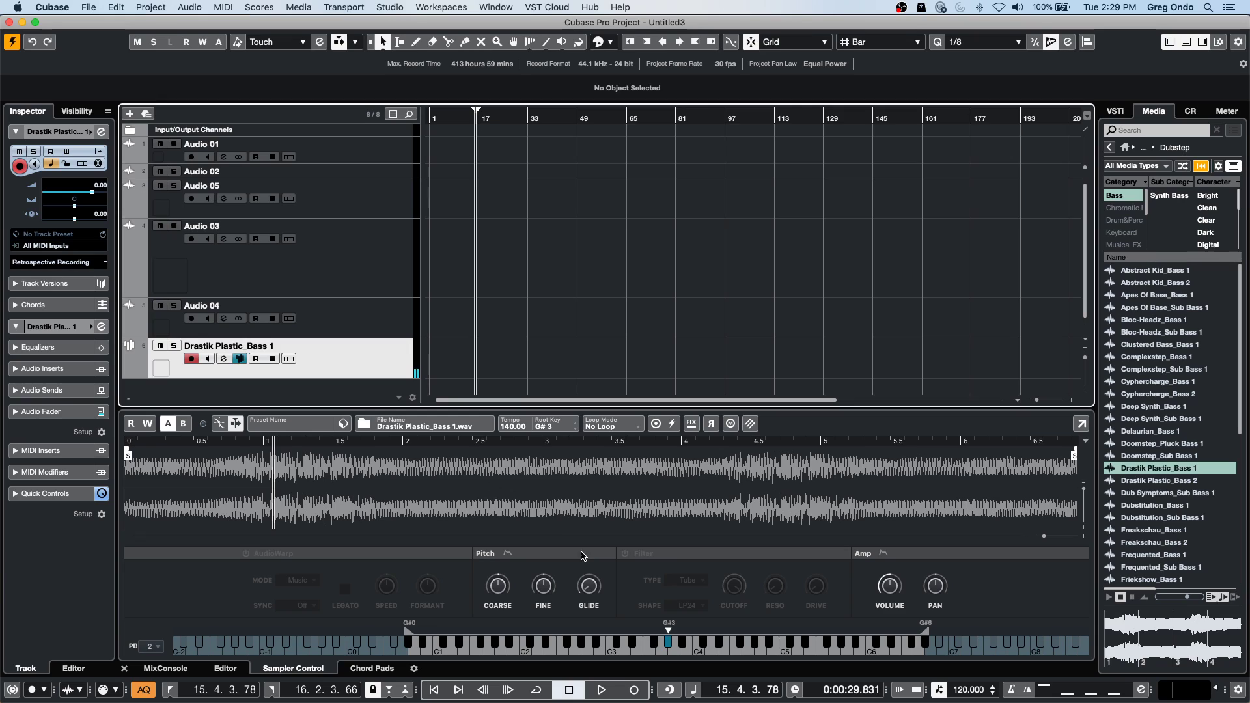
Audition the bass sample at various pitches below and above its root key, and turn on AudioWarp for the sampler track.
left_click(659, 642)
left_click(642, 646)
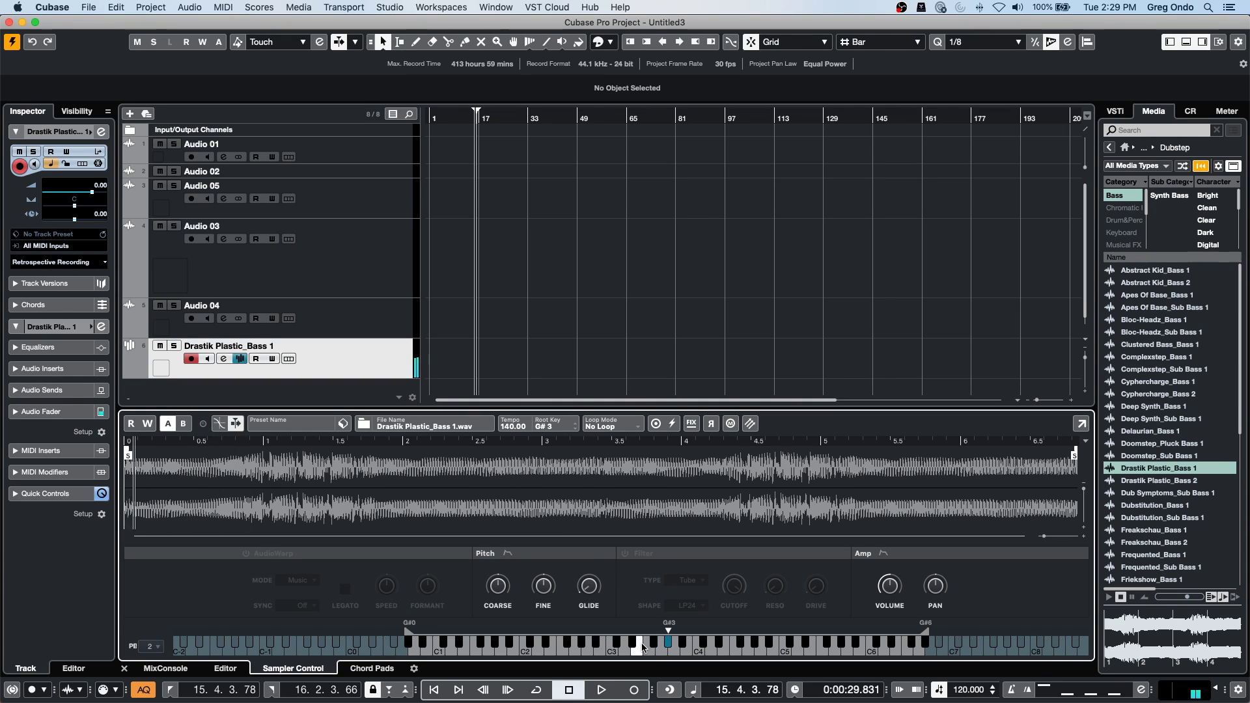
left_click(622, 651)
left_click(583, 648)
left_click(639, 648)
left_click(746, 645)
left_click(797, 648)
left_click(718, 648)
left_click(700, 648)
left_click(625, 642)
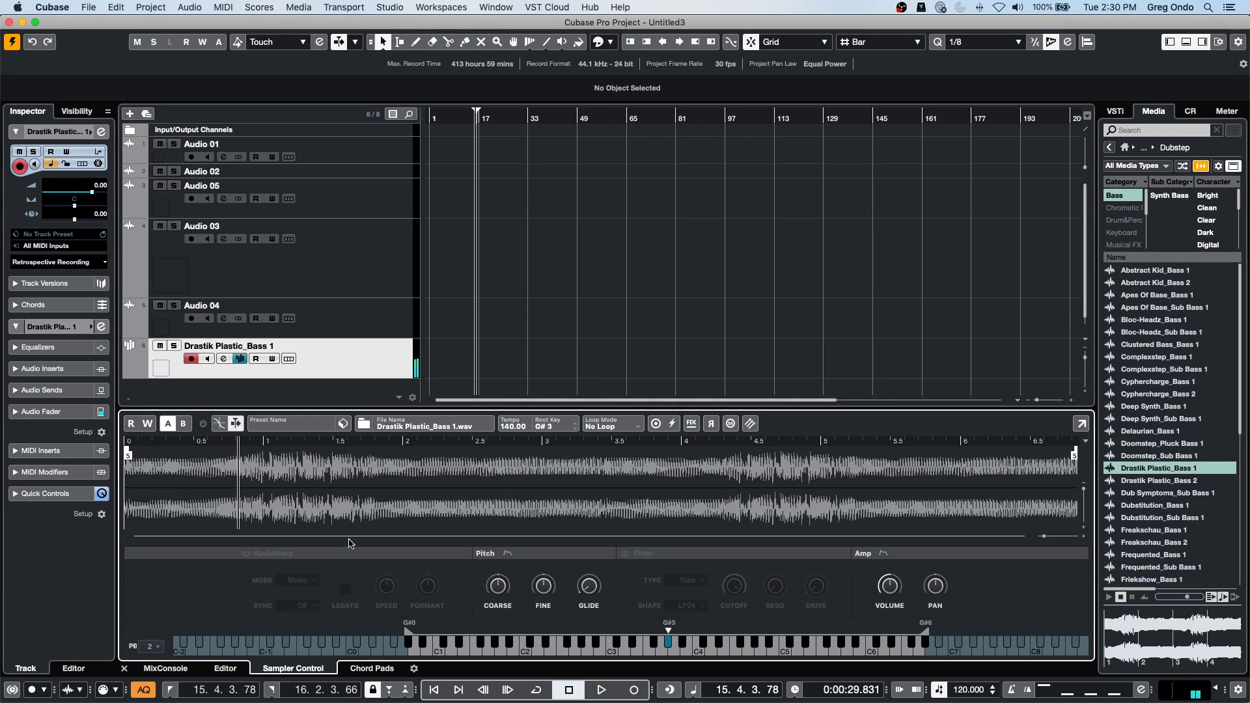
left_click(246, 553)
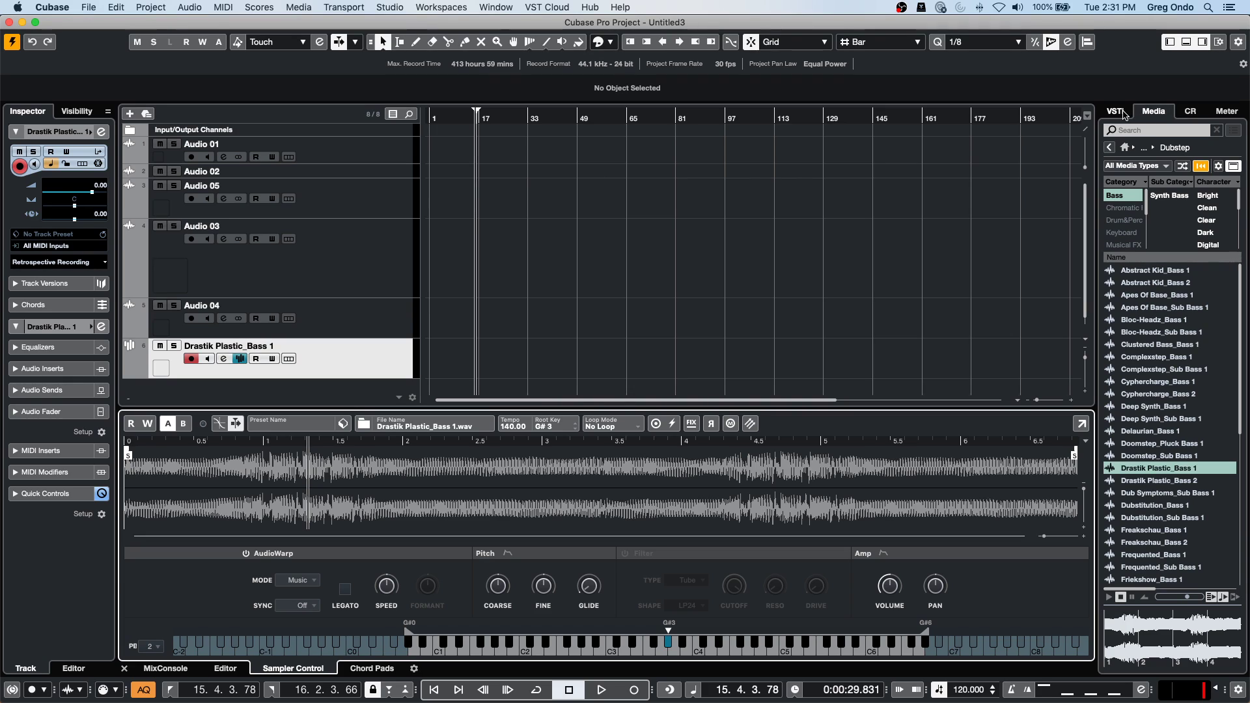
Open the recent project GA 4.2.cpr with Projects as the project folder, activate it and skip resolving its missing file.
left_click(98, 5)
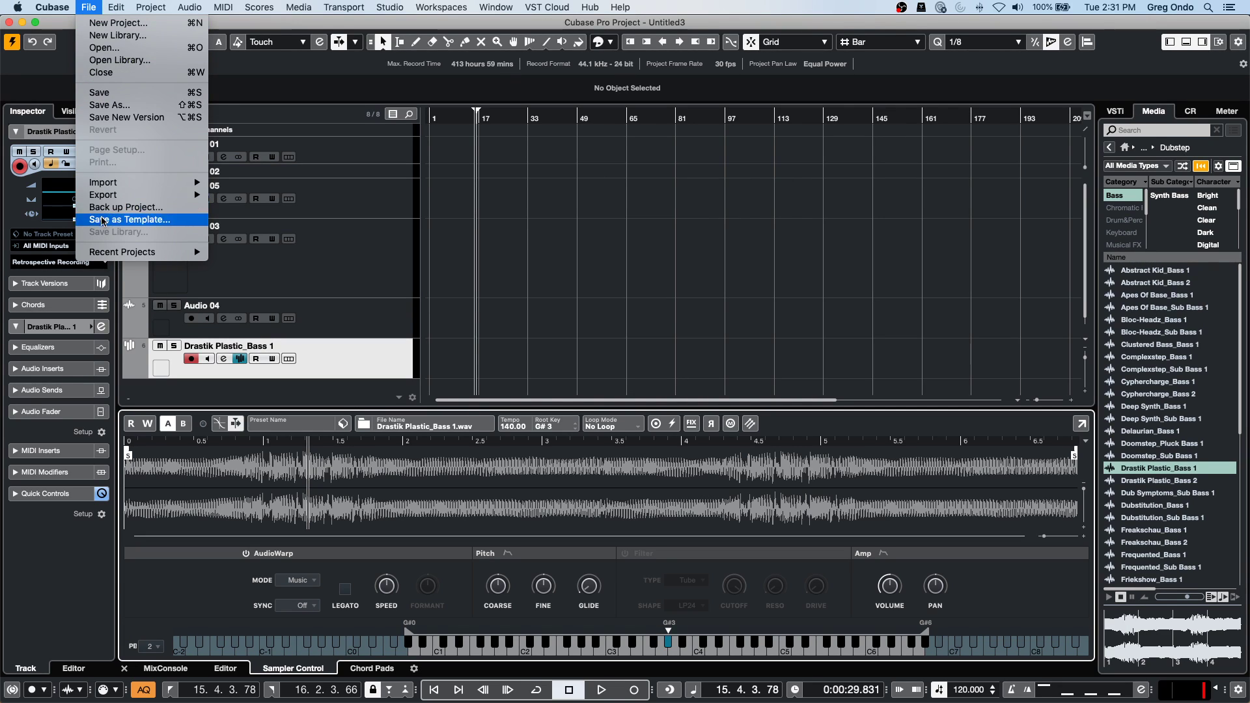
mouse_move(100, 258)
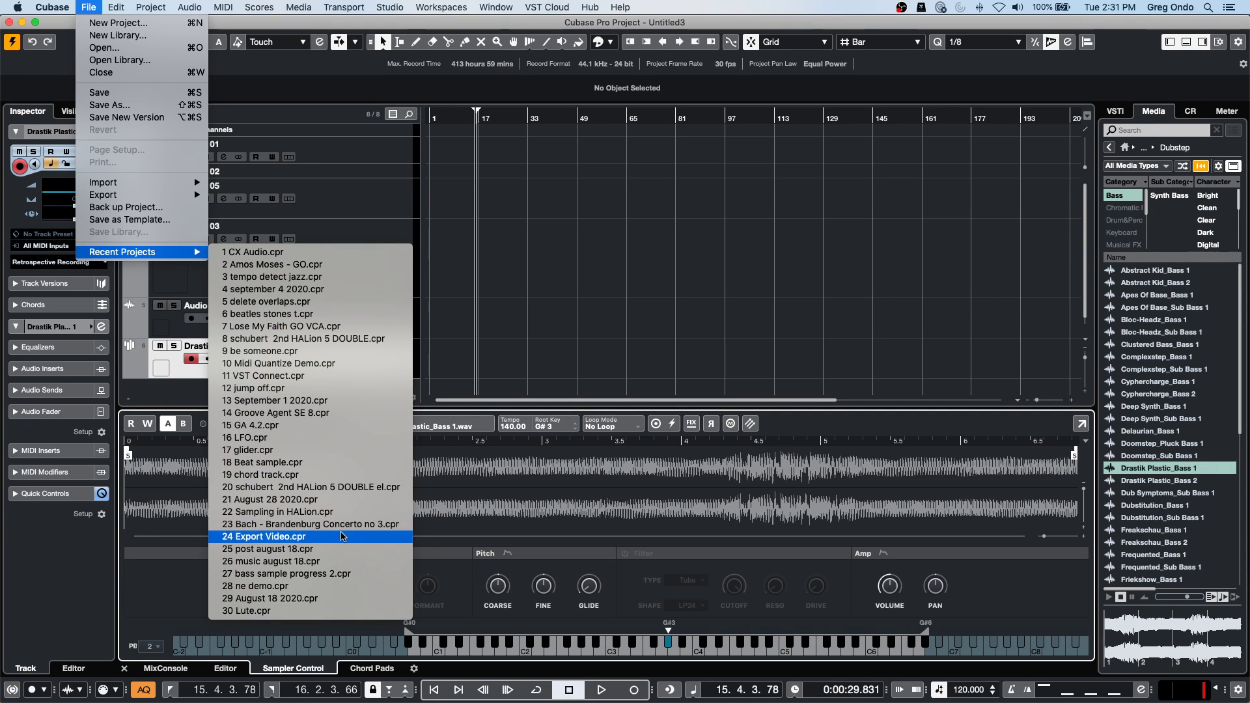
left_click(314, 425)
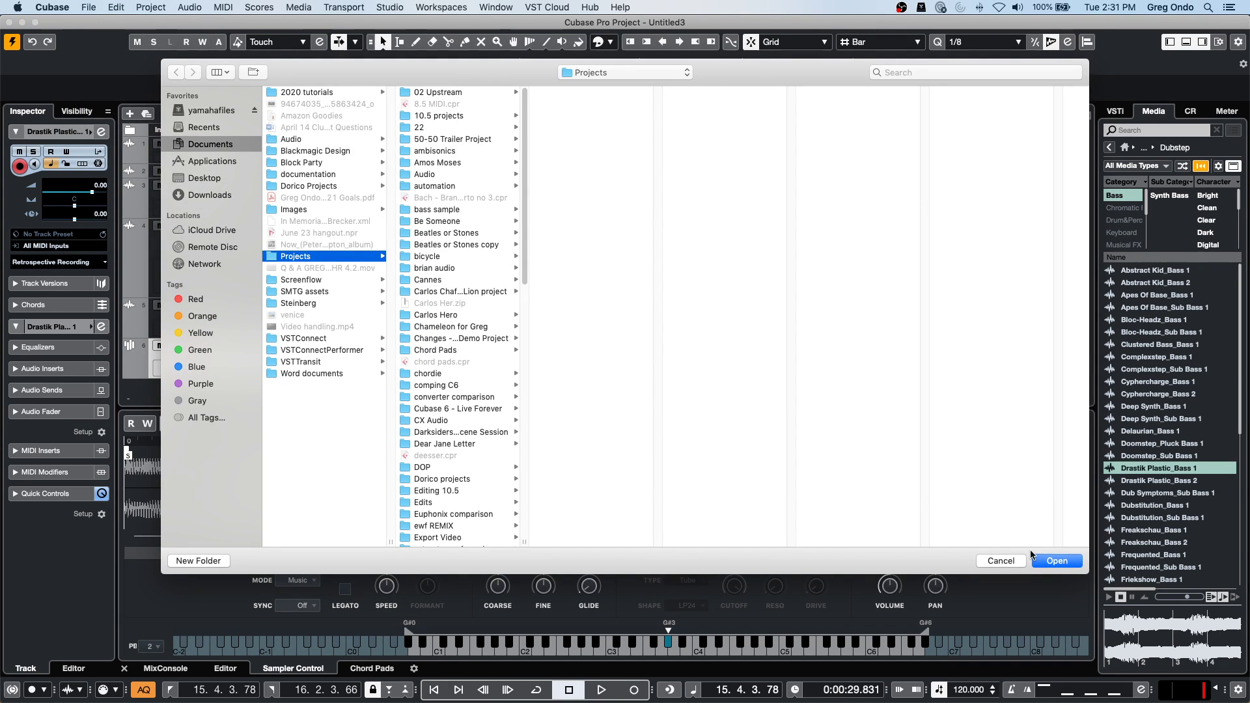
left_click(1057, 561)
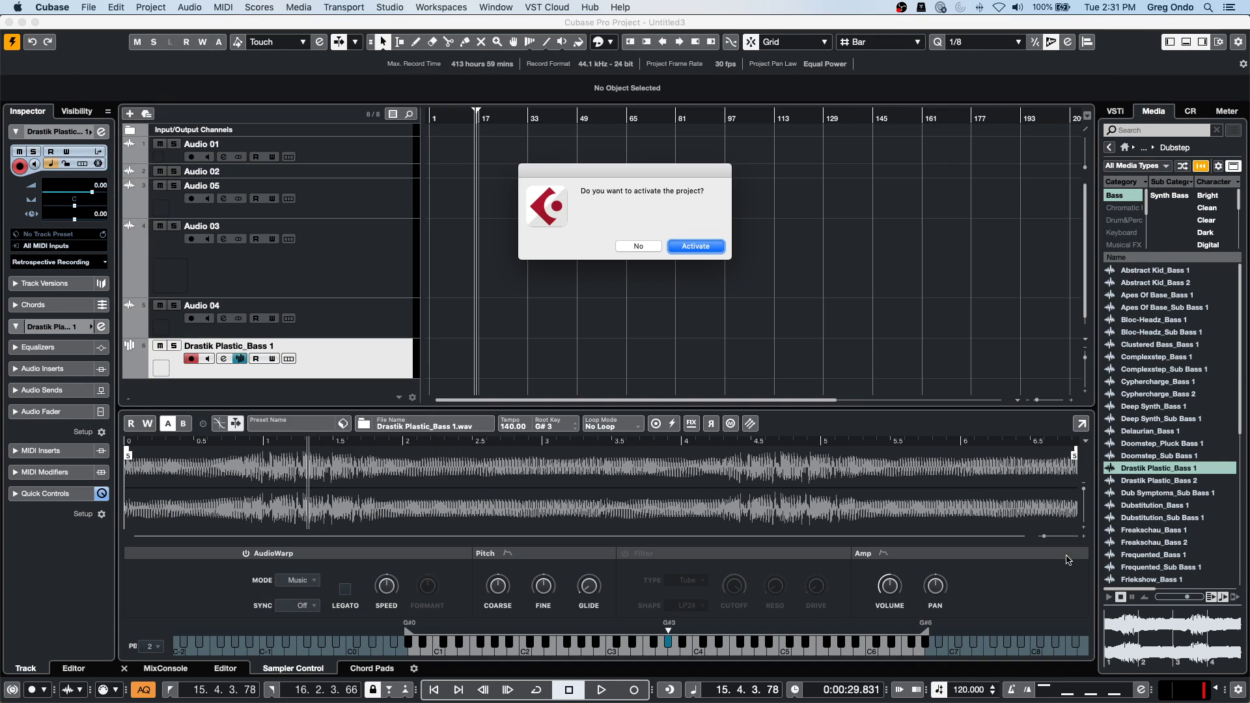
left_click(697, 246)
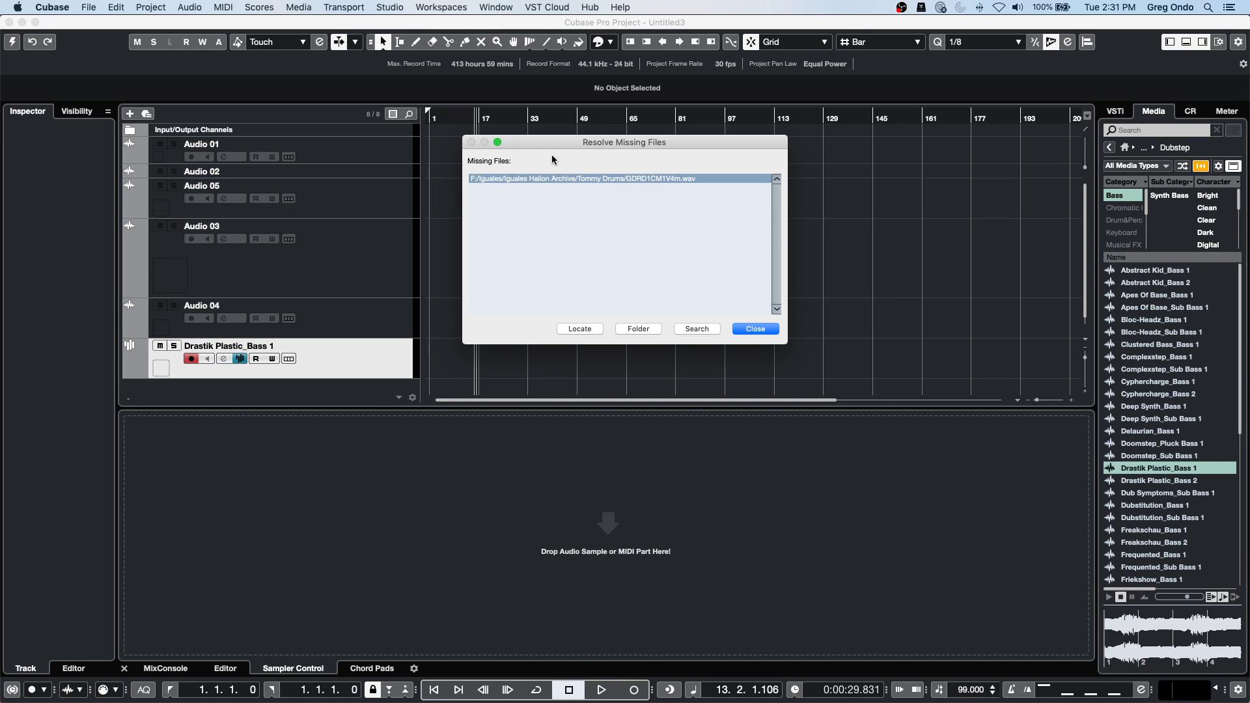
left_click(762, 329)
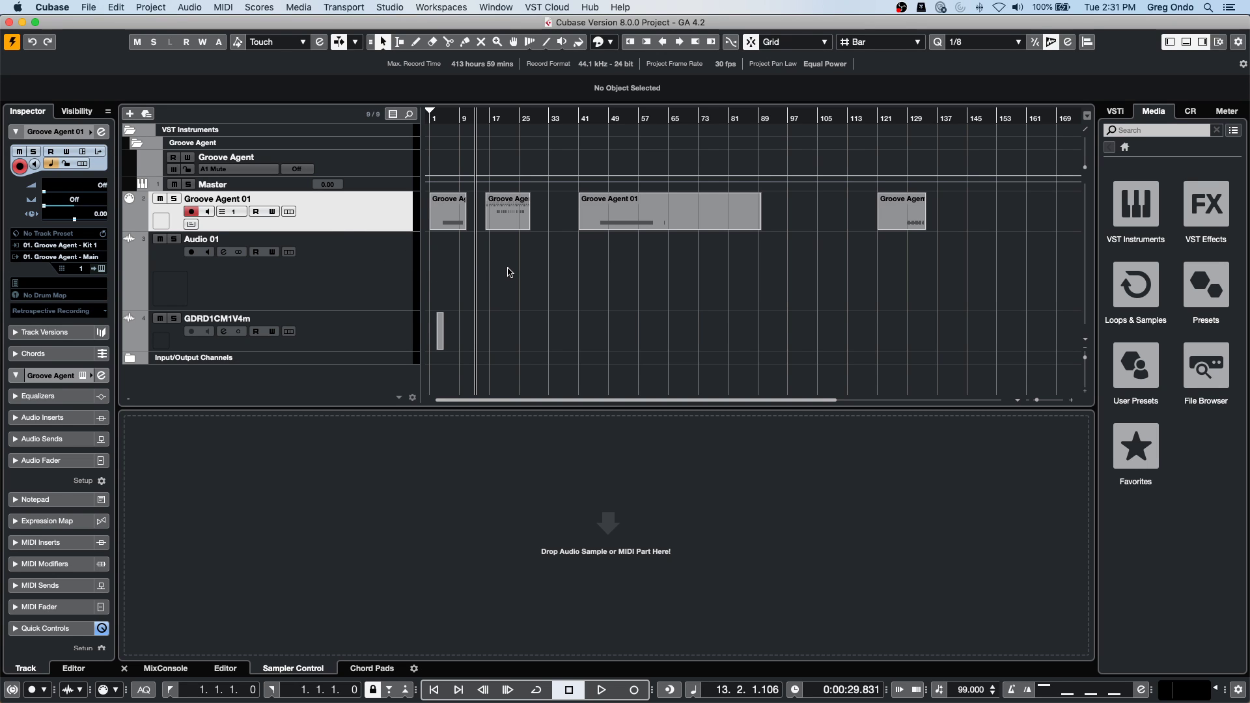
key("period")
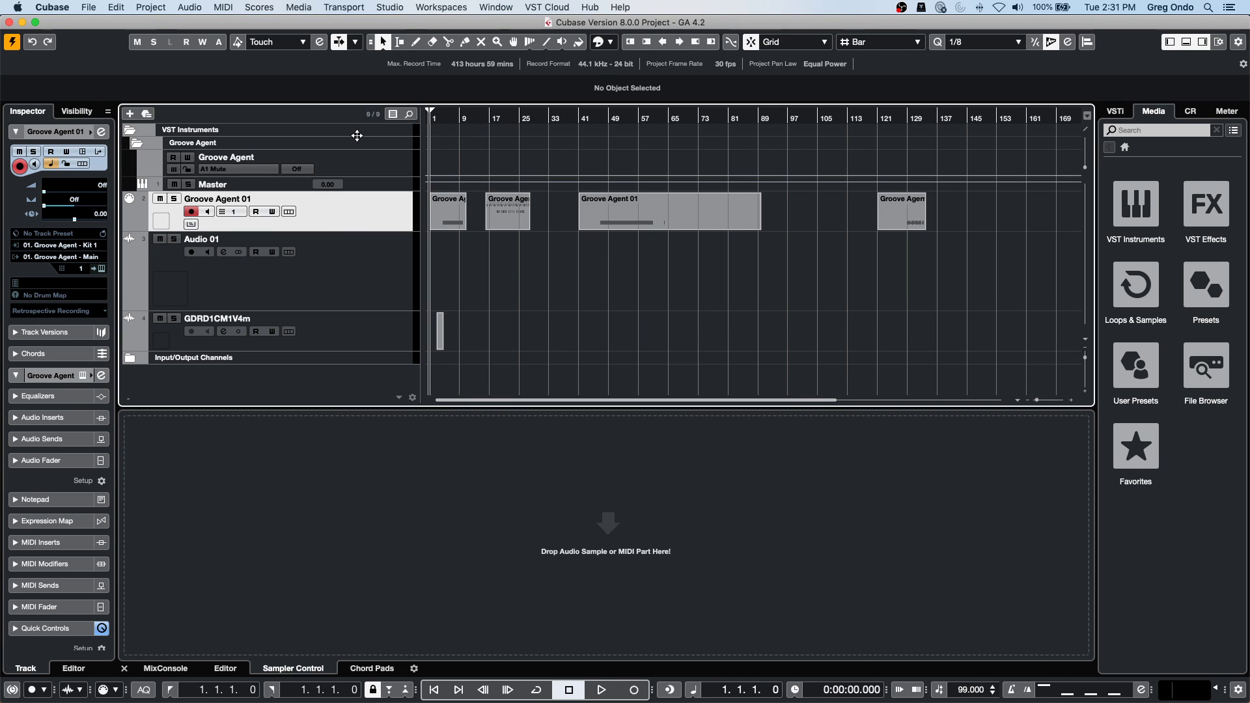
key("h")
key("h")
key("h")
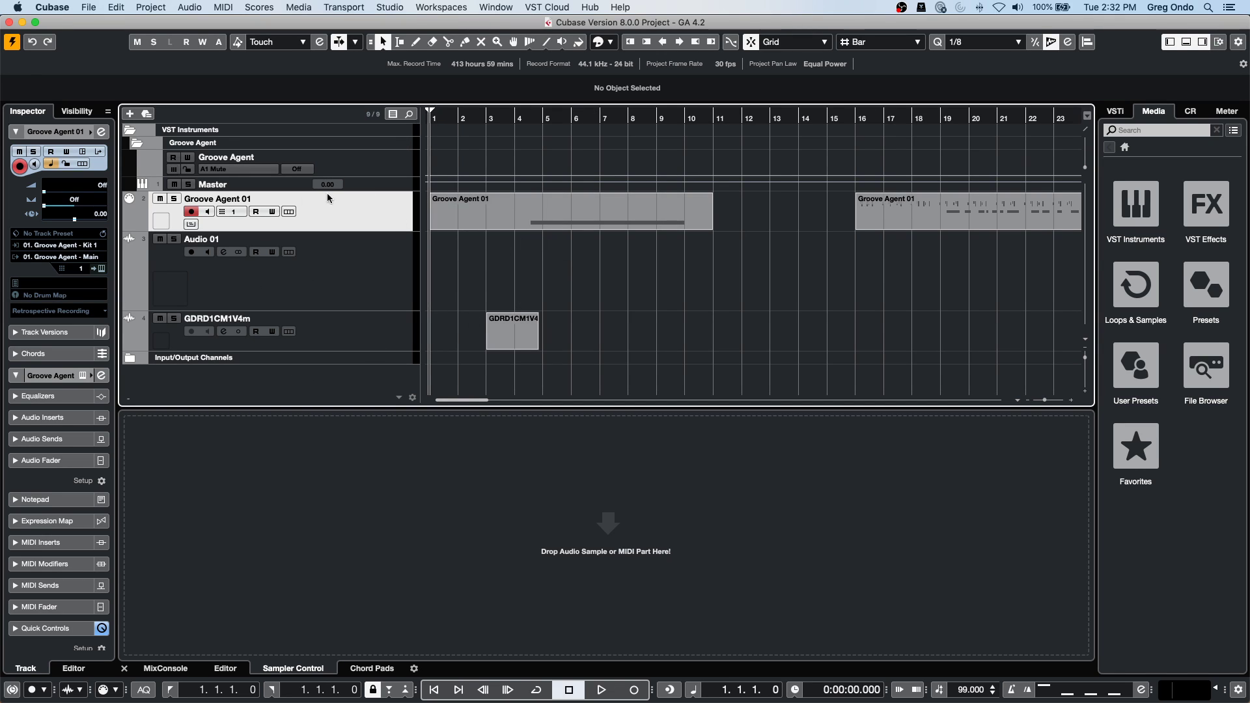
left_click_drag(503, 117, 446, 45)
Open the recent project Groove Agent SE 8.cpr and activate it.
left_click(87, 7)
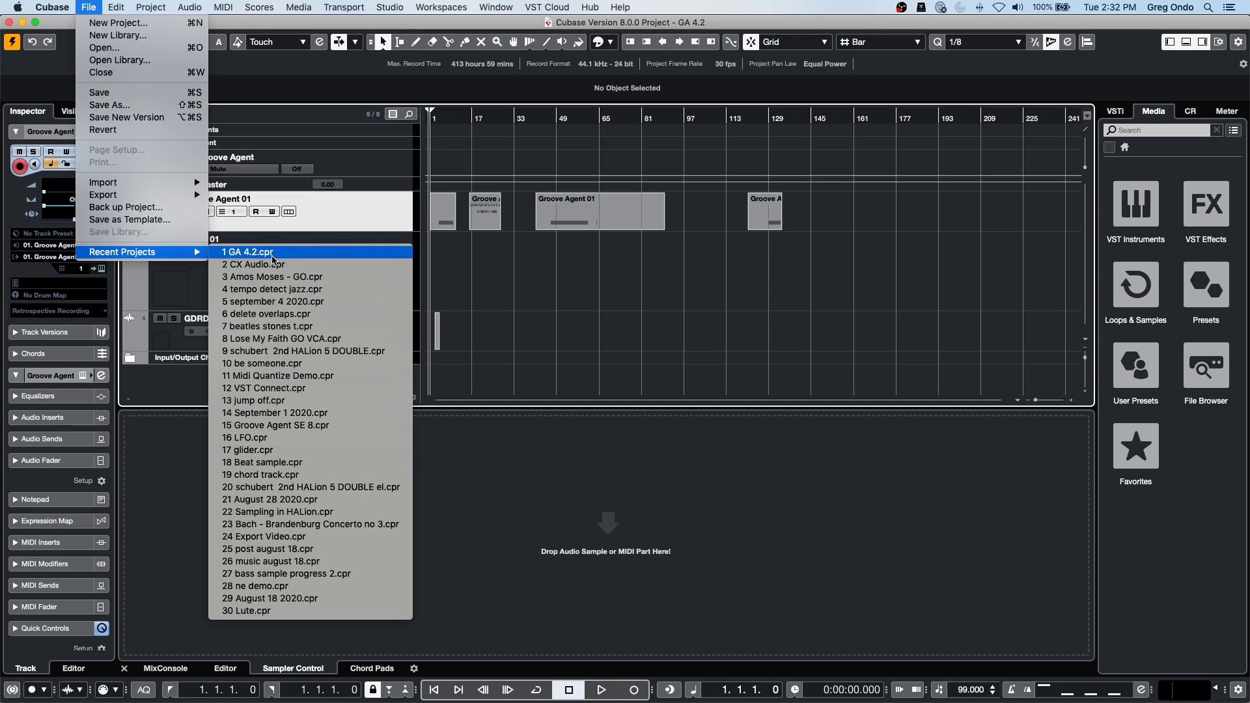
left_click(305, 424)
left_click(709, 248)
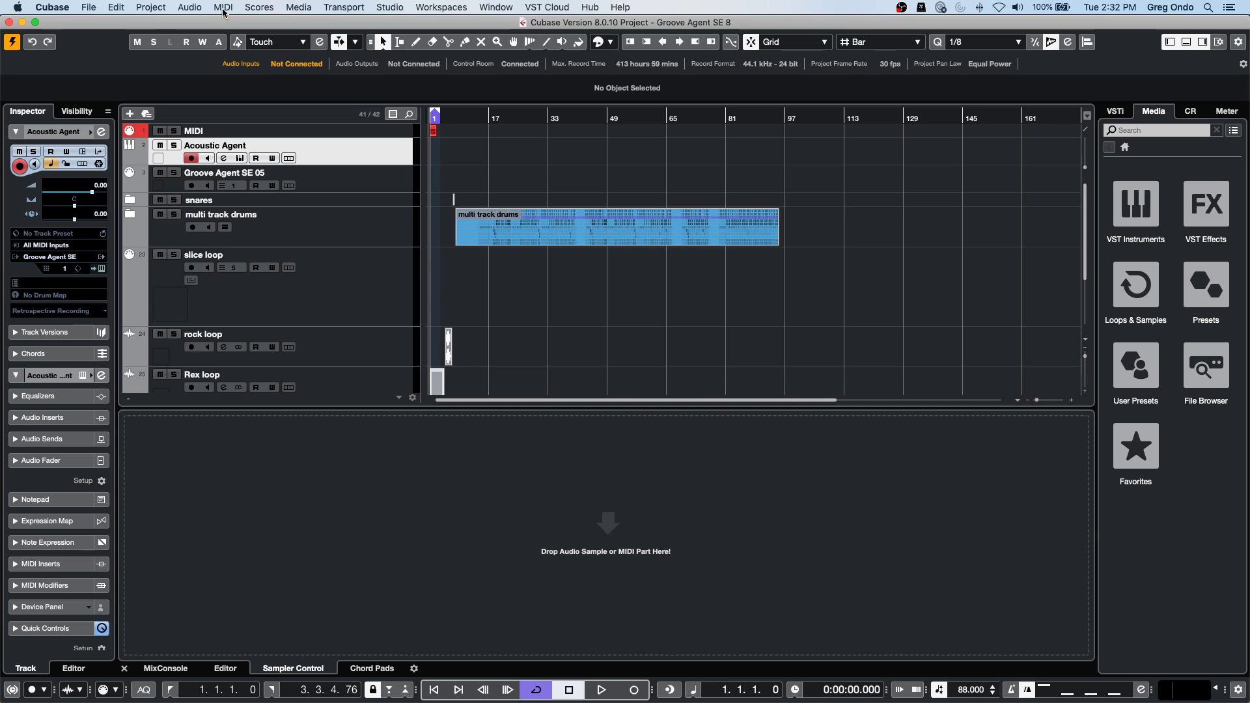
Select the slice loop track and open its Groove Agent SE instrument for editing.
scroll(466, 270, "down", 5)
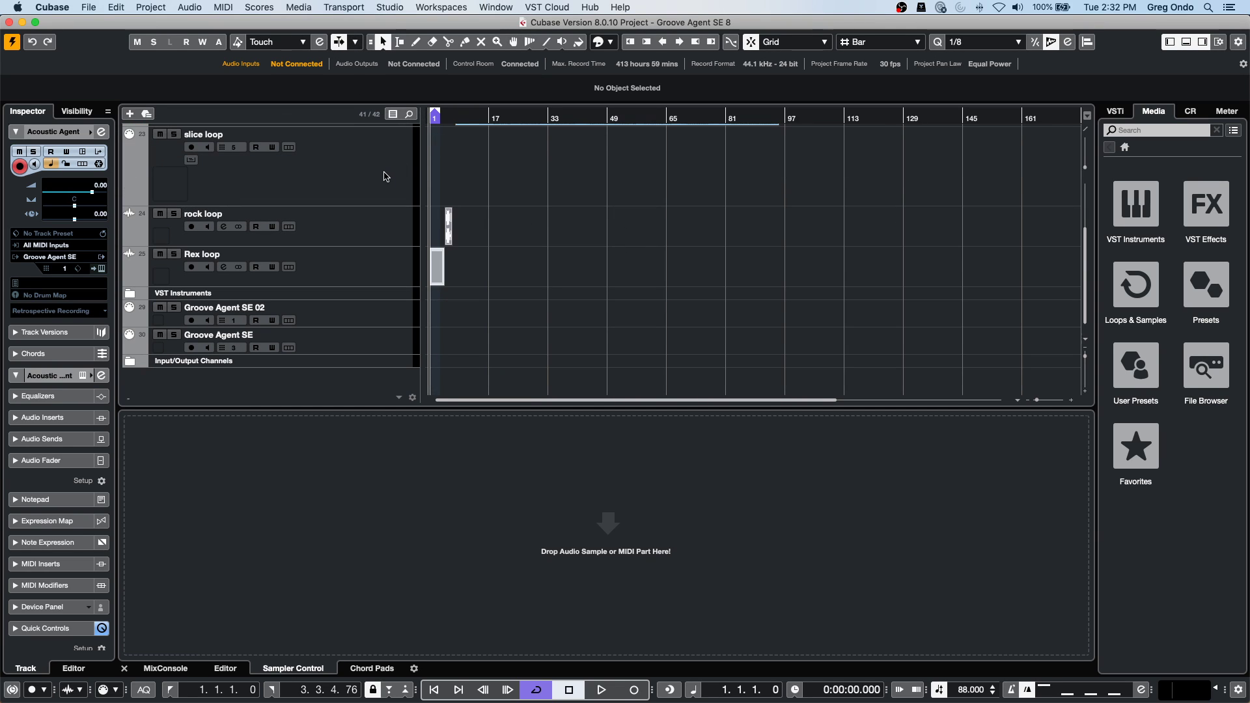
key("space")
key("h")
key("space")
key("h")
key("h")
left_click(351, 174)
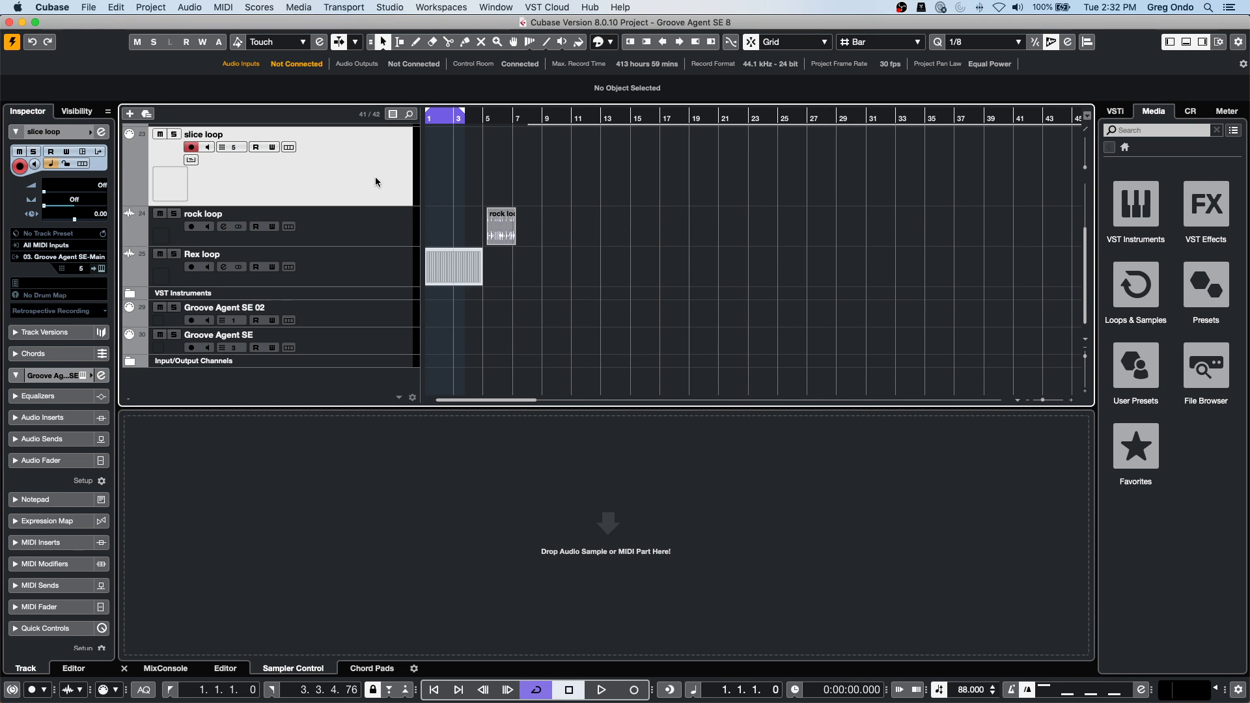
left_click(101, 268)
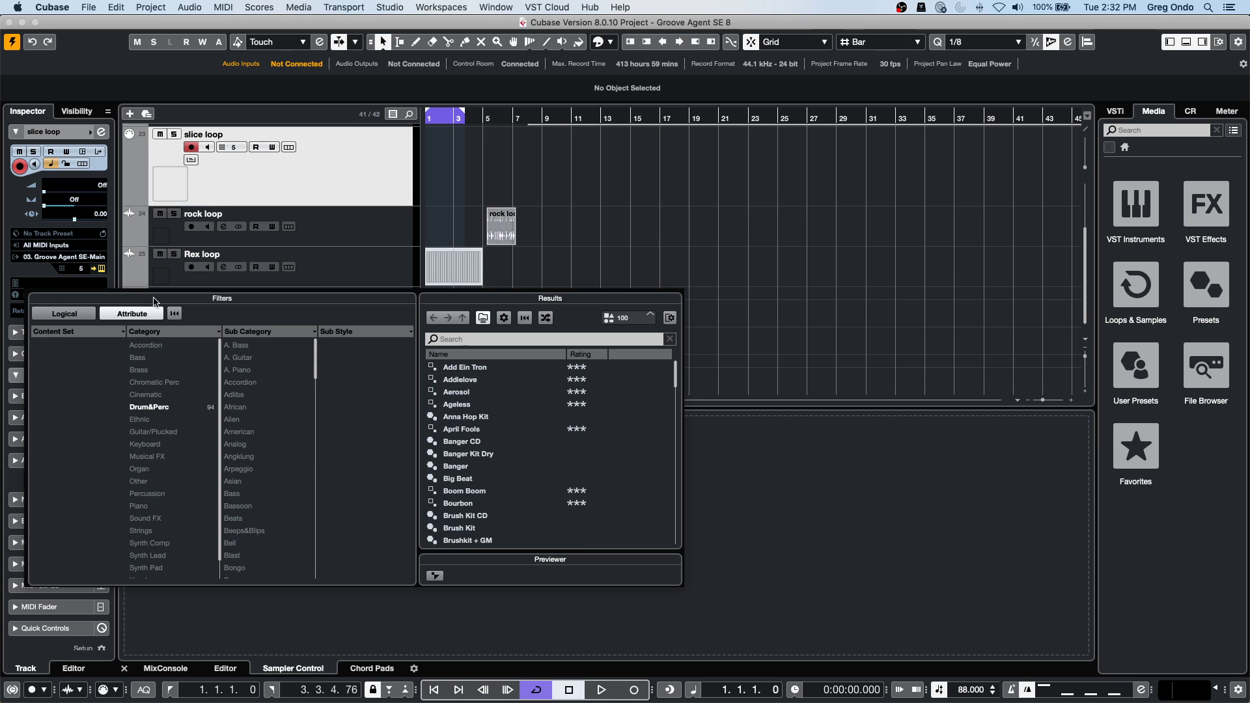
left_click(649, 228)
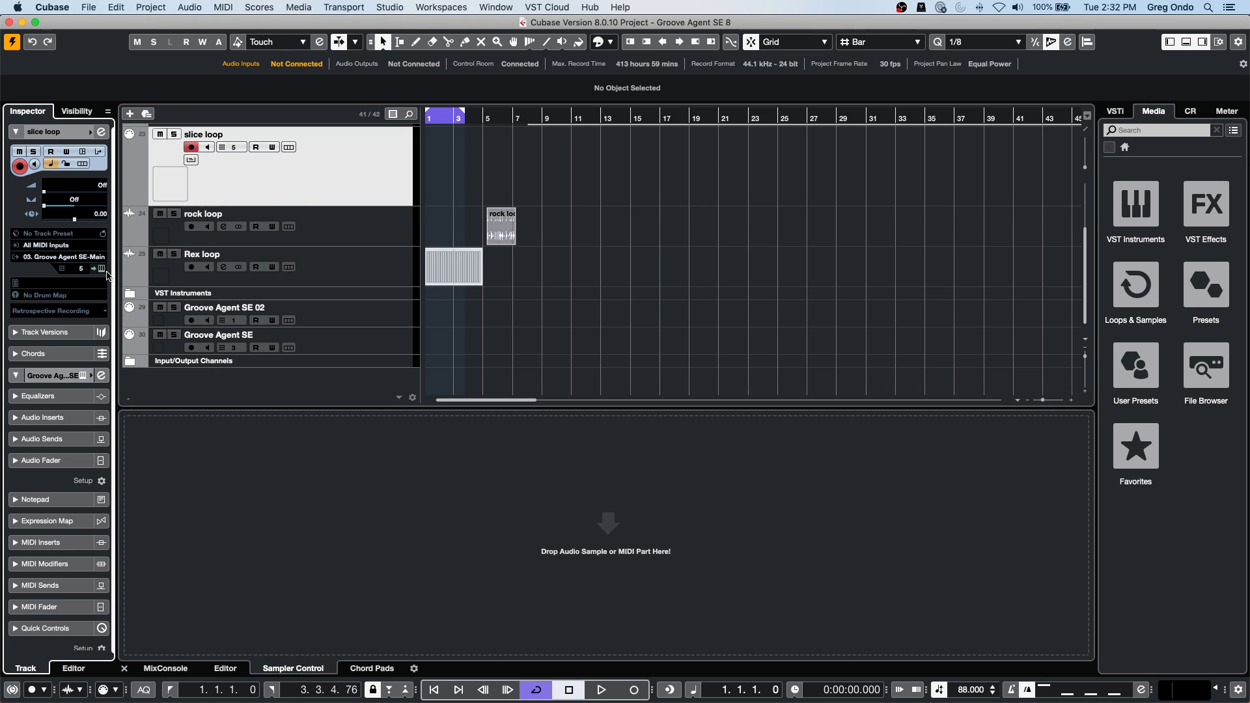
left_click(102, 269)
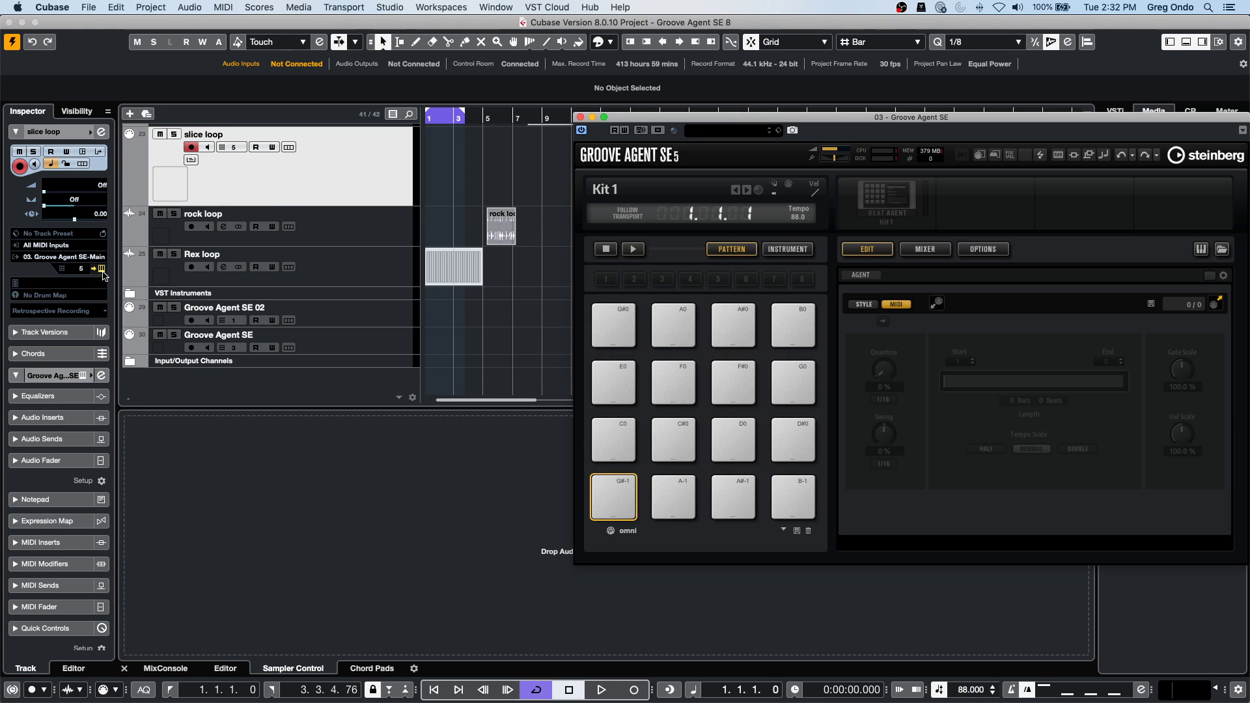
Load the rock loop audio event onto the C1 instrument pad of Kit 1 in Groove Agent SE.
left_click(501, 226)
left_click(614, 498)
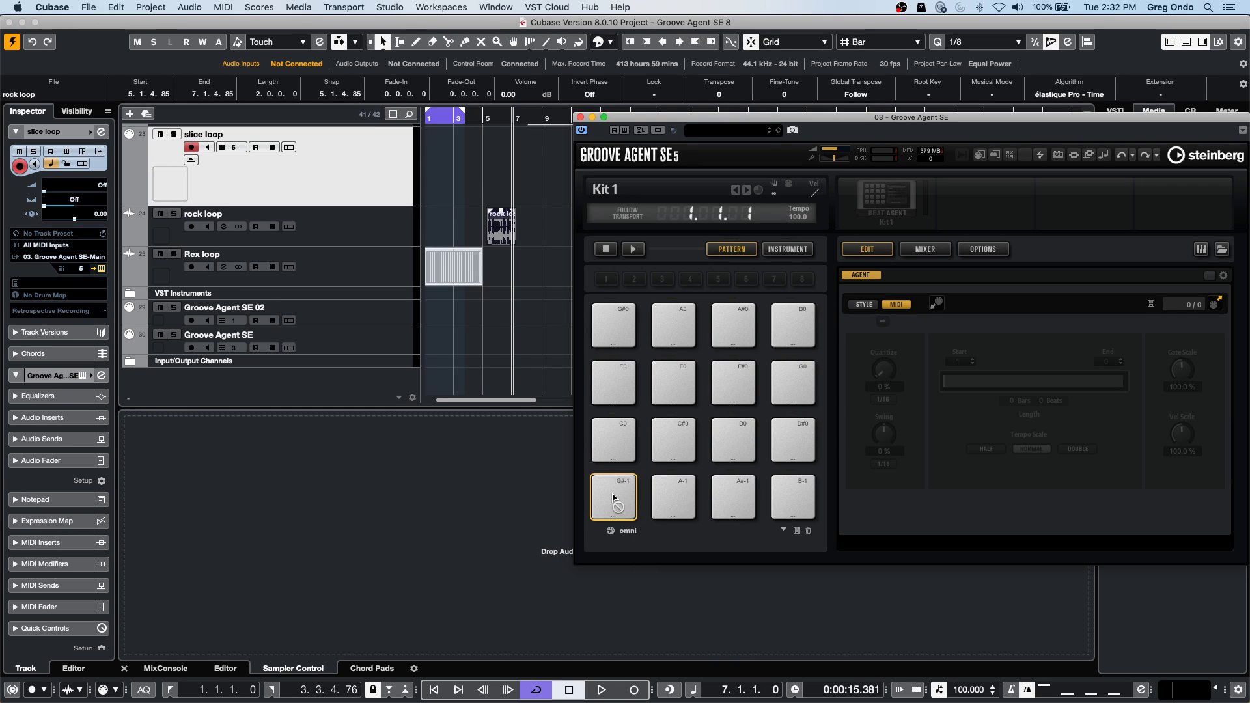
mouse_move(614, 499)
left_mouse_down()
mouse_move(791, 326)
mouse_move(794, 278)
mouse_move(662, 279)
mouse_move(654, 556)
mouse_move(614, 497)
left_mouse_up()
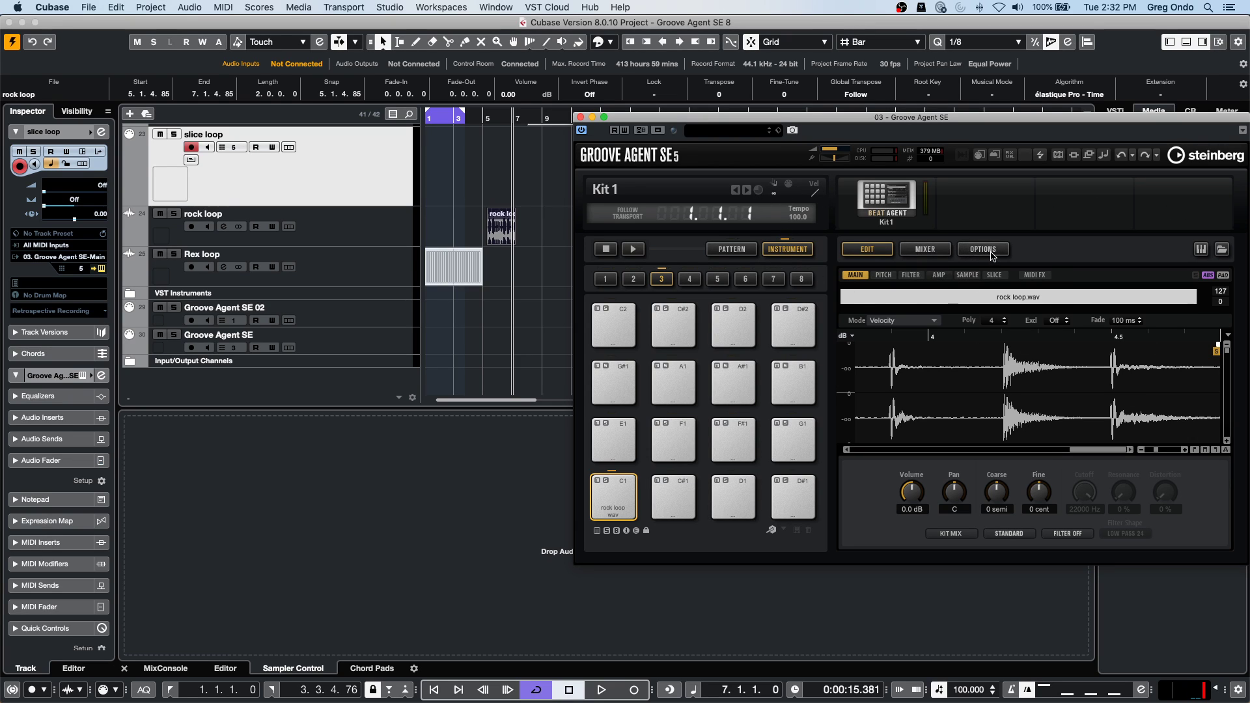
Examine Groove Agent SE's global options and close the instrument window.
left_click(992, 253)
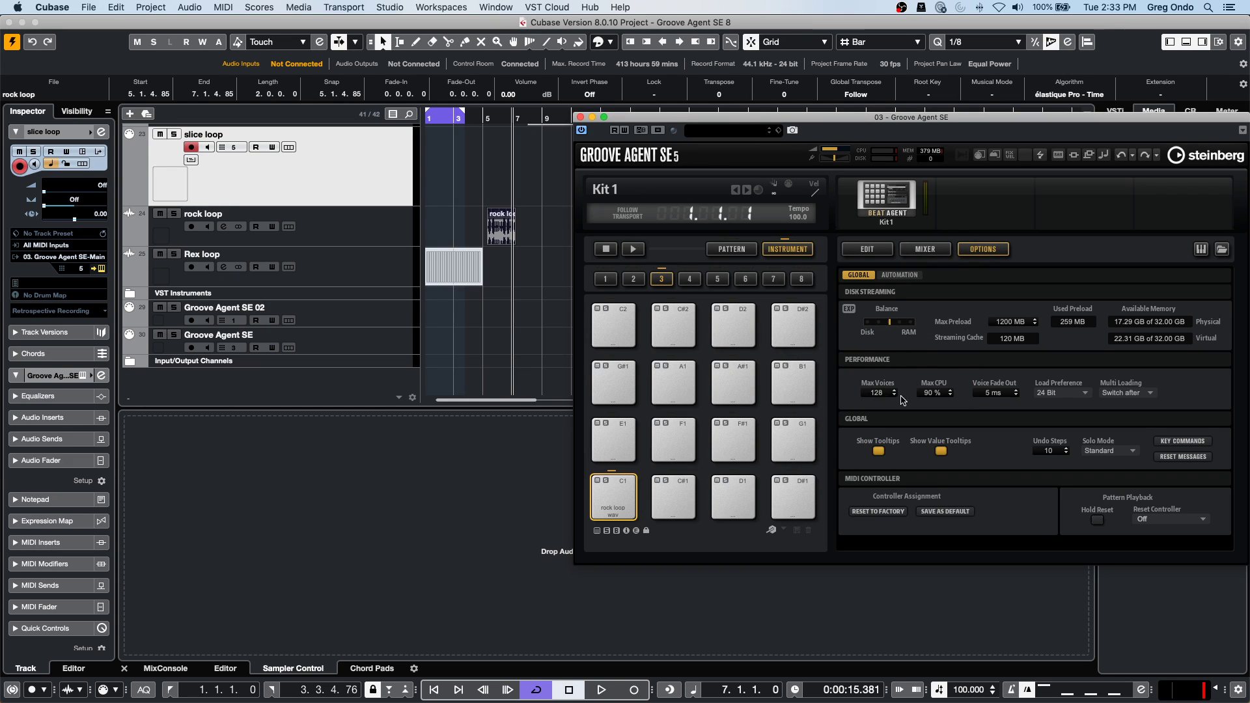
left_click_drag(902, 122, 458, 74)
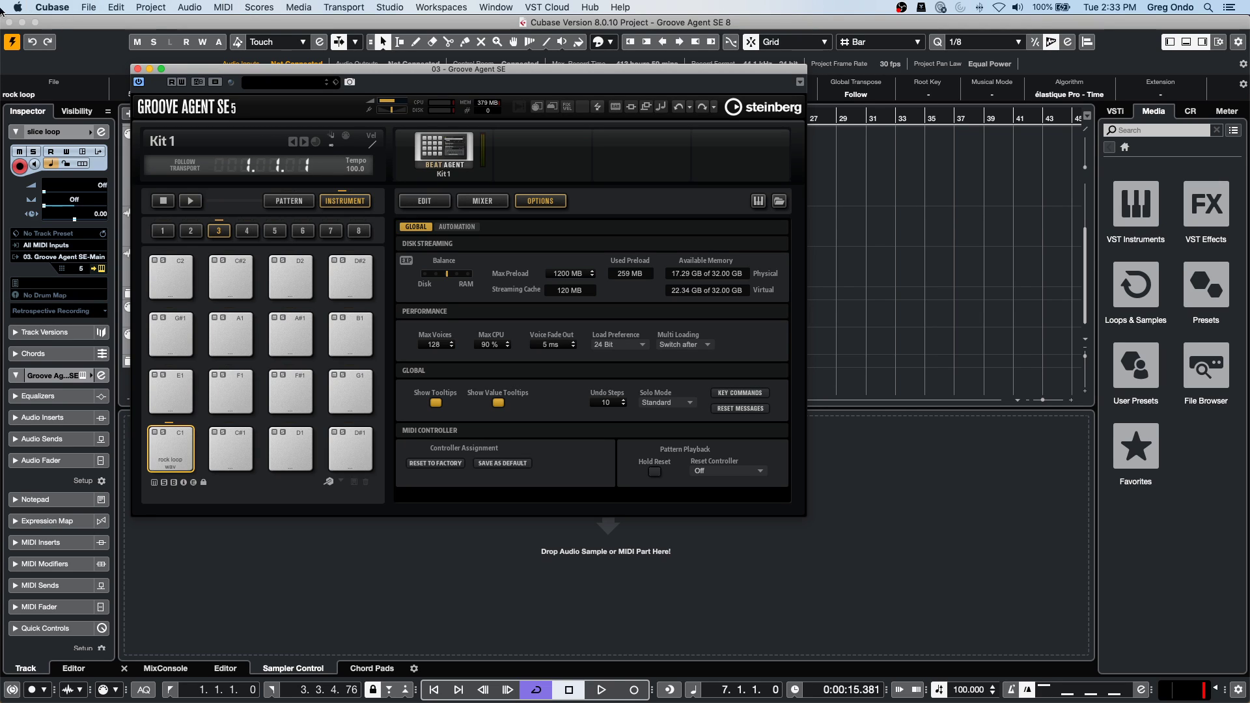
left_click(137, 68)
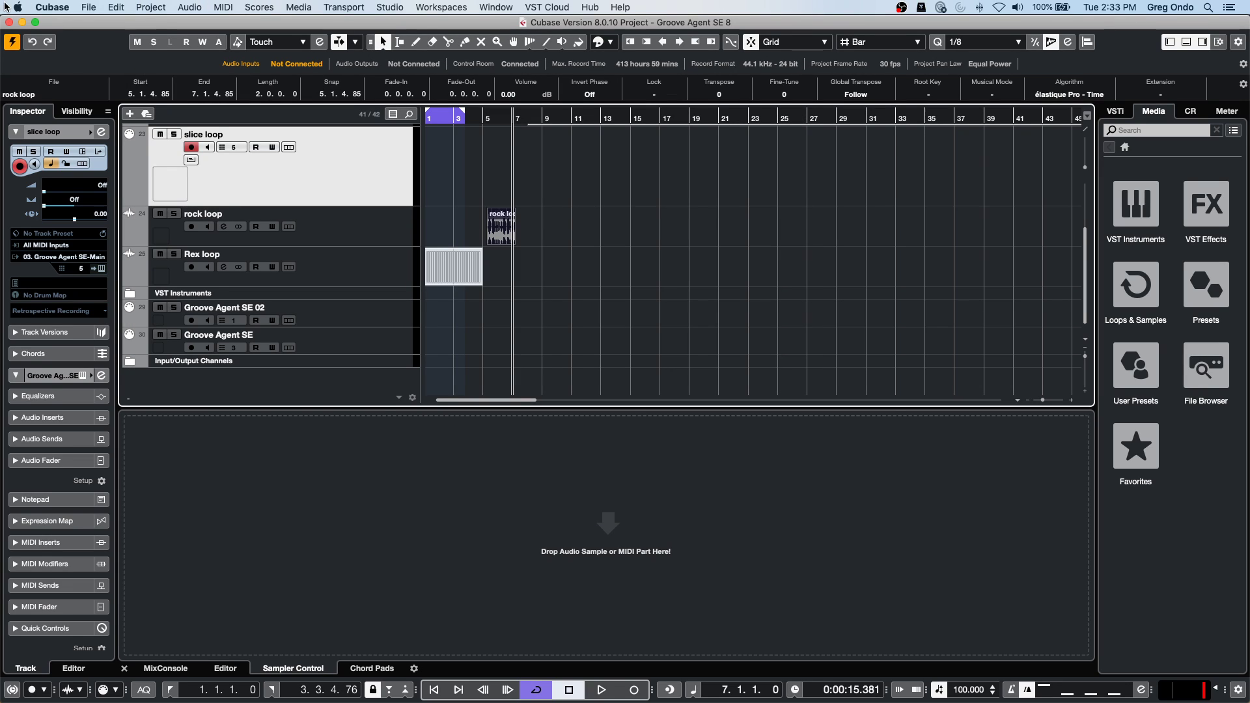
Open the recent project Amos Moses - GO.cpr and close its Pool window.
left_click(89, 7)
mouse_move(53, 7)
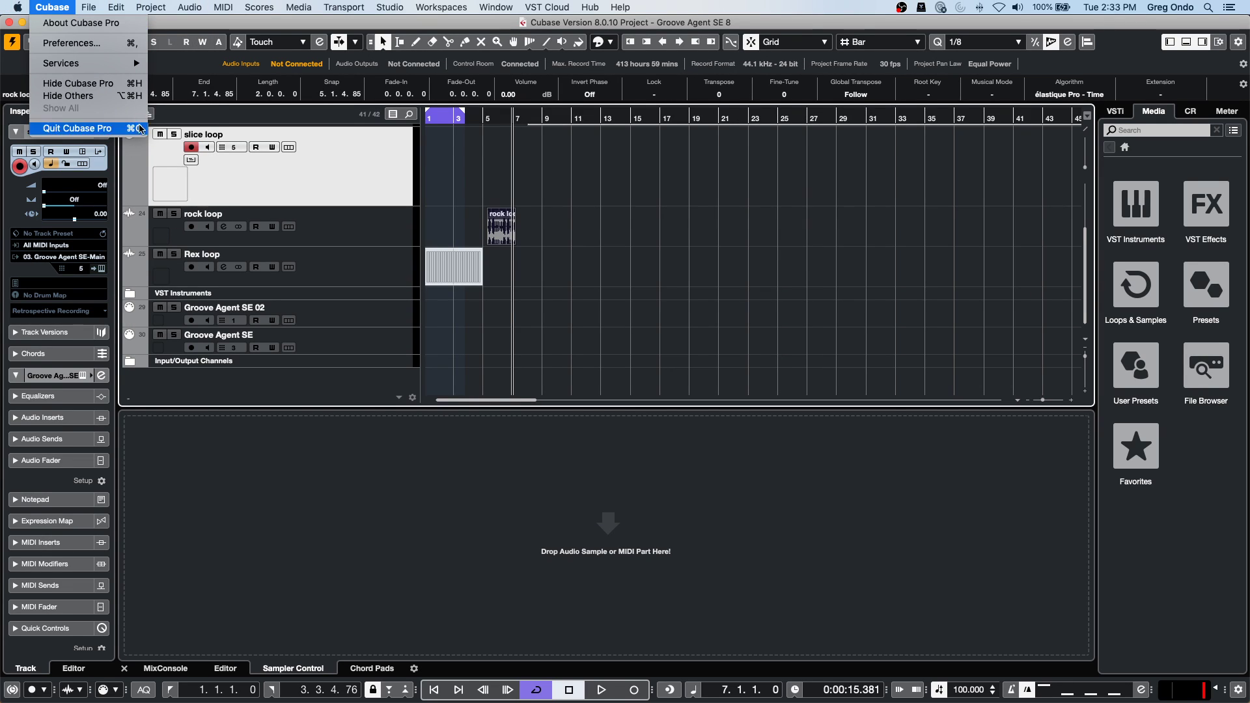
mouse_move(122, 252)
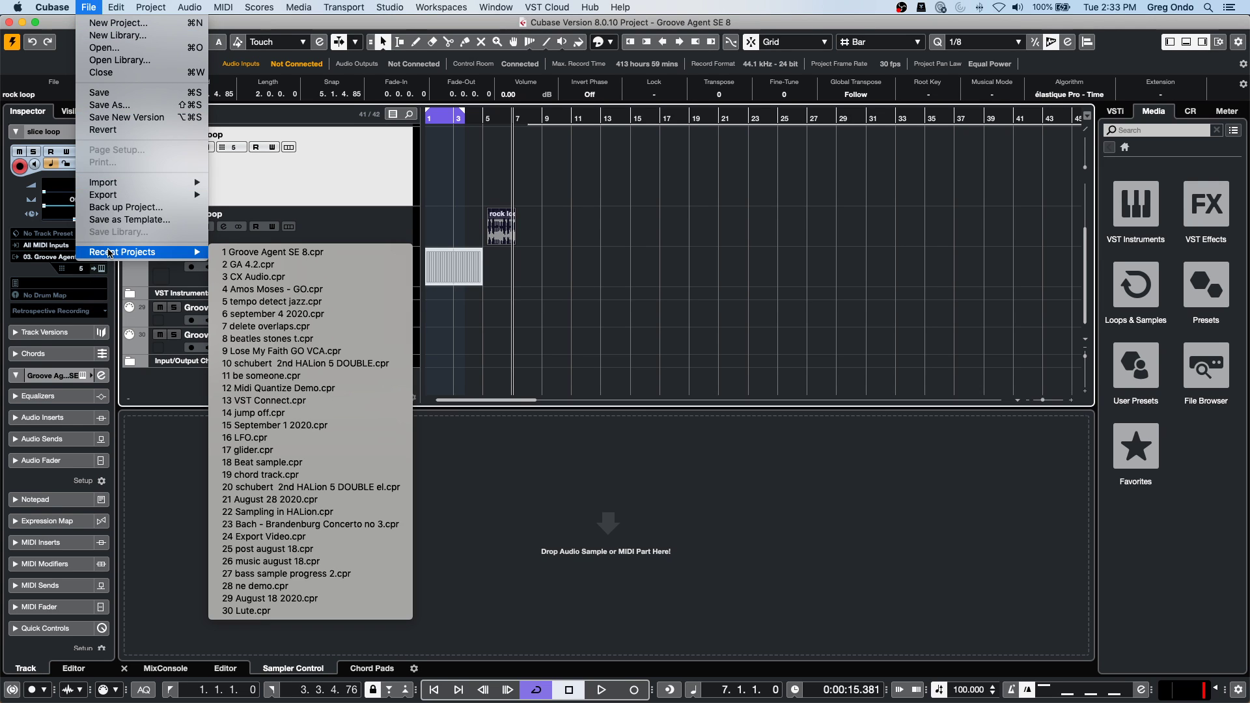
left_click(332, 289)
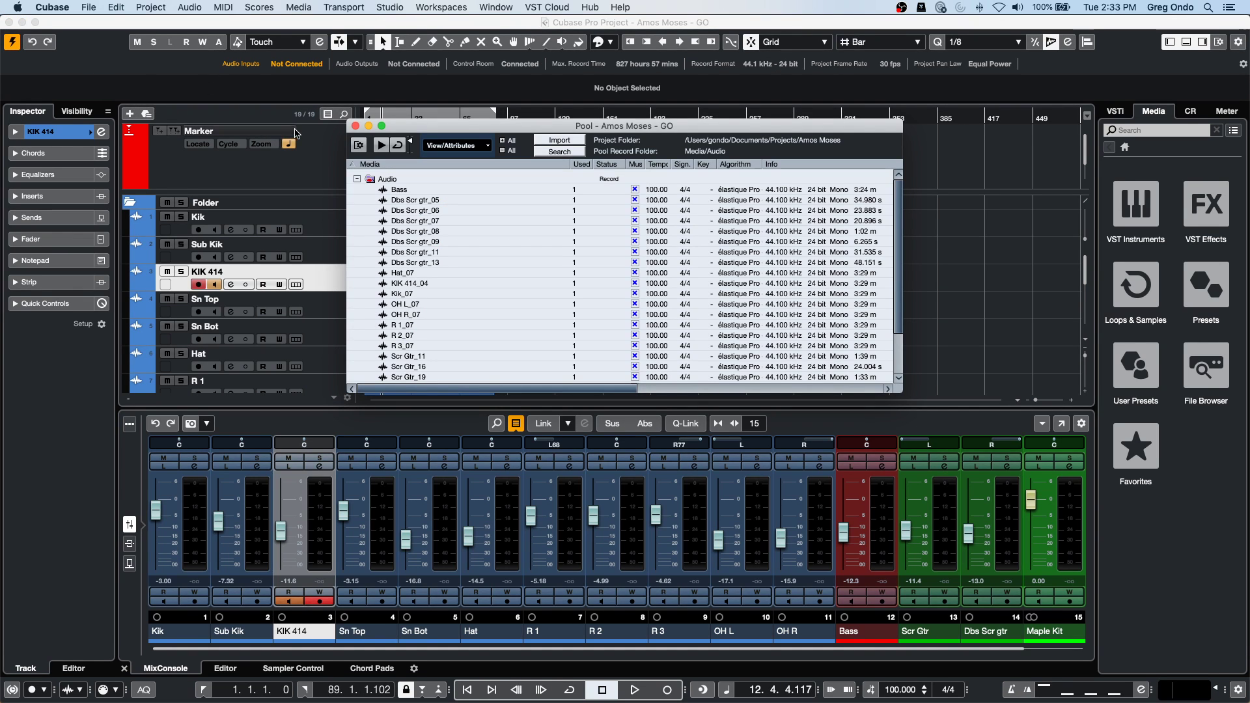
left_click(355, 126)
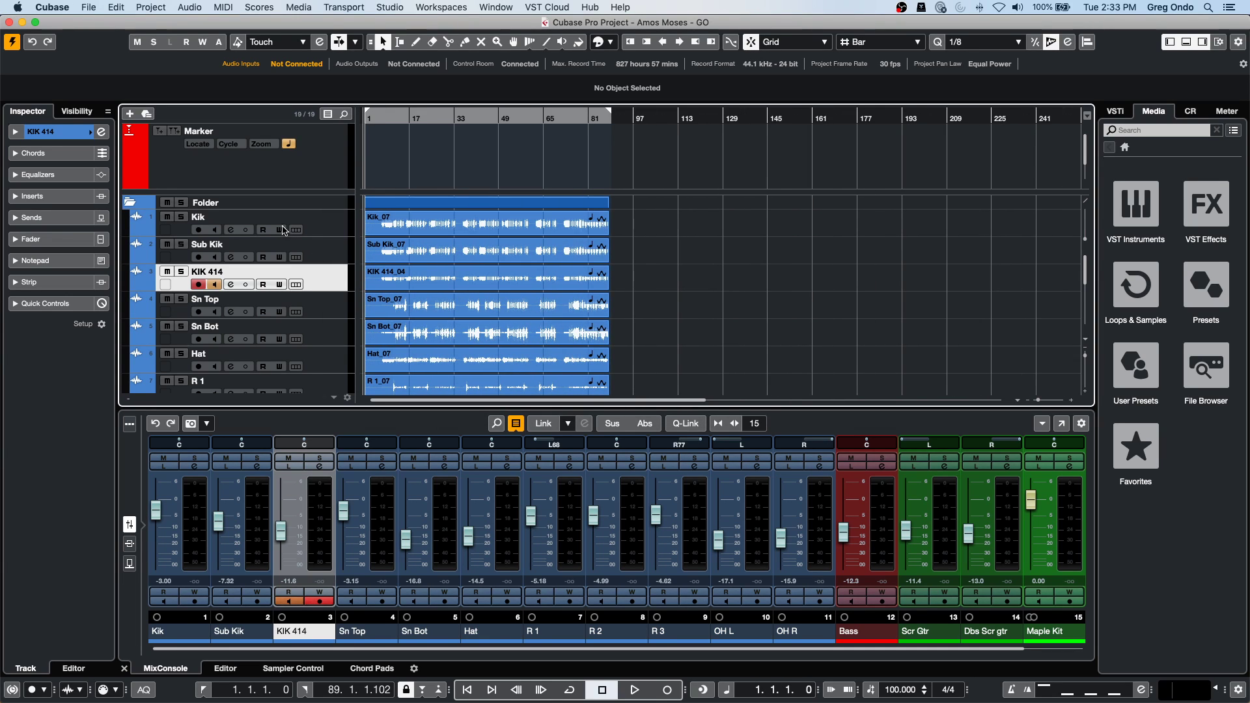
Add a tempo track below the Marker track and activate it.
left_click(304, 185)
right_click(304, 176)
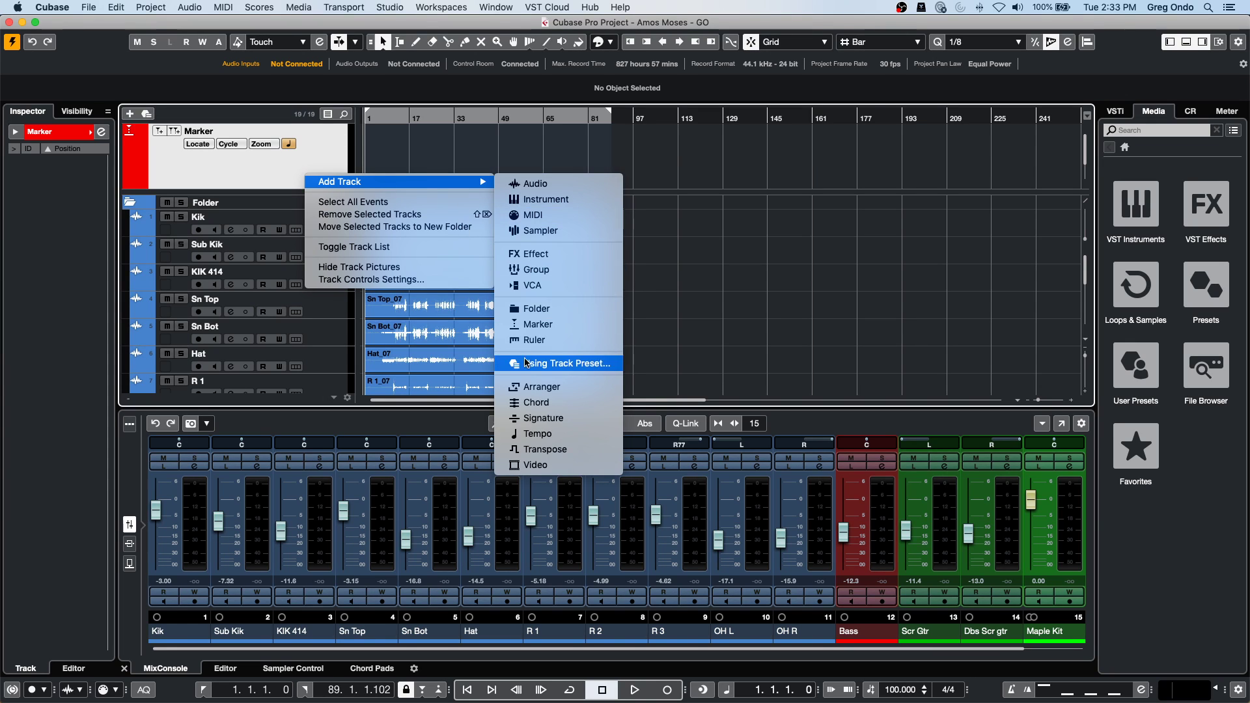
left_click(540, 434)
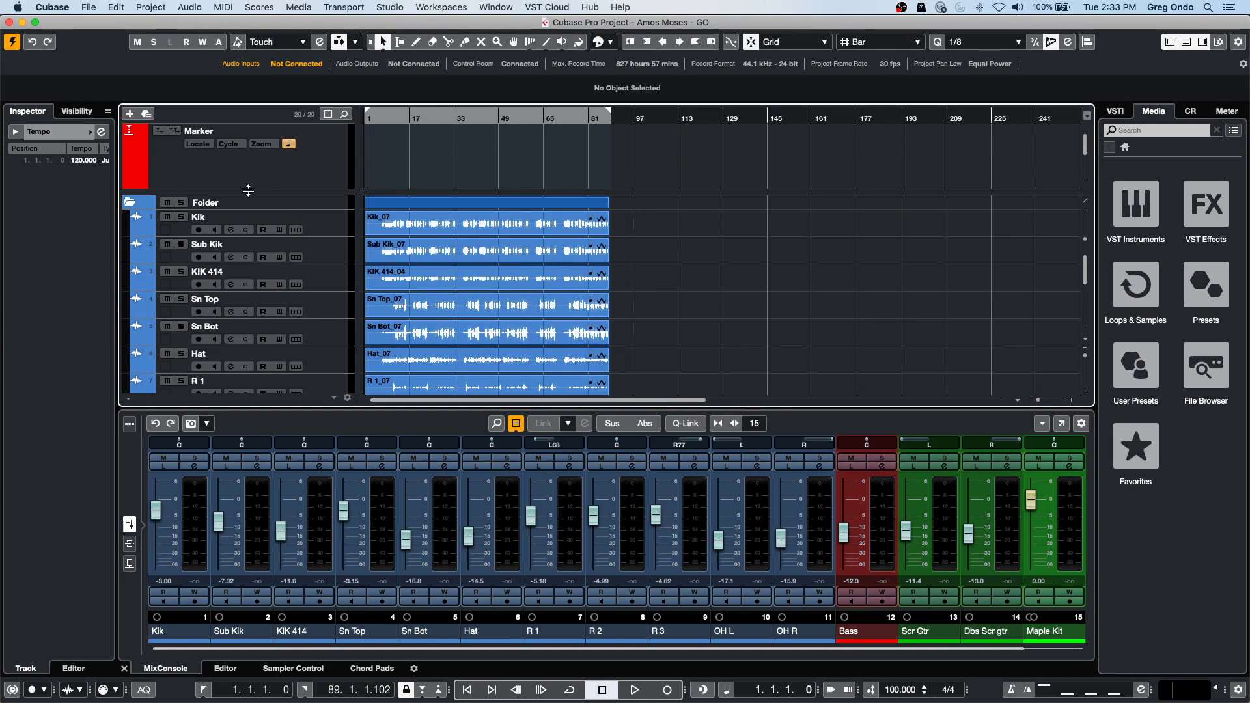
scroll(290, 164, "down", 2)
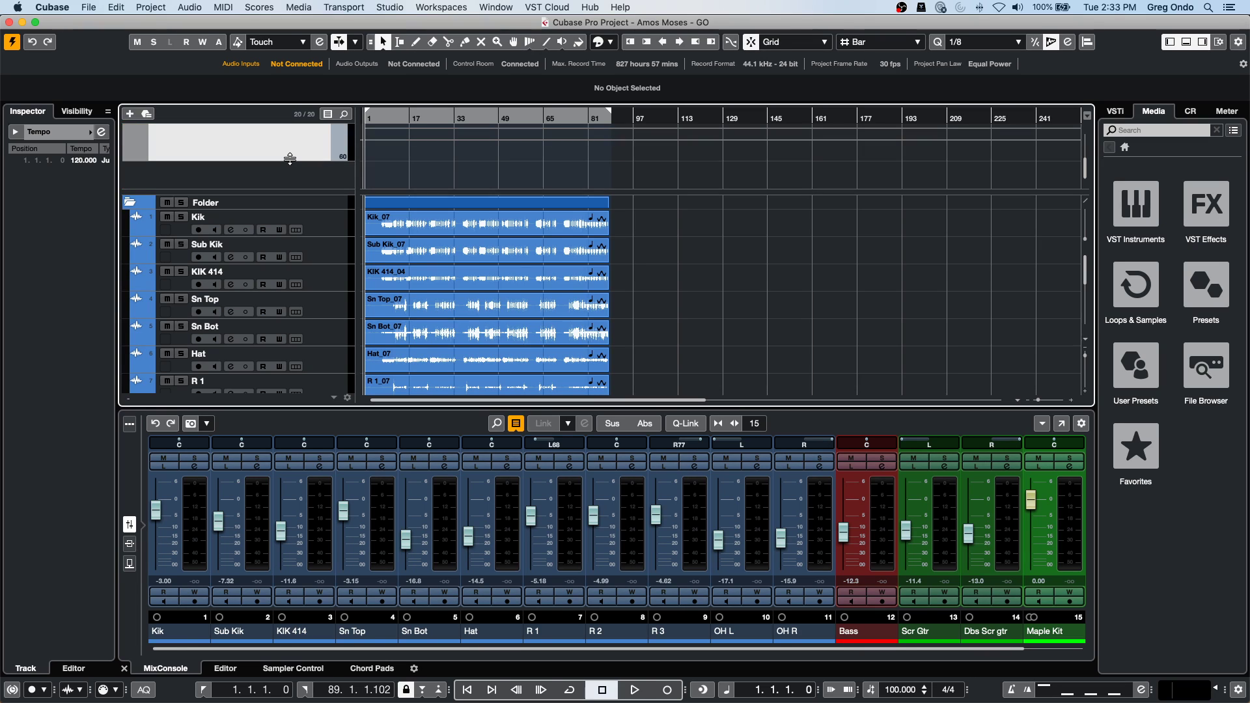
scroll(290, 163, "up", 1)
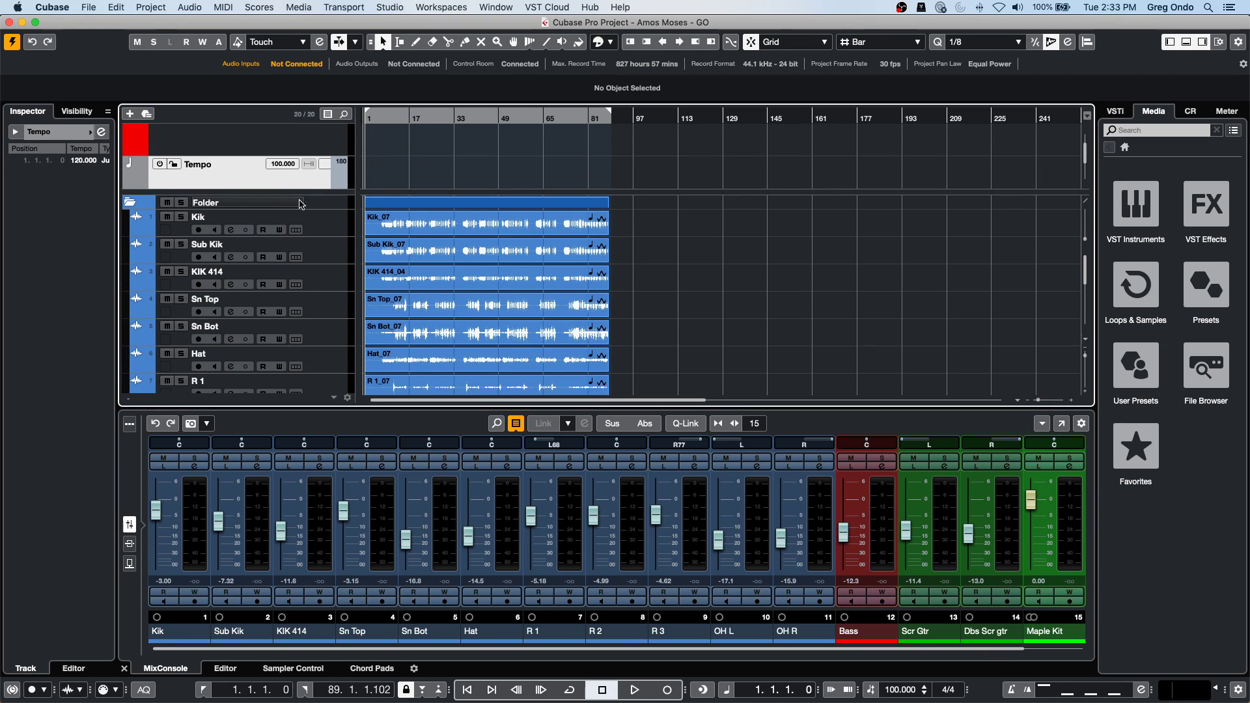
left_click(160, 164)
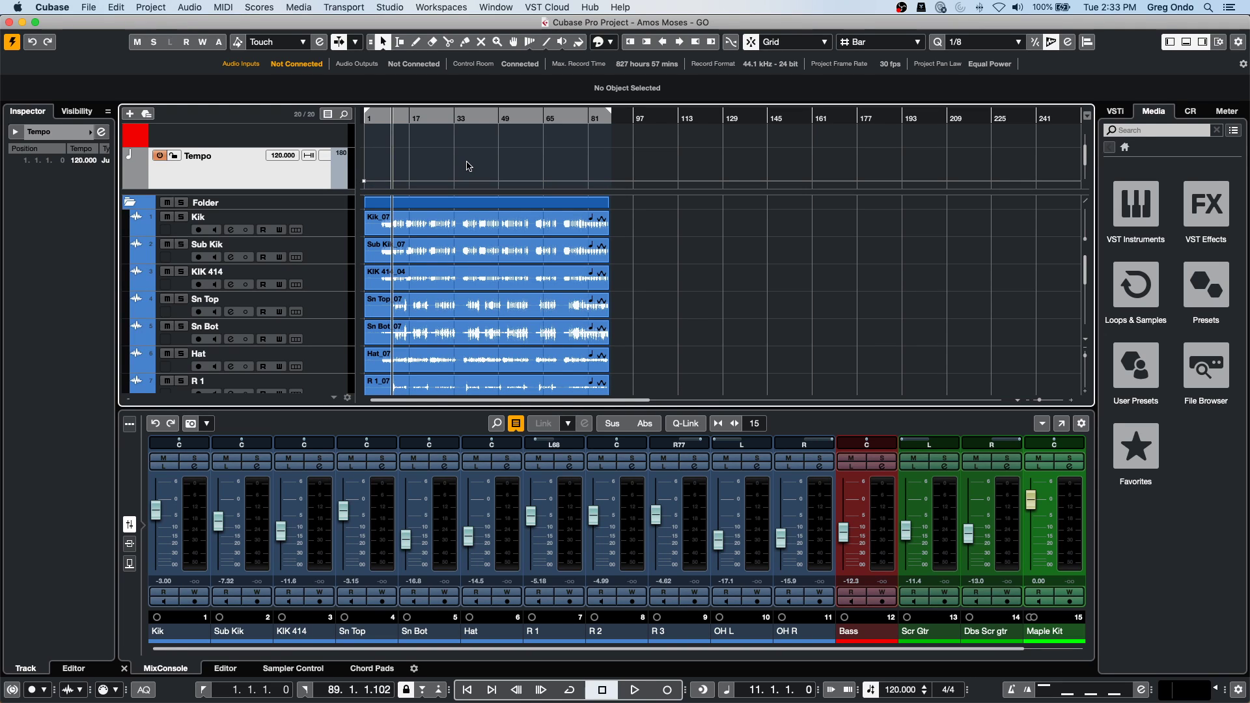
Play a short passage of the song with the tempo track active.
scroll(472, 160, "down", 1)
key("space")
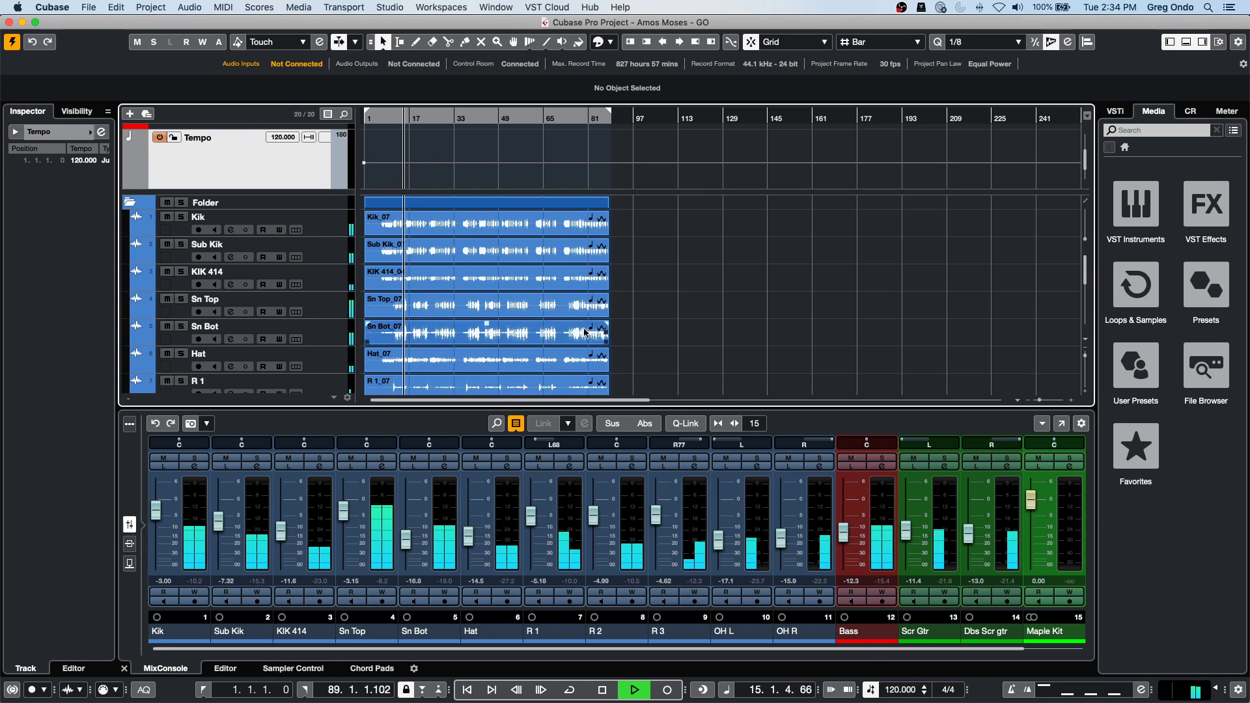
key("space")
Set the tempo track's tempo to 100 and resume playback.
right_click(254, 179)
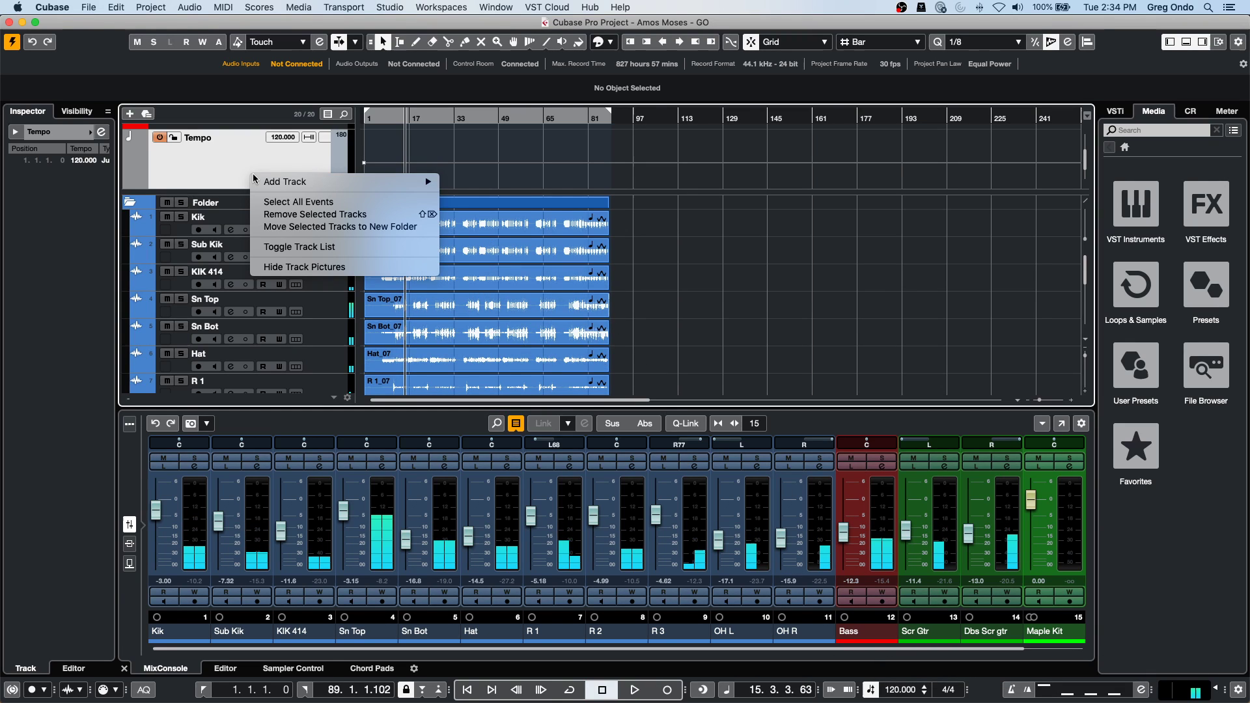
left_click(276, 135)
left_click(274, 134)
type("100")
key("Return")
key("space")
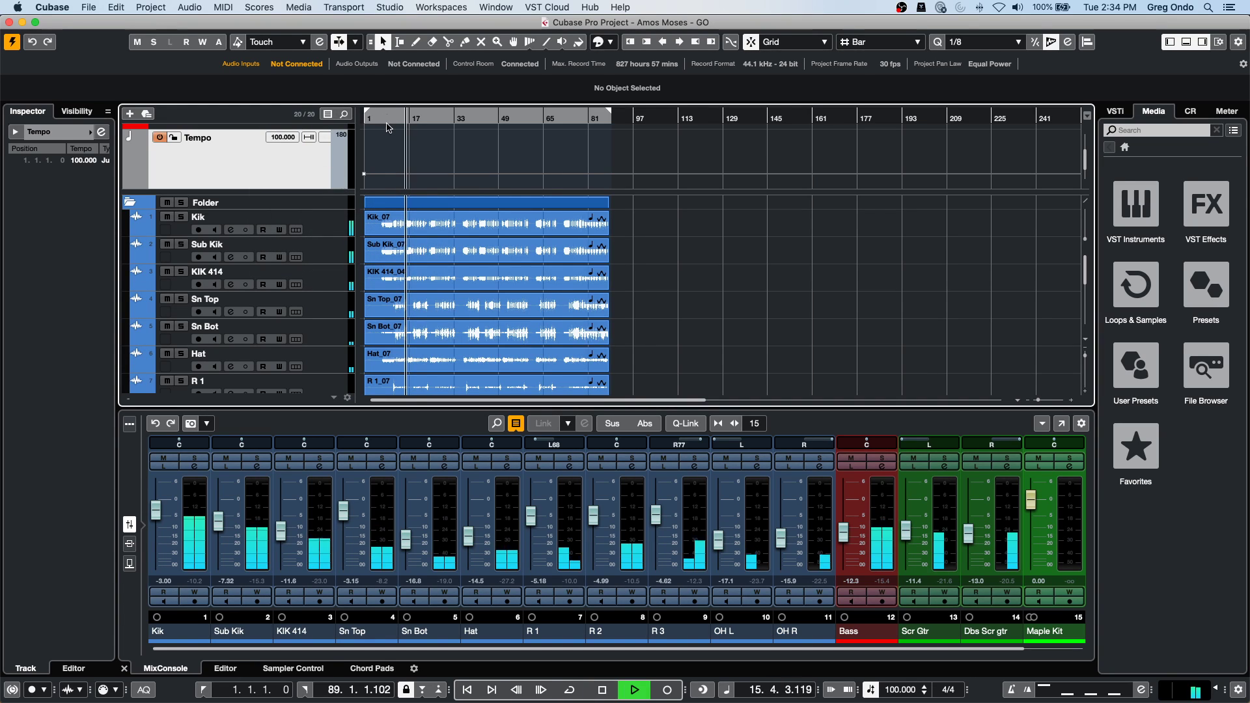
Enlarge the upper track area, shrink the Marker track and increase the height of the Tempo track.
left_click_drag(325, 189, 317, 262)
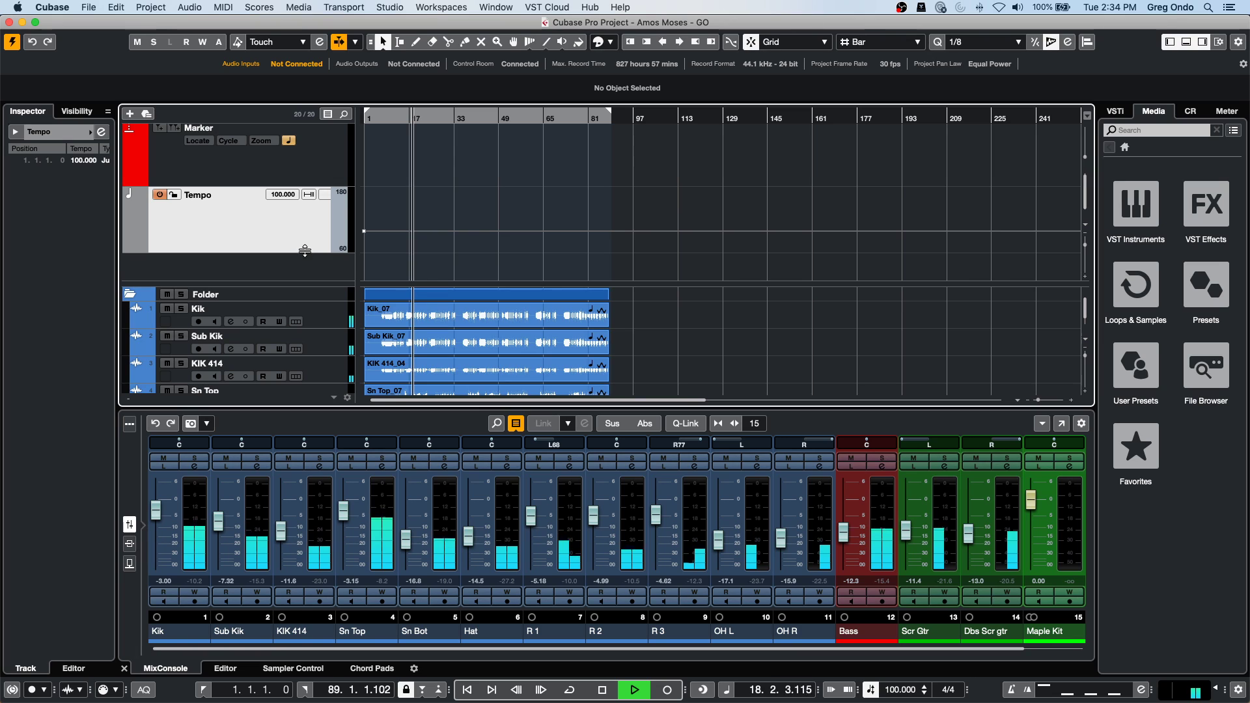
left_click_drag(304, 253, 305, 271)
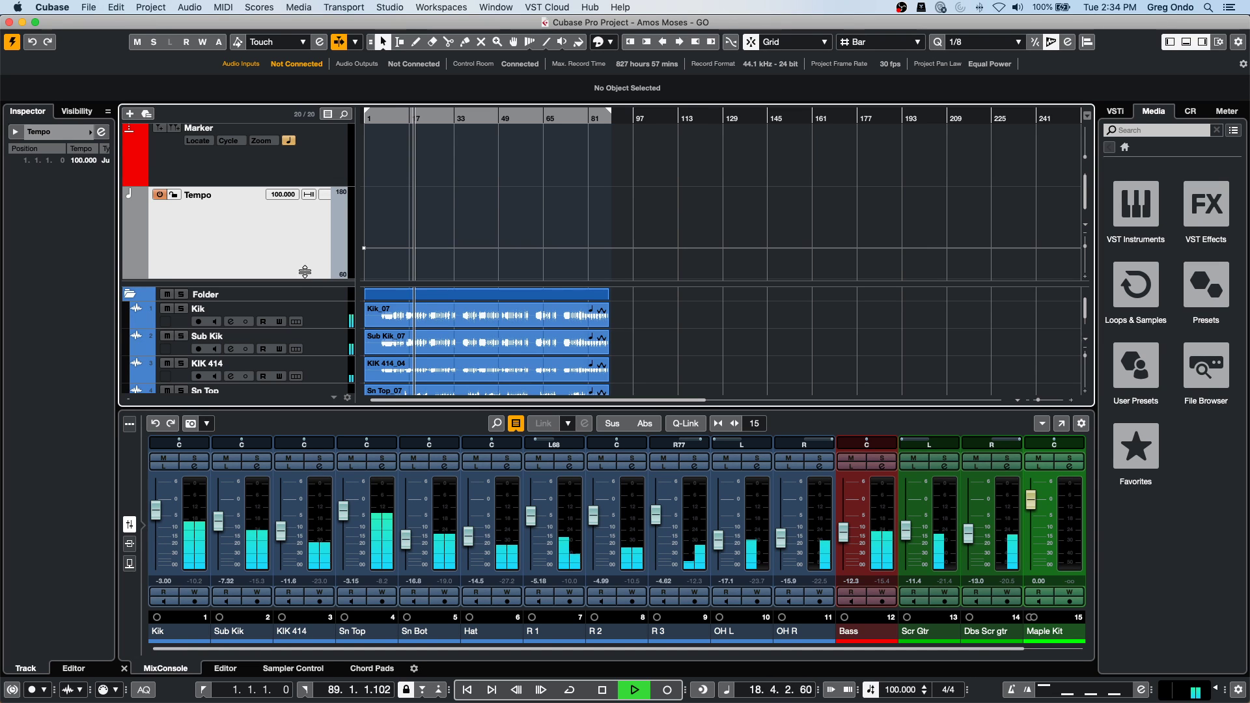
left_click(314, 189)
mouse_move(313, 190)
left_mouse_down()
mouse_move(314, 205)
mouse_move(317, 139)
left_mouse_up()
left_click_drag(310, 219, 311, 273)
Draw a Ramp-type tempo point of 73 at bar 22 in the tempo track.
right_click(428, 247)
left_click(472, 253)
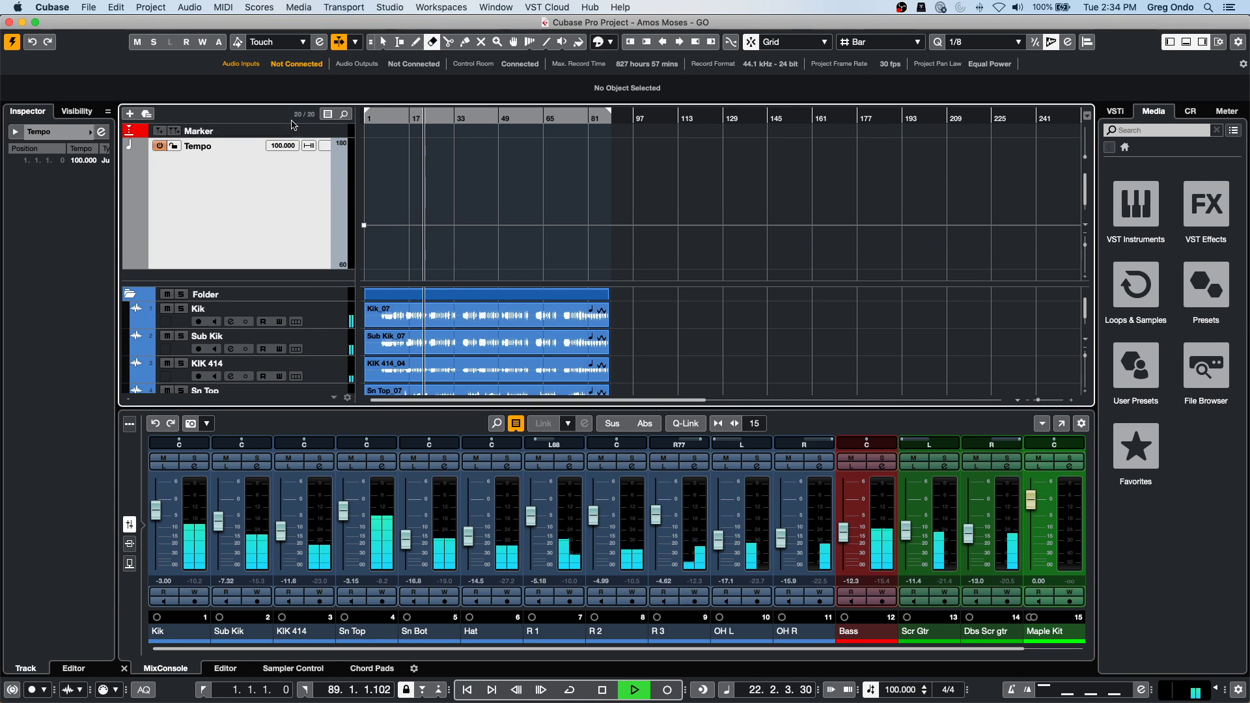
left_click(325, 146)
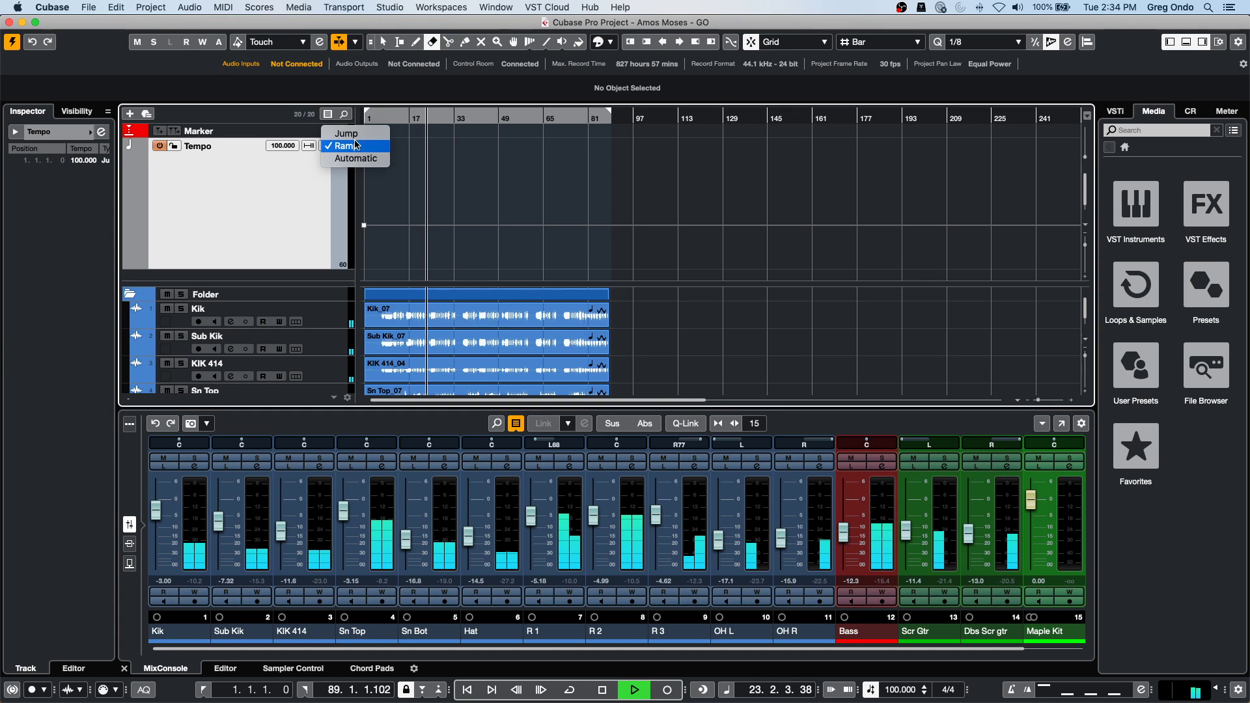
left_click(345, 146)
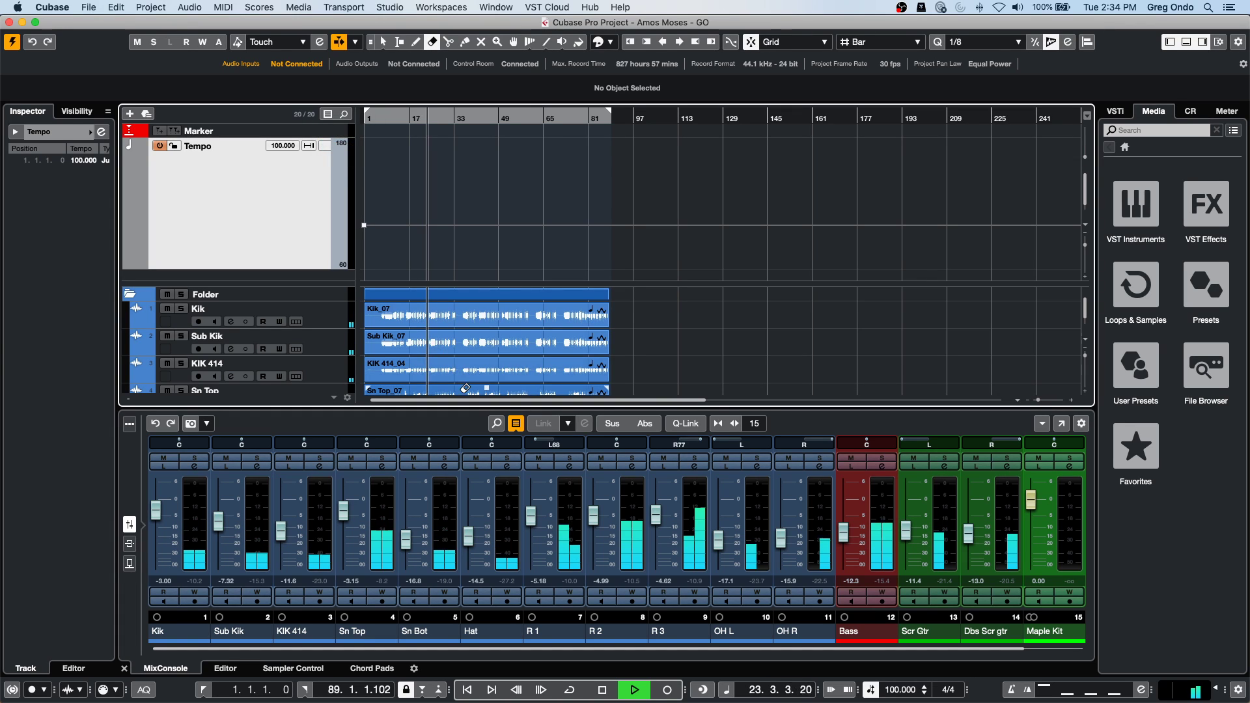
right_click(428, 248)
left_click(464, 254)
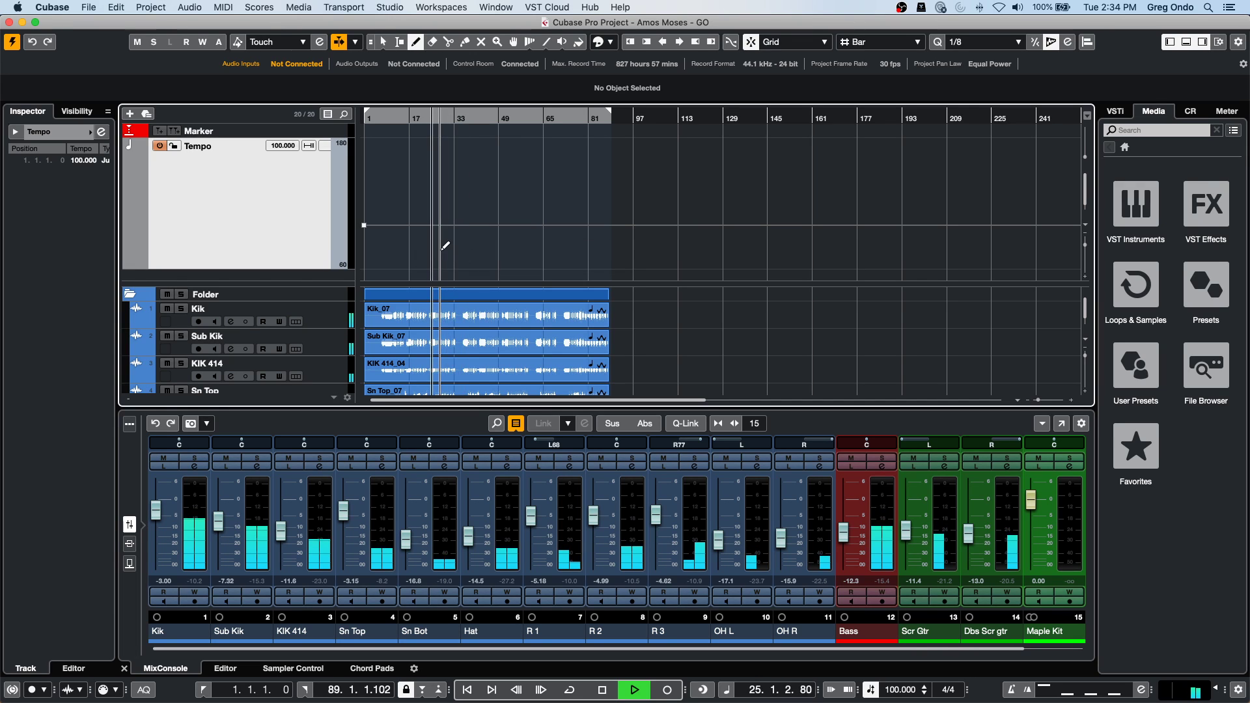
left_click(422, 256)
Play the song from the start and through the tempo ramp, and switch back to the Object Selection tool.
left_click(361, 121)
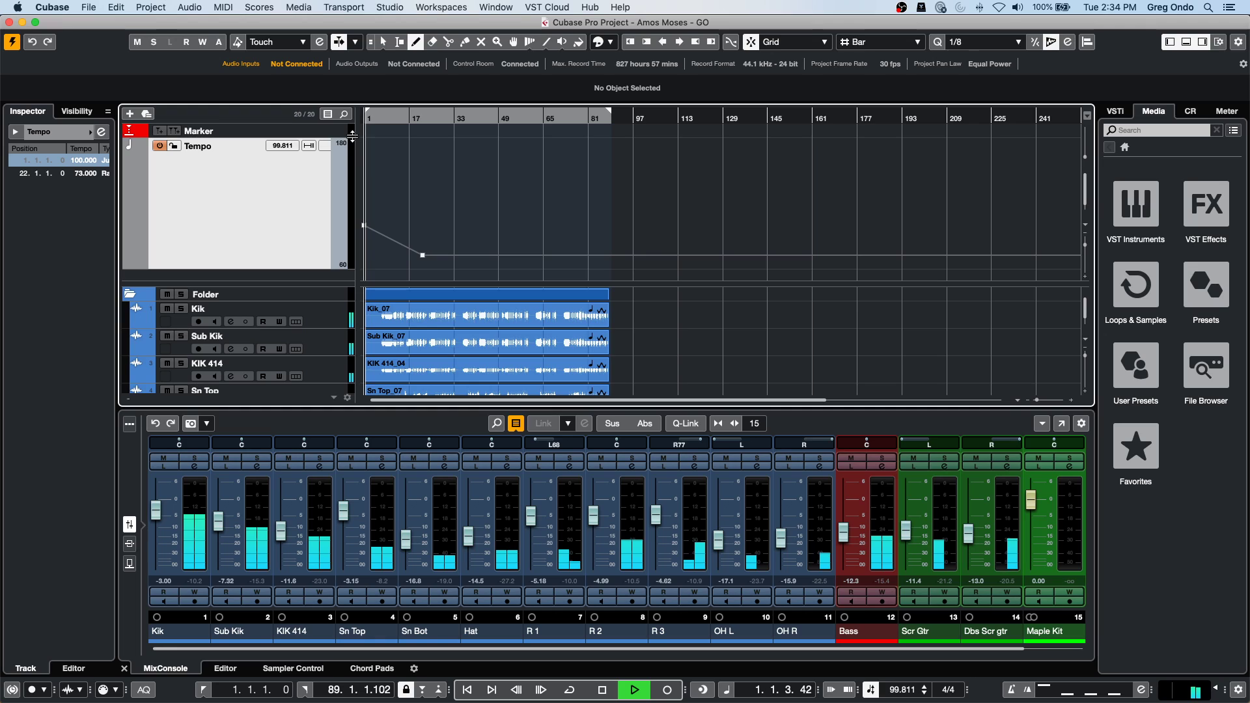
key("space")
left_click(382, 122)
key("space")
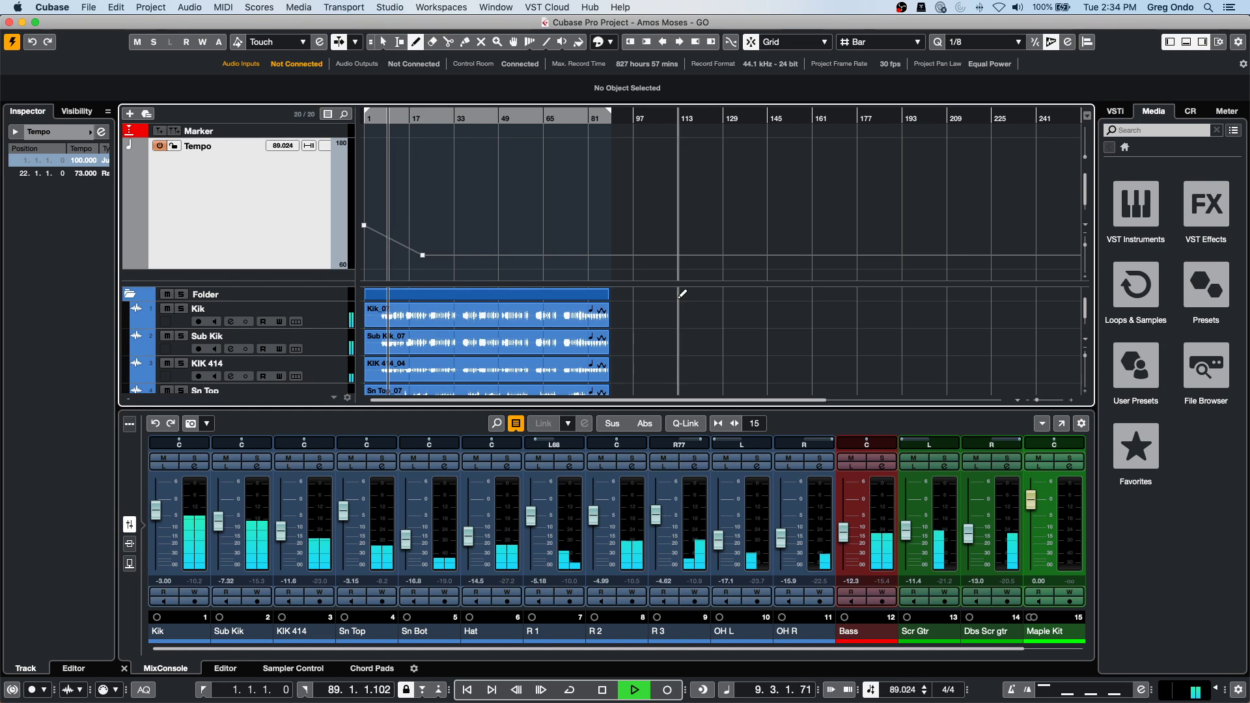
right_click(643, 323)
left_click(664, 326)
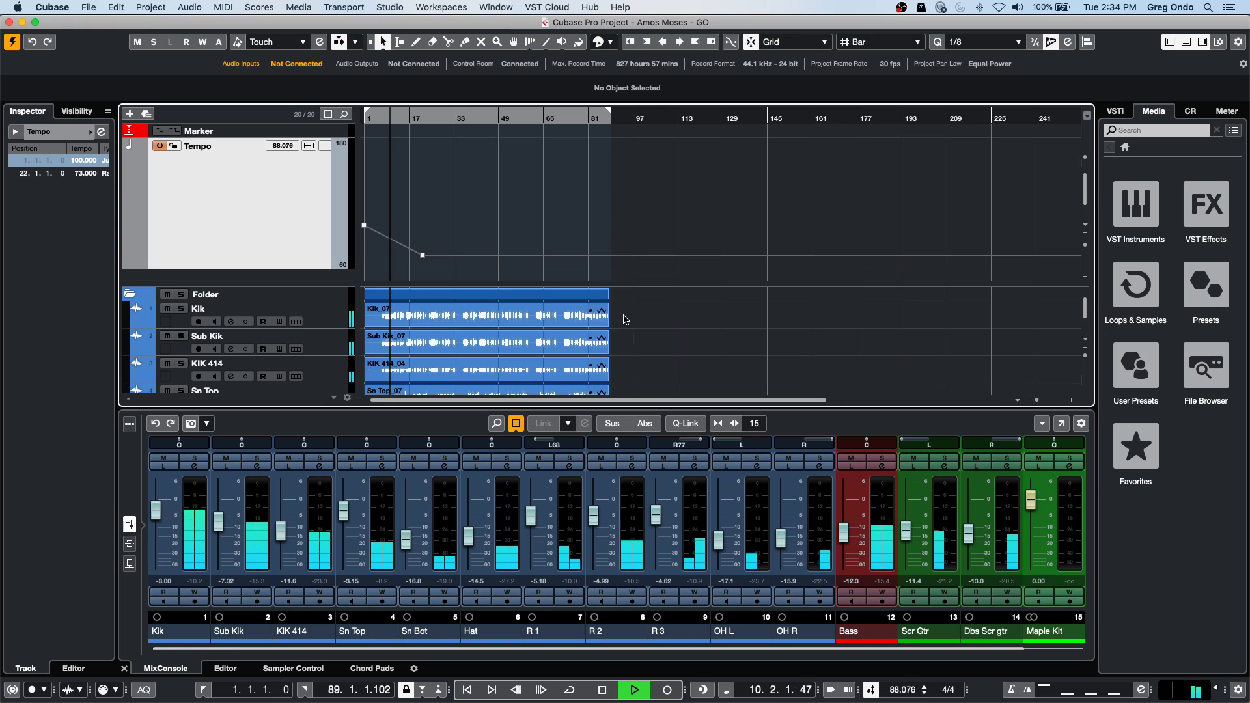
Draw a rising curve of tempo points from bar 16 to bar 42 with the Draw tool, then redraw its middle at about 110.
scroll(468, 351, "down", 5)
scroll(375, 352, "down", 5)
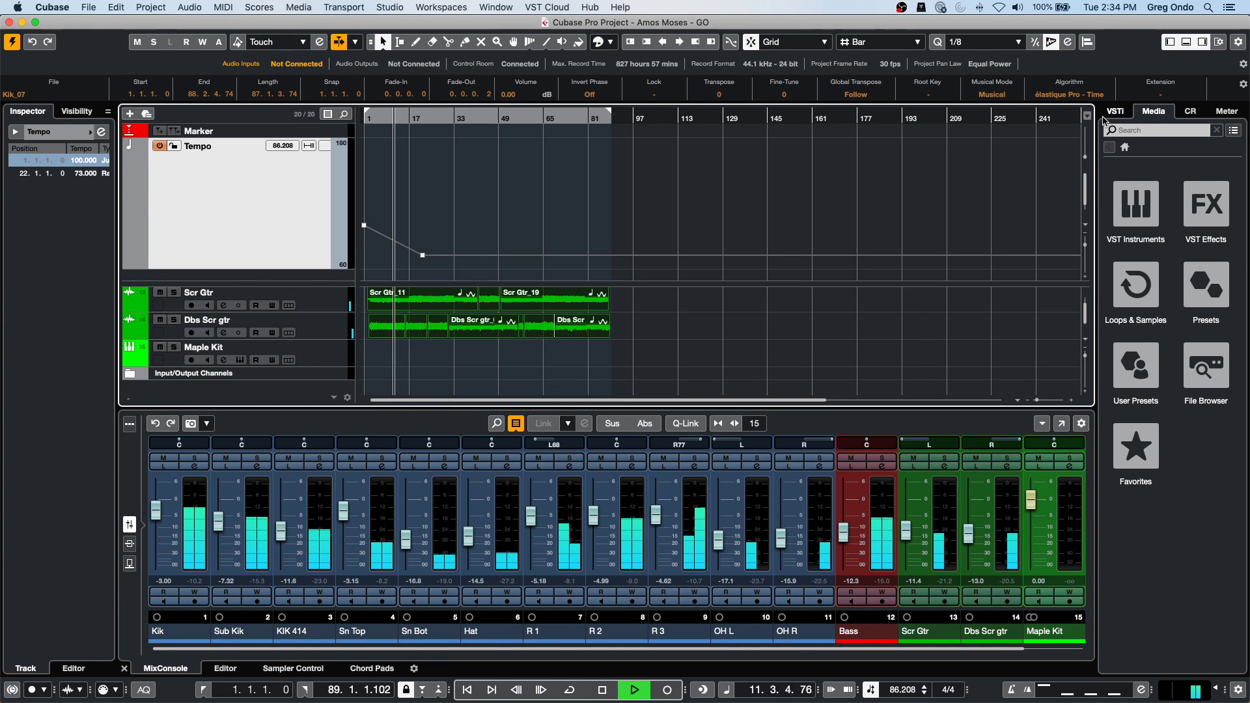
scroll(592, 239, "down", 1)
scroll(591, 239, "down", 1)
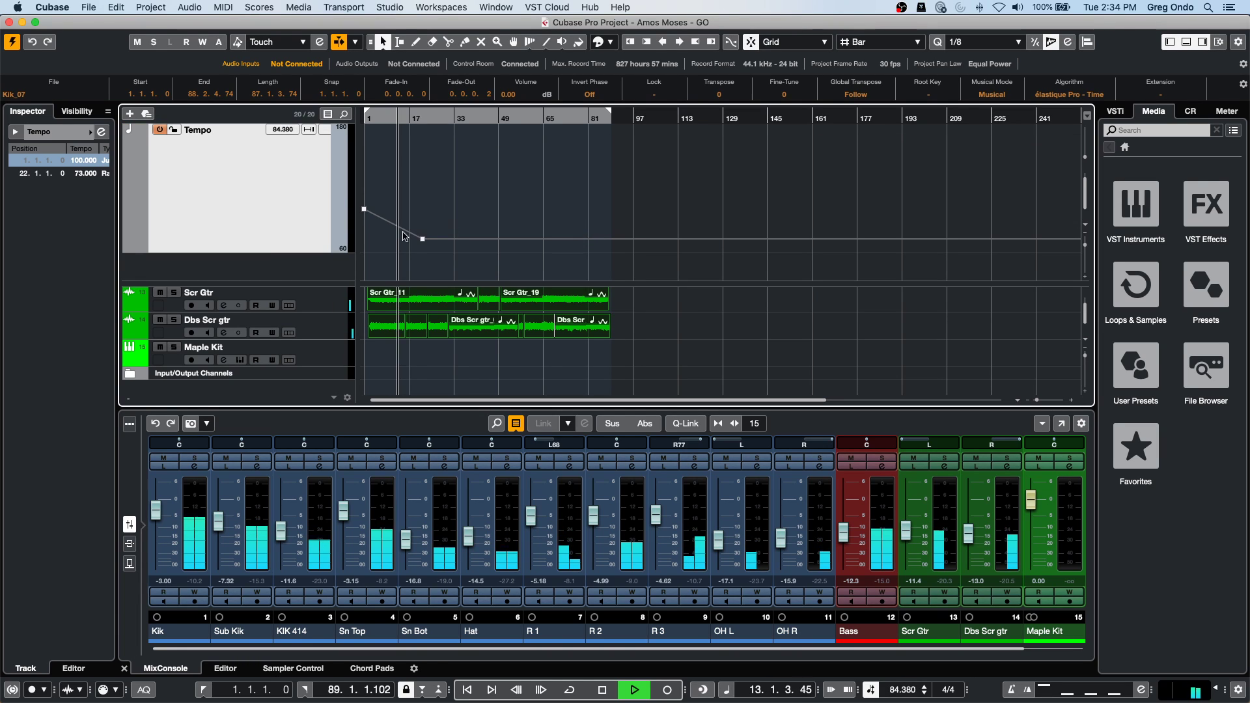
right_click(407, 234)
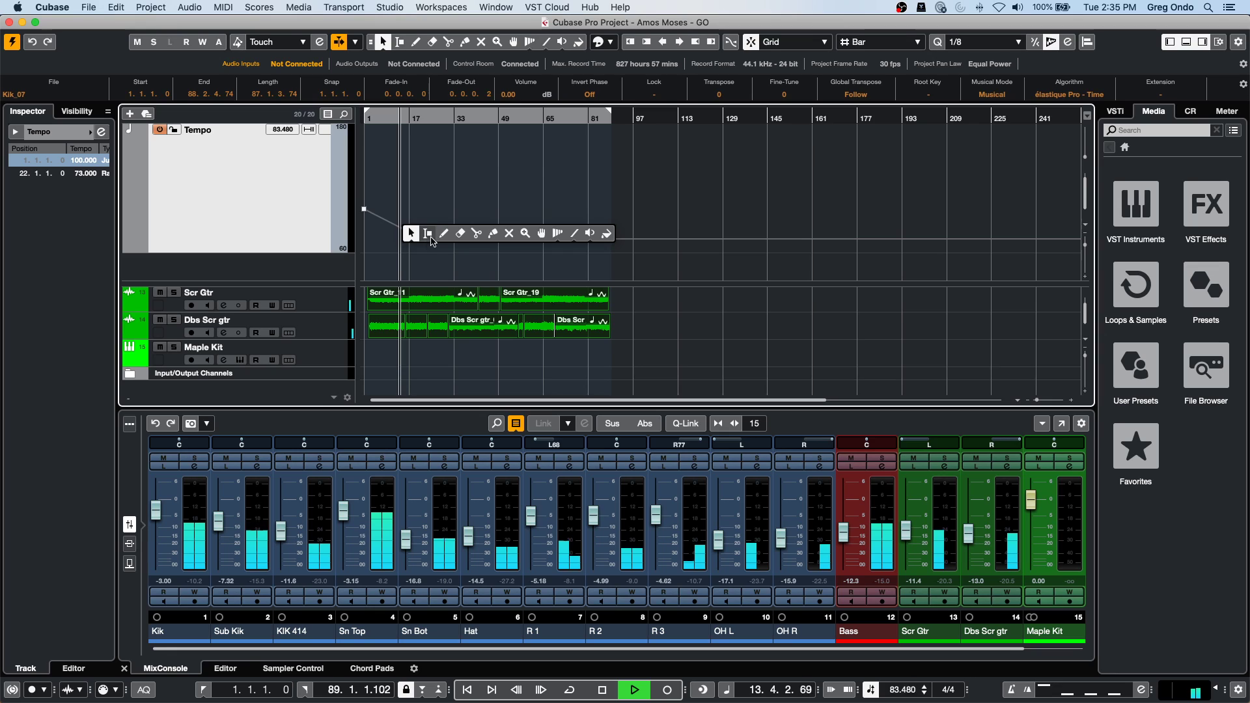
left_click(443, 233)
left_click_drag(407, 226, 479, 196)
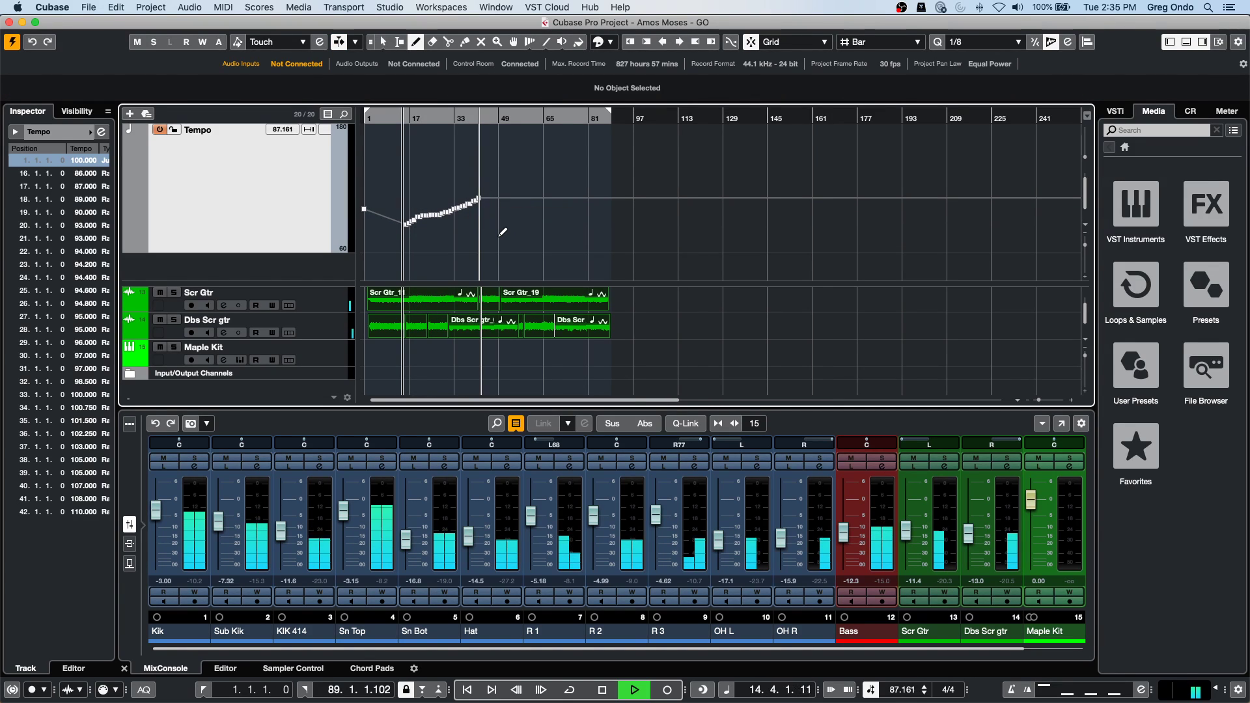
mouse_move(409, 224)
left_mouse_down()
mouse_move(417, 199)
mouse_move(458, 193)
left_mouse_up()
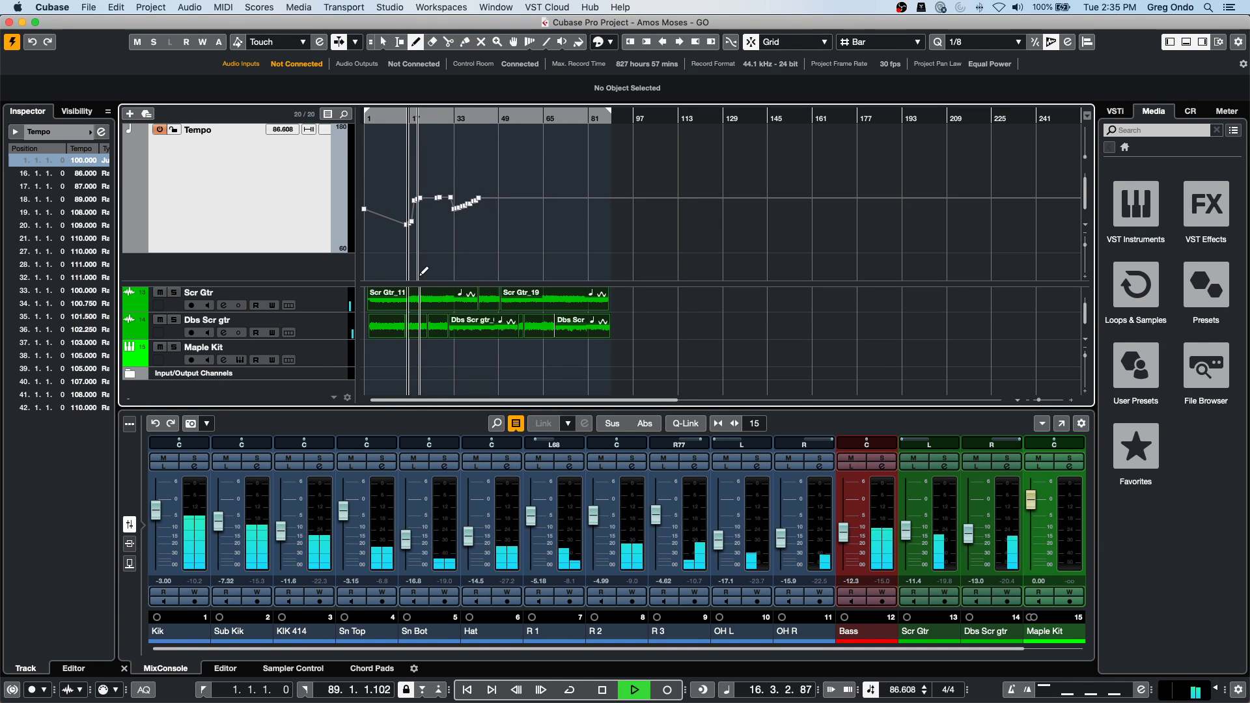
Stop playback and delete all the added tempo points from the tempo track.
key("h")
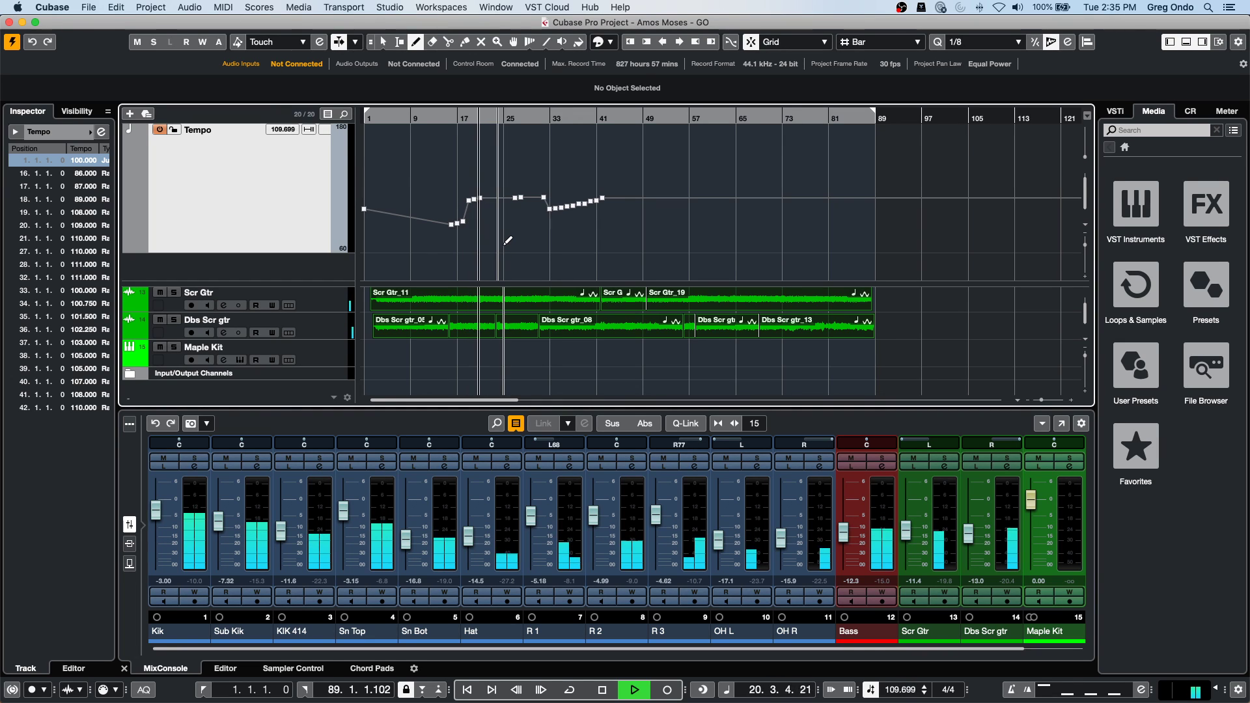
key("super+space")
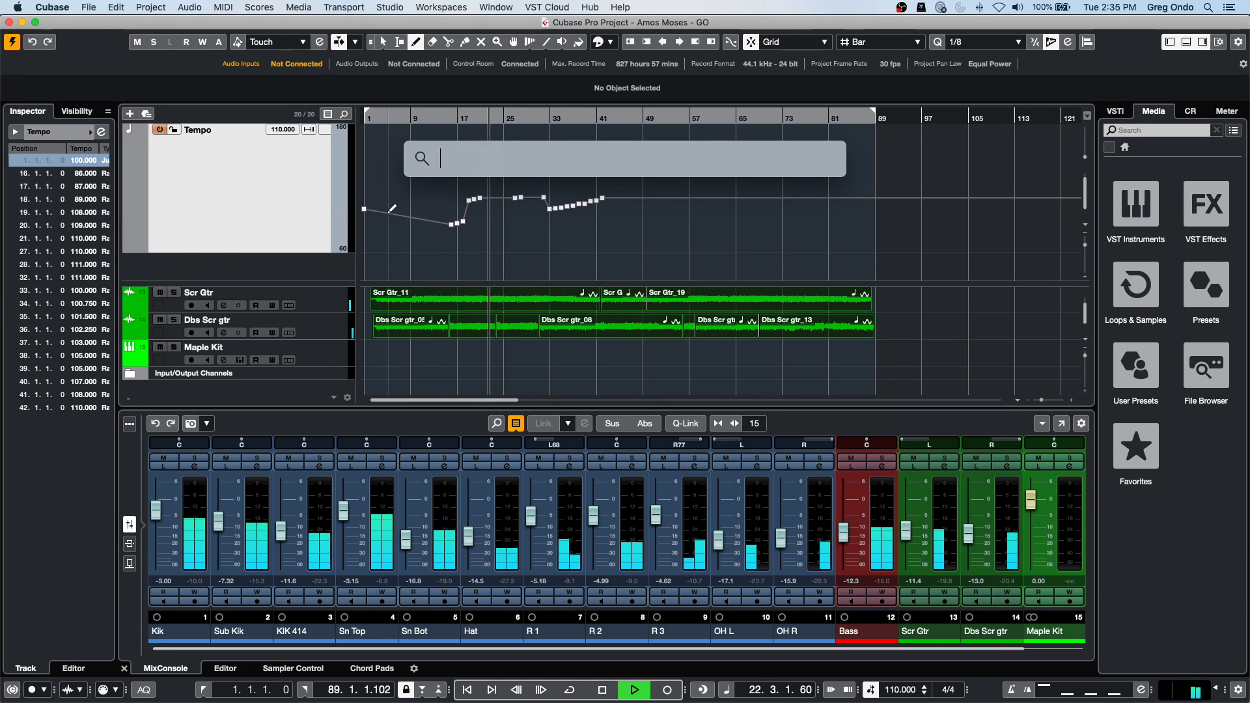
left_click(240, 216)
key("space")
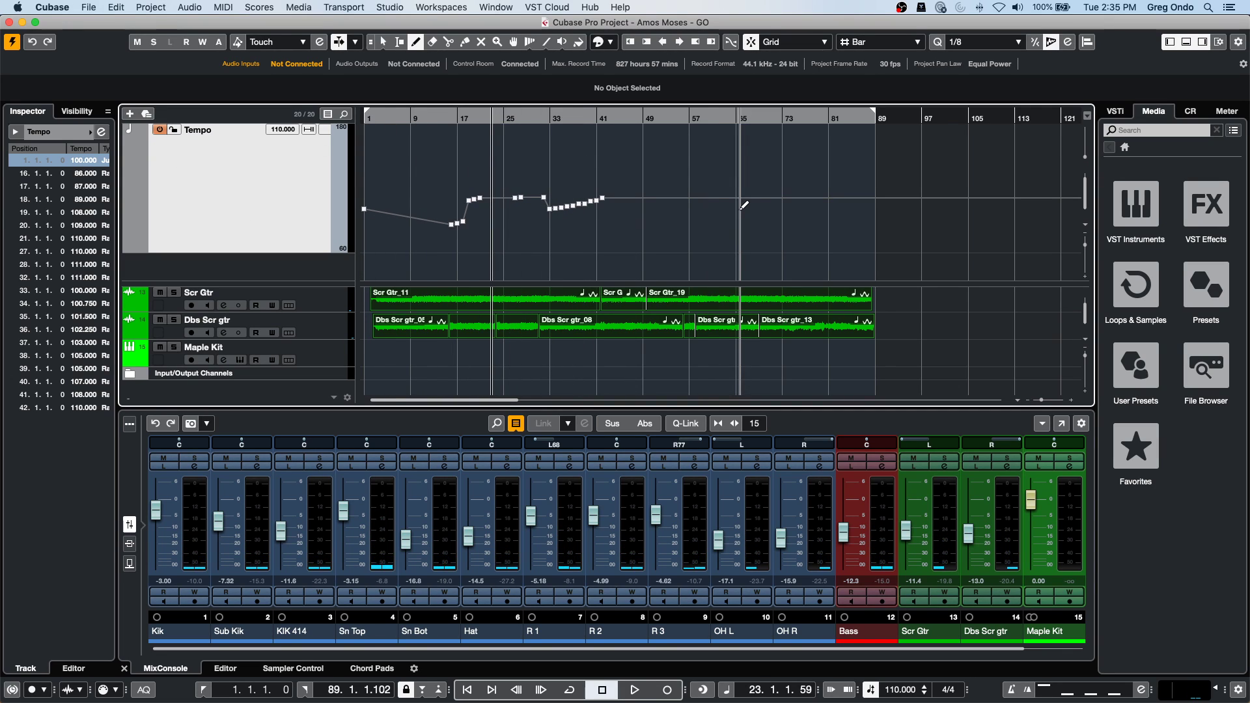
key("super+a")
key("BackSpace")
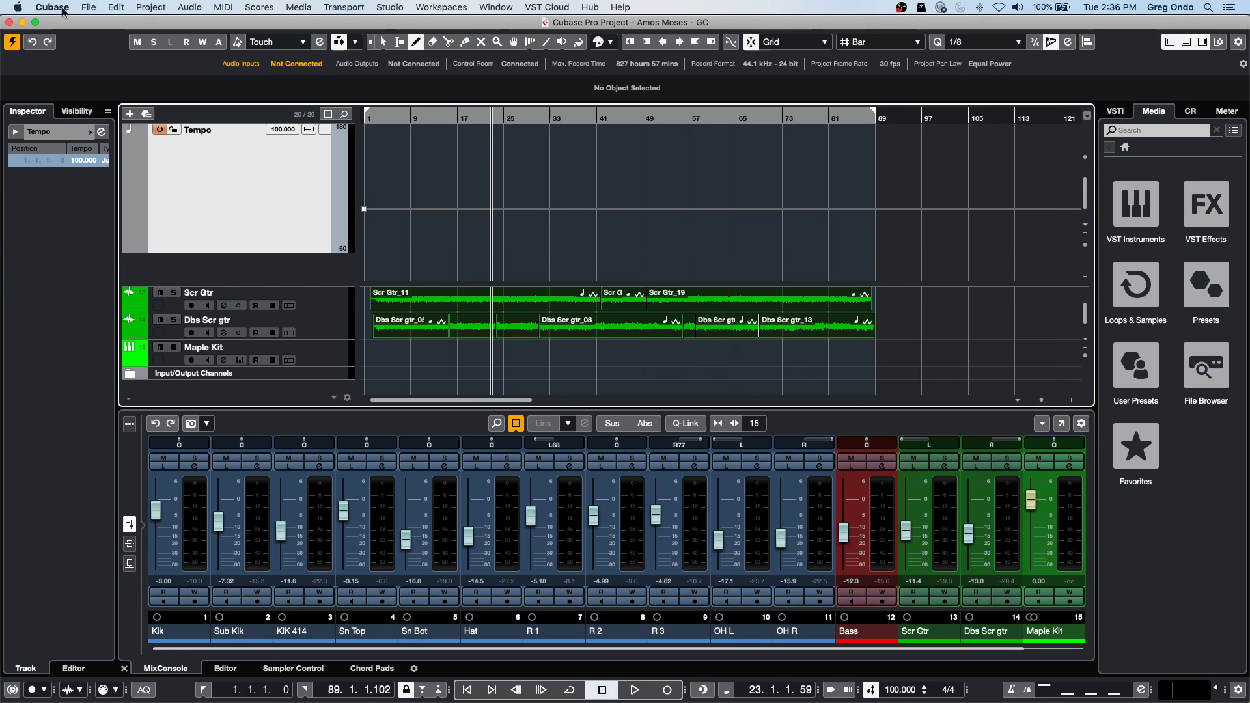
Open the recent project CX Audio.cpr.
left_click(88, 7)
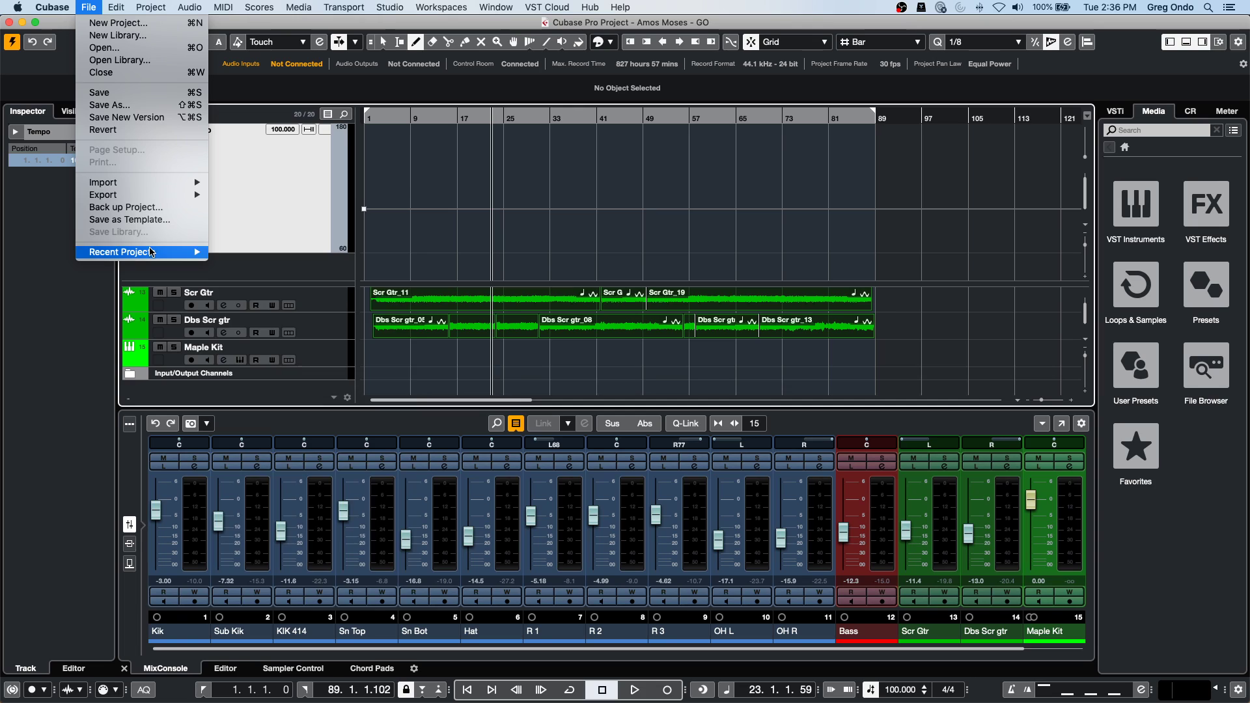
mouse_move(157, 253)
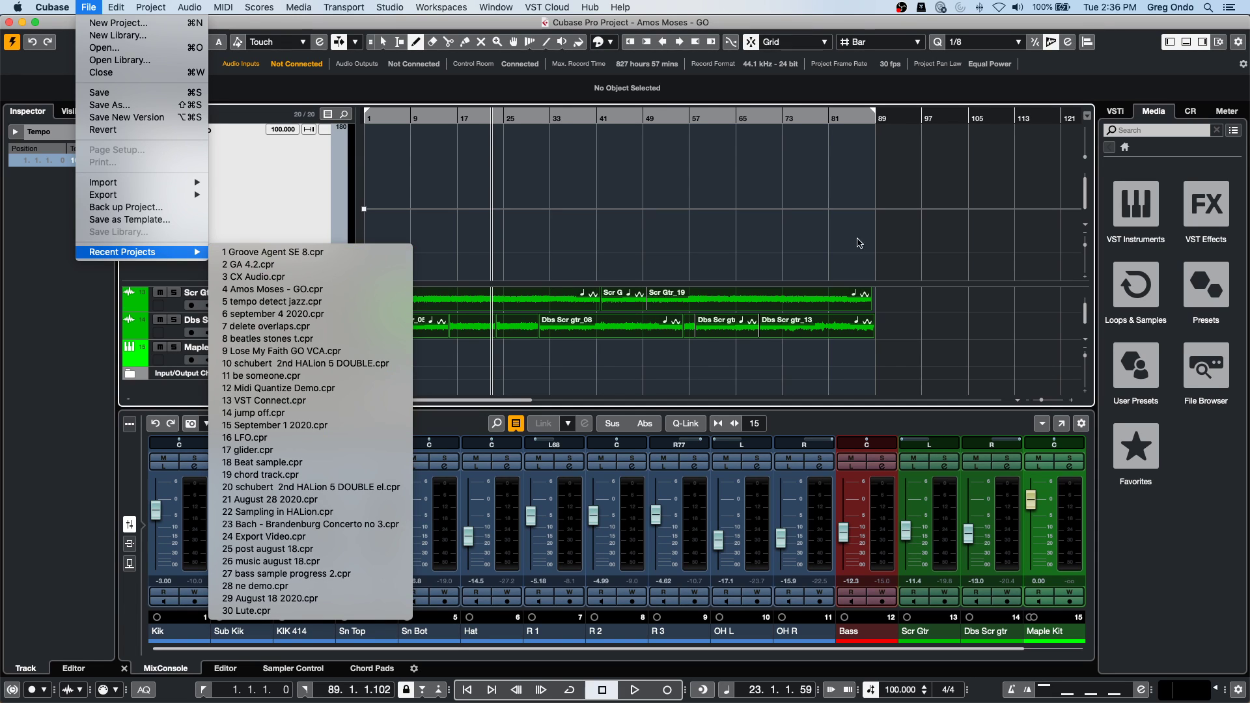
left_click(369, 277)
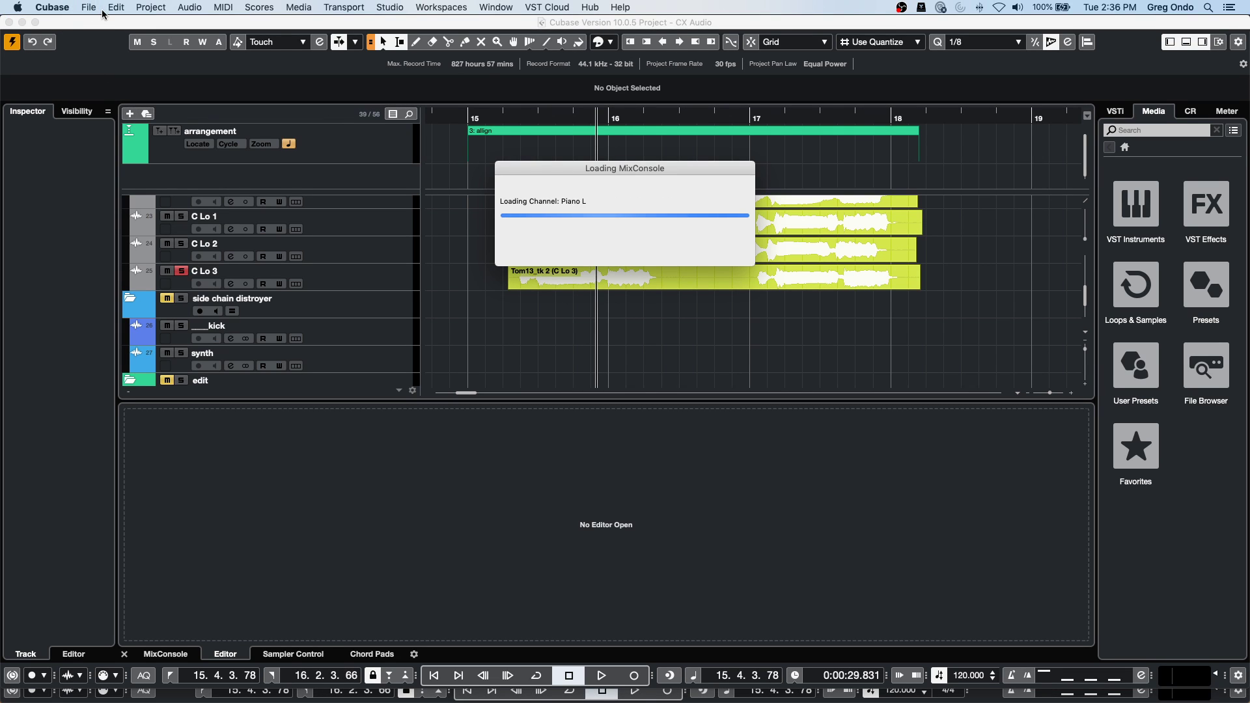
Revert the CX Audio project to its last saved version and delete the files created since then.
left_click(95, 8)
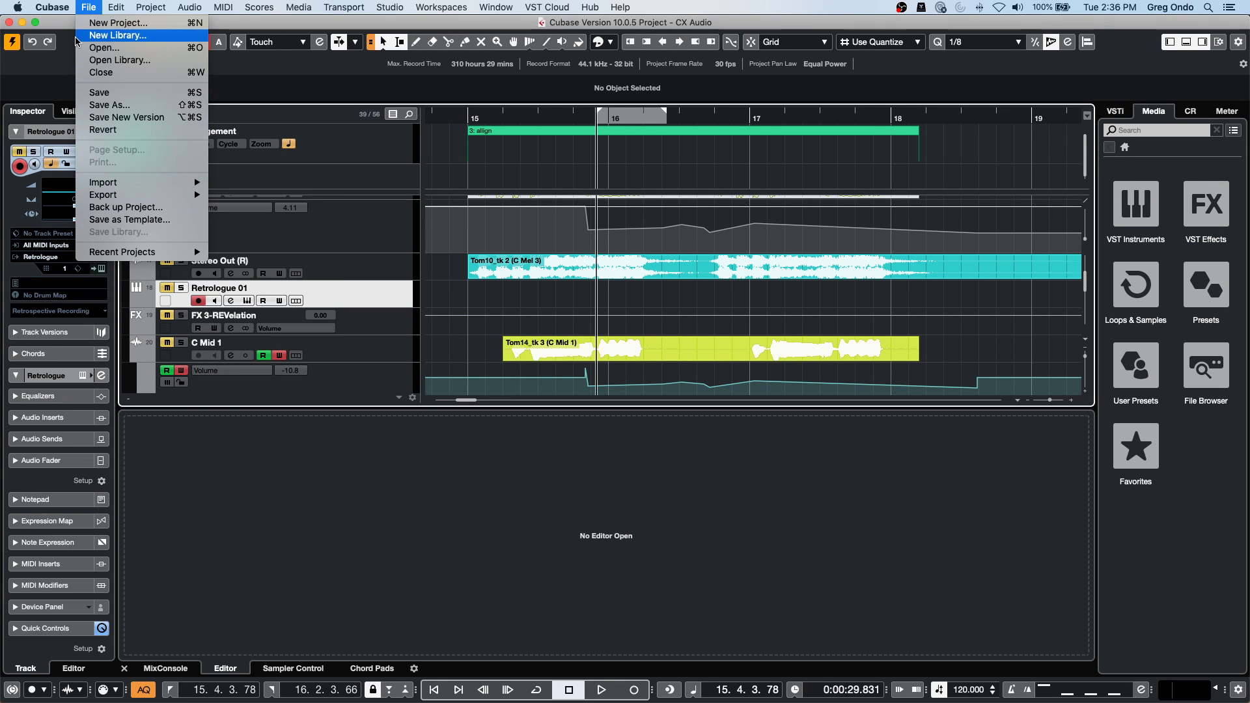
left_click(120, 136)
left_click(697, 248)
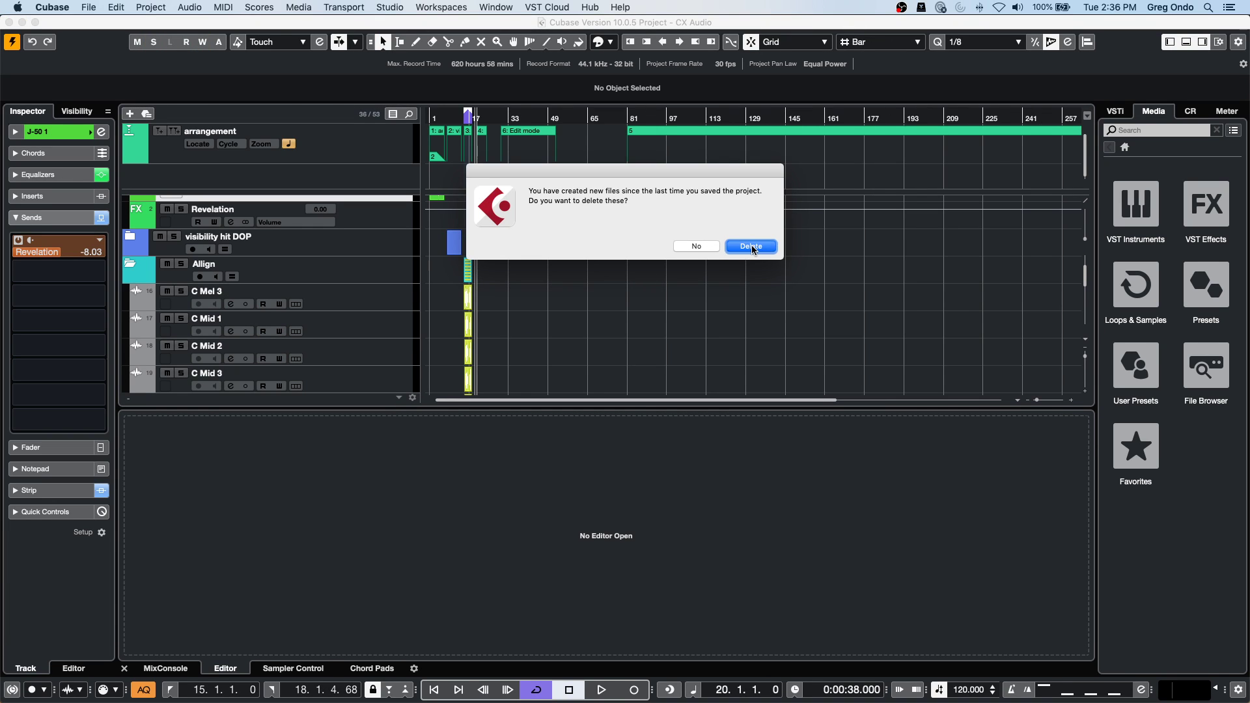
left_click(751, 247)
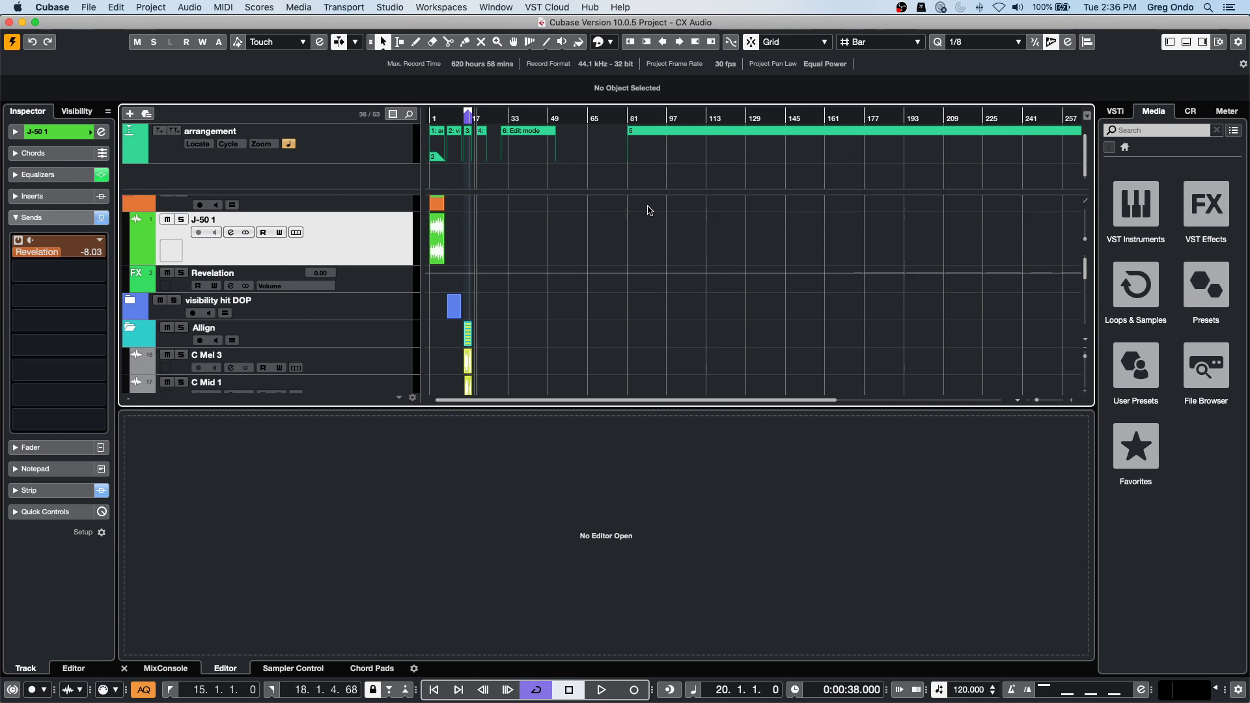
Set the locators around the synth event in the sidechain section of the arrangement.
left_click_drag(458, 123, 461, 228)
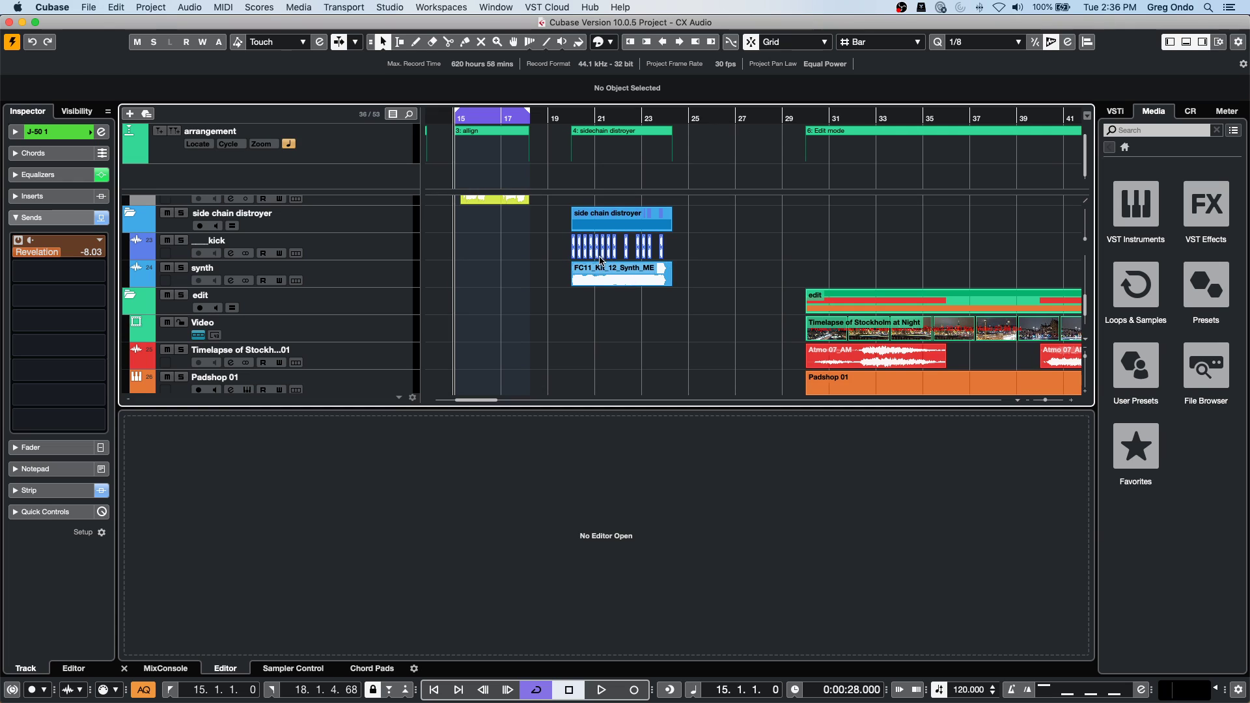
left_click(604, 273)
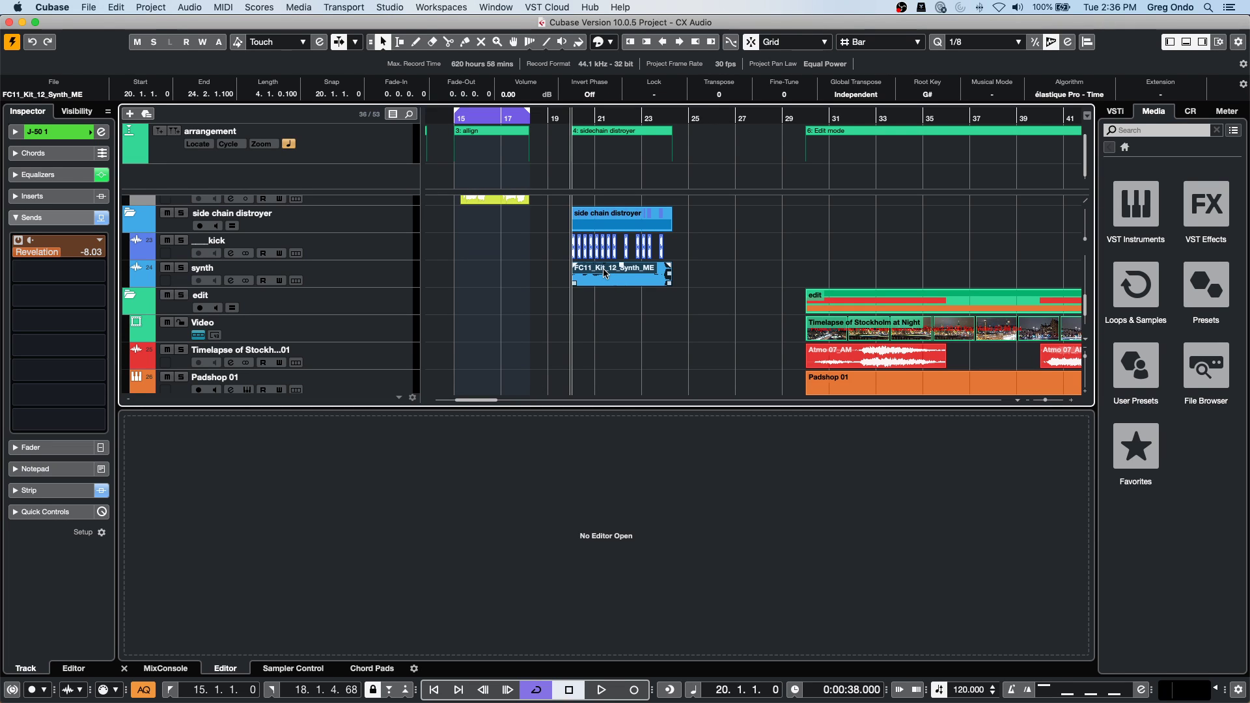
key("p")
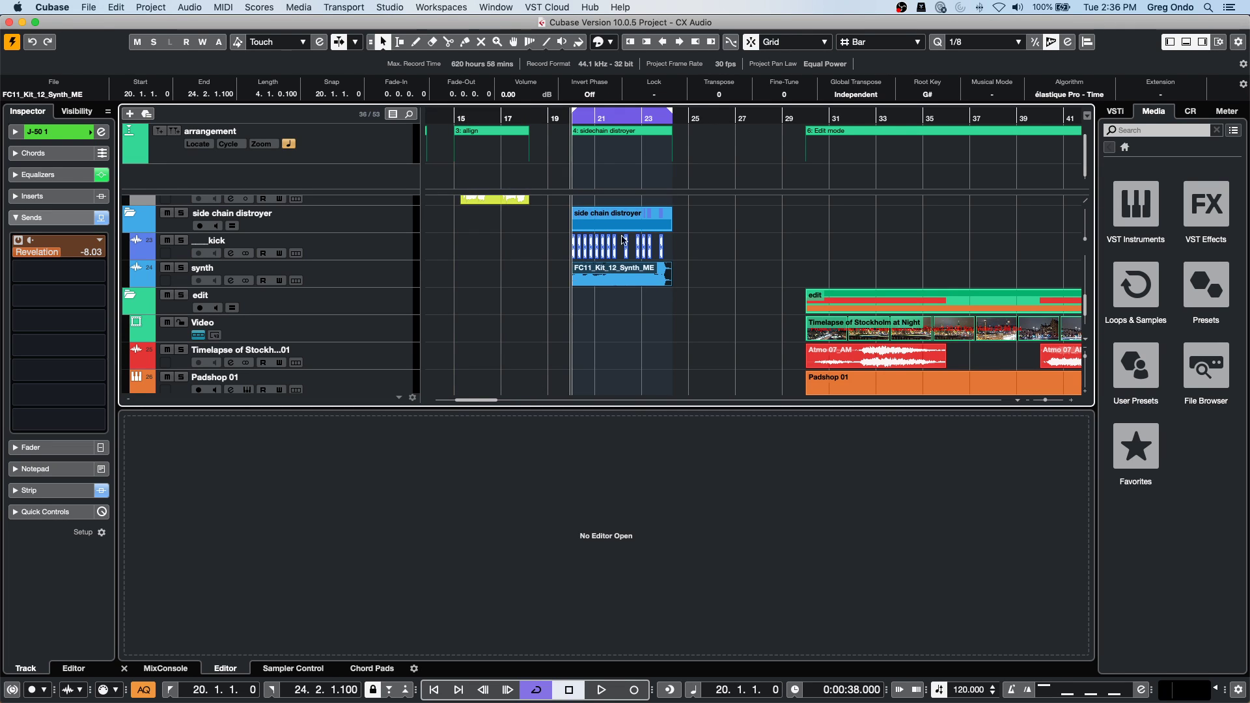
Open the Compressor inserted on the synth track.
left_click(398, 280)
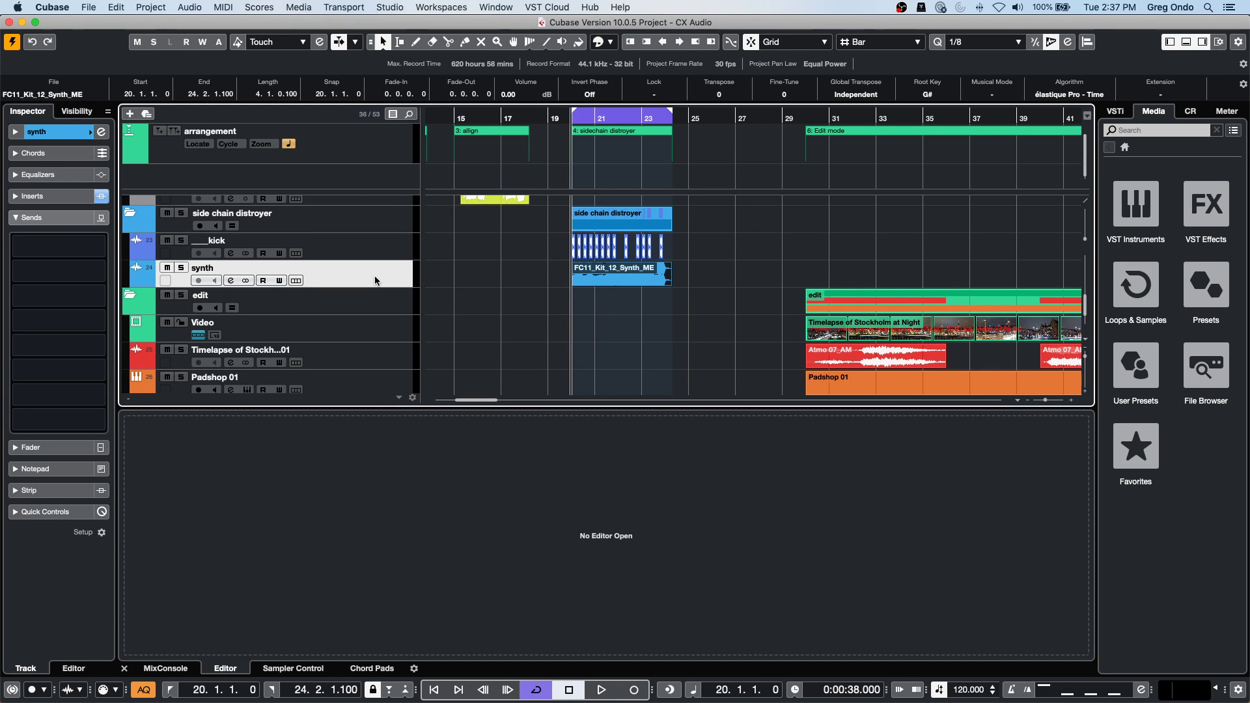
left_click(36, 196)
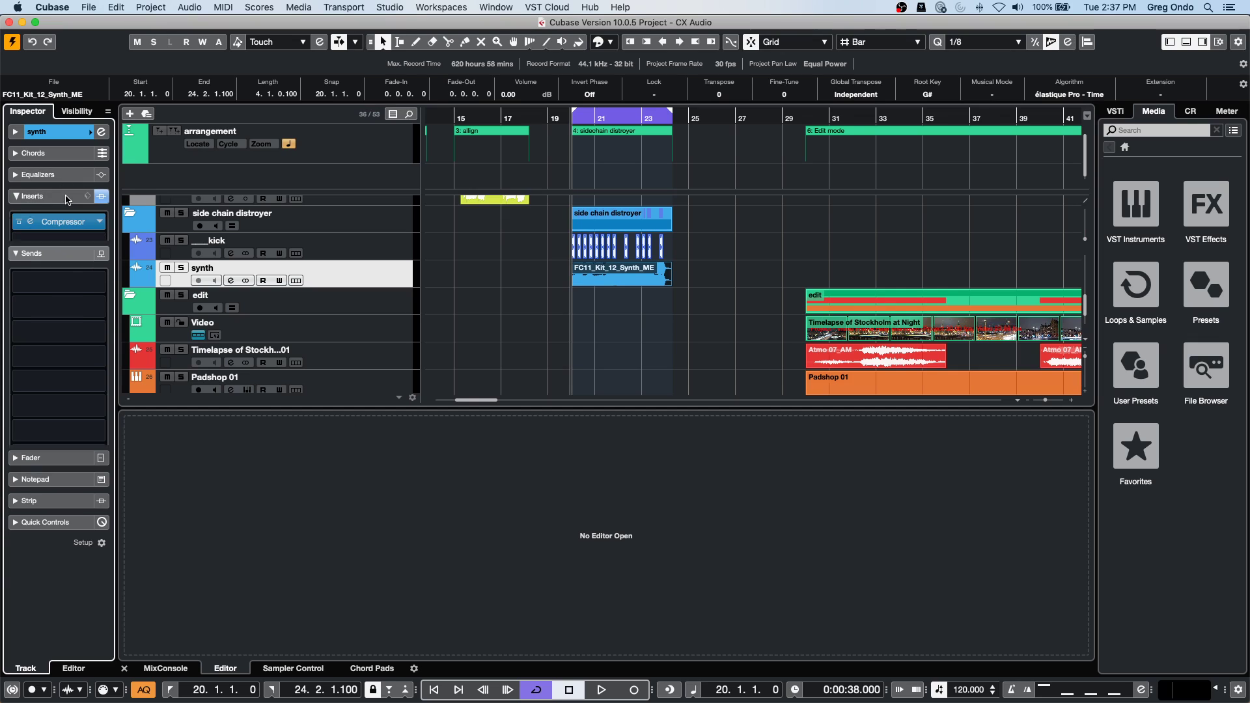
left_click(60, 222)
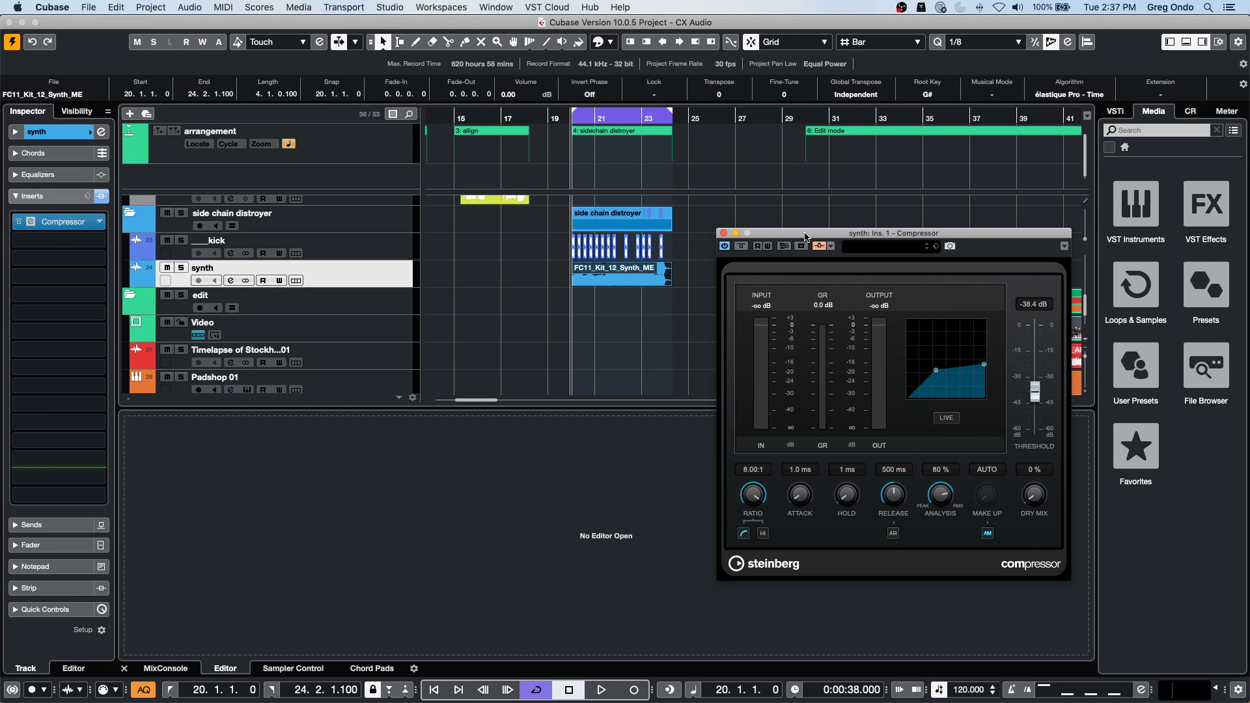
Add the ____kick track as a side-chain input of the synth track's Compressor.
left_click(832, 246)
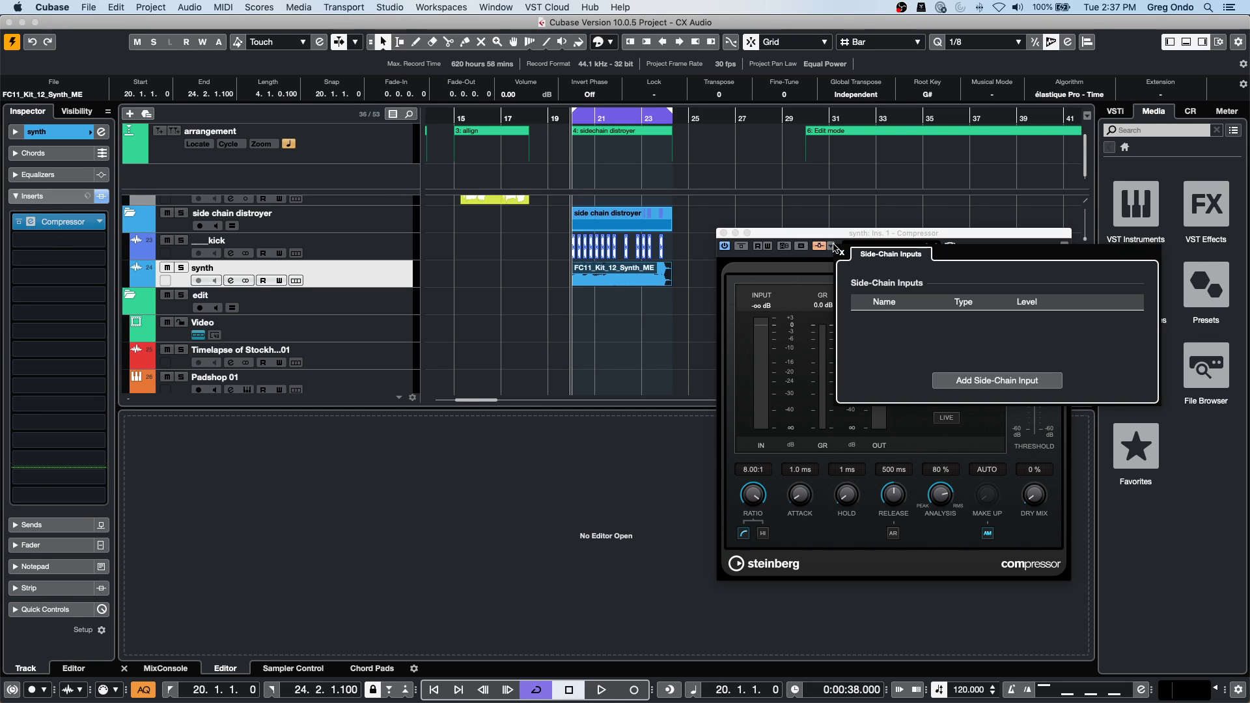
left_click(977, 380)
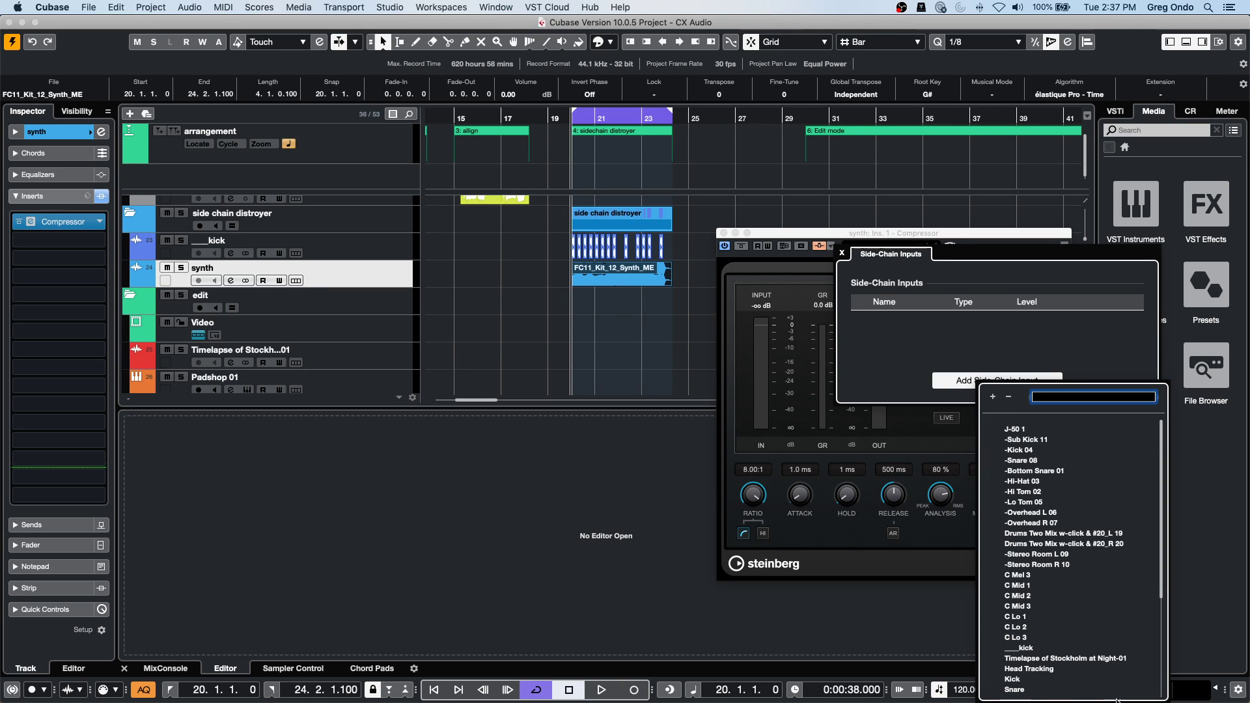
left_click(1003, 648)
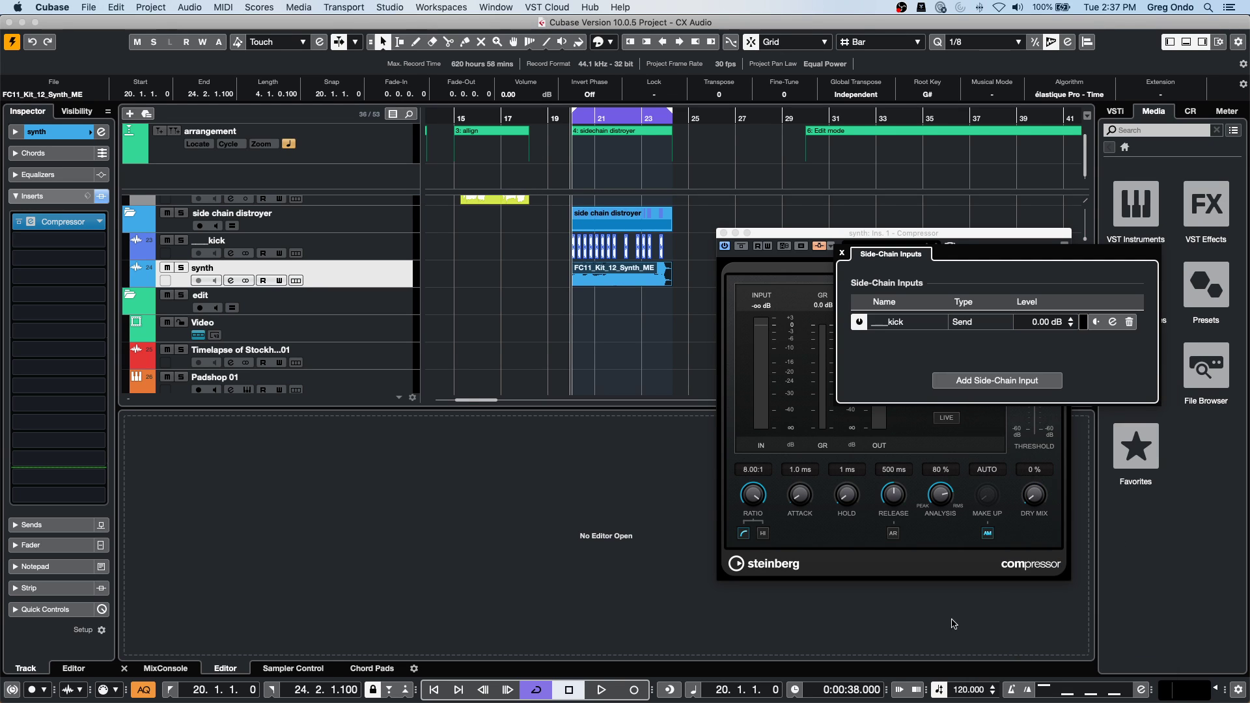
Play the cycled section to hear the kick-triggered compression on the synth, and stop playback.
left_click(584, 115)
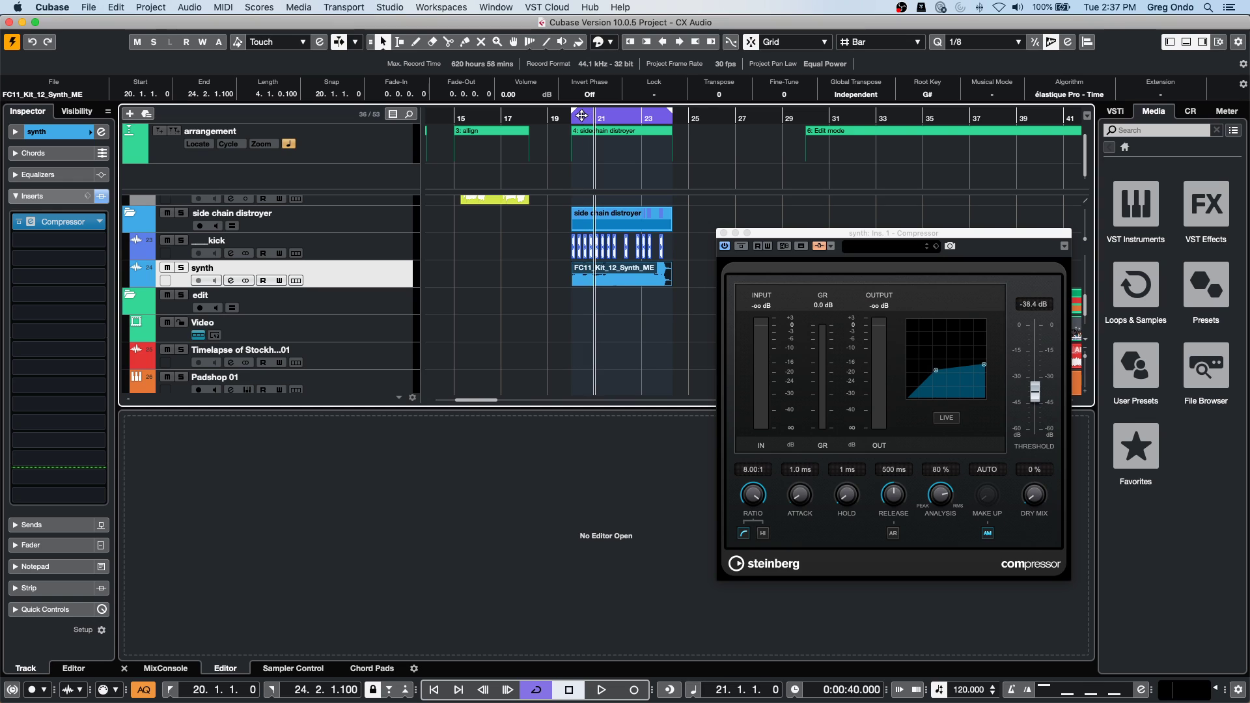
key("space")
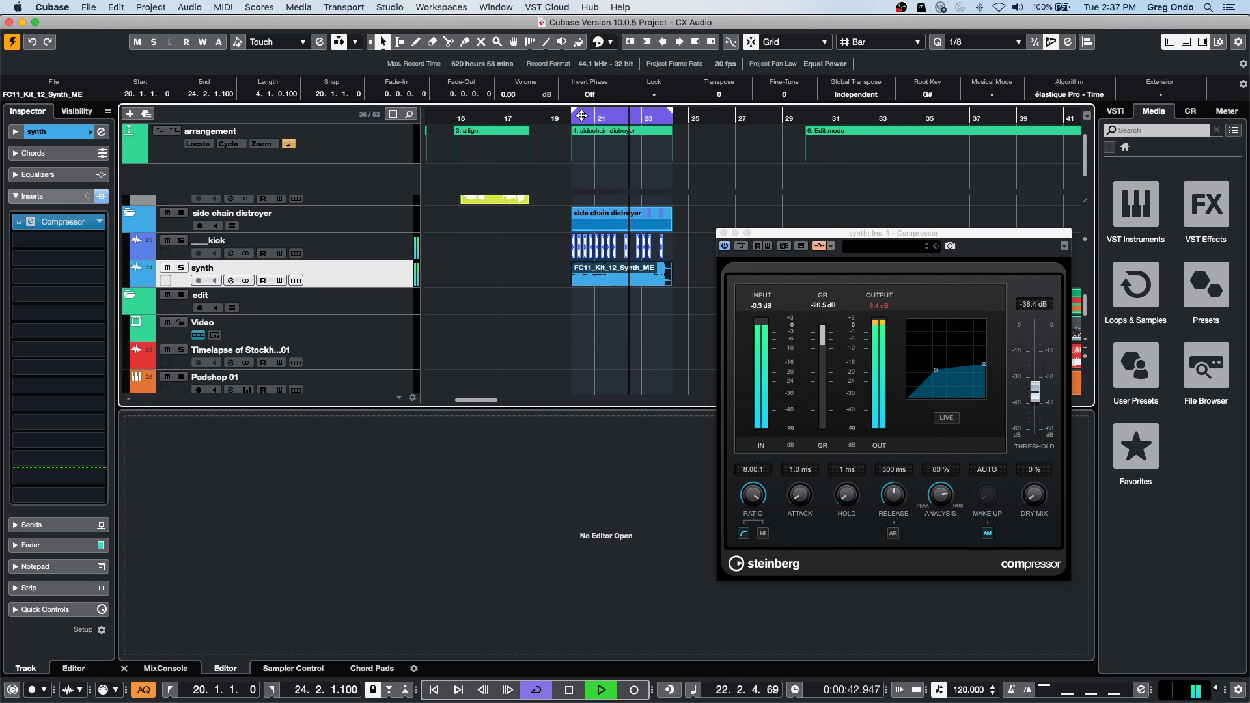
key("space")
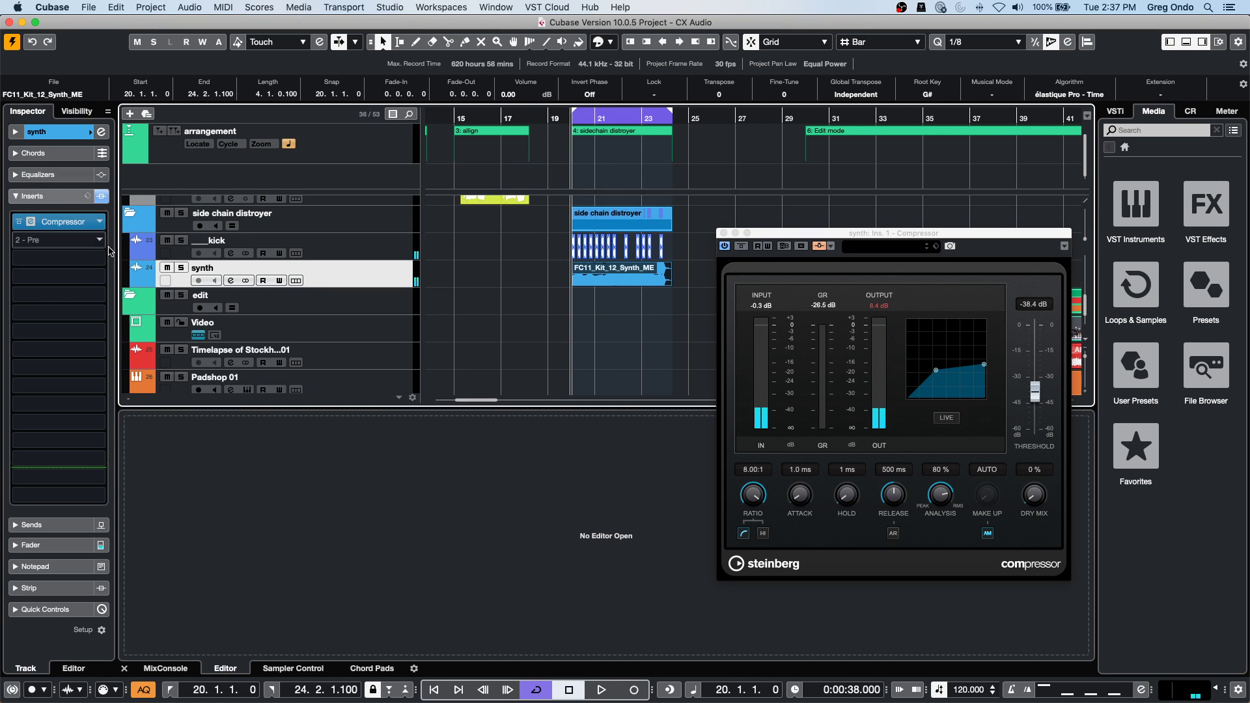
Add one stereo group track routed to Stereo Out below the synth track, created outside any folder.
right_click(343, 272)
mouse_move(407, 280)
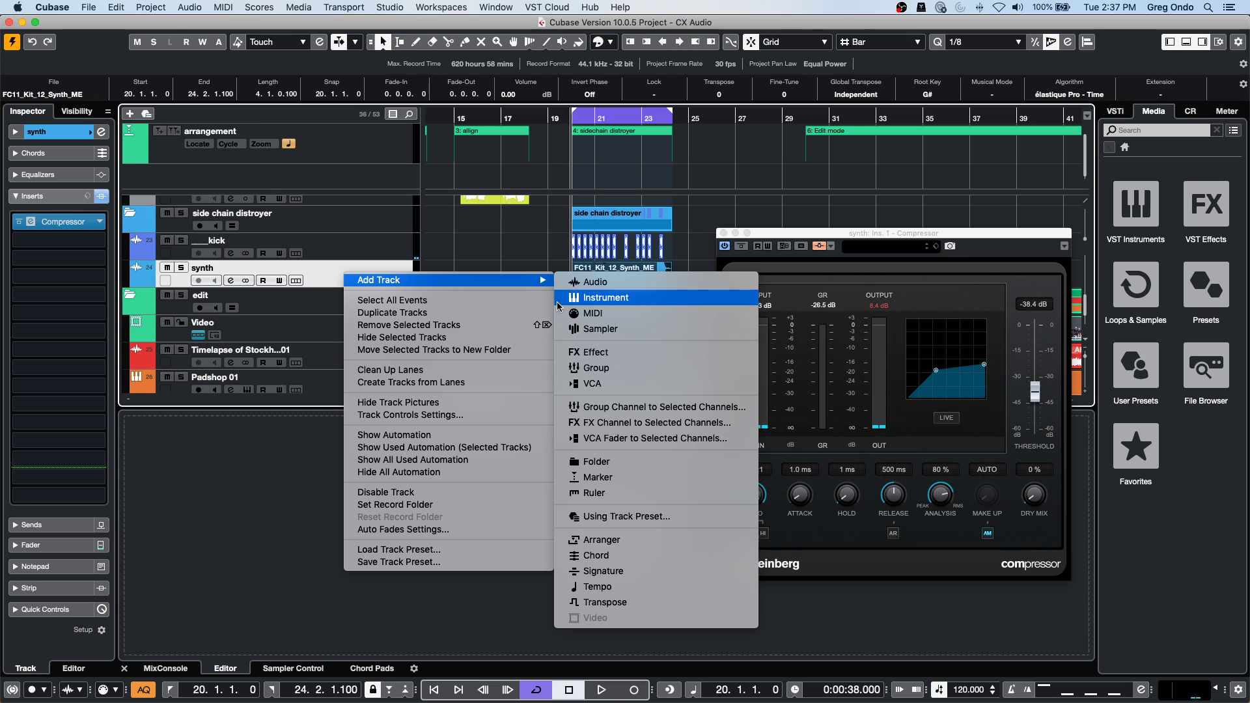
left_click(614, 371)
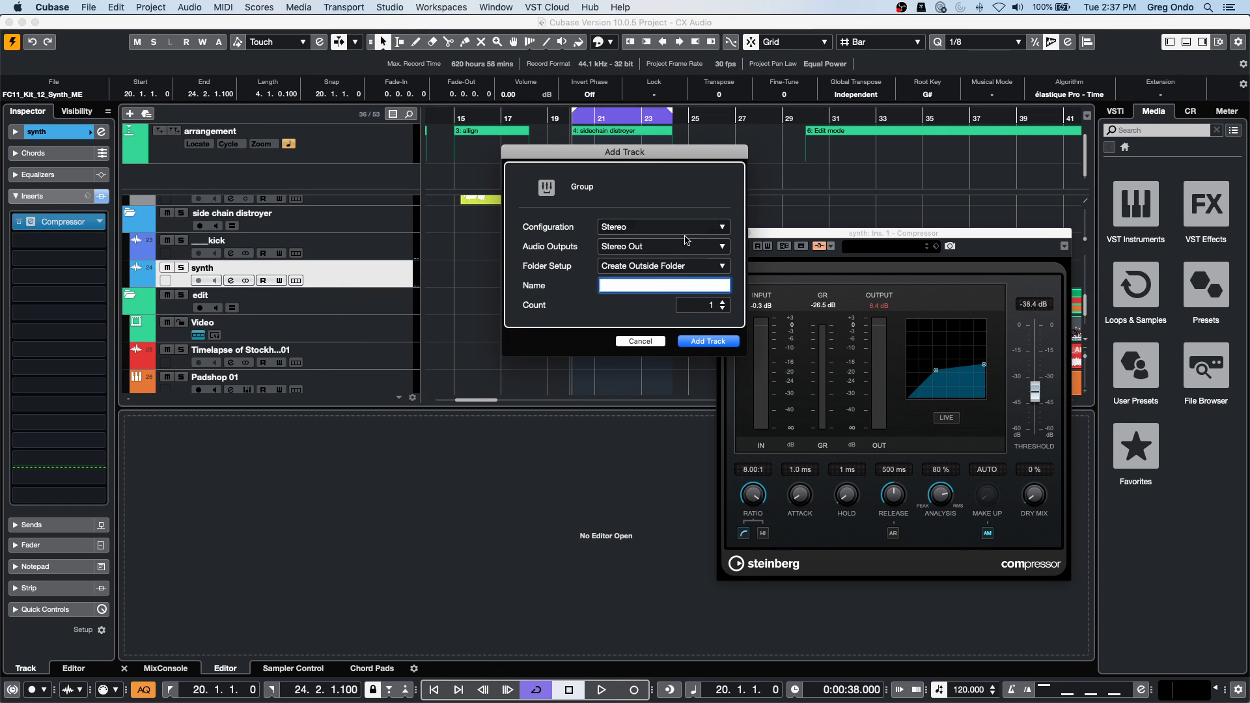
left_click(716, 341)
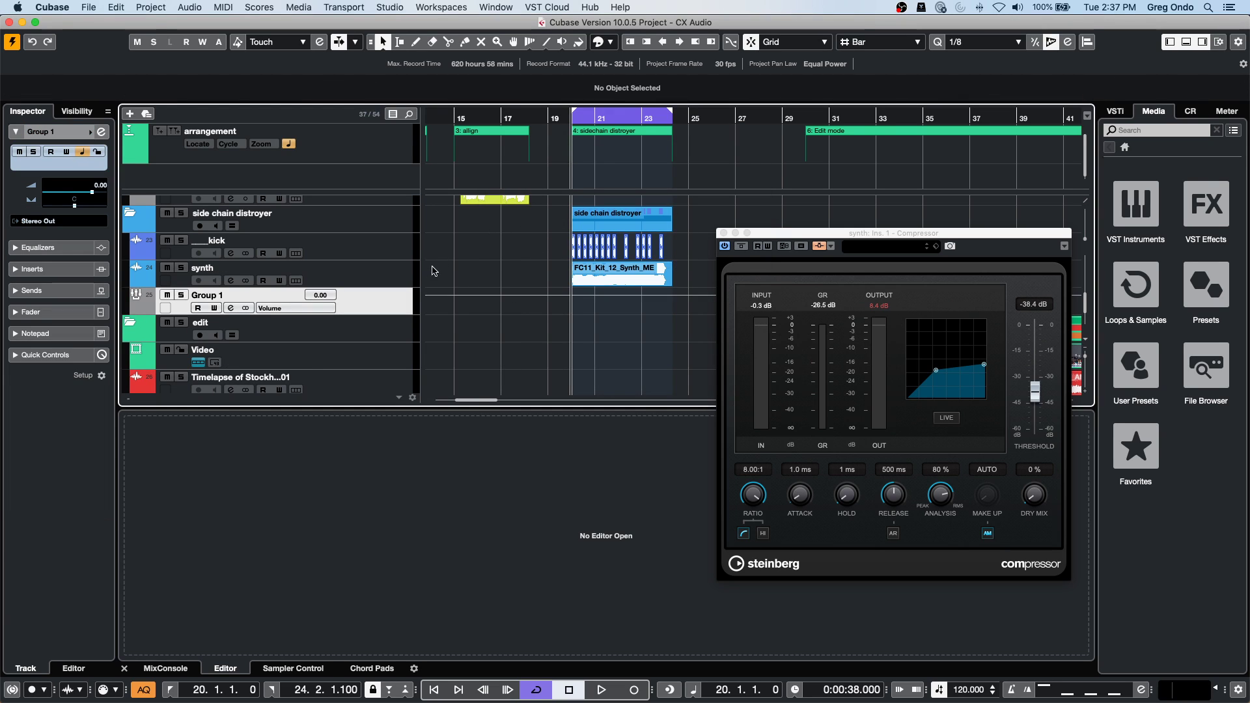
Rename the new group track "sc bass".
right_click(408, 305)
mouse_move(474, 305)
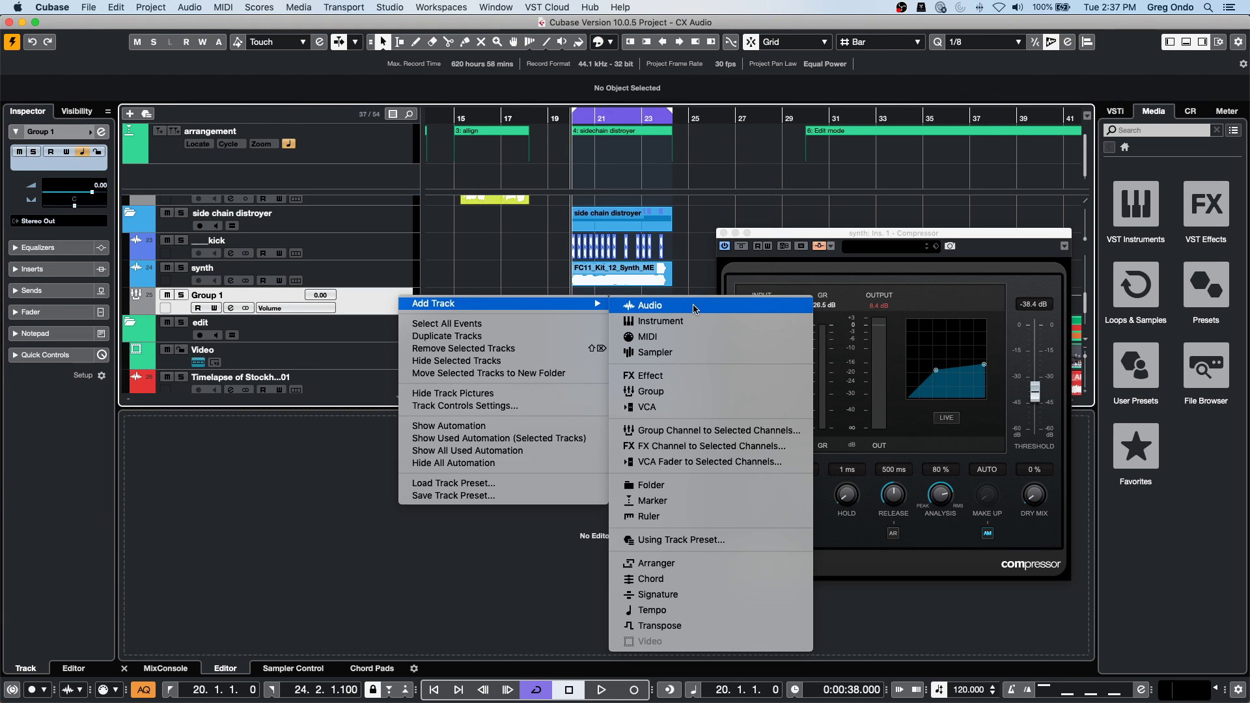
double_click(252, 295)
left_click(263, 280)
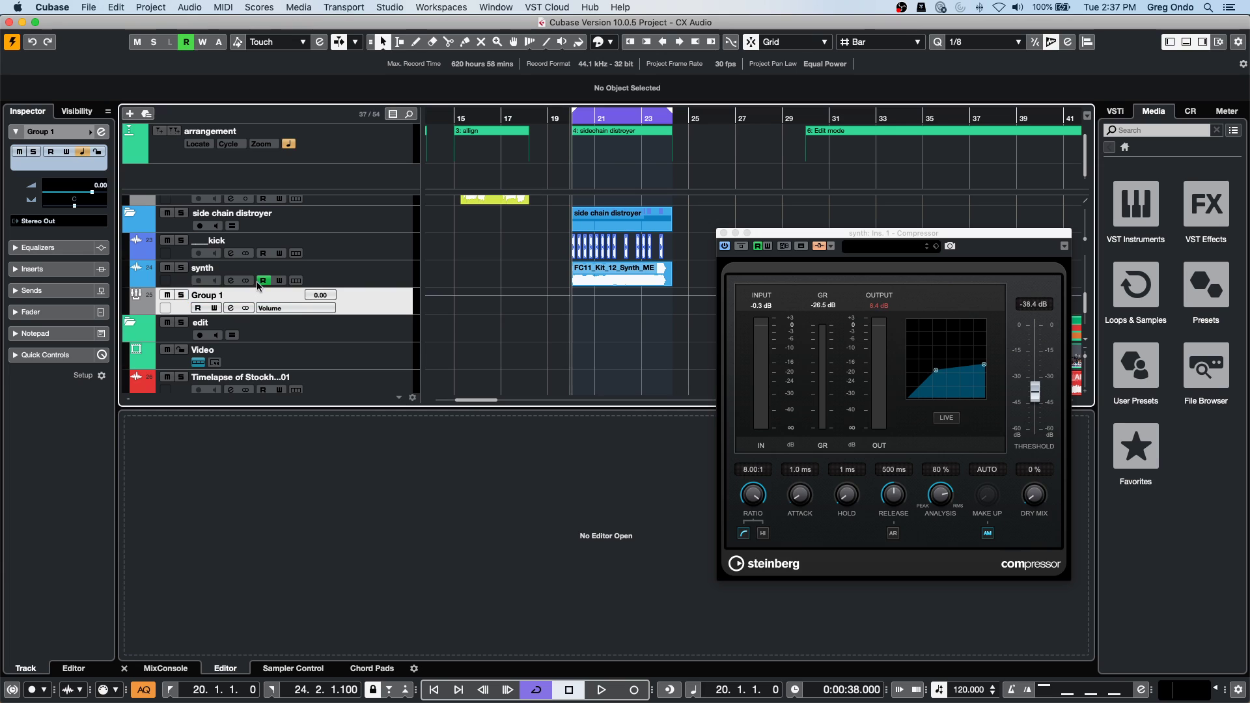
double_click(238, 294)
type("s")
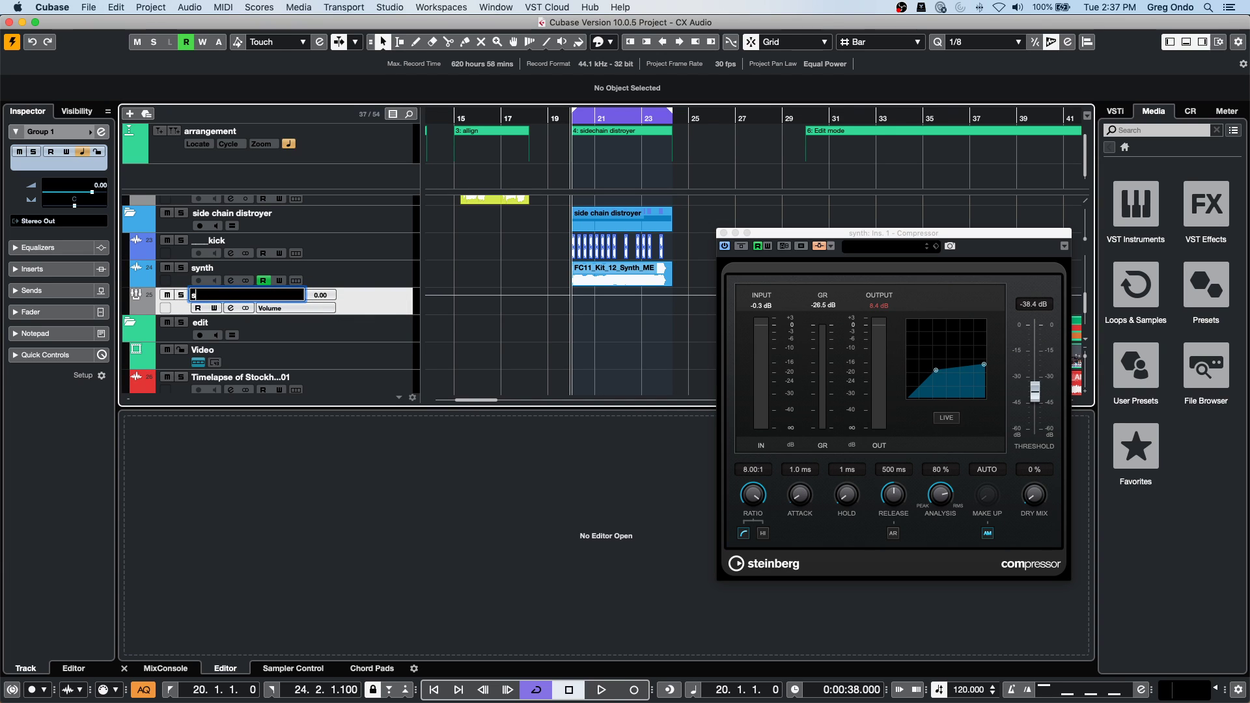
type("c bass")
key("Return")
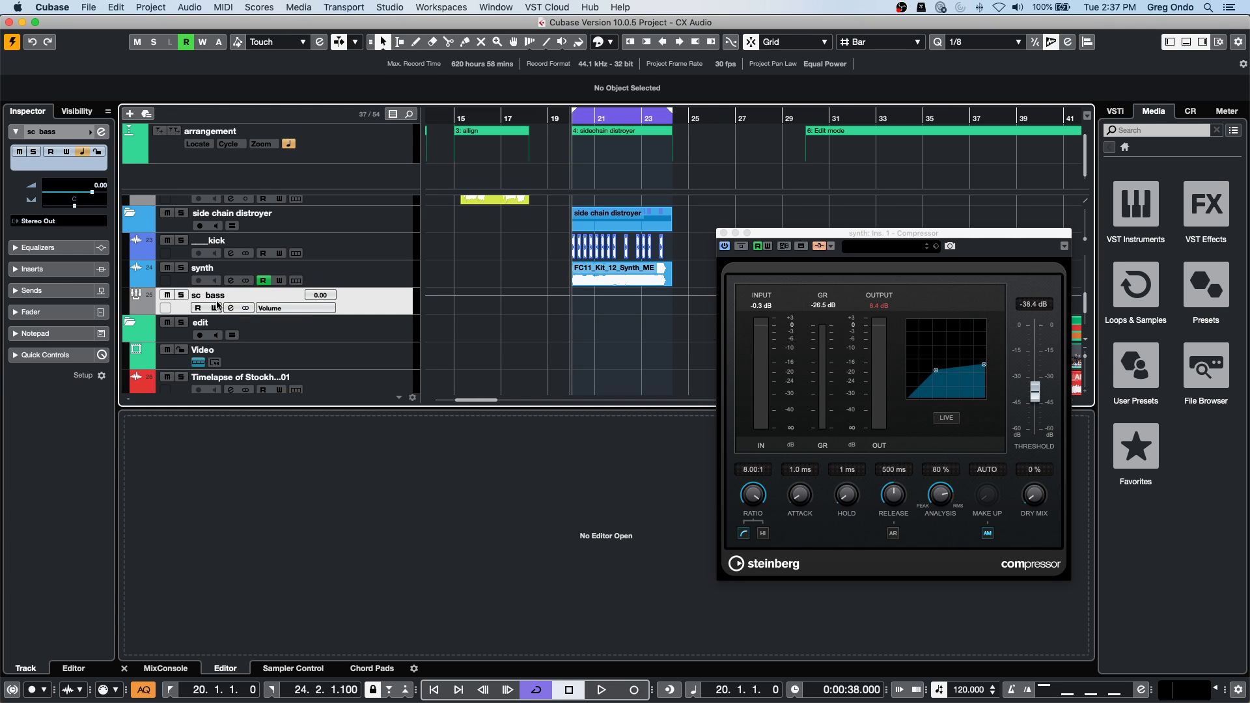
Add one stereo audio track routed to Stereo Out below the sc bass group track.
right_click(386, 308)
mouse_move(573, 311)
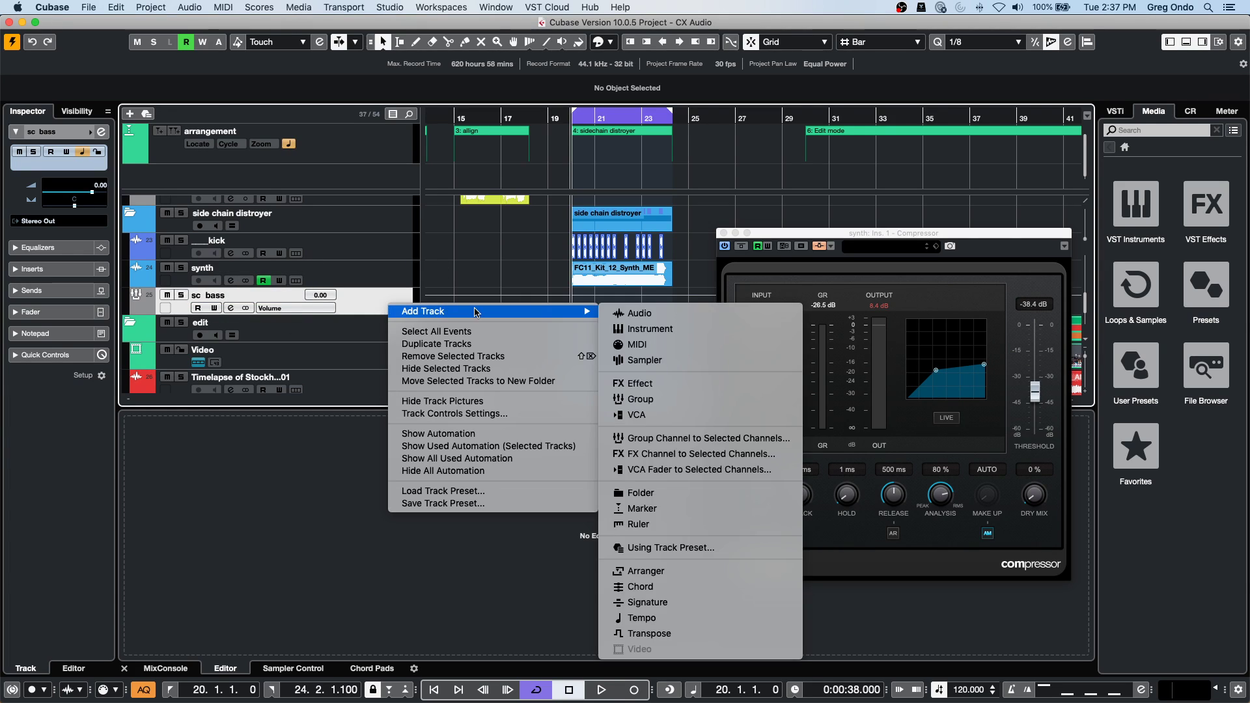
left_click(629, 312)
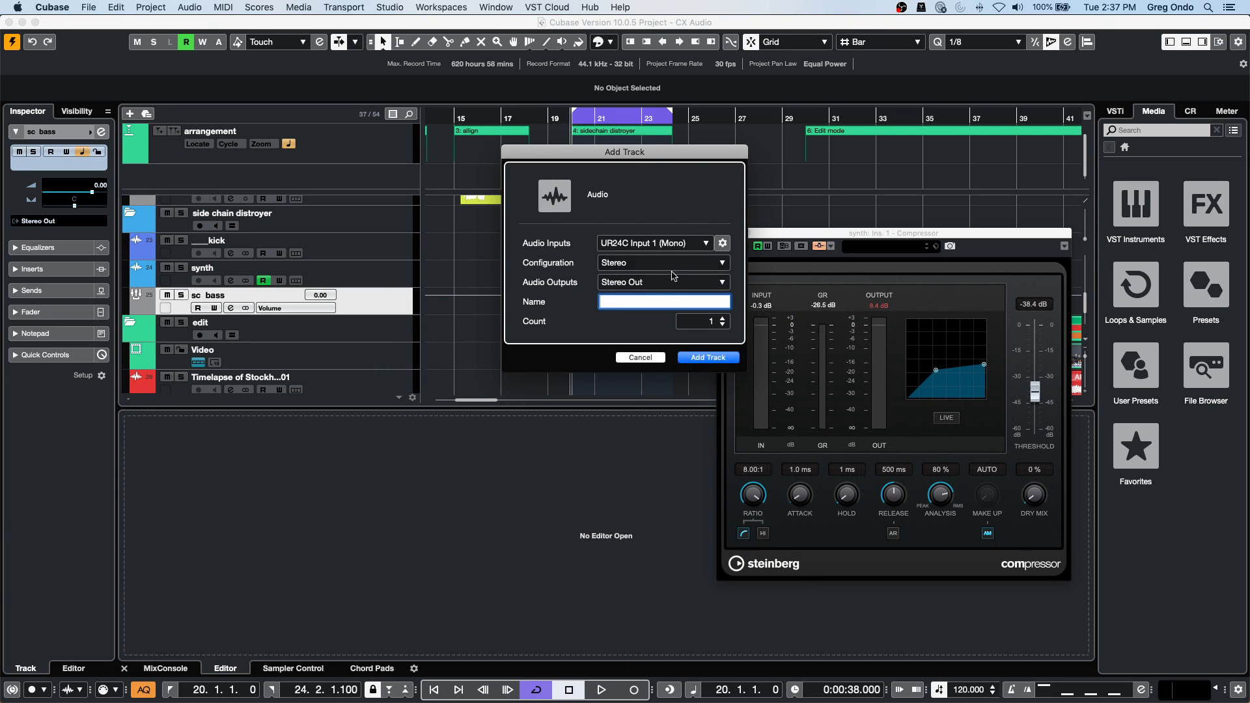
left_click(705, 358)
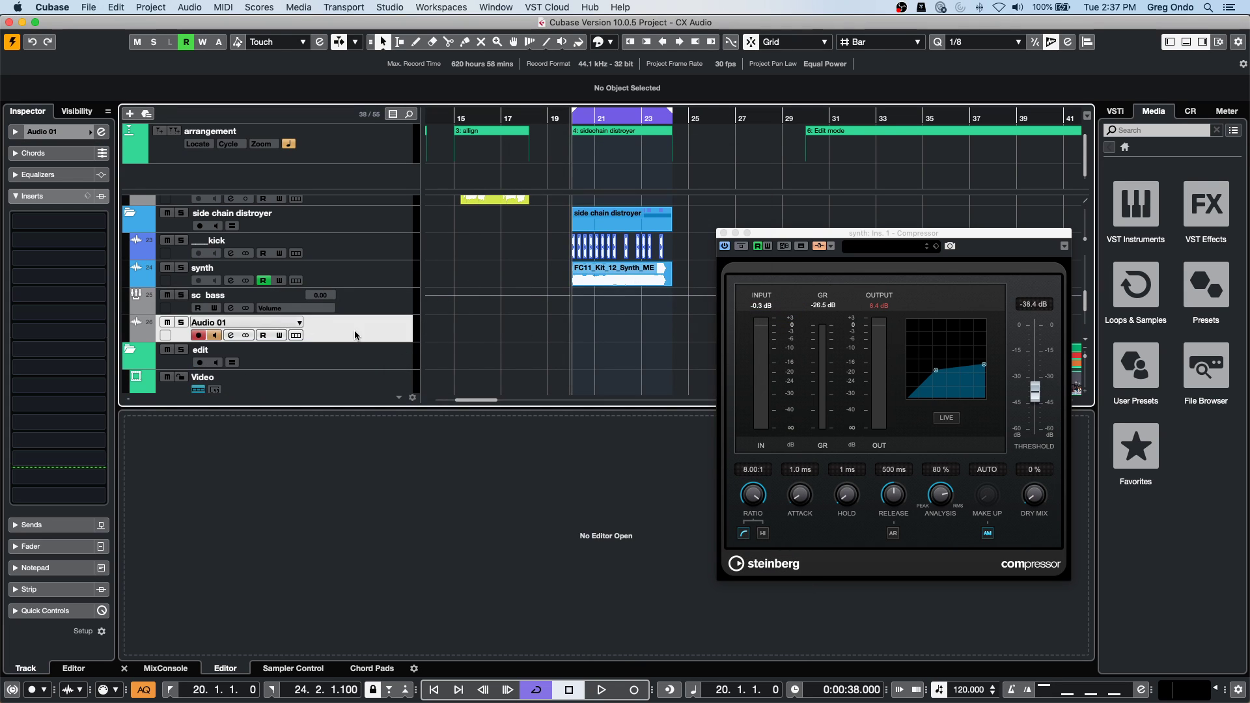
Set the new audio track's input to the sc bass group and briefly test playback.
left_click(67, 135)
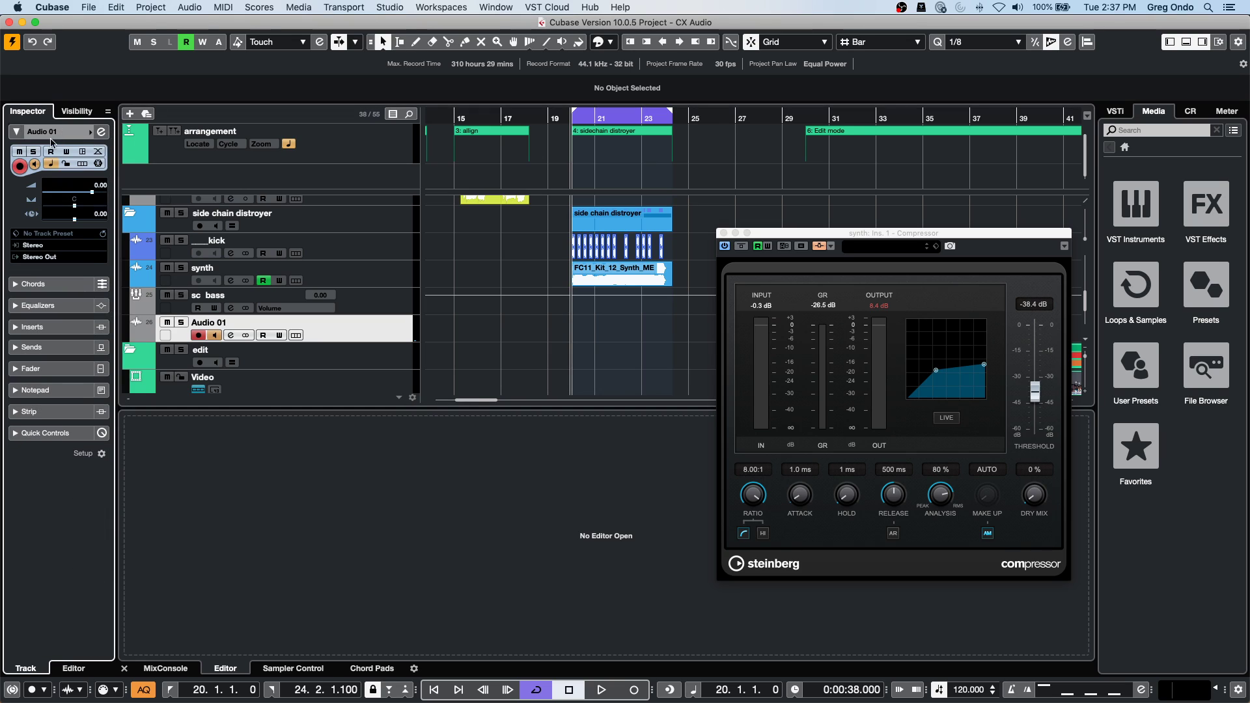
left_click(40, 246)
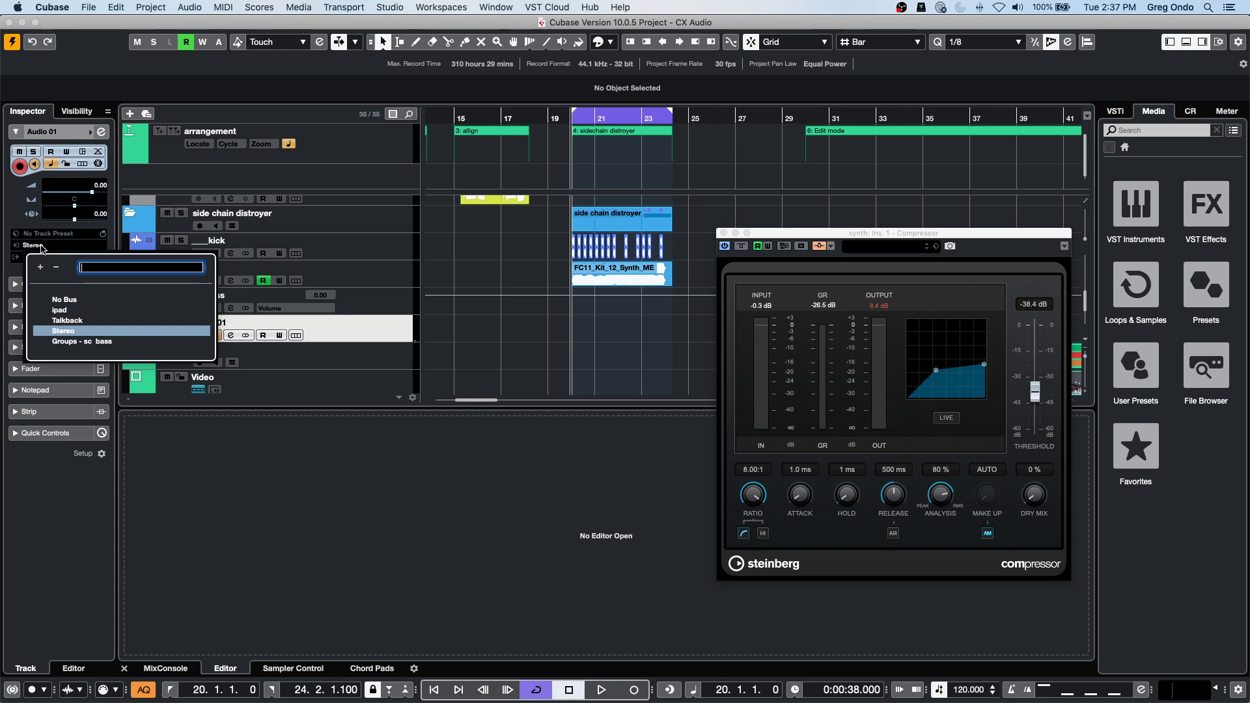
left_click(83, 341)
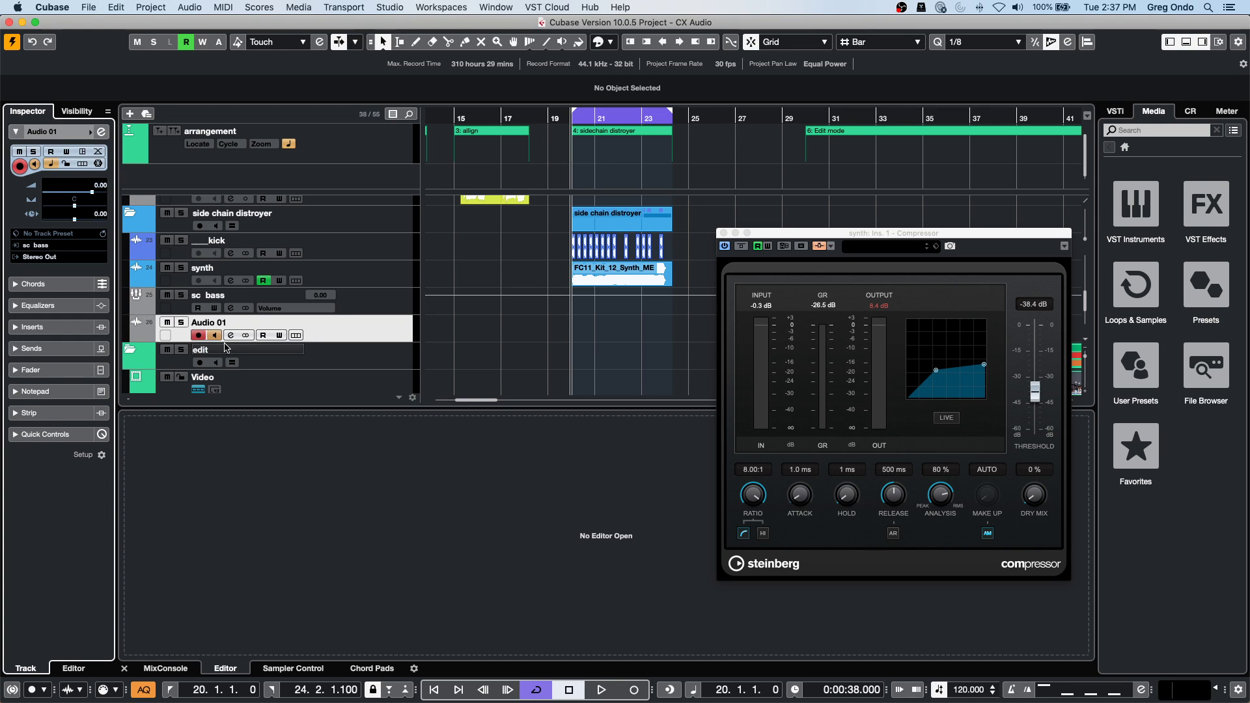
key("space")
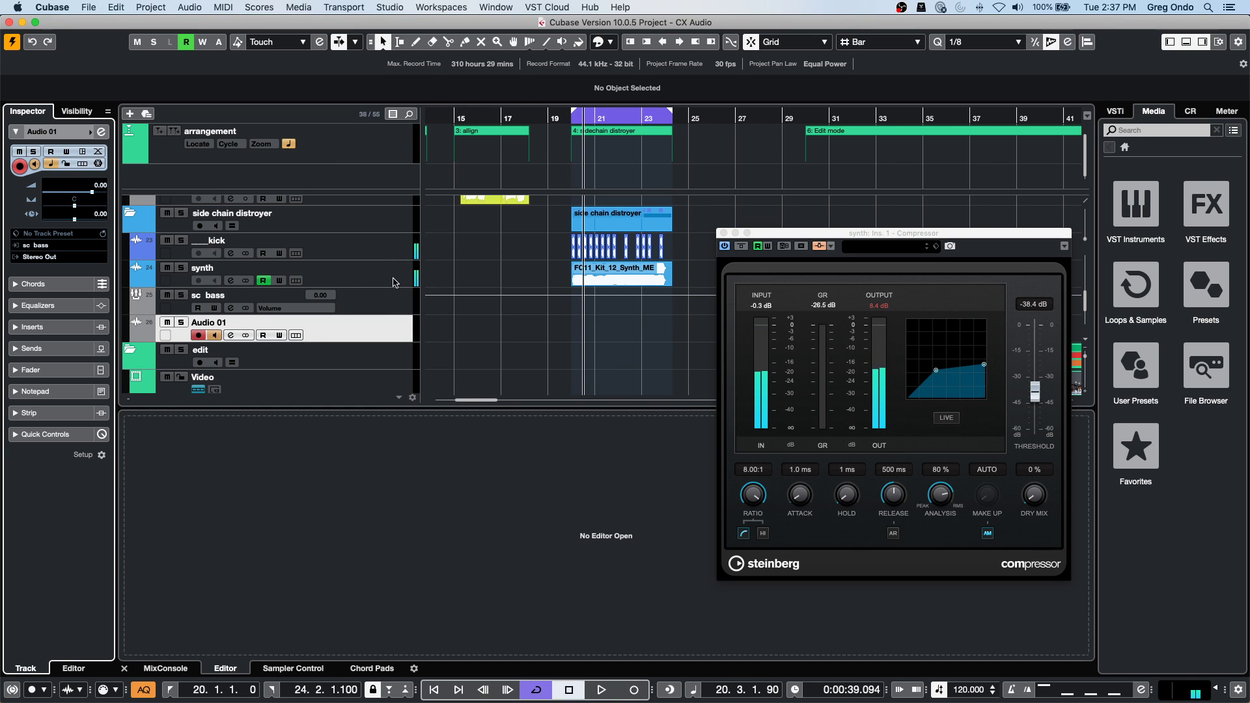
Add an active send from the synth track to the sc bass group.
left_click(393, 274)
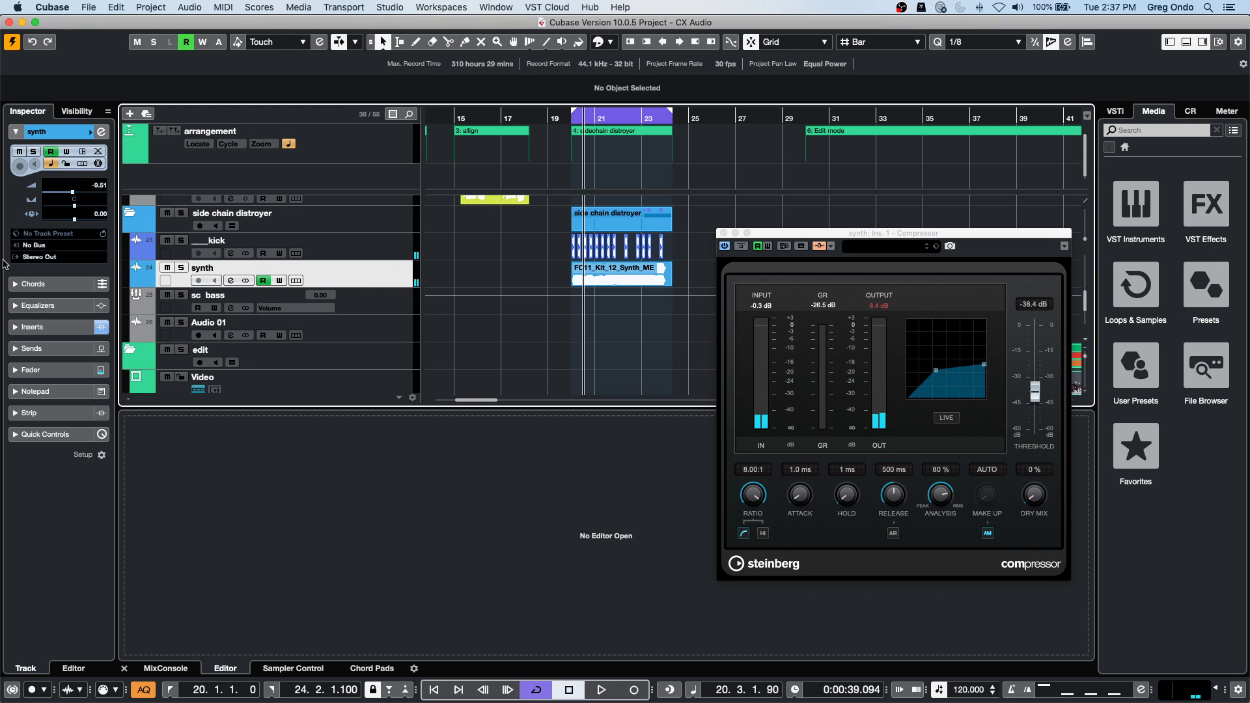
left_click(61, 349)
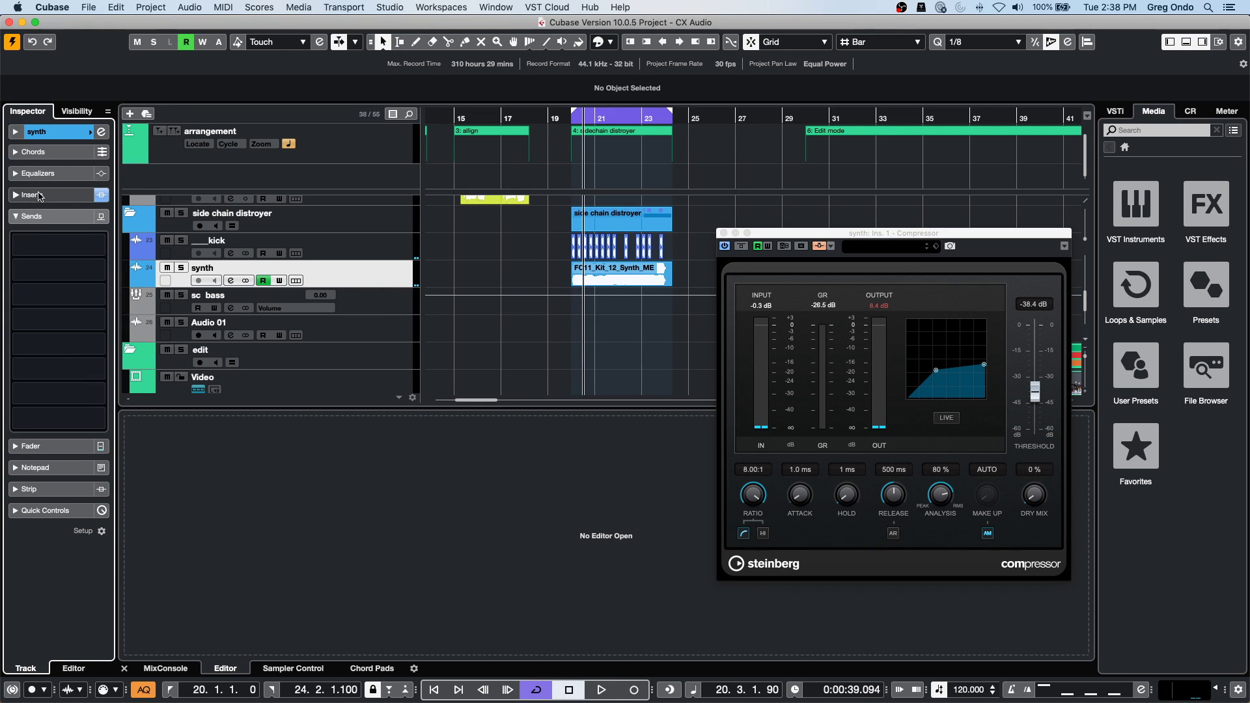
left_click(30, 239)
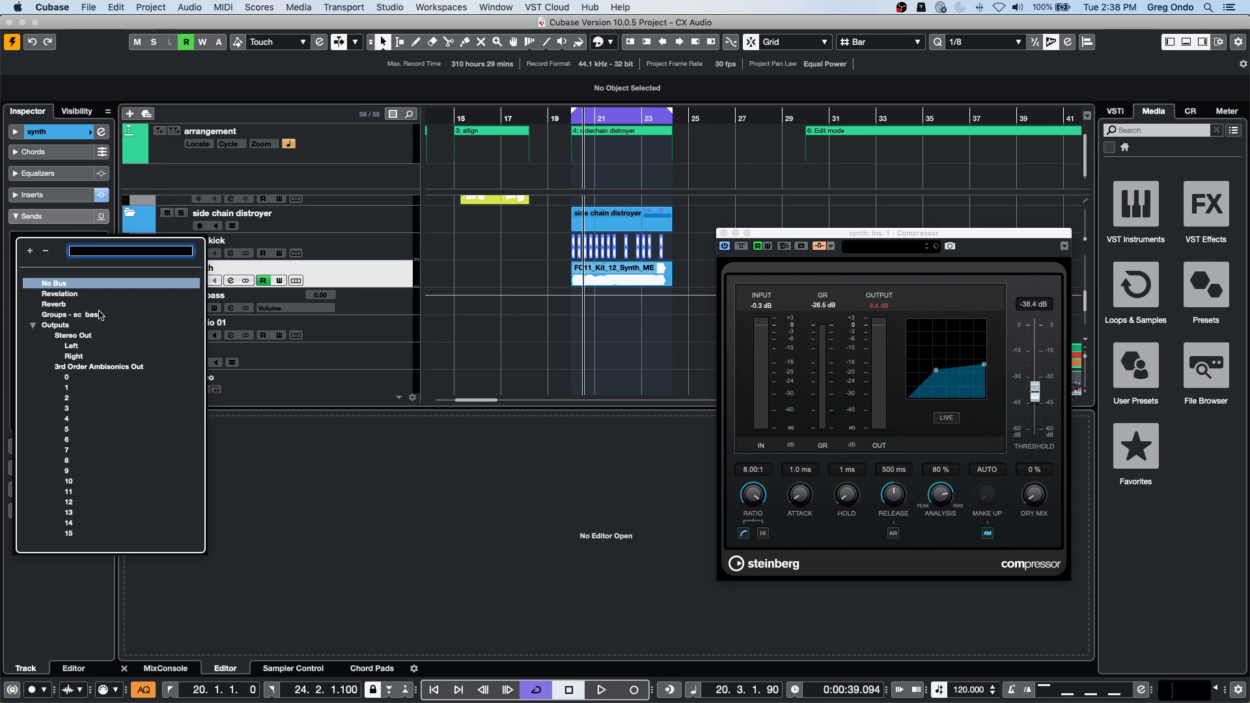
left_click(97, 314)
left_click(19, 239)
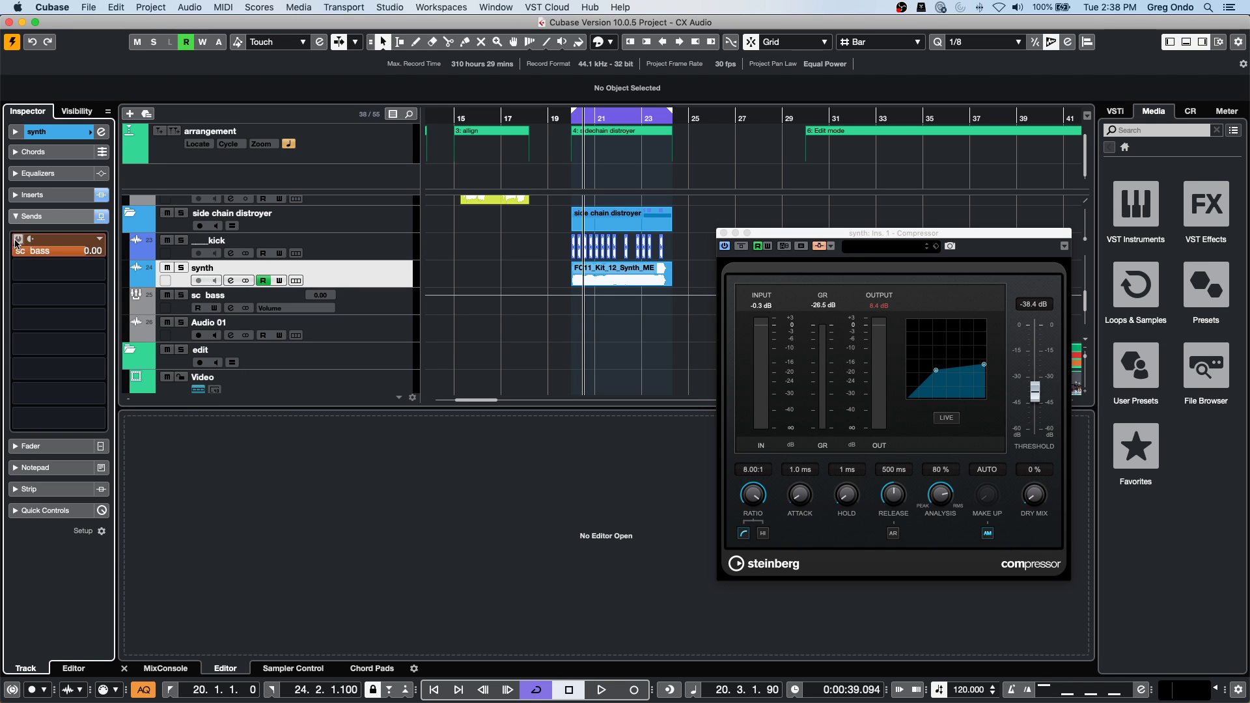
Play the cycled section to check the signal on the sc bass group, stop, and return to bar 20.
key("space")
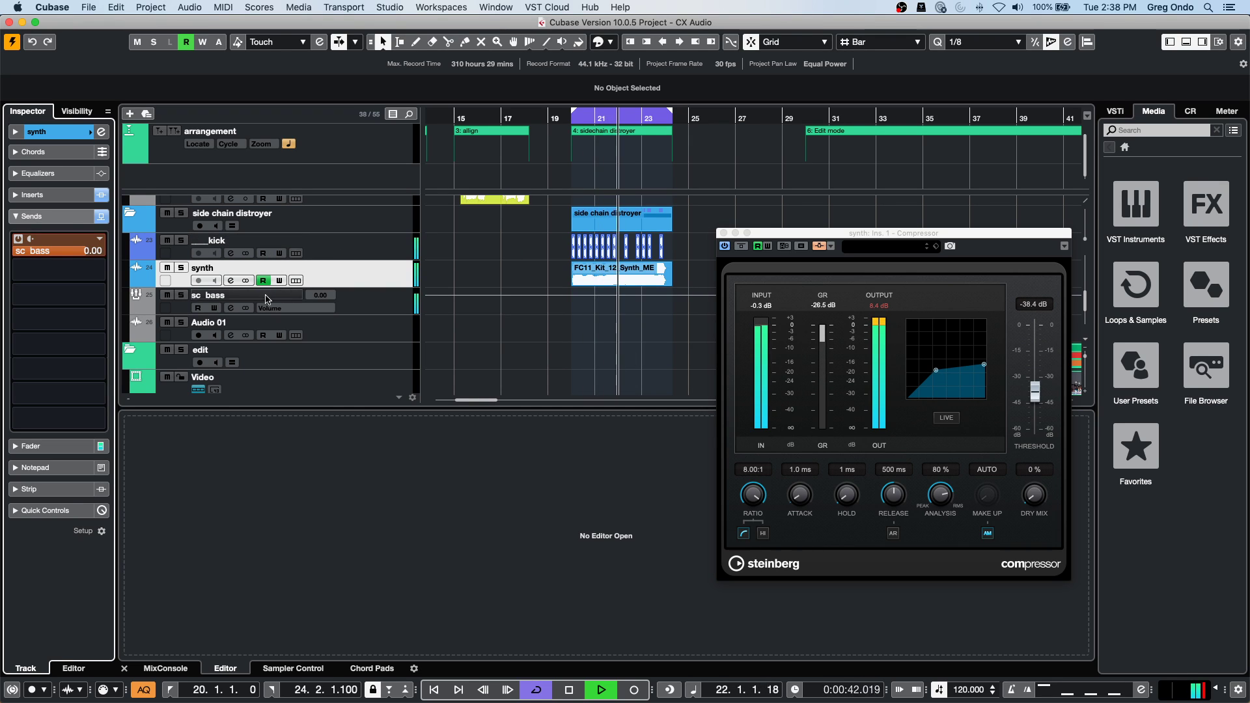
key("space")
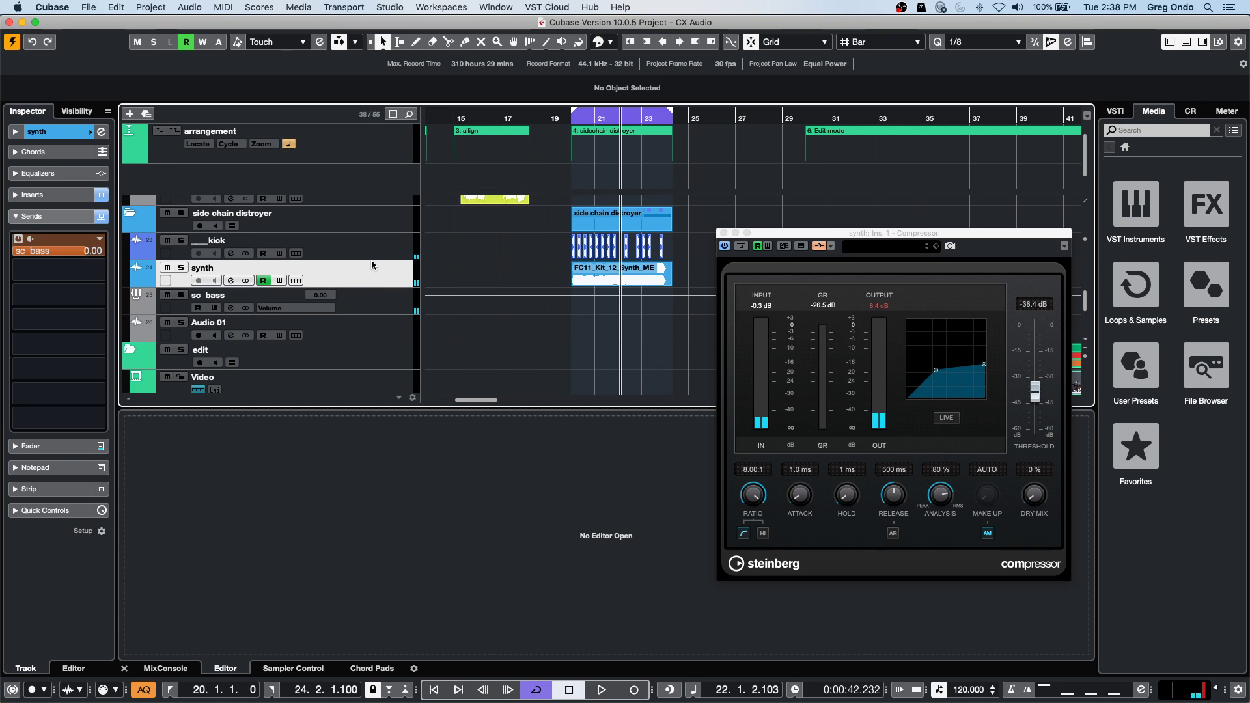
left_click(391, 306)
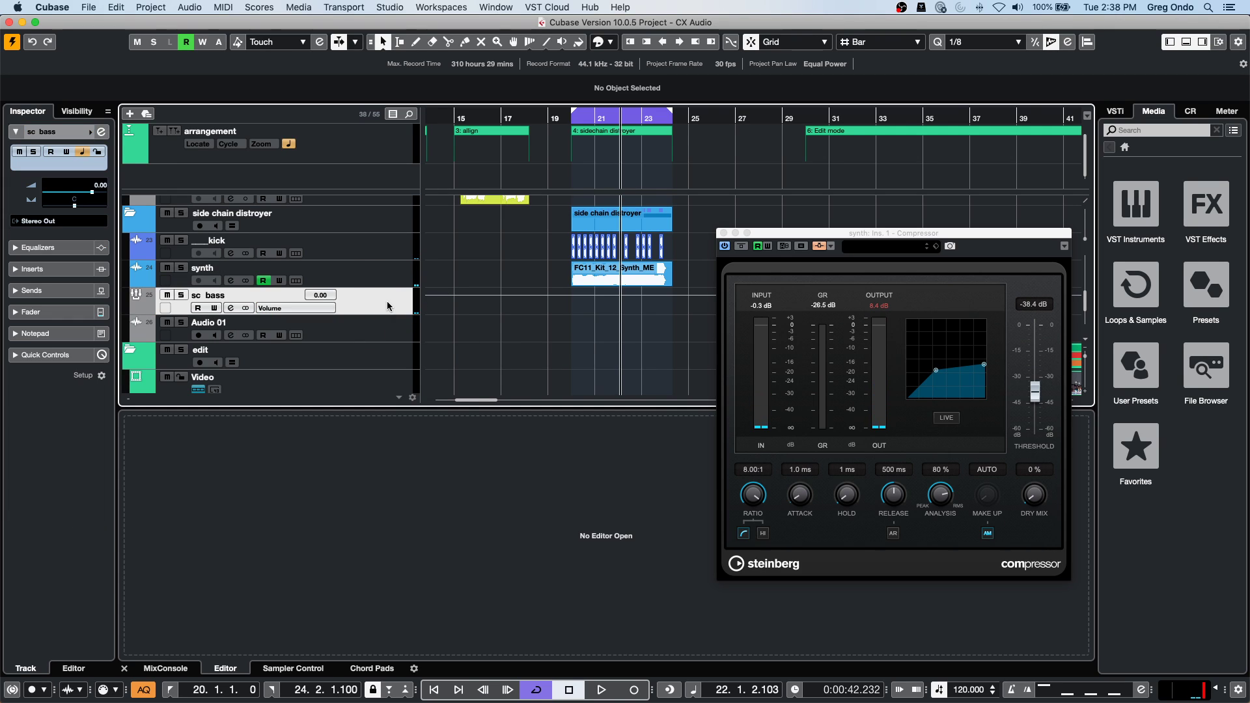
left_click(563, 121)
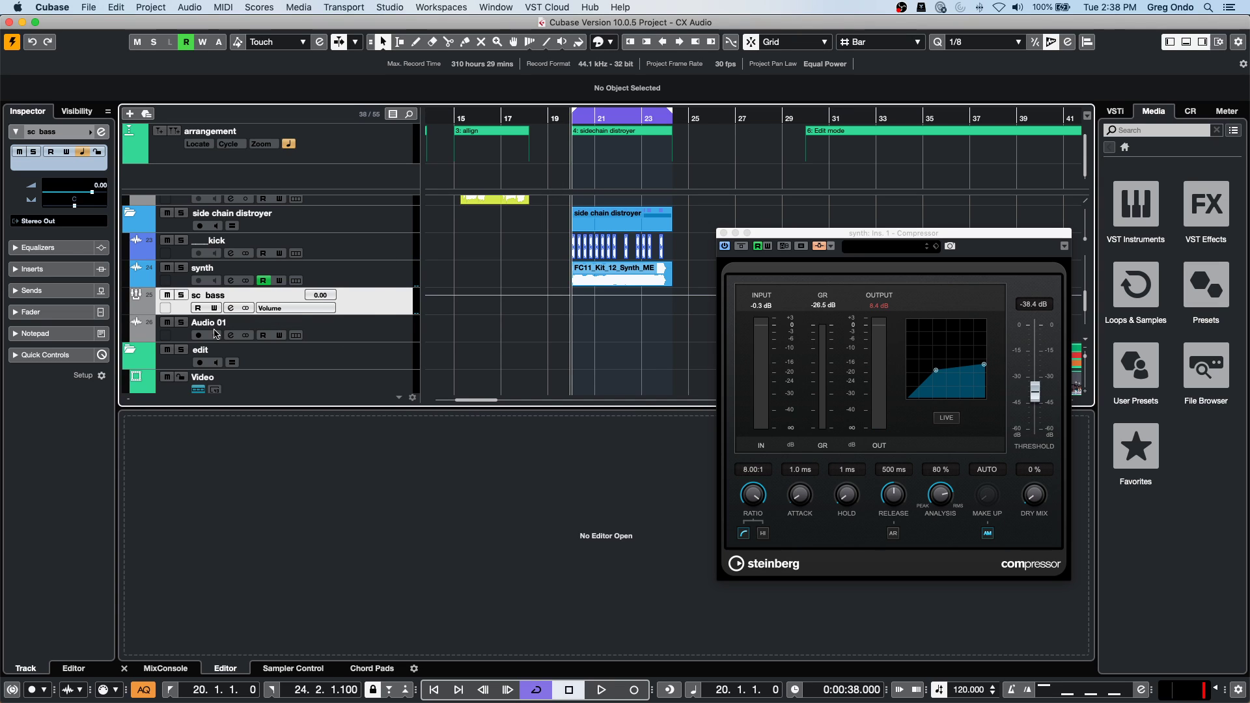
Enable monitoring on the new audio track and rename it "side chain bass audio".
left_click(214, 334)
left_click(265, 327)
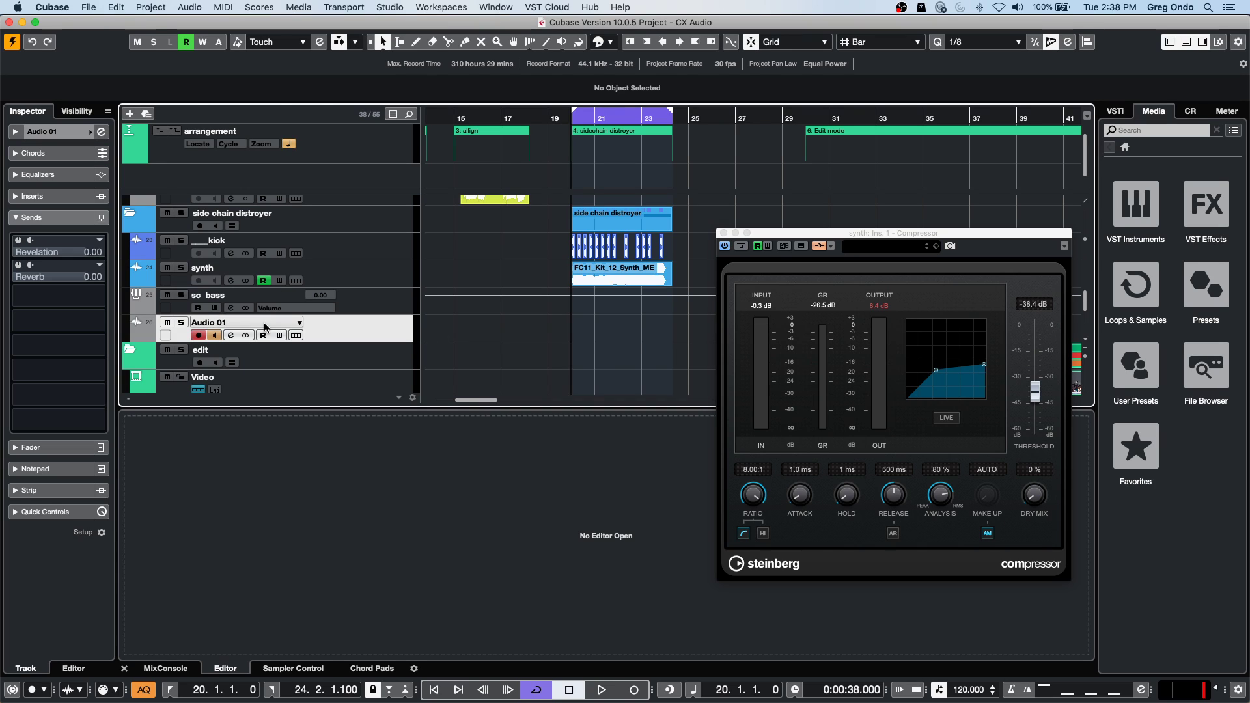
double_click(265, 327)
type("side cha")
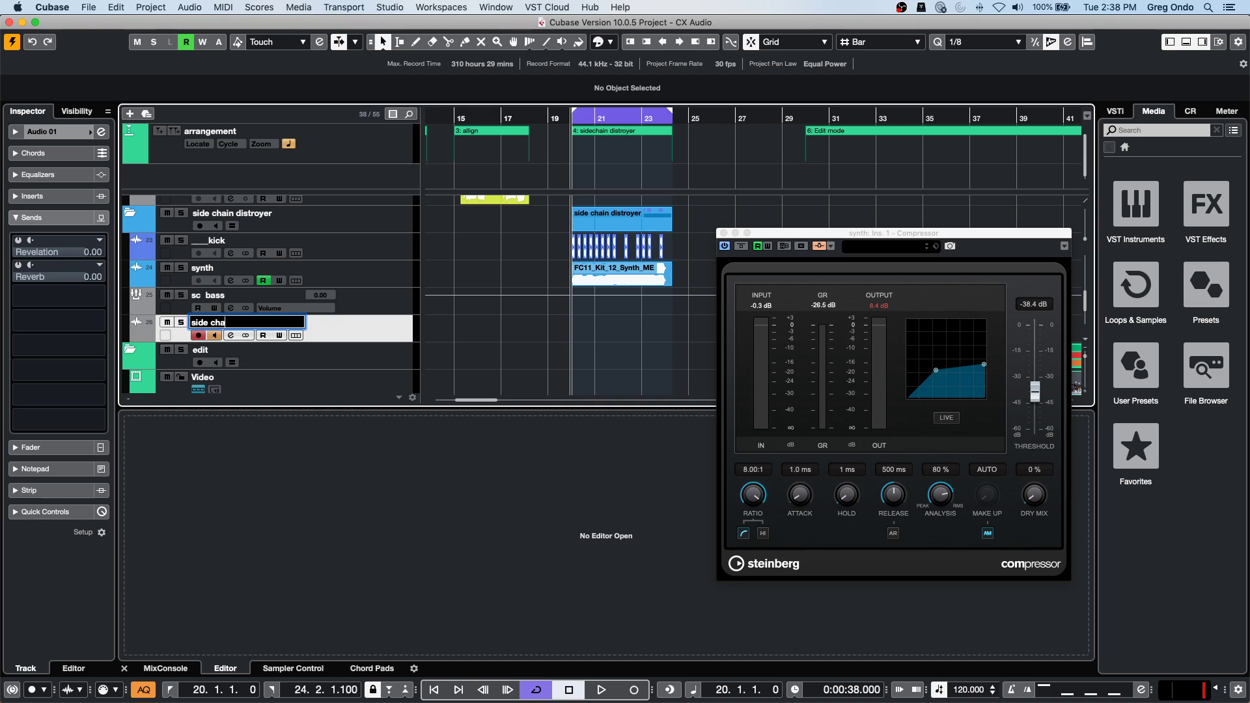
type("in bass aud")
key("Return")
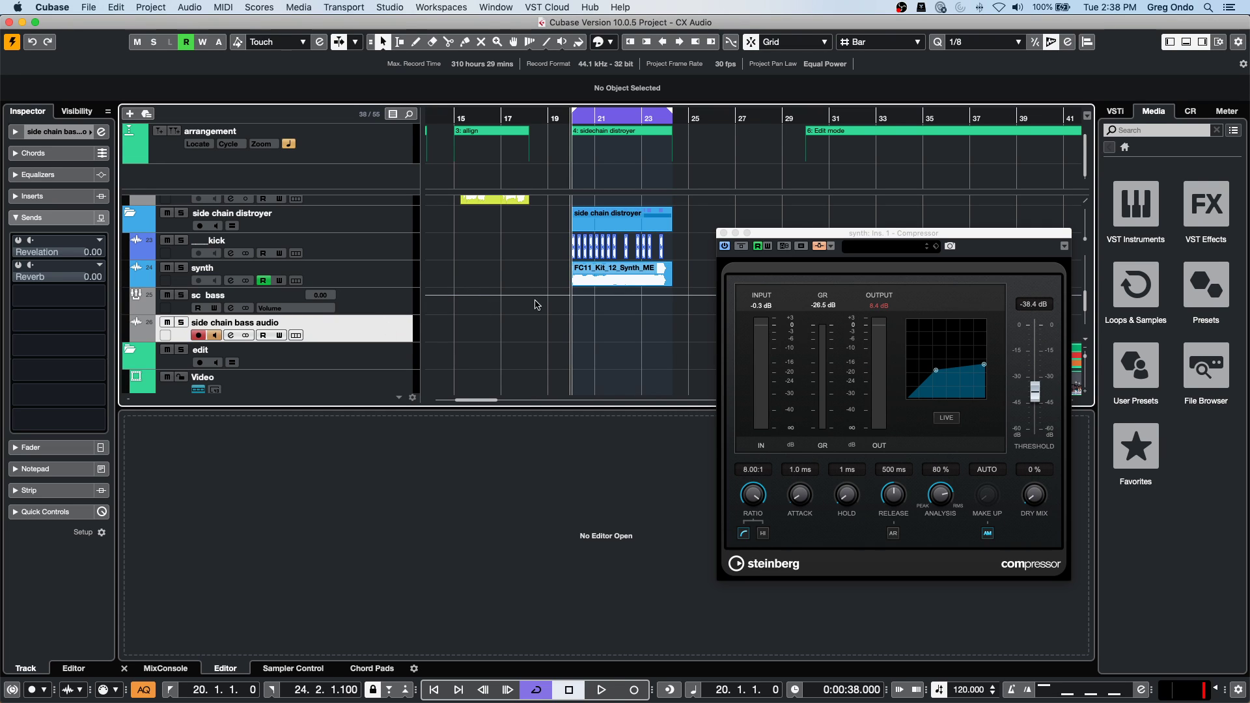
Record the side-chained synth onto the side chain bass audio track during the cycled section, and stop.
key("space")
left_click(636, 691)
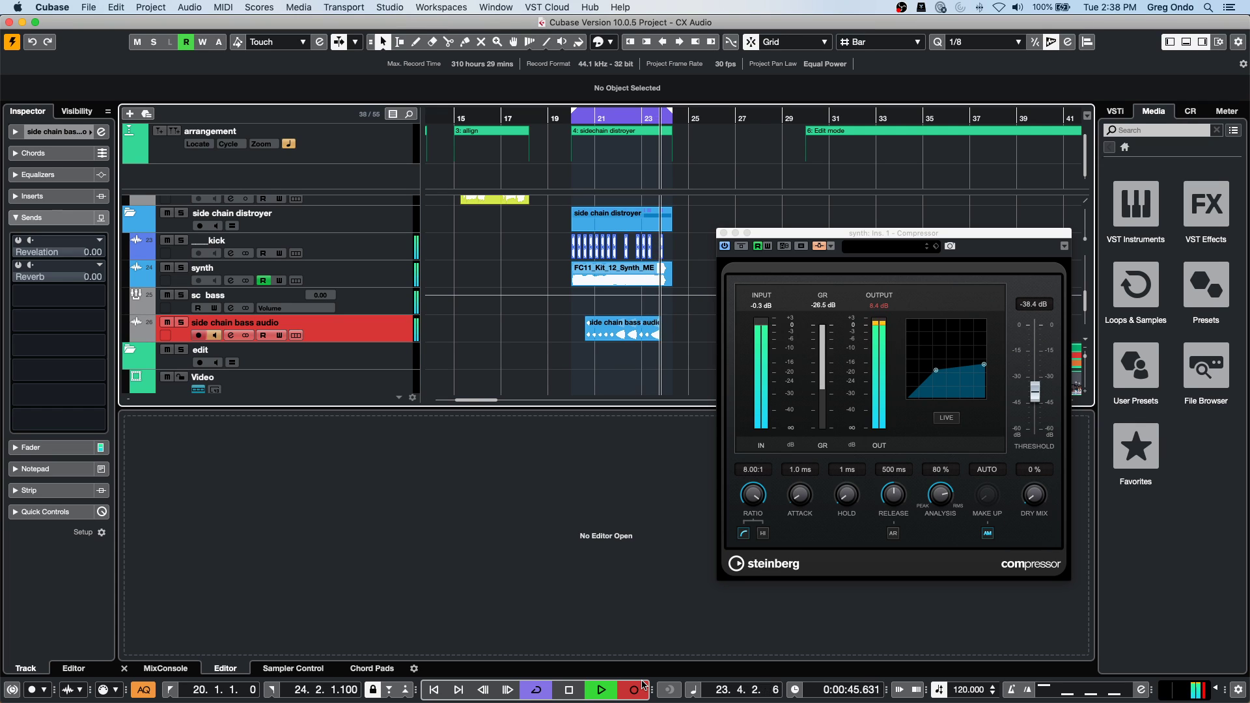
key("space")
Audition the recorded side chain bass audio event with the Play tool.
right_click(598, 343)
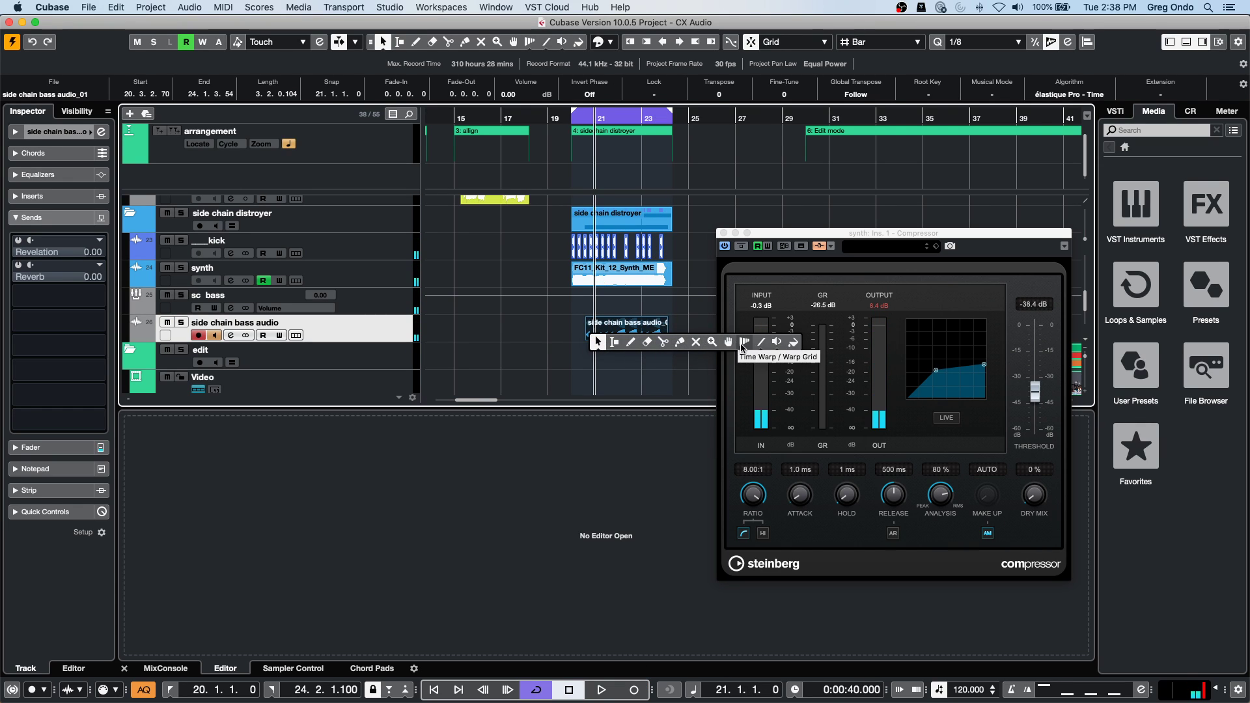
left_click(777, 342)
left_click(588, 333)
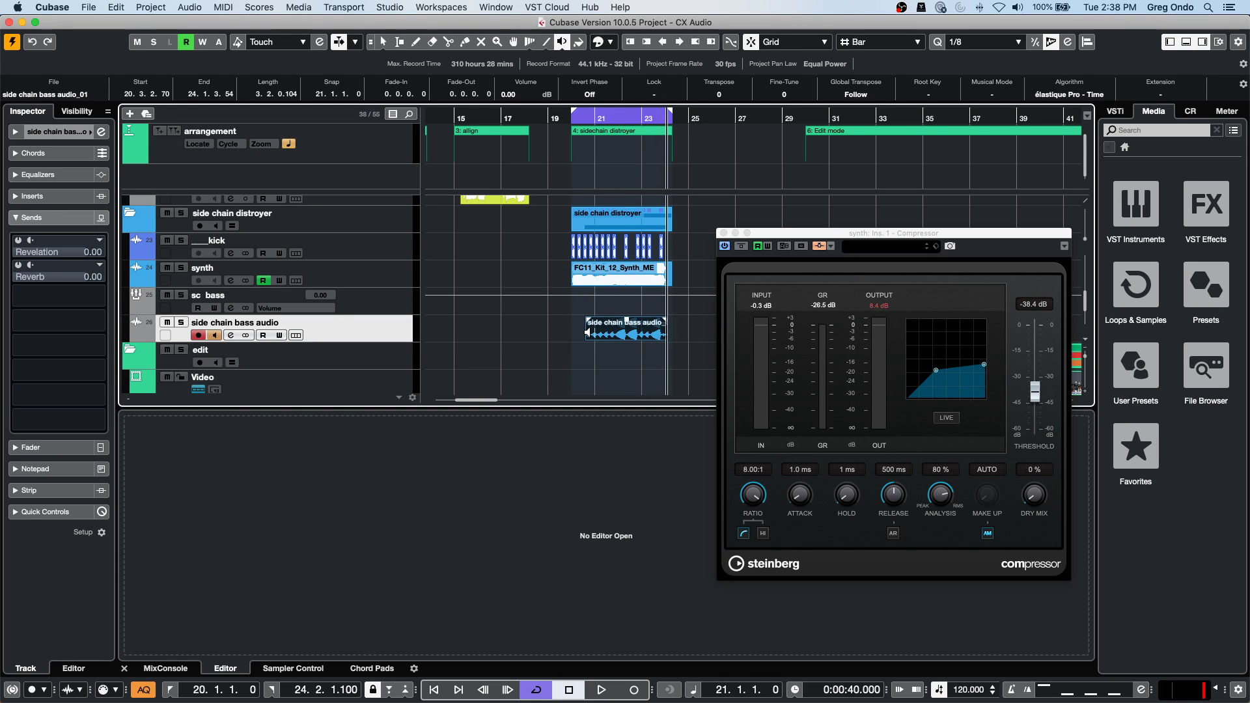
key("space")
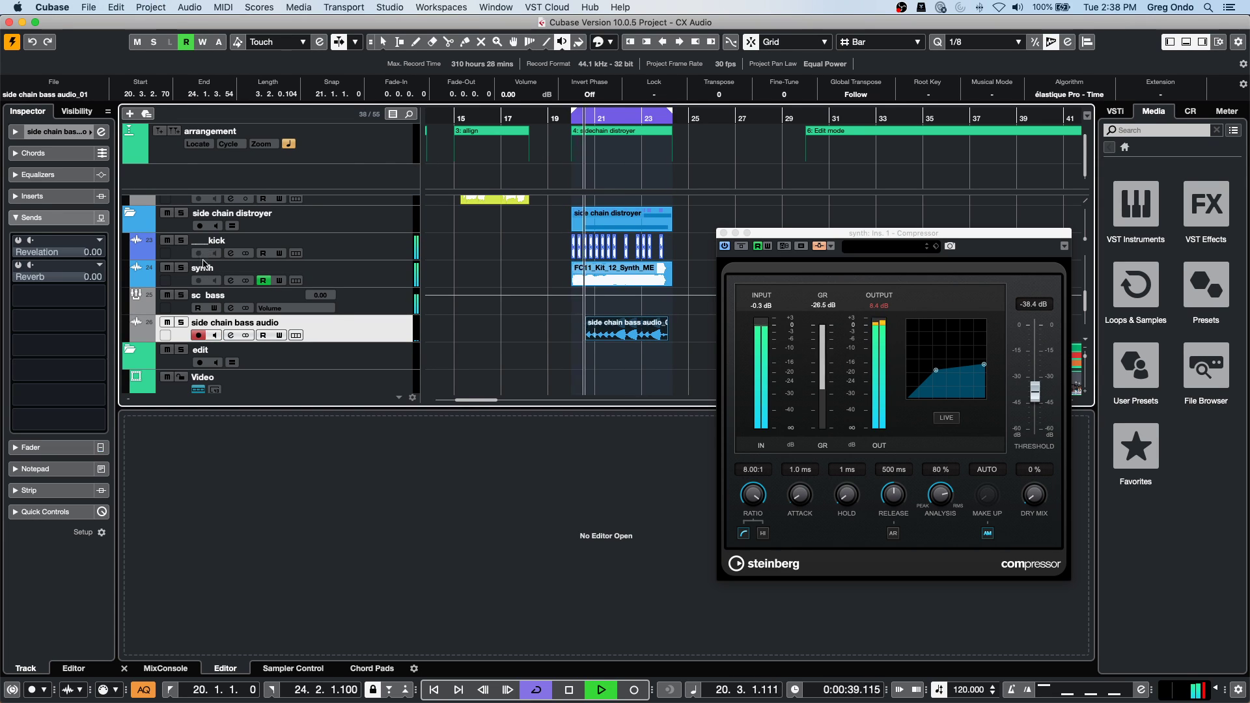
left_click(594, 384)
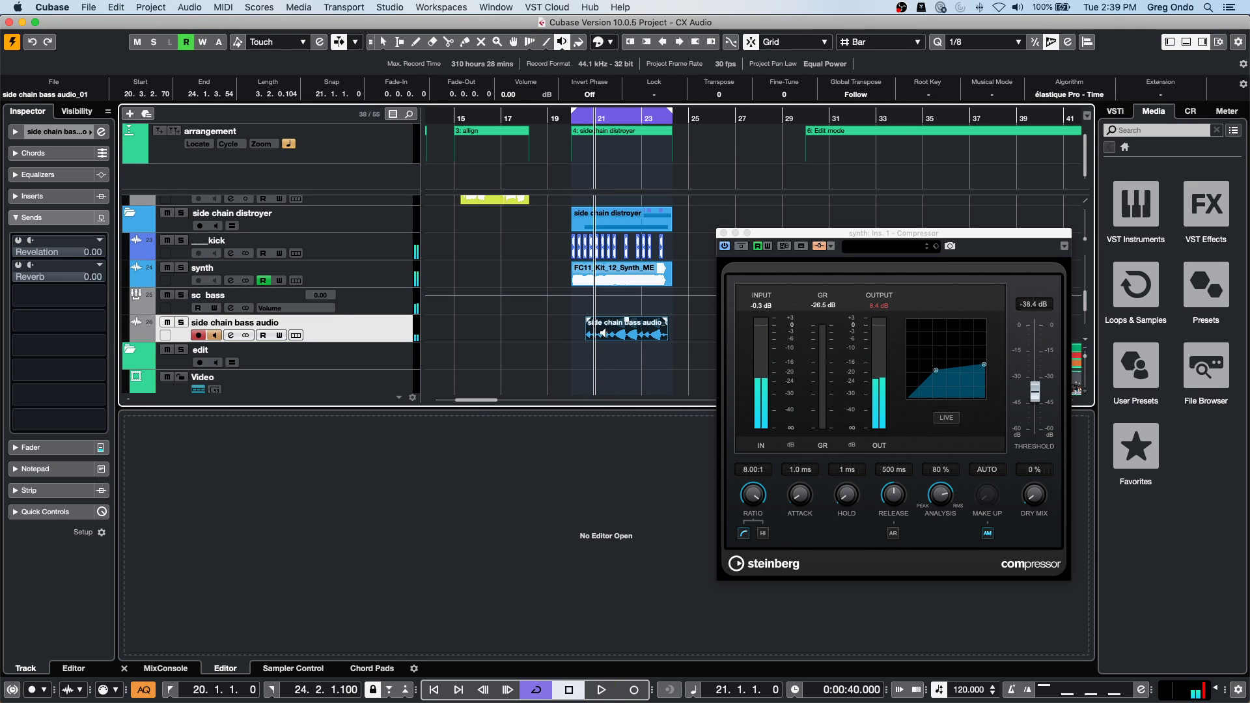
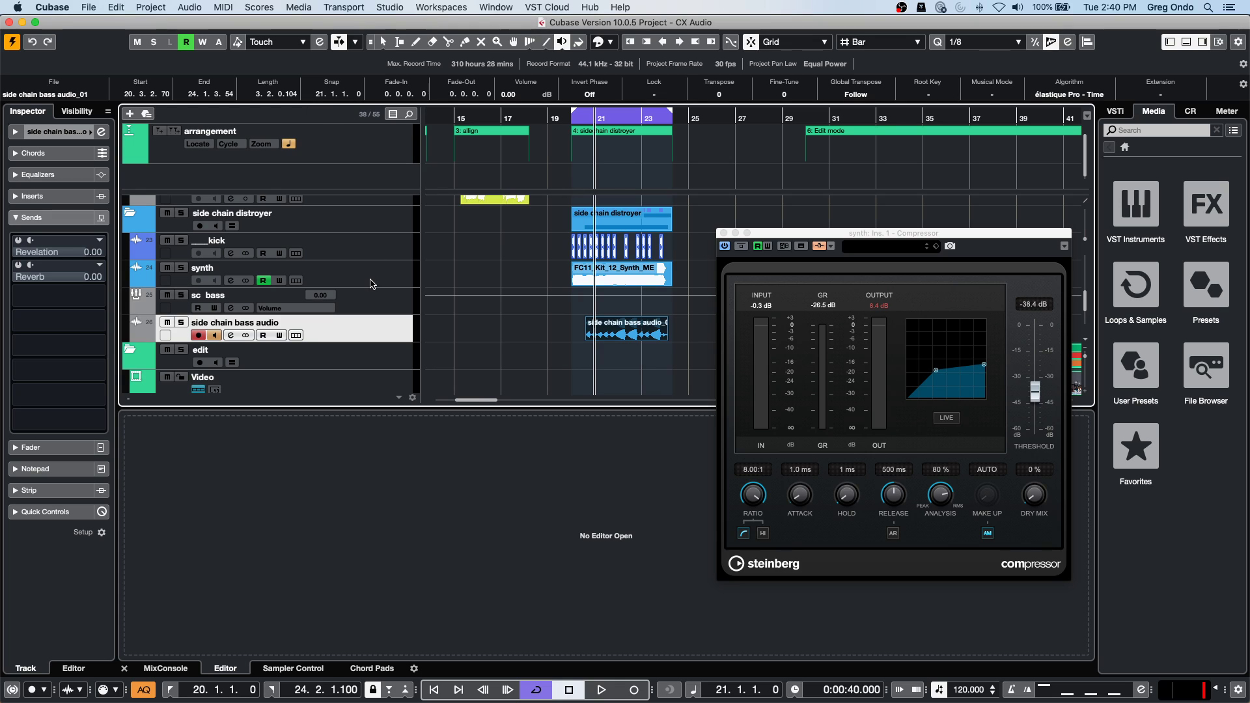
Add one Retrologue instrument track routed to Stereo Out below the synth track.
left_click(364, 282)
right_click(364, 281)
mouse_move(433, 287)
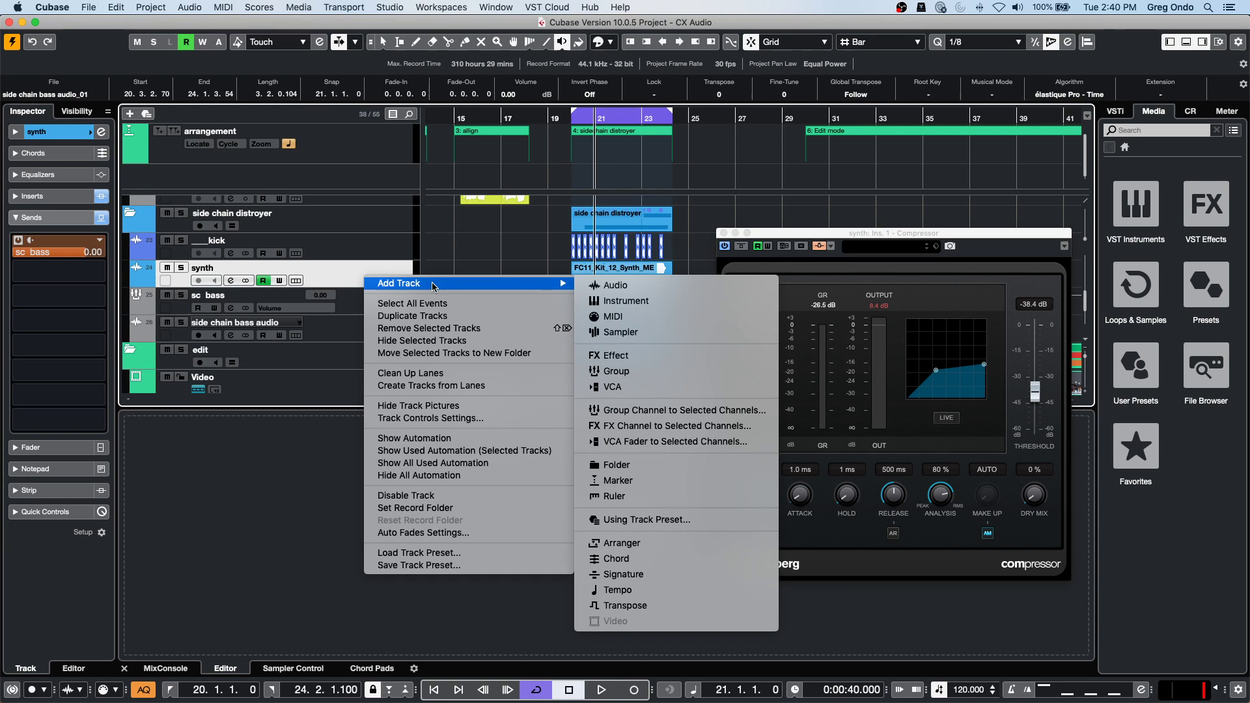
left_click(624, 301)
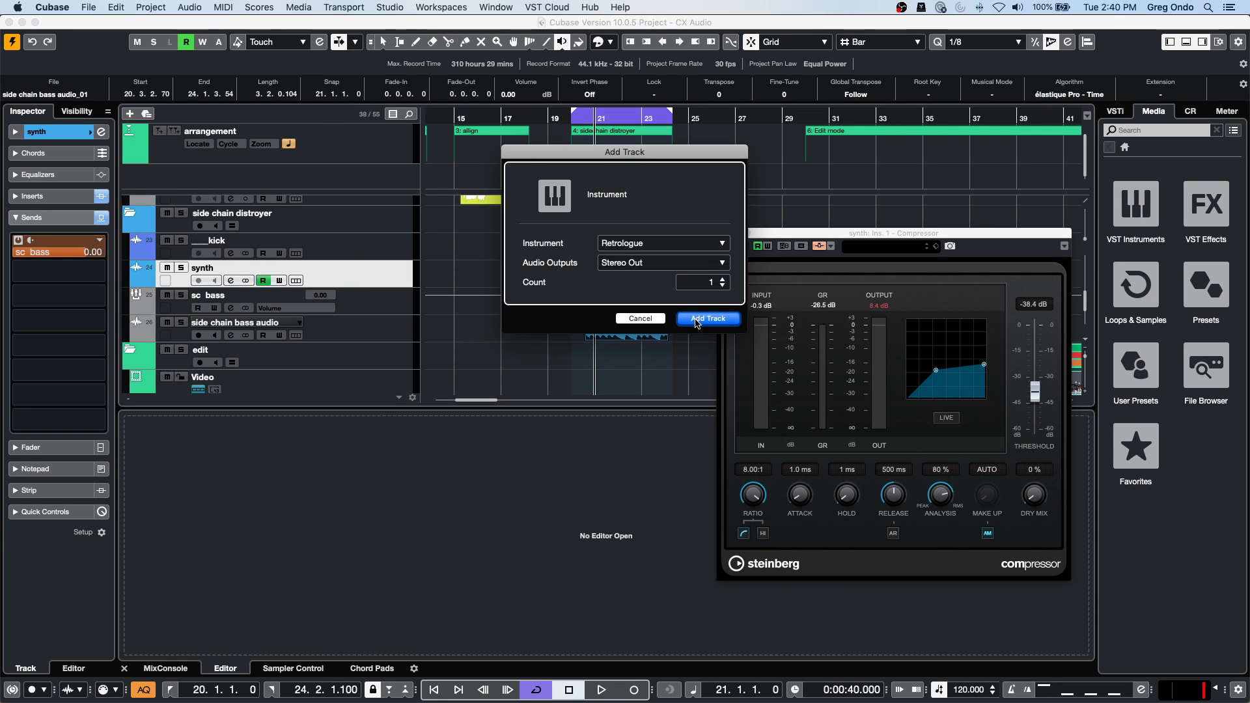
key("Return")
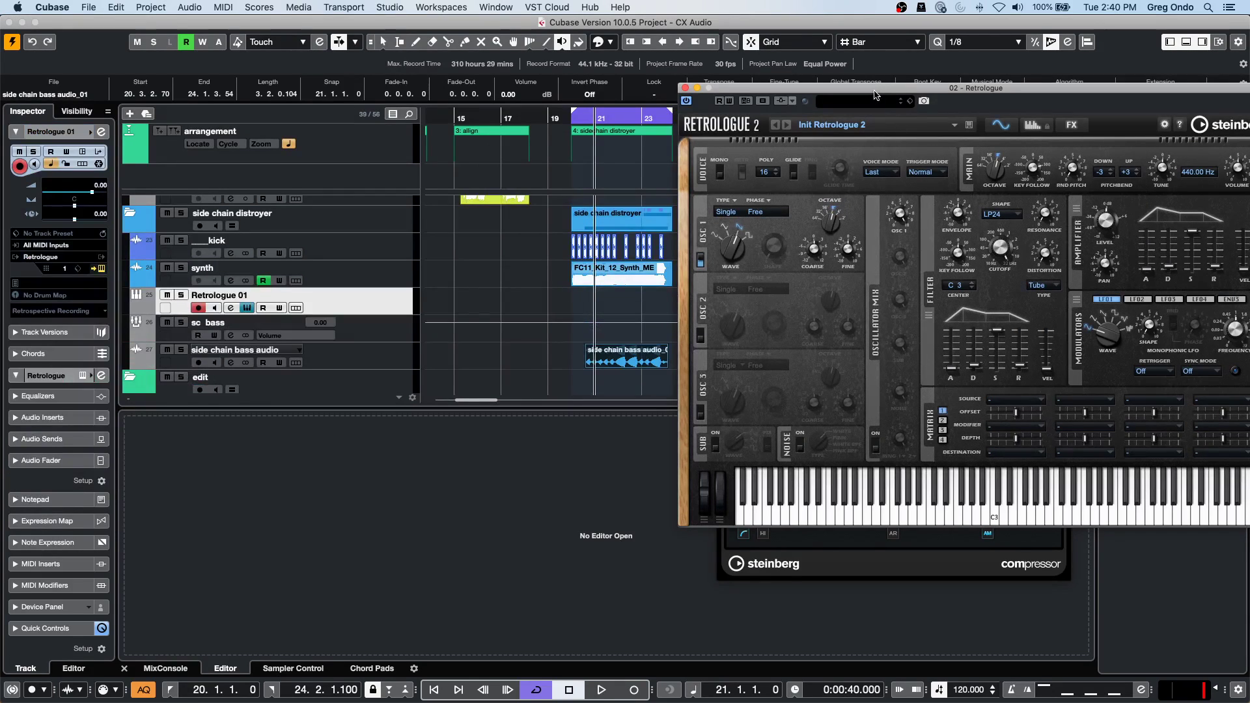
Load the Power Bass preset in Retrologue and play test notes on its keyboard.
left_click(866, 103)
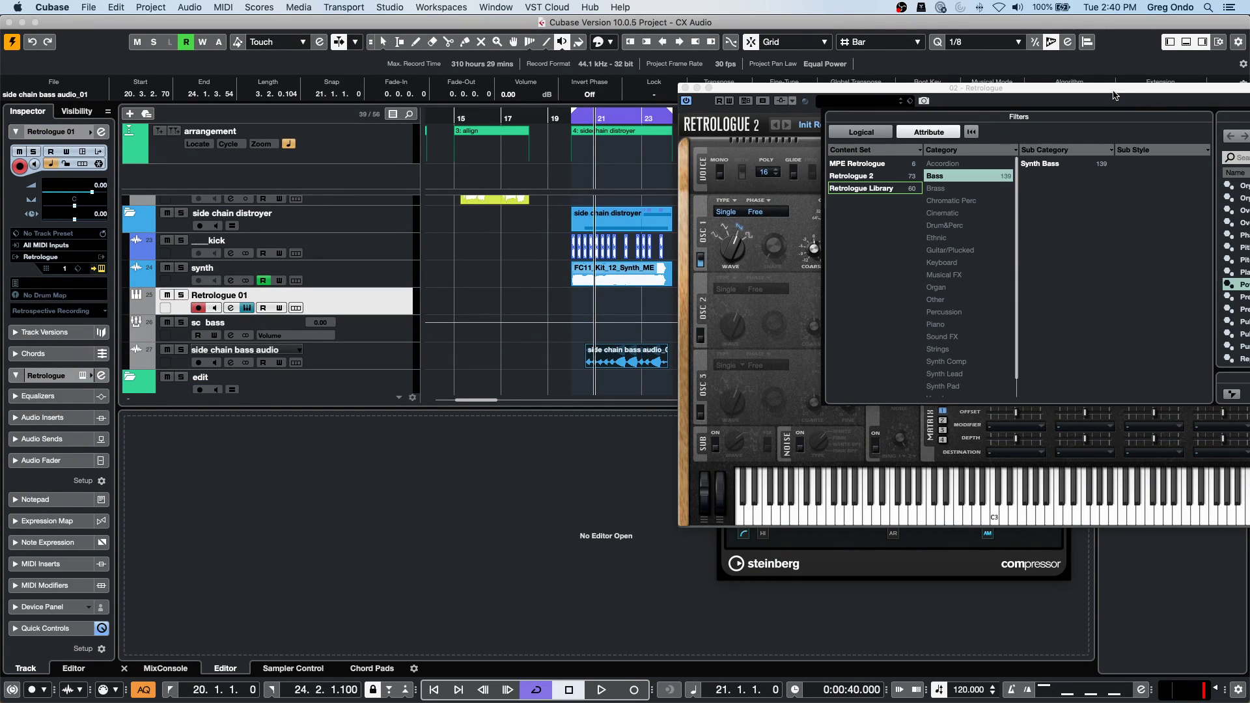
left_click_drag(1117, 91, 855, 77)
left_click(593, 91)
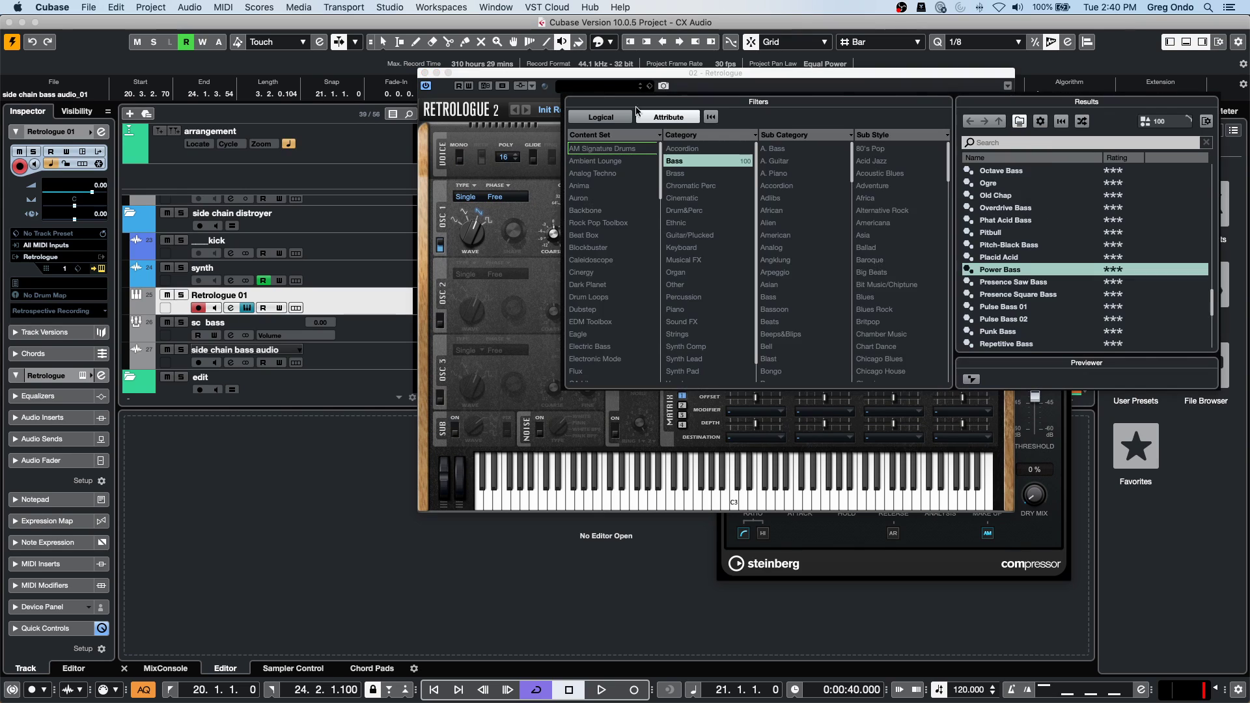
key("Escape")
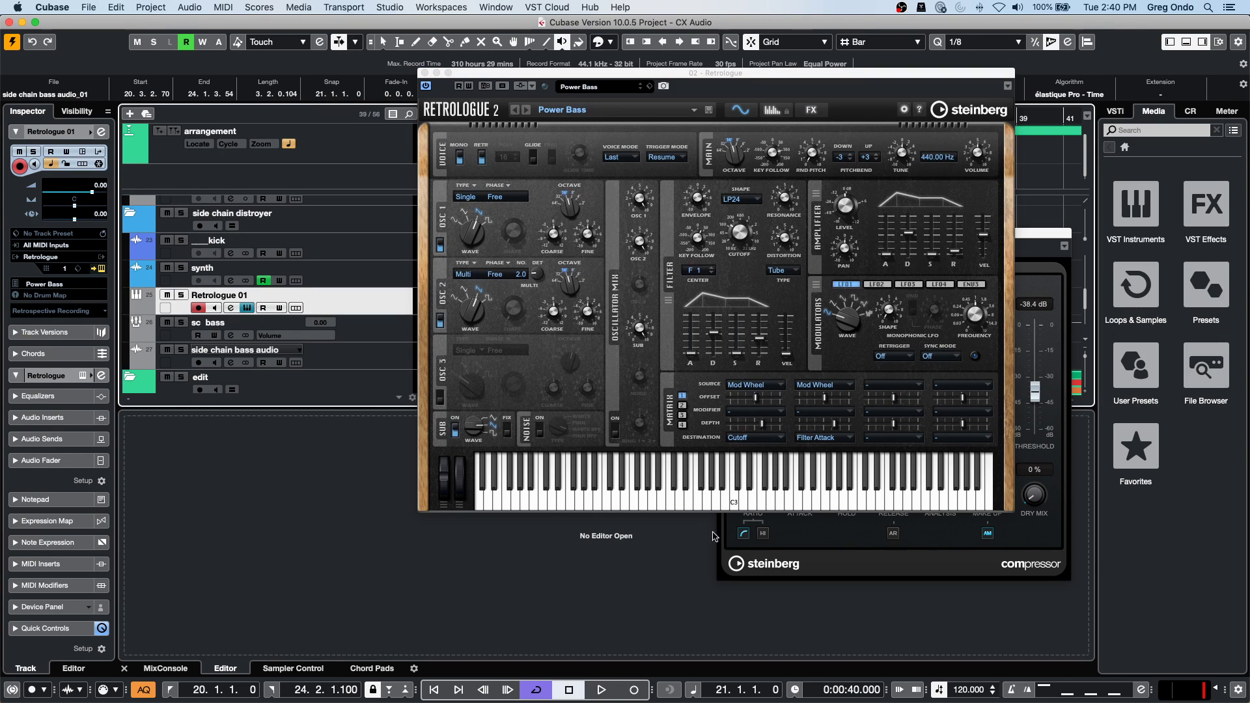
mouse_move(739, 489)
left_mouse_down()
mouse_move(634, 488)
mouse_move(602, 502)
mouse_move(752, 499)
left_mouse_up()
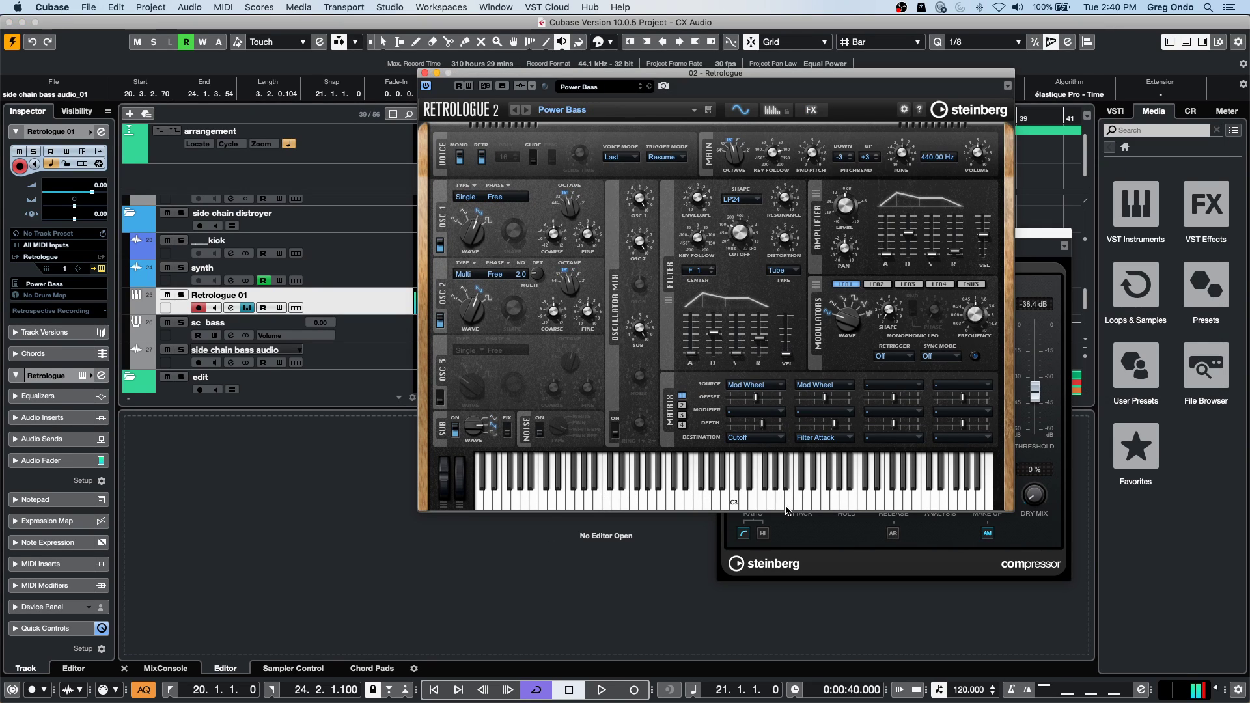
left_click(785, 510)
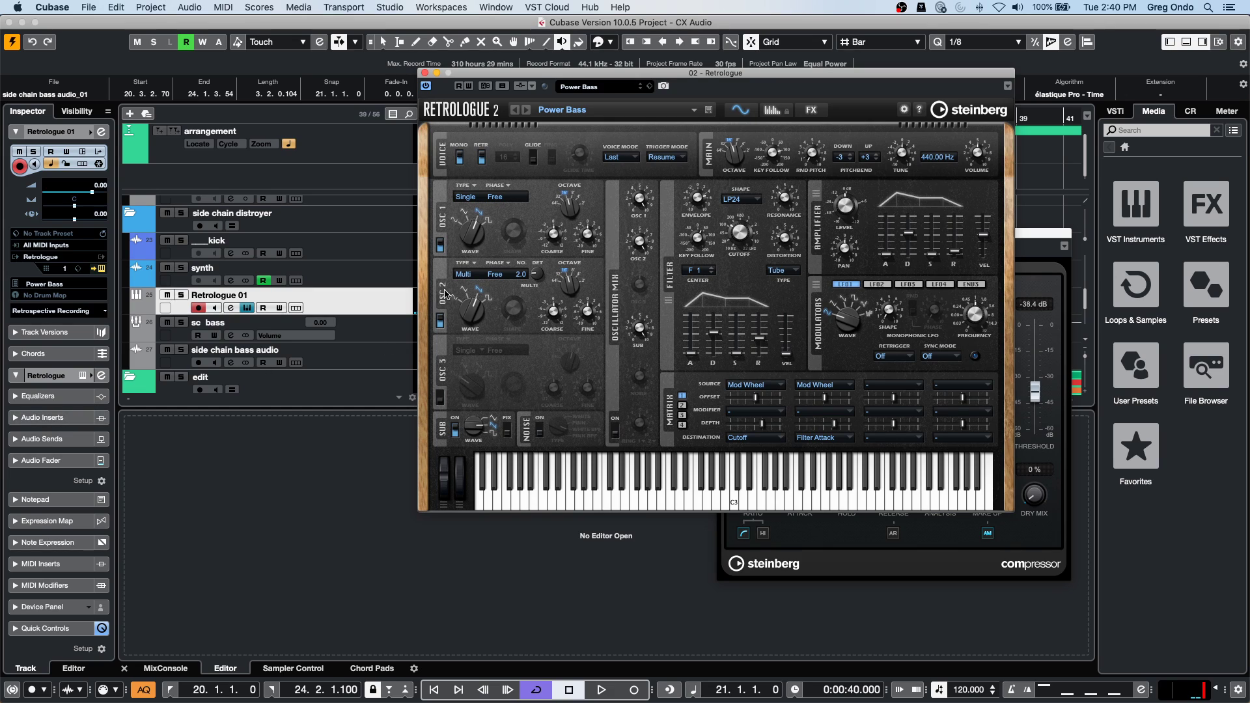
Load Context Gate into the first MIDI insert slot of the Retrologue 01 track and move the overlapping plug-in windows apart.
left_click(339, 305)
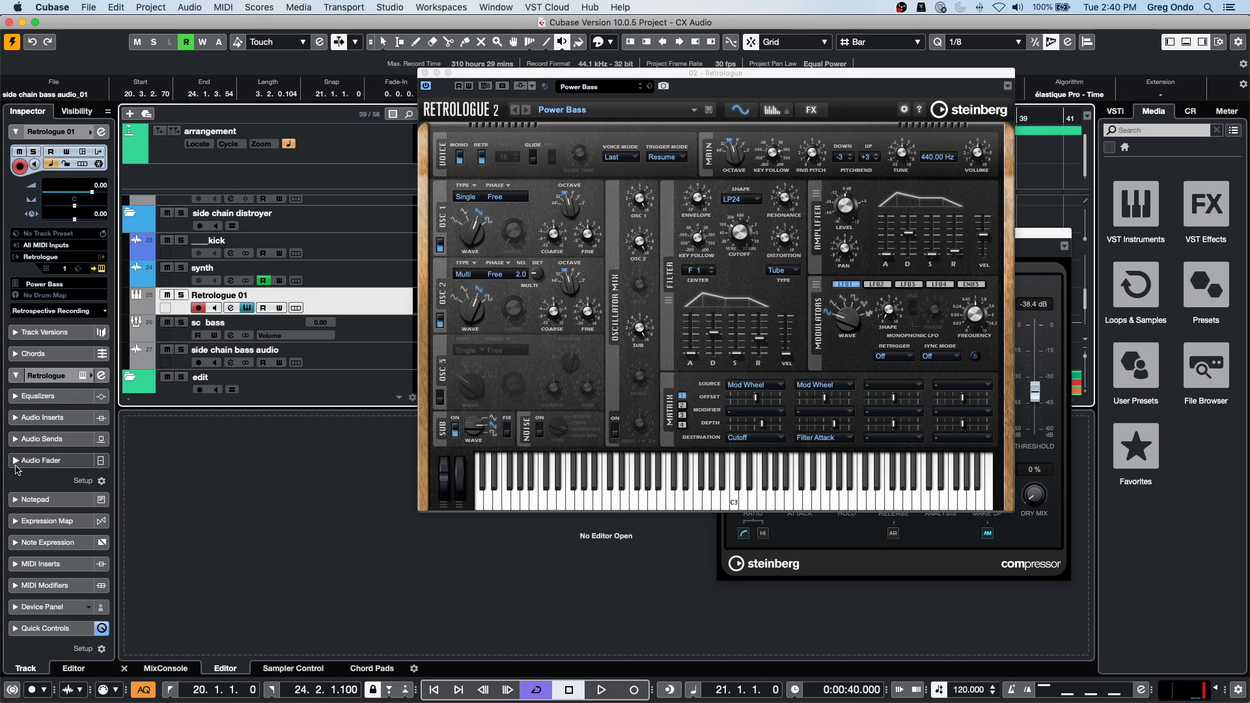
left_click(56, 568)
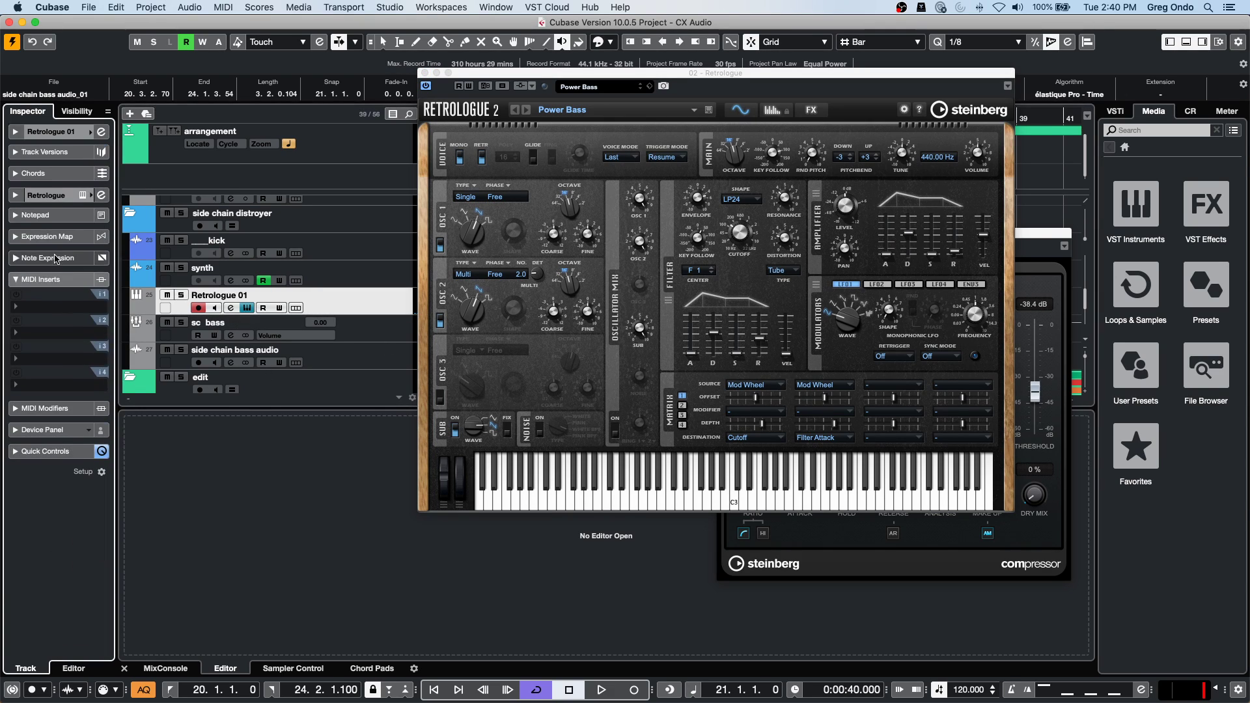
left_click(46, 309)
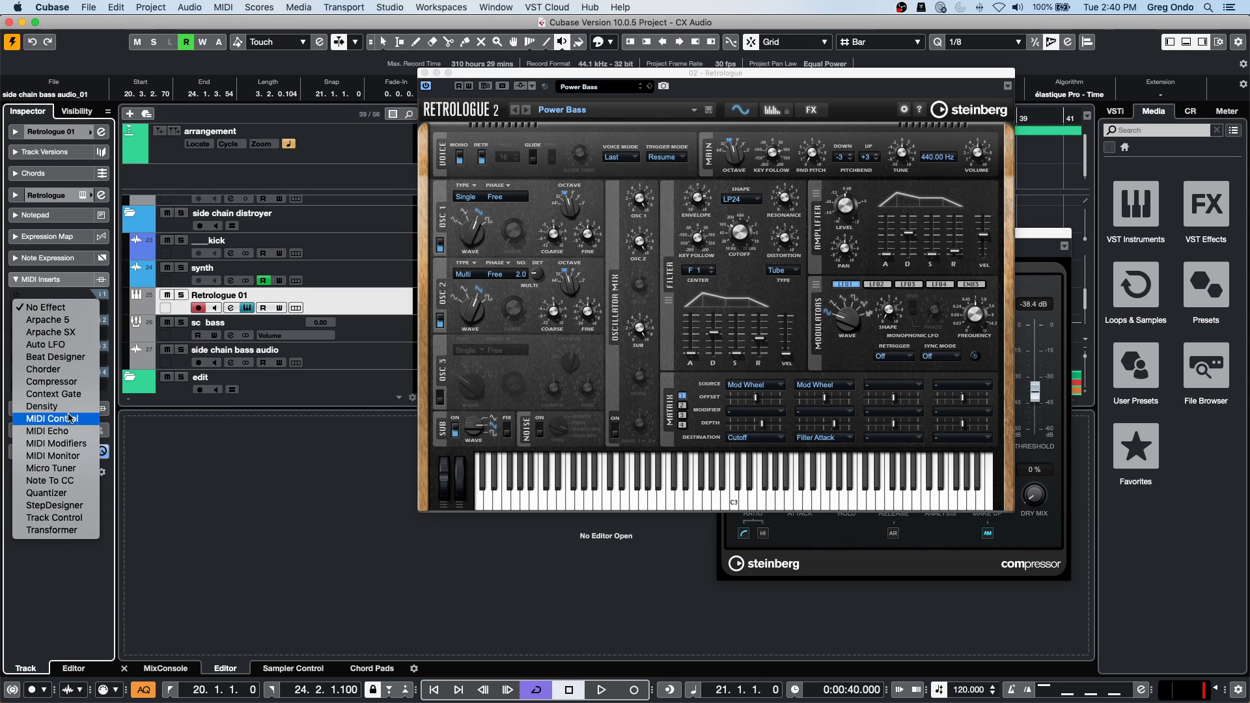
left_click(82, 394)
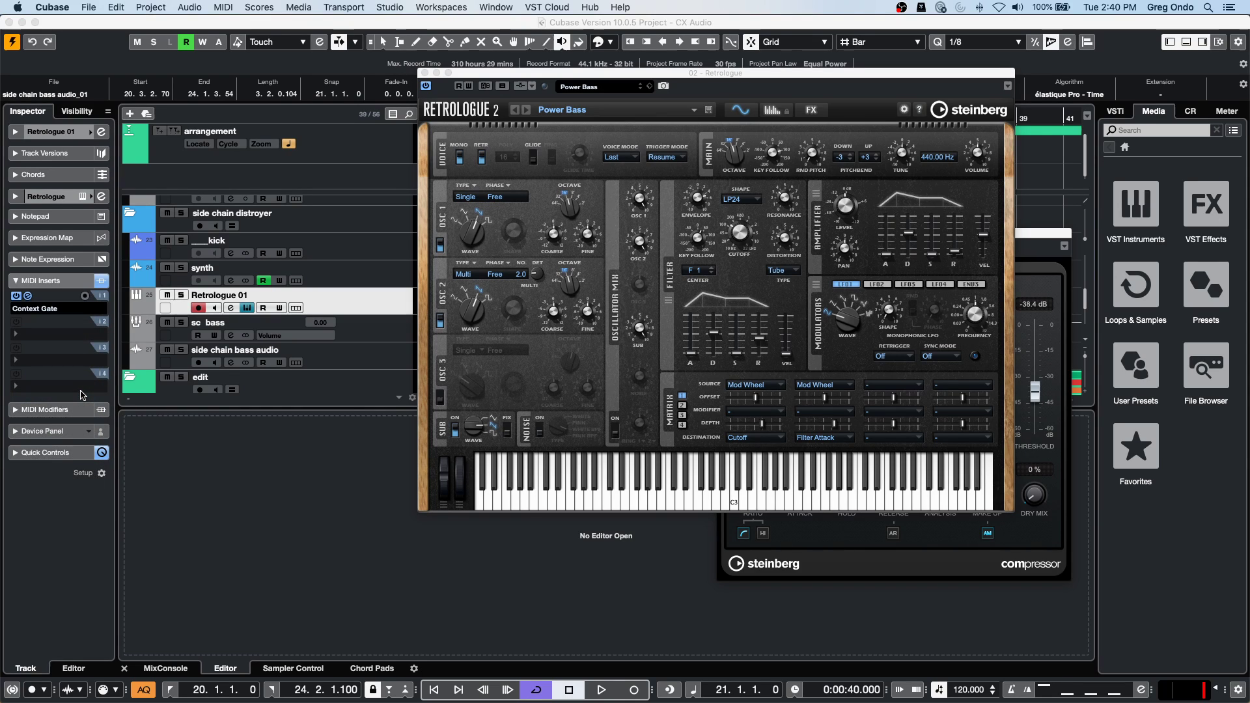
left_click_drag(607, 77, 977, 214)
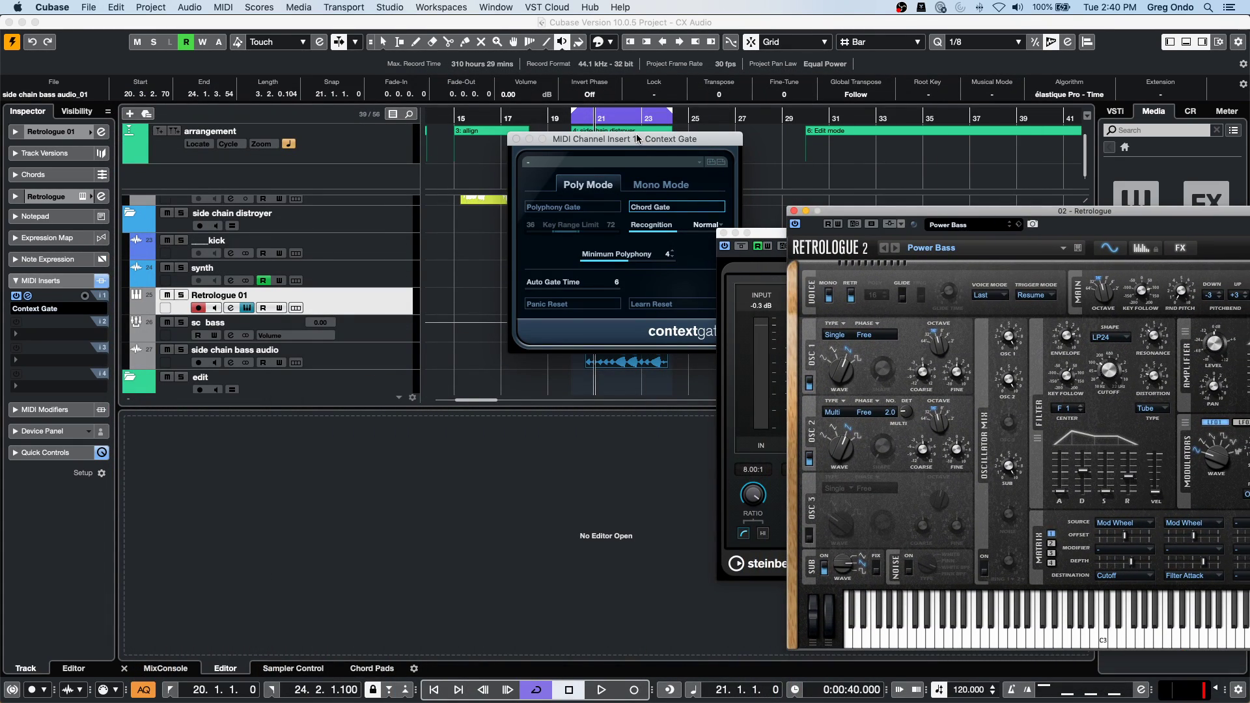
left_click_drag(633, 150, 489, 212)
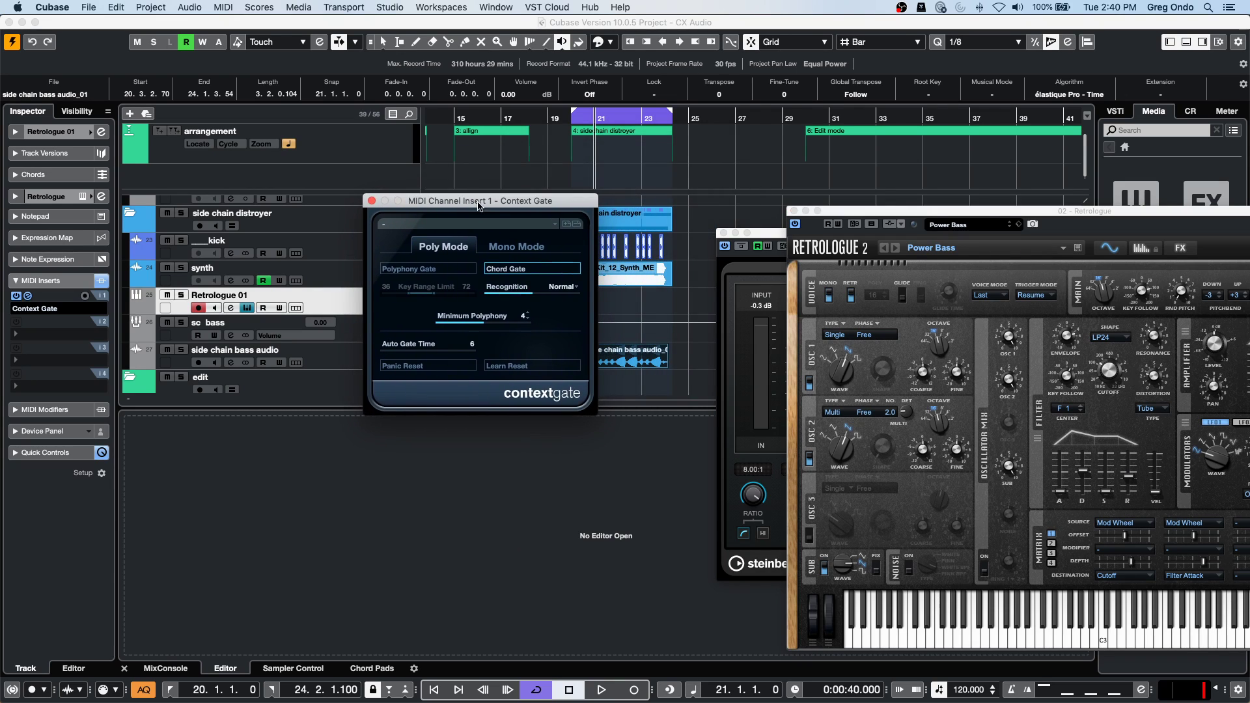
Enable Polyphony Gate in Context Gate's Poly Mode, switch to Mono Mode and audition the gate during brief playback.
left_click(456, 273)
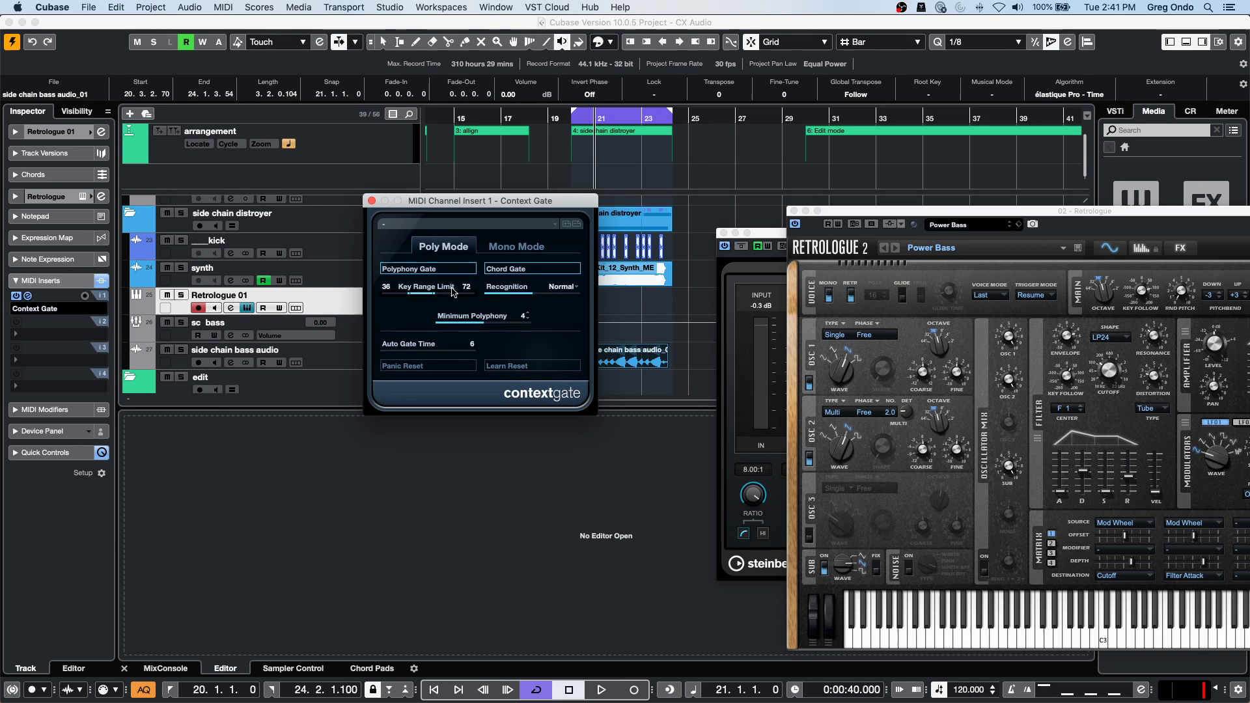
left_click(539, 248)
key("space")
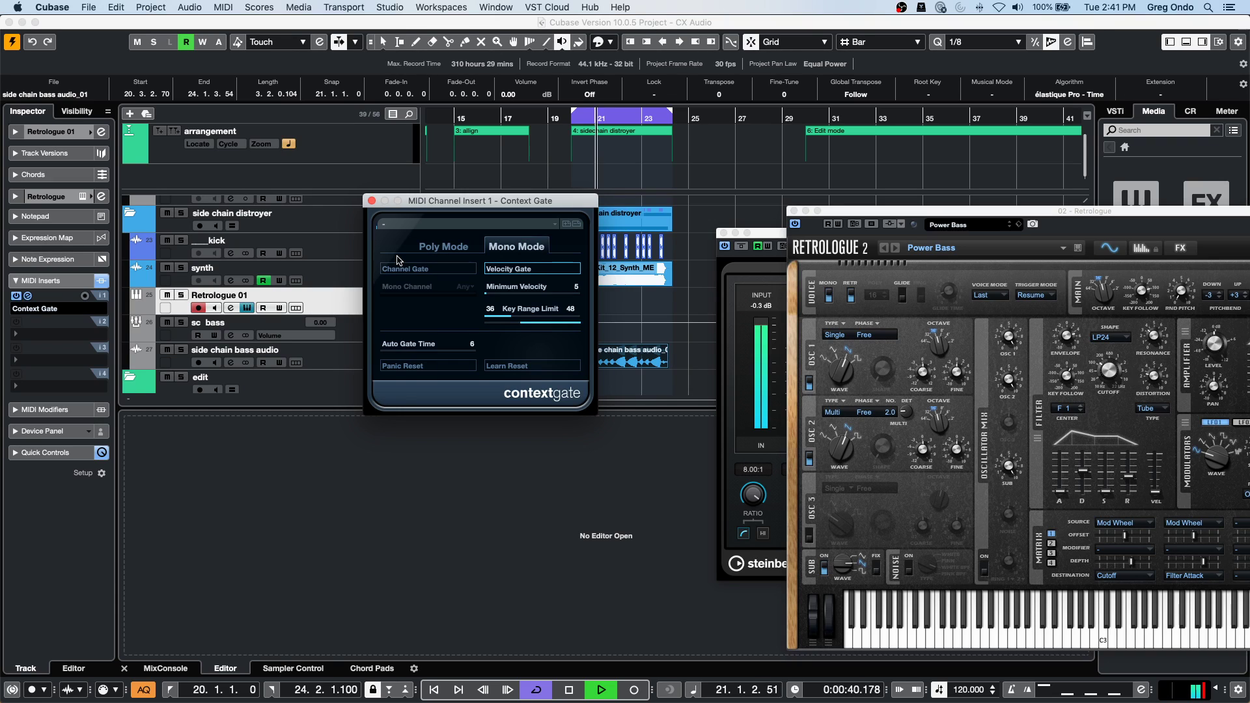
key("space")
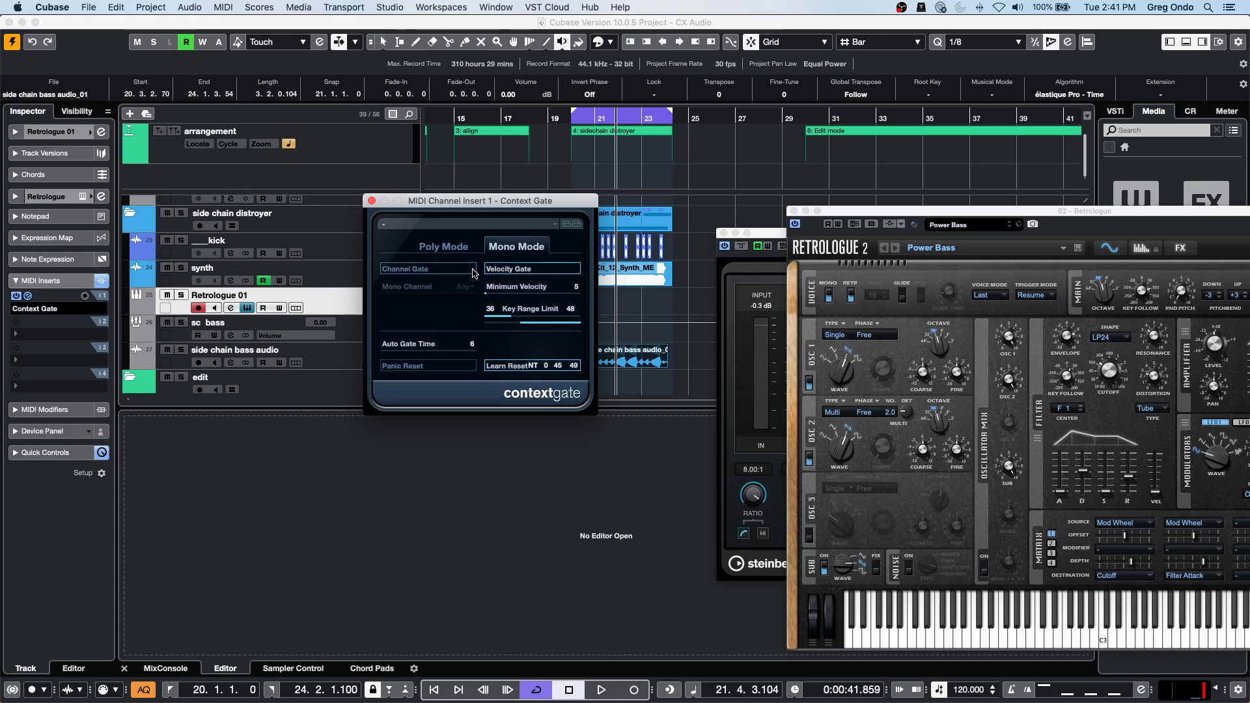
Enable Channel Gate in Context Gate's Mono Mode with Mono Channel 1, and compare it with the Poly Mode settings.
left_click(458, 273)
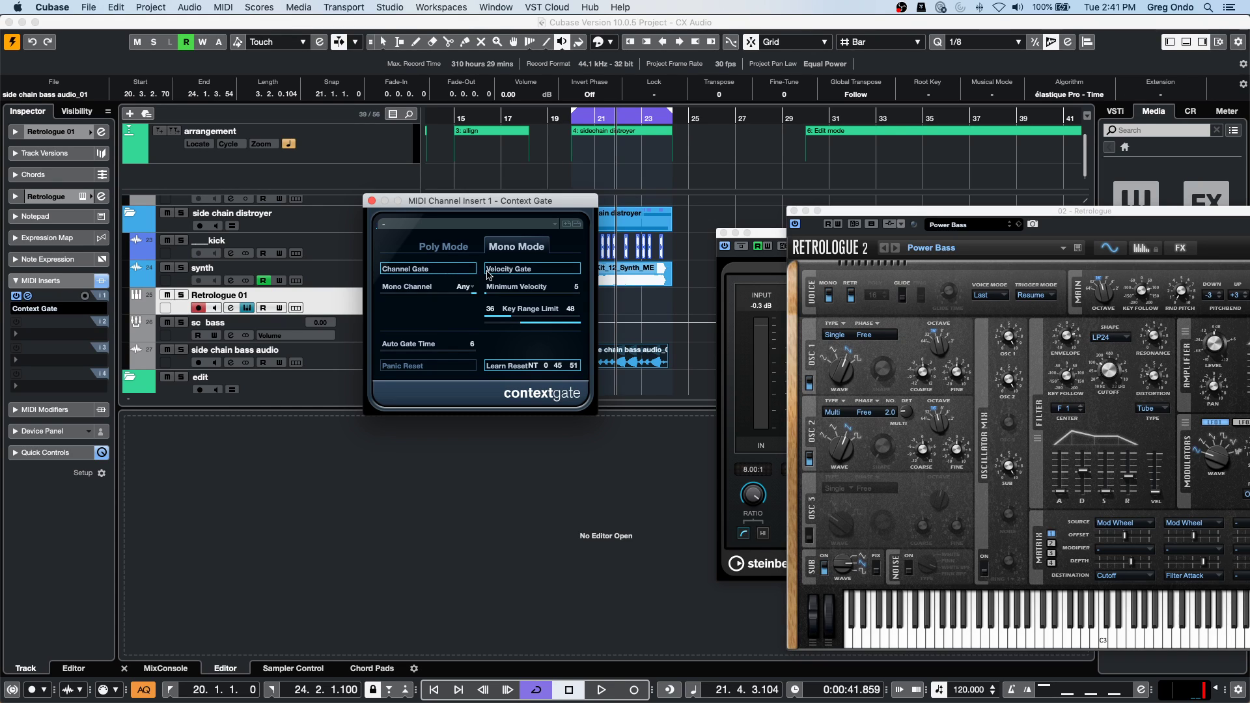
left_click(464, 287)
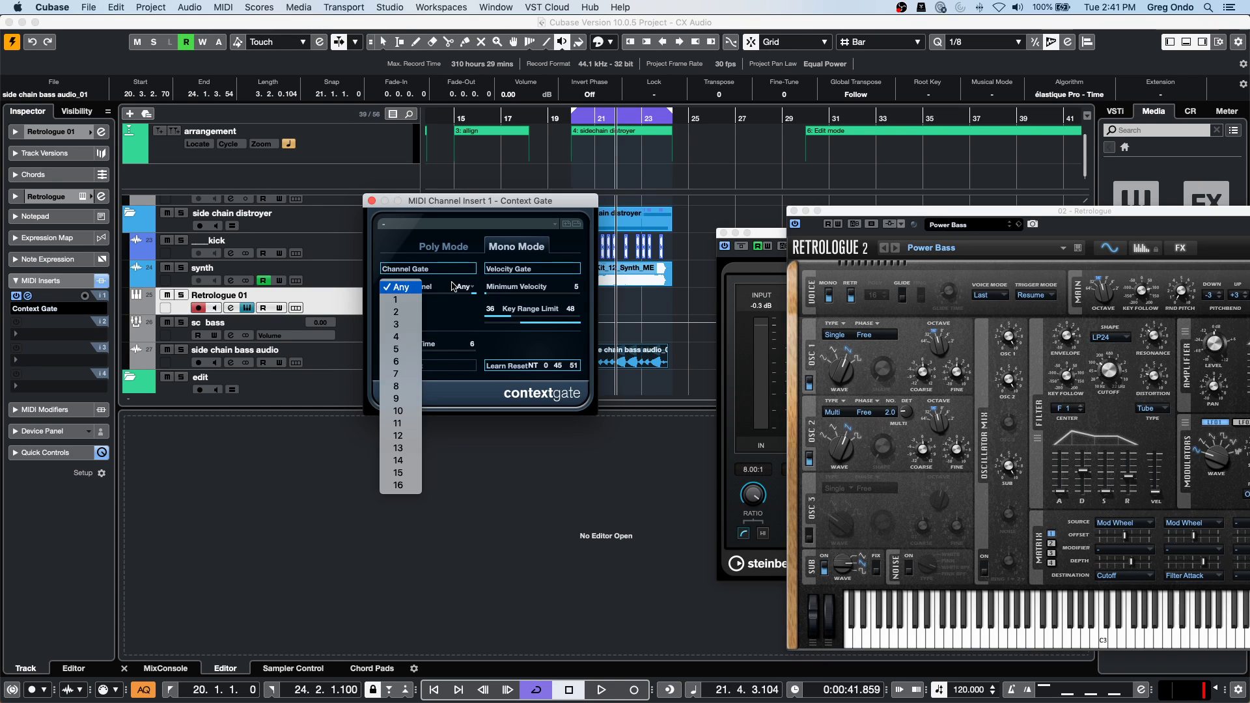
left_click(395, 300)
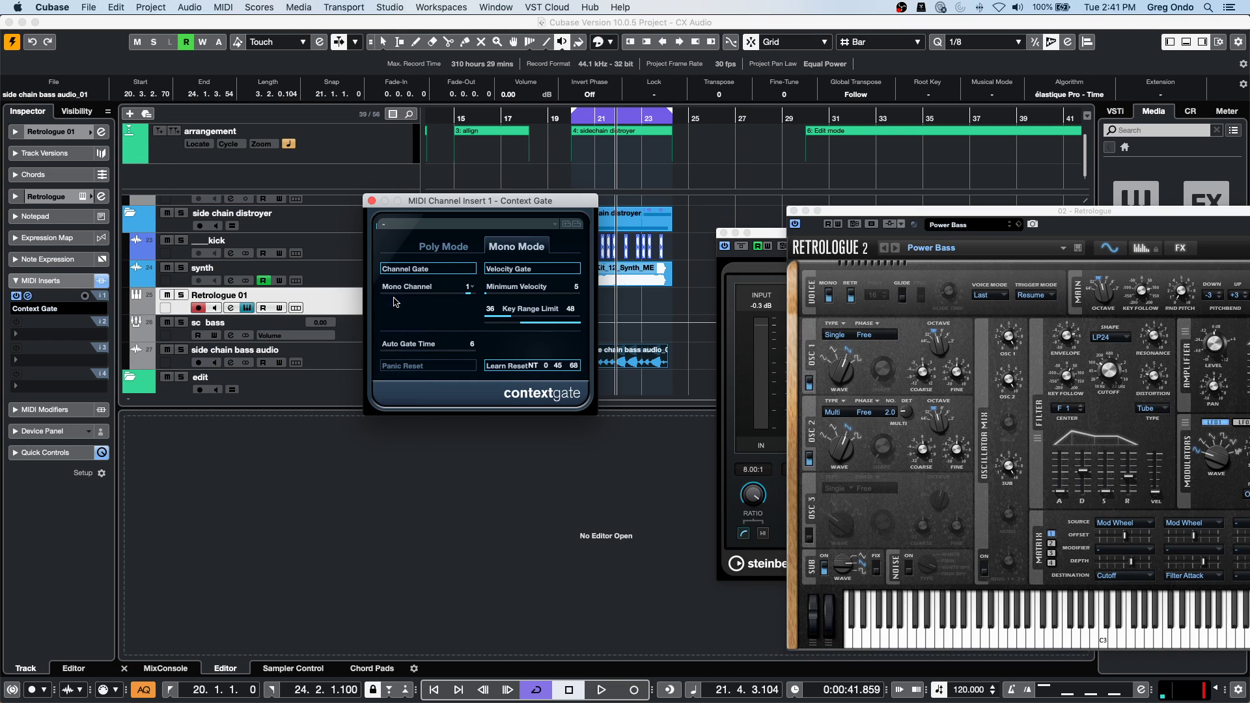
left_click(473, 251)
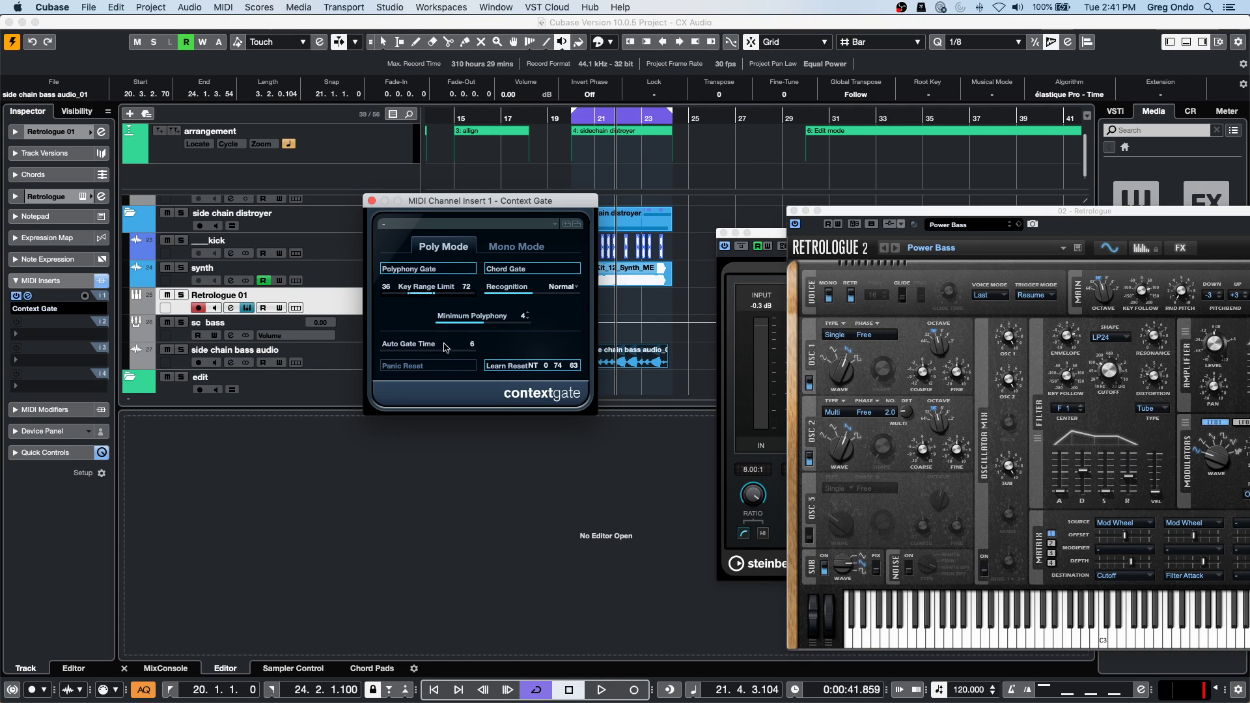
left_click(474, 345)
left_click(529, 247)
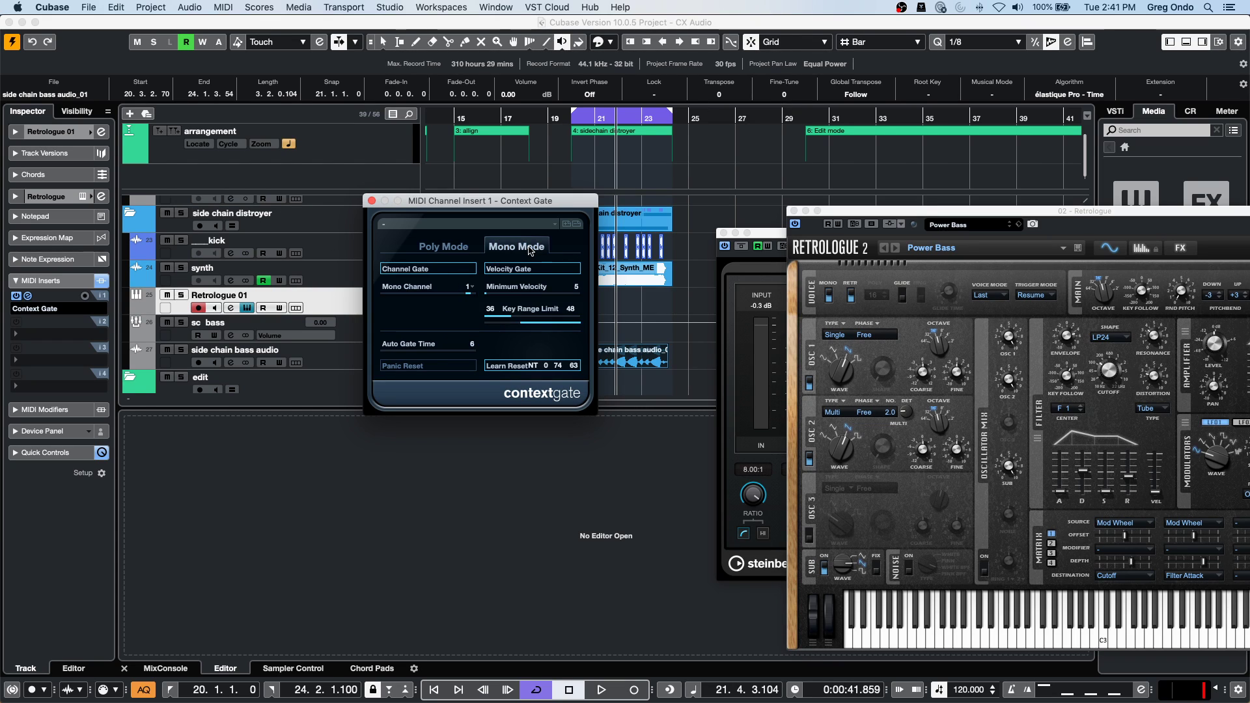
Close the Context Gate window and clear the first MIDI insert slot of Retrologue 01.
left_click(371, 202)
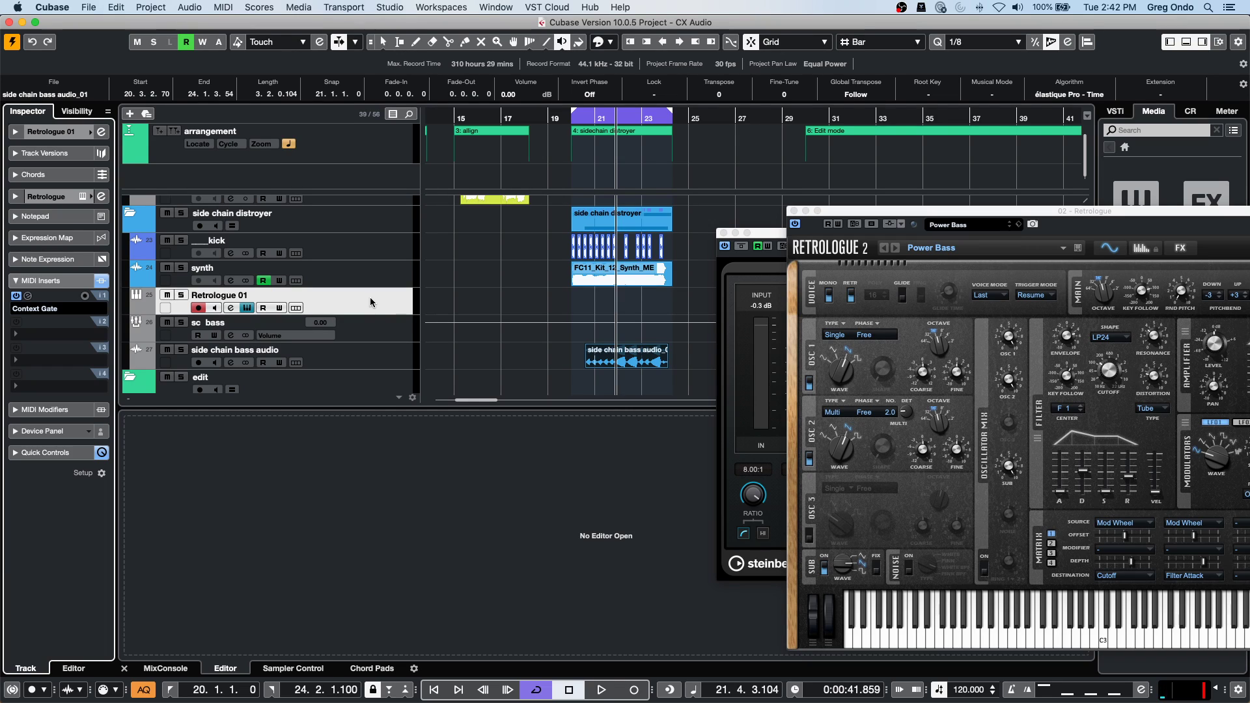
left_click(49, 308)
left_click(61, 221)
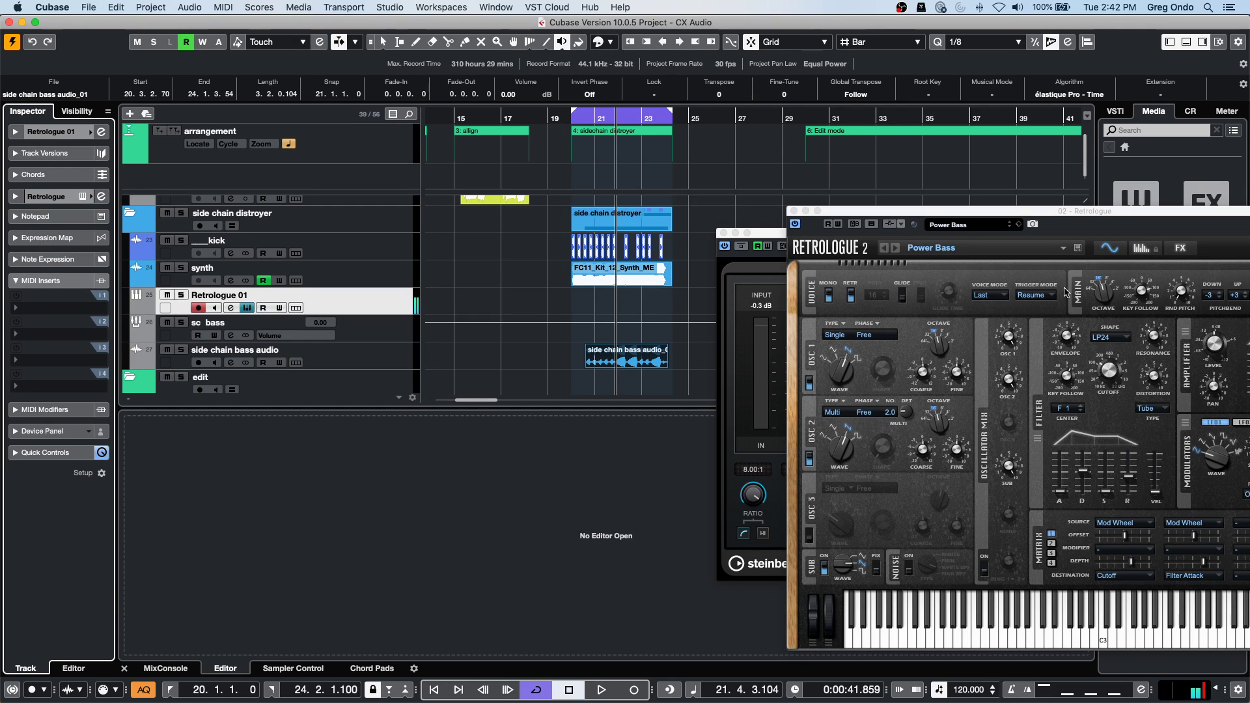
Turn off Retrologue's Mono mode and load Arpache 5 into the first MIDI insert of Retrologue 01, keeping its default settings.
left_click(829, 295)
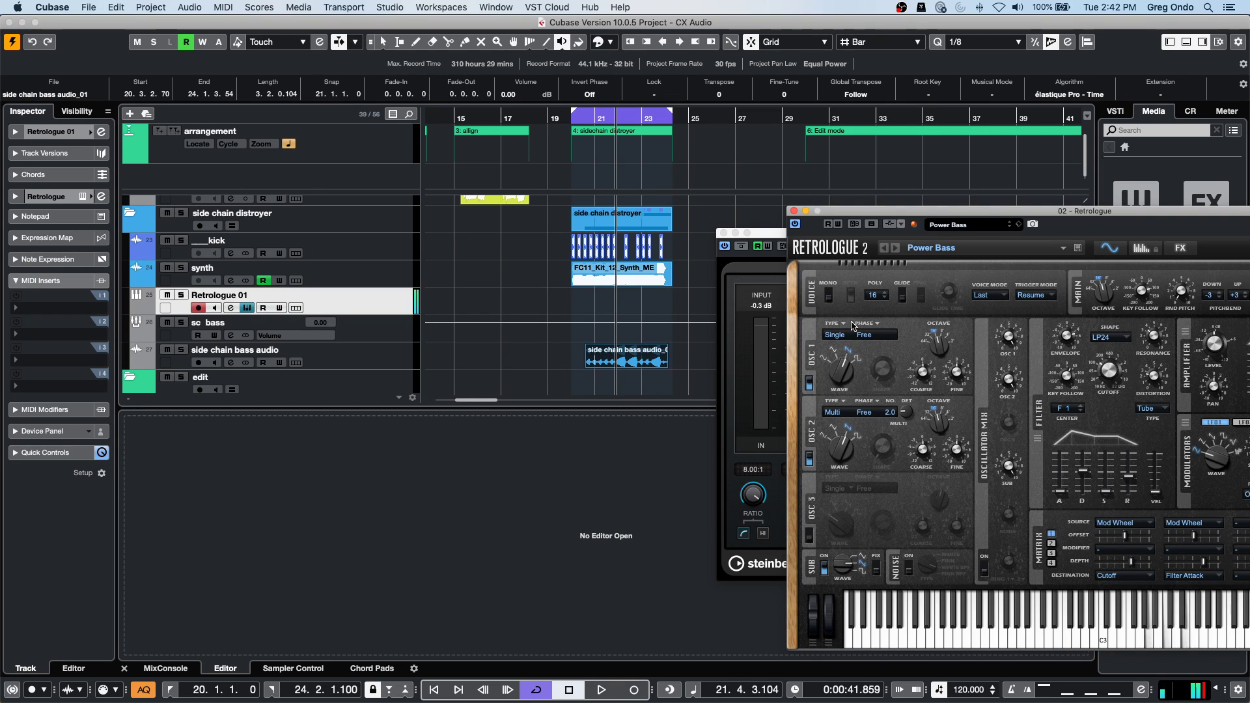
left_click(49, 308)
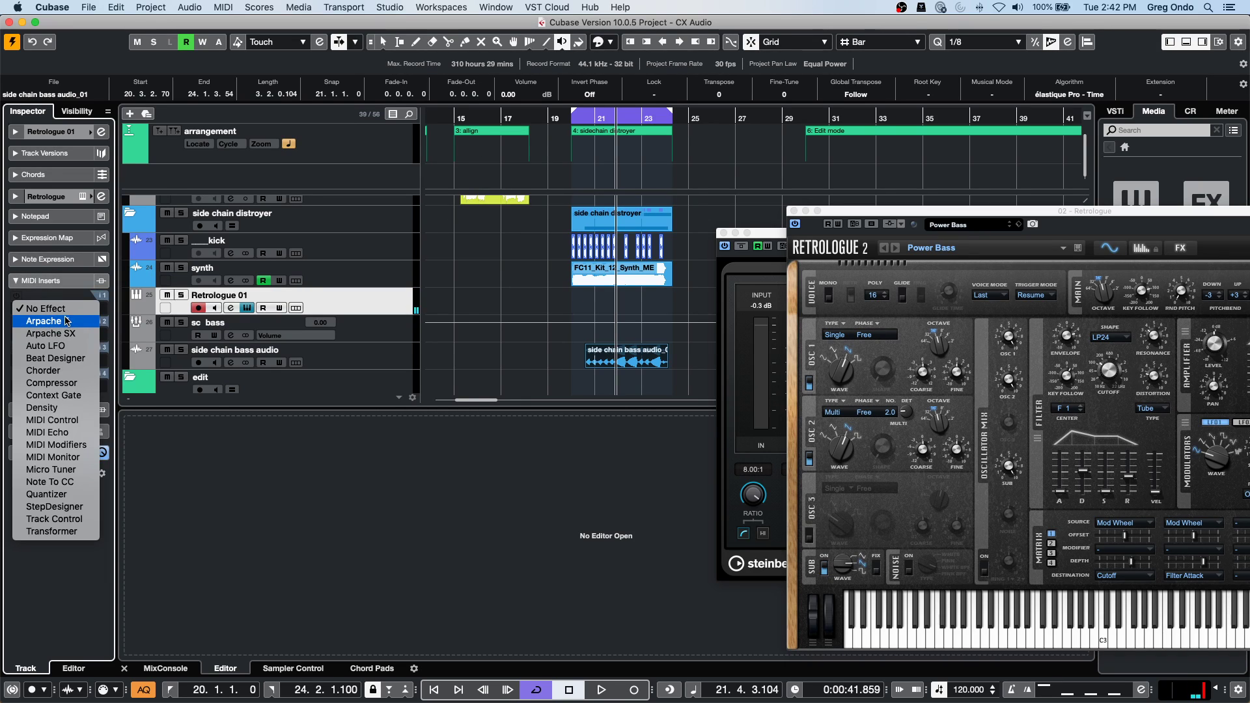
left_click(49, 321)
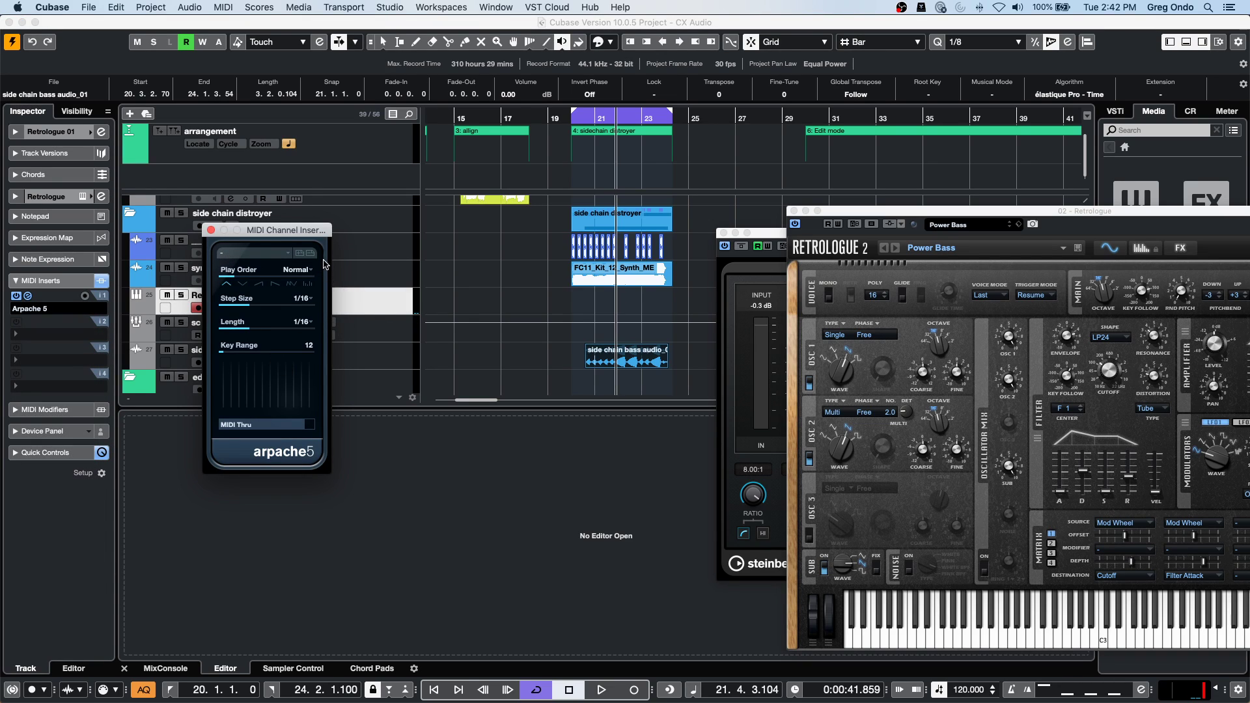
left_click(263, 254)
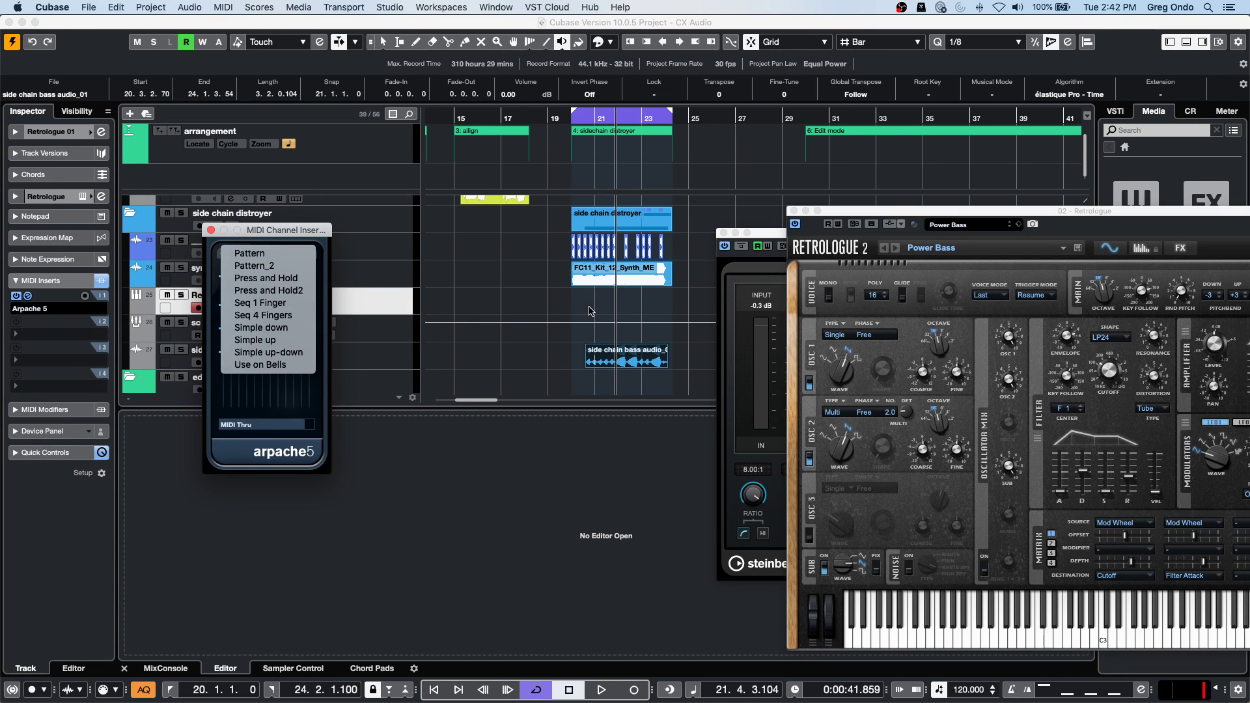
left_click(539, 379)
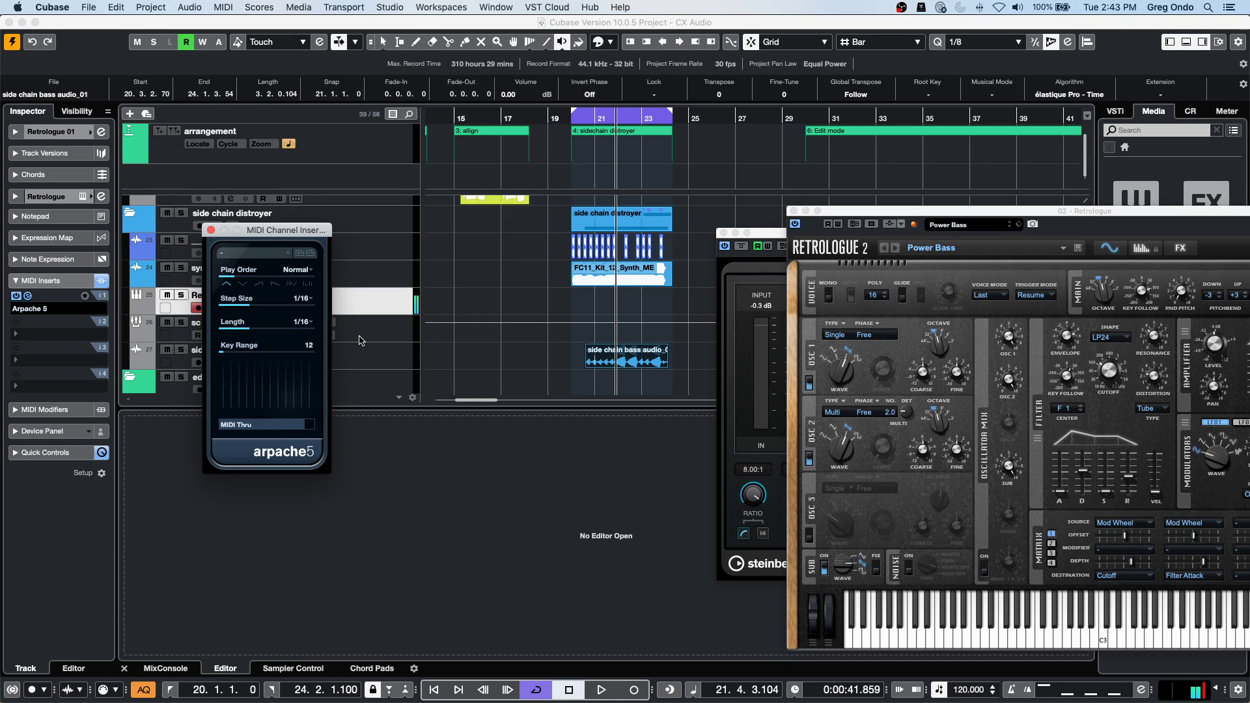
left_click(211, 231)
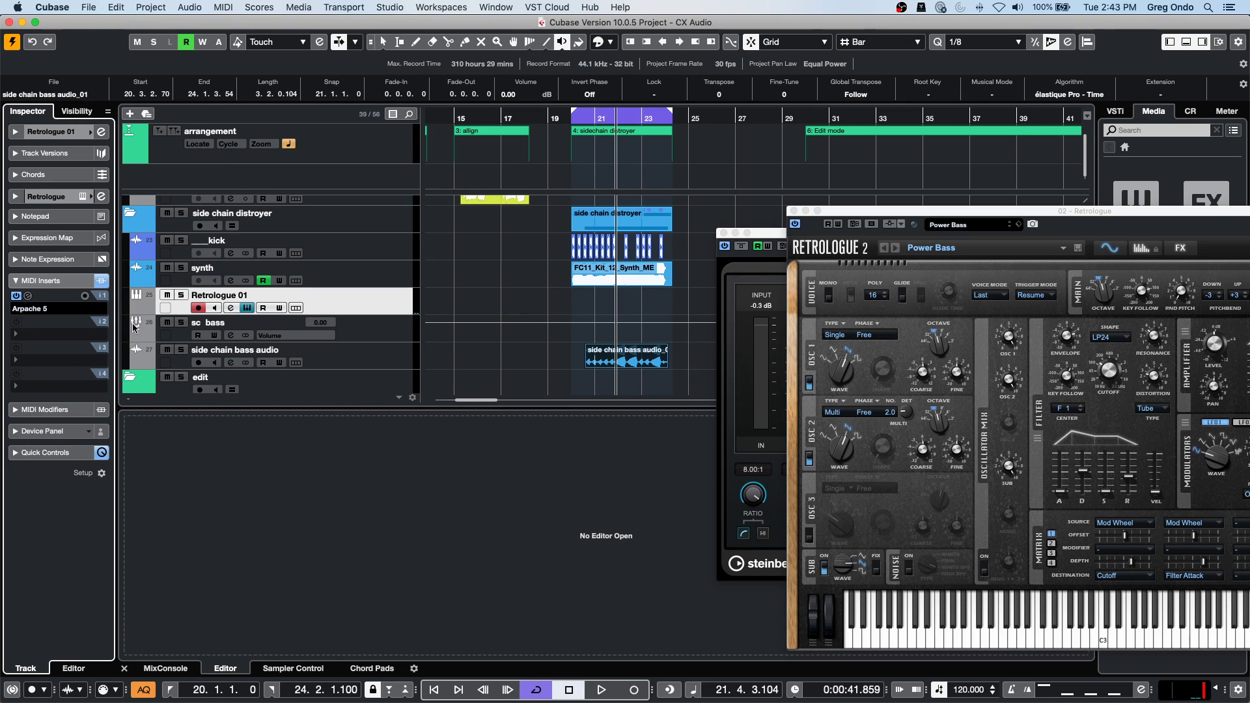
Solo the Retrologue 01 track, turn off cycle mode and play the project from bar 20.
left_click(181, 295)
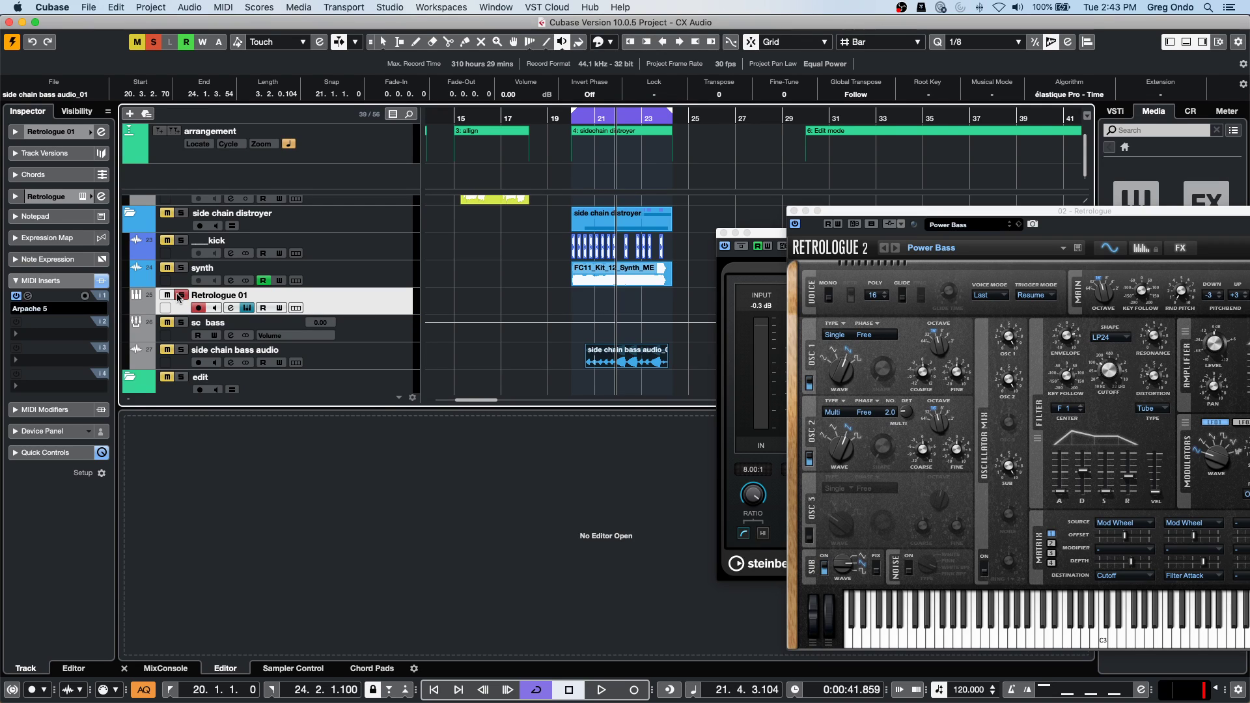
key("space")
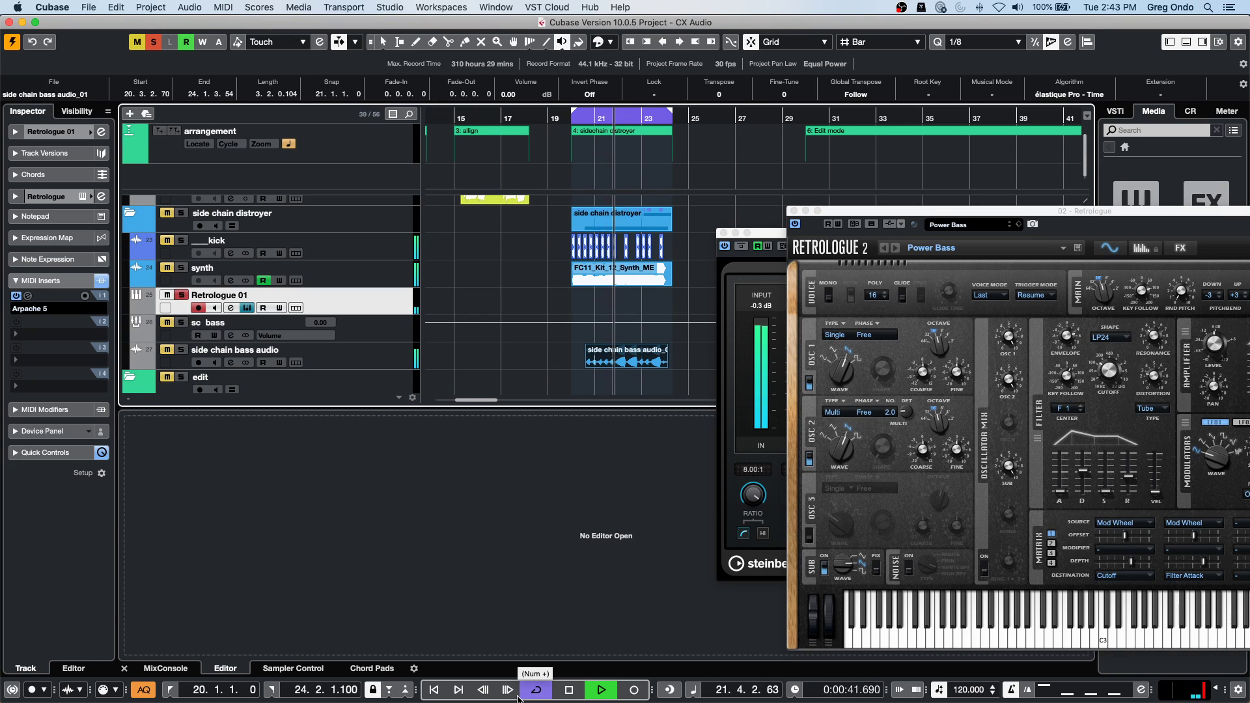
left_click(569, 689)
left_click(537, 690)
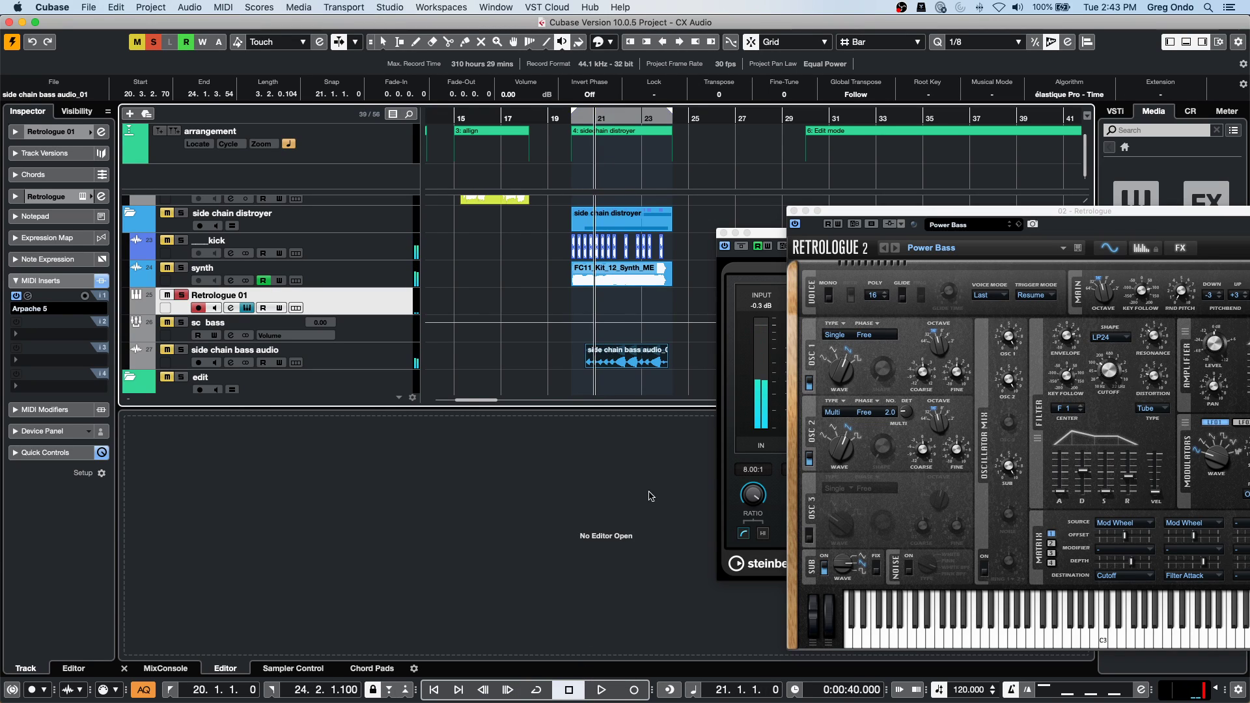
left_click(575, 129)
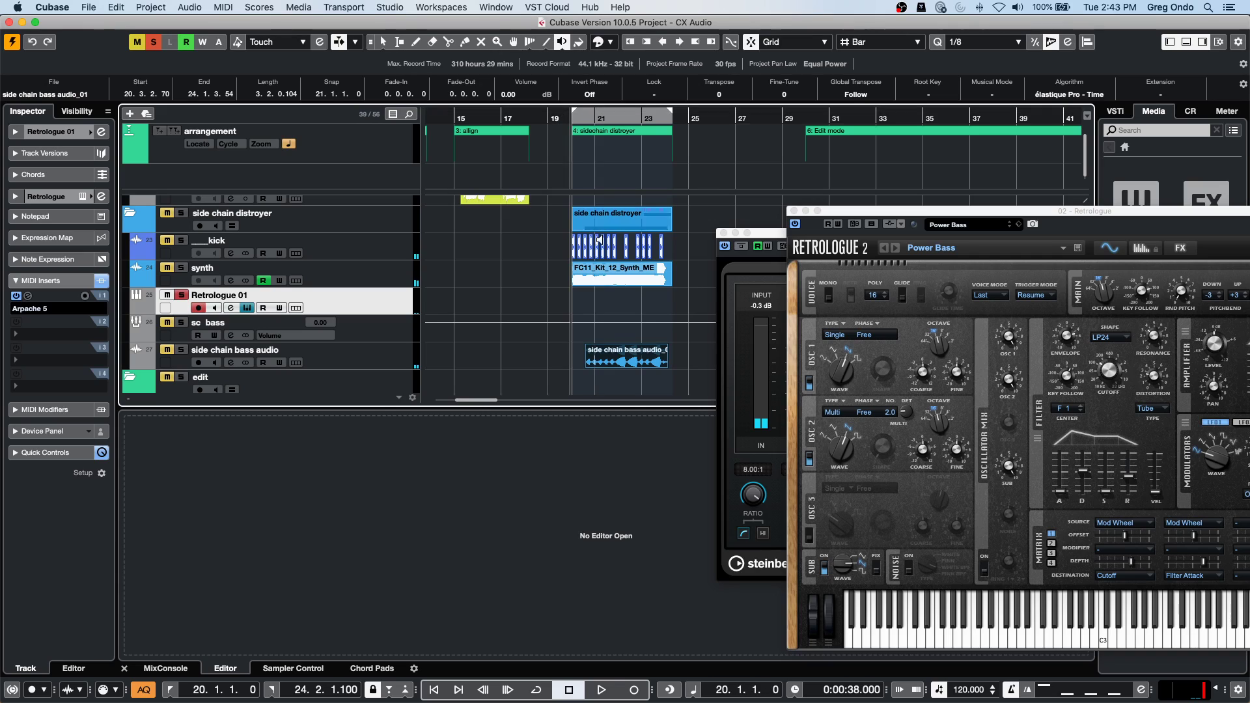
key("space")
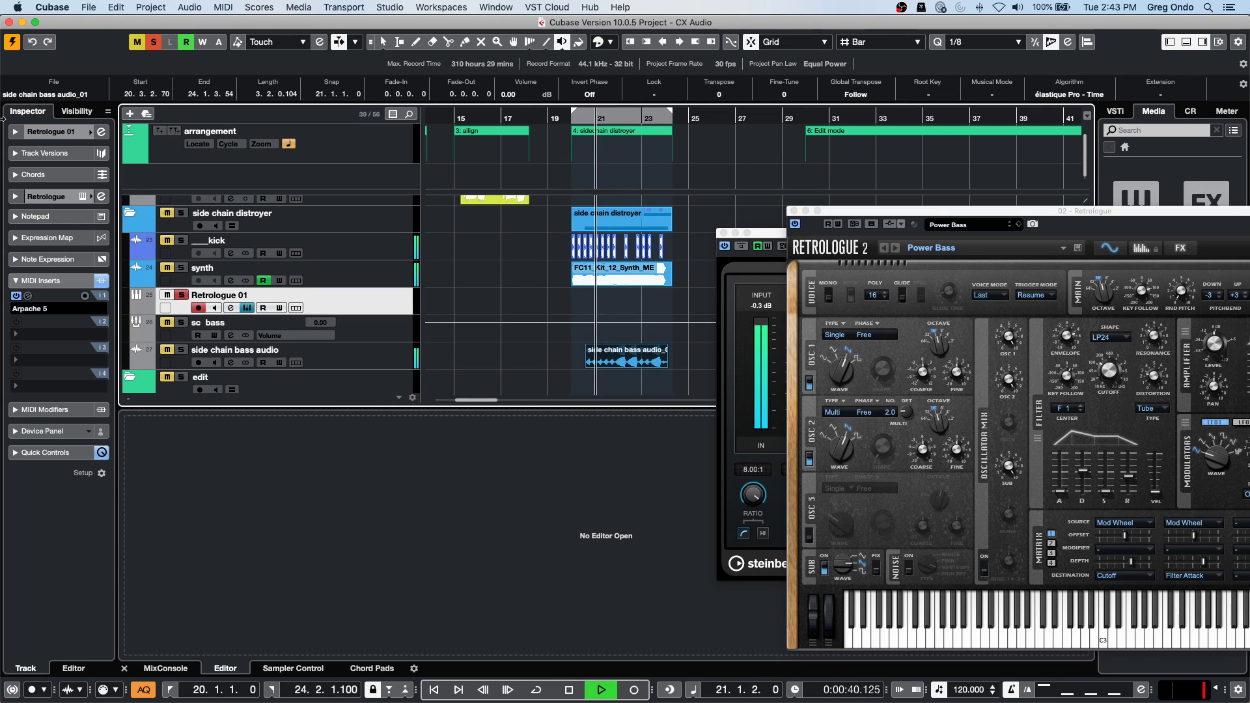
Record a chord performance through Arpache 5 onto the Retrologue 01 track starting at bar 20, and stop.
left_click(28, 297)
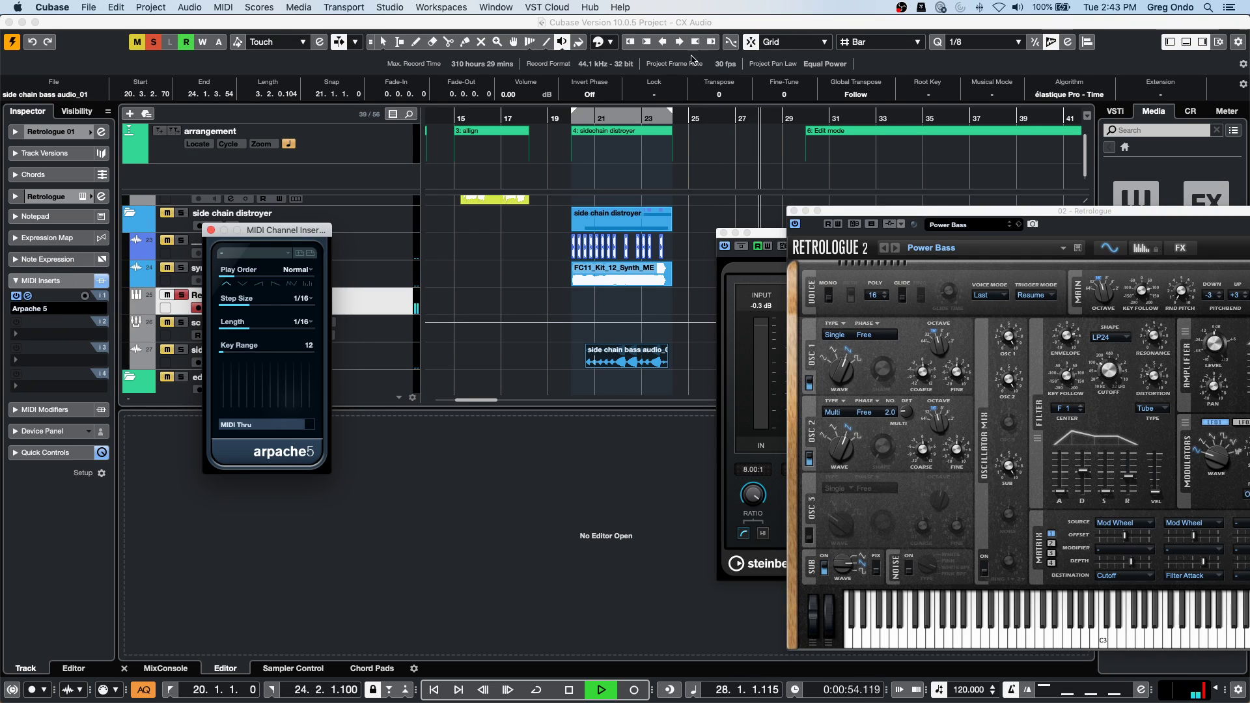
left_click(565, 116)
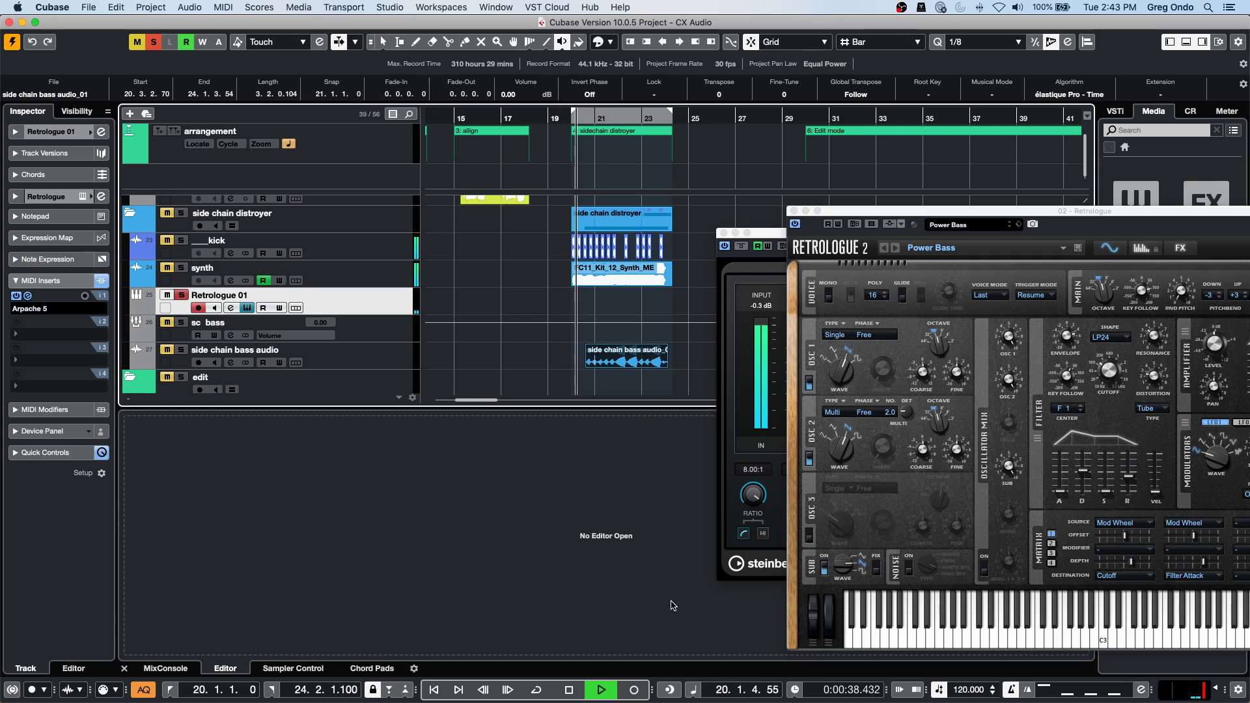
left_click(634, 689)
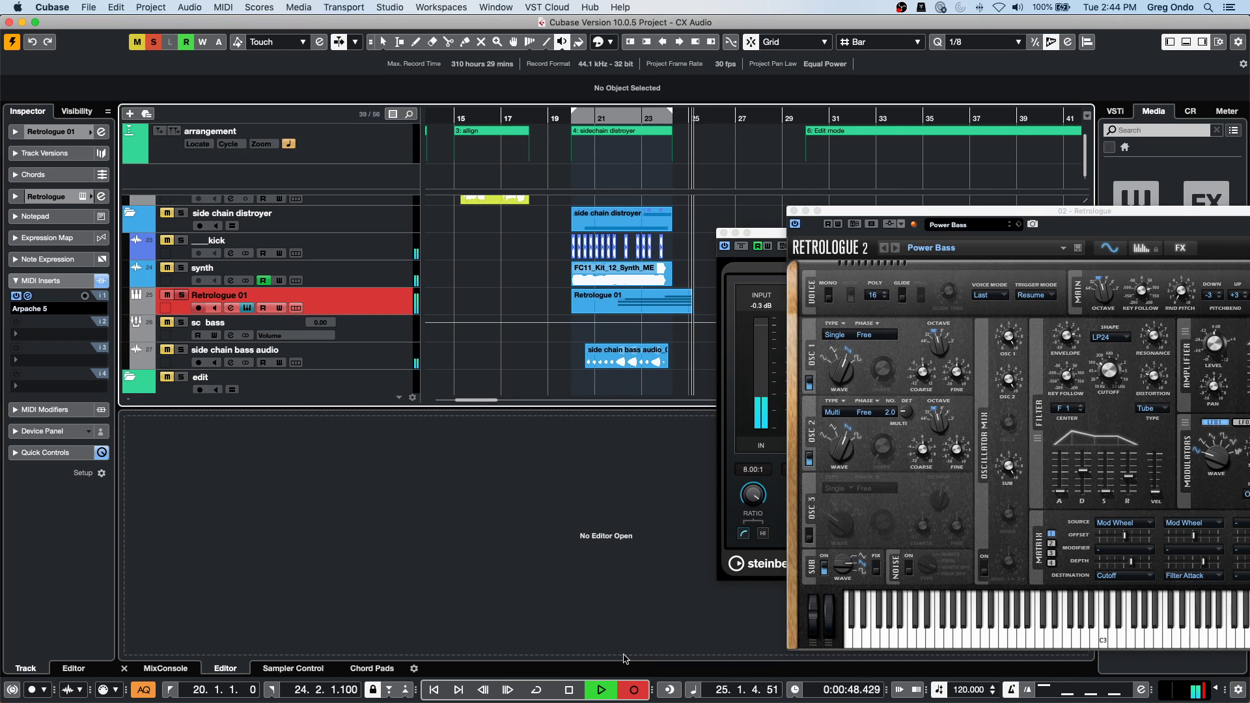
key("space")
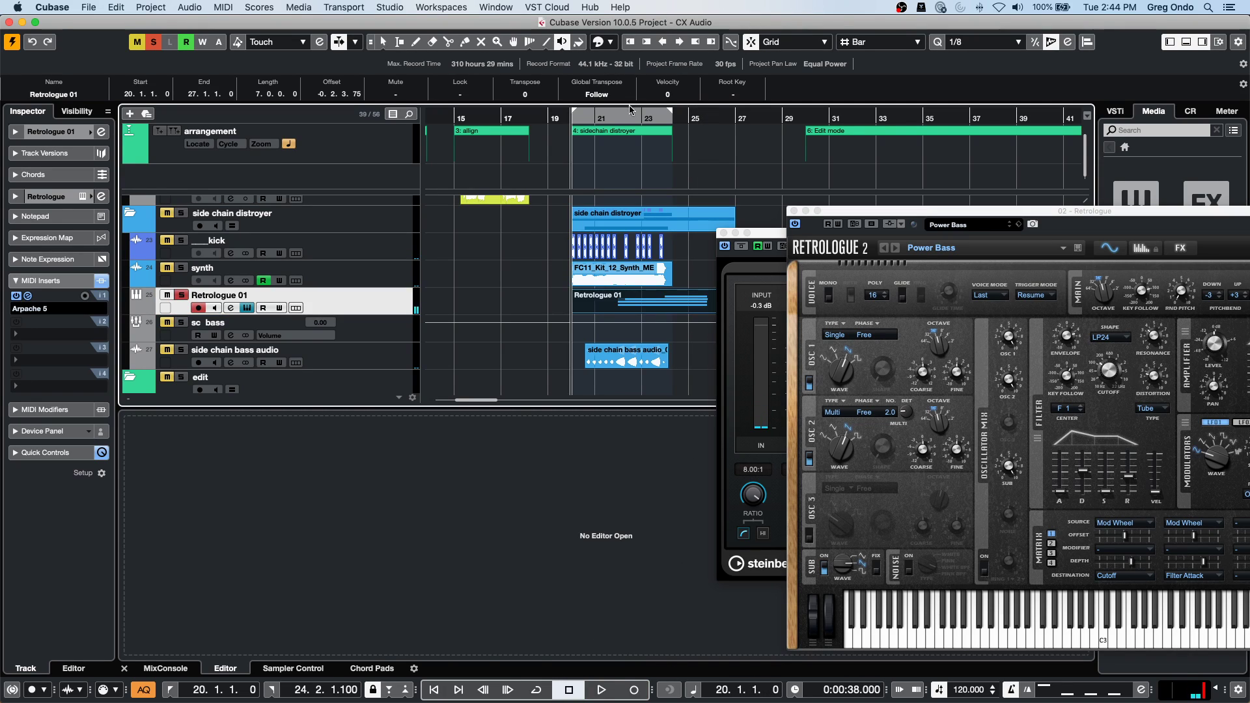
Audition the recorded Retrologue 01 part from bar 22, and stop playback.
left_click(611, 116)
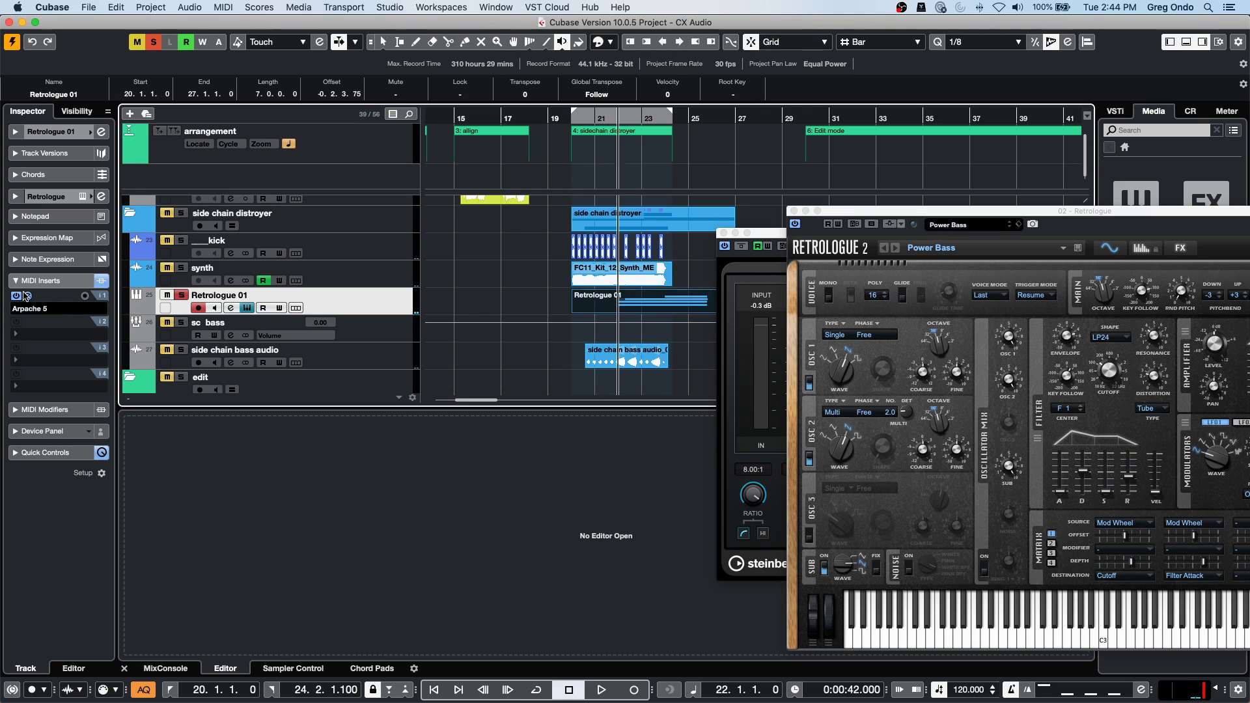
key("space")
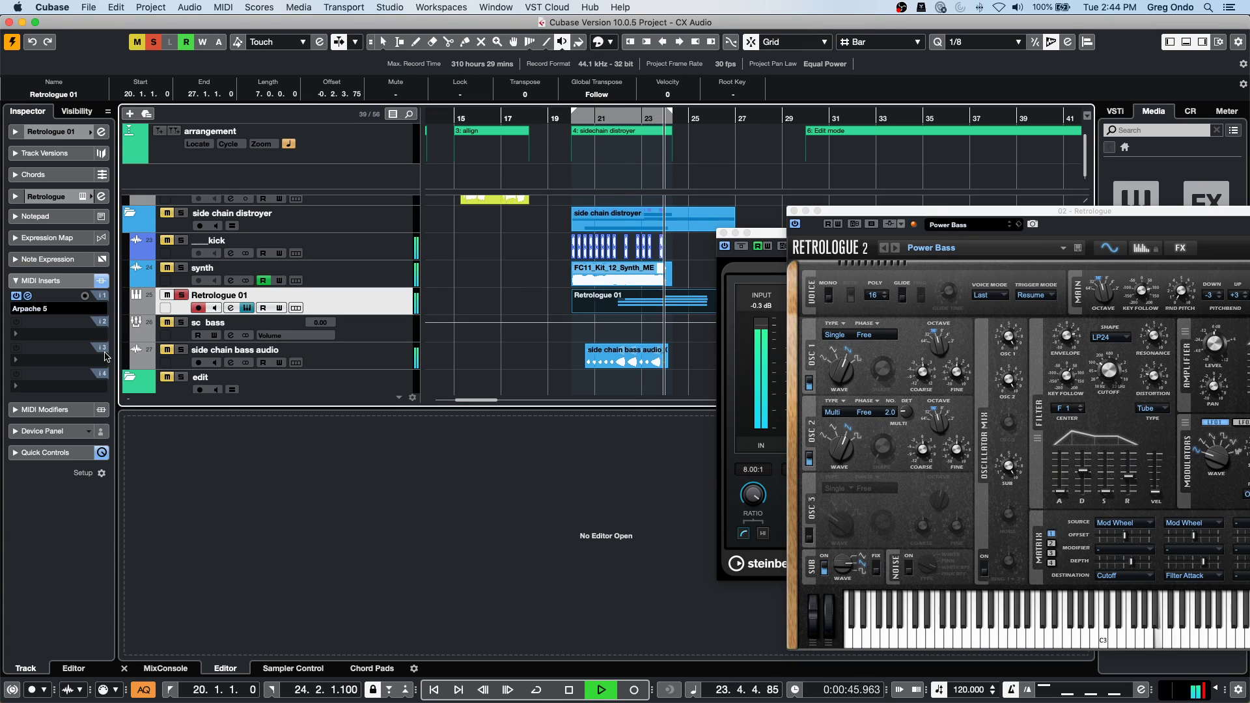
key("space")
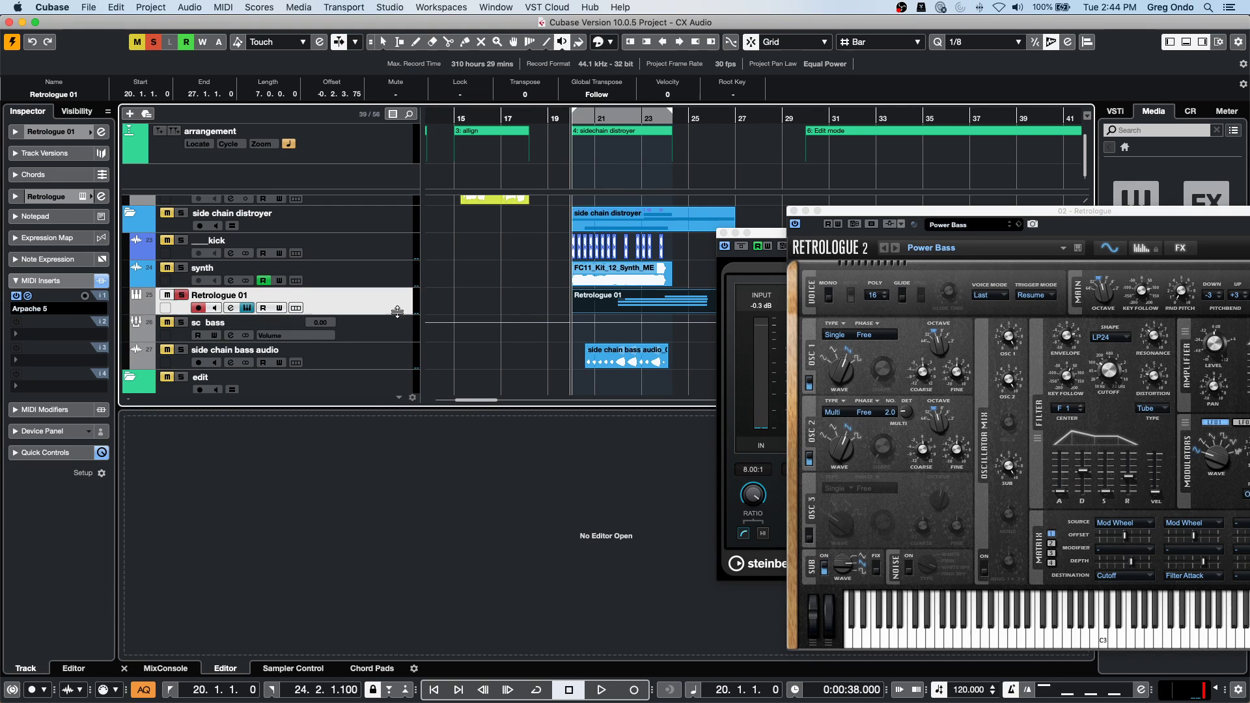
Freeze the MIDI modifiers on the recorded Retrologue 01 part and enlarge the track to inspect its notes.
key("1")
left_click(223, 7)
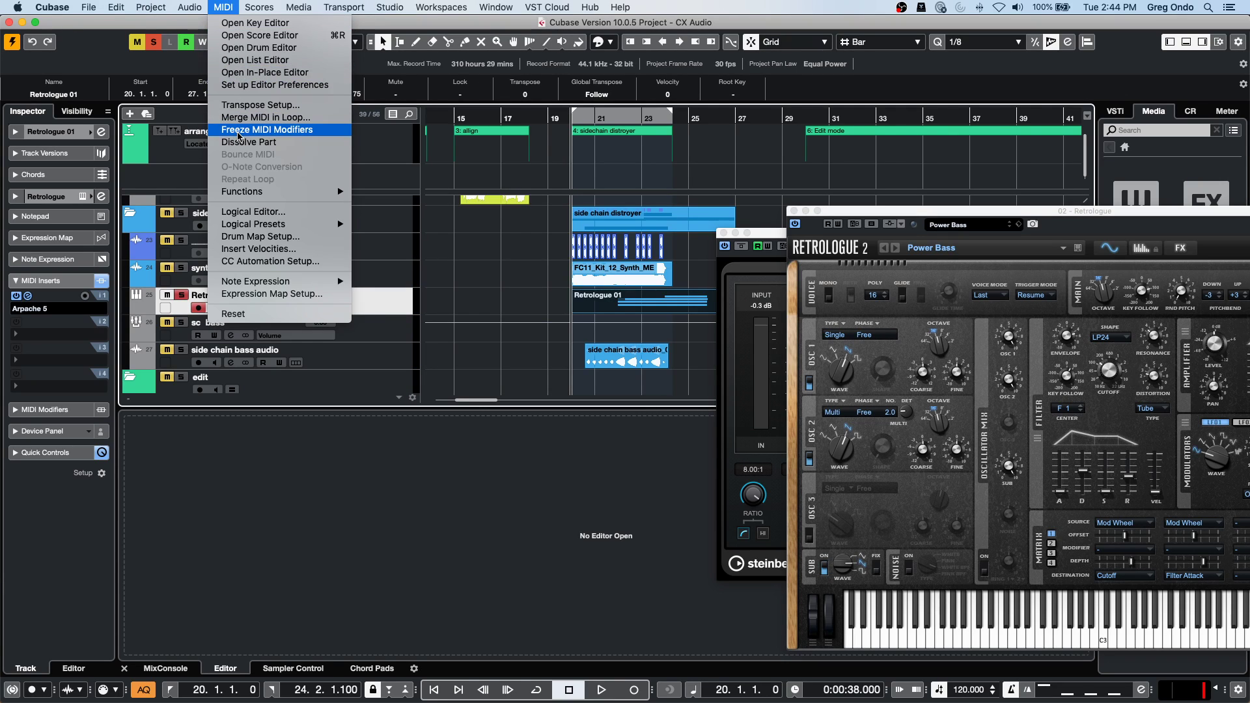
left_click(238, 131)
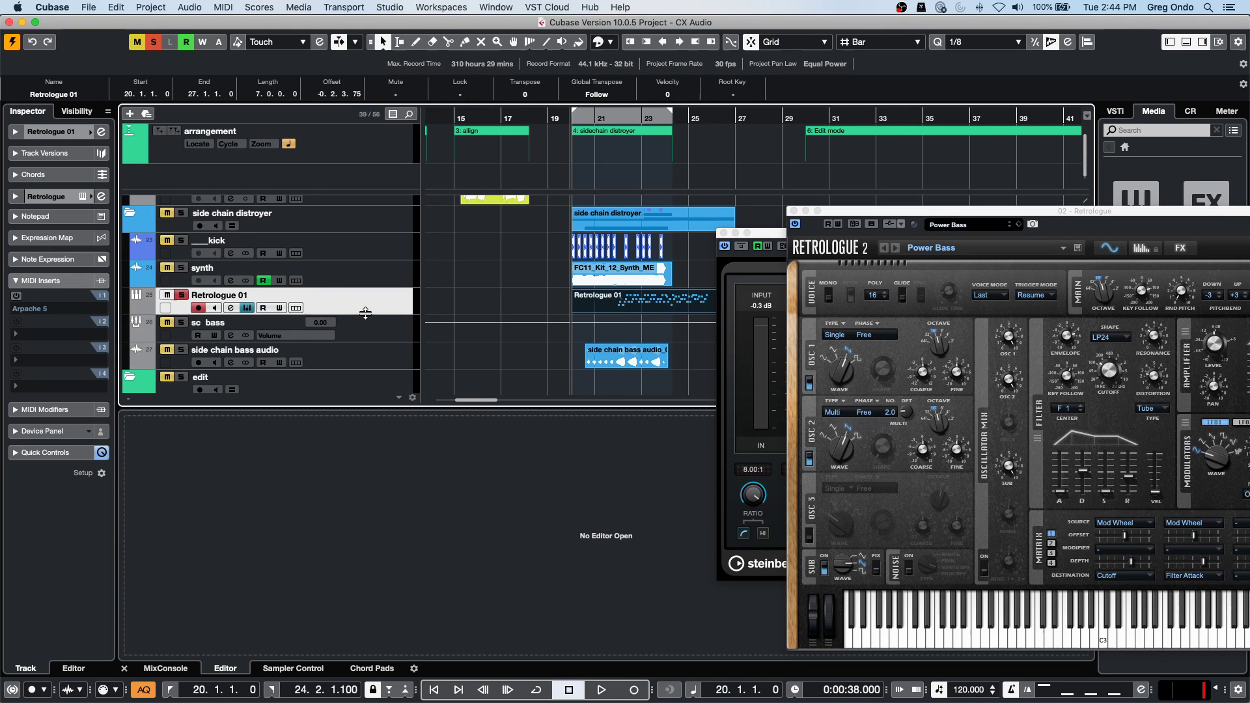
left_click_drag(365, 313, 366, 365)
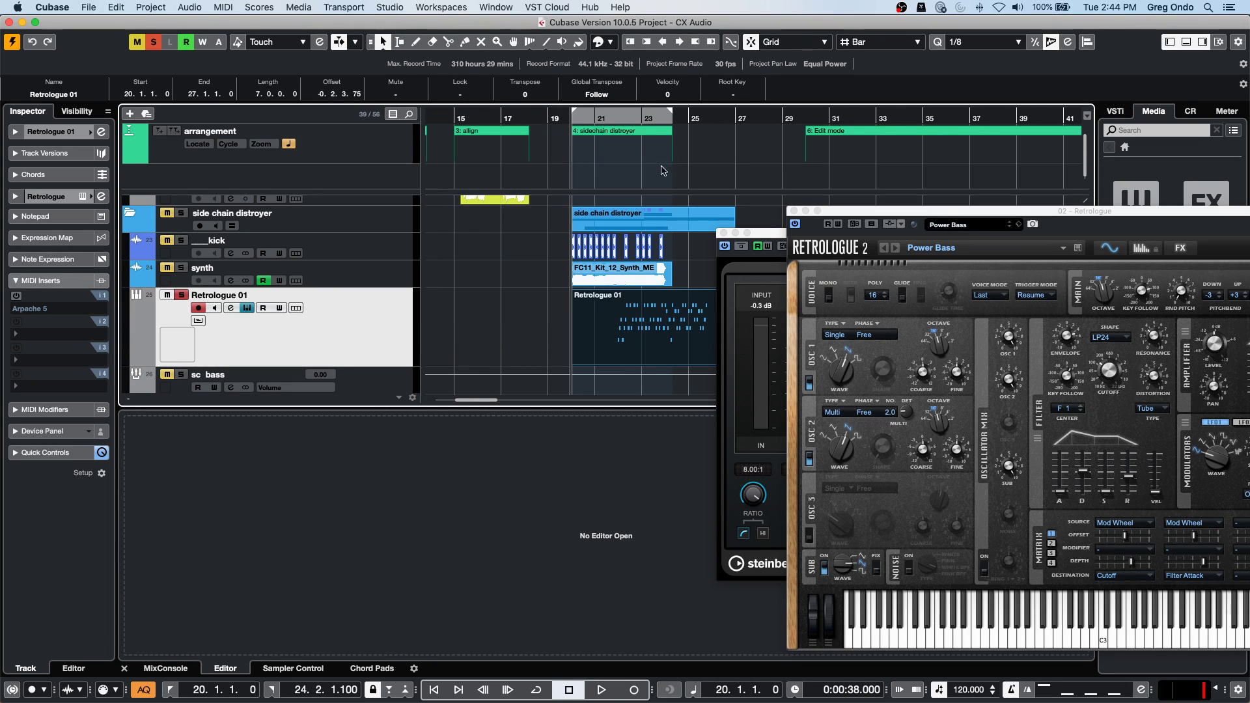
left_click(691, 121)
left_click_drag(692, 122, 669, 161)
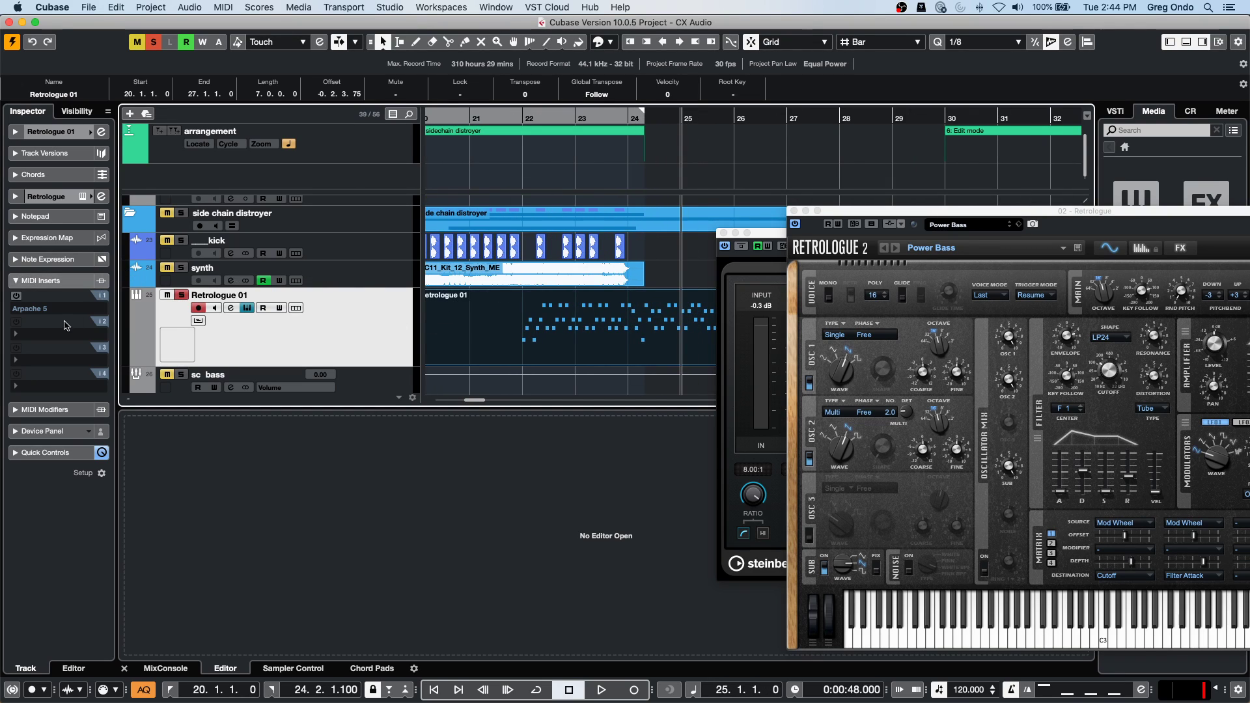
Undo the MIDI modifier freeze and erase the recorded Retrologue 01 part with the Erase tool.
key("super+z")
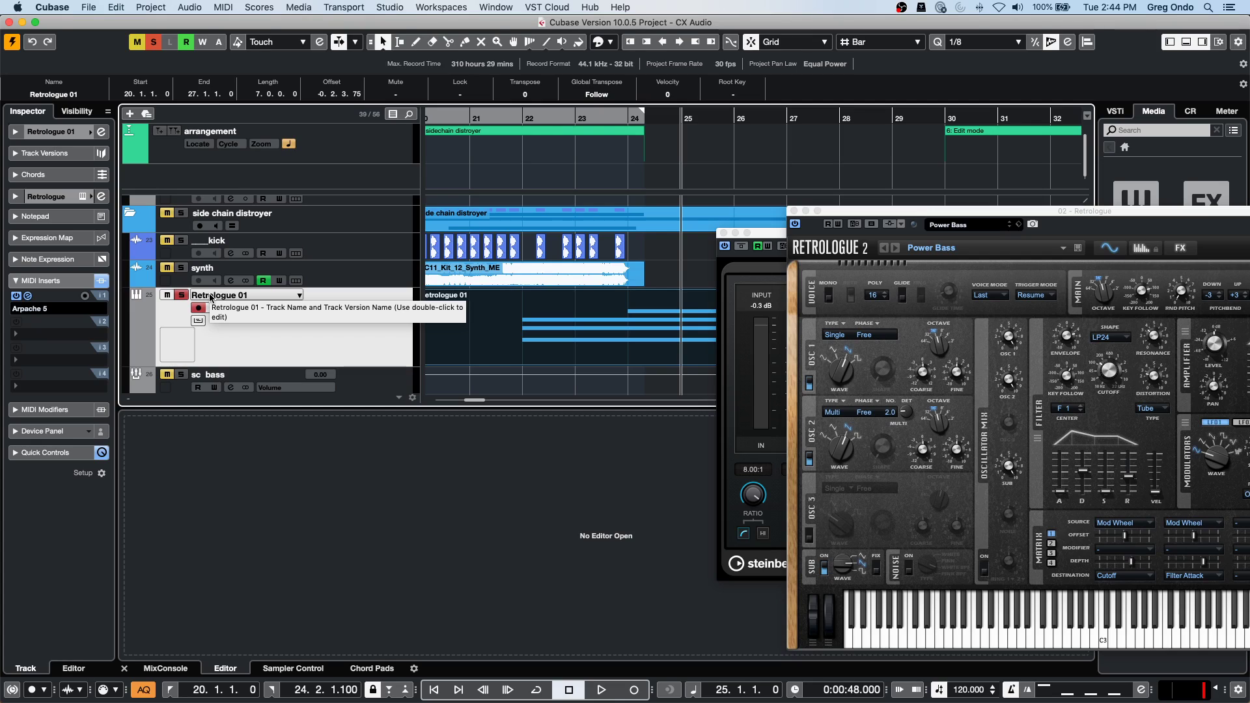
right_click(603, 341)
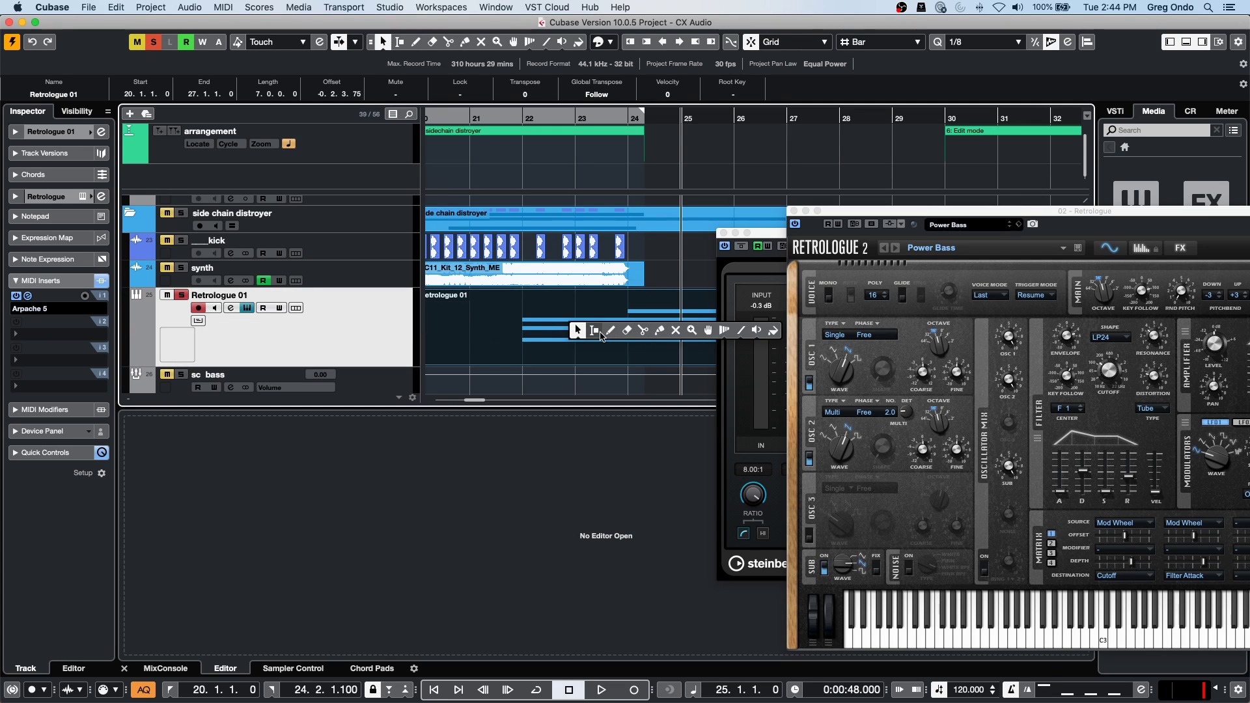
left_click(622, 330)
left_click(620, 328)
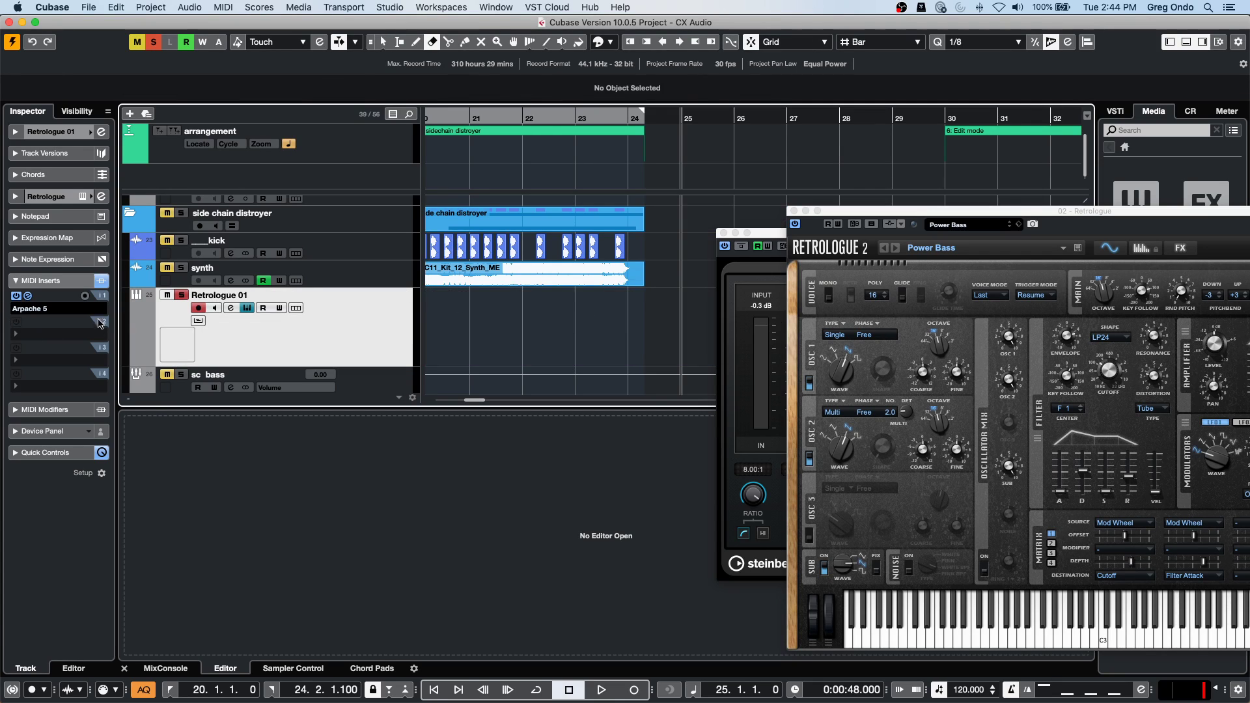
Enable recording of the Arpache 5 insert's output and record a chord performance onto Retrologue 01 from bar 21.
left_click(86, 297)
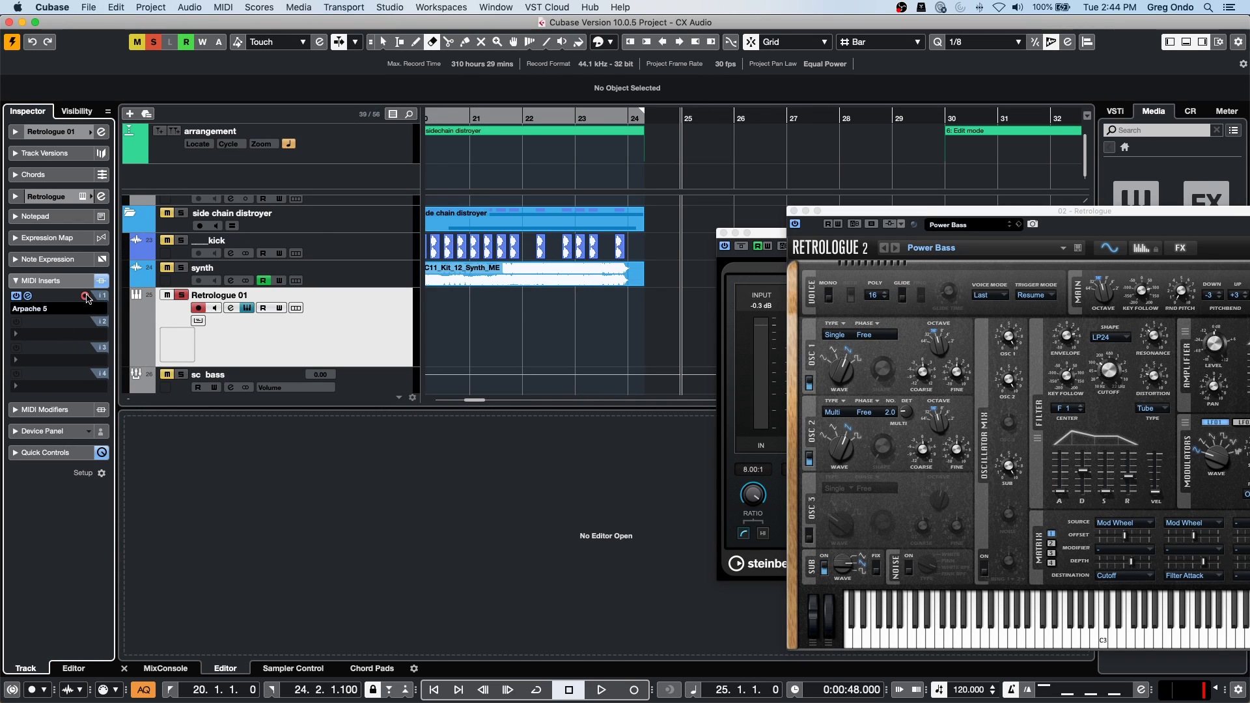
left_click(448, 114)
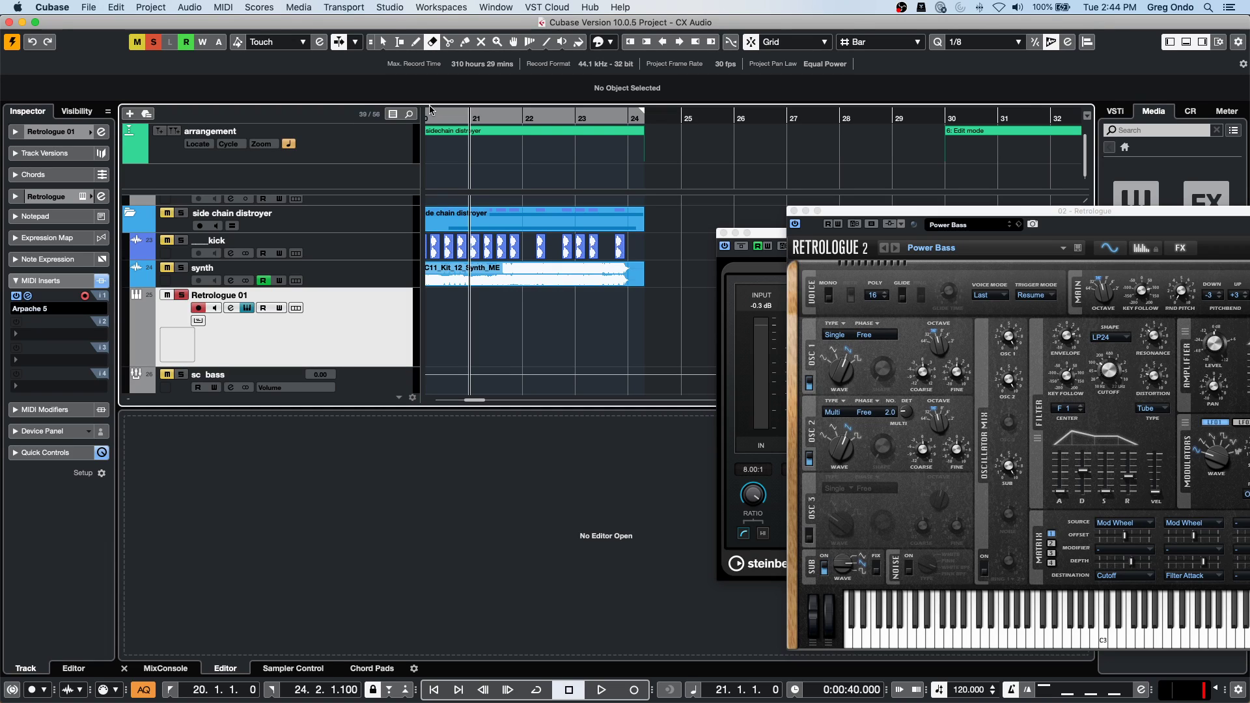
key("KP_Multiply")
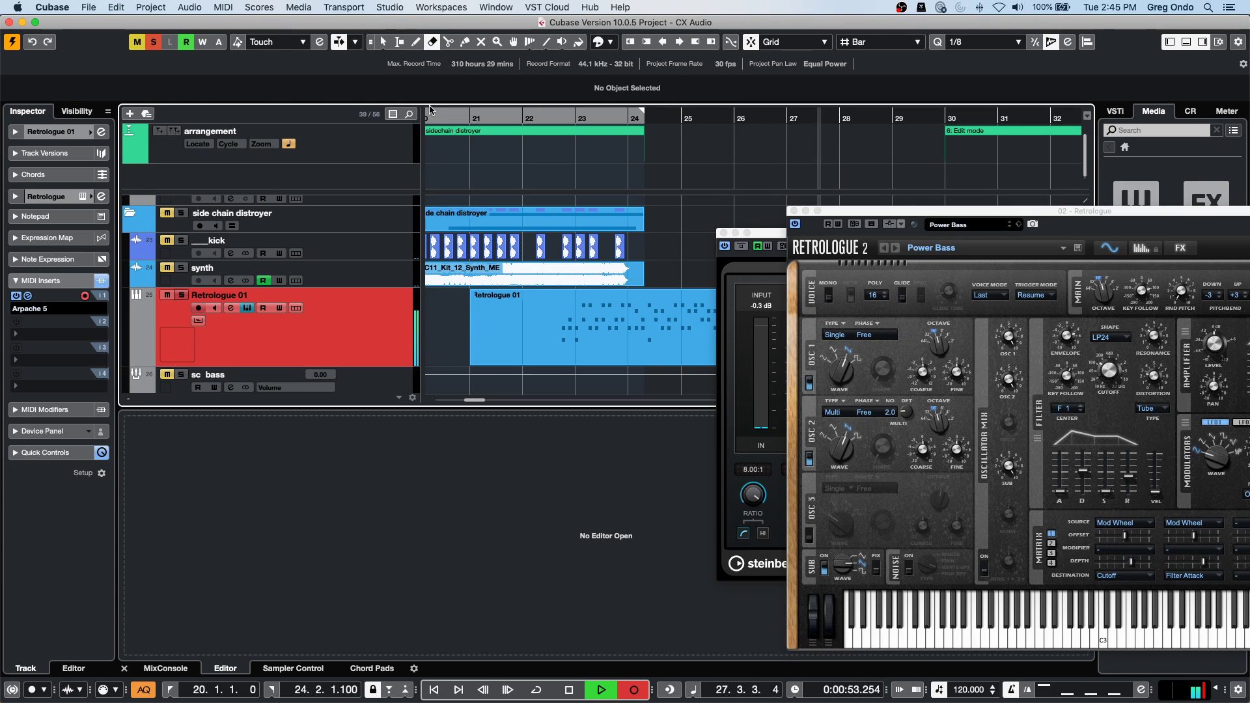
key("space")
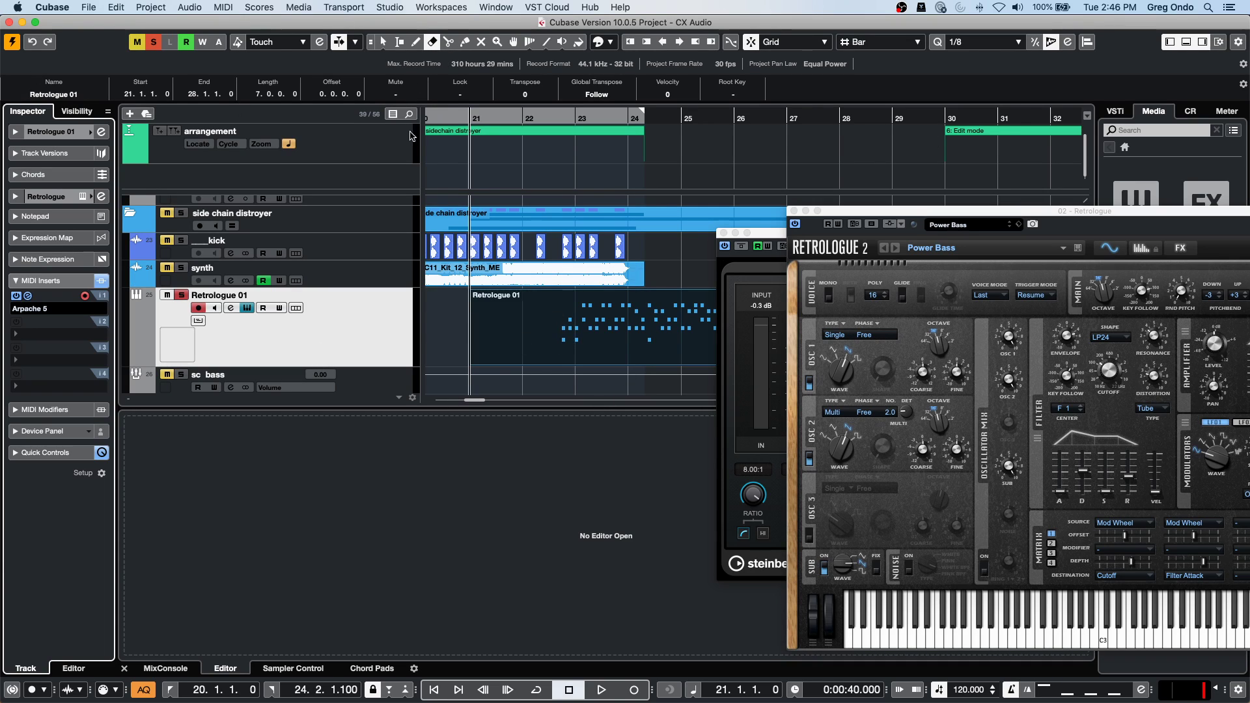
Return the CX Audio project to its start and open the recent project Amos Moses - GO.
left_click_drag(476, 115, 449, 69)
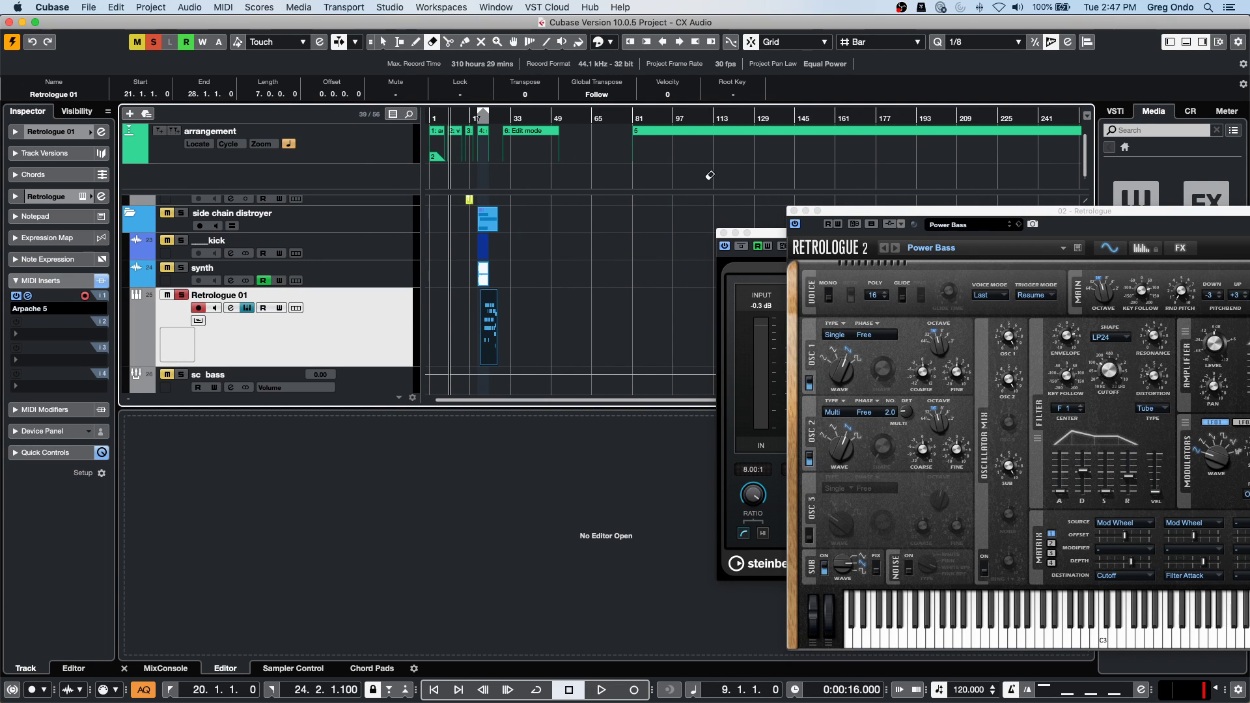
left_click_drag(472, 122, 475, 134)
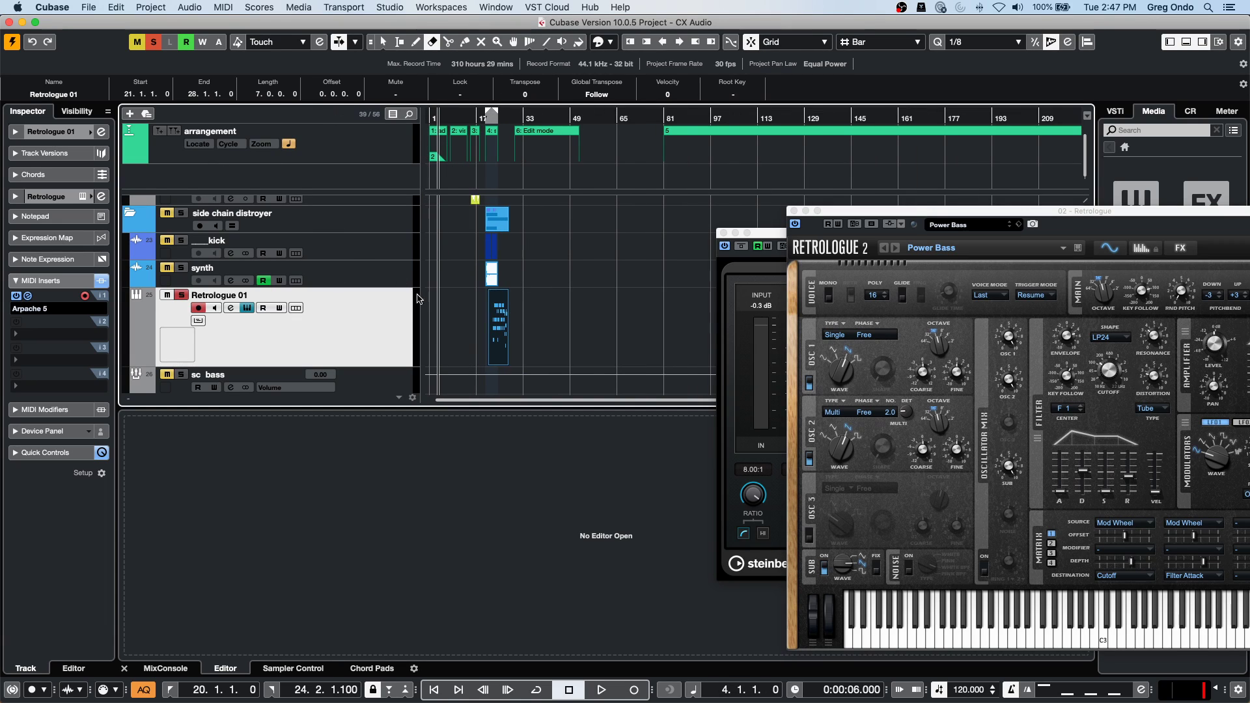
key("period")
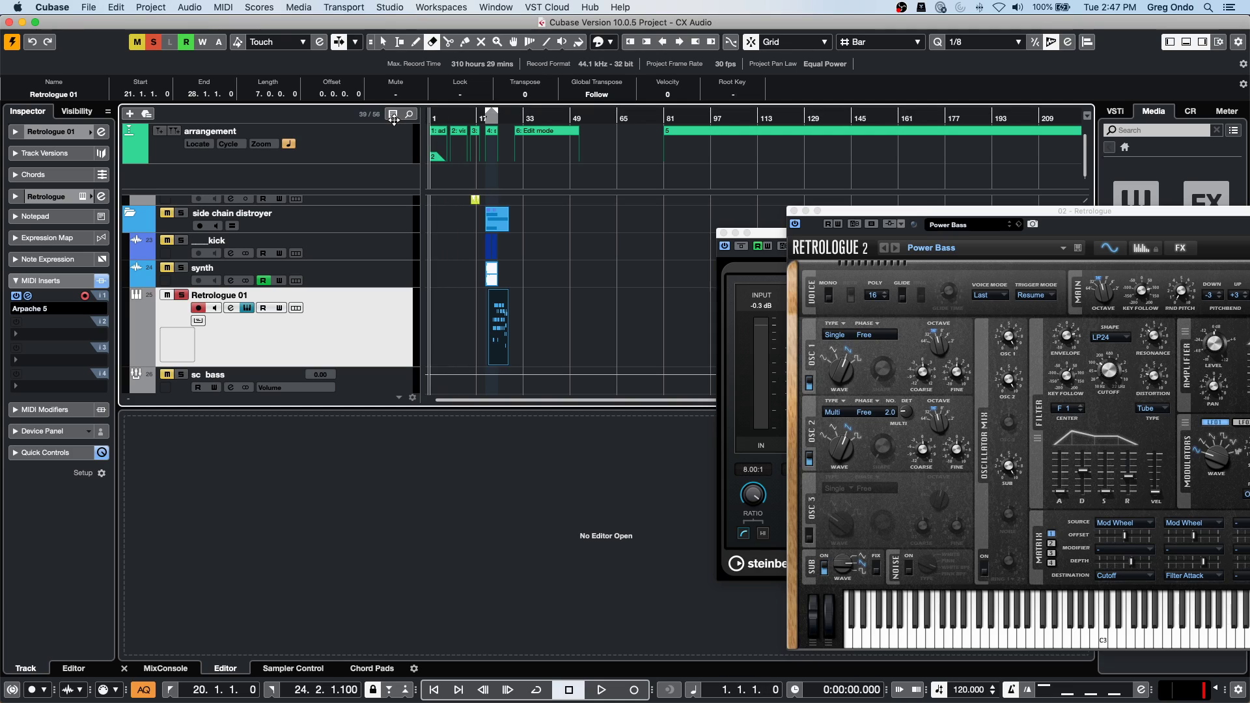
key("h")
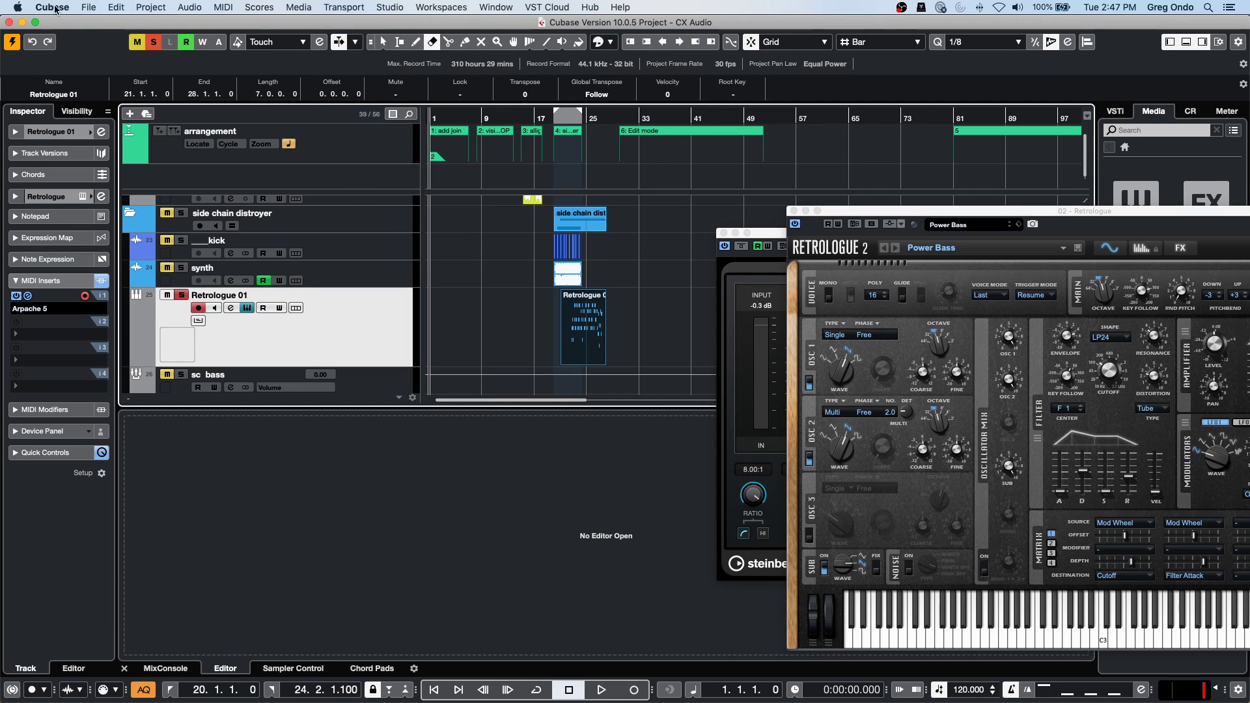
left_click(89, 7)
mouse_move(137, 252)
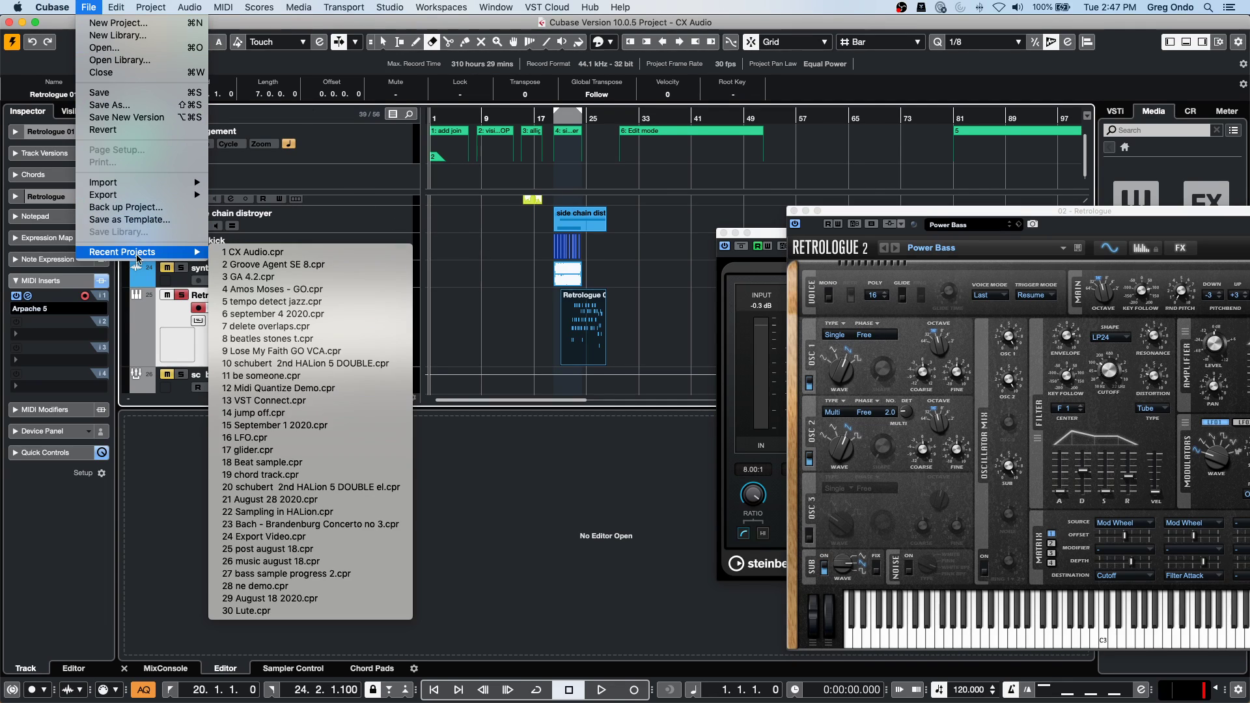
left_click(304, 286)
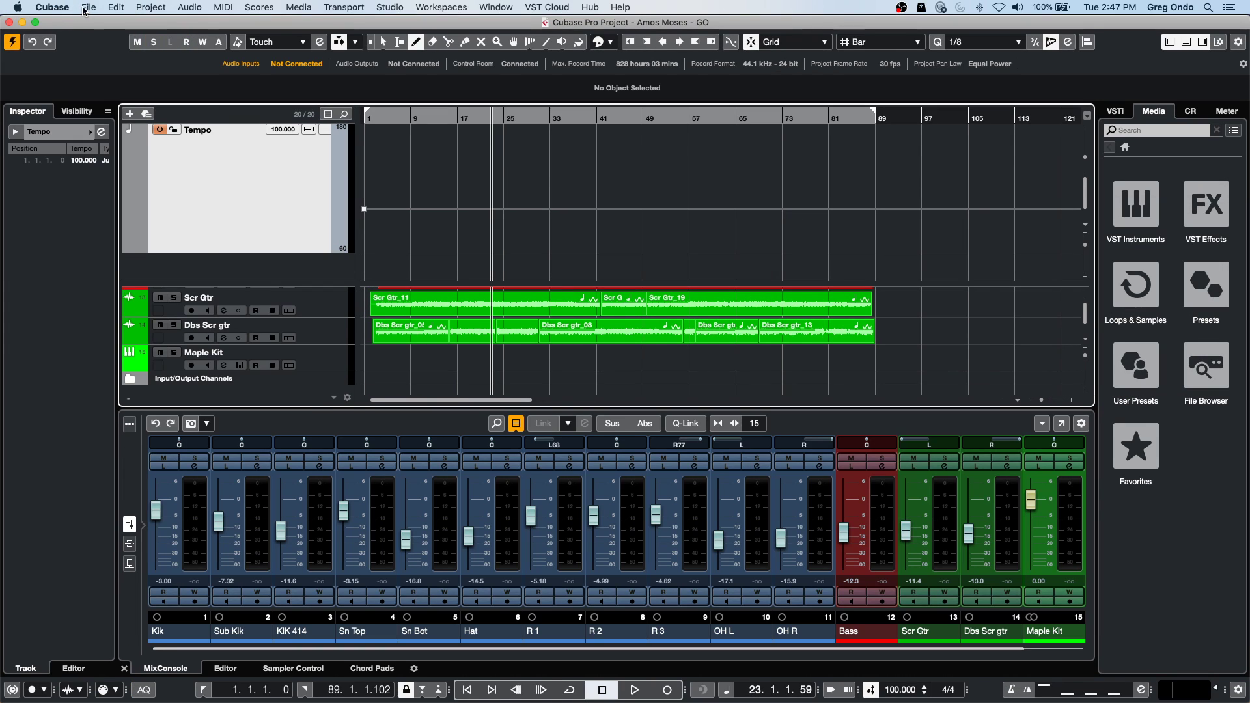
Revert the Amos Moses - GO project to its previously saved version.
left_click(86, 8)
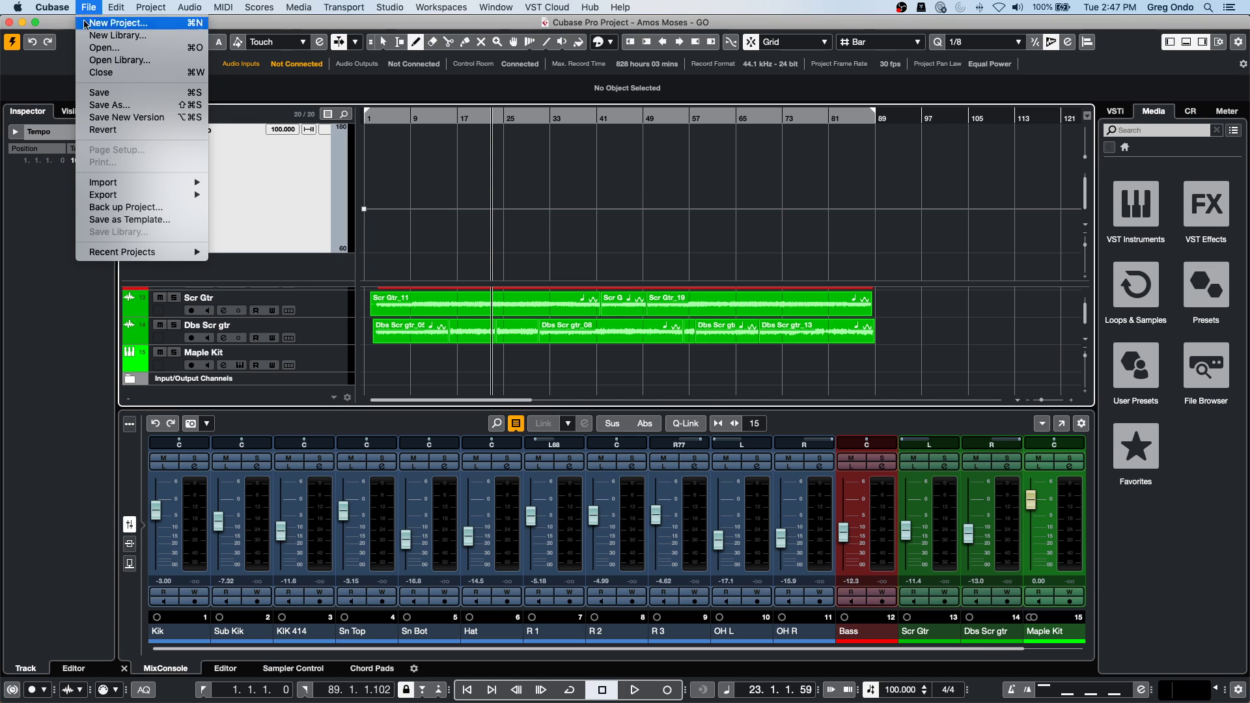
mouse_move(140, 252)
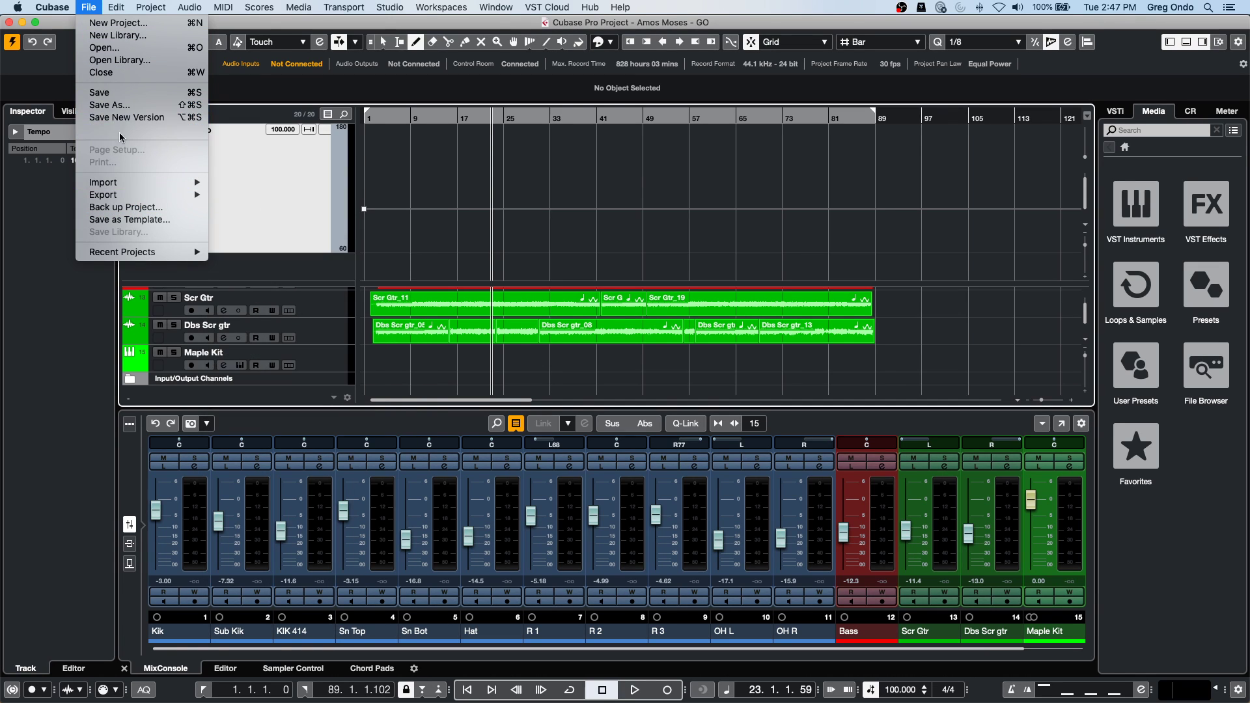
left_click(127, 133)
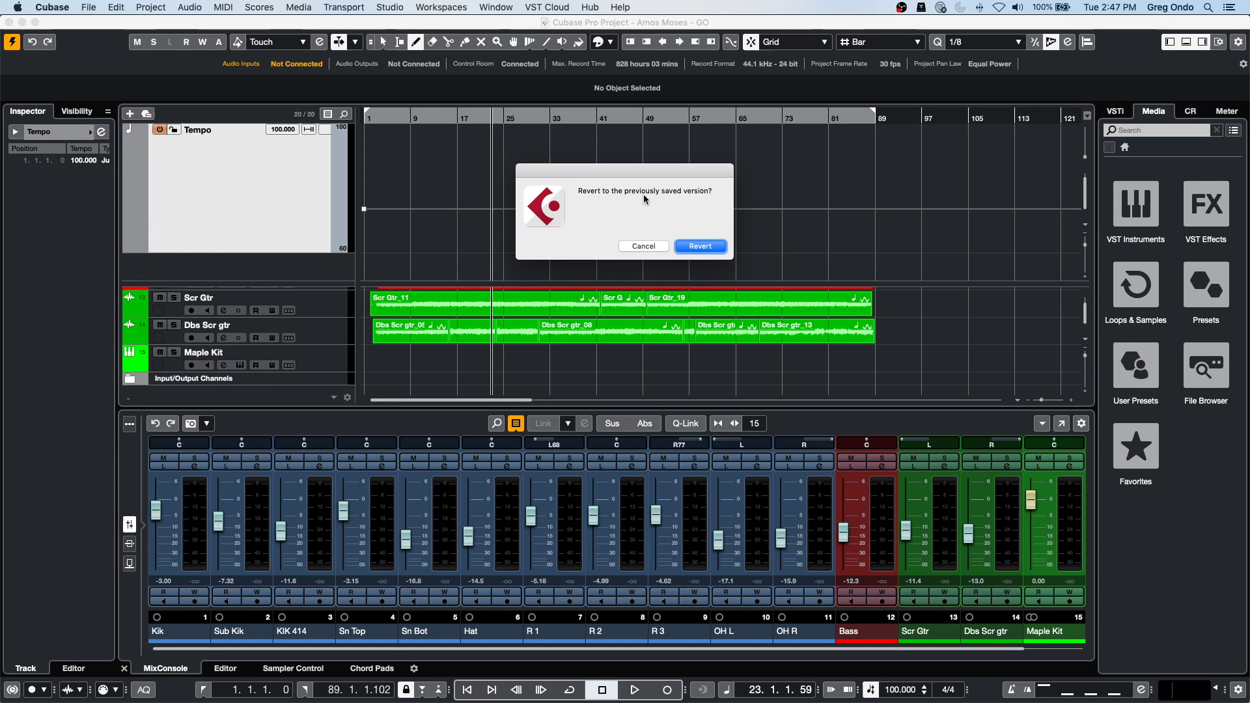
left_click(701, 245)
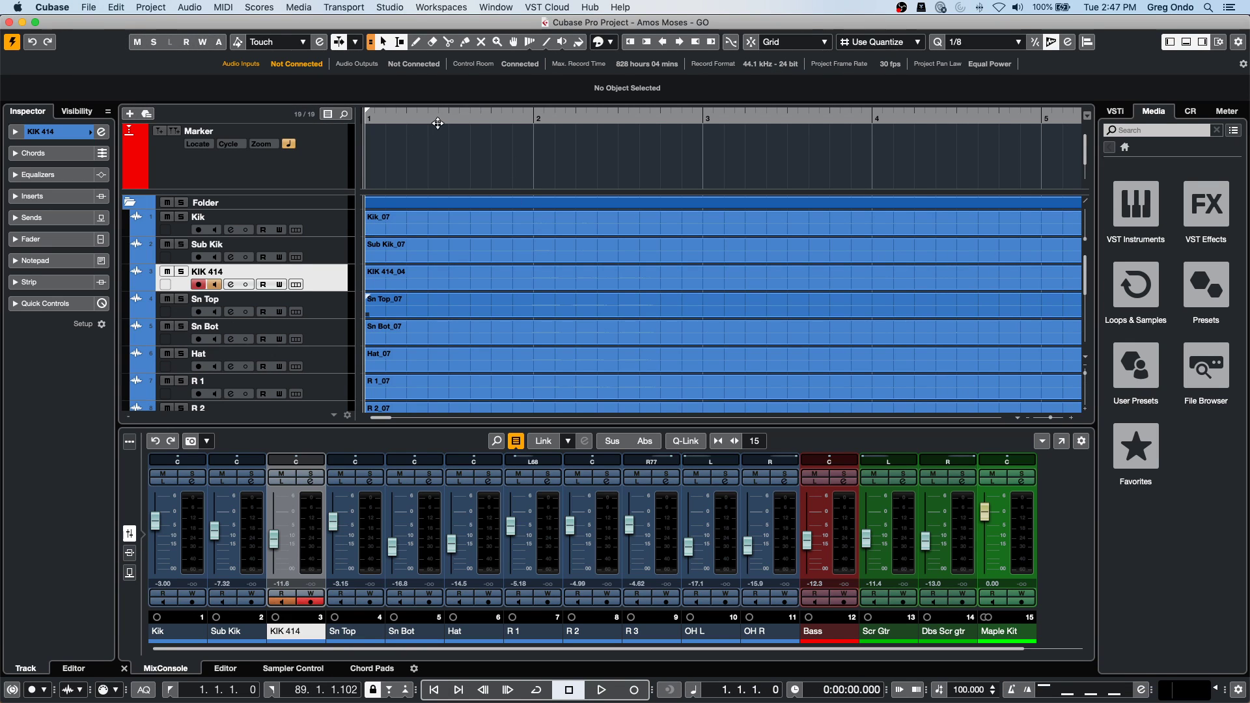
Split the Kik_07 event on the Kik track at several points from bar 22 onwards with the Split tool.
left_click_drag(437, 123, 402, 22)
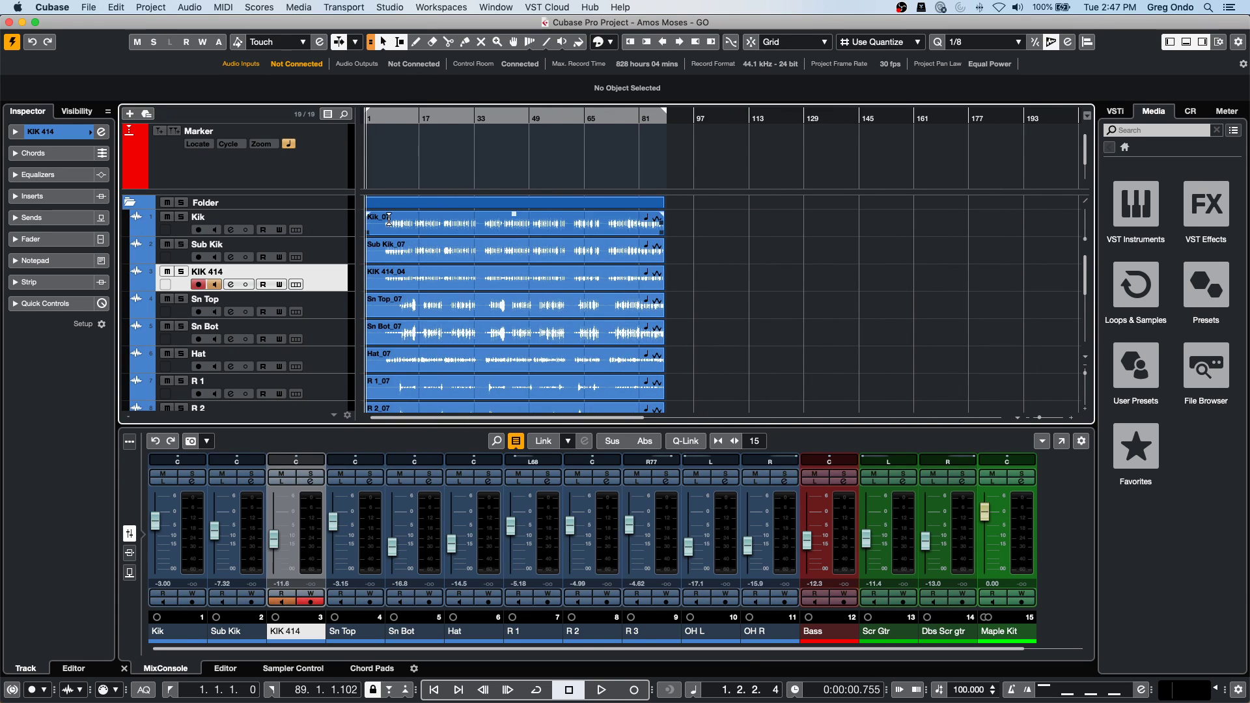
left_click(323, 230)
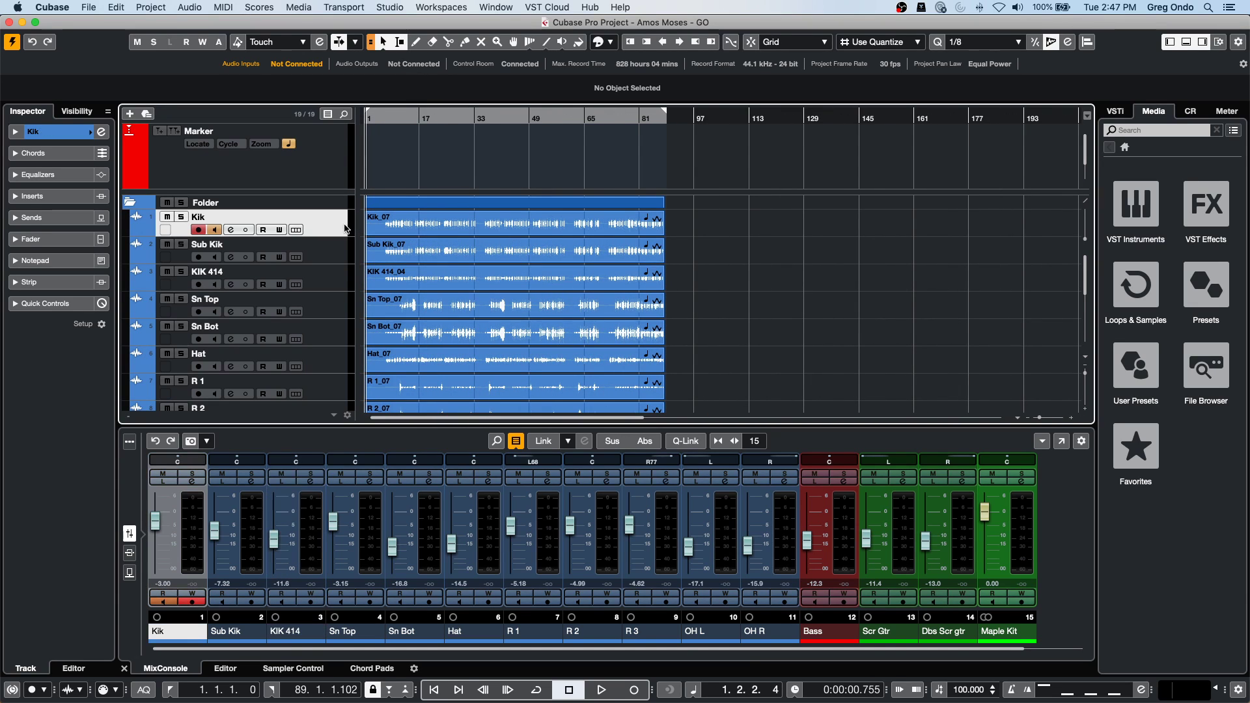
right_click(401, 235)
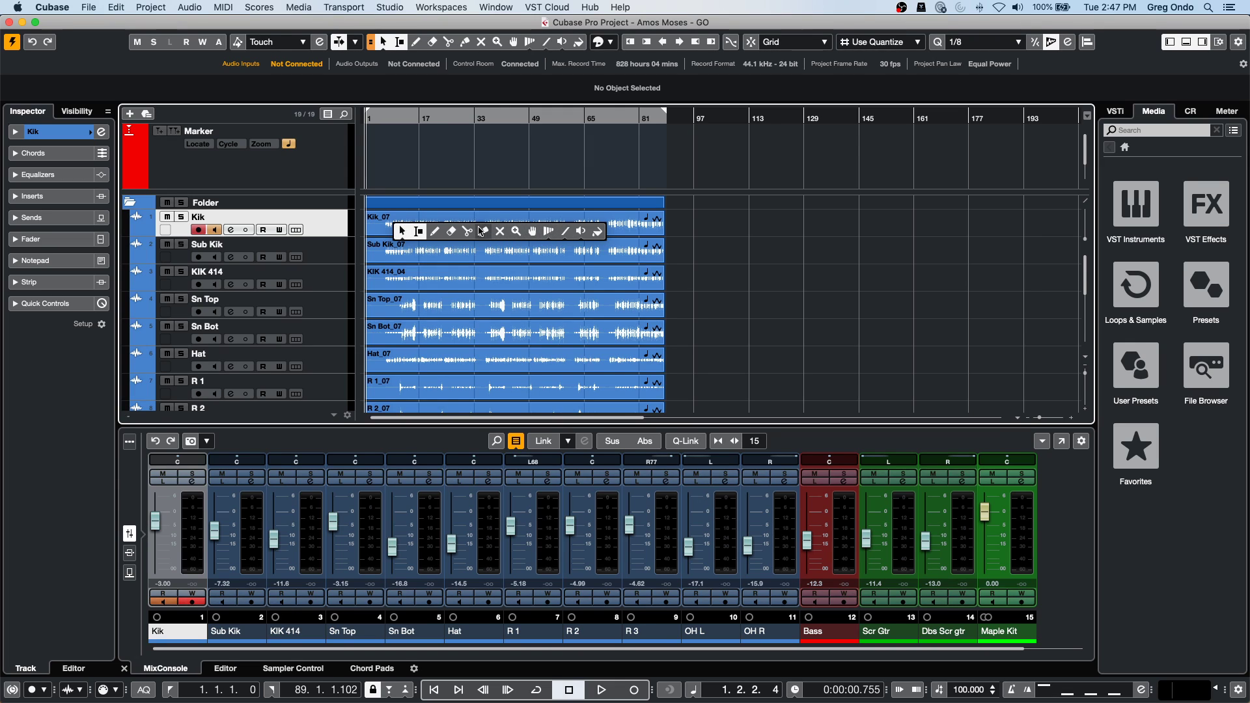
left_click(478, 233)
left_click(438, 228)
left_click(462, 228)
left_click(467, 228)
left_click(507, 228)
left_click(522, 228)
left_click(545, 228)
left_click(557, 228)
left_click(573, 228)
left_click(585, 228)
left_click(627, 228)
left_click(637, 228)
Select all Kik events and split them further into many repeated slices, starting at about bar 8.
right_click(703, 216)
left_click(706, 215)
left_click_drag(691, 228, 362, 239)
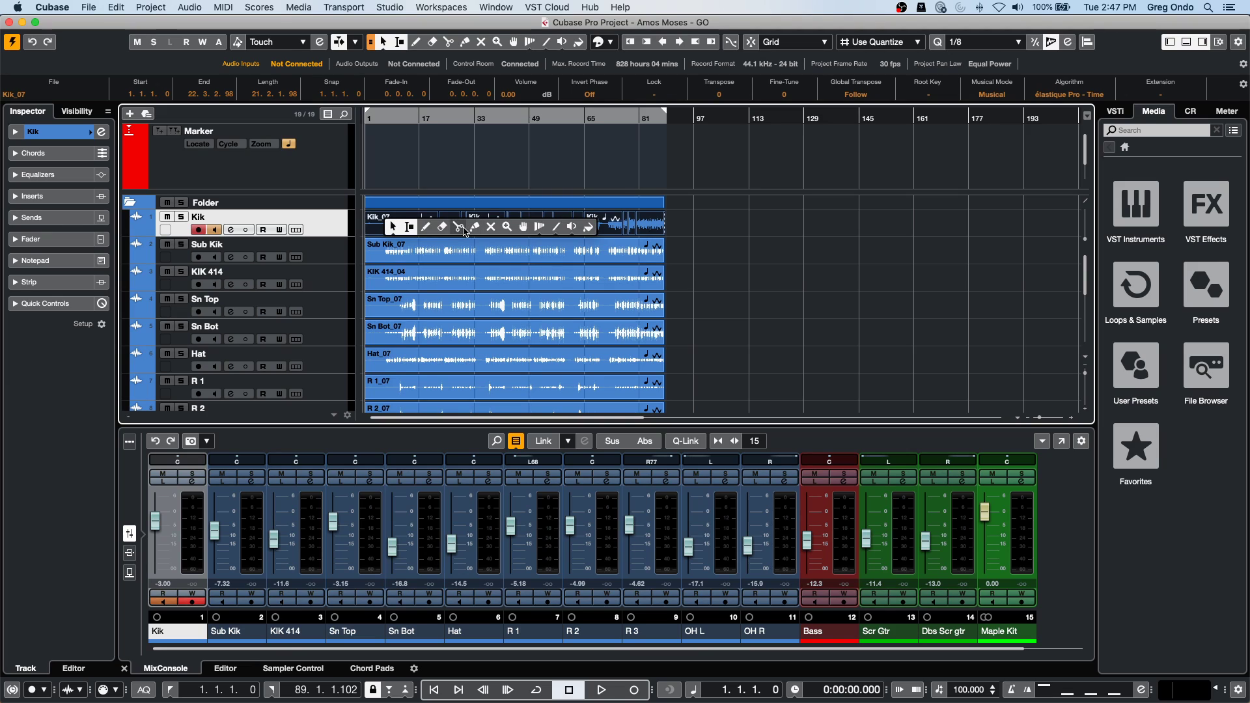
key("3")
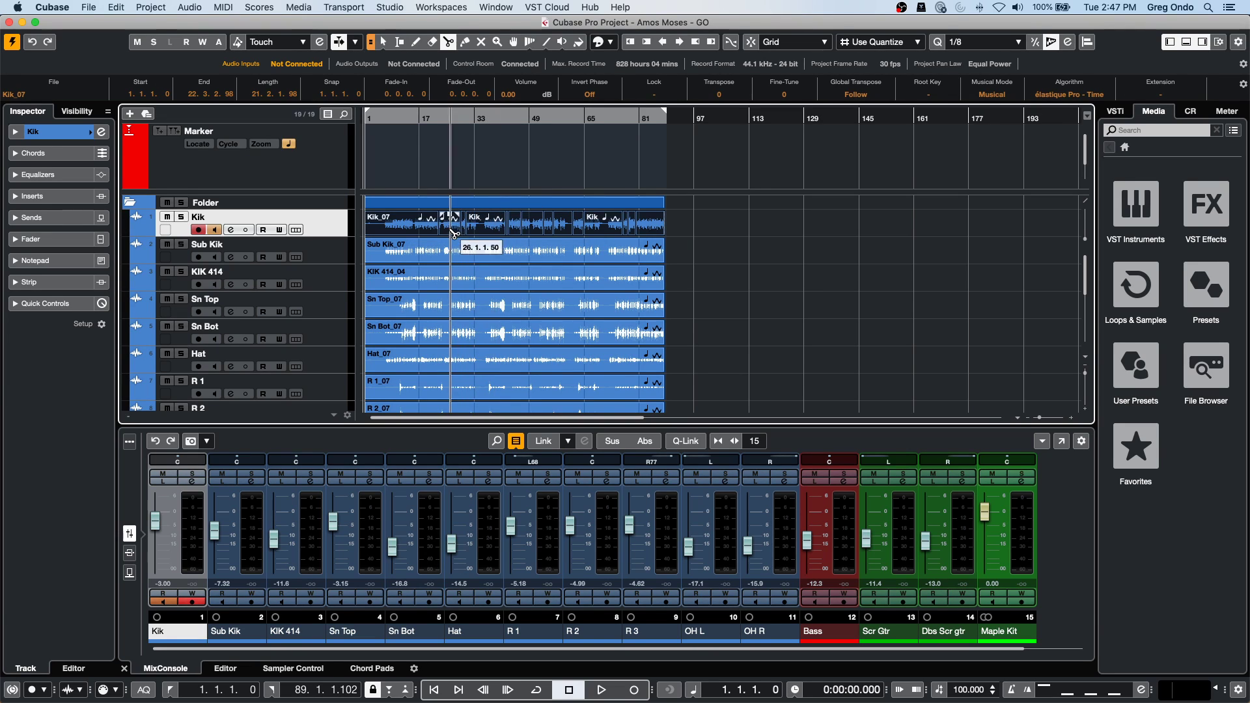
left_click(391, 228, "alt")
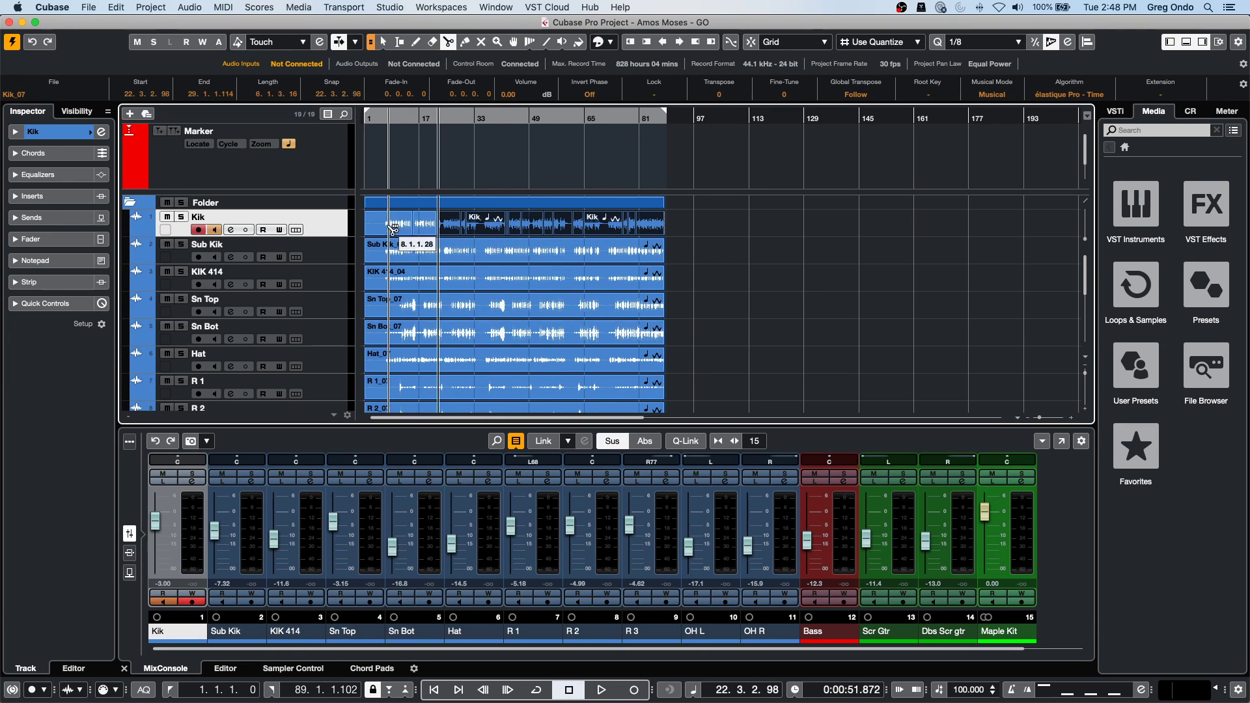
left_click(421, 227, "alt")
left_click(451, 227, "alt")
left_click(486, 227, "alt")
left_click(511, 227, "alt")
left_click(534, 227, "alt")
left_click(586, 225, "alt")
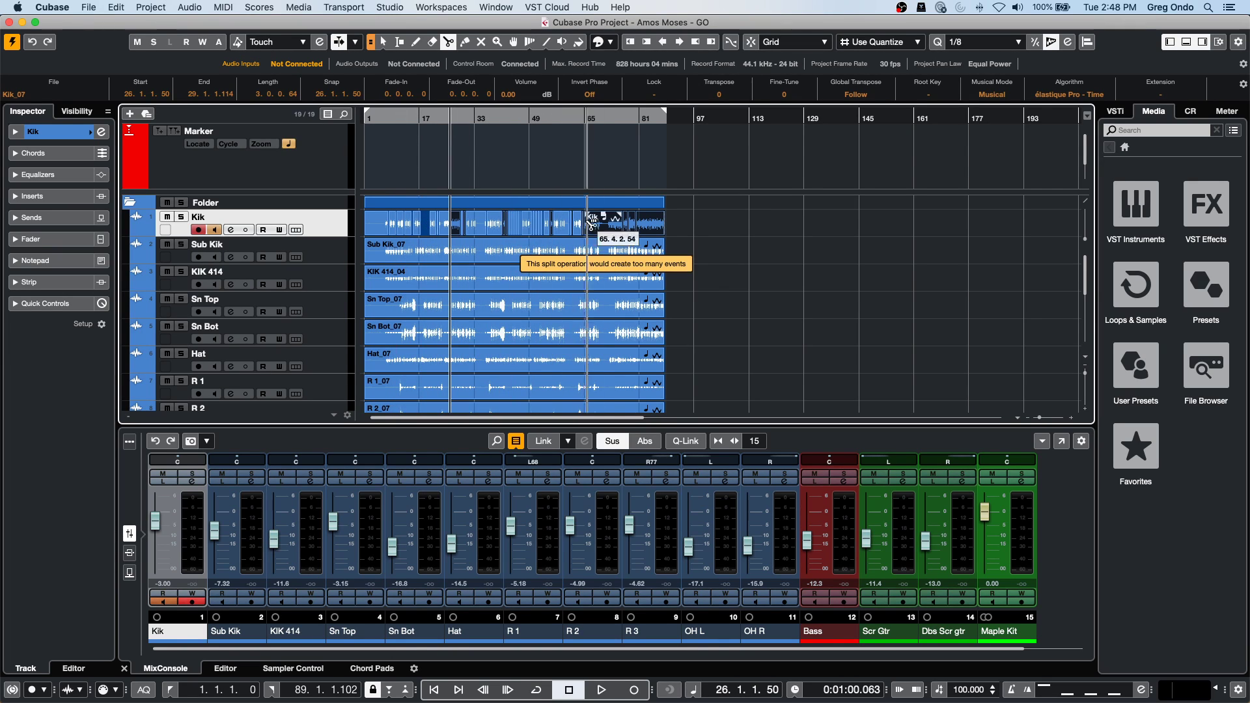
left_click(641, 223, "alt")
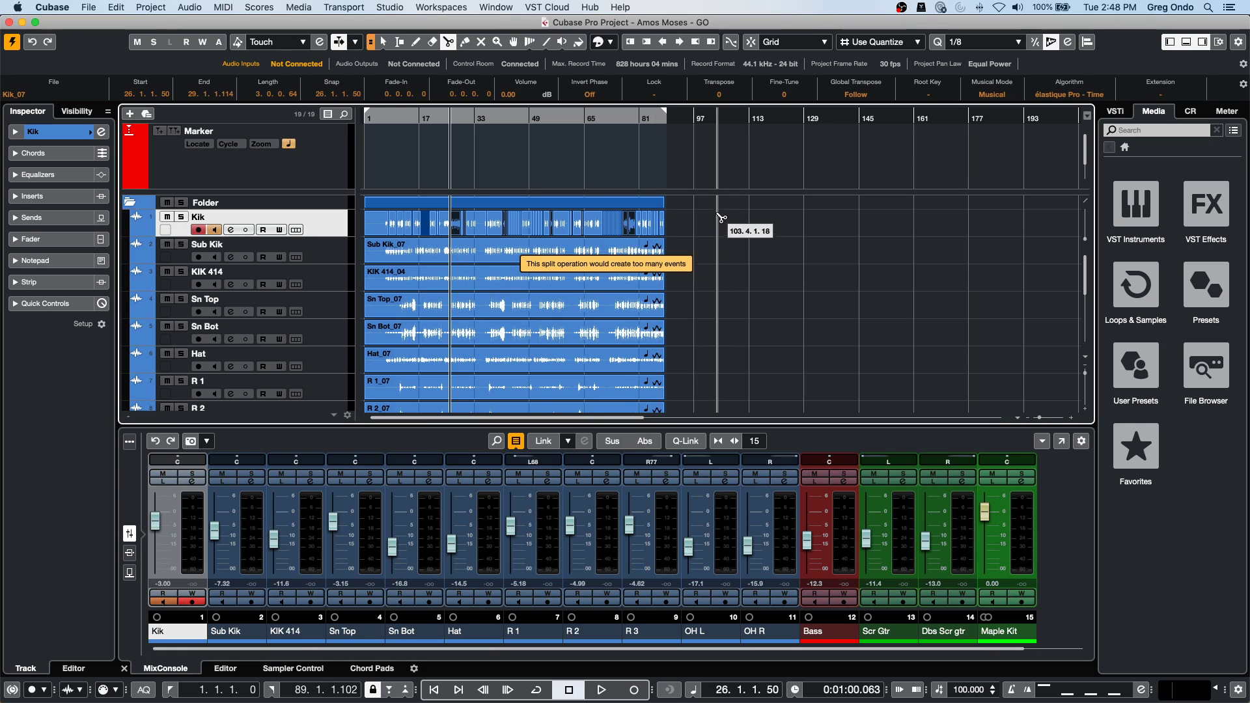
Bounce the selected Kik events to a new audio file without replacing the events on the track.
key("1")
key("Home")
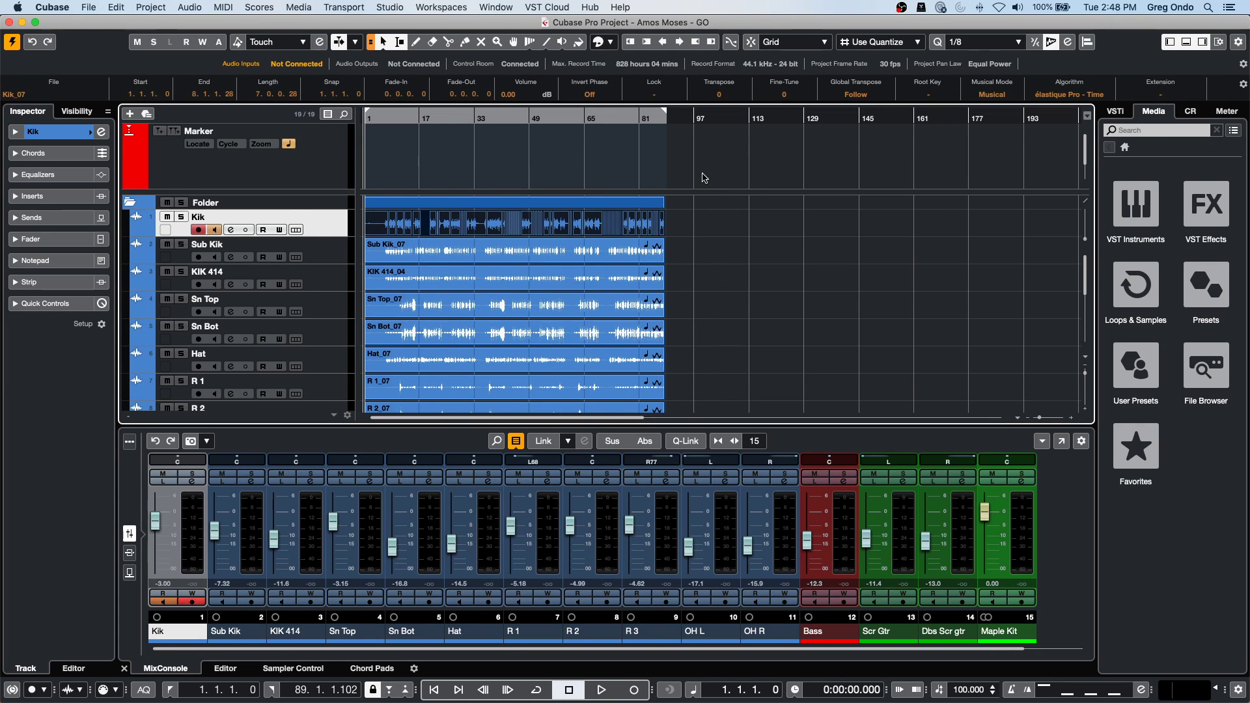
left_click(188, 6)
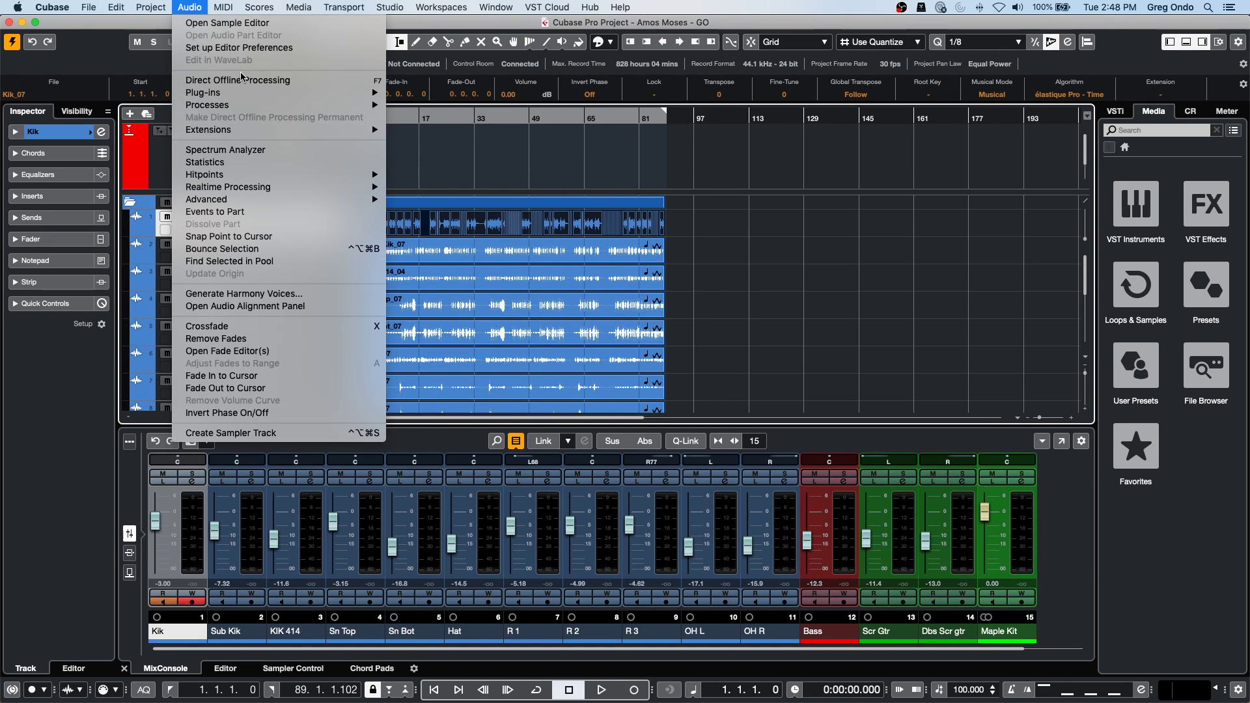
left_click(272, 254)
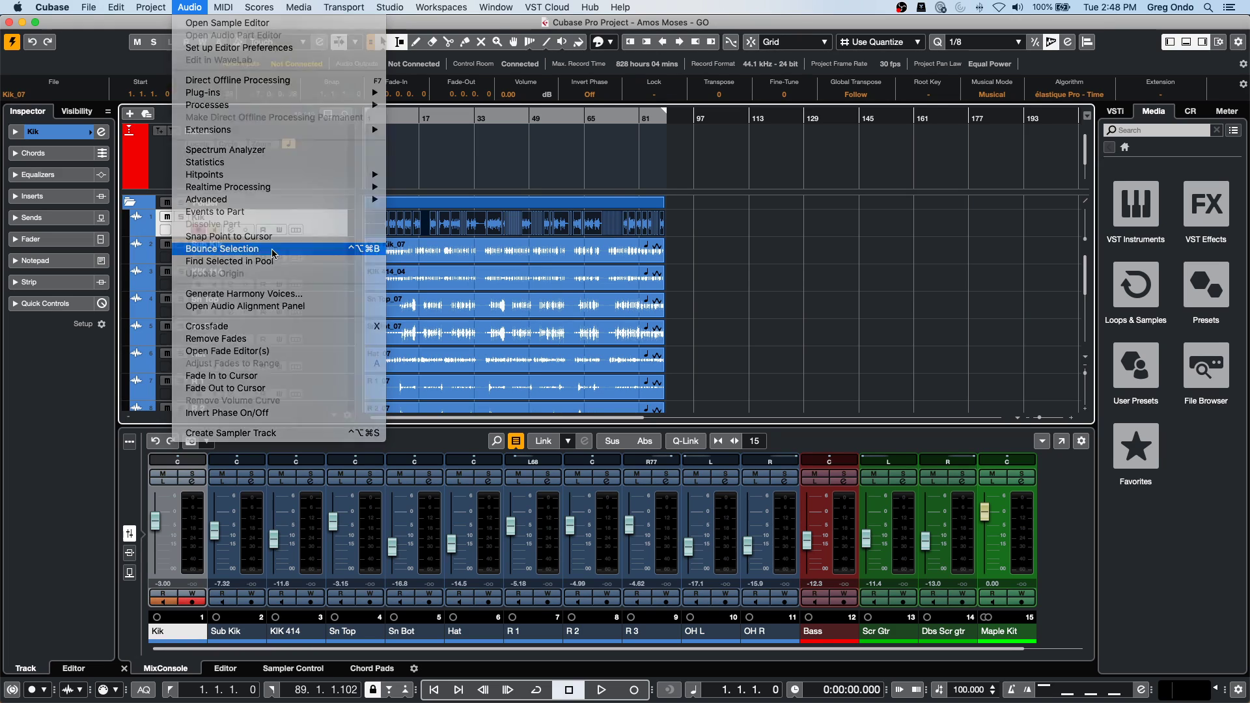
left_click(654, 247)
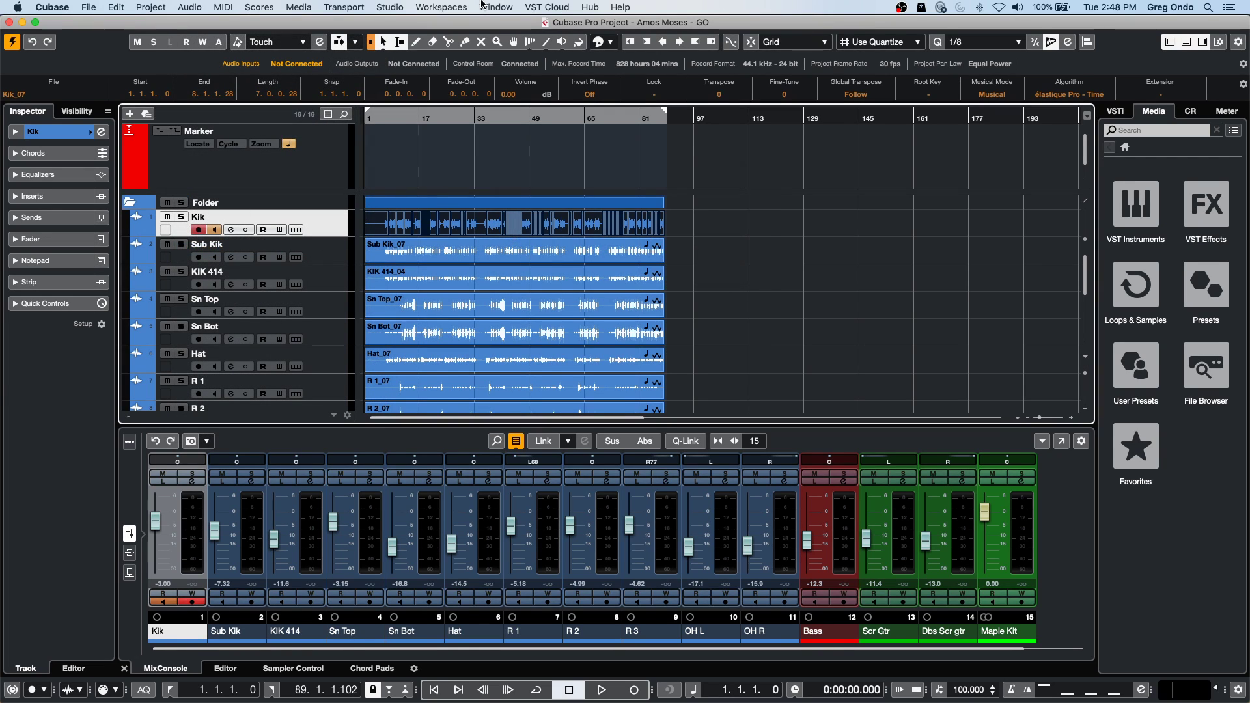
Open the Pool and move its window clear of the Kik track to review the audio files.
left_click(299, 7)
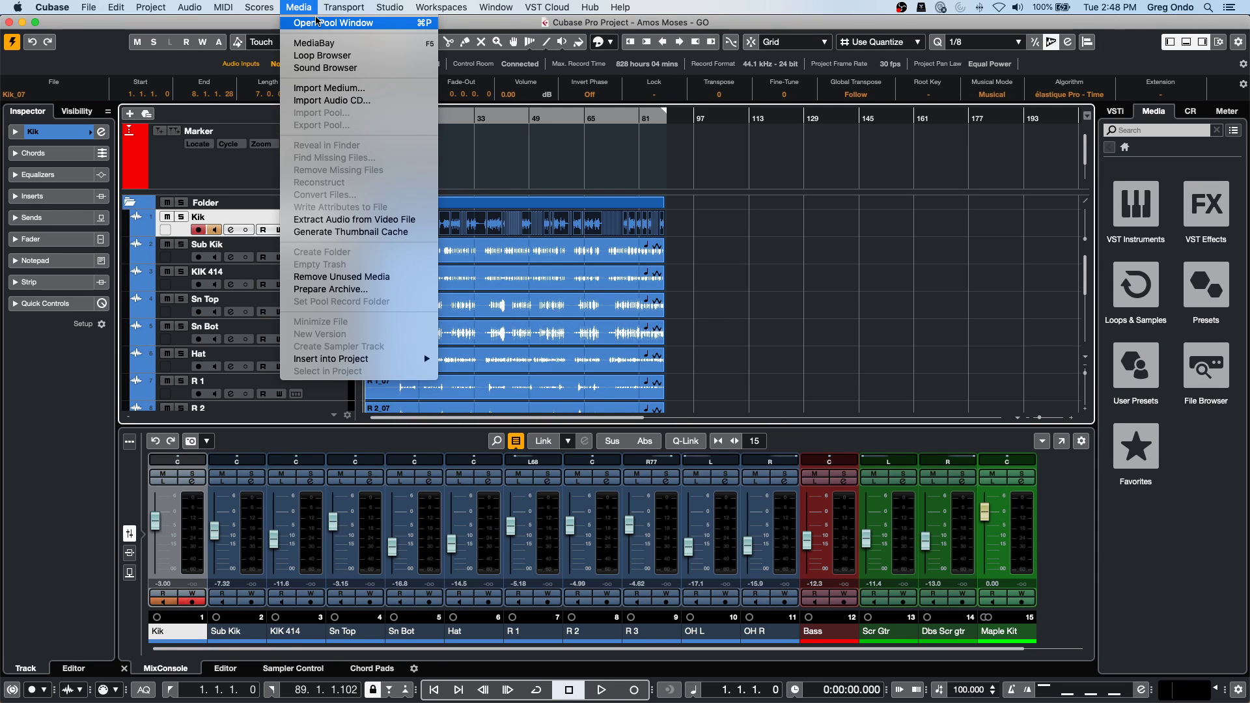
left_click(316, 22)
left_click_drag(454, 133, 687, 104)
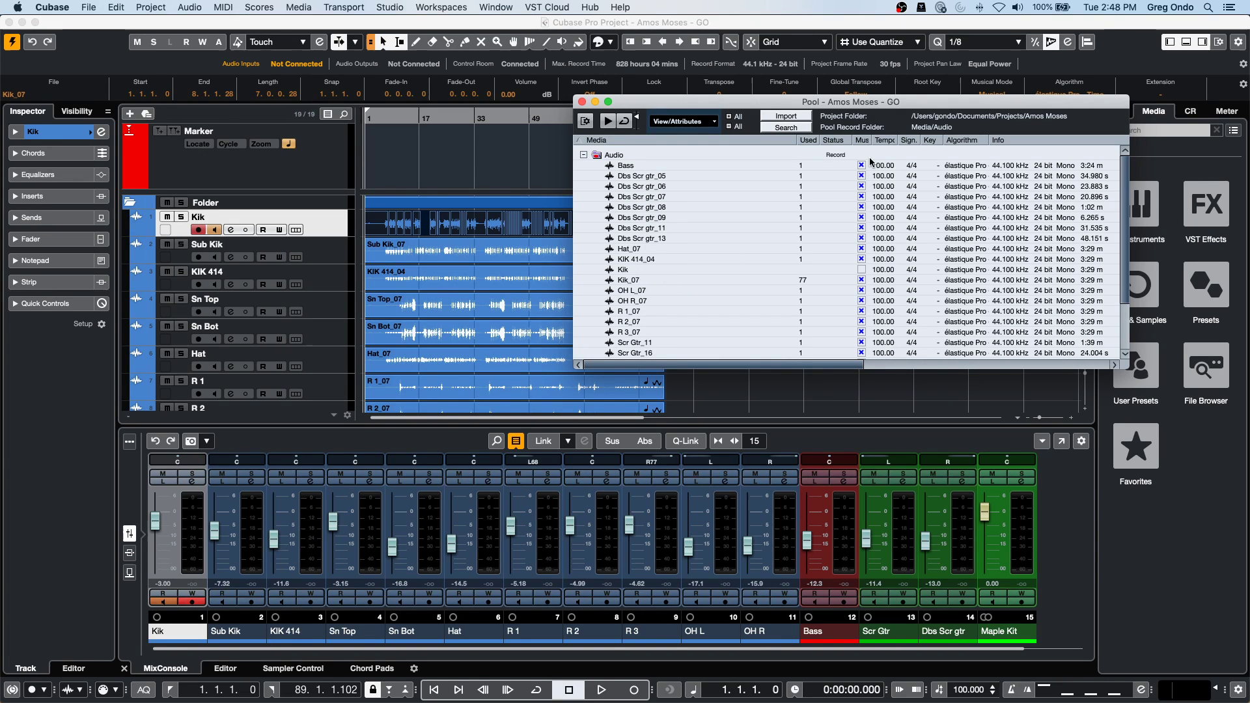
Select the unused Kik file in the Pool, examine its date, origin time and path details, and close the Pool.
left_click_drag(781, 102, 798, 103)
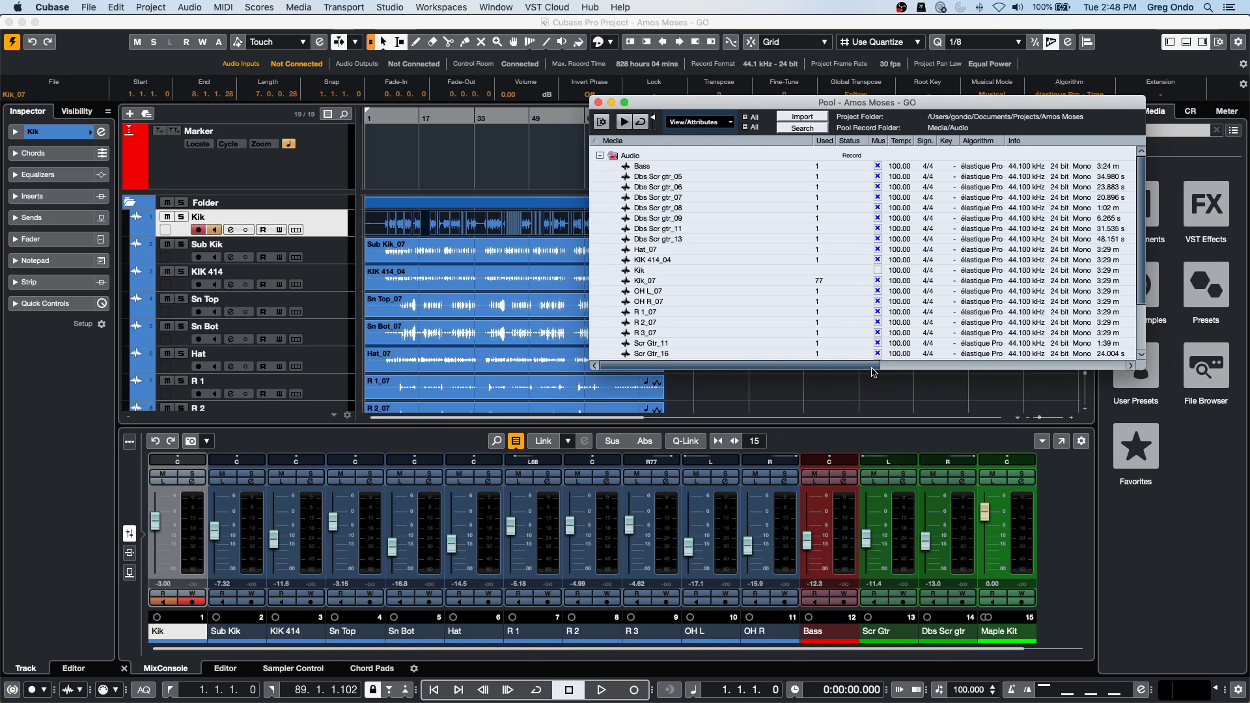
left_click(648, 270)
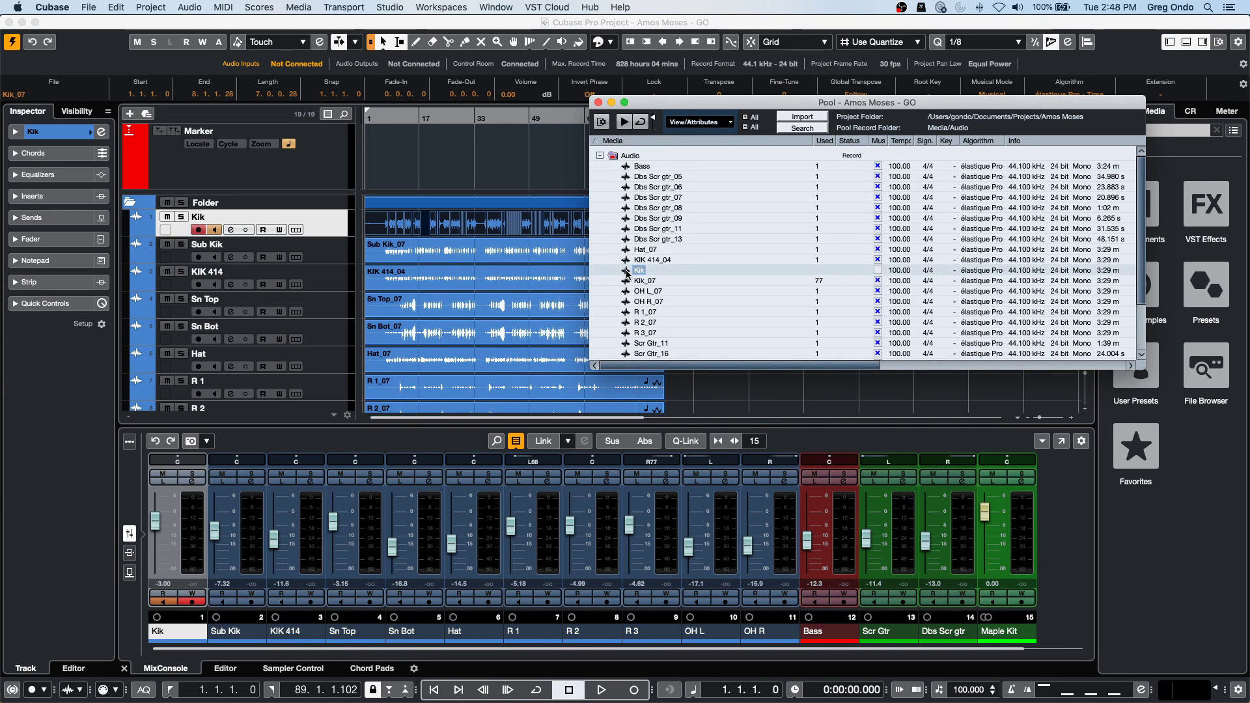
left_click_drag(794, 368, 941, 372)
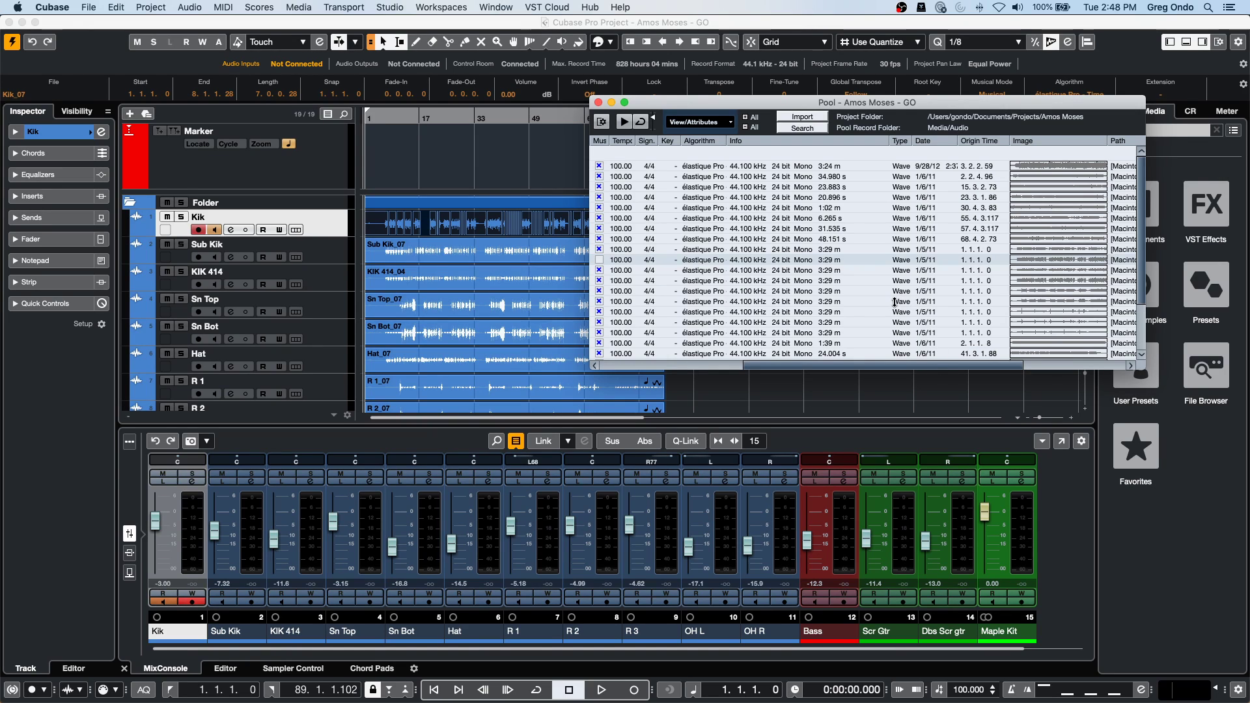
scroll(894, 304, "down", 3)
scroll(895, 305, "up", 3)
left_click(598, 103)
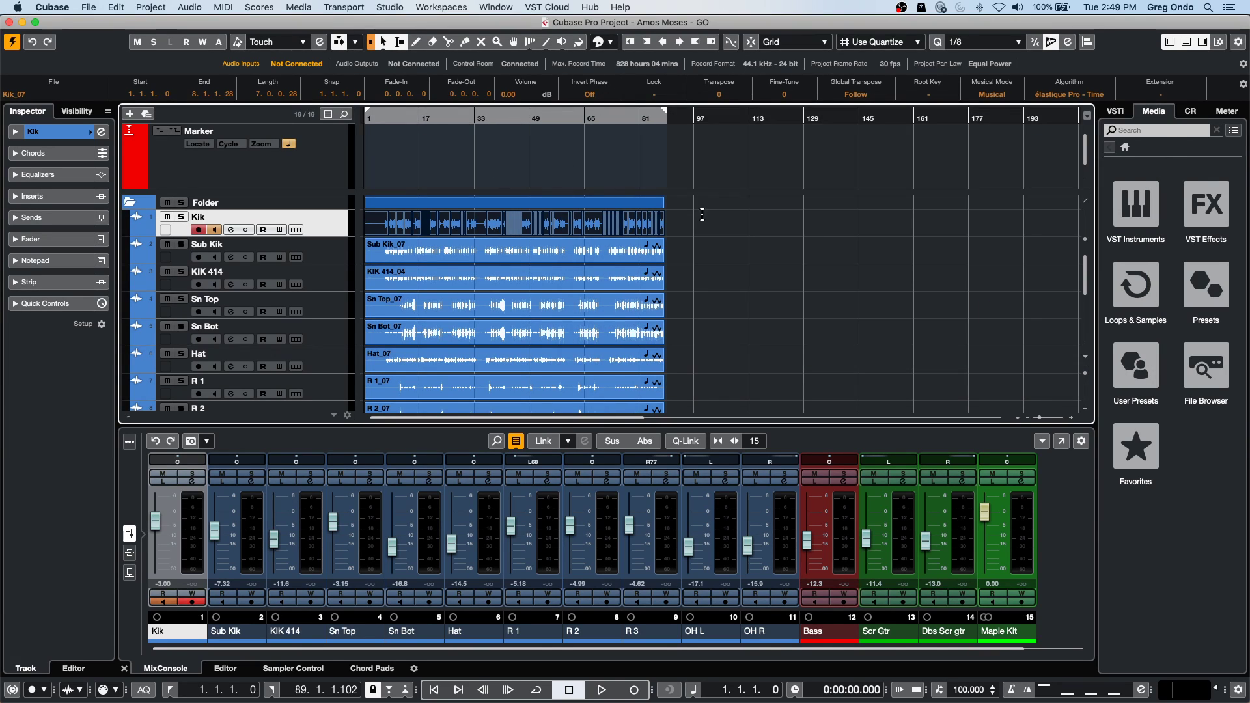
Rename the Kik track to "Kik bounce", keeping its sliced events selected.
left_click_drag(691, 225, 275, 229)
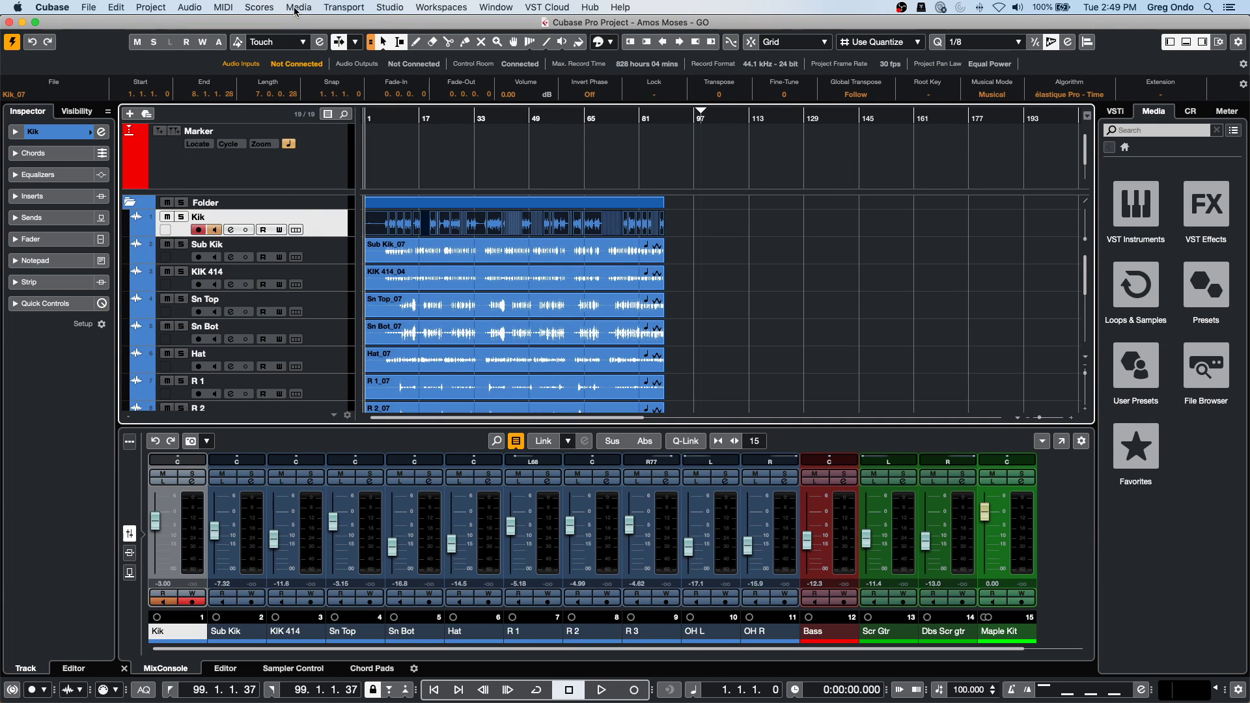
left_click(194, 7)
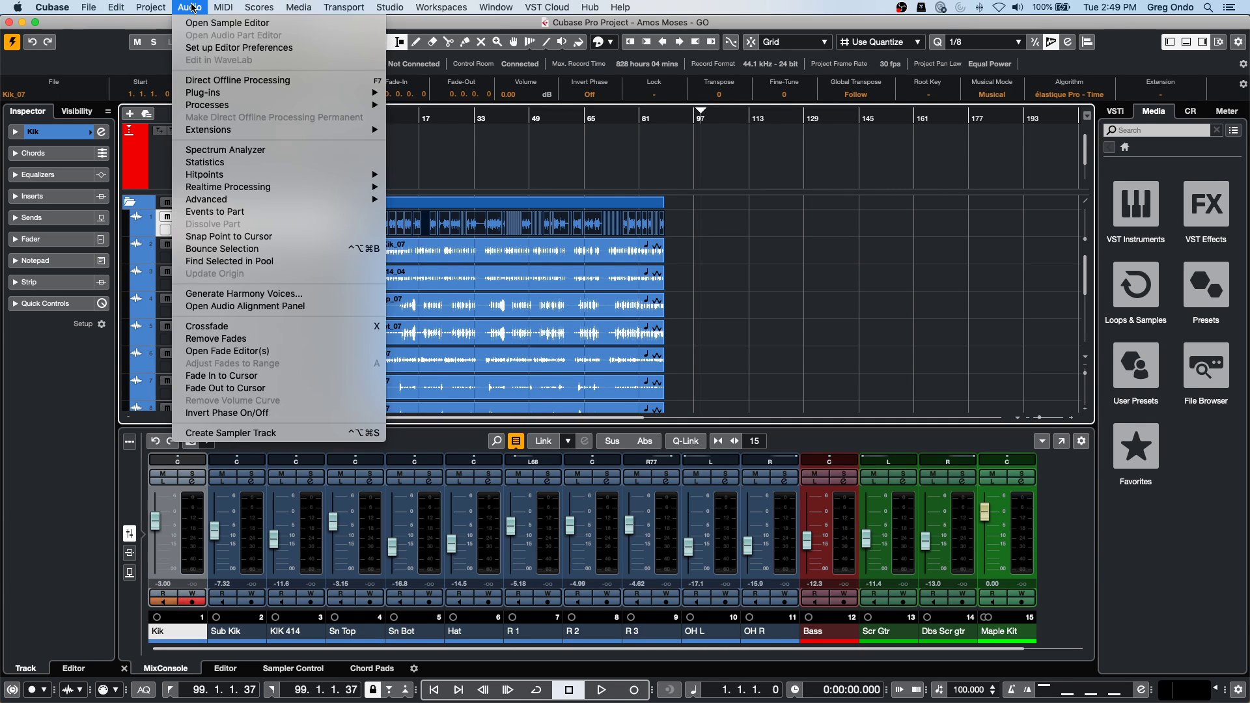
left_click(274, 240)
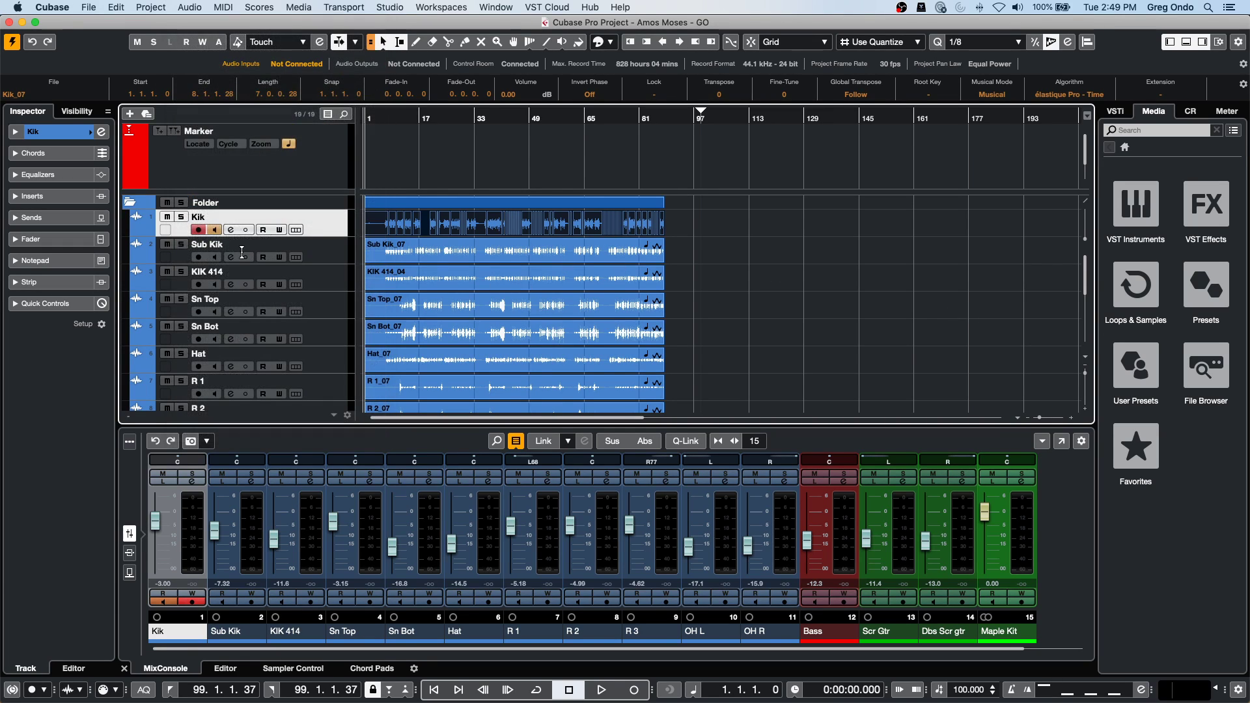
double_click(222, 217)
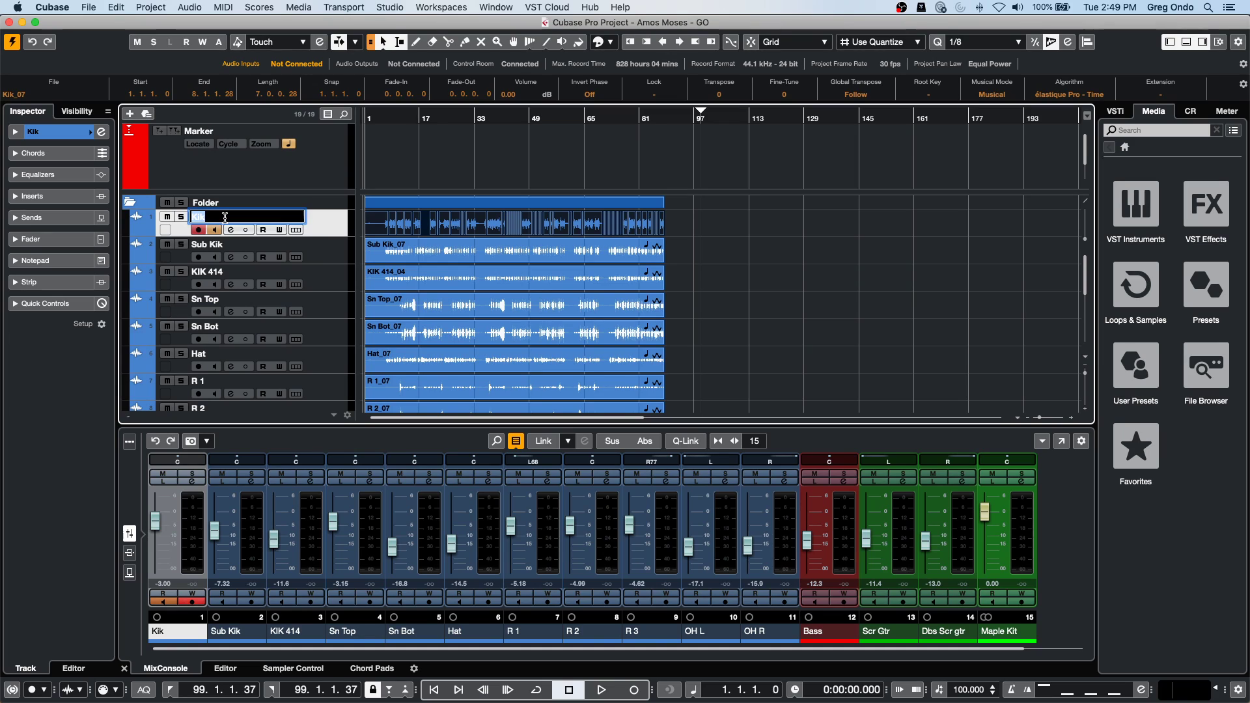
left_click(233, 217)
key("Return")
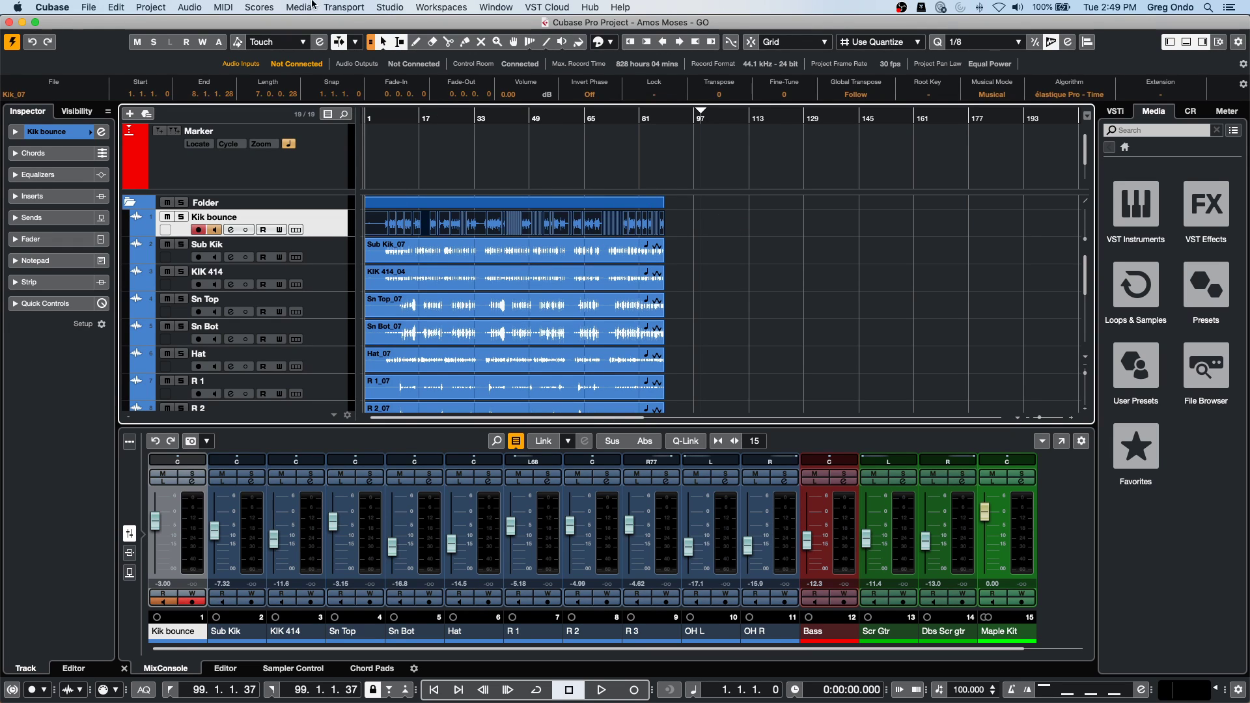
Bounce the selected slices on the Kik bounce track to a new audio file without replacing the events.
left_click(189, 7)
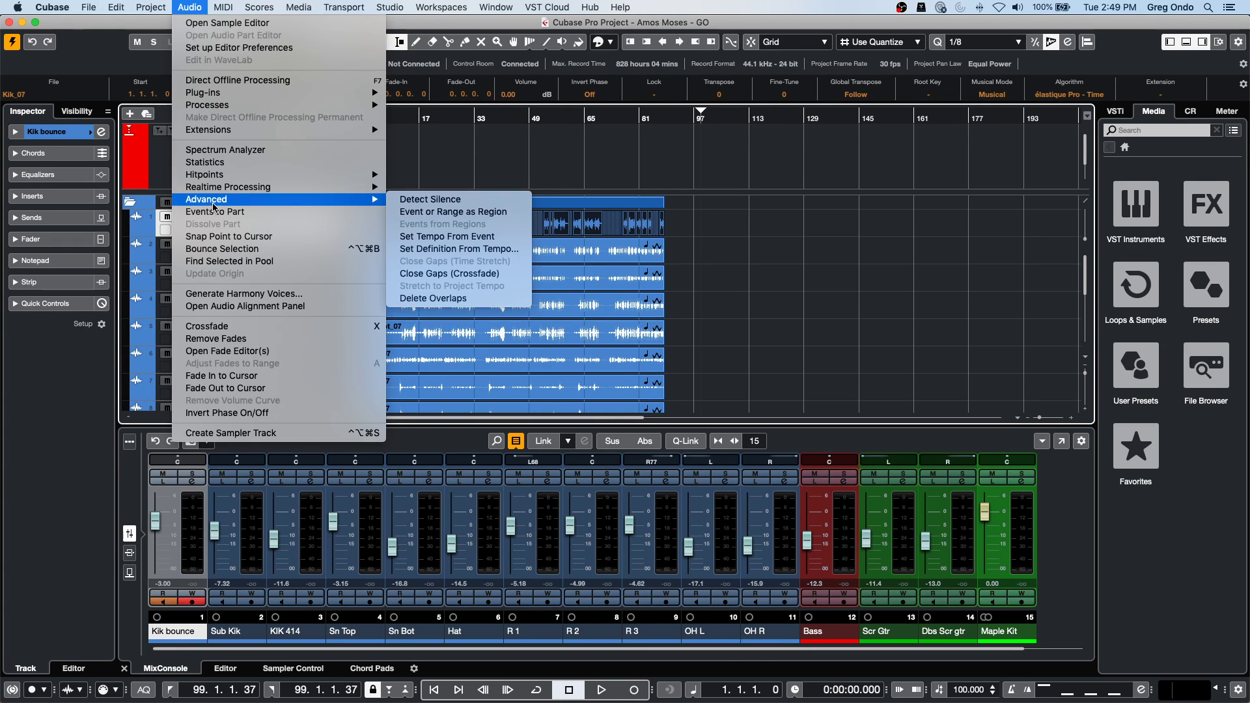
mouse_move(151, 7)
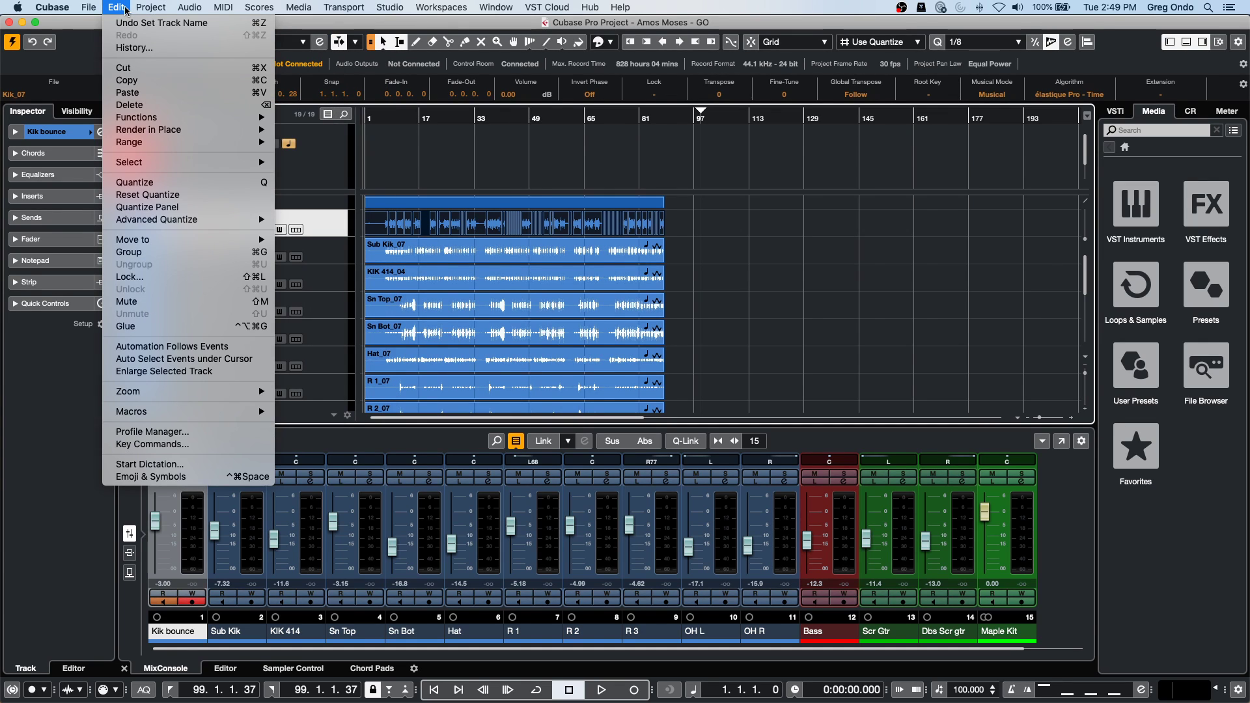
mouse_move(190, 8)
mouse_move(242, 207)
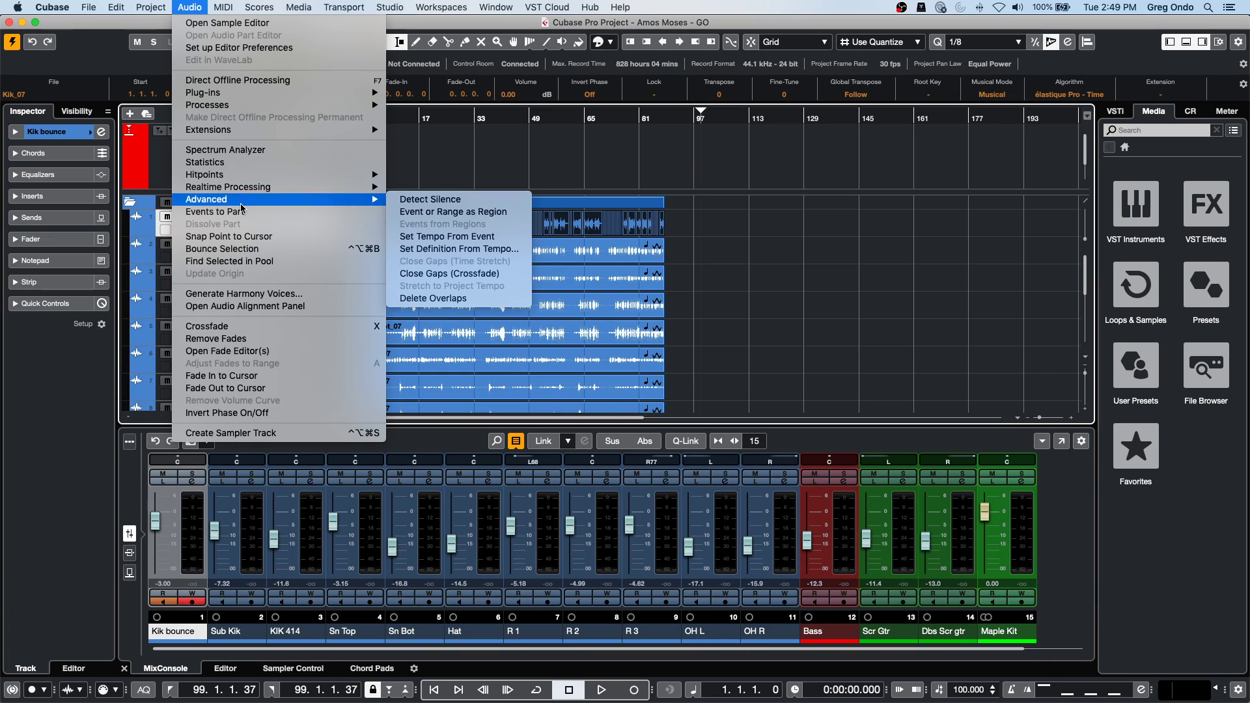
mouse_move(273, 187)
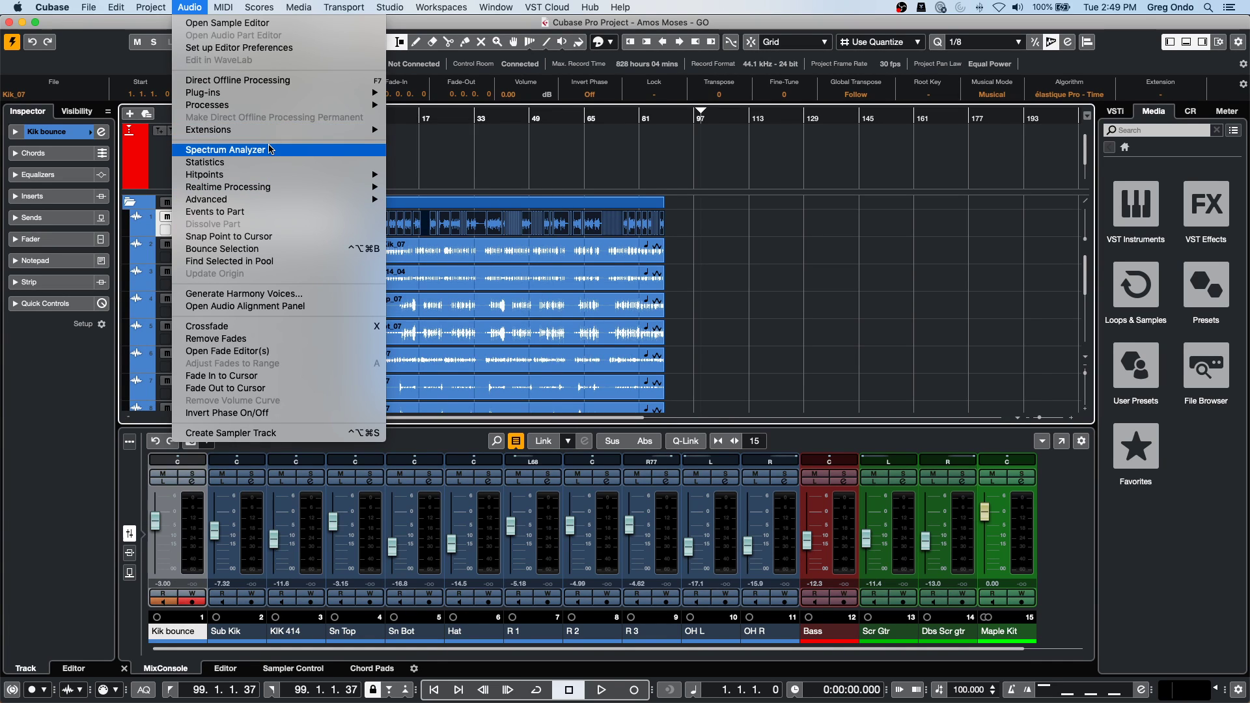
left_click(281, 249)
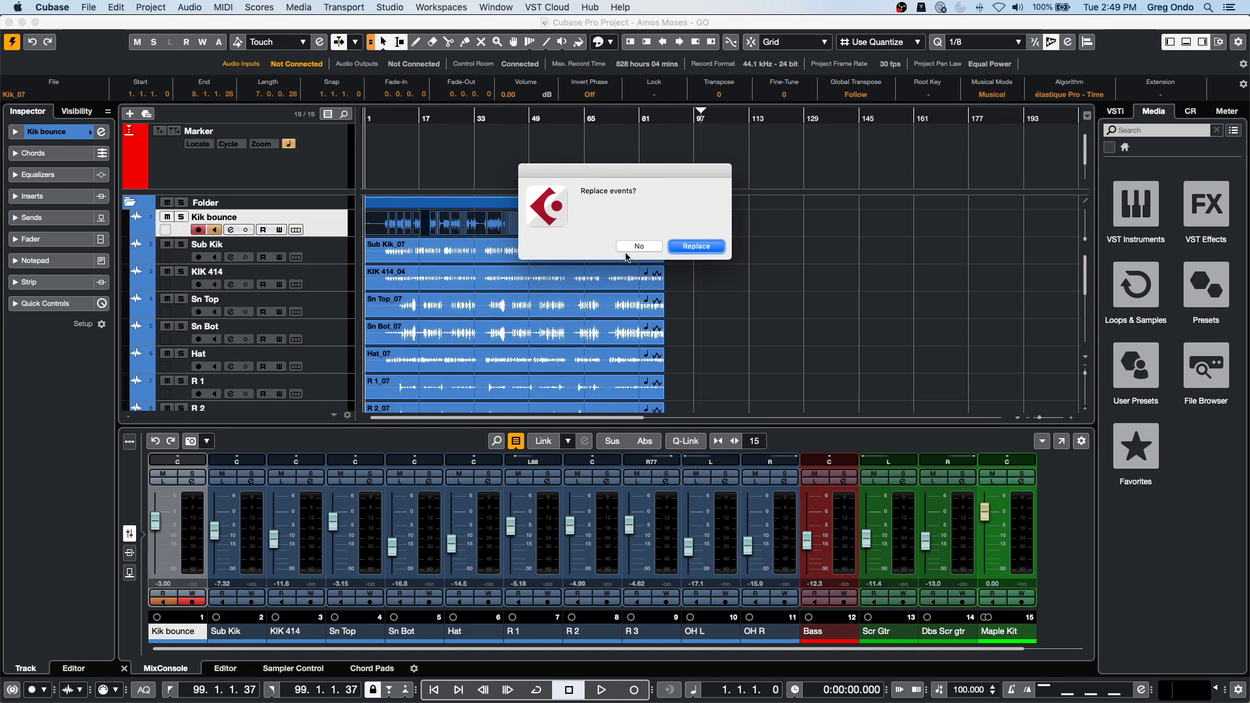
left_click(647, 245)
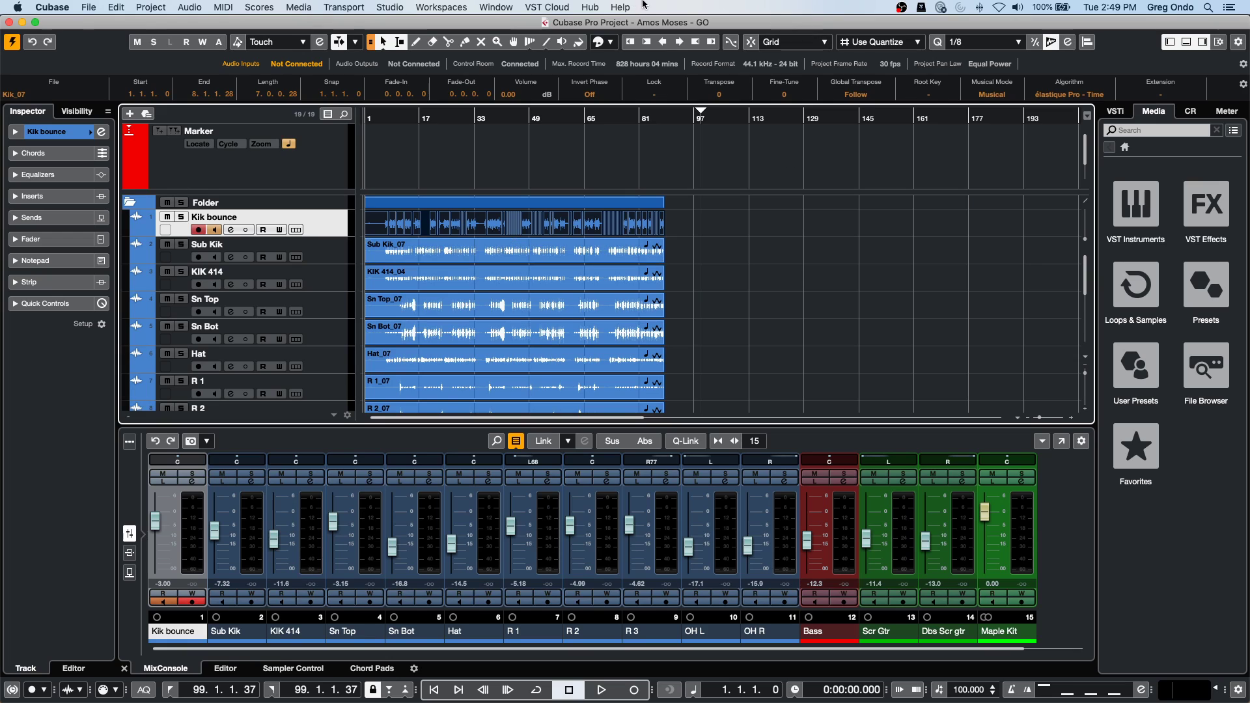
Open the Pool and select the newly bounced Kik bounce file.
left_click(179, 8)
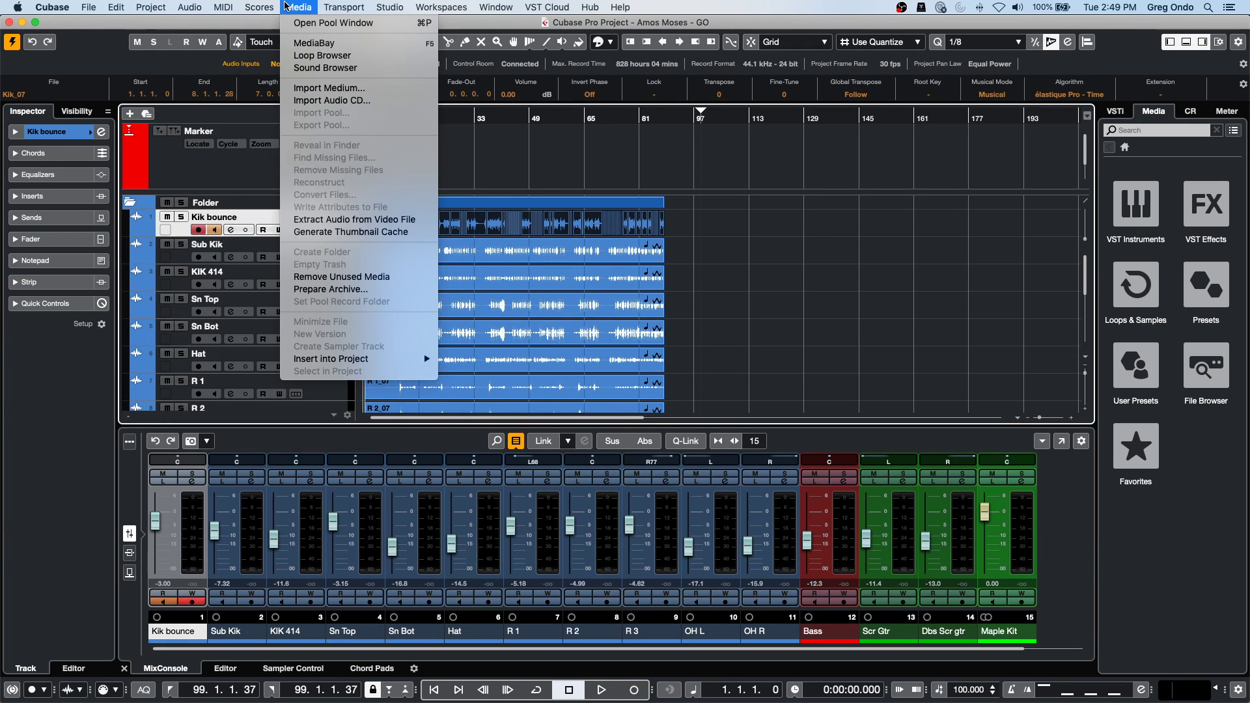
mouse_move(225, 8)
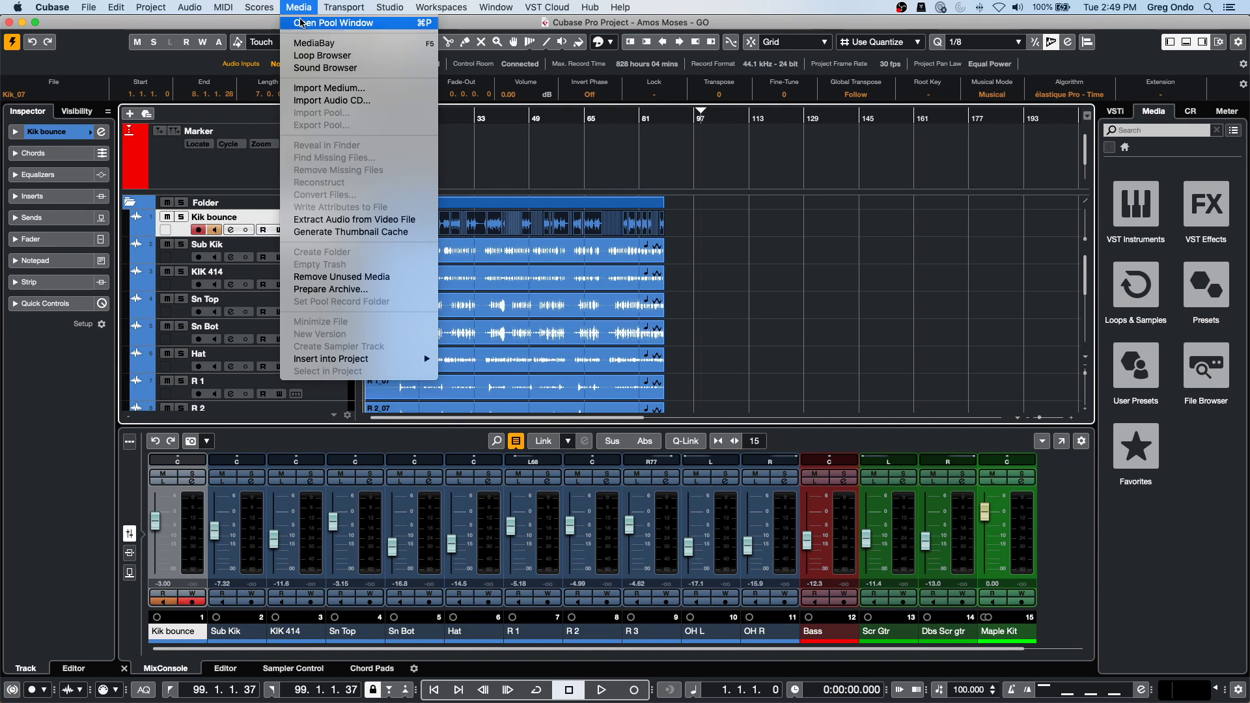
left_click(332, 23)
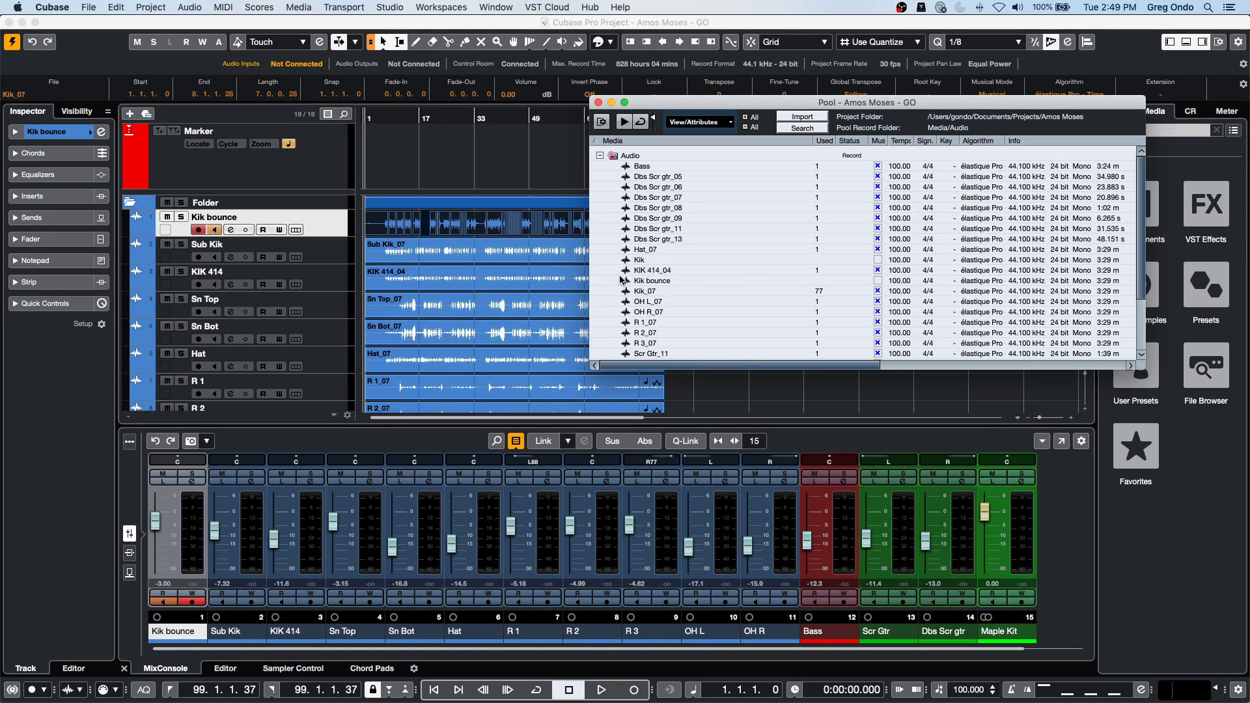
left_click(651, 281)
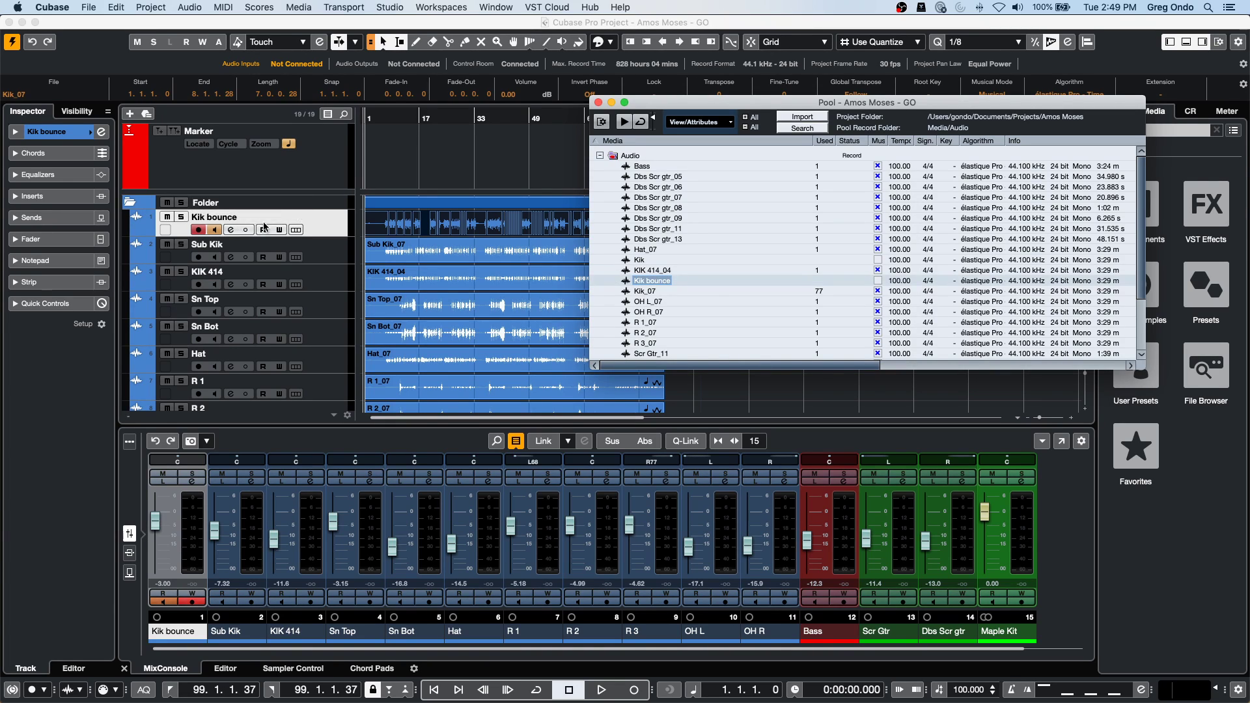
Create a new track version on the Kik bounce track and insert the Kik bounce file from the Pool near bar 1.
left_click(299, 217)
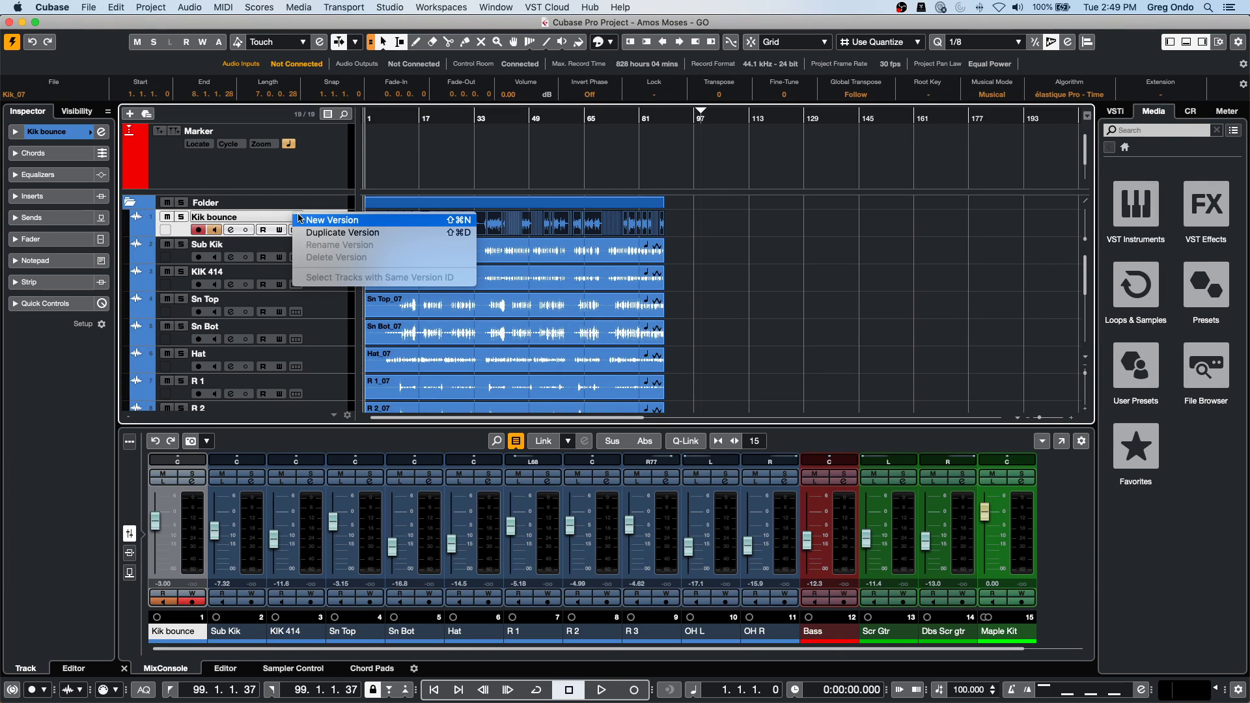
left_click(301, 219)
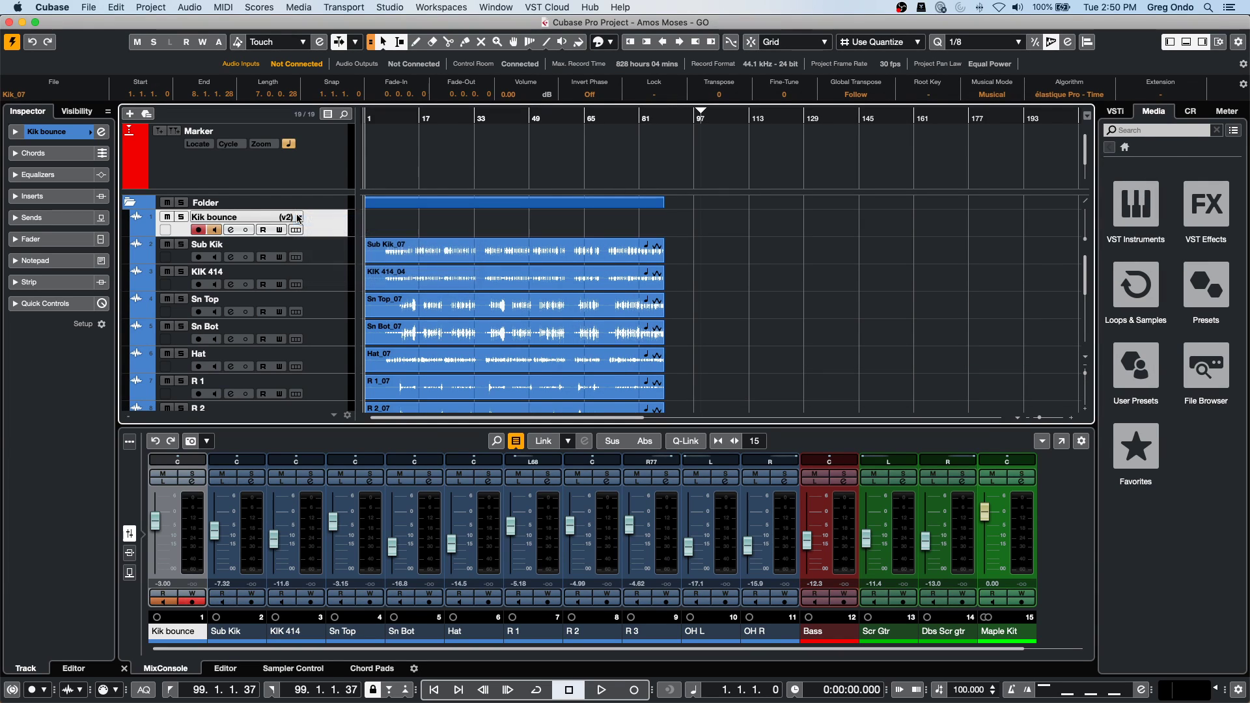
left_click(427, 8)
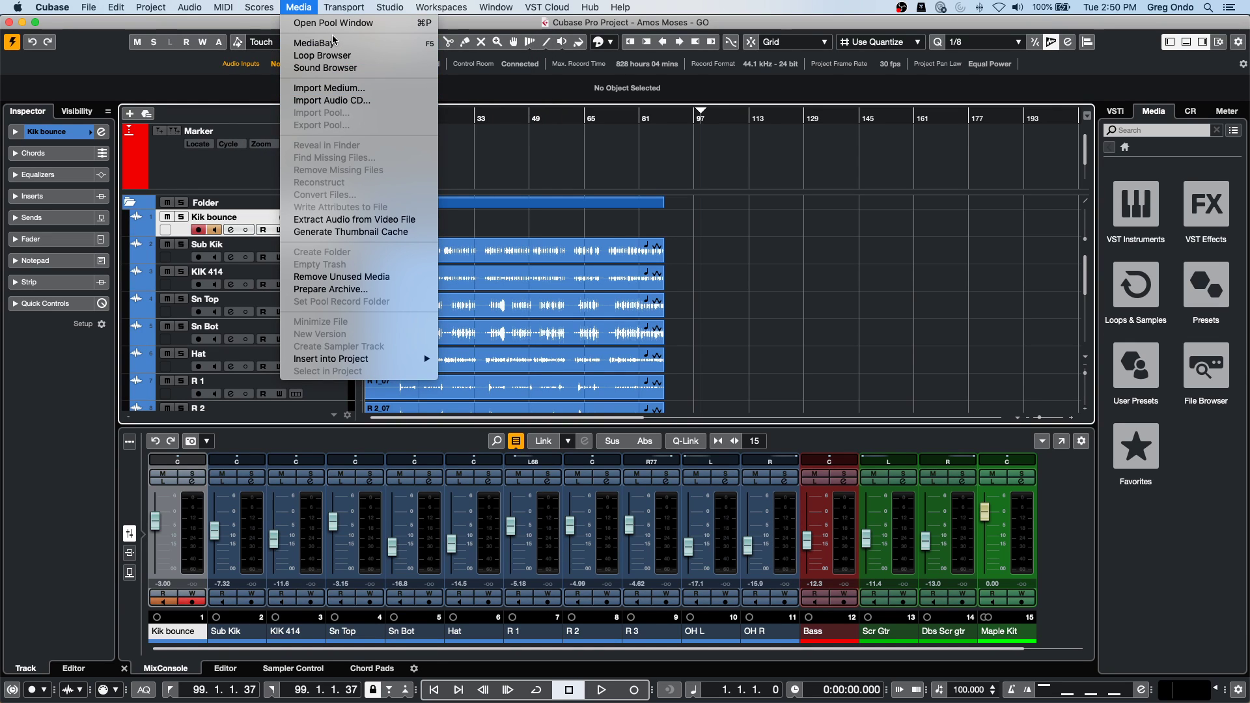
mouse_move(259, 5)
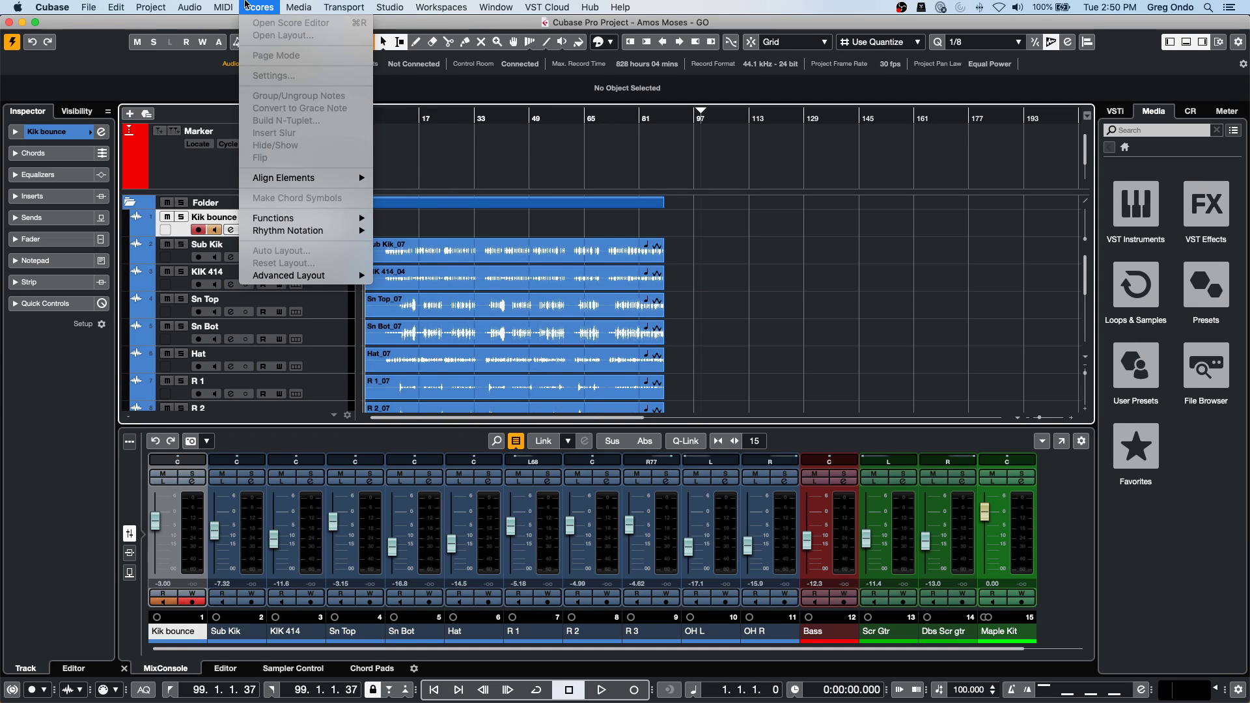
left_click(306, 23)
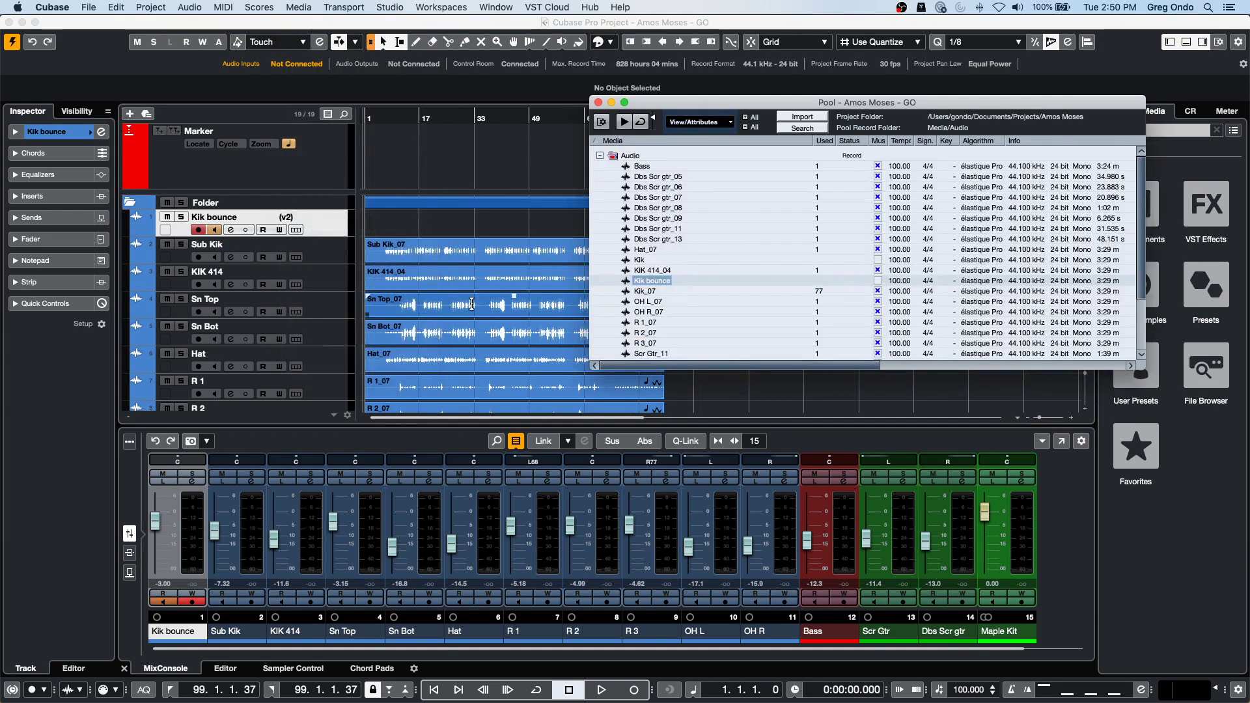
left_click_drag(653, 282, 366, 227)
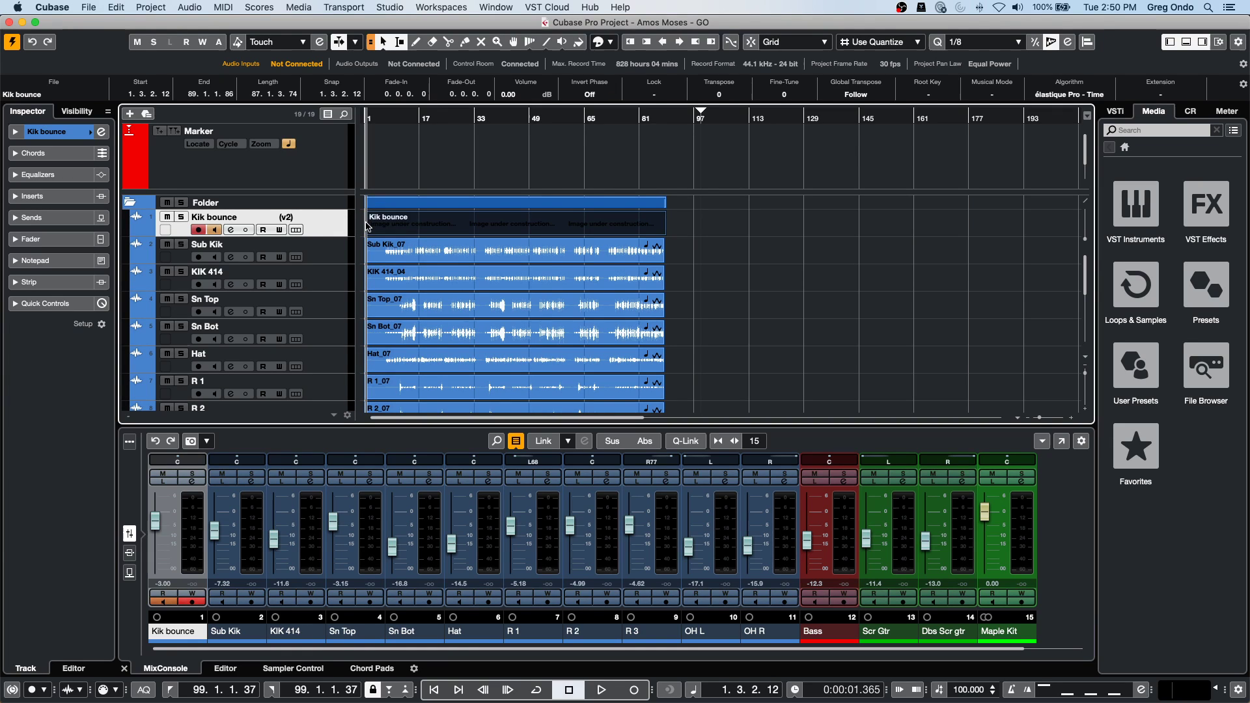
Switch the Kik bounce track repeatedly between versions v1 and v2 to compare the slices with the bounced file, finishing on v2.
left_click(301, 219)
left_click(305, 214)
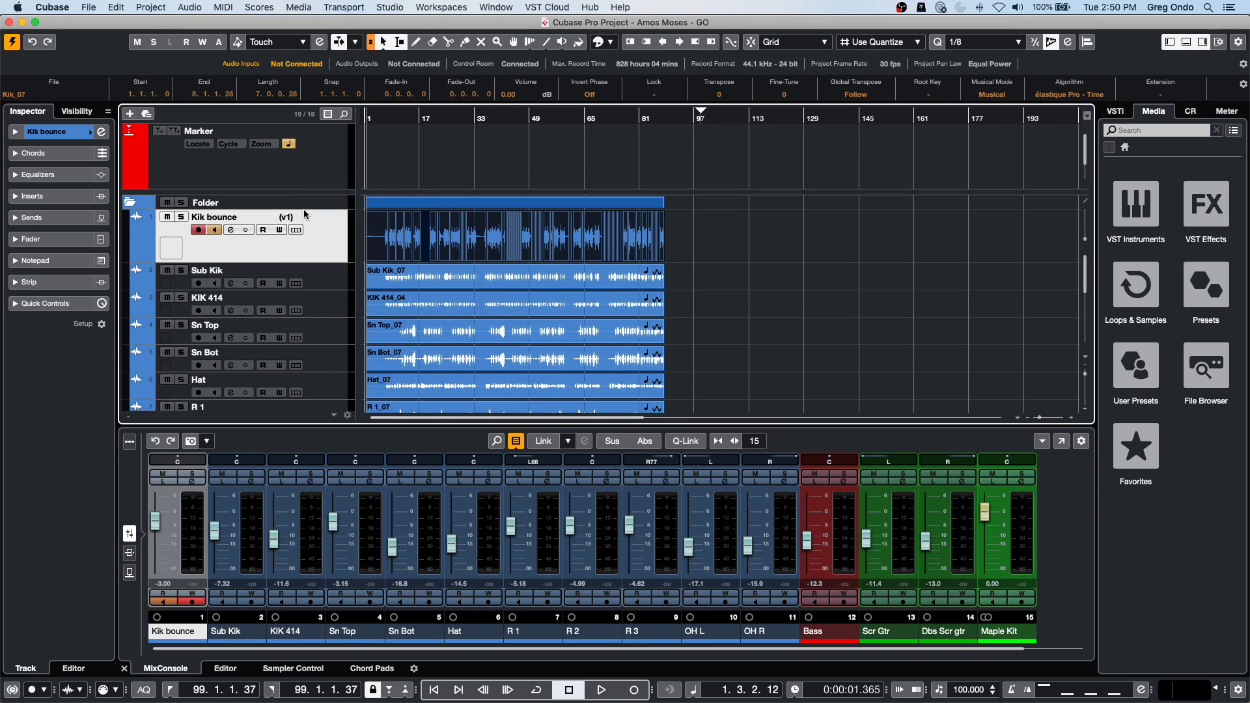
left_click(301, 215)
left_click(310, 232)
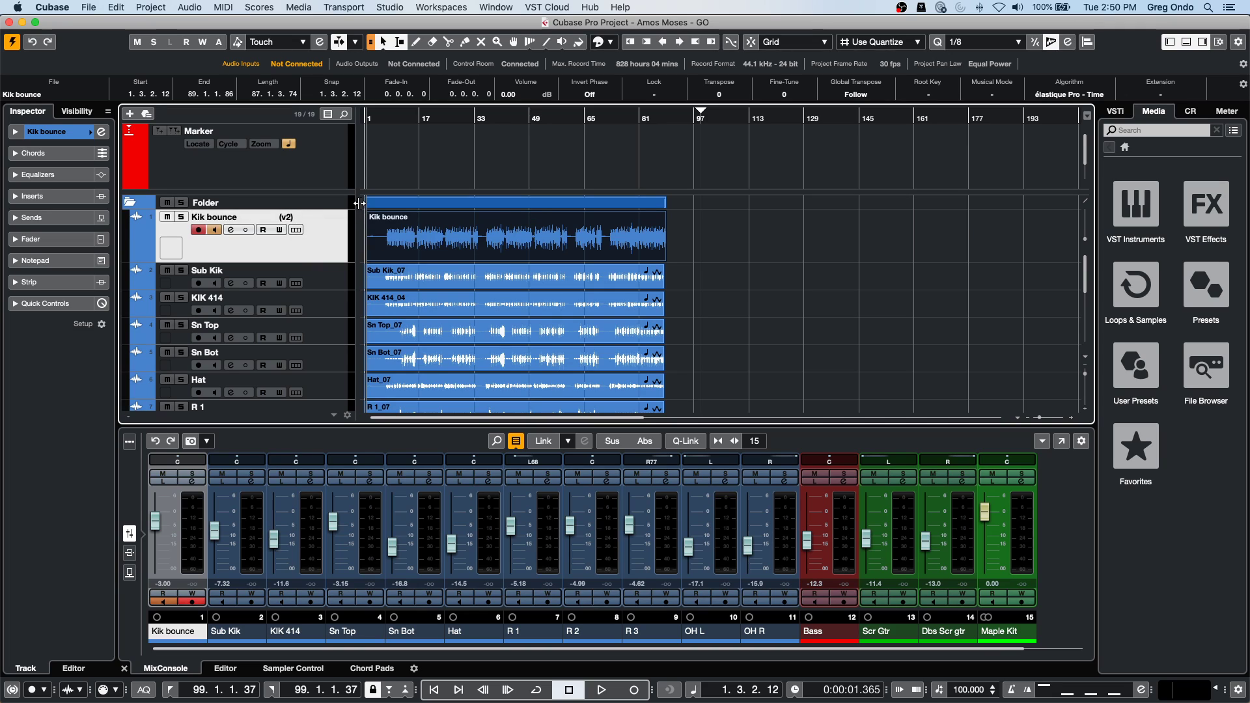
left_click(301, 218)
left_click(301, 215)
left_click(300, 219)
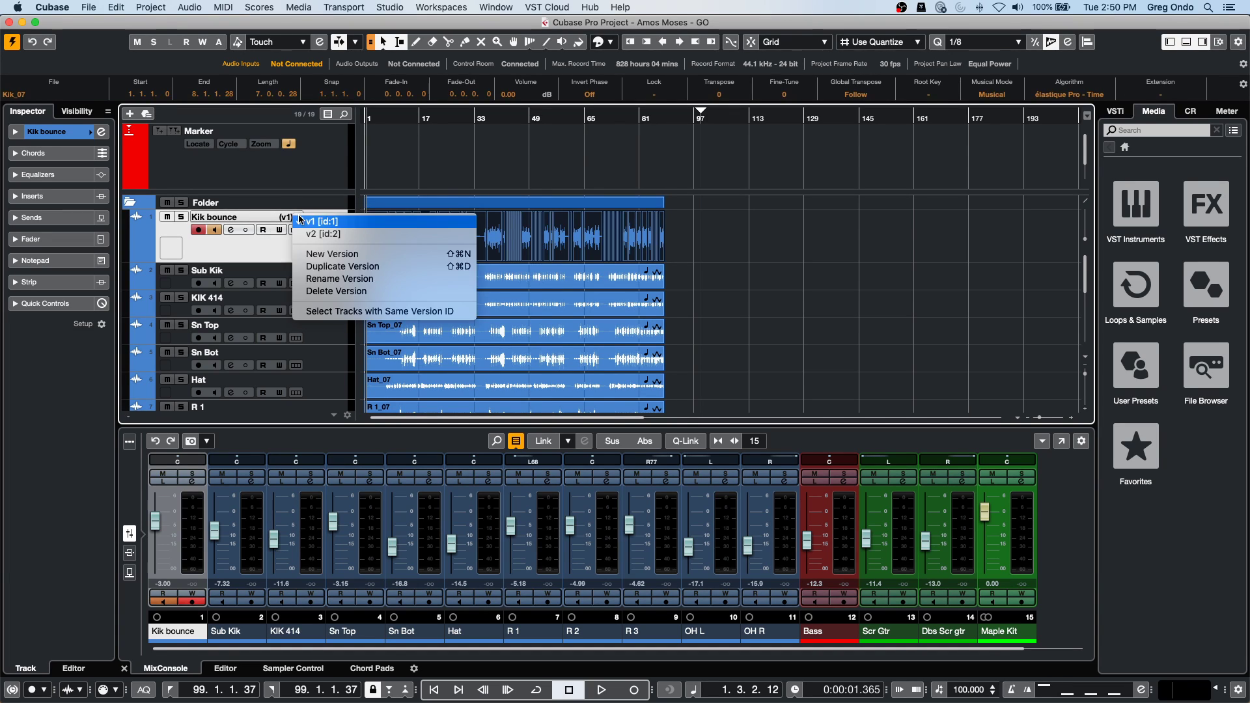
left_click(301, 233)
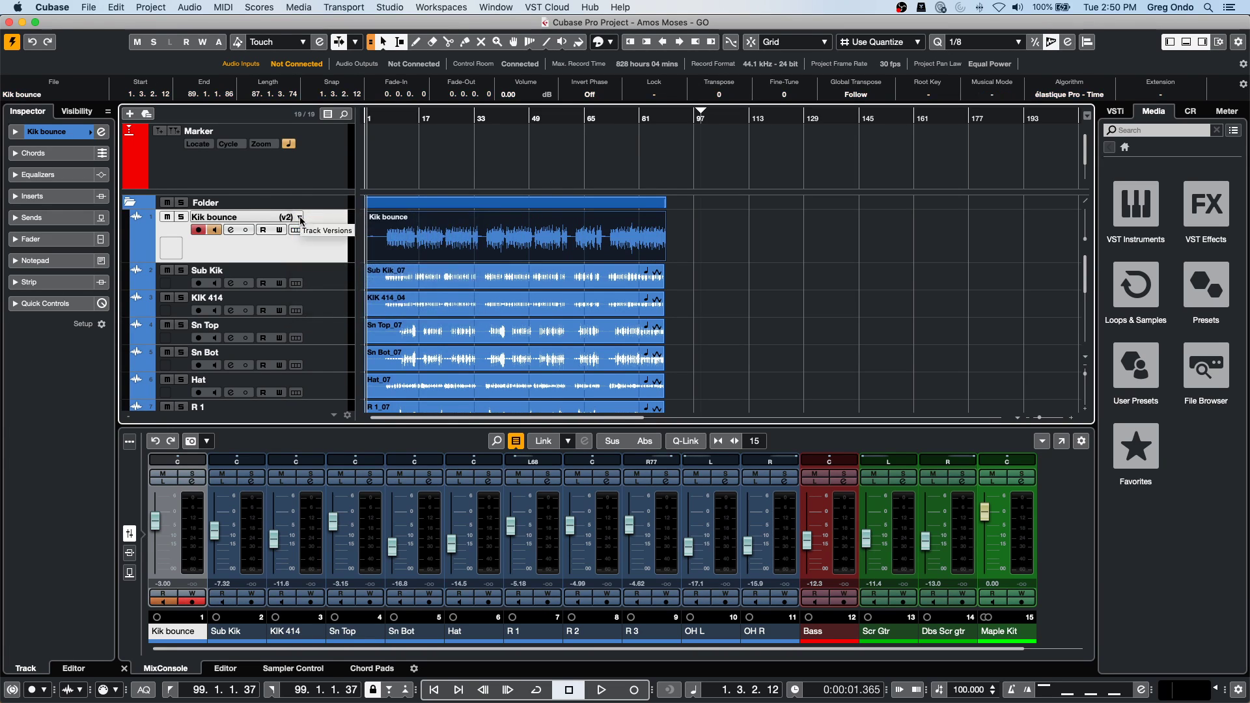
left_click(301, 218)
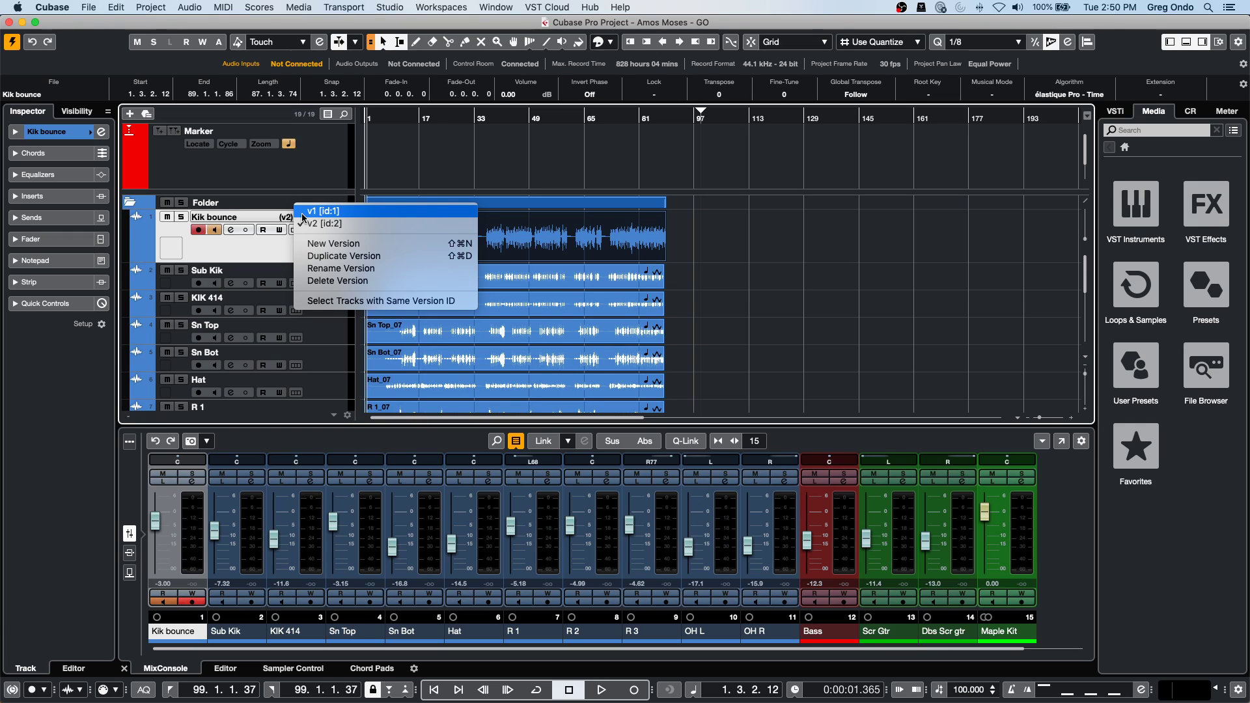
left_click(303, 212)
left_click(301, 220)
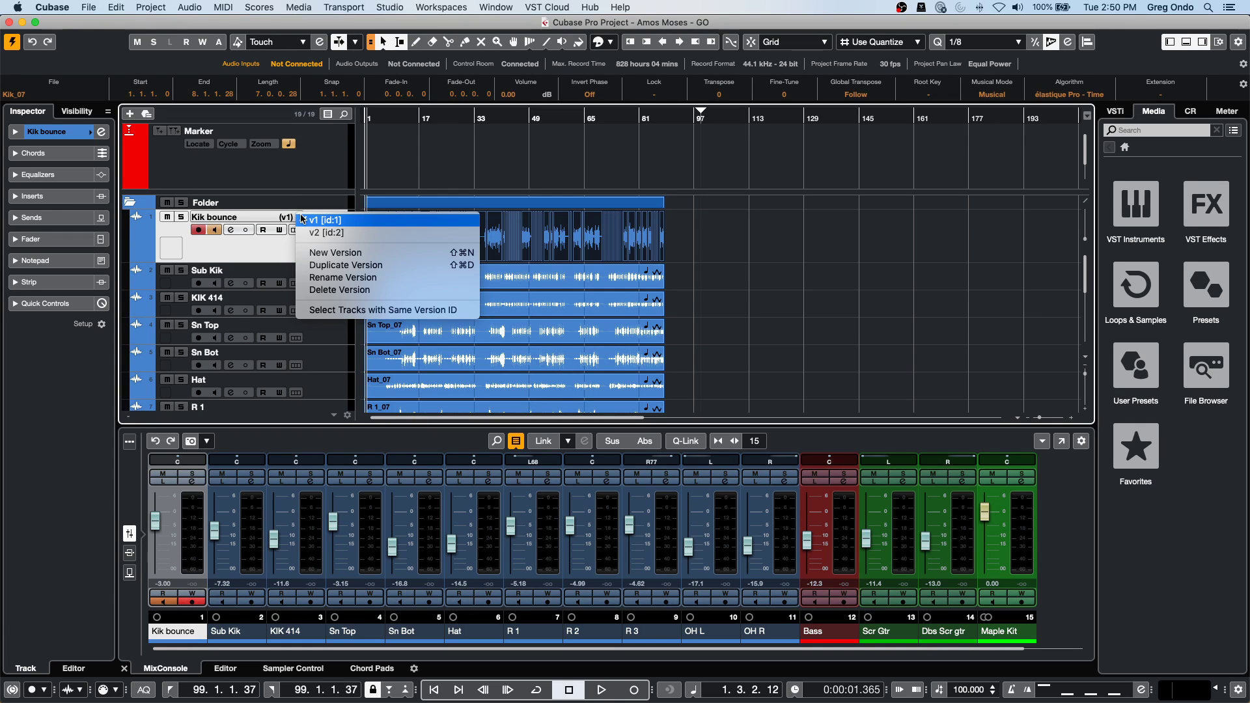
left_click(303, 233)
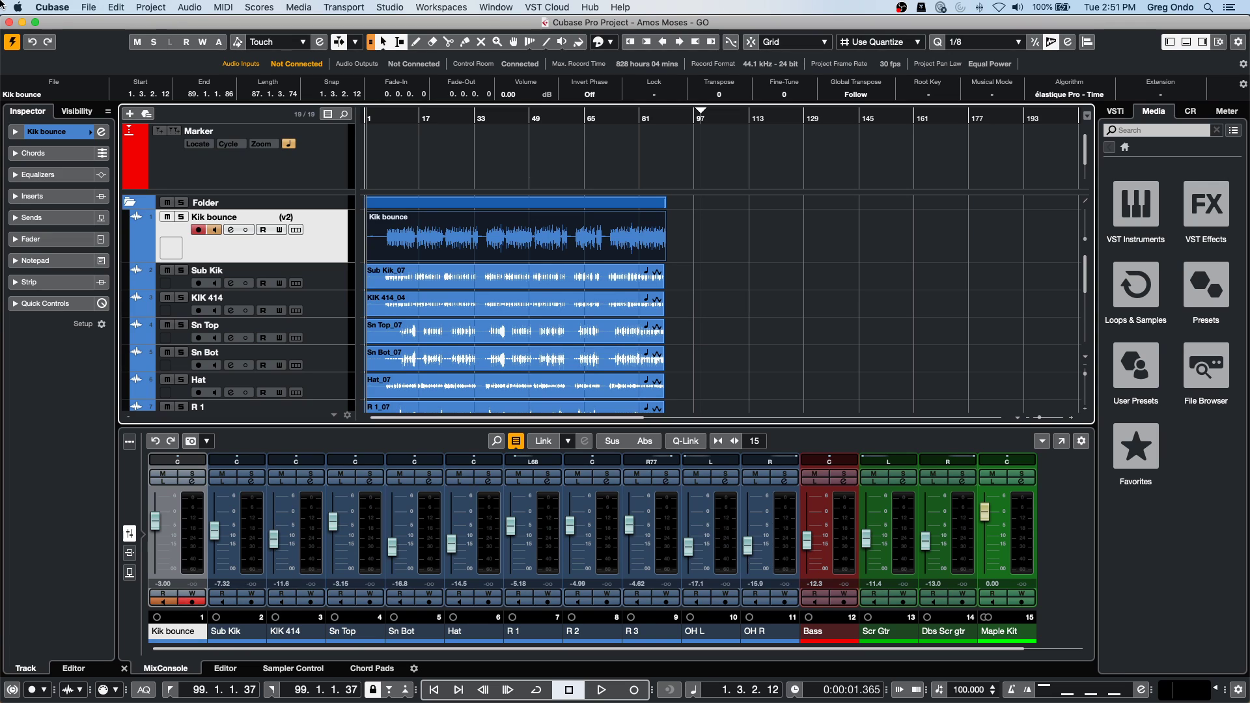
Select the Kik bounce event and set the left and right locators to its full range.
left_click(117, 8)
key("Escape")
left_click(592, 229)
left_click(101, 7)
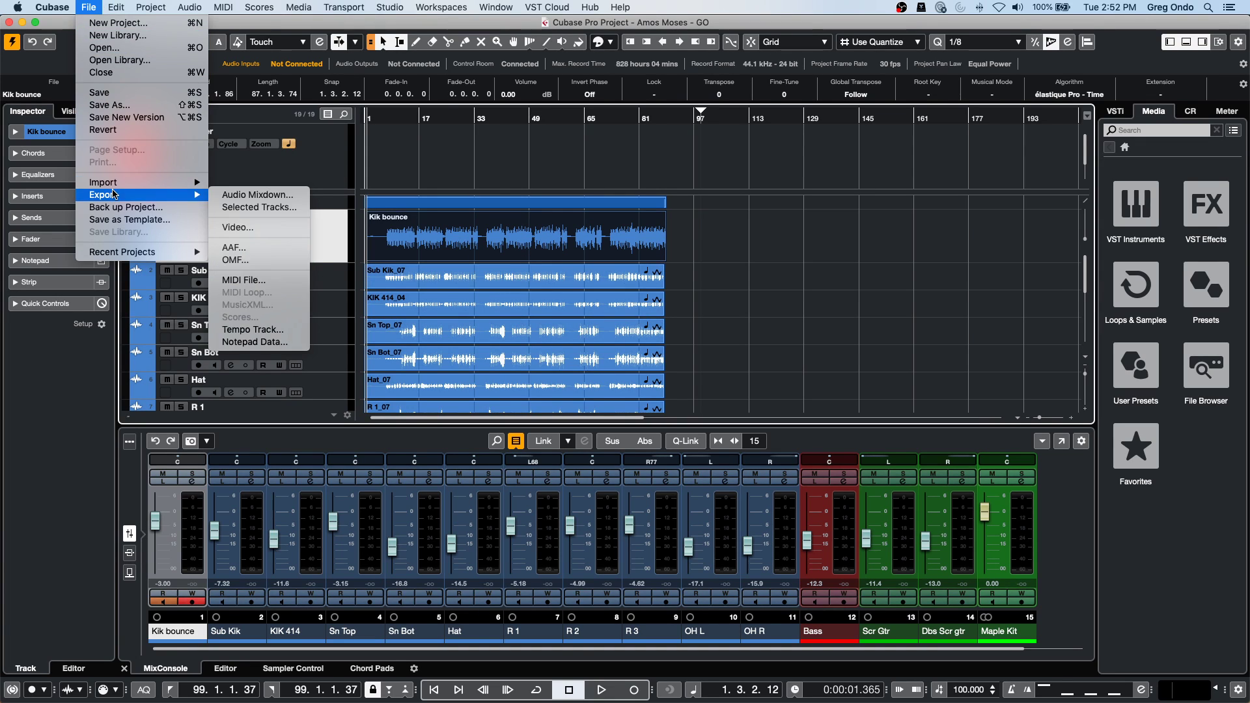
left_click(671, 301)
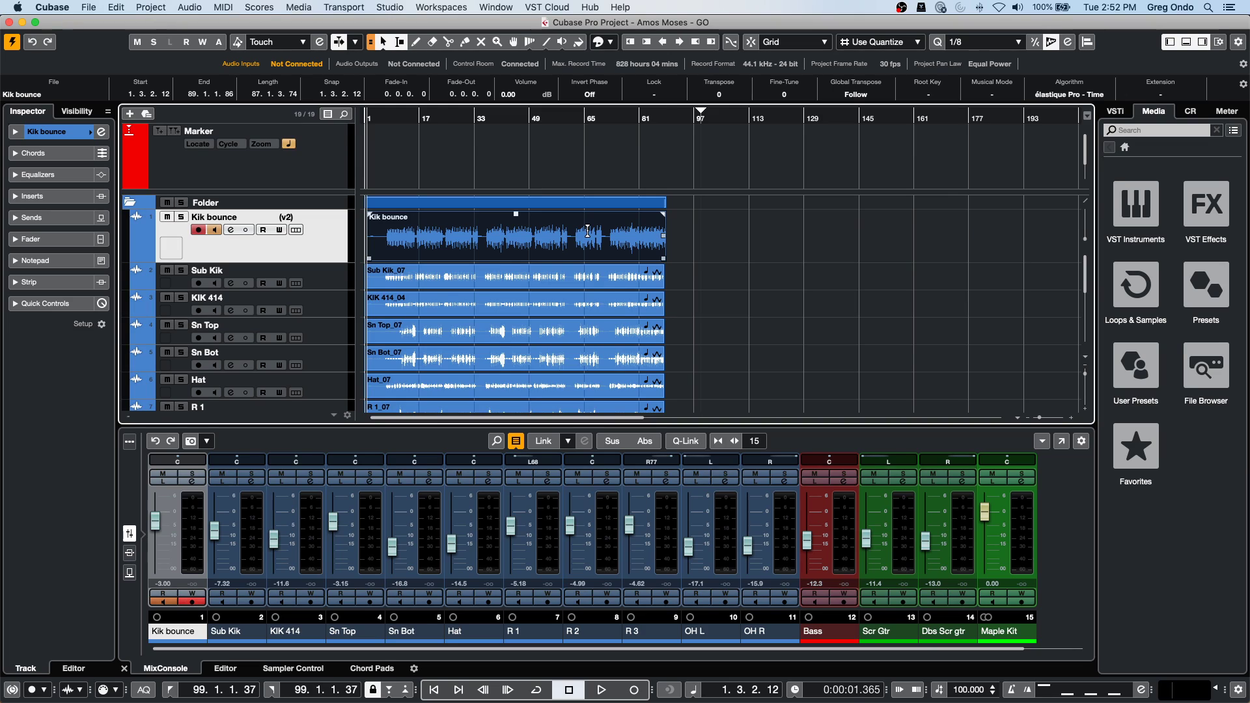
key("p")
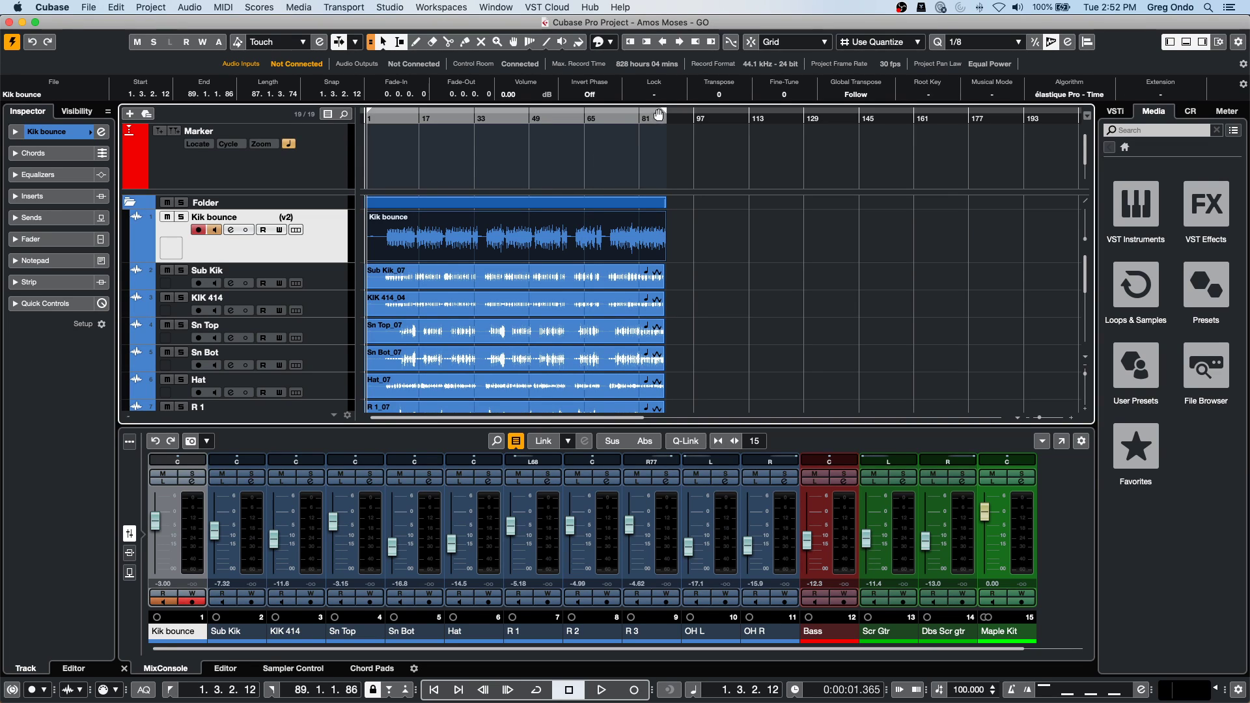
Set the locator range from bar 1 to about bar 34 and open the Audio Mixdown export.
left_click_drag(665, 114, 476, 115)
mouse_move(371, 114)
left_mouse_down()
mouse_move(393, 115)
mouse_move(368, 114)
left_mouse_up()
left_click(88, 8)
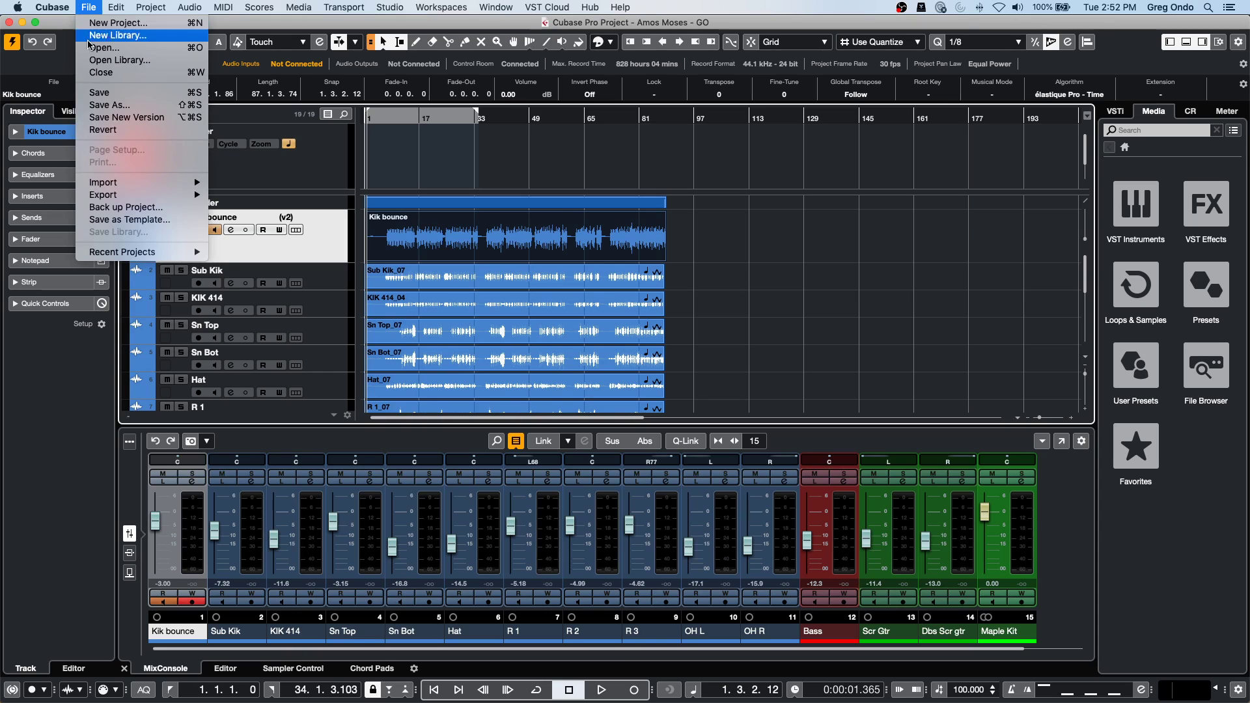
mouse_move(123, 197)
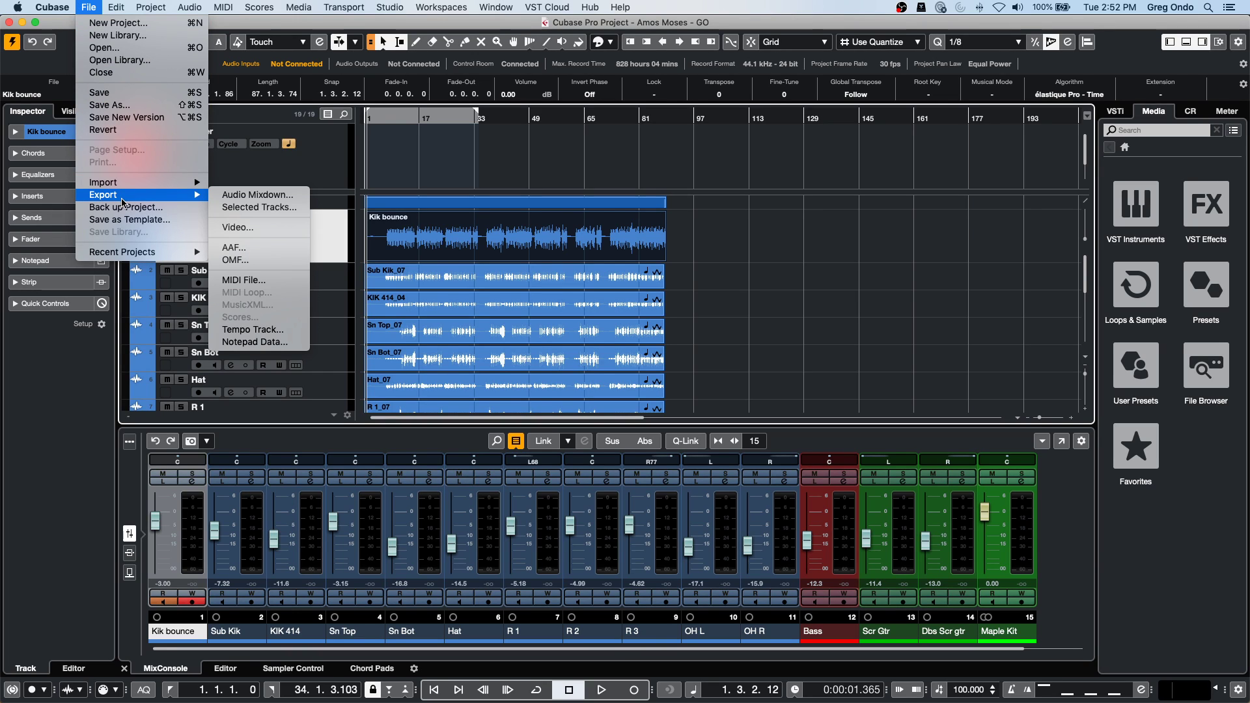
left_click(282, 197)
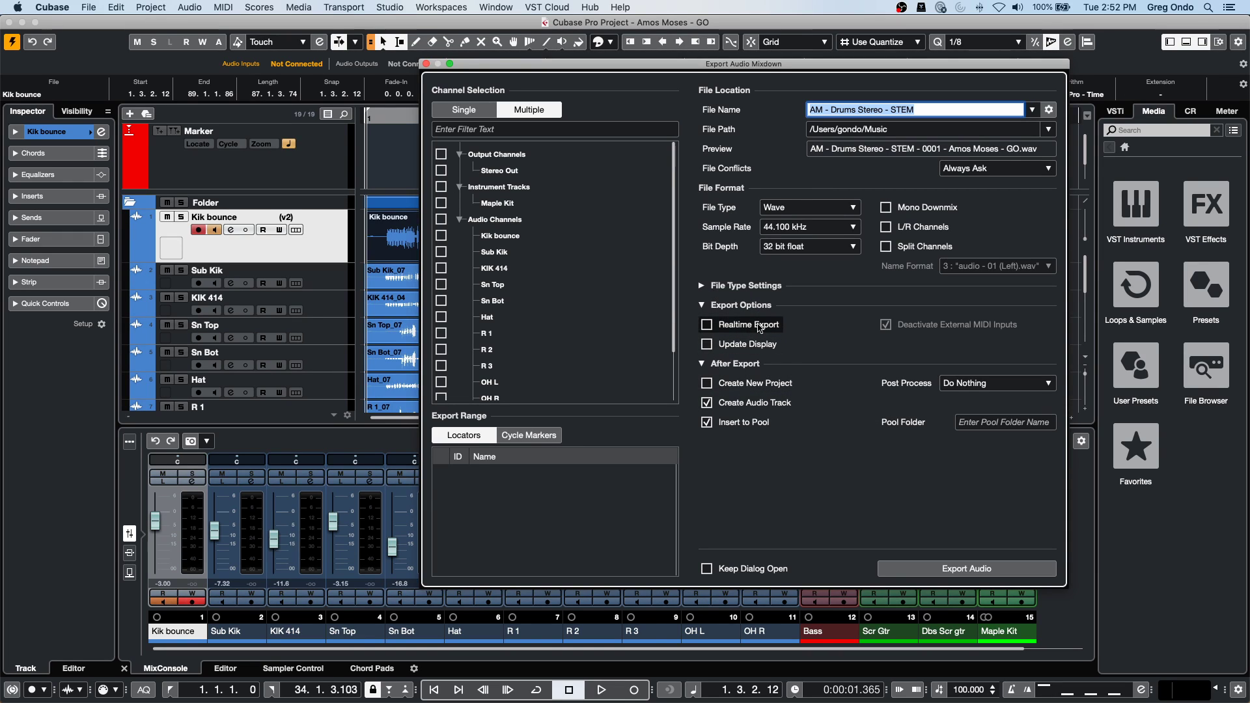
Enable Realtime Export, set the channel selection to Single with Stereo Out, and start exporting the audio.
left_click(708, 325)
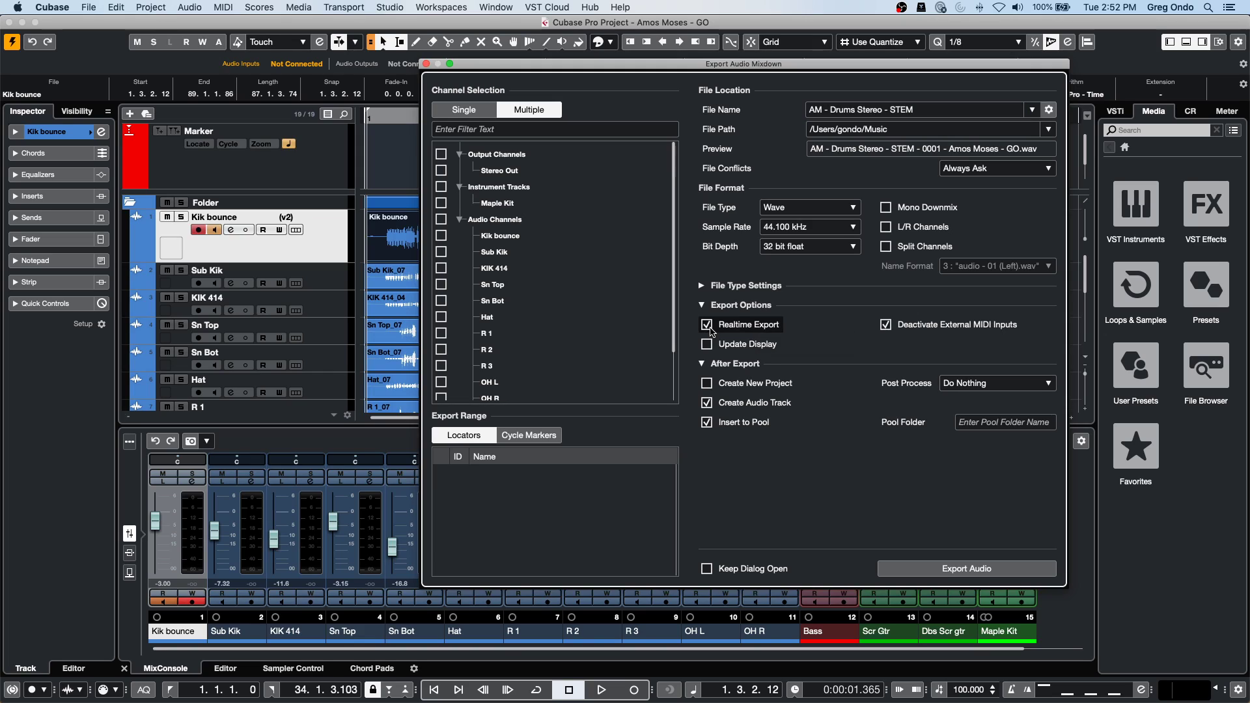
left_click(951, 572)
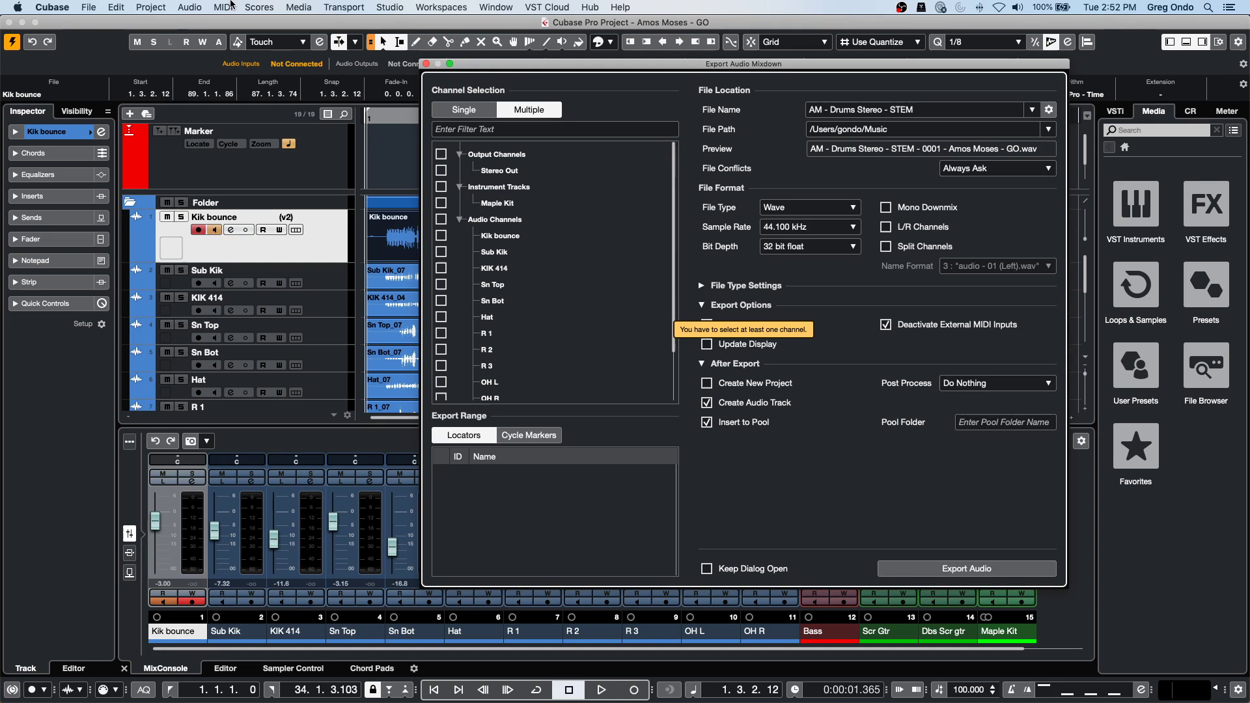
left_click(464, 109)
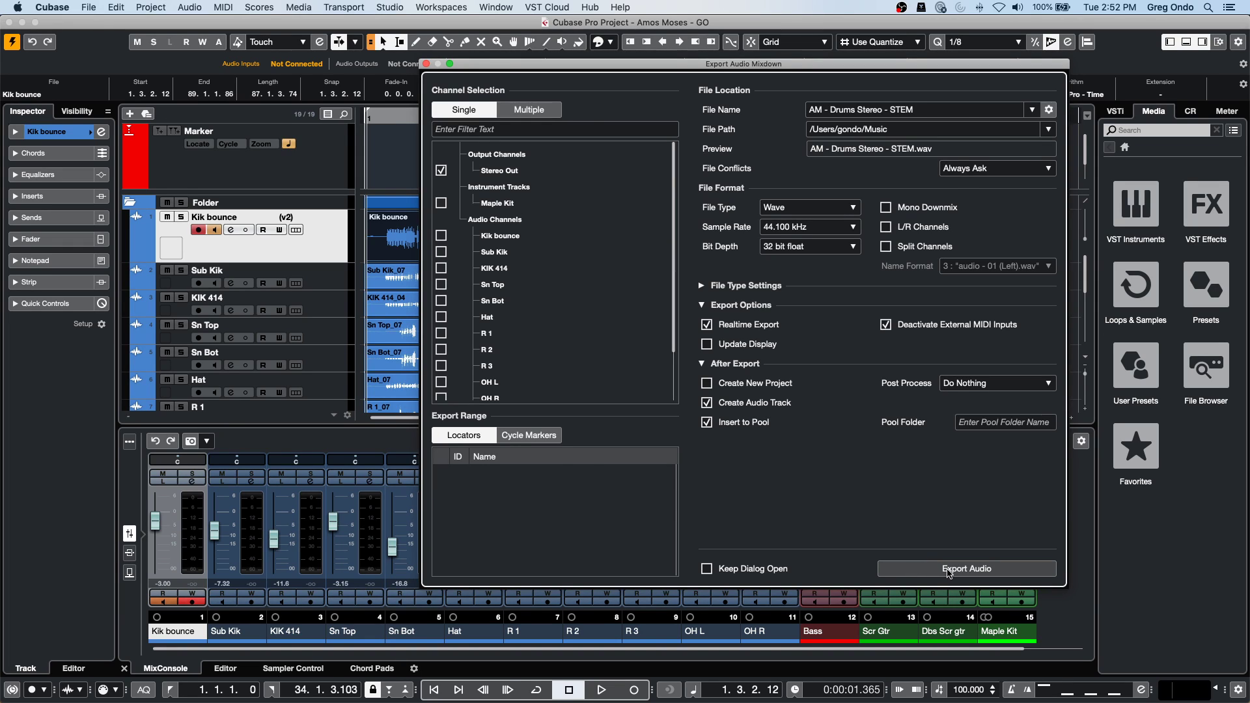
left_click(949, 570)
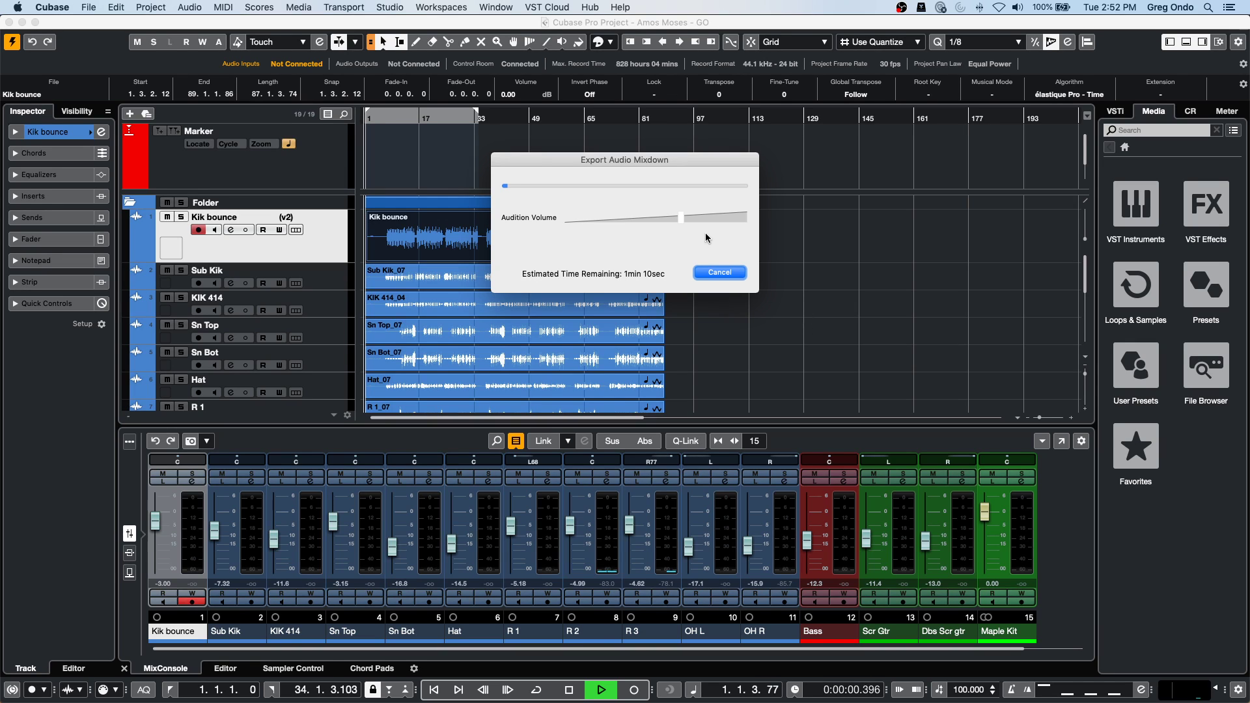
Raise the audition volume of the running realtime export, and cancel the export and close its dialog.
mouse_move(682, 217)
left_mouse_down()
mouse_move(735, 219)
mouse_move(542, 218)
mouse_move(749, 216)
mouse_move(732, 214)
mouse_move(741, 204)
mouse_move(637, 214)
mouse_move(718, 216)
mouse_move(610, 218)
mouse_move(730, 214)
mouse_move(692, 215)
mouse_move(706, 219)
left_mouse_up()
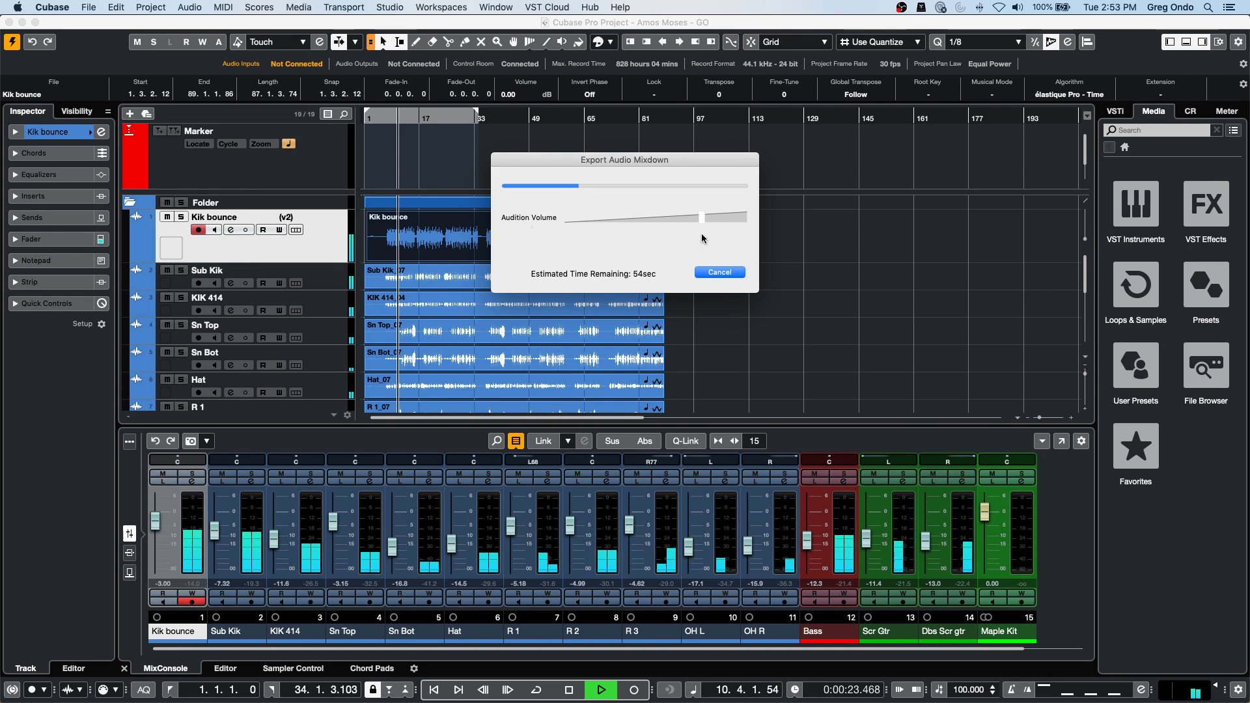
key("Escape")
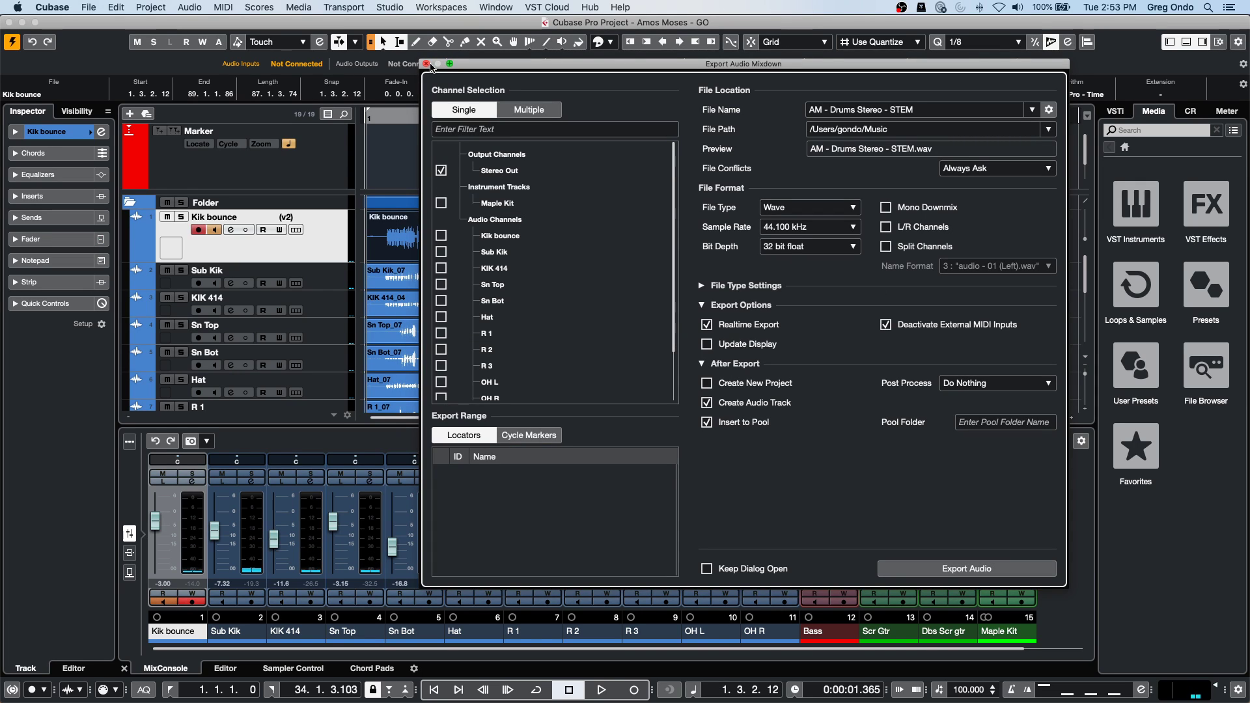
left_click(428, 63)
Open Audio Connections and set the audio device of the Hs 7 Control Room monitor to Not Connected.
left_click(352, 7)
mouse_move(308, 8)
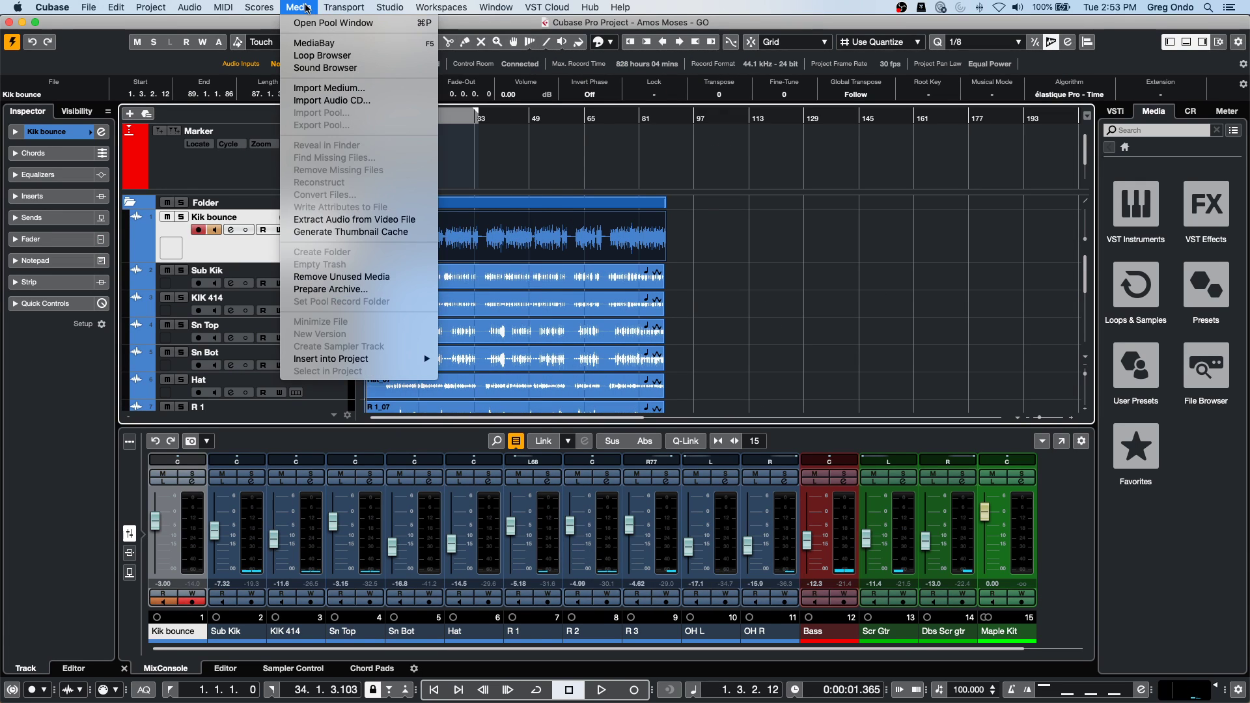
mouse_move(507, 11)
mouse_move(390, 7)
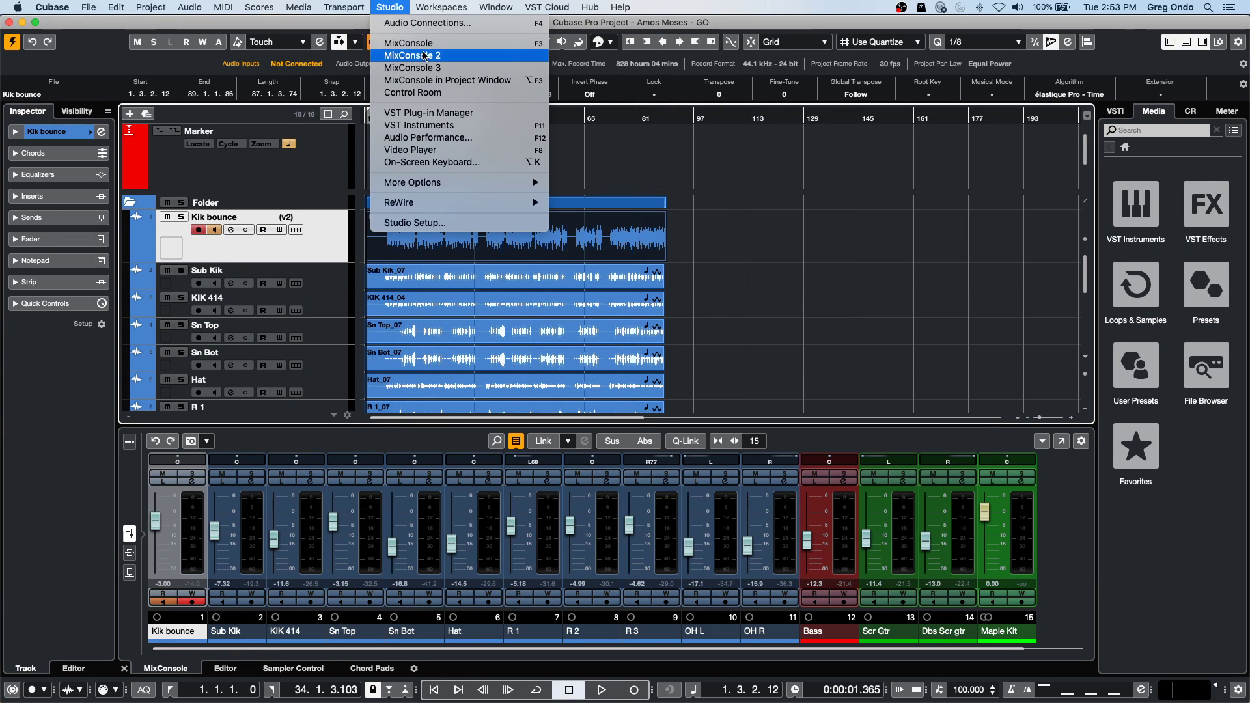
left_click(432, 24)
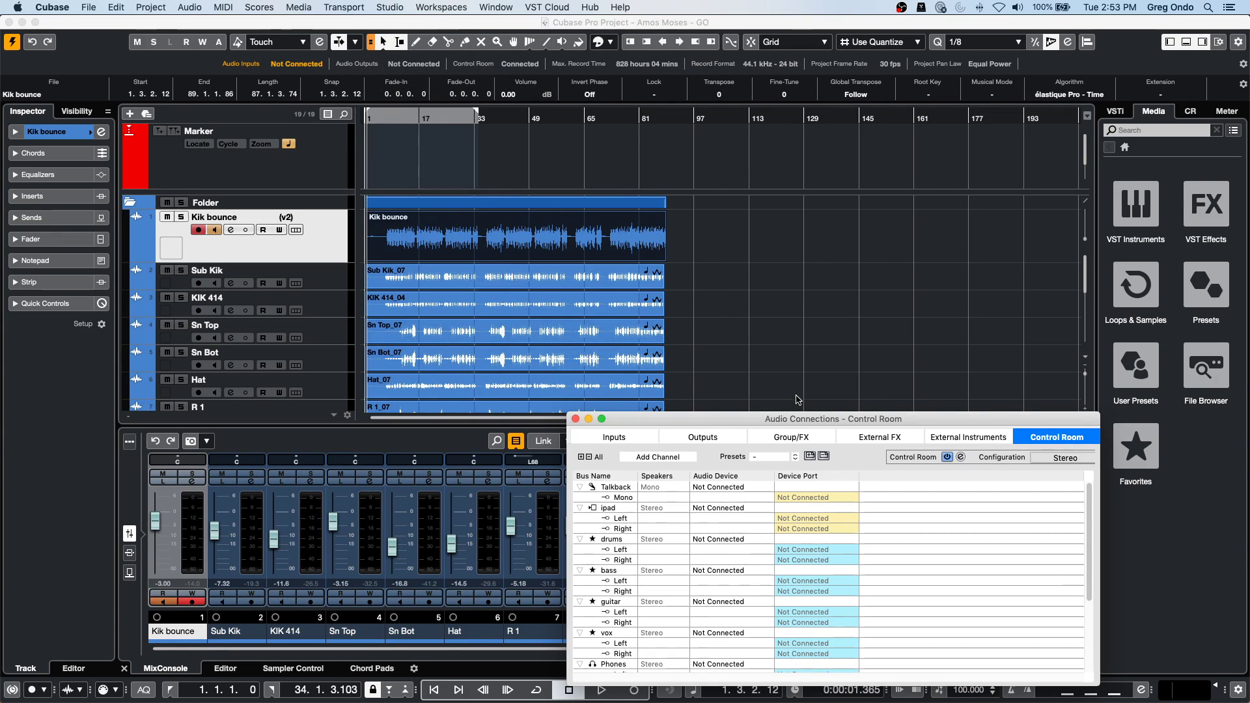
left_click_drag(788, 420, 432, 10)
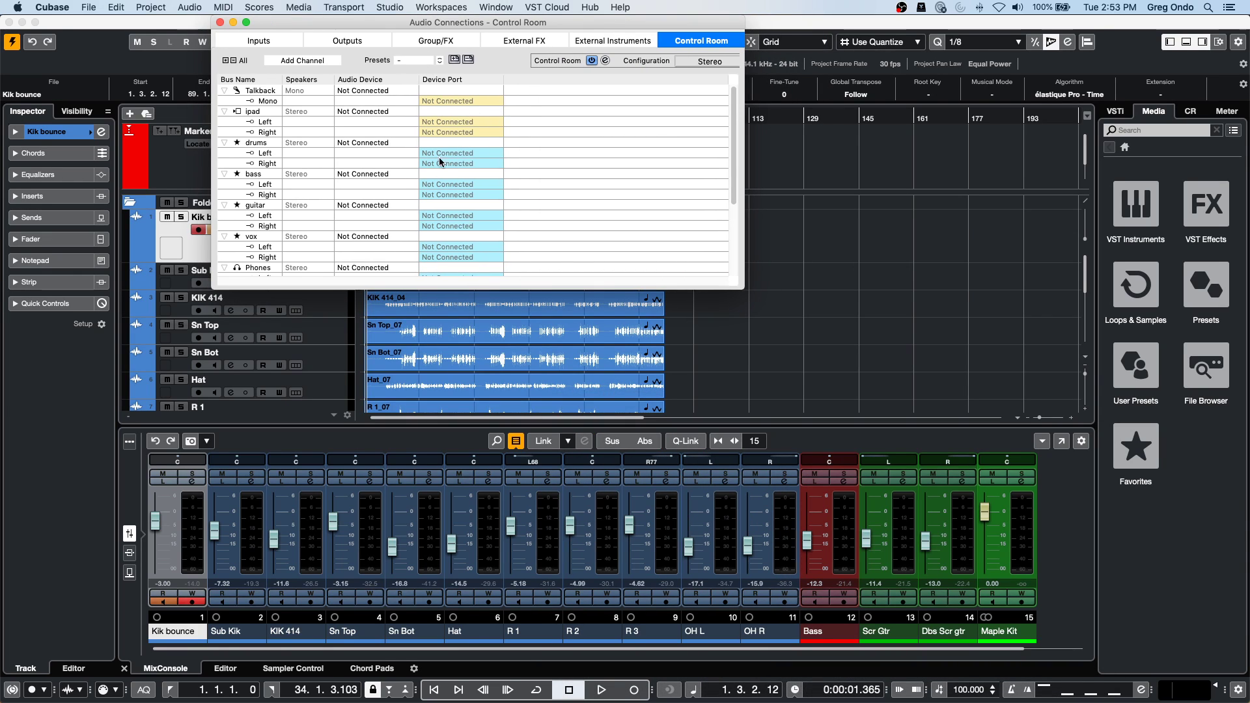
scroll(421, 210, "down", 3)
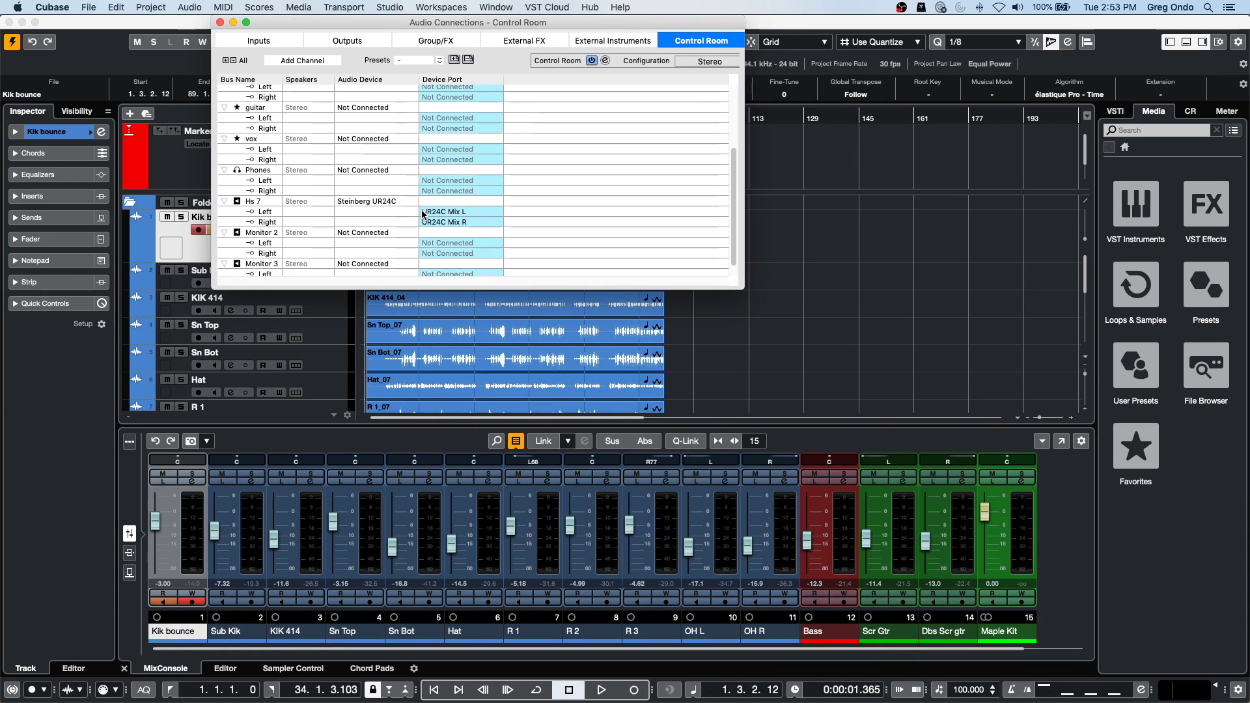
left_click(391, 207)
left_click(375, 204)
Assign the Stereo Out output bus to the Steinberg UR24C and close Audio Connections.
left_click(360, 46)
left_click(412, 87)
left_click(422, 118)
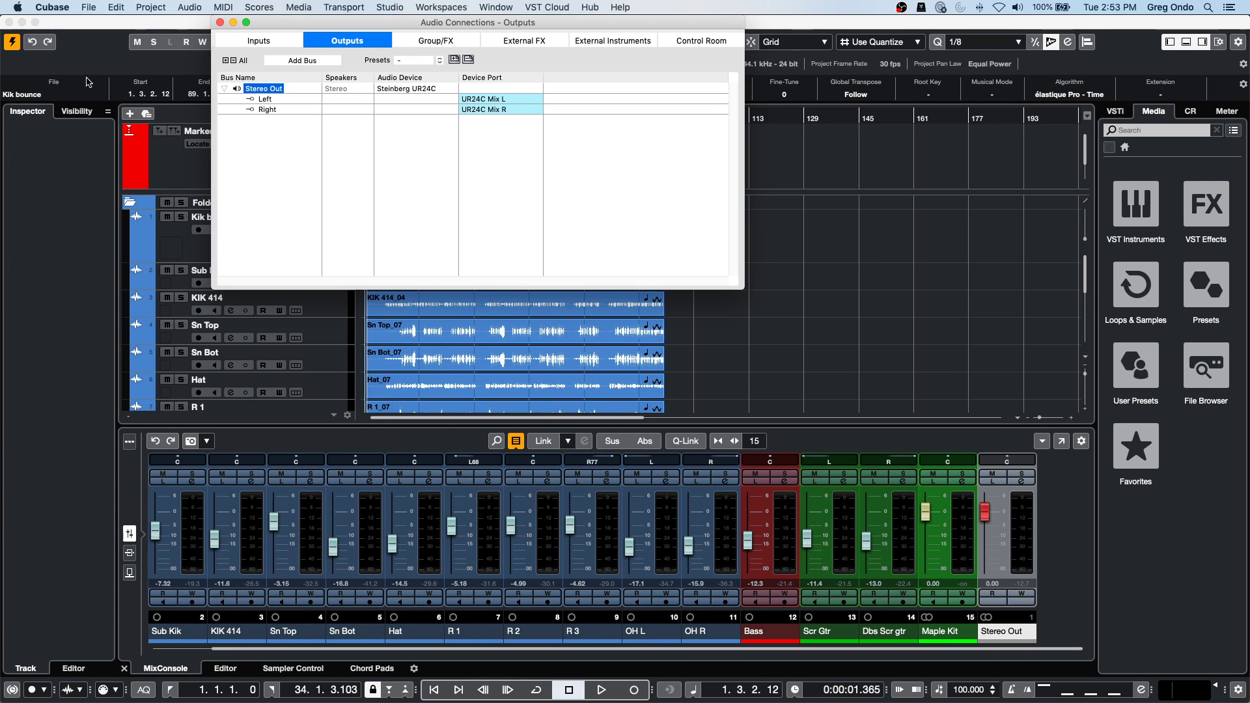
left_click(220, 23)
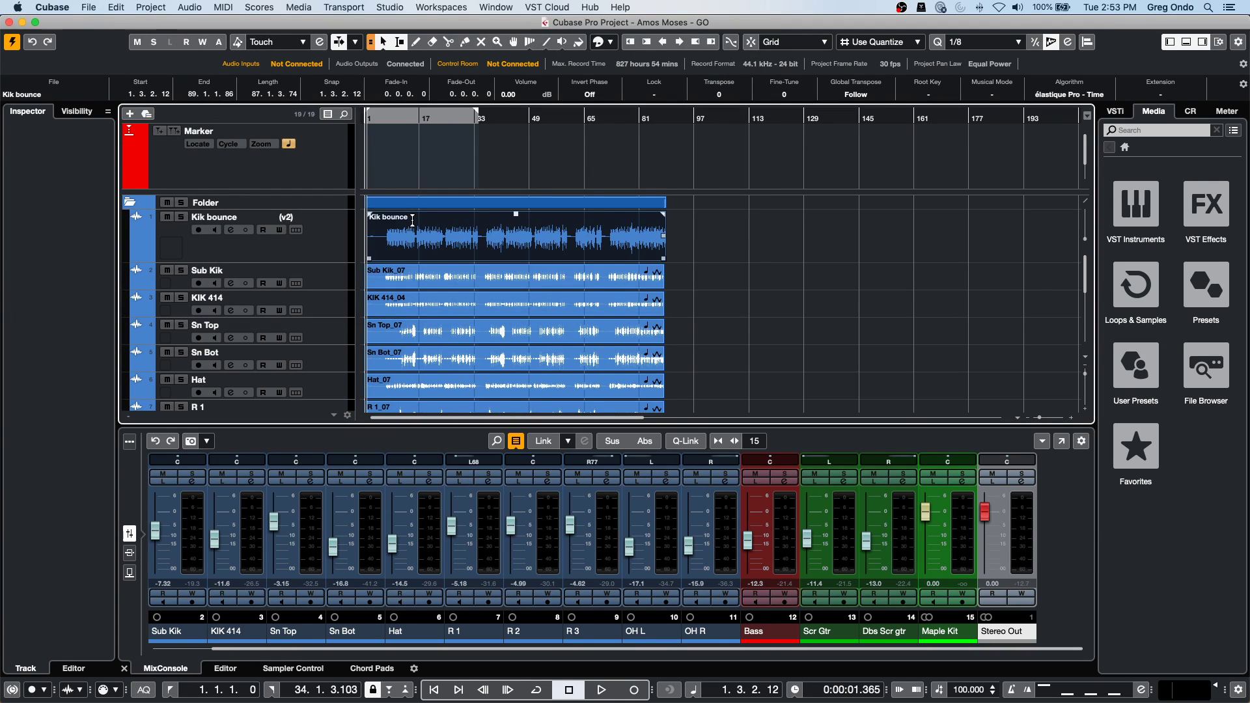
Switch the Kik bounce track to version v1.
left_click(298, 217)
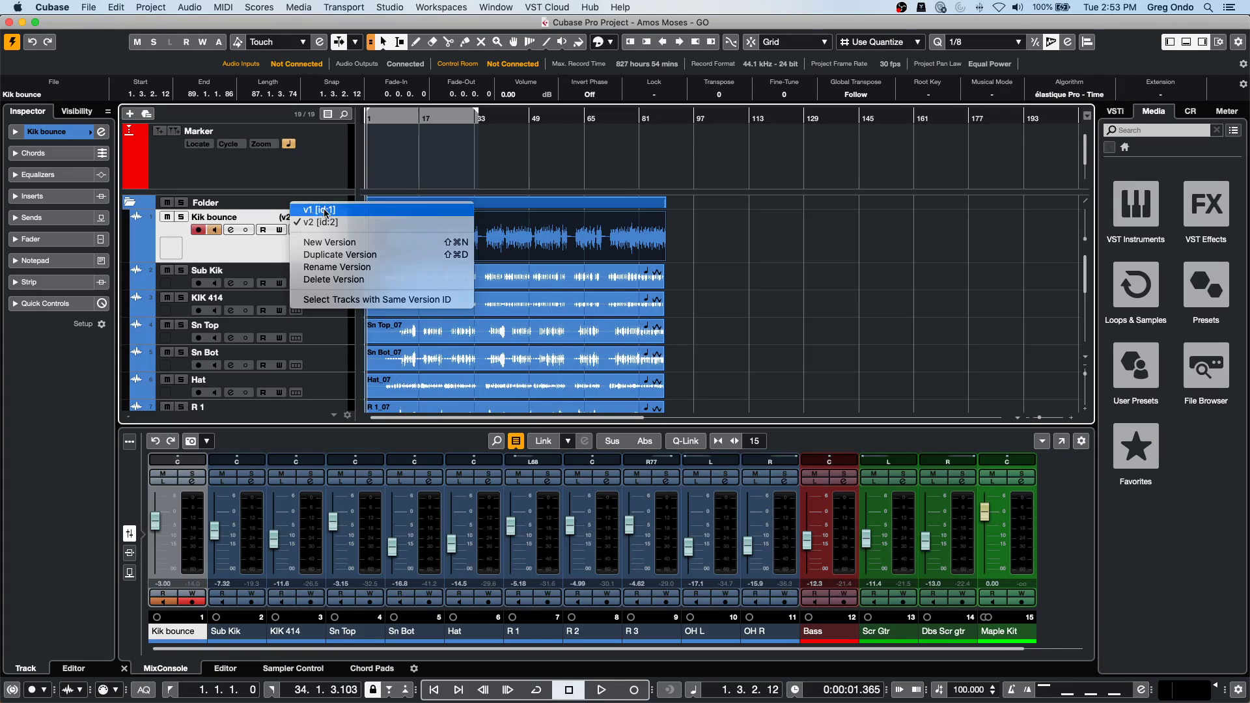
left_click(306, 209)
Start the realtime mixdown export of Stereo Out again, lower its audition volume, and cancel the export.
left_click(88, 7)
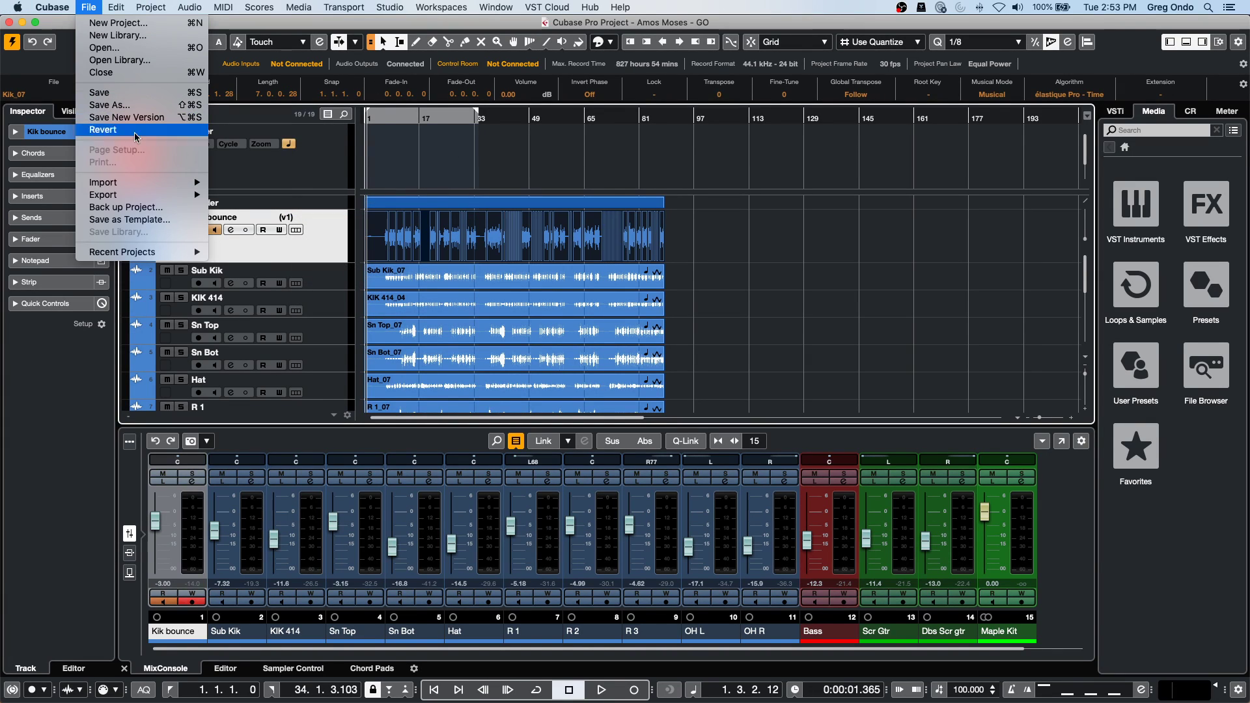
mouse_move(164, 196)
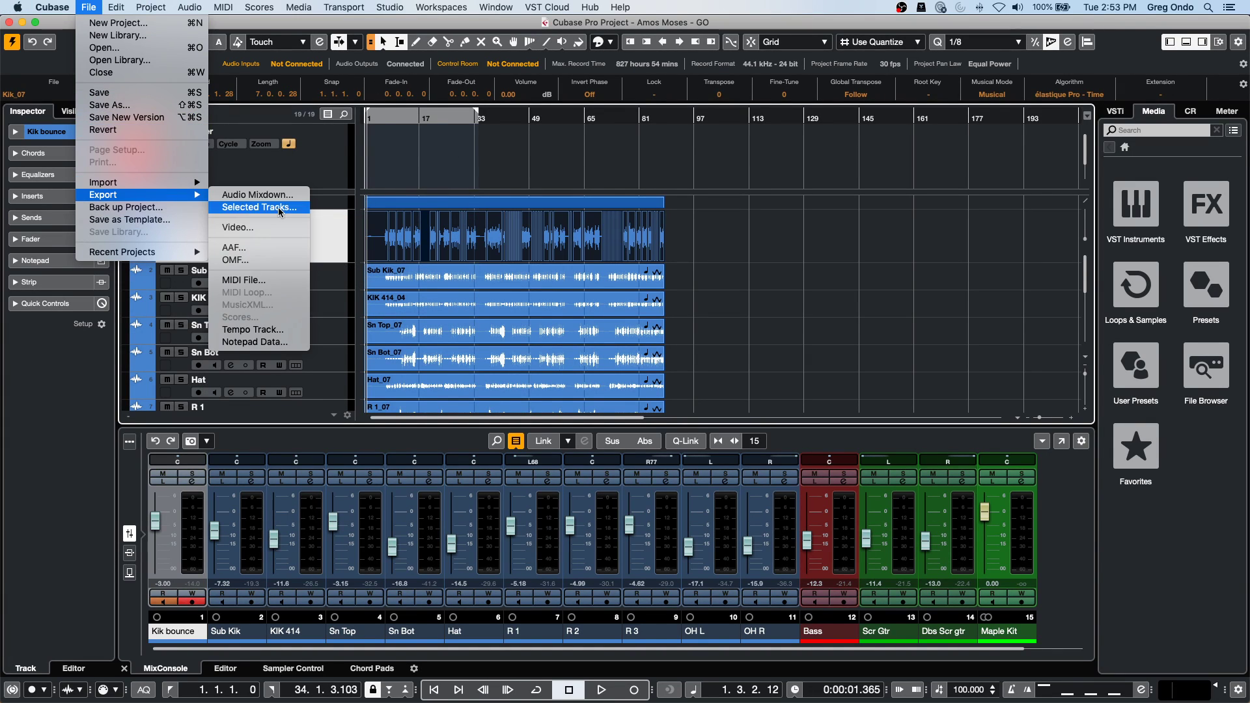
left_click(279, 202)
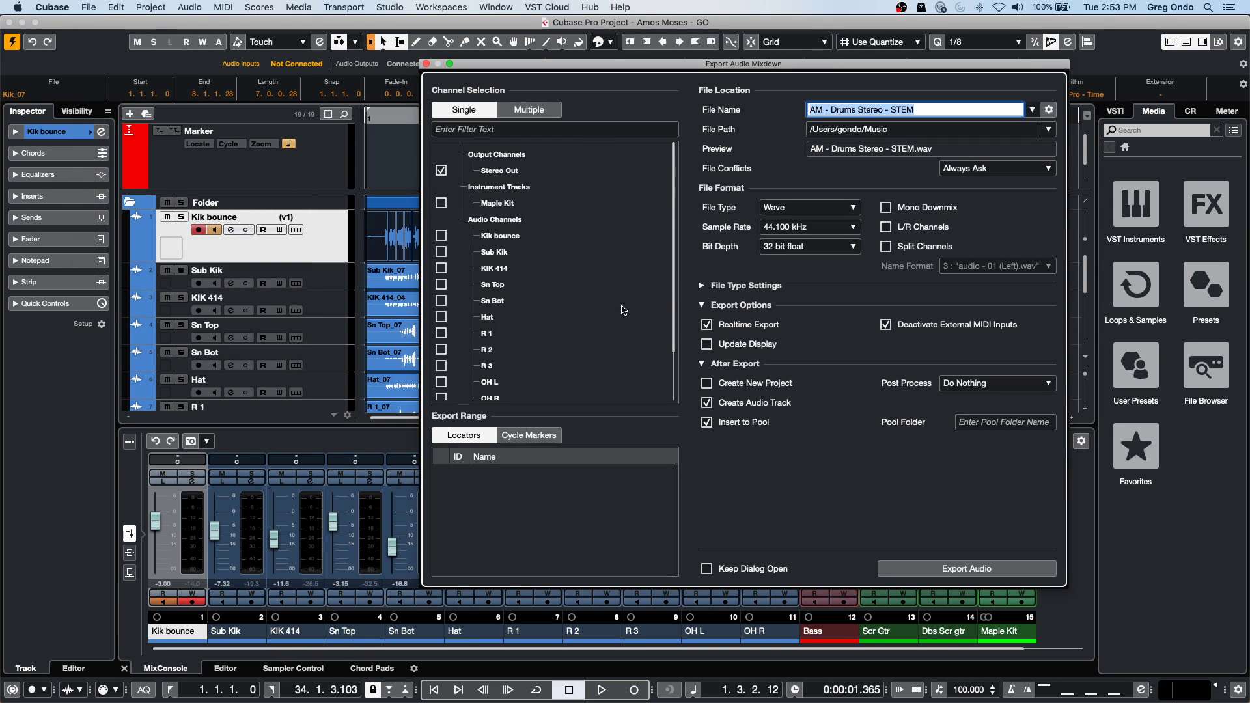
left_click(927, 565)
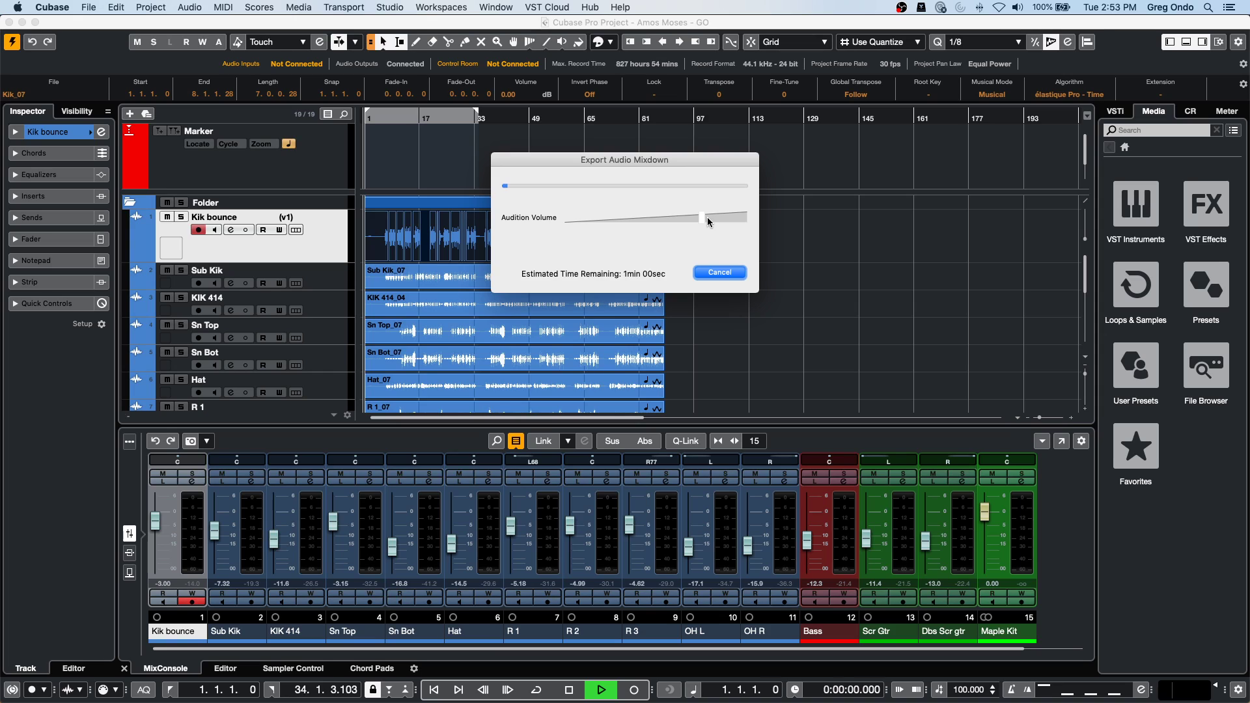
left_click_drag(705, 217, 675, 216)
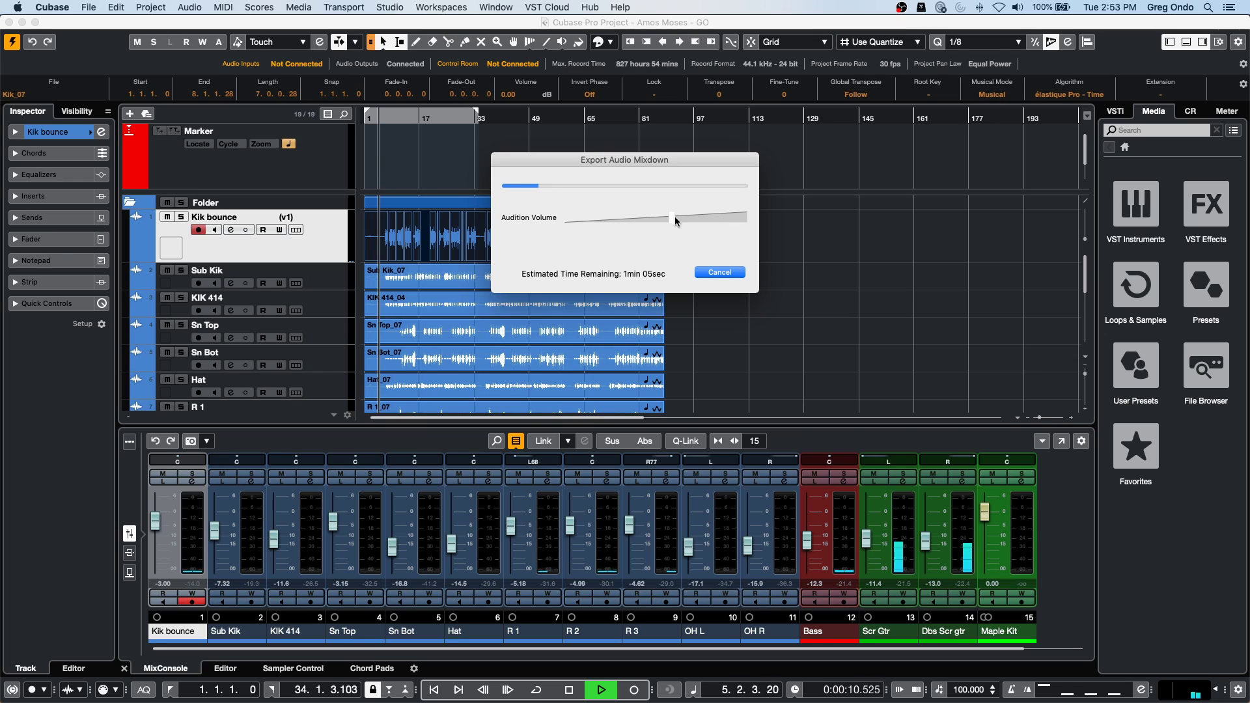
left_click(718, 272)
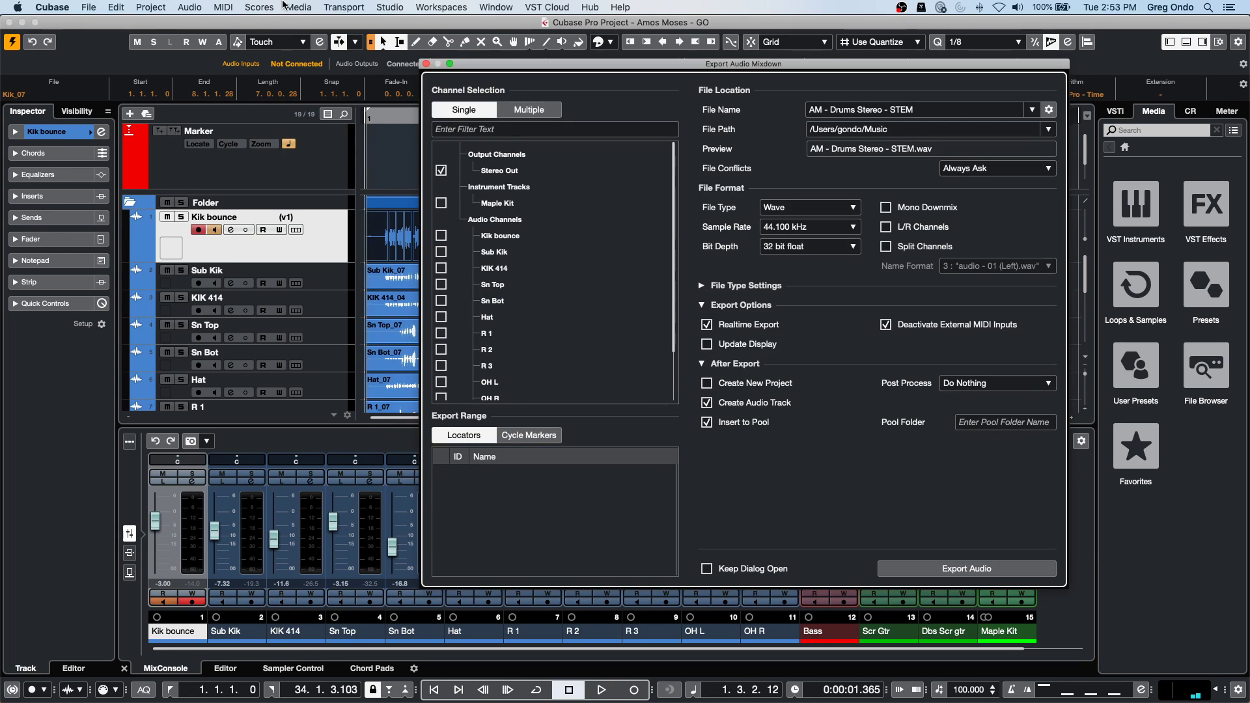
Reopen Audio Connections and set the Stereo Out bus's audio device to Not Connected.
left_click(258, 6)
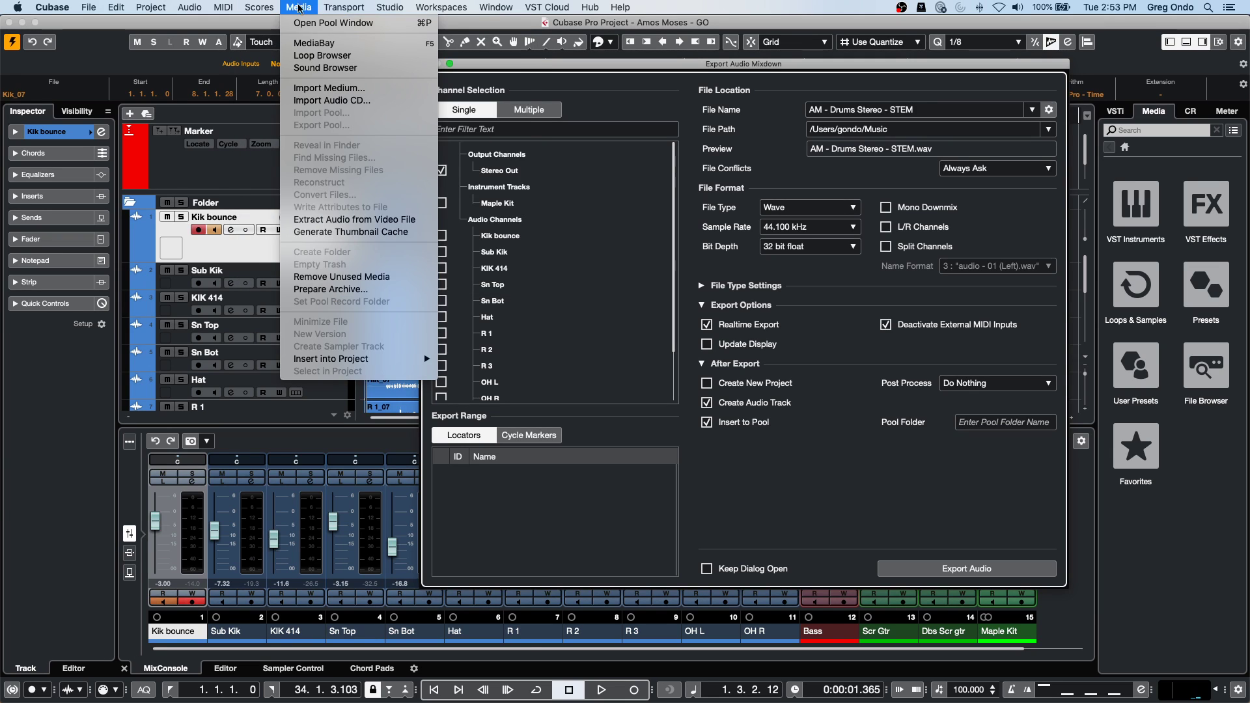
mouse_move(344, 8)
left_click(379, 24)
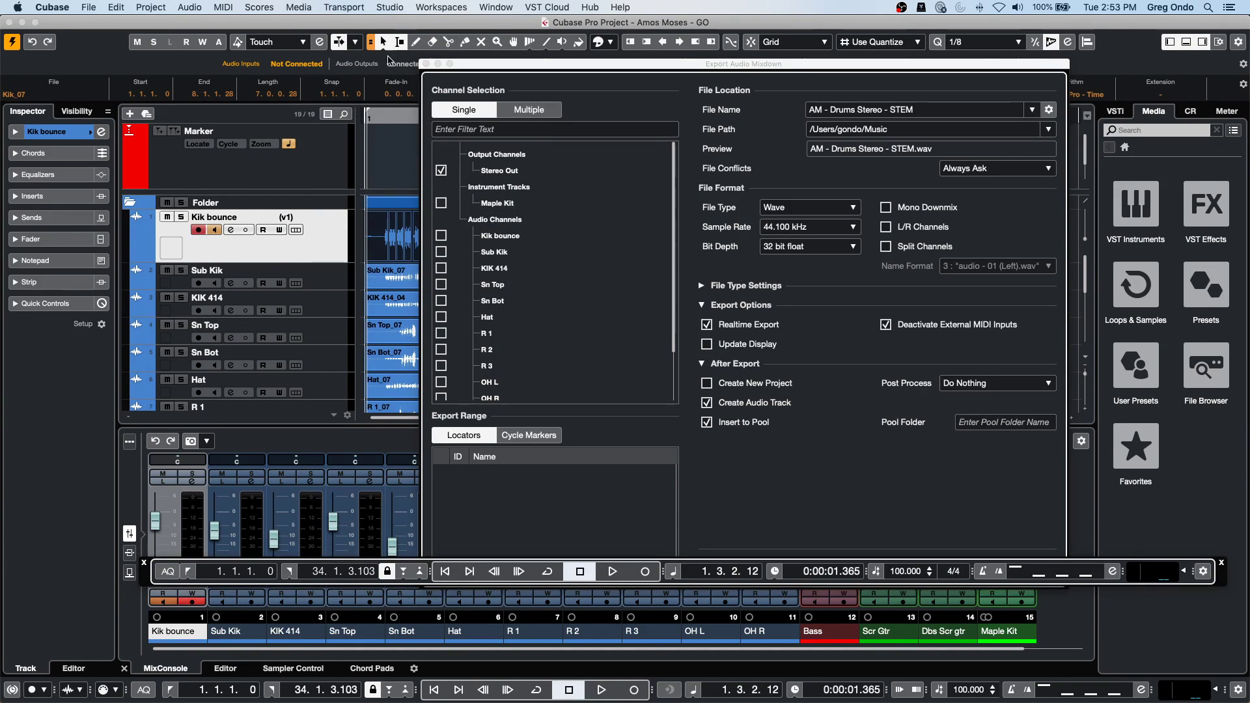
left_click(390, 7)
left_click(401, 23)
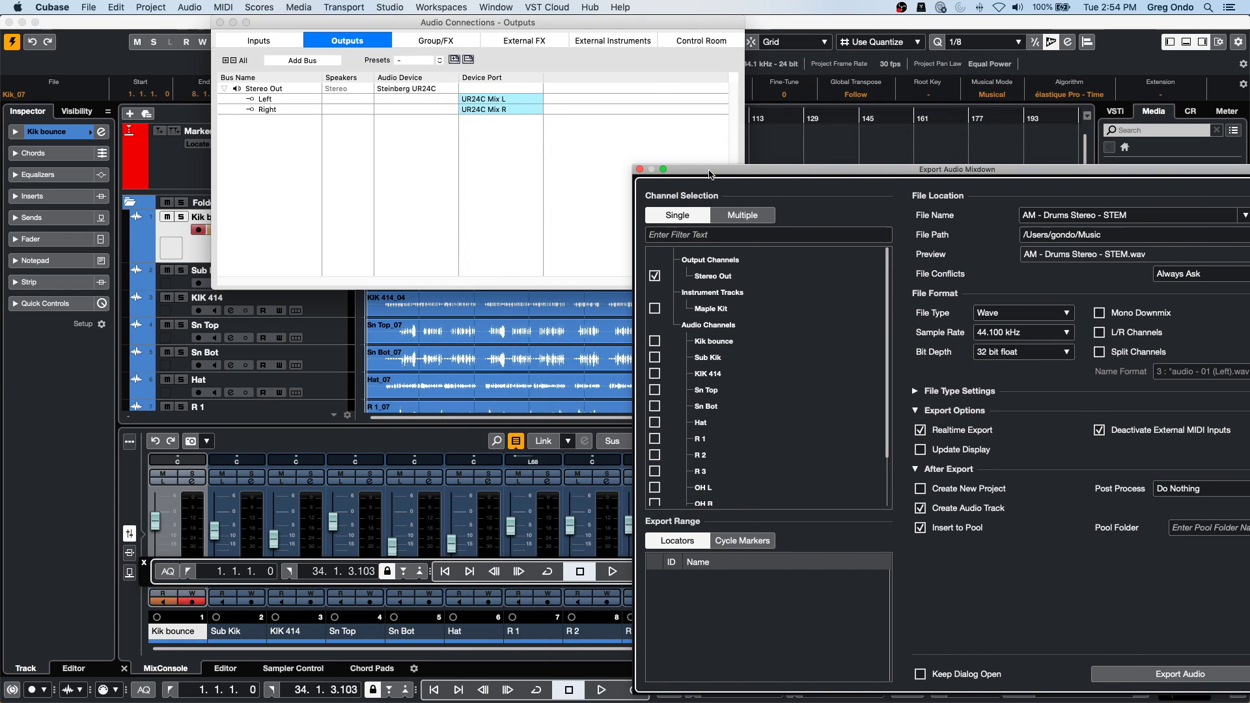
left_click(407, 92)
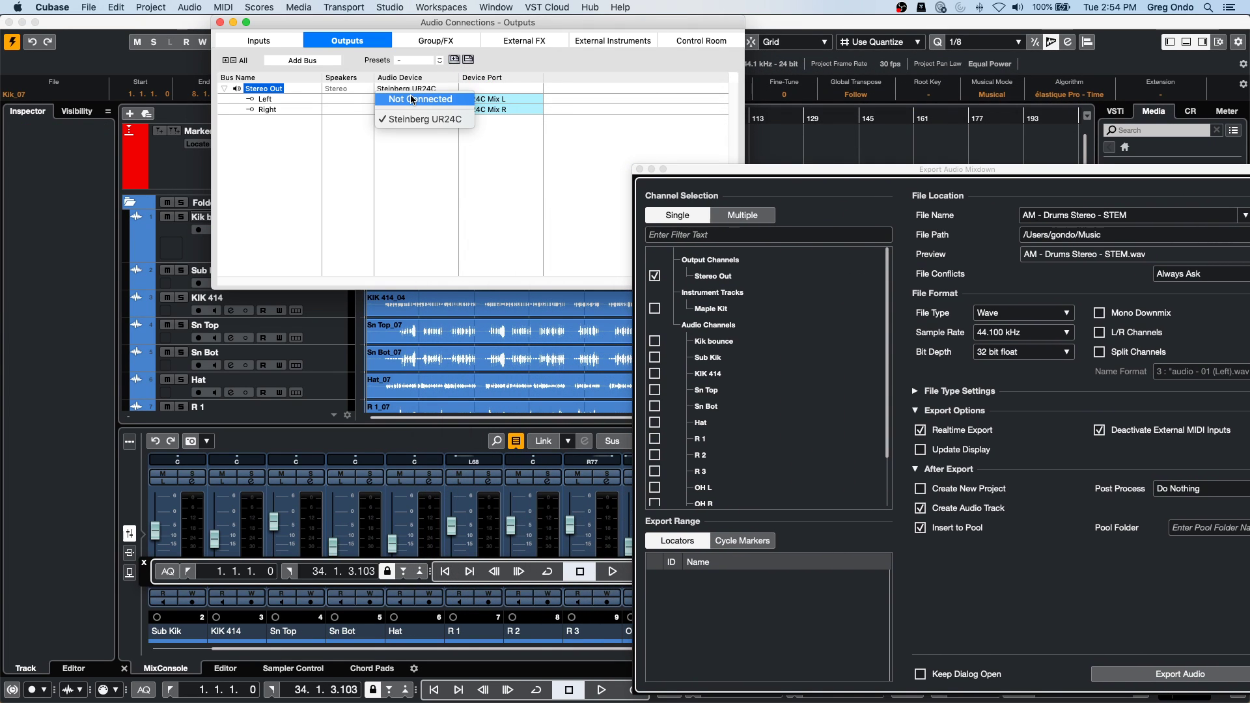
left_click(410, 99)
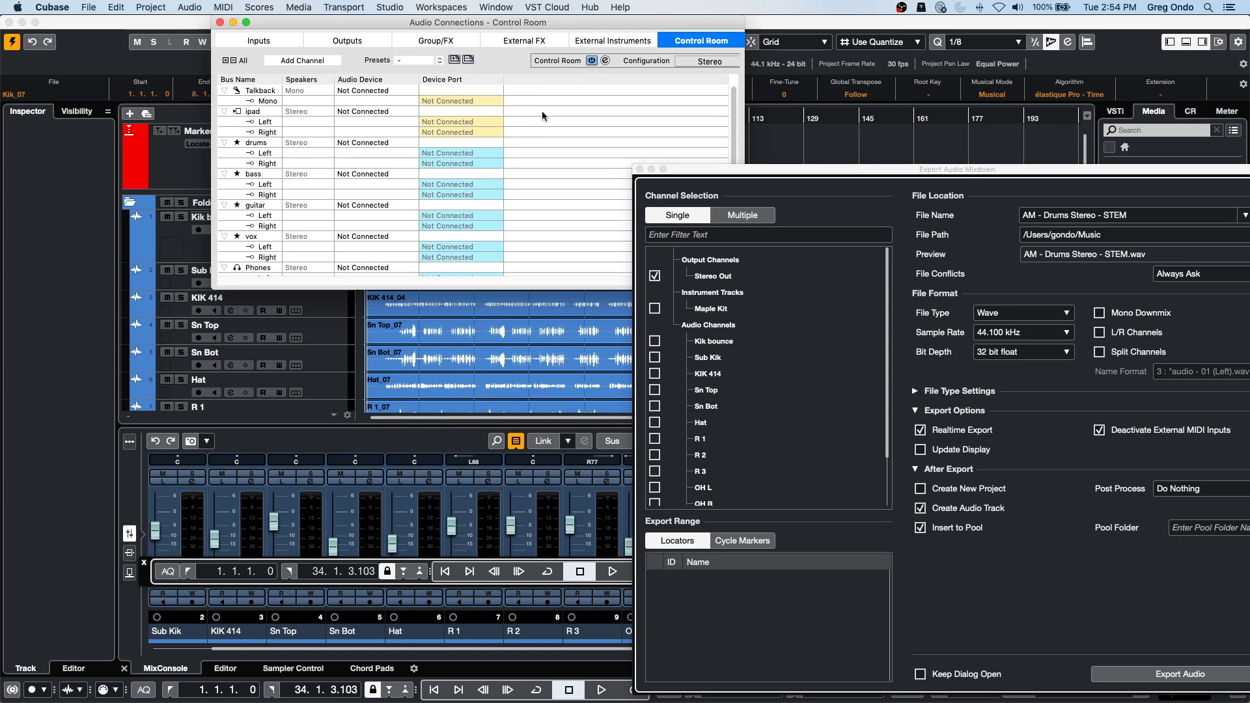
Assign the Hs 7 Control Room monitor to the Steinberg UR24C and close the Audio Connections and export windows.
scroll(416, 214, "down", 2)
scroll(417, 213, "down", 1)
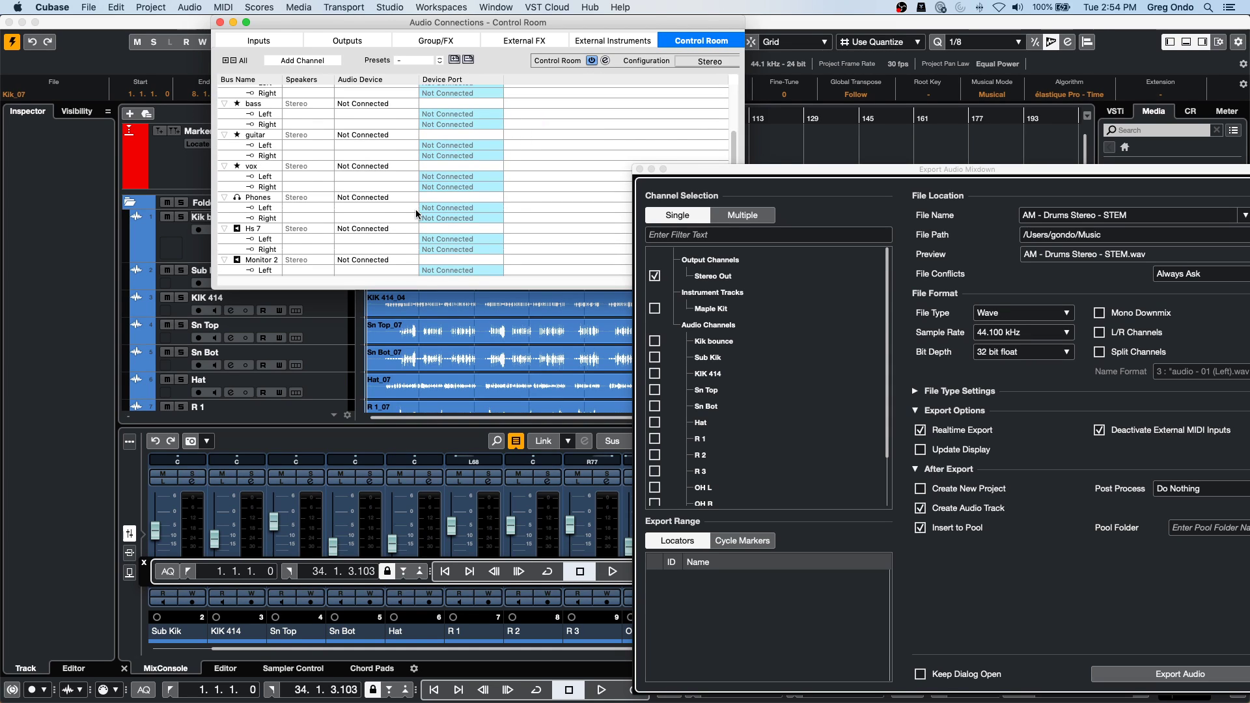
left_click(390, 229)
left_click(393, 260)
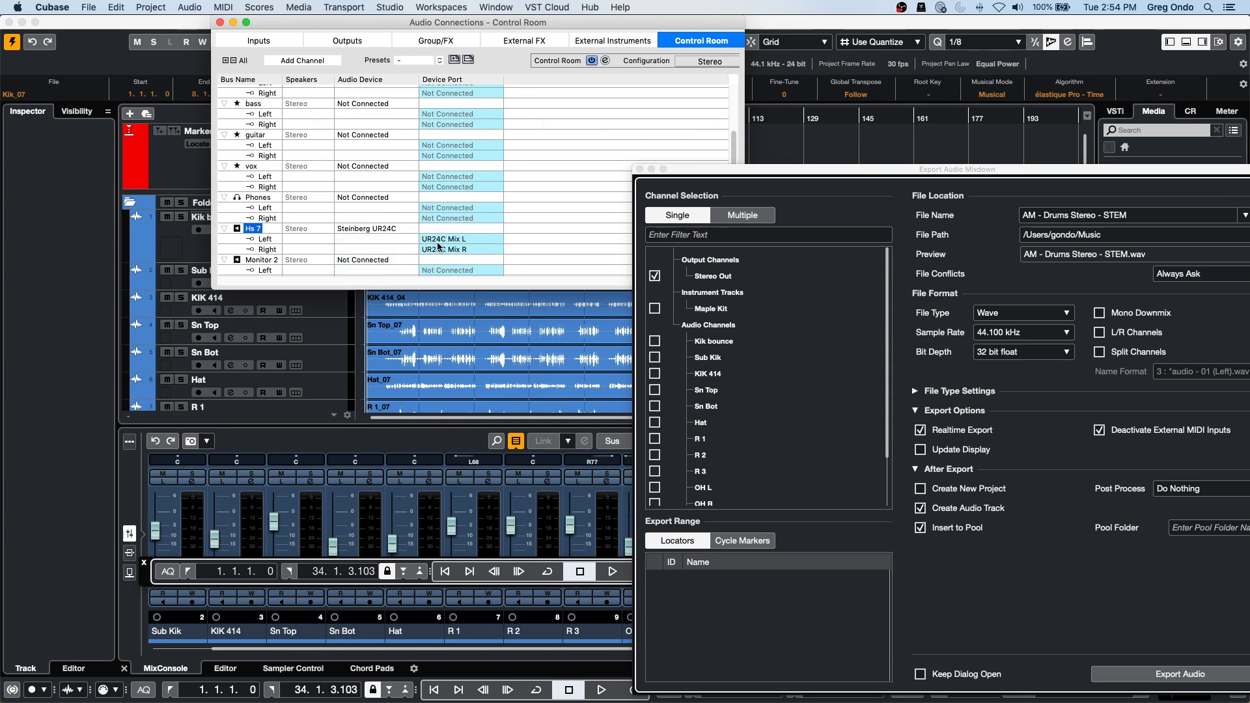
left_click(221, 23)
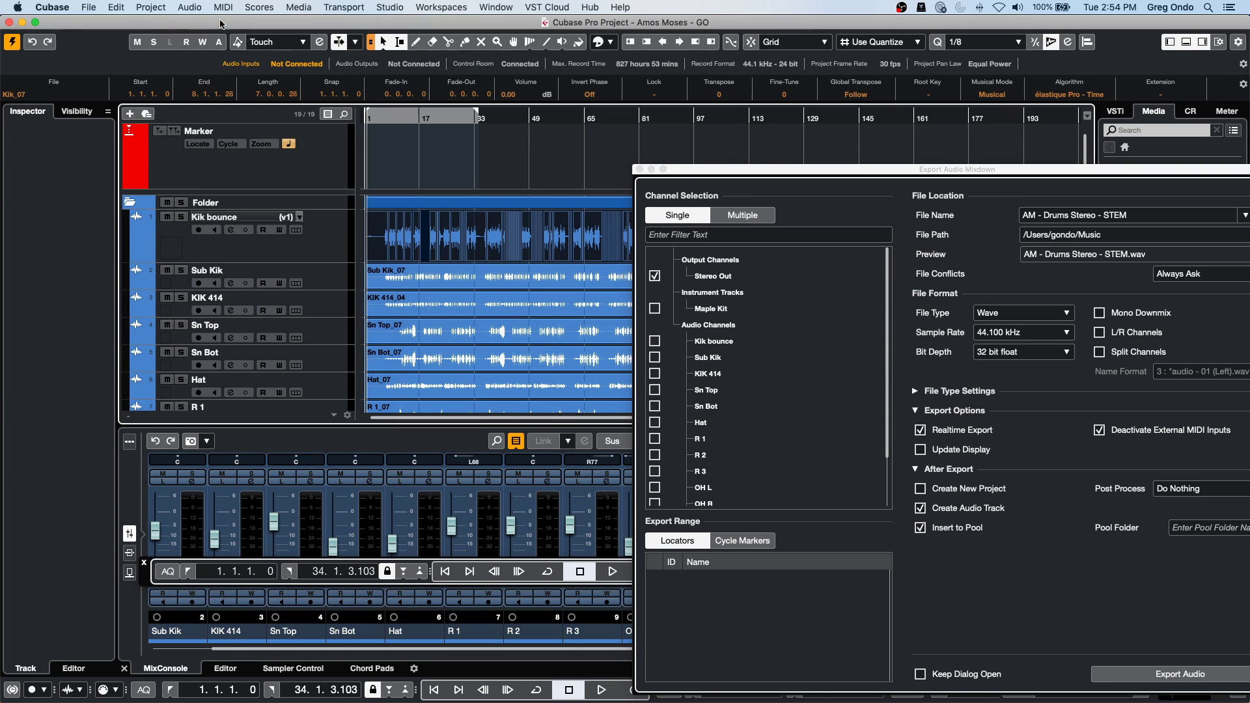
left_click(639, 169)
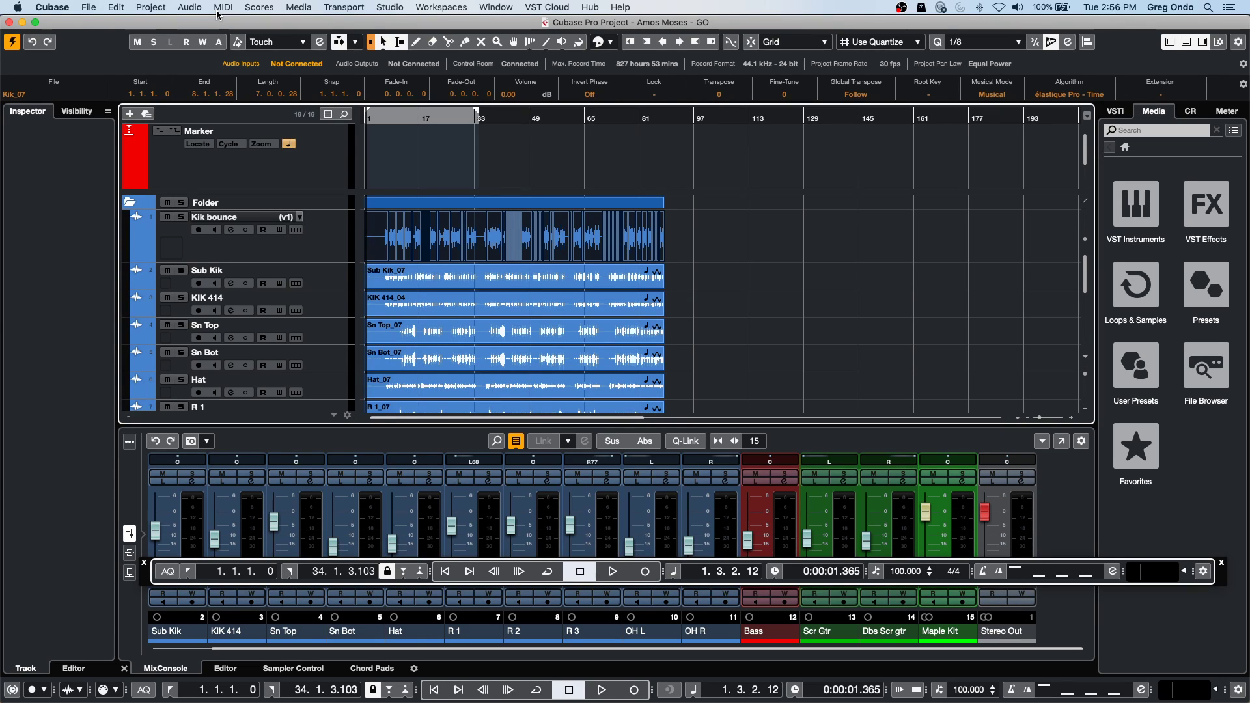
Open the full MixConsole window and hide the floating Transport panel.
key("F3")
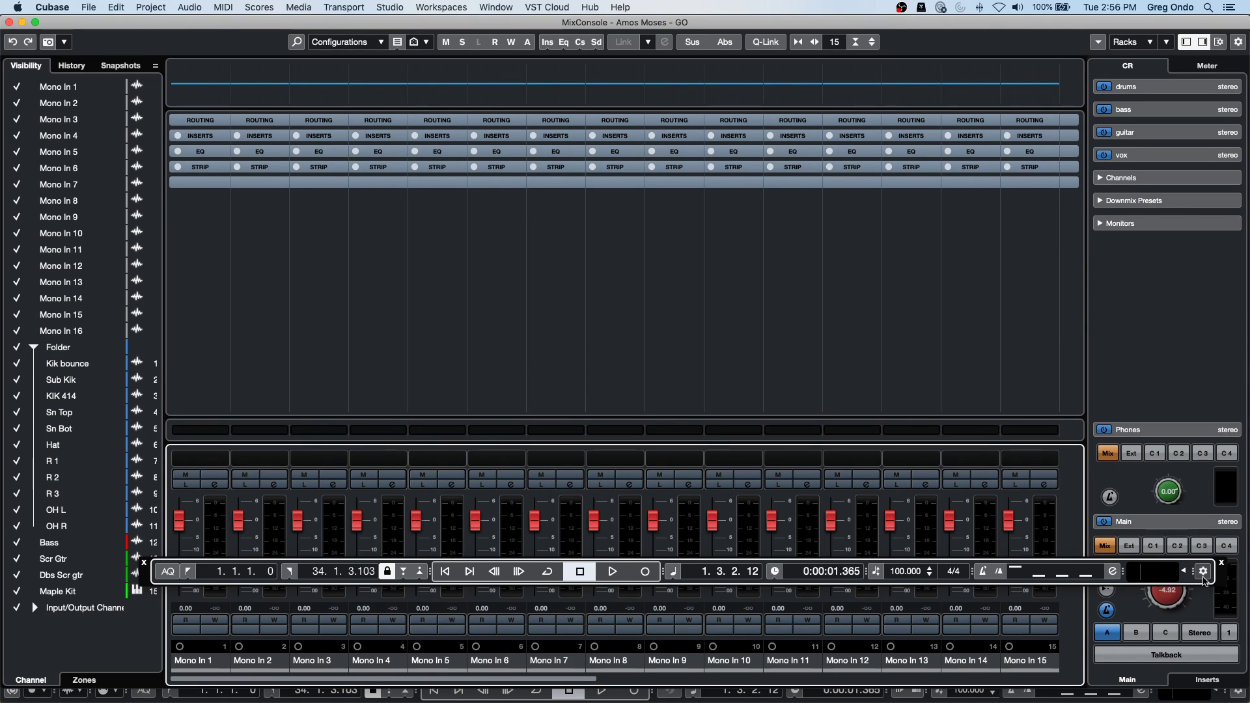
key("F2")
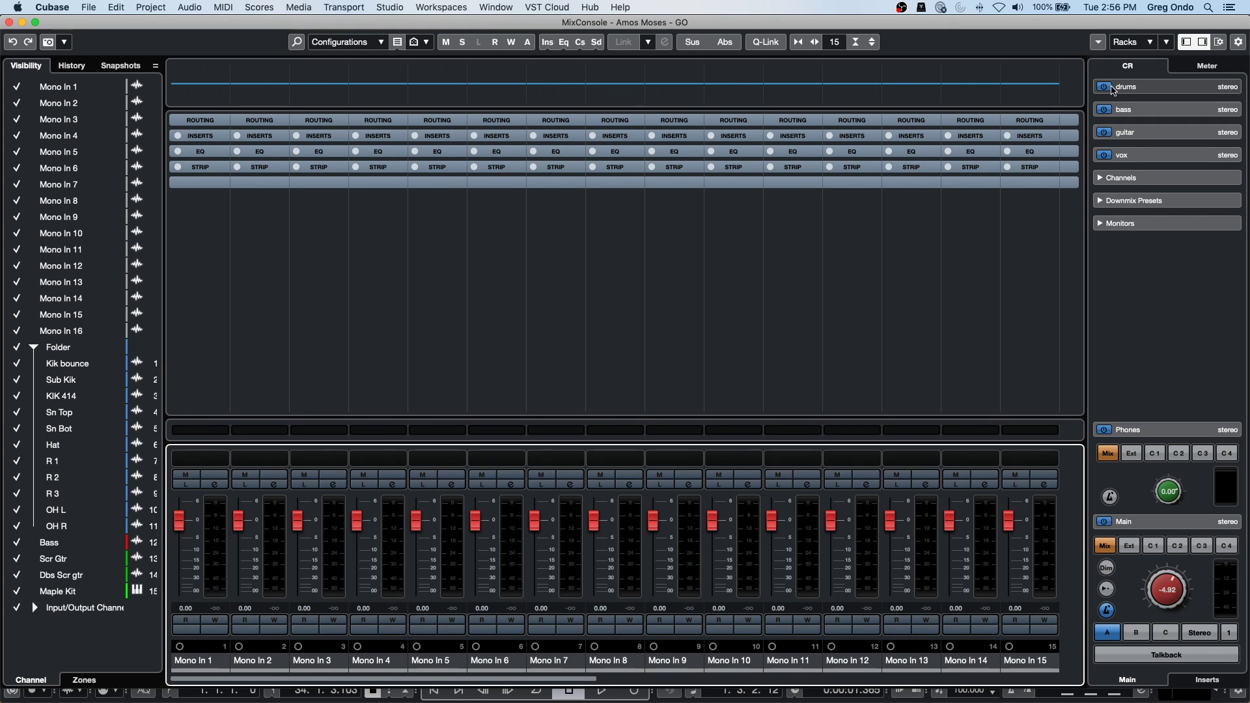
mouse_move(1139, 22)
left_mouse_down()
mouse_move(996, 18)
mouse_move(1140, 11)
left_mouse_up()
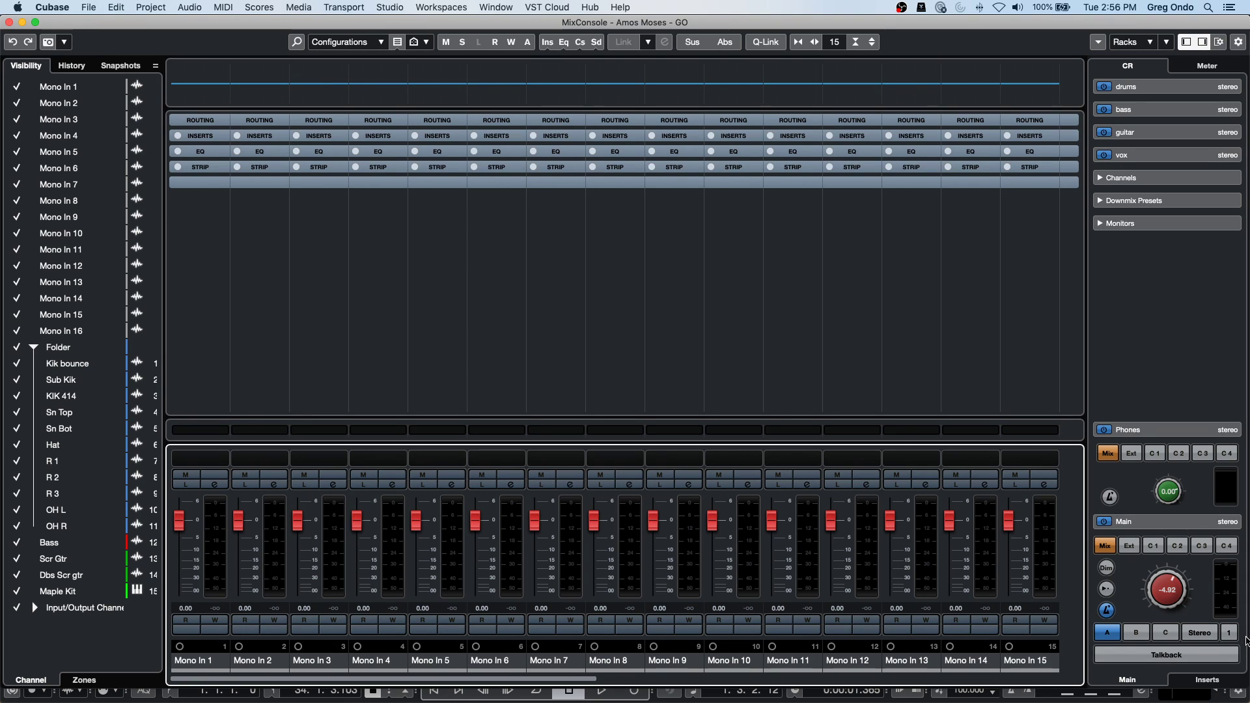
Narrow the MixConsole window to uncover the Media rack and browse VST Effects to the ModMachine delay presets.
left_click_drag(1246, 638, 1103, 627)
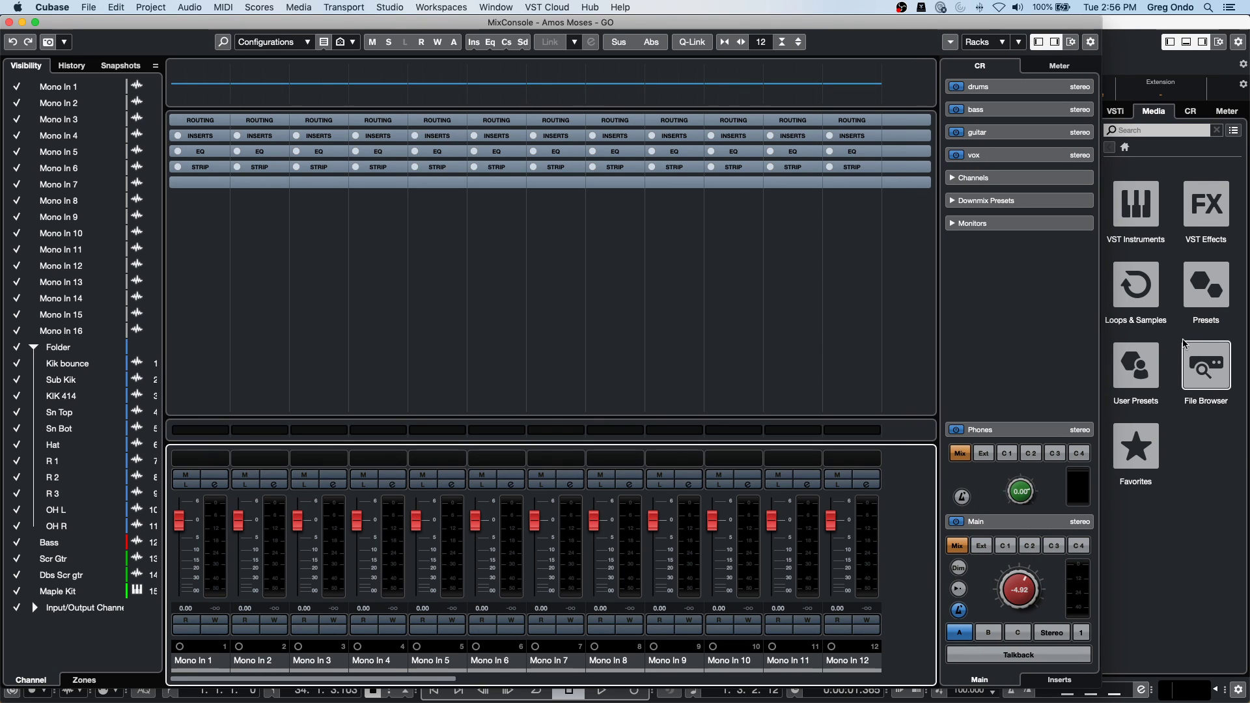
left_click(1207, 204)
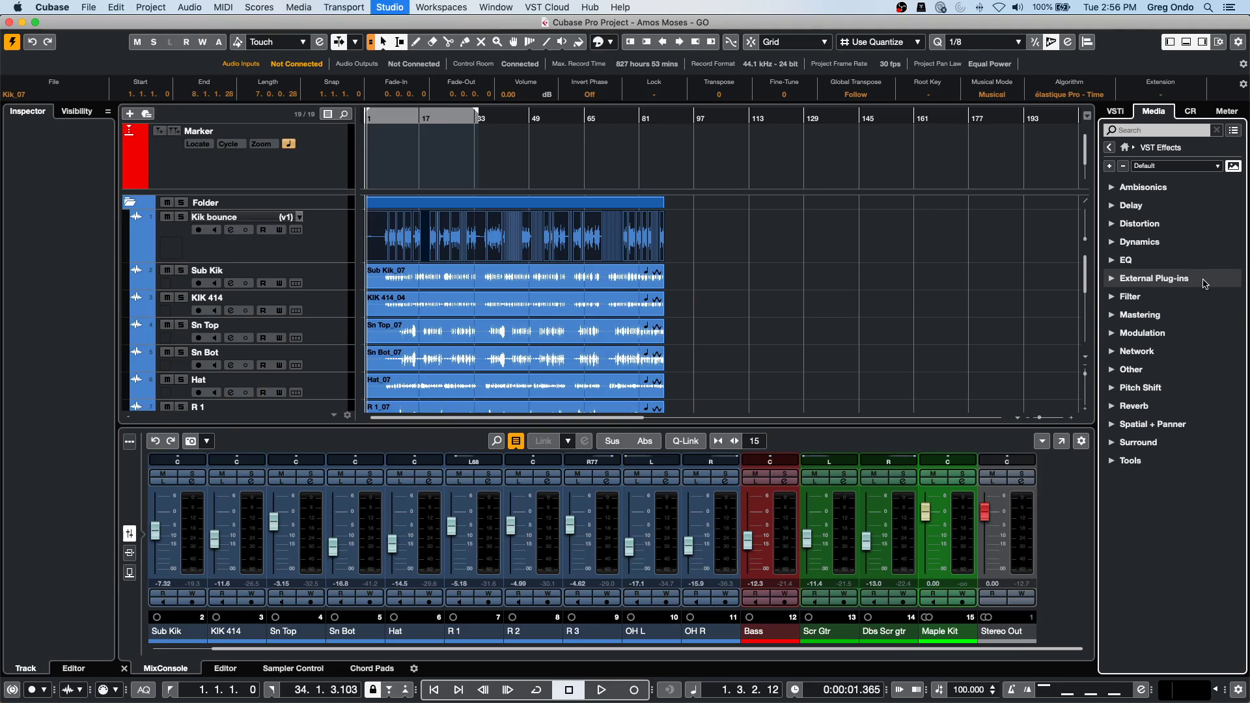
key("F3")
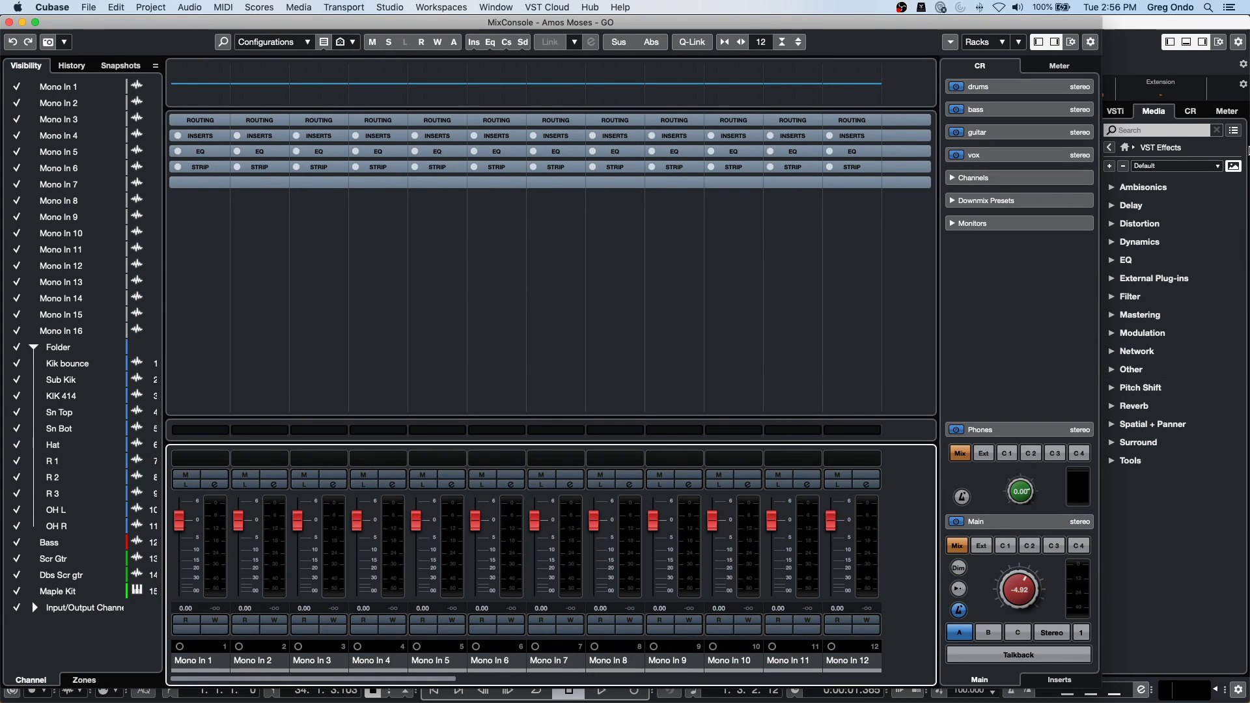
left_click(1122, 206)
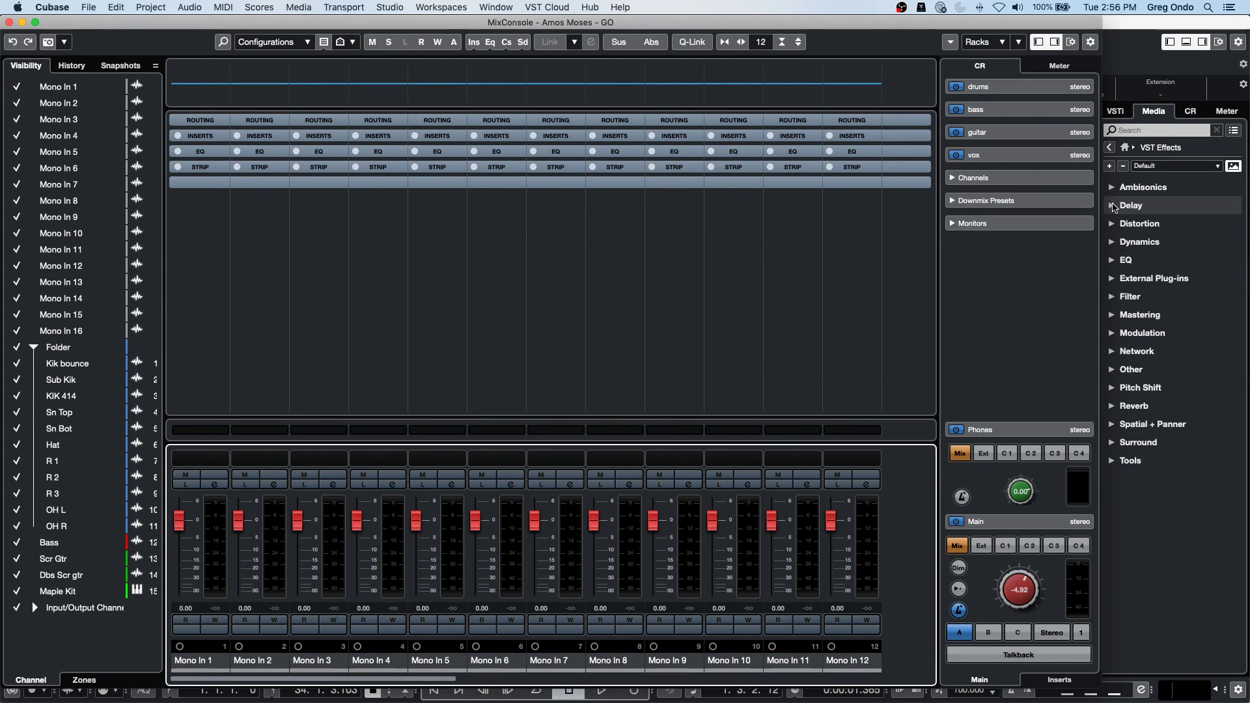
left_click(1169, 269)
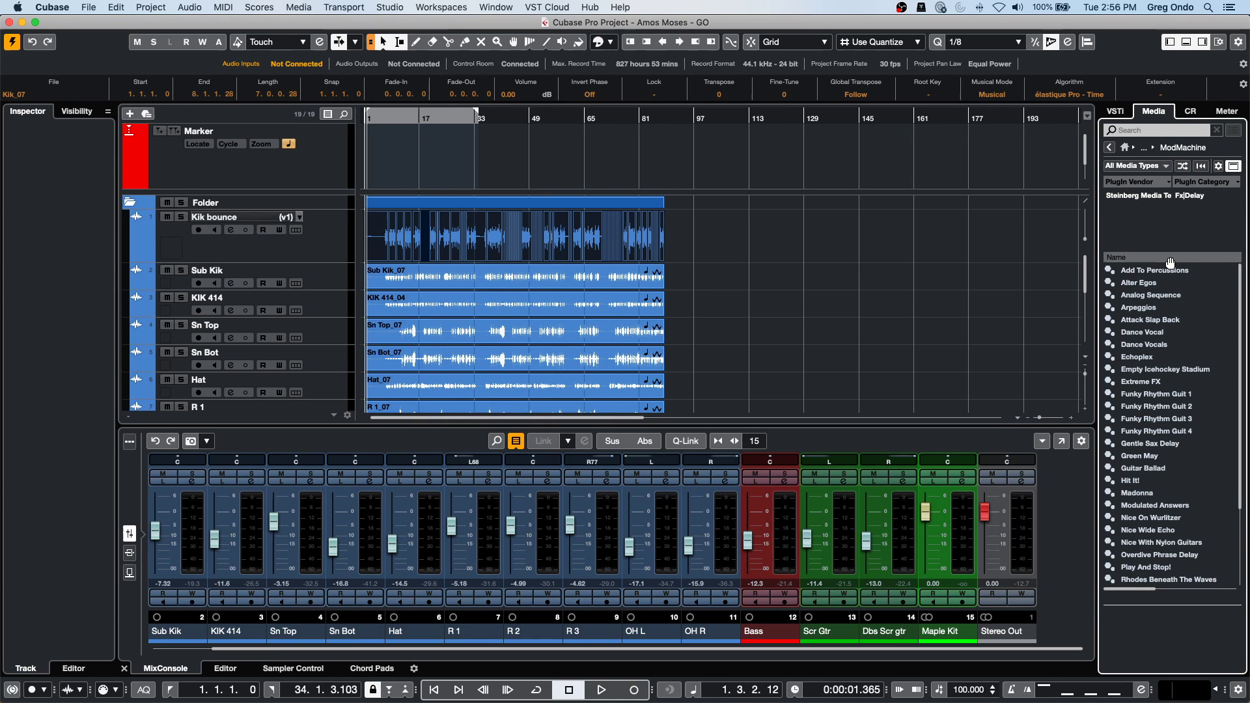
Try to apply the Empty Icehockey Stadium preset to a channel in the MixConsole.
key("F3")
left_click_drag(1138, 371, 710, 384)
key("F3")
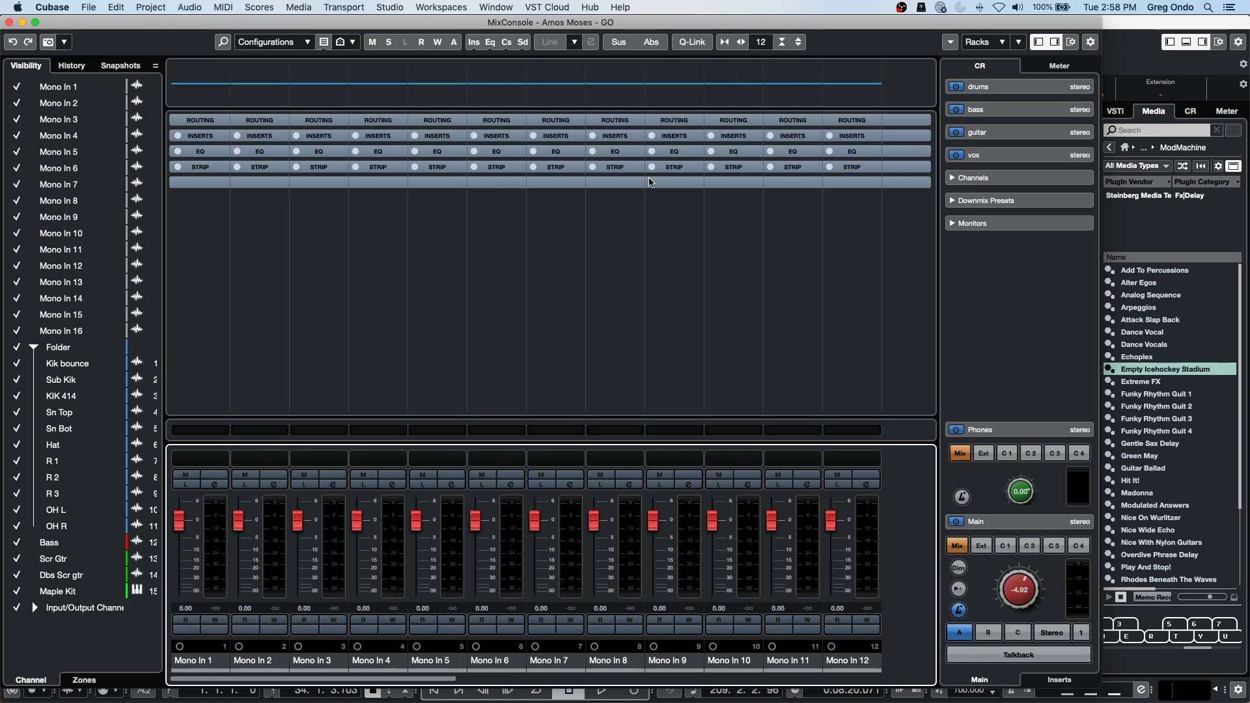
Close the MixConsole and select a short range starting in bar 11, from the Kik bounce track downward.
left_click(9, 23)
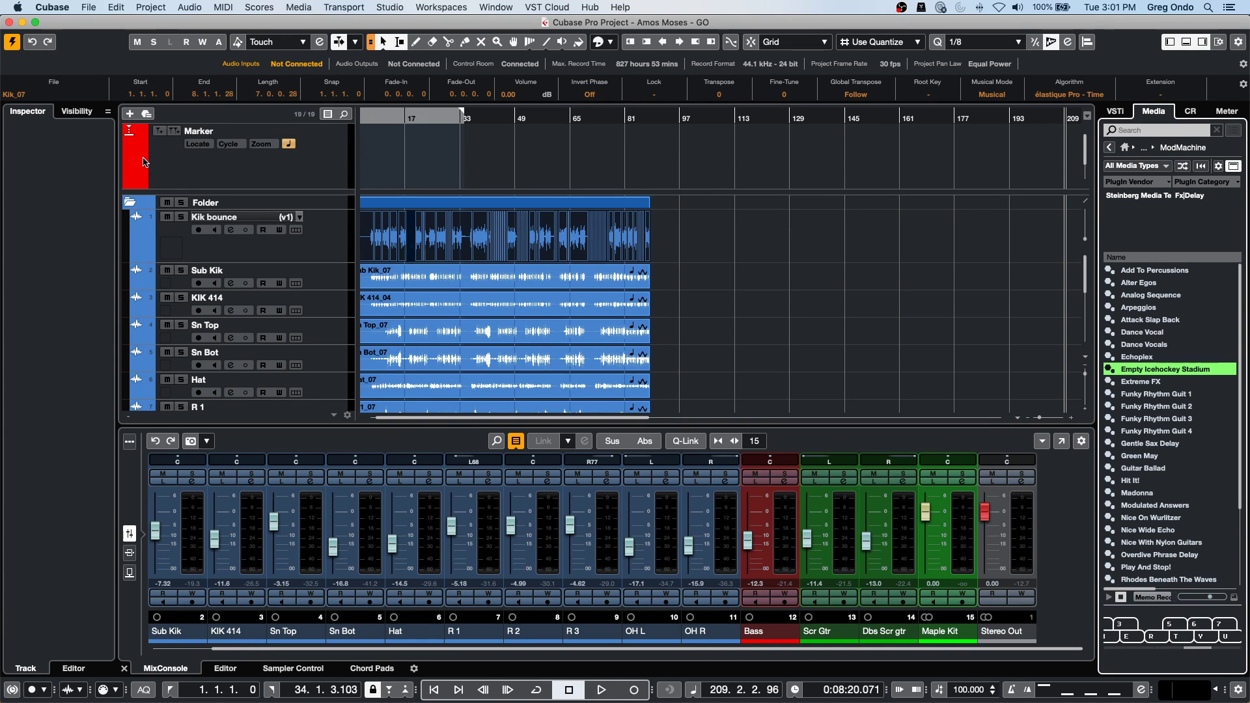
left_click(385, 122)
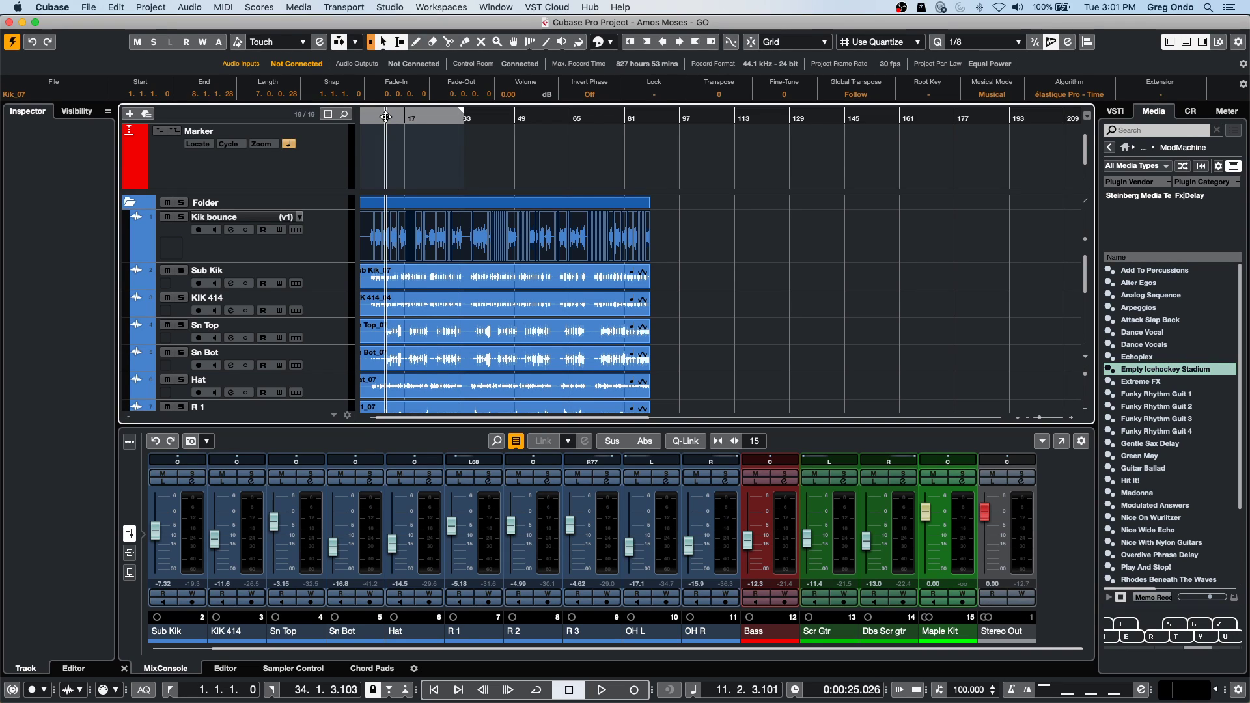
left_click_drag(385, 221, 390, 339)
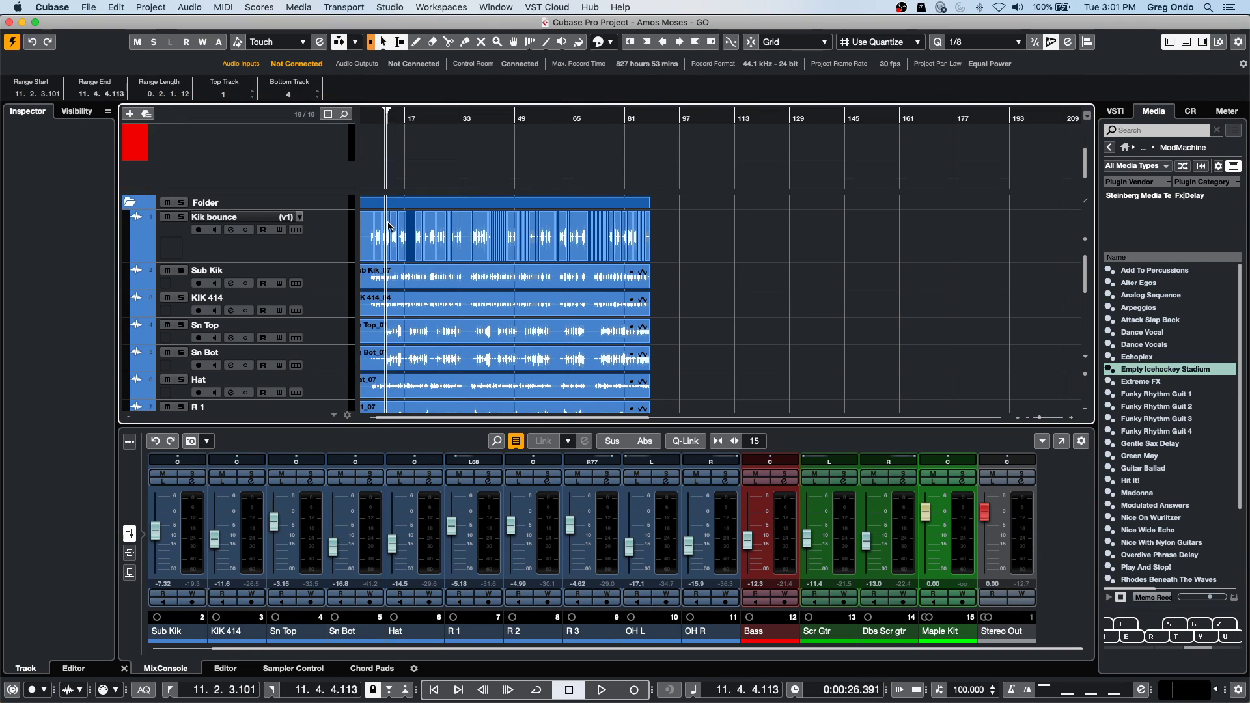
Open and activate UpstreamC9.cpr from the 02 Upstream folder, leaving the missing files unresolved.
left_click(88, 7)
mouse_move(156, 260)
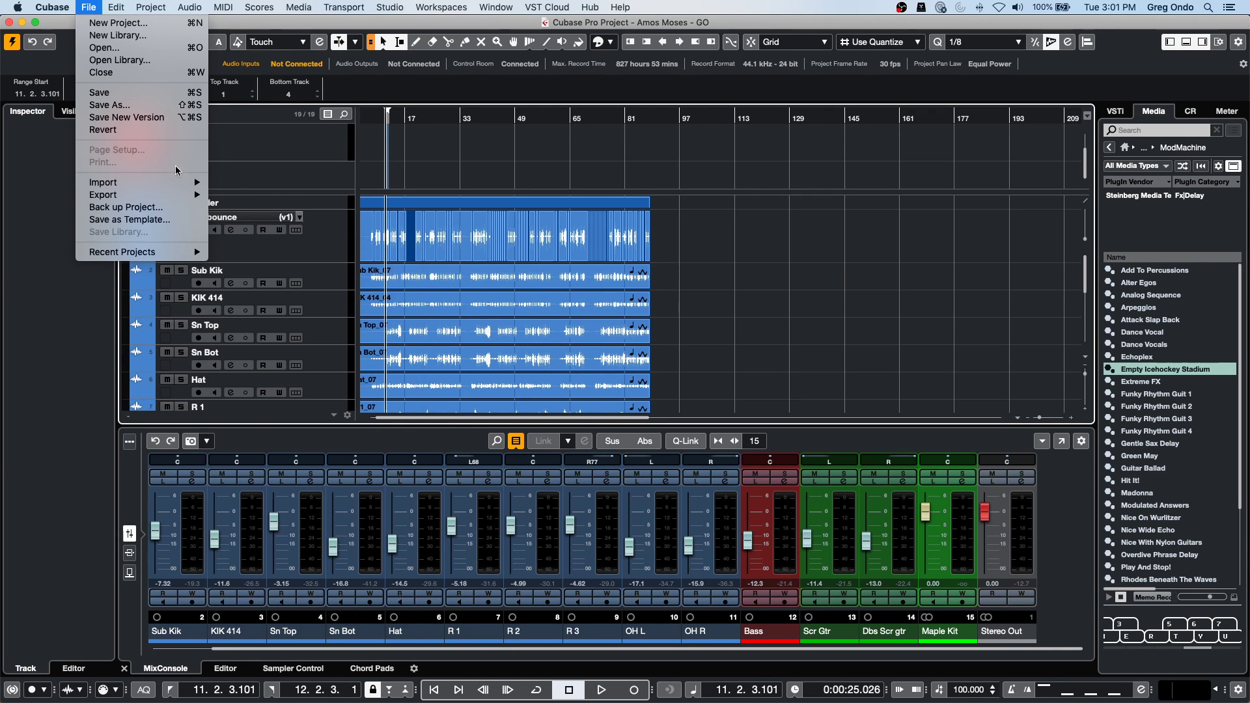
left_click(139, 48)
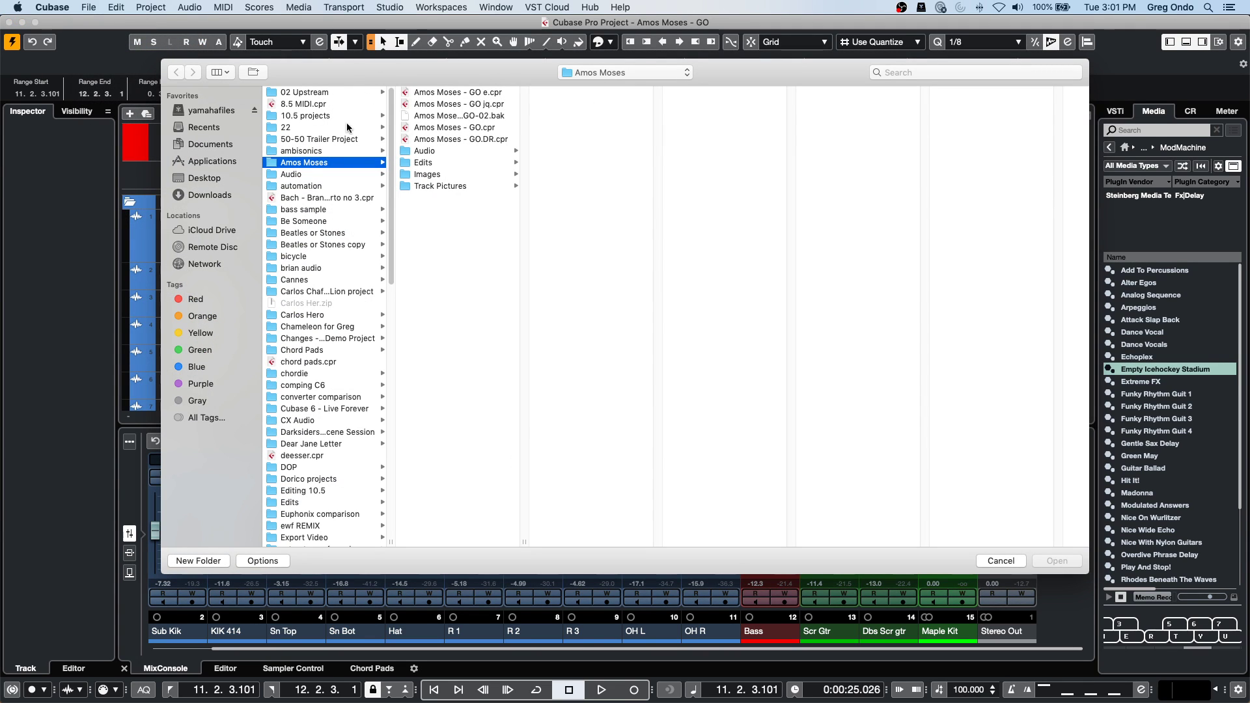
scroll(305, 391, "down", 1)
scroll(319, 326, "up", 1)
left_click(319, 94)
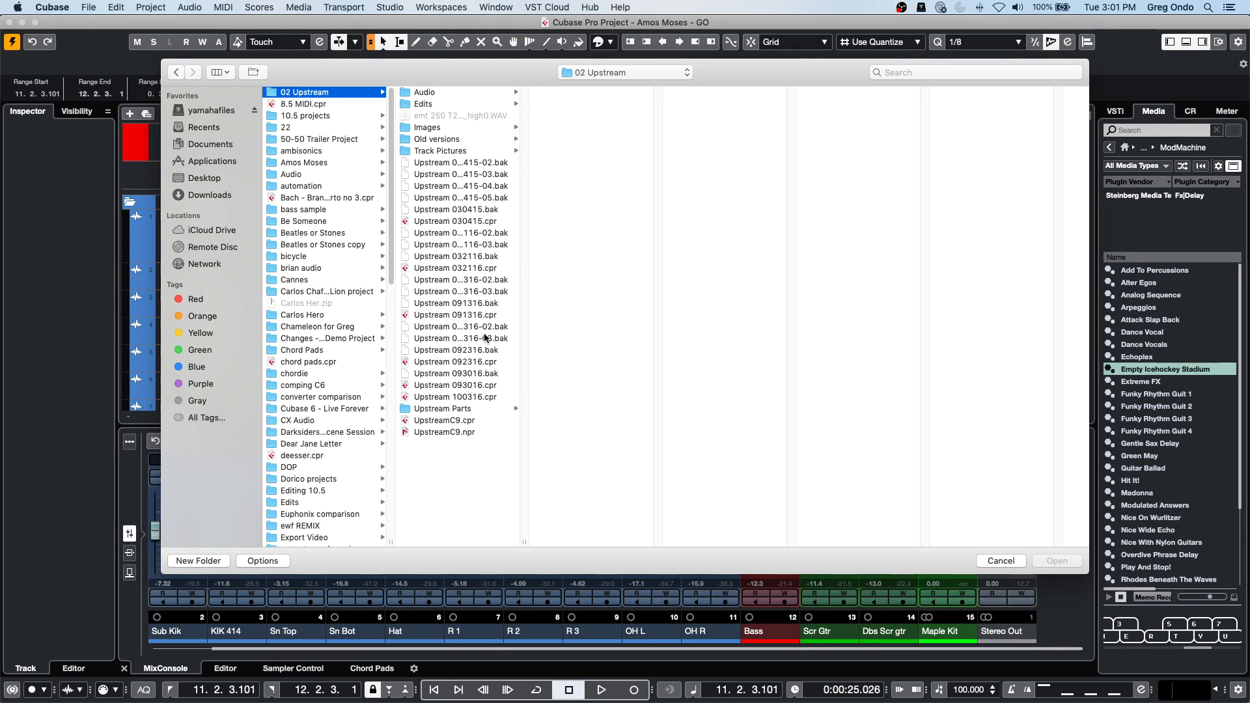
double_click(448, 421)
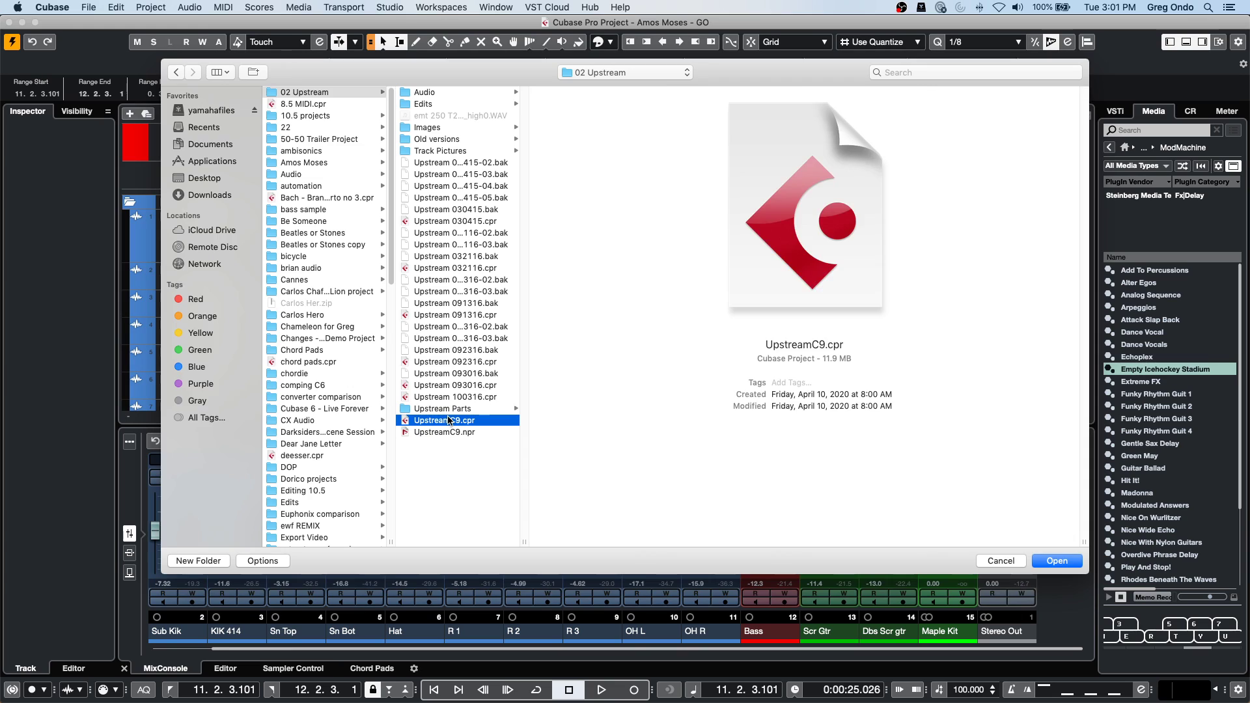
left_click(695, 246)
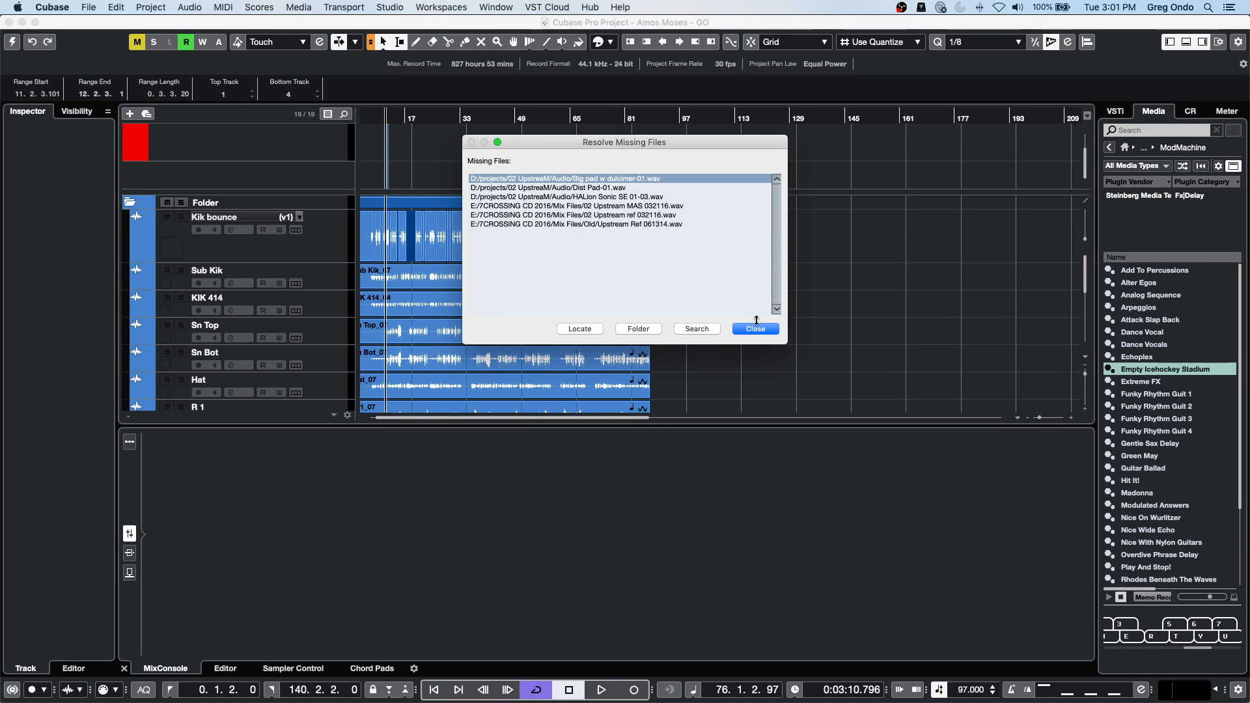
left_click(755, 329)
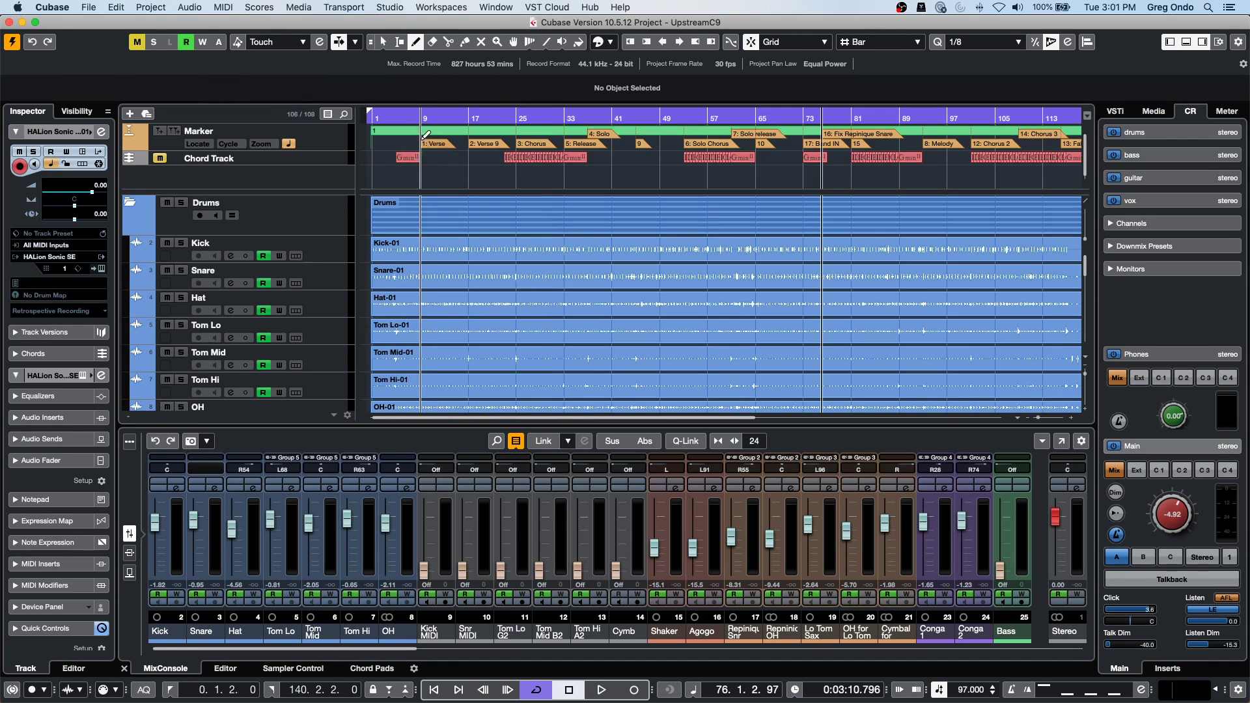
Start playback from bar 15 and magnify the timeline around the playing position.
key("space")
left_click(457, 120)
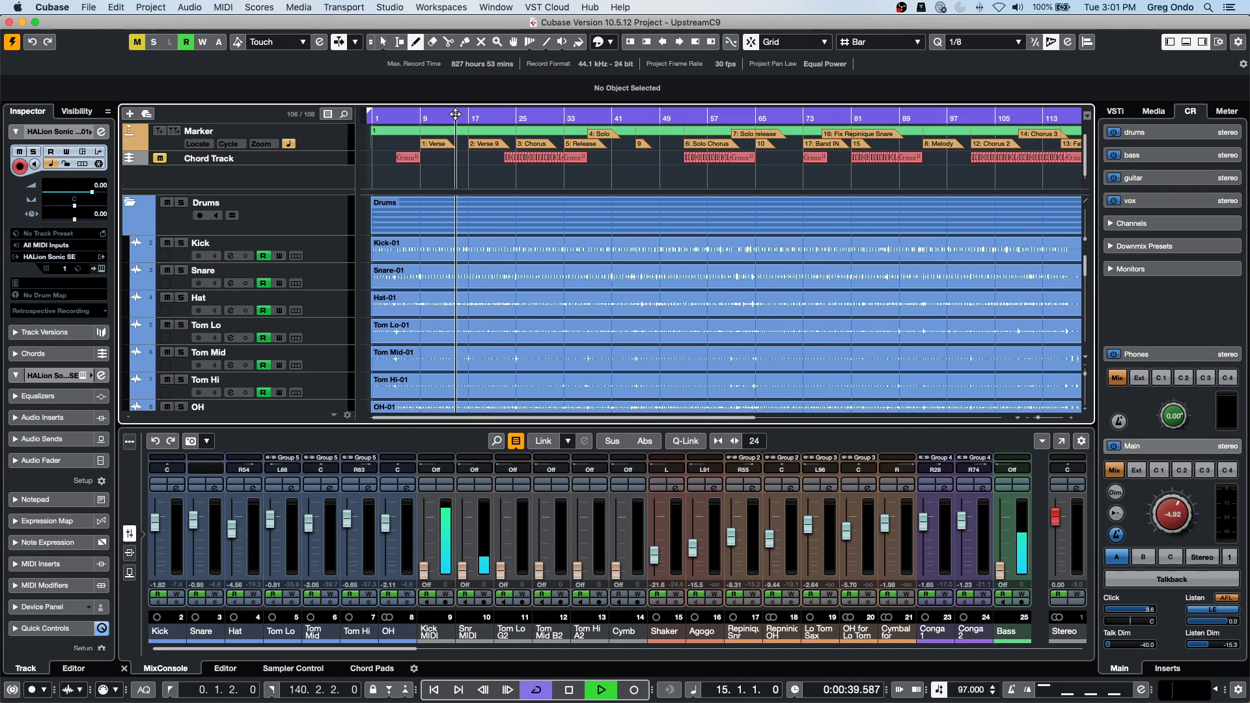
key("h")
key("h")
key("h")
key("h")
key("h")
key("h")
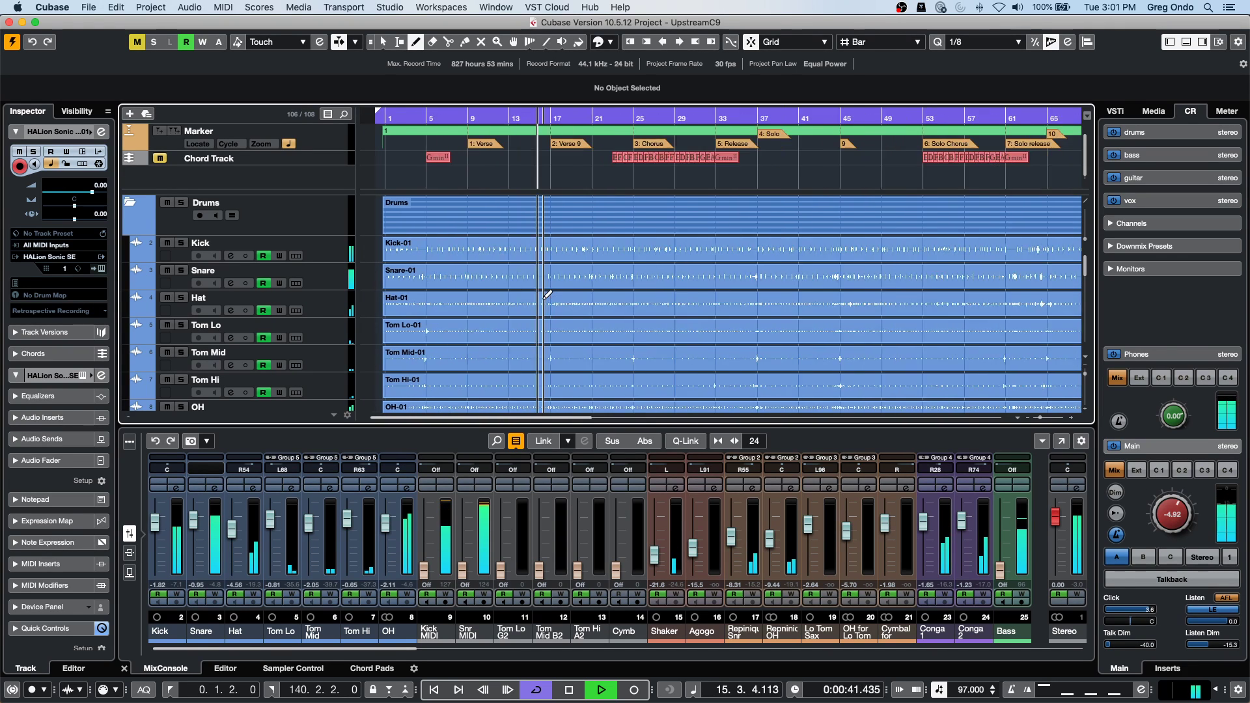
key("h")
key("h")
key("h")
key("h")
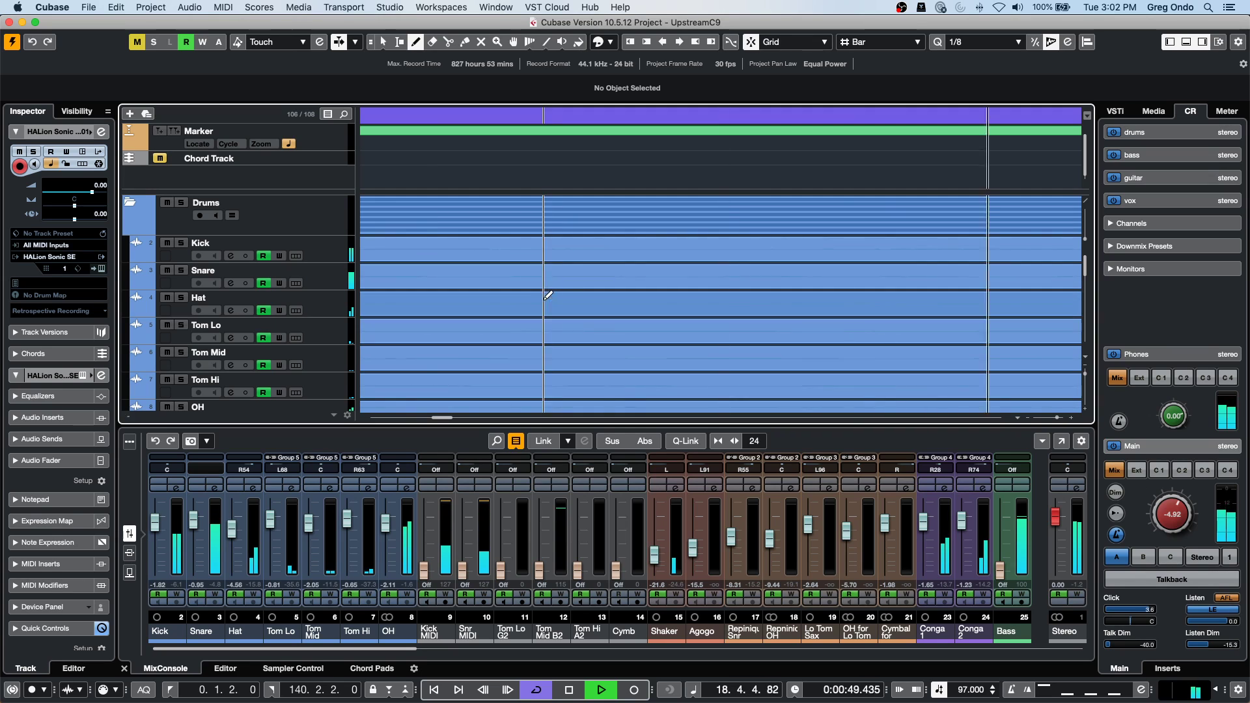
Examine the drum tracks during playback, alternating between the whole arrangement and single-beat detail.
scroll(547, 296, "down", 10)
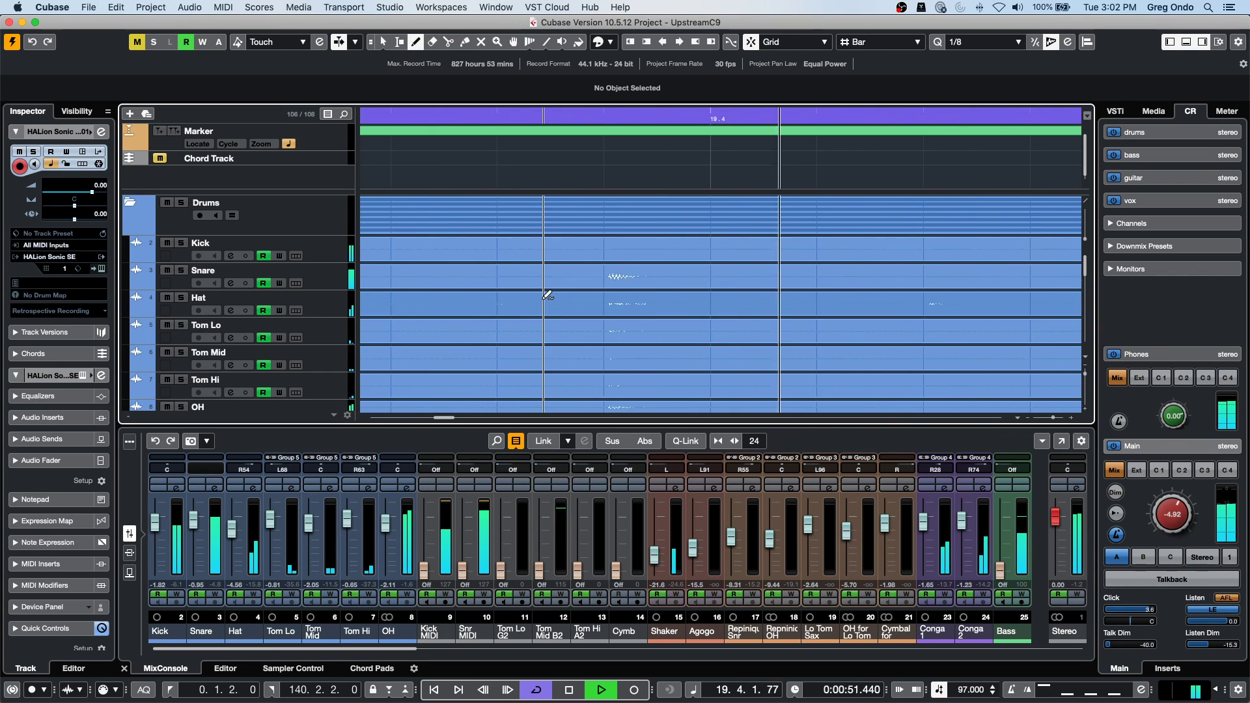
scroll(547, 296, "down", 12)
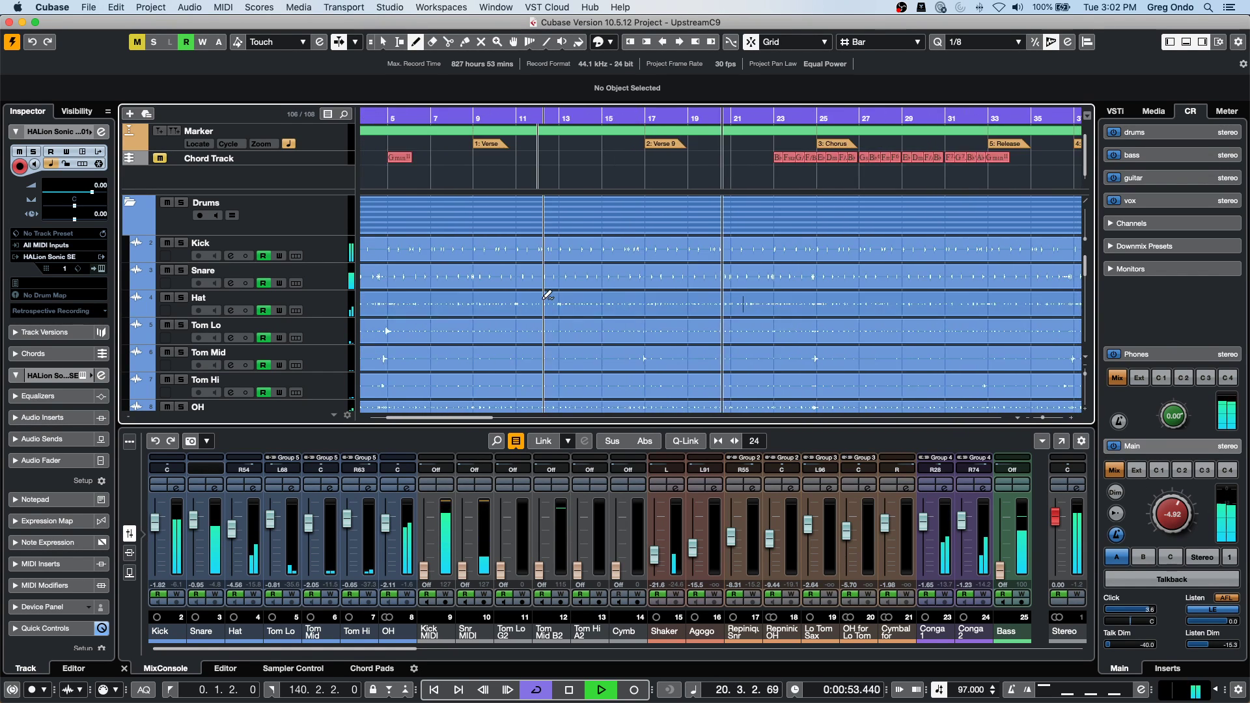
scroll(547, 296, "up", 14)
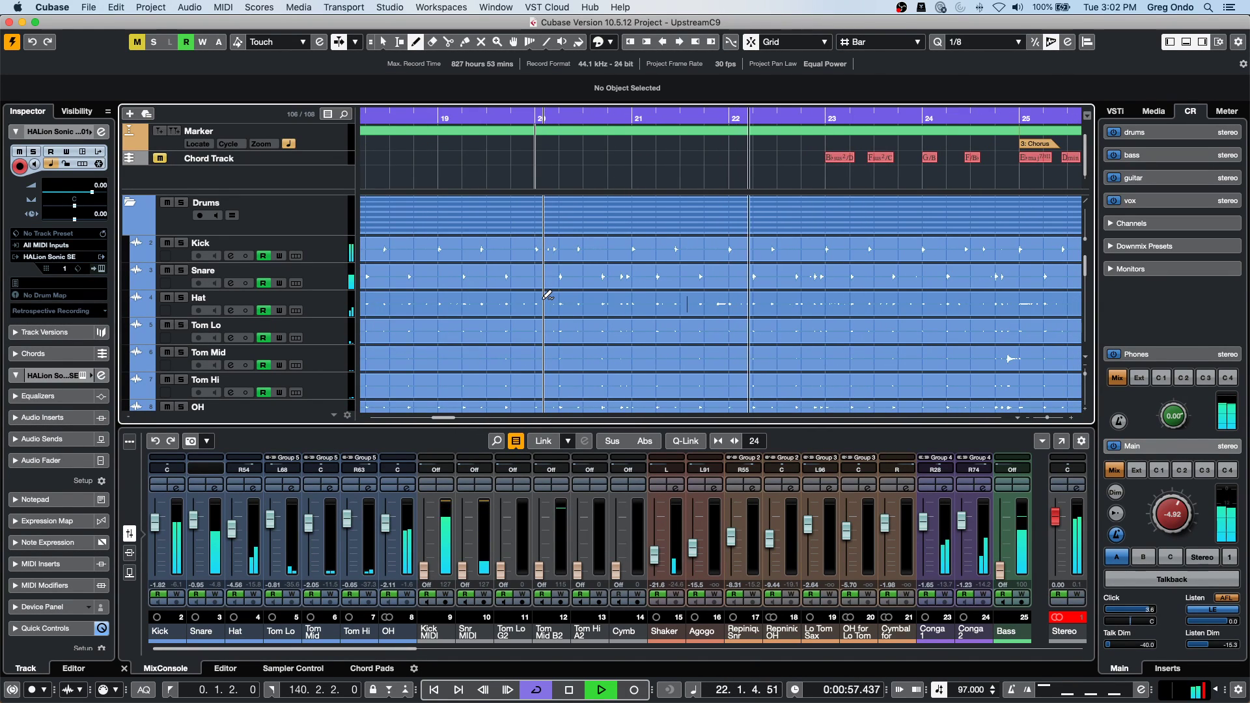
scroll(547, 296, "up", 8)
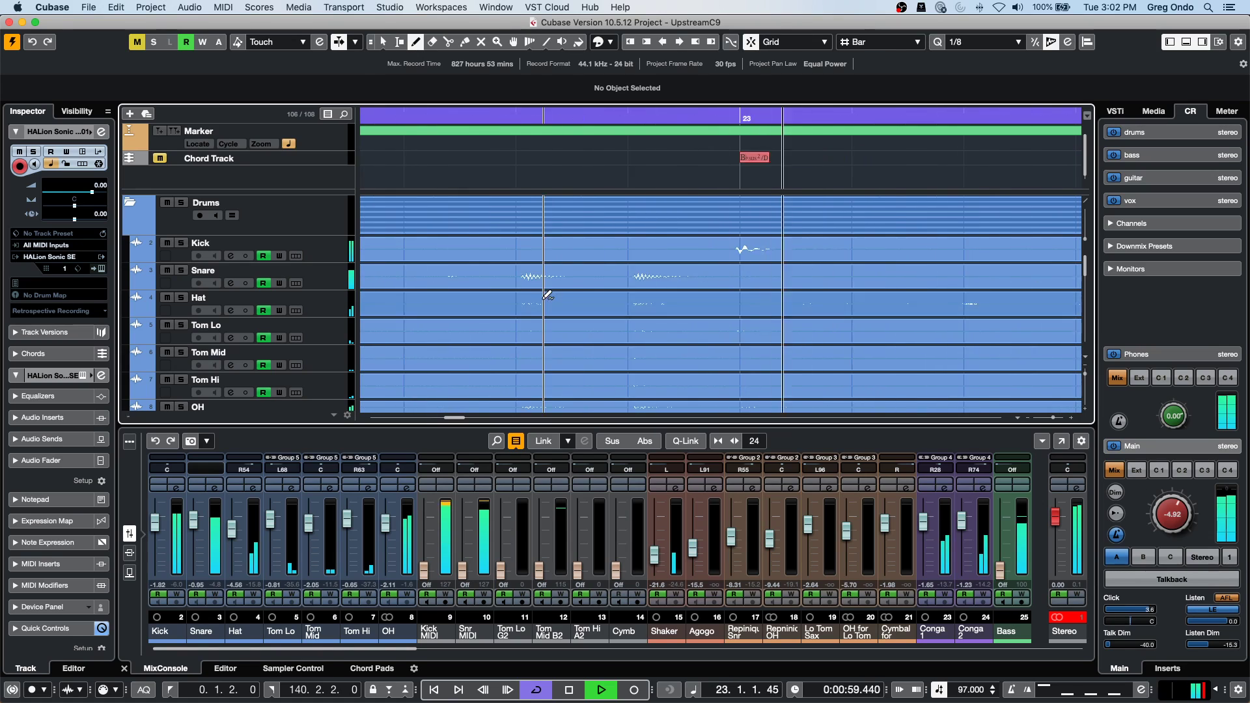
scroll(547, 296, "down", 10)
scroll(547, 296, "down", 8)
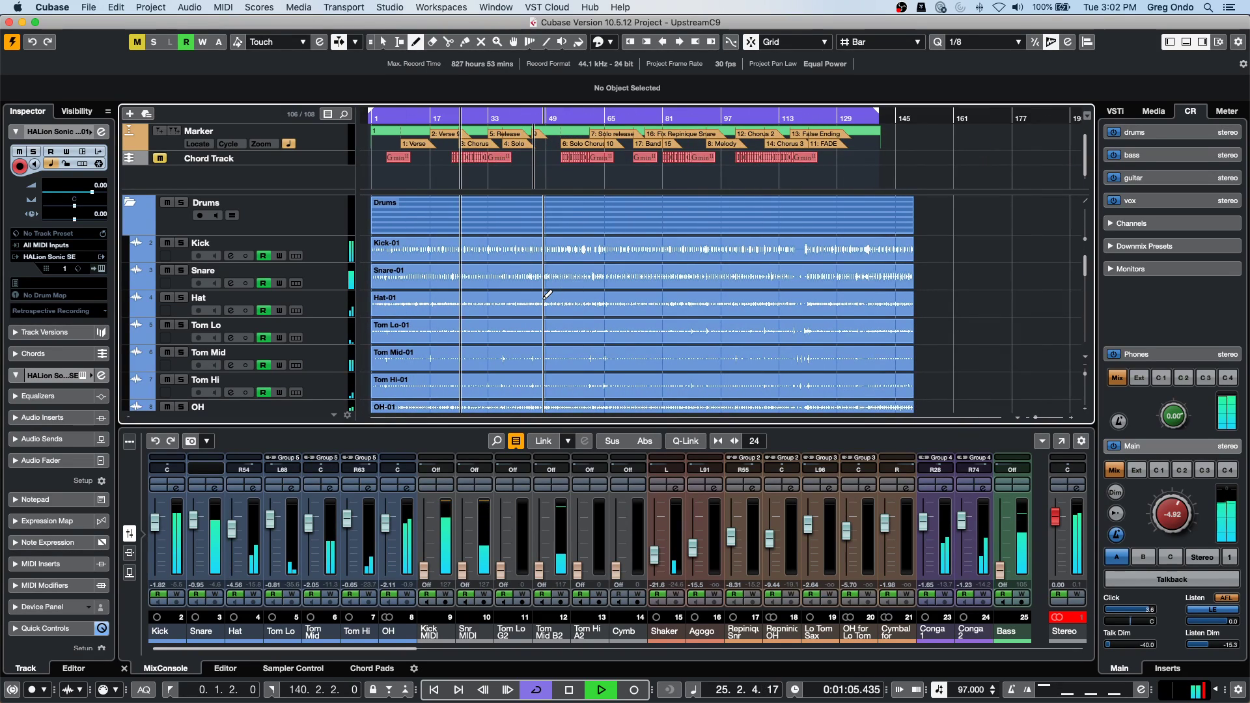
scroll(627, 275, "down", 15)
scroll(627, 275, "up", 10)
scroll(627, 271, "up", 3)
scroll(626, 271, "up", 4)
scroll(627, 271, "up", 10)
scroll(628, 271, "down", 4)
scroll(627, 272, "down", 10)
scroll(627, 272, "up", 12)
Examine the MIDI Drums and percussion tracks at different magnifications during playback, return to the Drums folder, and stop playback.
scroll(628, 275, "down", 6)
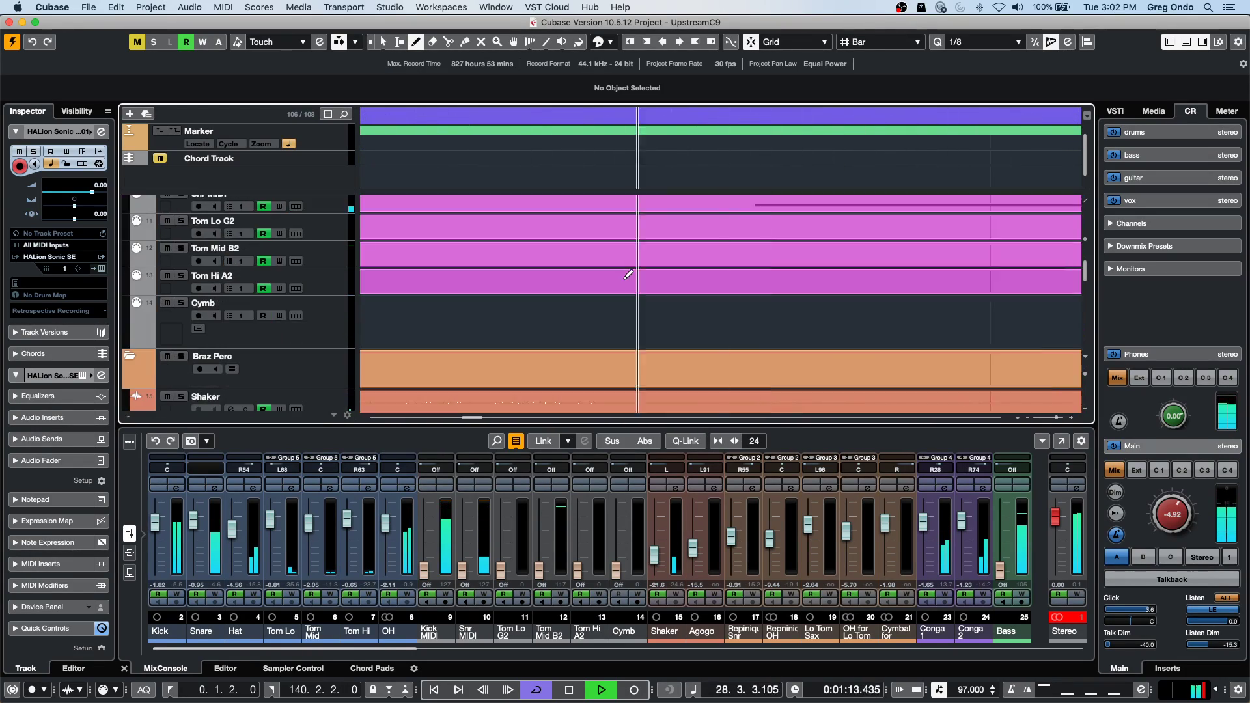
scroll(628, 275, "down", 8)
scroll(629, 277, "up", 14)
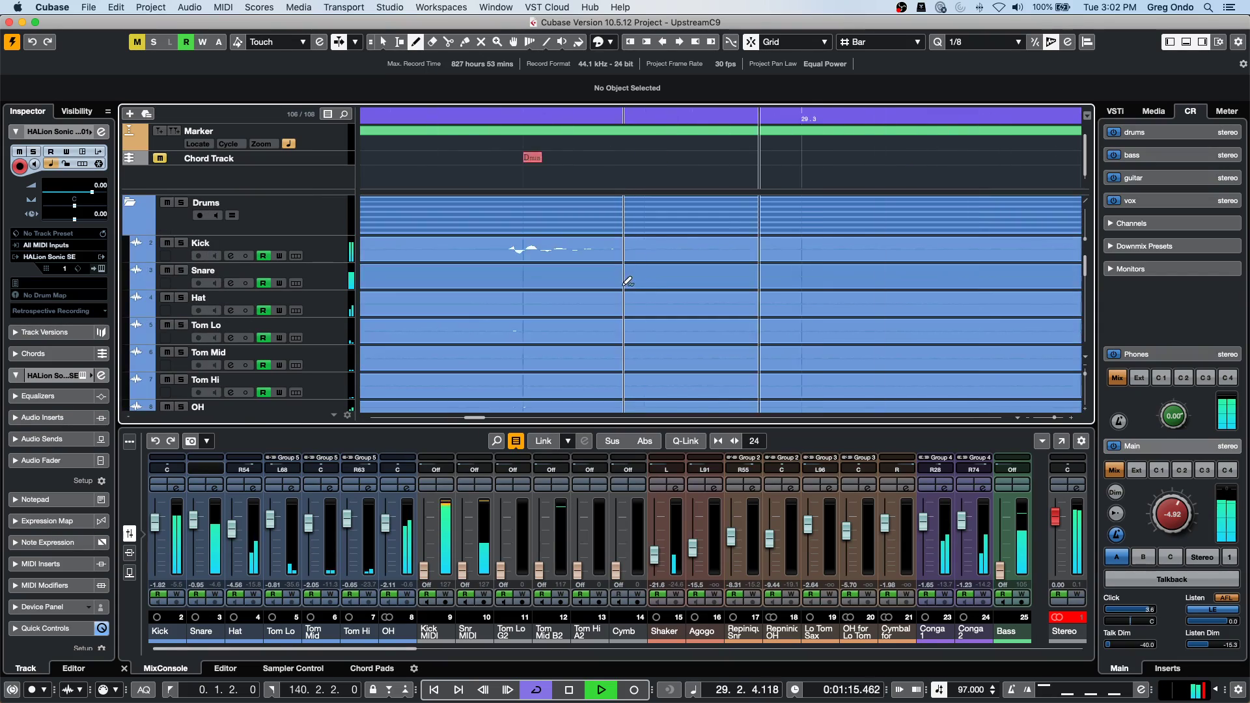
scroll(629, 281, "down", 8)
scroll(627, 286, "up", 8)
scroll(626, 293, "down", 6)
scroll(627, 291, "down", 8)
scroll(629, 290, "up", 14)
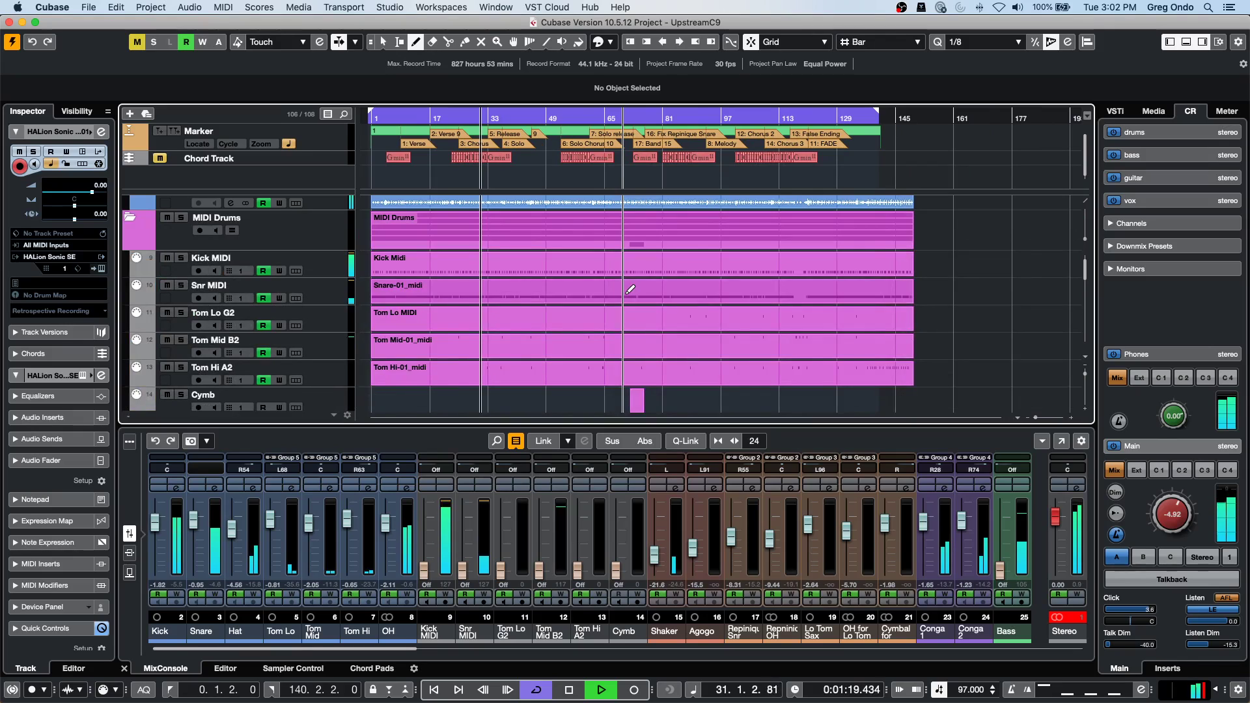
scroll(631, 289, "up", 4)
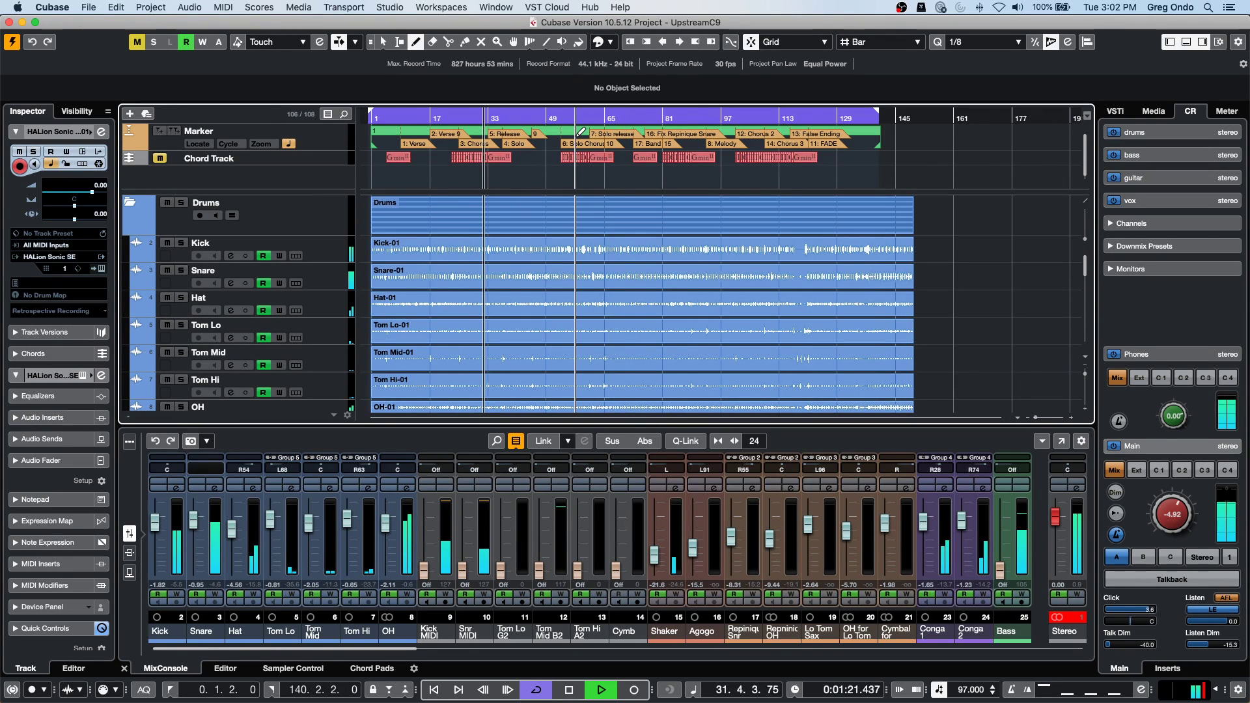
key("space")
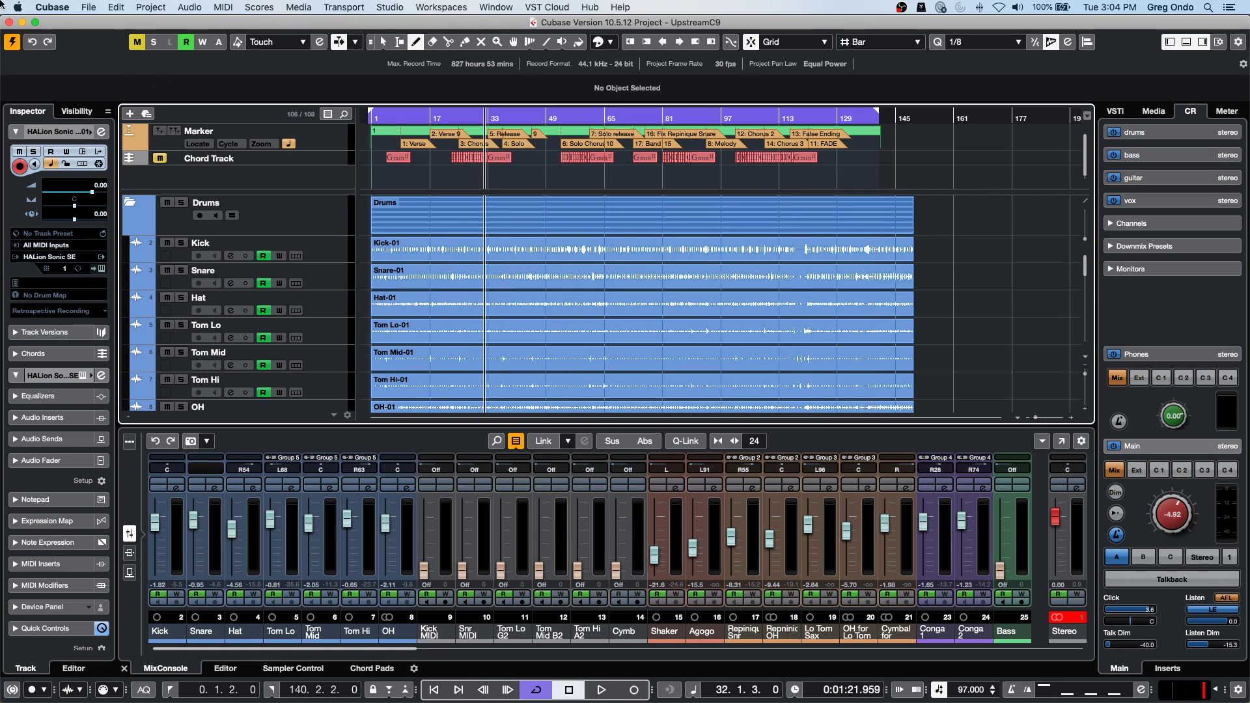
Open the Melody track's Chords part at bar 17 in a separate Key Editor window, with the cursor at bar 20.
scroll(534, 210, "down", 3)
scroll(534, 210, "down", 12)
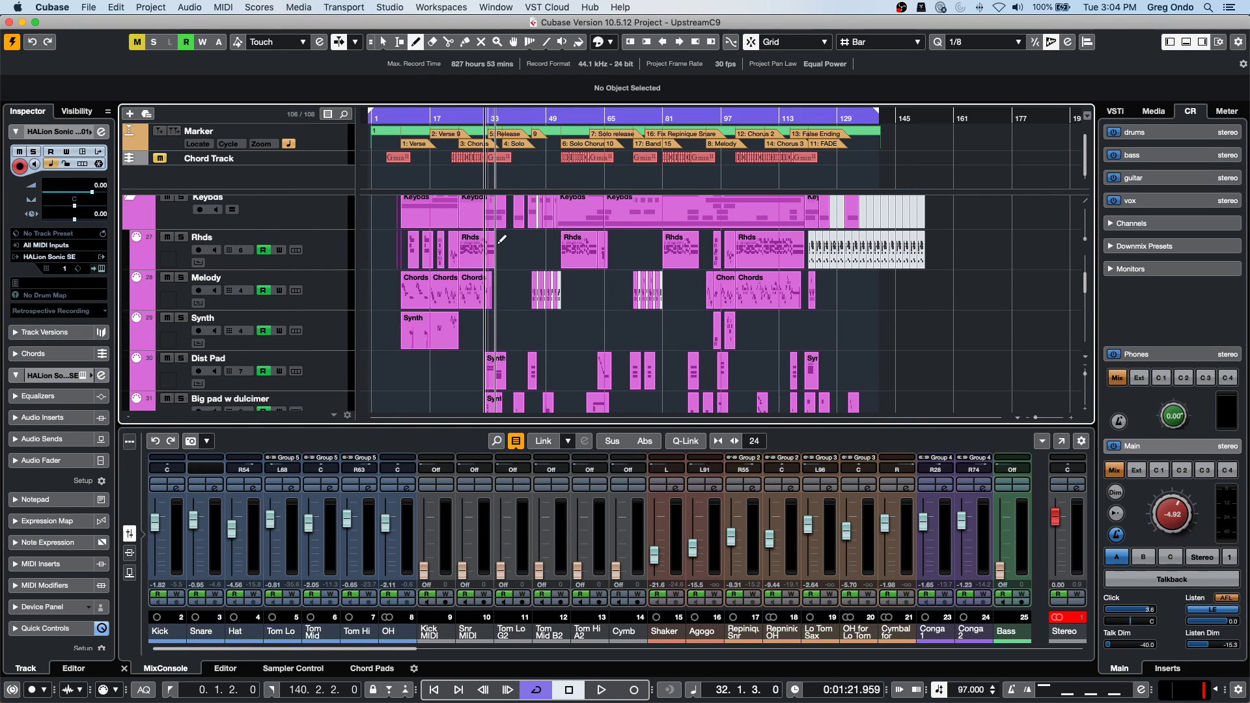
right_click(441, 289)
left_click(441, 289)
double_click(445, 297)
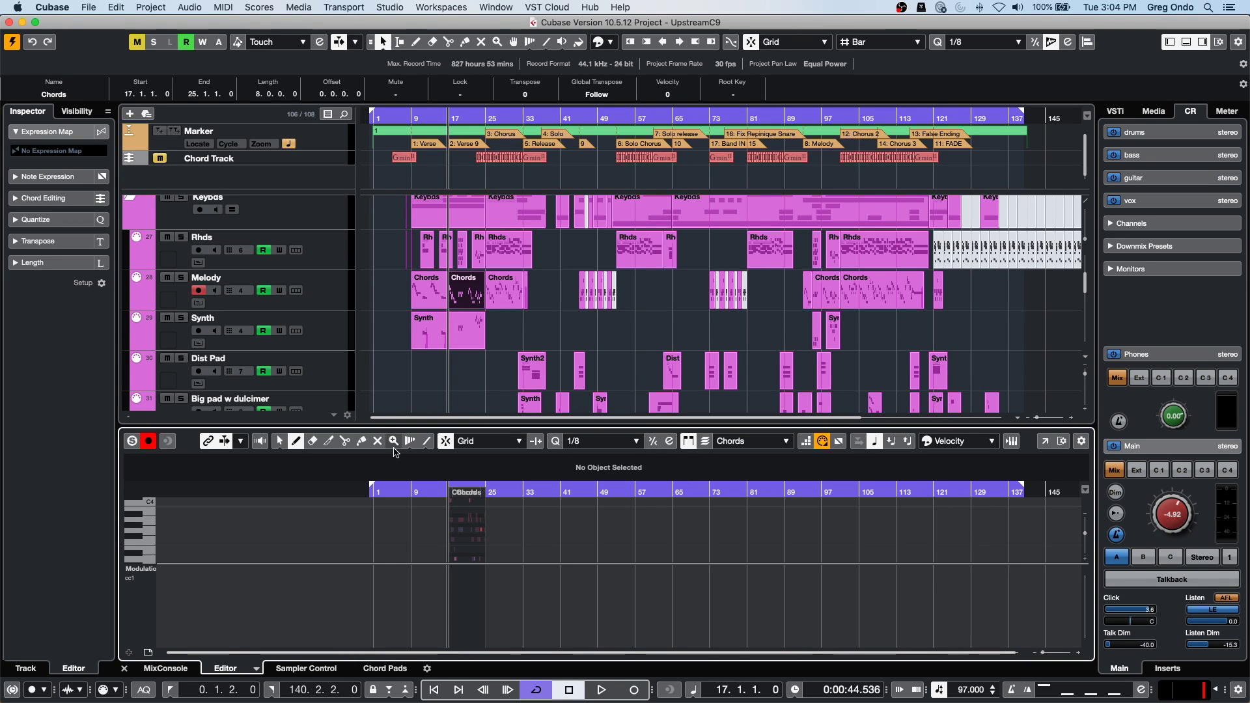
left_click_drag(450, 116, 460, 165)
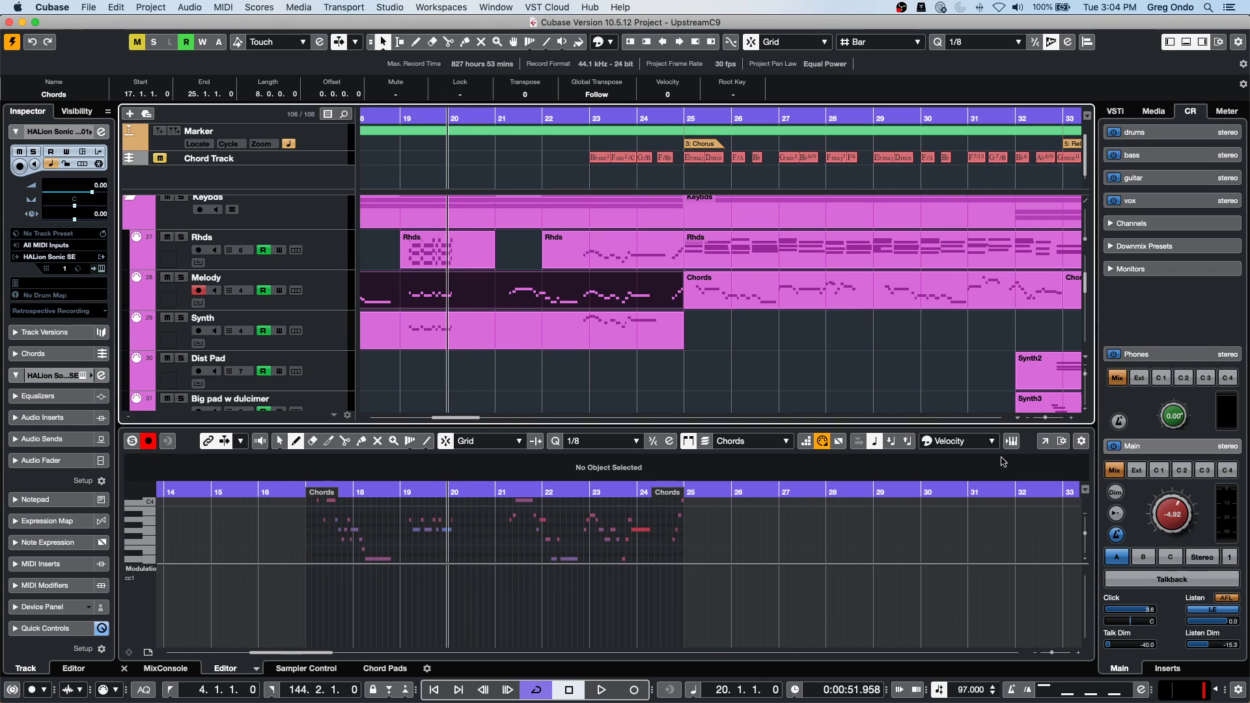
left_click(1044, 441)
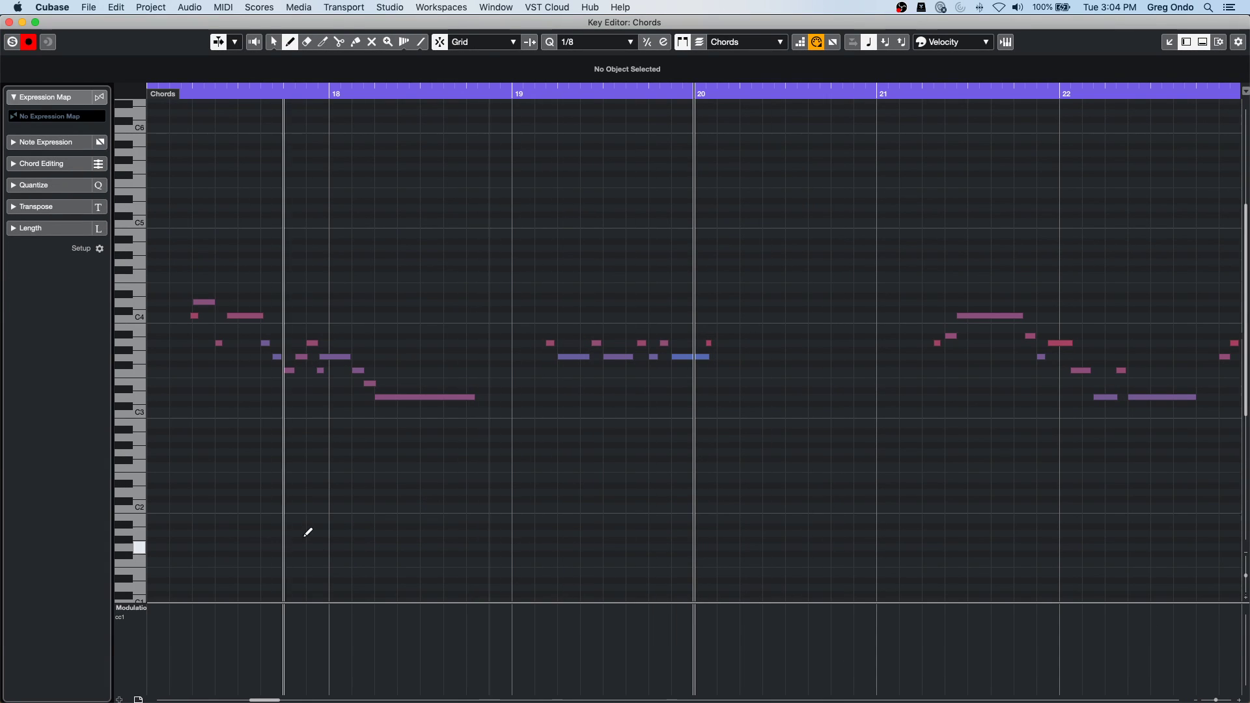
Examine the Chords part's notes between bars 17 and 22 across the Key Editor's pitch range.
scroll(475, 483, "up", 2)
scroll(478, 482, "down", 3)
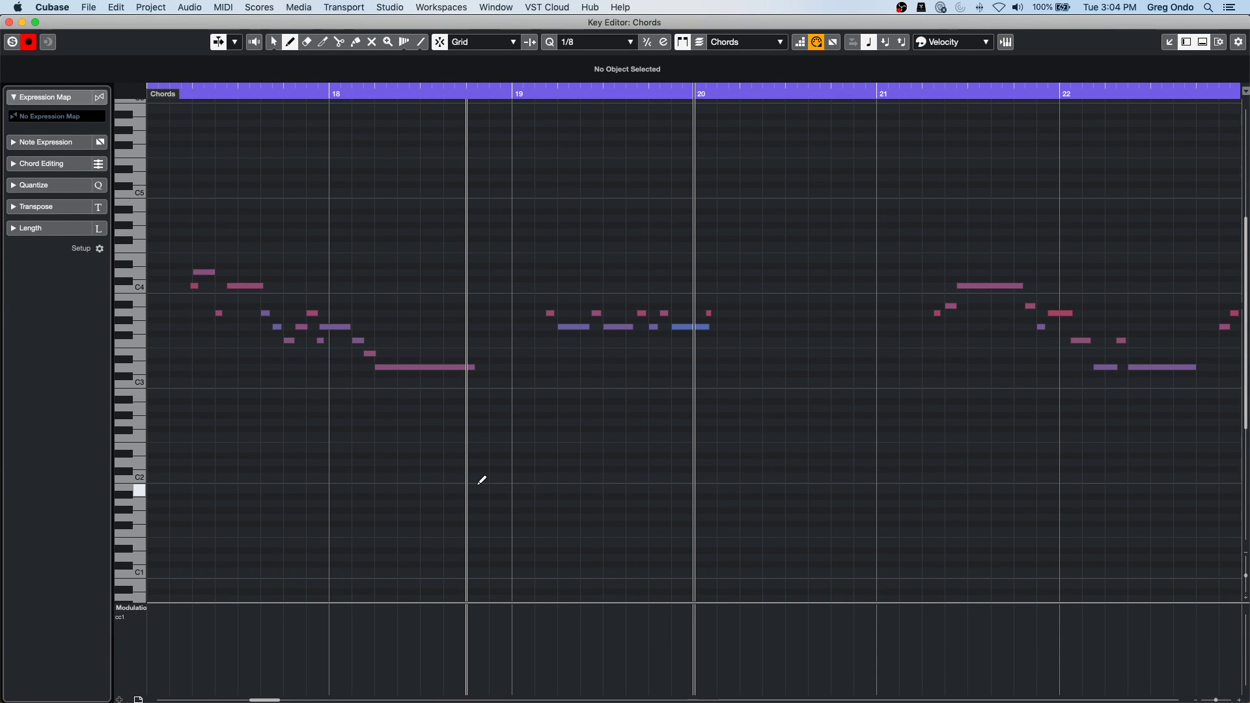
scroll(482, 480, "right", 5)
scroll(481, 480, "left", 5)
scroll(483, 480, "right", 4)
scroll(484, 481, "left", 10)
scroll(485, 481, "right", 5)
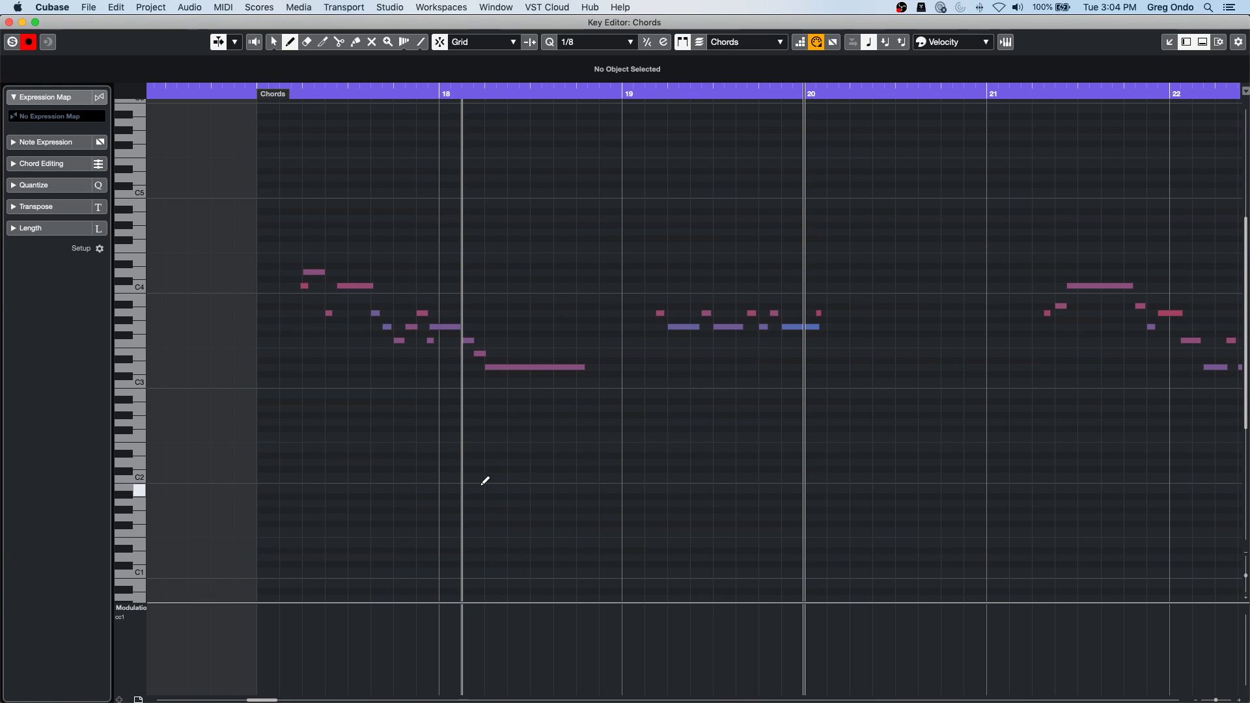
scroll(485, 481, "right", 3)
scroll(485, 480, "left", 4)
scroll(485, 481, "right", 3)
scroll(485, 481, "left", 3)
scroll(485, 480, "right", 3)
scroll(485, 480, "up", 2)
scroll(485, 481, "down", 3)
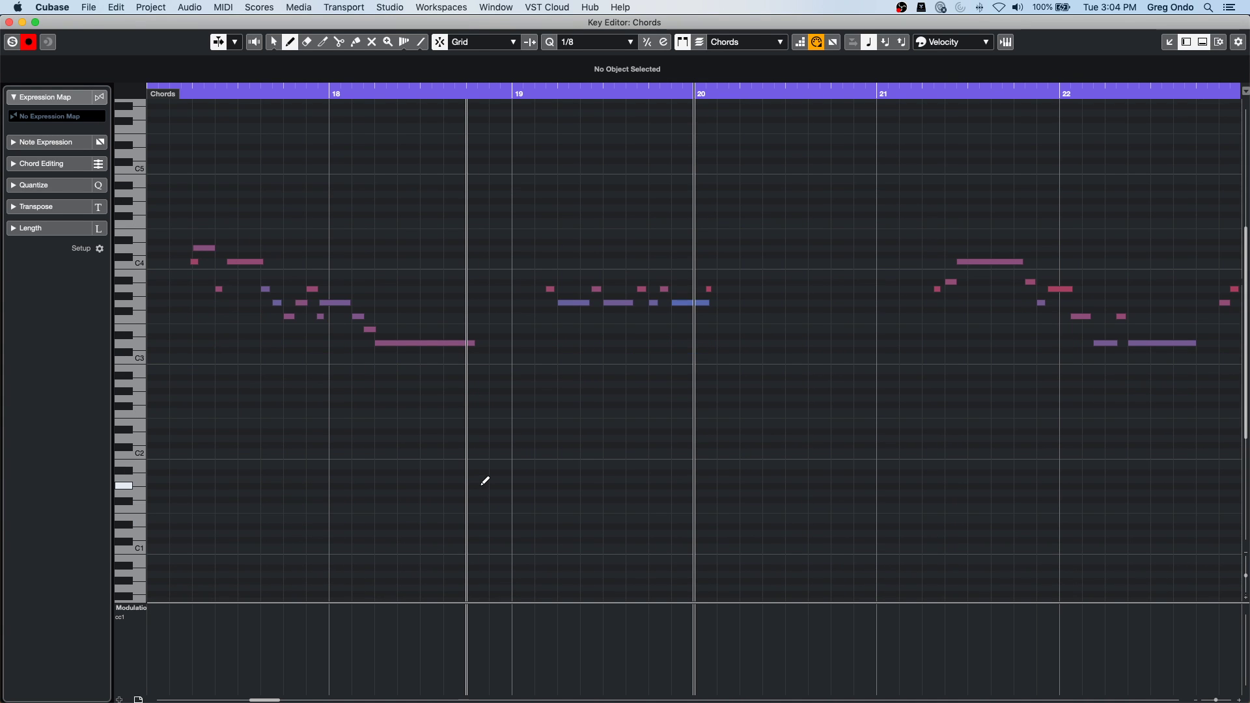
Examine the Chords part in the Key Editor at wider and closer horizontal magnifications around bars 17 to 24.
scroll(485, 481, "down", 2)
scroll(485, 481, "up", 3)
scroll(486, 481, "down", 6)
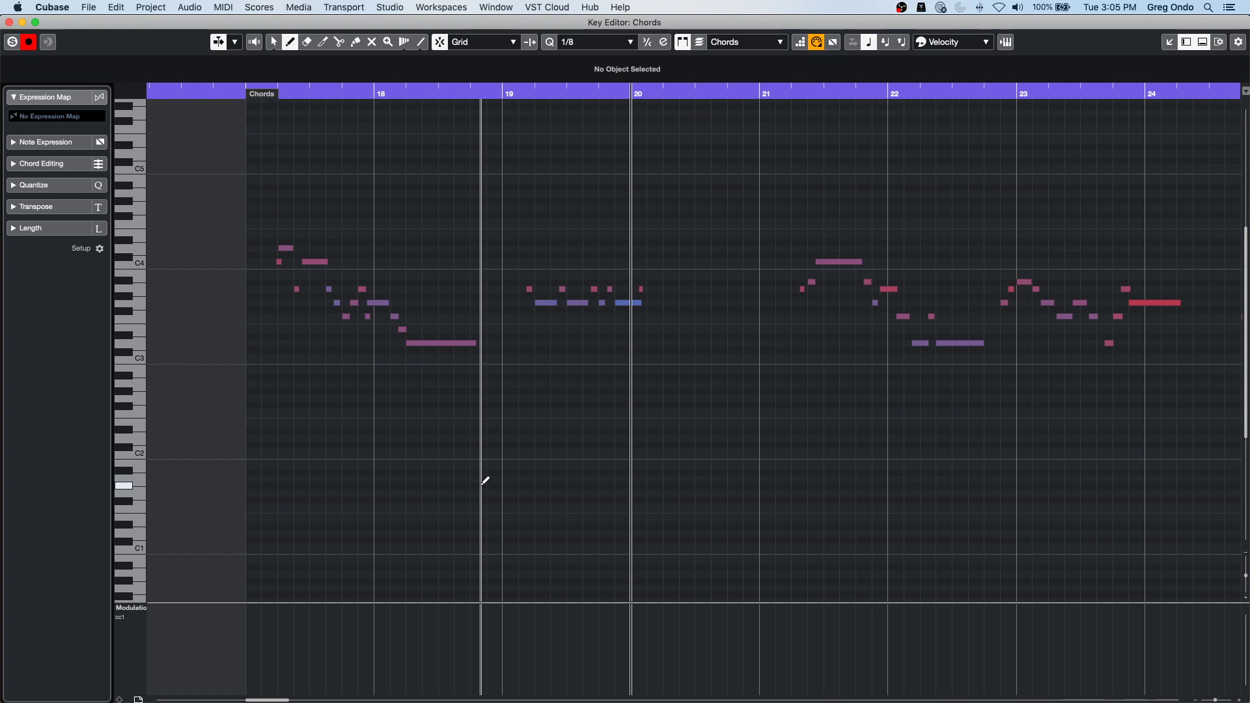
scroll(485, 480, "up", 5)
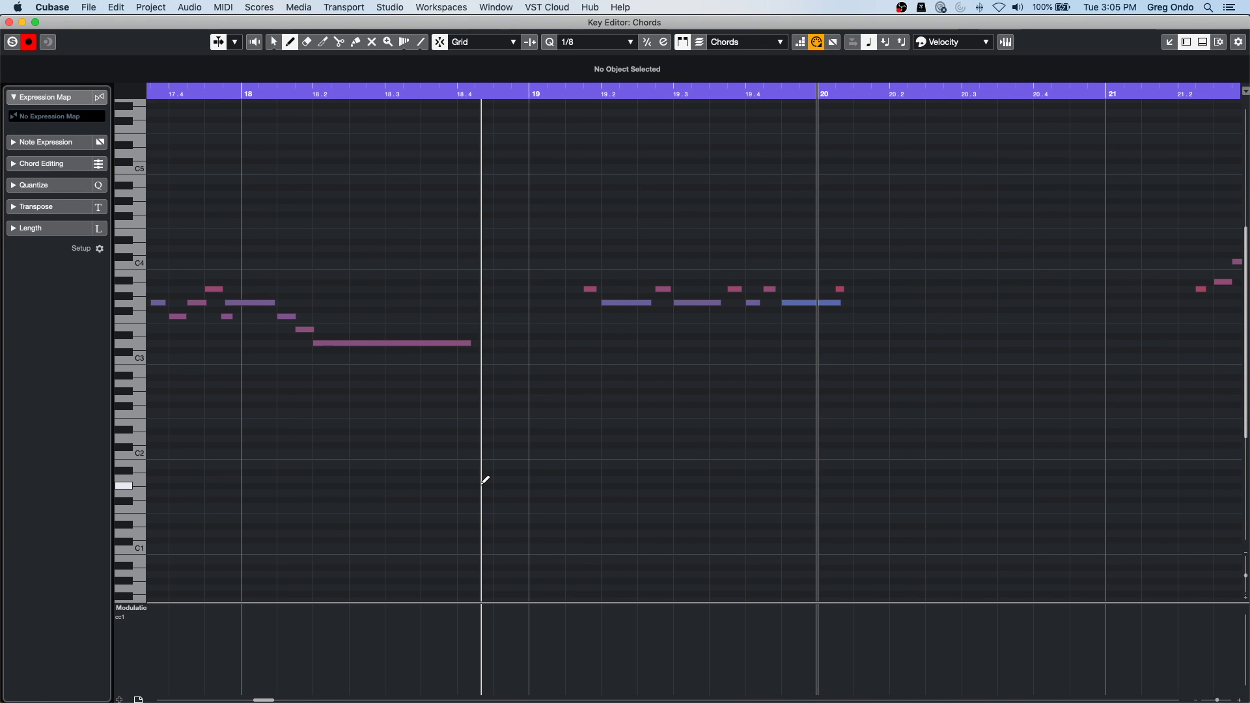
scroll(485, 481, "up", 4)
scroll(486, 480, "down", 2)
Examine the higher octaves and the Chords notes along the timeline up to the part's end at bar 25.
scroll(486, 481, "right", 5)
scroll(485, 481, "left", 10)
scroll(485, 481, "right", 8)
scroll(485, 481, "left", 3)
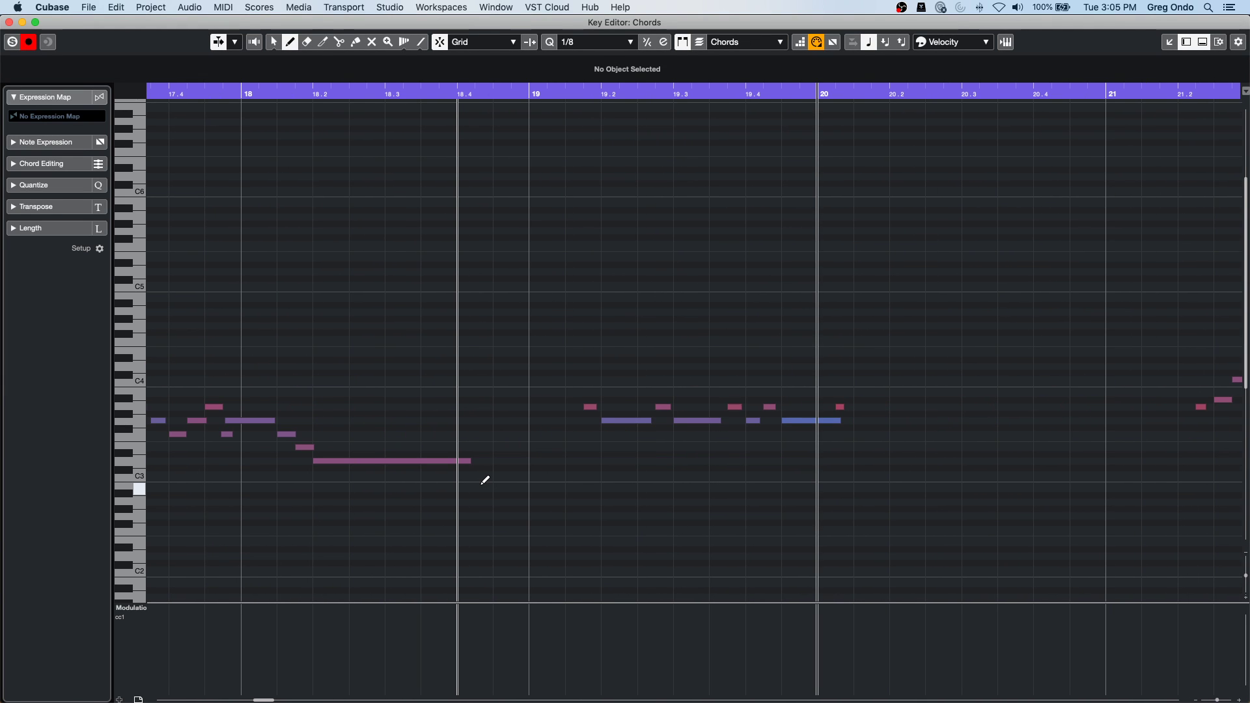
scroll(485, 480, "left", 8)
scroll(485, 480, "right", 9)
scroll(485, 481, "left", 8)
scroll(485, 481, "left", 8)
scroll(485, 480, "right", 20)
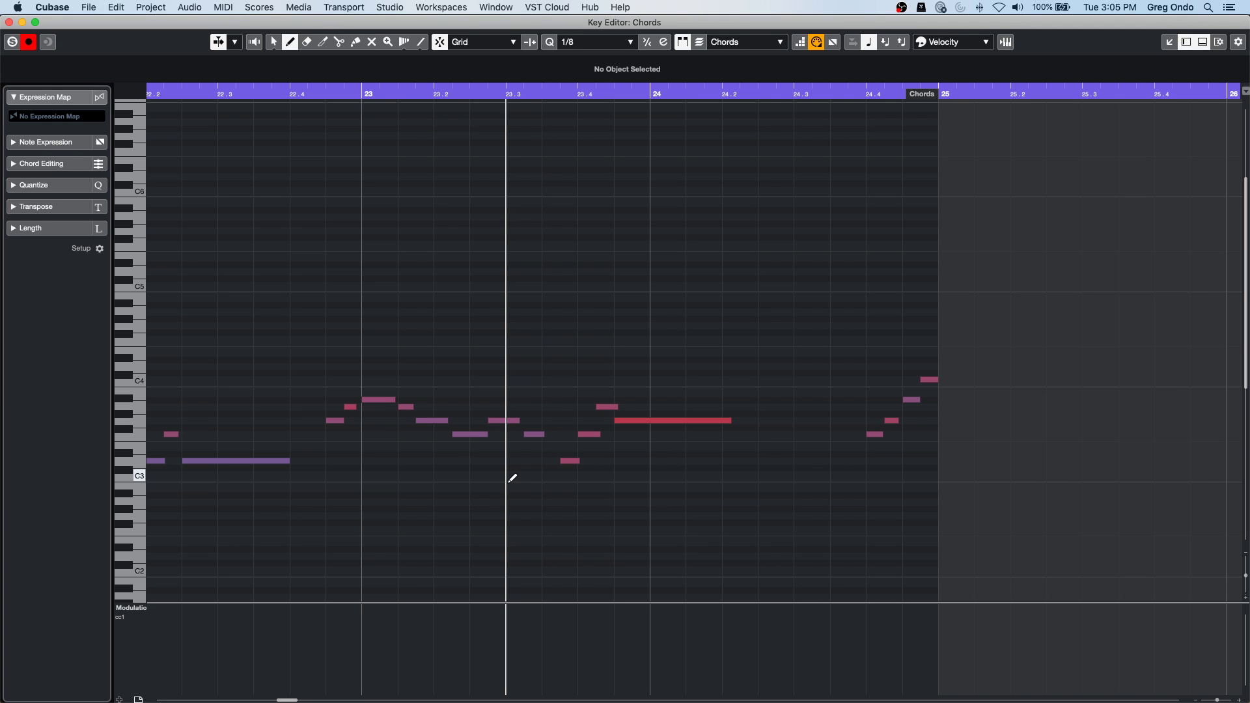
Walk the note selection forward one note at a time through the Chords part from bar 17.
key("space")
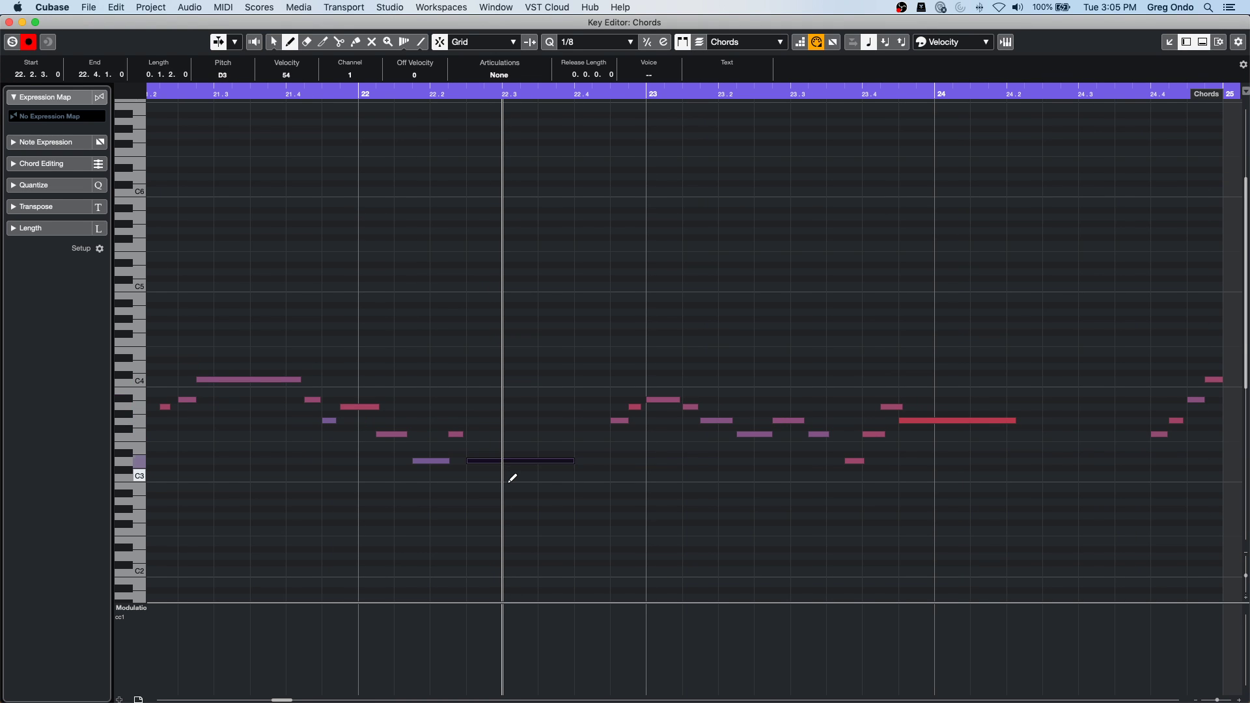
key("KP_Subtract")
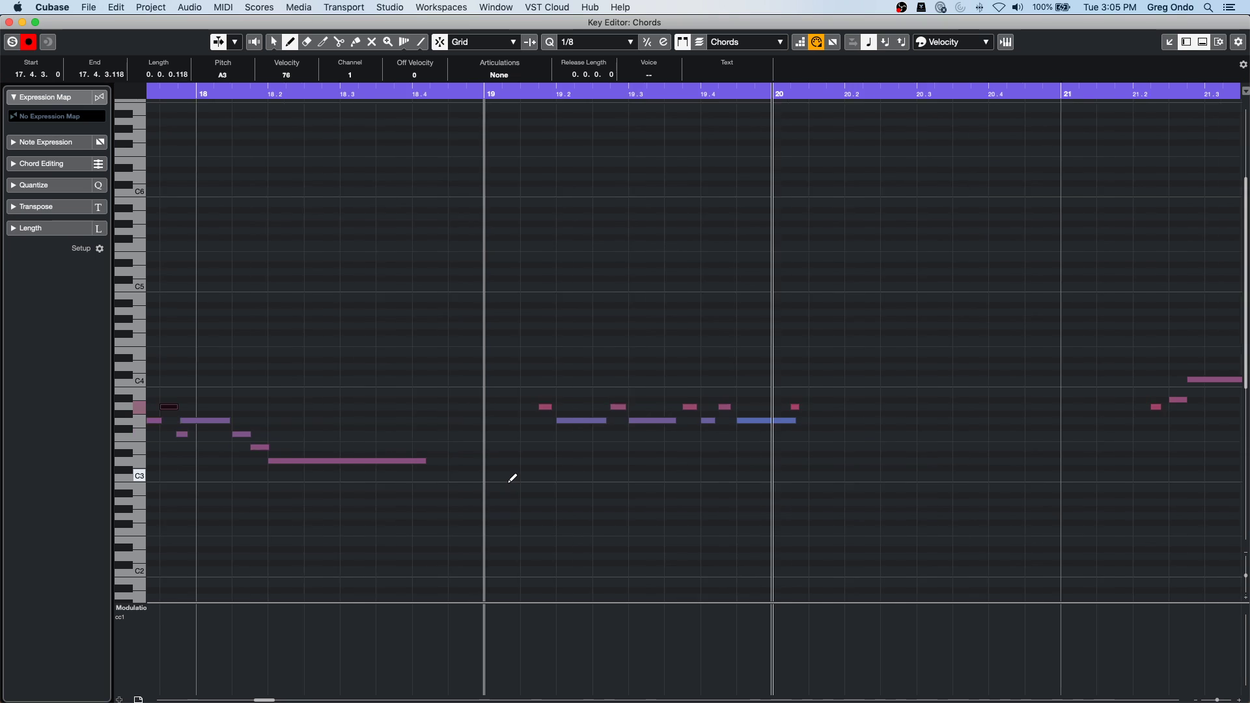
key("Right")
key("Right")
key("Right")
key("Right")
key("Right")
key("Right")
key("Right")
key("Right")
key("Right")
key("Right")
key("Right")
key("Right")
key("Right")
key("Right")
key("Right")
key("Right")
key("Right")
key("Right")
key("Right")
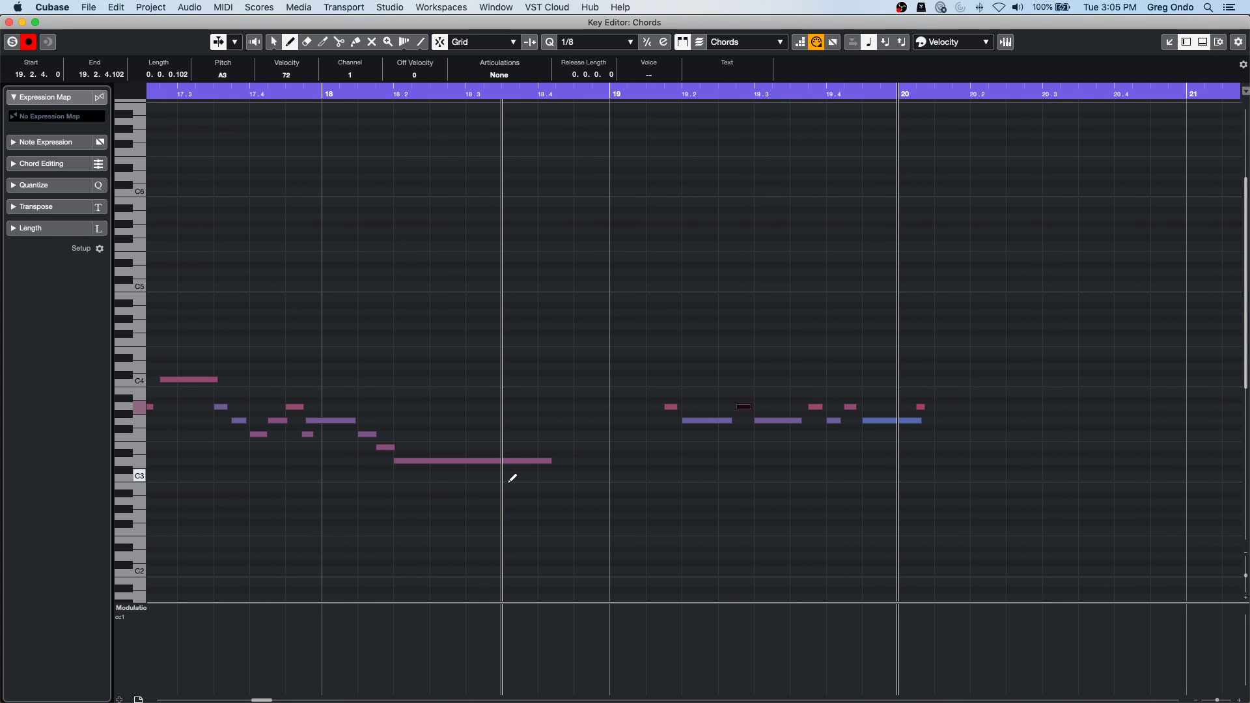
key("Right")
key("Right")
key("Right")
key("Right")
key("Right")
key("Right")
Extend the note selection across consecutive notes of the Chords part around bar 22.
key("shift+Right")
key("shift+Right")
key("shift+Right")
key("shift+Right")
key("shift+Right")
key("shift+Right")
key("shift+Right")
key("shift+Right")
key("shift+Right")
key("shift+Right")
key("shift+Right")
key("shift+Right")
key("shift+Right")
key("shift+Right")
key("shift+Right")
key("shift+Right")
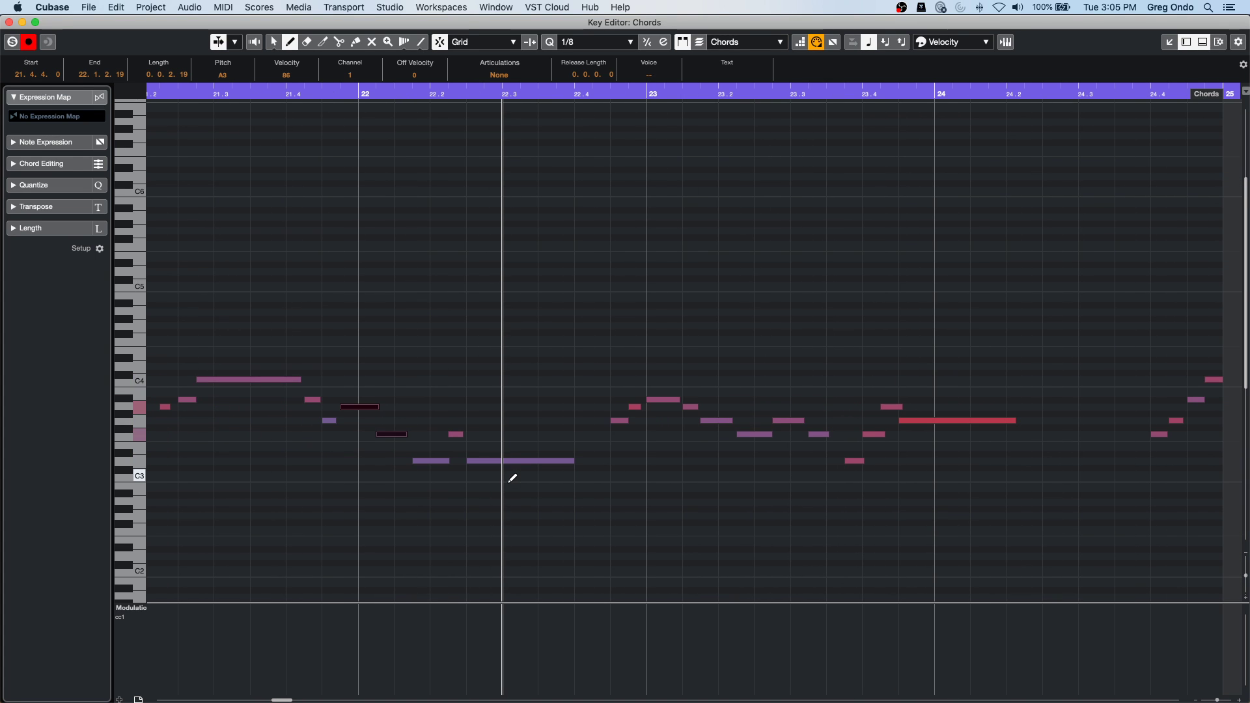
Move the single-note selection back and forth through the Chords part, ending on the A#3 note at 23.1.1.
key("Left")
key("Left")
key("Left")
key("Left")
key("Left")
key("Left")
key("Left")
key("Left")
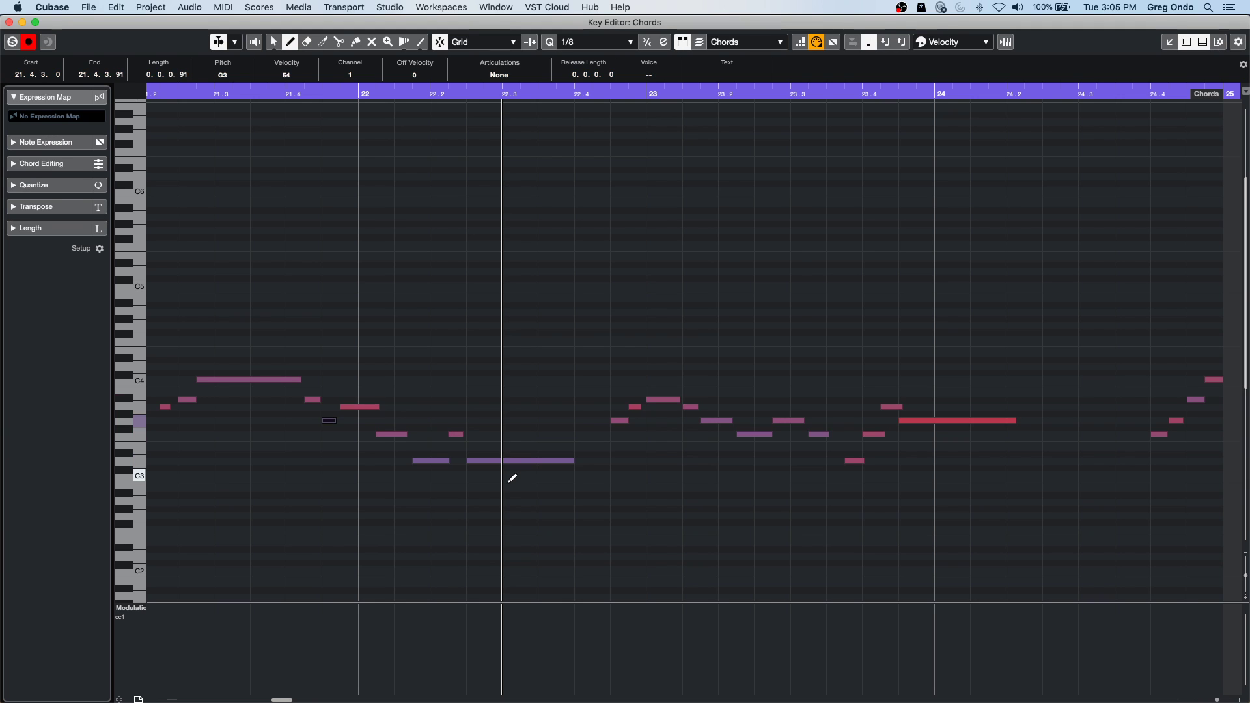
key("Right")
key("Right")
key("Right")
key("Right")
key("Right")
key("Right")
key("Right")
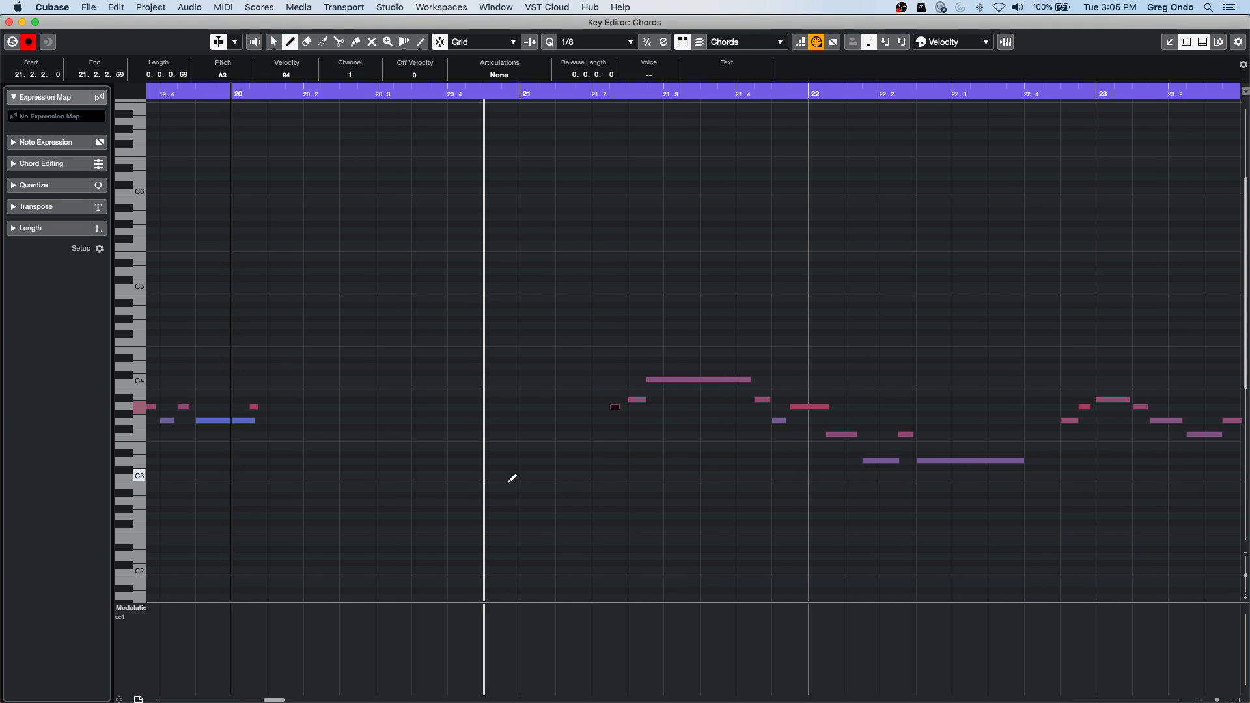
key("Right")
key("Right")
key("Right")
key("Right")
key("Right")
key("Right")
key("Left")
key("Left")
key("Left")
key("Left")
key("Left")
key("Left")
key("Left")
key("Left")
key("Left")
key("Left")
key("Left")
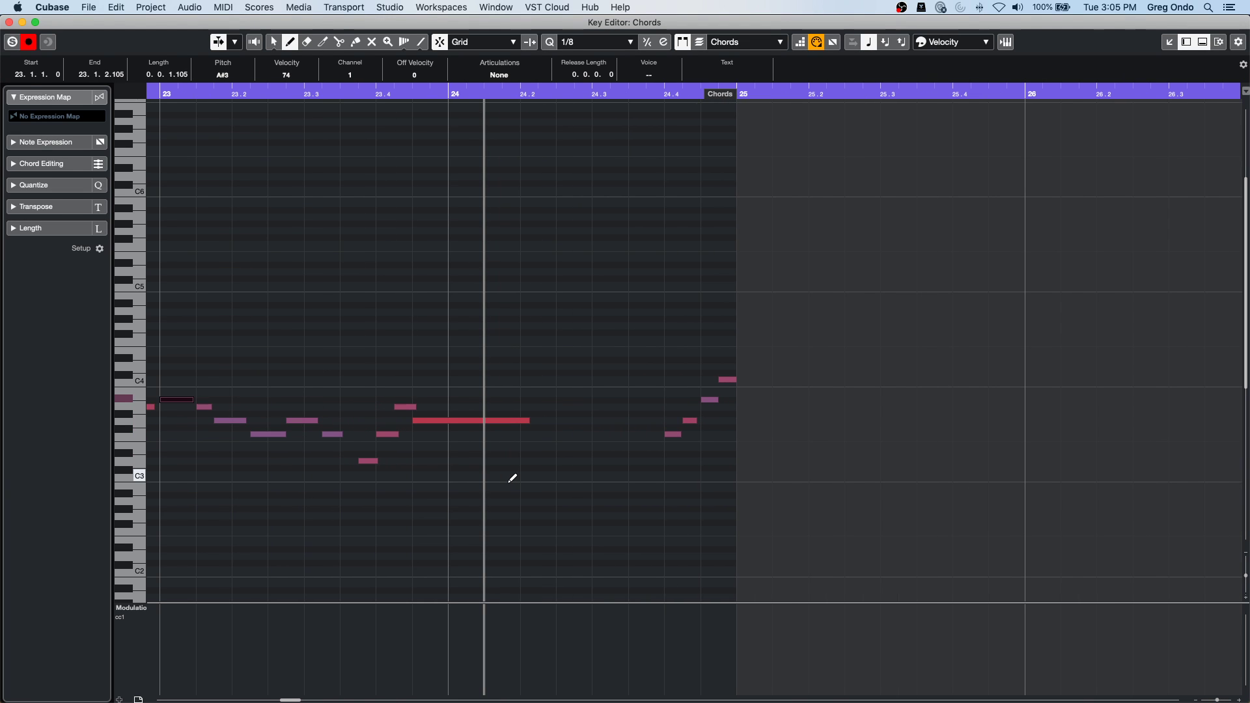
Examine the empty bars past the Chords part's end up to bar 30, then return to bars 18 to 21.
scroll(540, 424, "right", 5)
scroll(539, 423, "left", 15)
scroll(539, 421, "left", 10)
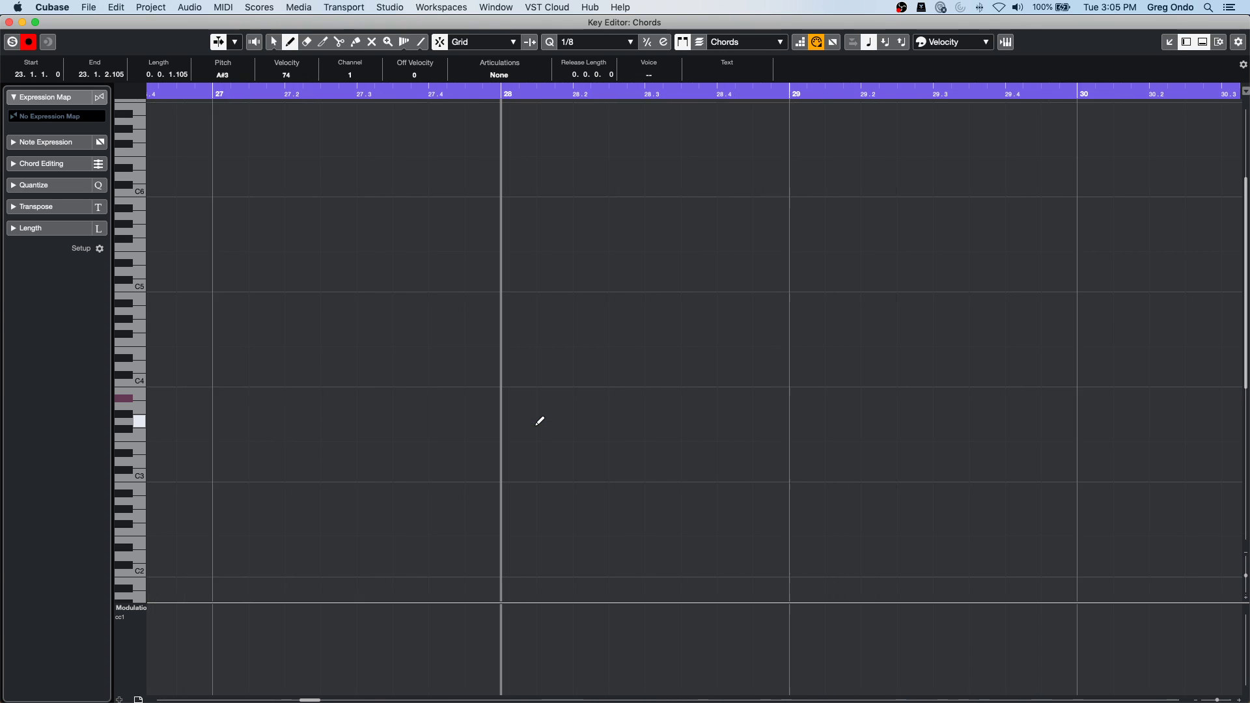
scroll(539, 423, "right", 2)
scroll(539, 423, "left", 8)
scroll(540, 424, "right", 12)
scroll(541, 427, "left", 2)
scroll(540, 427, "right", 12)
scroll(542, 434, "left", 12)
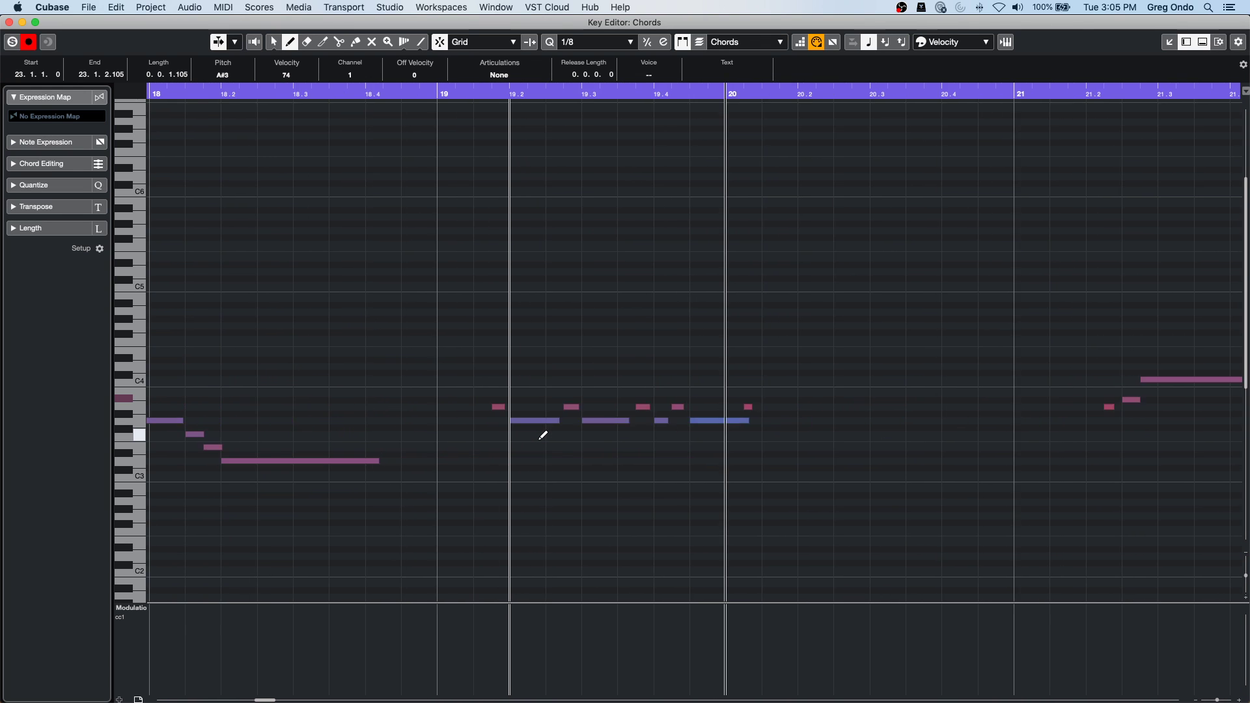
Examine the Chords part from its beginning at bar 17 through to bar 23.
scroll(544, 435, "left", 10)
scroll(542, 435, "right", 10)
scroll(543, 437, "left", 4)
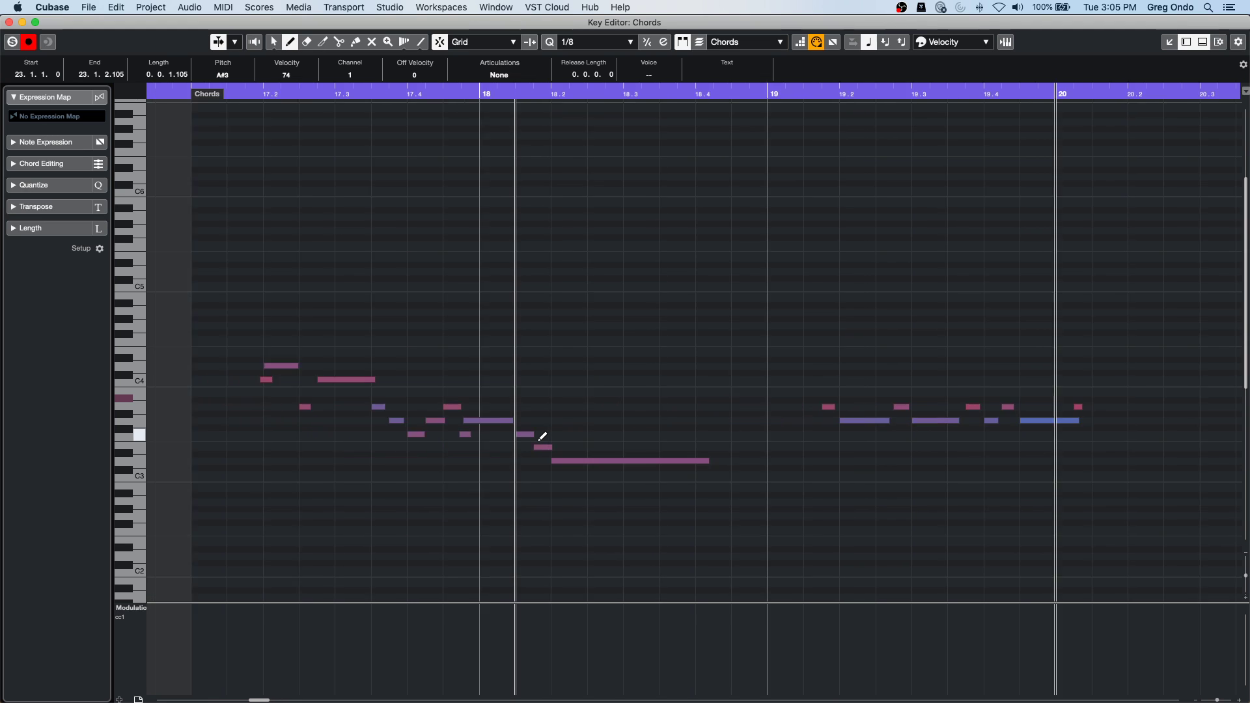
scroll(542, 438, "right", 4)
scroll(543, 440, "left", 8)
scroll(543, 440, "right", 15)
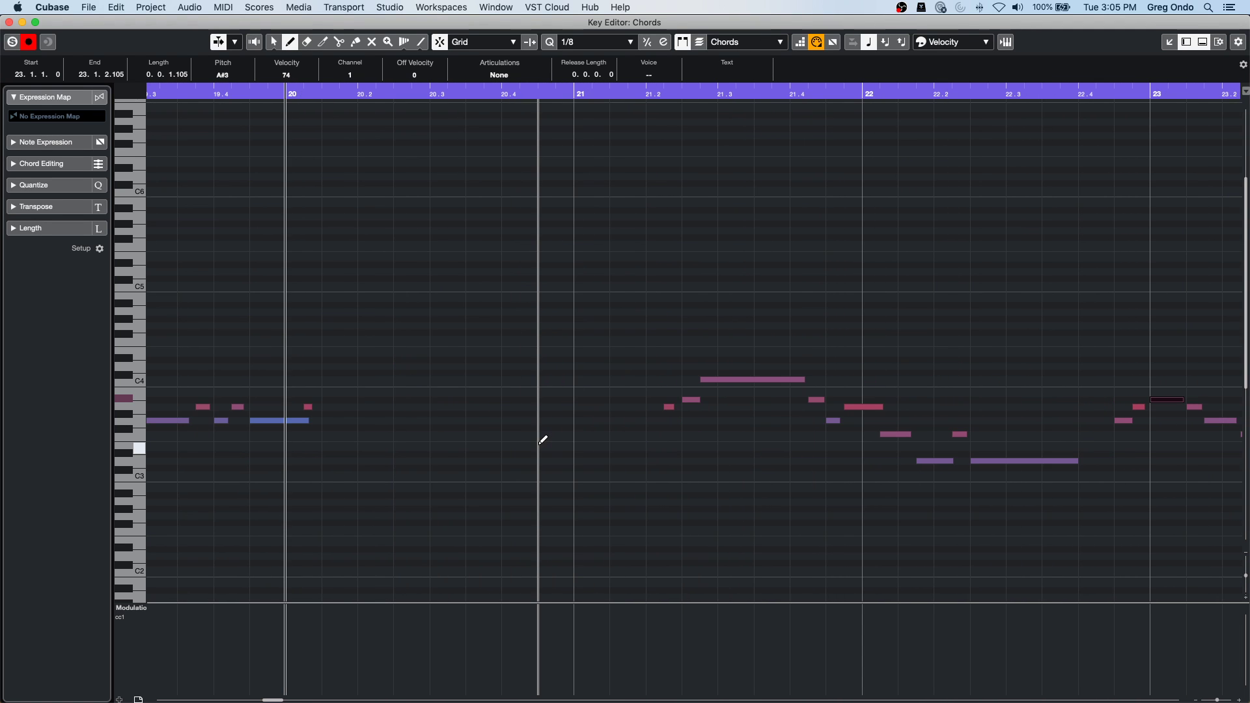
Examine the final Chords notes between bars 22 and 25, shifting the visible range back and forth.
scroll(541, 442, "left", 4)
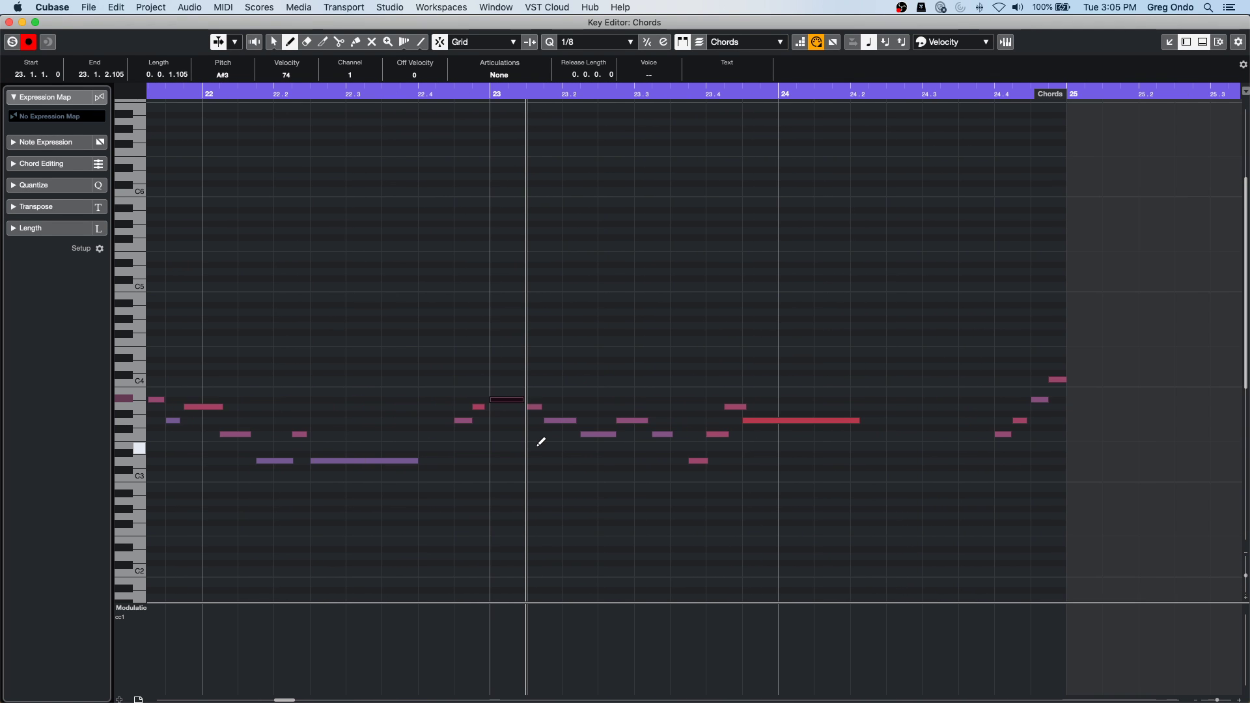
scroll(541, 442, "left", 4)
scroll(541, 442, "right", 4)
scroll(542, 442, "left", 4)
scroll(541, 442, "right", 4)
scroll(542, 442, "right", 4)
scroll(541, 442, "left", 4)
scroll(541, 443, "right", 4)
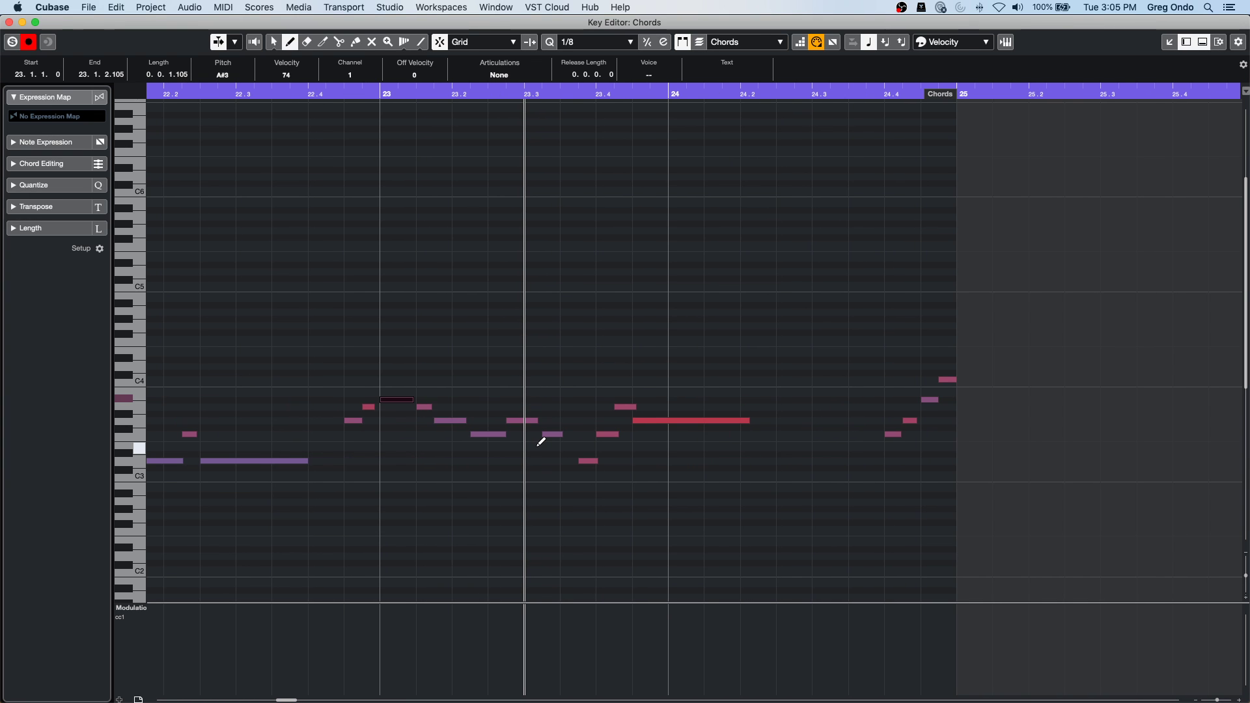
scroll(541, 442, "left", 4)
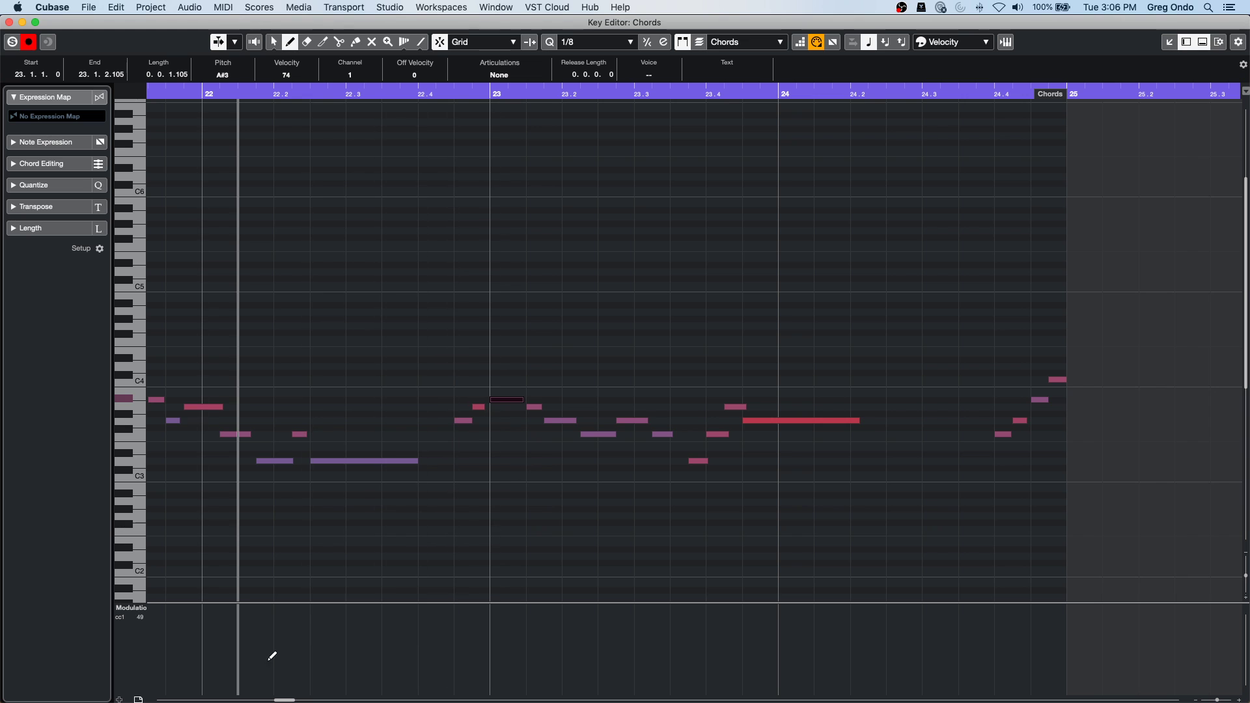
Examine the range before the Chords part from bar 14, then bring bars 18 to 21 back into view.
mouse_move(283, 700)
left_mouse_down()
mouse_move(291, 684)
mouse_move(313, 688)
mouse_move(271, 687)
mouse_move(307, 681)
mouse_move(282, 682)
left_mouse_up()
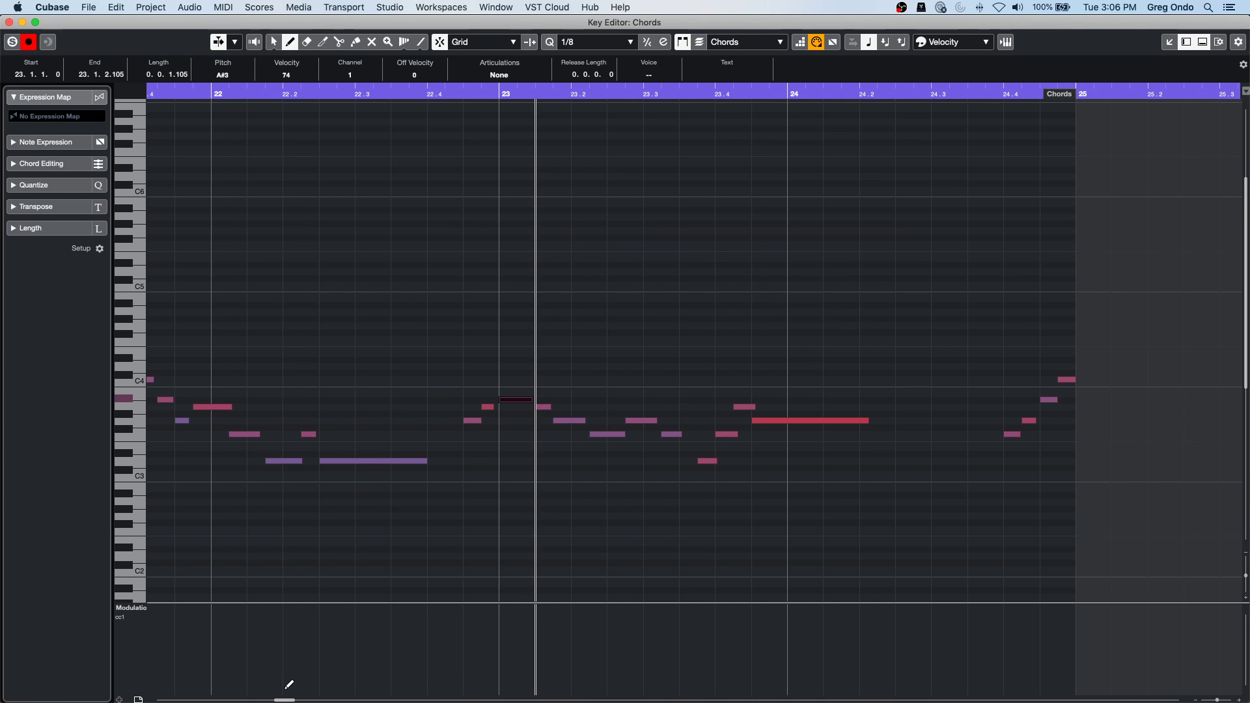
scroll(499, 405, "left", 5)
scroll(501, 405, "right", 10)
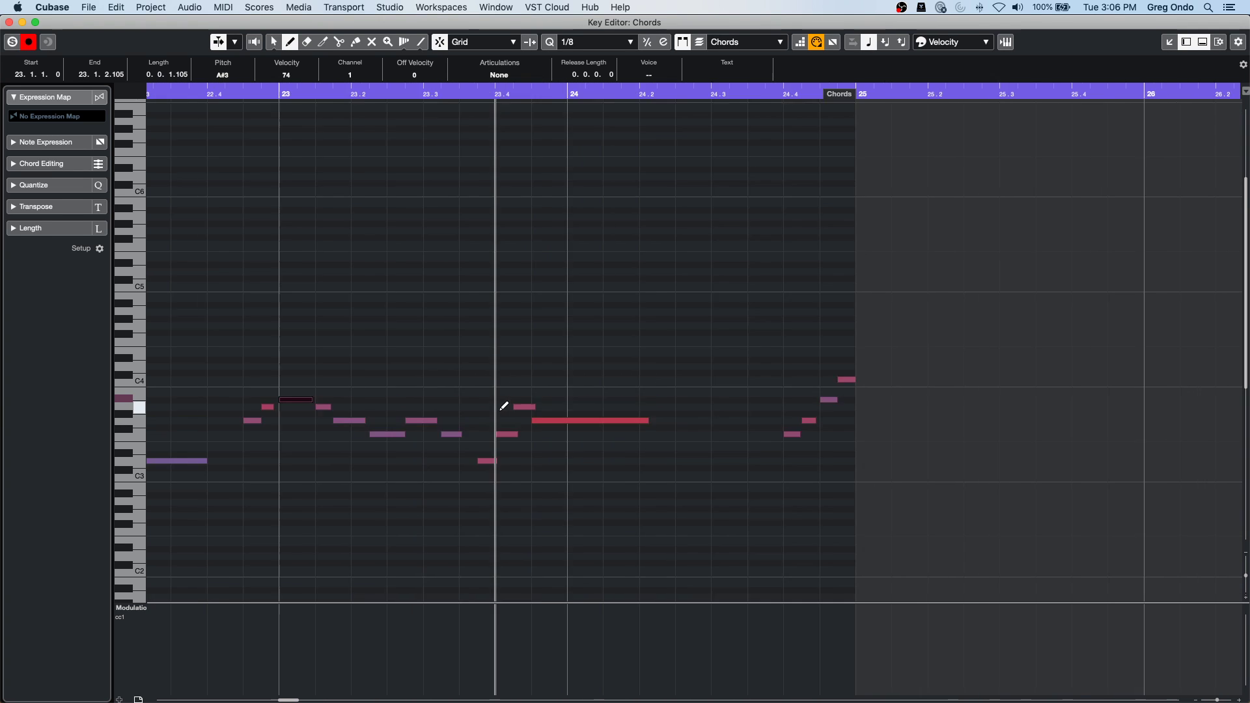
scroll(502, 405, "left", 10)
scroll(504, 406, "left", 8)
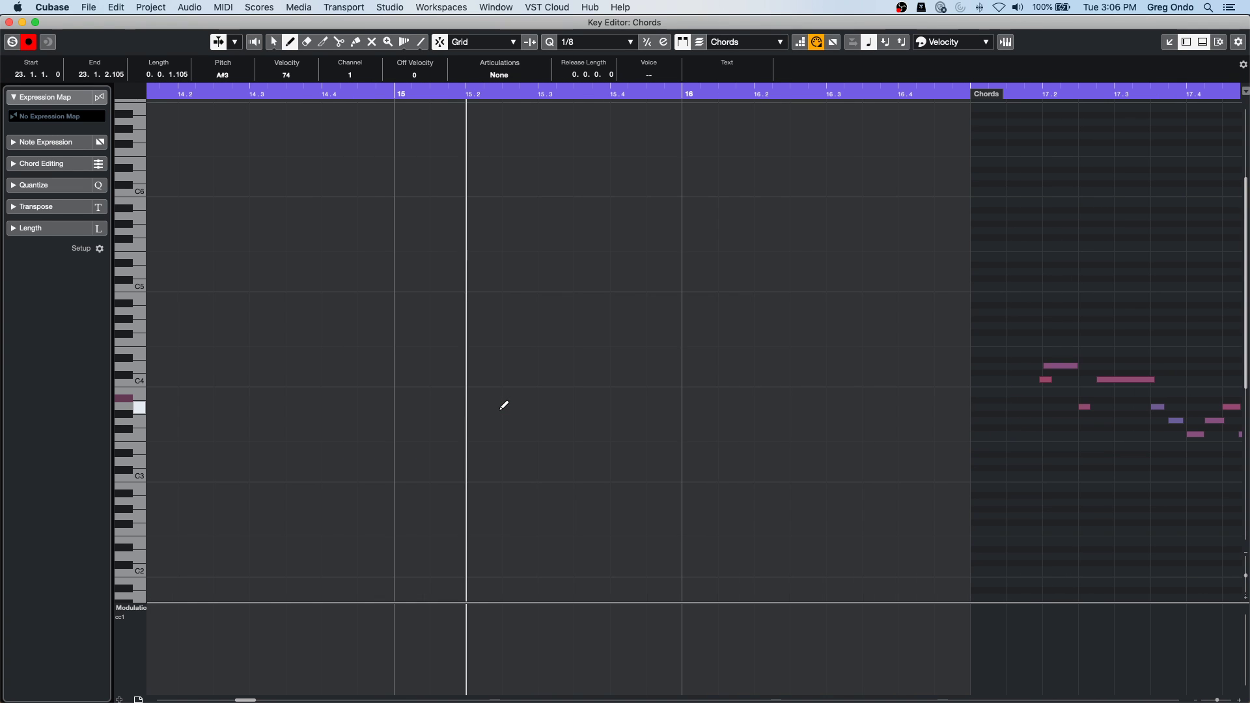
scroll(504, 405, "right", 5)
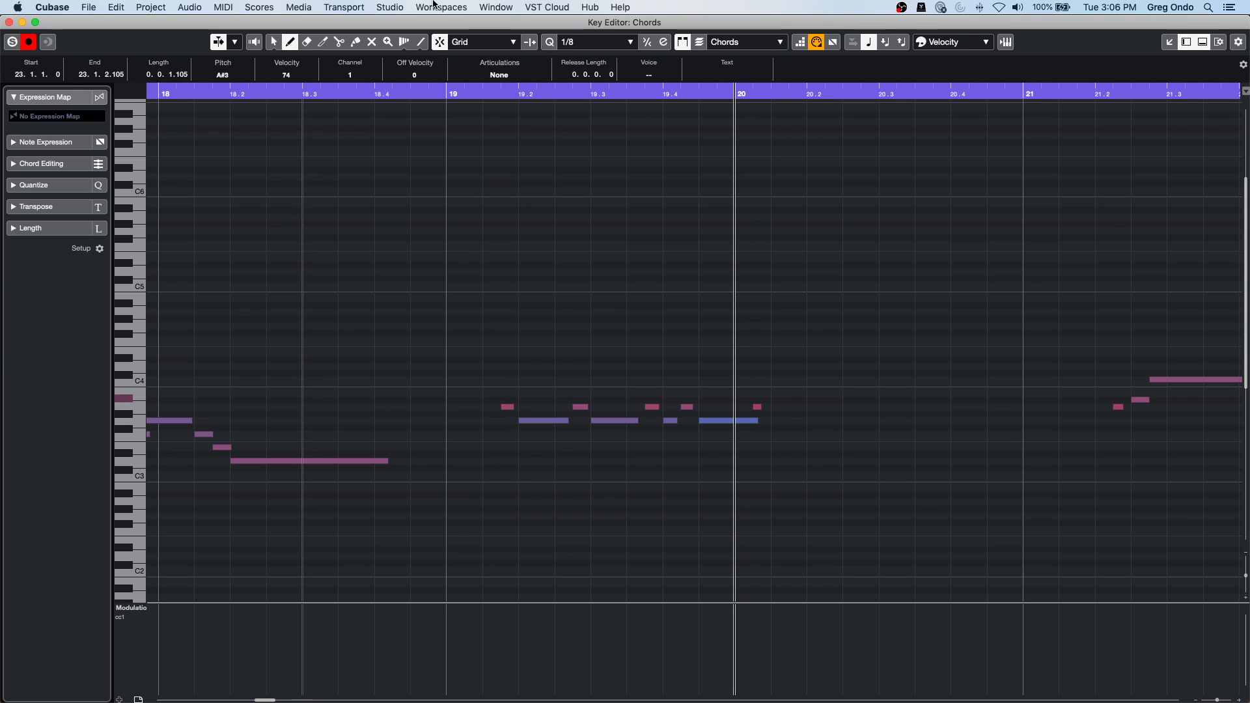
Close the Chords Key Editor window and create a new empty project.
left_click(9, 22)
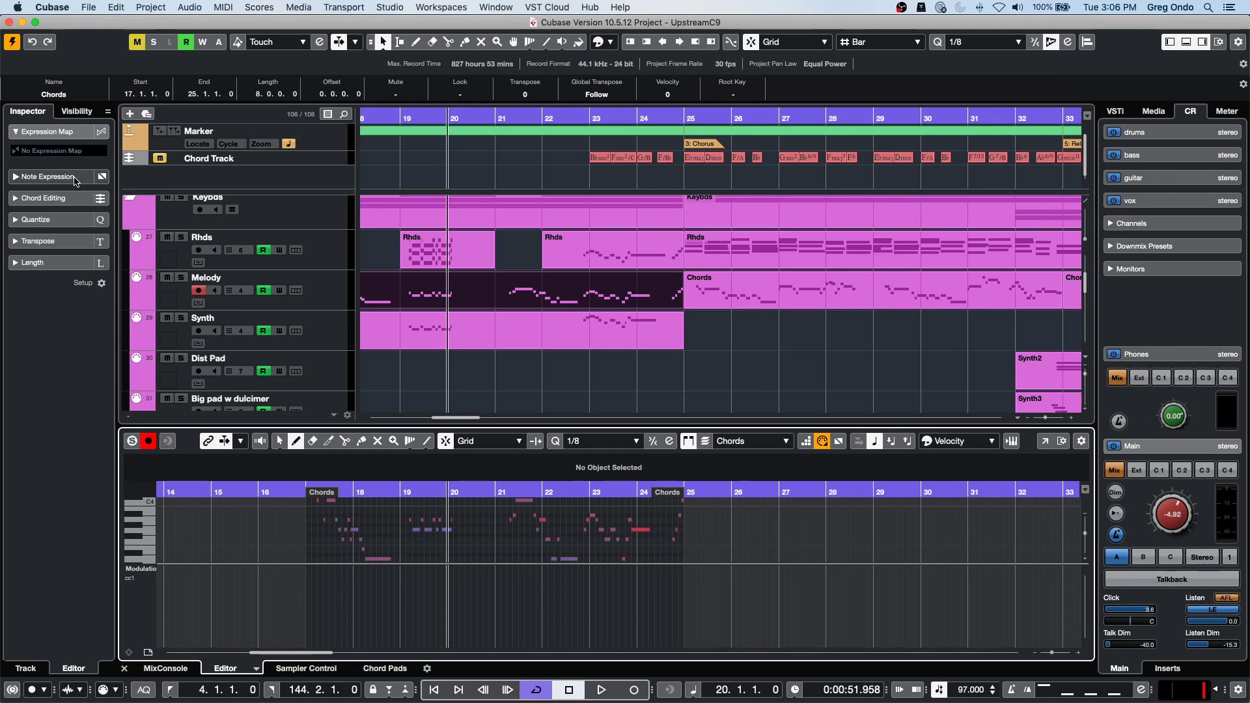
left_click(89, 7)
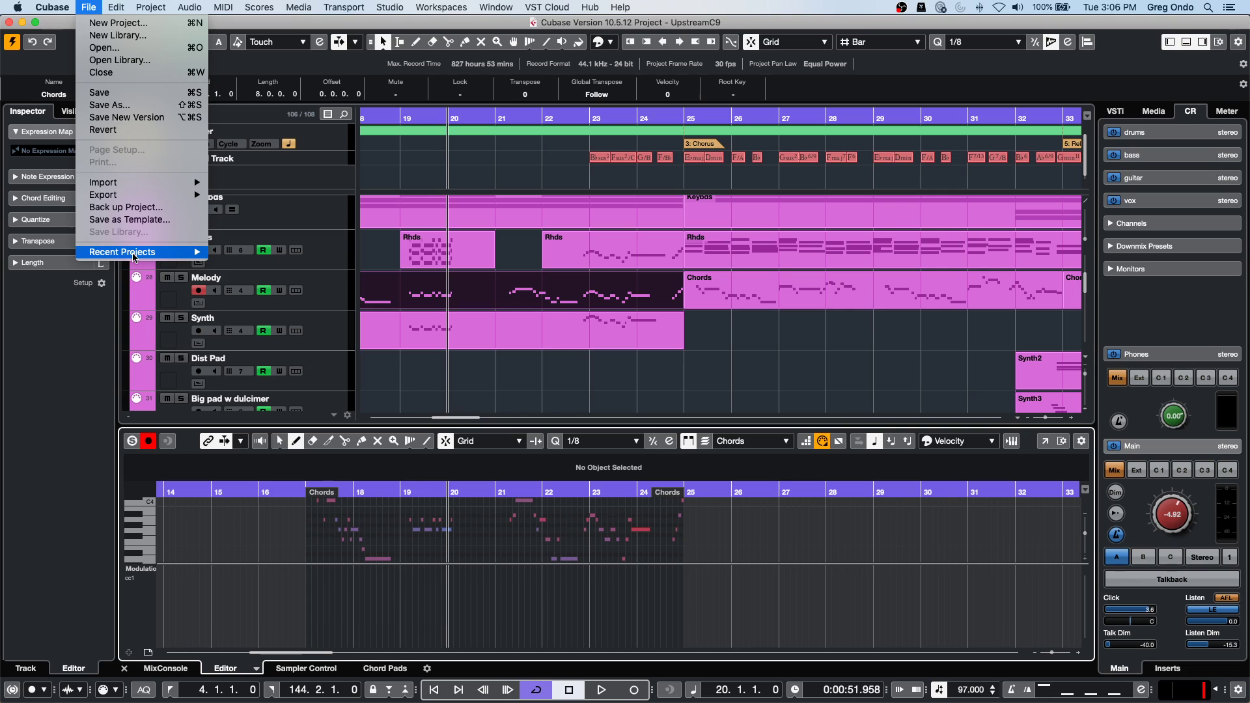
left_click(140, 23)
left_click(957, 525)
left_click(1067, 562)
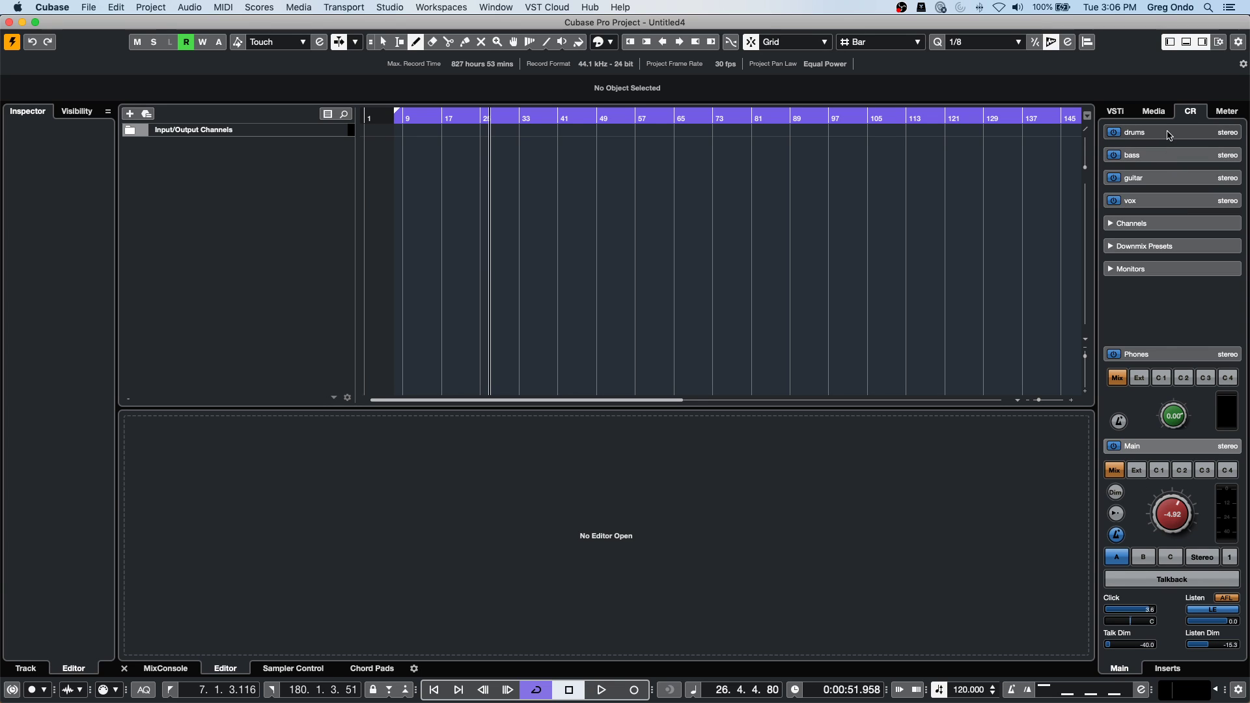
Load HALion 6 as a rack instrument and create a MIDI track assigned to it.
left_click(1118, 112)
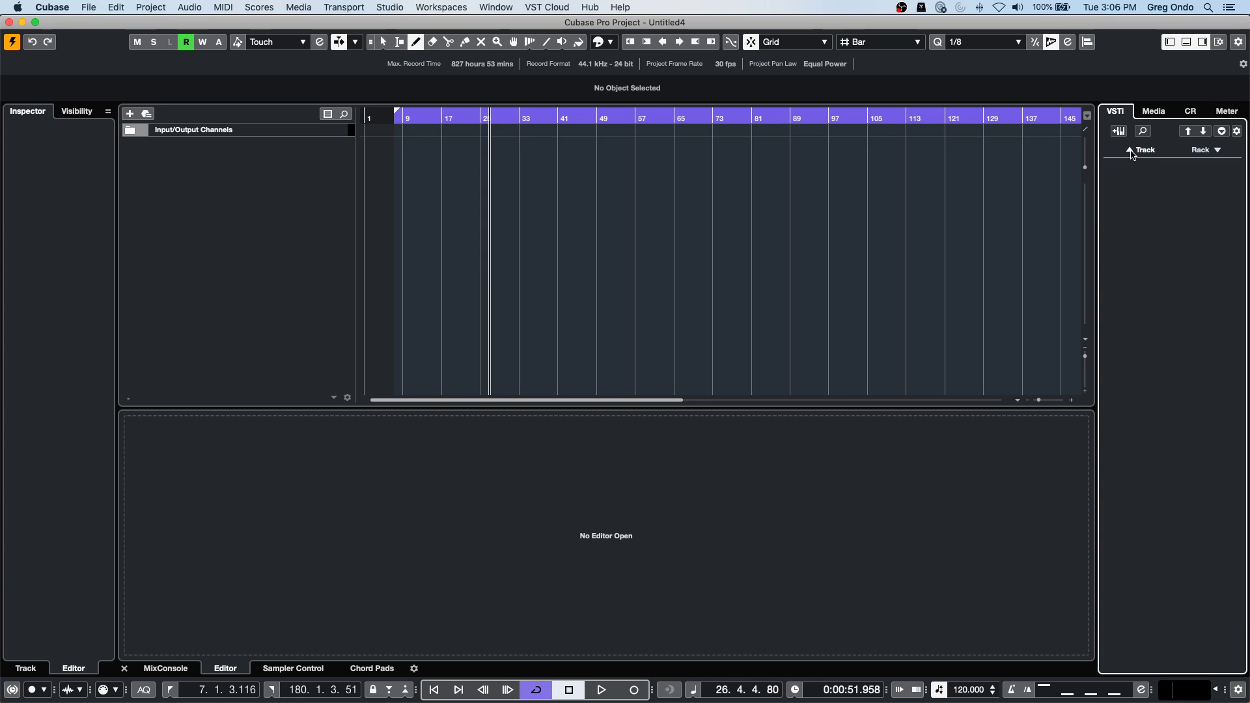
left_click(1212, 150)
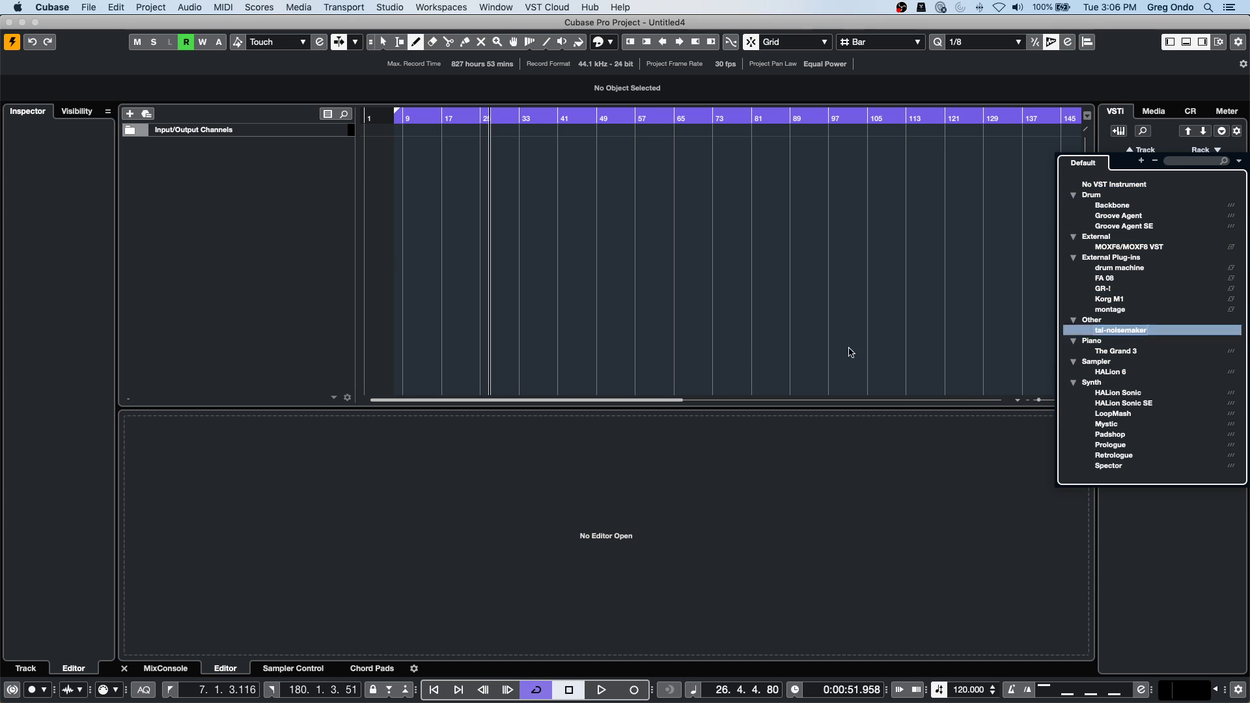
left_click(1117, 372)
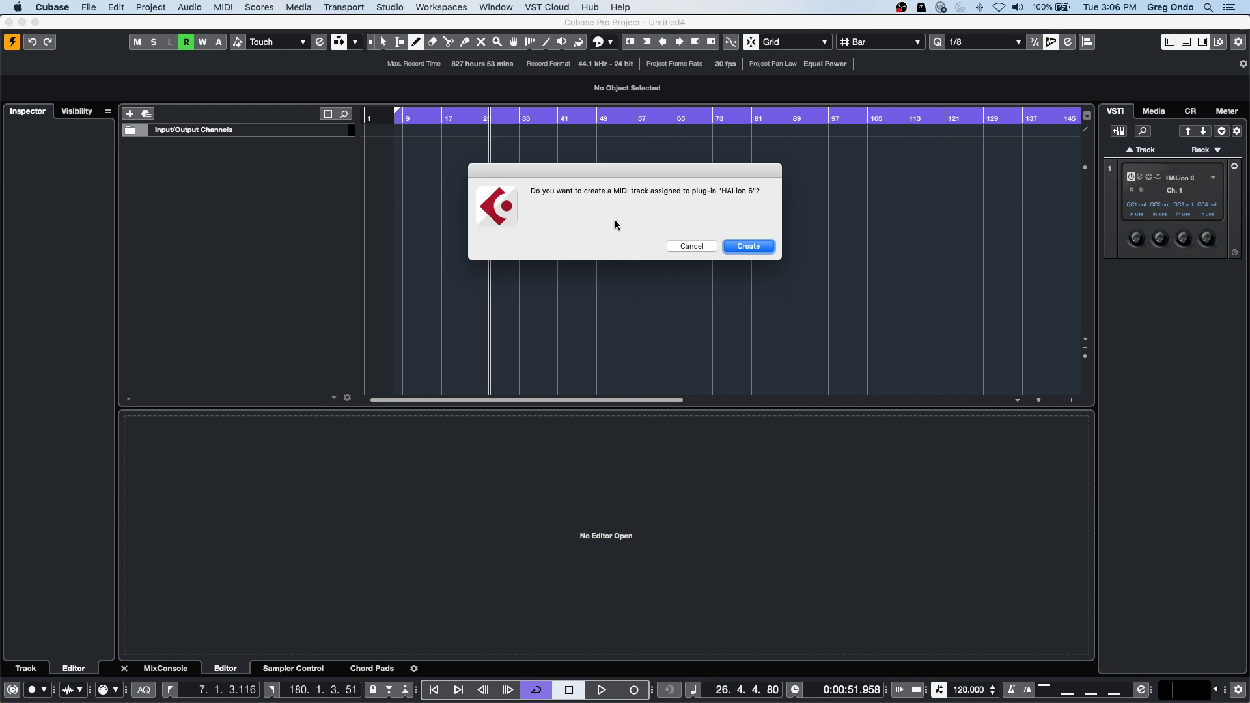
left_click(750, 246)
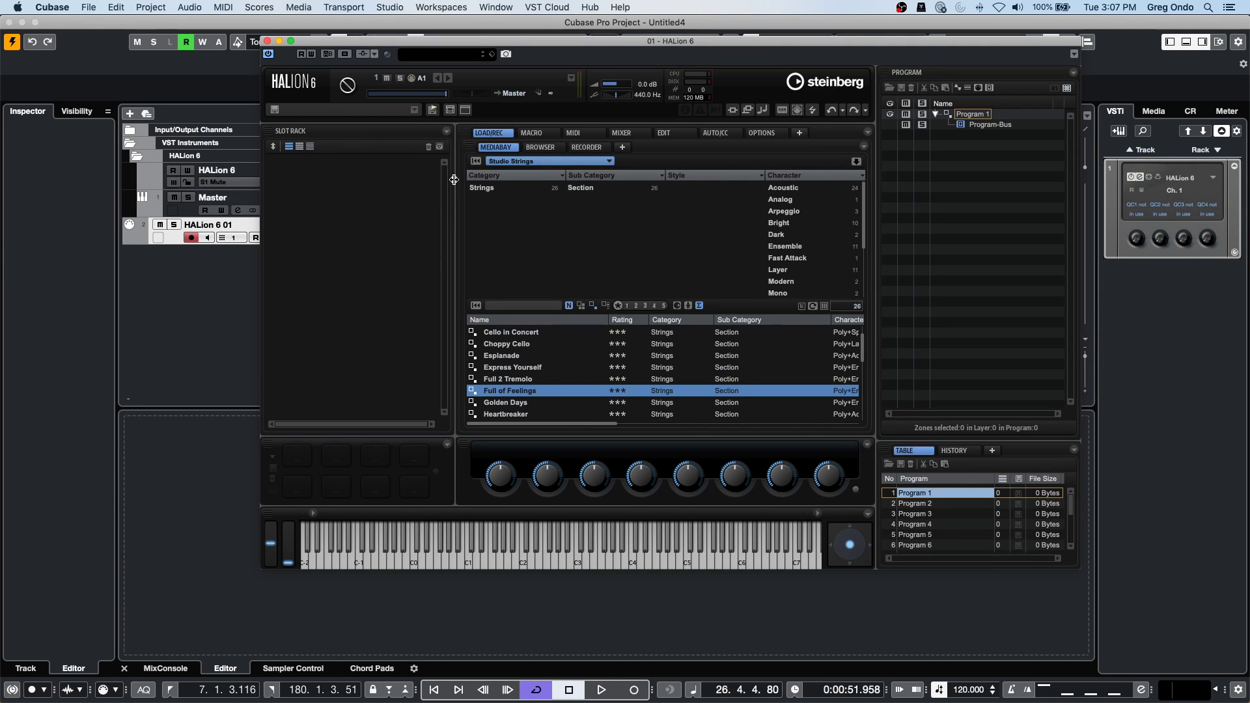
Check HALion 6's instrument library overview and its file browser, then close the instrument window.
left_click(528, 164)
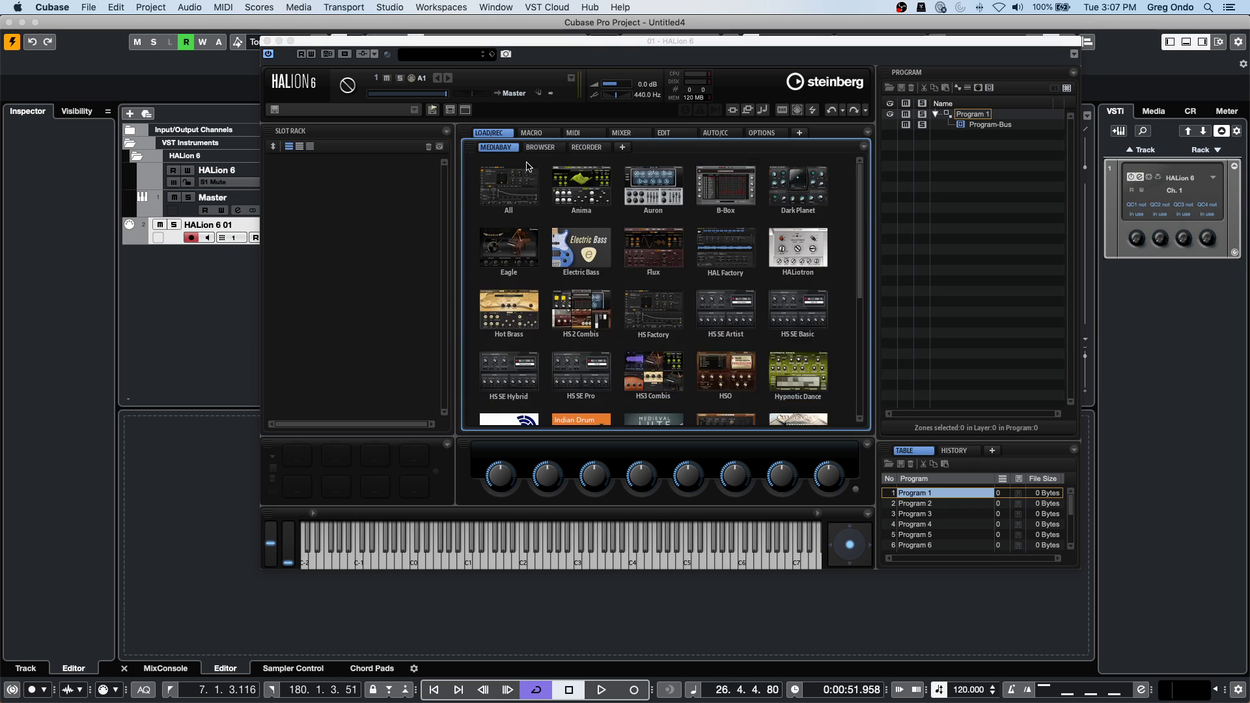
left_click(540, 160)
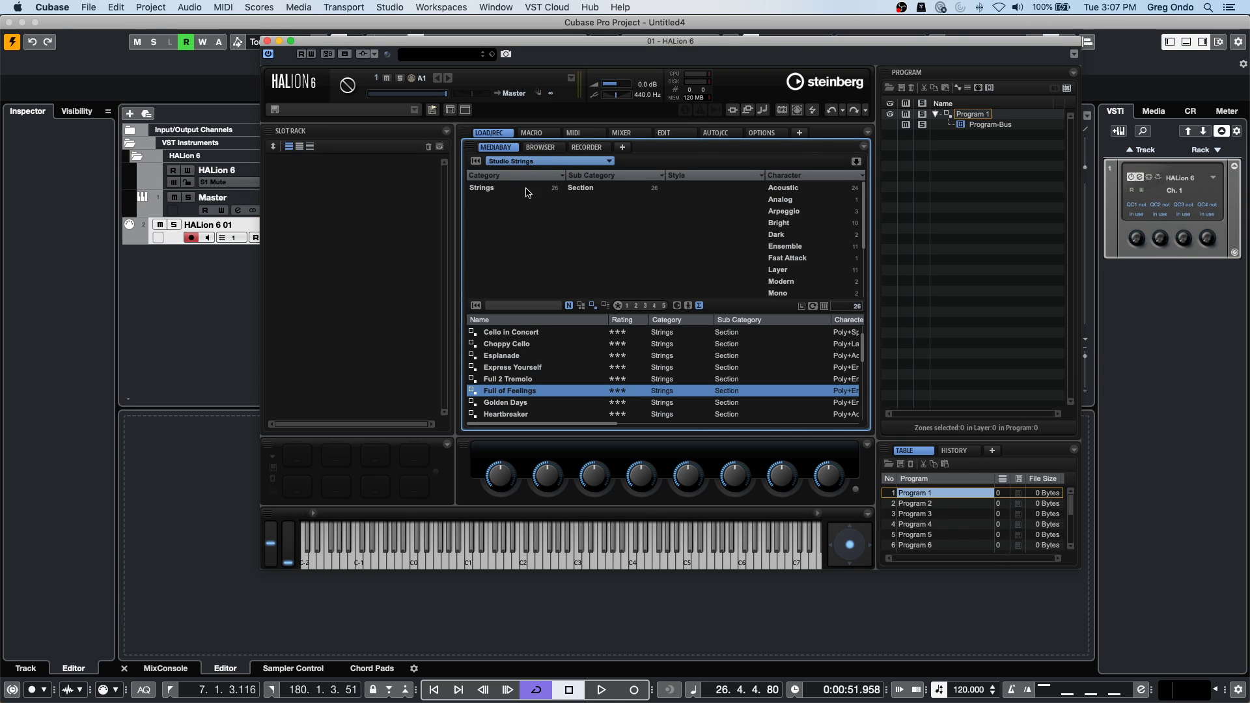
left_click(537, 149)
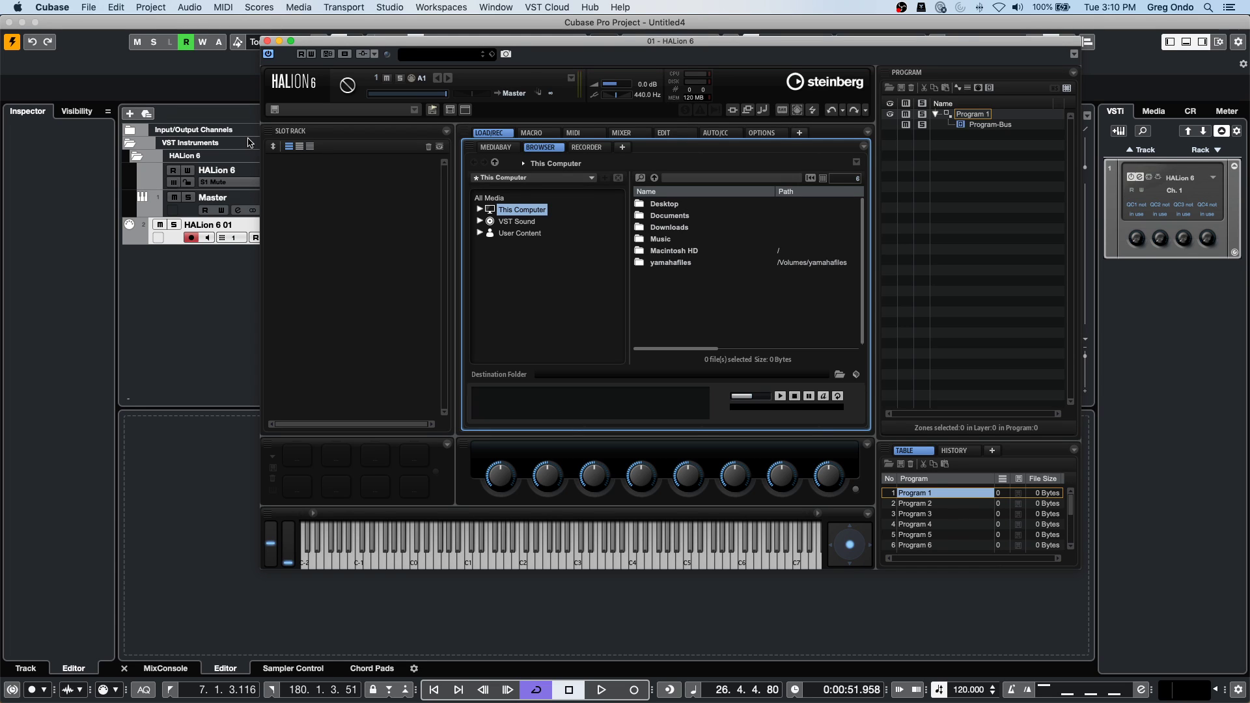
right_click(276, 58)
left_click(247, 68)
left_click(269, 41)
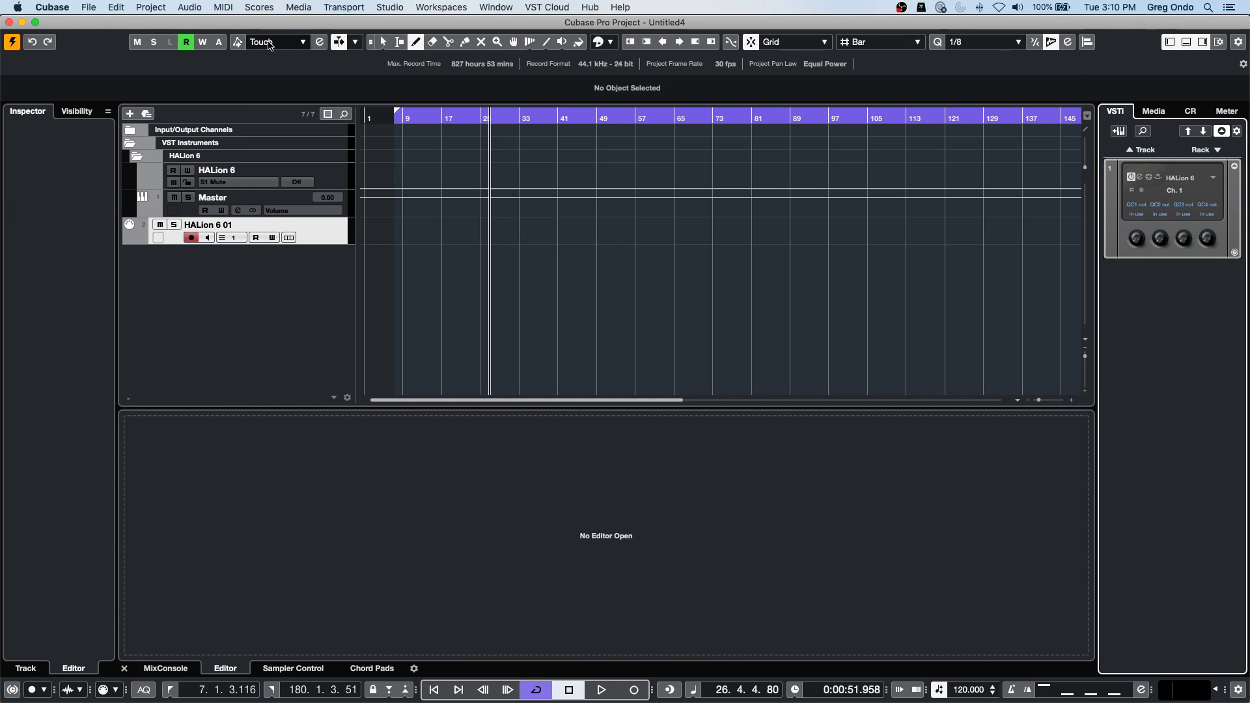
Open the separate Time Display window.
left_click(389, 7)
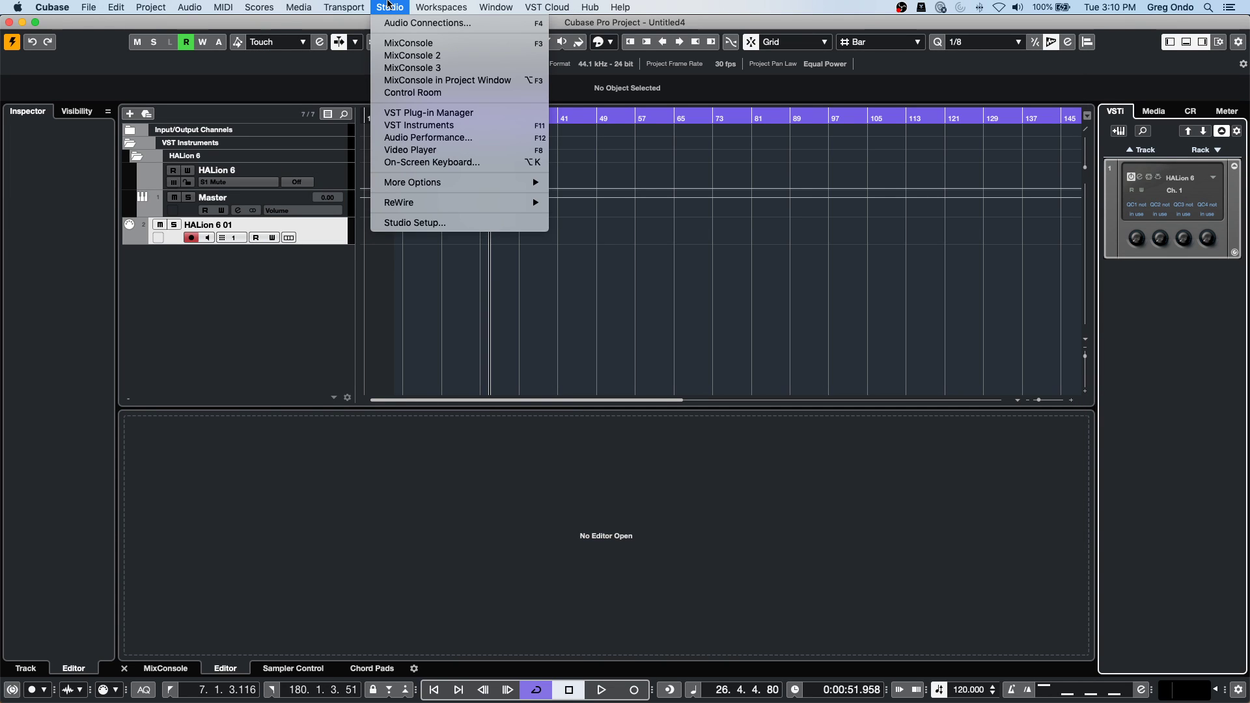
mouse_move(460, 185)
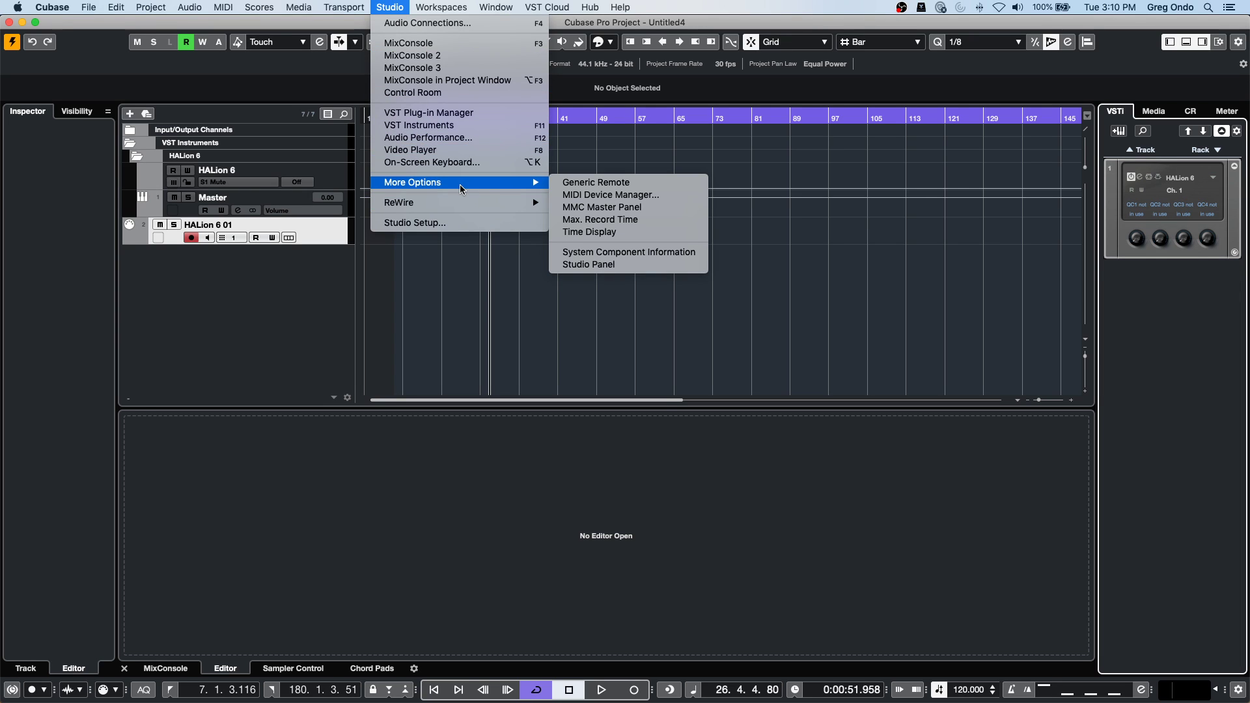
left_click(590, 232)
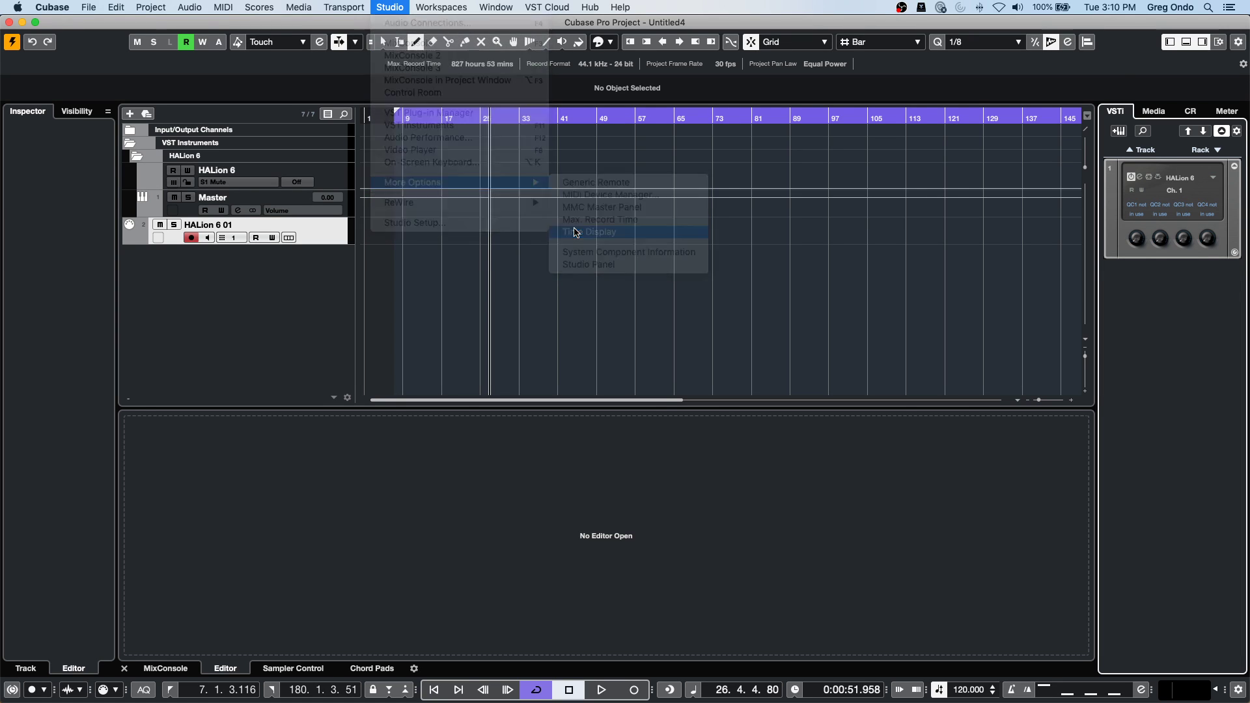
Switch the time display through Bars+Beats, Seconds, 24 fps, 29.97 fps and Bars+Beats, and return it to Seconds.
right_click(1017, 99)
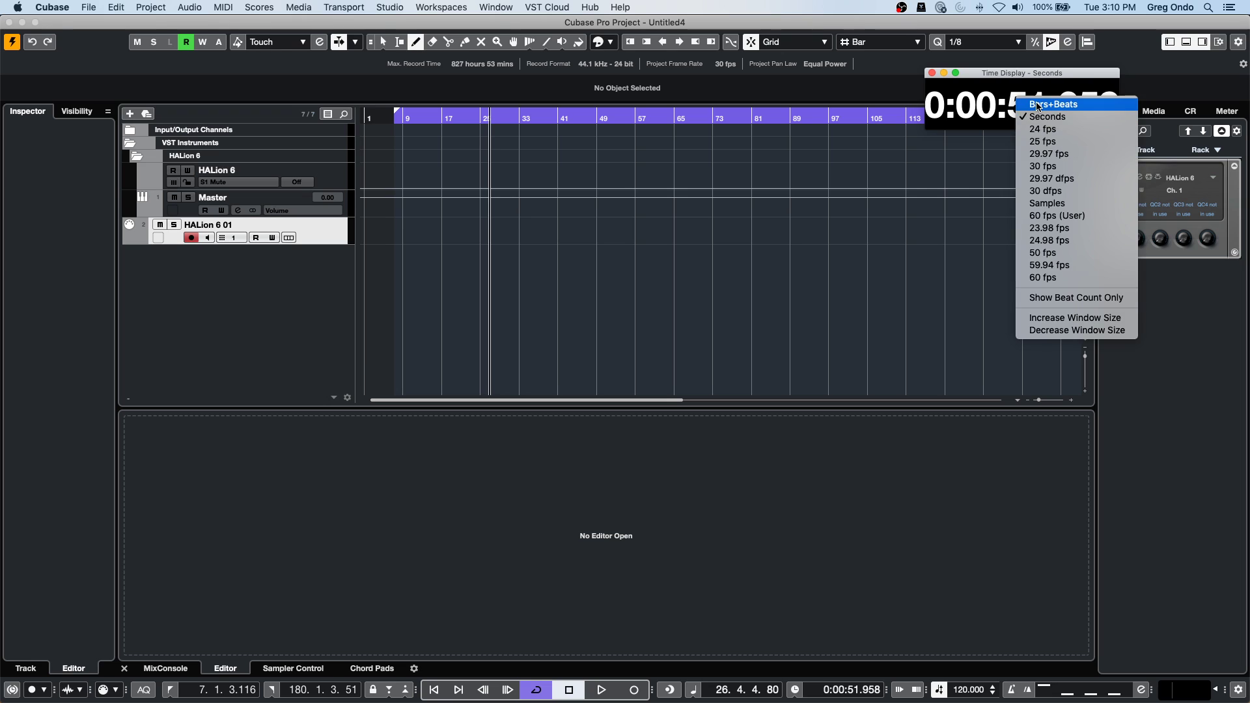
left_click(1038, 105)
right_click(1014, 104)
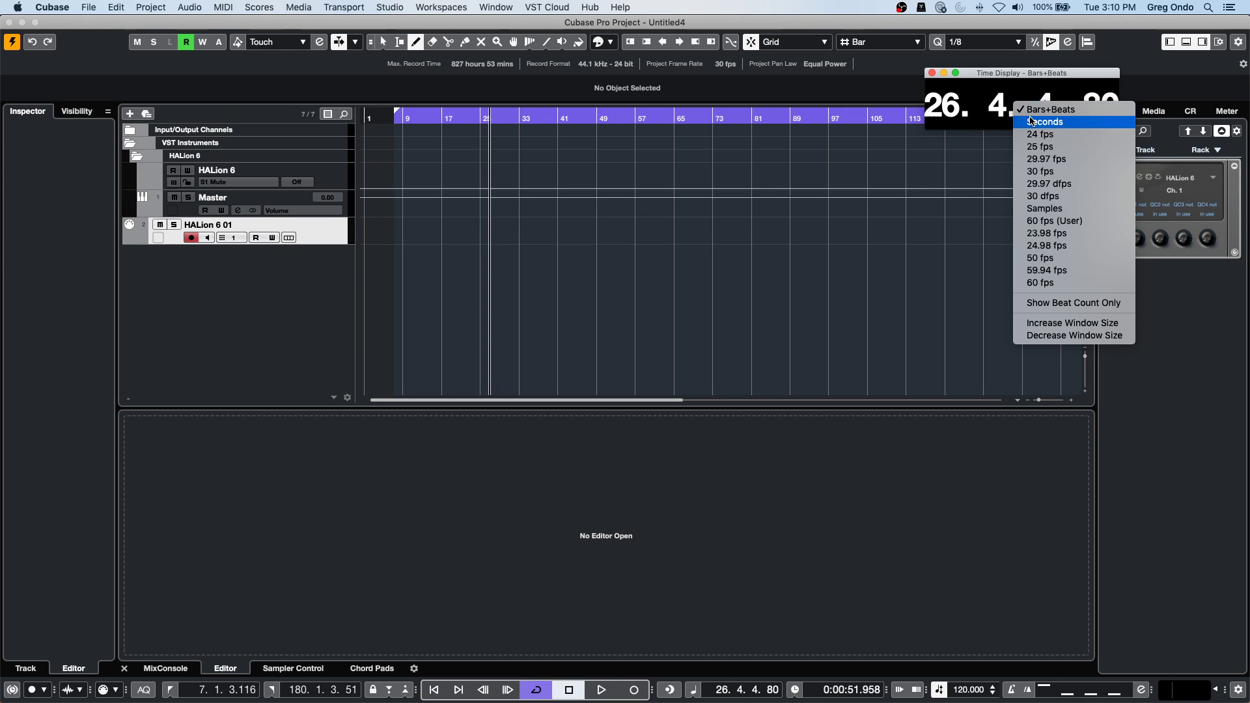
left_click(1033, 123)
right_click(967, 96)
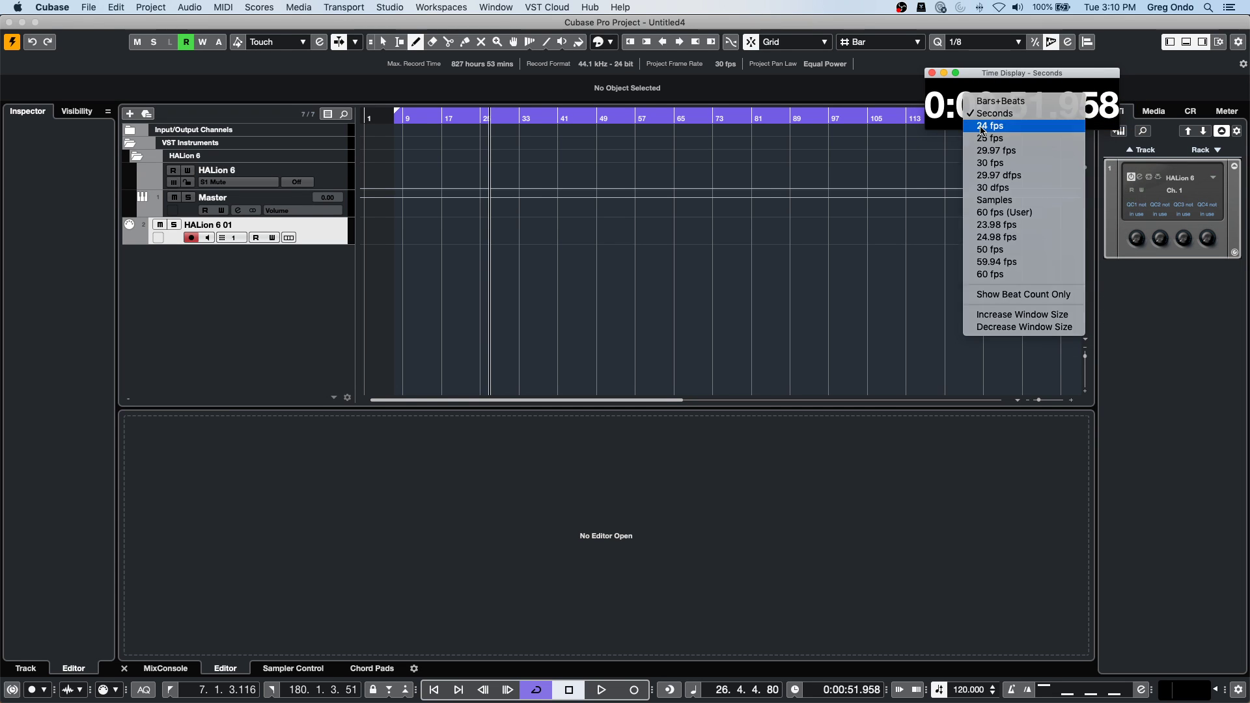
left_click(982, 129)
right_click(1005, 77)
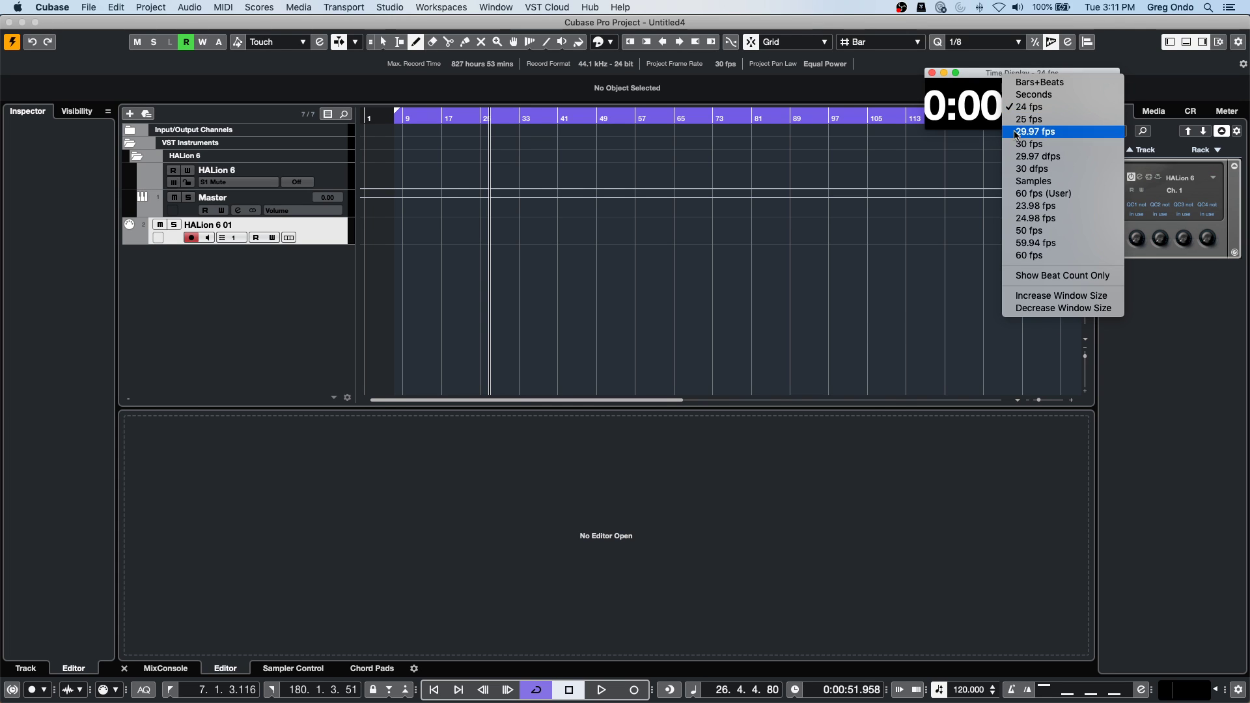
left_click(1017, 131)
right_click(1001, 102)
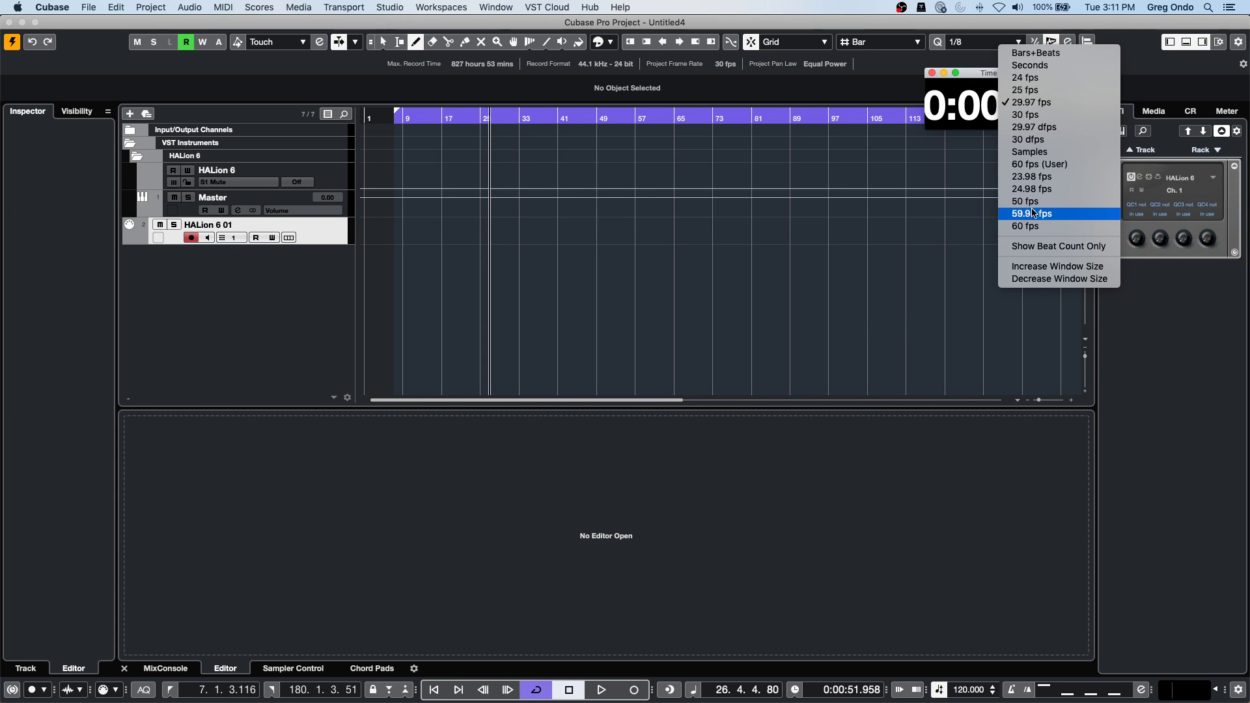
left_click(1035, 53)
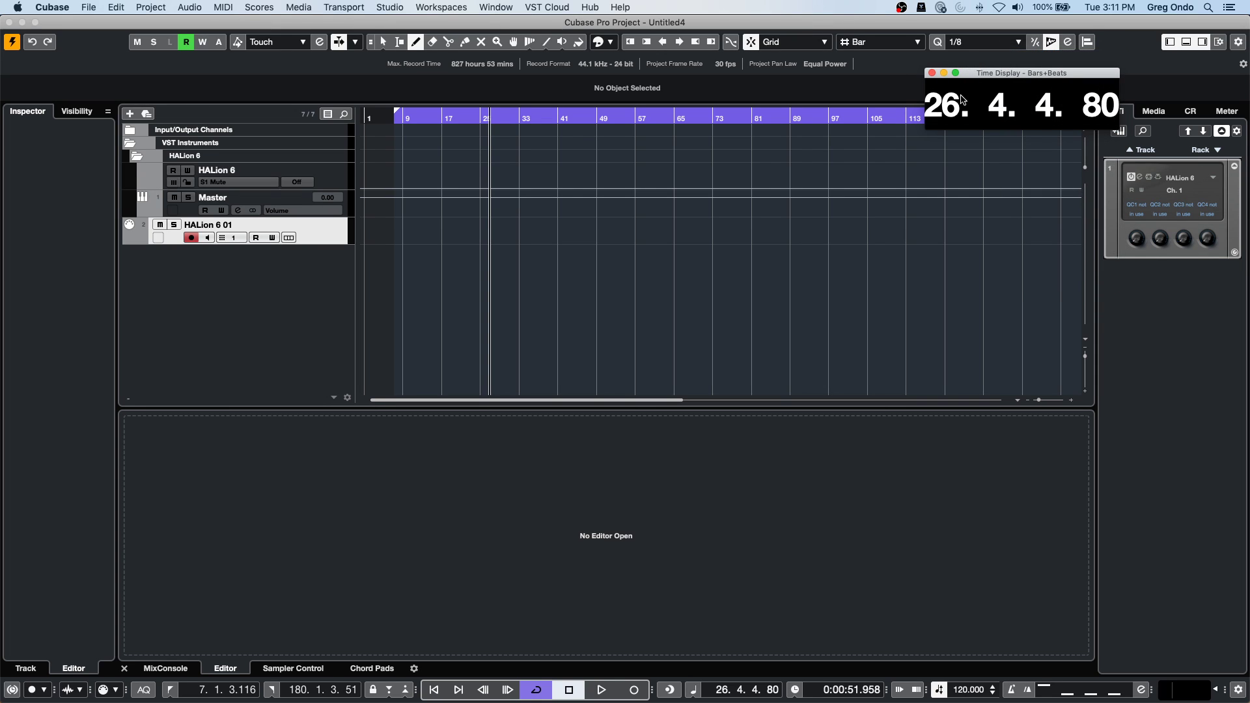
right_click(962, 96)
left_click(990, 114)
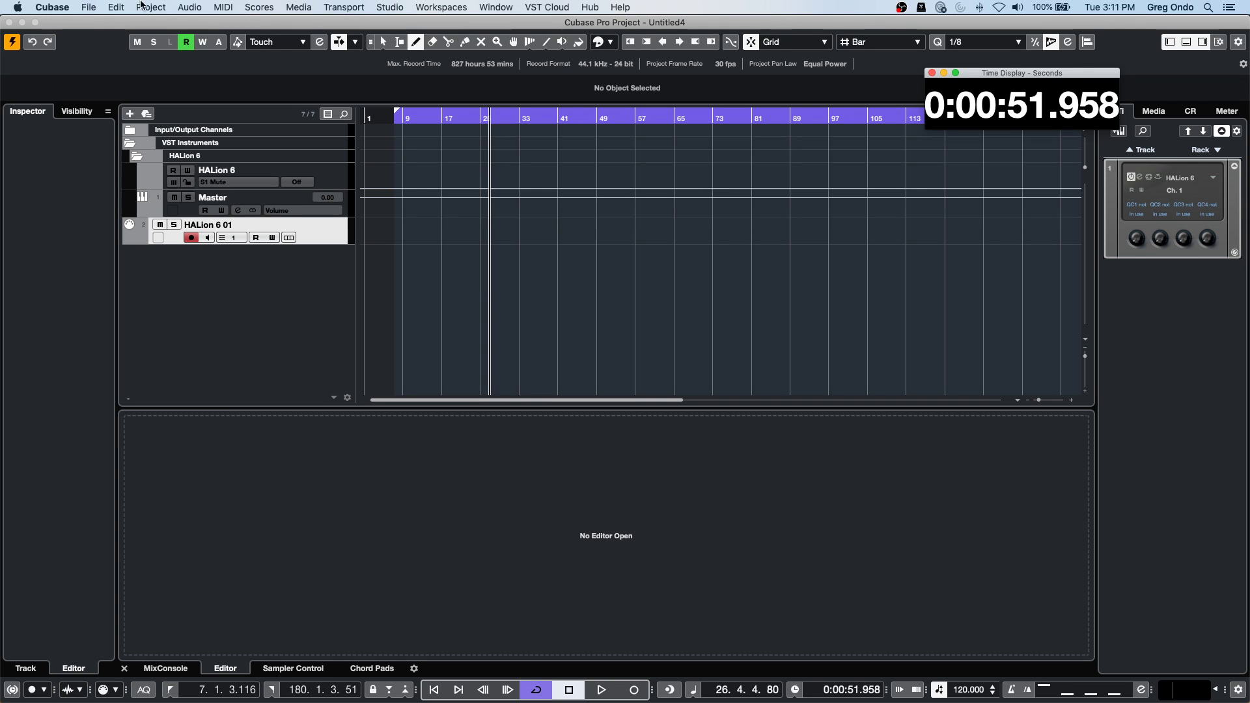
right_click(306, 257)
left_click(391, 266)
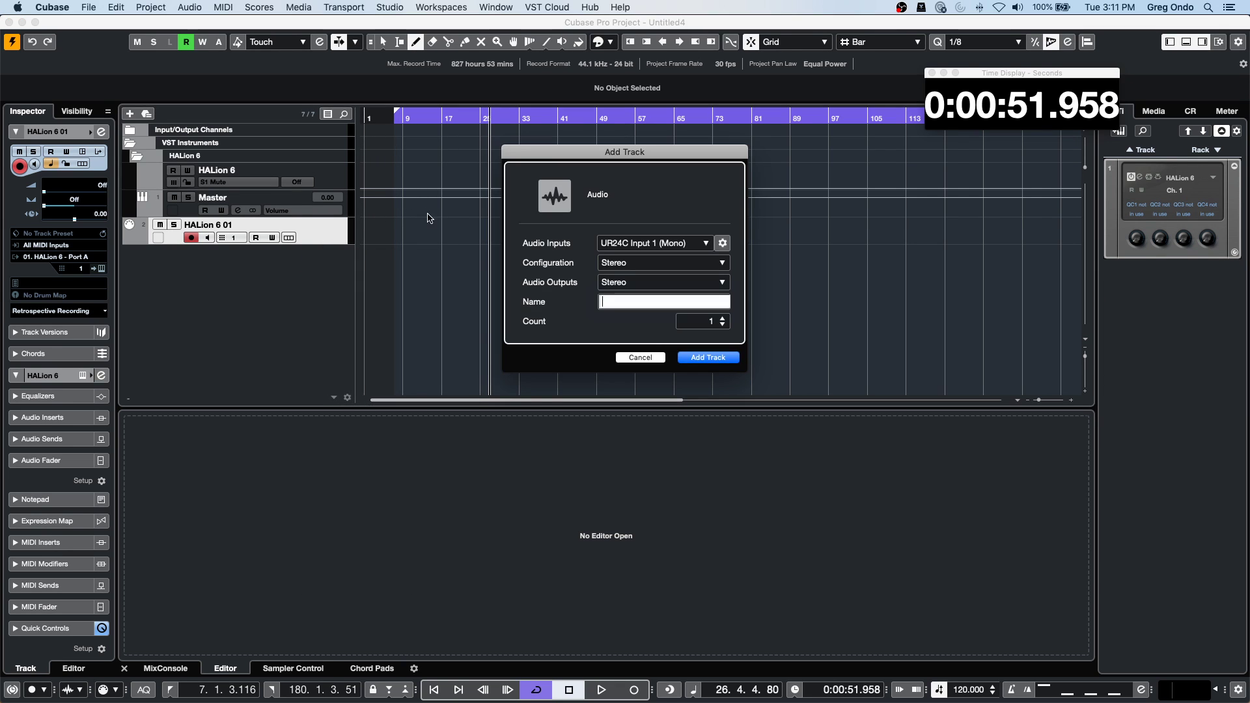
left_click(640, 358)
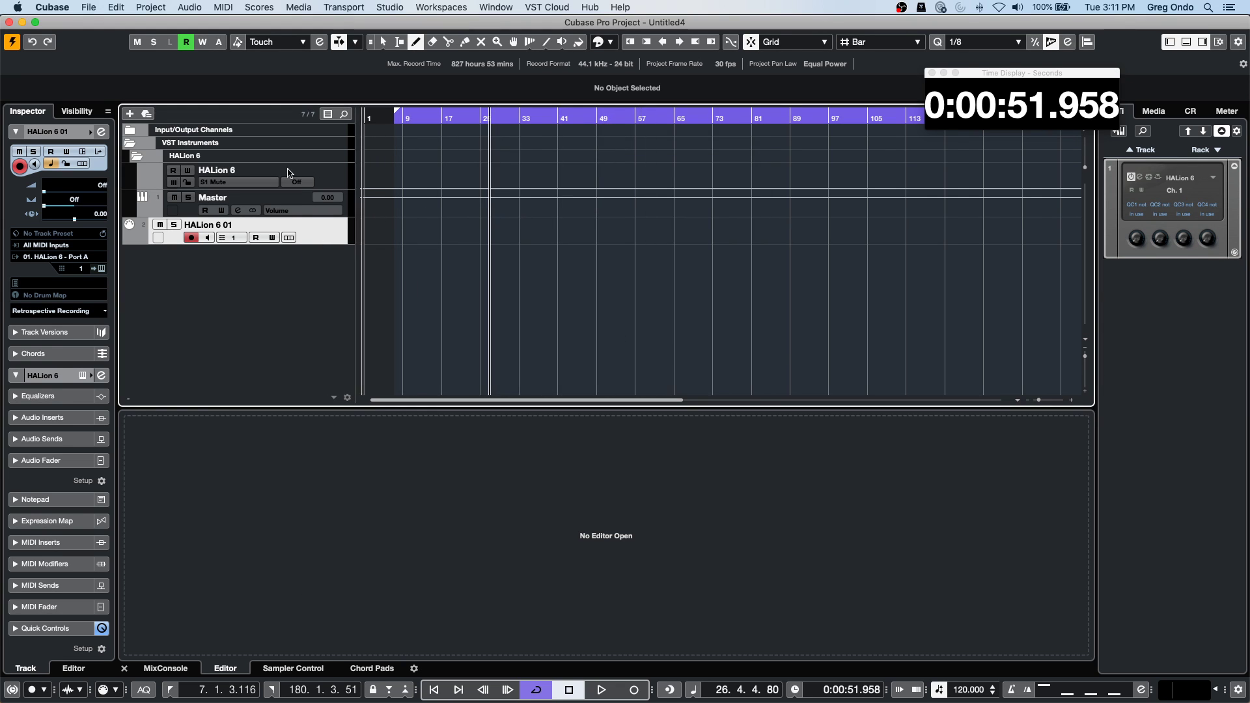
Add one stereo audio track below the HALion 6 MIDI track and show its volume automation lane at a greater height.
right_click(239, 264)
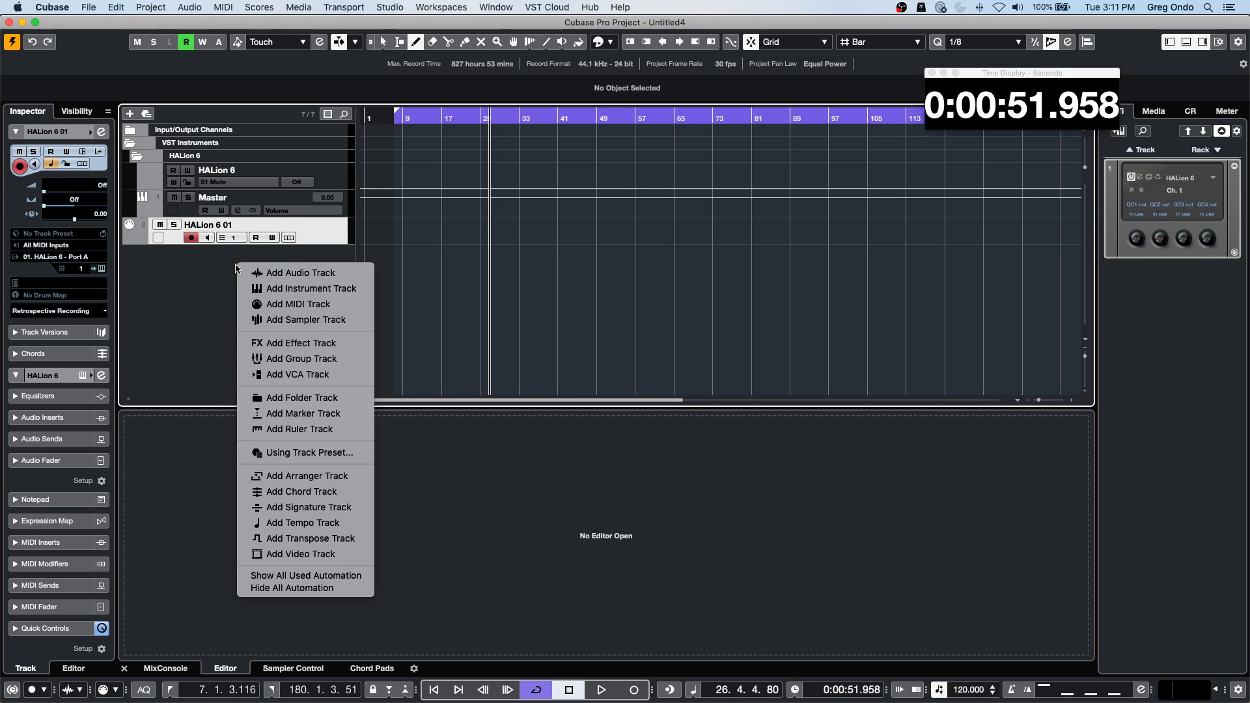
left_click(295, 273)
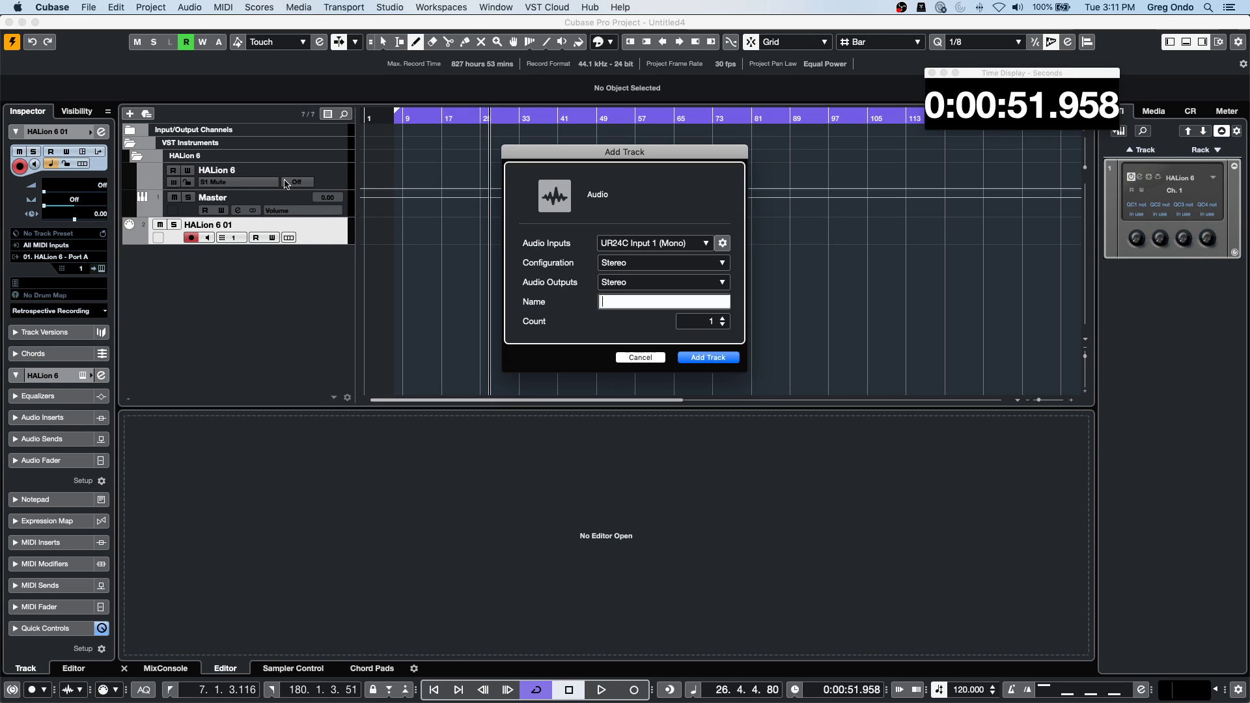
left_click(714, 358)
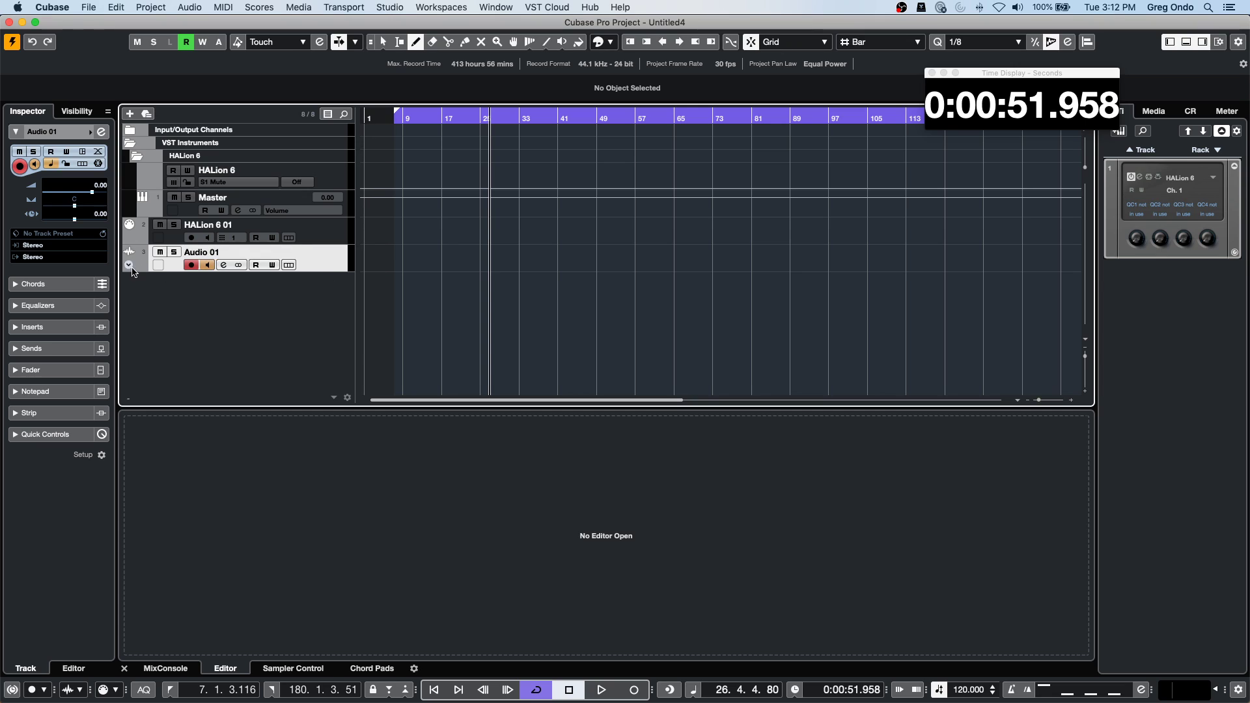
left_click(132, 267)
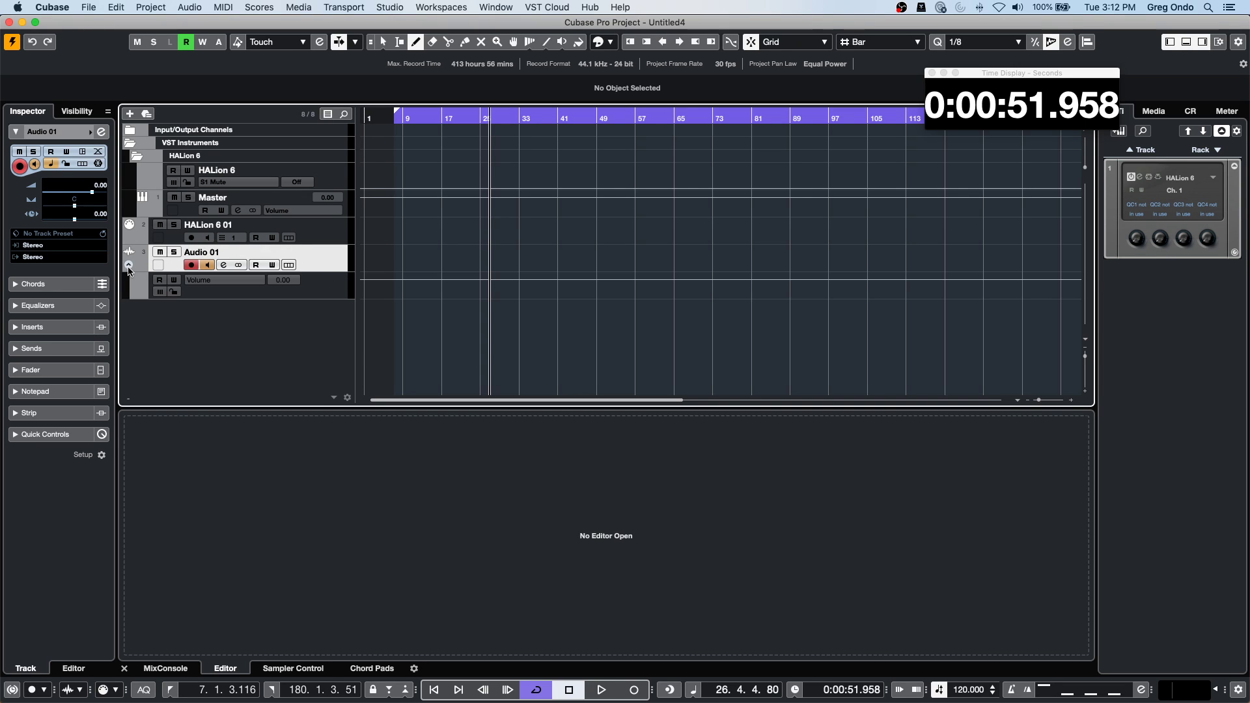
left_click(297, 294)
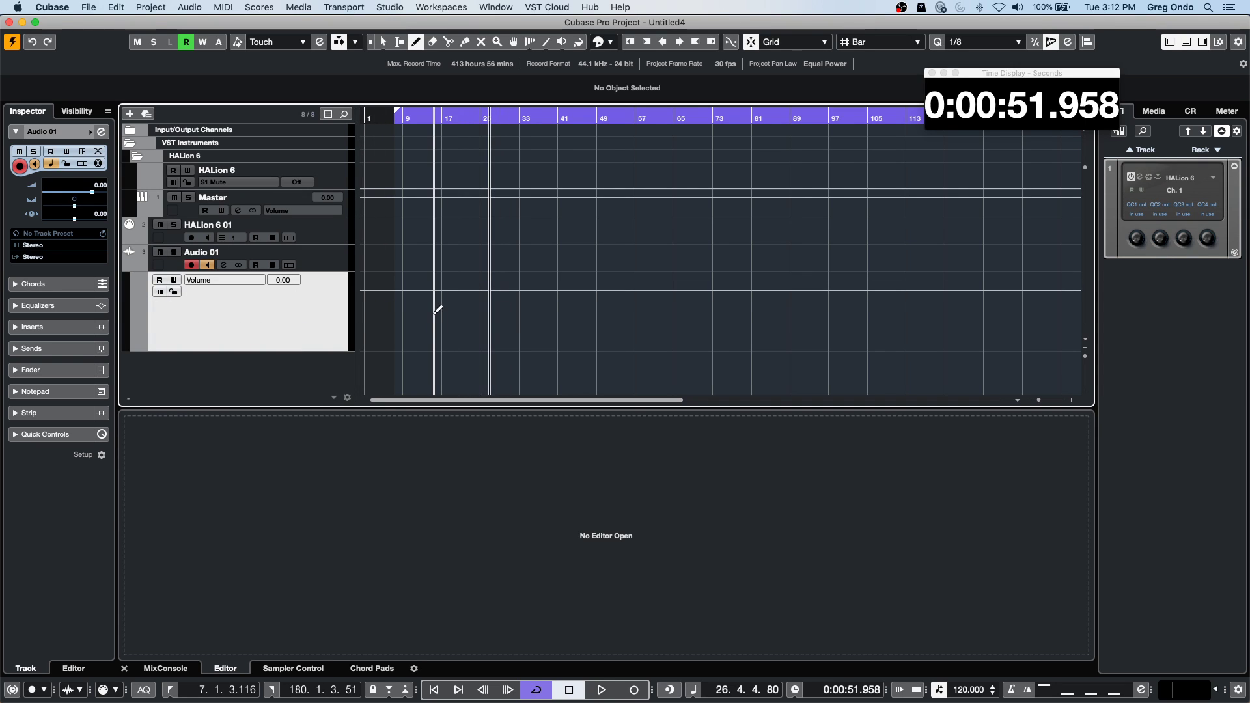
Draw stepped volume automation on the new audio track, with level changes at about bars 16, 17 and 18.
left_click(432, 114)
left_click_drag(432, 114, 439, 156)
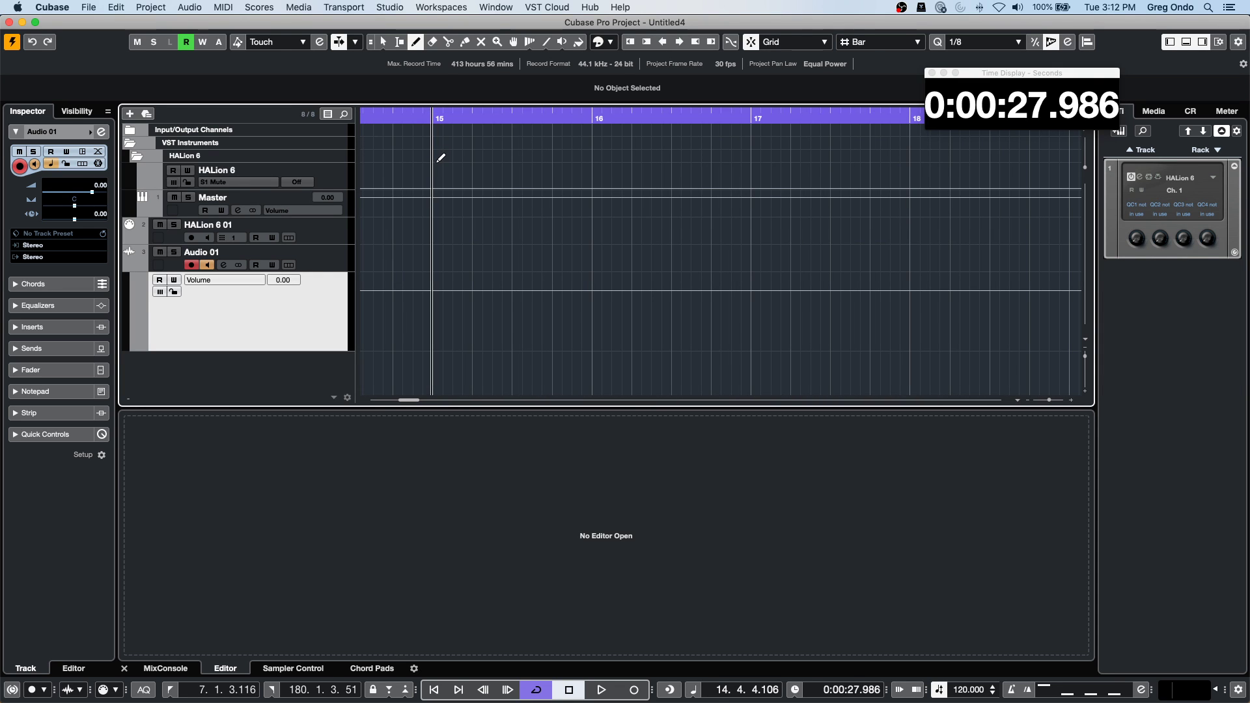
left_click(590, 315)
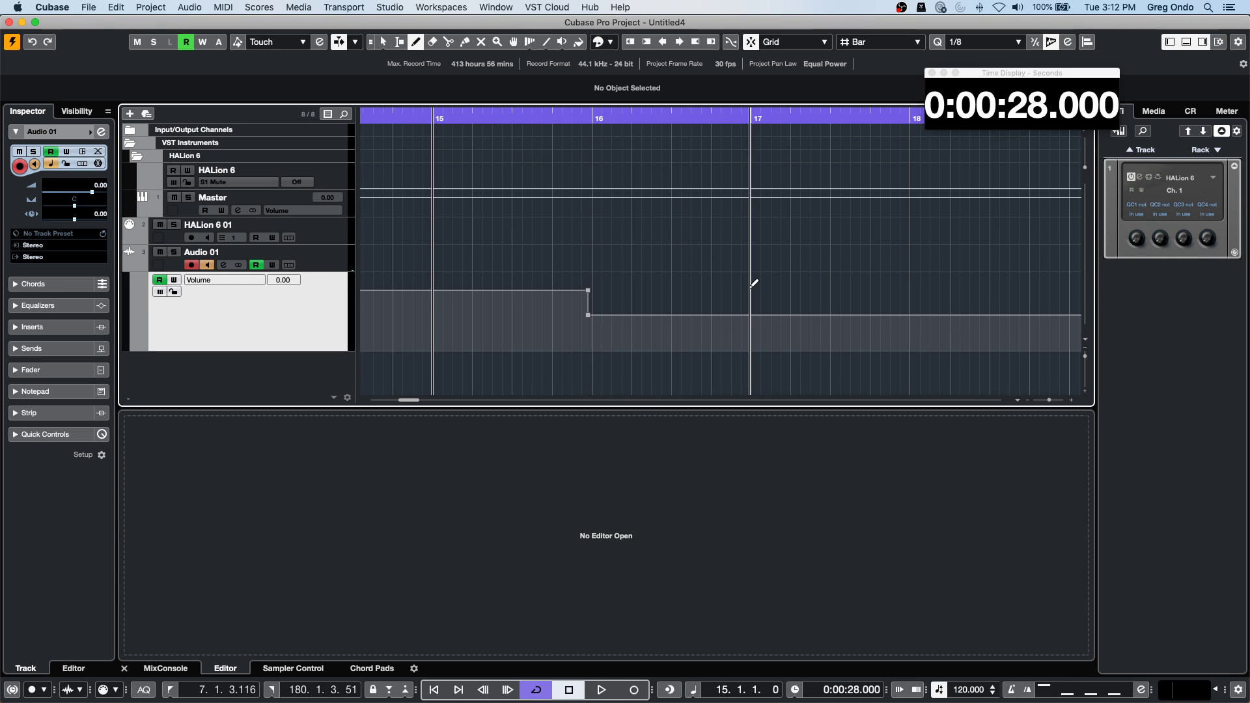
left_click(754, 325)
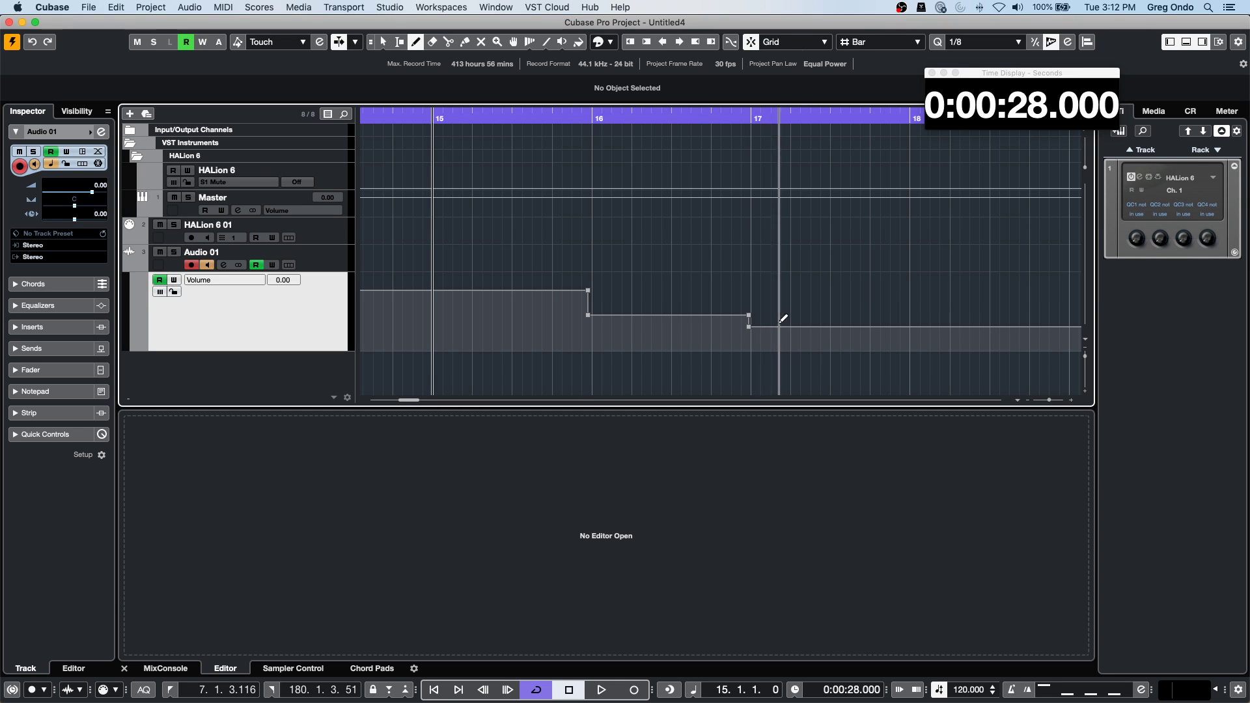
left_click(910, 288)
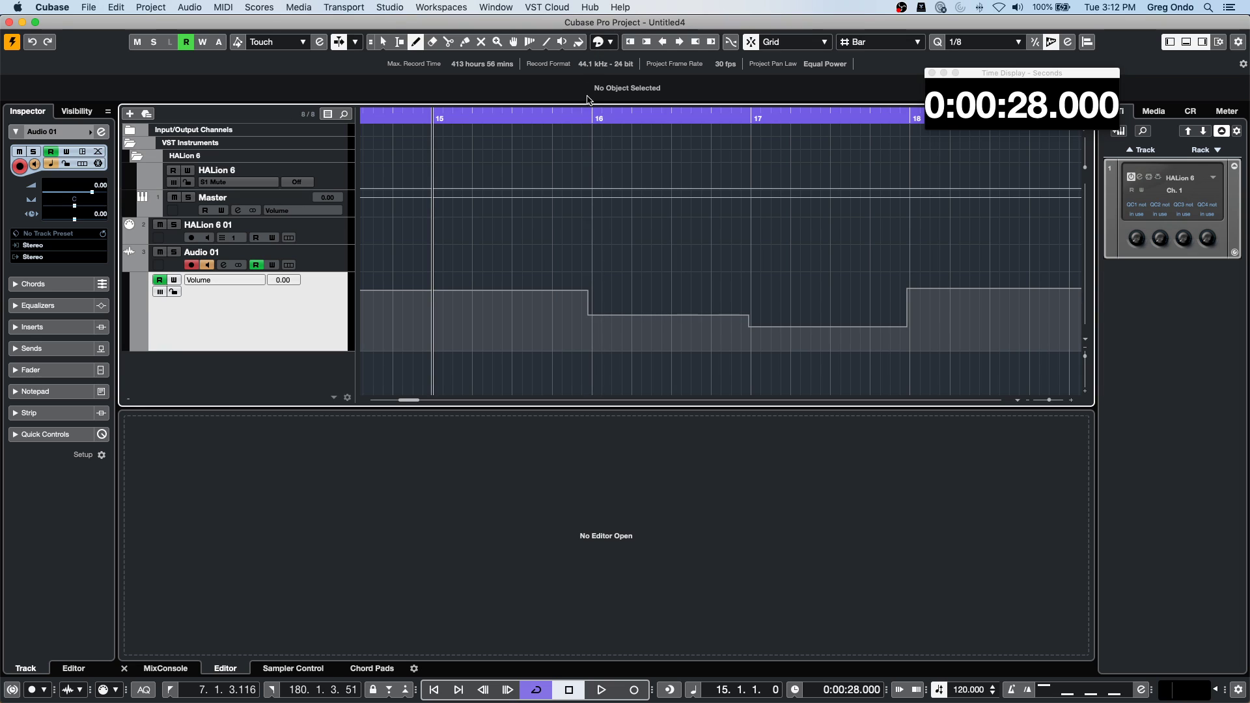
Select the two volume automation points just before bar 16 with the Object Selection tool.
left_click_drag(582, 114, 584, 169)
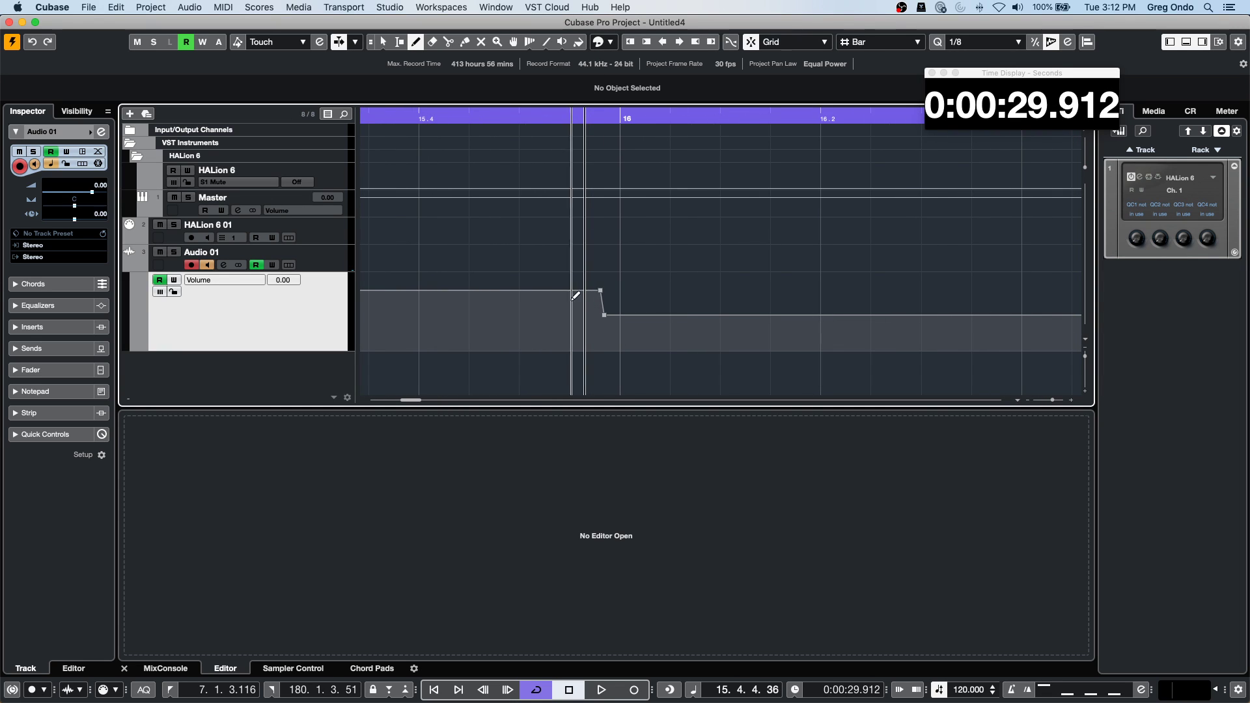
right_click(600, 325)
left_click(566, 326)
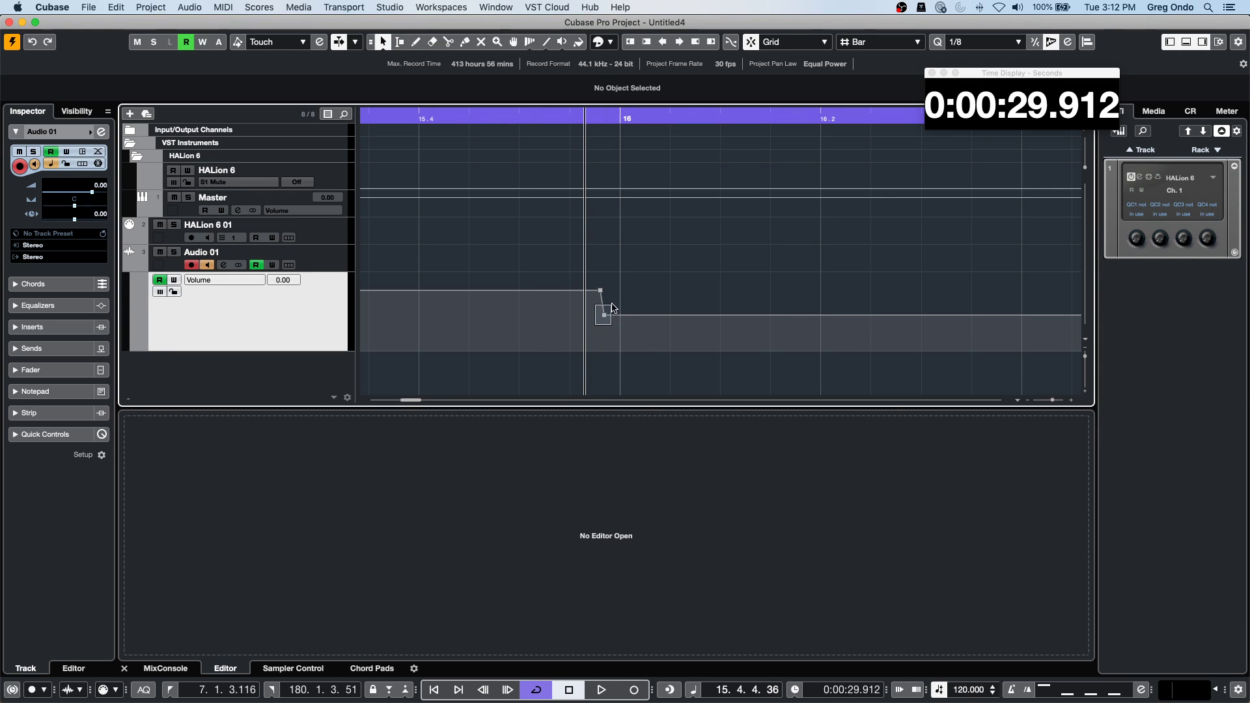
left_click(605, 316)
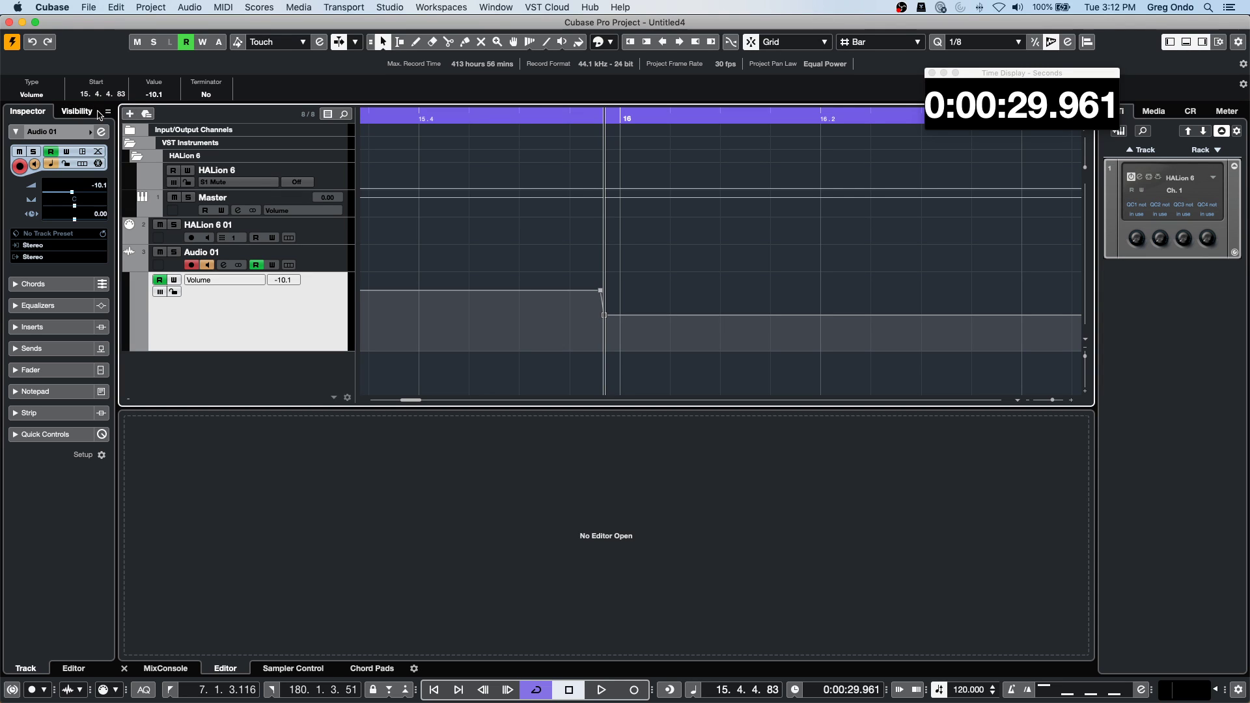
left_click(574, 343)
left_click_drag(577, 323, 633, 286)
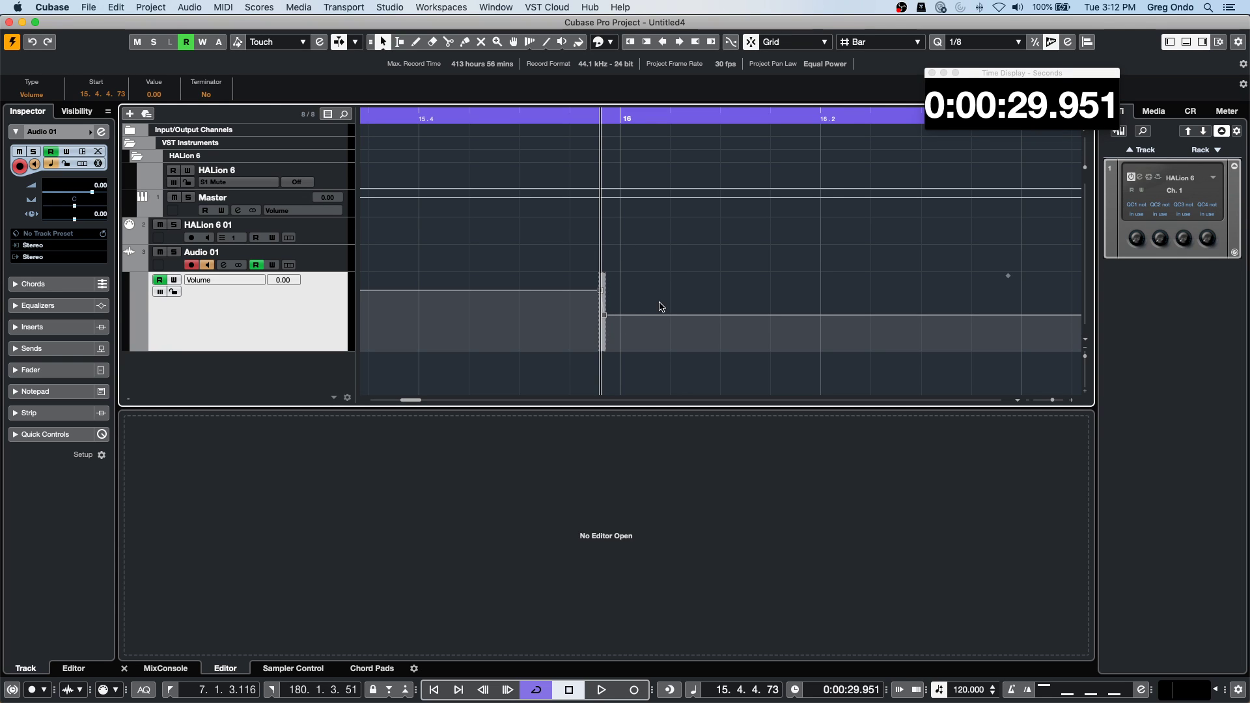
left_click(658, 306)
left_click_drag(578, 335, 634, 262)
Set the quantize preset to 1/4 and reselect the two volume automation points just before bar 16.
left_click(966, 40)
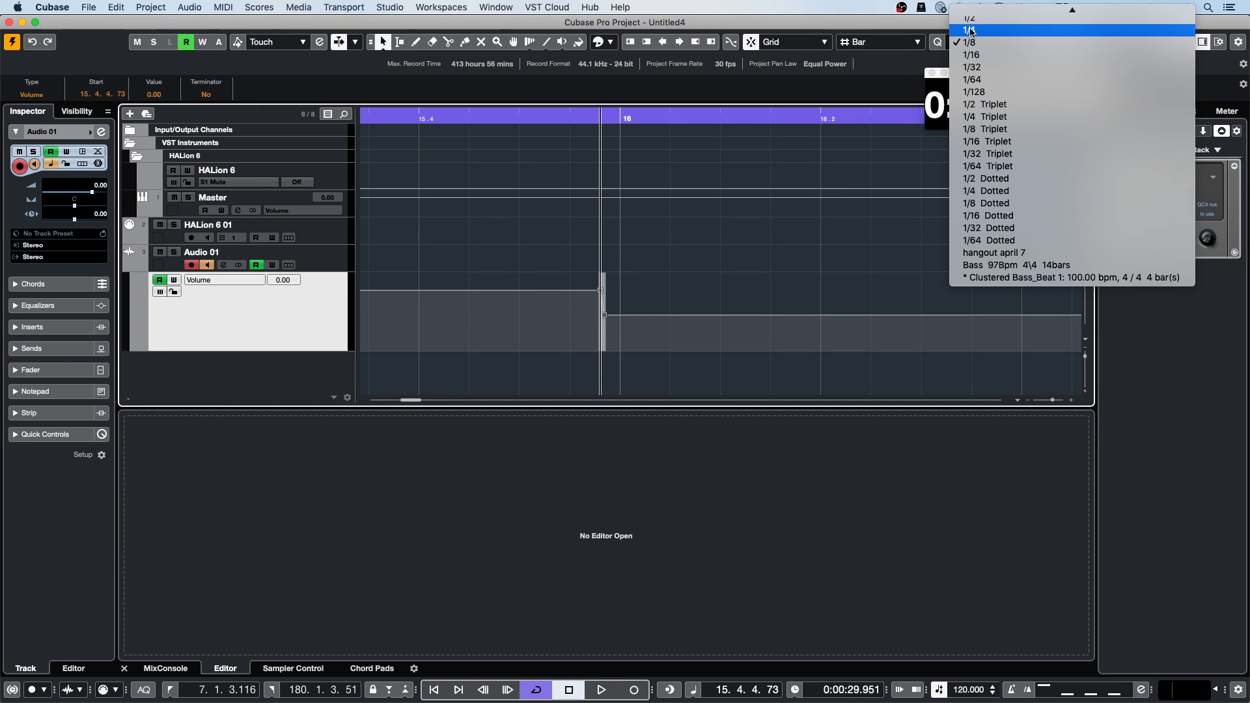
left_click(970, 29)
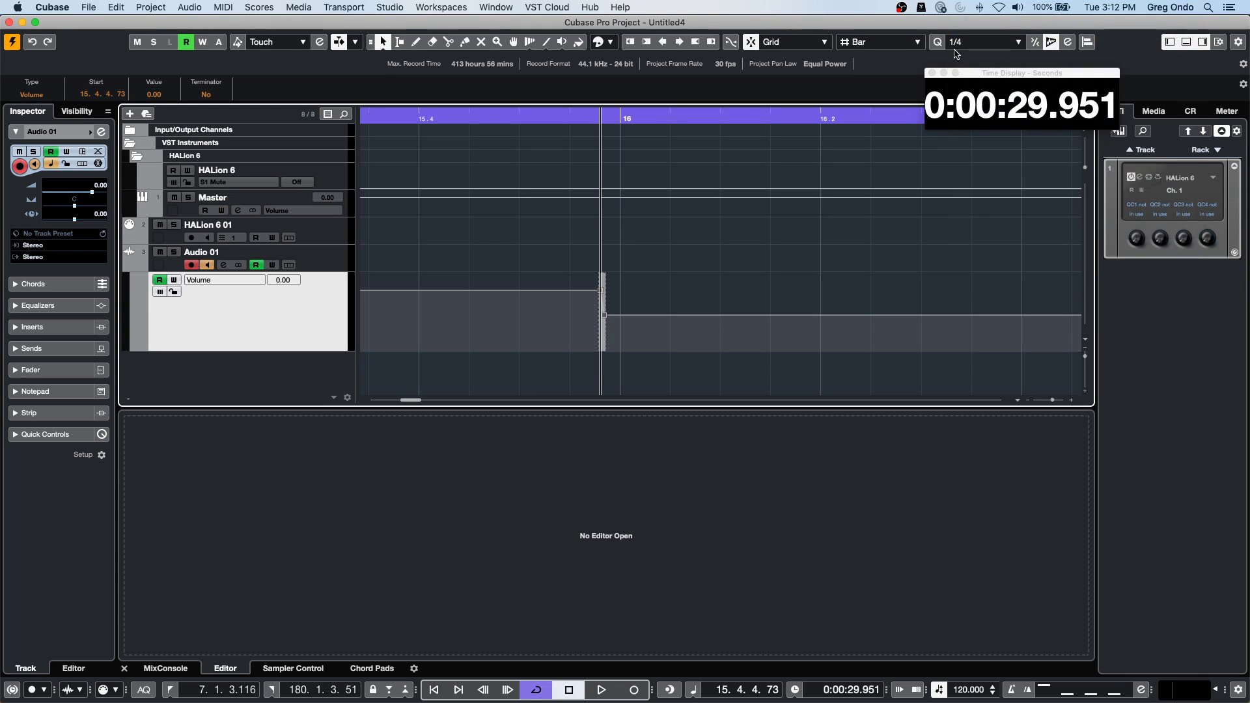
left_click(642, 269)
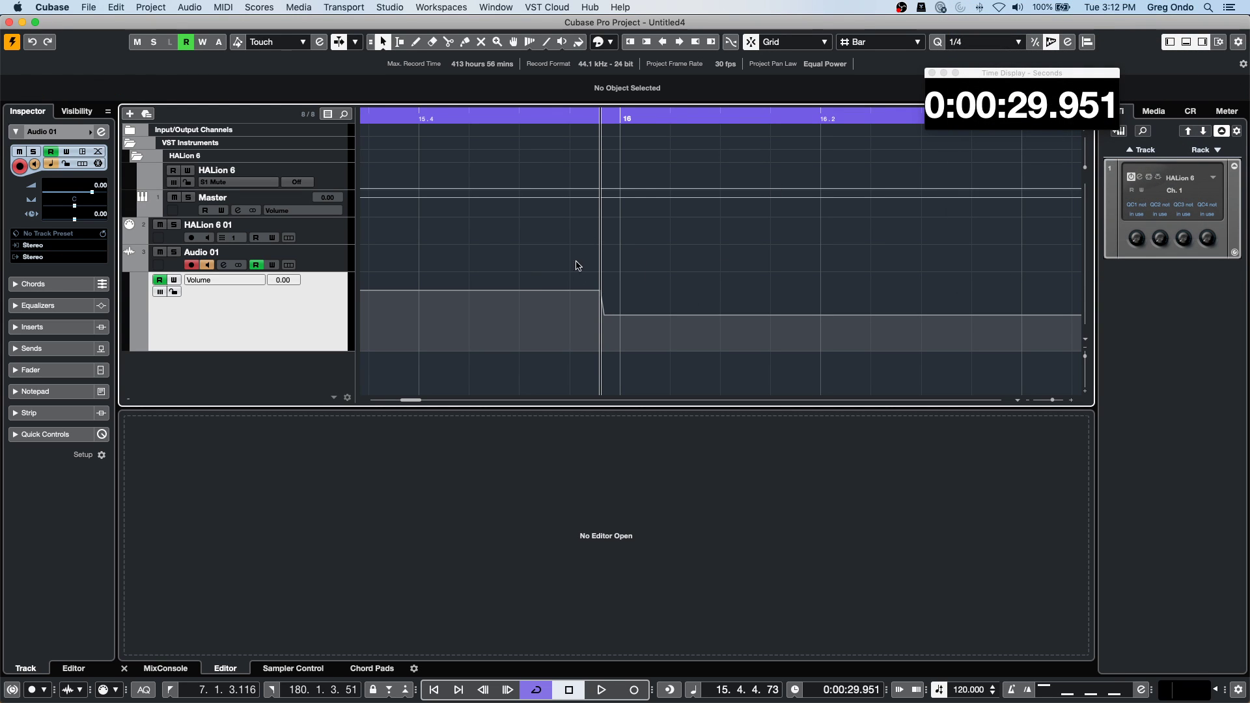
left_click_drag(573, 282, 639, 338)
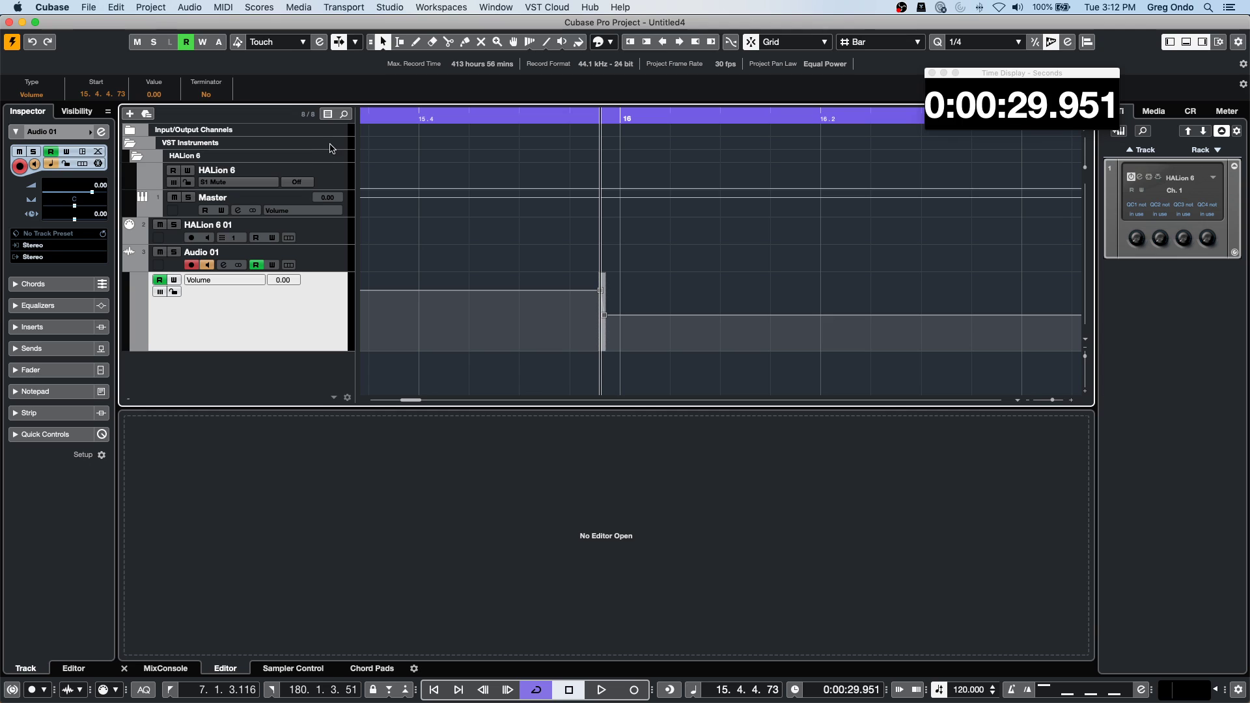
Look through the audio and project commands, check the Project Logical Editor's filters and actions, and close the editor.
left_click(188, 7)
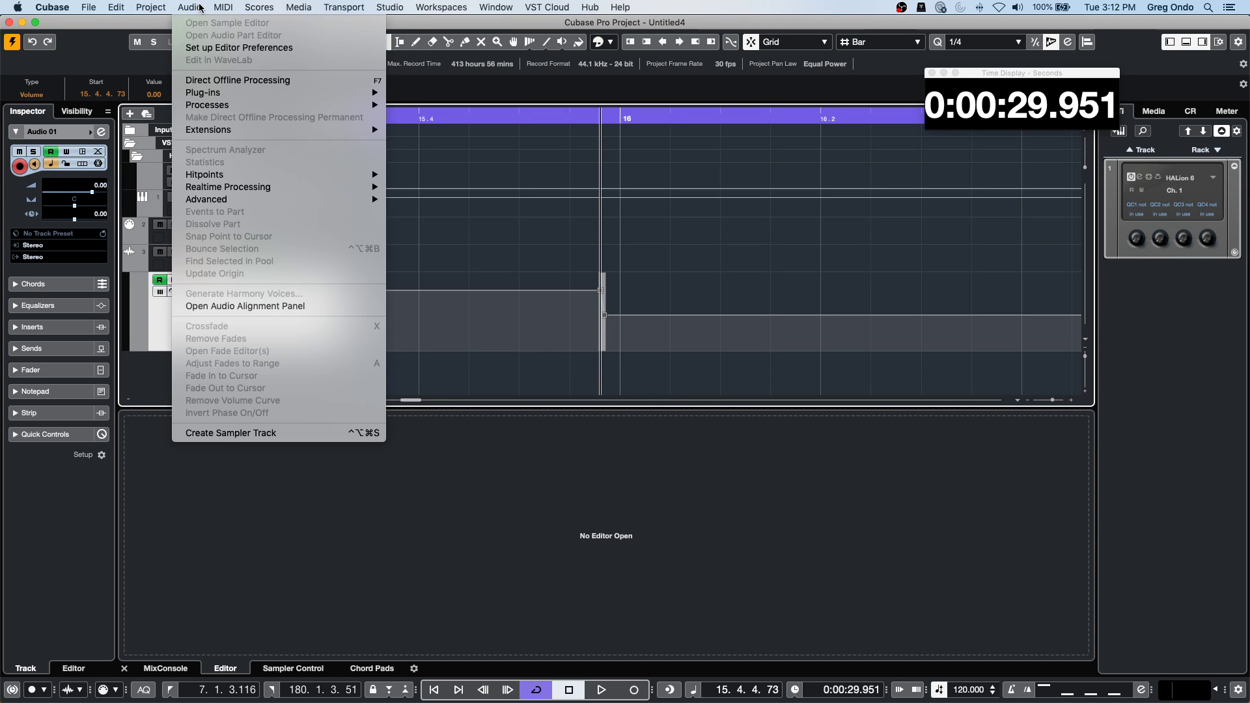
mouse_move(161, 5)
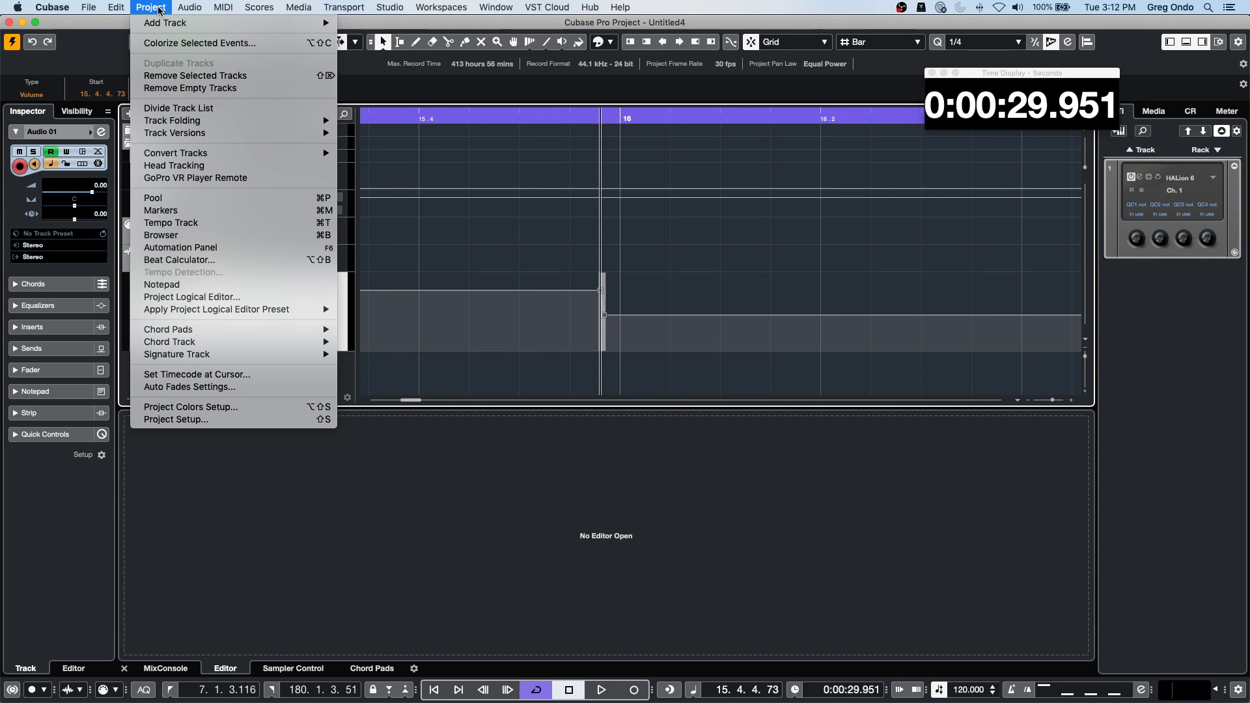
mouse_move(198, 11)
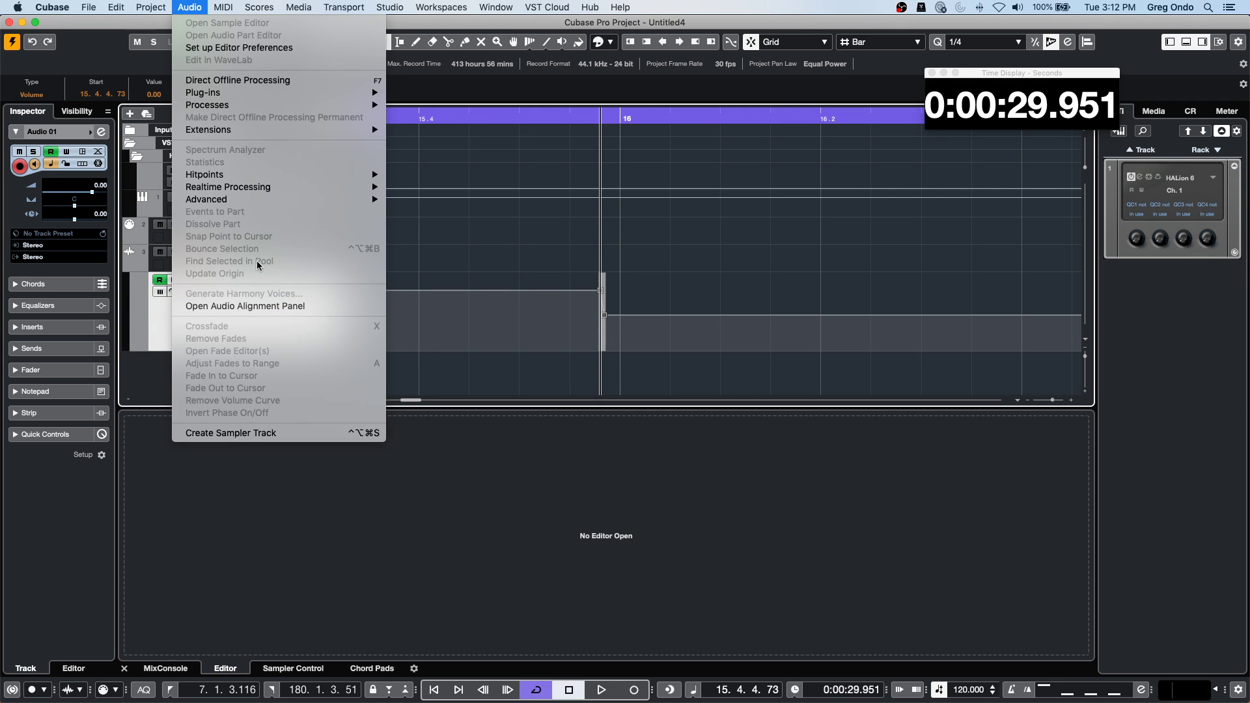
mouse_move(254, 190)
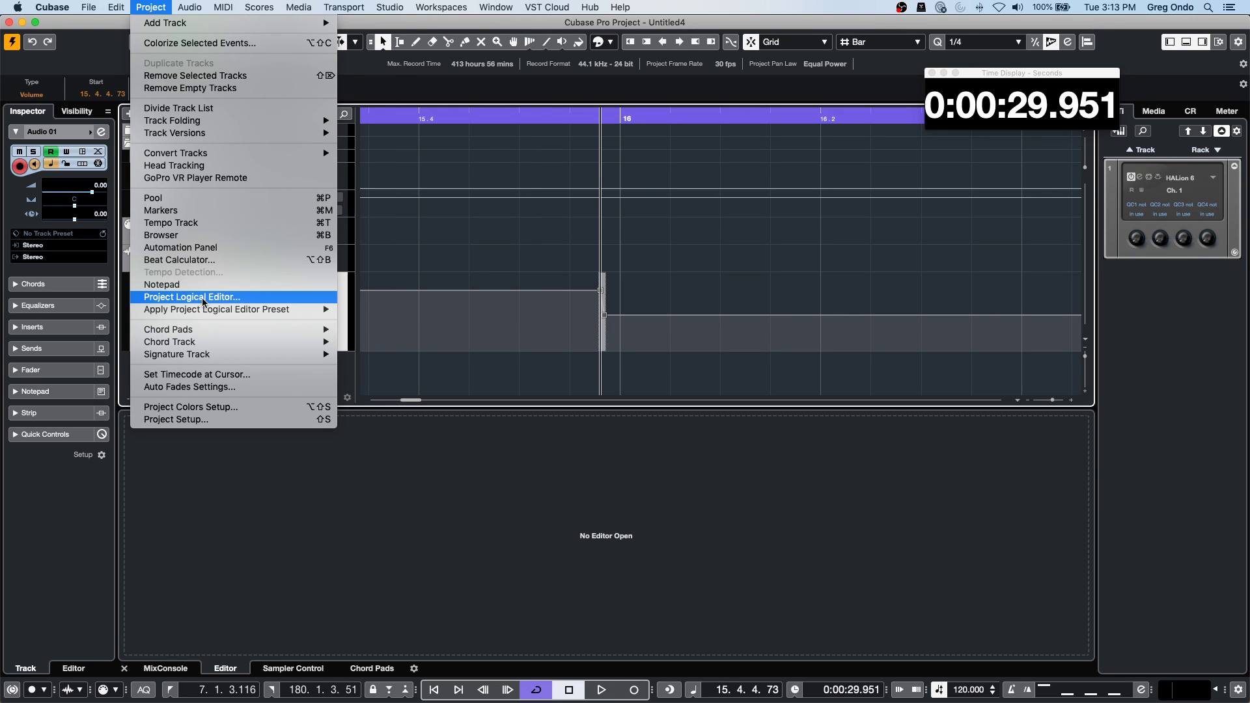
left_click(204, 298)
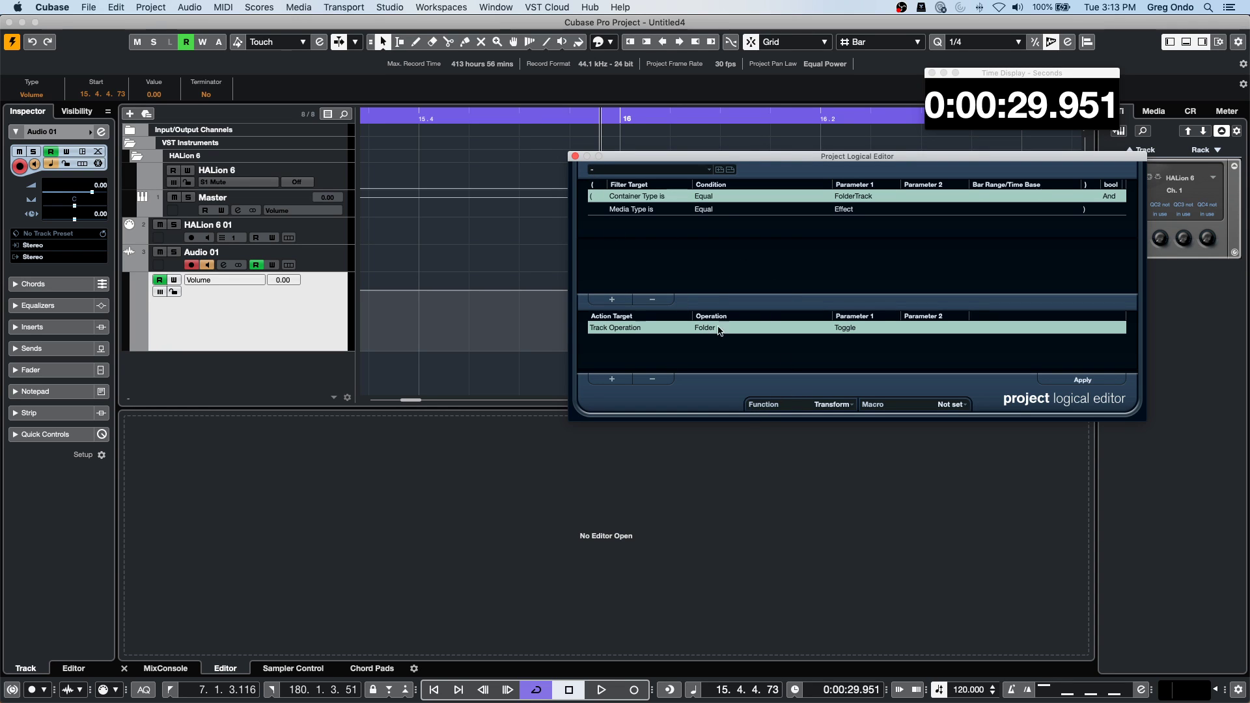
left_click(575, 156)
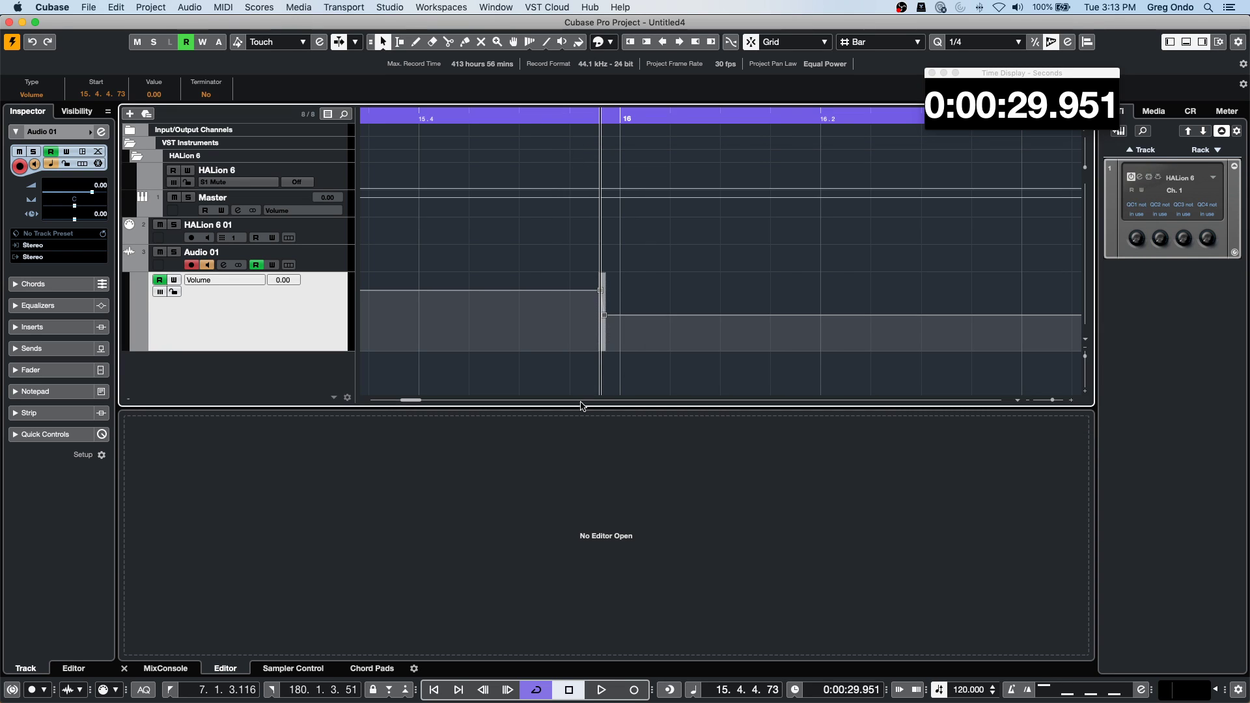
Reselect the two volume automation points just before bar 16 and view them in the project Browser, moved below the time display.
left_click_drag(578, 274, 658, 348)
left_click(150, 6)
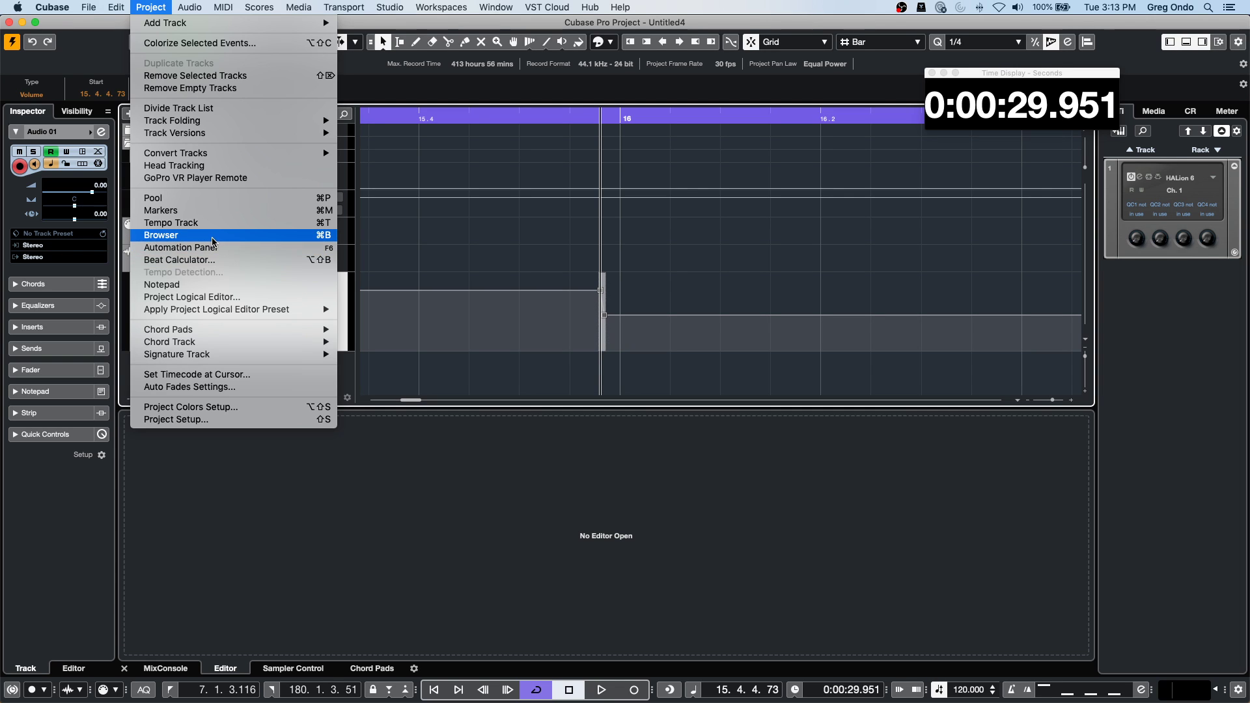
left_click(169, 235)
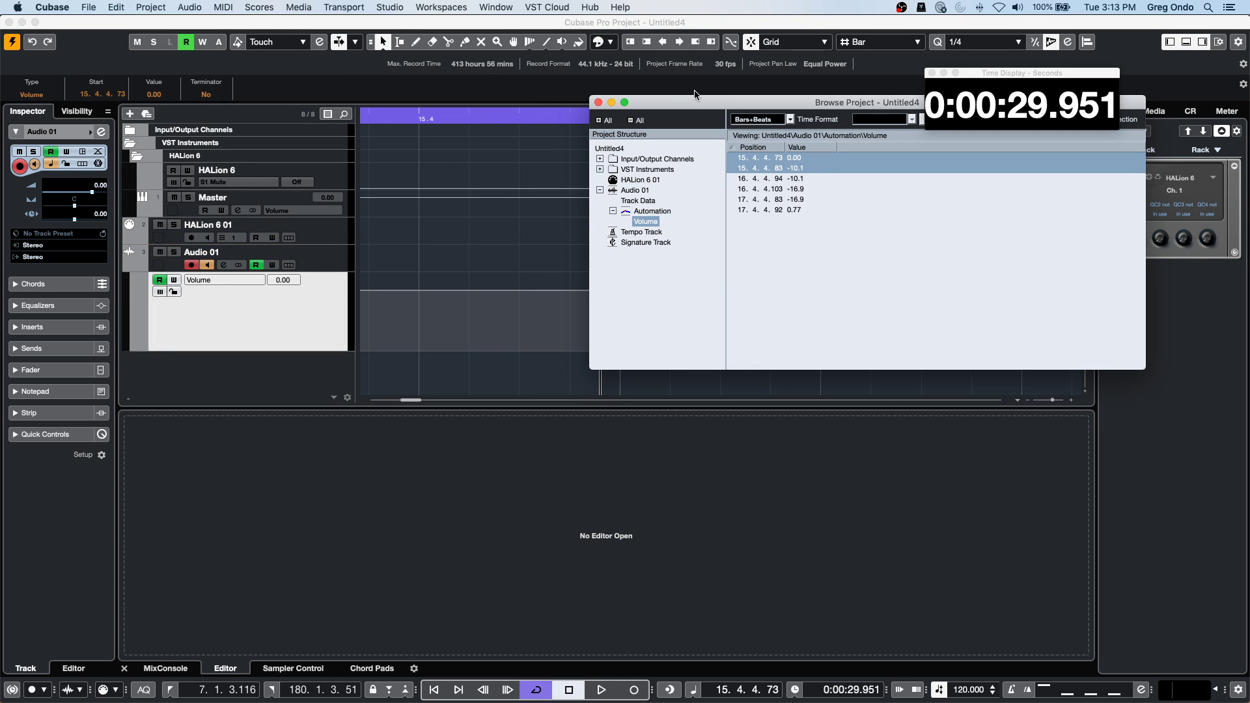
left_click_drag(650, 98, 649, 209)
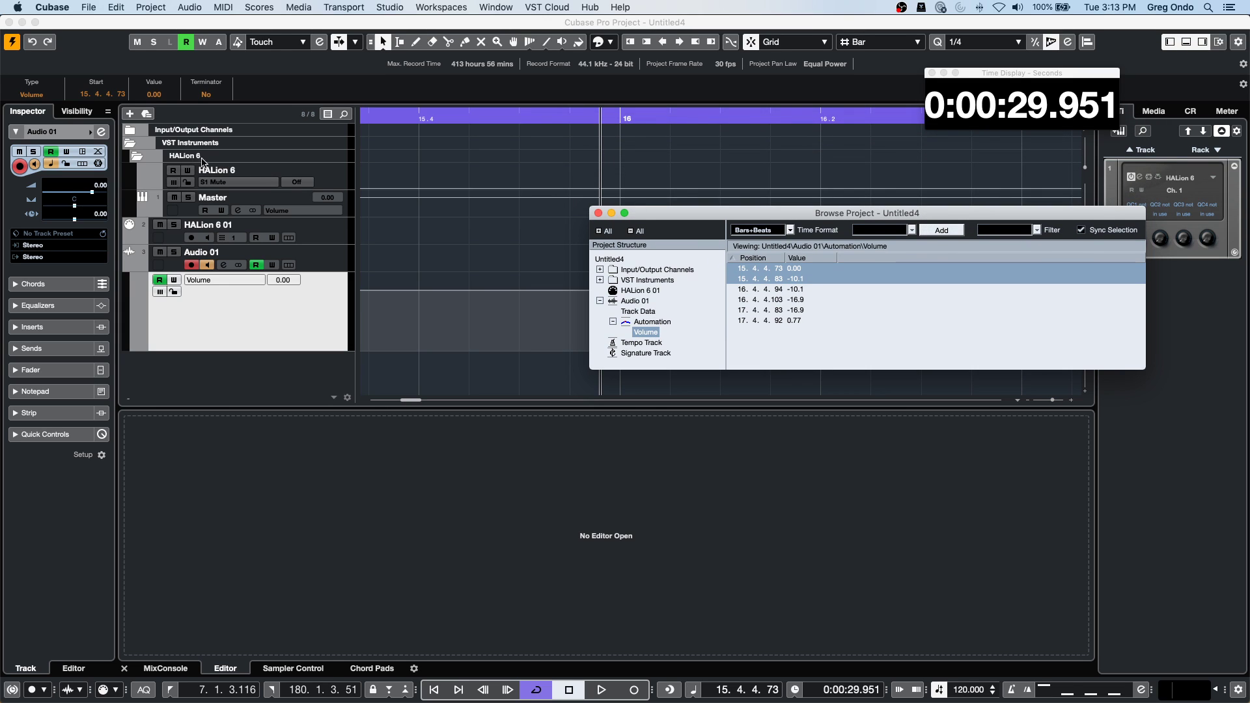
Collapse Audio 01 in the Browser, select its Automation entry, and make the window taller and move it clear of the automation lane.
left_click(654, 301)
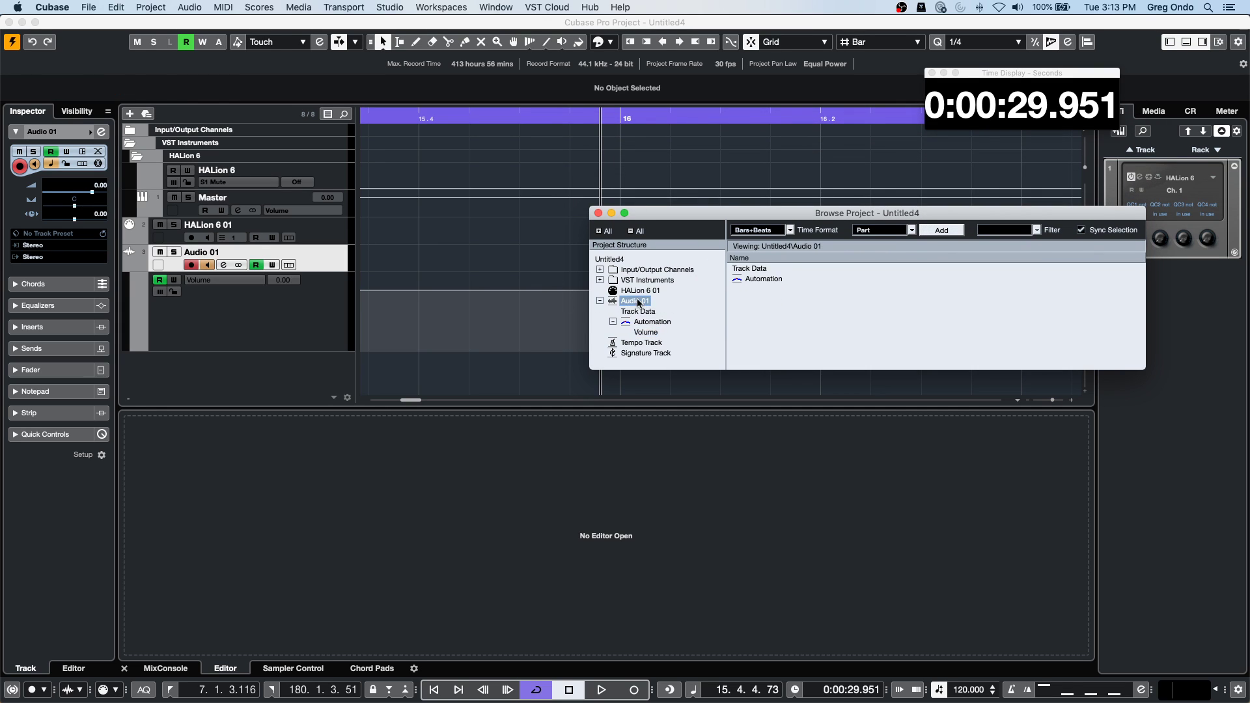
left_click(600, 300)
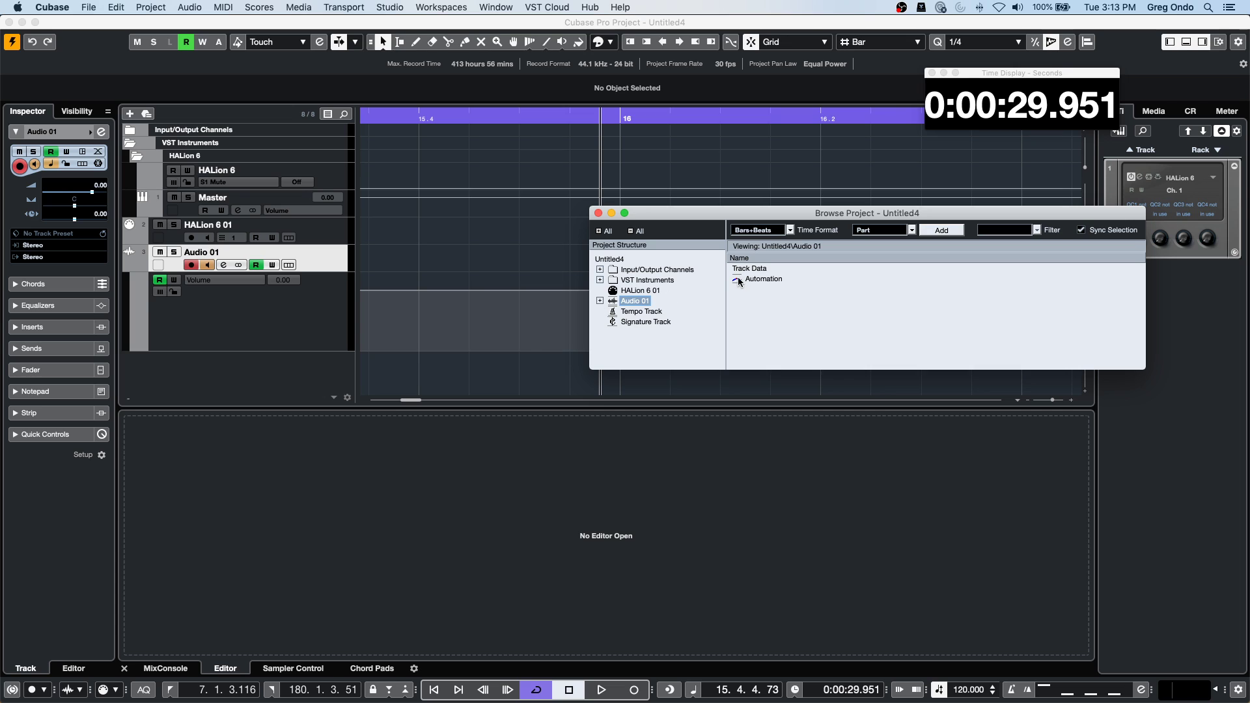
left_click(737, 276)
left_click_drag(771, 208, 517, 297)
left_click_drag(889, 452, 893, 597)
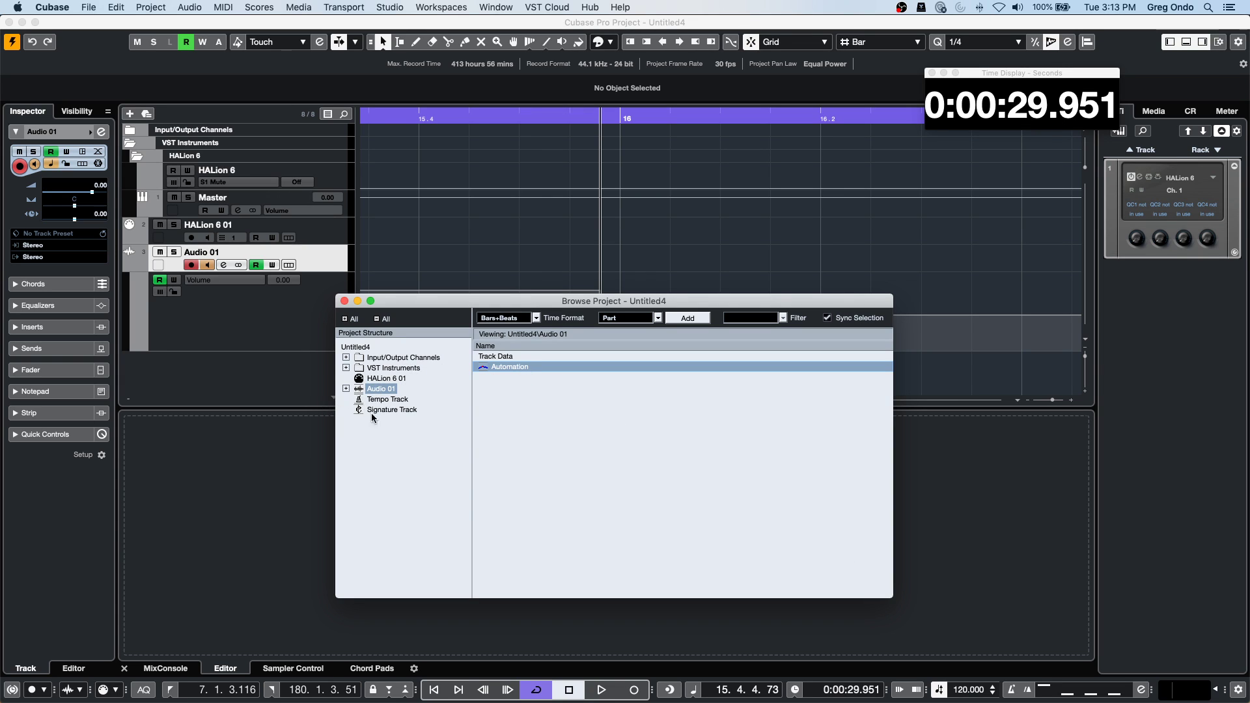
left_click_drag(389, 301, 416, 454)
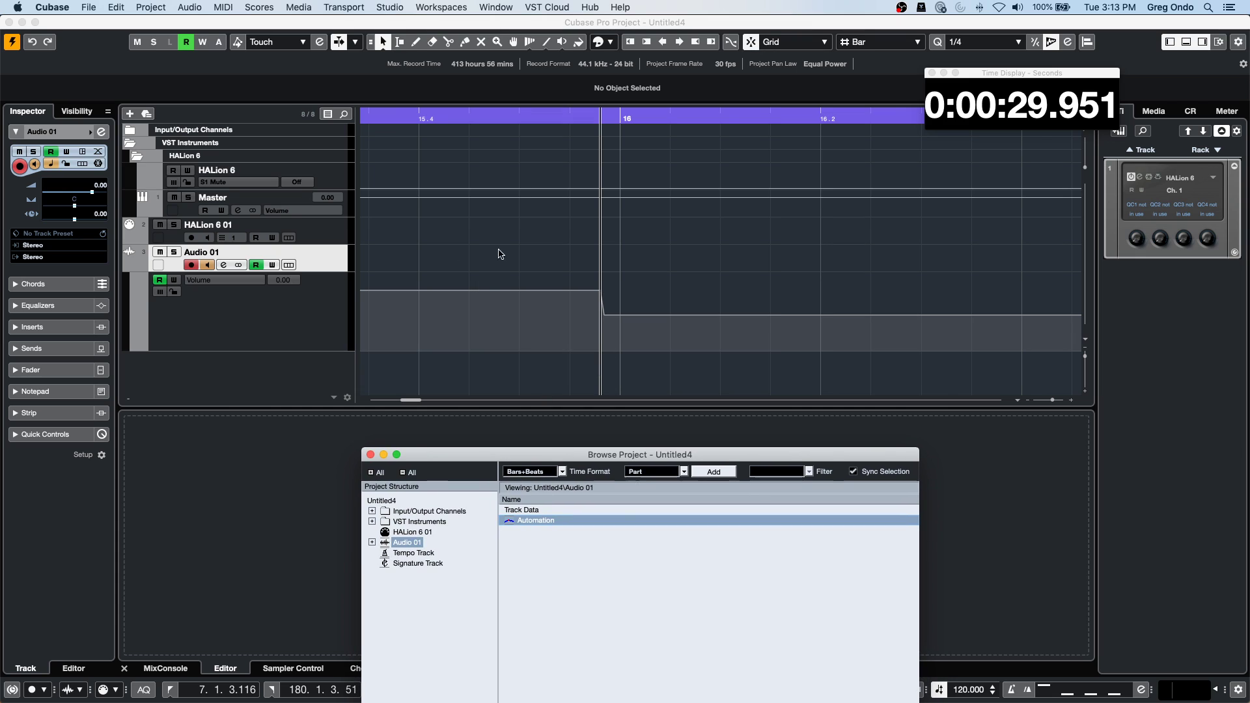
Draw a freehand wavy volume curve on Audio 01 with the Draw tool, from about 16.1.3 to just past 16.3.
right_click(519, 333)
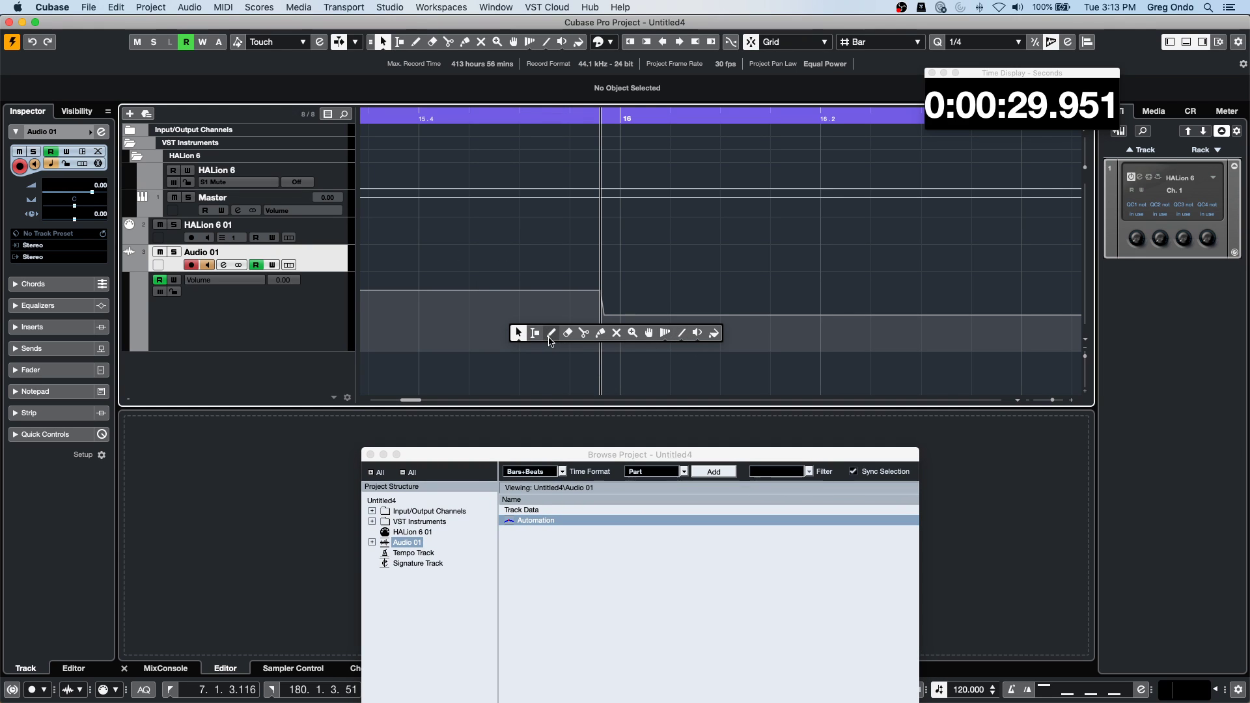
left_click(551, 334)
left_click_drag(731, 333, 1073, 305)
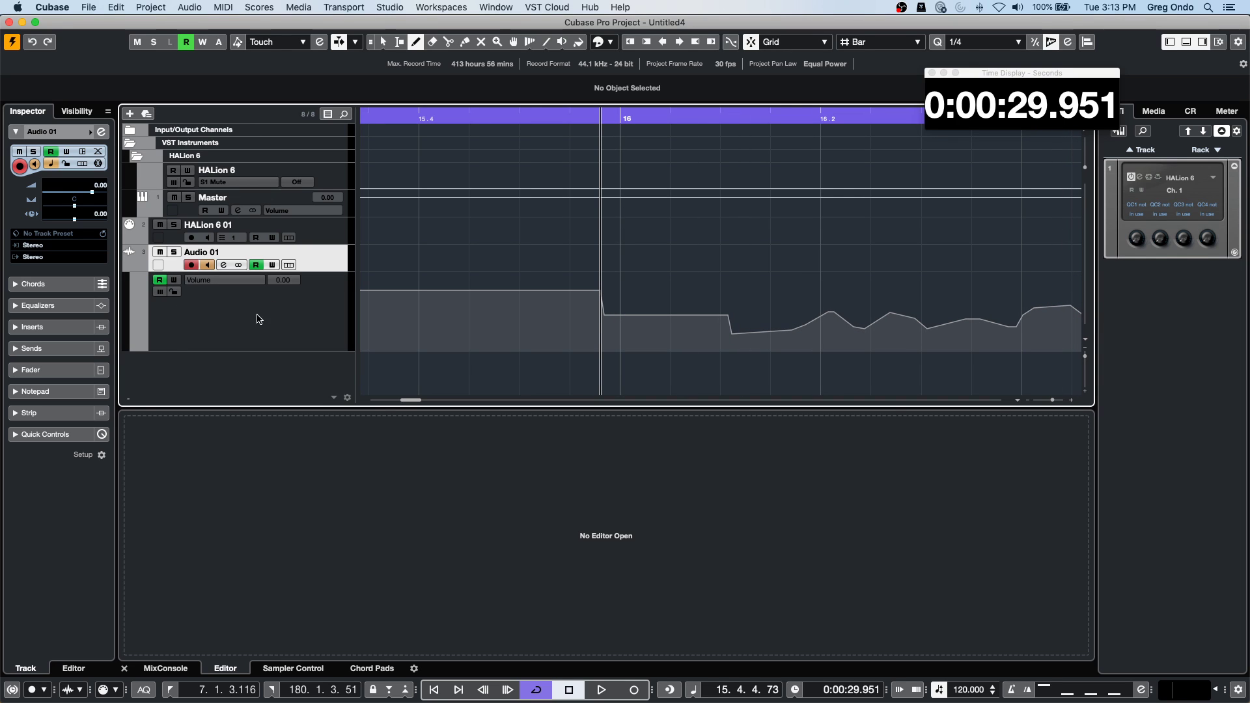
Select Audio 01's Volume automation track and bring up its list of points in the Browser, with the whole window in view.
left_click(201, 319)
left_click(151, 7)
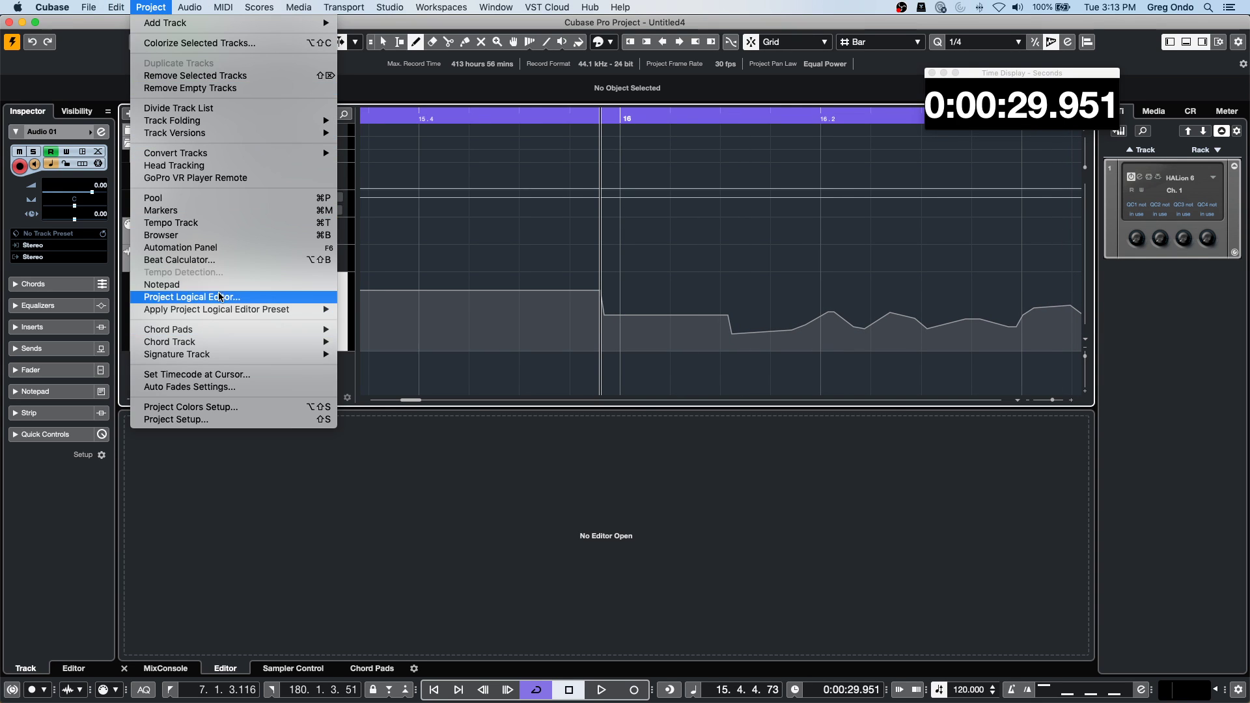
left_click(213, 235)
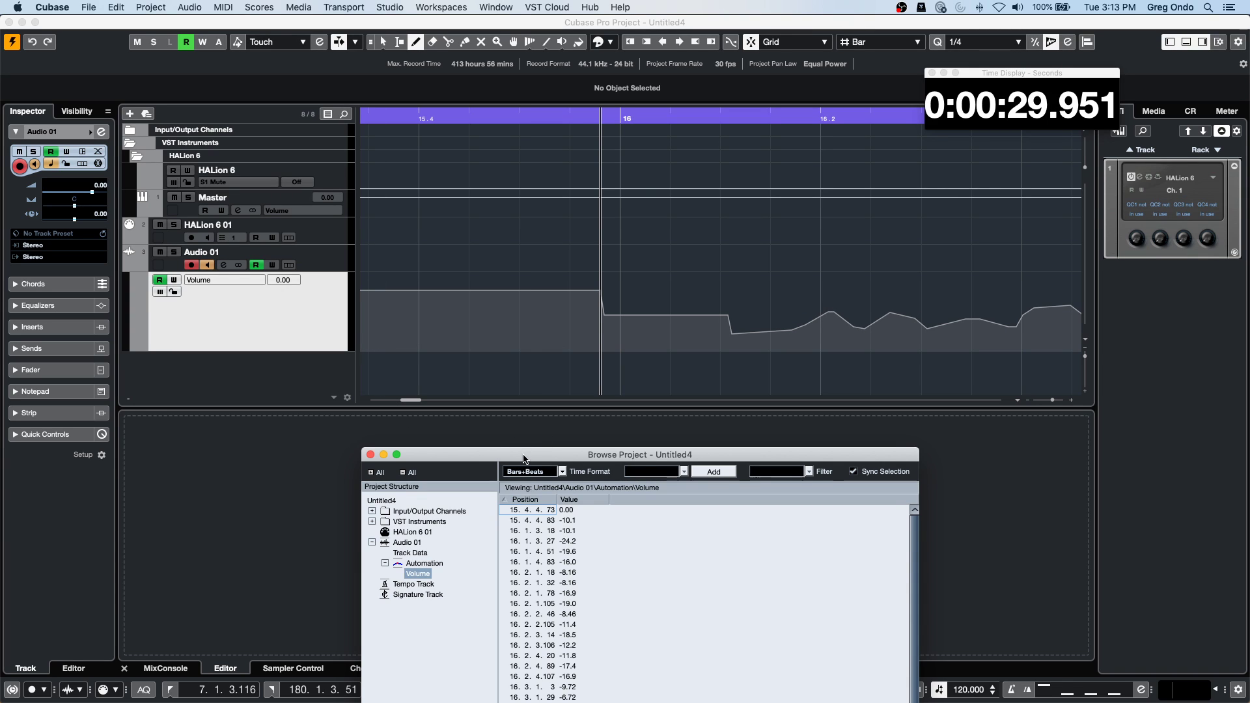
double_click(502, 455)
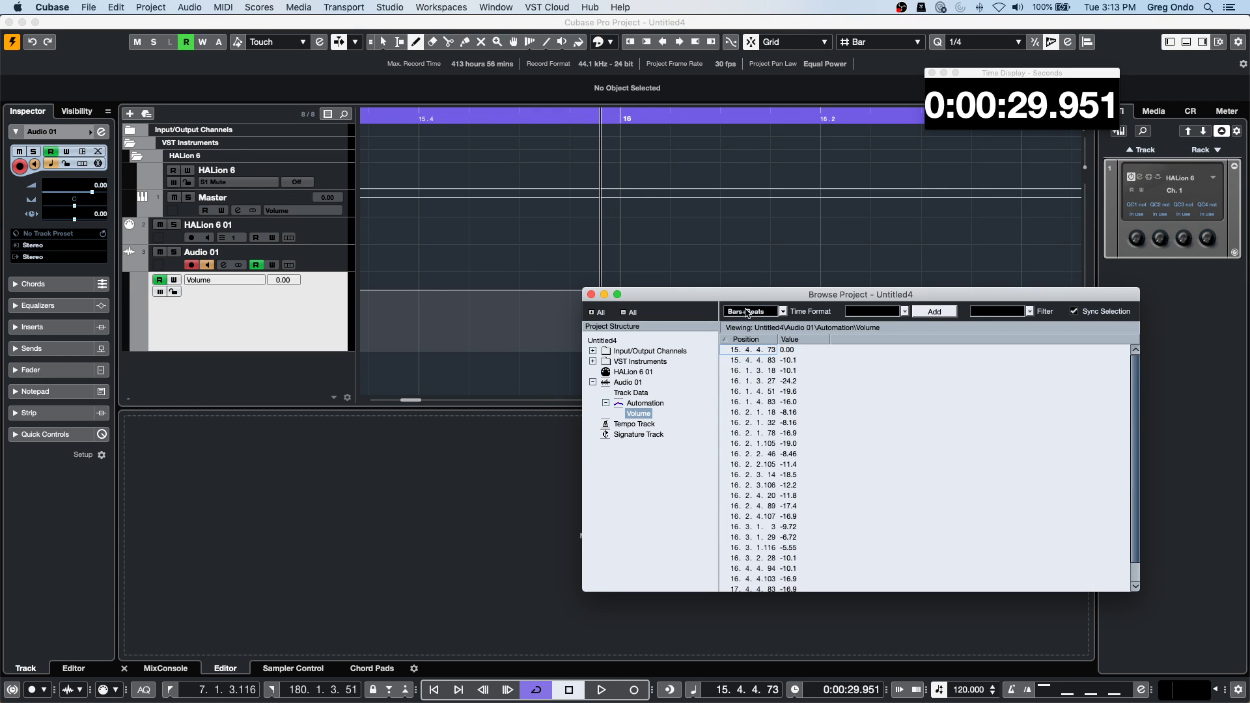
Draw a varying volume curve on the Audio 01 automation lane from beat 15.4 to about 15.4.3 and reopen the project browser.
left_click_drag(675, 297, 652, 425)
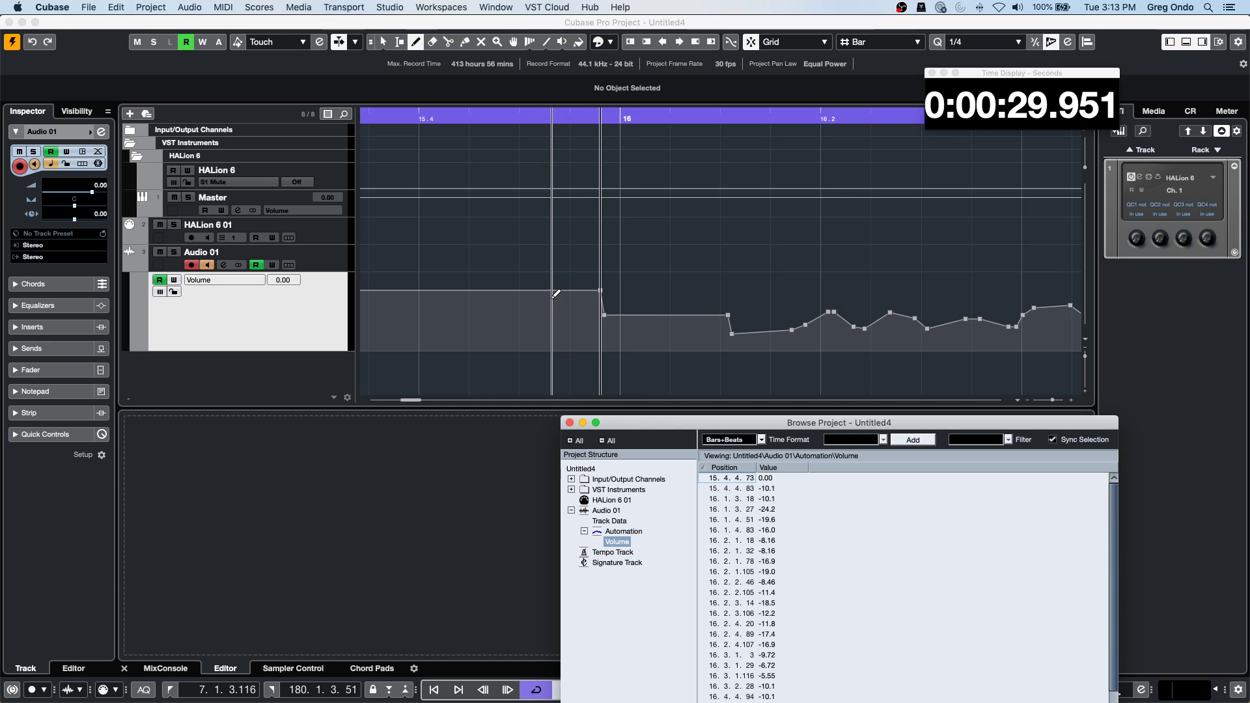
left_click_drag(417, 319, 543, 291)
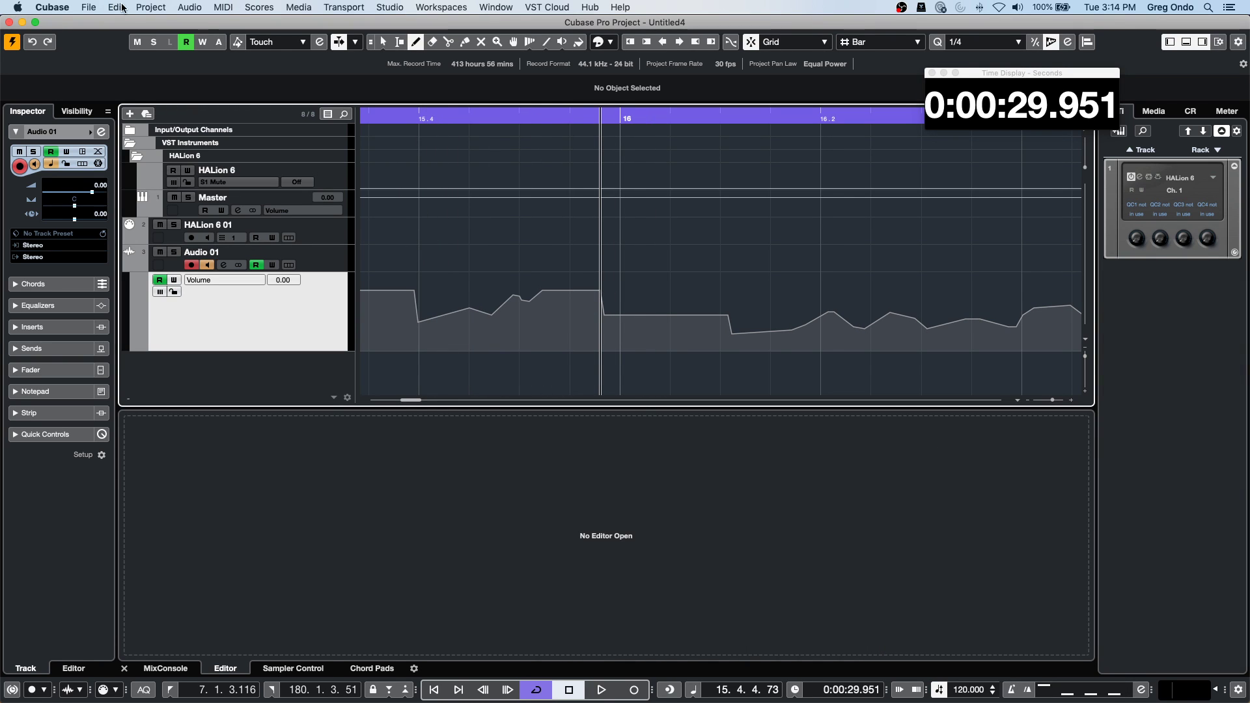
left_click(151, 7)
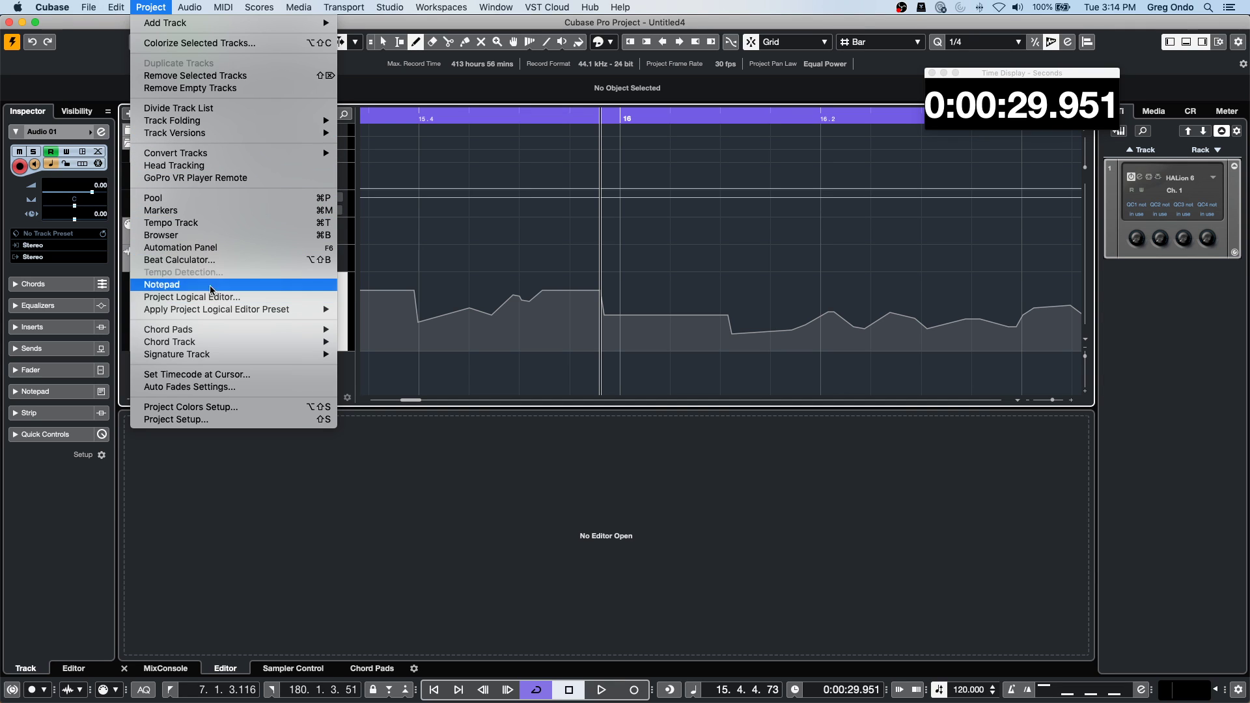
left_click(226, 247)
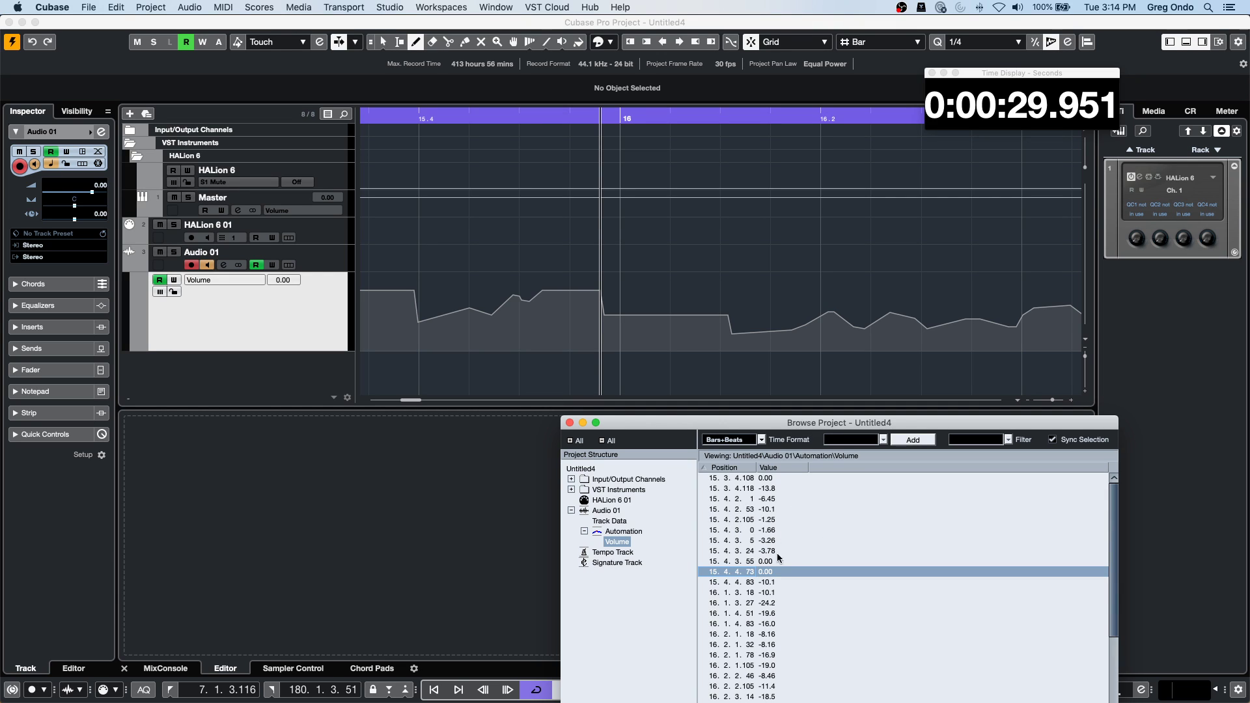
Set the position of the volume event at 15.4.3.5 to 16.1.1.5 in the project browser's event list.
left_click(734, 543)
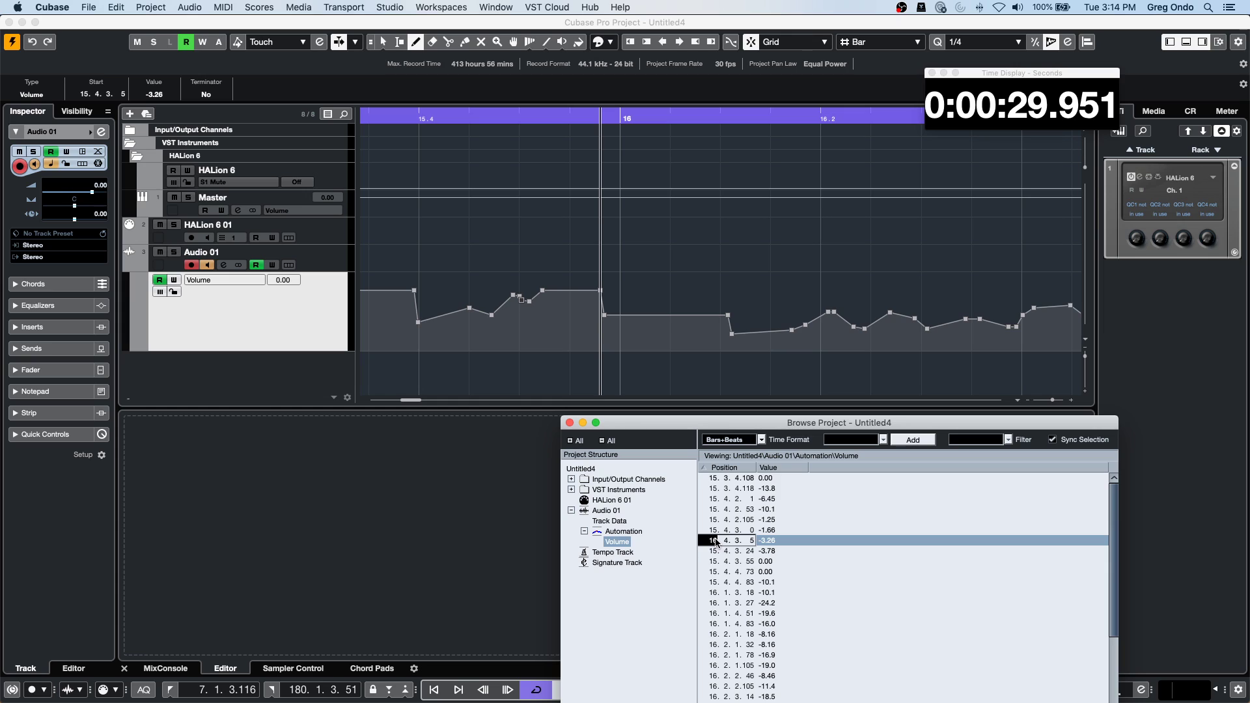
type("1")
key("Return")
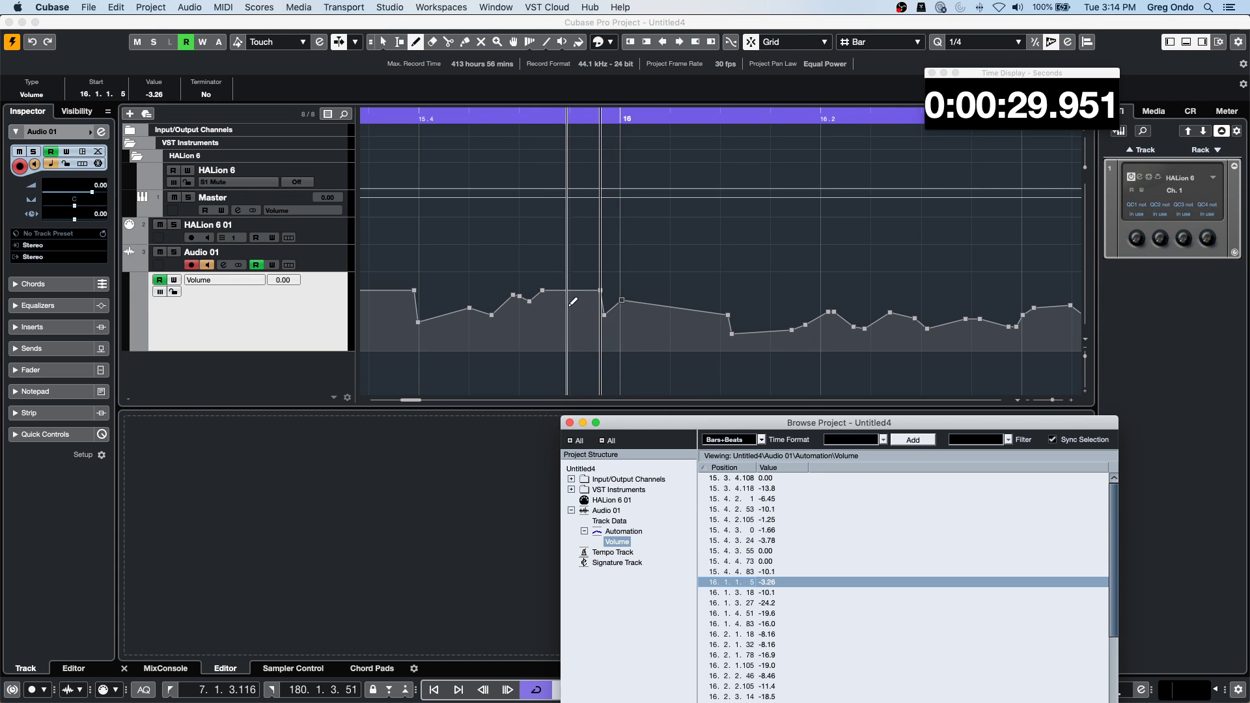
Select the volume automation points between beat 15.4 and bar 16 and move them one beat later so they start at bar 16.
left_click(519, 277)
key("1")
left_click_drag(407, 279, 687, 387)
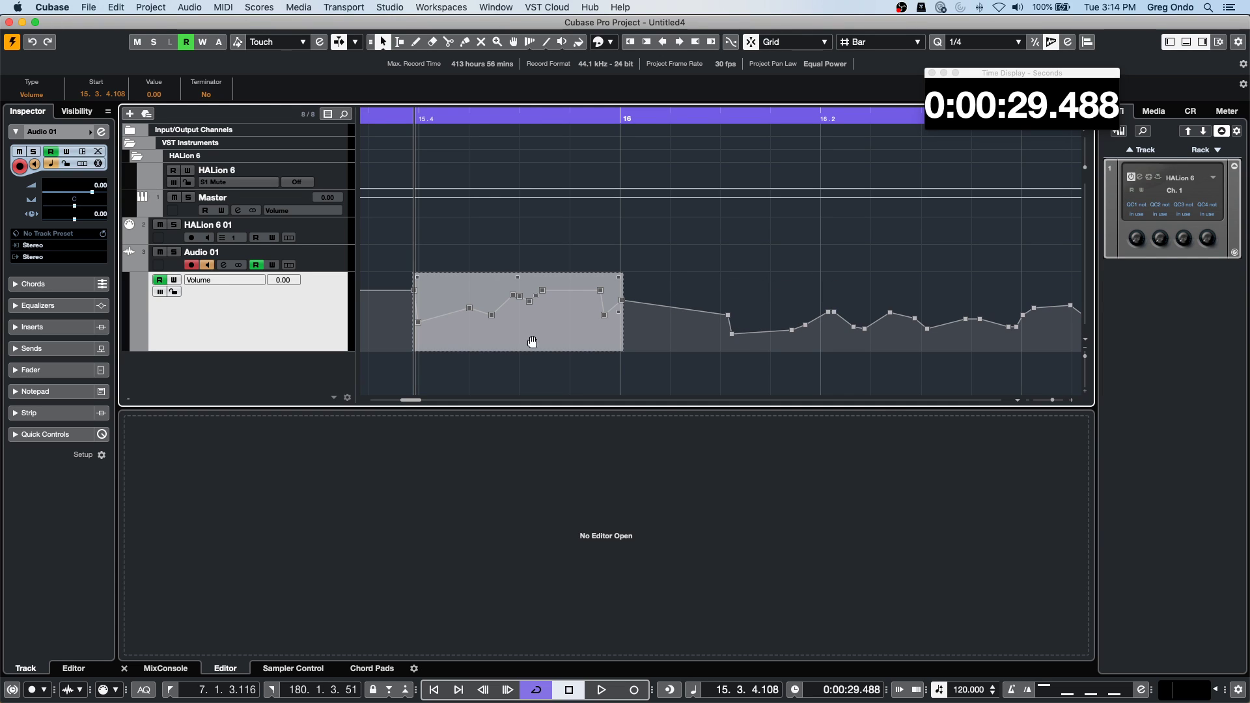
right_click(649, 331)
left_click(659, 328)
left_click(191, 6)
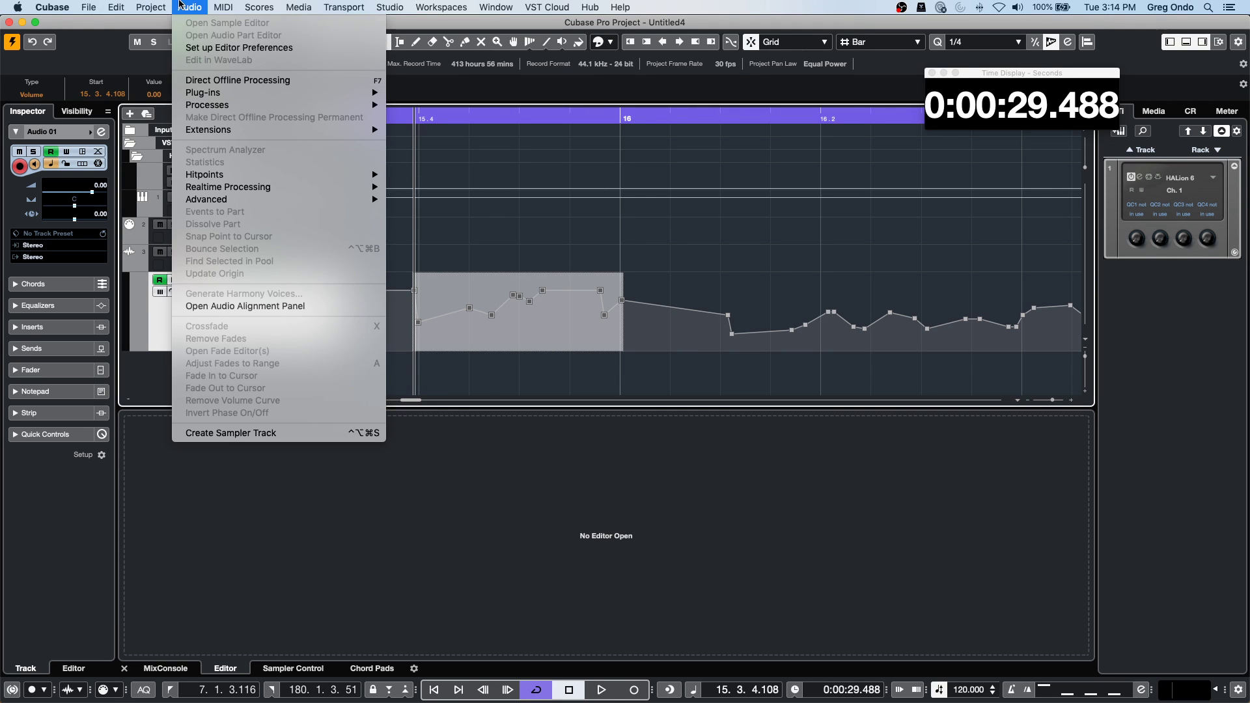
mouse_move(151, 6)
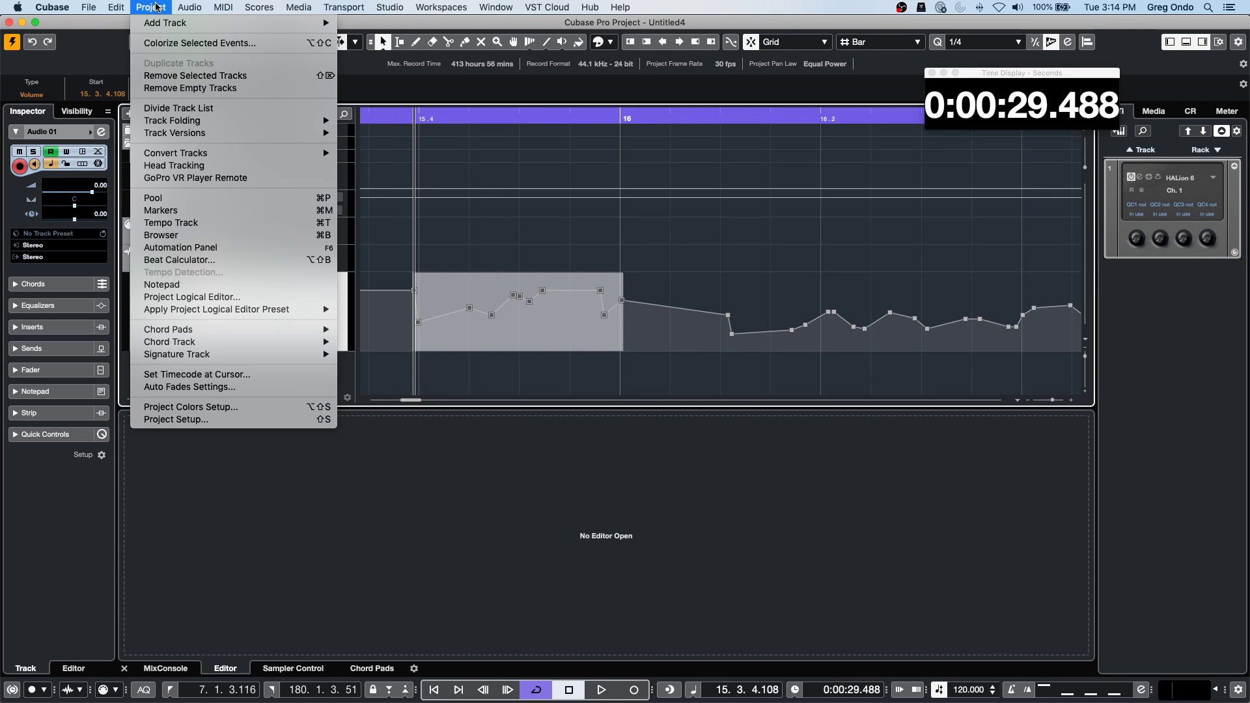
left_click(245, 240)
left_click(562, 277)
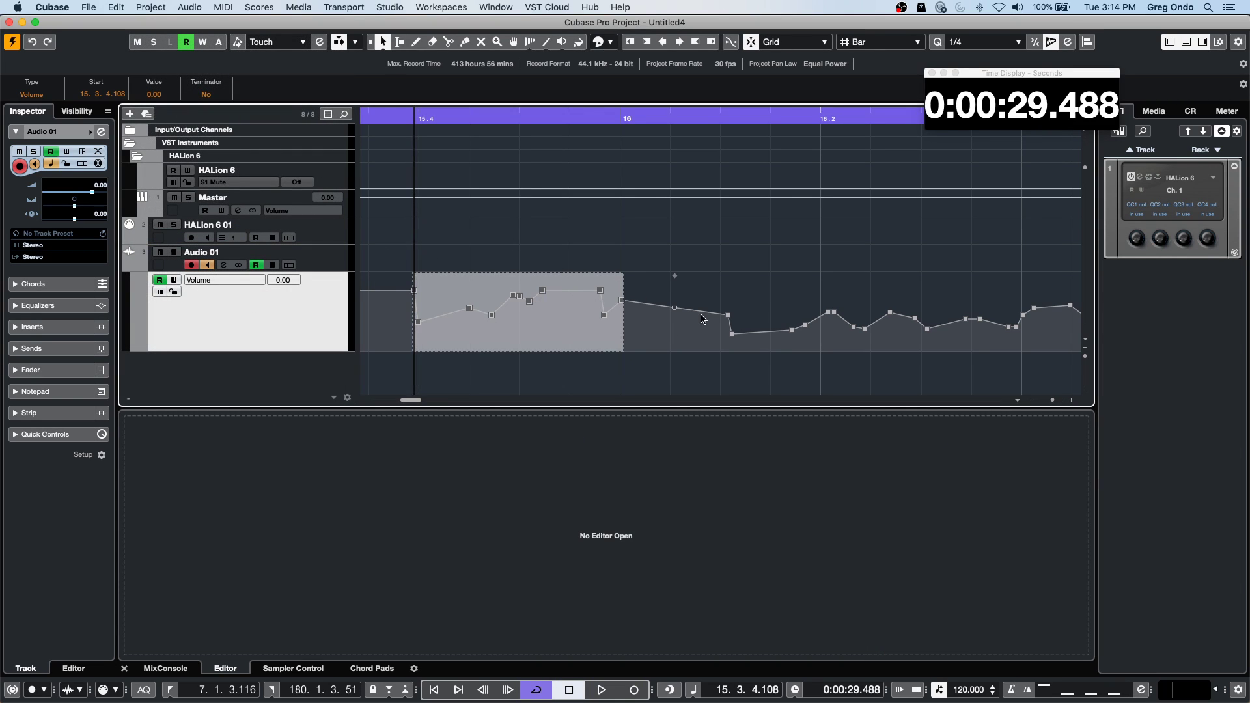
left_click_drag(604, 319, 810, 319)
left_click(491, 274)
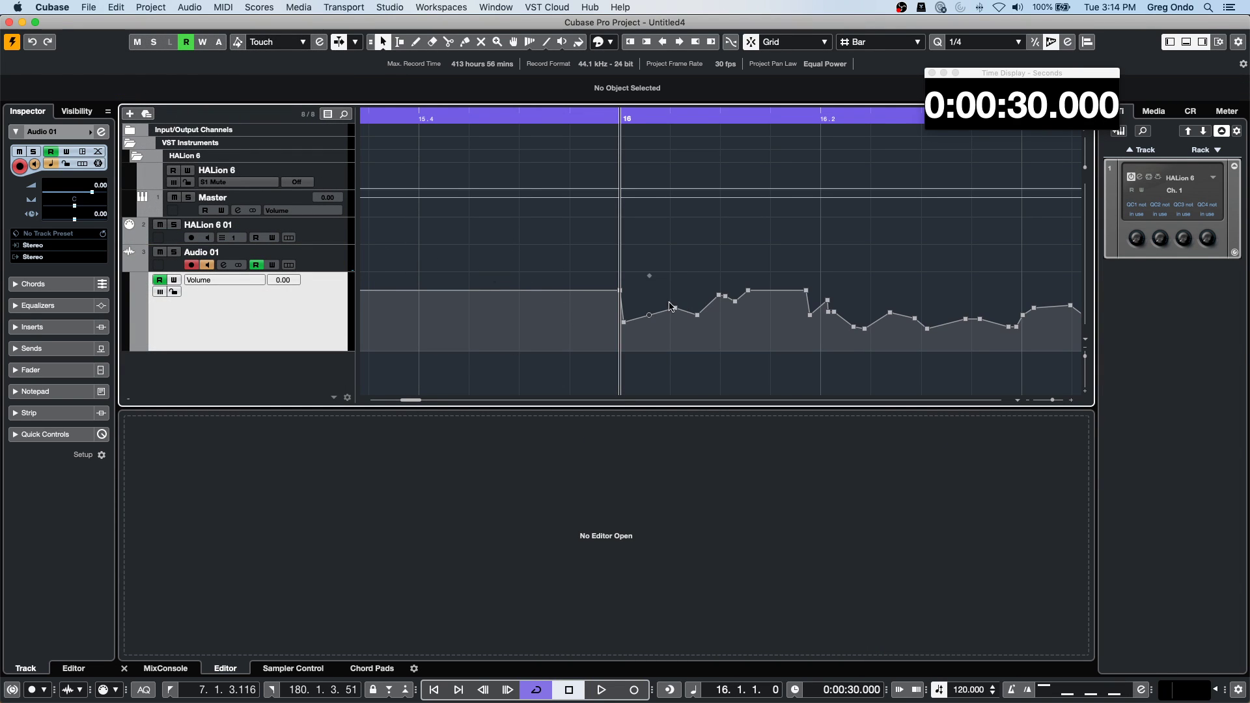
Select the low volume point just after bar 16 and change its start position to 15.2.1.7 in the info line.
left_click(623, 321)
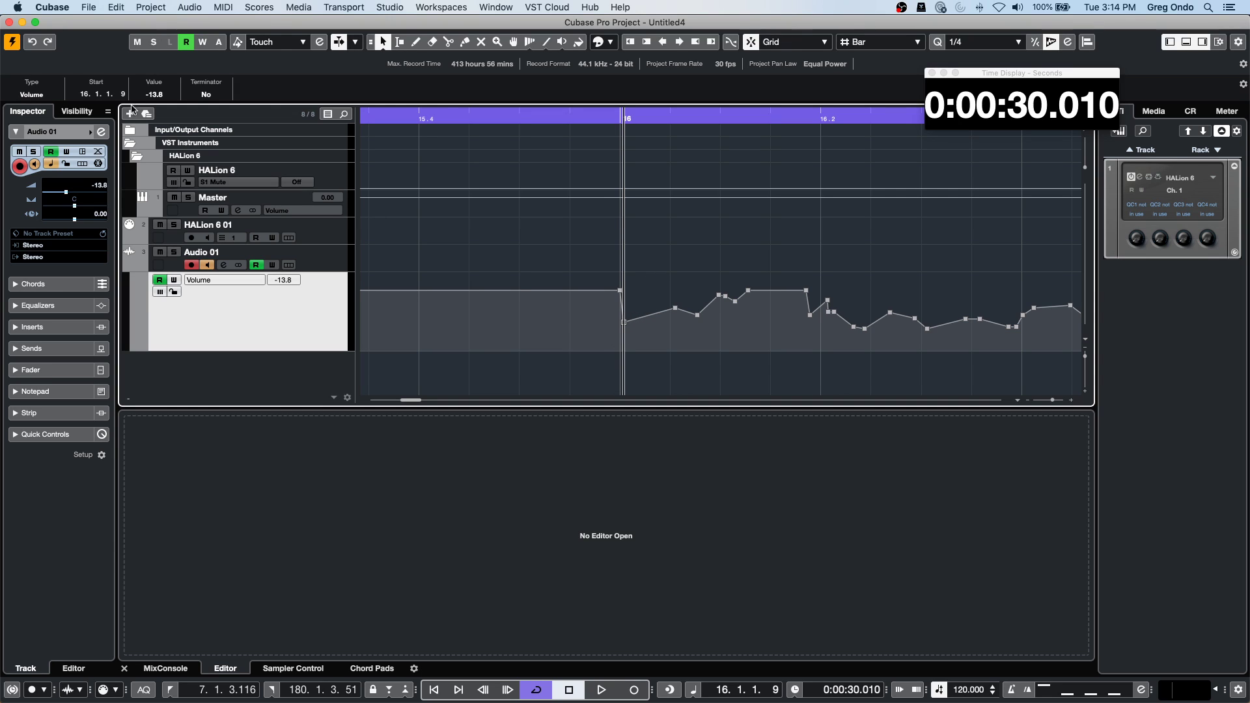
scroll(122, 95, "down", 4)
scroll(122, 95, "up", 2)
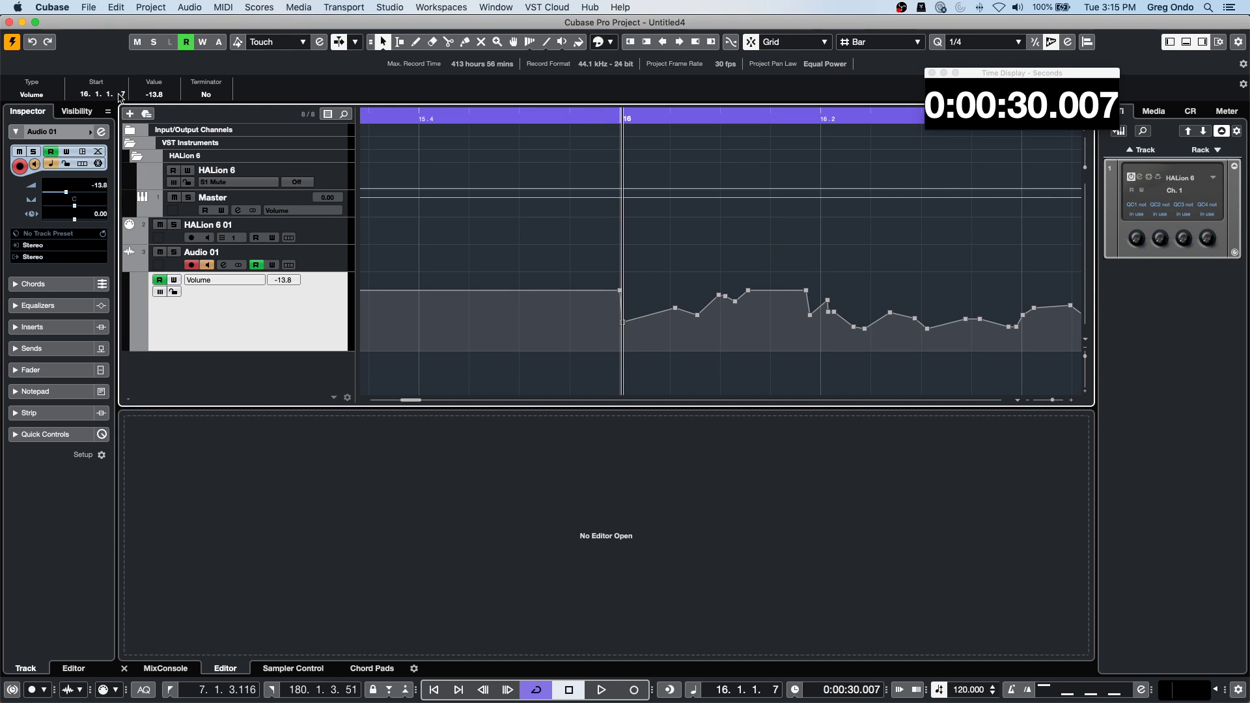
scroll(109, 97, "up", 4)
scroll(109, 96, "down", 8)
scroll(108, 97, "up", 4)
scroll(108, 96, "down", 4)
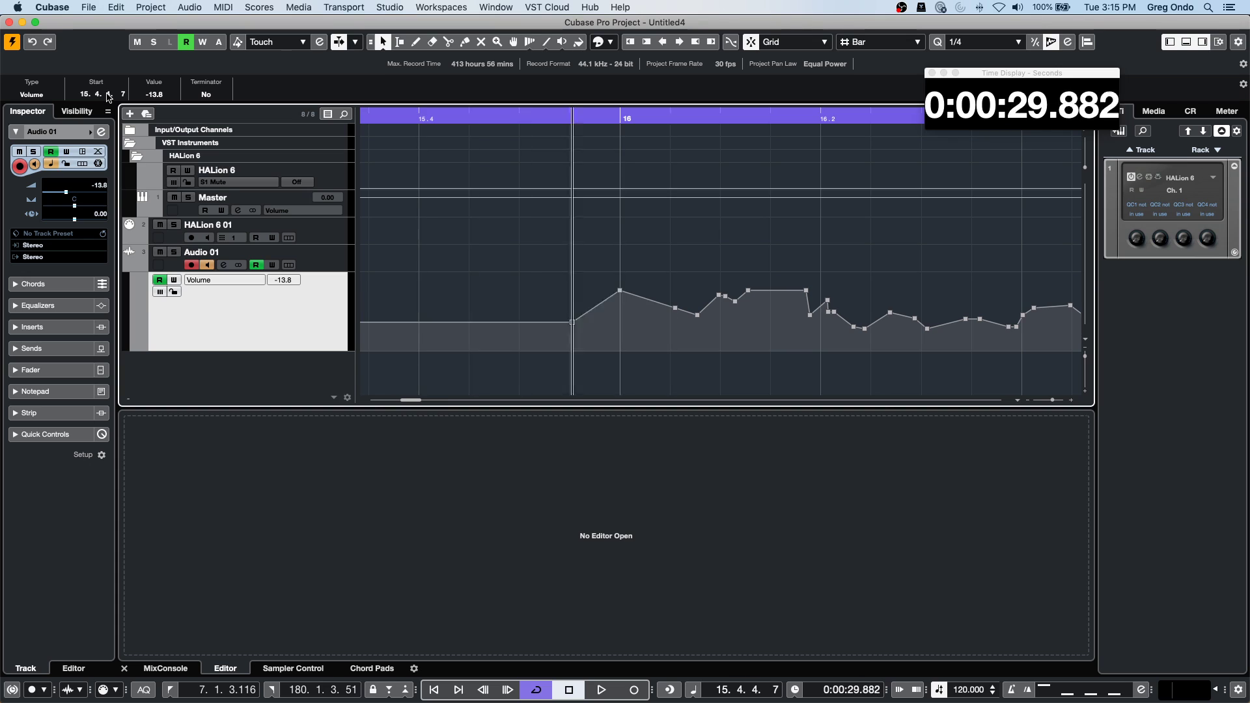
scroll(108, 97, "up", 4)
scroll(108, 96, "up", 1)
scroll(96, 97, "down", 2)
scroll(96, 96, "down", 1)
scroll(110, 98, "up", 1)
scroll(109, 98, "down", 1)
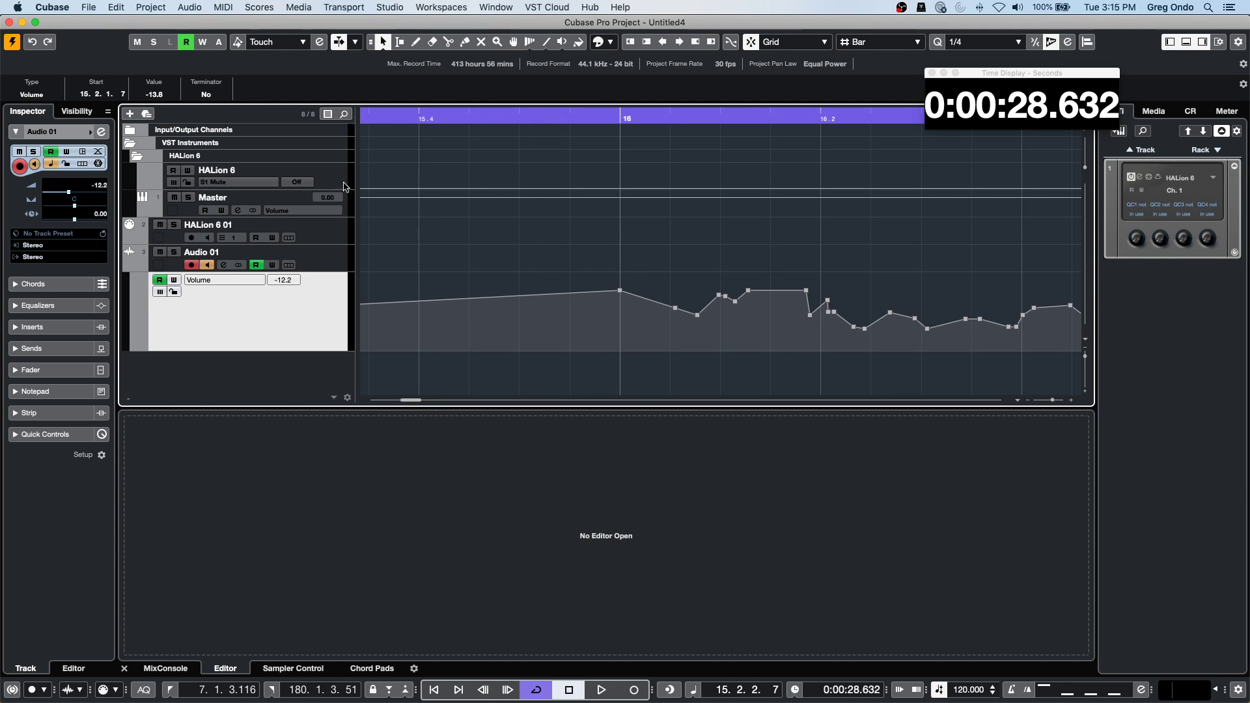
Select the volume point at bar 16 and step through the automation points one by one, forward and back, to examine their positions and values.
left_click(620, 290)
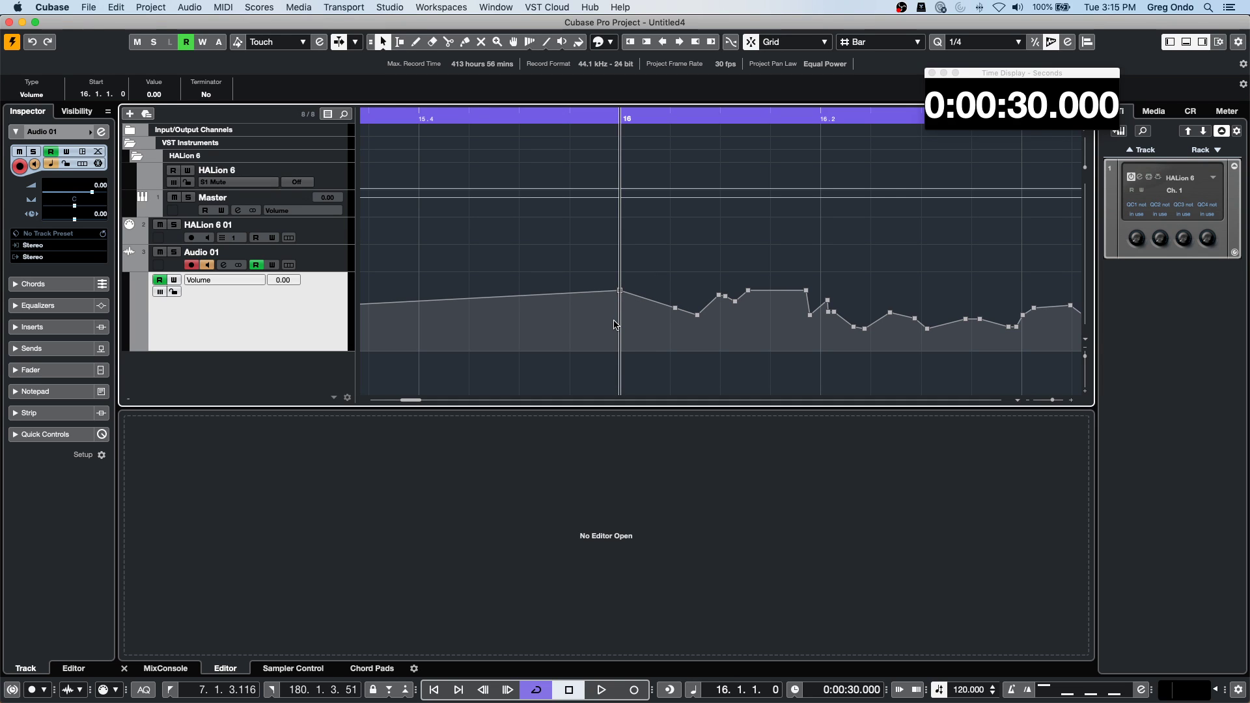
key("Right")
key("Right")
key("Right")
key("Right")
key("Right")
key("Right")
key("Right")
key("Right")
key("Right")
key("Right")
key("Right")
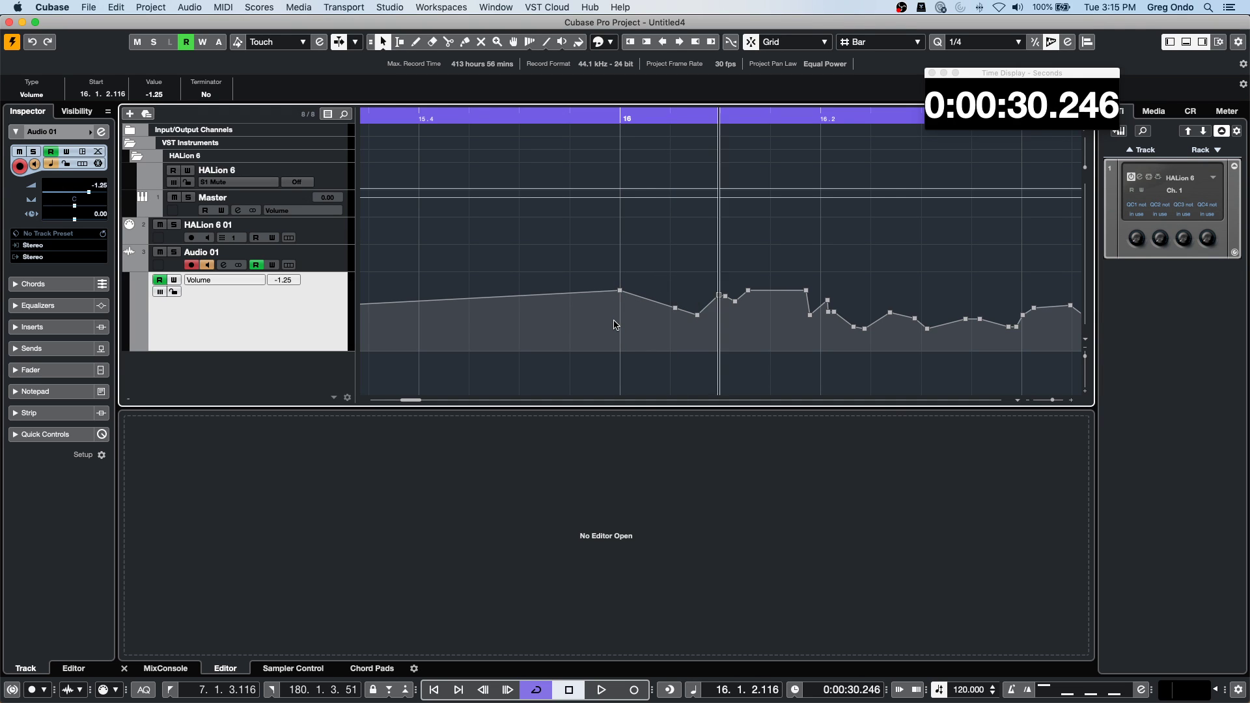
key("Right")
key("Right")
key("Right")
key("Right")
key("Right")
key("Right")
key("Right")
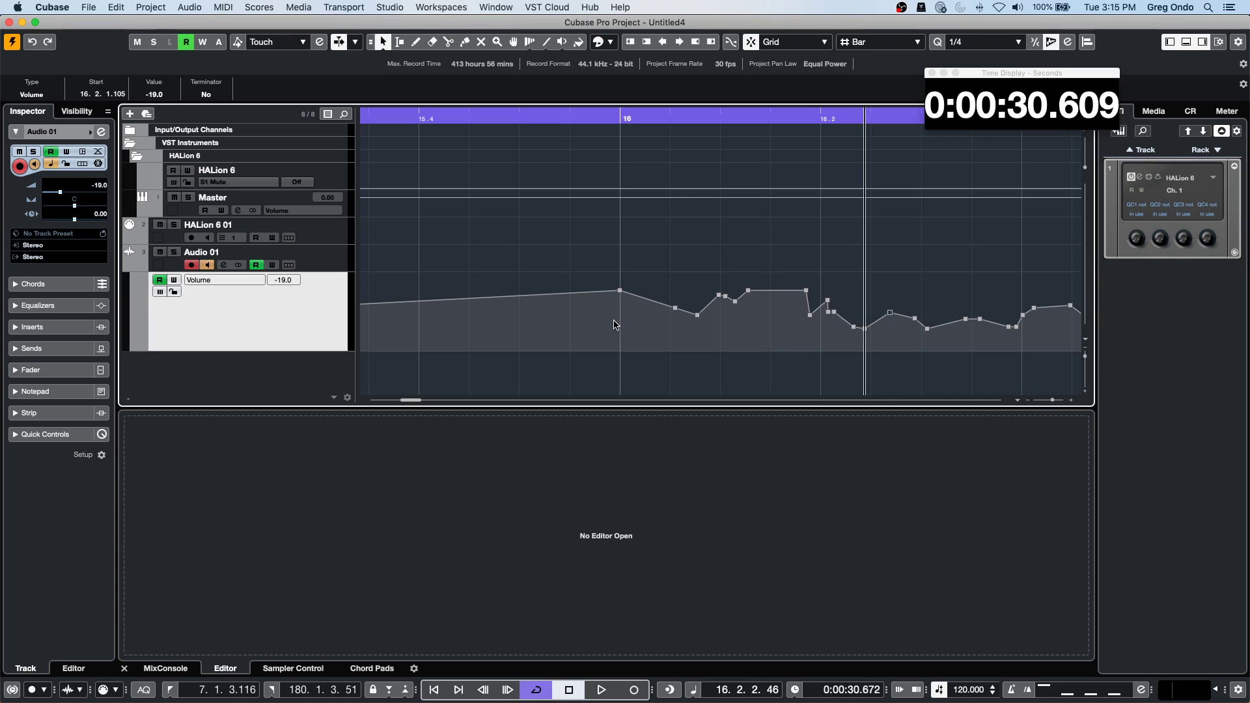
key("Left")
key("Left")
key("Left")
key("Left")
key("Left")
key("Left")
key("Left")
key("Left")
key("Left")
key("Left")
key("Left")
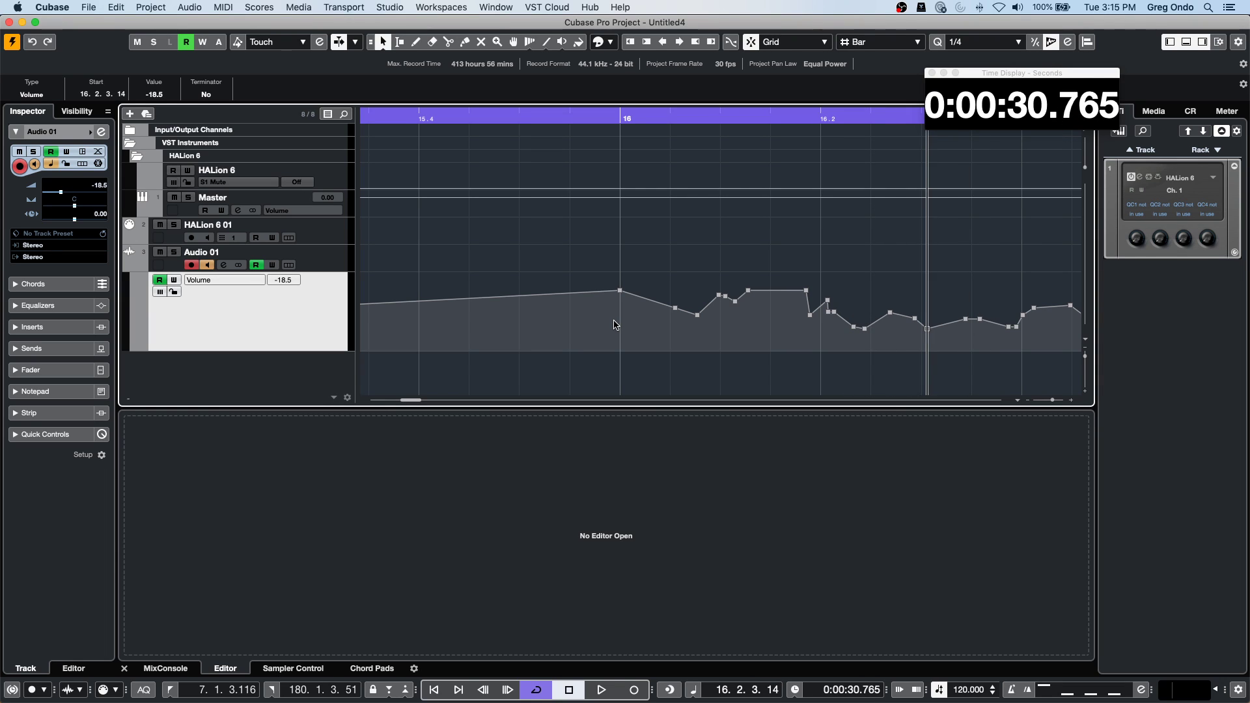
key("Left")
key("Left")
key("Left")
key("Left")
key("Left")
key("Left")
key("Left")
key("Left")
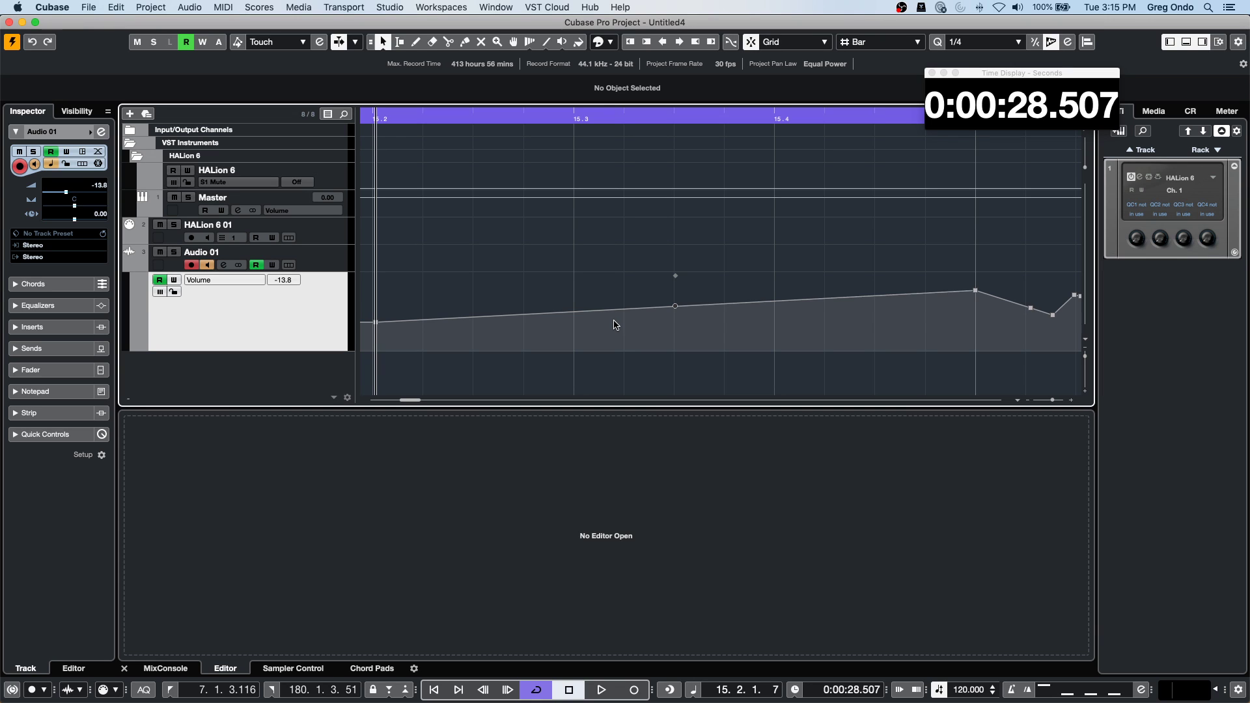
Open the recent project beatles stones t.cpr and activate it.
left_click(88, 7)
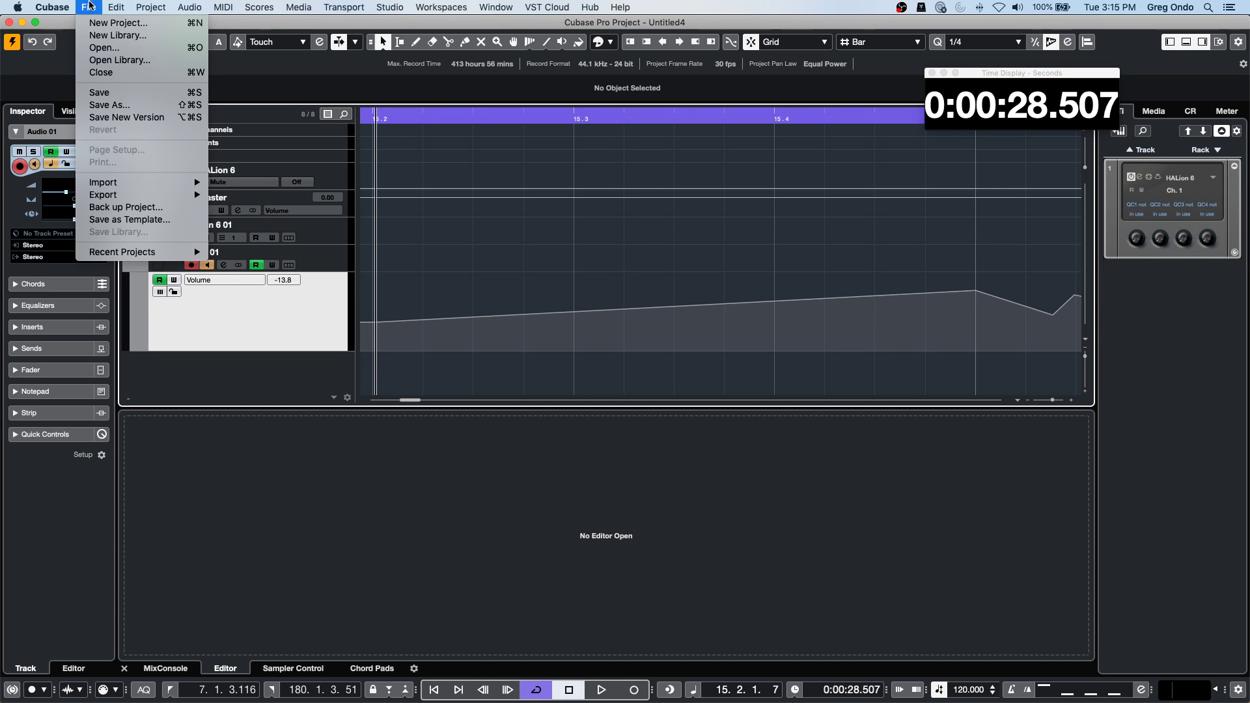
mouse_move(130, 252)
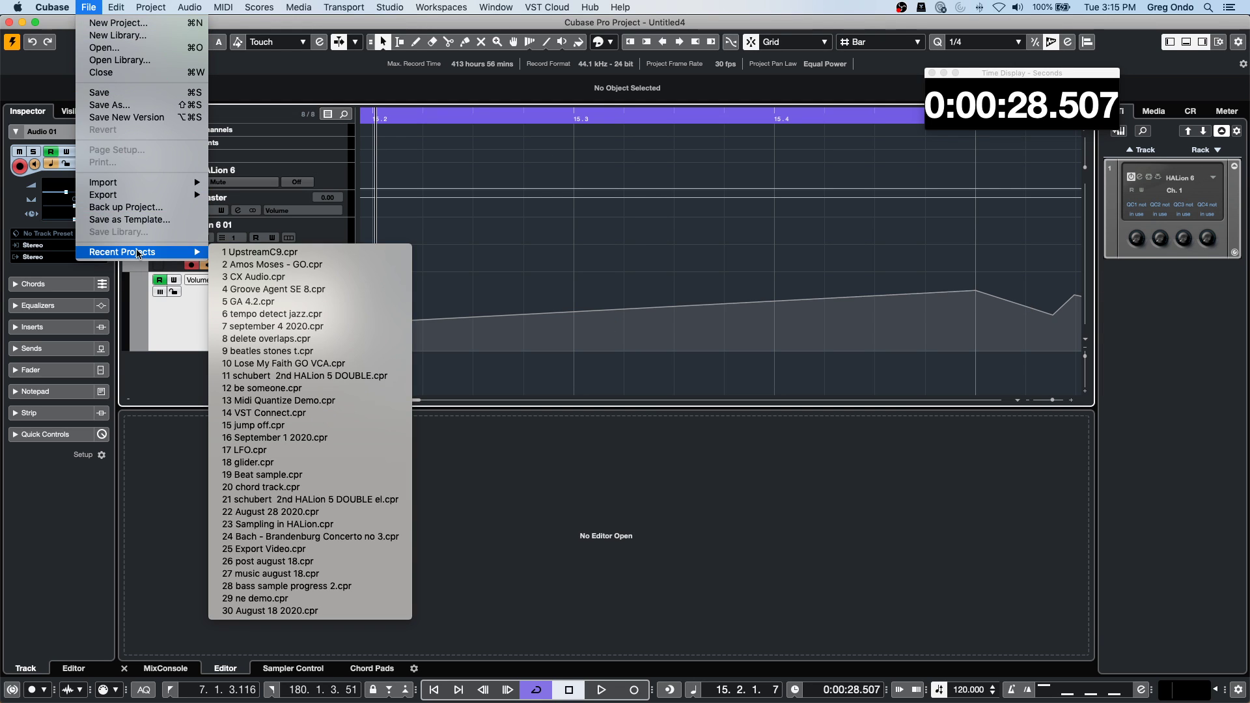
left_click(340, 353)
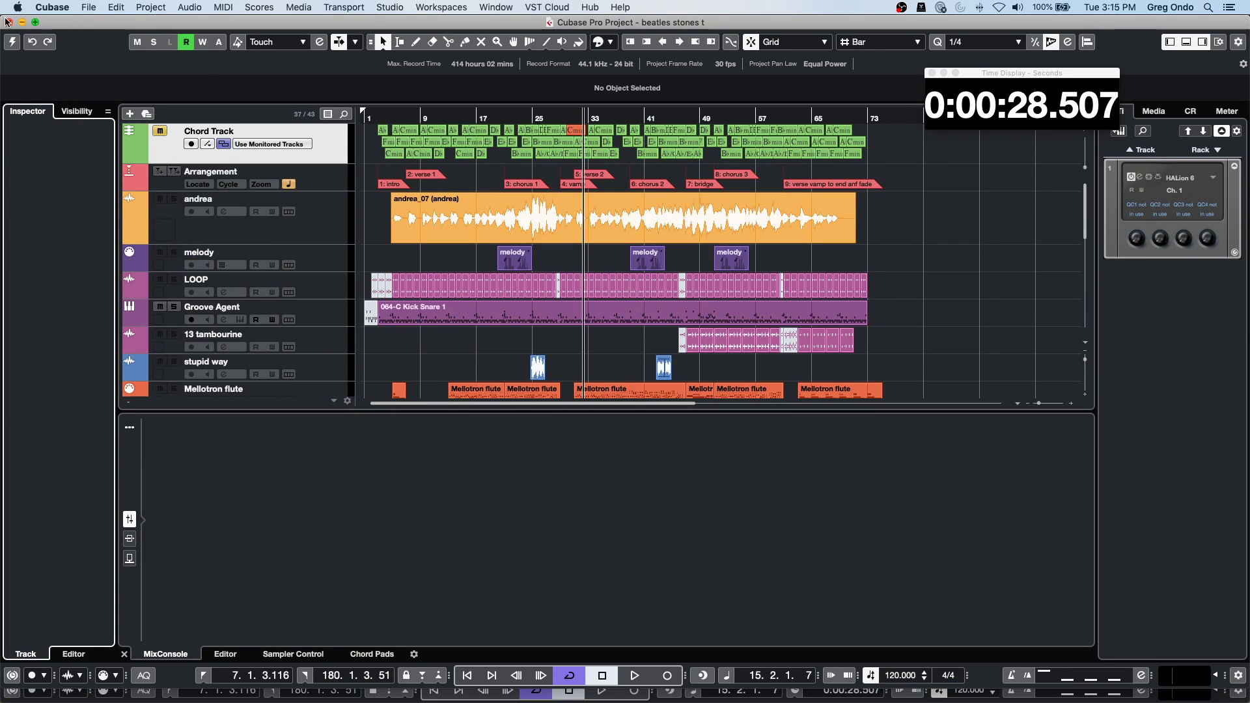
left_click(11, 42)
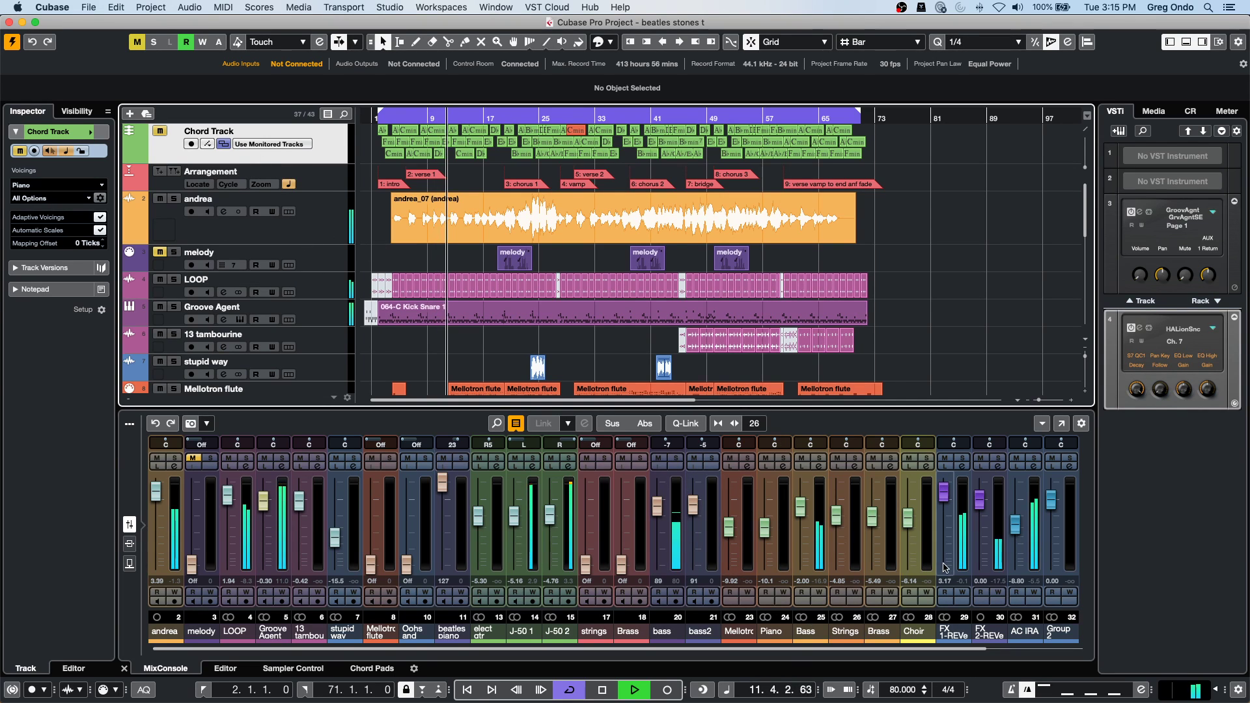
Audition the FX 1-REVerence and FX 2-REVerence channels in solo during playback, unsoloing each one after listening.
left_click(963, 459)
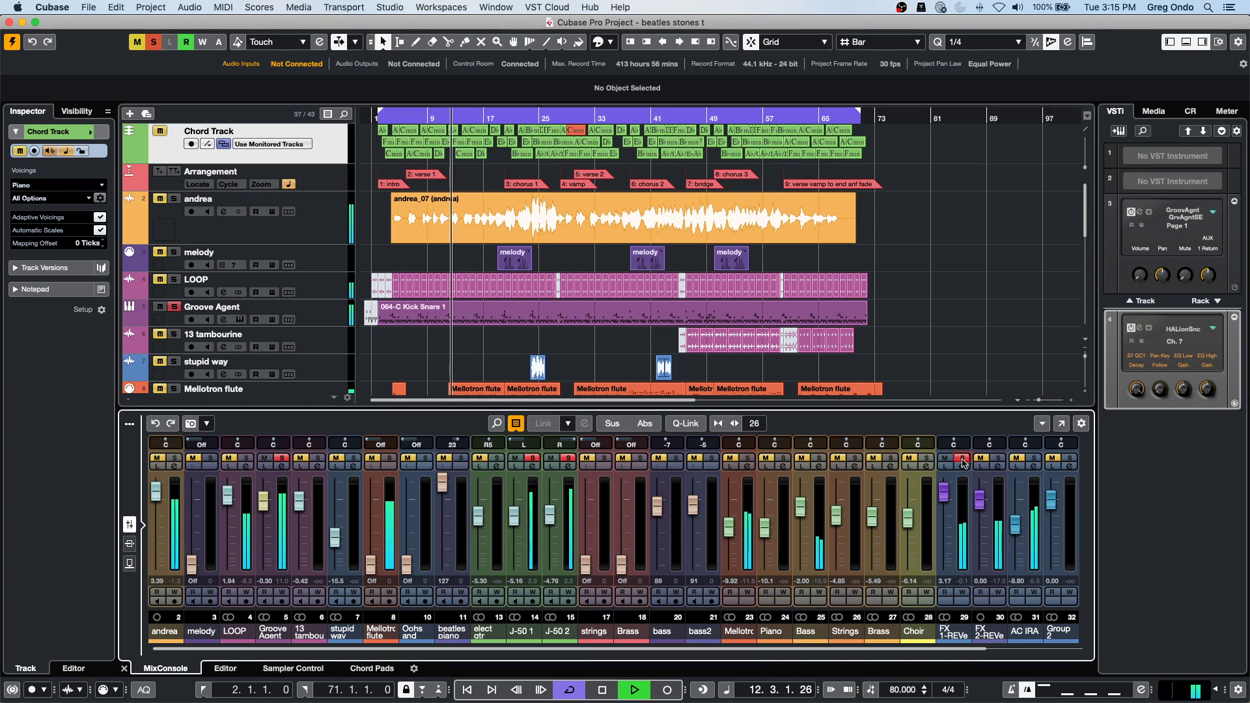
left_click(963, 459)
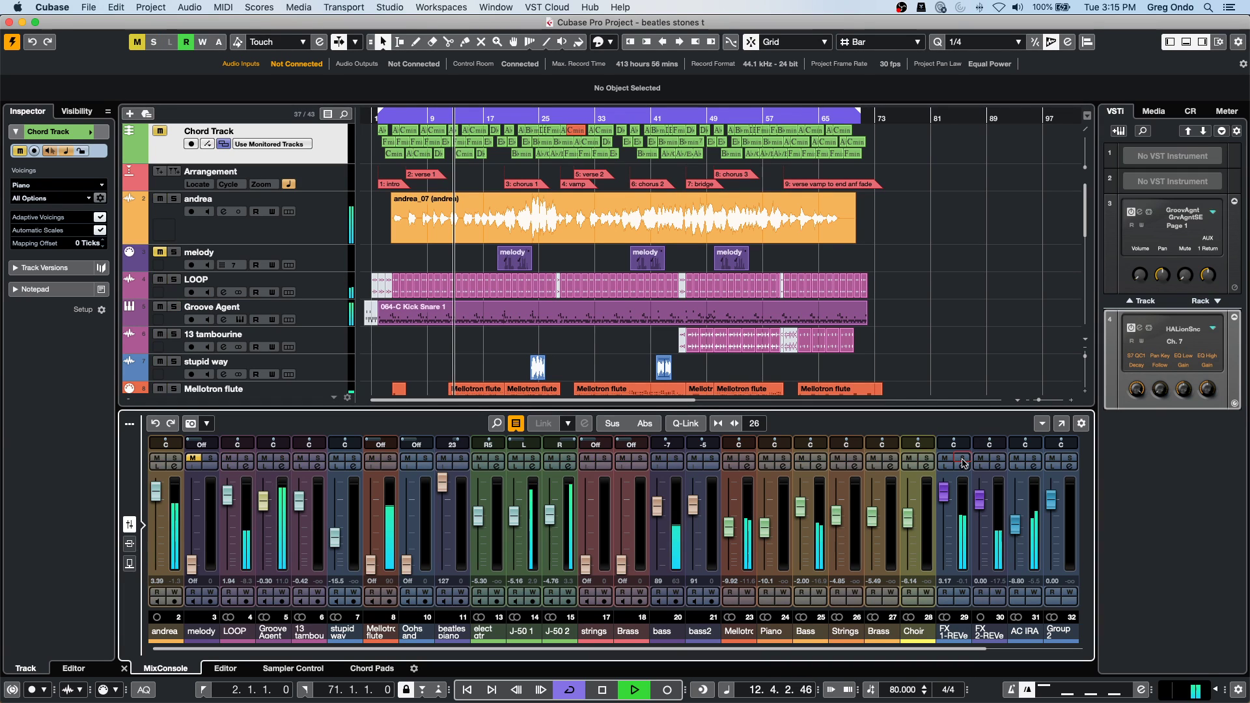
left_click(1001, 459)
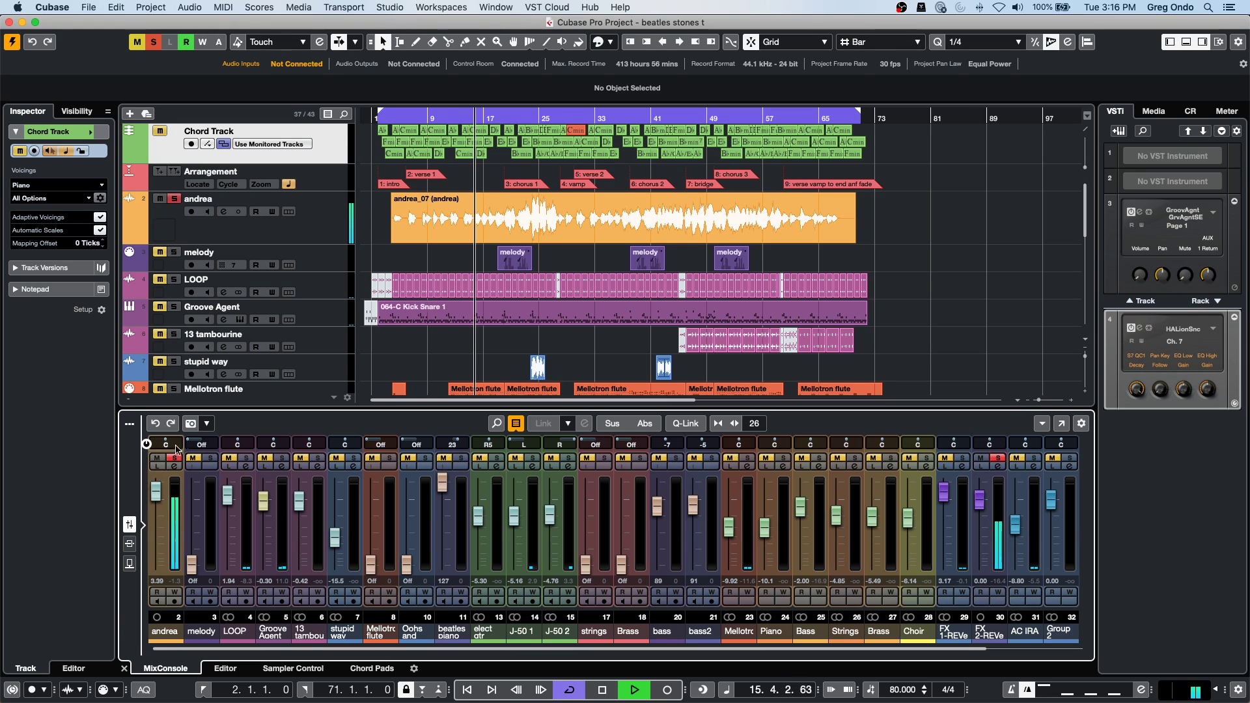
left_click(996, 459)
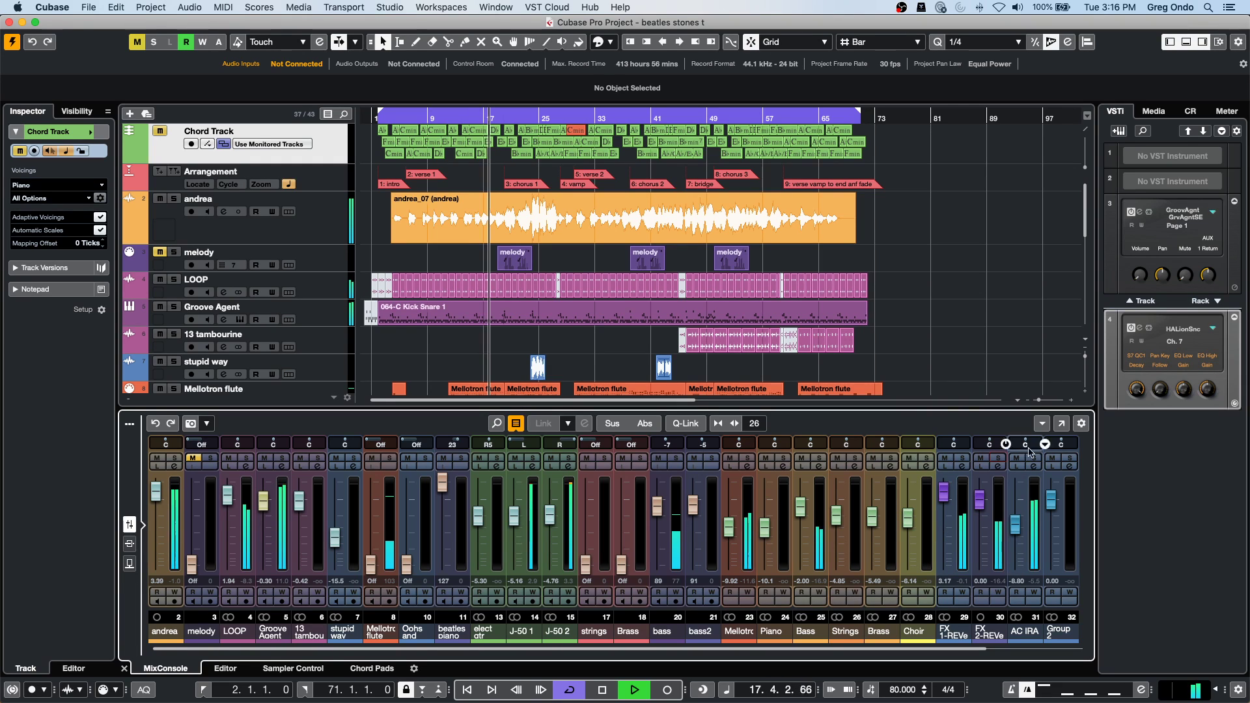
Check the Control Room and output bus assignments in the audio connections.
left_click(390, 7)
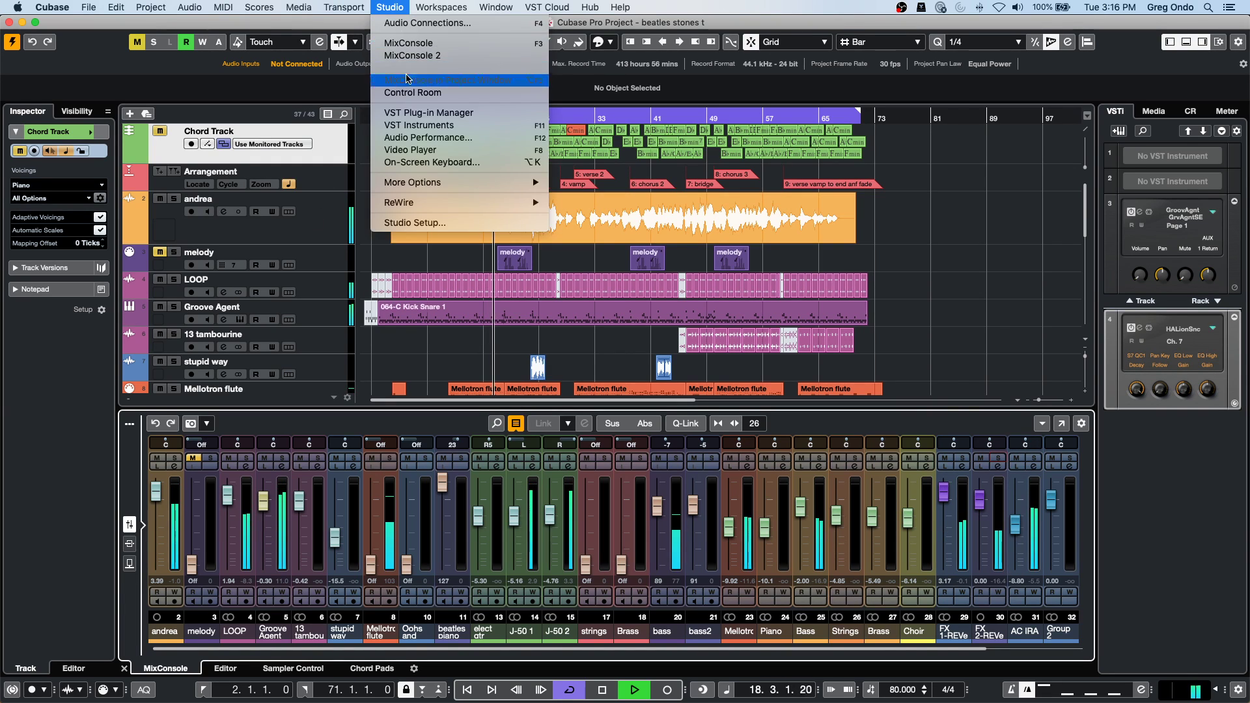
left_click(406, 30)
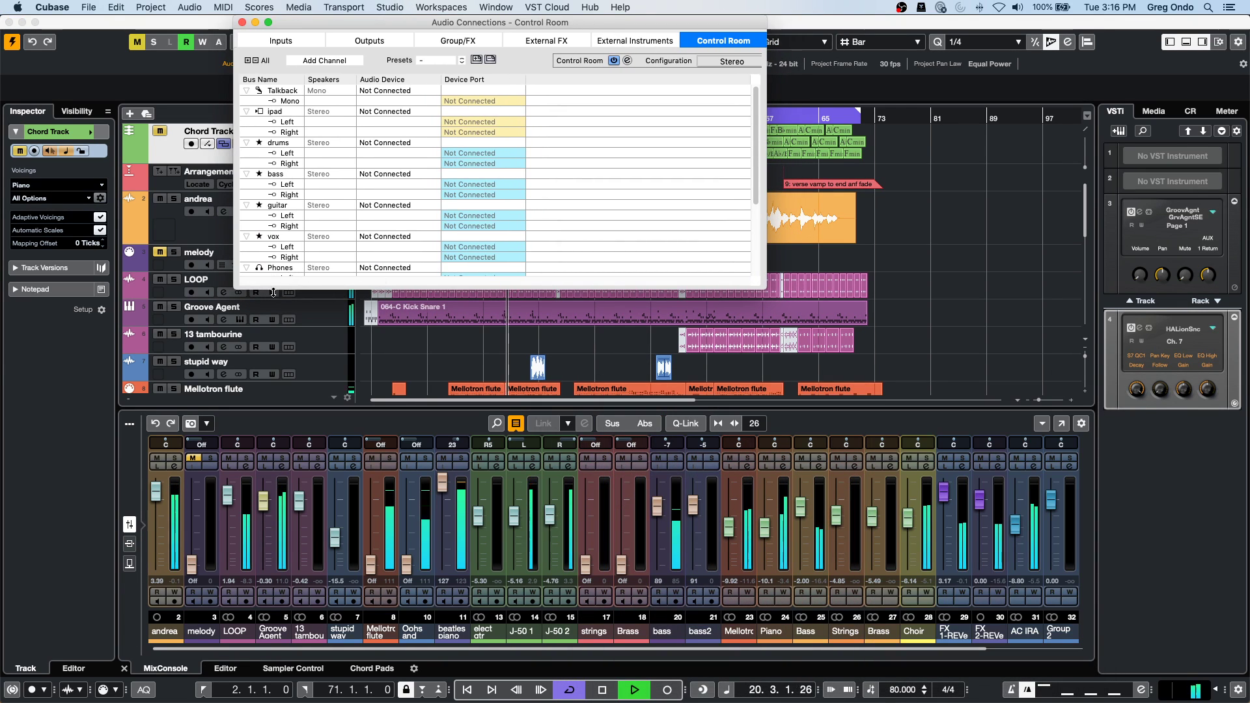
scroll(342, 201, "down", 5)
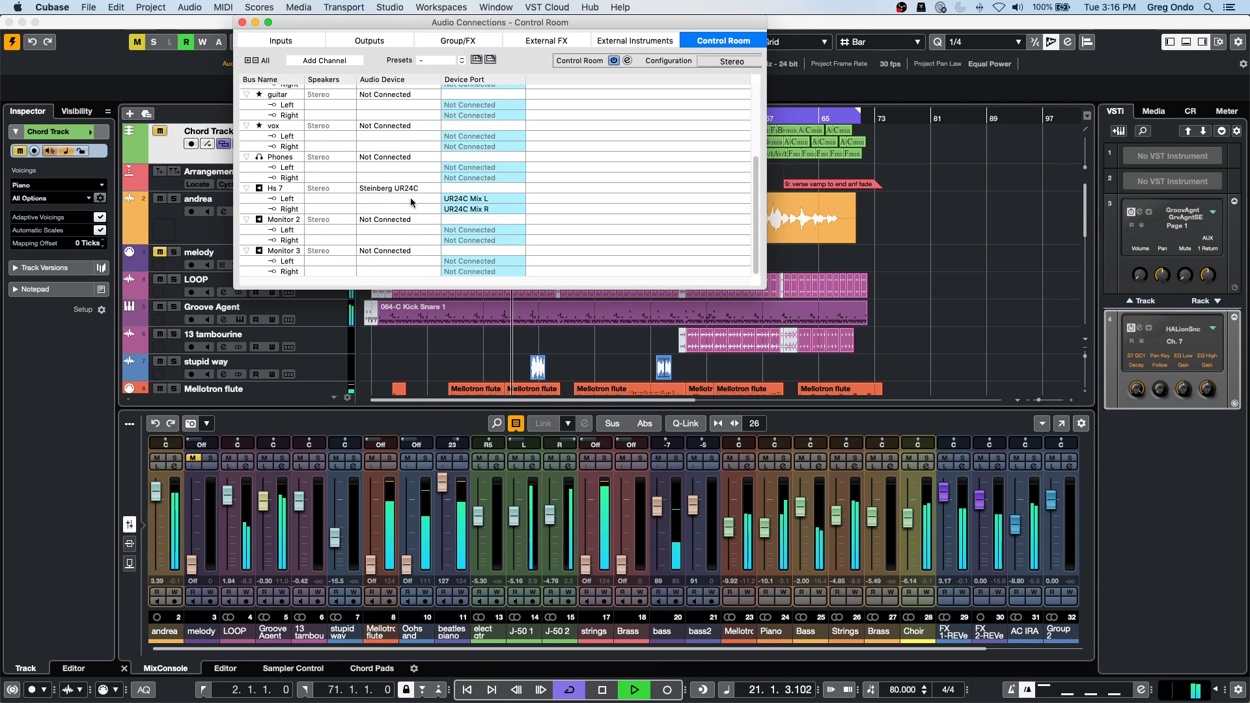
left_click(370, 41)
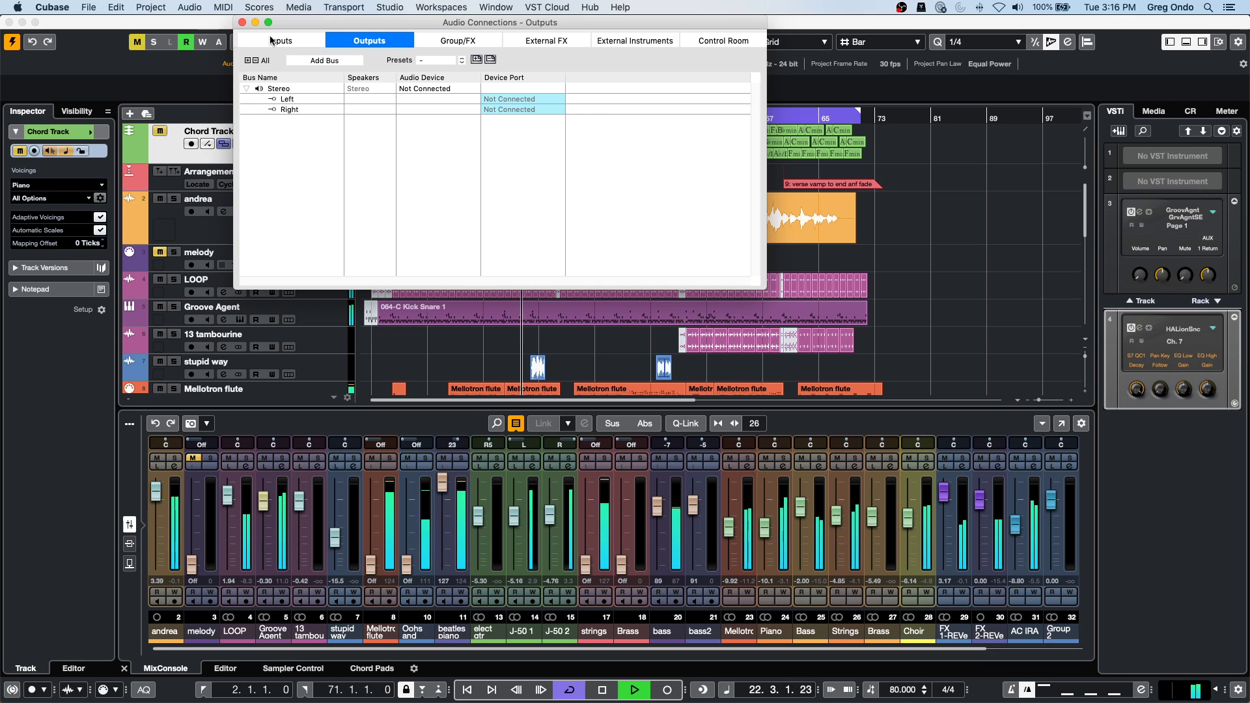
left_click(242, 23)
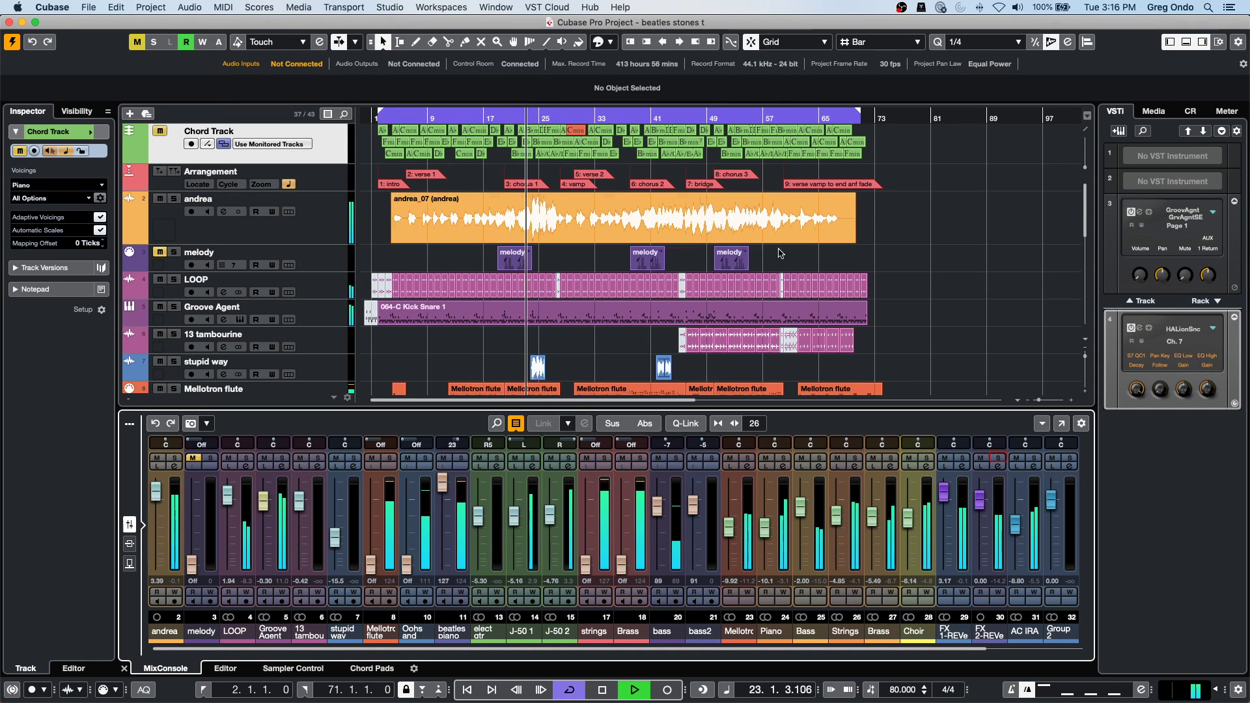
Open the channel settings of FX 2-REVerence and solo the channel there.
left_click(998, 466)
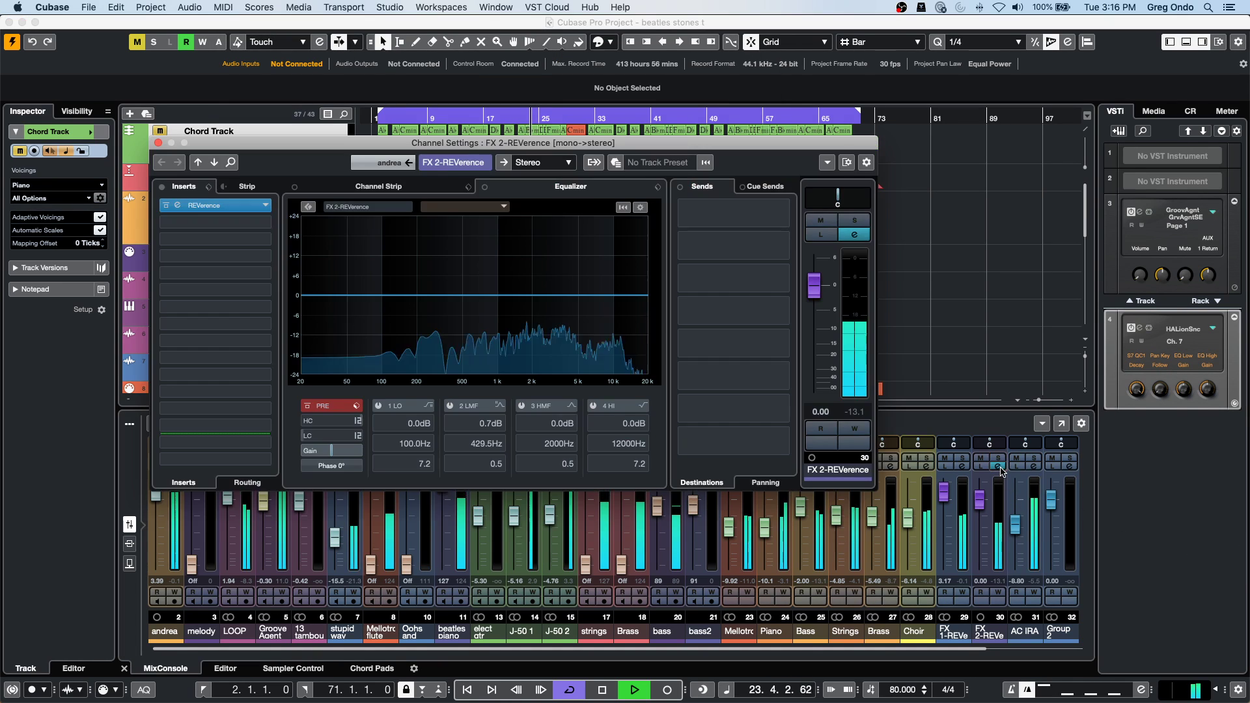
left_click(852, 222)
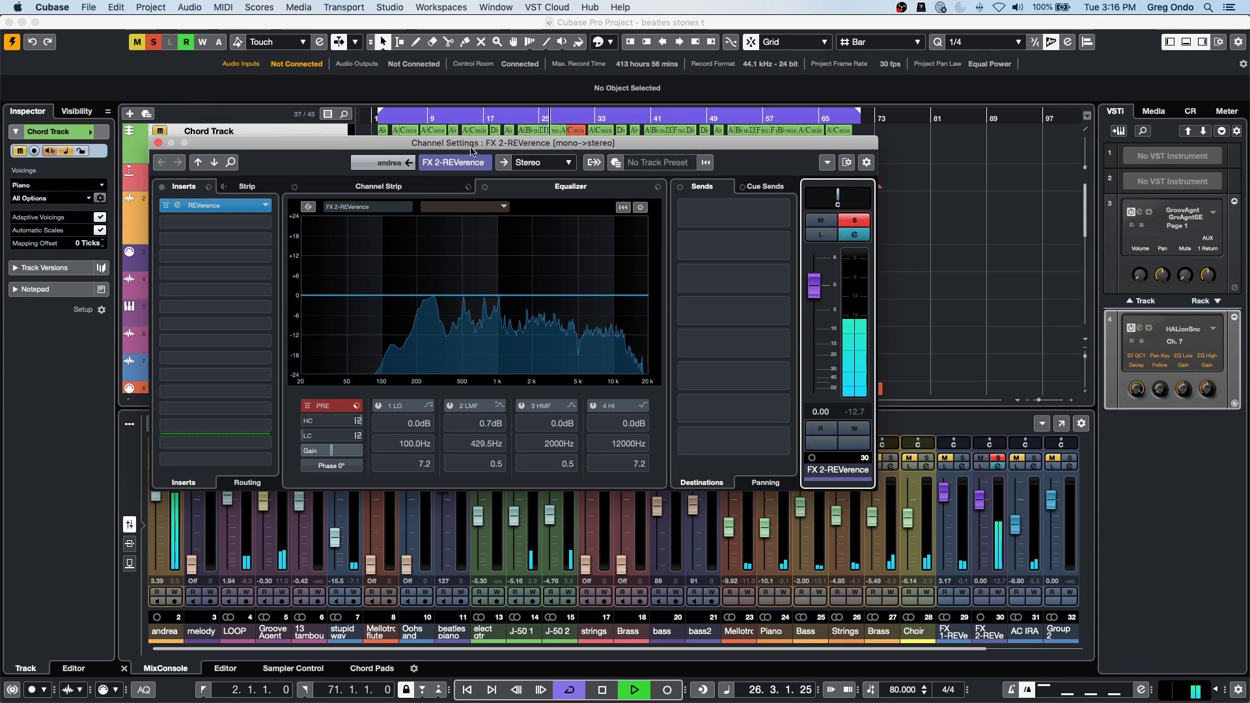
Switch FX 2-REVerence between solo and listen during playback to compare how each mode monitors the reverb.
left_click(854, 220)
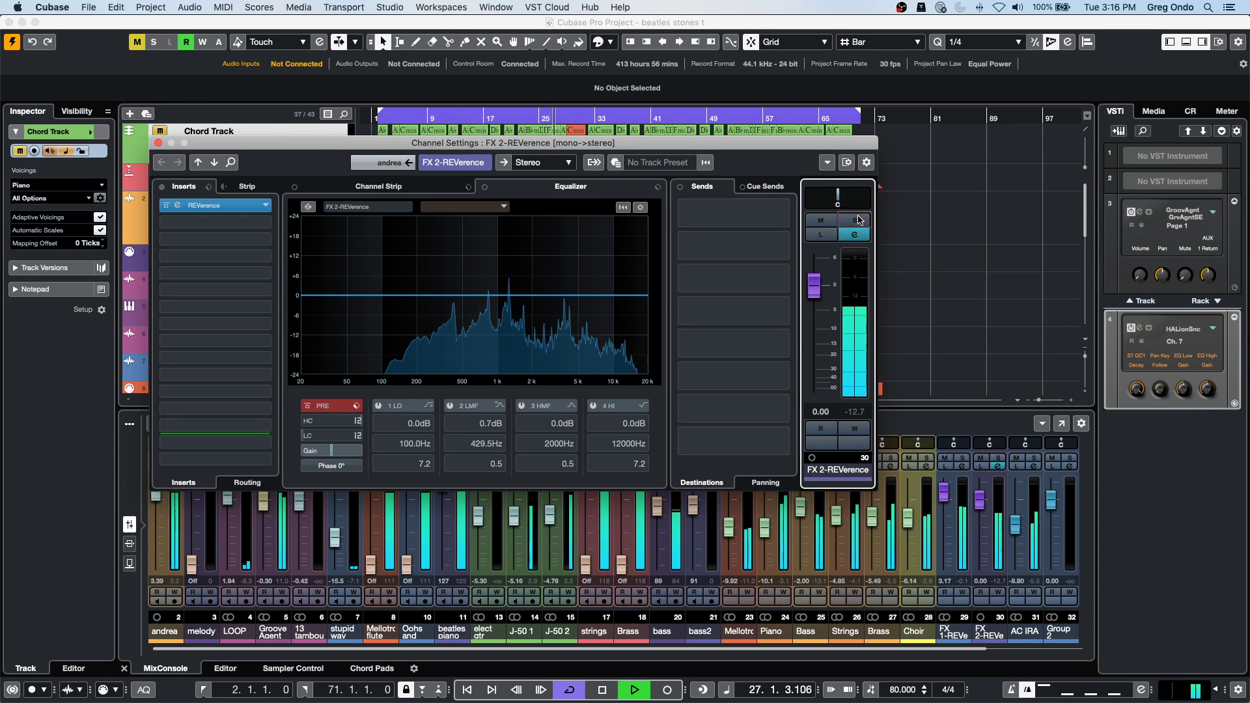
left_click(826, 236)
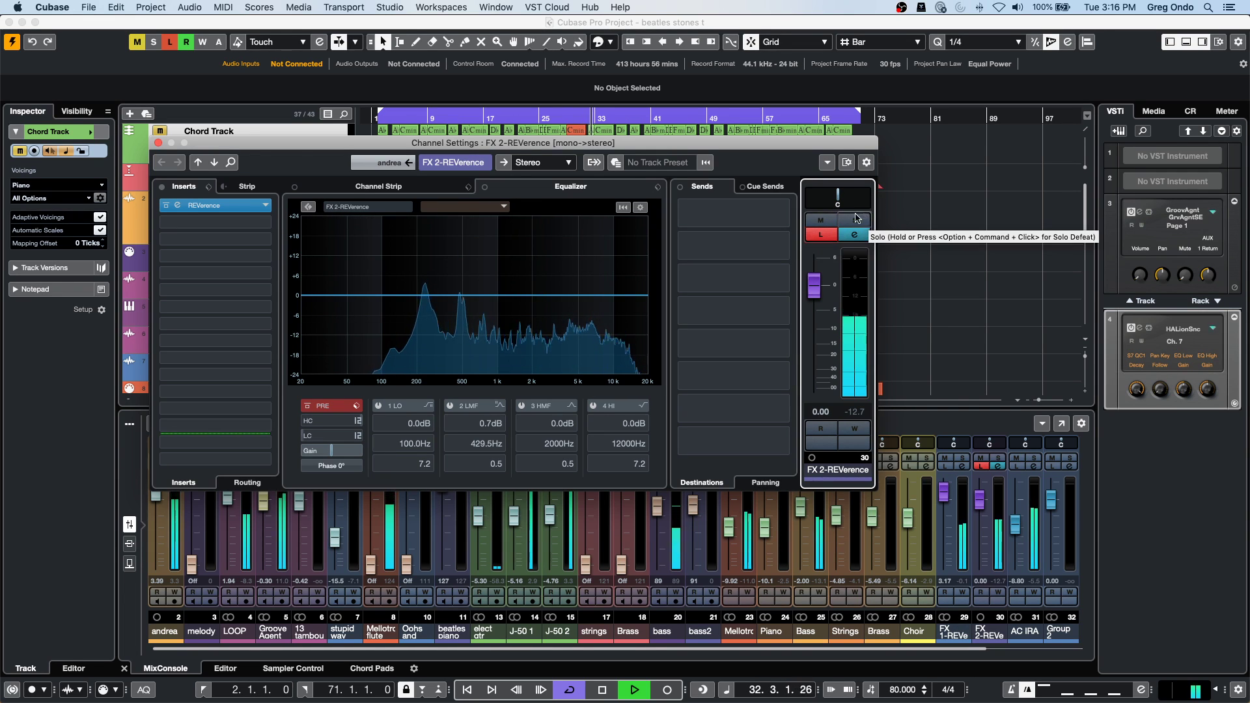
left_click(857, 221)
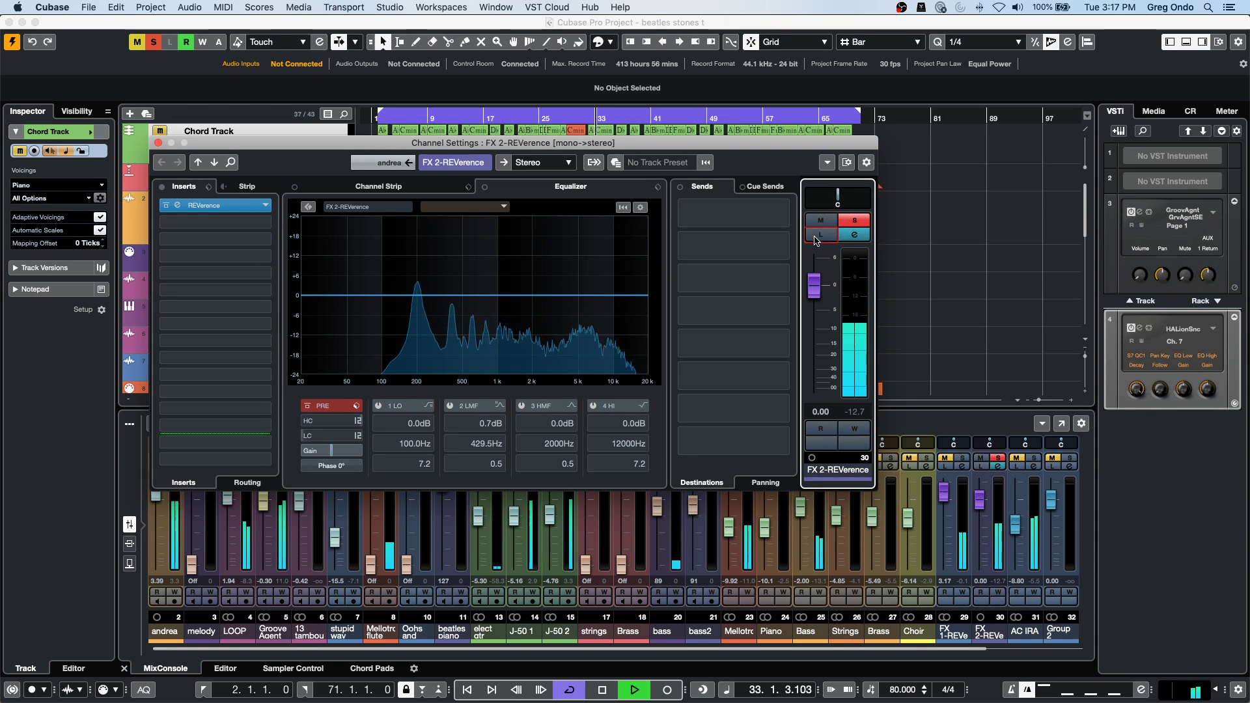
left_click(856, 219)
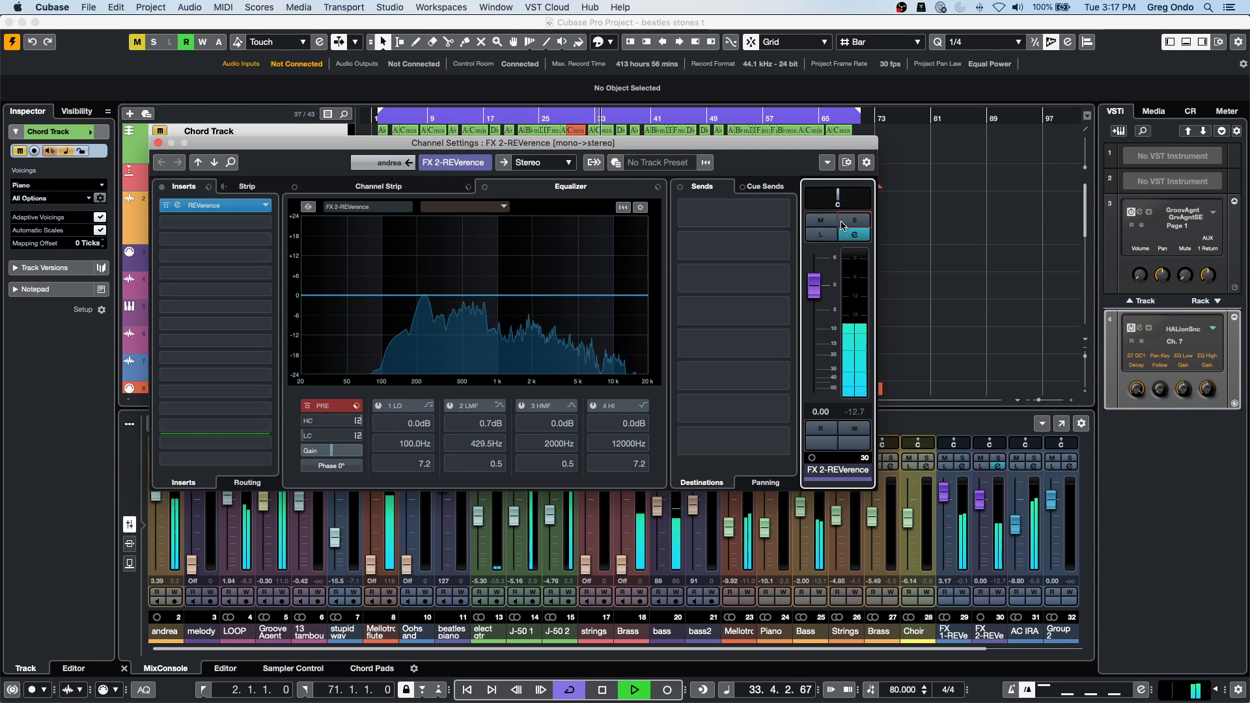
left_click(863, 222)
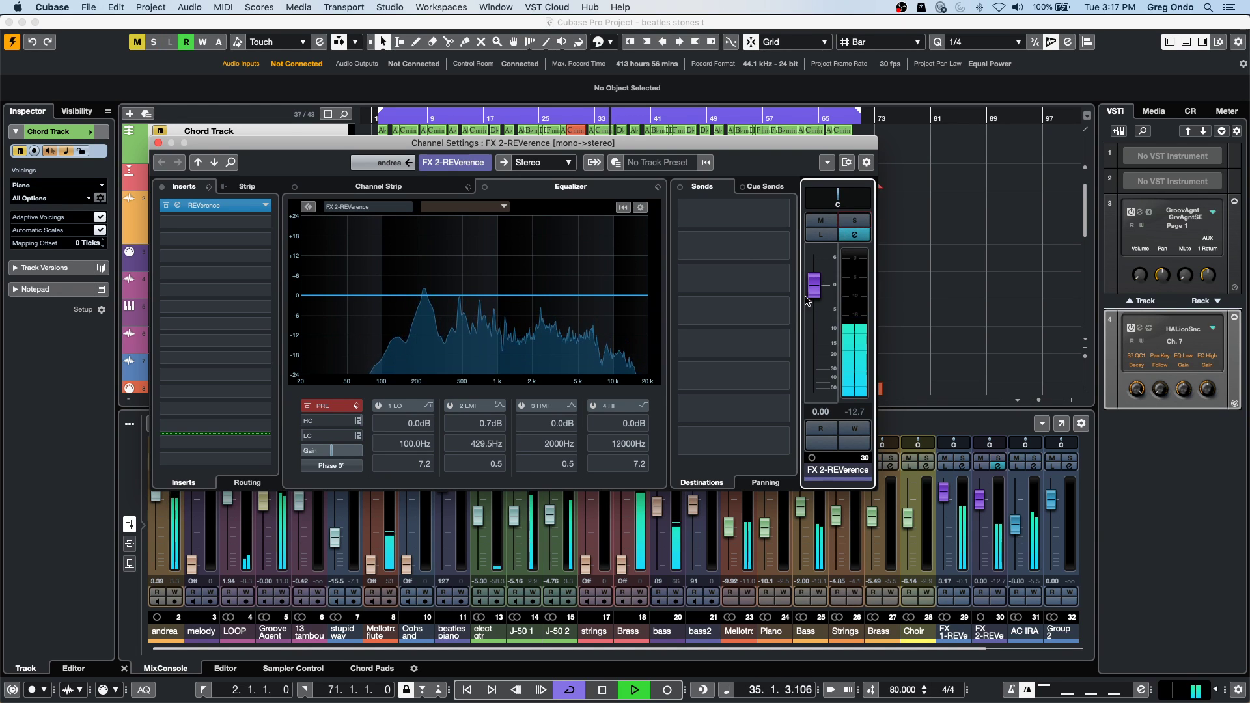
left_click(852, 224)
left_click(827, 236)
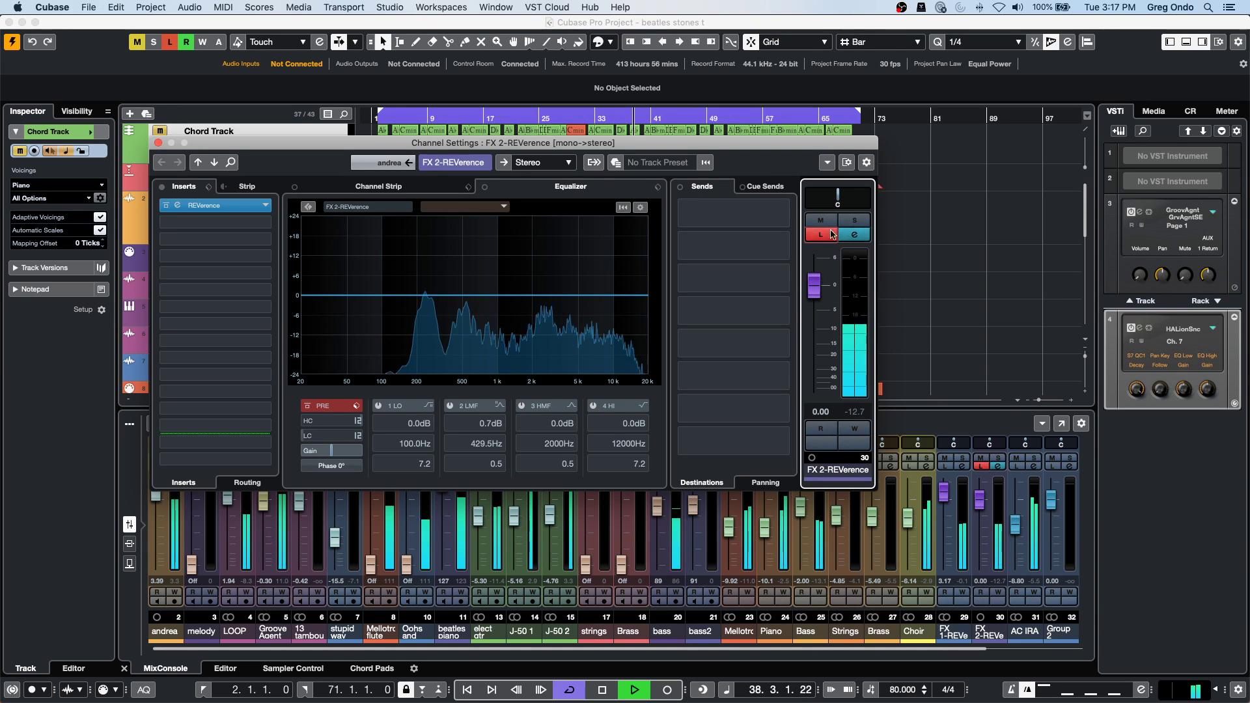
Recheck solo against listen on FX 2-REVerence, turn both off, stop playback and close its channel settings.
left_click(821, 235)
left_click(854, 220)
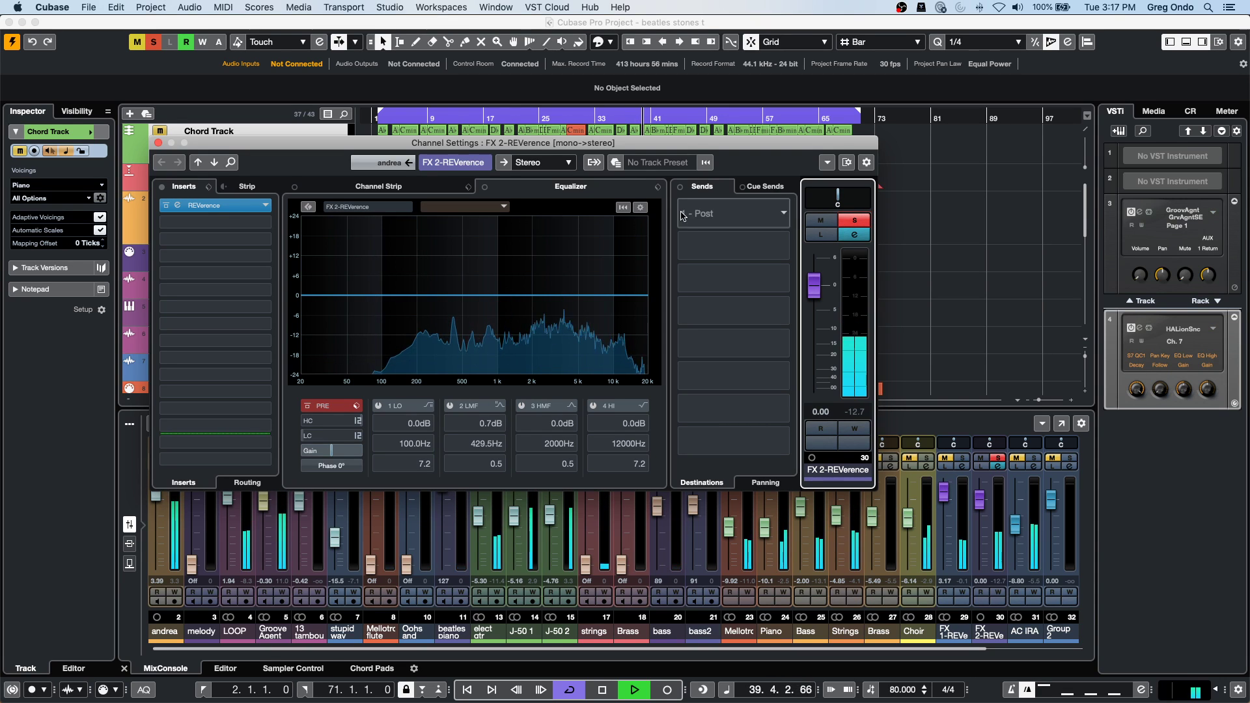
left_click(856, 225)
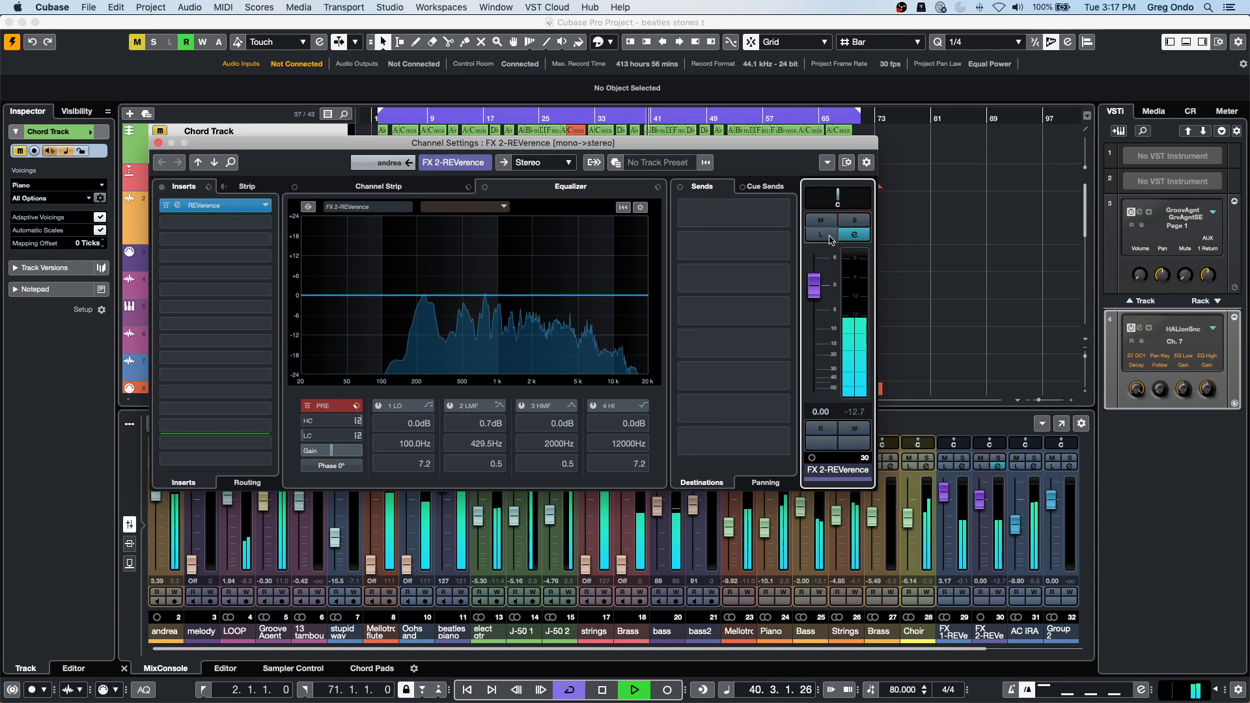
left_click(821, 235)
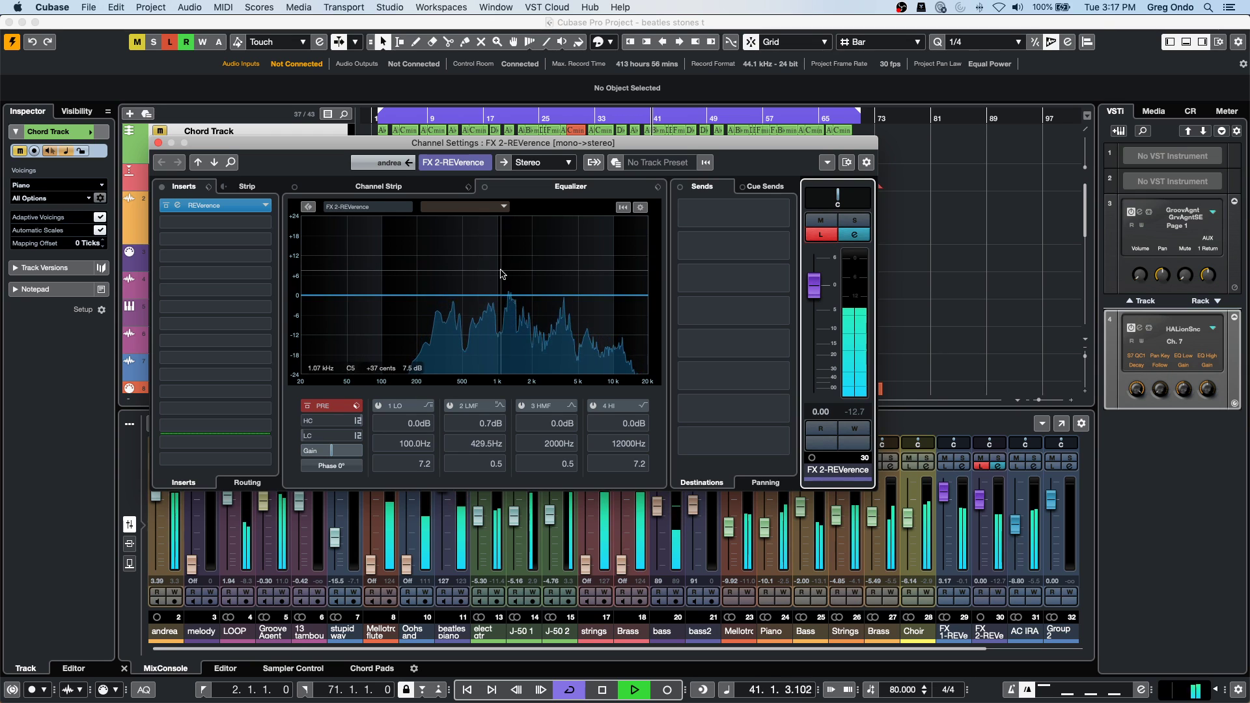
mouse_move(702, 242)
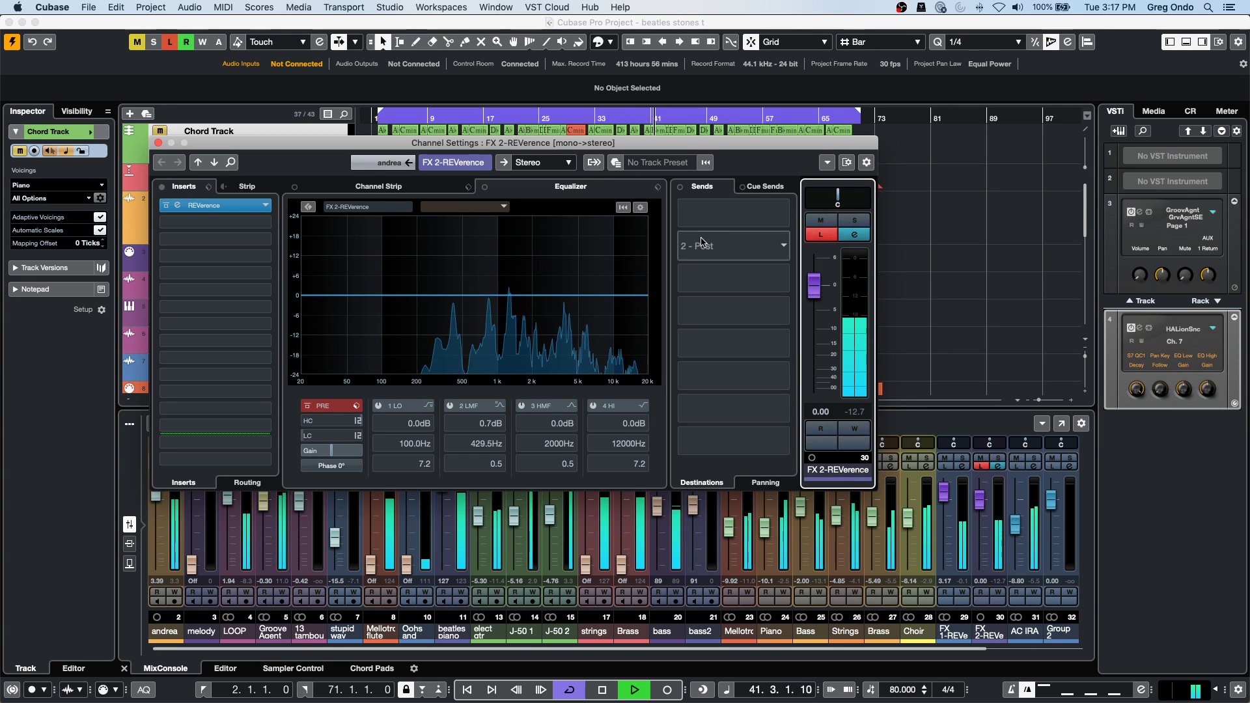
left_click(831, 239)
key("space")
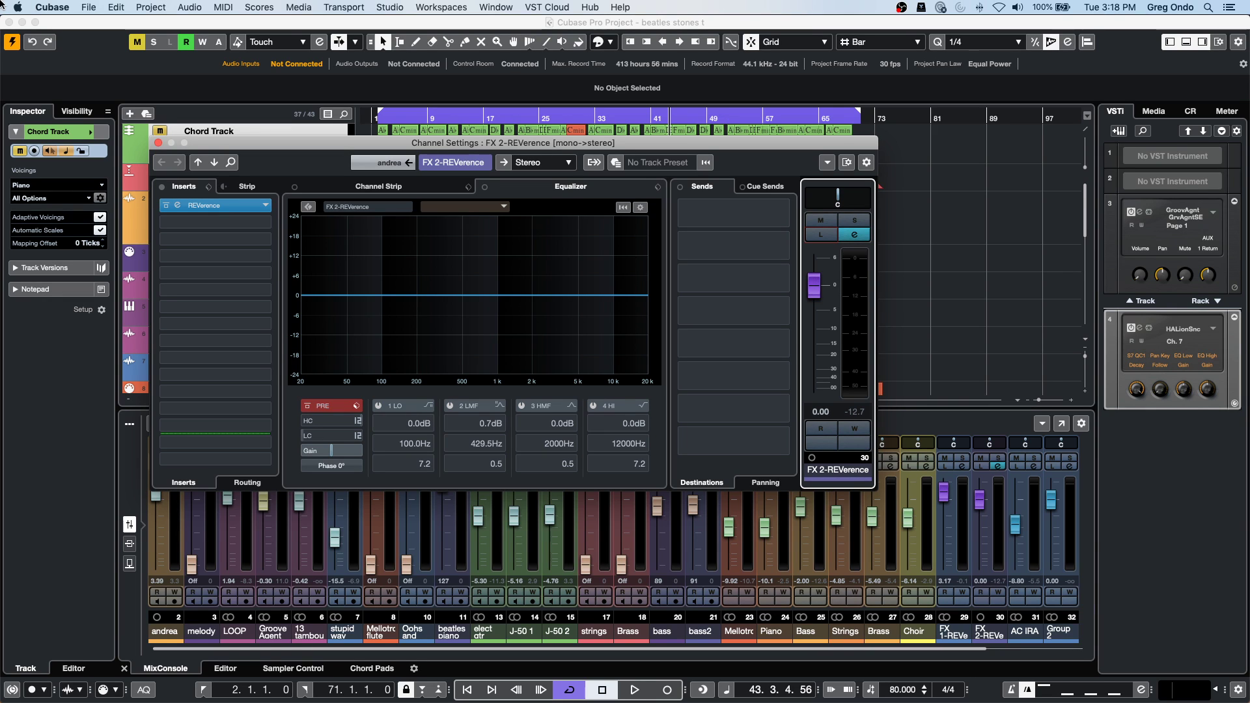
left_click(158, 143)
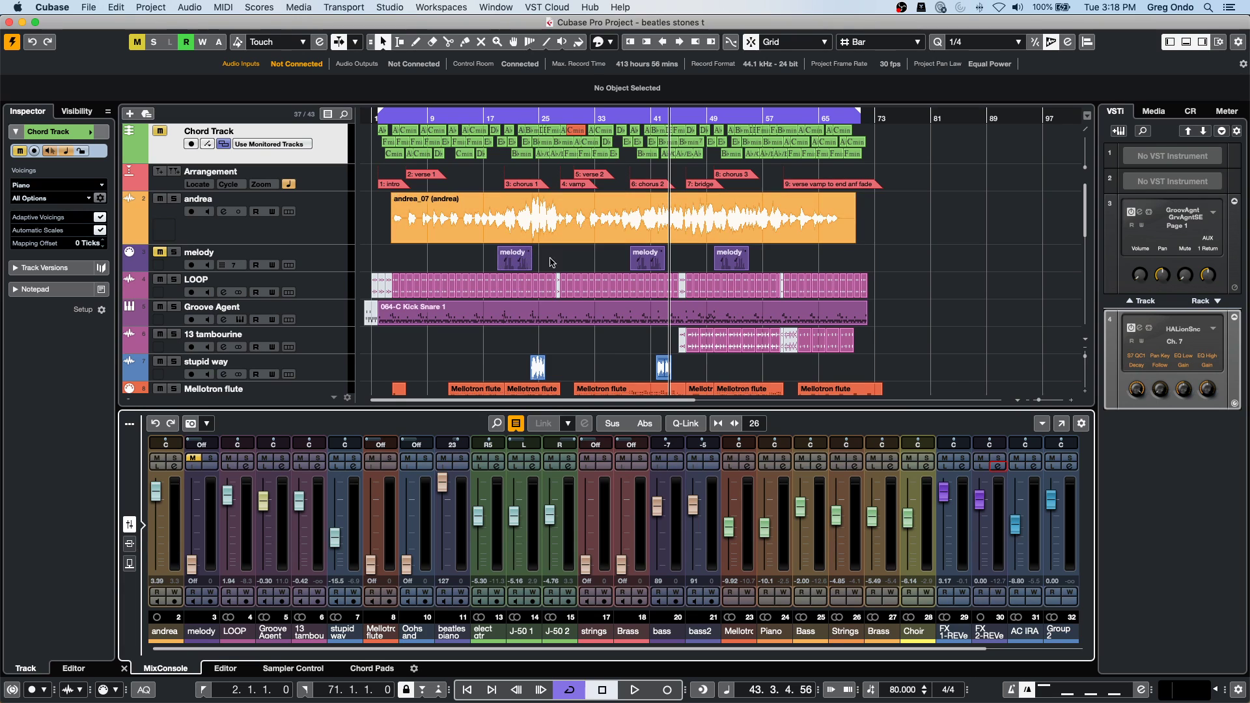
Split the lead vocal event at bars 14 and 8 and select the resulting middle section.
scroll(500, 262, "down", 5)
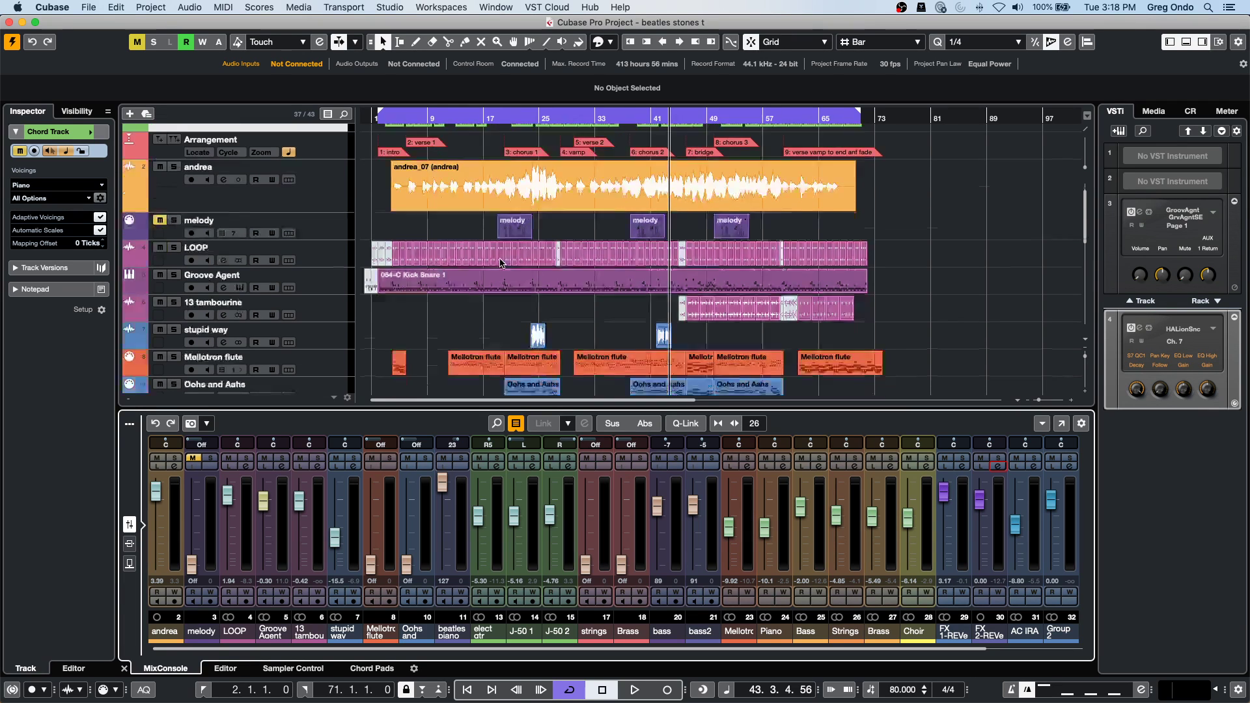
scroll(500, 262, "down", 2)
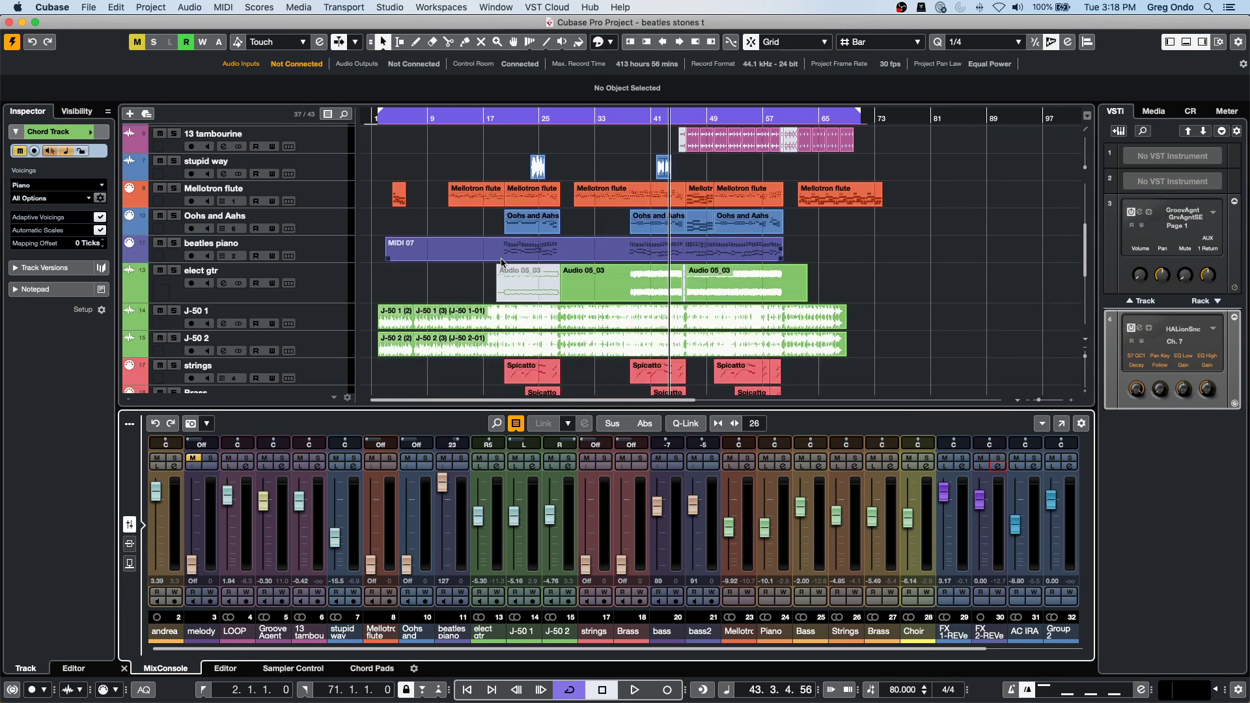
scroll(482, 234, "up", 7)
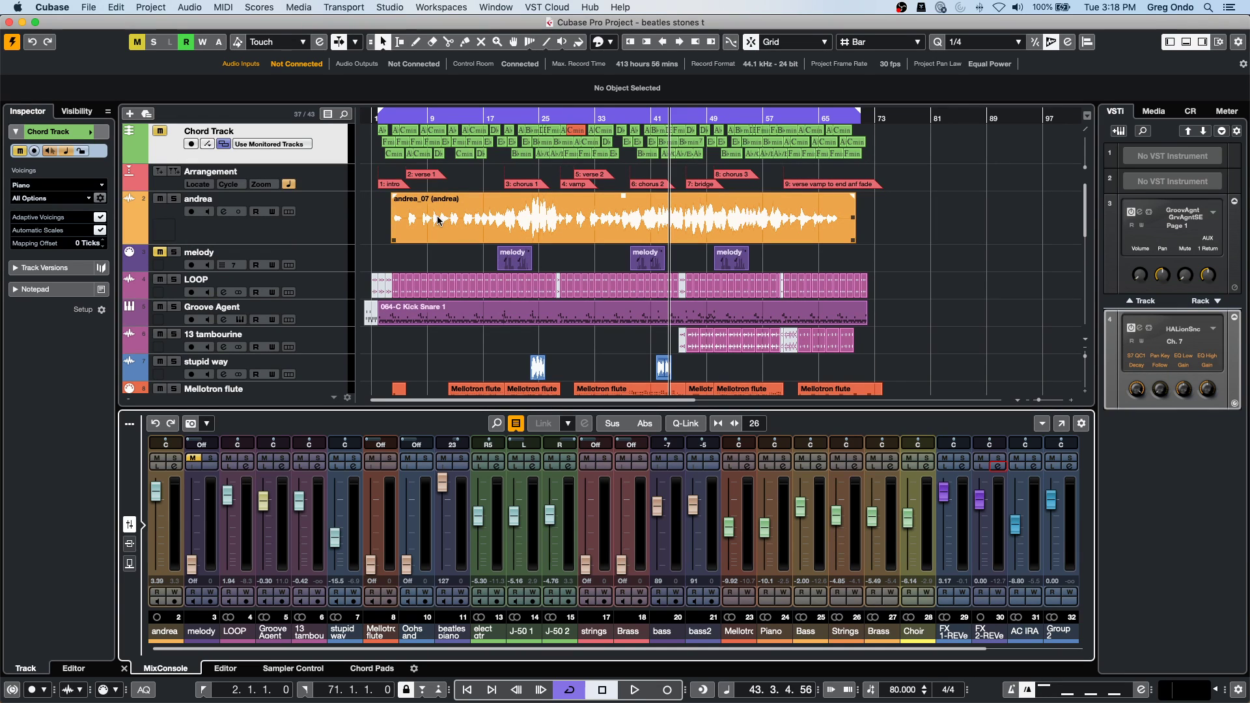
key("3")
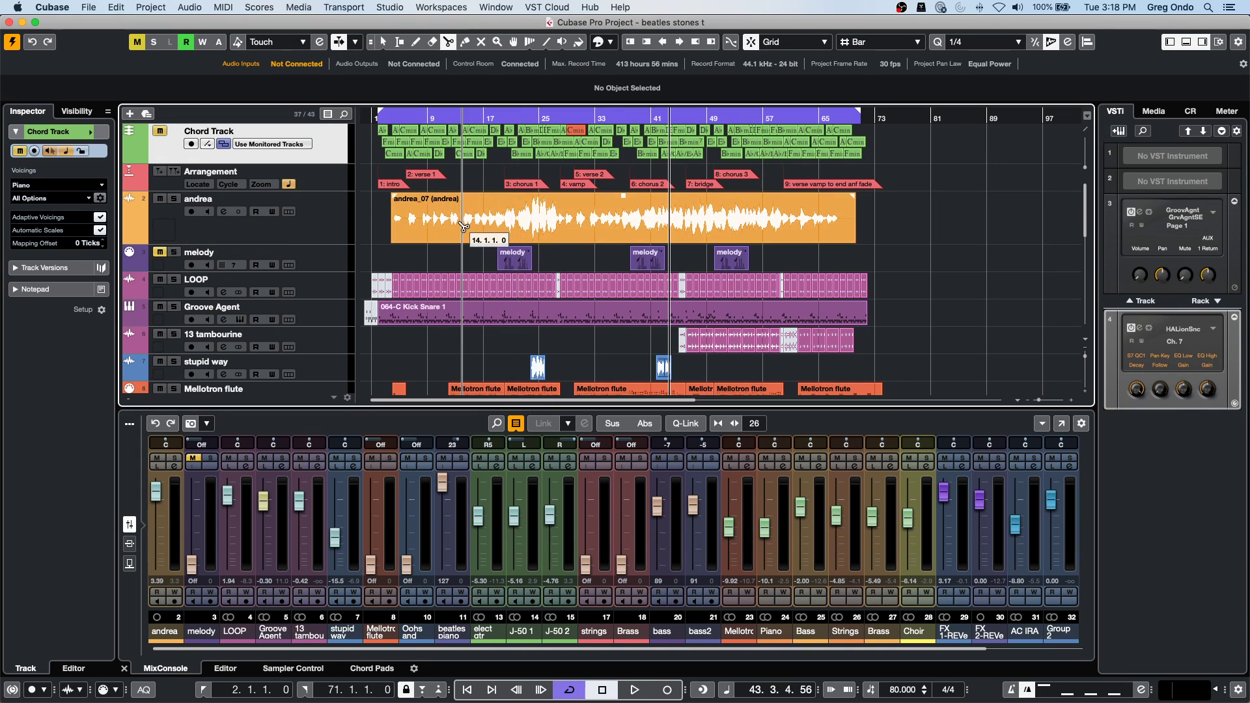
left_click(463, 226)
left_click(422, 224)
key("1")
left_click(425, 225)
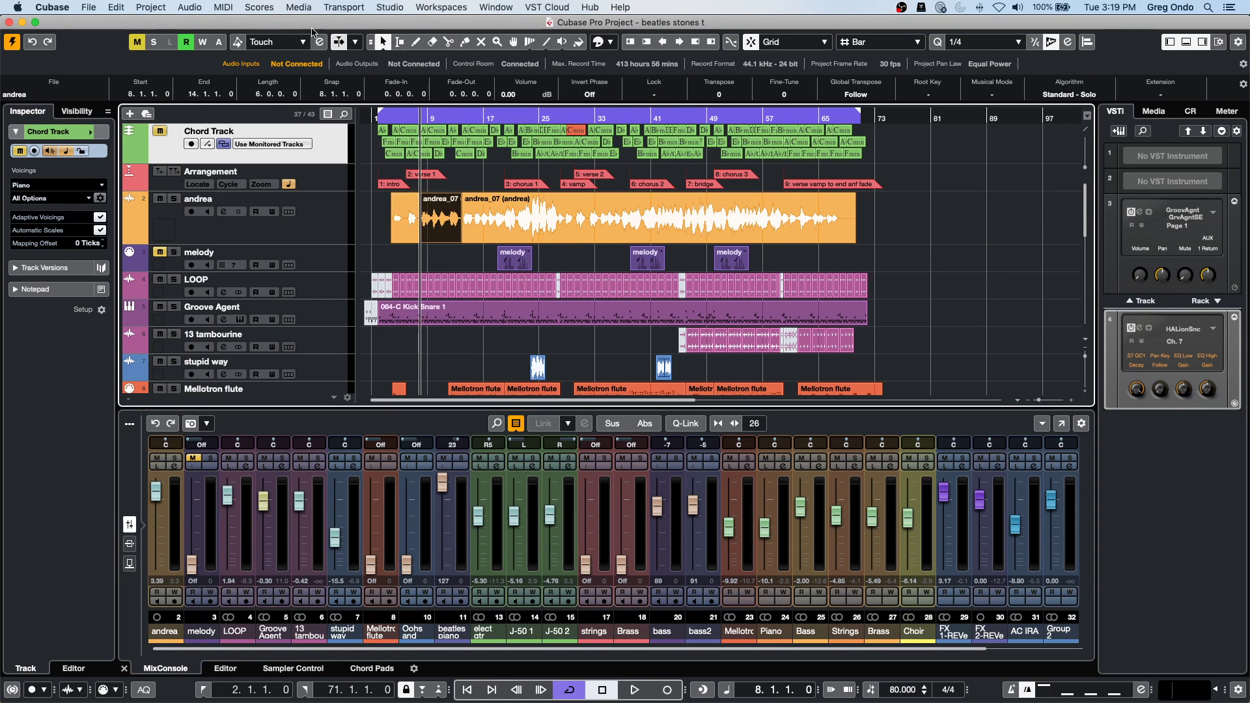
Render the selected vocal section in place as separate events, using Complete Signal Path, tail off, 32 bit float and muted source events.
left_click(172, 8)
mouse_move(117, 7)
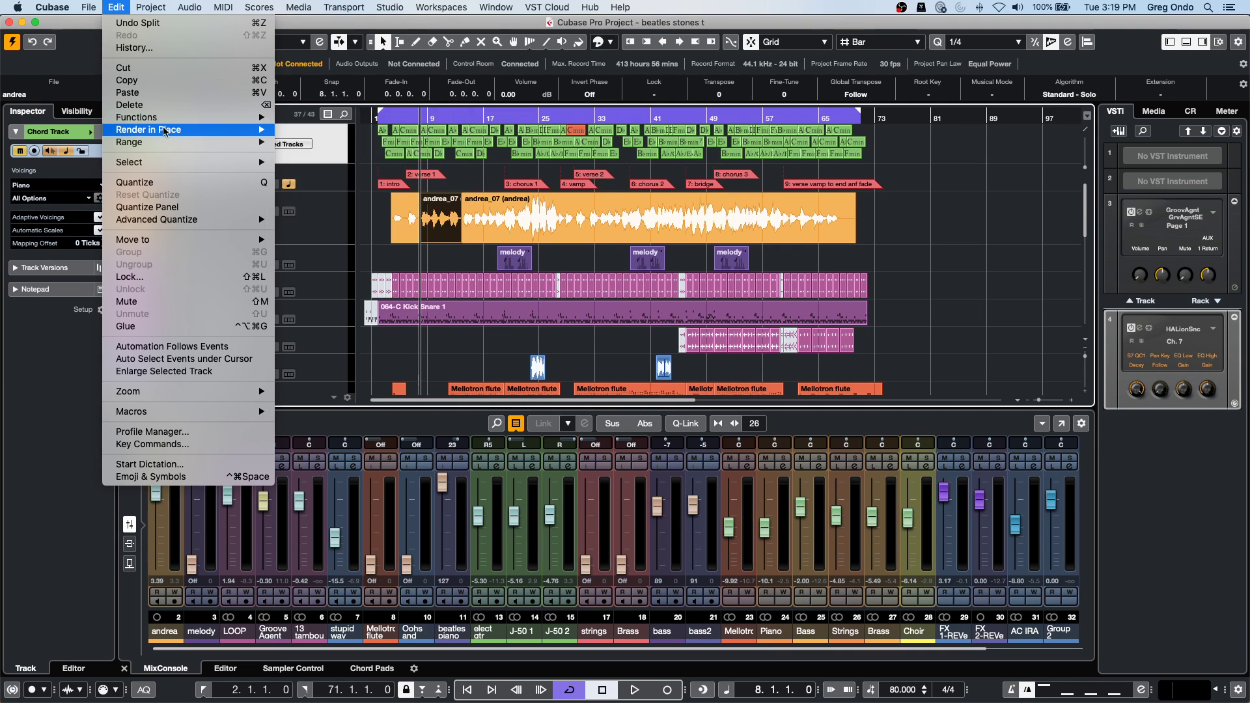
mouse_move(166, 130)
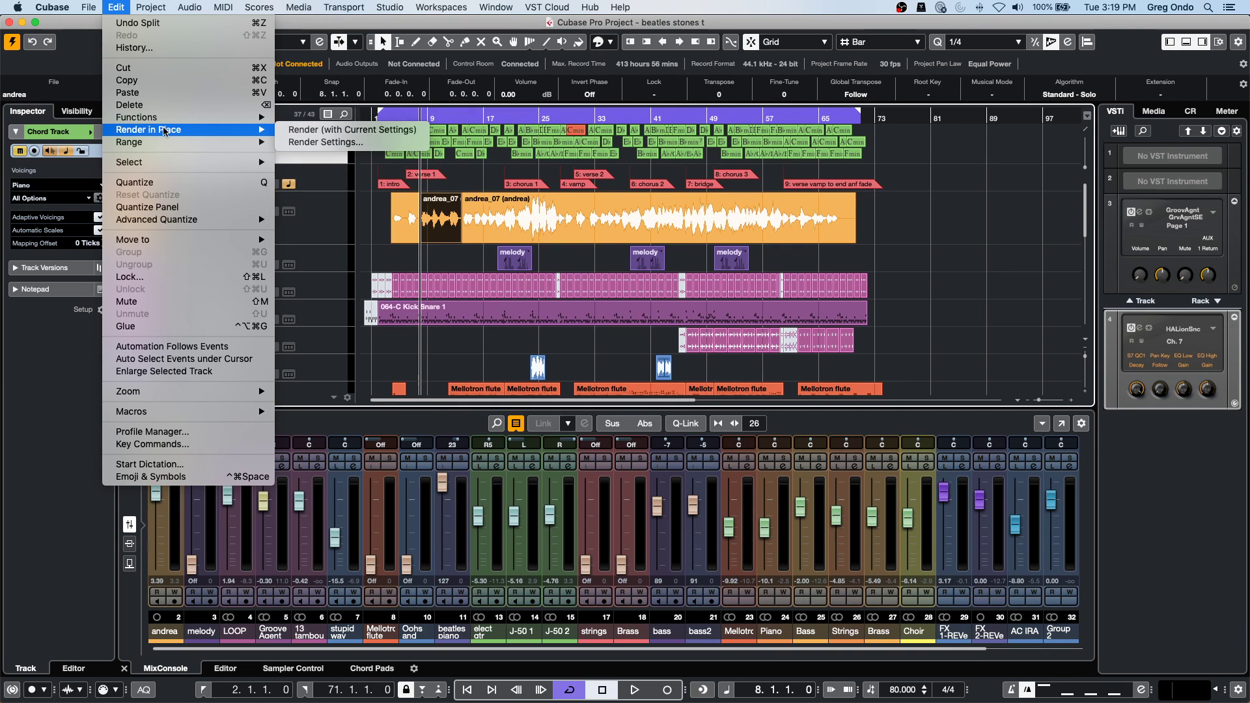
left_click(311, 143)
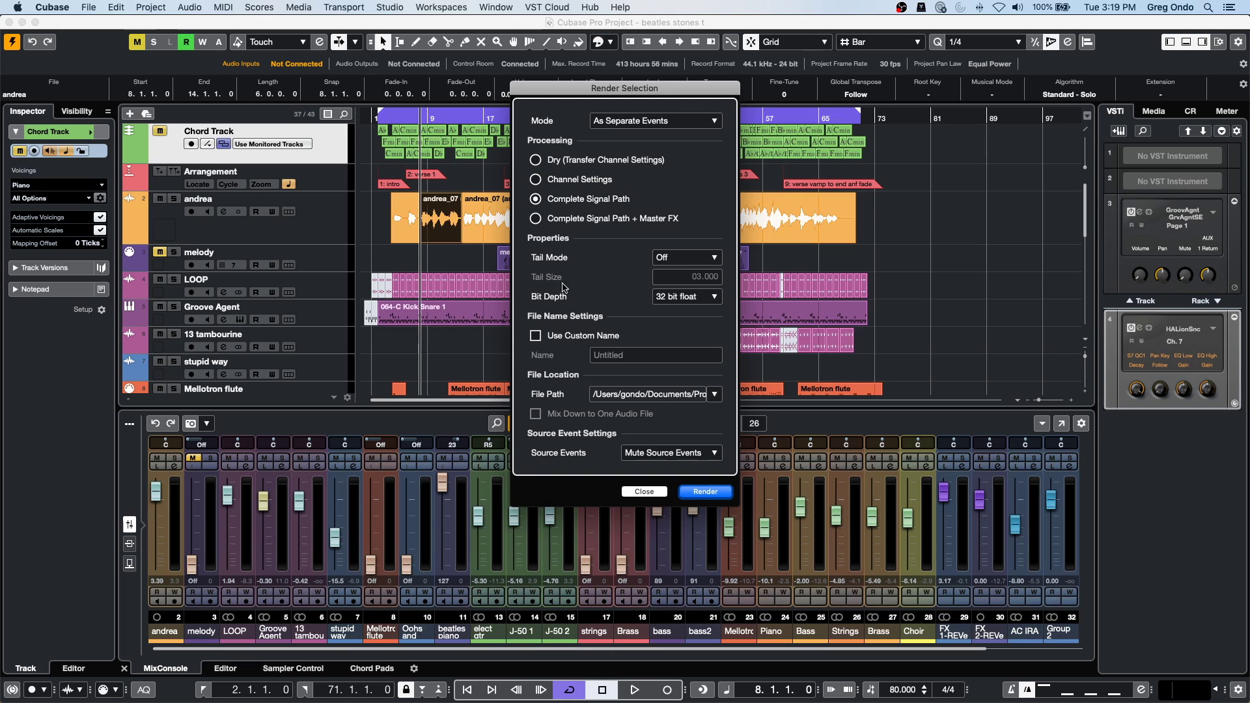
left_click(703, 492)
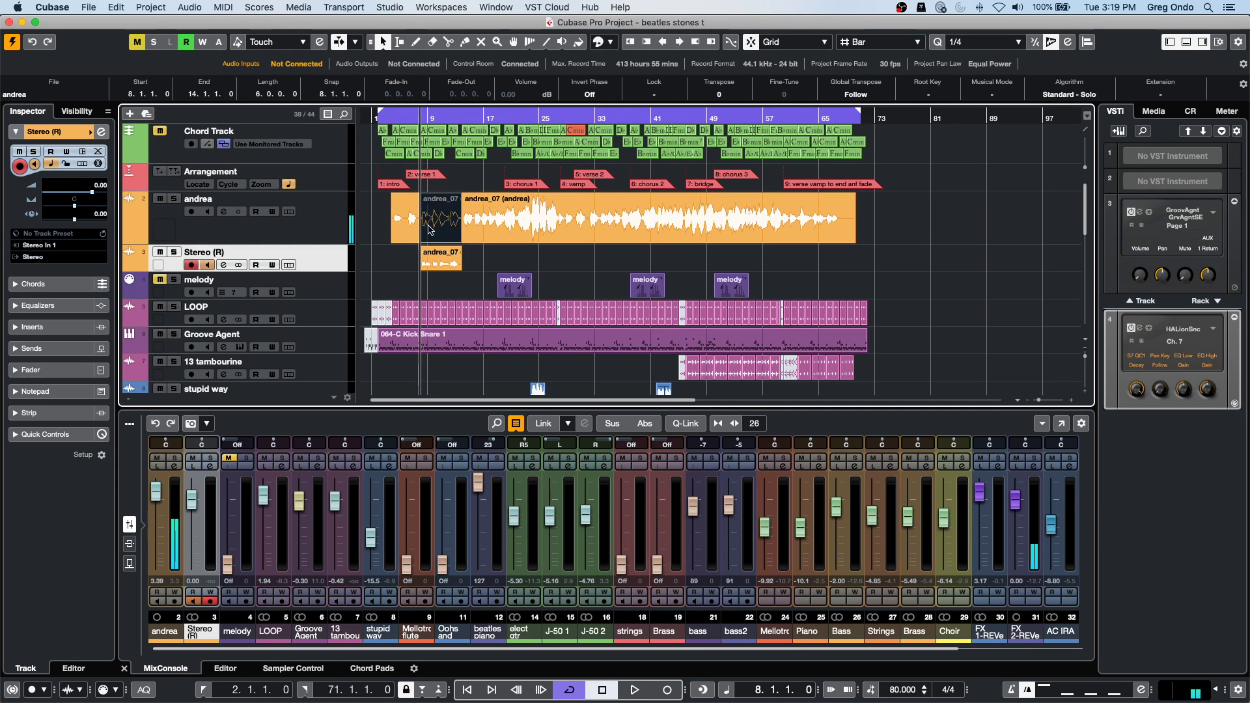
Play the project from bar 5 through the rendered section to hear it in the mix, and return to bar 8.
left_click_drag(415, 118, 397, 185)
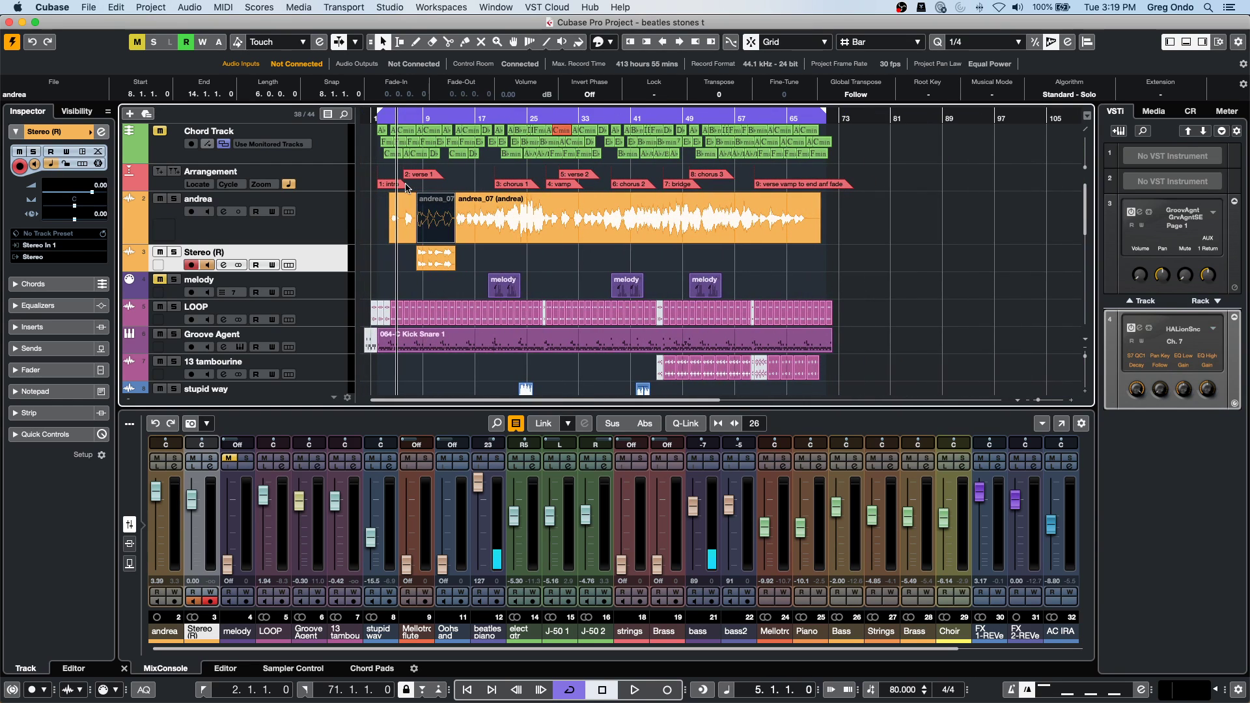
key("space")
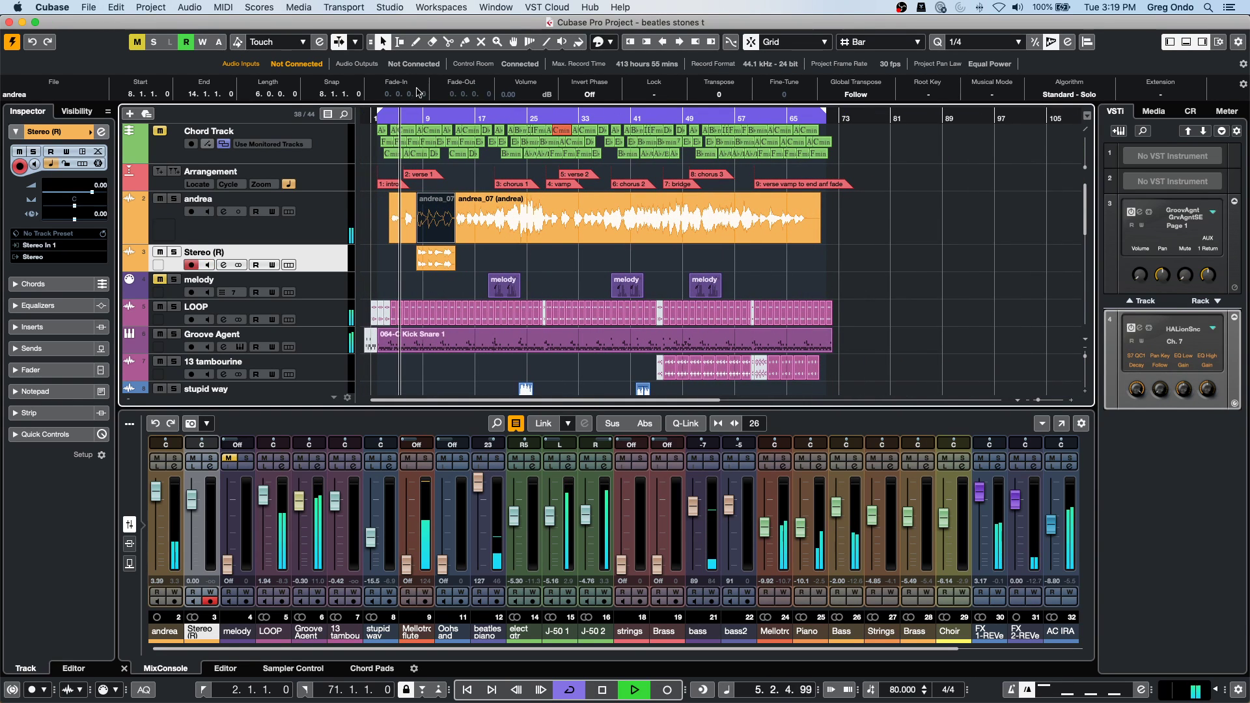
left_click(415, 122)
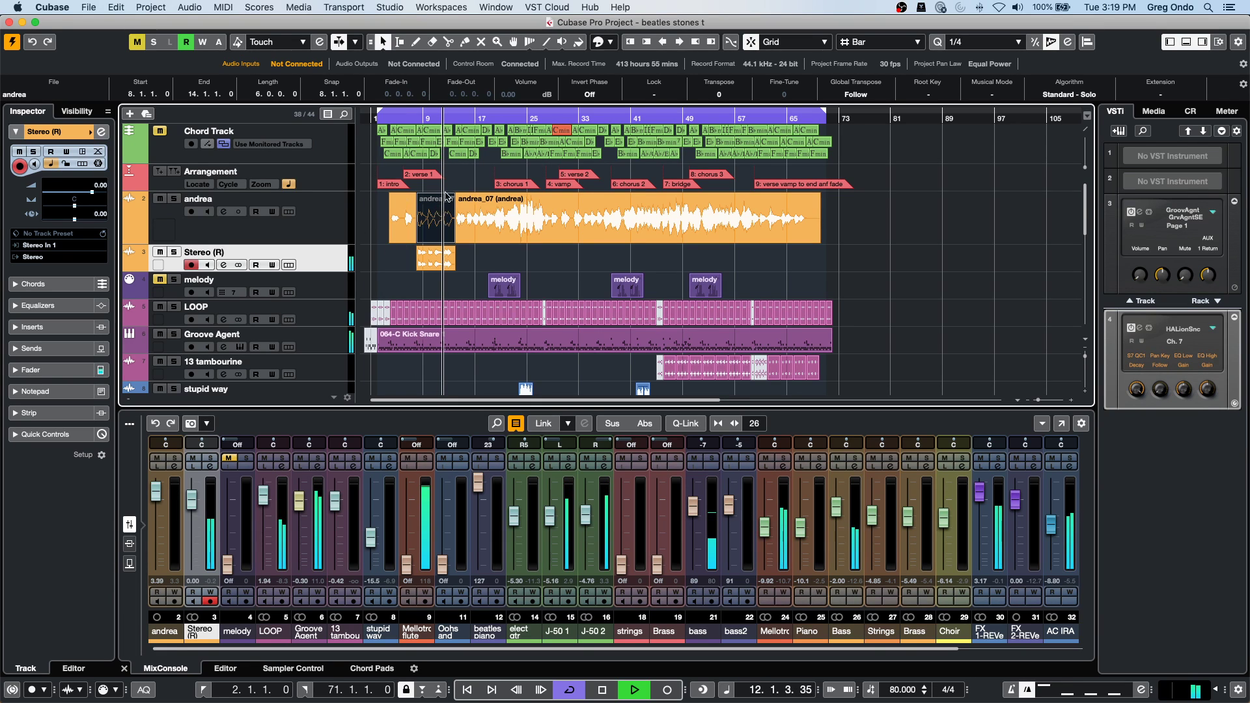
left_click(418, 119)
Unmute the original vocal section between bars 8 and 14 with the Mute tool.
left_click_drag(419, 120, 443, 220)
right_click(443, 220)
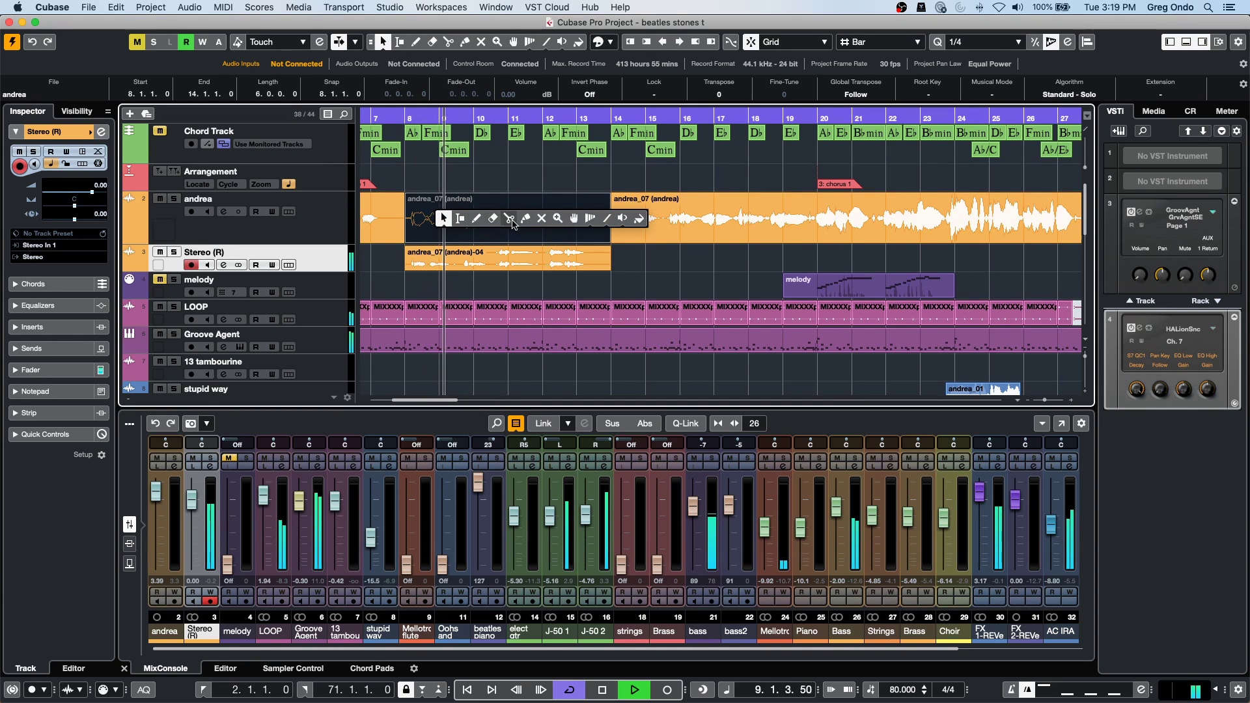
left_click(541, 218)
left_click(456, 225)
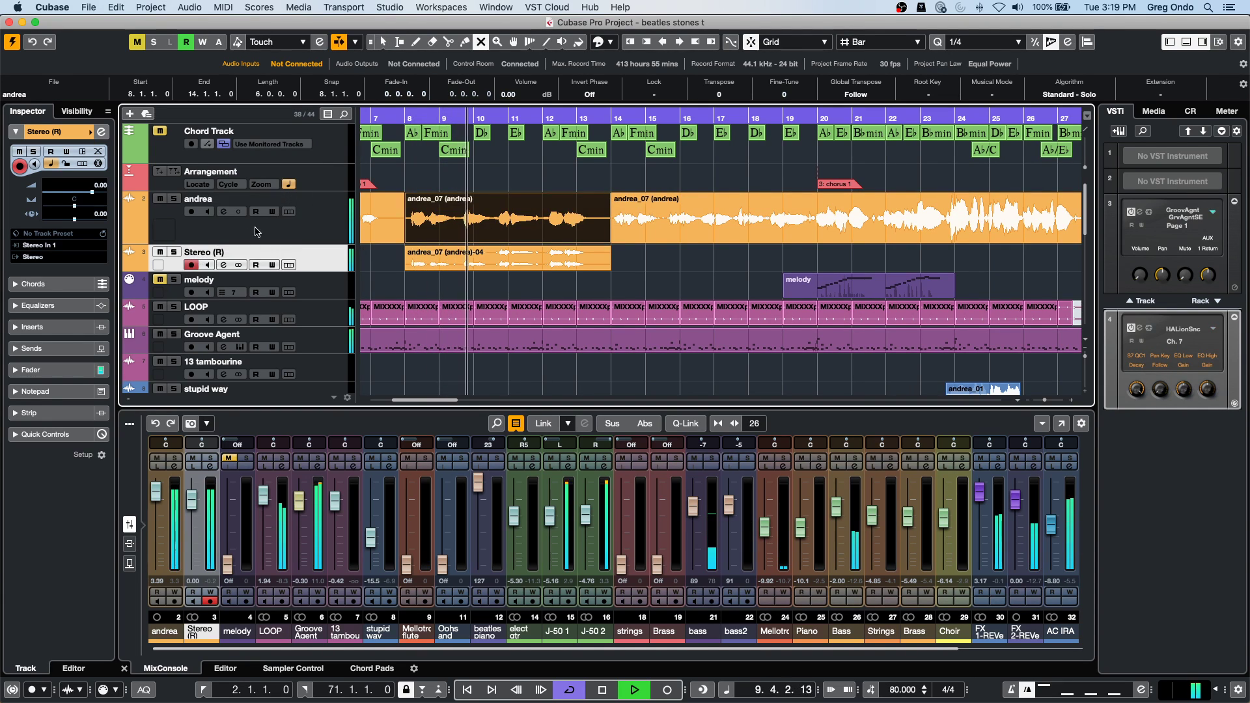
Solo the original vocal track and the Stereo (R) track together, listen to both, stop playback and unsolo them.
left_click(174, 199)
left_click(174, 252)
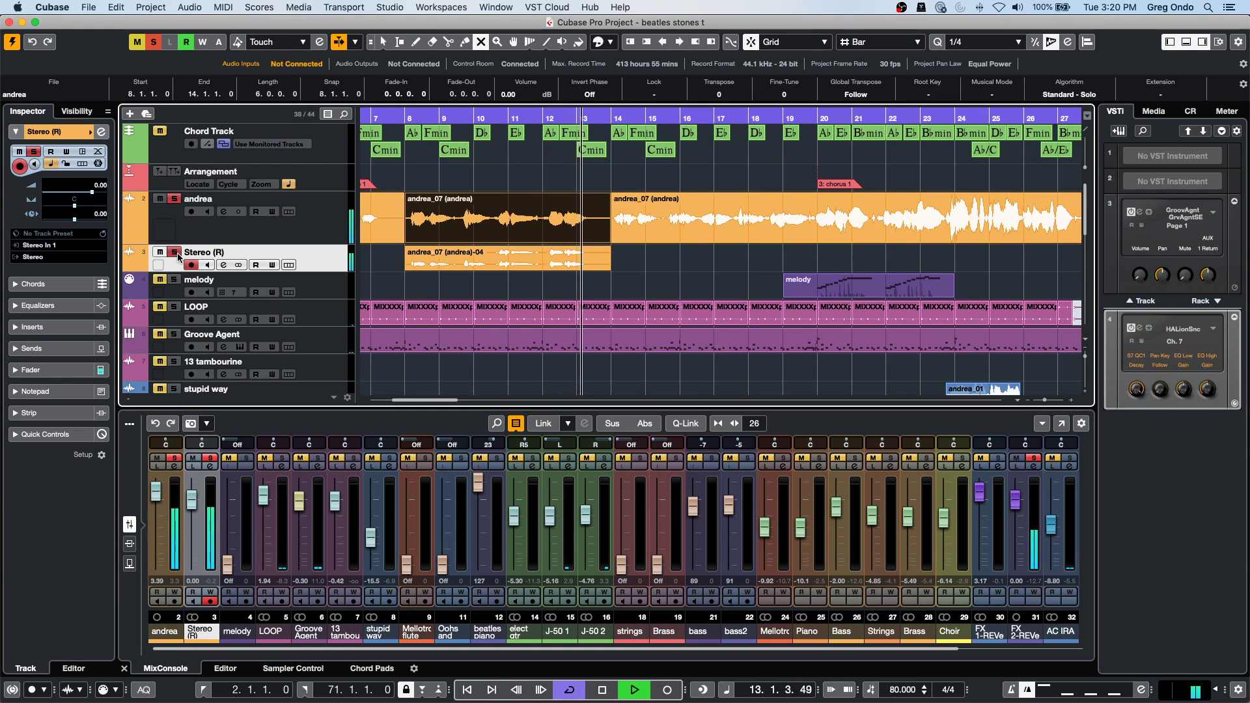
key("space")
left_click(173, 252)
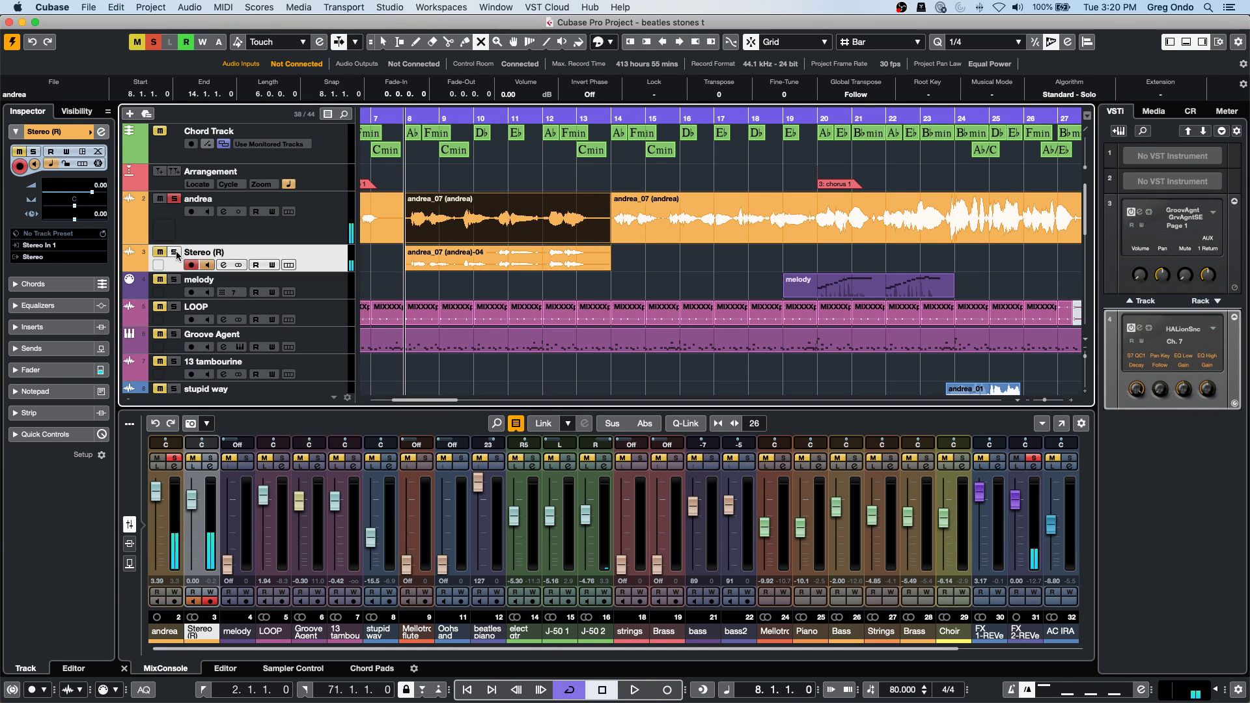
left_click(174, 199)
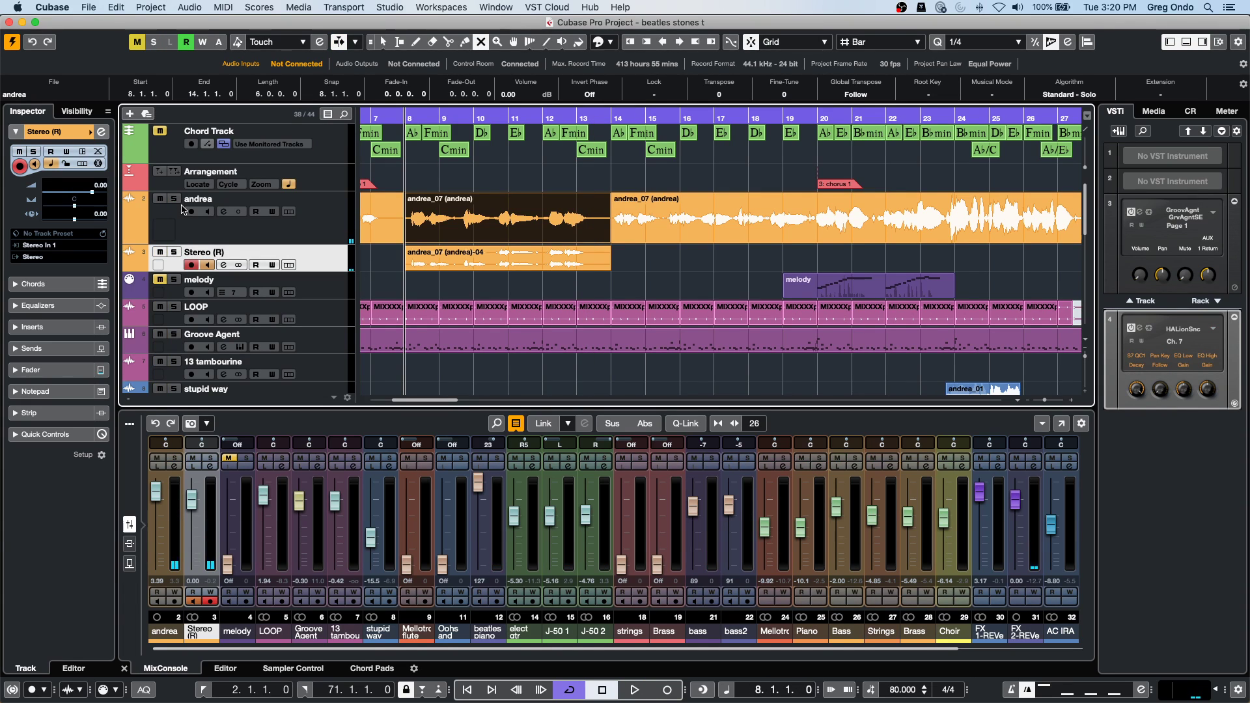
Mute the original vocal section between bars 8 and 14 again.
key("space")
key("space")
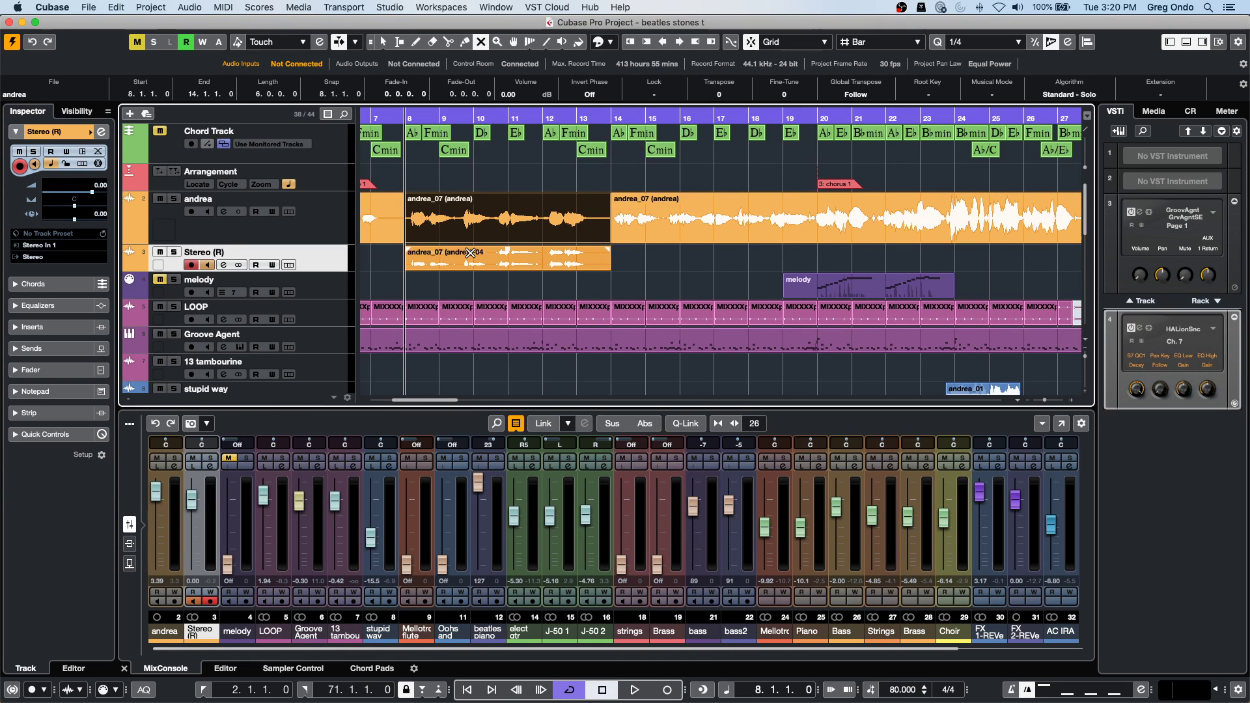
key("shift+m")
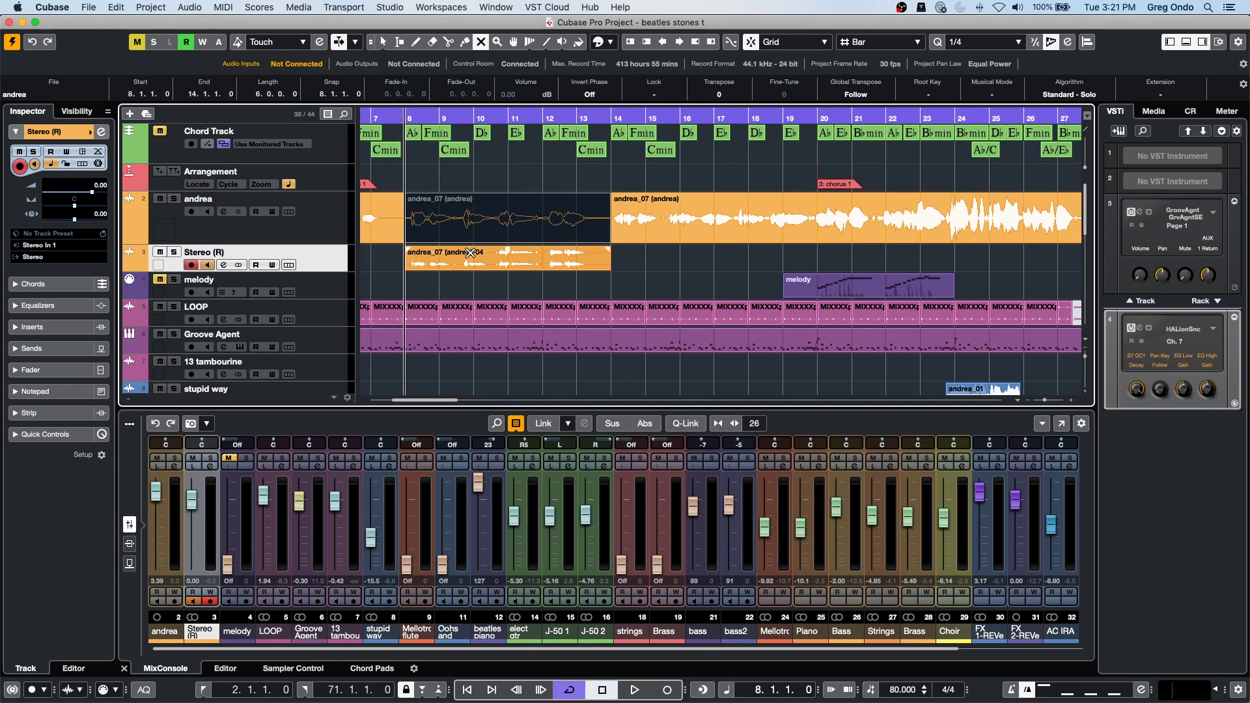
Review the input, output and Control Room assignments in the audio connections.
left_click(389, 8)
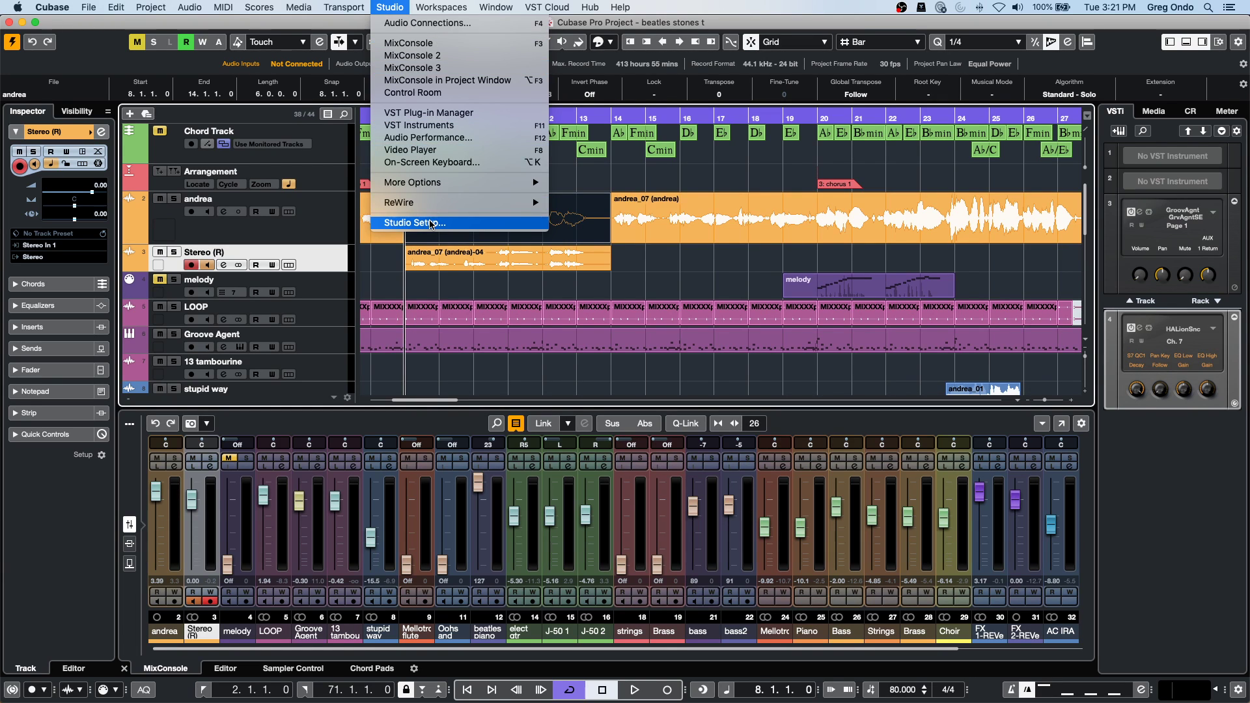
left_click(428, 23)
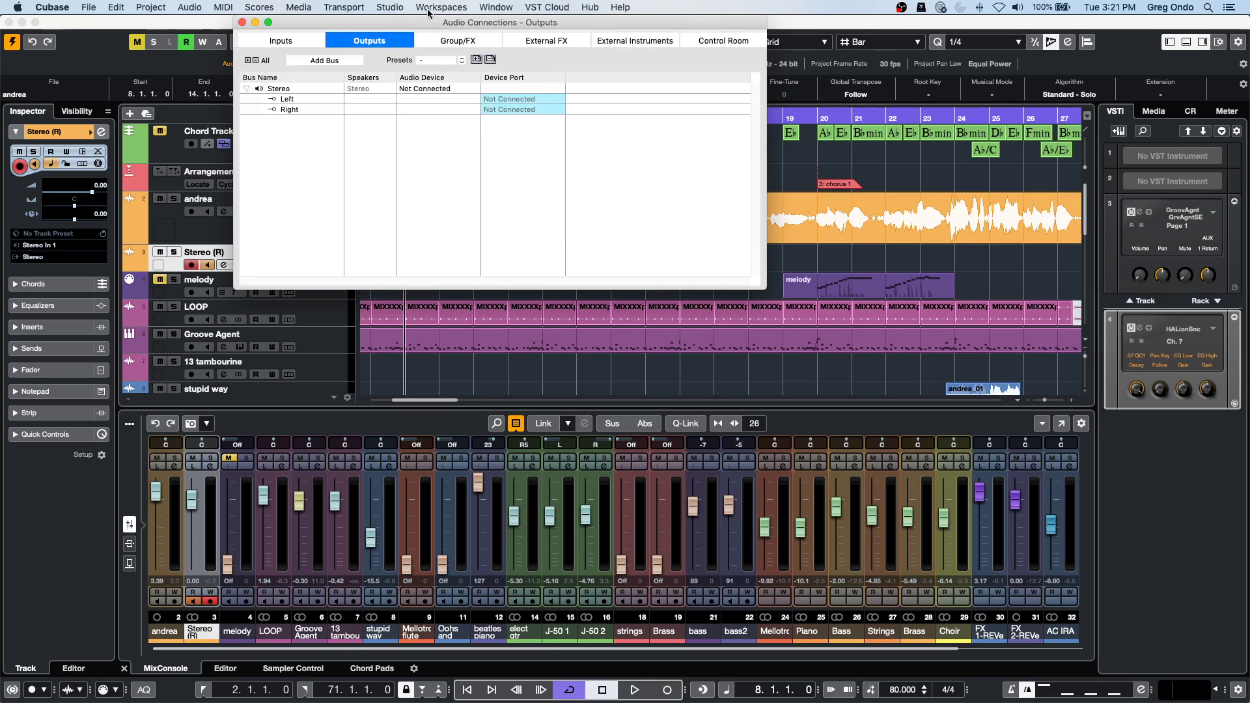
left_click(281, 41)
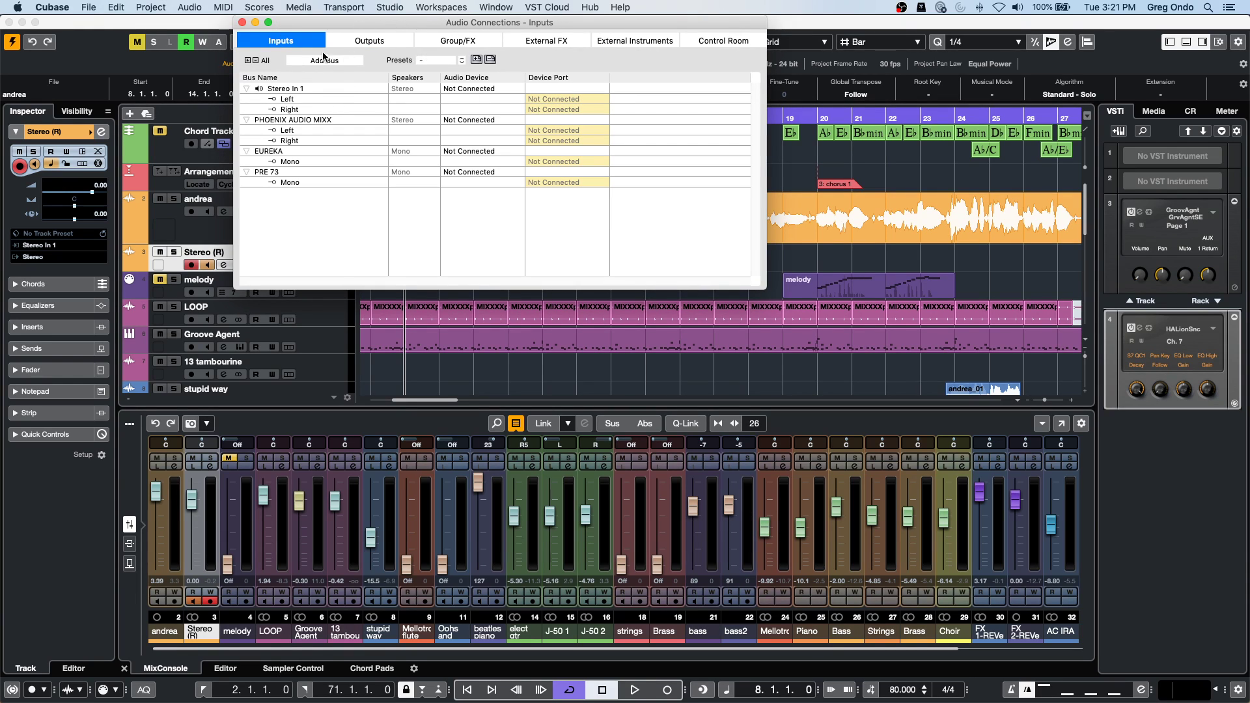
left_click(366, 41)
left_click(736, 42)
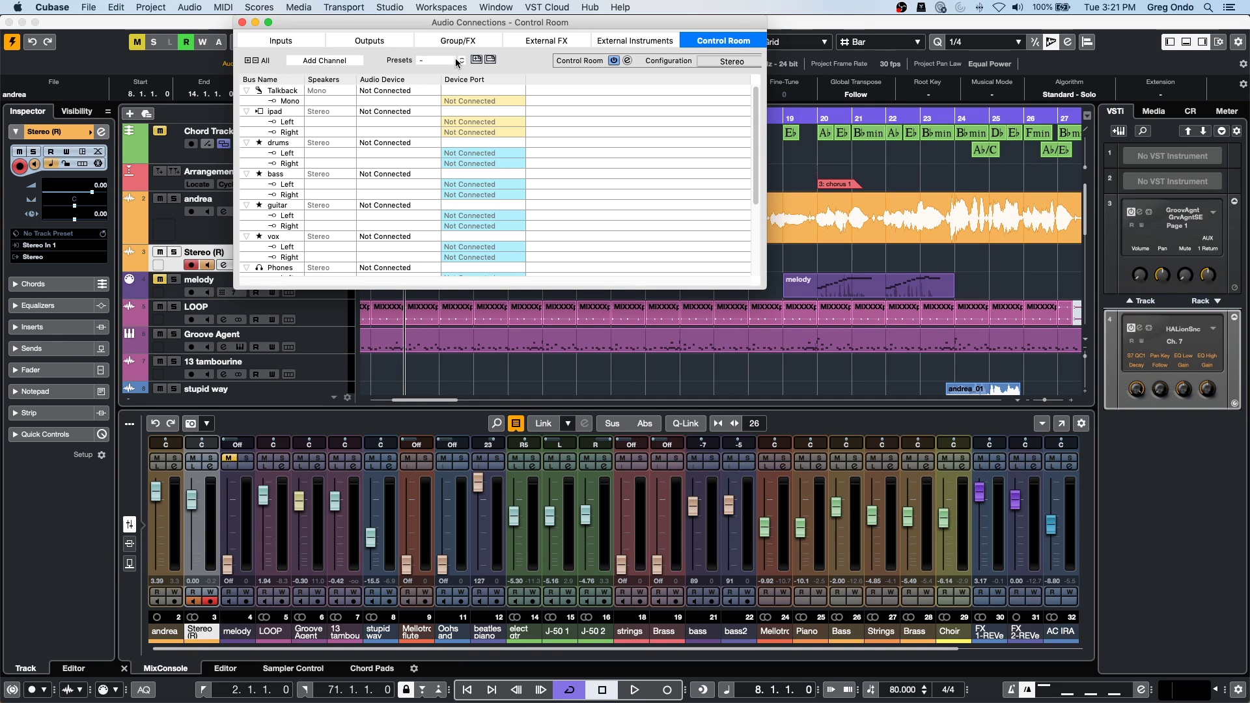
Recheck the input and output bus assignments, then close the audio connections.
left_click(372, 43)
left_click(261, 43)
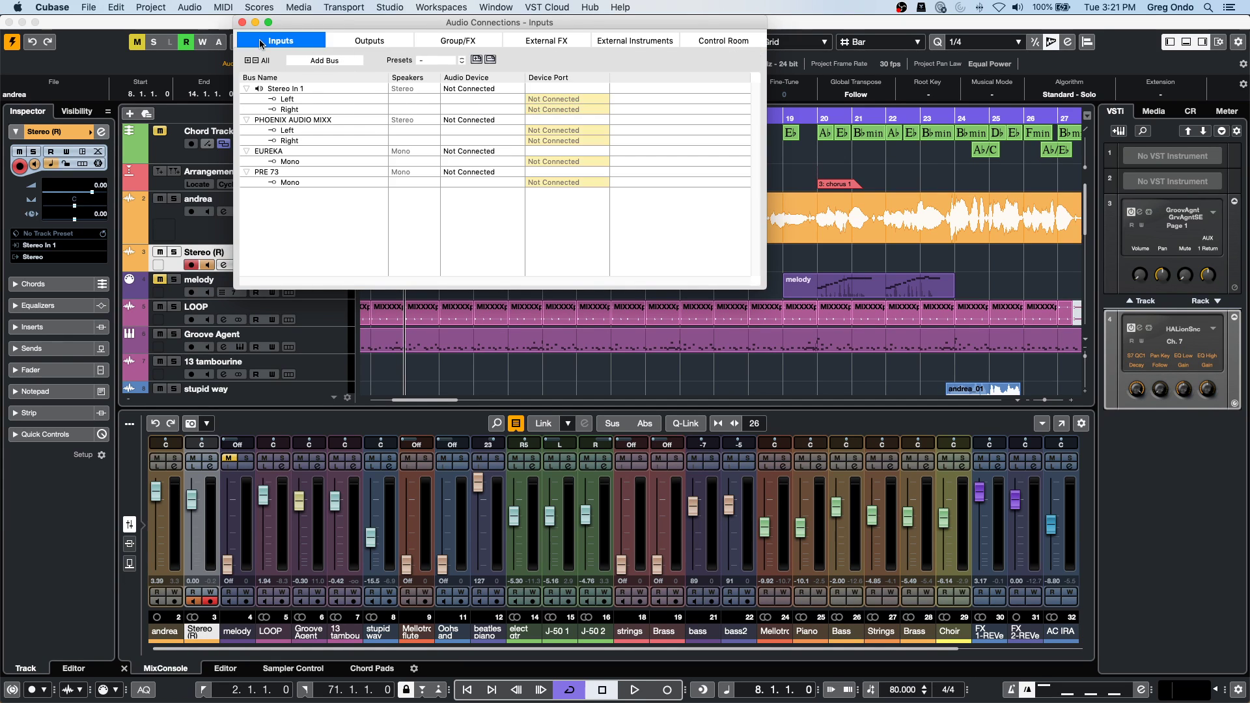
left_click(383, 43)
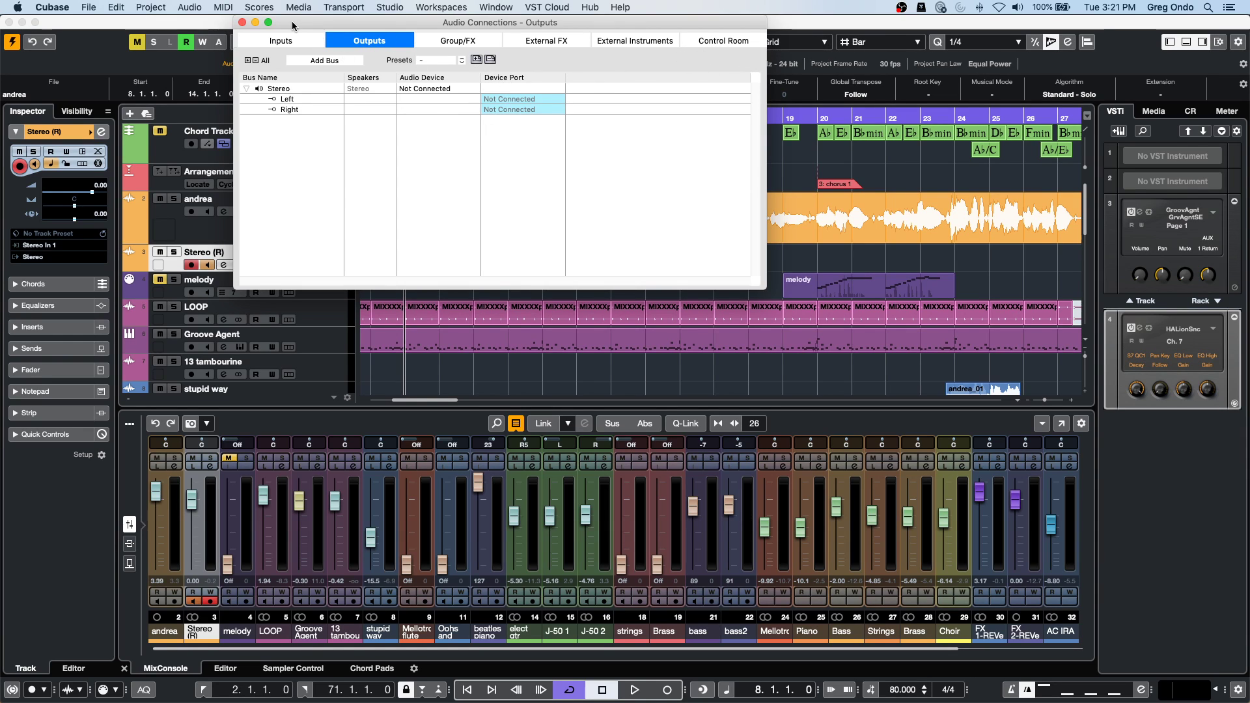
left_click(243, 23)
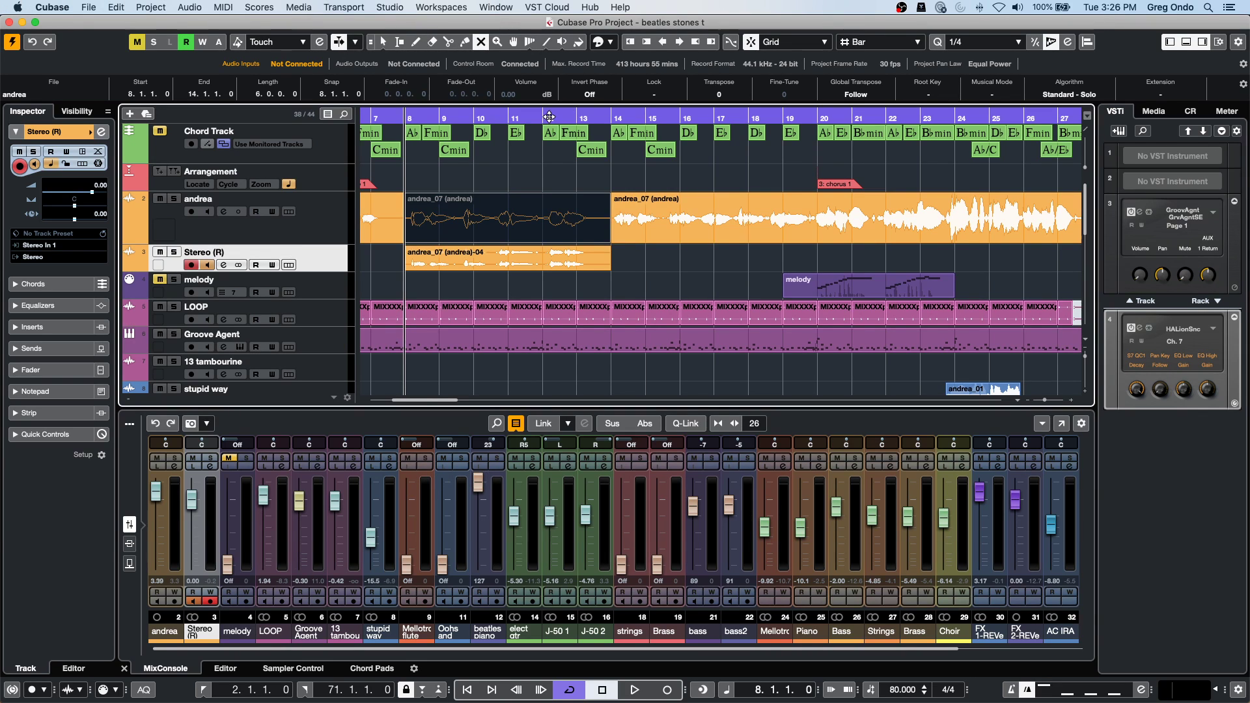
Remove the rendered Stereo (R) track and bring back the original vocal section between bars 8 and 14.
key("Delete")
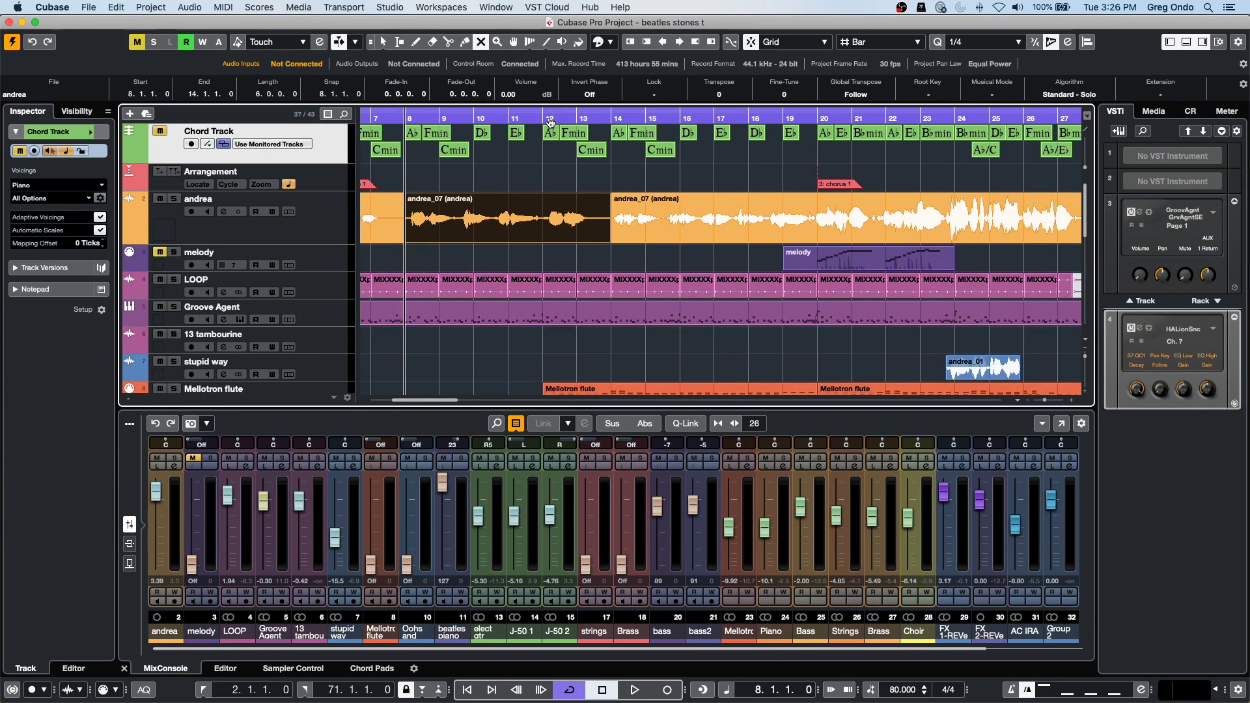
left_click(340, 227)
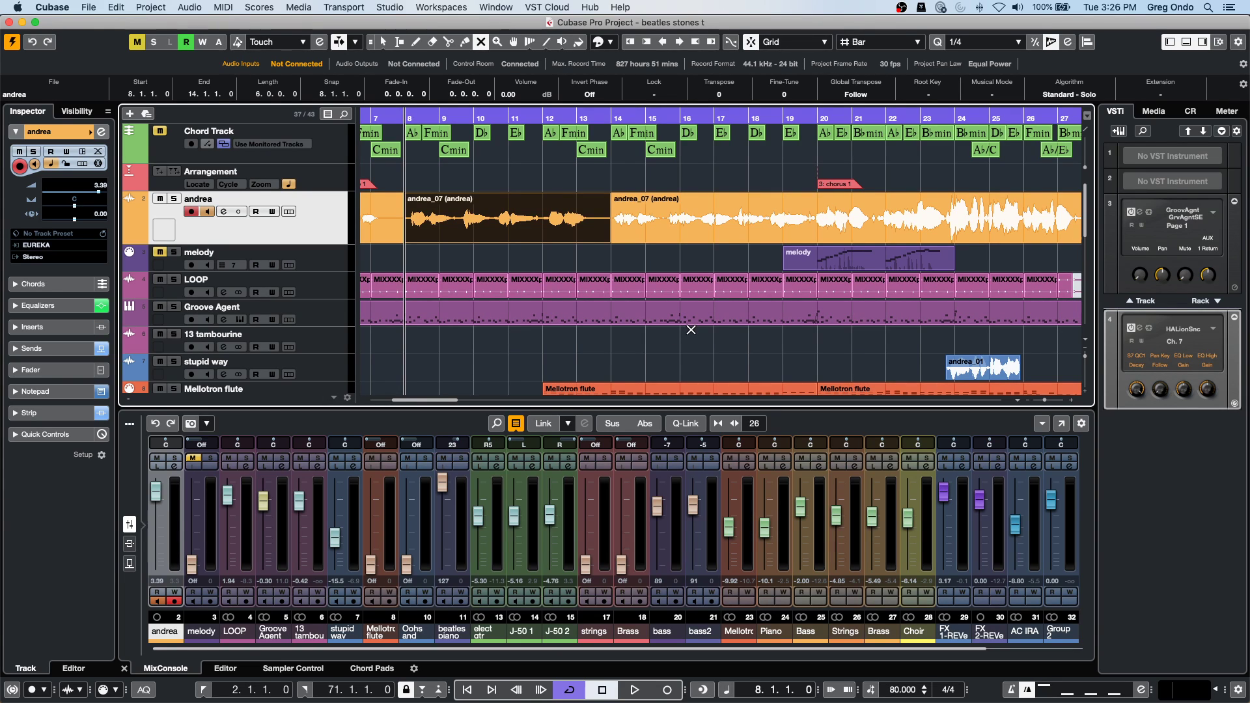
left_click(328, 317)
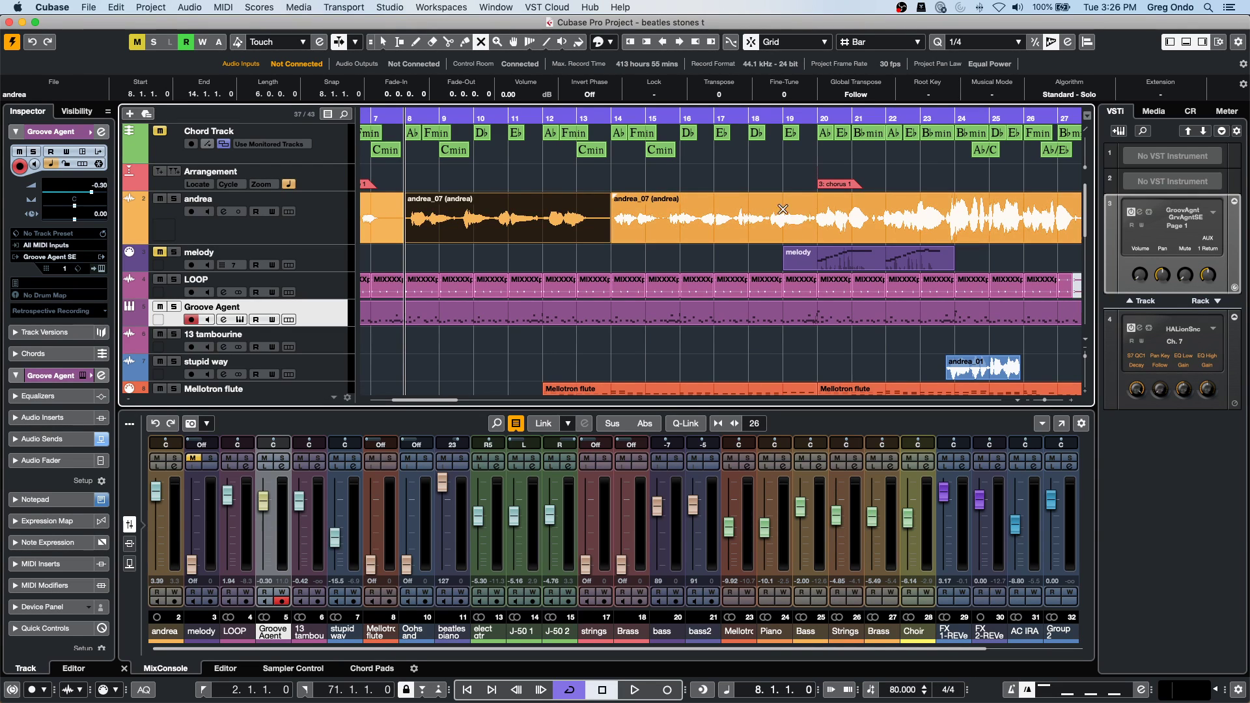
Select the Mellotron flute part that starts at bar 12.
left_click(51, 164)
scroll(544, 276, "down", 2)
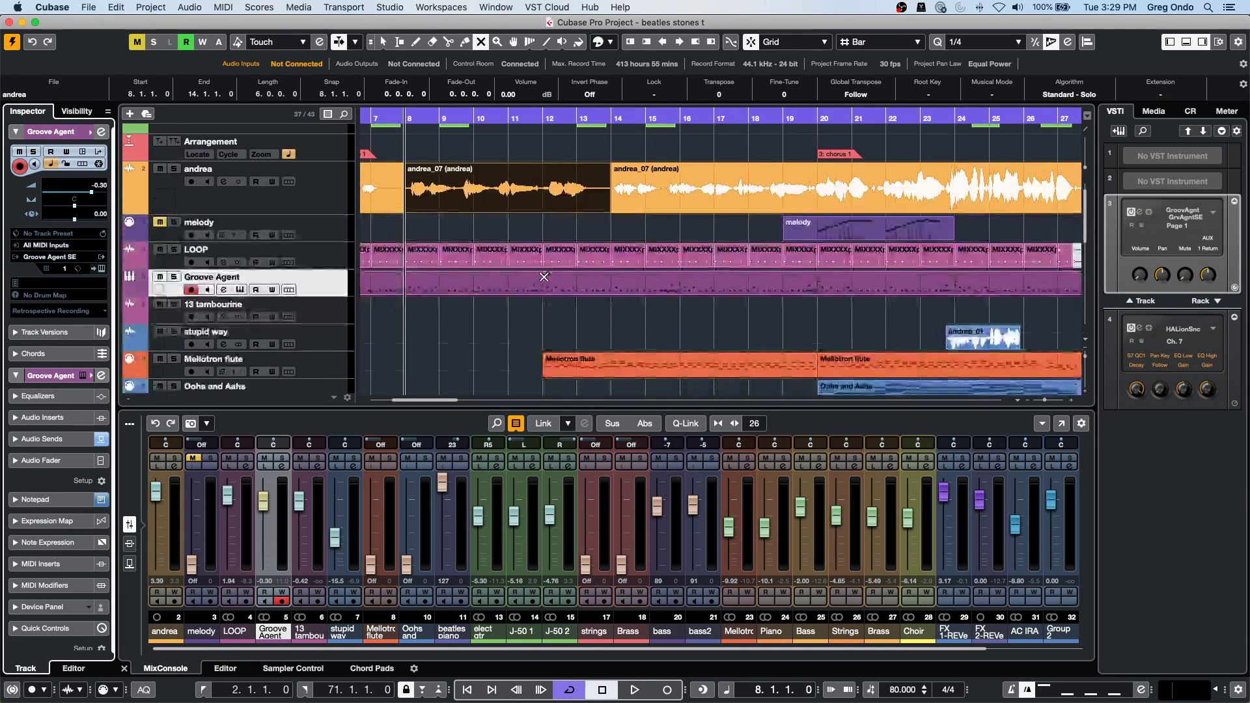
scroll(544, 277, "down", 1)
key("Down")
key("Down")
key("Down")
left_click(659, 343)
left_click(626, 346)
scroll(651, 276, "down", 4)
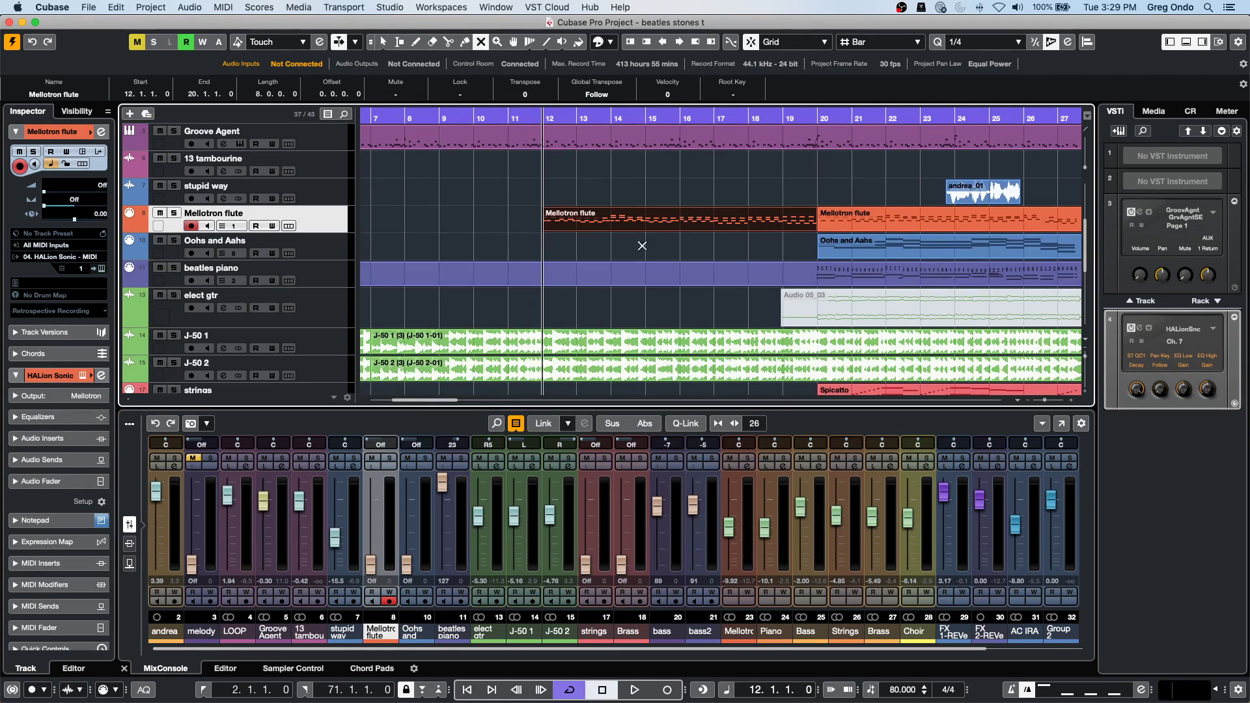
Switch to the Object Selection tool and try adding the last Mellotron flute part and a stupid way event to the selection.
left_click_drag(560, 120, 555, 73)
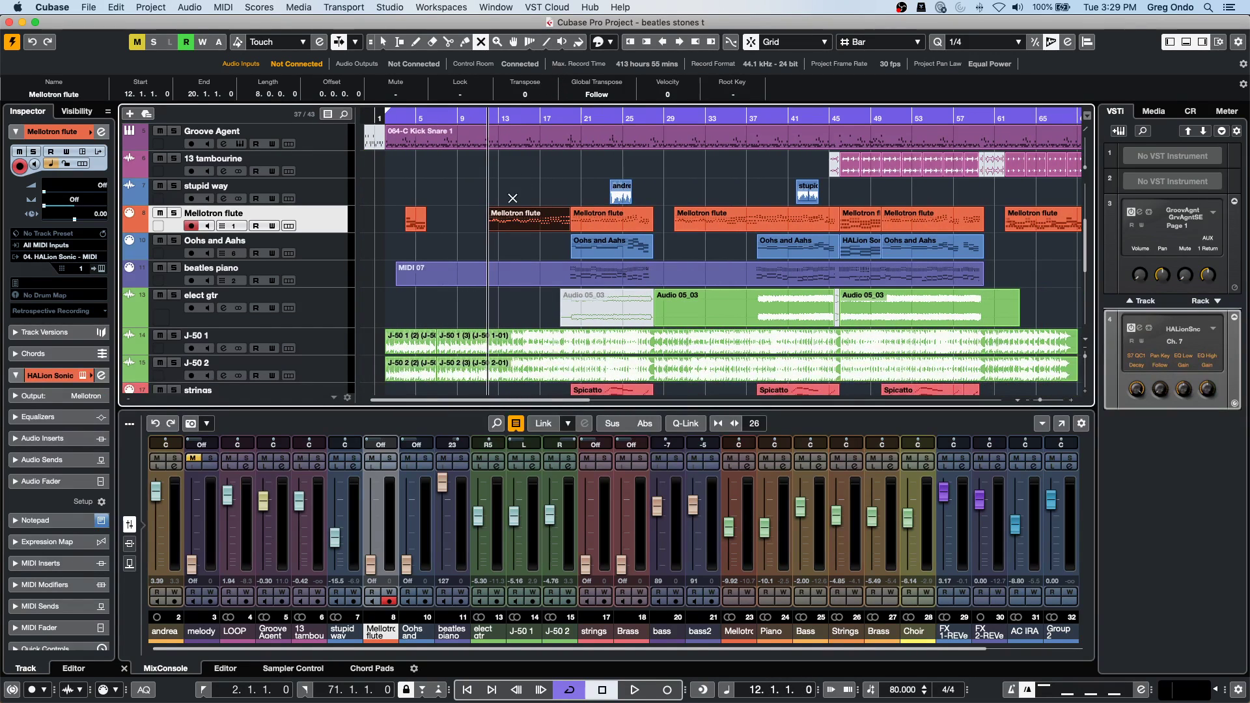
right_click(519, 235)
left_click(524, 243)
left_click(1042, 221, "shift")
left_click(625, 189, "shift")
Examine the channel settings of the Stereo output channel and close them.
left_click_drag(896, 650, 1066, 624)
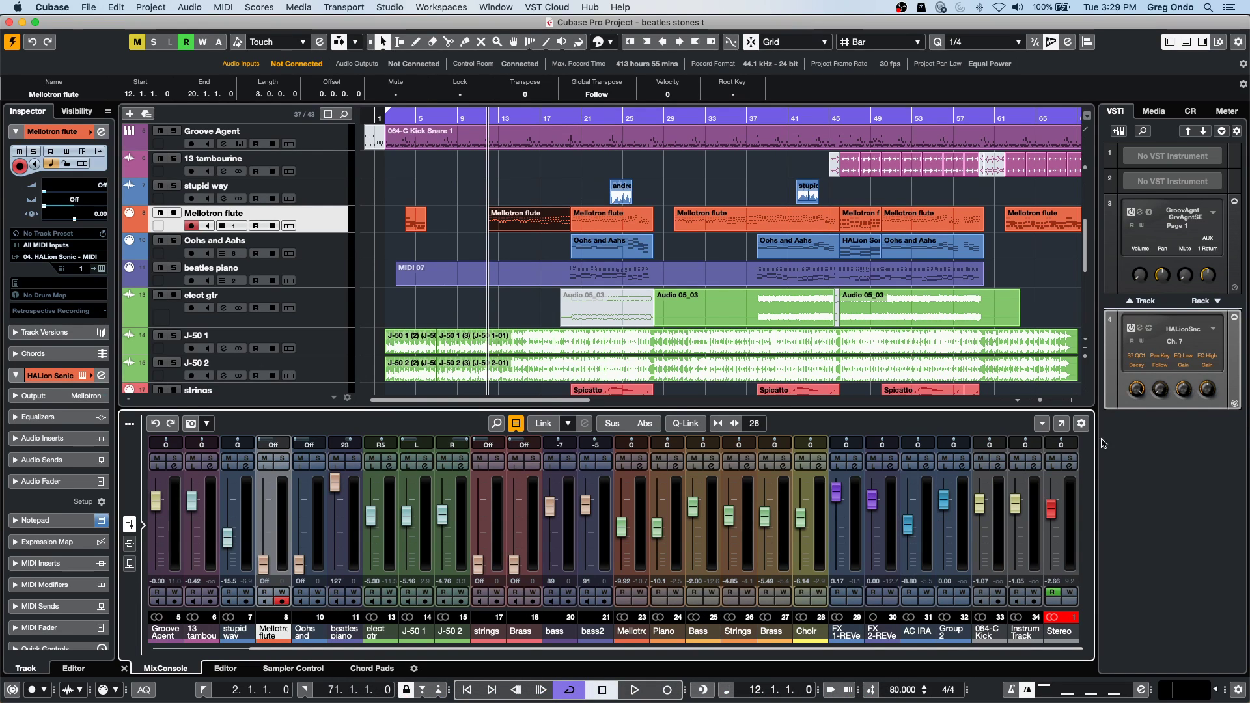
left_click(1070, 466)
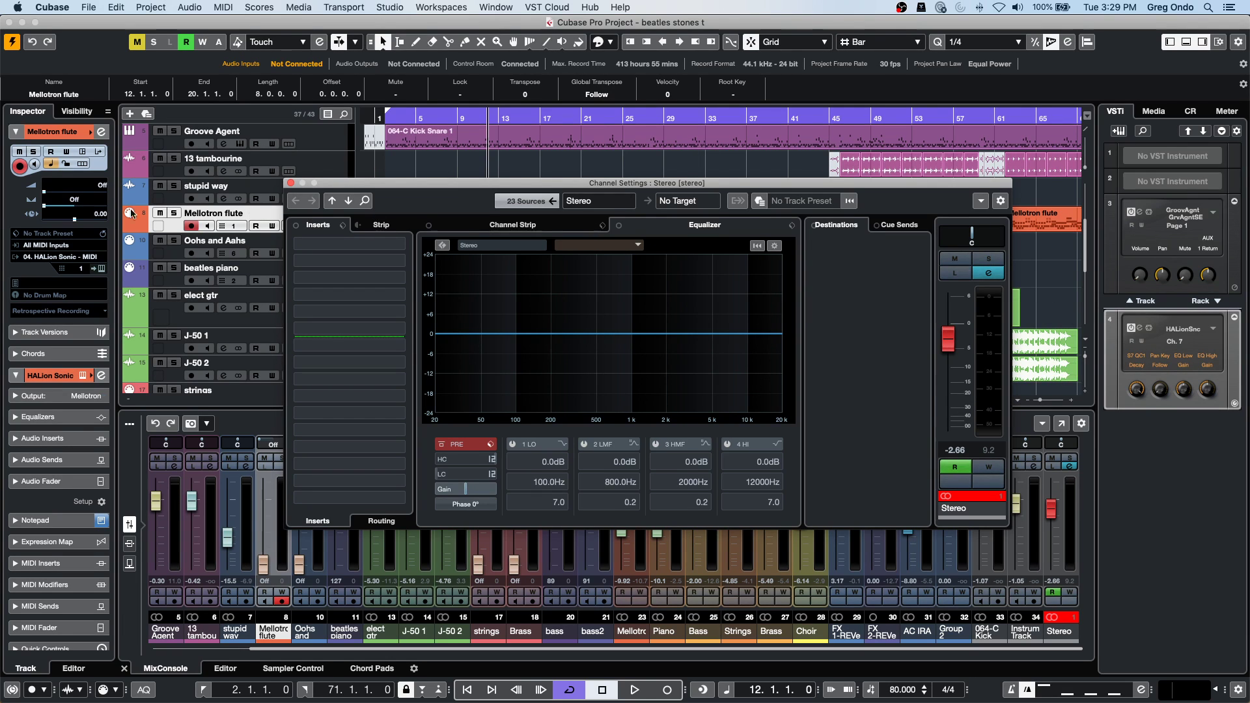
left_click(291, 183)
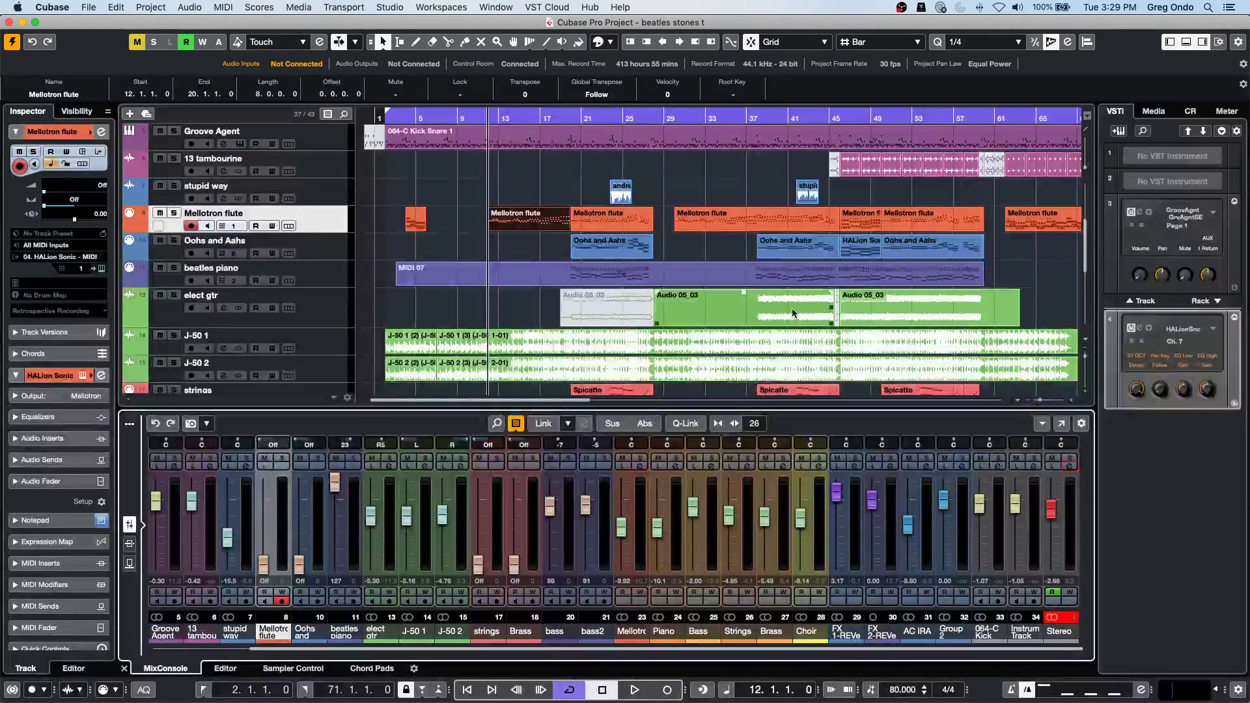
left_click(1071, 466)
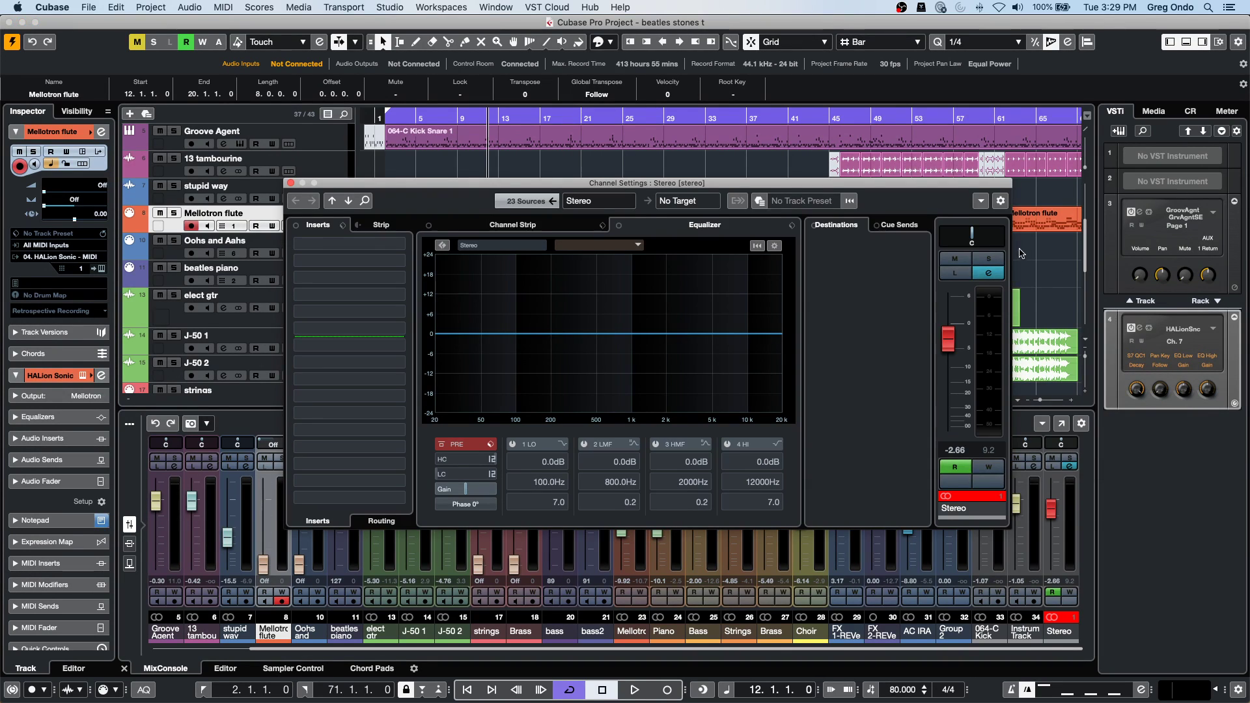
left_click(291, 184)
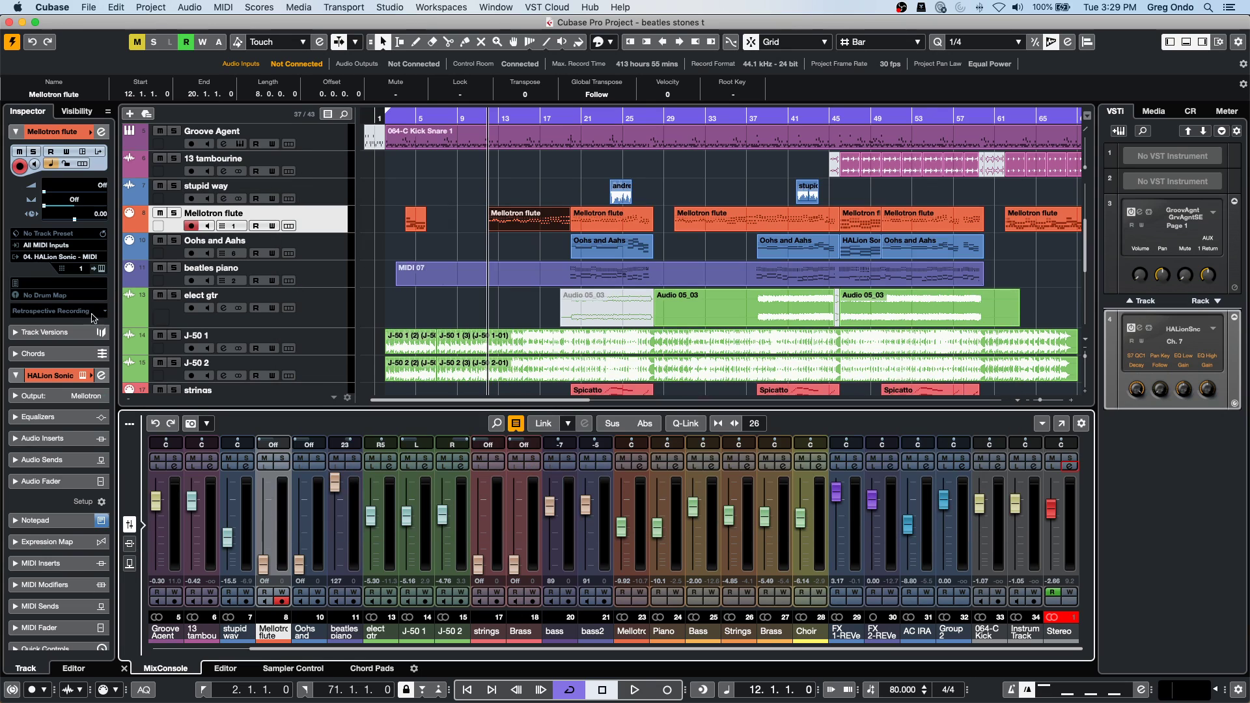
left_click(12, 691)
left_click(12, 692)
left_click(13, 692)
left_click(12, 691)
left_click(12, 692)
left_click(12, 692)
left_click(13, 692)
left_click(13, 692)
Switch to WaveLab Pro 10.0 and start an empty project.
mouse_move(386, 702)
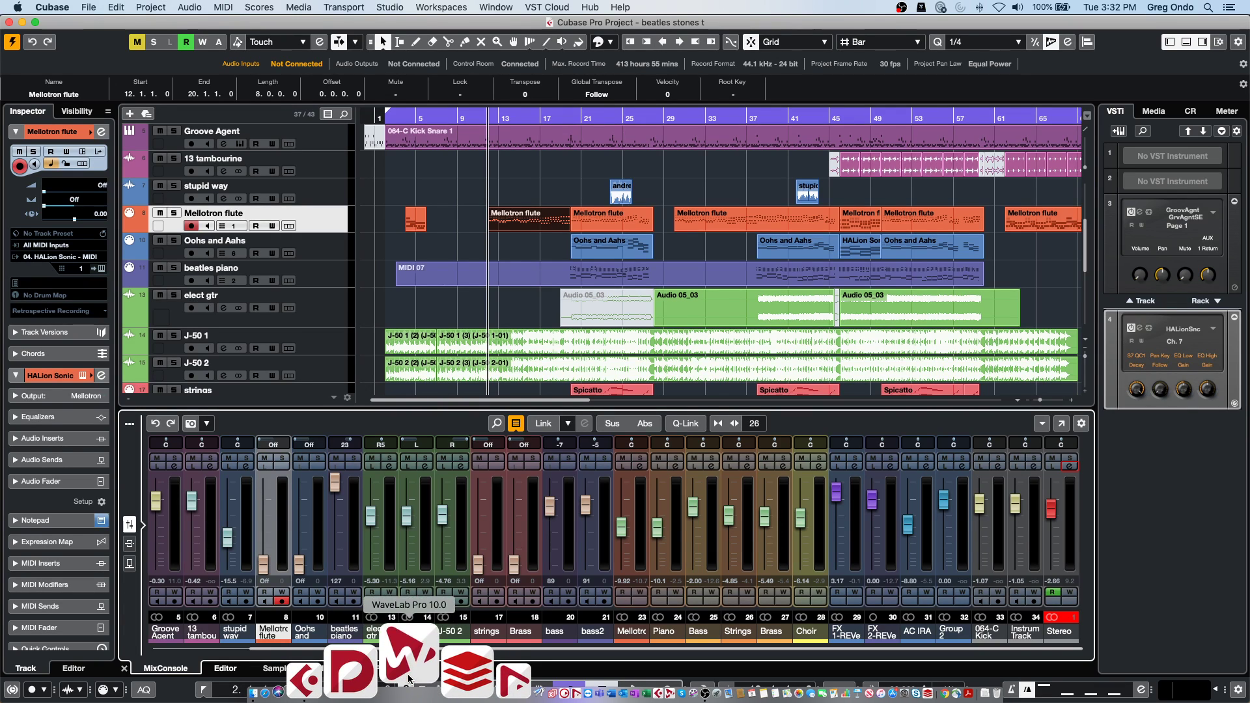
left_click(409, 680)
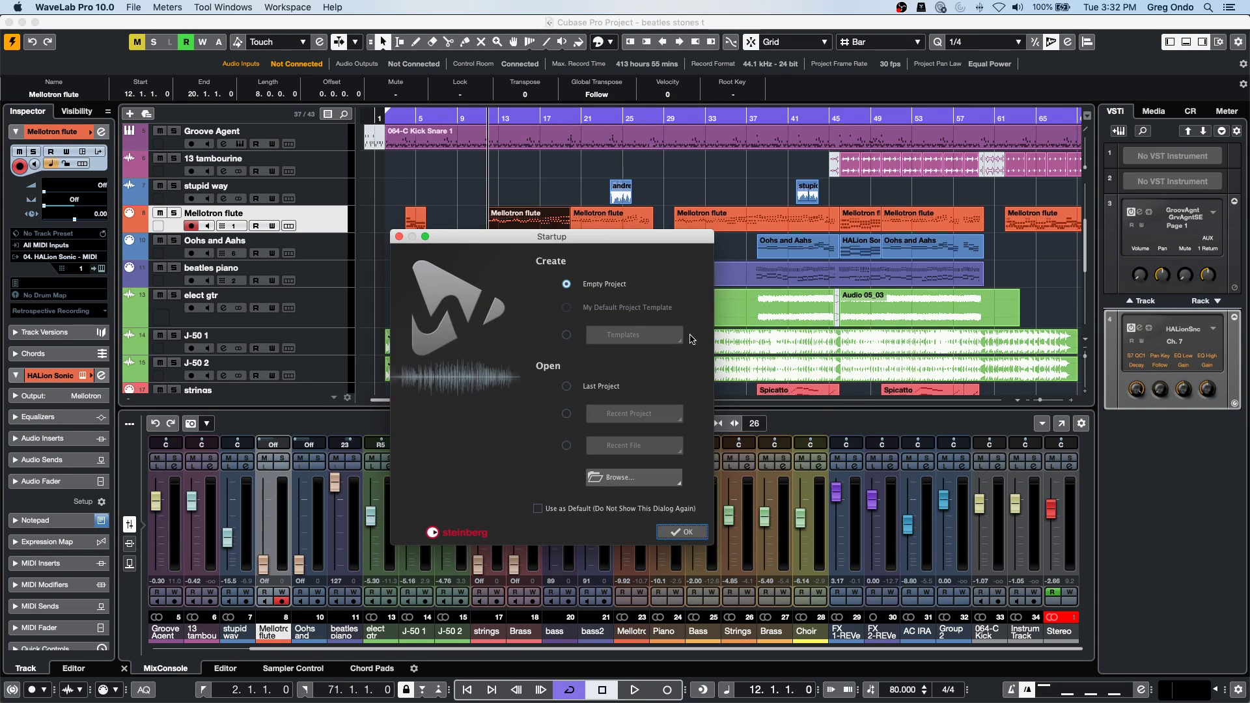
left_click(692, 534)
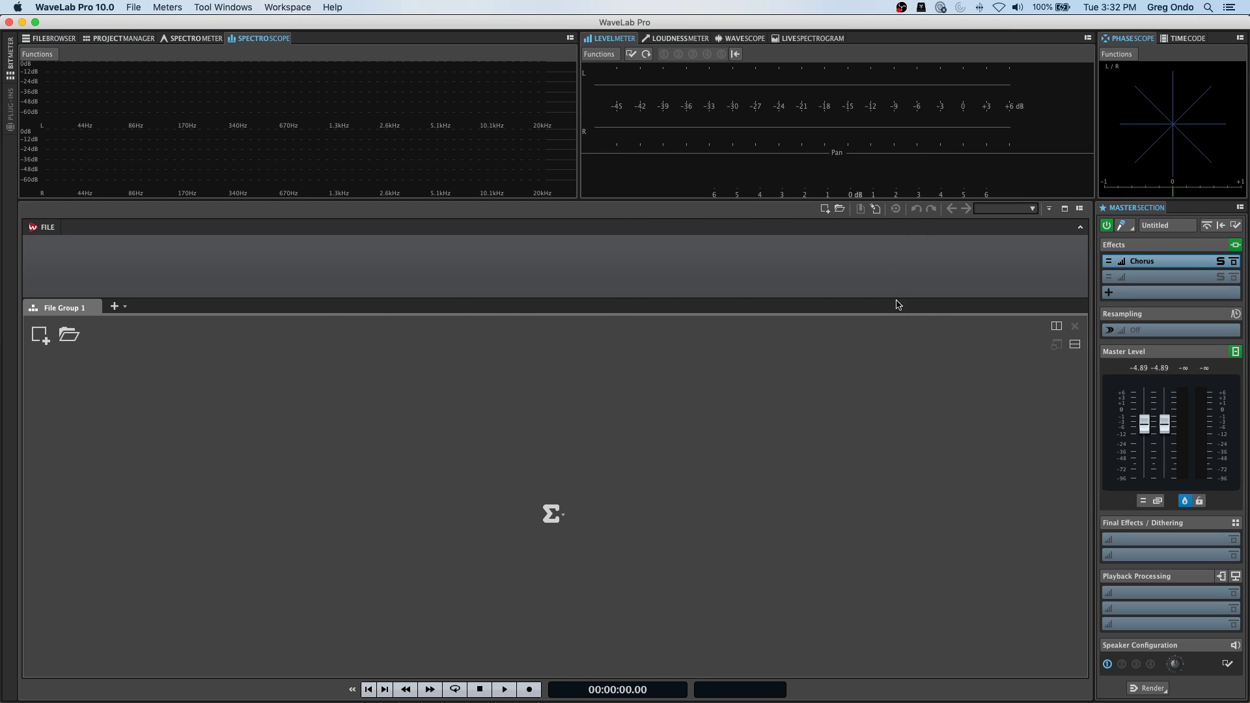
Open the Chorus effect in the master section and insert the Steinberg RestoreRig restoration plug-in in the second effect slot.
left_click(1159, 261)
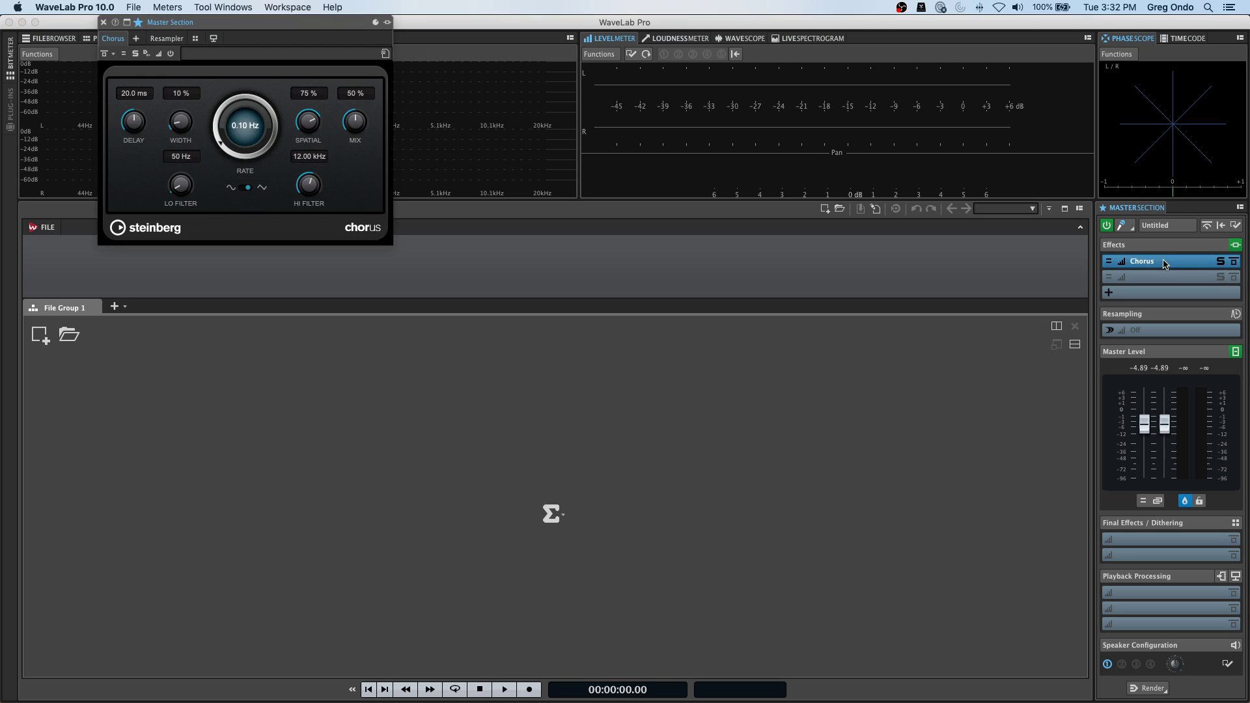
left_click(1153, 262)
left_click(1163, 277)
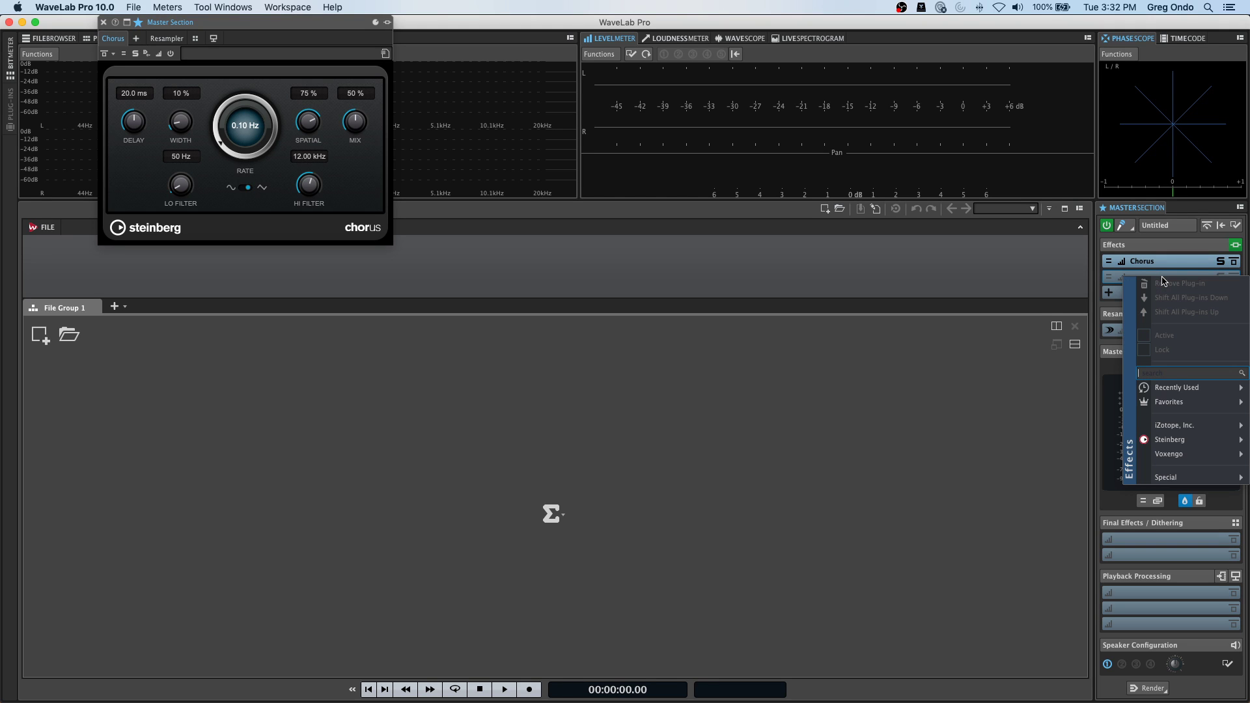
mouse_move(1161, 445)
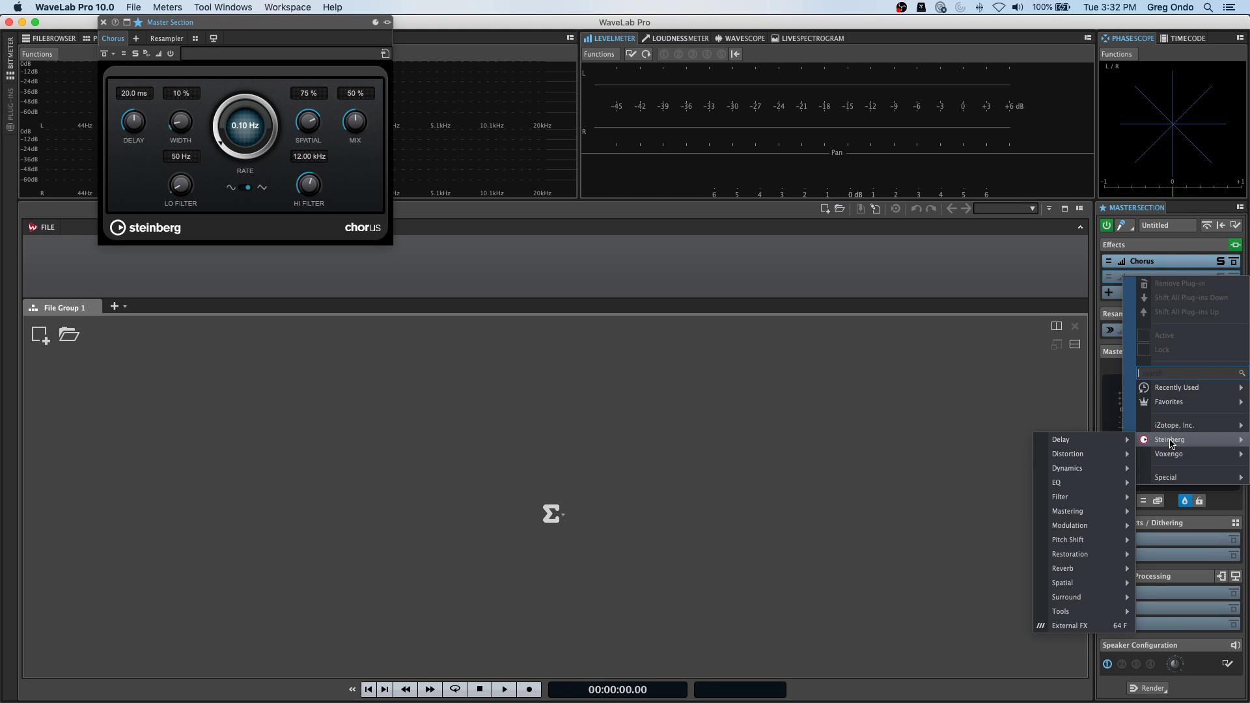
mouse_move(1096, 581)
mouse_move(1100, 558)
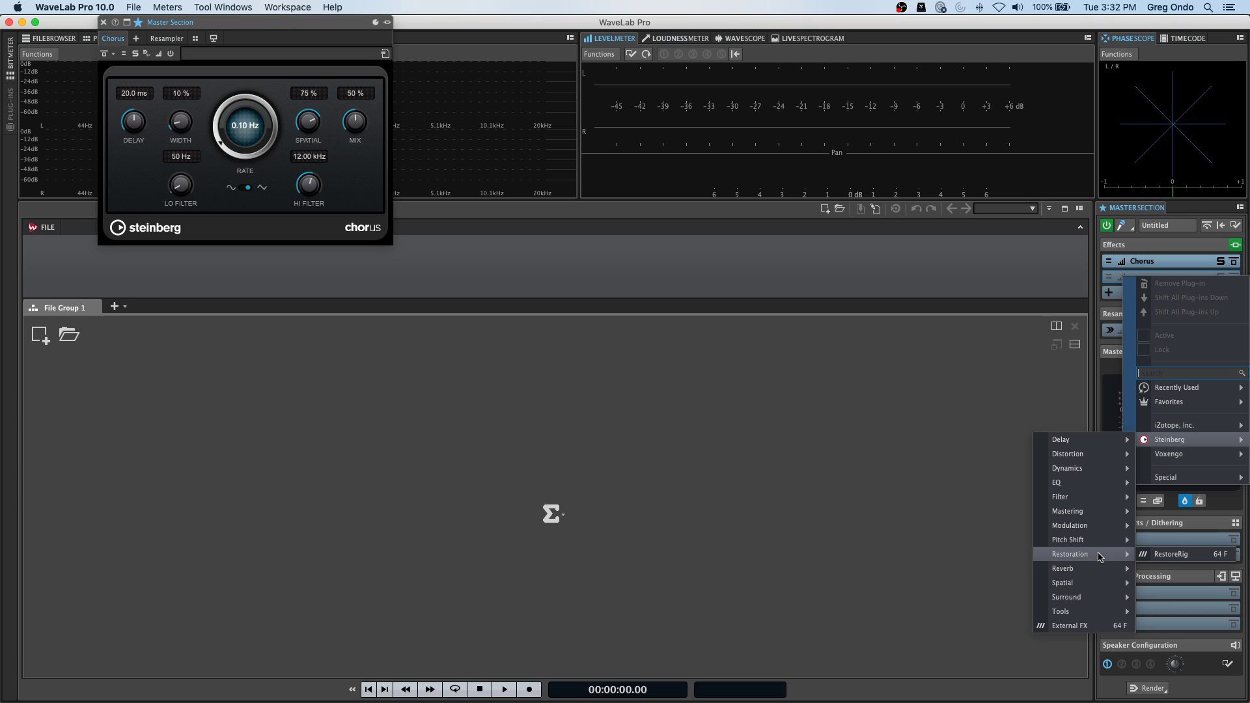
left_click(1170, 555)
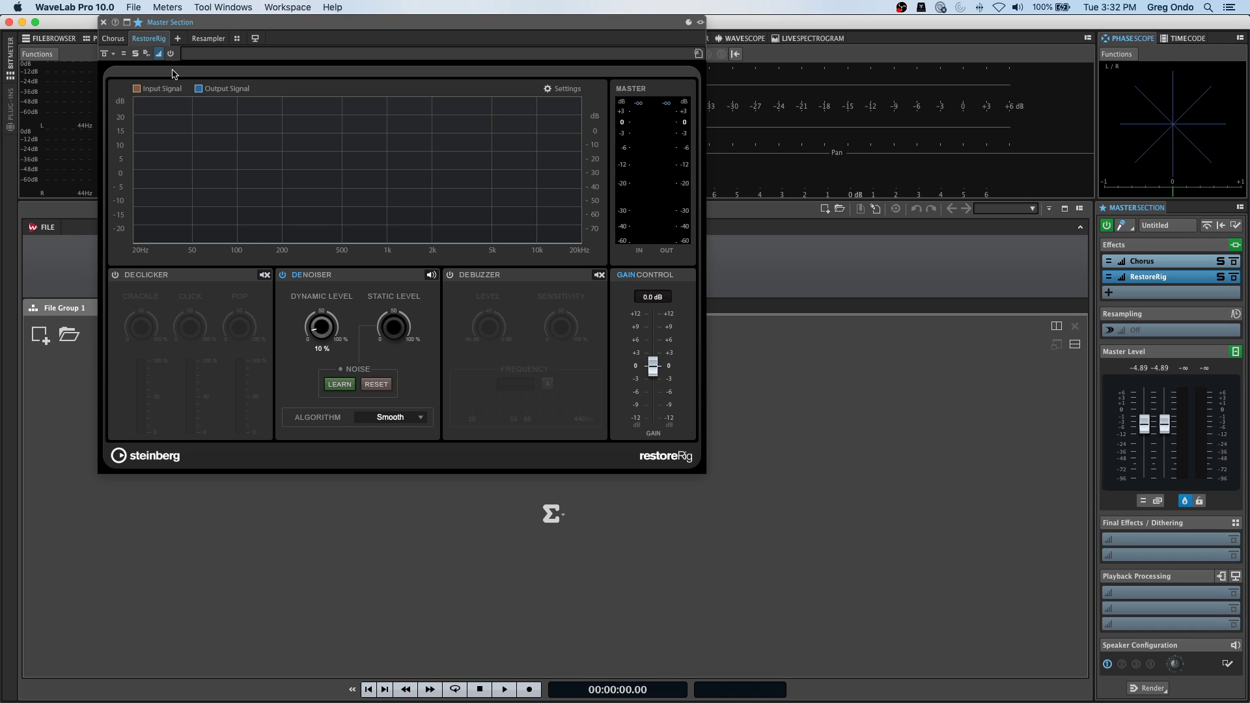
Activate the DeClicker and DeBuzzer modules in RestoreRig and close the plug-in window.
left_click(115, 274)
left_click(449, 275)
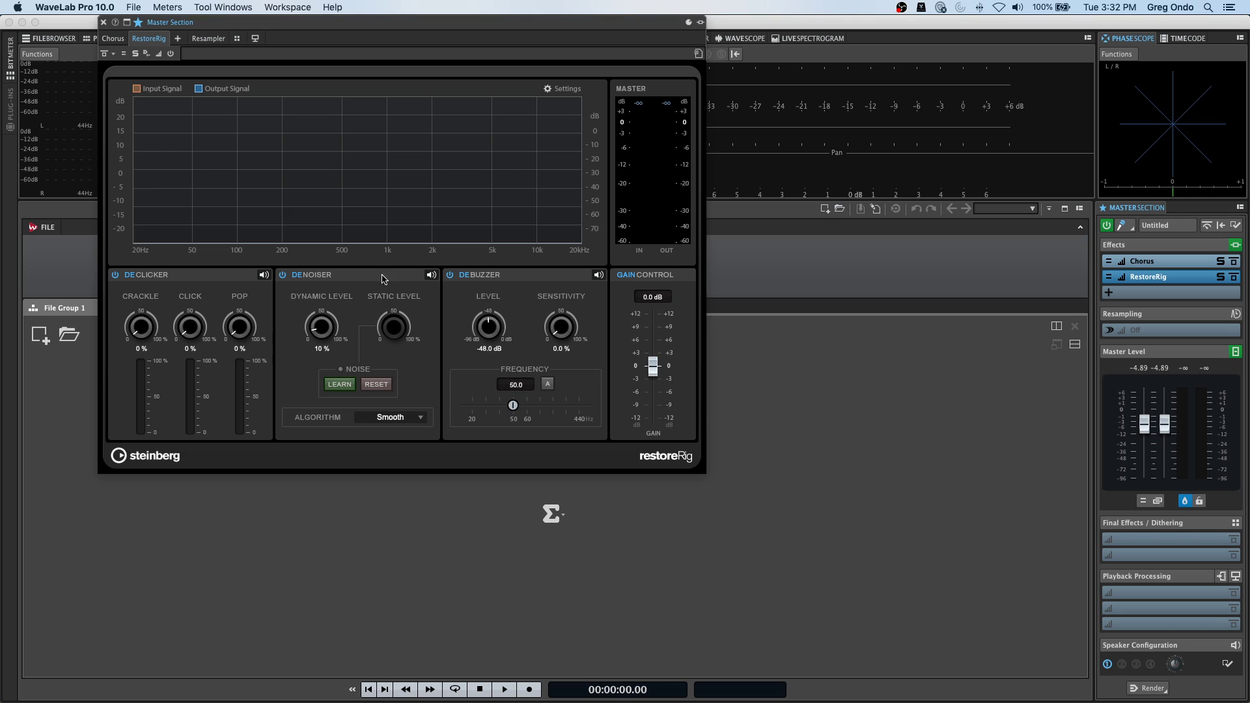
left_click(101, 23)
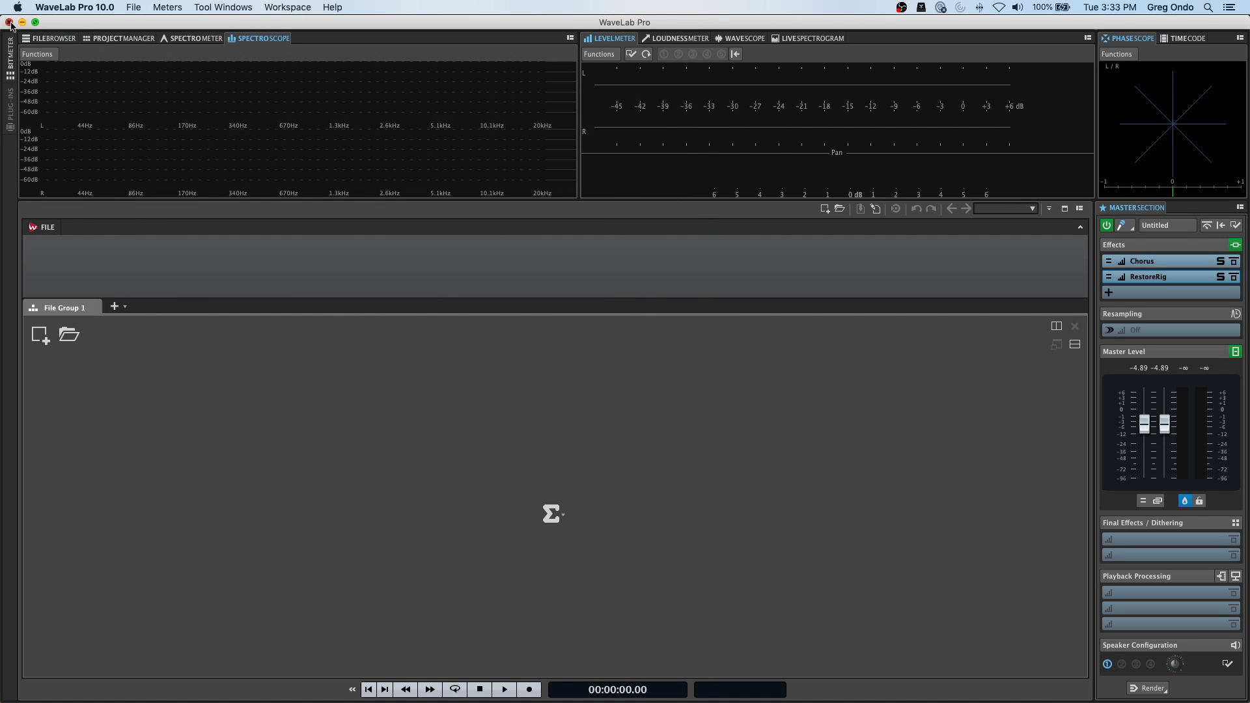
Close WaveLab and, back in Cubase, open the long J-50 1 audio event in the SpectraLayers extension.
left_click(9, 23)
left_click(726, 372)
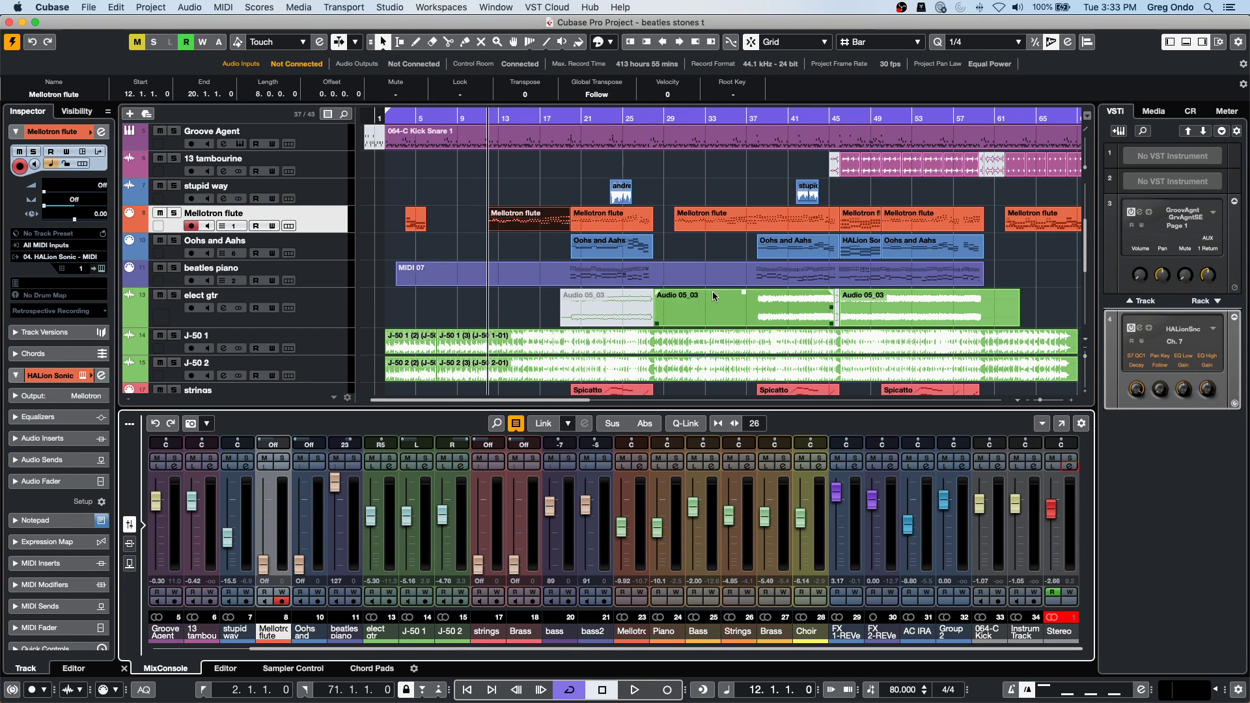
left_click(451, 345)
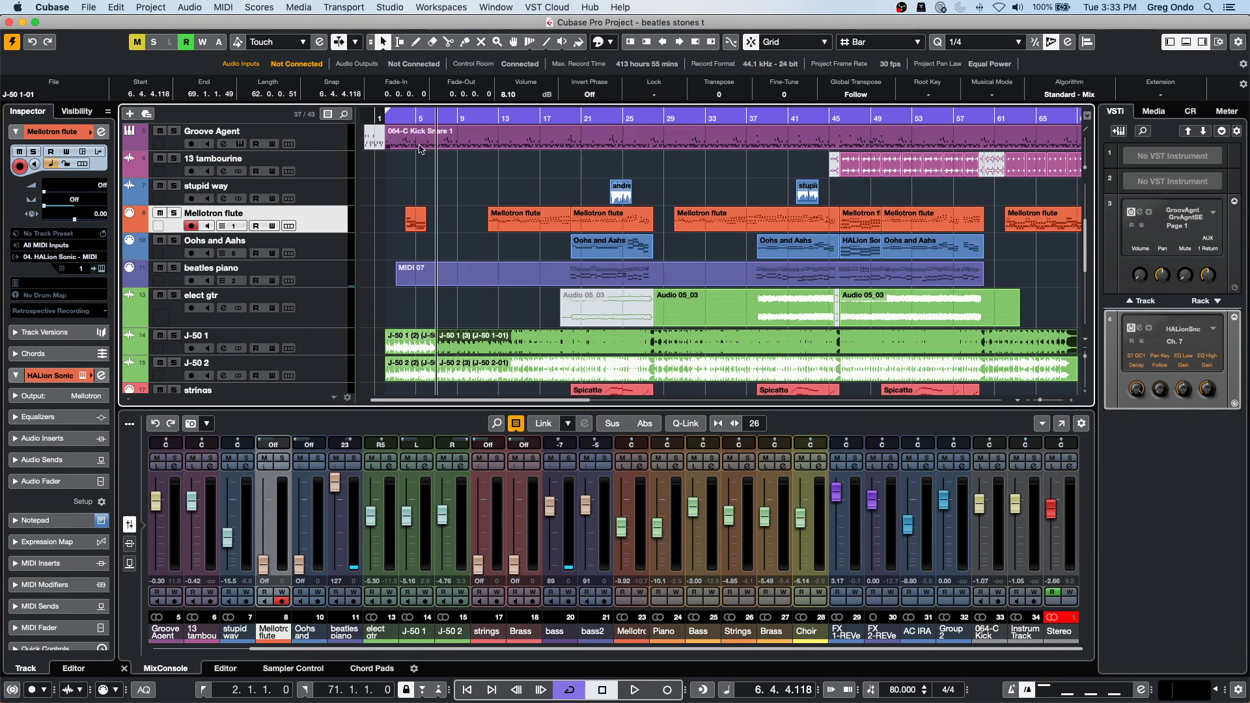
left_click(157, 6)
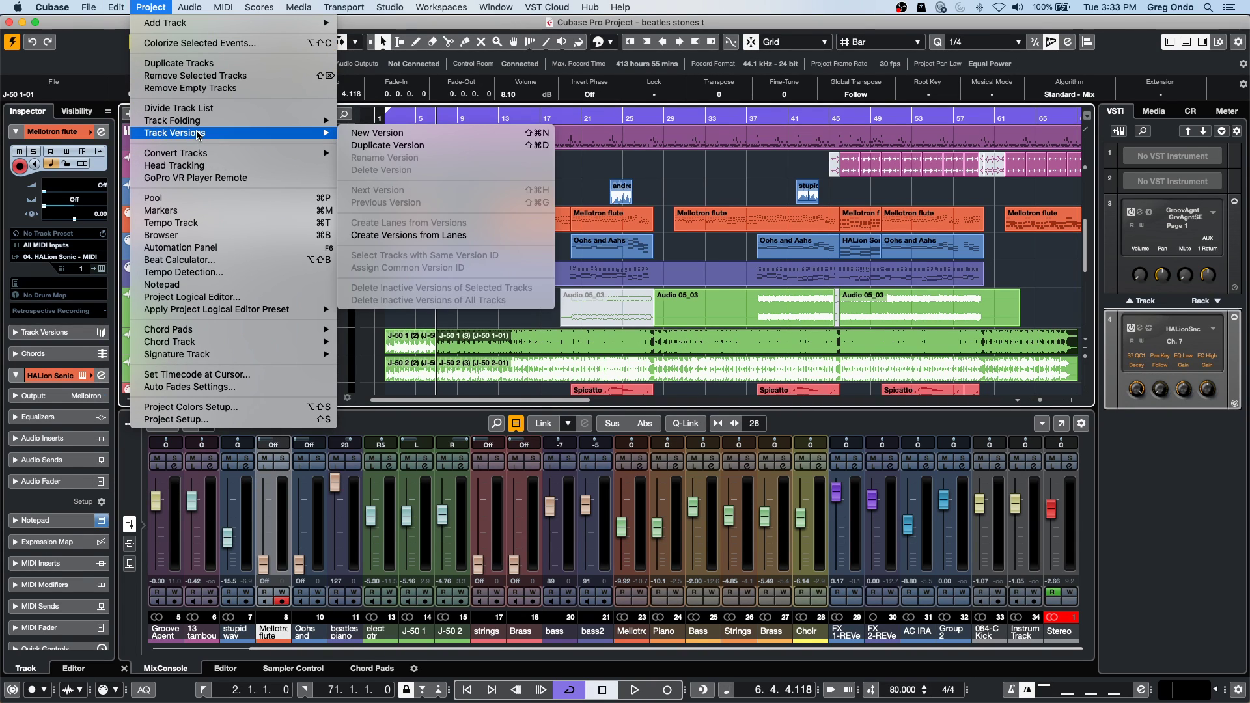
mouse_move(136, 21)
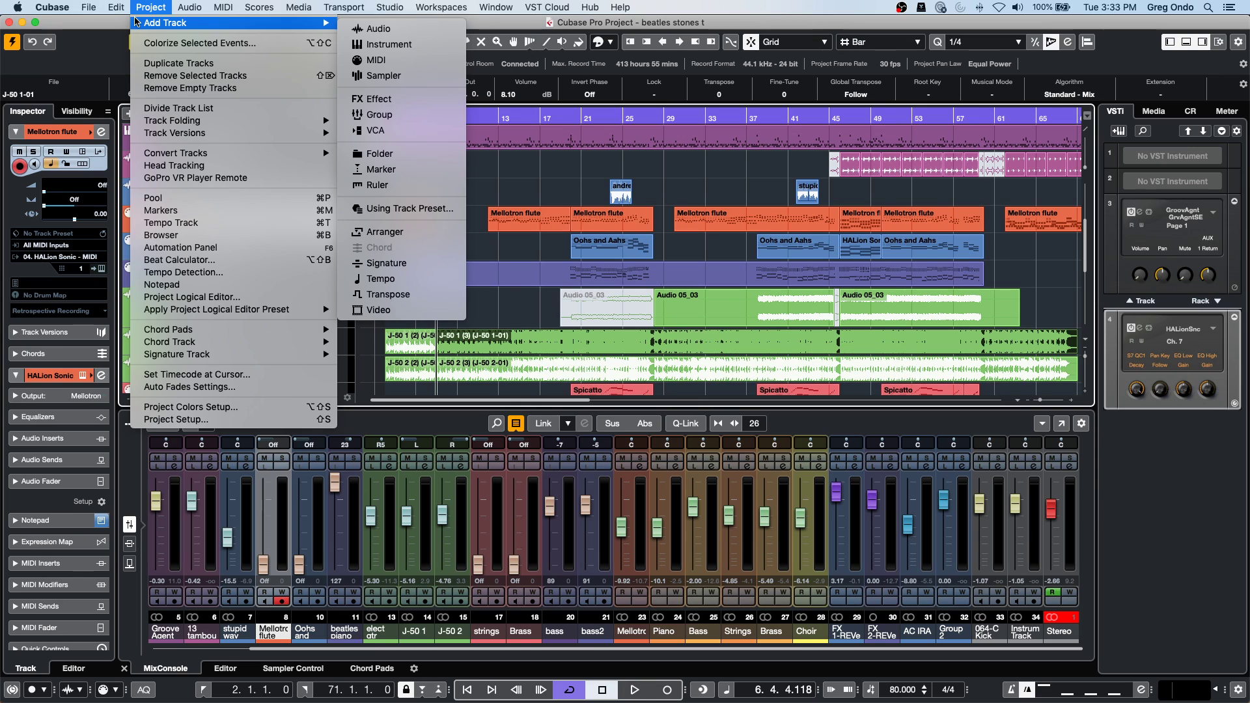
mouse_move(185, 8)
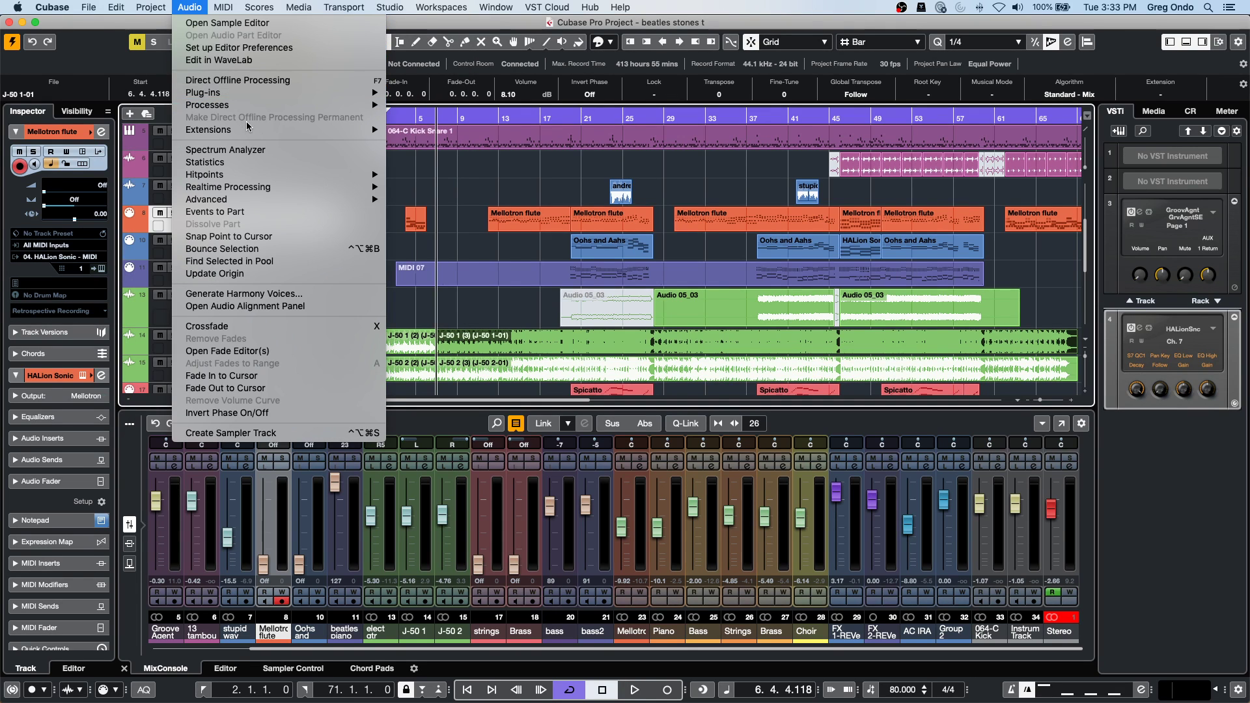
mouse_move(250, 128)
left_click(423, 132)
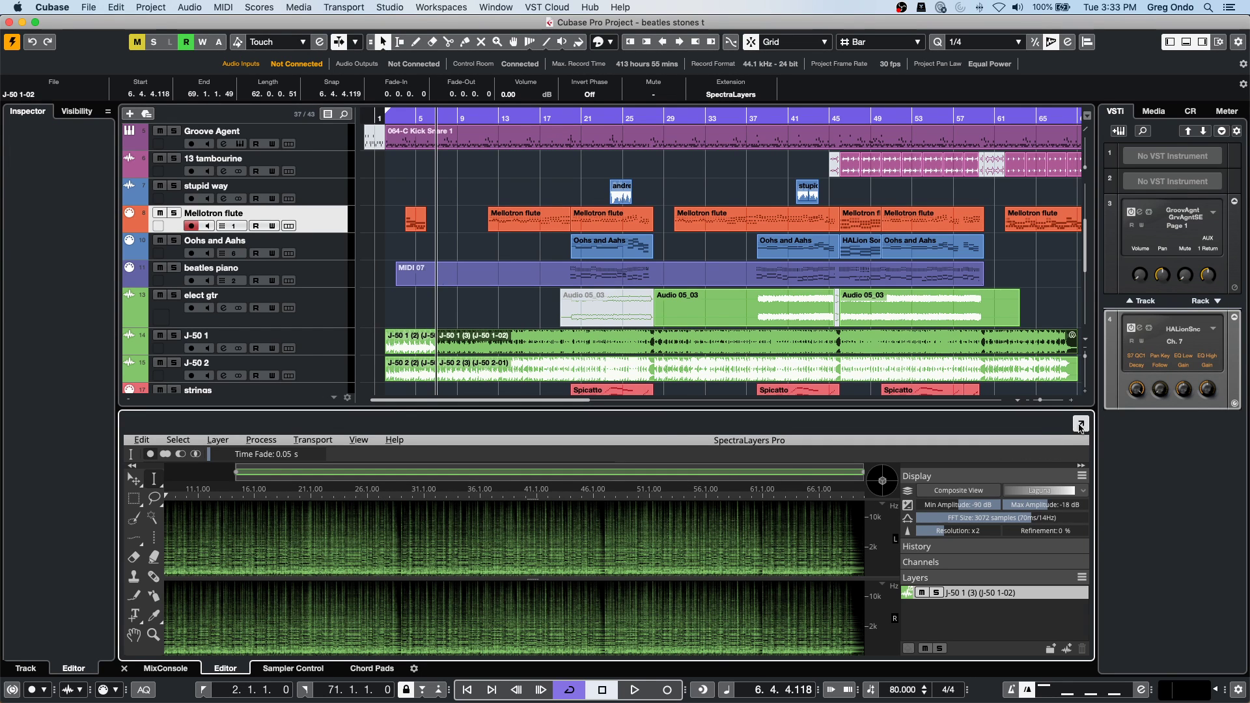
Detach the SpectraLayers editor into its own window and select a rectangular high-frequency area just before bar 14.
left_click(1080, 424)
left_click(401, 216)
scroll(399, 273, "up", 10)
scroll(398, 328, "up", 8)
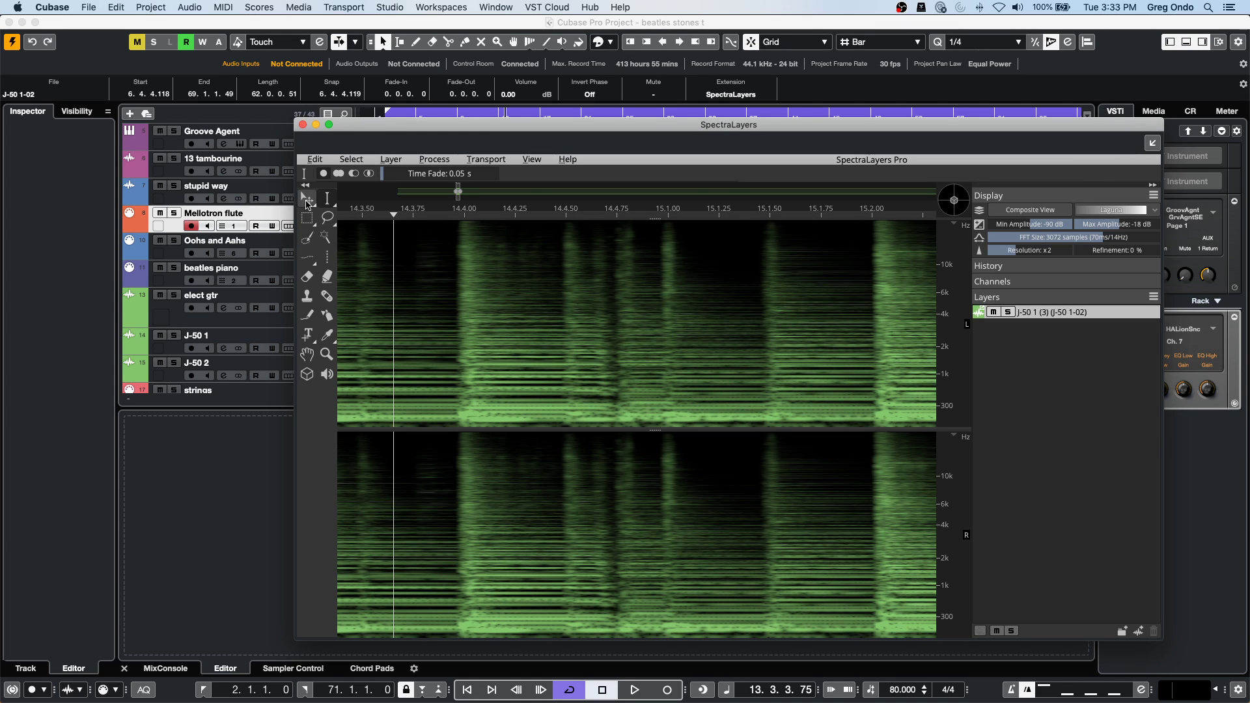
left_click(307, 218)
left_click_drag(401, 247, 458, 330)
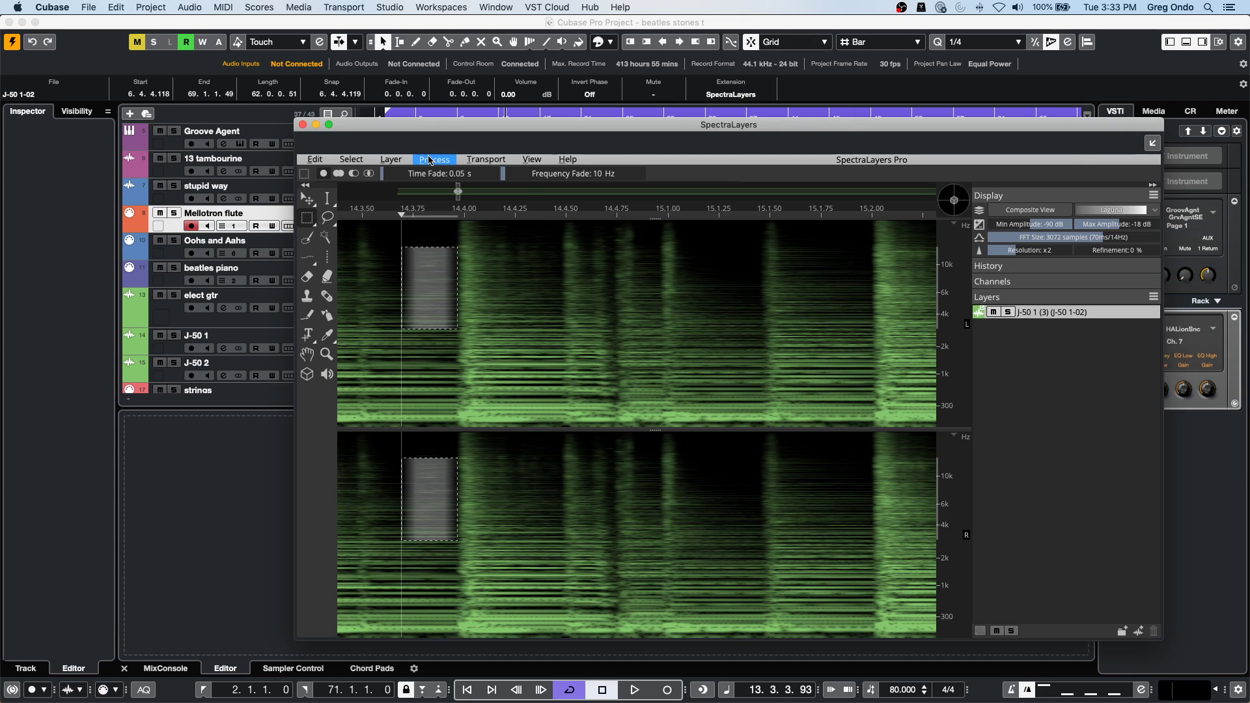
Look through the SpectraLayers processing commands, including Generate, Amplitude and Noise Reduction.
left_click(429, 160)
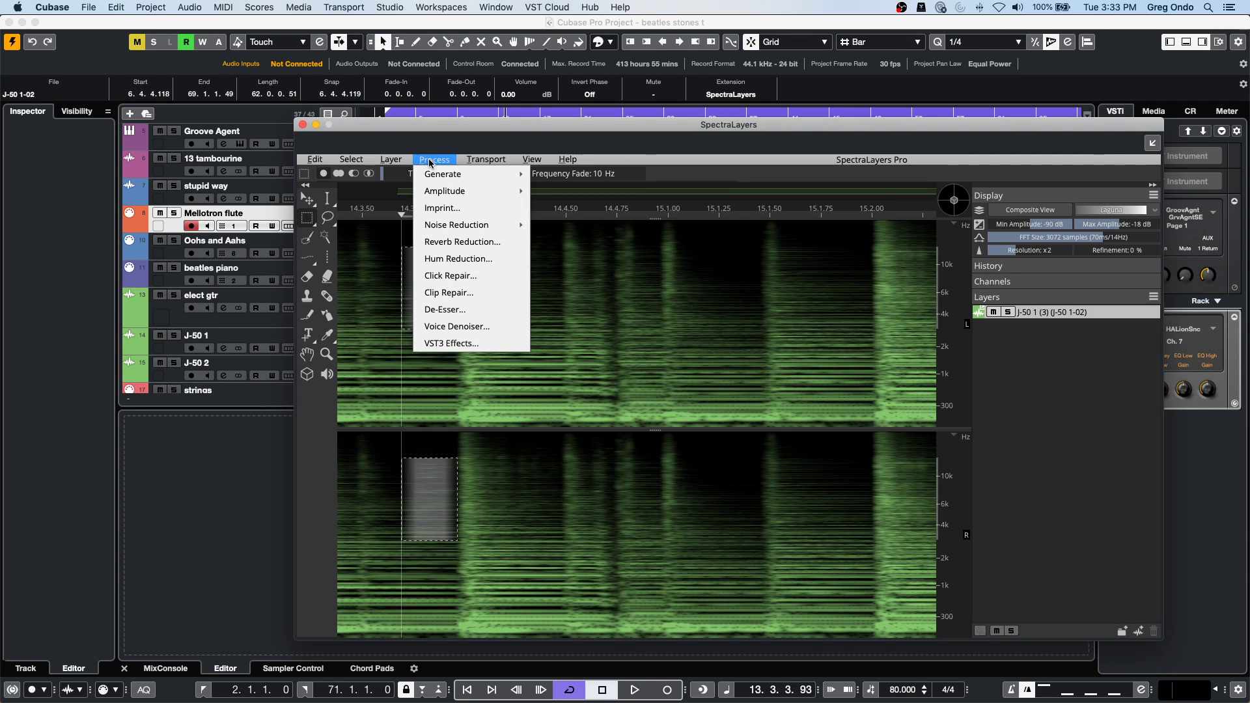
mouse_move(430, 170)
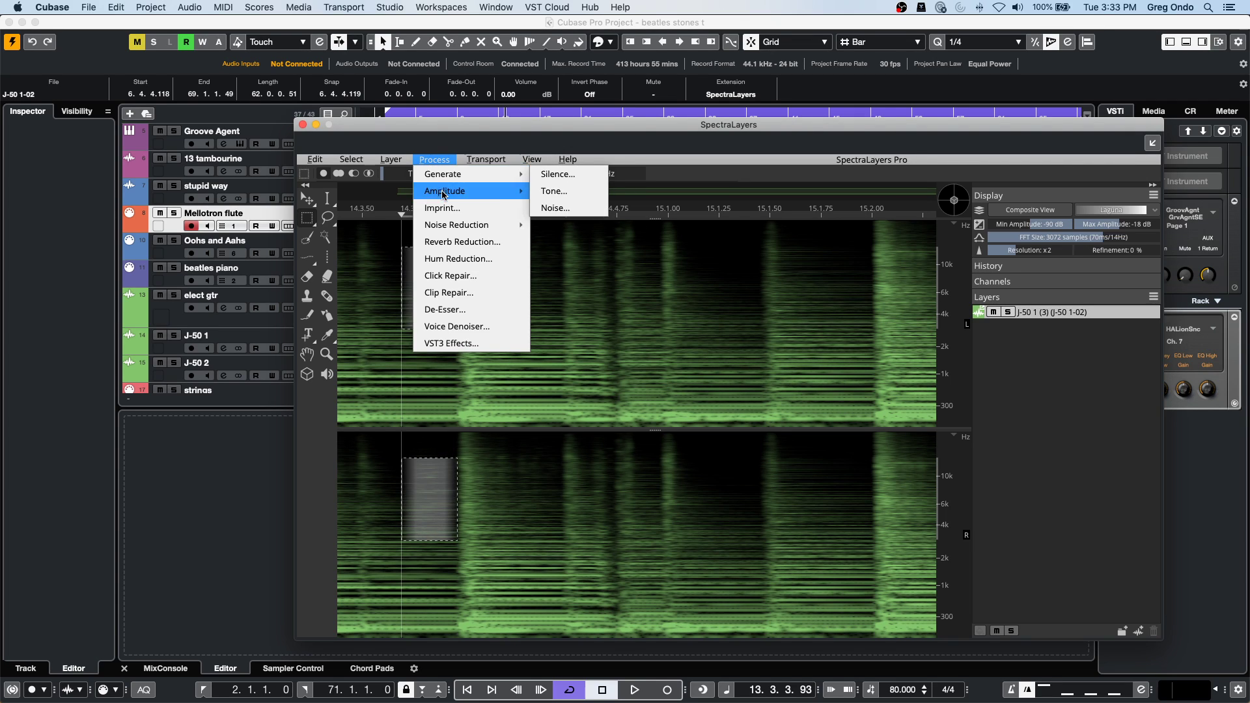
mouse_move(484, 226)
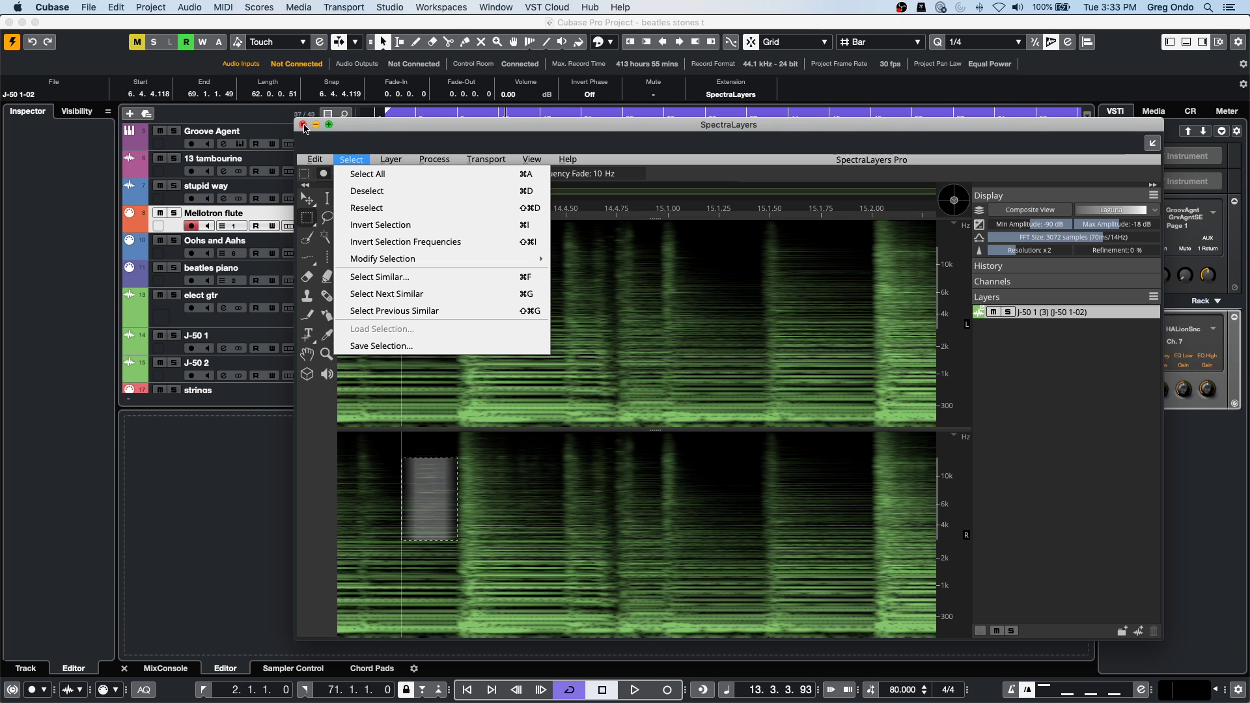
Close the detached SpectraLayers window and revert the project to its last saved version, deleting the newly created files.
left_click(304, 126)
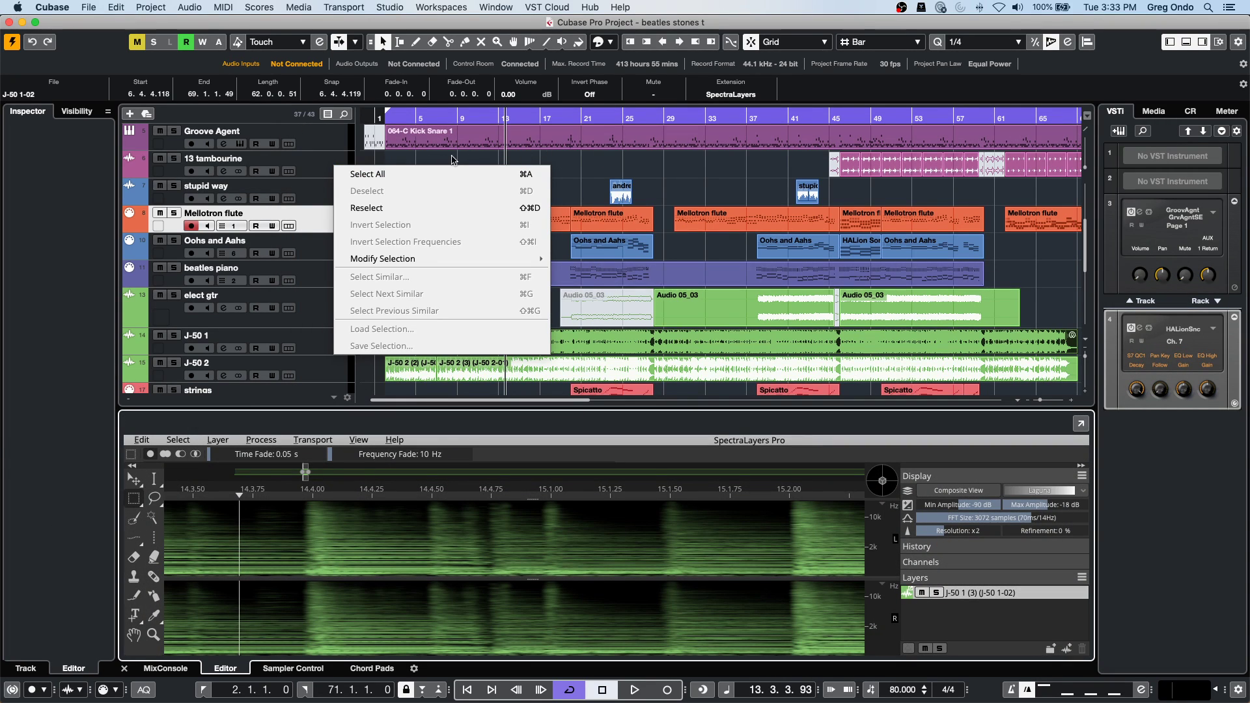
left_click(620, 173)
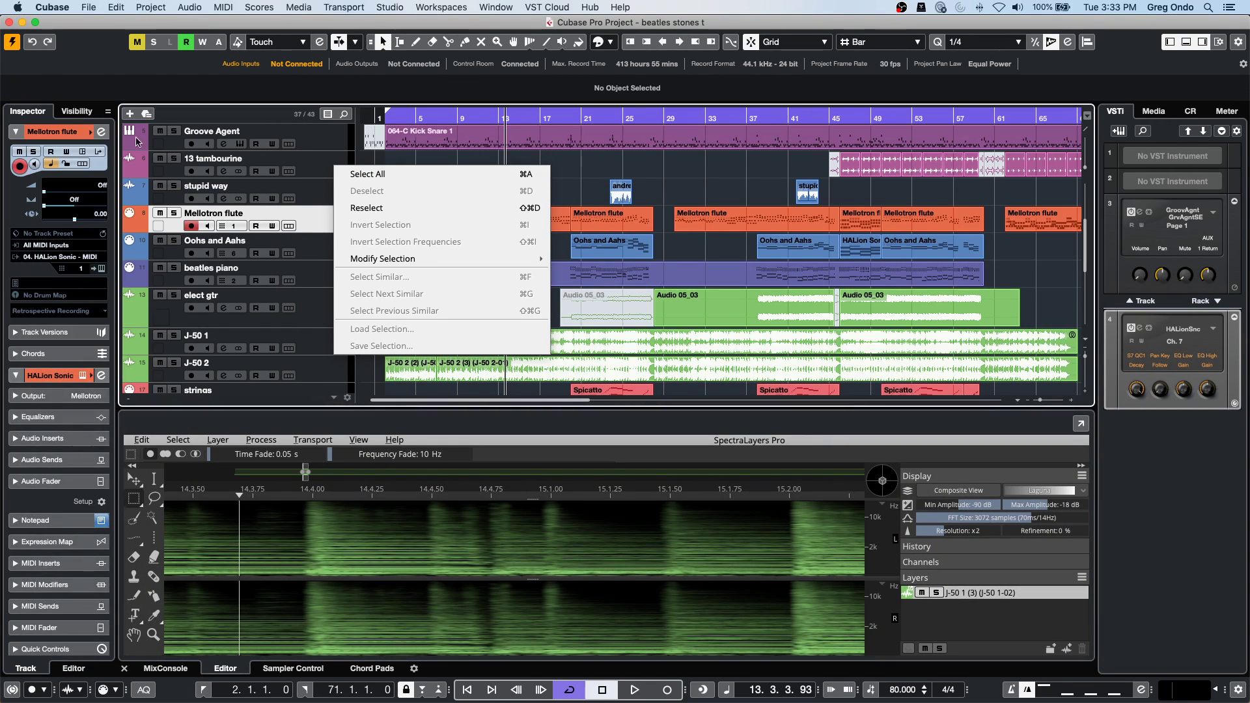
left_click(89, 7)
mouse_move(164, 253)
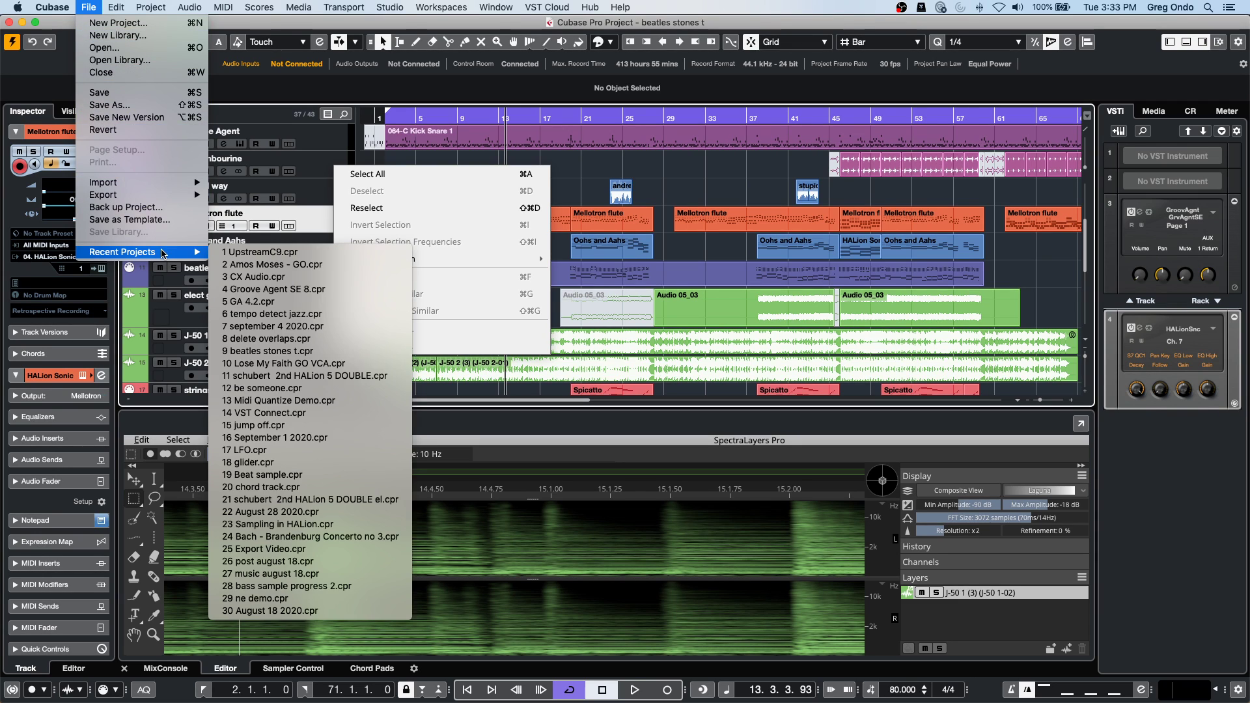
left_click(356, 130)
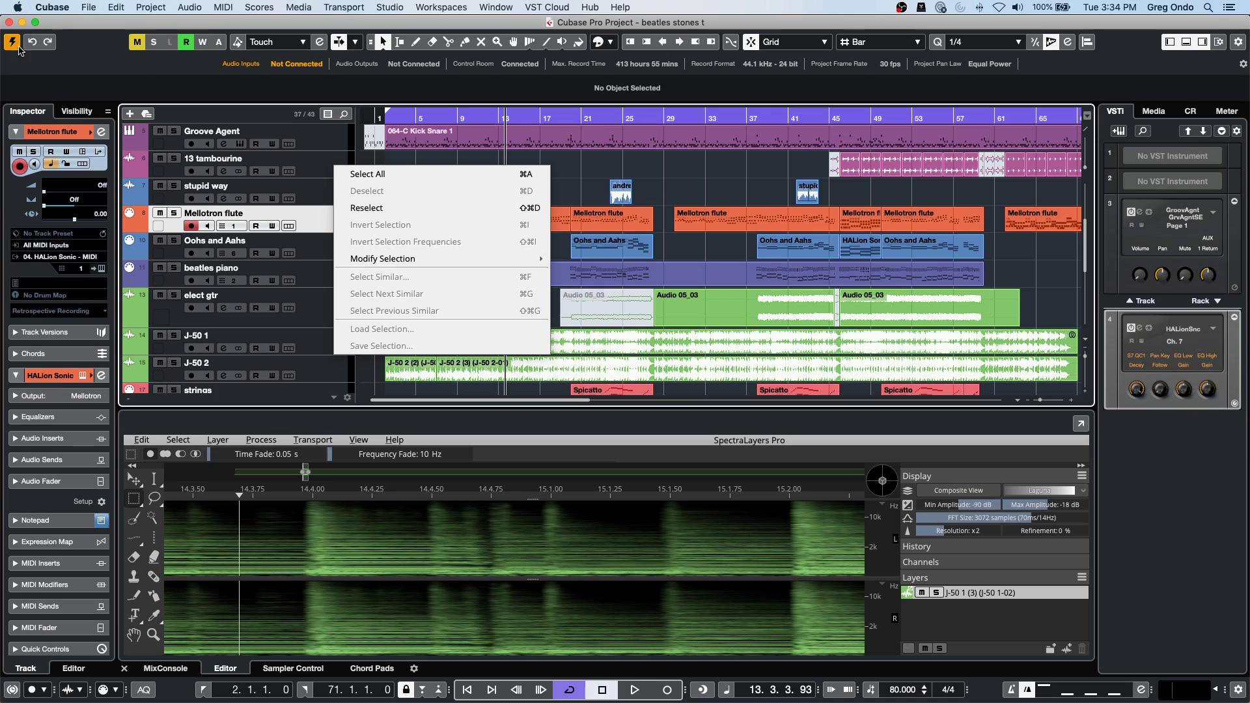
left_click(89, 7)
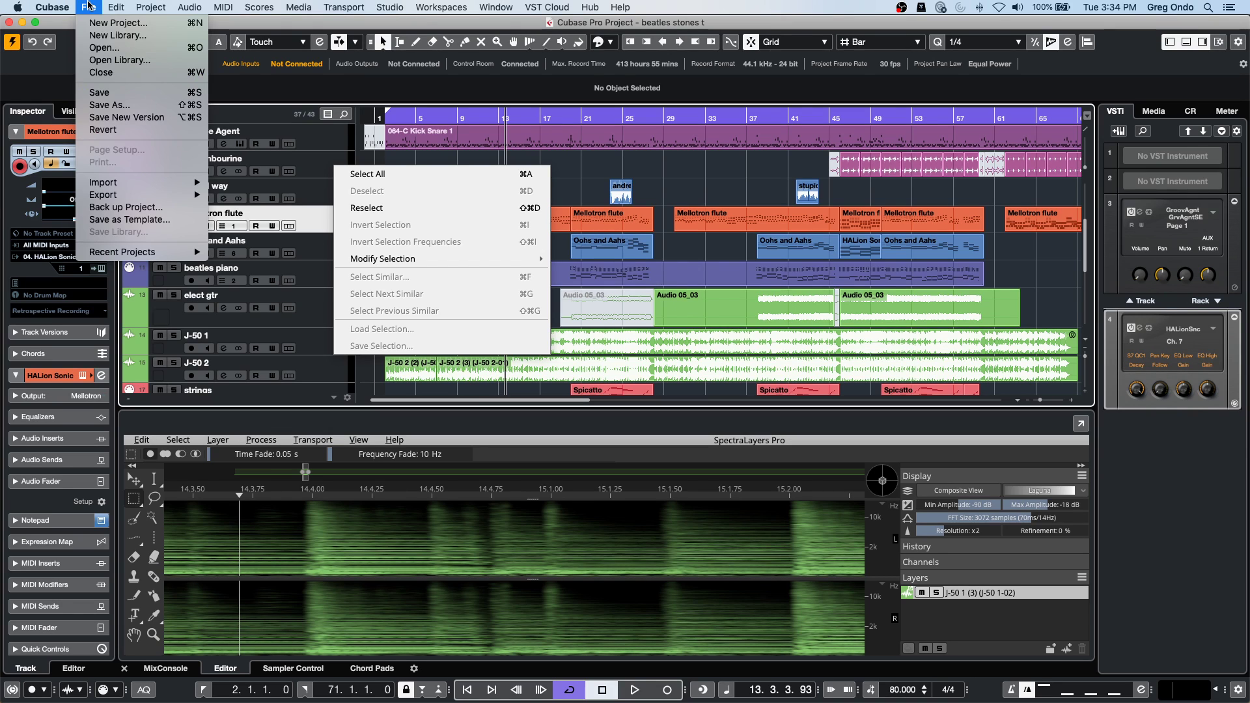
left_click(115, 129)
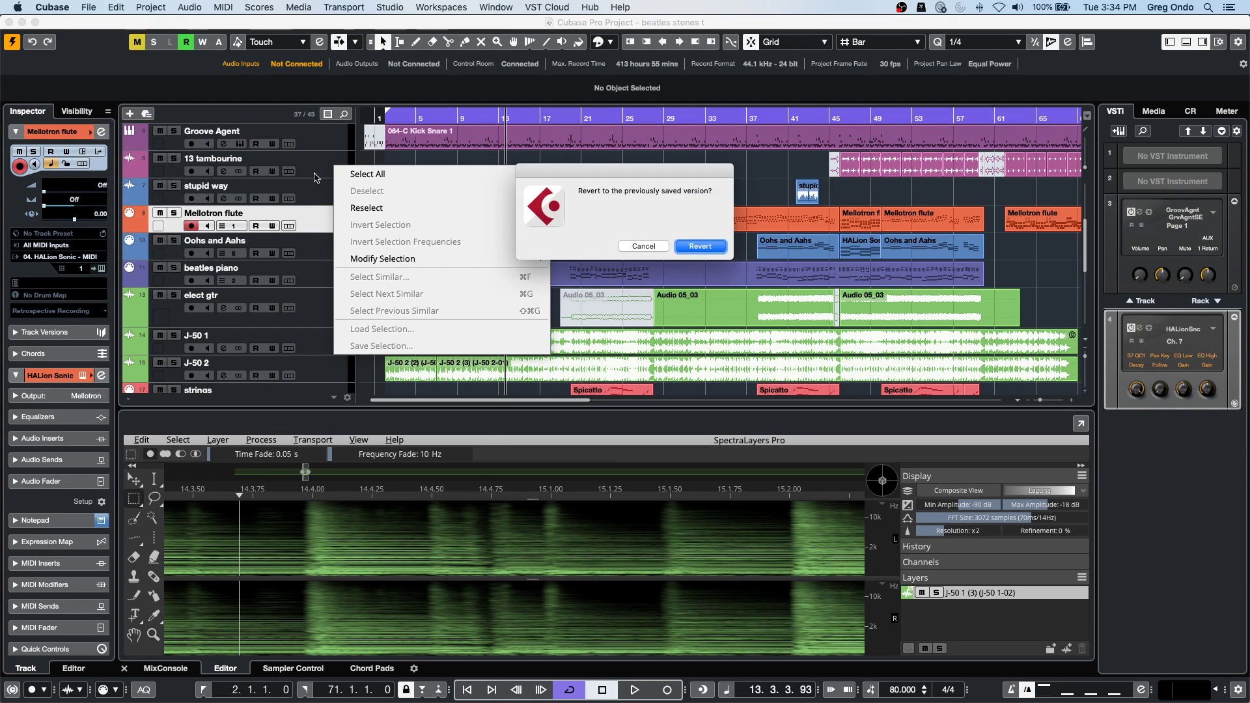
left_click(701, 248)
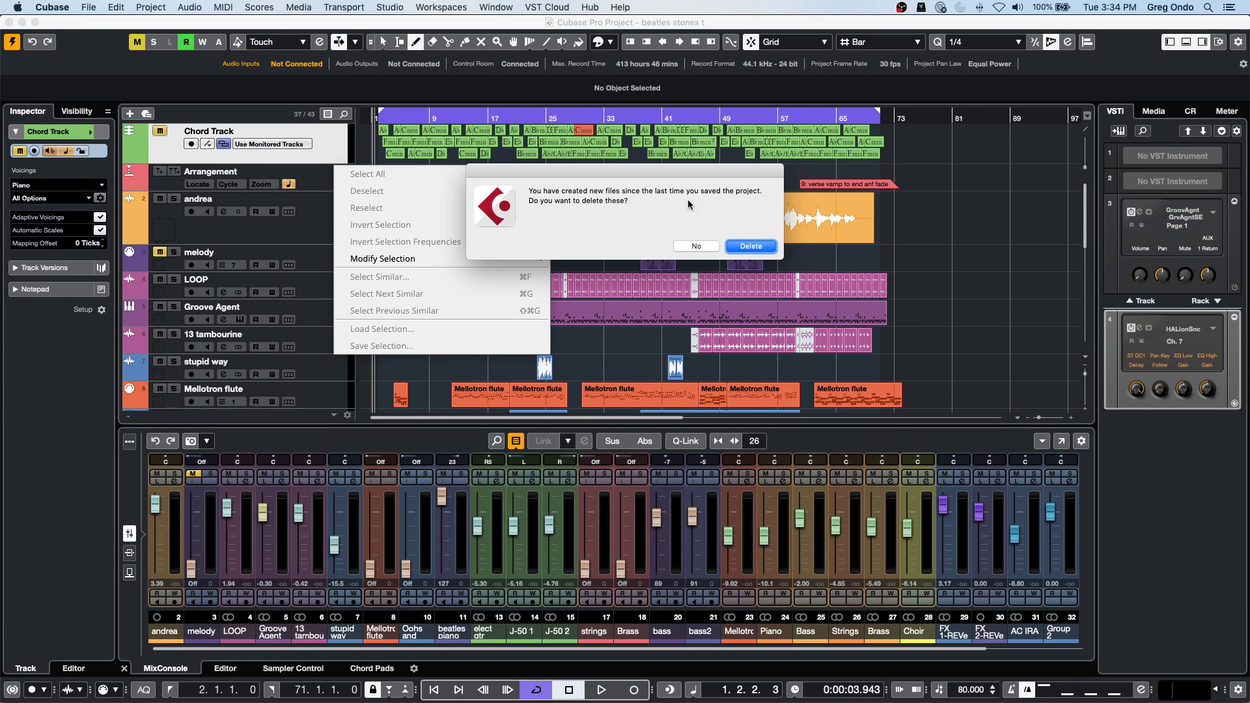
left_click(750, 246)
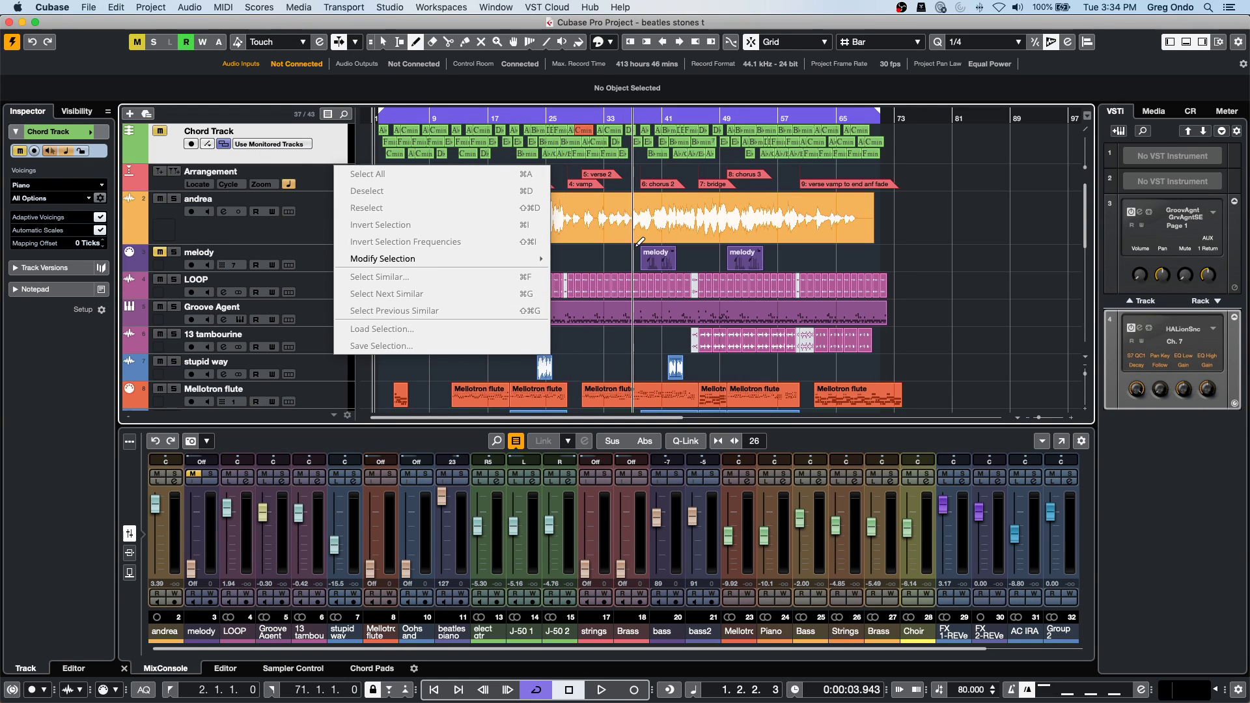
Switch from the Draw tool to the Object Selection tool and leave no event selected.
right_click(415, 153)
left_click(414, 153)
left_click(411, 153)
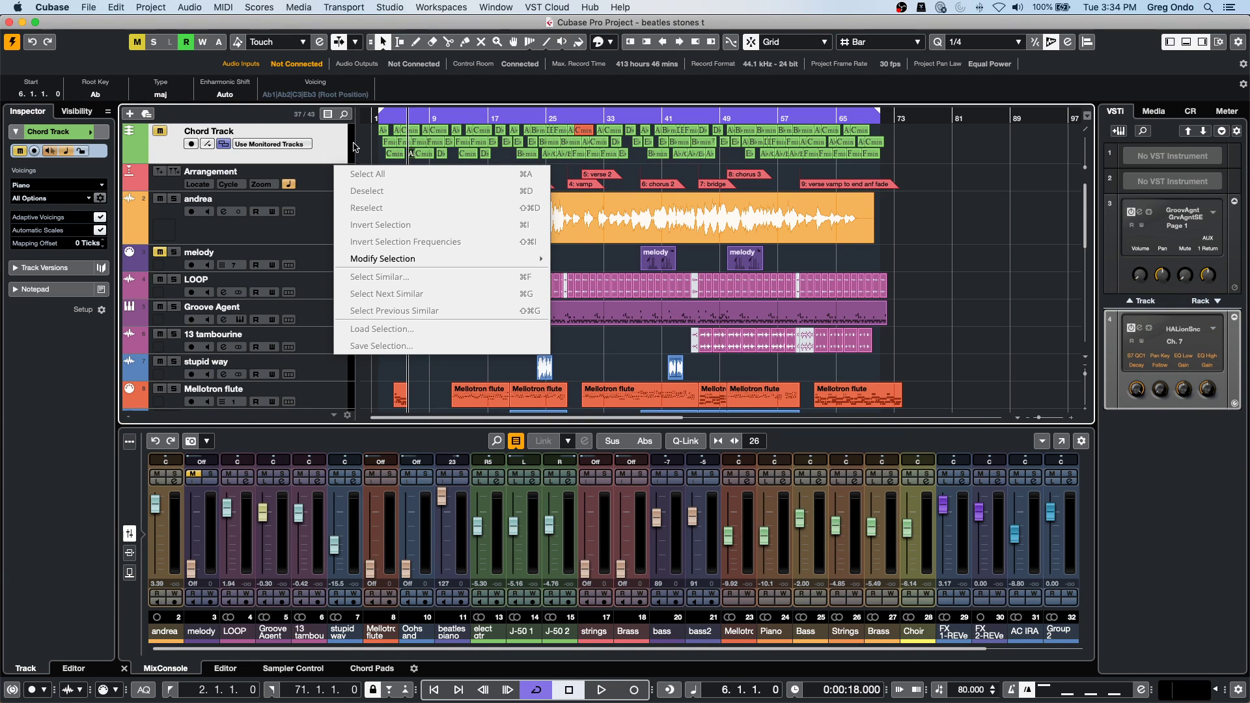
left_click(613, 355)
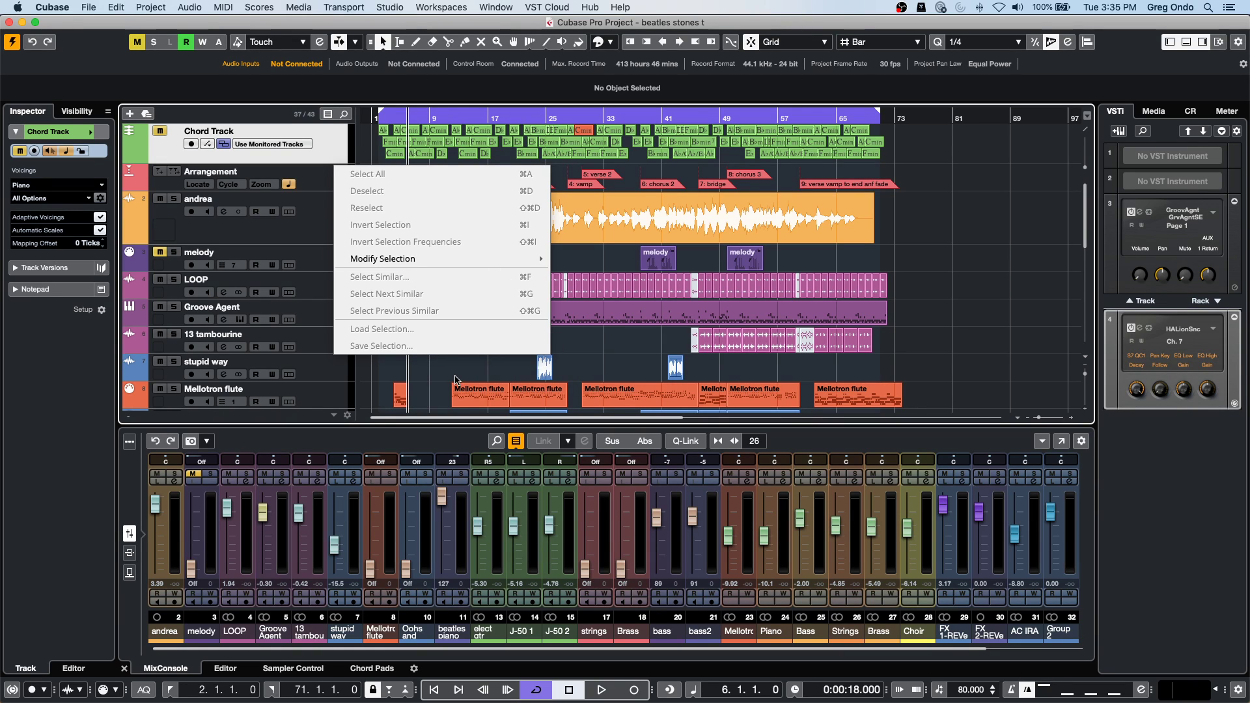
Open the recent project Amos Moses - GO.cpr and activate it.
left_click(89, 7)
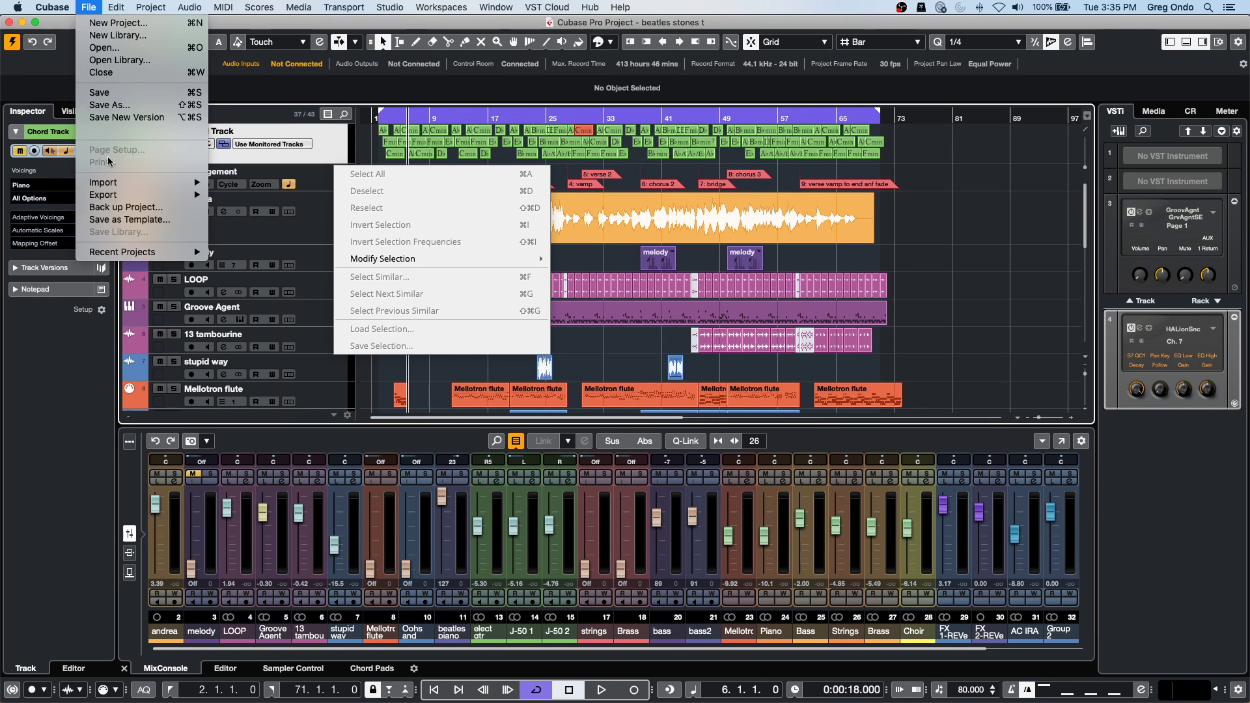
mouse_move(127, 252)
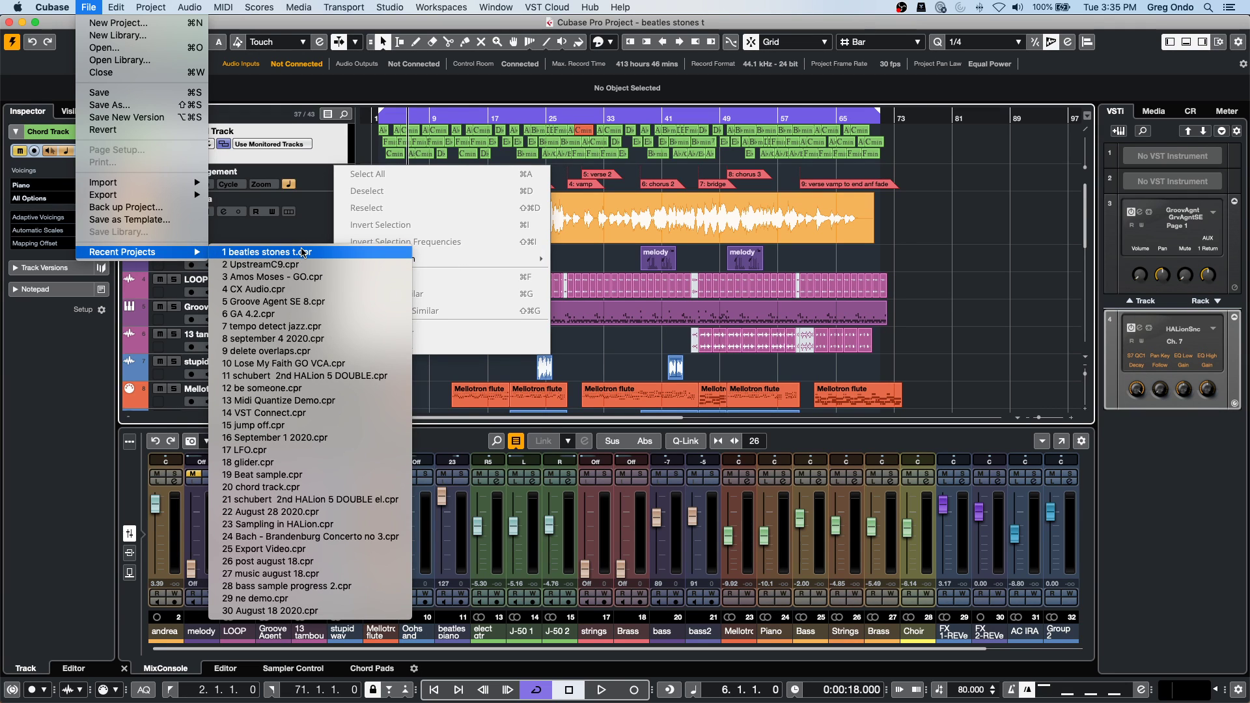
left_click(302, 277)
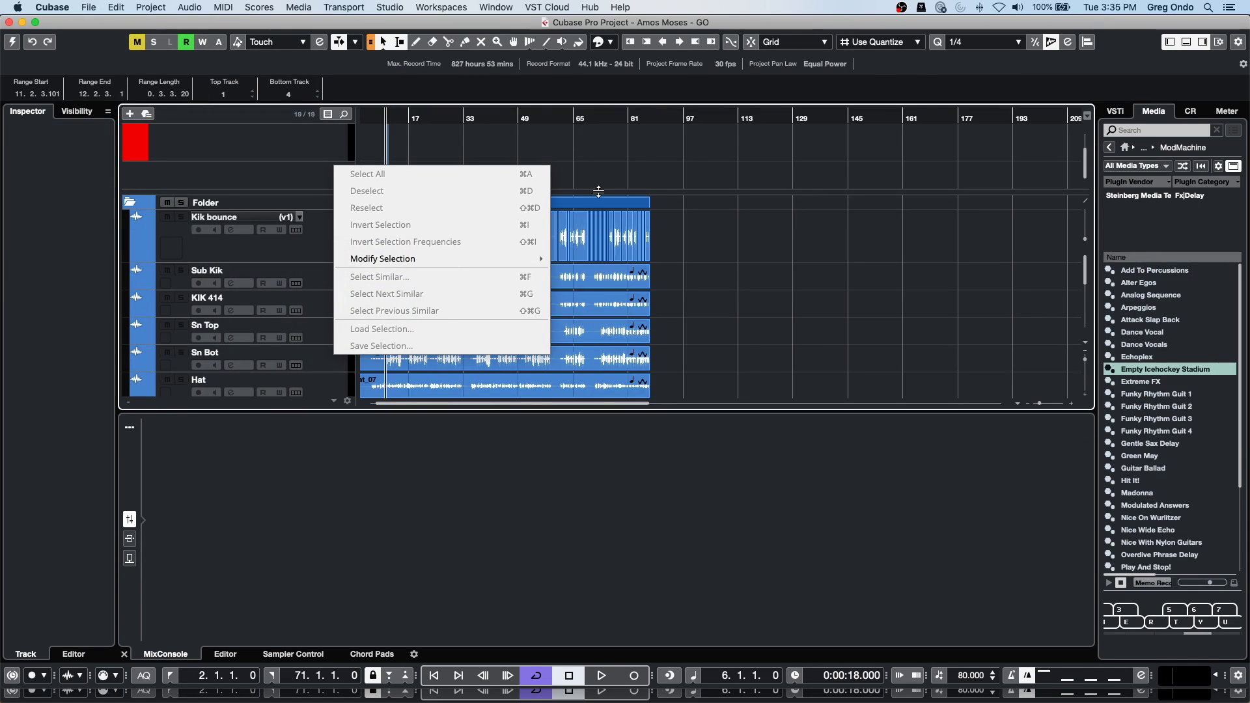
right_click(745, 280)
left_click(746, 280)
left_click(612, 311)
left_click(13, 42)
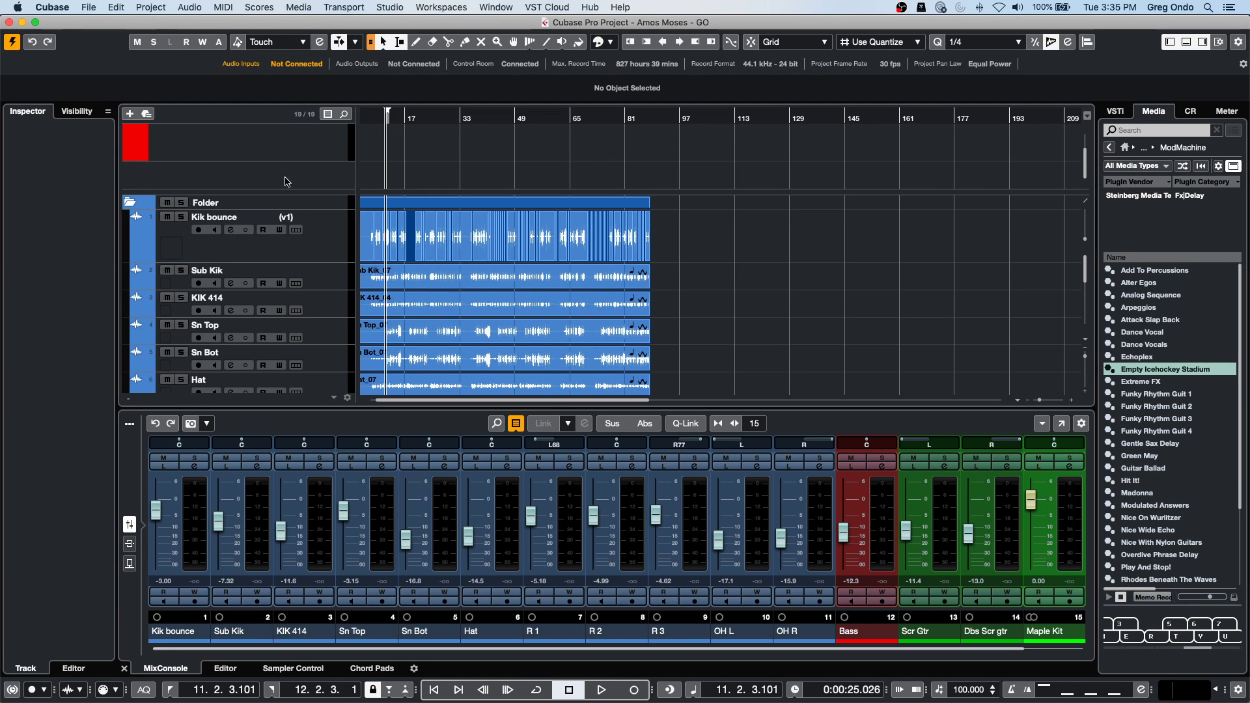
Export the Stereo Out mixdown in real time as the Wave file AM - Drums Stereo - STEM at 44.100 kHz, 32 bit float, creating an audio track.
left_click(88, 6)
mouse_move(151, 198)
left_click(251, 195)
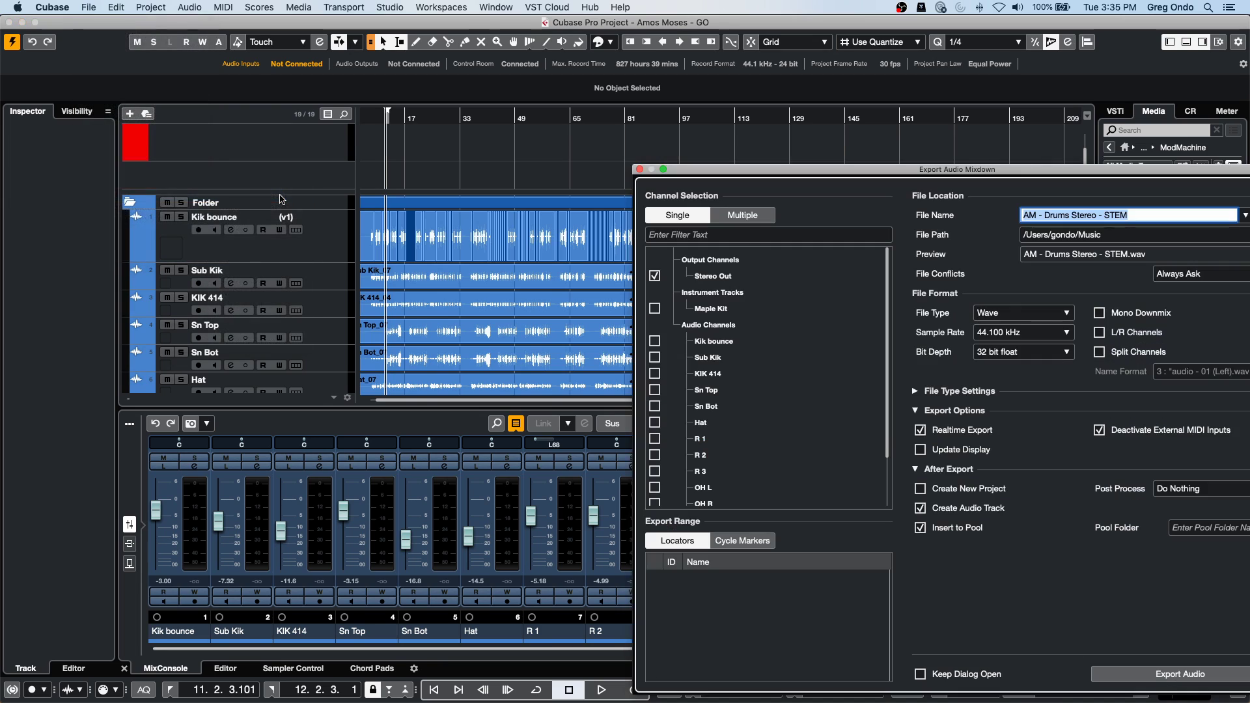
left_click(976, 179)
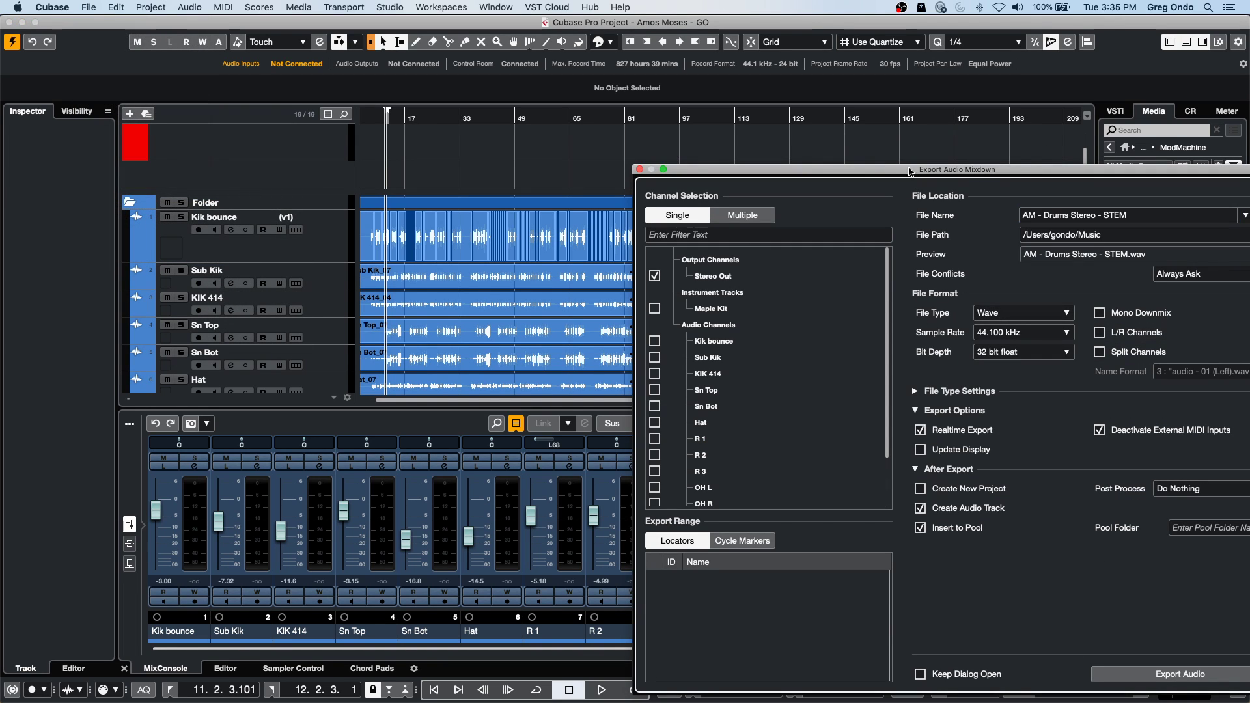
double_click(864, 171)
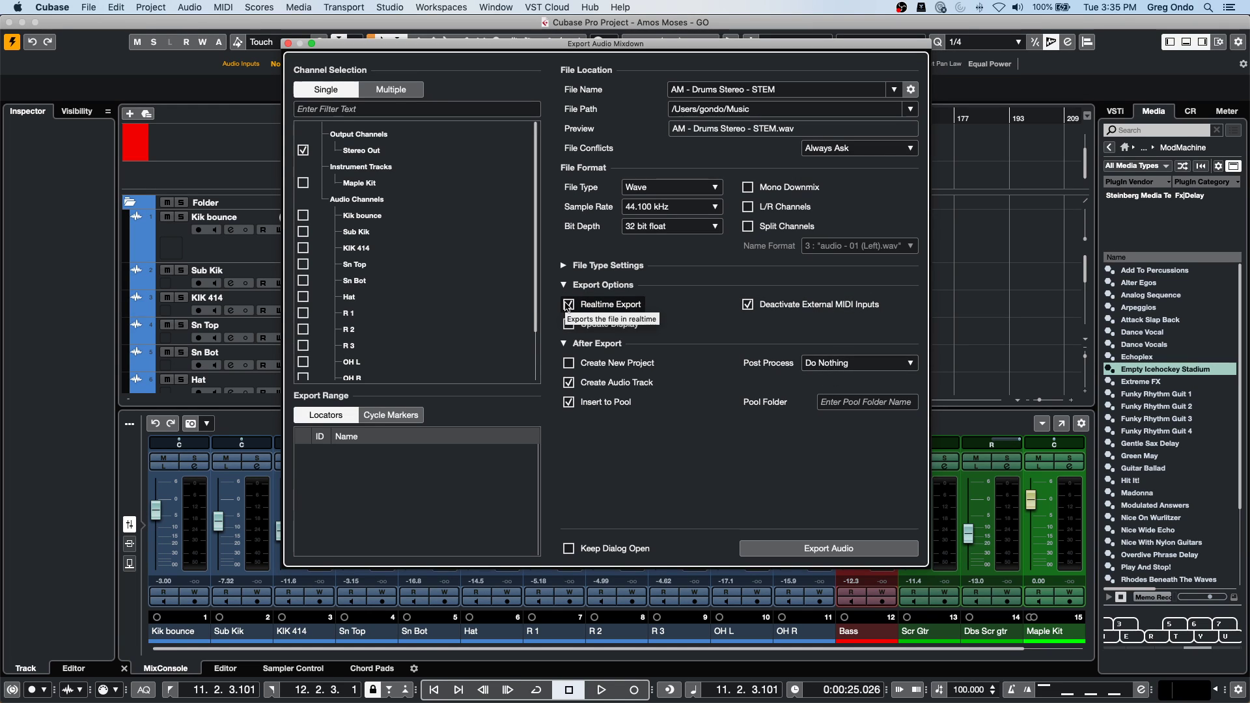
left_click(811, 549)
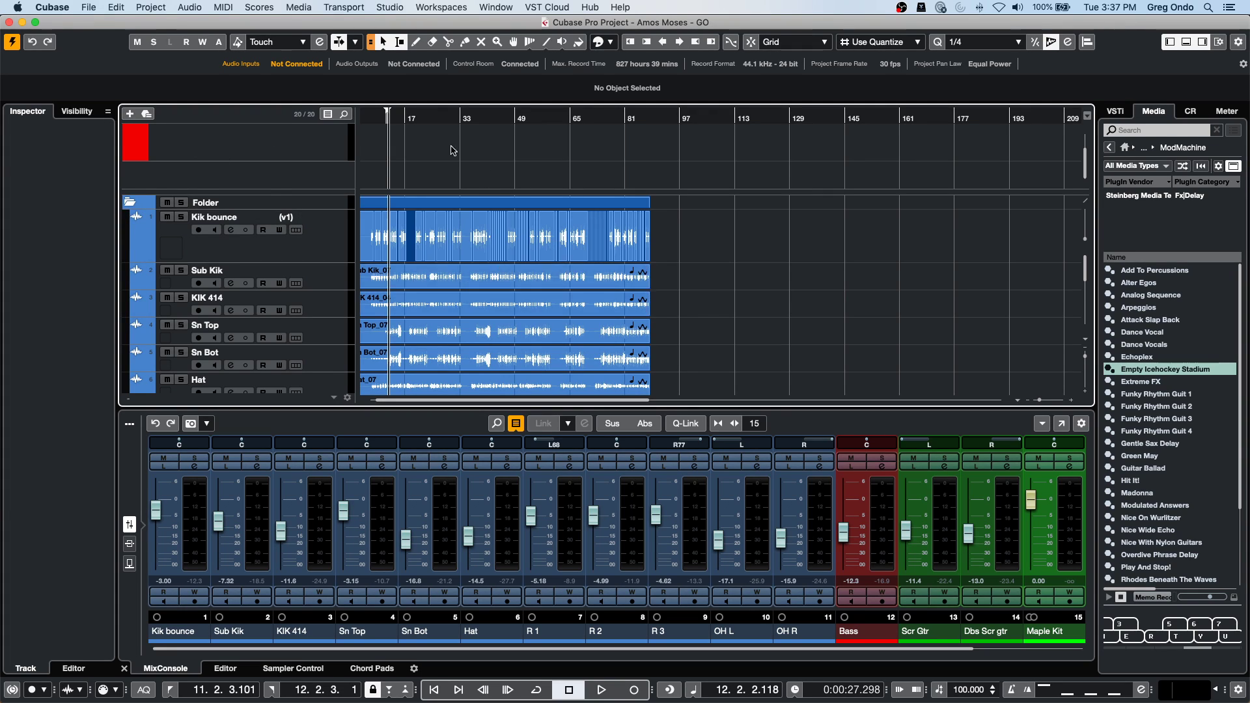
Examine the drum waveforms up close around bars 21 to 23 and across the wider arrangement.
left_click_drag(428, 112, 615, 282)
scroll(614, 282, "right", 10)
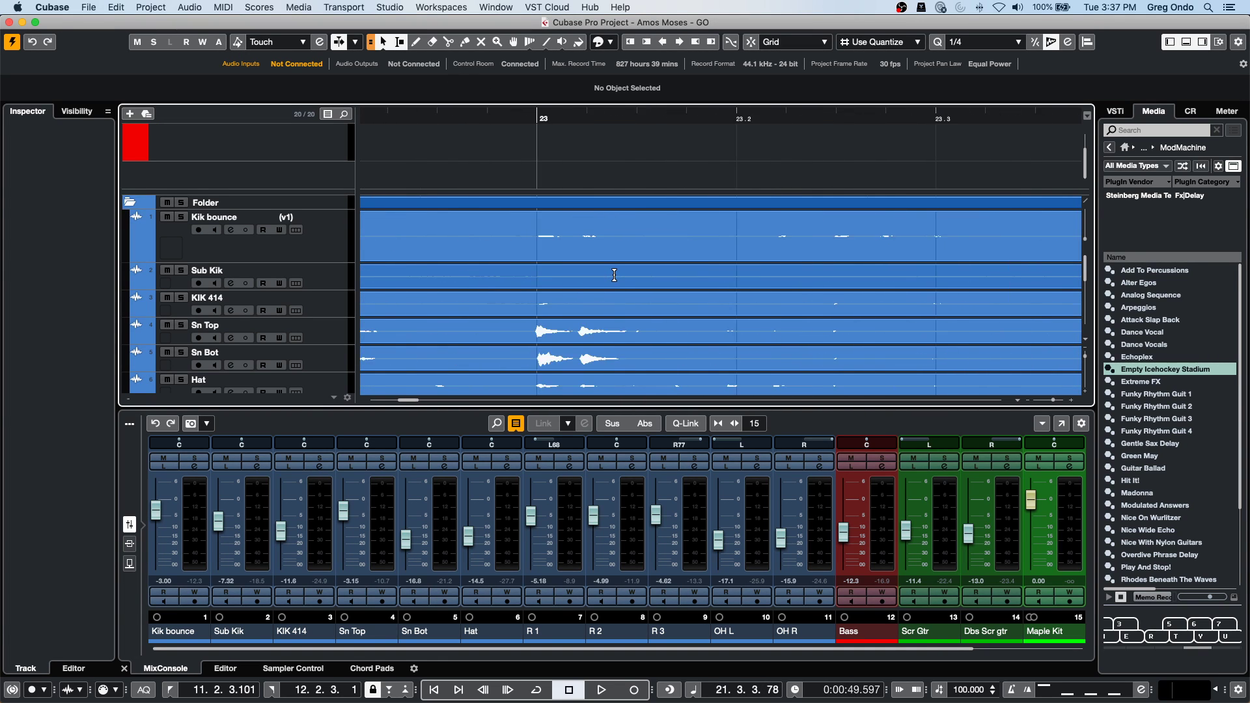
scroll(614, 275, "left", 5)
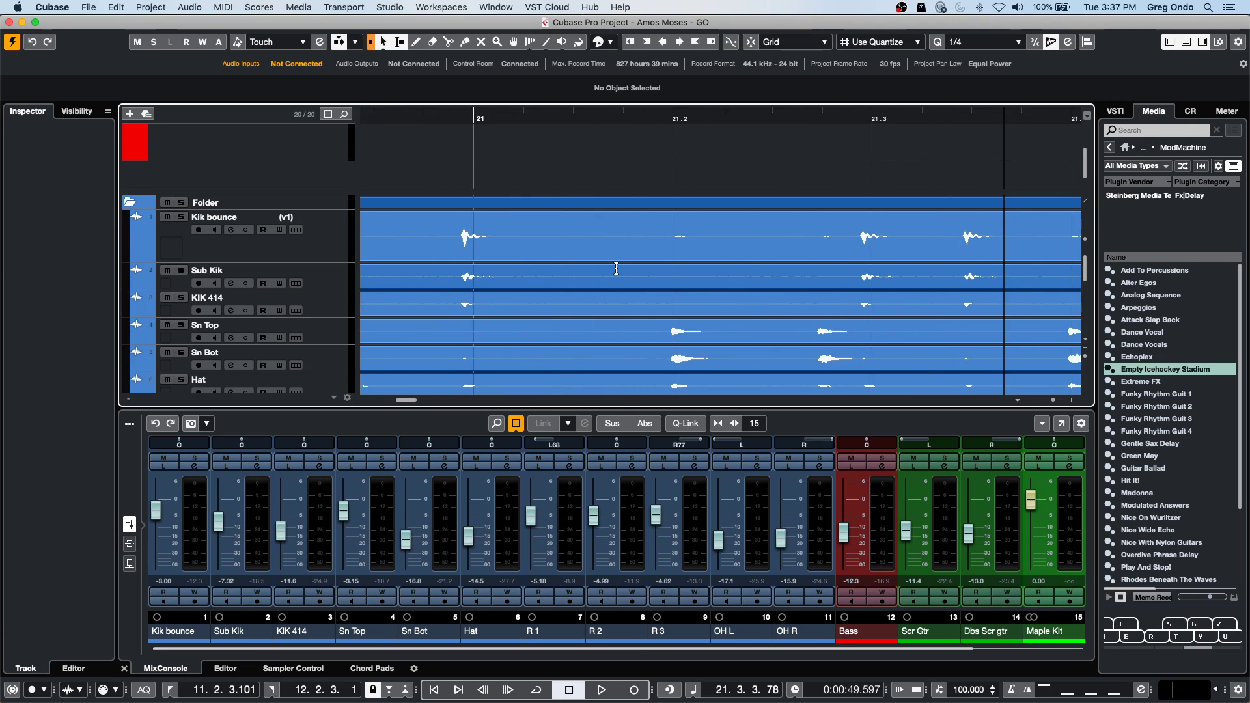
scroll(616, 269, "left", 7)
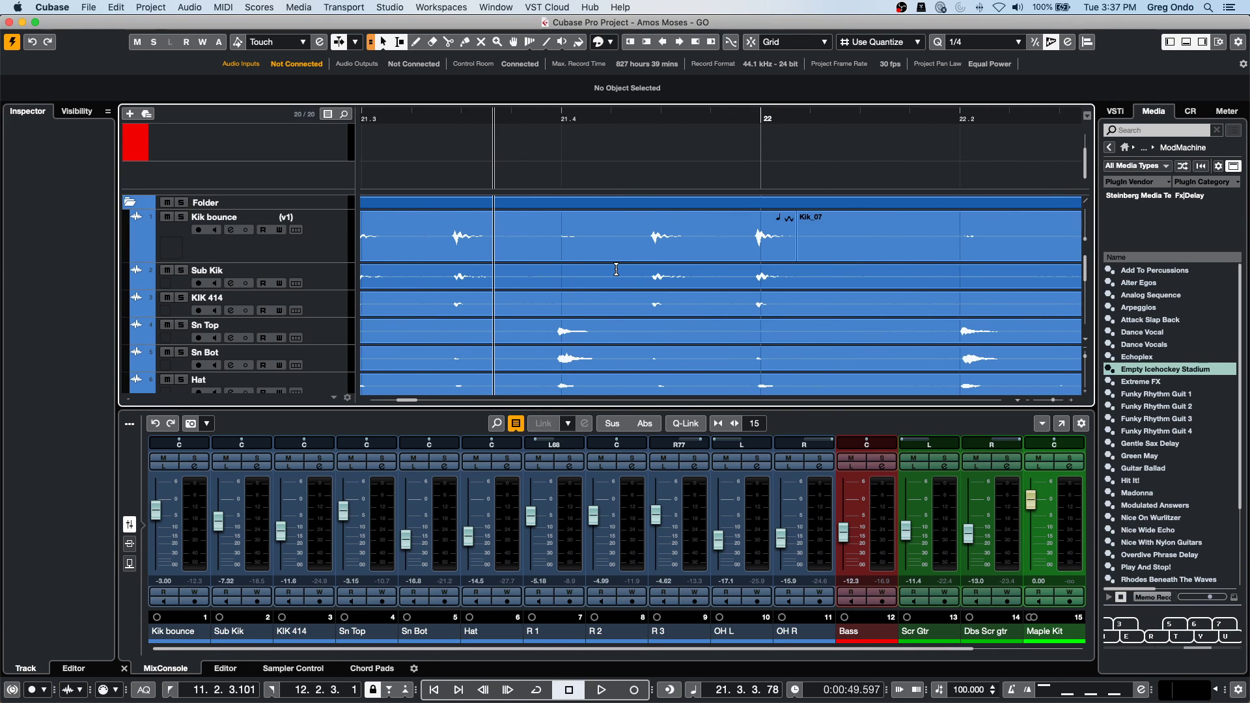
left_click_drag(620, 117, 631, 29)
scroll(635, 260, "right", 15)
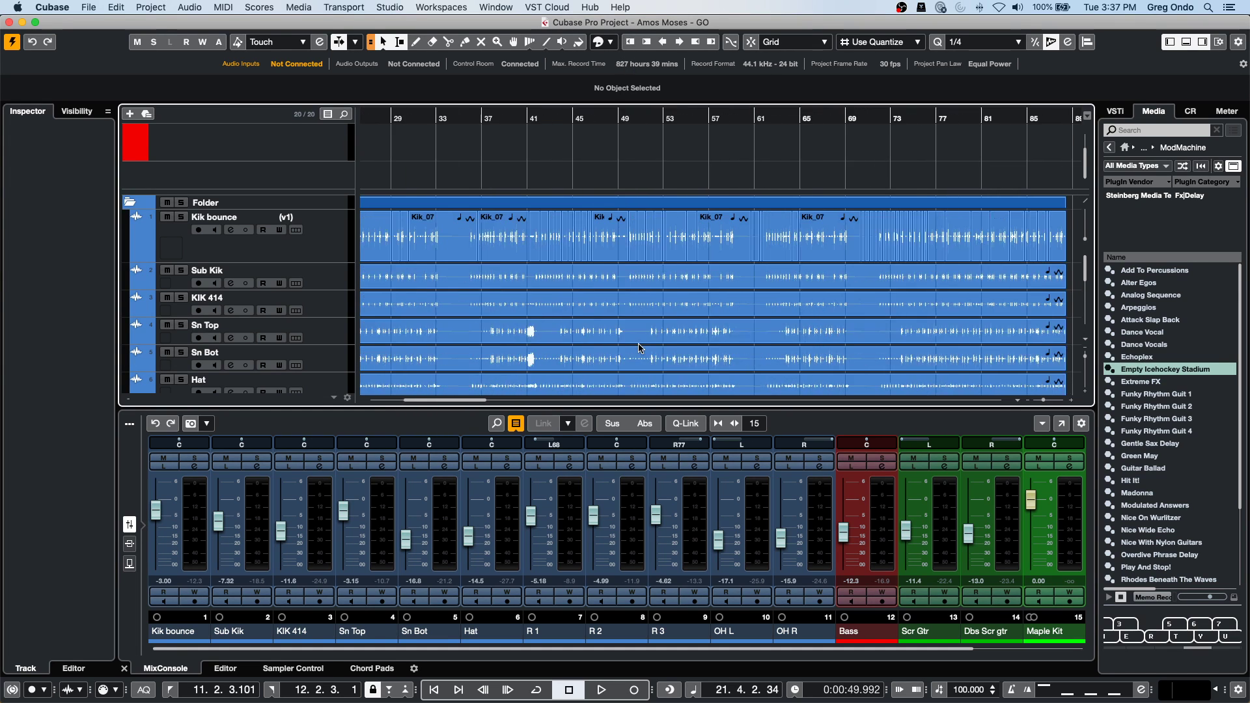
scroll(643, 347, "left", 15)
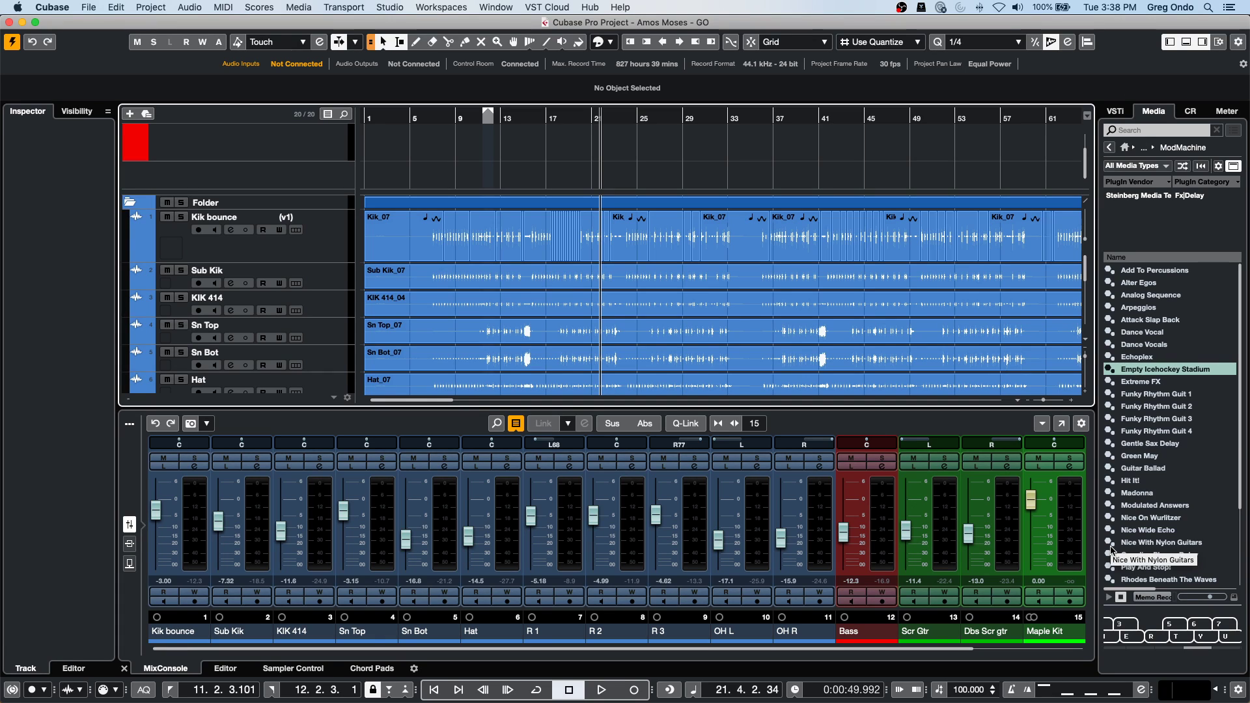
Install the 01 W (KORG) device script in the MIDI Device Manager.
left_click(397, 8)
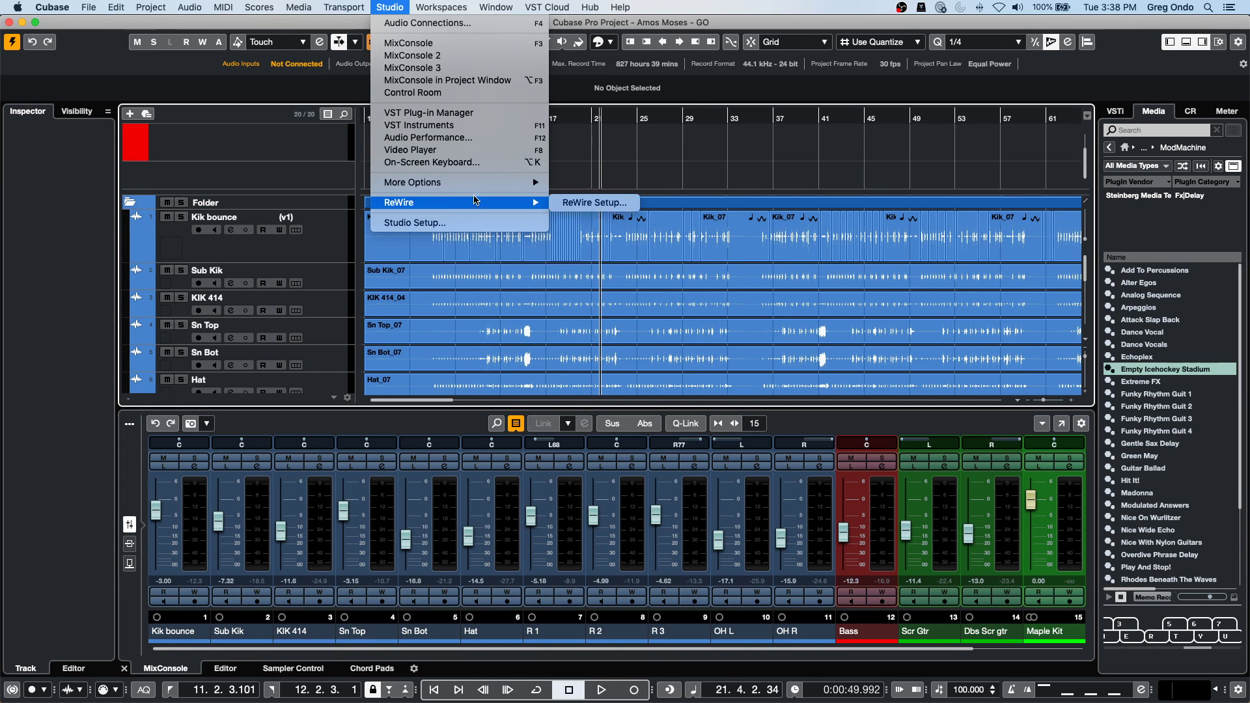
mouse_move(474, 182)
left_click(689, 195)
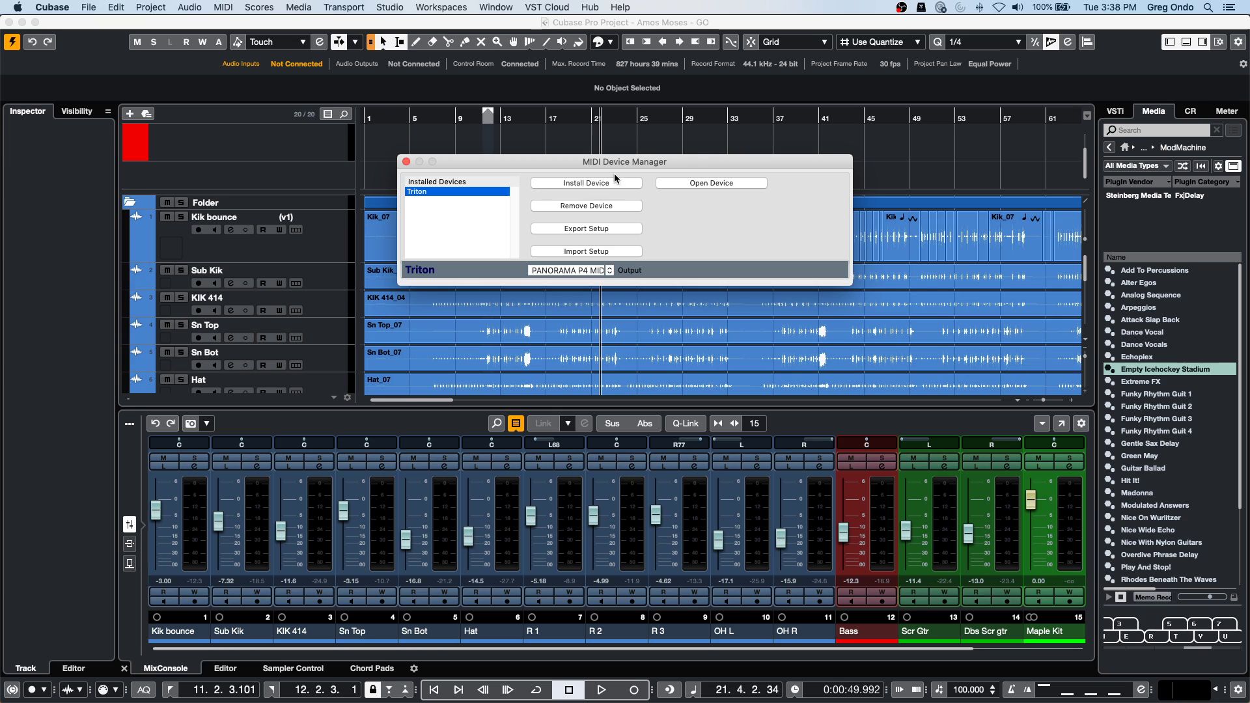
left_click(612, 183)
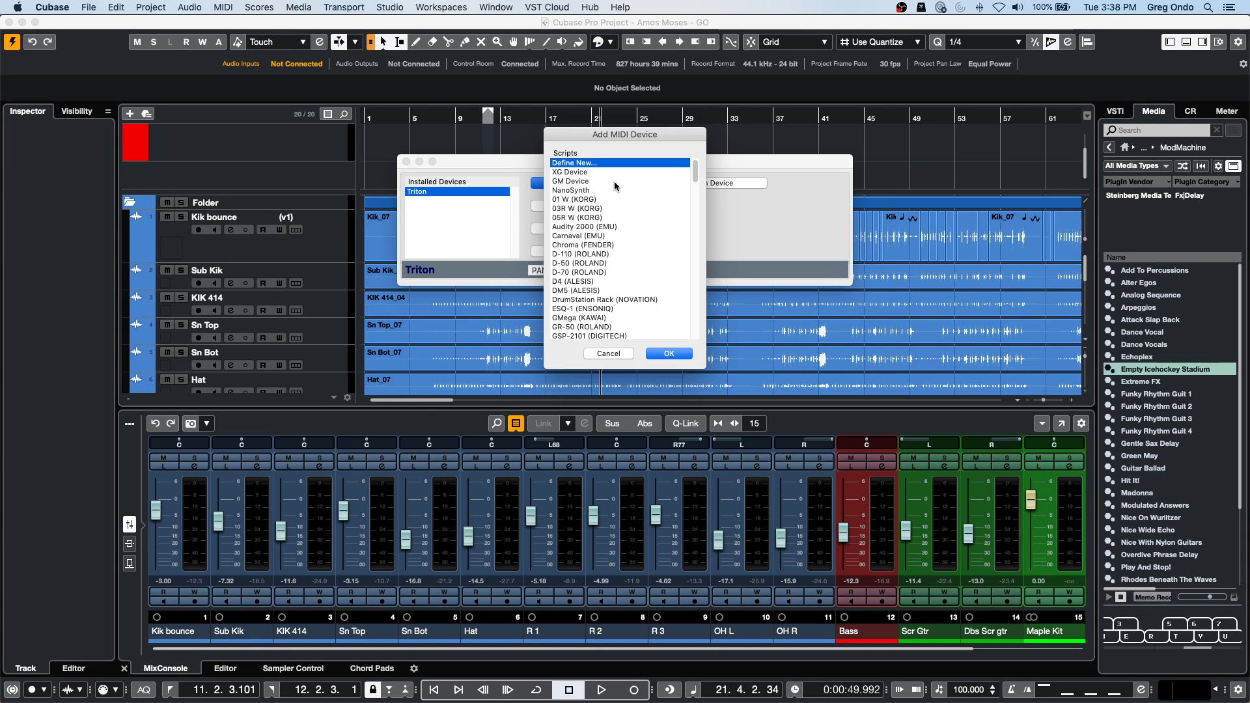
left_click(573, 199)
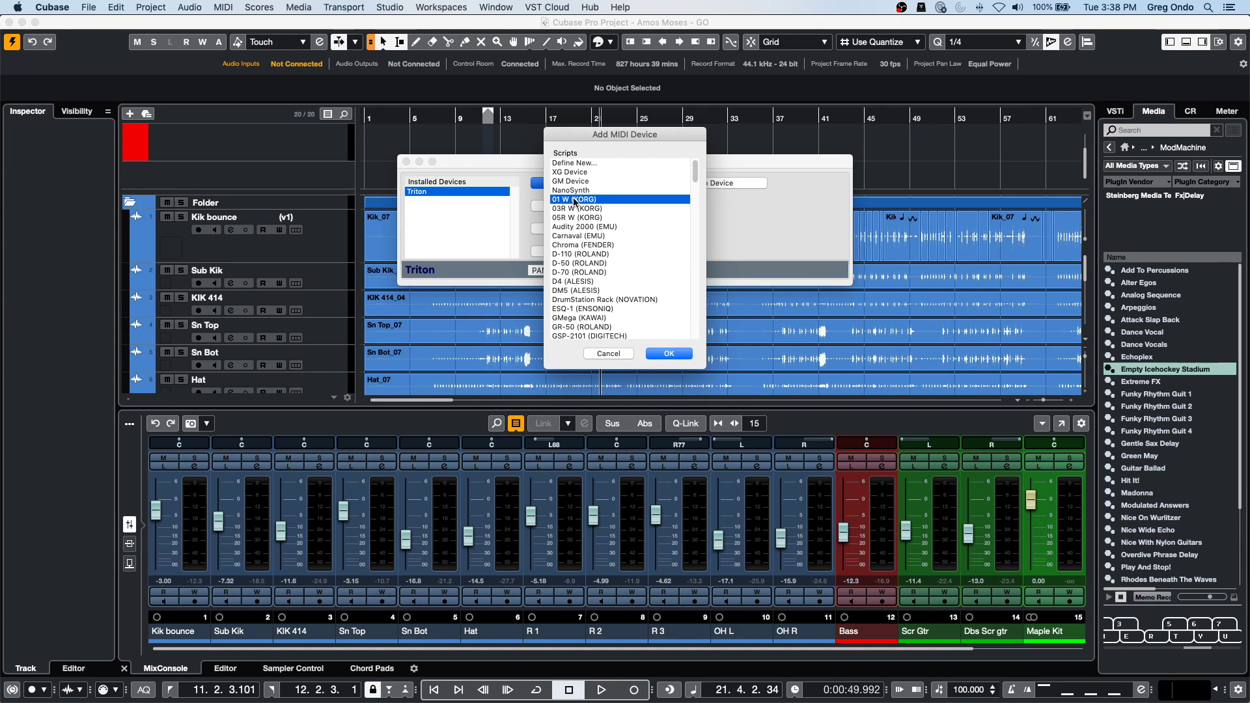
left_click(669, 354)
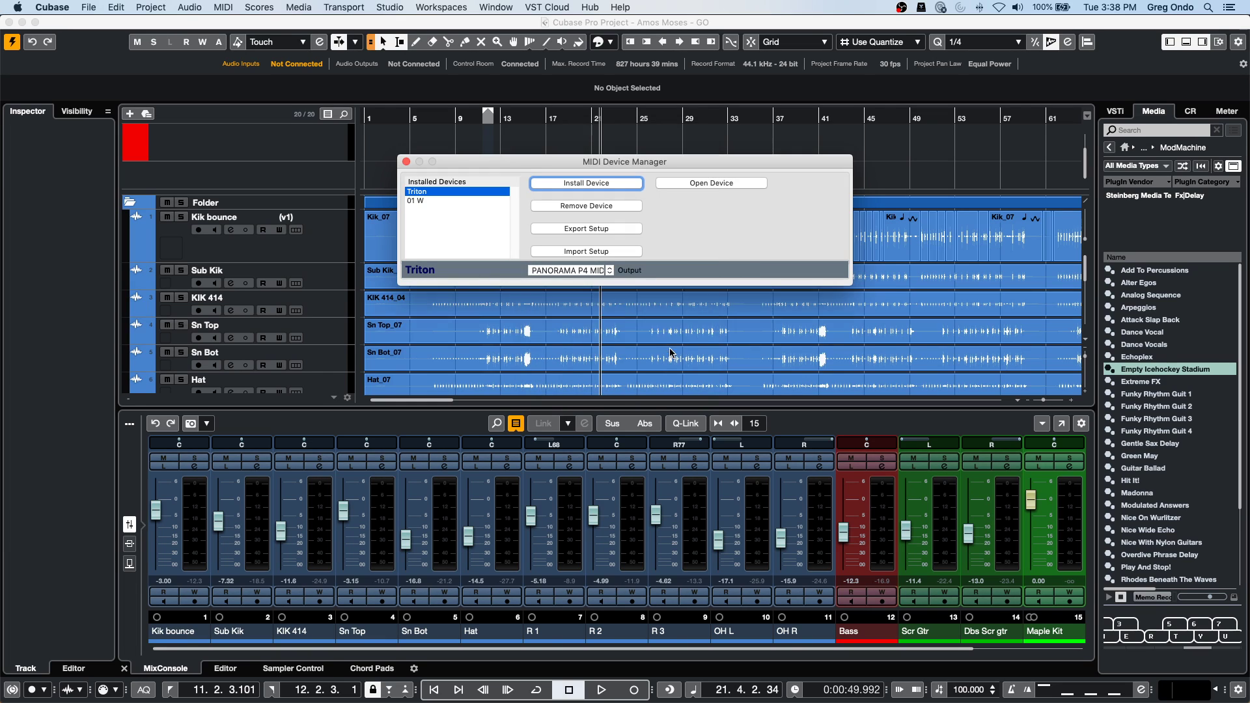
Assign the Triton to PANORAMA P4 MIDI out and the 01 W to Steinberg UR24C Port1, and close the MIDI Device Manager.
left_click(596, 272)
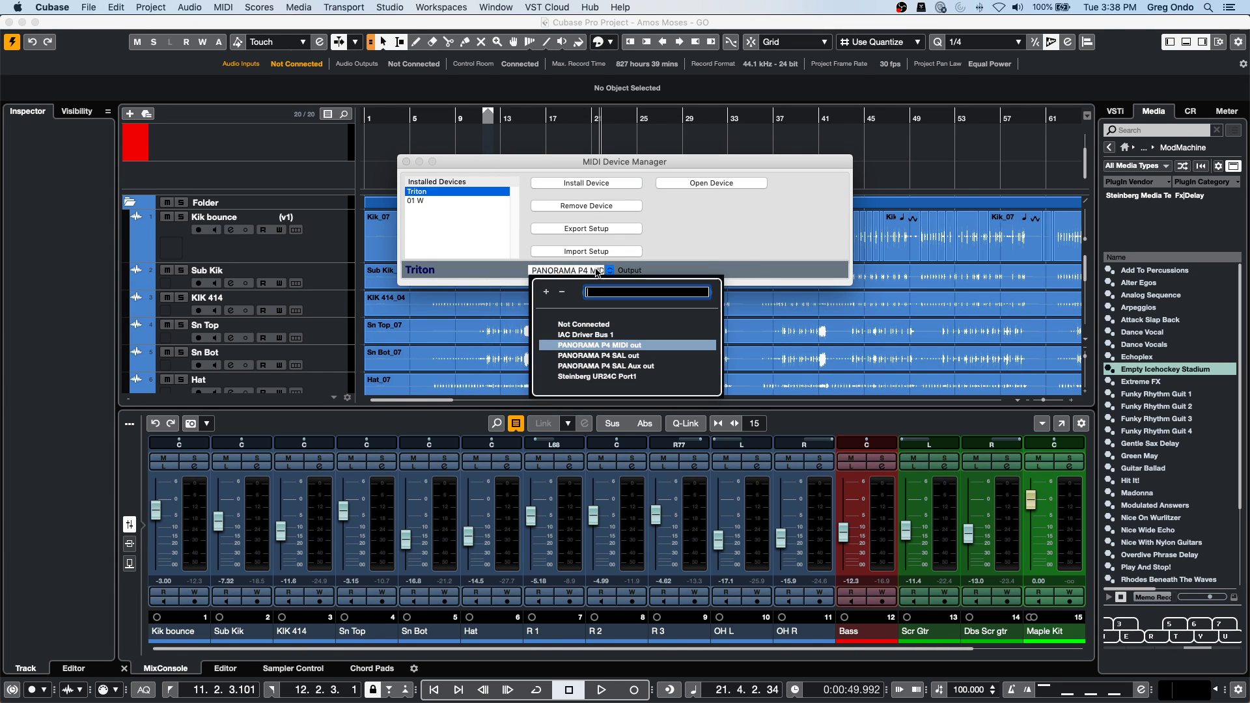
left_click(622, 346)
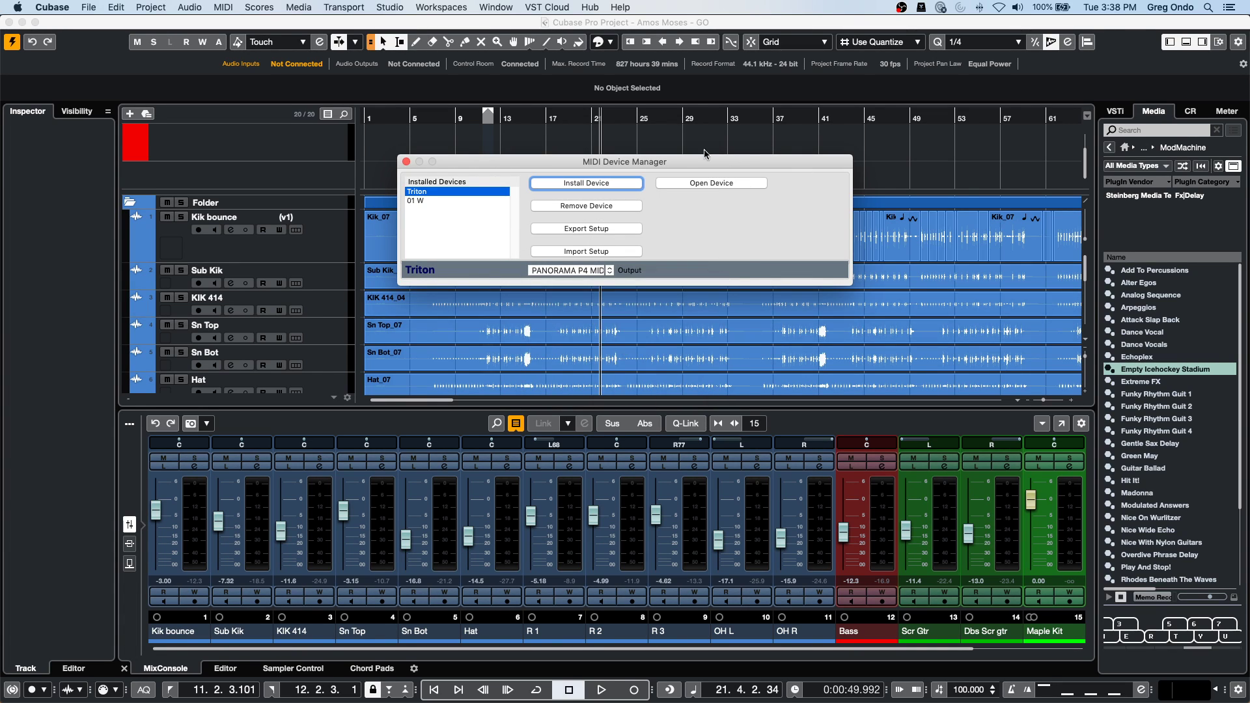
left_click(431, 201)
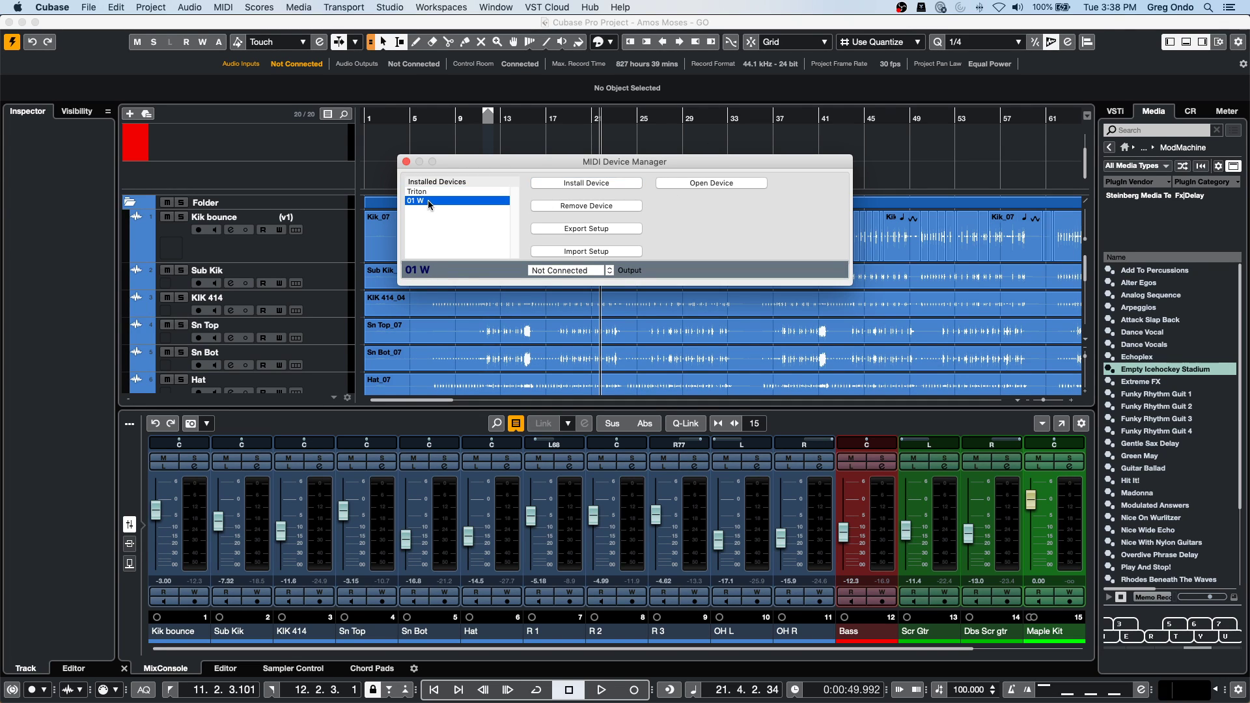
left_click(570, 271)
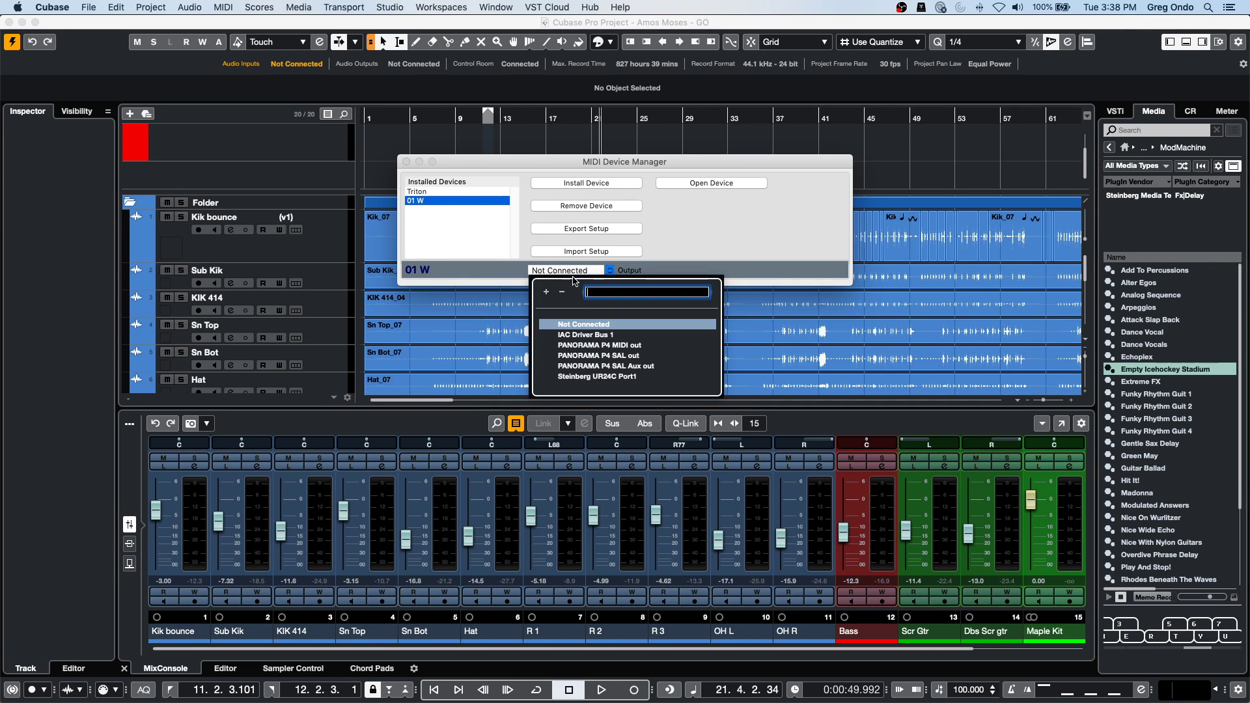
left_click(598, 355)
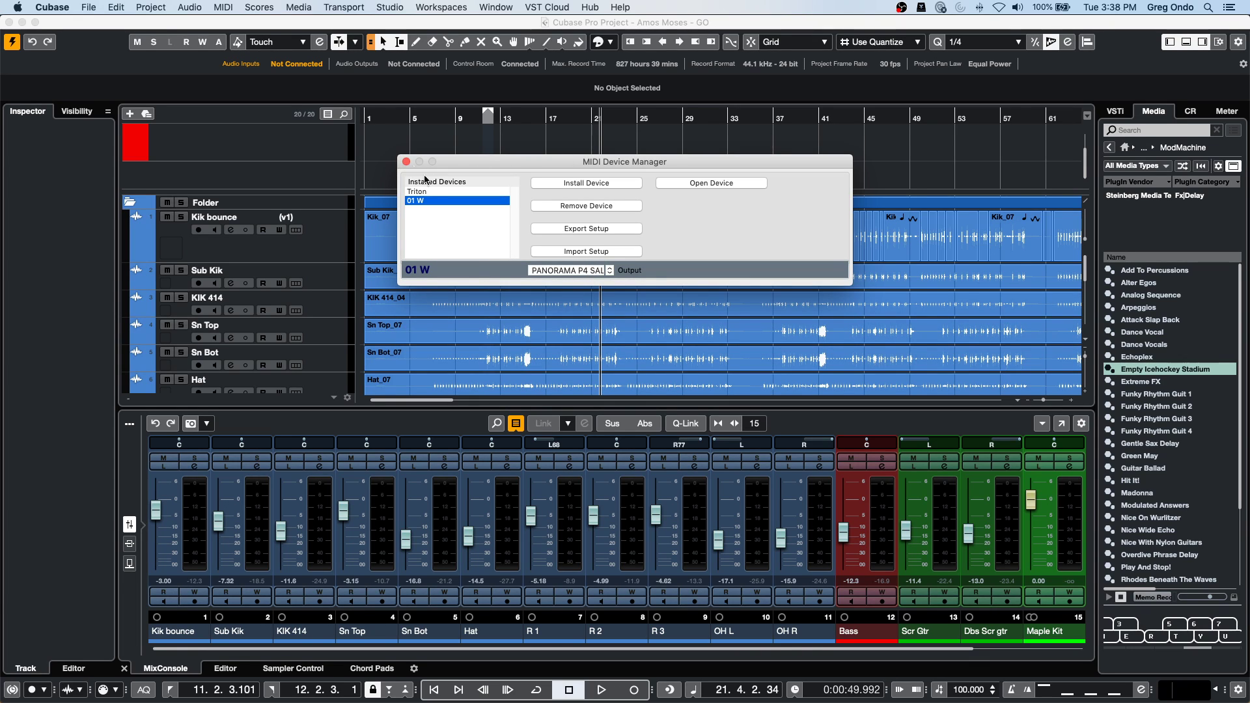
left_click(582, 271)
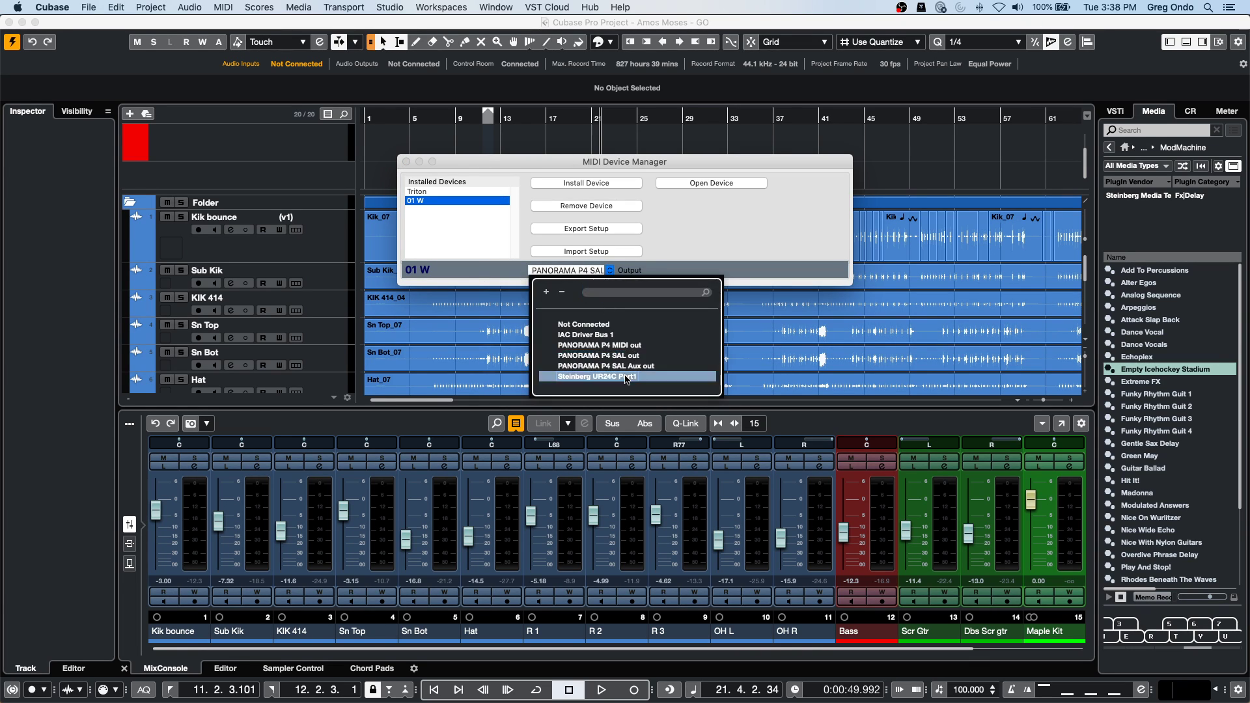
left_click(597, 377)
left_click(408, 163)
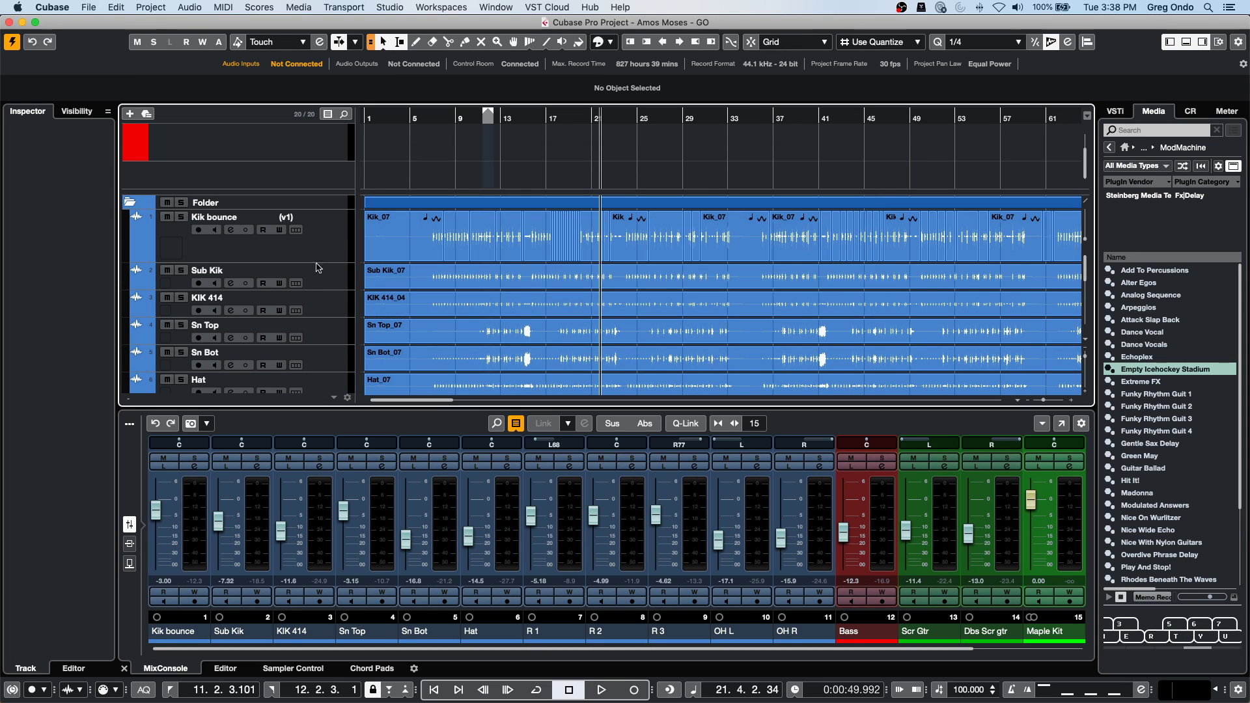
left_click(300, 243)
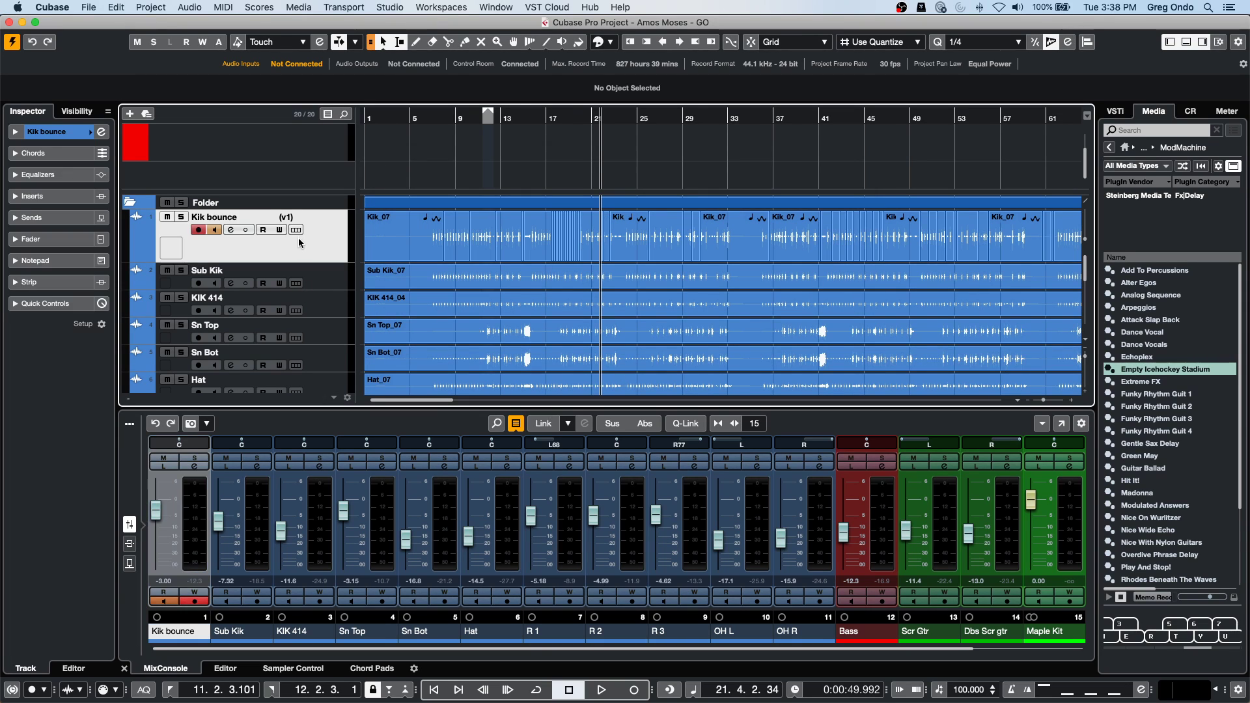
right_click(247, 255)
mouse_move(319, 262)
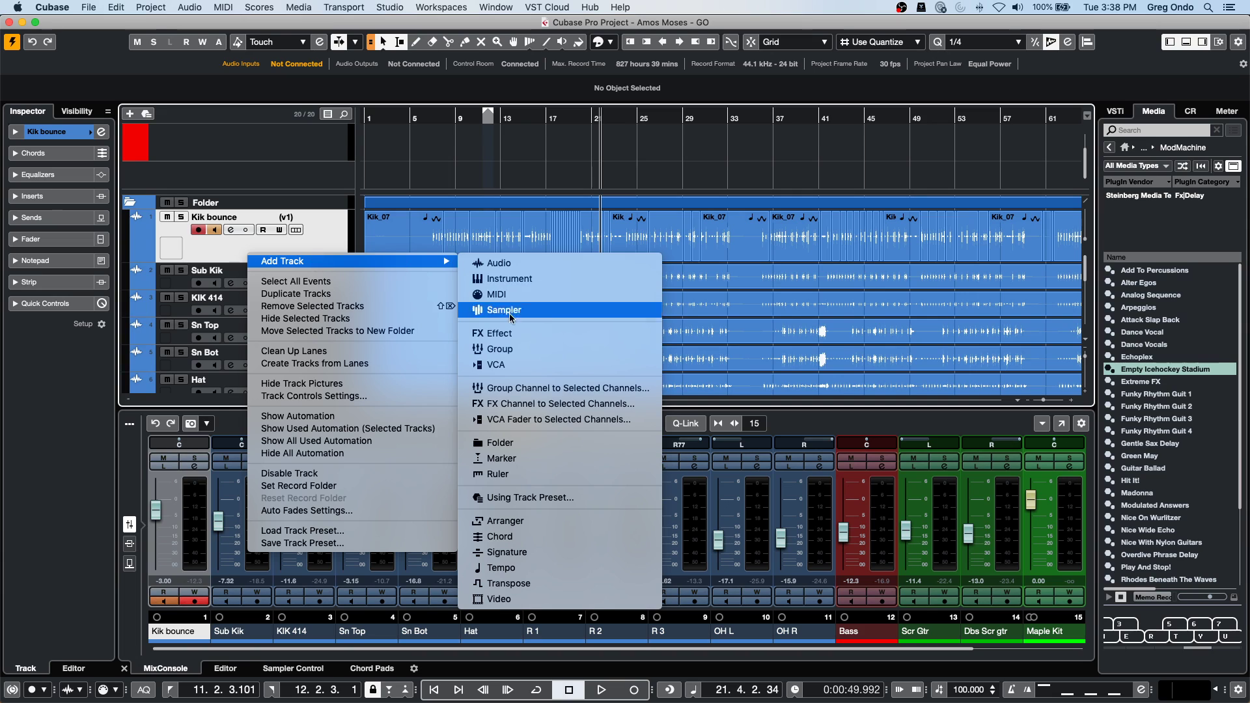
left_click(540, 280)
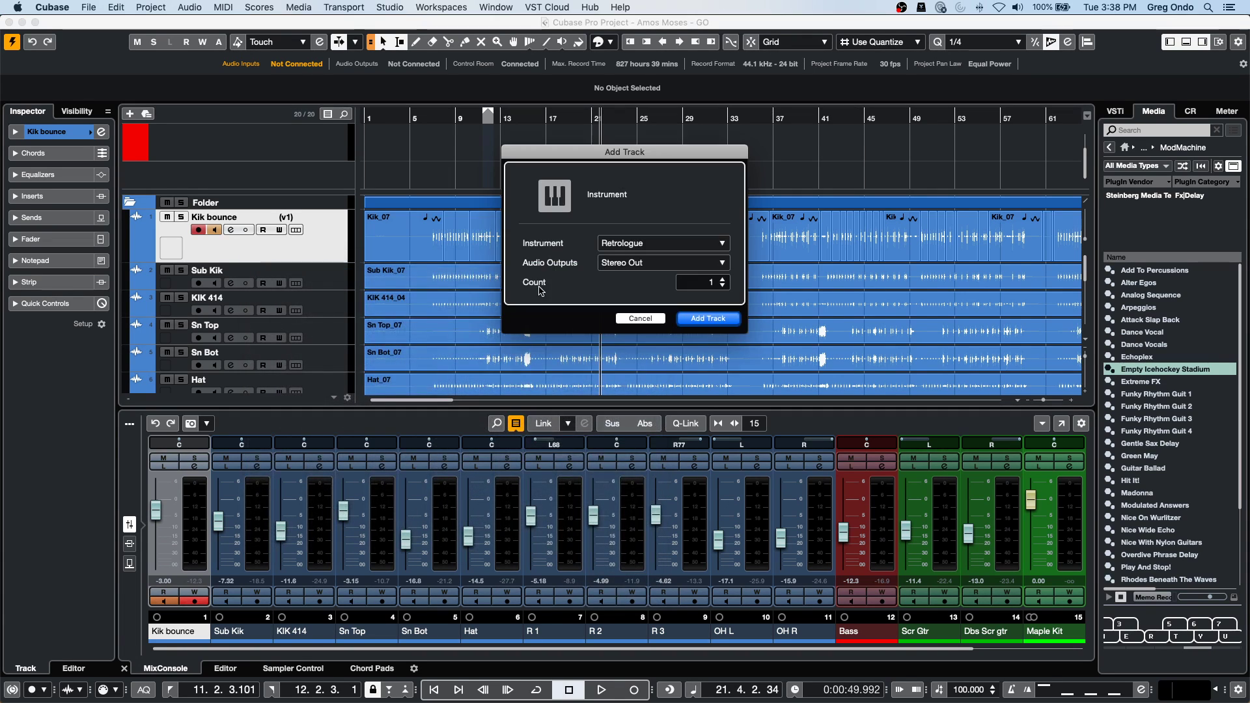
left_click(640, 318)
Add one MIDI track directly below the Kik bounce track.
right_click(291, 256)
mouse_move(320, 258)
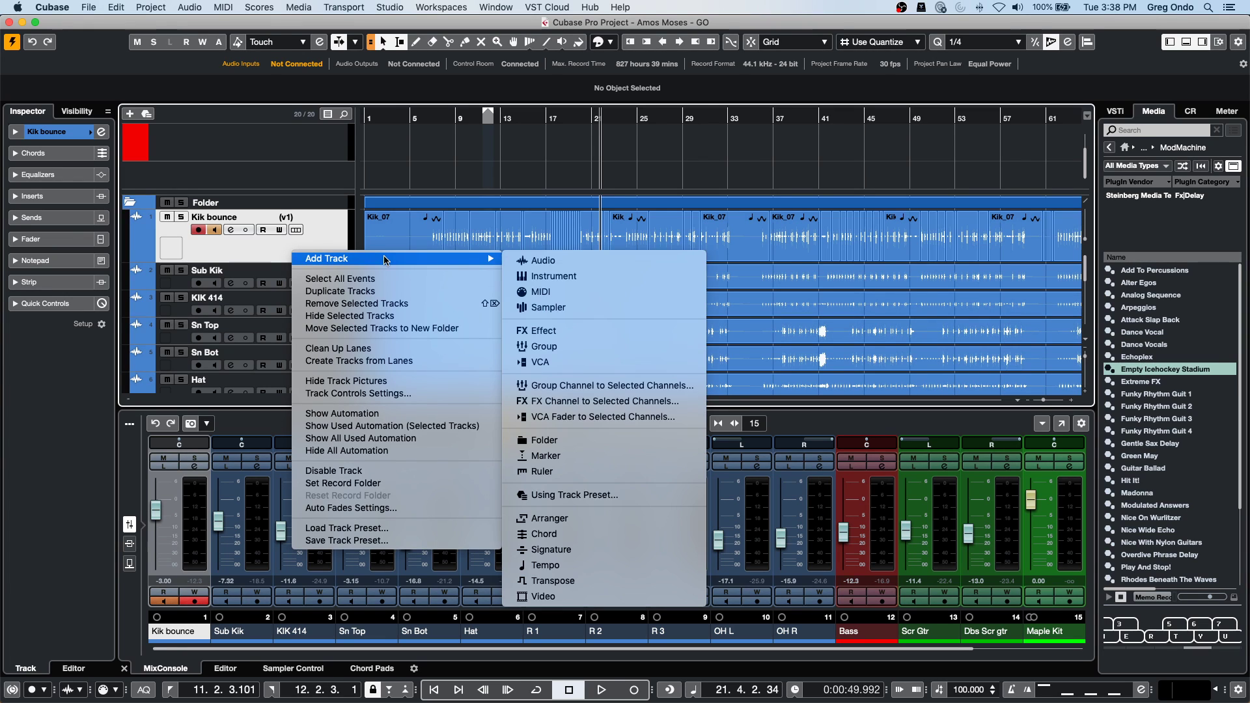
left_click(550, 291)
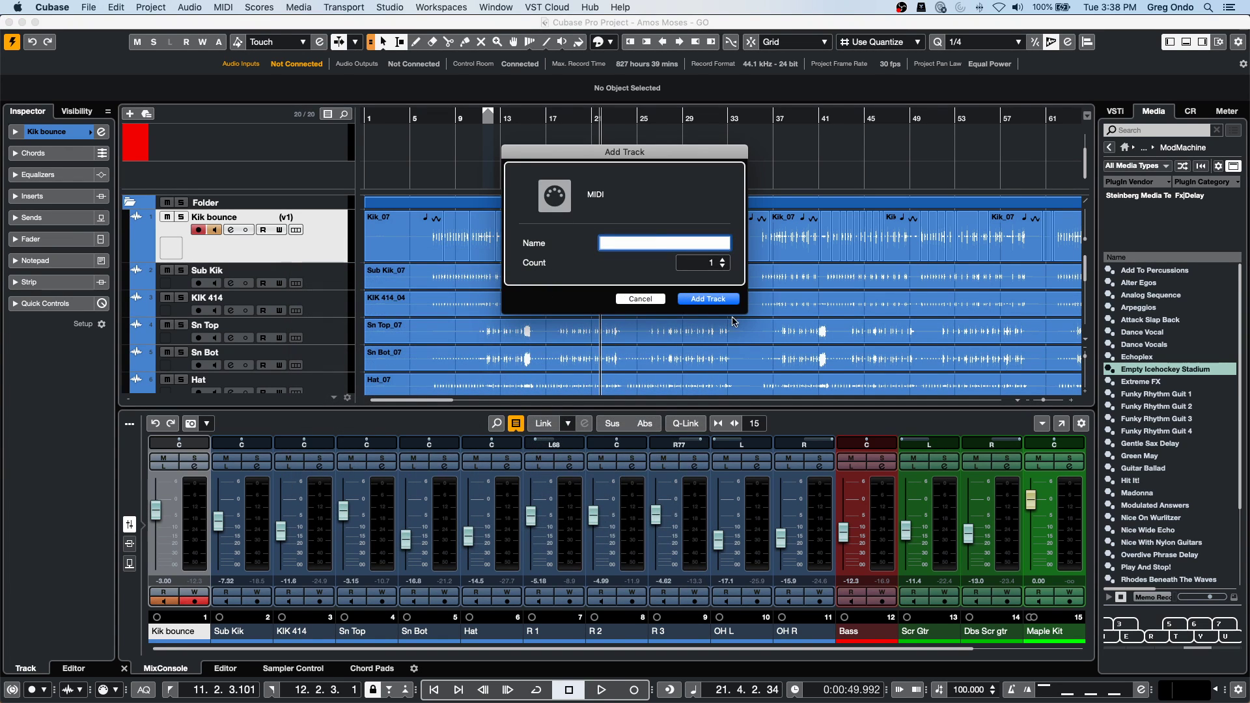
left_click(723, 298)
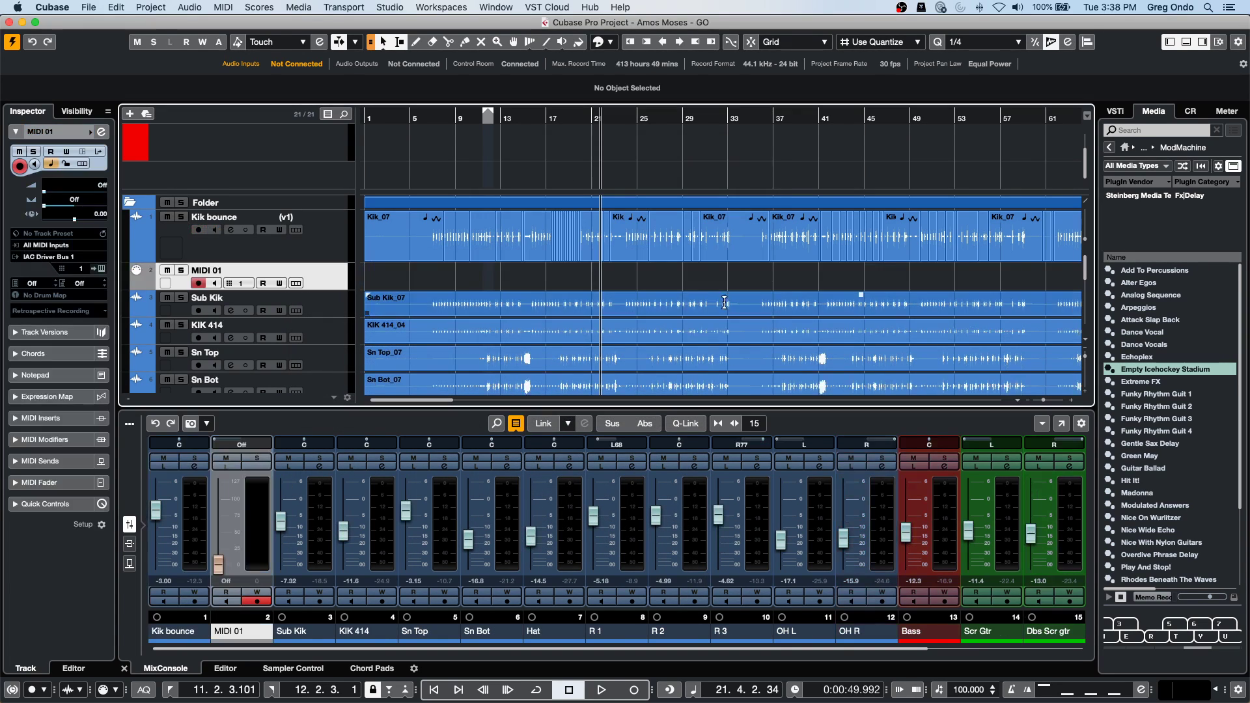
Route the new MIDI track's output to the 01W on Steinberg UR24C Port1 and assign The Gospel from Combinations 3.
left_click(57, 258)
left_click(94, 353)
left_click(39, 284)
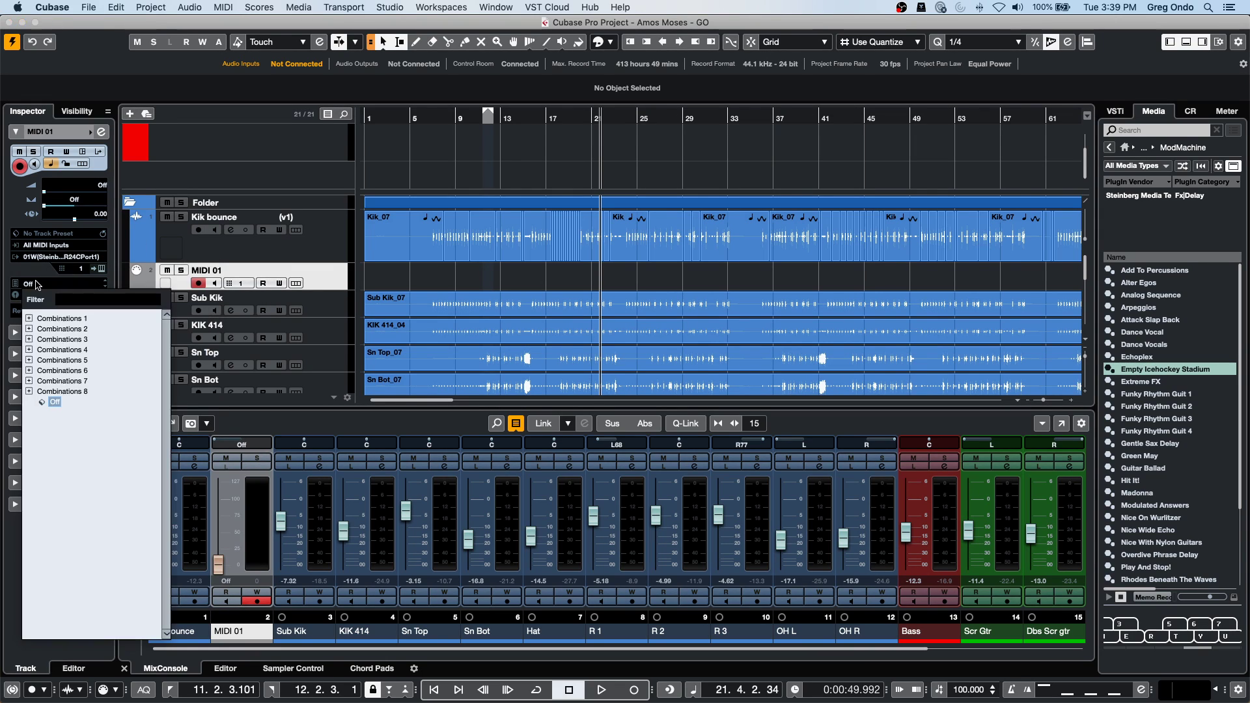
left_click(29, 340)
left_click(80, 412)
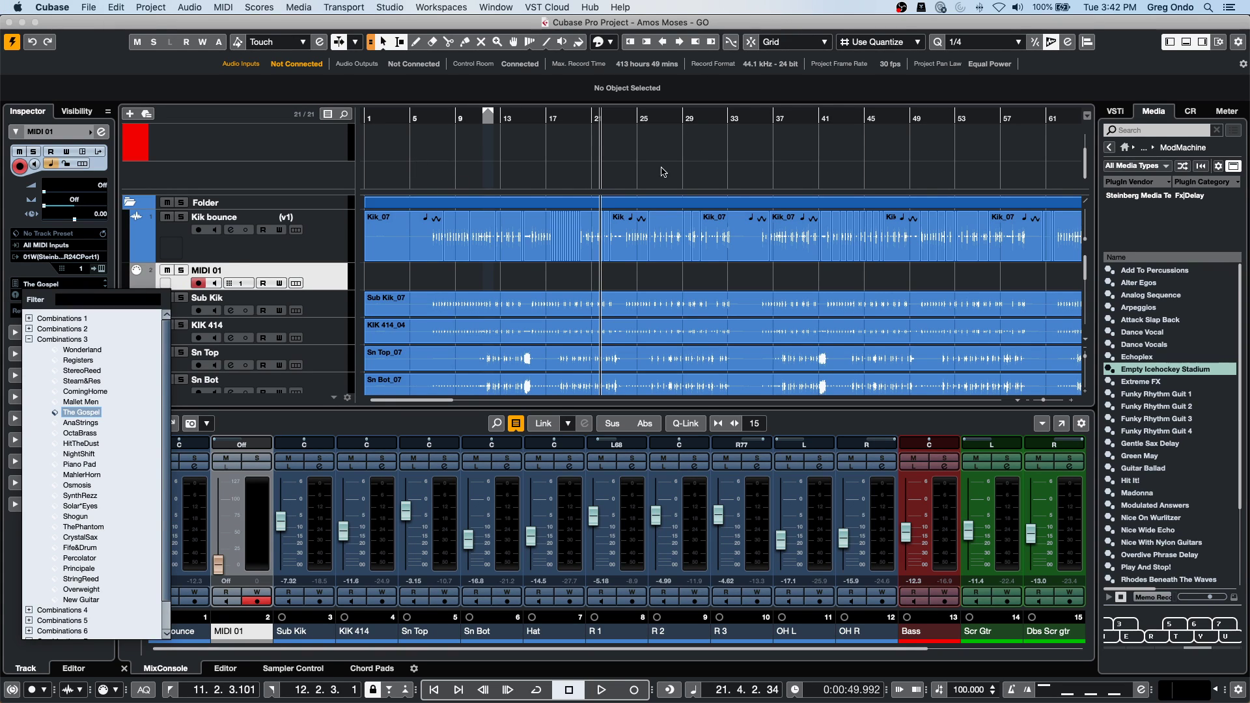
left_click(493, 272)
left_click(493, 272)
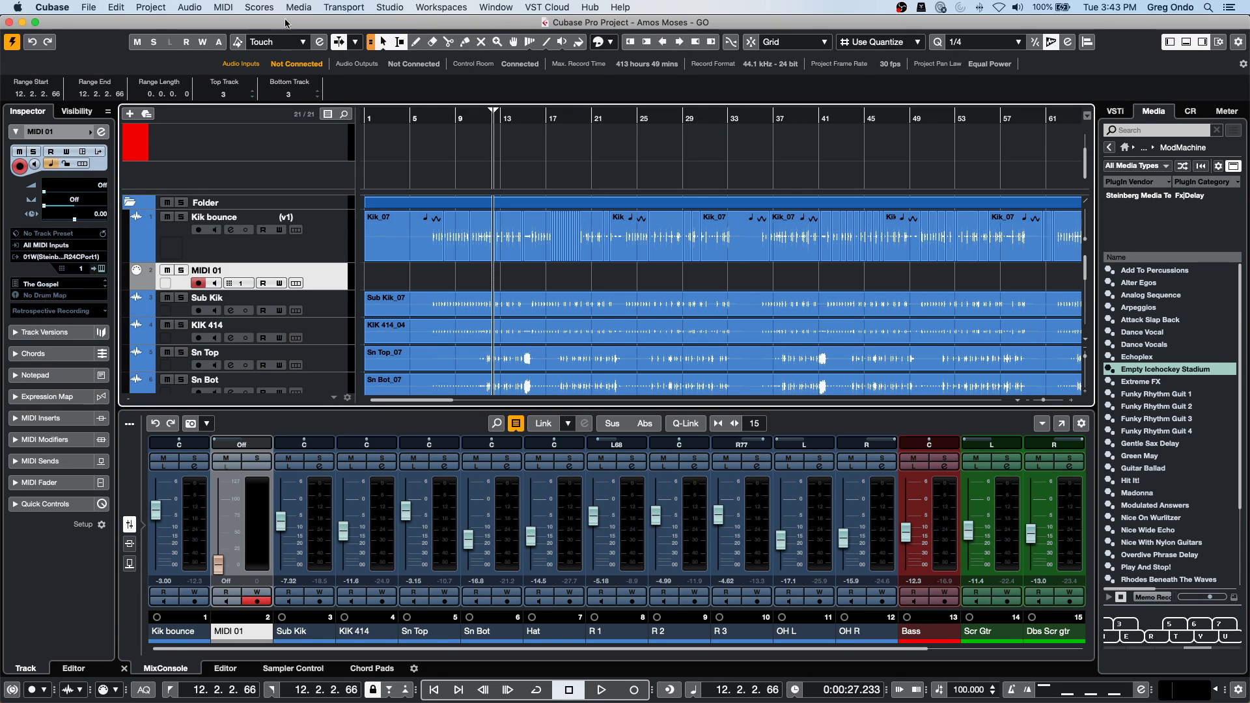
Review the Control Room channels and the Stereo Out bus in Audio Connections, and close the window.
left_click(391, 8)
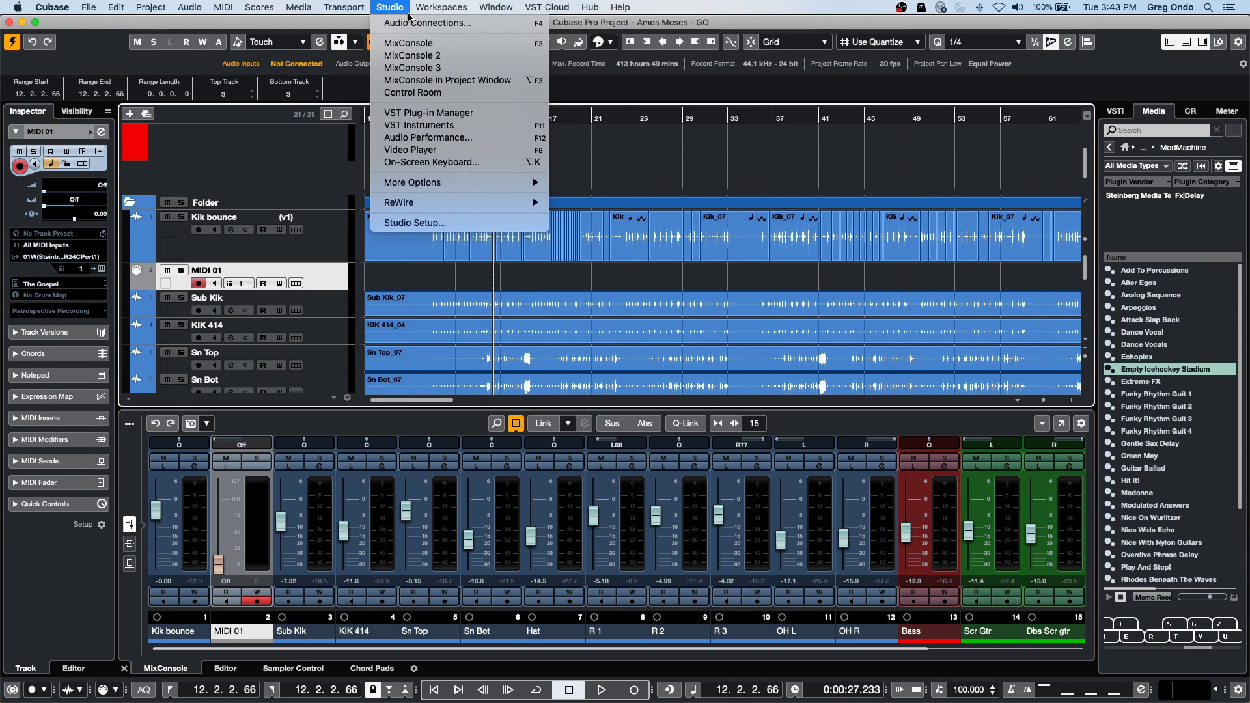
left_click(360, 48)
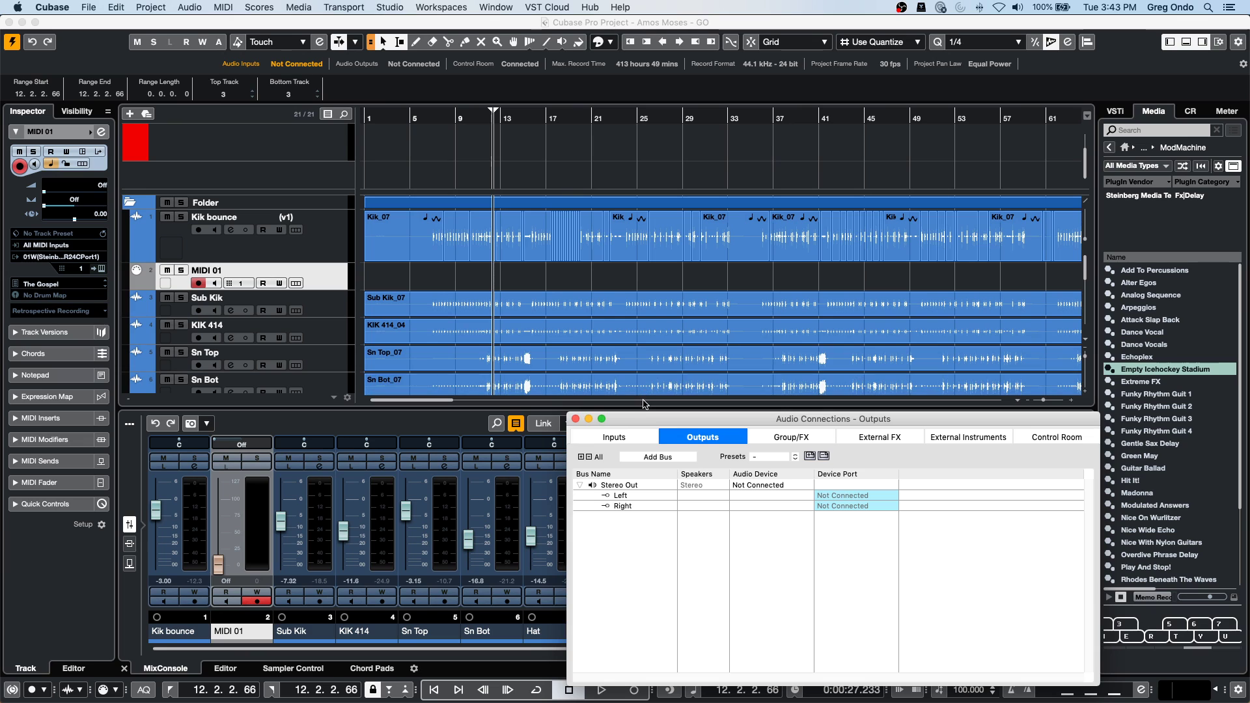
left_click_drag(640, 423, 196, 109)
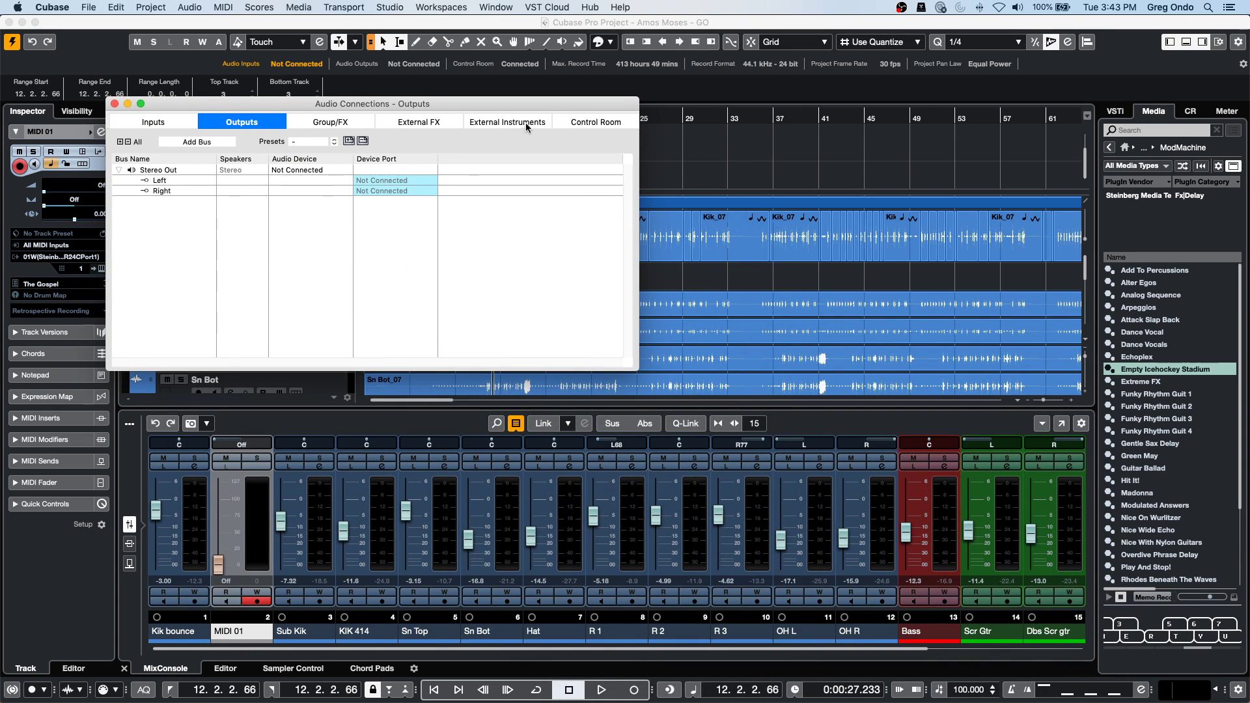
left_click(590, 124)
right_click(257, 276)
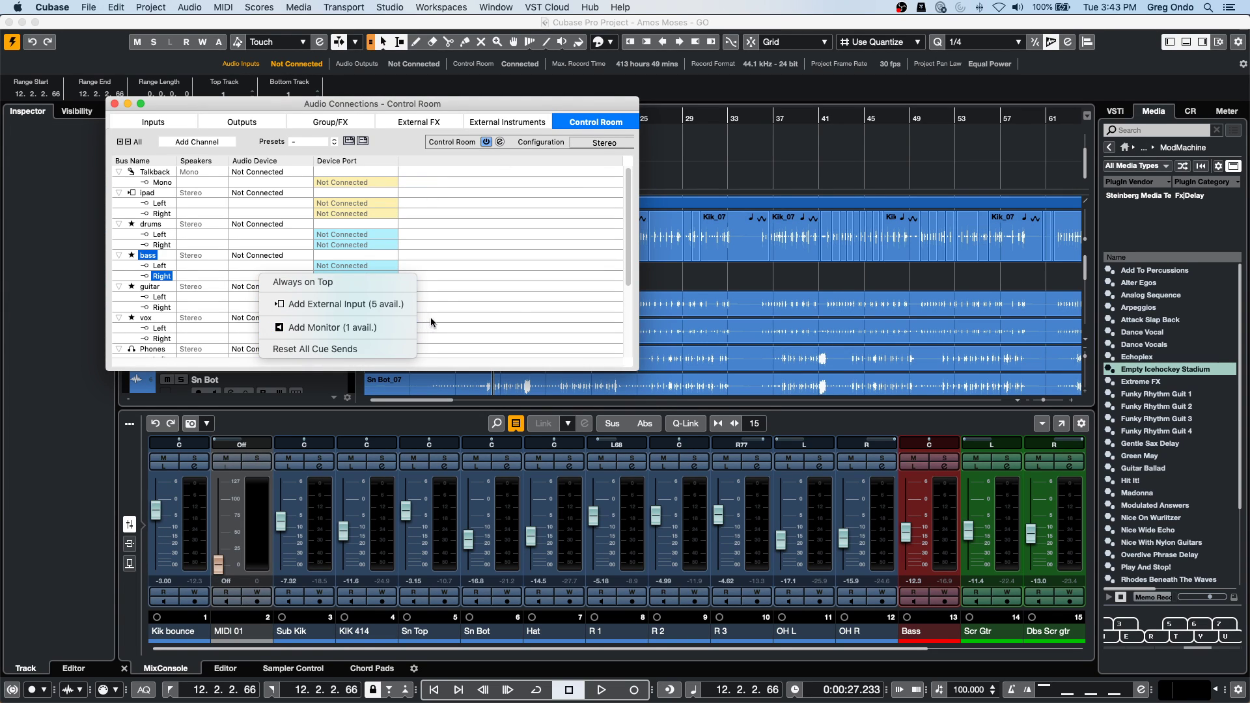
left_click(237, 122)
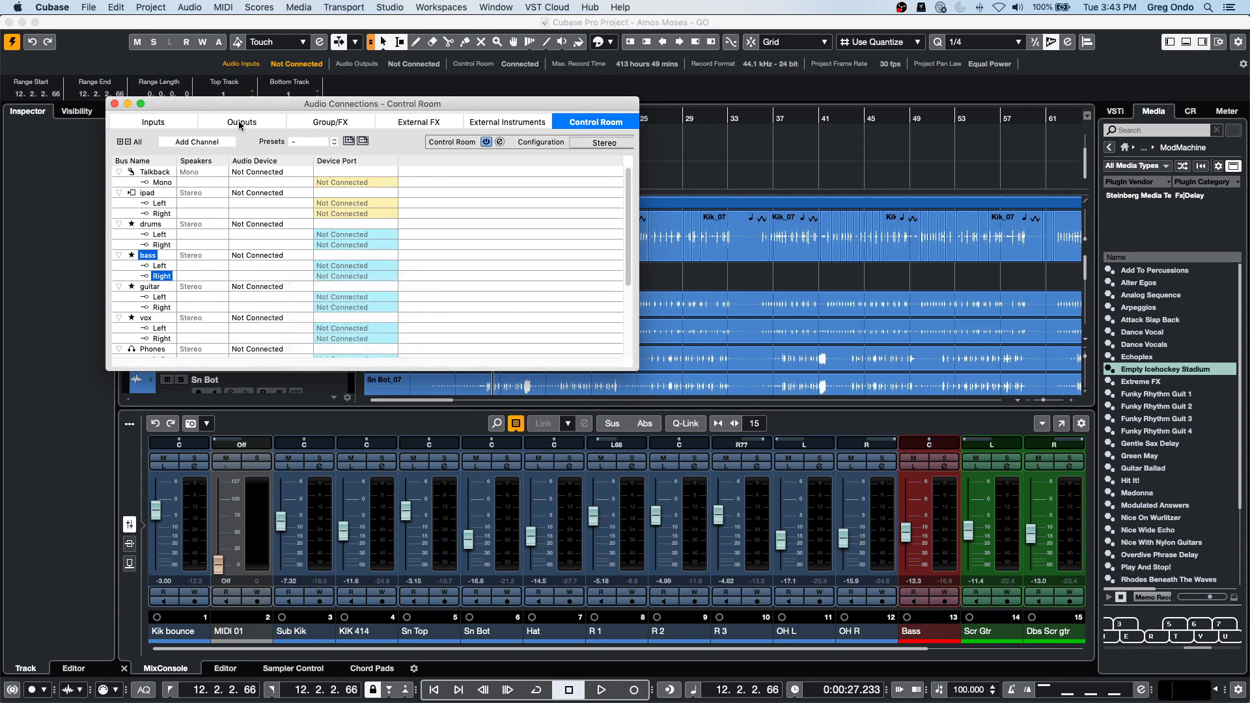
left_click(241, 122)
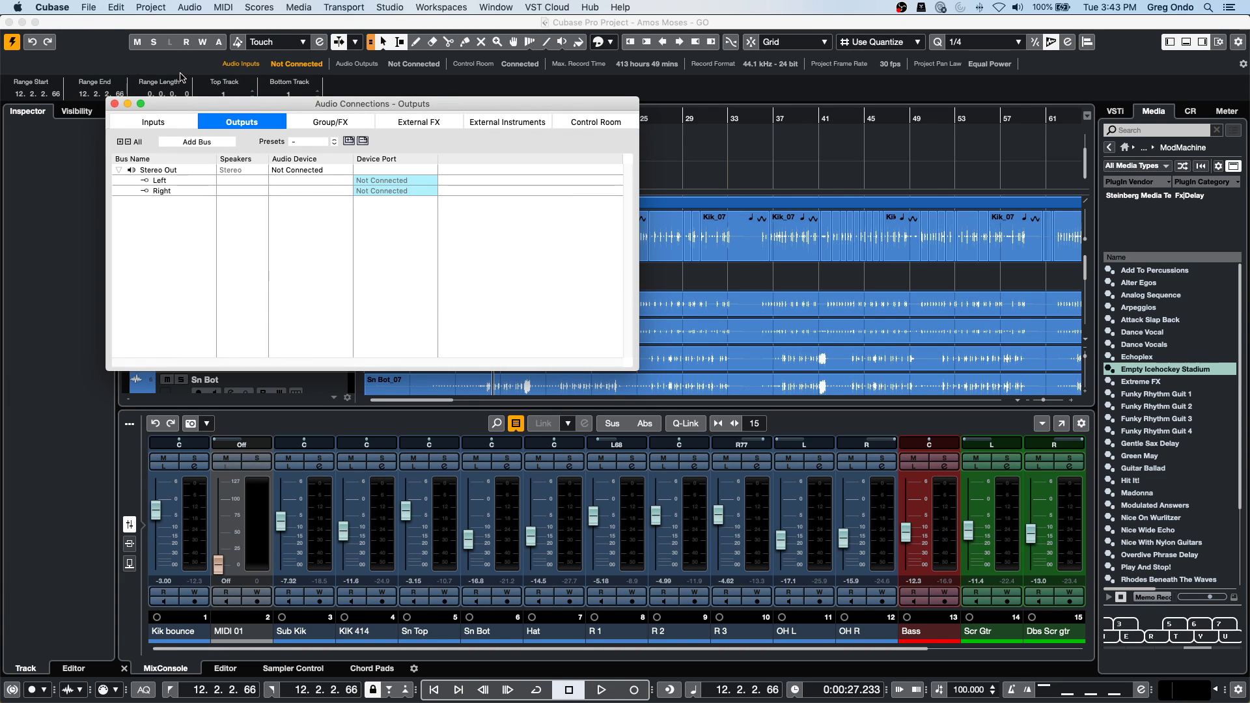
left_click(114, 104)
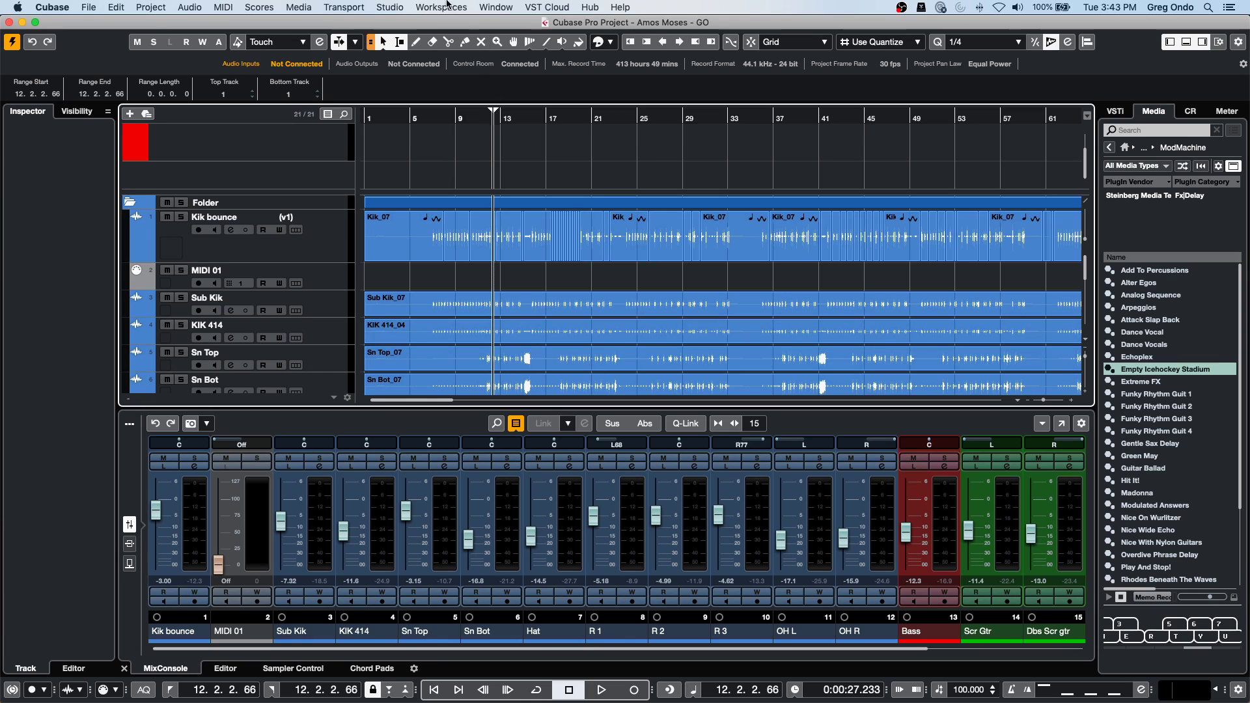
Examine the speaker configurations offered for a new Control Room monitor, and close Audio Connections without adding it.
left_click(391, 7)
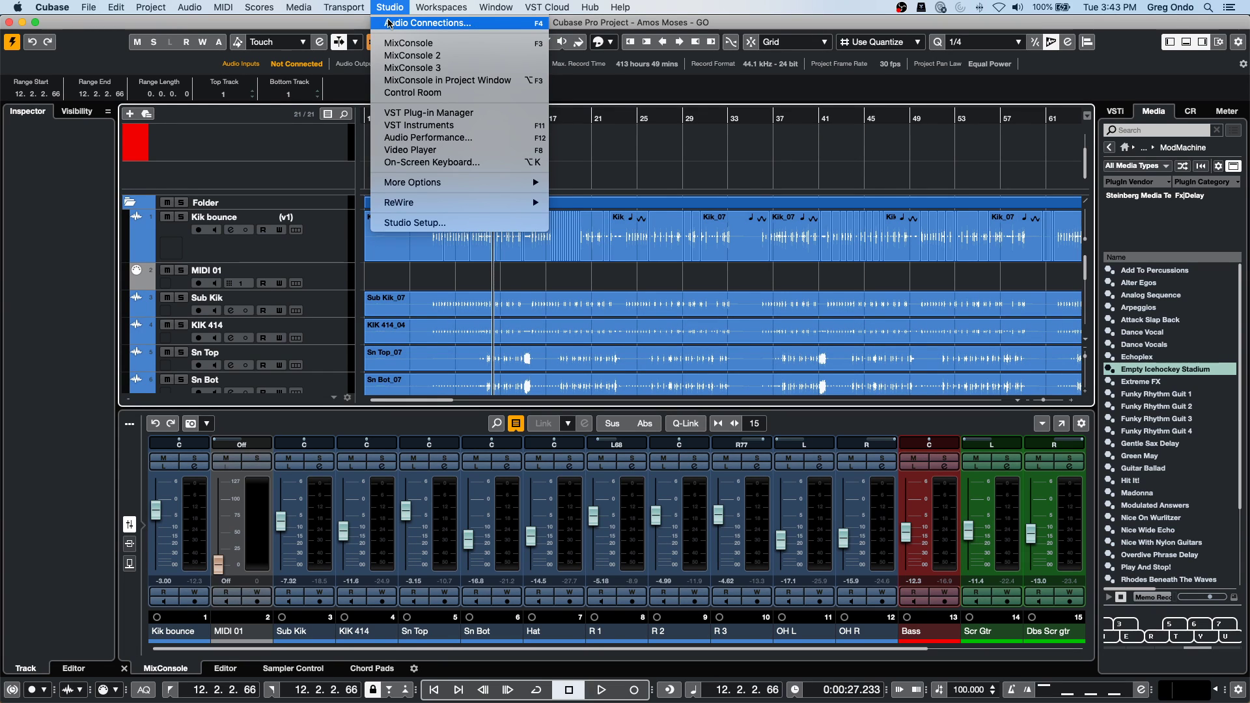
left_click(434, 24)
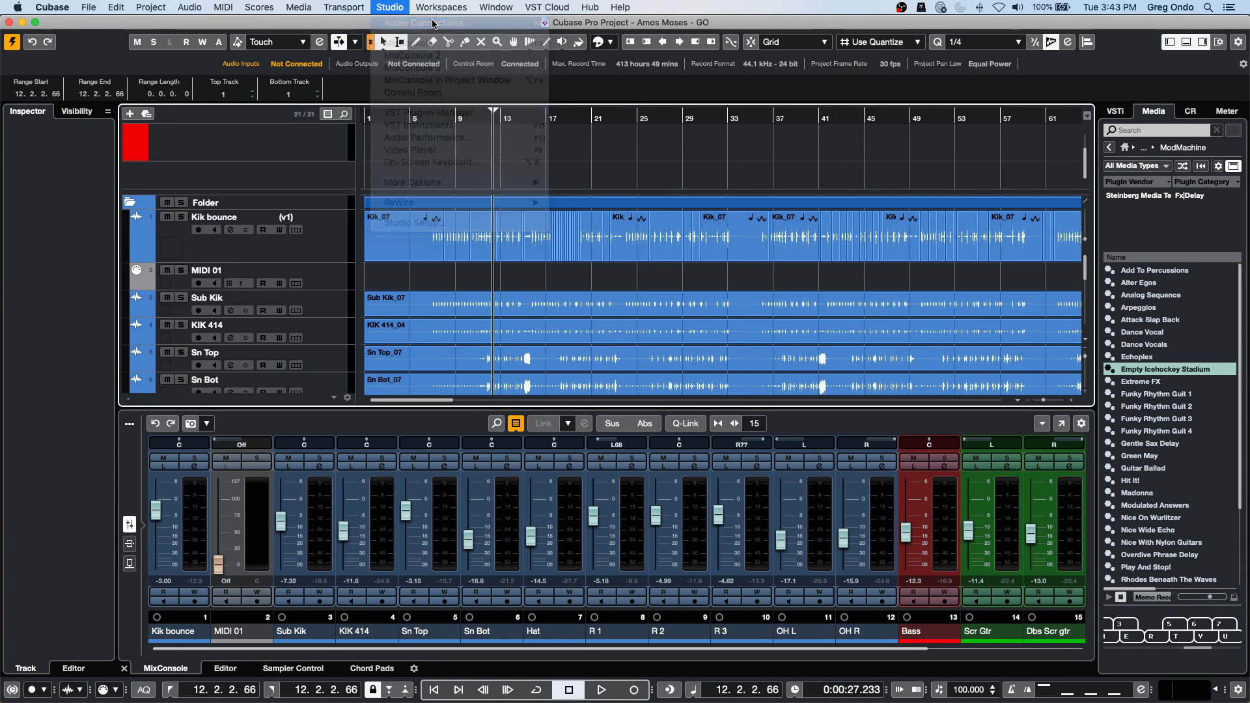
left_click(597, 123)
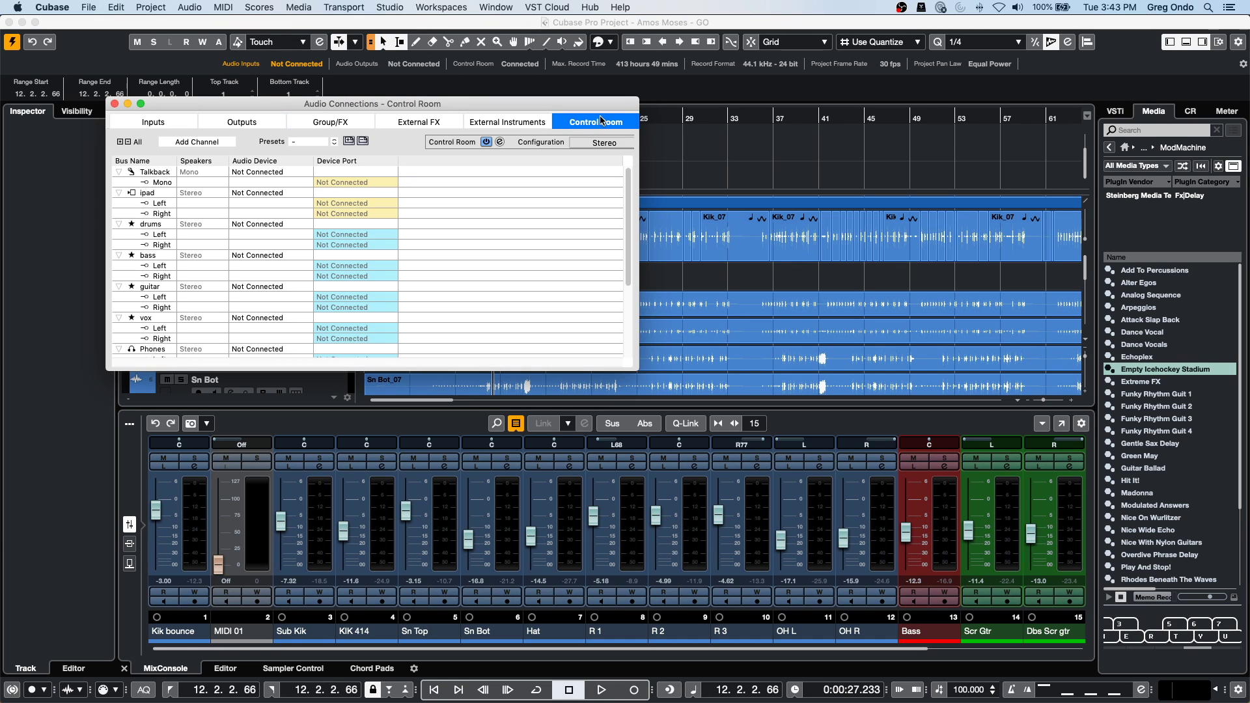
right_click(482, 302)
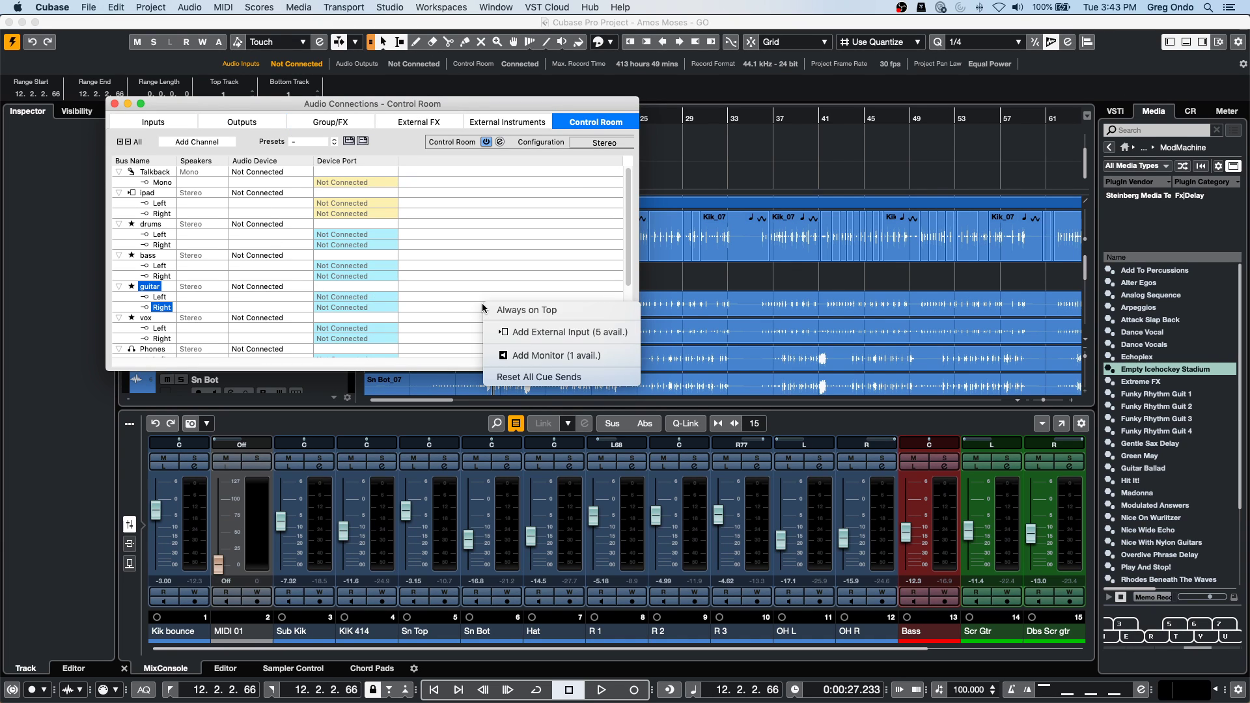
left_click(521, 358)
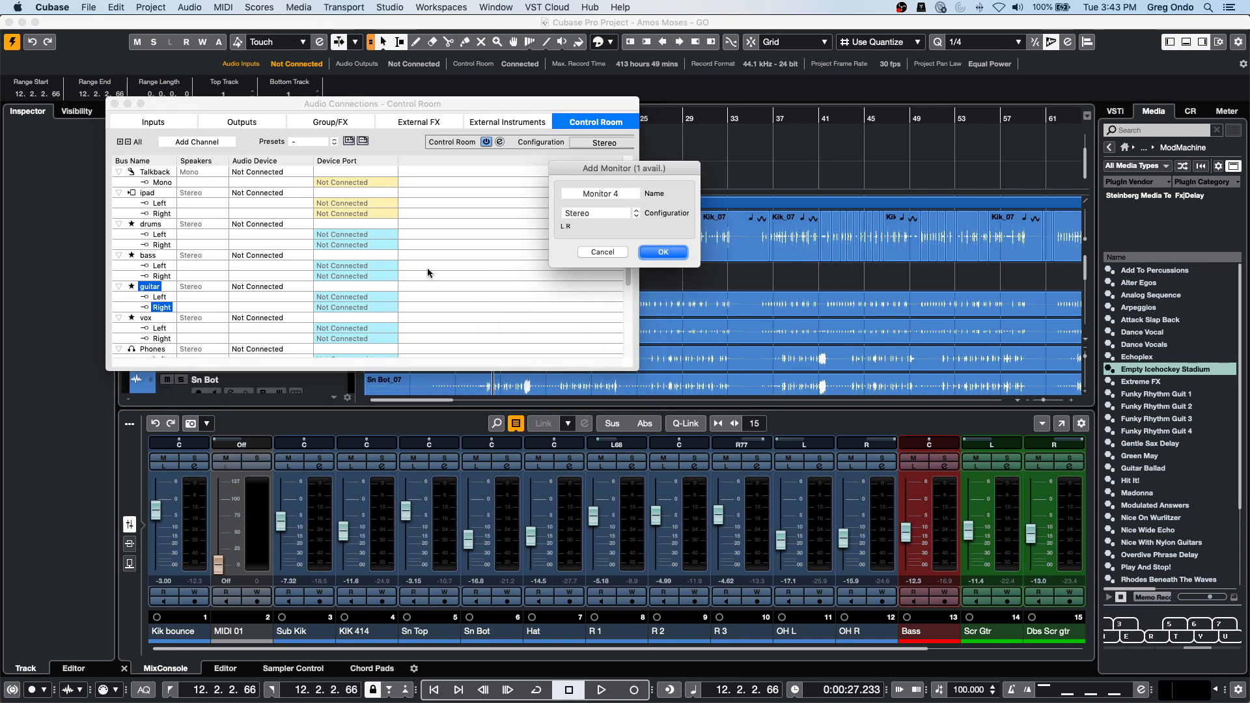
left_click(594, 214)
left_click(586, 255)
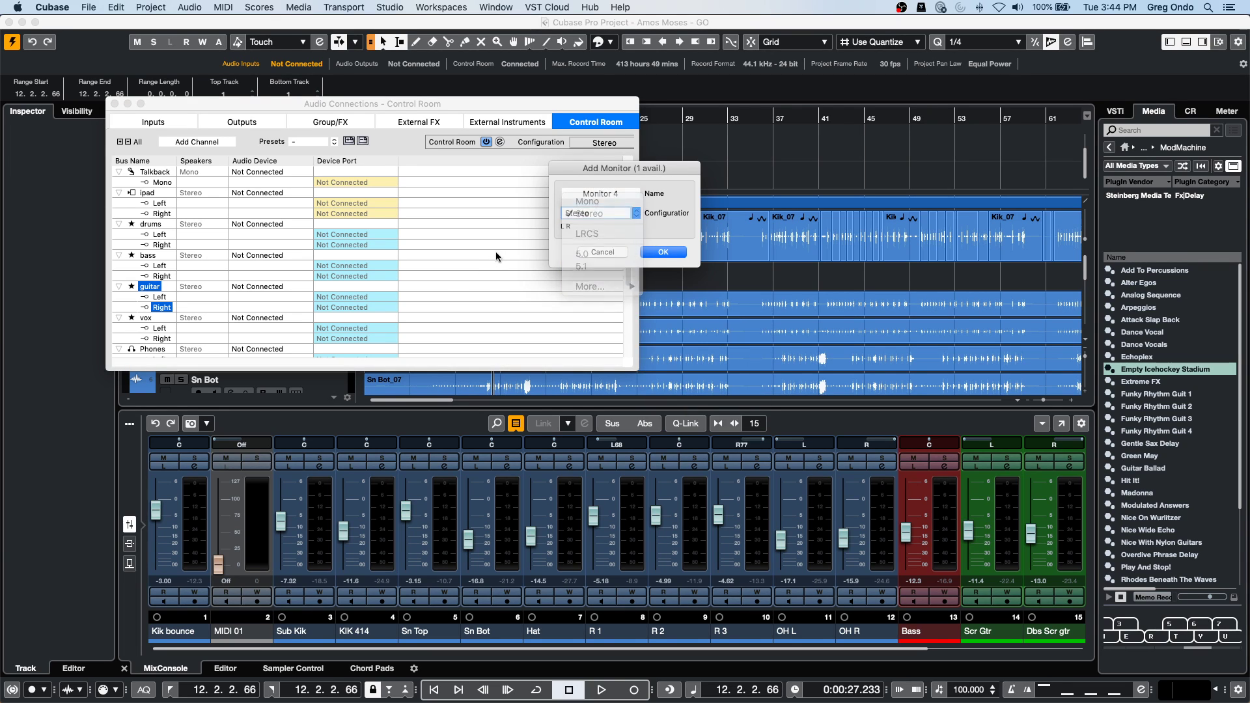
left_click(603, 251)
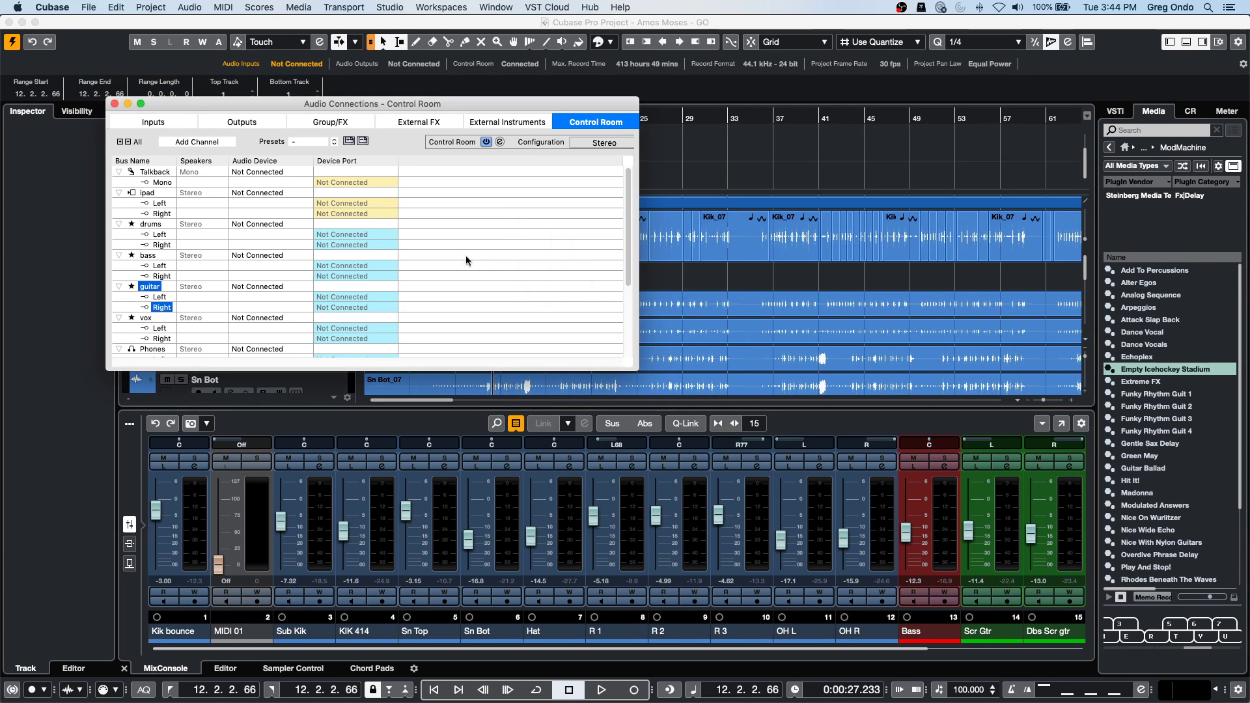
left_click(115, 103)
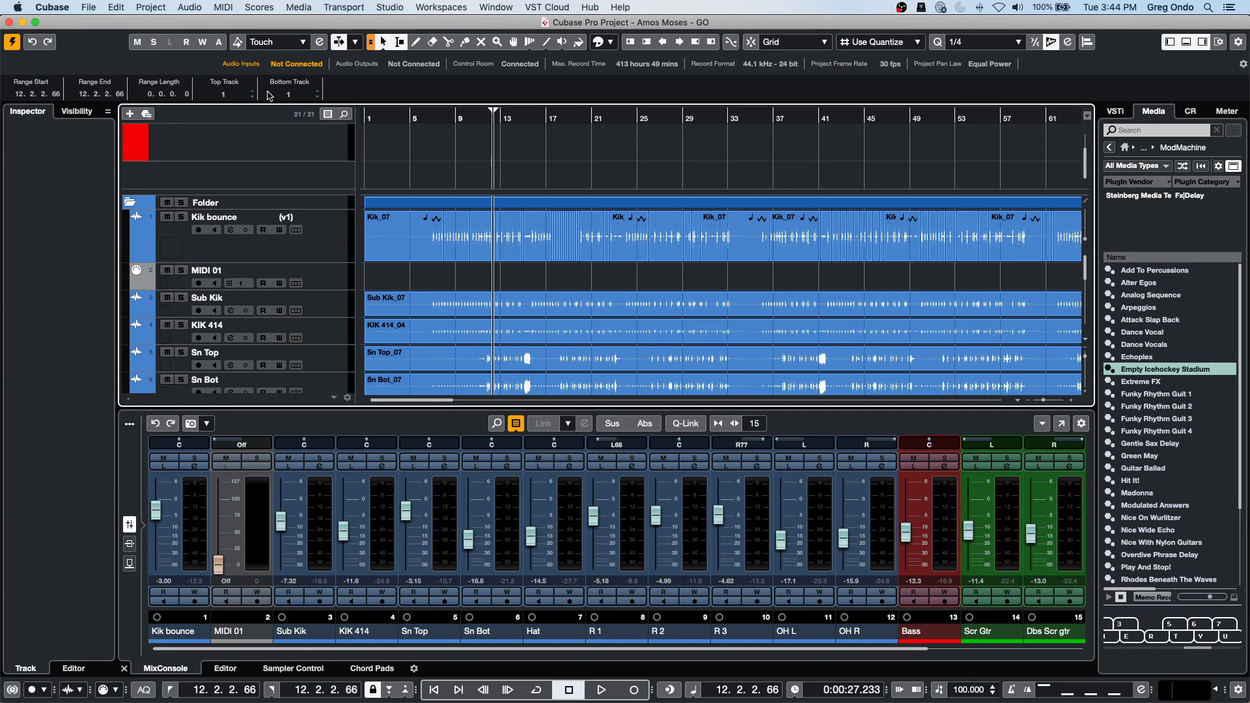
Inspect the Steinberg UR24C ports and available buffer sizes in Studio Setup, and close the setup.
left_click(320, 244)
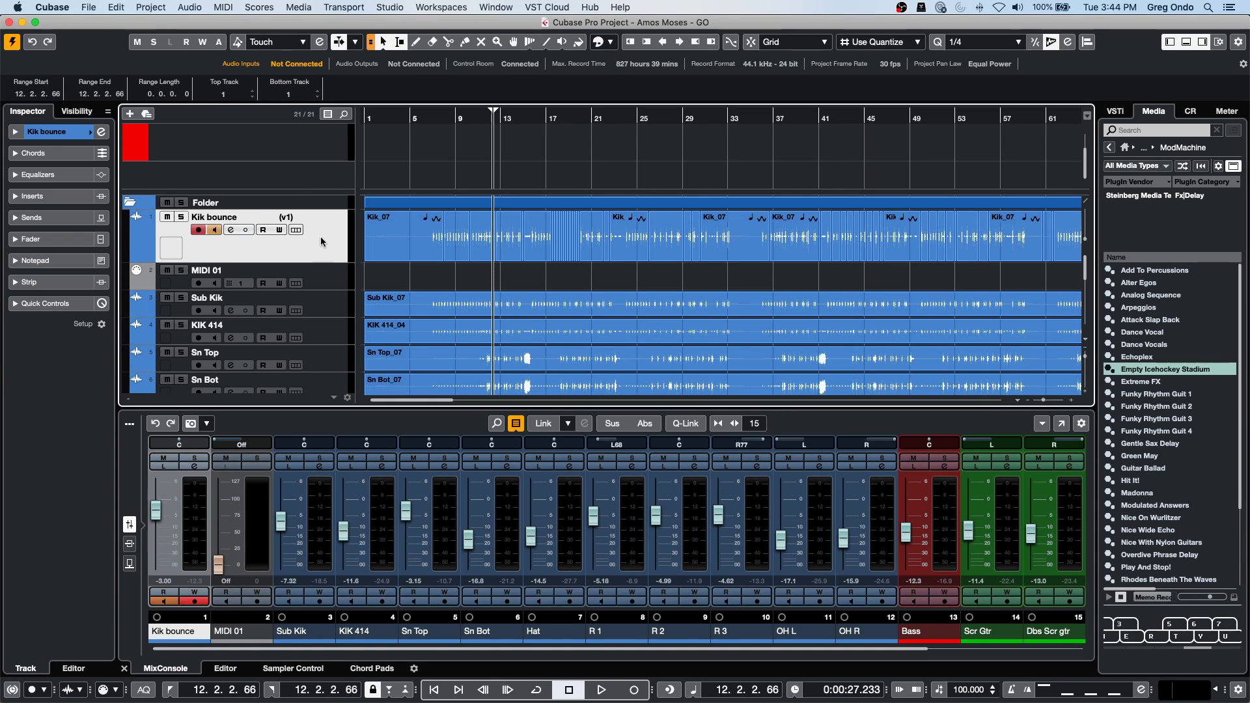
left_click(449, 6)
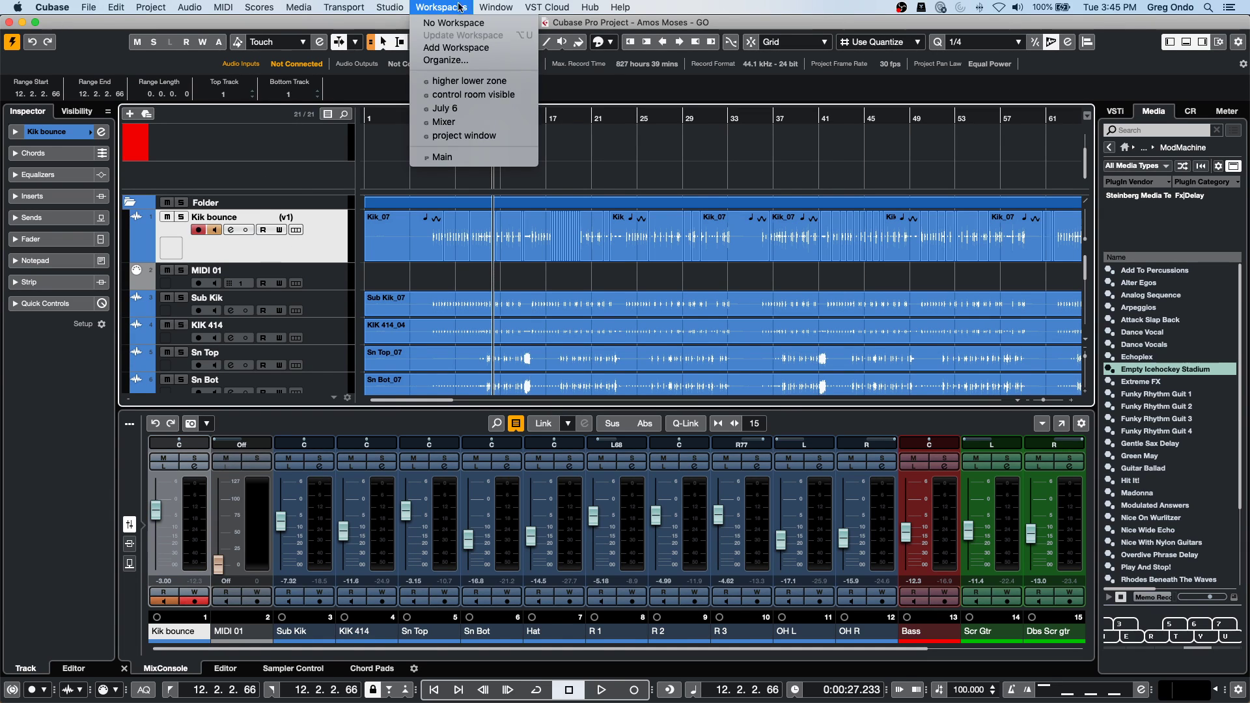
mouse_move(394, 10)
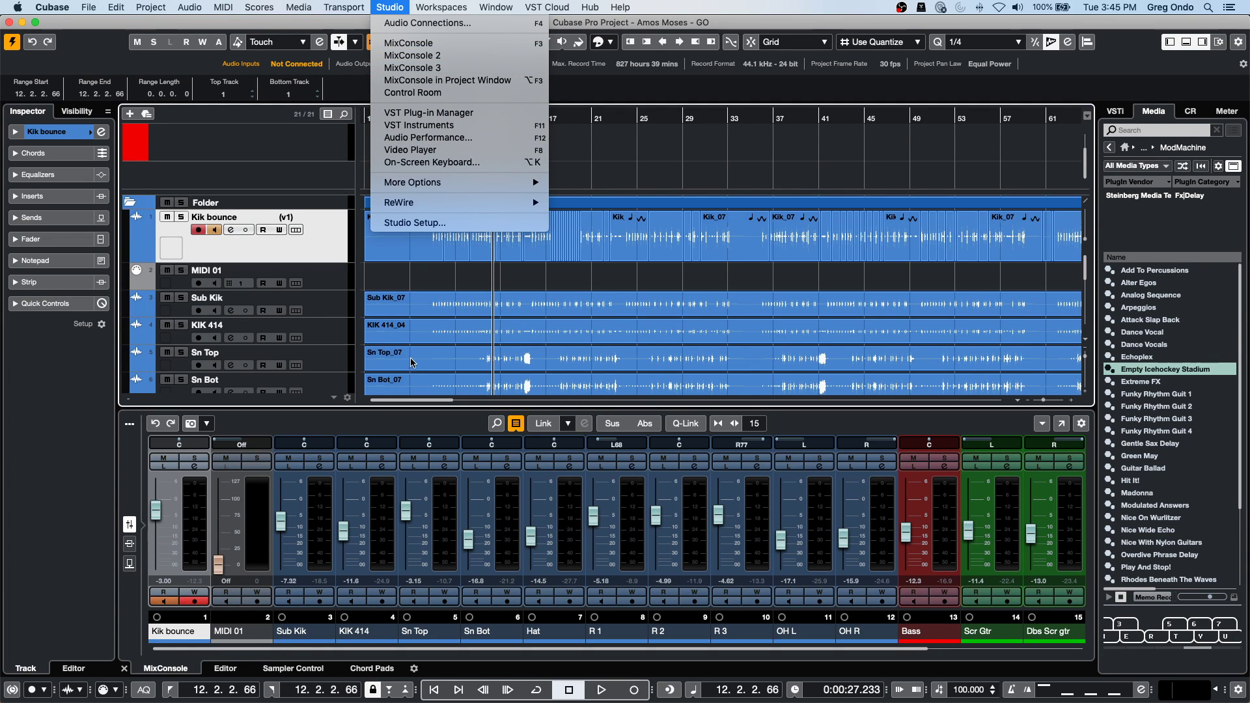
left_click(416, 224)
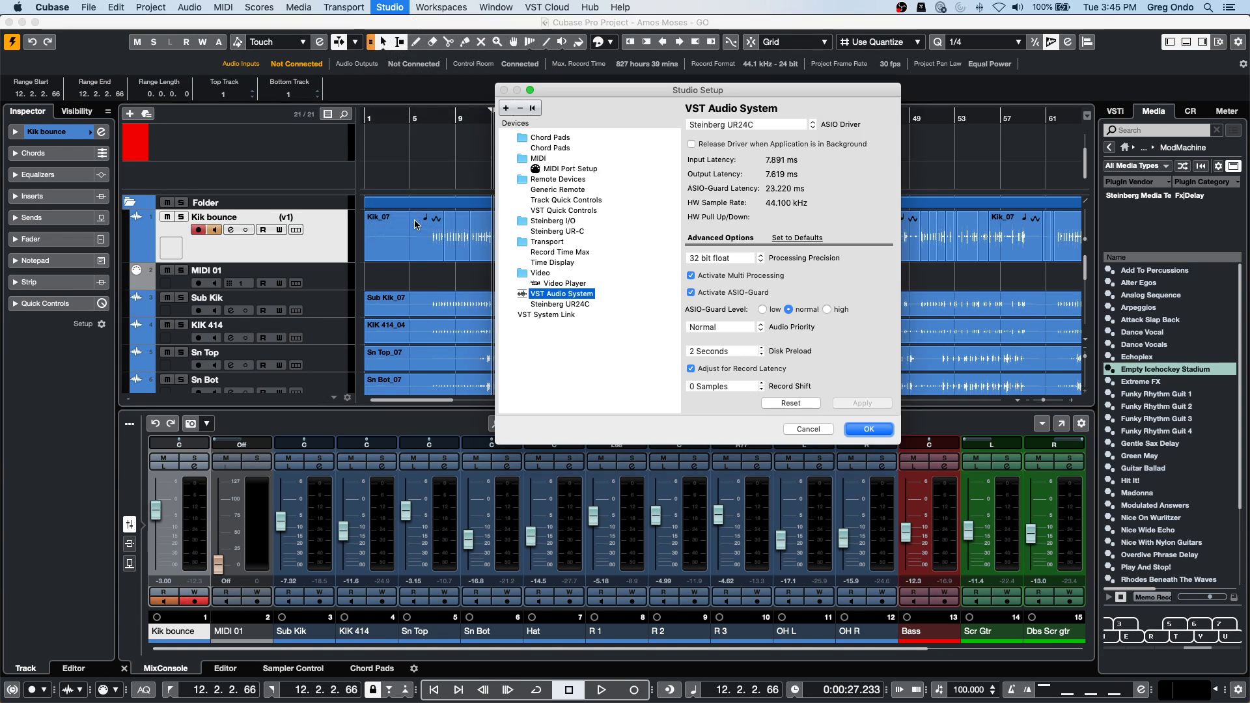
left_click(565, 304)
left_click(719, 126)
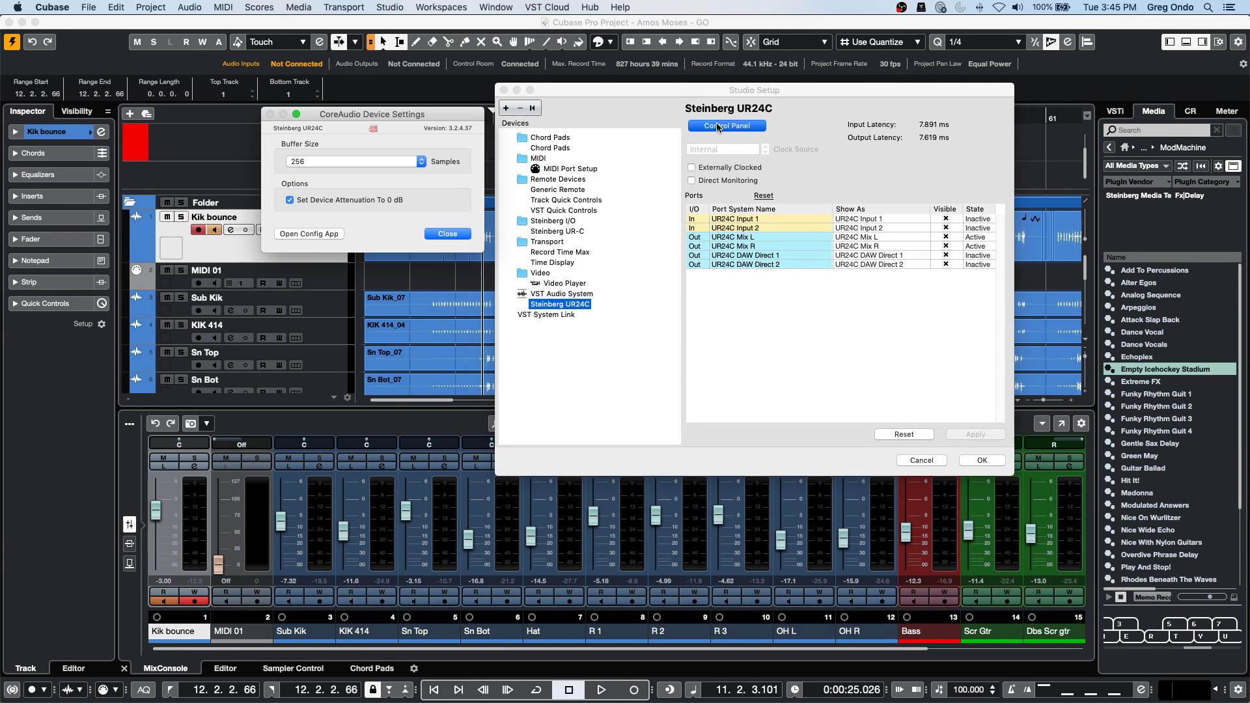
left_click(325, 162)
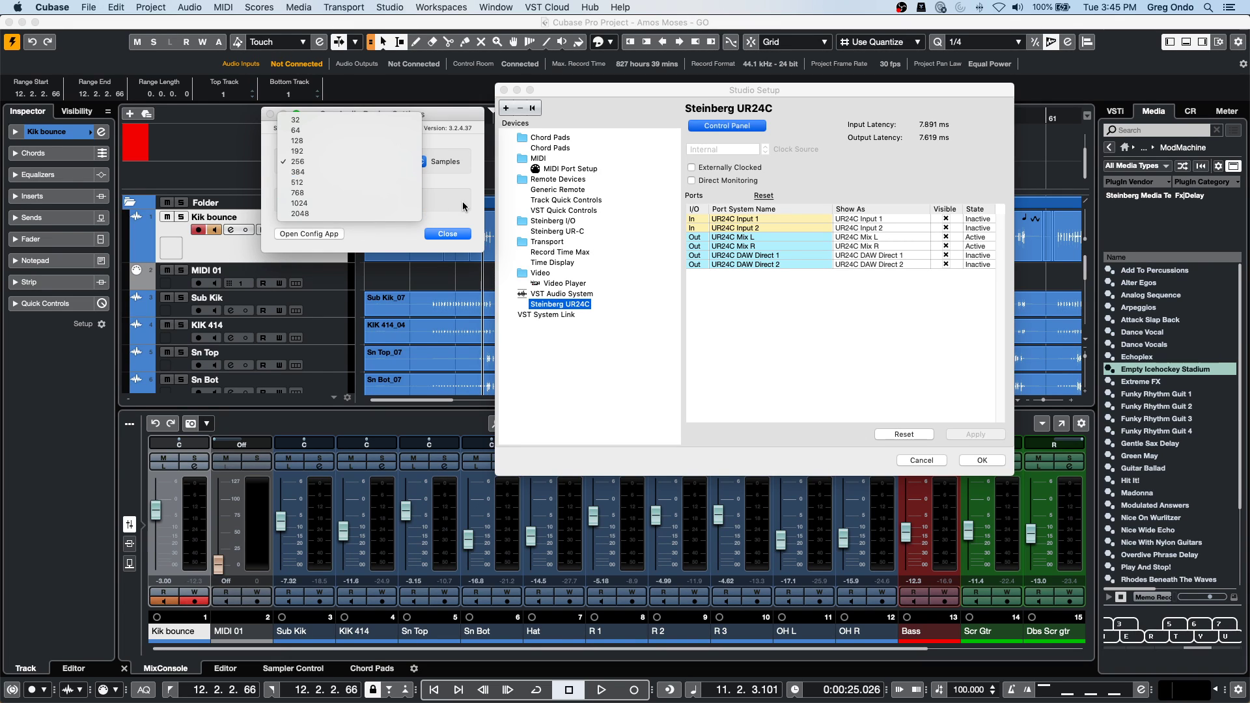
left_click(454, 238)
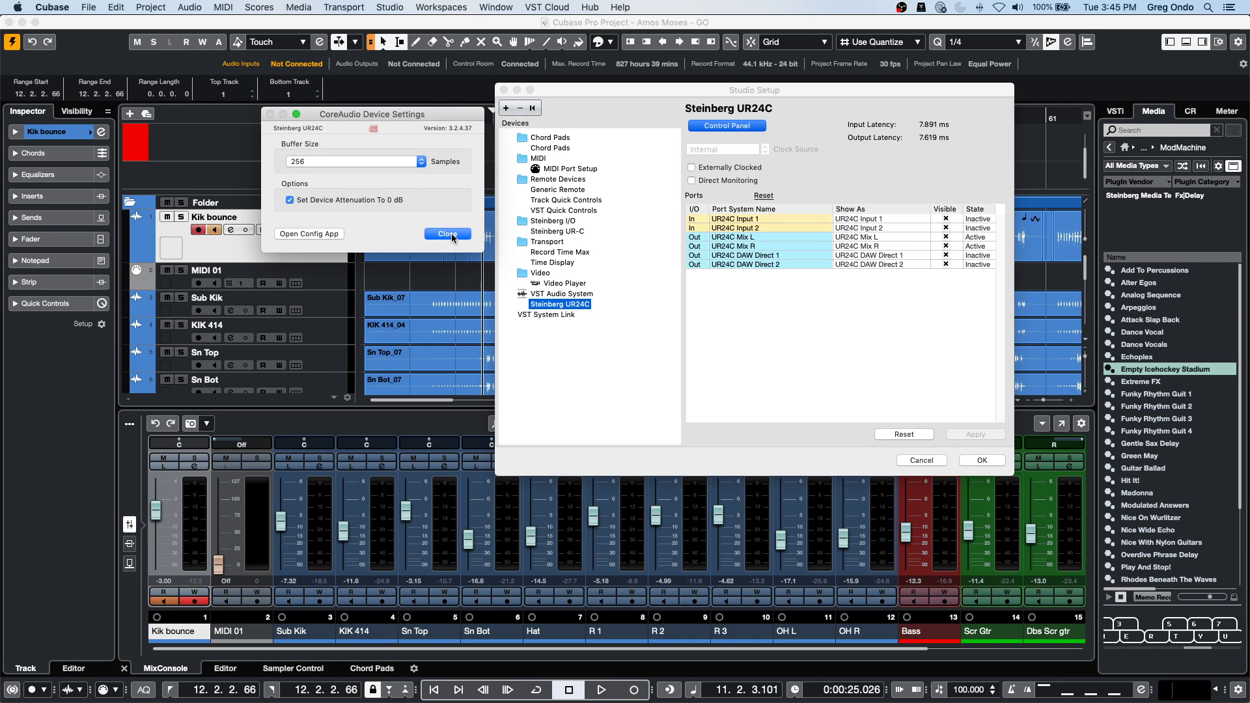
left_click(454, 239)
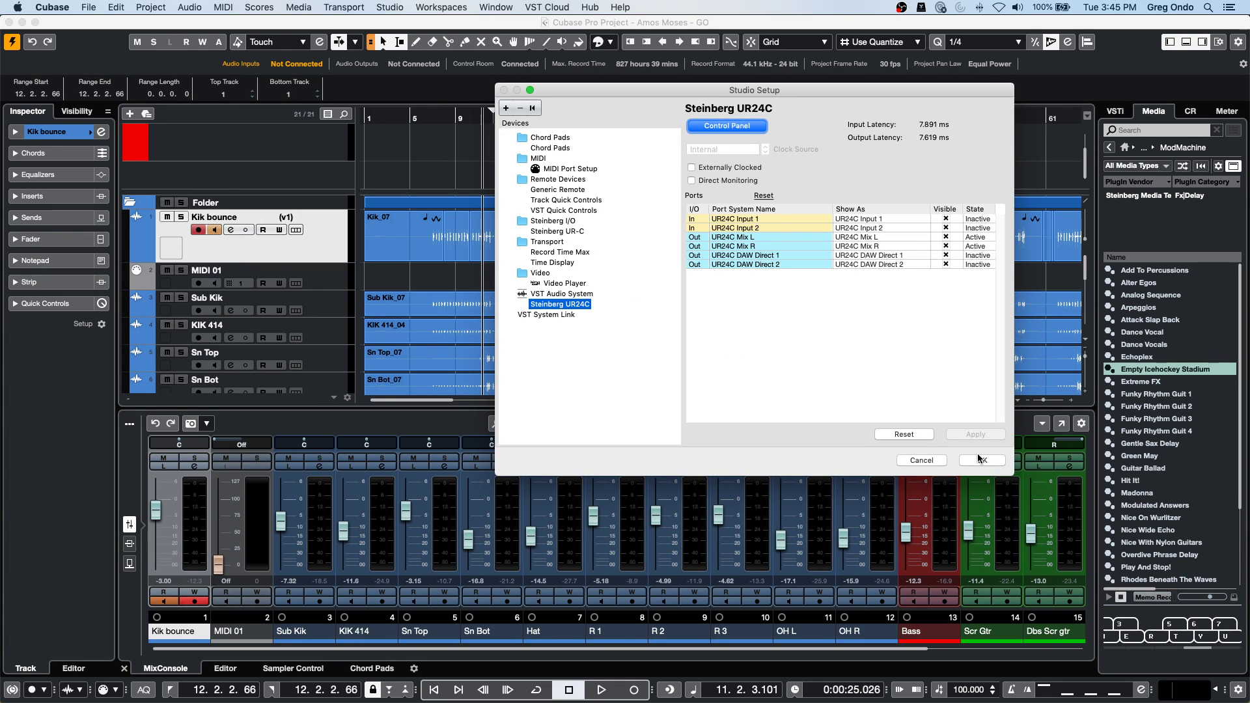
left_click(981, 461)
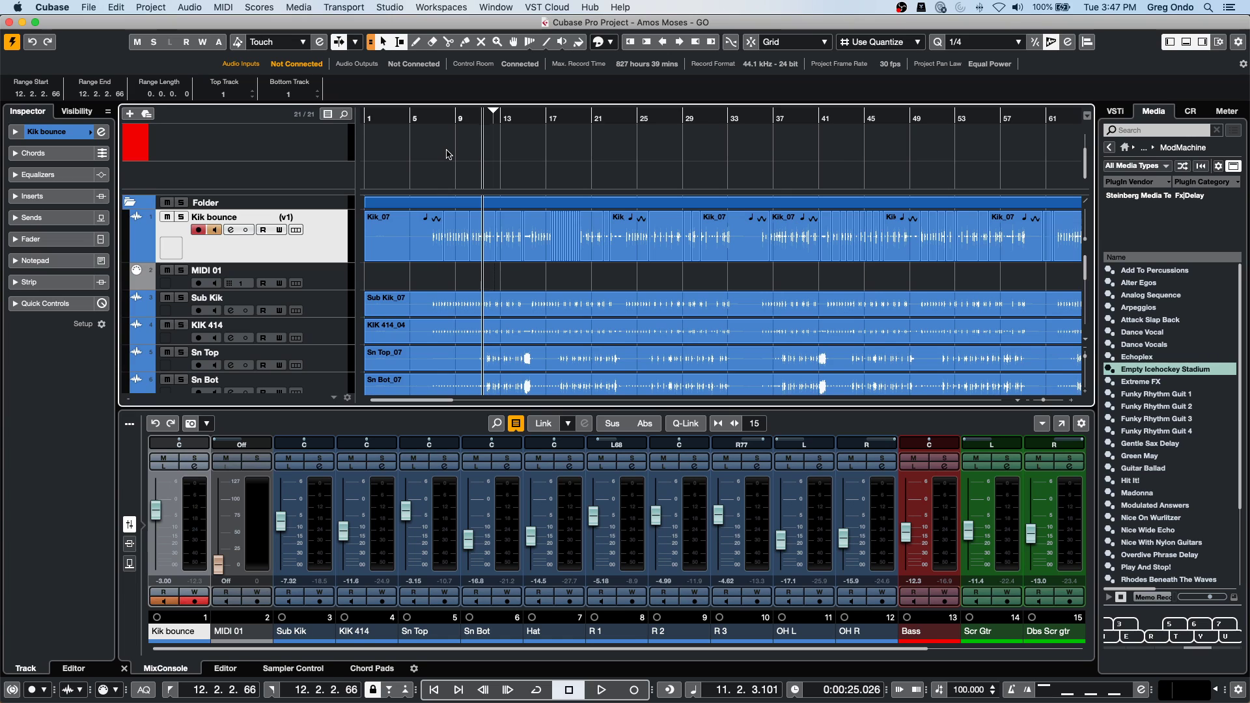
left_click(429, 7)
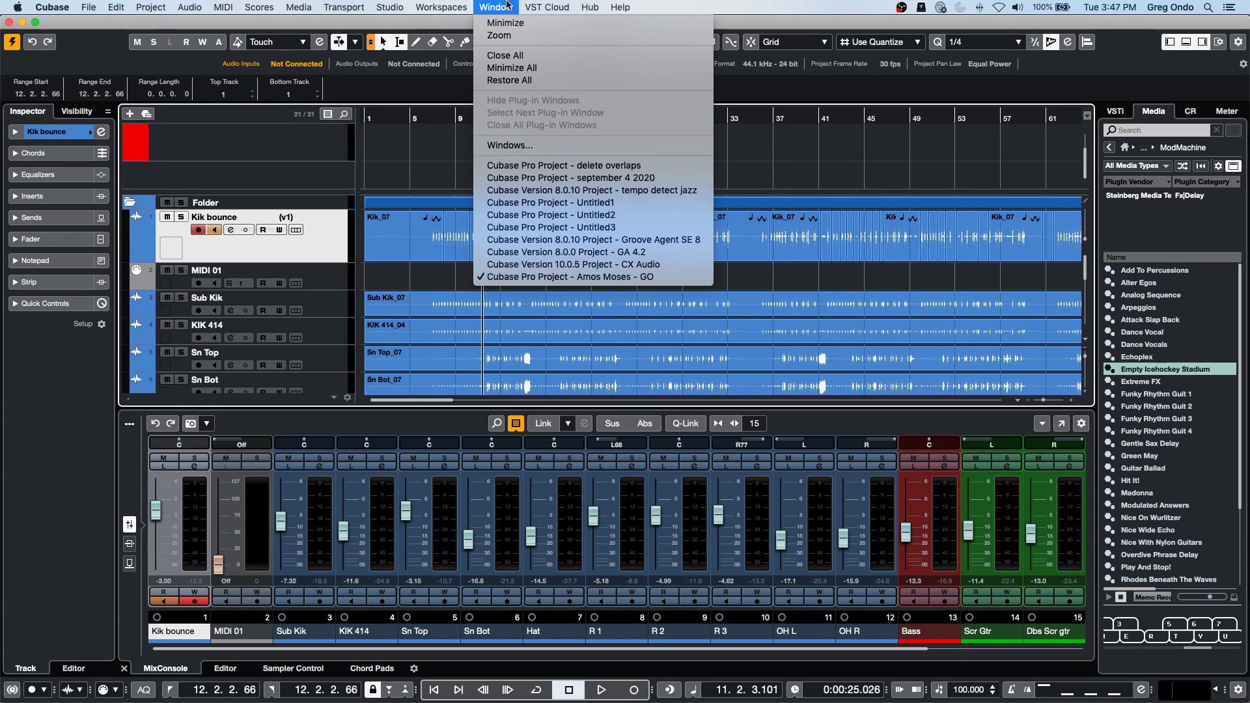
mouse_move(445, 5)
mouse_move(501, 3)
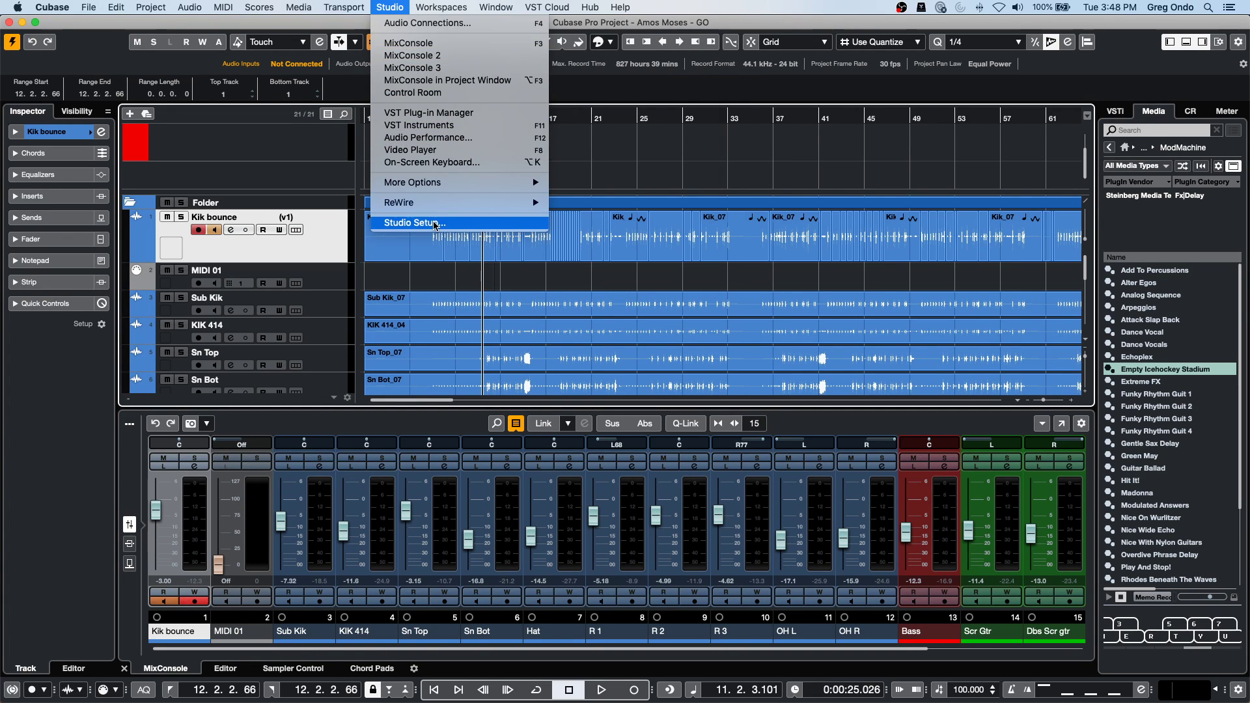
Add a Mackie Control remote device in Studio Setup and look through its available MIDI inputs without connecting one.
left_click(435, 224)
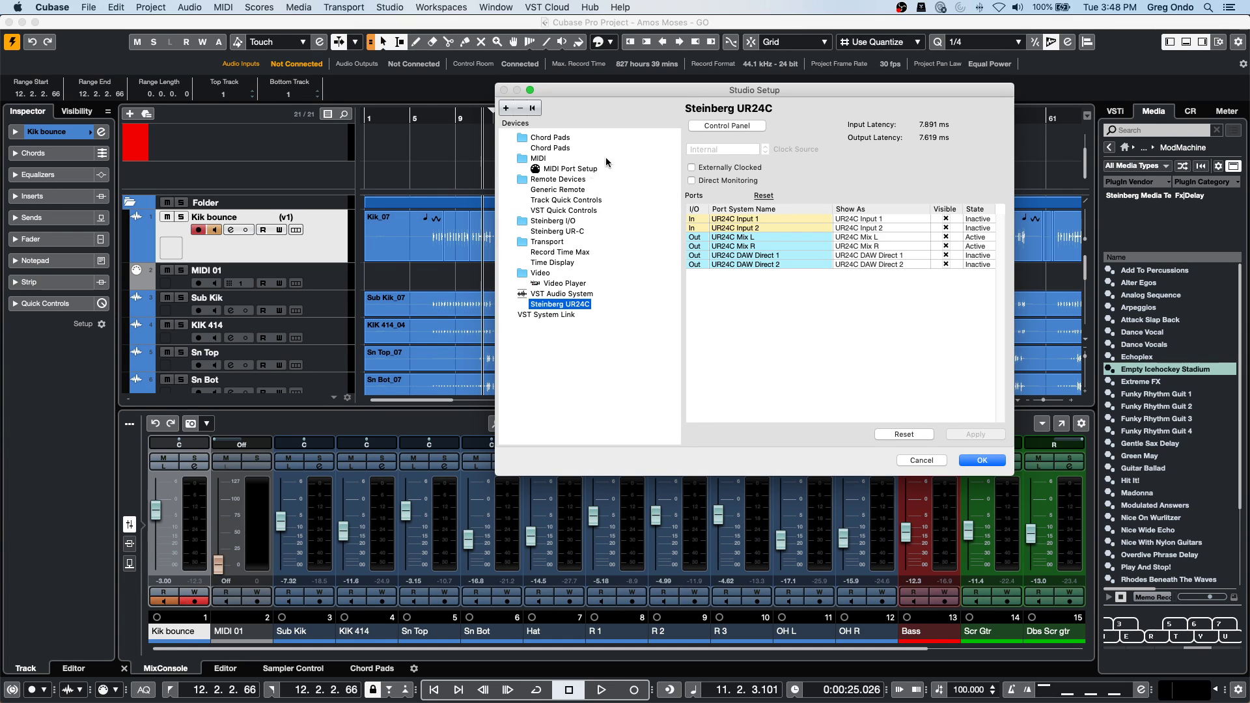
left_click(506, 109)
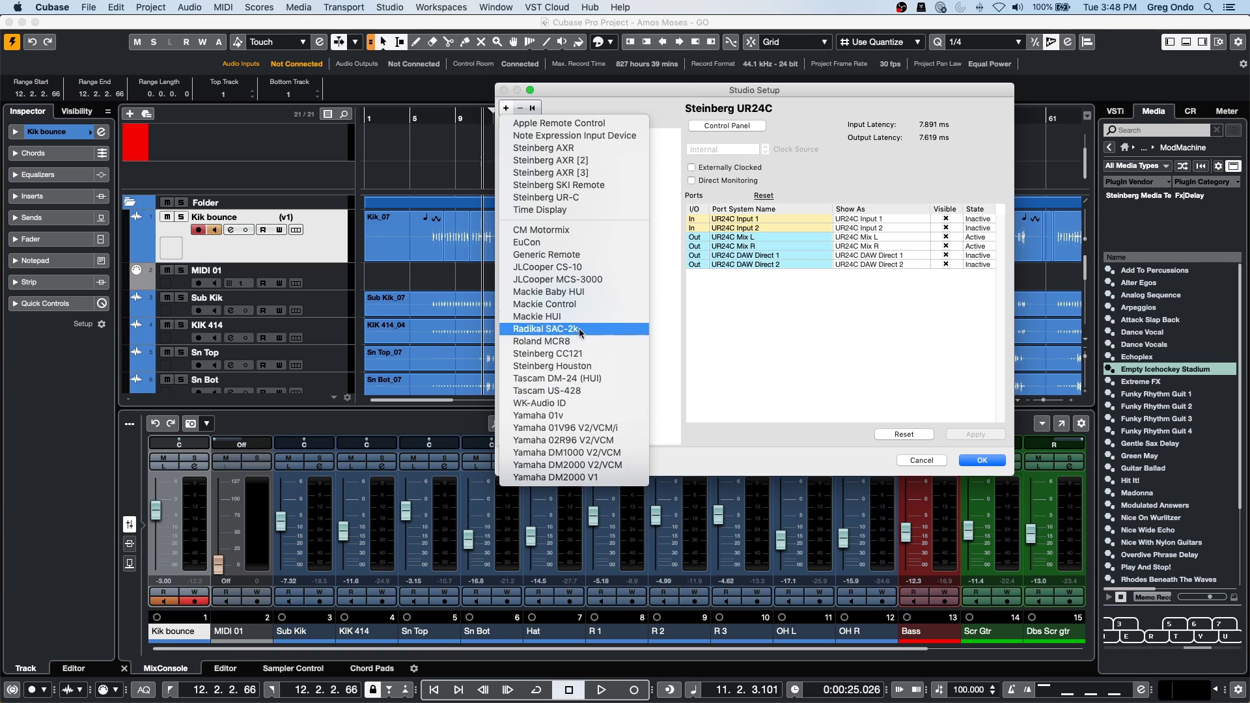
left_click(576, 305)
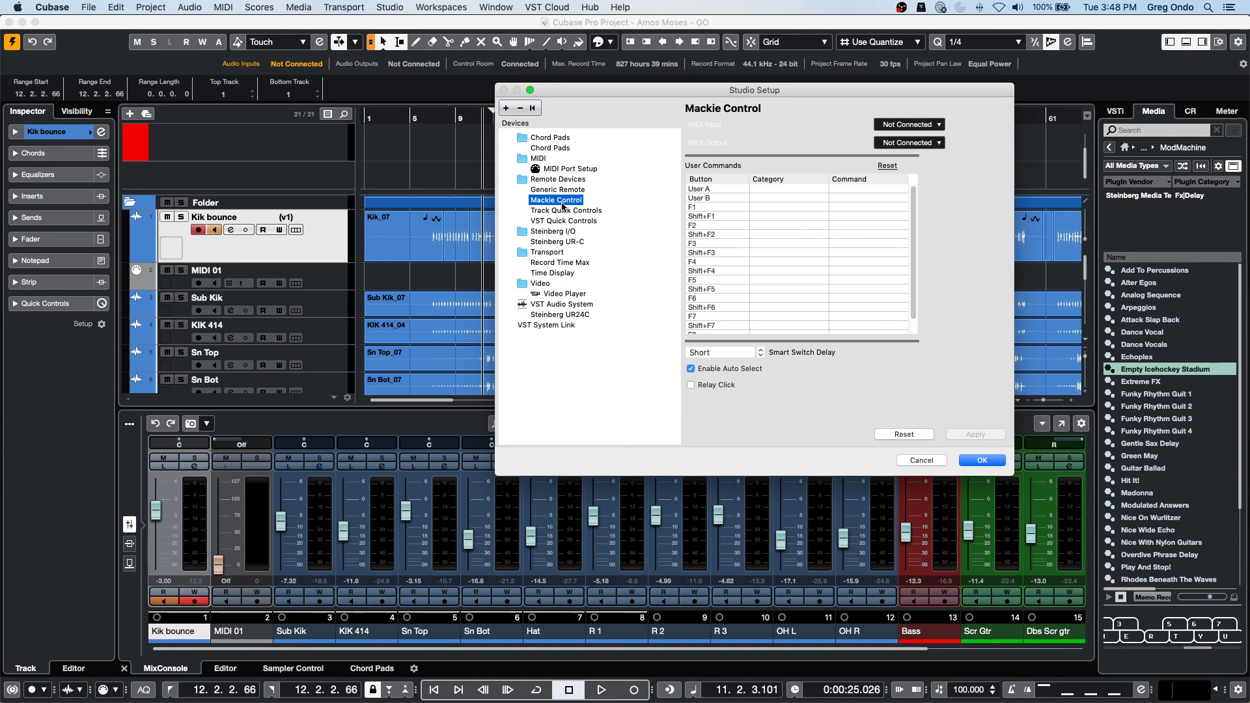
left_click(909, 125)
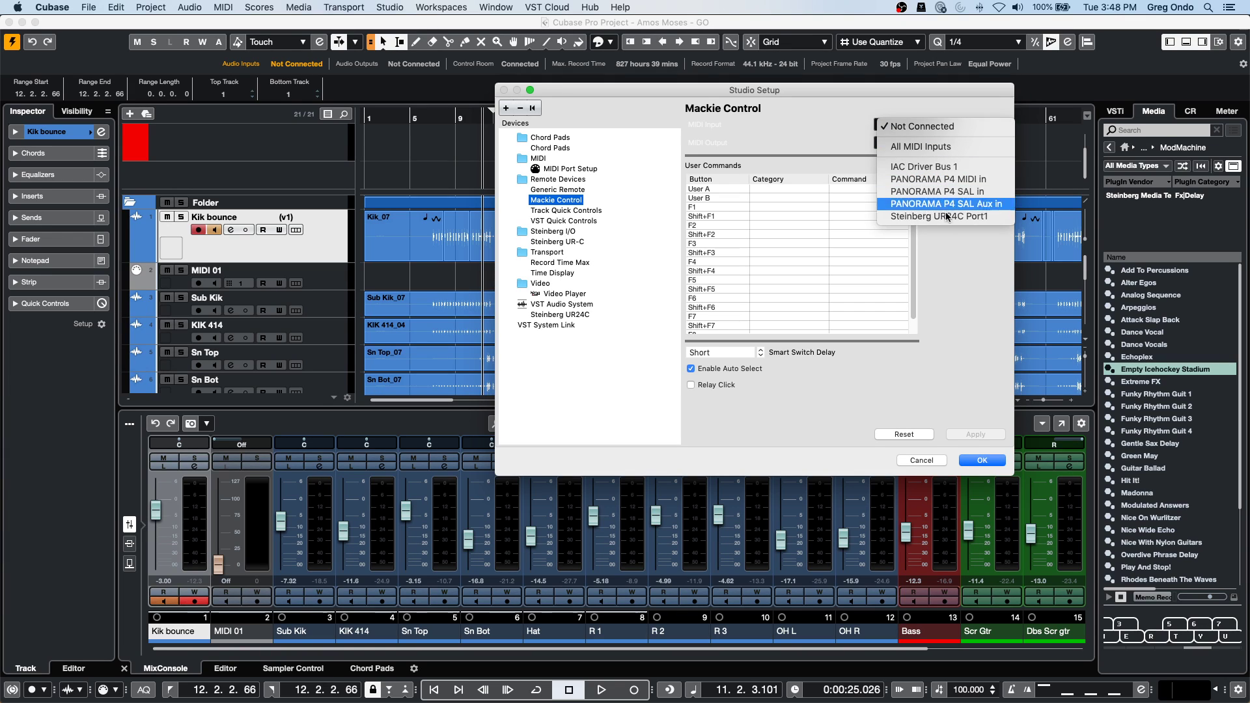
left_click(830, 136)
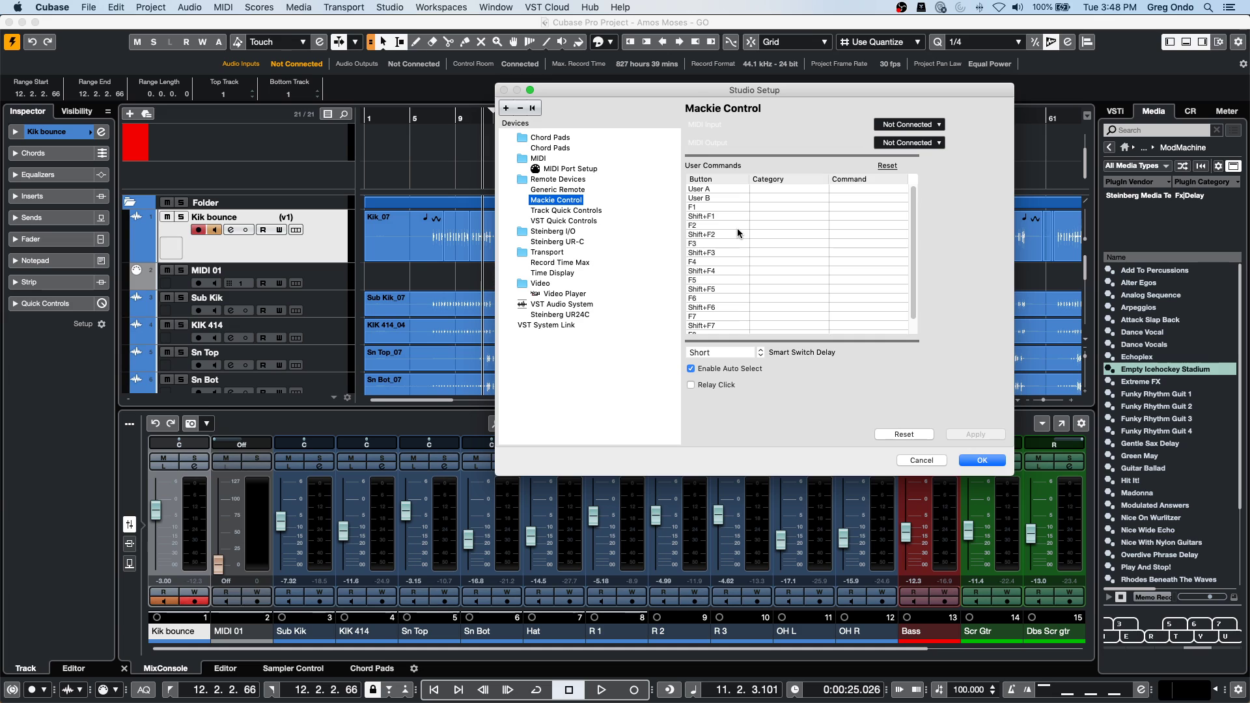
Try editing QuickControl 1's address in the Track Quick Controls, enable Learn, and confirm the Studio Setup.
left_click(576, 210)
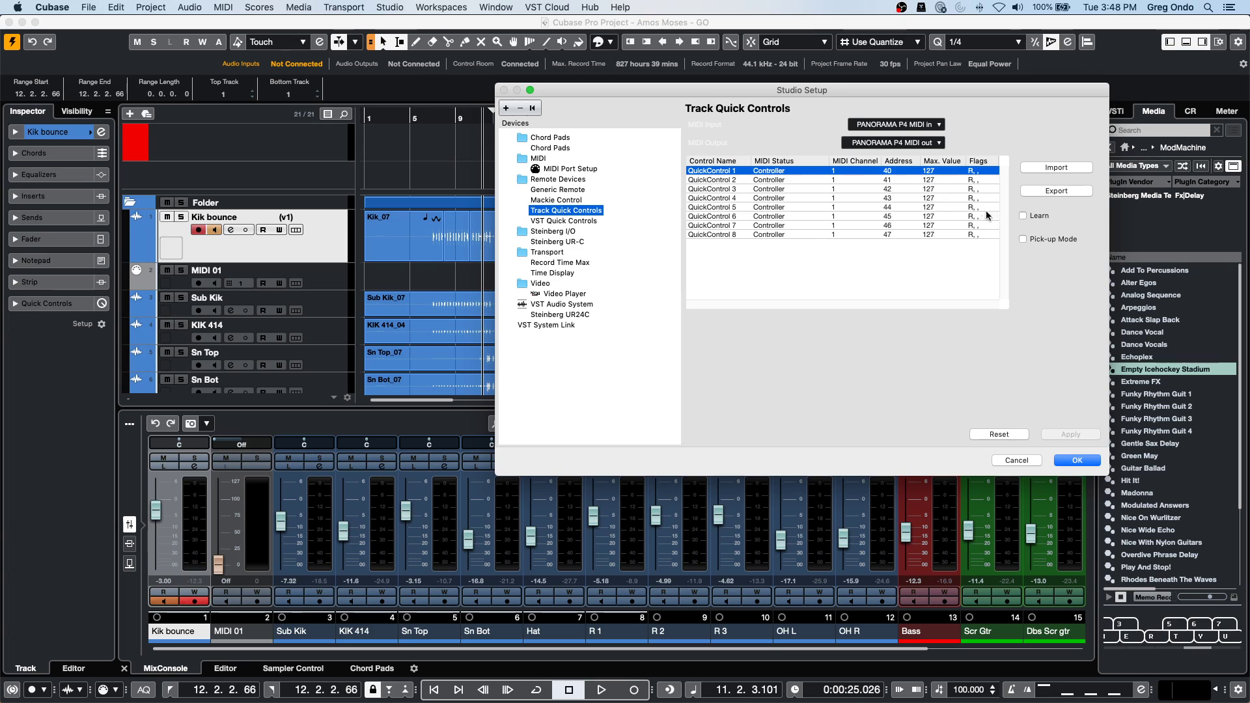
left_click(1023, 216)
left_click(1024, 216)
double_click(889, 171)
type("45")
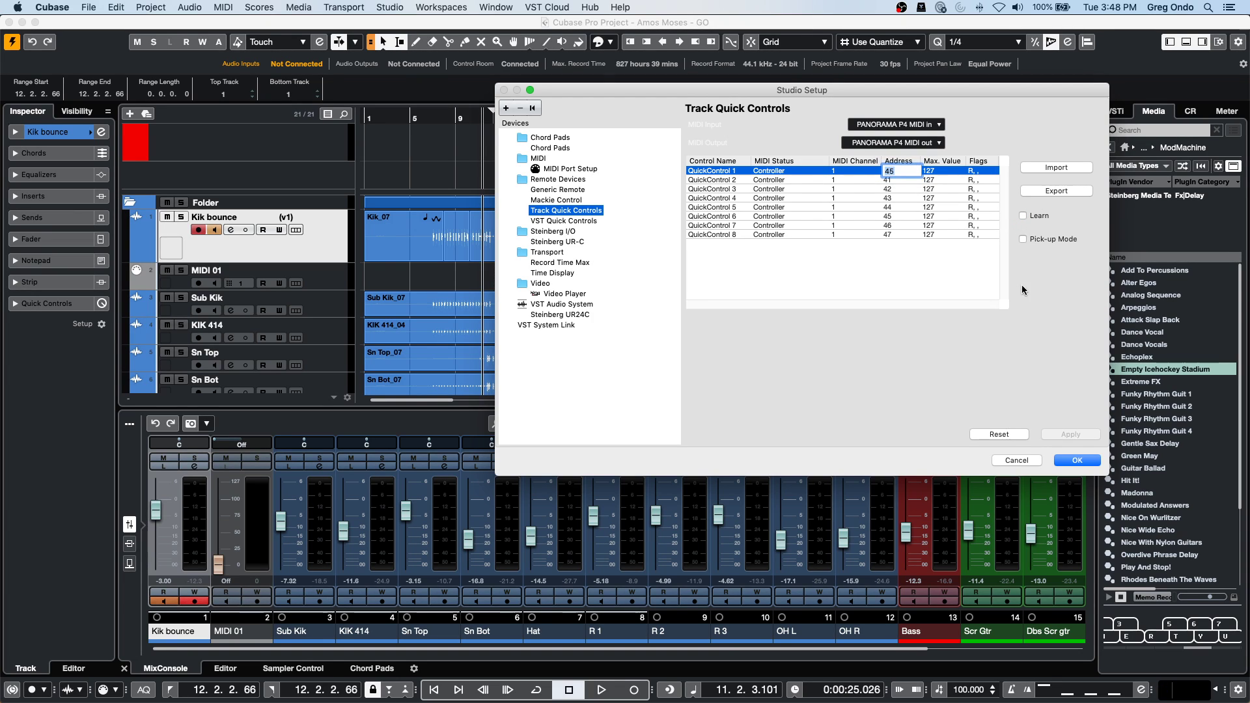
key("Return")
left_click(1023, 216)
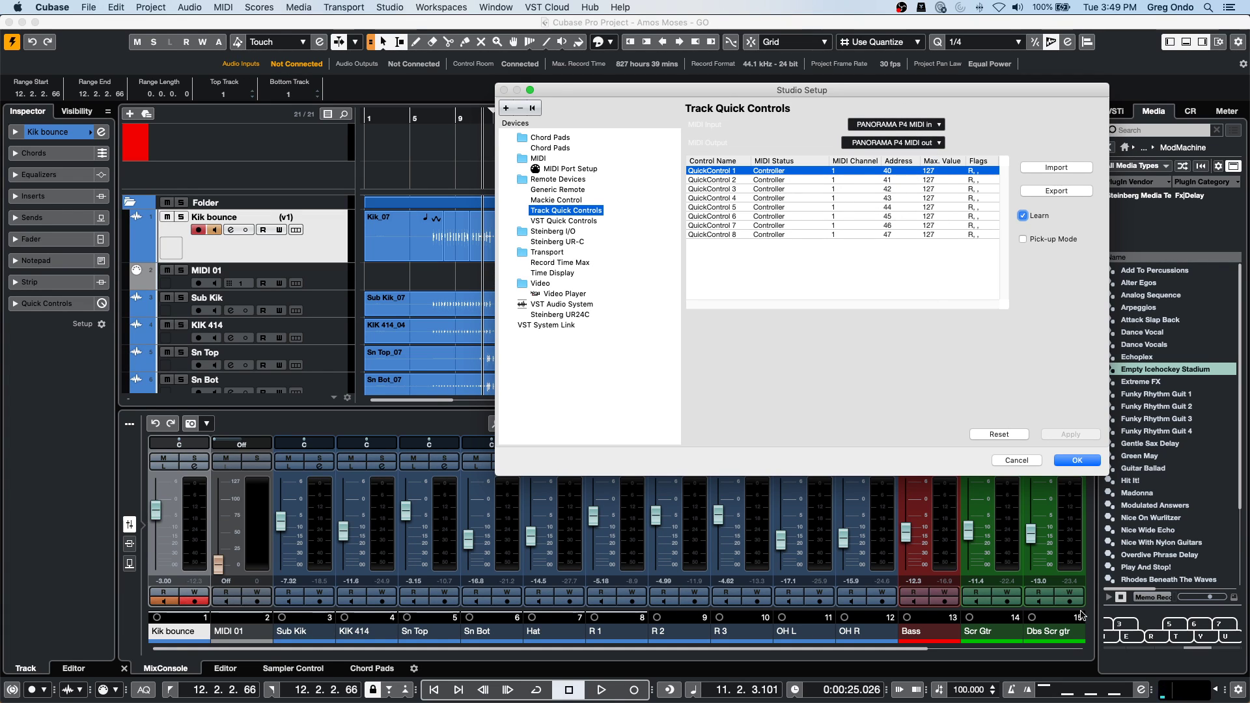
left_click(1084, 463)
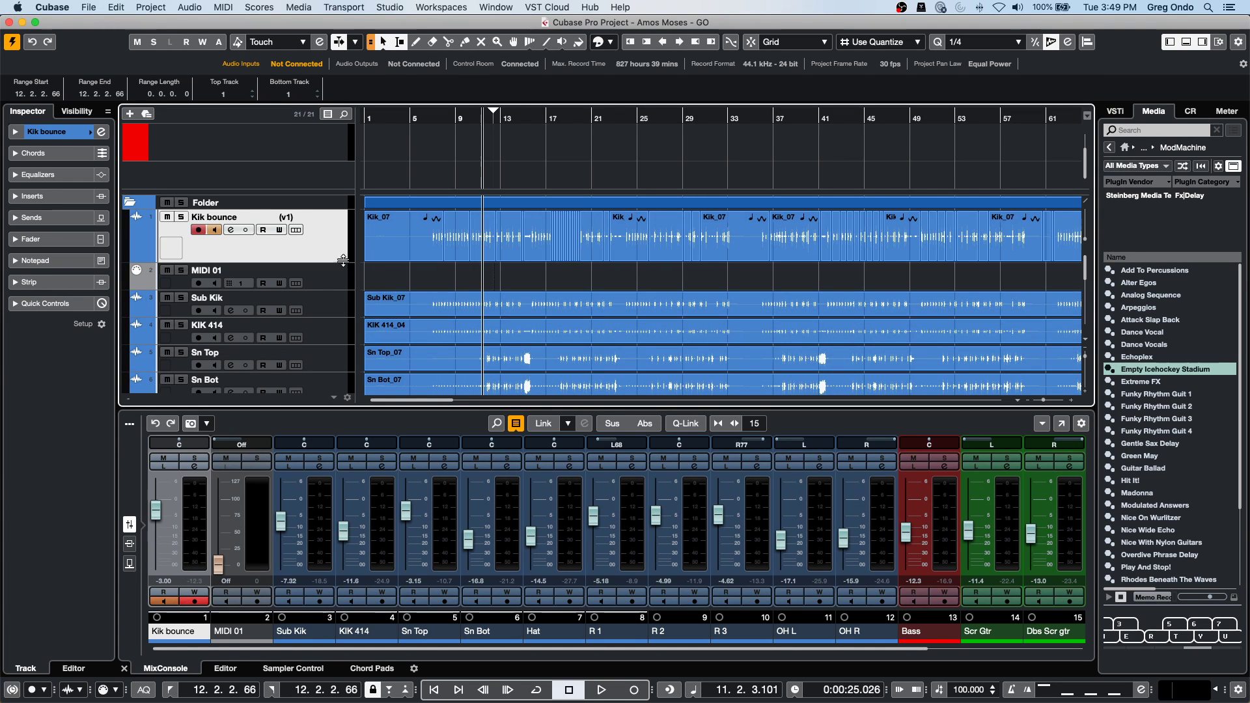
Show the Kik bounce track's Quick Controls with volume, pan, low-cut, high-cut and the first two send levels assigned.
left_click(51, 304)
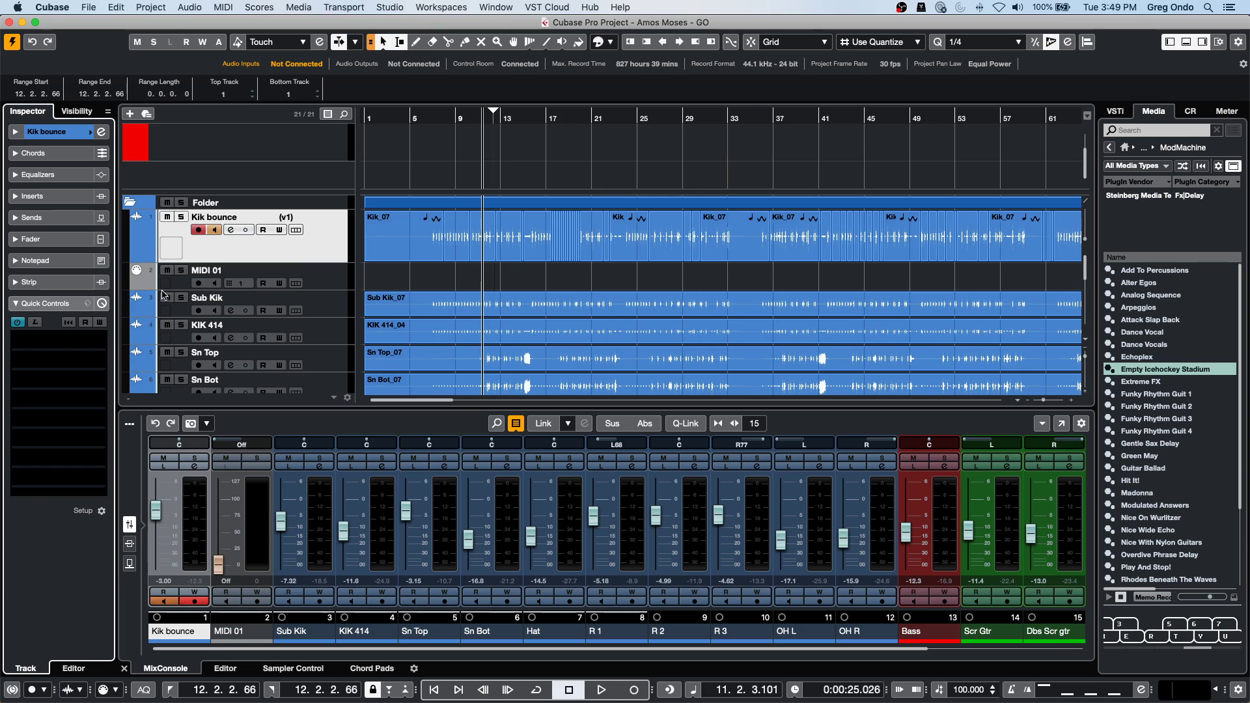
left_click(86, 323)
left_click(69, 323)
left_click(145, 318)
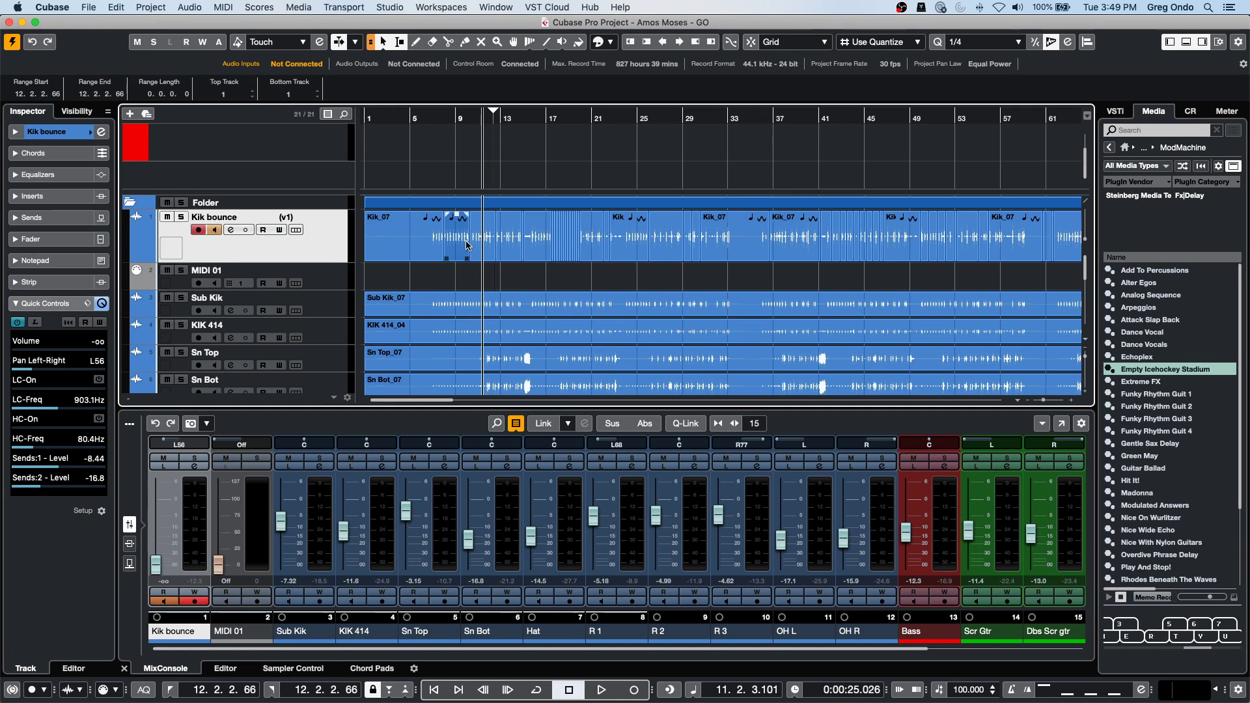
Add one Retrologue instrument track routed to Stereo Out below the Kik bounce track.
right_click(319, 253)
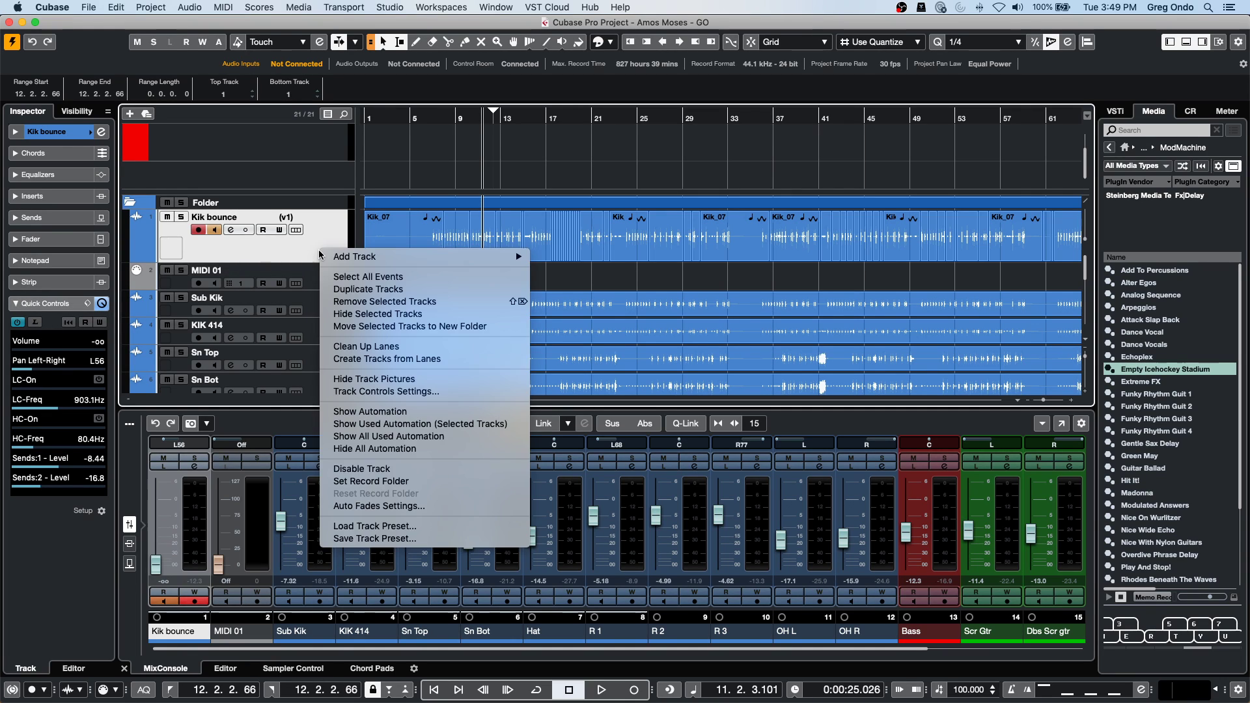
mouse_move(362, 257)
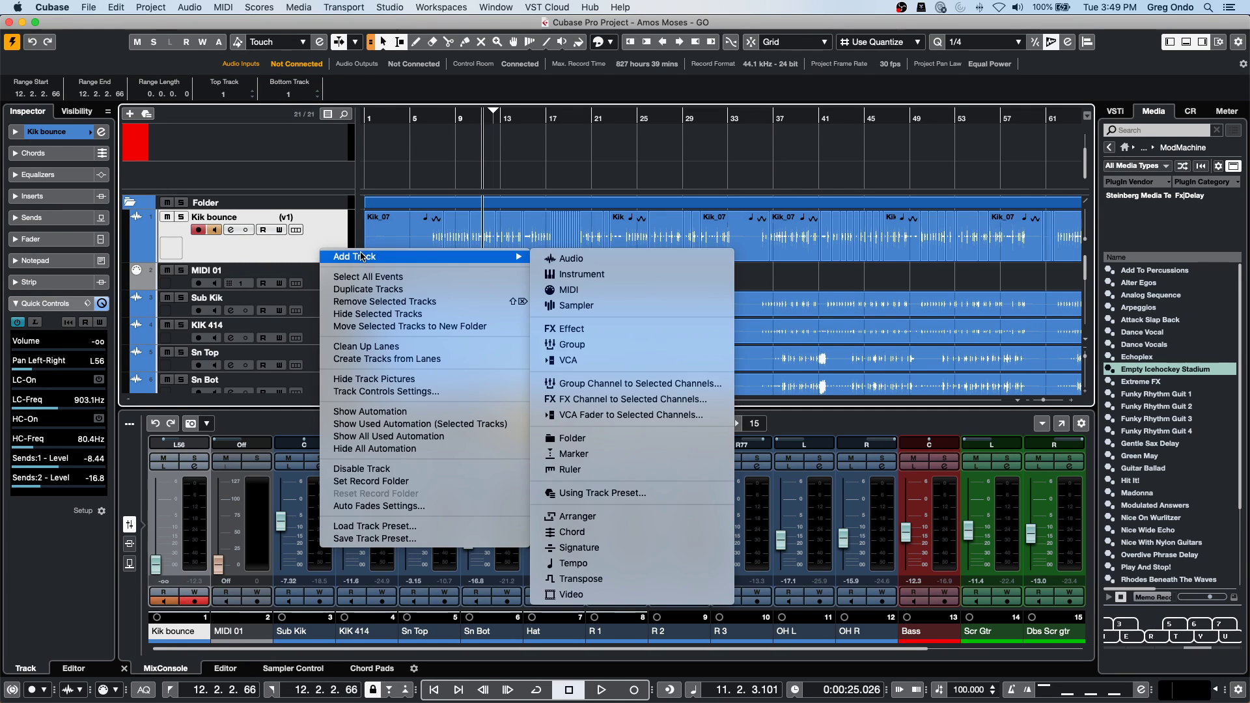
left_click(600, 276)
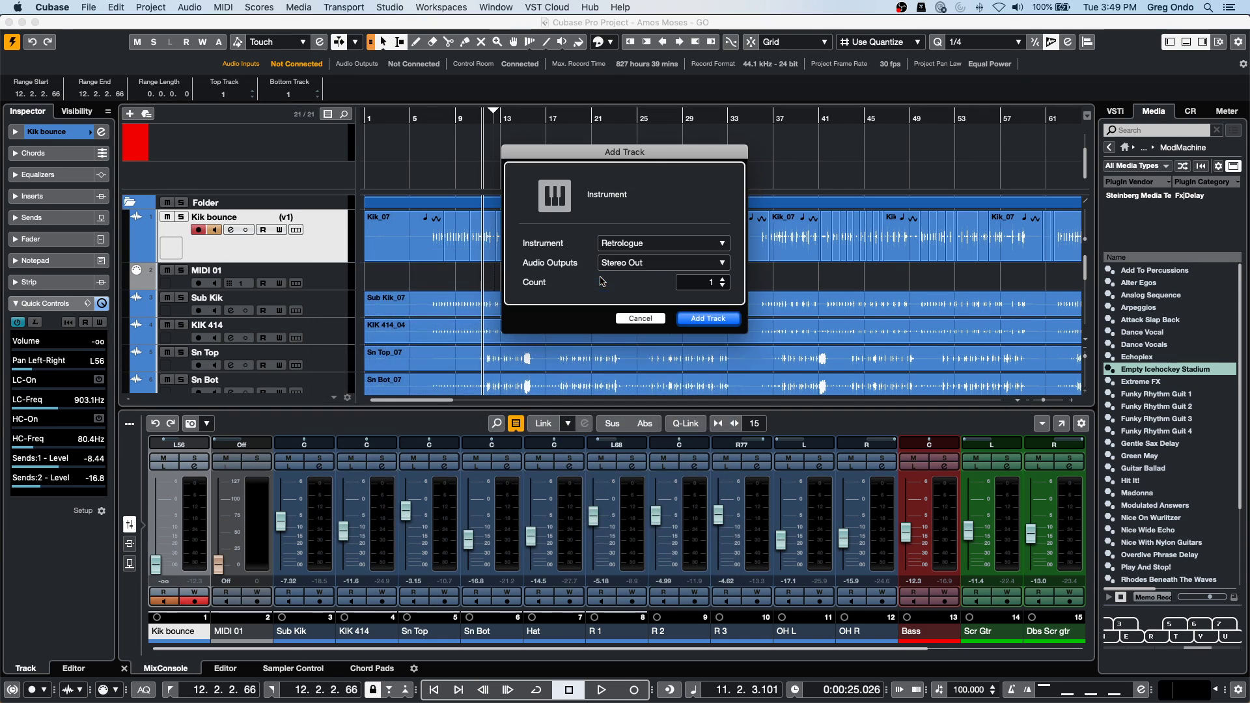
left_click(709, 318)
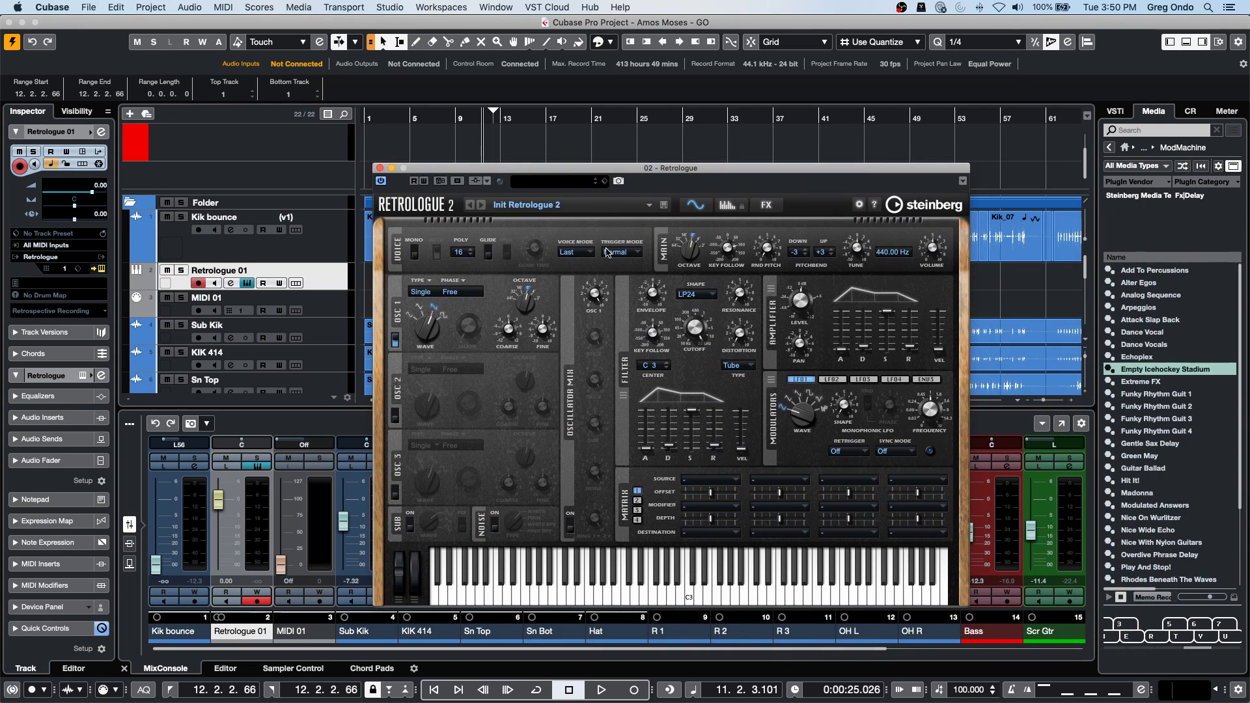
Start Learn CC for Retrologue's filter cutoff, and close the instrument window.
right_click(696, 331)
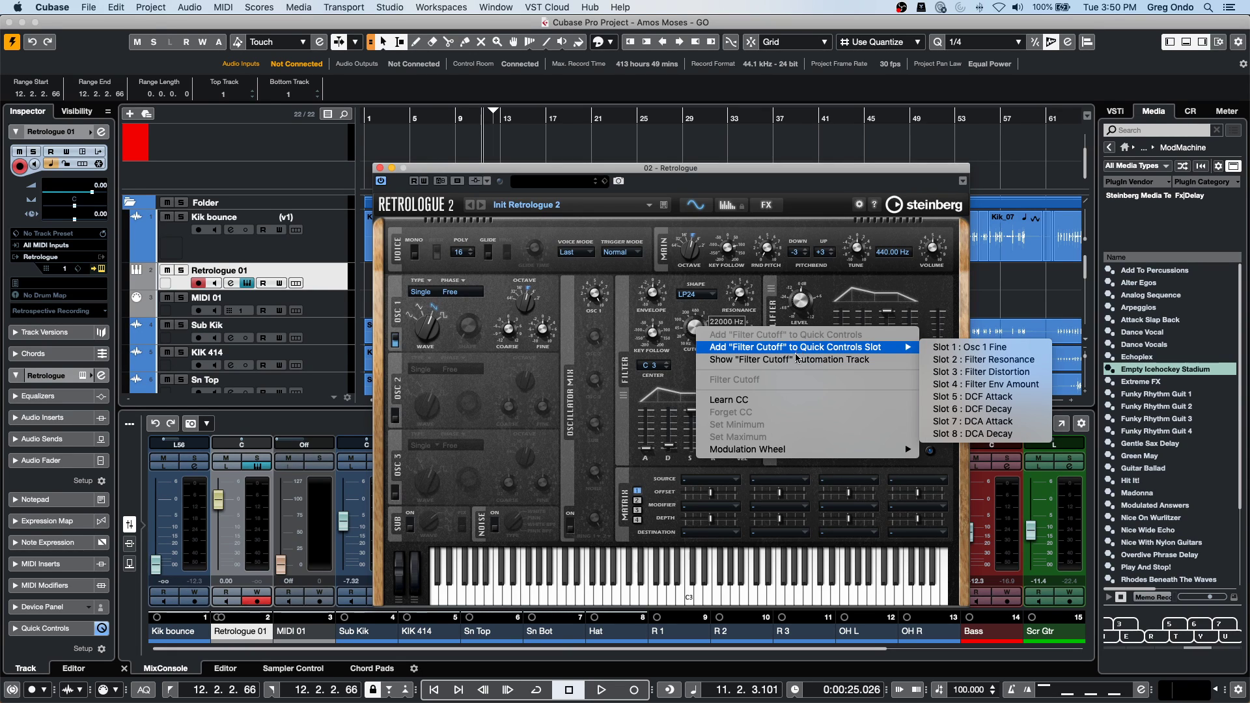
left_click(751, 401)
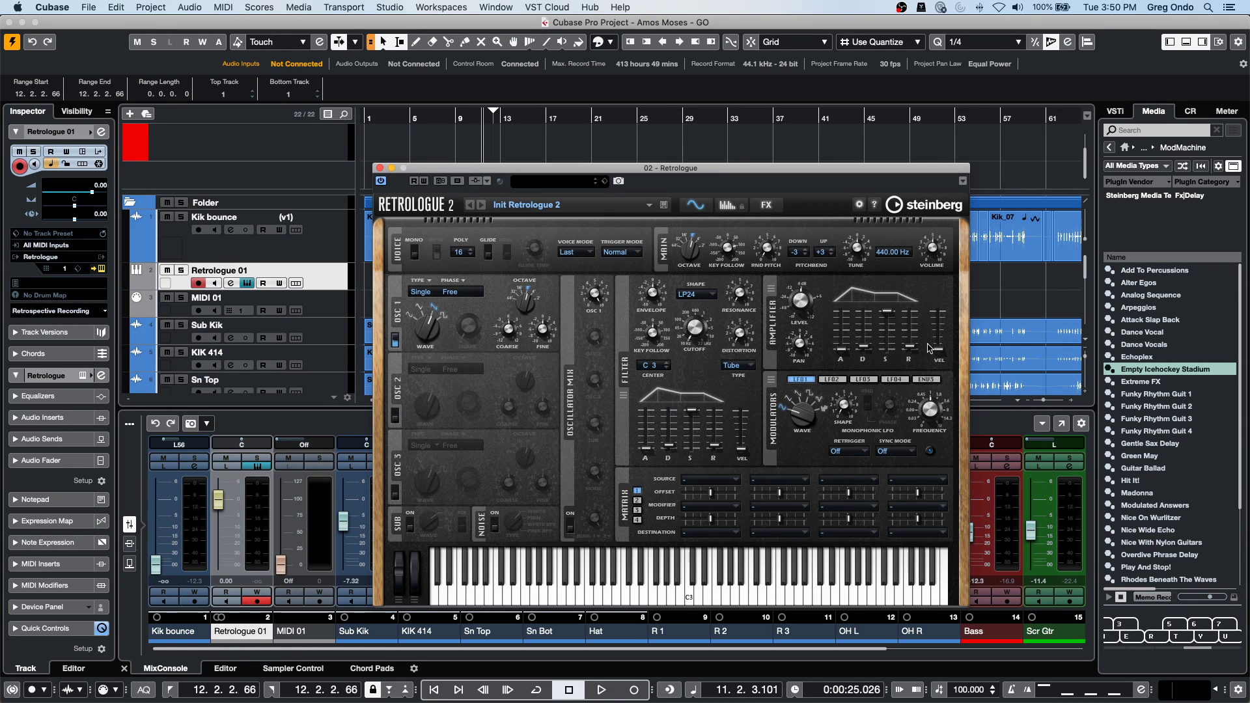
left_click(380, 168)
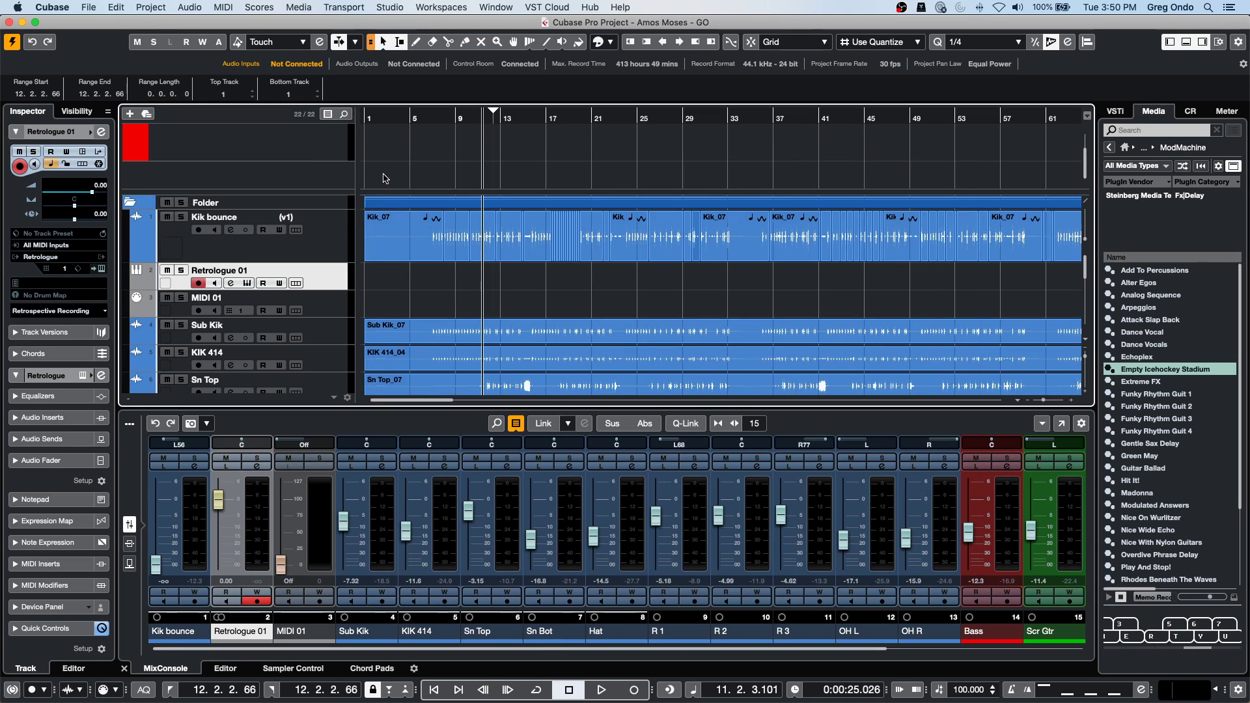
Reopen Studio Setup and review the Mackie Control and Track Quick Controls pages.
left_click(467, 6)
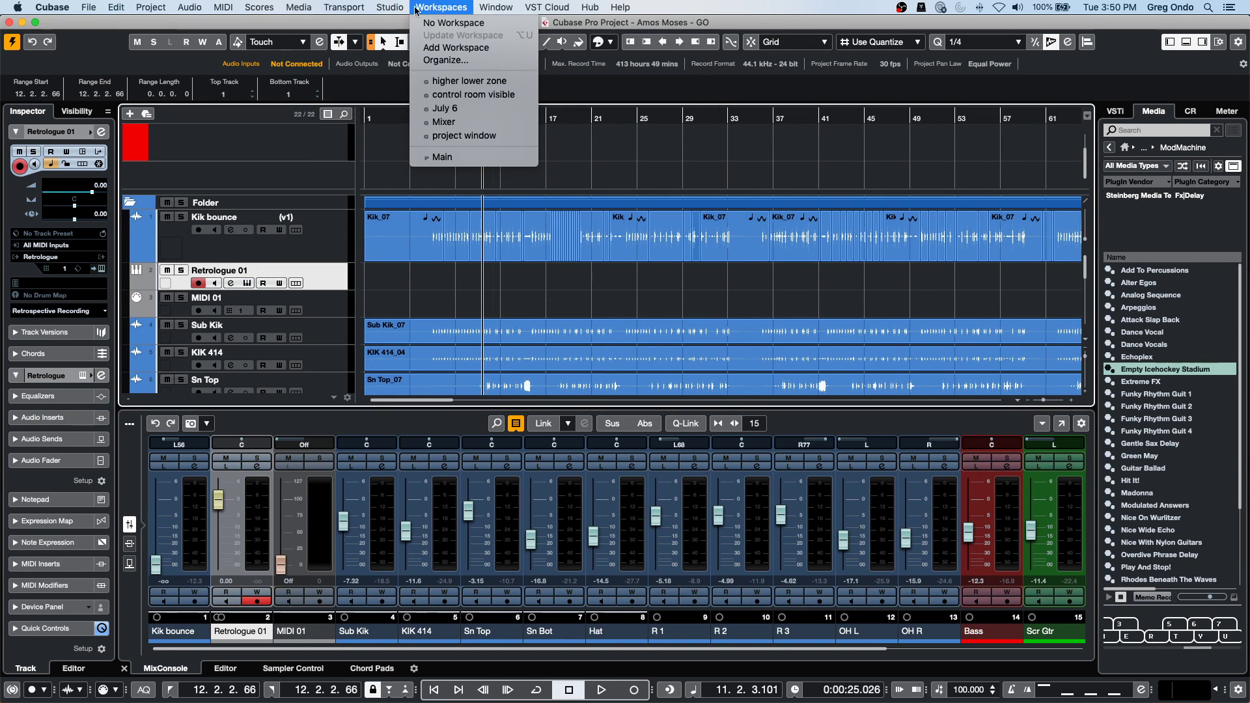
mouse_move(391, 7)
left_click(431, 223)
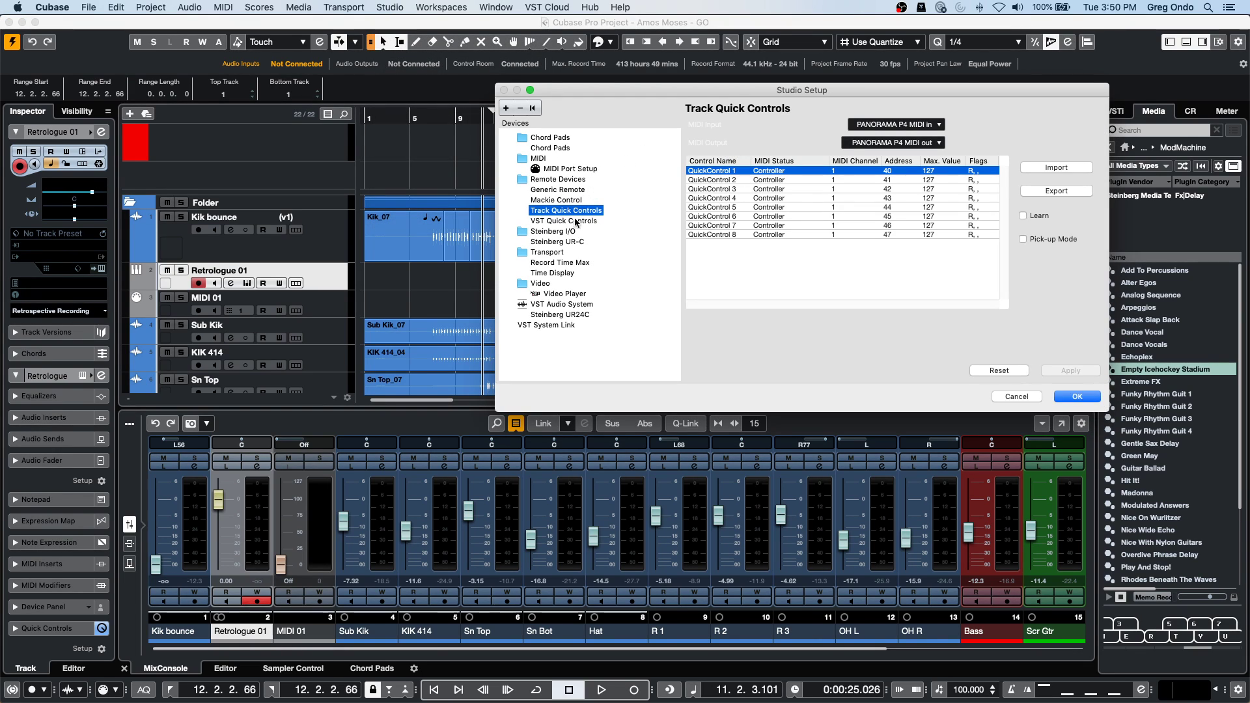
left_click(556, 199)
left_click(567, 210)
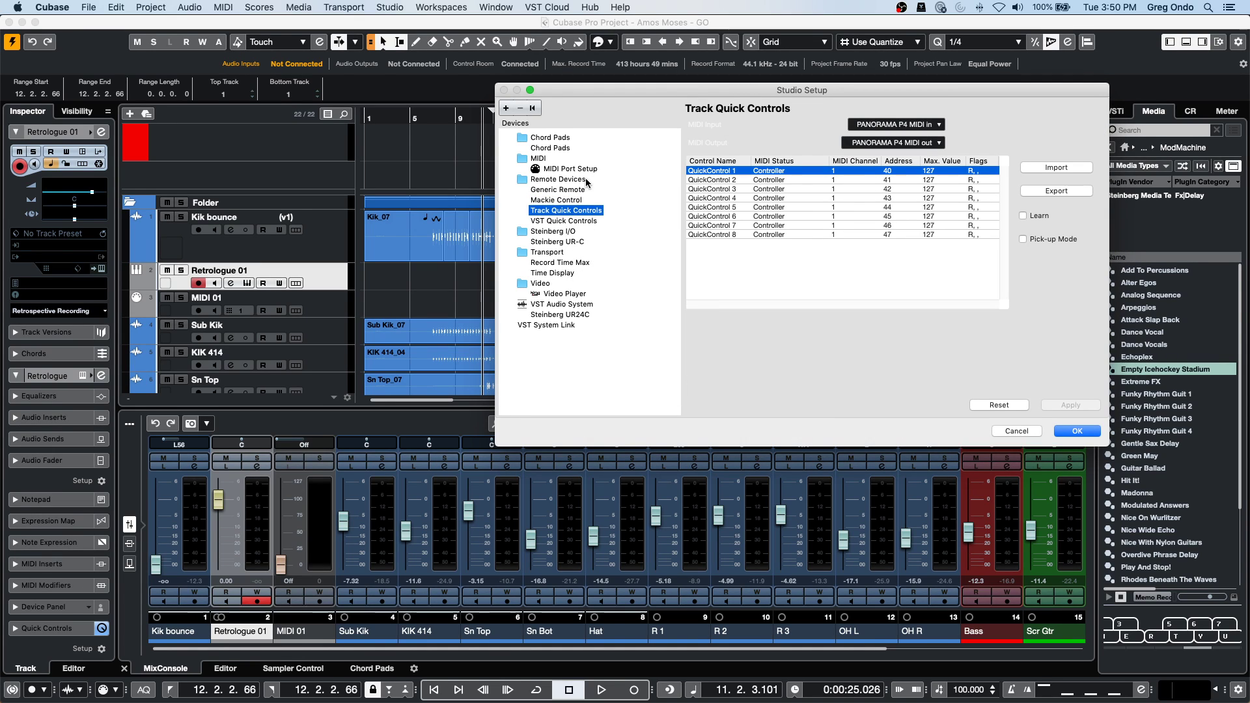
Check the Steinberg UR24C buffer size options in its control panel, and cancel Studio Setup without changes.
left_click(567, 315)
left_click(728, 126)
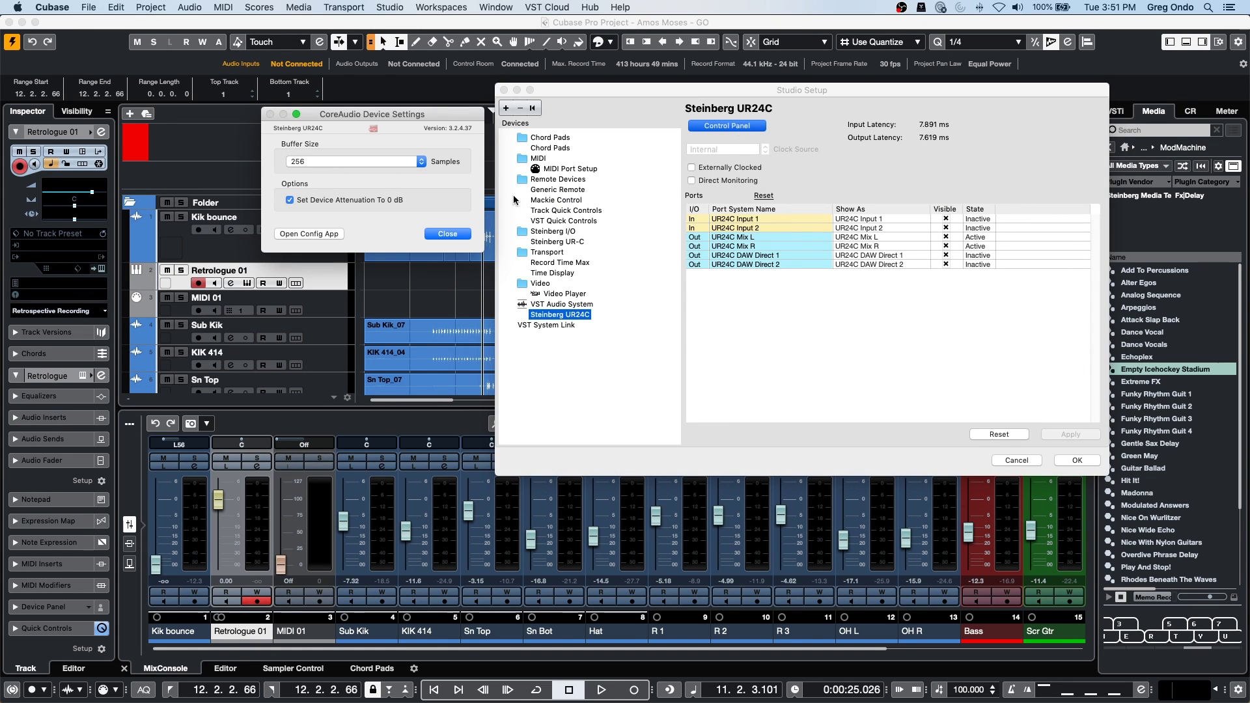
left_click(350, 162)
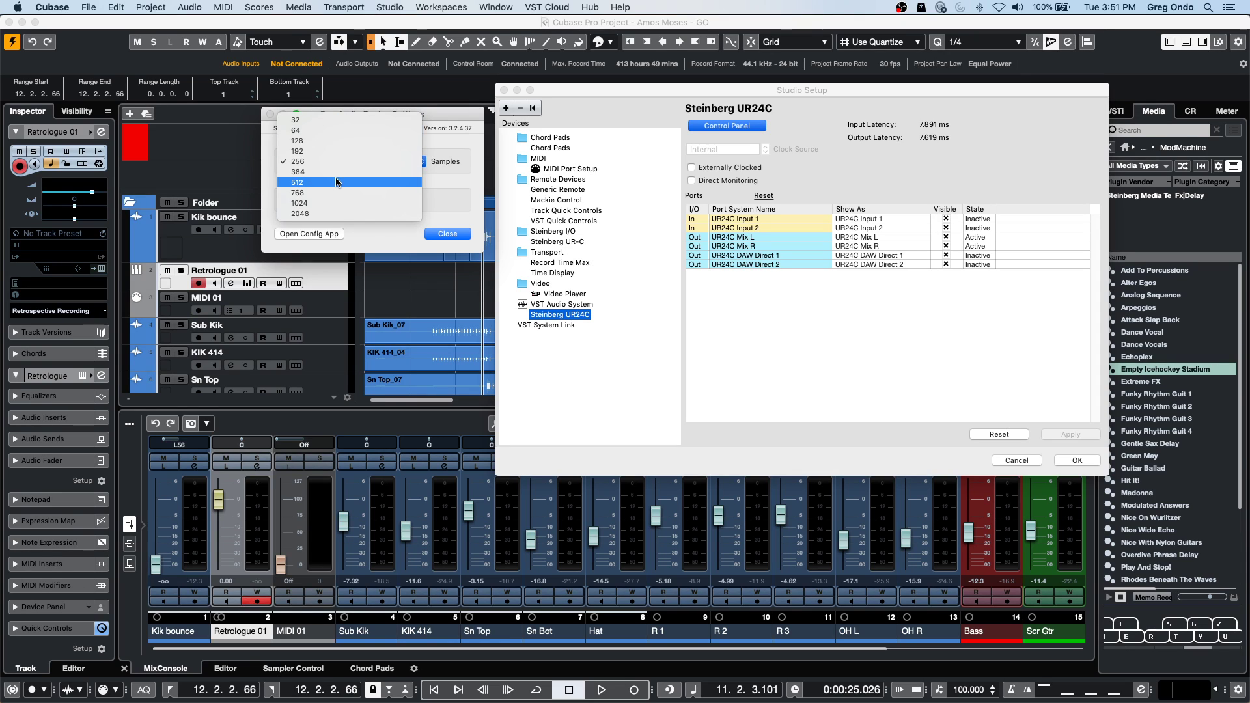
left_click(406, 162)
left_click(448, 233)
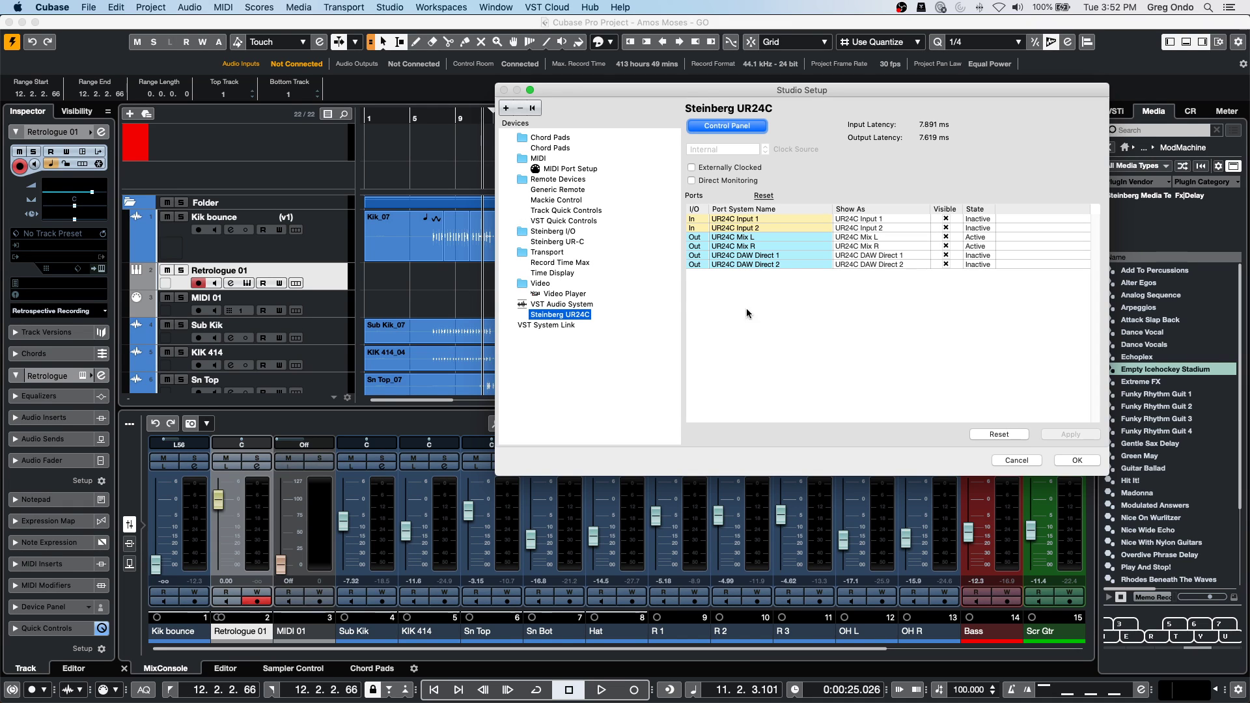
left_click(1022, 459)
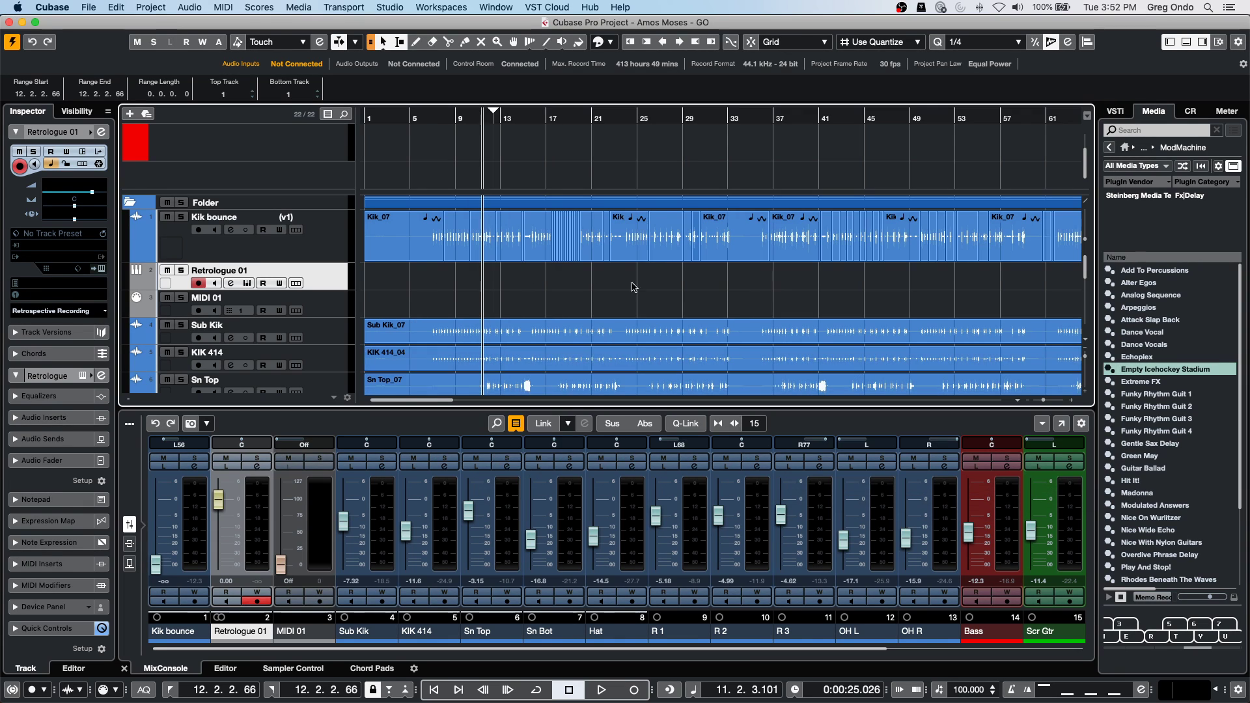
Draw a MIDI part about 12 bars long on the Retrologue 01 track, starting at bar 5, and return to object selection.
right_click(435, 280)
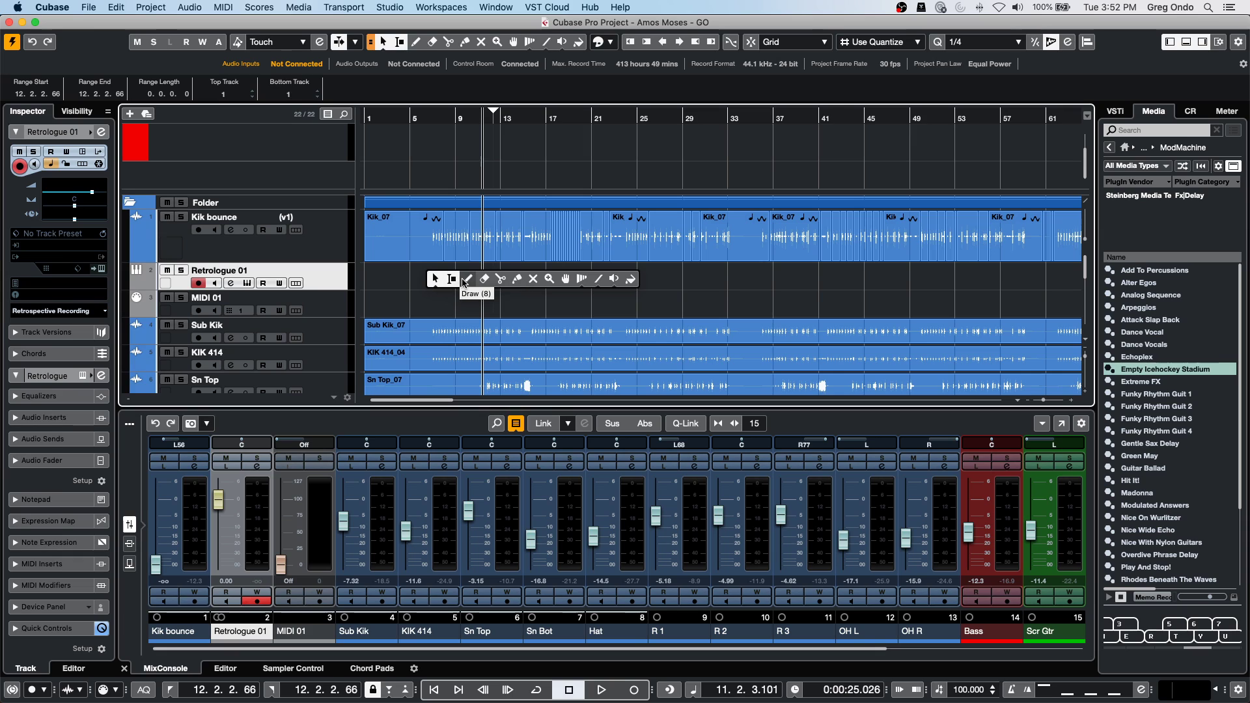
left_click(464, 282)
left_click_drag(412, 275, 550, 275)
right_click(471, 273)
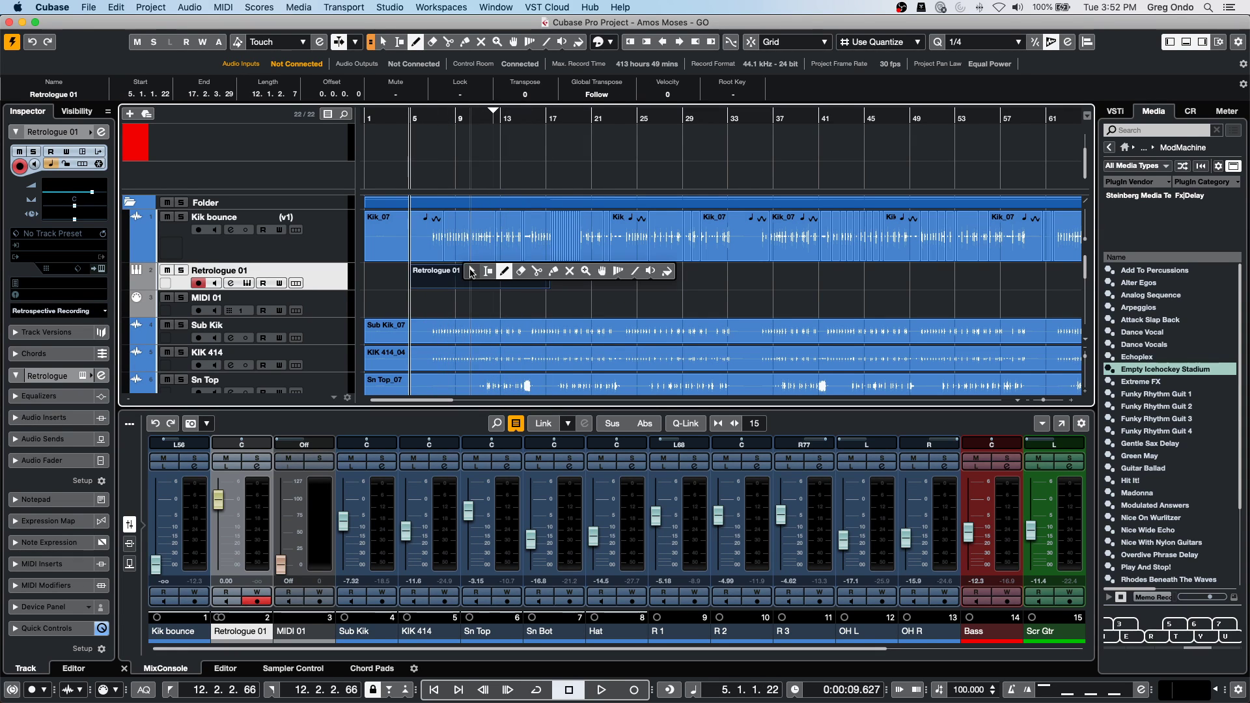
left_click(471, 273)
Open the new Retrologue part for editing and draw a series of short and long notes at different pitches across it.
double_click(468, 282)
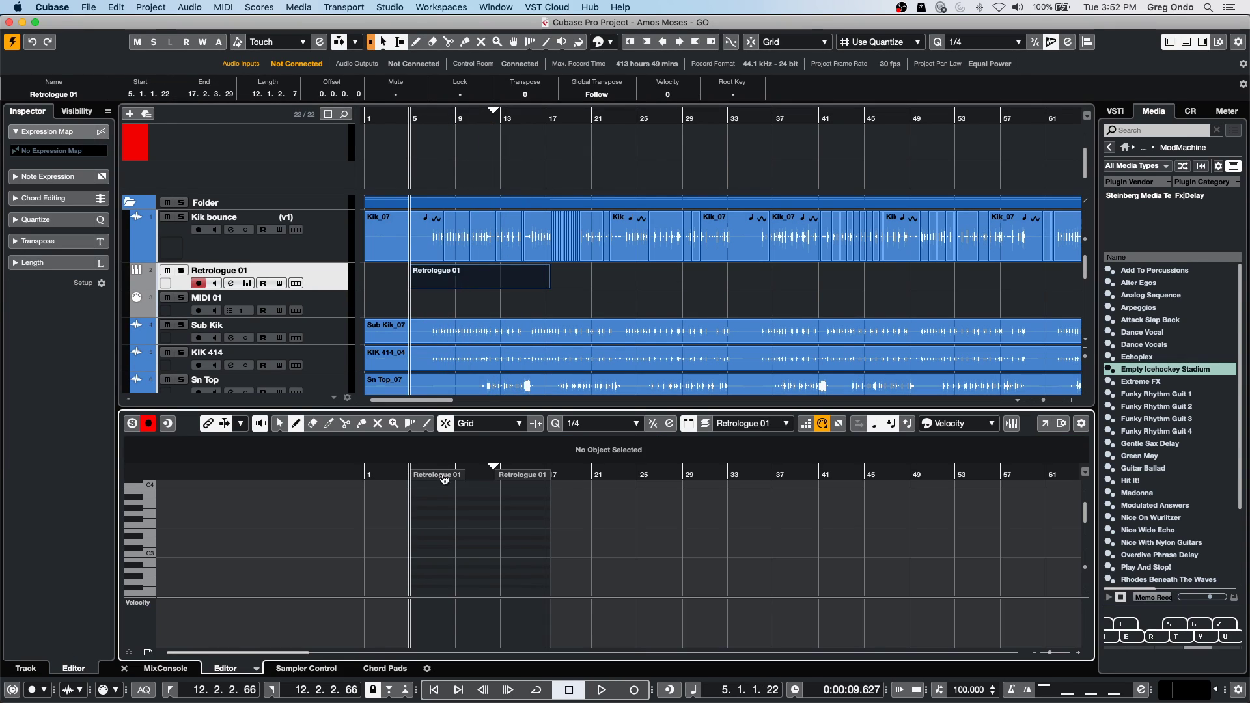
left_click_drag(428, 522, 434, 523)
mouse_move(437, 537)
left_mouse_down()
mouse_move(489, 561)
mouse_move(512, 532)
mouse_move(538, 537)
left_mouse_up()
left_click(451, 547)
left_click(460, 542)
left_click(468, 533)
left_click(468, 532)
left_click(467, 561)
left_click(473, 522)
left_click(496, 522)
left_click(497, 551)
left_click(514, 566)
left_click(538, 503)
left_click(541, 485)
Vary the note velocities freehand across the part, and select all the notes.
left_click_drag(430, 624, 542, 615)
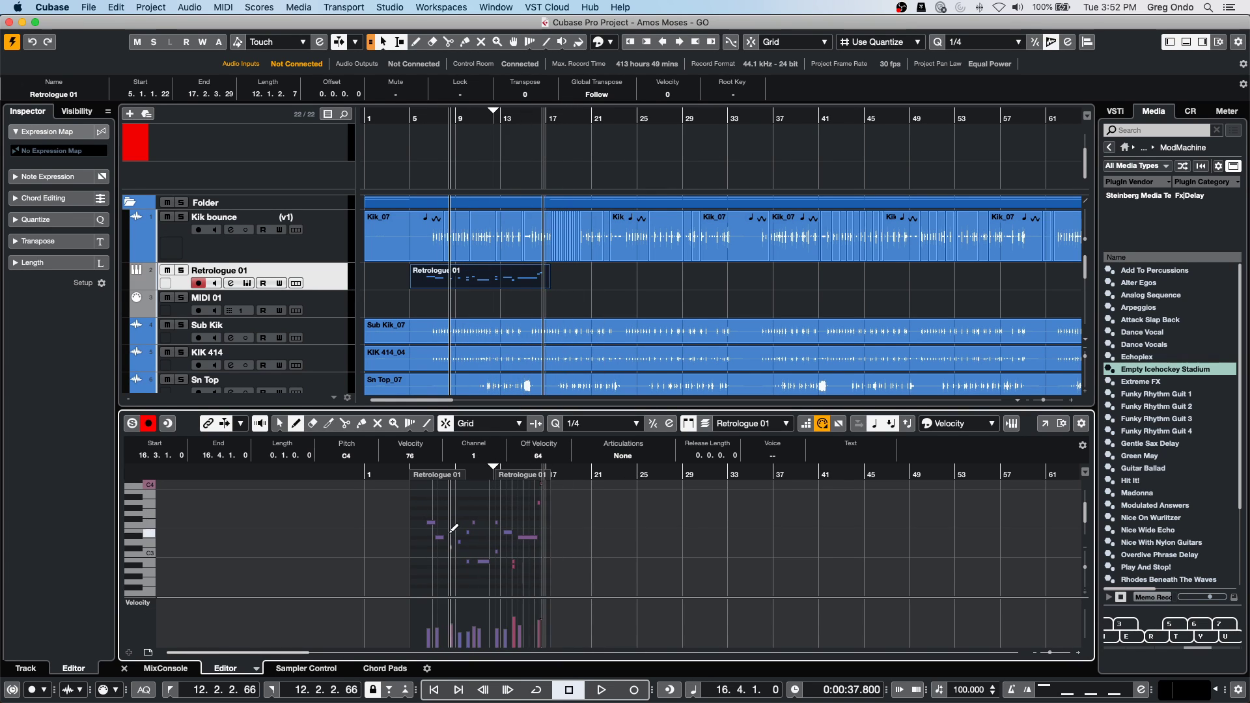
key("1")
left_click_drag(403, 493, 584, 600)
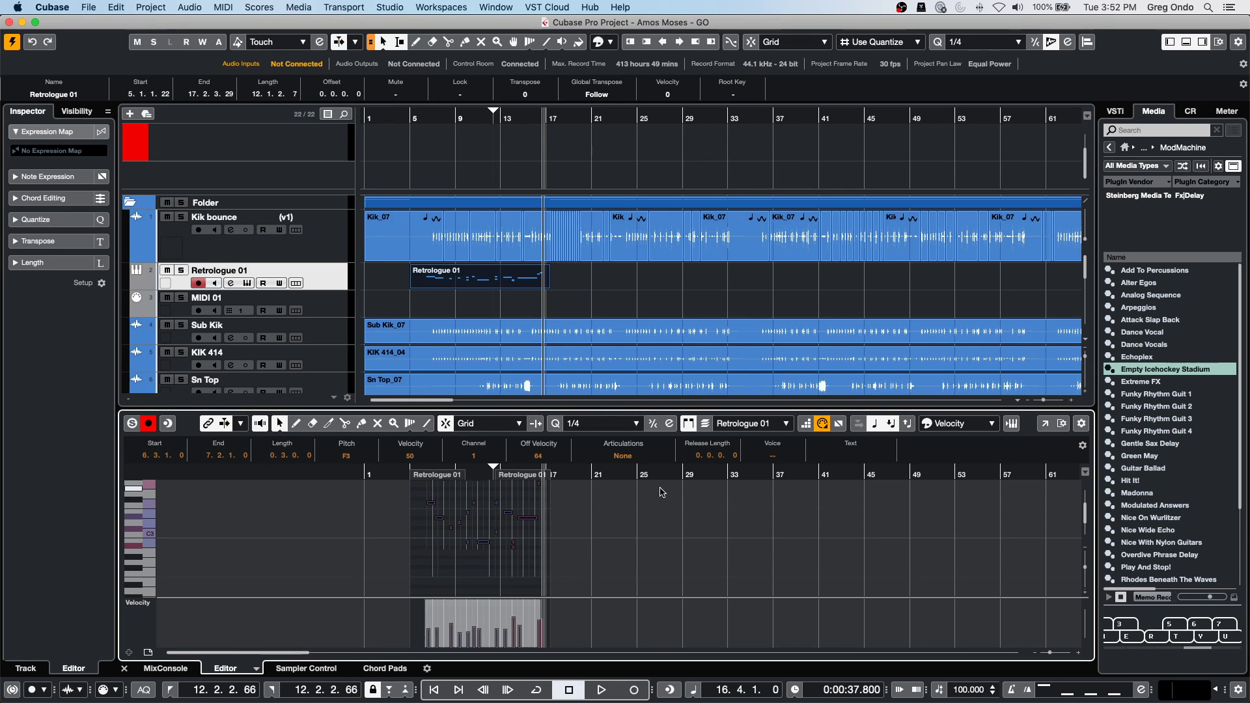
left_click(415, 456)
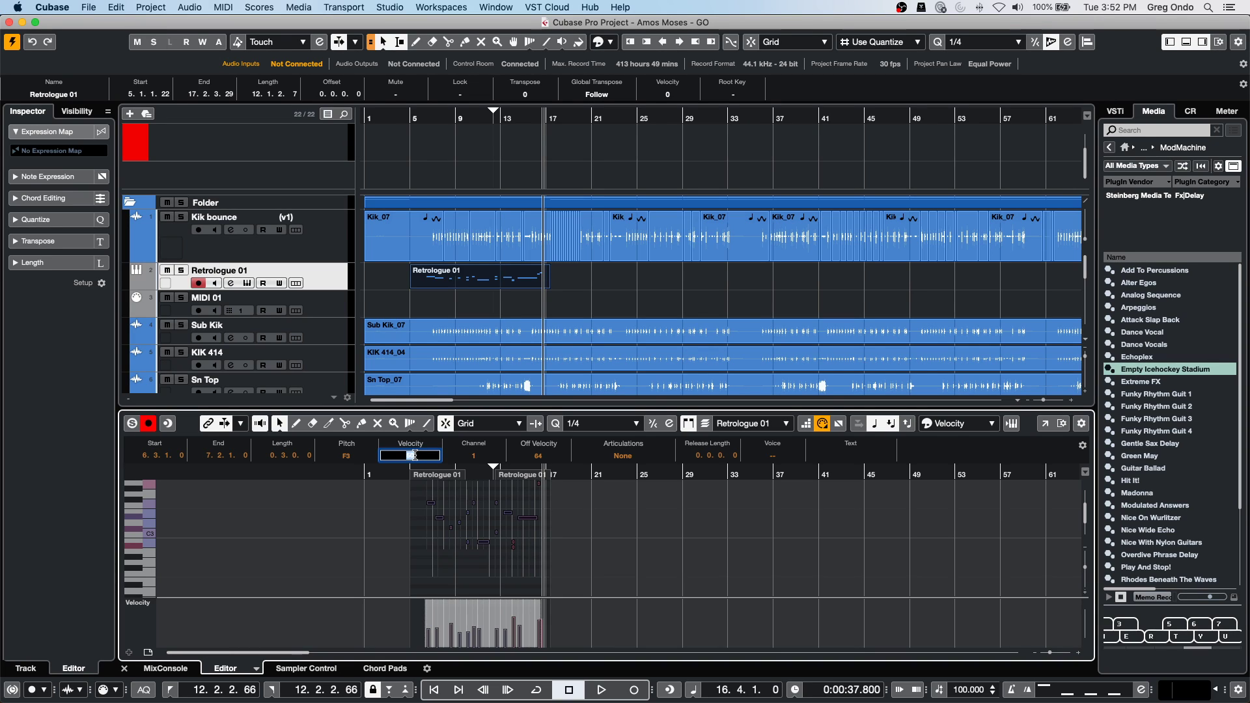
type("100")
key("Escape")
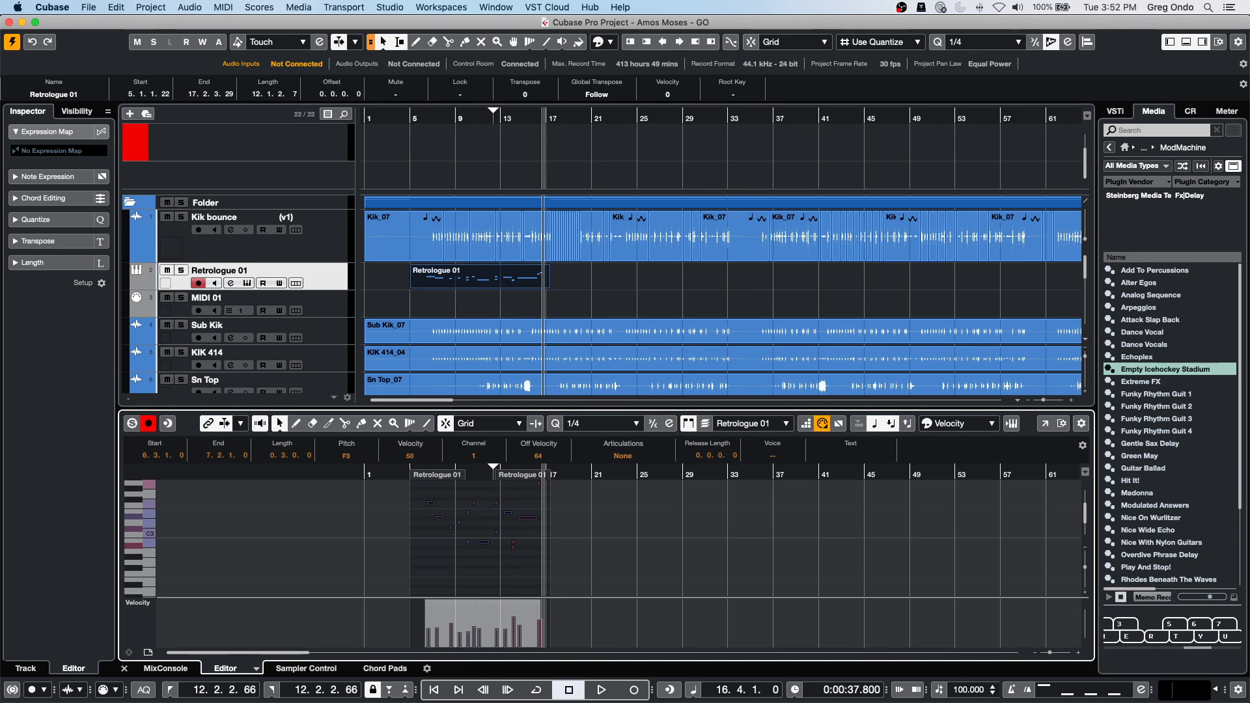
left_click(421, 455)
key("Escape")
Set the velocity of all selected notes to 100, and redraw their velocities freehand across the part.
left_click(410, 454)
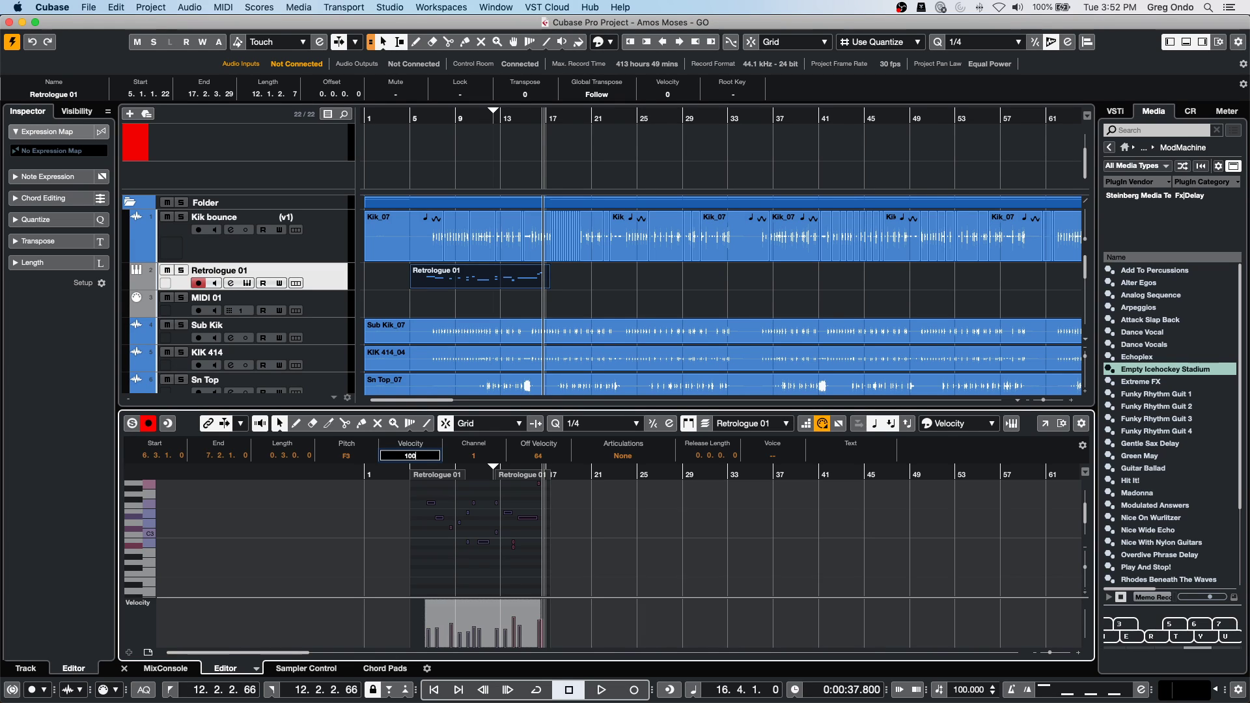
type("100")
key("Return")
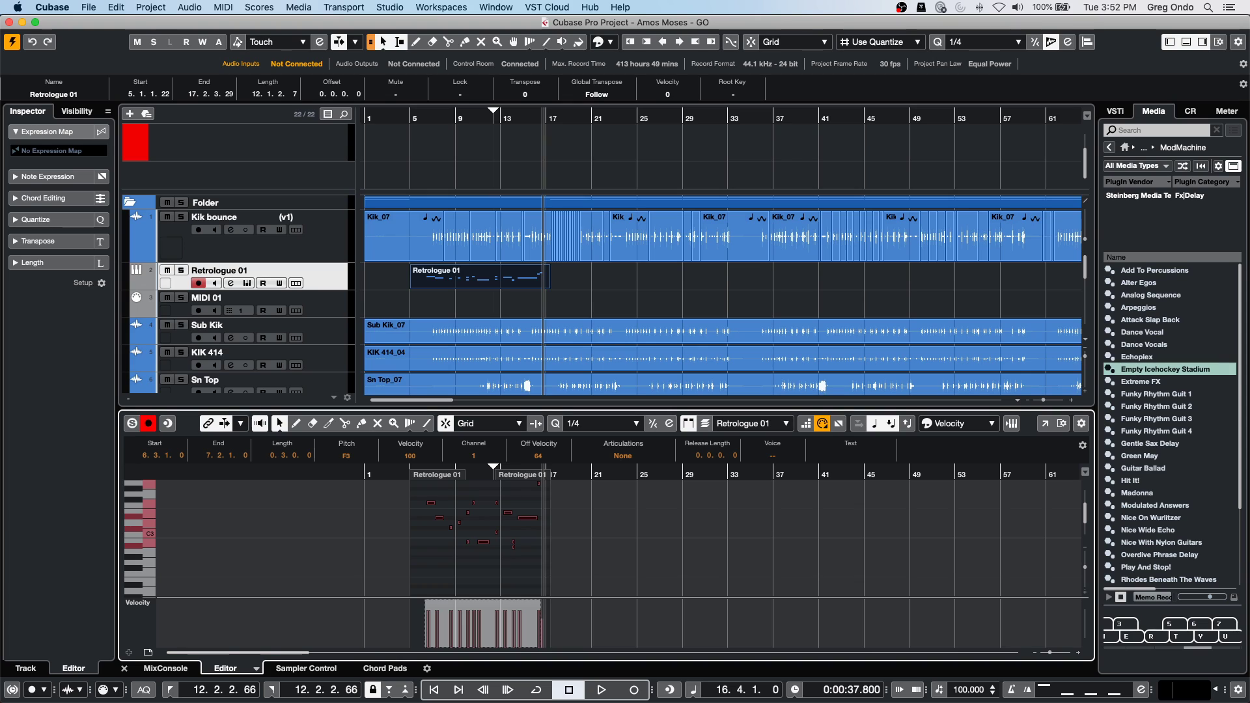
left_click_drag(427, 644, 577, 609)
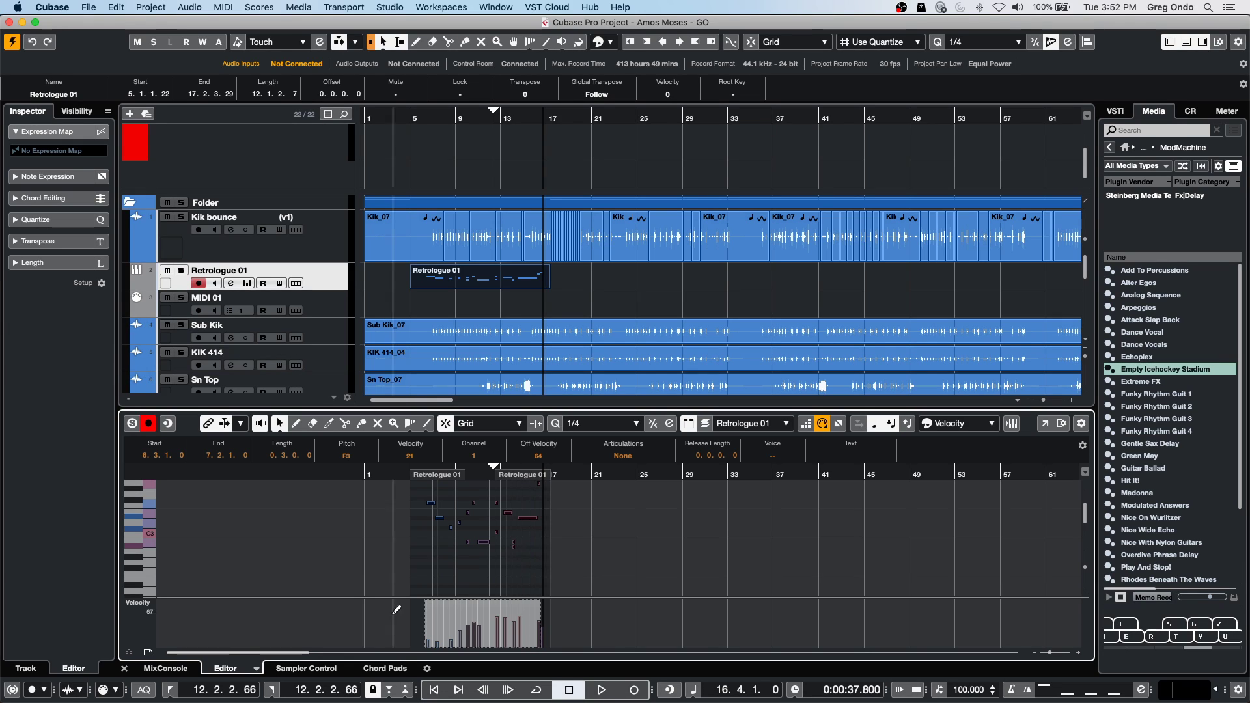
Select all the notes in the part, set their velocity to 100, and undo that velocity change.
left_click(482, 586)
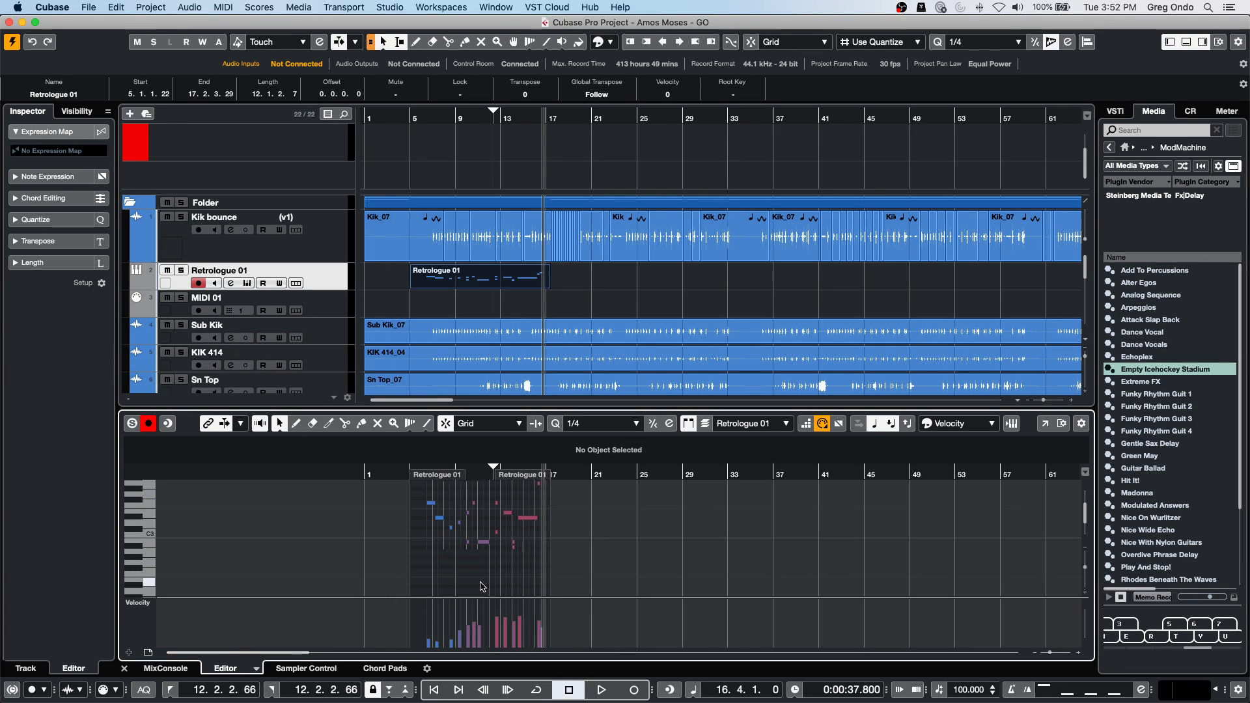
key("super+a")
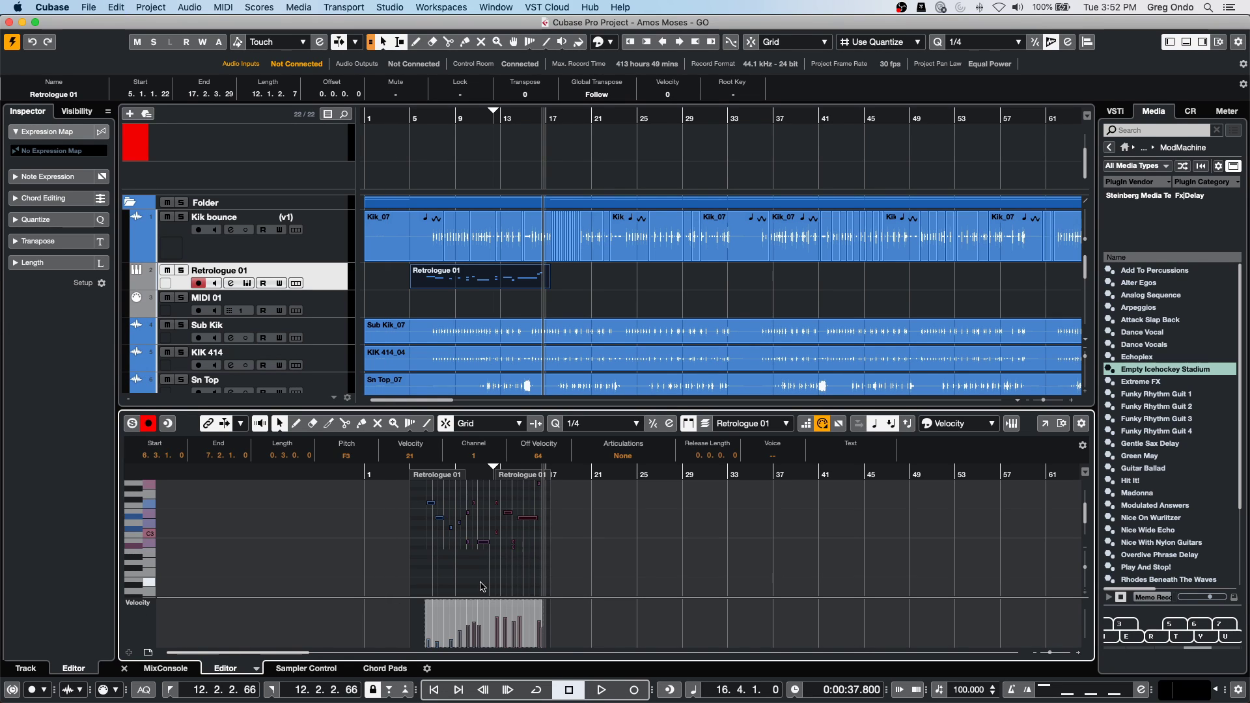
left_click(415, 454)
key("Return")
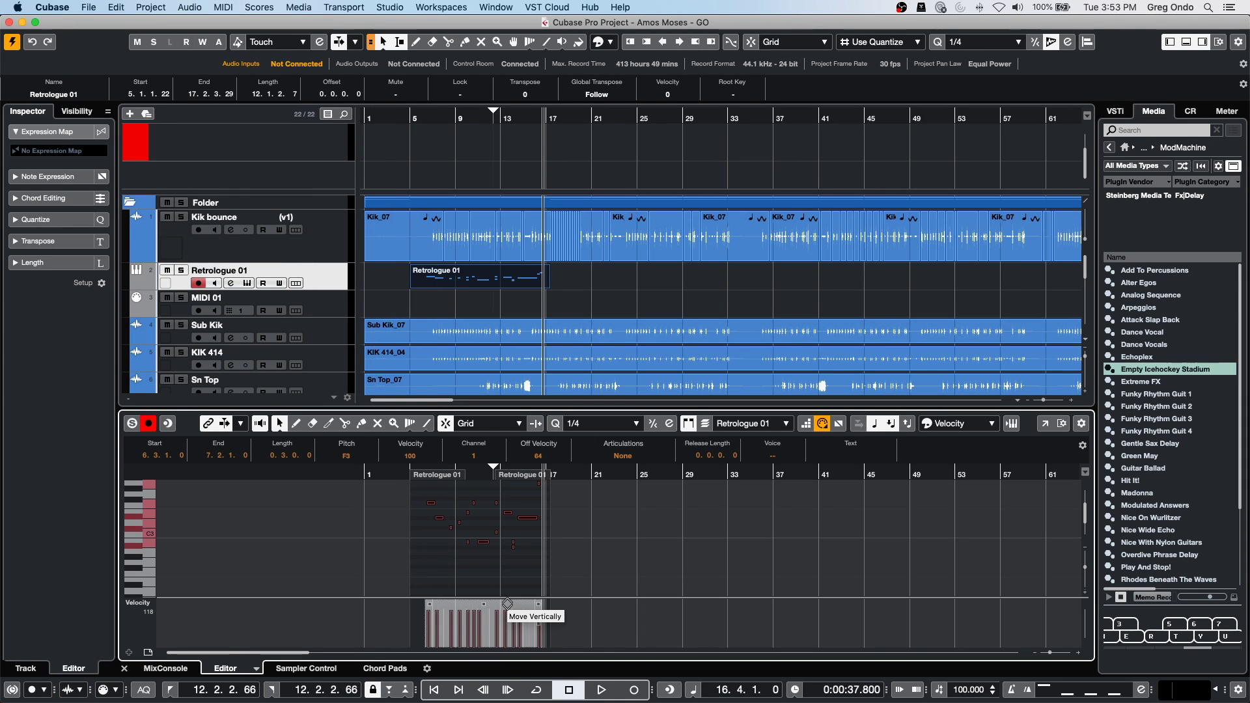
key("super+z")
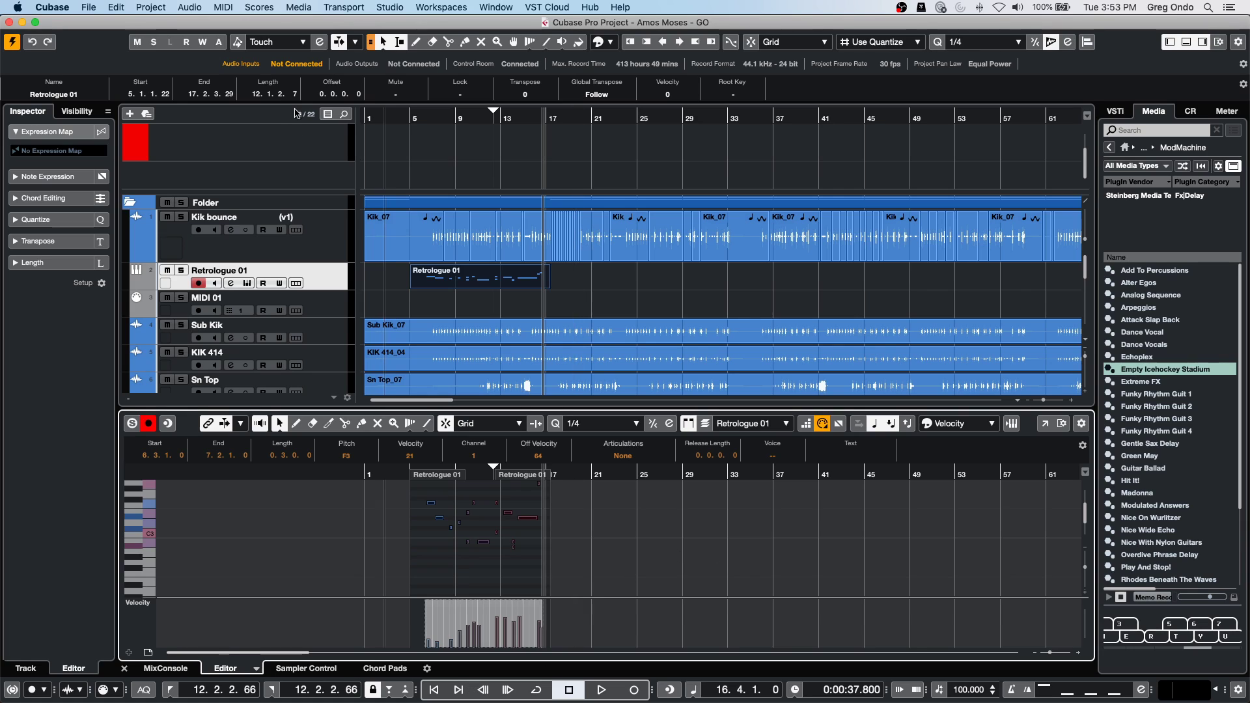
Open the MIDI Logical Editor for the selected Retrologue notes.
left_click(189, 7)
mouse_move(113, 8)
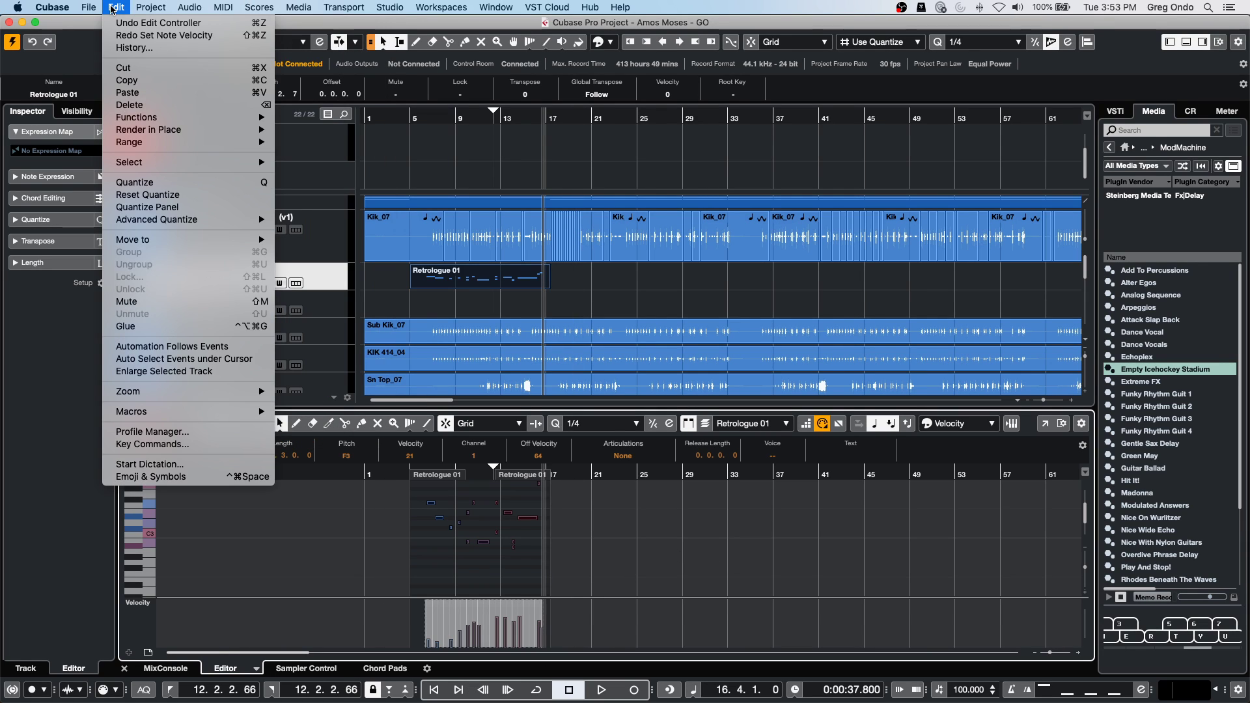
mouse_move(223, 8)
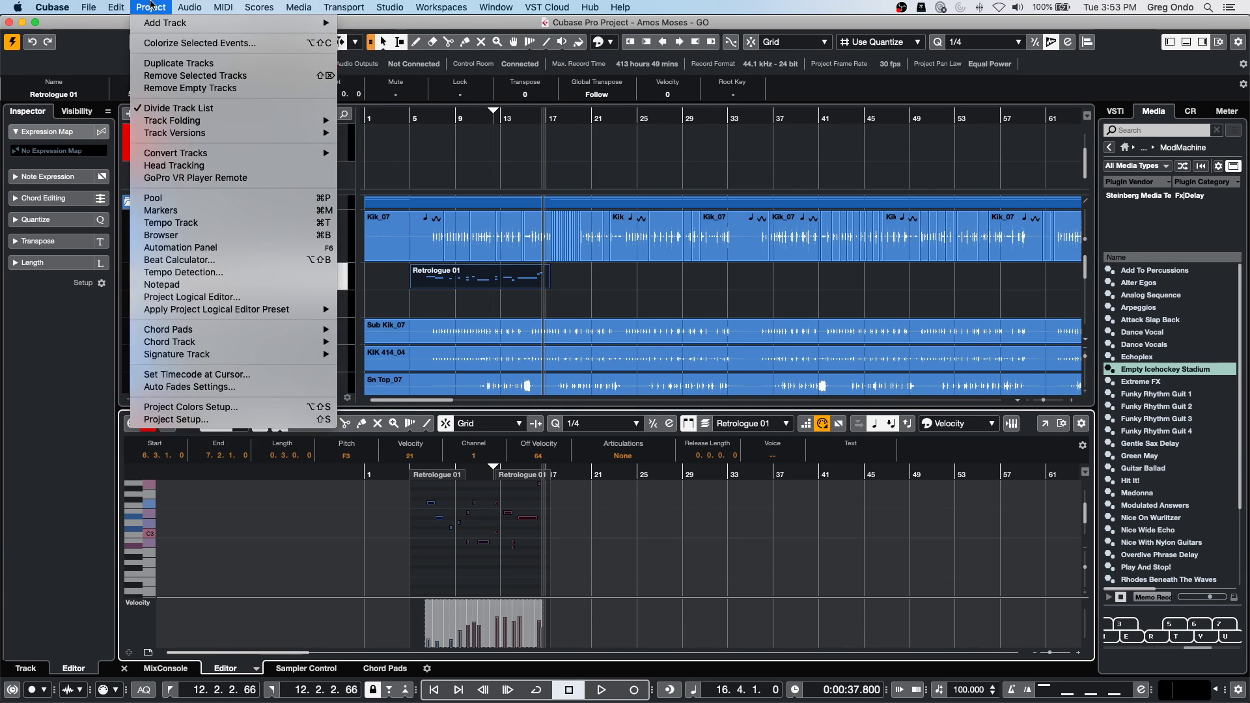
left_click(253, 211)
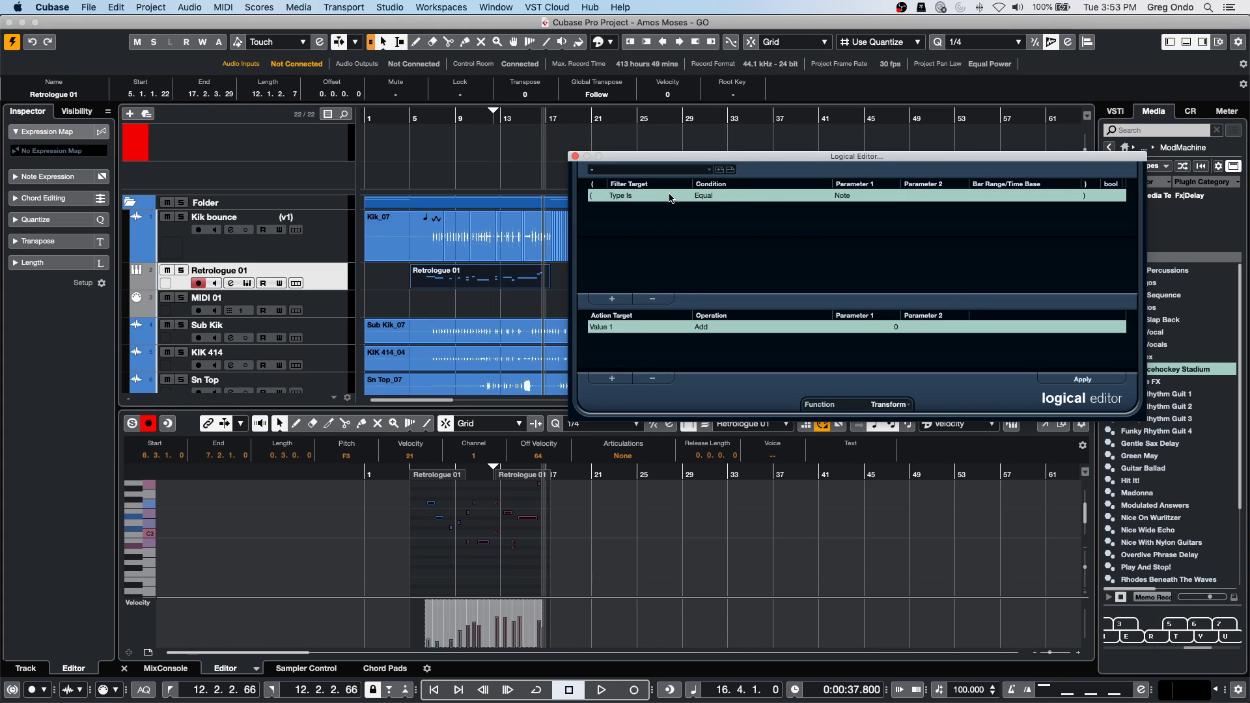
left_click(629, 196)
left_click(636, 233)
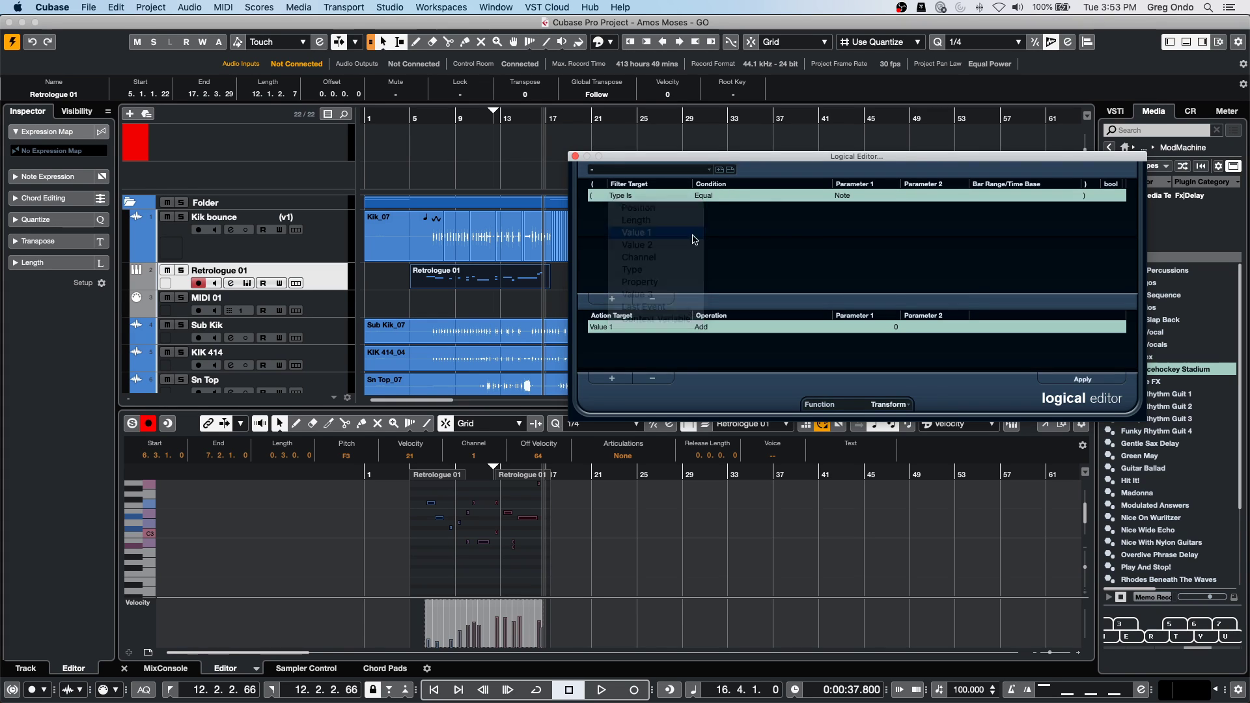
left_click(637, 195)
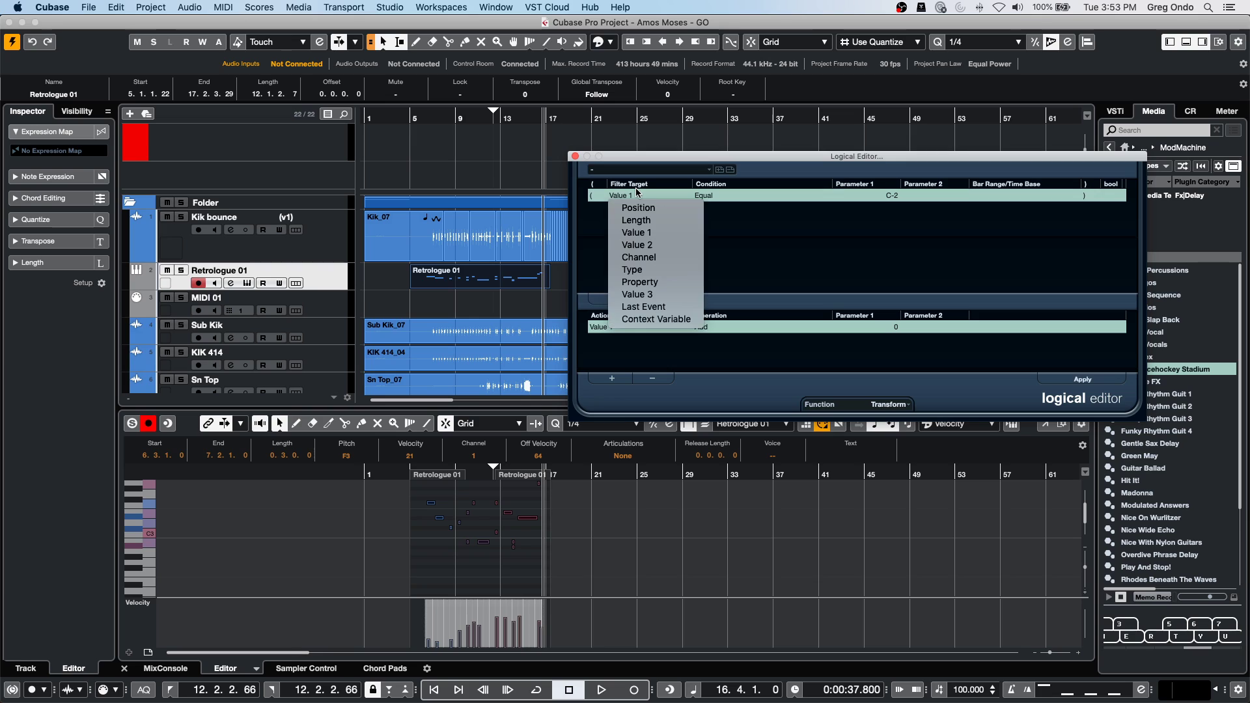
left_click(605, 200)
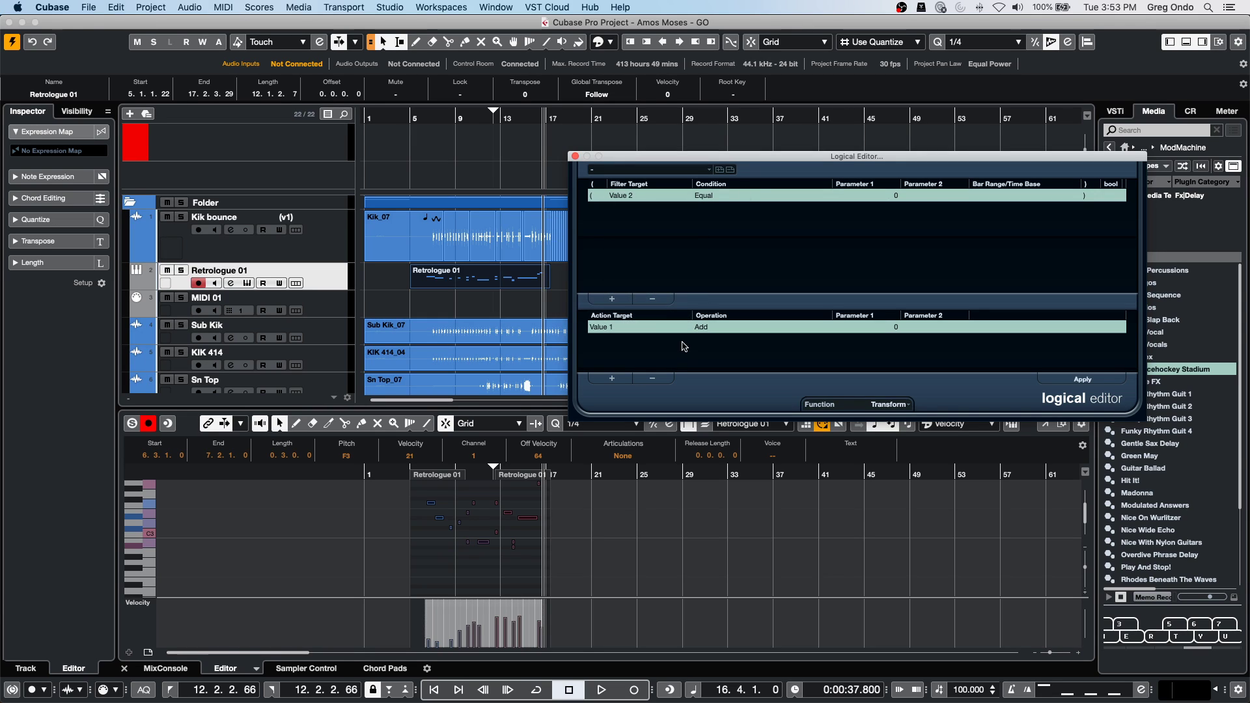
left_click(621, 328)
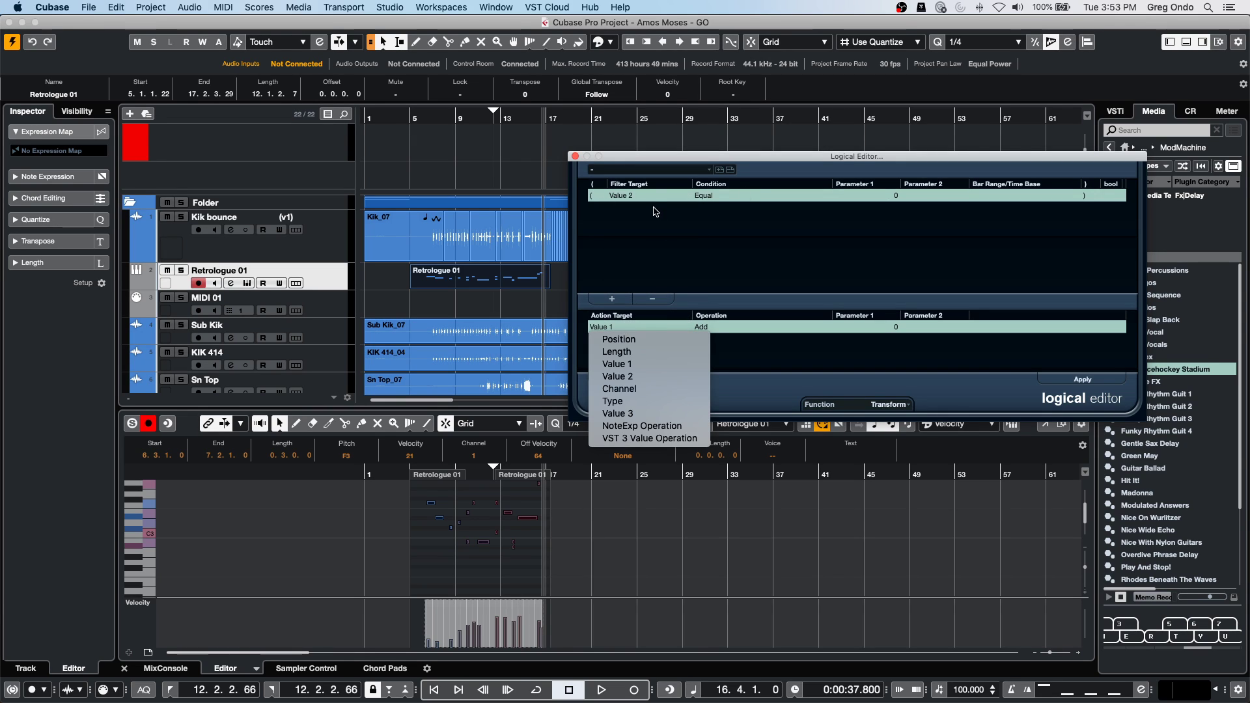
left_click(612, 299)
left_click(612, 298)
double_click(663, 299)
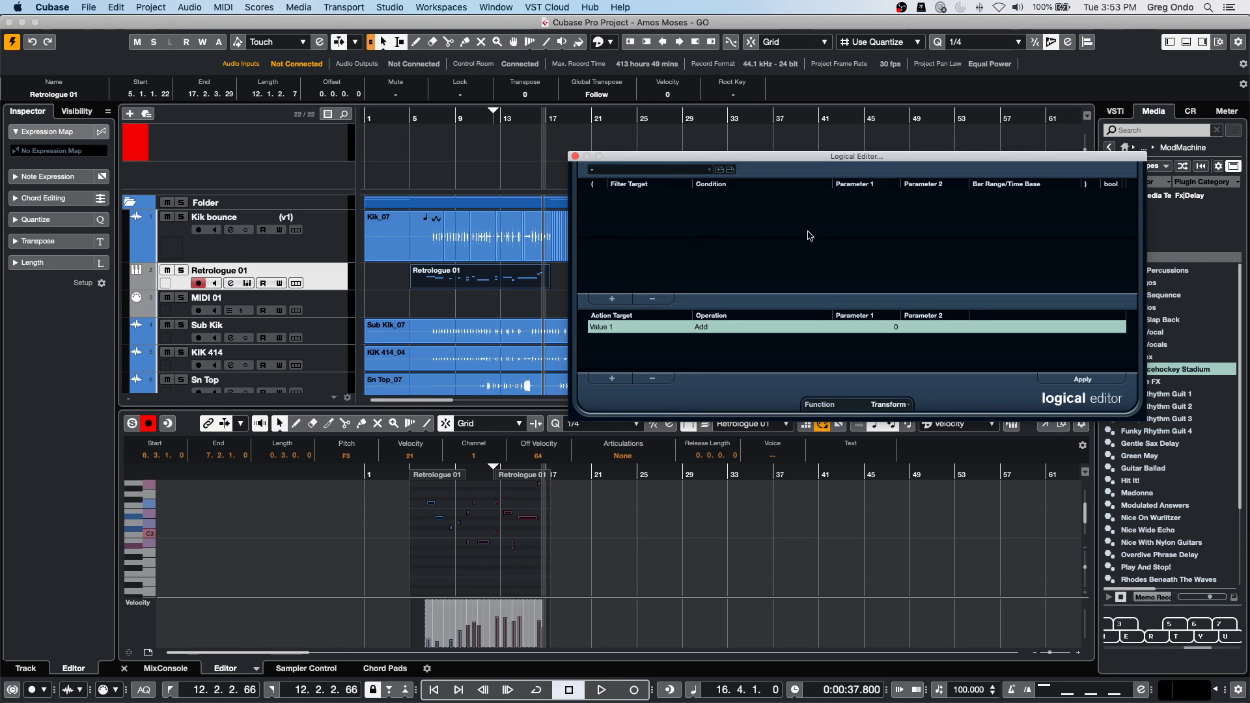
Add a filter for events whose type equals Note, and make the action set Value 2 to a fixed value.
left_click(612, 299)
left_click(613, 328)
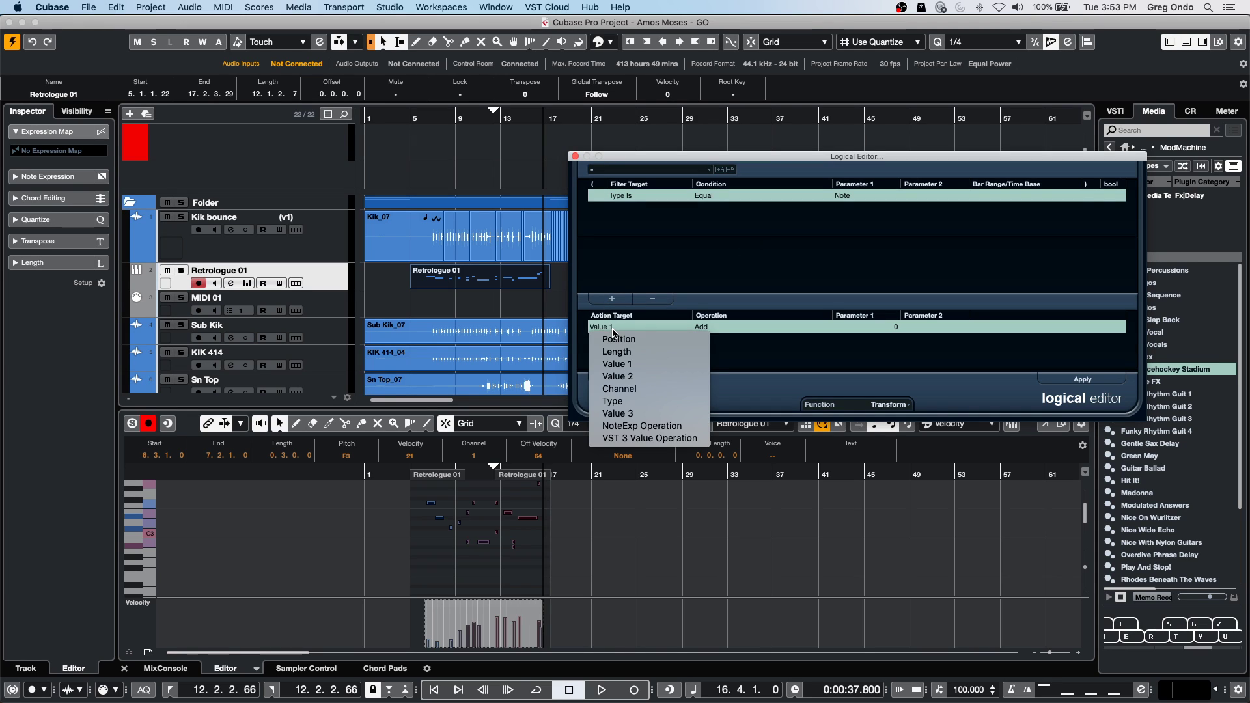
left_click(617, 377)
left_click(724, 326)
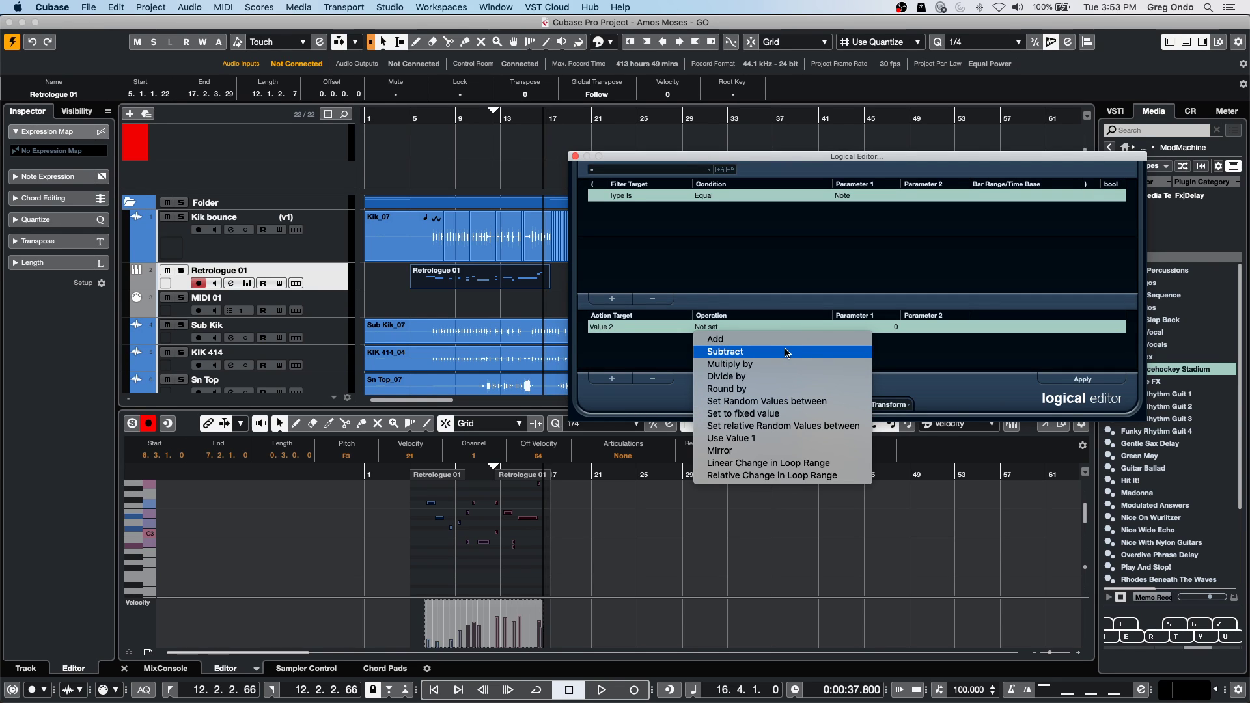
left_click(778, 413)
Enter 88 as the fixed value and apply the transformation to the selected notes.
left_click(897, 328)
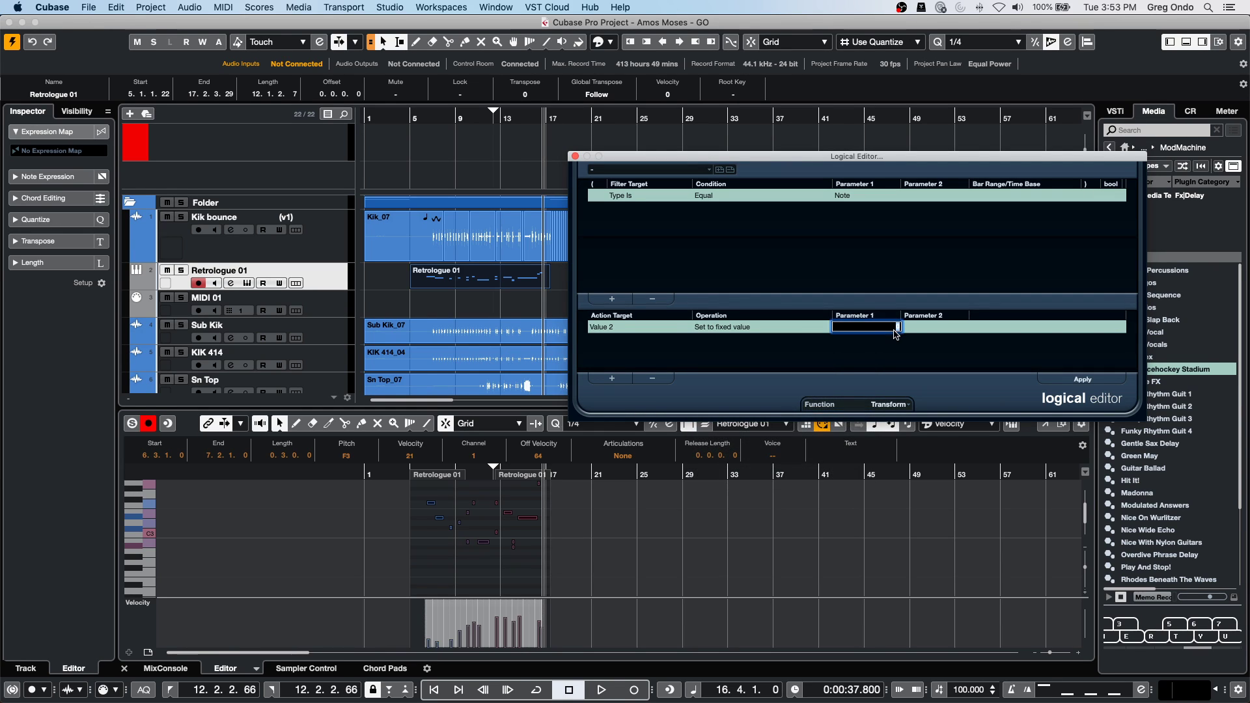
type("88")
key("Return")
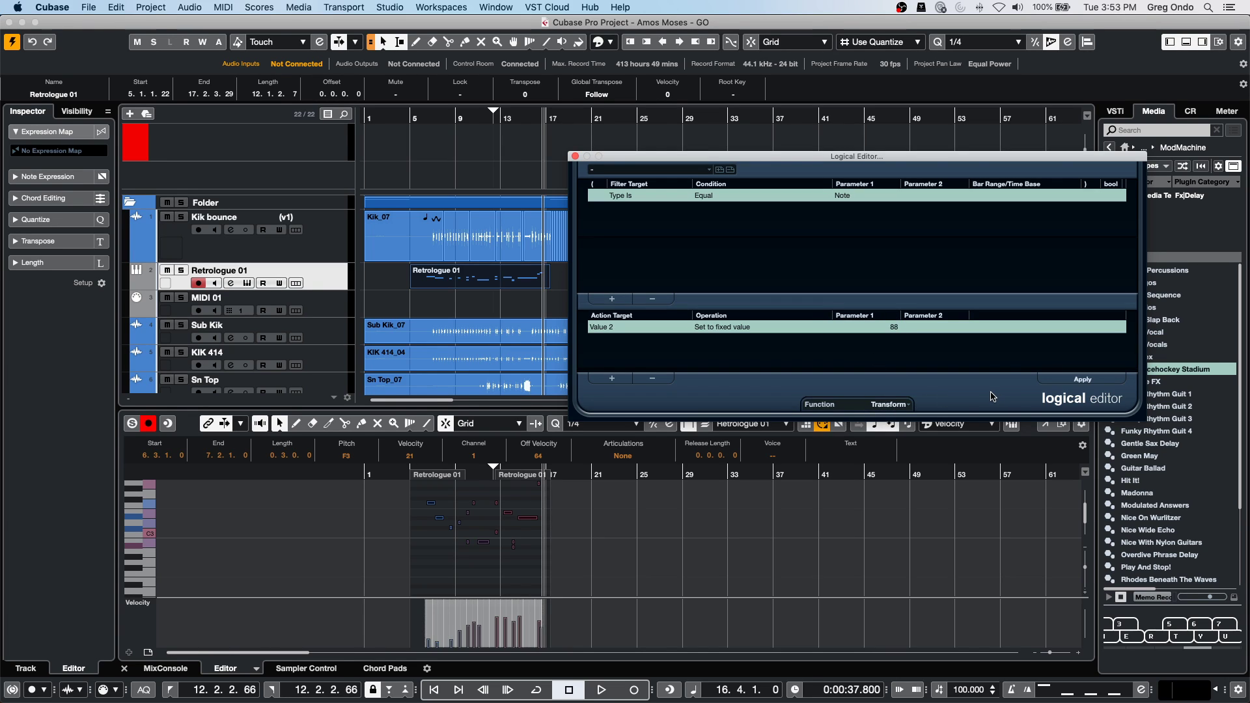
left_click(1083, 379)
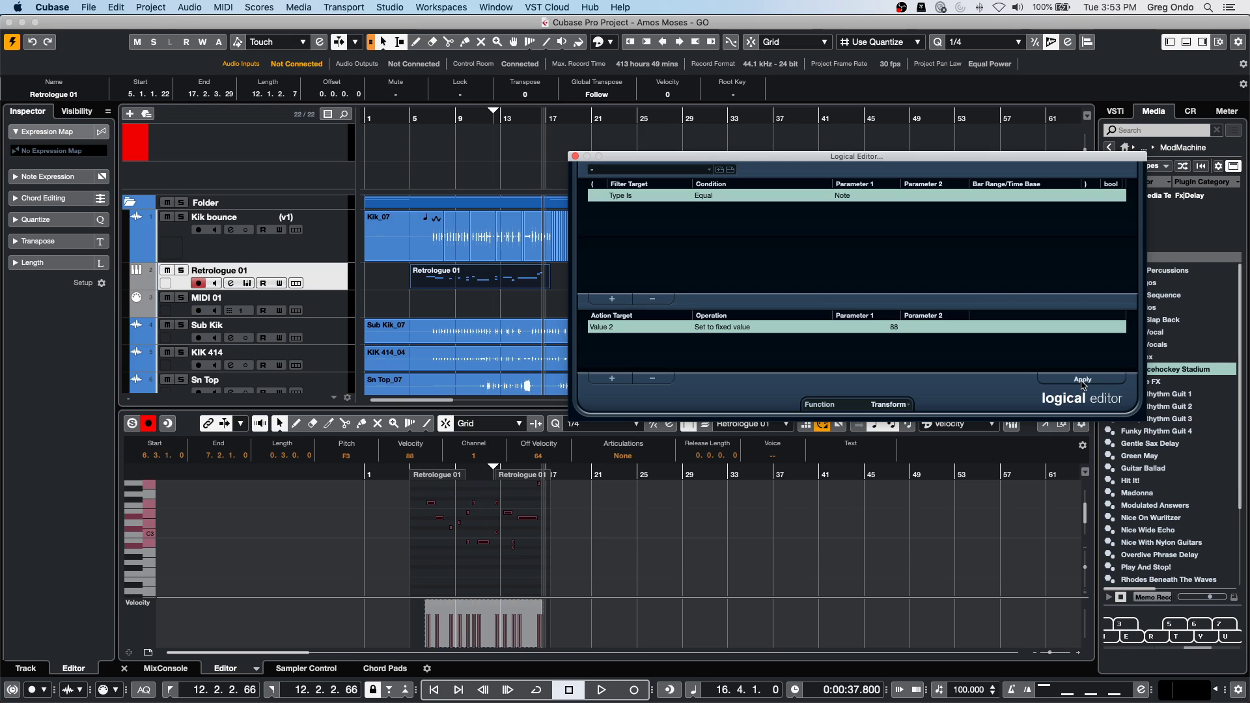
Apply fixed velocities of 100 and then 50 to the selected notes, and close the Logical Editor.
left_click(894, 326)
type("100")
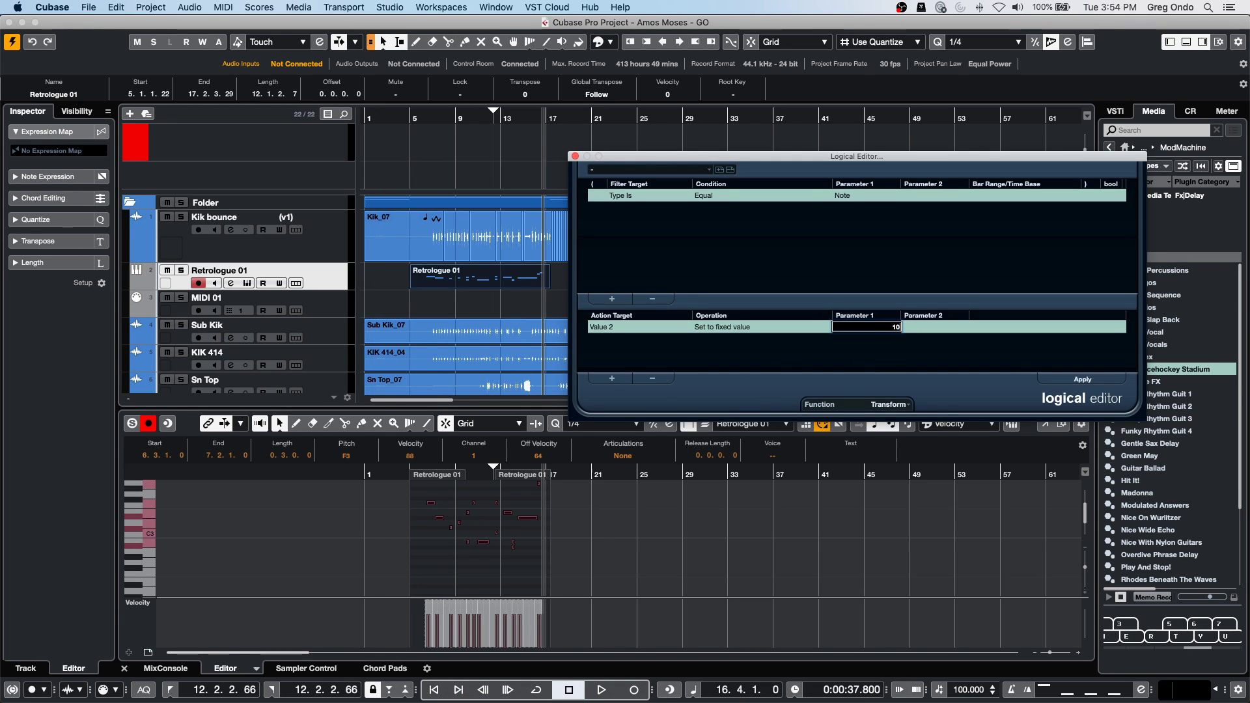
key("Return")
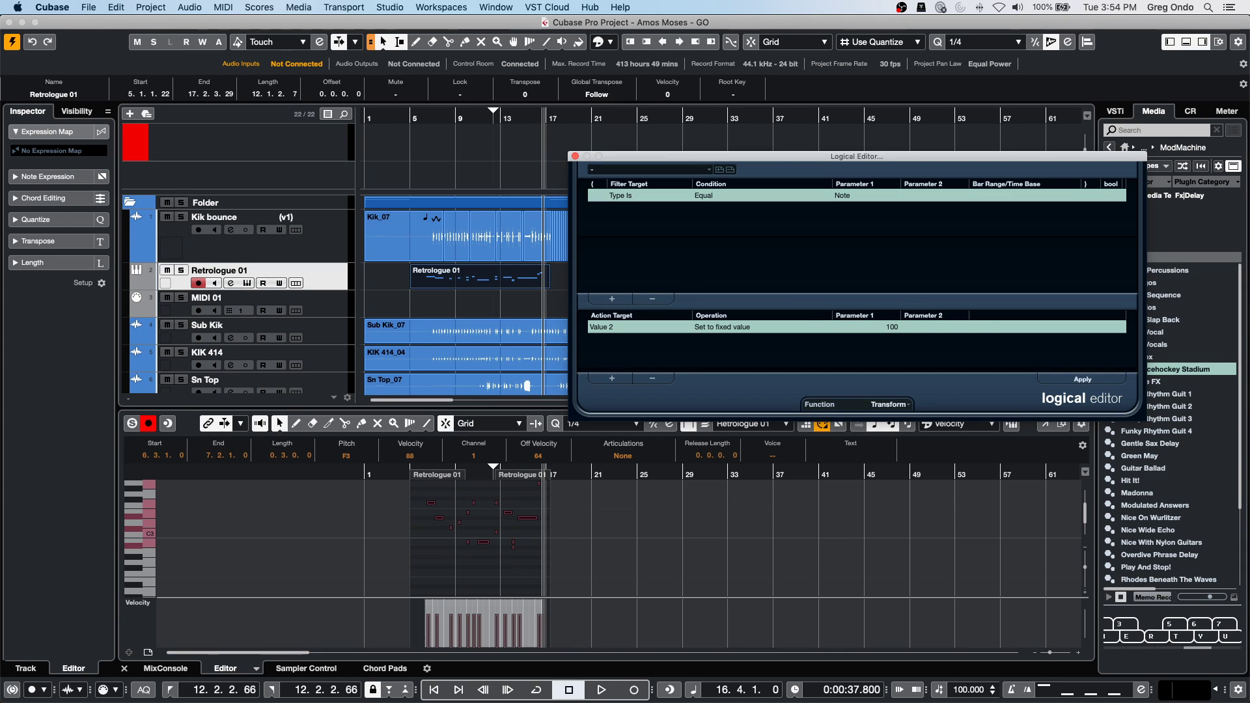
left_click(1083, 385)
left_click(1075, 381)
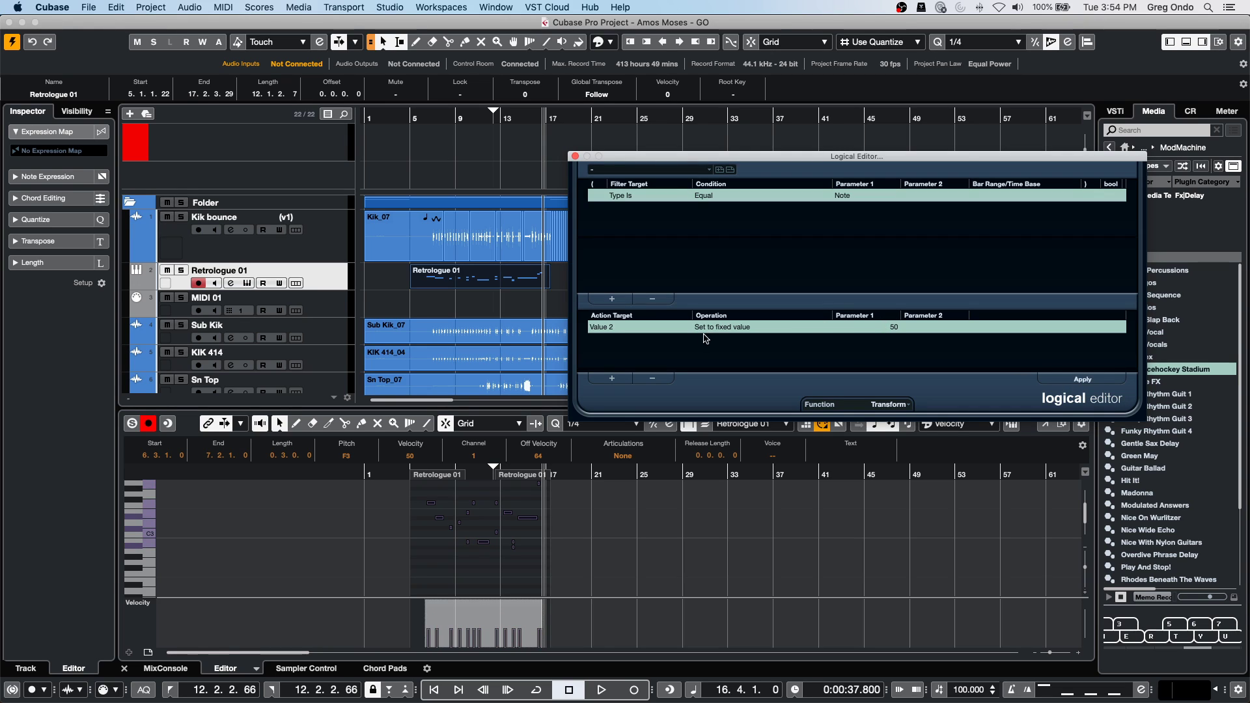
left_click(574, 156)
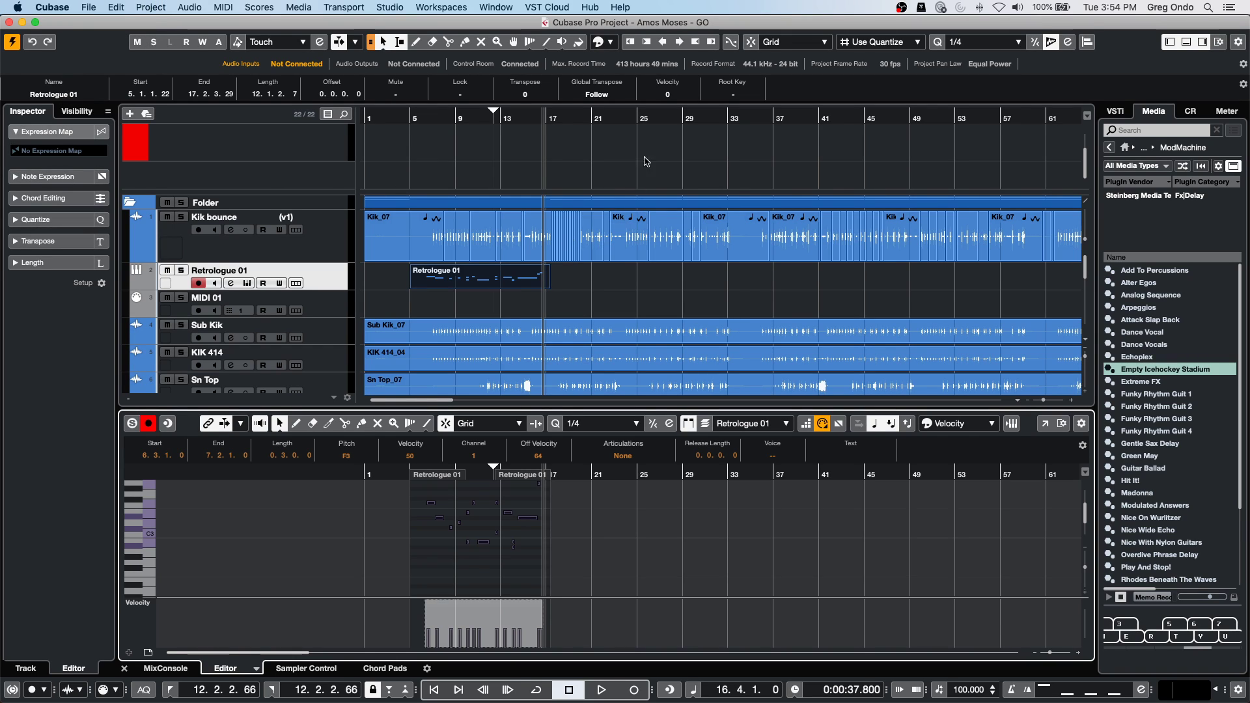
Record MIDI notes of varying velocity onto the Retrologue 01 track from about bar 21, stopping at about bar 29.
left_click(600, 119)
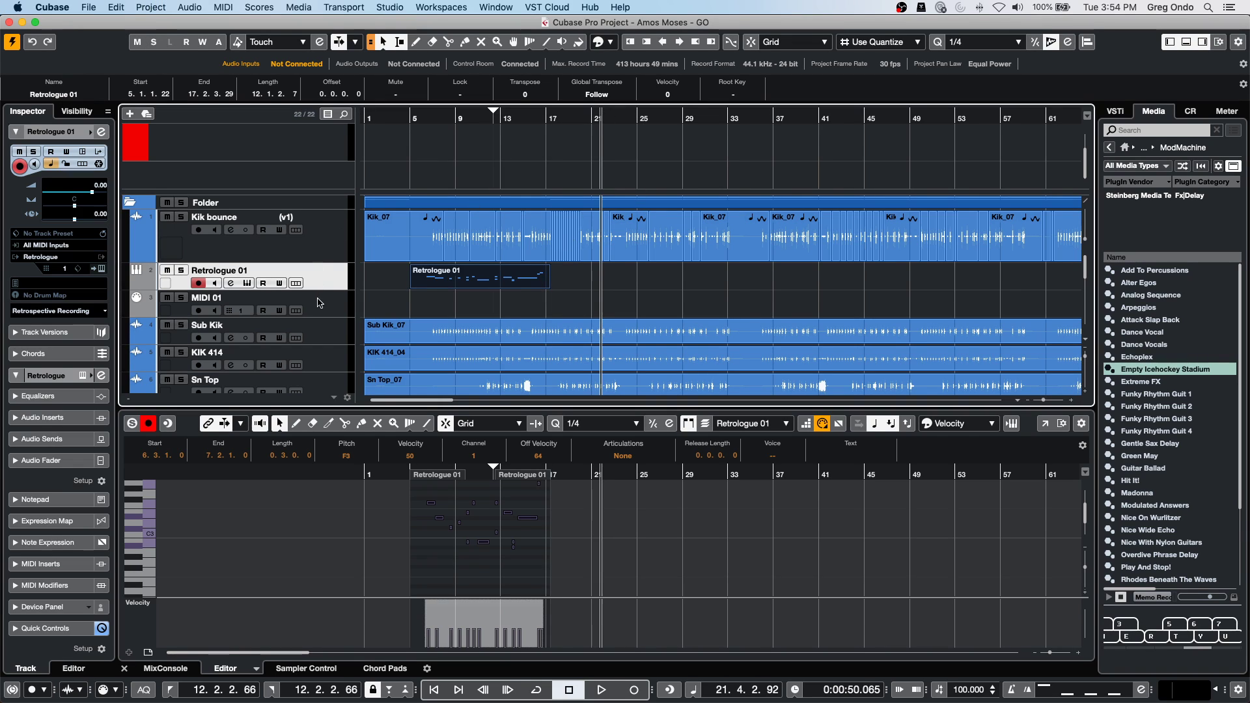
left_click(602, 690)
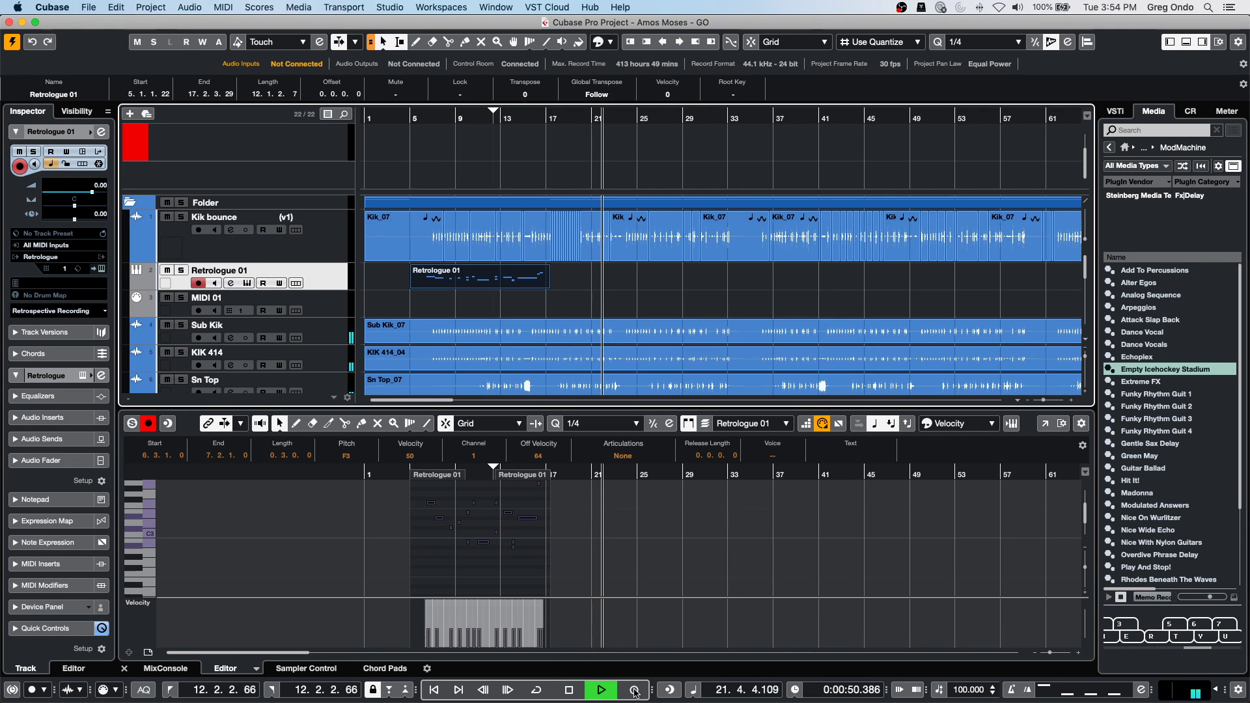
key("KP_Multiply")
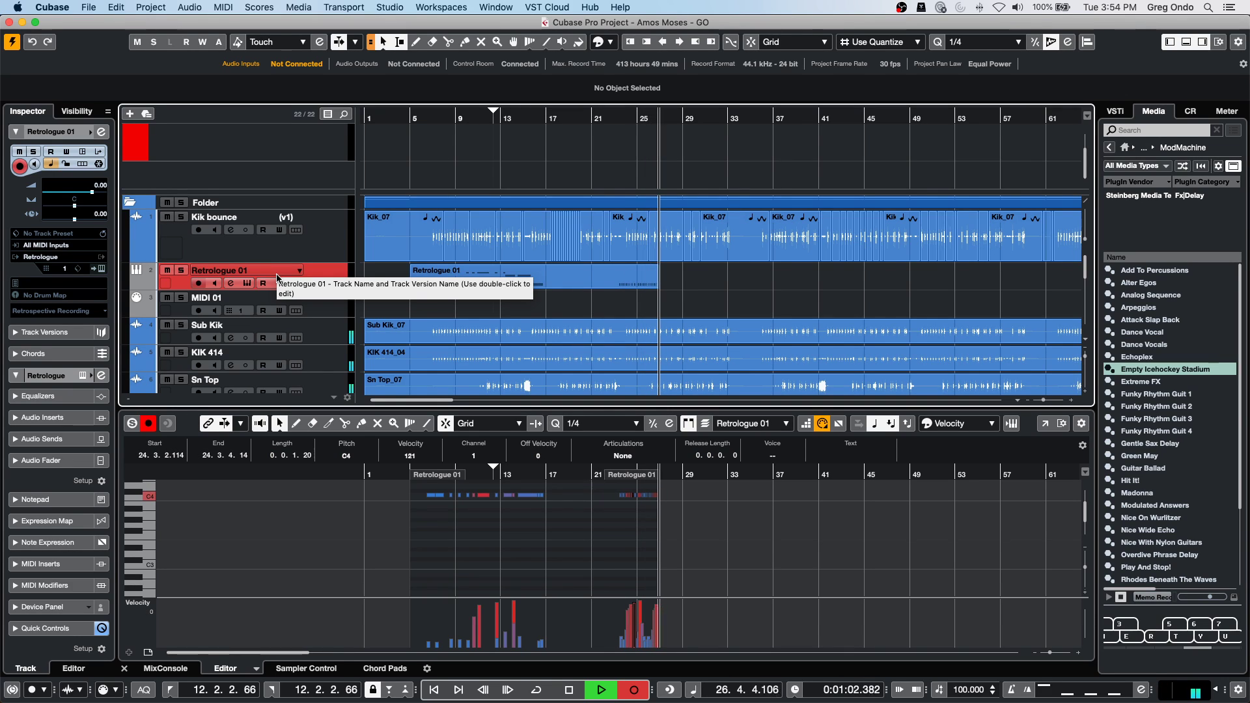
key("super+space")
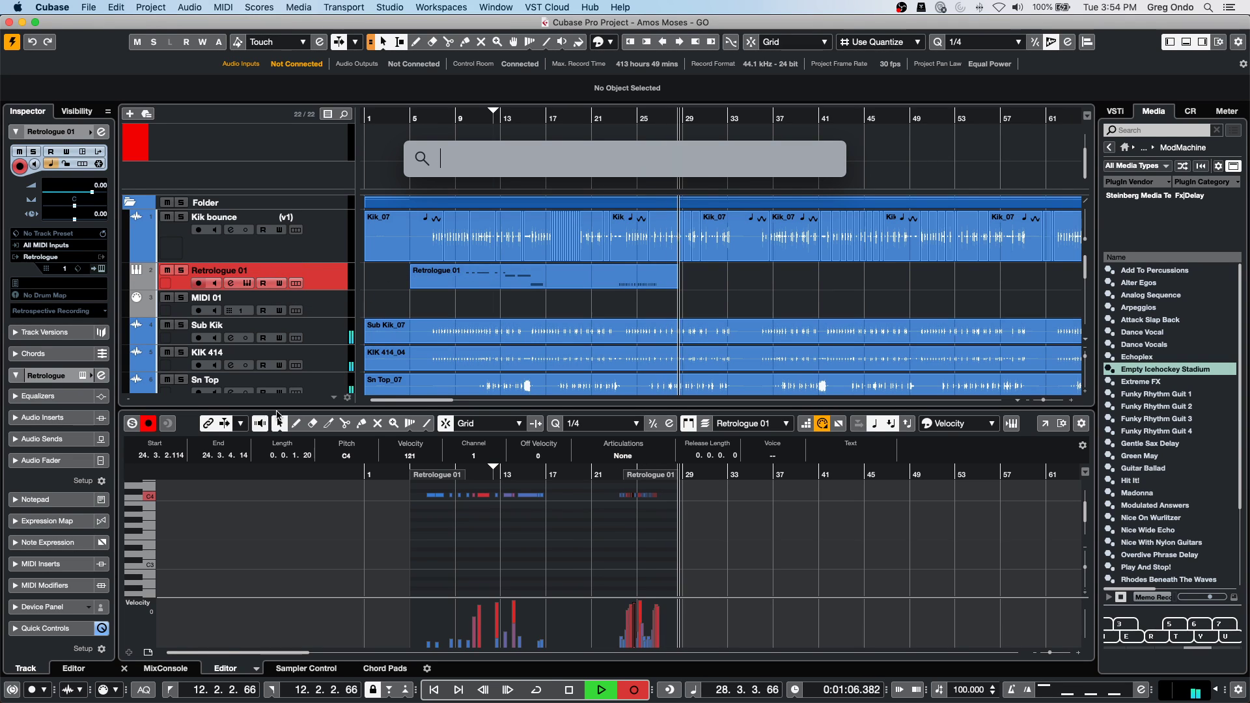
left_click(661, 558)
key("space")
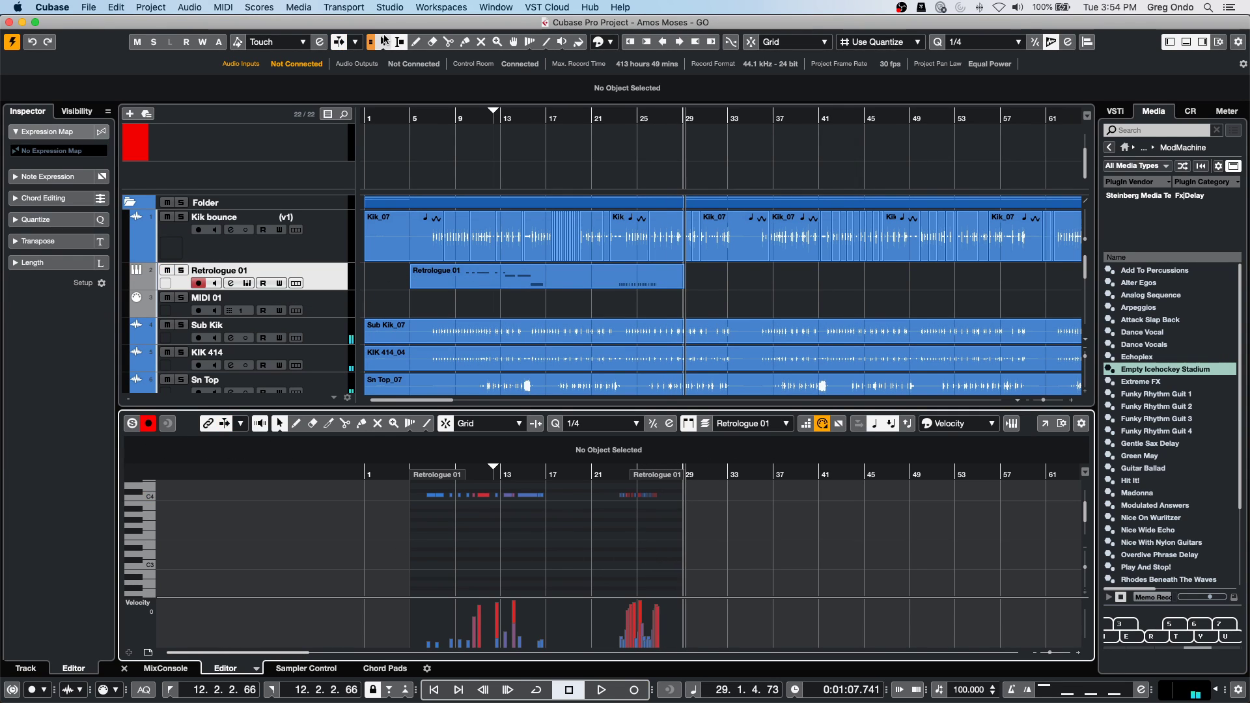
Open the Input Transformer for the Retrologue 01 track.
left_click(326, 272)
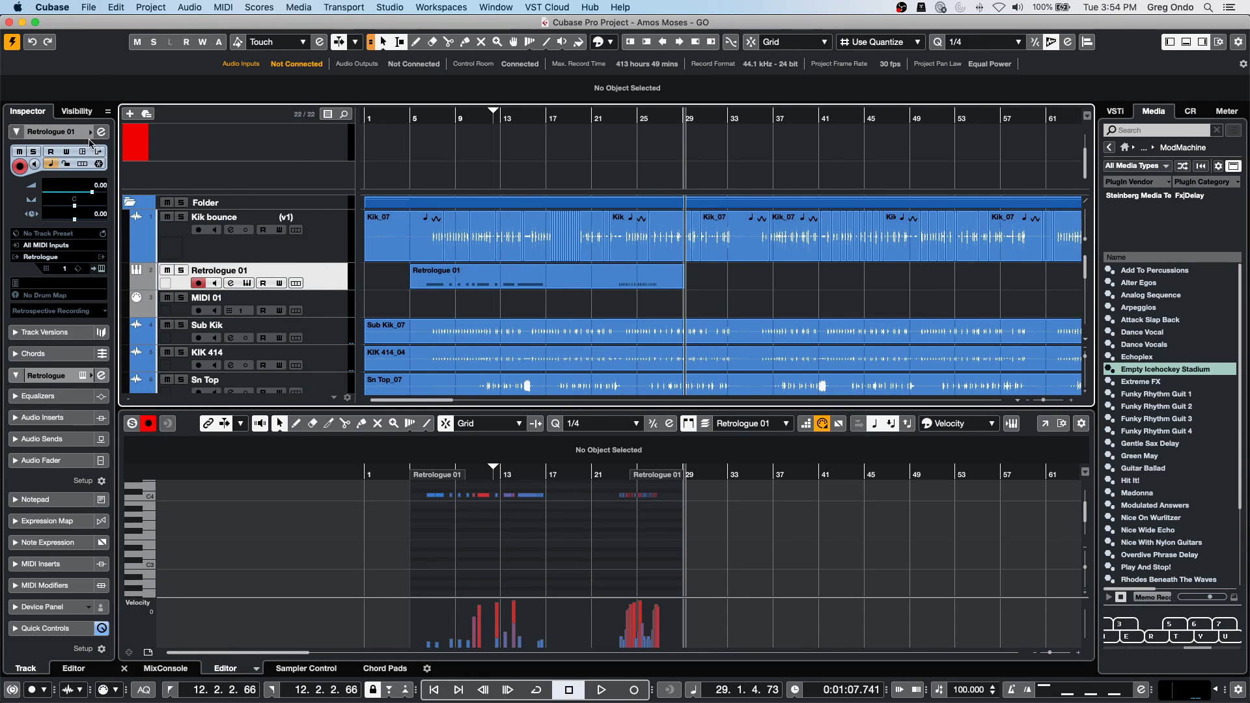
left_click(100, 152)
left_click(116, 188)
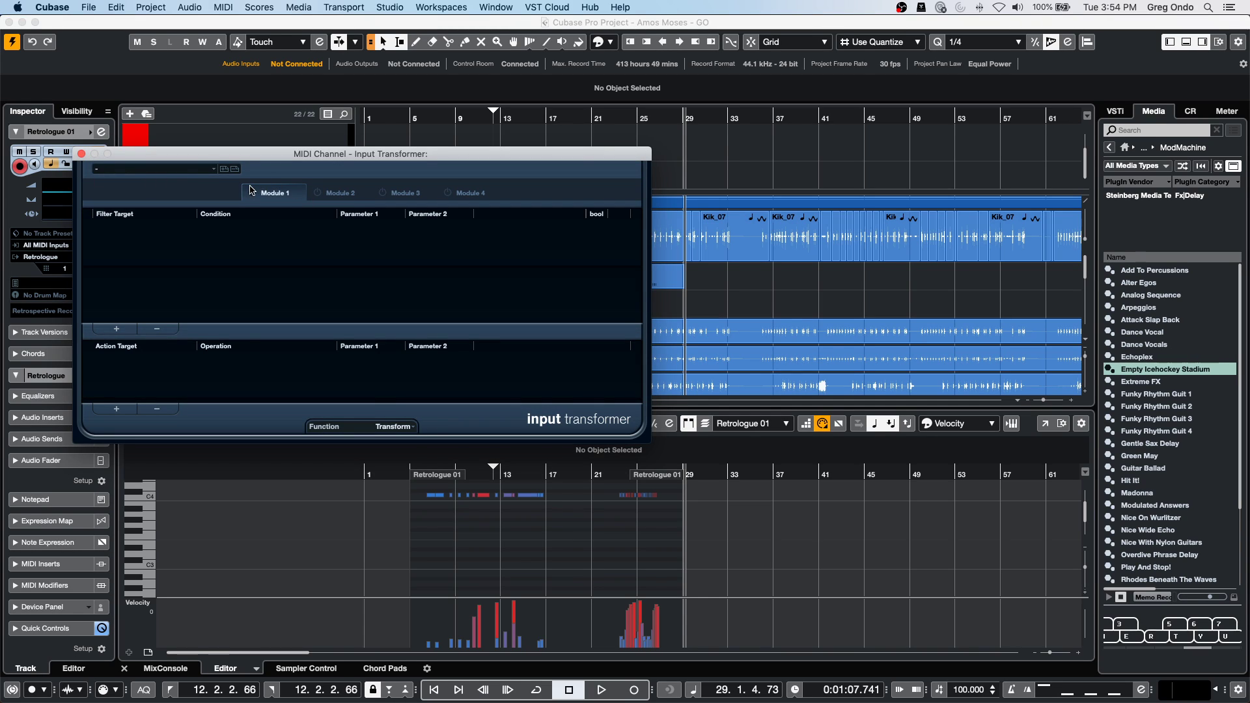
left_click(112, 331)
left_click(131, 226)
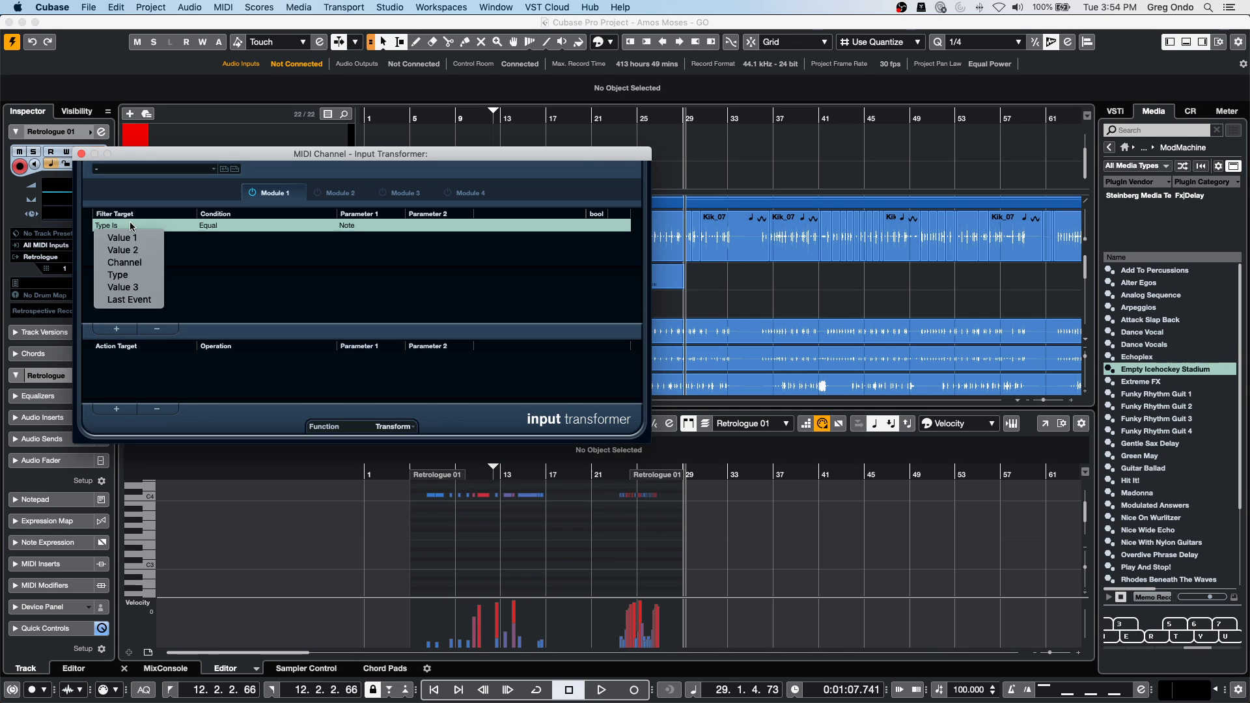
left_click(123, 250)
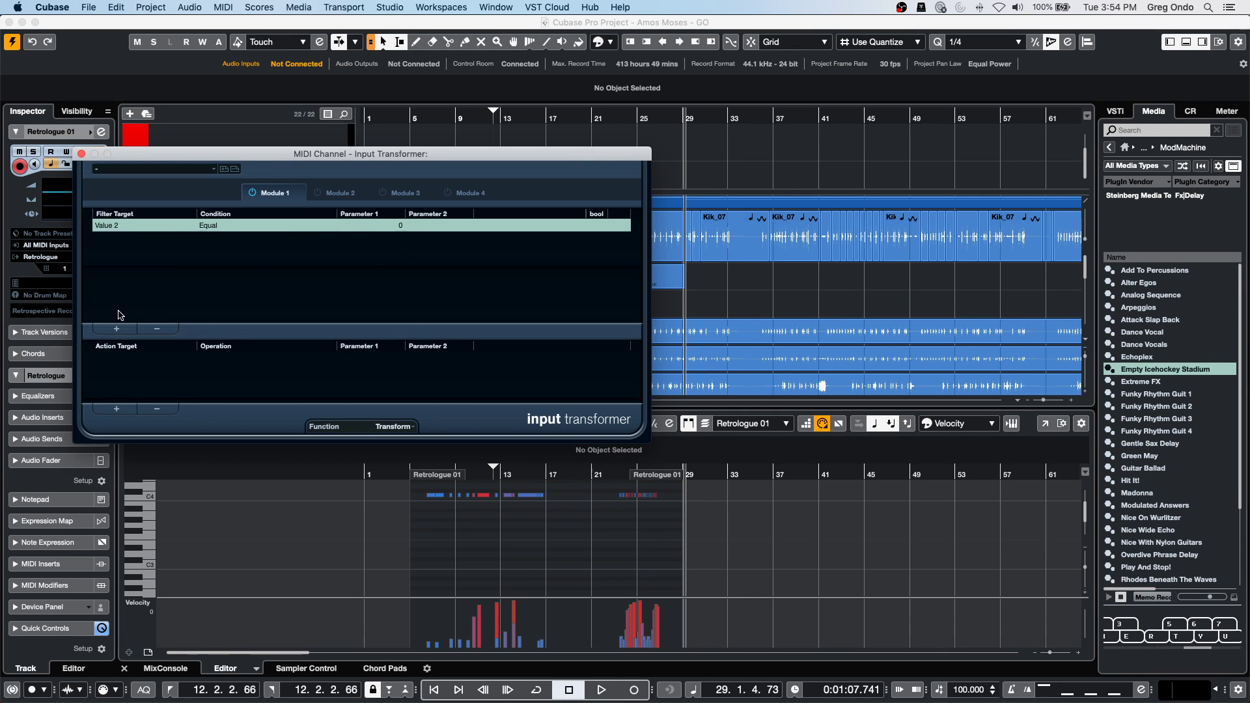
left_click(157, 329)
In Module 1, add a filter for notes and an action that sets Value 2 to a fixed value of 100.
left_click(116, 327)
left_click(118, 409)
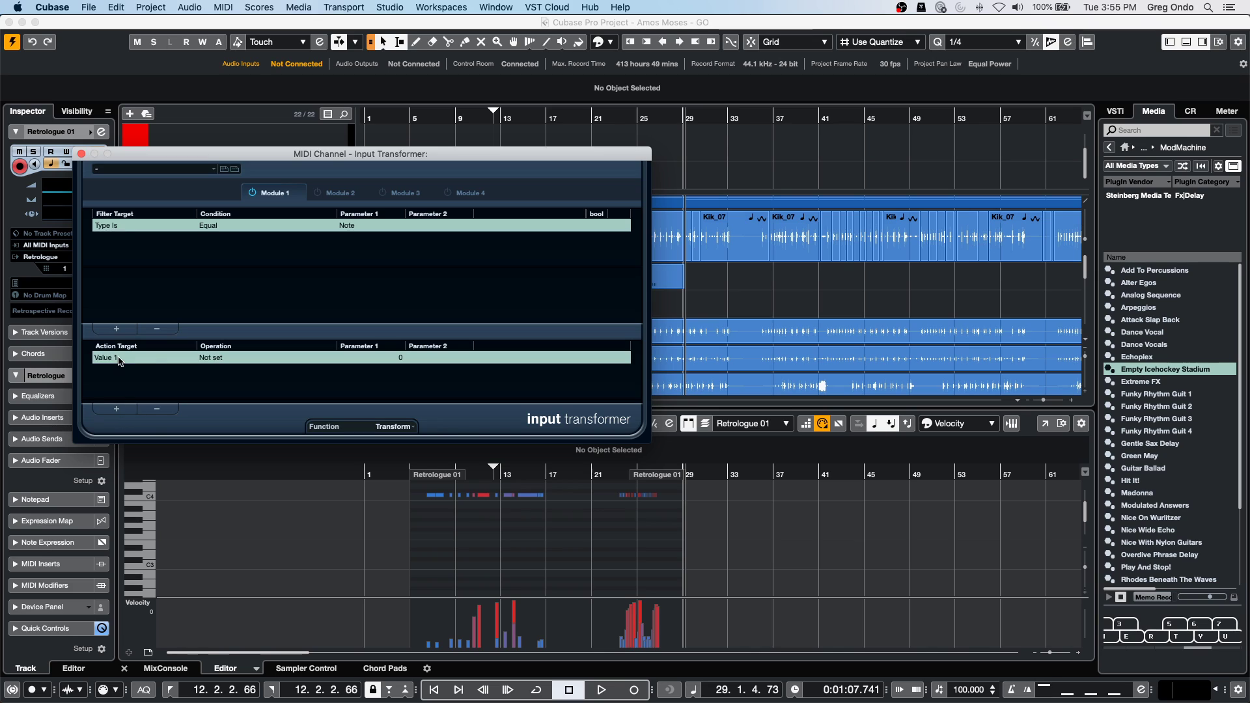
left_click(114, 358)
left_click(123, 376)
left_click(226, 363)
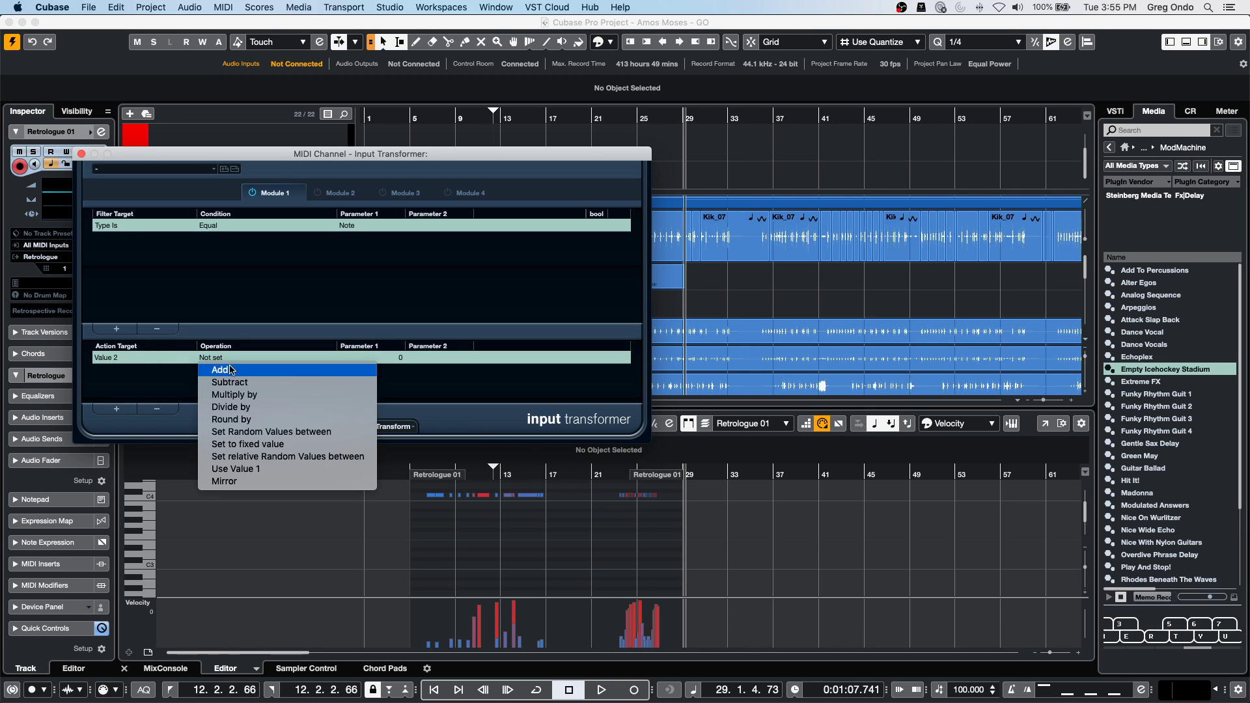
left_click(265, 450)
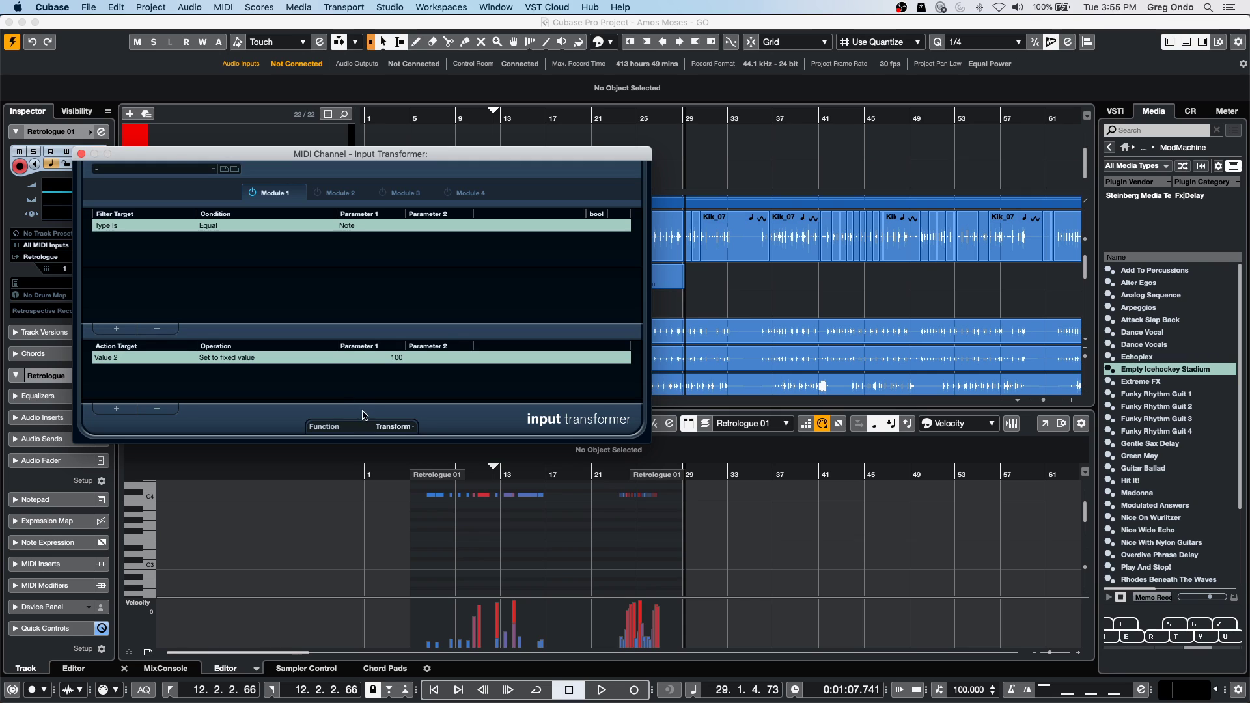
left_click_drag(251, 156, 285, 211)
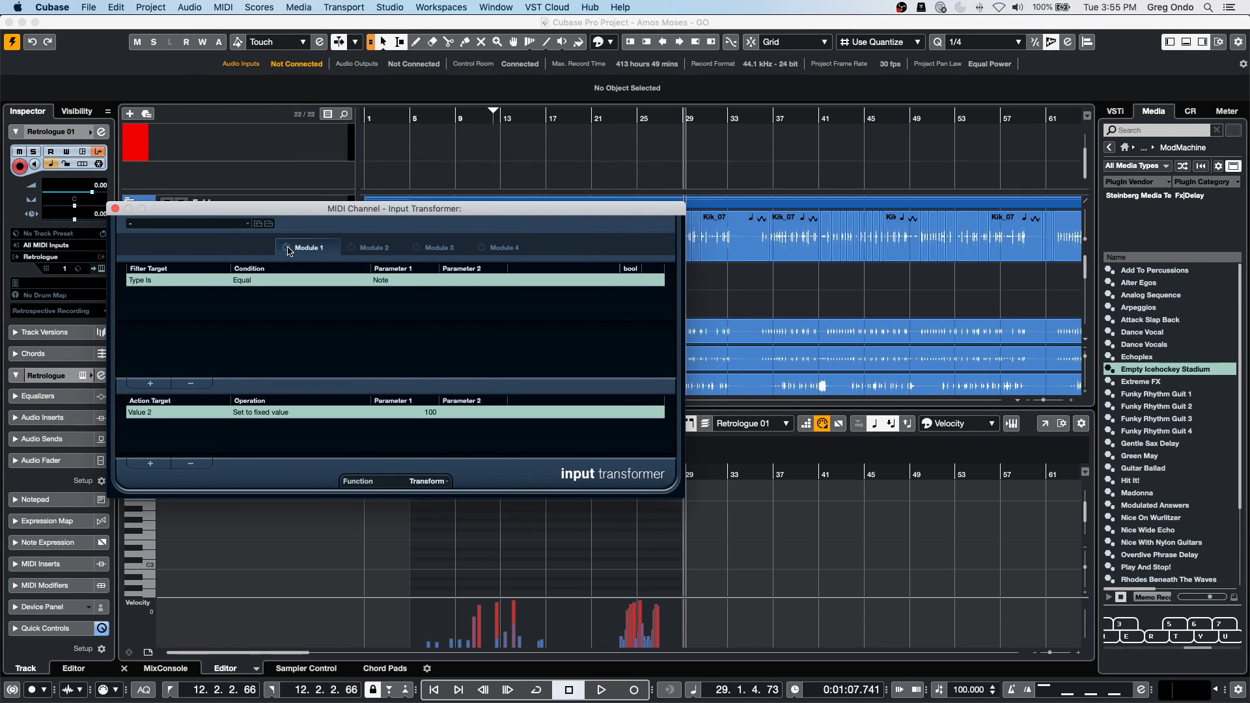
left_click_drag(641, 213, 510, 204)
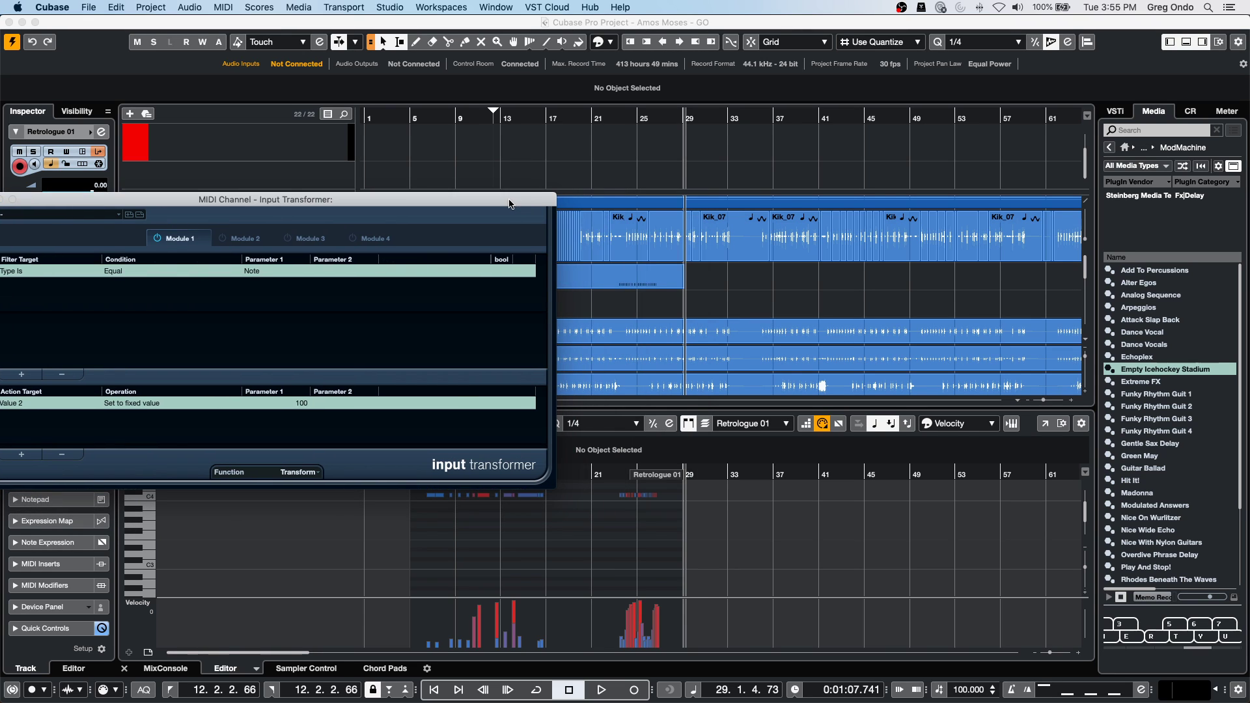
Record MIDI notes onto the Retrologue 01 track from about bar 40 to bar 49, soloing the track during recording.
left_click(811, 118)
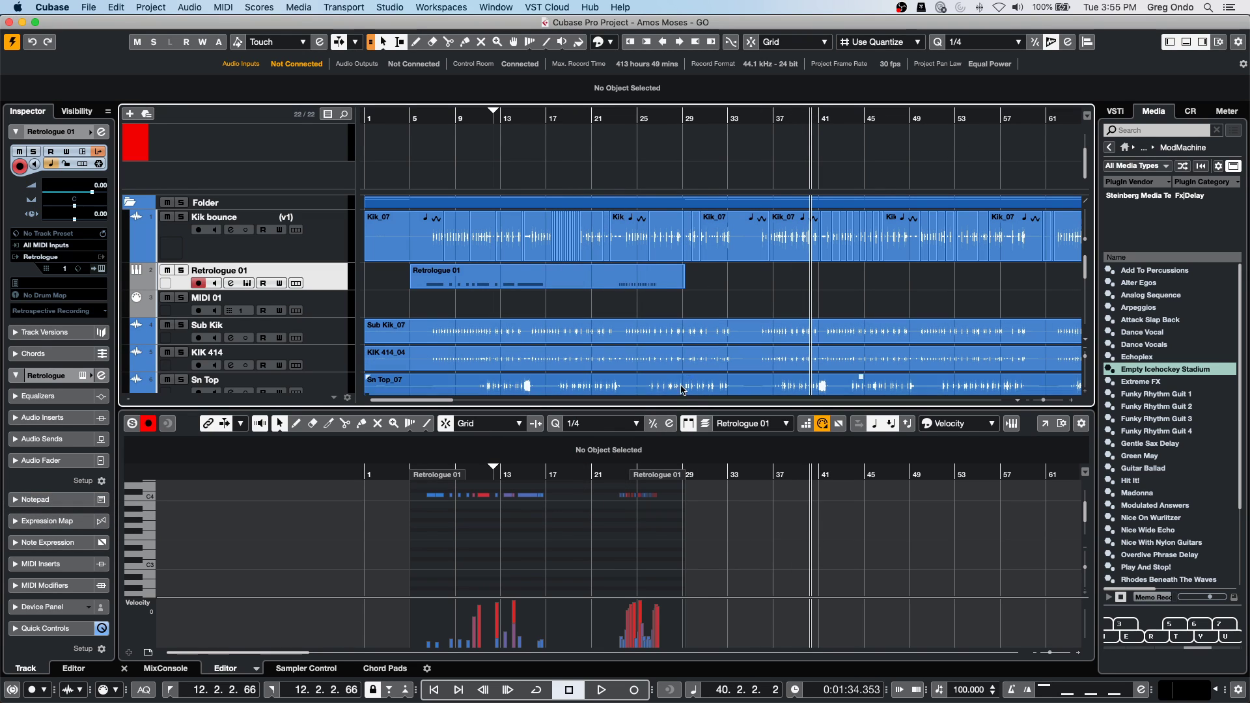
left_click(634, 690)
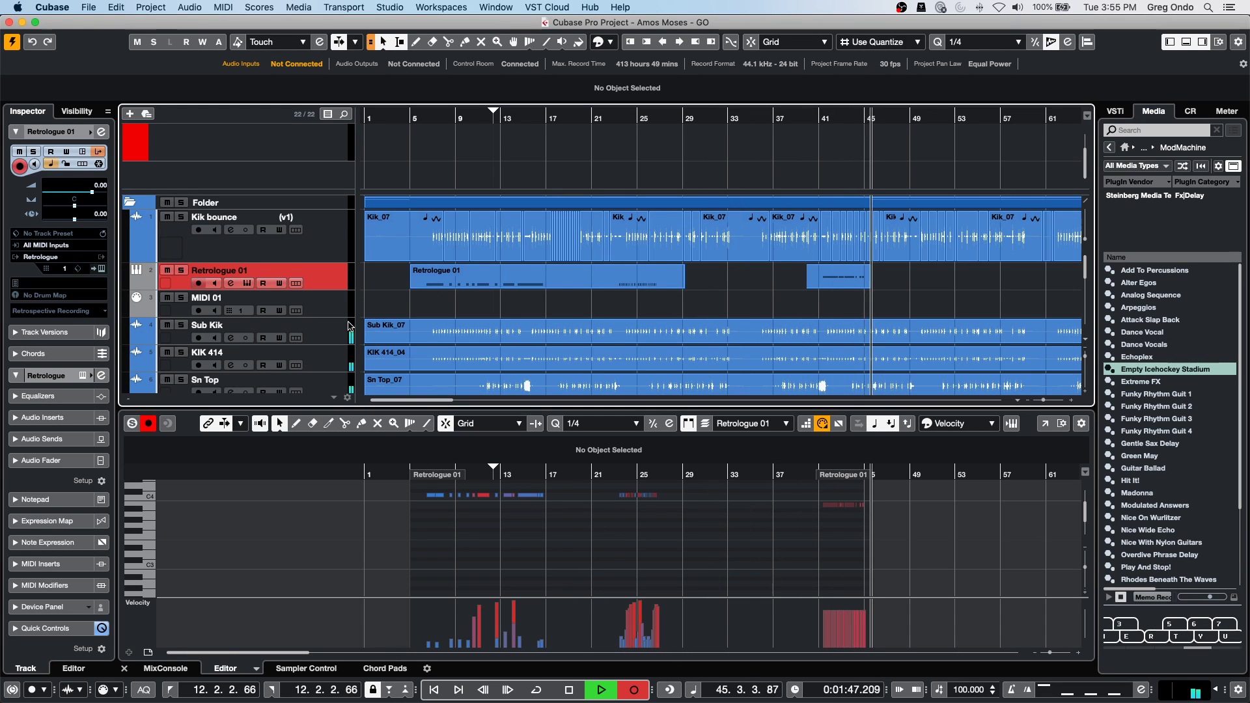
left_click(183, 272)
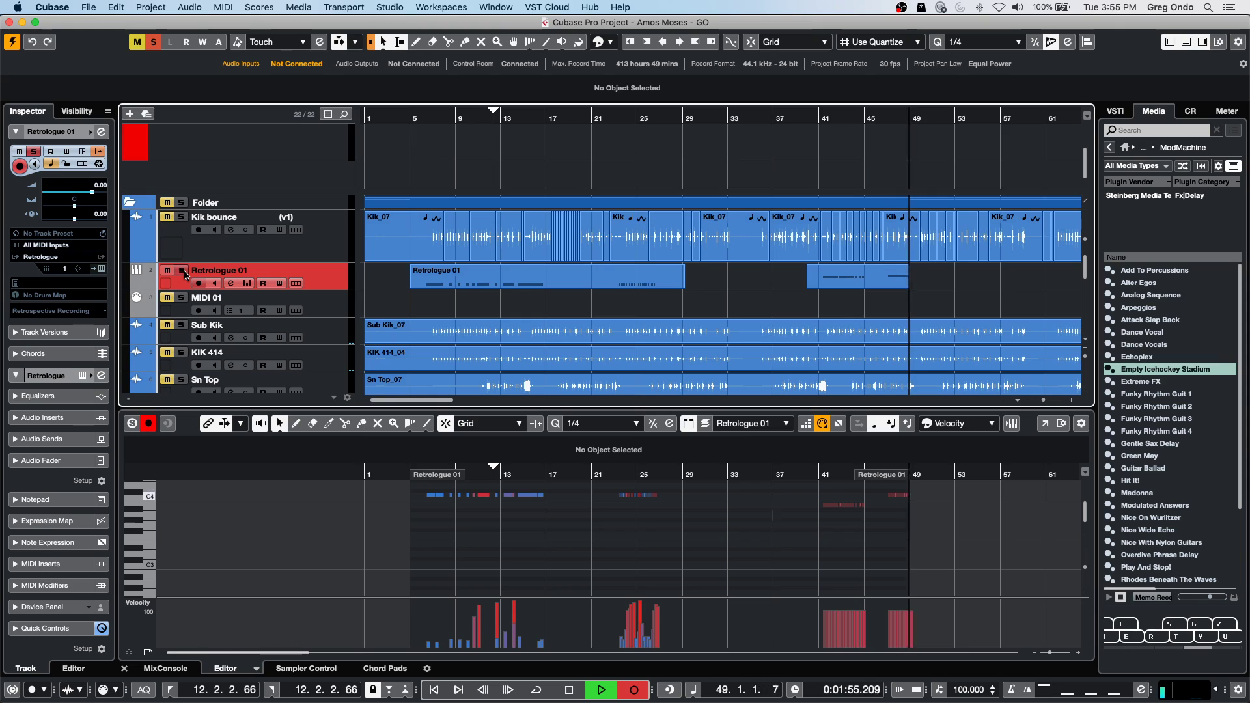
key("space")
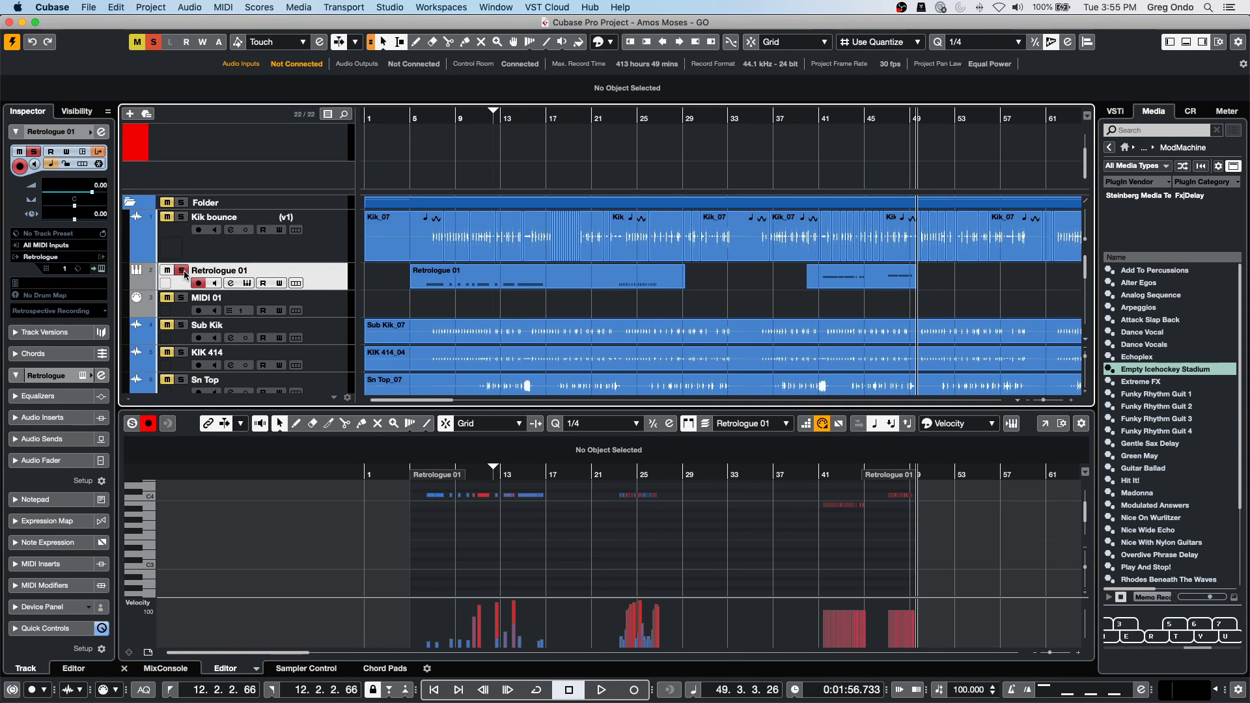
Reopen the local Input Transformer of the Retrologue 01 track to review its Module 1 settings, and stop playback.
left_click(100, 153)
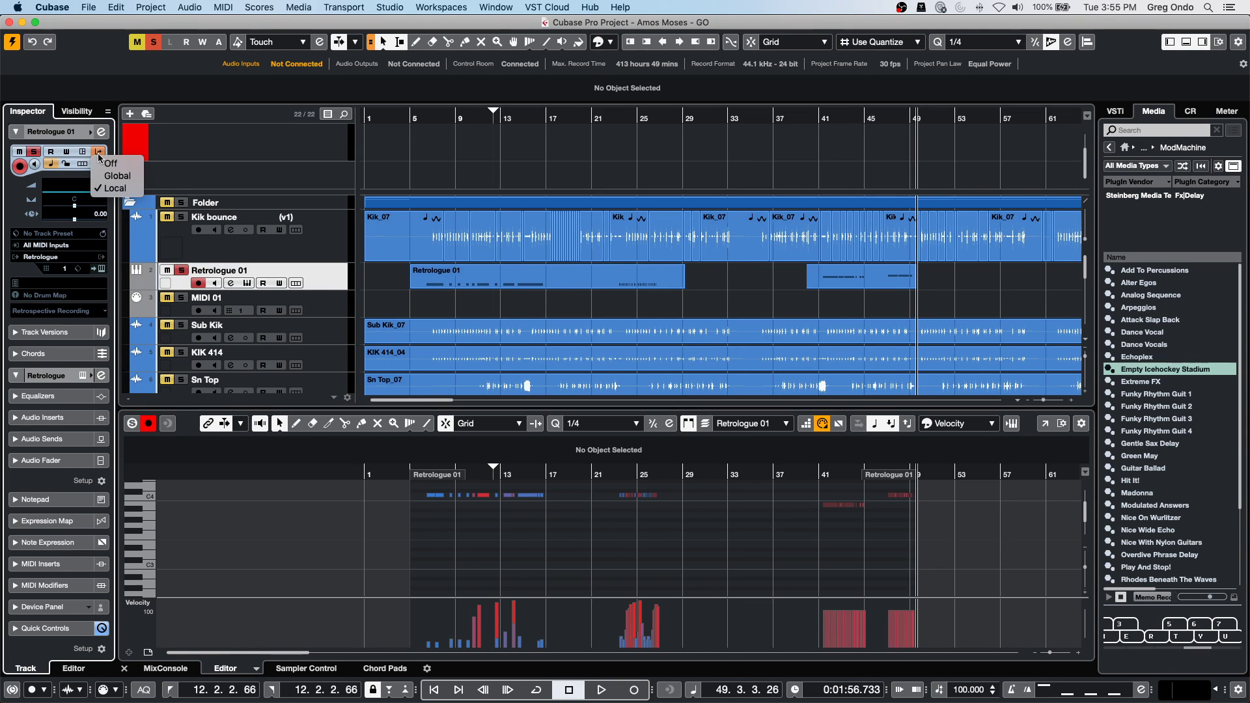
left_click(115, 188)
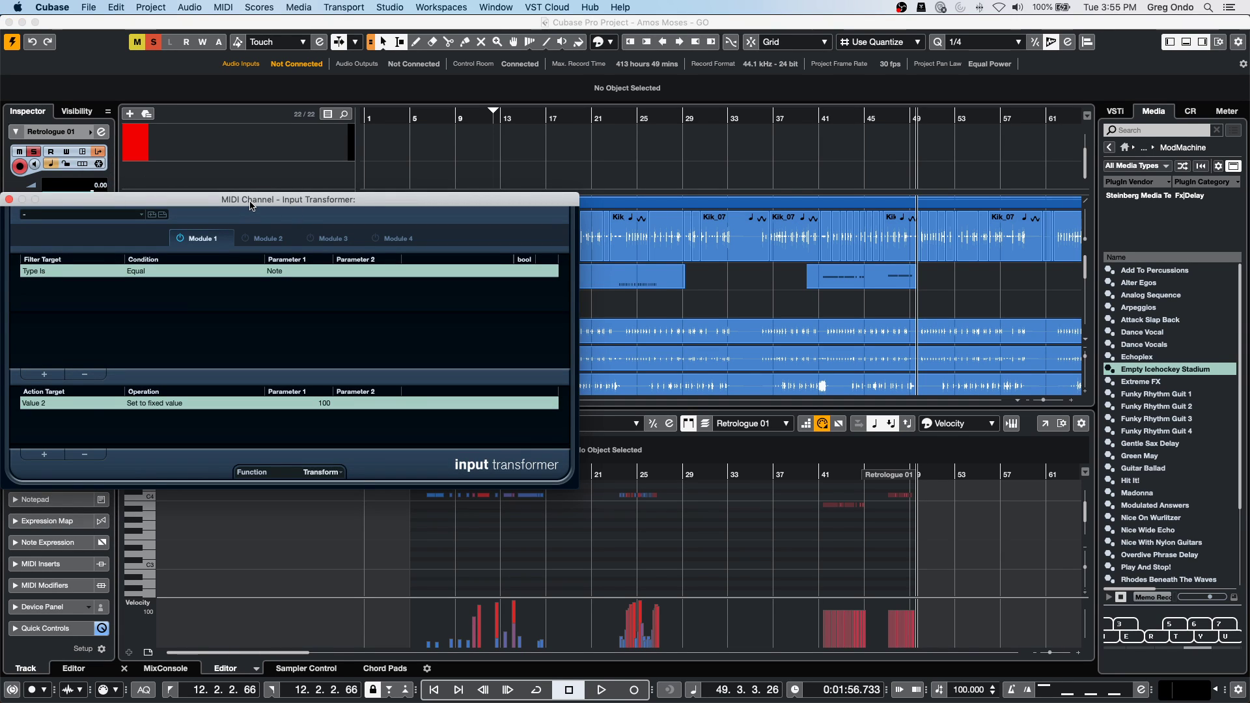
left_click_drag(250, 206, 385, 193)
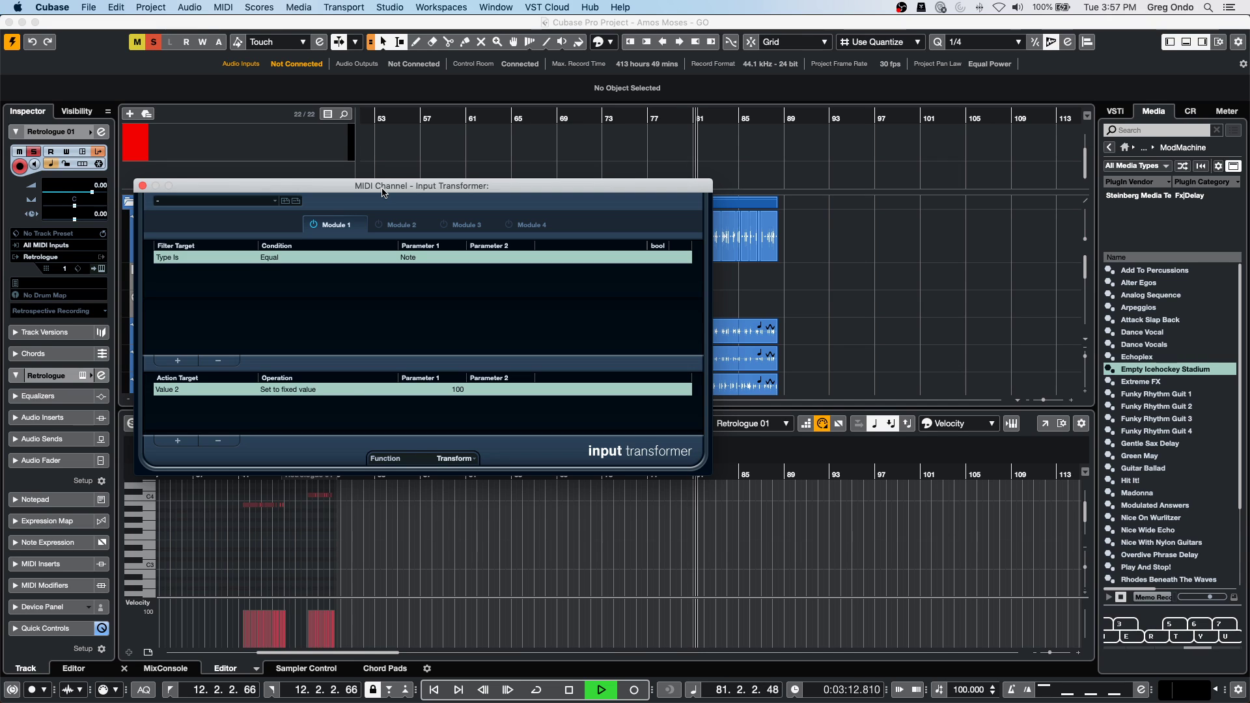
key("space")
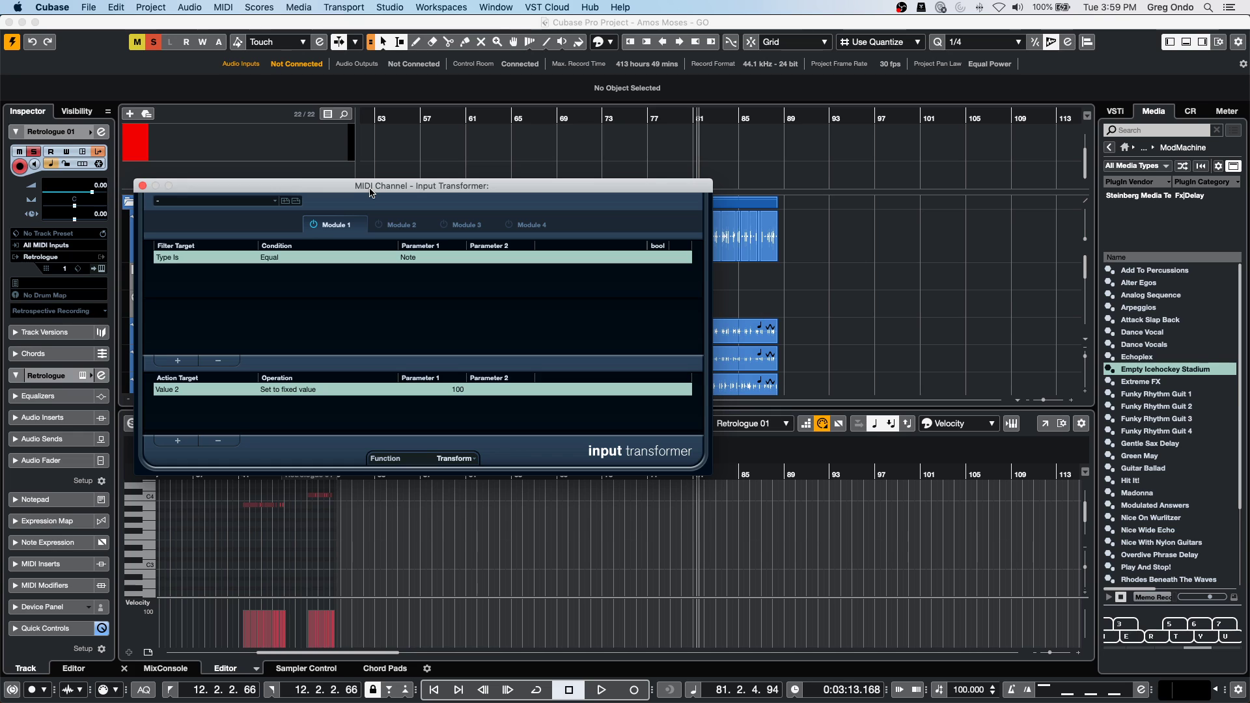
Open the recent project september 4 2020.cpr and activate it.
left_click(89, 7)
mouse_move(145, 252)
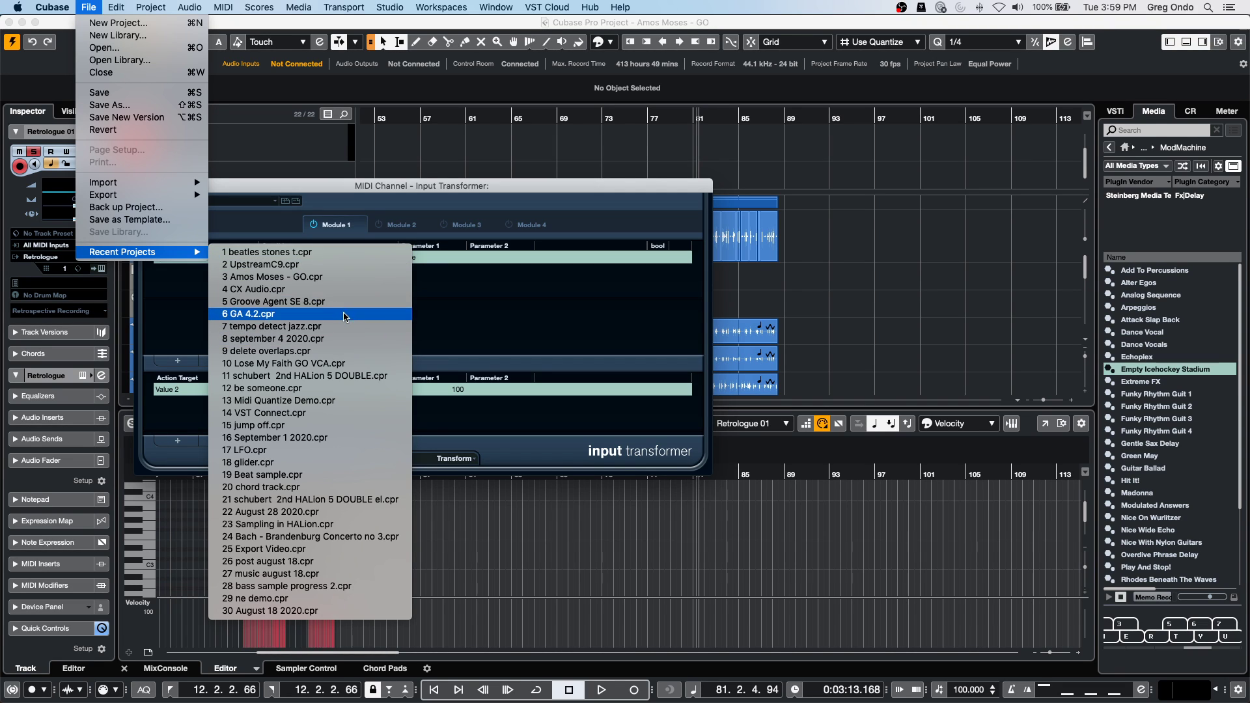
left_click(346, 339)
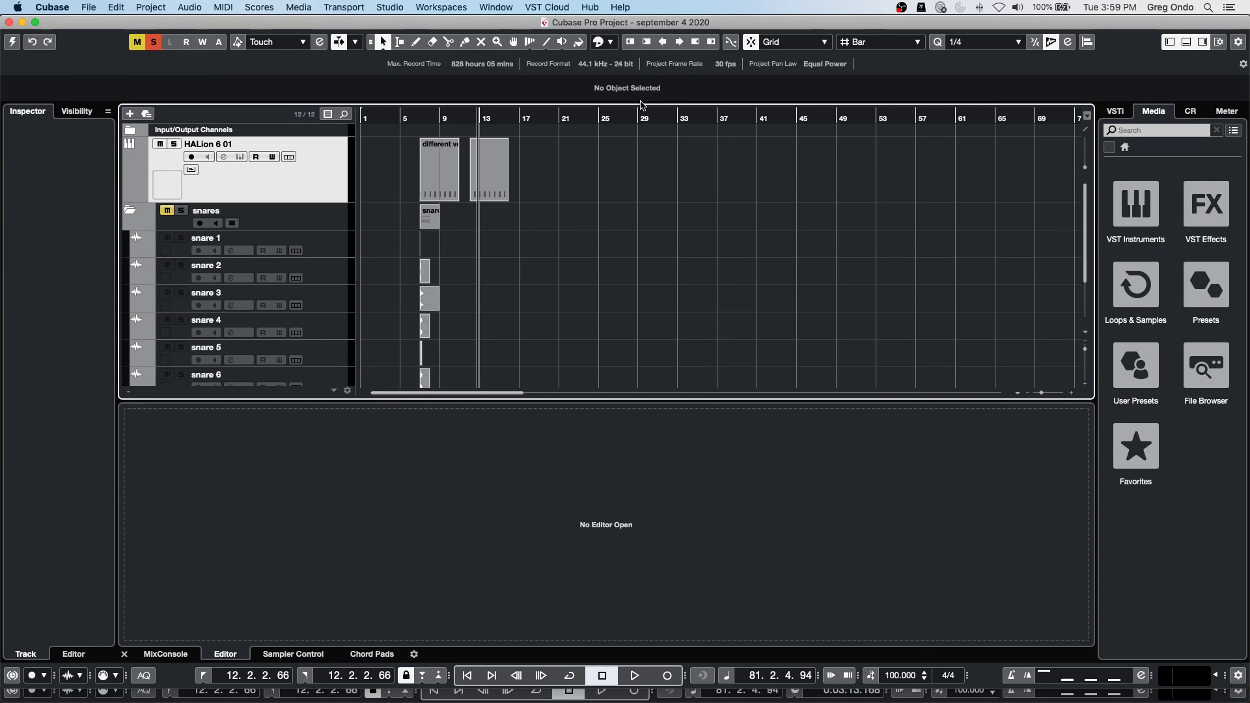
left_click(11, 42)
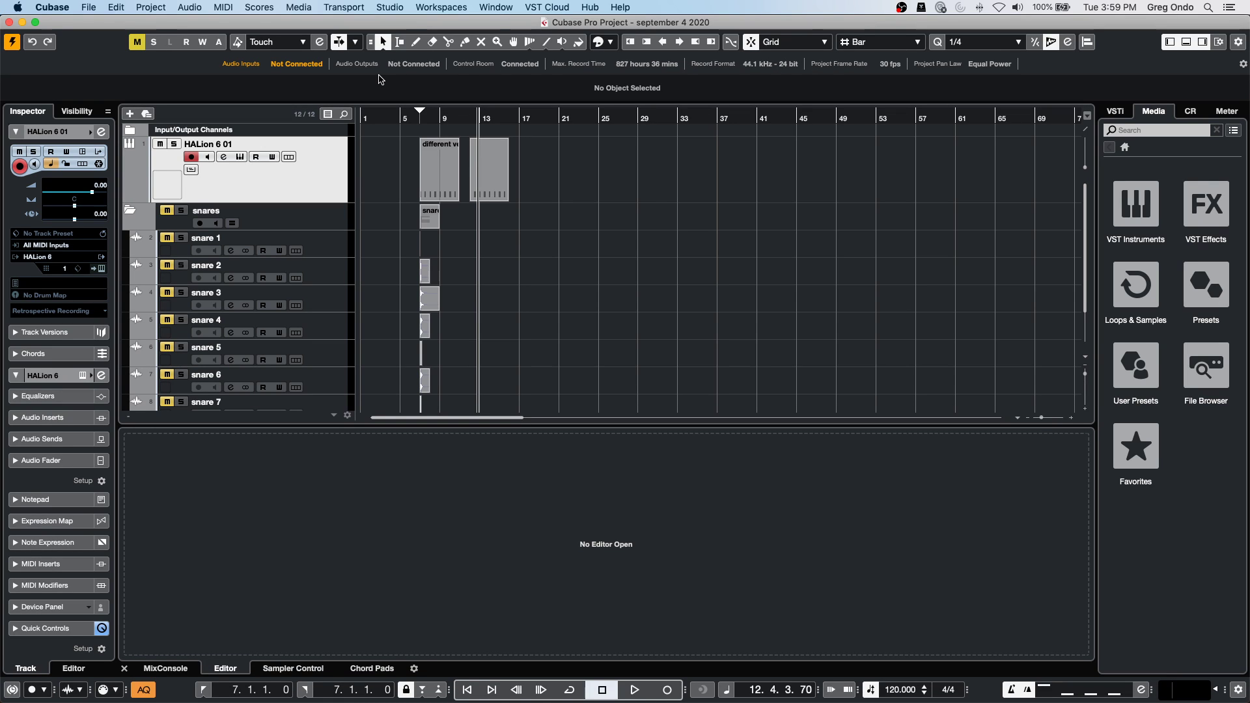
Unmute the snares folder track and place the playhead at bar 7.
left_click_drag(414, 120, 424, 209)
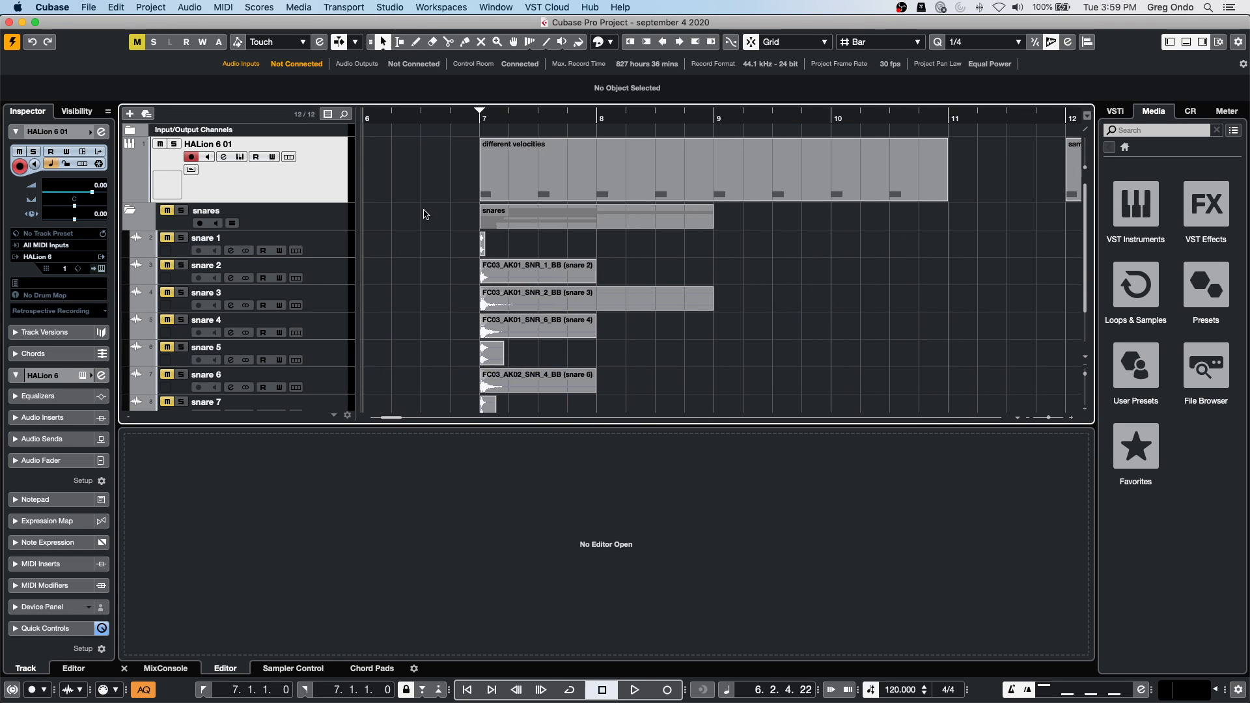
left_click(168, 211)
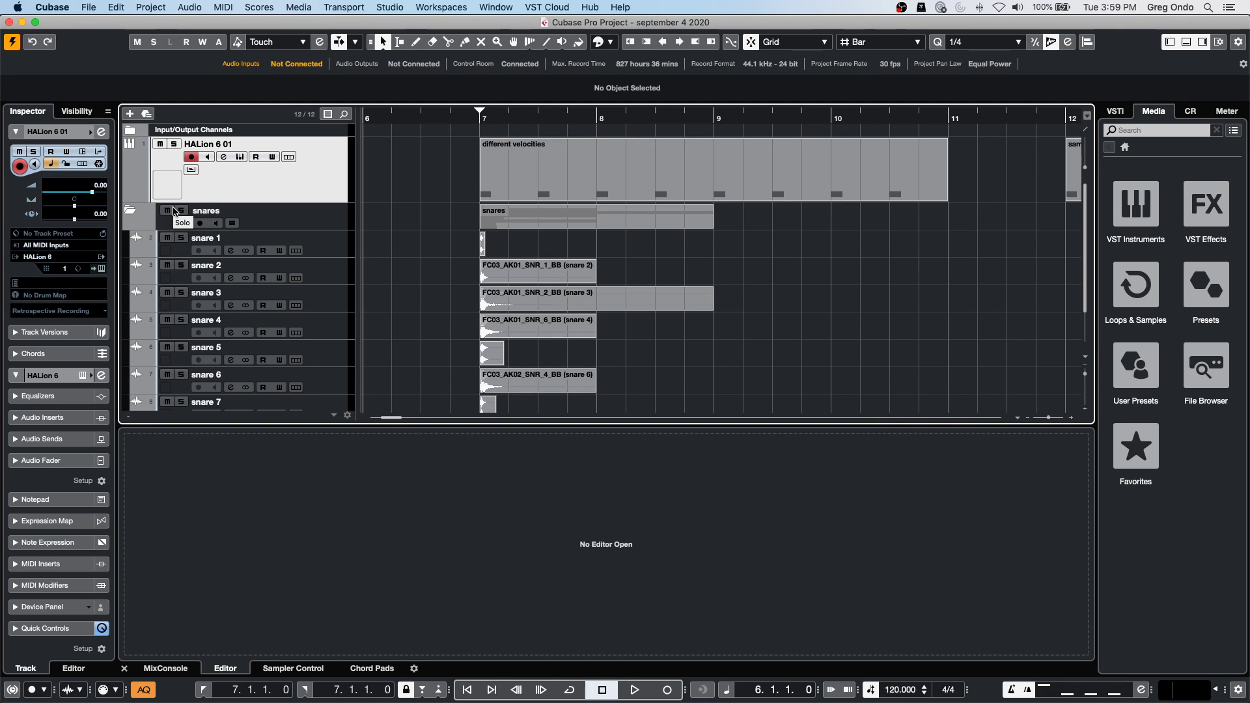
left_click(475, 119)
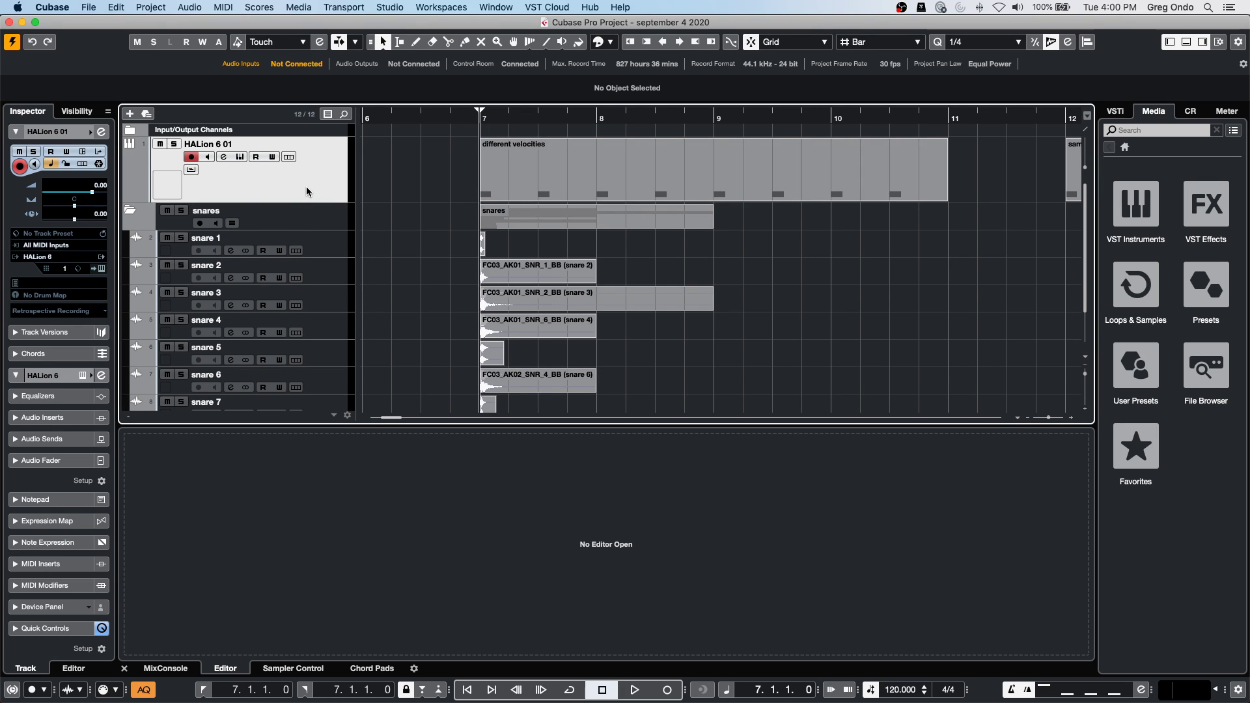
Open the HALion 6 instrument, show the key mapping of Snare_TM_03(1), and audition C2 at different velocities.
left_click(101, 269)
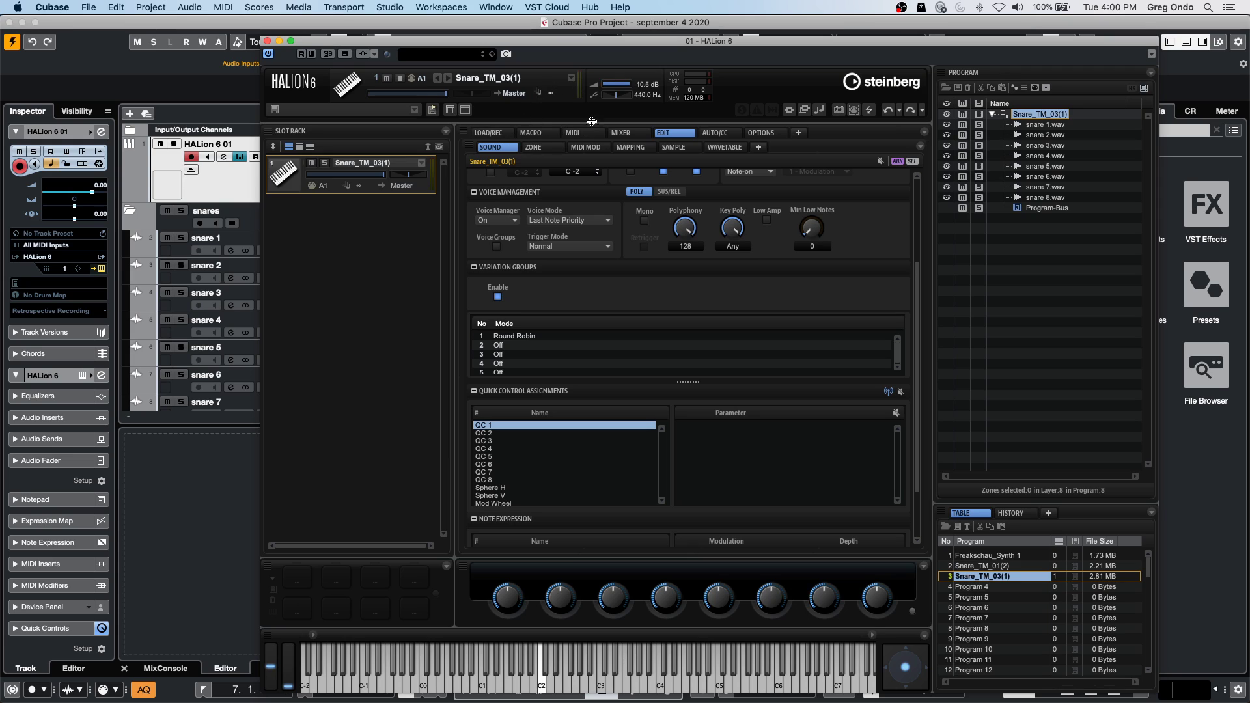
left_click(631, 148)
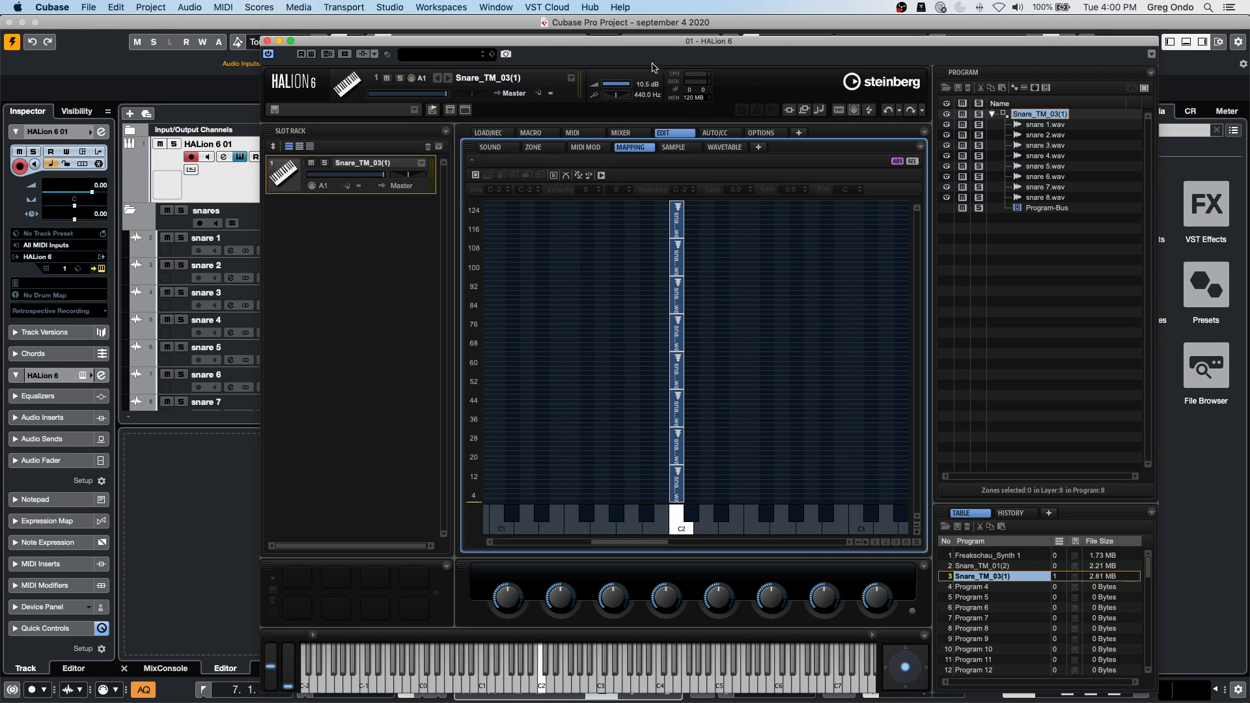
left_click_drag(577, 44, 862, 37)
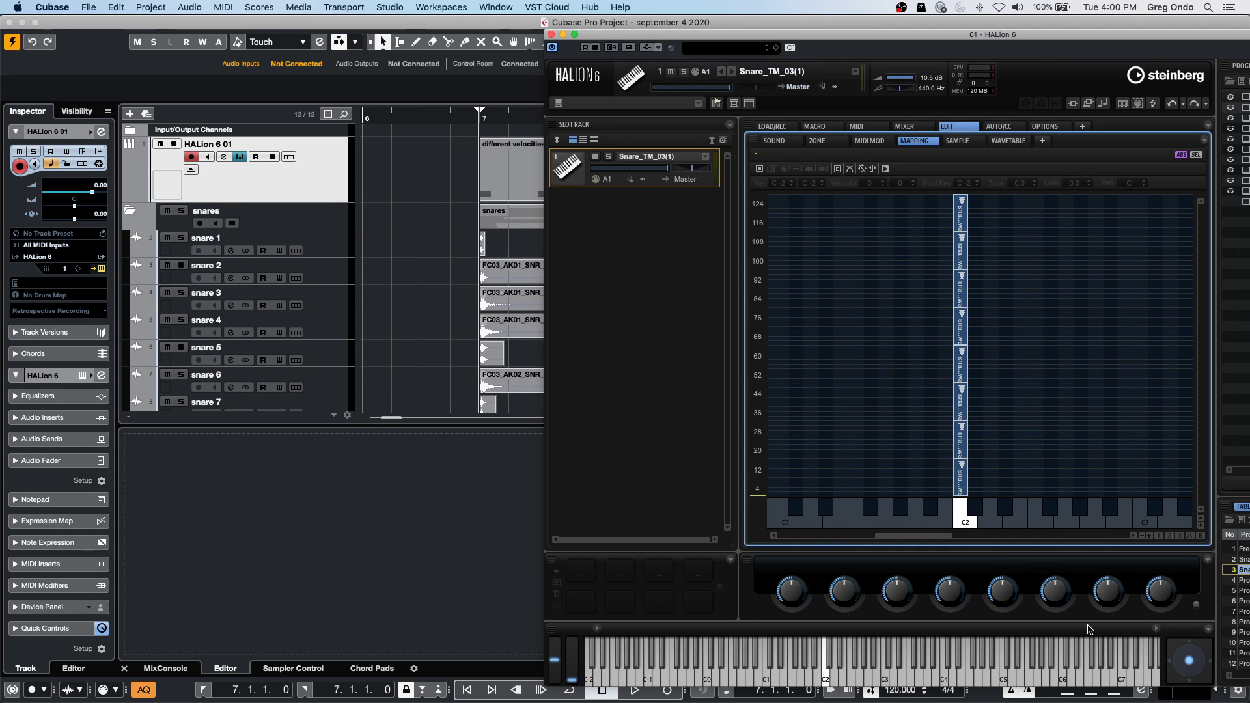
left_click(966, 524)
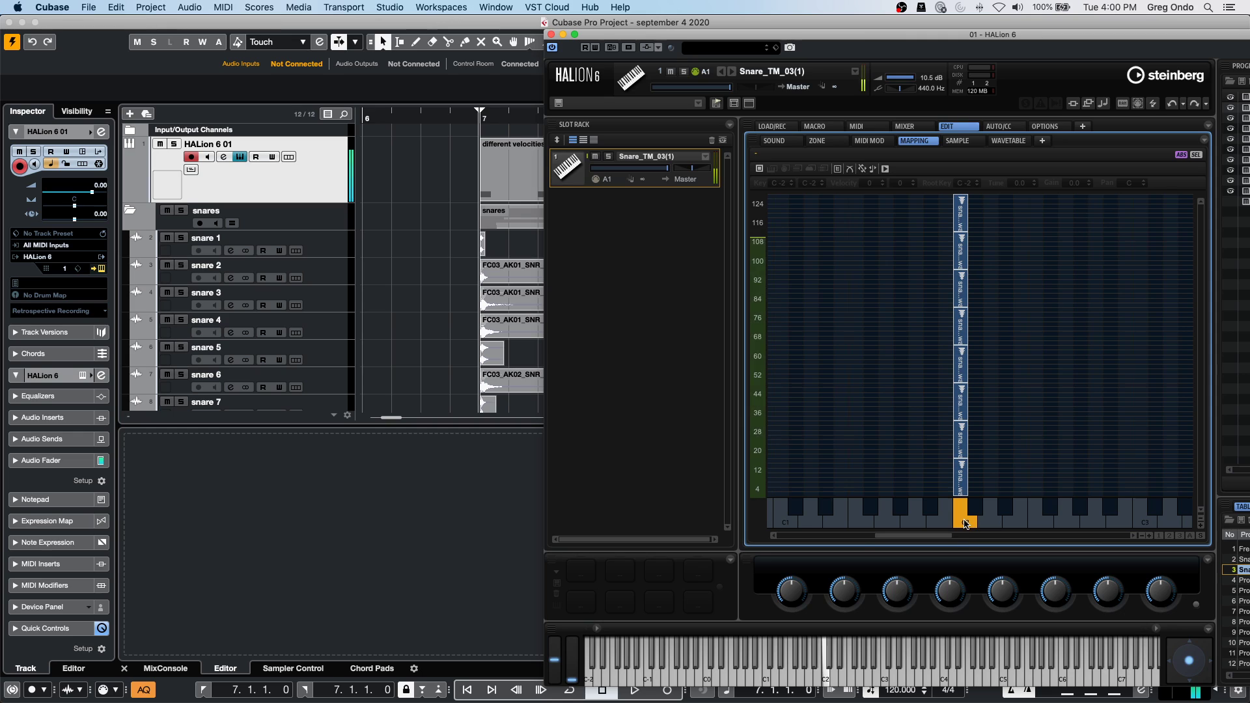
left_click(967, 518)
left_click(966, 514)
left_click(965, 509)
left_click(964, 507)
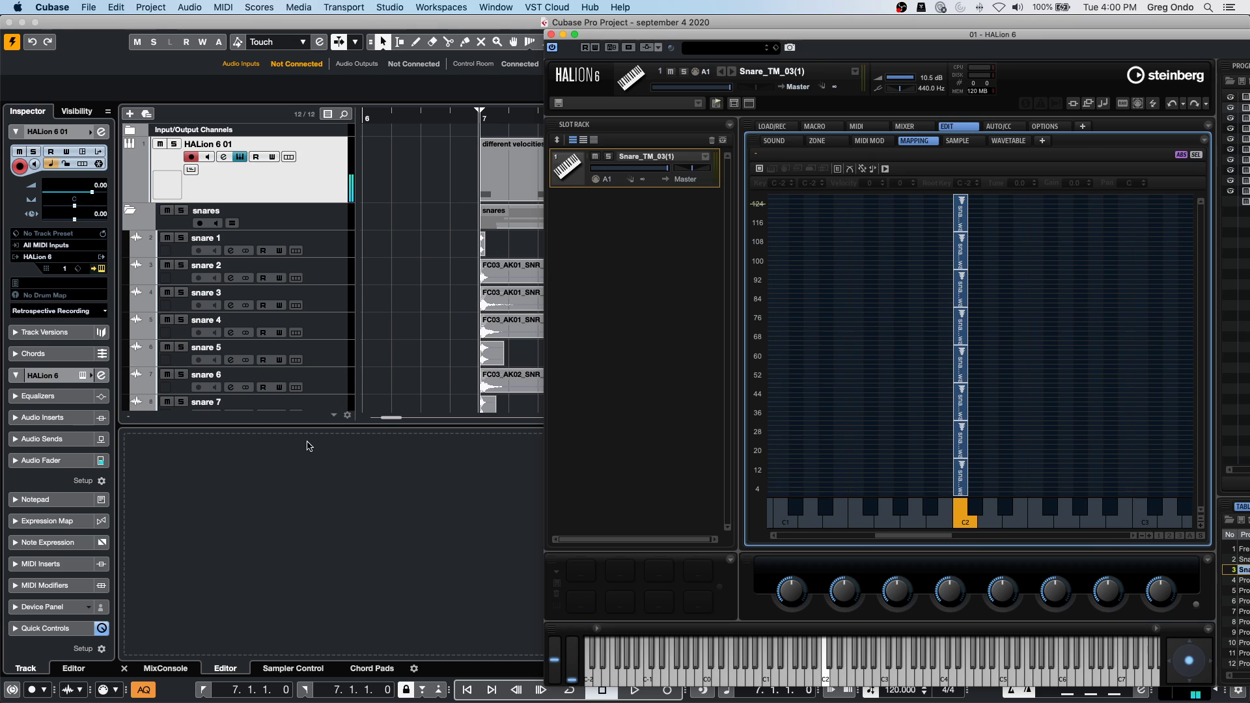
Open the "different velocities" part in the lower editor beside HALion and play it back to hear its ascending velocities.
double_click(505, 184)
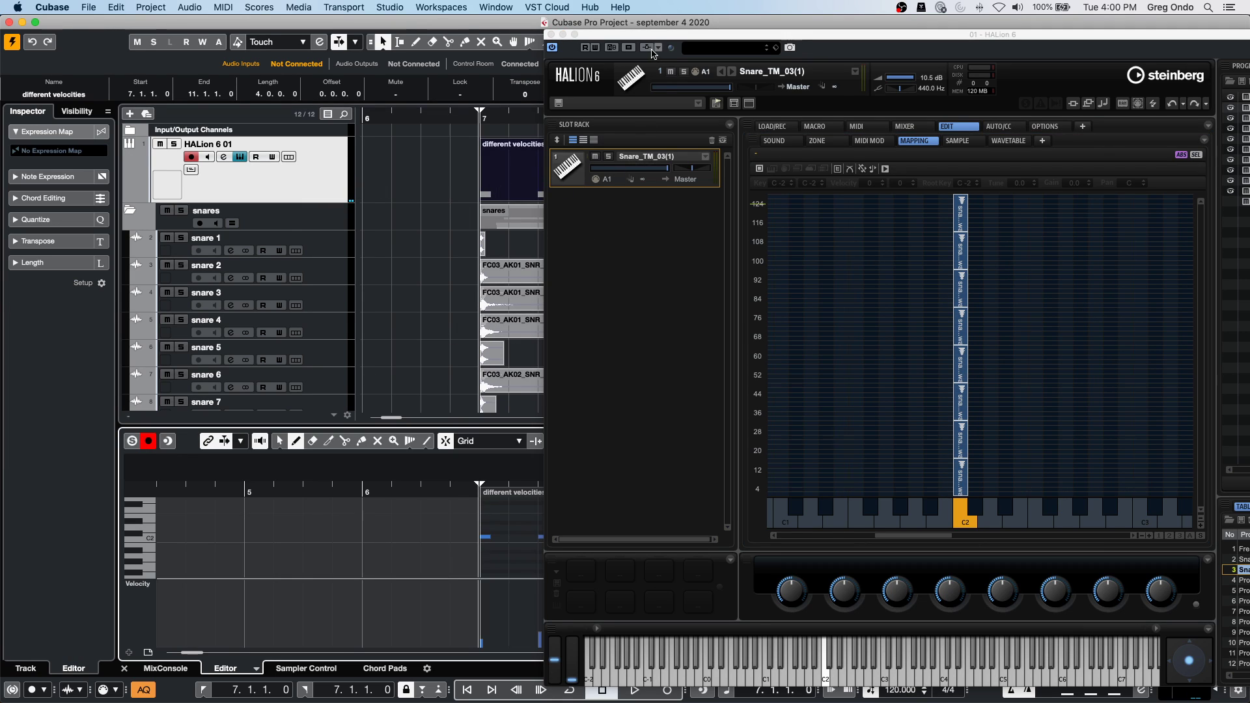
left_click(668, 46)
left_click_drag(723, 27, 897, 29)
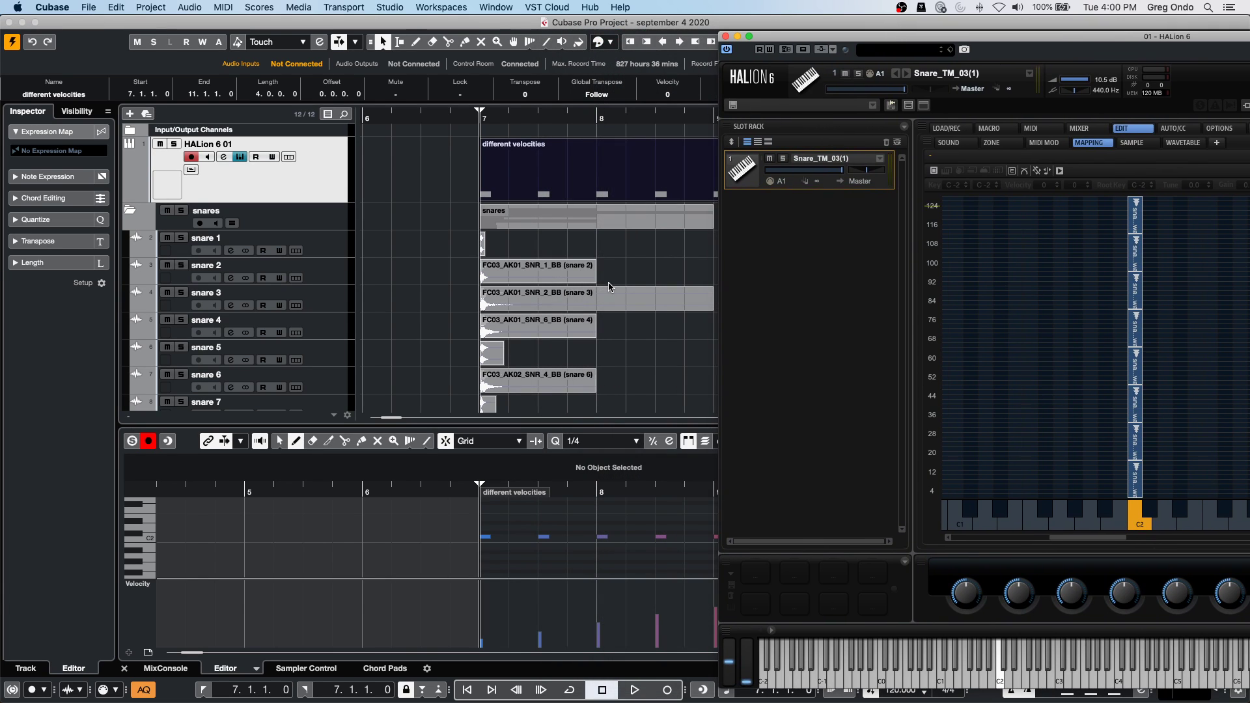
key("g")
key("g")
key("g")
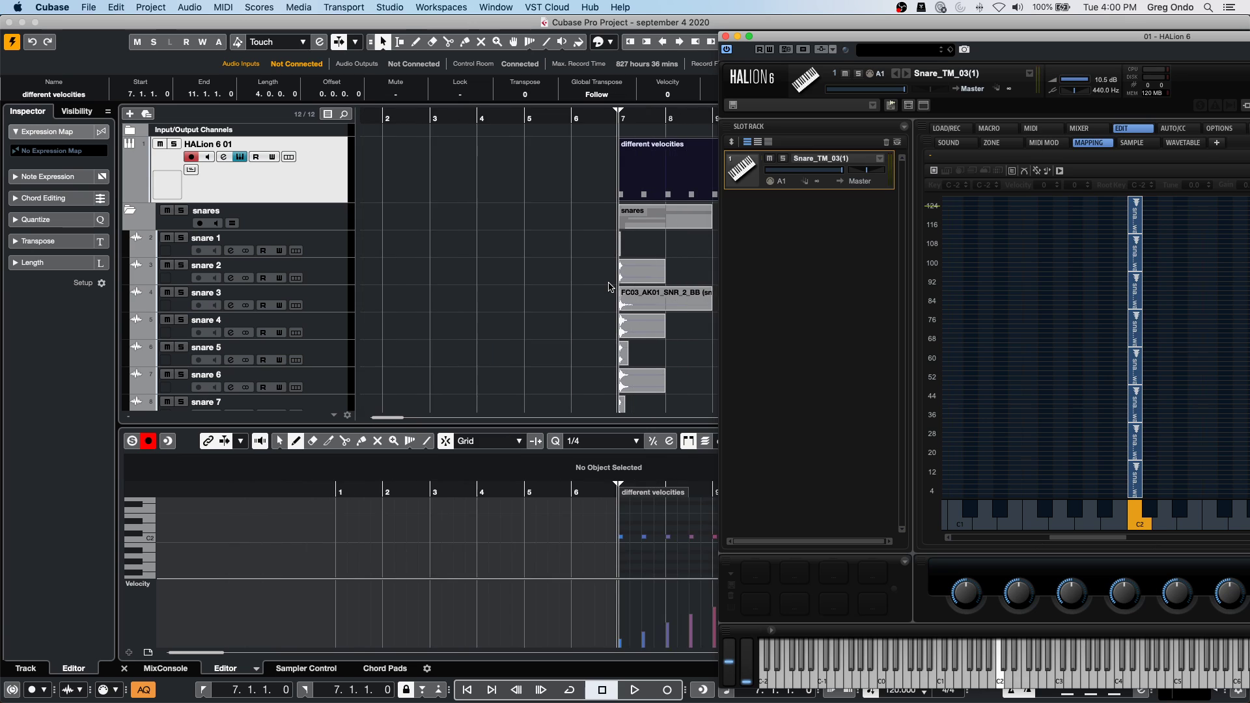
key("g")
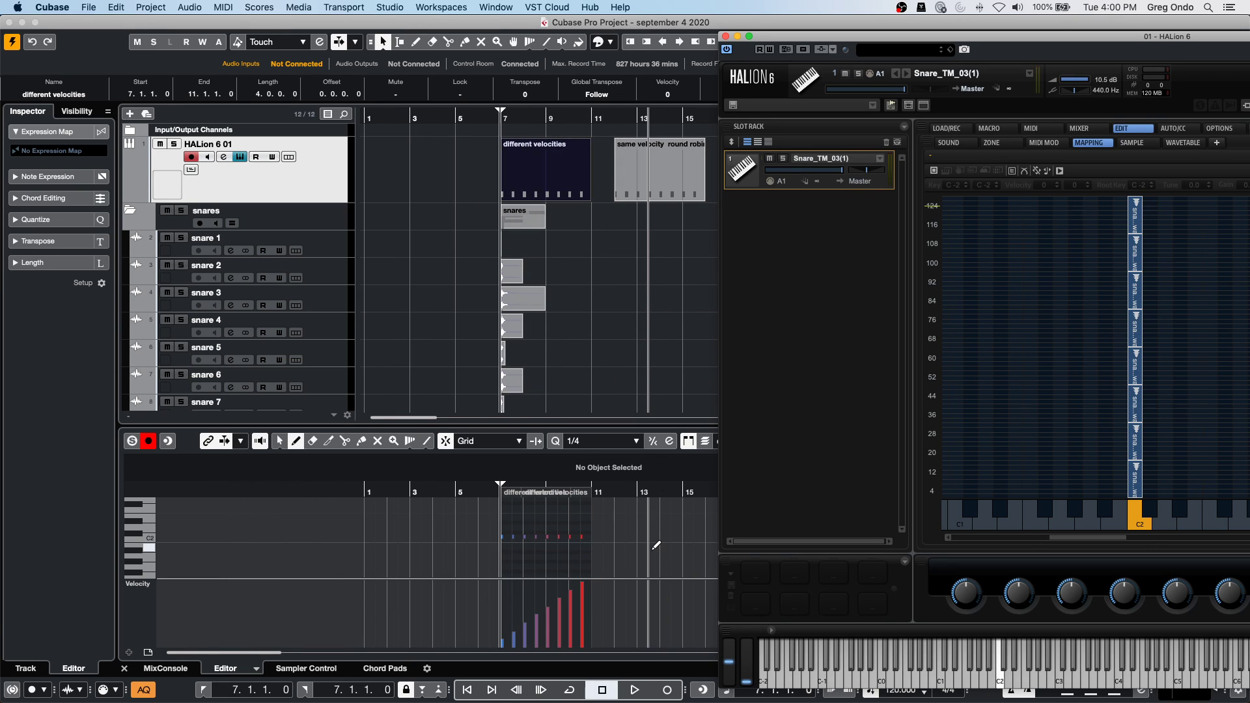
key("space")
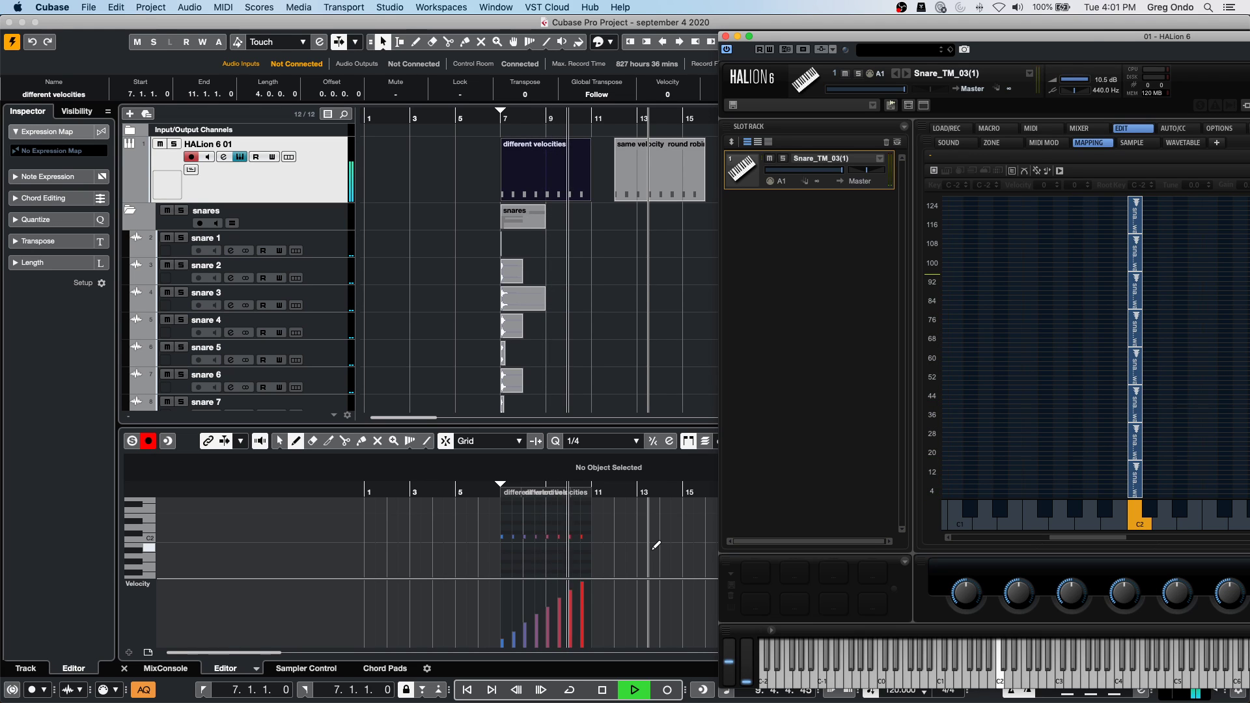
key("space")
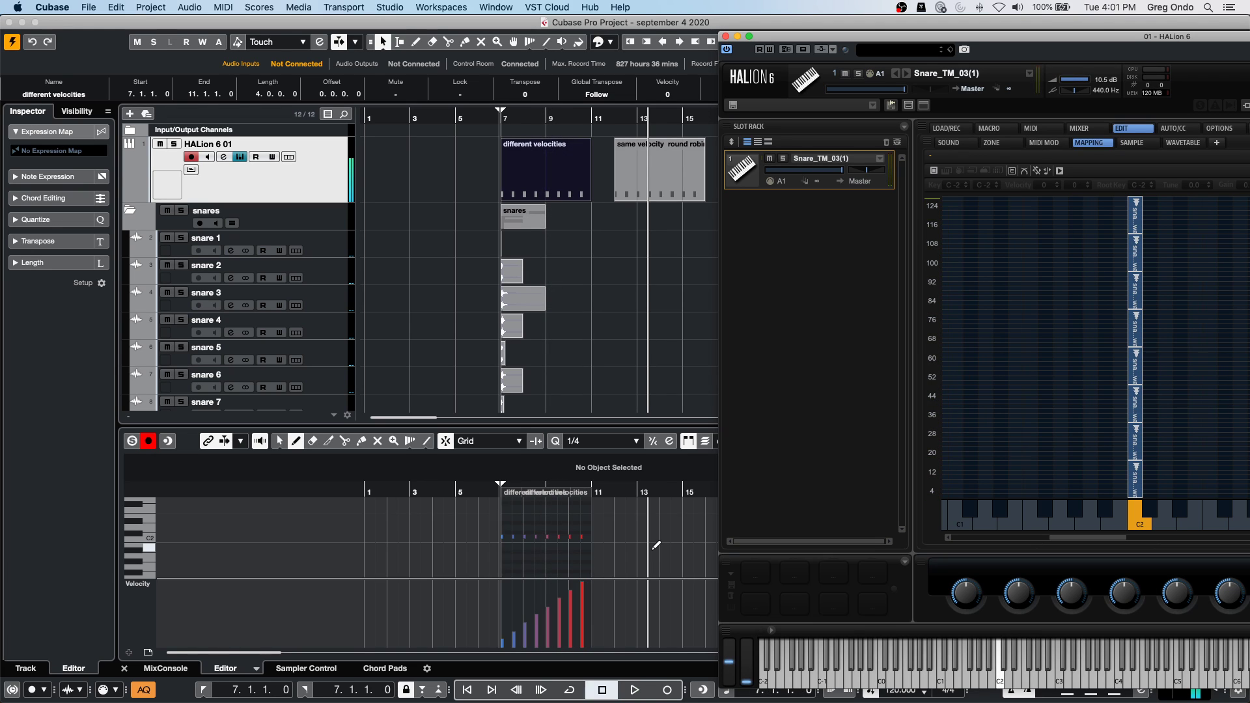
Open the "same velocity round robin?" part in the lower editor and play it back from about bar 12.
left_click(657, 175)
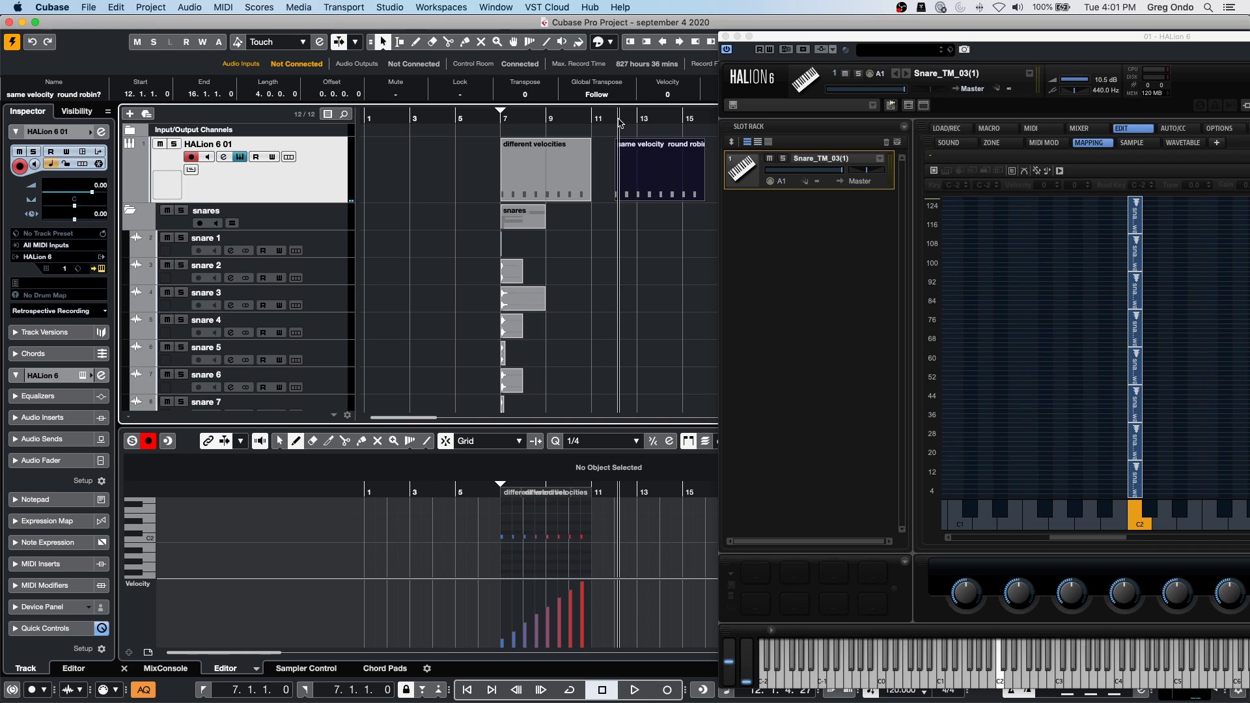
key("Return")
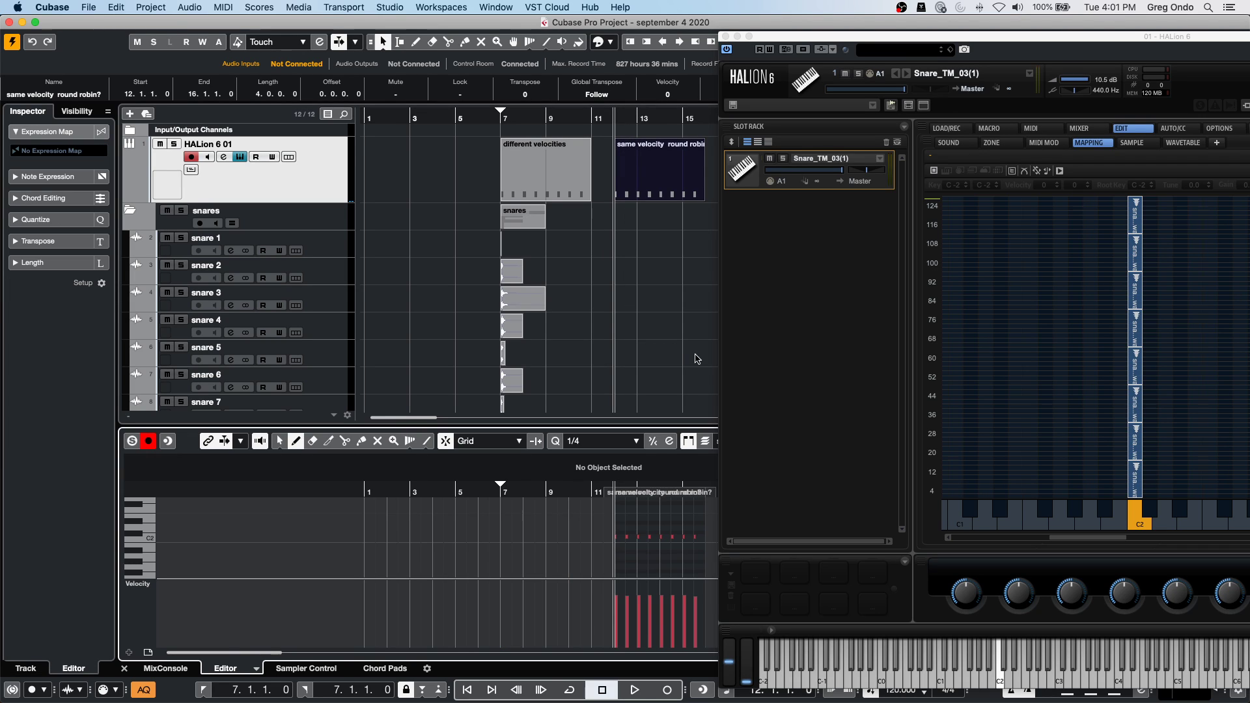
key("space")
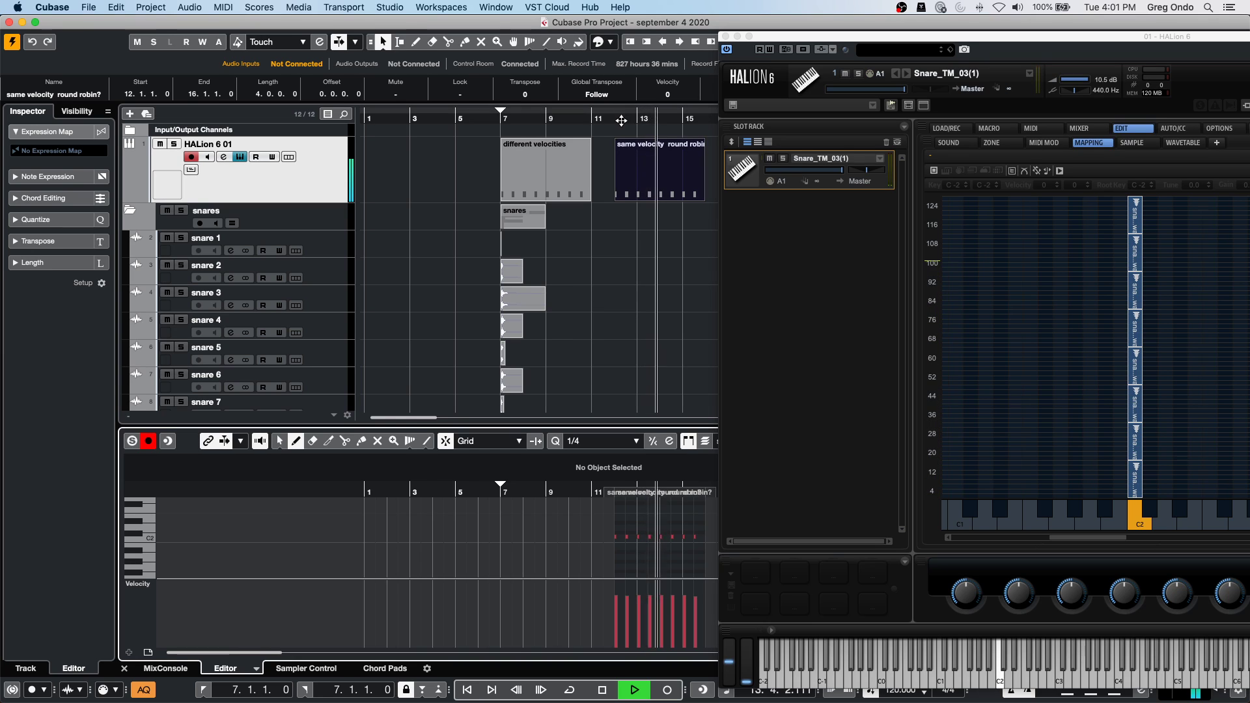
key("space")
left_click_drag(616, 111, 611, 104)
Bring HALion's program tree into view and select the snare 8.wav zone to examine its velocity range.
left_click_drag(1012, 41, 550, 24)
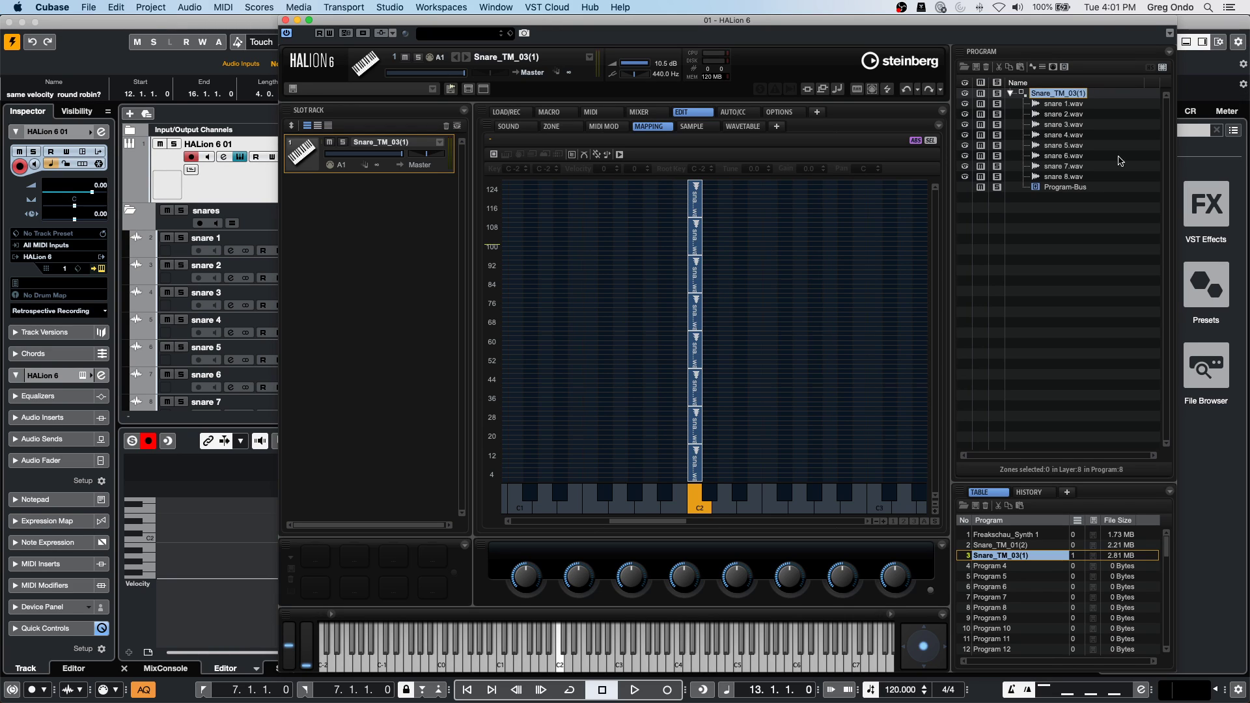
left_click(1059, 182)
left_click(1059, 179)
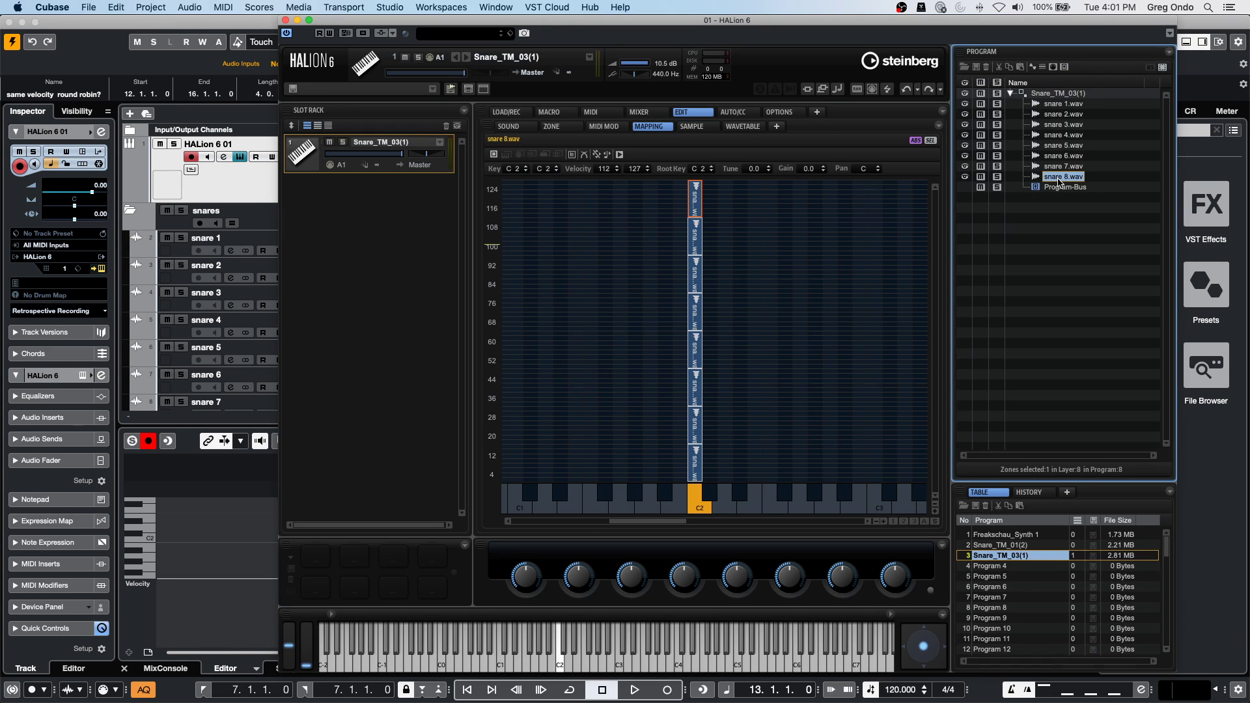
double_click(1059, 178)
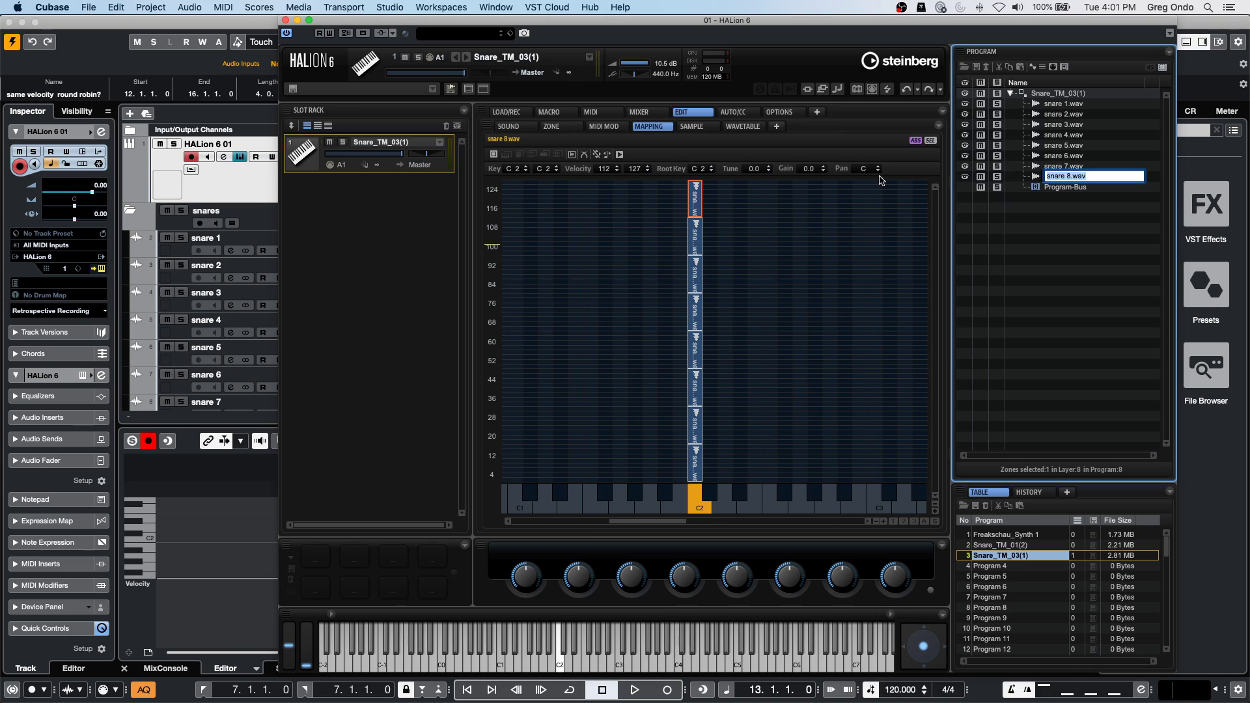
Set the upper velocity limit of the snare 1.wav zone to 127.
left_click(1064, 105)
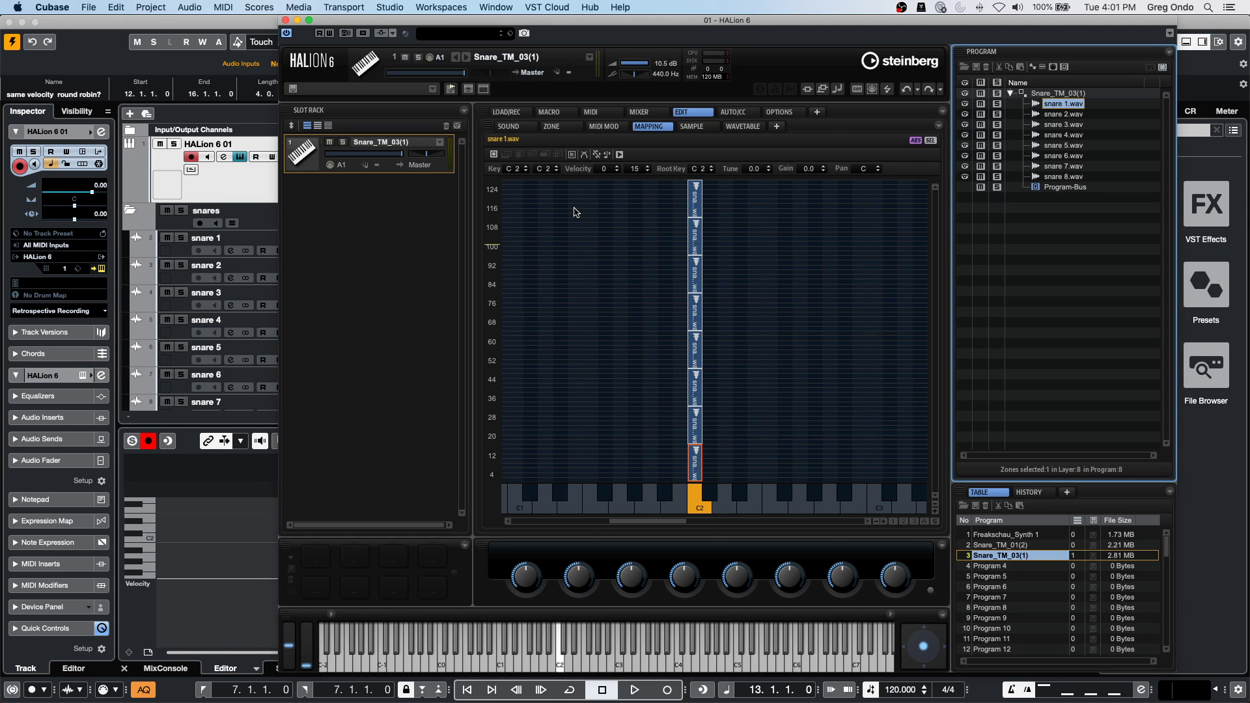
double_click(640, 170)
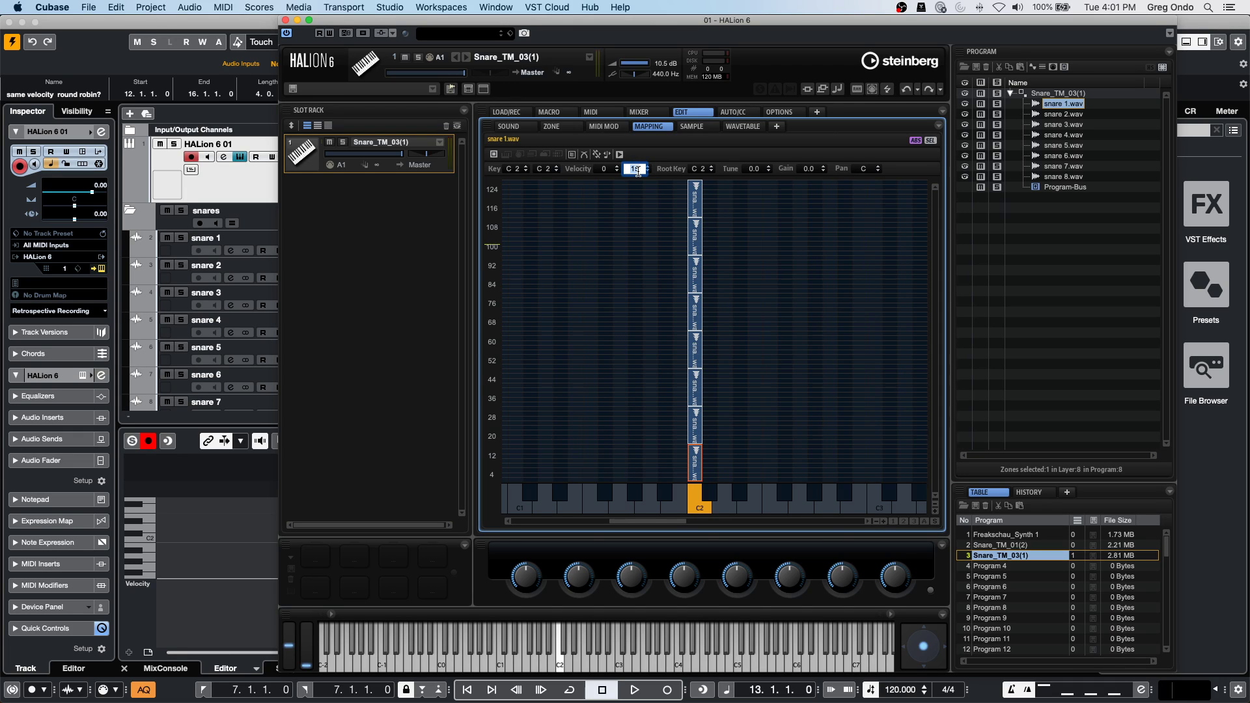
key("Return")
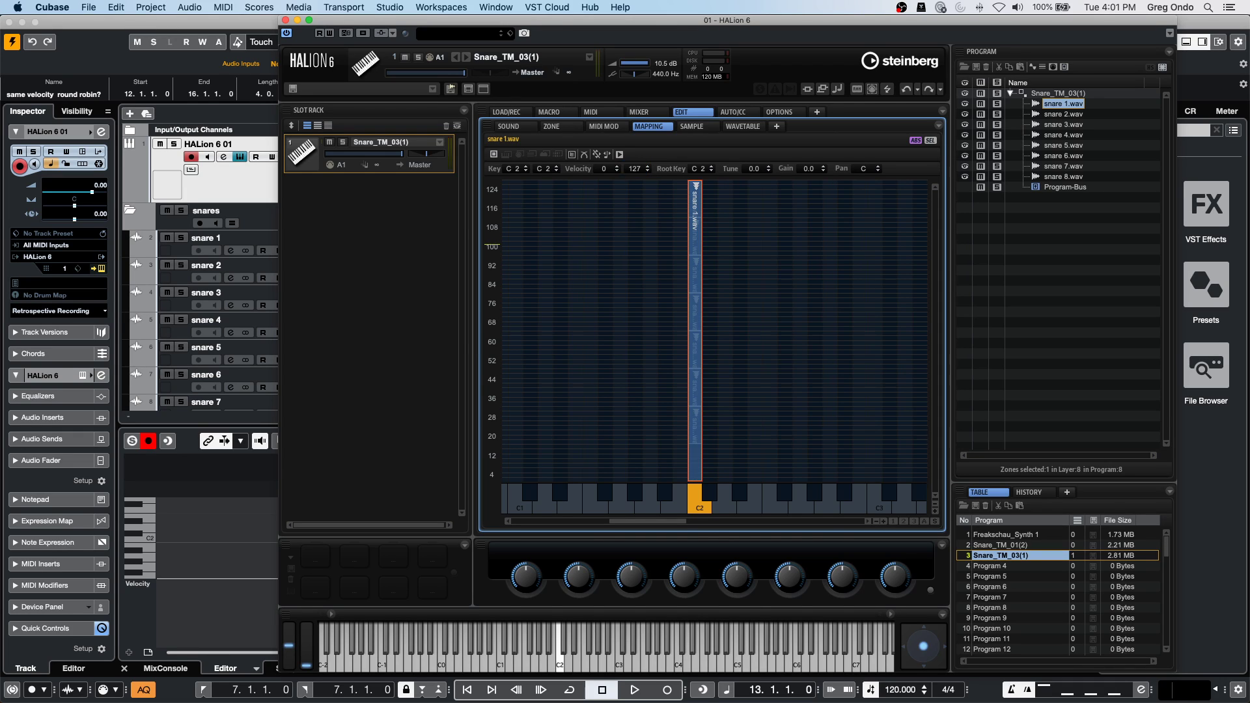
Set the snare 2.wav zone's velocity range to 0–127.
left_click(1063, 114)
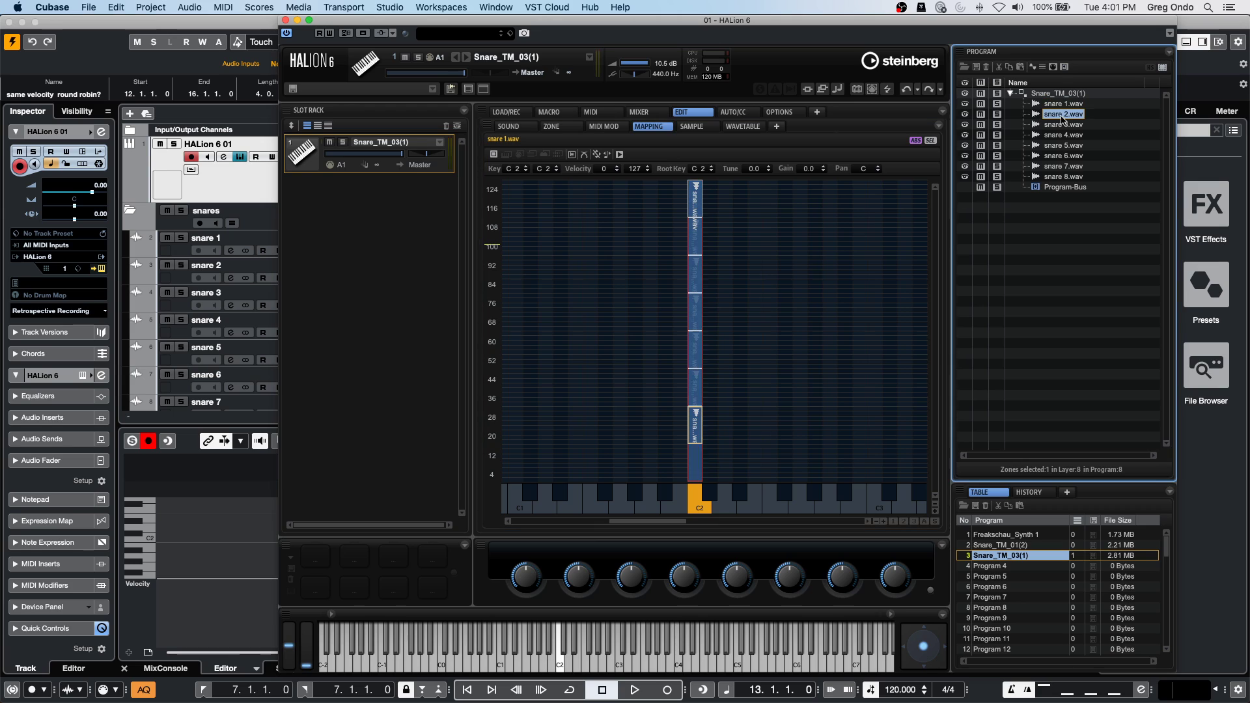
double_click(603, 169)
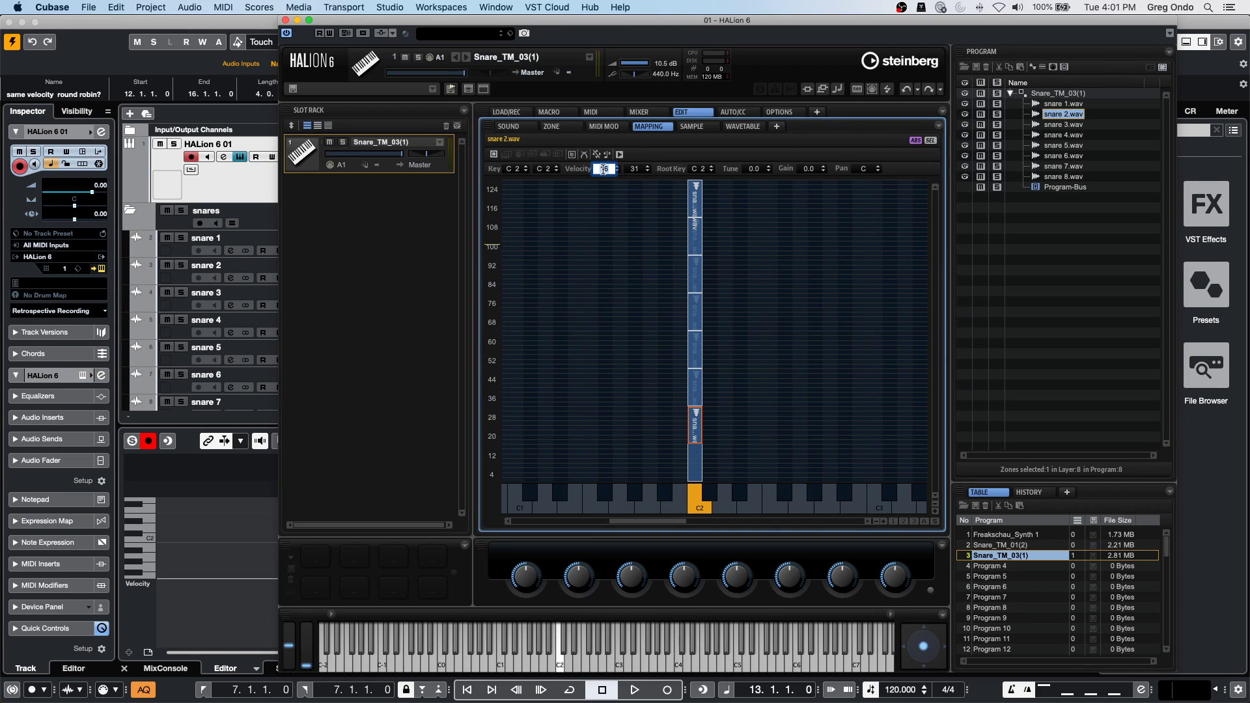
key("Return")
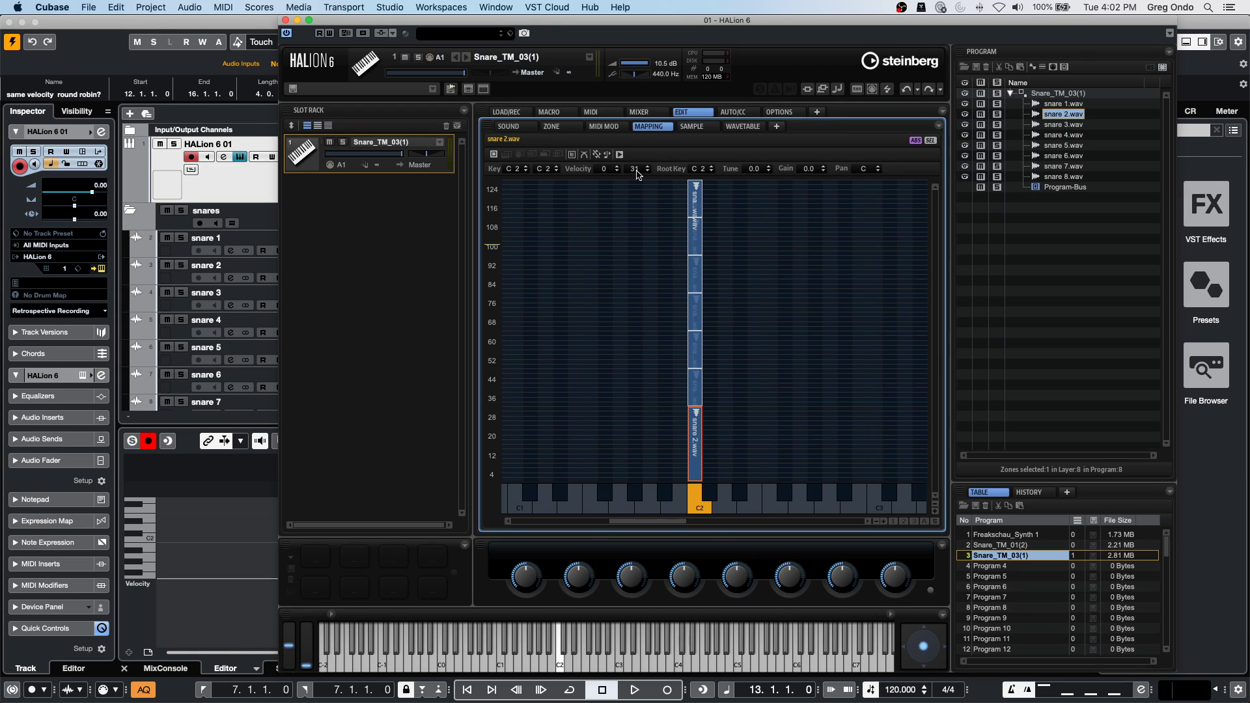
double_click(636, 170)
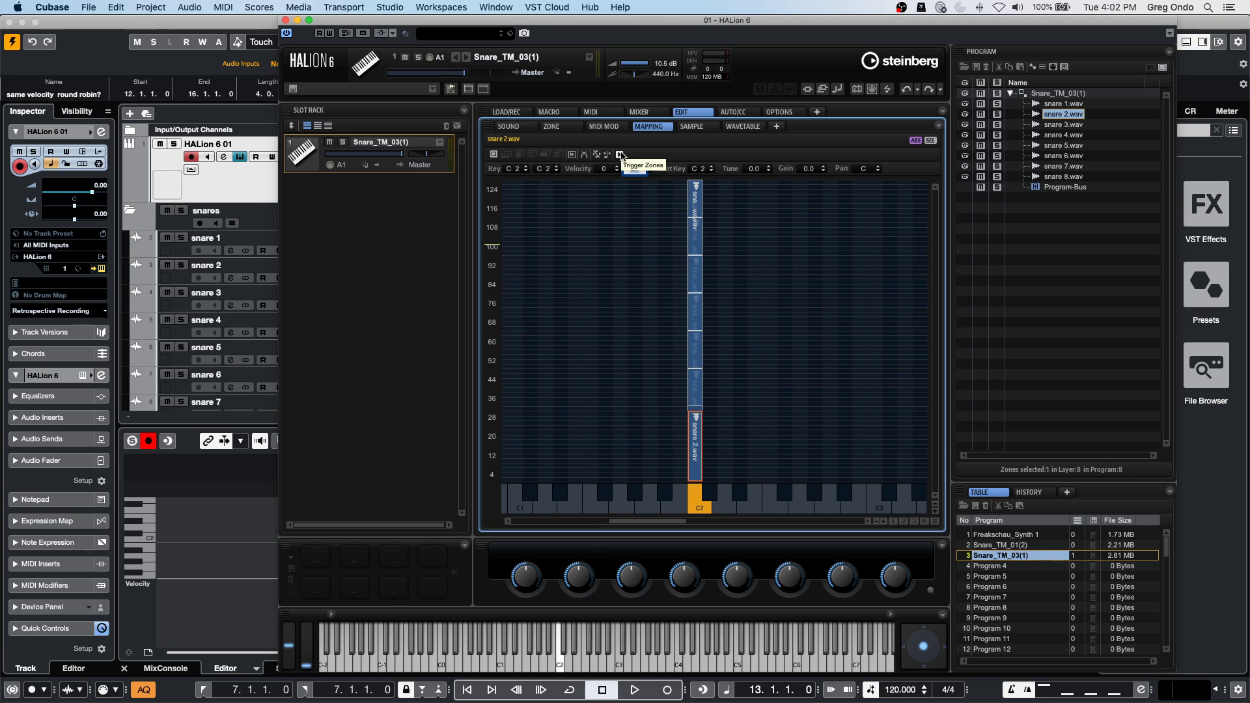
type("127")
key("Return")
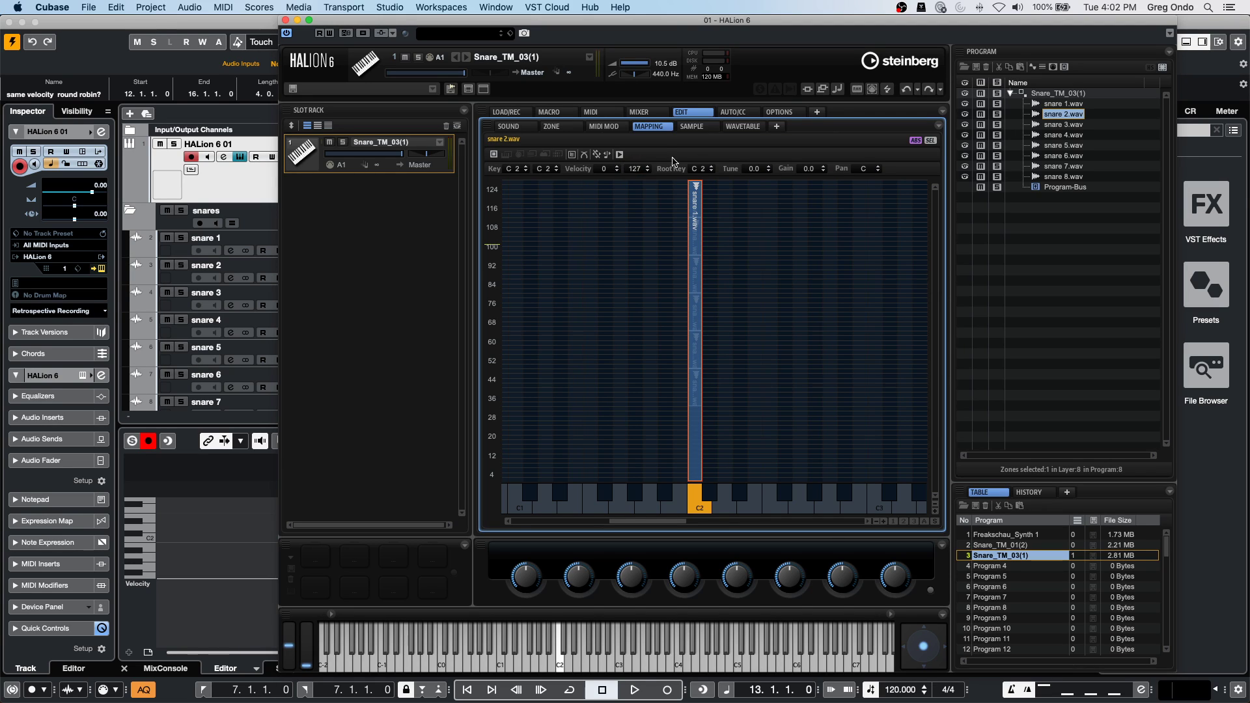
Set the snare 3.wav zone's lower velocity limit to 0 and its upper limit to 127.
left_click(1076, 126)
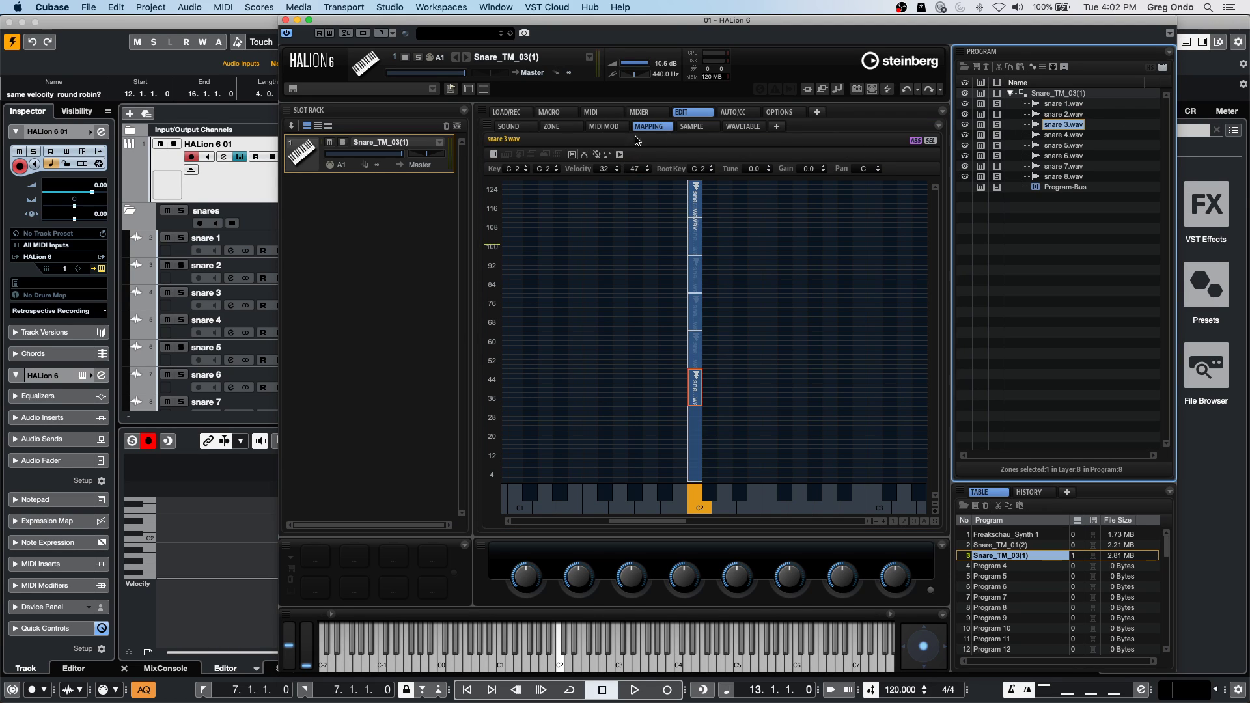
double_click(606, 170)
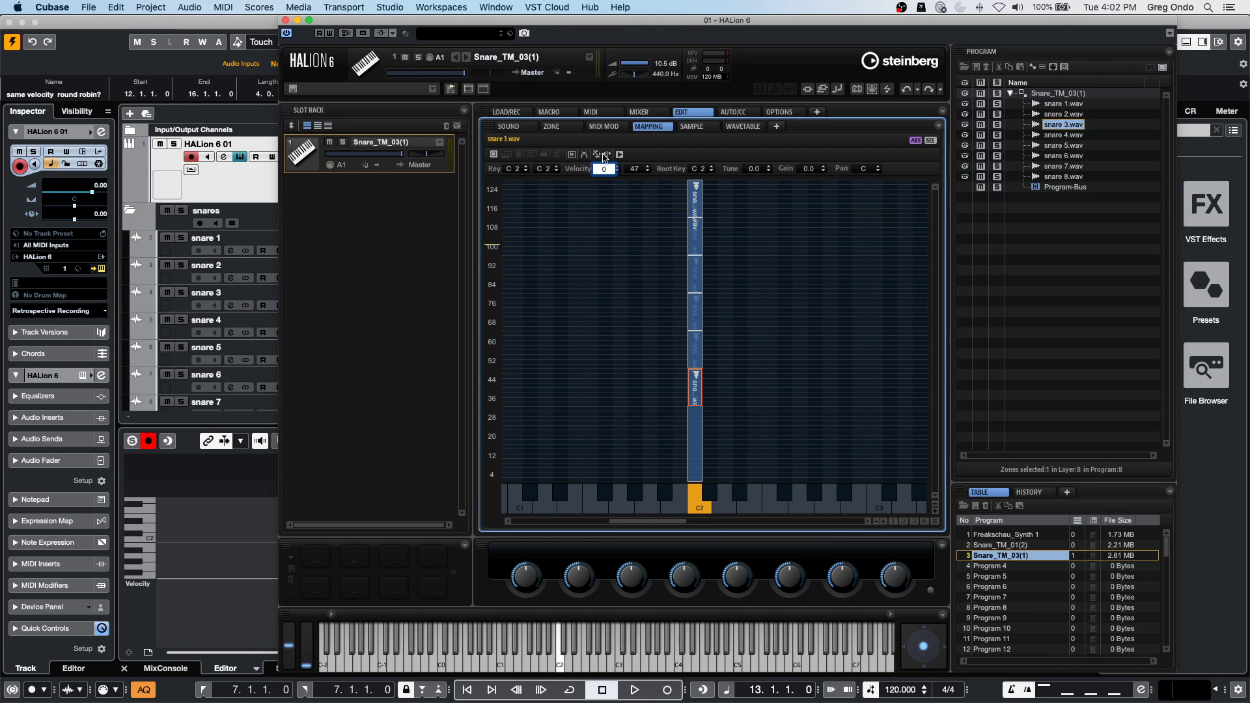
key("Return")
scroll(639, 172, "up", 1)
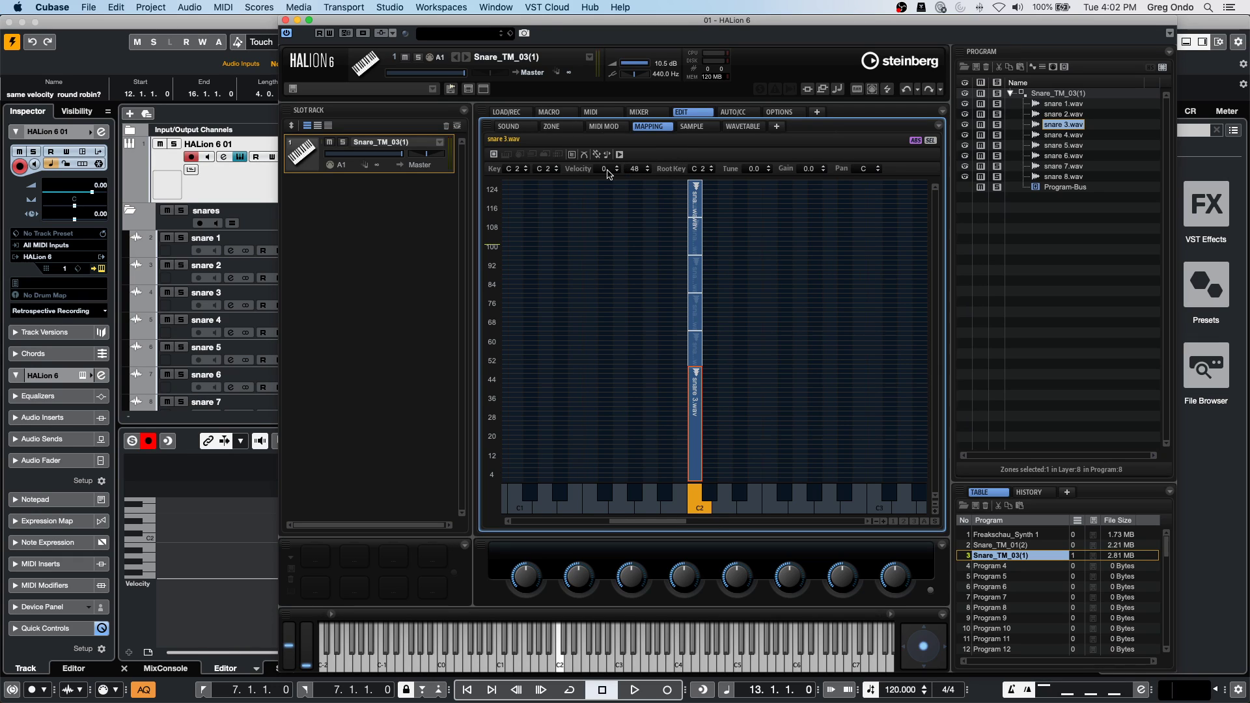
double_click(638, 168)
type("127")
key("Return")
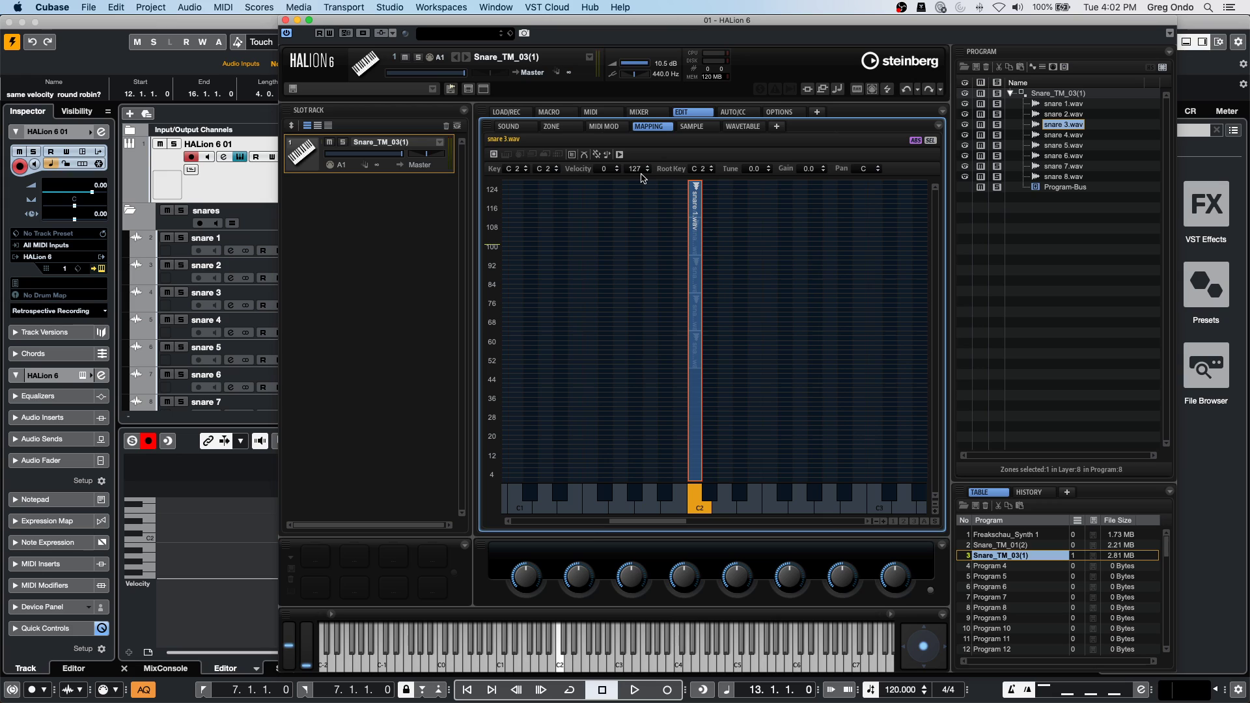
Make the snare 4.wav zone respond to the velocity range 0 to 127.
left_click(1056, 135)
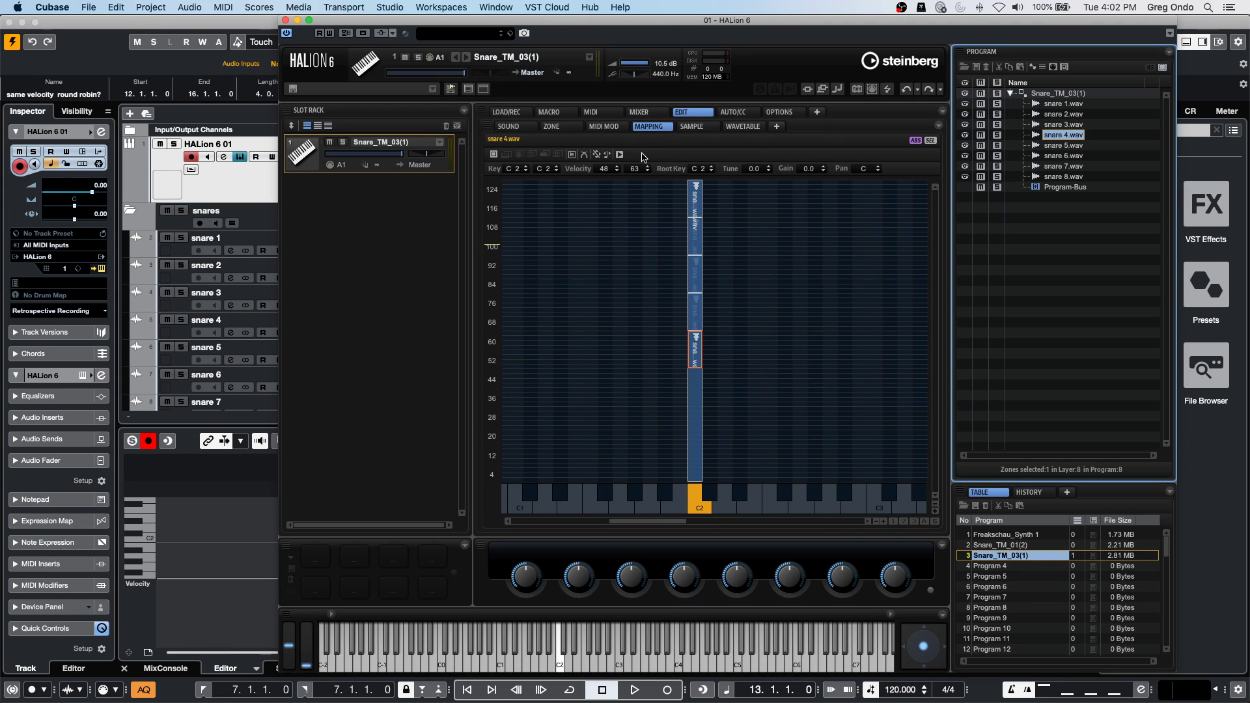
double_click(607, 169)
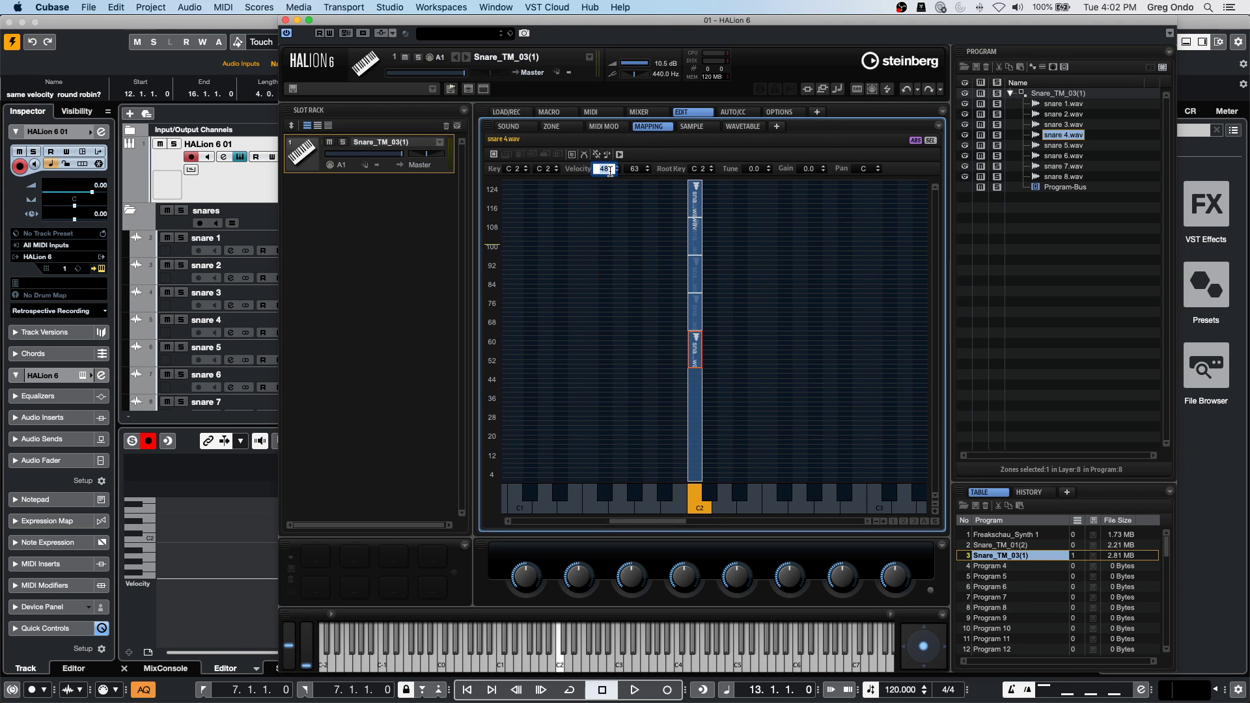
type("0")
double_click(635, 169)
type("127")
key("Return")
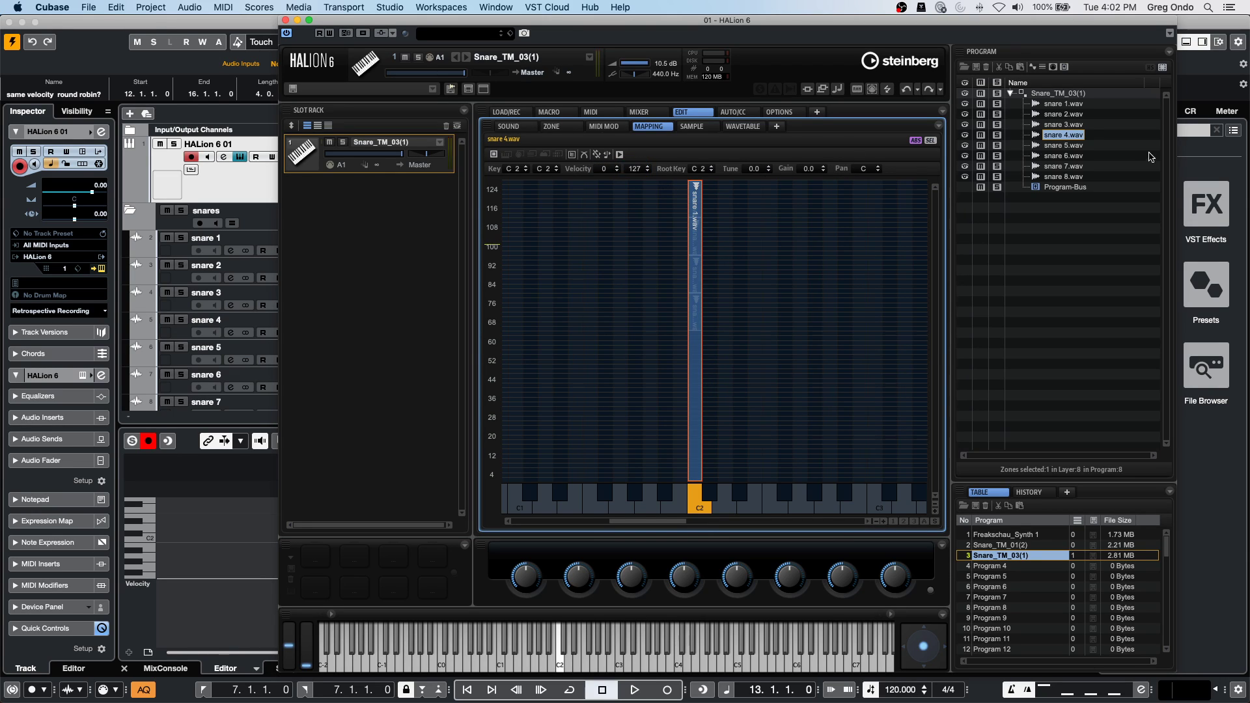
Extend the snare 5.wav zone's velocity range to span 0 to 127.
left_click(1071, 147)
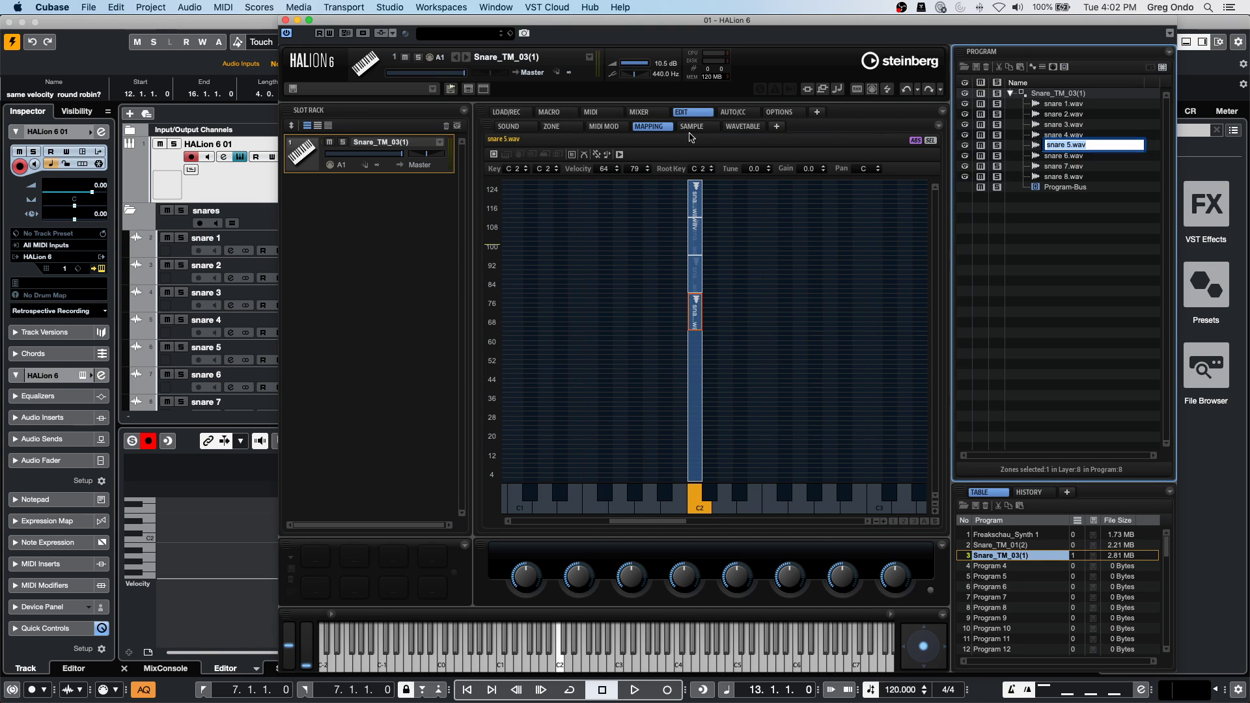
double_click(604, 169)
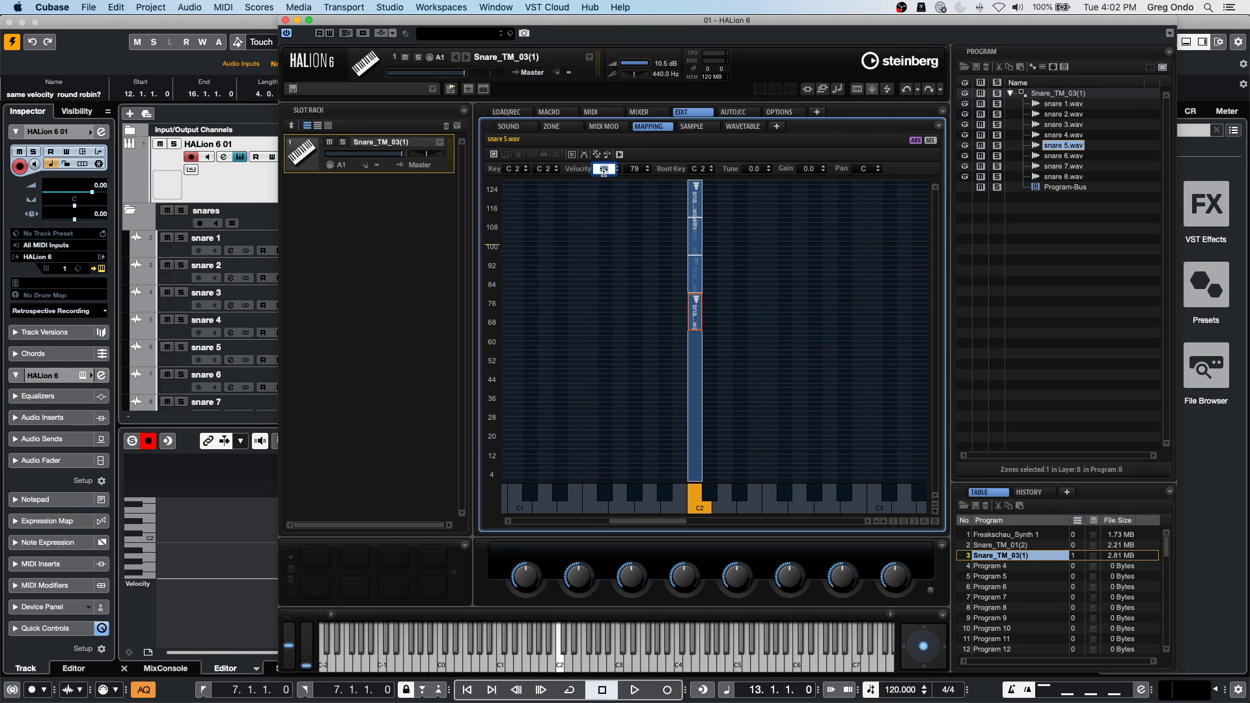
key("Return")
double_click(635, 169)
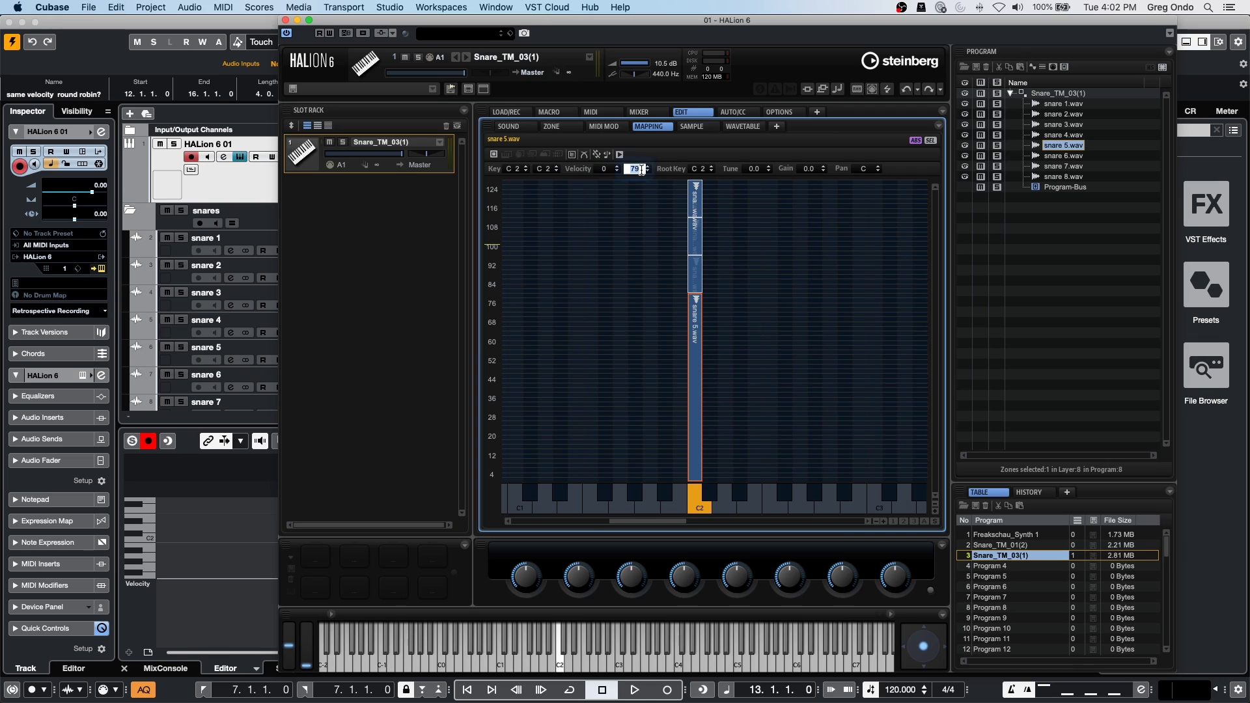
type("127")
key("Return")
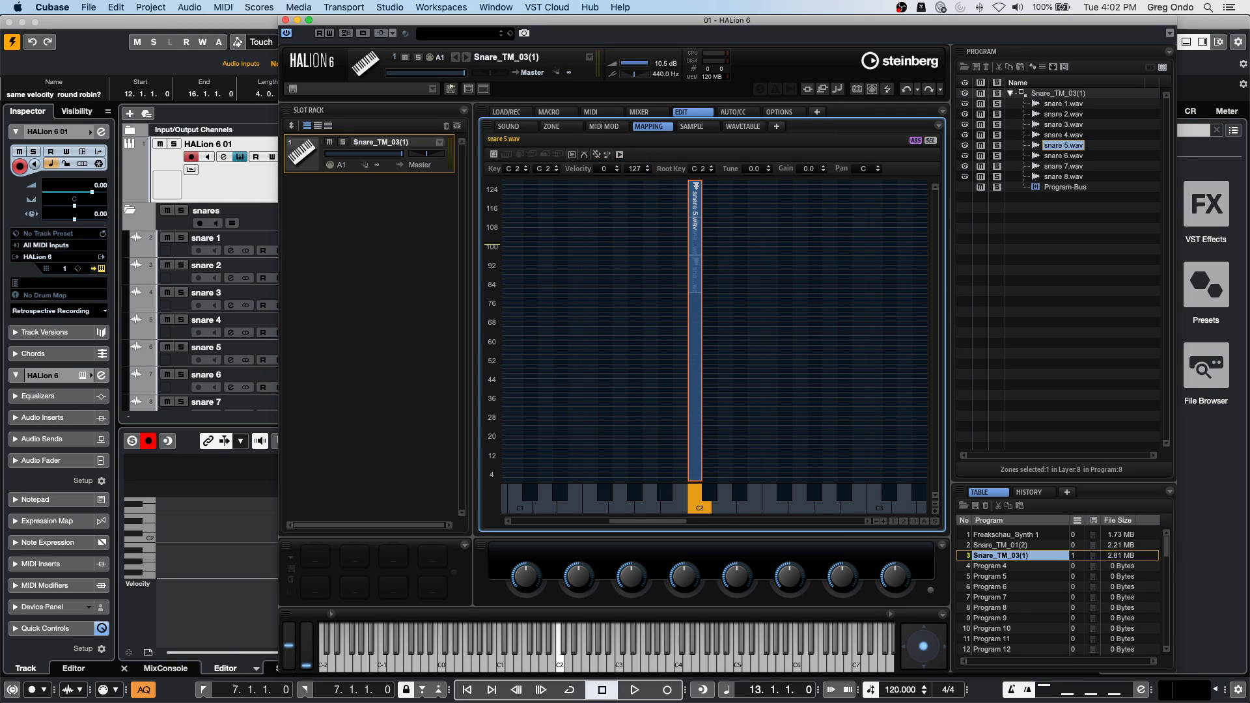
Set the low velocity of the snare 6.wav zone to 0 and the high velocity to 127.
left_click(1053, 156)
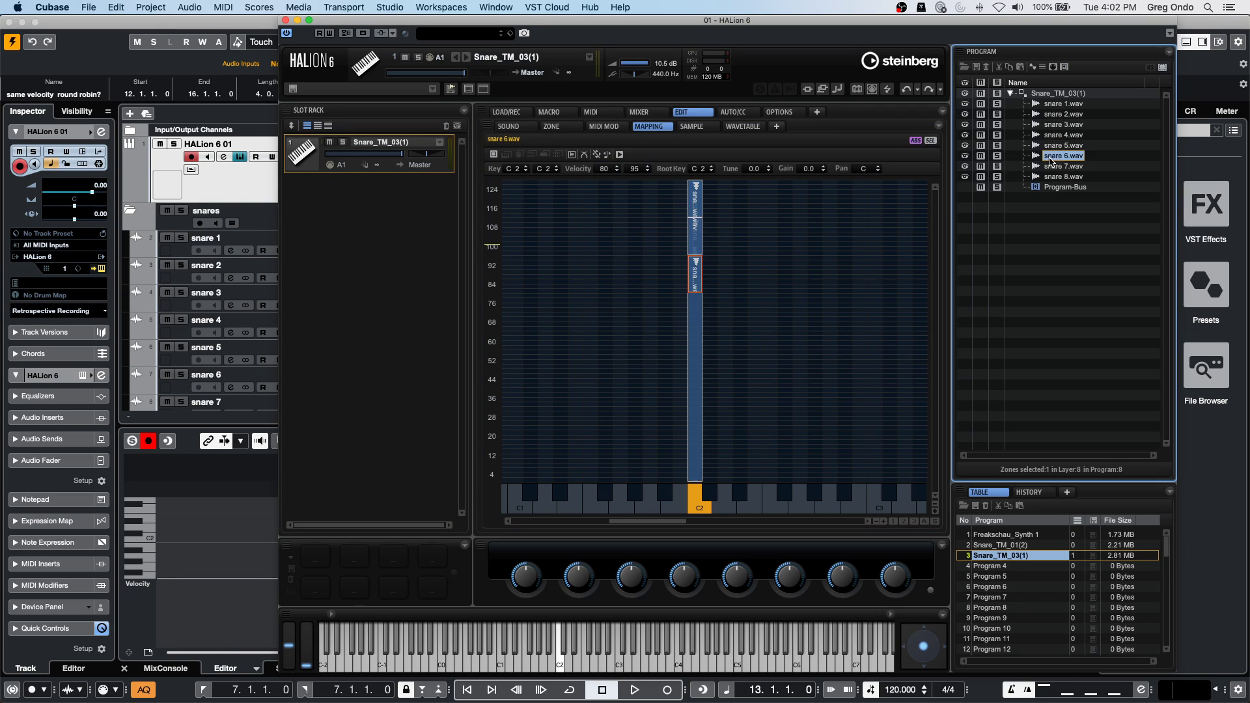
double_click(605, 168)
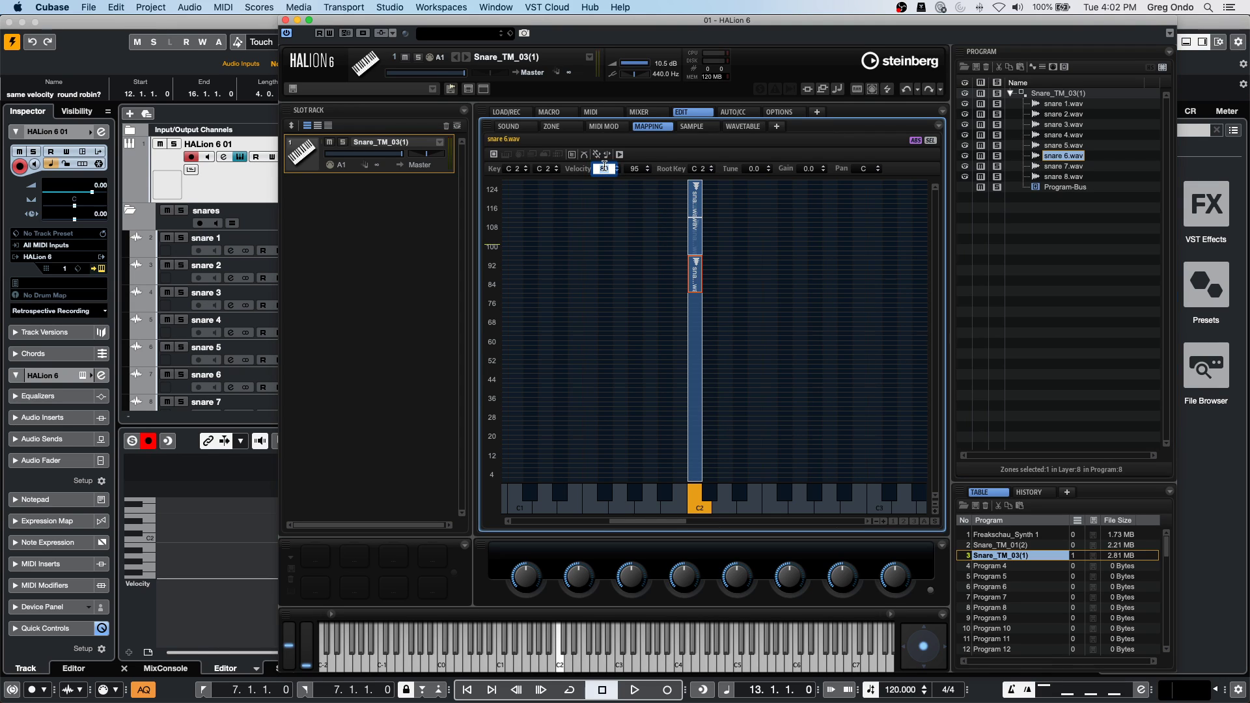
type("0")
key("Return")
double_click(635, 170)
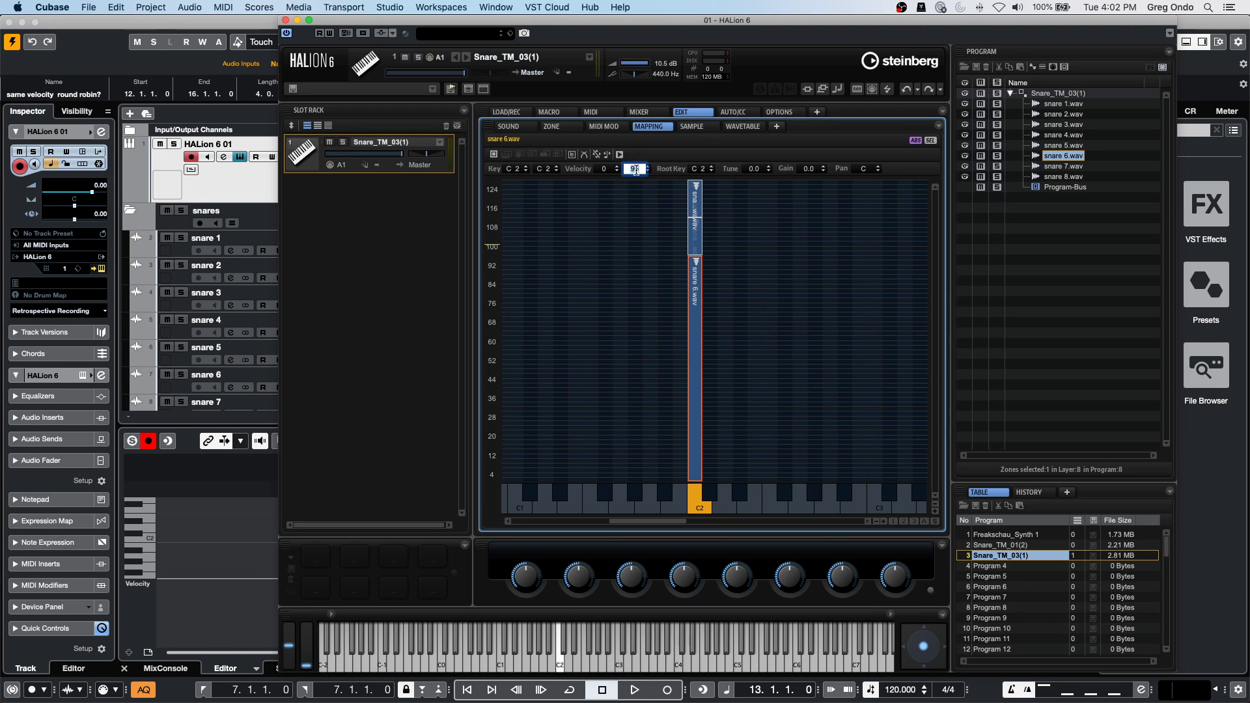
type("127")
key("Return")
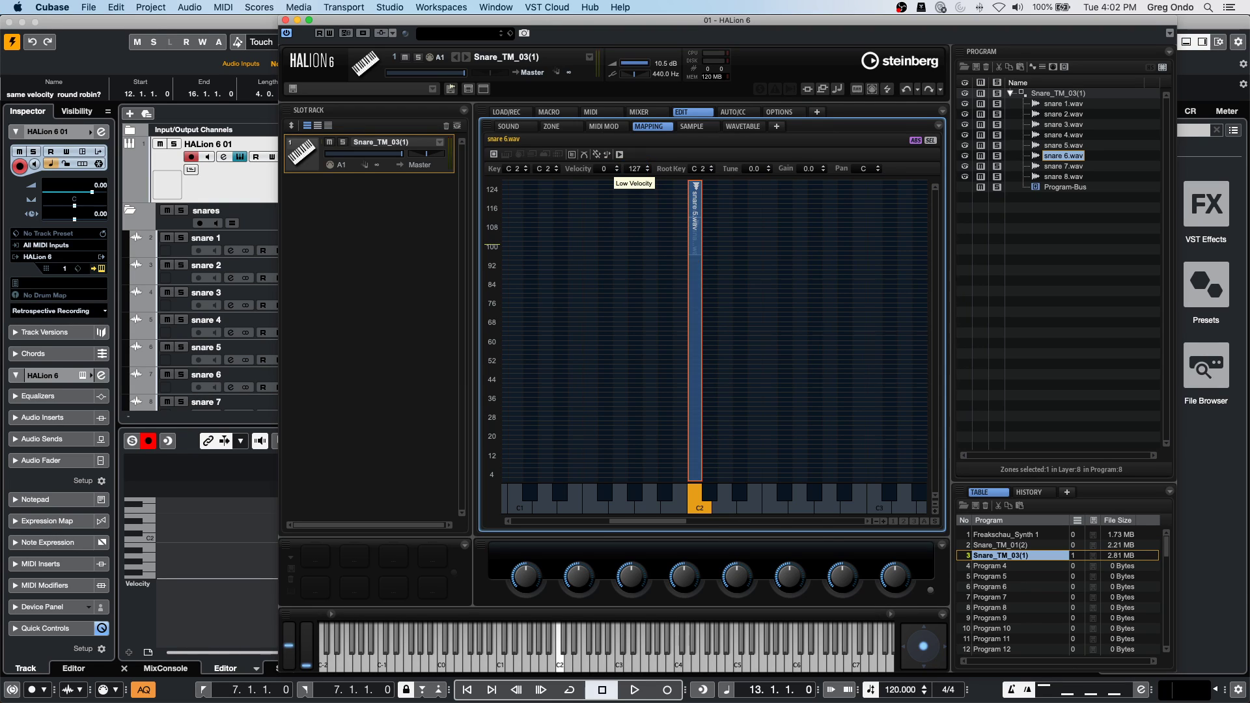
Widen the snare 7.wav zone's velocity range to 0–127.
double_click(1058, 167)
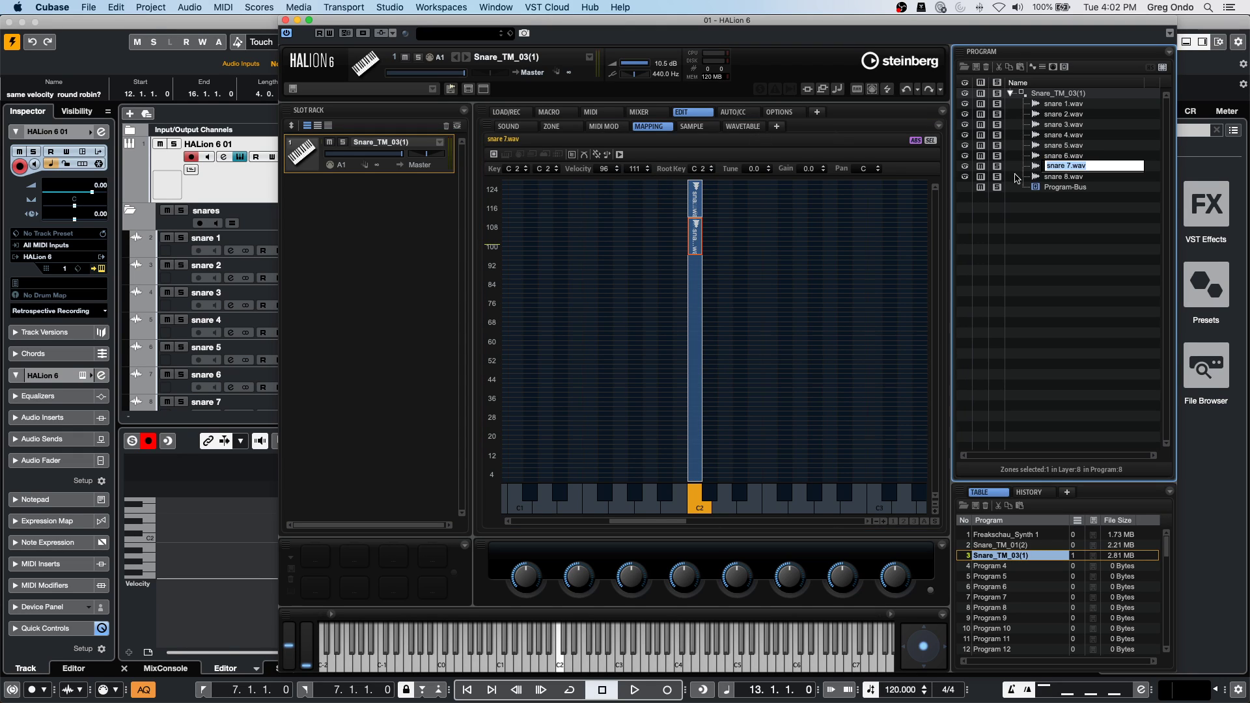
double_click(602, 170)
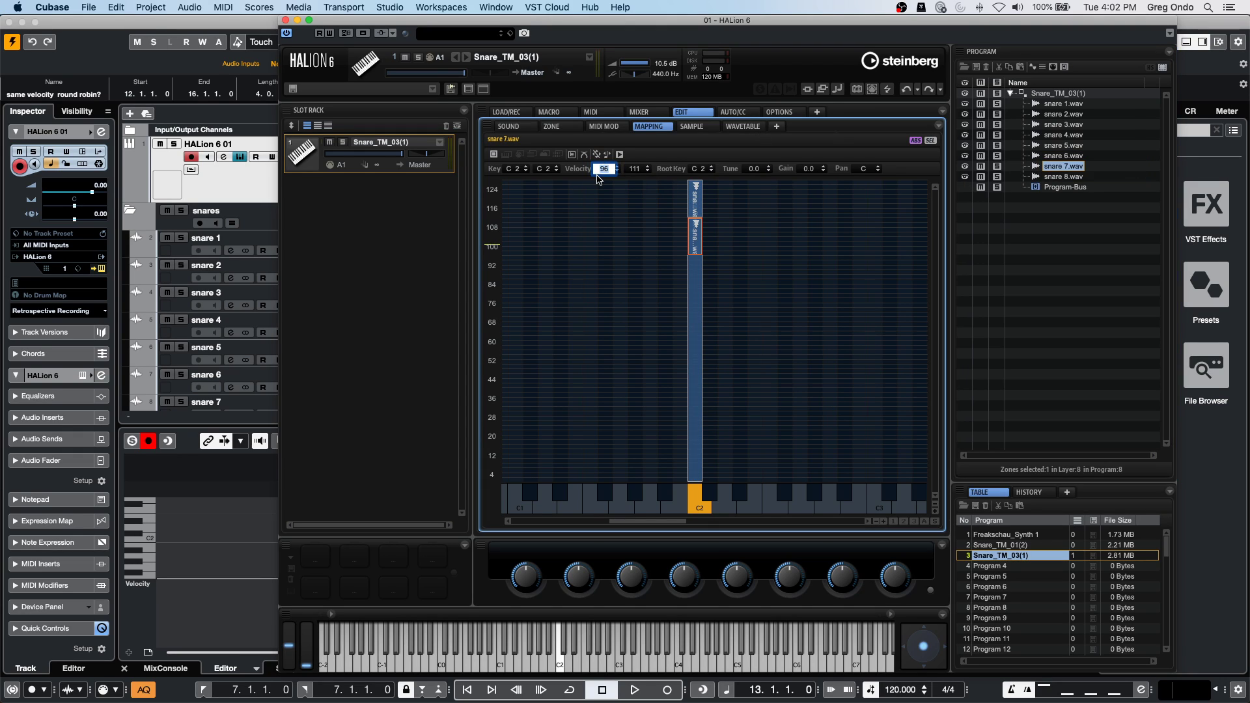
type("0")
double_click(634, 169)
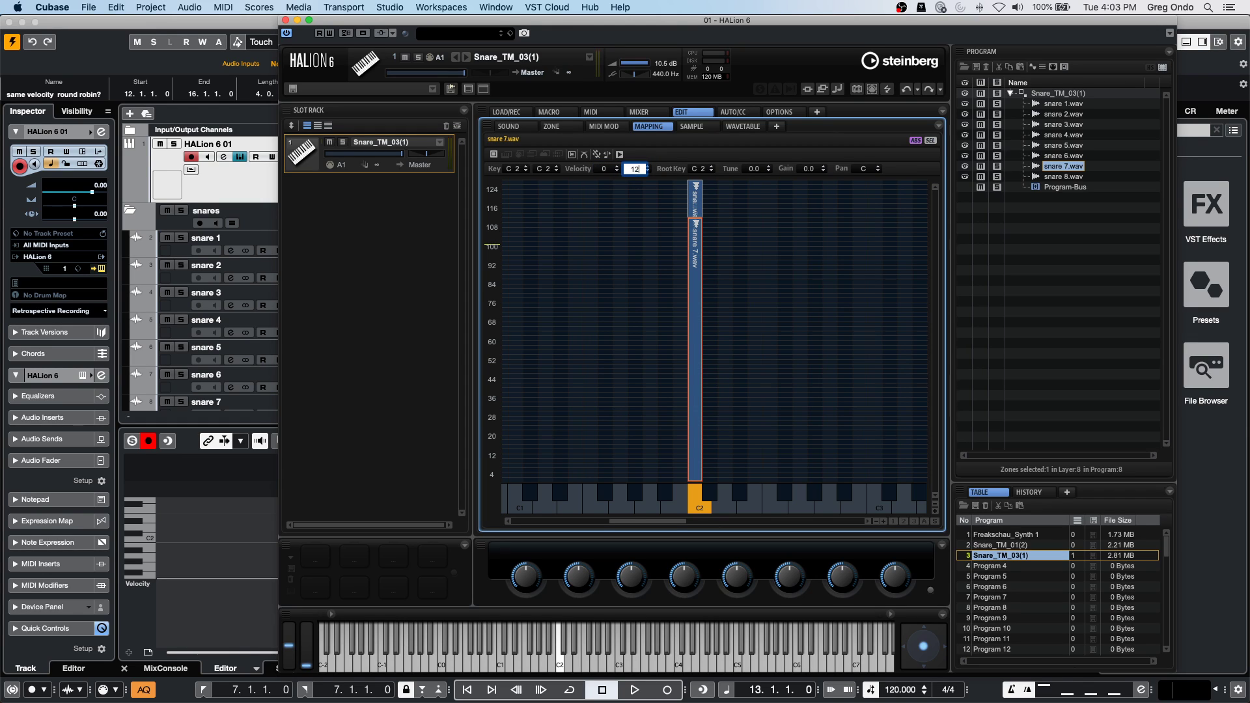
key("Return")
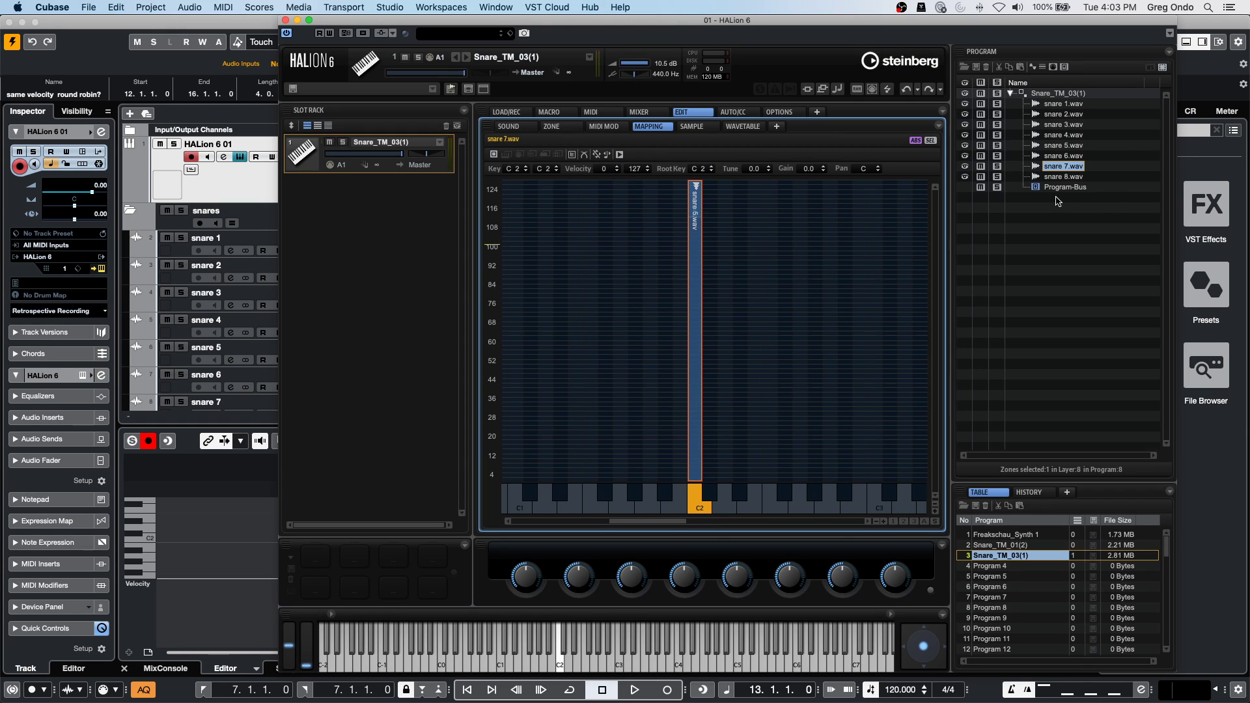
Set the lower velocity limit of the snare 8.wav zone to 0.
left_click(1061, 176)
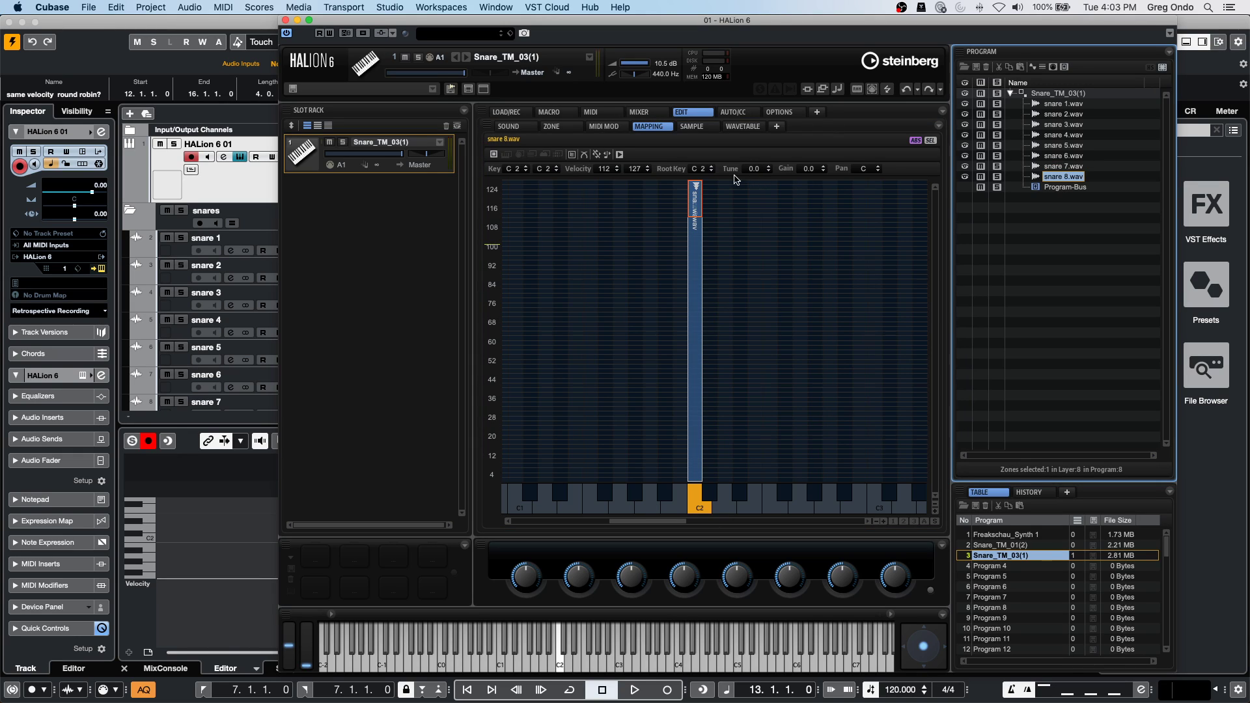
double_click(605, 170)
type("0")
key("Return")
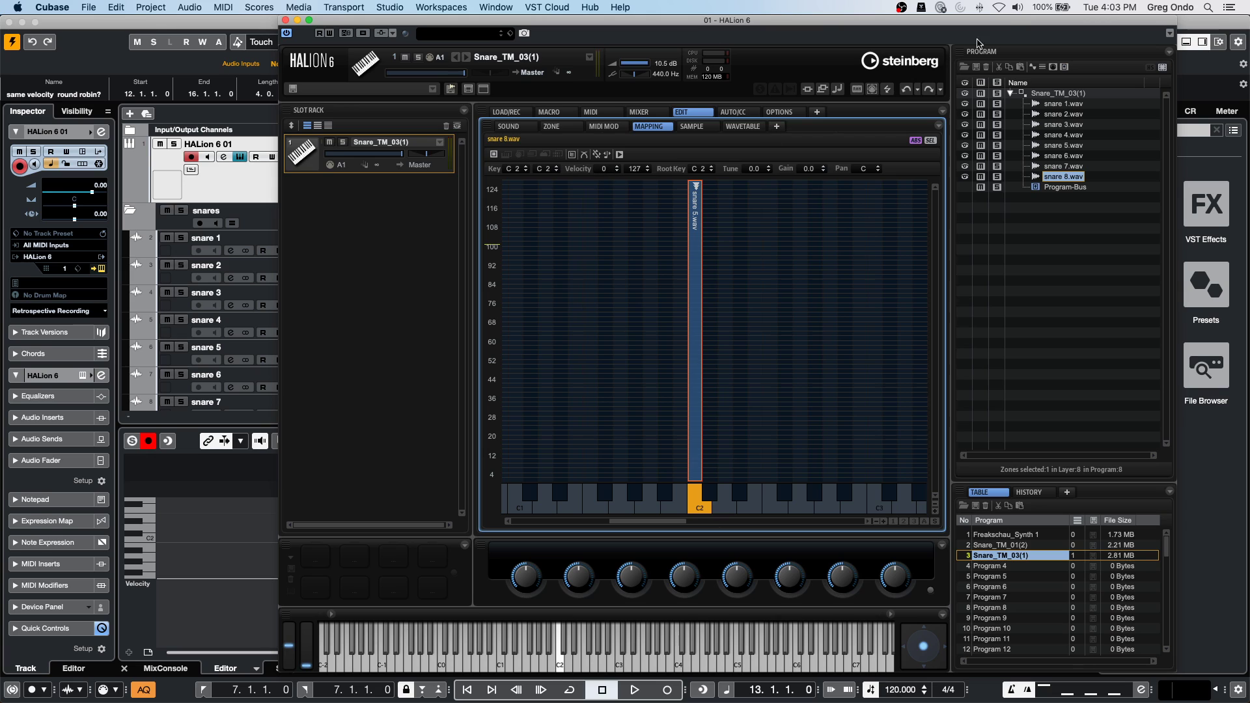
Select all zones from snare 1.wav to snare 8.wav and assign them to Variation Group 1 in their sound settings.
left_click(1064, 104)
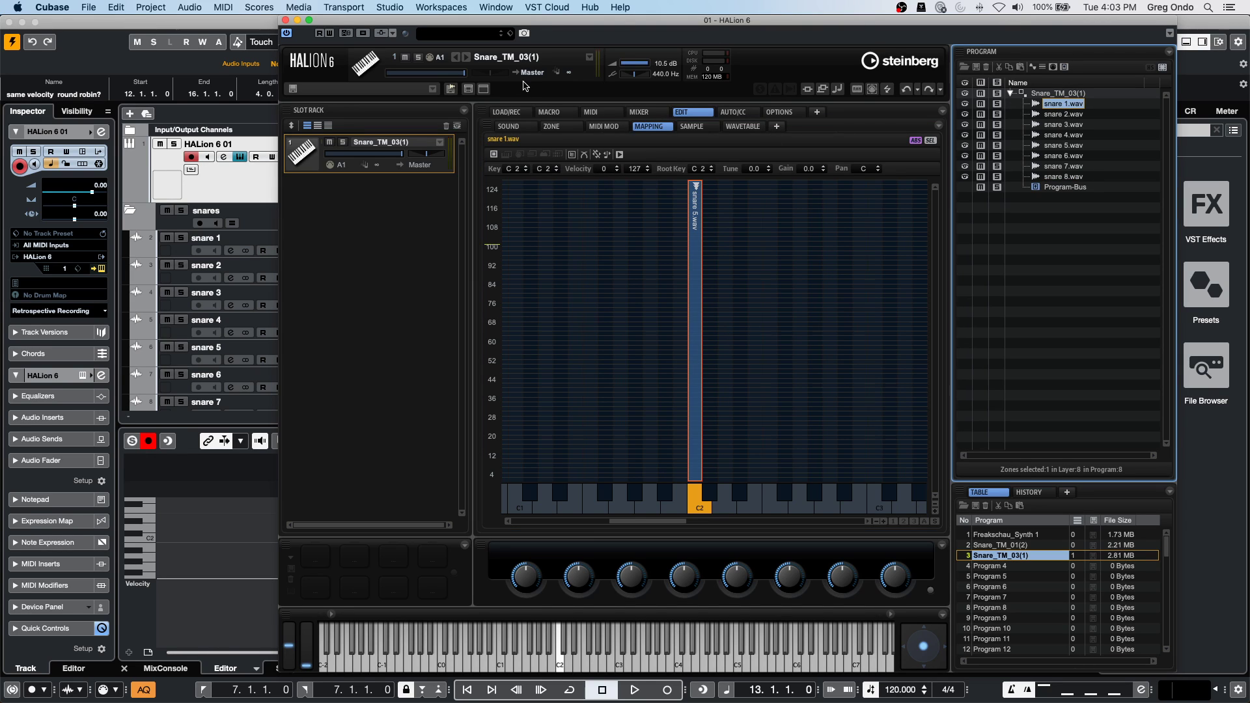
left_click(508, 126)
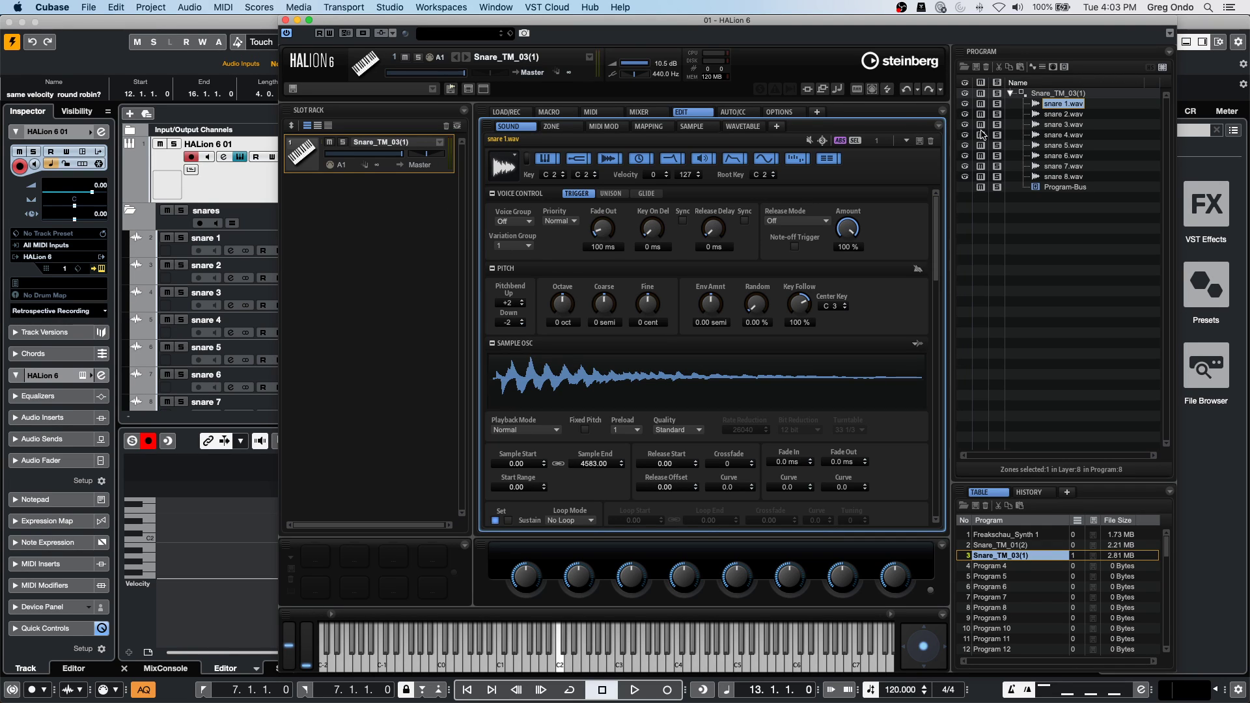
left_click(1052, 178, "shift")
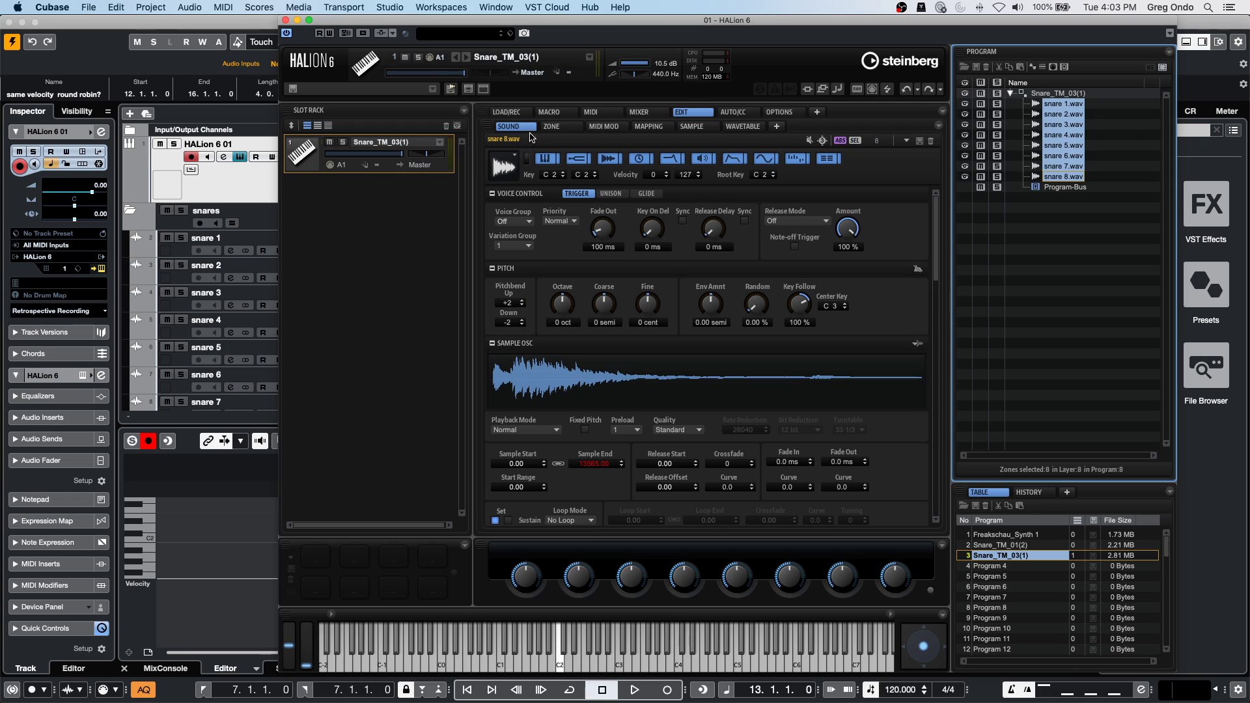
left_click(525, 249)
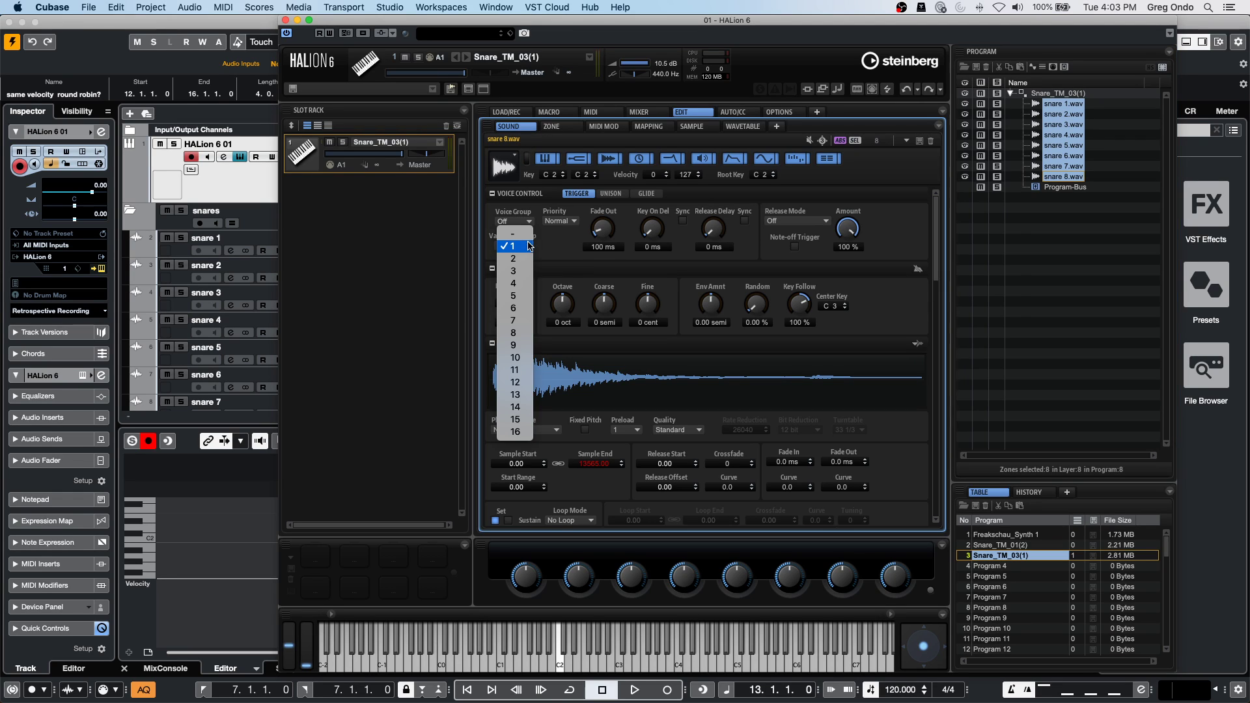
left_click(526, 252)
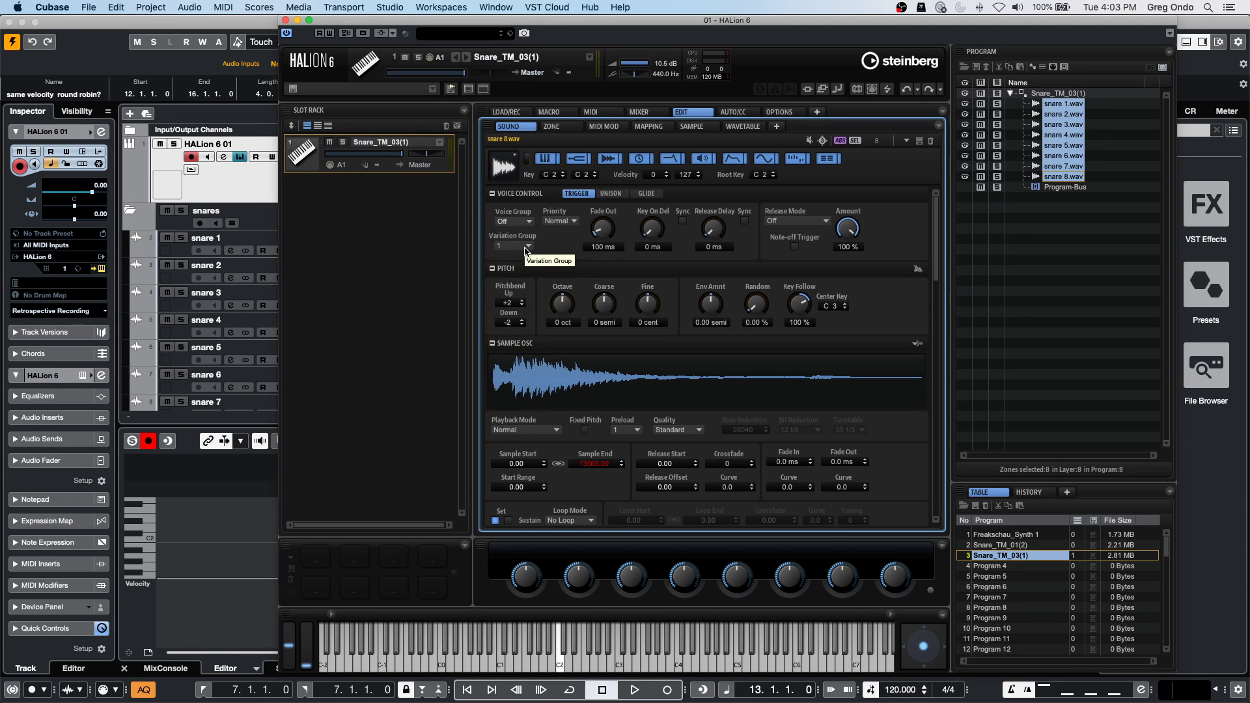
Select the Snare_TM_03(1) program and examine whether Variation Groups are enabled and which mode group 1 uses.
left_click(1058, 95)
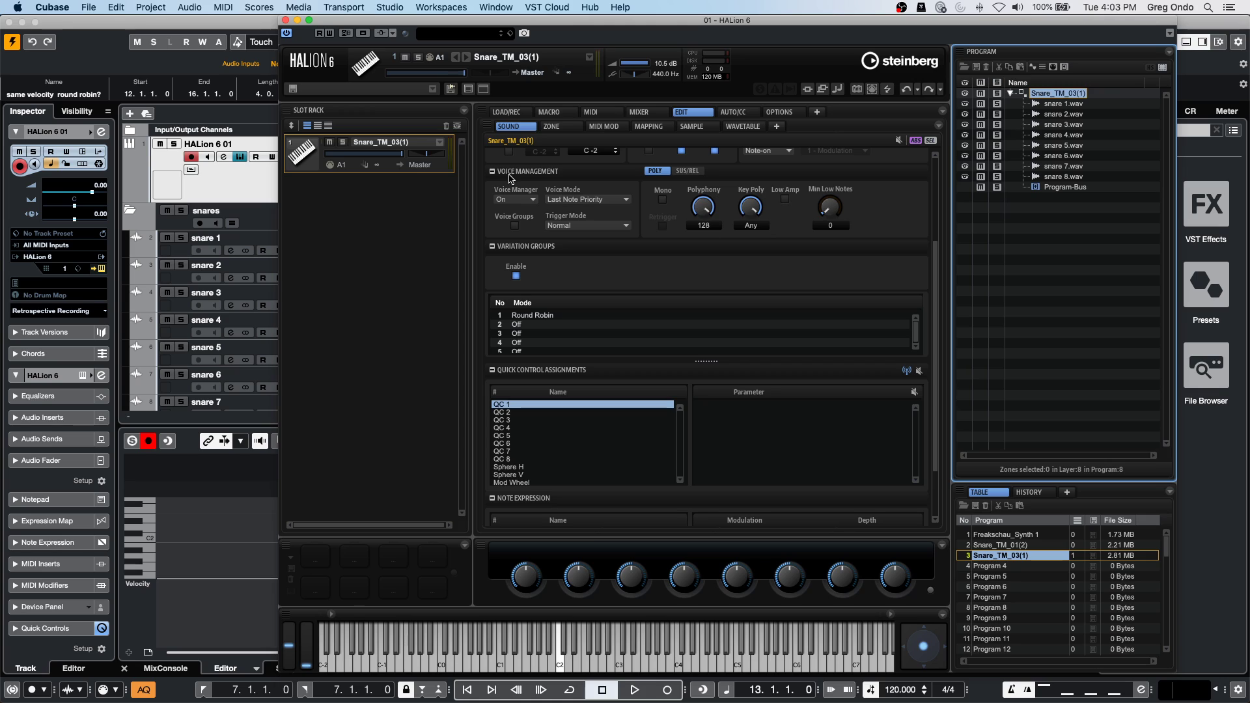
left_click(517, 277)
left_click(517, 276)
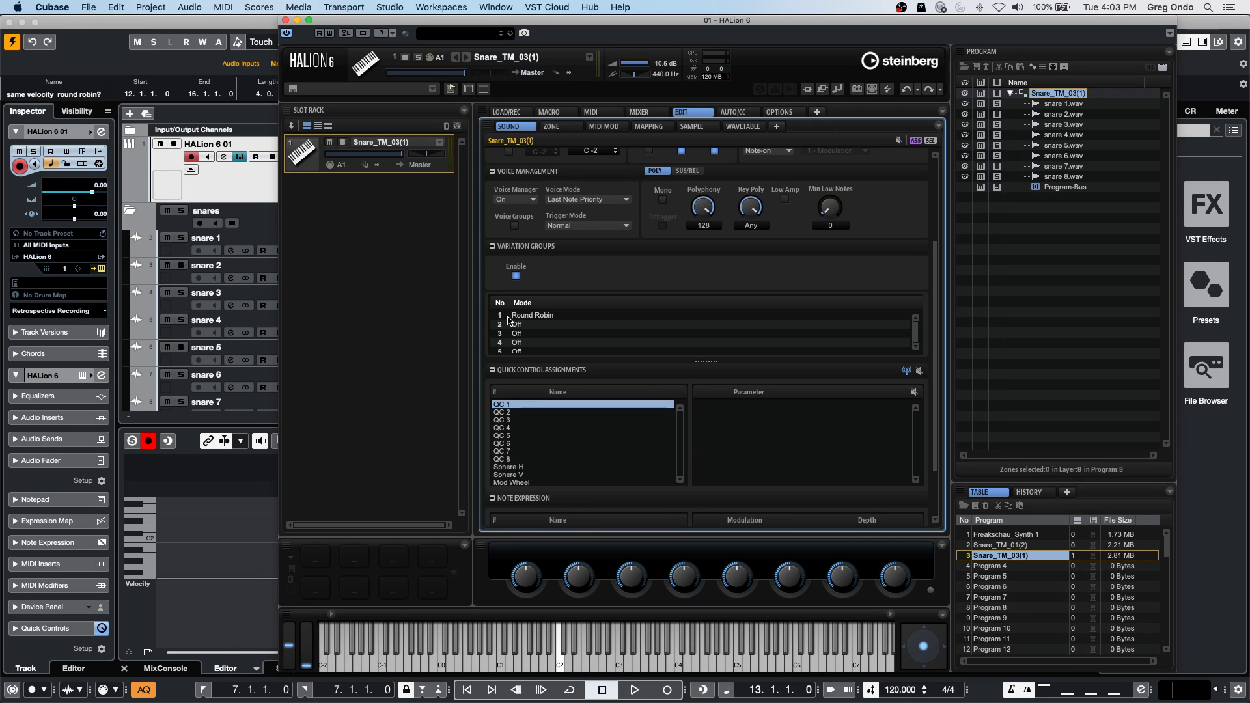
left_click(547, 317)
left_click(547, 317)
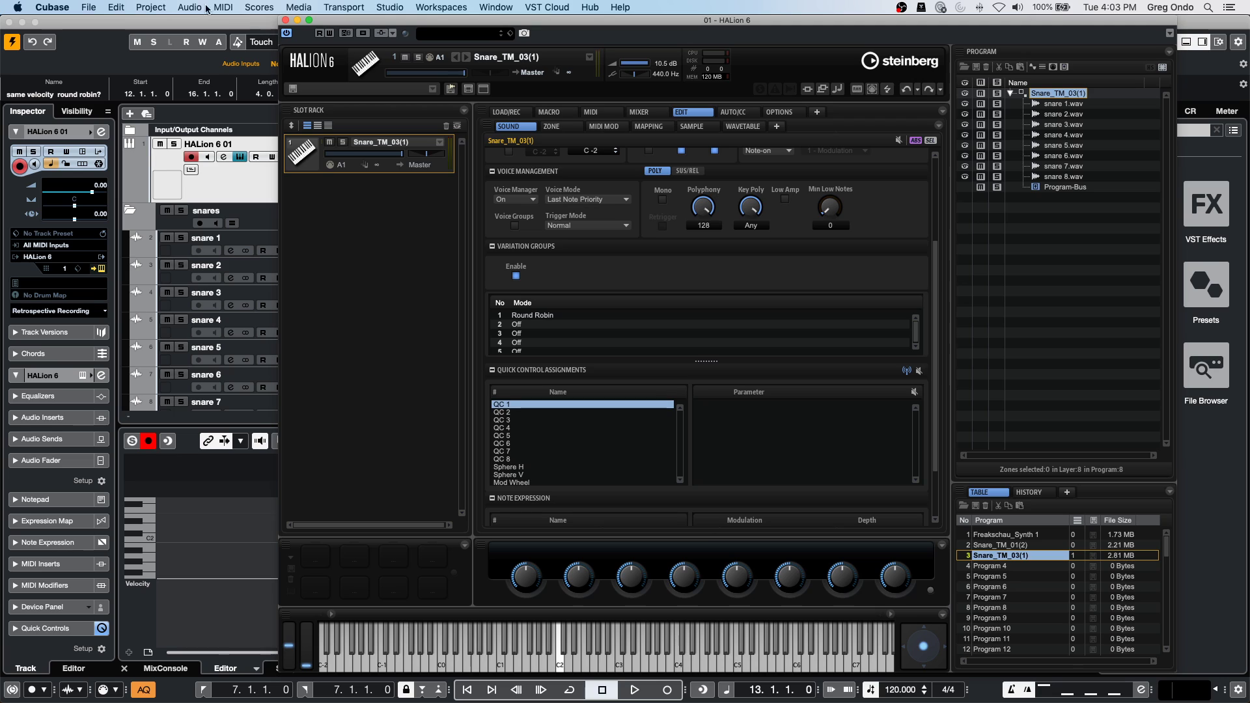
Close the HALion window and place the project cursor at bar 12, where the "same velocity round robin?" part starts.
left_click(285, 21)
left_click(501, 118)
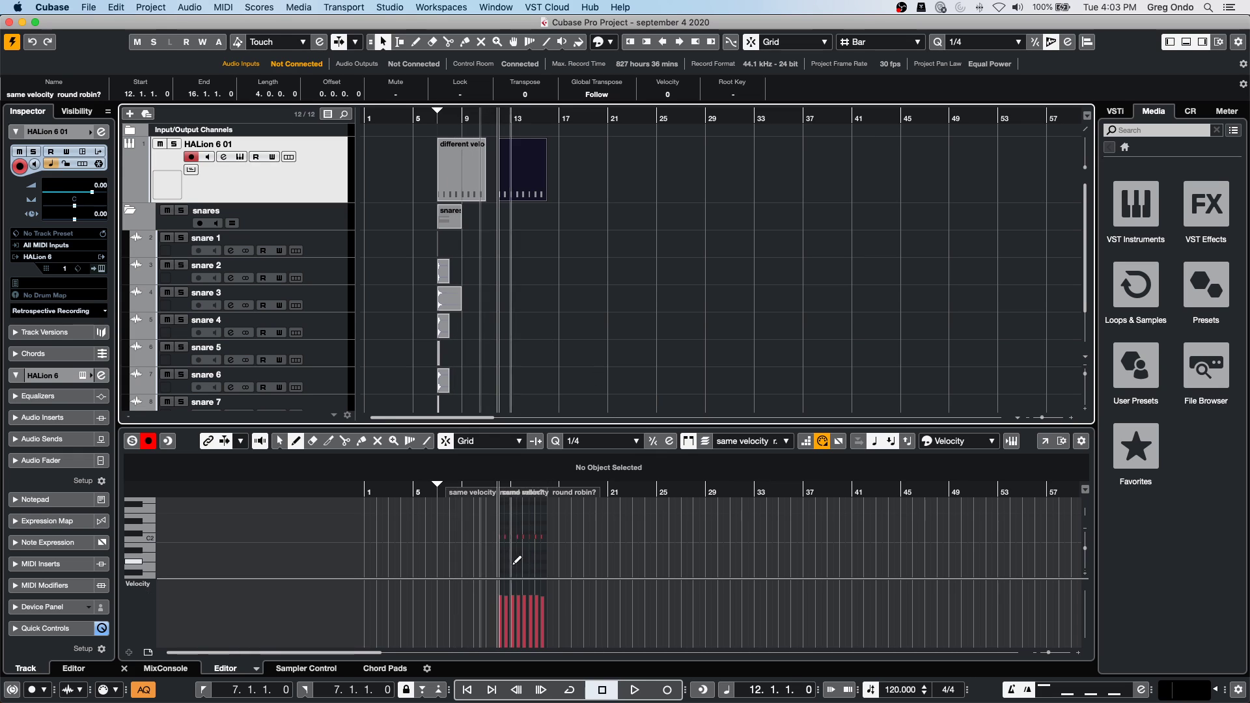
Play the "same velocity round robin?" part from bar 12 to audition the snare hits, and stop playback before bar 16.
scroll(566, 529, "up", 1)
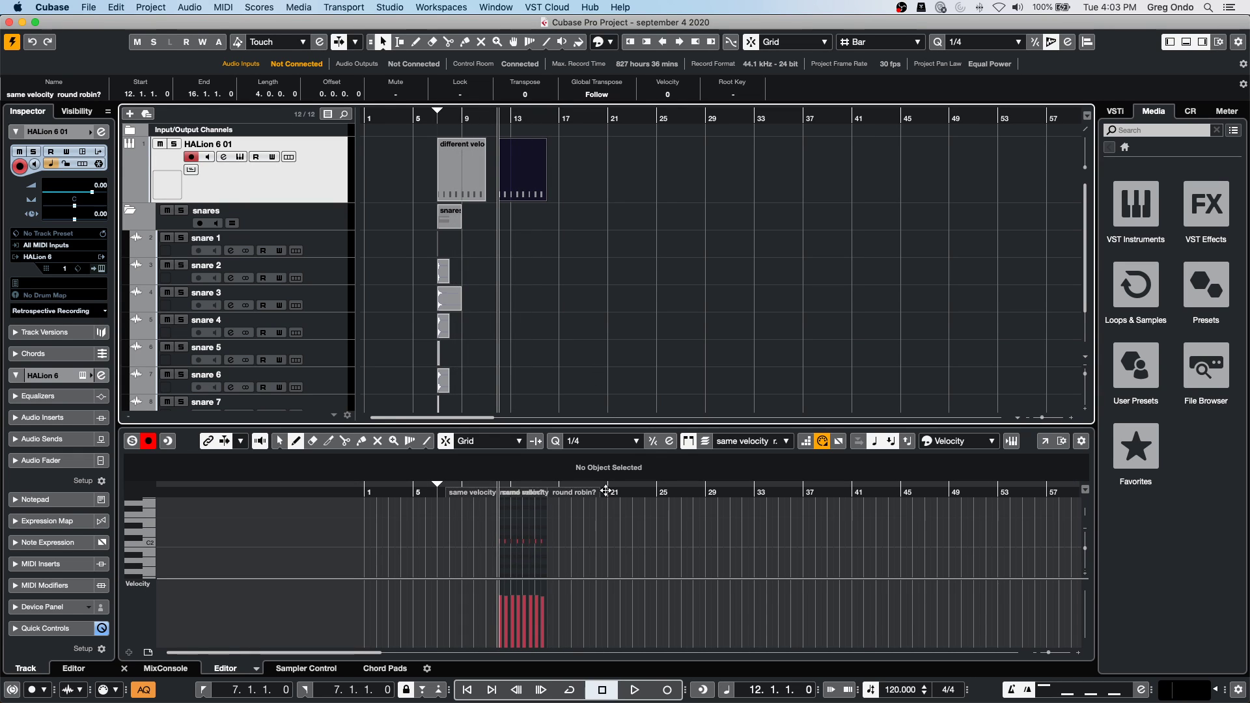
left_click_drag(503, 124, 479, 155)
key("space")
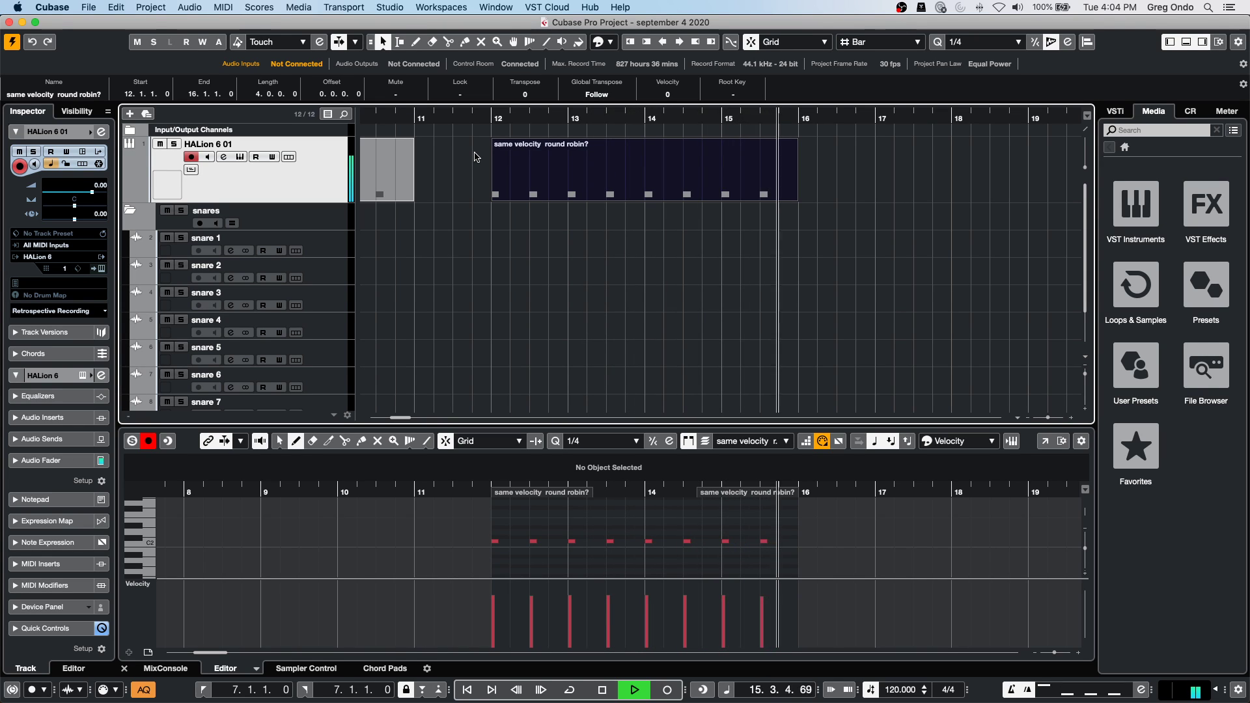
key("space")
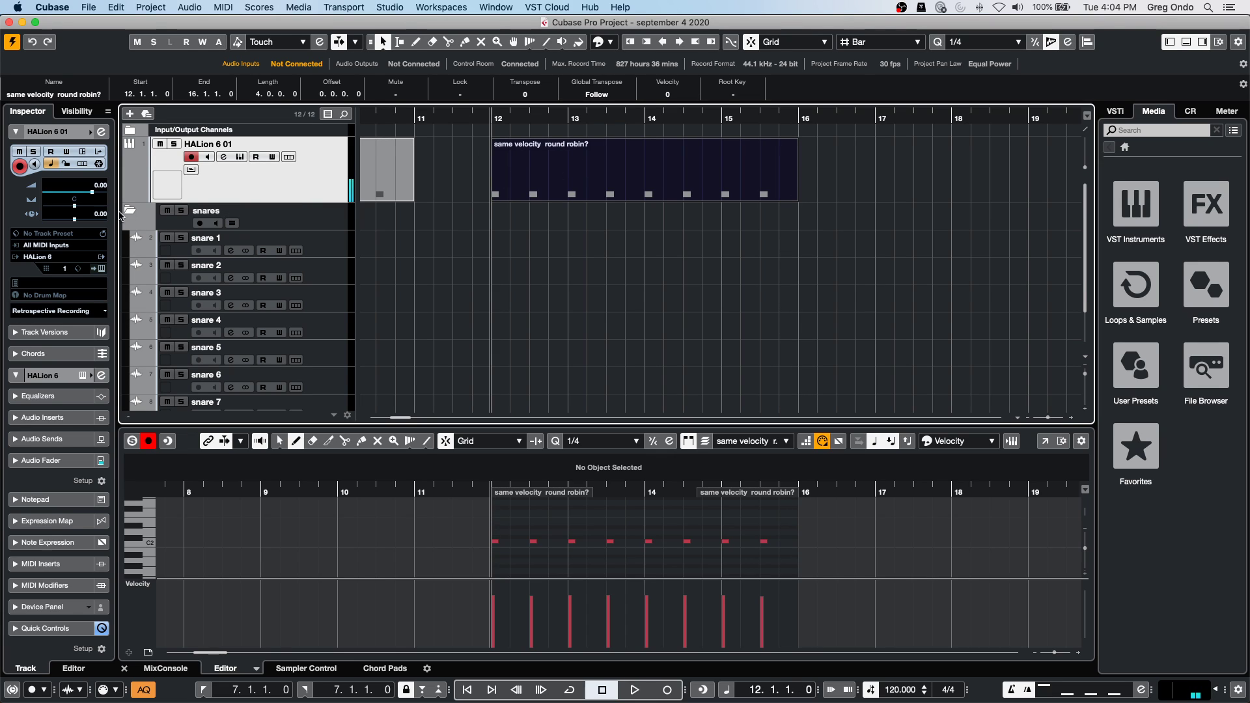
Reopen HALion 6, select zones snare 1.wav to snare 8.wav, examine their key and velocity mapping, and close the instrument window.
left_click(103, 270)
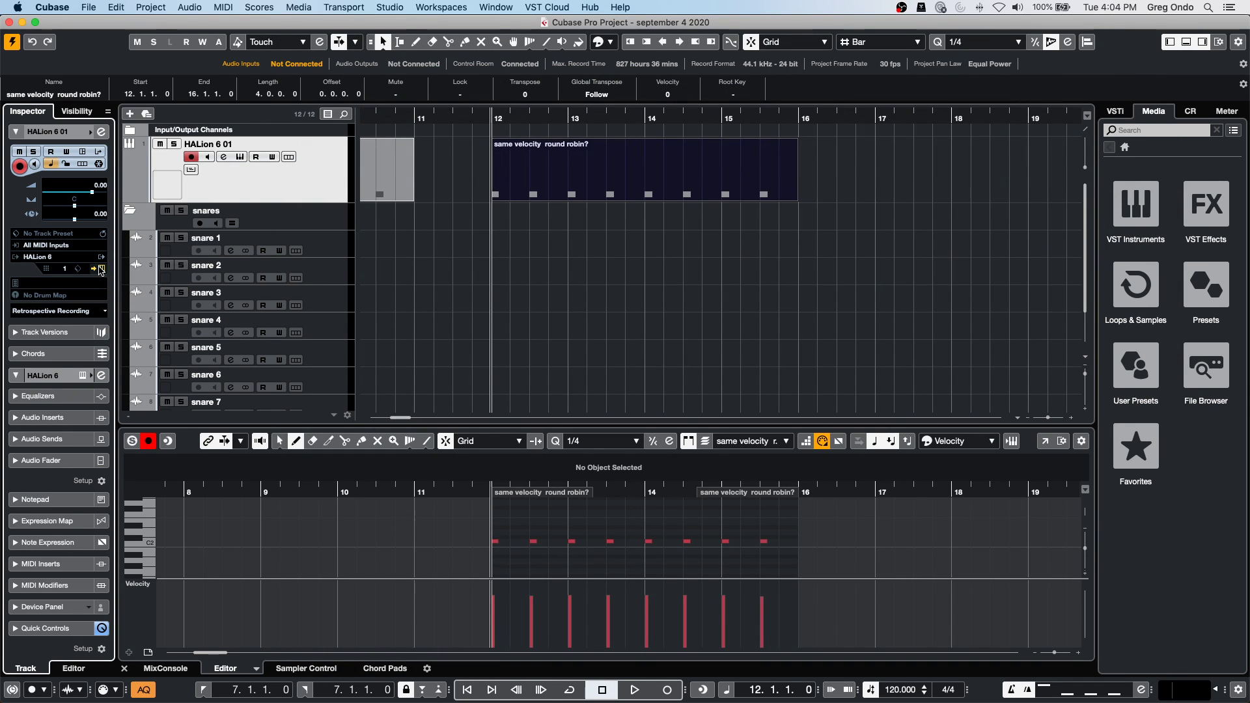
left_click(101, 270)
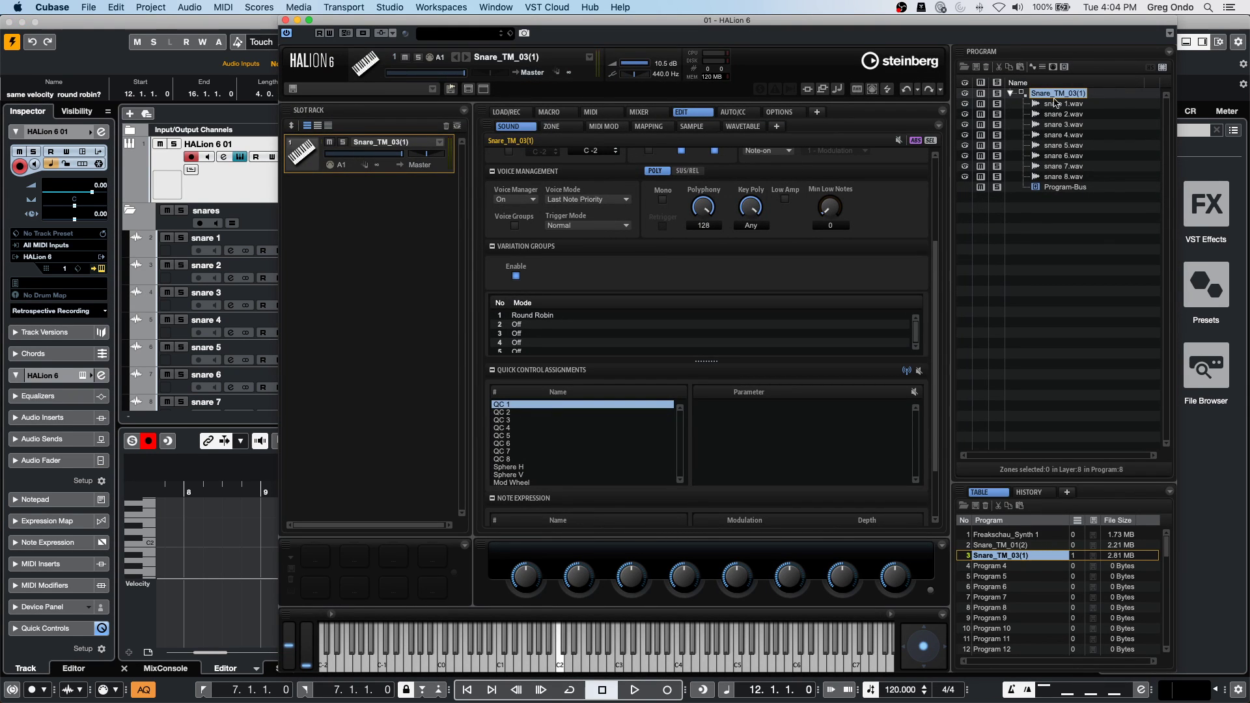
left_click(1064, 105)
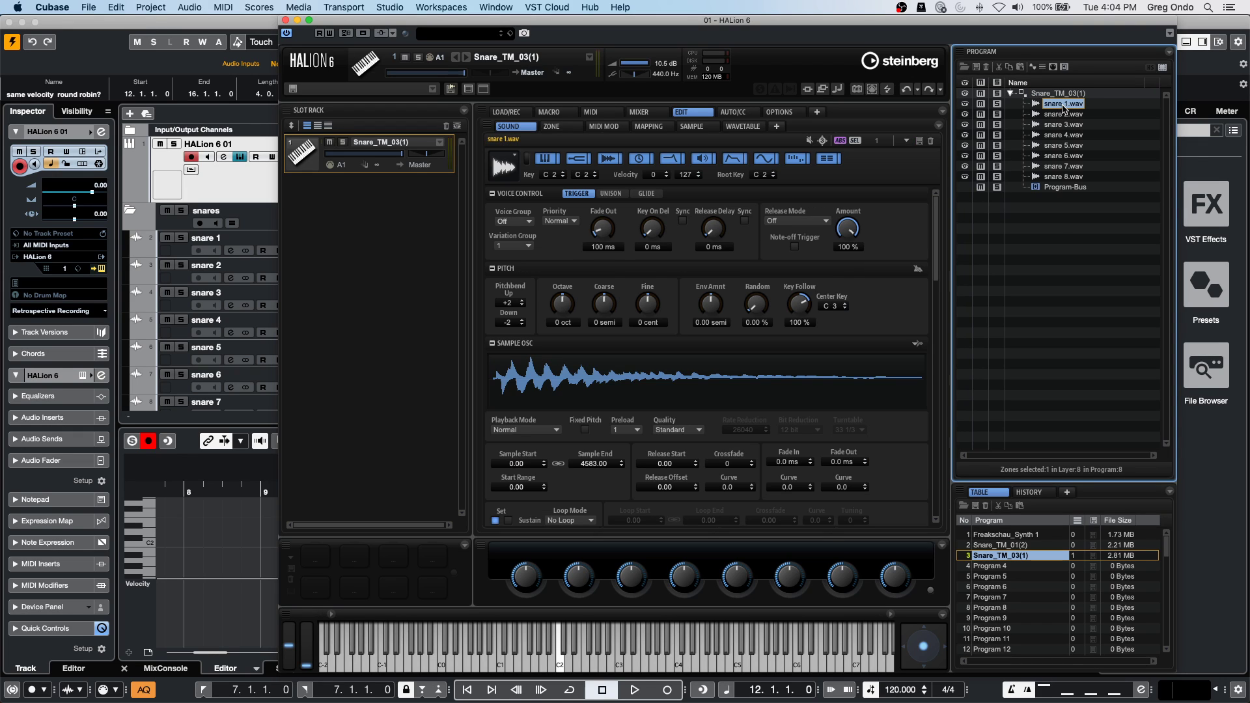
left_click(1068, 177, "shift")
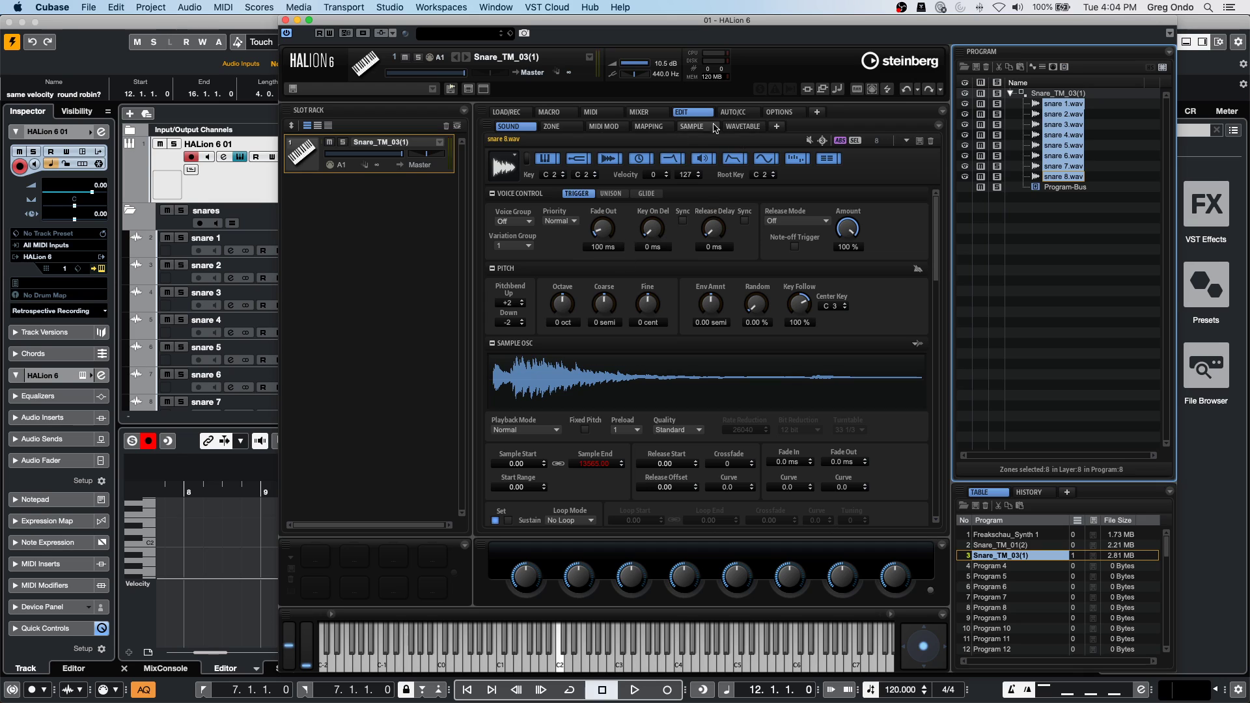
left_click(649, 126)
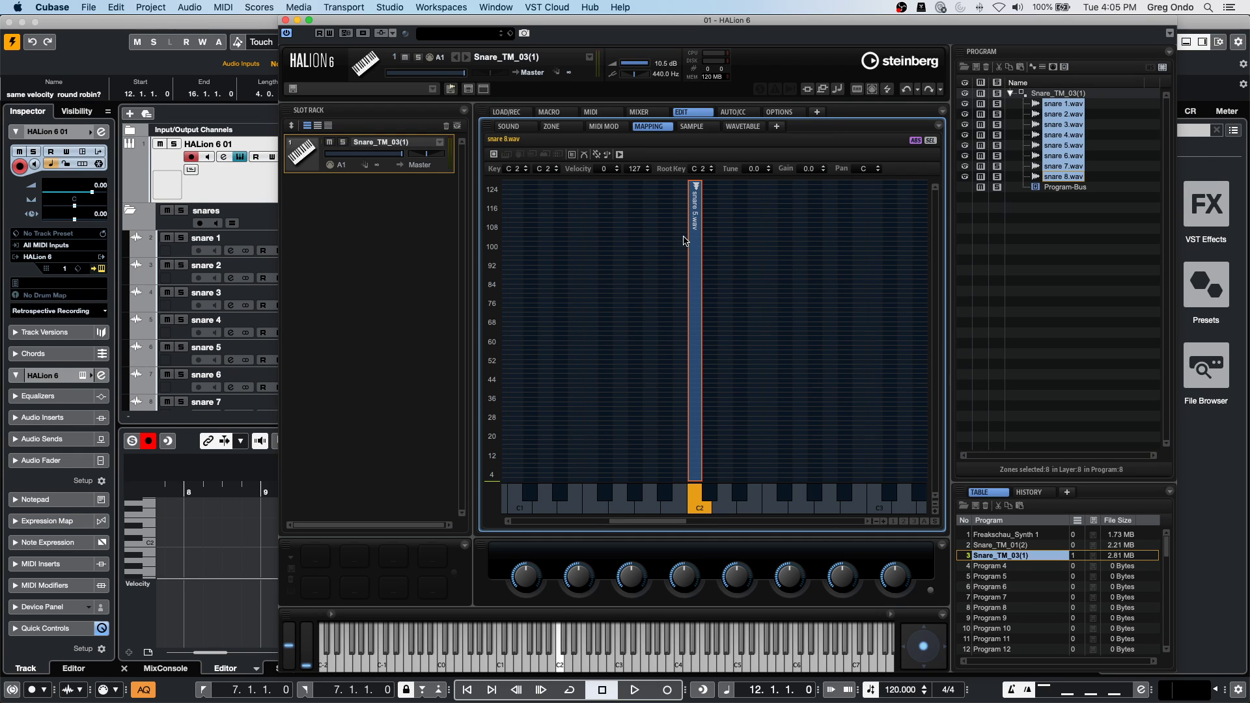
left_click(287, 21)
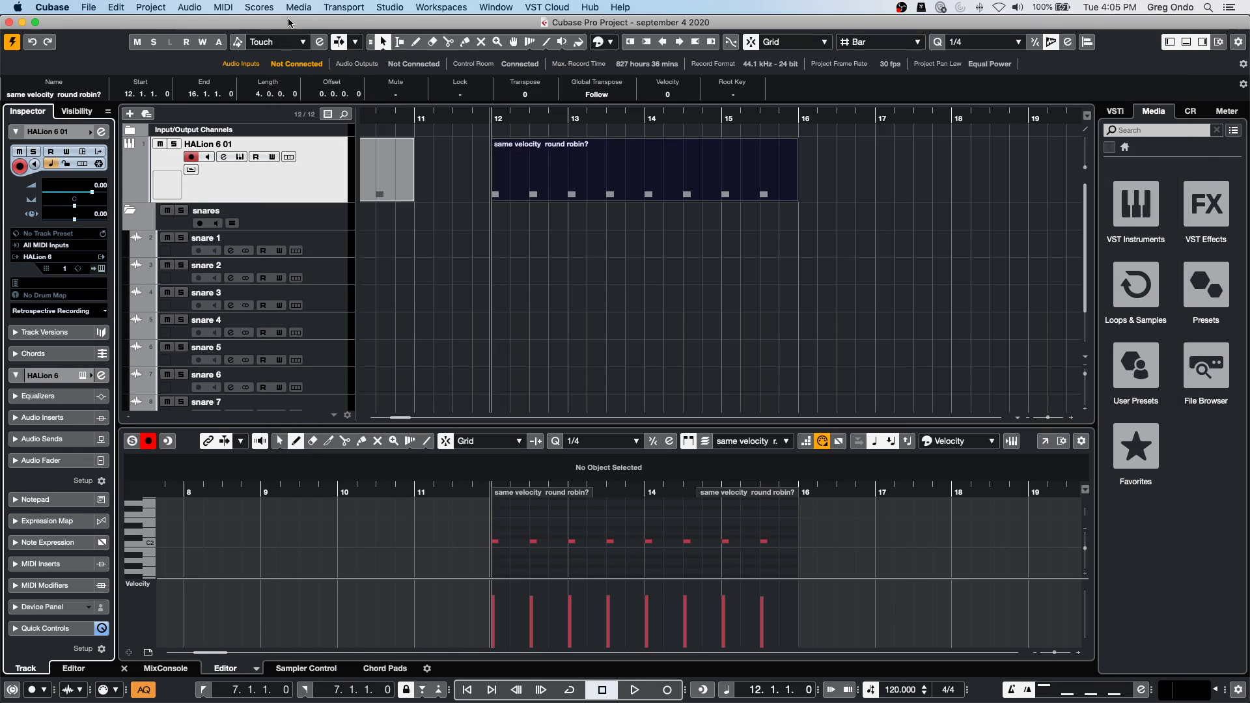
Set both locators to bar 12 in the current project and open the recent project UpstreamC9.cpr.
left_click(537, 127)
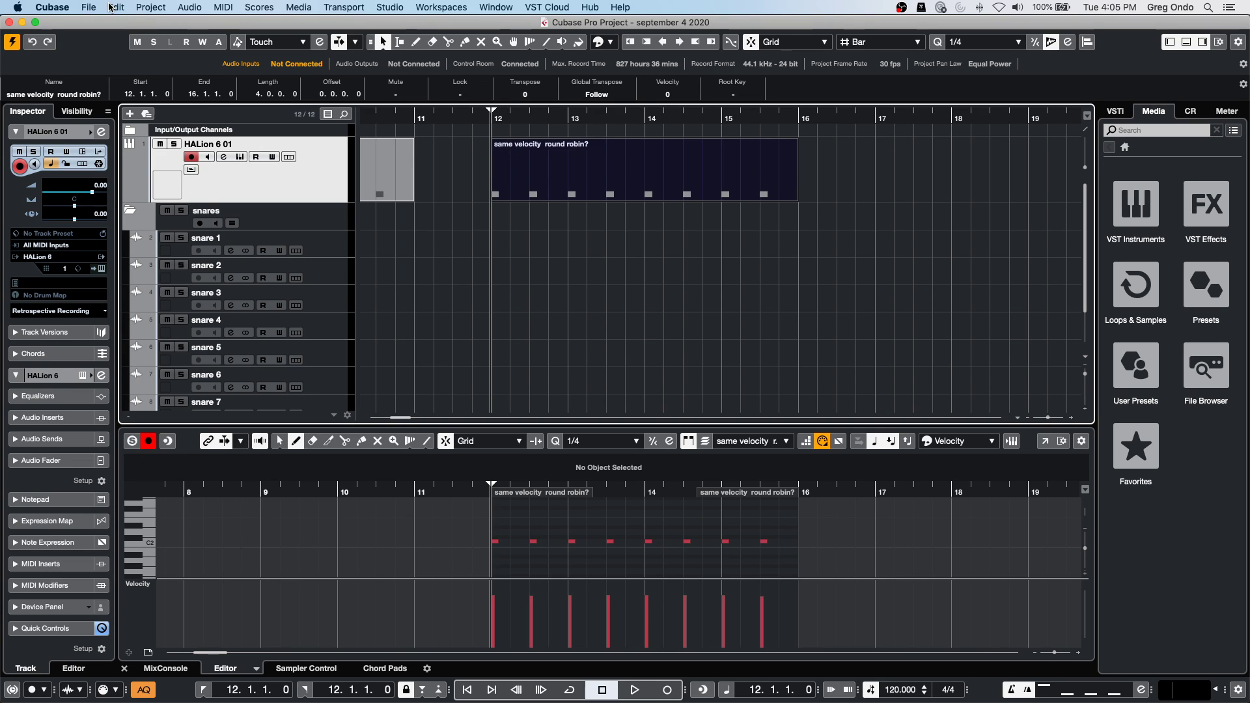
left_click(88, 7)
mouse_move(176, 253)
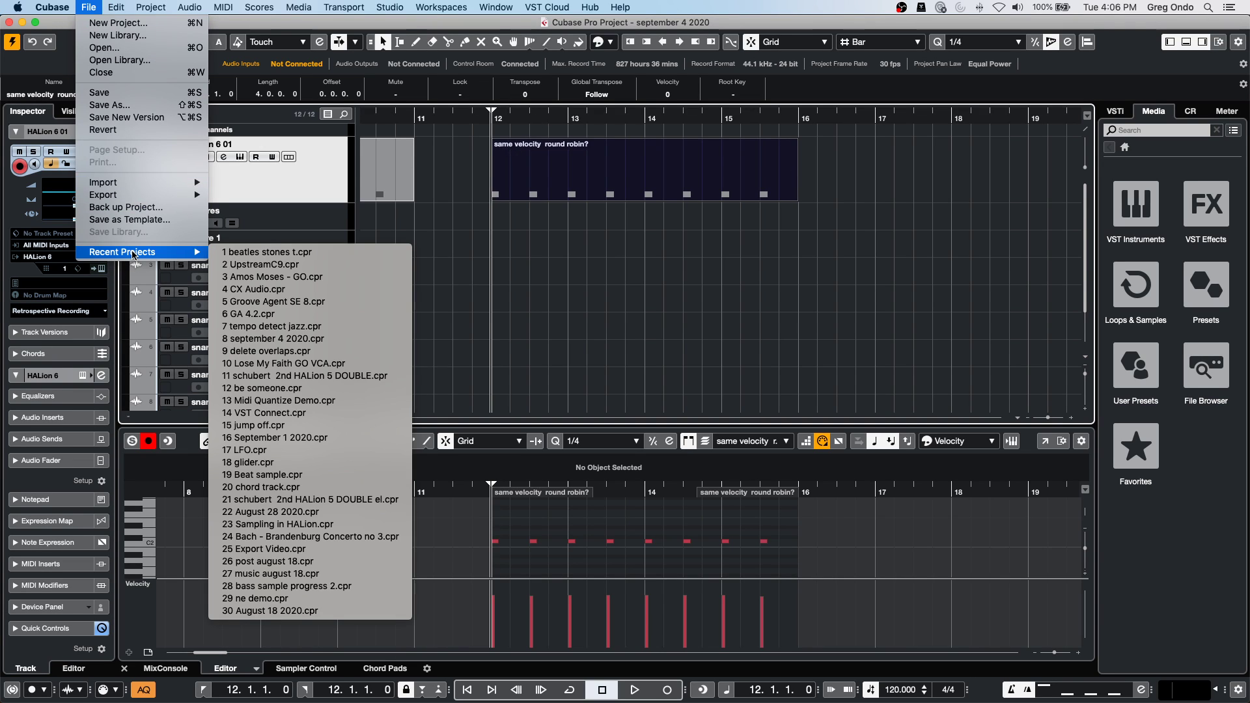
left_click(331, 270)
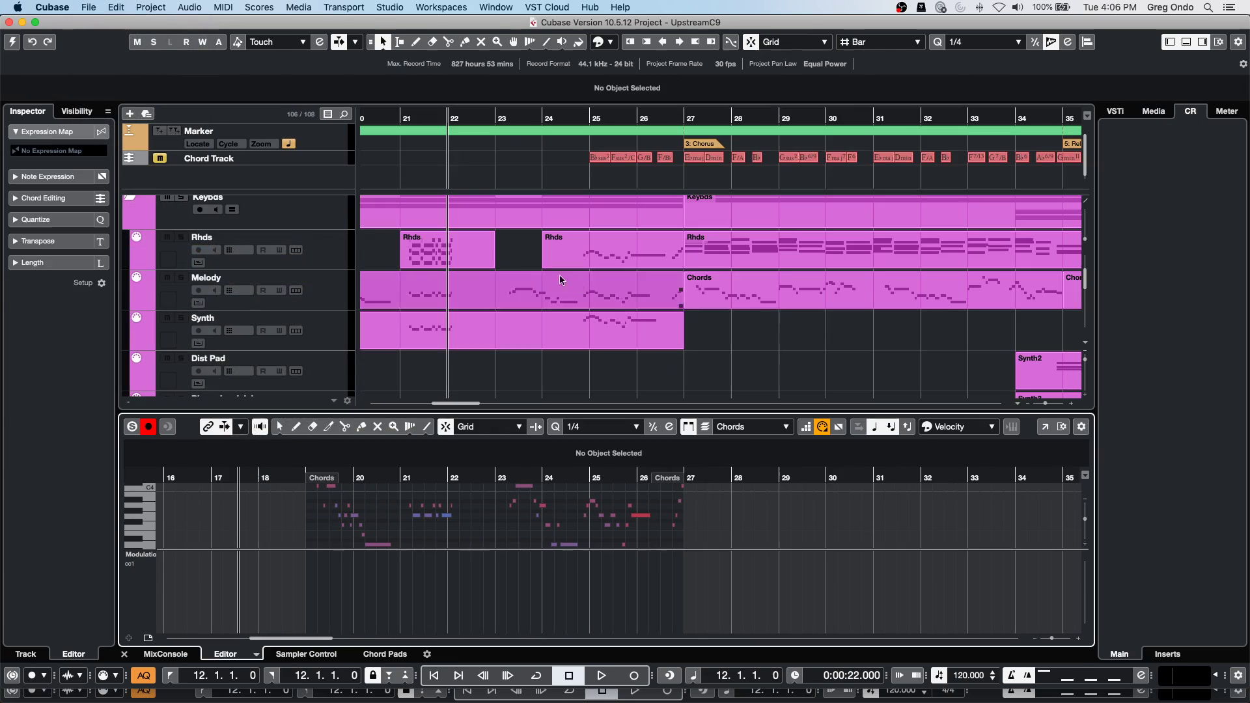
Select the Rhds part at bar 55 and review the available zoom commands, including Zoom to Selection and Zoom to Event.
left_click_drag(618, 122, 644, 25)
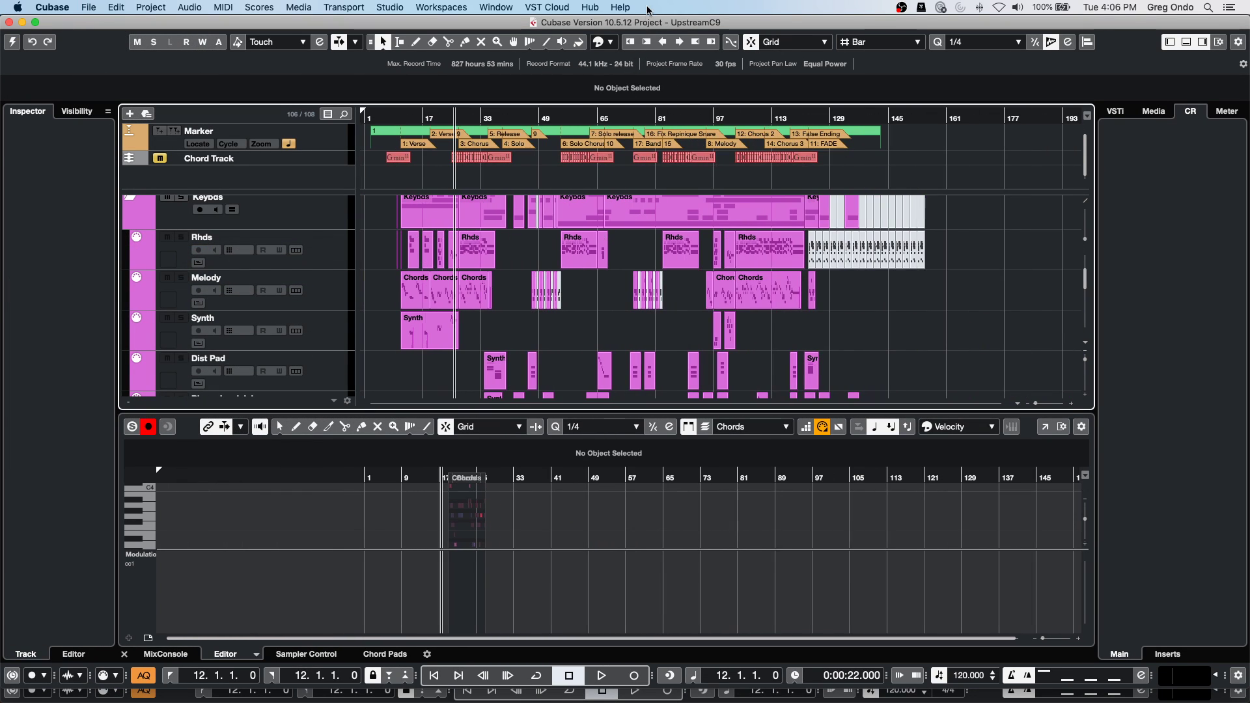
left_click(590, 260)
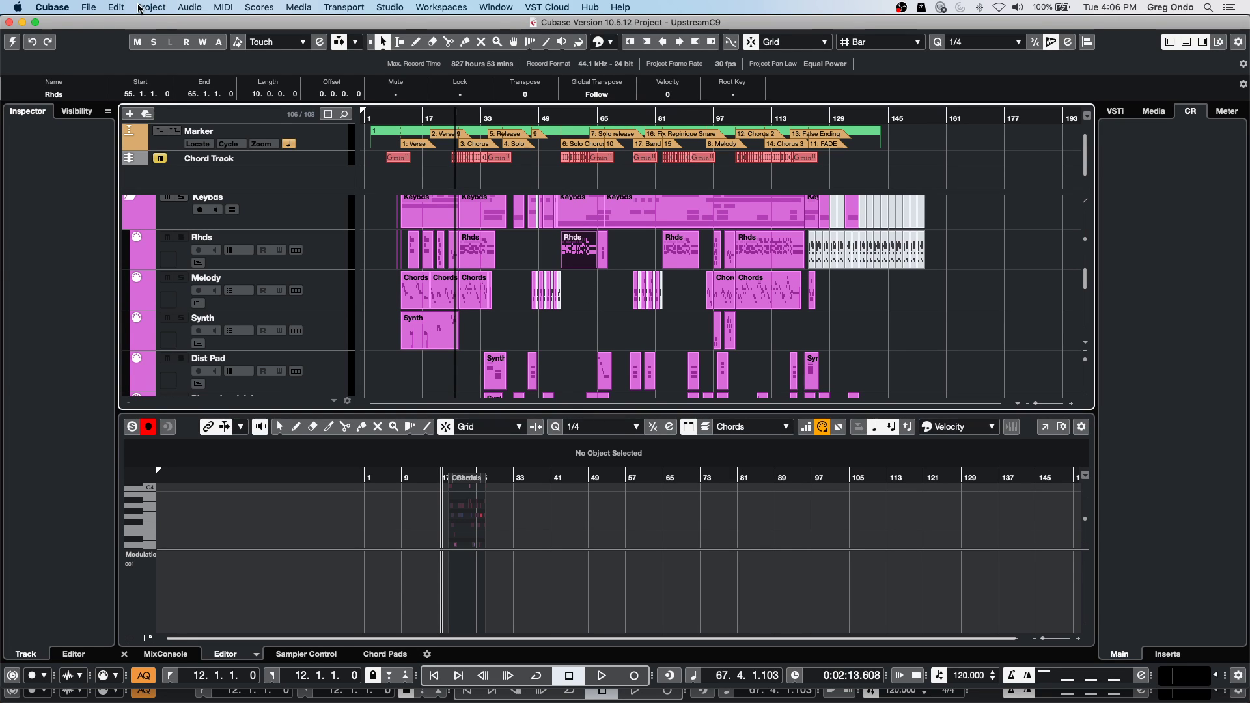
key("h")
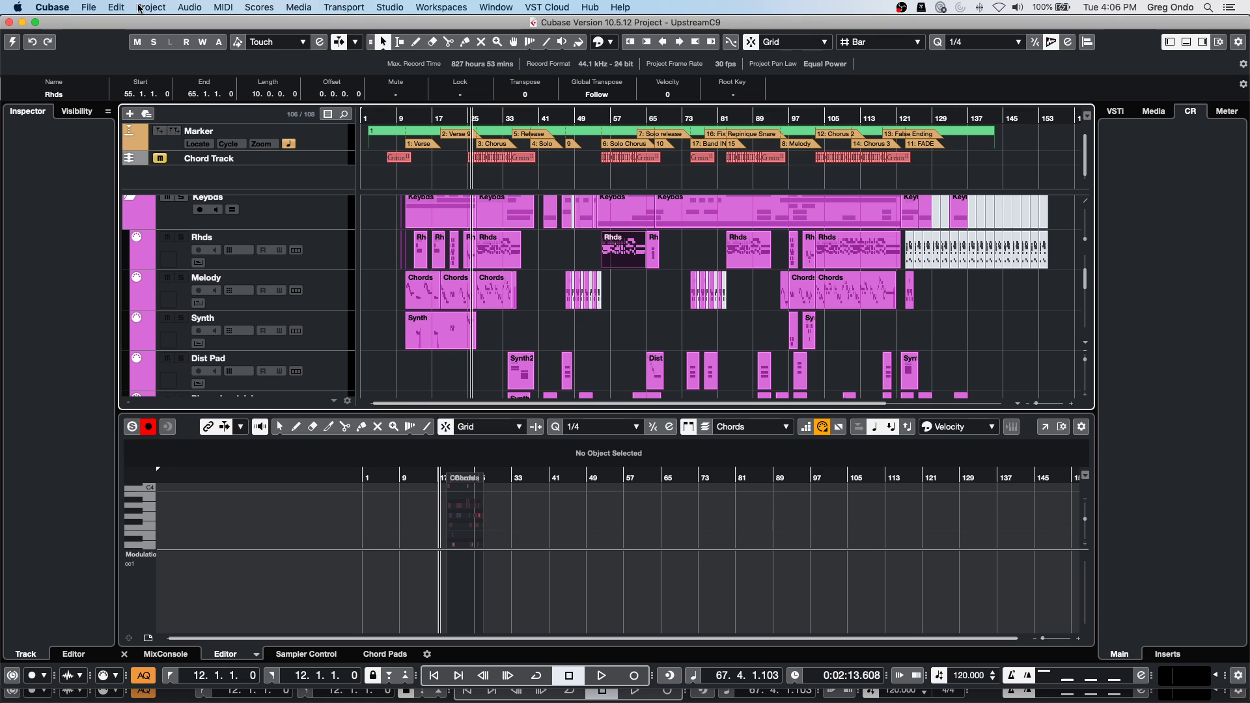
left_click(89, 7)
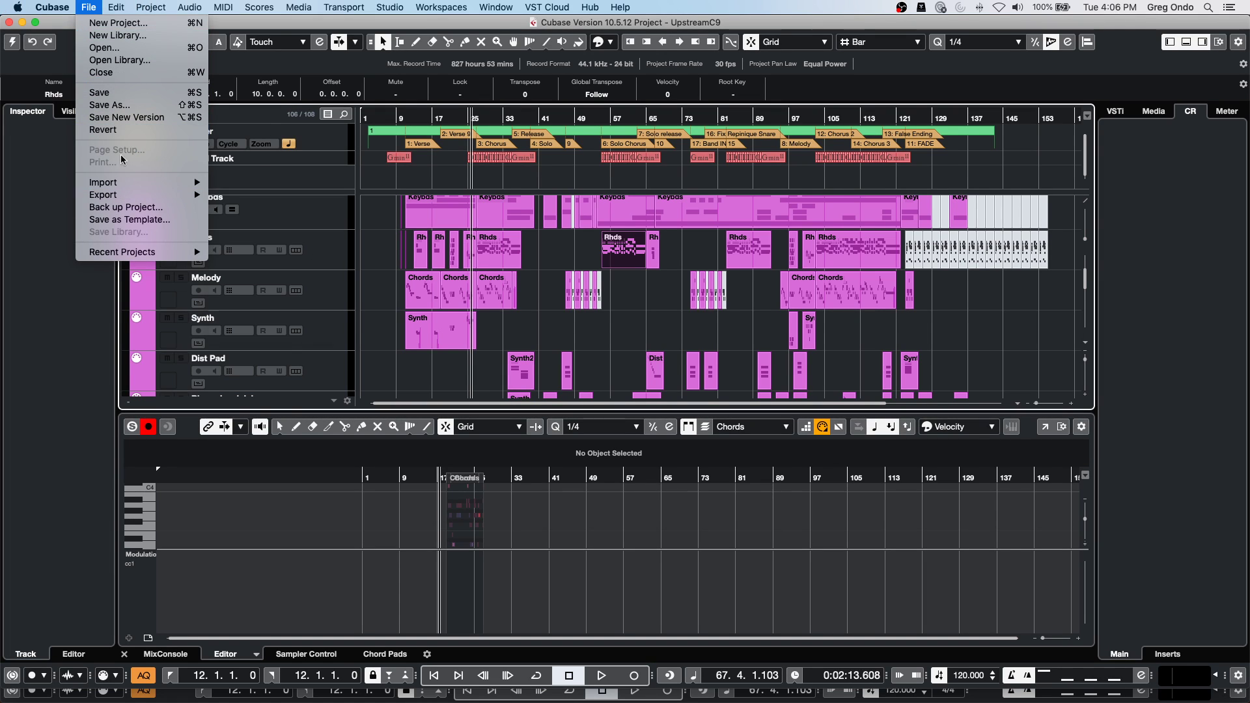
key("alt")
mouse_move(177, 255)
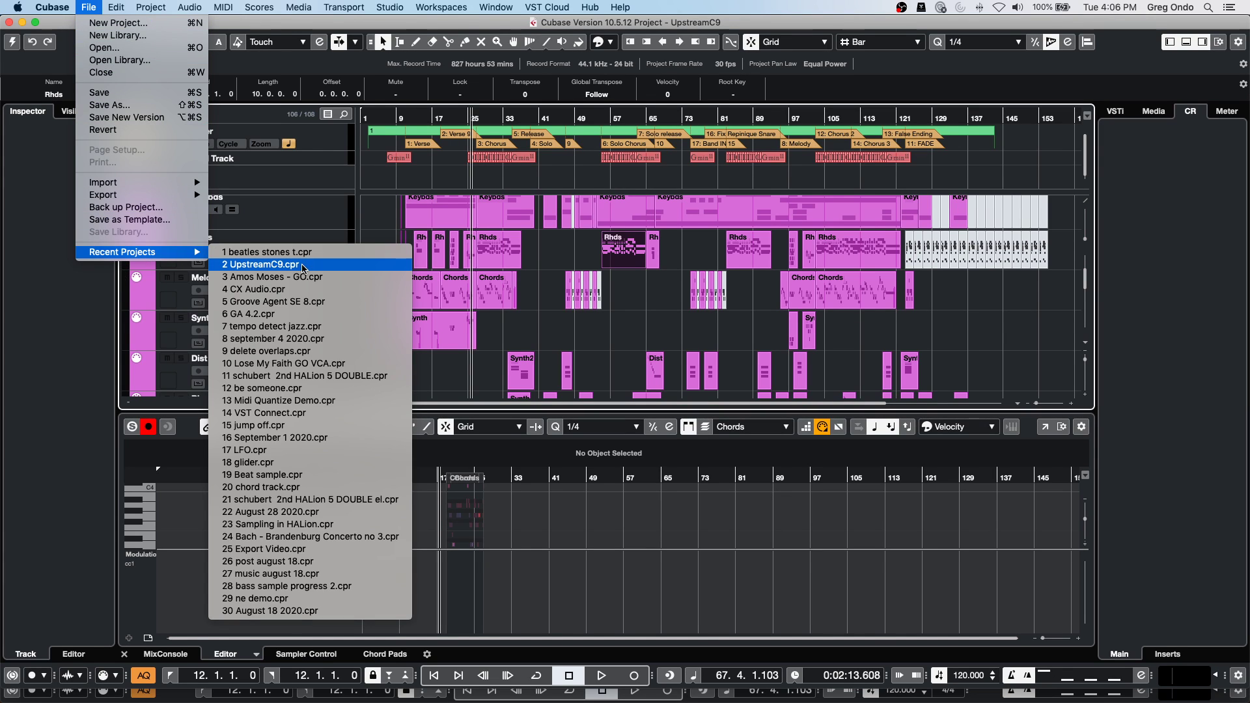
mouse_move(115, 7)
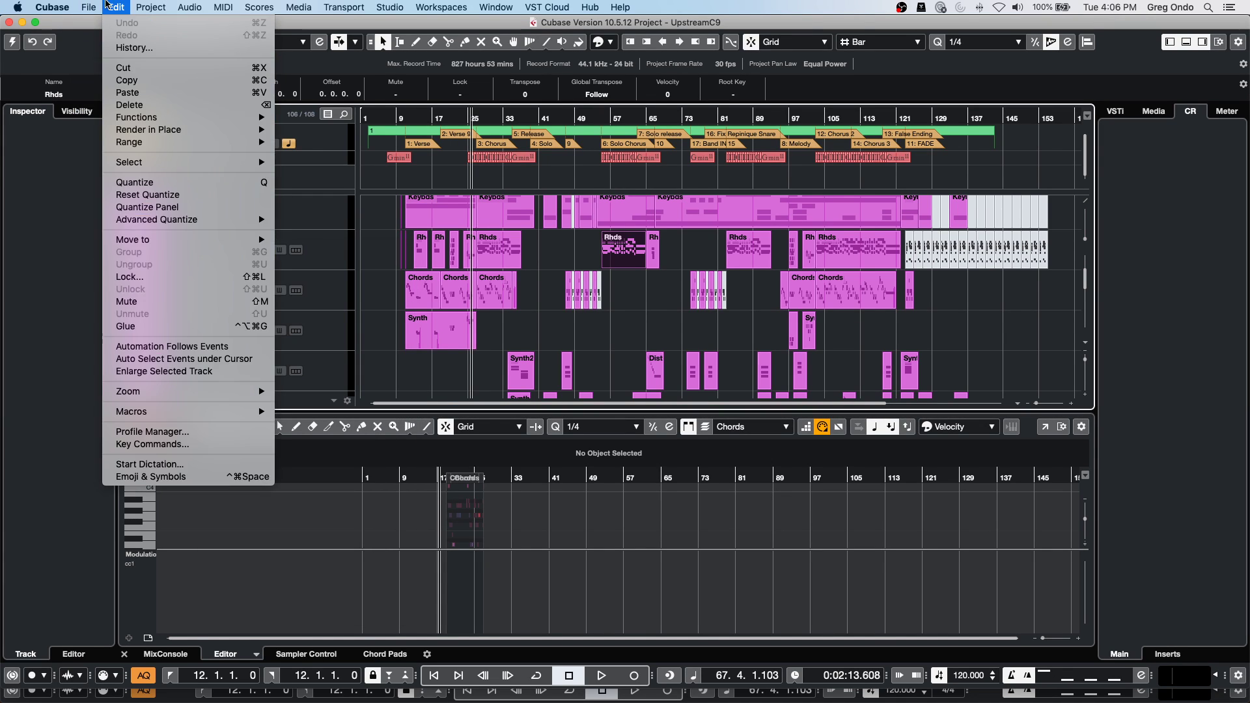
mouse_move(218, 395)
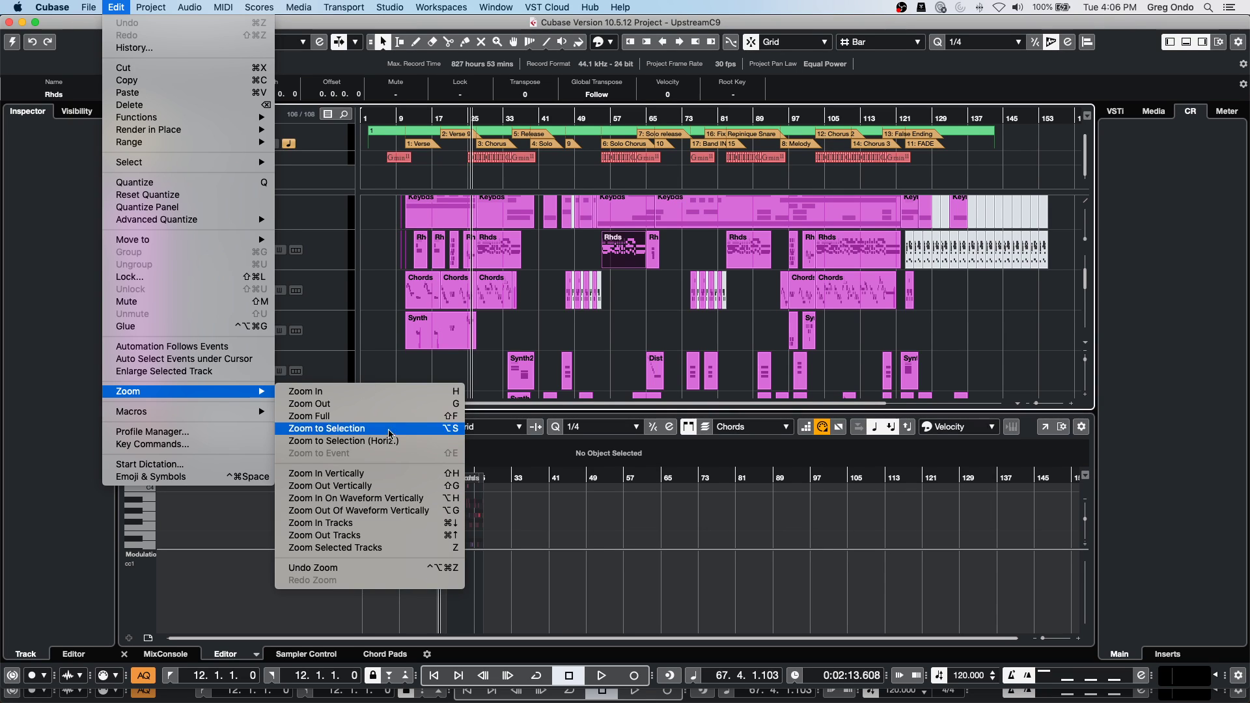
left_click(489, 390)
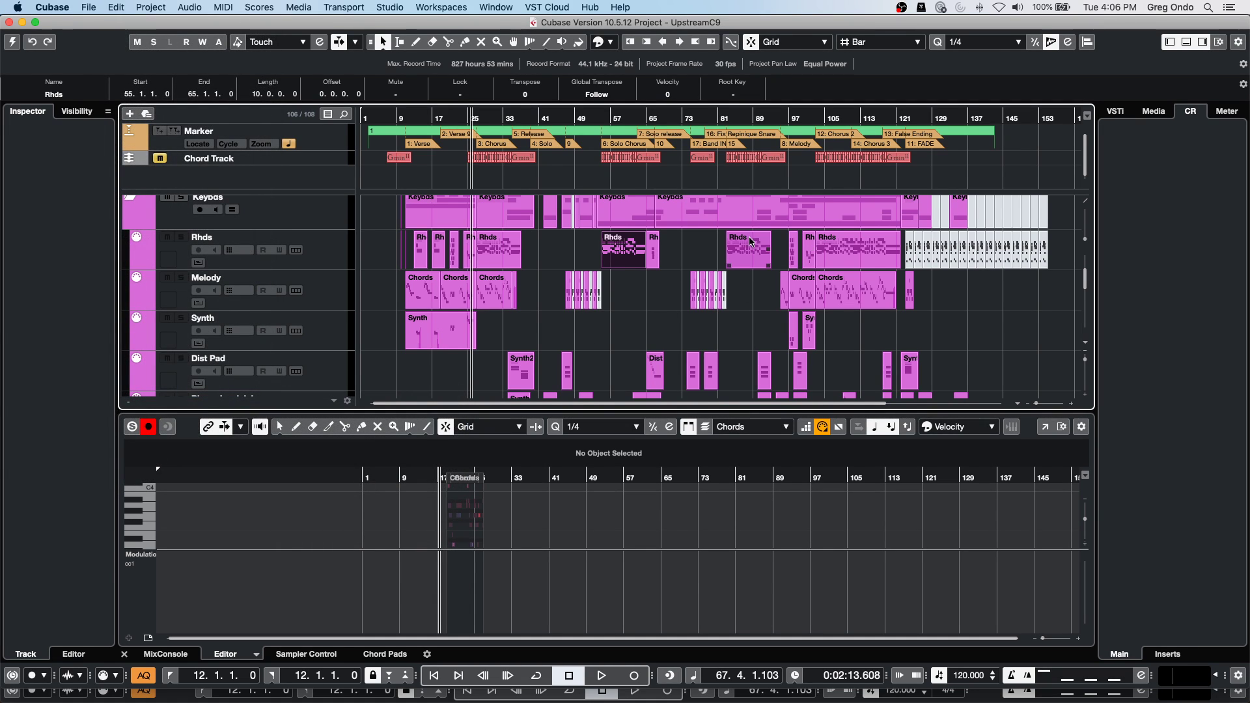
Open the Rhds part at bar 83 in the Key Editor and look up the shortcut for Zoom to Event in Key Commands.
left_click(750, 244)
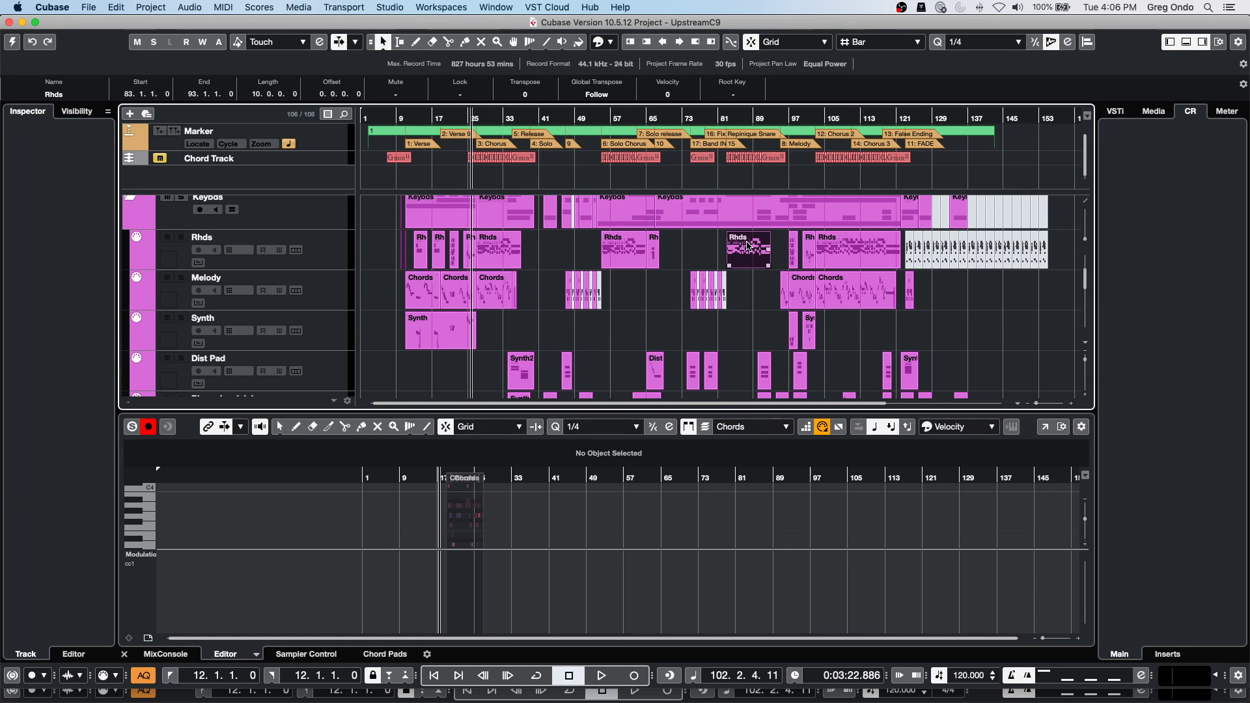
double_click(750, 246)
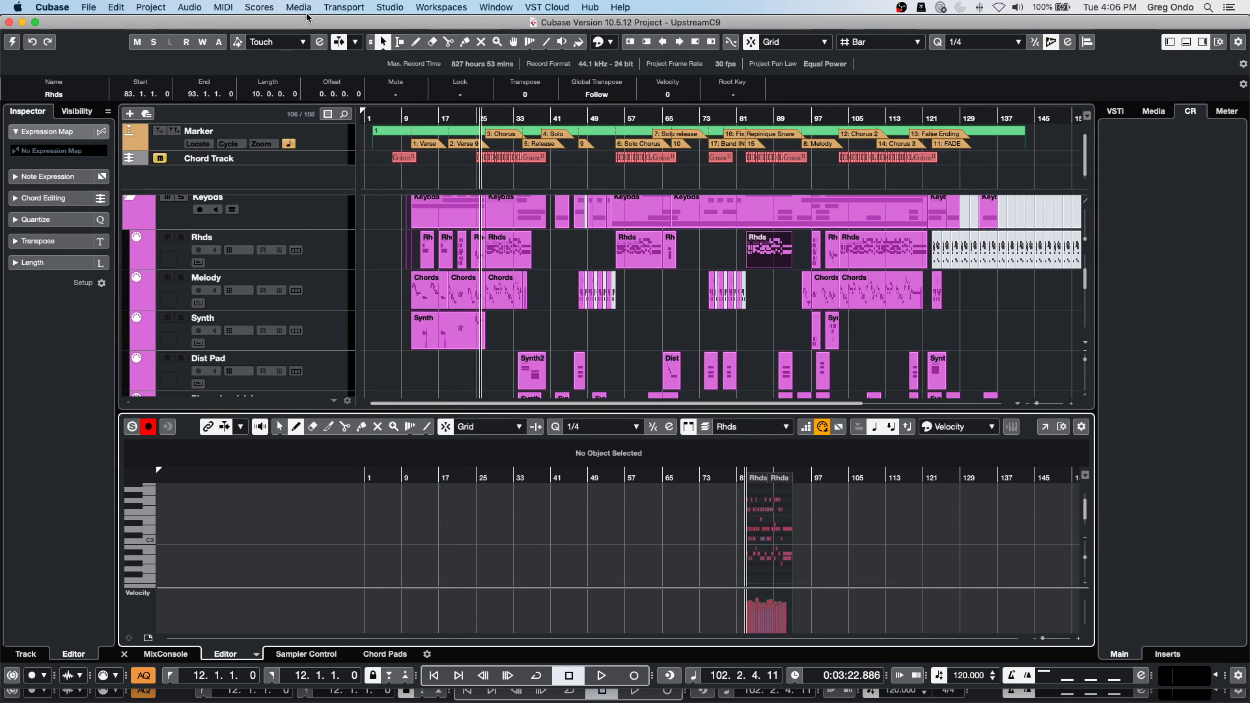
left_click(115, 8)
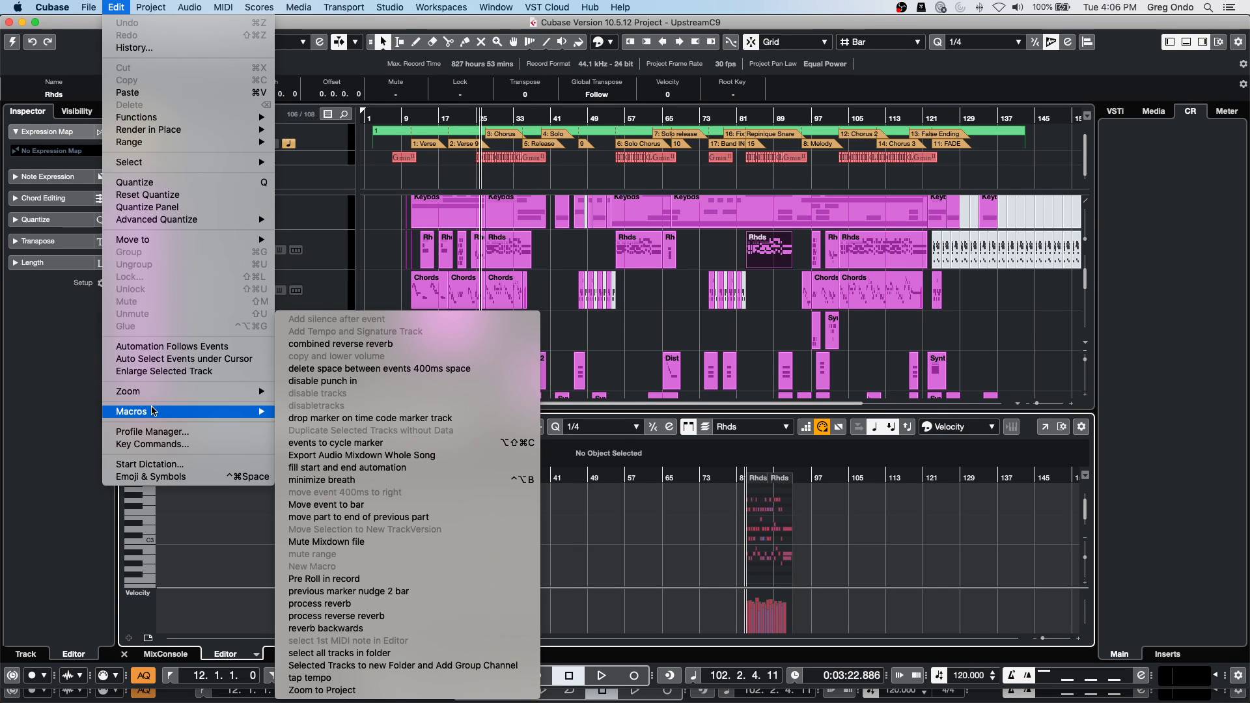
left_click(164, 446)
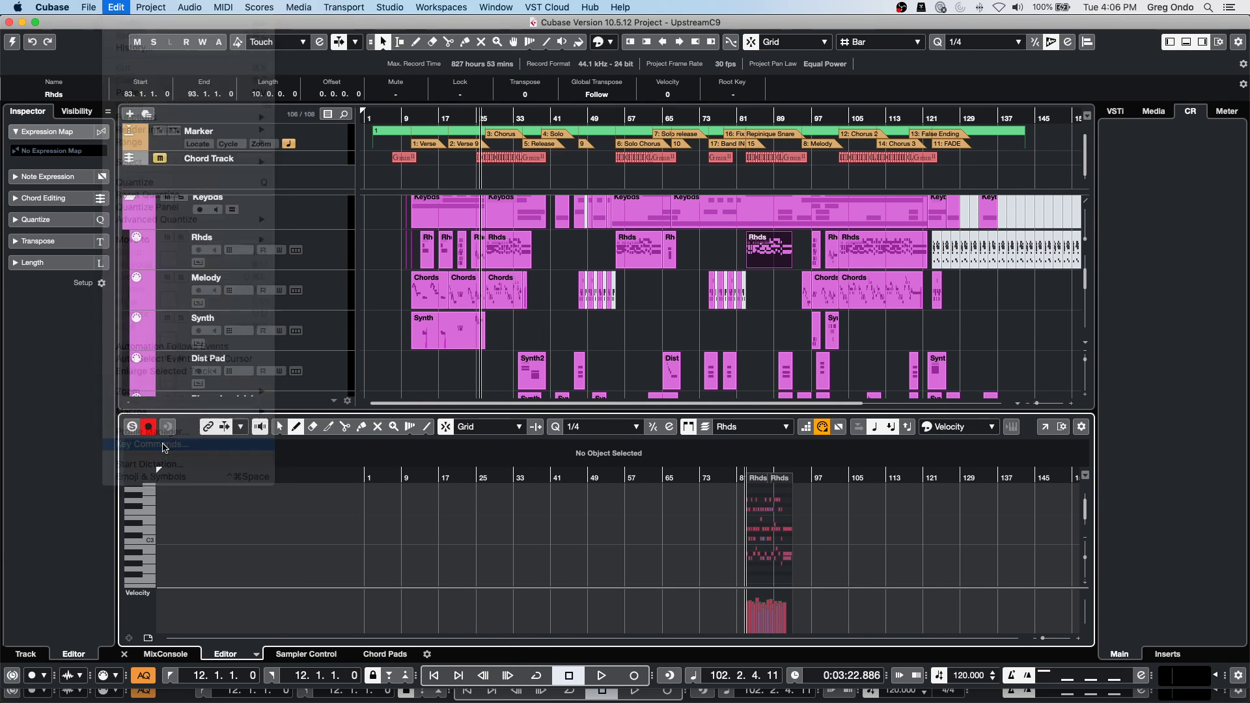
scroll(603, 212, "down", 3)
left_click(559, 235)
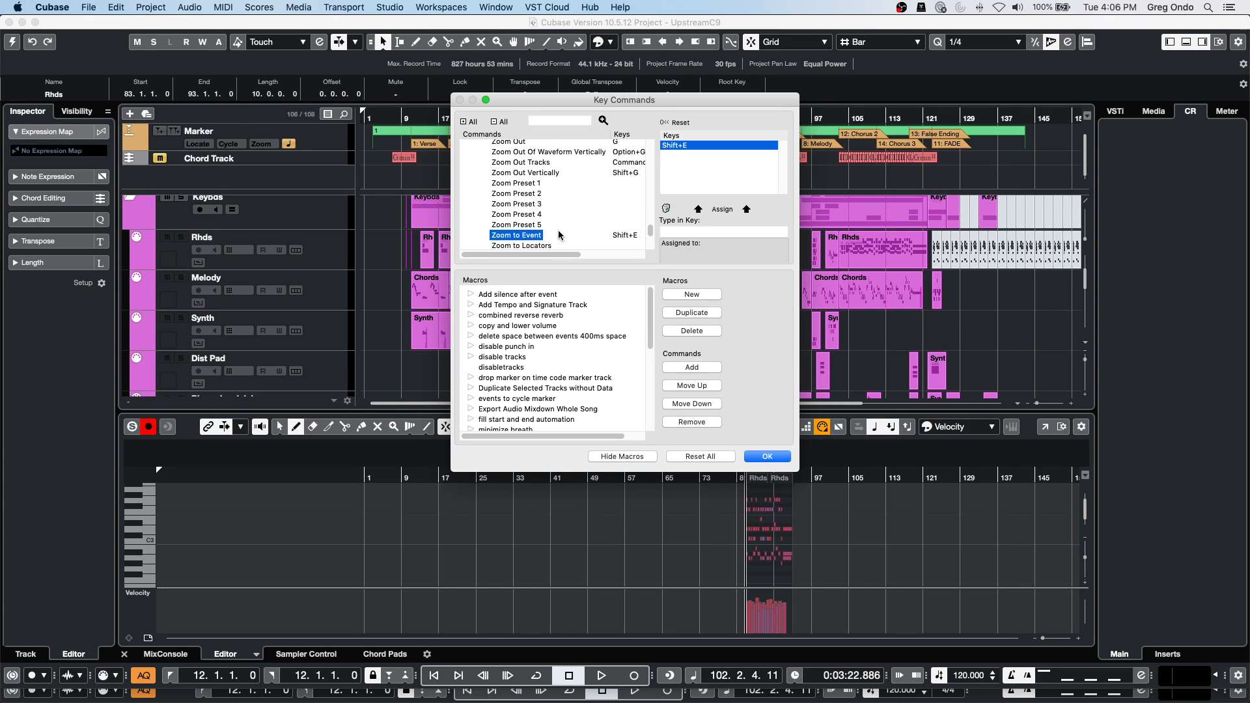
scroll(557, 234, "down", 1)
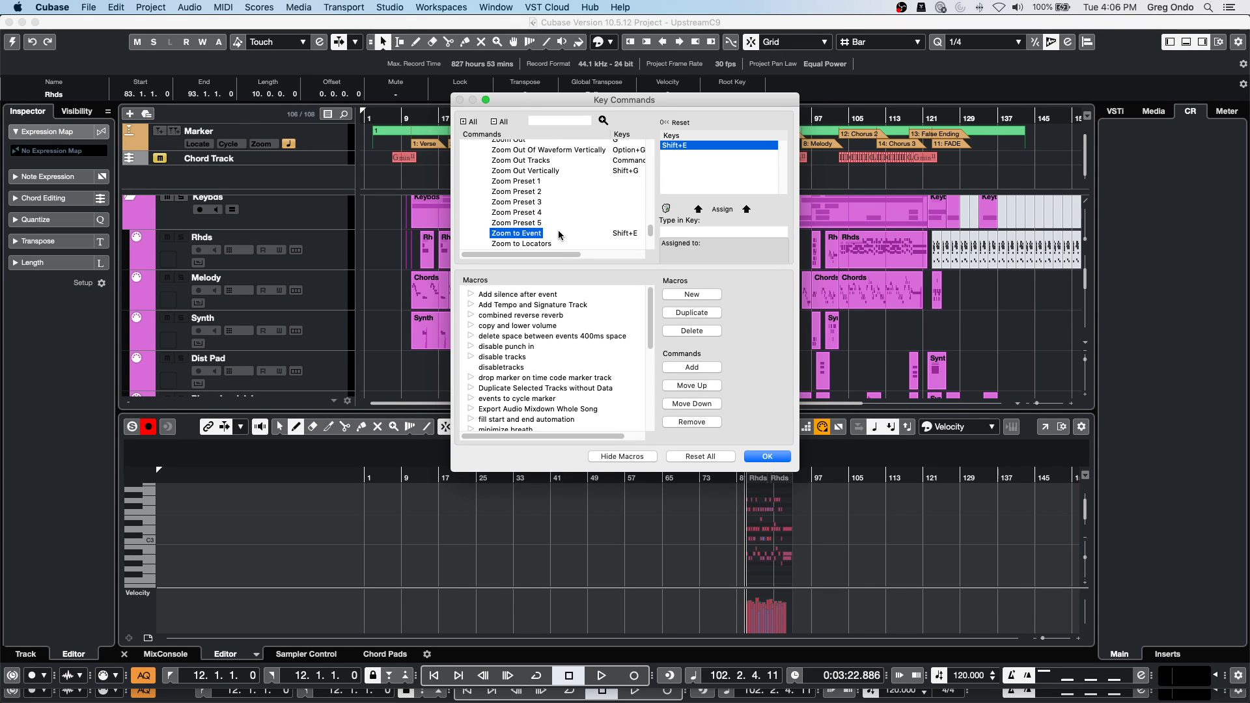
left_click(766, 456)
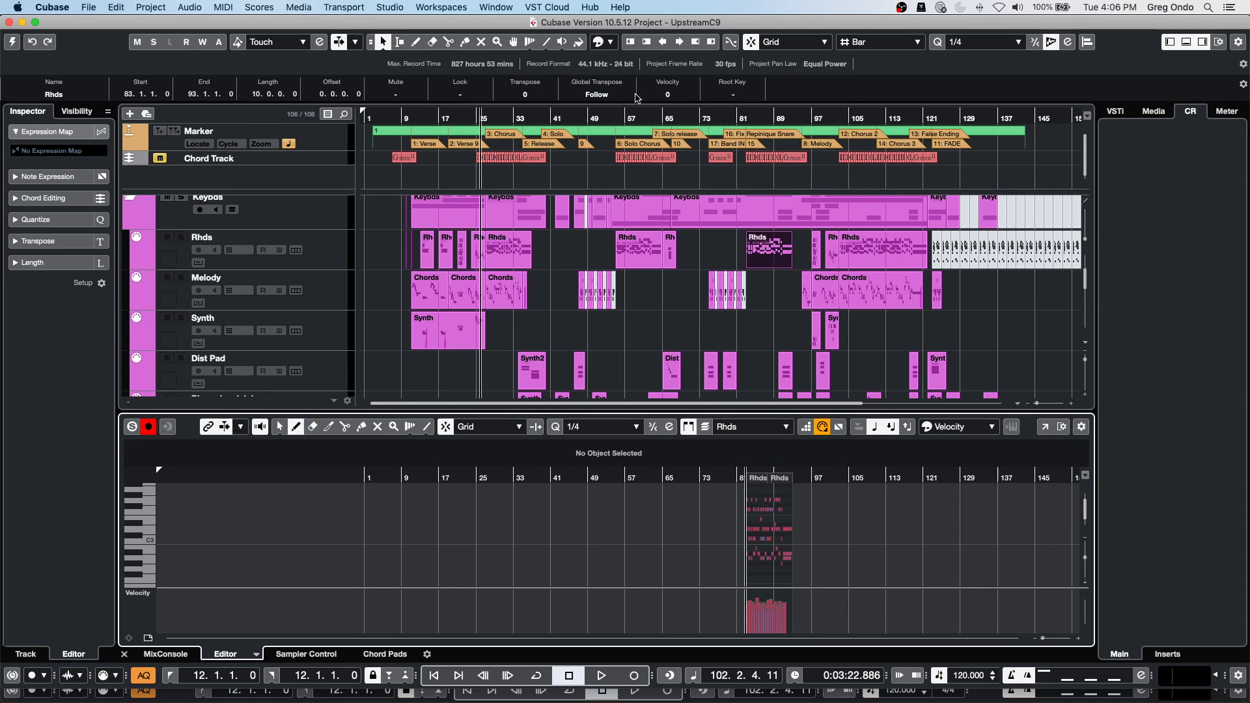
Select the Melody part at bar 47 and check in Key Commands which command Shift+E is assigned to.
left_click(583, 307)
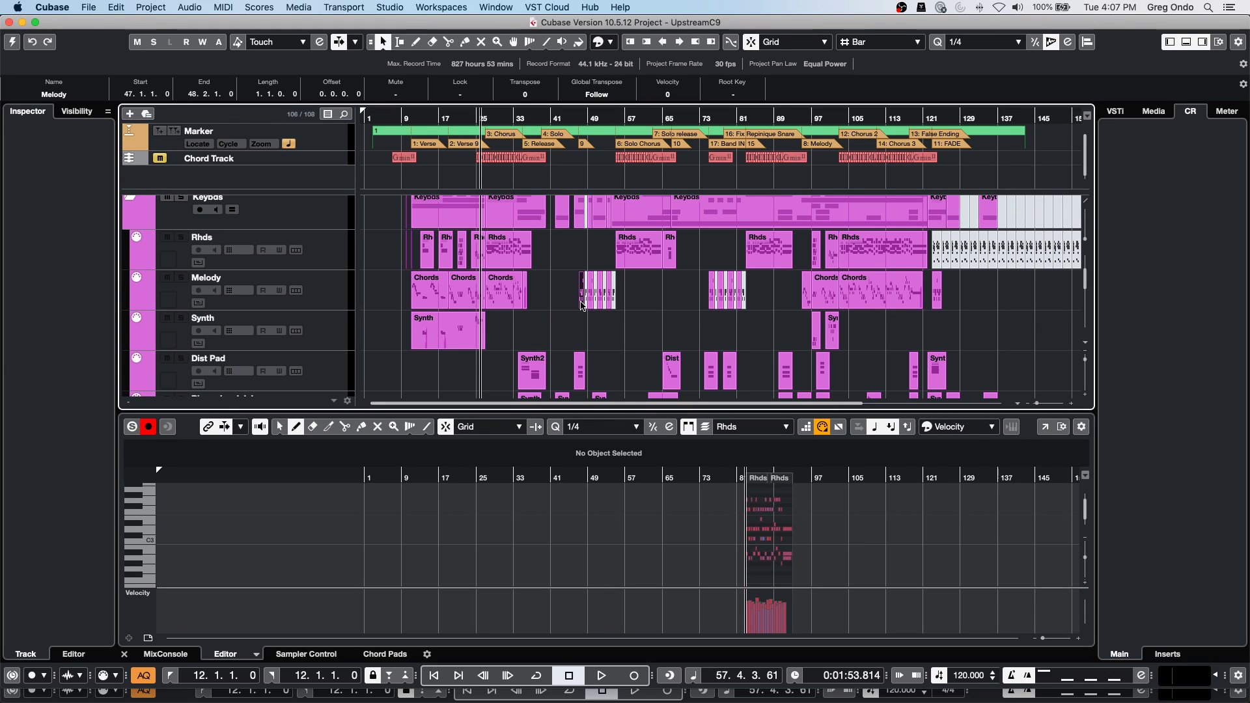
left_click(112, 7)
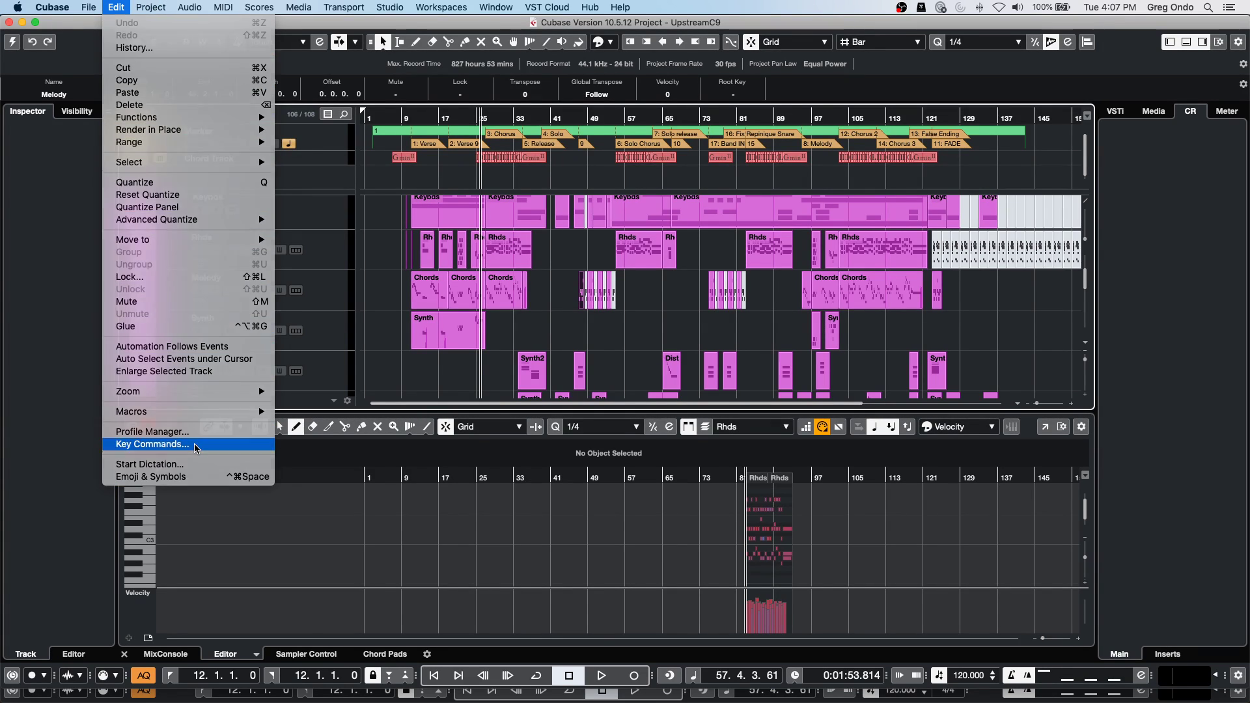
left_click(152, 444)
left_click(735, 233)
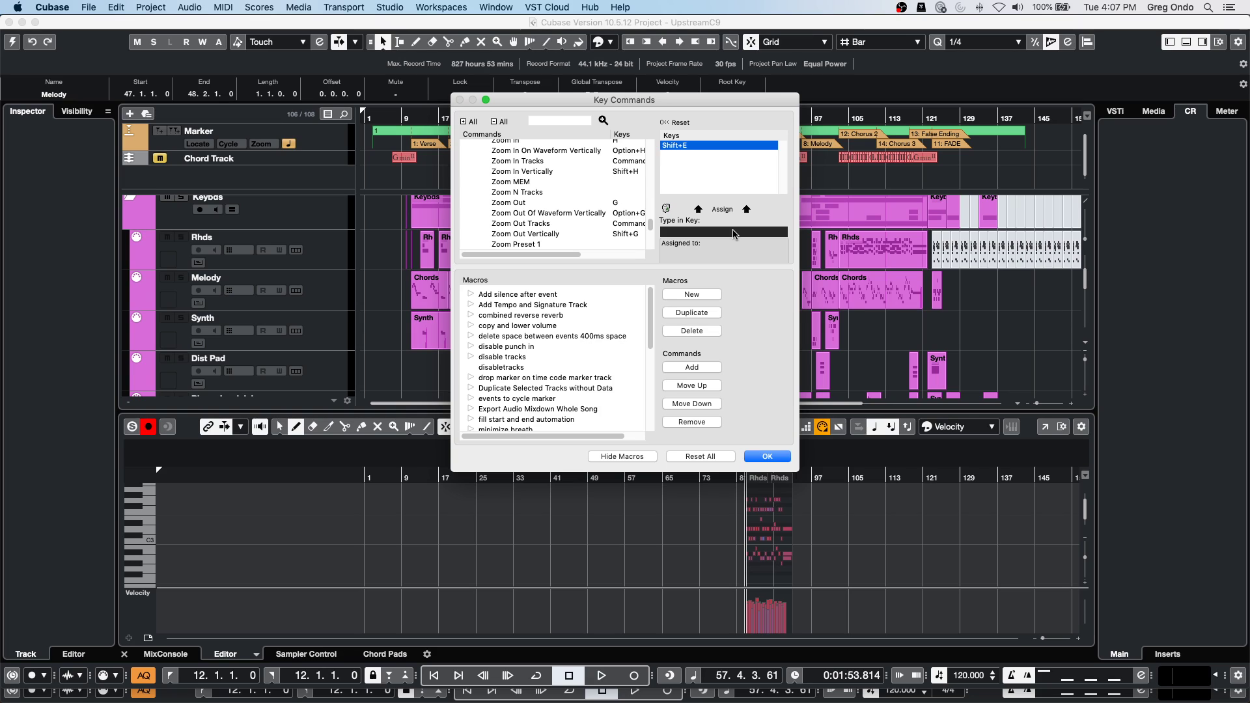
key("shift+e")
left_click(766, 457)
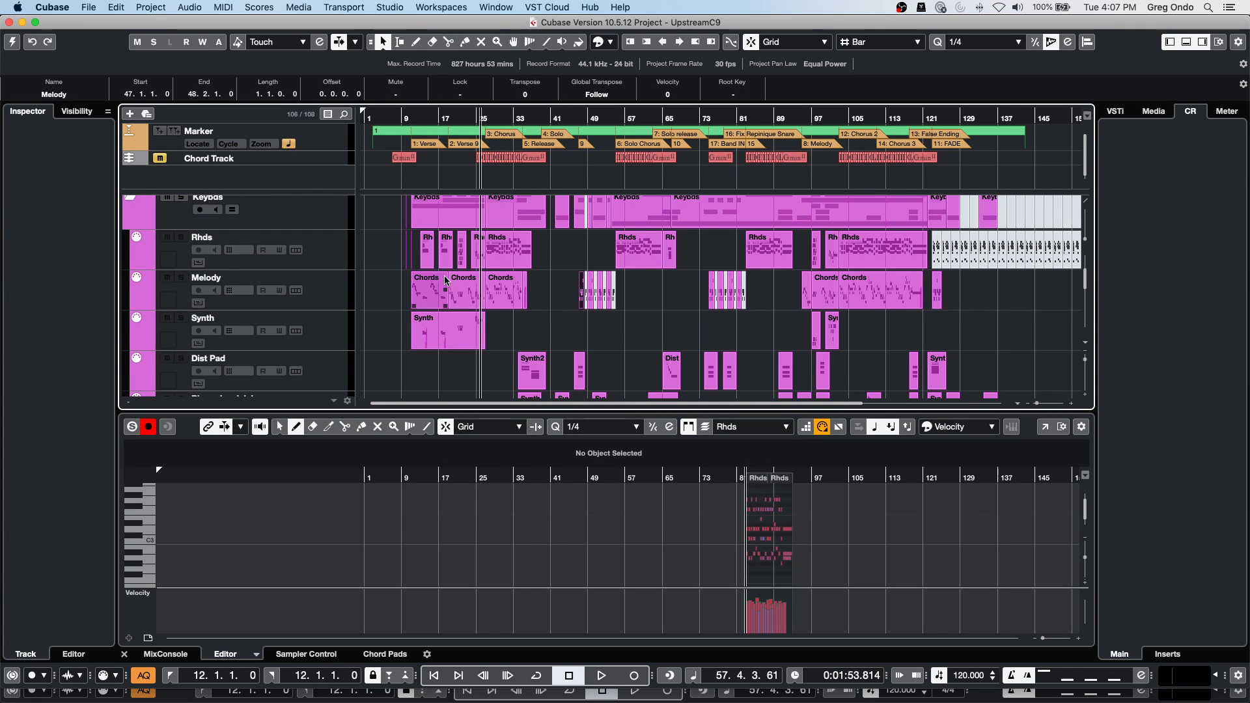
Clear the event selection and hide the lower zone so the project view fills the window around the guitar tracks.
left_click(459, 293)
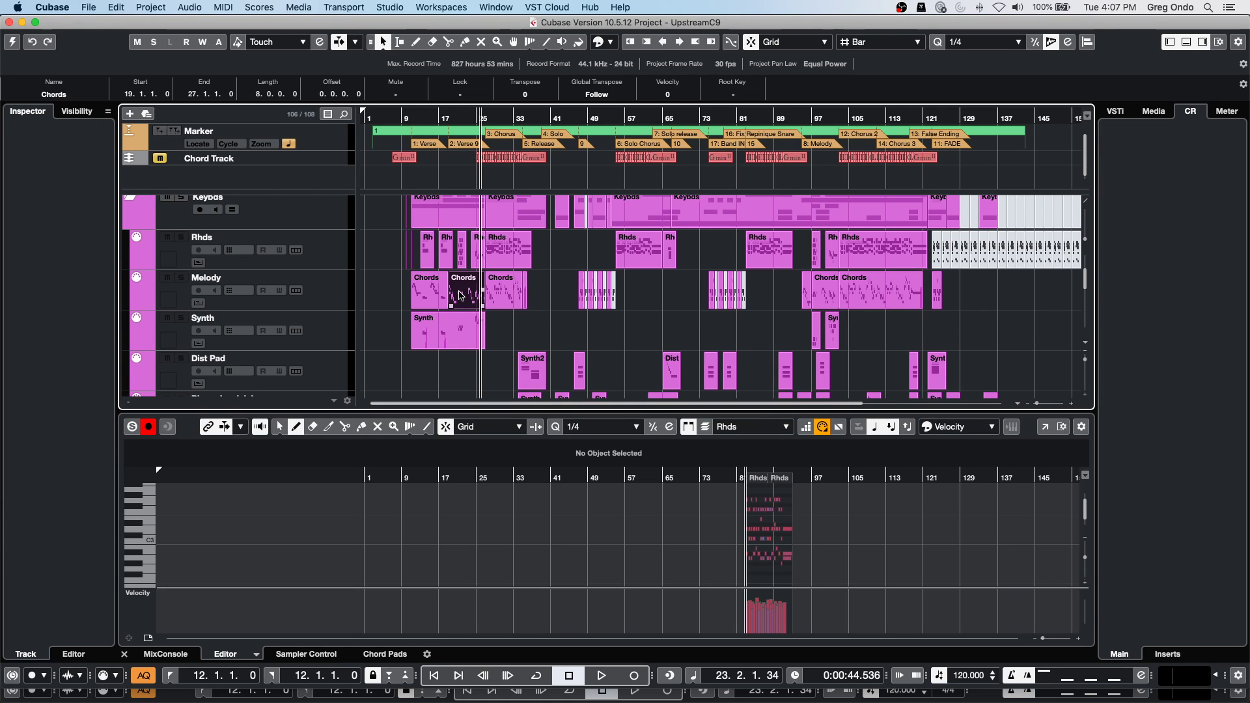
left_click(596, 327)
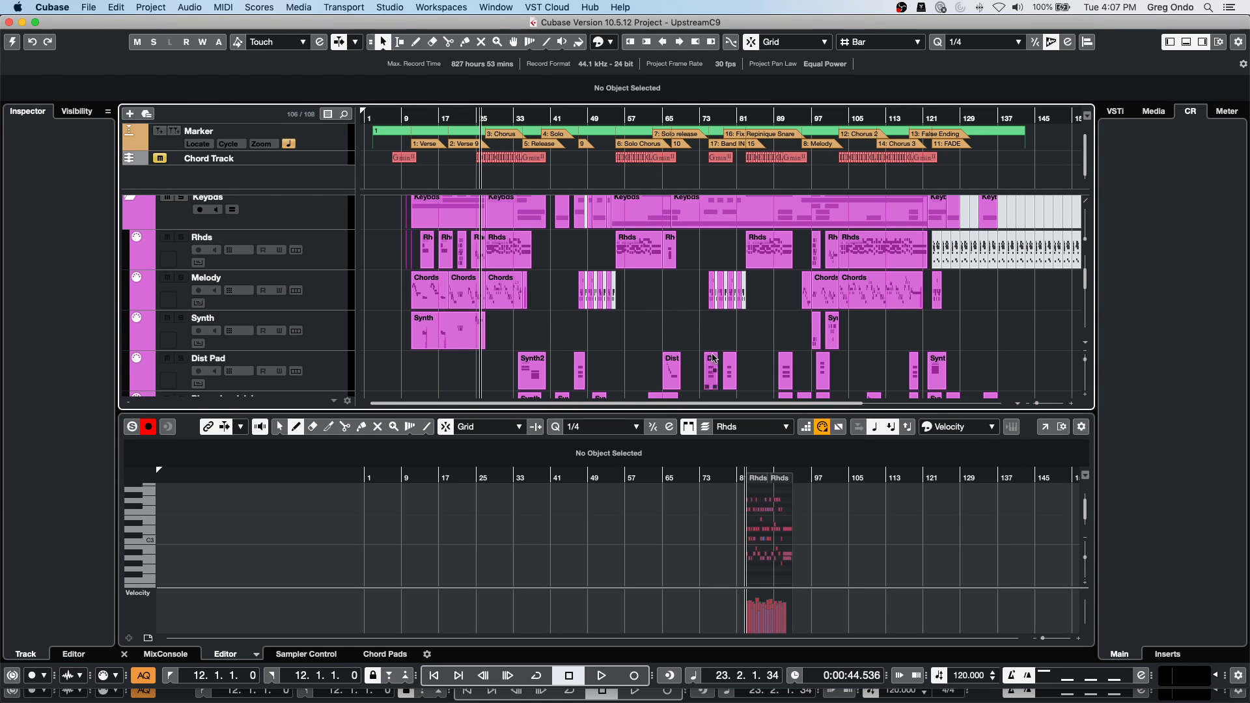
left_click(1186, 41)
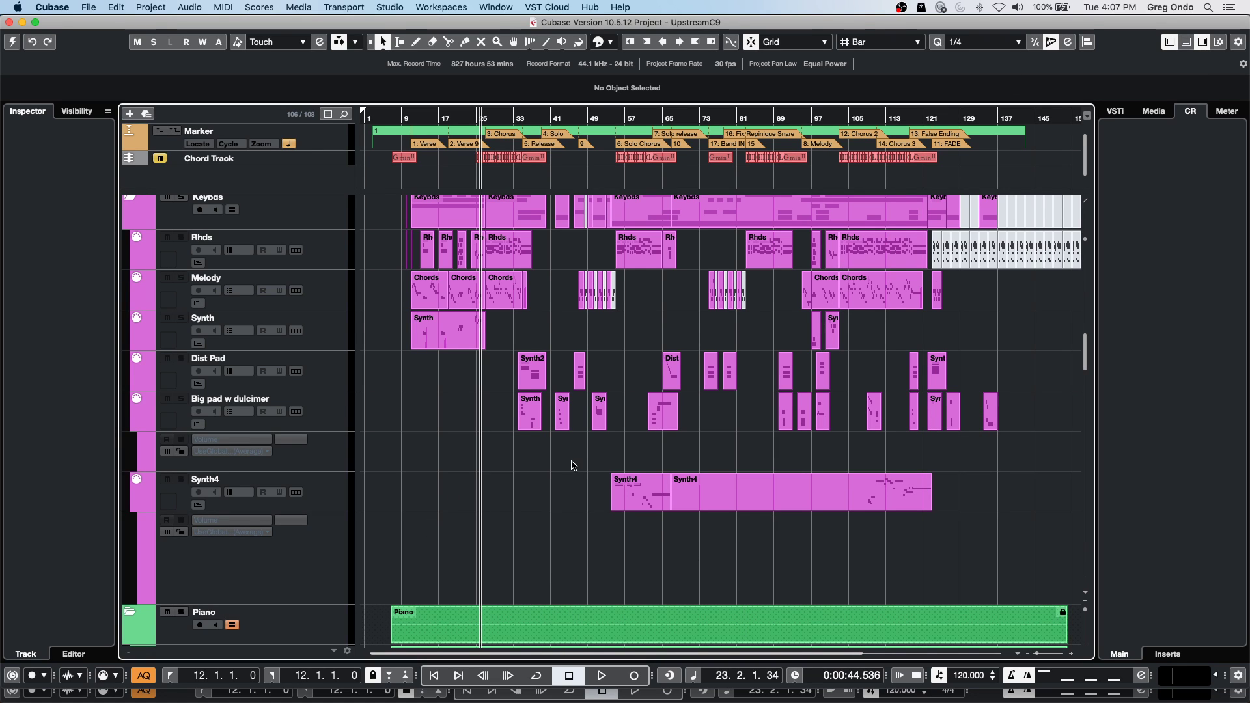
scroll(573, 465, "up", 10)
scroll(573, 465, "down", 6)
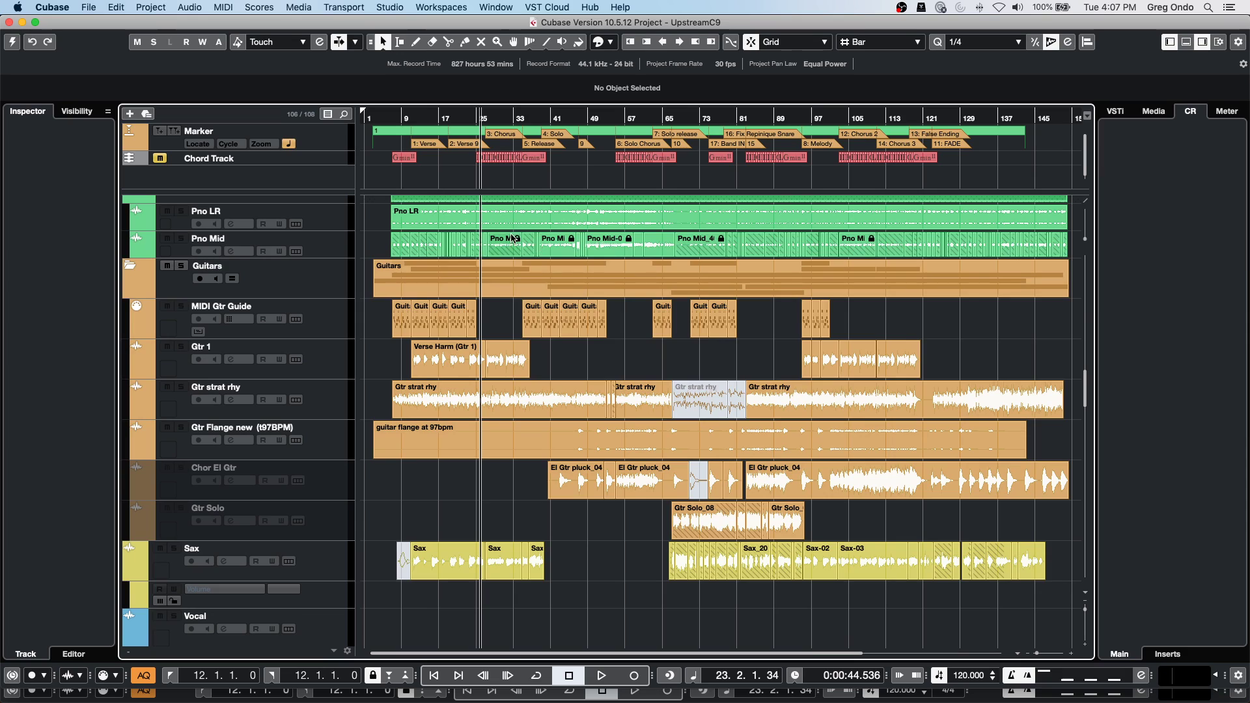
Select the Guitar part at bar 43, magnify it with the Zoom tool, then zoom back out and return to the Object Selection tool.
left_click(566, 320)
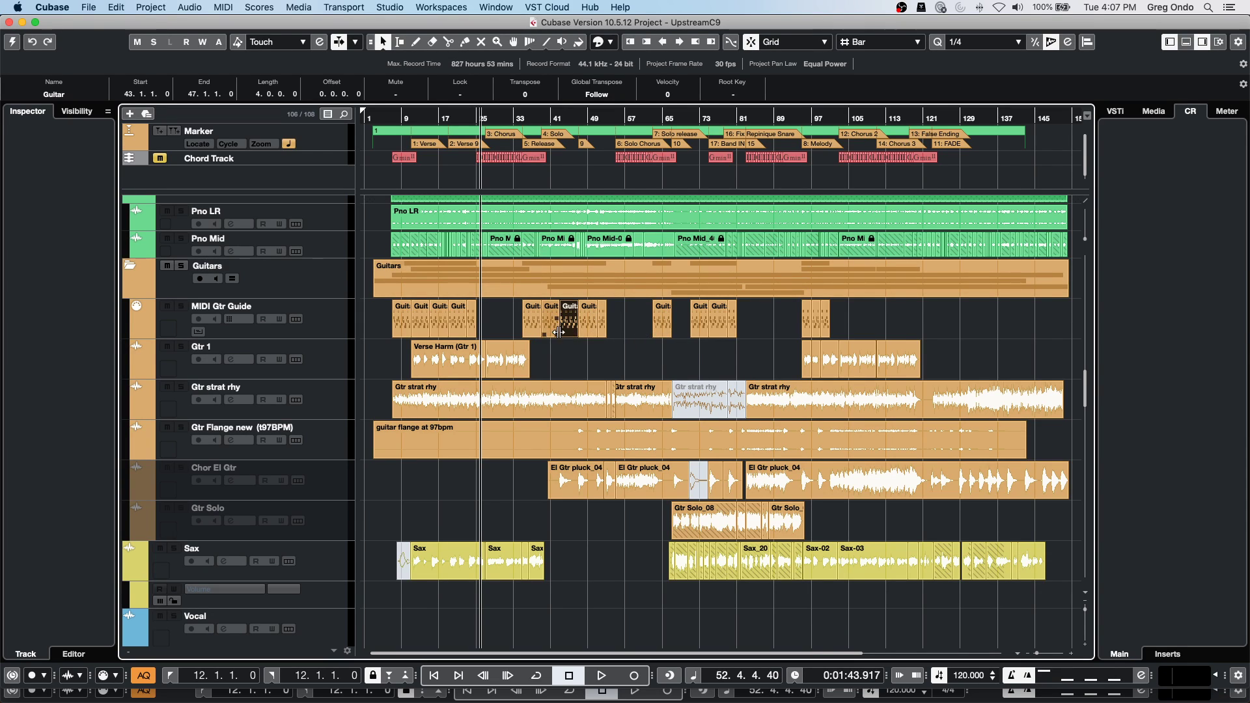
right_click(560, 331)
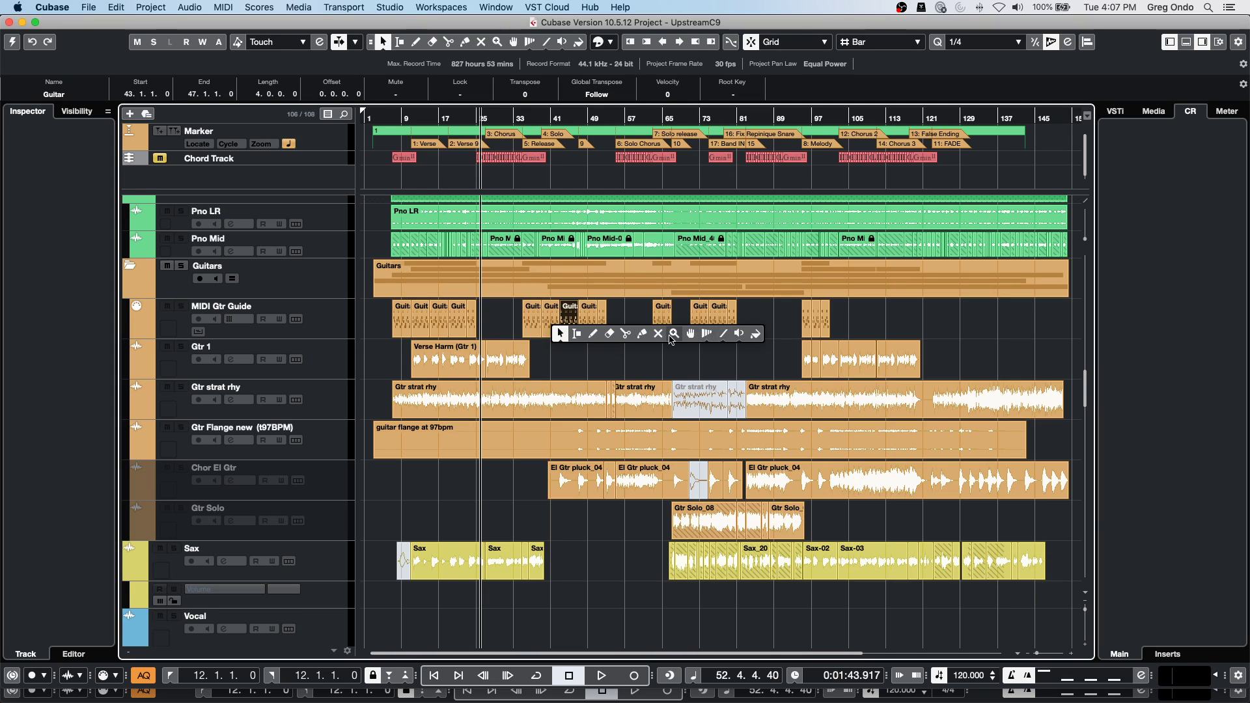
left_click(675, 333)
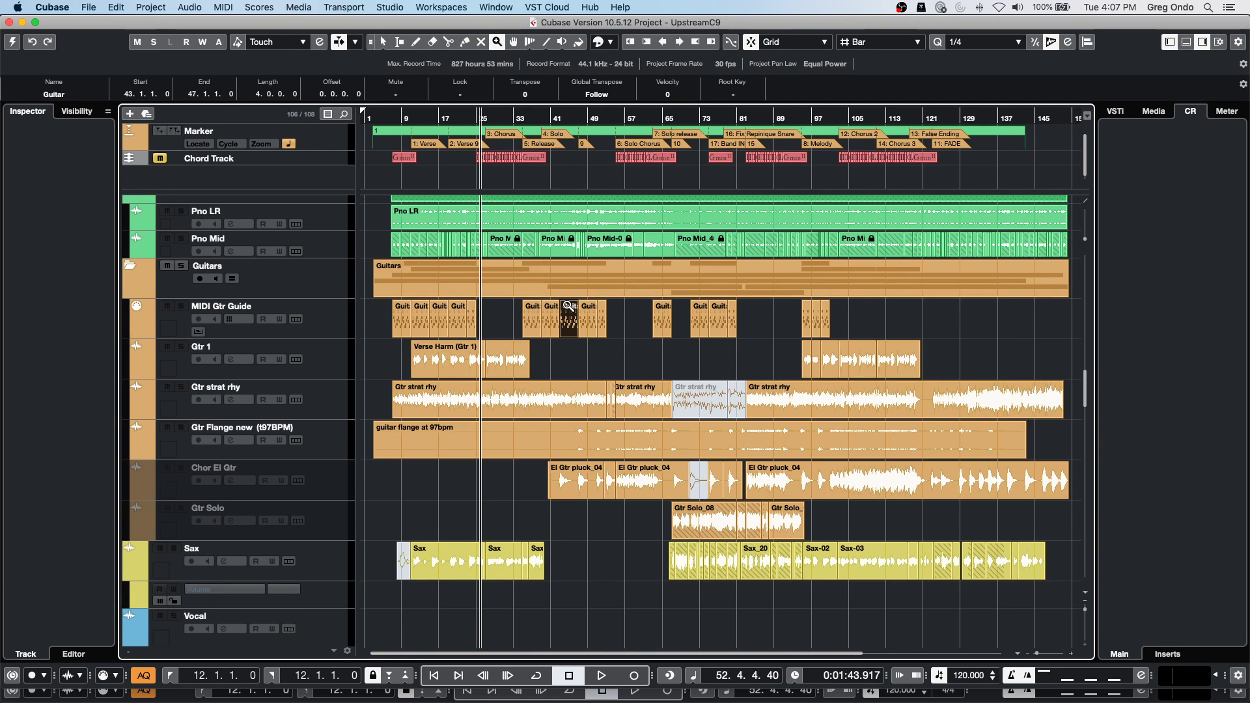
left_click_drag(564, 308, 581, 338)
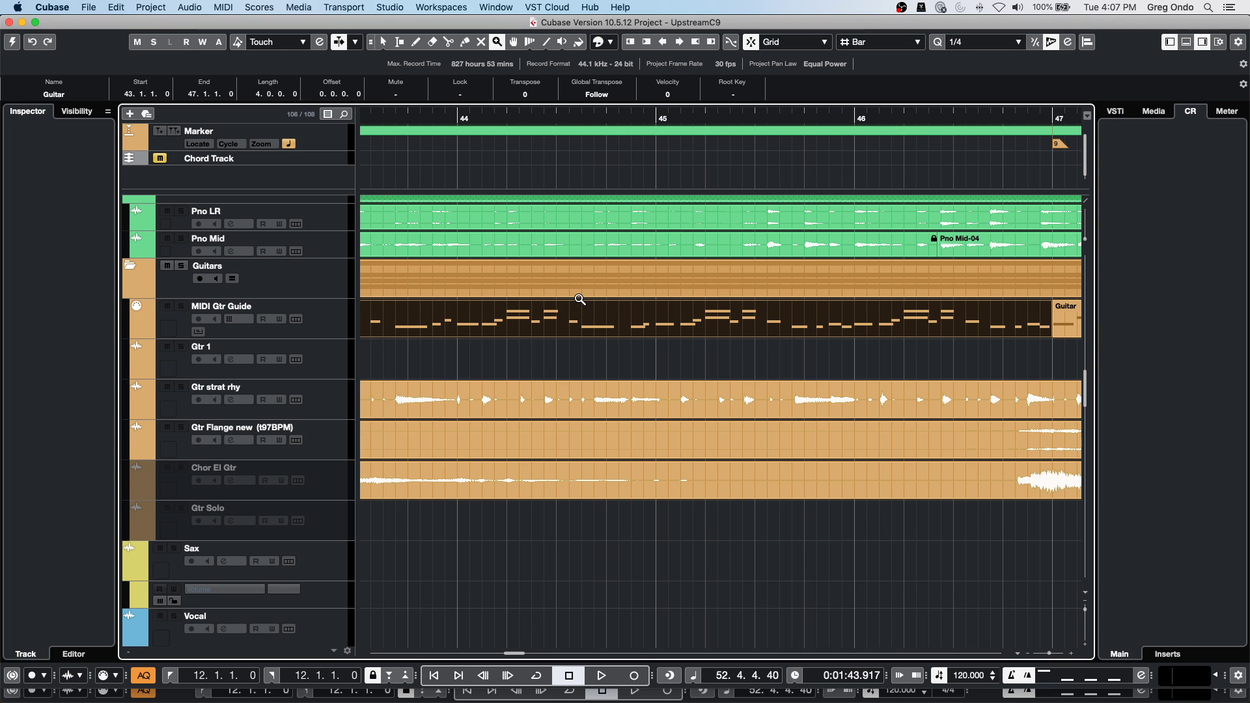
double_click(562, 356)
right_click(595, 322)
left_click(591, 324)
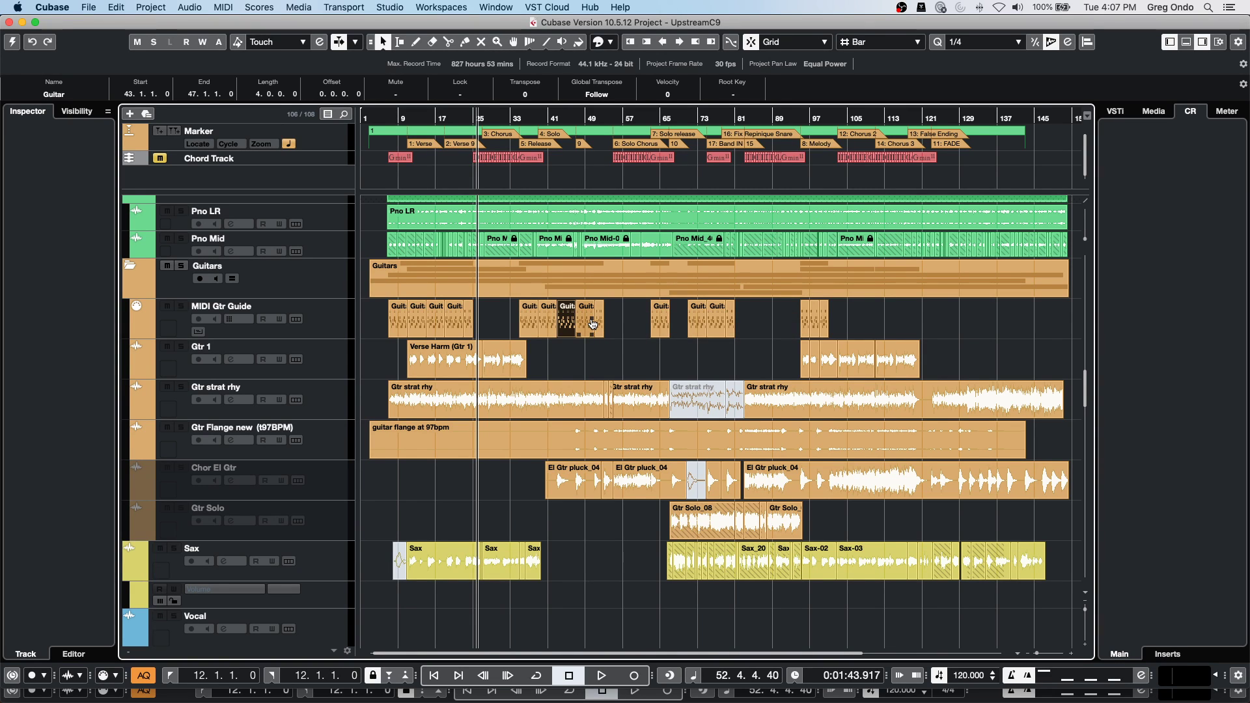
Zoom the project view in and out both vertically and horizontally, finishing with Zoom Full to fit the whole arrangement.
key("shift+h")
key("shift+h")
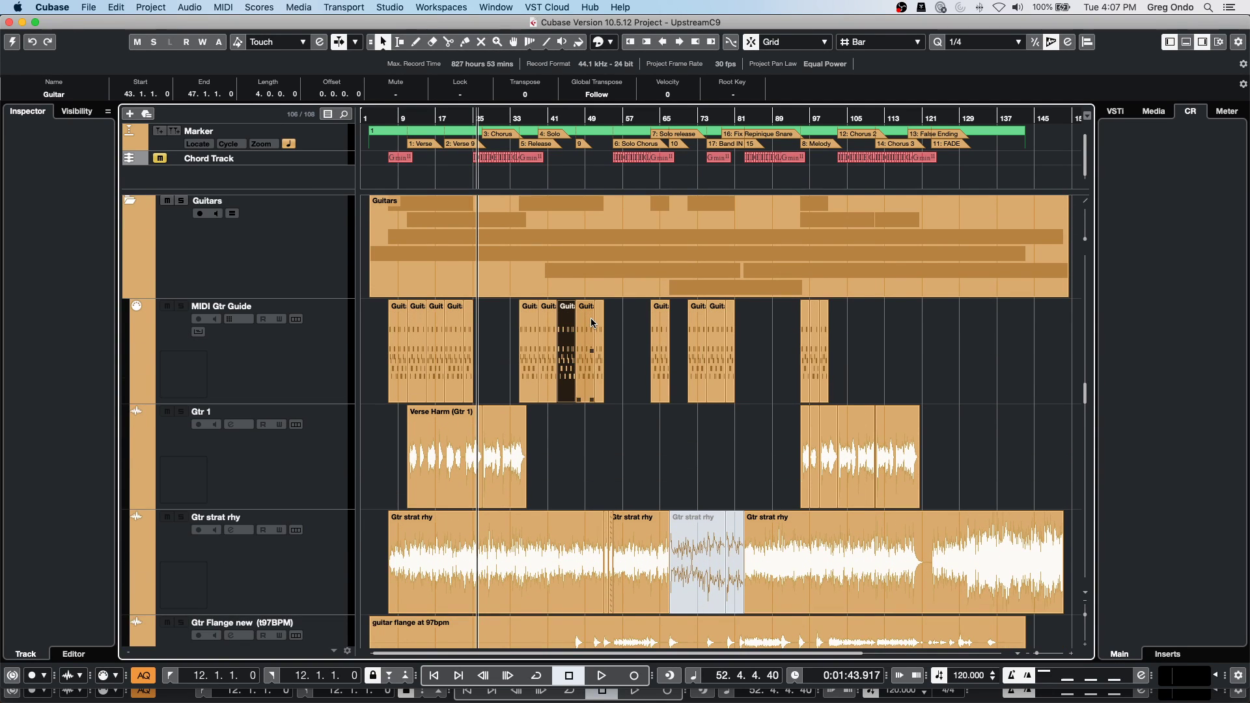
key("shift+g")
key("shift+g")
key("shift+g")
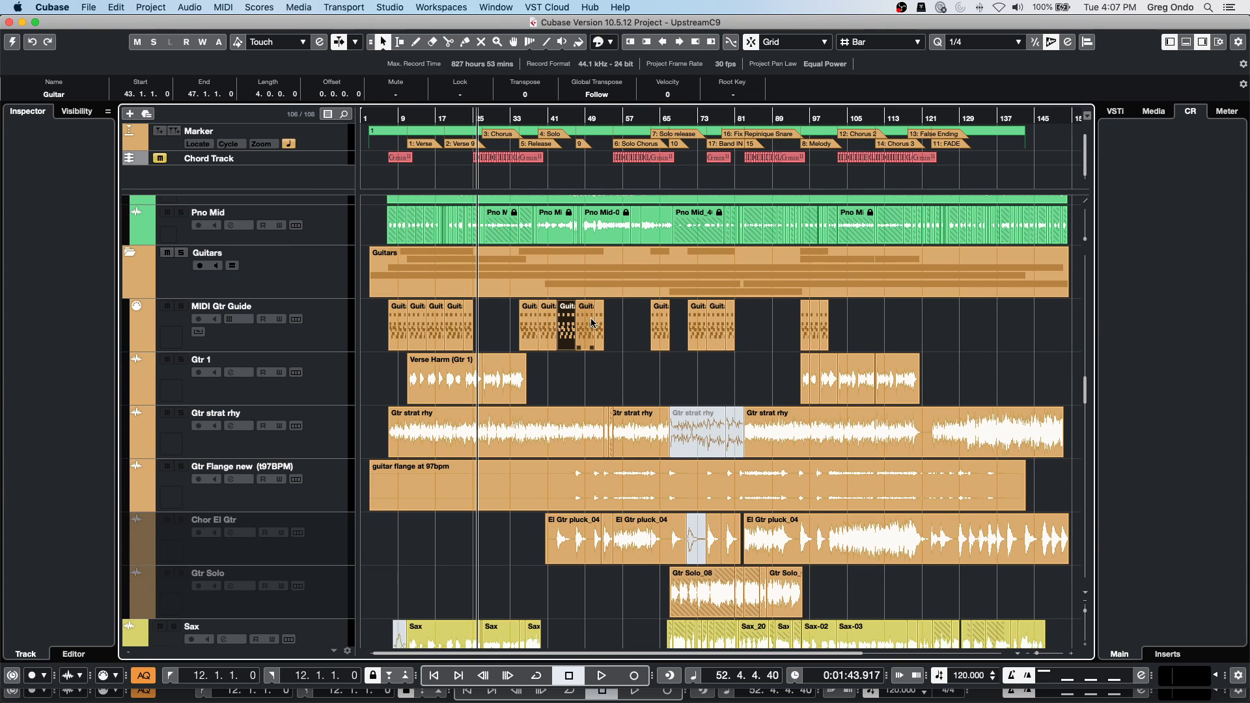
key("g")
key("g")
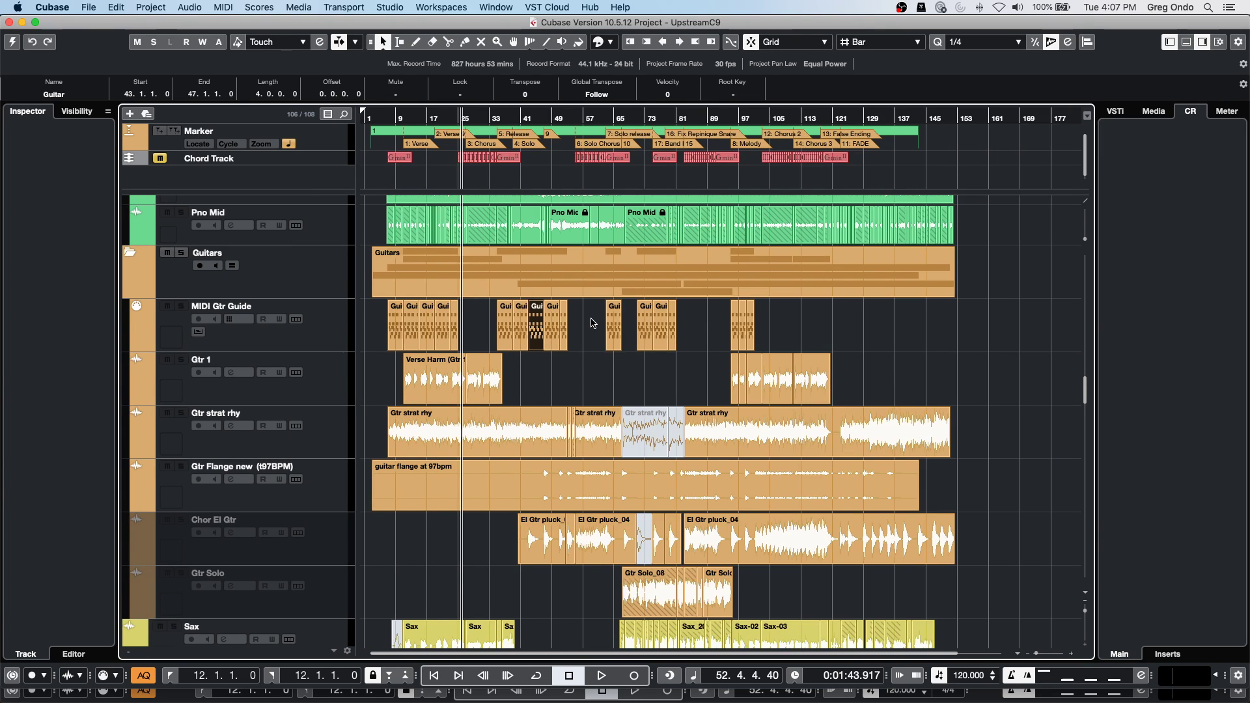
key("shift+g")
key("shift+g")
key("shift+g")
key("shift+h")
key("shift+h")
key("h")
key("h")
key("h")
key("h")
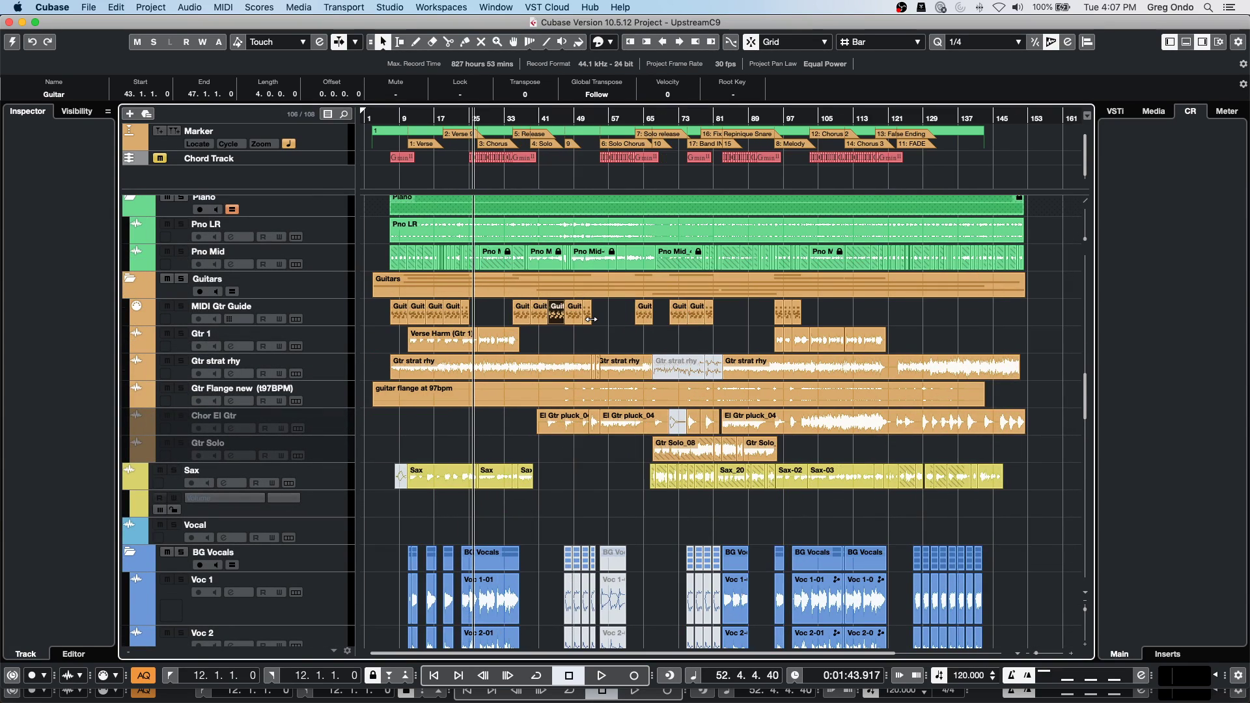
key("h")
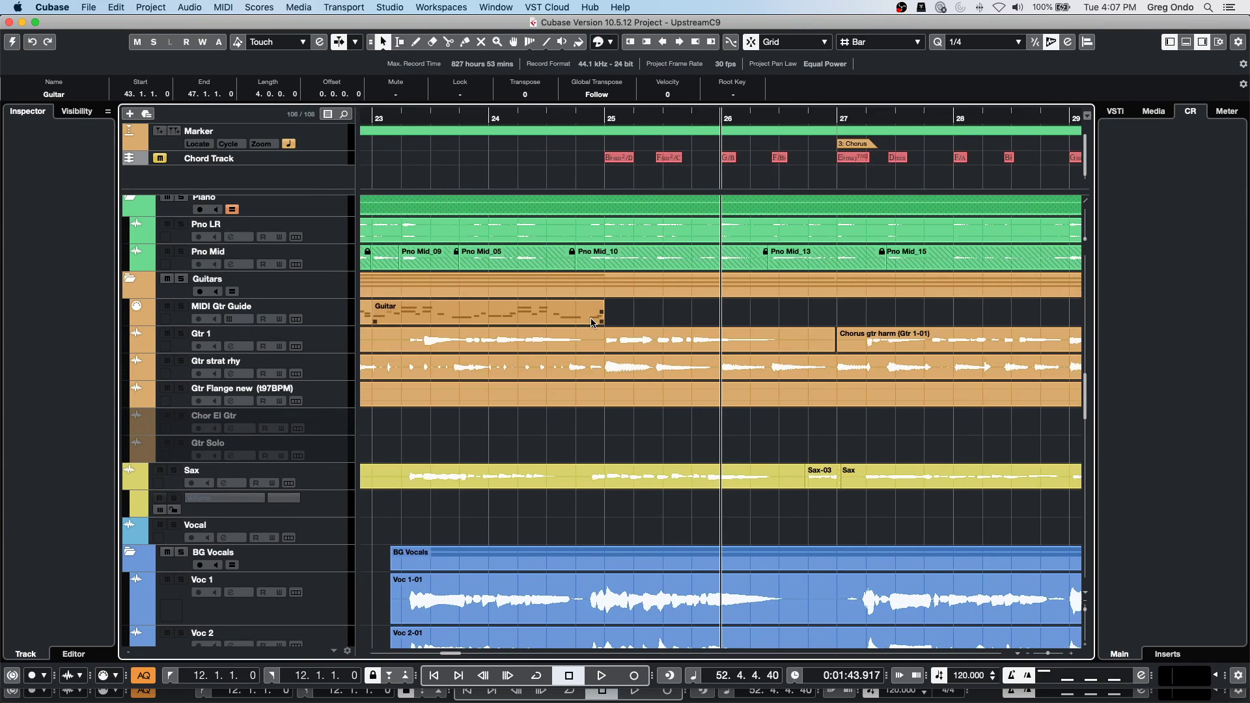
key("shift+f")
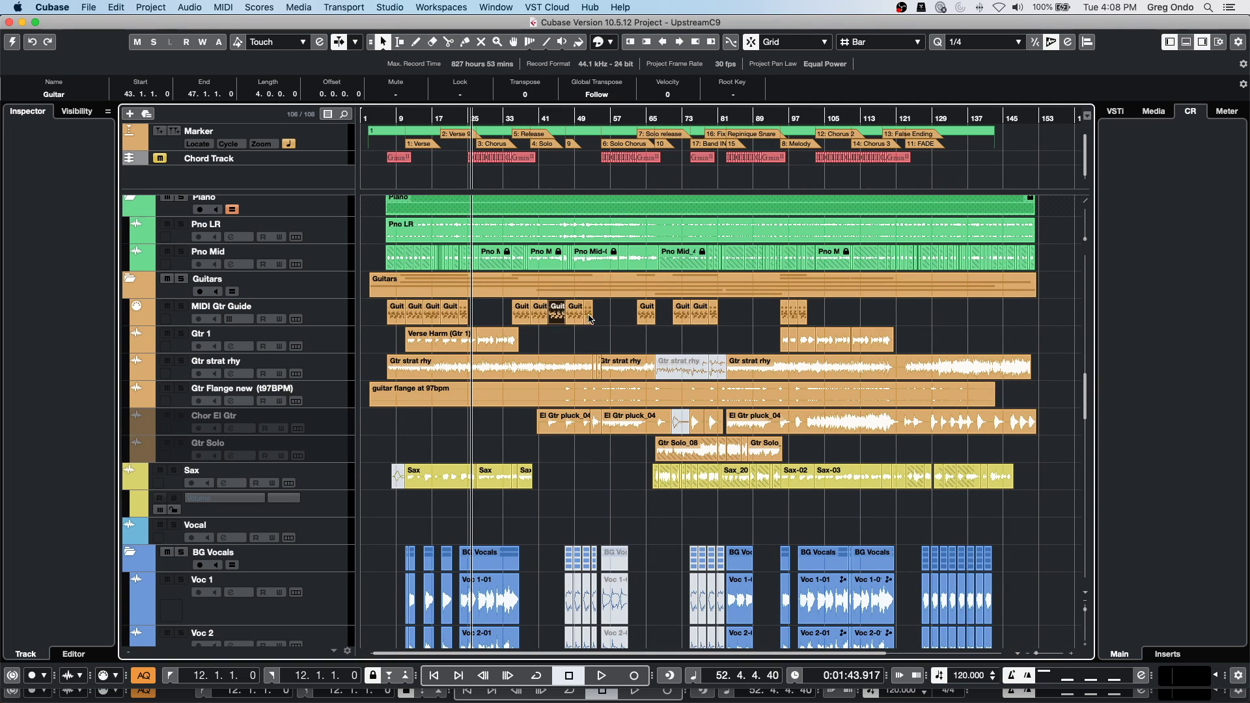
Select the Guitar part at bar 63 on the MIDI Gtr Guide track and magnify the timeline around it from the ruler.
left_click(648, 319)
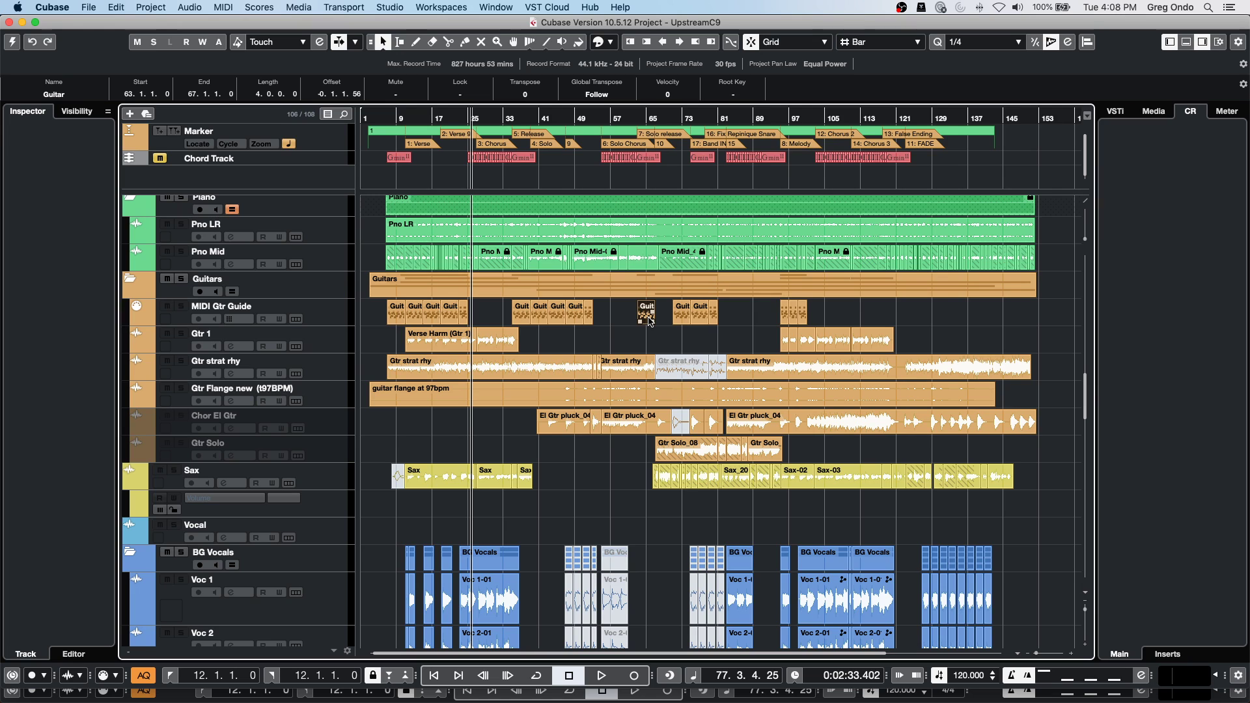
left_click_drag(627, 125, 630, 171)
key("shift+r")
left_click_drag(593, 115, 55, 4)
Check the zoom commands offered for the Guitar part at bar 63 and for the Voc 1-04 event at bar 83.
left_click(115, 7)
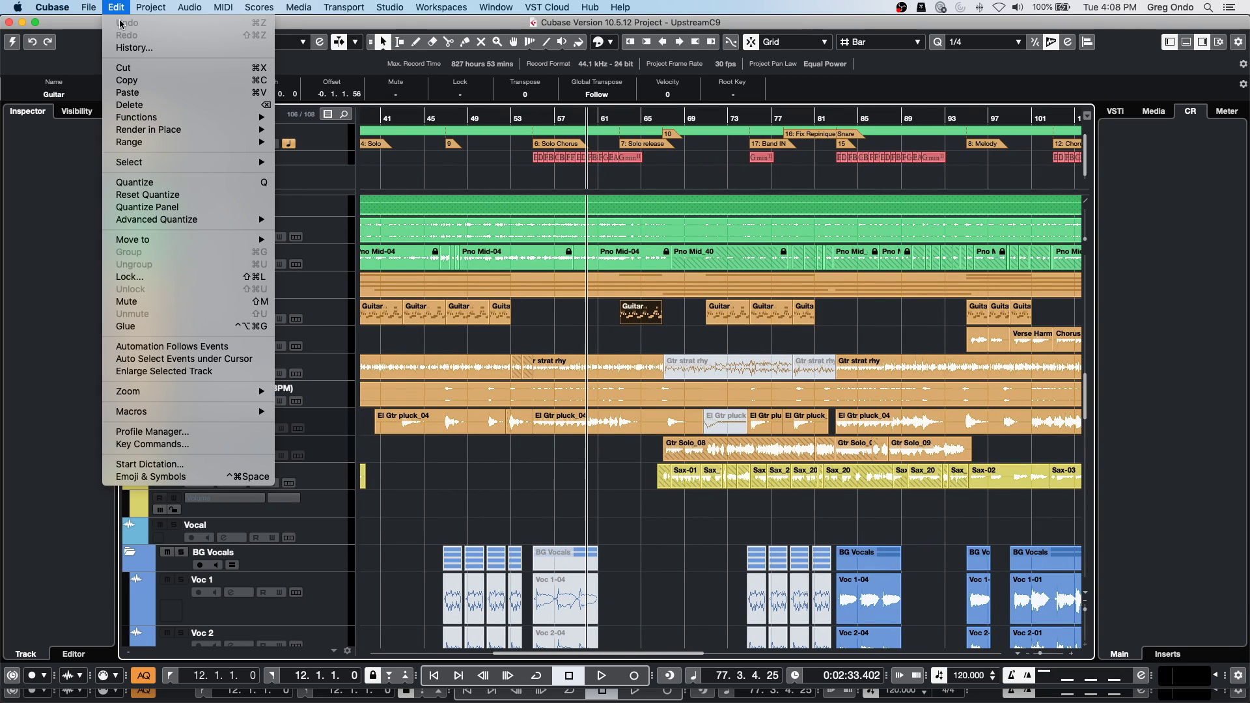
mouse_move(192, 392)
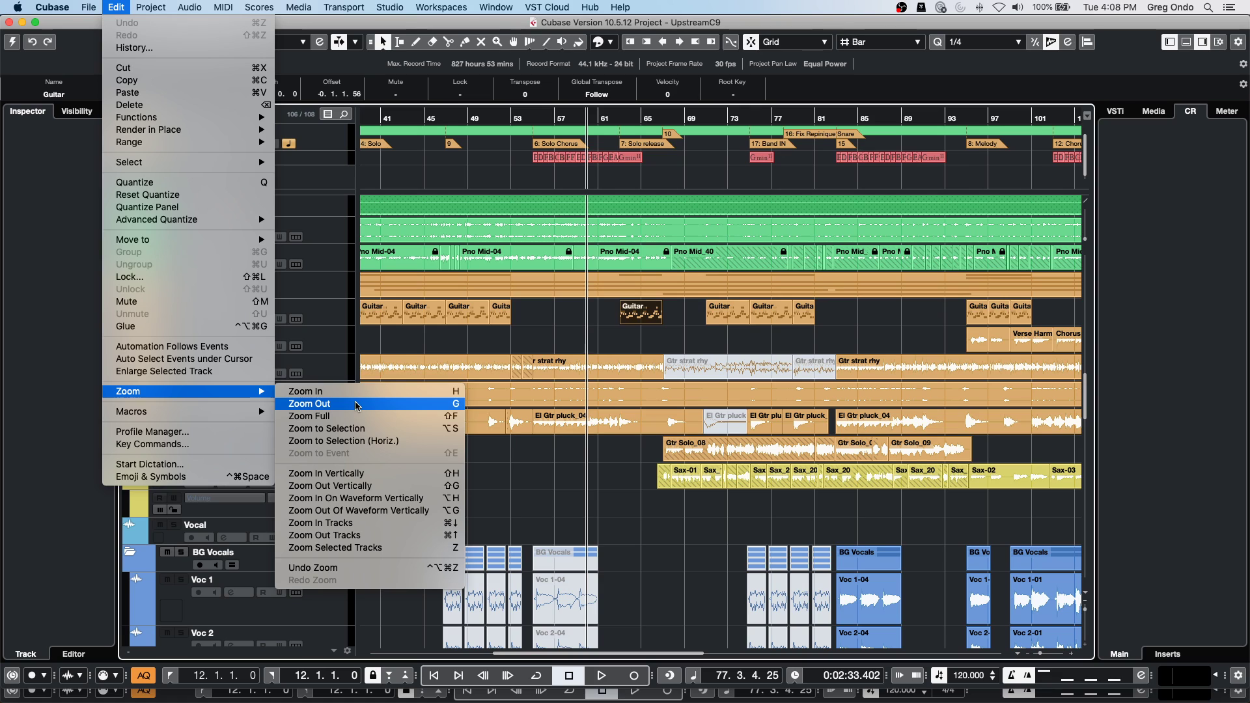
left_click(697, 405)
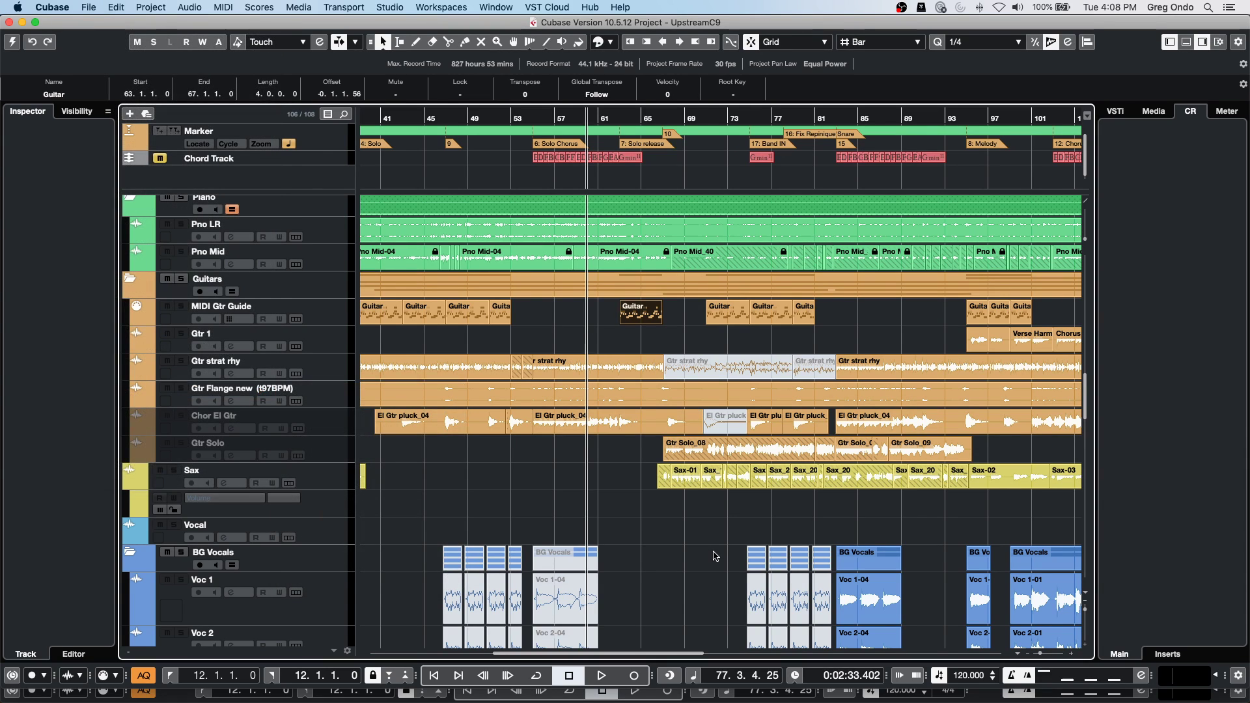
left_click(715, 554)
left_click(881, 604)
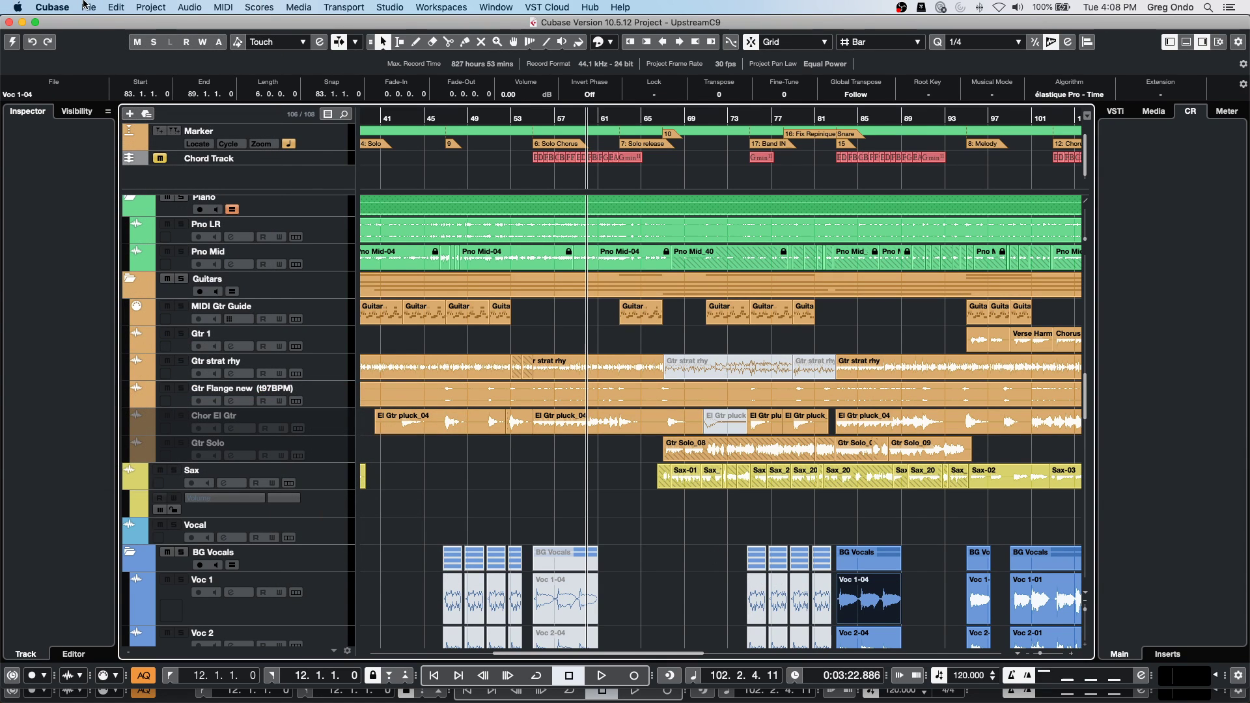
left_click(117, 7)
mouse_move(211, 416)
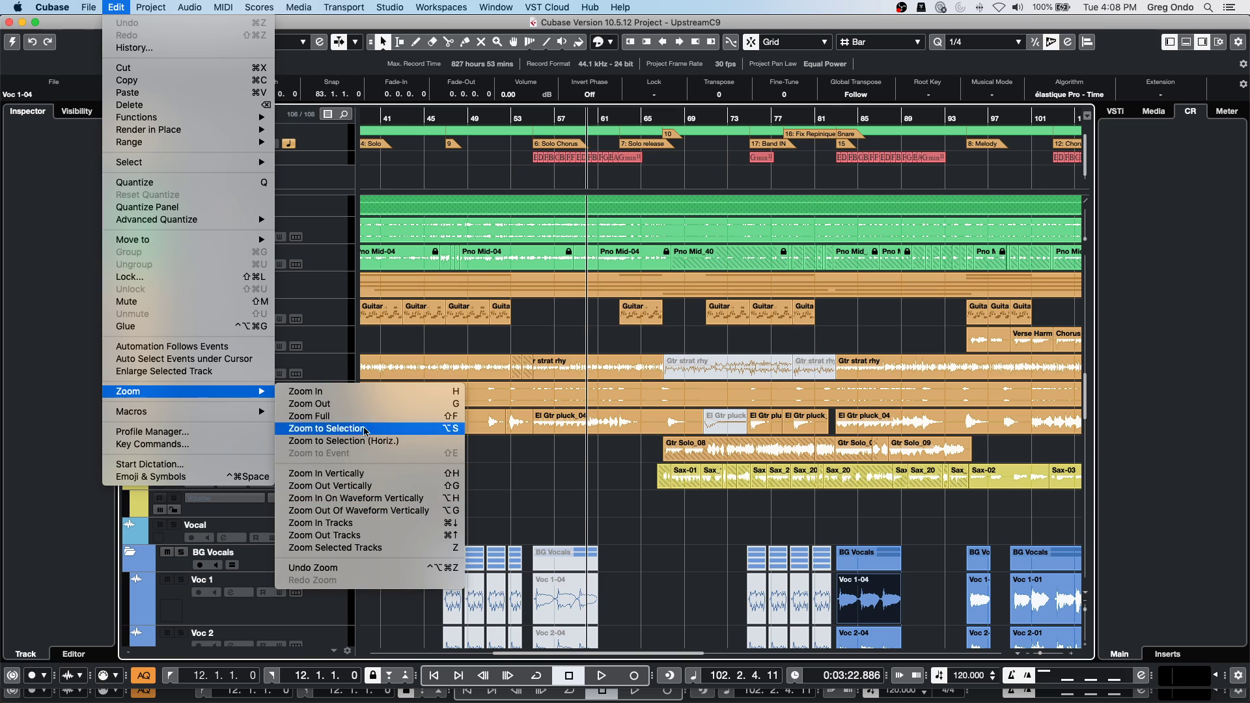
left_click(790, 570)
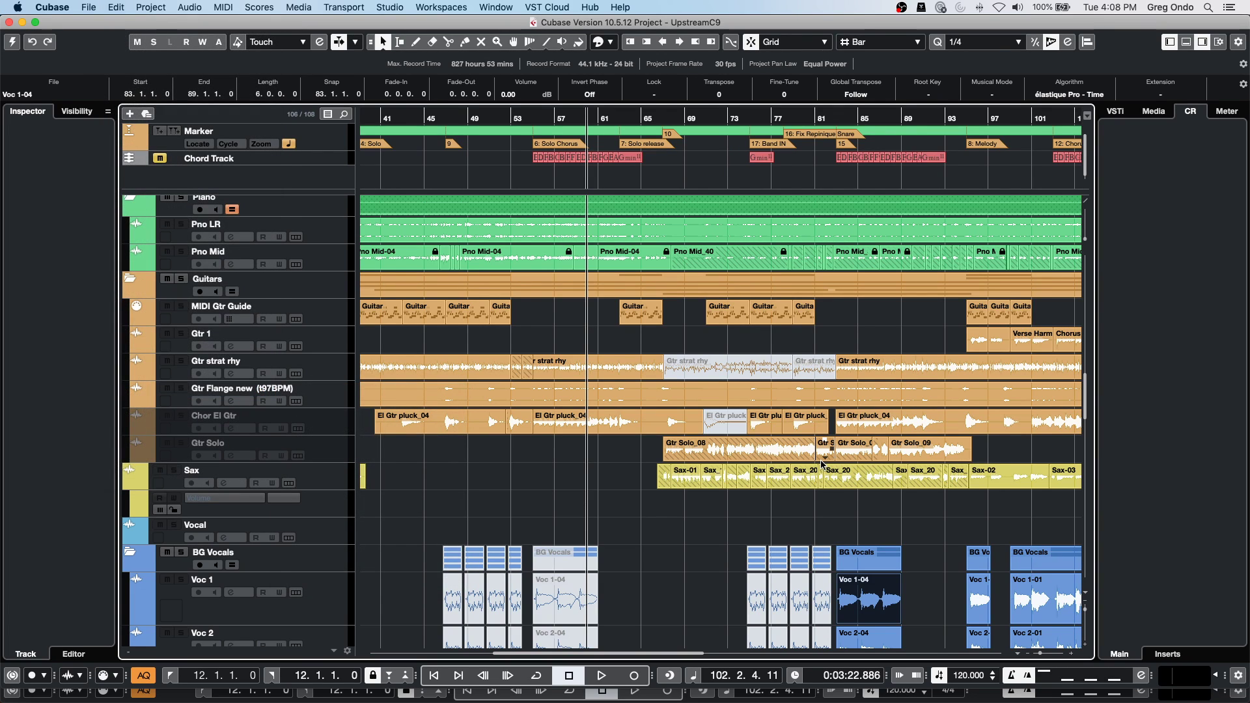
Magnify the area around the Guitar part at bar 63 with the Zoom tool, then zoom out again with the same tool.
scroll(822, 464, "down", 1)
right_click(655, 497)
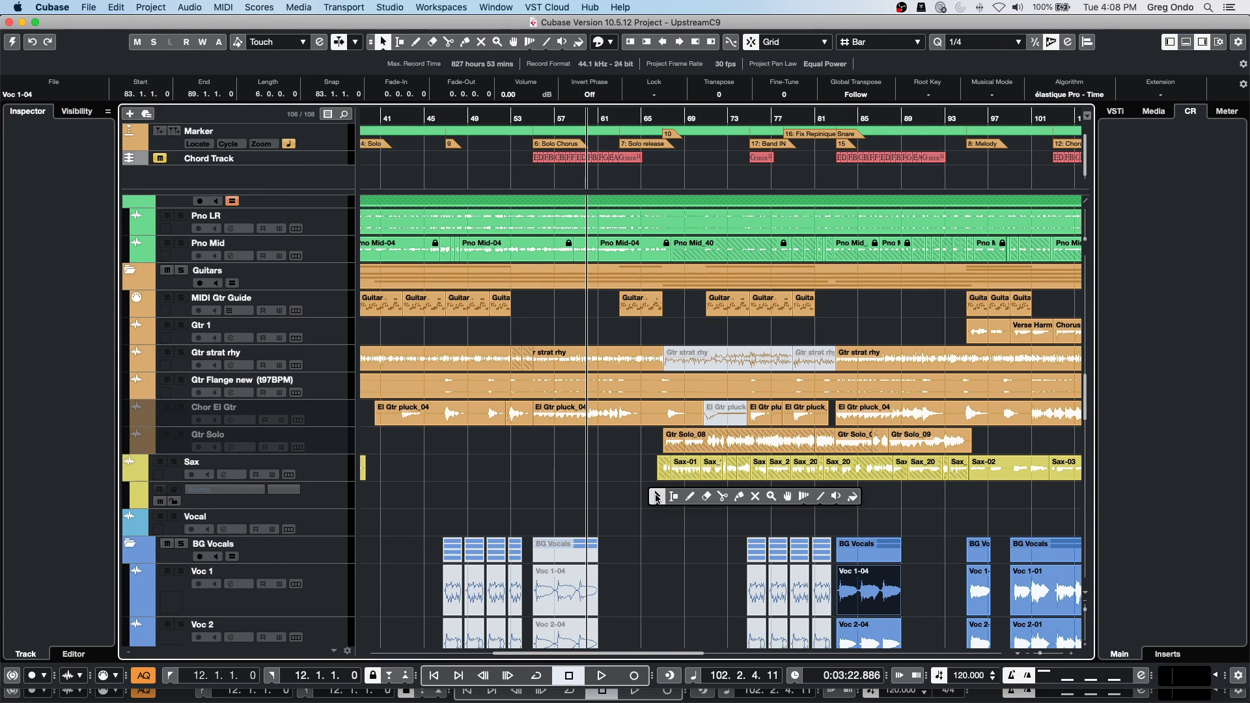
left_click(834, 499)
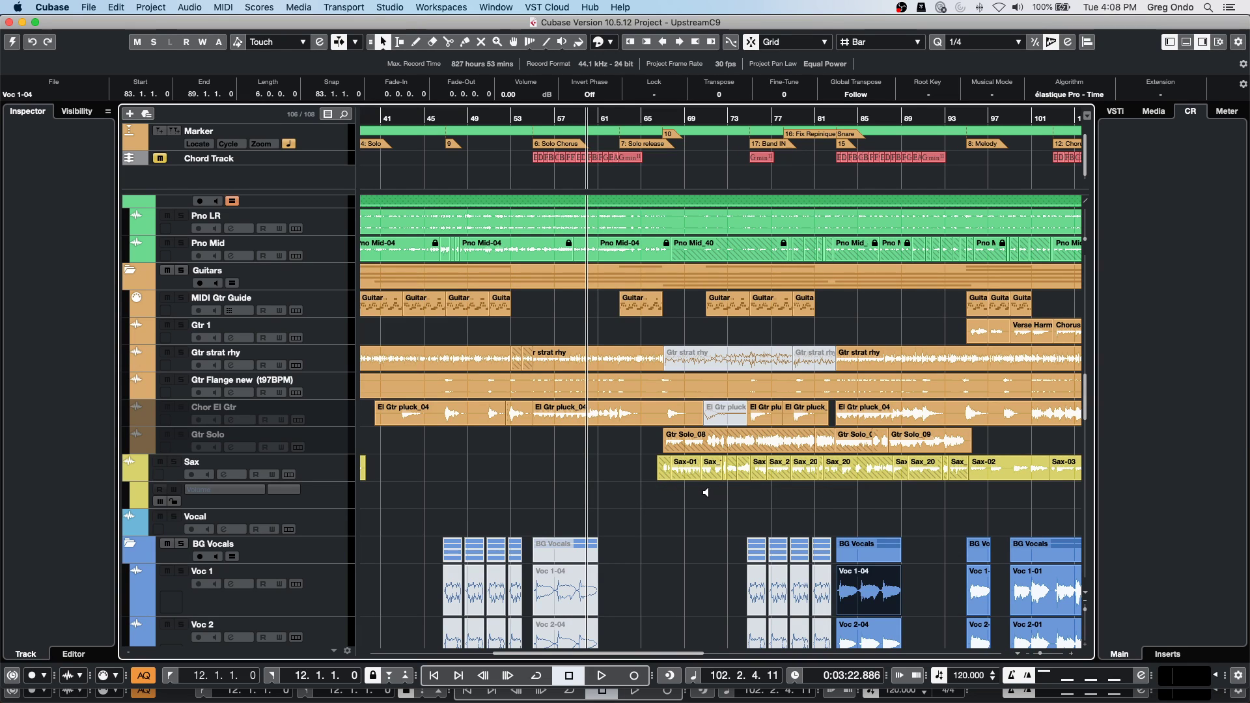
right_click(696, 498)
left_click(815, 500)
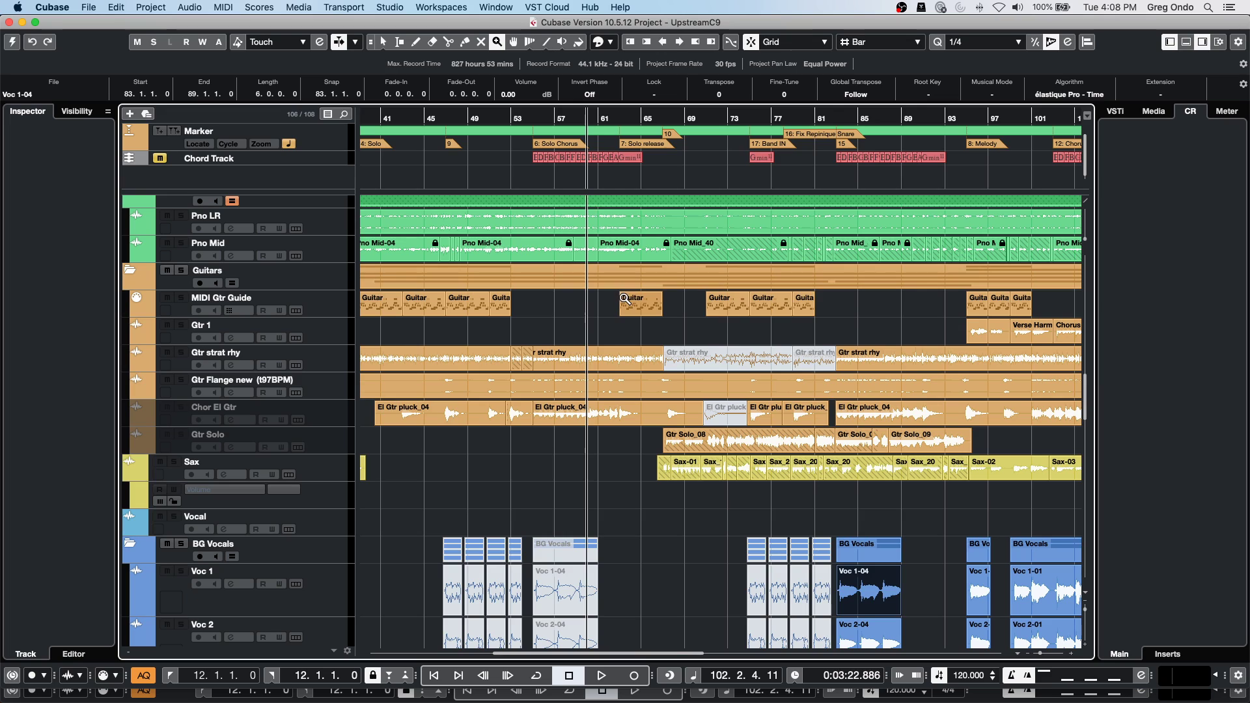
left_click_drag(625, 295, 853, 445)
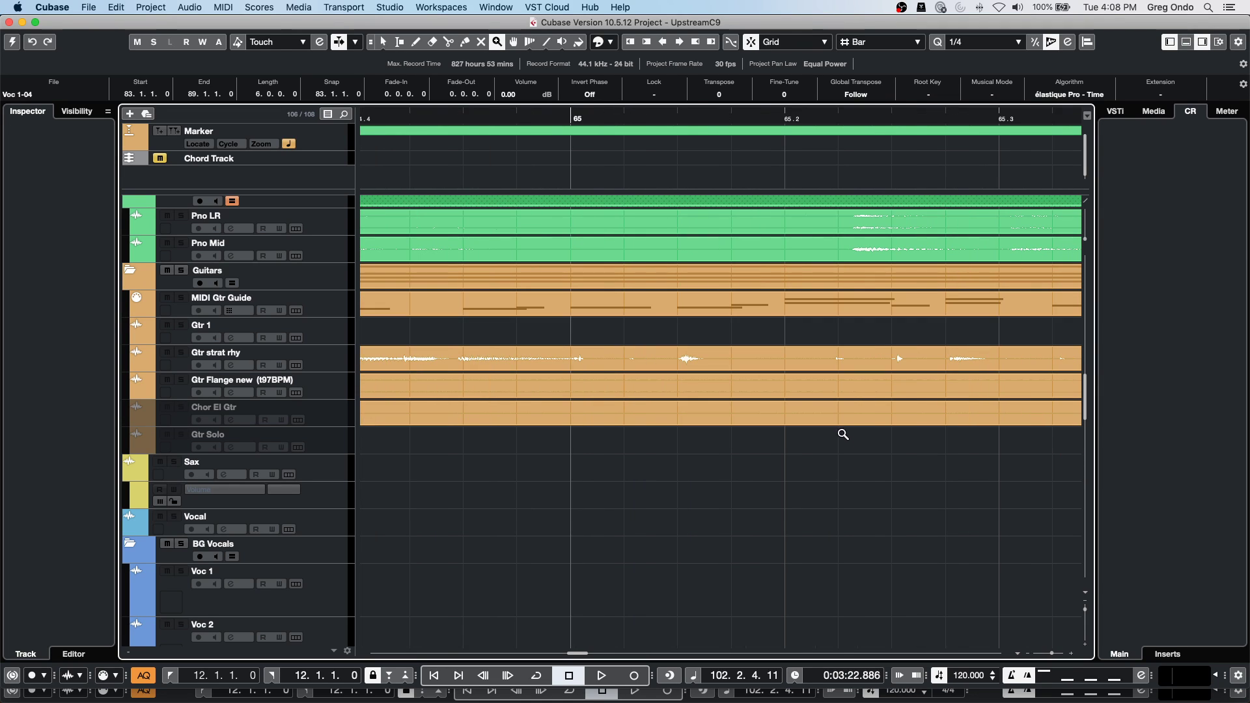
left_click(638, 114)
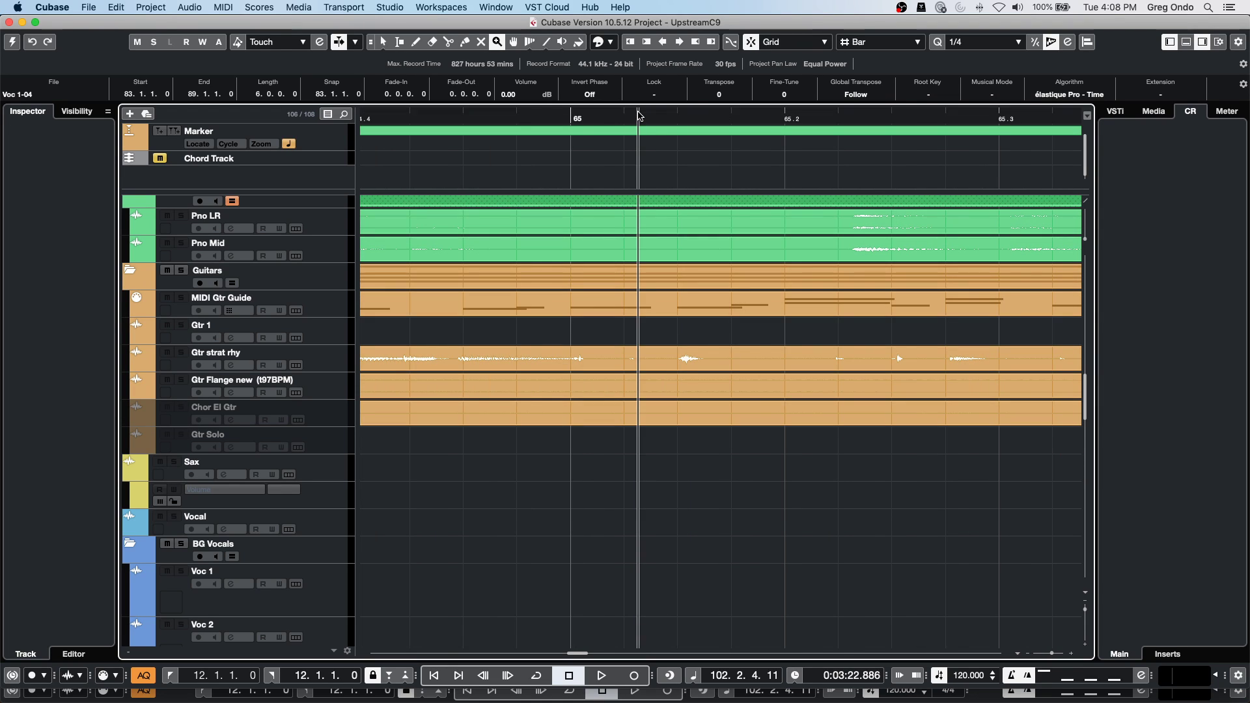
left_click(681, 332, "alt")
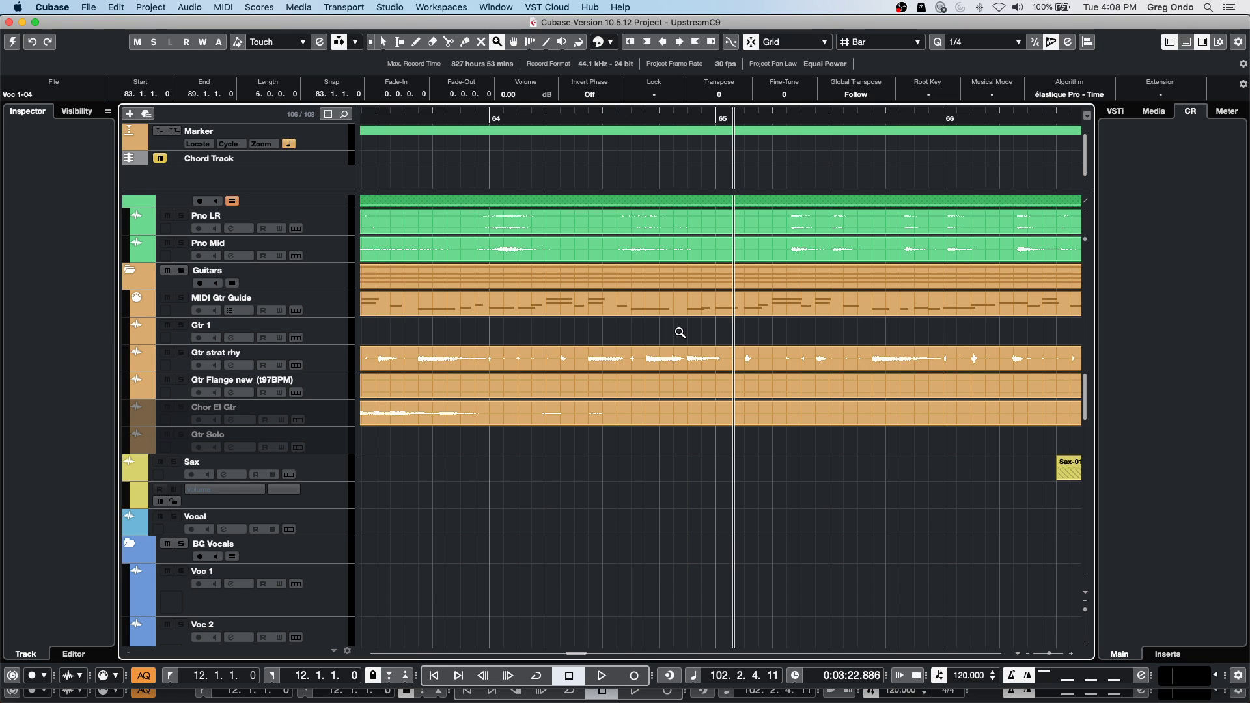
left_click(681, 333, "alt")
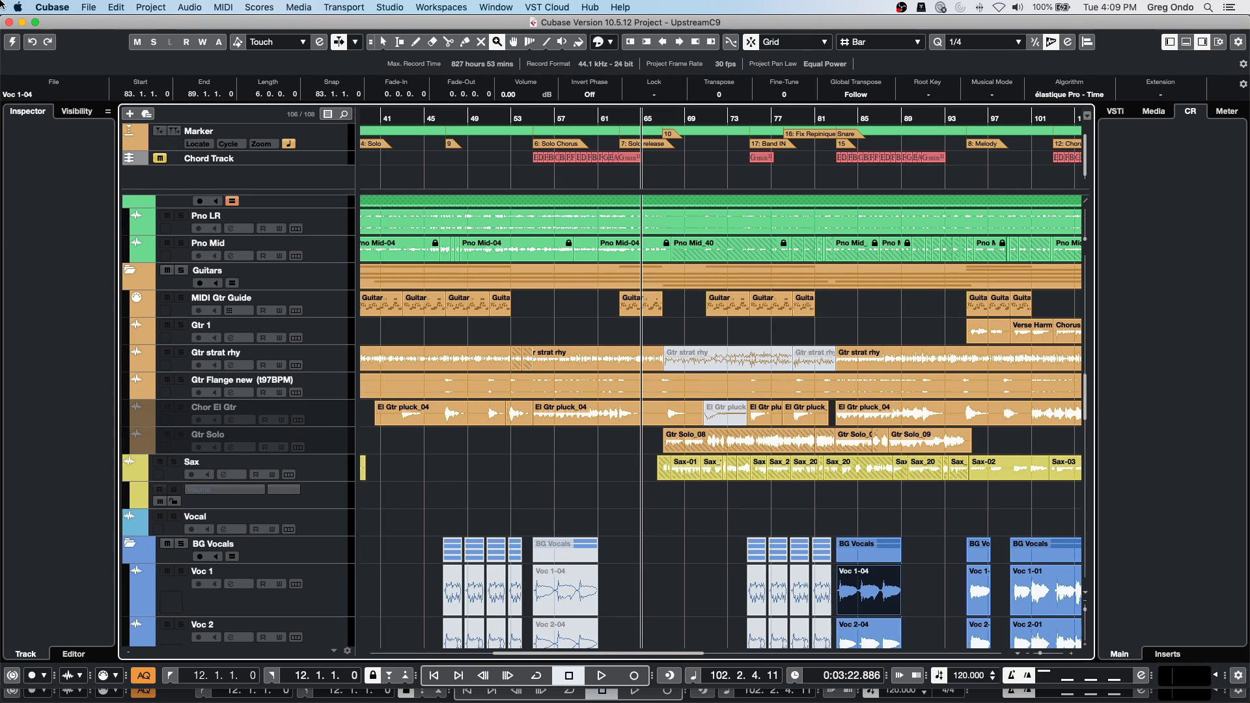
Open the recent project Amos Moses - GO.cpr and return the cursor to the project start.
left_click(84, 8)
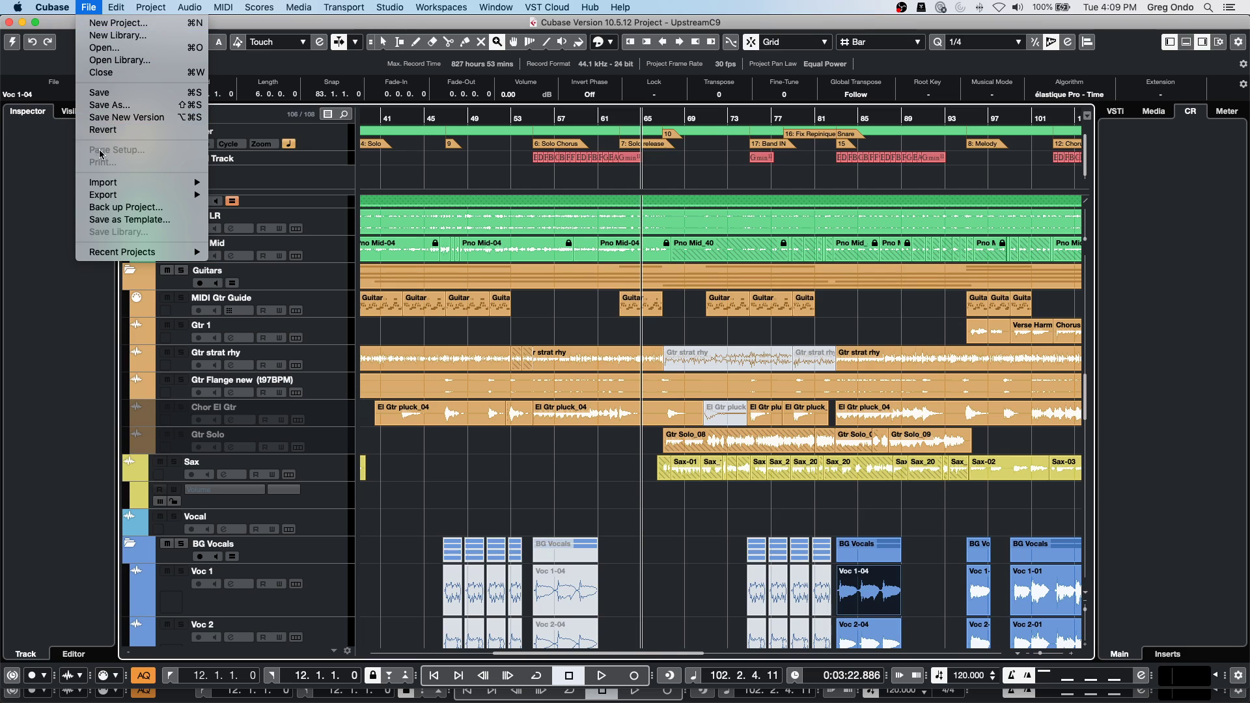
mouse_move(127, 251)
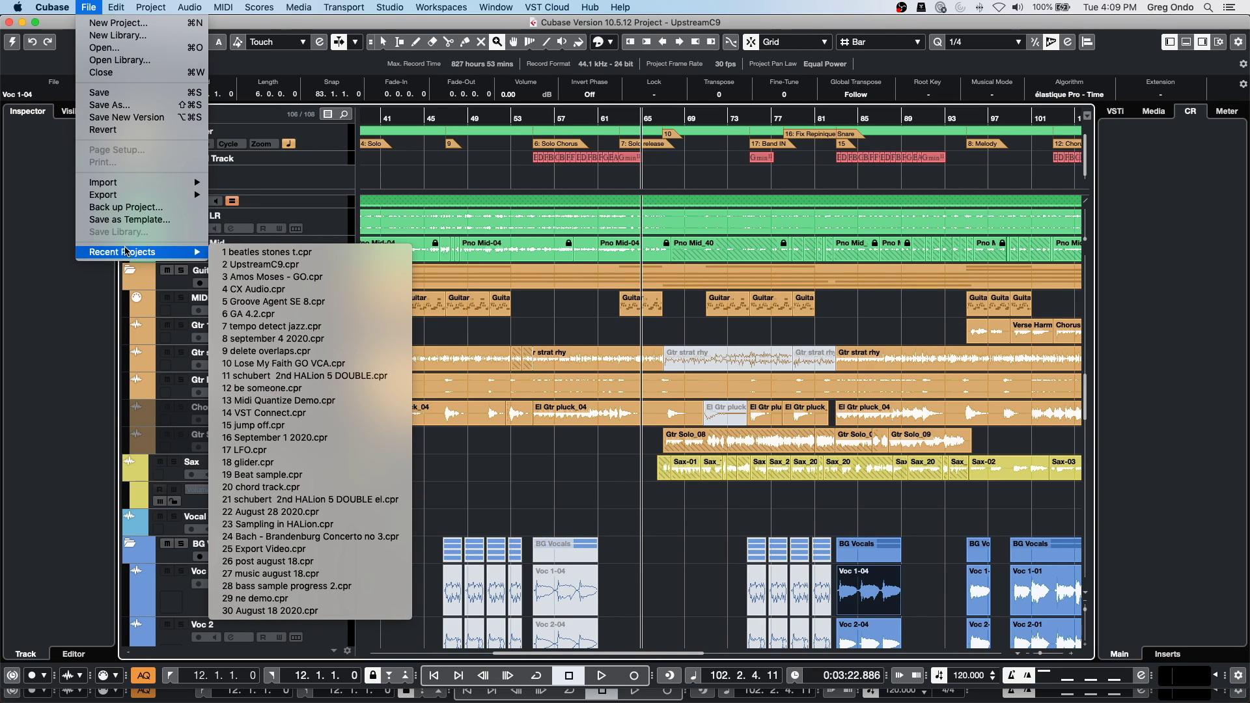
left_click(334, 278)
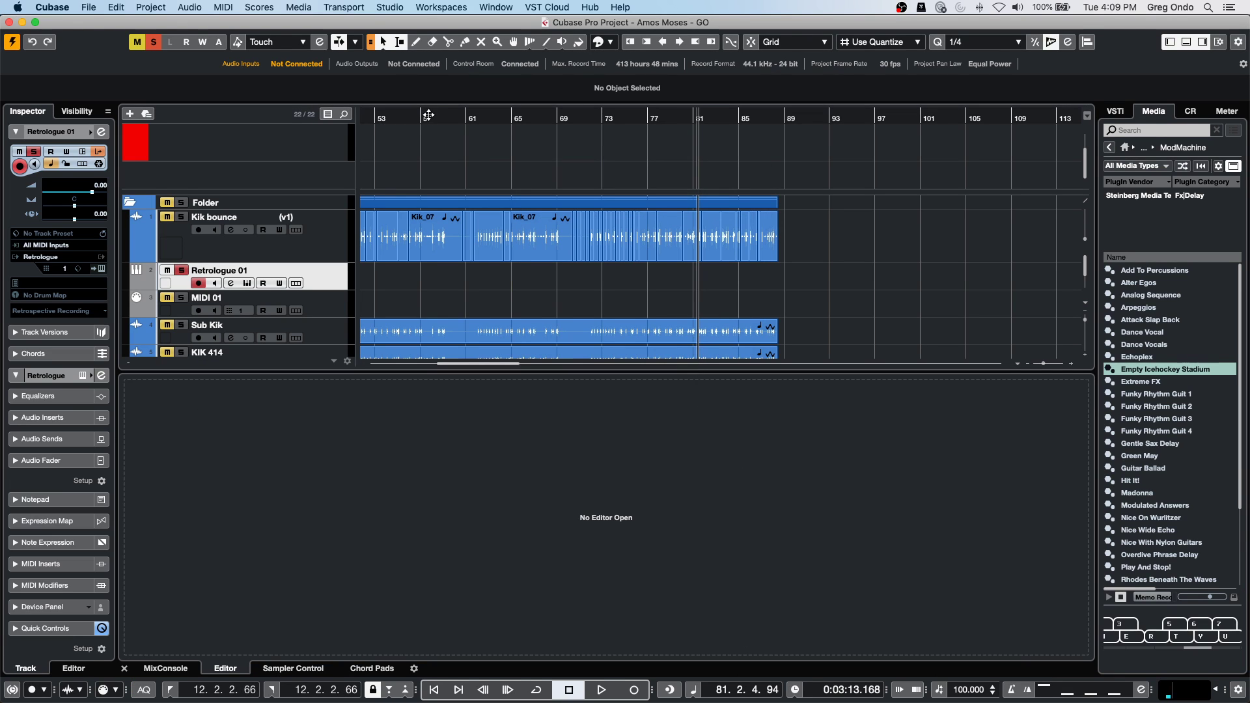
left_click(427, 116)
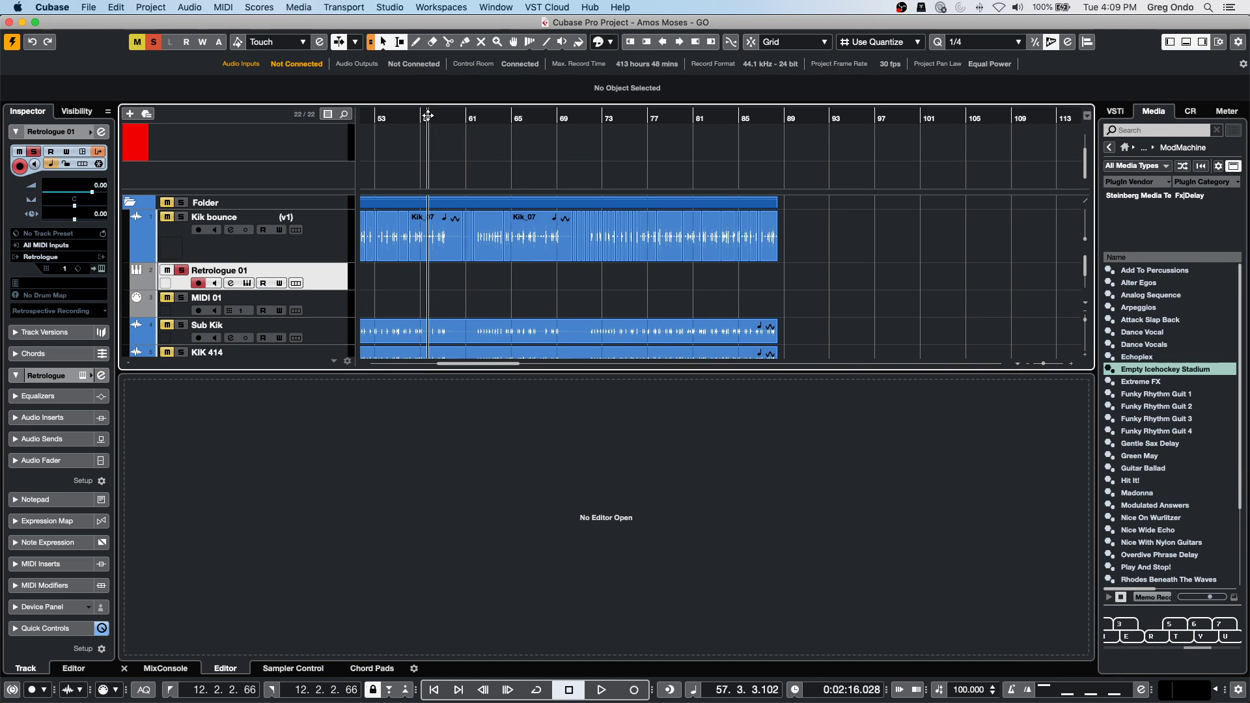
key("Home")
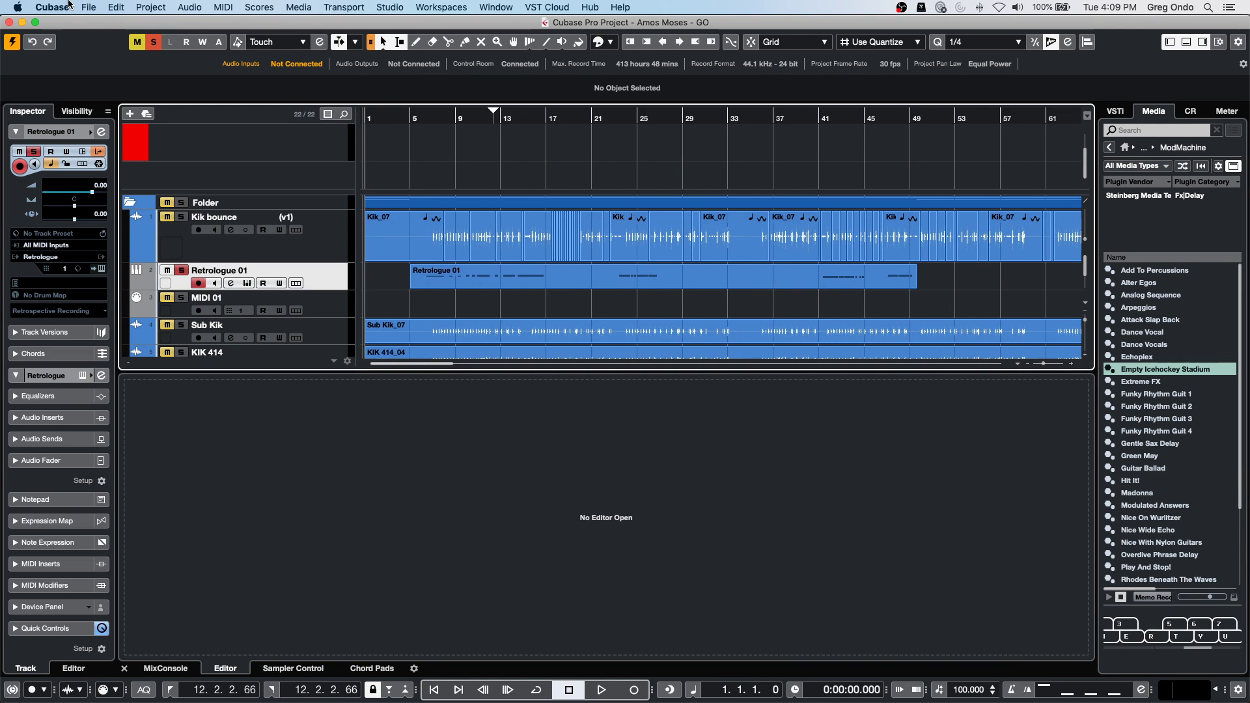
Revert the project to its previously saved version and delete the files created since the last save.
left_click(90, 8)
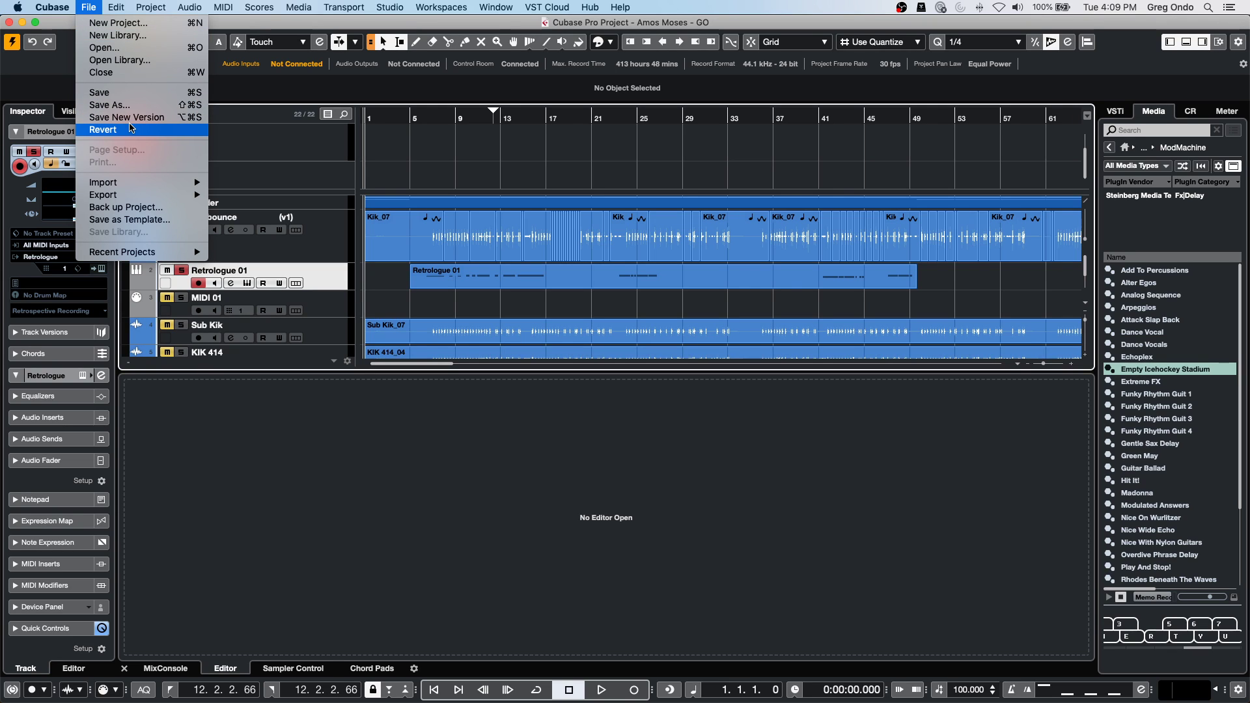
left_click(129, 128)
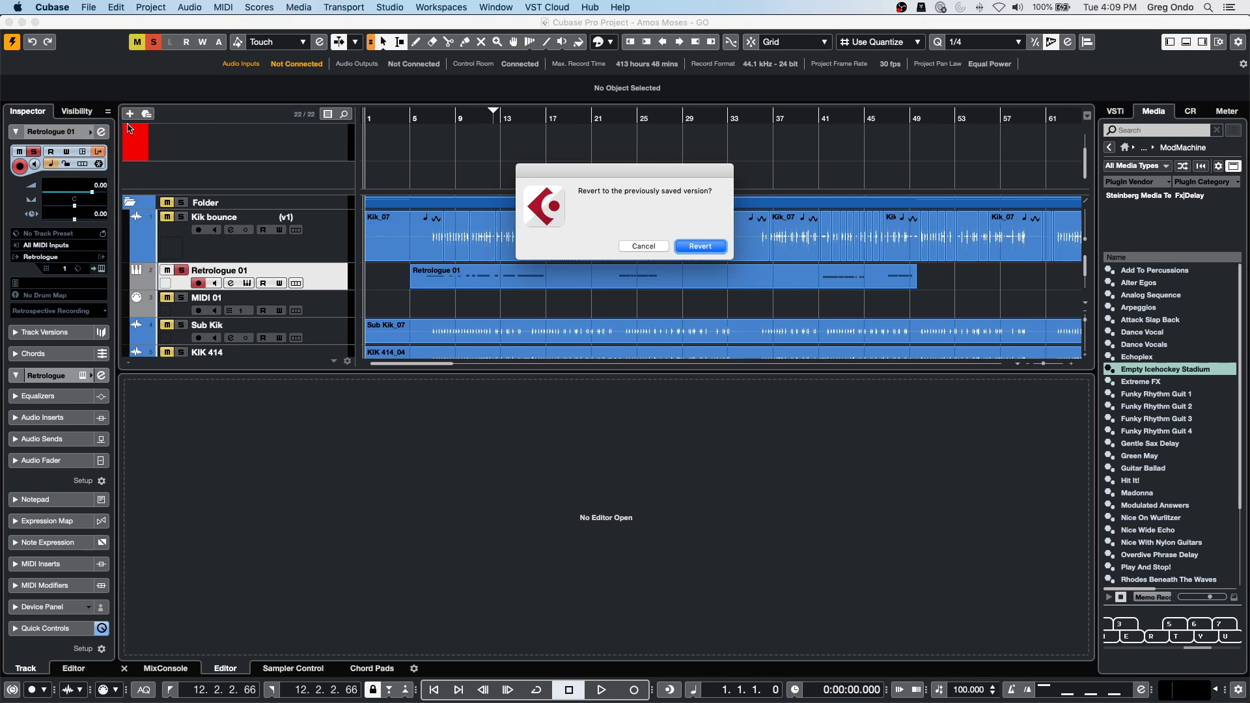
left_click(700, 250)
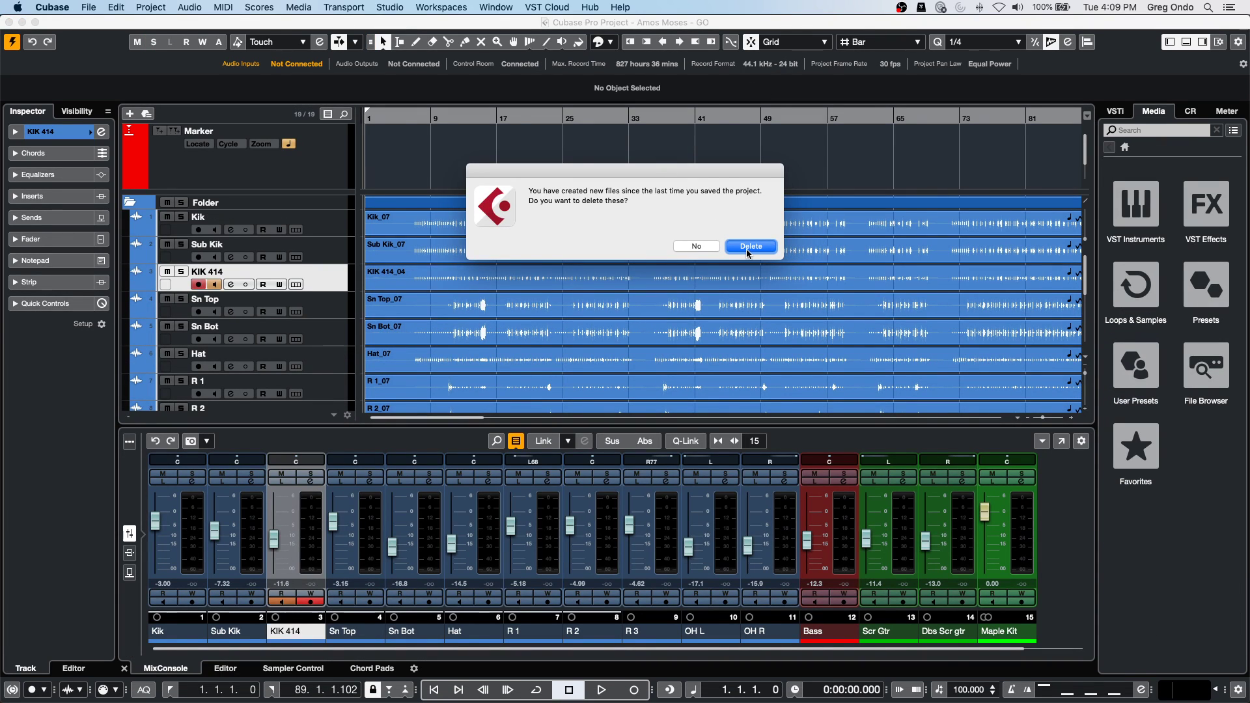
left_click(750, 246)
Zoom the timeline out to show the full length of the song and play it from the start.
left_click_drag(392, 116, 386, 62)
key("space")
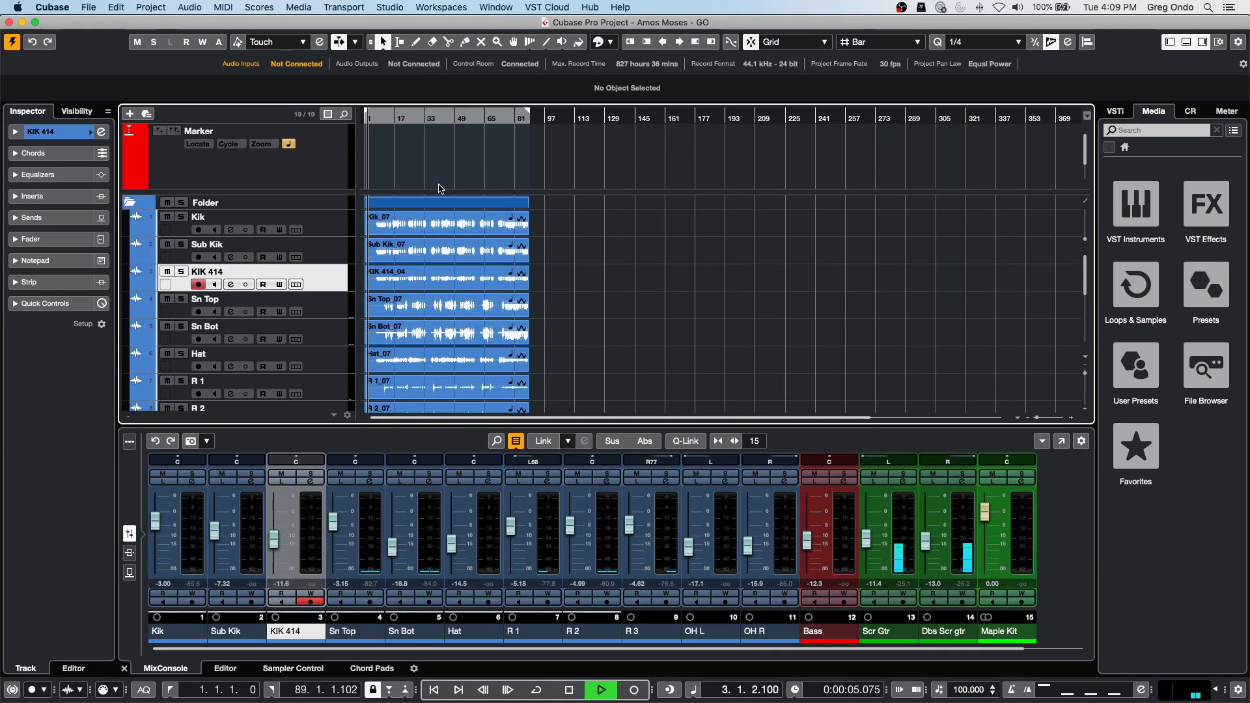
left_click(1218, 689)
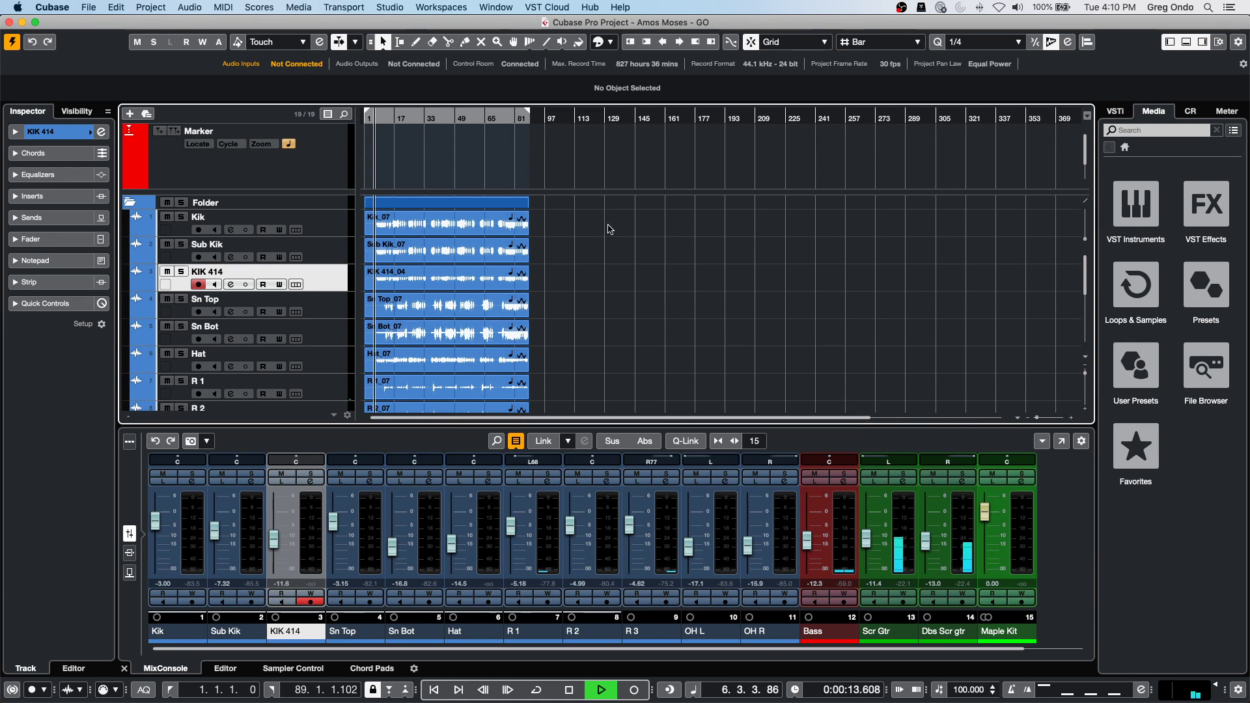
Select all the drum, bass and guitar audio events and set their fine-tune to -8.
scroll(332, 407, "down", 6)
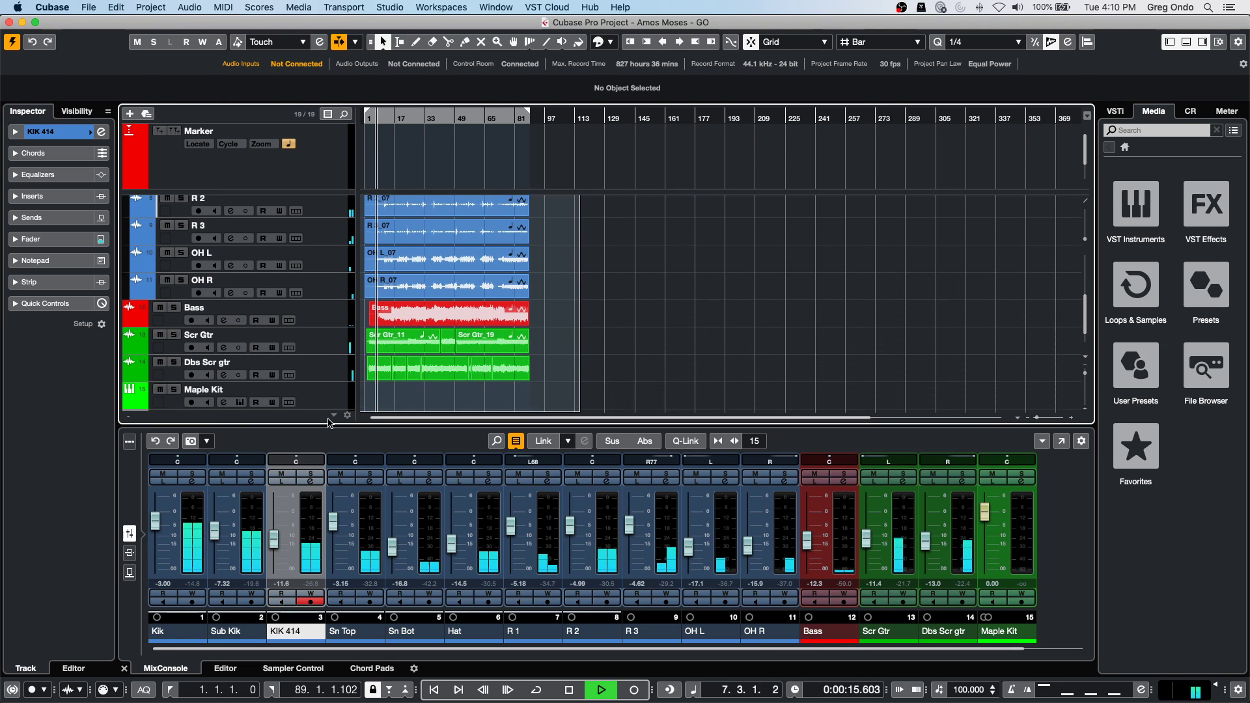
left_click_drag(328, 419, 328, 420)
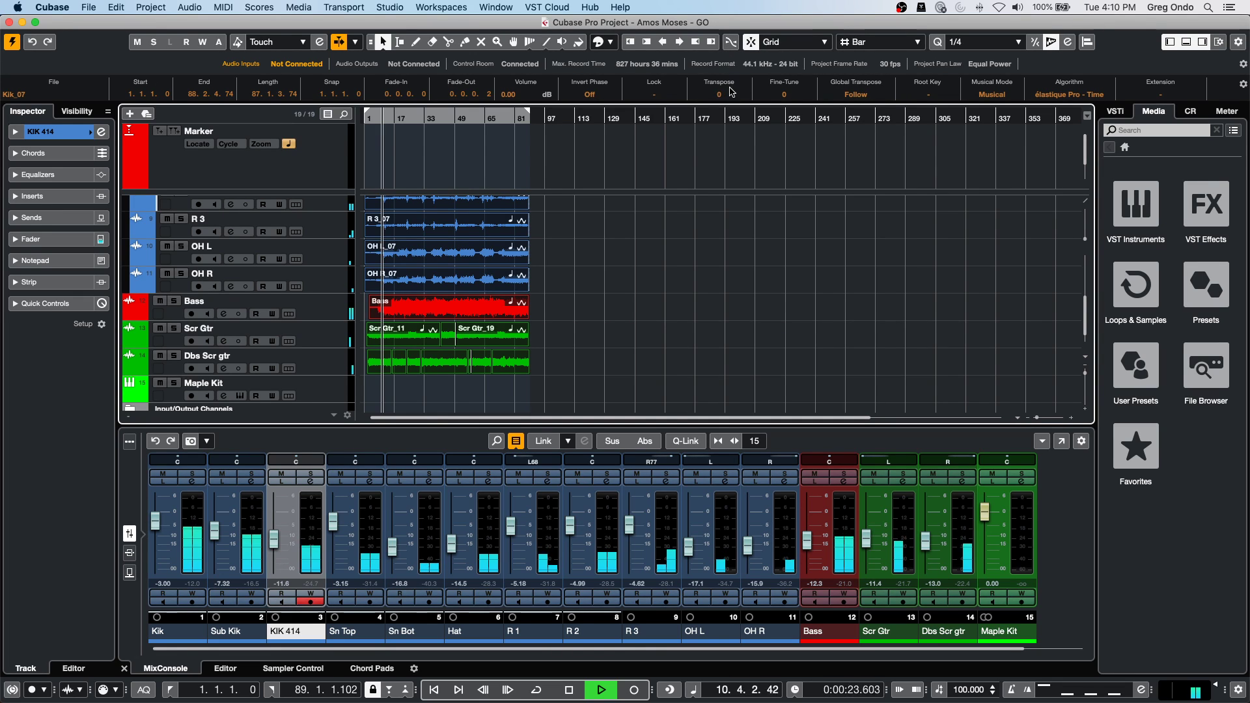
left_click(785, 93)
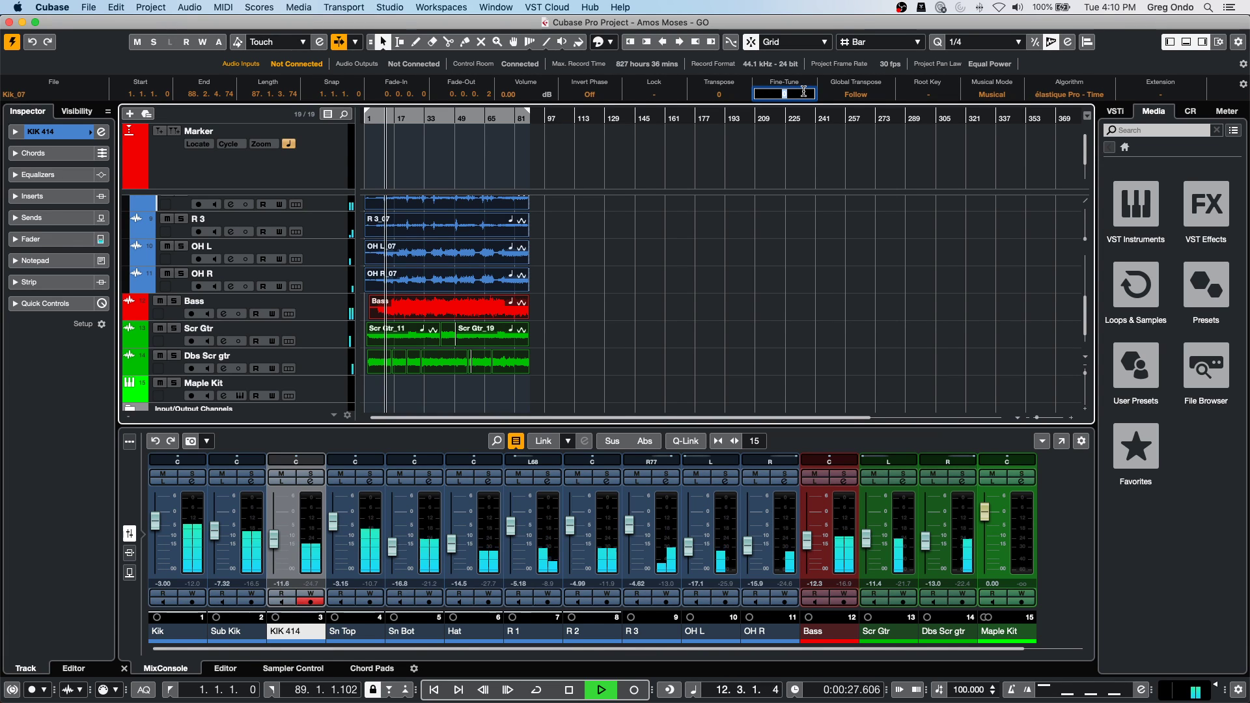
type("-8")
key("Return")
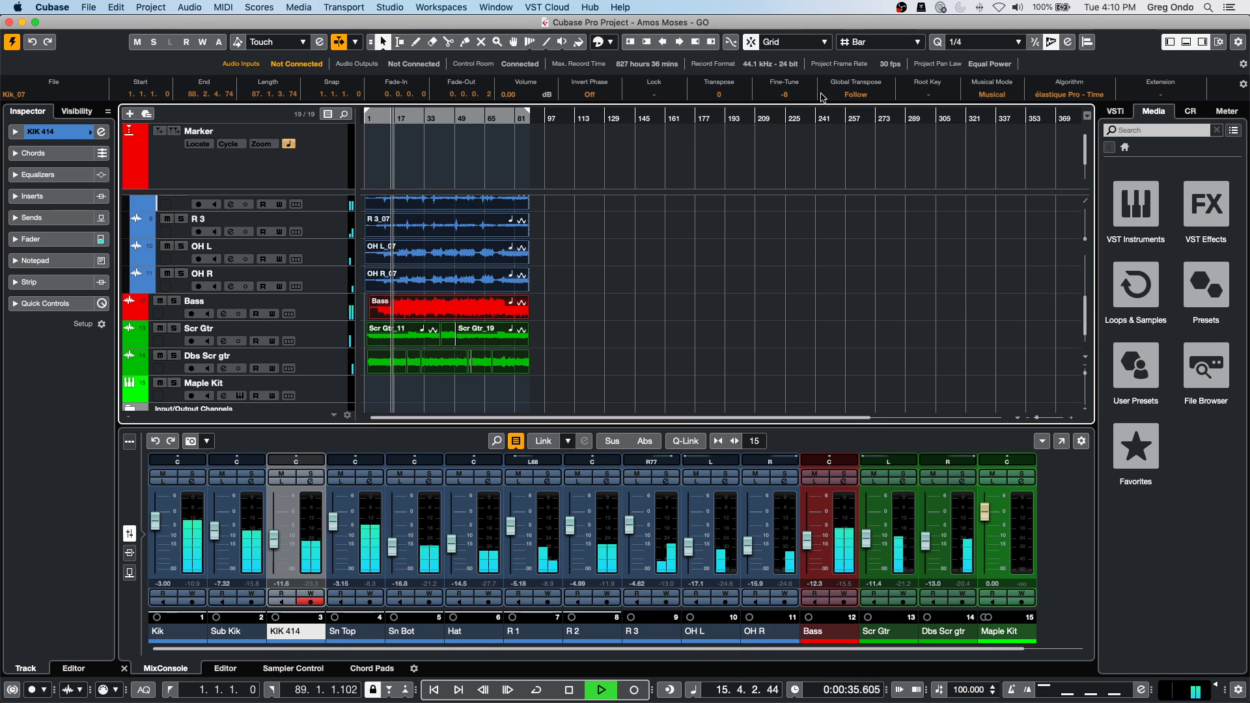
Open the fine-tune value of the selected audio events for editing.
left_click(790, 95)
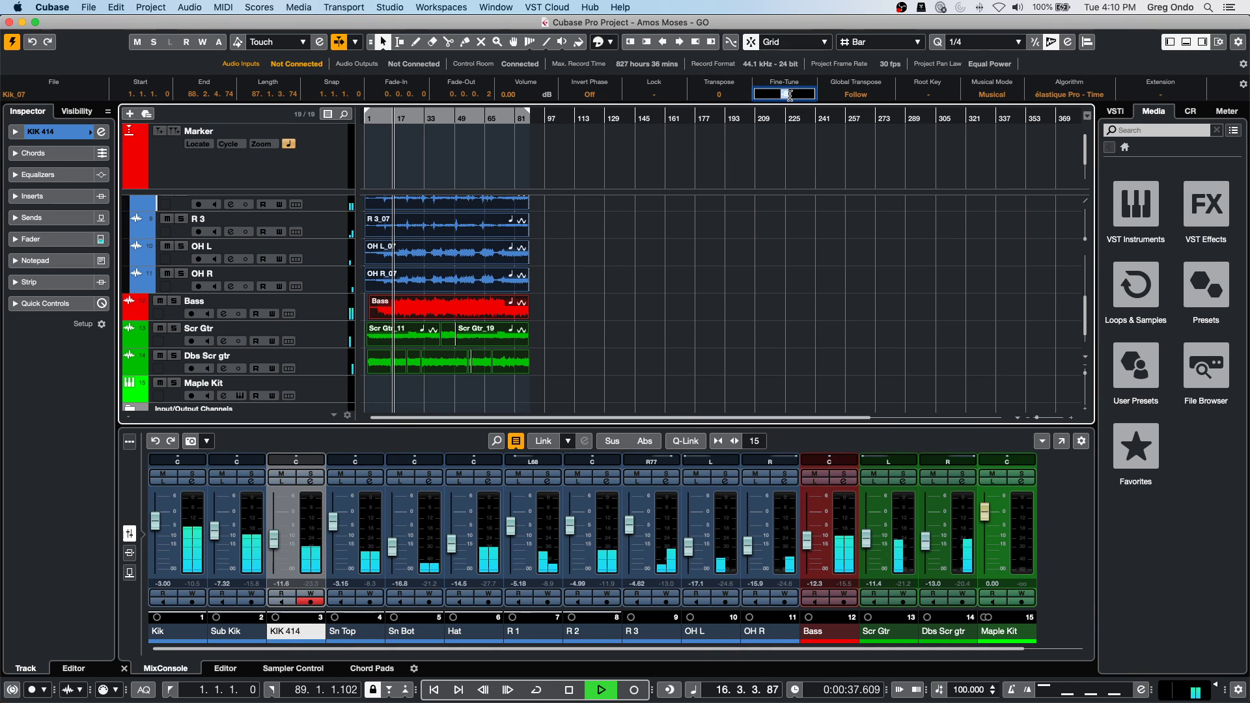
Audition the Kik_07 event with its fine-tune at 0 and at -8, keep -8, and stop playback.
type("0")
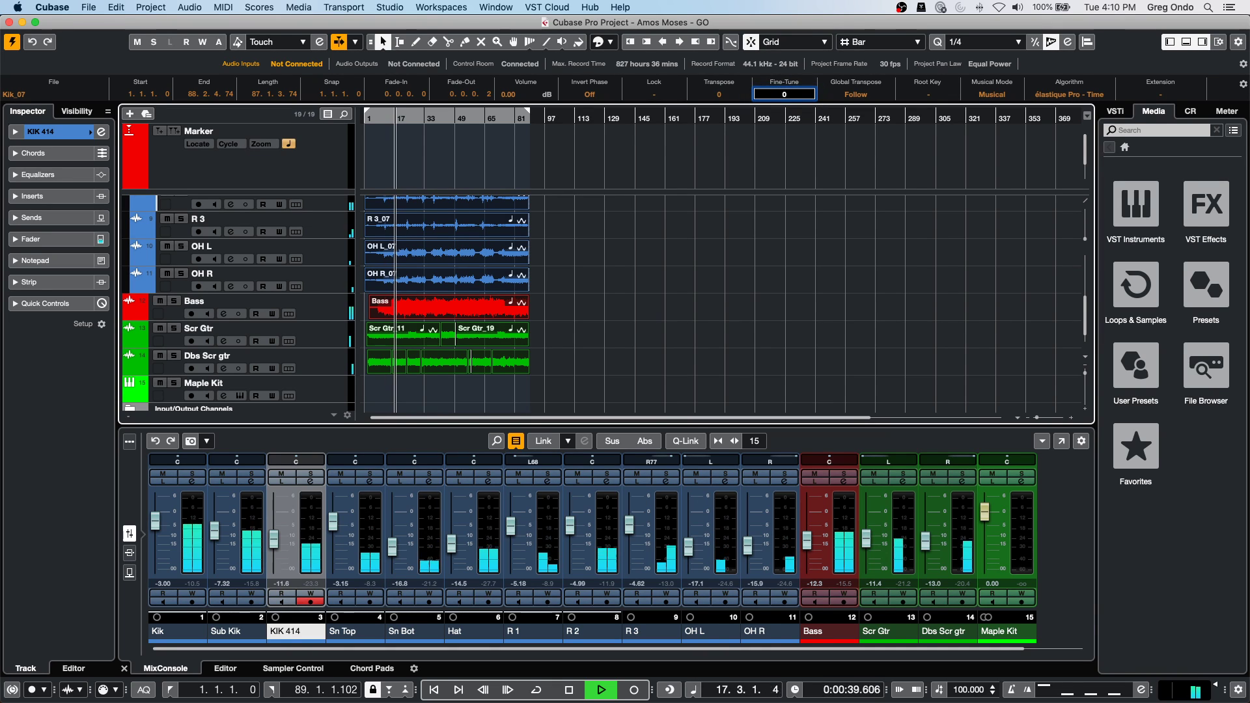
key("Return")
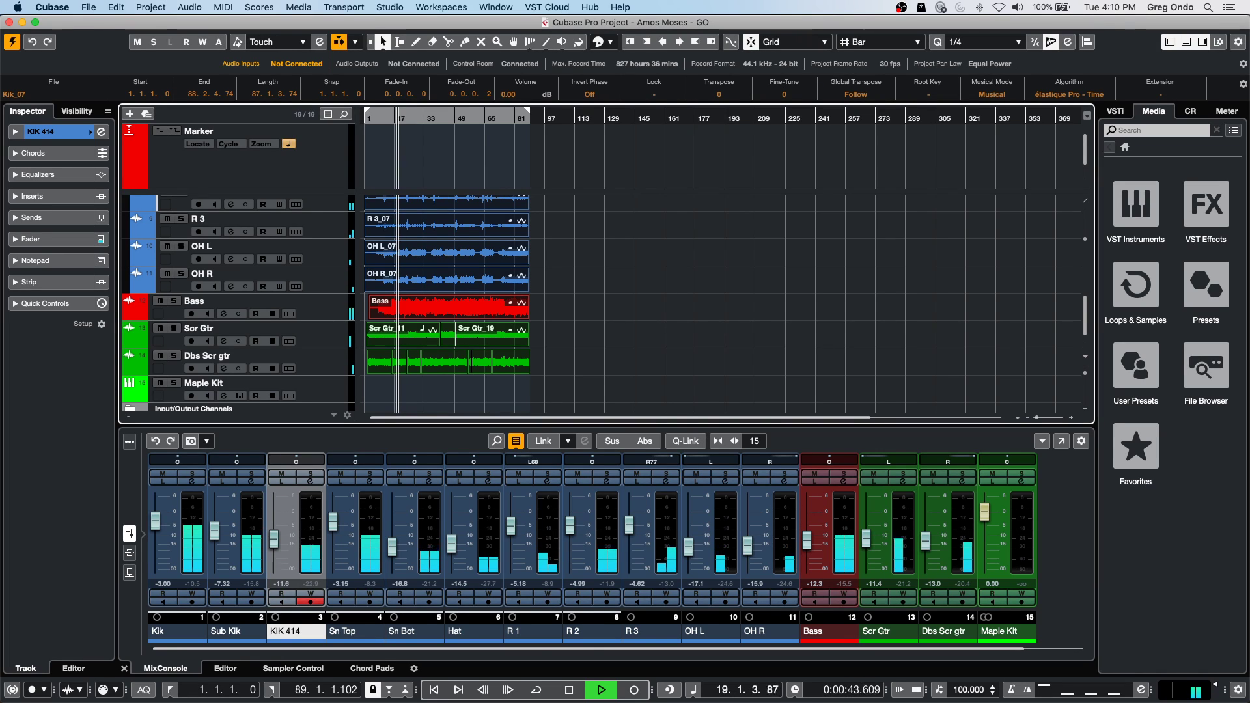
left_click(790, 93)
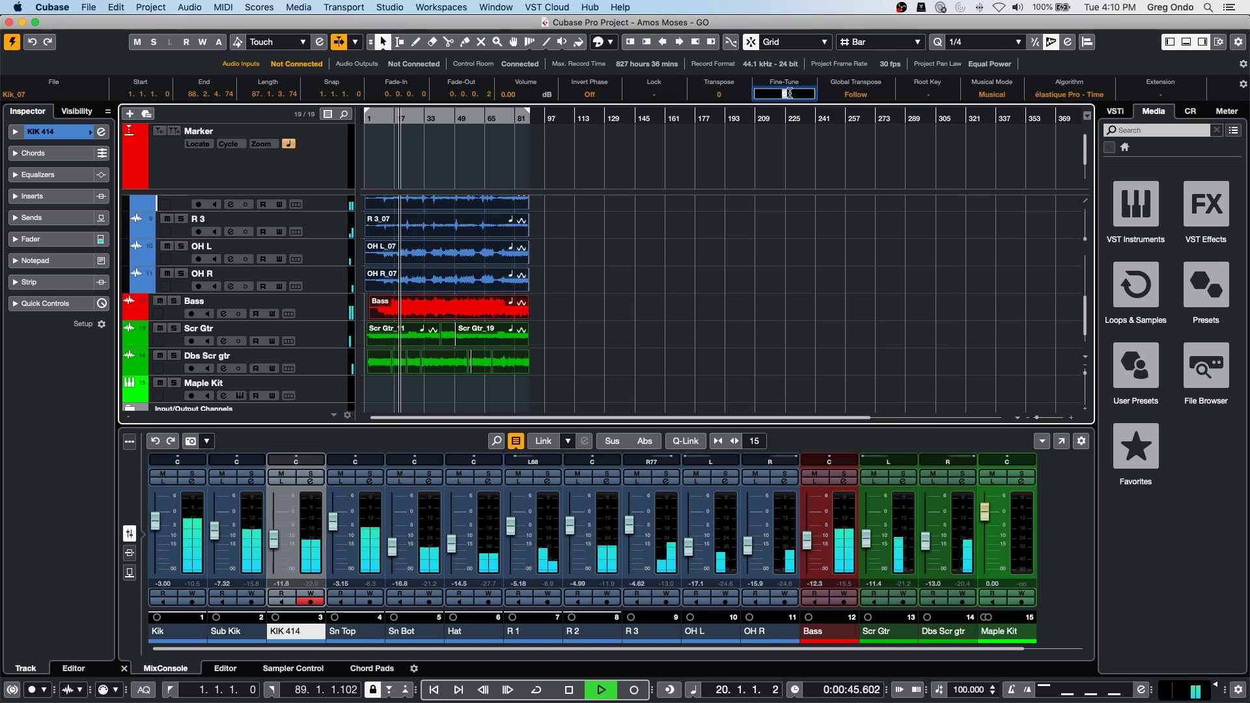
type("-8")
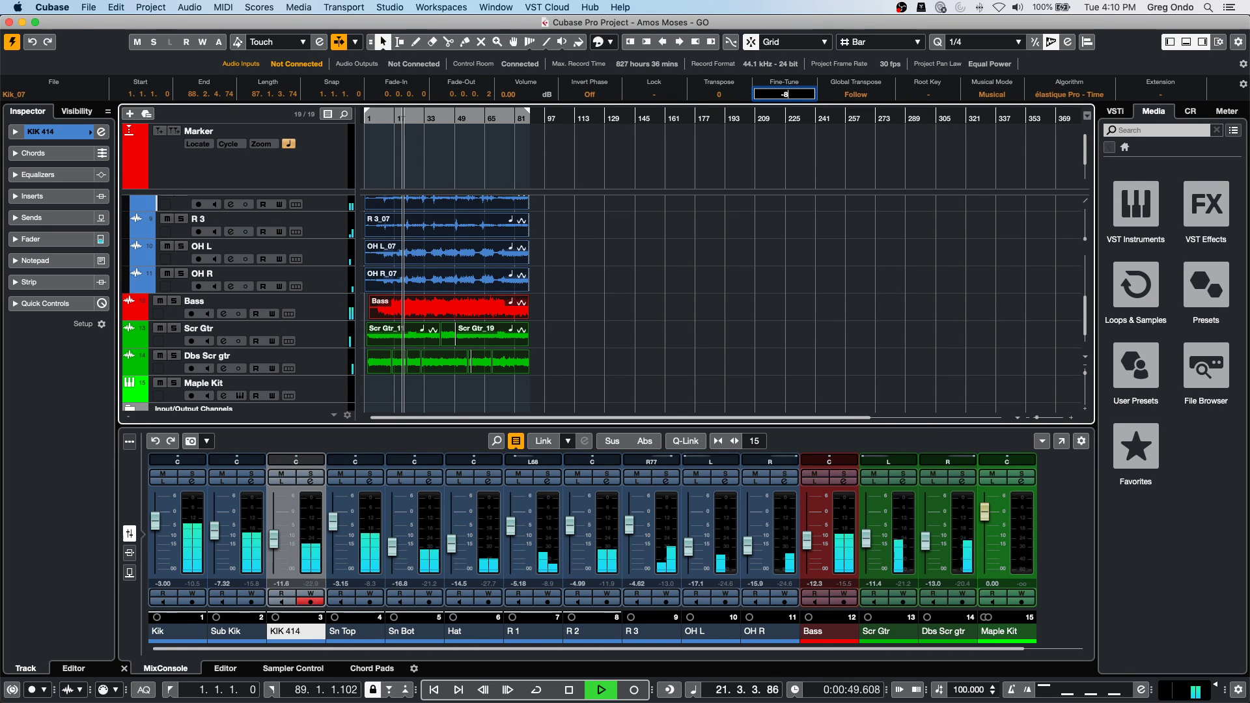
key("Return")
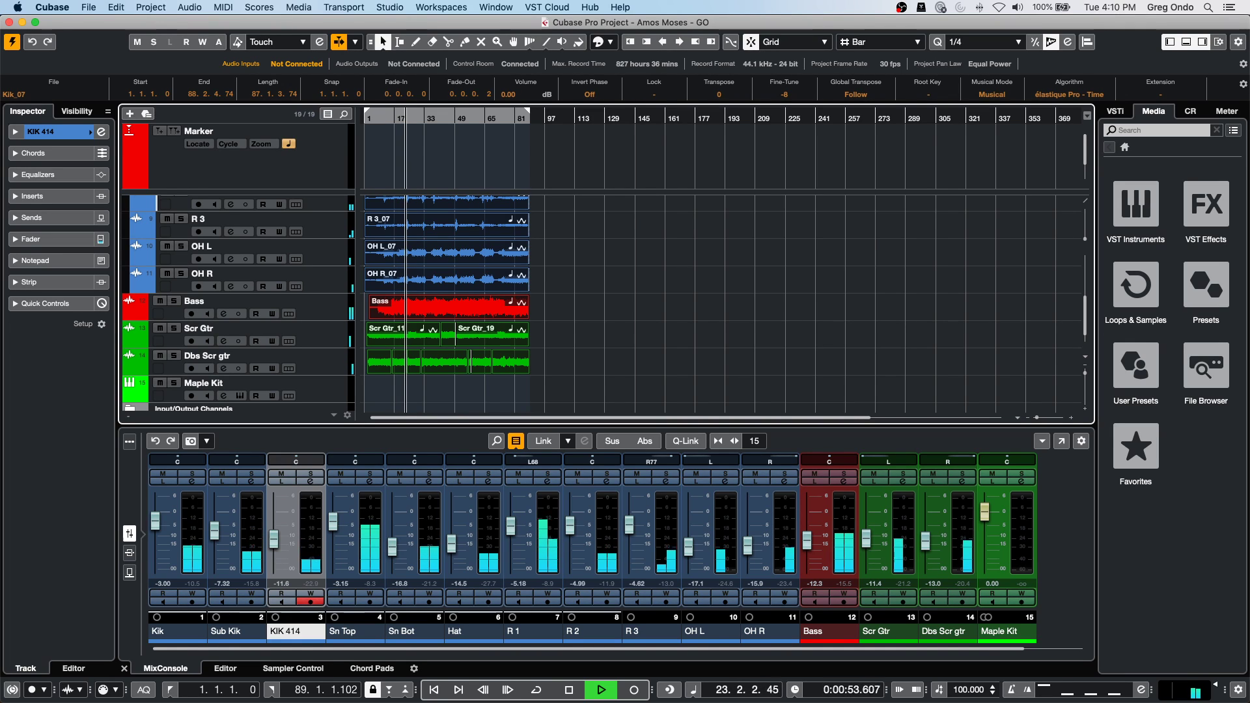
key("space")
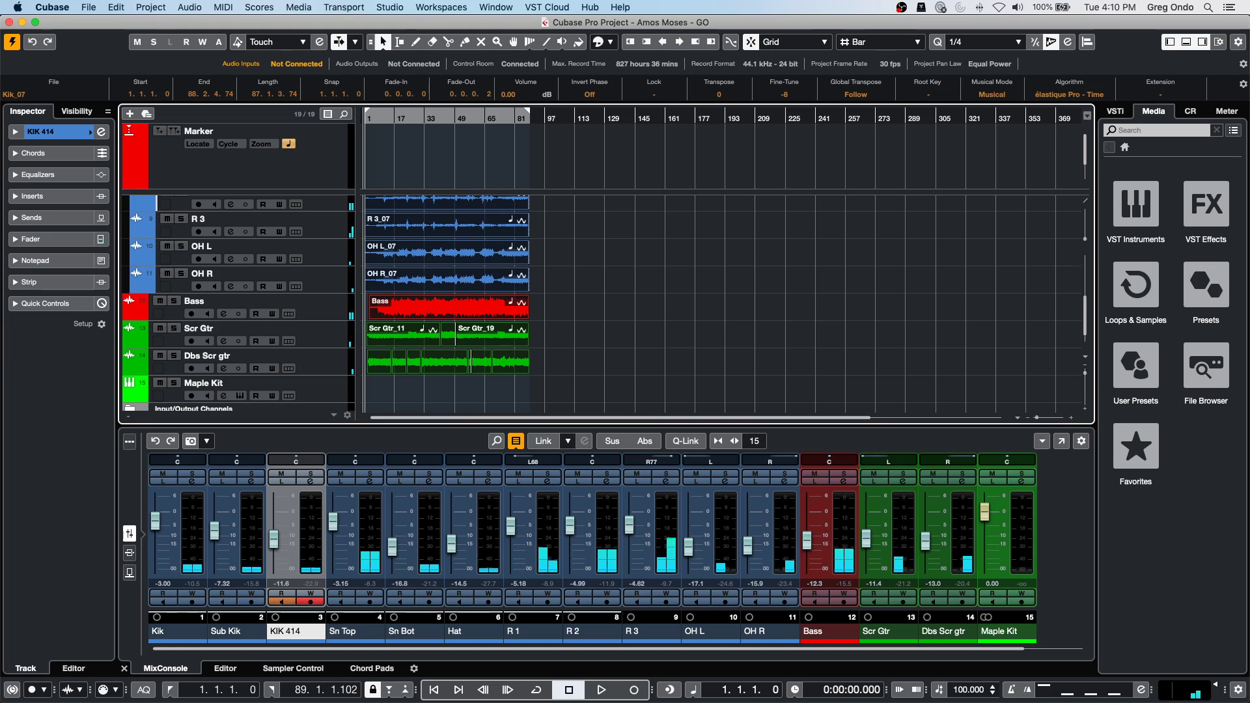
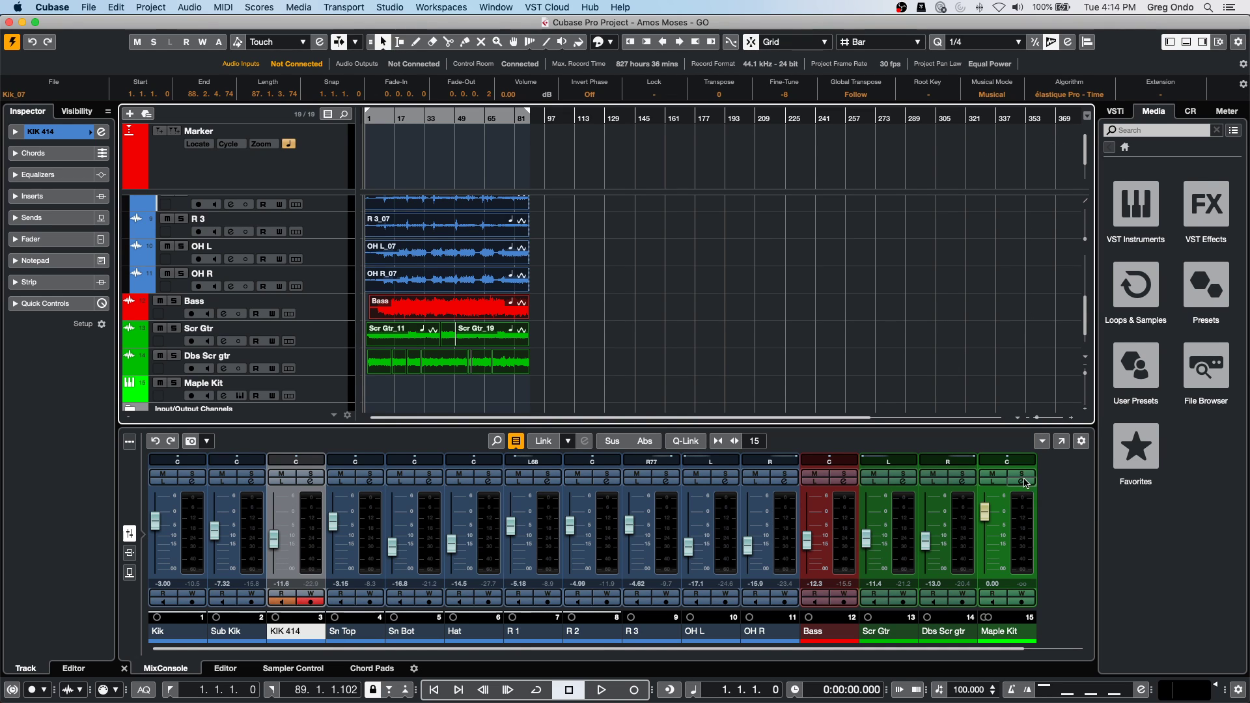
Insert the Frequency EQ in the first insert slot of the Stereo Out channel and close the plug-in window.
left_click(1023, 482)
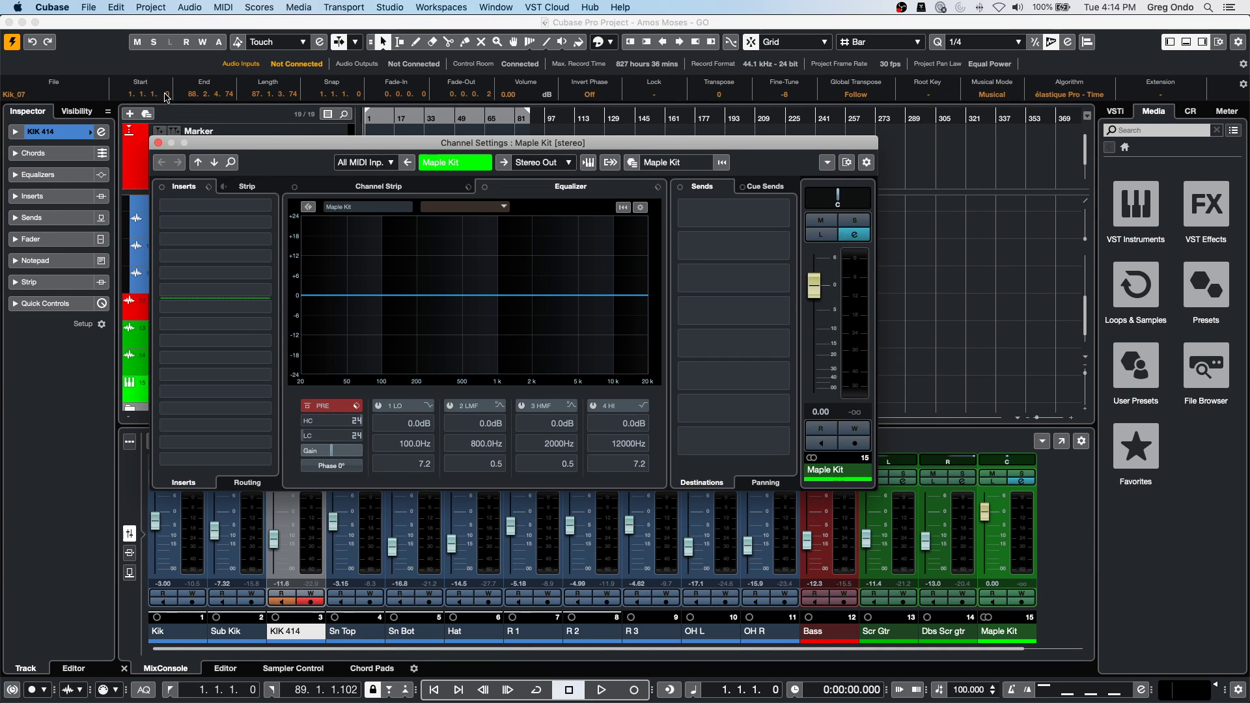
left_click(158, 141)
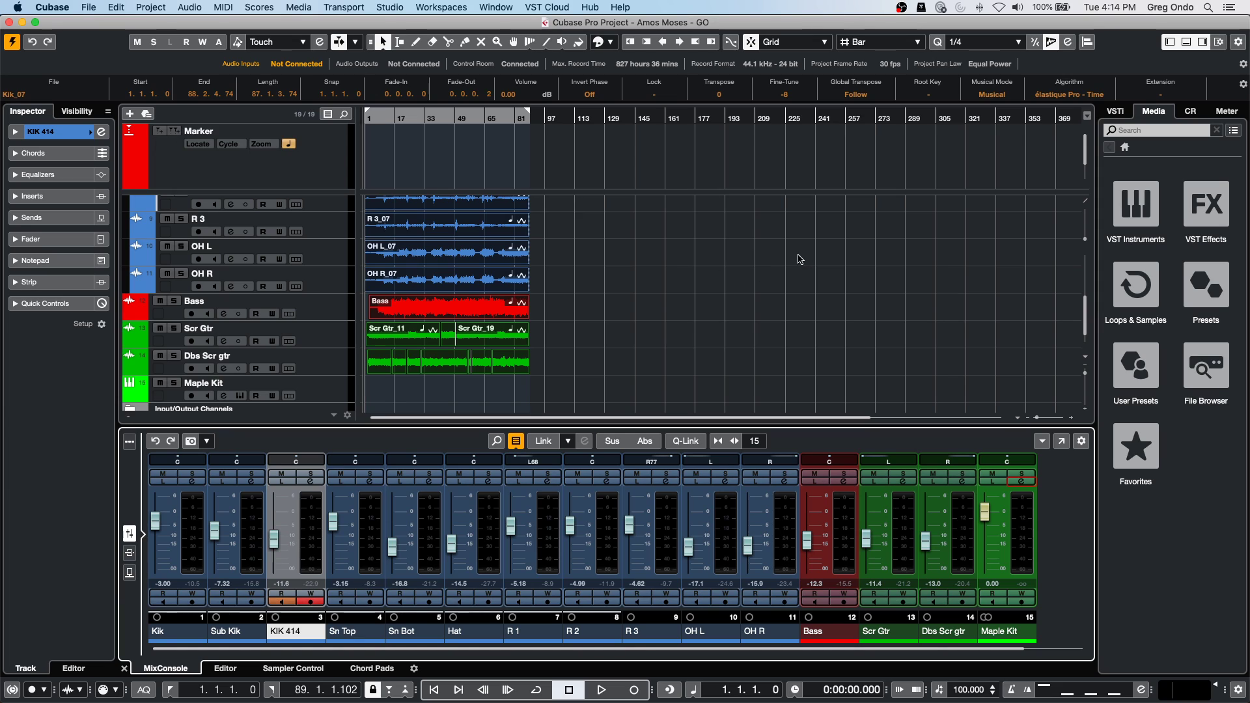
left_click_drag(905, 650, 1116, 661)
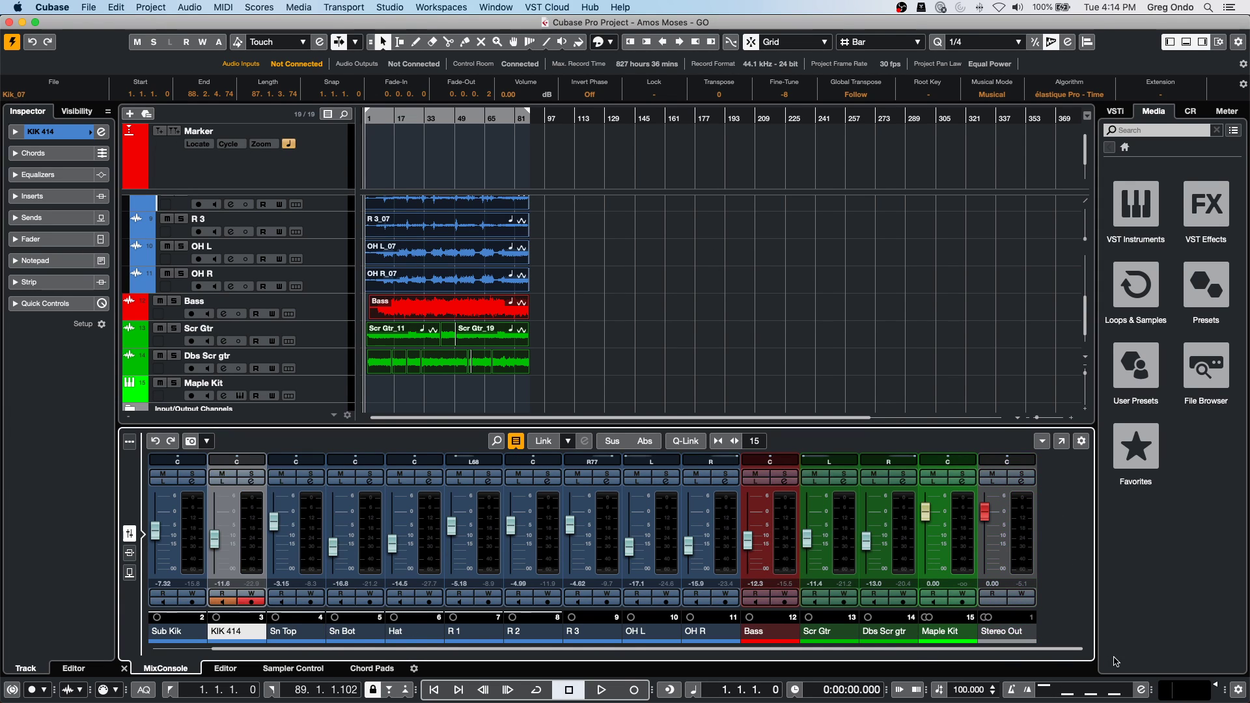
left_click(1022, 481)
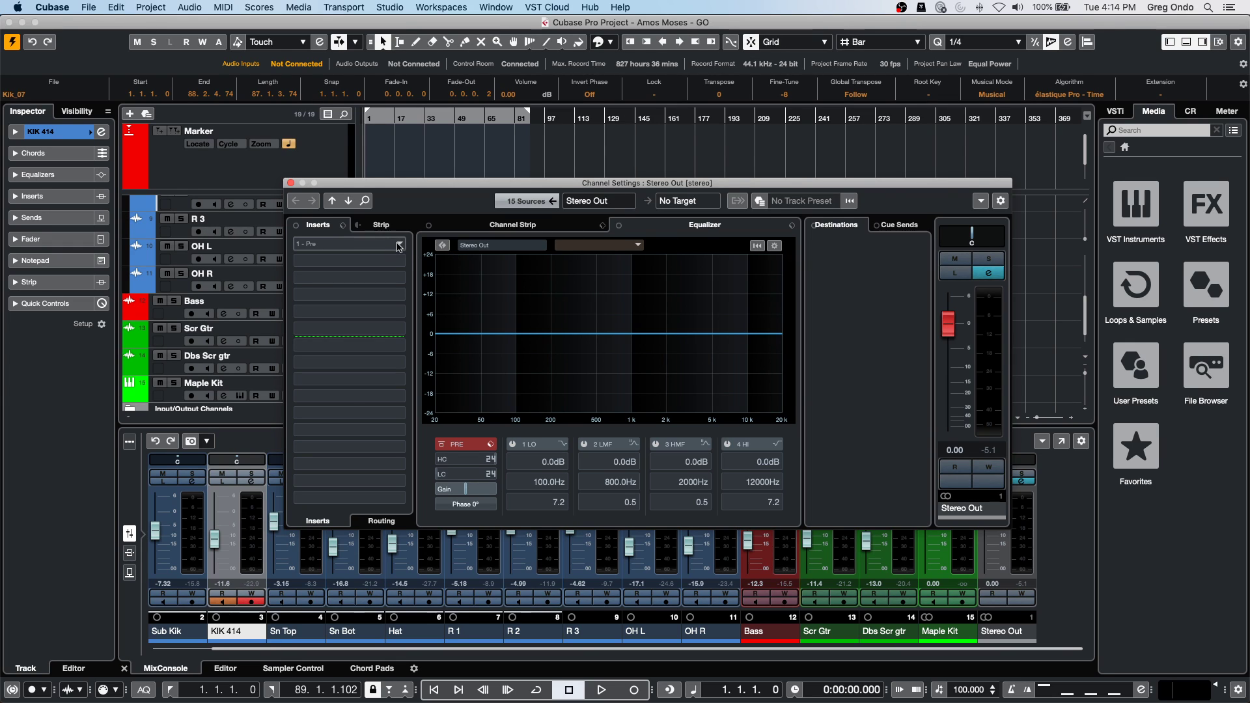
left_click(397, 246)
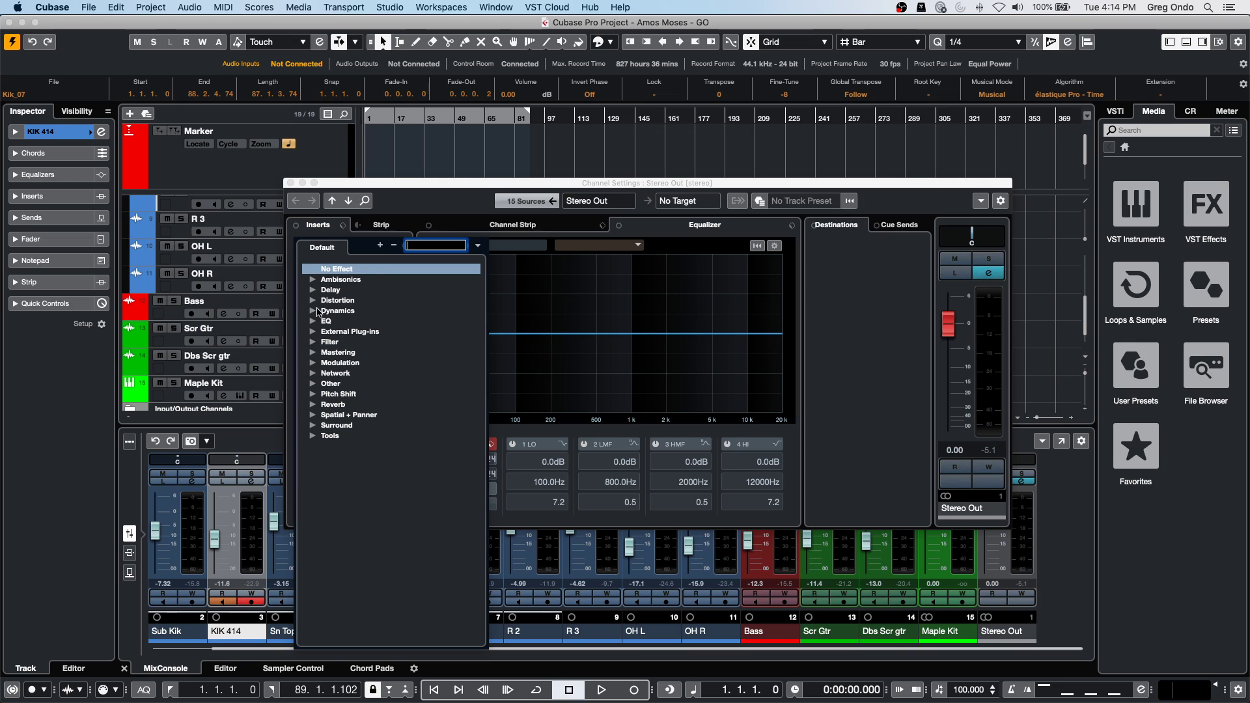
left_click(313, 321)
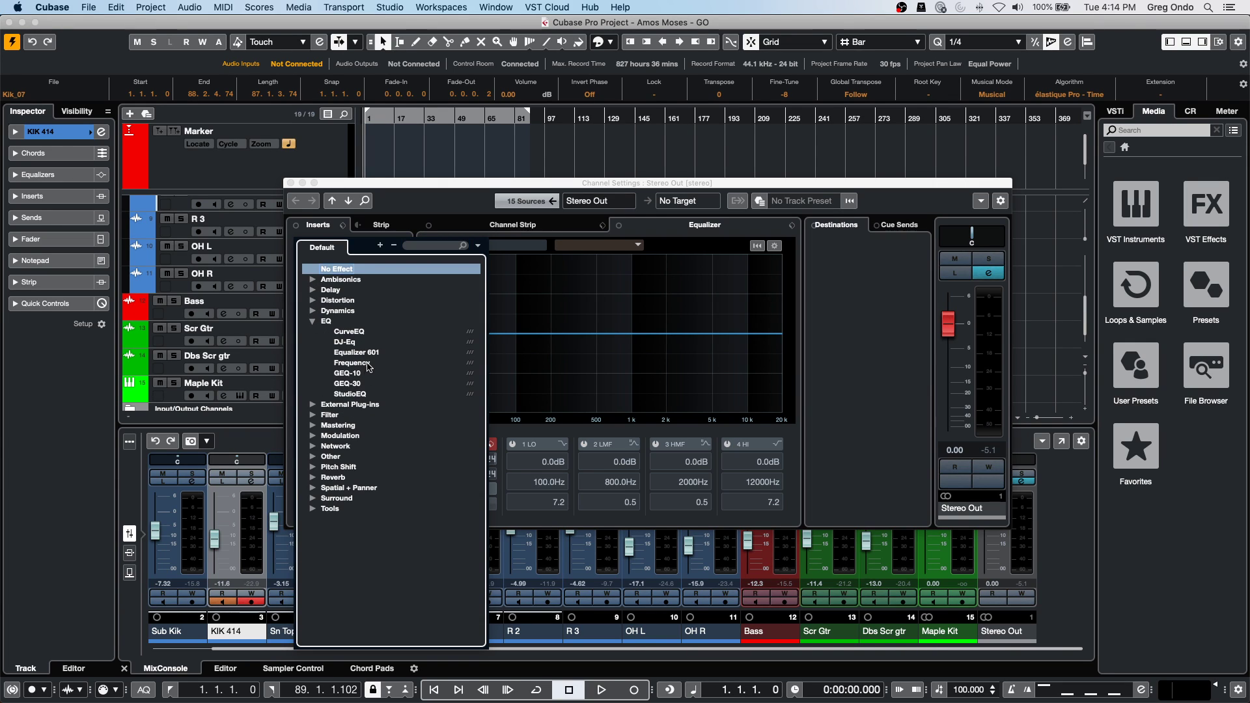
left_click(354, 363)
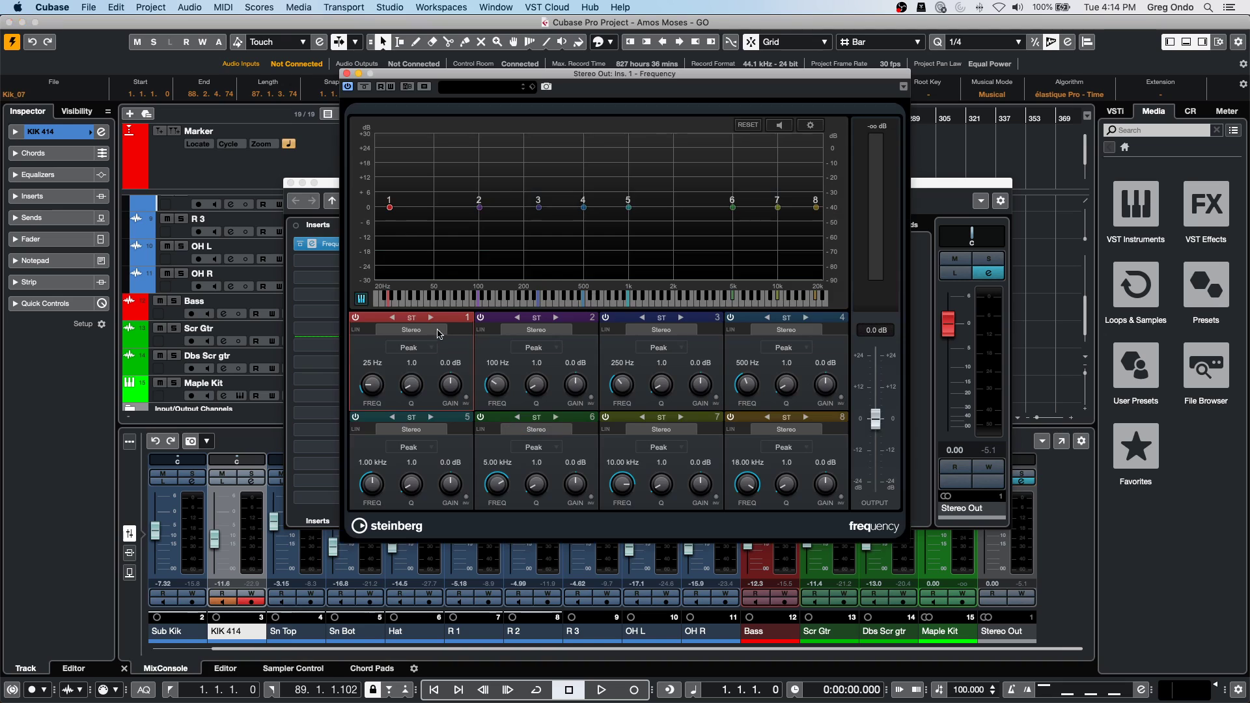
left_click(346, 74)
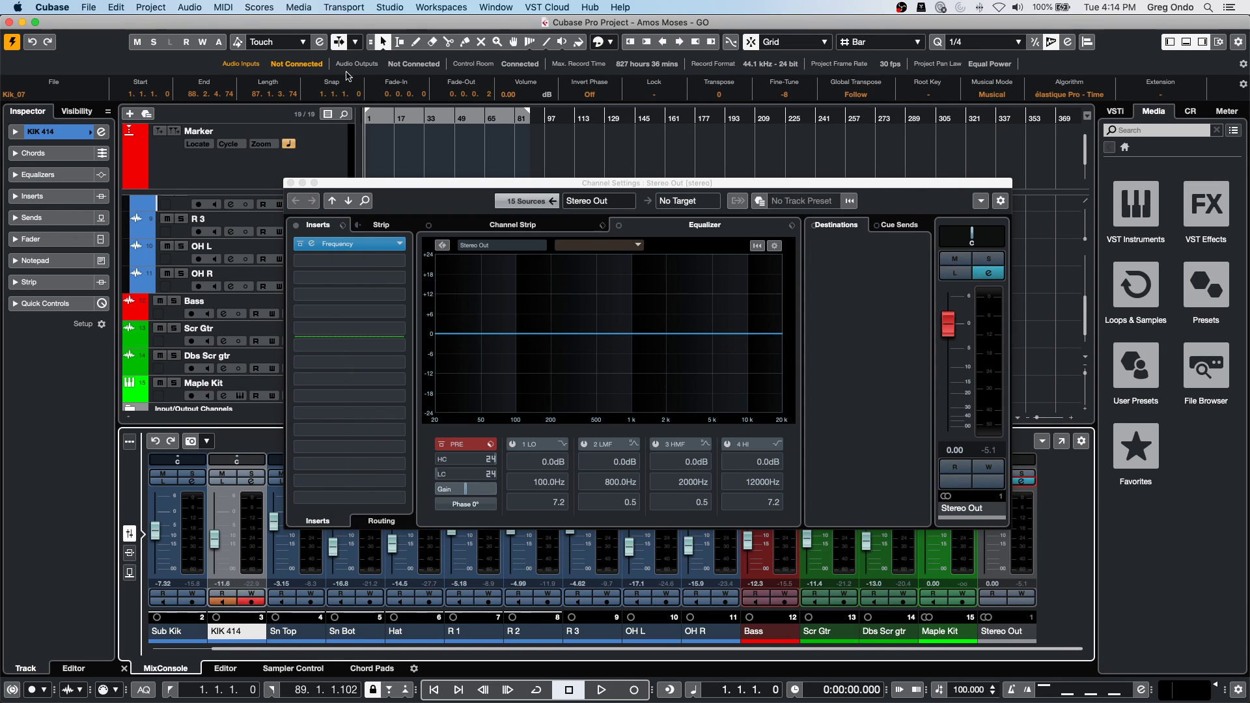
Open the Remote Control Editor for the Frequency insert on Stereo Out and add a Yamaha NUAGE layout.
right_click(369, 246)
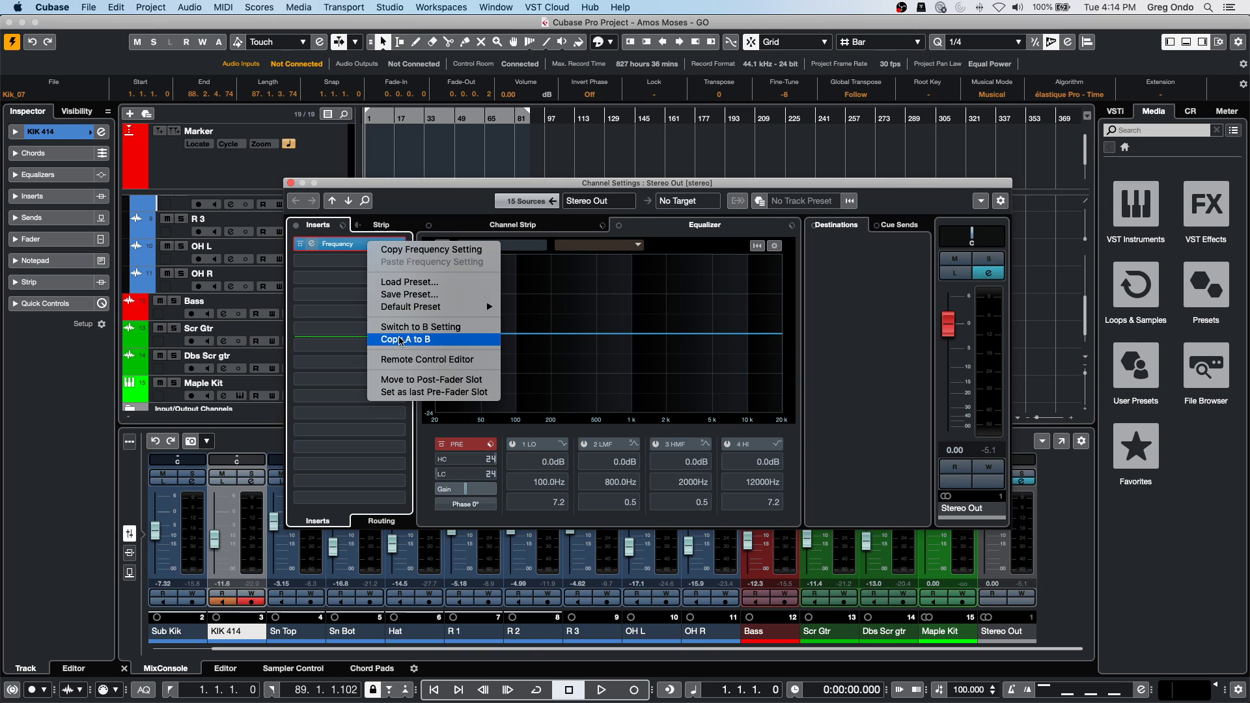
left_click(405, 360)
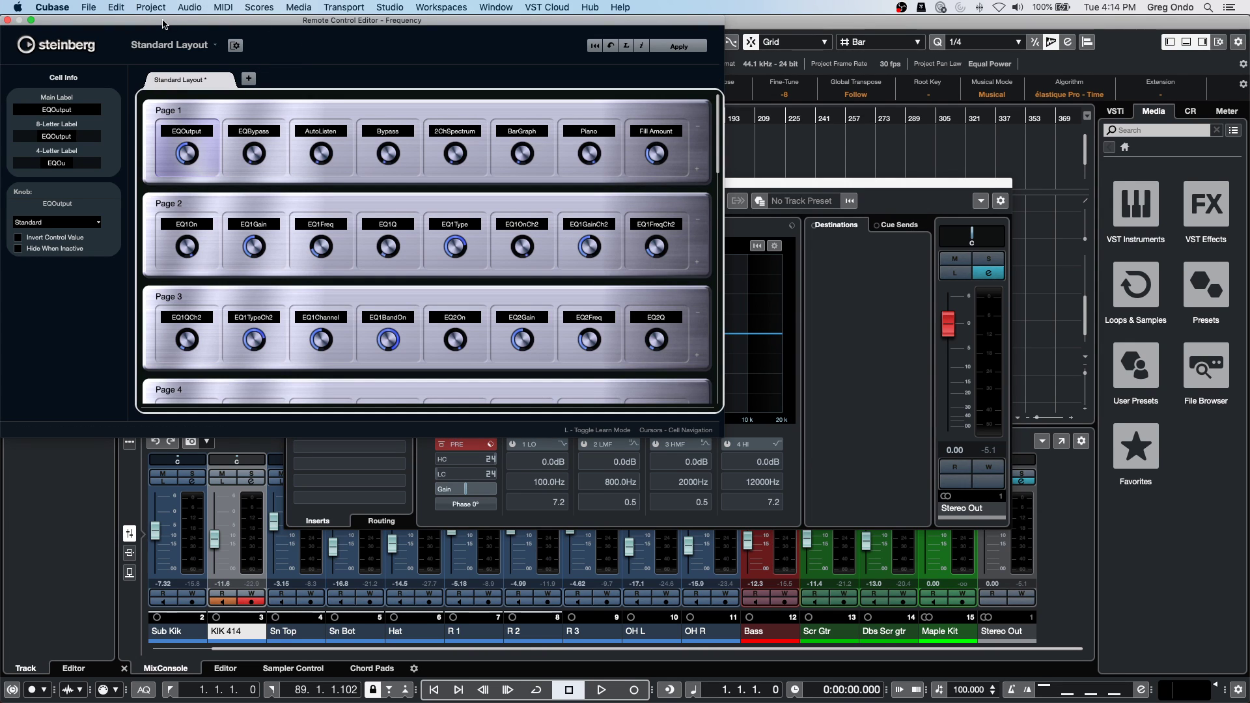
left_click_drag(352, 22, 572, 22)
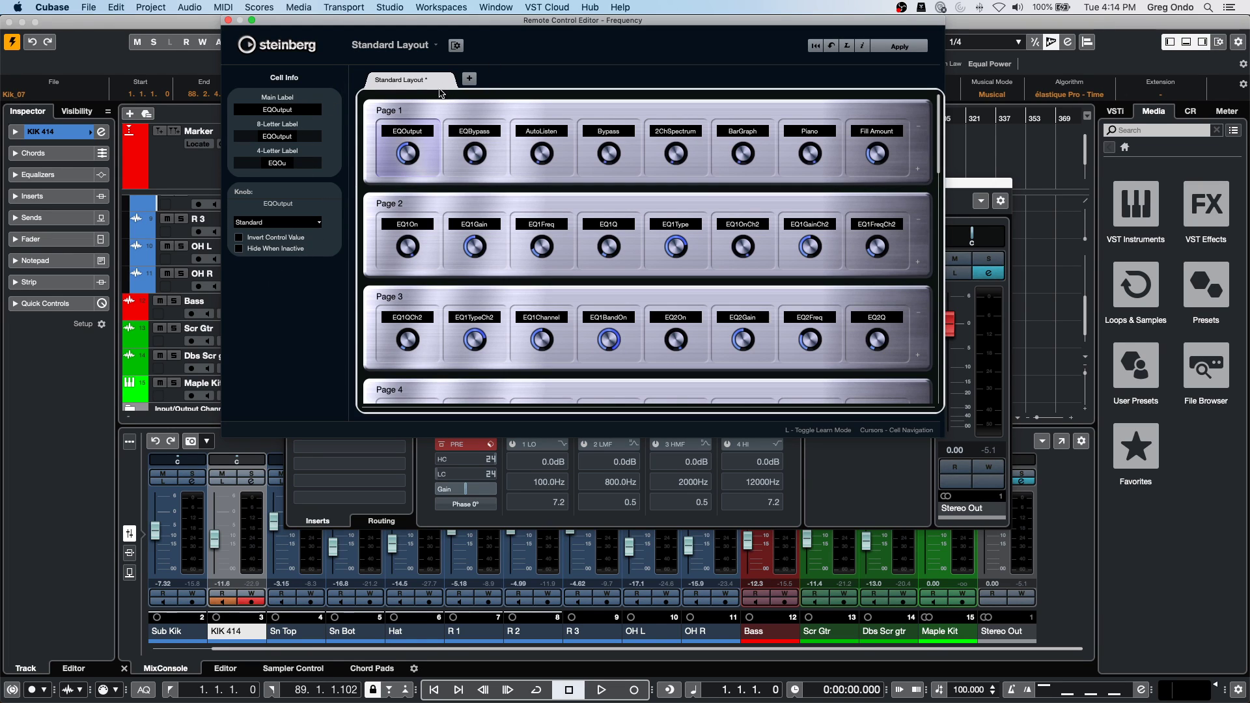
left_click(467, 81)
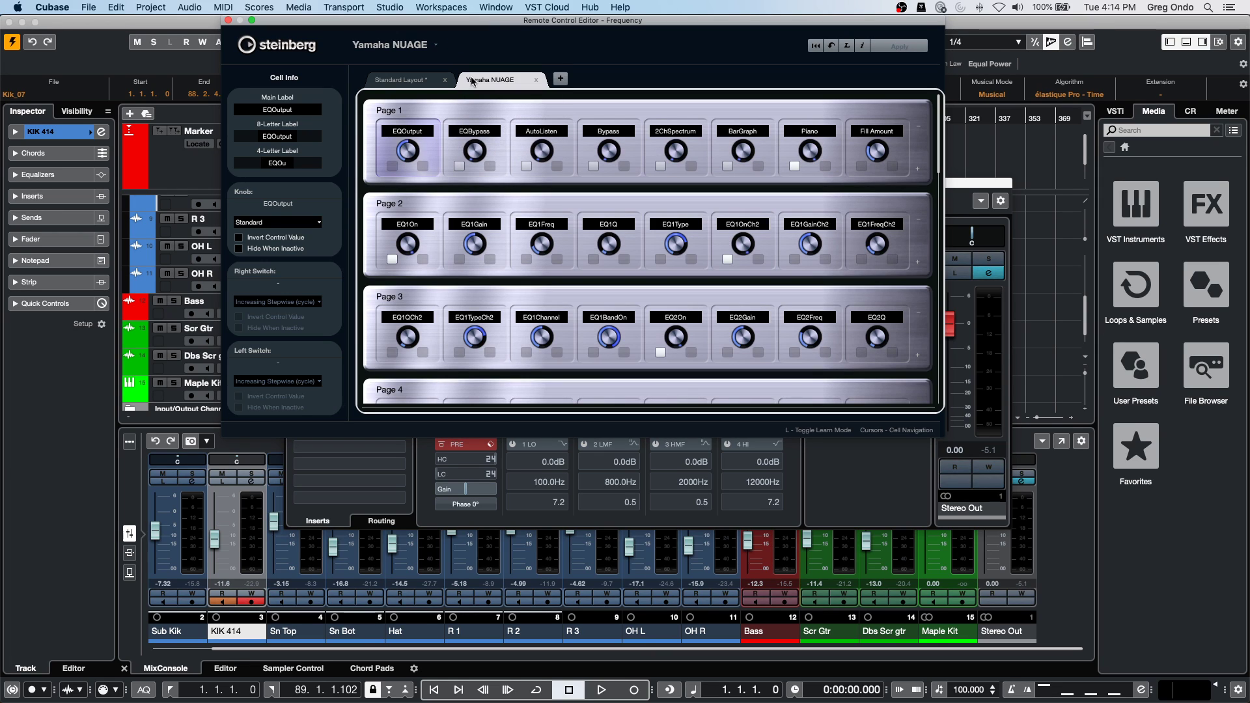
Copy the EQOutput cell on Page 1 of the Standard Layout and close the Remote Control Editor.
left_click(433, 77)
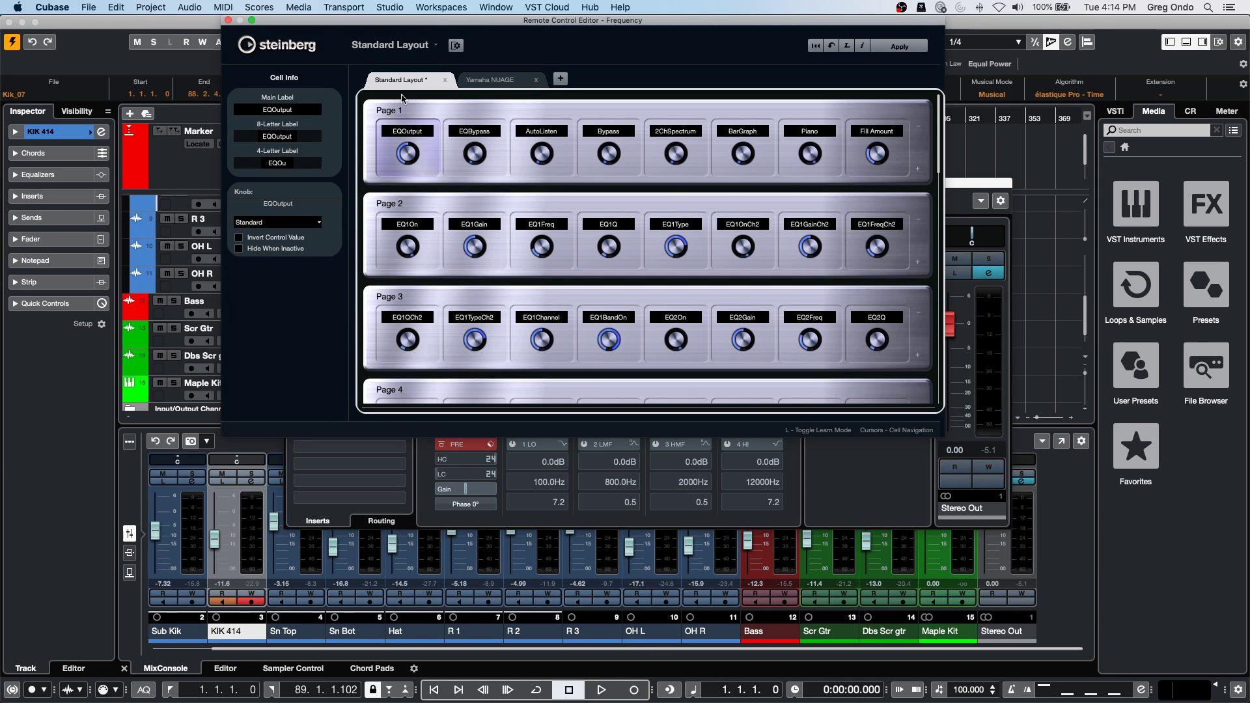
right_click(421, 151)
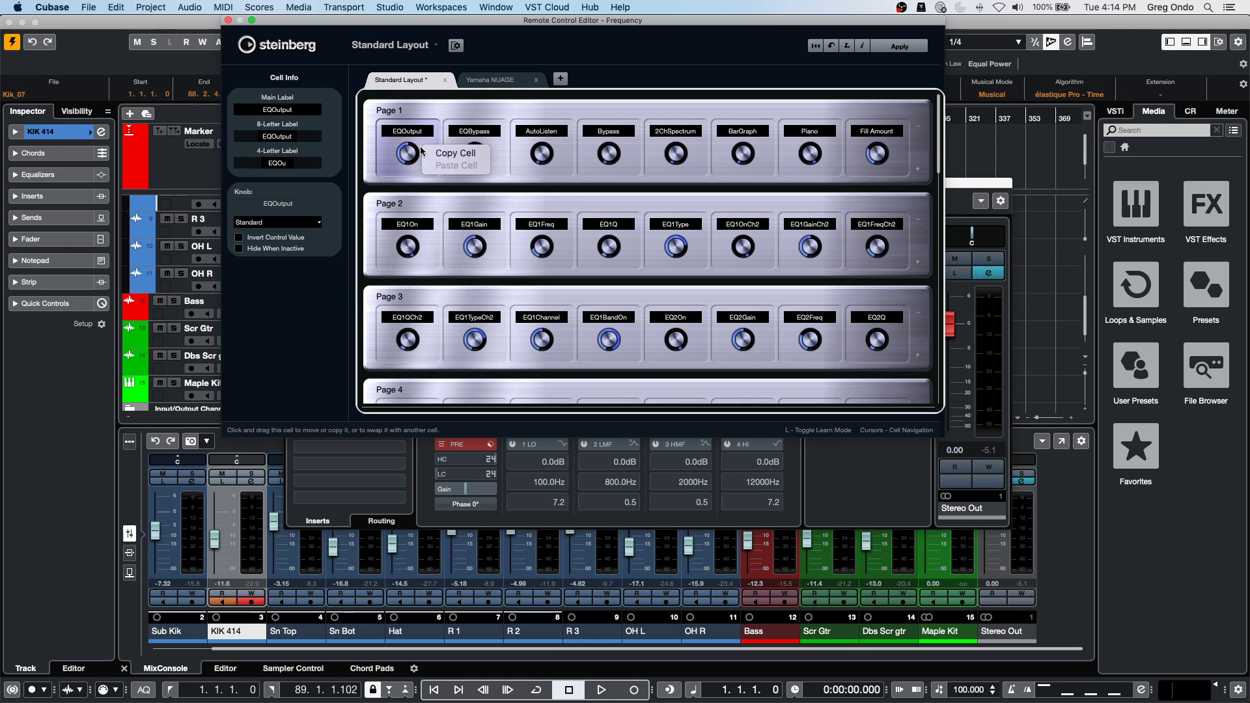
left_click(455, 154)
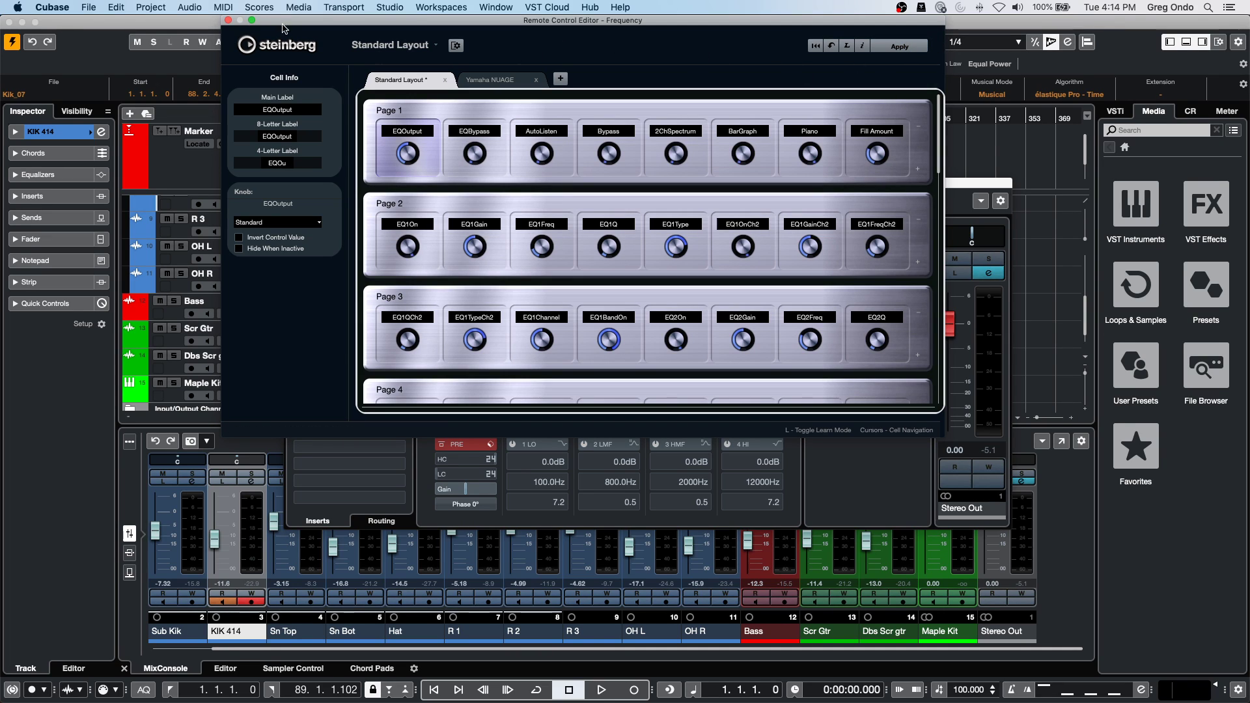
left_click(228, 21)
left_click(699, 246)
Open the Generic Remote settings in Studio Setup and set Fader 1's MIDI channel to 1.
left_click(390, 7)
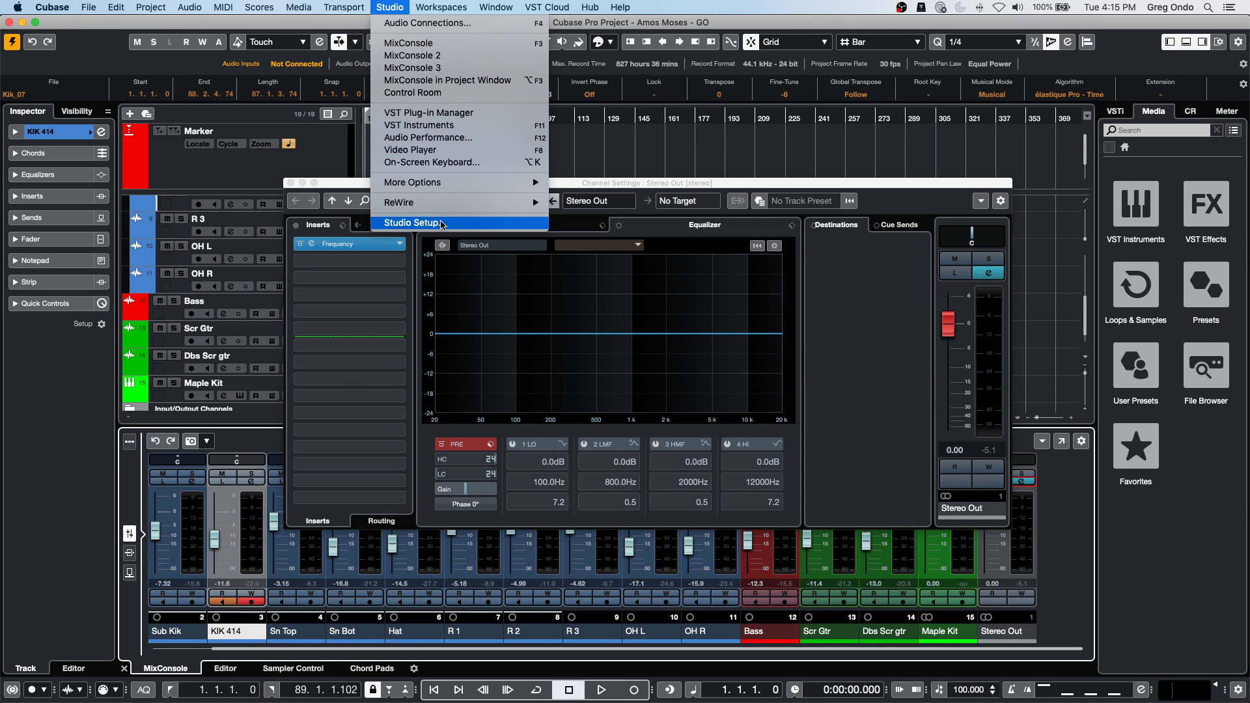
left_click(415, 223)
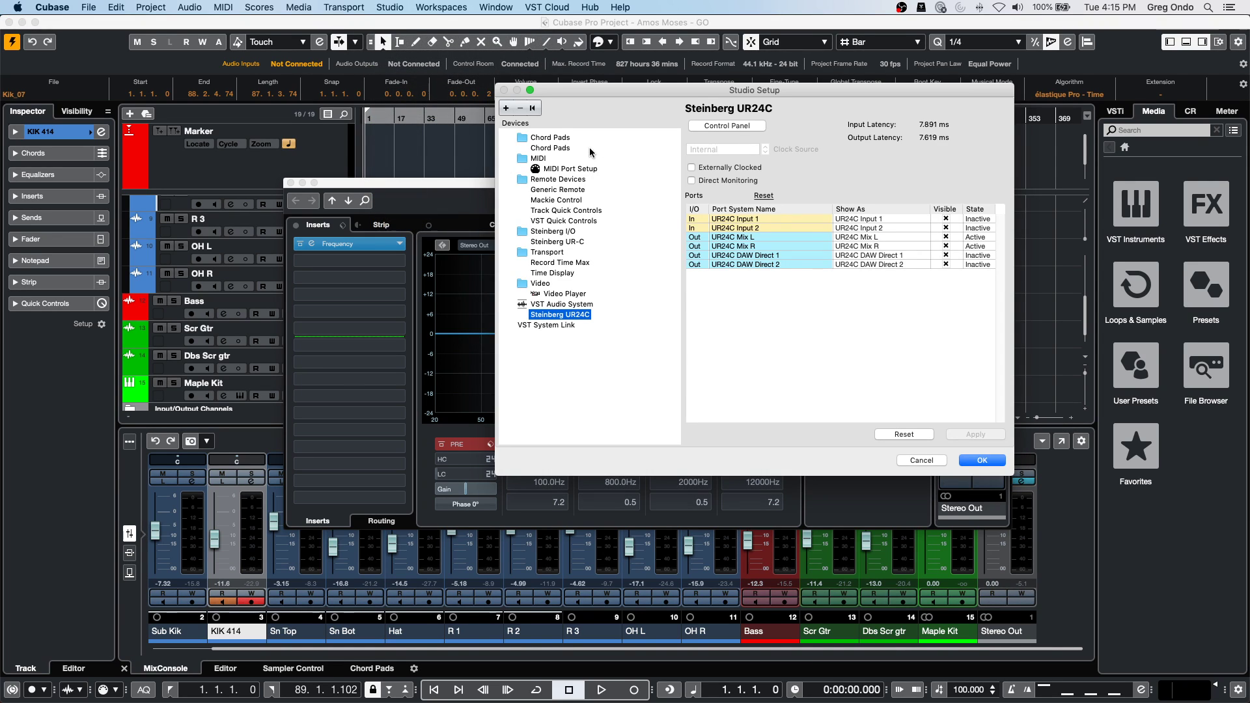
left_click(588, 189)
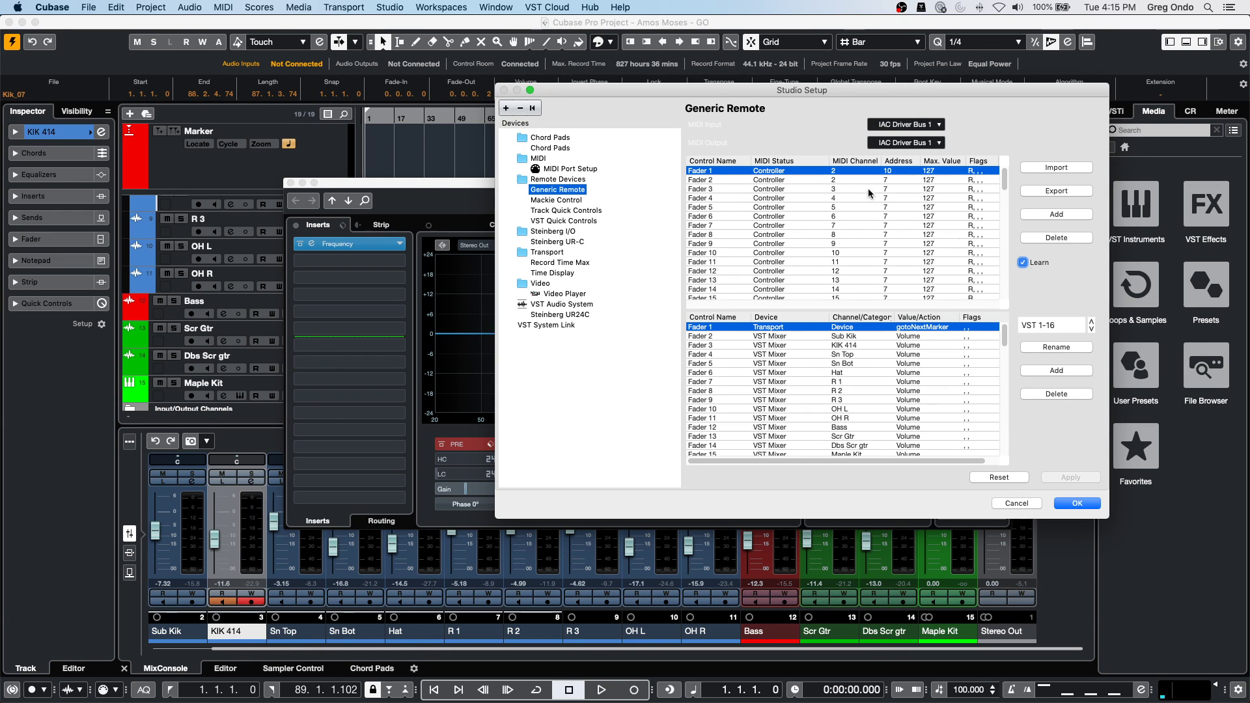
left_click(848, 171)
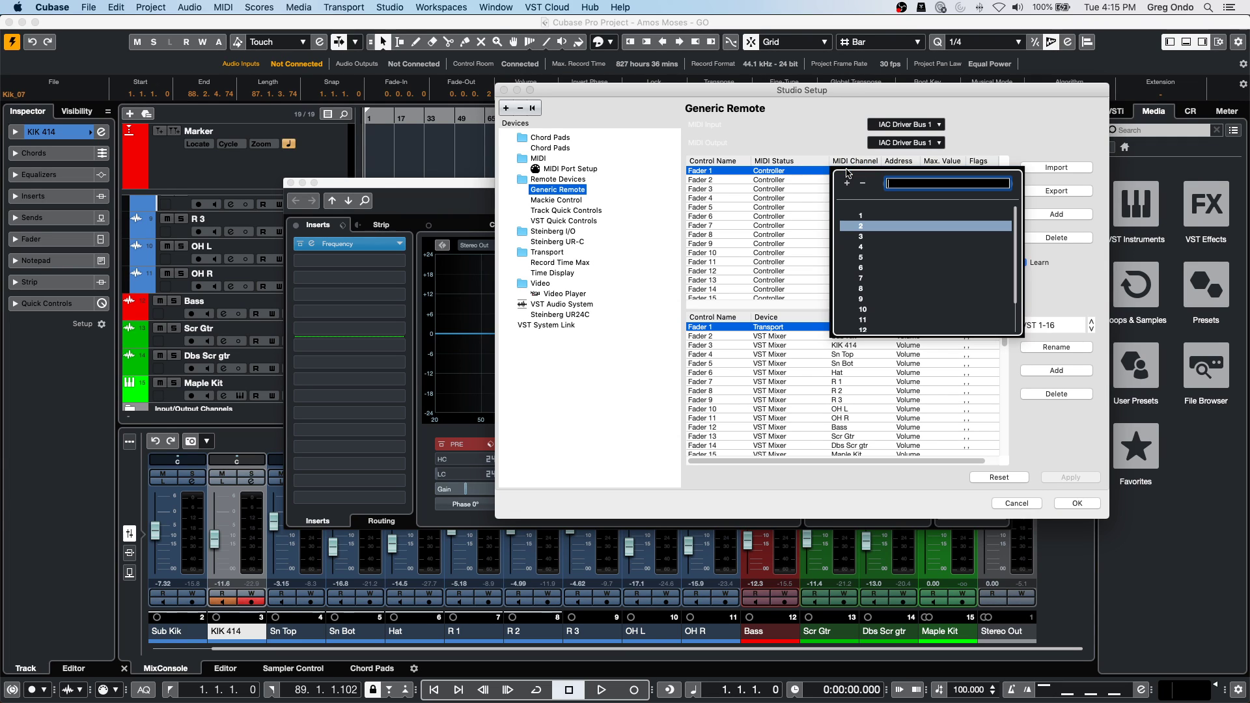
left_click(860, 216)
Set the Generic Remote's MIDI input to PANORAMA P4 MIDI in and its MIDI output to PANORAMA P4 MIDI out.
left_click(932, 124)
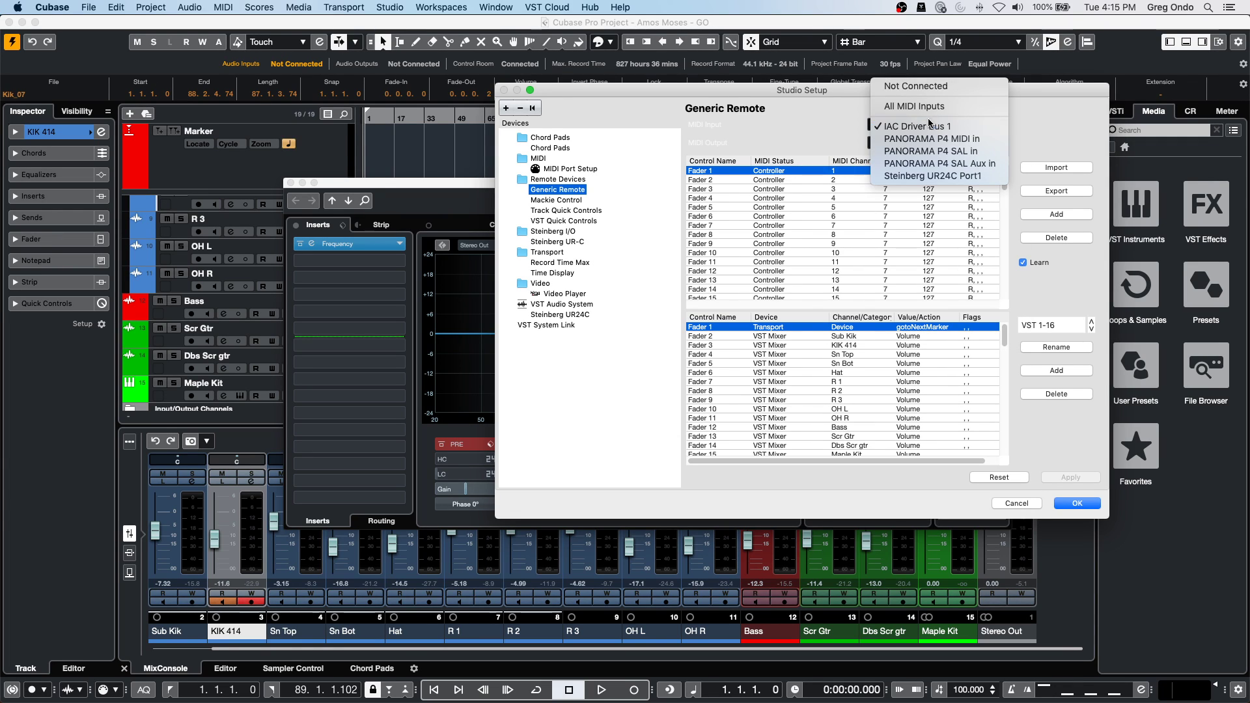
left_click(961, 140)
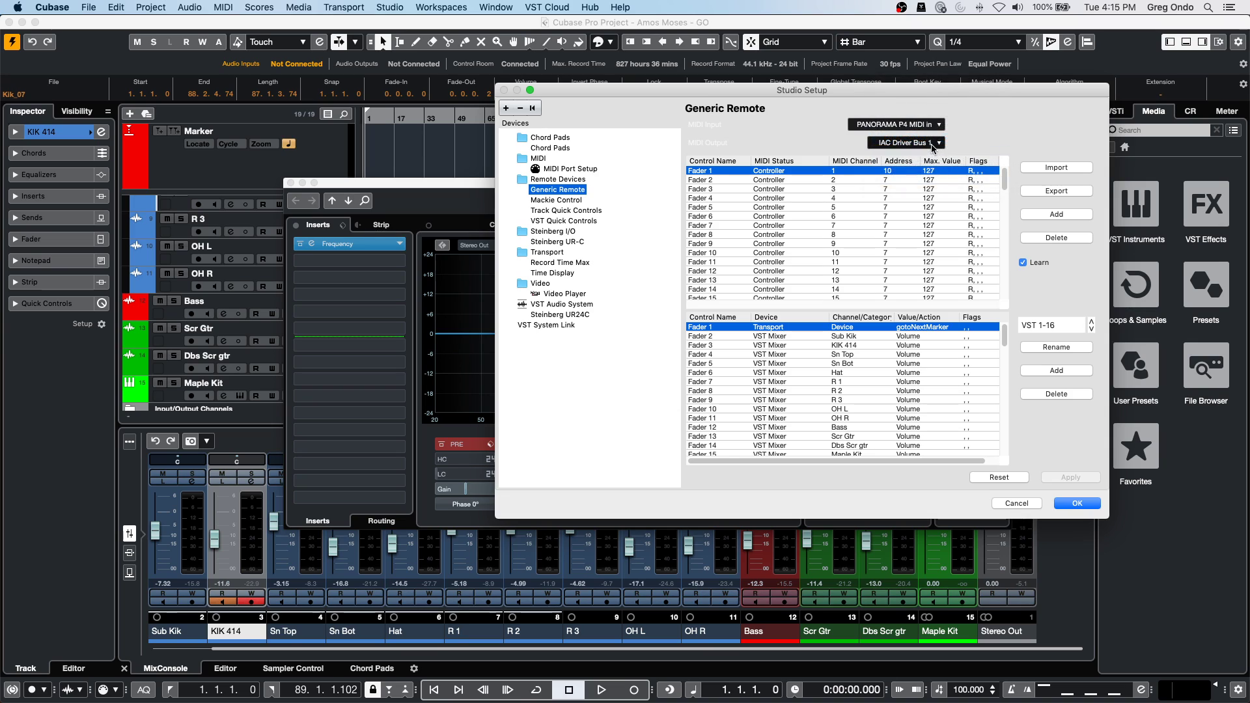
left_click(889, 142)
left_click(877, 159)
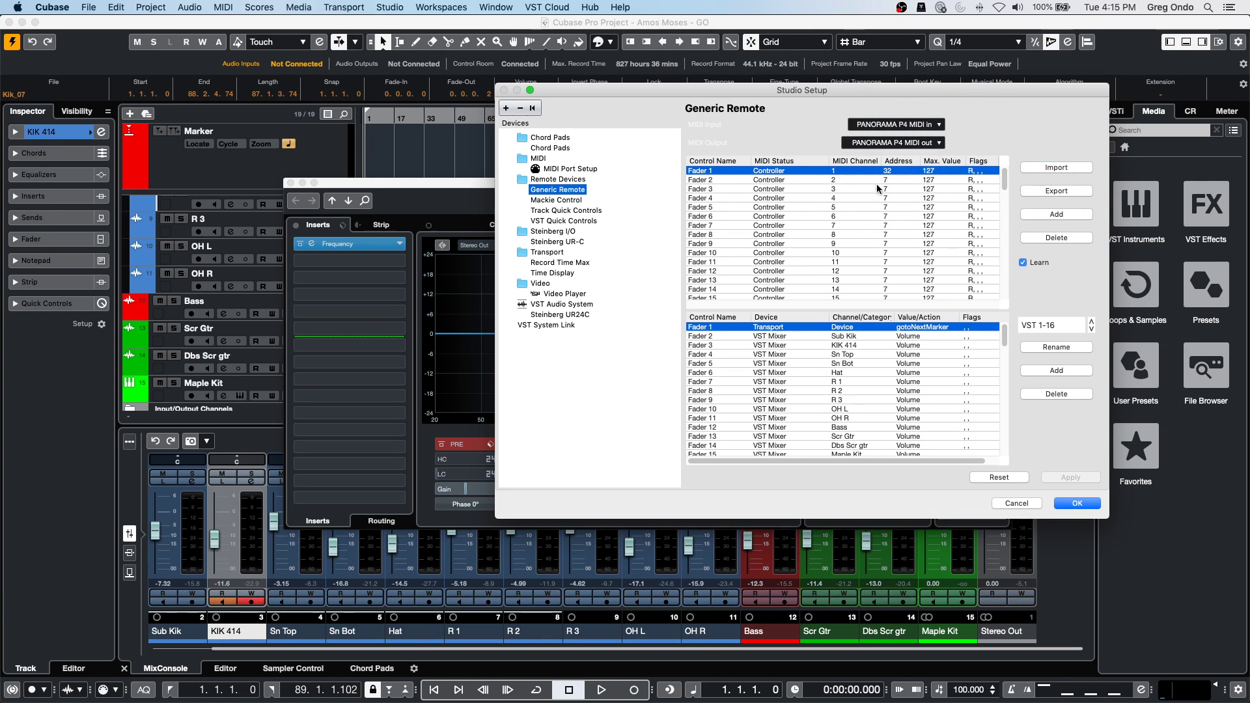
Assign Fader 1 in the Generic Remote to the VST Mixer device and the Stereo Out channel.
left_click(772, 327)
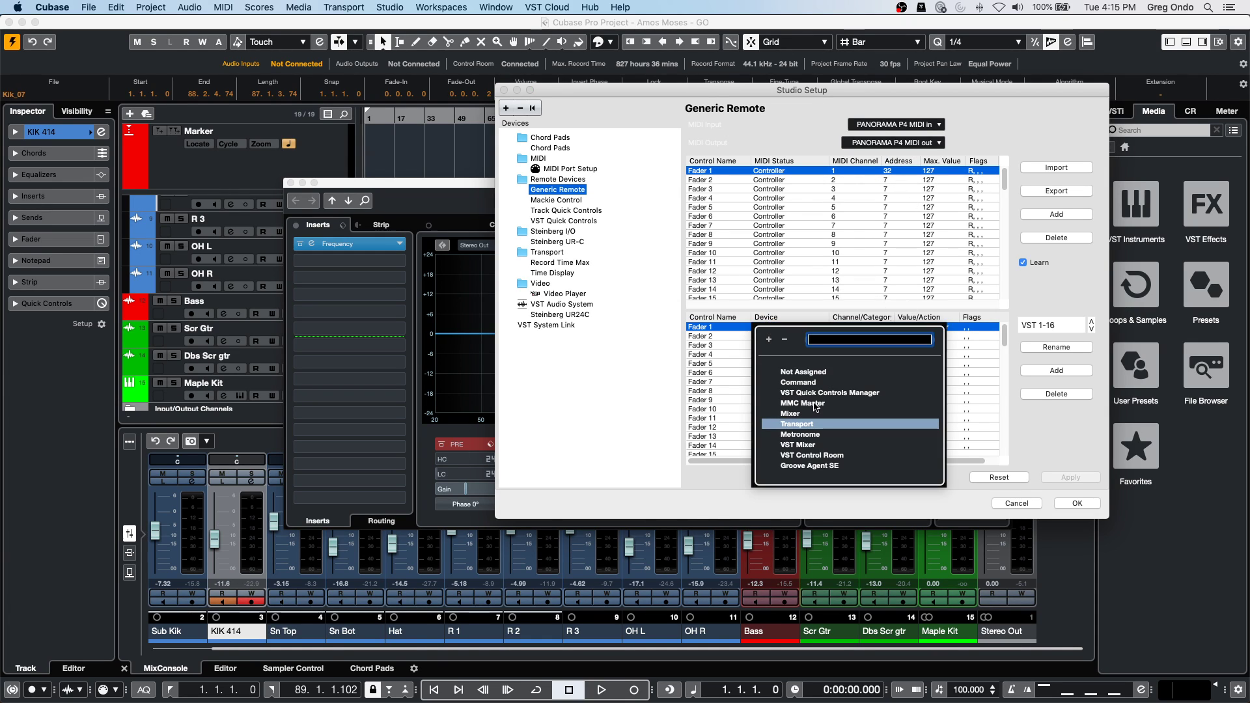
key("Return")
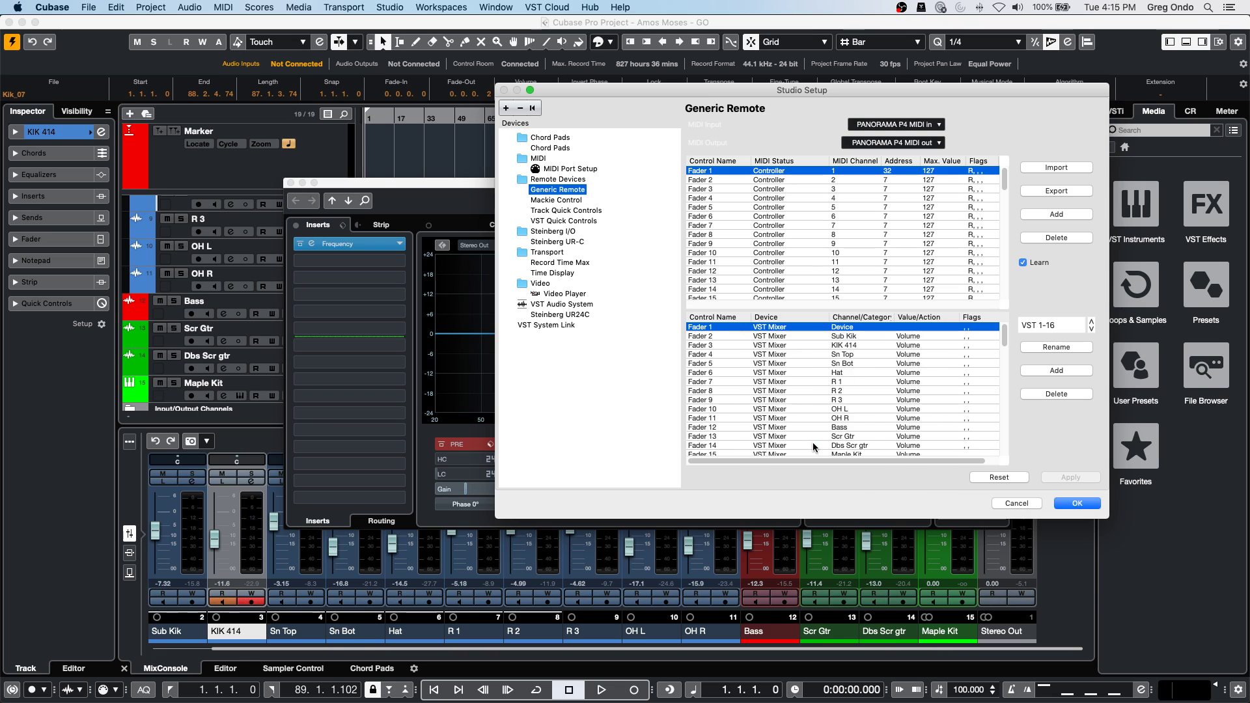
left_click(852, 327)
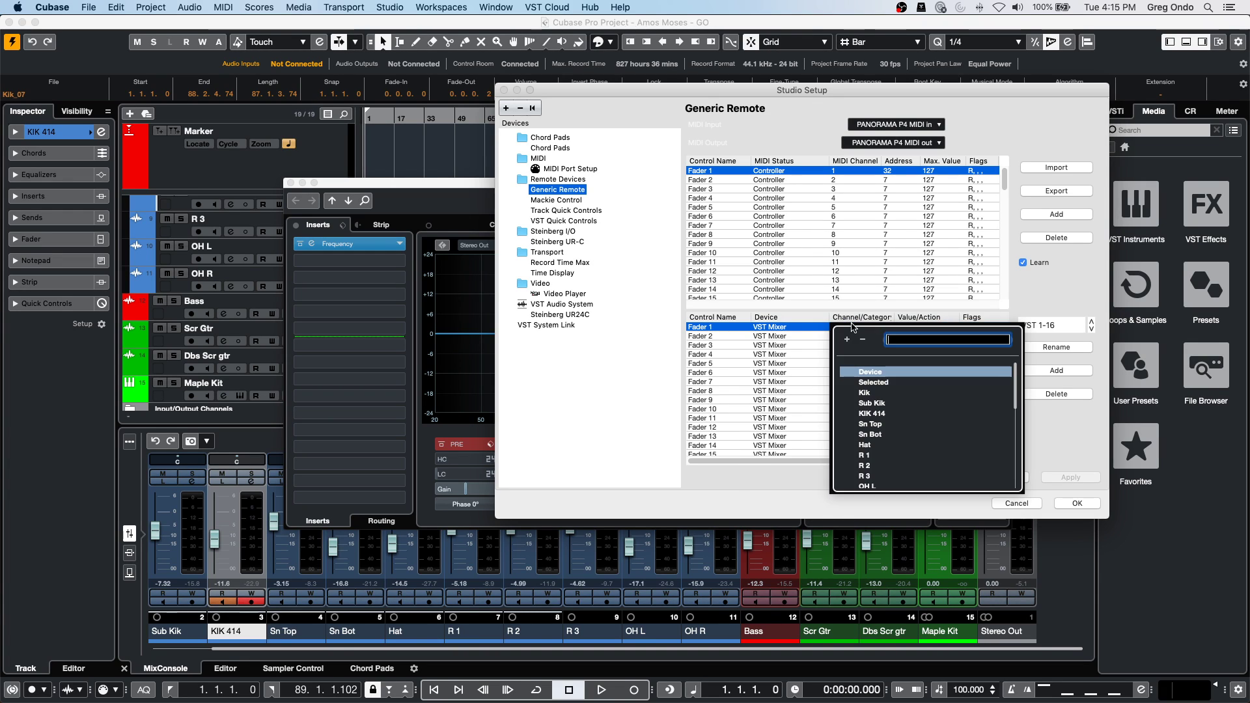
scroll(880, 413, "down", 10)
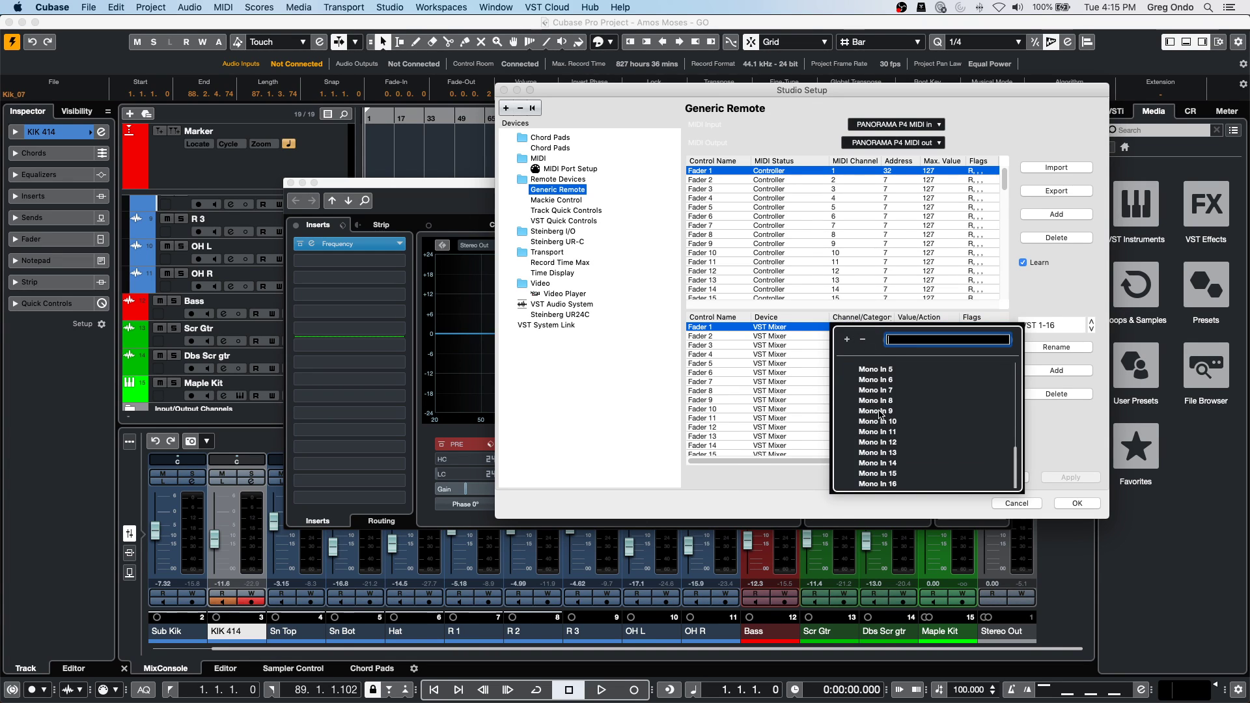
scroll(880, 413, "up", 2)
scroll(890, 405, "up", 2)
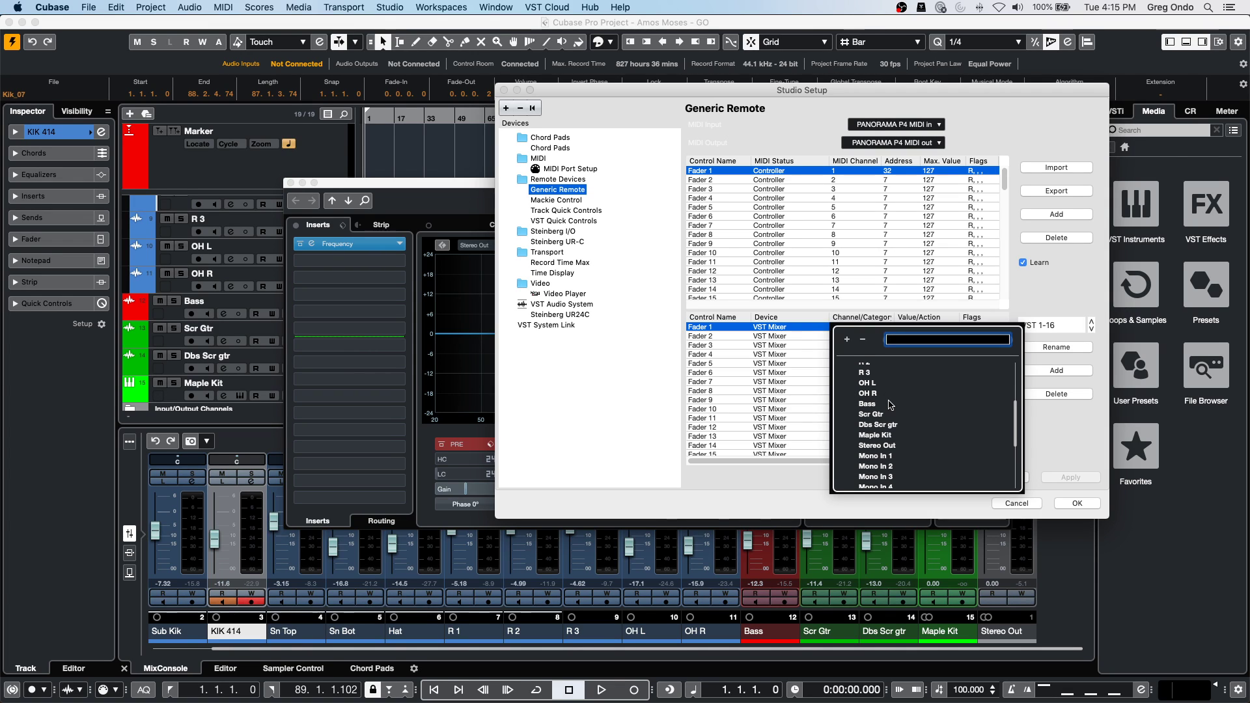
left_click(884, 446)
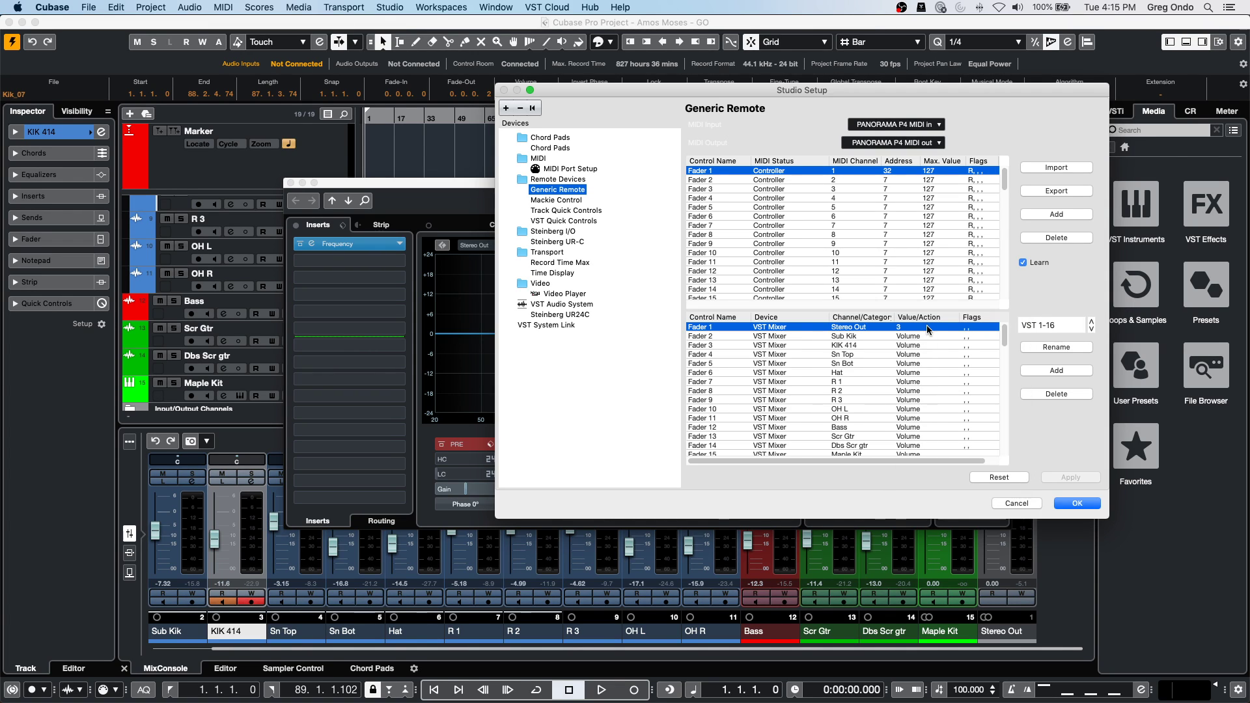
Assign Fader 1 to the Ins. 1 Frequency EQ1Freq parameter of the Stereo Out and confirm the Studio Setup.
left_click(925, 326)
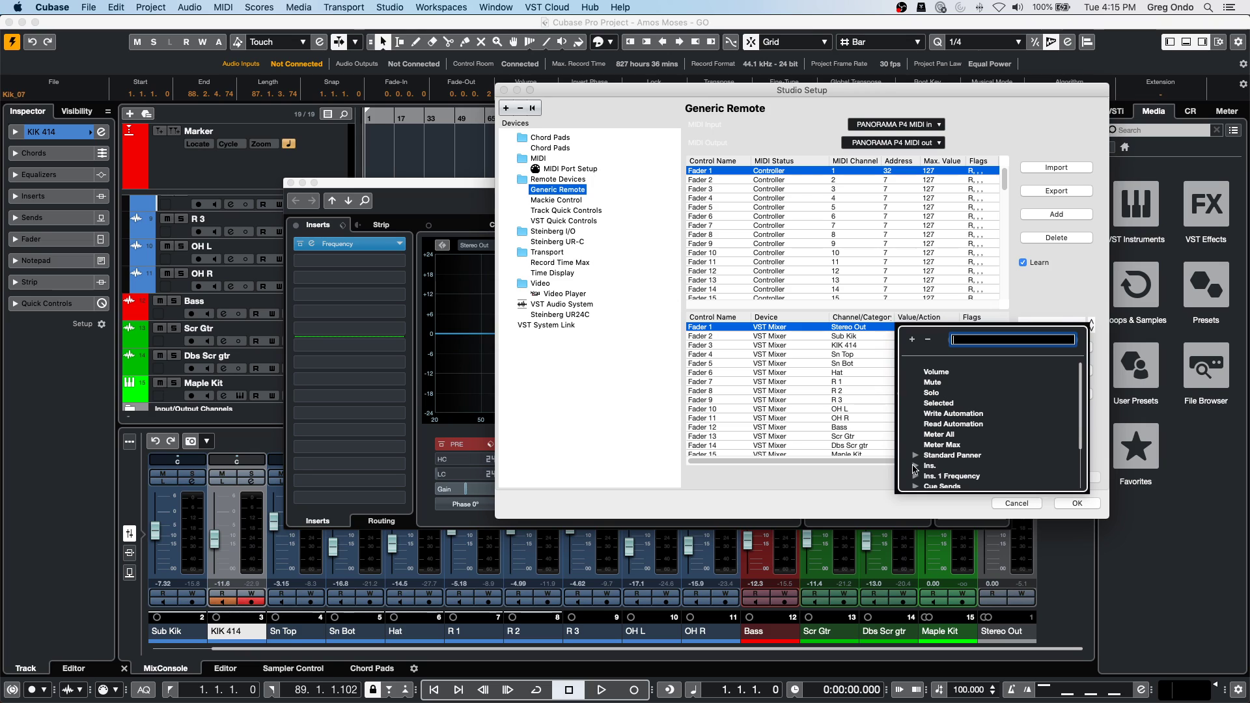
left_click(915, 466)
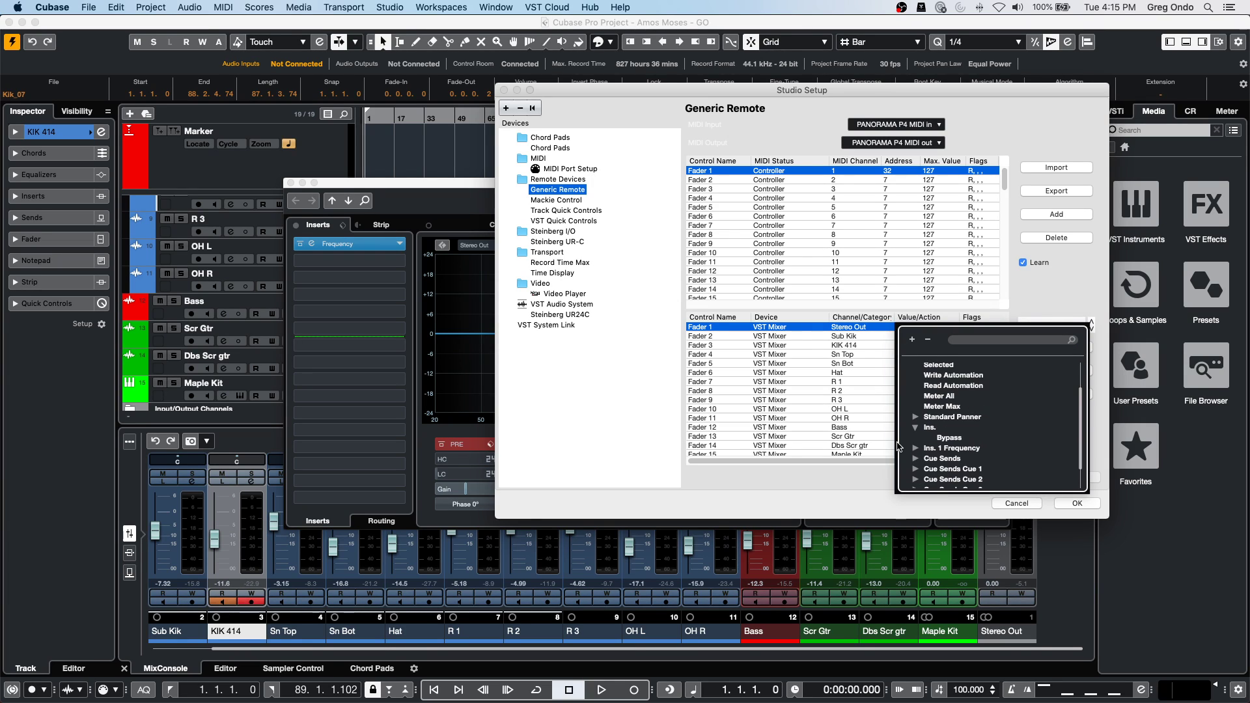
left_click(916, 448)
scroll(1003, 443, "down", 3)
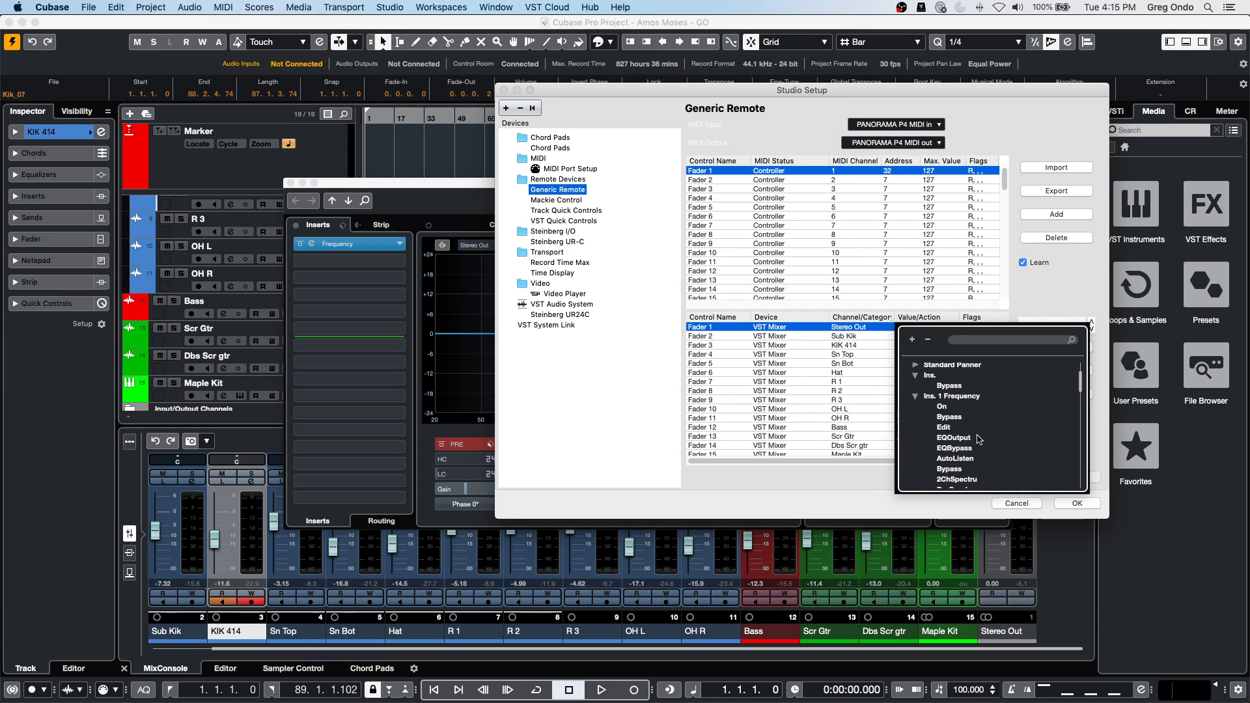
scroll(994, 436, "down", 2)
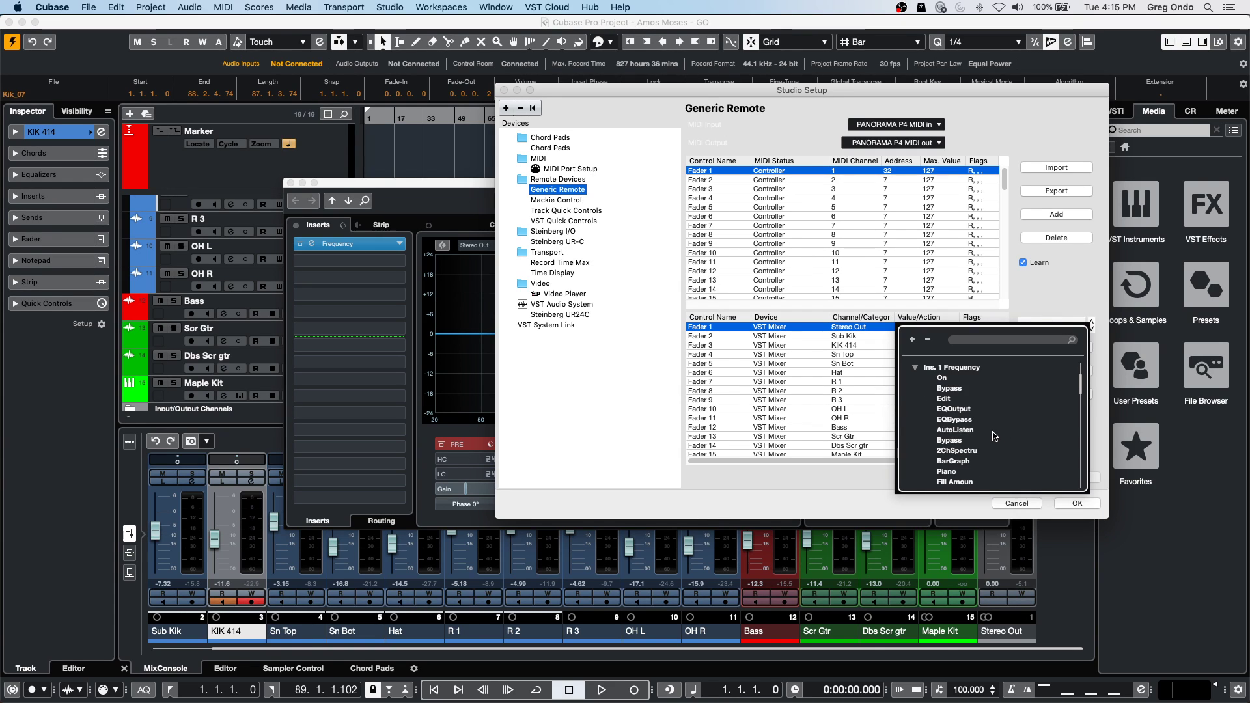
scroll(995, 437, "down", 3)
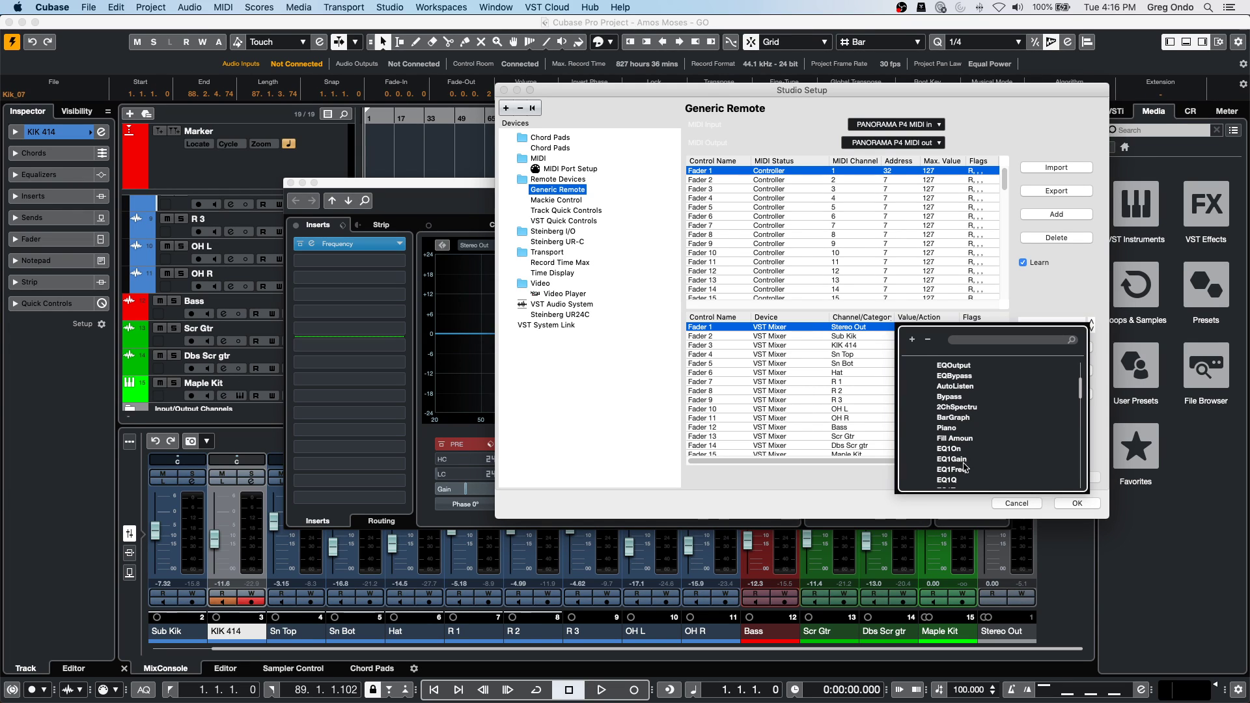
left_click(964, 470)
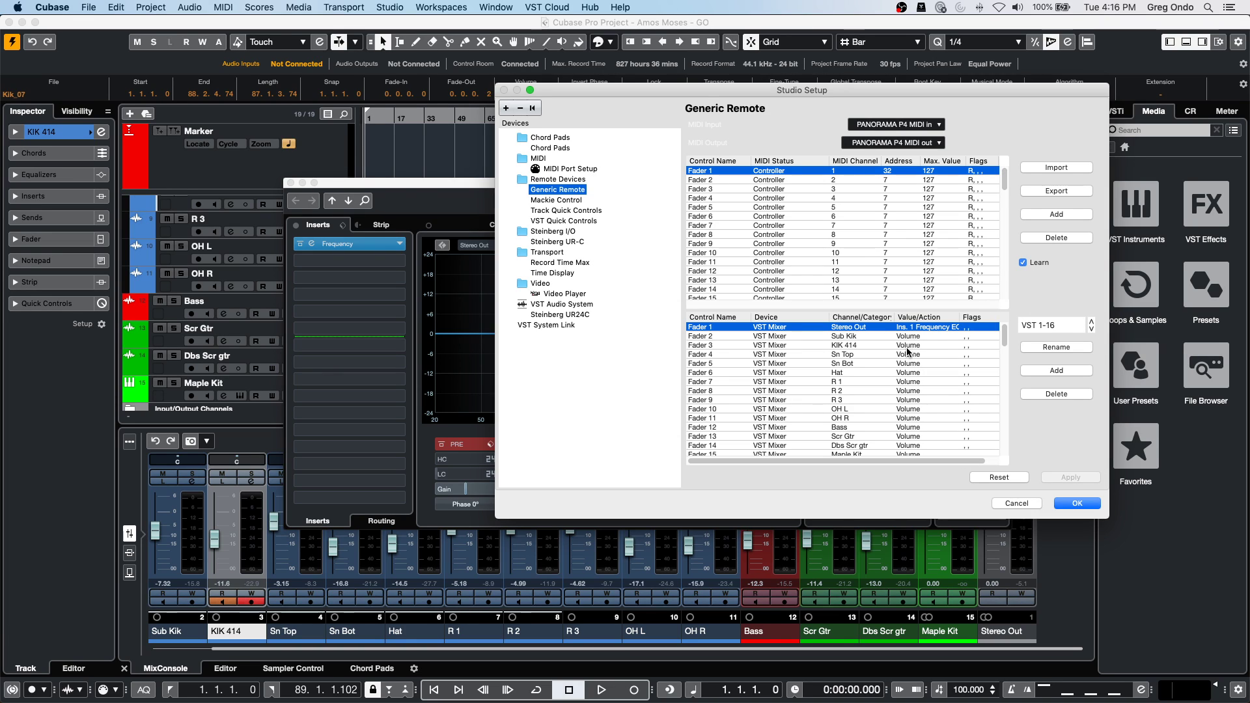
left_click(1077, 502)
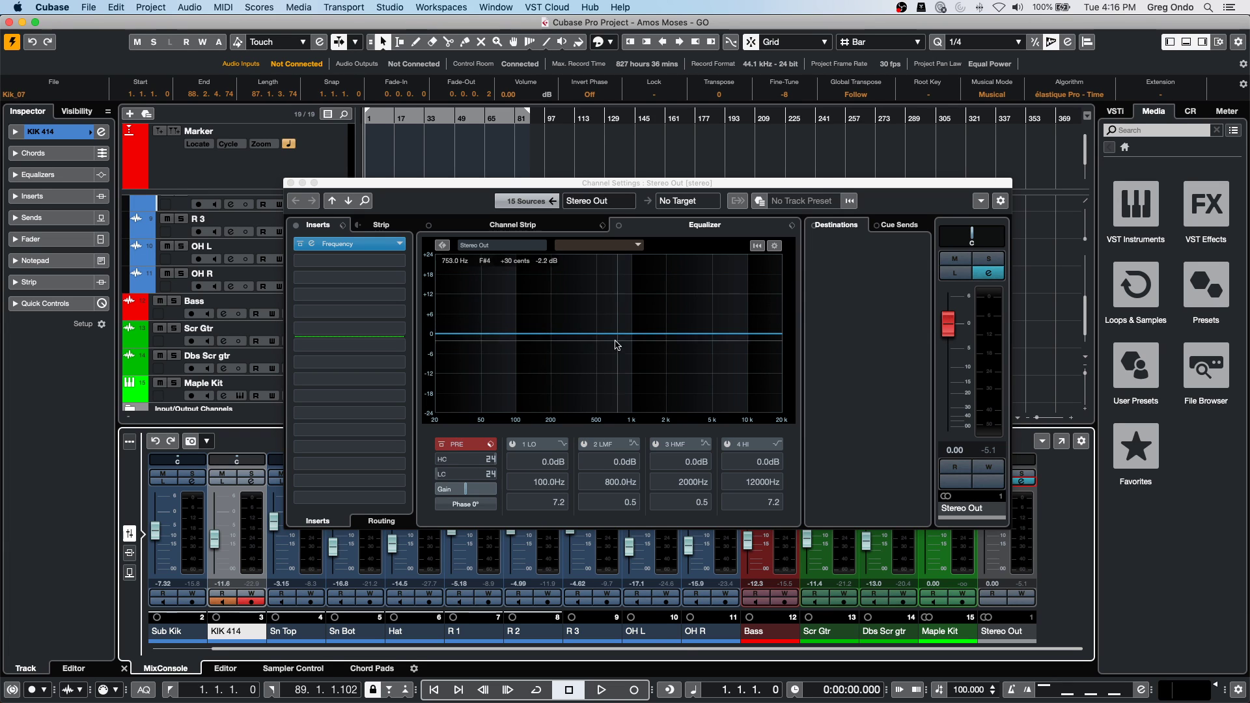
Open the Frequency insert on the Stereo Out and raise band 1's gain to about 13.3 dB.
left_click(345, 244)
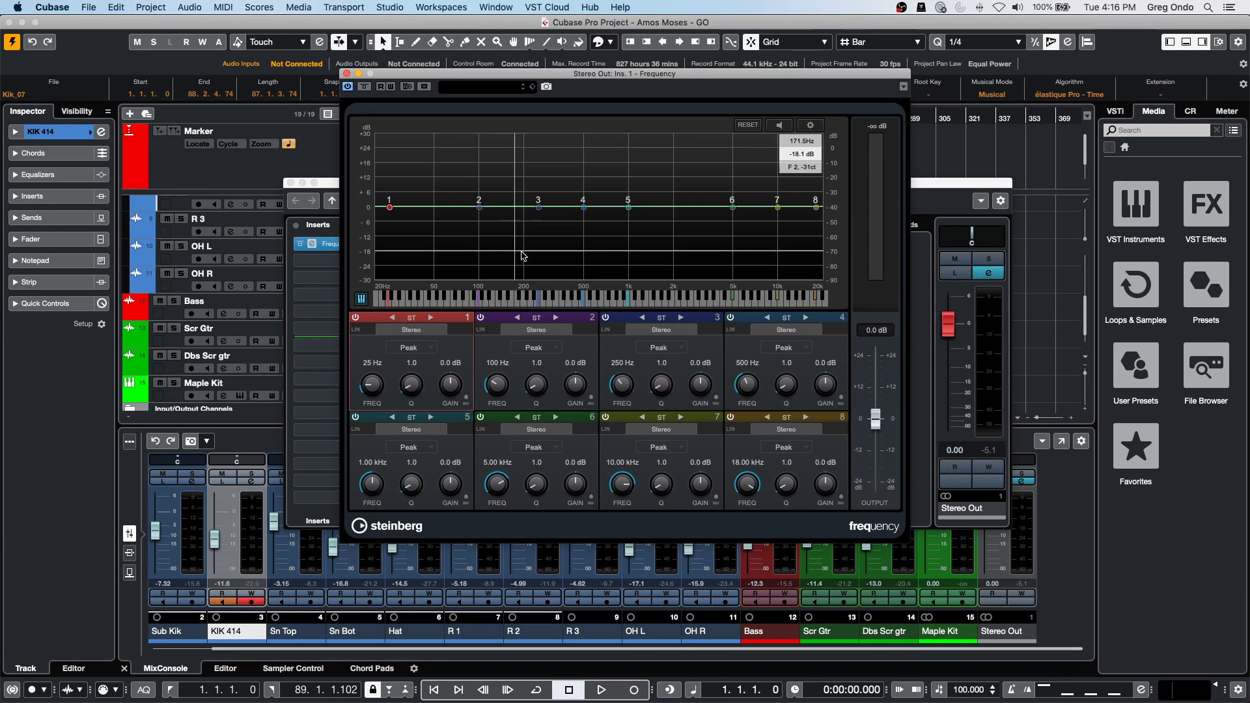
left_click_drag(389, 207, 655, 175)
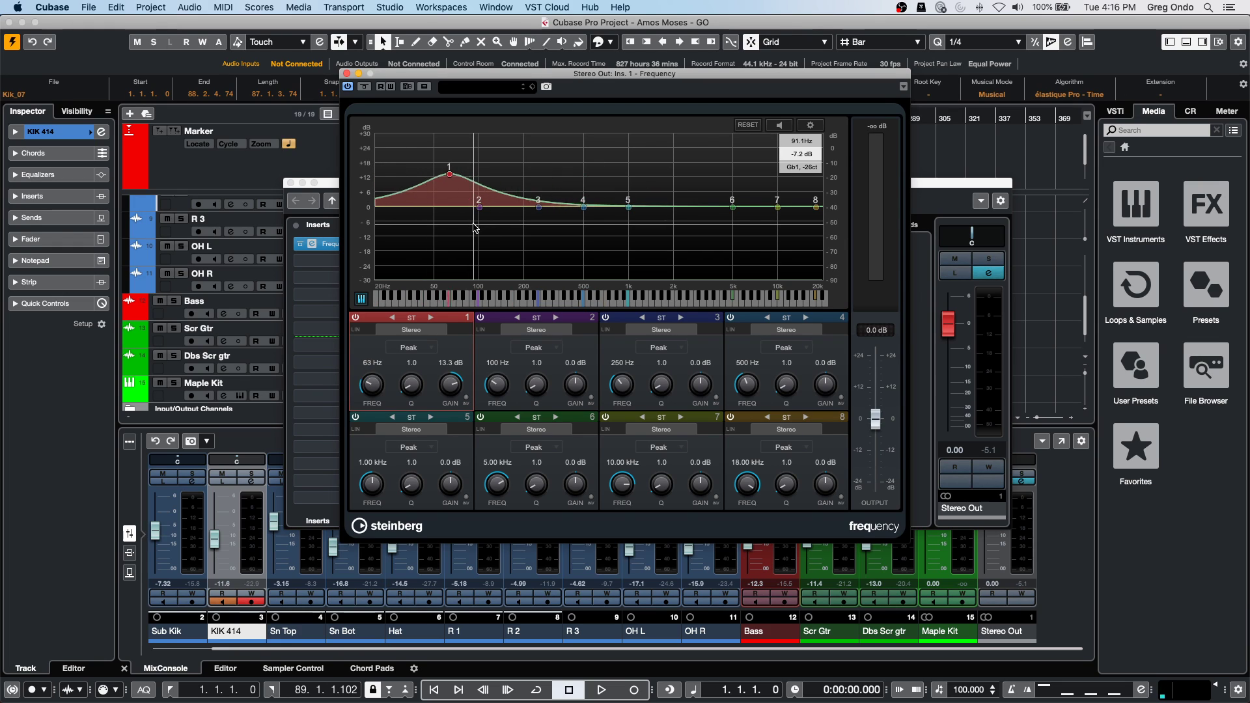
Activate learn mode for the track Quick Controls and assign Frequency band 1's frequency to the first slot.
left_click(44, 303)
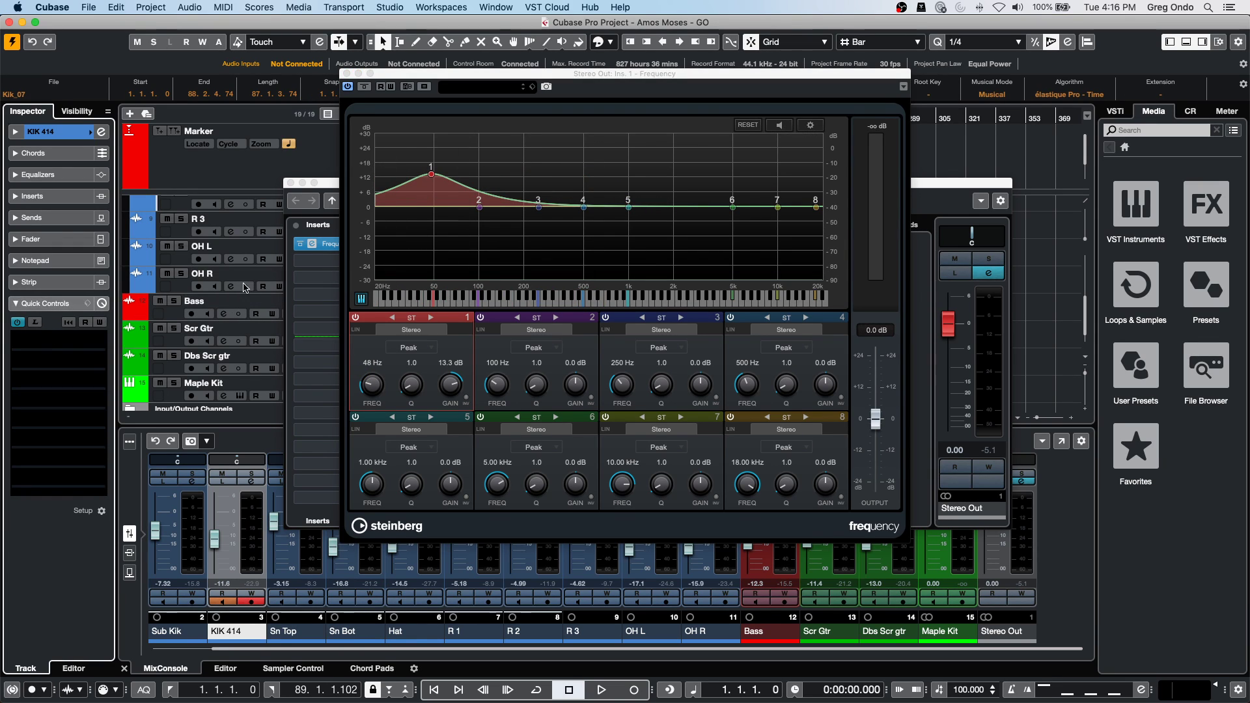
left_click(35, 323)
mouse_move(373, 389)
left_mouse_down()
mouse_move(377, 356)
mouse_move(378, 392)
mouse_move(376, 372)
left_mouse_up()
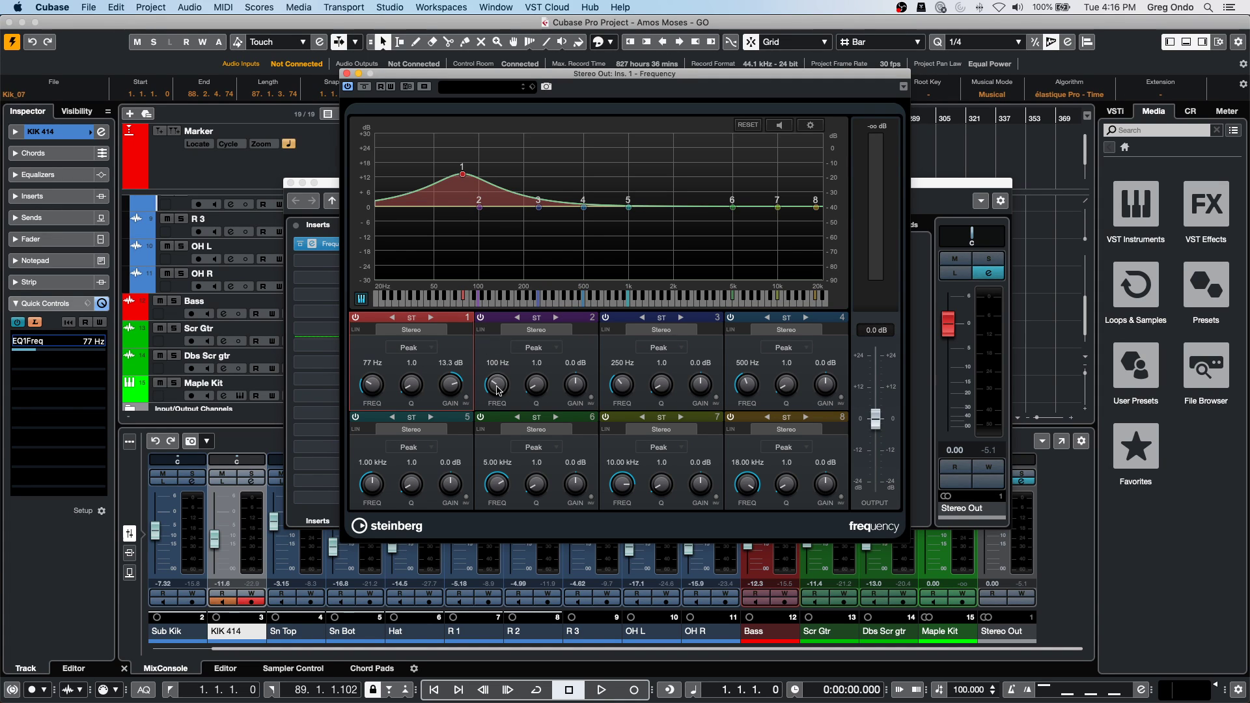
Try to assign Frequency band 2's frequency to the second Quick Control slot, and close the plug-in and Stereo Out channel settings.
left_click(41, 361)
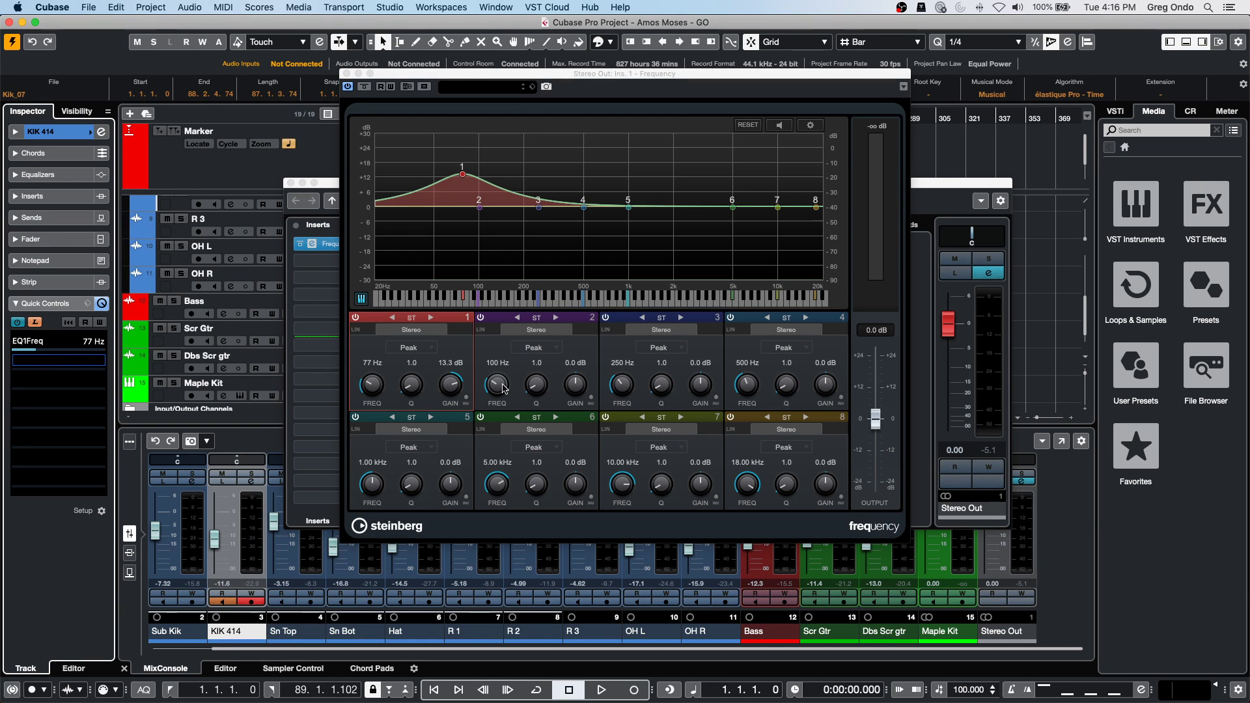
left_click_drag(504, 390, 506, 386)
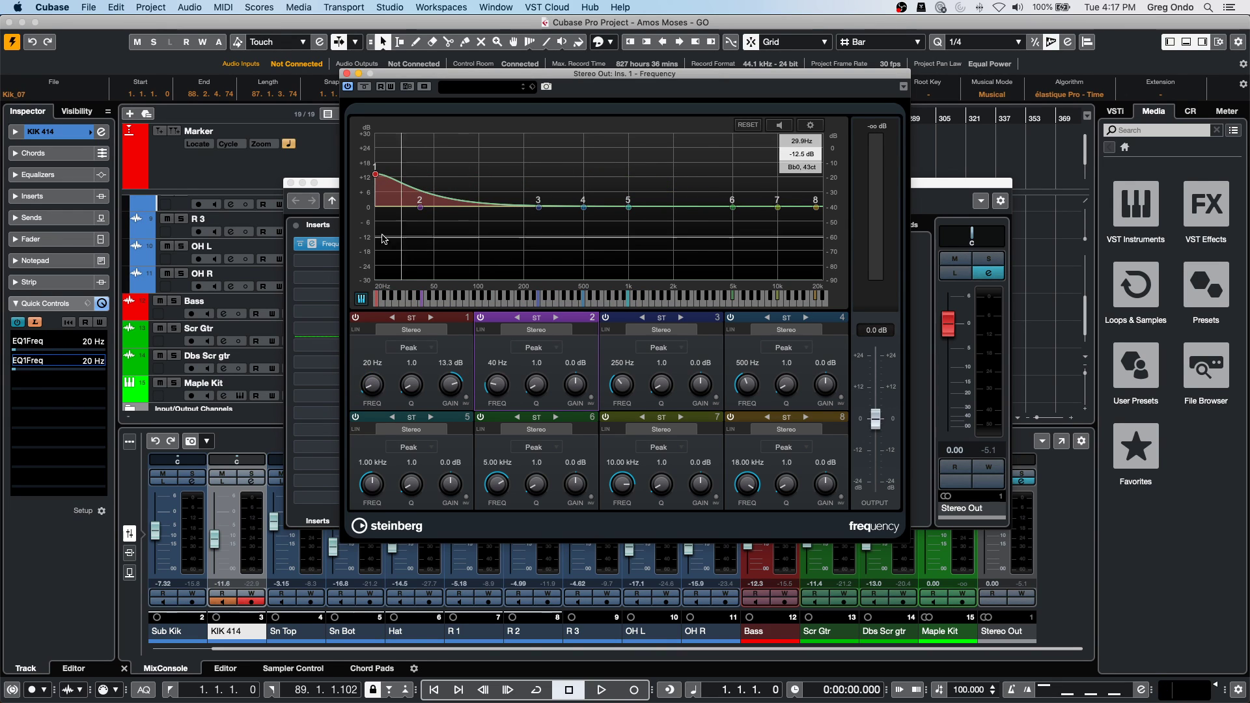
left_click(346, 74)
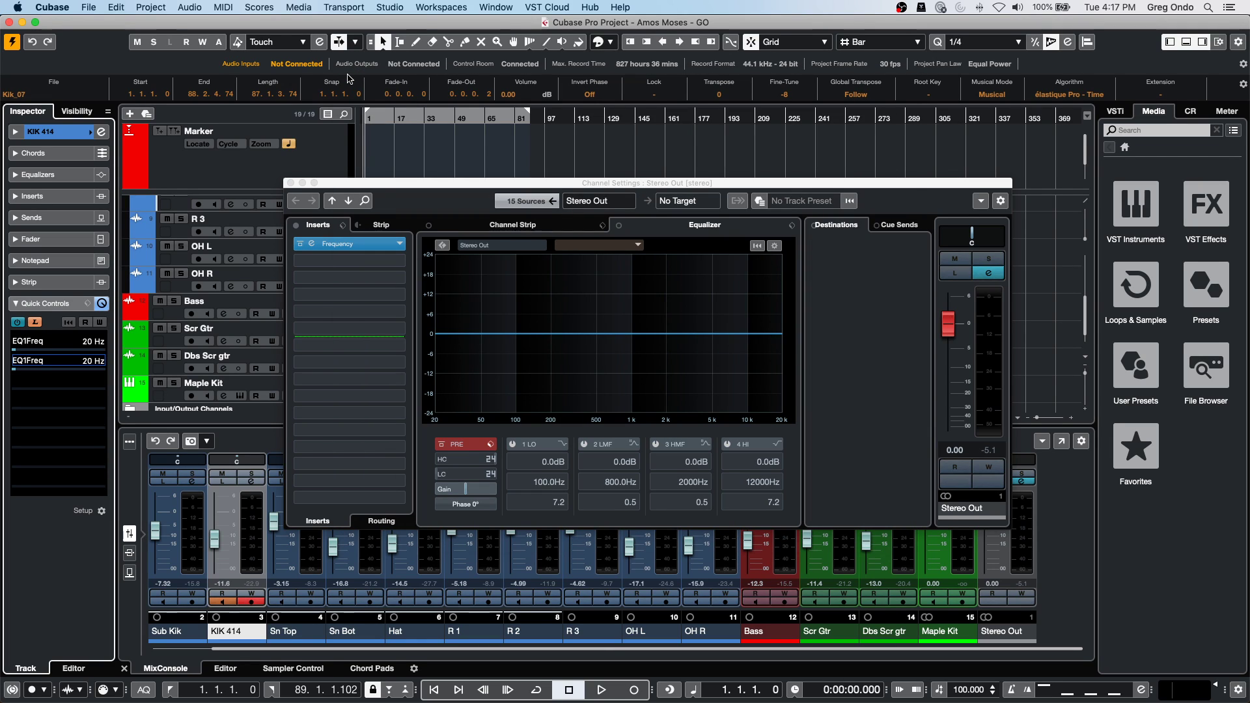
left_click(291, 183)
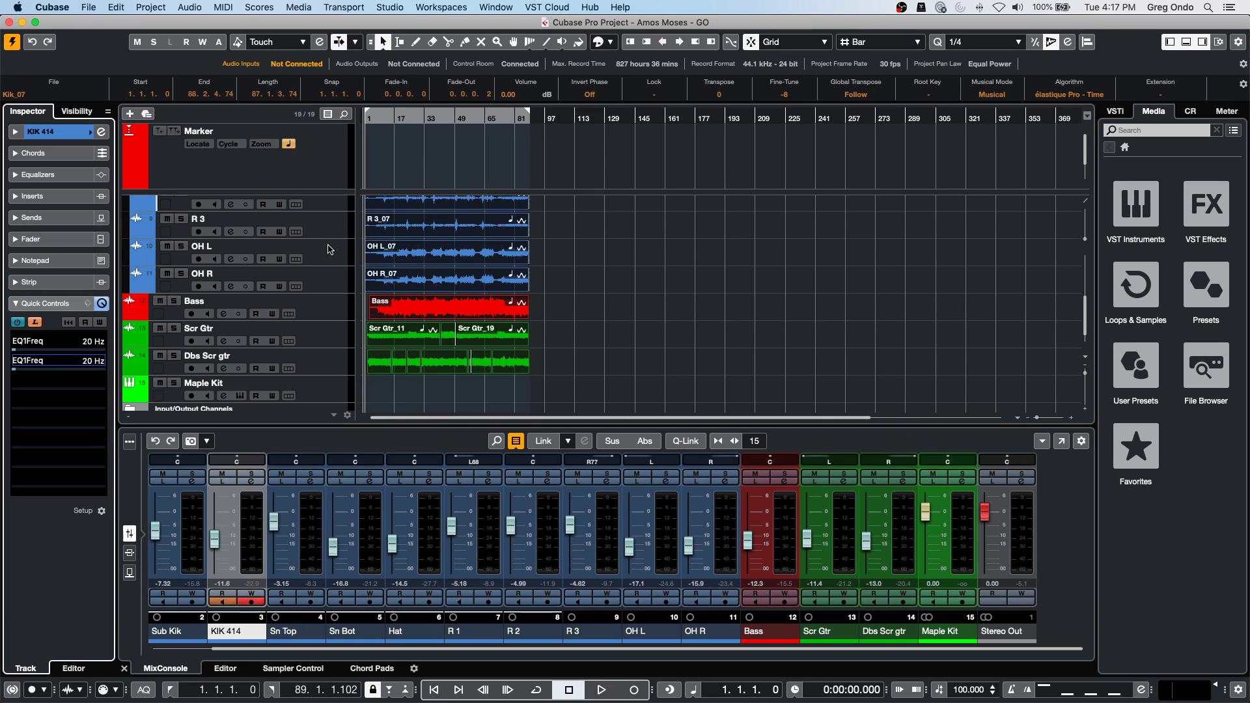
Create a new empty project in the August 28 2020 folder.
left_click(87, 7)
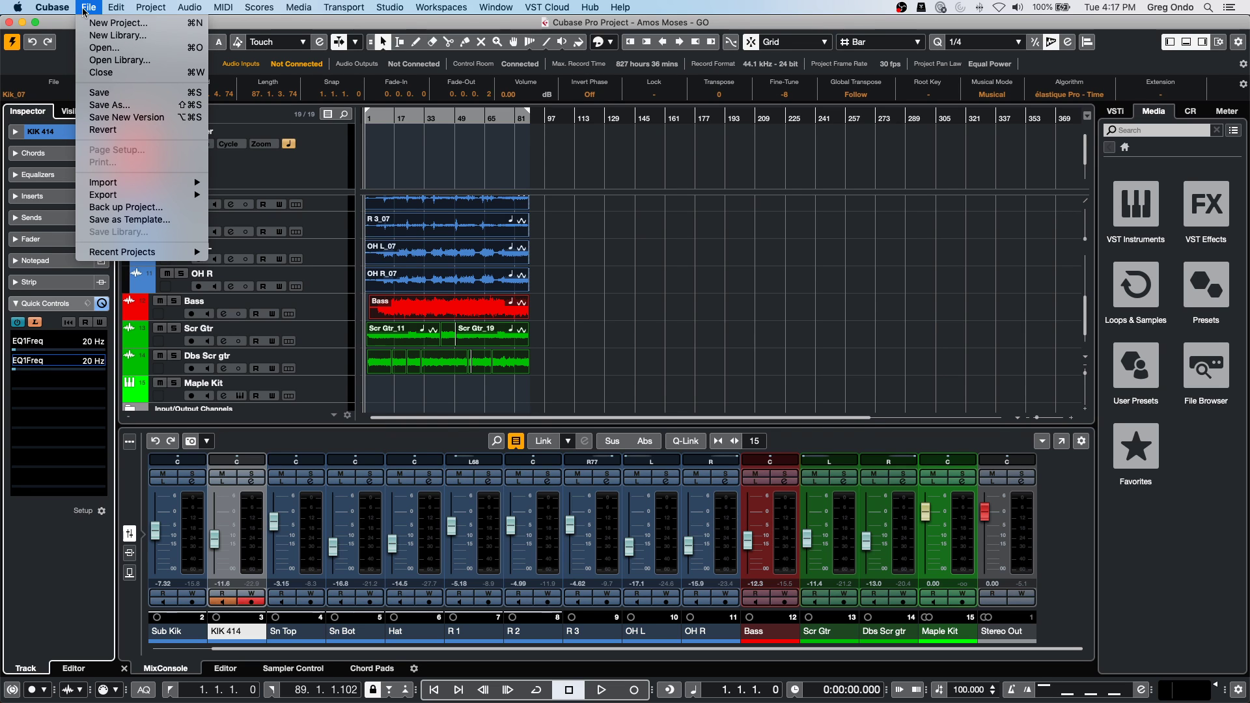
left_click(117, 23)
left_click(970, 525)
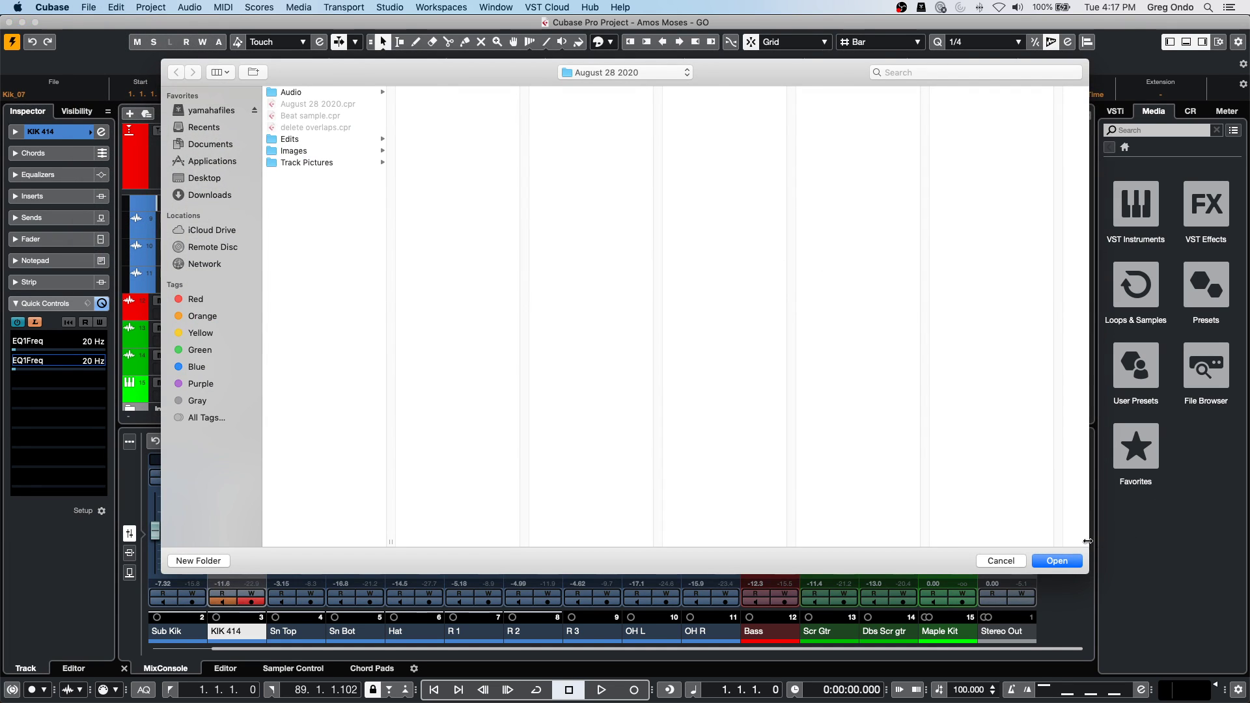
left_click(1057, 560)
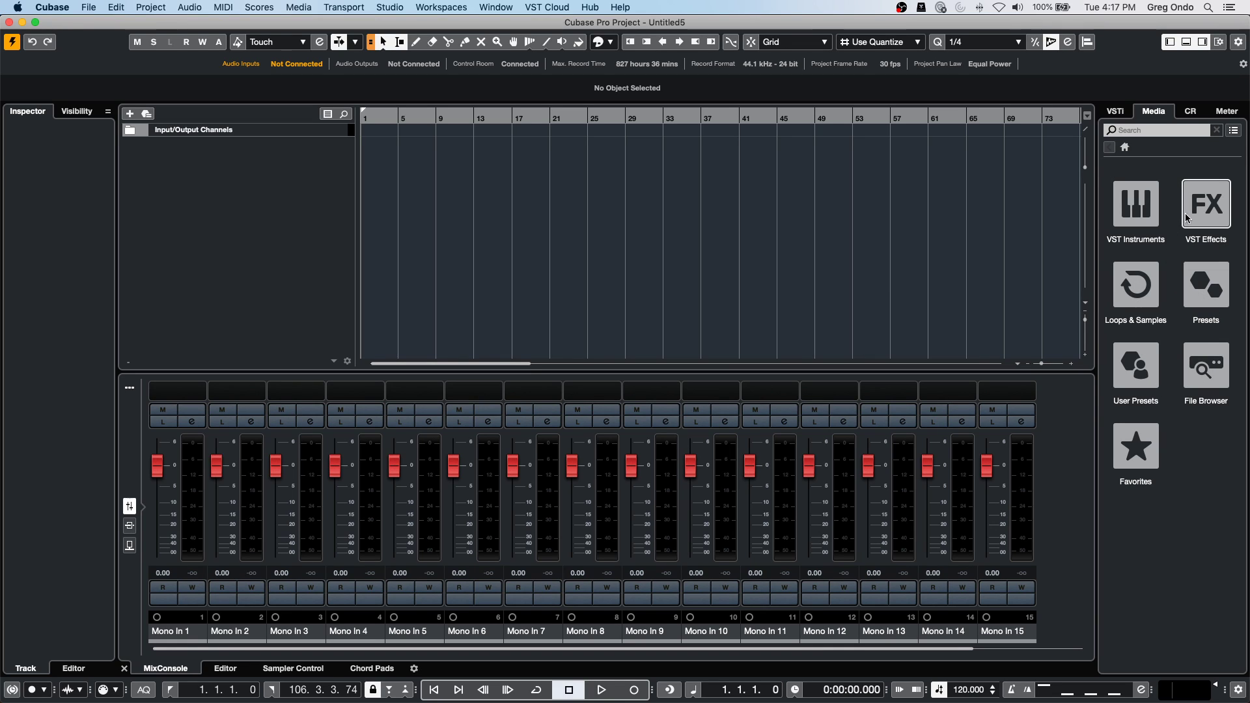
Create a Groove Agent SE instrument track with the Isolated kit from The Kit SE, and delete that track.
left_click(1149, 212)
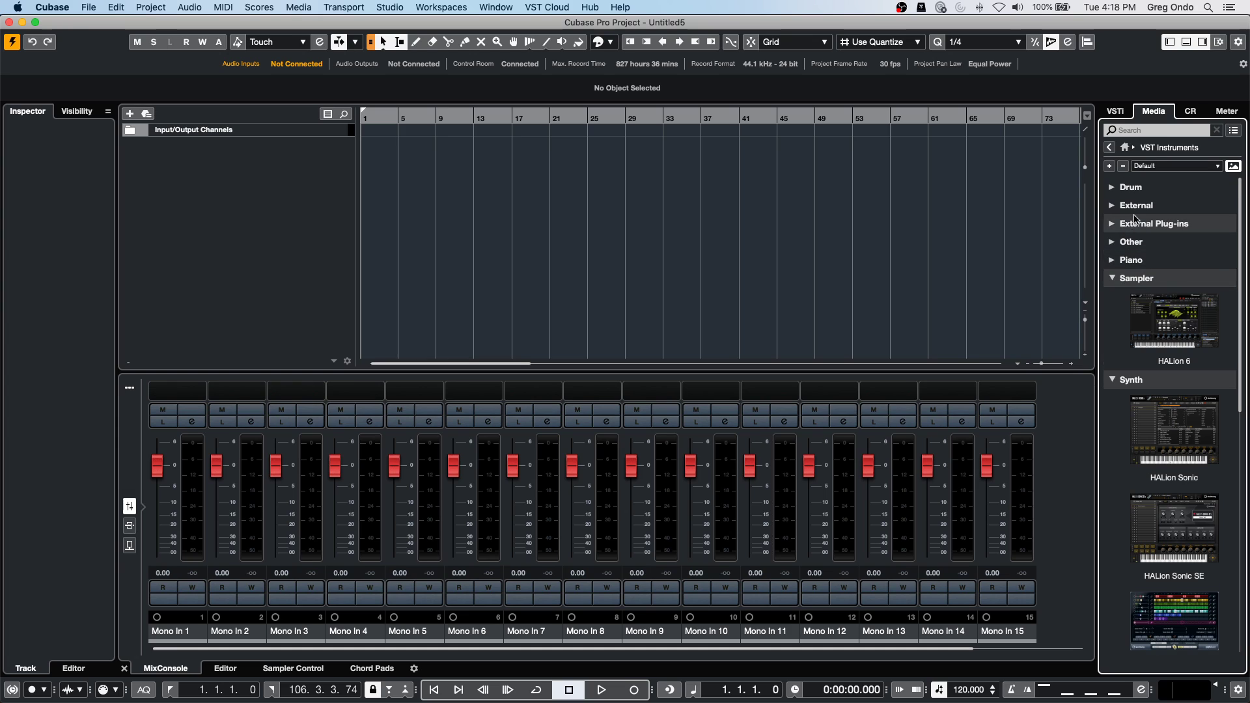
left_click(1111, 189)
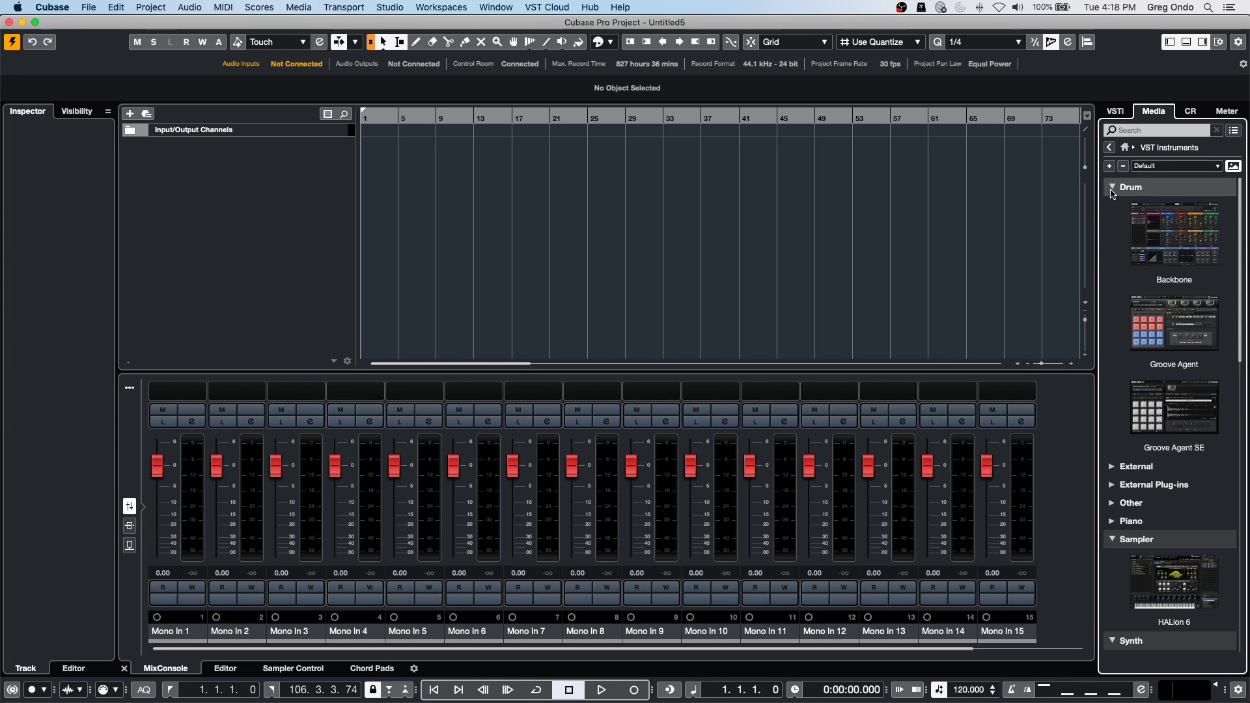
left_click(1191, 422)
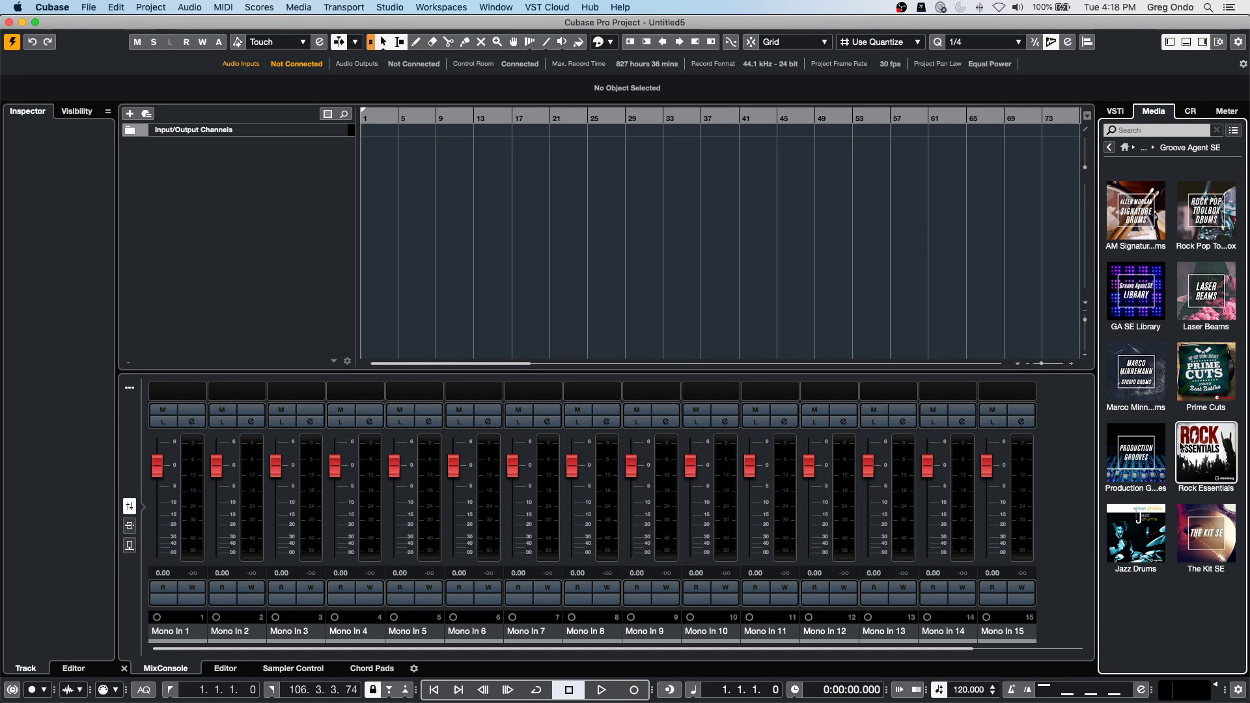
left_click(1208, 530)
double_click(1148, 319)
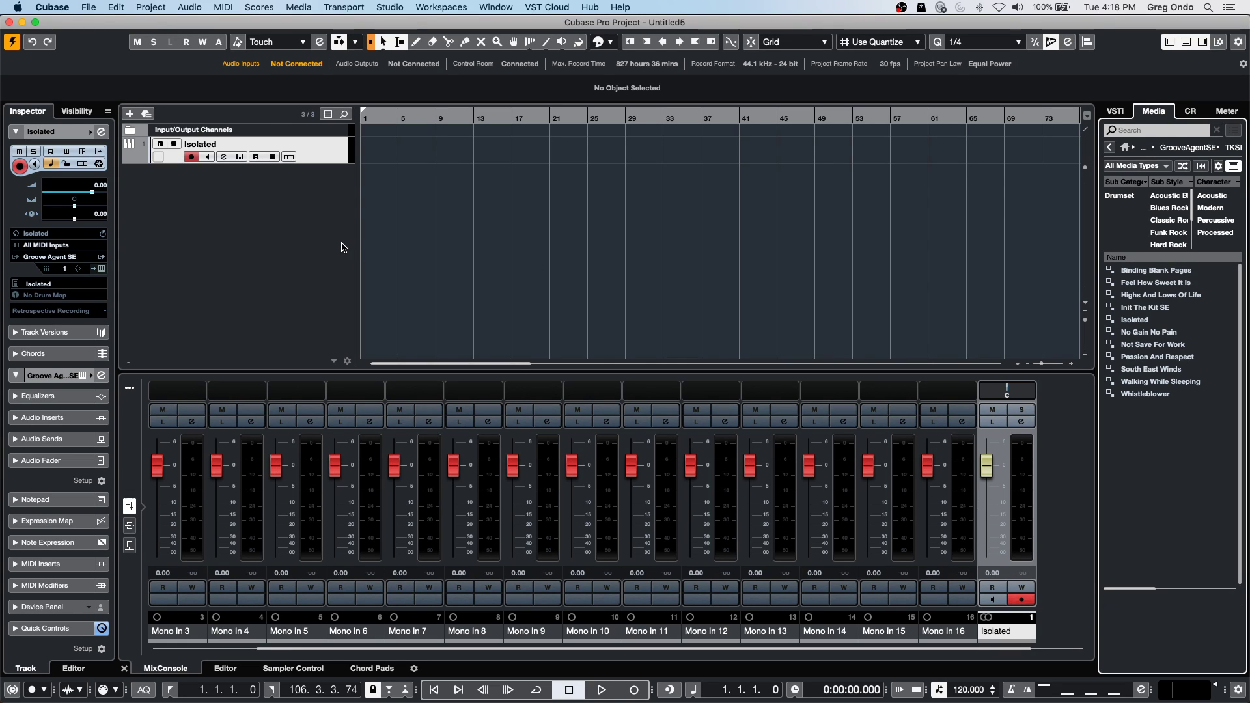
key("Delete")
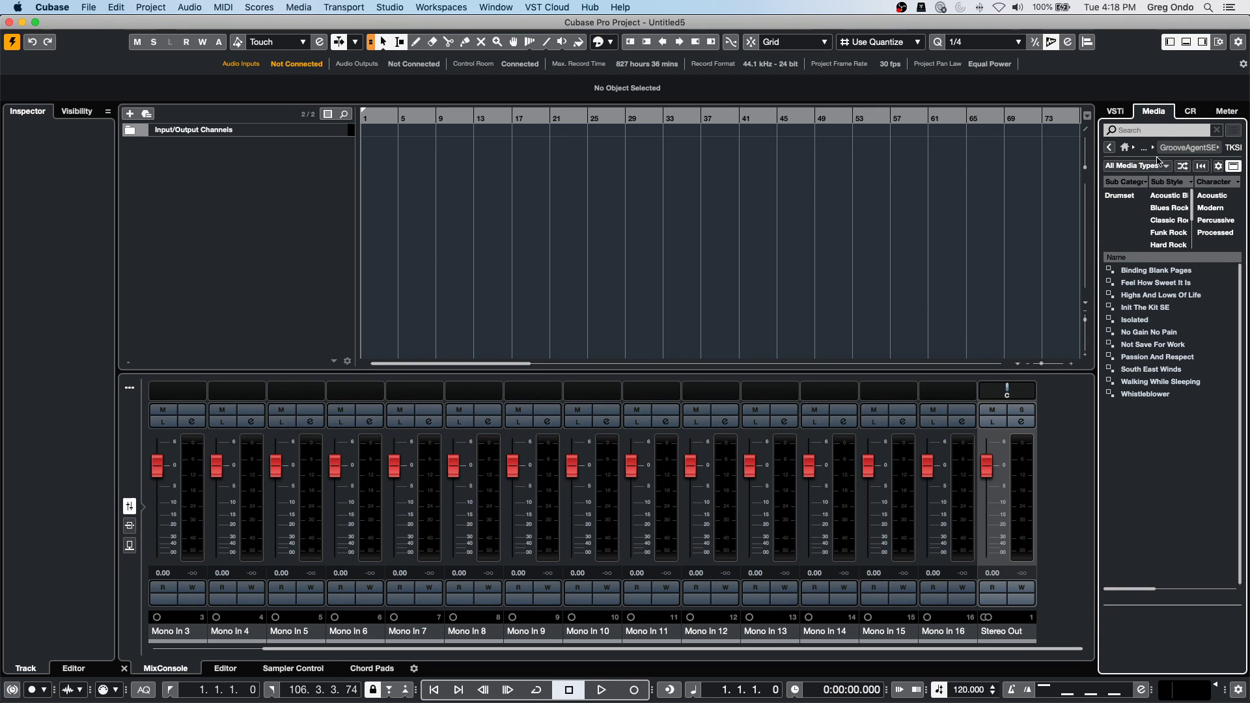
Add Groove Agent SE as a rack instrument and create a MIDI track assigned to it.
left_click(1116, 112)
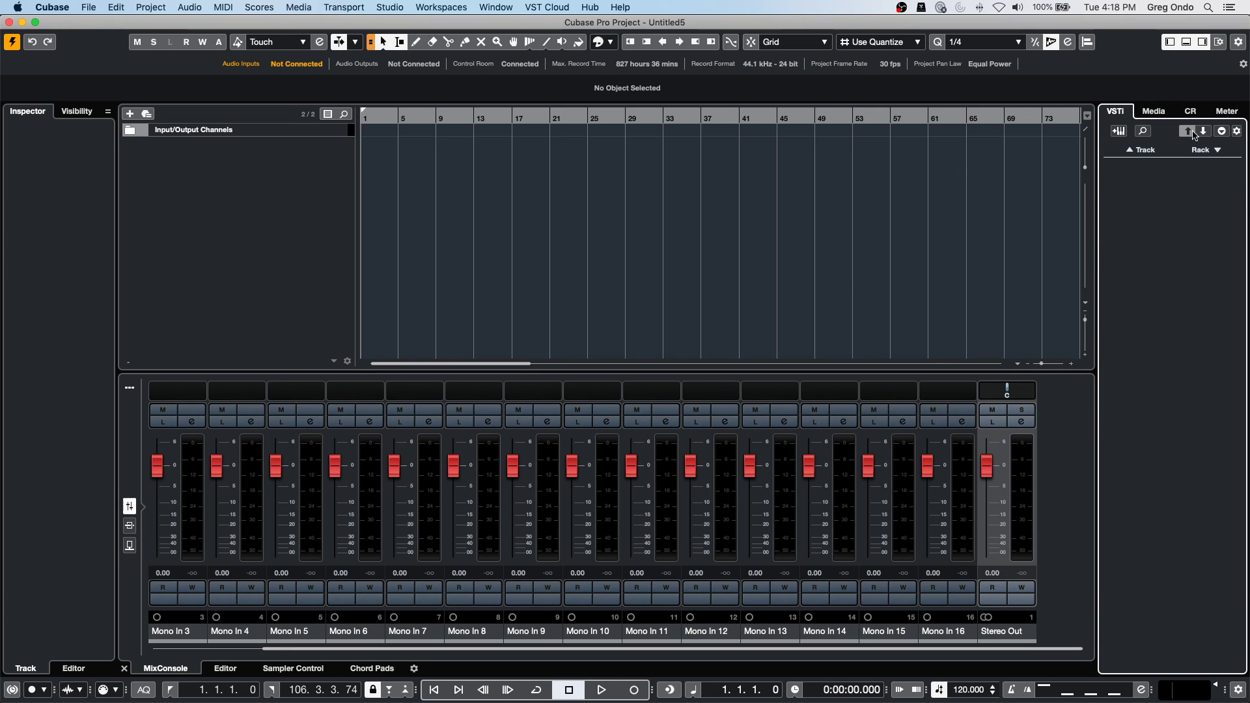
left_click(1218, 151)
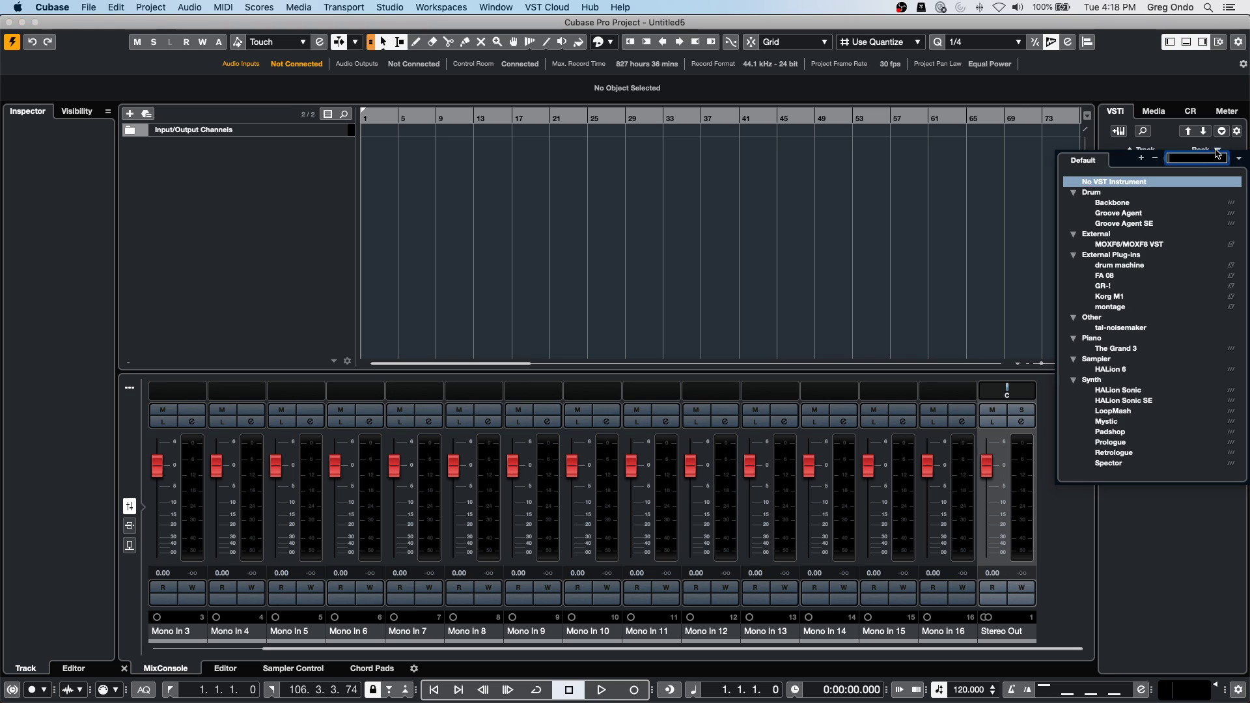
left_click(1132, 224)
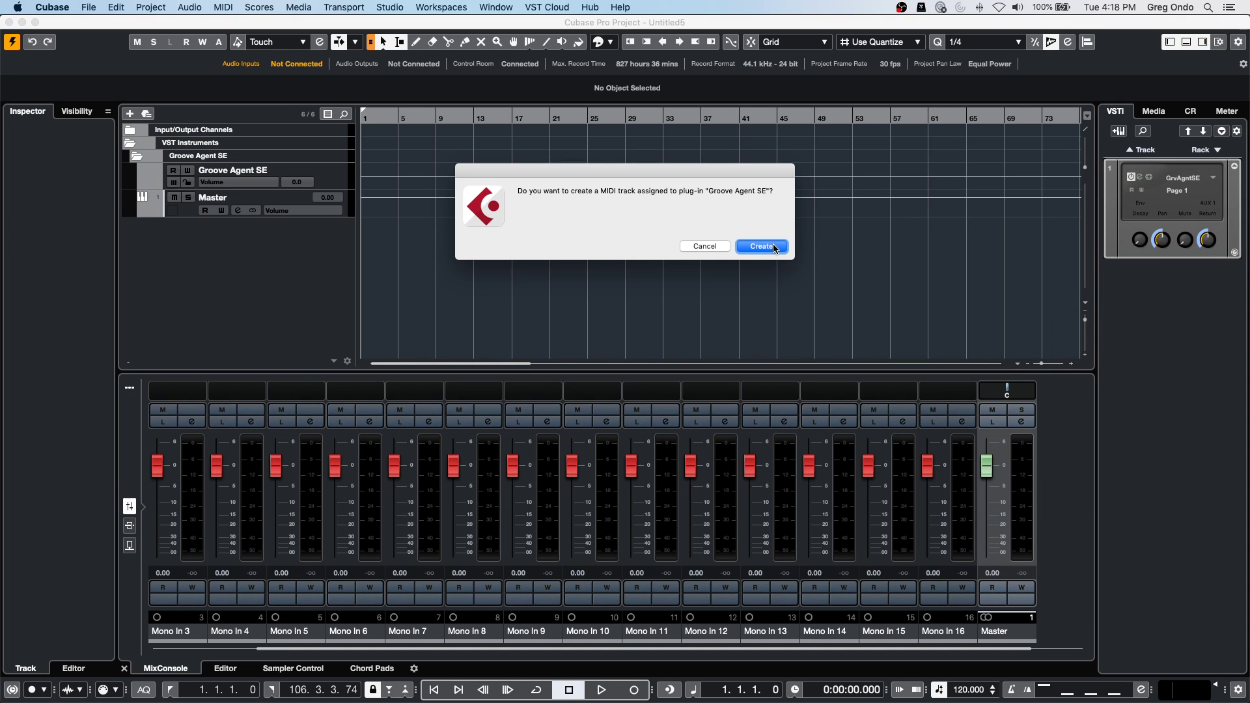
left_click(765, 246)
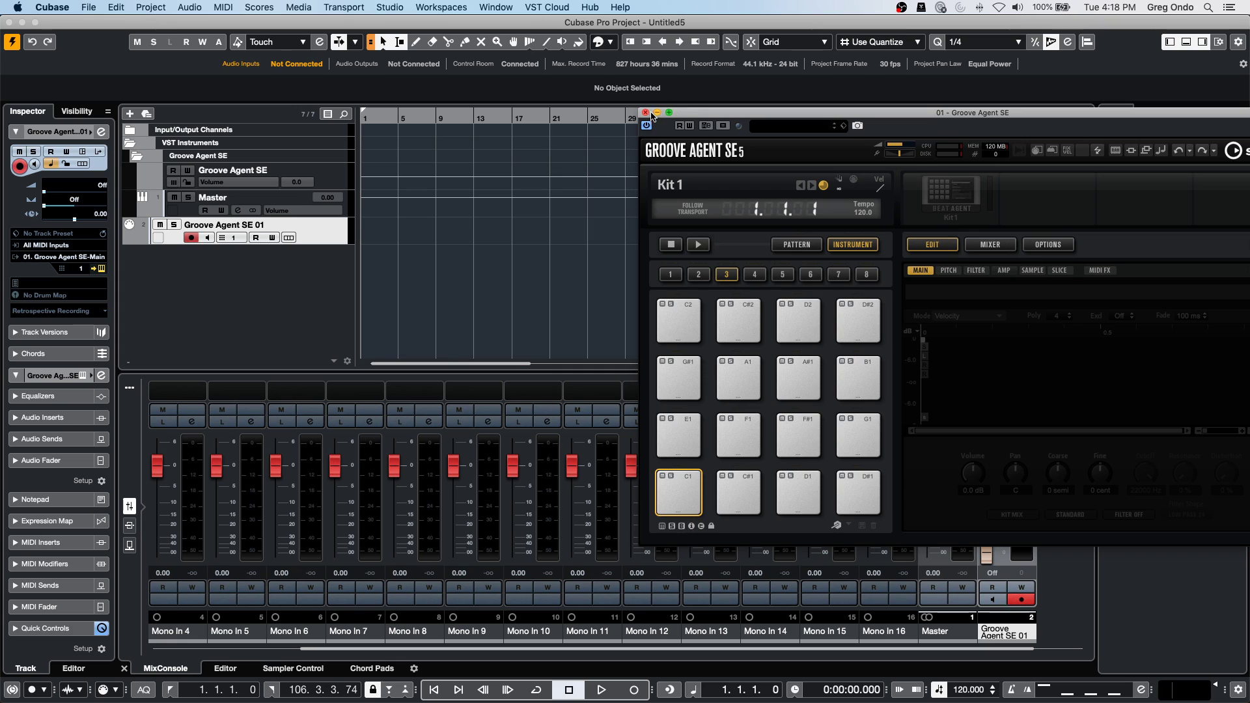
Load the Forget The Past kit into Groove Agent SE's first kit slot and close the loading dialog.
right_click(938, 199)
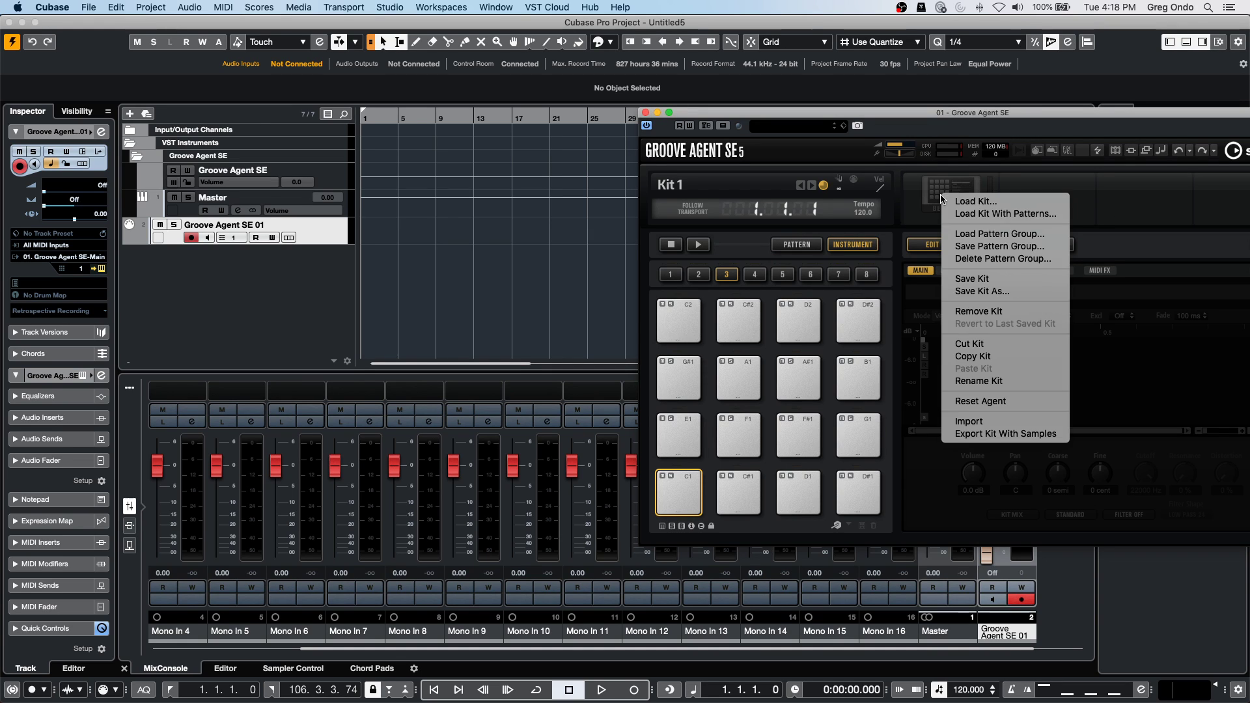
left_click(977, 208)
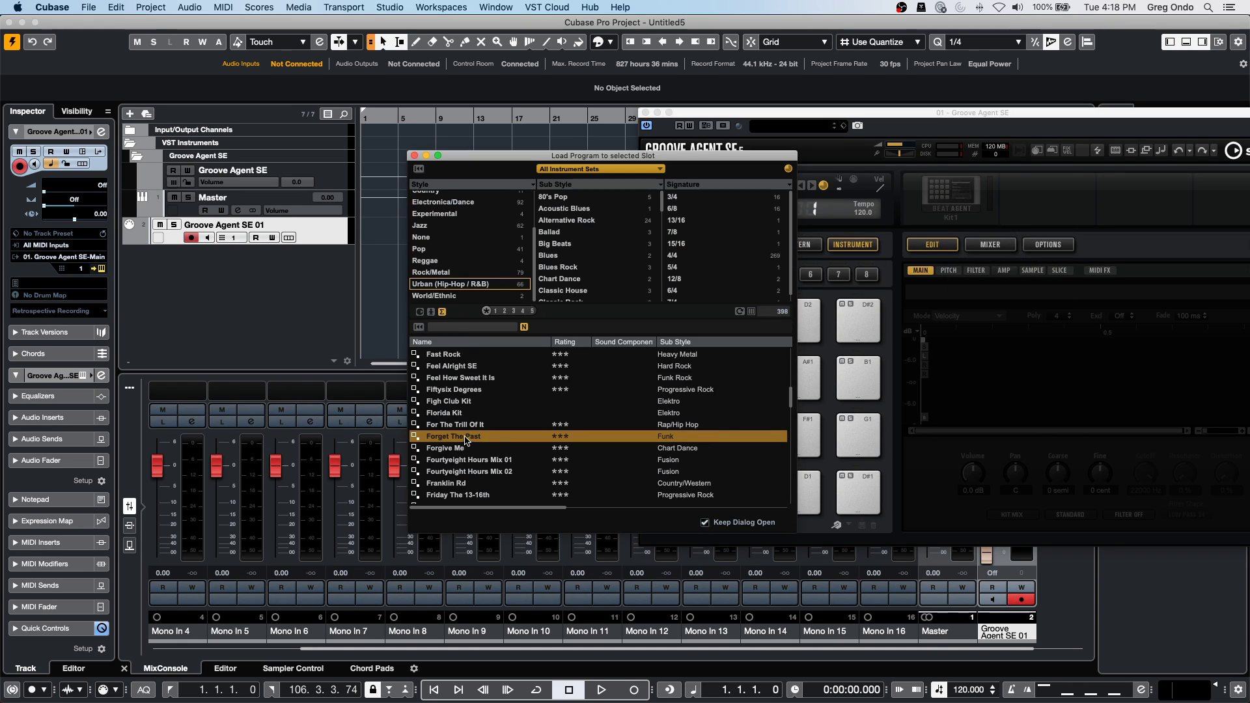
double_click(471, 437)
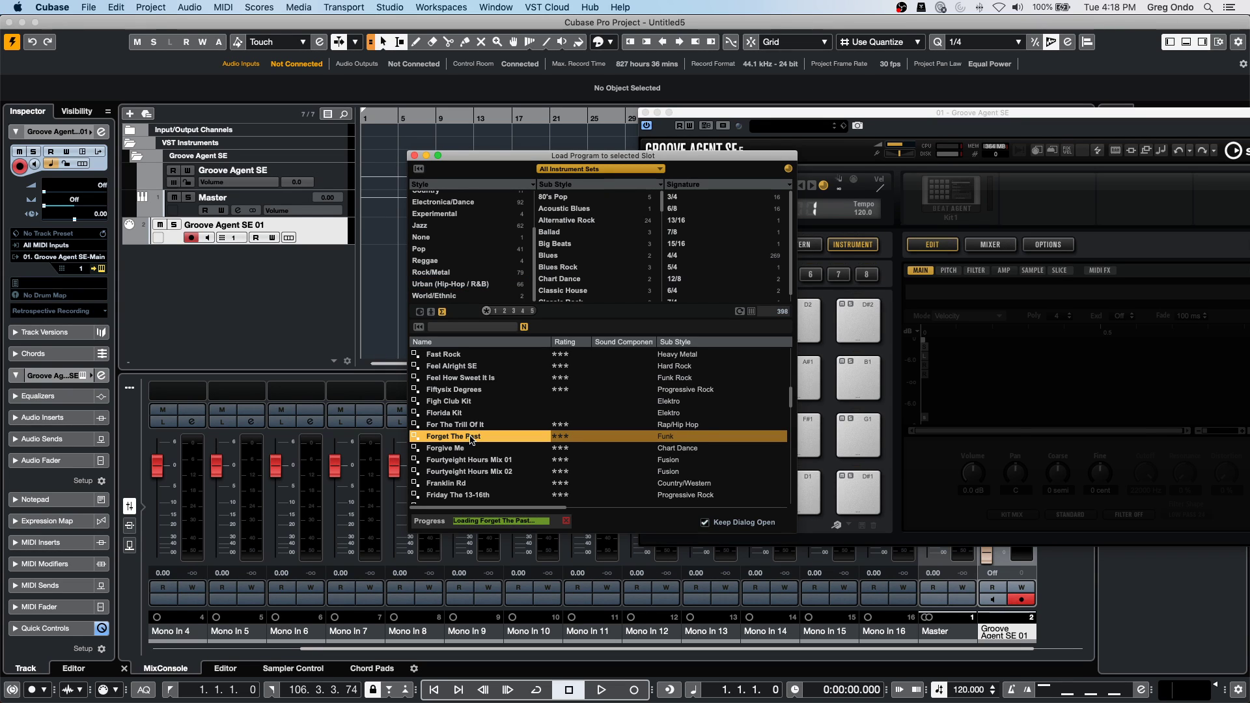
left_click(415, 155)
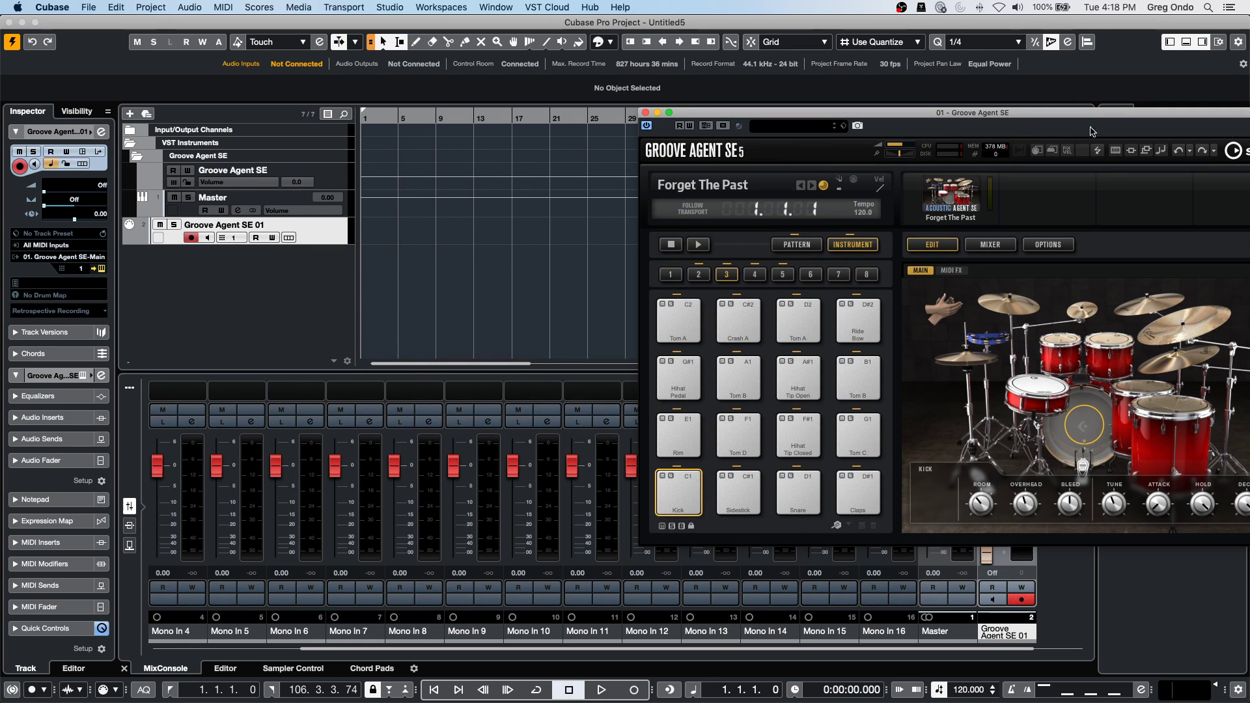
Route the Groove Agent SE agent mixer's Snare channel to Out 2, Hihat to Out 4 and Toms to Out 3.
left_click_drag(896, 120, 593, 28)
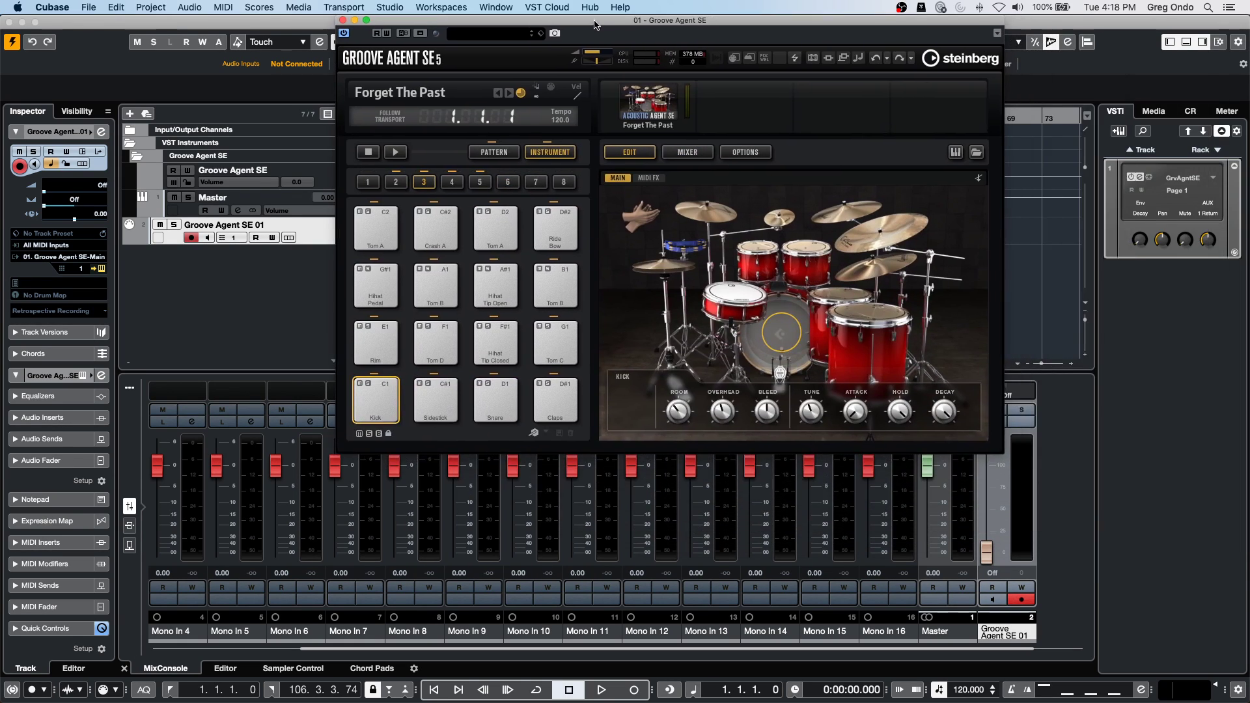
left_click(683, 154)
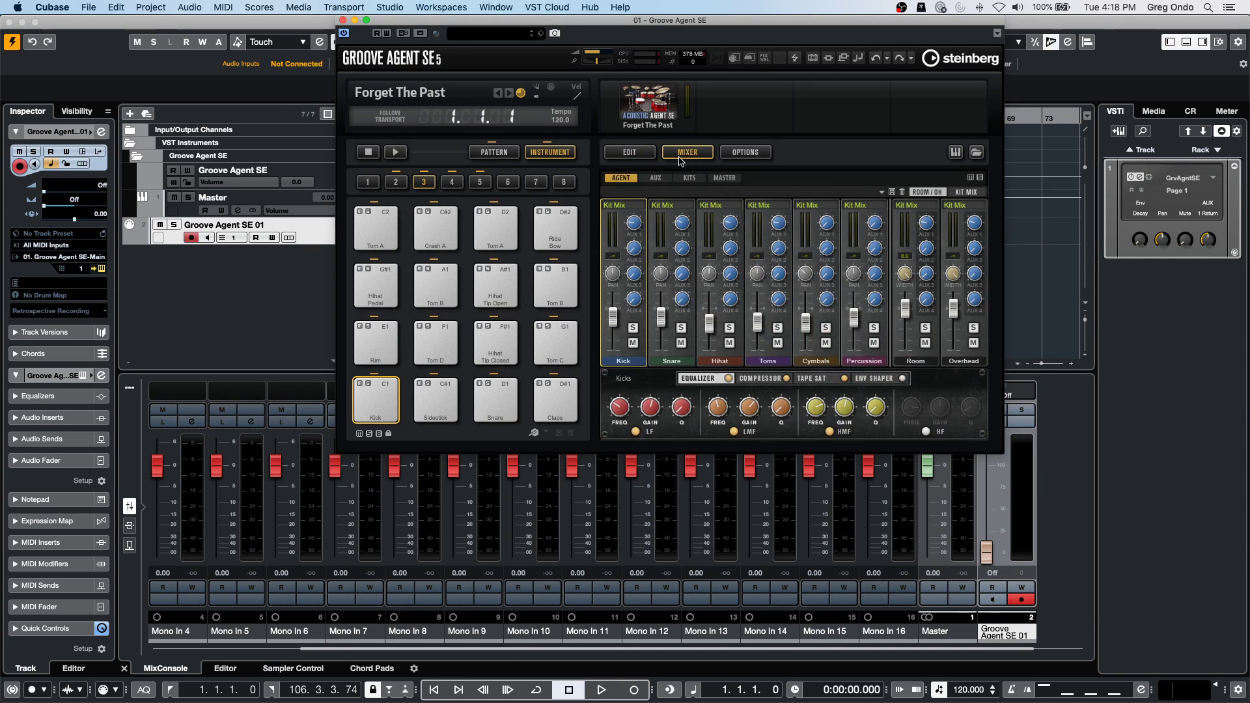
left_click(668, 206)
left_click(678, 239)
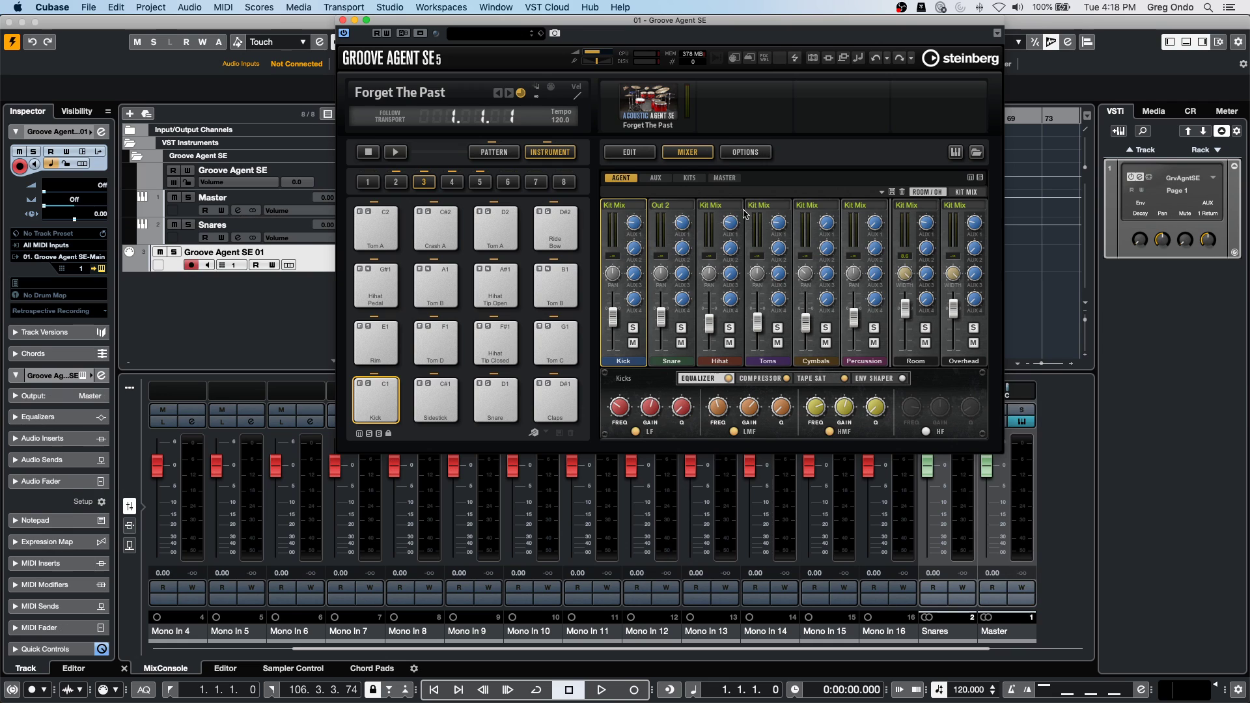
left_click(727, 209)
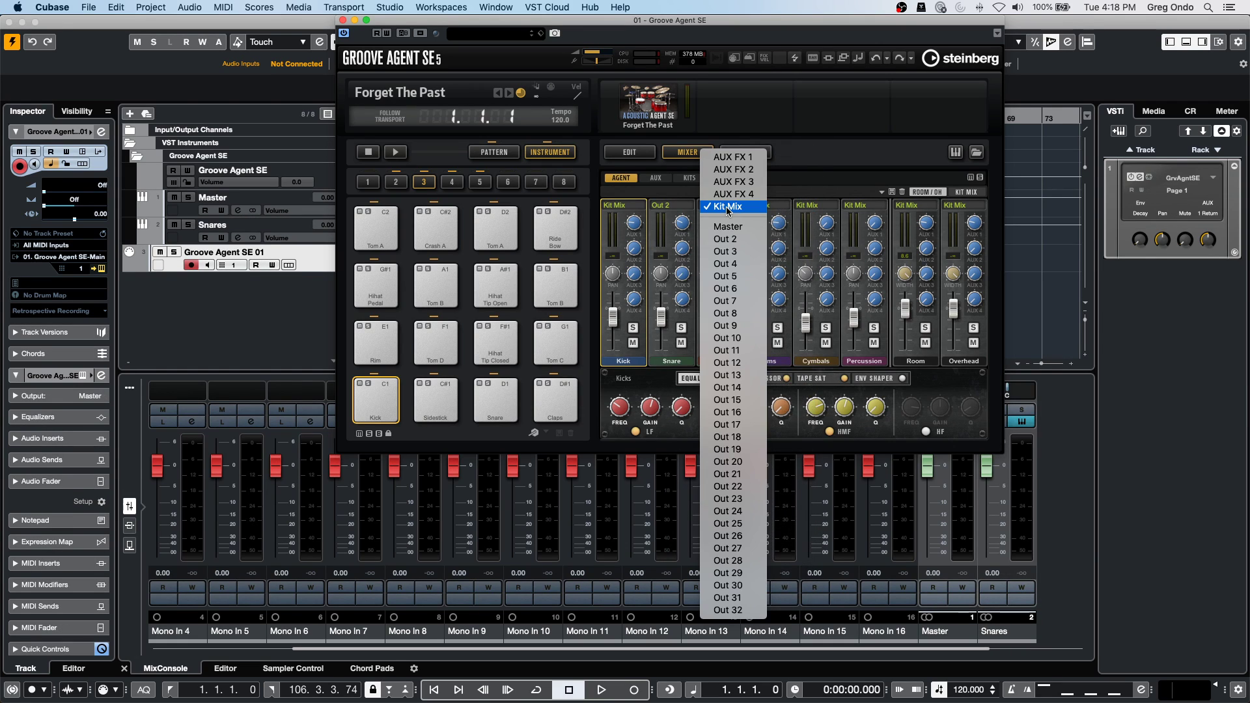
left_click(742, 264)
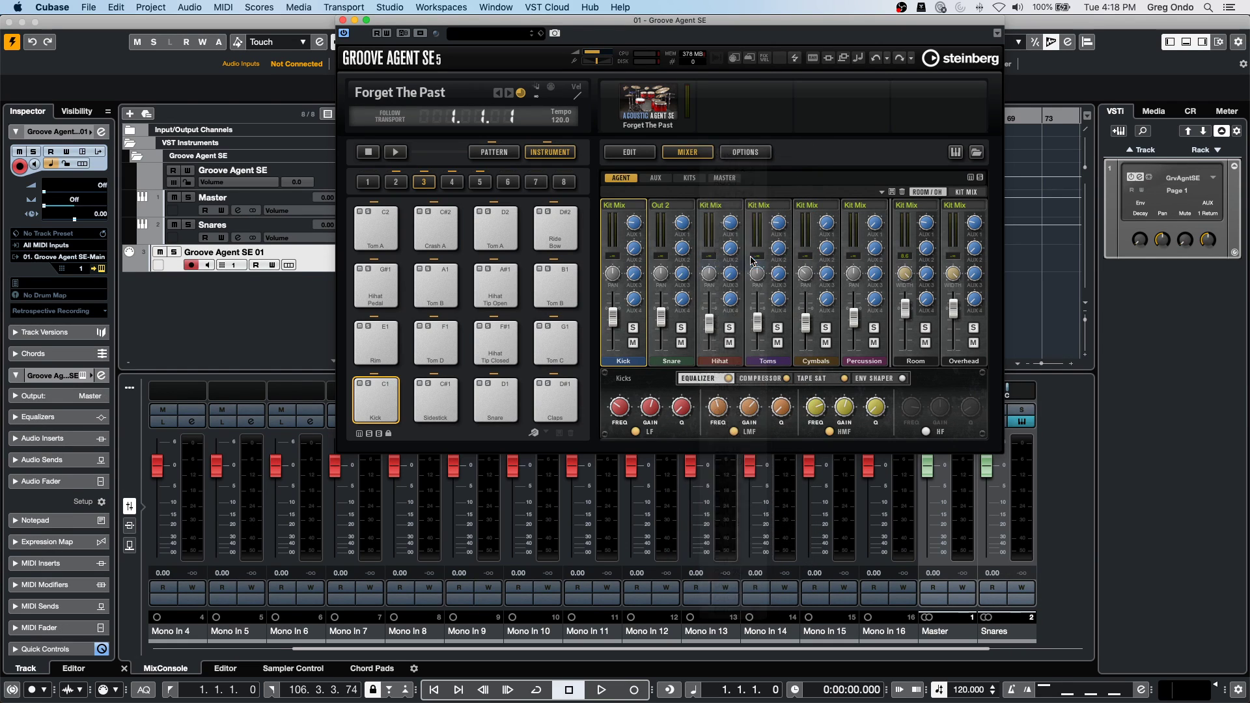
left_click(769, 207)
left_click(778, 251)
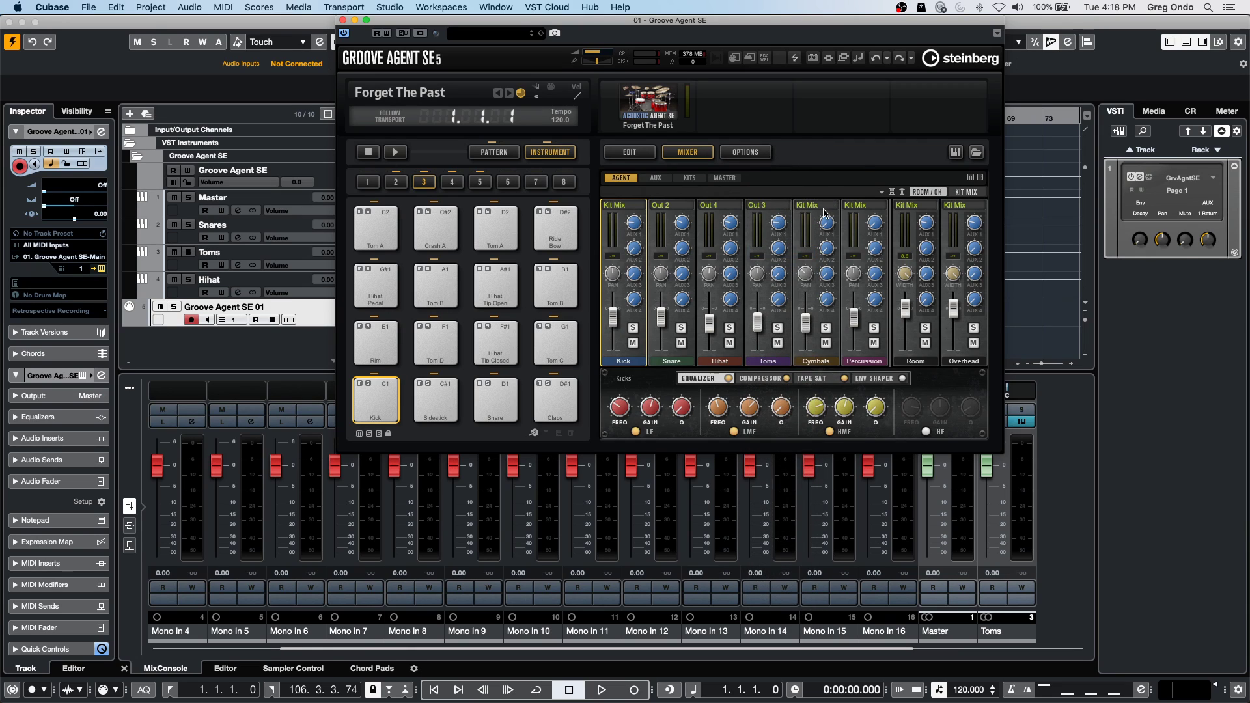
Route the Cymbals channel to Out 5, Percussion to Out 6, Room to Out 7 and Overhead to Out 8.
left_click(829, 207)
left_click(851, 276)
left_click(892, 207)
left_click(894, 289)
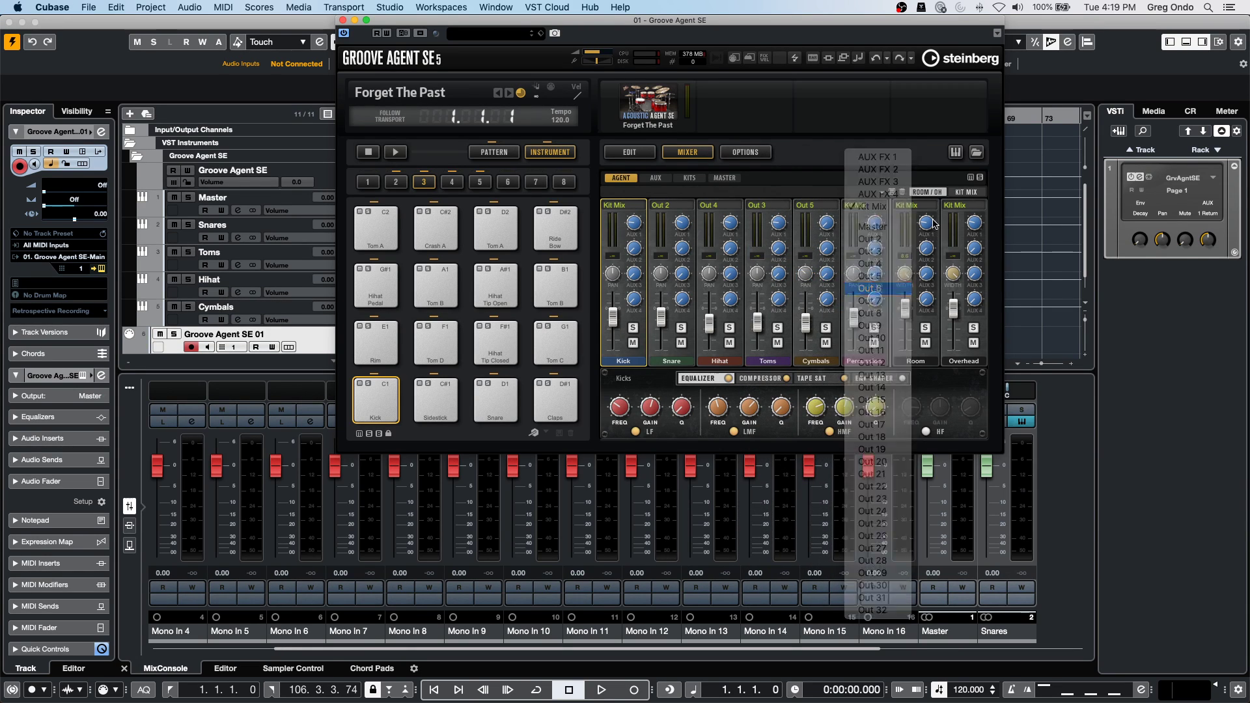
left_click(938, 207)
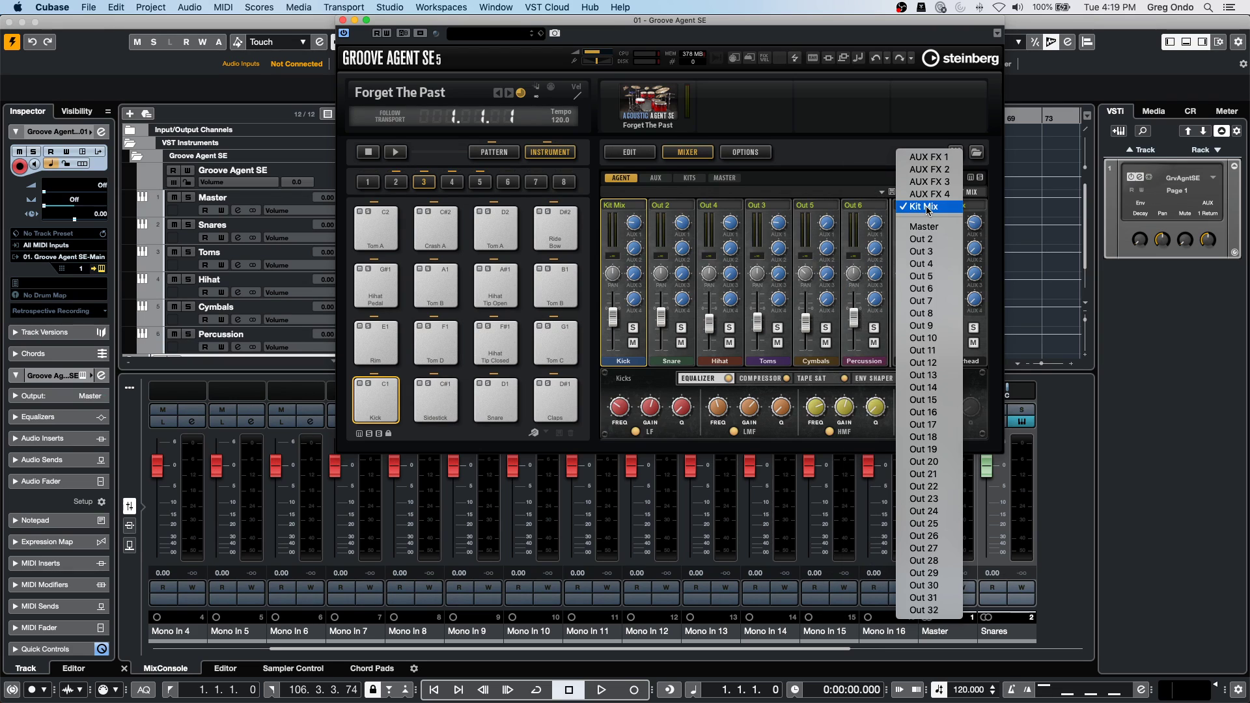
left_click(942, 301)
left_click(977, 207)
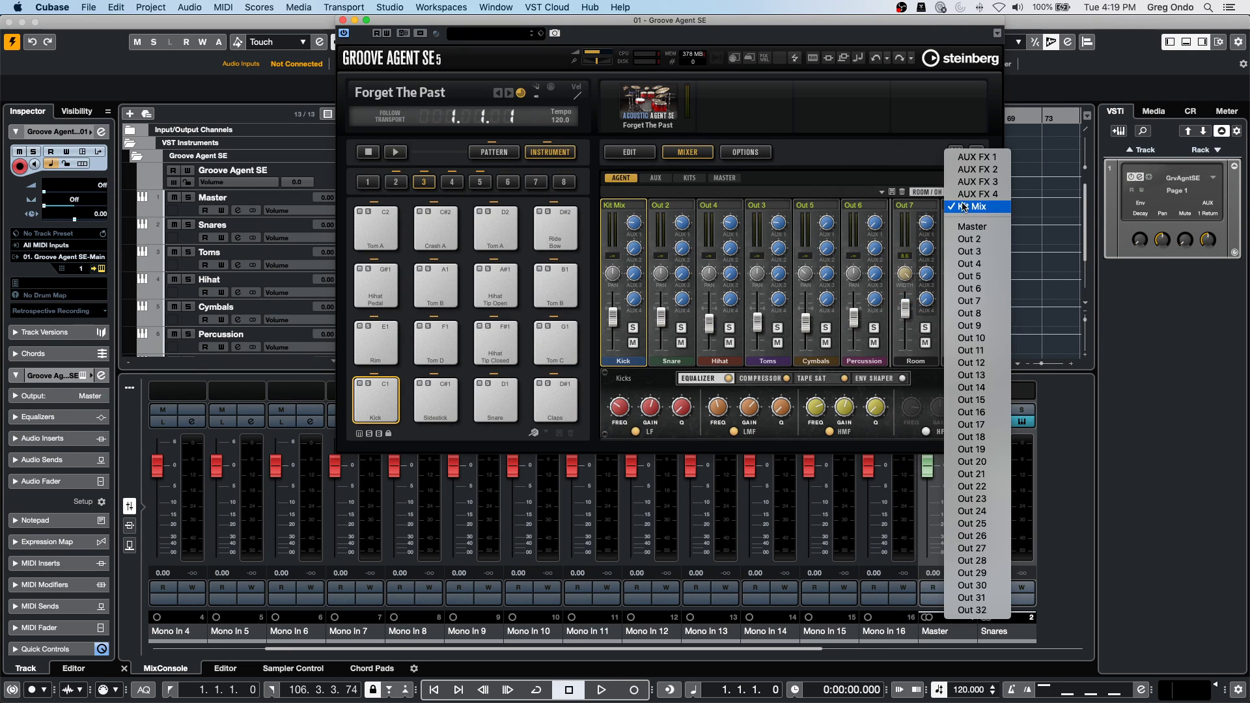
left_click(970, 313)
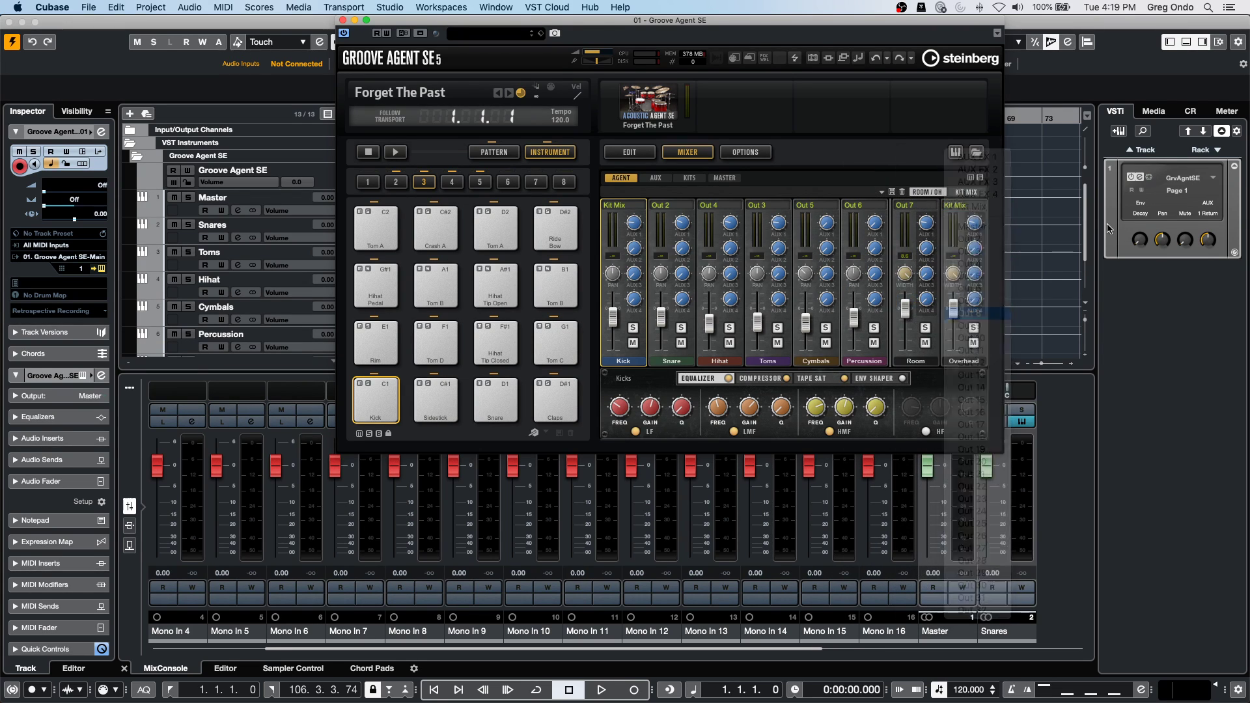
Check the activated outputs of the Groove Agent SE rack instrument and close its plug-in window.
left_click(1213, 178)
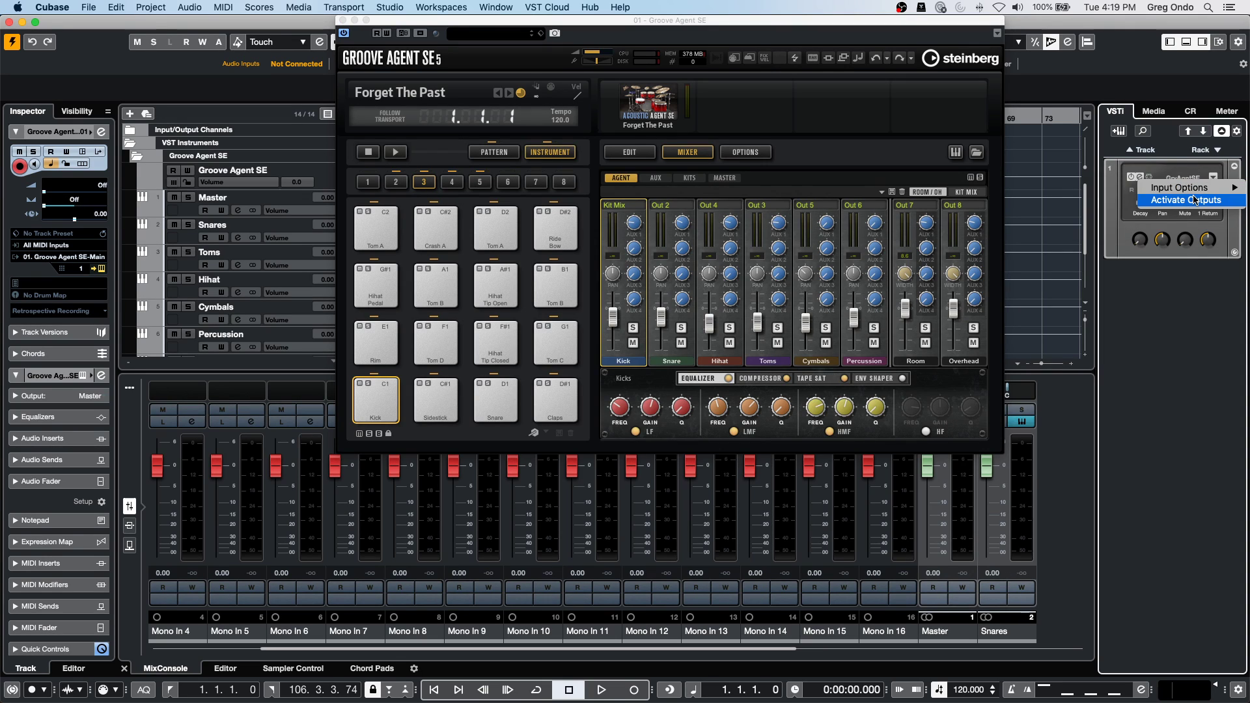
left_click(1195, 199)
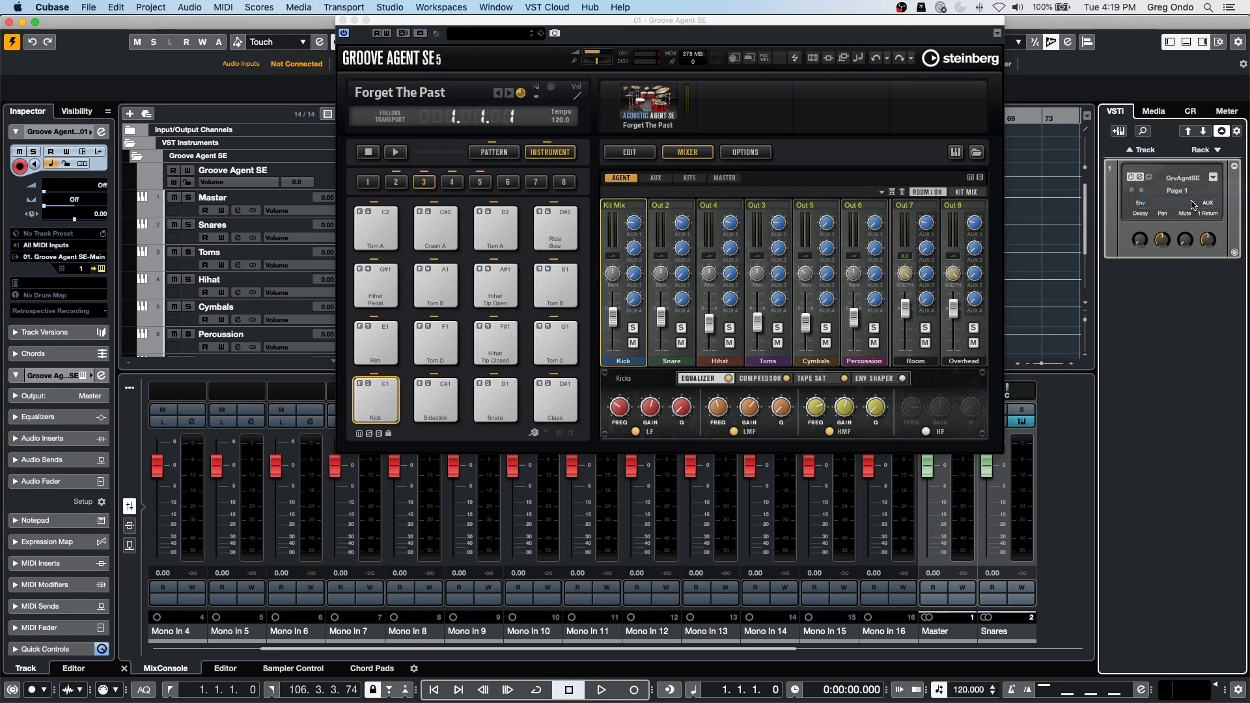
left_click(1188, 448)
left_click(343, 20)
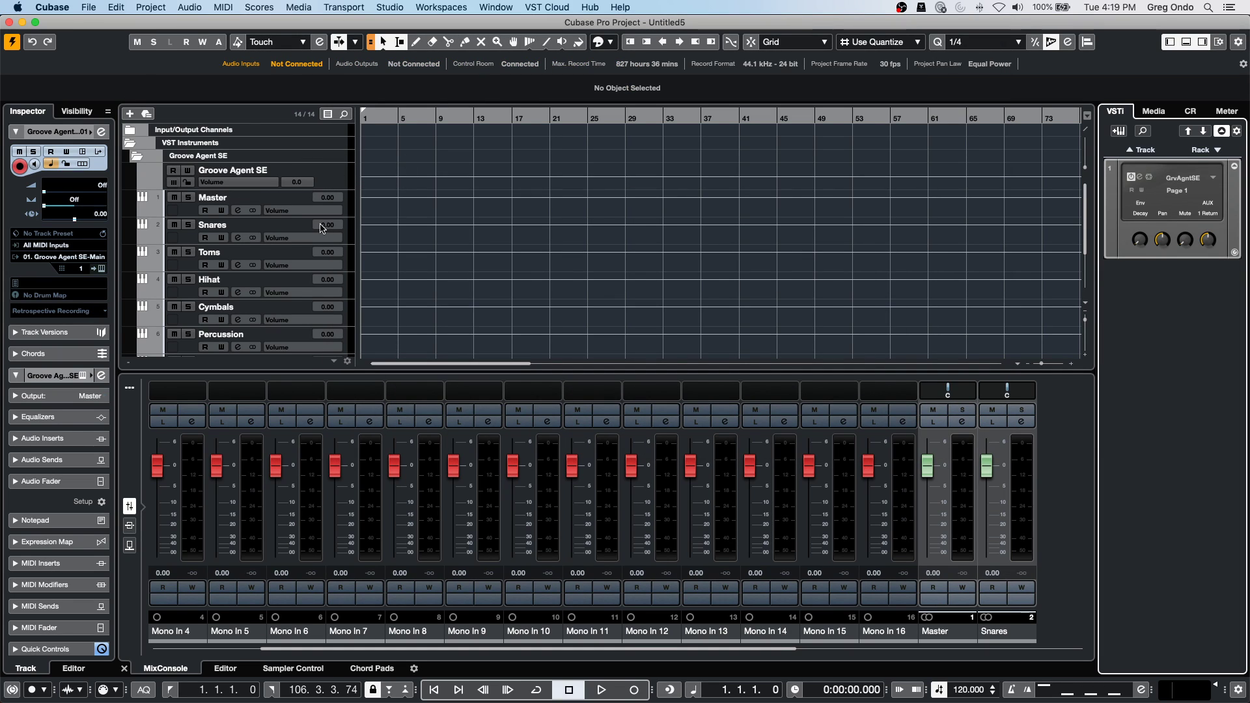
Select all tracks from the Groove Agent SE automation track through the Groove Agent SE 01 MIDI track.
scroll(445, 250, "down", 3)
scroll(446, 249, "up", 3)
left_click(325, 177)
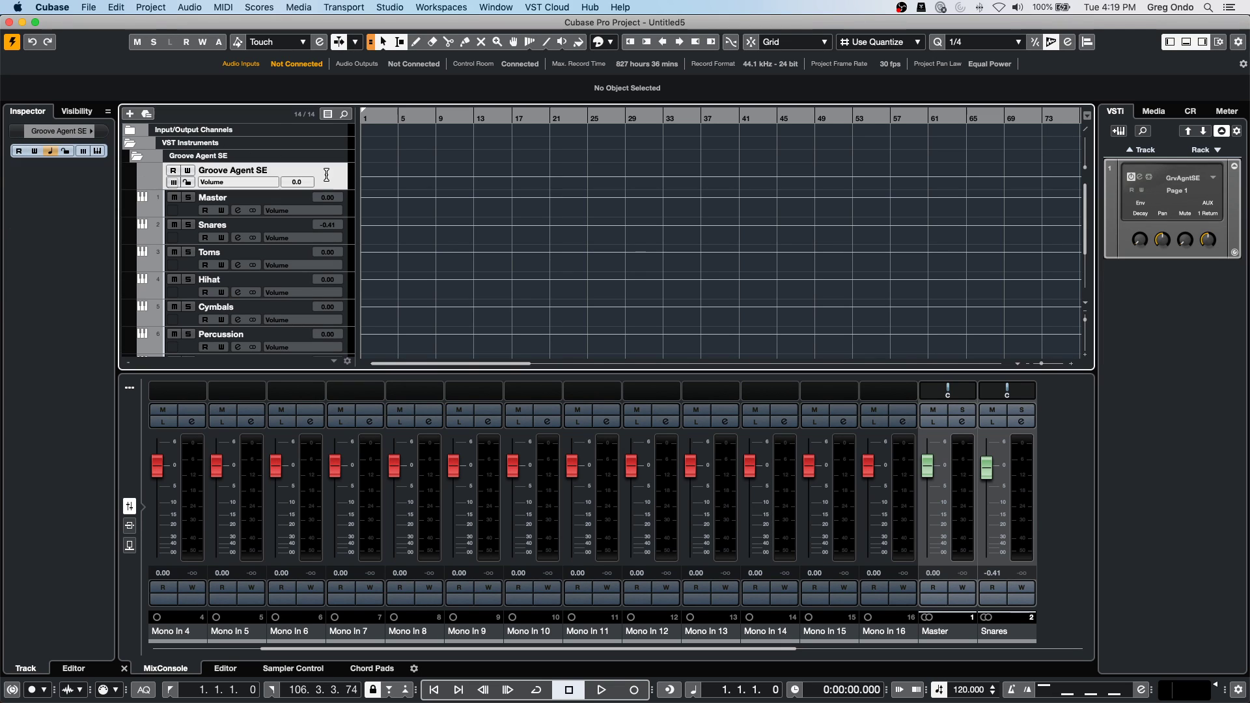
scroll(267, 254, "down", 3)
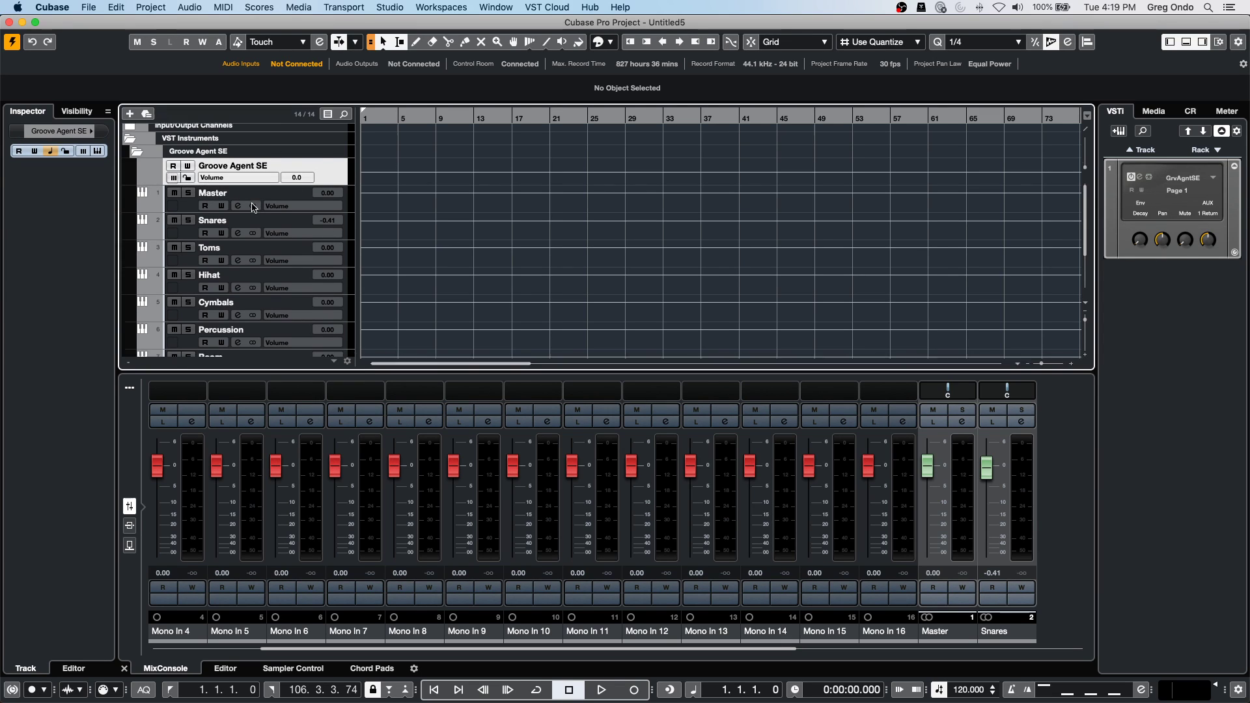
left_click(296, 316)
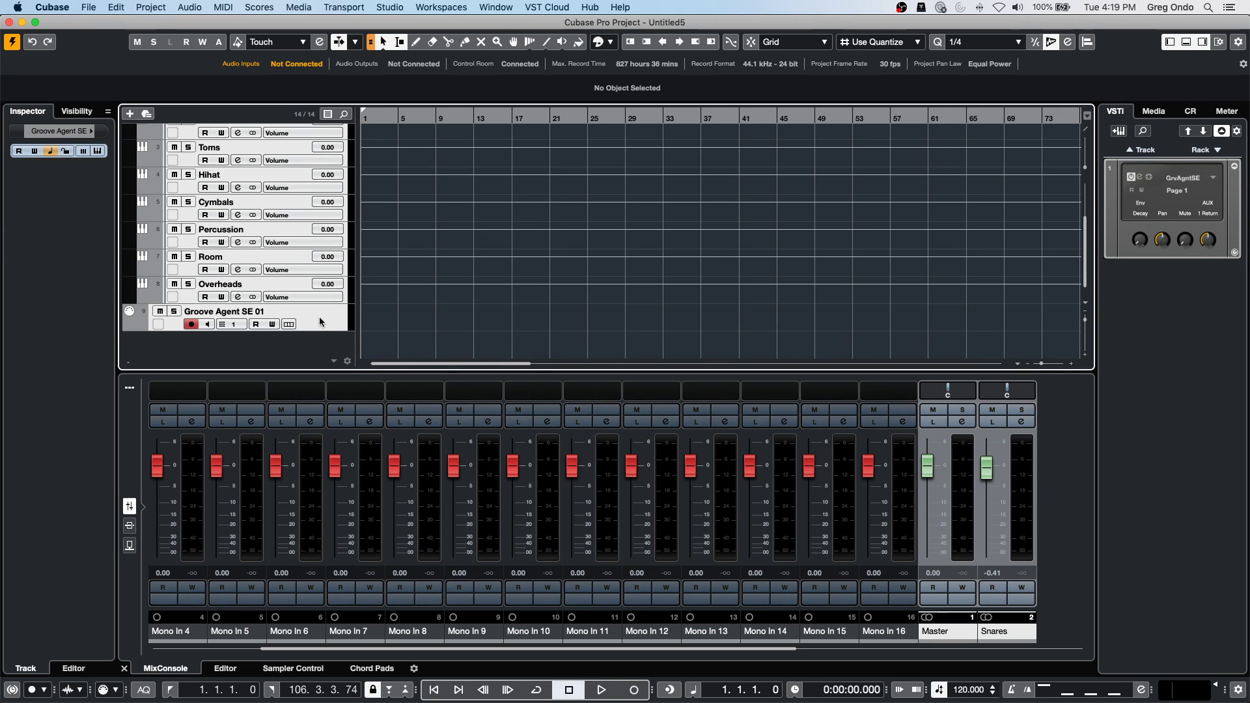
right_click(321, 322)
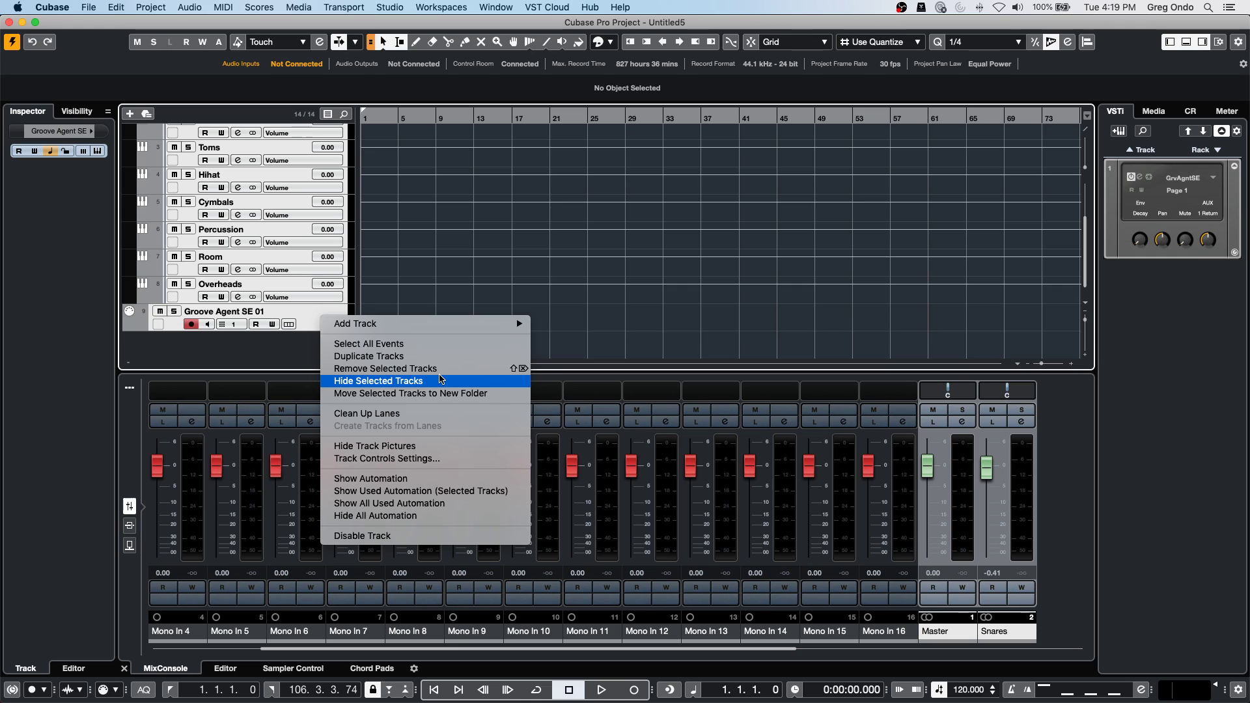
left_click(237, 362)
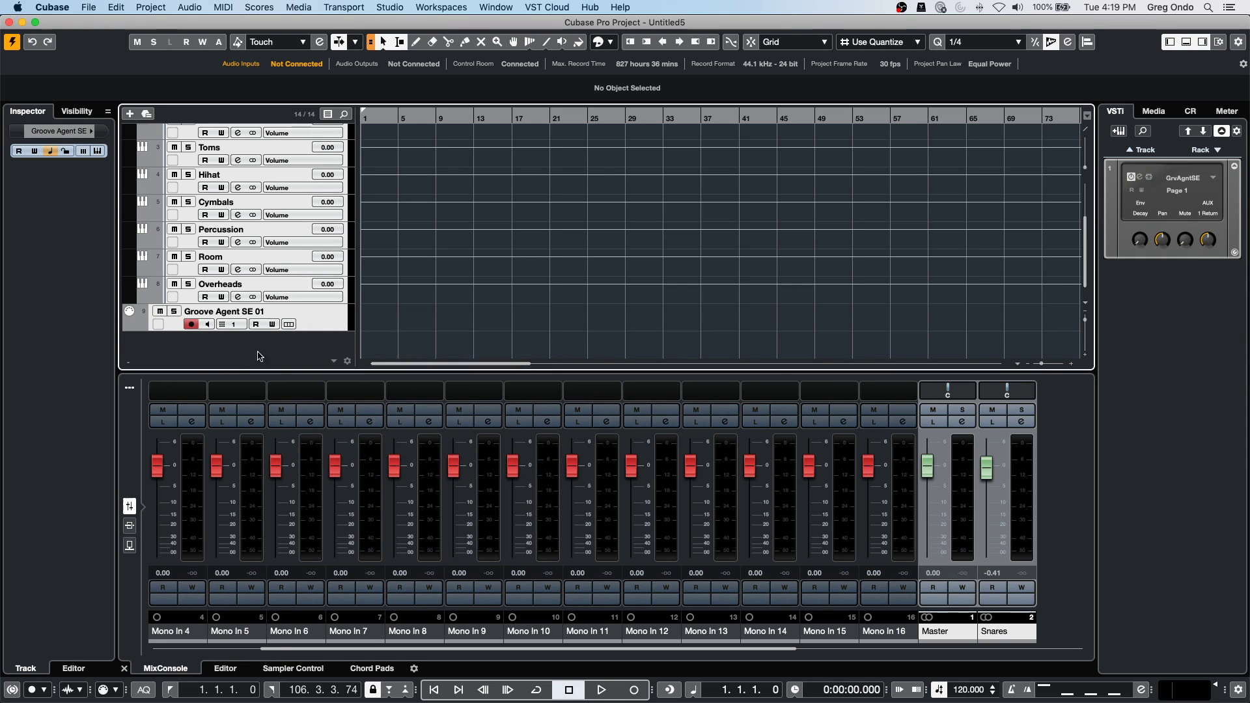
right_click(310, 326)
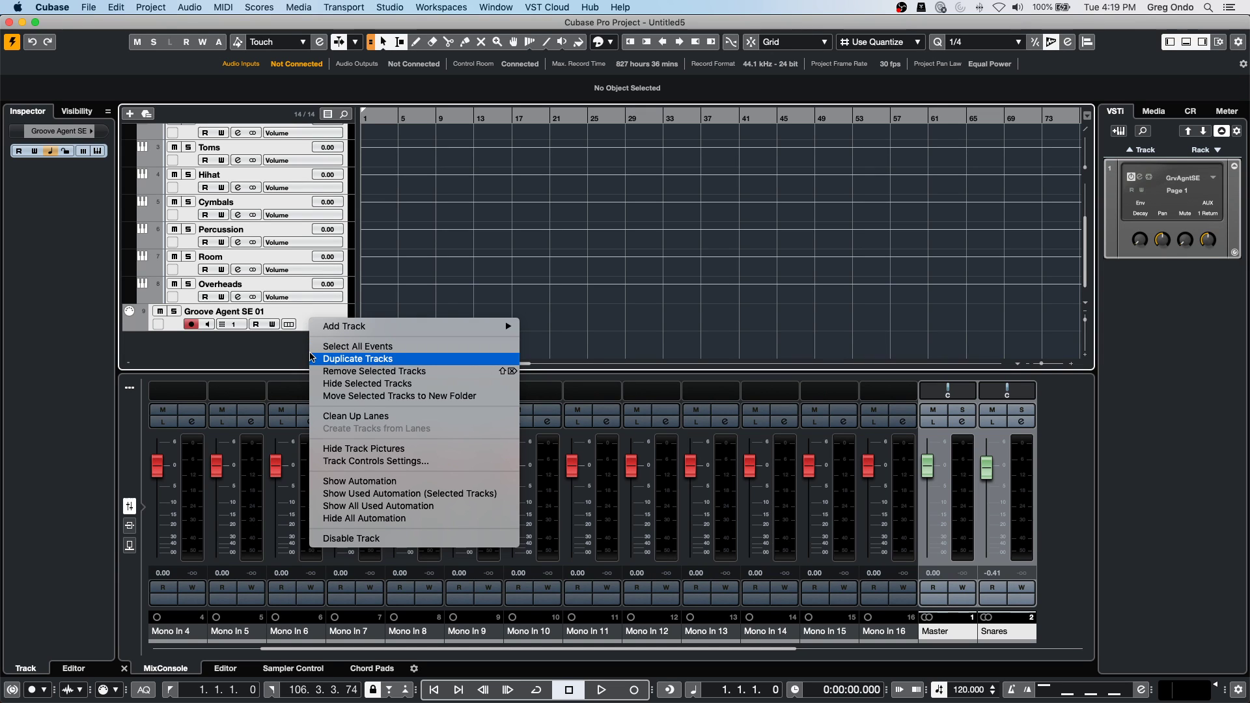
Export the selected tracks as a track archive with Copy Media Files, saved as multi out rack.xml in the Hangouts folder.
left_click(91, 7)
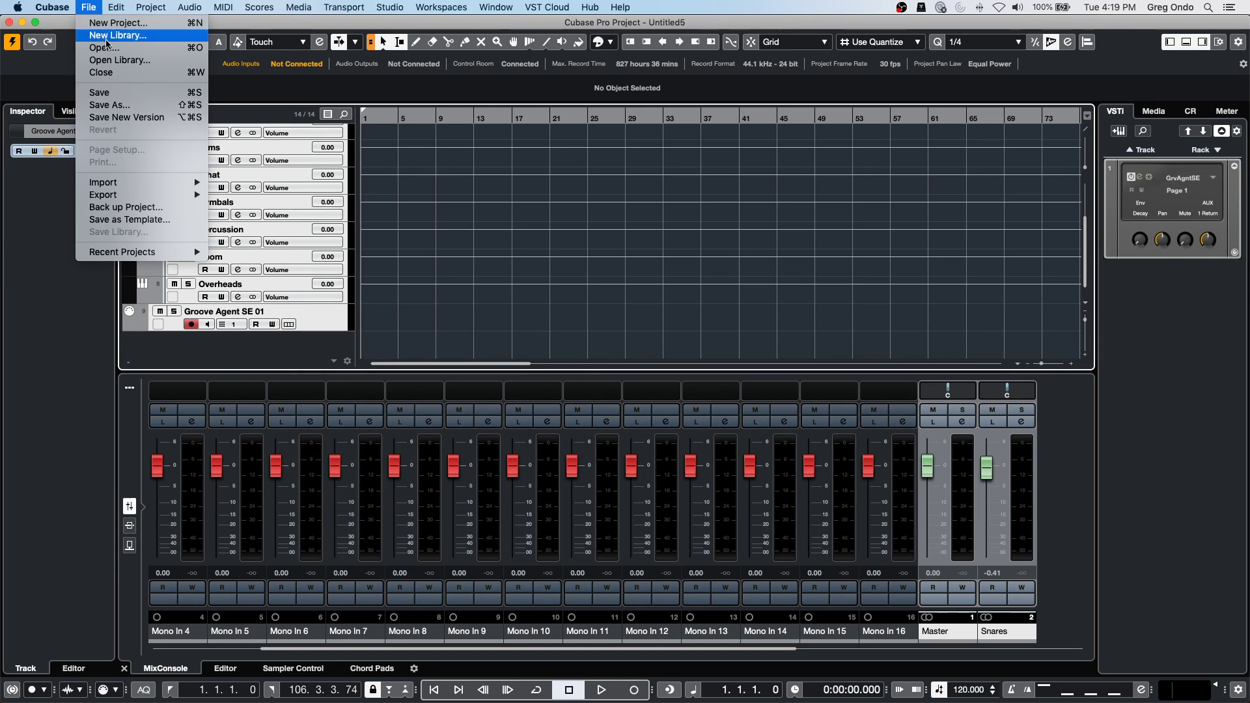
mouse_move(143, 194)
left_click(270, 212)
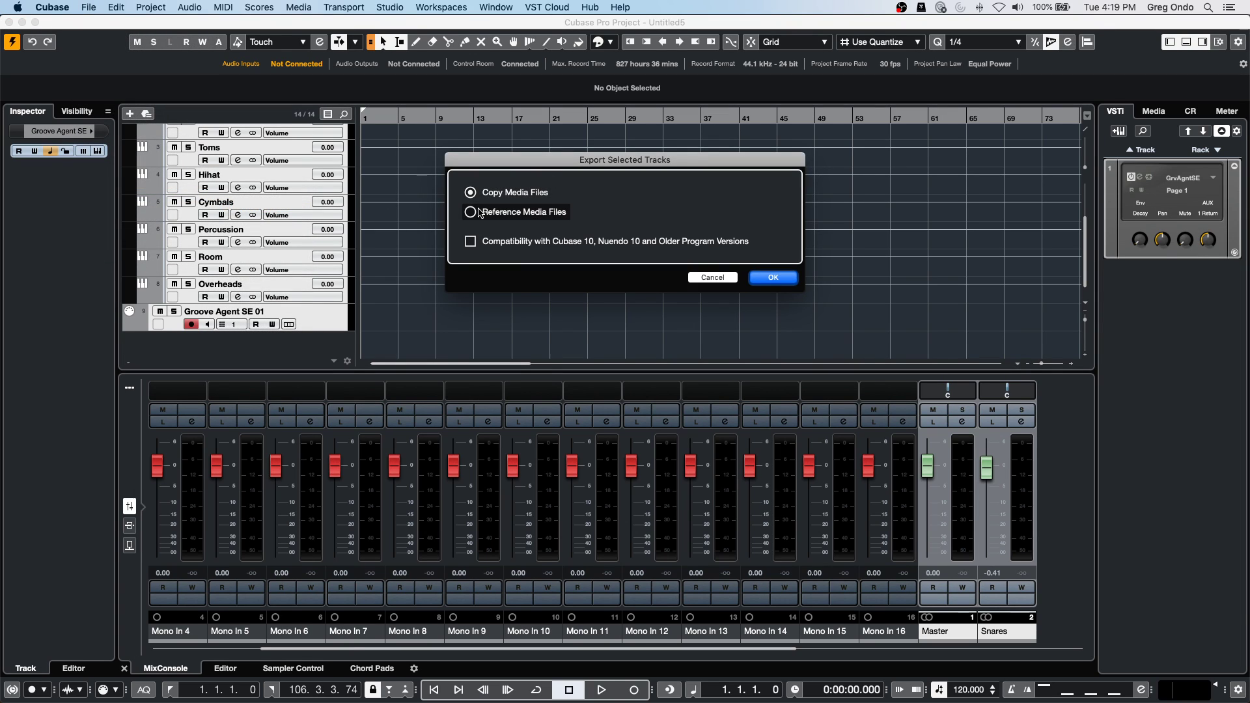
left_click(775, 278)
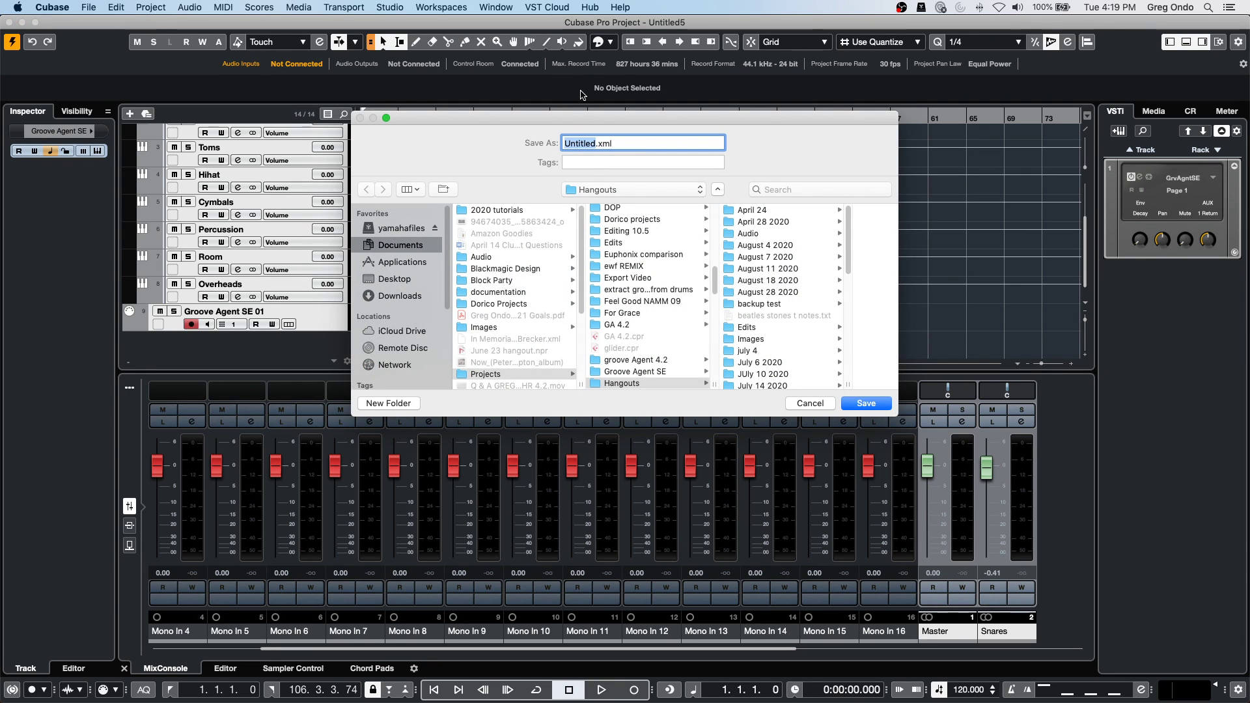
type("multi out 1rack")
left_click(600, 192)
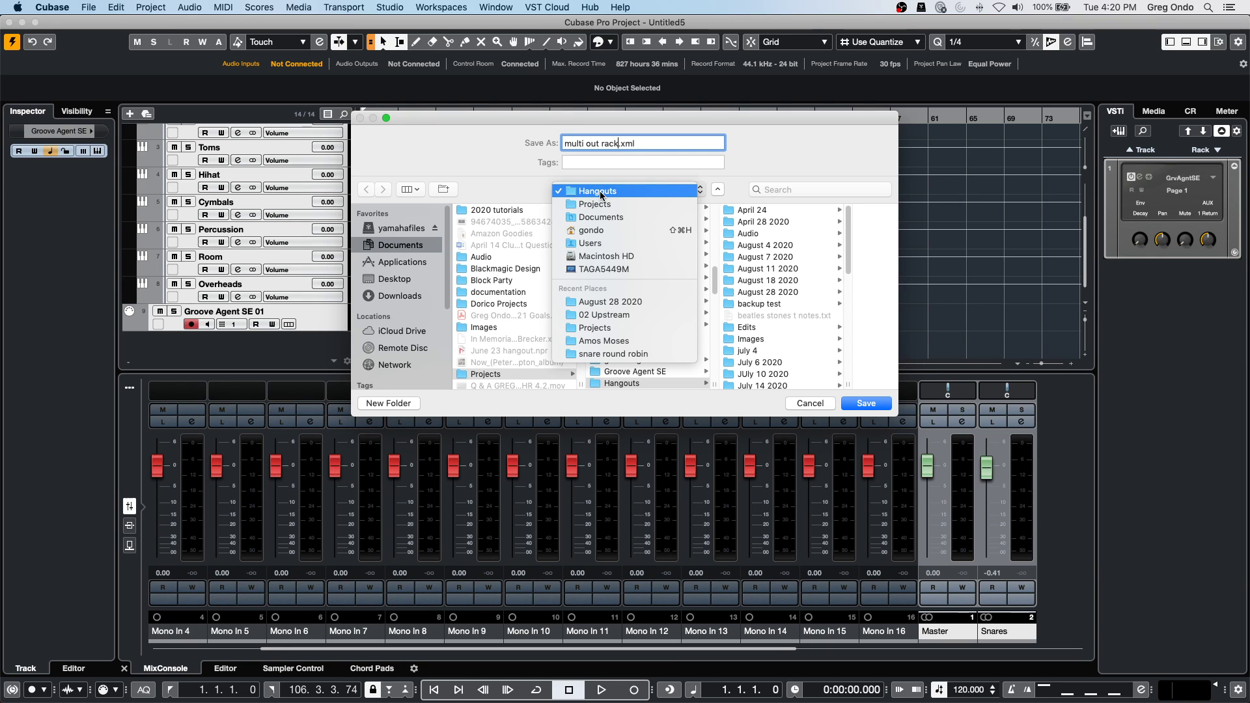
left_click(600, 192)
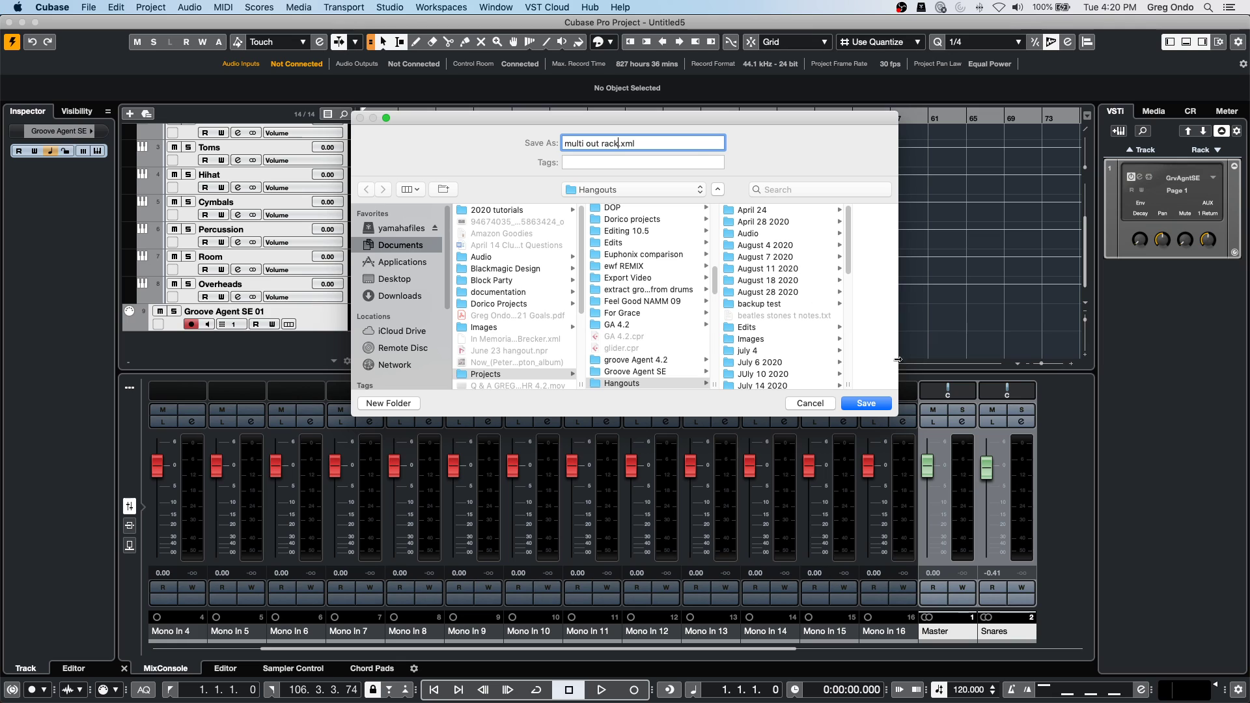
left_click(872, 405)
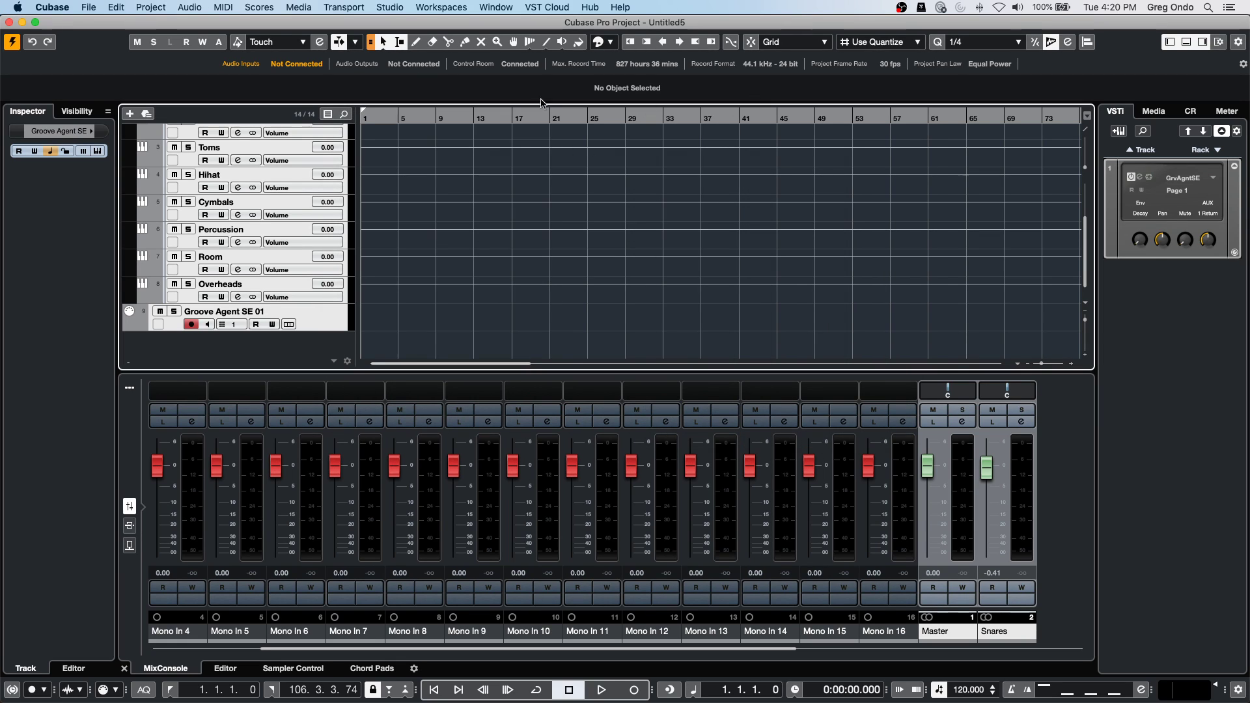
Close the current project and create a new empty project in the August 28 2020 folder.
left_click(9, 23)
left_click(604, 247)
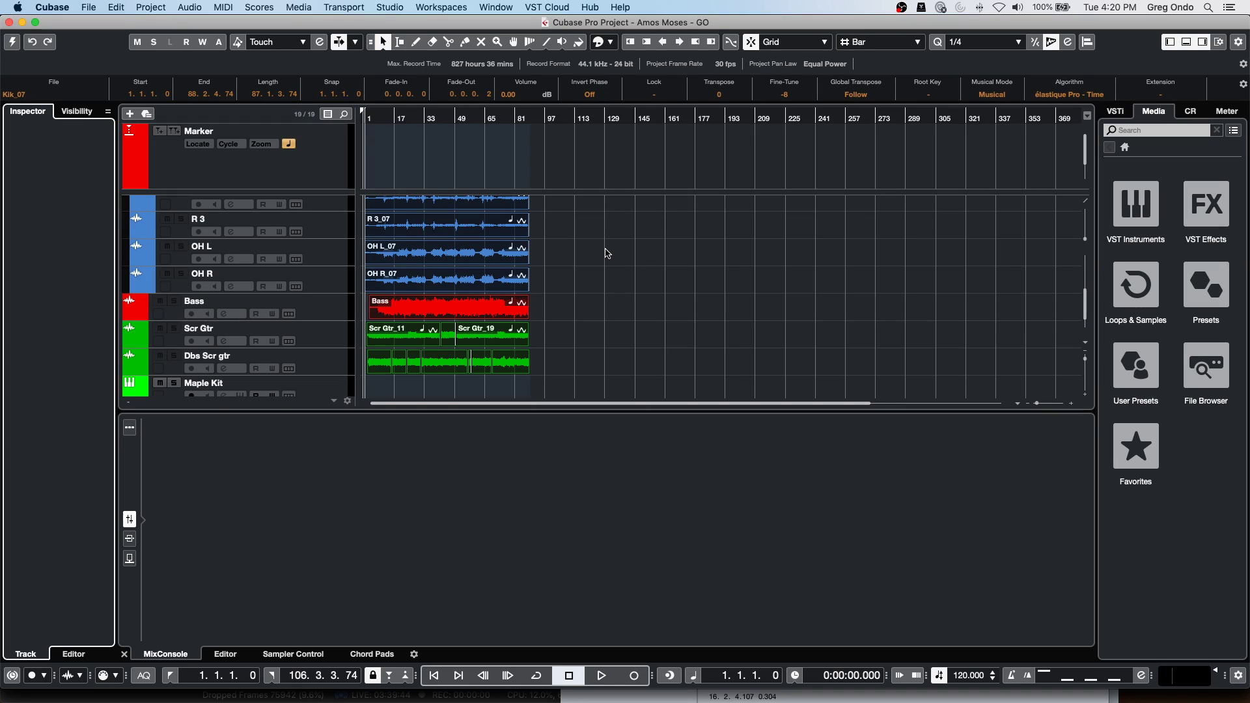
left_click(87, 7)
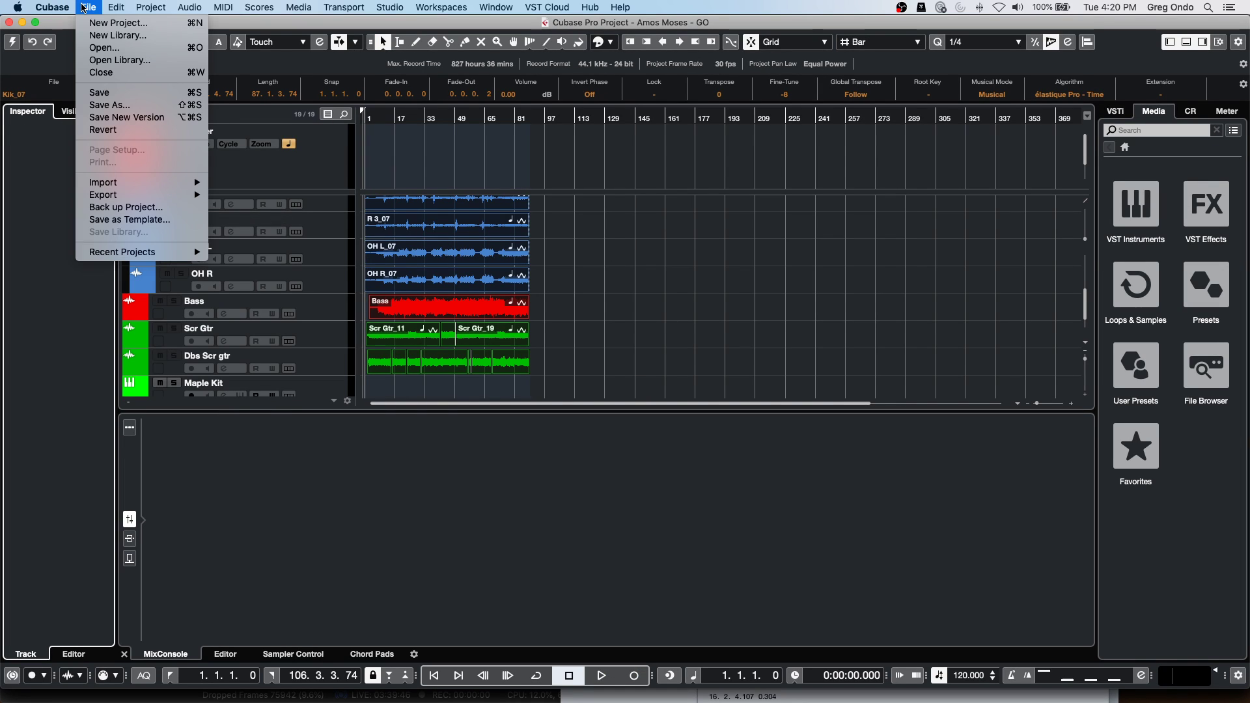
left_click(105, 23)
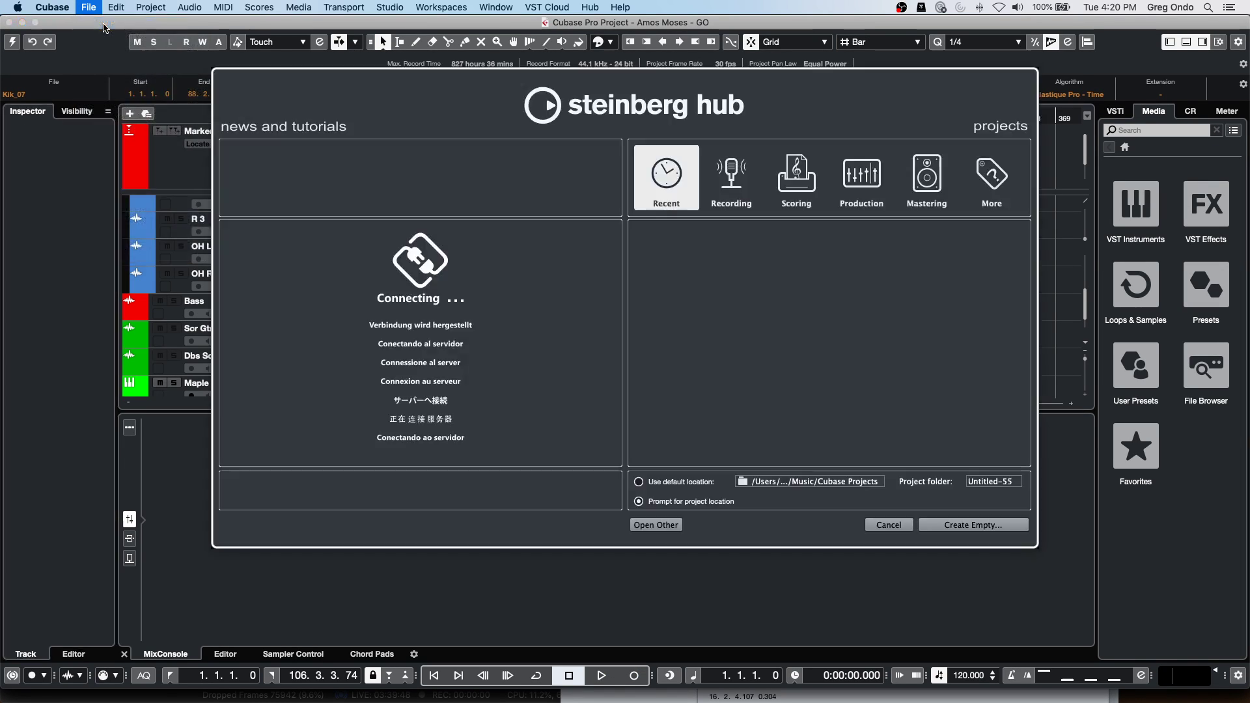
left_click(975, 527)
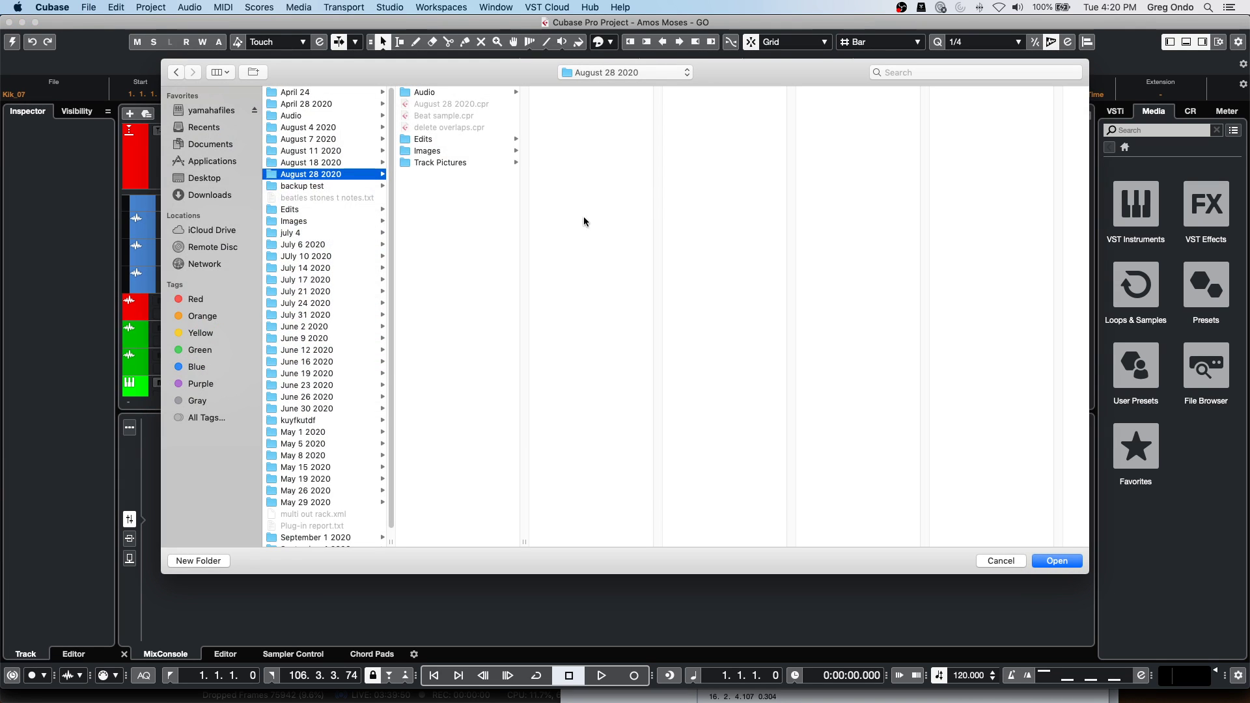
left_click(1058, 561)
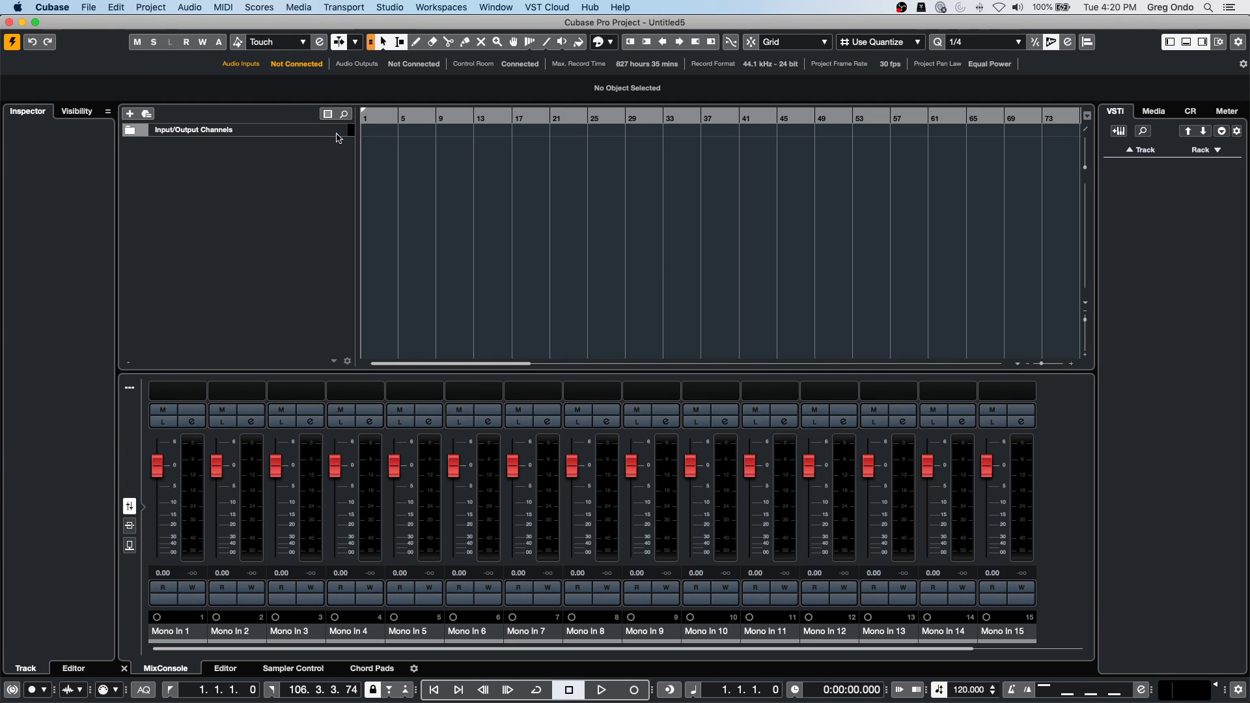
Start a track archive import and look through the contents of the Hangouts folder.
left_click(83, 6)
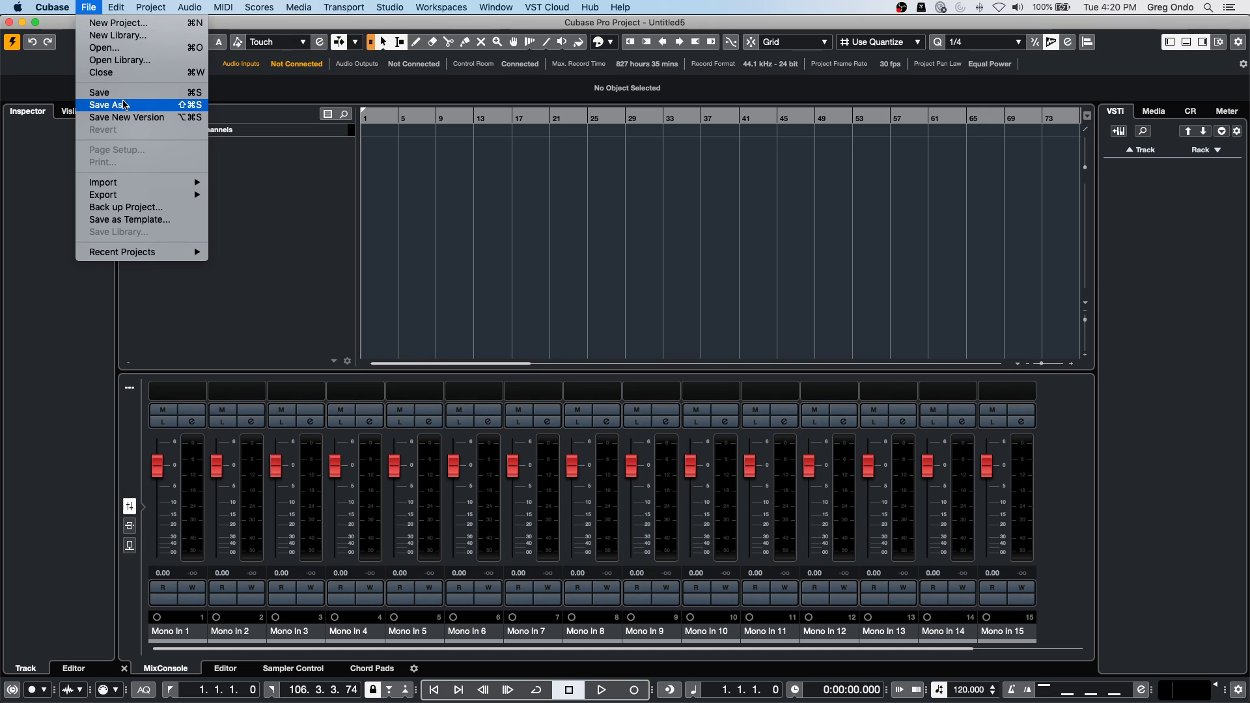
mouse_move(140, 189)
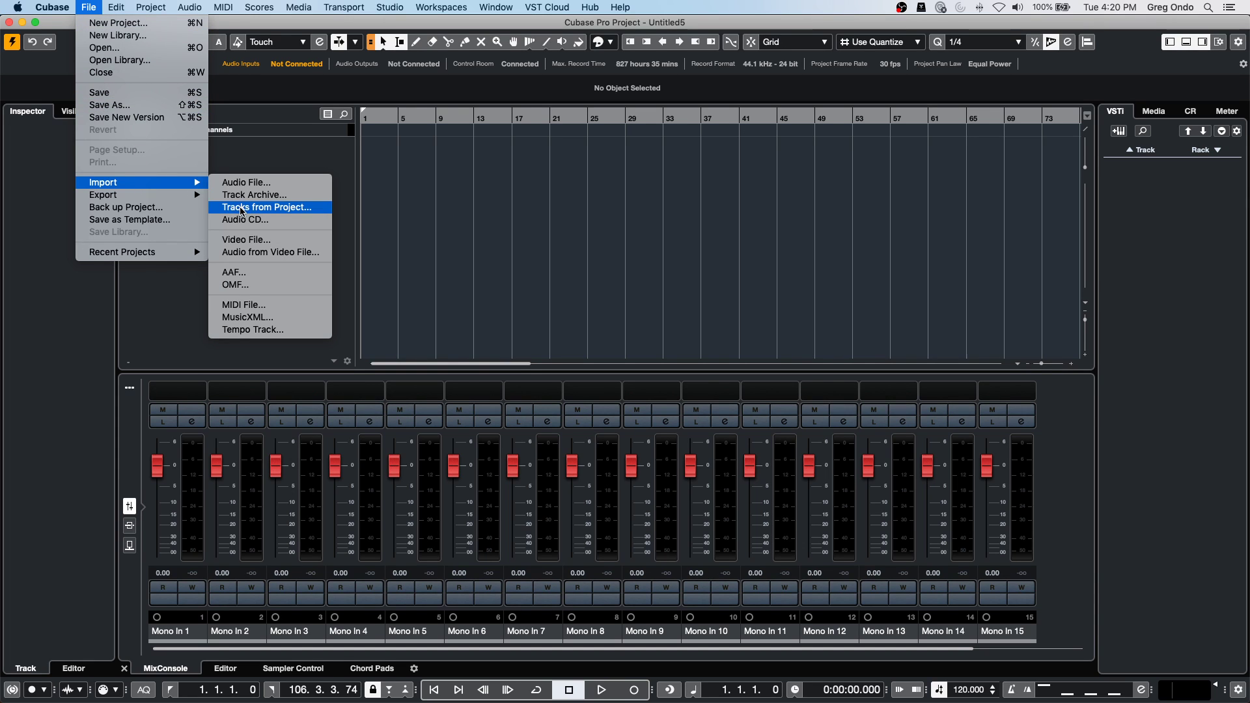
left_click(284, 194)
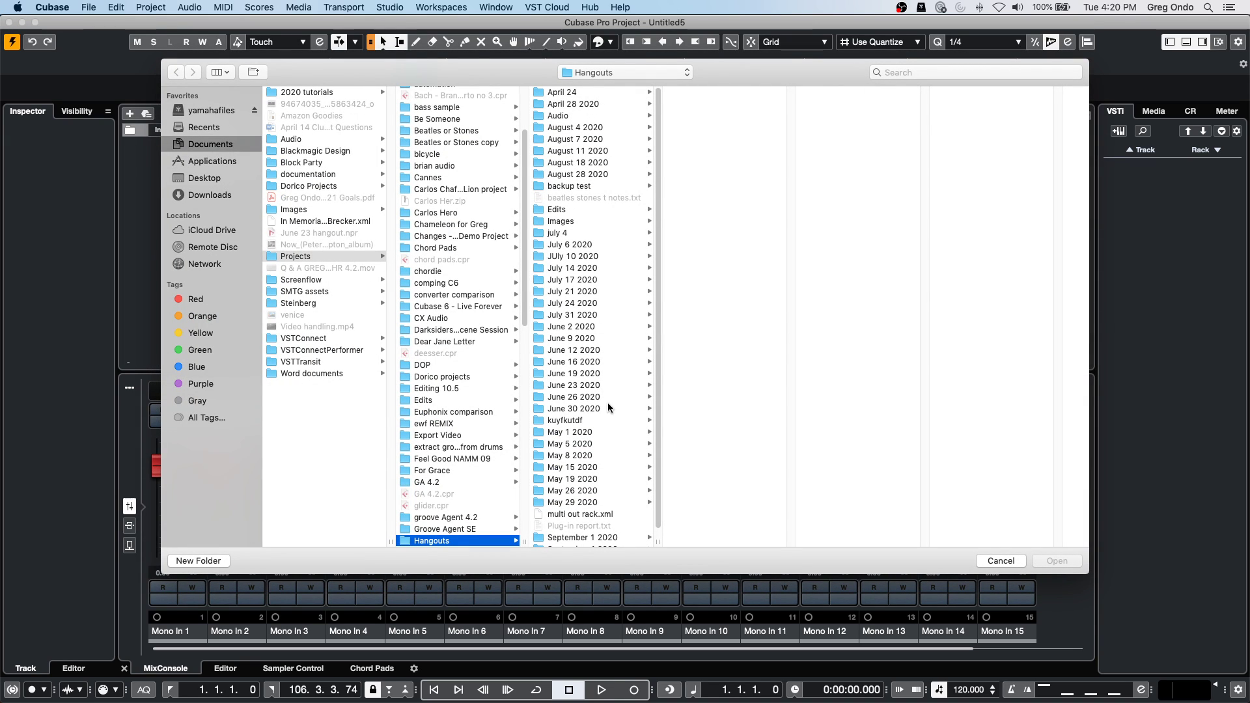
scroll(609, 407, "down", 1)
scroll(605, 401, "up", 1)
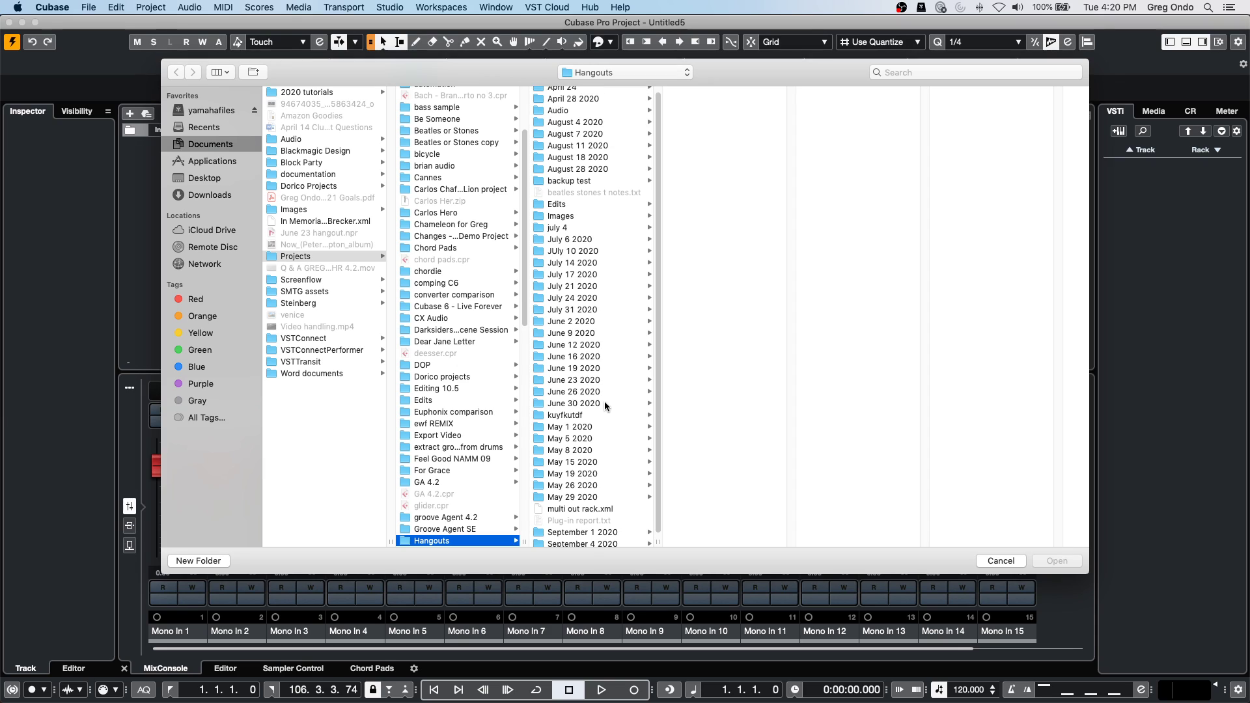
scroll(601, 397, "up", 1)
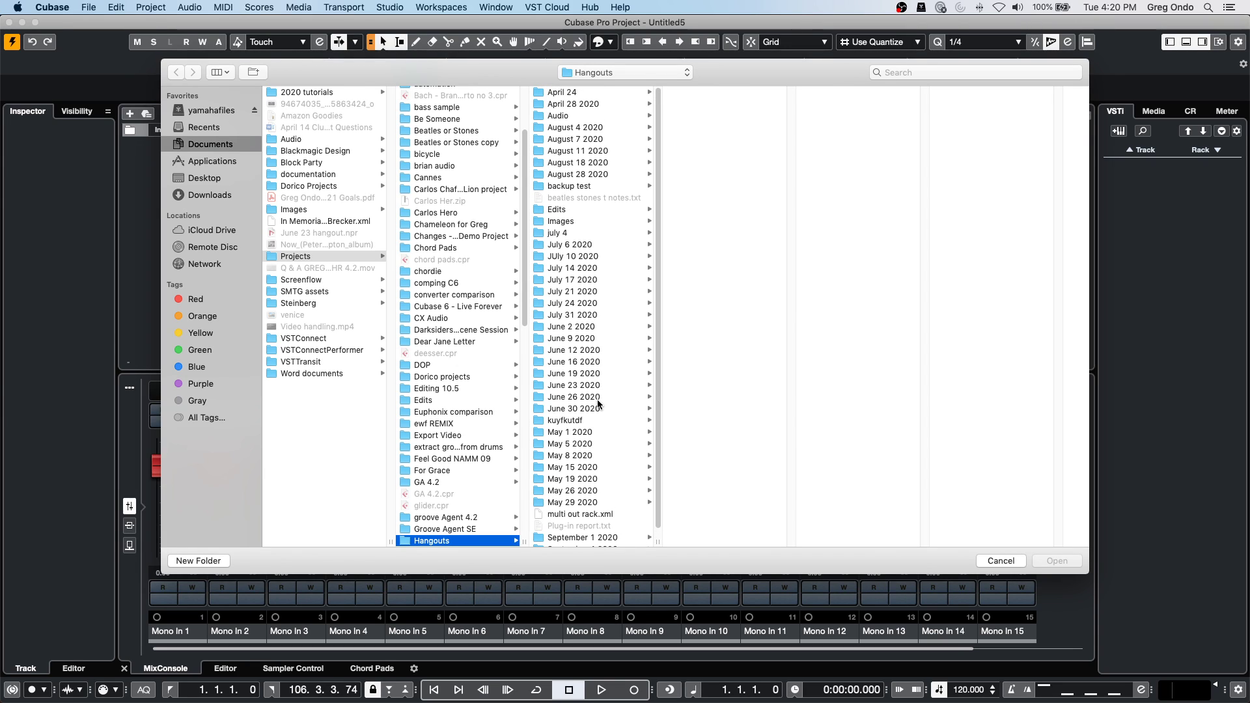
scroll(599, 403, "down", 1)
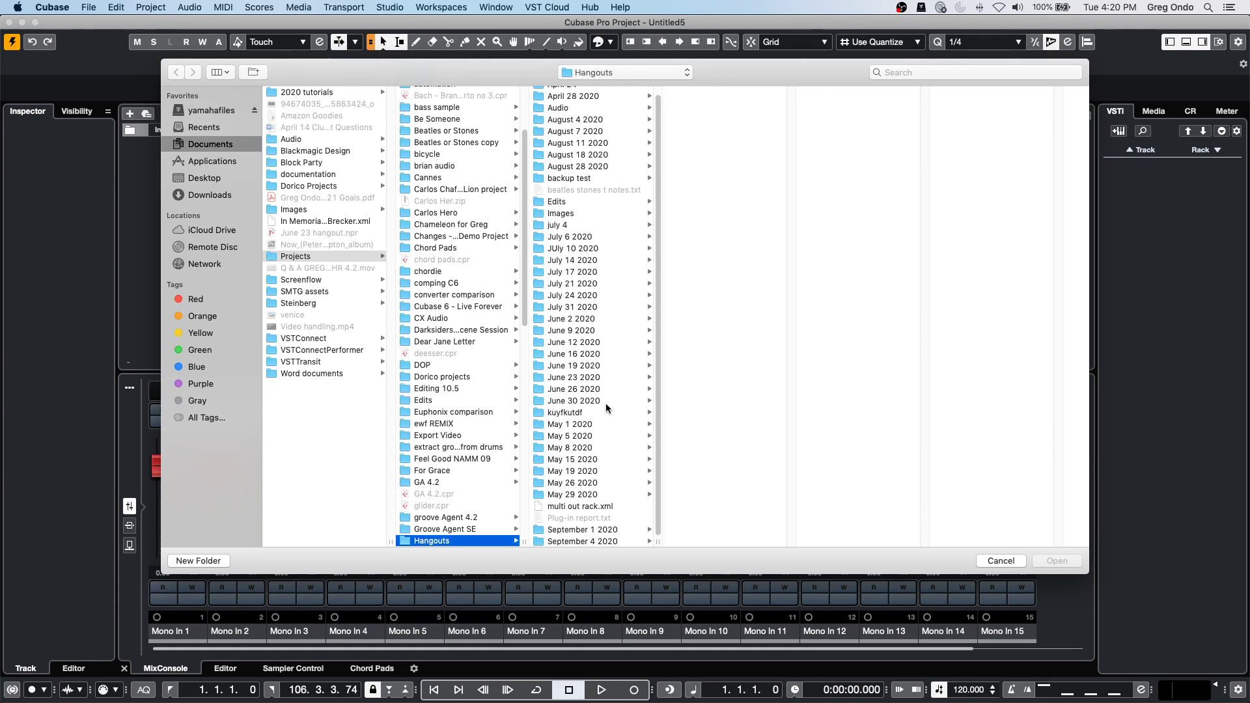
scroll(605, 408, "up", 1)
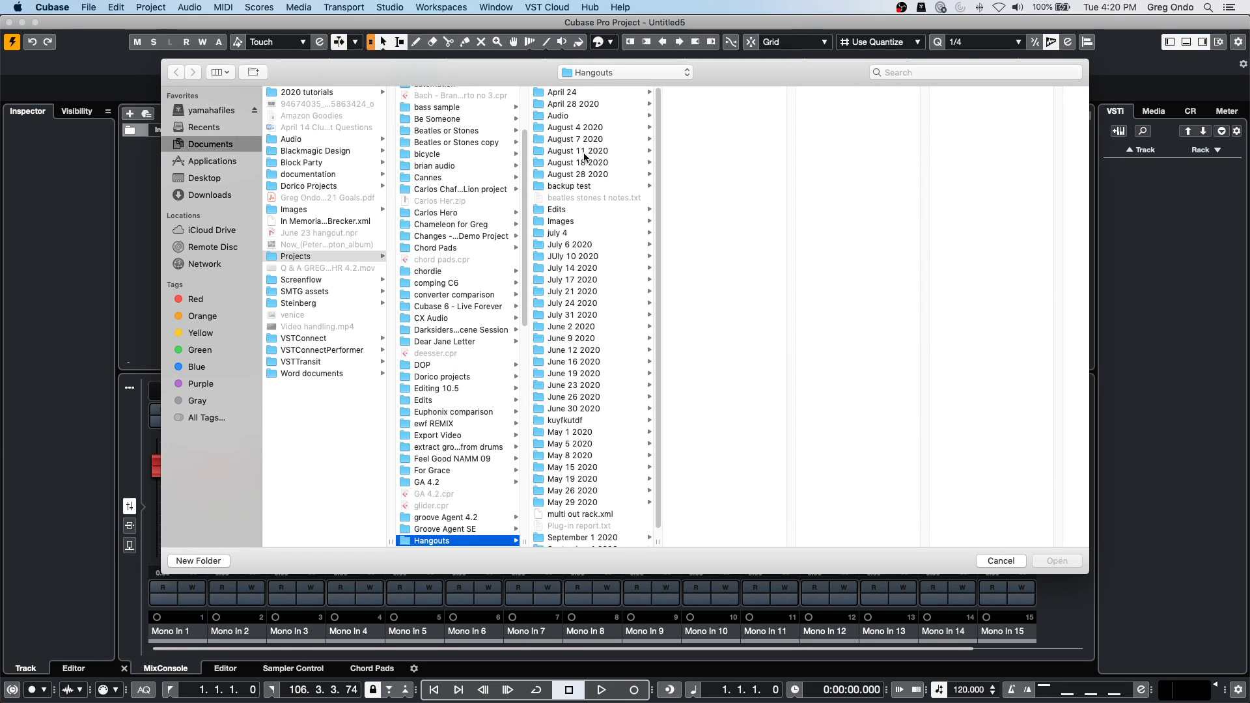
scroll(589, 352, "down", 1)
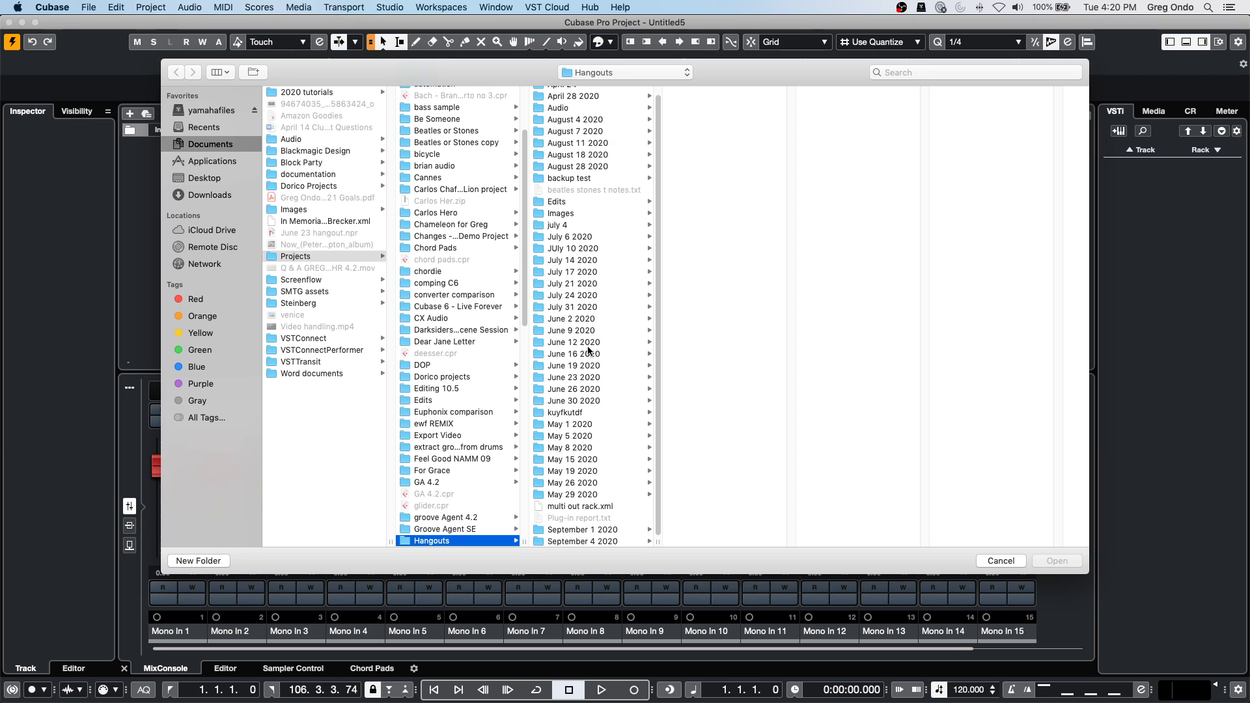
Look inside the dated project folders in Hangouts, from September 4 2020 back to June 23 2020, for the archive.
left_click(584, 542)
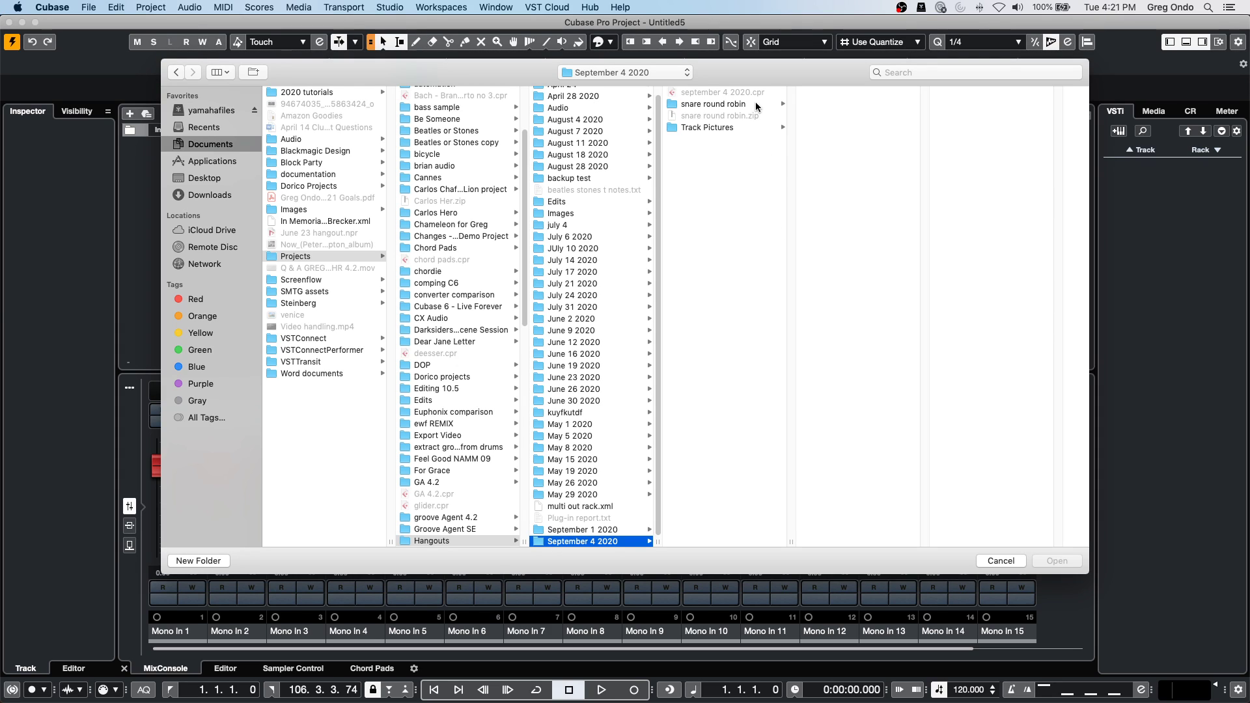
left_click(752, 105)
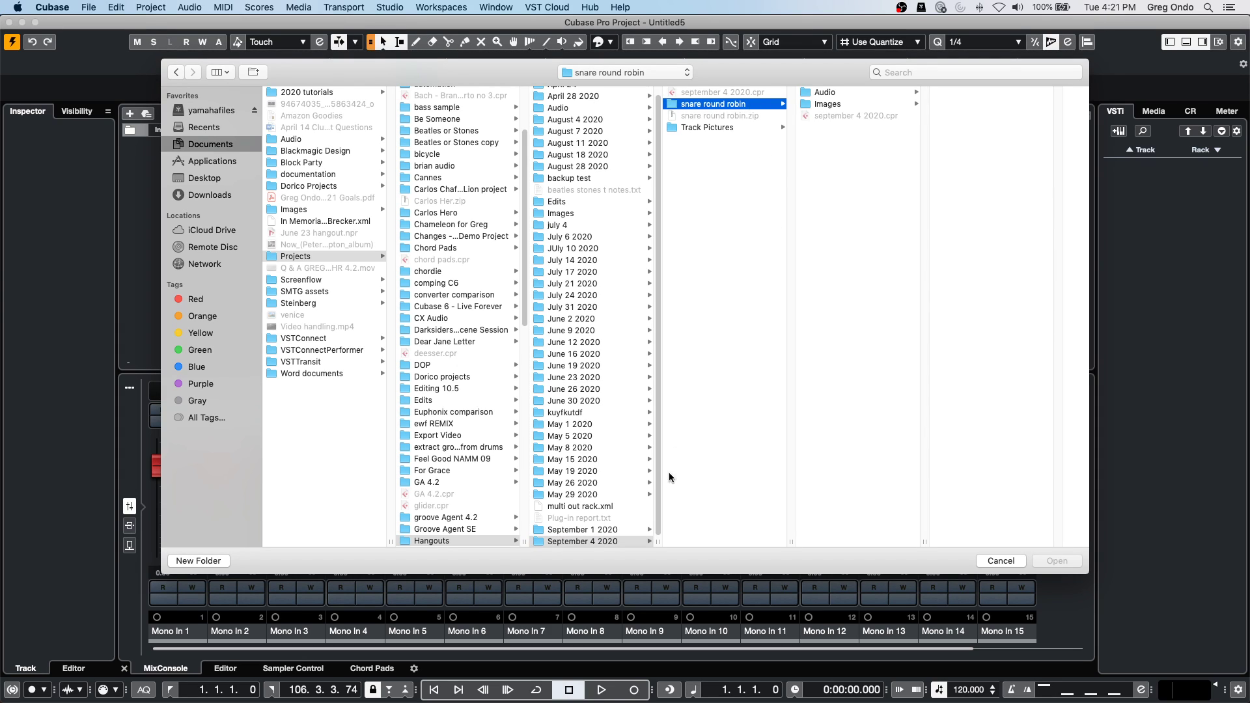
left_click(570, 542)
left_click(572, 533)
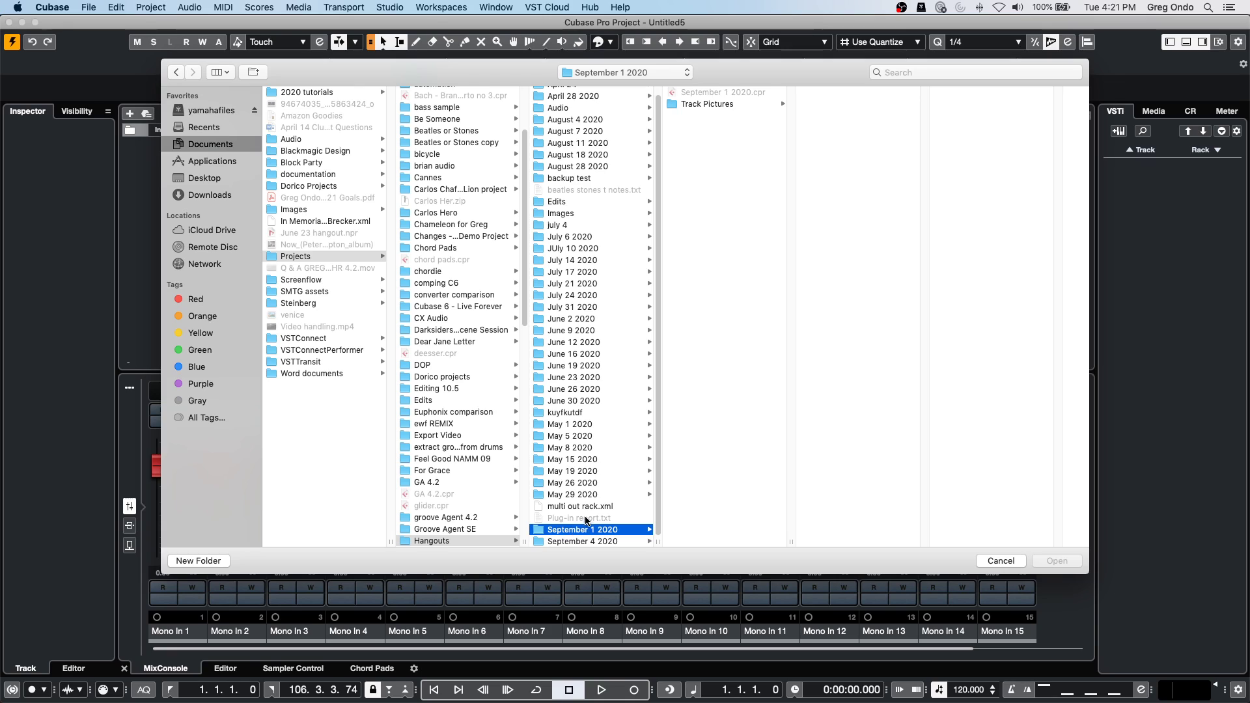
left_click(587, 495)
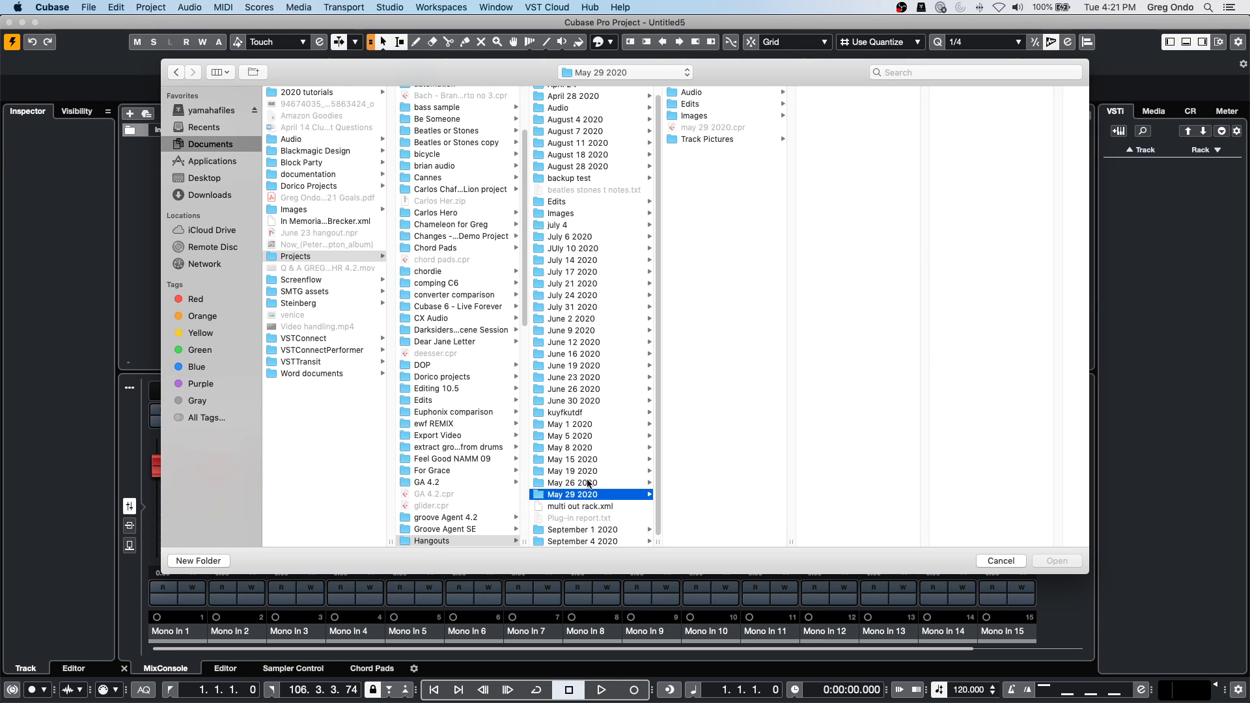
left_click(589, 471)
left_click(589, 460)
left_click(590, 437)
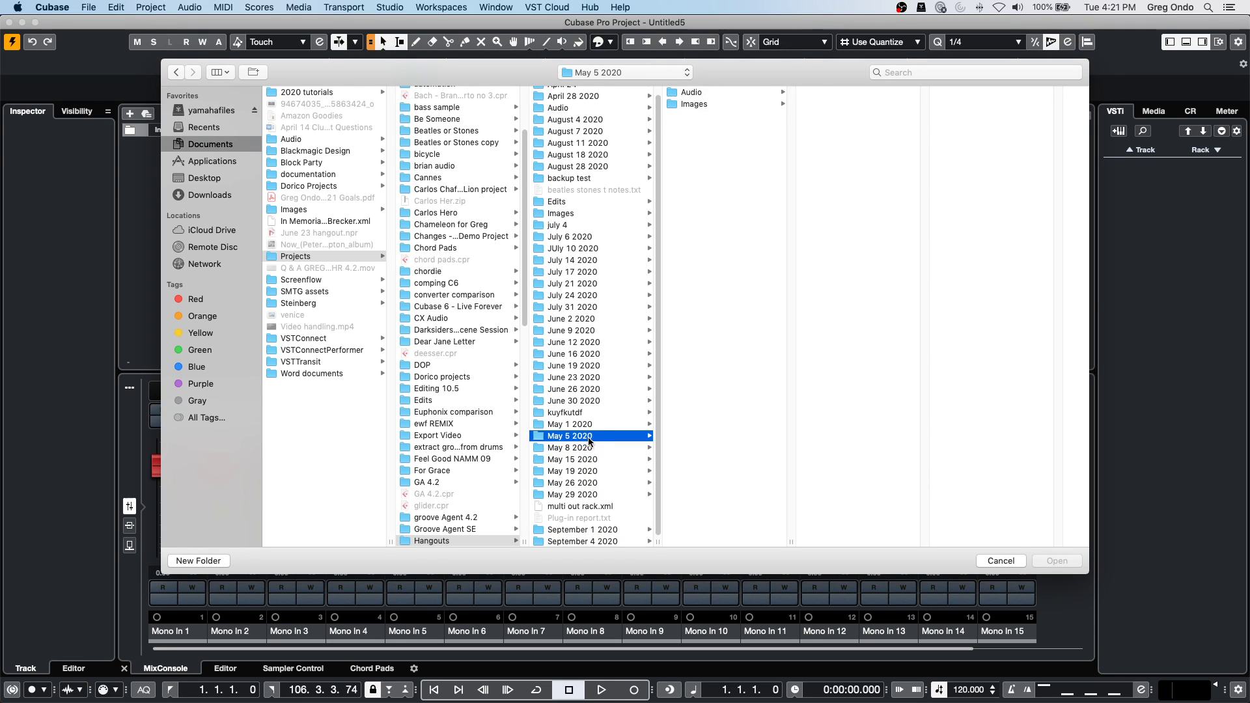
left_click(590, 425)
left_click(595, 400)
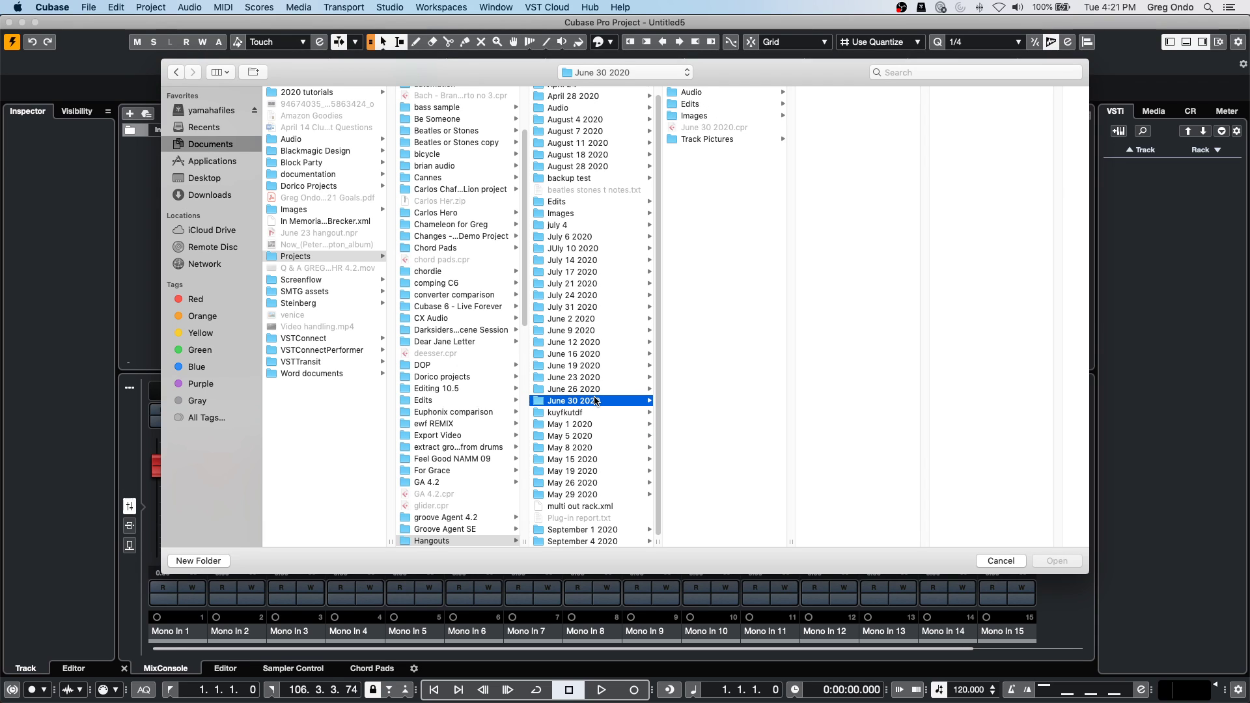
left_click(597, 379)
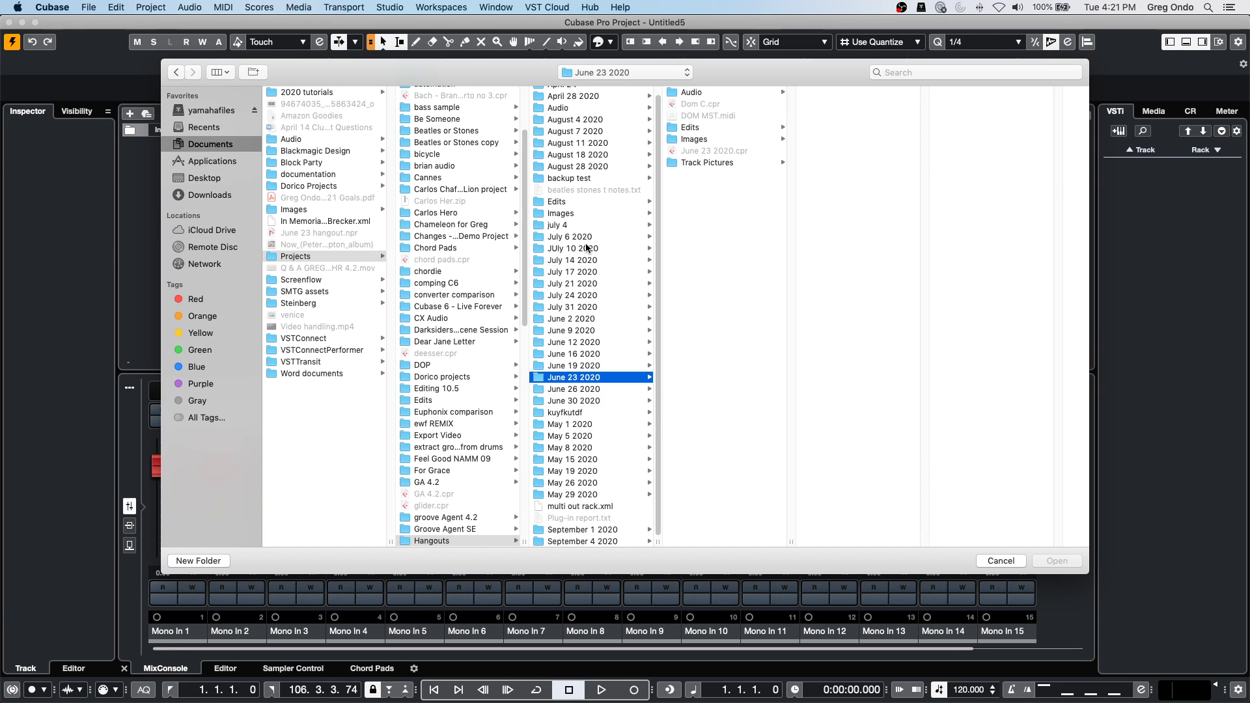
scroll(575, 326, "up", 1)
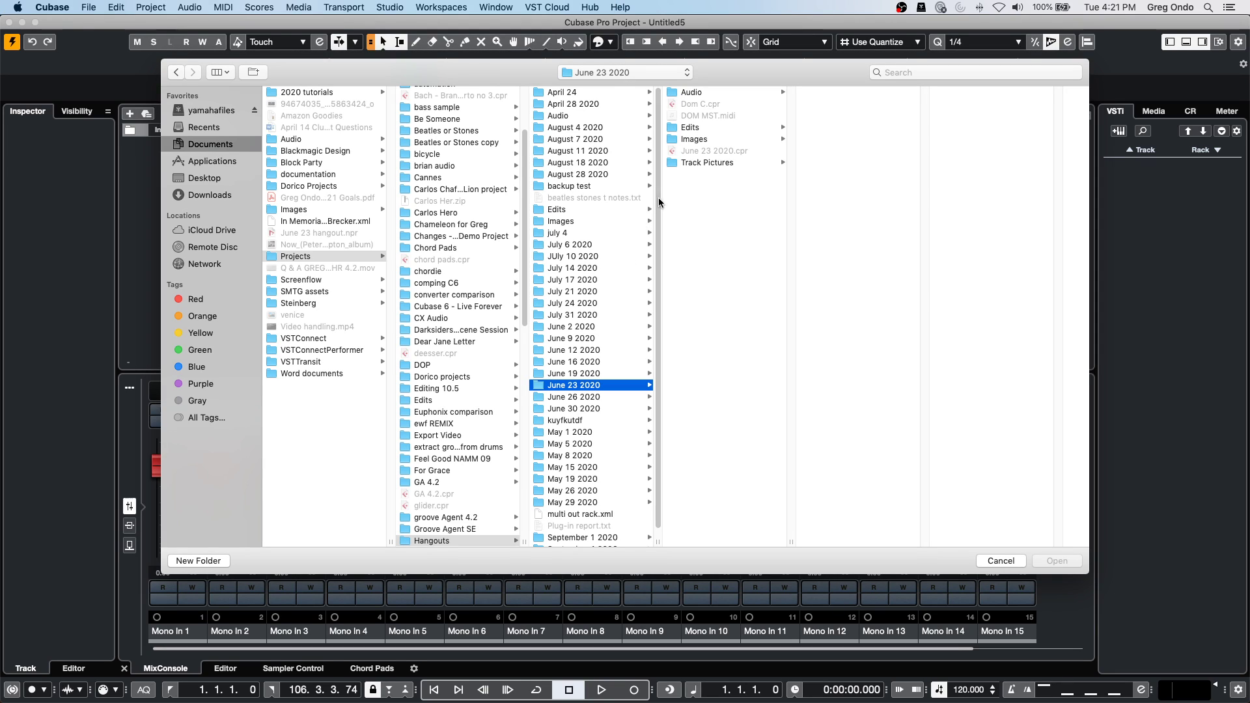
scroll(660, 203, "down", 1)
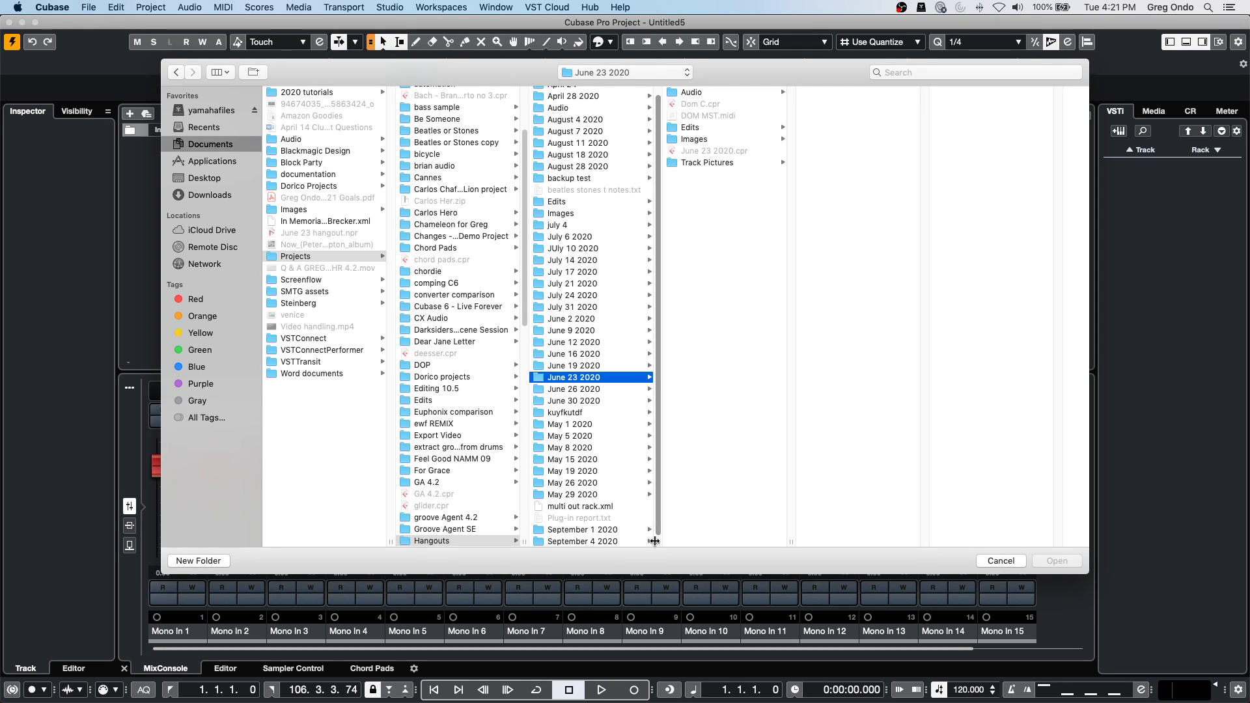
Import the Groove Agent SE 01 track from multi out rack.xml as a new track, leaving the missing Input 1 port unmapped.
left_click(599, 508)
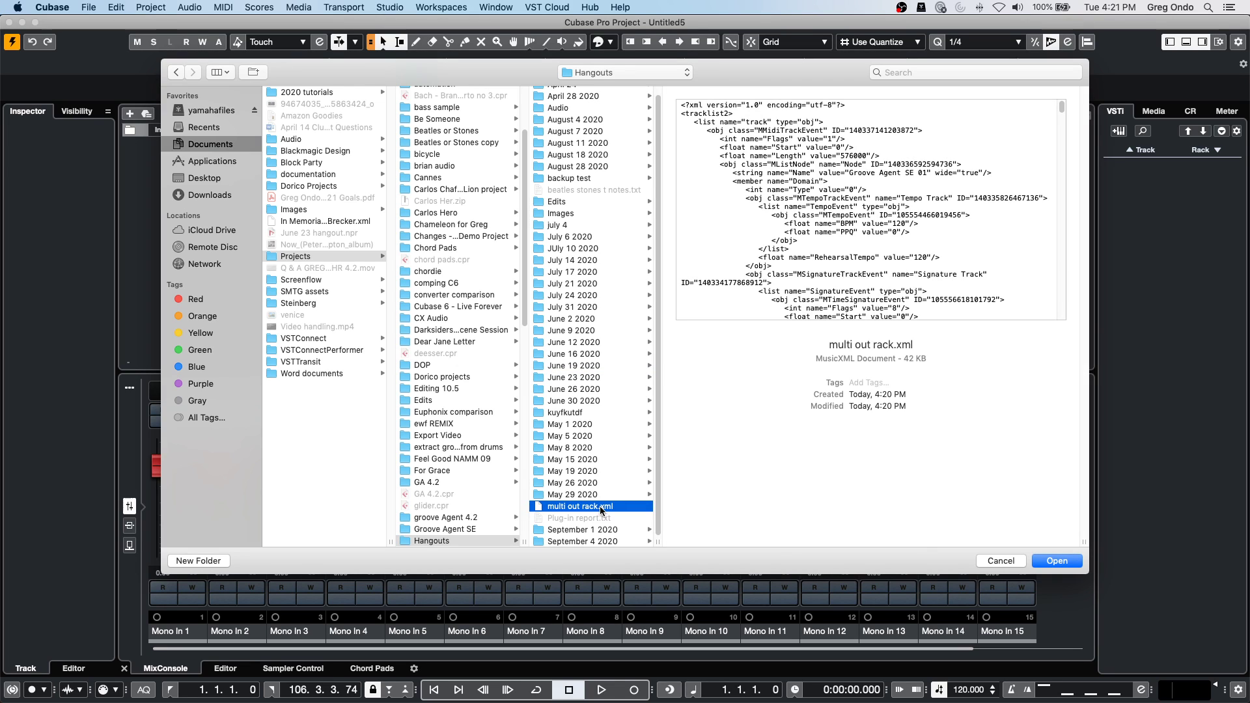
left_click(1057, 561)
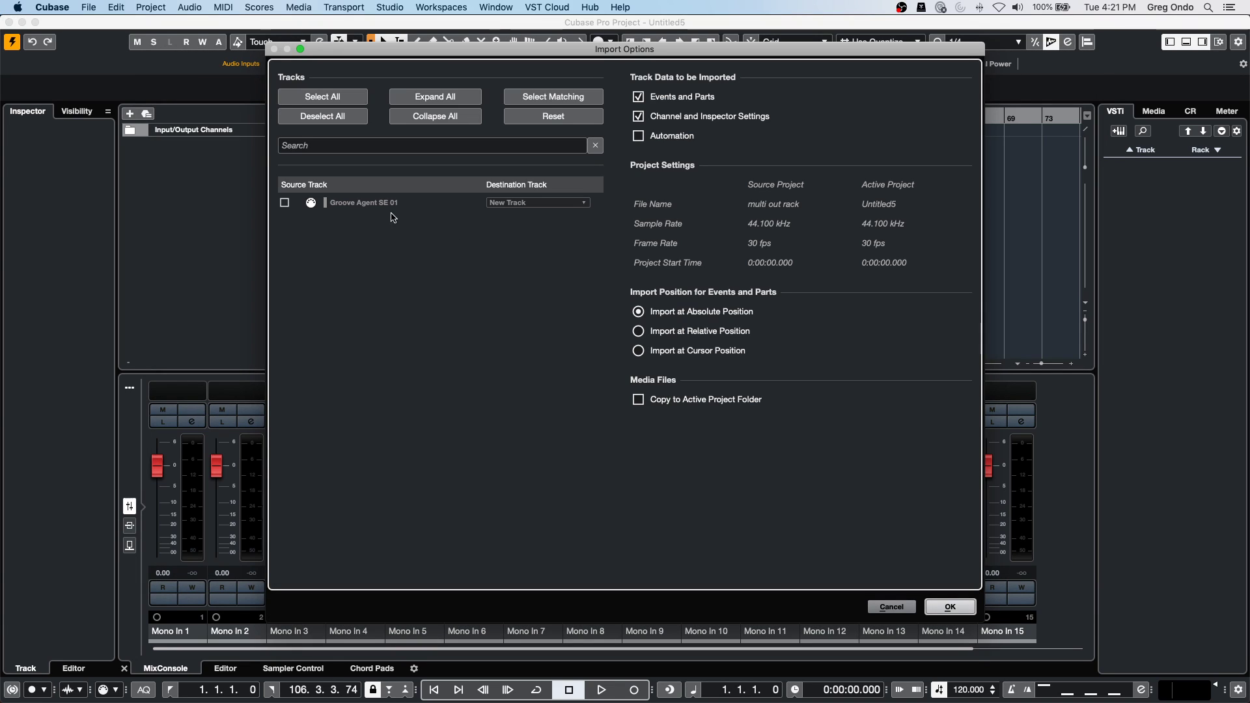
left_click(284, 203)
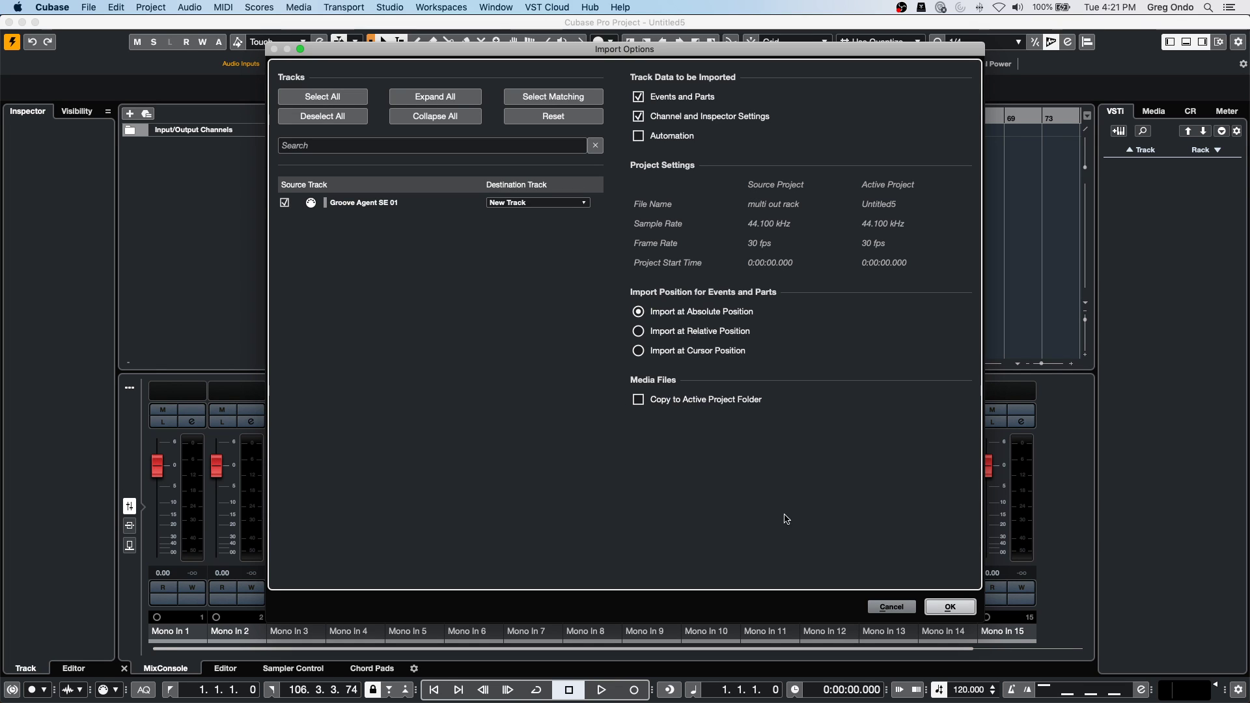
left_click(950, 607)
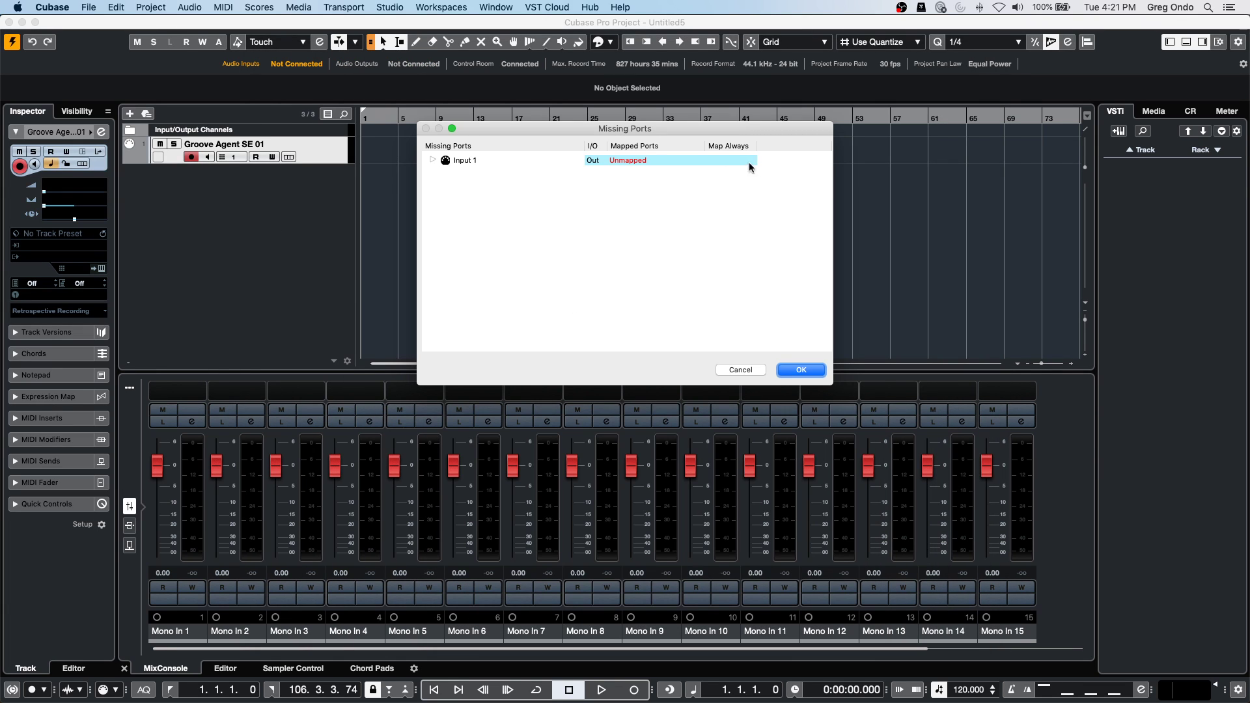
left_click(803, 370)
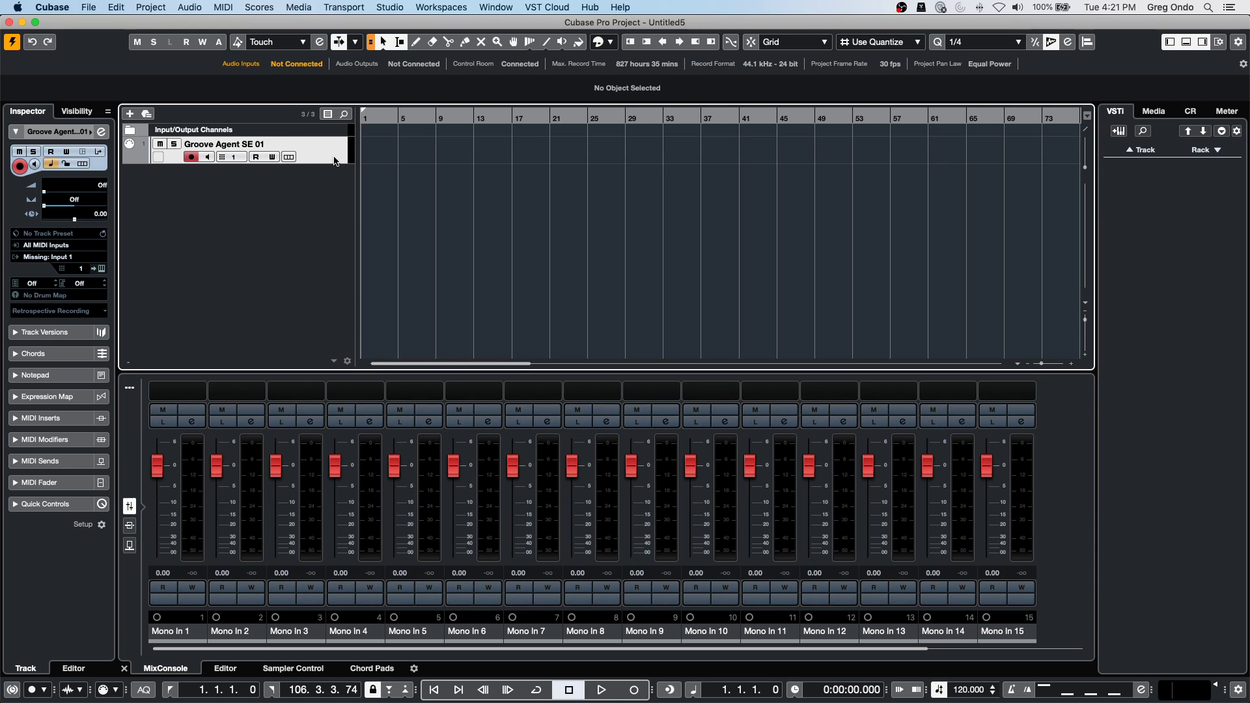
Try to open the channel settings and instrument of the imported Groove Agent SE 01 MIDI track.
left_click(102, 133)
left_click(103, 132)
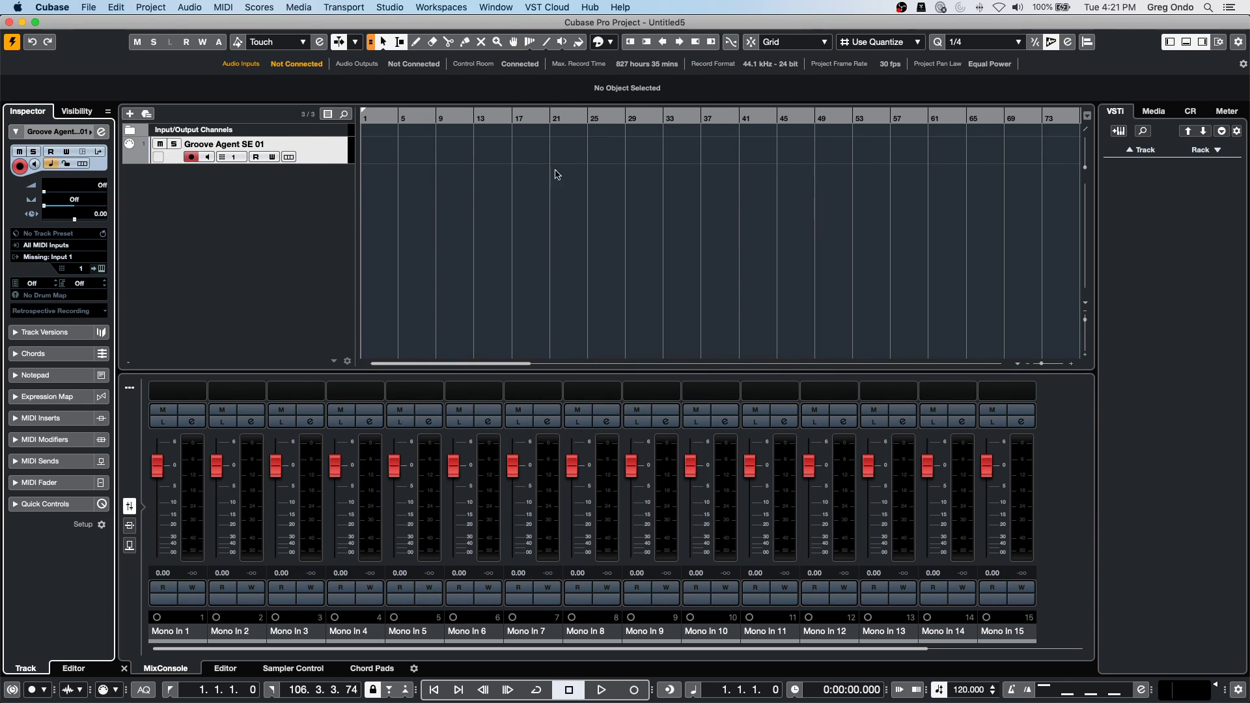
left_click(102, 270)
left_click(102, 269)
left_click(320, 160)
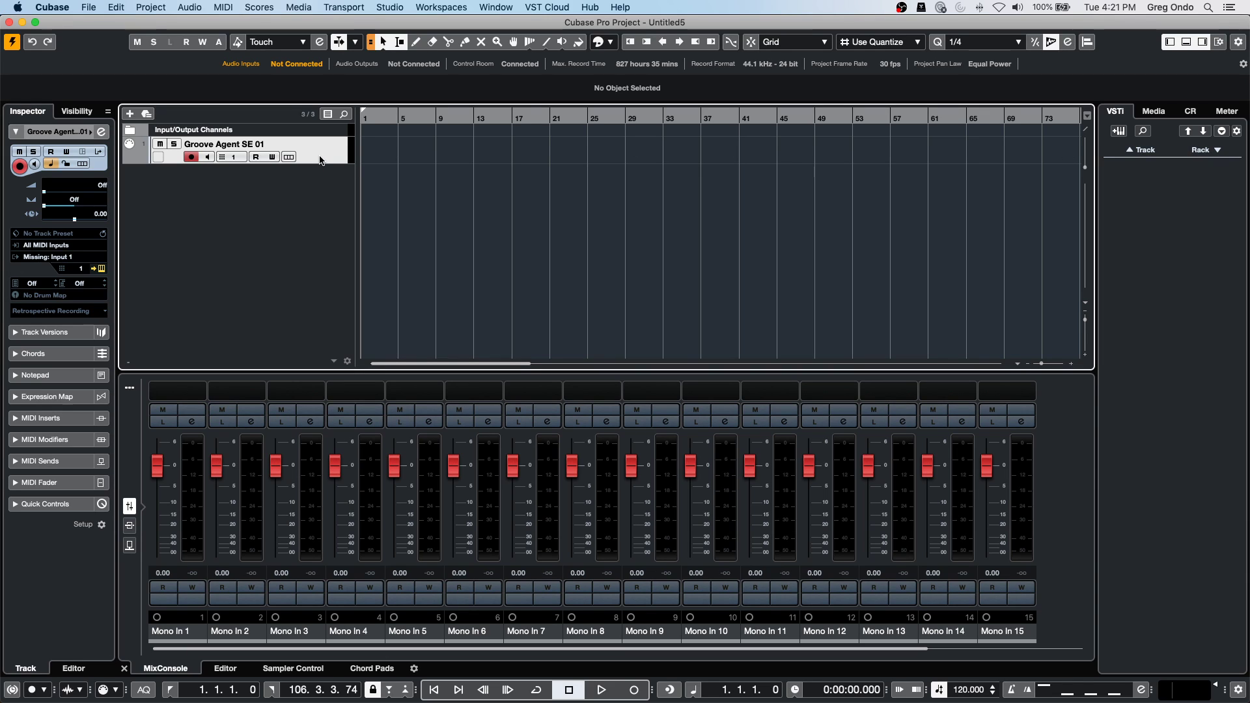
left_click(292, 159)
left_click(293, 159)
right_click(307, 193)
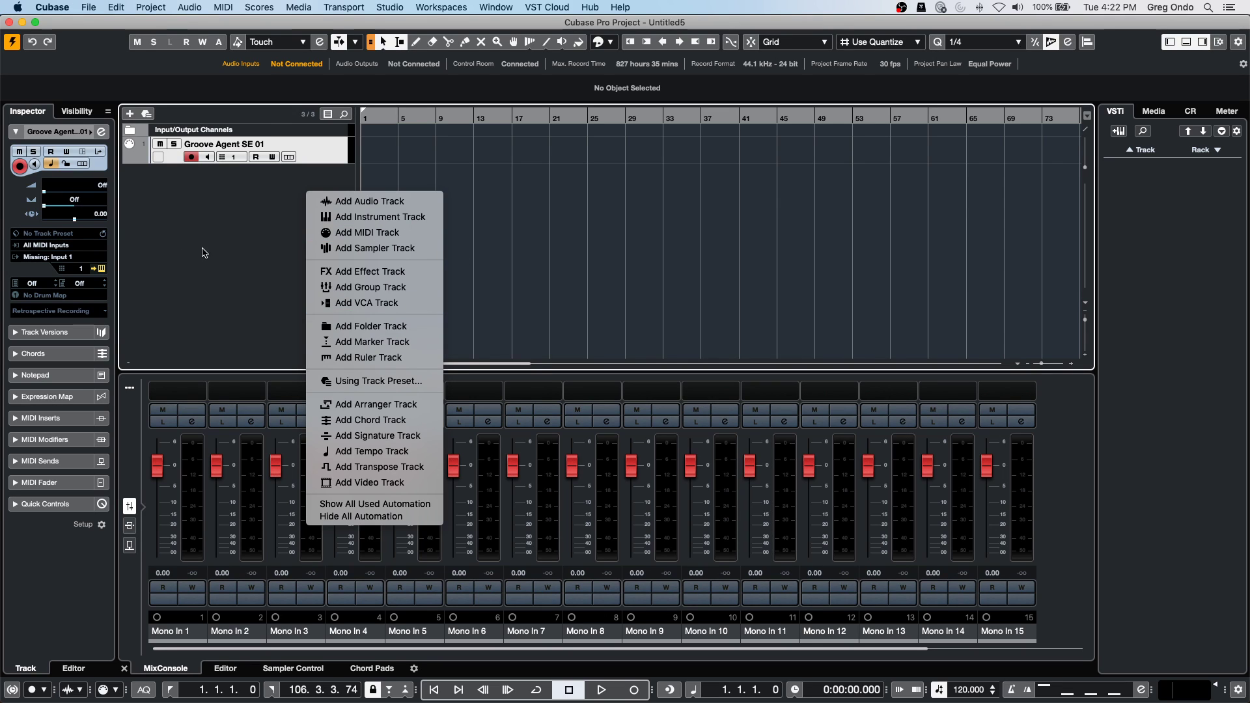
left_click(222, 253)
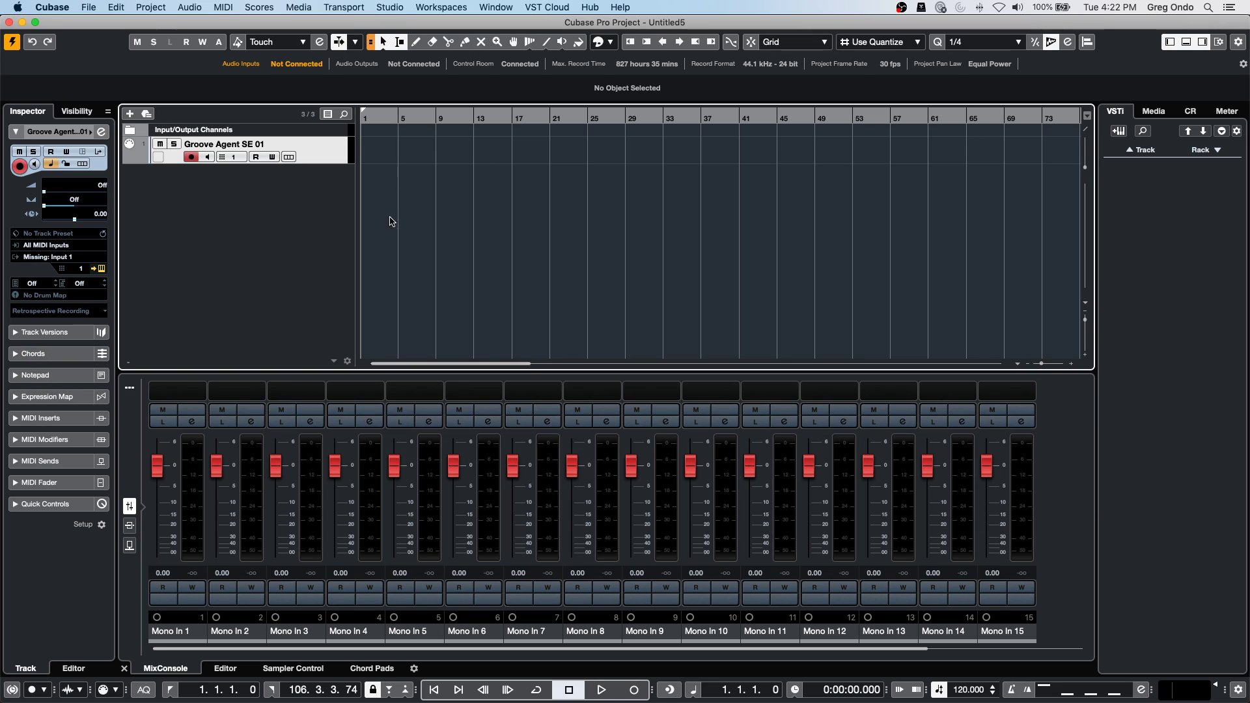
Show the Loops & Samples content in the media browser.
left_click(1160, 114)
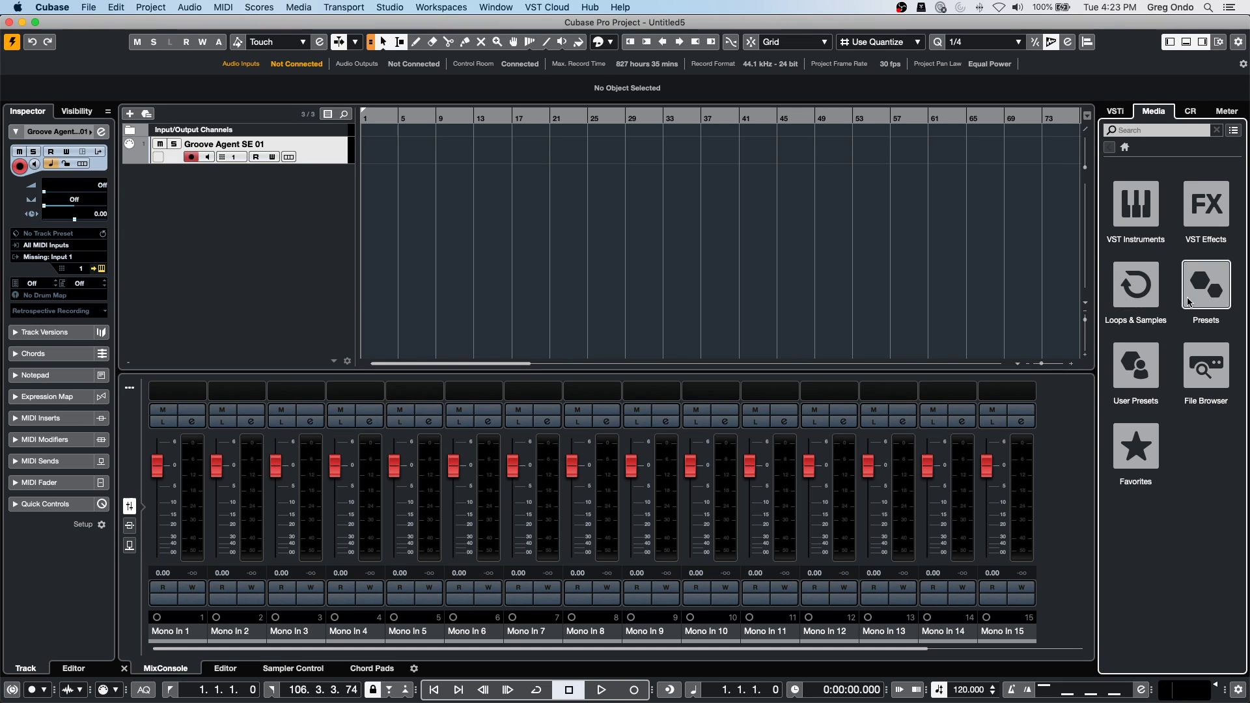
left_click(1127, 294)
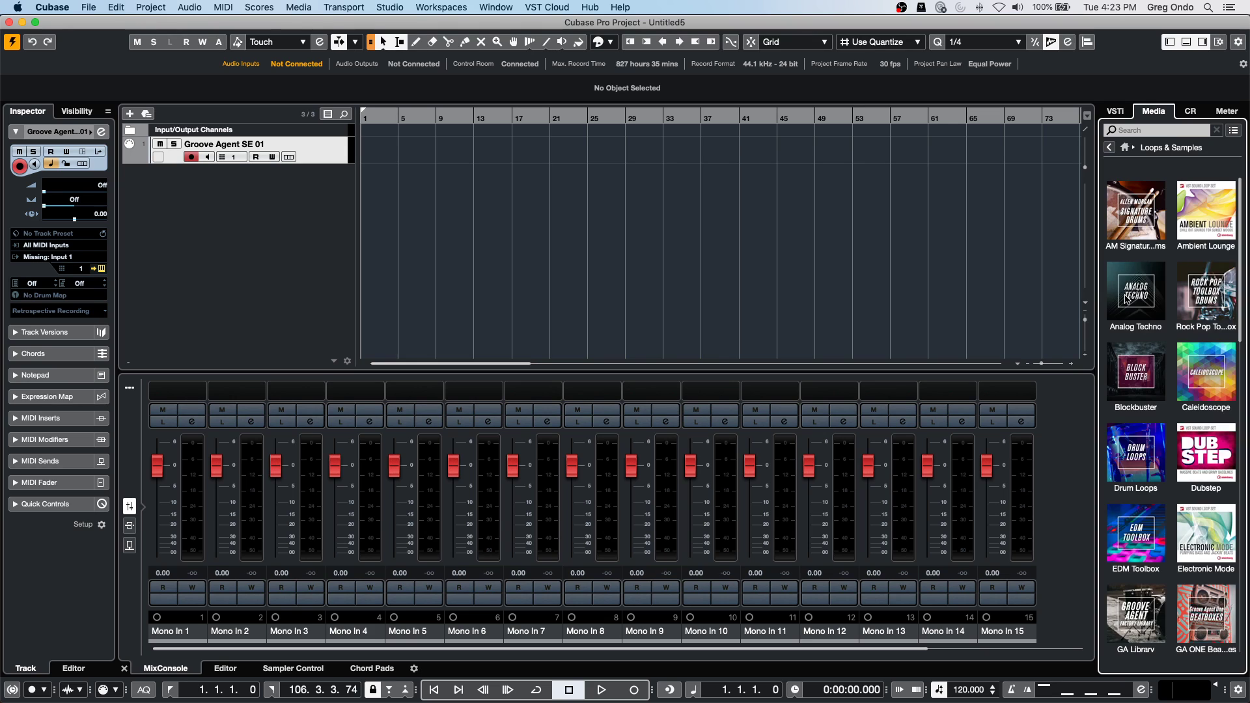
left_click(341, 8)
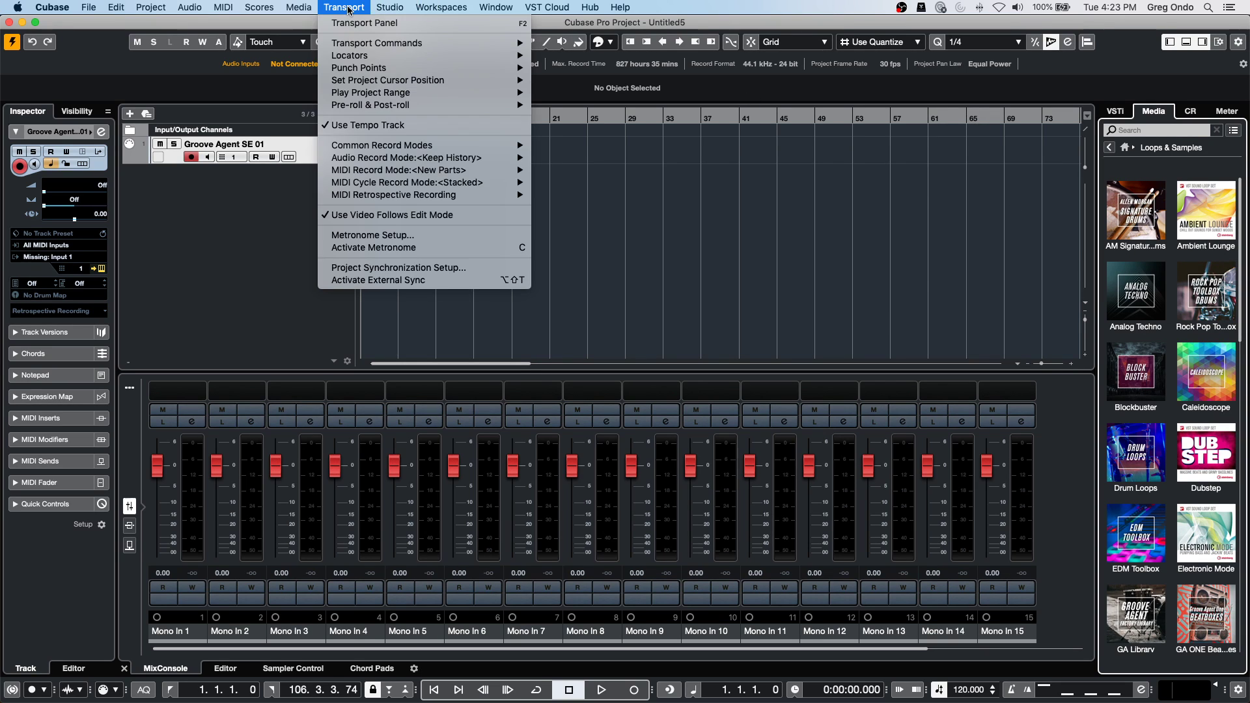
left_click(720, 221)
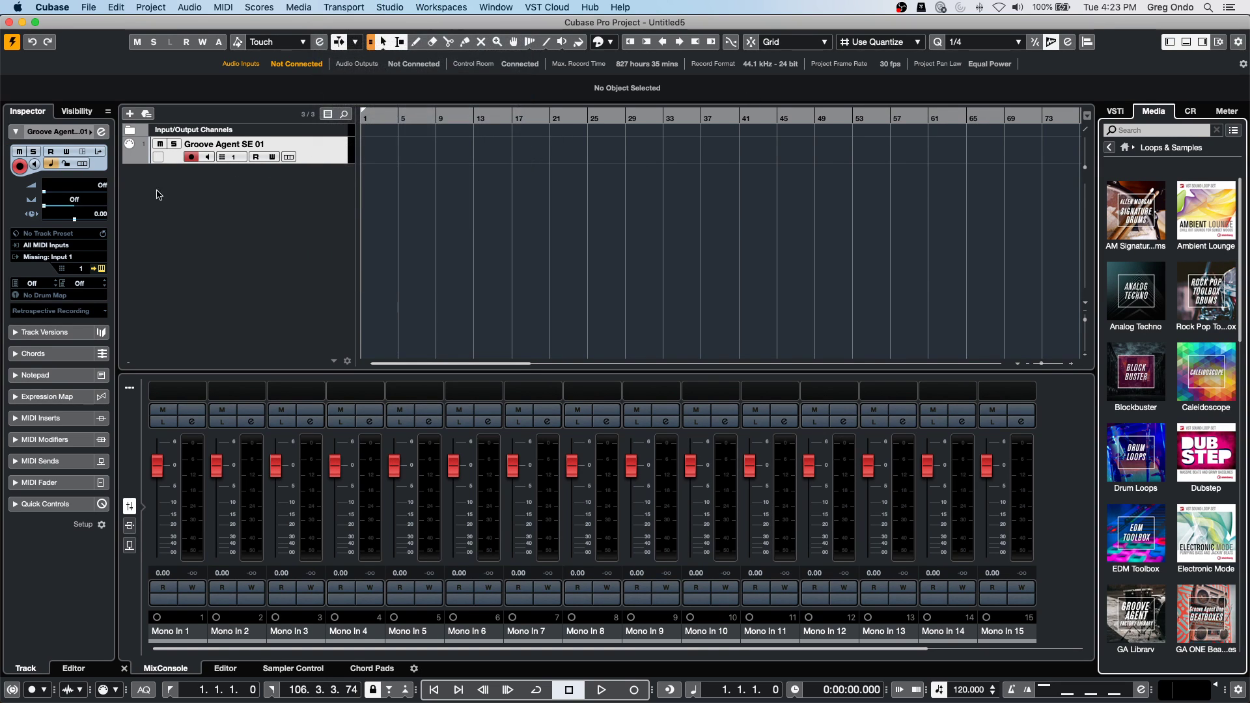
Add one HALion Sonic instrument track routed to Stereo Out and load the Steel String Duett Picking program.
right_click(257, 185)
left_click(359, 207)
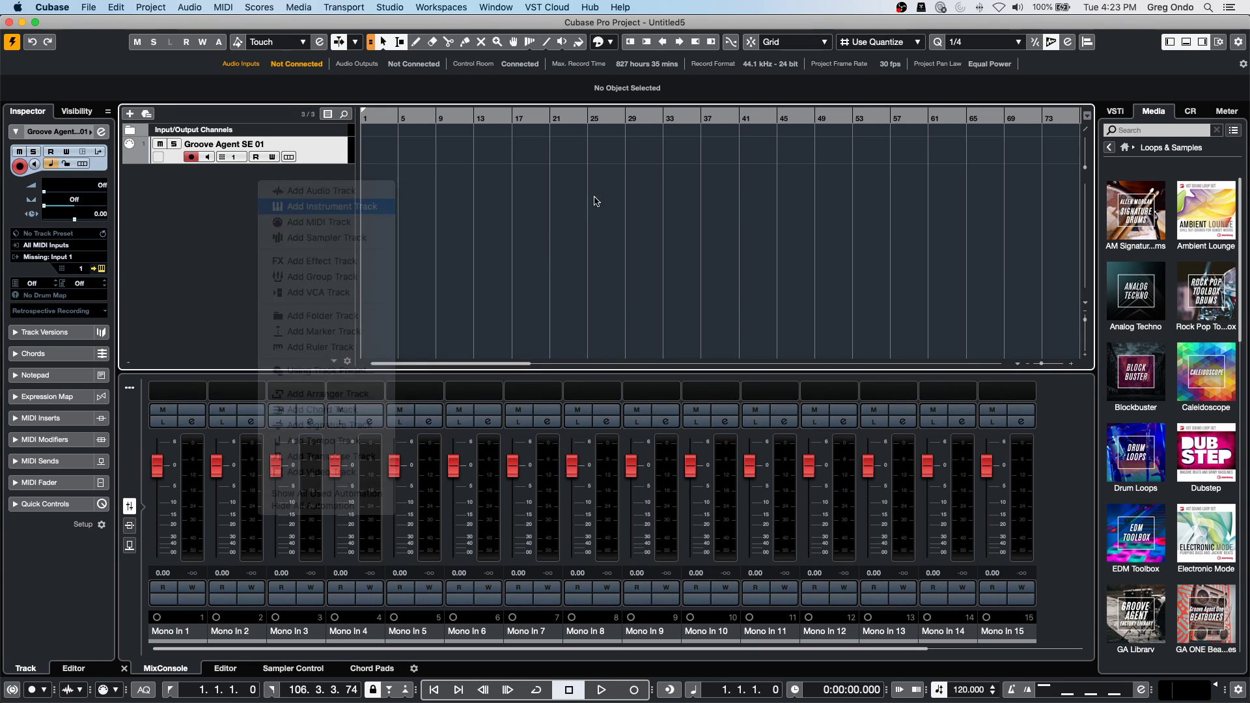
left_click(678, 245)
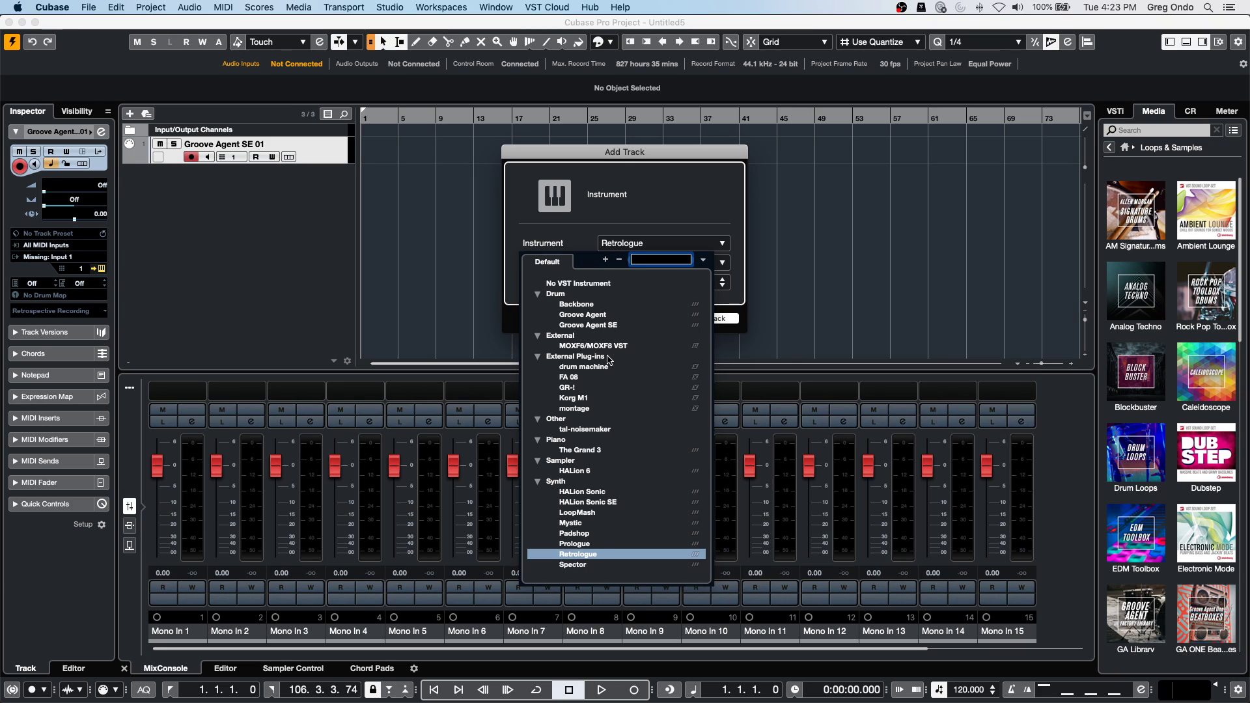
left_click(605, 492)
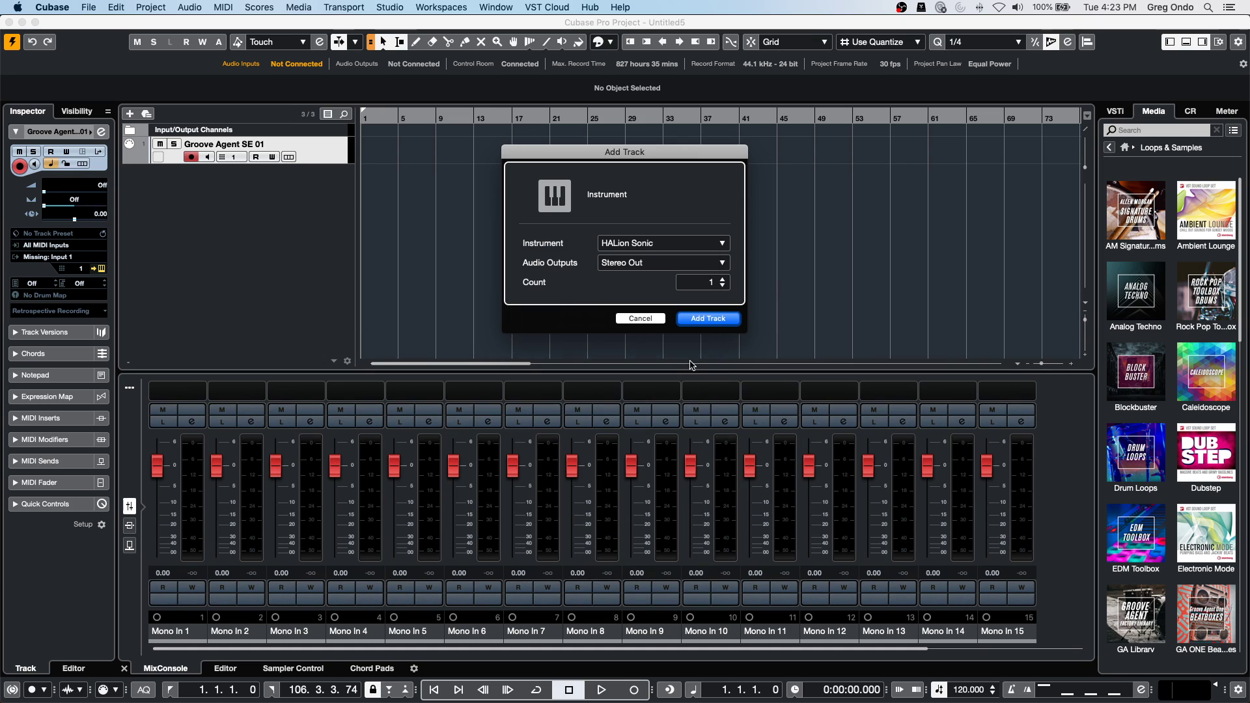
left_click(724, 319)
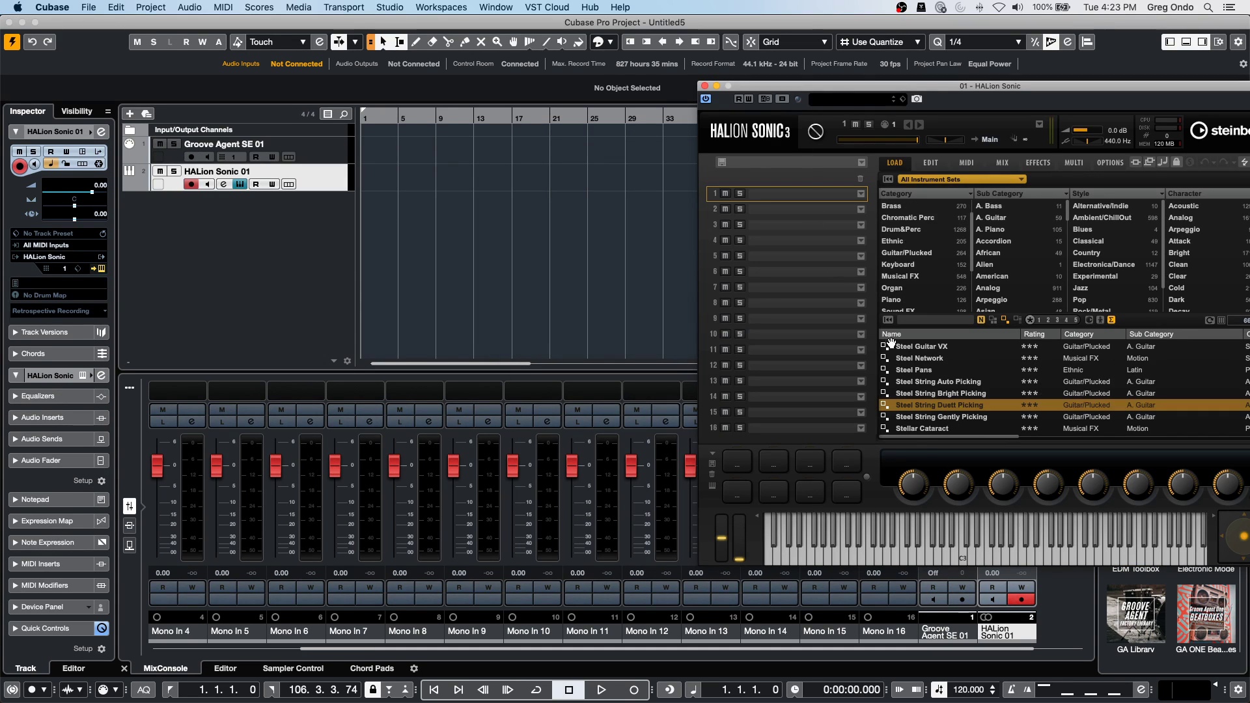
double_click(939, 405)
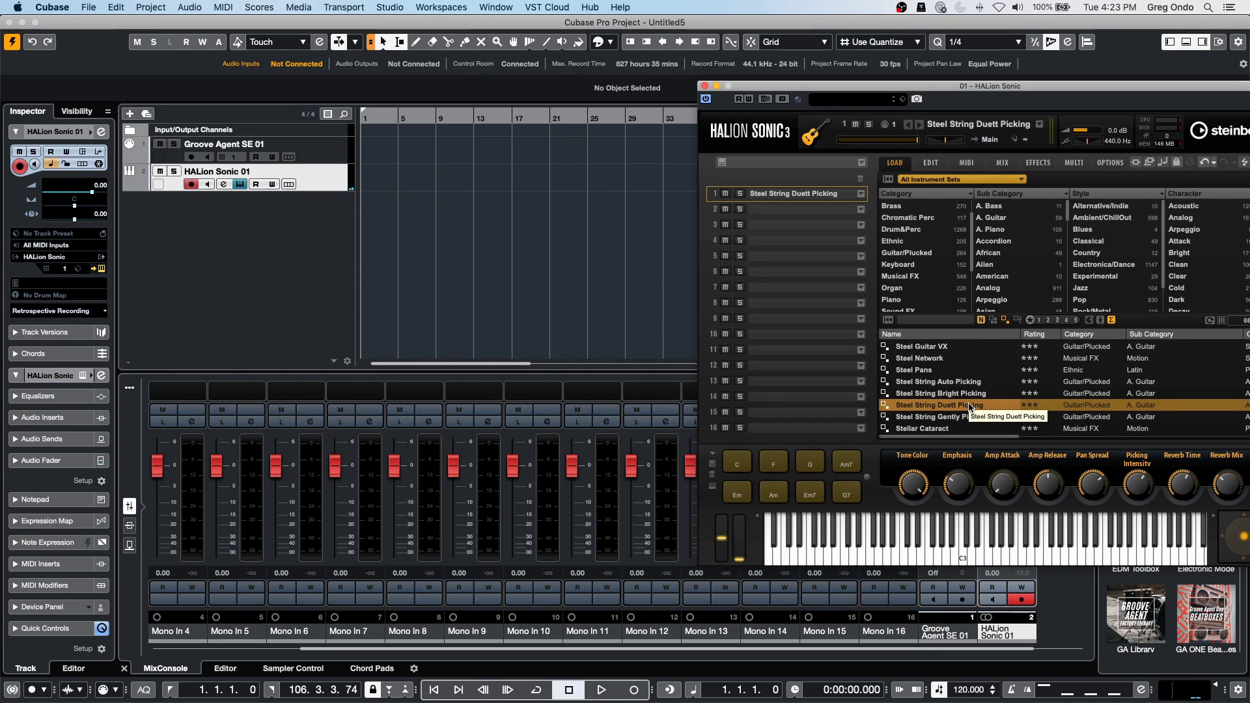
Audition the C chord pad of the Steel String Duett Picking program.
left_click_drag(919, 86, 689, 13)
left_click(517, 398)
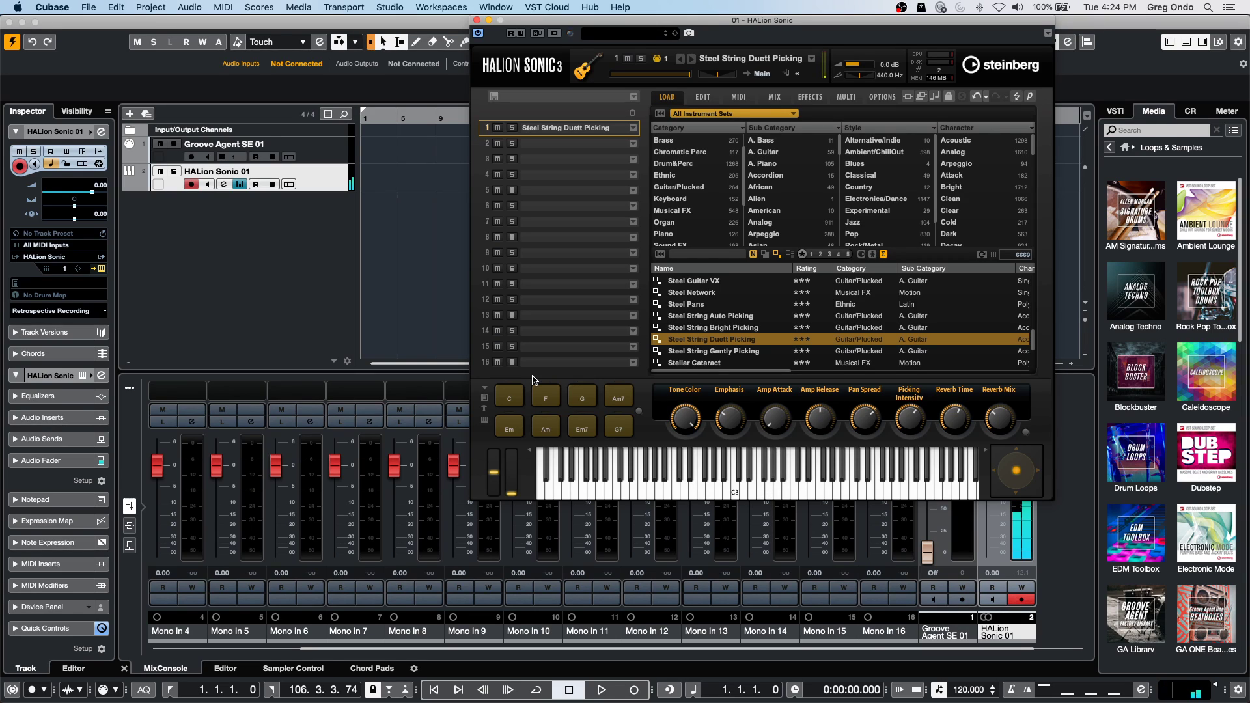
left_click(516, 404)
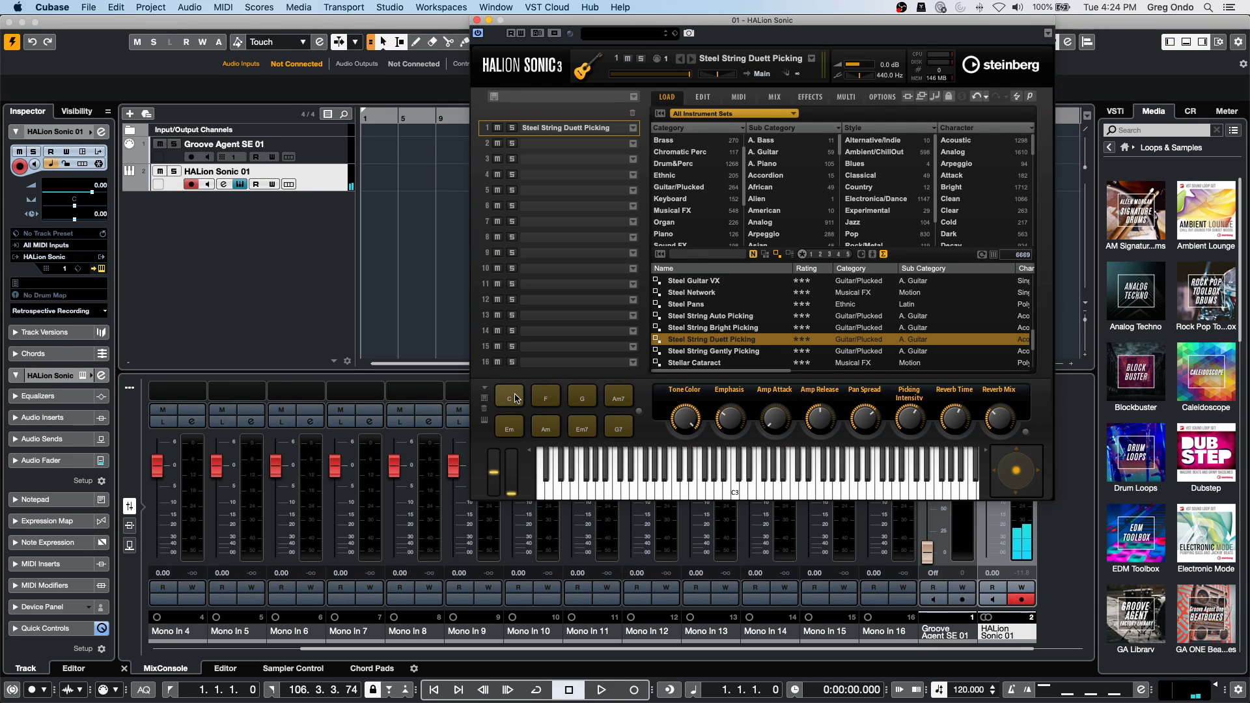
Load the Steel String Bright Picking program in HALion Sonic and audition its C and G chord pads.
left_click(738, 331)
left_click(511, 398)
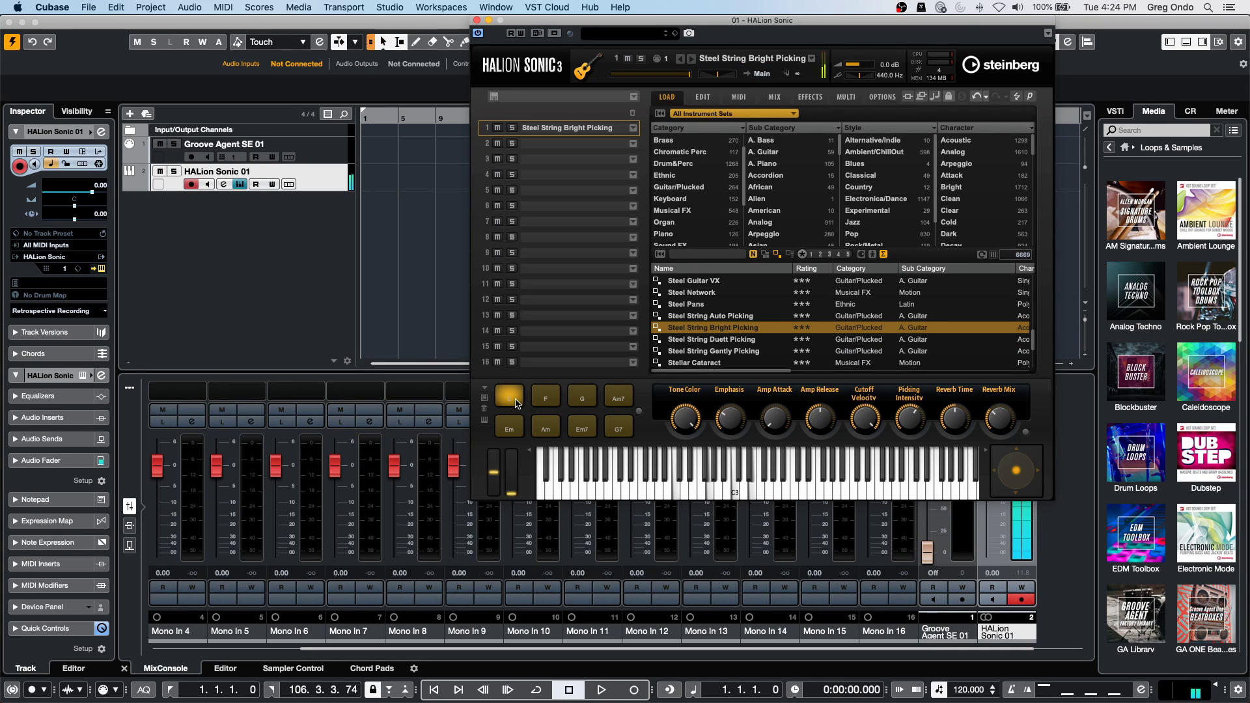
left_click(582, 398)
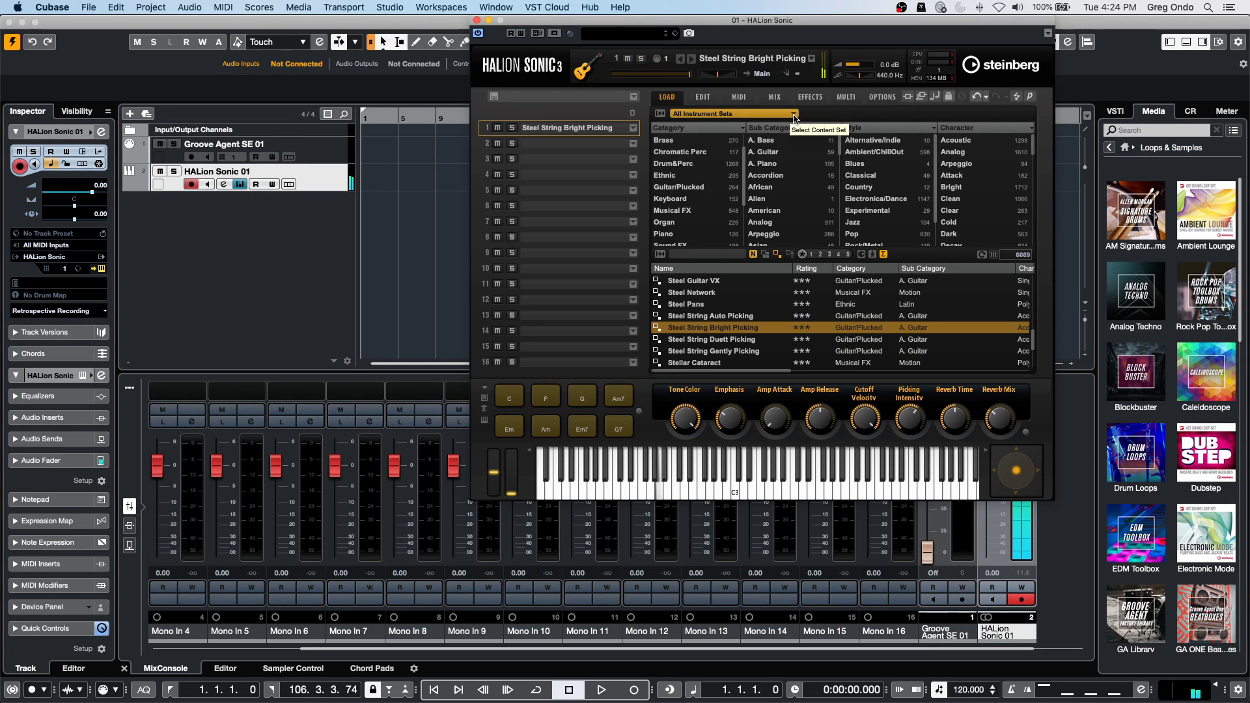
Record the FlexPhraser output of the C chord pad on the program's edit page.
left_click(715, 102)
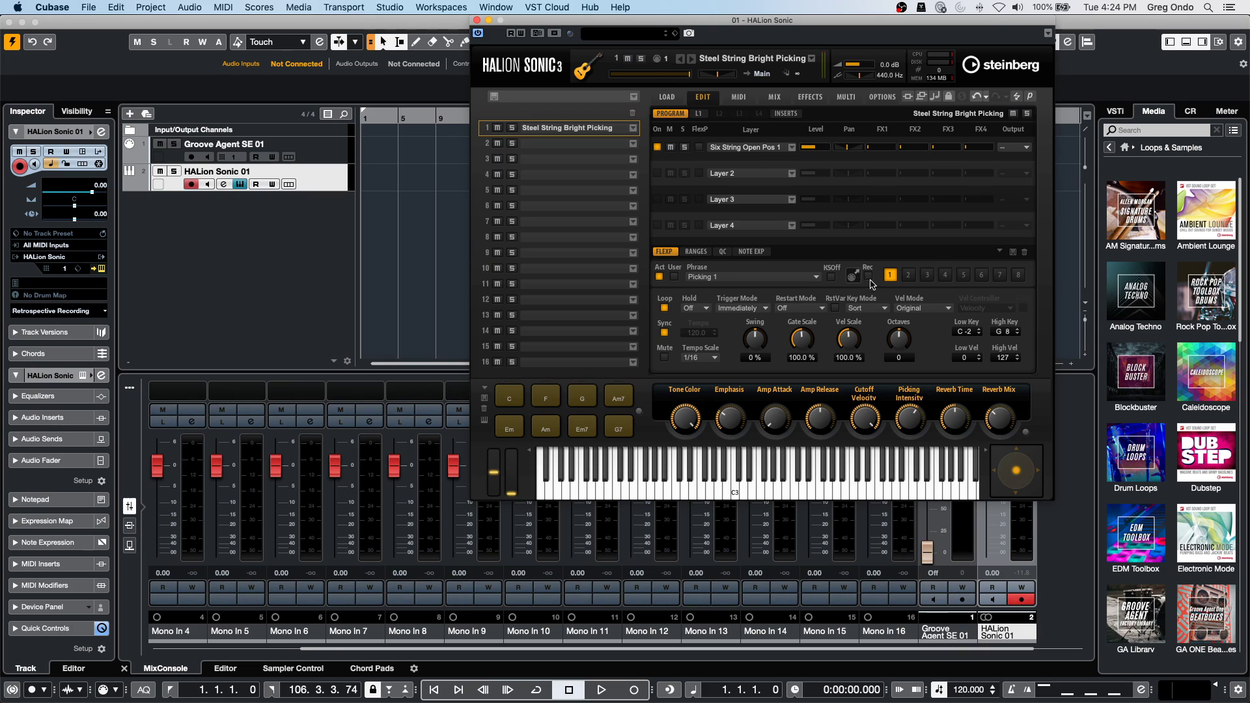
left_click(869, 276)
left_click(511, 398)
left_click(868, 276)
left_click(867, 276)
left_click(512, 398)
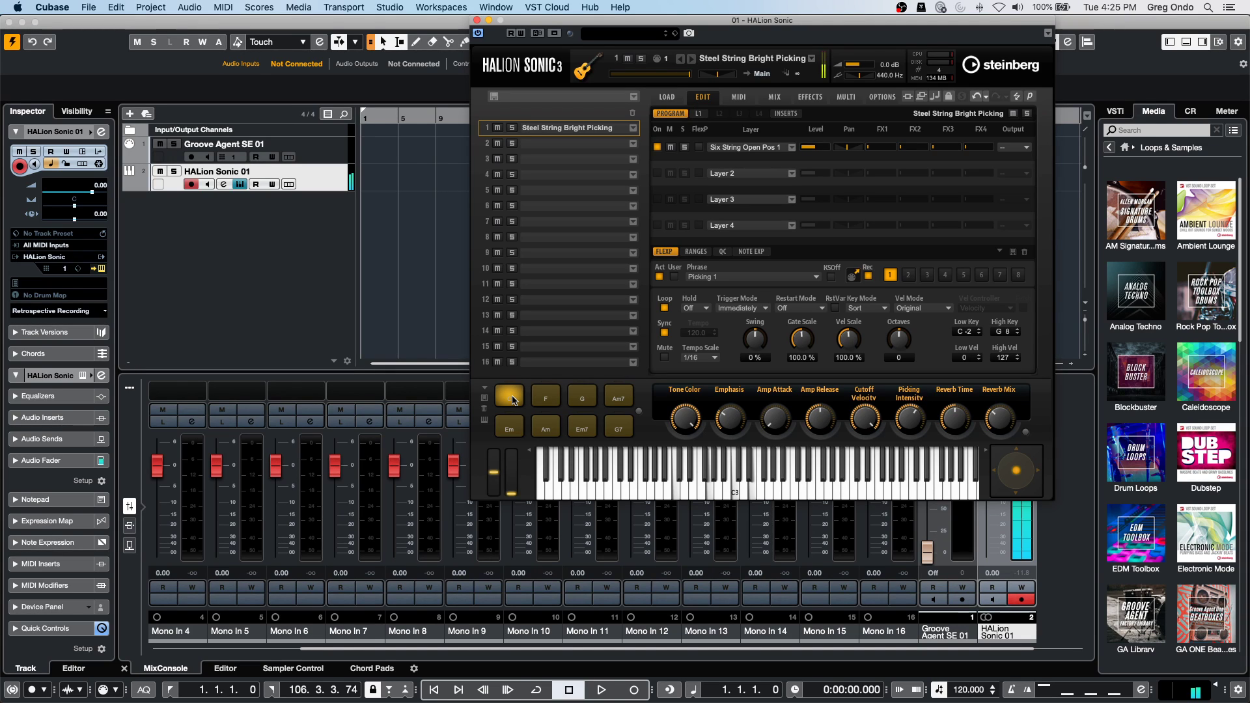
left_click(868, 276)
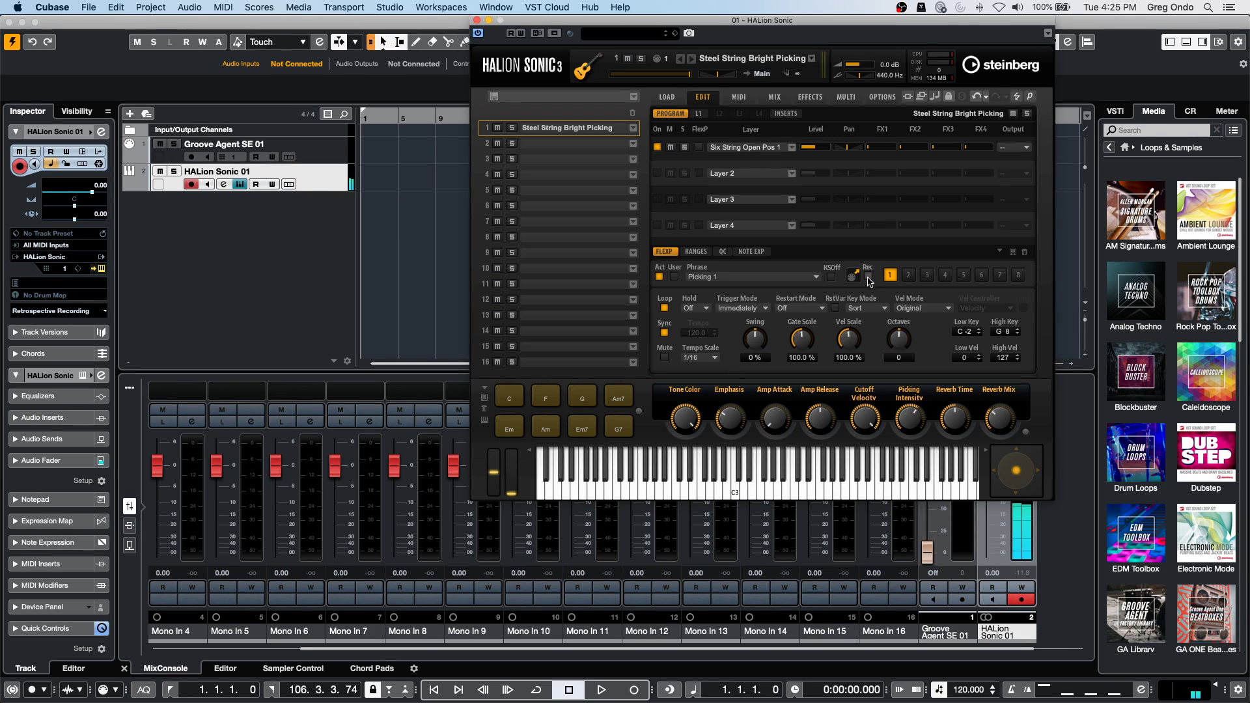
Place the recorded FlexPhraser MIDI phrase on the HALion Sonic 01 track at bar 1 and play it back.
mouse_move(853, 279)
left_mouse_down()
mouse_move(749, 290)
mouse_move(371, 185)
left_mouse_up()
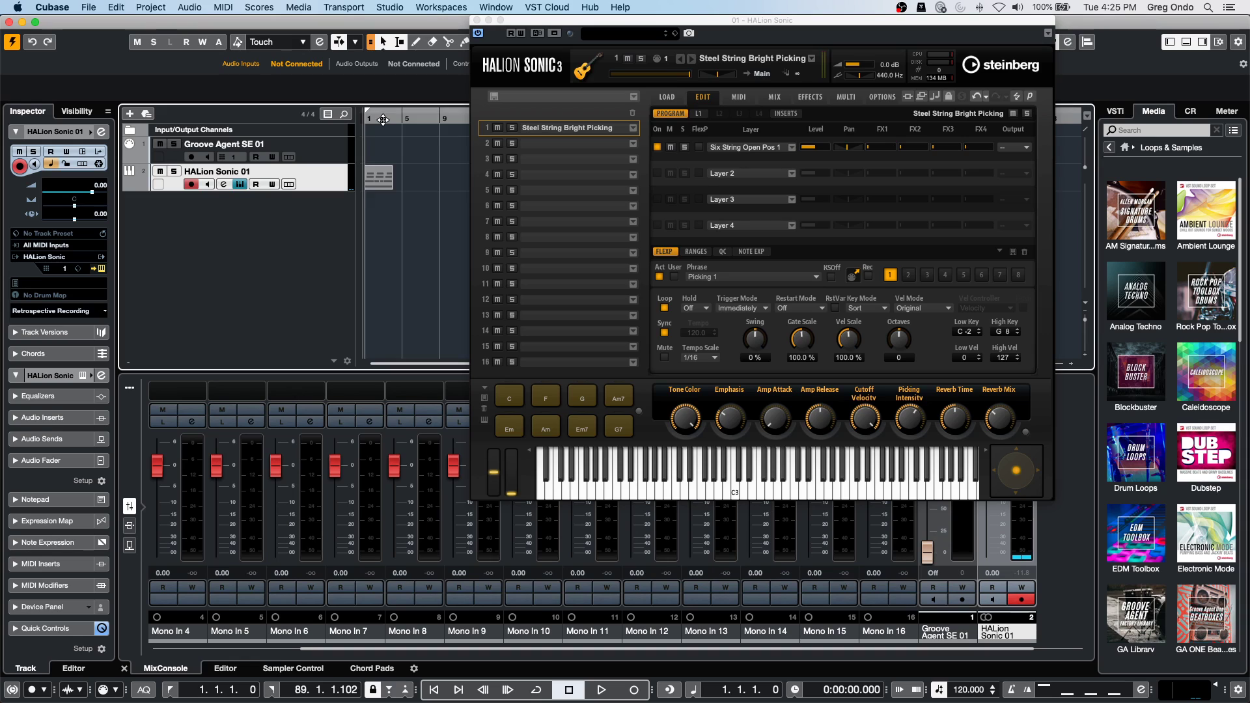
left_click_drag(399, 116, 381, 117)
key("period")
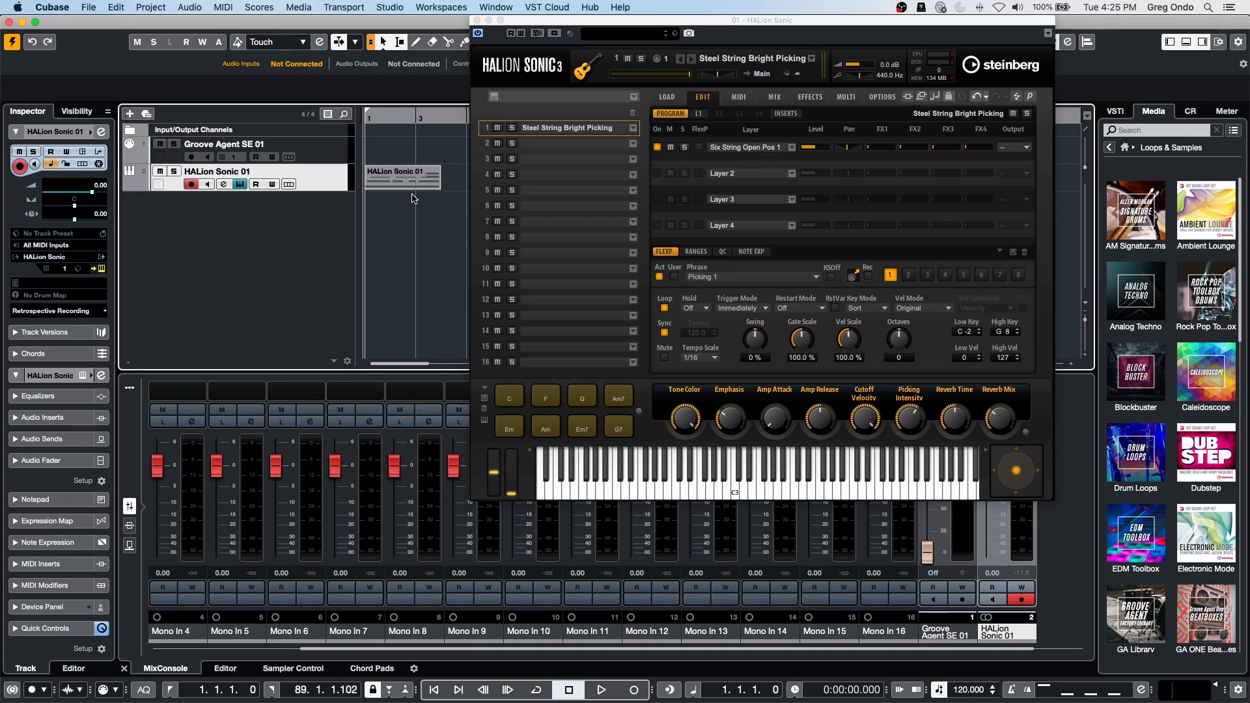
key("space")
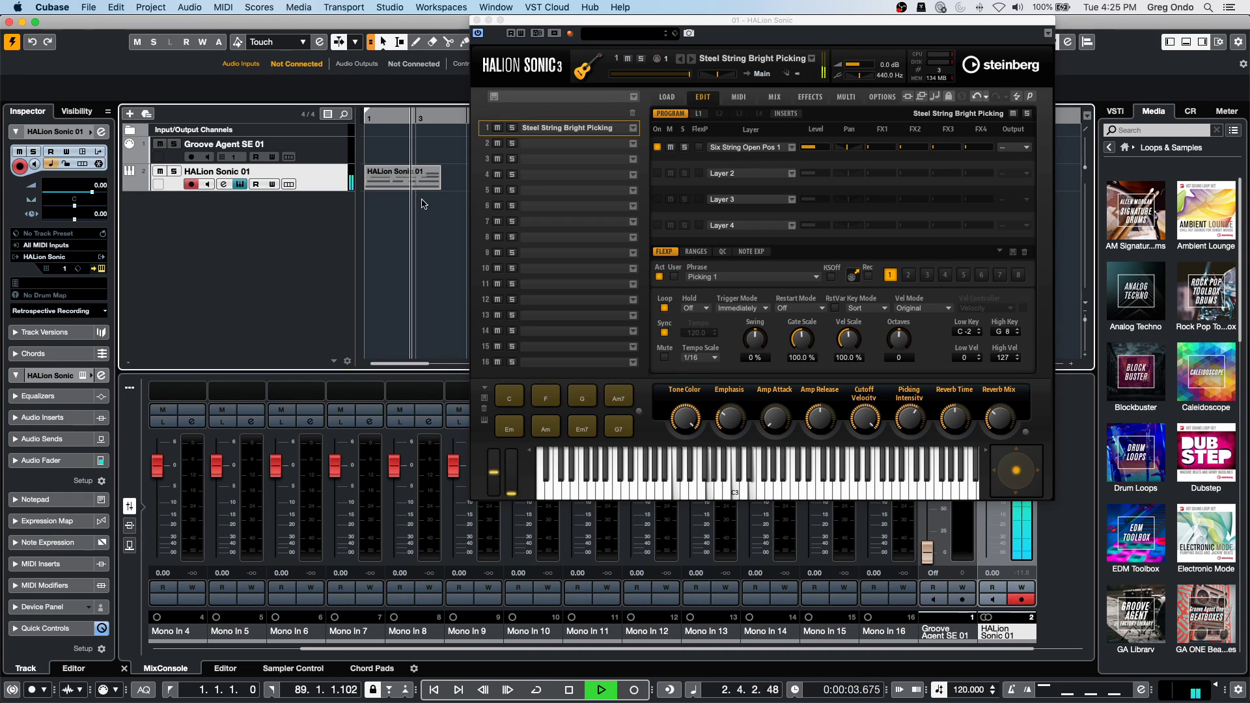
key("space")
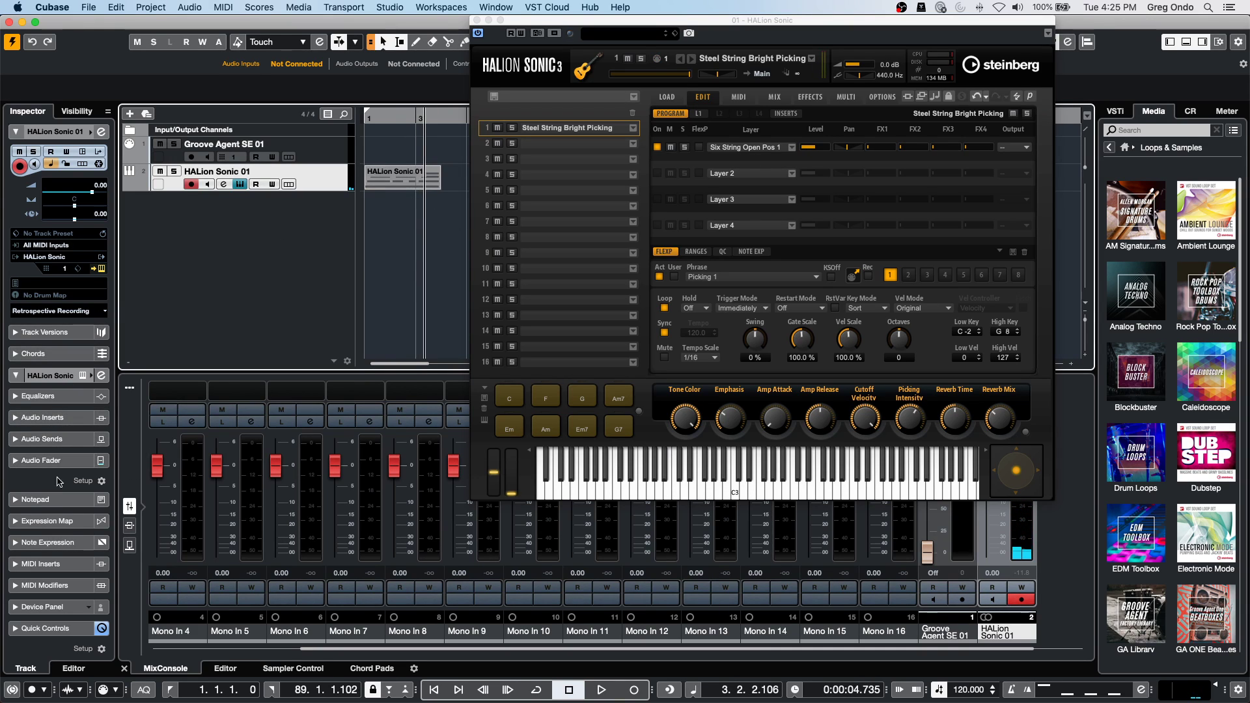
Load Arpache SX in the HALion Sonic 01 track's first MIDI insert slot and set it to Sequence mode.
left_click(53, 567)
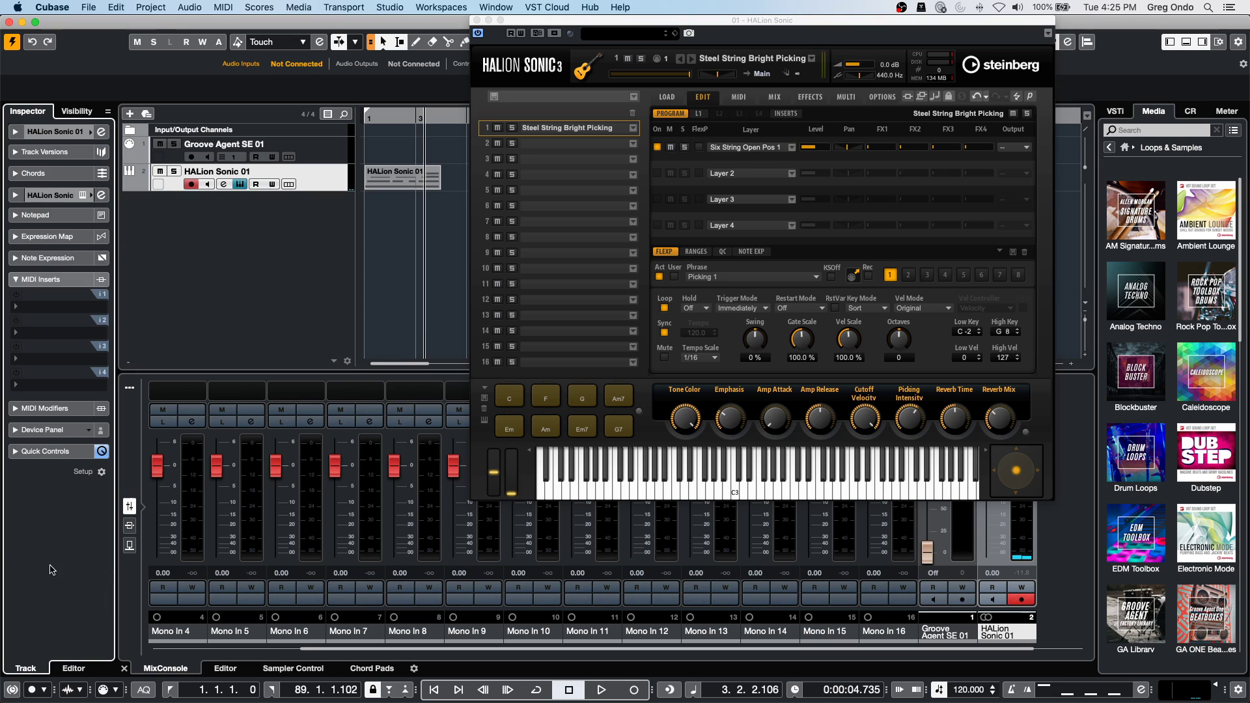
left_click(45, 309)
left_click(49, 328)
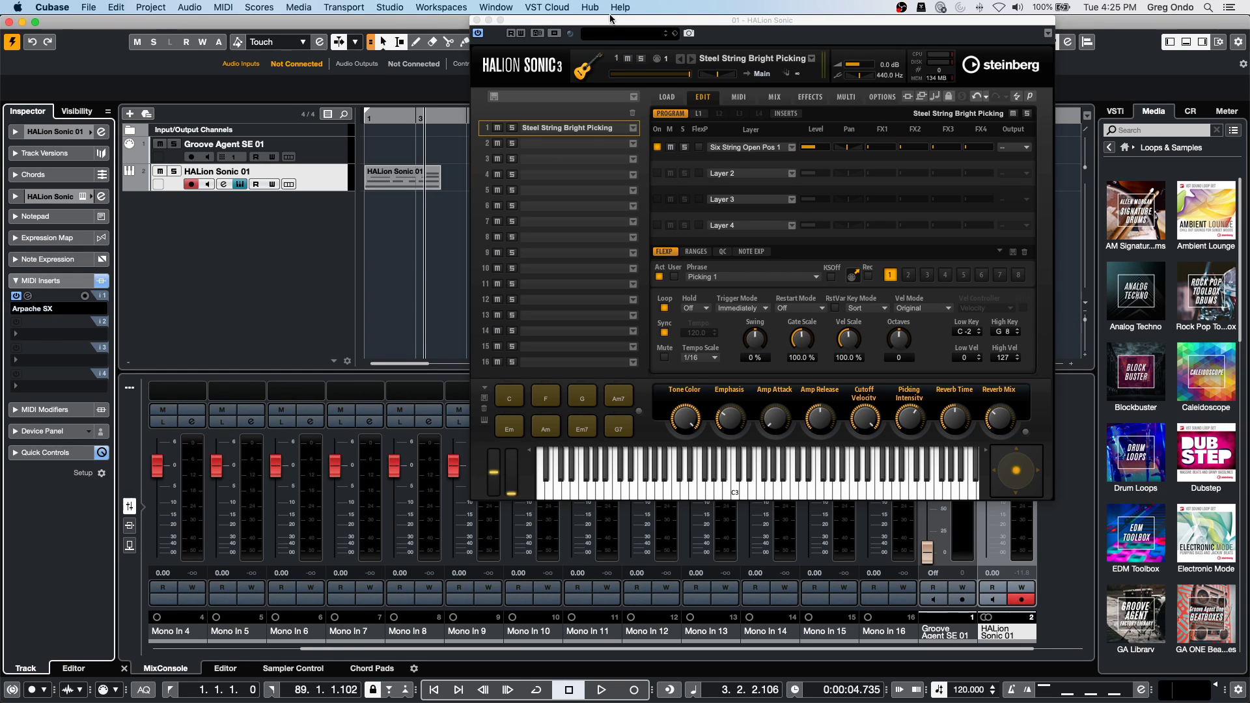
left_click_drag(612, 27, 1054, 274)
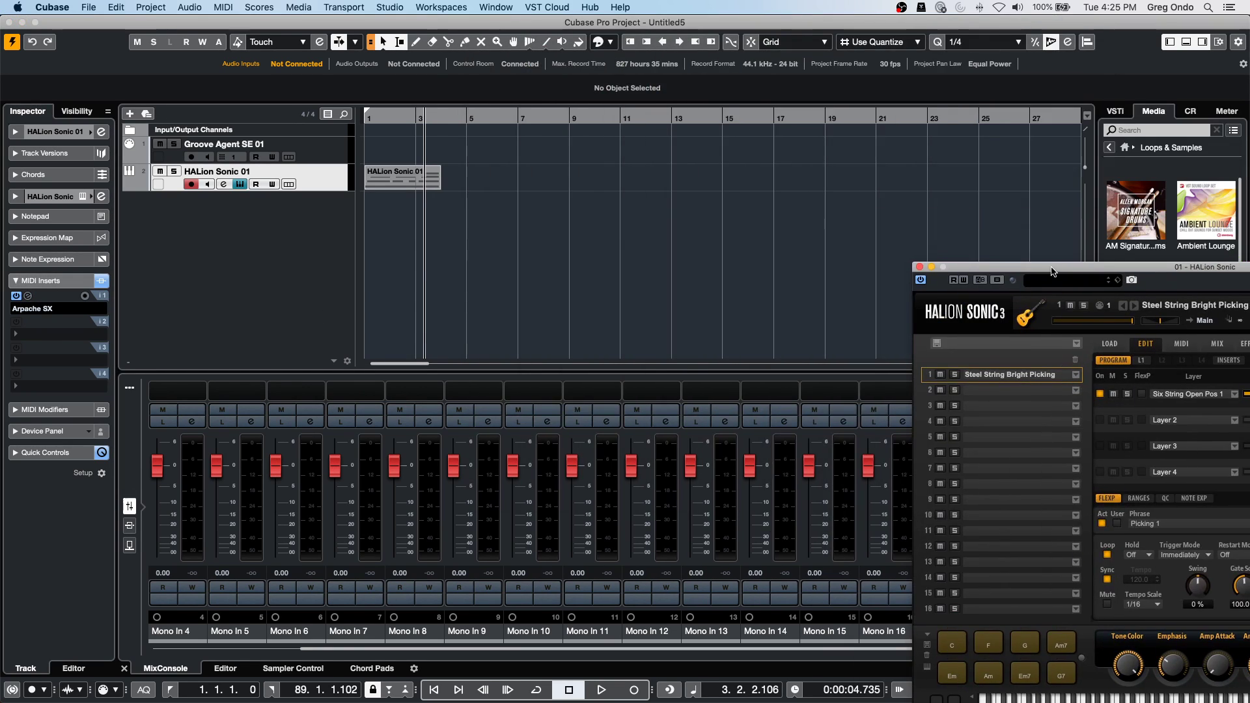
left_click(29, 295)
left_click(654, 180)
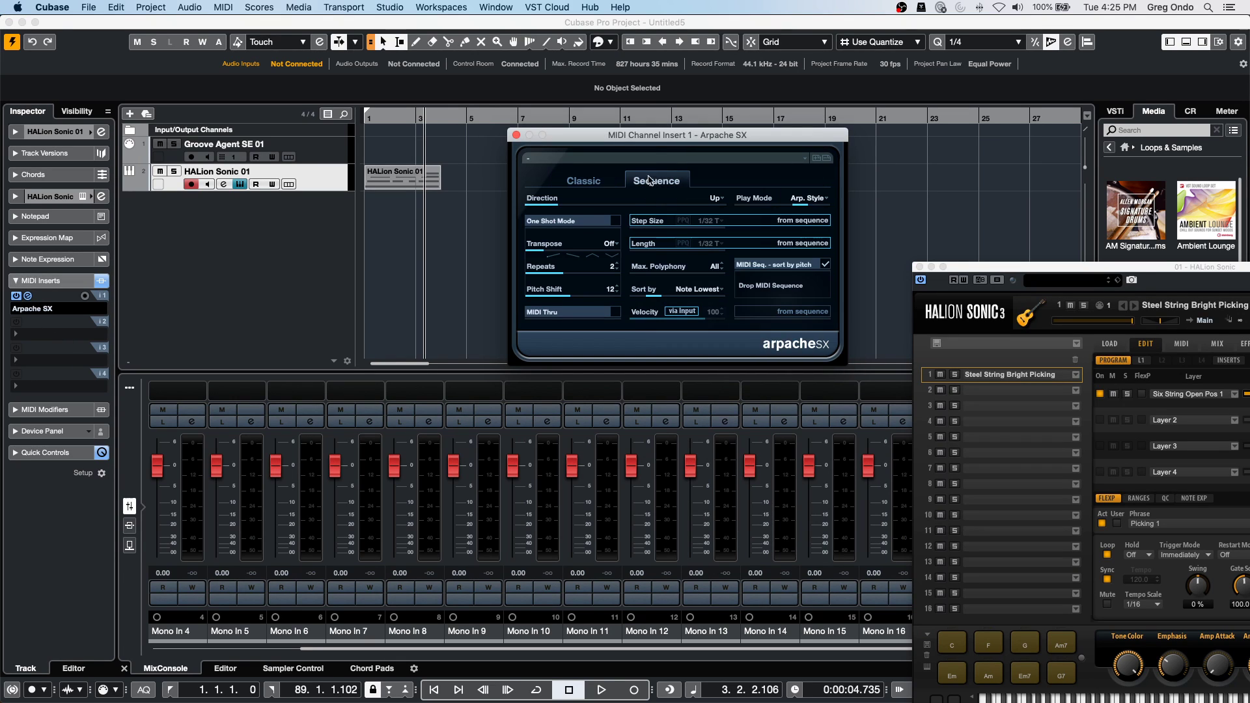
left_click_drag(657, 135, 456, 296)
Use the HALion Sonic 01 MIDI part as the source sequence in Arpache SX.
mouse_move(405, 183)
left_mouse_down()
mouse_move(475, 238)
mouse_move(406, 182)
left_mouse_up()
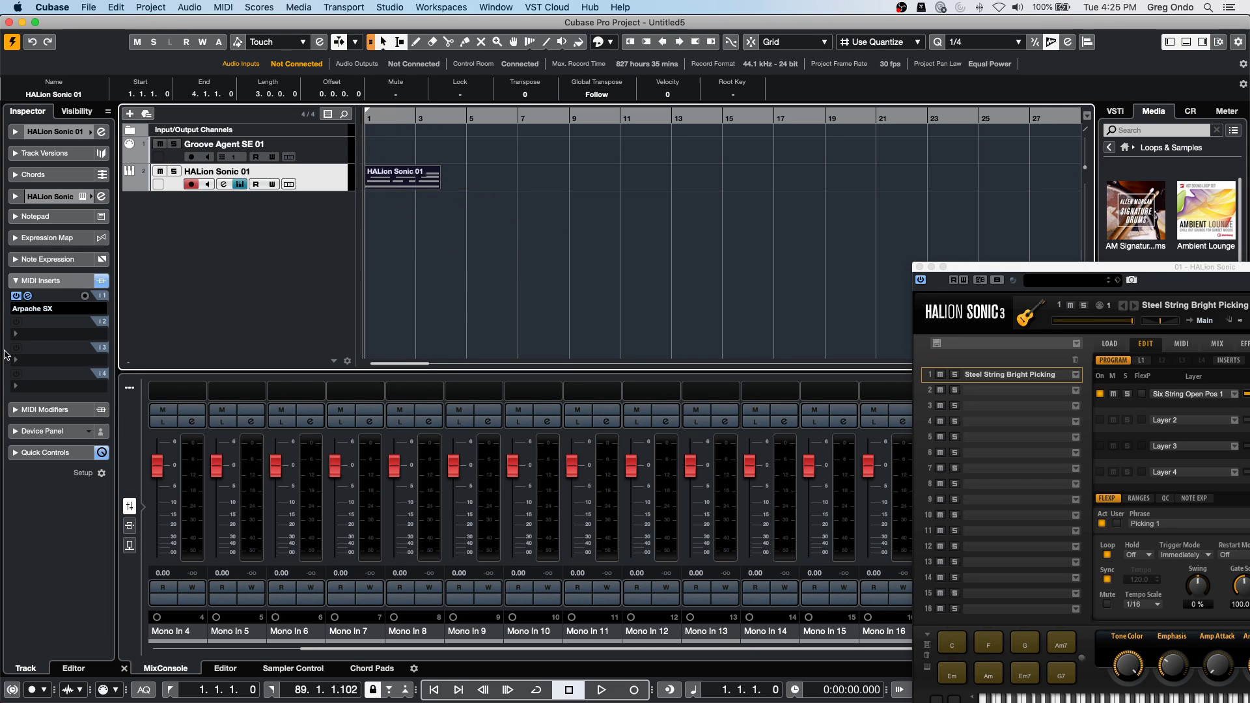
left_click(28, 296)
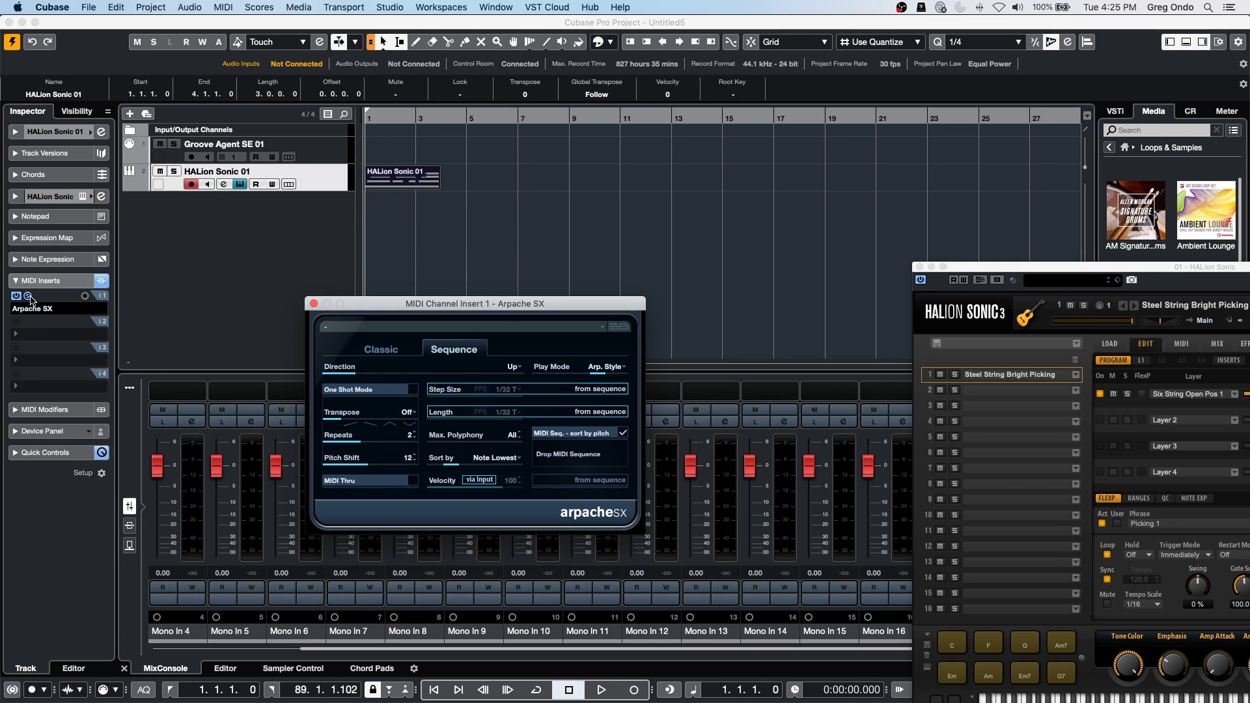
left_click(385, 177)
left_click_drag(384, 177, 445, 218)
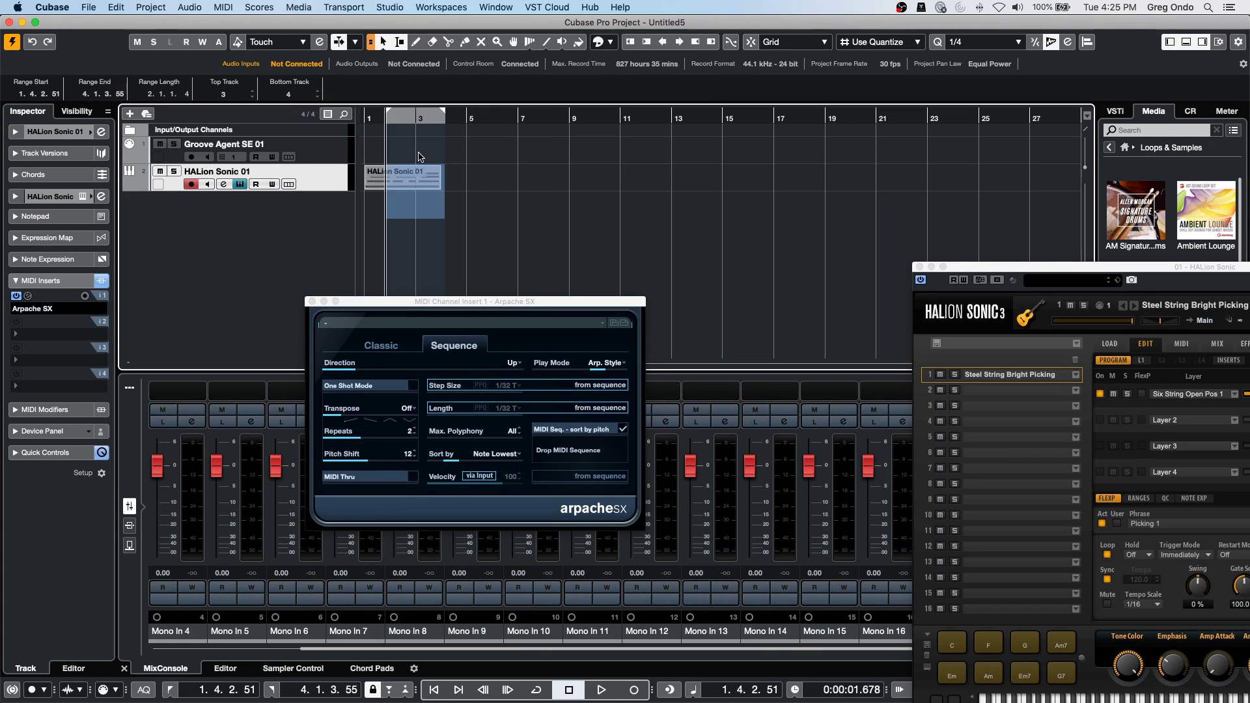
left_click(395, 209)
left_click(384, 179)
left_click(458, 361)
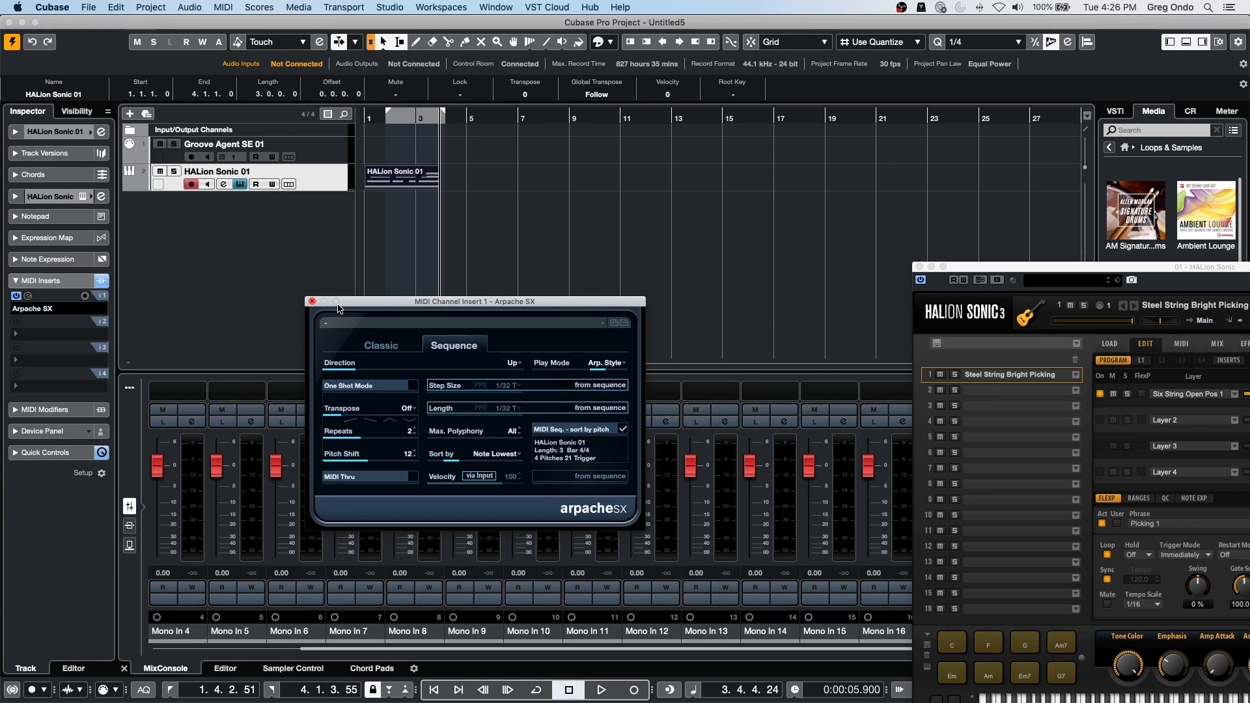
Open the HALion Sonic 01 part in the Key Editor and shorten the notes in bar 1 with the Trim tool.
double_click(400, 177)
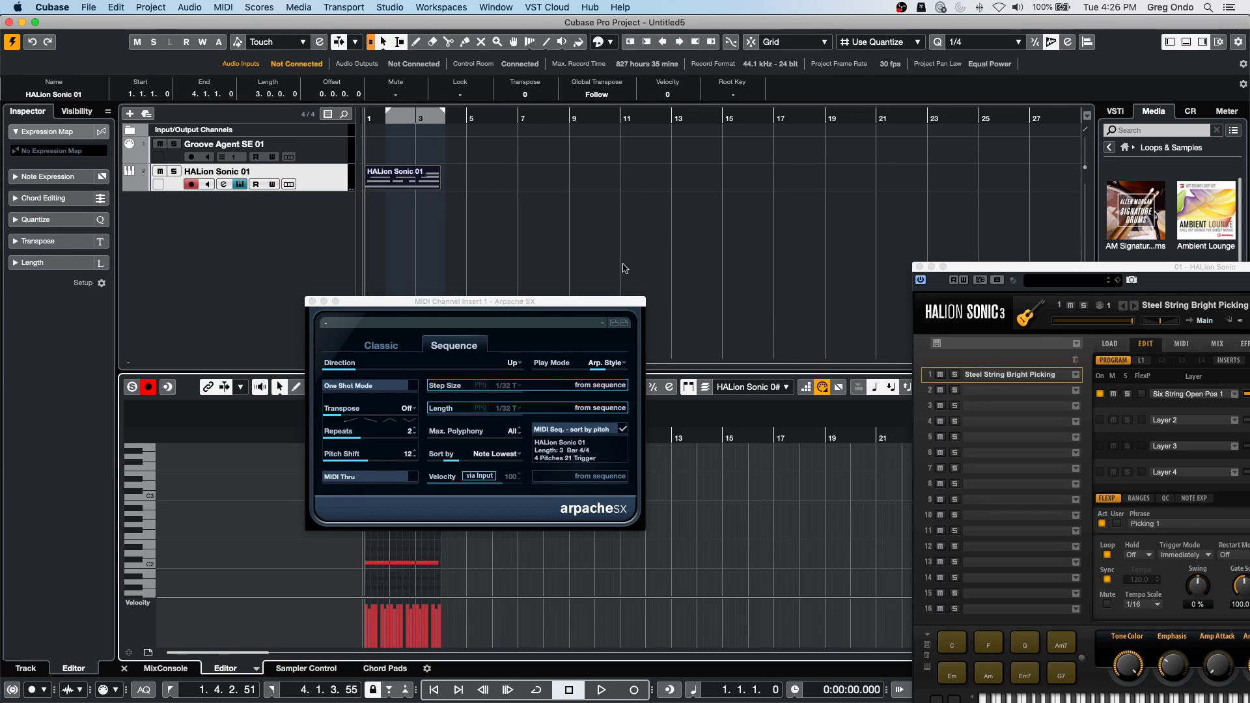
left_click(312, 302)
left_click_drag(364, 435, 438, 481)
right_click(454, 481)
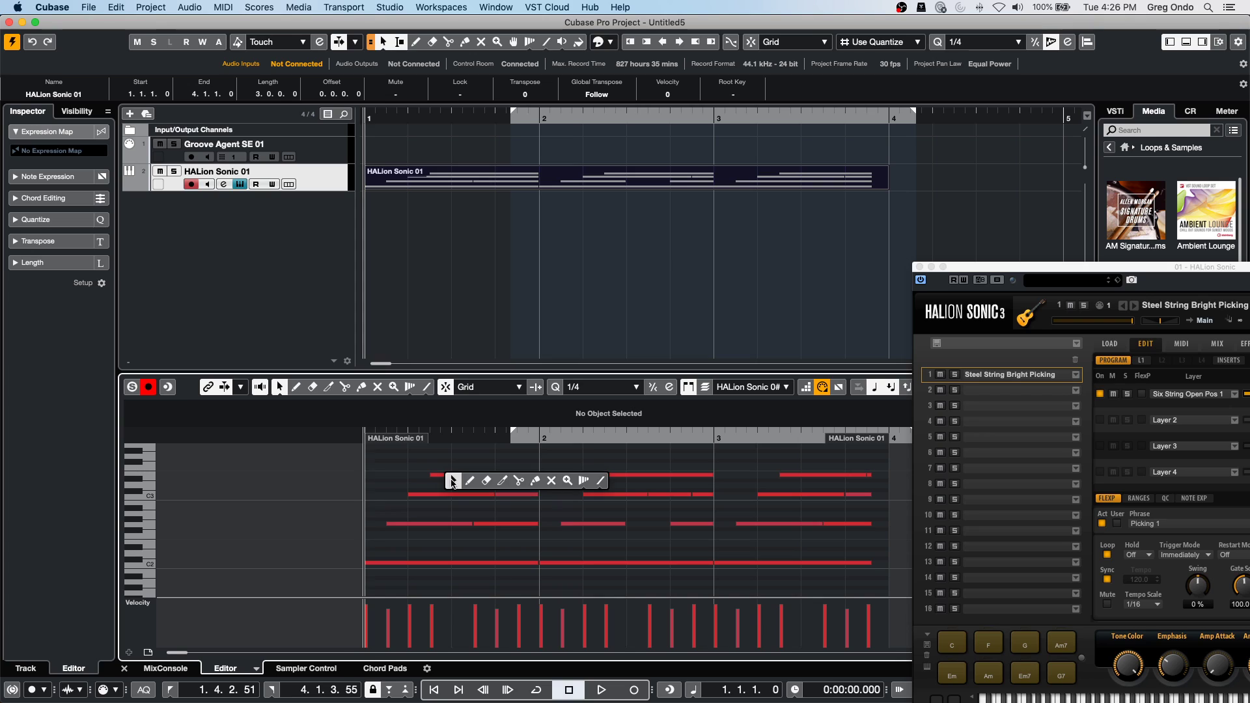
left_click(503, 482)
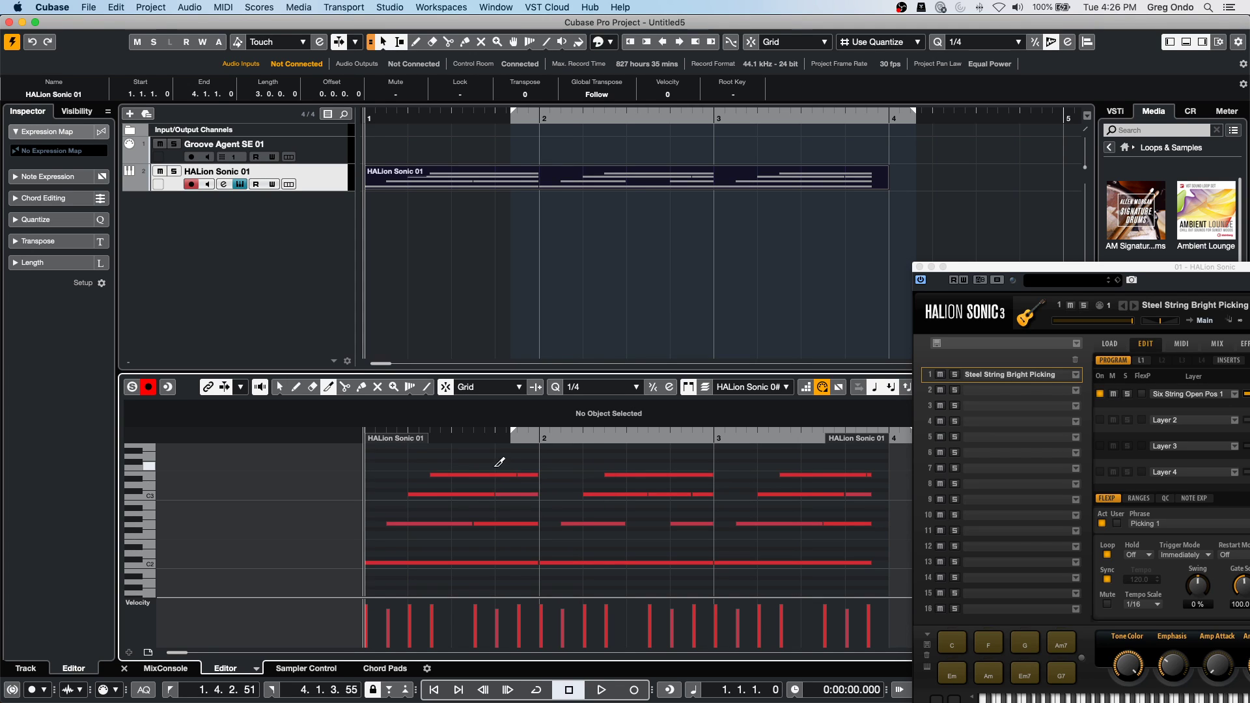
scroll(495, 495, "down", 6)
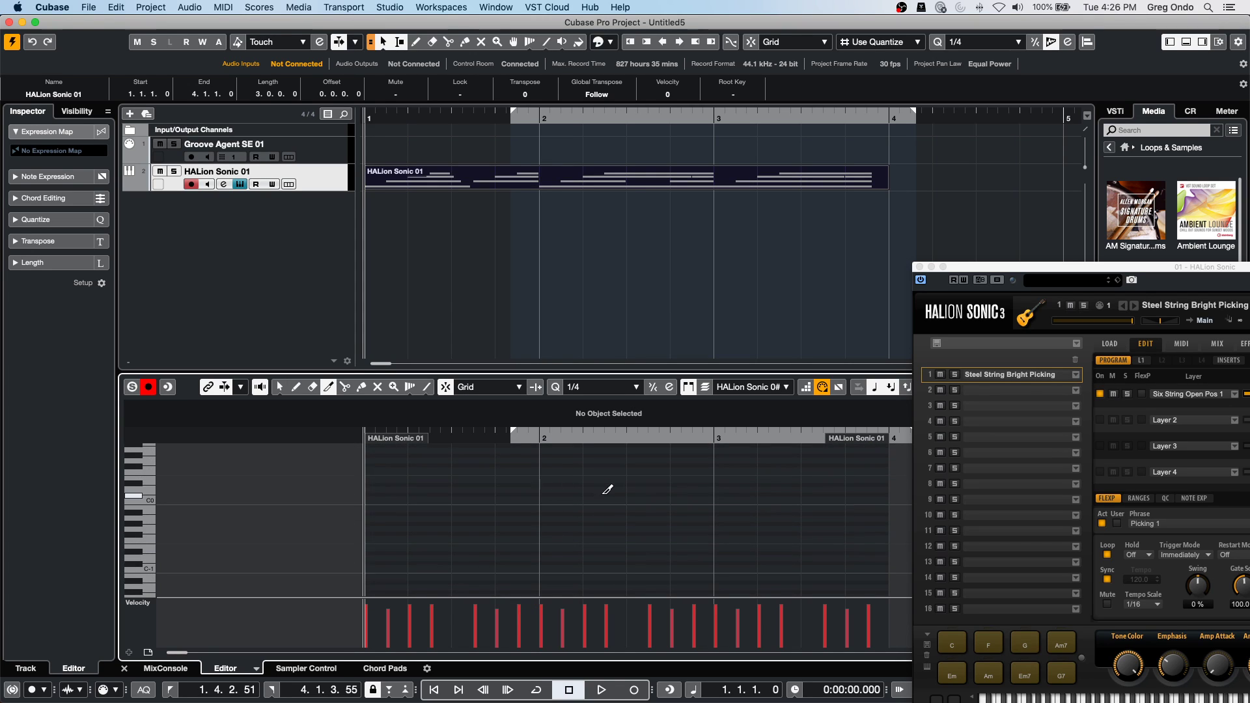
Open the Key Editor in its own window and trim the ends of the bar 2 notes along a rising diagonal.
left_click(920, 267)
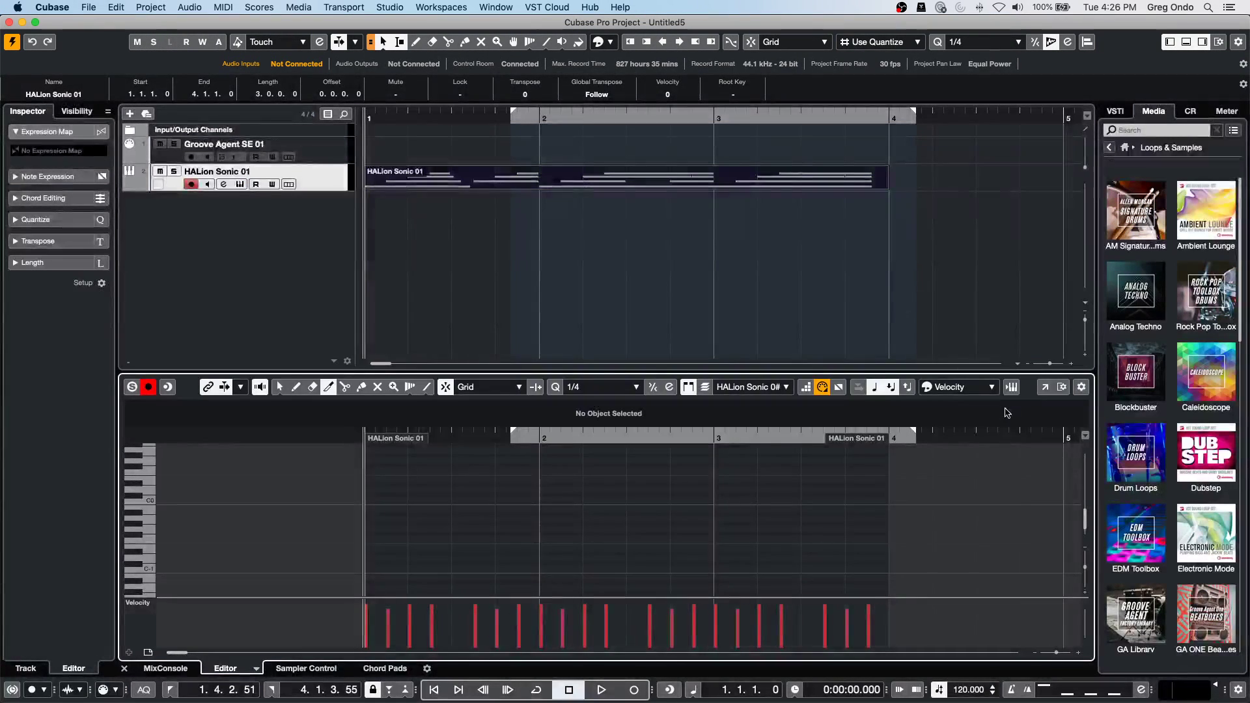
left_click(1045, 387)
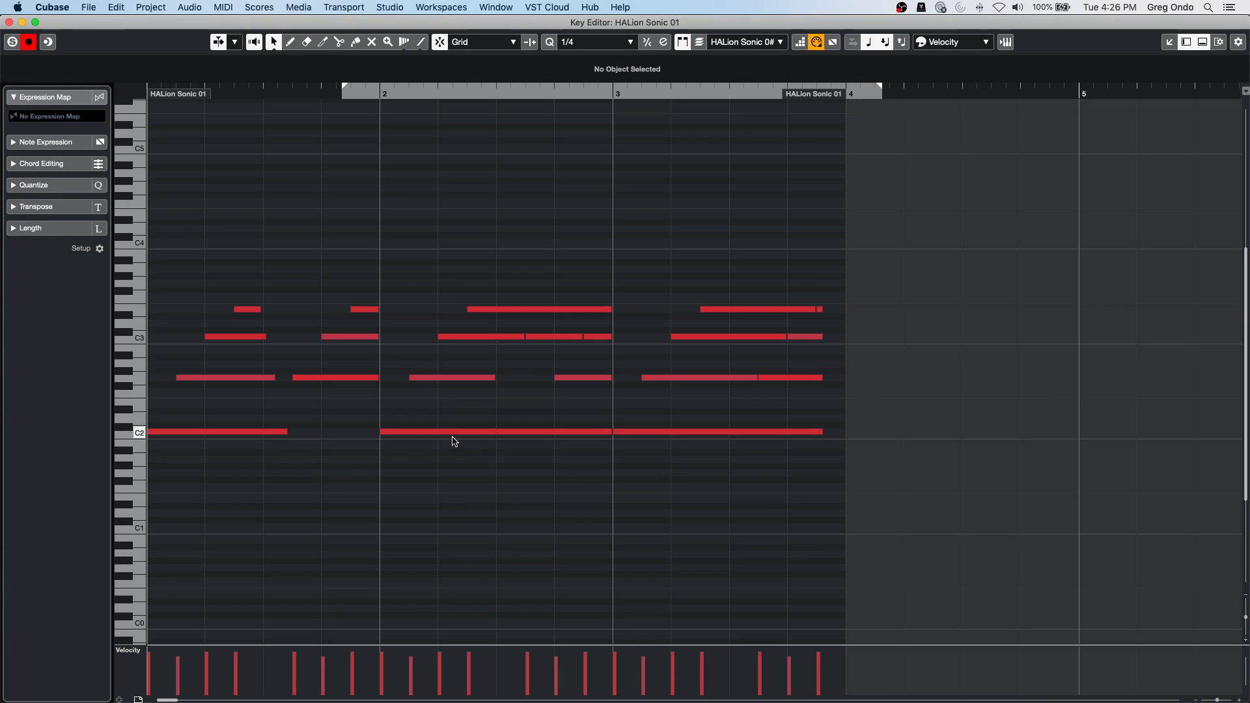
right_click(439, 454)
left_click(477, 453)
left_click_drag(434, 449, 528, 289)
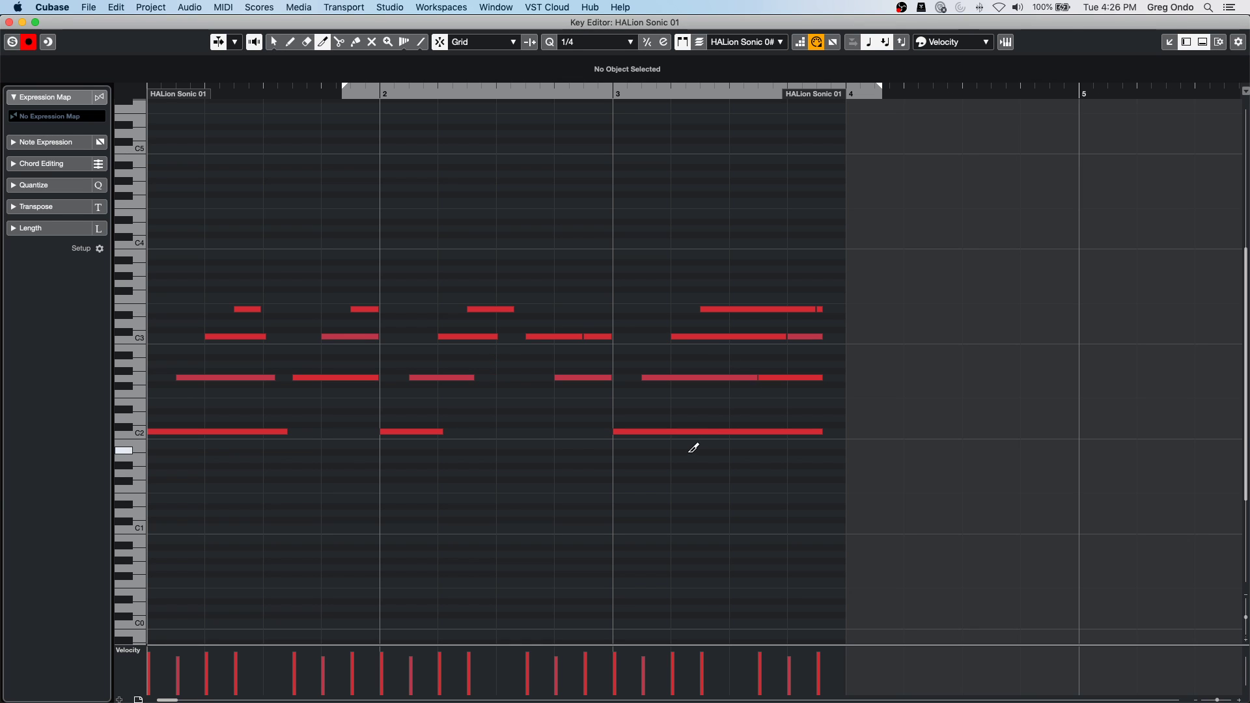
Trim the starts of the notes in bars 3 and 2 along diagonal lines, and close the separate Key Editor window.
mouse_move(653, 455)
left_mouse_down()
mouse_move(767, 270)
mouse_move(745, 505)
left_mouse_up()
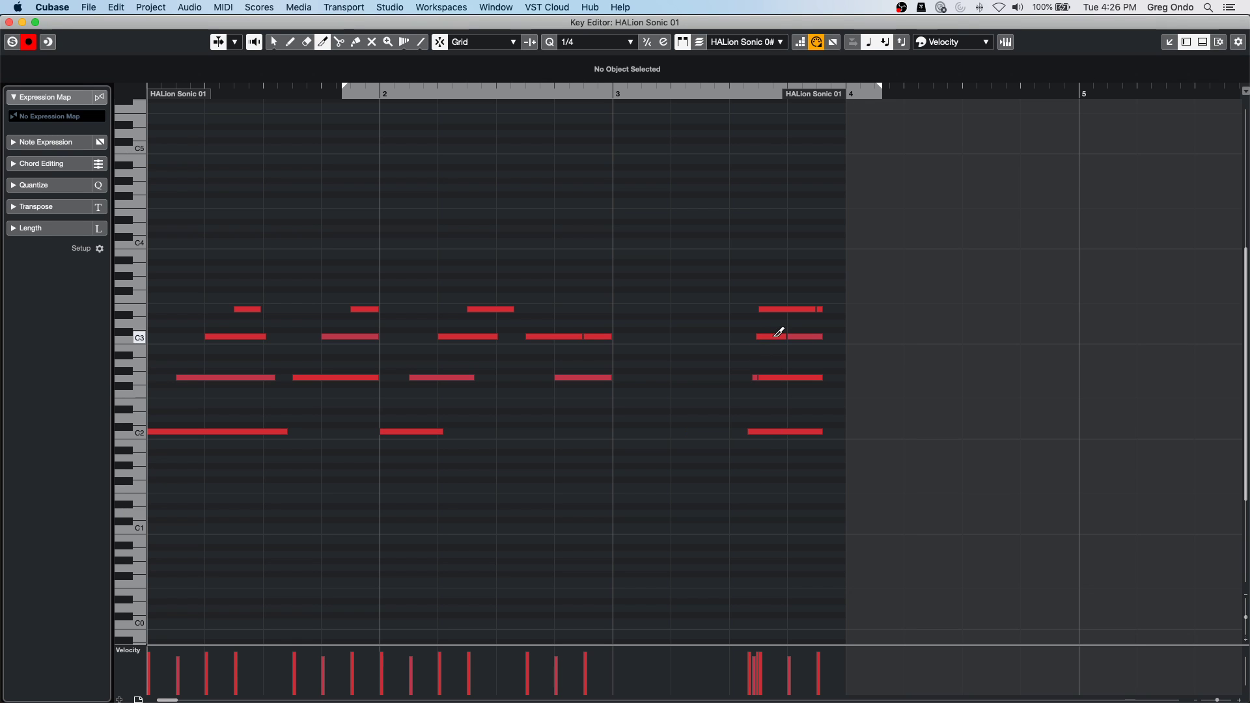
mouse_move(760, 446)
left_mouse_down()
mouse_move(773, 368)
mouse_move(814, 271)
left_mouse_up()
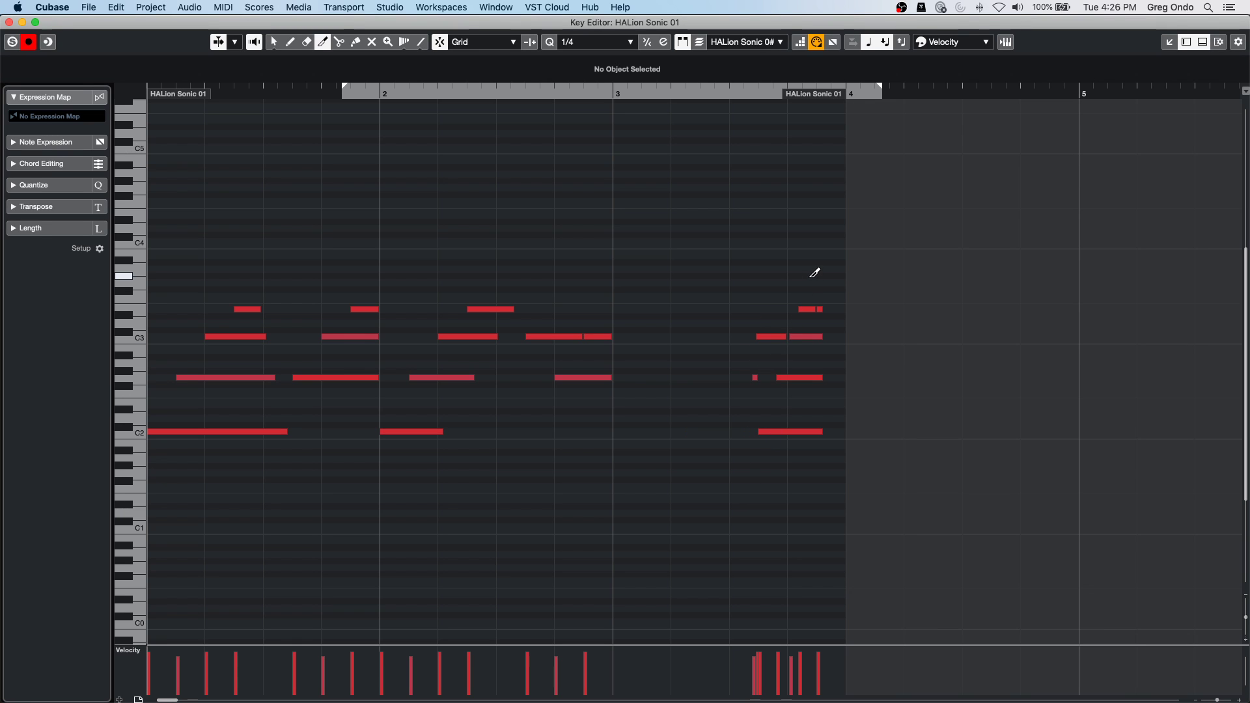
left_click_drag(482, 293, 381, 446)
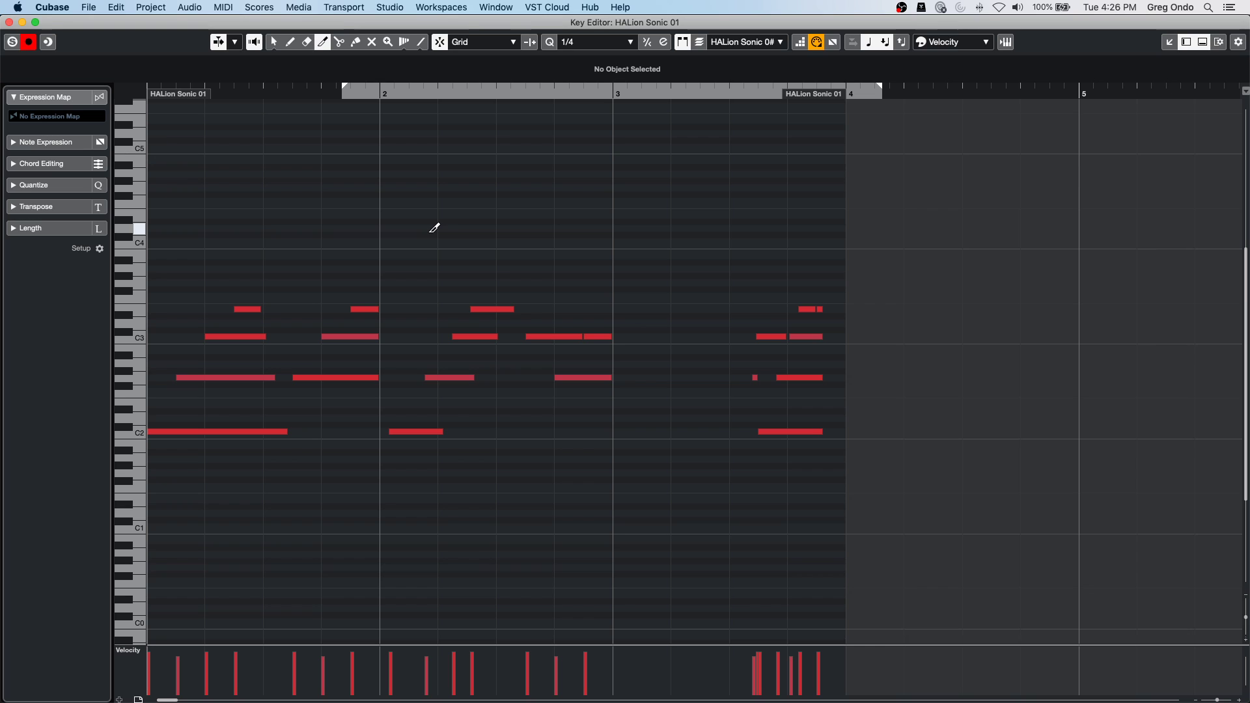
key("super+Tab")
key("super+Tab")
left_click(10, 24)
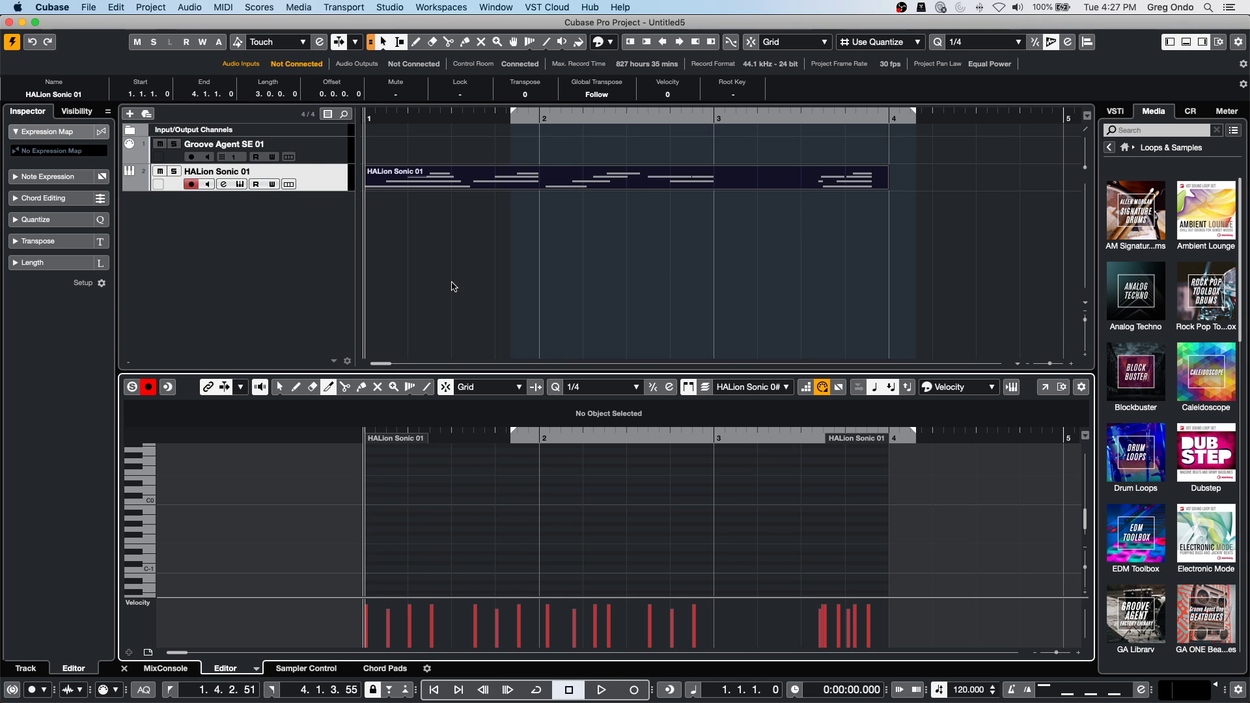
Add one HALion Sonic SE instrument track routed to Stereo Out.
right_click(276, 215)
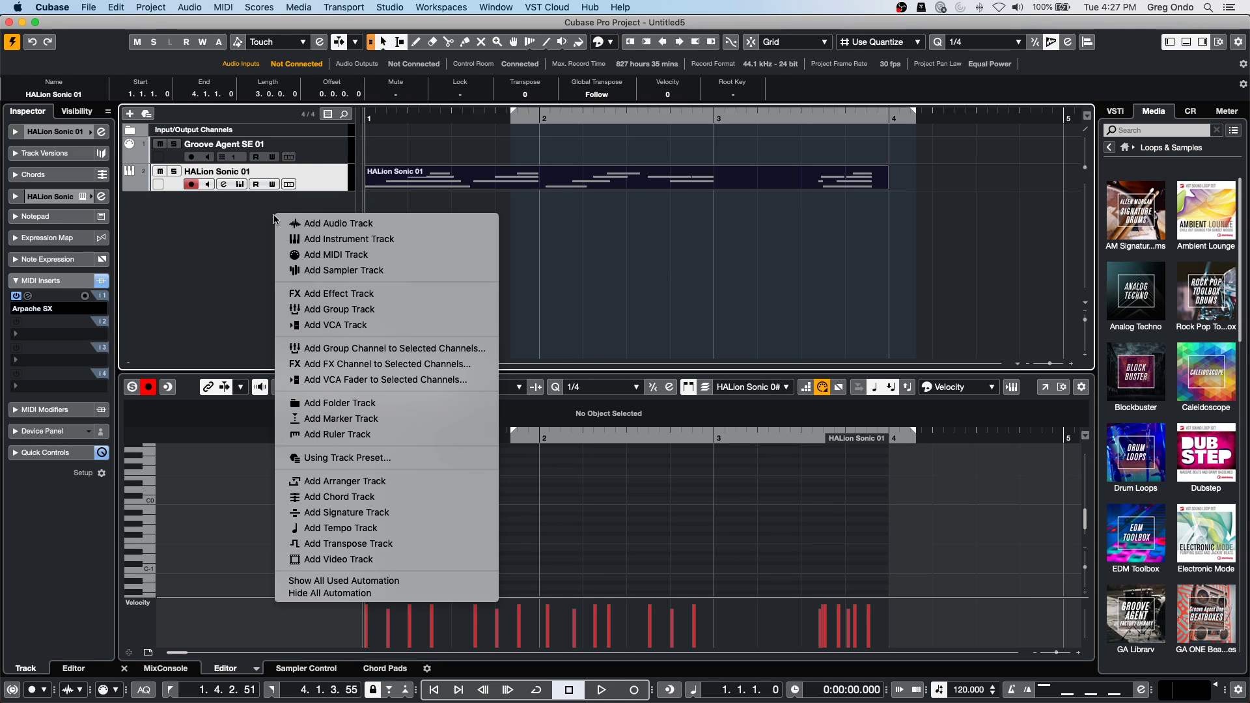
left_click(361, 240)
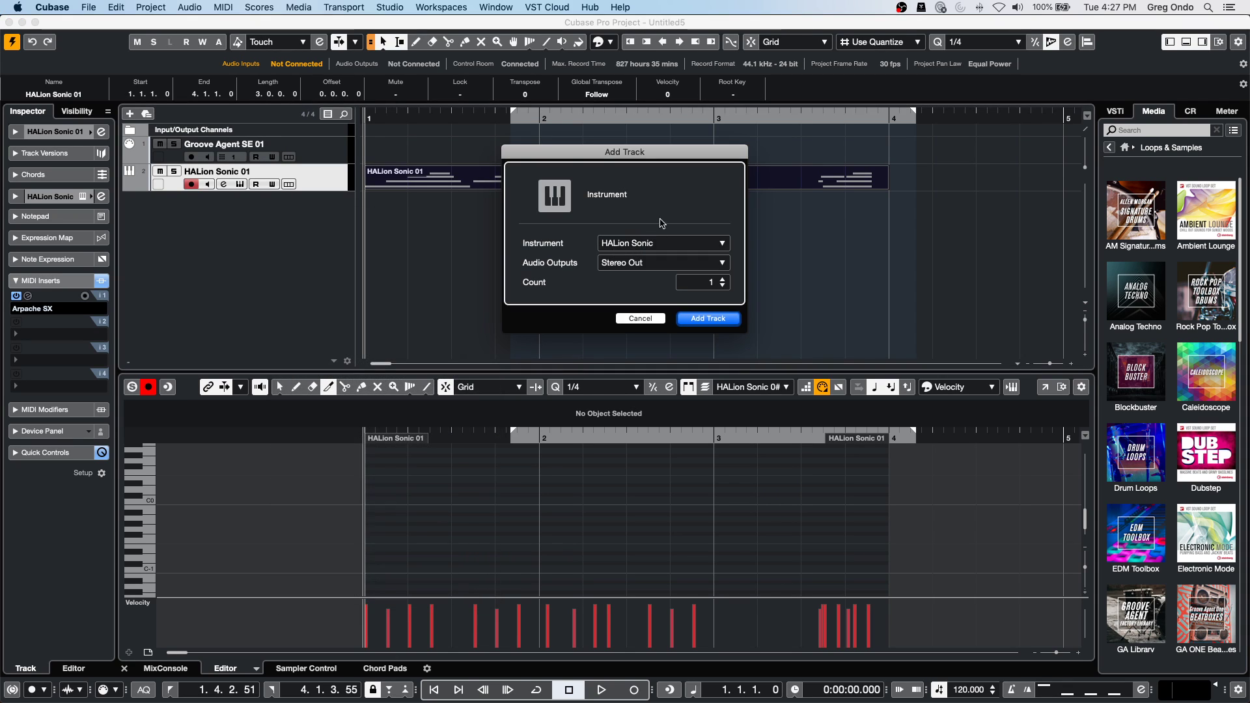
left_click(657, 243)
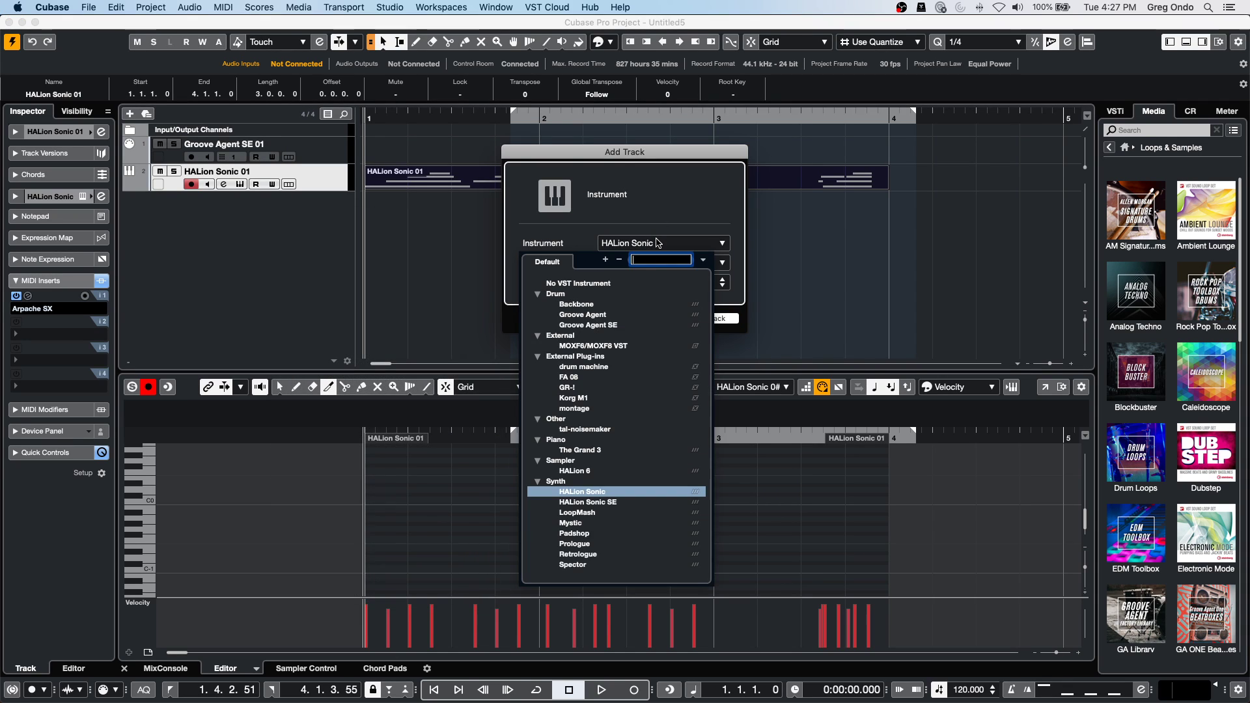
left_click(589, 502)
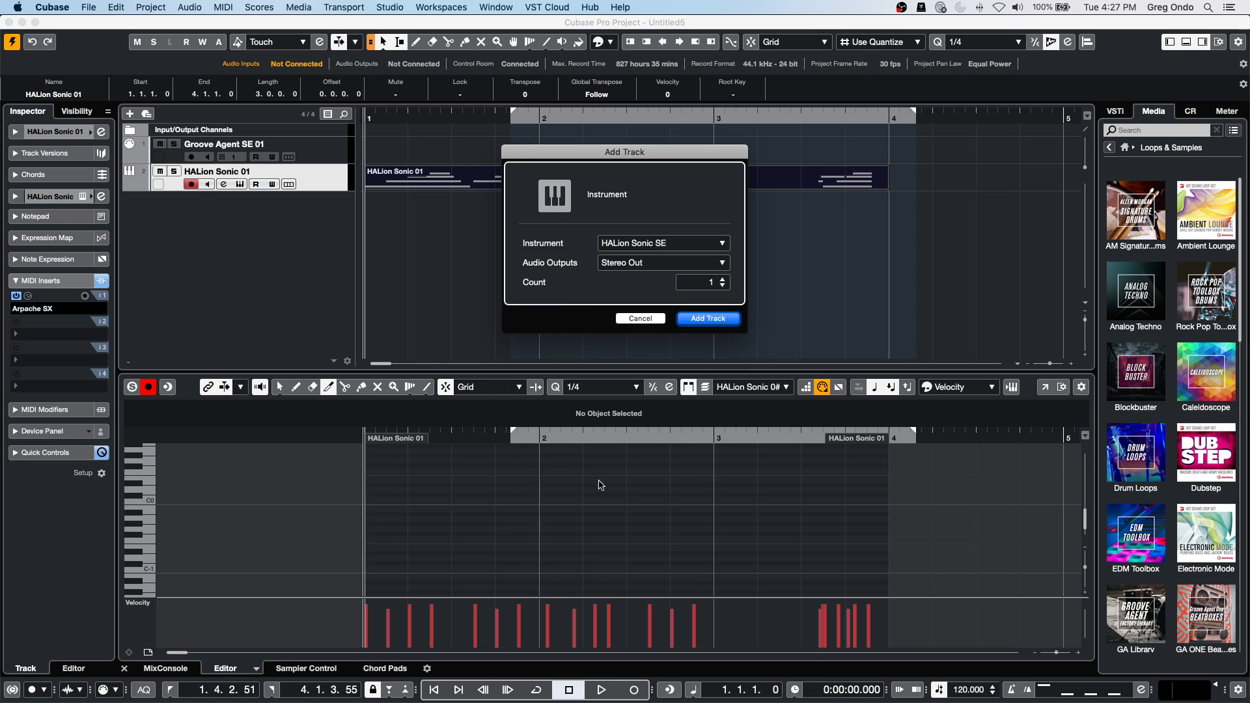
left_click(709, 318)
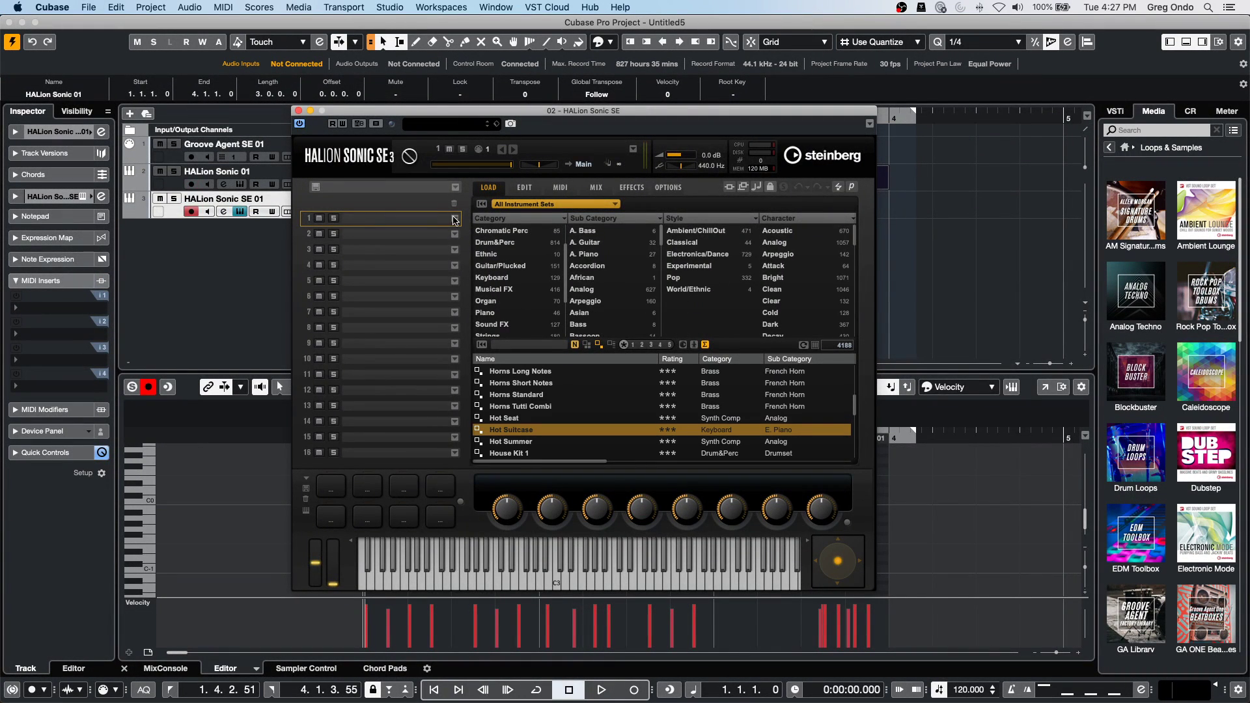
Load the Black&White Ballad program from the Keyboard category, E. Piano subcategory, into slot 1 of HALion Sonic SE.
left_click(454, 220)
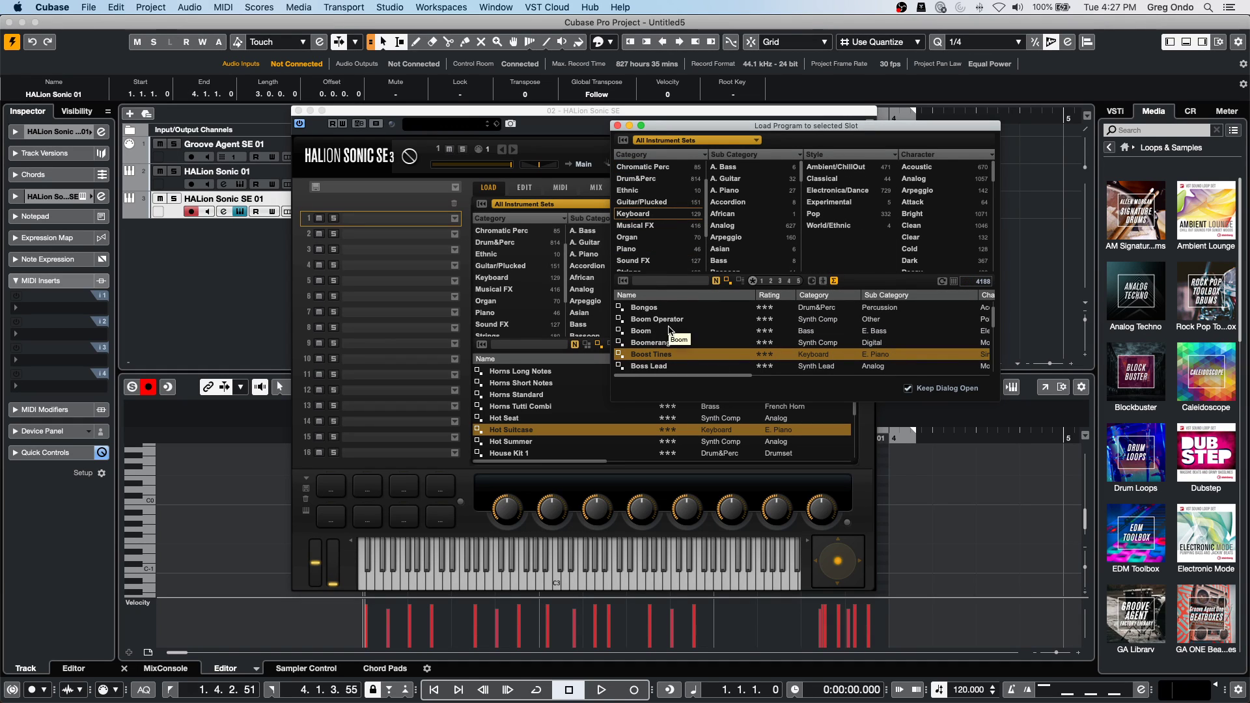
left_click(650, 214)
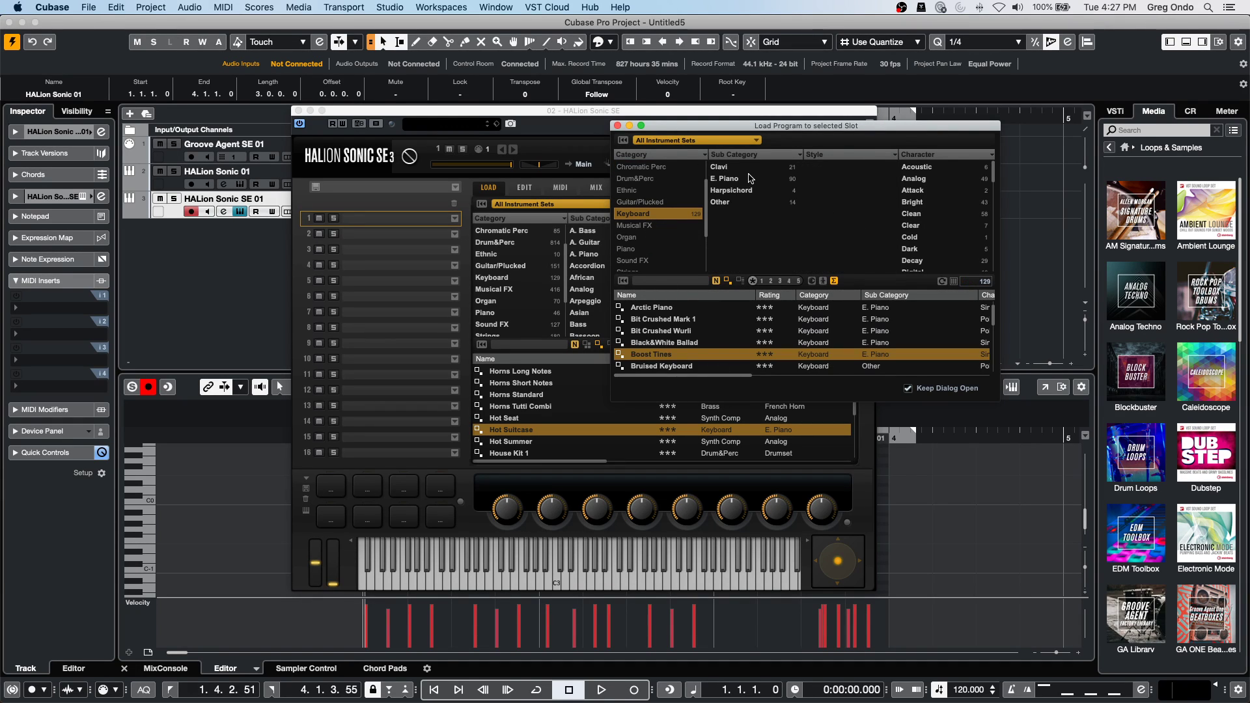
left_click(750, 178)
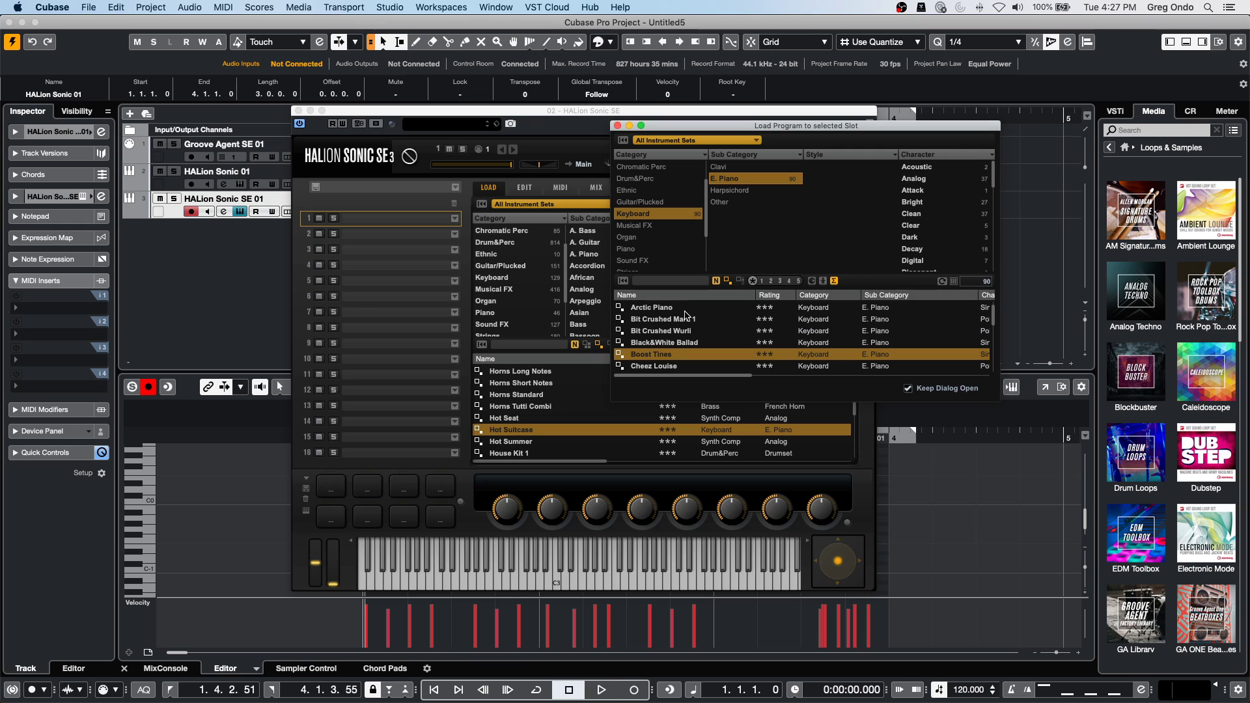
left_click(682, 345)
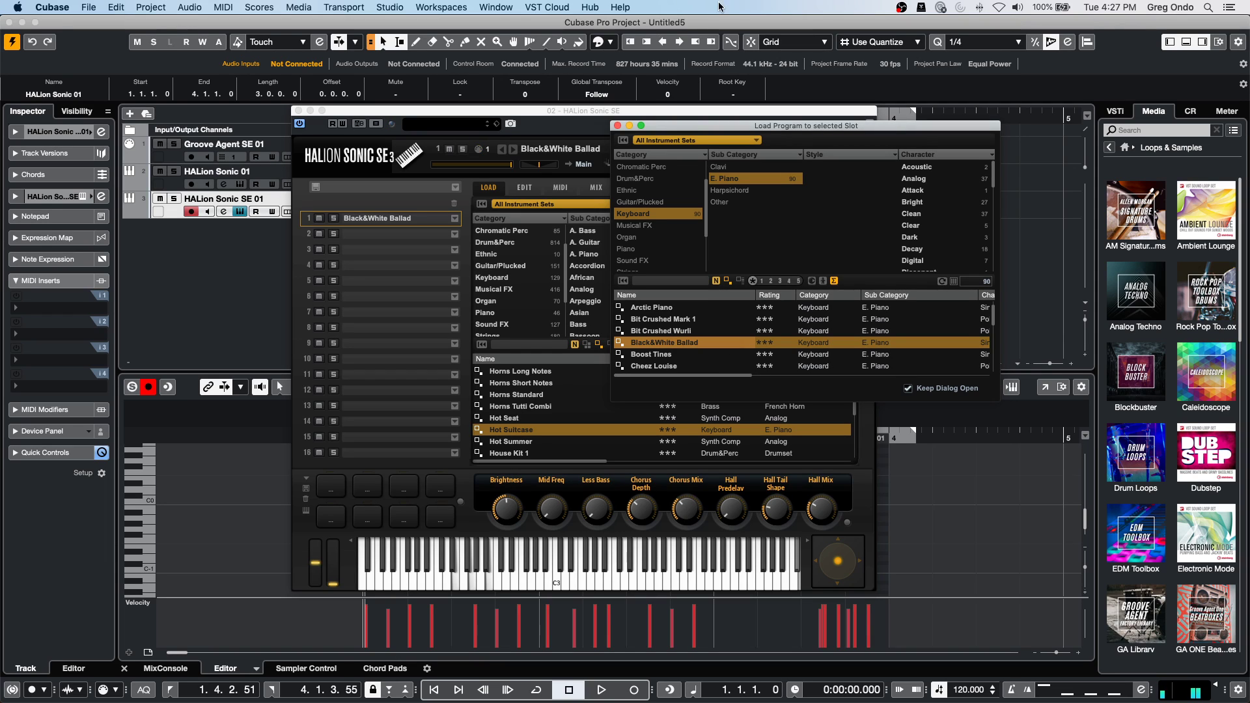
Load the Pretty Wings program from the Keyboard category, Harpsichord subcategory, into slot 2.
left_click(389, 239)
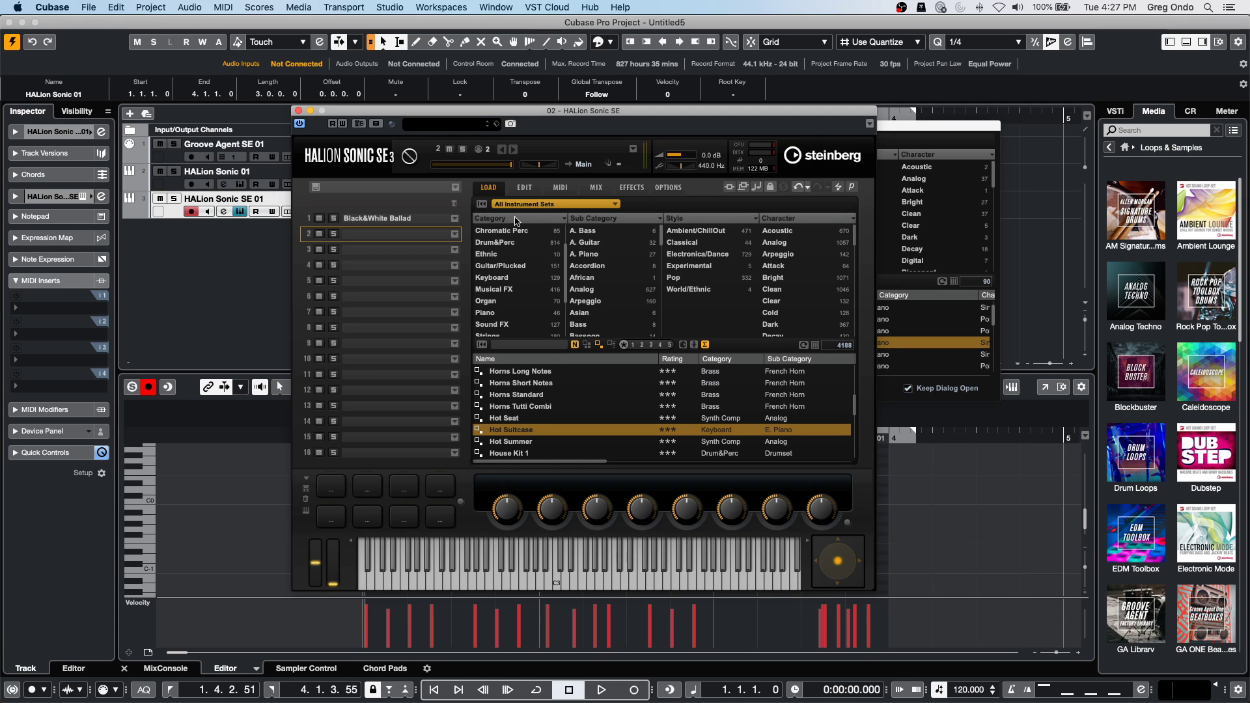
left_click(494, 278)
left_click(607, 255)
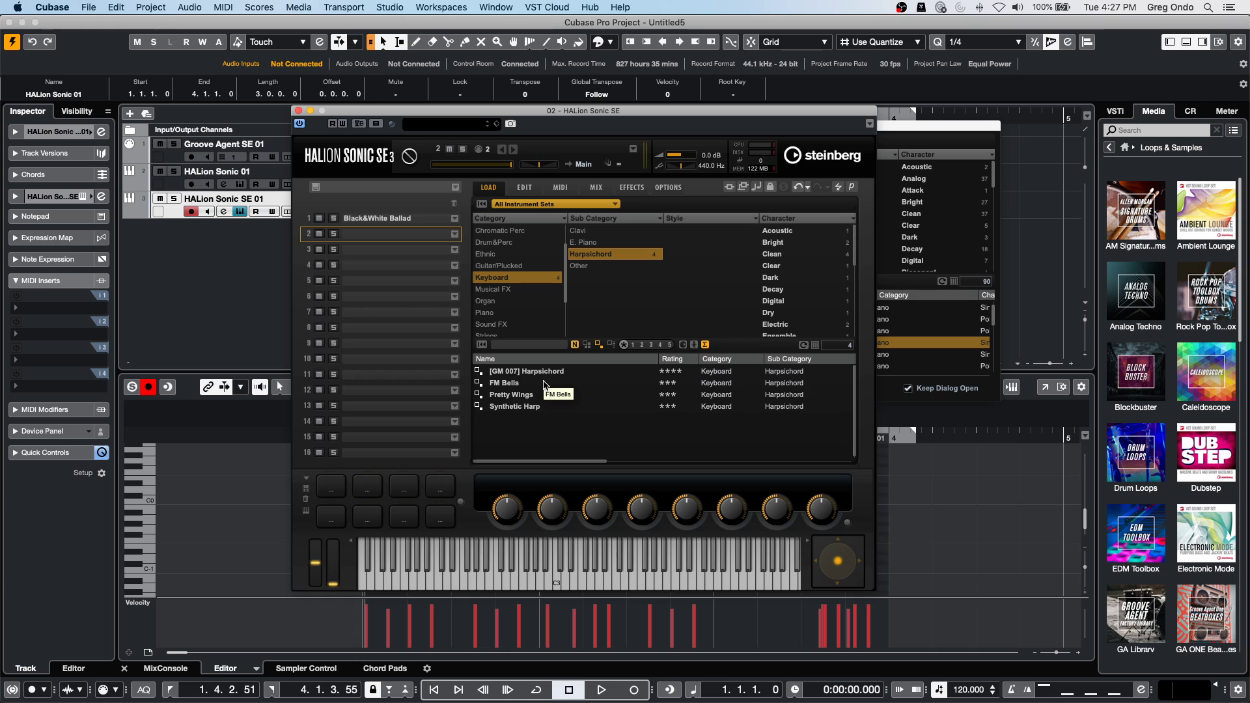
left_click_drag(514, 396, 404, 237)
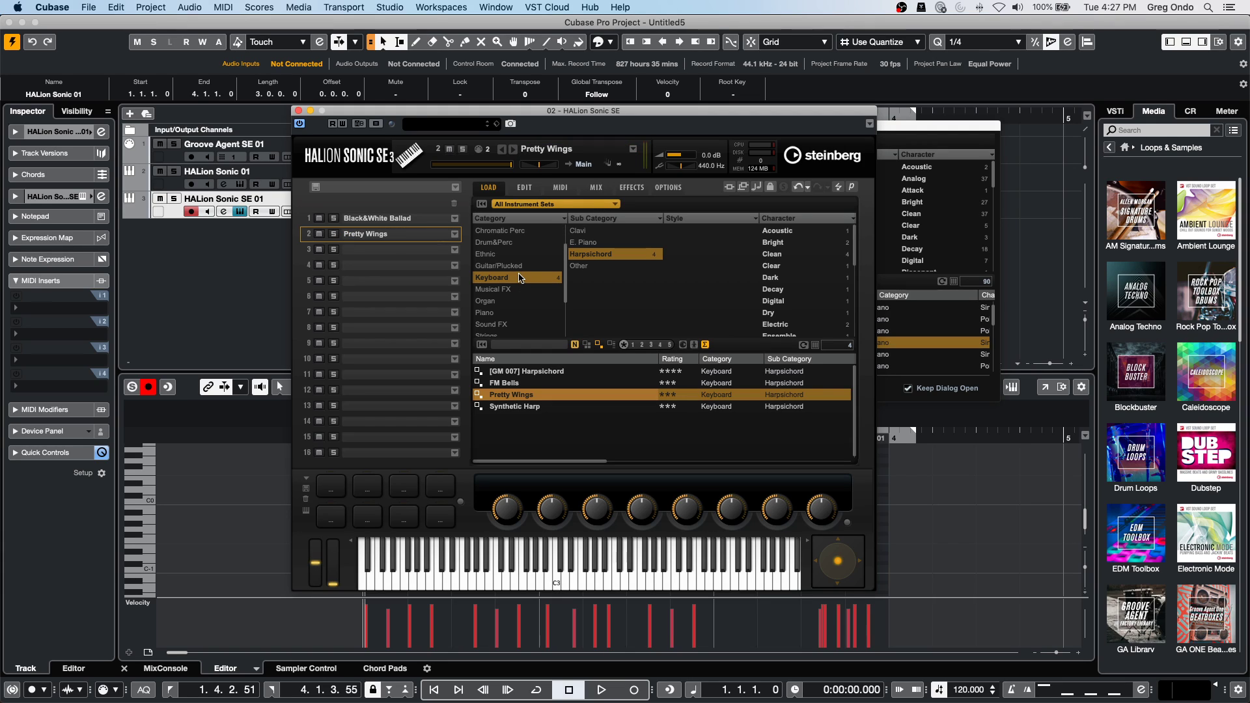
Load 60s Drawbars Organ from the Organ category into slot 3 and audition the programs in slots 2 and 1.
left_click(480, 302)
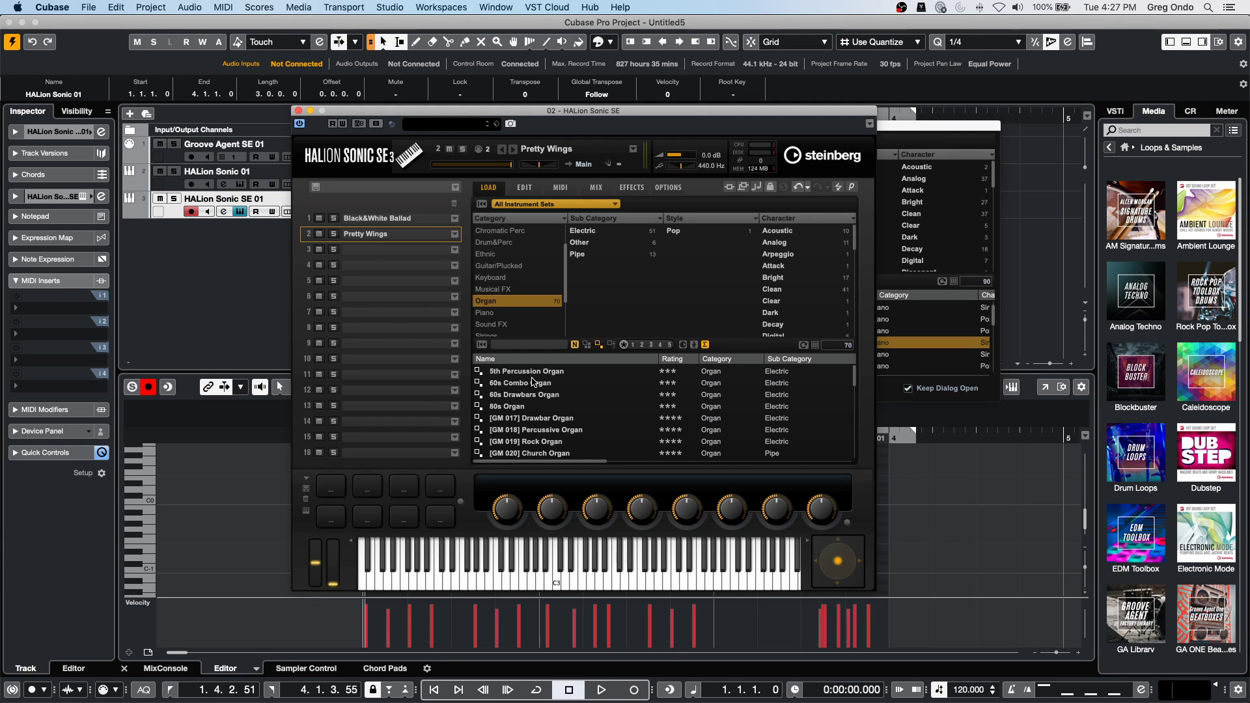
left_click_drag(534, 397, 417, 250)
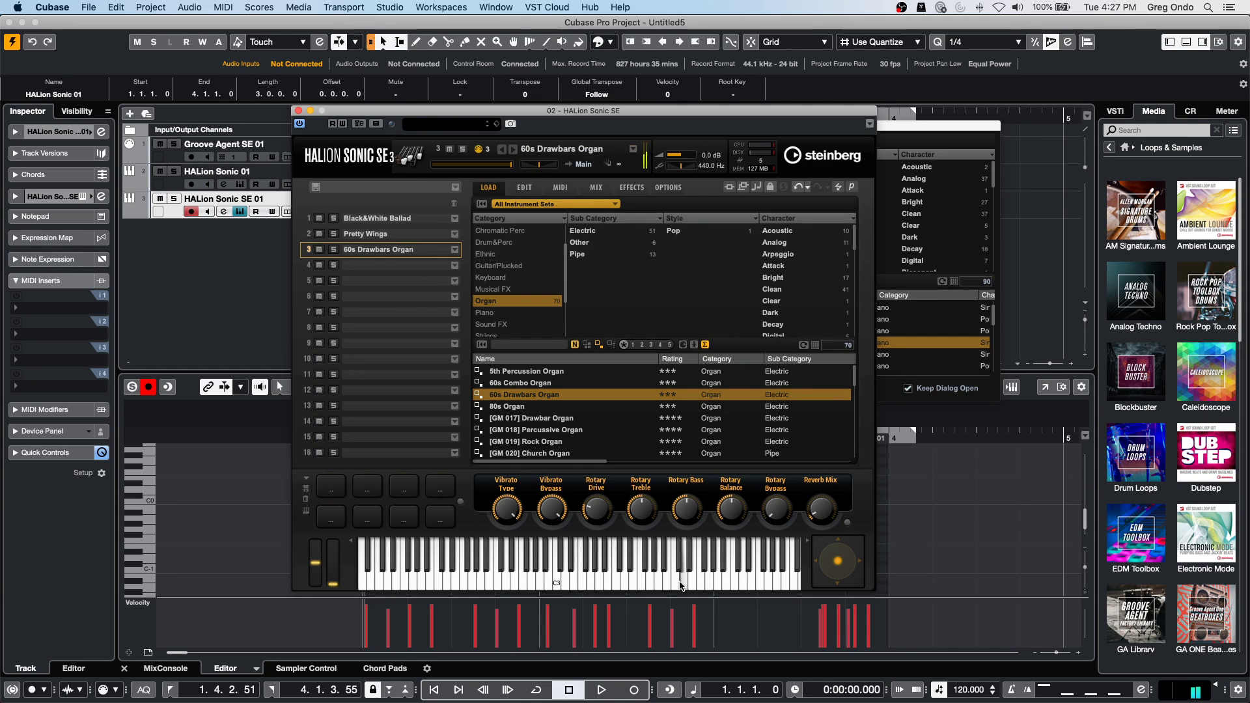
left_click(396, 235)
left_click_drag(631, 567, 498, 573)
left_click(417, 219)
Load Classic String Machine from the Strings category into slot 4 and audition it on the keyboard.
left_click(519, 299)
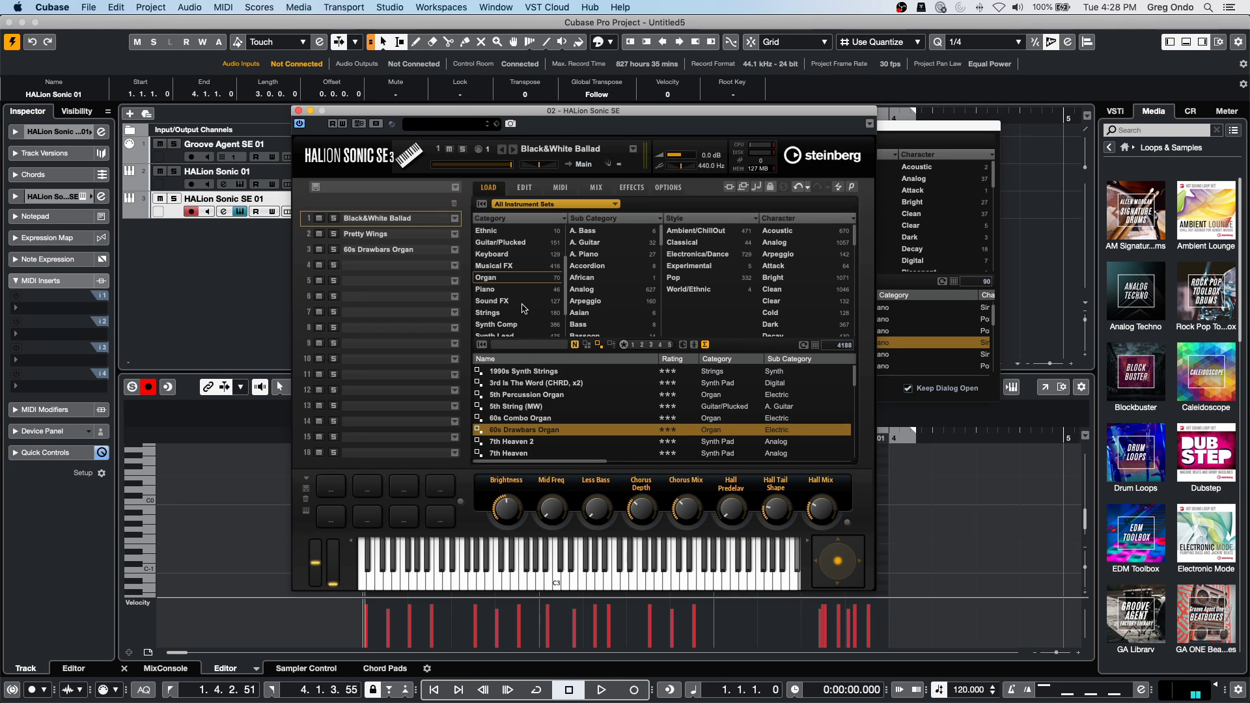
left_click(492, 313)
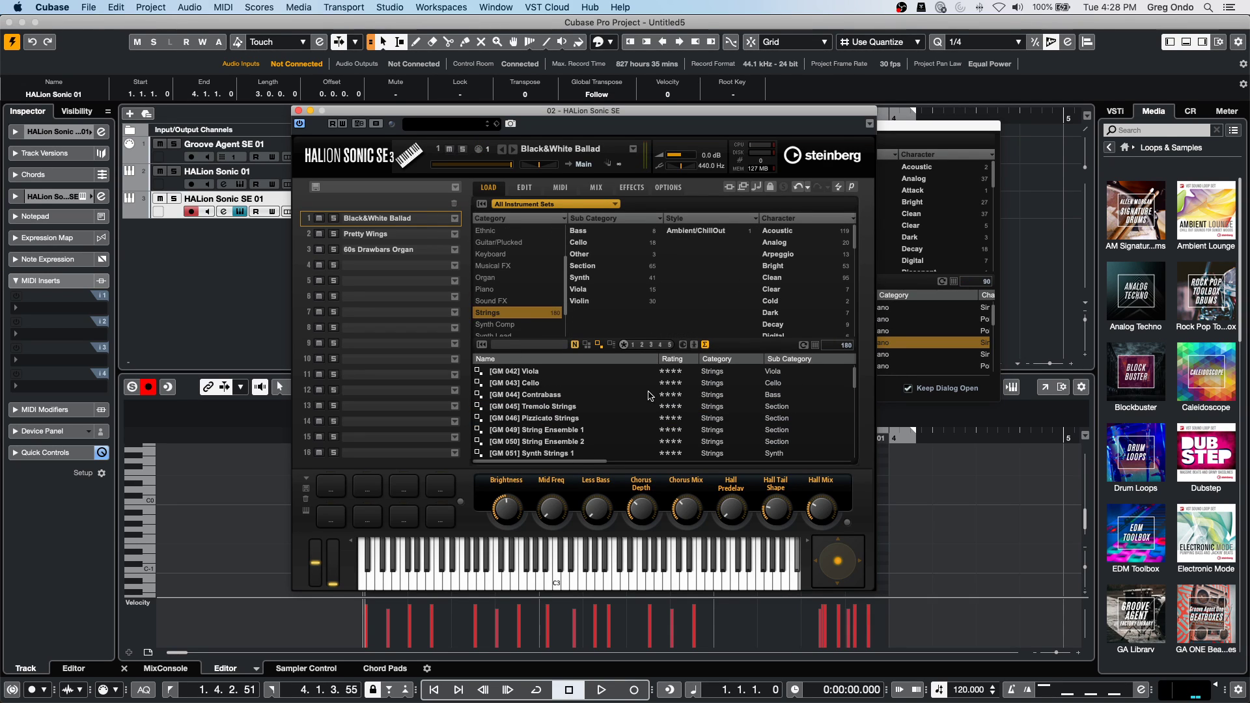
scroll(656, 398, "down", 5)
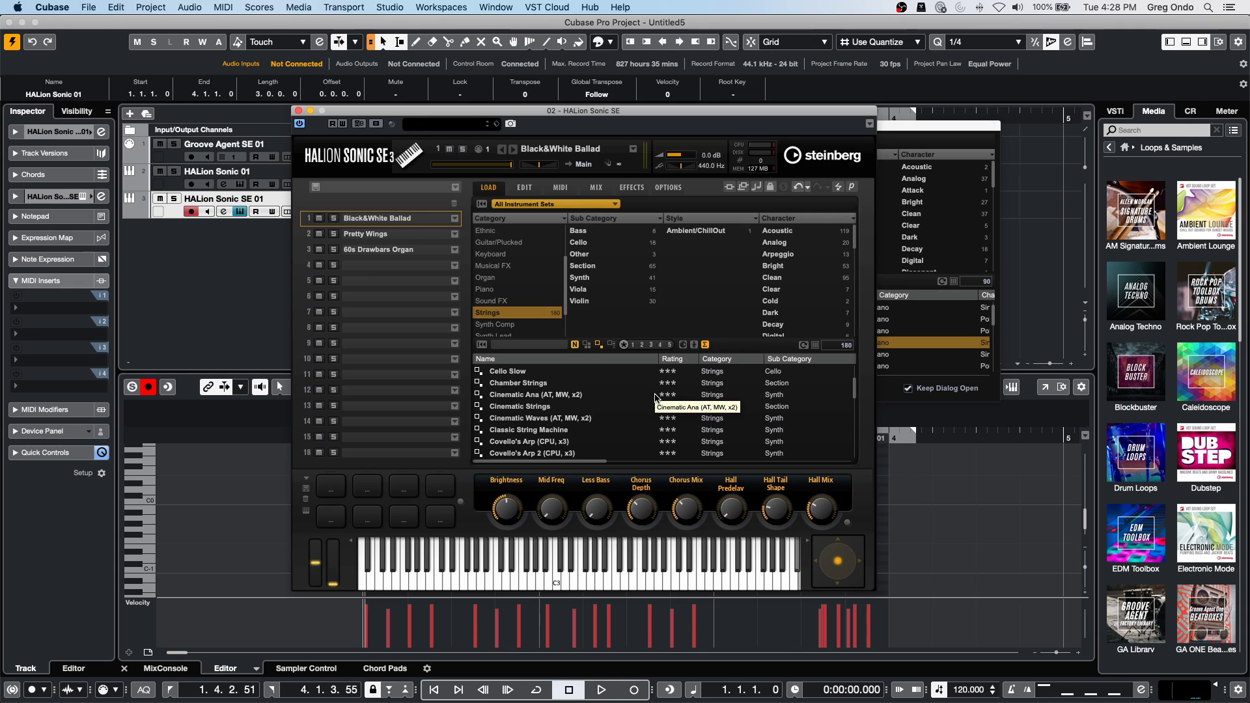
left_click(578, 431)
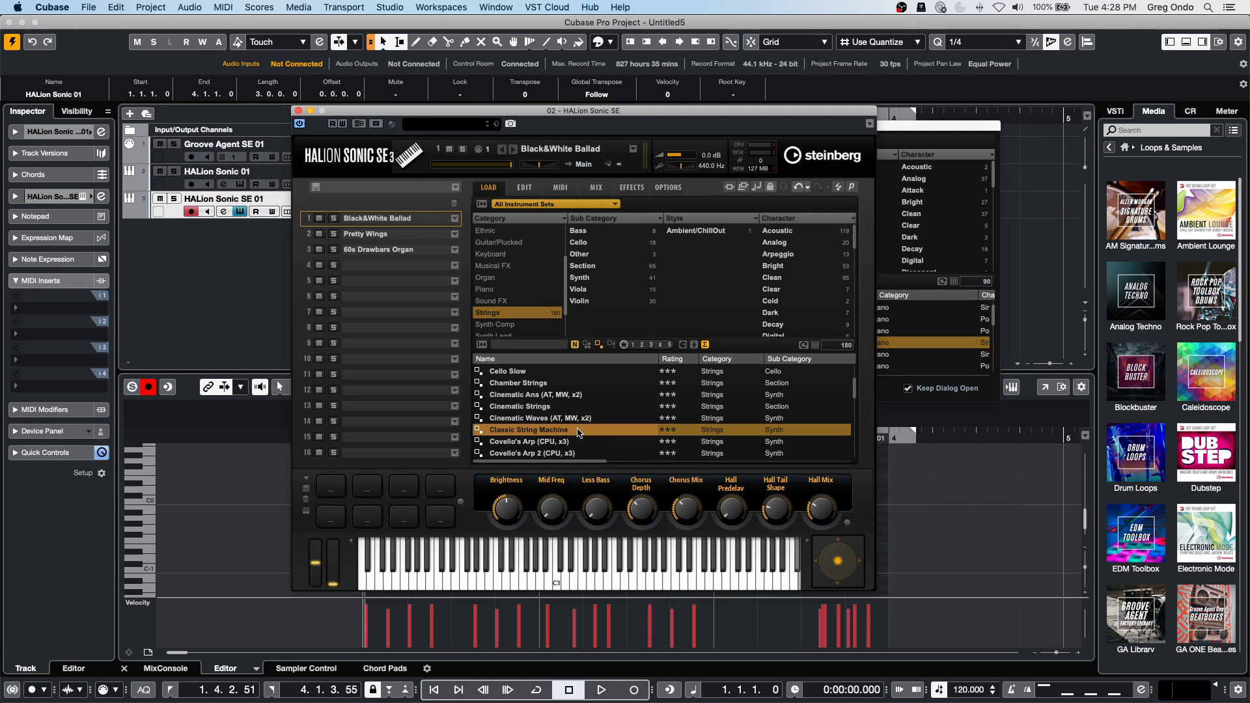
left_click_drag(550, 429, 394, 265)
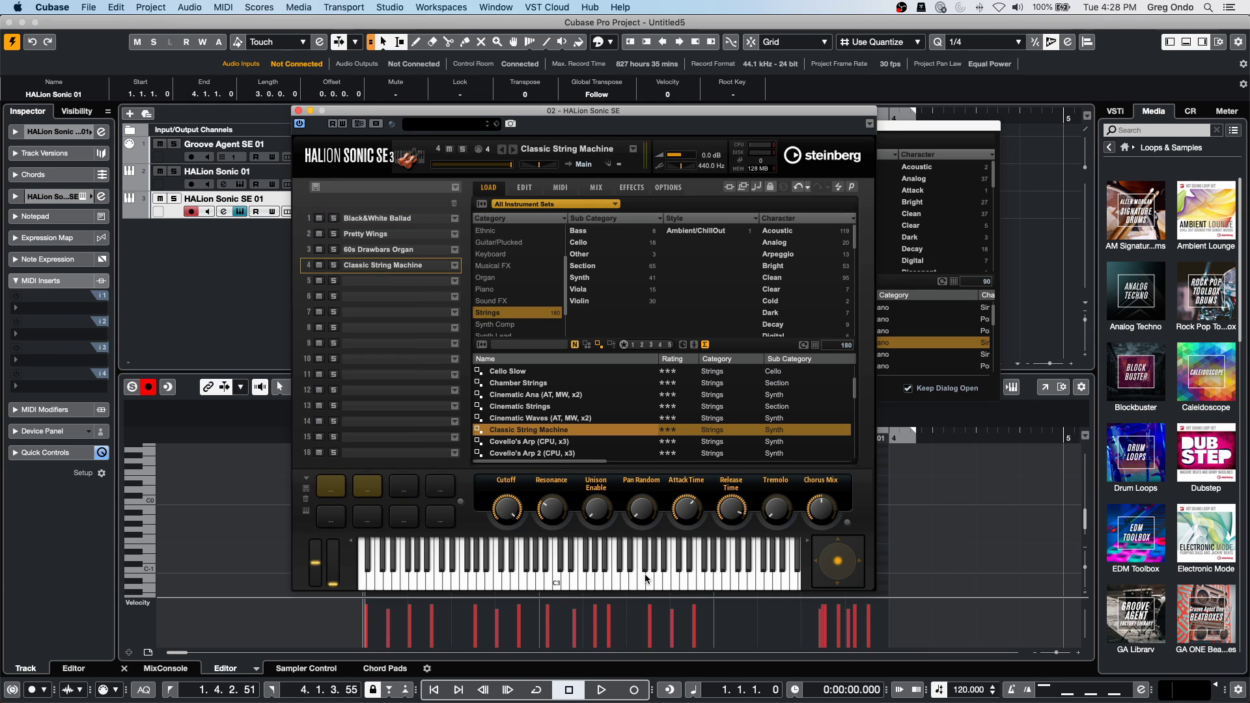
left_click(517, 576)
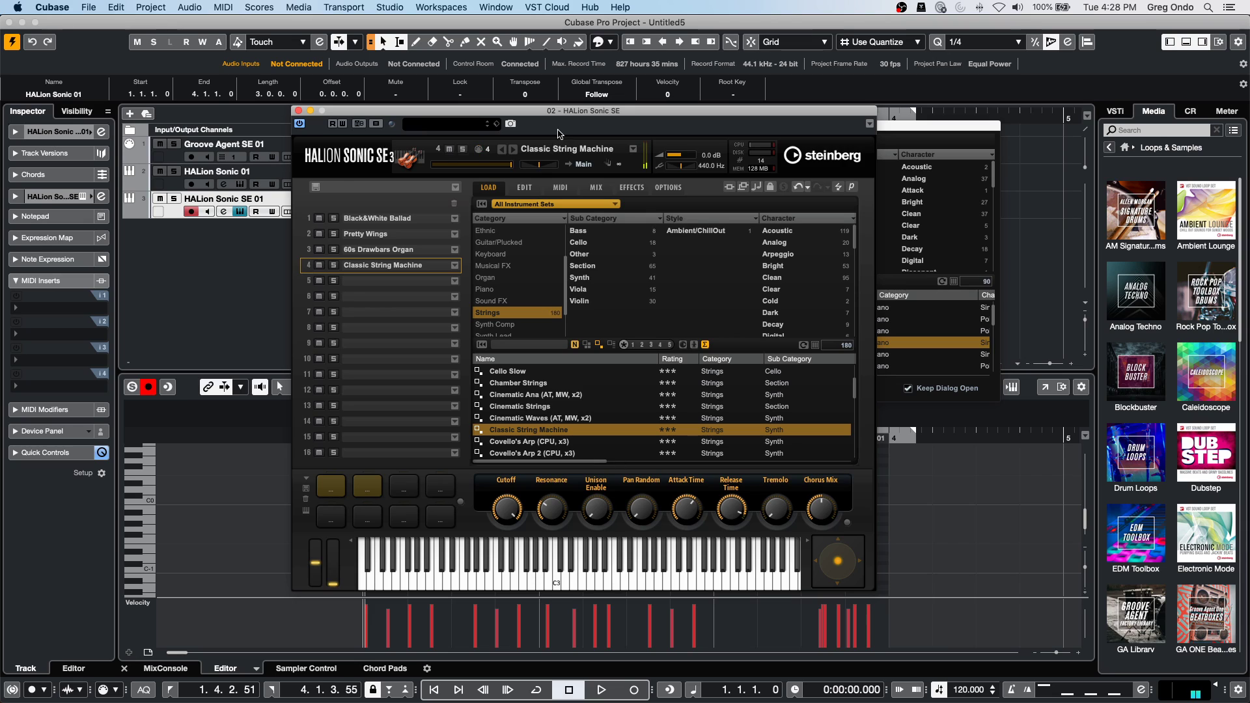
Load Zeta Pad from the Synth Pad category into slot 5 and audition it on the keyboard.
left_click(502, 313)
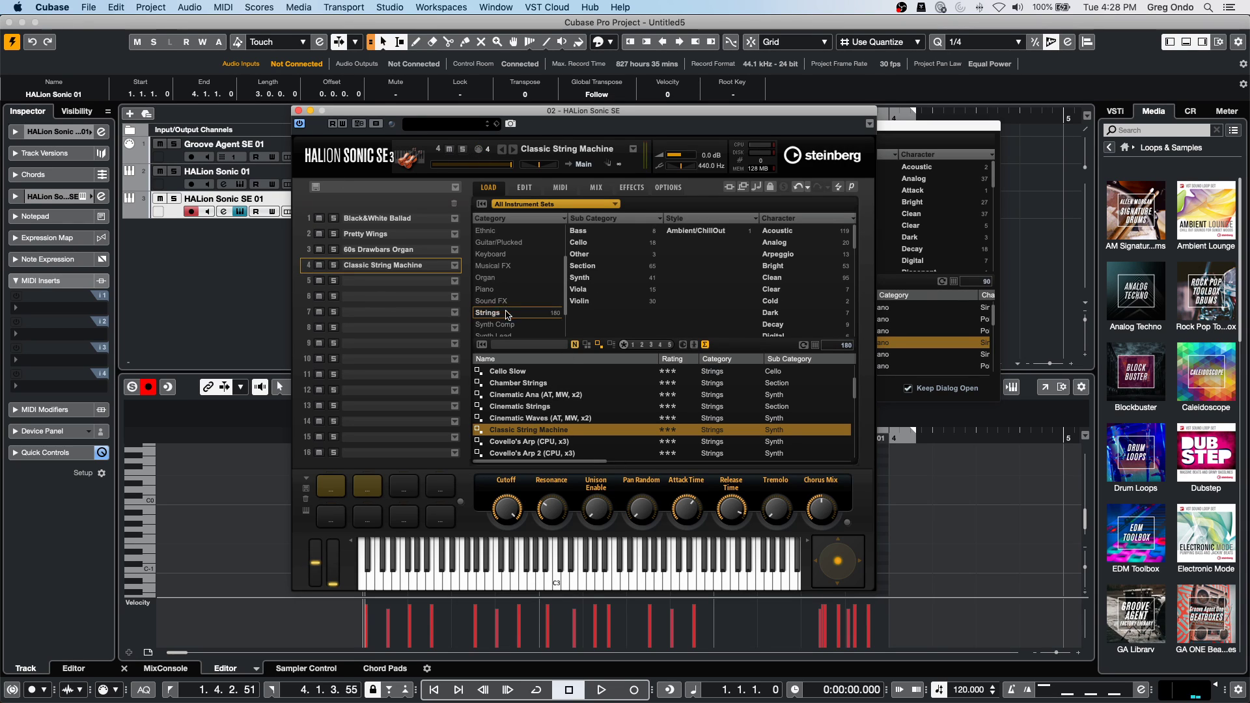
scroll(511, 314, "down", 2)
left_click(514, 314)
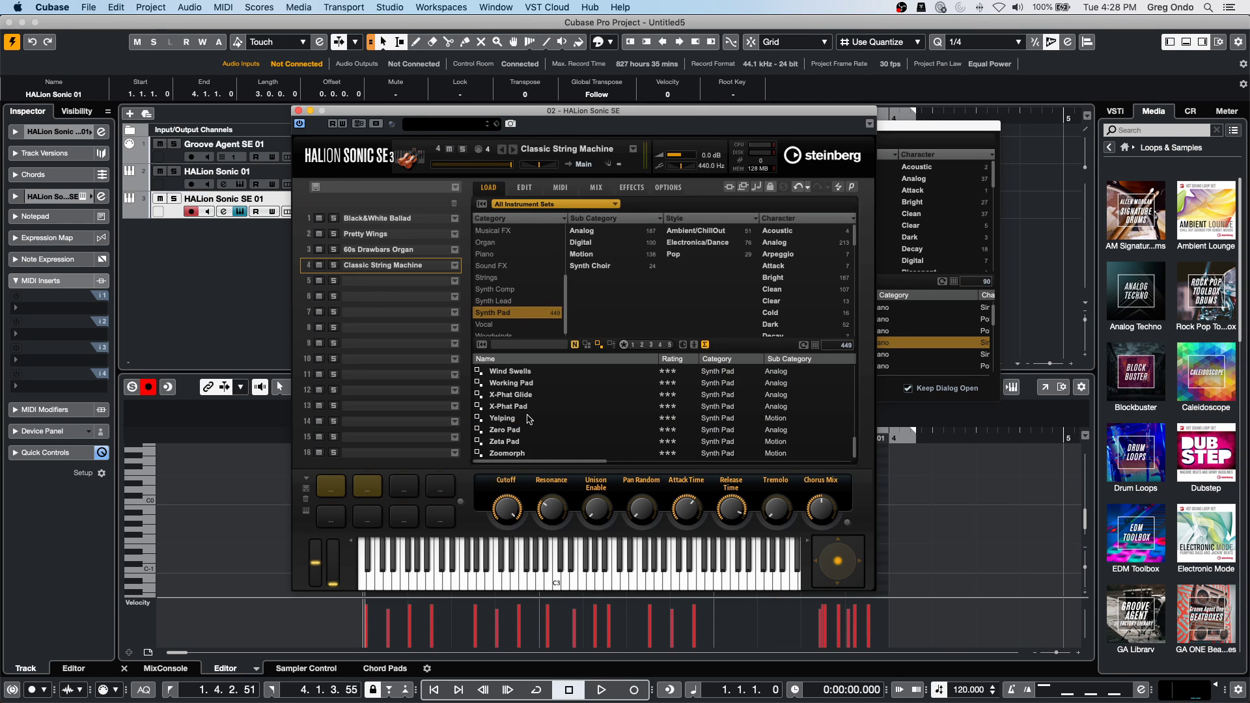
left_click(517, 443)
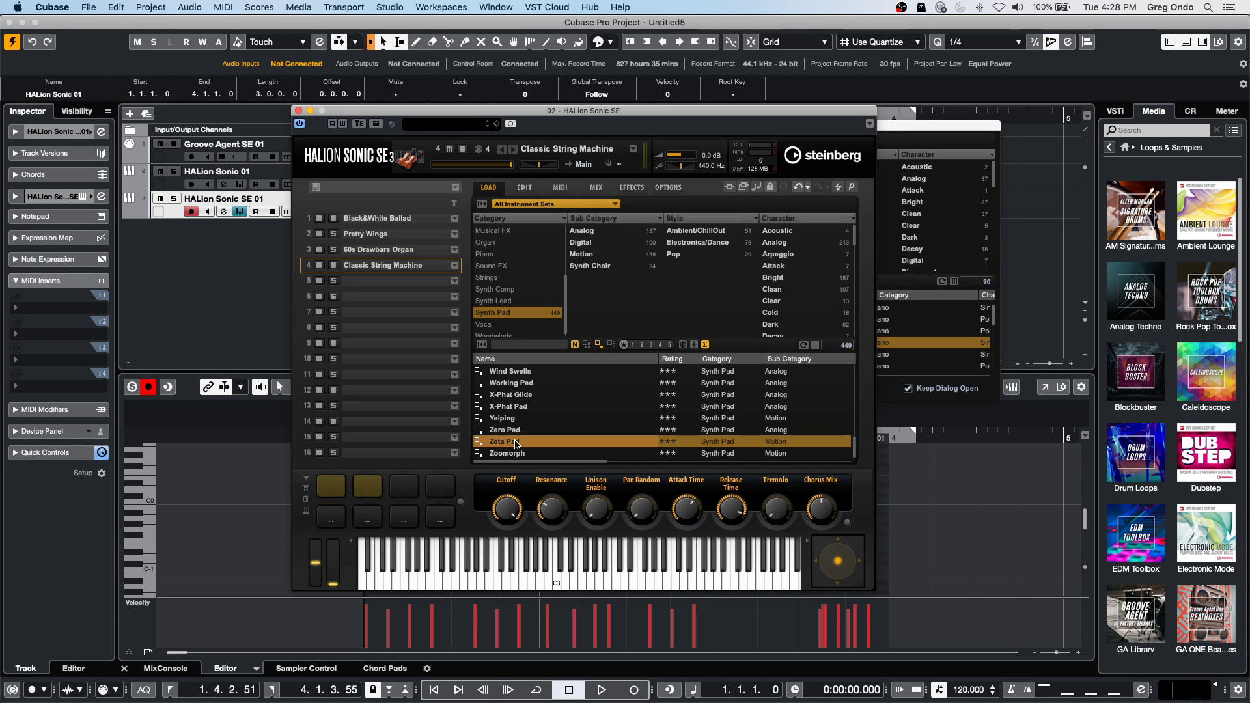
left_click_drag(516, 445, 369, 286)
left_click(575, 580)
left_click(635, 570)
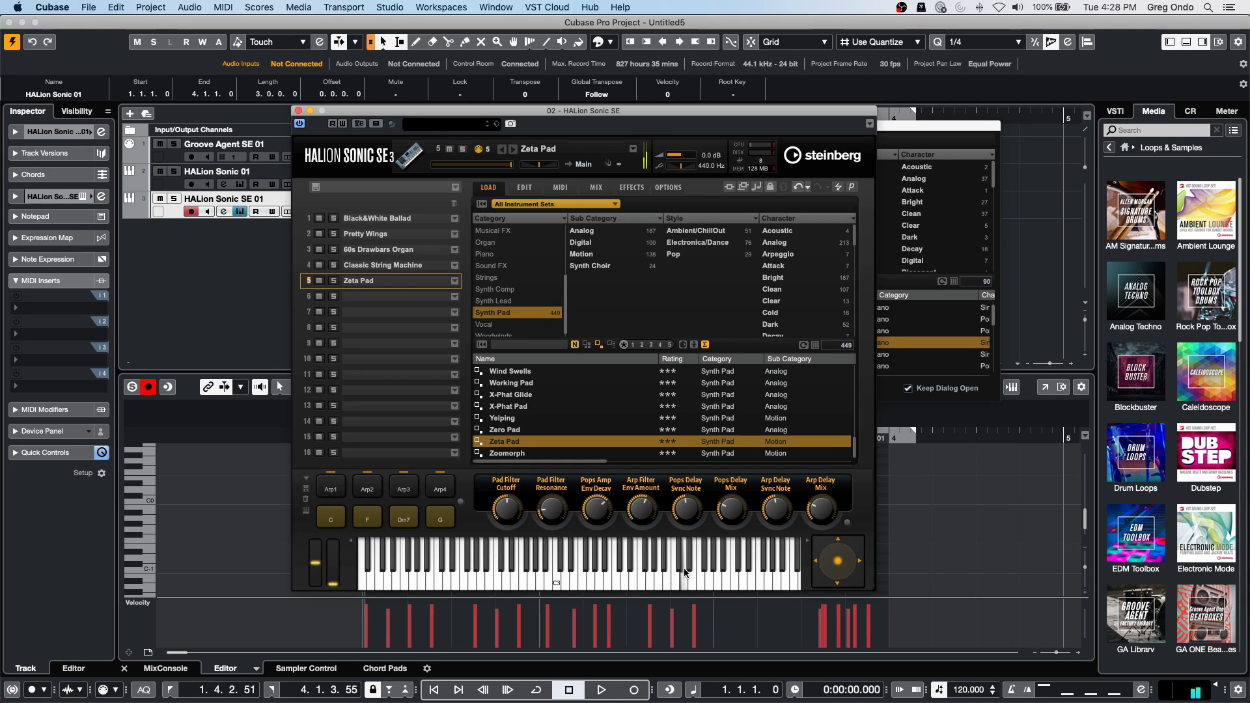
Load the Vowel Bending program from the Vocal category into slot 6.
left_click(523, 313)
left_click(491, 321)
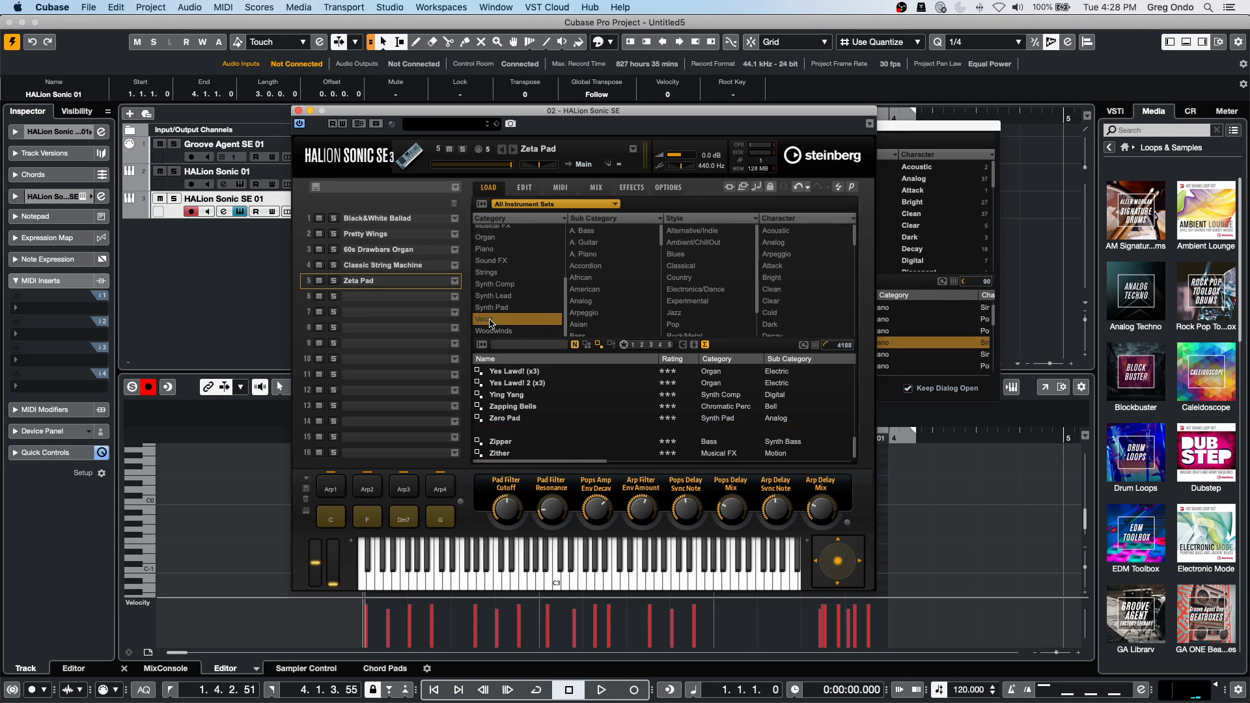
scroll(580, 407, "down", 1)
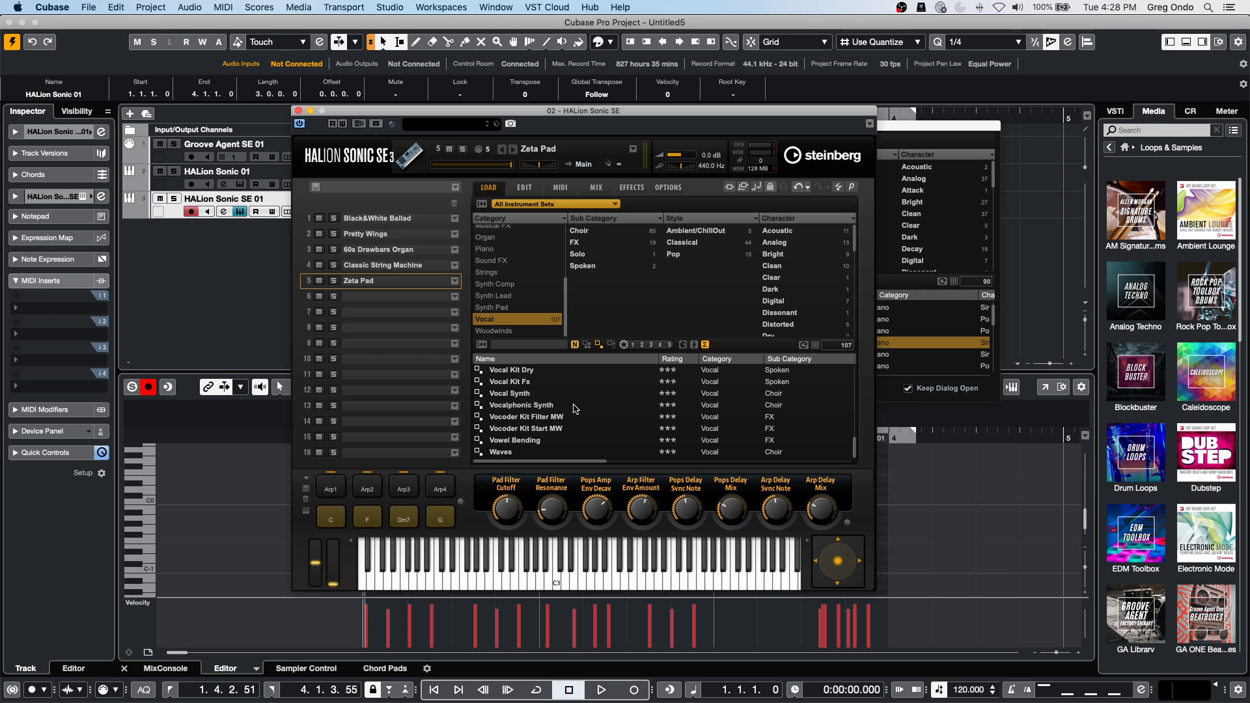
double_click(541, 445)
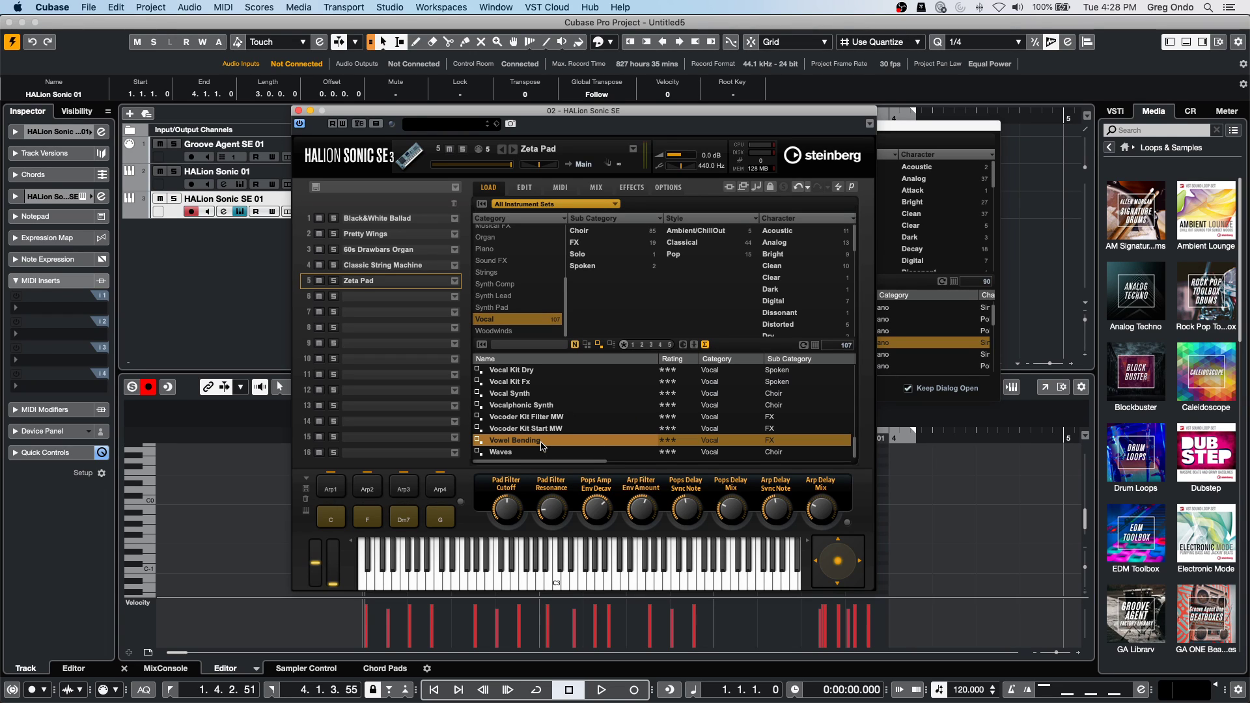
left_click_drag(541, 445, 381, 298)
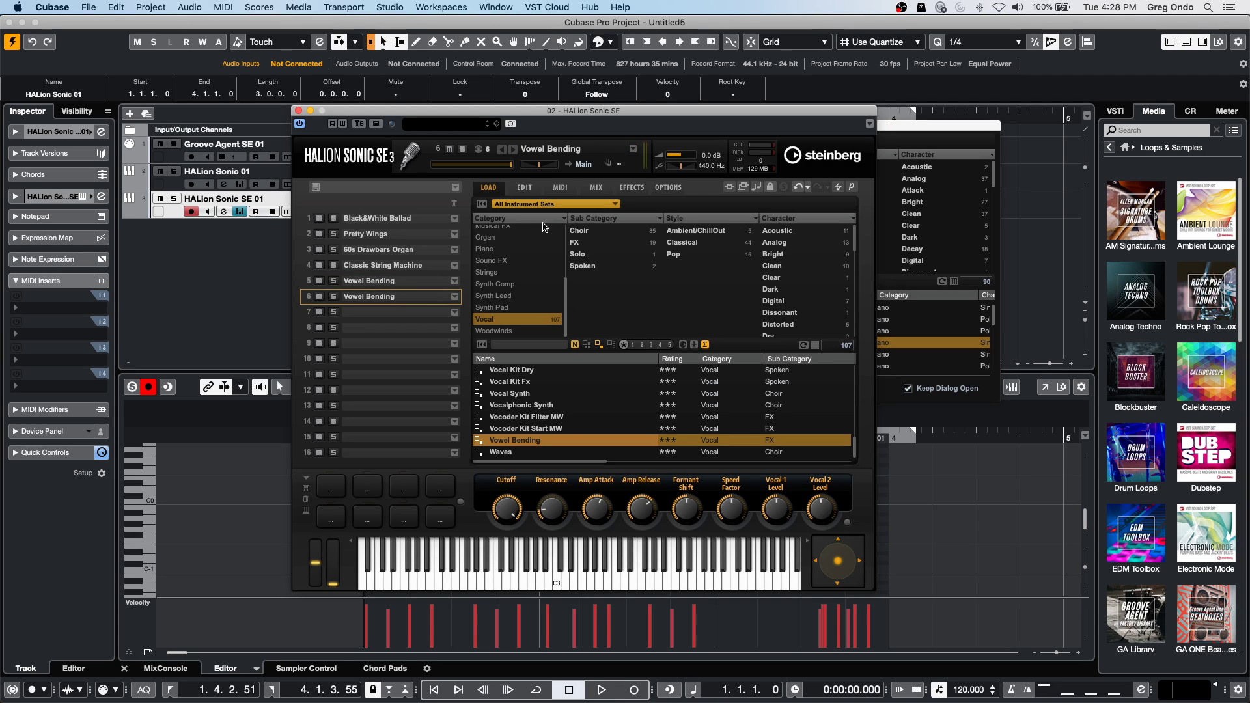
Load Dentist's Pad from the Synth Pad category into slot 5 and audition the programs in slots 6, 4, 3, 2 and 1.
left_click(517, 307)
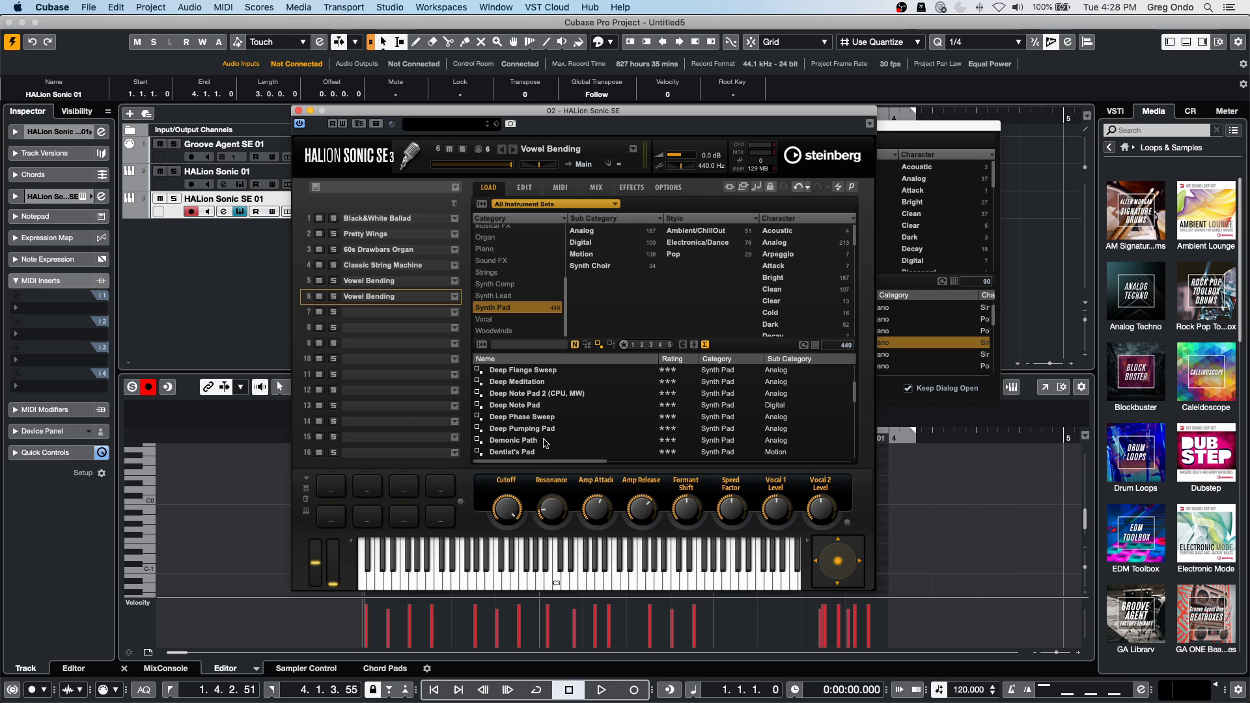
left_click_drag(519, 454, 384, 281)
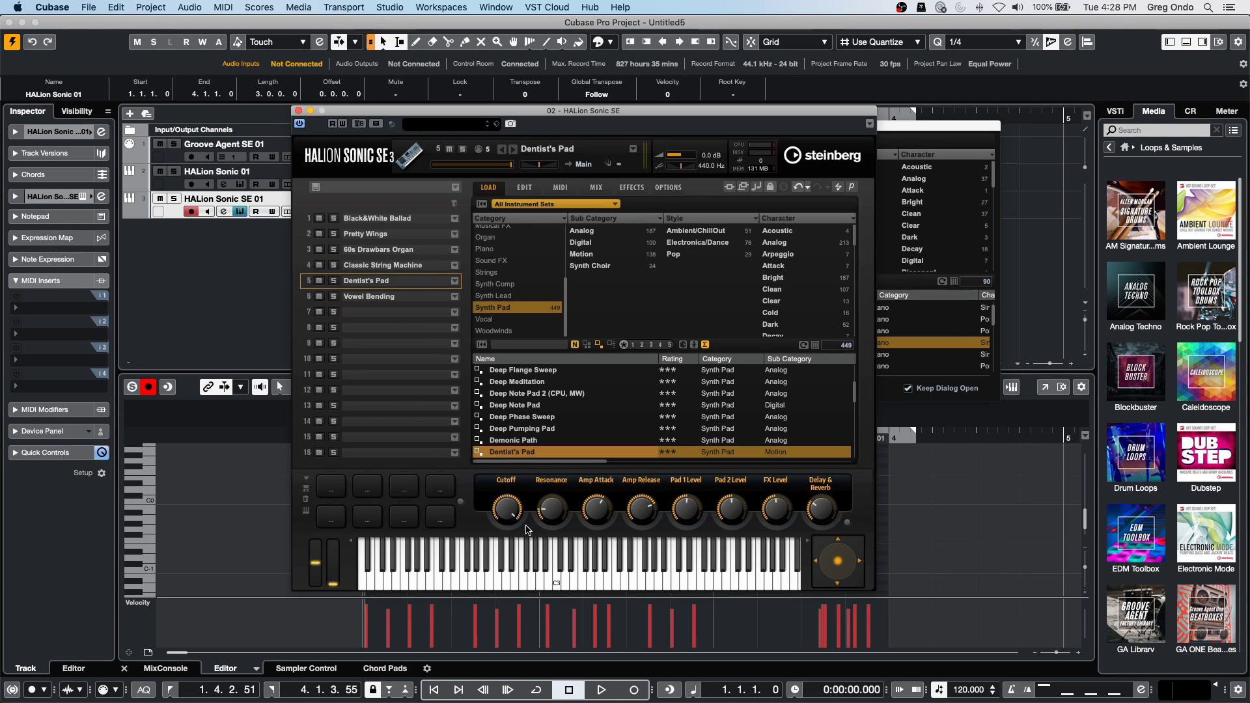
left_click(404, 301)
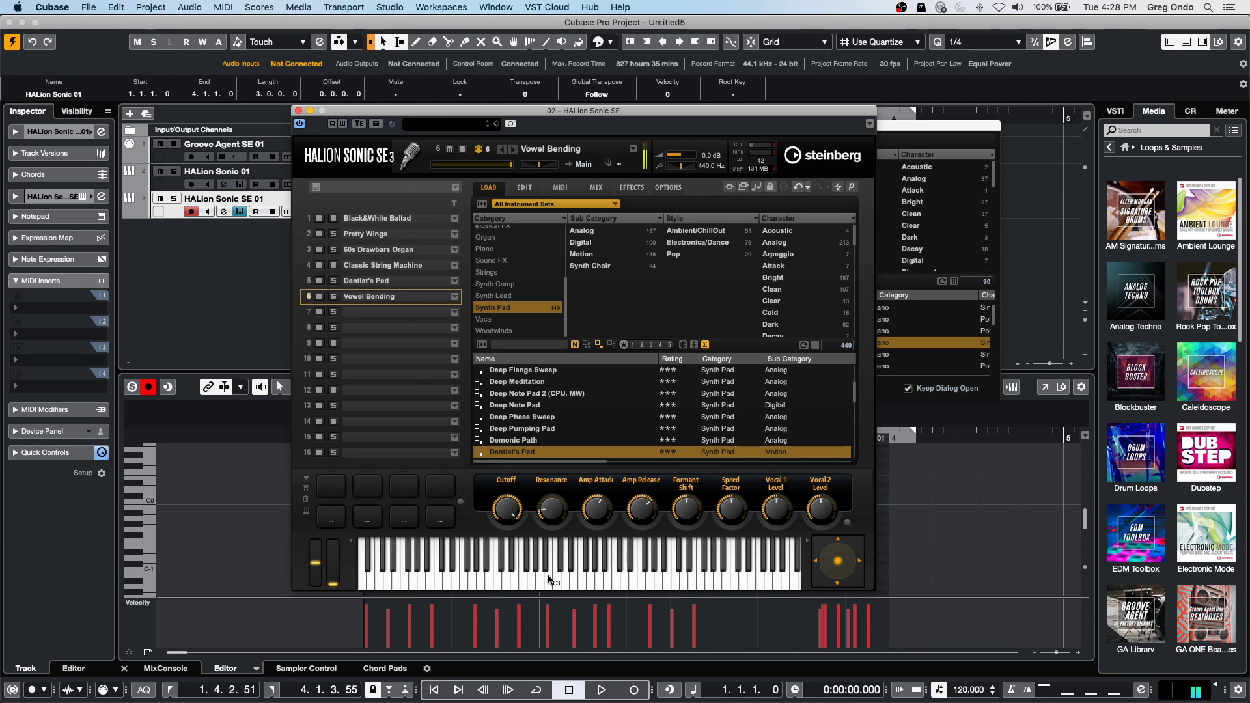
left_click(409, 265)
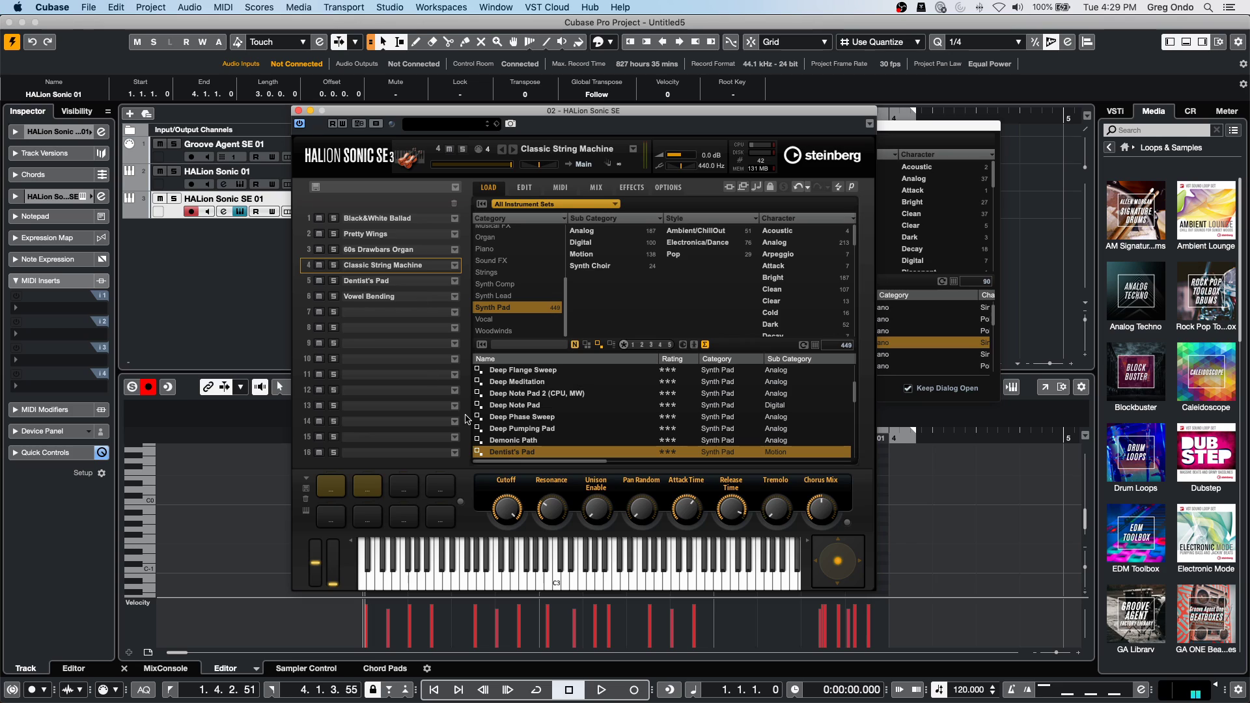
left_click(425, 251)
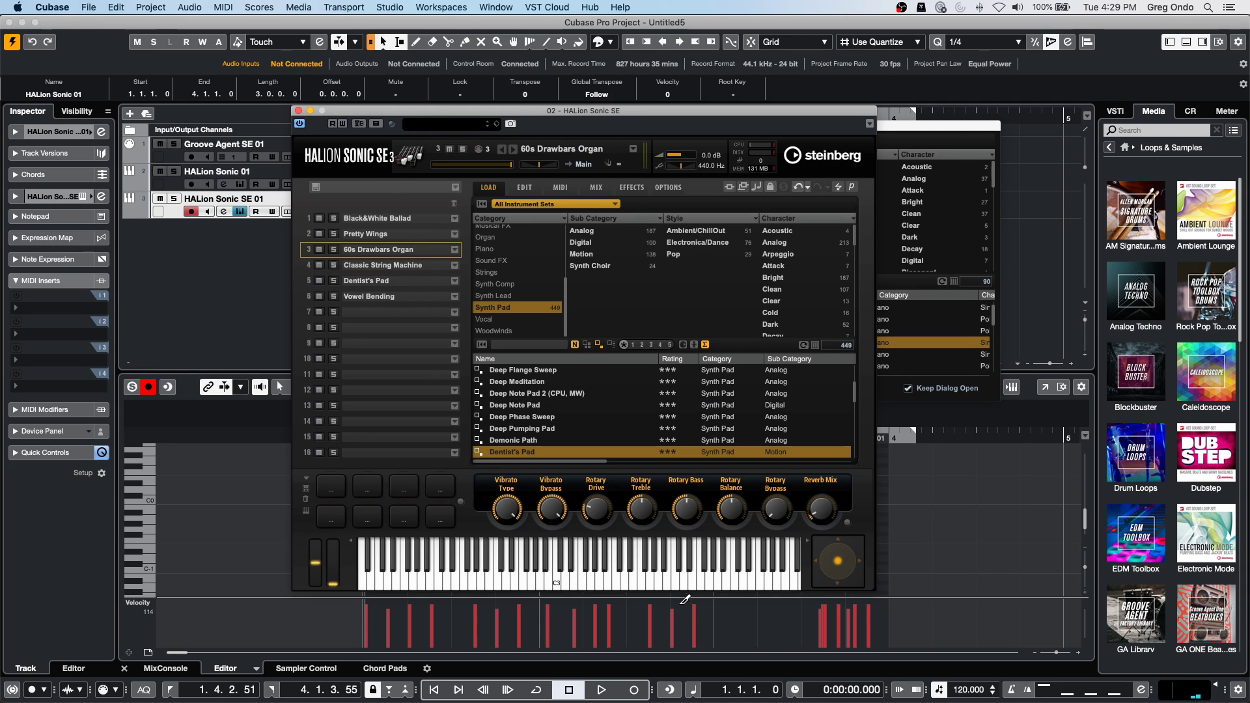
left_click(414, 236)
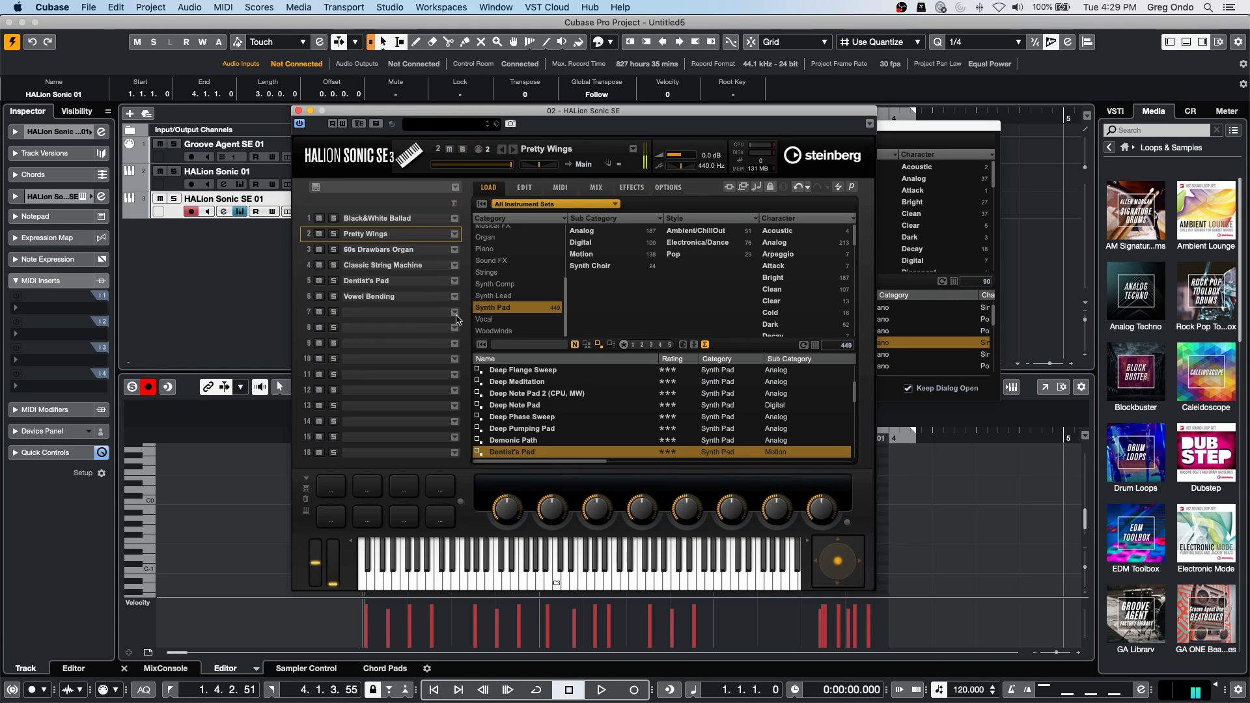
left_click(427, 225)
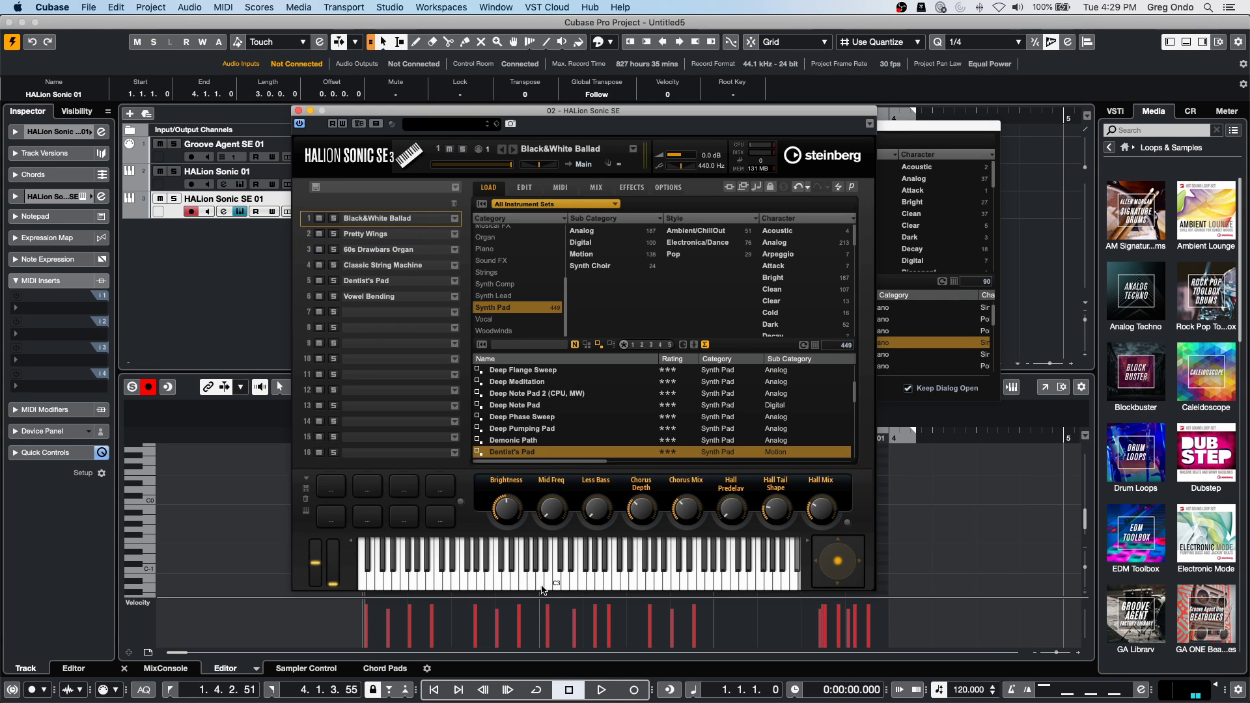
Assign the programs in slots 2 through 6 to MIDI channel 1.
left_click(525, 187)
left_click(559, 189)
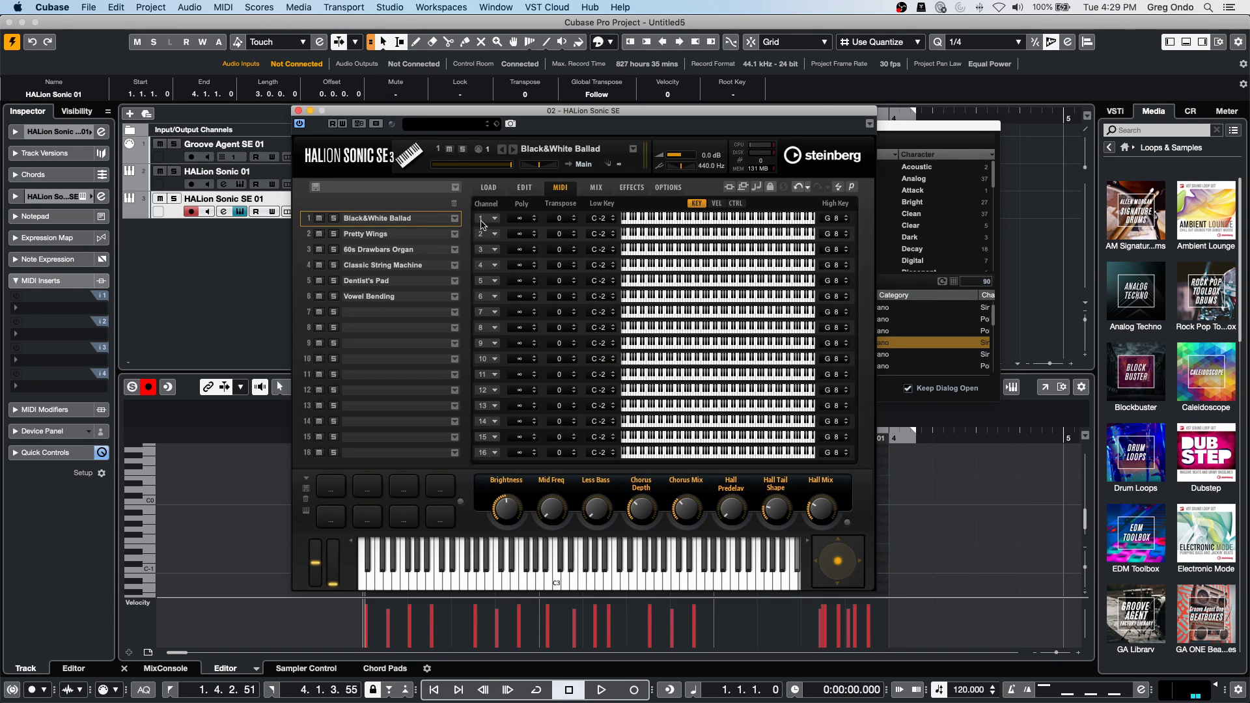
left_click(492, 298)
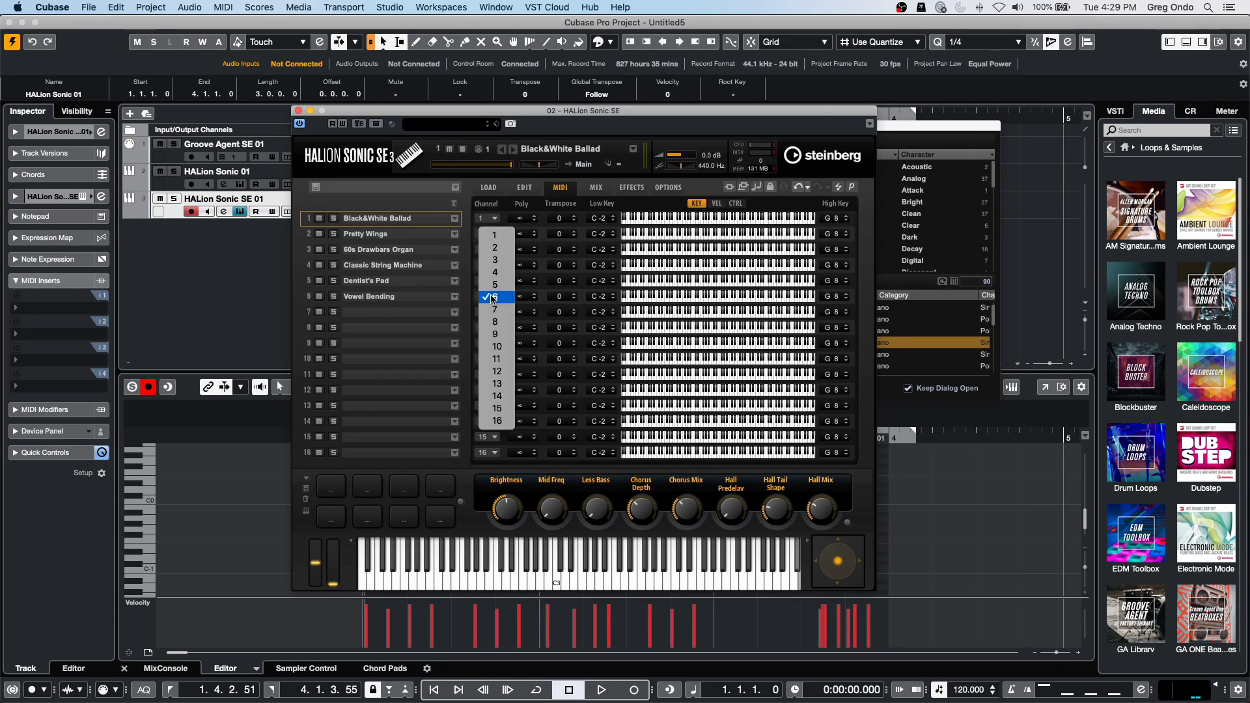
left_click(501, 235)
left_click(493, 281)
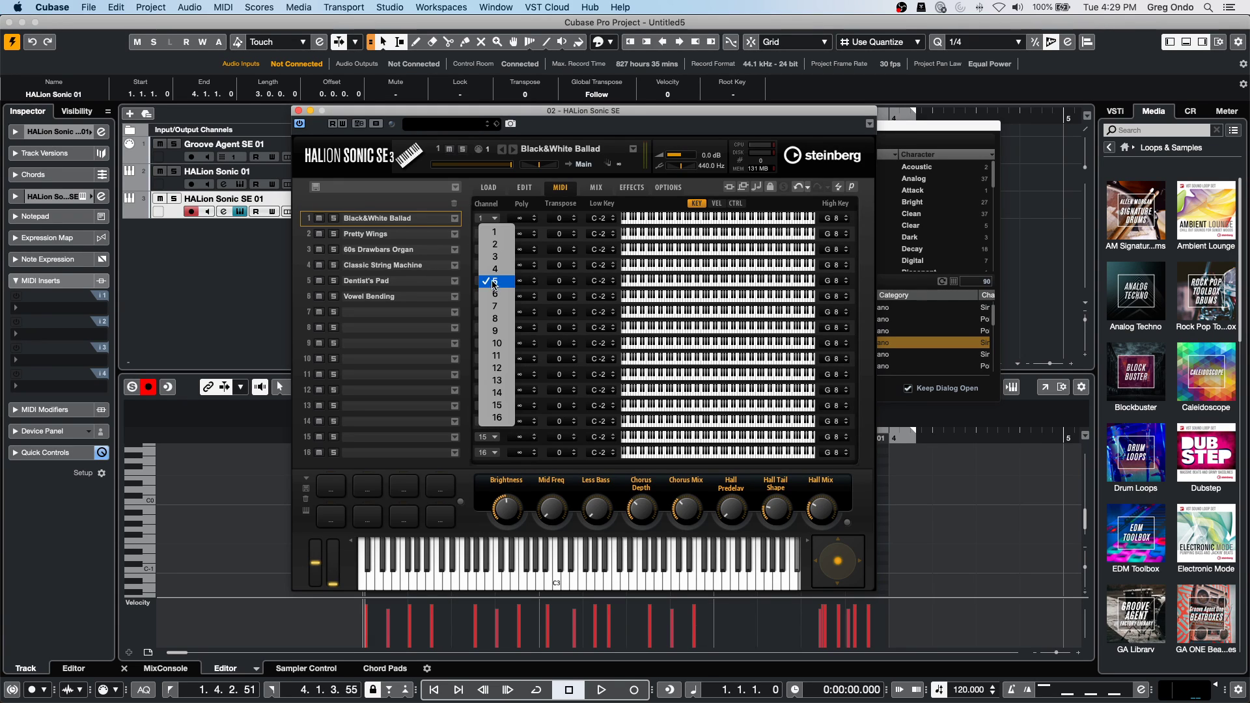
left_click(499, 244)
left_click(494, 265)
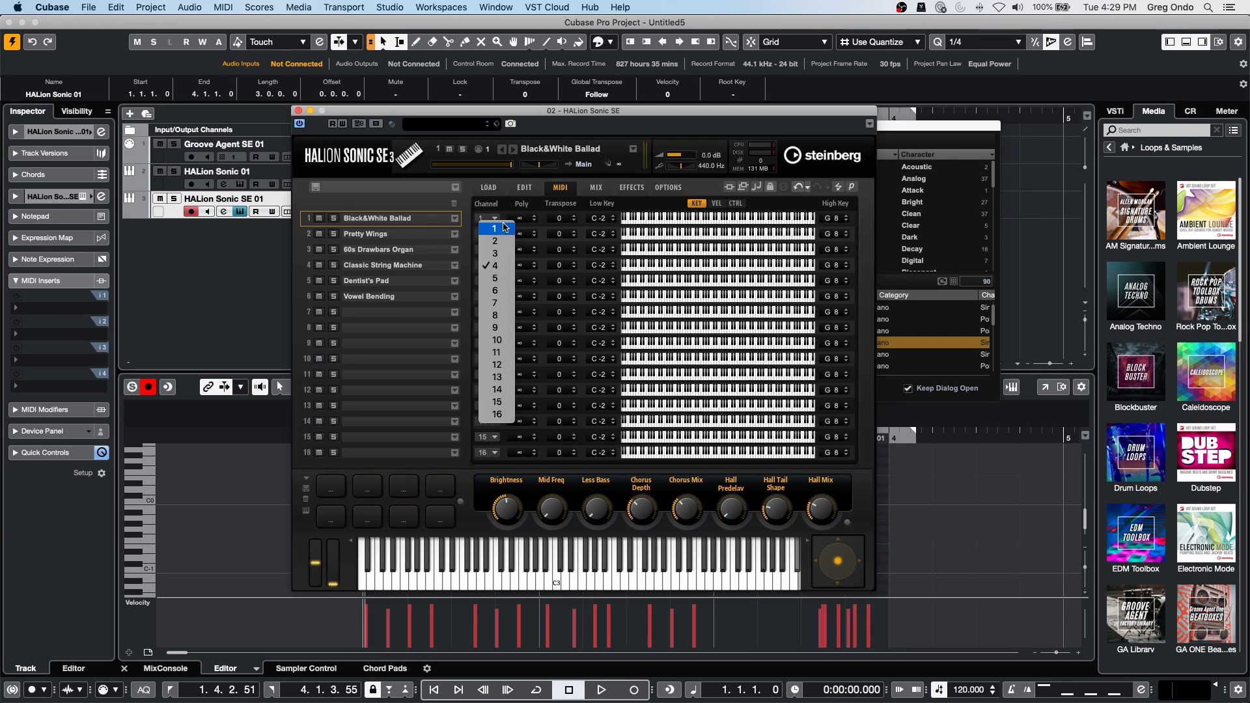
left_click(493, 229)
left_click(490, 233)
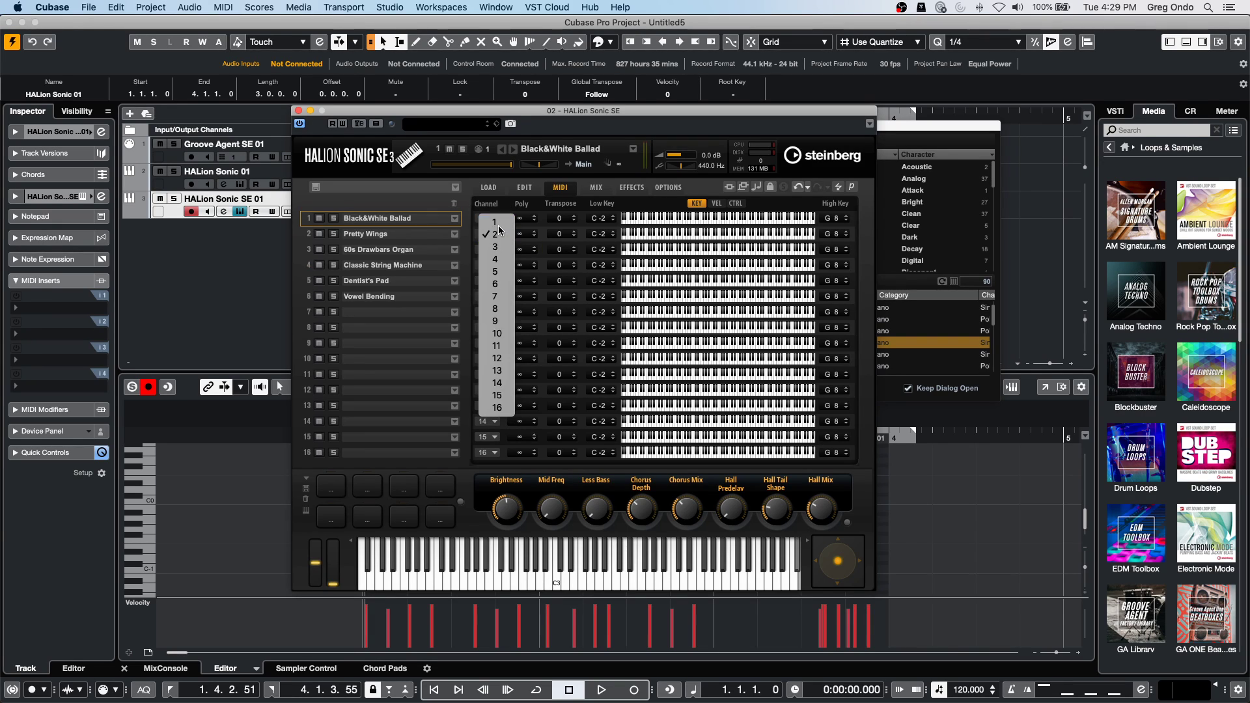
left_click(494, 222)
left_click(493, 251)
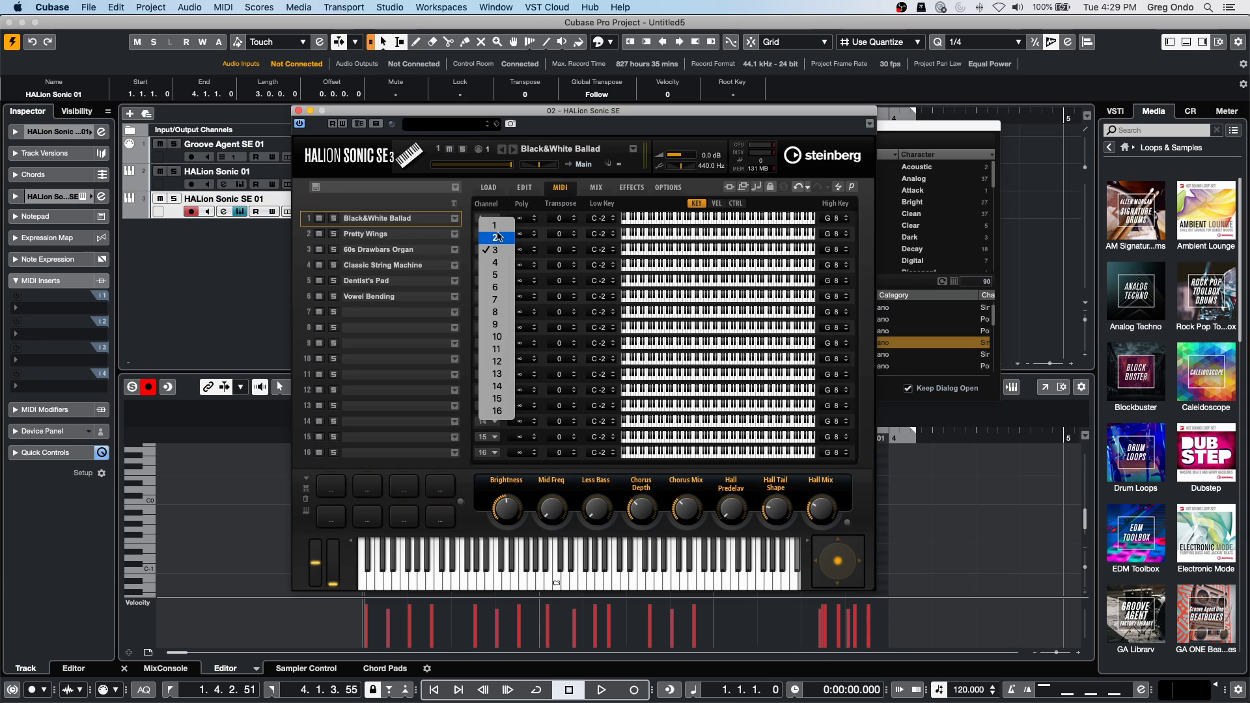
left_click(494, 226)
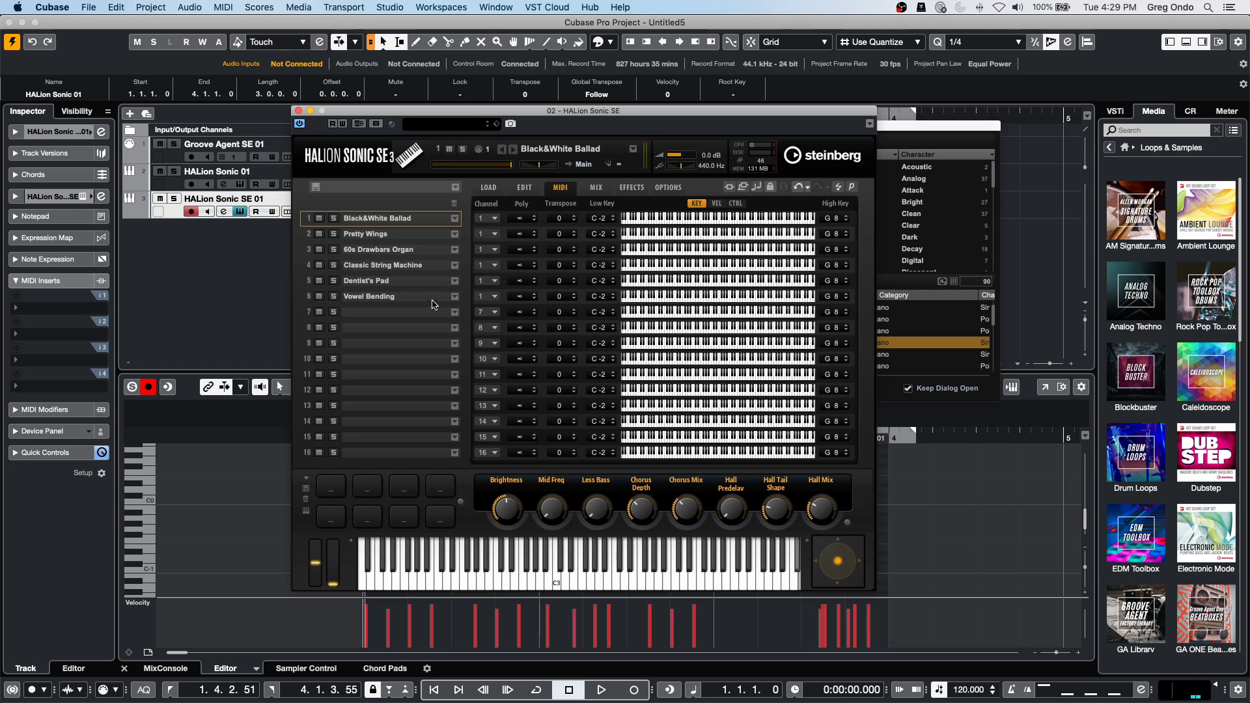
Set the transpose value of Vowel Bending in slot 6 to -12.
double_click(567, 297)
type("-3")
scroll(569, 299, "down", 6)
Show the velocity ranges and raise the low velocity limit of Black&White Ballad in slot 1 to about mid-range.
left_click(768, 125)
left_click(717, 203)
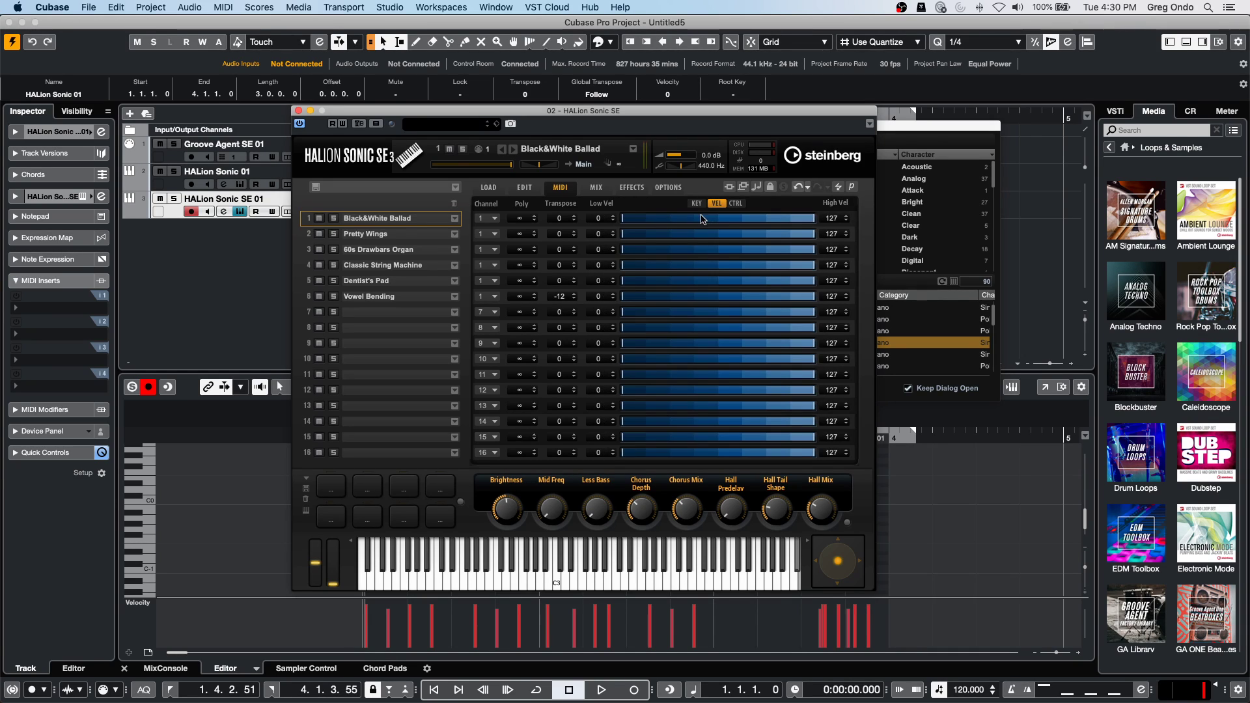
left_click_drag(622, 219, 725, 219)
Limit the high key of Pretty Wings in slot 2 to D#4 and close the instrument window.
left_click(697, 204)
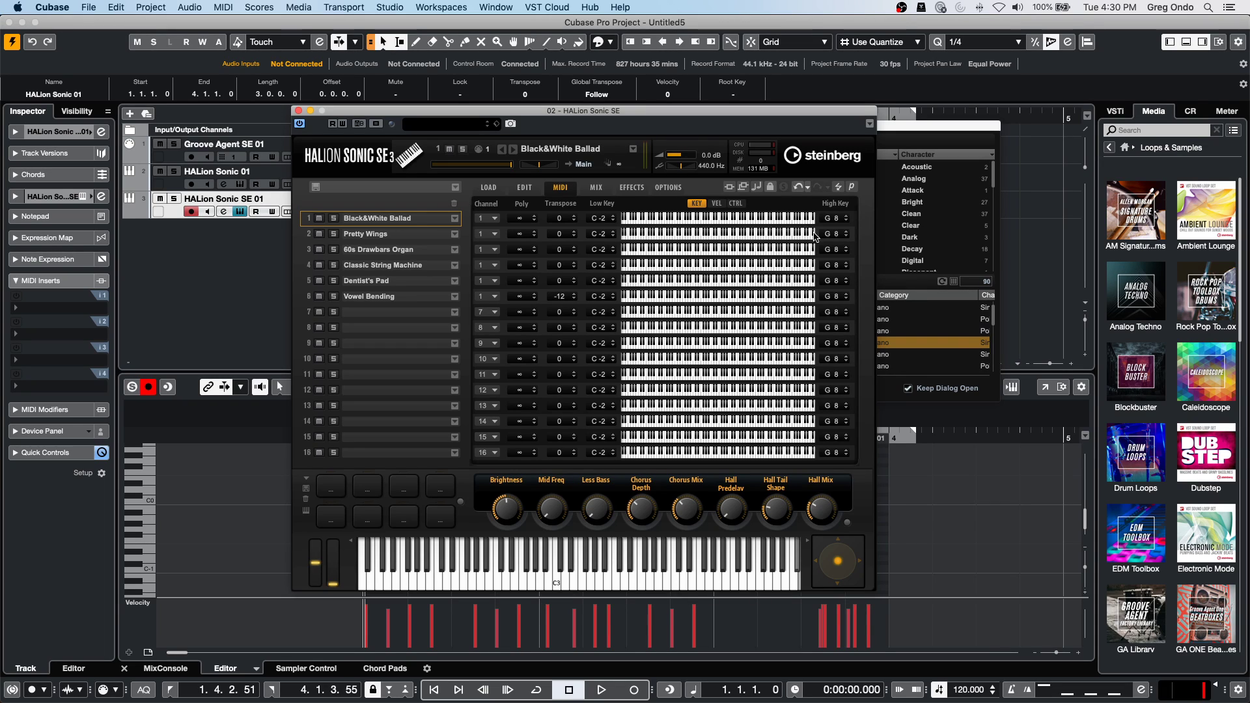
scroll(825, 236, "down", 20)
scroll(826, 236, "down", 20)
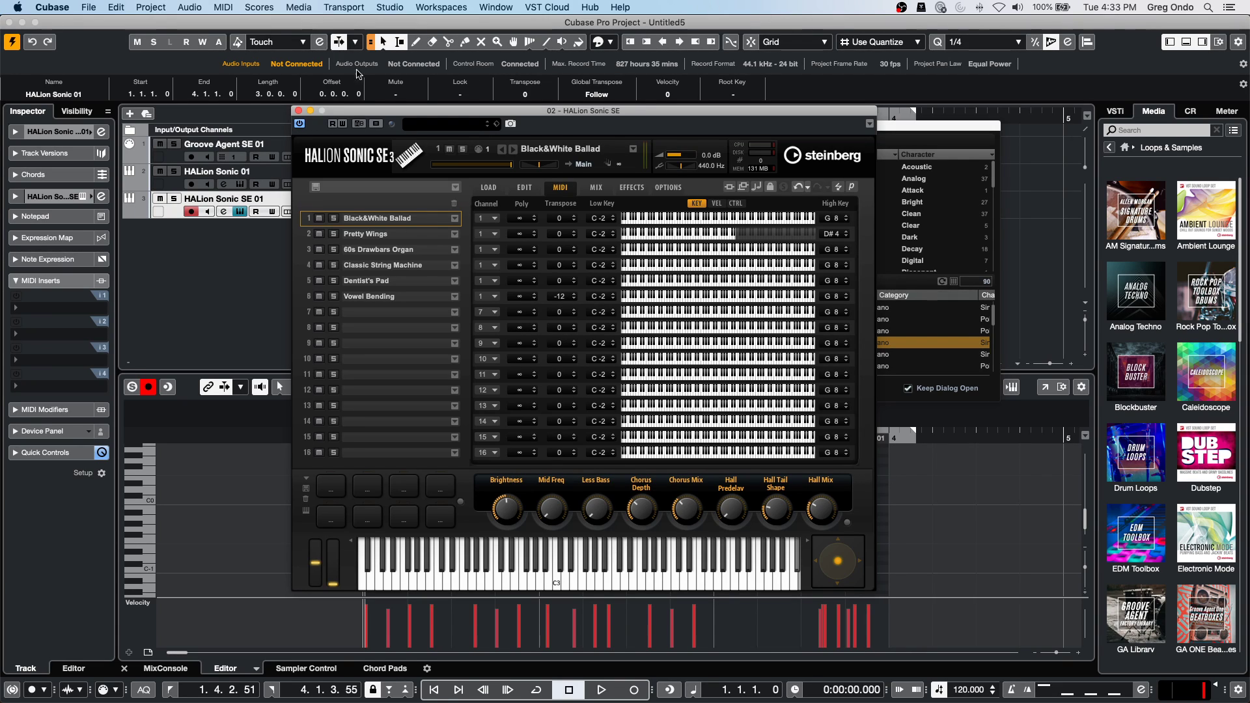
left_click(299, 110)
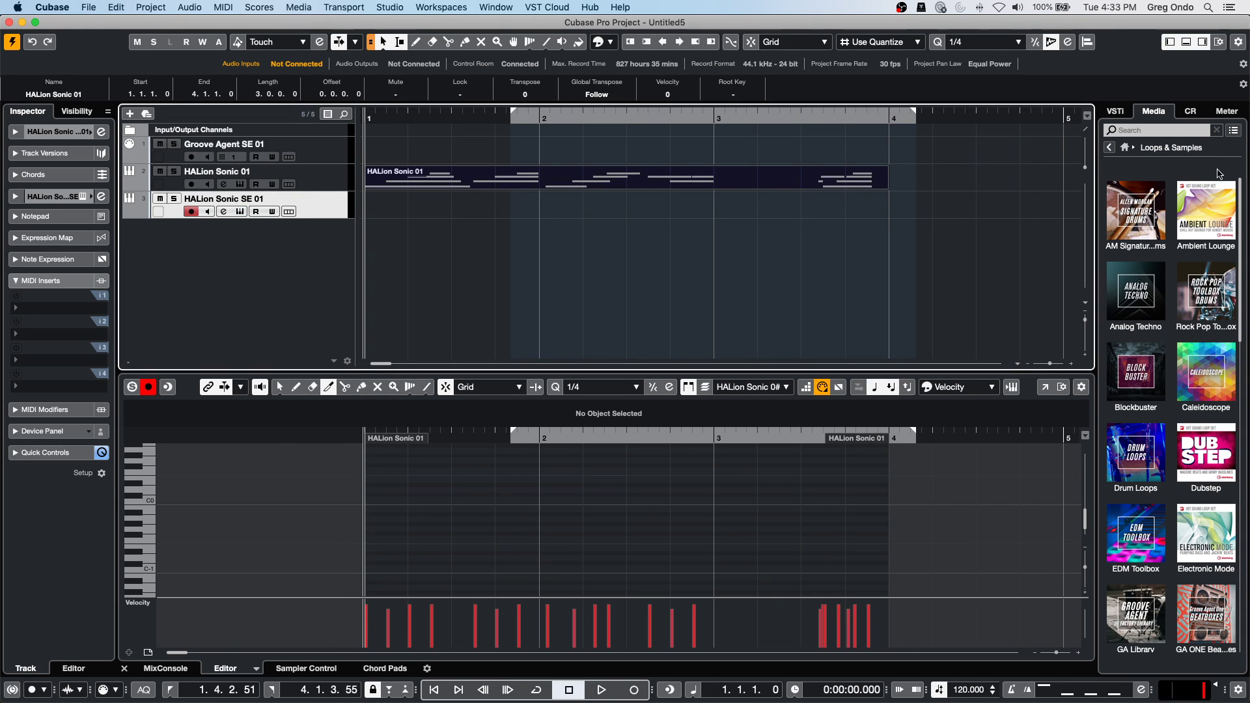
Open the Caleidoscope loop set and clear its Drum&Perc category filter.
left_click_drag(597, 114, 600, 94)
scroll(1168, 347, "down", 3)
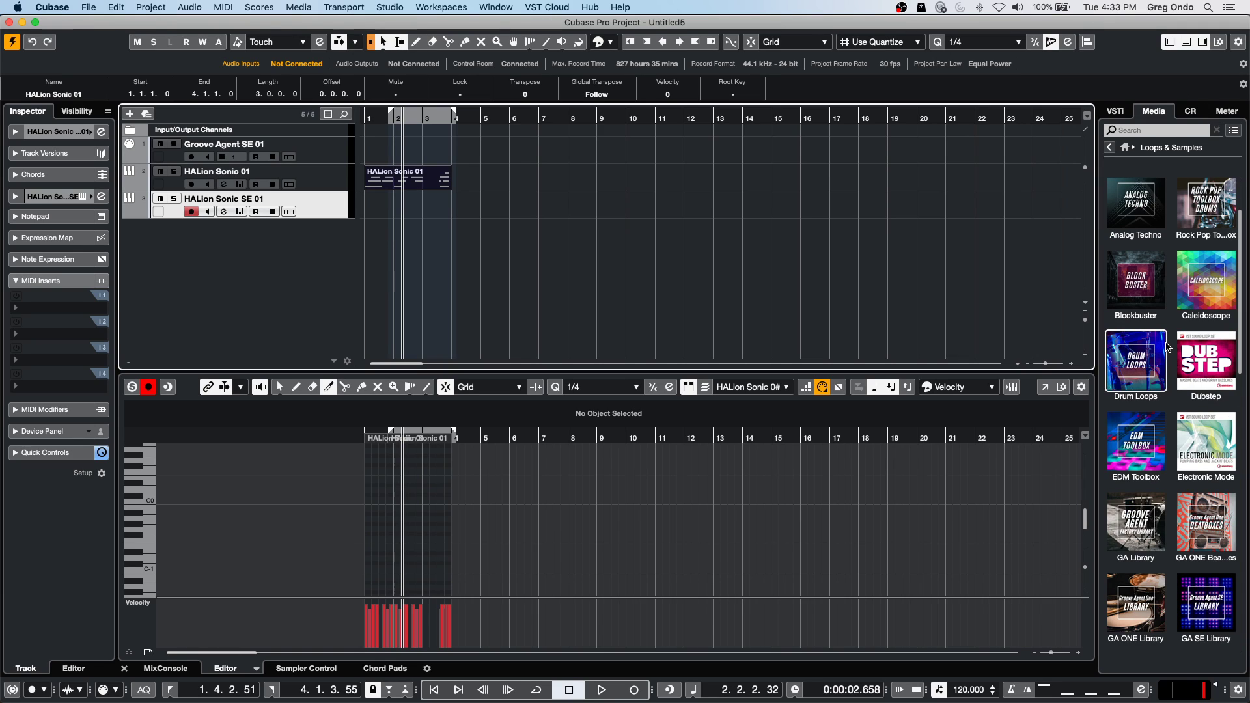
left_click(1216, 298)
left_click(1167, 233)
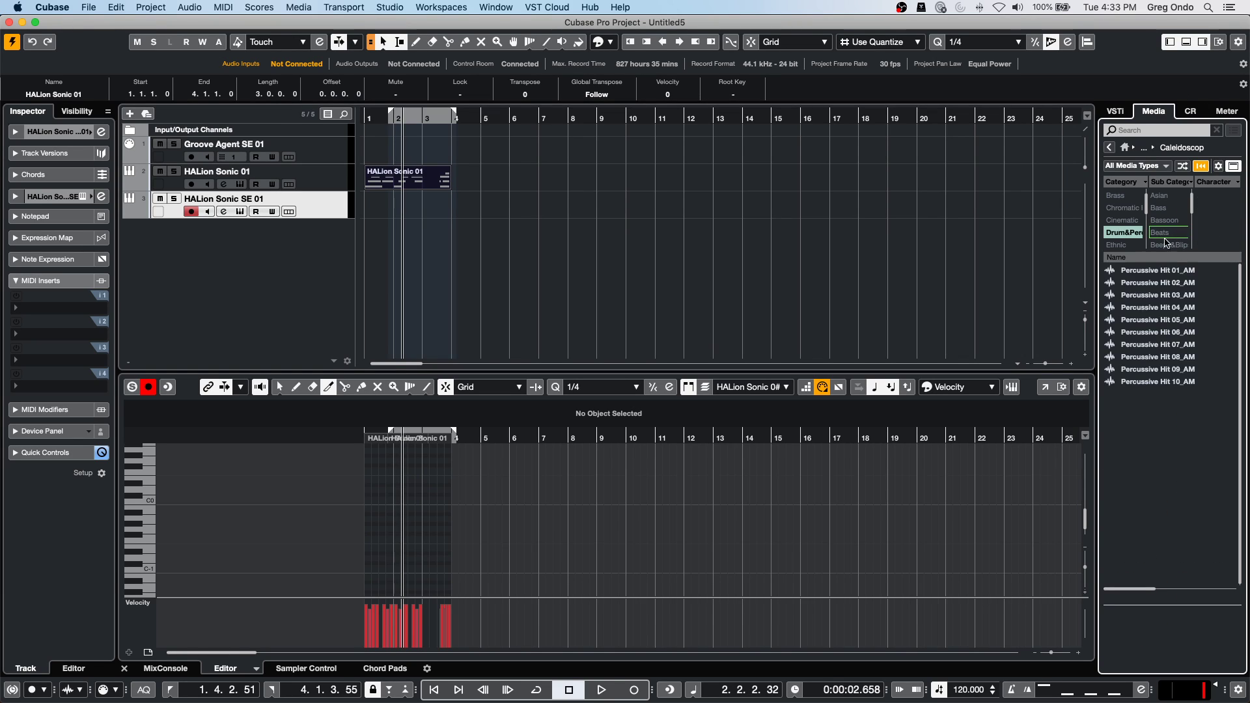
left_click(1127, 233)
Place the Atmo 06_AM loop on a new audio track at bar 5 and increase the track's height.
left_click(1146, 332)
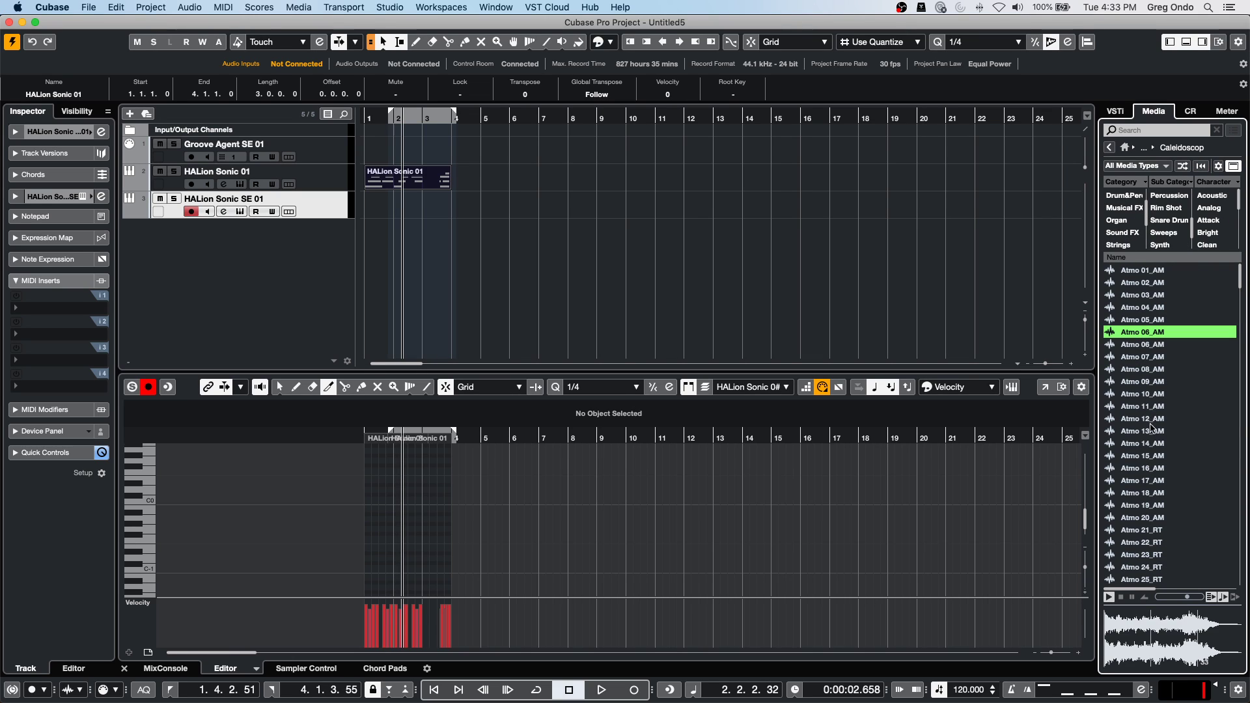
left_click_drag(1153, 333, 480, 261)
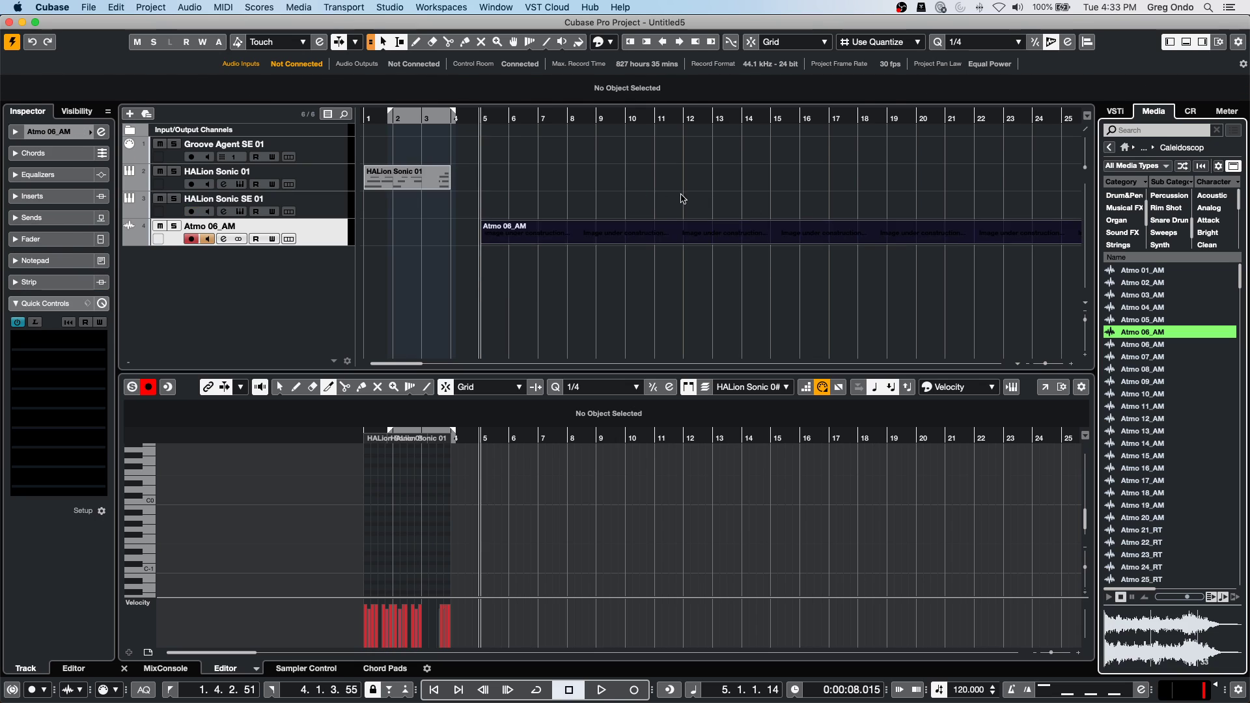
left_click_drag(303, 246, 305, 289)
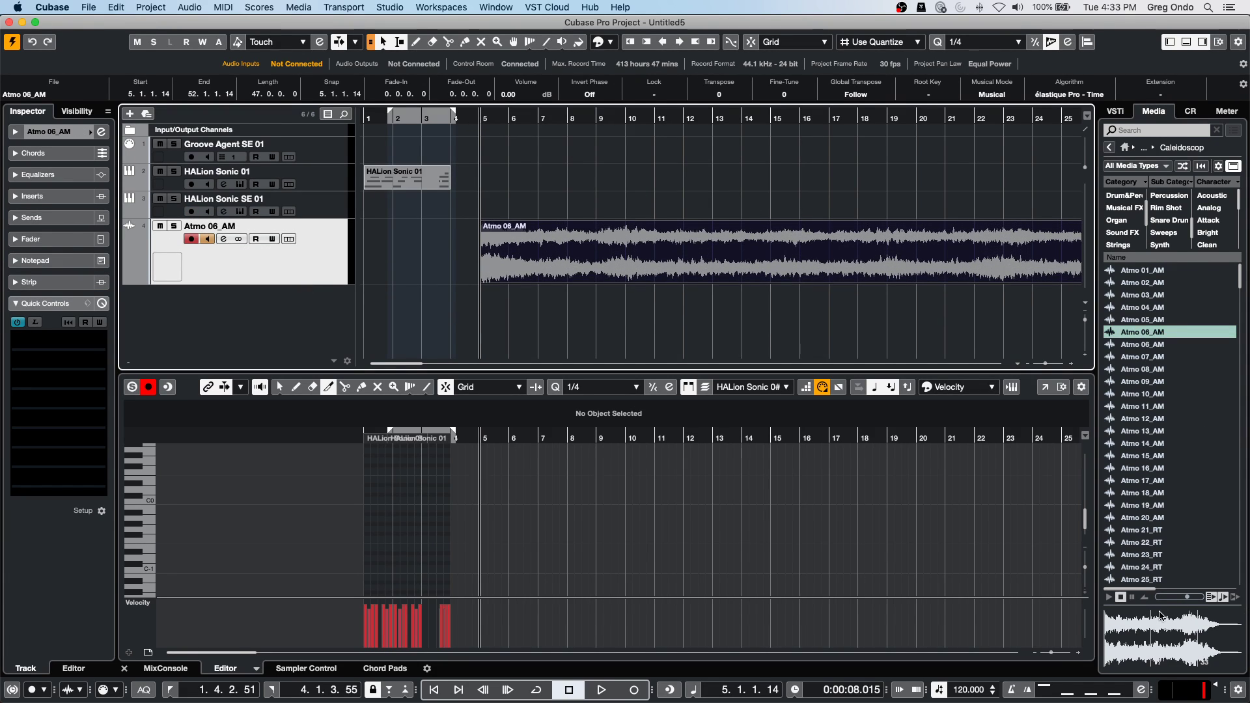
Audition Atmo 06_AM from within its preview waveform, followed by Atmo 16_AM.
left_click(1137, 616)
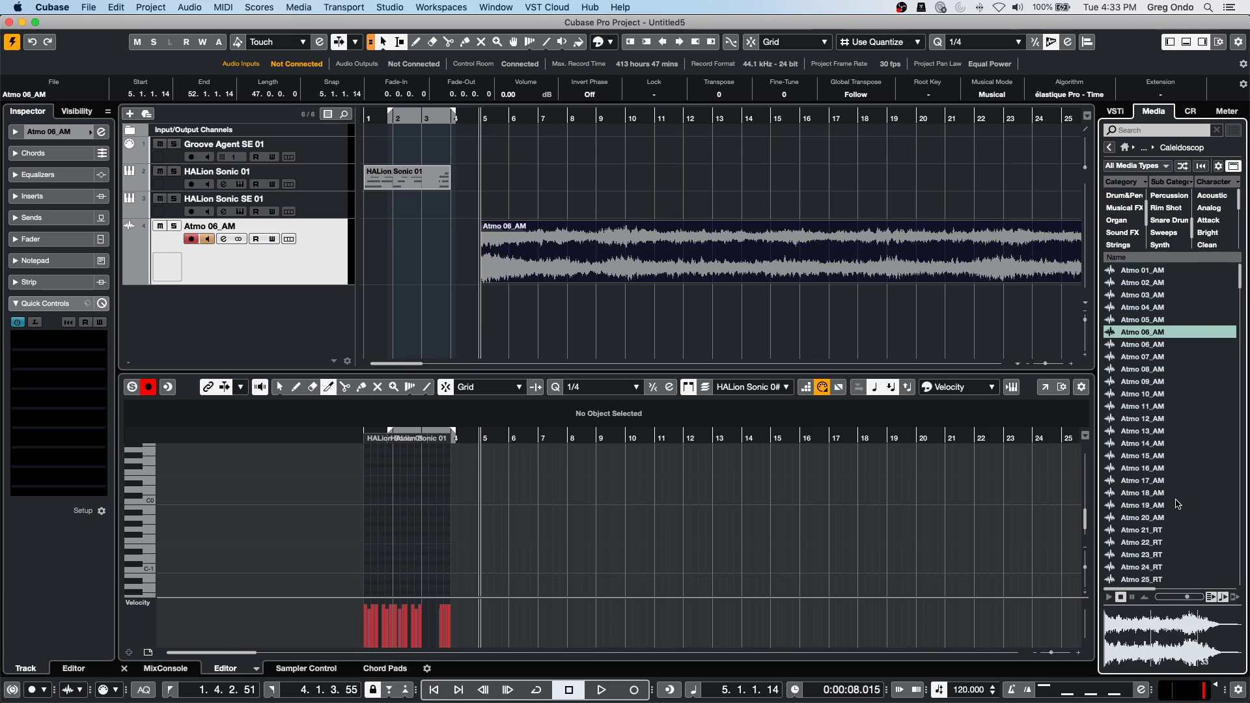
left_click(1150, 469)
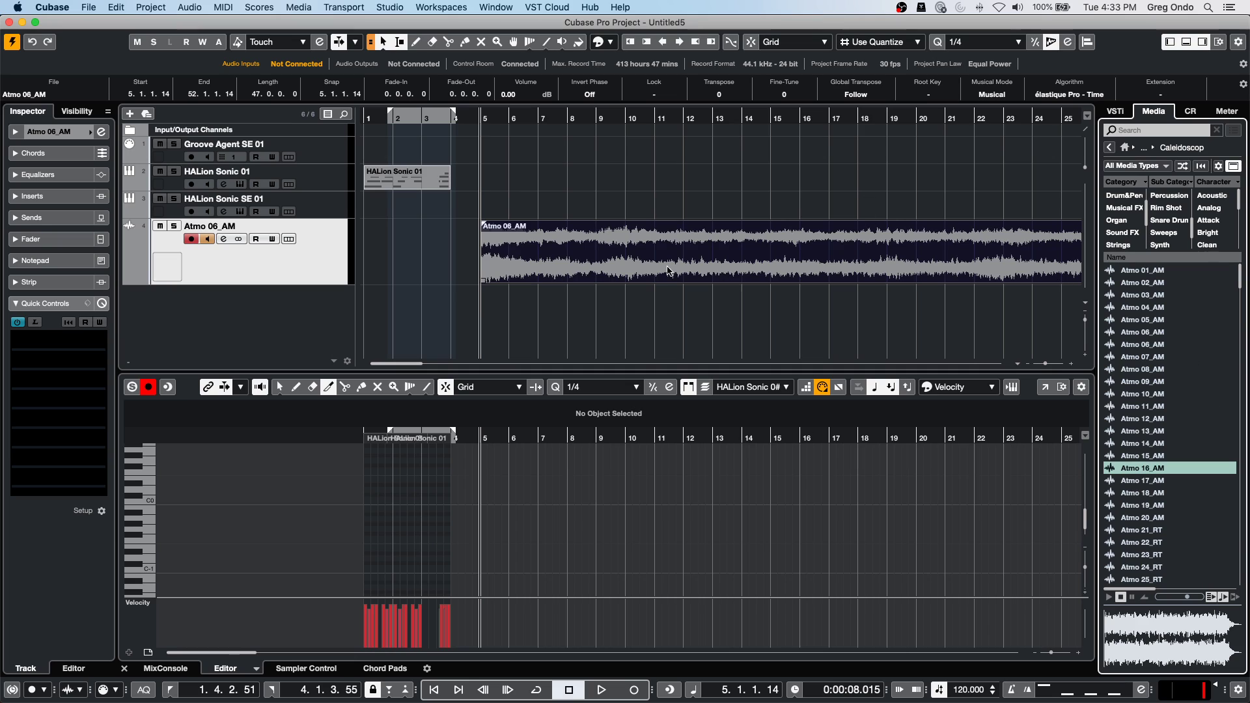
Play the Atmo 06_AM event while transposing it down to -12 and back up to -1.
left_click(569, 261)
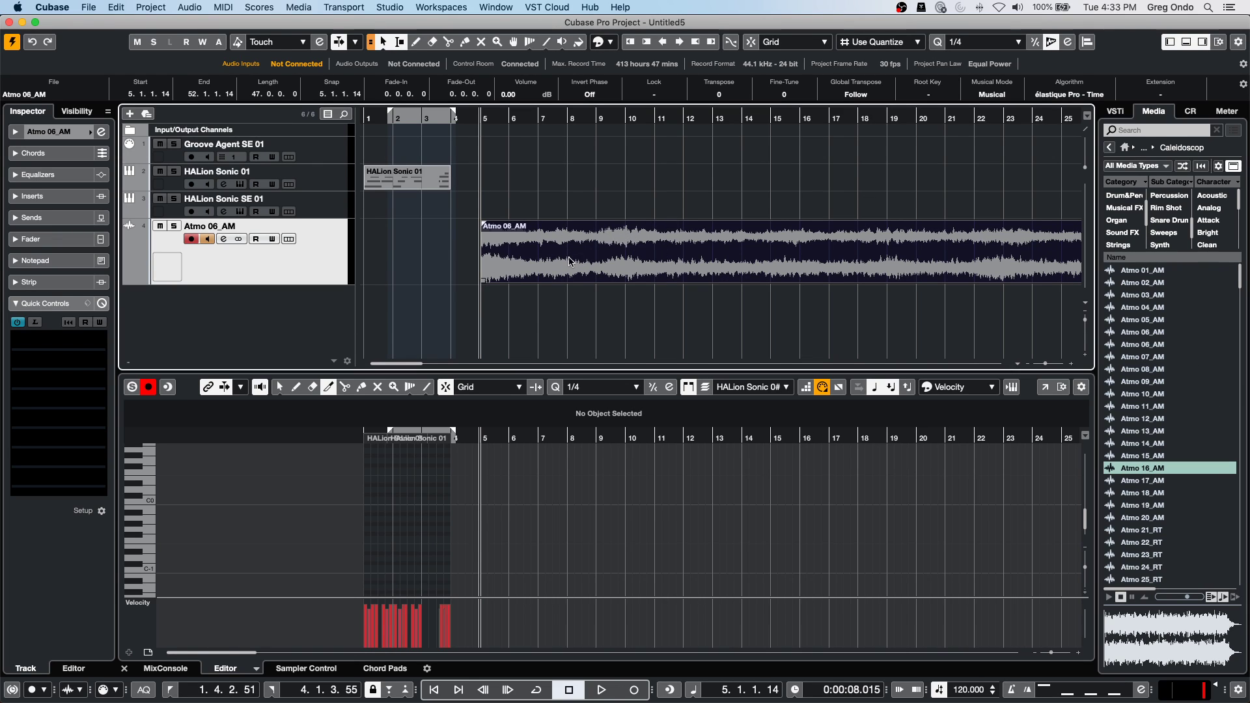
key("space")
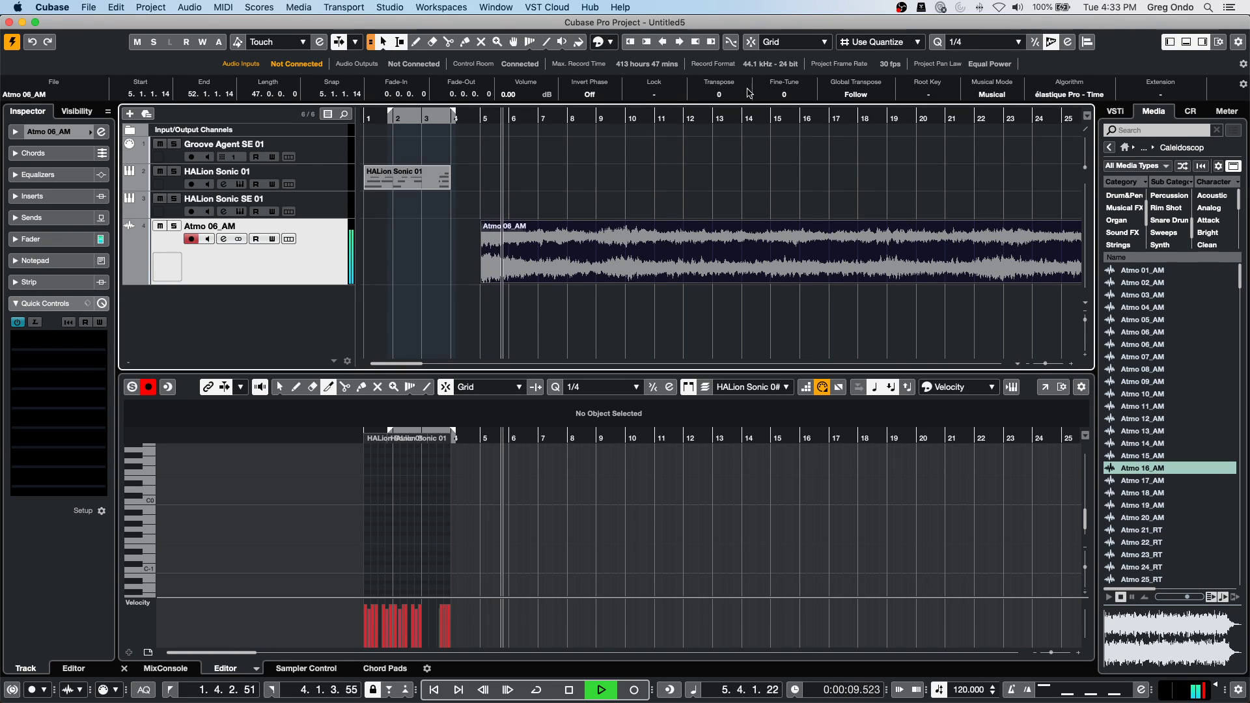
scroll(736, 97, "down", 12)
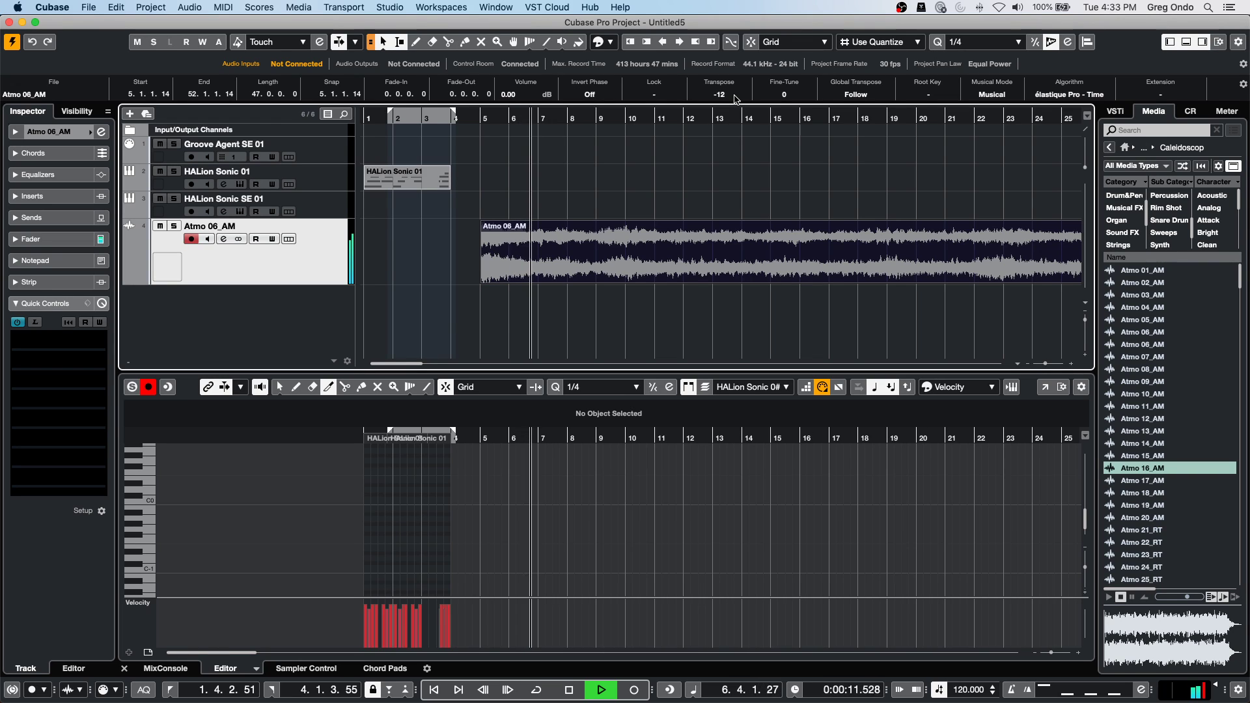
scroll(736, 98, "up", 2)
scroll(736, 98, "up", 9)
key("space")
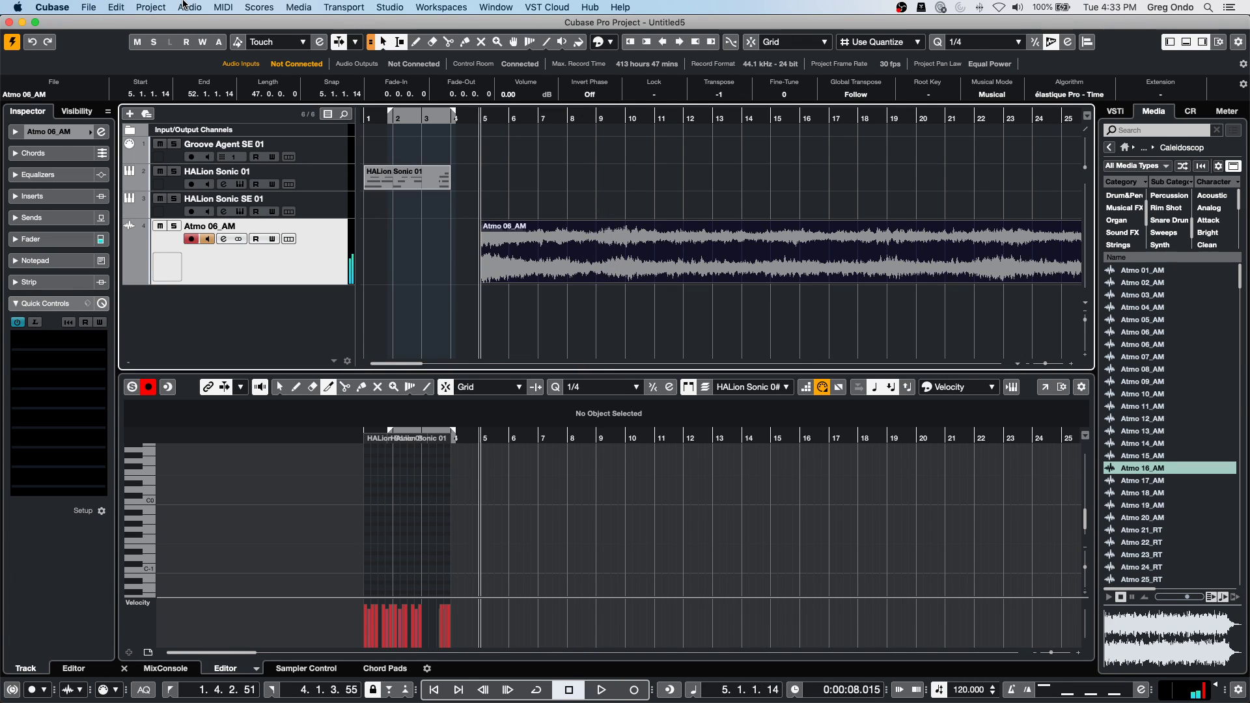
Open Direct Offline Processing for the Atmo 06_AM event and set the event's transpose to 0 during playback.
key("F6")
key("F7")
key("F6")
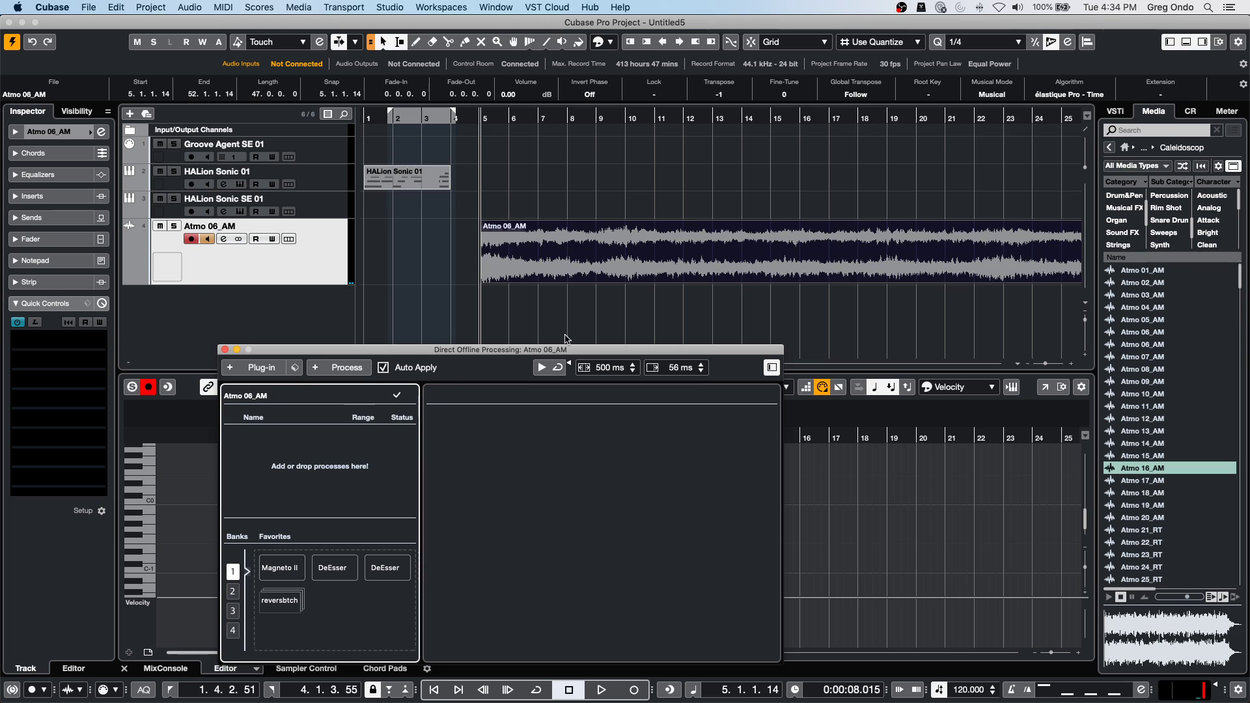
key("space")
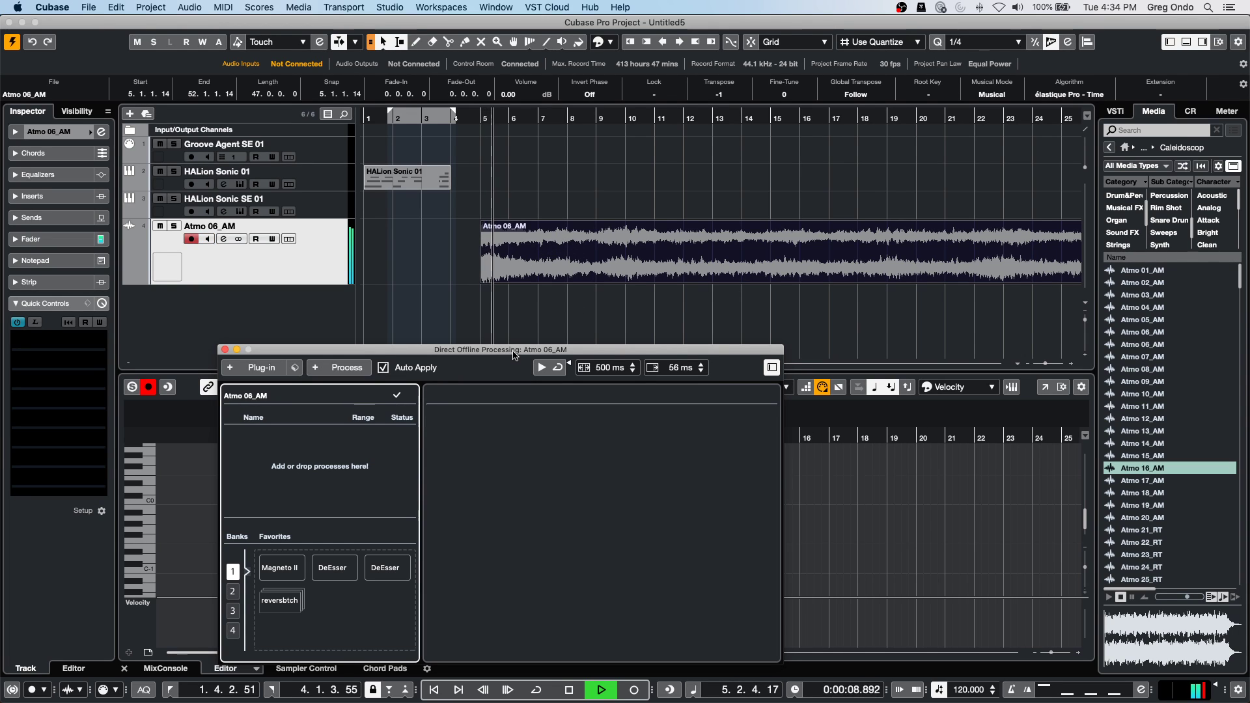
scroll(732, 101, "up", 1)
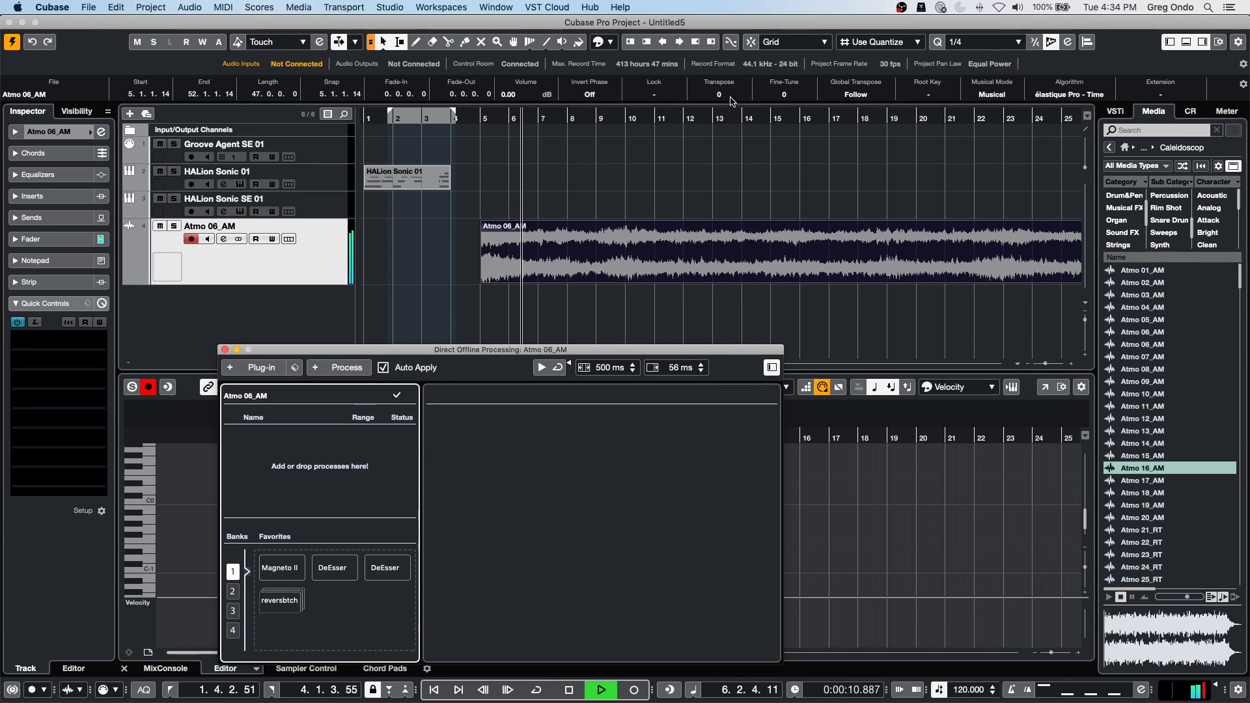
key("space")
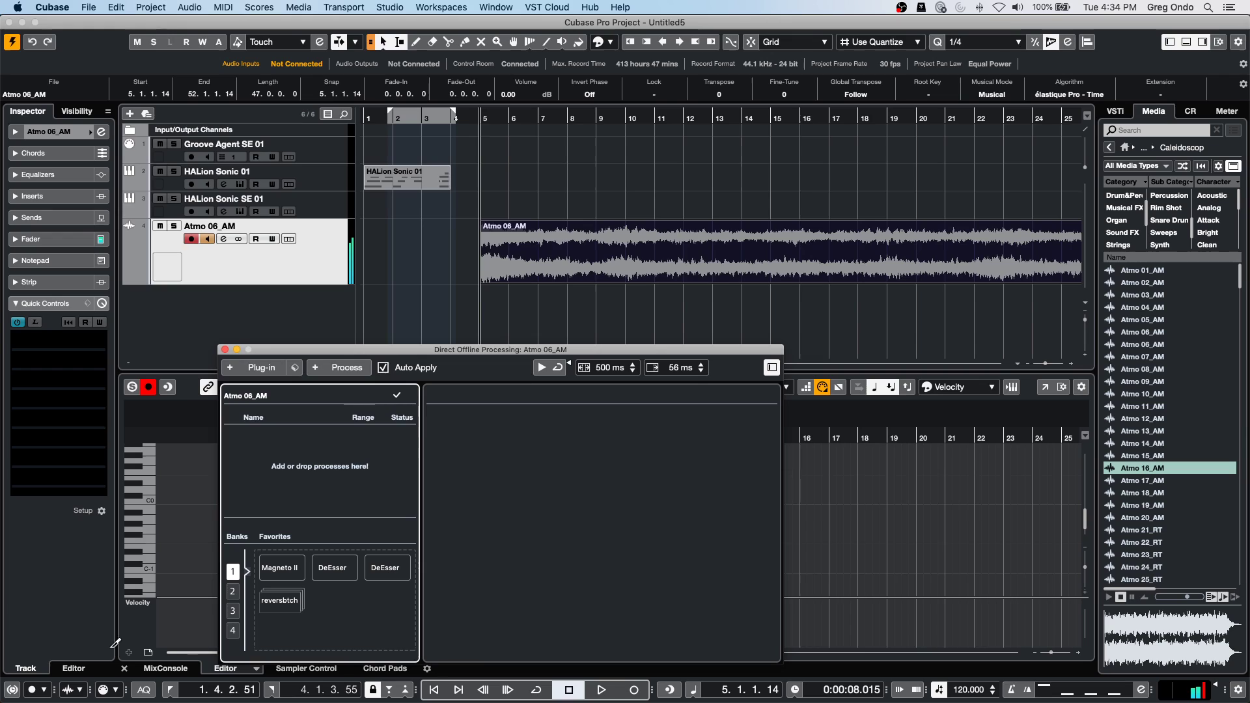
Add an offline Pitch Shift process with a falling pitch envelope to Atmo 06_AM and play back the result.
left_click(345, 368)
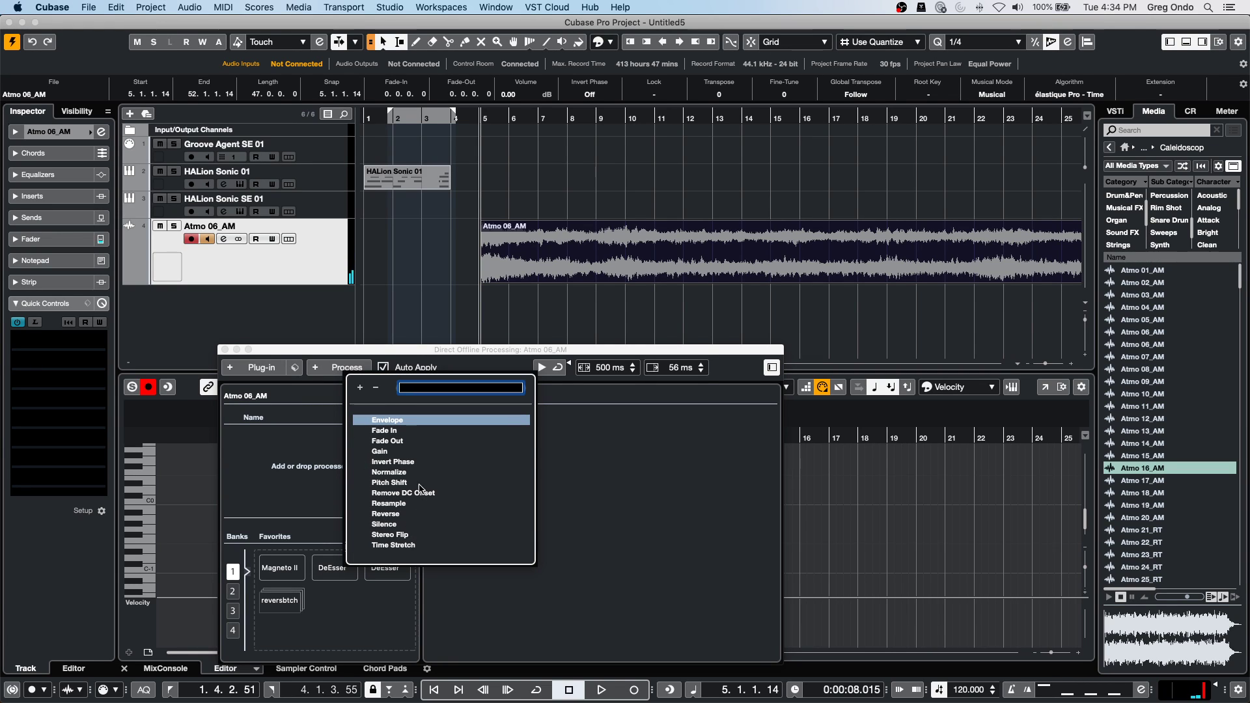
left_click(390, 483)
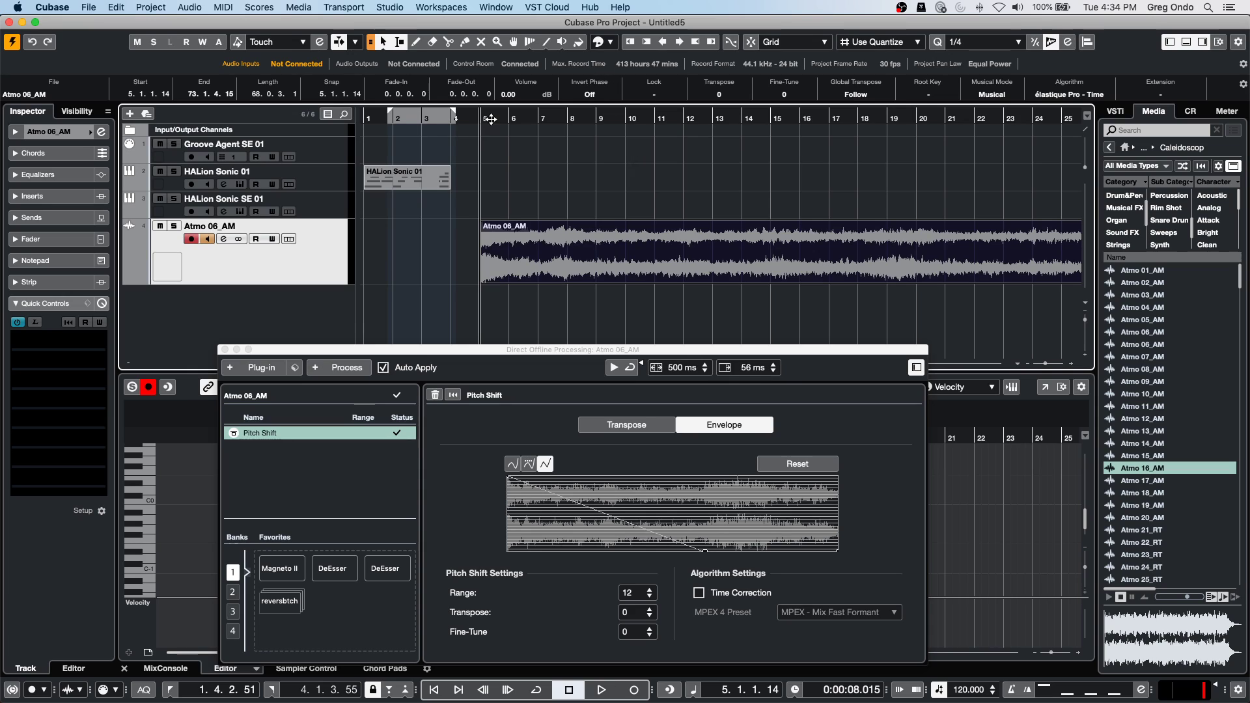
key("space")
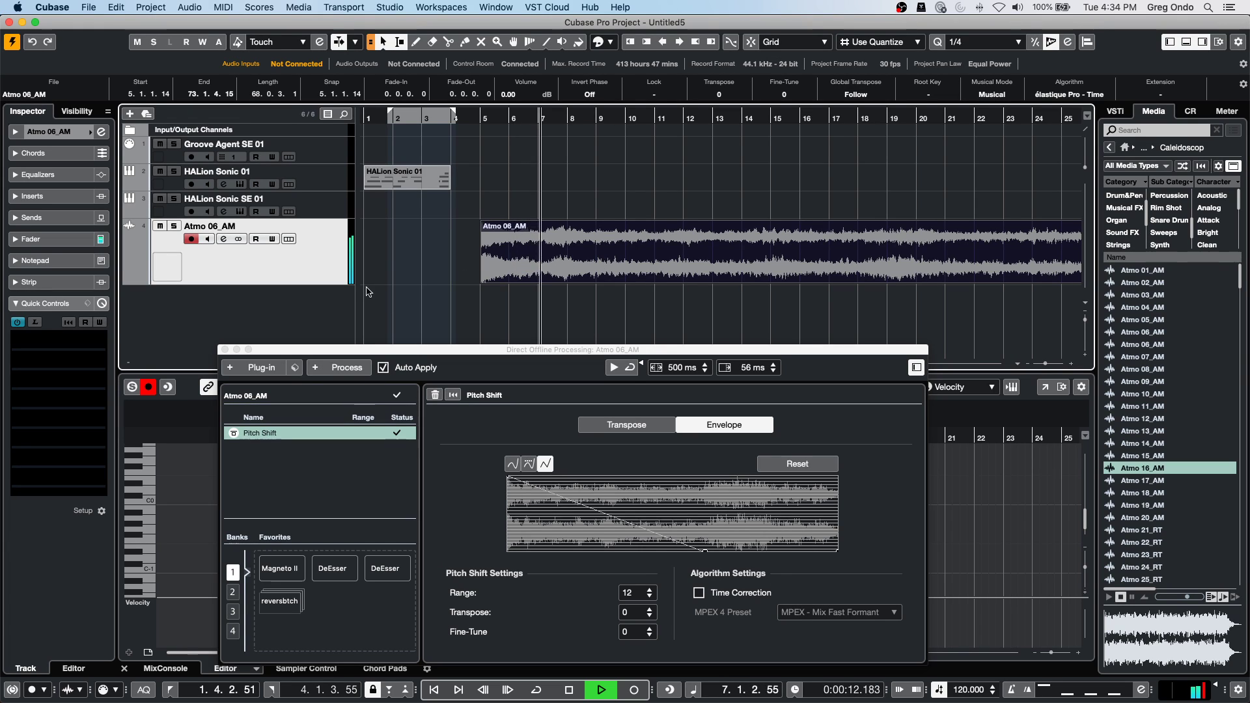
key("space")
Add the Flanger modulation plug-in as an offline process on Atmo 06_AM and play back the result.
left_click(236, 367)
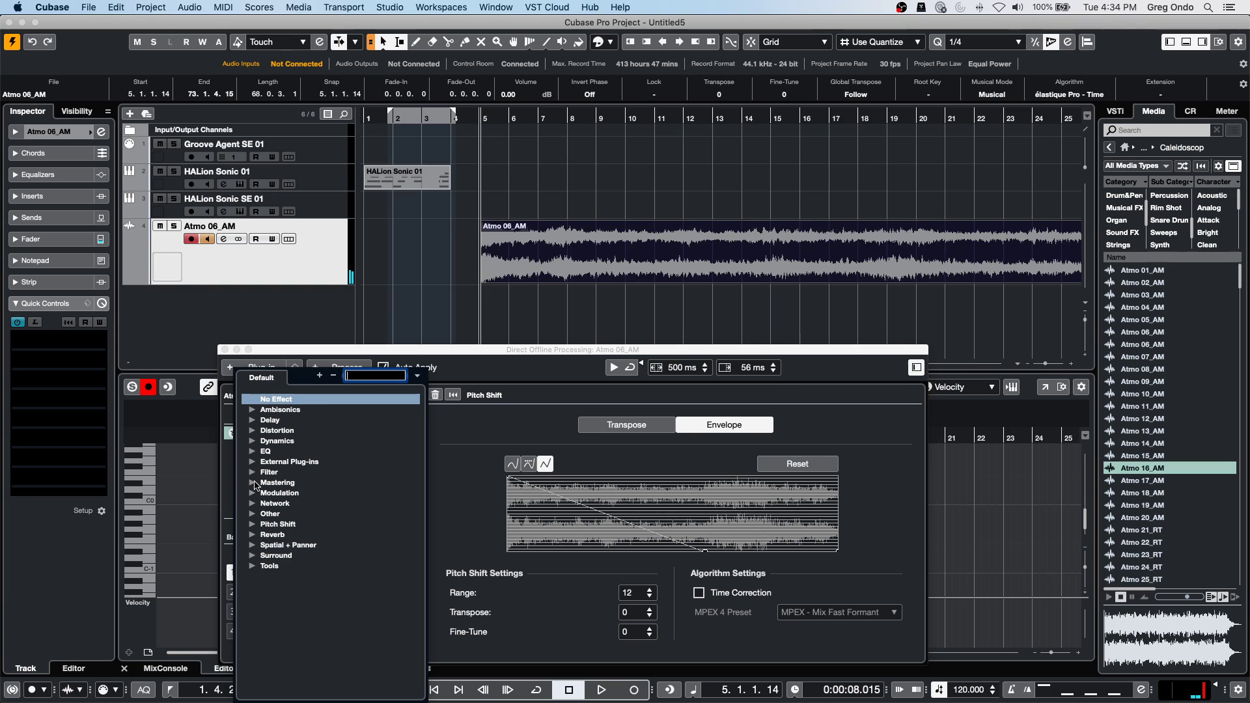
left_click(252, 494)
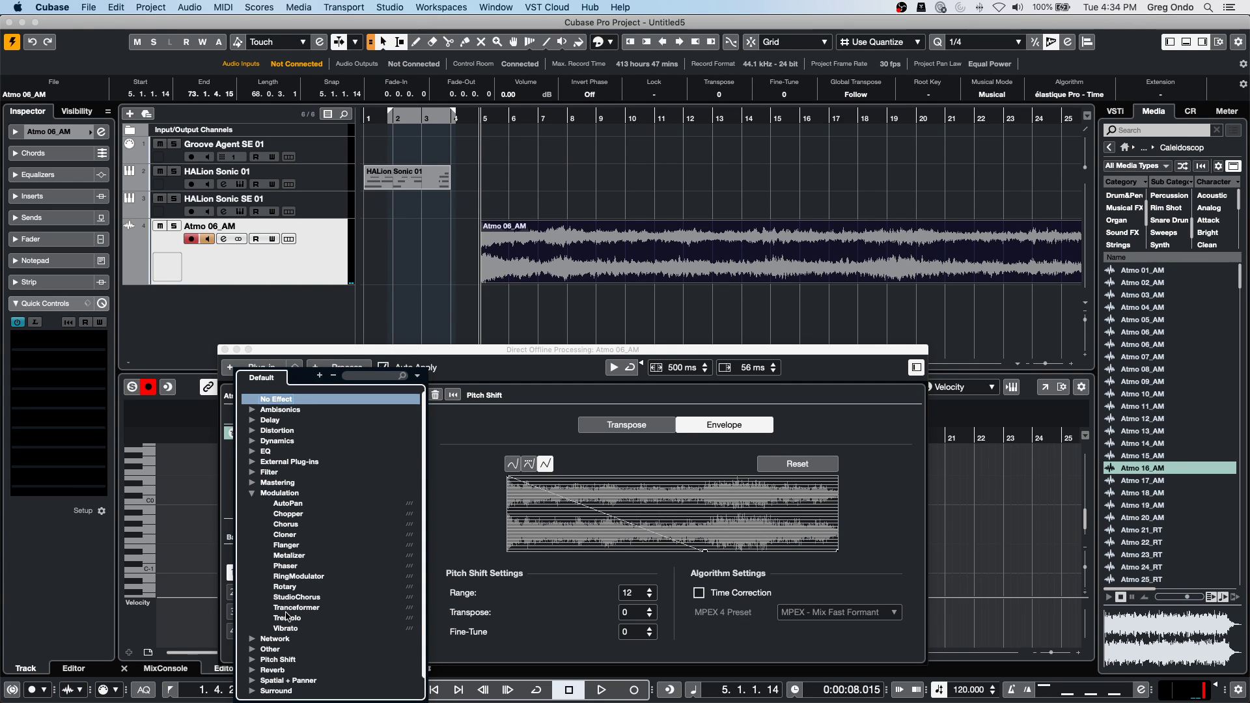
left_click(287, 545)
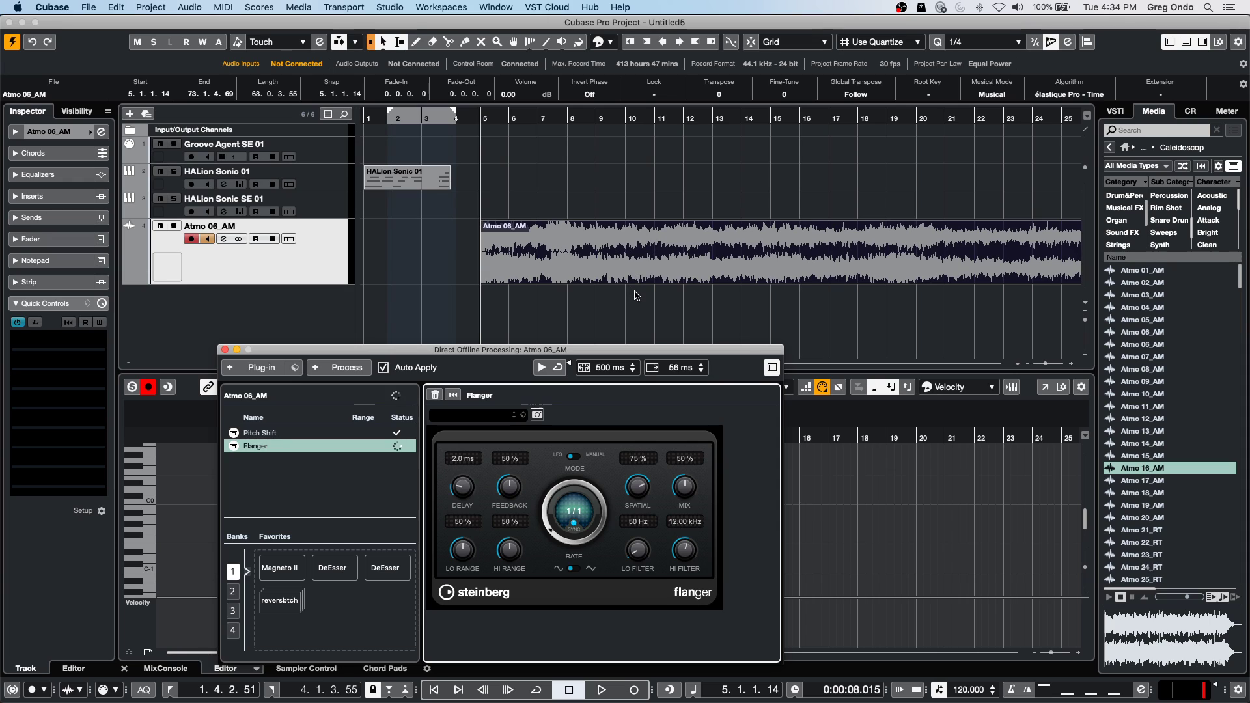
key("space")
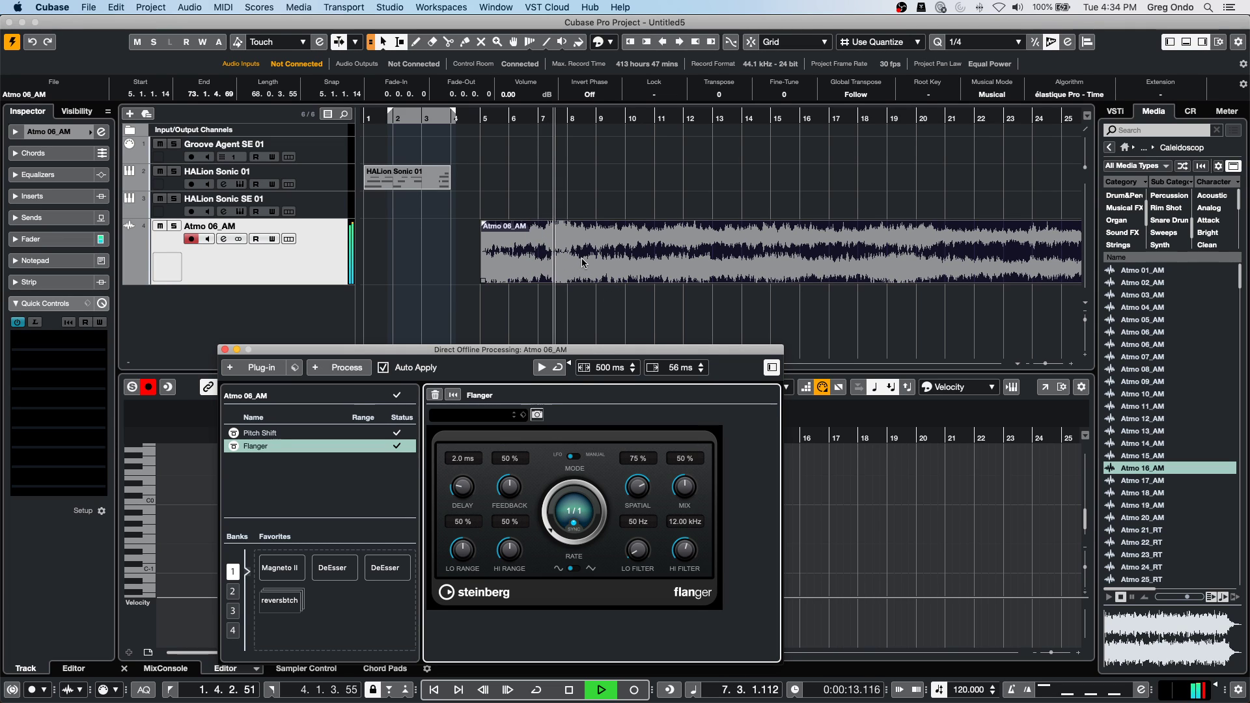
key("space")
Reverse the Atmo 06_AM audio from about bar 7 to bar 9 with an offline process and play back from bar 5.
right_click(553, 262)
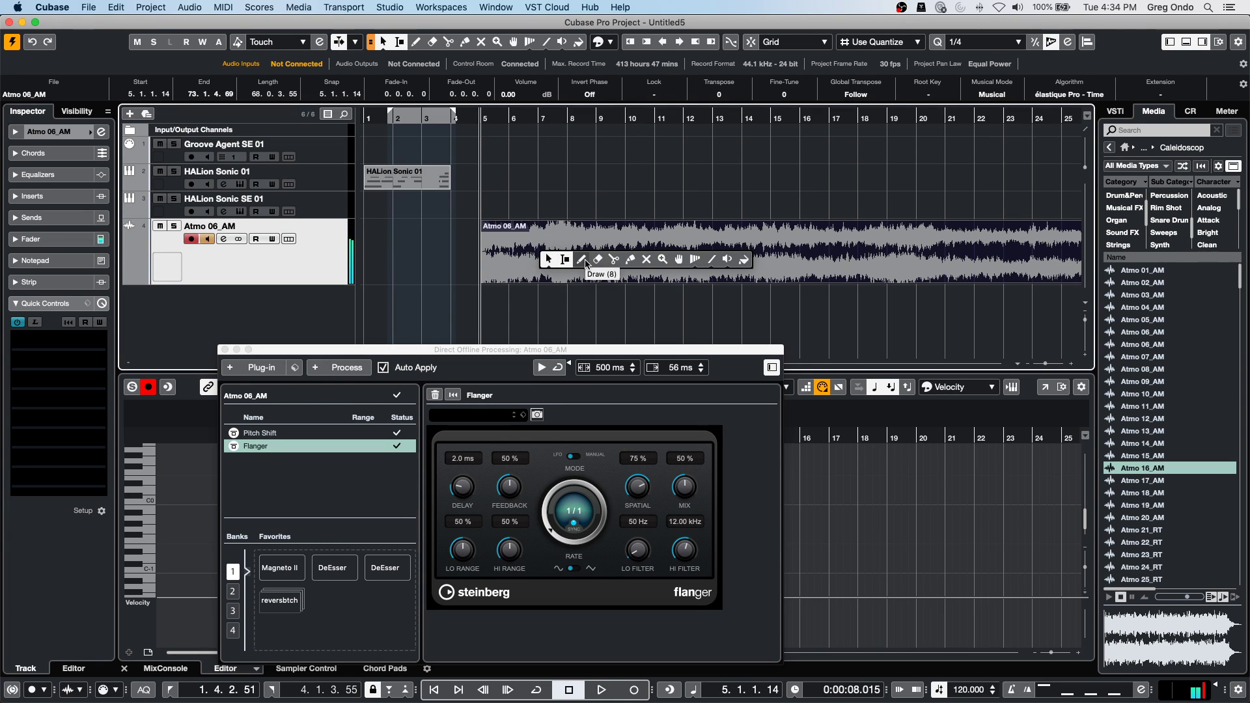
left_click(563, 256)
left_click_drag(543, 244, 614, 251)
left_click(359, 367)
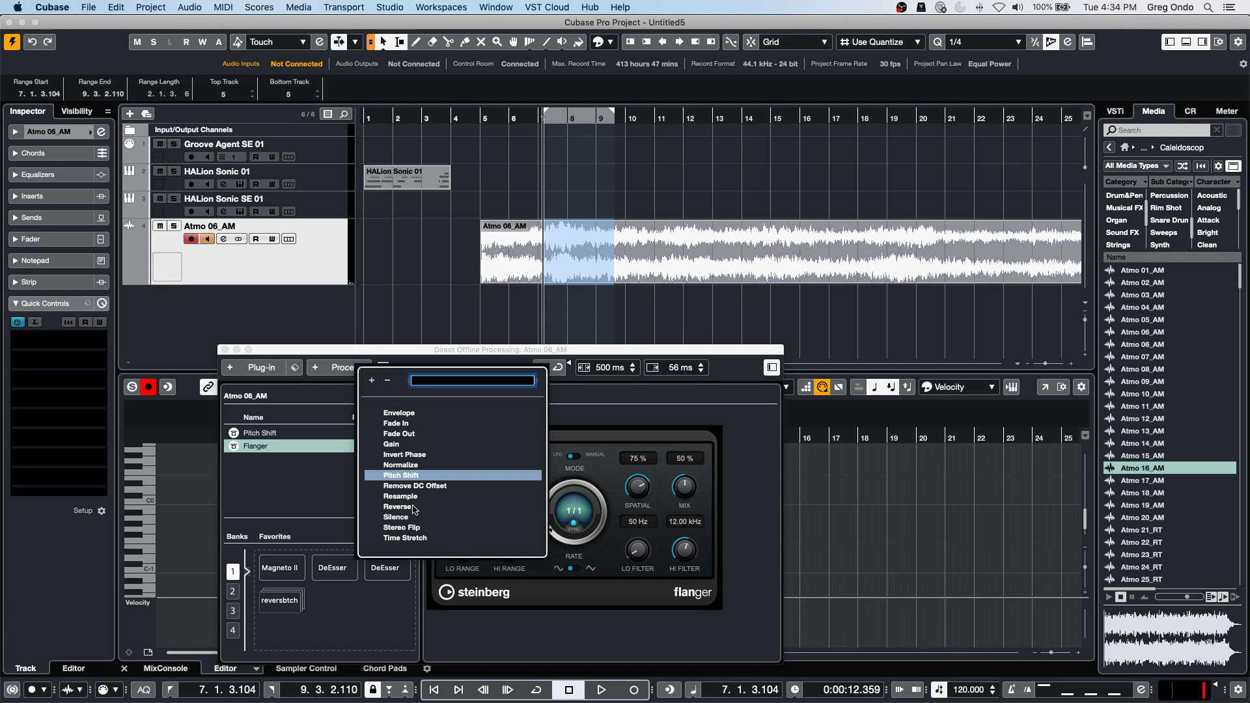
left_click(398, 507)
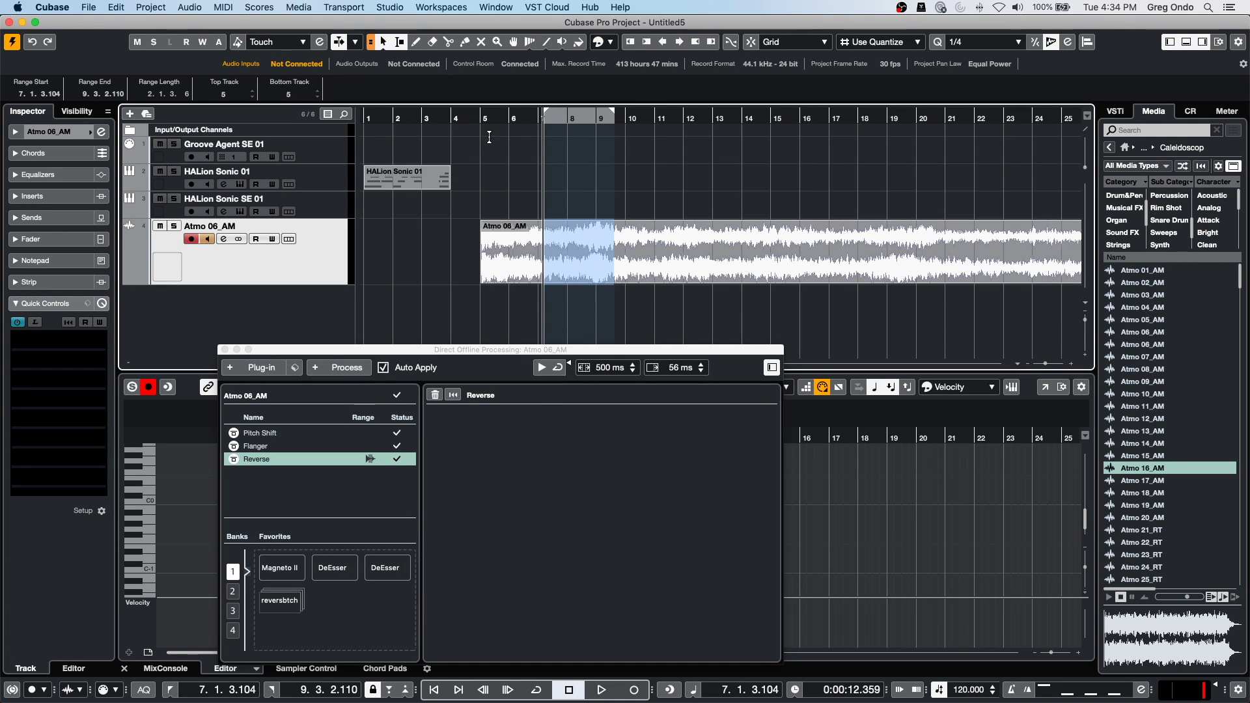
left_click(481, 116)
key("space")
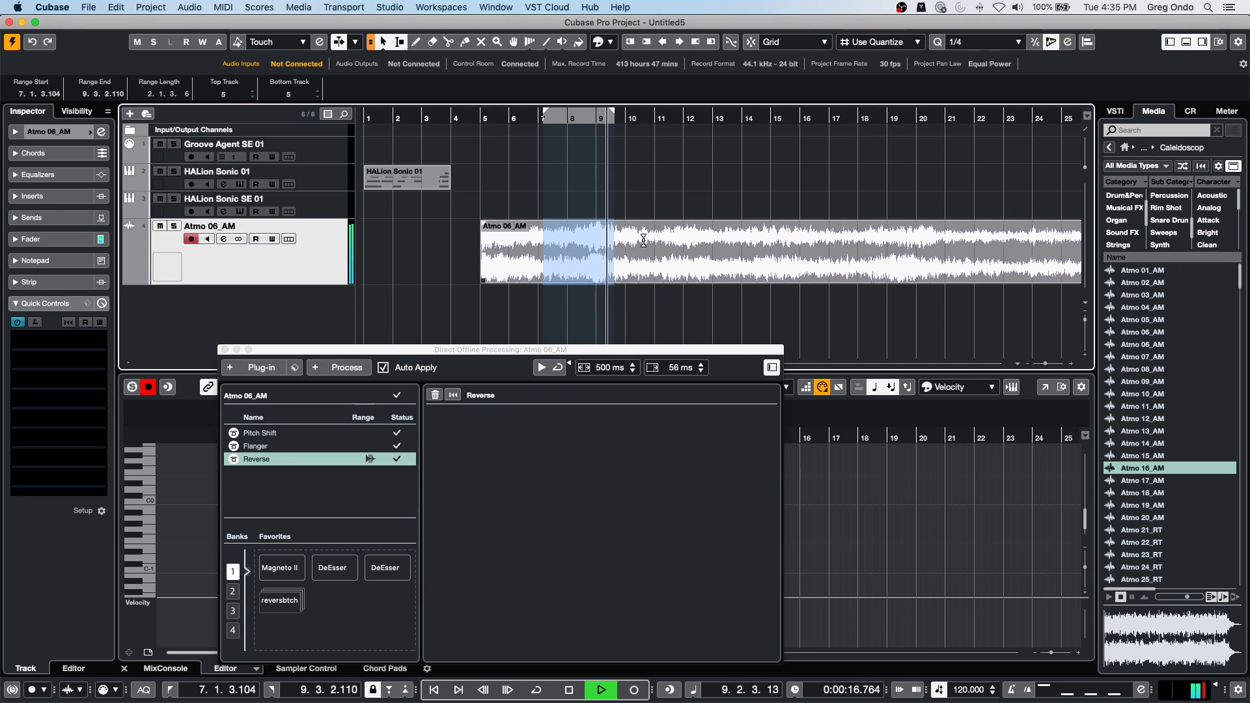
Add an offline Invert Phase process to Atmo 06_AM from about bar 10 to bar 15 during playback, and close Direct Offline Processing.
left_click_drag(637, 240, 781, 242)
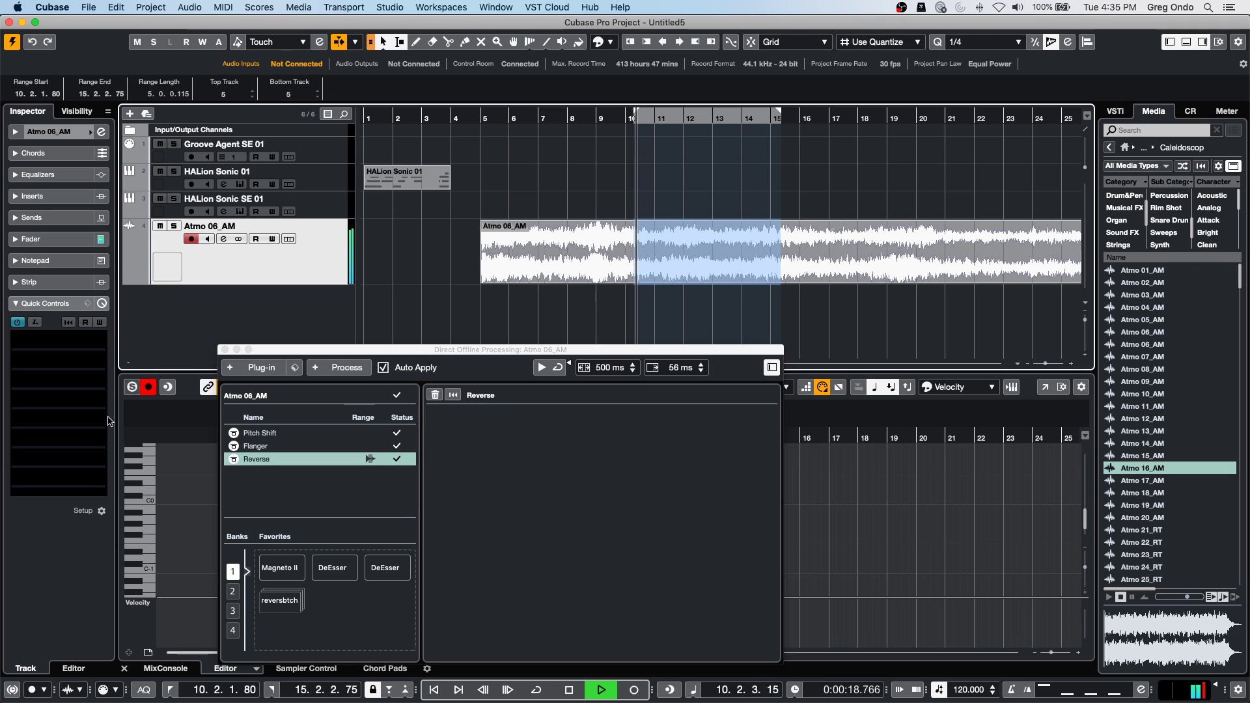
left_click(339, 367)
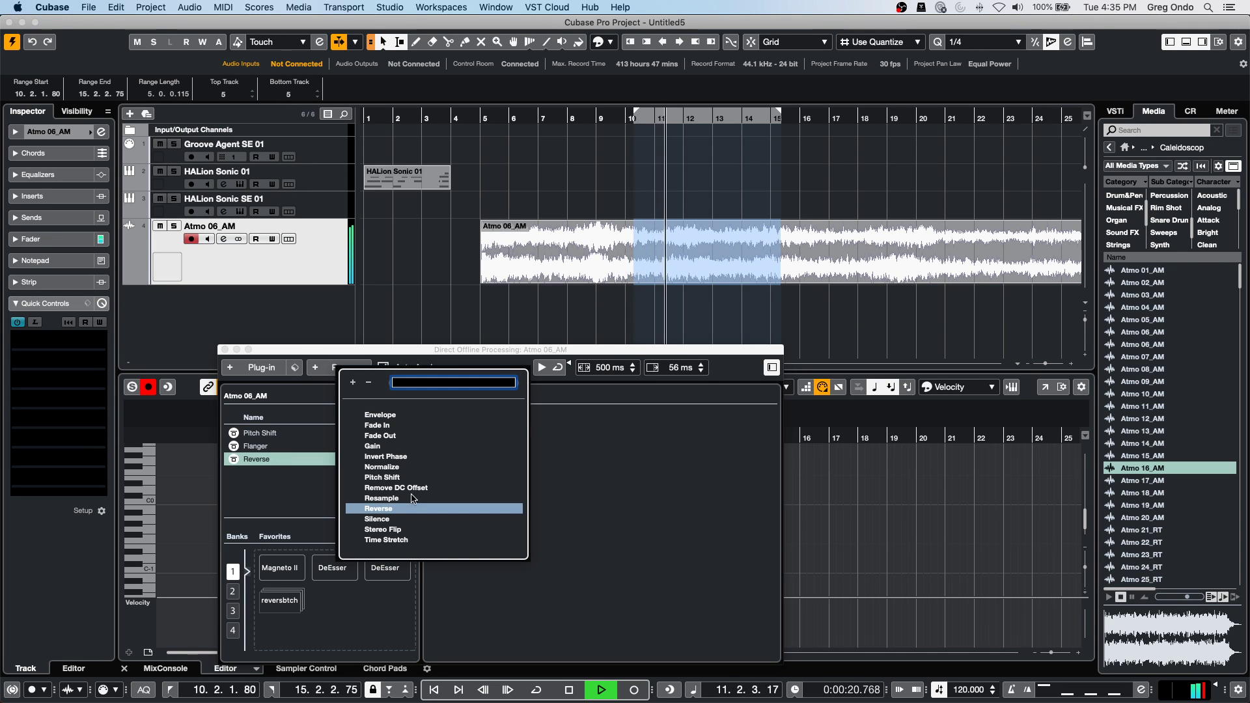
left_click(416, 457)
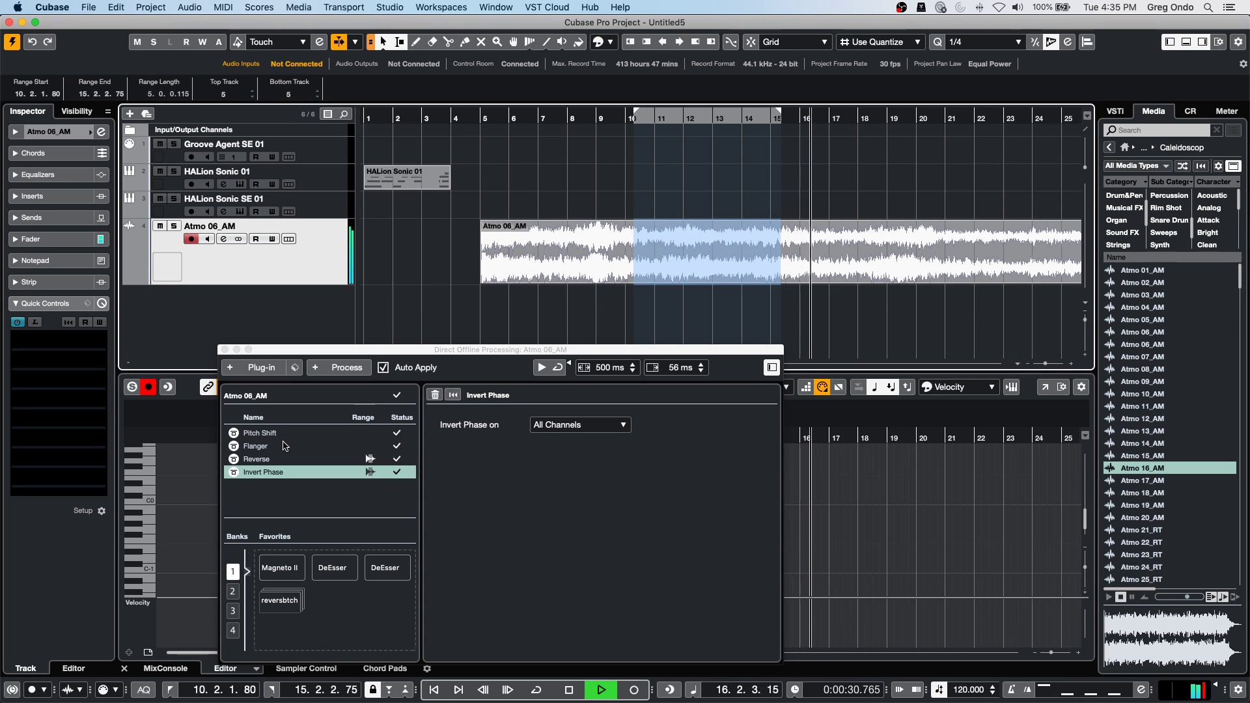
key("space")
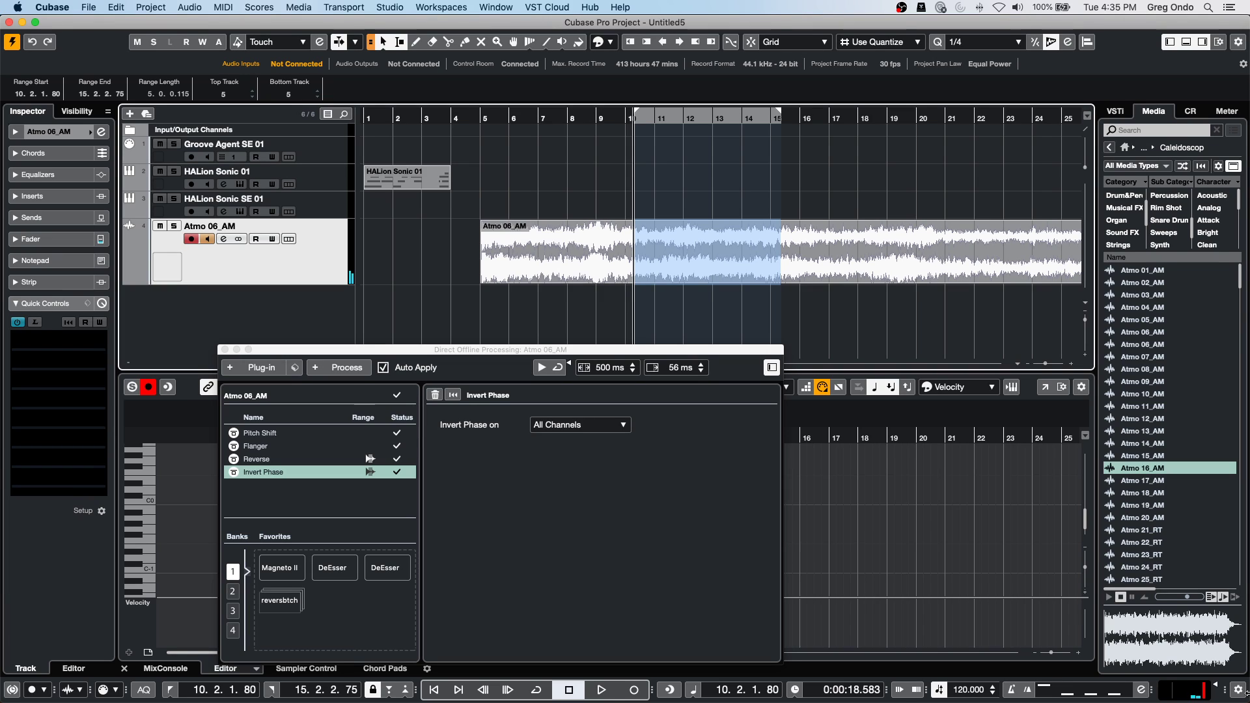
left_click(226, 350)
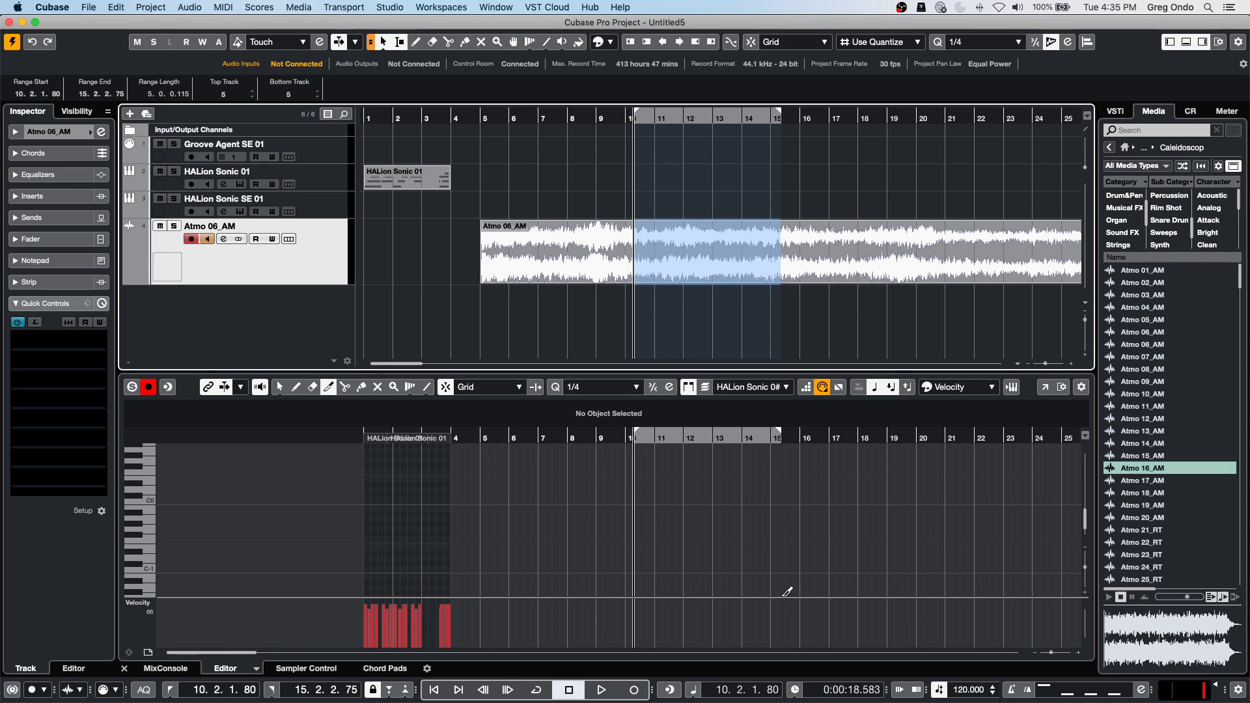
Create a sampler track from the Atmo 16_AM loop and disarm the HALion Sonic 01 track so that only the sampler track responds.
right_click(1141, 472)
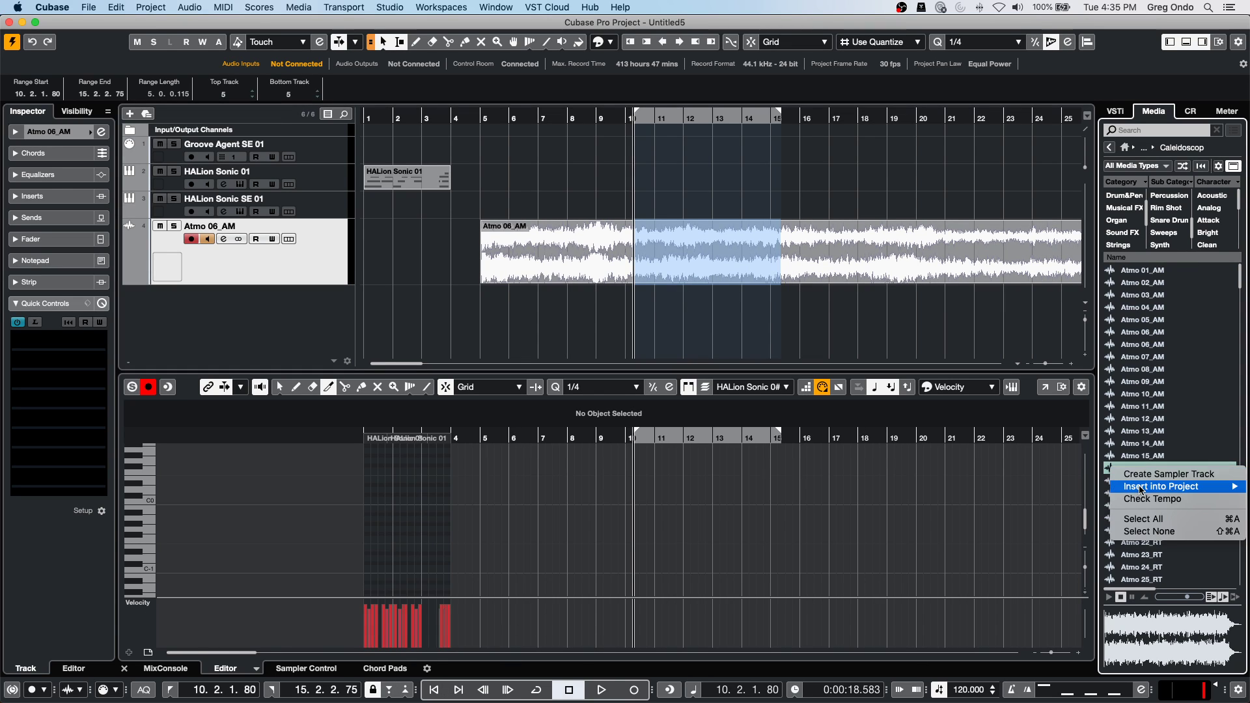
left_click(1166, 474)
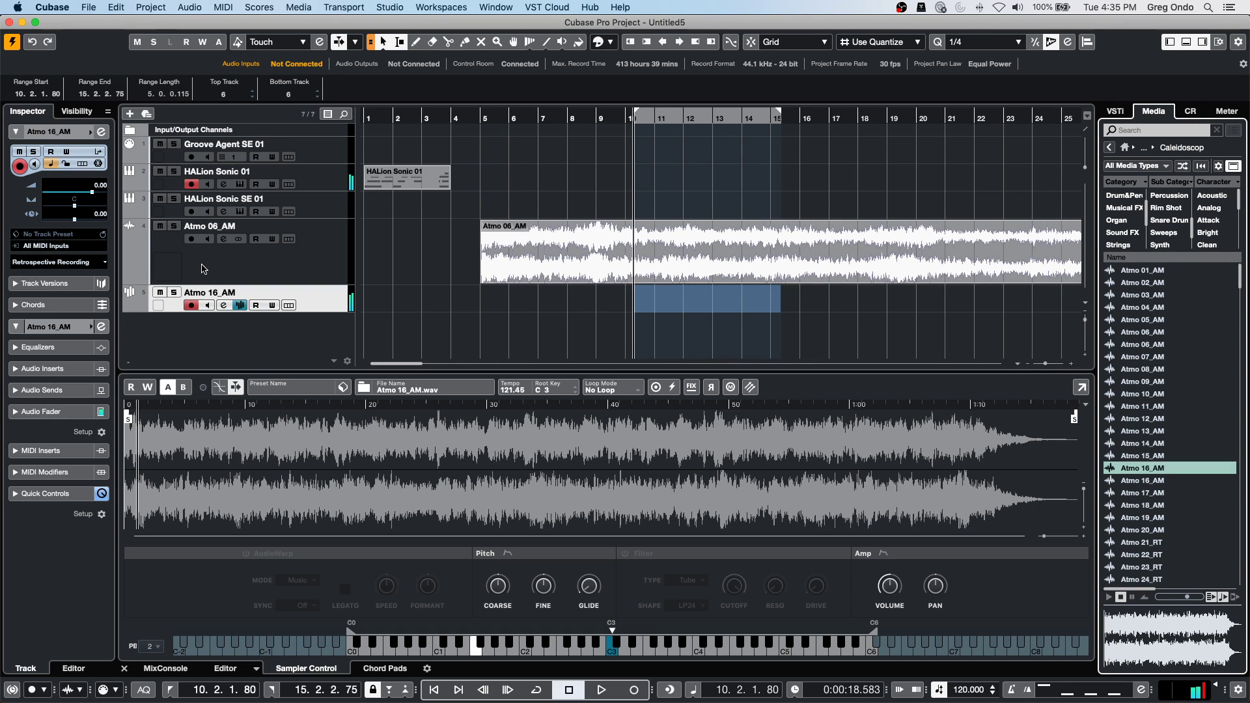
left_click(191, 186)
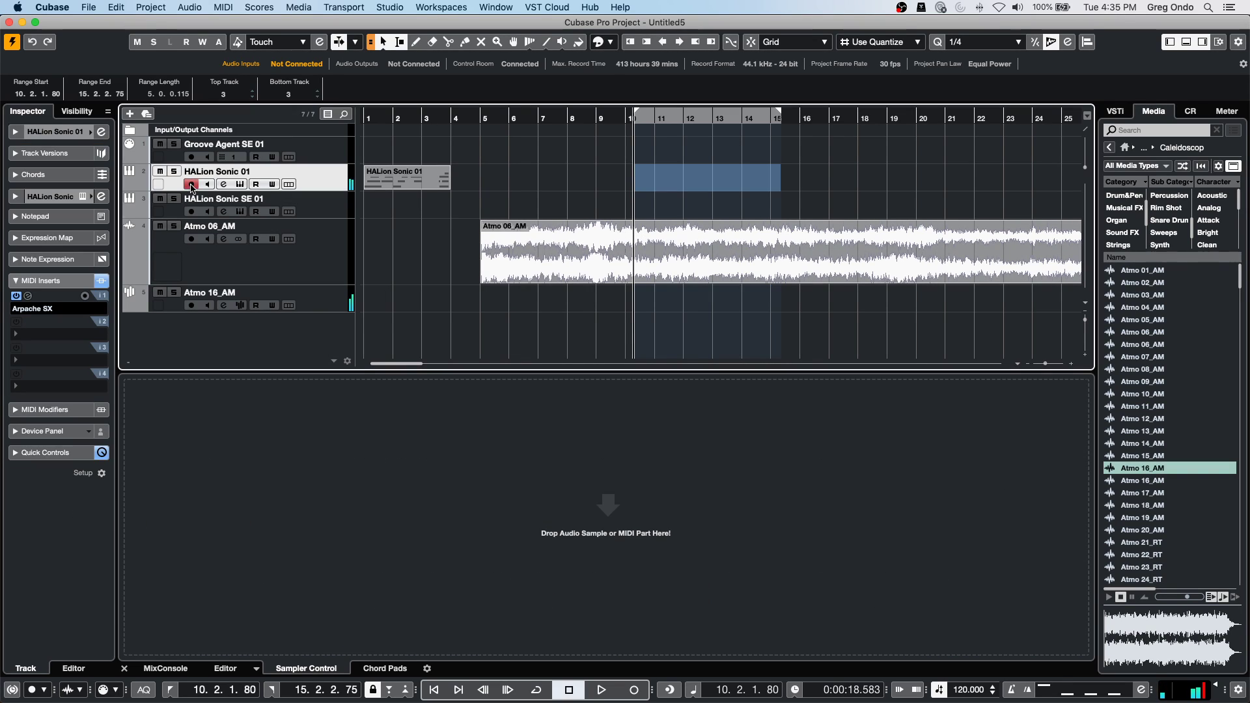
left_click(314, 299)
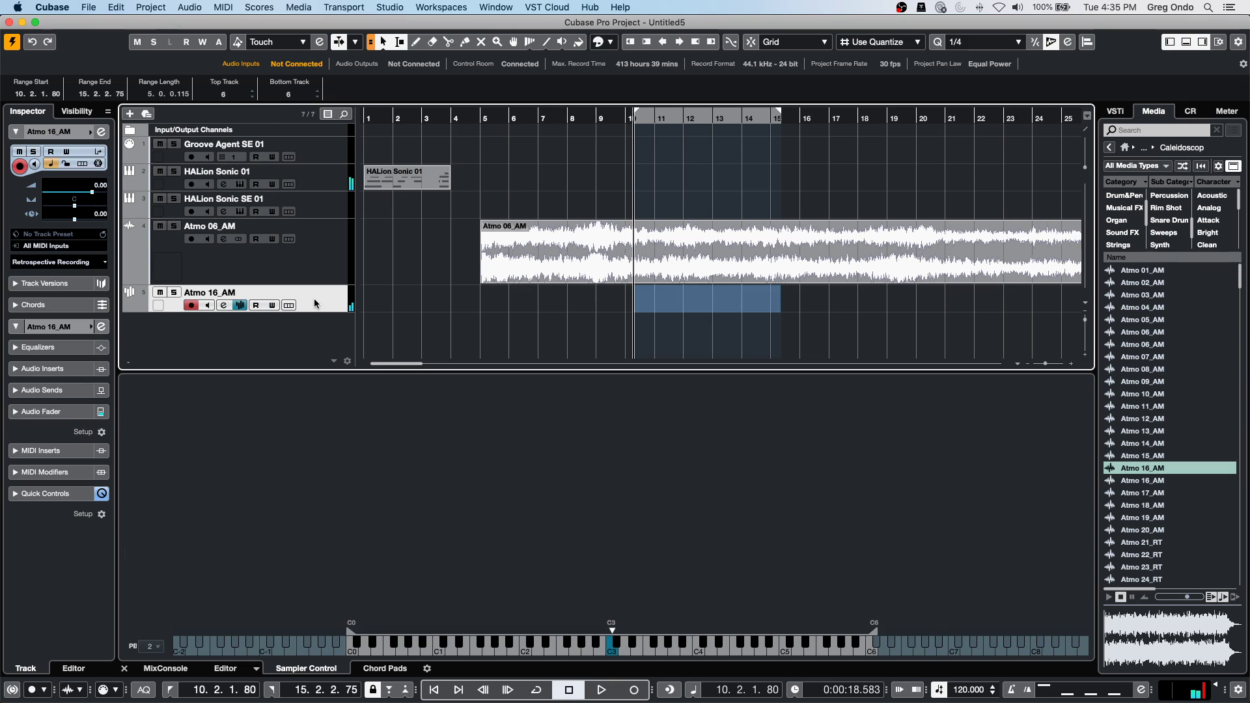
Enable the filter on the Atmo 16_AM sampler track, set its type to Classic, and adjust the cutoff and resonance.
mouse_move(497, 578)
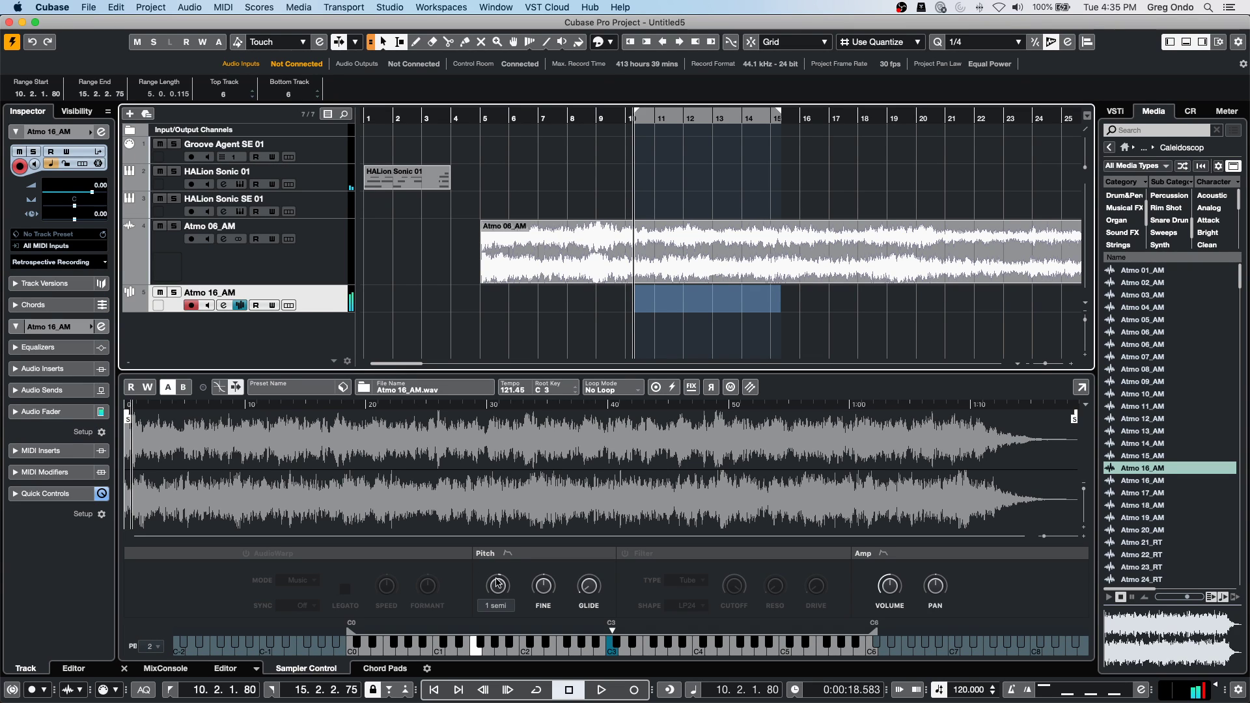
mouse_move(546, 595)
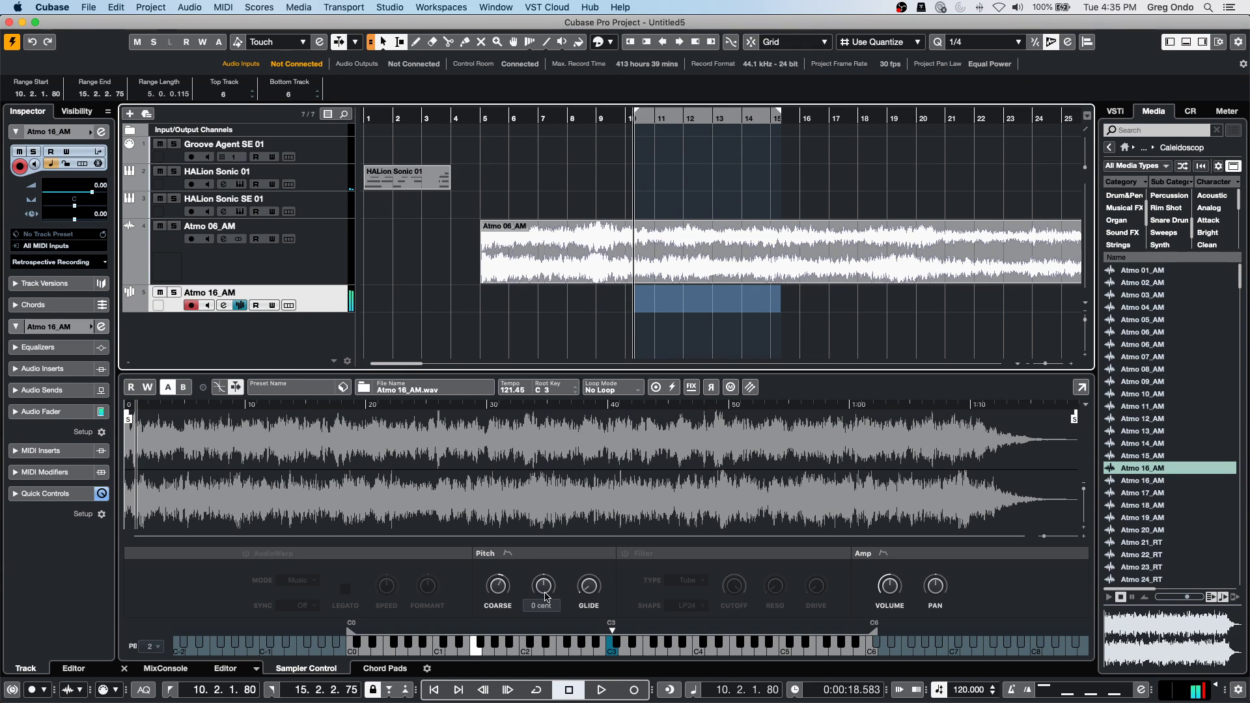
left_click(624, 553)
mouse_move(738, 597)
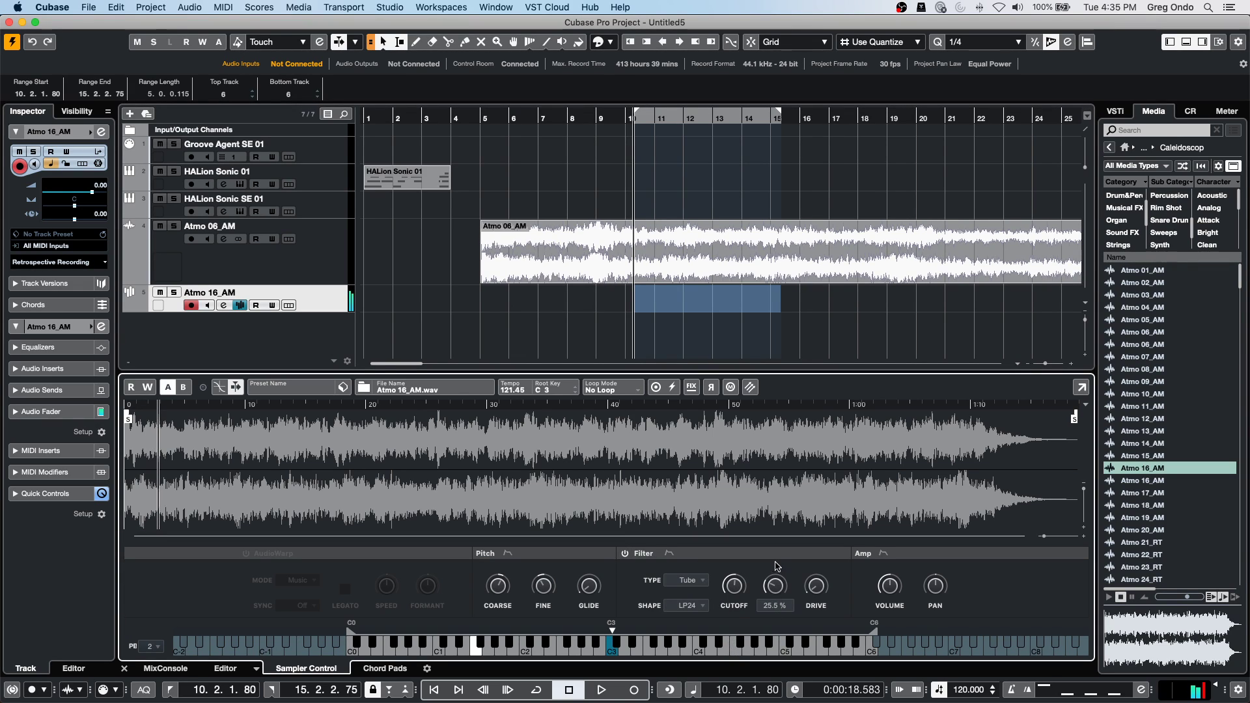
left_click(695, 580)
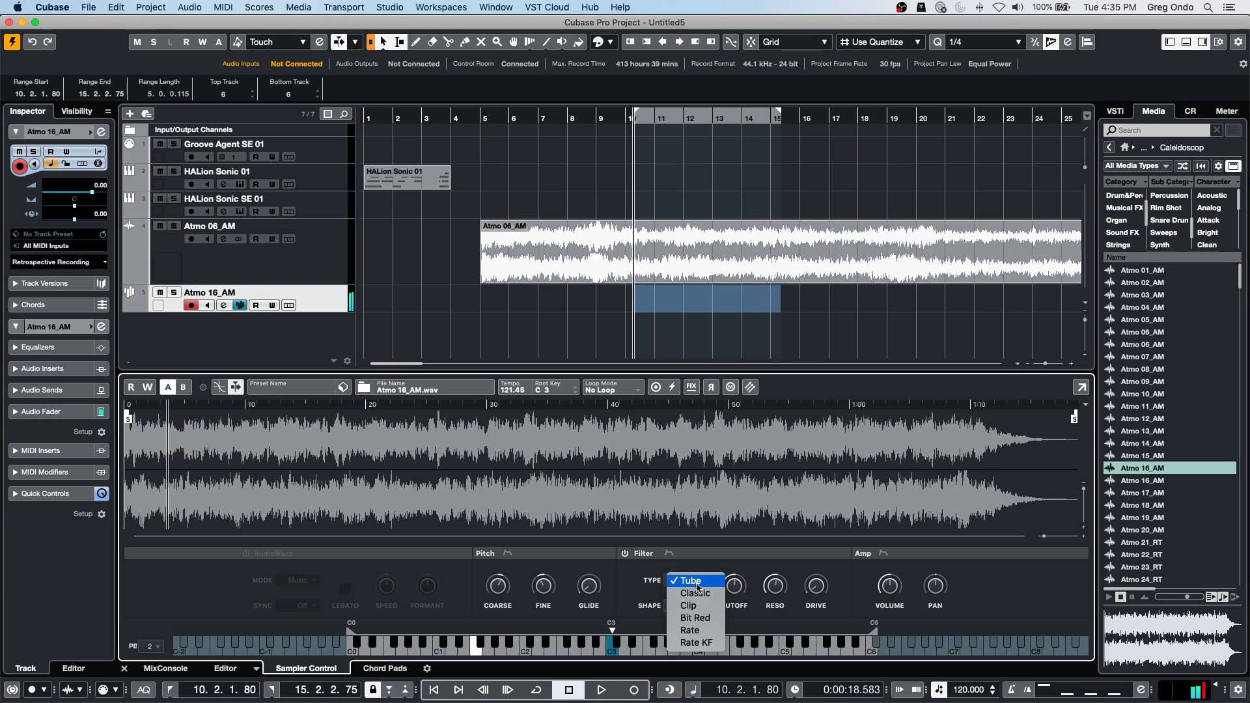
left_click(701, 594)
mouse_move(737, 591)
mouse_move(775, 586)
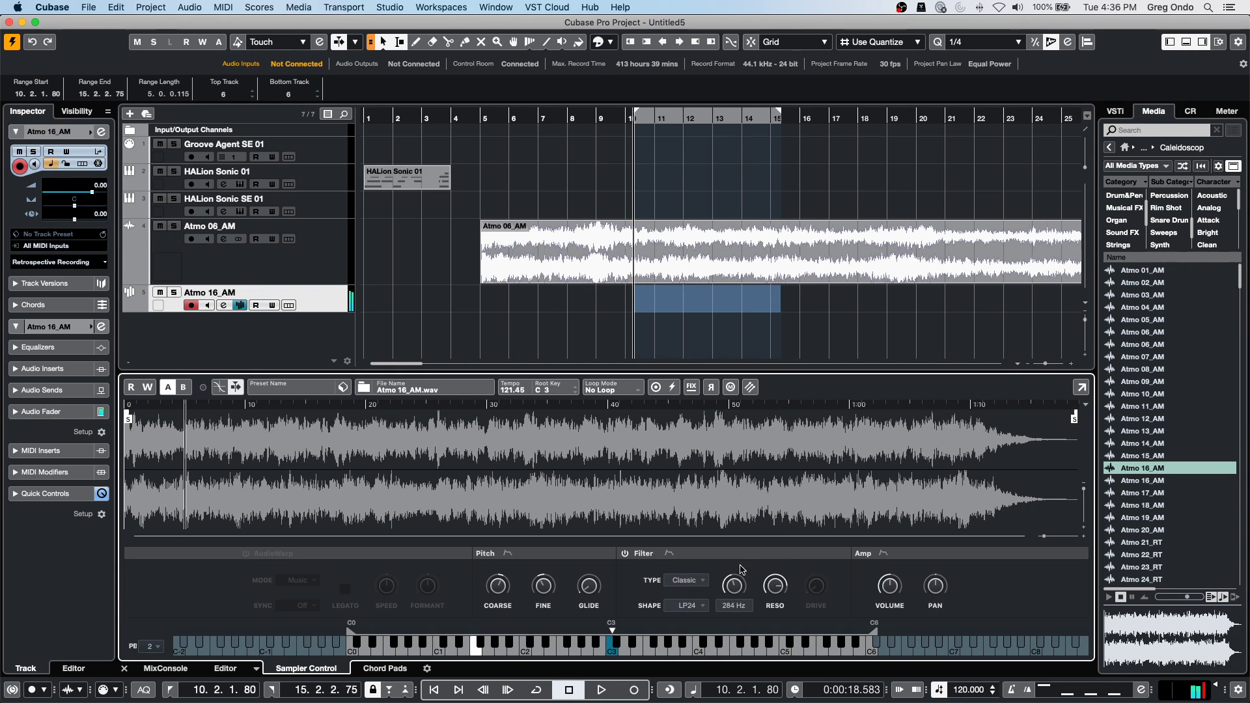
Lower the sampler filter's resonance and sweep its cutoff between about 358 Hz and 3605 Hz.
left_click(689, 606)
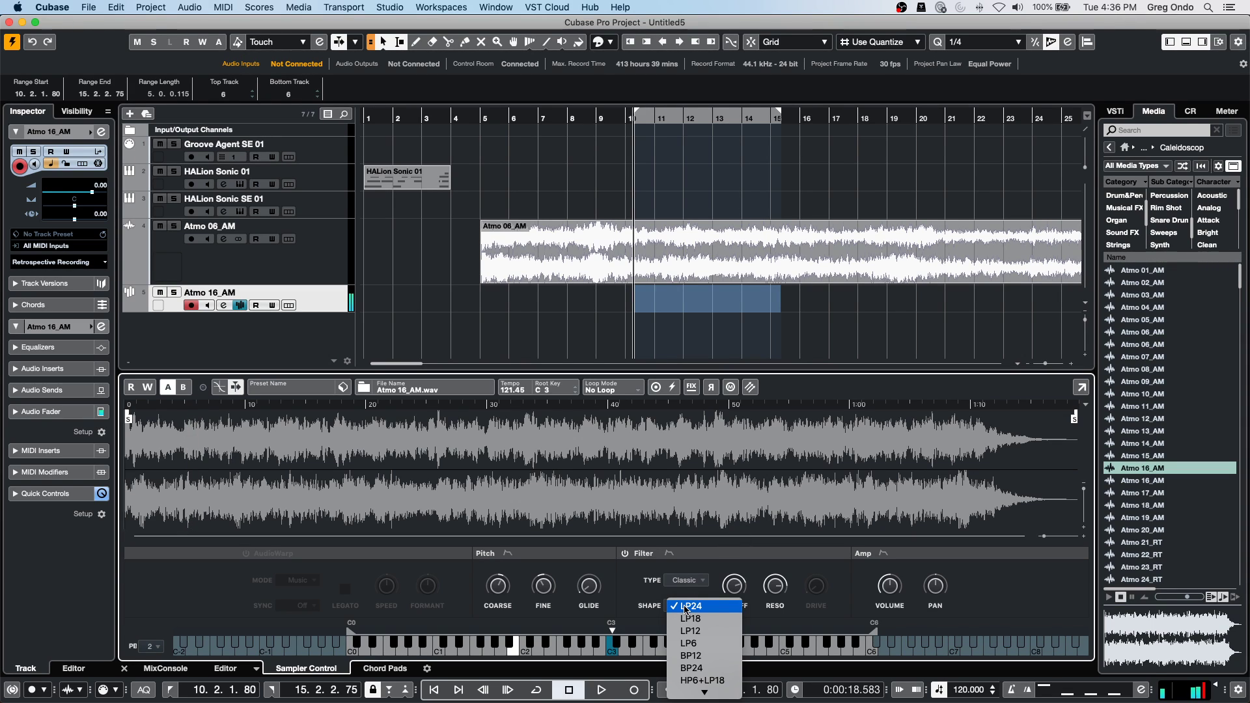
left_click(889, 584)
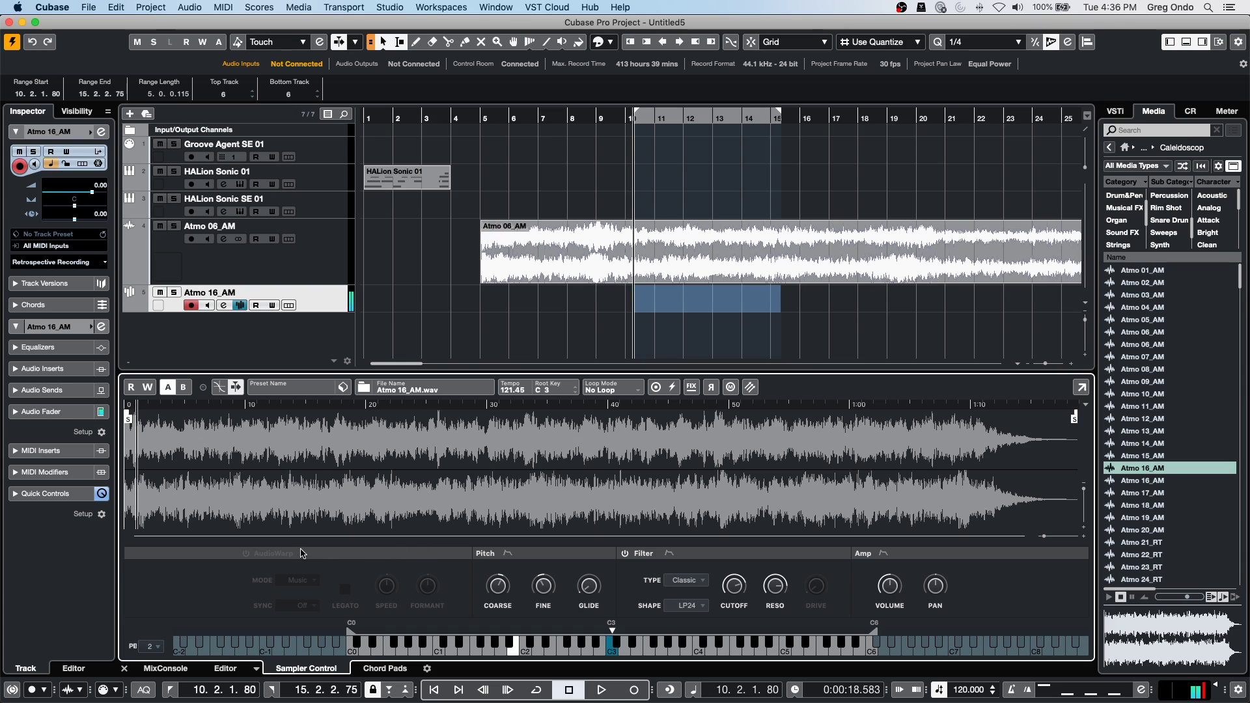
mouse_move(544, 588)
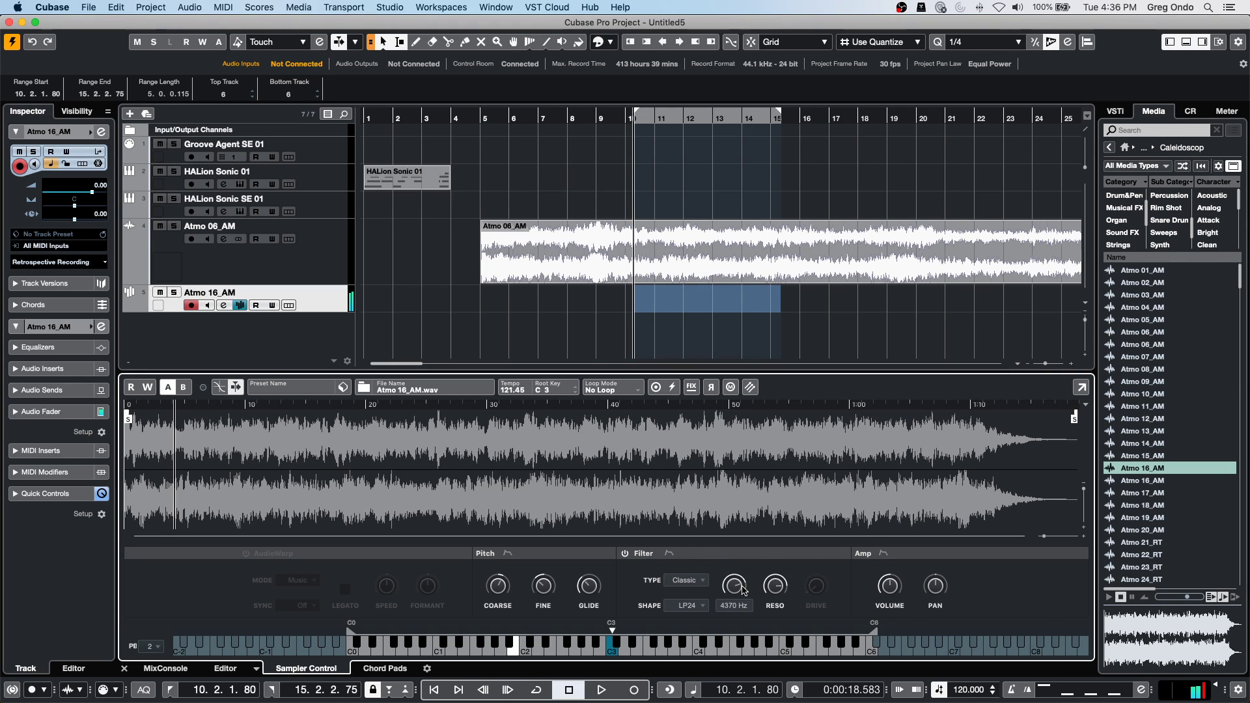
left_click(700, 581)
left_click(700, 581)
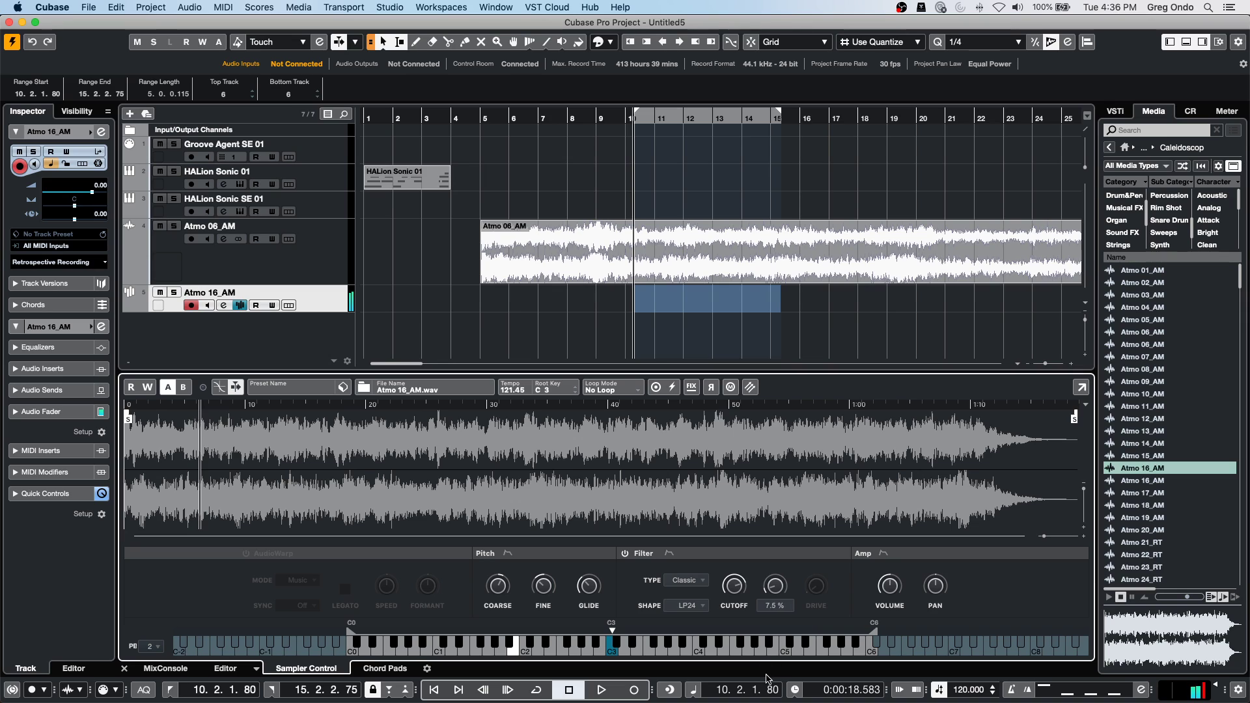
scroll(733, 583, "up", 3)
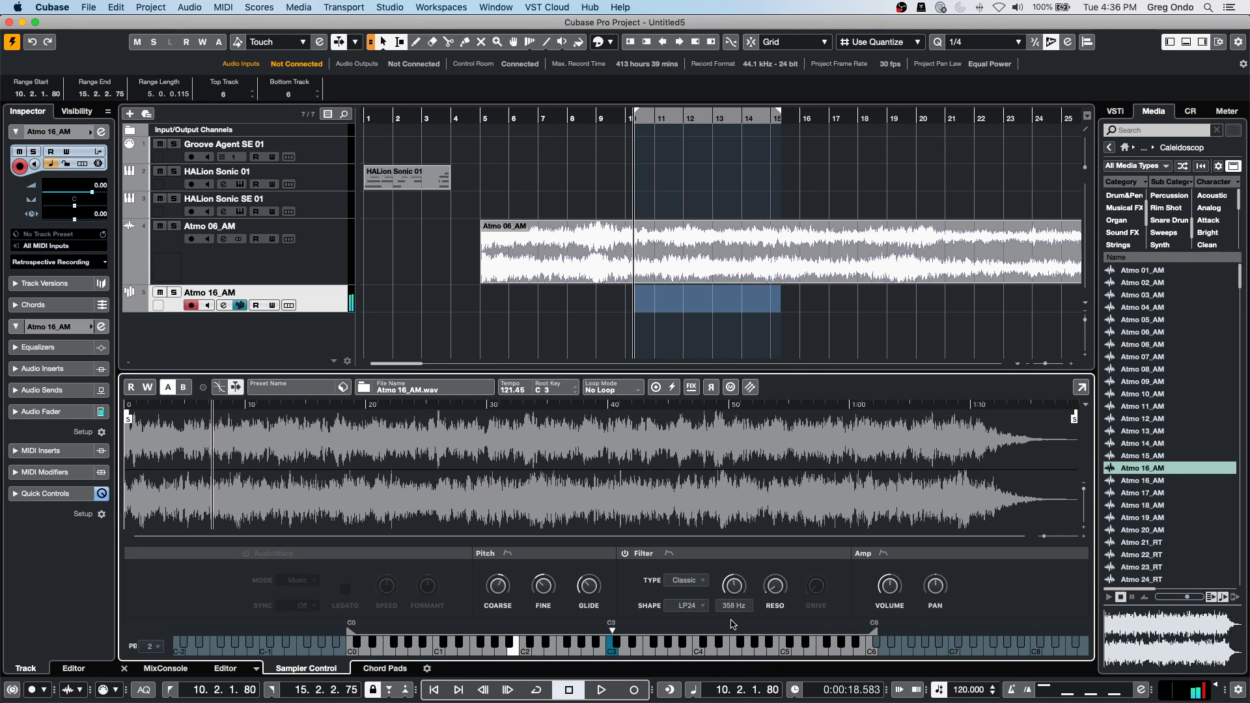
scroll(735, 585, "down", 4)
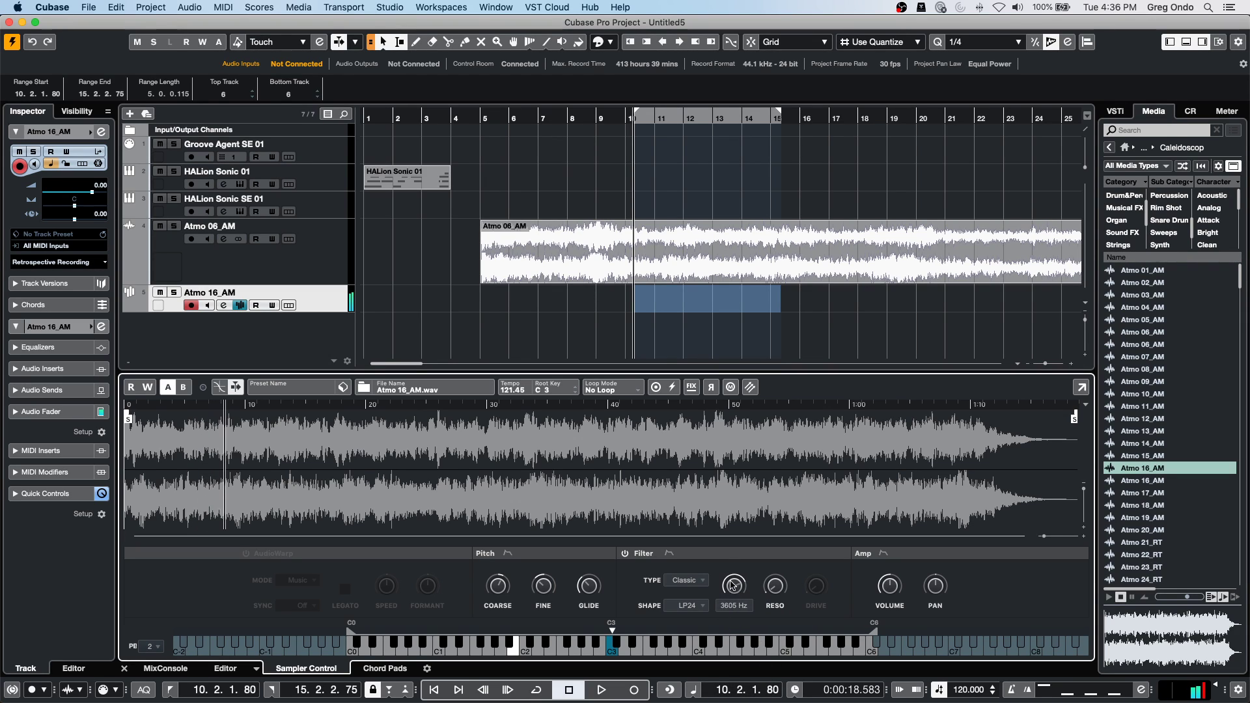
Try the LP12 filter shape on the sampler, settle on BP24, and sweep the cutoff.
left_click(687, 606)
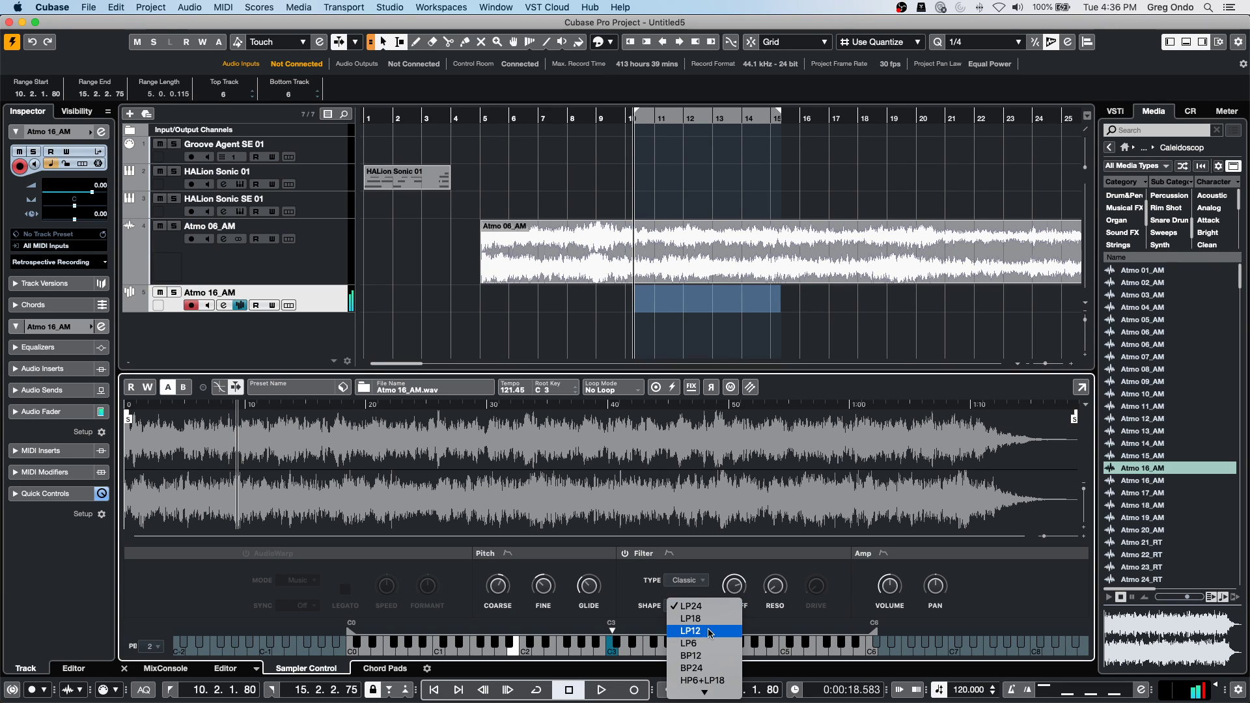
left_click(690, 618)
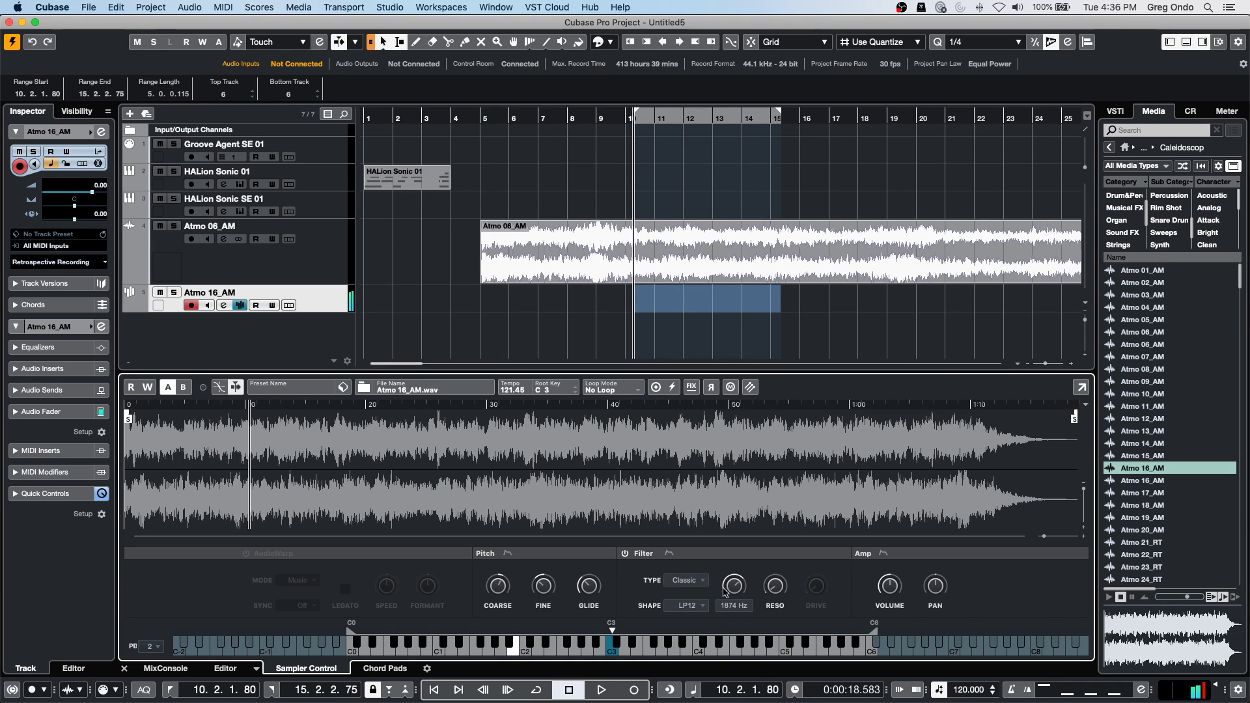
left_click(688, 607)
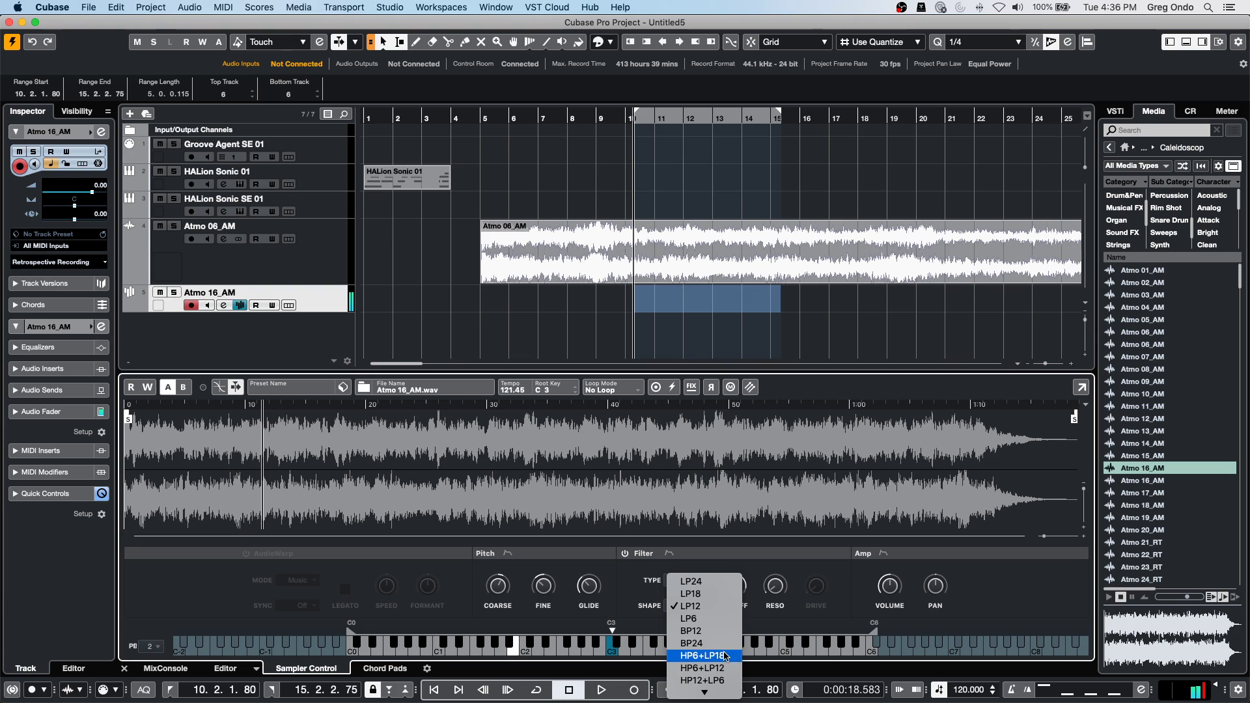
left_click(691, 643)
mouse_move(734, 586)
left_mouse_down()
mouse_move(737, 645)
mouse_move(737, 611)
left_mouse_up()
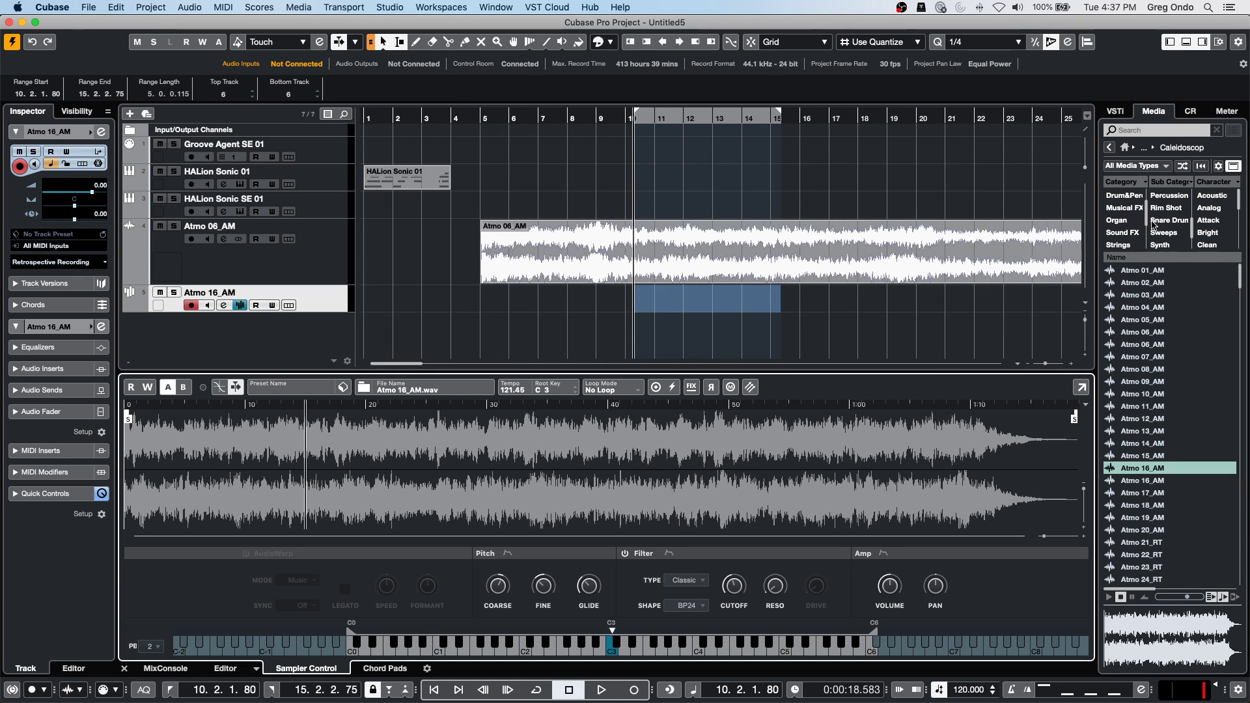
Search the Loops & Samples media library for "snare".
left_click(1125, 148)
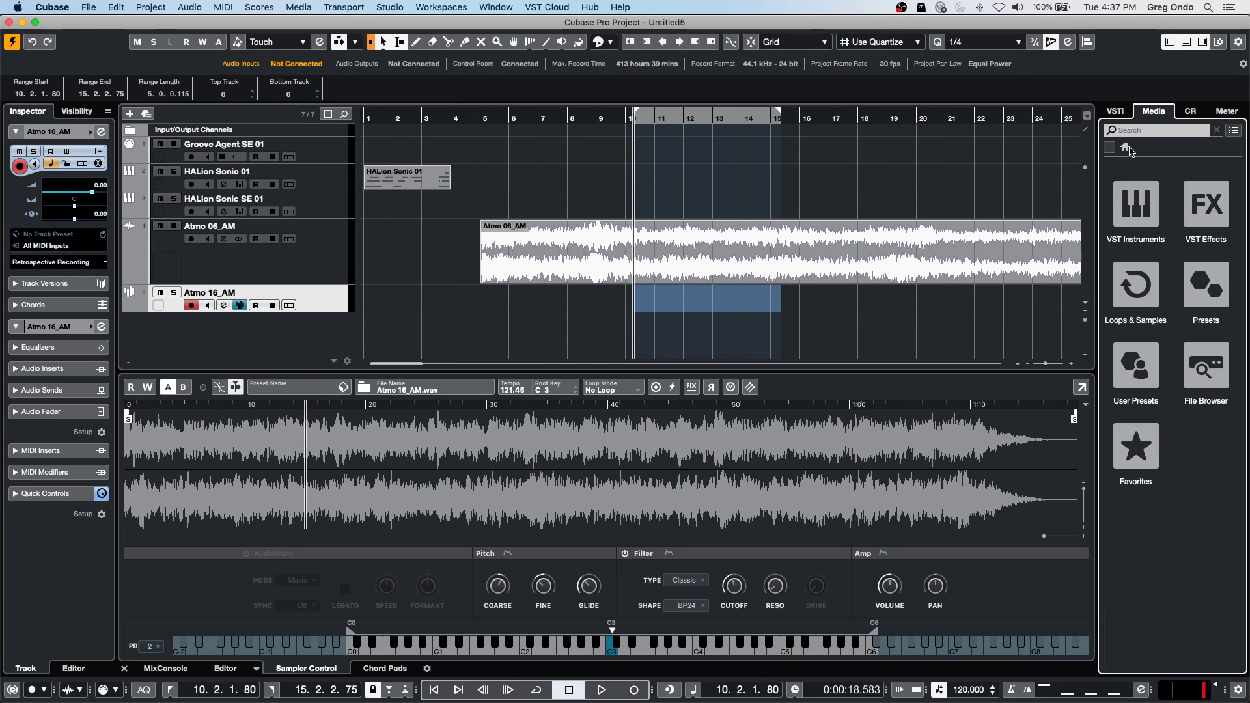
left_click(1156, 290)
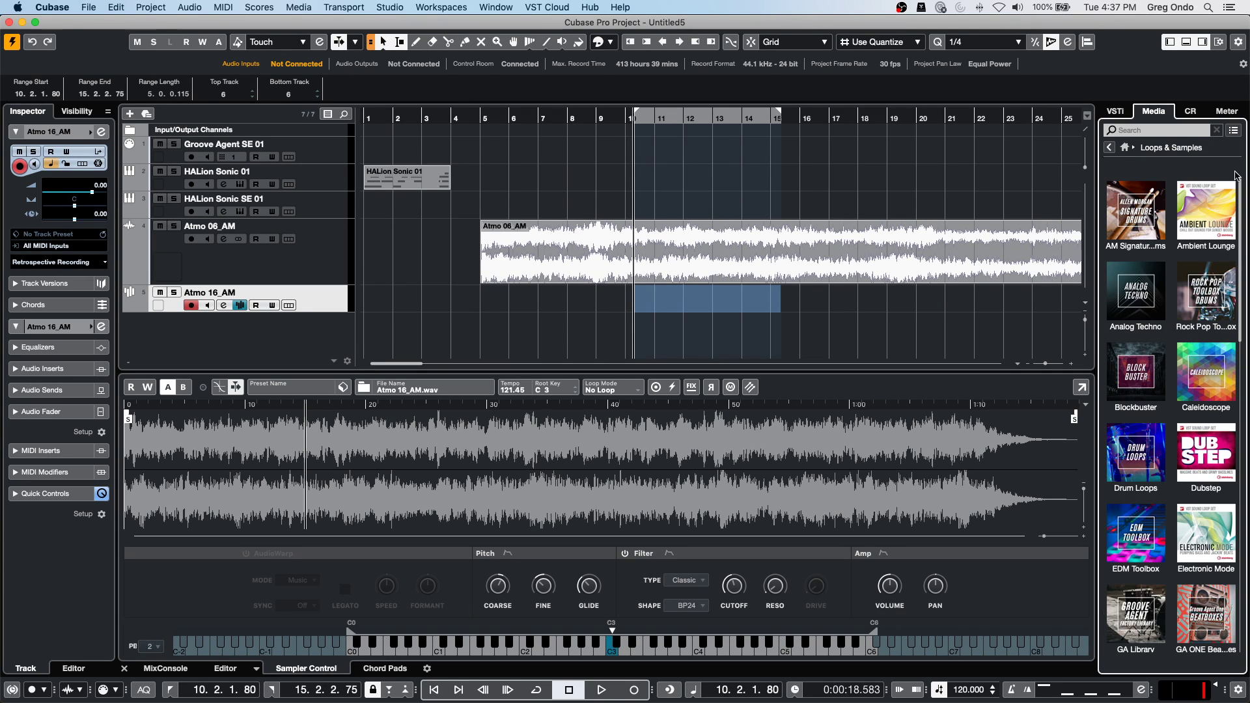
left_click(1151, 130)
type("are")
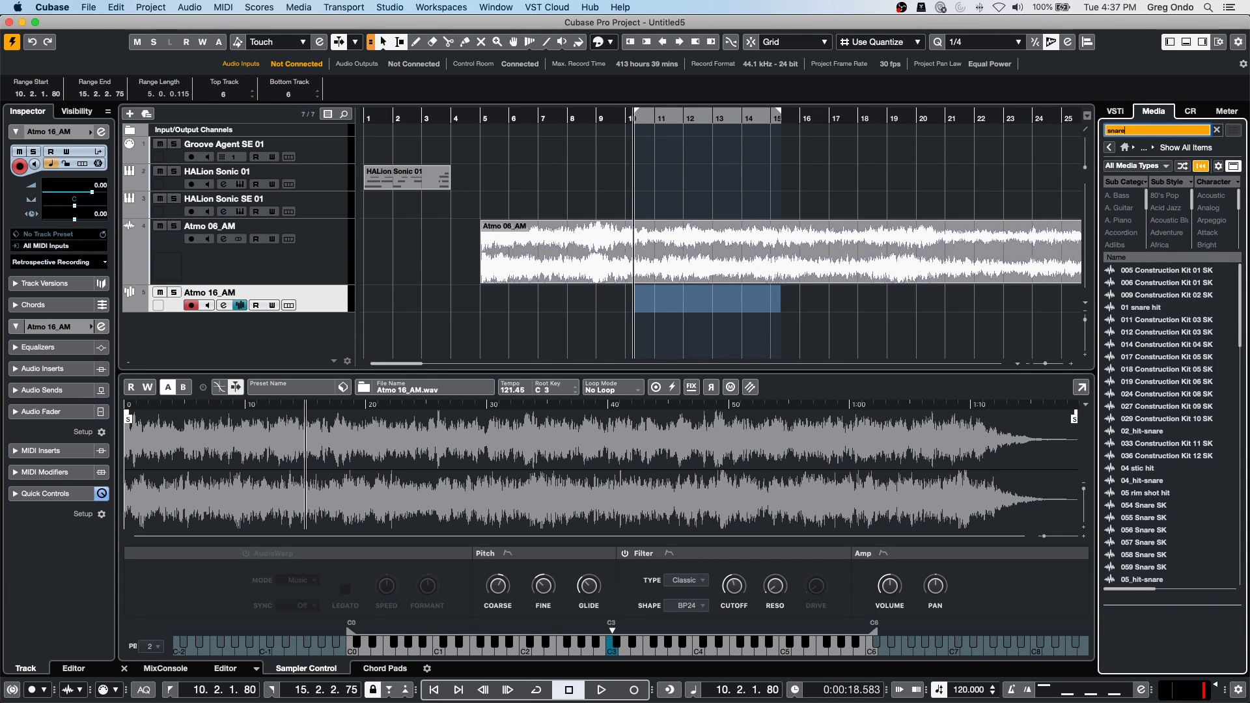
type("nare")
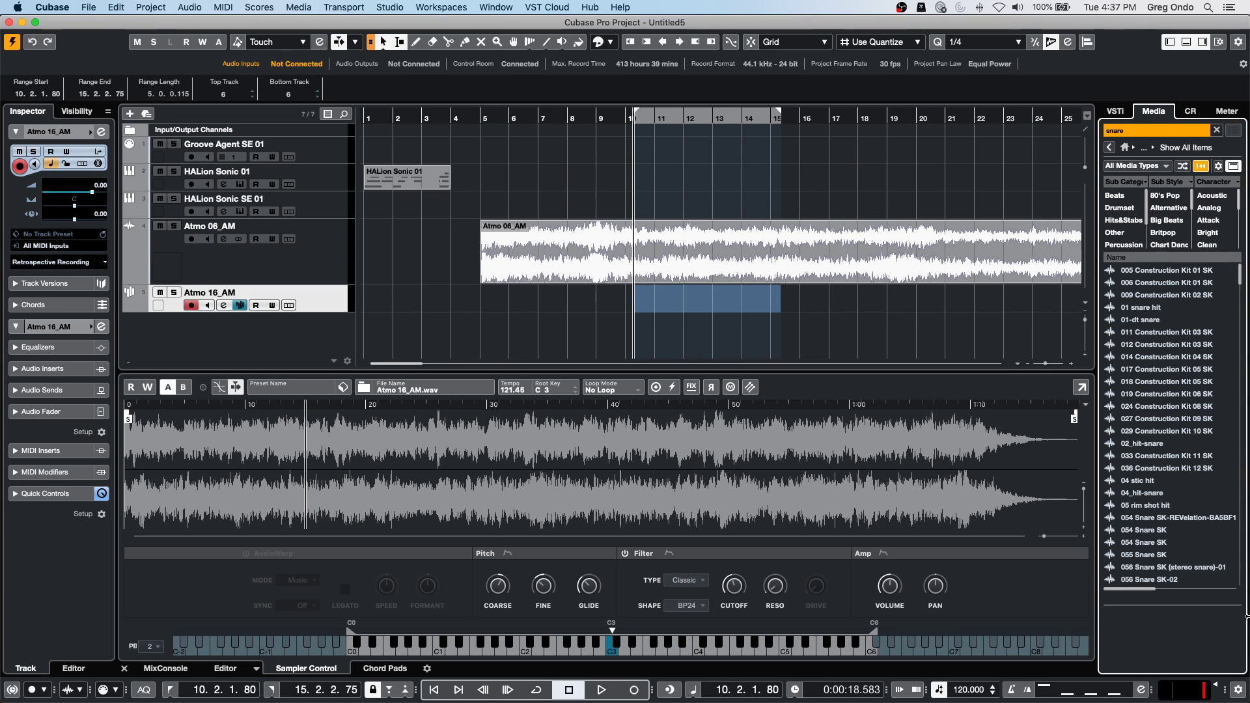
Audition snare samples from the search results, including 054 Snare SK-REVelation and 05 rim shot hit.
left_click(1163, 420)
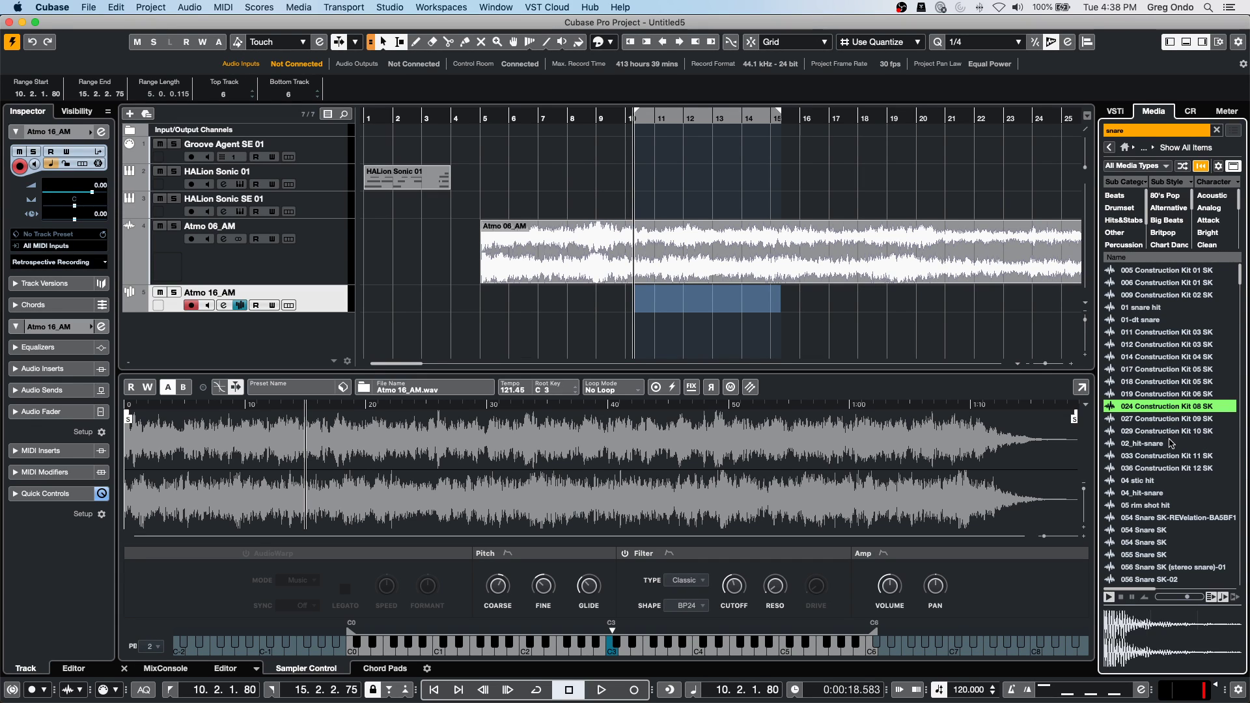
left_click(1150, 506)
left_click(1150, 519)
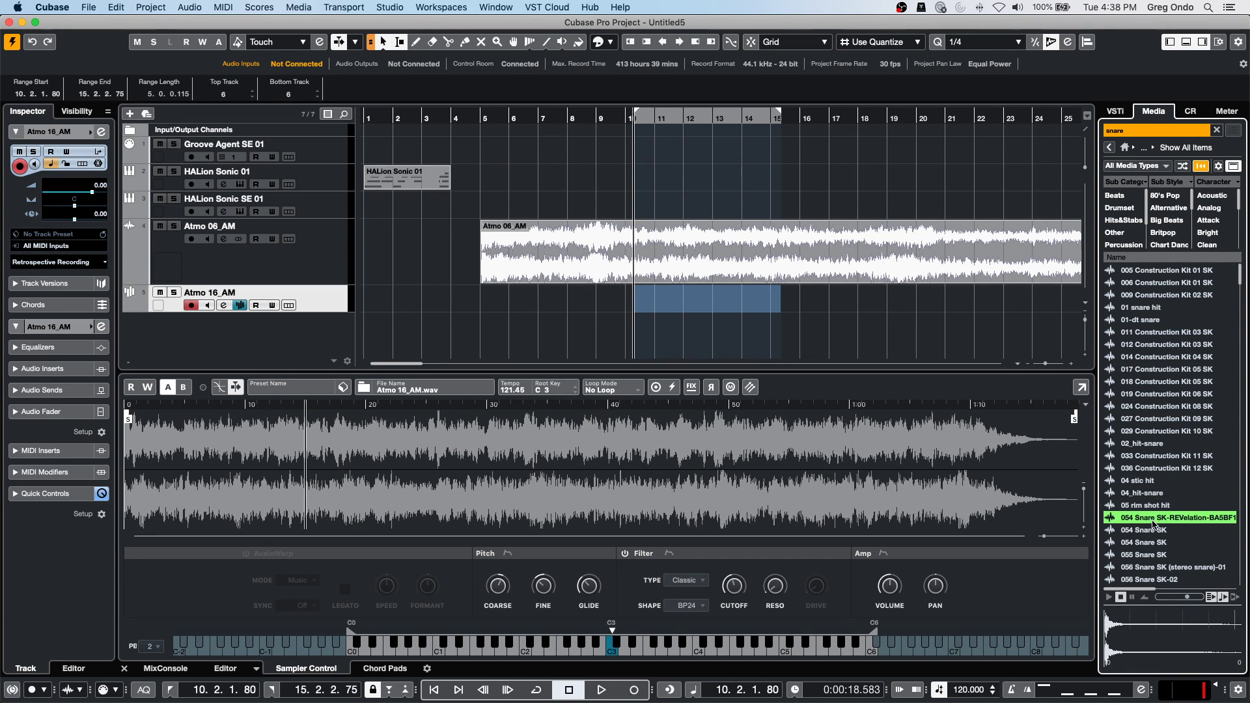
left_click(1154, 503)
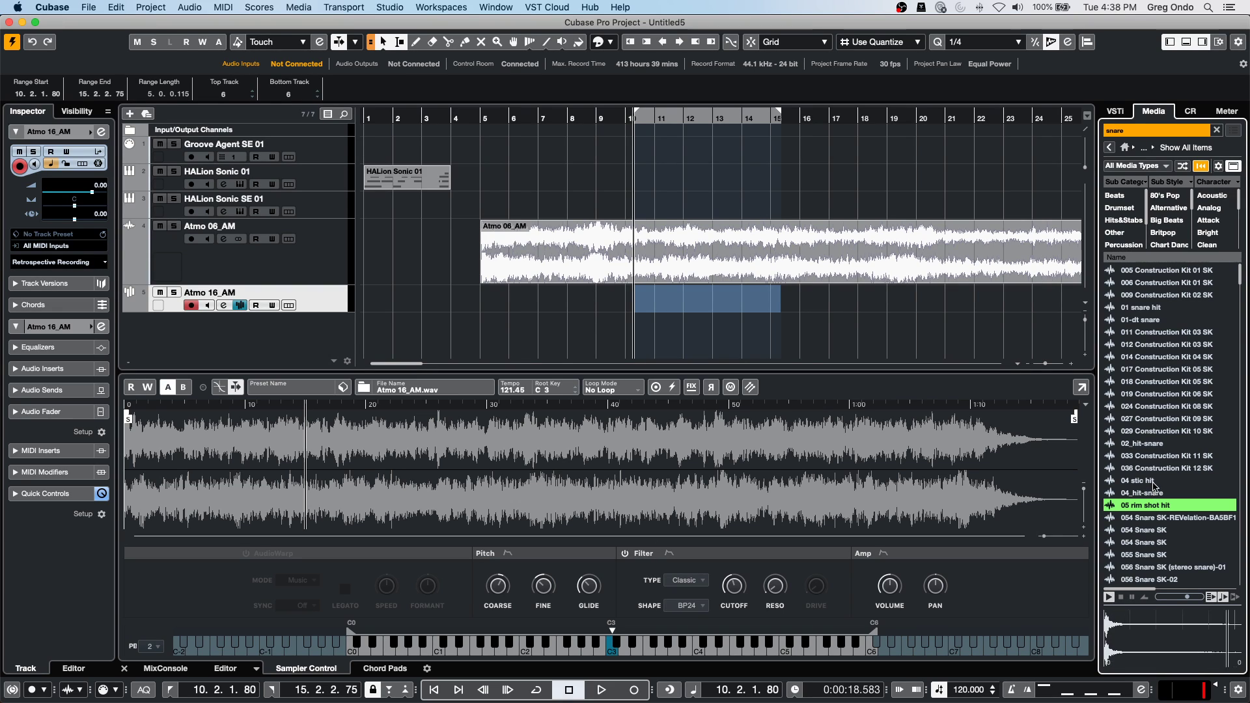
Audition the 04_hit-snare sample and place it on a new audio track in empty space around bar 97.
left_click(1154, 497)
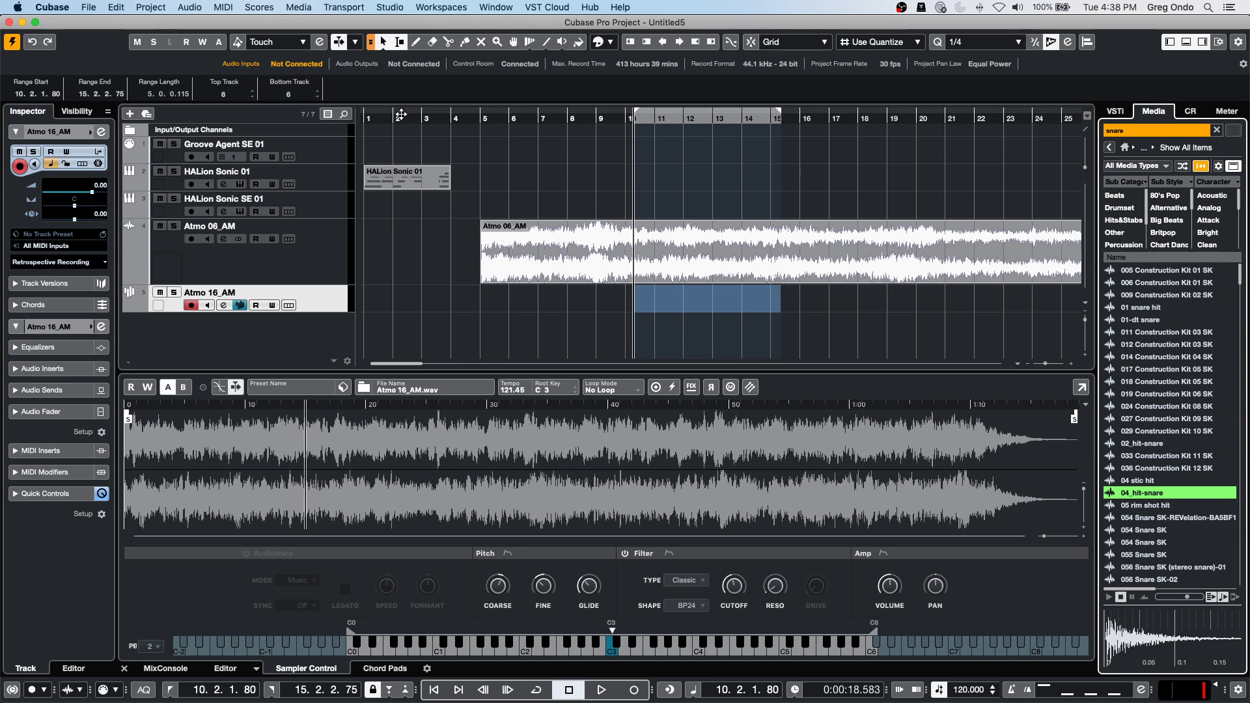
key("g")
key("g")
key("g")
key("g")
key("g")
key("g")
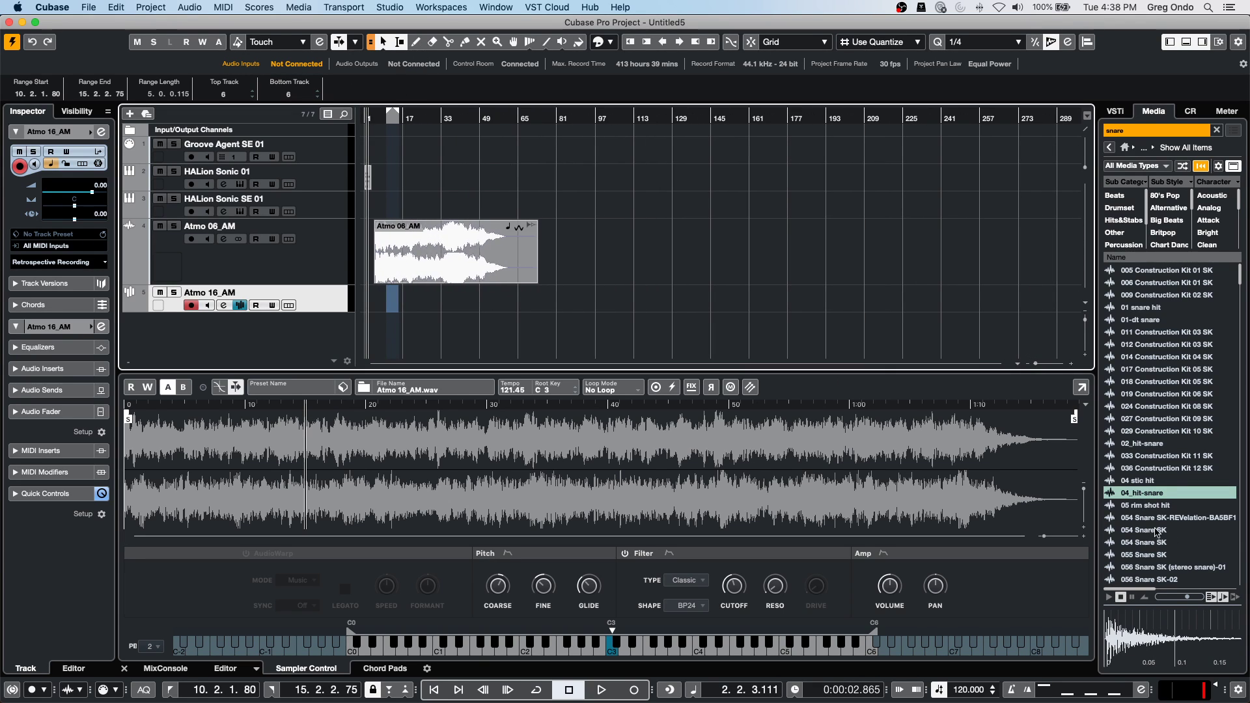
mouse_move(1148, 498)
left_mouse_down()
mouse_move(812, 405)
mouse_move(598, 324)
left_mouse_up()
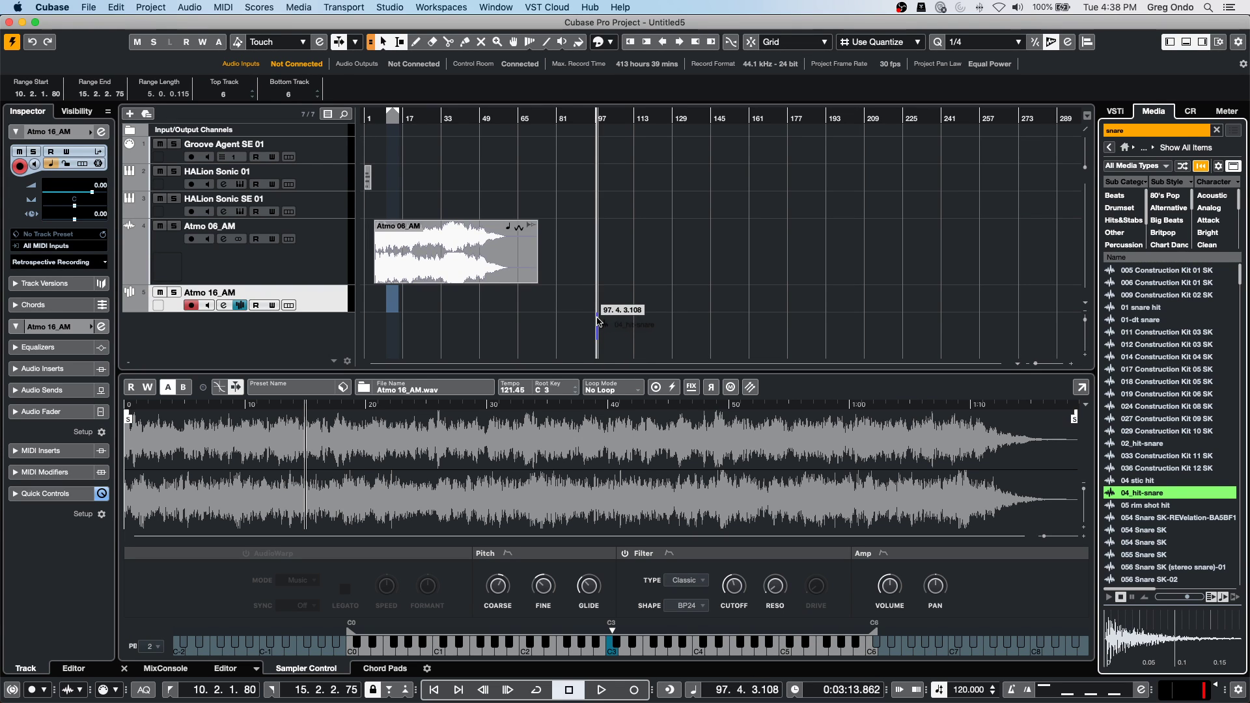
left_click(596, 119)
left_click_drag(596, 118, 594, 219)
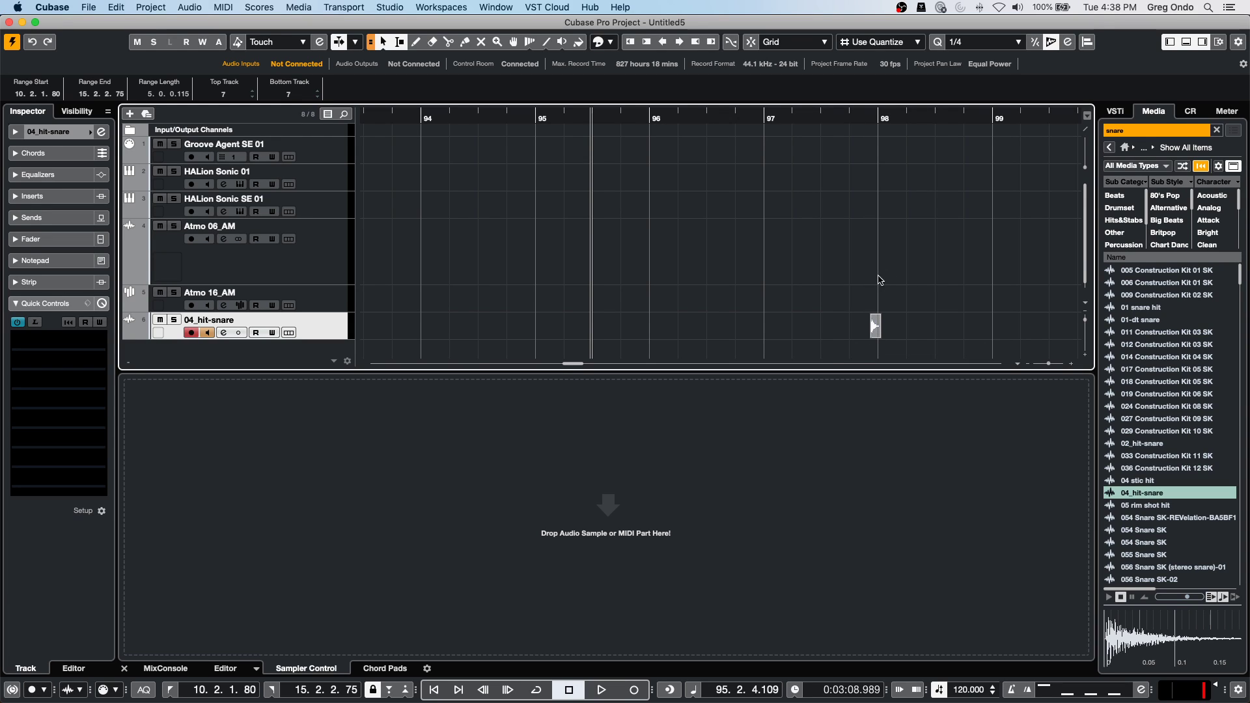
Move the snare event to the start of bar 96 and place a copy on beat 3 of that bar.
left_click(874, 324)
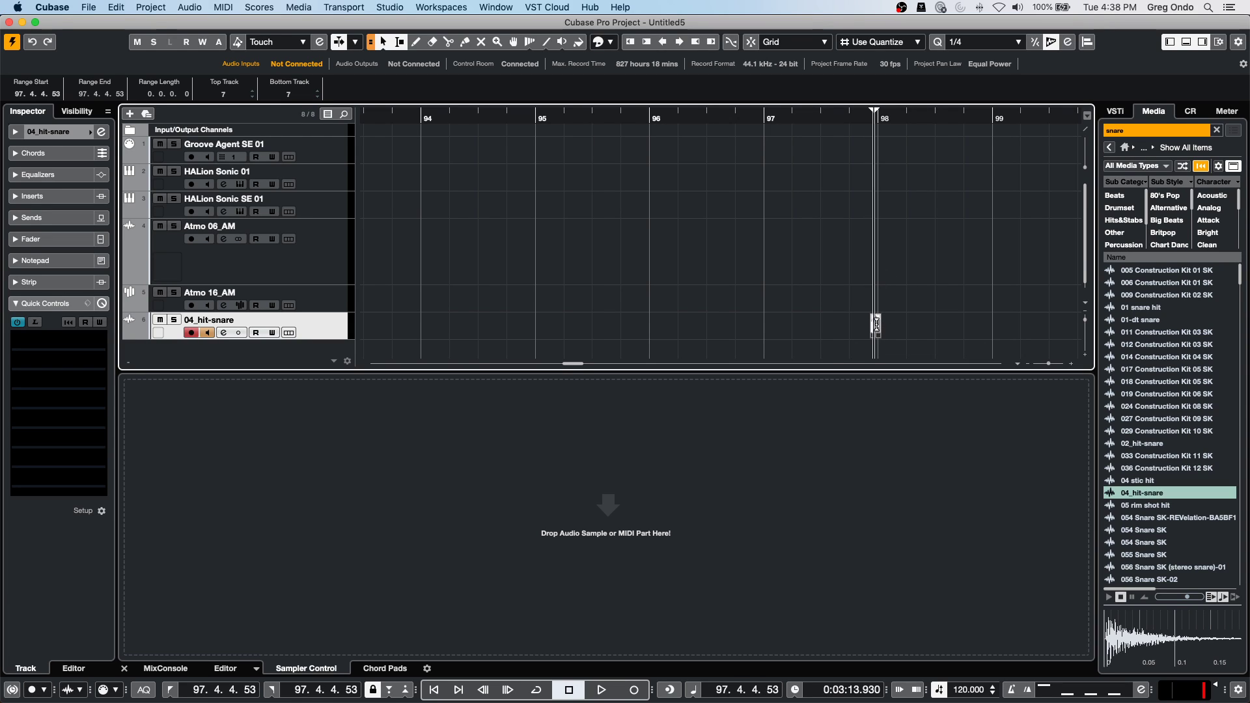
left_click_drag(878, 336, 683, 337)
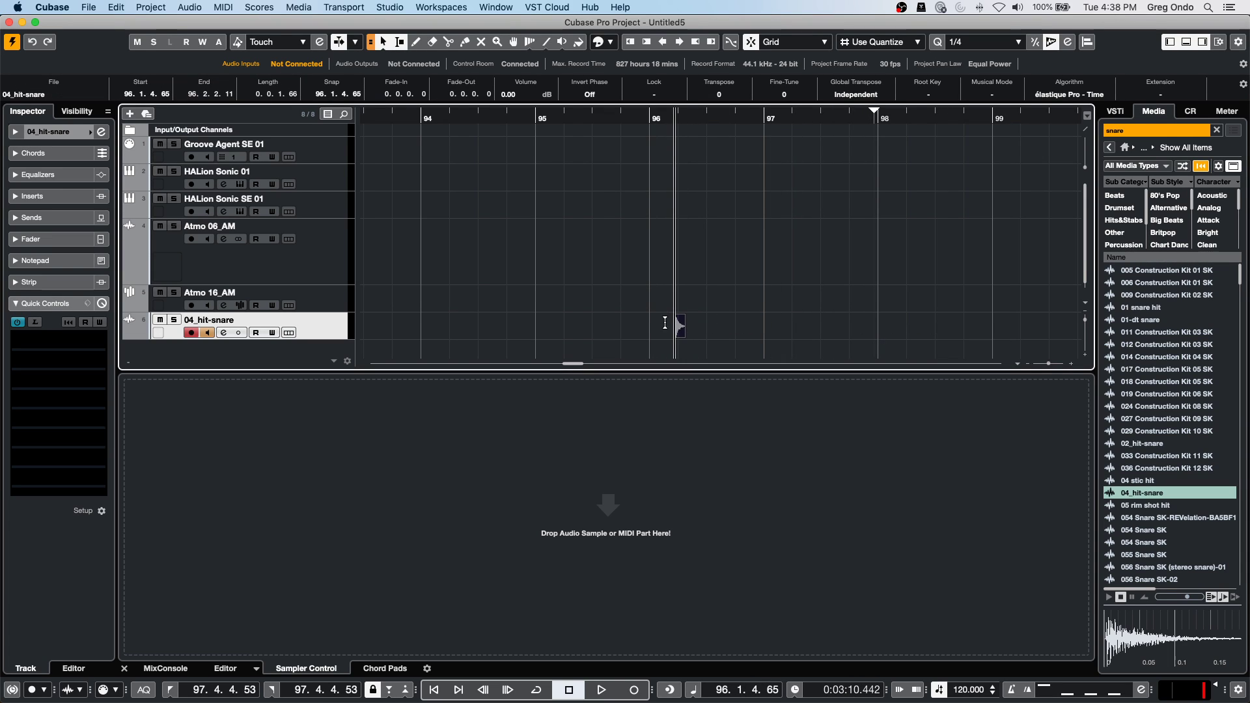
left_click_drag(683, 334, 711, 331)
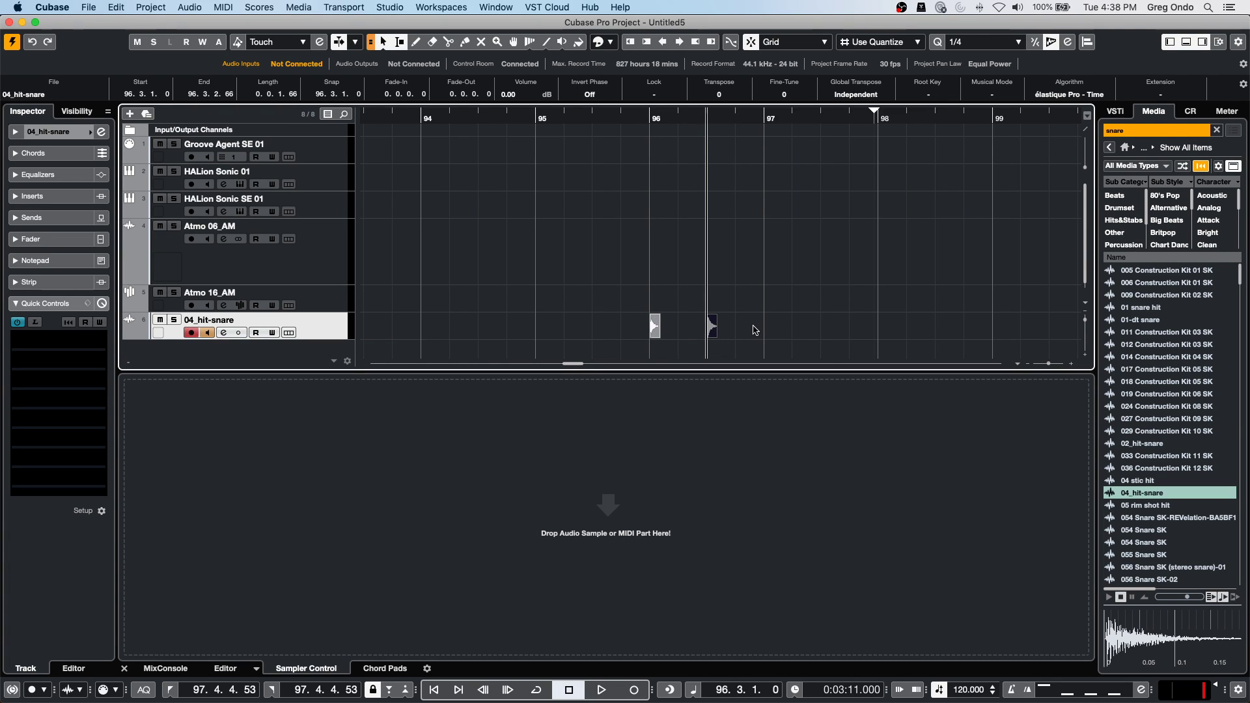
Select the one-bar range from bar 96 to 97 on the snare track and duplicate it three times.
left_click_drag(648, 320, 753, 330)
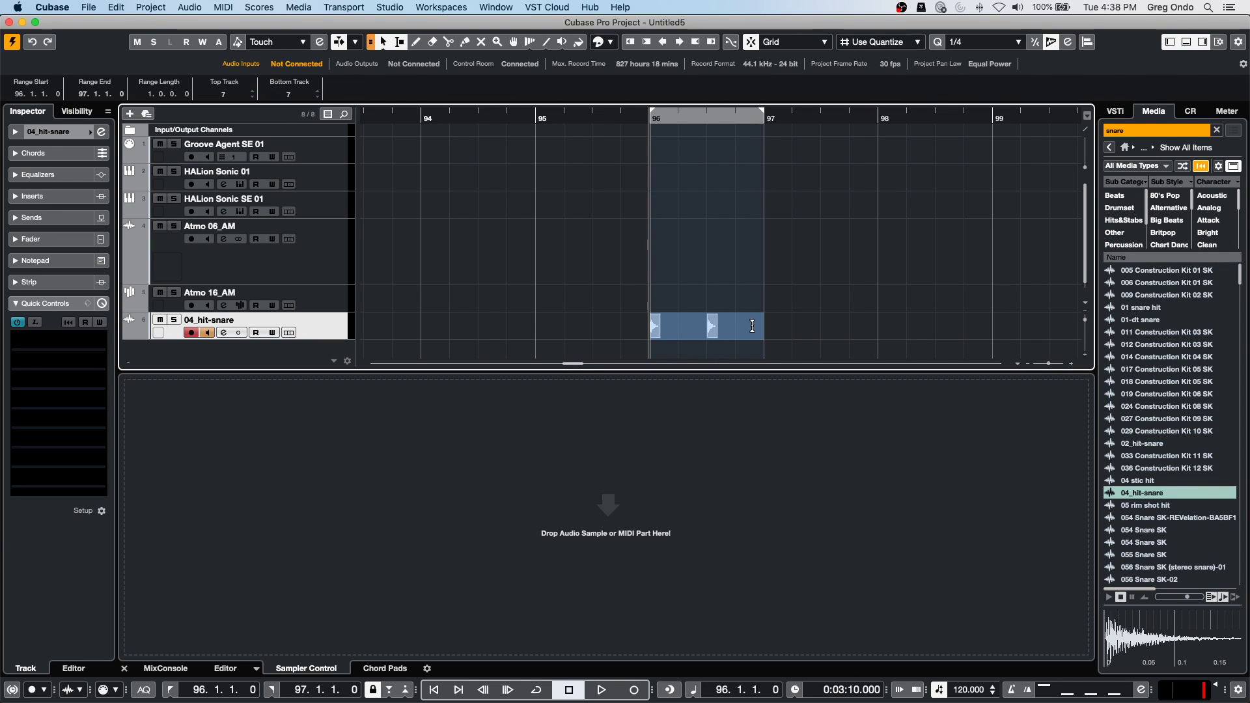
key("super+d")
key("super+d")
key("super+d")
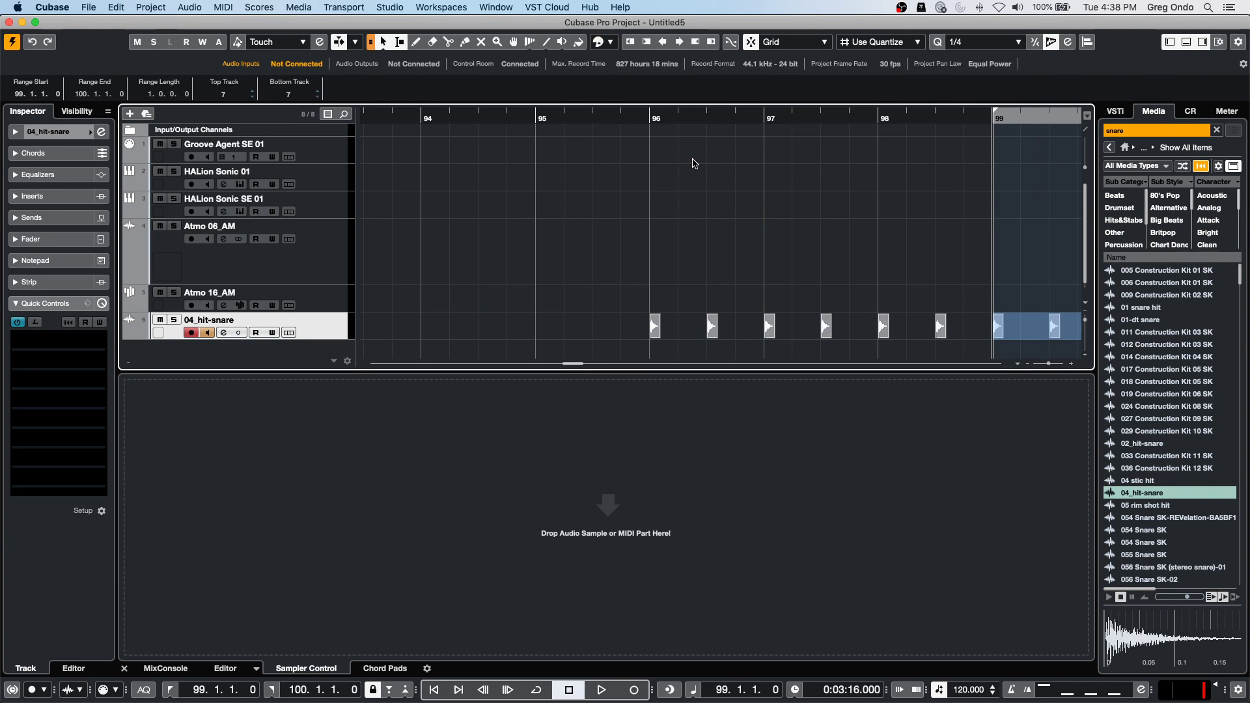
Set the cycle range from bar 96 to 100, activate cycling, and play back the snare pattern.
left_click(650, 120, "super")
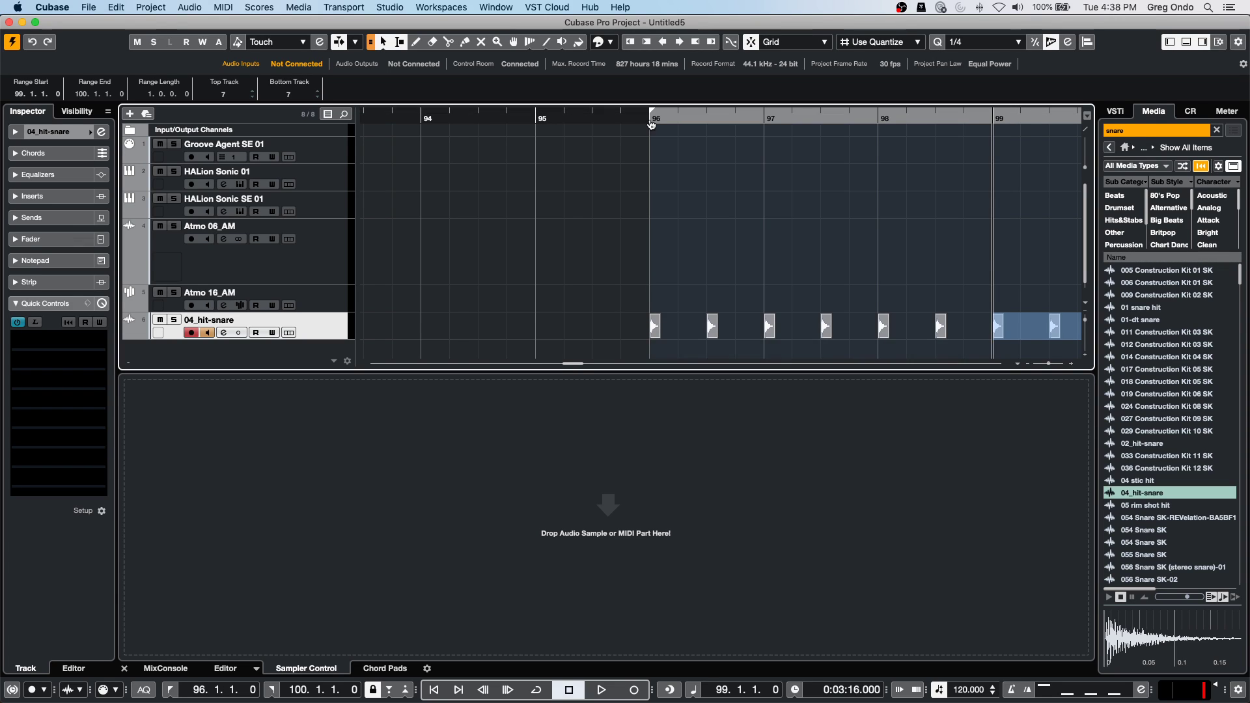
left_click(671, 120)
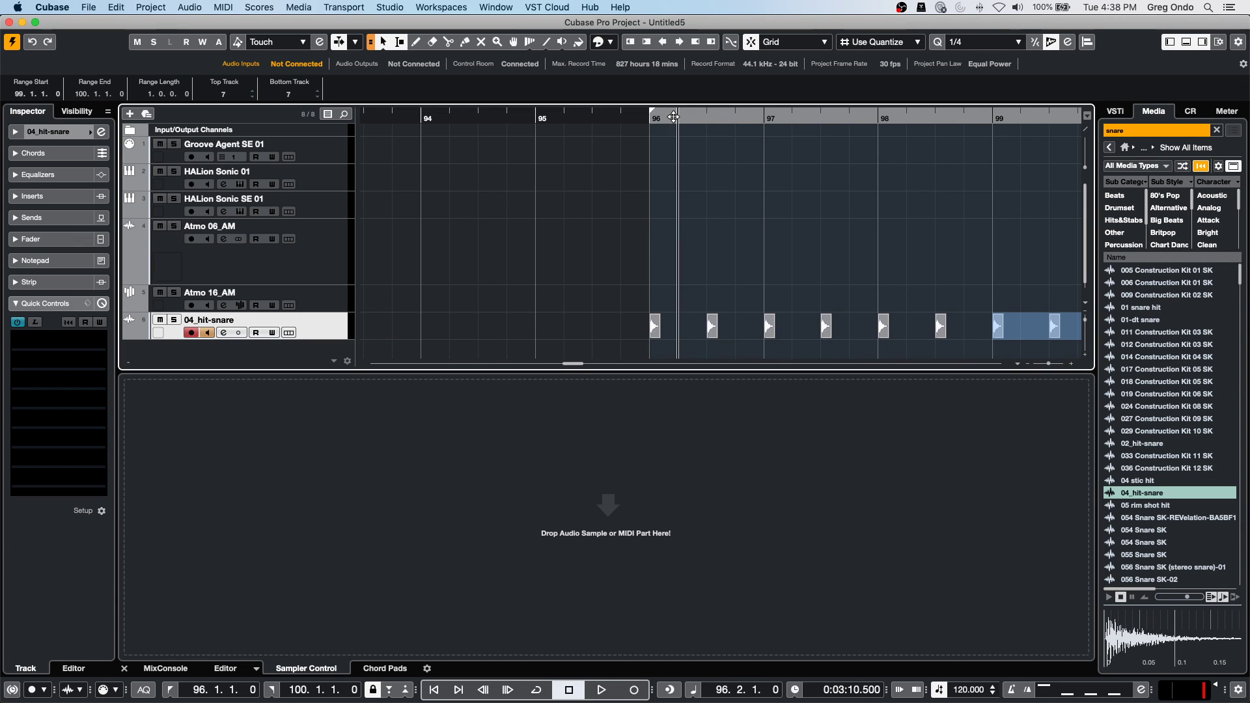
left_click(671, 120)
left_click(626, 119)
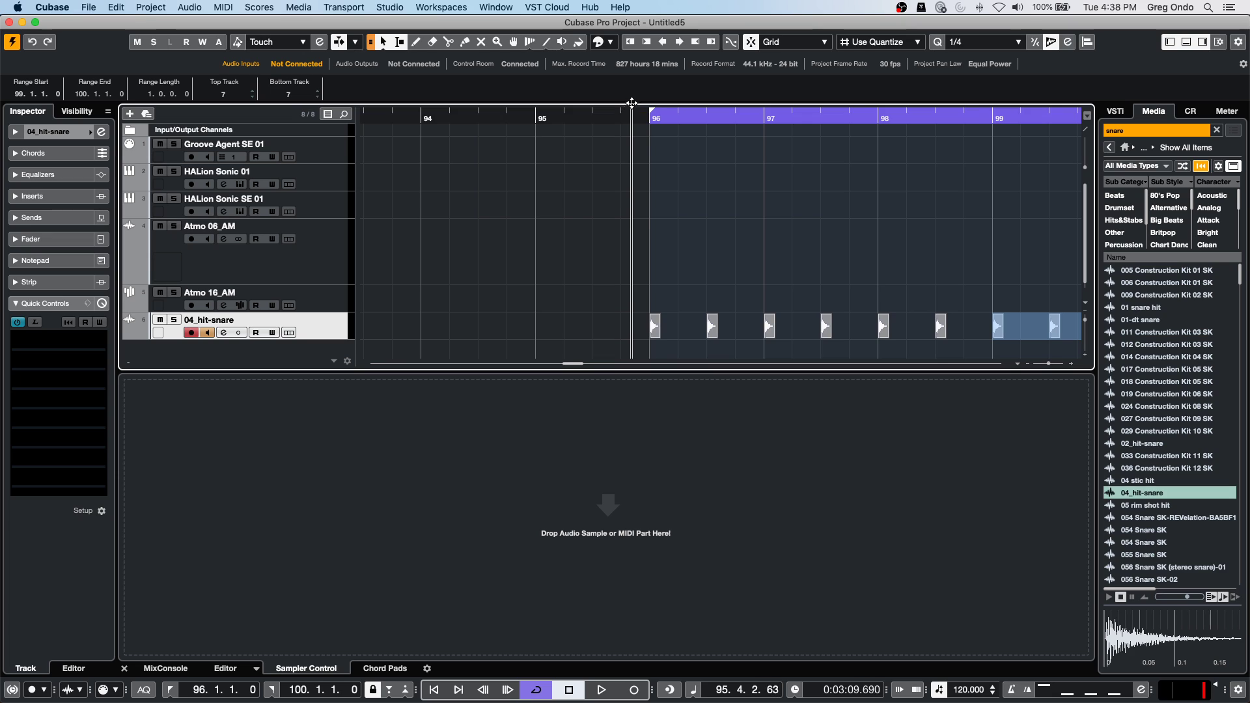
key("g")
key("g")
key("g")
key("space")
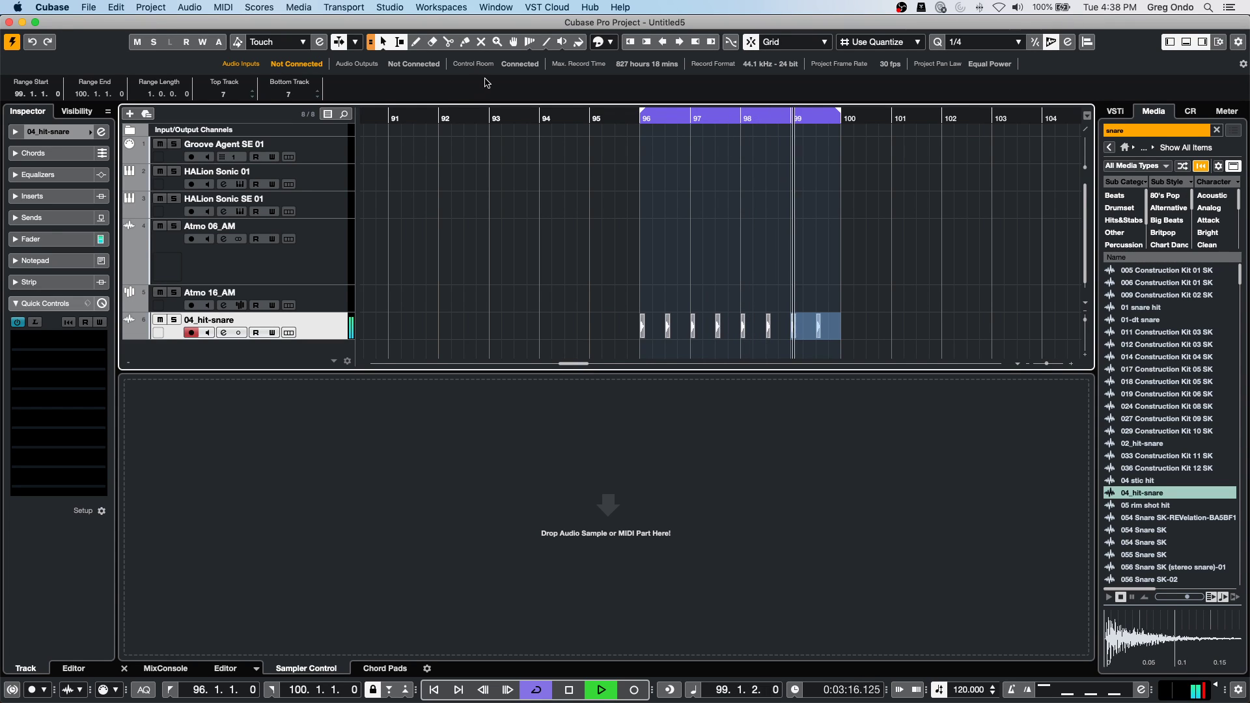
key("space")
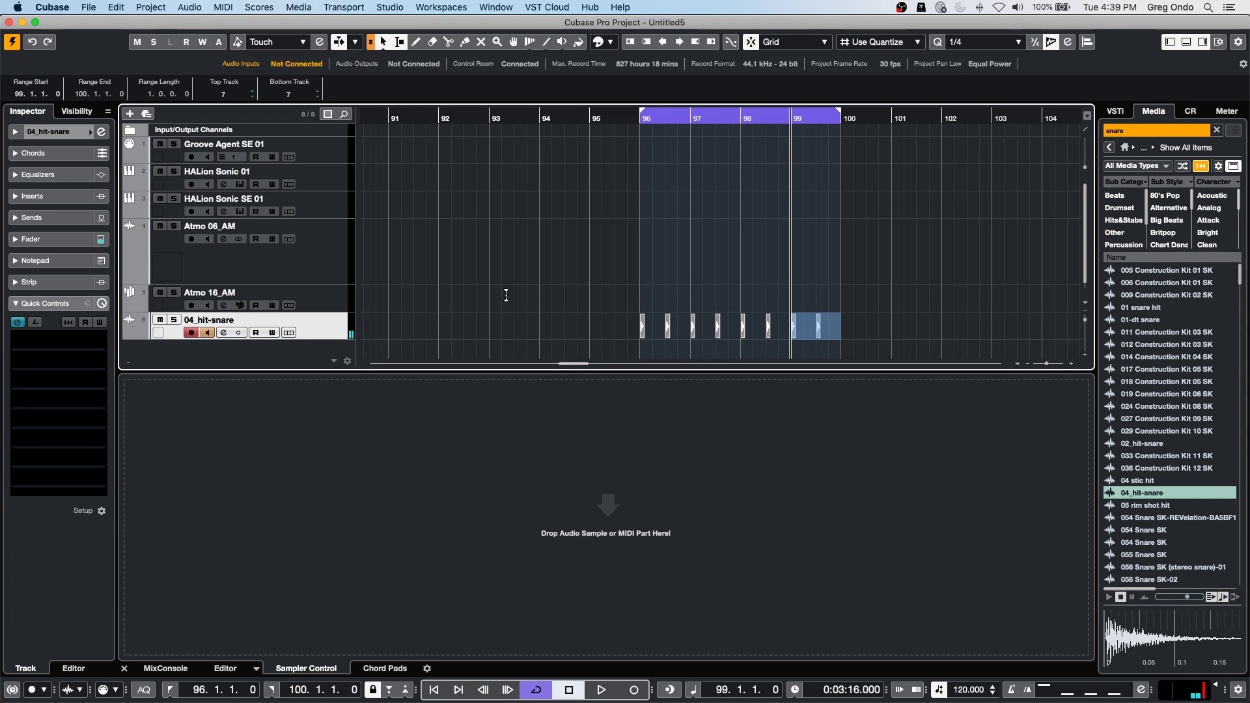
Add a stereo effect track with REVelation routed to Stereo Out, and move its plug-in window clear of the snare events.
scroll(507, 295, "down", 1)
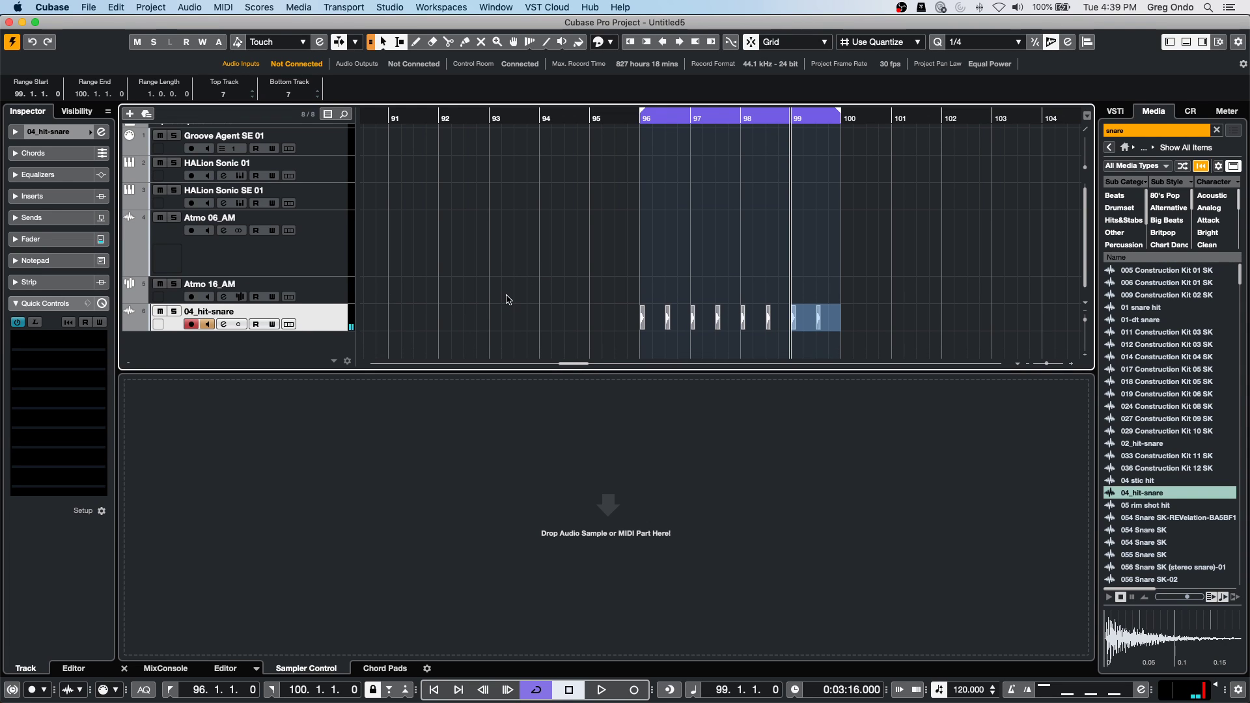
right_click(302, 342)
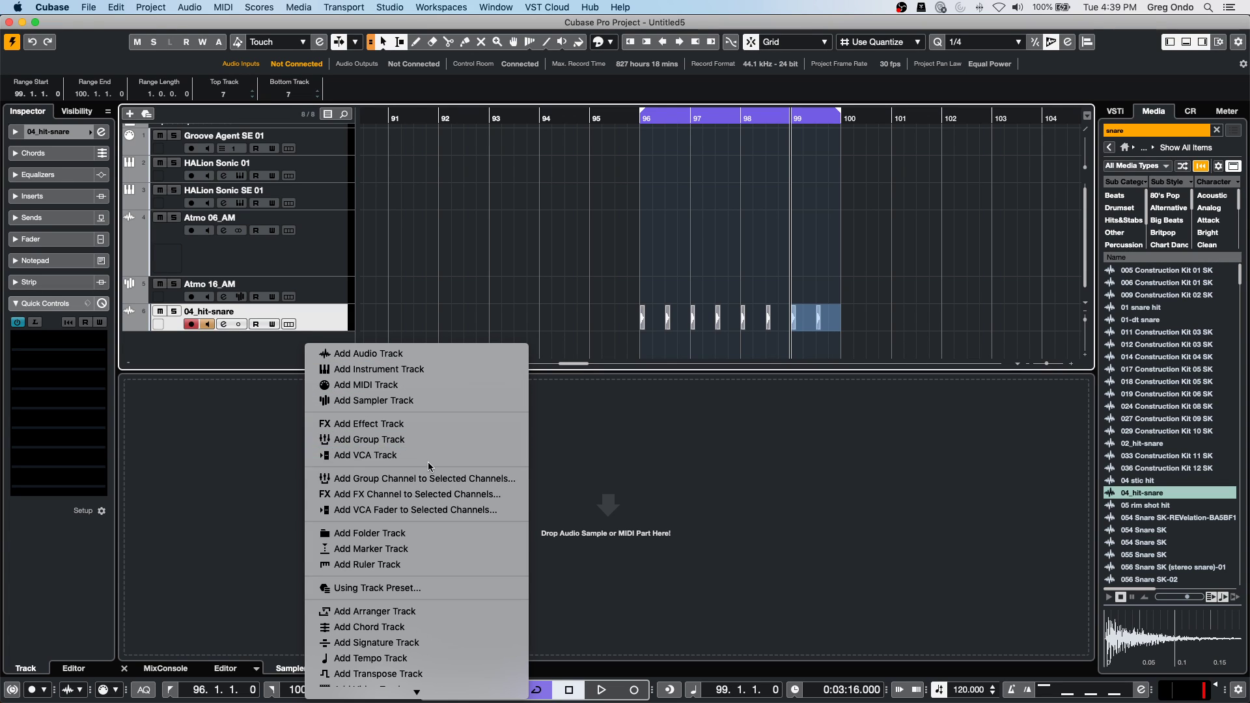
left_click(459, 429)
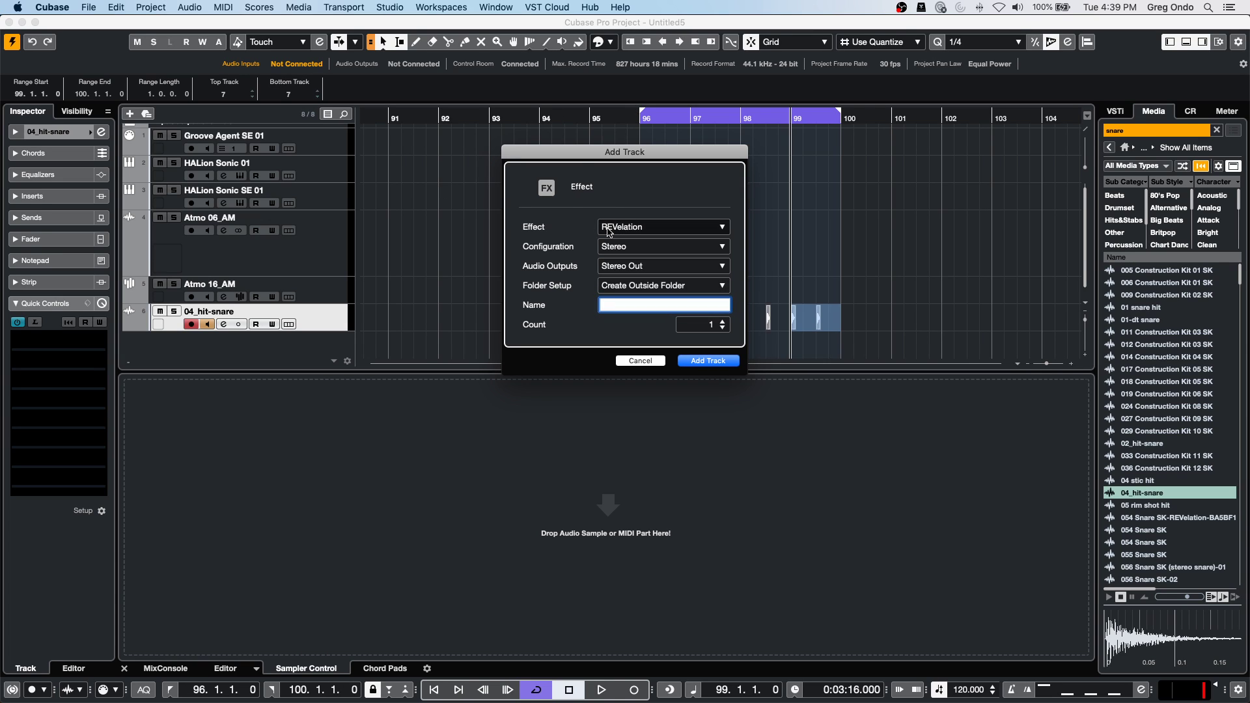
left_click(697, 361)
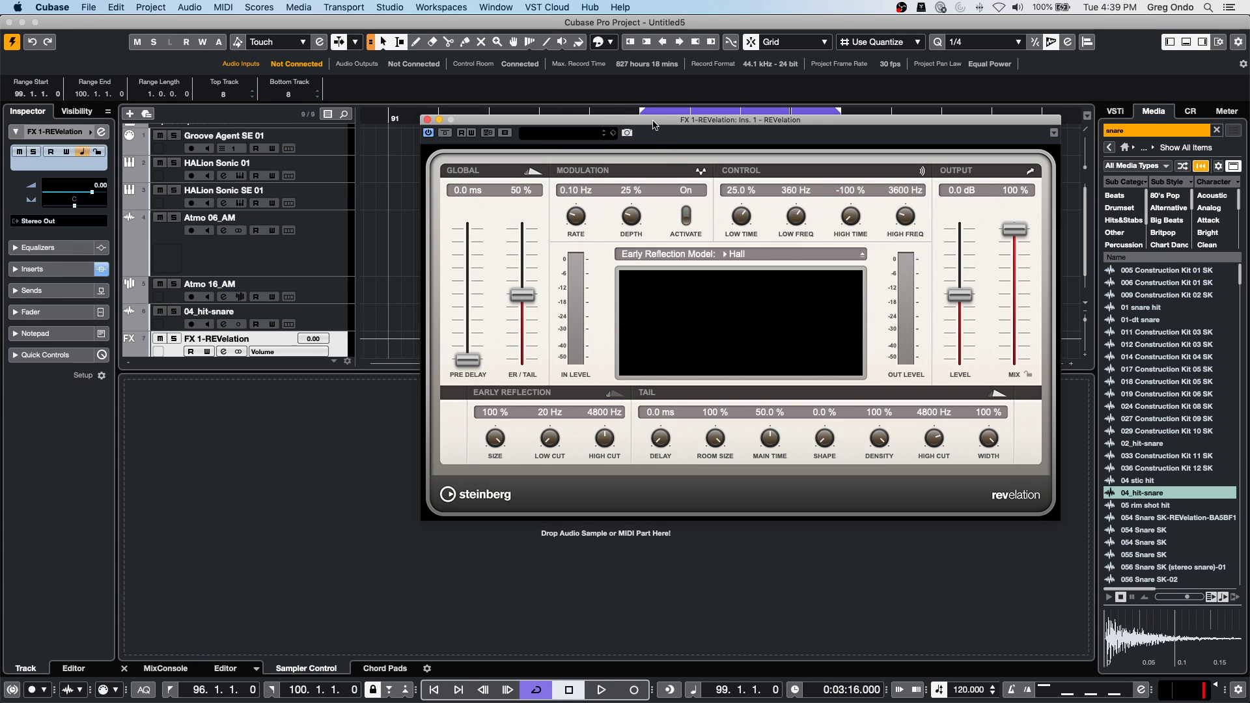
left_click_drag(619, 123, 715, 374)
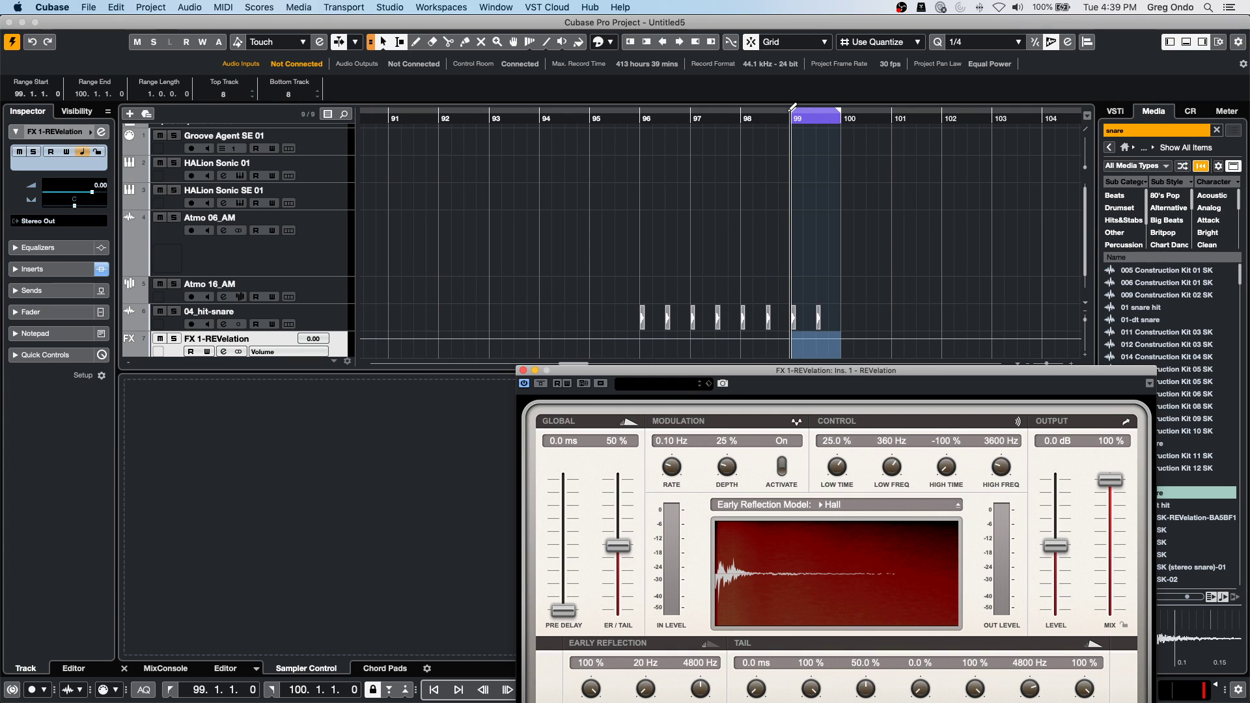
Extend the cycle range back to bar 96 and start looped playback of the snare hits.
left_click_drag(792, 115, 627, 132)
left_click(635, 116)
key("space")
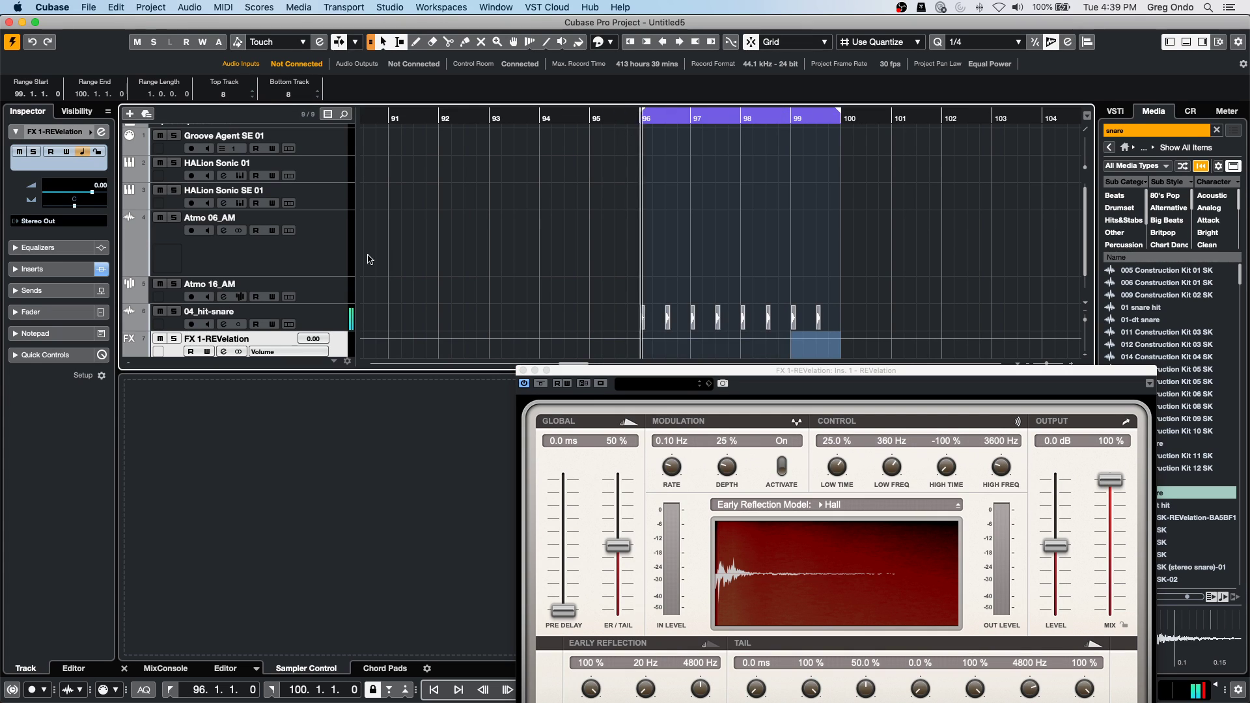
Assign the 04_hit-snare track's first send to FX 1-REVelation.
left_click(319, 316)
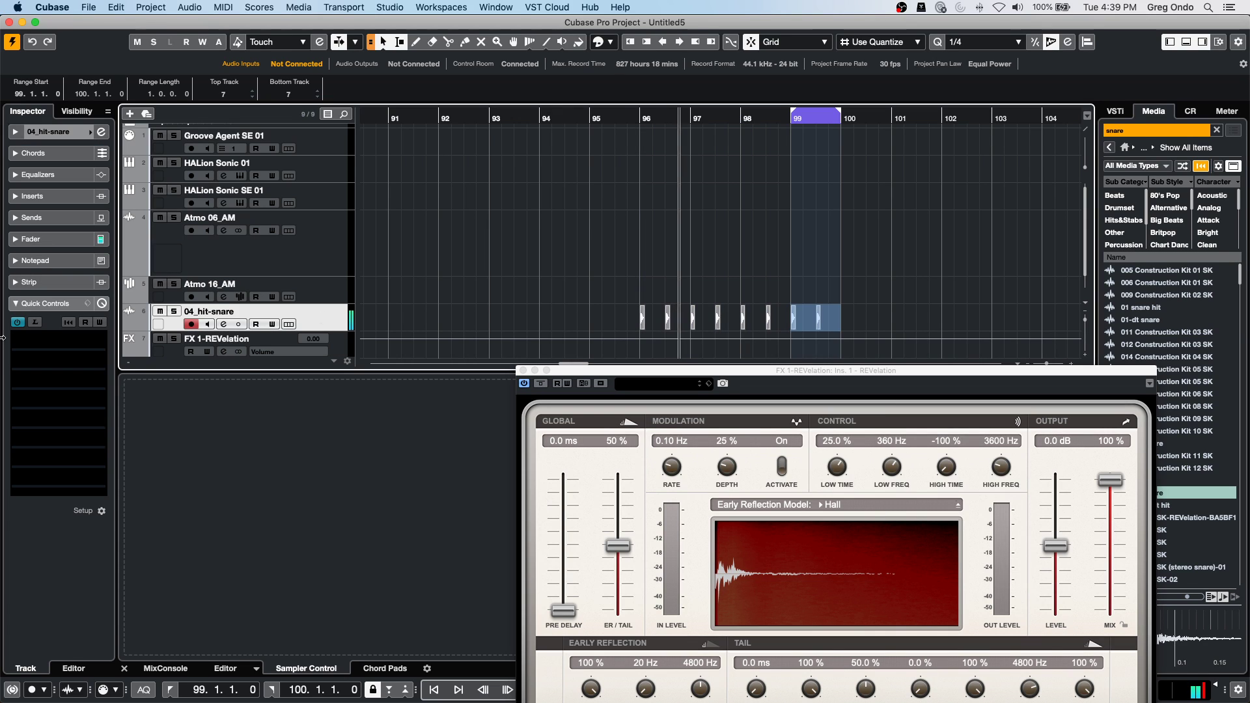
left_click(57, 218)
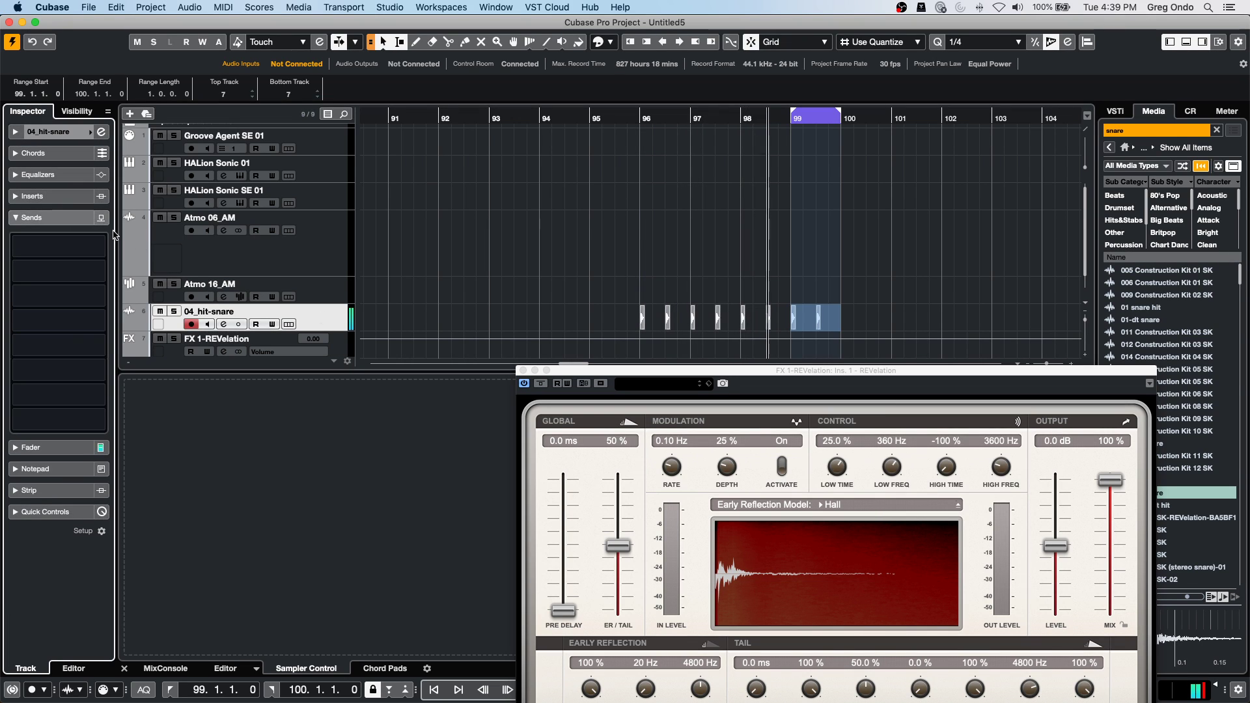
left_click(59, 246)
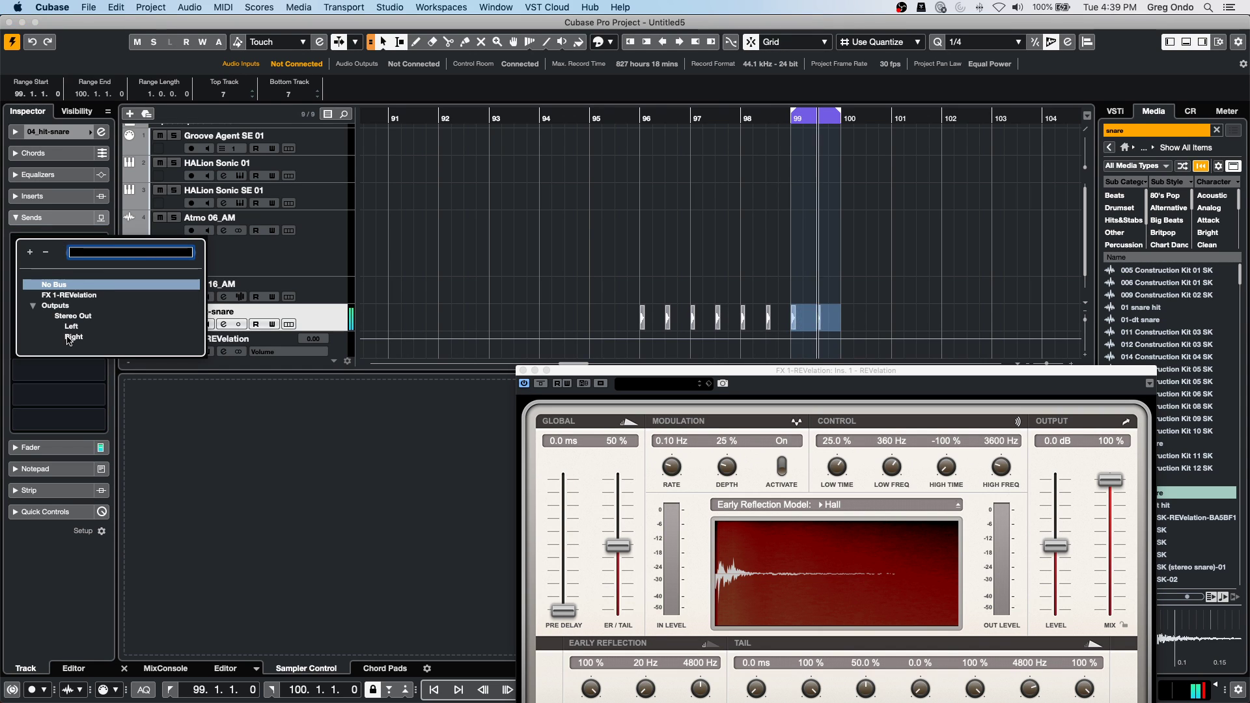
left_click(69, 295)
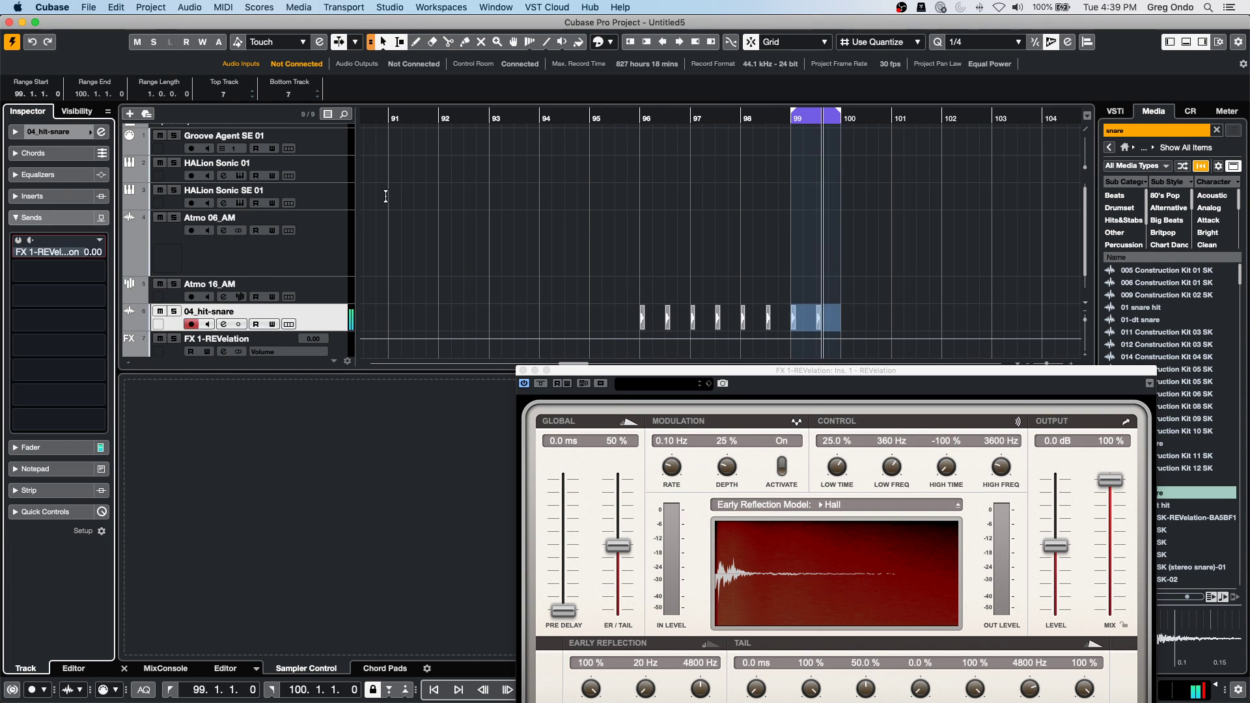
Restore the cycle start to bar 96, activate the REVelation send on the snare track, and listen to the reverb.
left_click(639, 115)
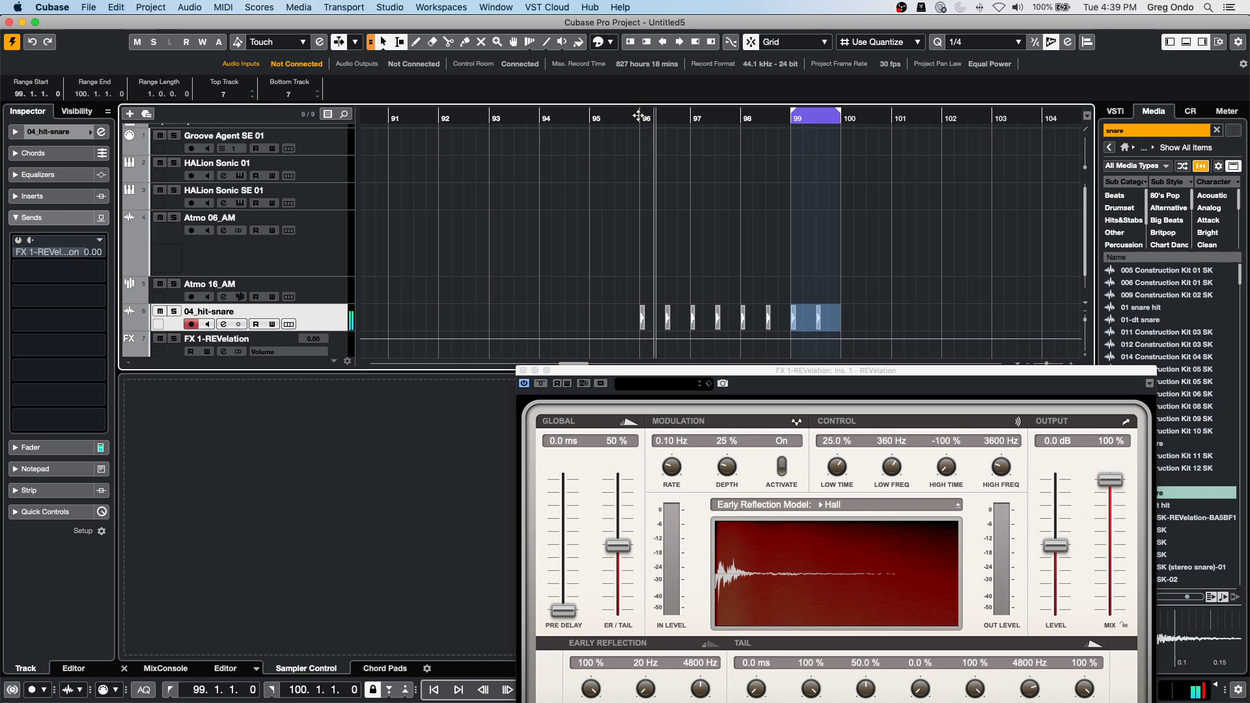
left_click_drag(793, 116, 641, 116)
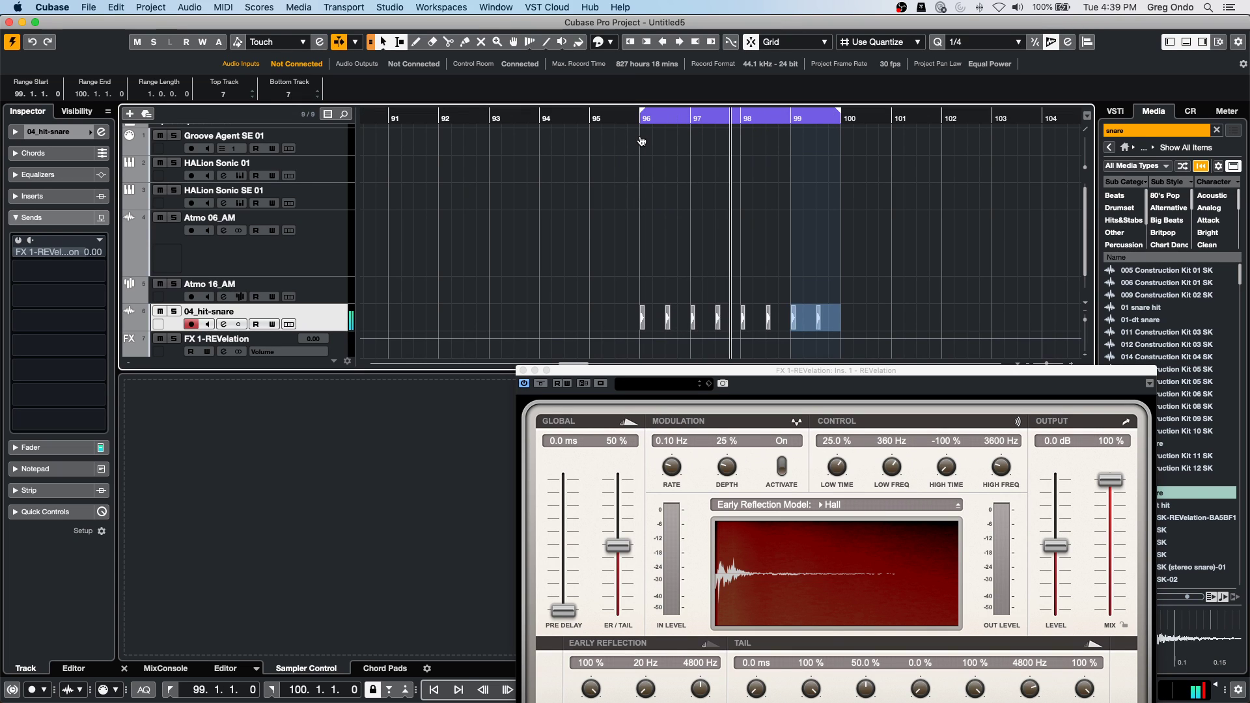
left_click(18, 240)
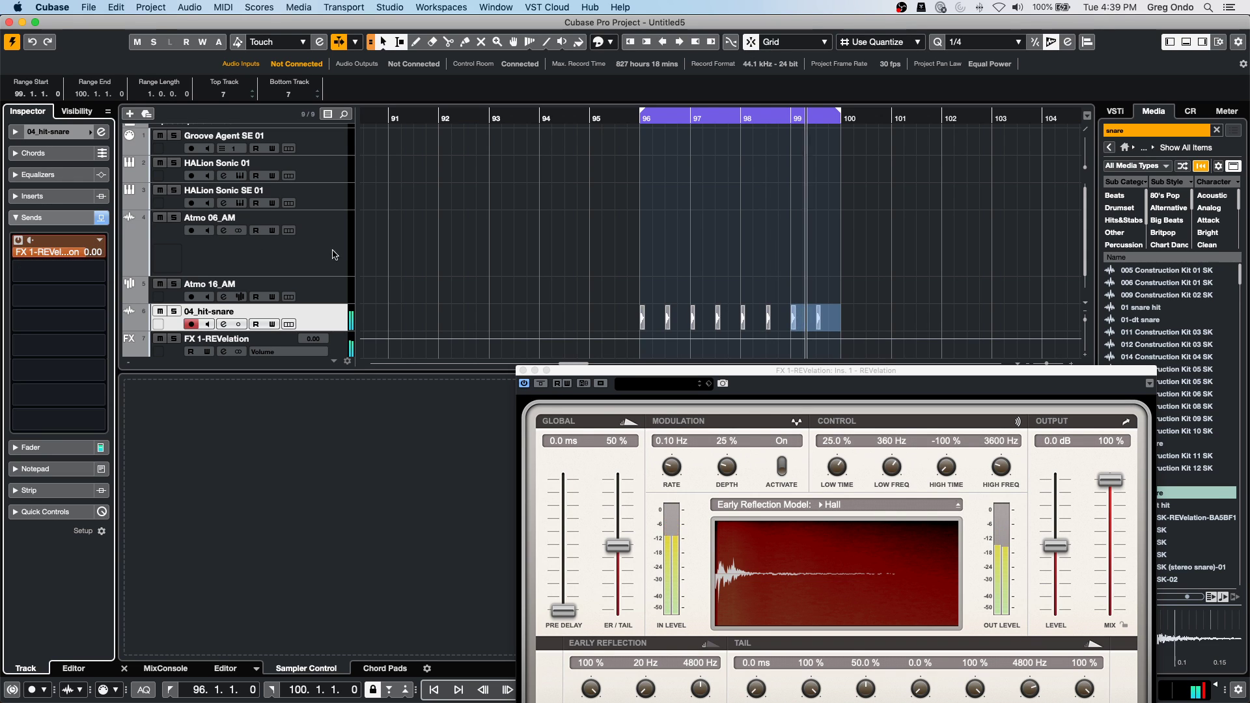
left_click_drag(683, 377, 754, 247)
key("space")
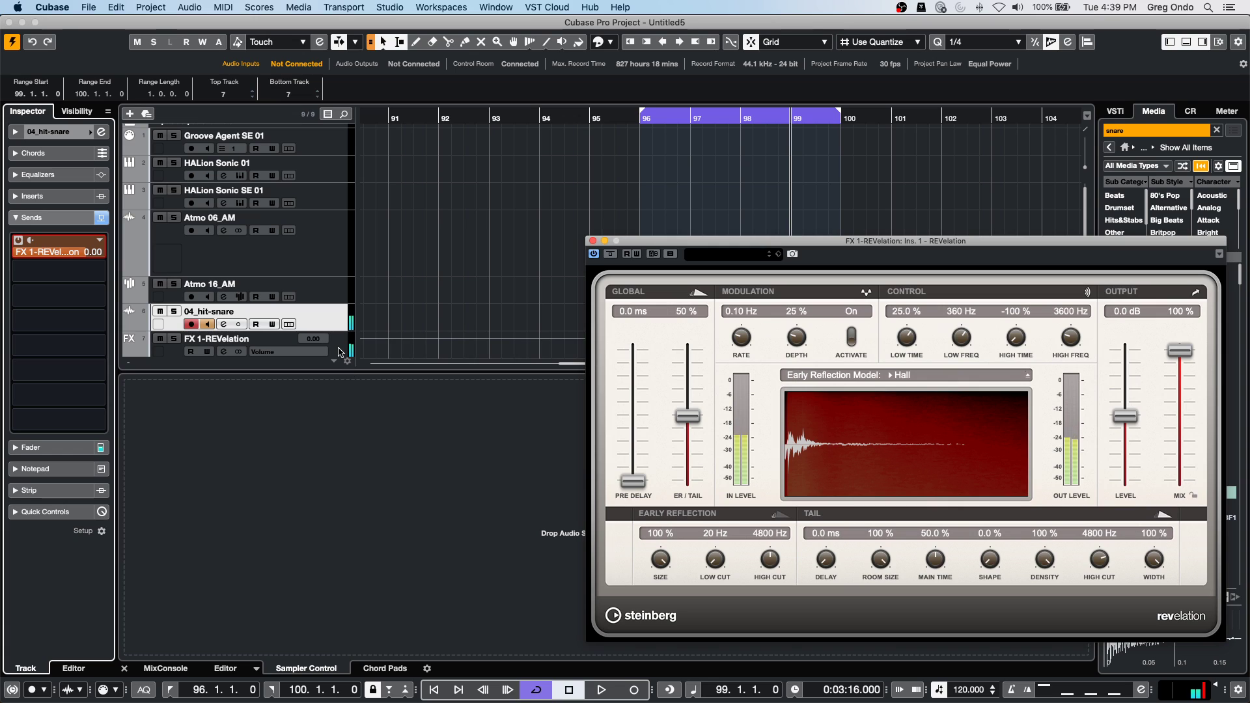
In the REVelation effect channel's inserts, move the reverb to the second slot and load Compressor in the first.
left_click(340, 353)
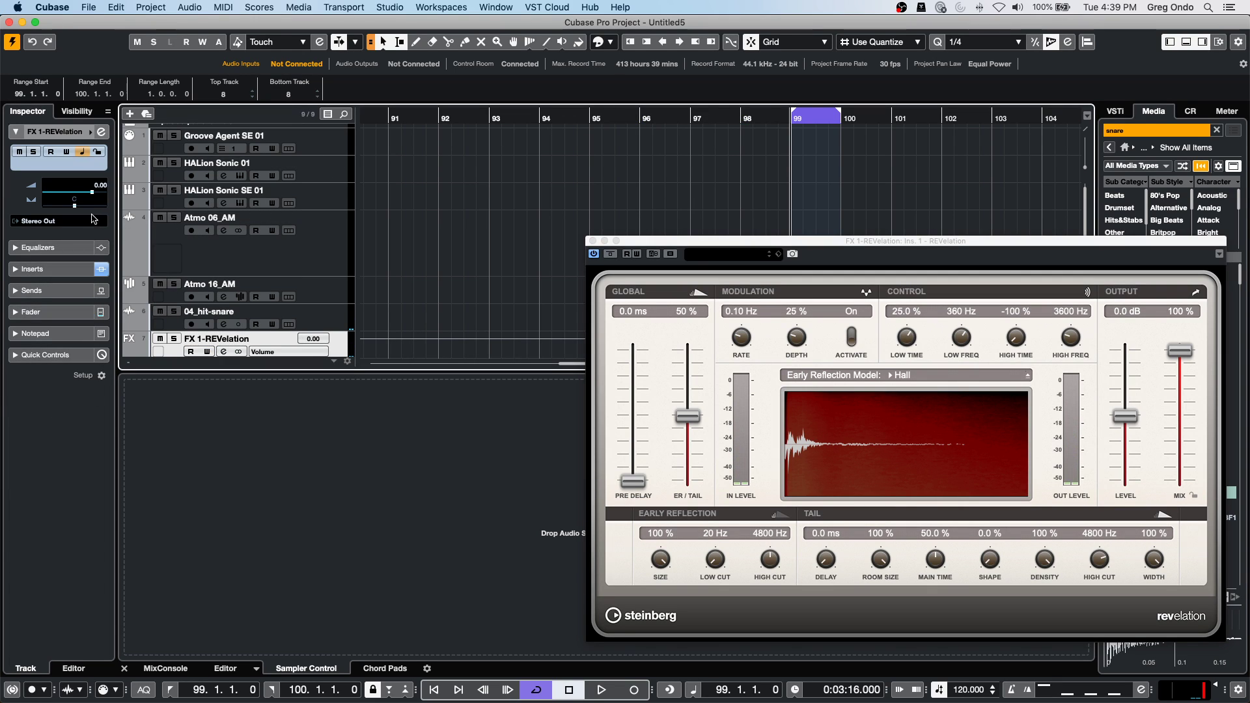
left_click(102, 133)
left_click_drag(241, 212, 242, 222)
left_click(263, 207)
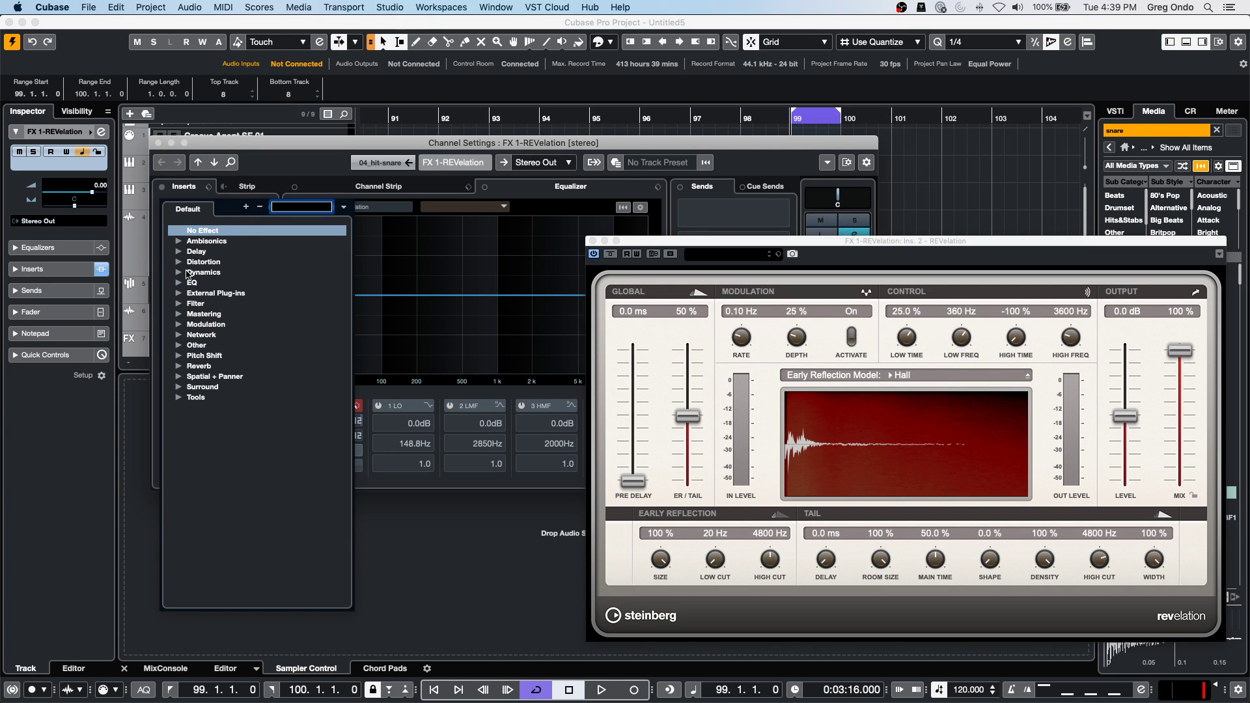
left_click(179, 273)
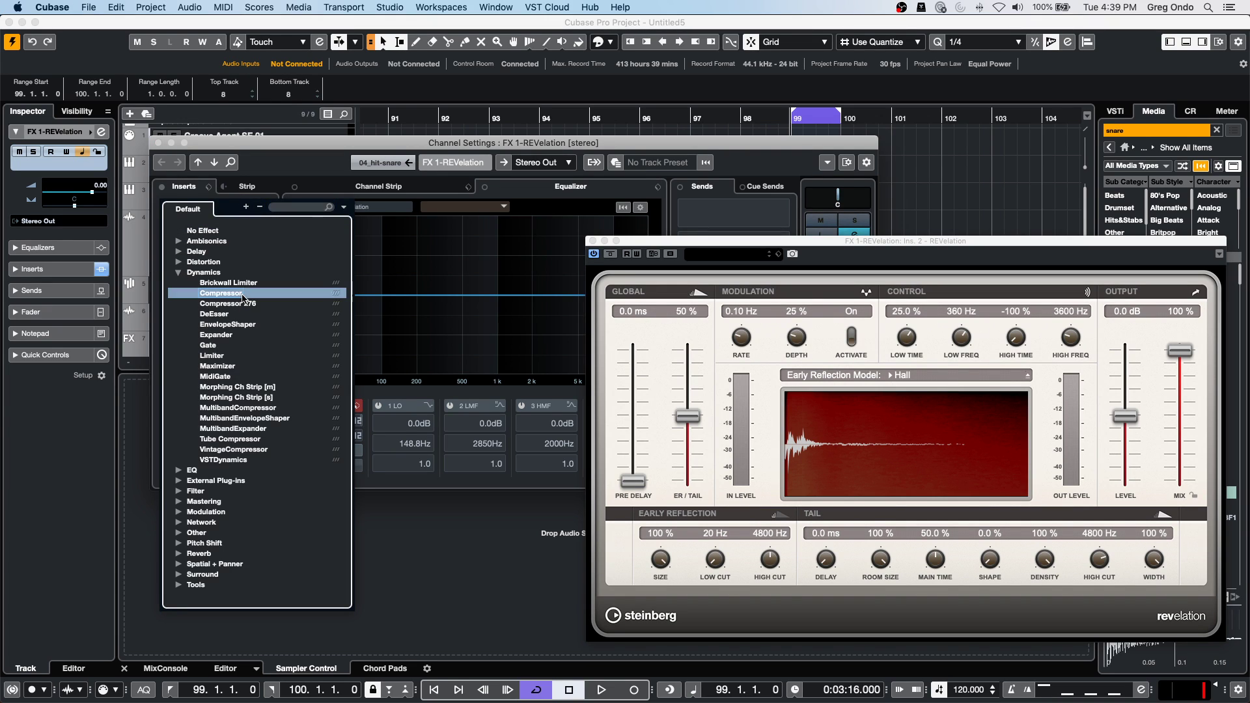
left_click(222, 293)
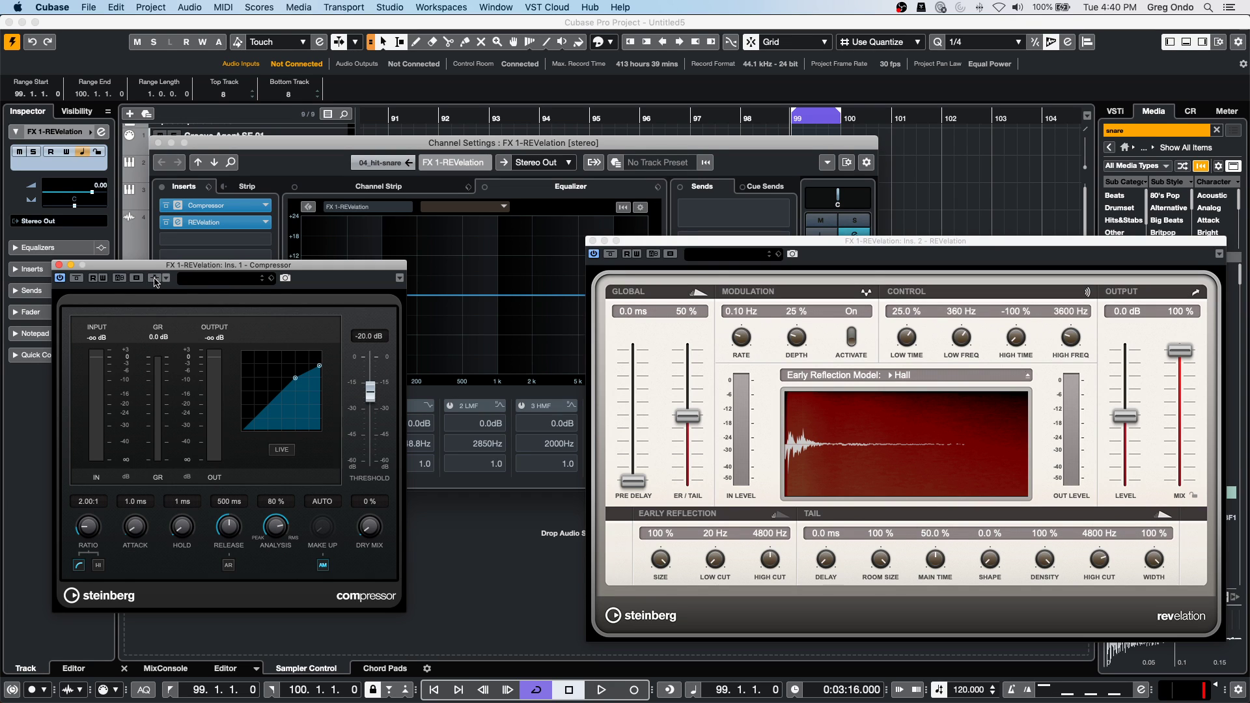
Add 04_hit-snare as a side-chain input of the Compressor on the FX 1-REVelation channel and bring the Compressor back into view.
left_click_drag(223, 142, 454, 134)
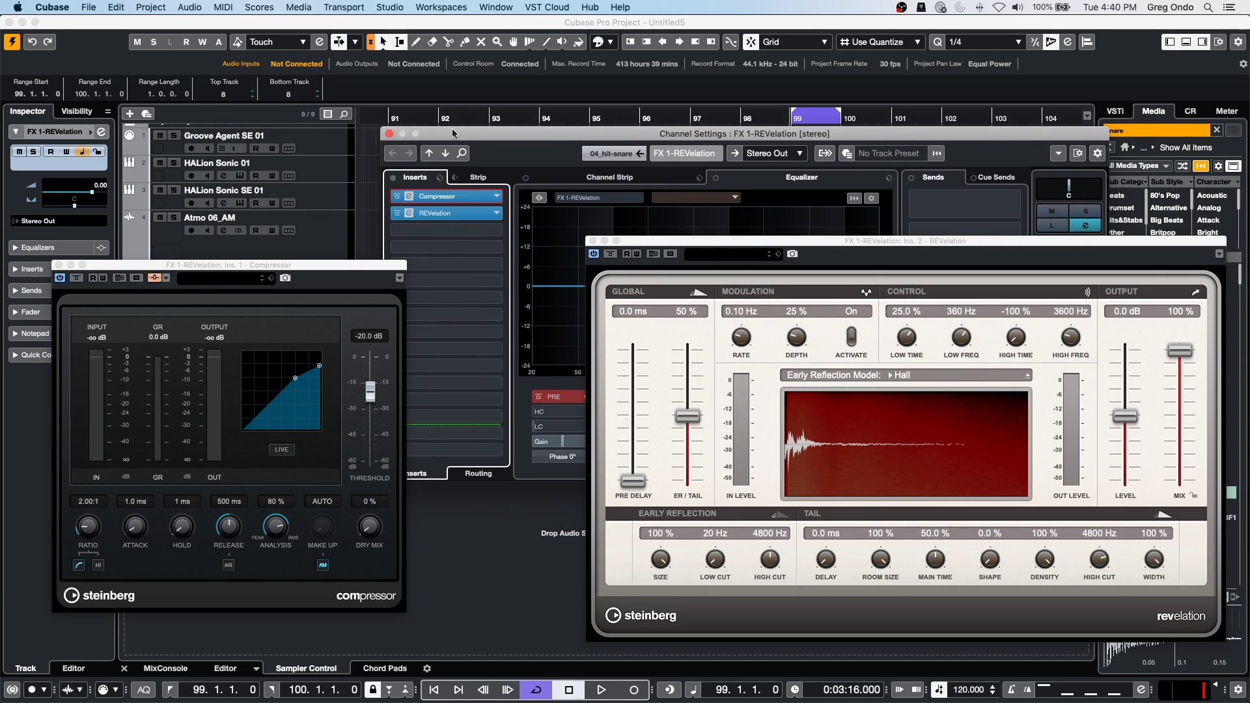
left_click_drag(268, 268, 438, 223)
left_click(336, 233)
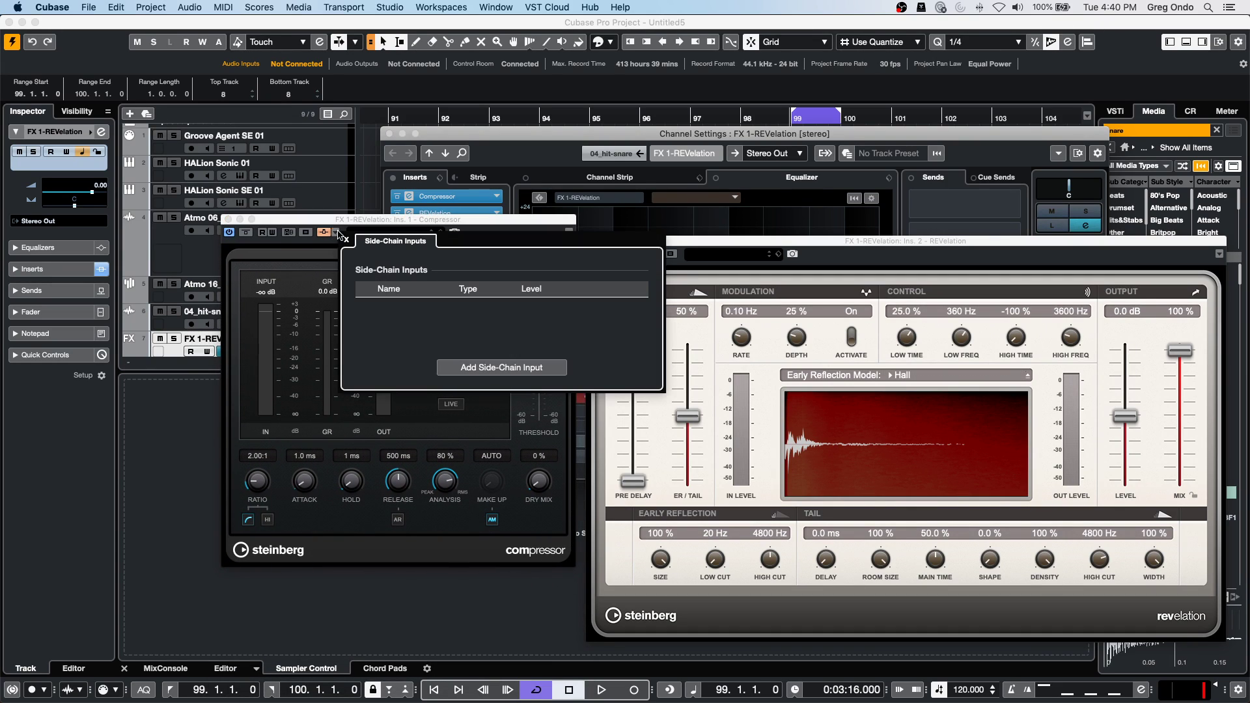
left_click(512, 368)
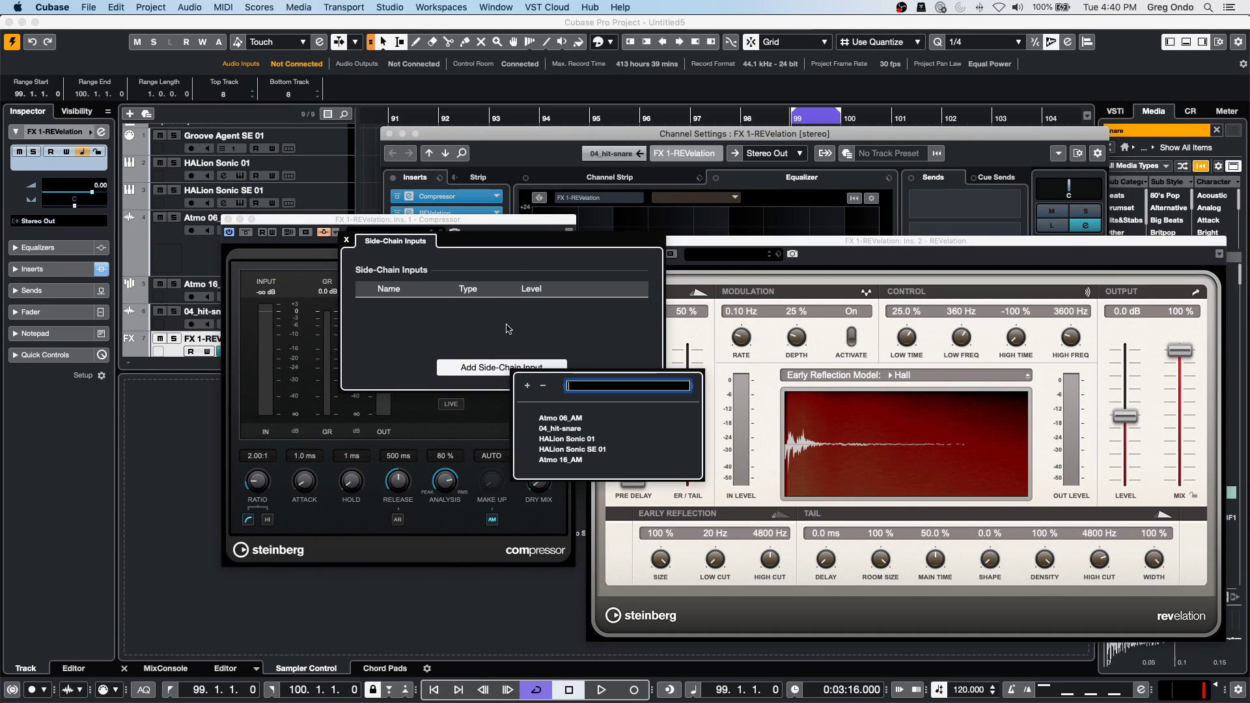
left_click(595, 429)
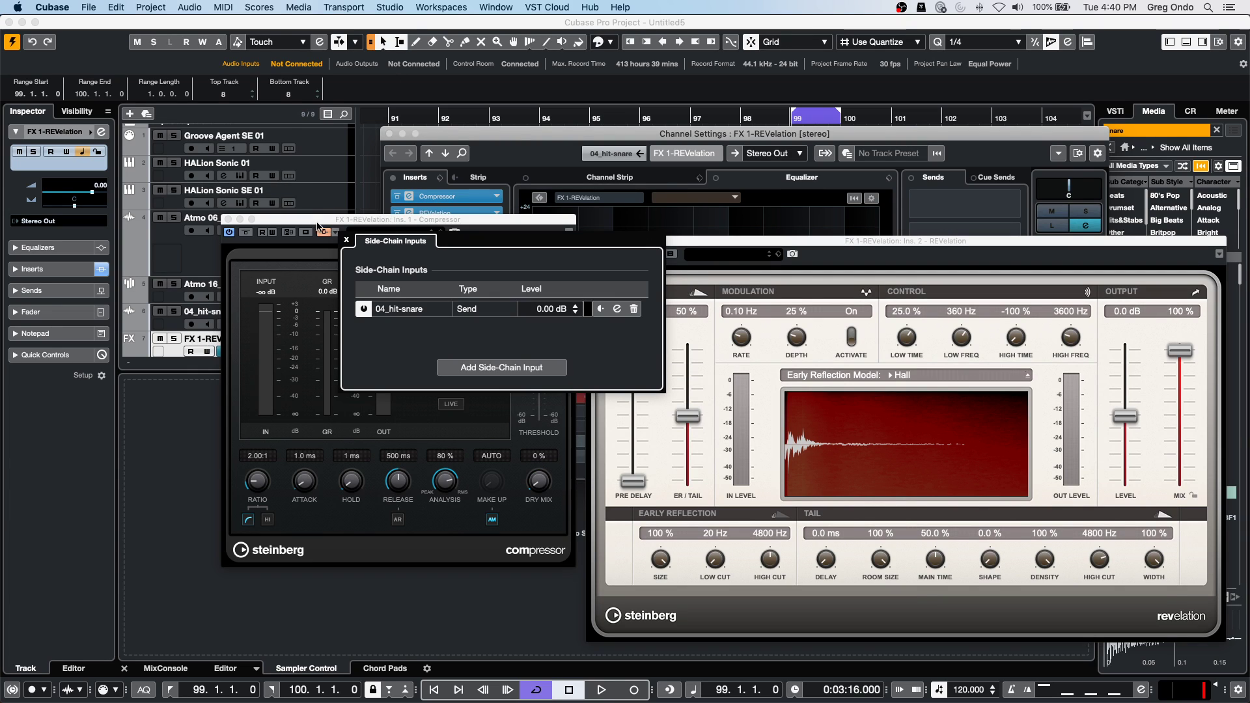
left_click(346, 238)
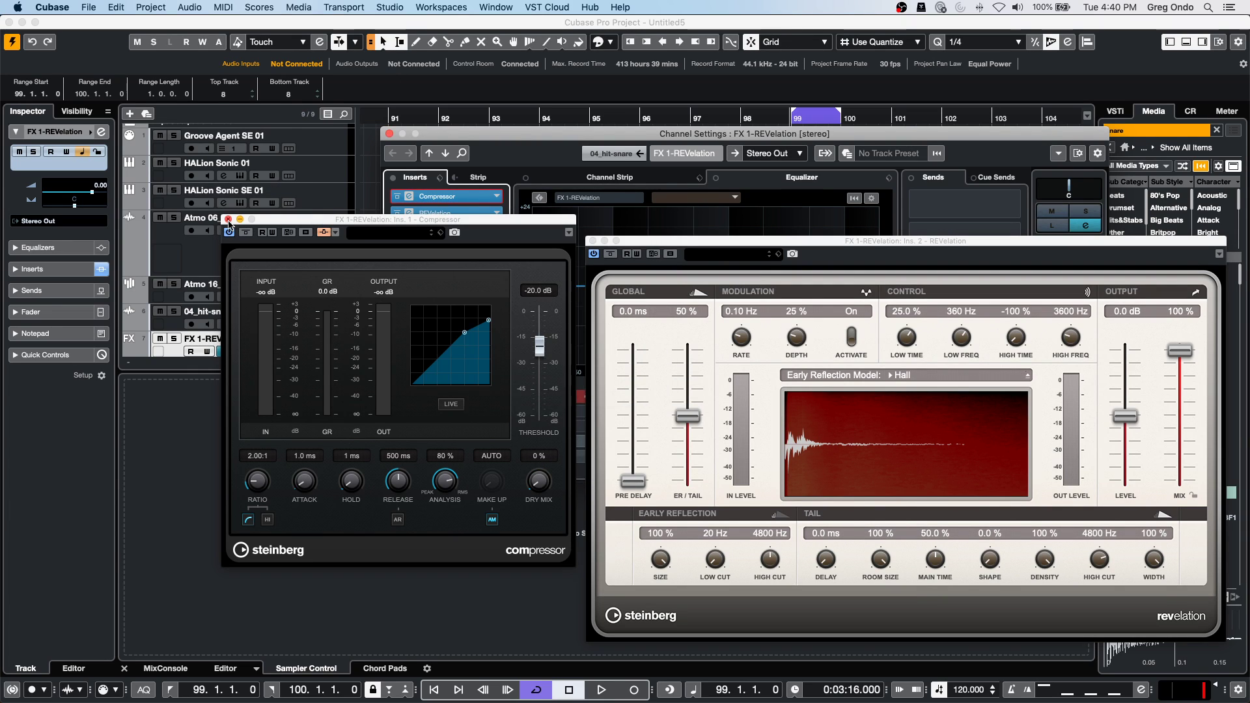
left_click(228, 221)
left_click(445, 198)
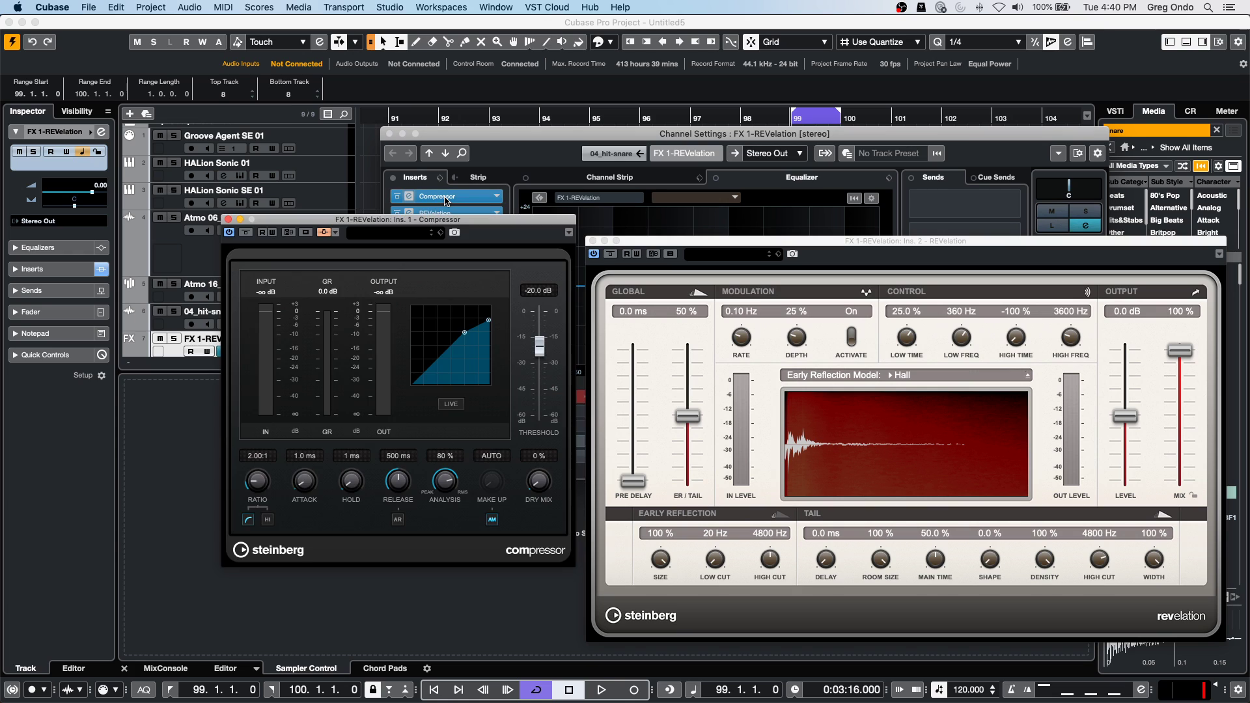
Set the Compressor's ratio to 8:1 and its threshold to -53.1 dB while listening to the looped snare, and stop playback.
left_click_drag(466, 336, 489, 352)
key("space")
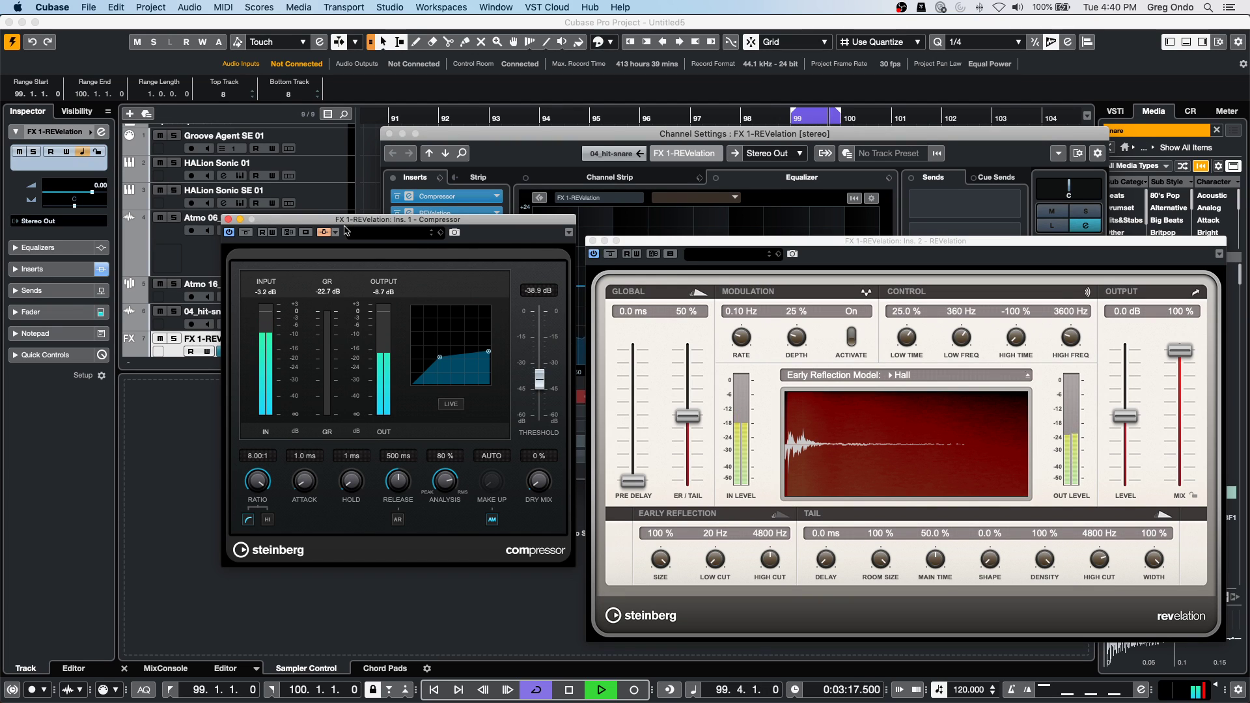
left_click_drag(439, 358, 433, 379)
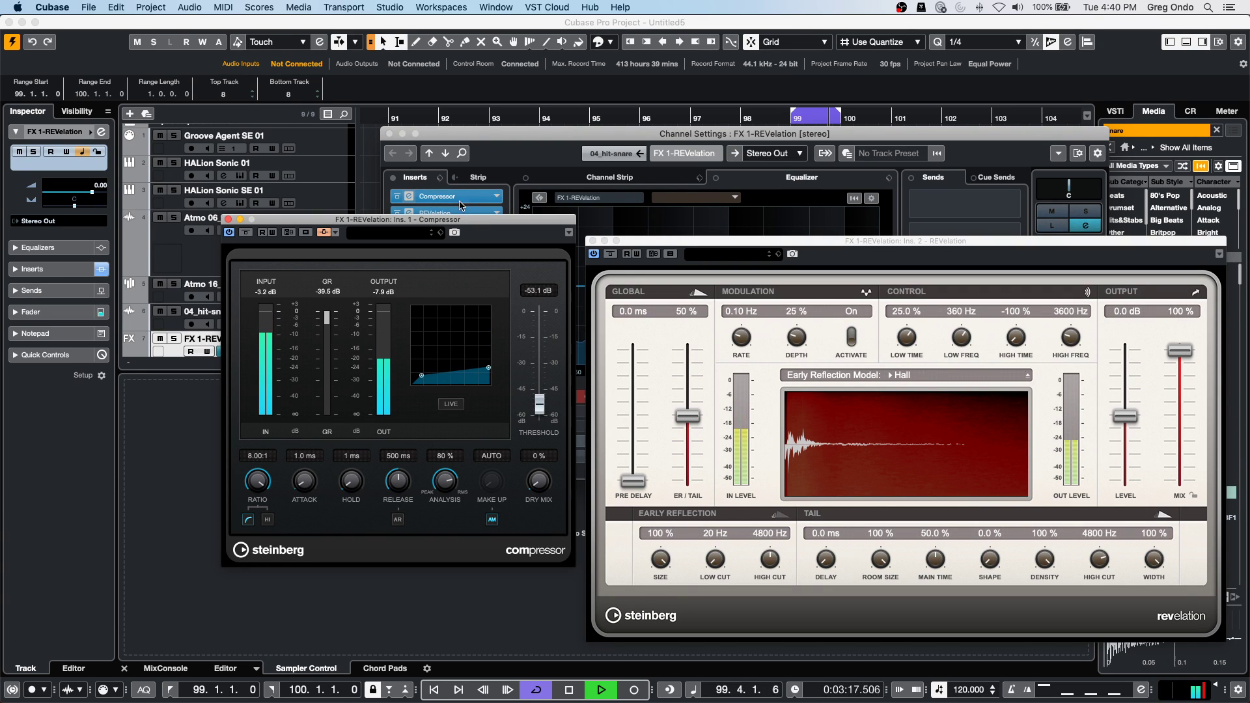
left_click_drag(452, 220, 913, 220)
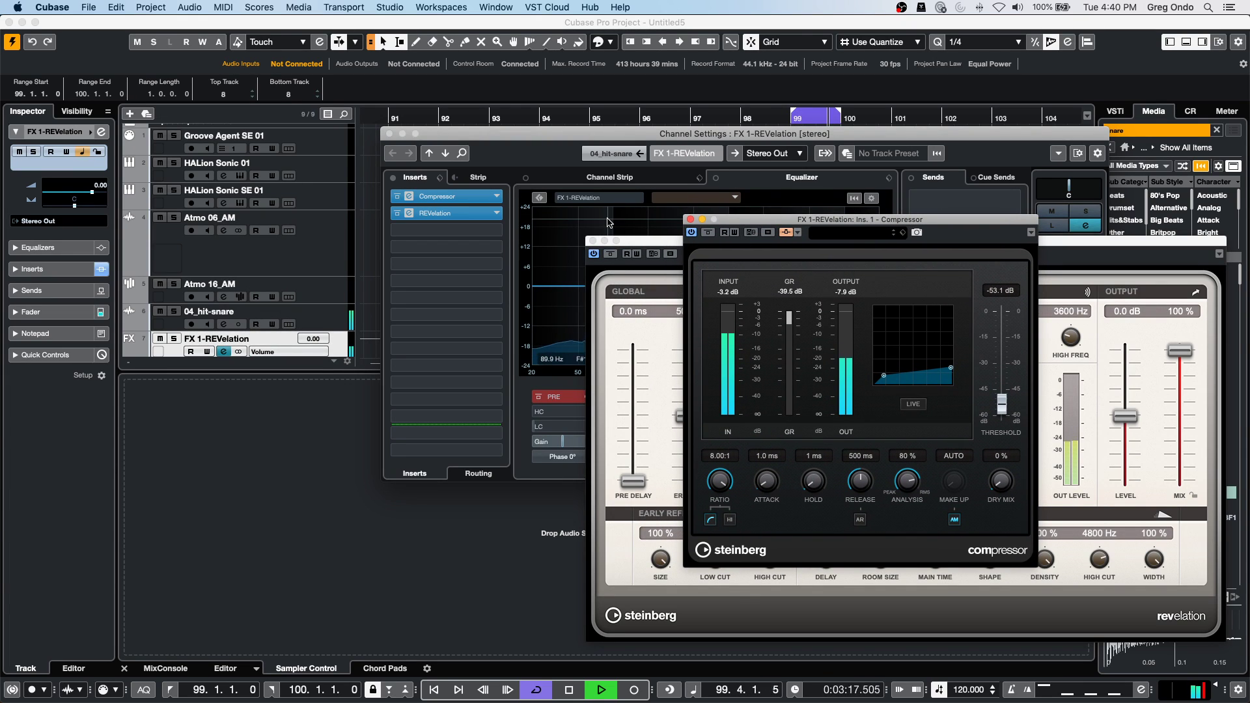
key("space")
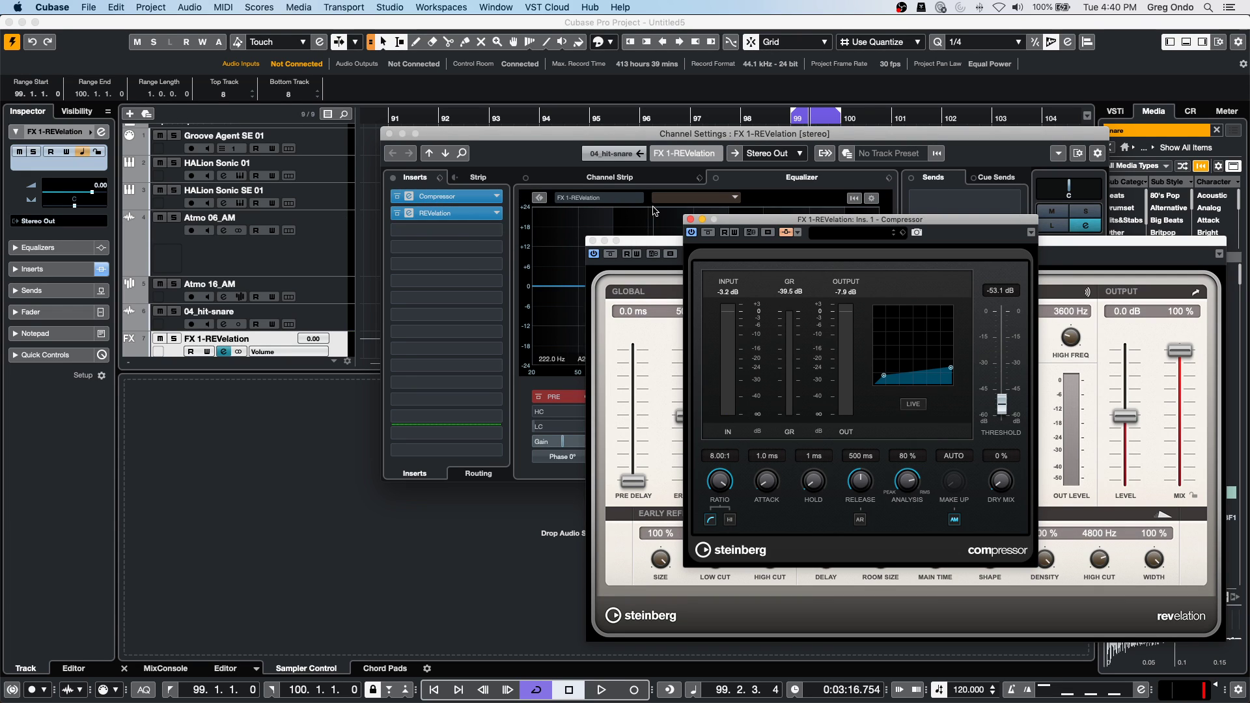
Switch off the 04_hit-snare track's REVelation send, play the loop, and raise the Compressor's threshold to -14.8 dB.
left_click(328, 323)
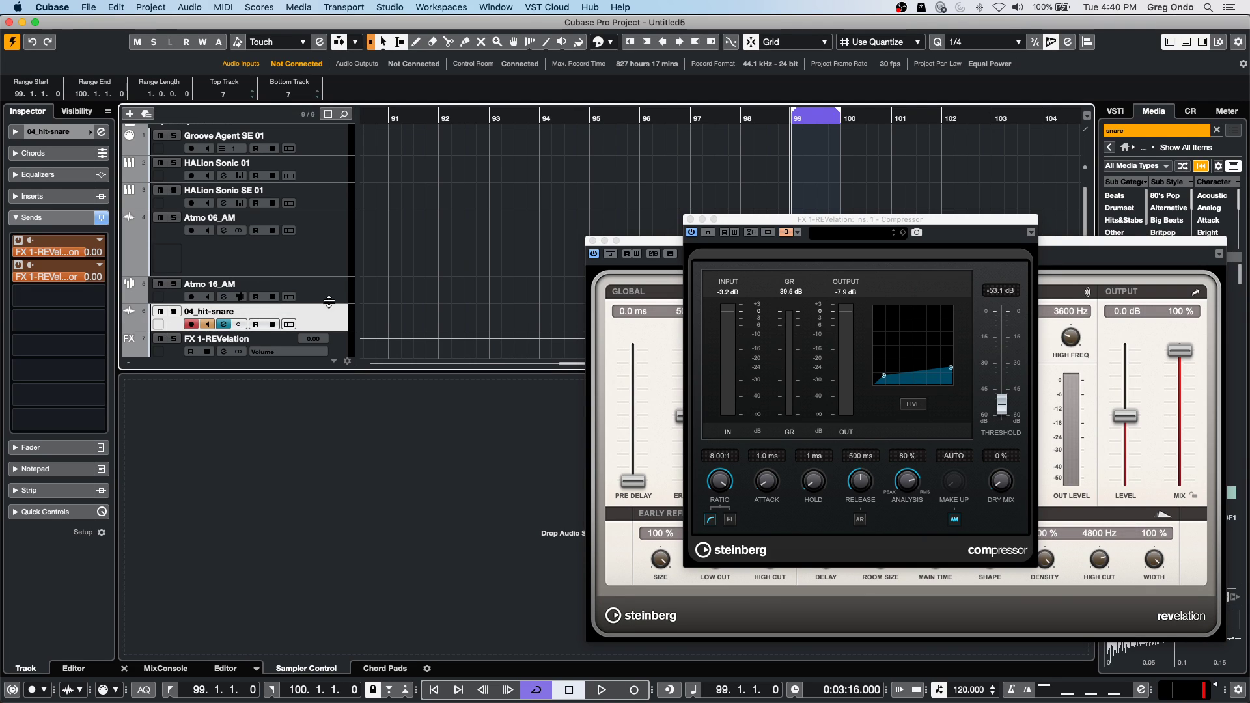
left_click(14, 248)
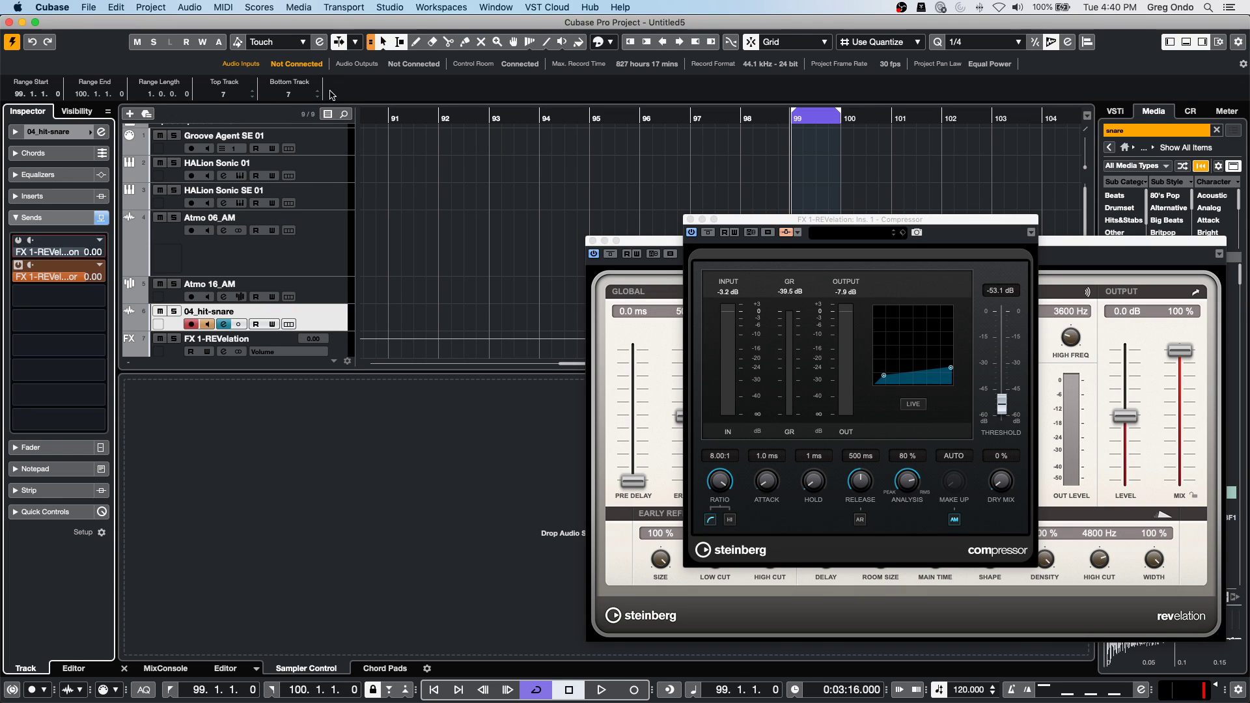
key("space")
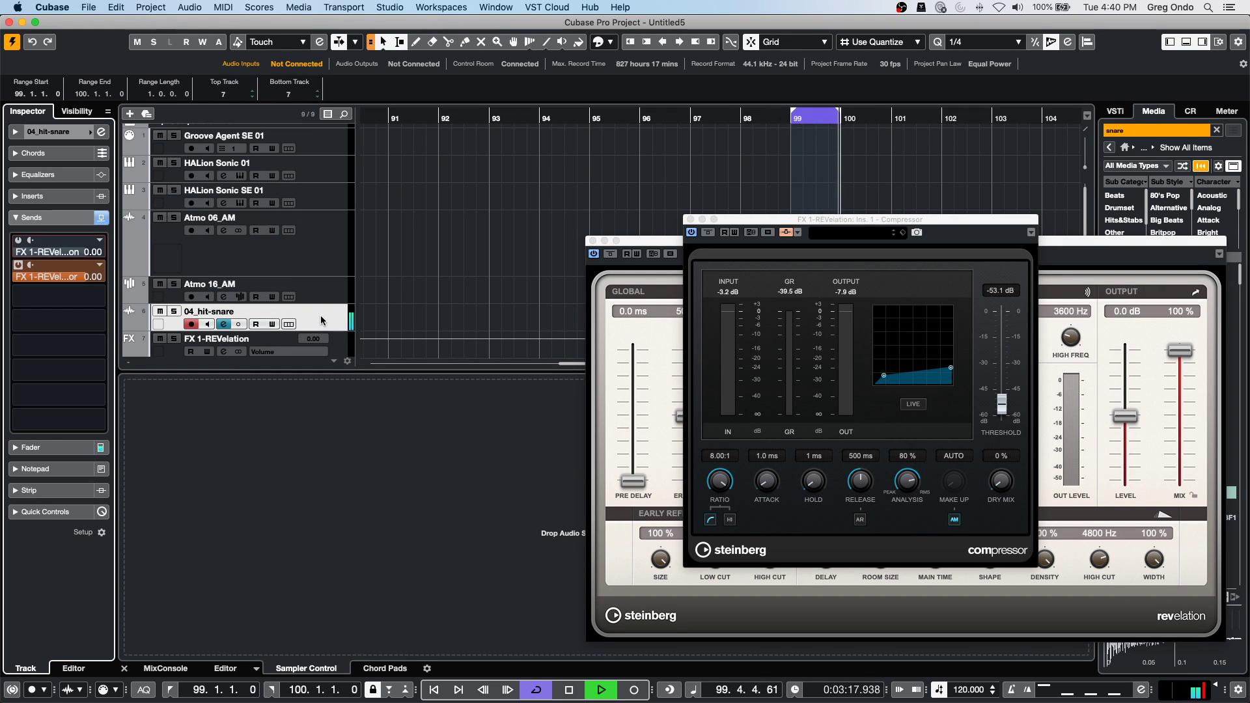
left_click_drag(883, 377, 884, 285)
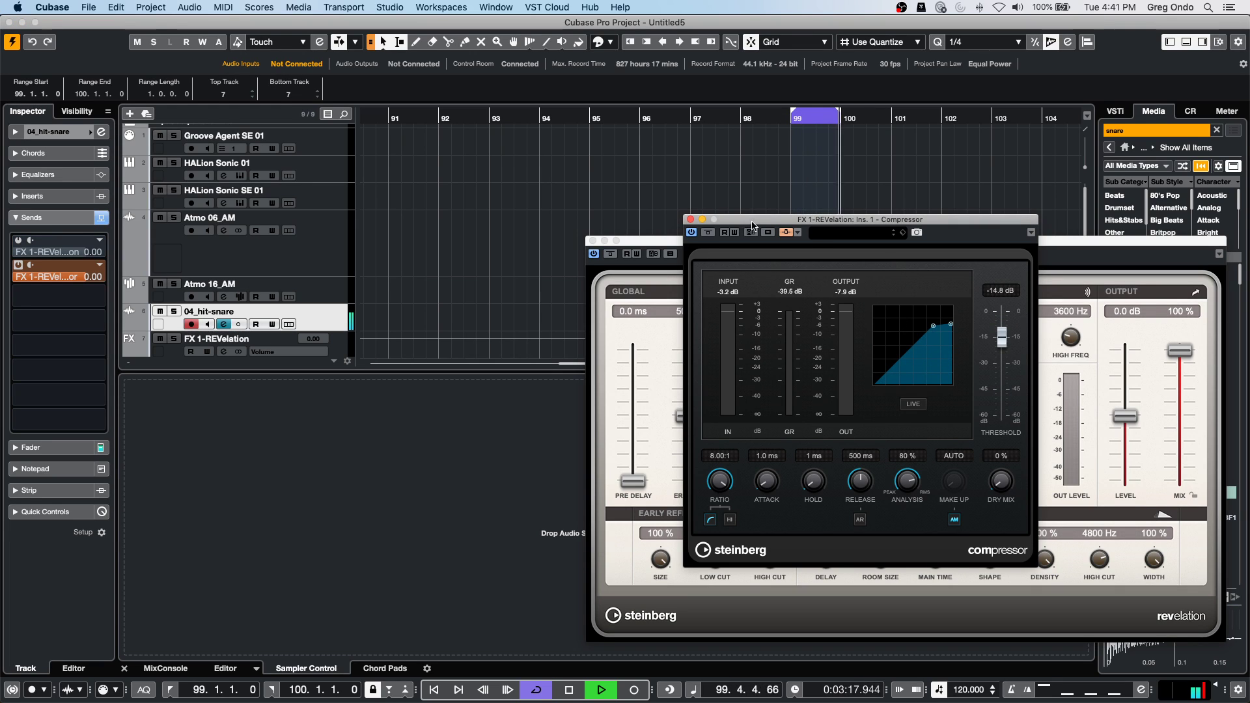
Check the Compressor's side-chain inputs, and on the snare track deactivate the side-chain send and reactivate the REVelation send.
left_click(797, 232)
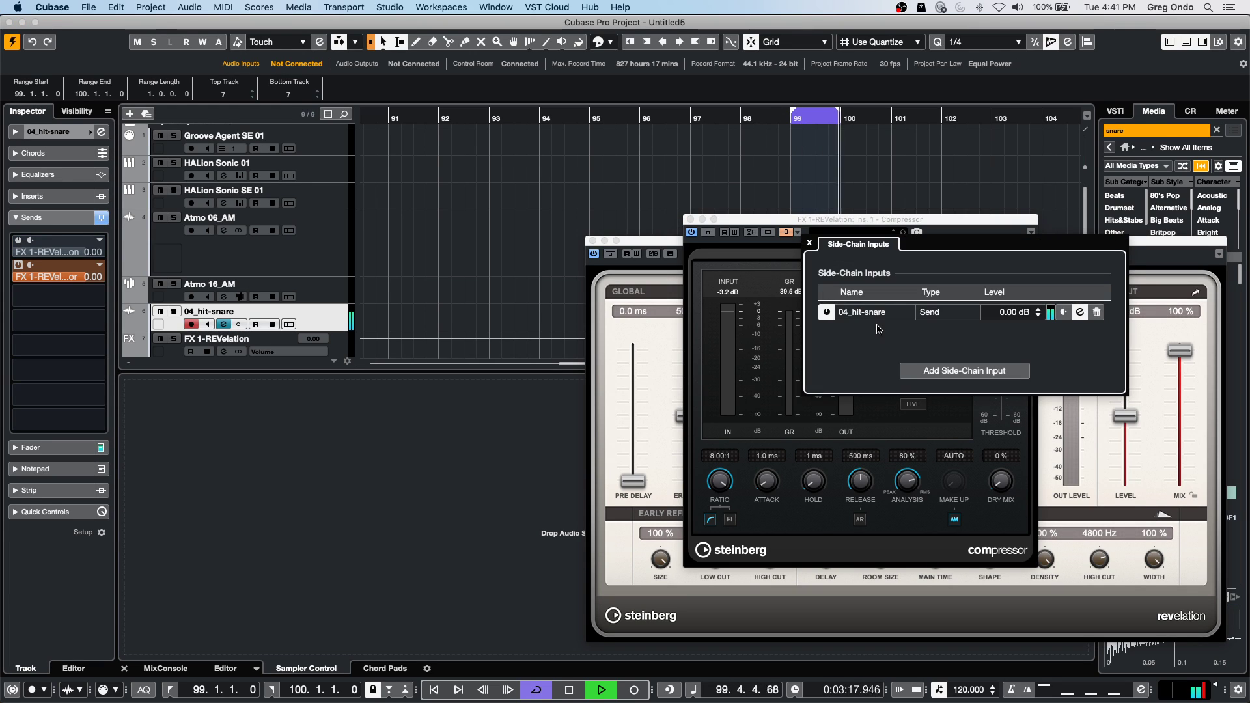
left_click(20, 279)
left_click(20, 244)
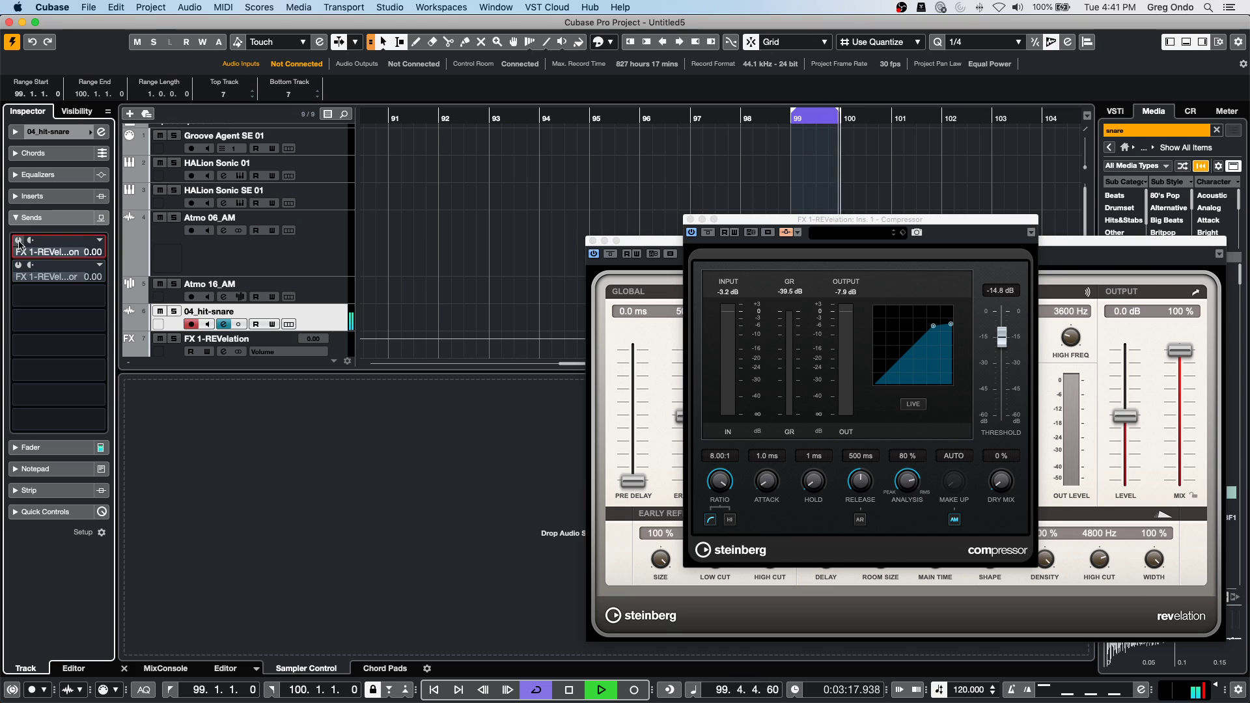
left_click(19, 241)
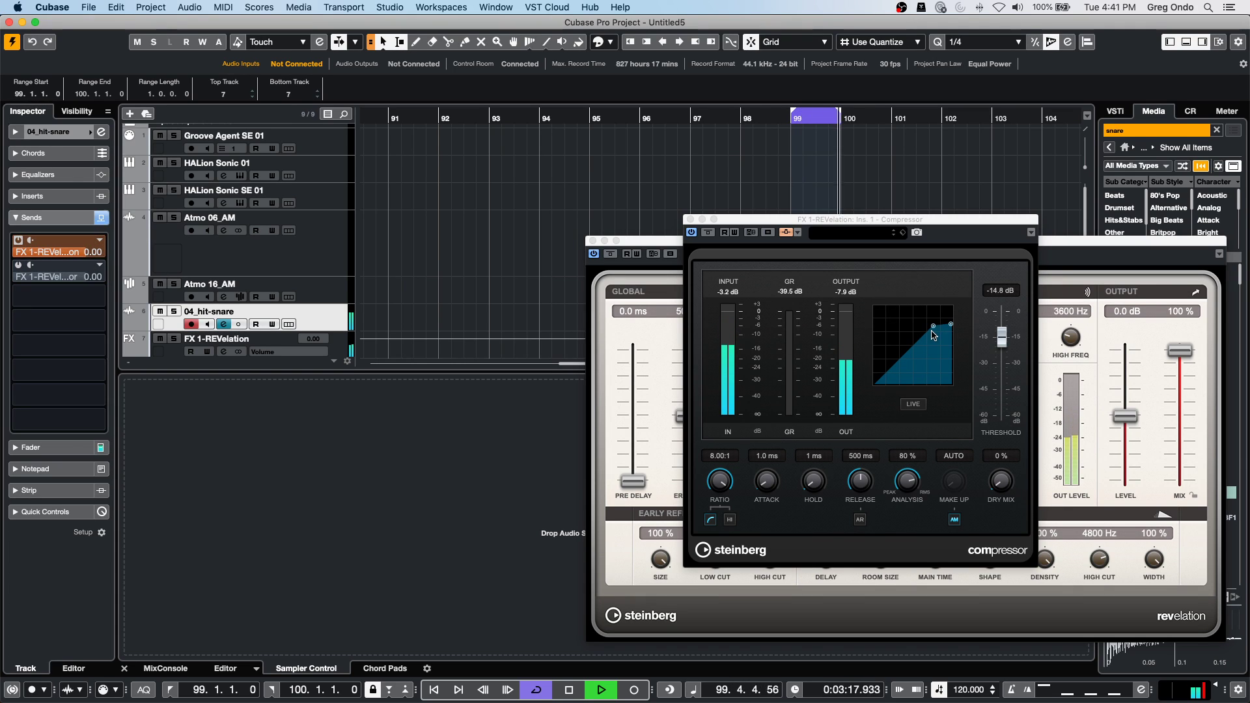
Lower the Compressor's threshold to -49.7 dB, settle it at -26.6 dB while listening to the reverb, and stop playback.
left_click_drag(933, 332, 890, 373)
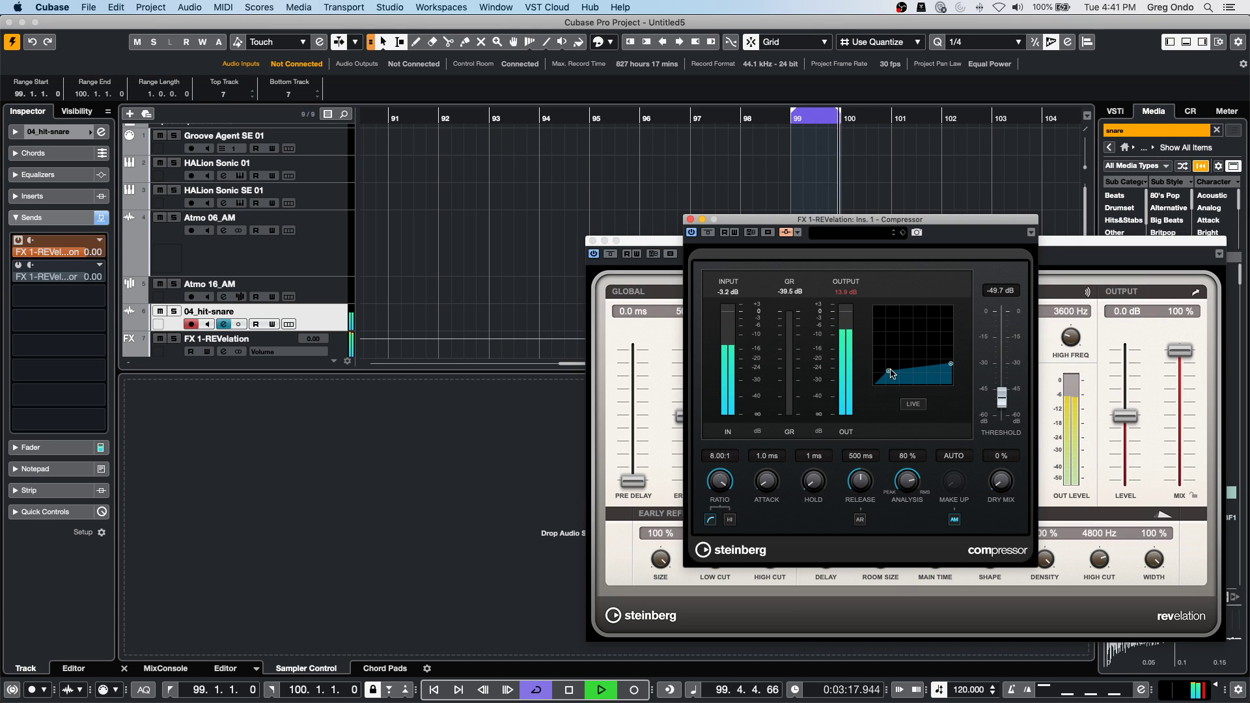
left_click_drag(891, 373, 918, 341)
key("space")
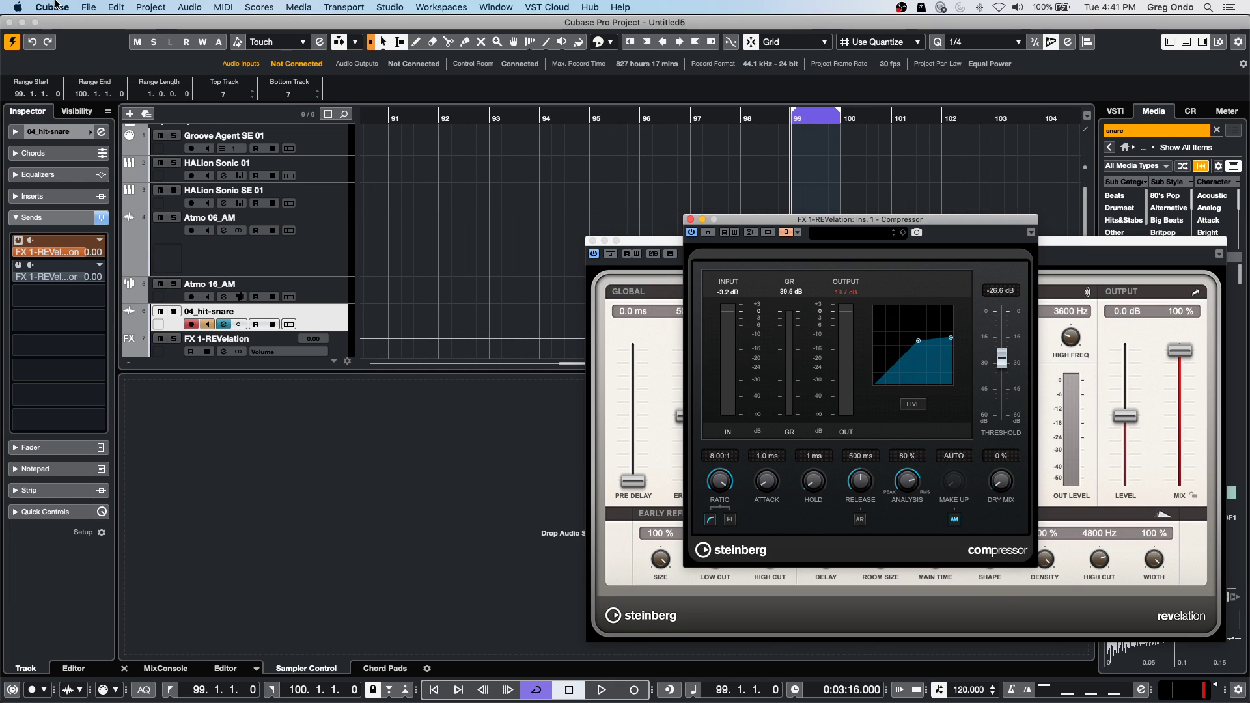
Close the Compressor and remove REVelation from the second insert slot of the FX 1-REVelation channel.
left_click(691, 220)
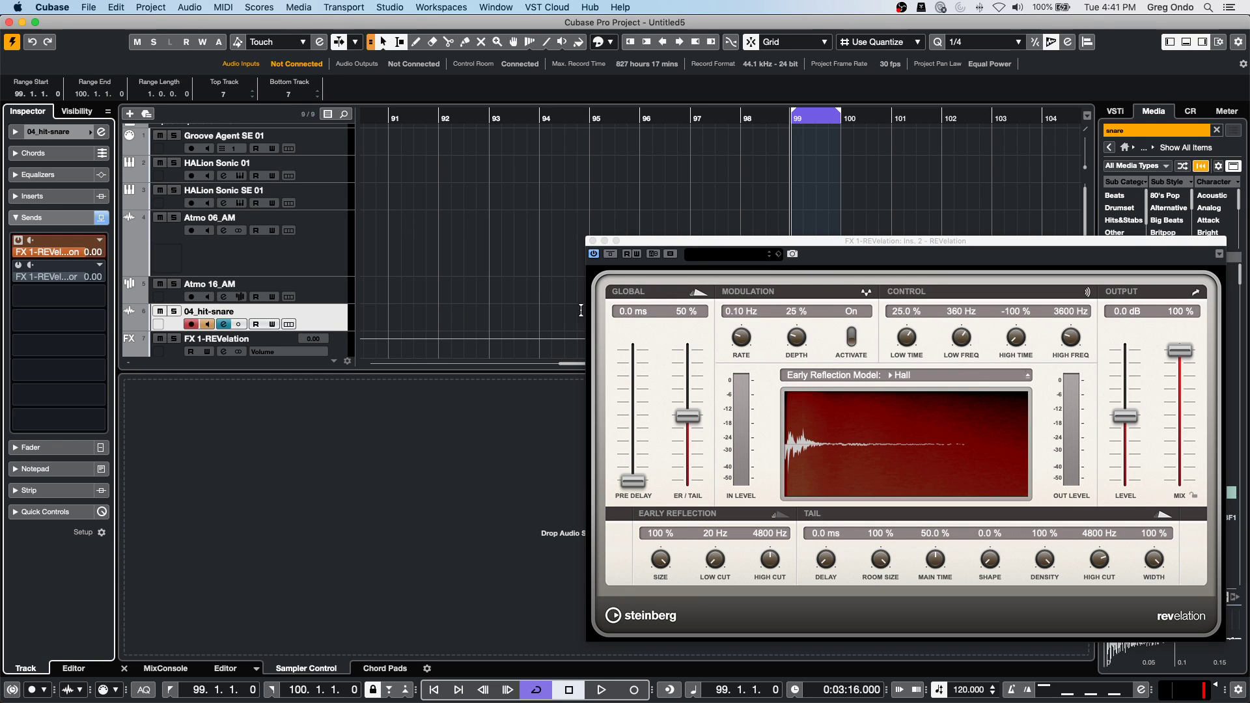
left_click(317, 351)
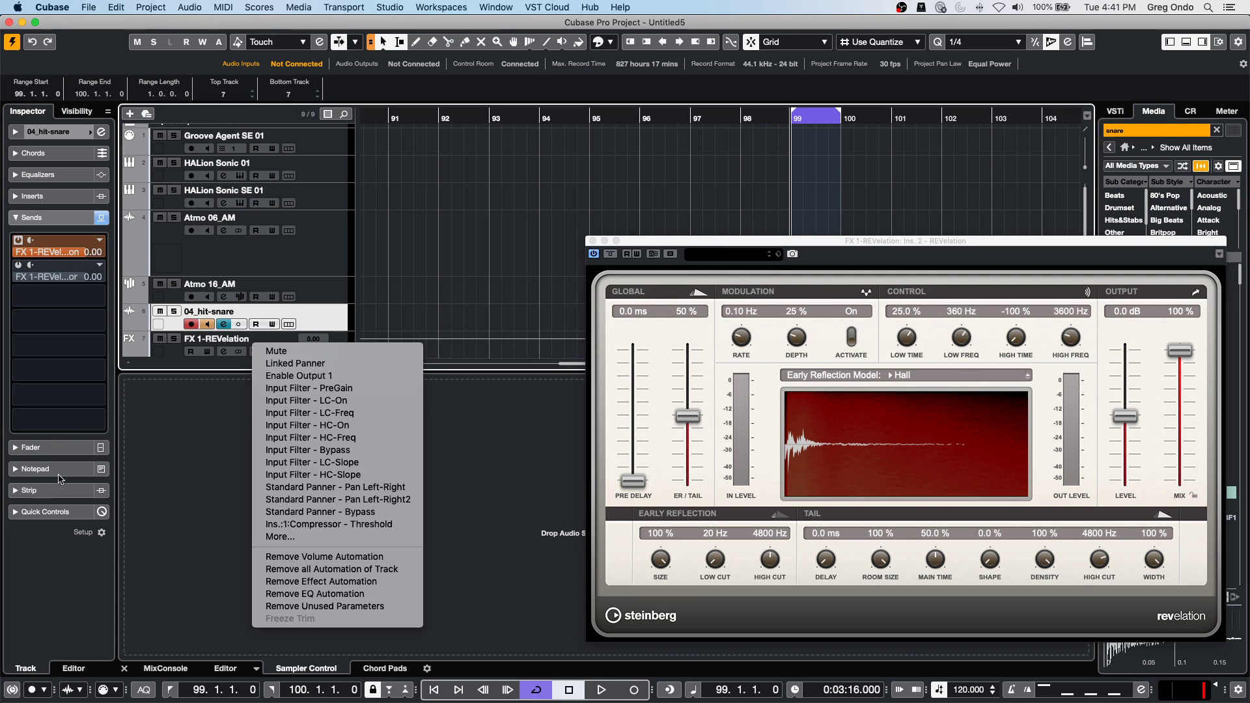
key("Escape")
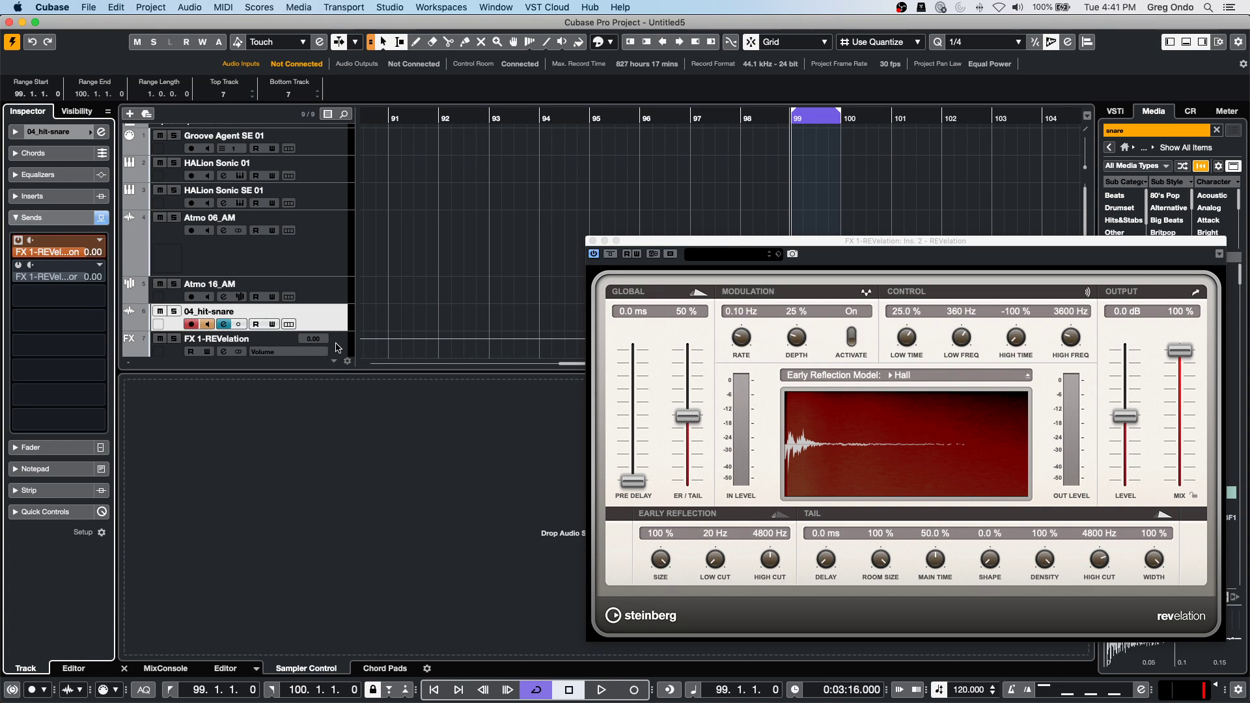
left_click(336, 347)
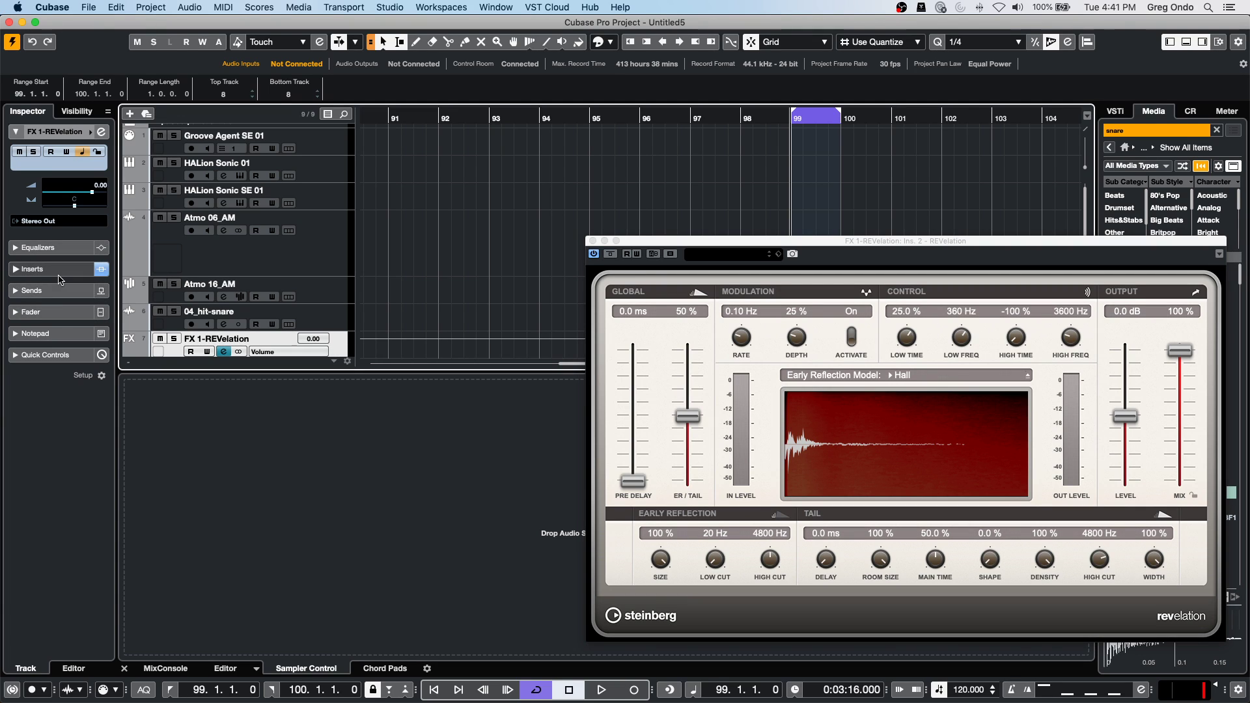
left_click(58, 271)
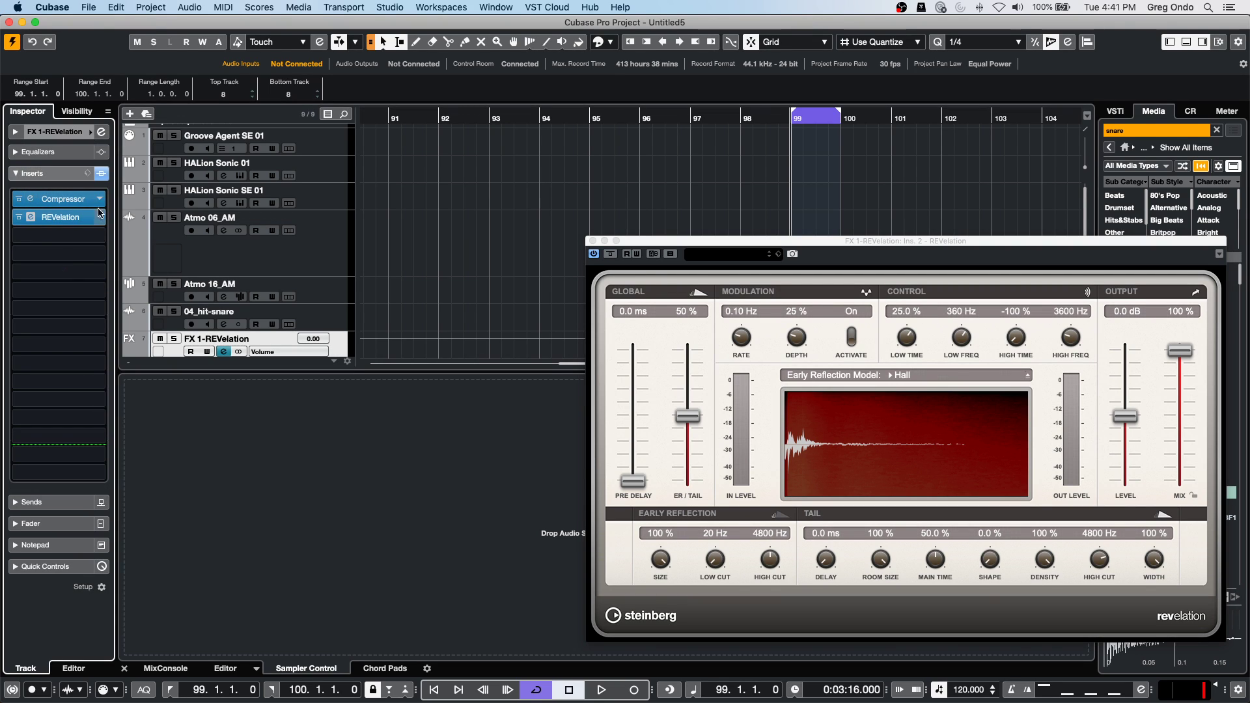
left_click(99, 215)
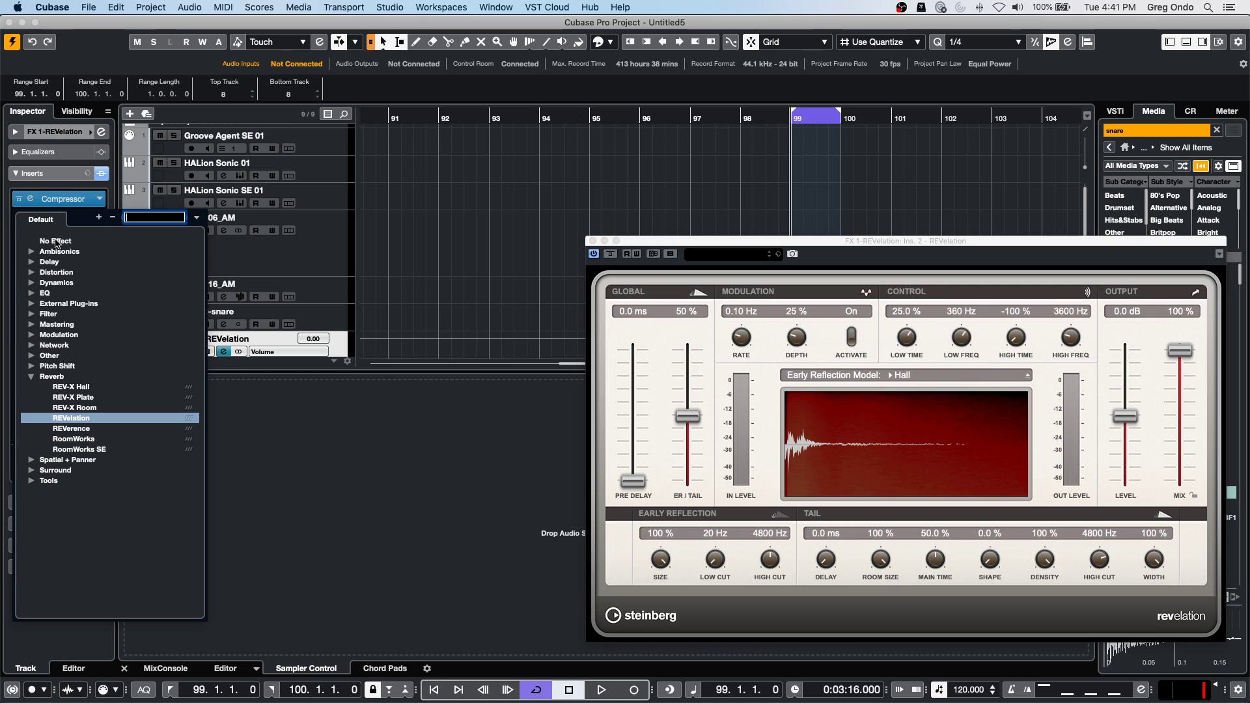
left_click(56, 242)
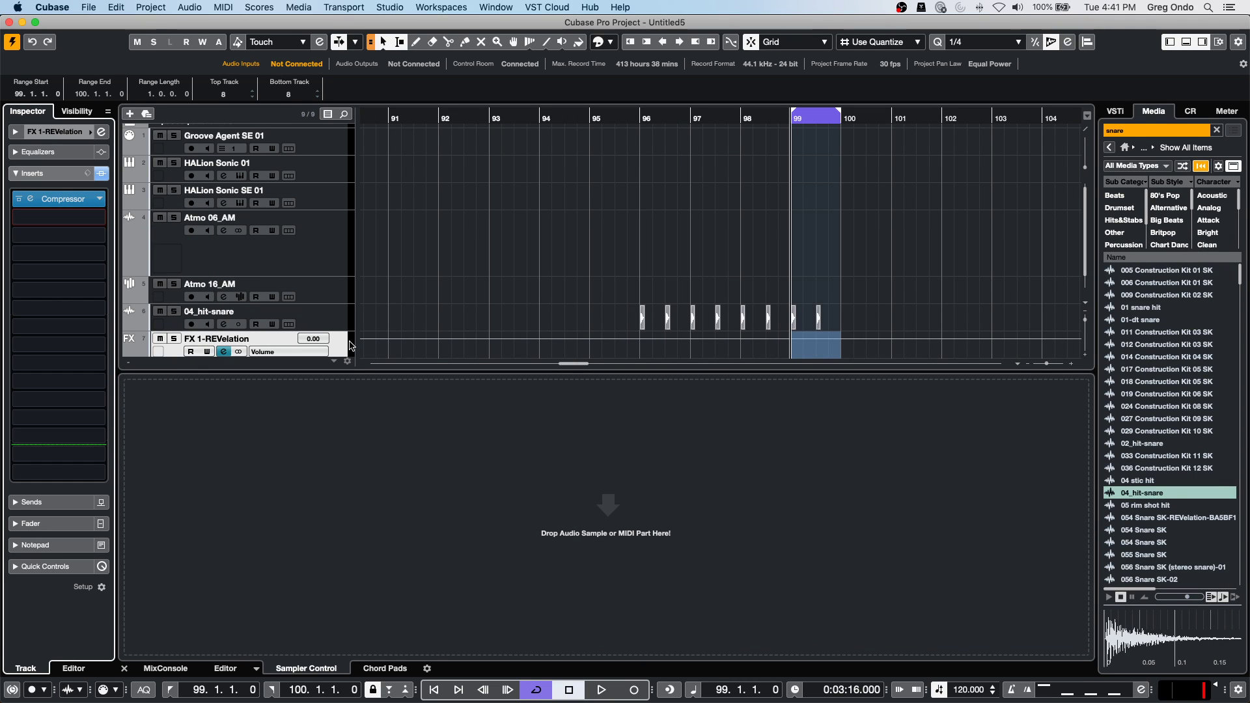
Remove the Compressor from the first insert slot of the FX 1-REVelation channel.
left_click(344, 328)
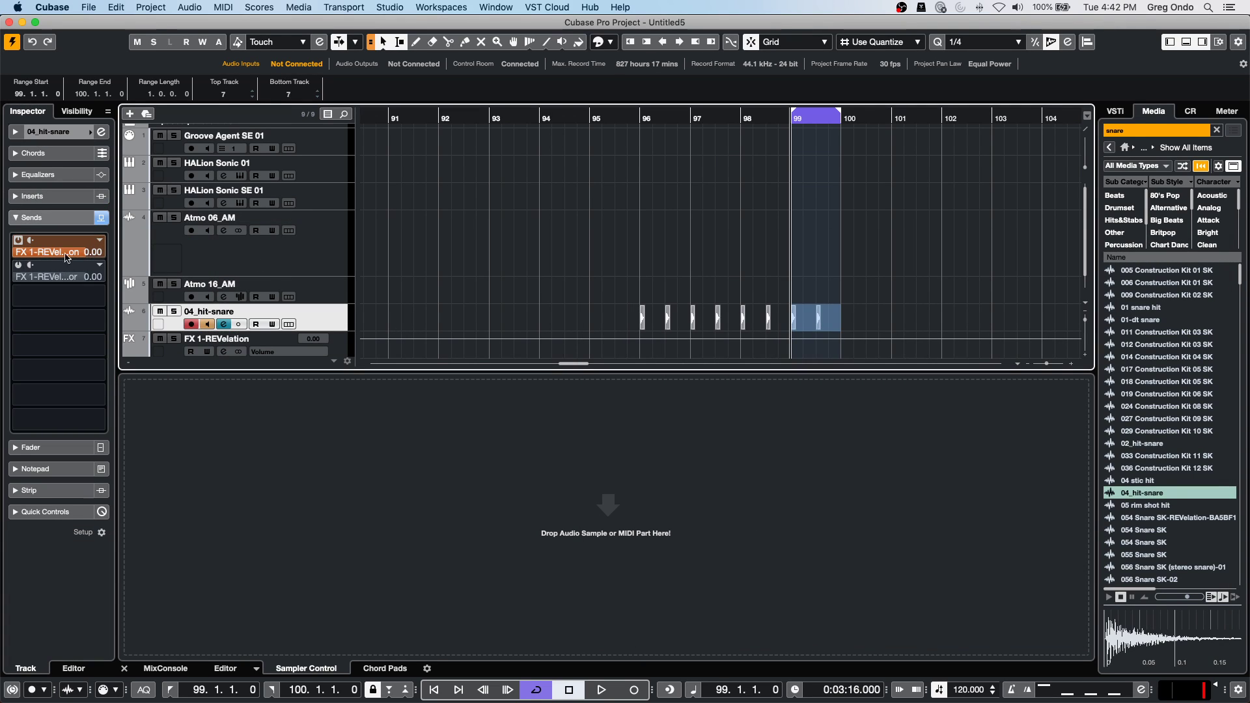
left_click(312, 351)
left_click(174, 346)
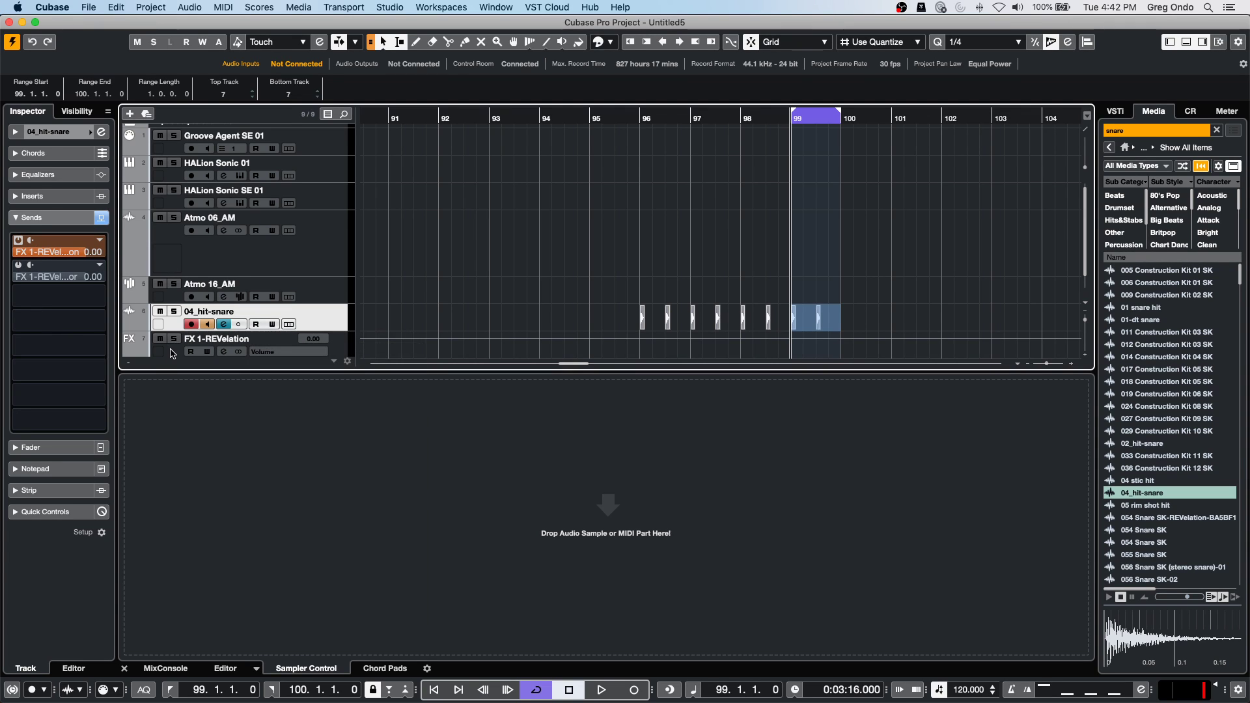
left_click(175, 345)
left_click(70, 204)
left_click(70, 202)
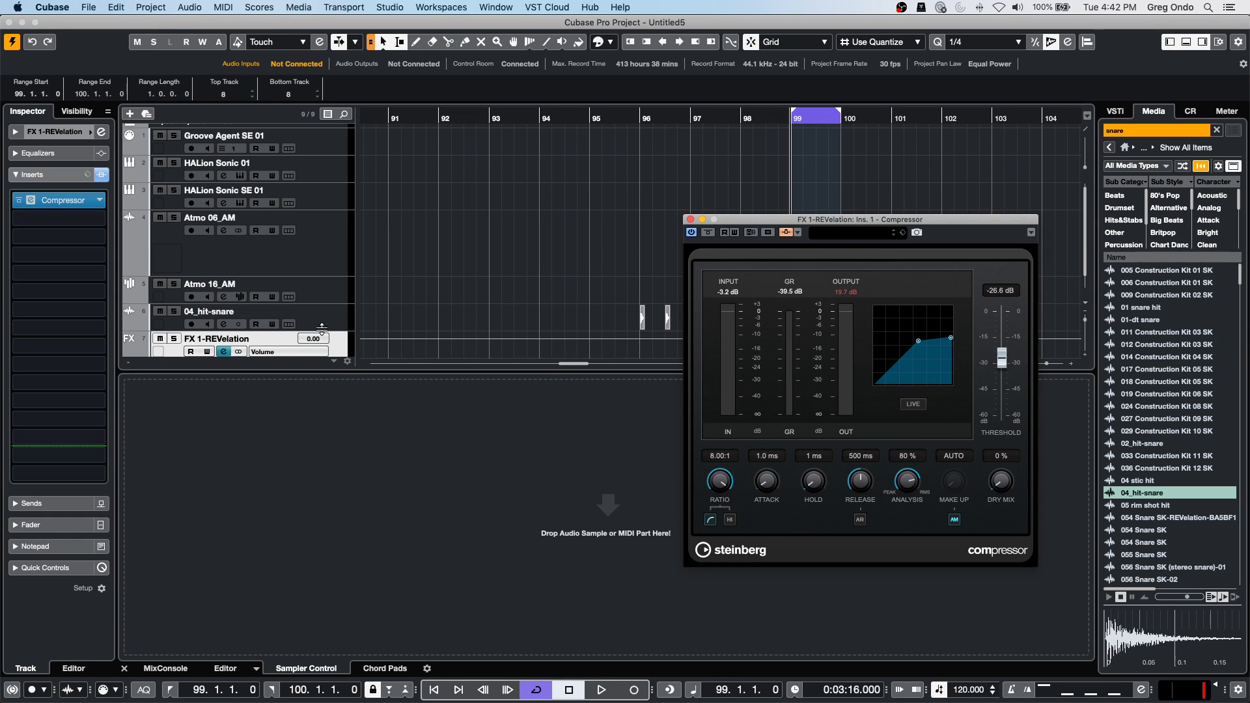
left_click(68, 200)
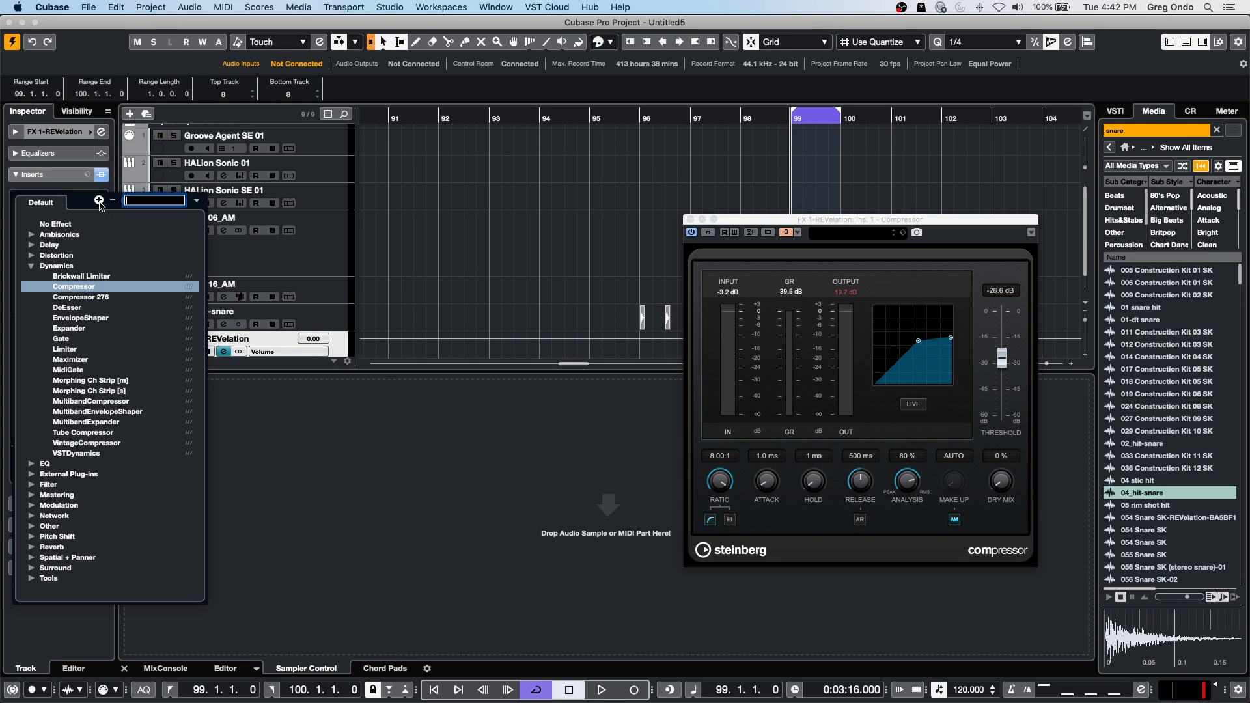
left_click(64, 226)
Load MultiTap Delay into the first insert slot of the FX 1-REVelation channel.
left_click(62, 228)
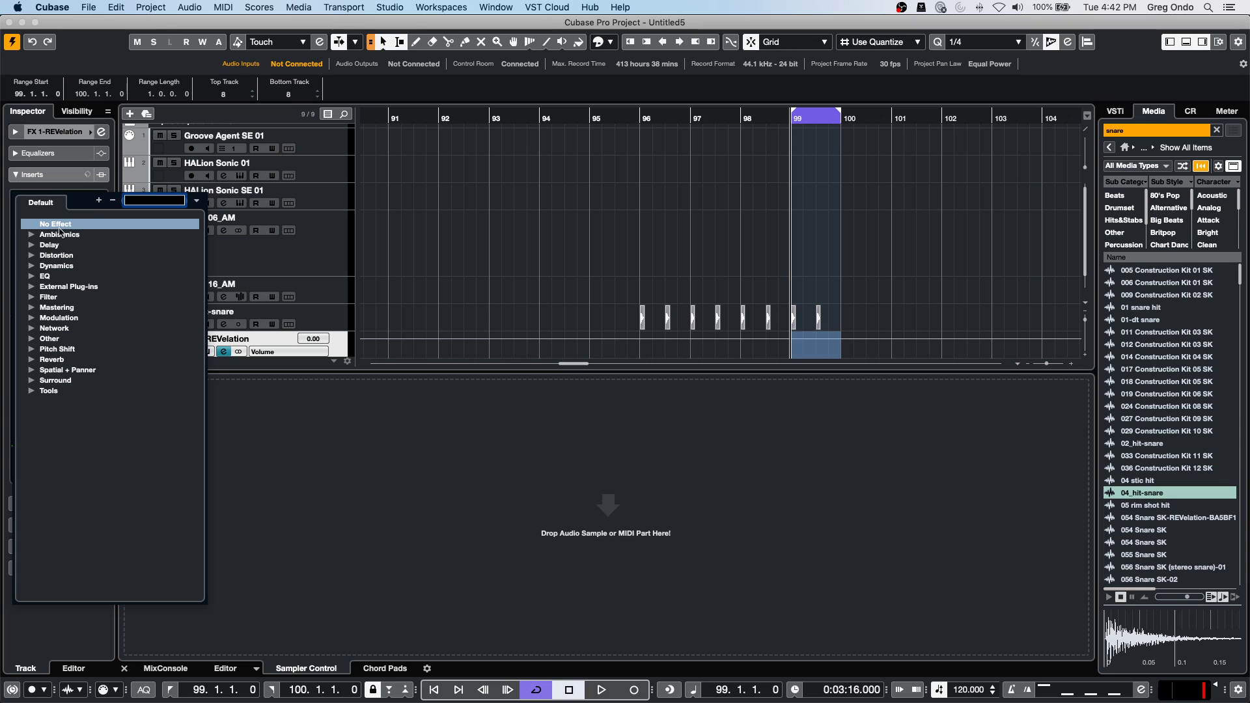
left_click(33, 245)
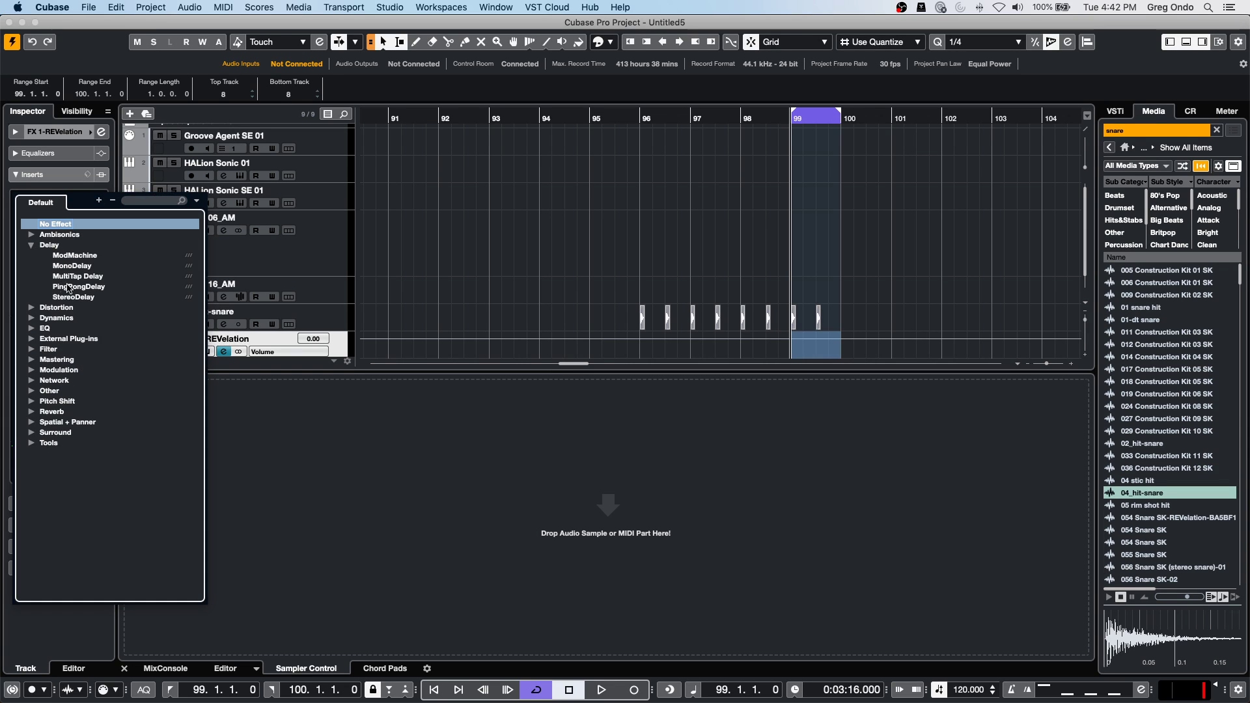
left_click(95, 279)
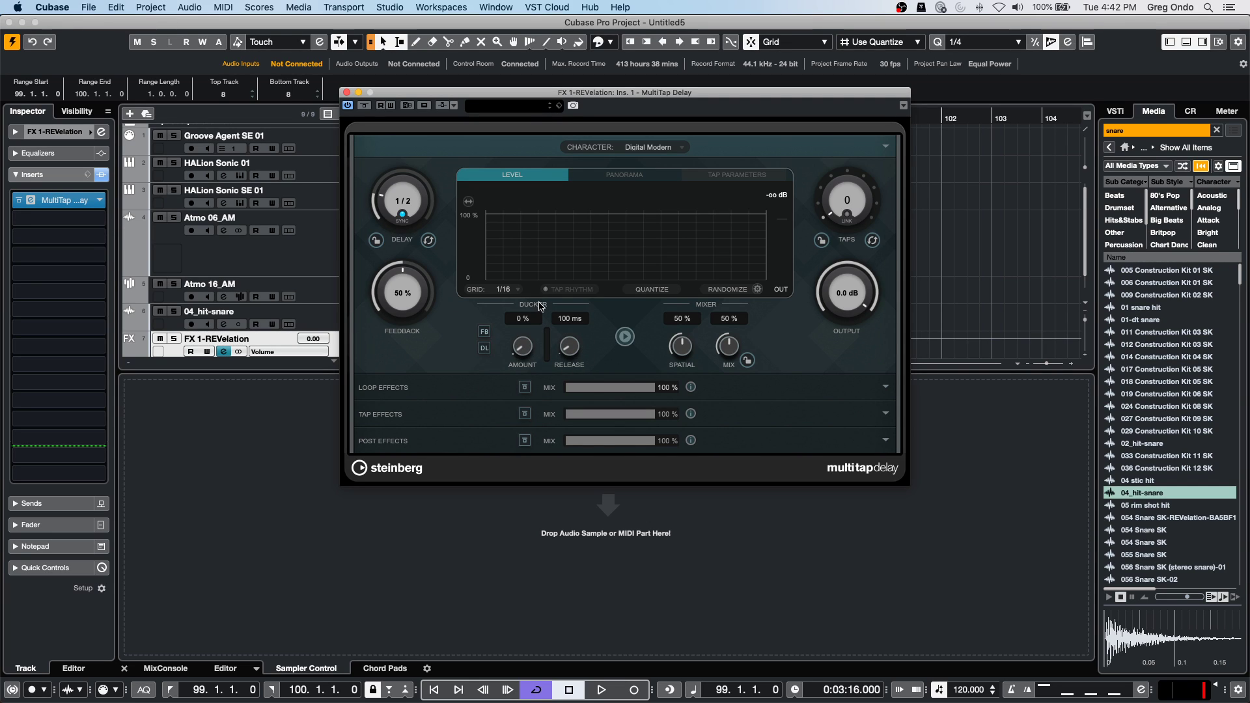
Raise the ducker's amount and release in MultiTap Delay and close the plug-in window.
left_click_drag(523, 346, 544, 279)
left_click_drag(569, 346, 593, 296)
left_click(347, 93)
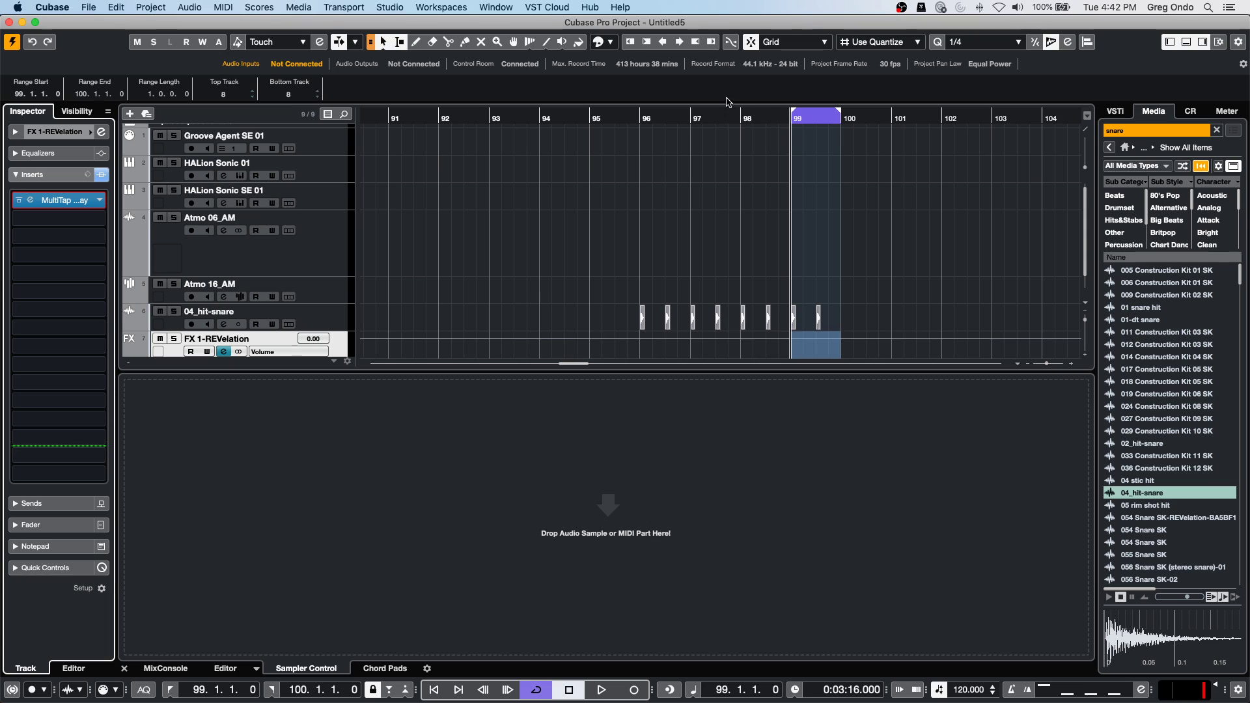
Play the snare hits from bar 96 to audition the ducked MultiTap Delay, and stop playback.
left_click(638, 121)
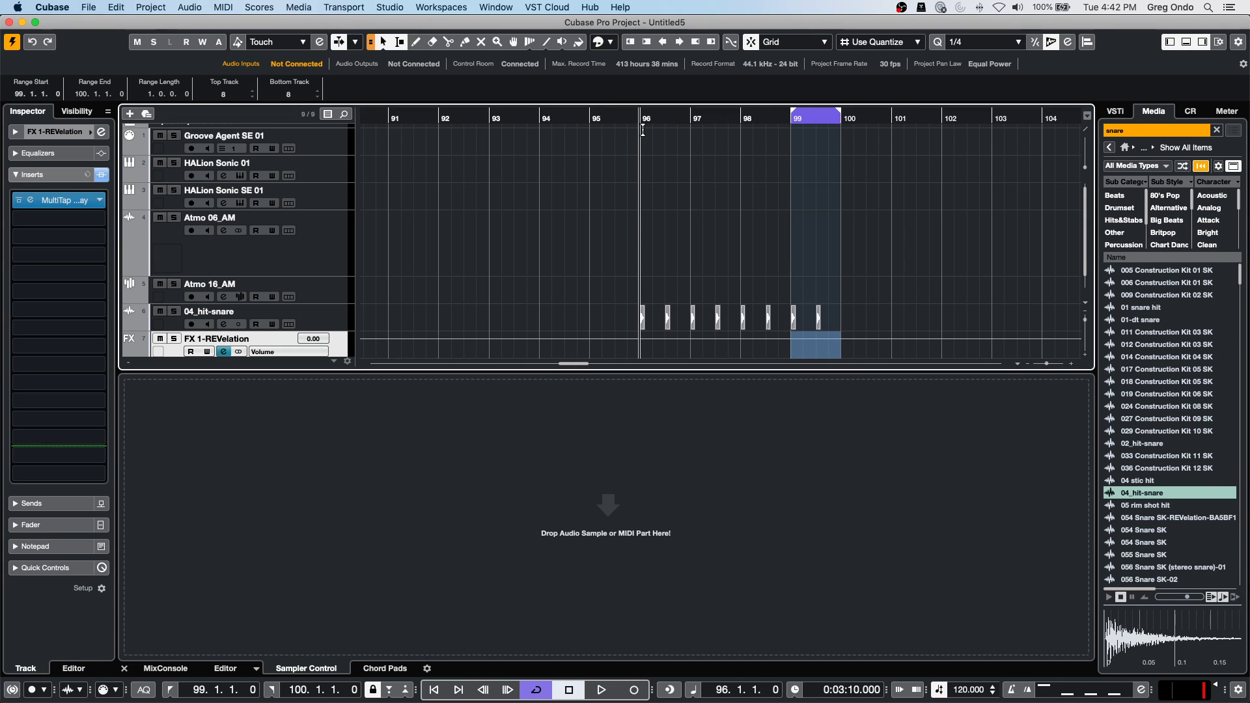
key("space")
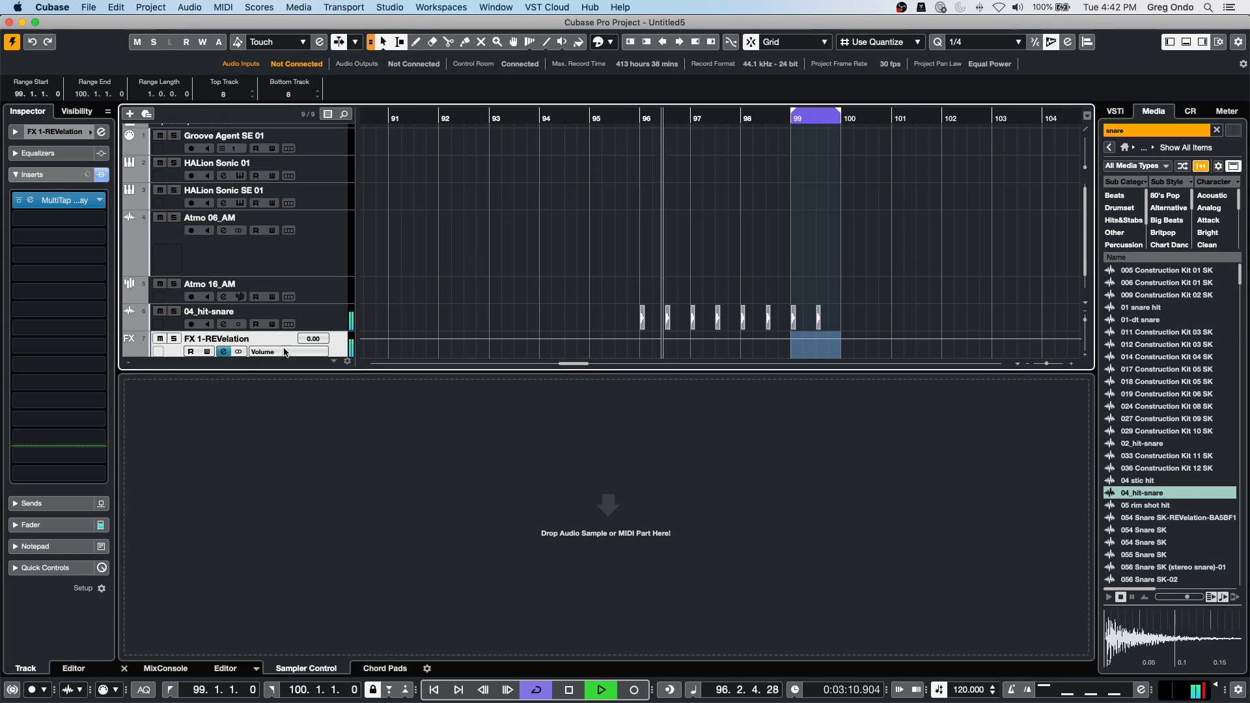
key("space")
Remove the FX 1-REVelation send from the 04_hit-snare track by setting its first send to No Bus.
left_click(260, 316)
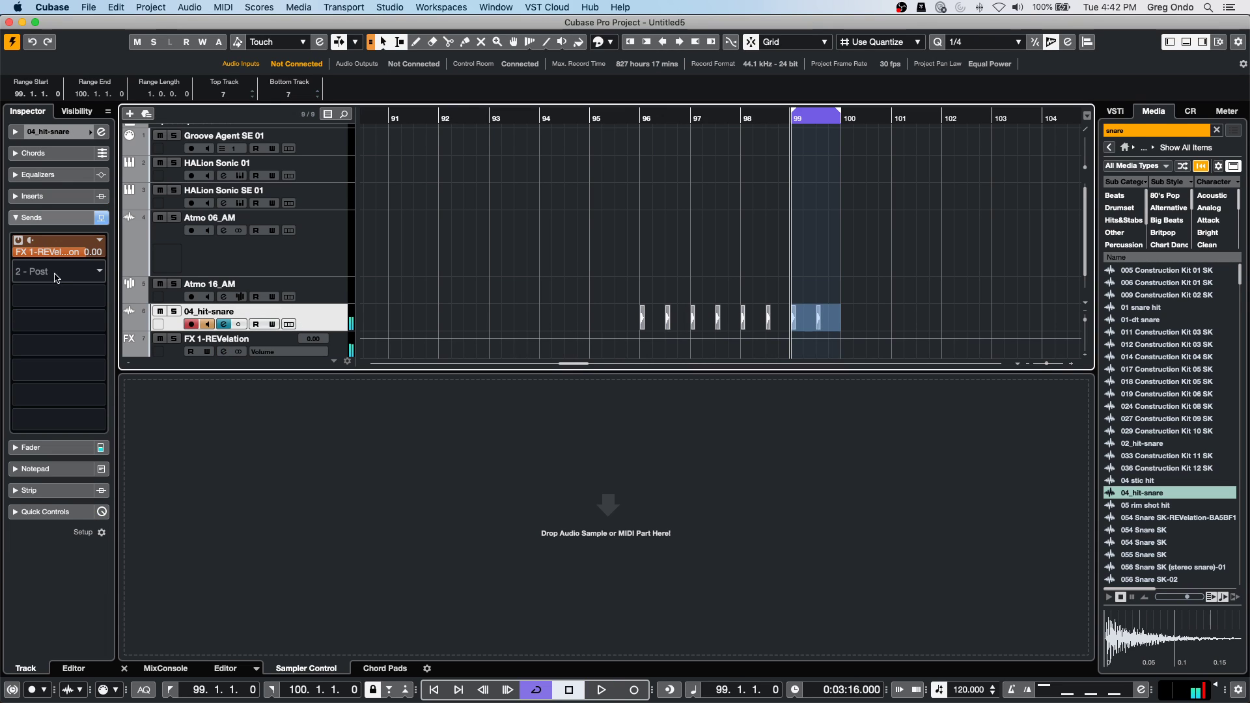
left_click(89, 254)
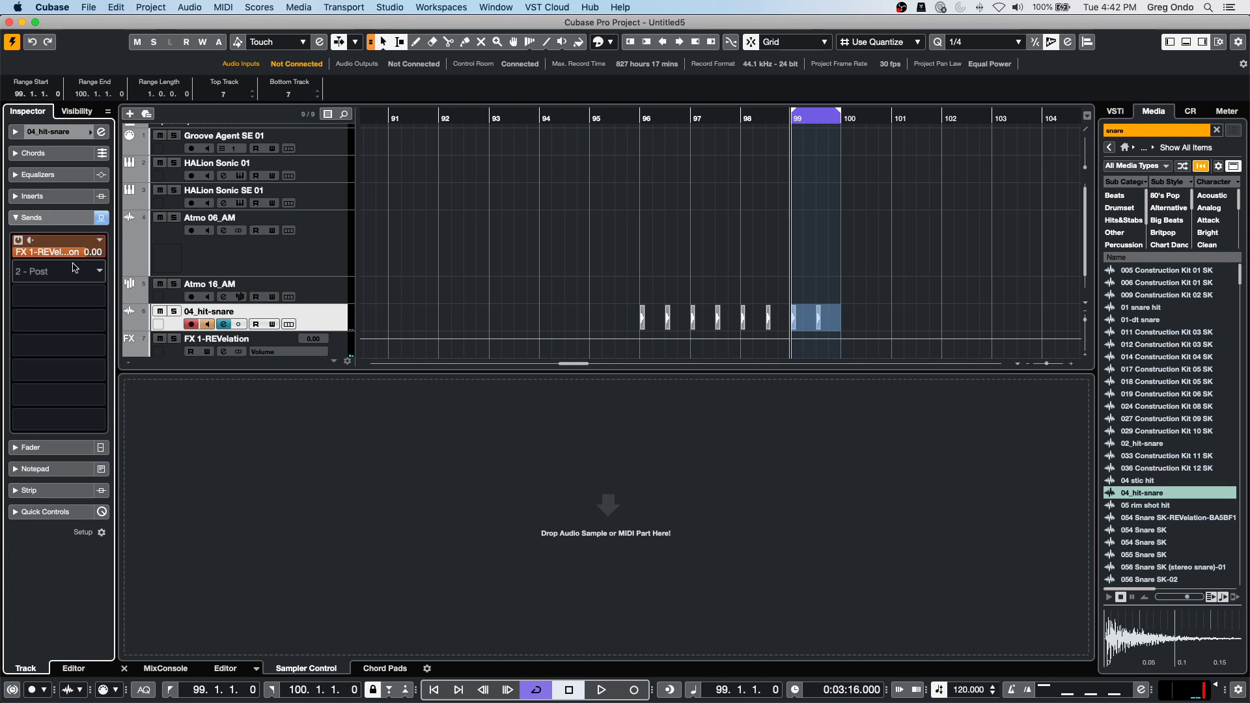
left_click(99, 240)
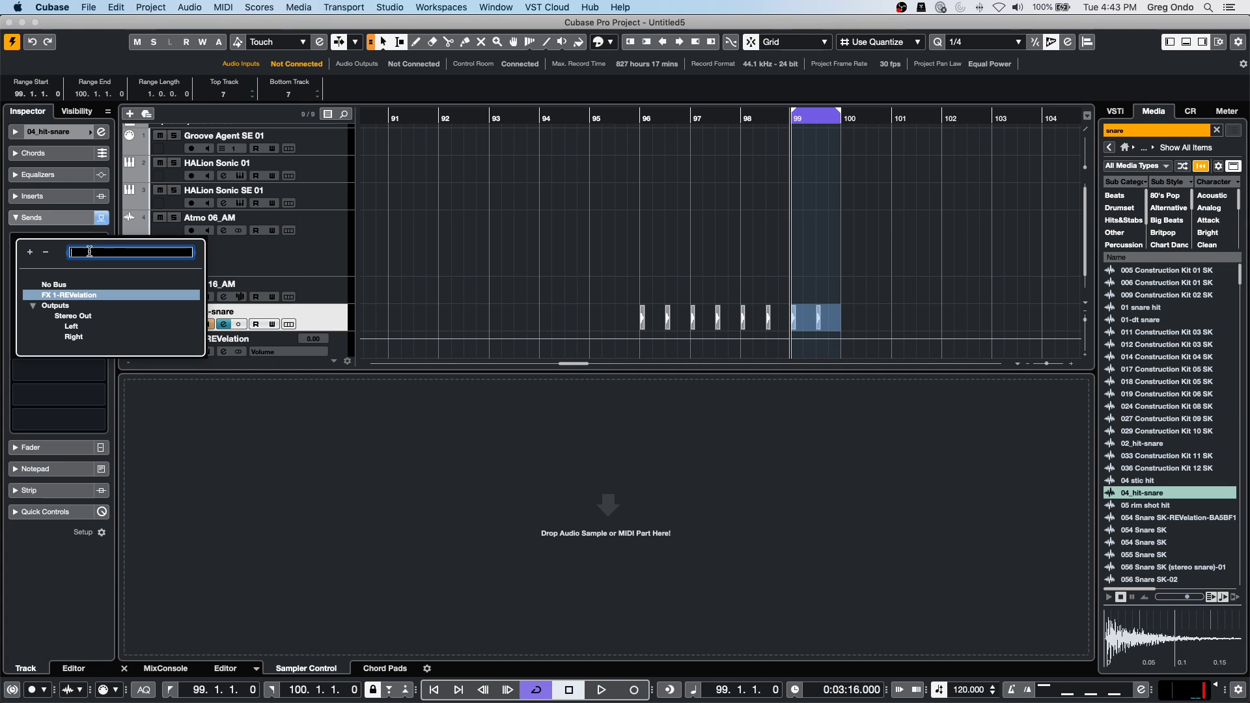
left_click(69, 281)
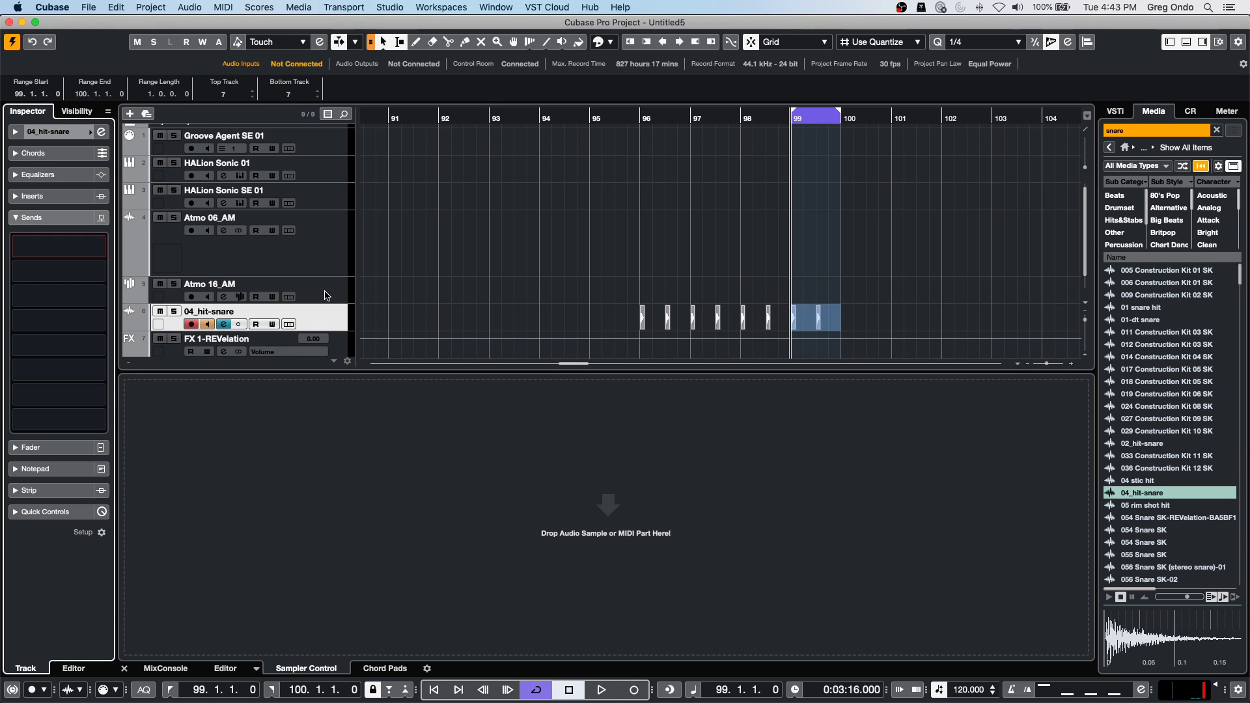
left_click(323, 294)
left_click(344, 320)
right_click(348, 316)
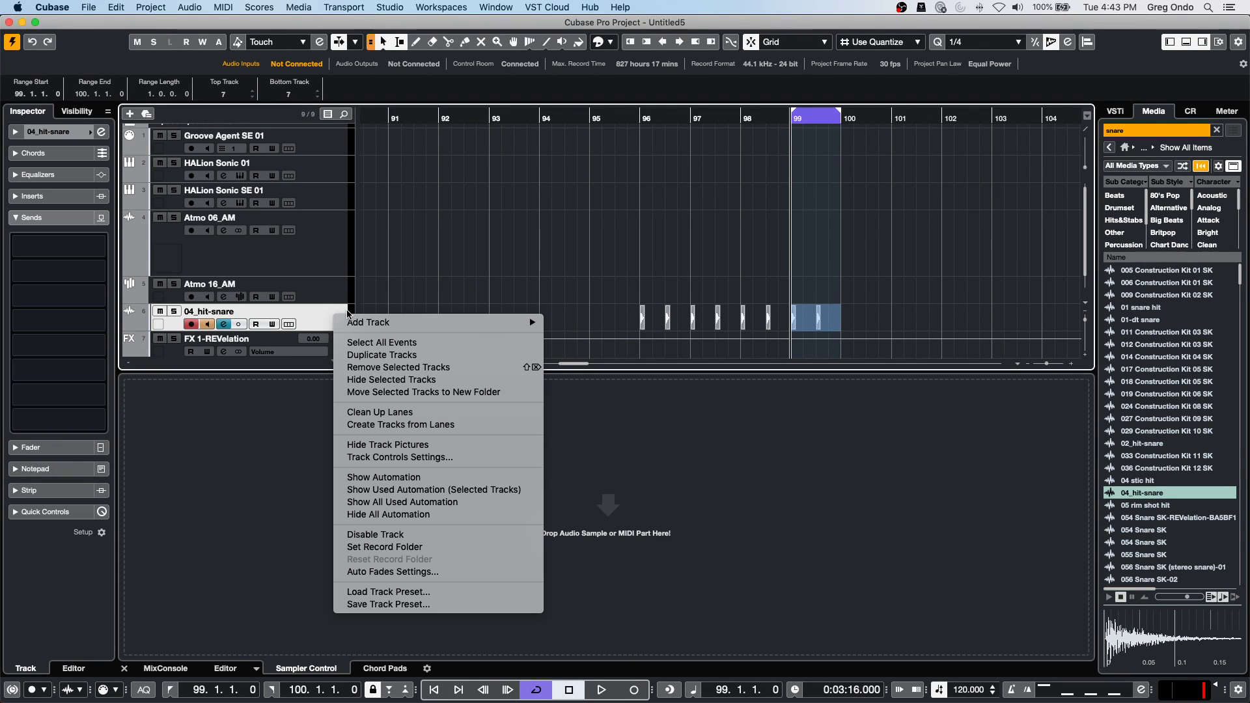
mouse_move(395, 323)
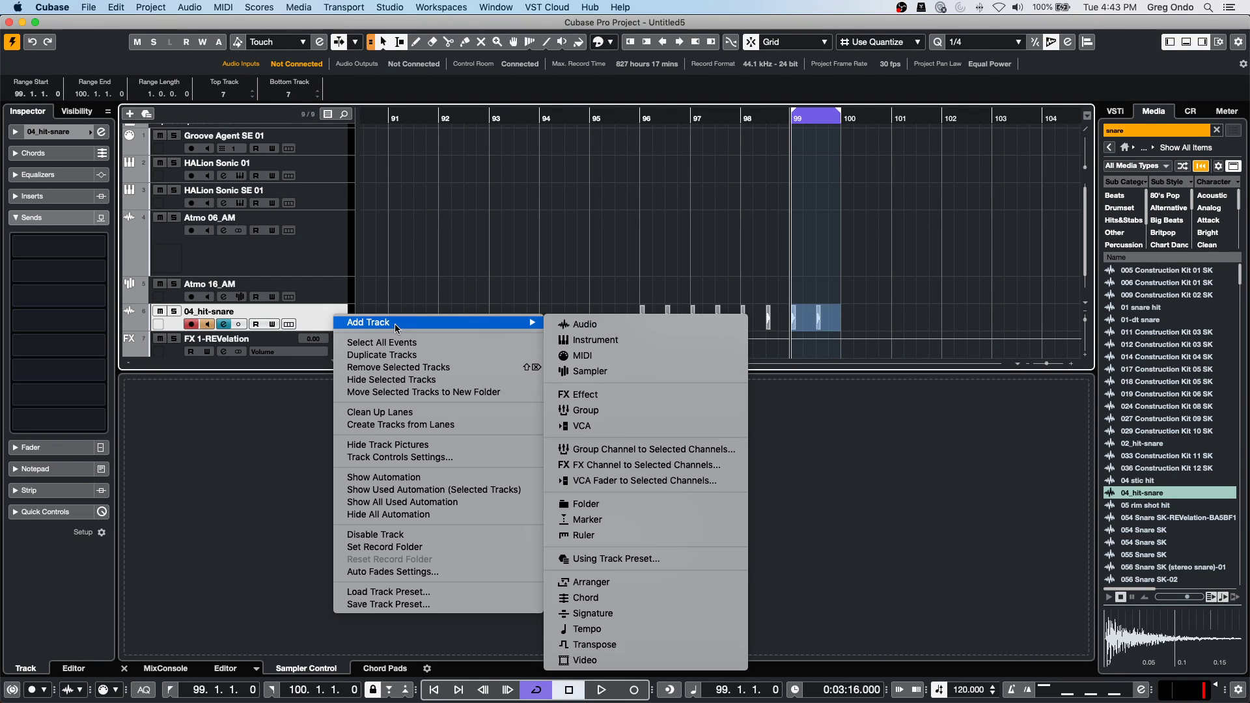
left_click(702, 406)
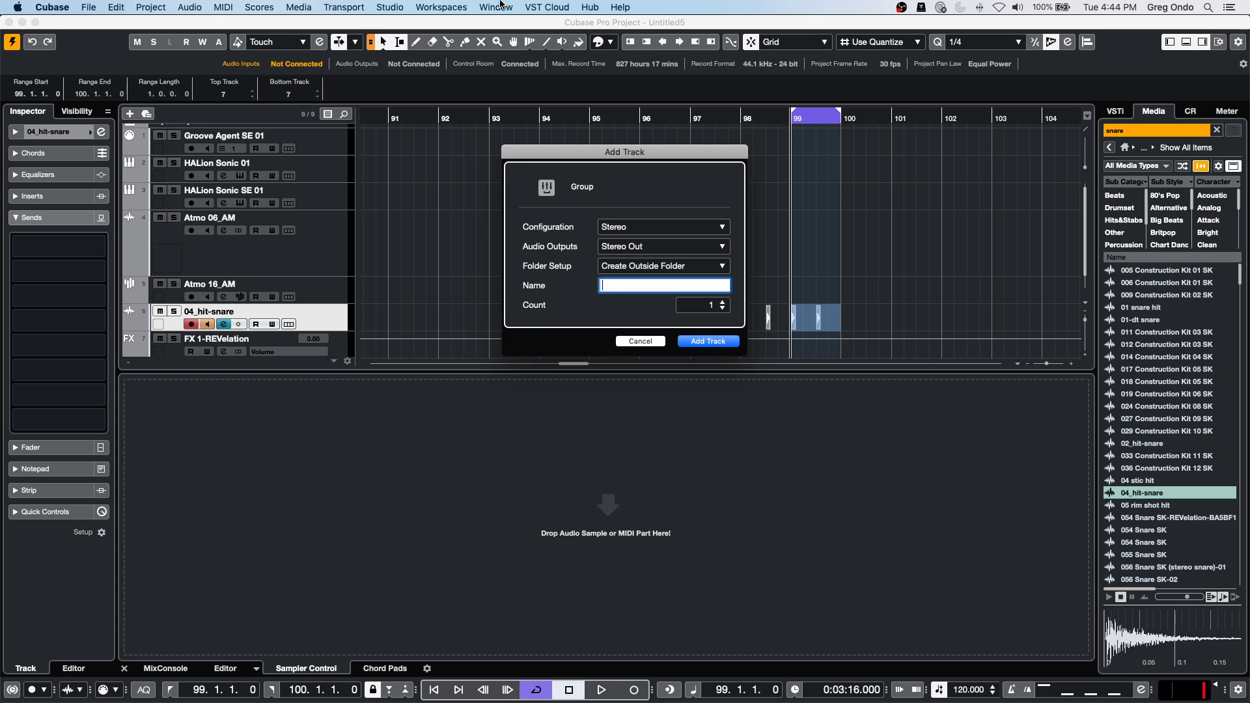
left_click(663, 342)
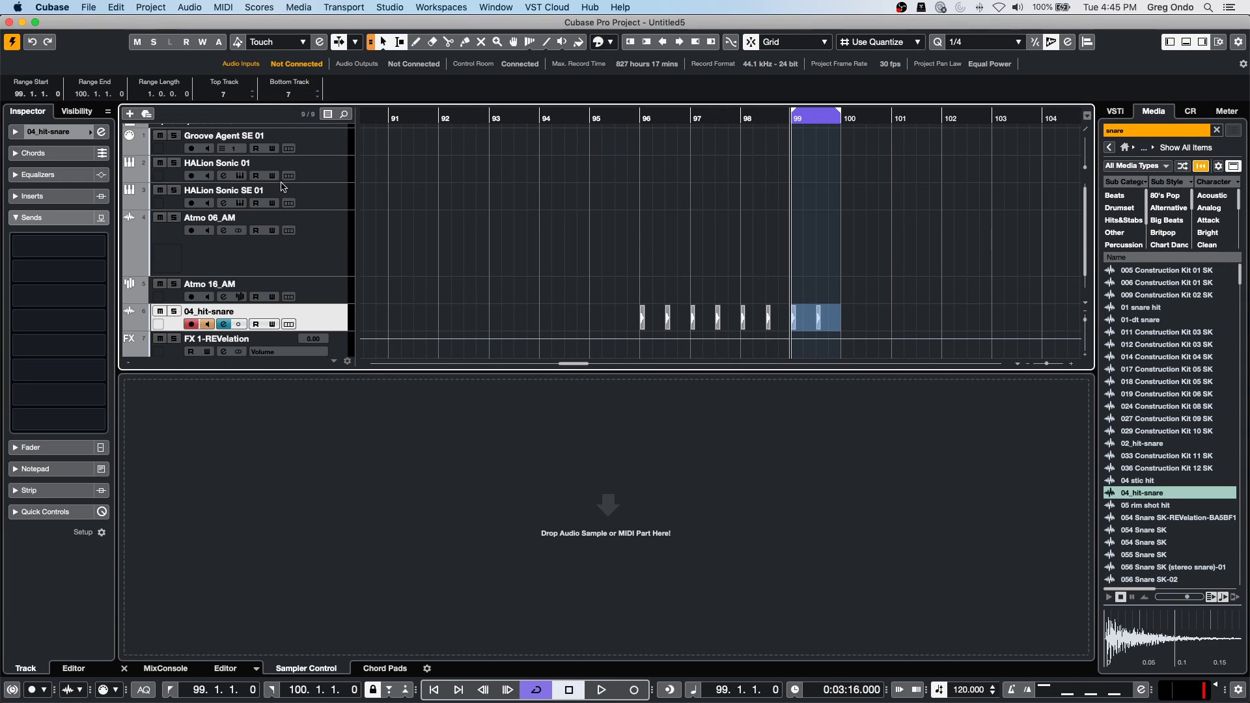
Open the instrument window of the HALion Sonic 01 track and show the lanes of HALion Sonic SE 01.
left_click(316, 172)
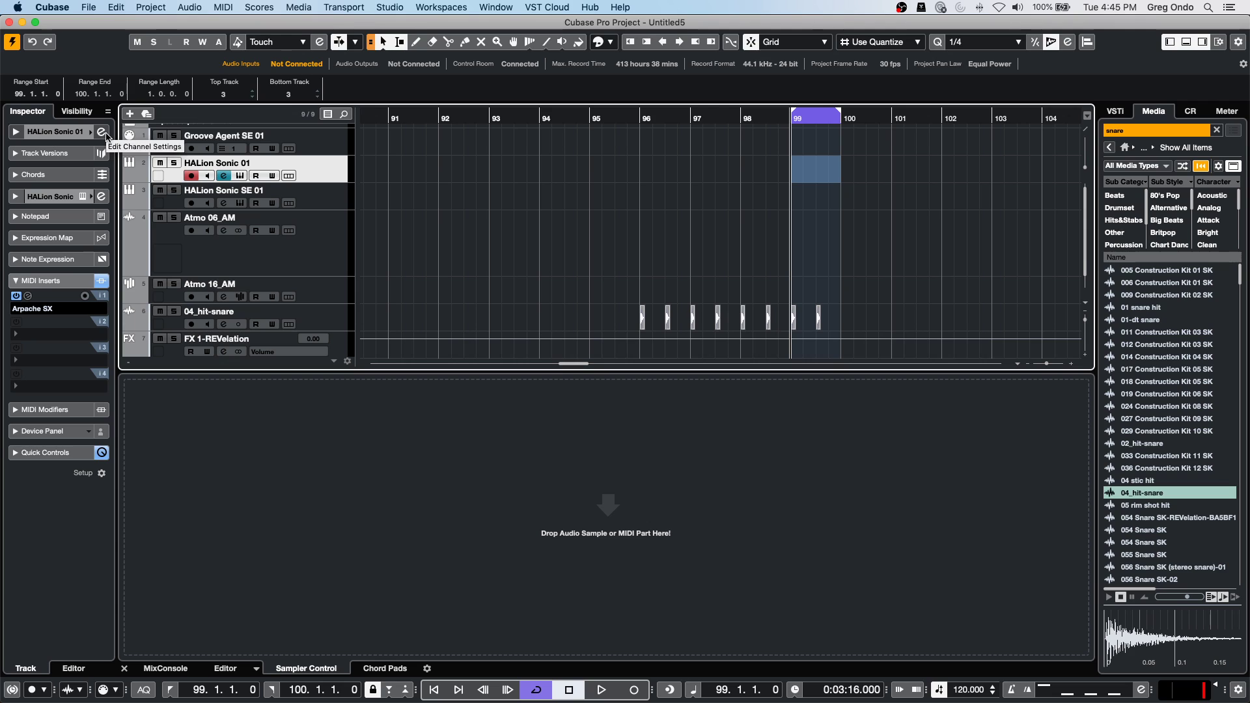
left_click(288, 202)
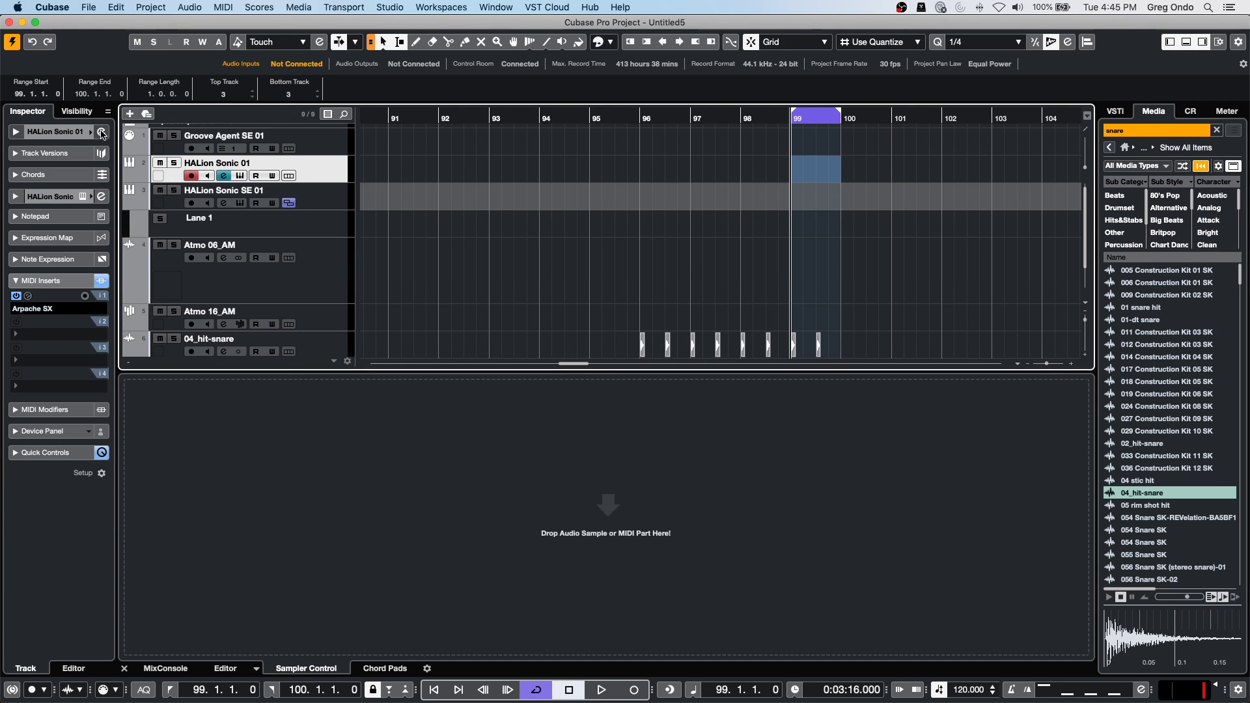
left_click(61, 131)
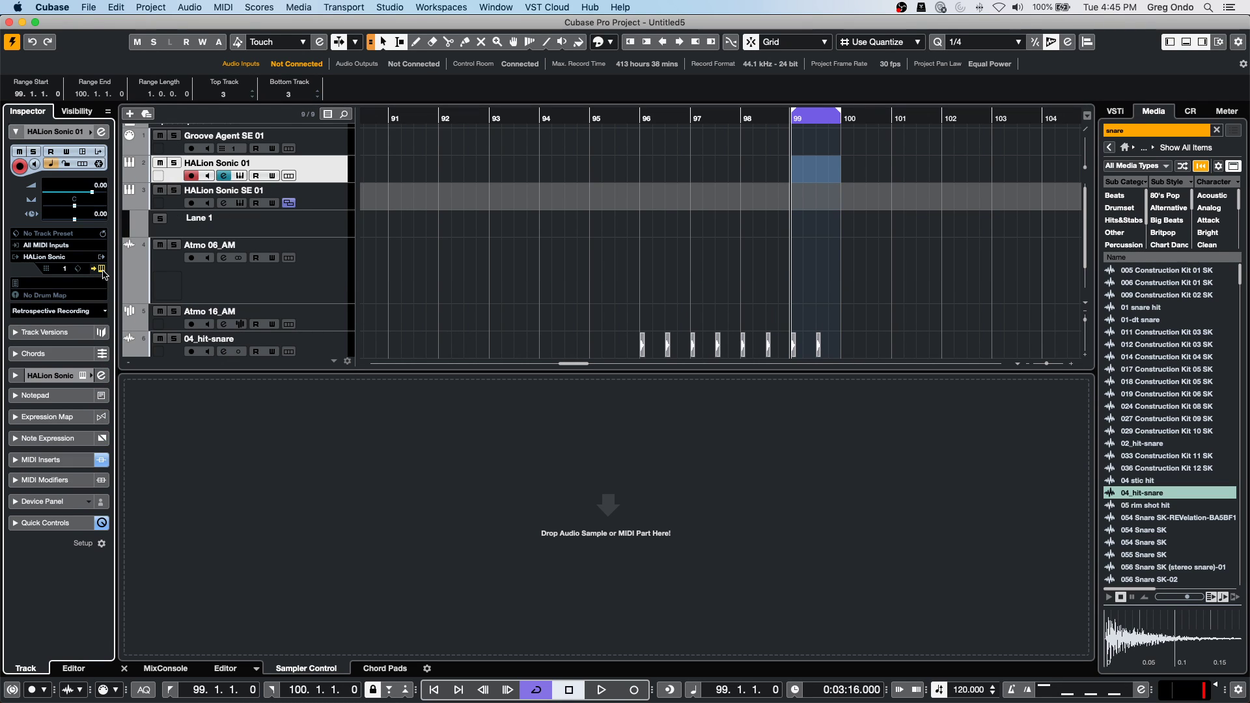
left_click(101, 269)
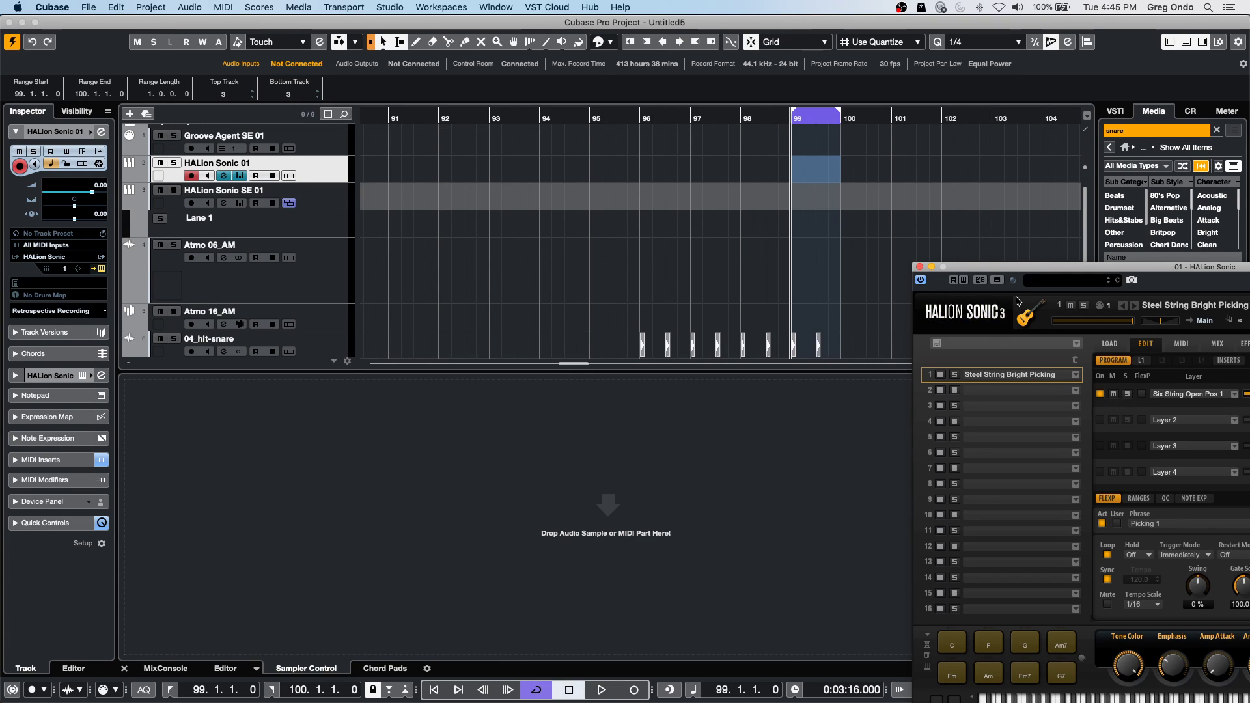
Open the instrument window of the HALion Sonic SE 01 track and display its Mix page.
left_click(322, 198)
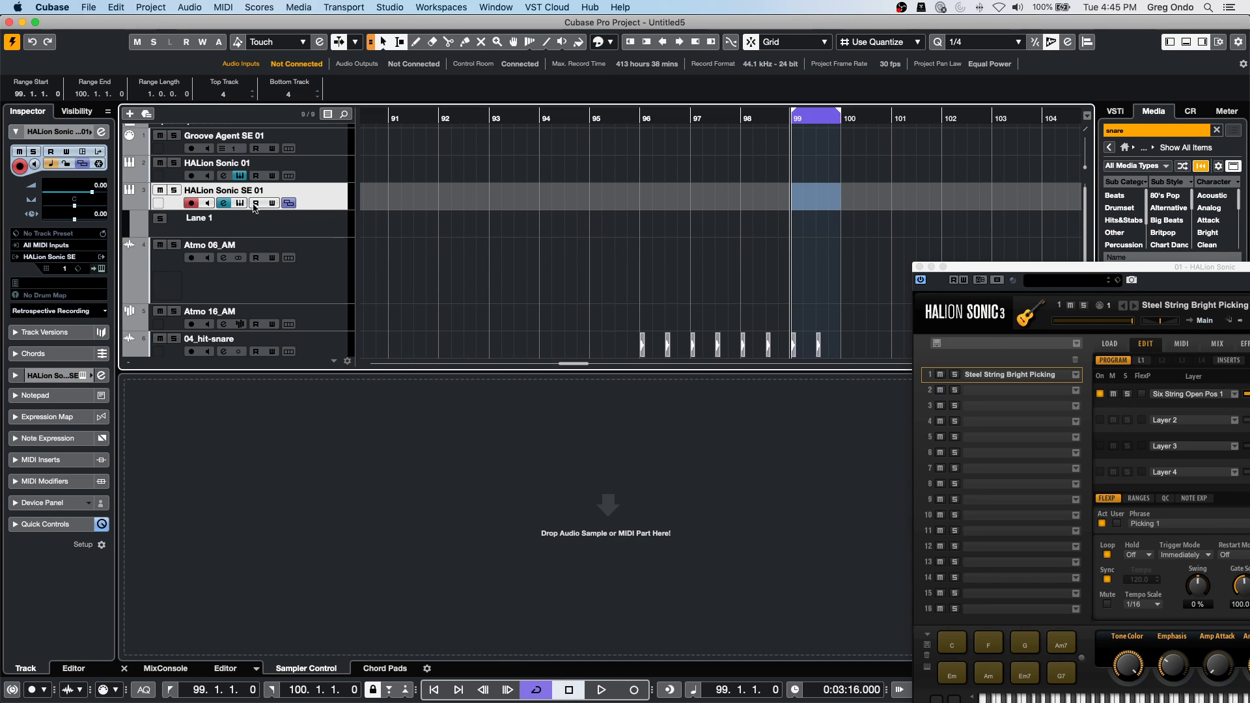
left_click(102, 269)
left_click(101, 269)
left_click(102, 268)
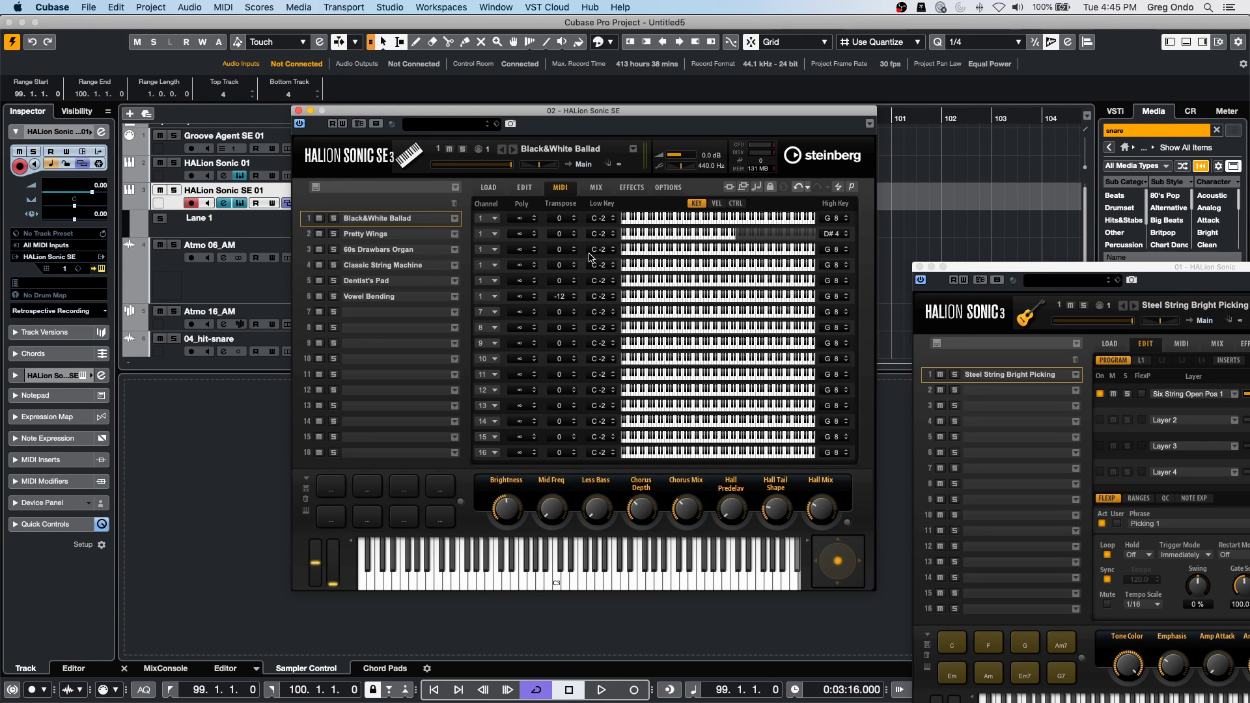
left_click(593, 583)
left_click(595, 187)
Route Pretty Wings to Out 2, 60s Drawbars Organ to Out 3 and Classic String Machine to Out 4.
left_click(850, 224)
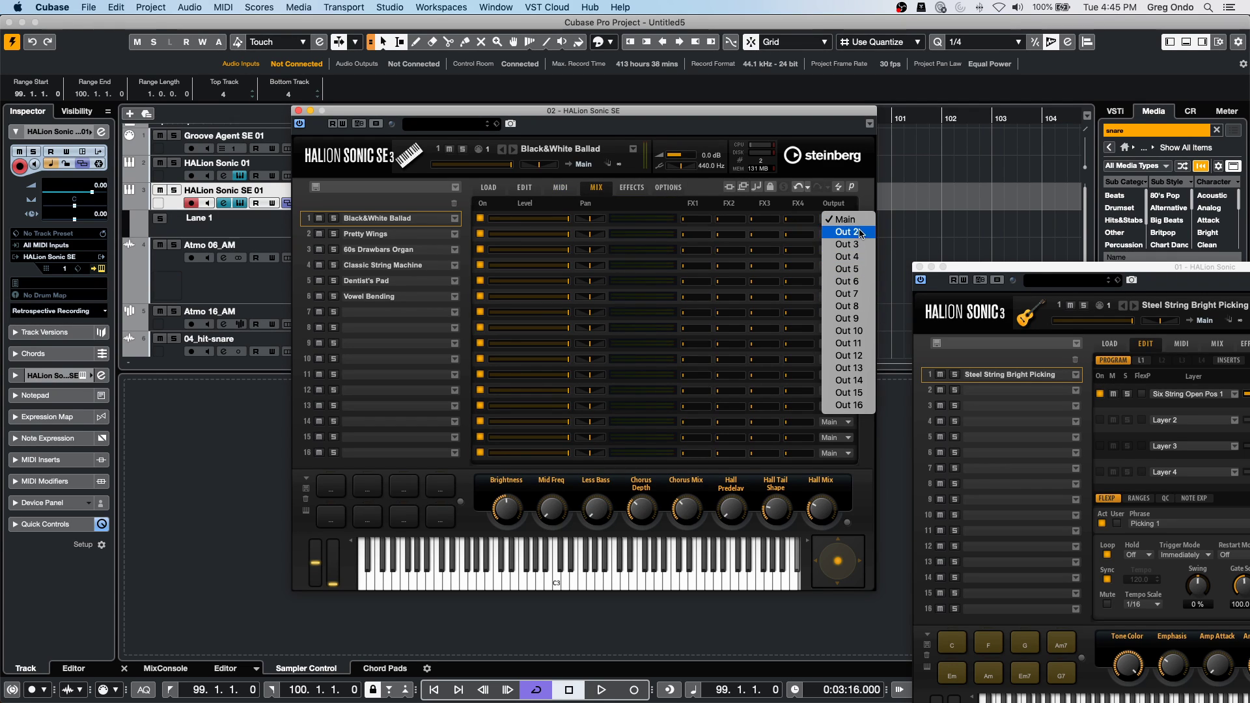
left_click(903, 233)
left_click(845, 235)
left_click(846, 248)
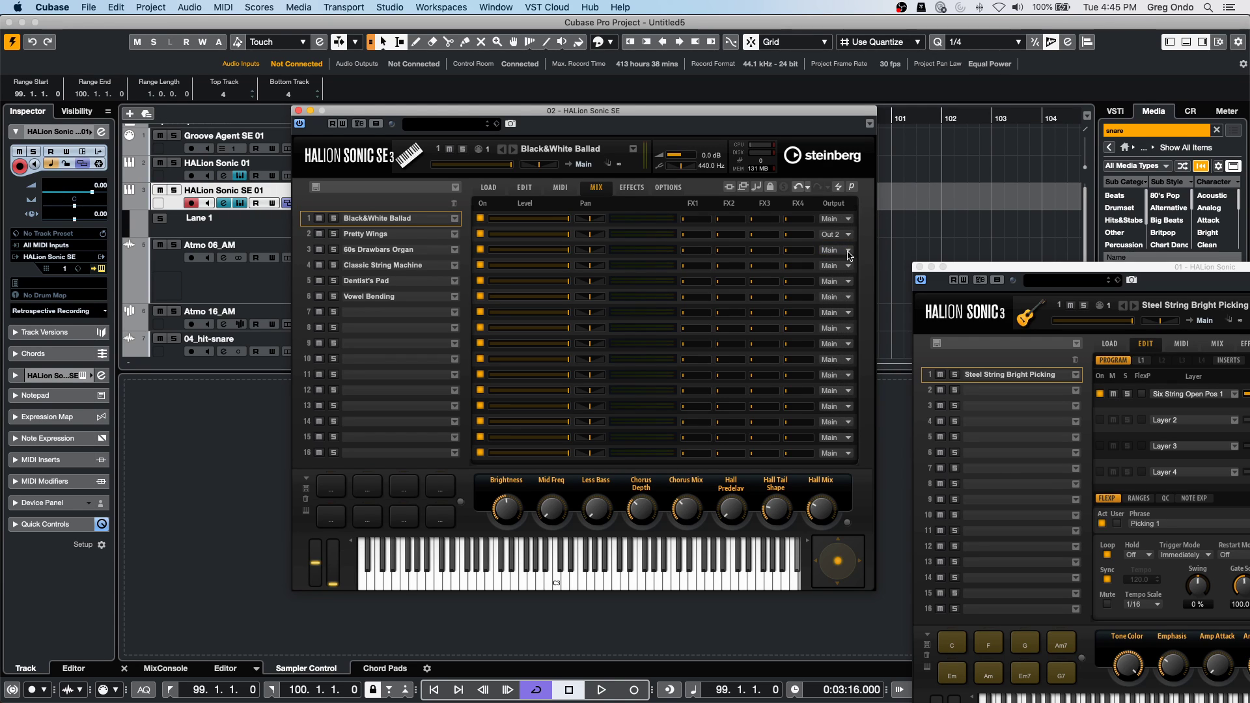
left_click(849, 251)
left_click(848, 275)
left_click(847, 265)
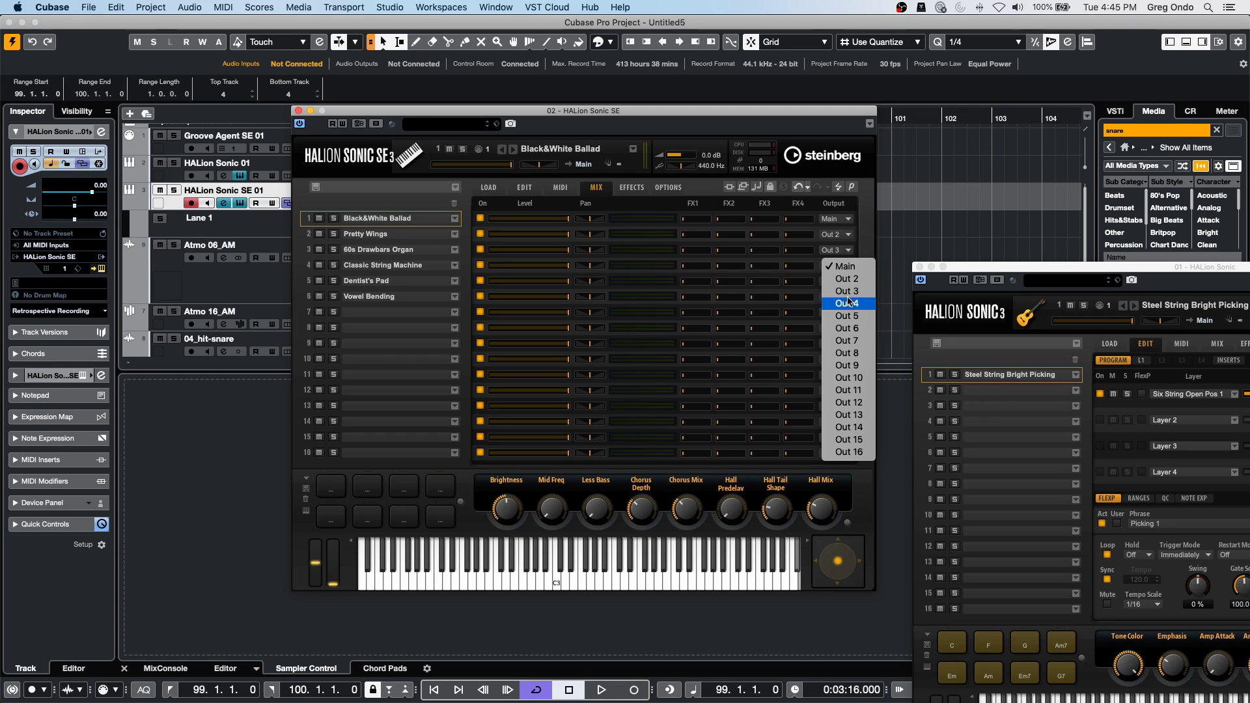
key("Return")
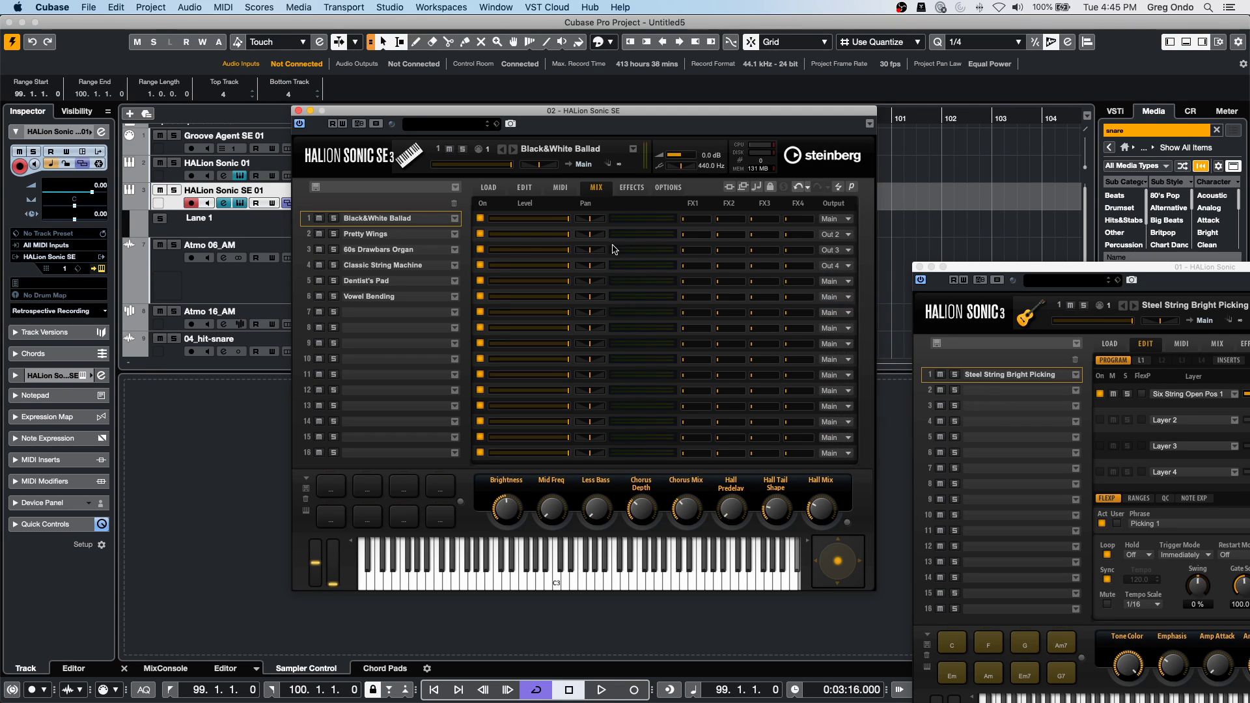
Route Dentist's Pad to Out 5 and Vowel Bending to Out 6, and close the HALion Sonic SE window.
left_click(848, 281)
key("Down")
key("Down")
key("Down")
key("Down")
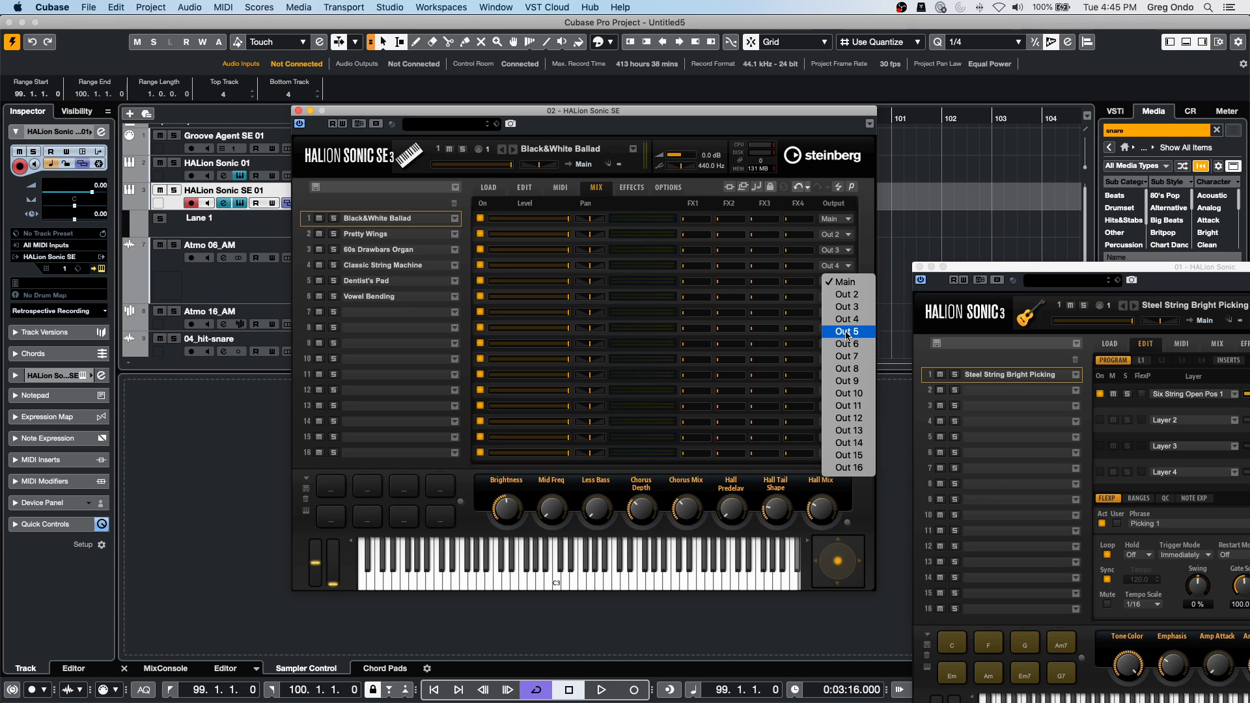
left_click(839, 296)
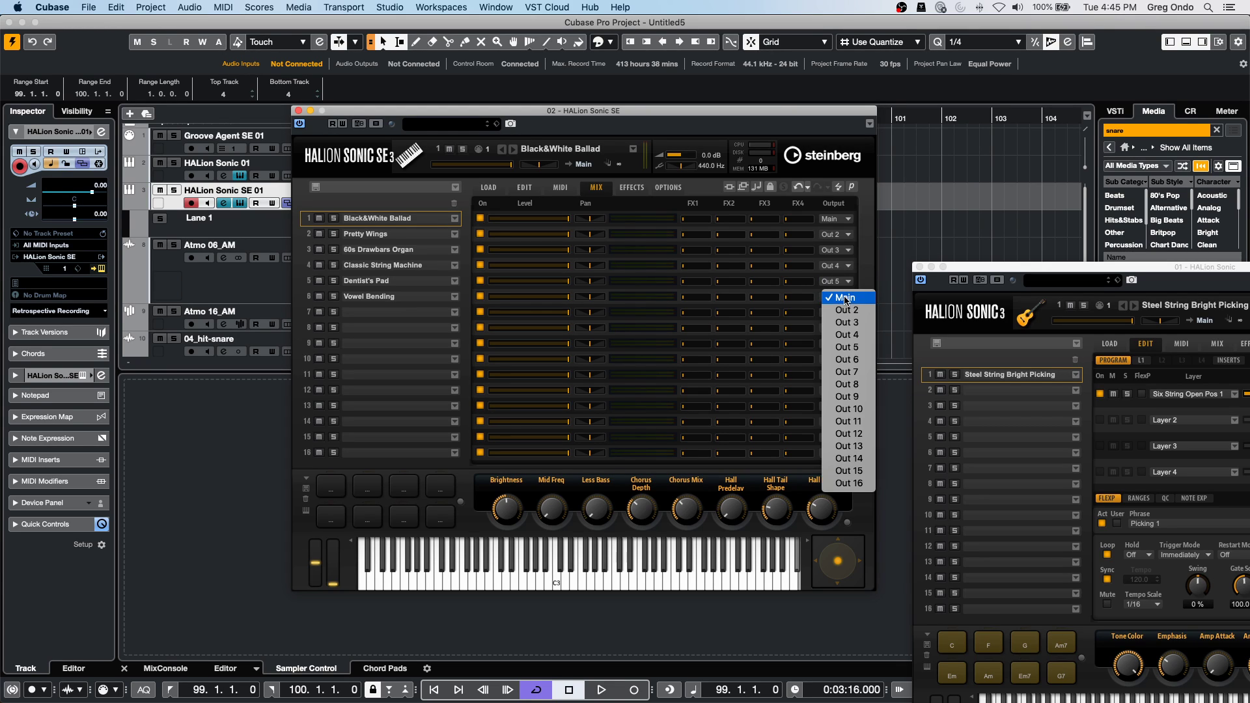
left_click(845, 359)
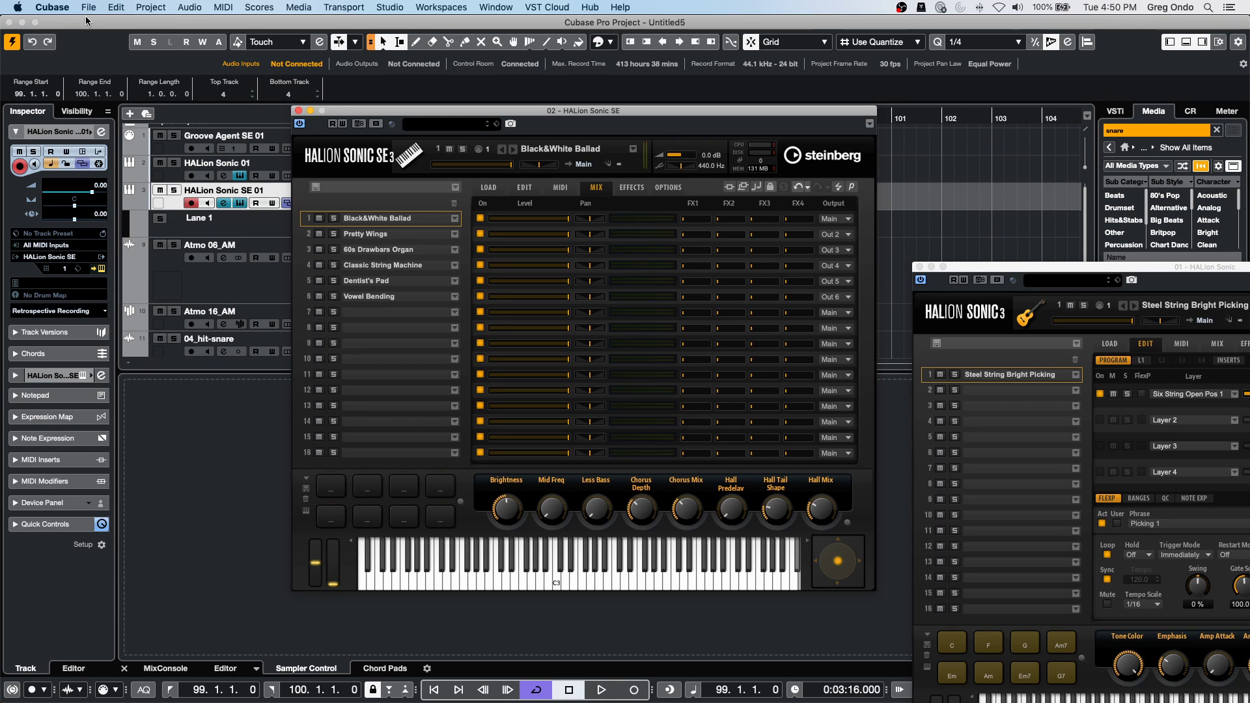
left_click(299, 111)
Return to the project start, place the cursor at 6.3.1 in the Atmo 06_AM event and show the MixConsole below the arrangement.
scroll(630, 221, "up", 1)
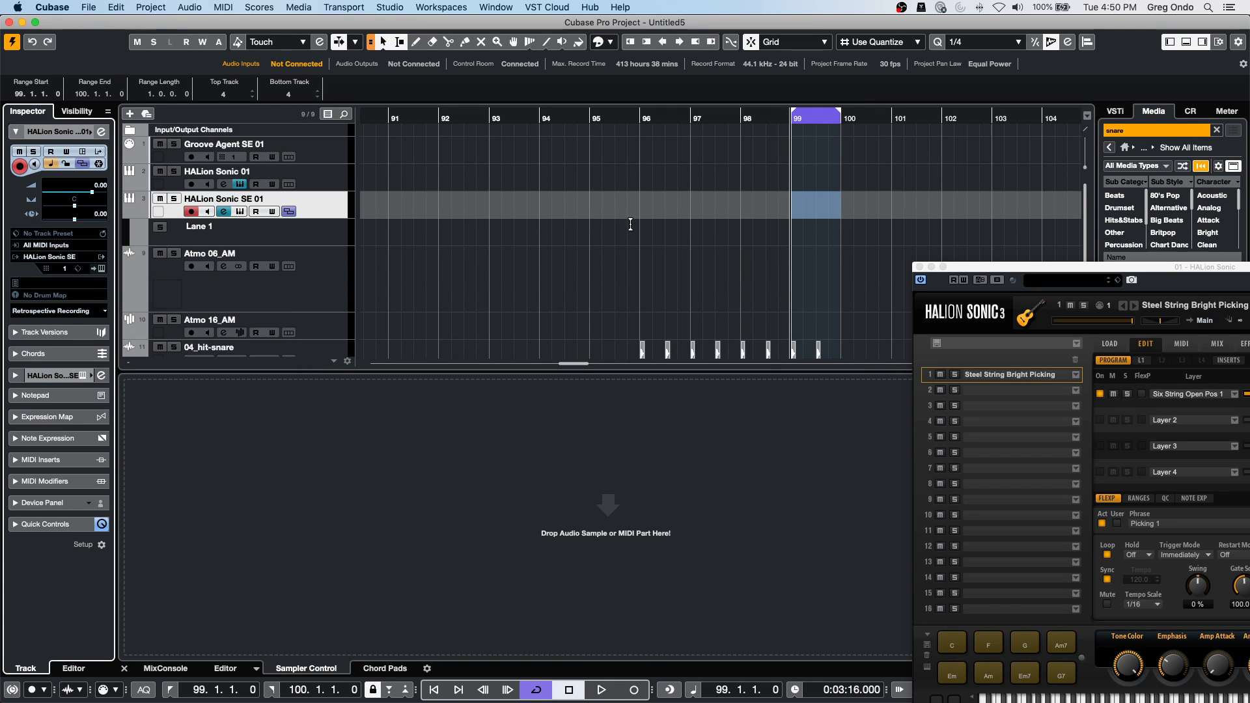
scroll(629, 227, "down", 2)
scroll(639, 217, "up", 2)
key("Home")
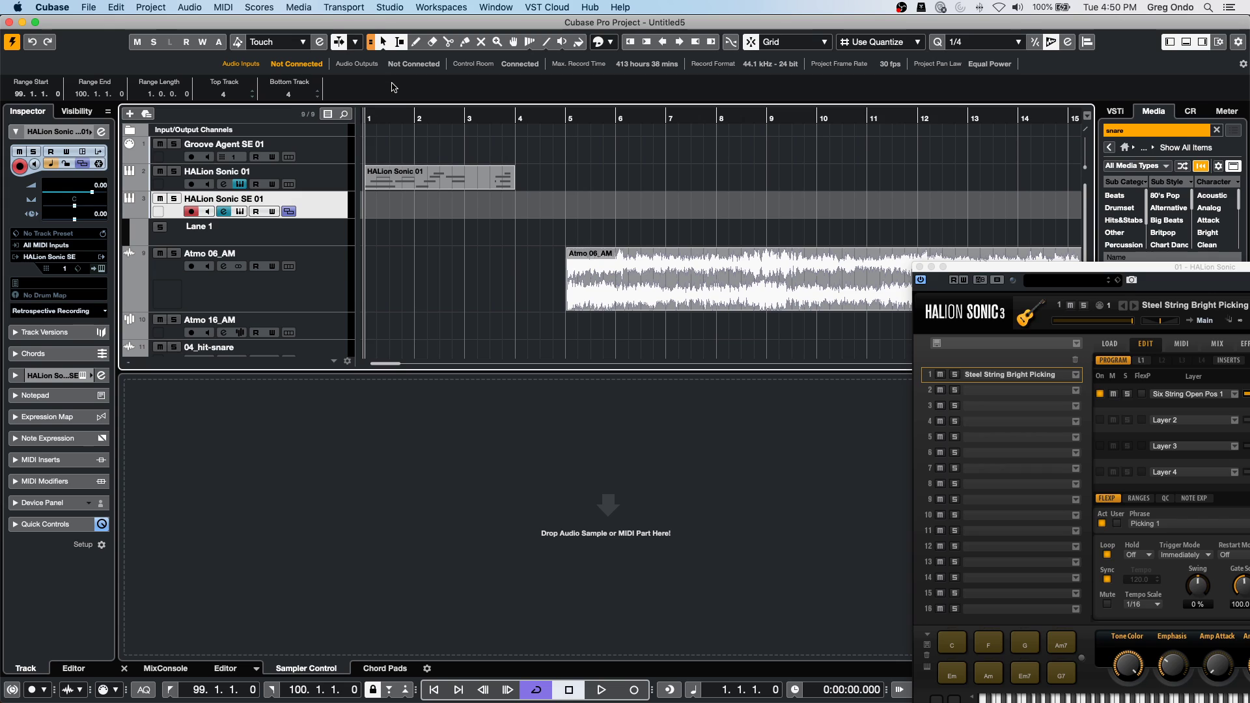
left_click(643, 263)
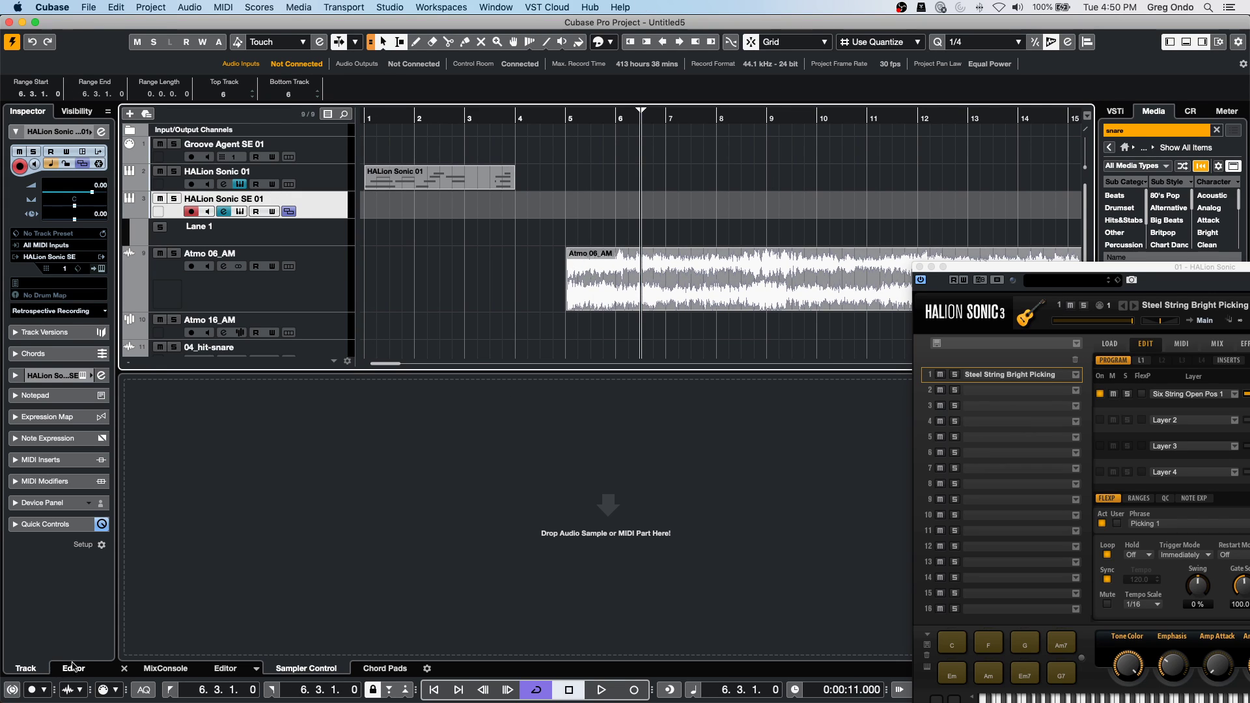
left_click(156, 669)
Apply a Stereo Flip with Direct Offline Processing to the Atmo 06_AM audio between 7.2.1 and 10.1.1.
left_click_drag(683, 259, 818, 258)
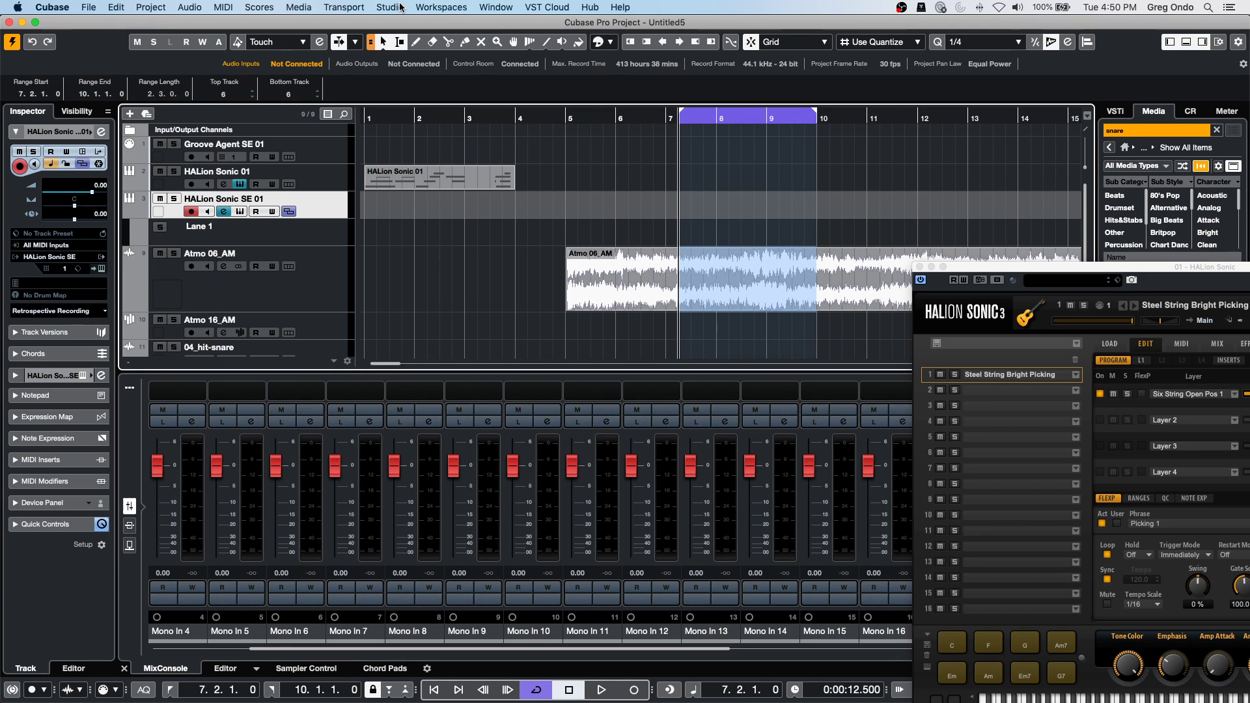
key("F7")
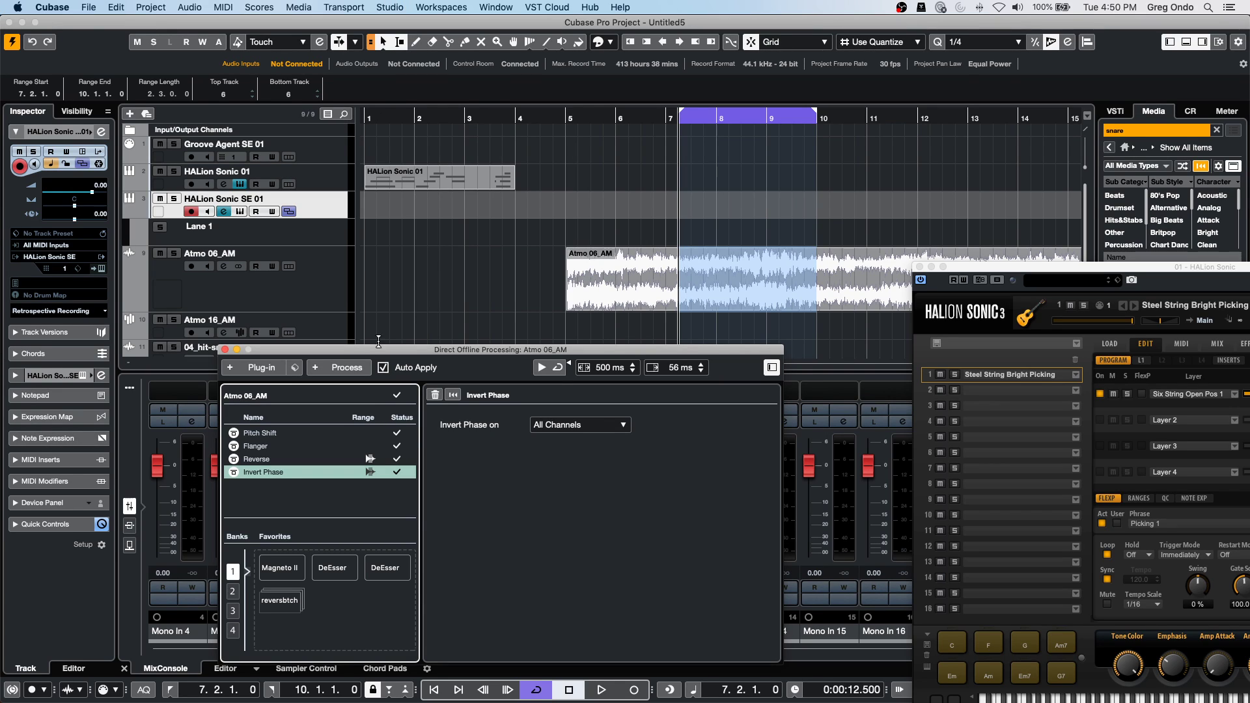
left_click(353, 372)
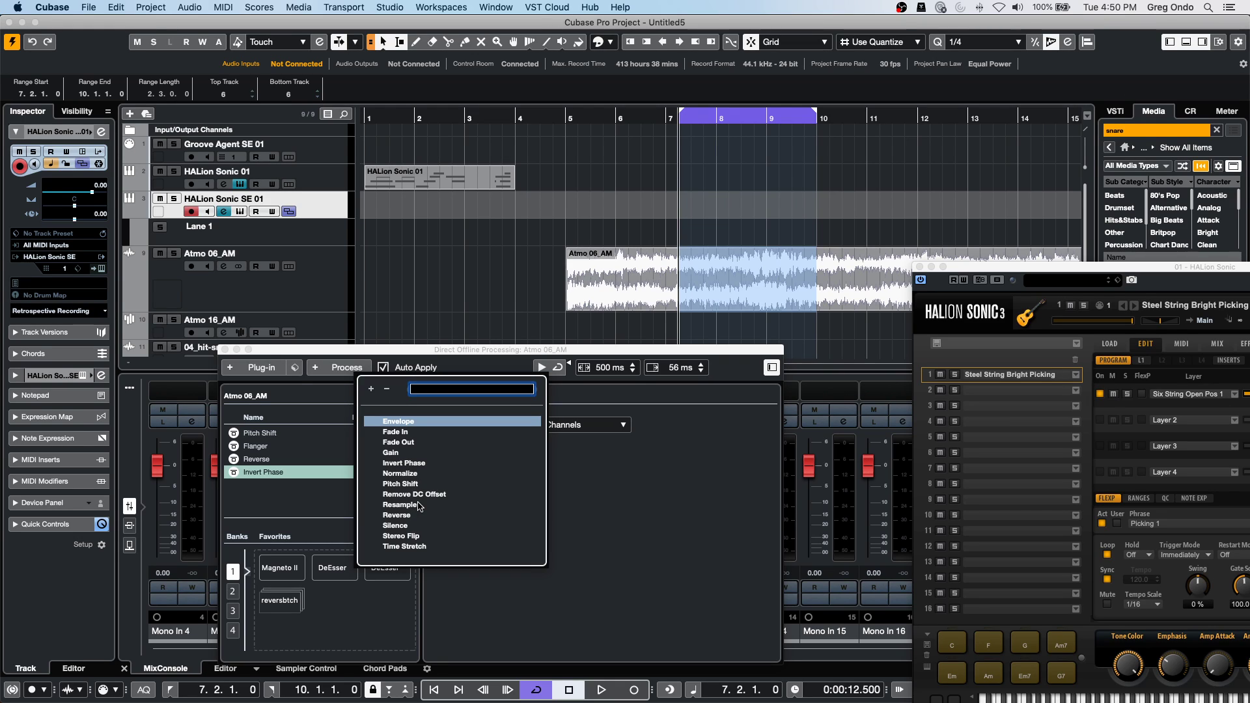
left_click(401, 536)
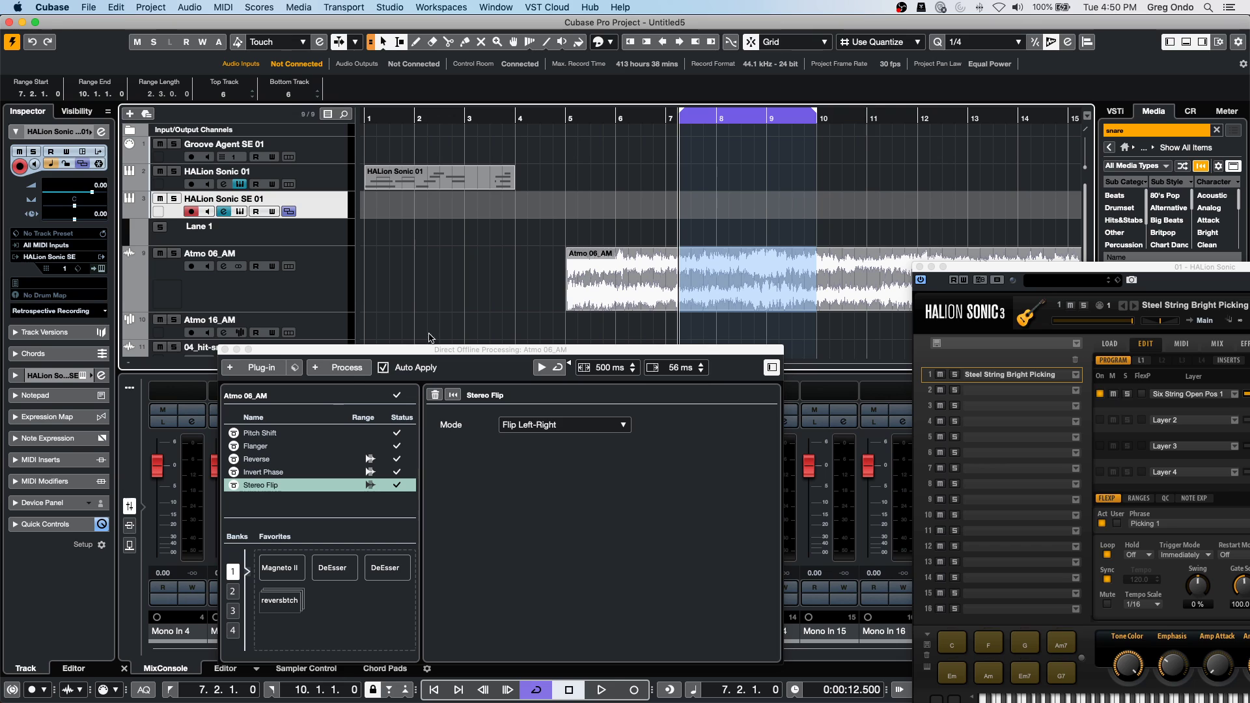
Apply an offline Fade In process to the Atmo 06_AM audio between 10.2.1 and 11.1.1.
left_click(831, 268)
left_click(862, 267, "shift")
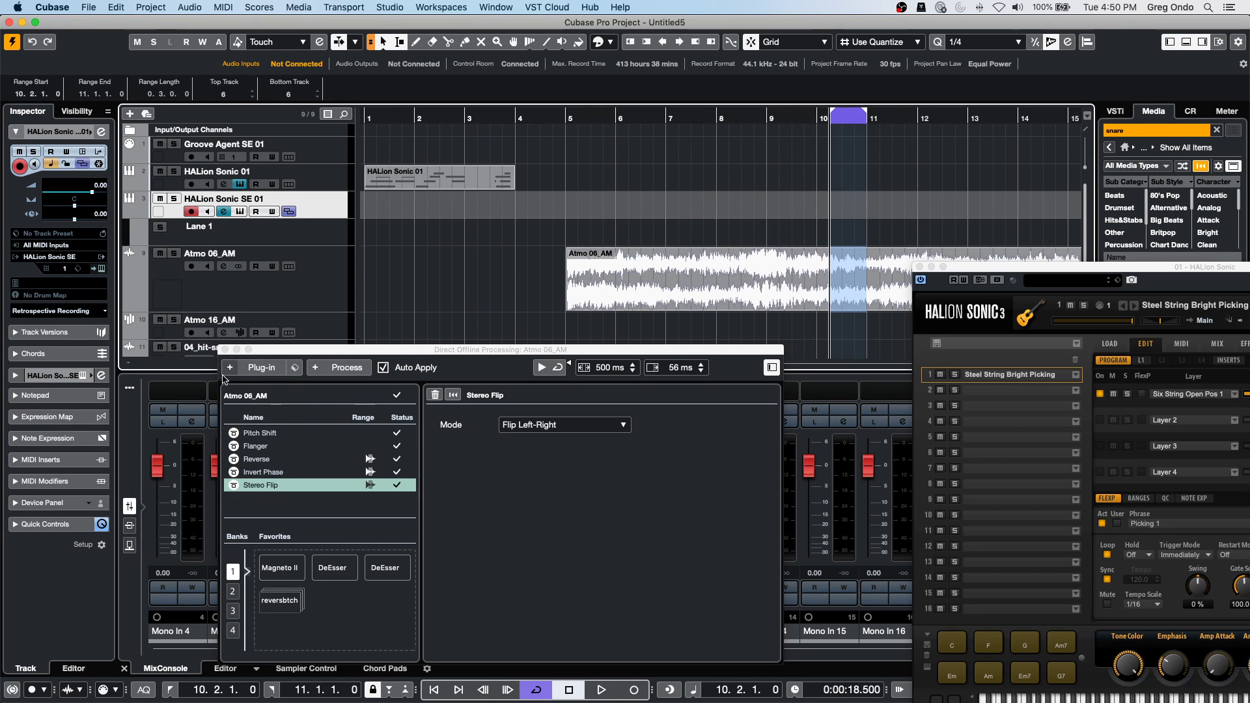
left_click(339, 373)
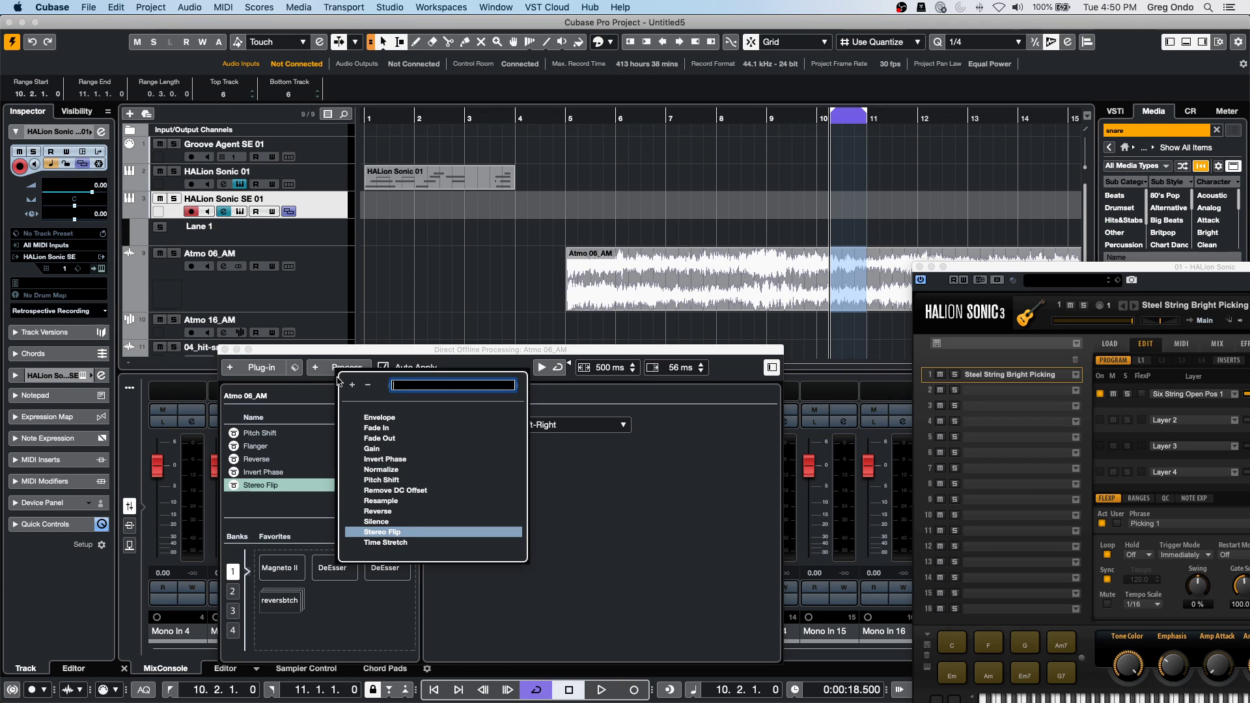
left_click(385, 431)
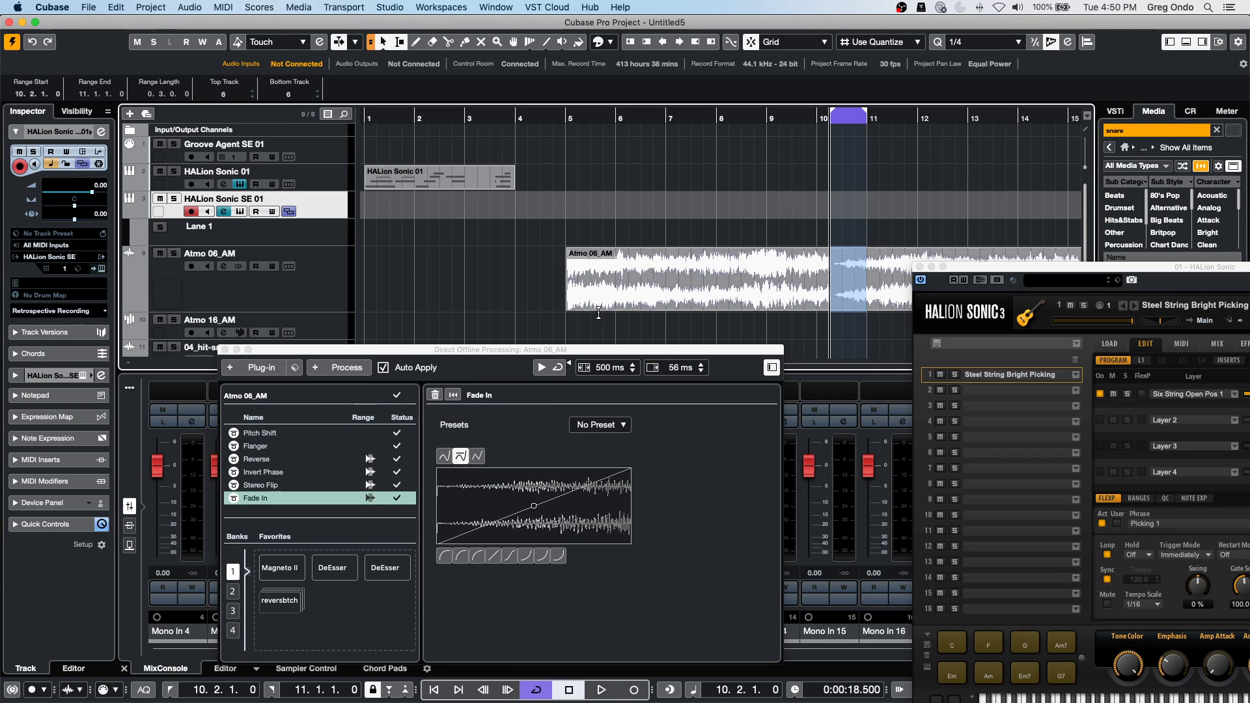
Apply an offline Fade Out process to the Atmo 06_AM audio between 6.4.1 and 8.3.1.
left_click_drag(653, 261, 738, 267)
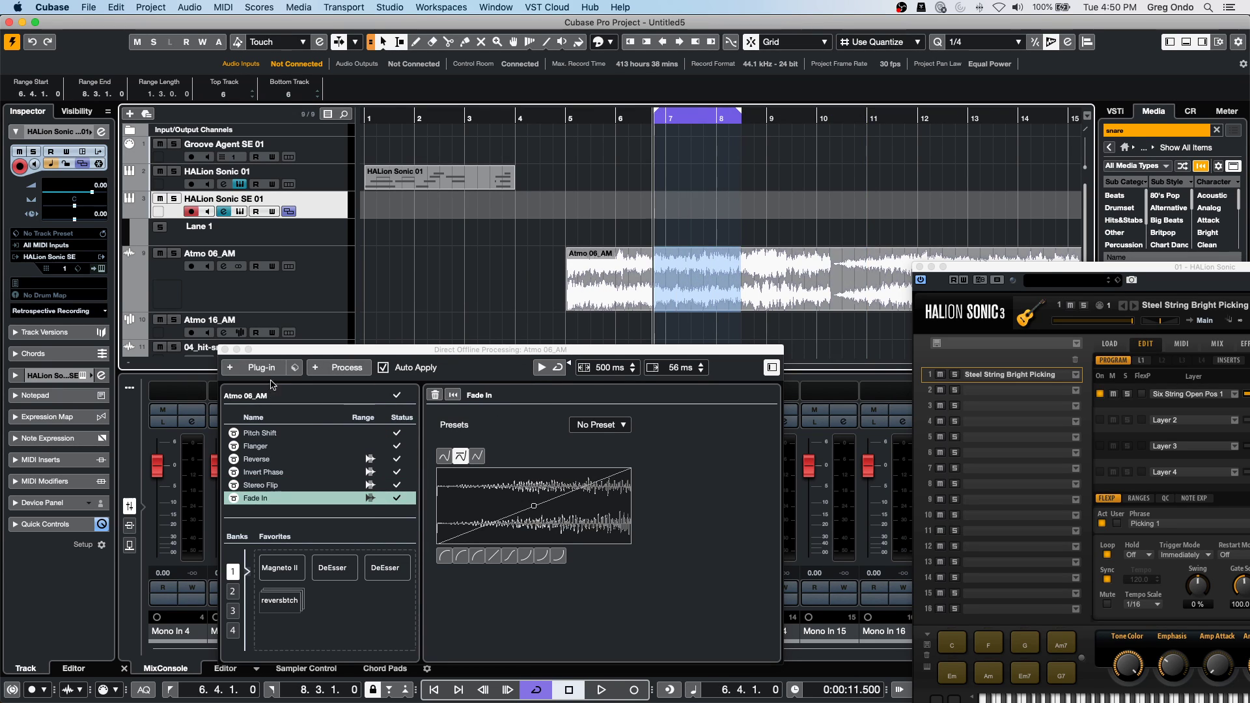
left_click(352, 372)
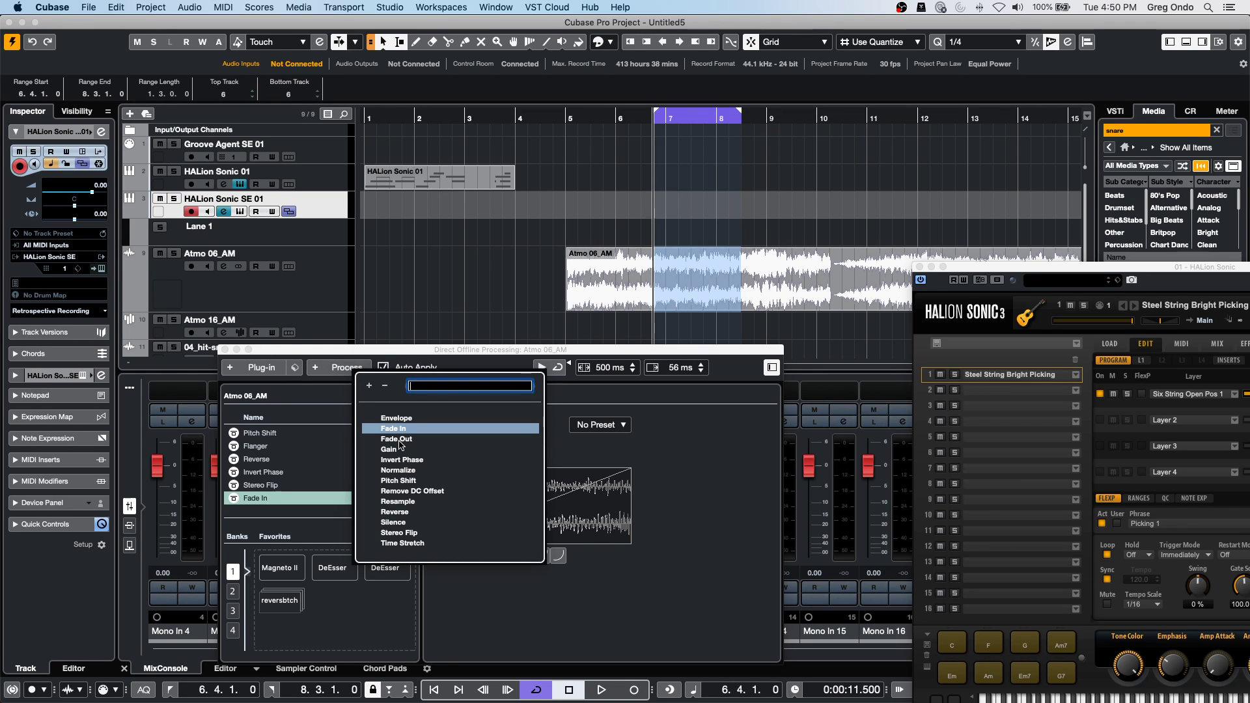
left_click(394, 440)
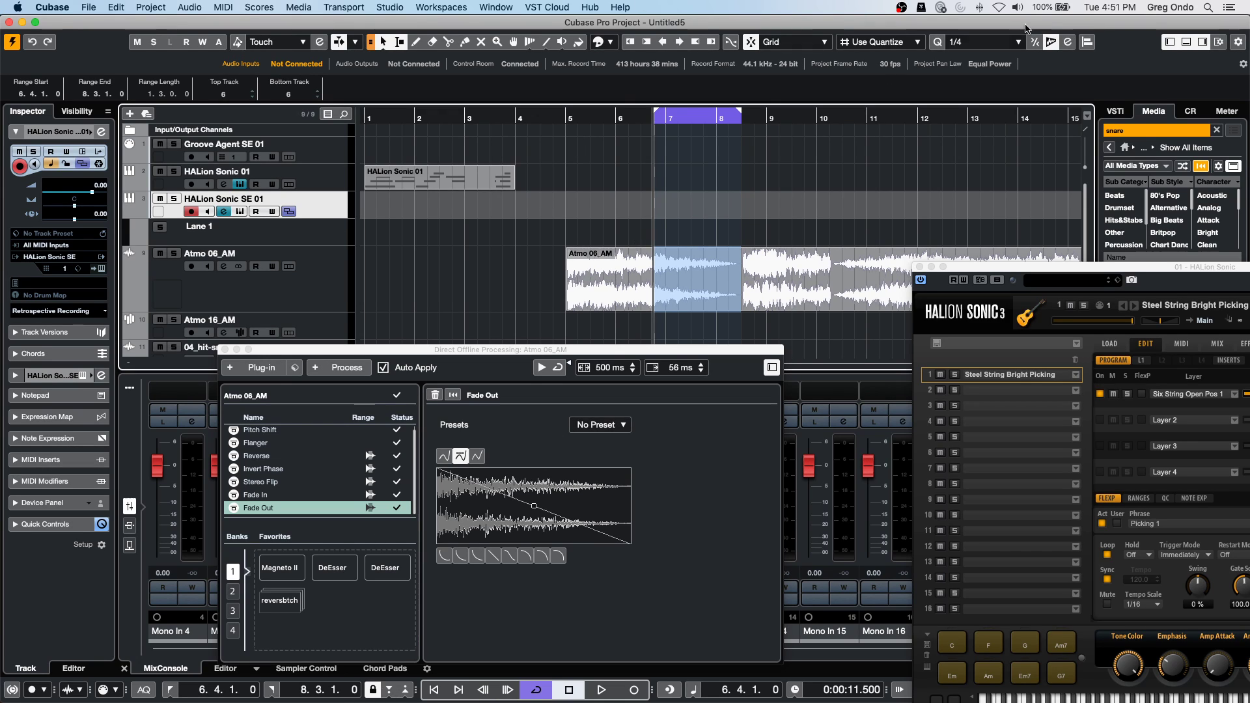
left_click(344, 281)
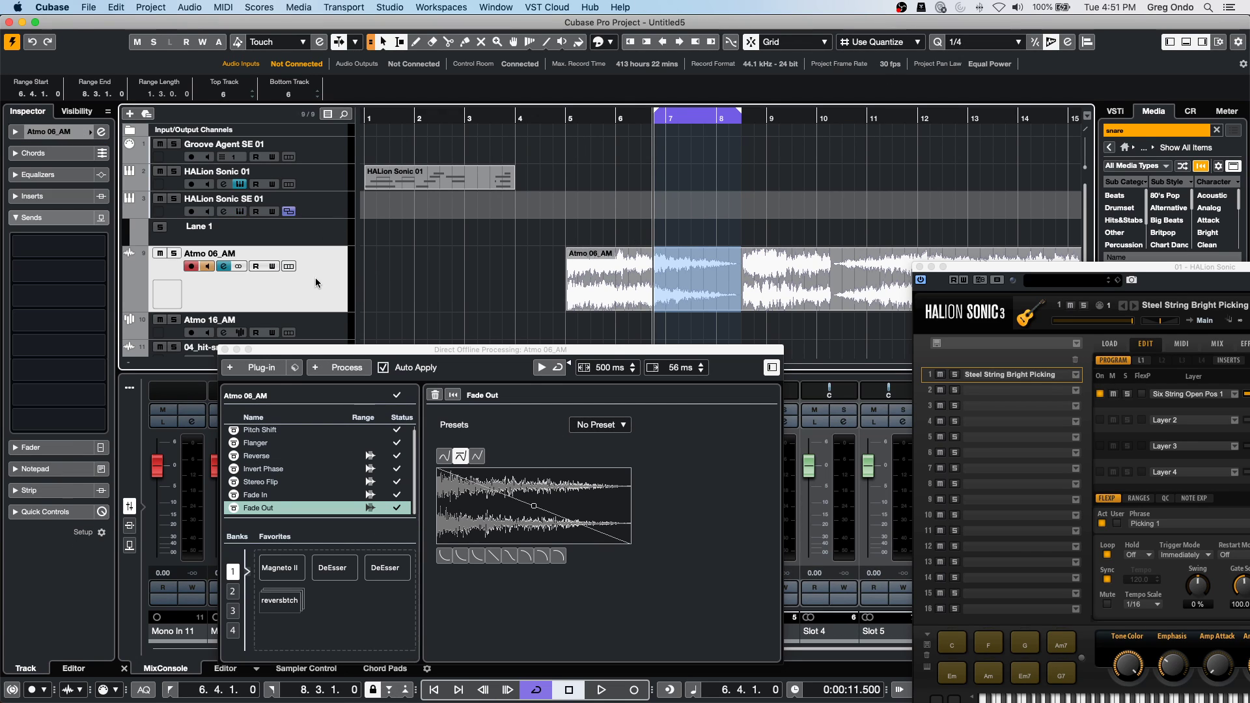
right_click(316, 278)
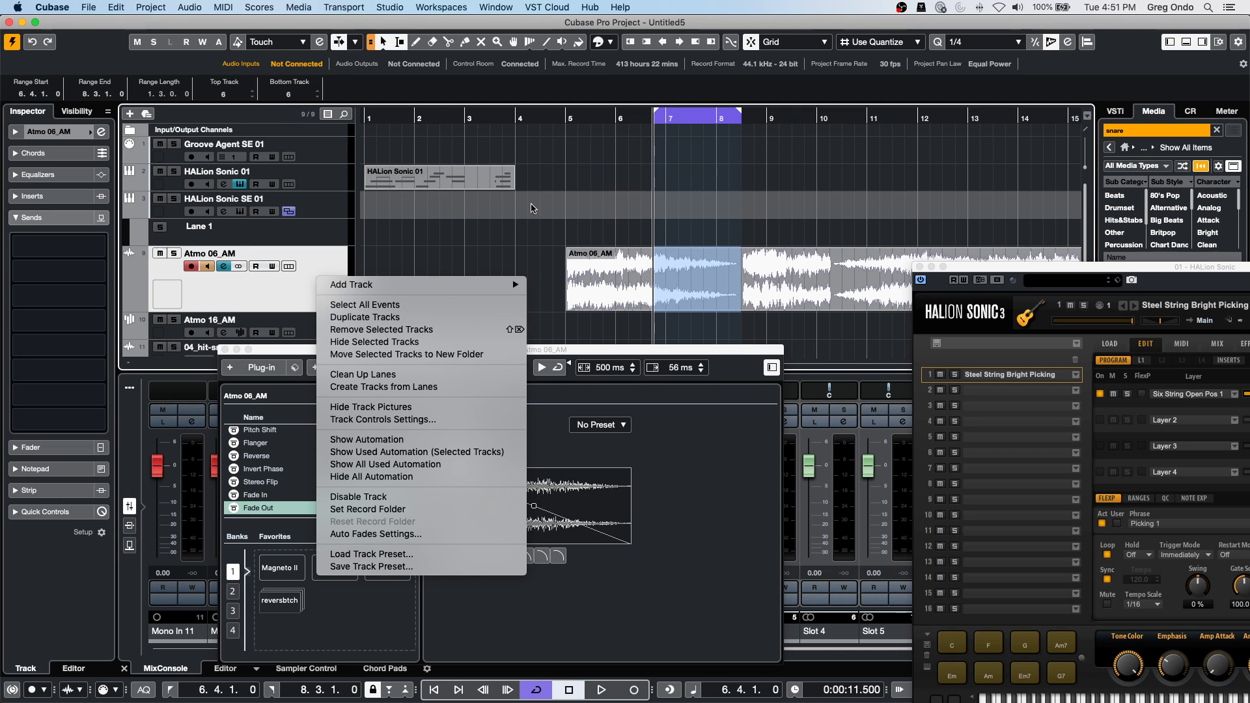
mouse_move(447, 287)
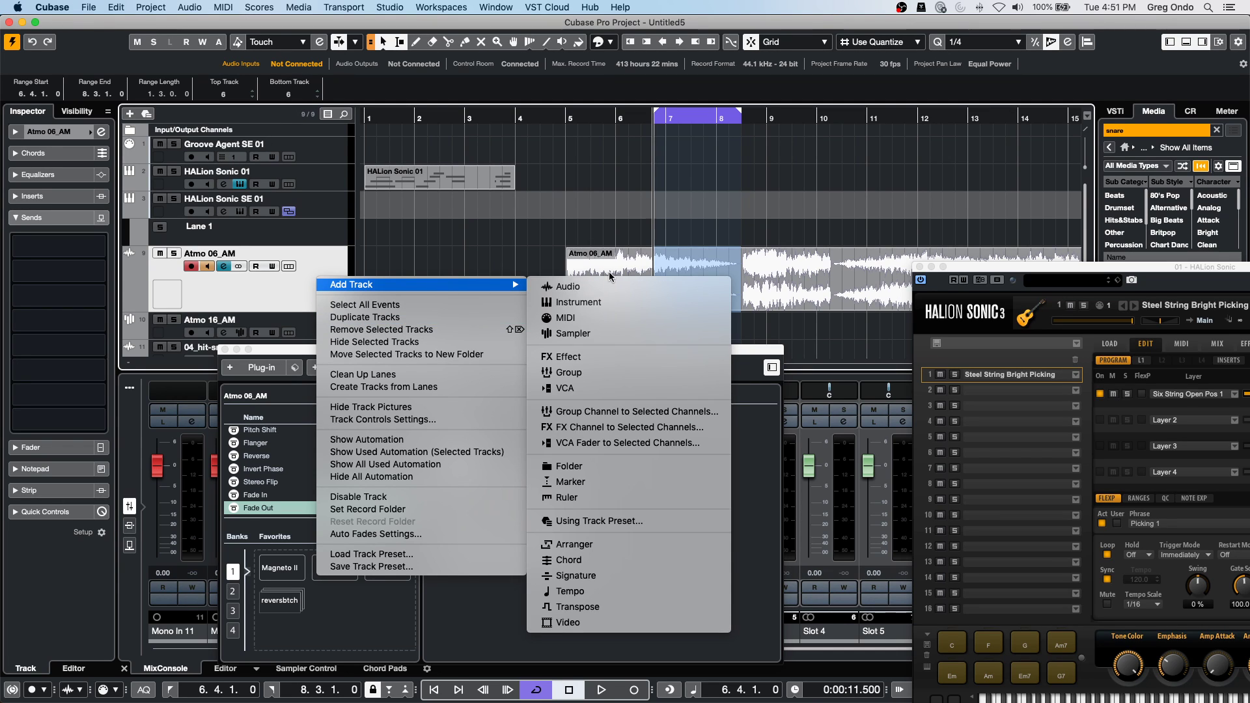
right_click(319, 281)
right_click(320, 280)
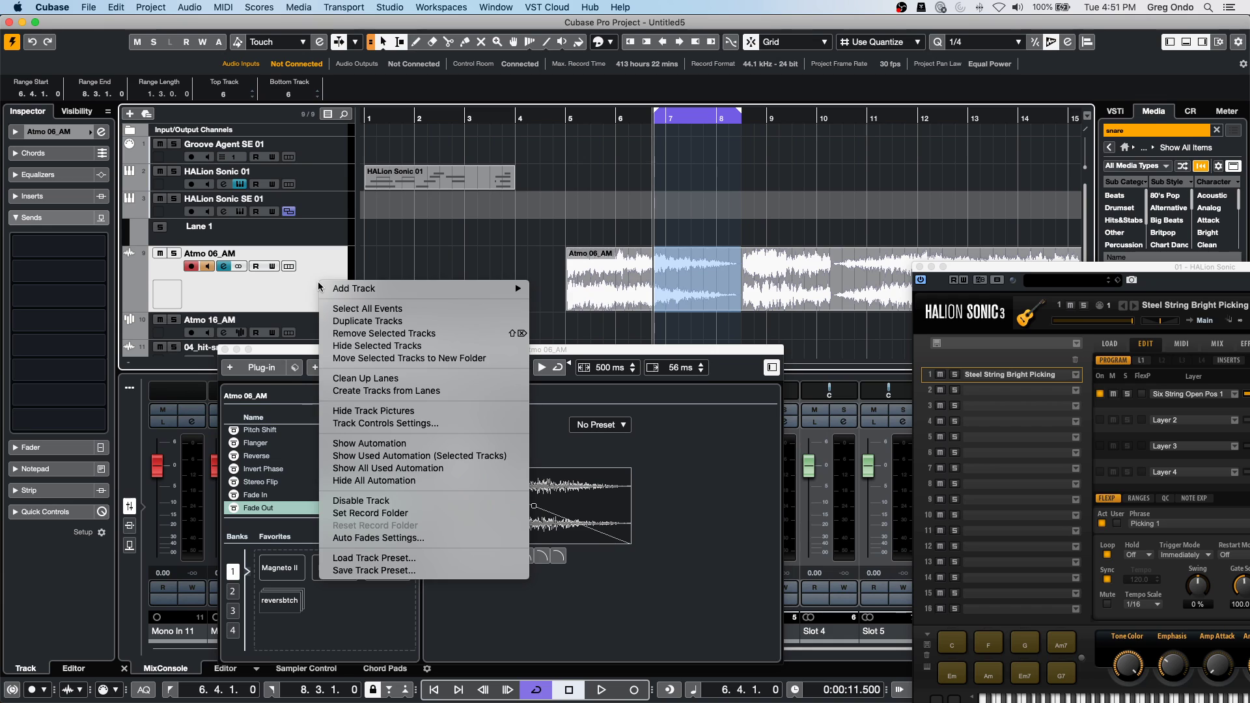
mouse_move(356, 286)
left_click(93, 12)
left_click(93, 12)
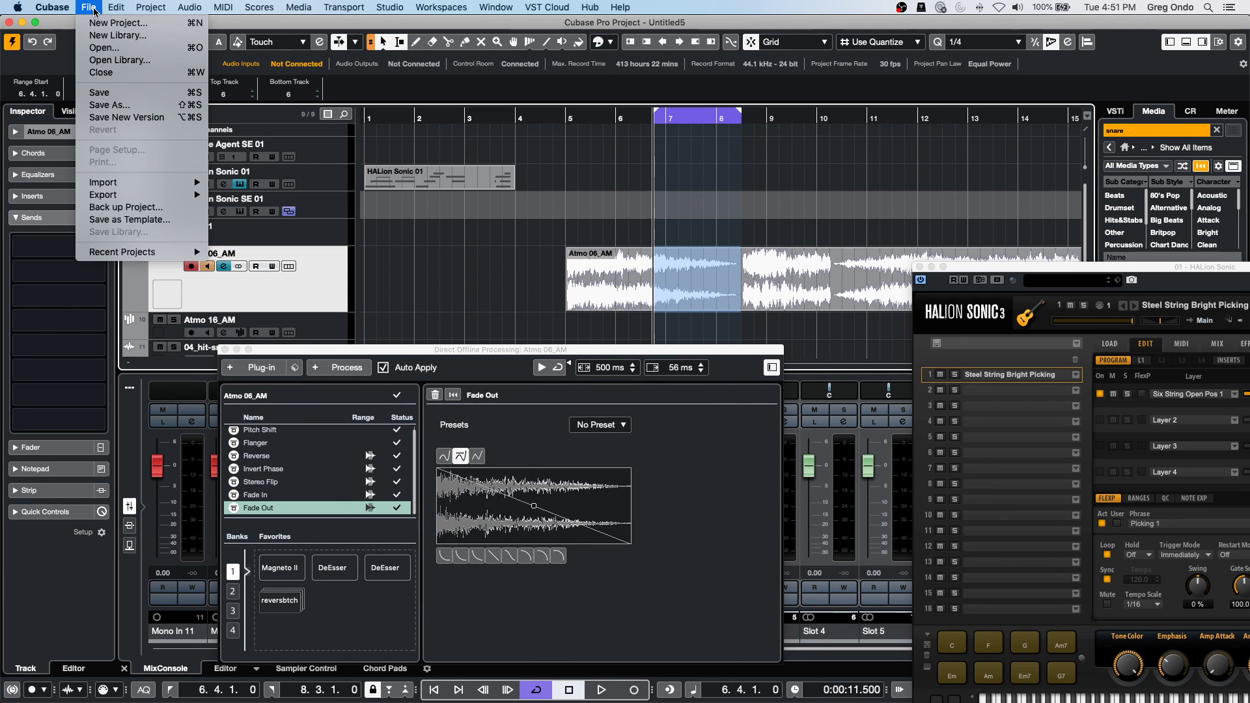
Add one HALion 6 instrument track below the Atmo 06_AM track, routed to Stereo Out.
right_click(308, 273)
mouse_move(308, 272)
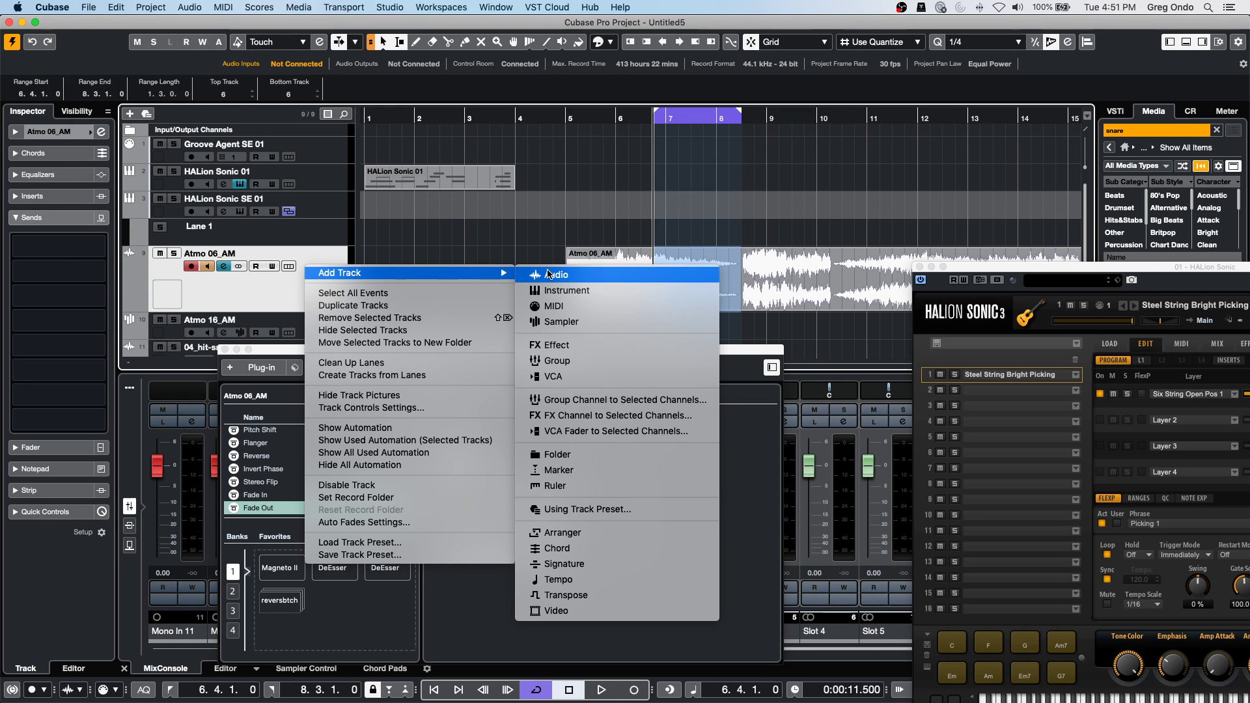
left_click(565, 291)
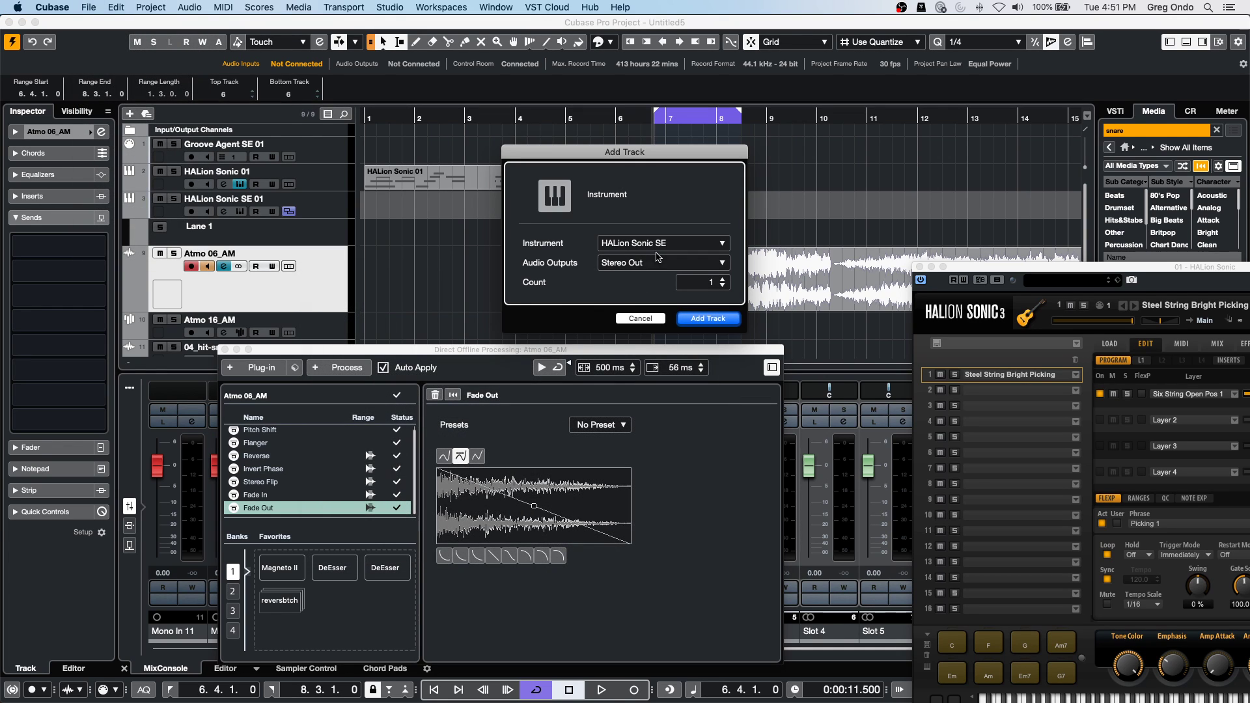
left_click(674, 246)
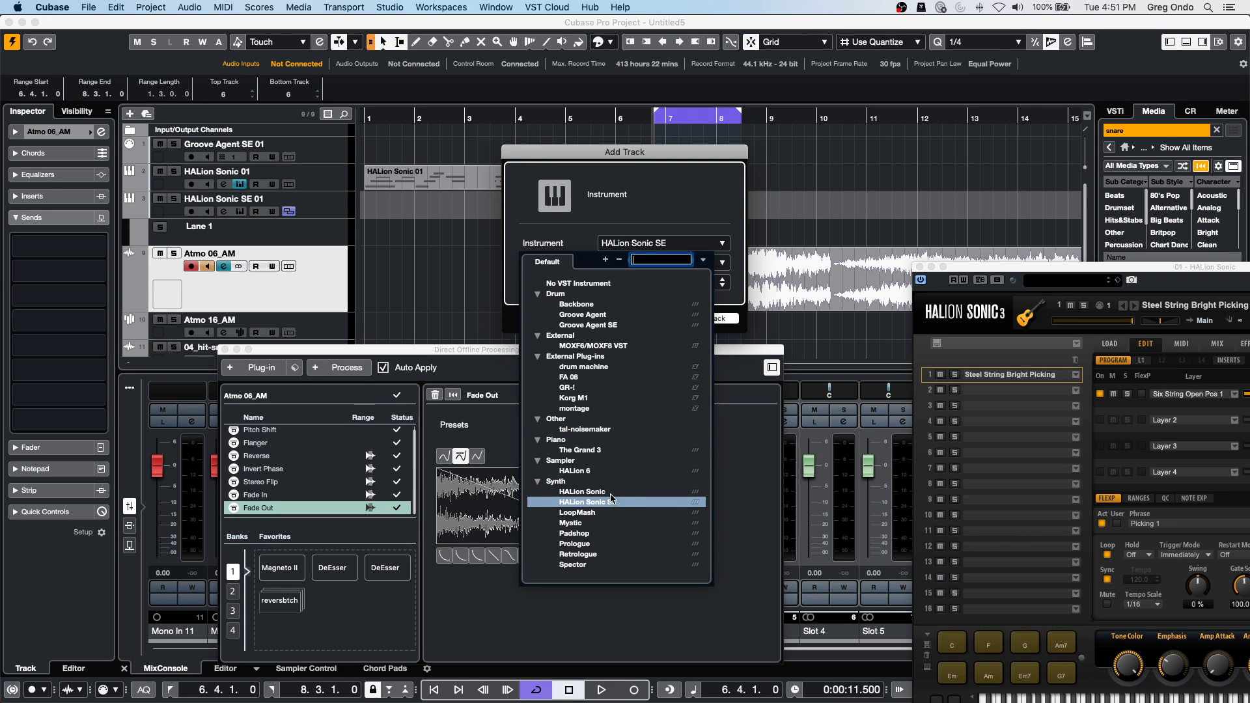
left_click(575, 471)
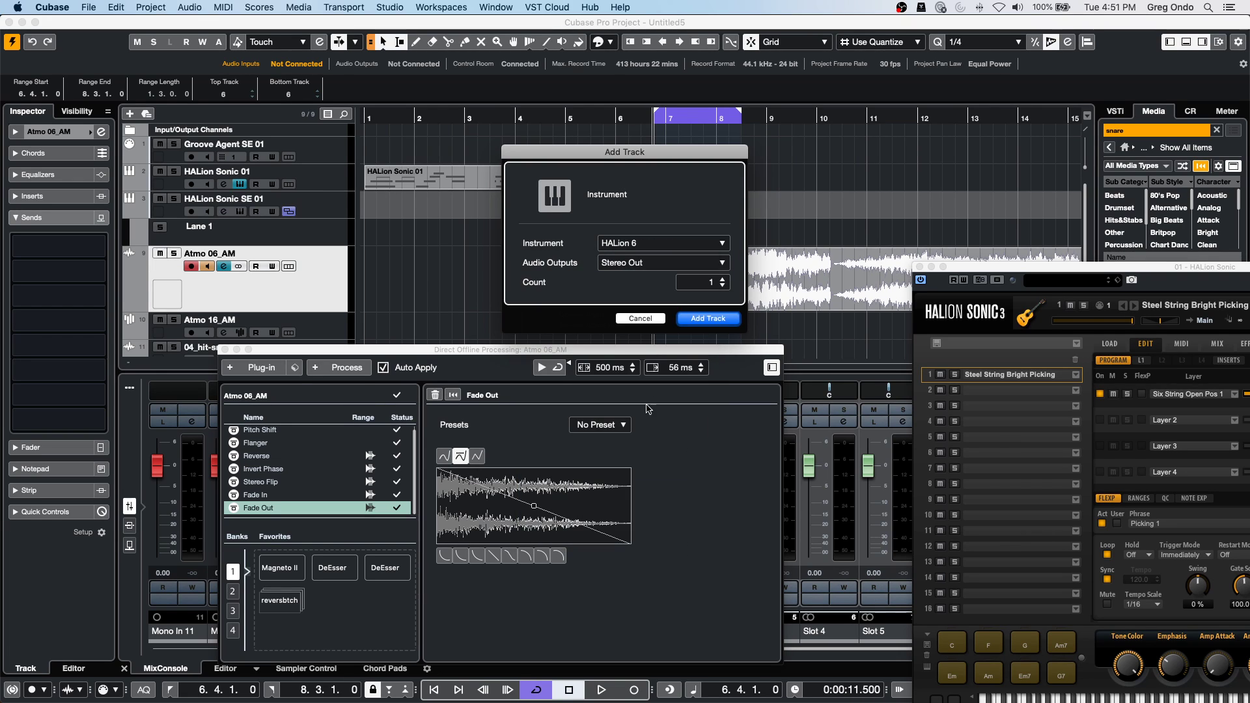
left_click(702, 318)
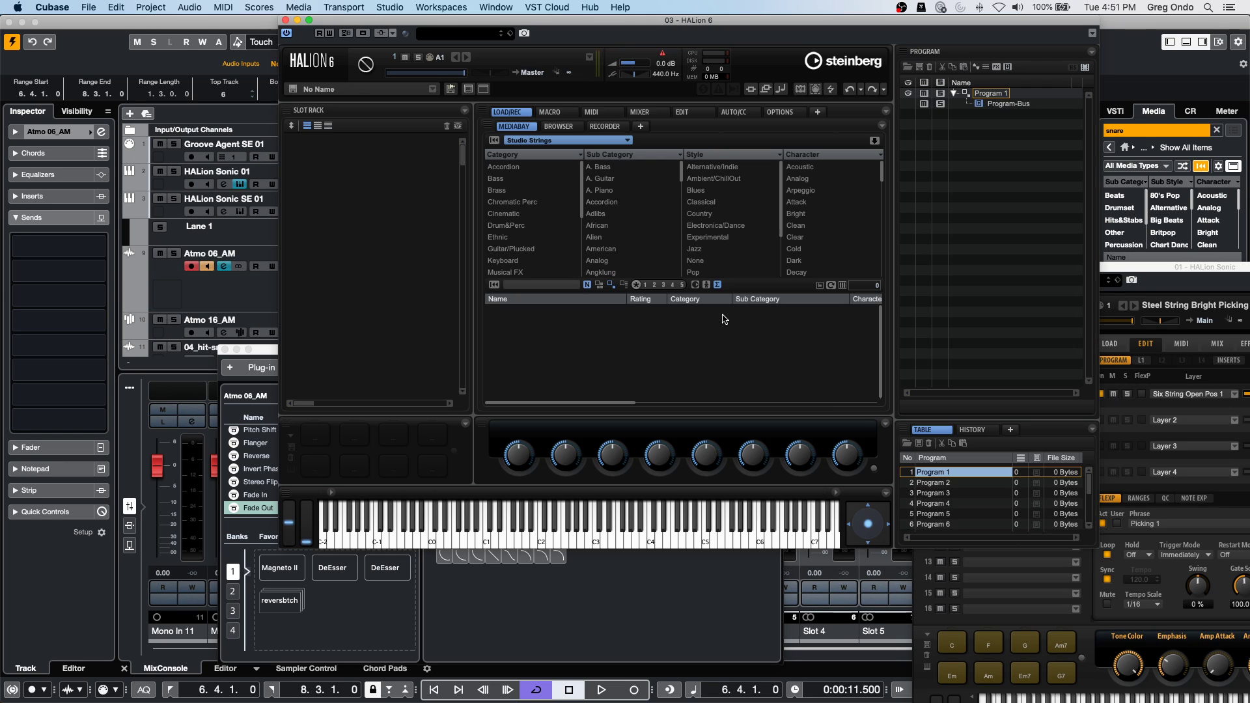
Load Viola Solo Combi from the Strings, Viola sounds of HALion Symphonic Orchestra and raise the modulation wheel fully.
left_click(566, 140)
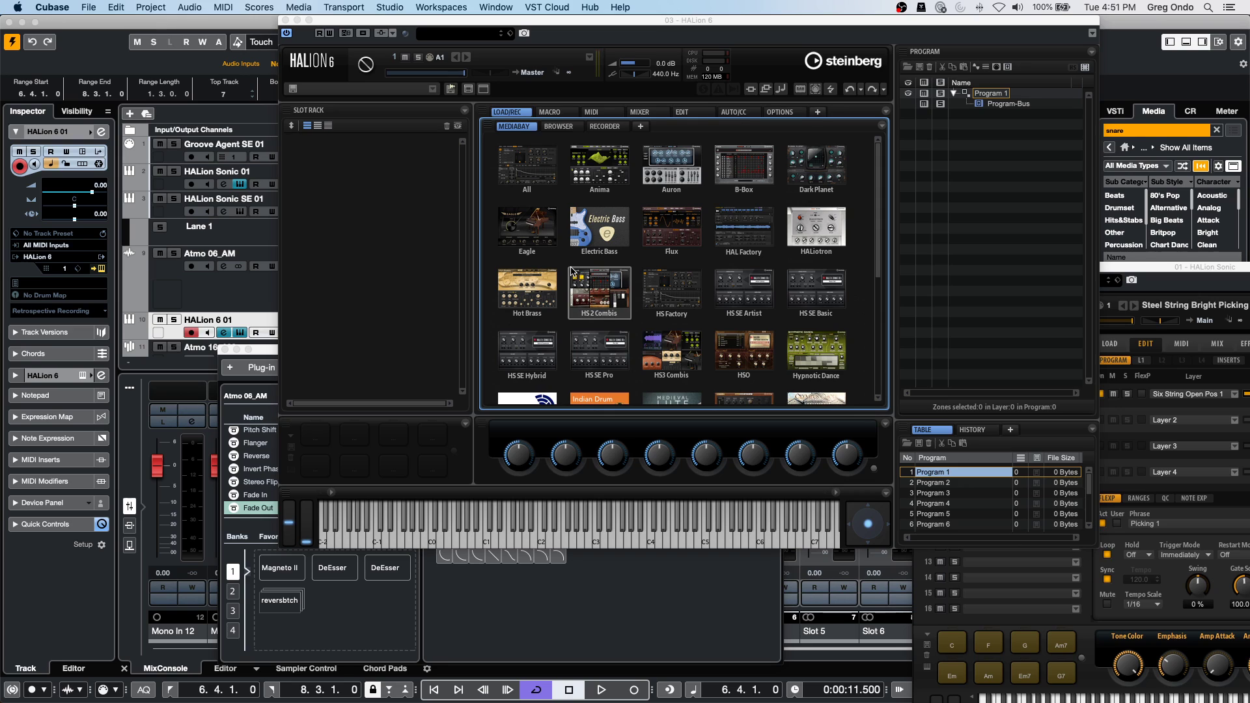
left_click(743, 355)
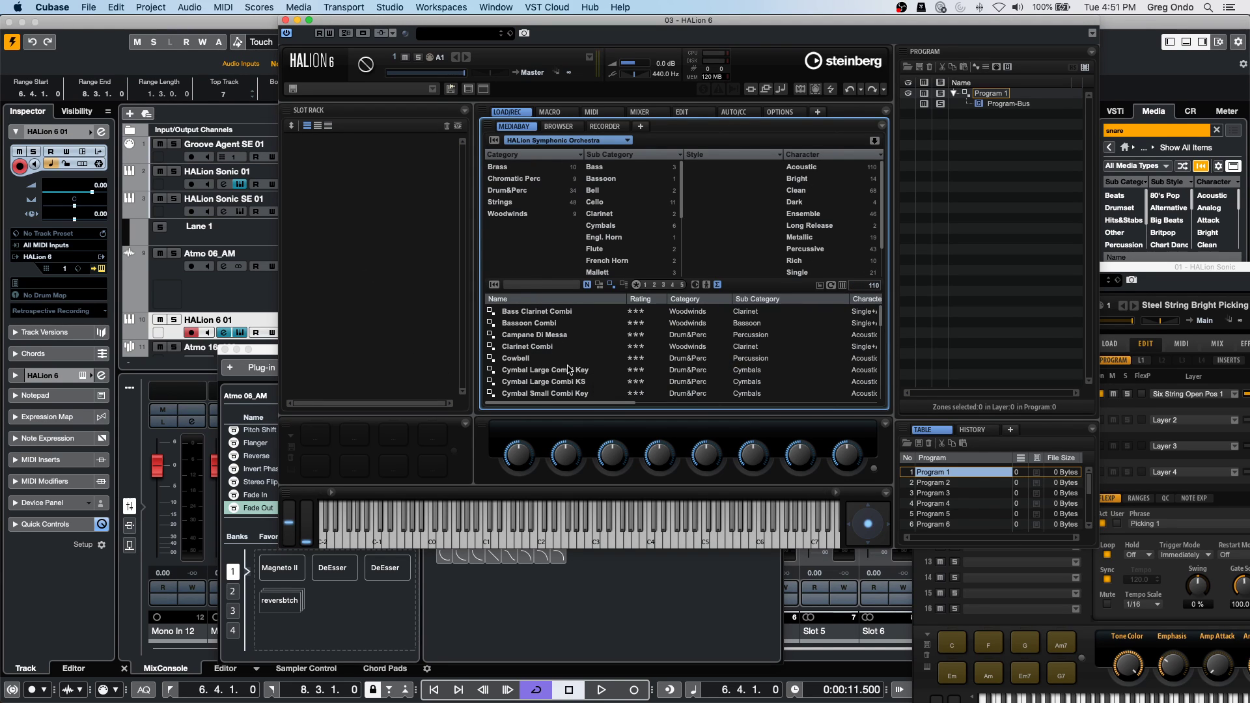
left_click(513, 203)
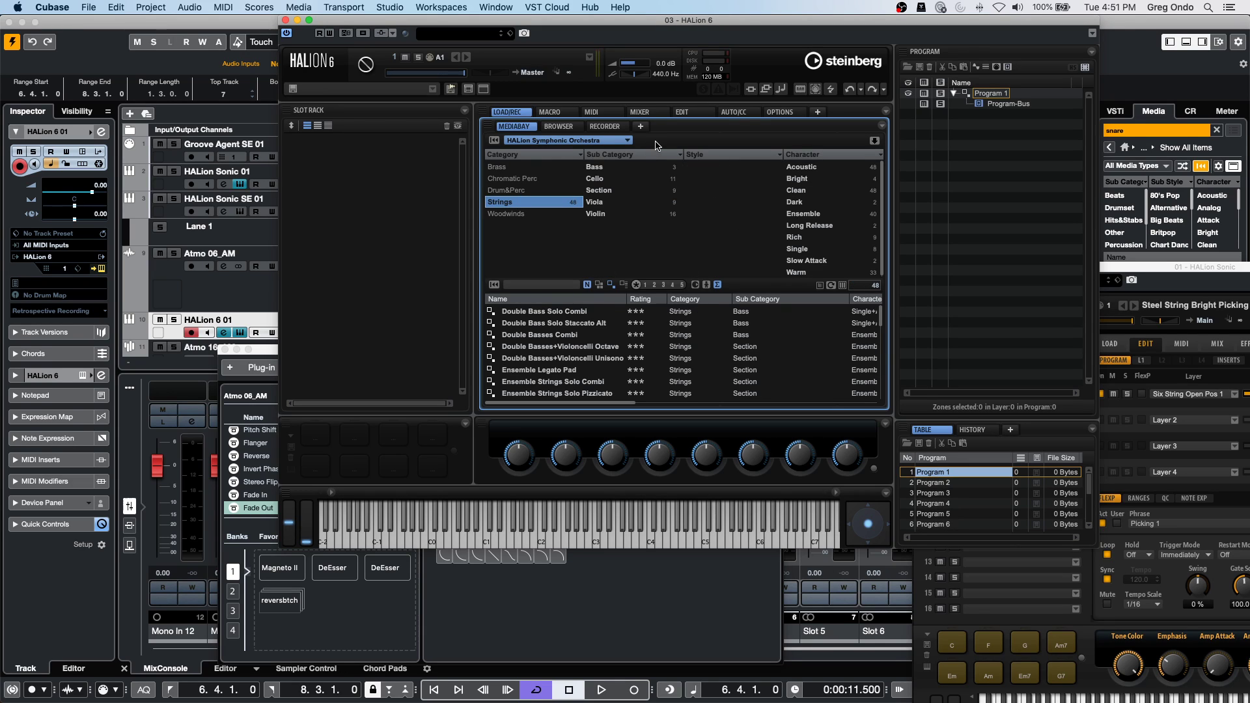
left_click(606, 206)
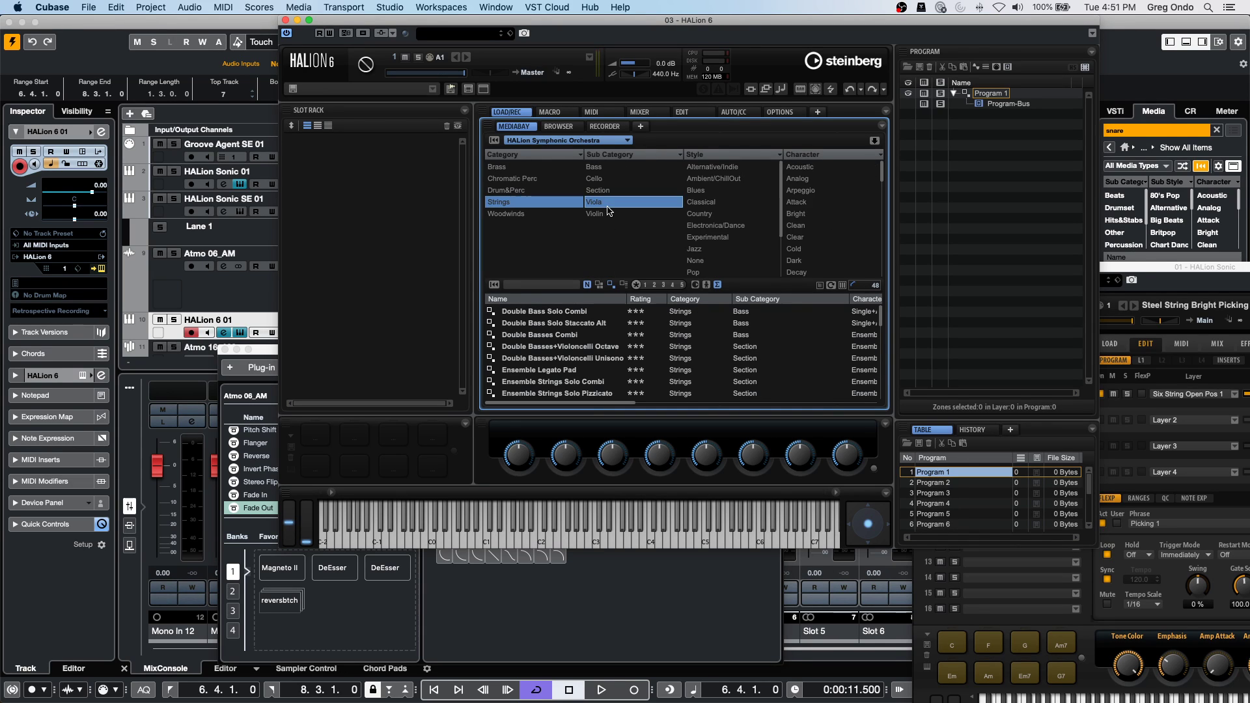
left_click(547, 311)
double_click(547, 312)
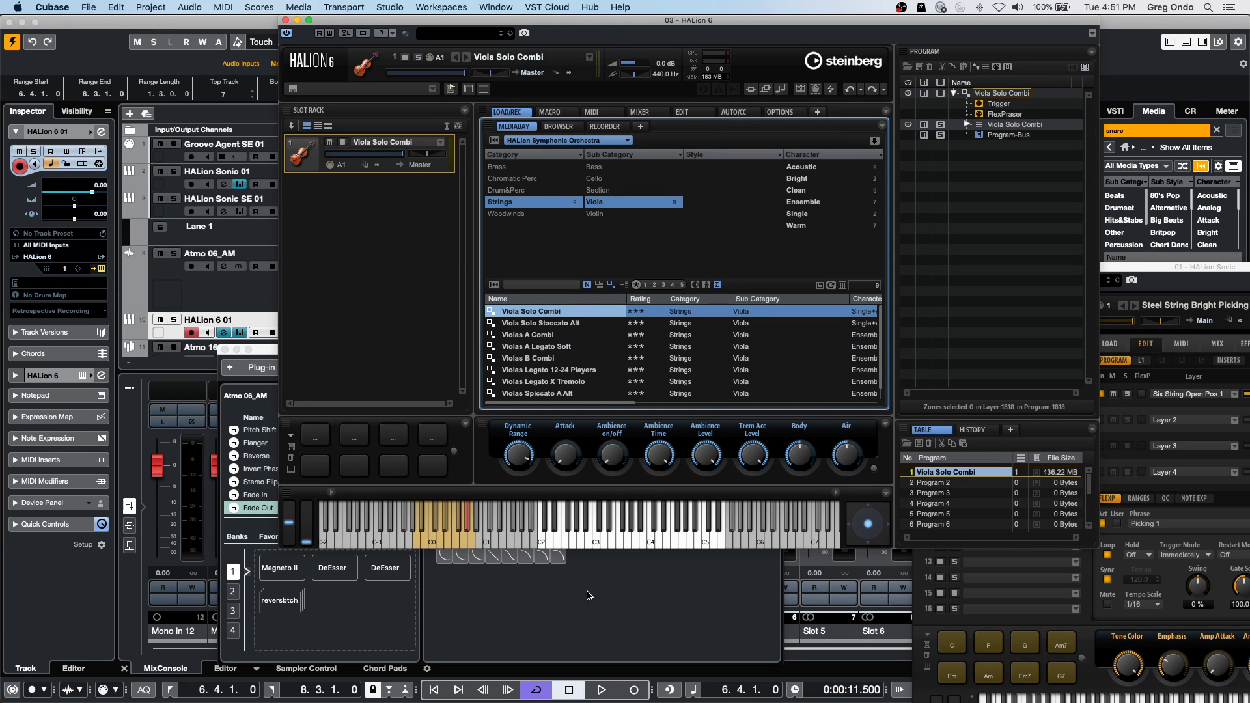
left_click_drag(311, 544, 317, 471)
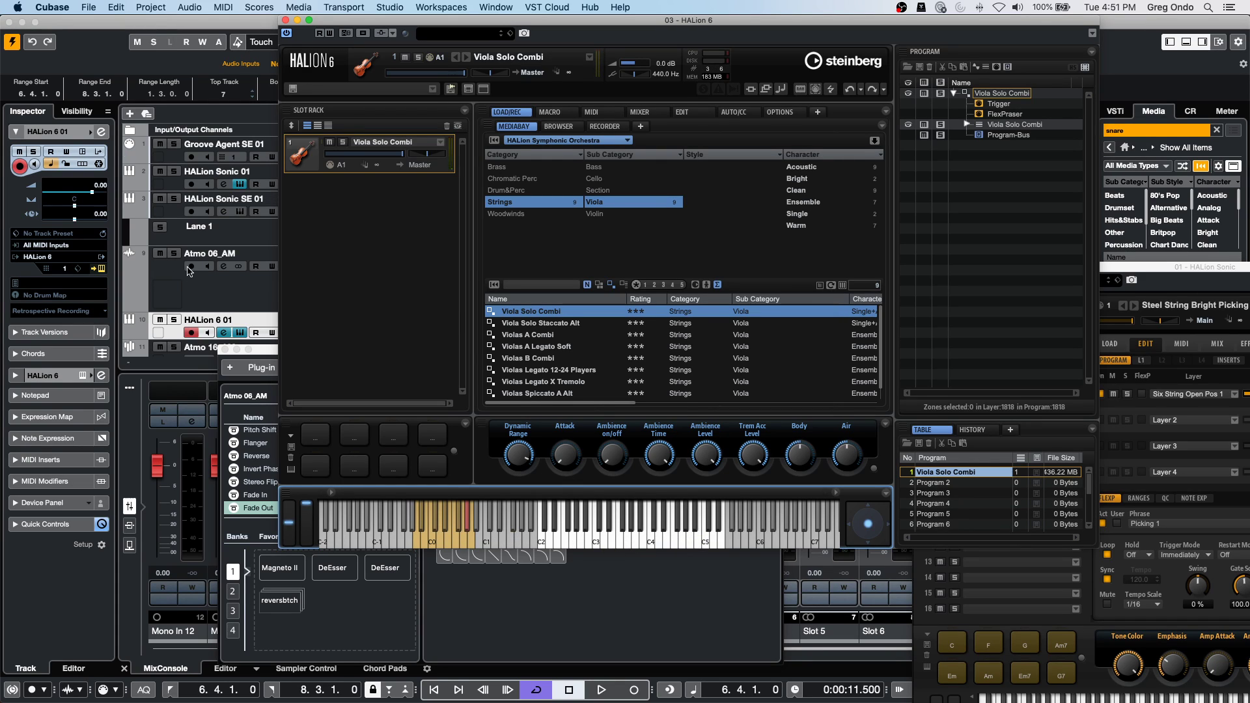
Close the HALion 6 instrument window and the Direct Offline Processing window.
left_click(255, 319)
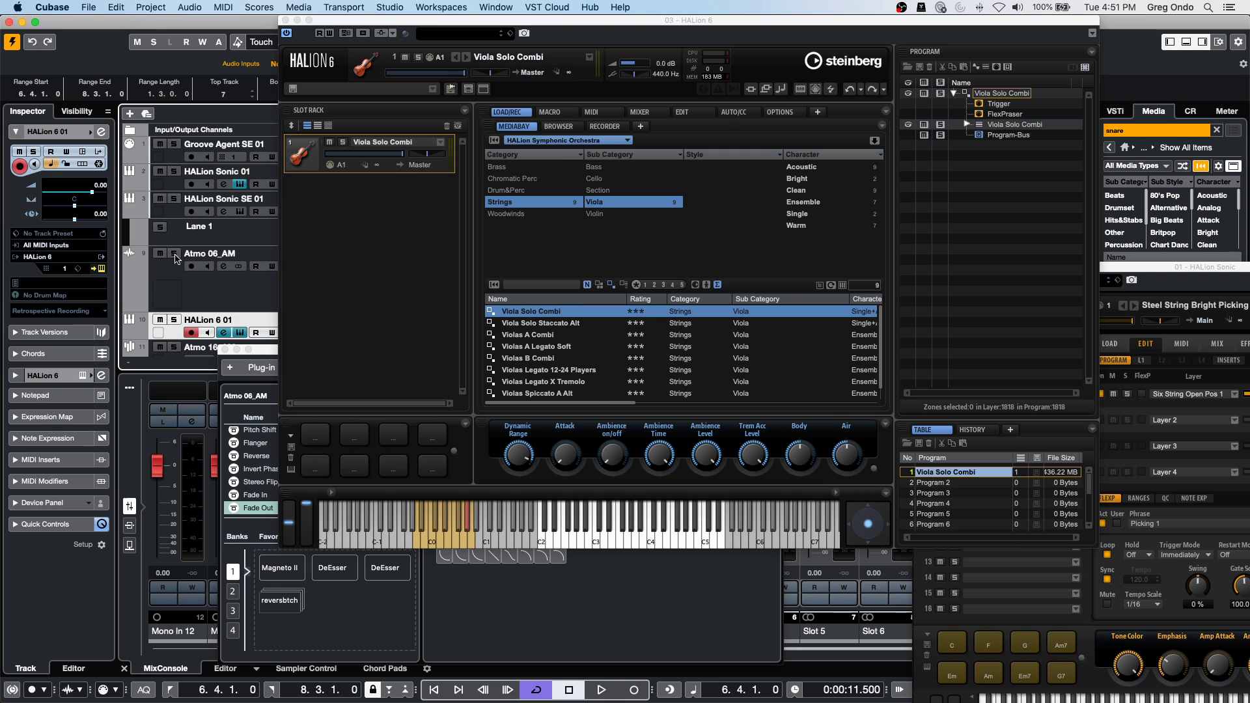
left_click(284, 20)
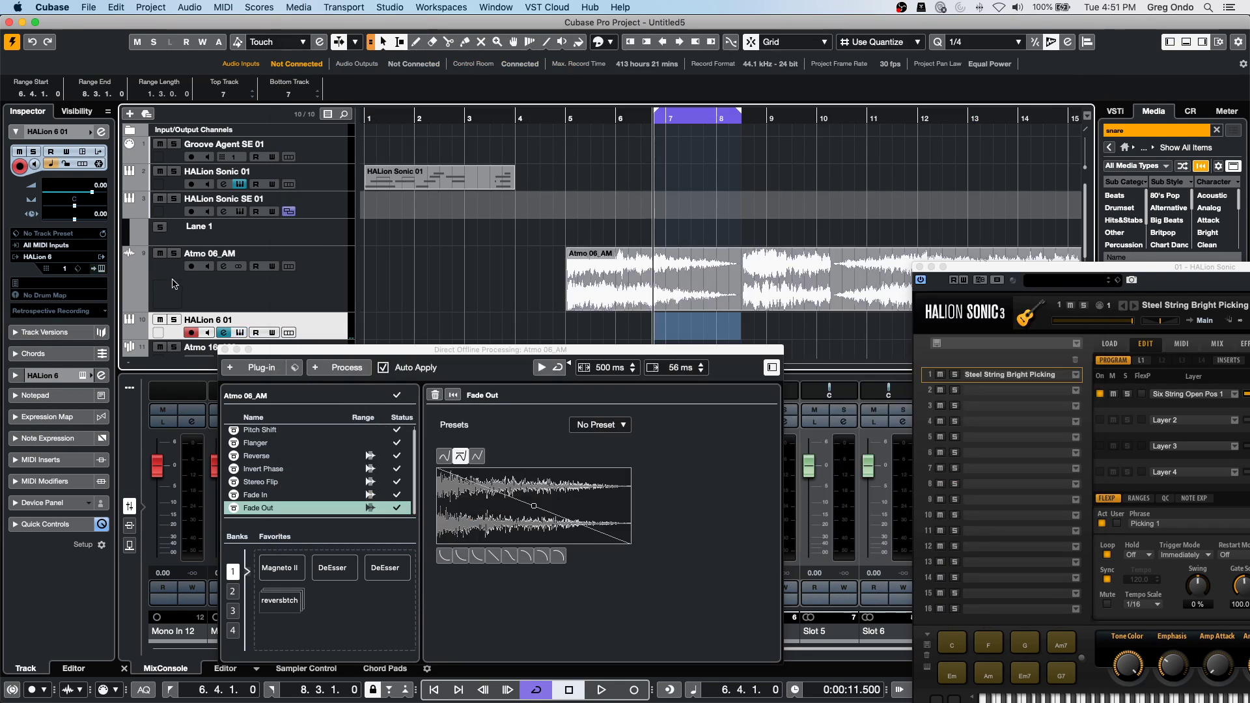
left_click(227, 350)
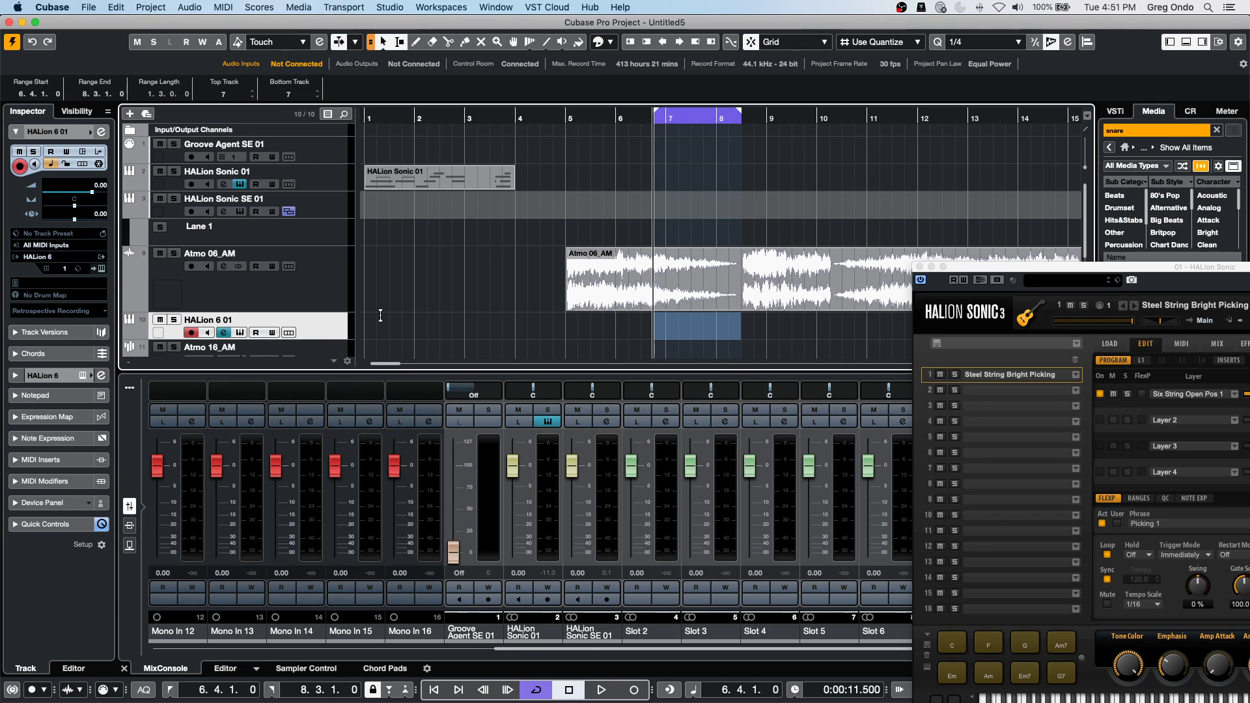
Create an empty MIDI part on the HALion 6 01 track from 2.1.1 to 4.4.1.
right_click(425, 324)
left_click(458, 324)
left_click_drag(417, 325, 553, 326)
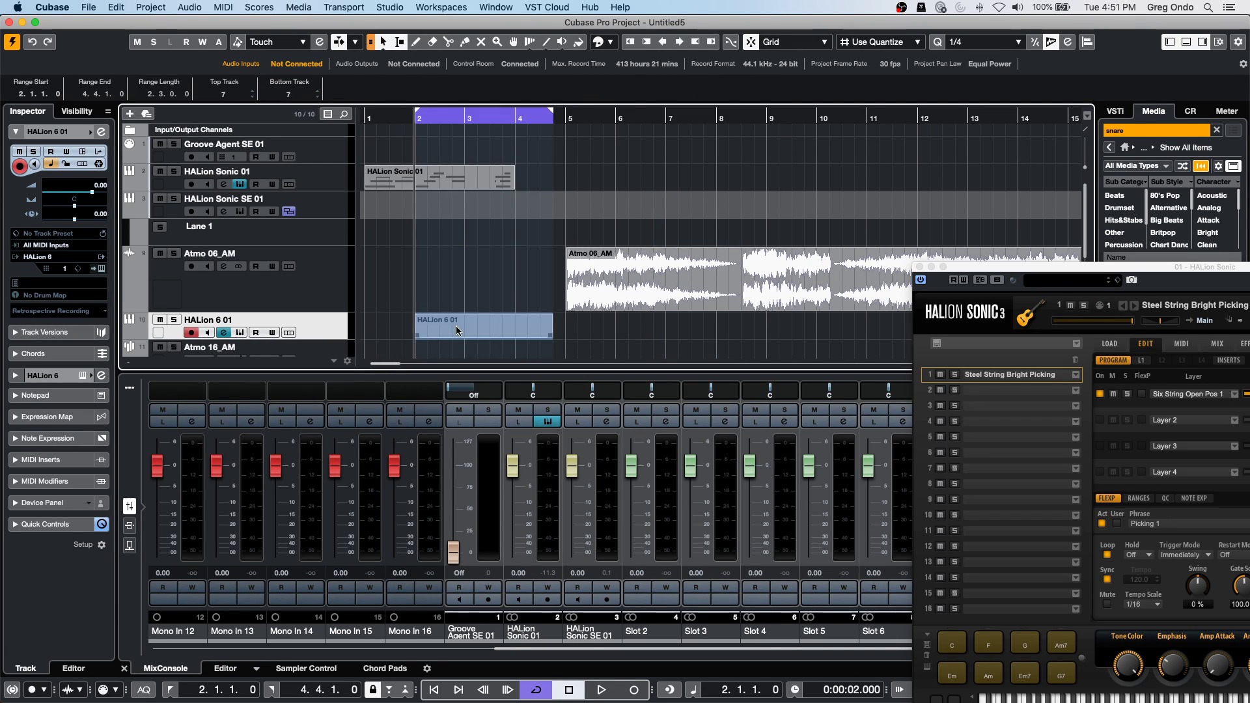
left_click(485, 301)
Open the HALion 6 01 part in the Key Editor and import the viola's key switches as its expression map.
double_click(482, 334)
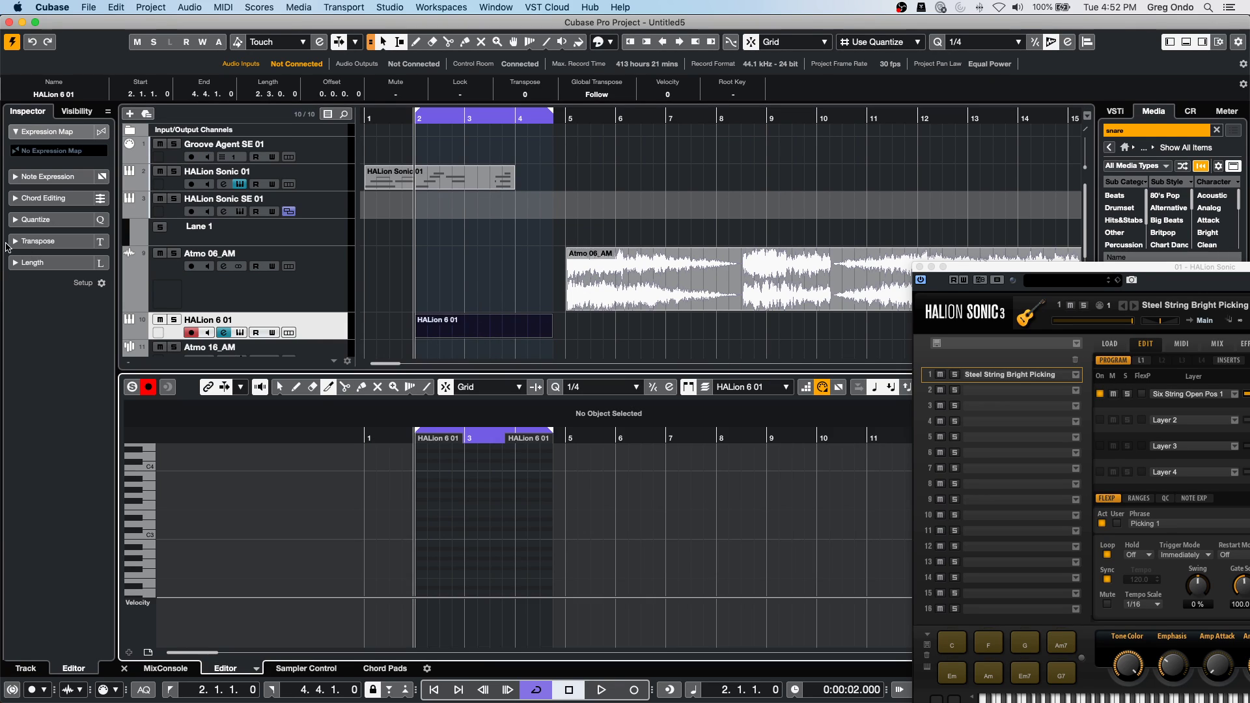
left_click(54, 150)
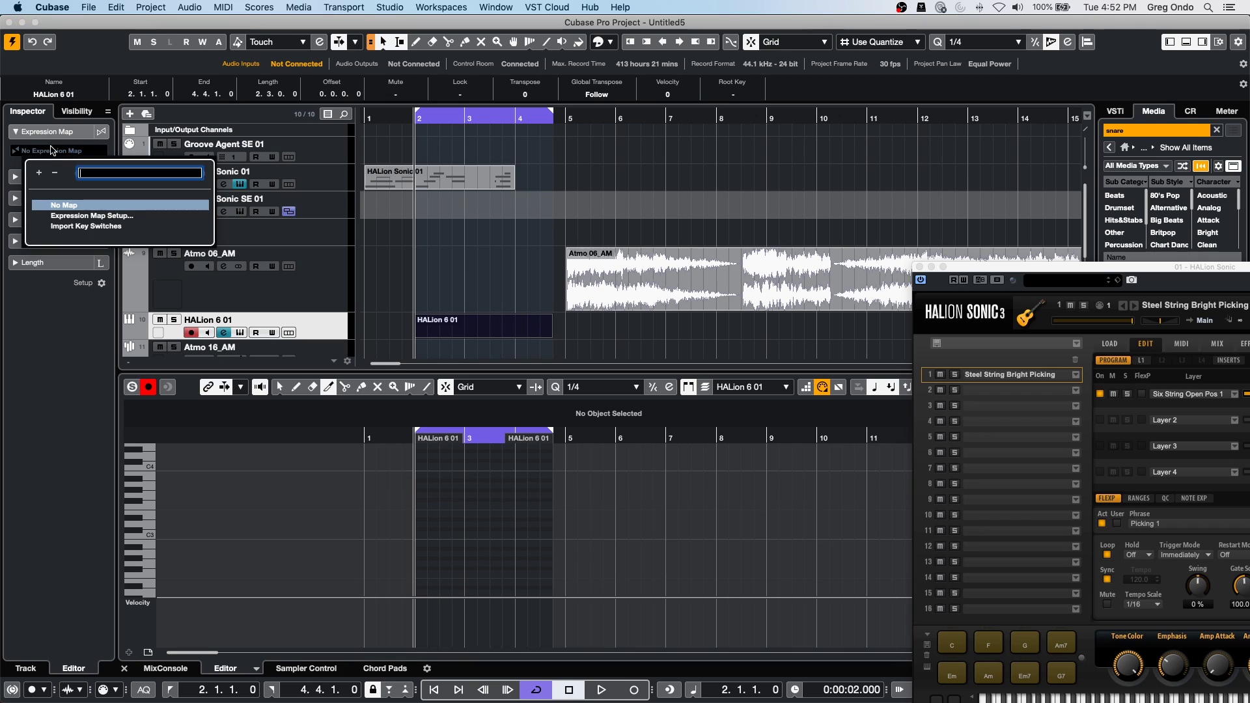
left_click(87, 227)
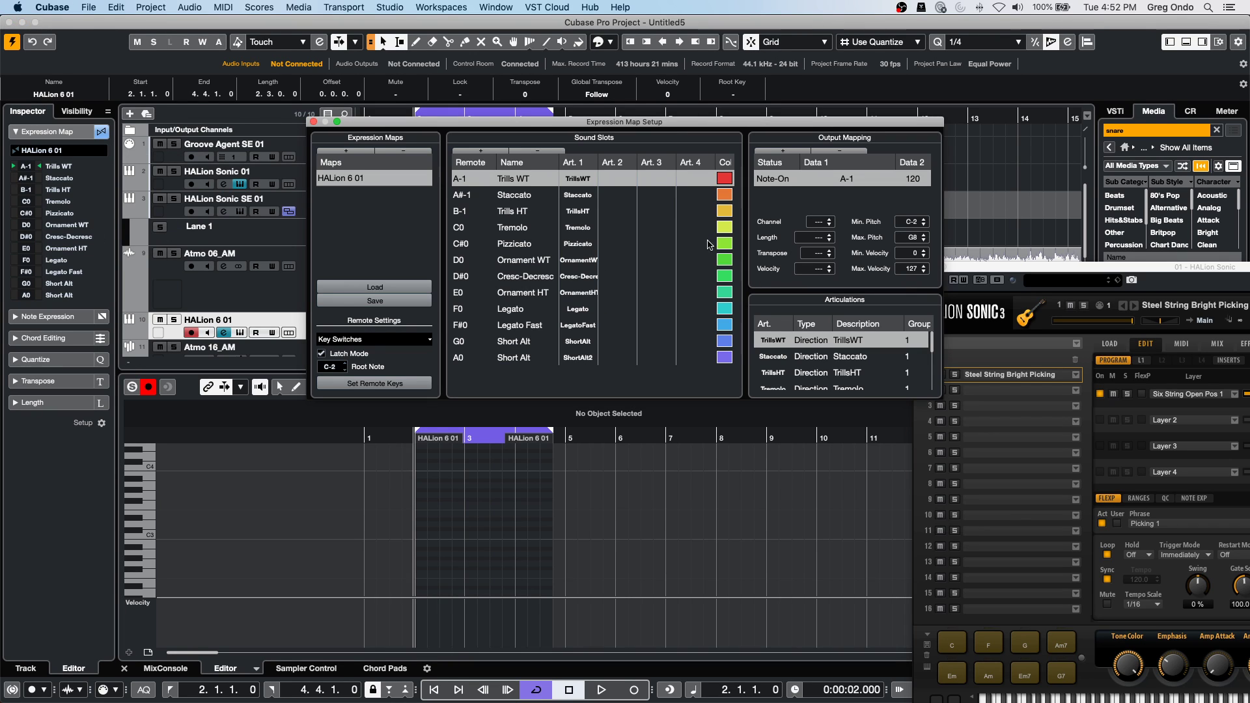